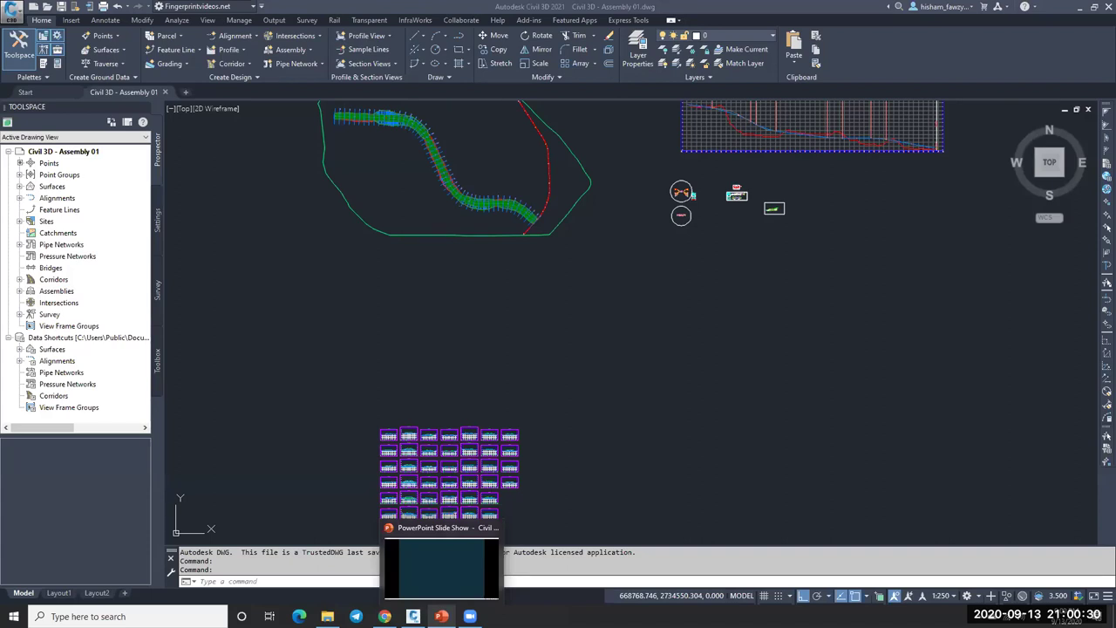
# Step: Switch to the PowerPoint slide show and reveal the first two recap bullets on slide 13
pyautogui.hotkey('alt', 'Tab')
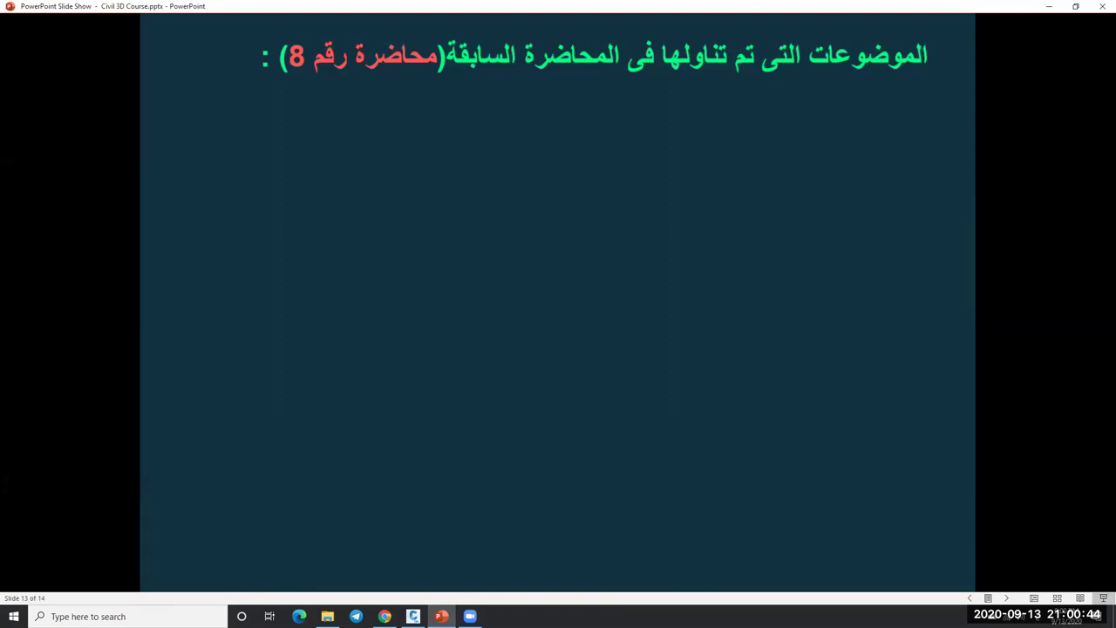
pyautogui.click(721, 148)
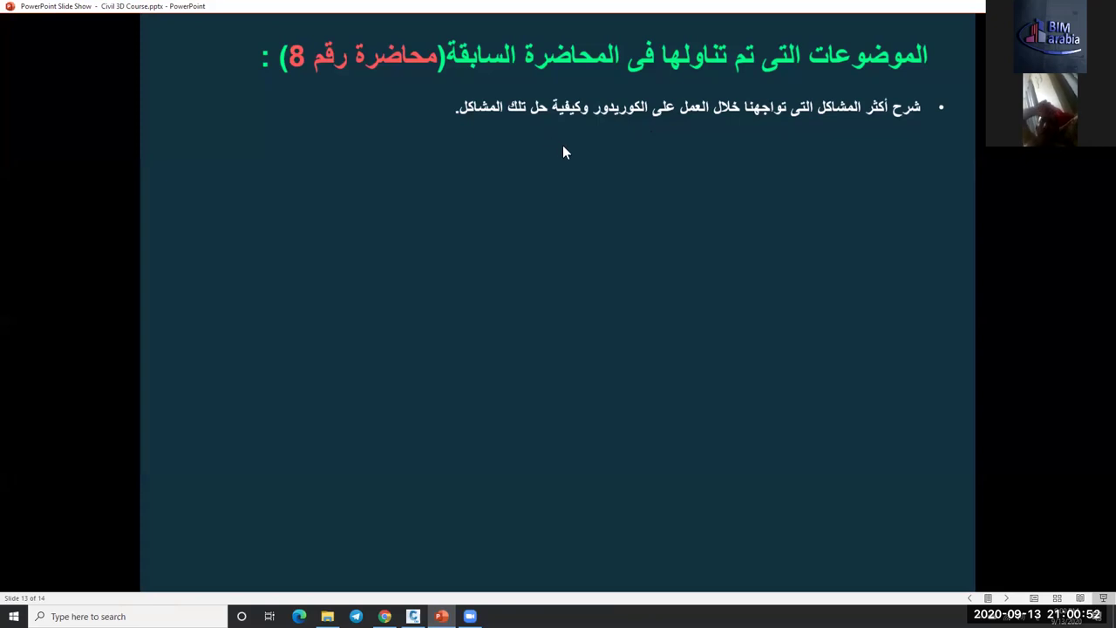
pyautogui.click(674, 156)
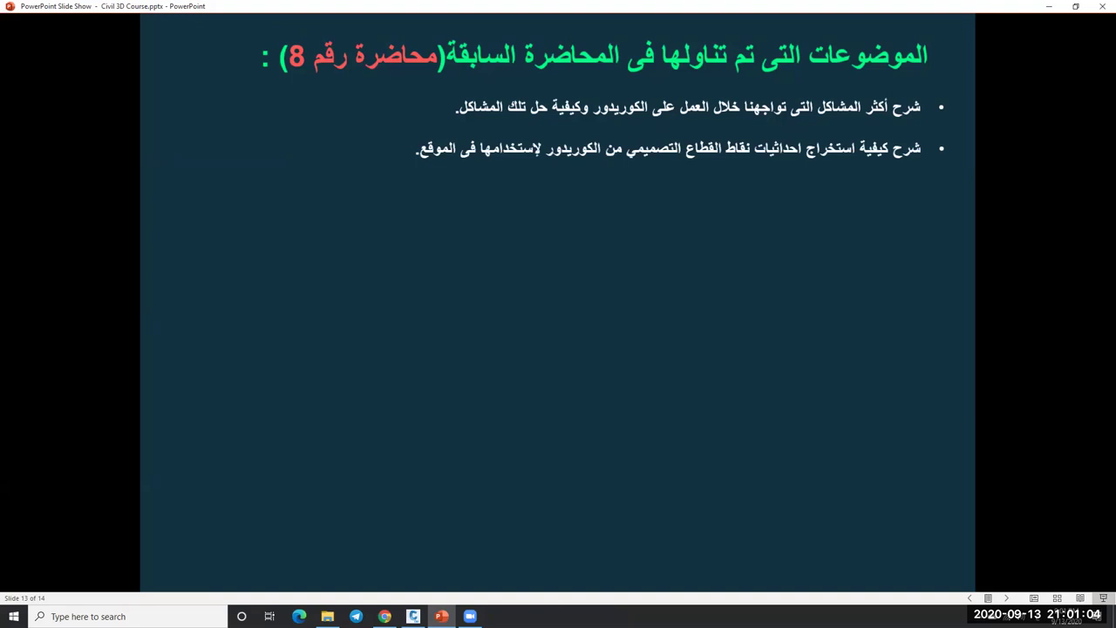
# Step: Reveal the bullets on superelevation, attendee questions, sample lines, cut-and-fill tables and section display
pyautogui.press('Right')
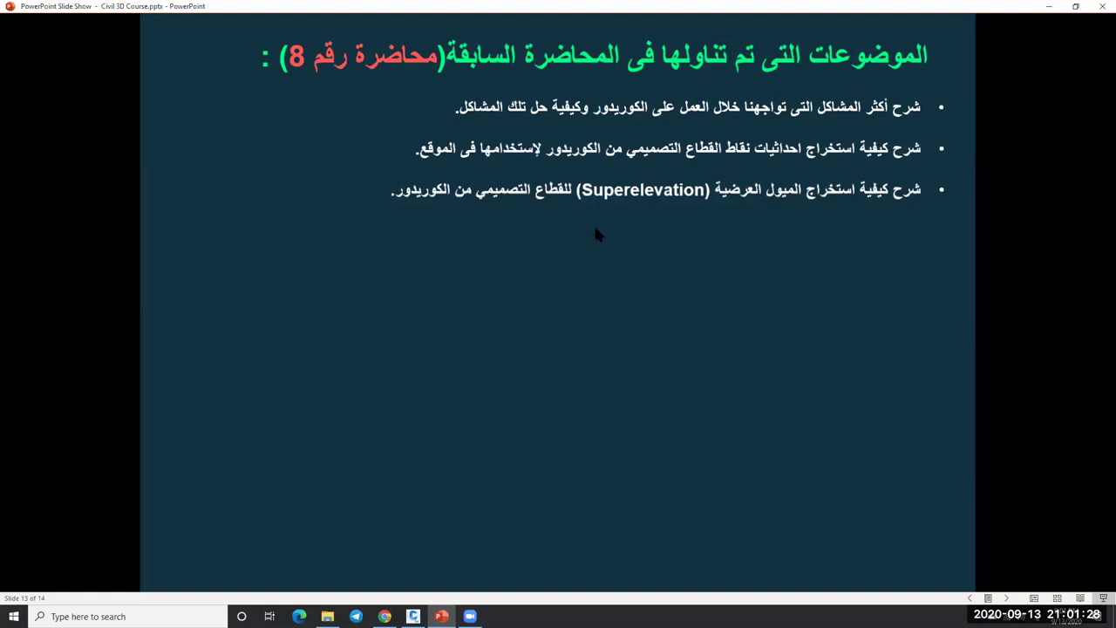
pyautogui.click(616, 236)
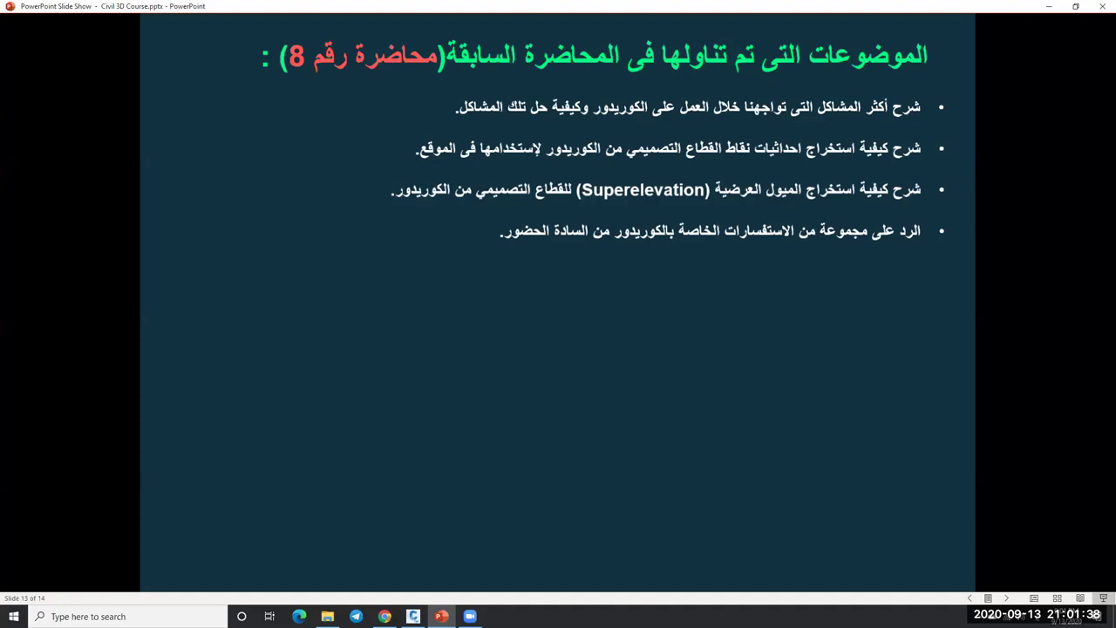
pyautogui.press('Right')
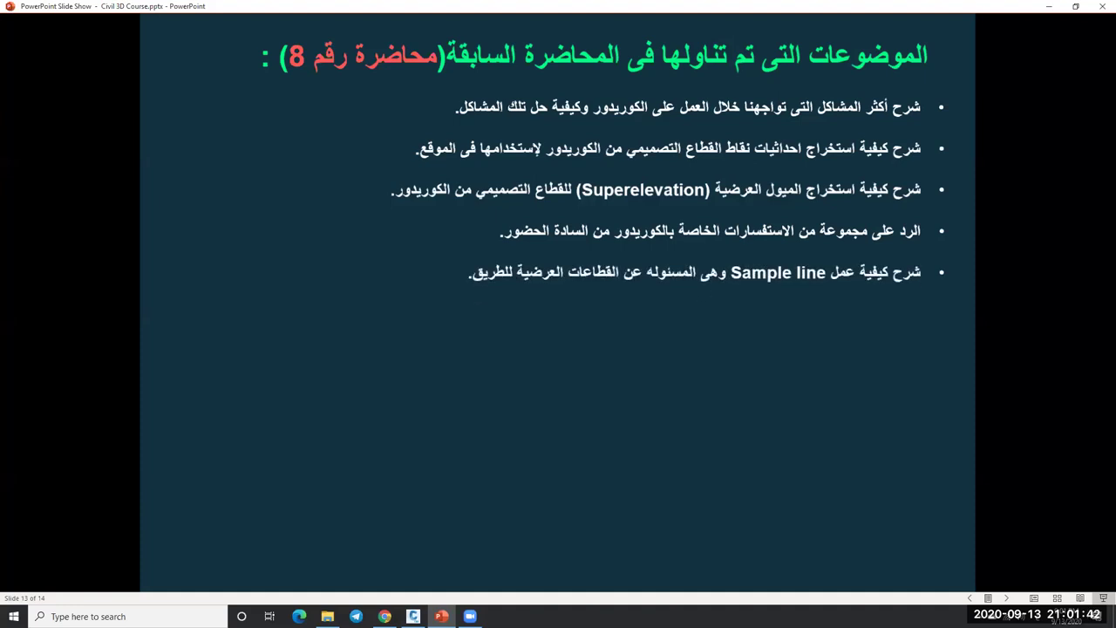
pyautogui.press('Right')
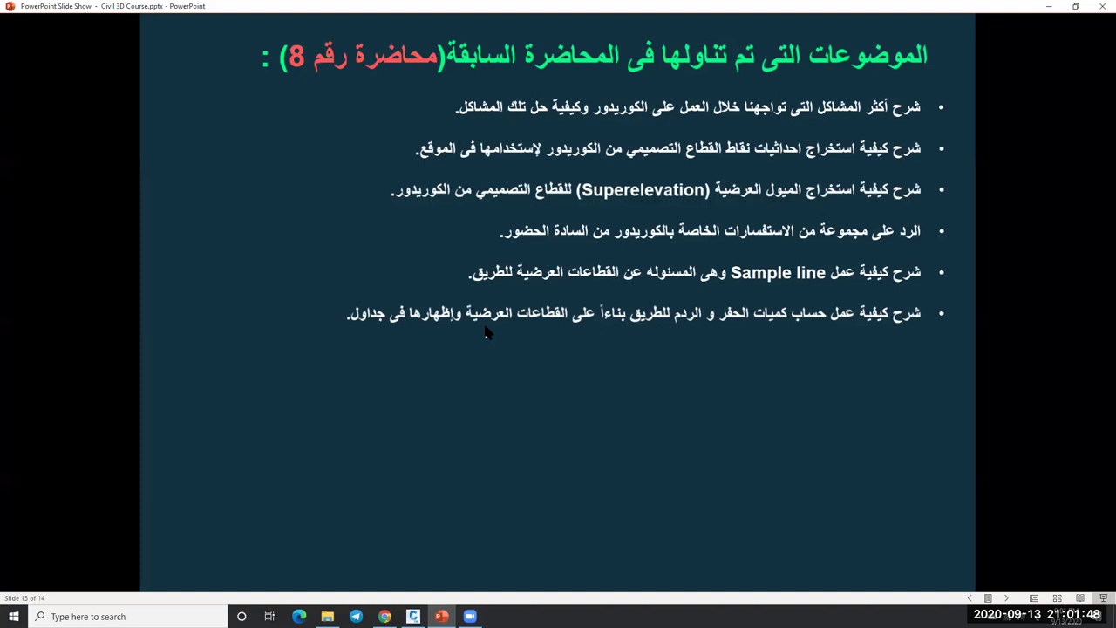
pyautogui.click(462, 309)
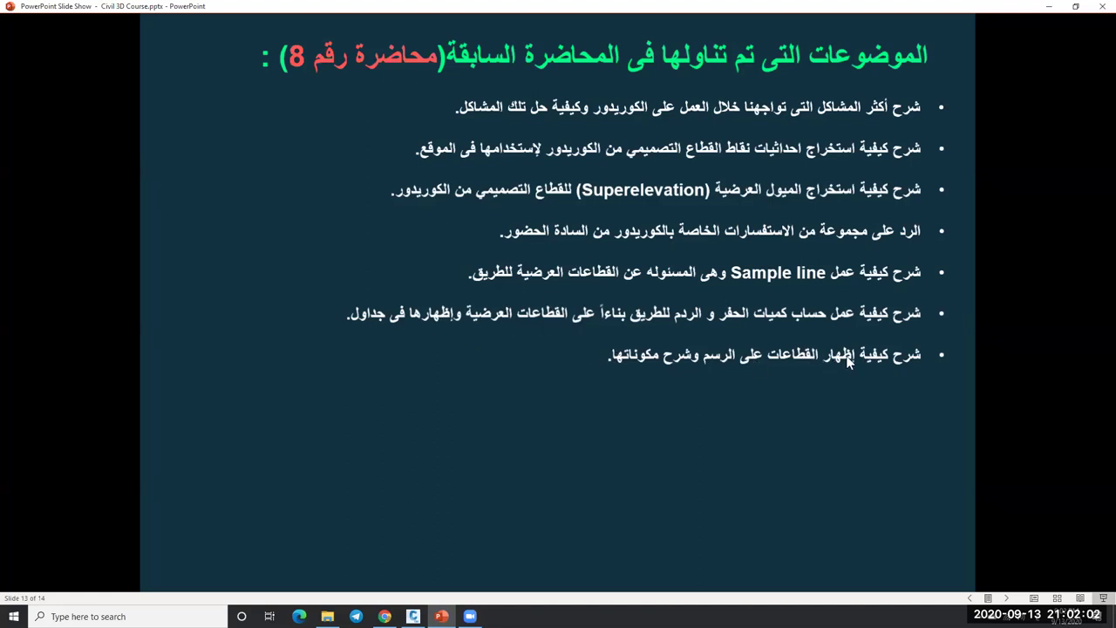
# Step: Reveal the last four bullets: code set style, cut/fill display, per-section tables and answered questions
pyautogui.click(668, 329)
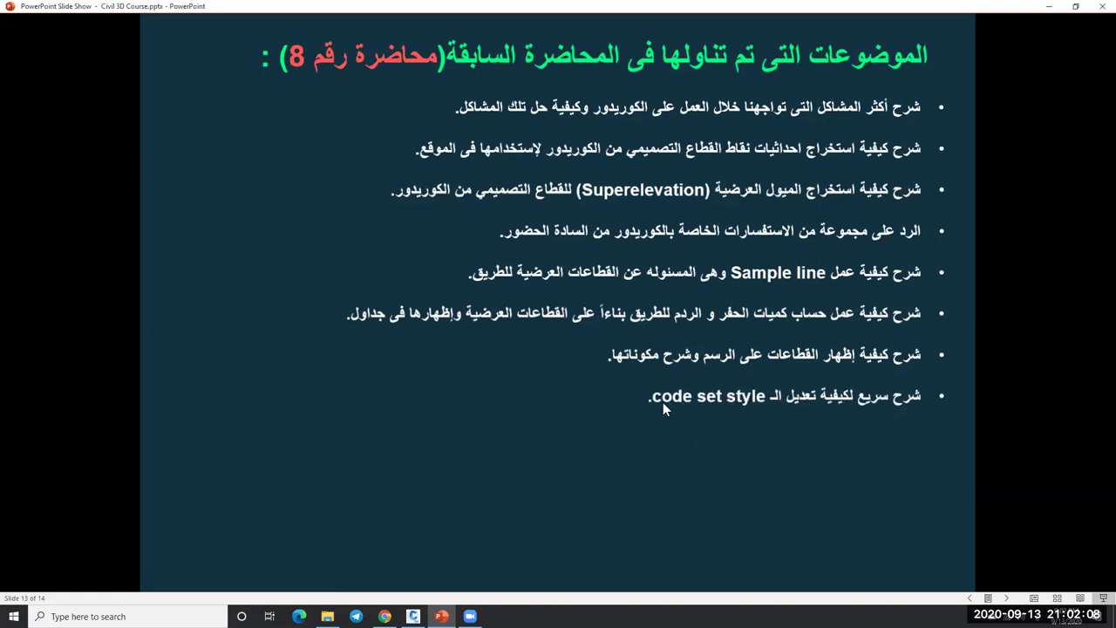
pyautogui.click(766, 413)
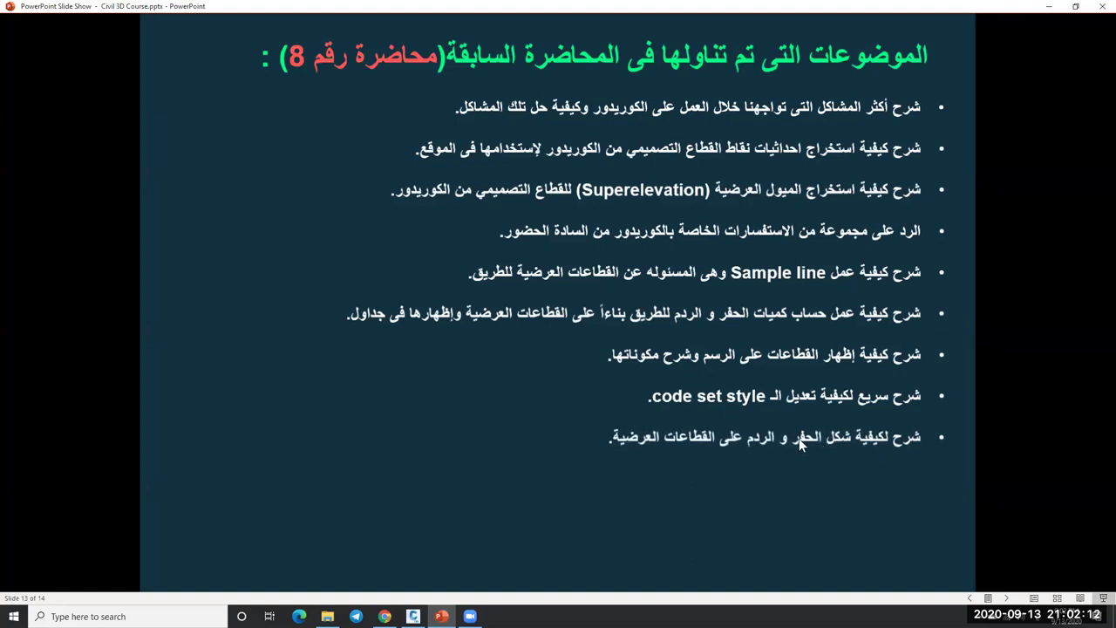
pyautogui.click(720, 439)
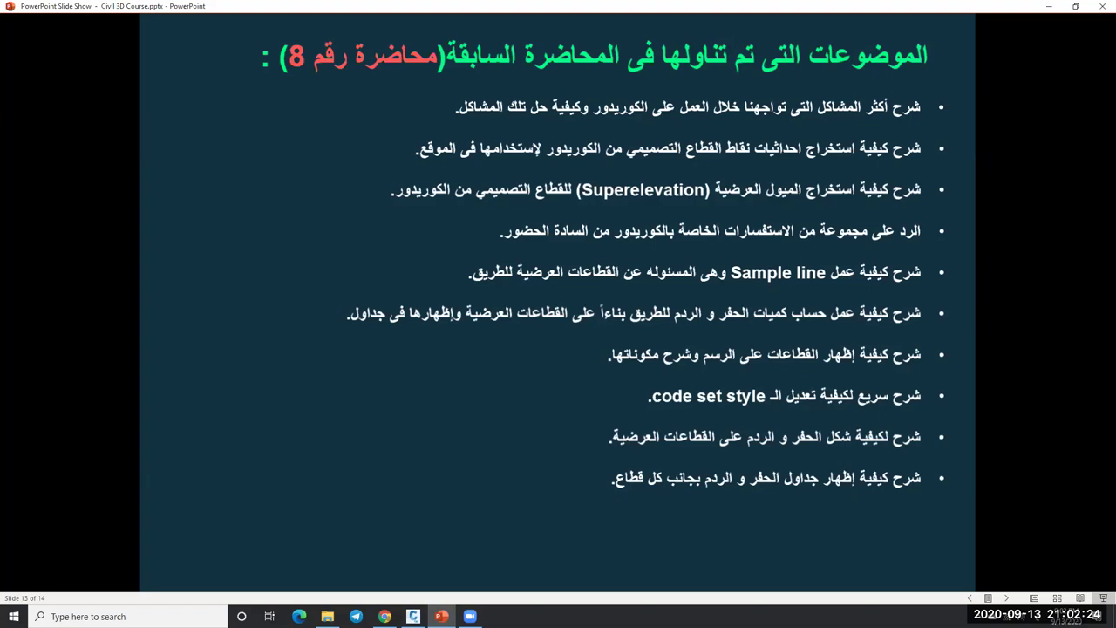
pyautogui.click(758, 375)
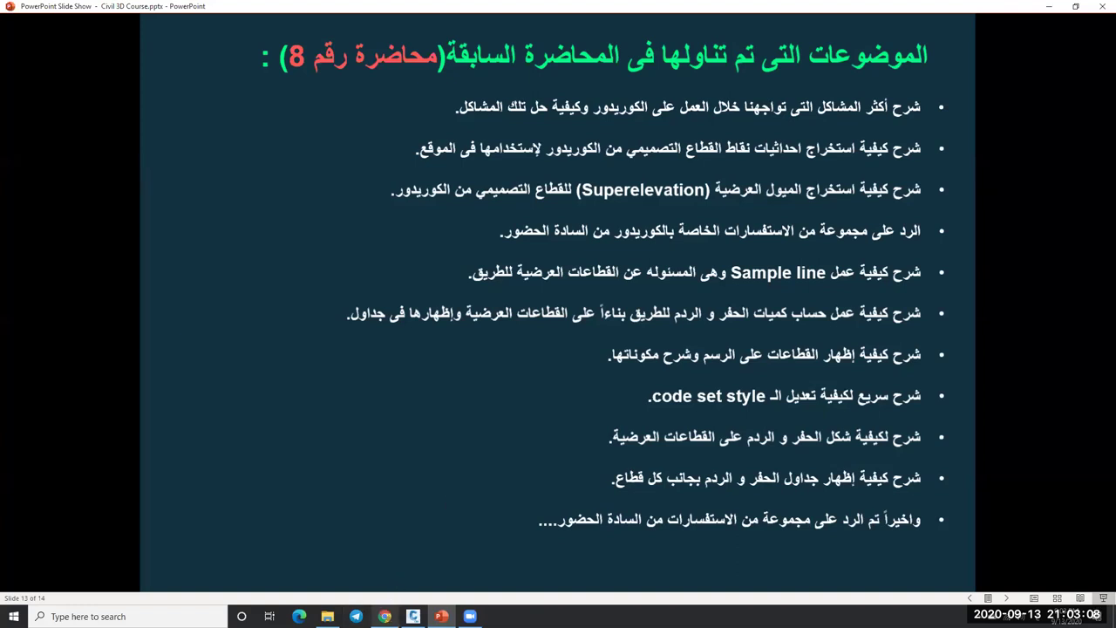
# Step: Bring the browser showing the MEGA course folder (01. Points to 08. Parcels) to the front
pyautogui.click(385, 616)
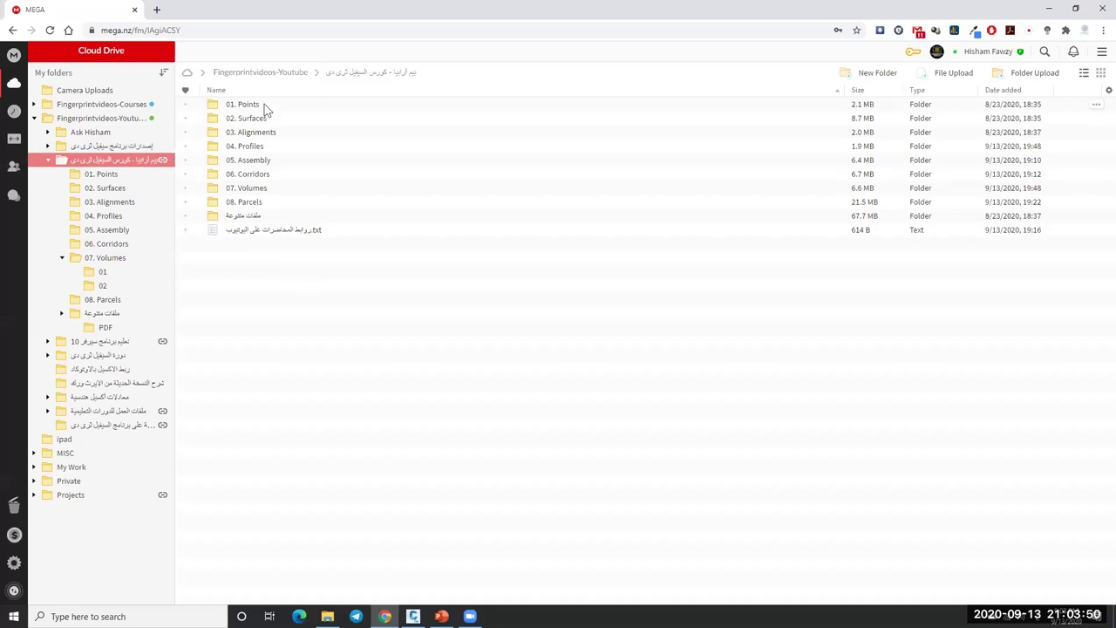
# Step: Browse 06. Corridors and the PDF folder, ending in the ملفات متنوعة miscellaneous-files folder
pyautogui.doubleClick(270, 178)
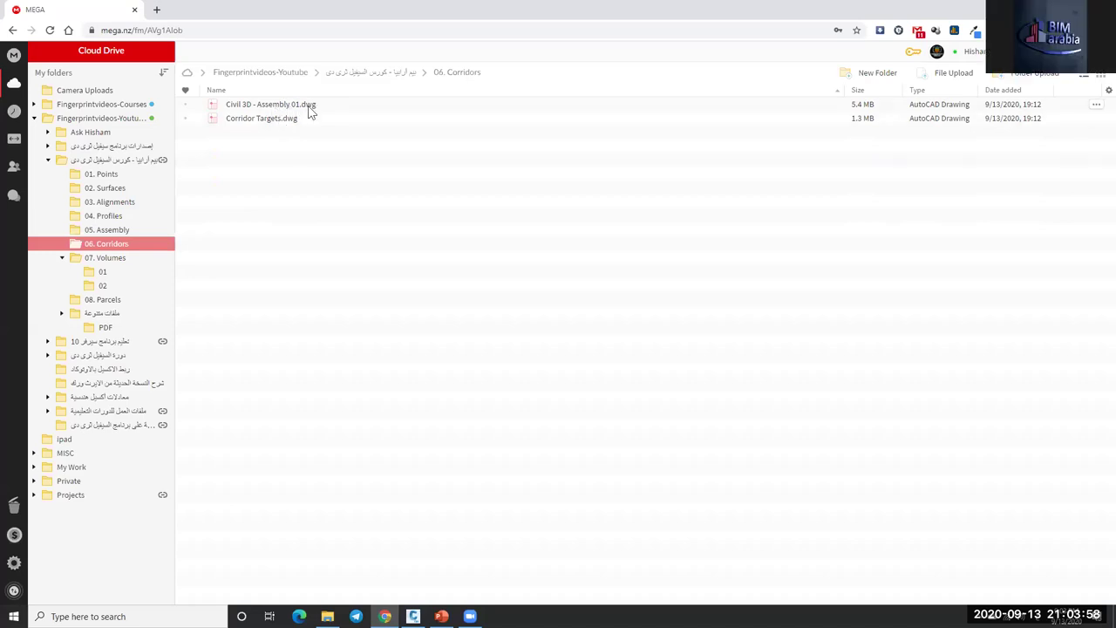
pyautogui.click(375, 73)
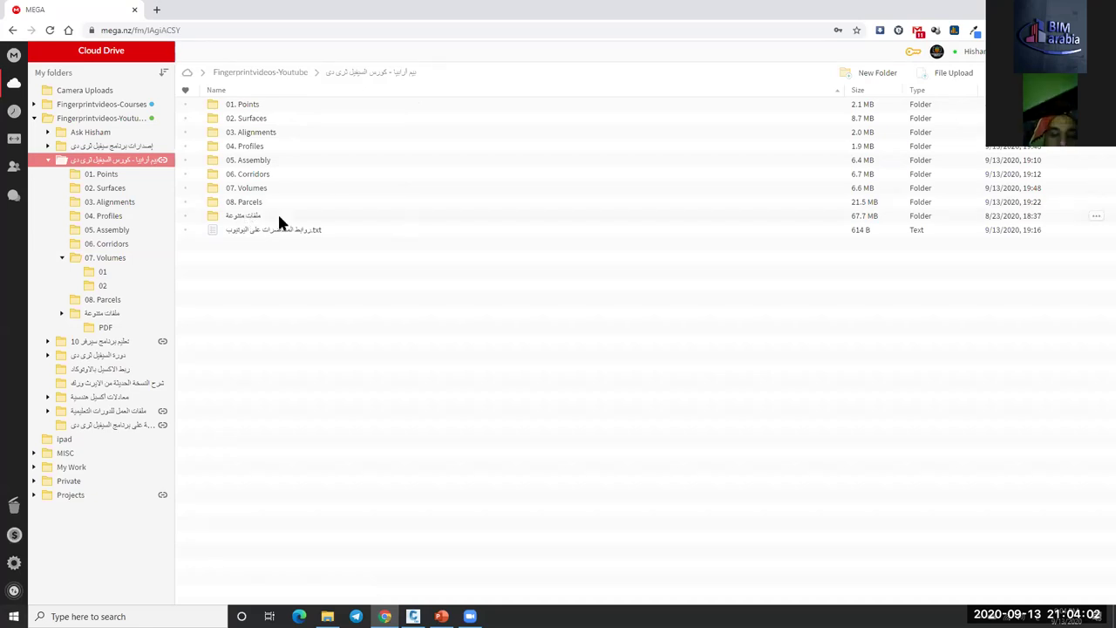
pyautogui.doubleClick(277, 217)
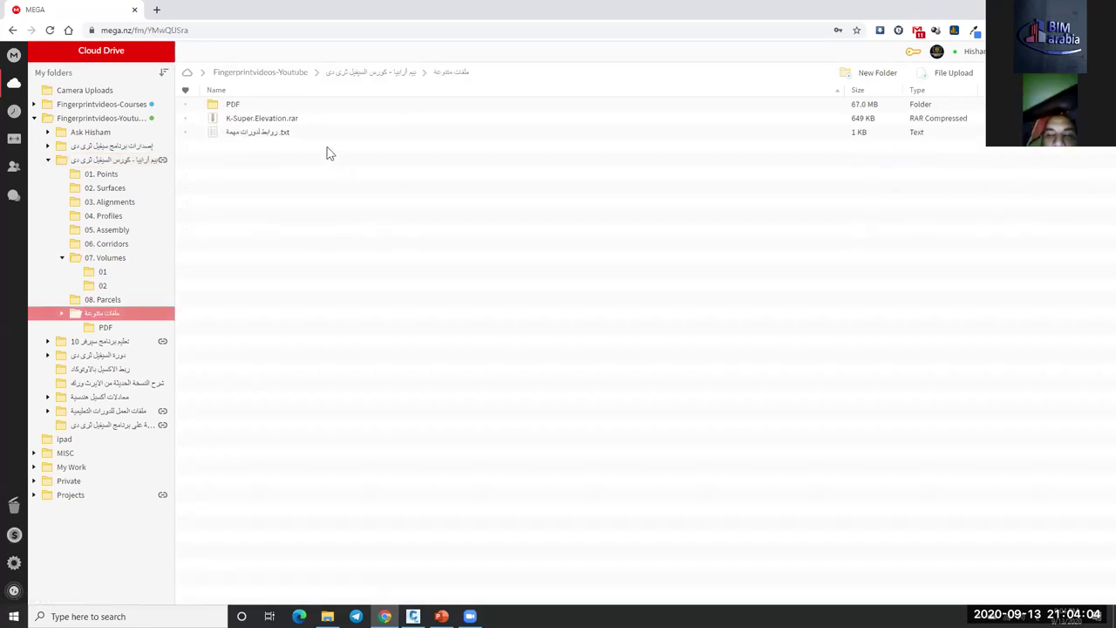
pyautogui.doubleClick(253, 107)
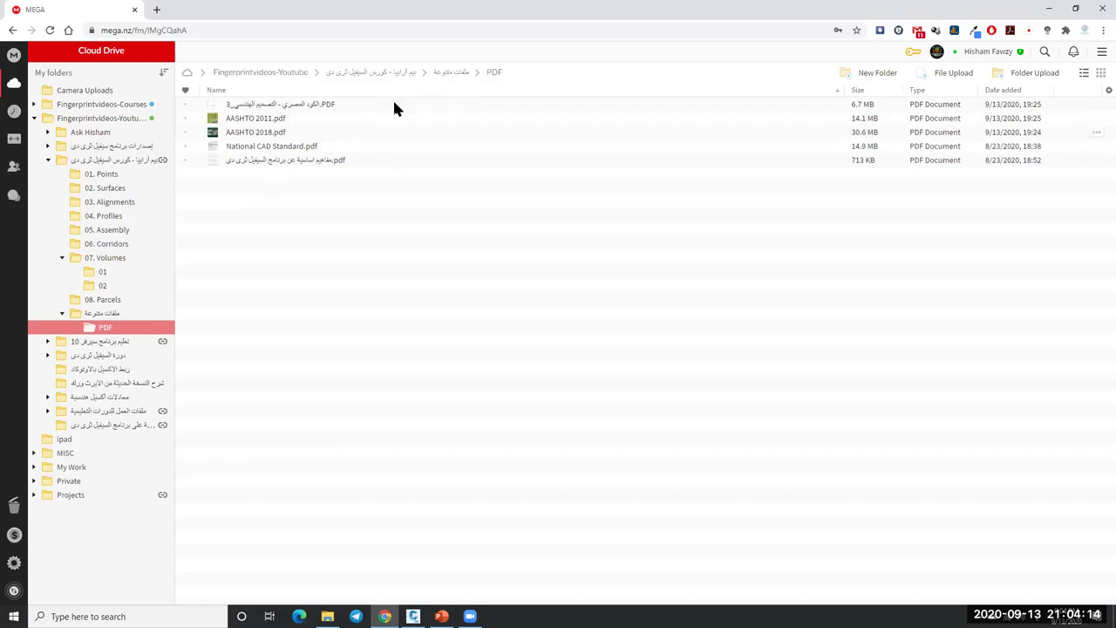
pyautogui.click(453, 74)
# Step: Open the course-links text file and paste its MediaFire books-folder link into a new tab
pyautogui.click(342, 134)
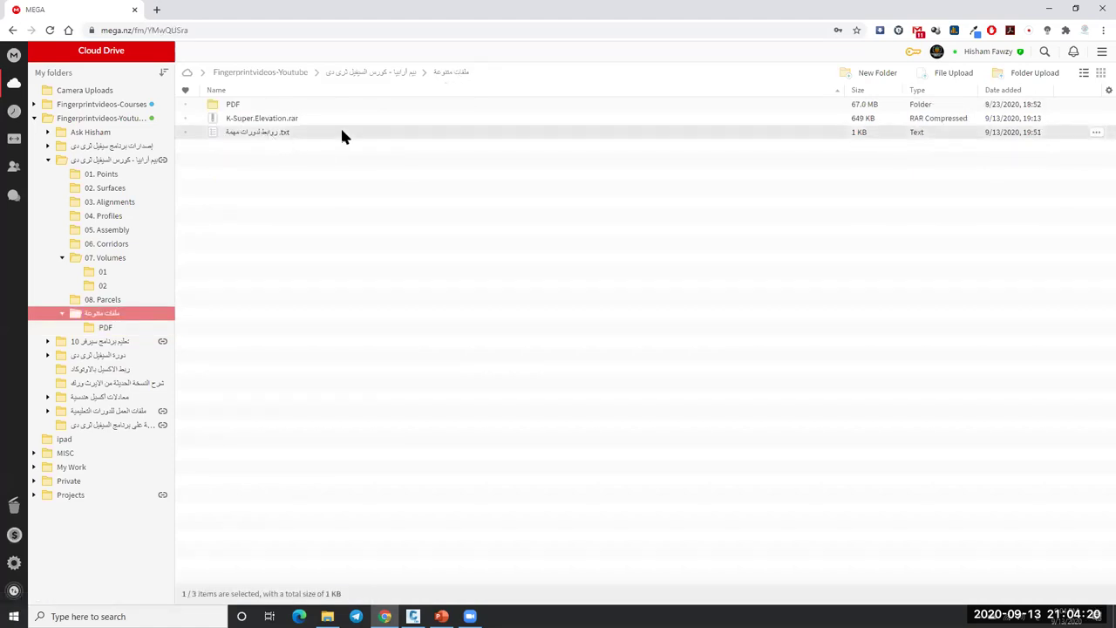
pyautogui.doubleClick(343, 134)
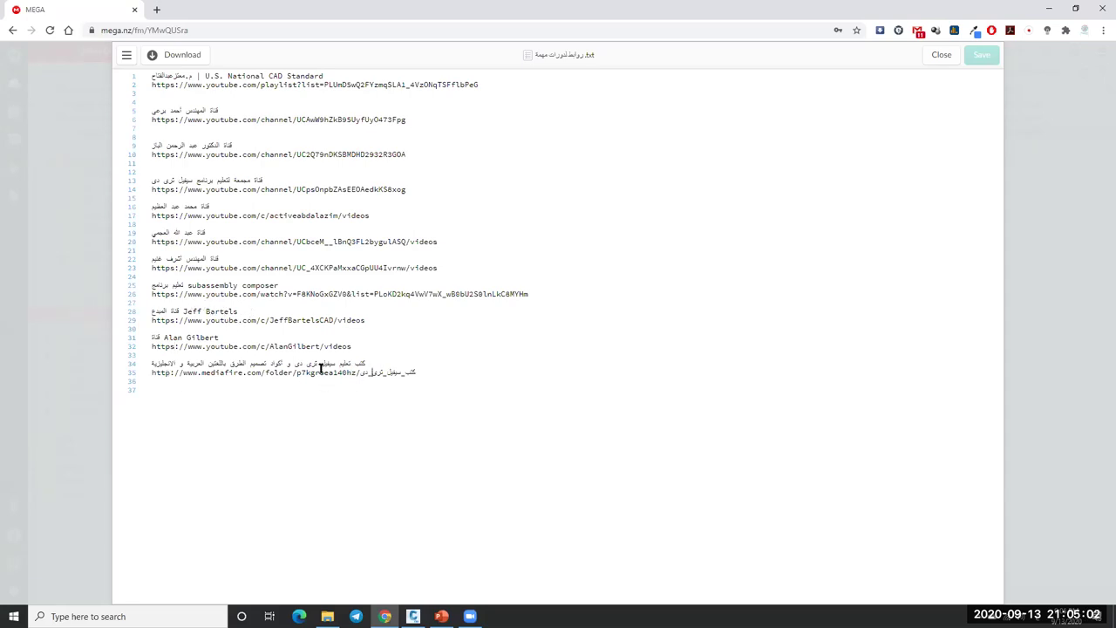
pyautogui.click(362, 368)
pyautogui.click(278, 372)
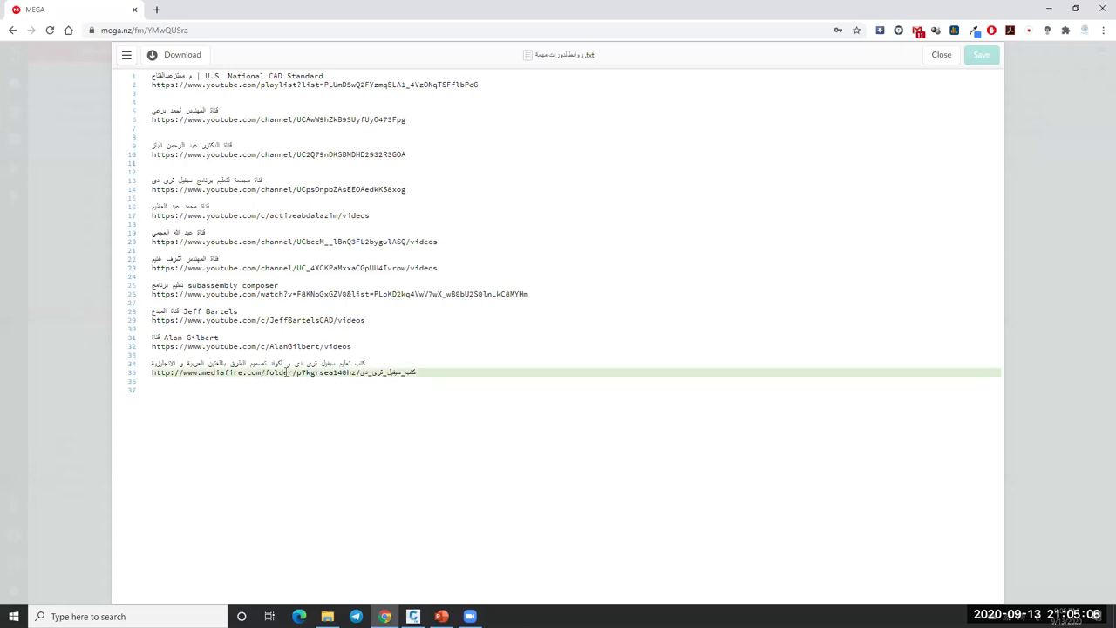
pyautogui.click(157, 10)
pyautogui.write('http://www.mediafire.com/folder/p7kgrsea140hz/كتب_سيفيل_ثرى_دى')
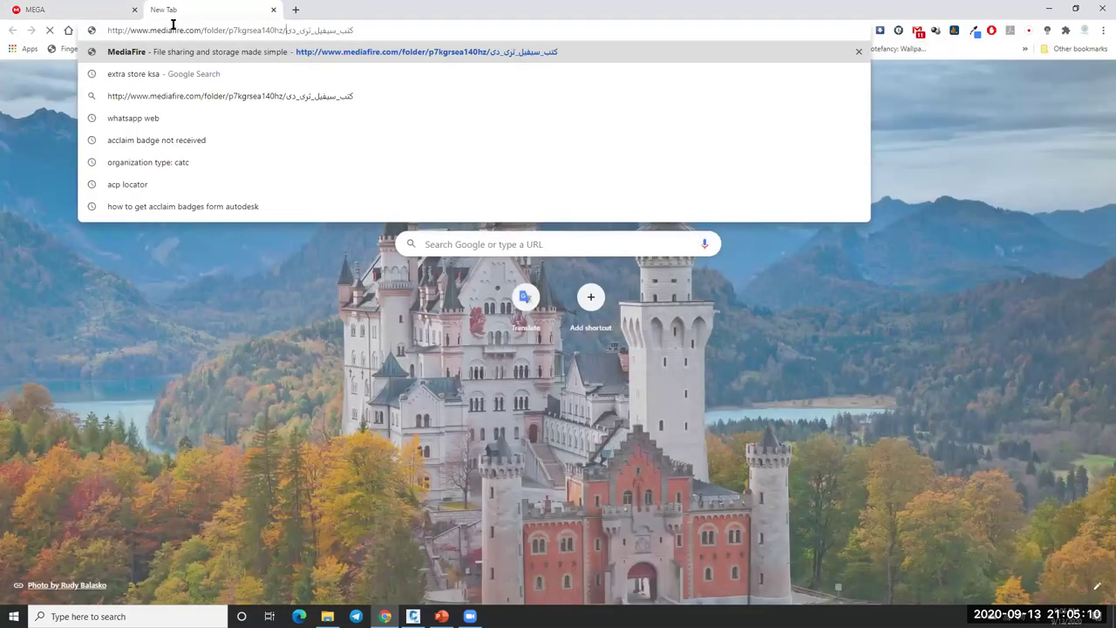
# Step: Load the MediaFire link, browse the English, Arabic and AASHTO book folders, then close the tab
pyautogui.press('Return')
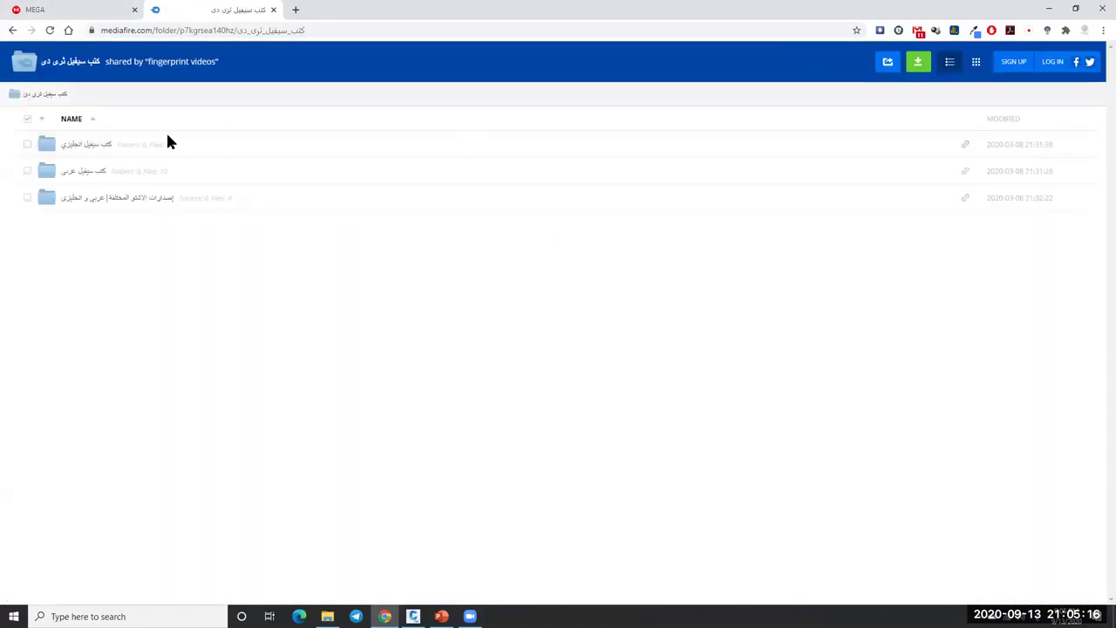
pyautogui.click(100, 146)
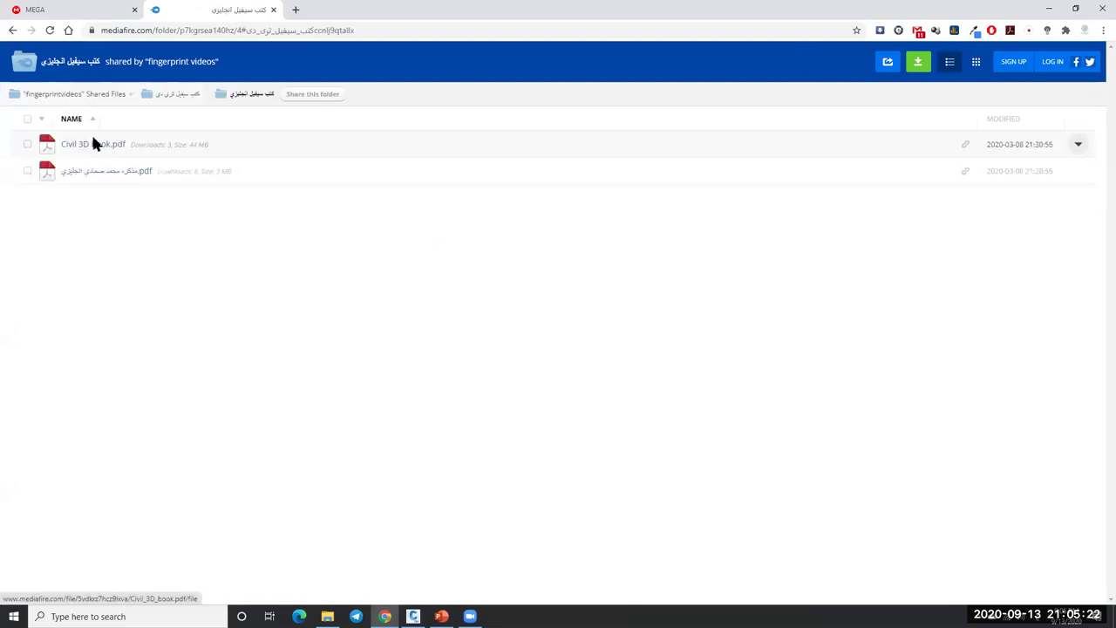
pyautogui.click(193, 96)
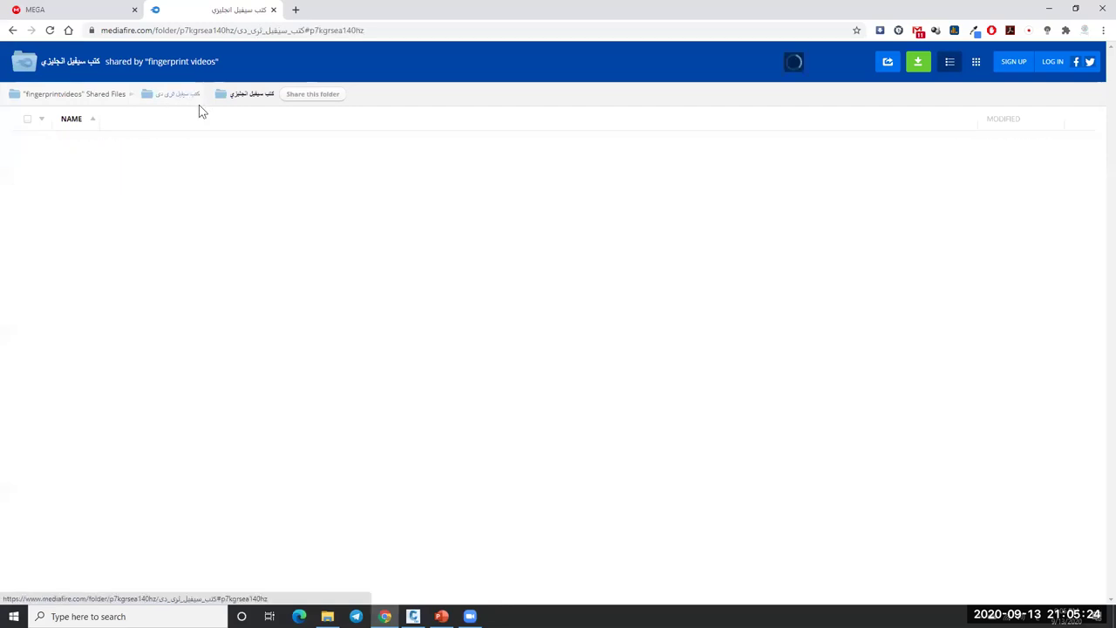
pyautogui.click(90, 175)
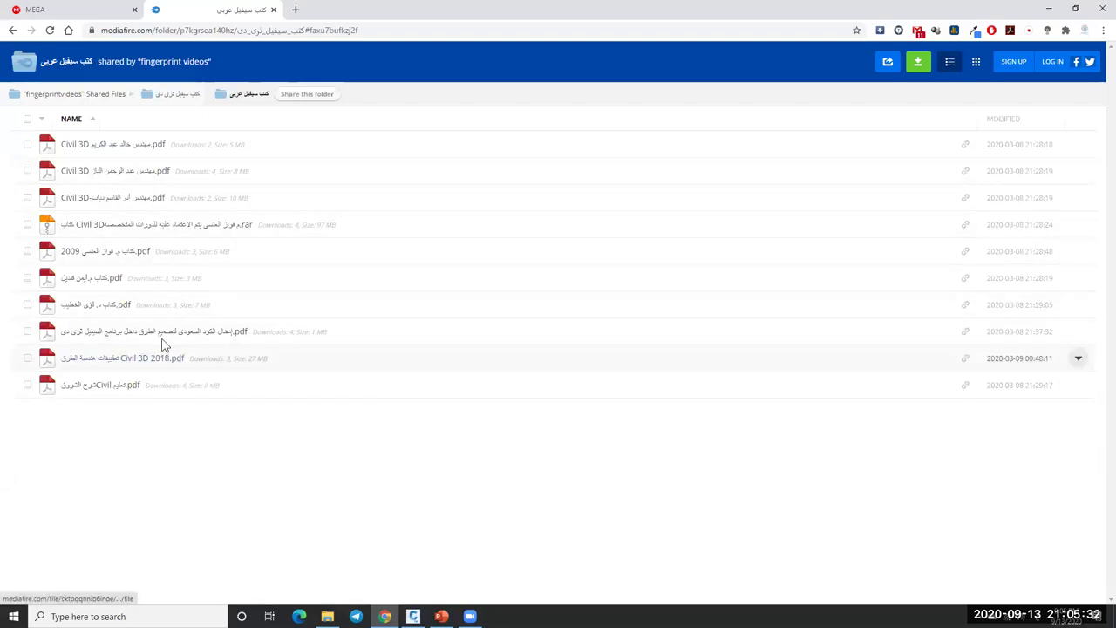
pyautogui.click(174, 95)
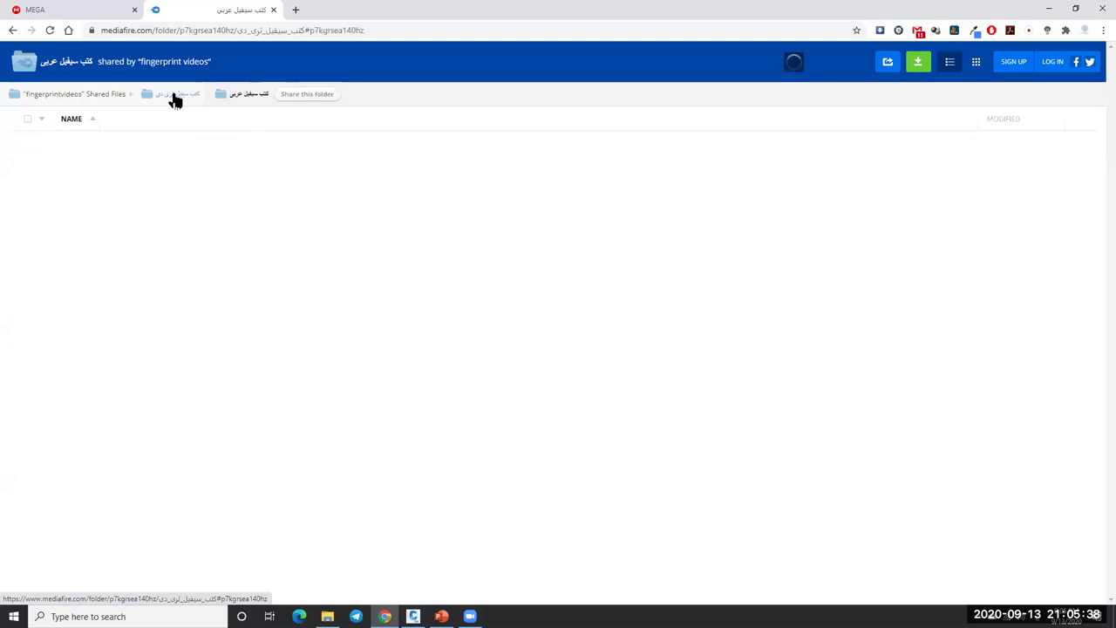
pyautogui.click(110, 199)
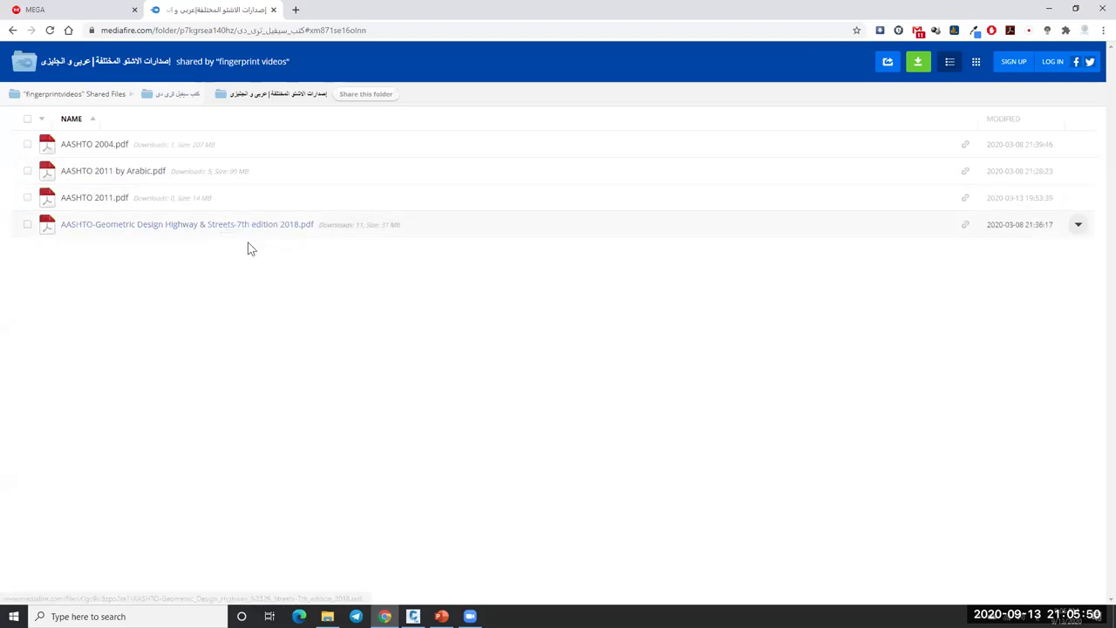
pyautogui.click(274, 11)
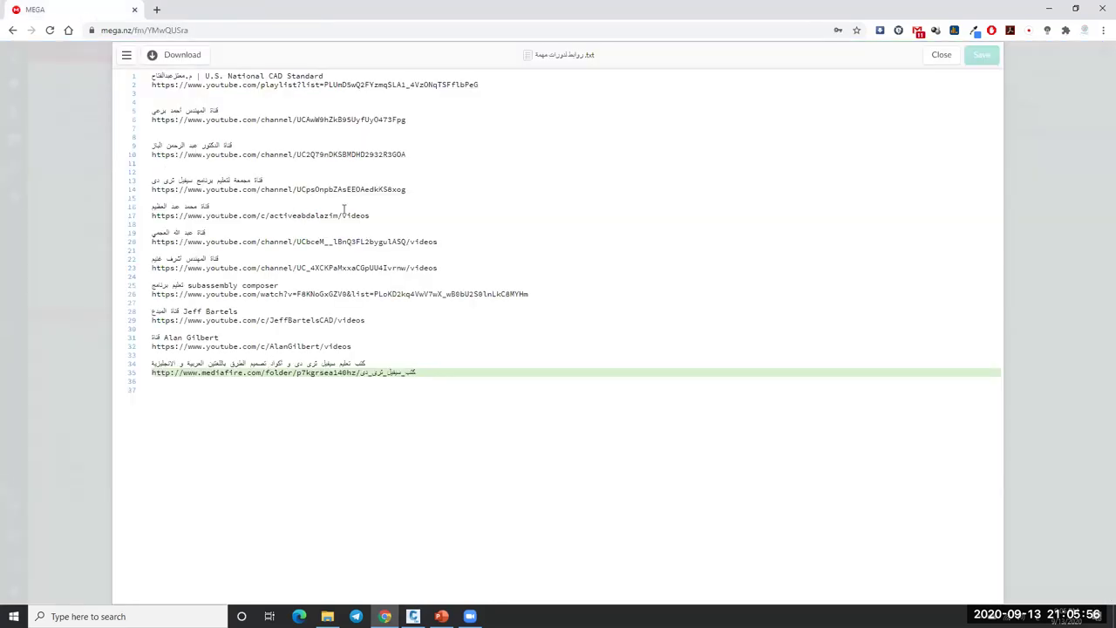
# Step: Close the links file, preview the lecture-links text file from the course folder, and close the browser
pyautogui.click(941, 54)
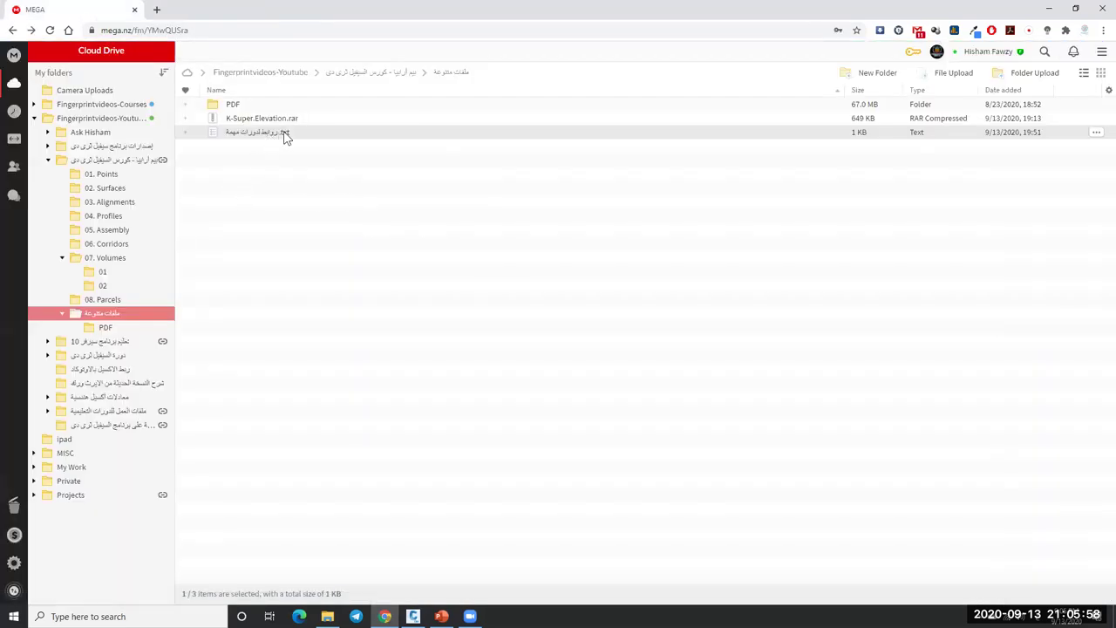
pyautogui.click(304, 120)
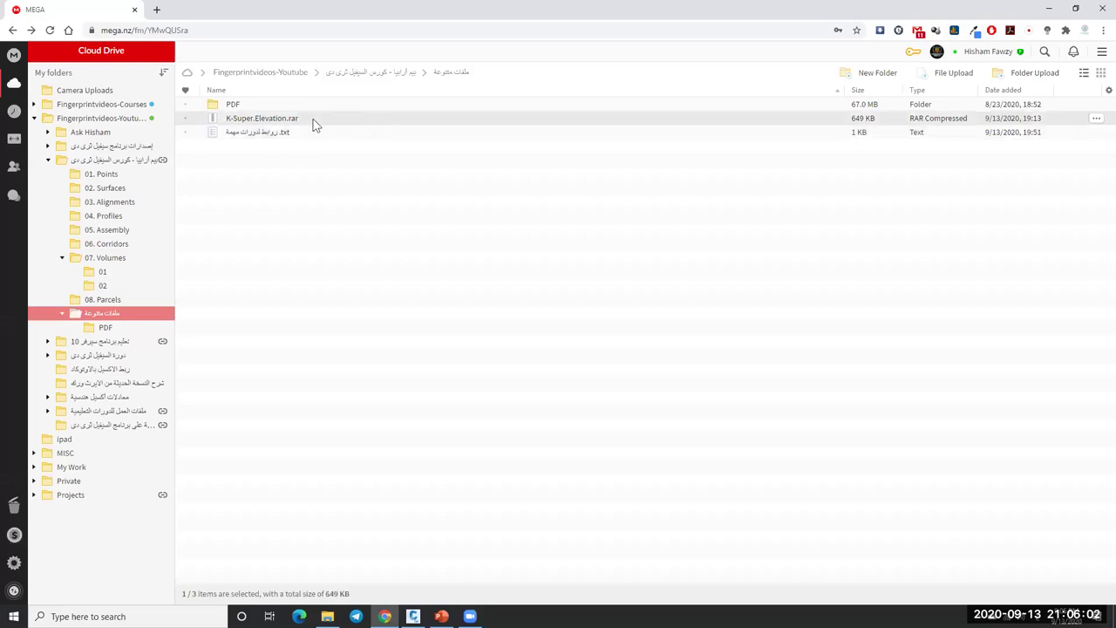
pyautogui.click(385, 75)
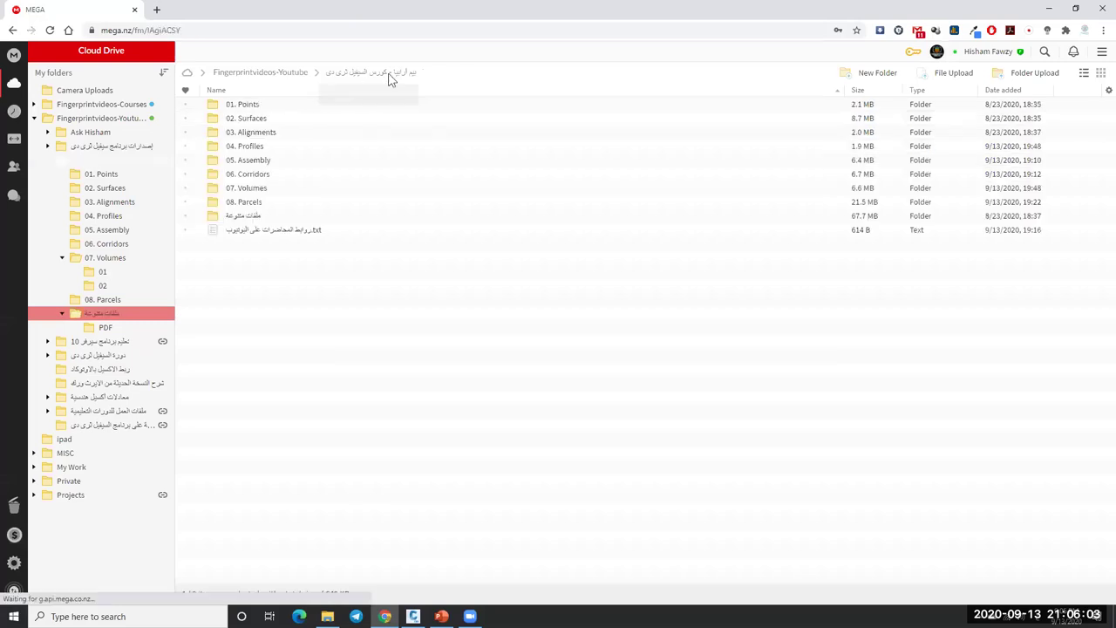
pyautogui.doubleClick(279, 232)
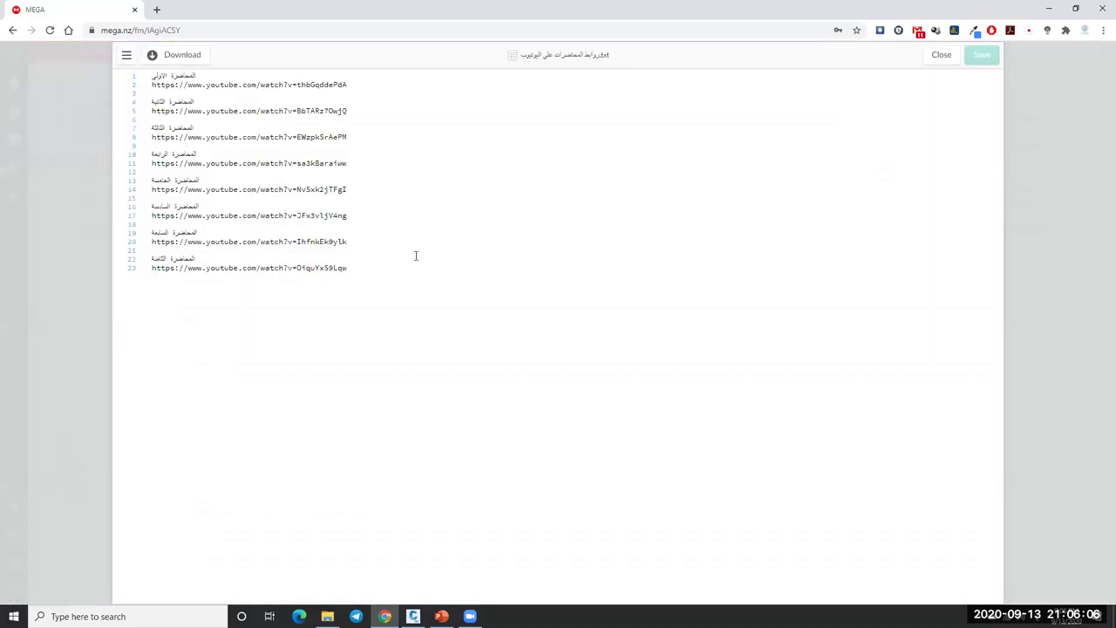
pyautogui.click(941, 54)
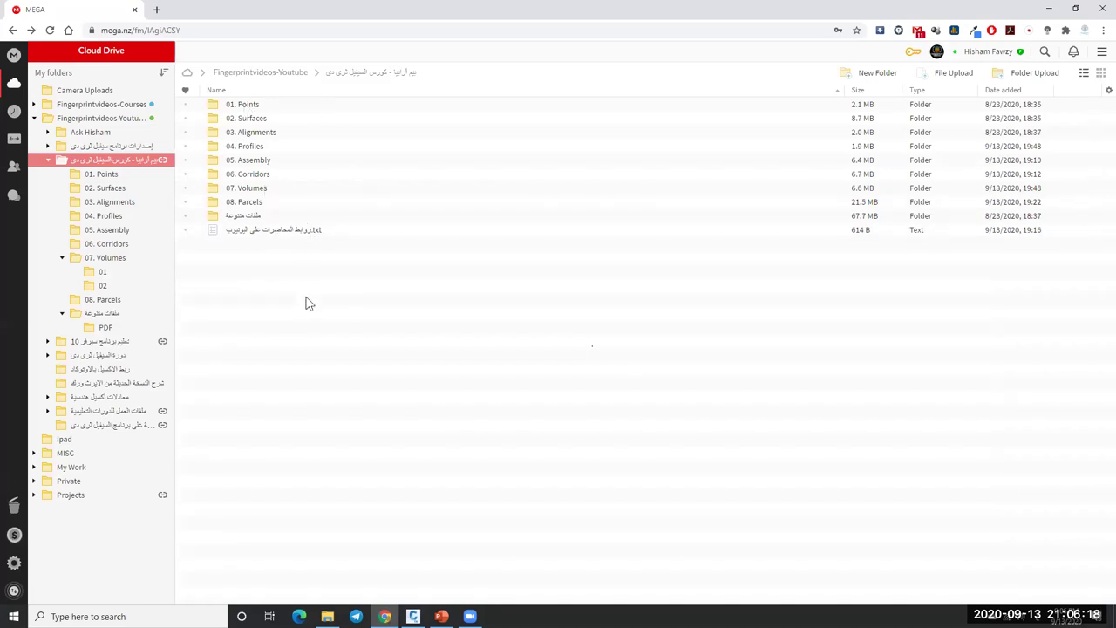
pyautogui.click(1101, 8)
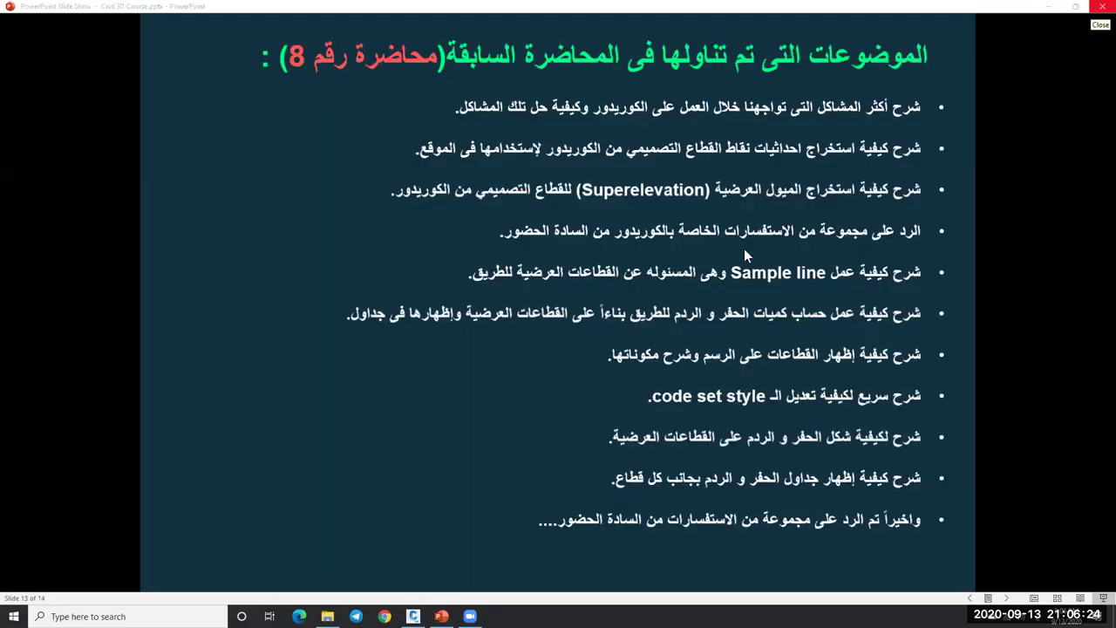
# Step: End the slide show, close PowerPoint without saving, and zoom out on the Assembly 01 drawing
pyautogui.hotkey('alt', 'F4')
pyautogui.click(539, 343)
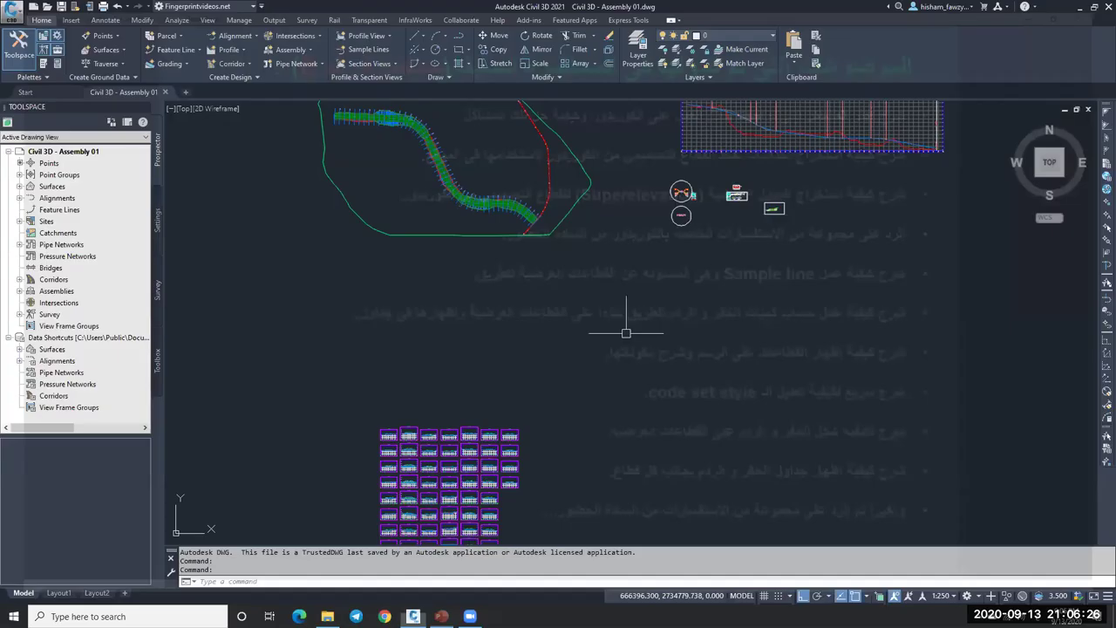
pyautogui.click(728, 267)
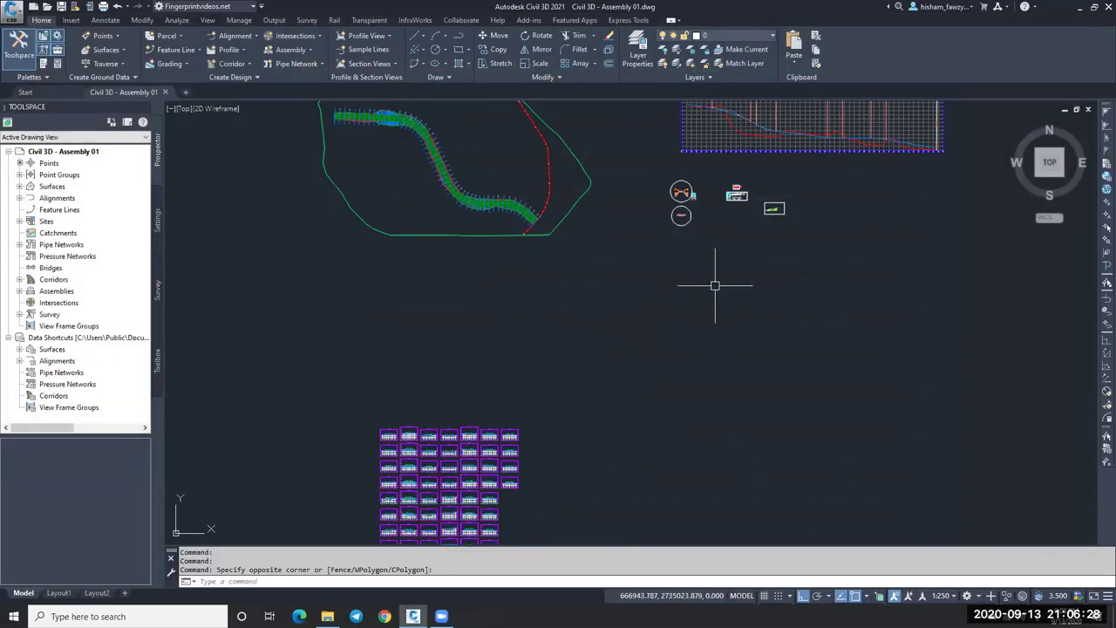
pyautogui.scroll(-2, 613, 287)
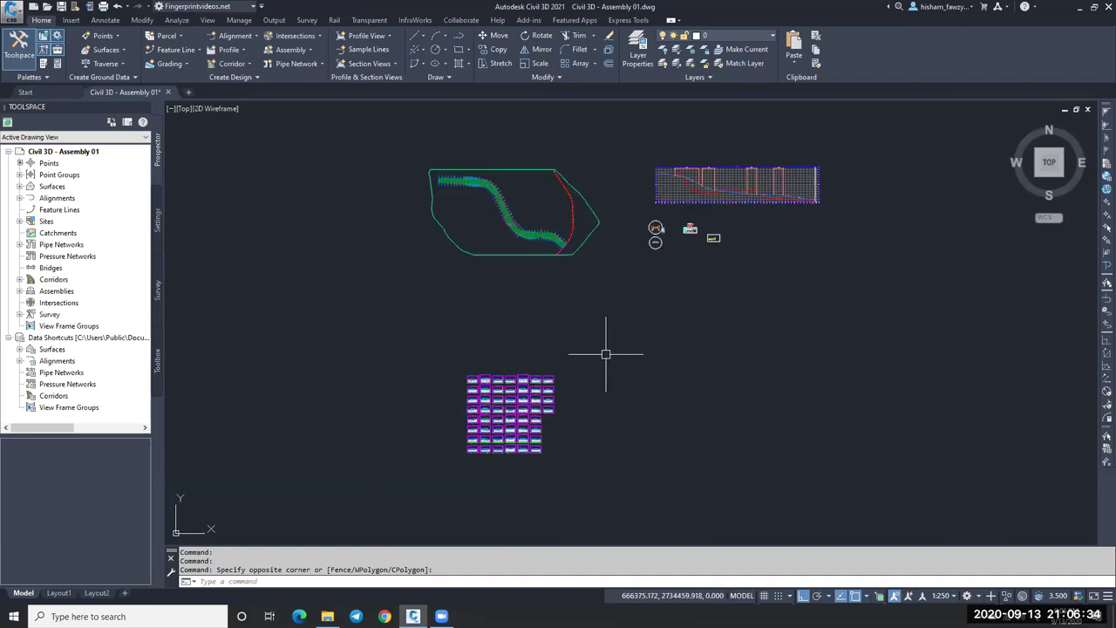
pyautogui.scroll(4, 510, 229)
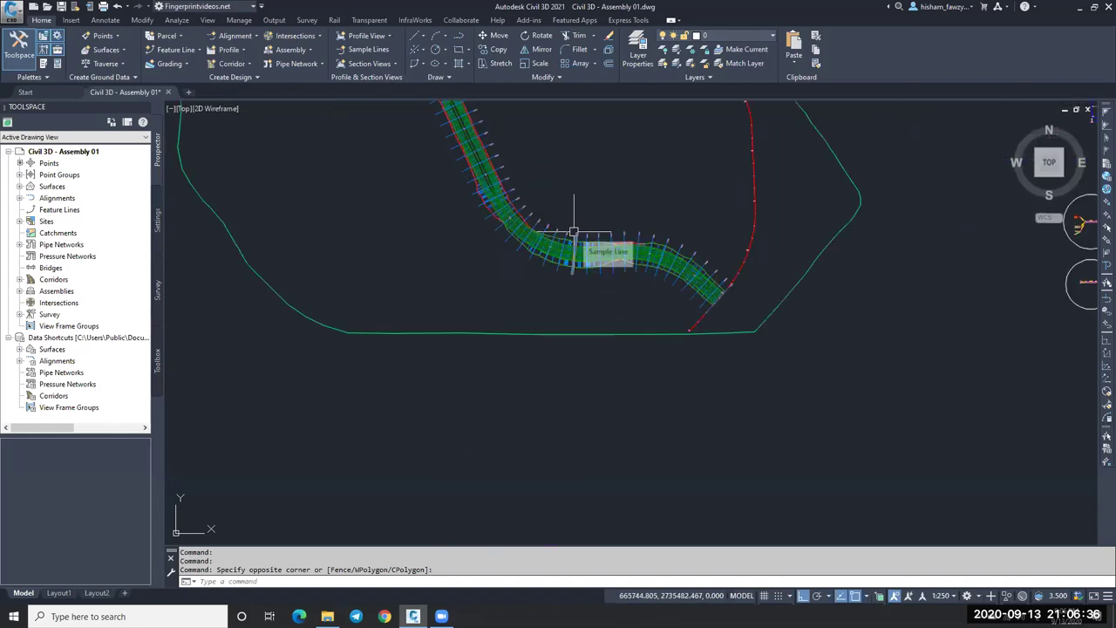
pyautogui.scroll(-4, 576, 232)
pyautogui.scroll(2, 553, 194)
pyautogui.scroll(-2, 549, 196)
pyautogui.scroll(2, 553, 268)
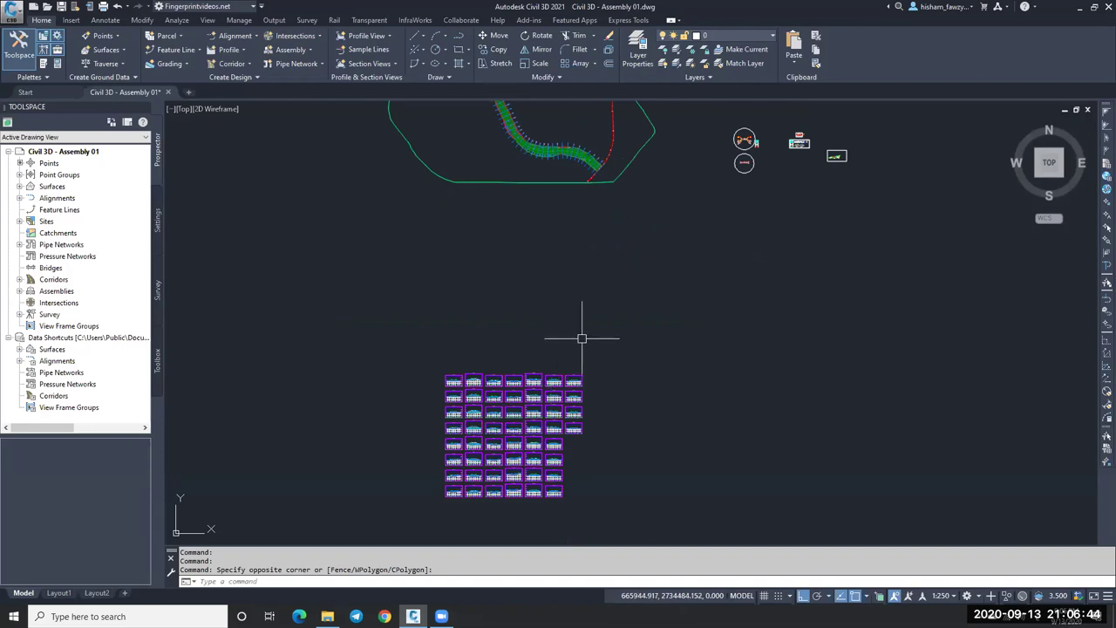
pyautogui.scroll(2, 486, 462)
pyautogui.scroll(12, 485, 486)
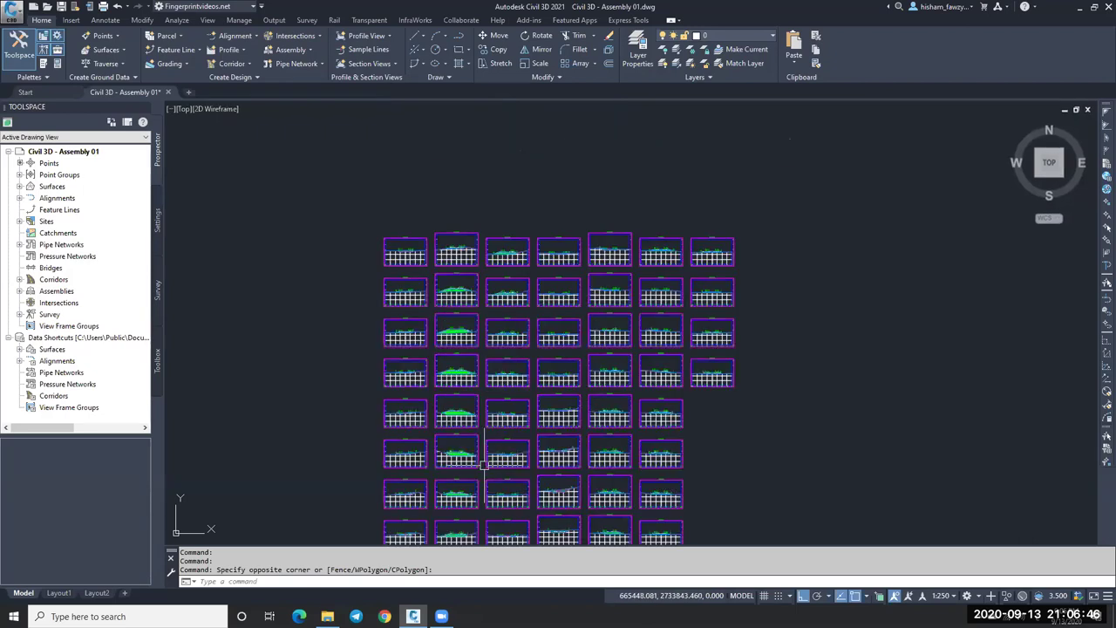
pyautogui.scroll(2, 499, 403)
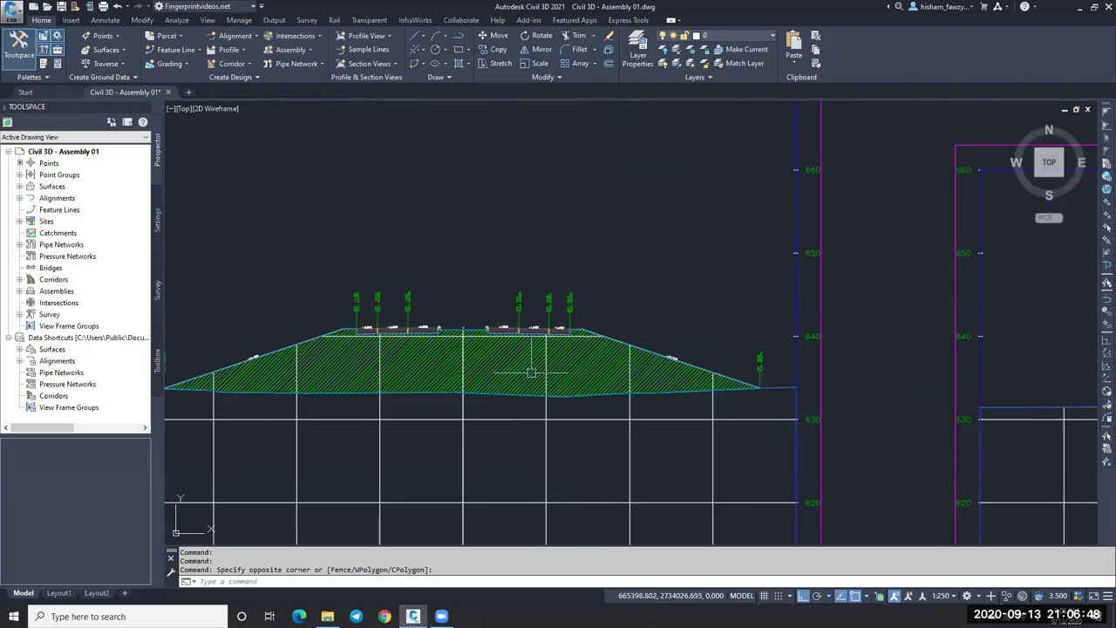
pyautogui.scroll(-2, 518, 361)
pyautogui.scroll(6, 551, 354)
pyautogui.scroll(-8, 551, 353)
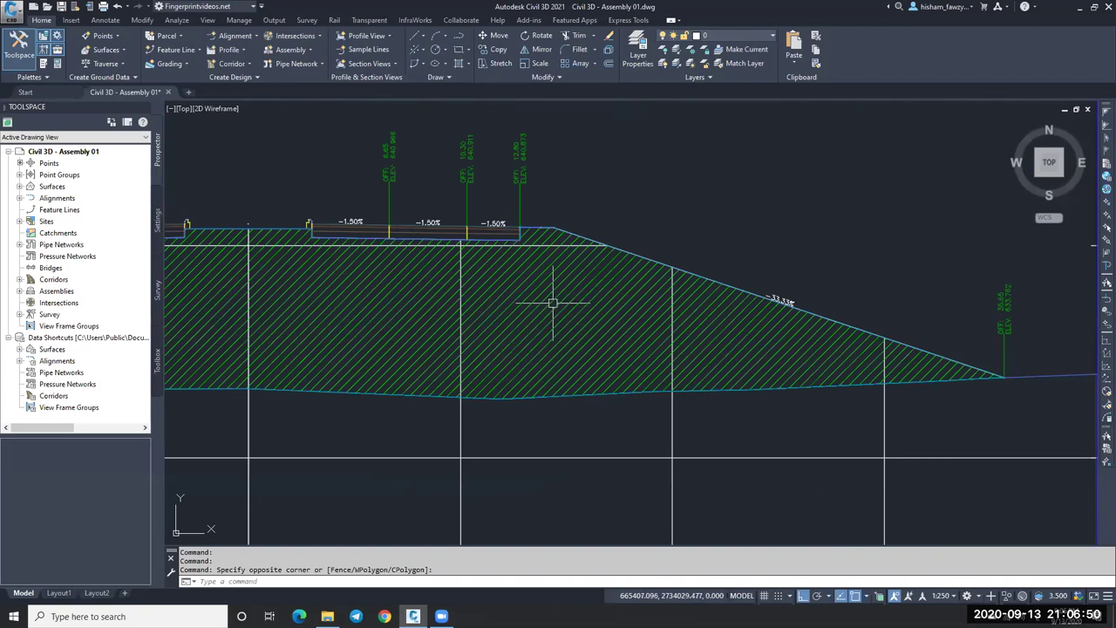
pyautogui.scroll(-3, 648, 320)
pyautogui.scroll(10, 663, 331)
pyautogui.scroll(-5, 635, 346)
pyautogui.scroll(-5, 667, 326)
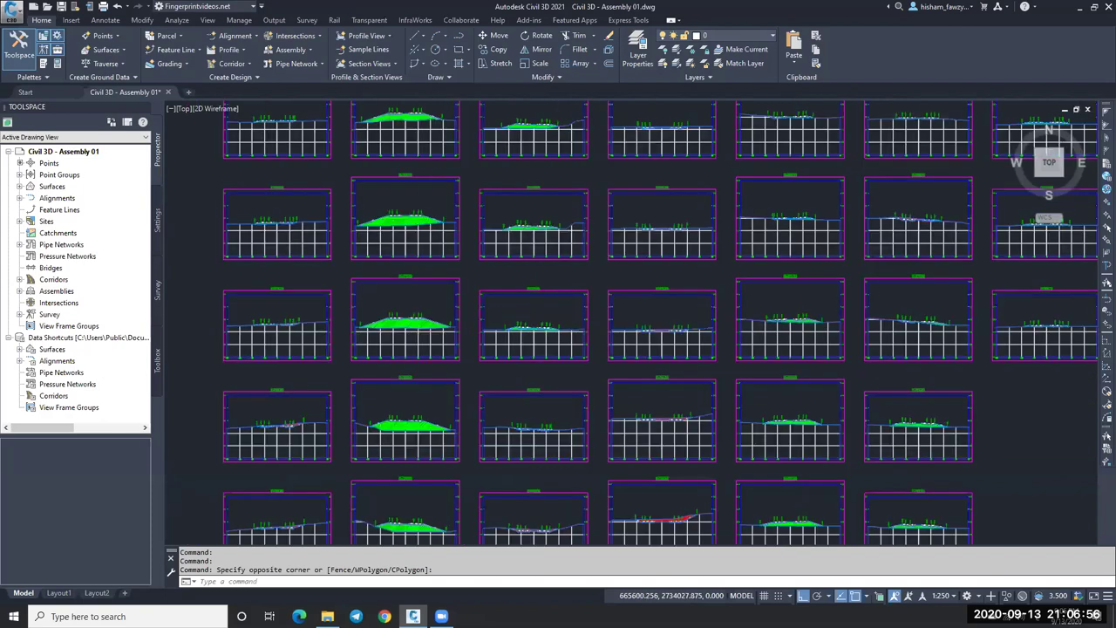
pyautogui.scroll(8, 605, 269)
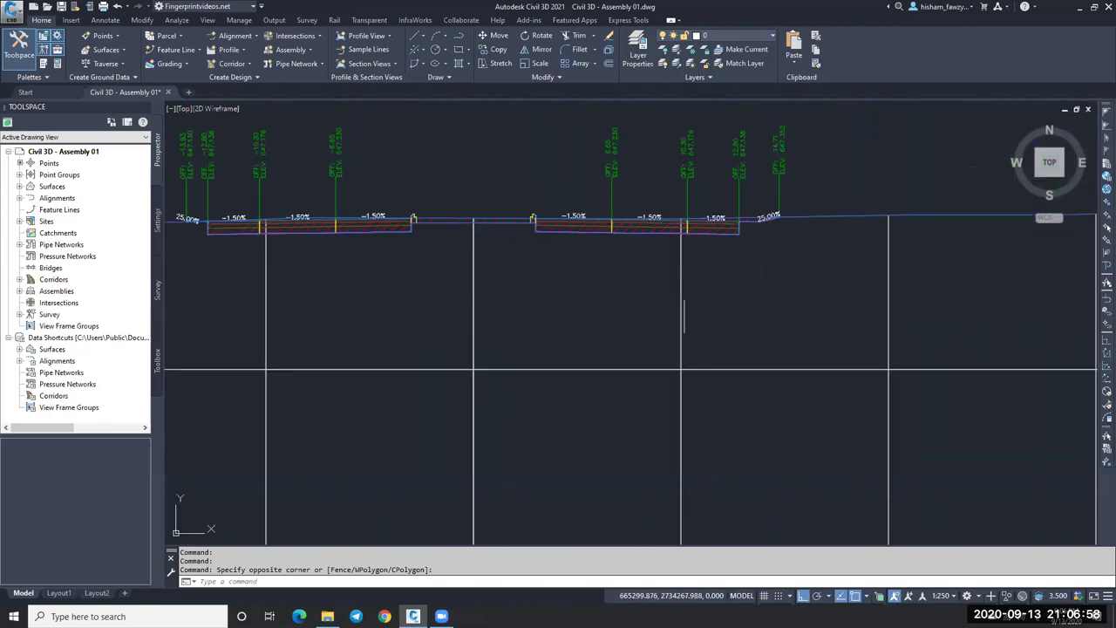
pyautogui.scroll(-5, 695, 274)
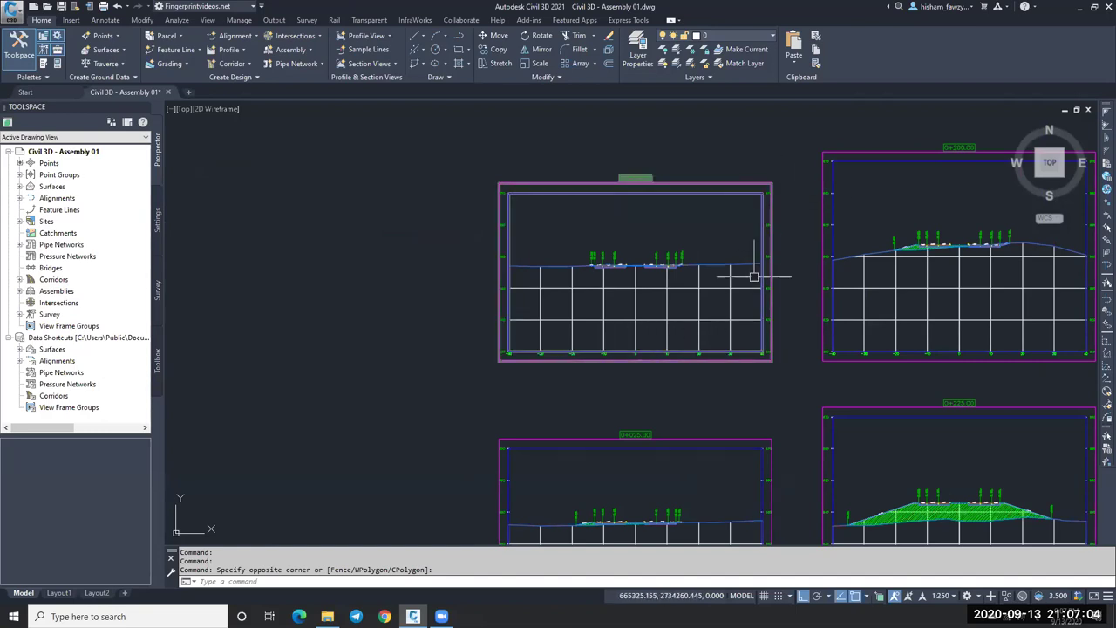
# Step: Open Section View Group - 3 properties and bring up Change Volume Tables with its Type list
pyautogui.click(761, 209)
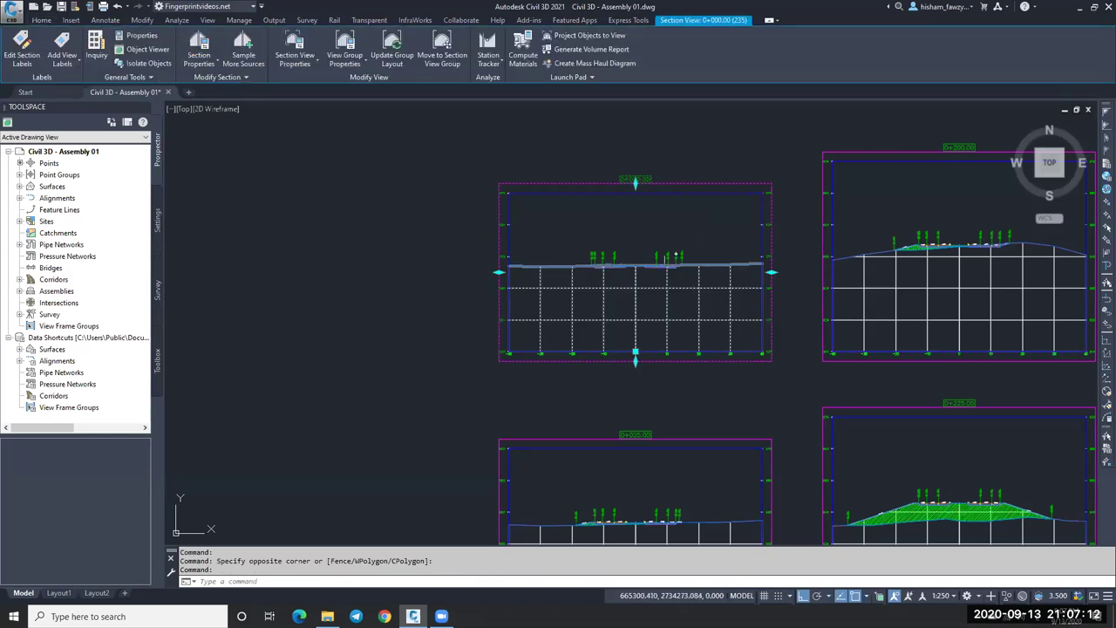
pyautogui.click(347, 39)
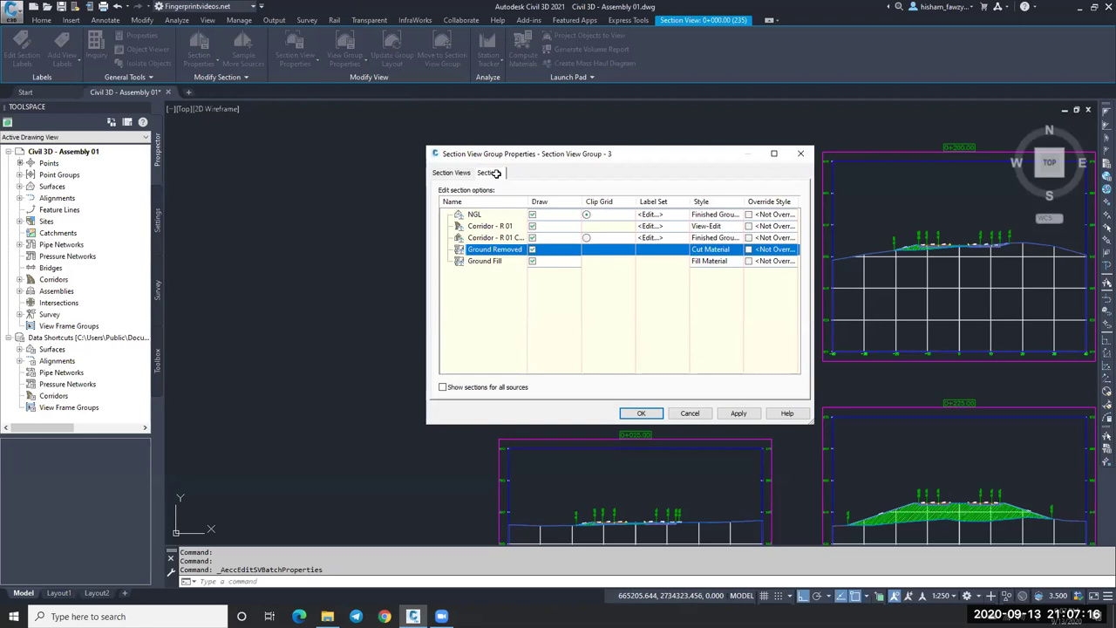
pyautogui.click(449, 174)
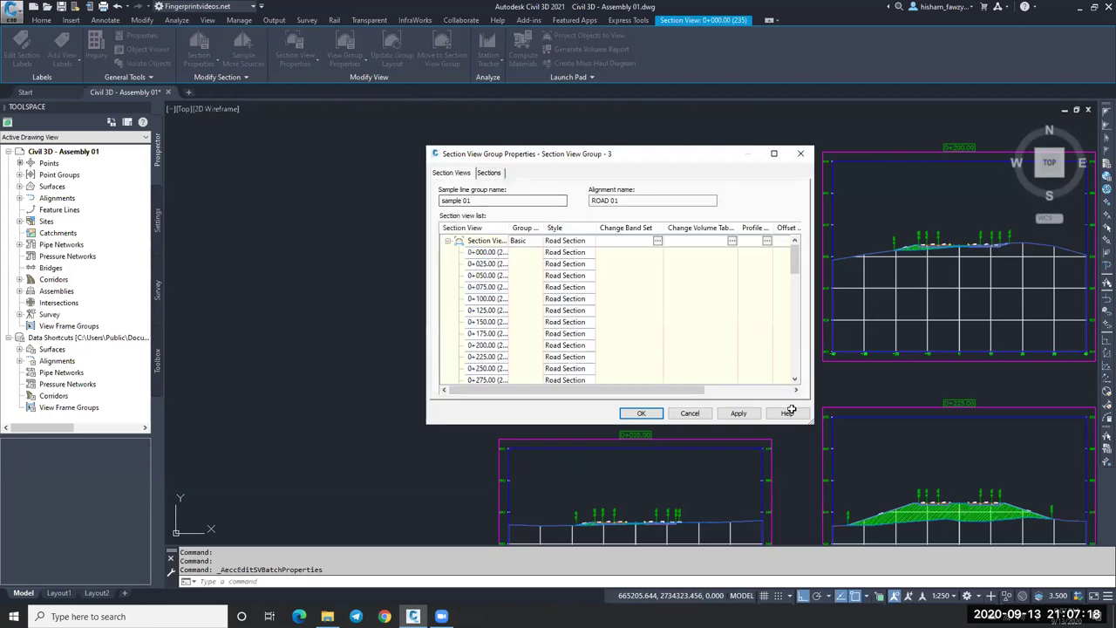
pyautogui.moveTo(810, 419); pyautogui.dragTo(889, 467)
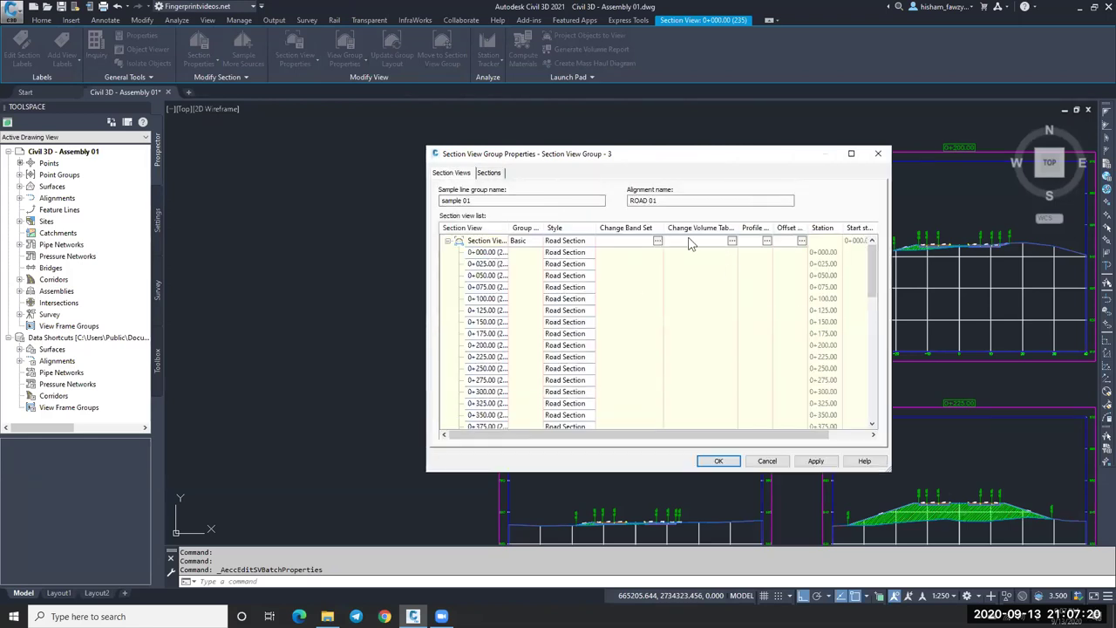
pyautogui.click(732, 241)
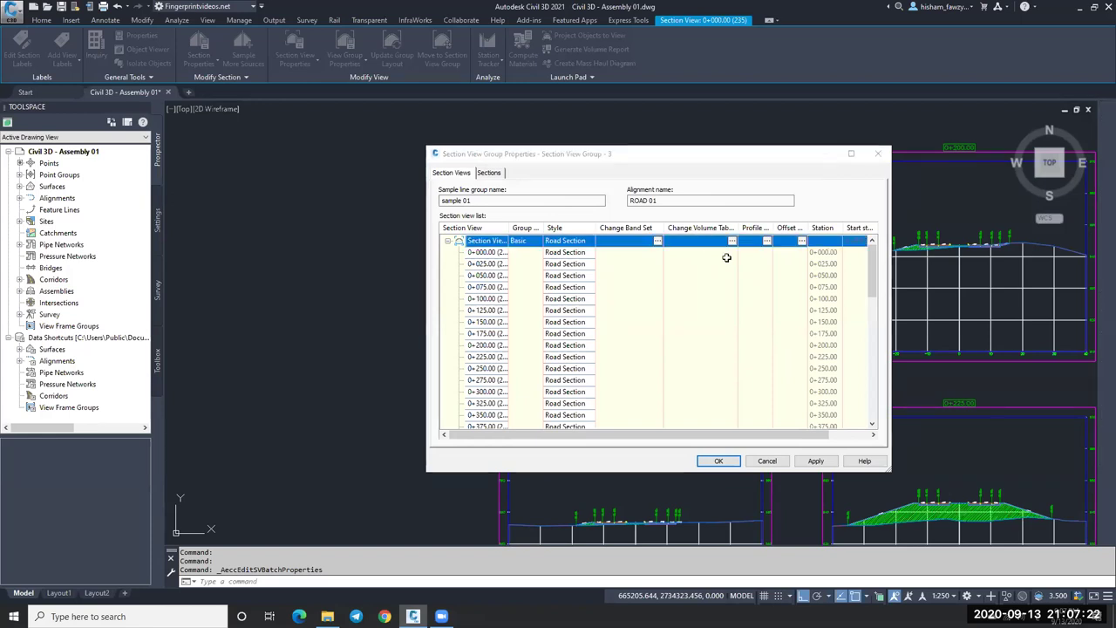
pyautogui.click(538, 253)
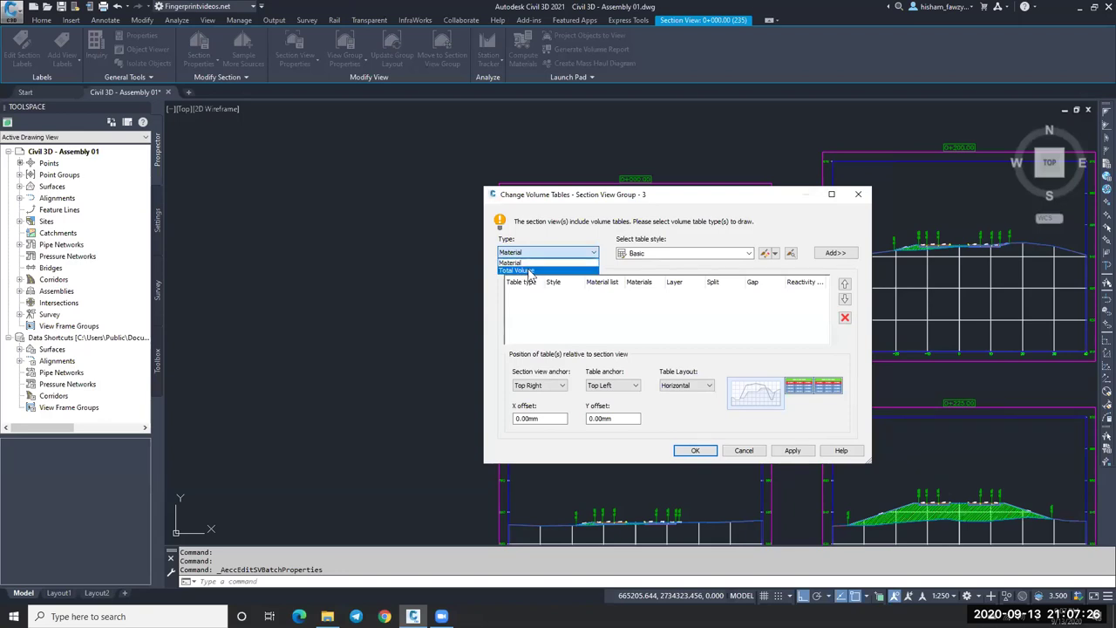
# Step: Add a Total Volume table and try several section view anchor positions
pyautogui.click(529, 271)
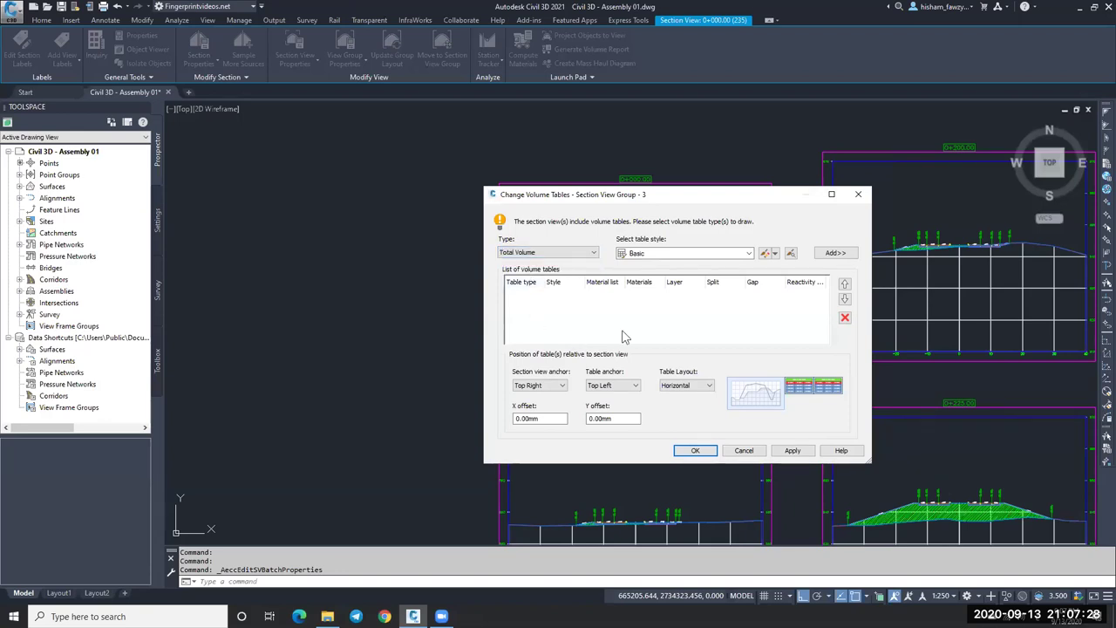
pyautogui.click(836, 253)
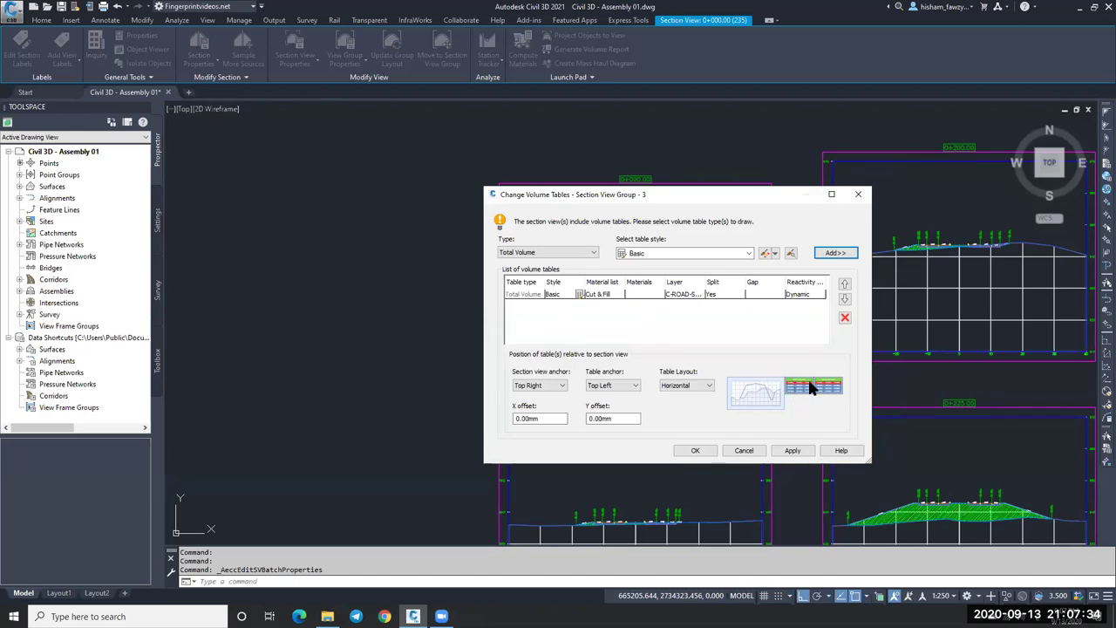
pyautogui.click(552, 386)
pyautogui.click(550, 405)
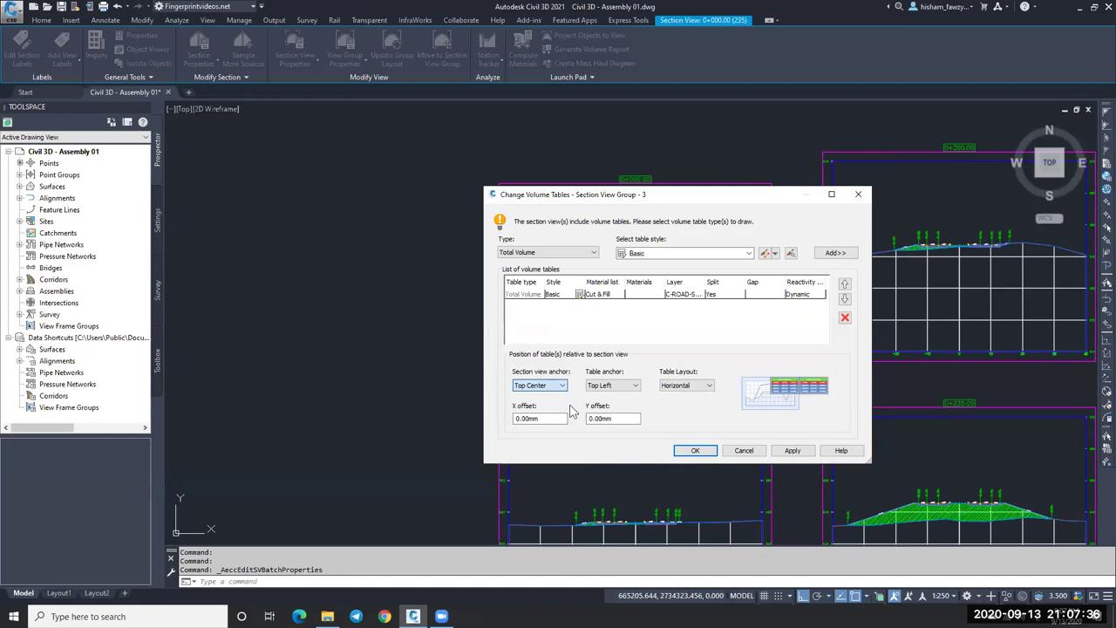
pyautogui.click(554, 386)
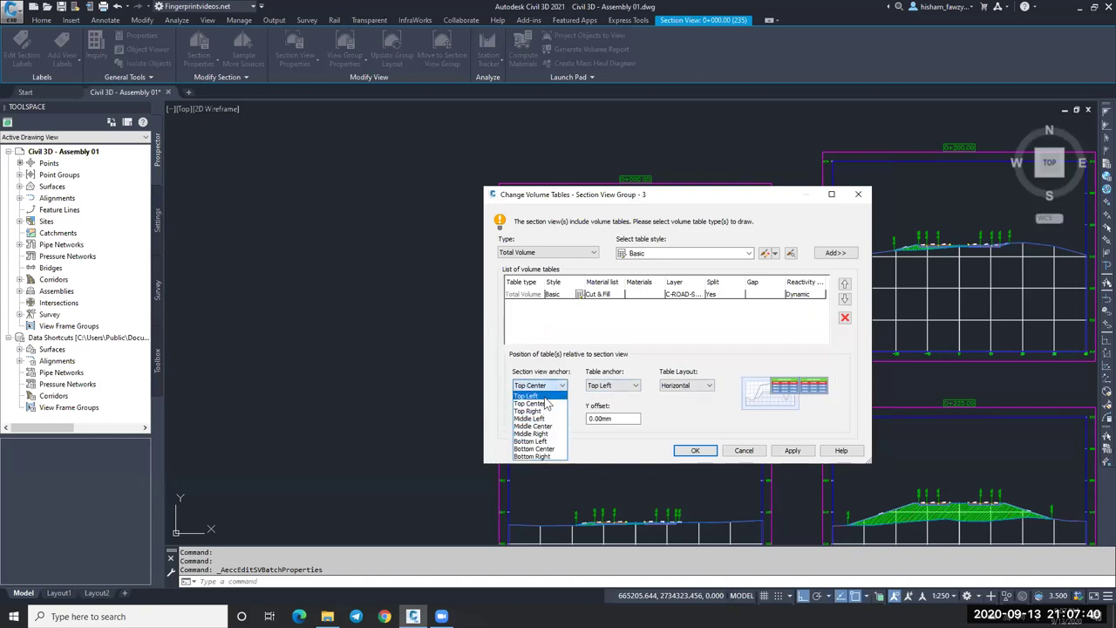
pyautogui.click(545, 411)
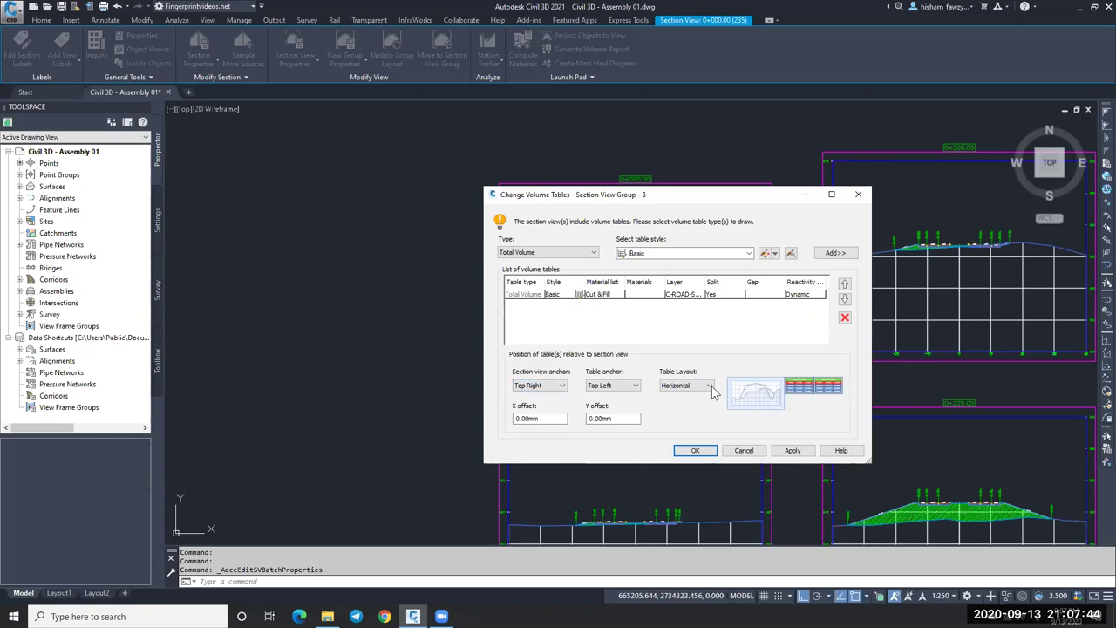
pyautogui.click(556, 387)
pyautogui.click(539, 457)
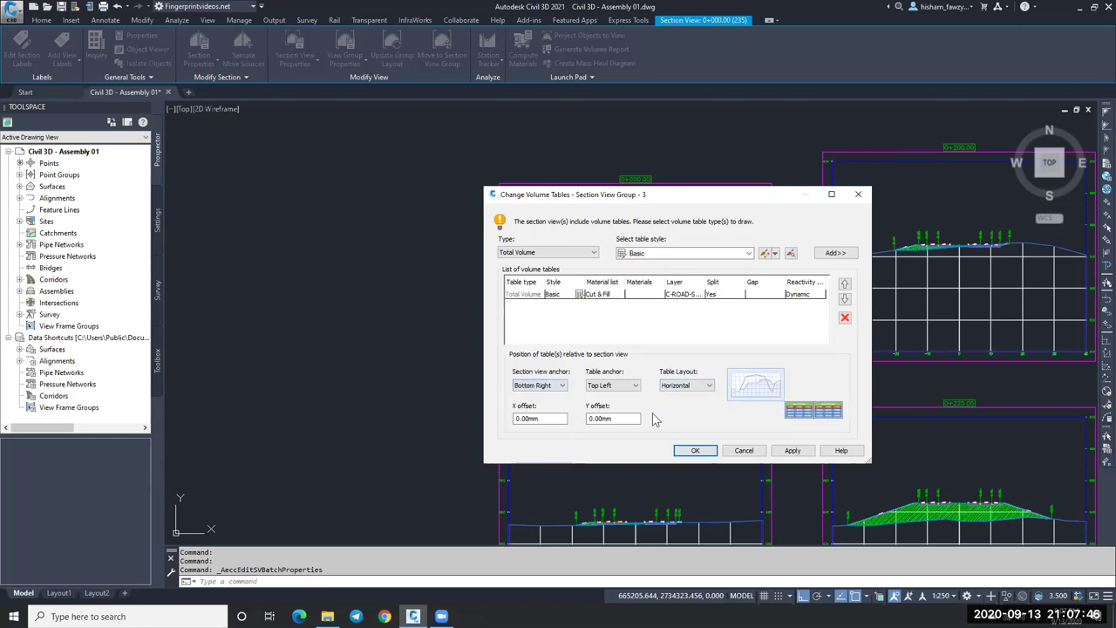
pyautogui.click(538, 385)
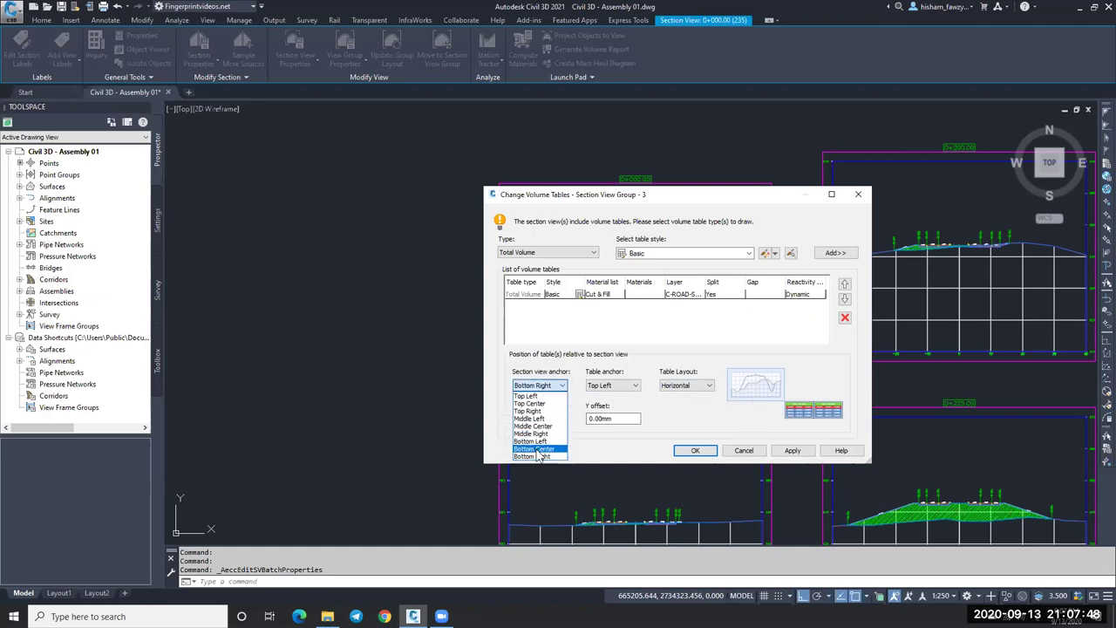
pyautogui.click(533, 426)
pyautogui.click(550, 387)
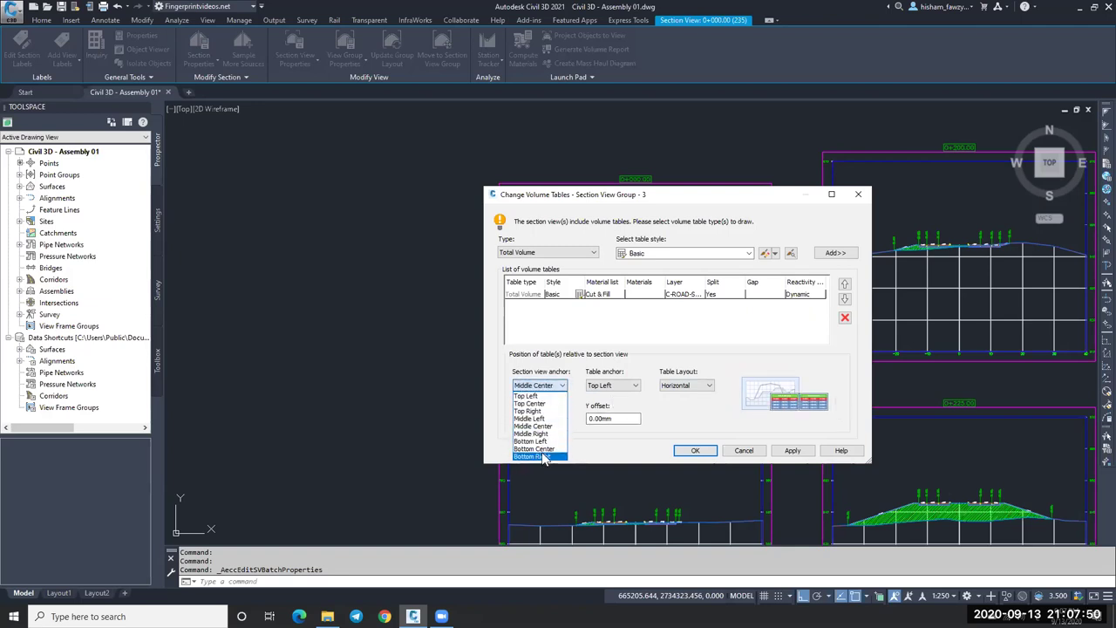
pyautogui.click(533, 449)
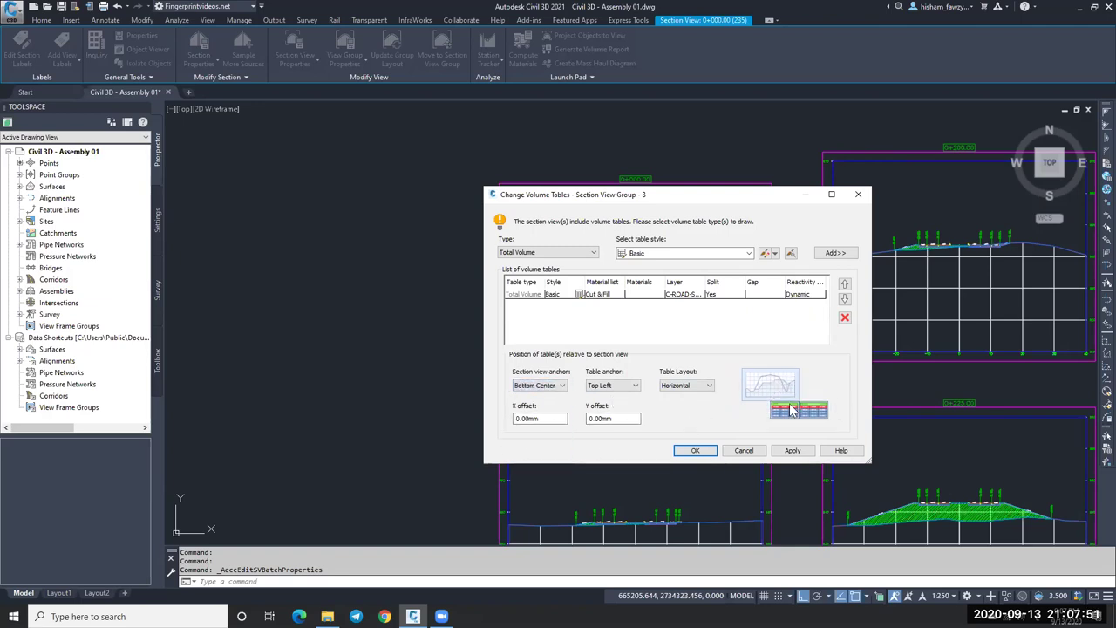
# Step: Anchor the table's Top Left corner to the section view's Top Right and confirm
pyautogui.click(621, 386)
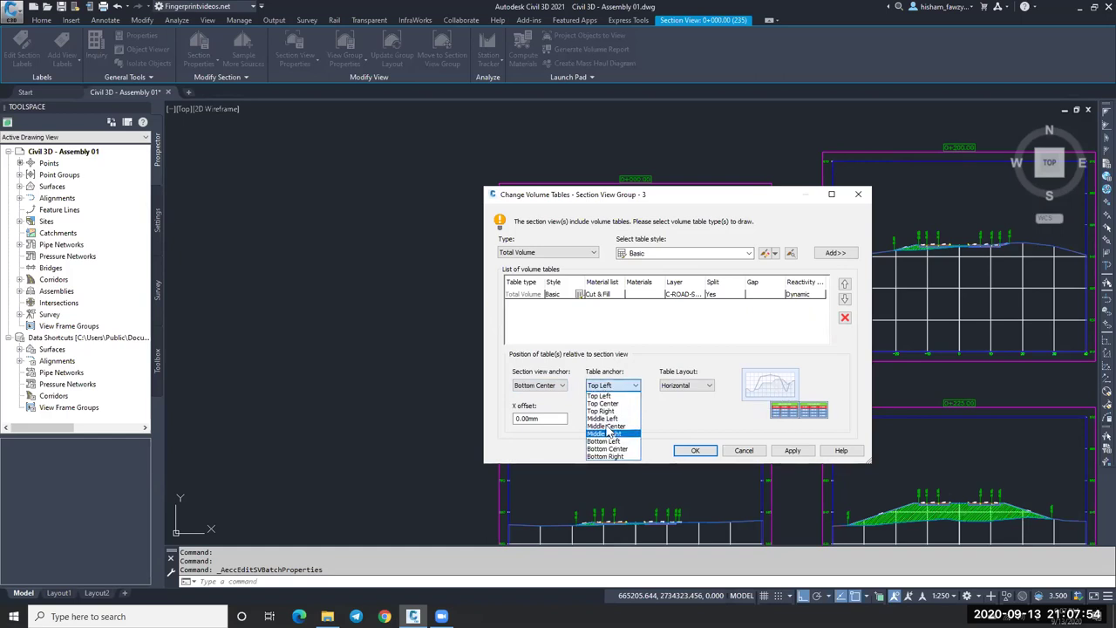
pyautogui.click(607, 410)
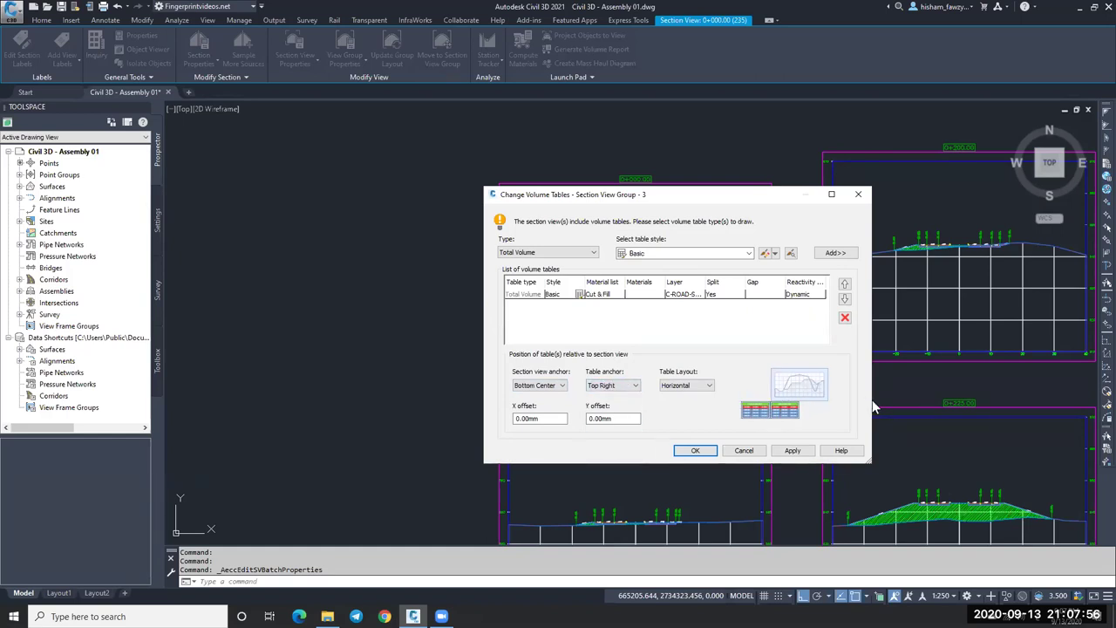
pyautogui.click(625, 385)
pyautogui.click(611, 403)
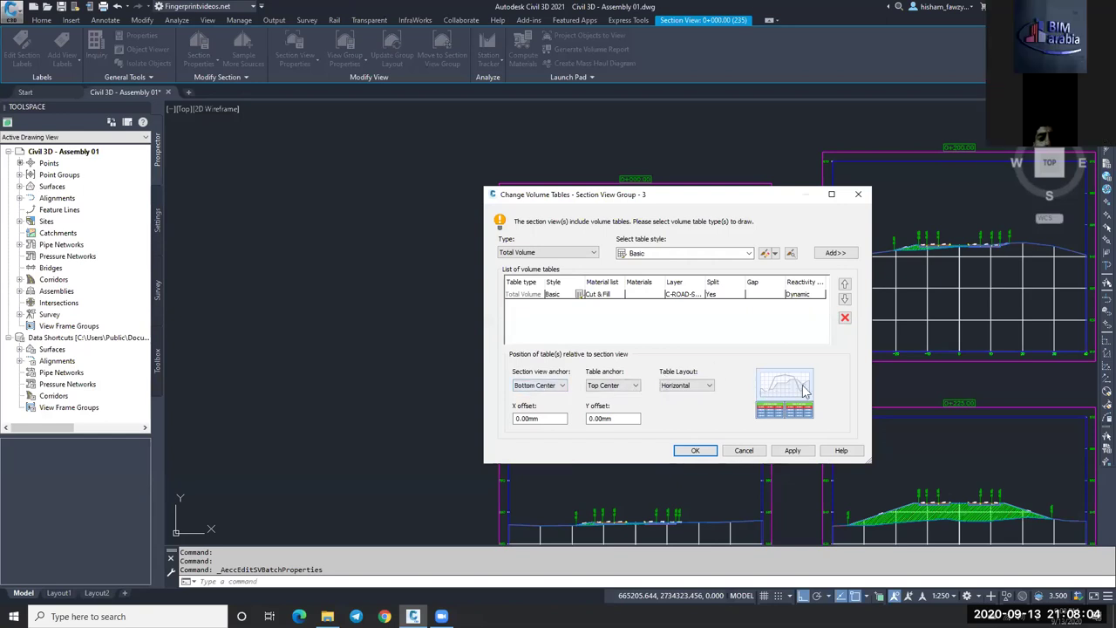
pyautogui.click(552, 388)
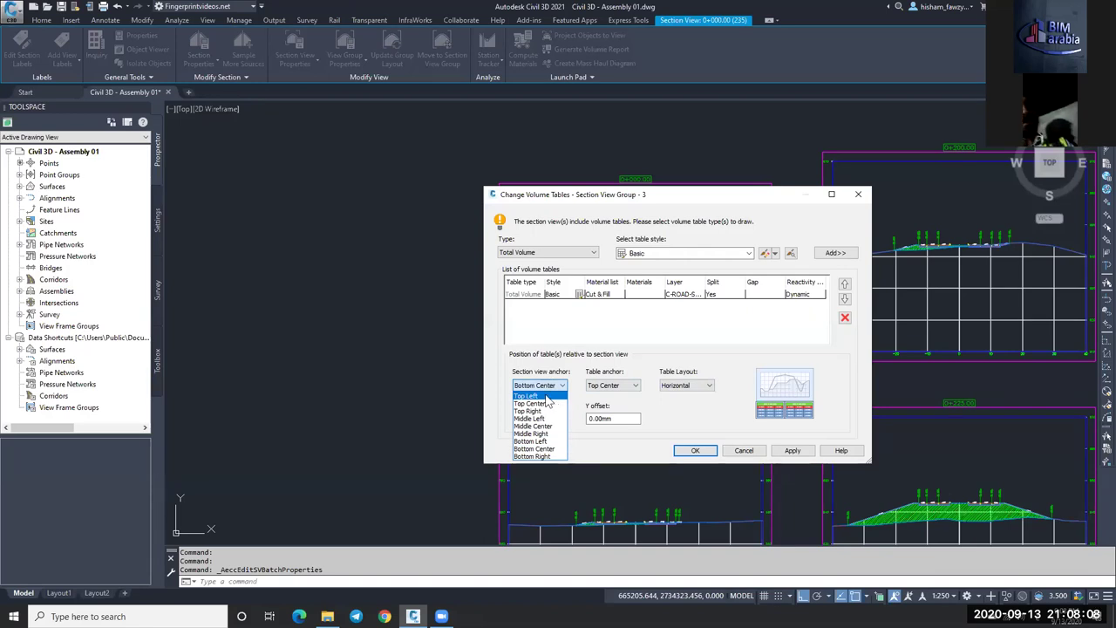
pyautogui.click(528, 410)
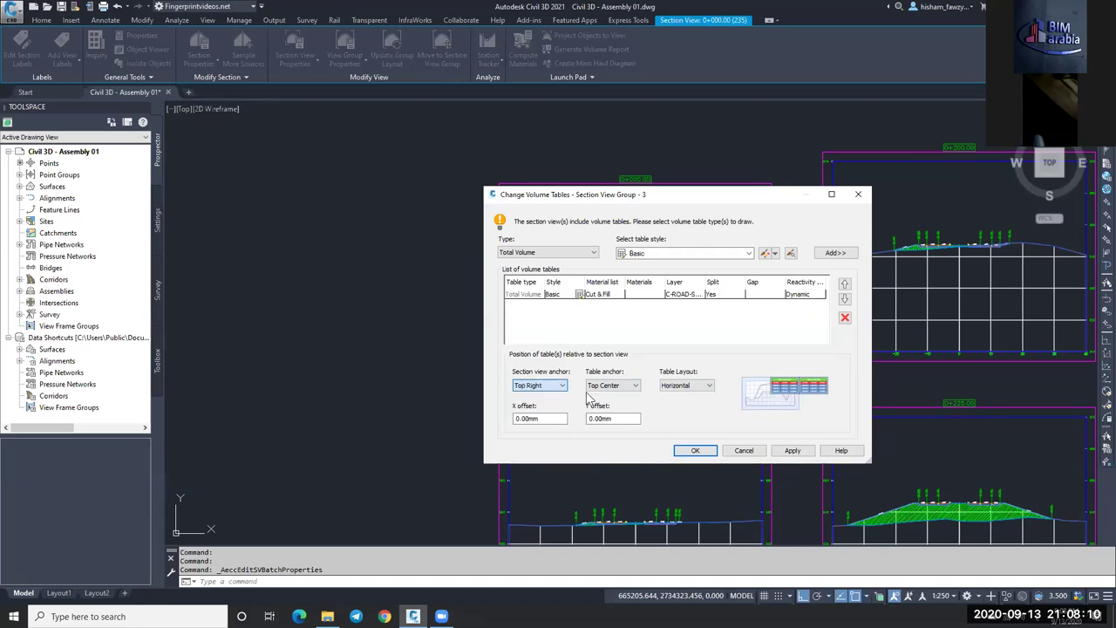
pyautogui.click(611, 386)
pyautogui.click(613, 398)
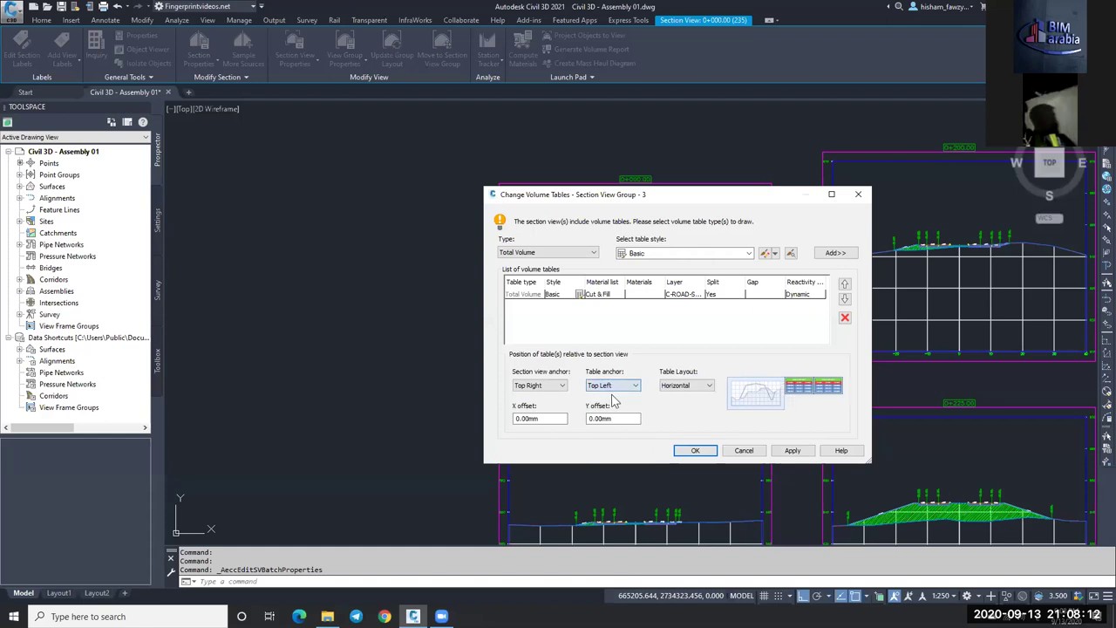
pyautogui.click(696, 450)
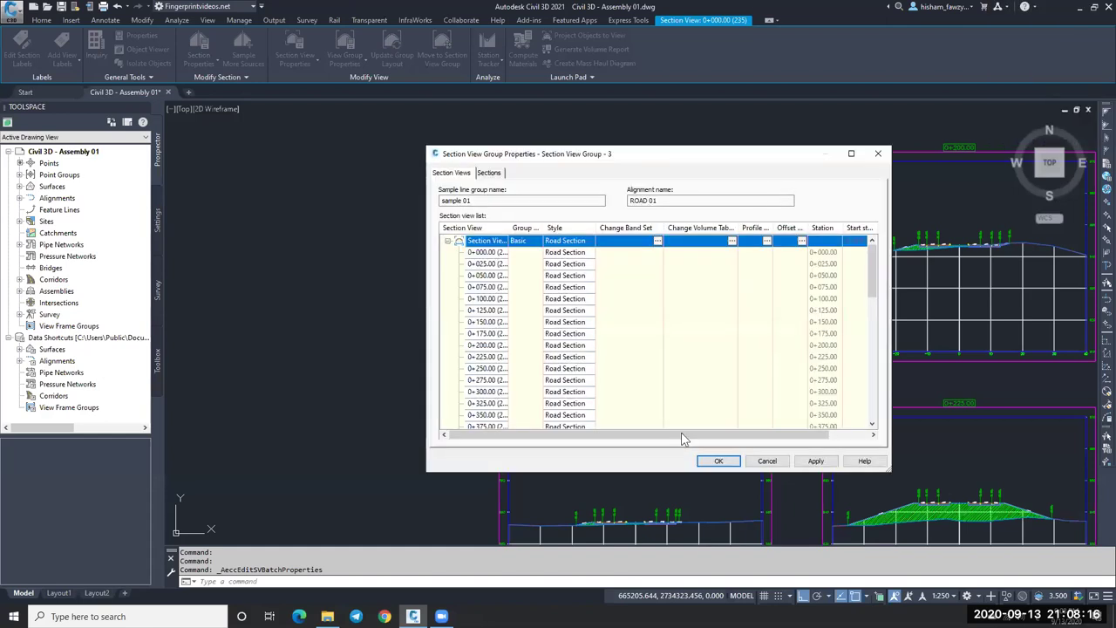
# Step: Apply the group properties to all section views and select the first section view
pyautogui.click(719, 461)
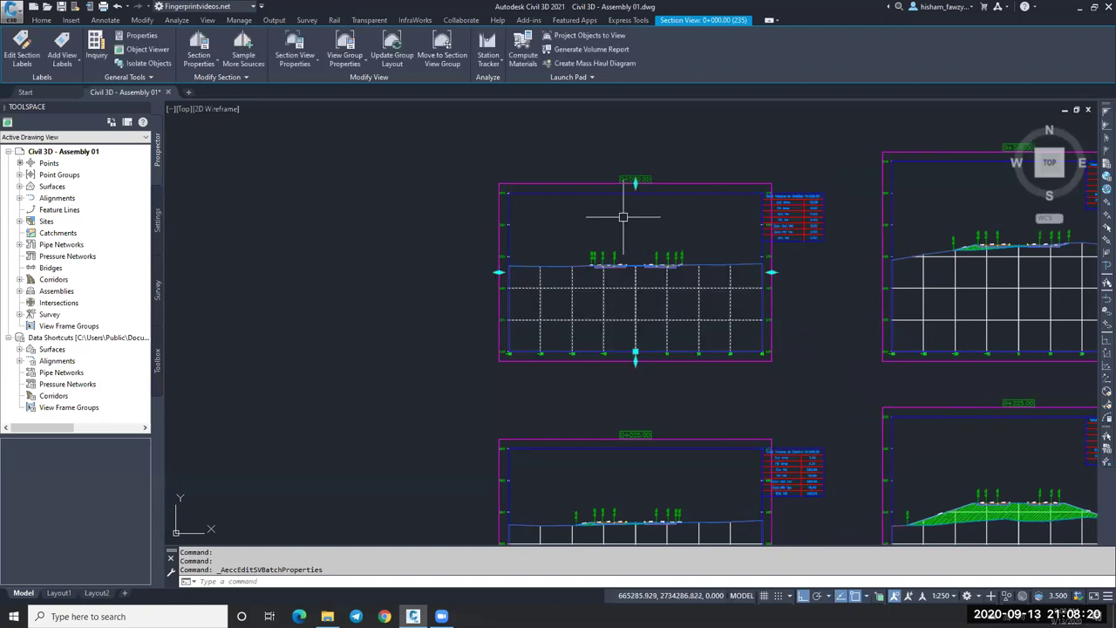
pyautogui.scroll(-4, 623, 224)
pyautogui.click(668, 237)
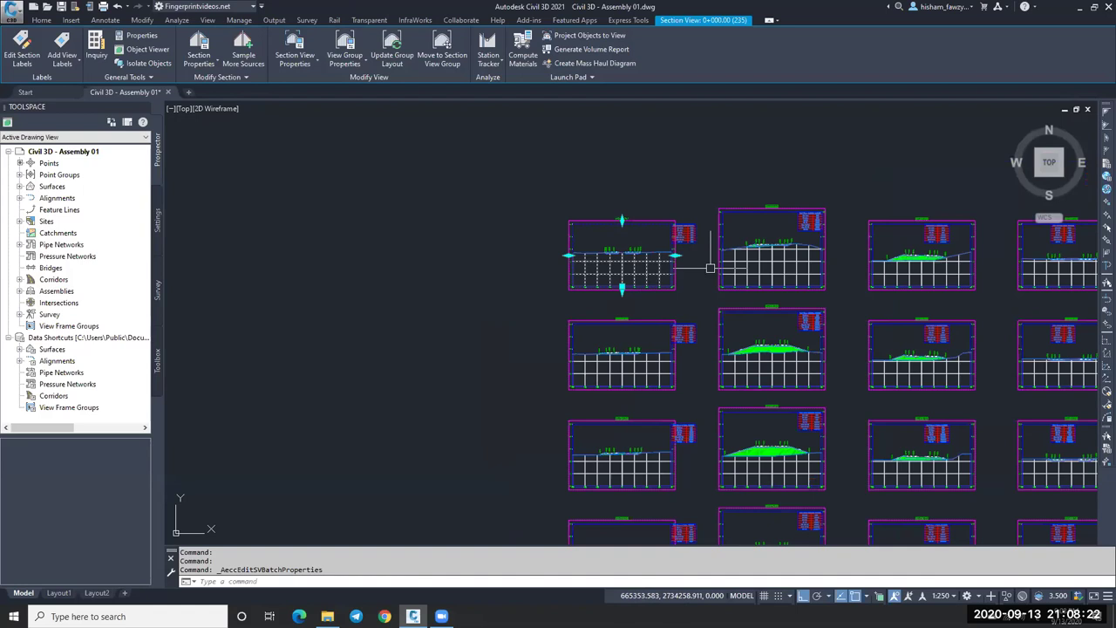
pyautogui.scroll(2, 723, 270)
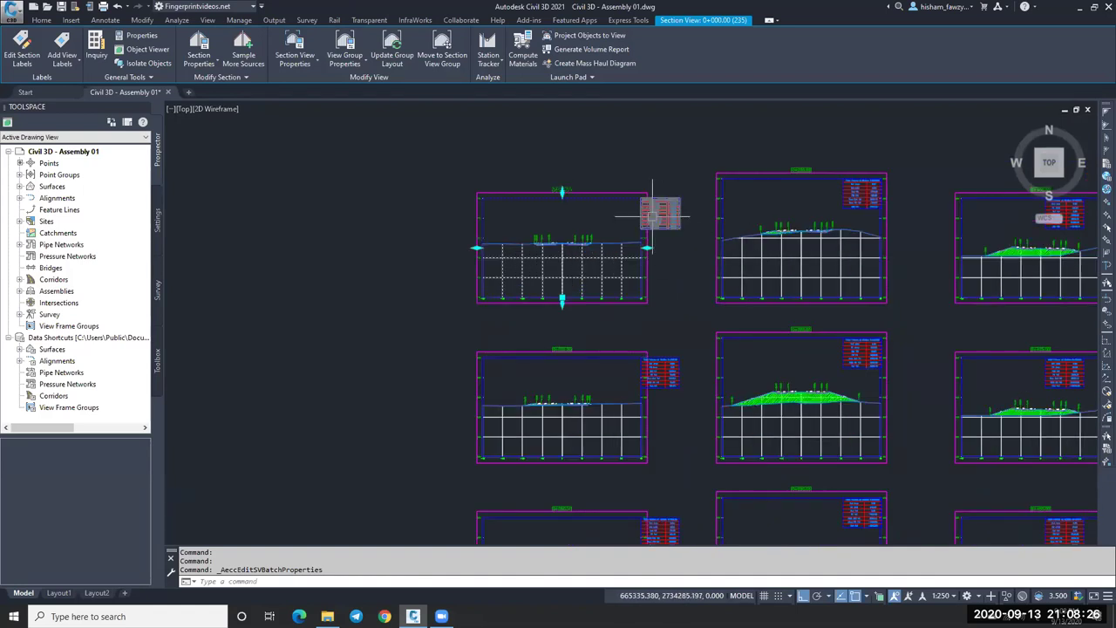
pyautogui.scroll(-4, 655, 216)
pyautogui.scroll(-4, 698, 222)
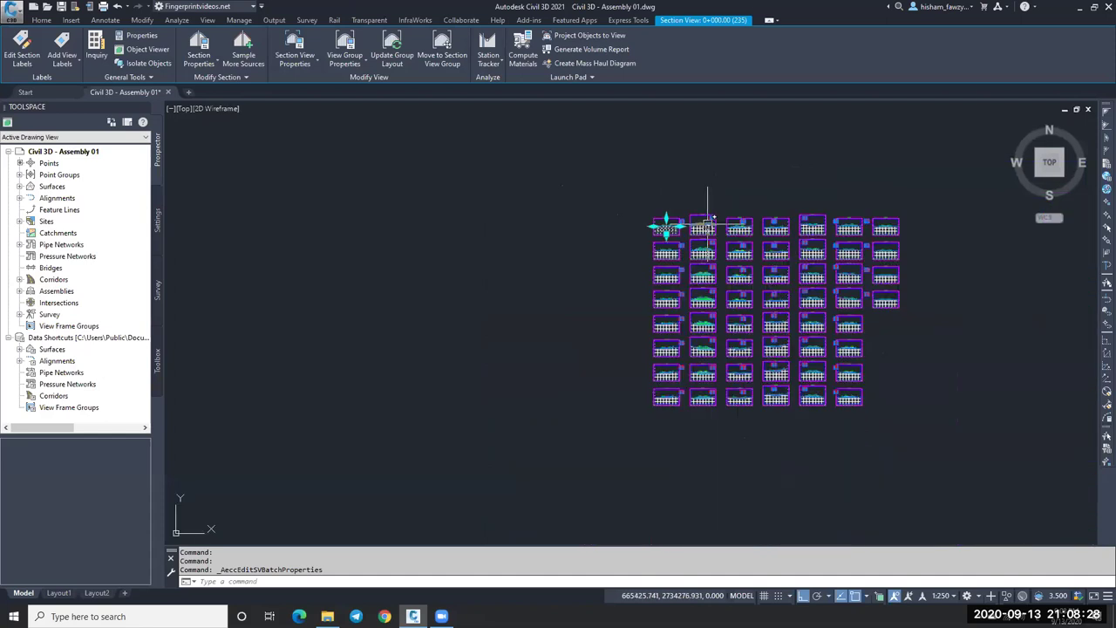
pyautogui.scroll(3, 667, 228)
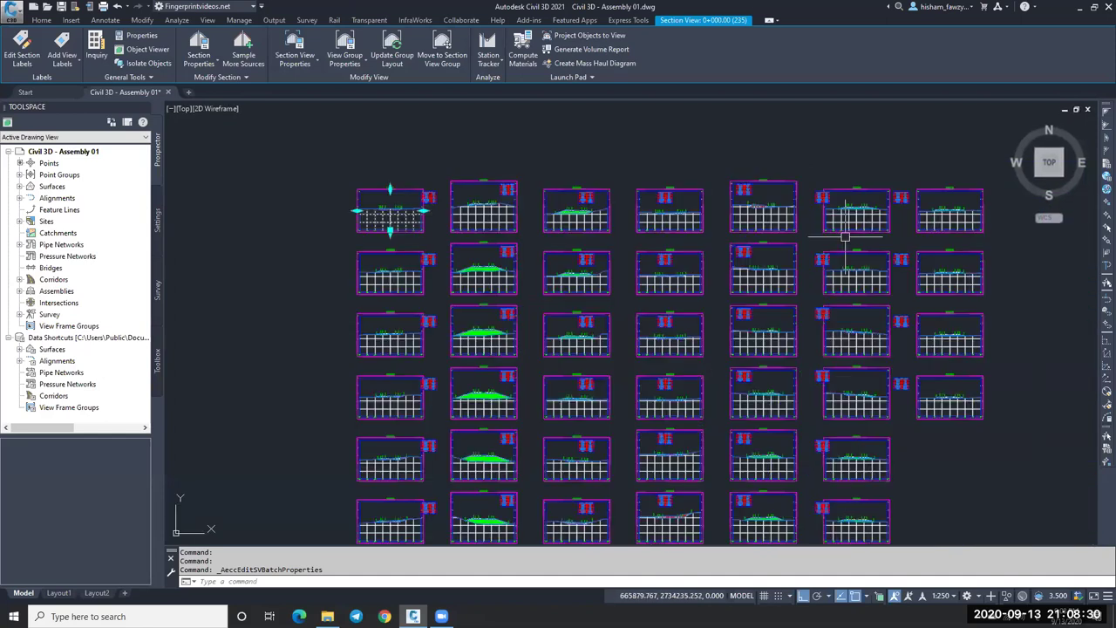
pyautogui.scroll(-3, 662, 279)
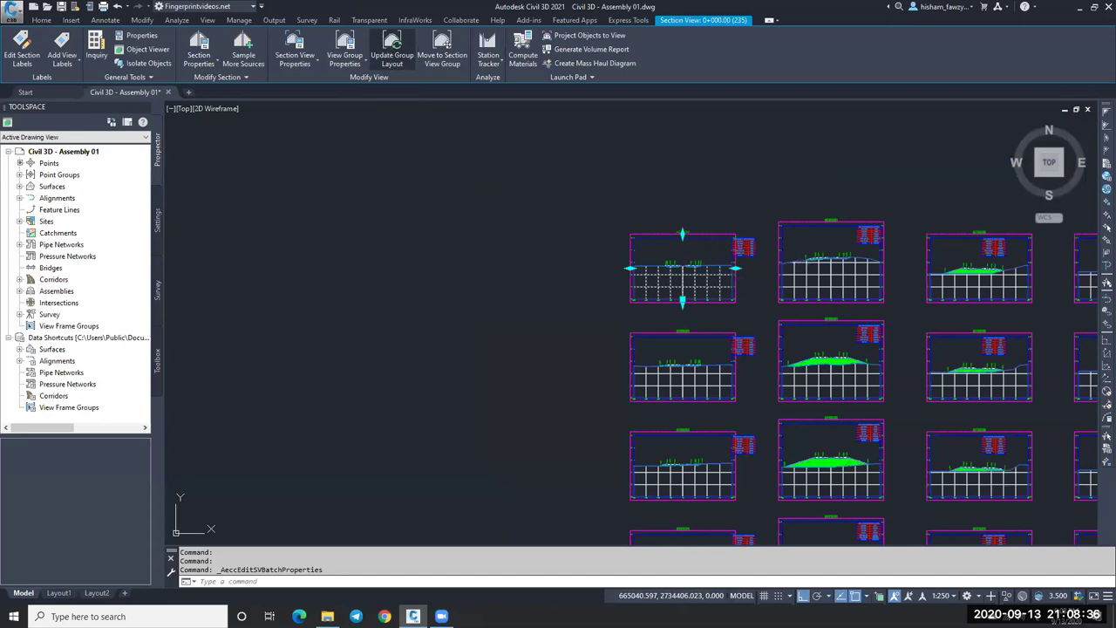
# Step: Update the section view group layout and zoom in to check a Total Volume table
pyautogui.click(392, 48)
pyautogui.scroll(2, 750, 360)
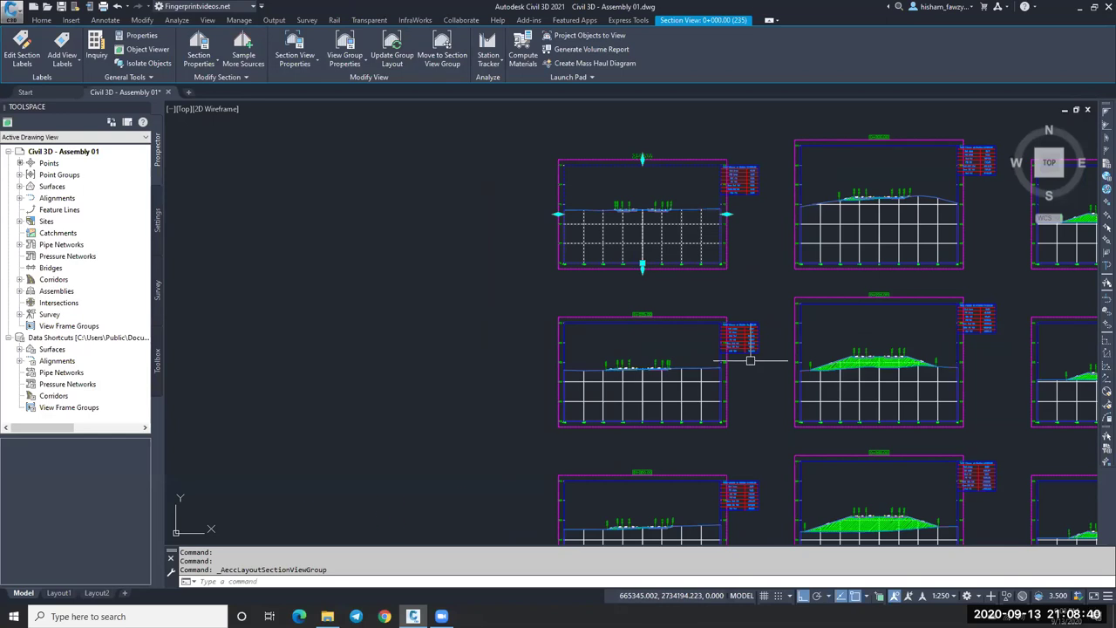
pyautogui.scroll(5, 684, 211)
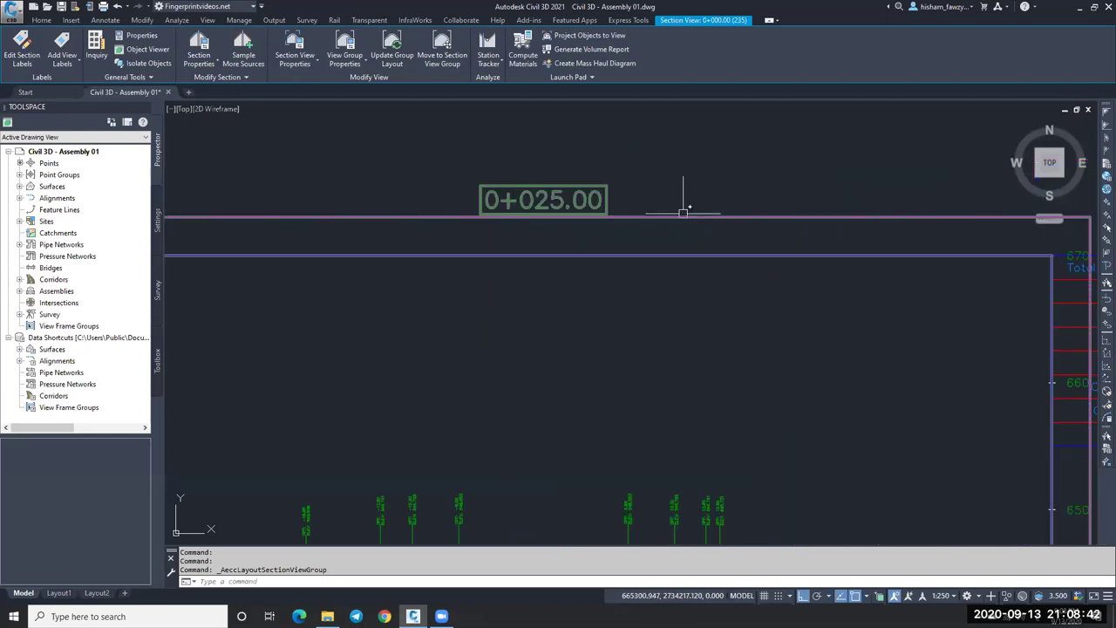
pyautogui.scroll(-5, 633, 218)
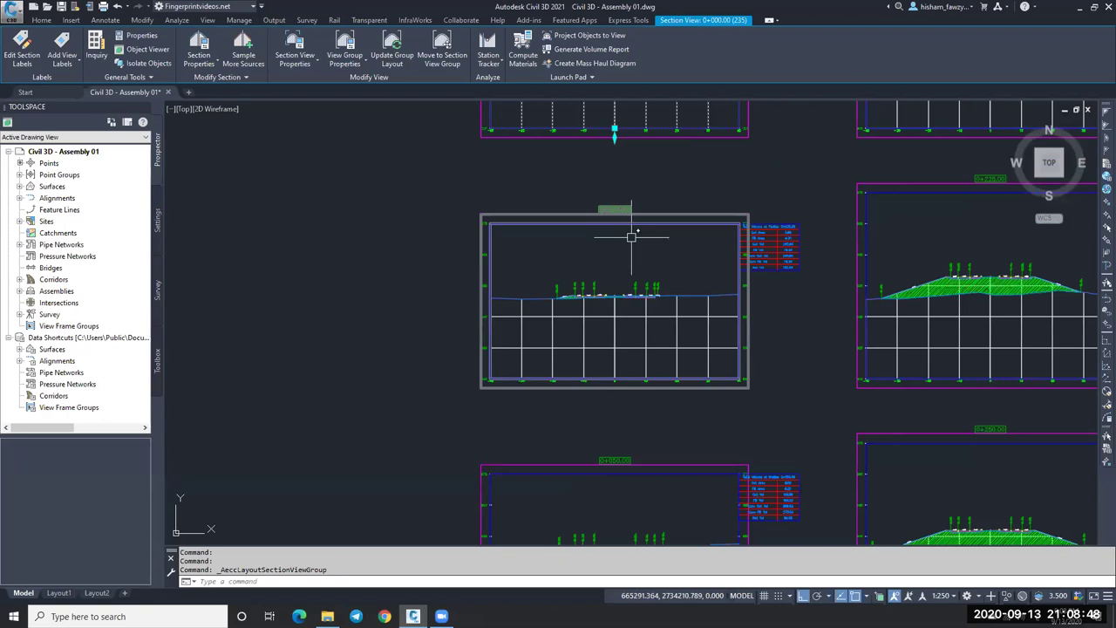
pyautogui.scroll(4, 663, 209)
pyautogui.scroll(-4, 669, 227)
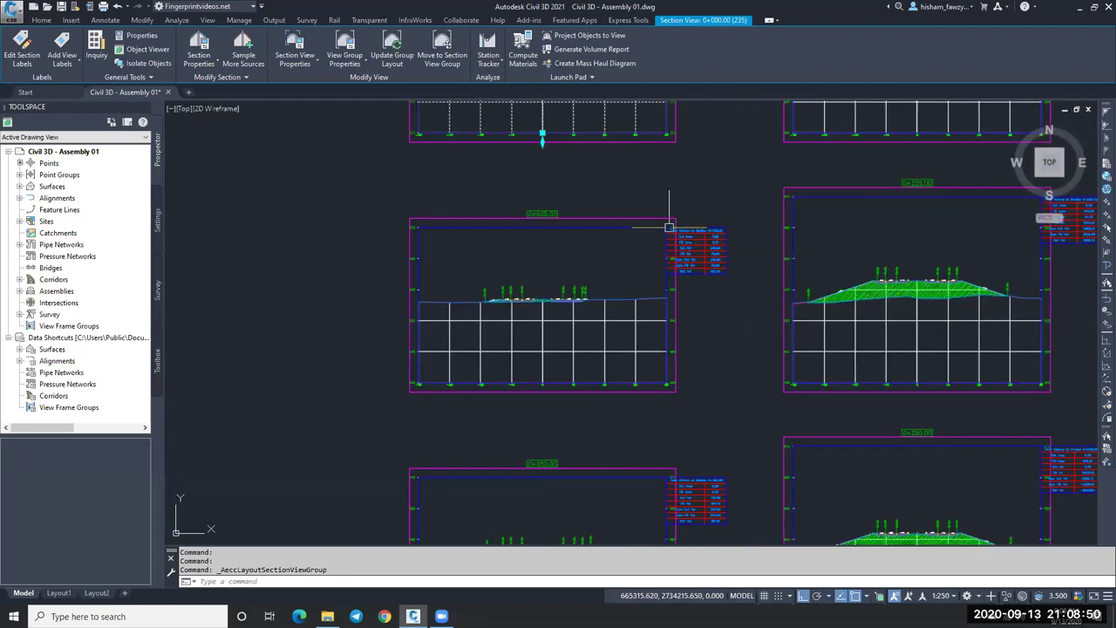
pyautogui.scroll(4, 669, 227)
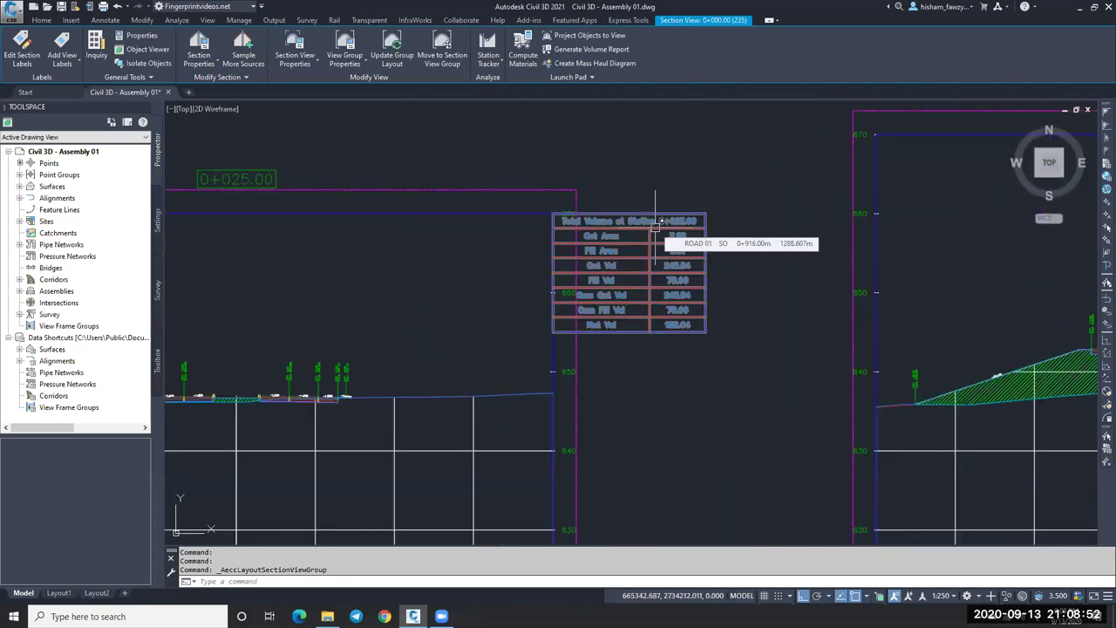
# Step: Keep the Basic volume table style transposed so Cut Area through Net Vol appear as rows
pyautogui.click(640, 229)
pyautogui.rightClick(642, 234)
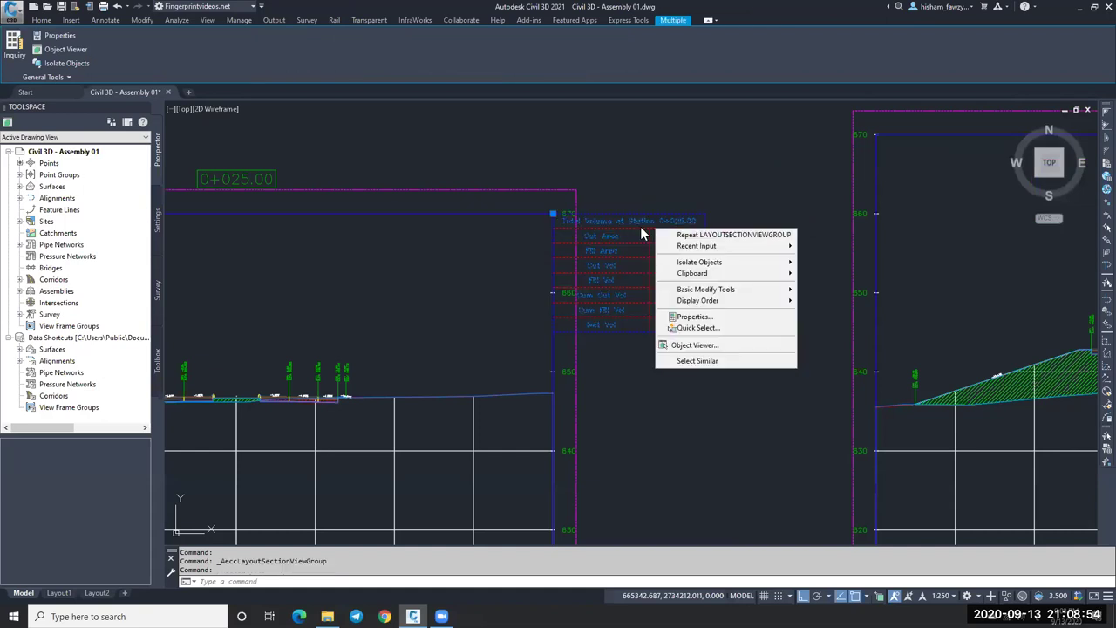
pyautogui.press('Escape')
pyautogui.click(646, 228)
pyautogui.rightClick(647, 228)
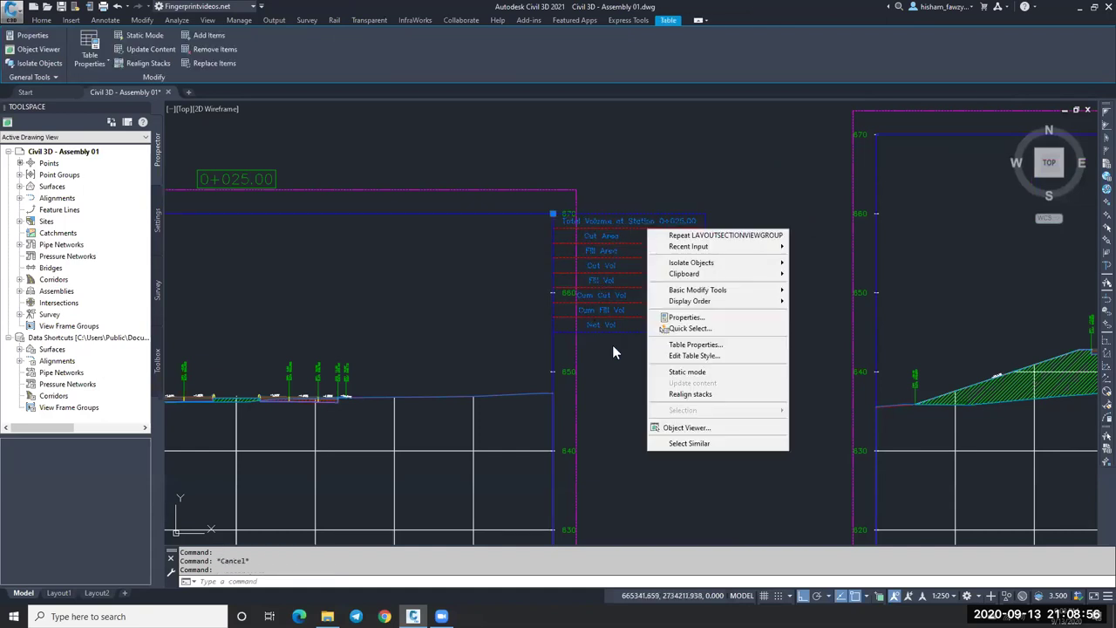
pyautogui.click(684, 357)
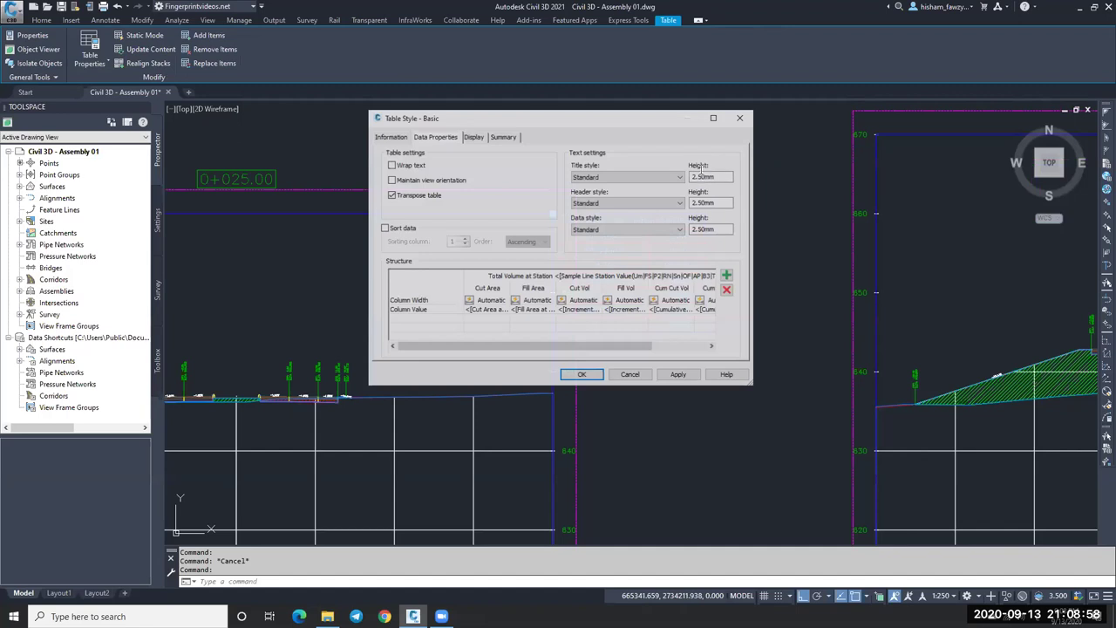
pyautogui.click(631, 375)
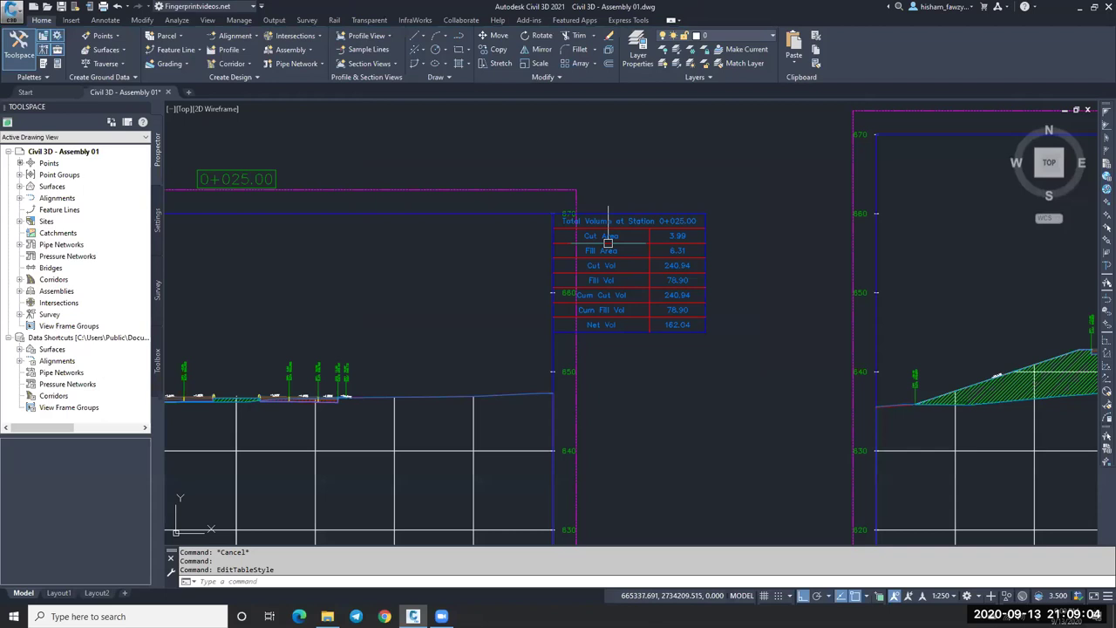
pyautogui.scroll(2, 608, 244)
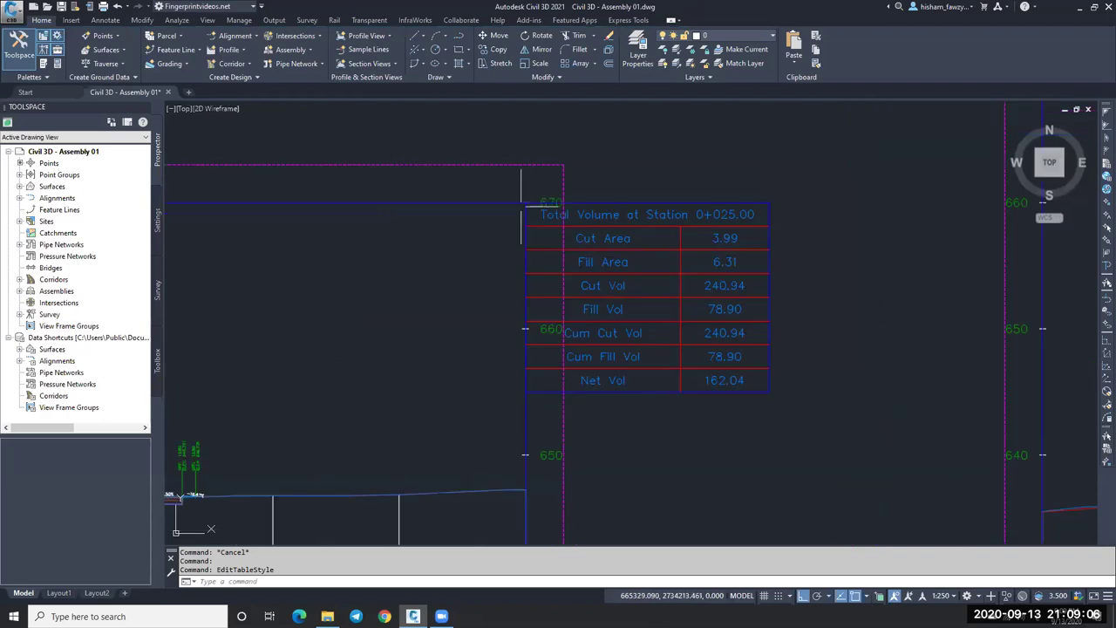
# Step: Set the group's volume table X offset to 10 mm from each section view
pyautogui.scroll(-5, 532, 222)
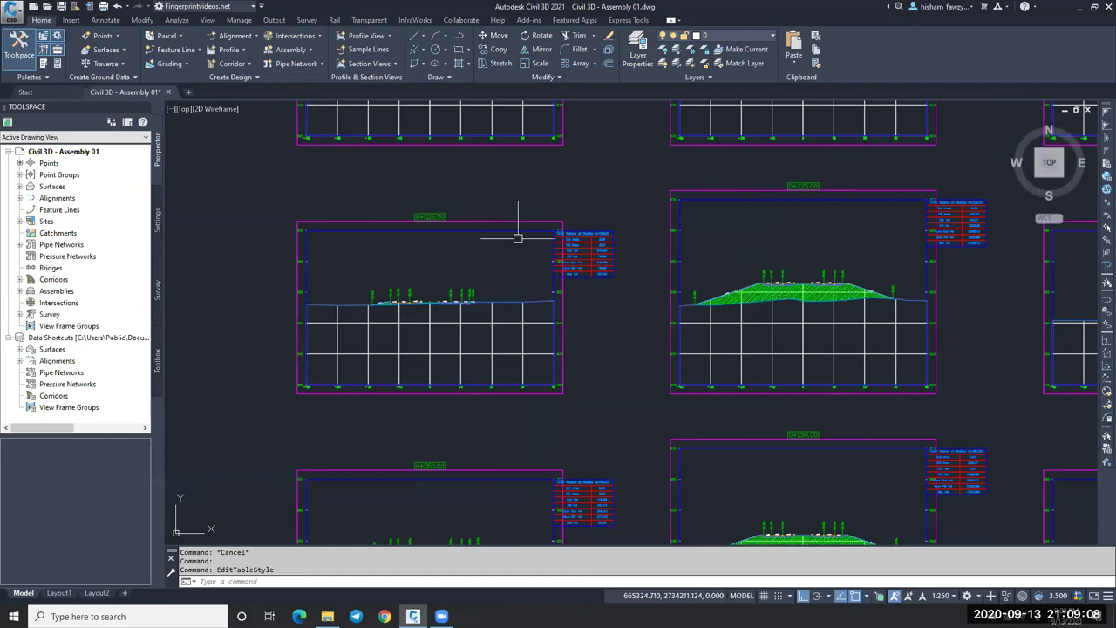
pyautogui.click(513, 230)
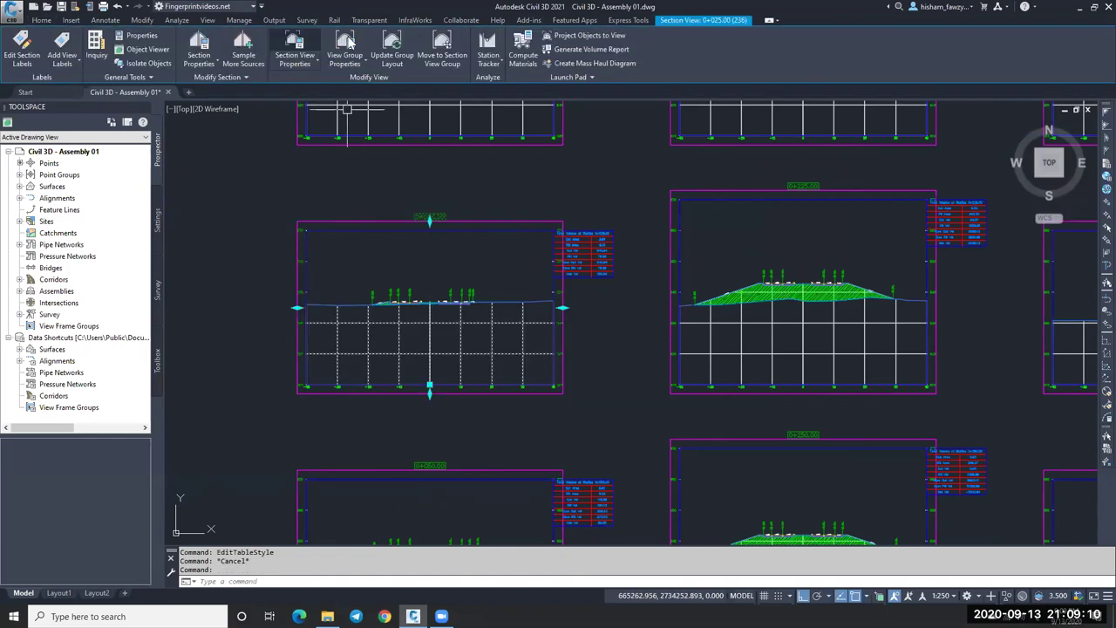
pyautogui.click(346, 48)
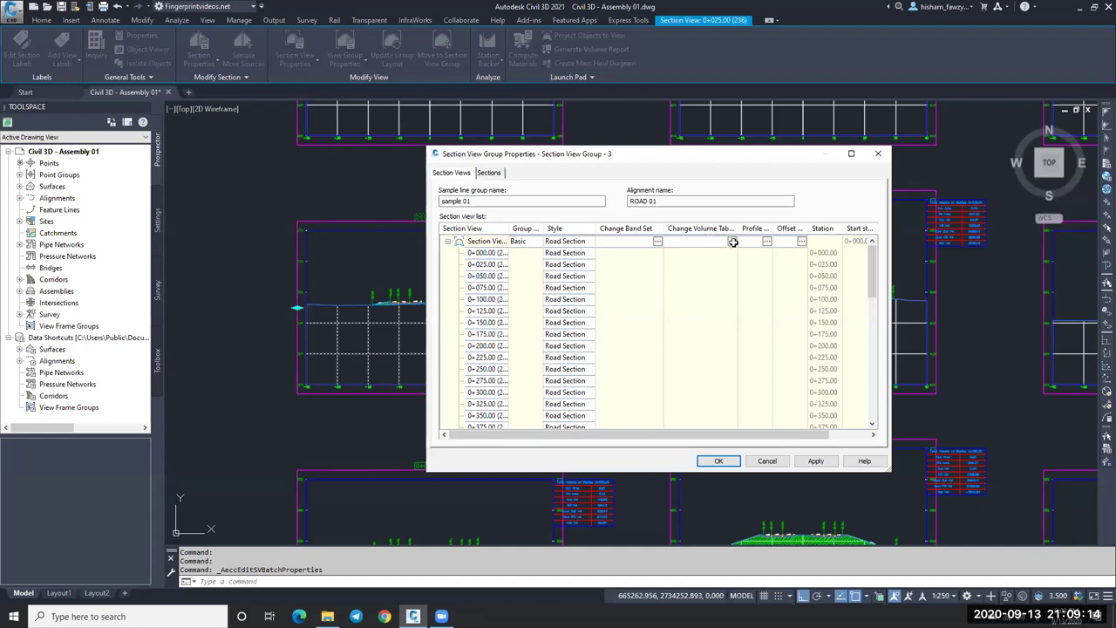
pyautogui.press('Return')
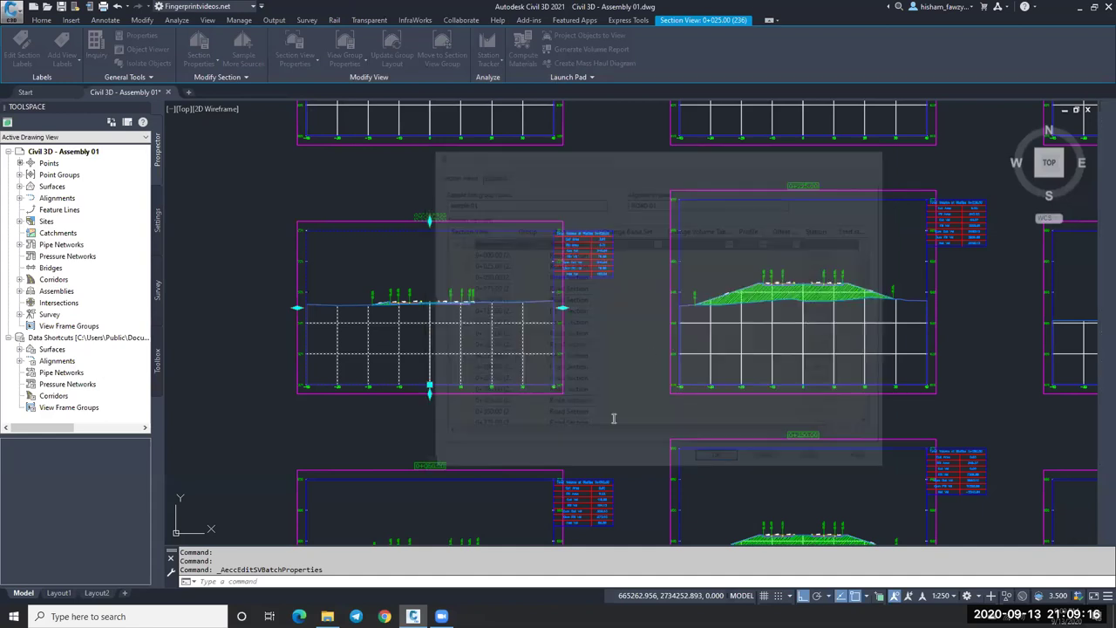
pyautogui.press('Tab')
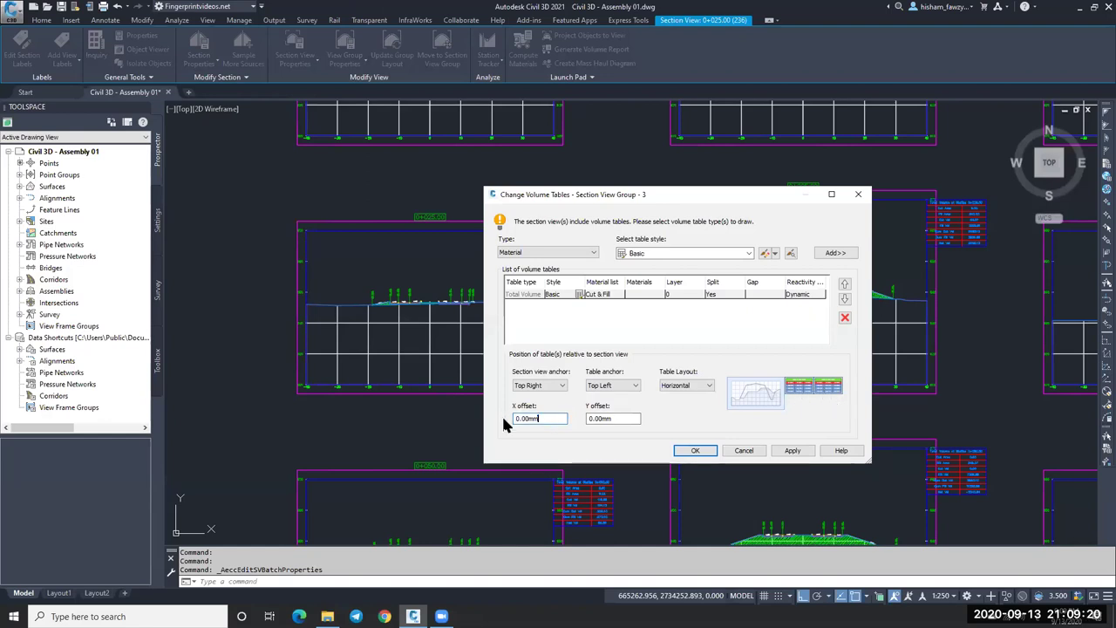
pyautogui.write('10')
pyautogui.click(680, 450)
pyautogui.click(704, 452)
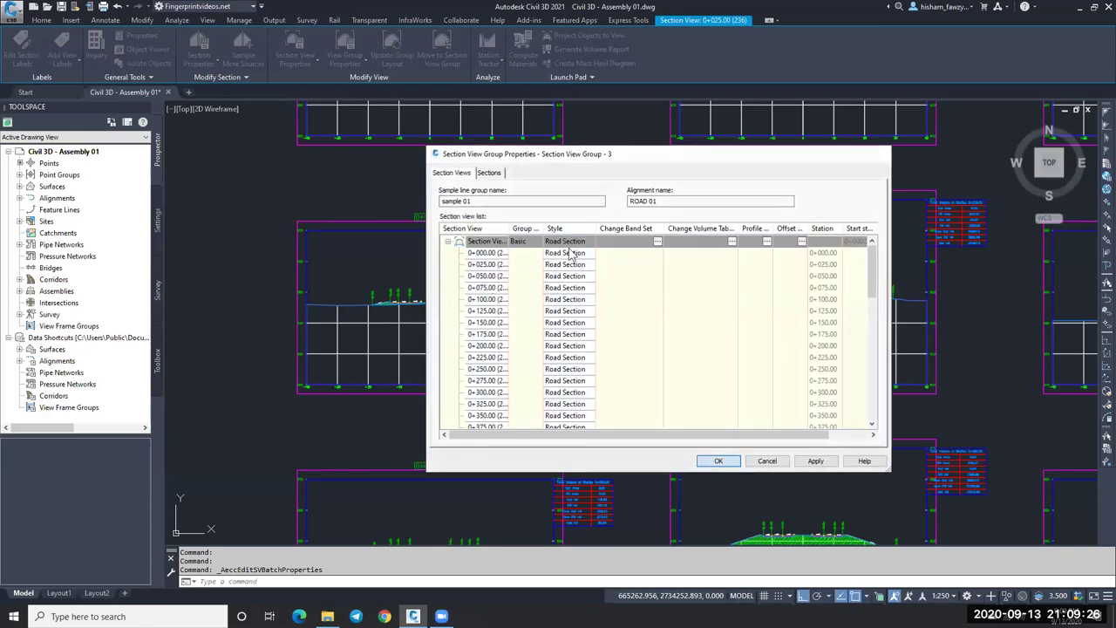
pyautogui.press('Return')
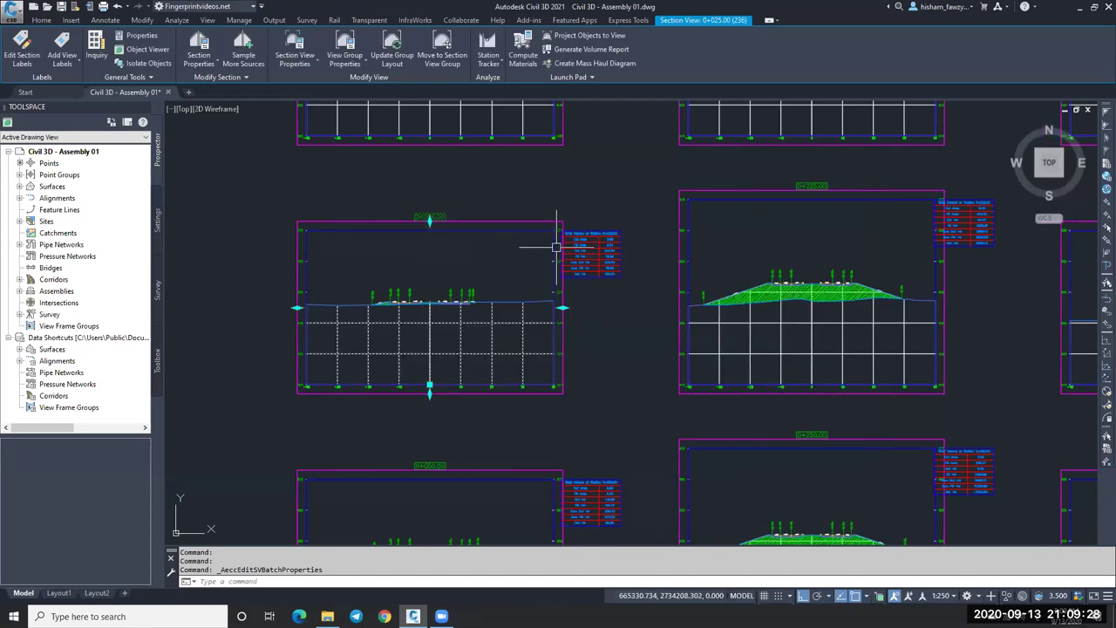
# Step: Turn off the Drafting Buffer Outline in the Road Section view style
pyautogui.press('Escape')
pyautogui.scroll(5, 556, 248)
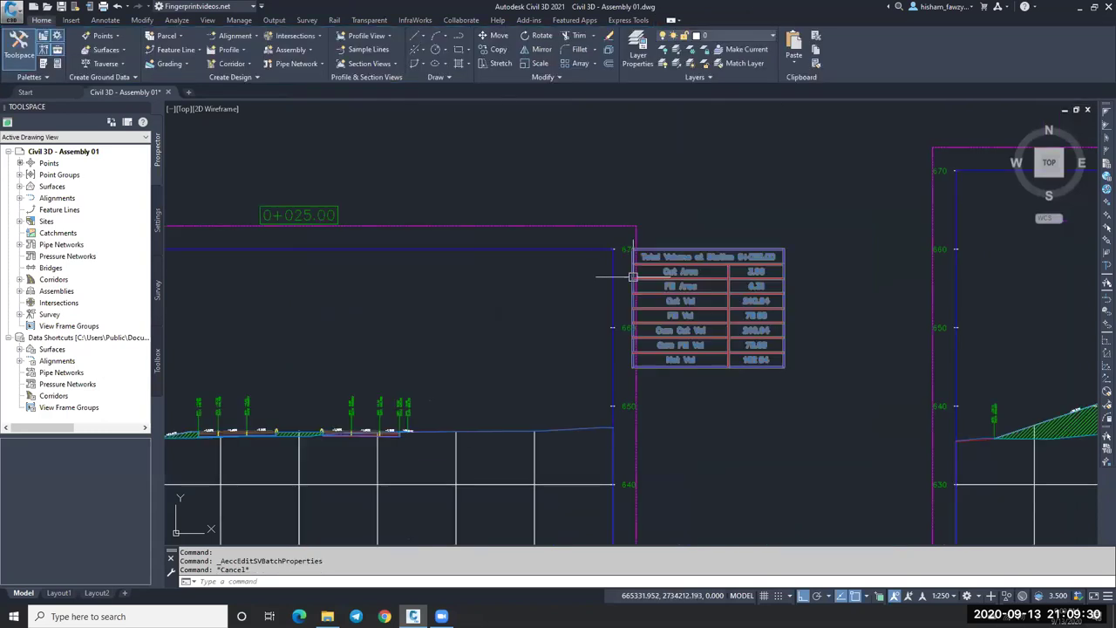
pyautogui.press('Escape')
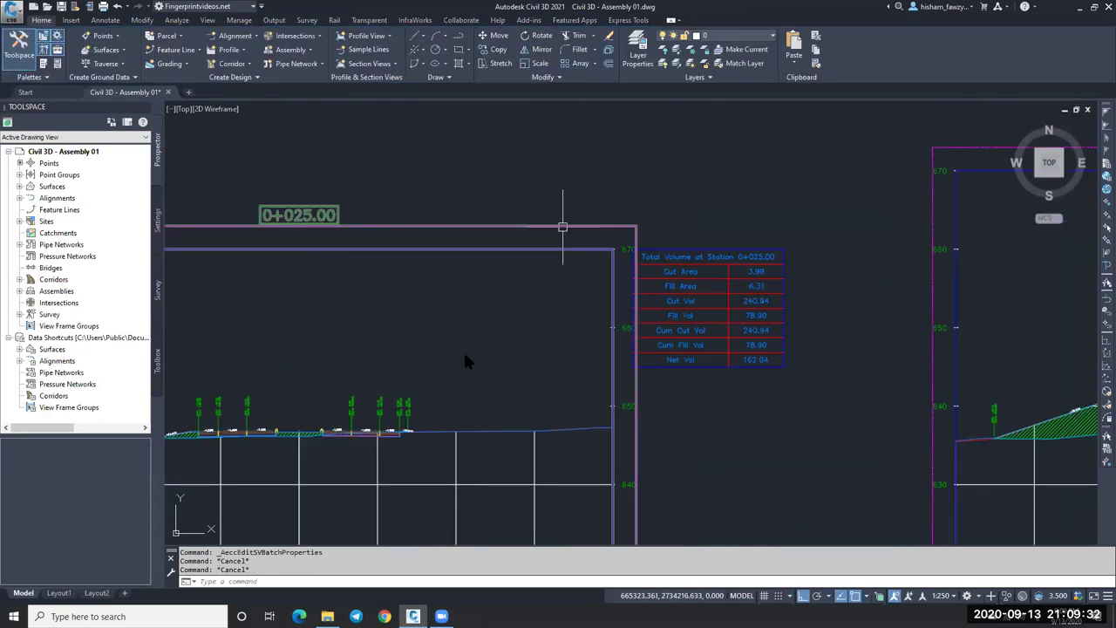
pyautogui.click(563, 227)
pyautogui.rightClick(562, 227)
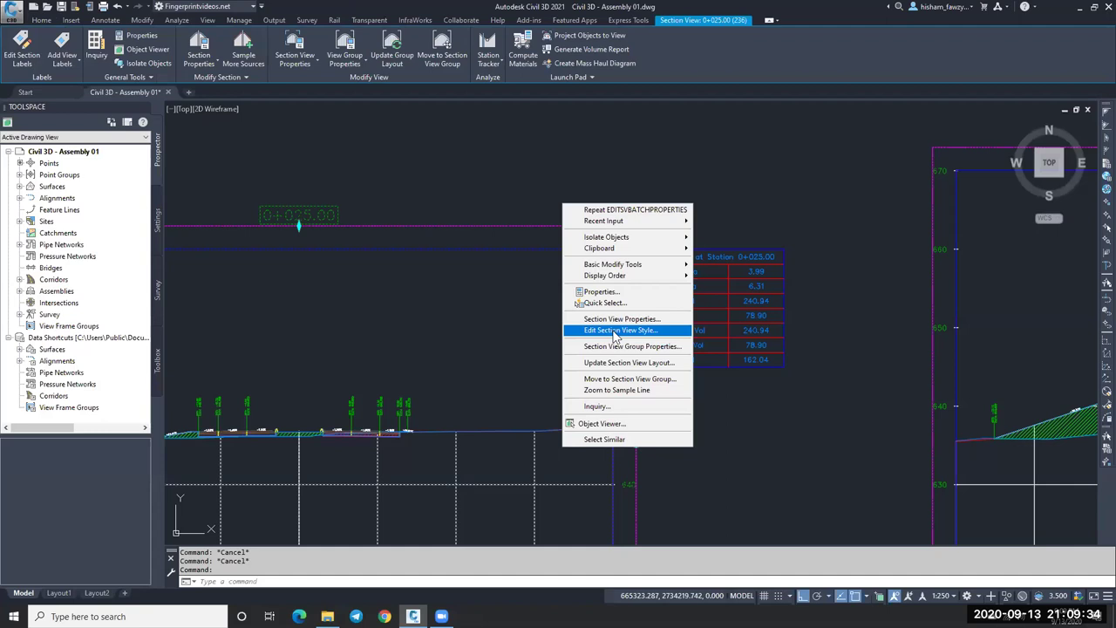
pyautogui.click(616, 331)
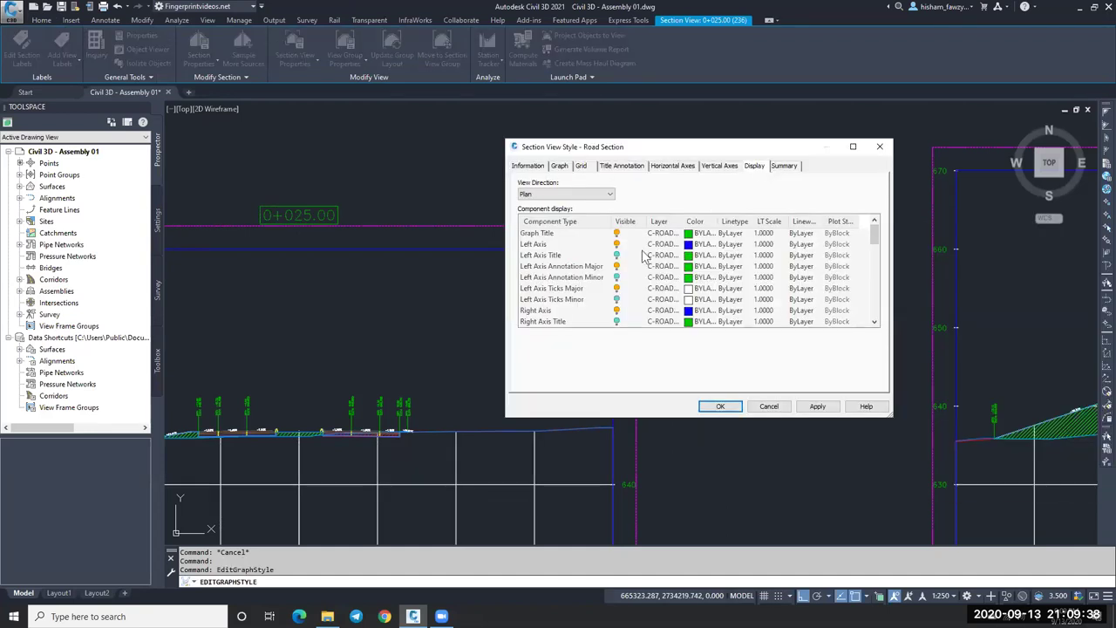
pyautogui.scroll(-5, 647, 288)
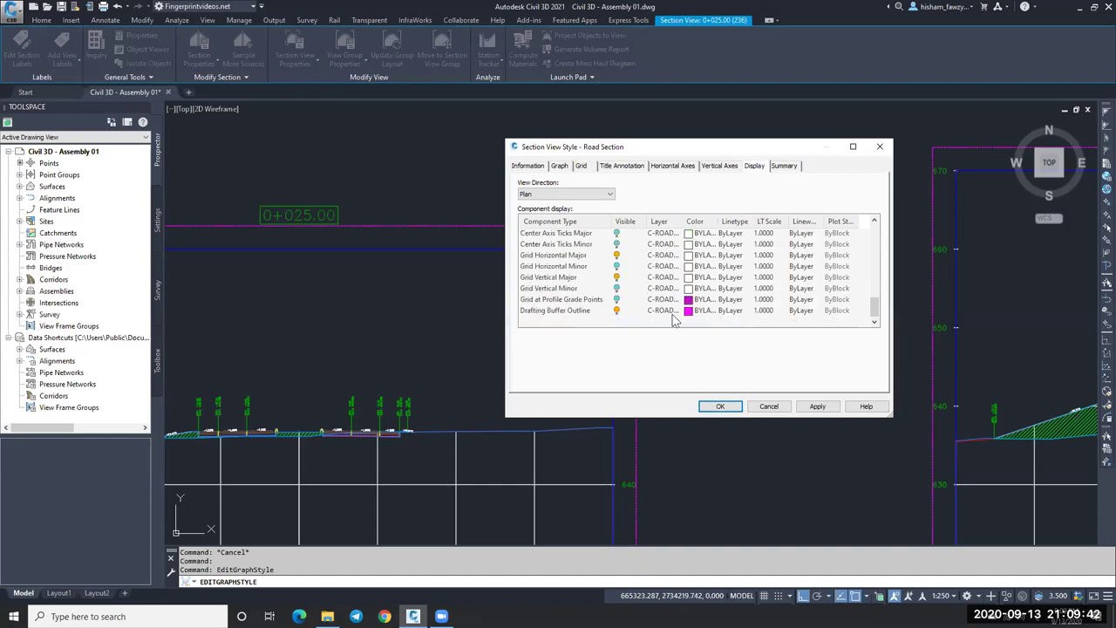
pyautogui.click(617, 312)
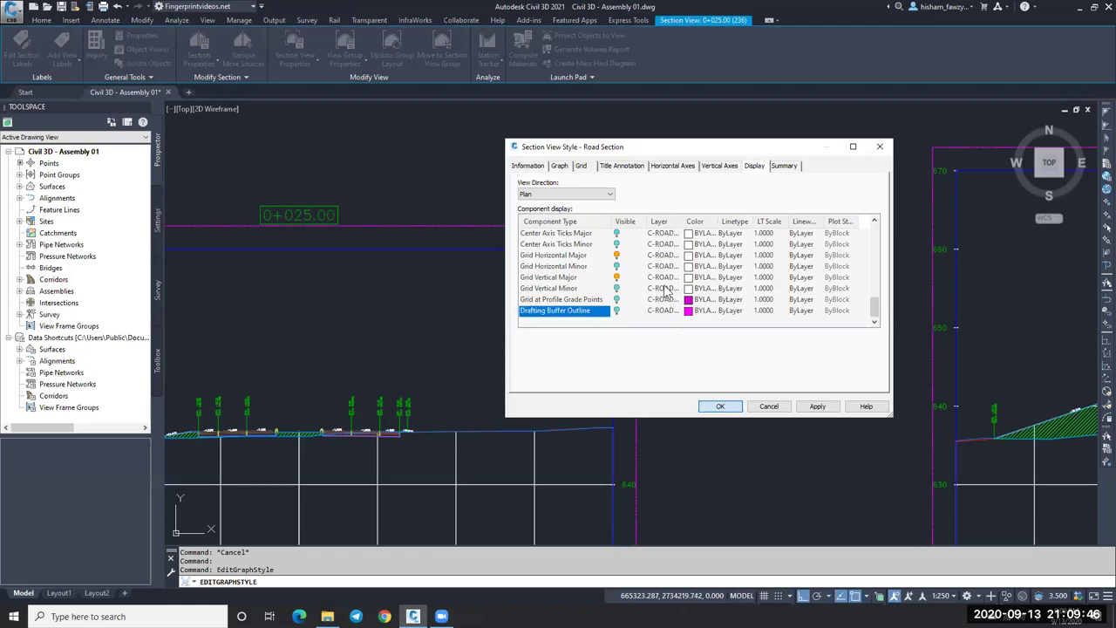
pyautogui.press('Return')
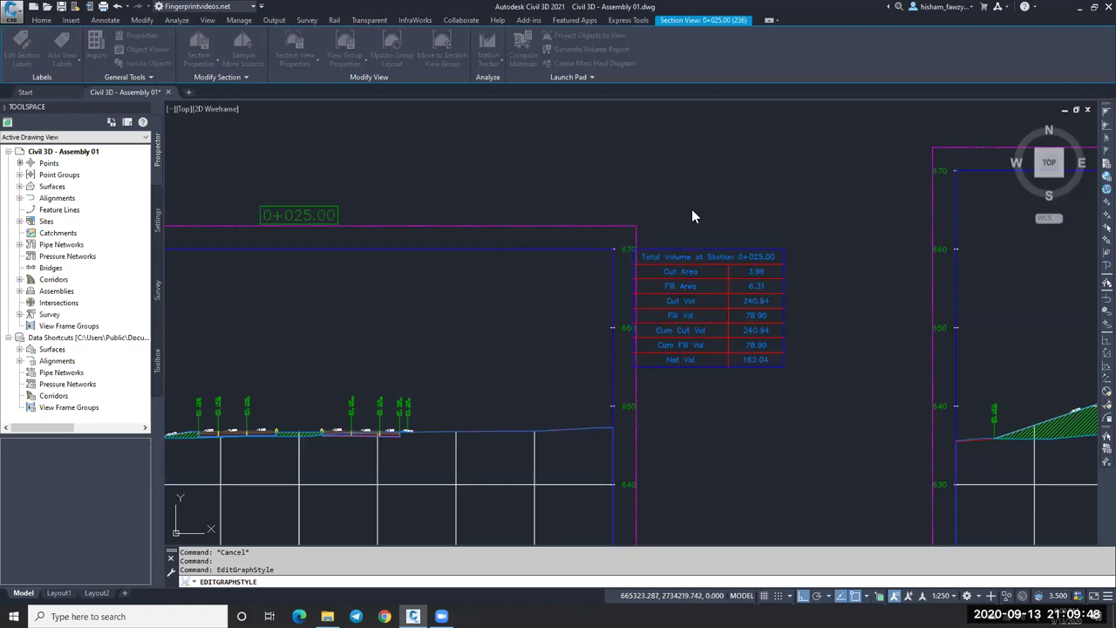
# Step: Zoom in to inspect the volume table and select the 0+025.00 section view
pyautogui.press('Escape')
pyautogui.scroll(-2, 727, 209)
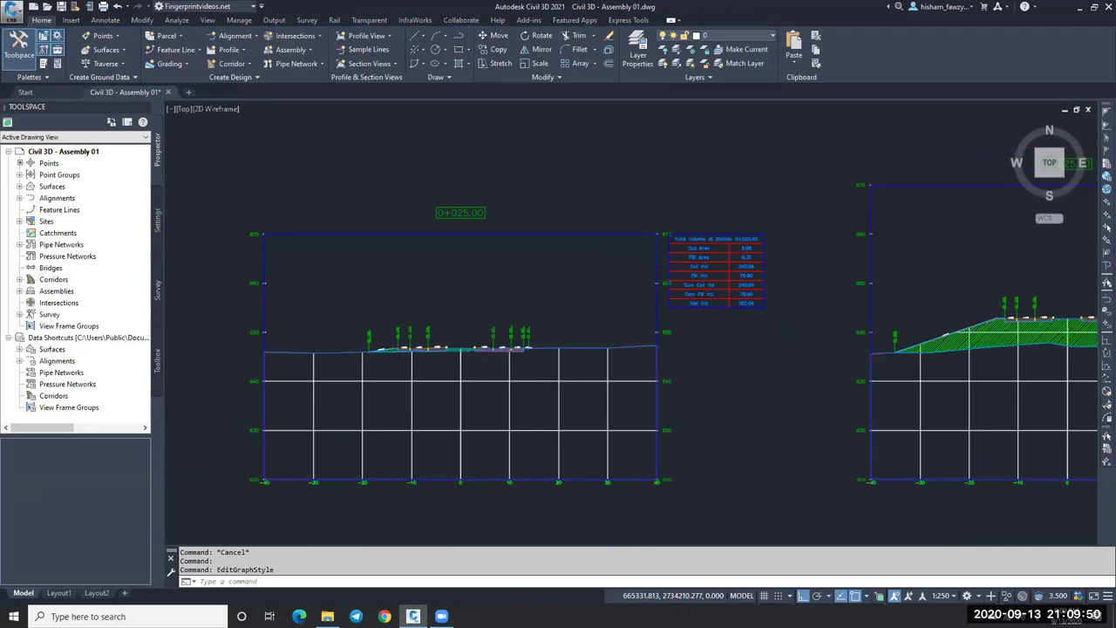
pyautogui.scroll(4, 662, 277)
pyautogui.scroll(-2, 662, 278)
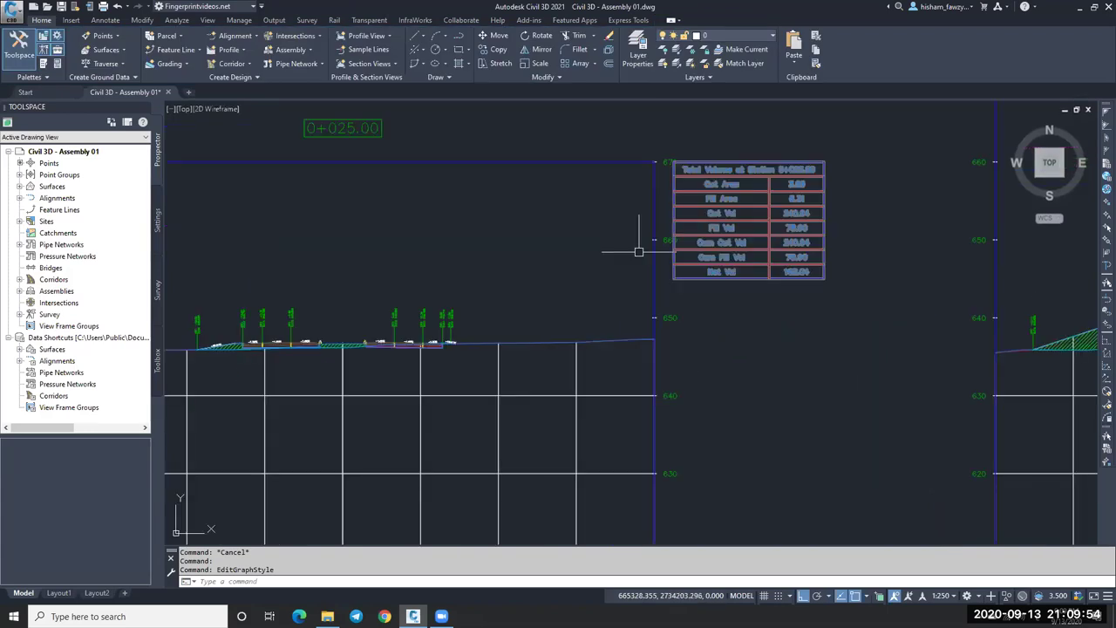
pyautogui.scroll(-2, 638, 252)
pyautogui.click(611, 266)
# Step: Hide Right Axis Annotation Major and Right Axis Ticks Major in the Road Section style
pyautogui.rightClick(611, 261)
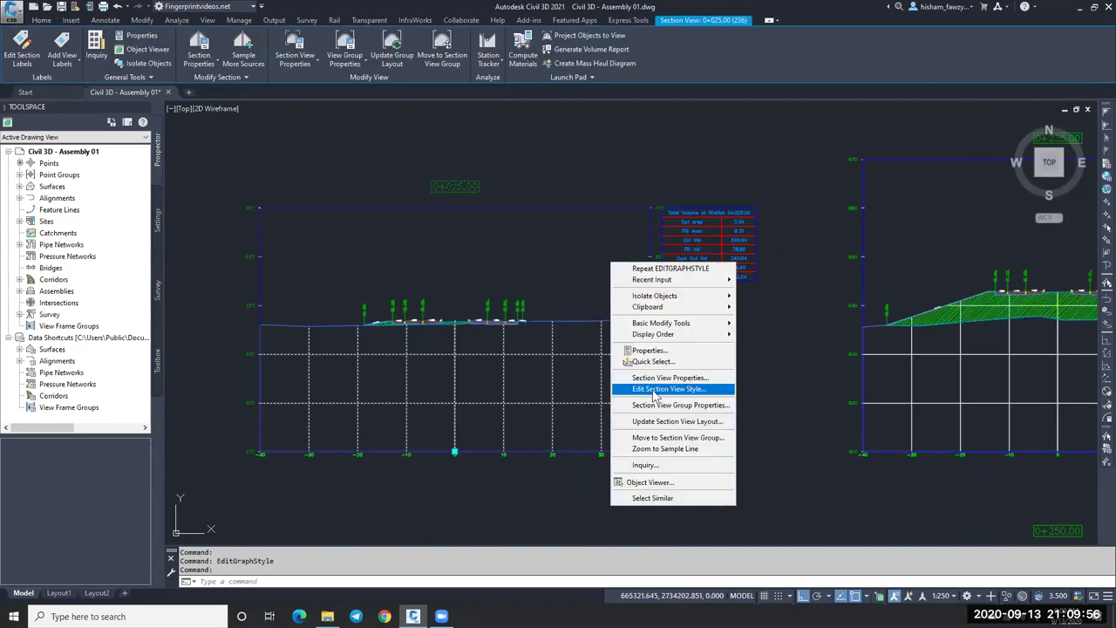
pyautogui.click(656, 389)
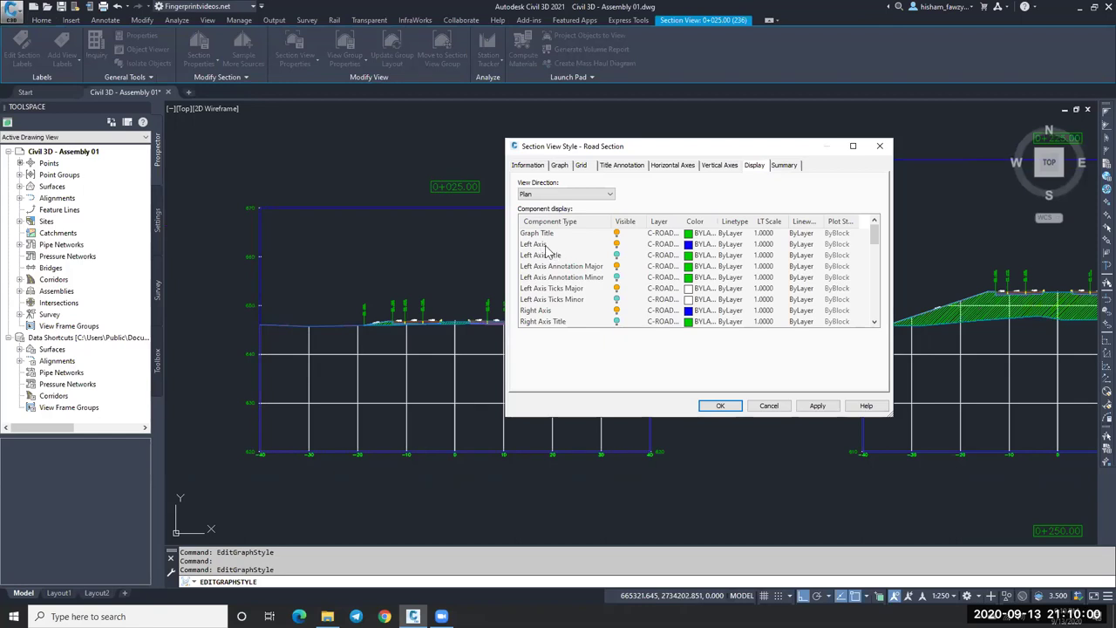
pyautogui.press('Down')
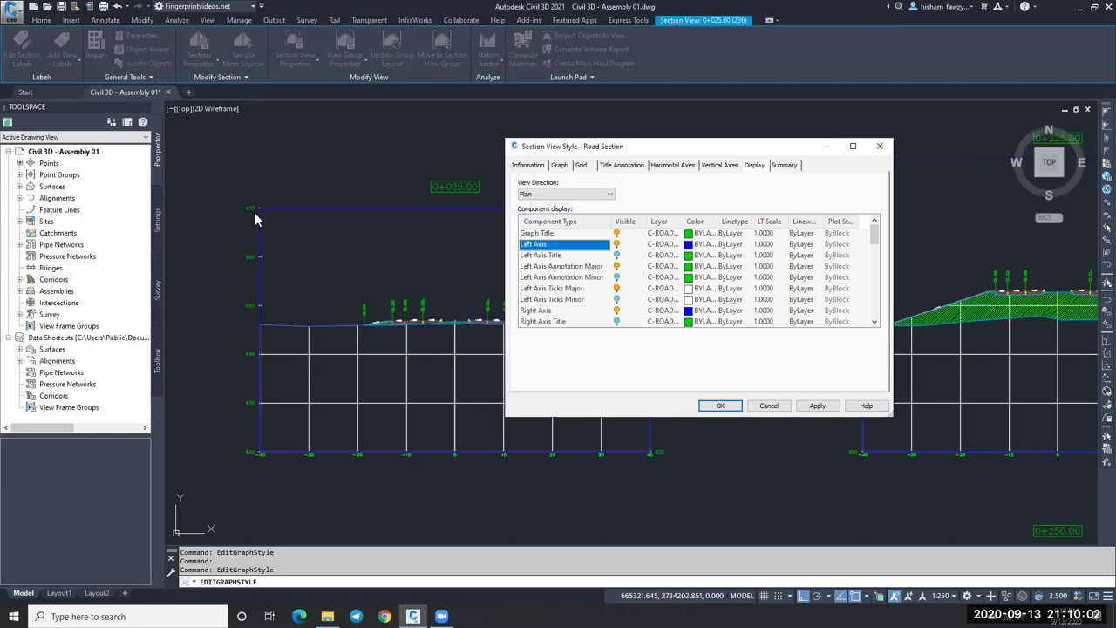
pyautogui.scroll(-1, 602, 312)
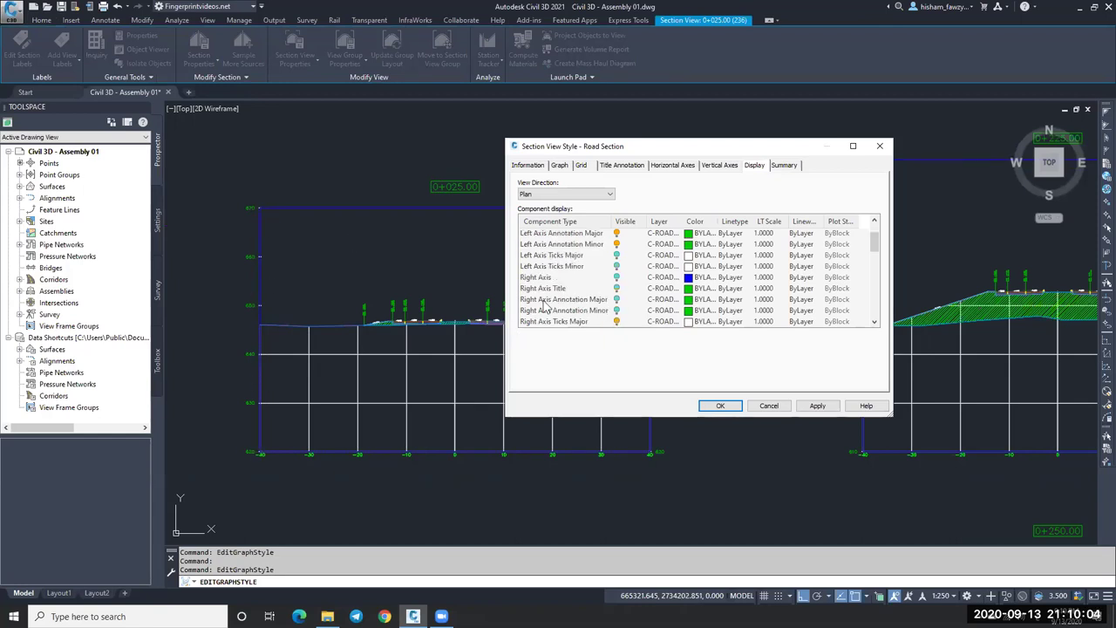
pyautogui.click(594, 301)
pyautogui.click(617, 300)
pyautogui.scroll(-1, 590, 288)
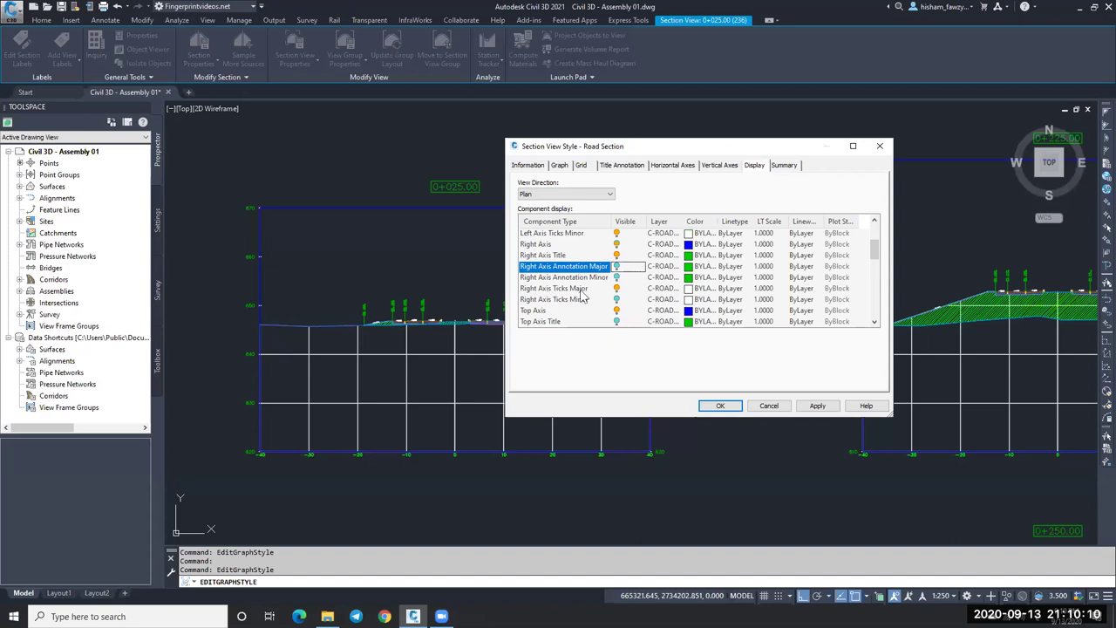
pyautogui.click(616, 288)
pyautogui.click(721, 406)
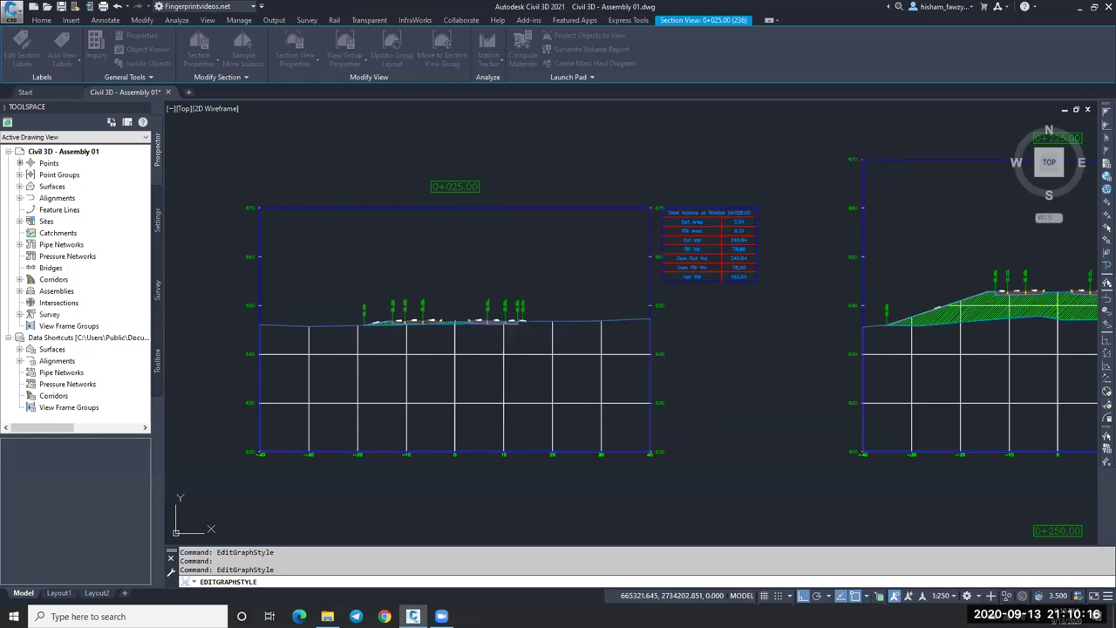
pyautogui.press('Escape')
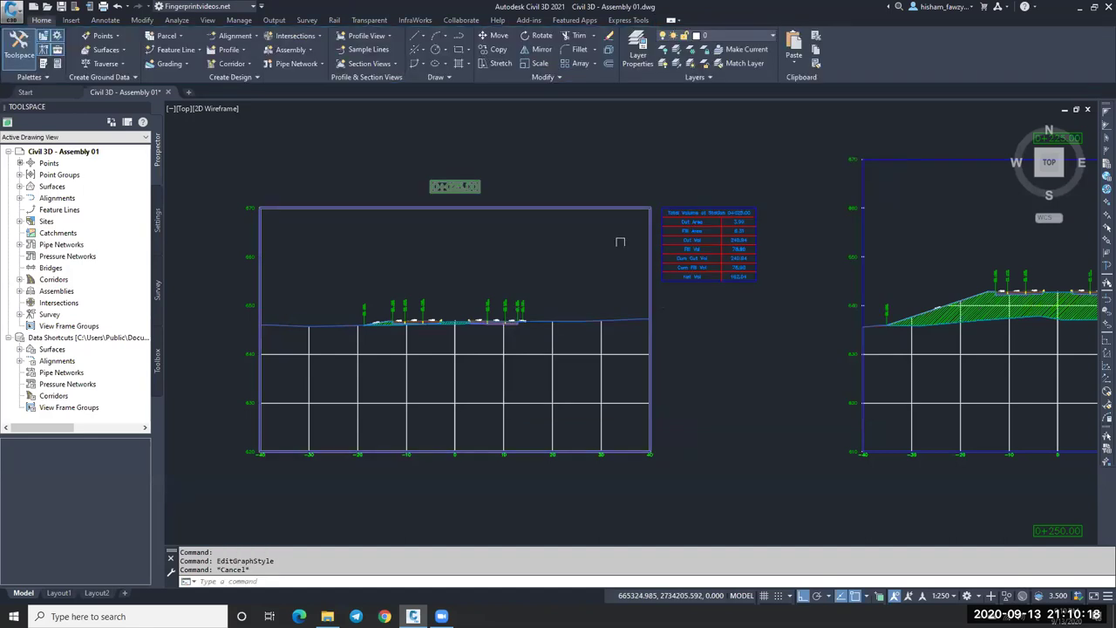
# Step: Zoom and pan across the section view grid, then look closely at the assembly lanes
pyautogui.scroll(-4, 620, 241)
pyautogui.scroll(5, 659, 247)
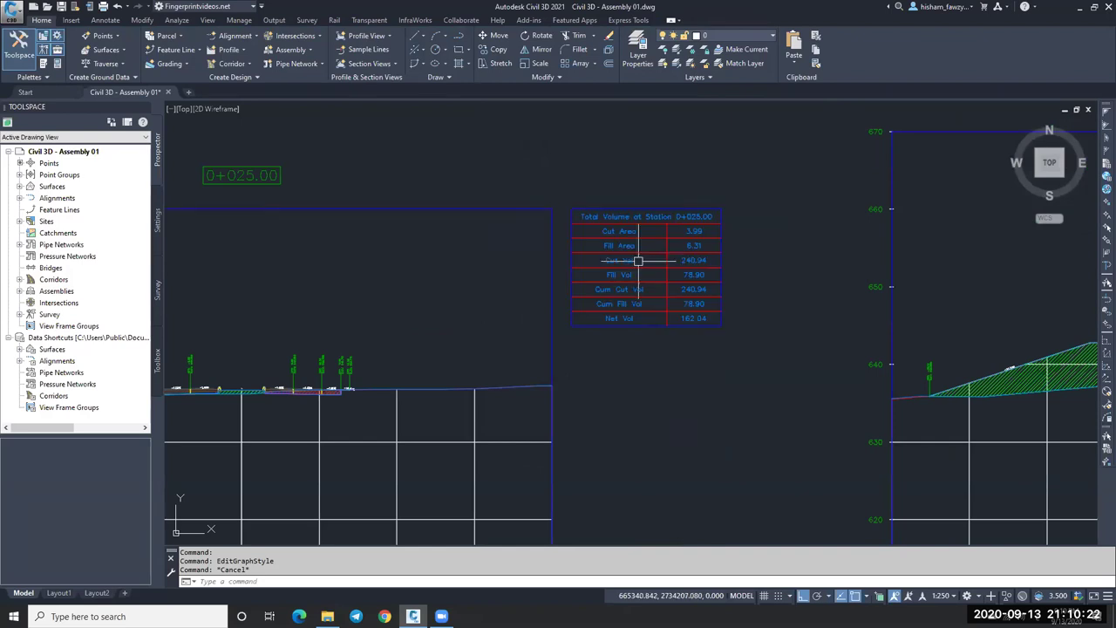
pyautogui.scroll(-5, 615, 284)
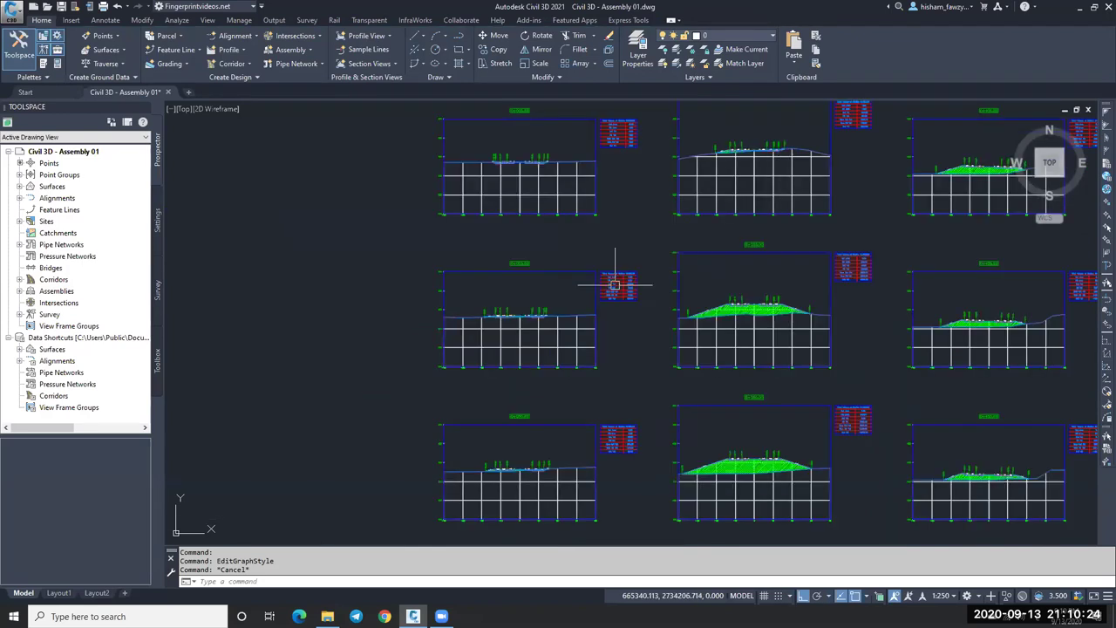
pyautogui.moveTo(615, 285); pyautogui.dragTo(598, 297, button='middle')
pyautogui.scroll(3, 634, 276)
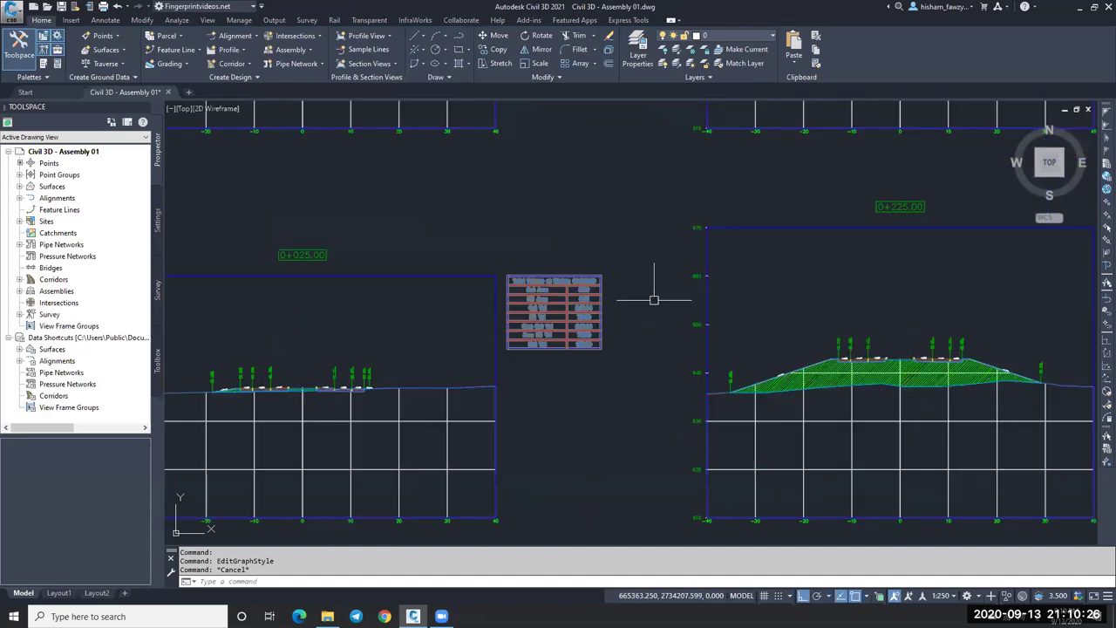
pyautogui.scroll(-2, 654, 300)
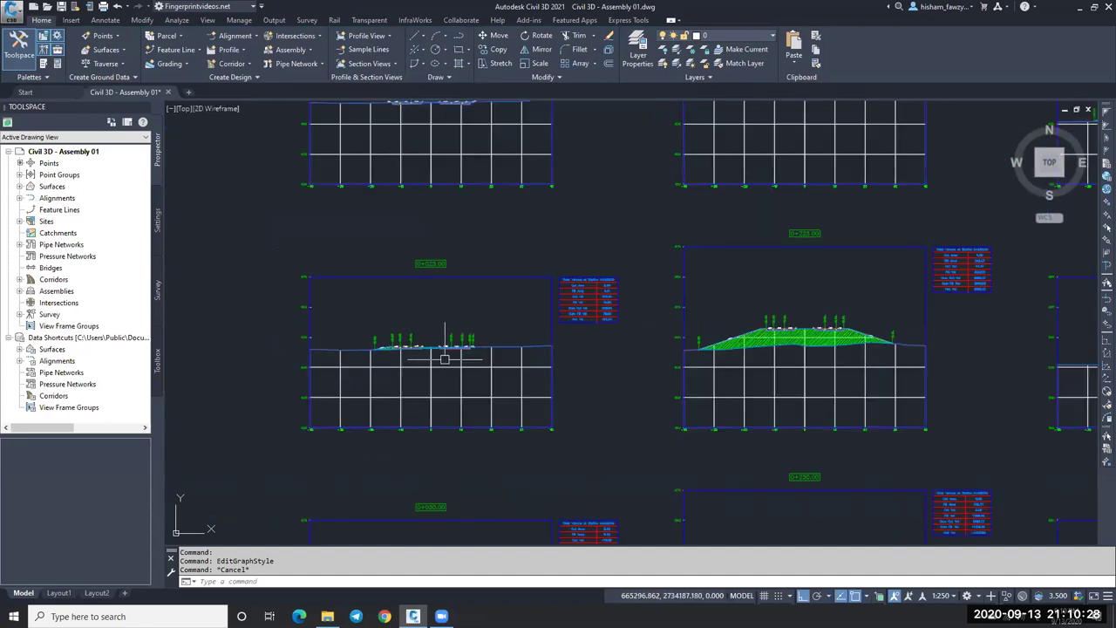
pyautogui.scroll(5, 445, 357)
pyautogui.scroll(-8, 451, 349)
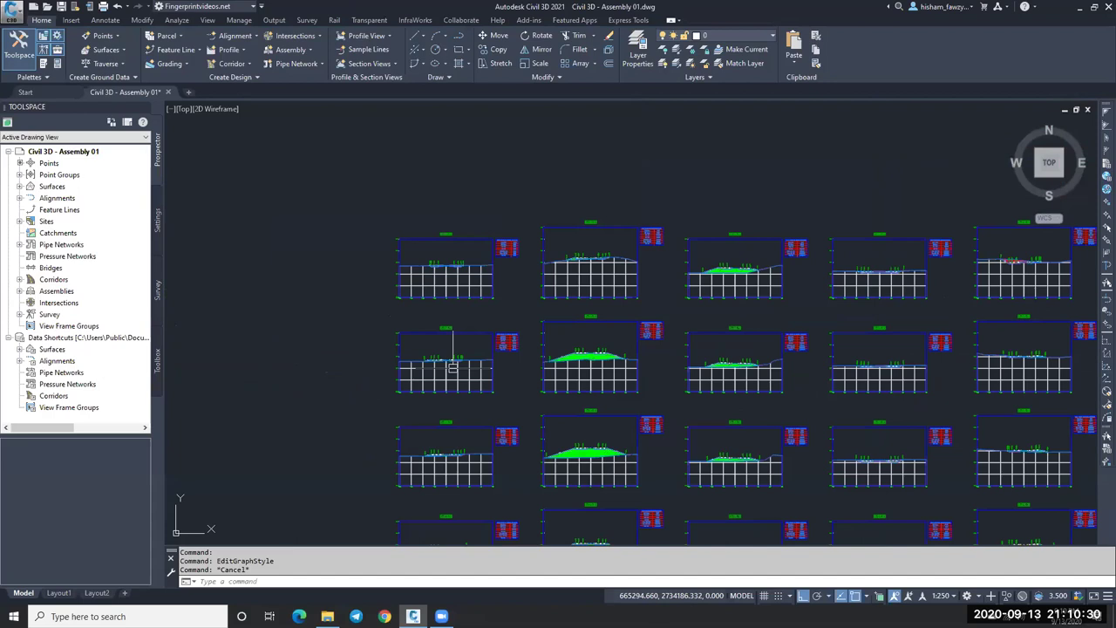
pyautogui.scroll(6, 608, 225)
pyautogui.scroll(6, 821, 324)
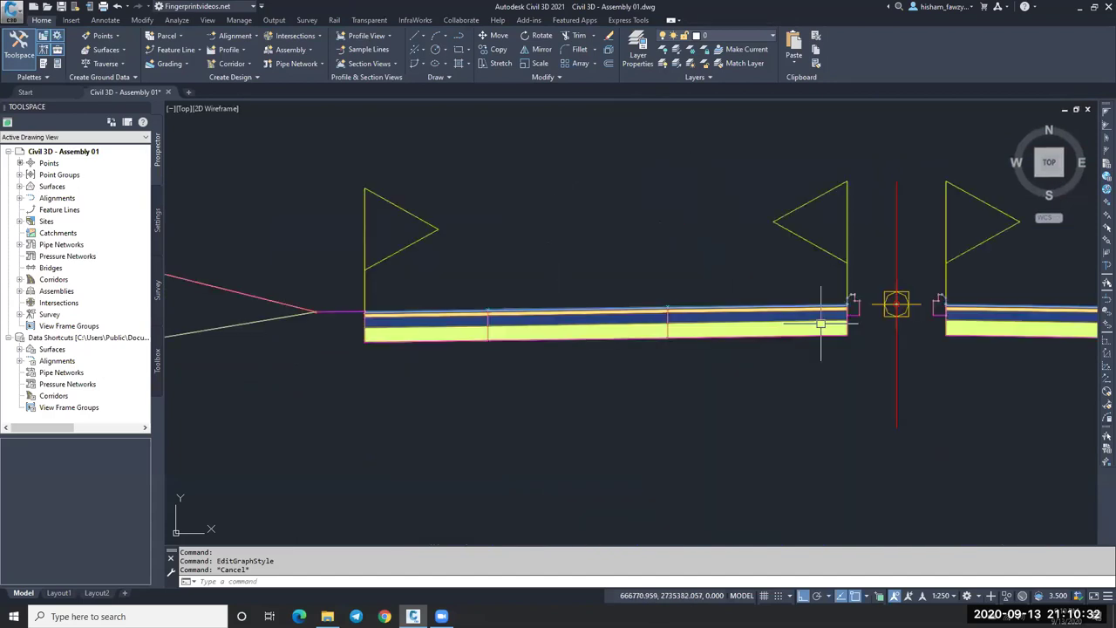
pyautogui.scroll(5, 821, 324)
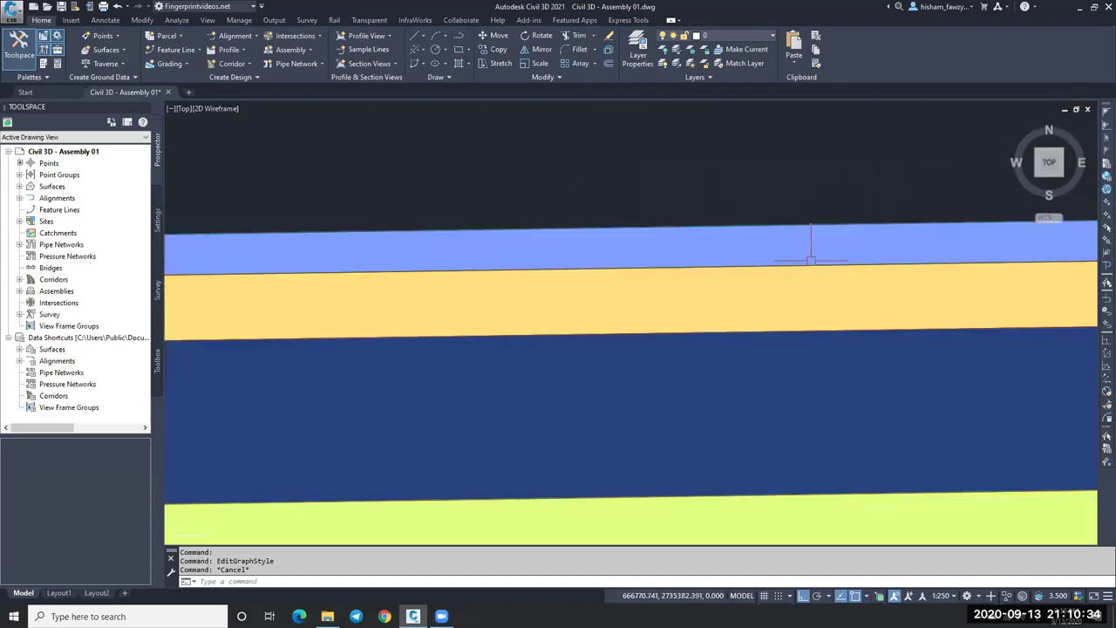
pyautogui.scroll(-4, 811, 260)
pyautogui.click(737, 260)
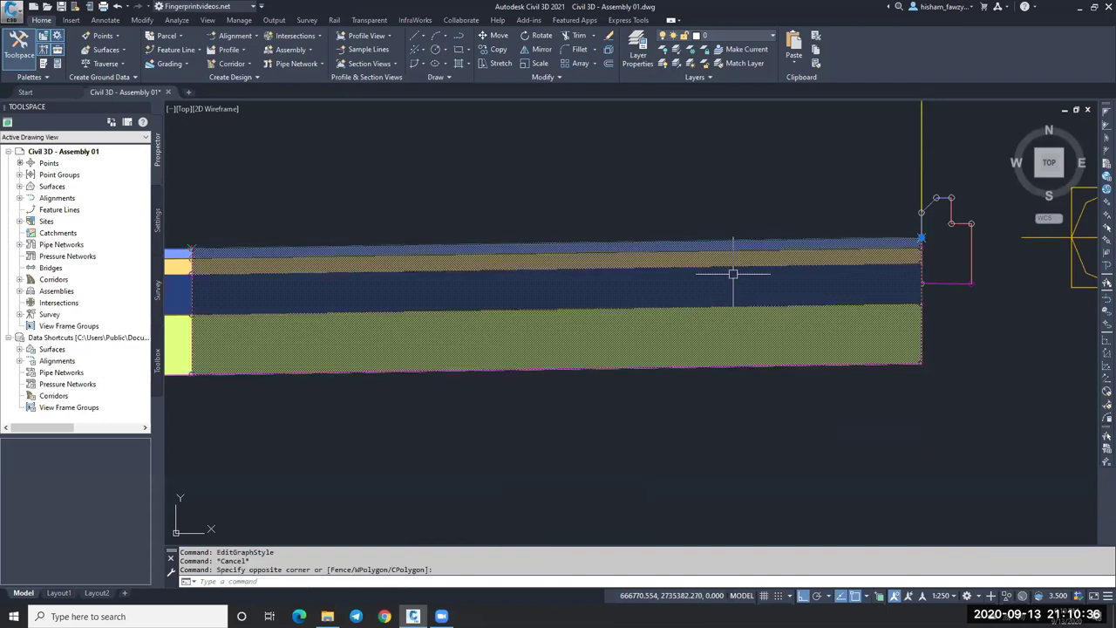
pyautogui.click(528, 241)
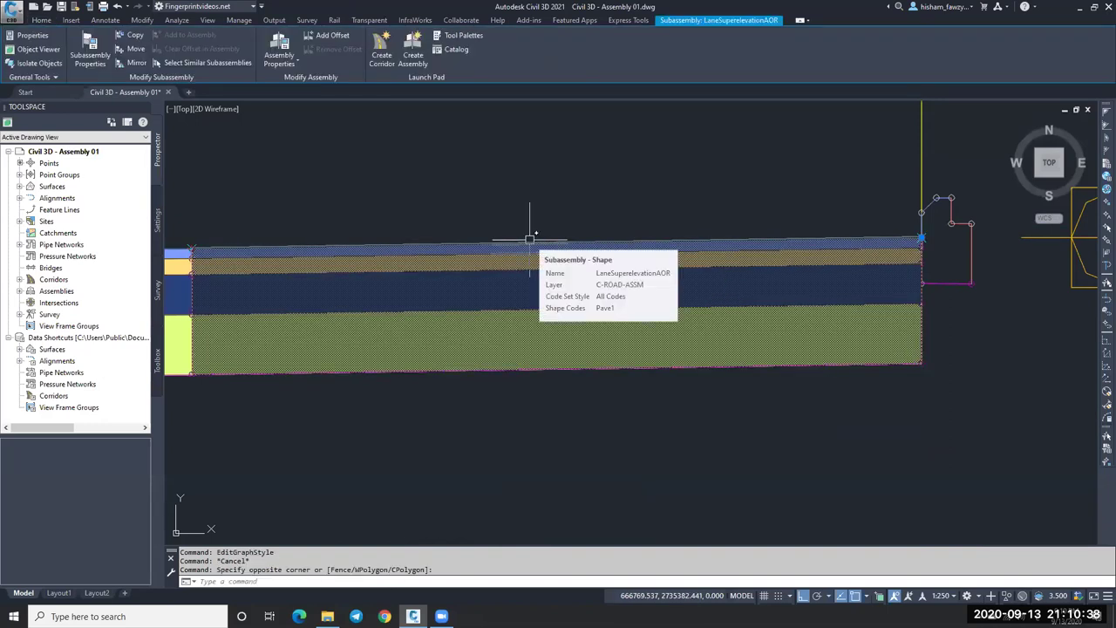
pyautogui.doubleClick(529, 238)
pyautogui.scroll(-5, 951, 358)
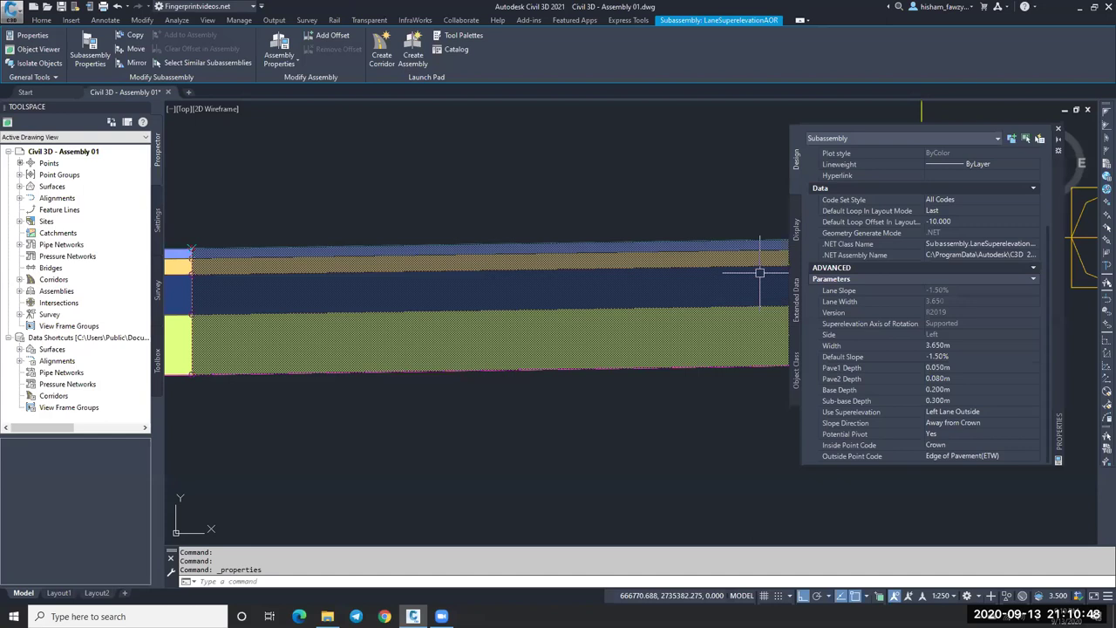
pyautogui.hotkey('ctrl', '1')
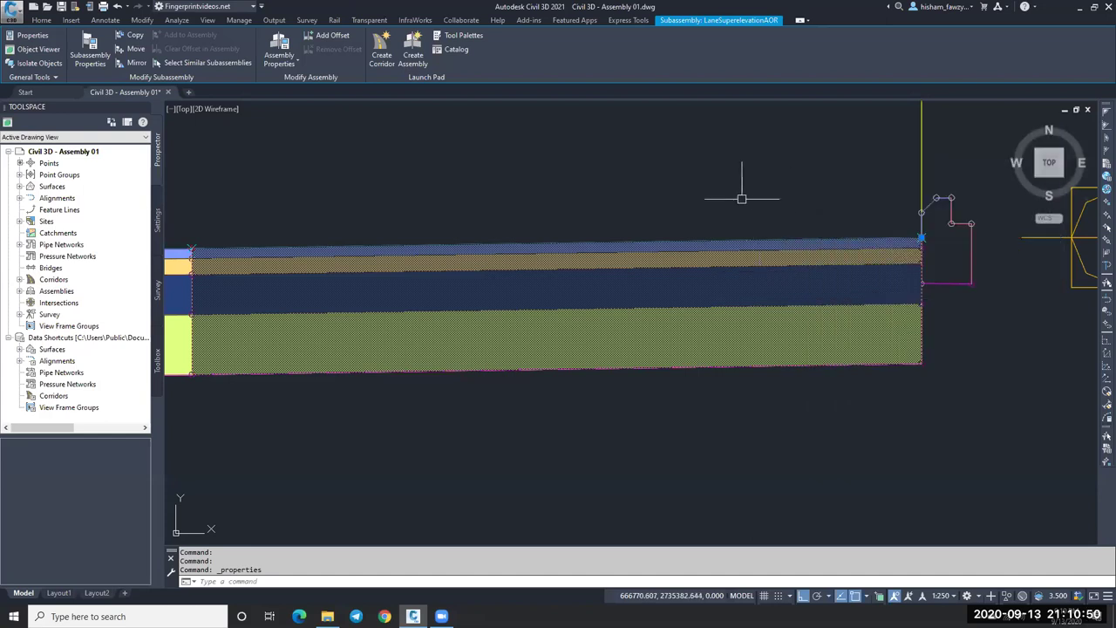
pyautogui.scroll(-3, 737, 205)
pyautogui.scroll(-5, 728, 210)
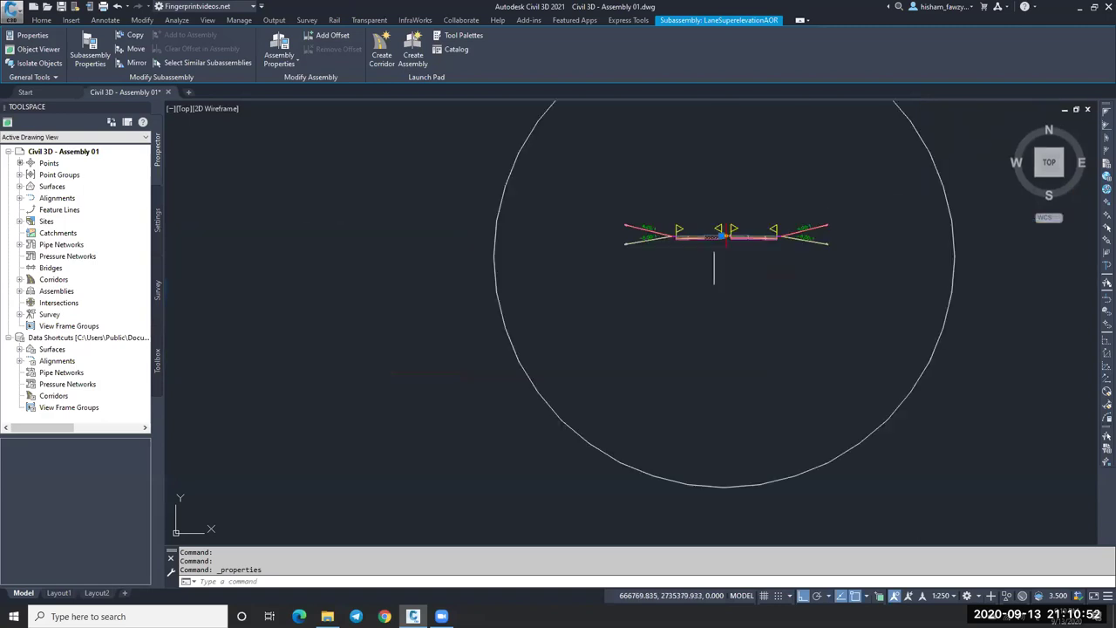
# Step: Confirm the alignment and sample line group, and add a new material named Pave 01
pyautogui.press('Escape')
pyautogui.press('Escape')
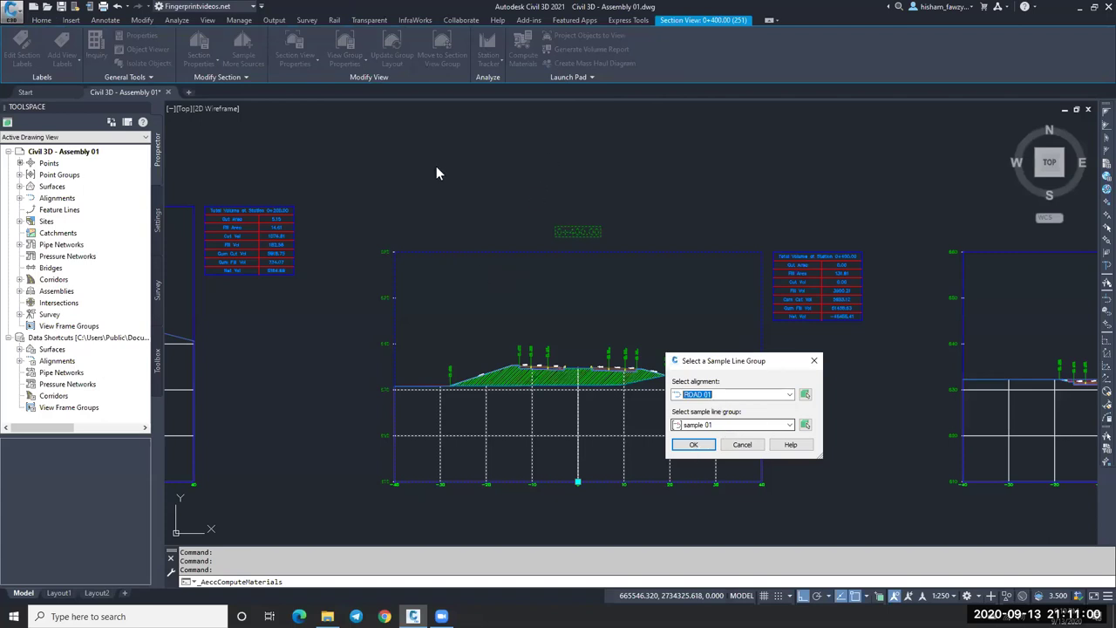
pyautogui.press('Return')
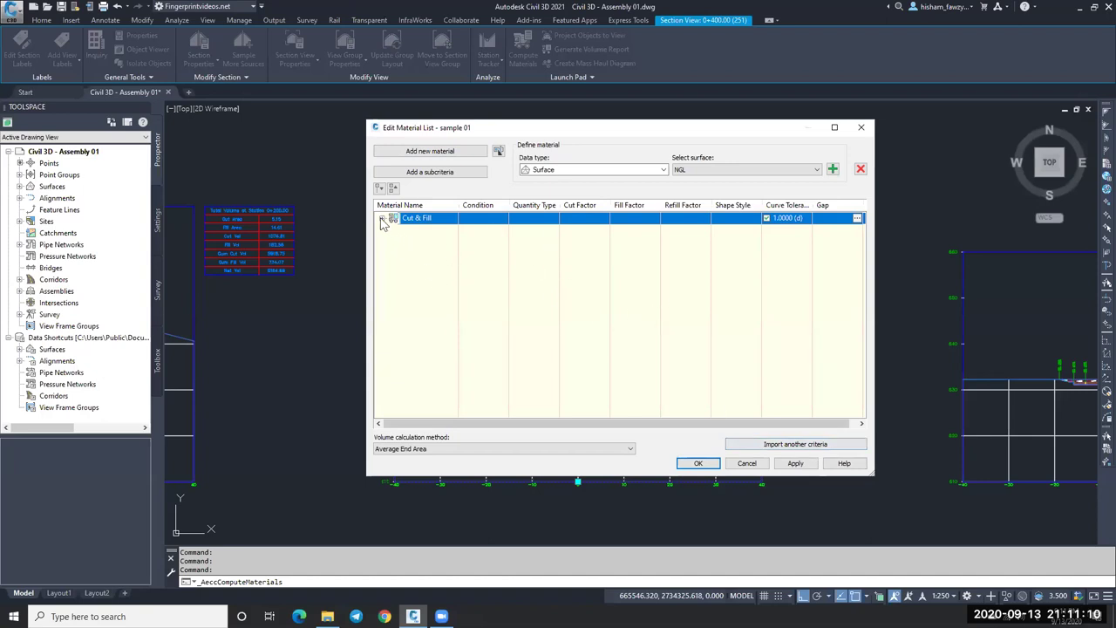
pyautogui.press('Right')
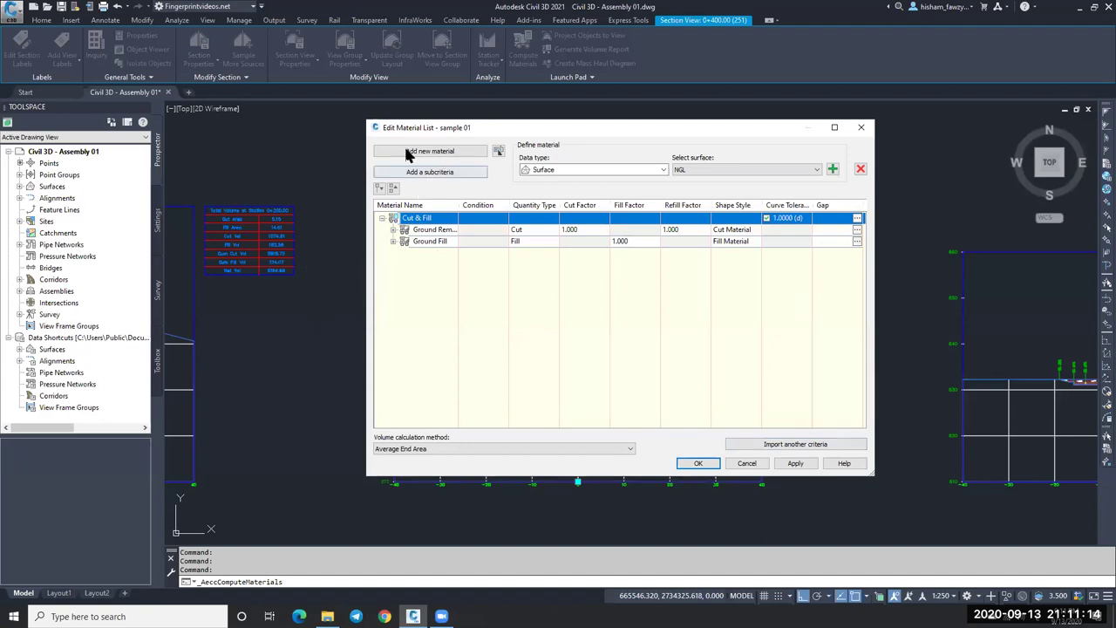
pyautogui.click(448, 153)
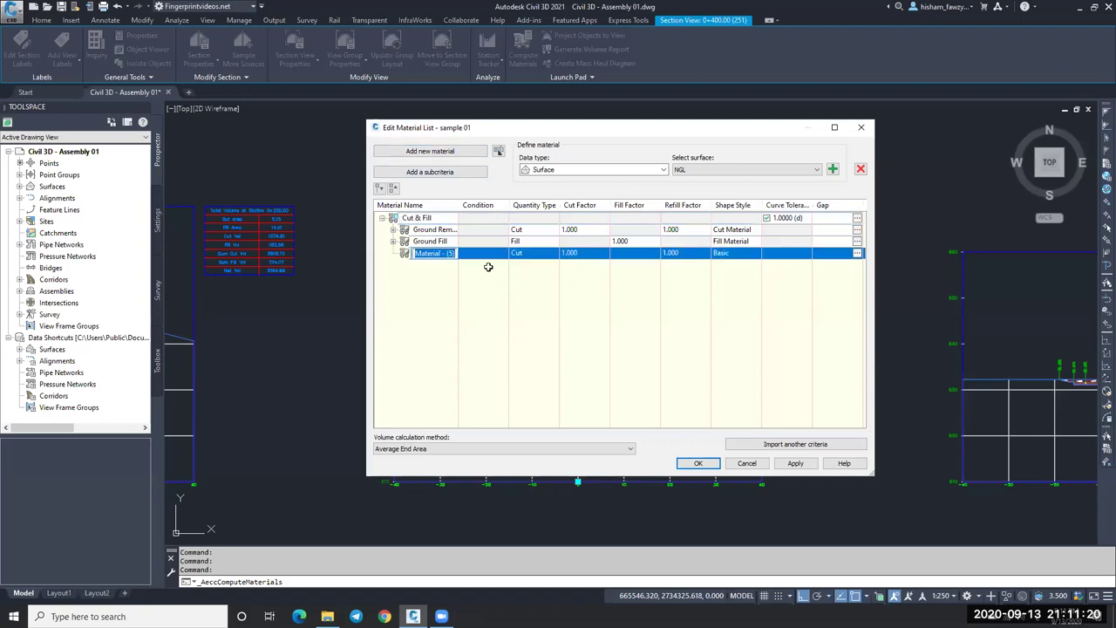
pyautogui.write('ار')
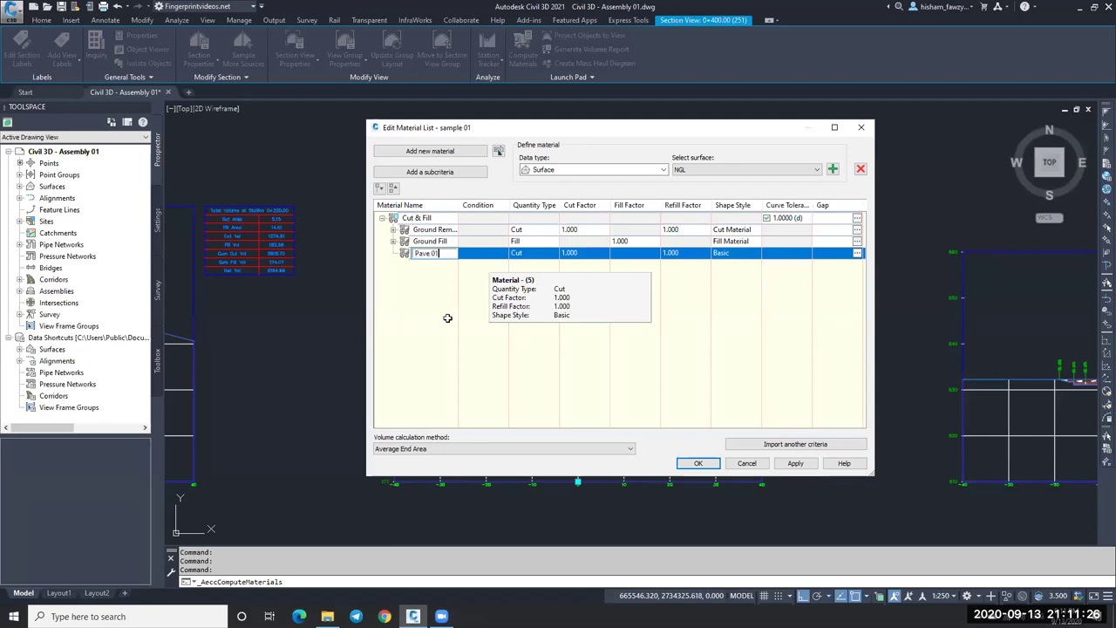
pyautogui.click(438, 263)
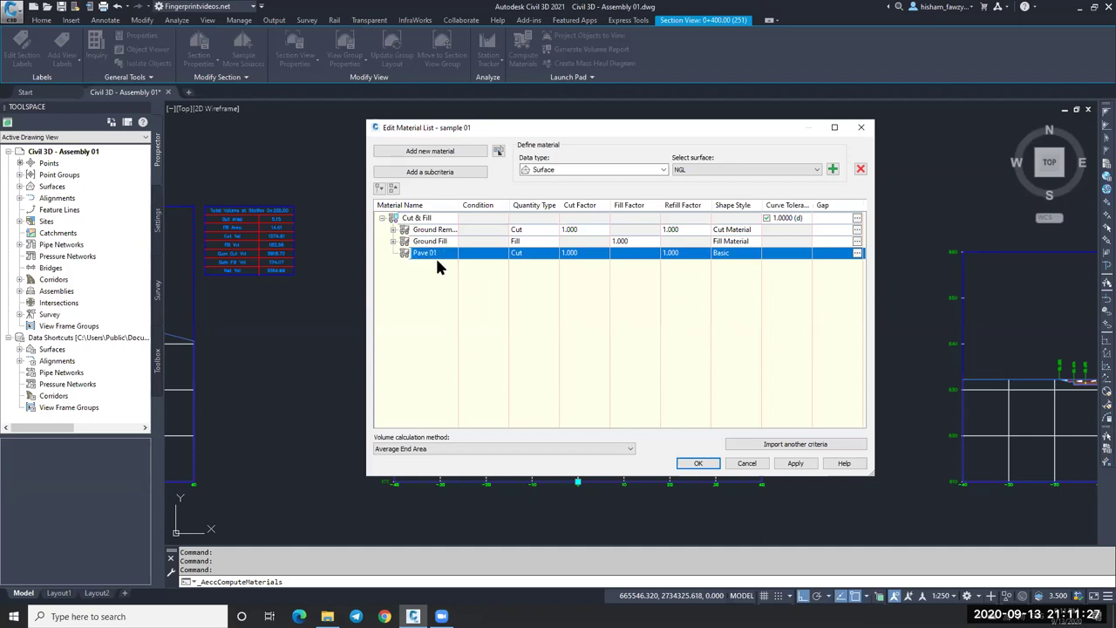
# Step: Give Pave 01 the Structures quantity type and the Pave1 shape style
pyautogui.click(526, 253)
pyautogui.click(528, 254)
pyautogui.click(528, 253)
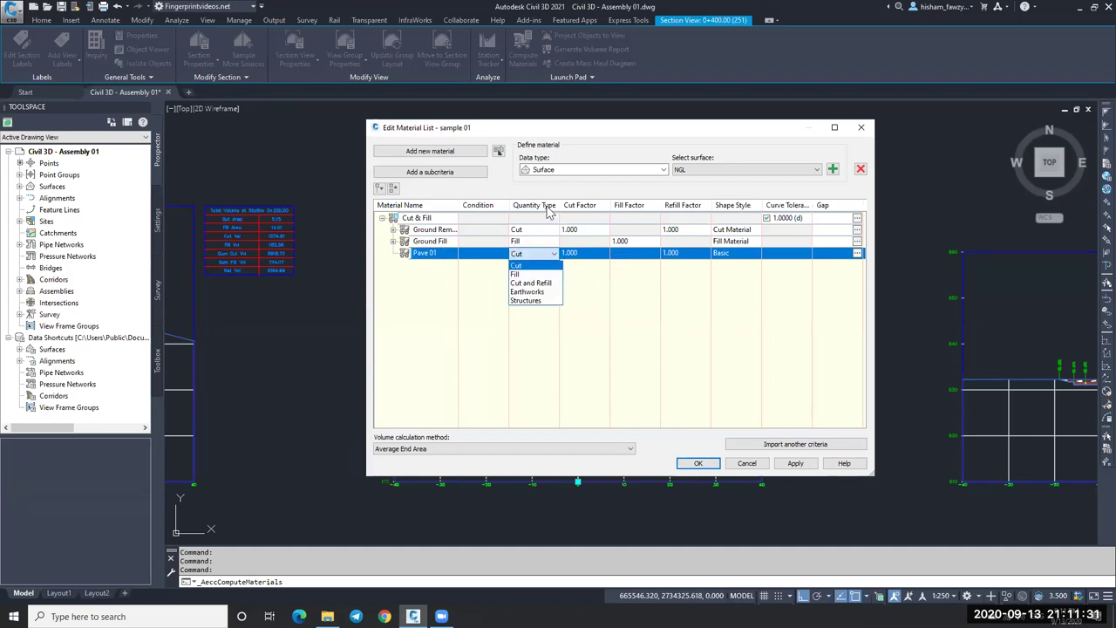
pyautogui.click(542, 302)
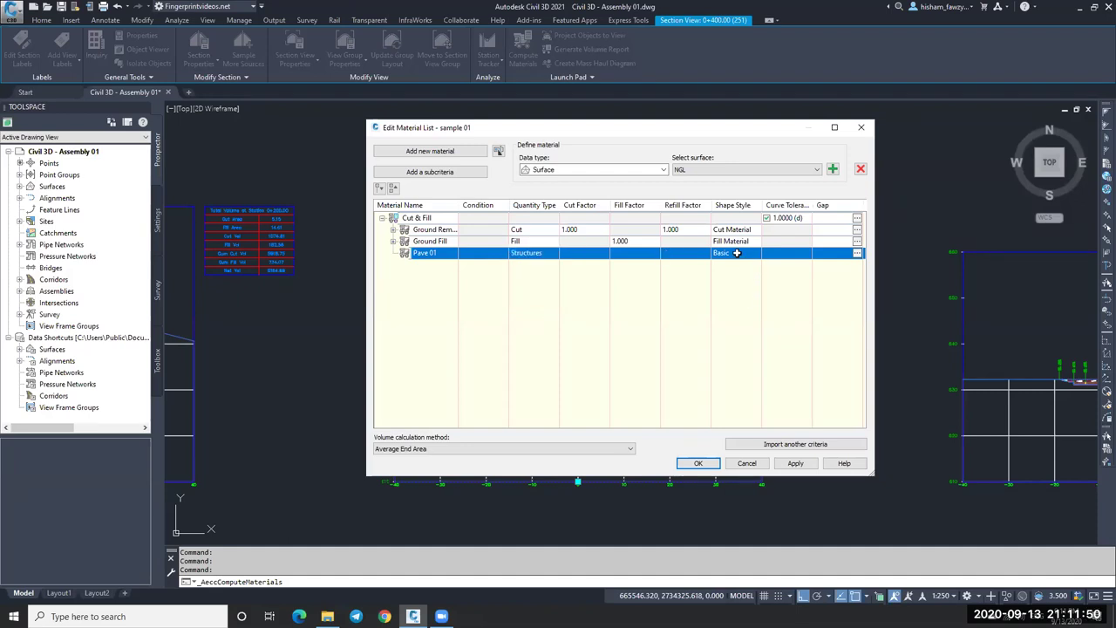
pyautogui.click(737, 253)
pyautogui.click(603, 218)
pyautogui.click(569, 376)
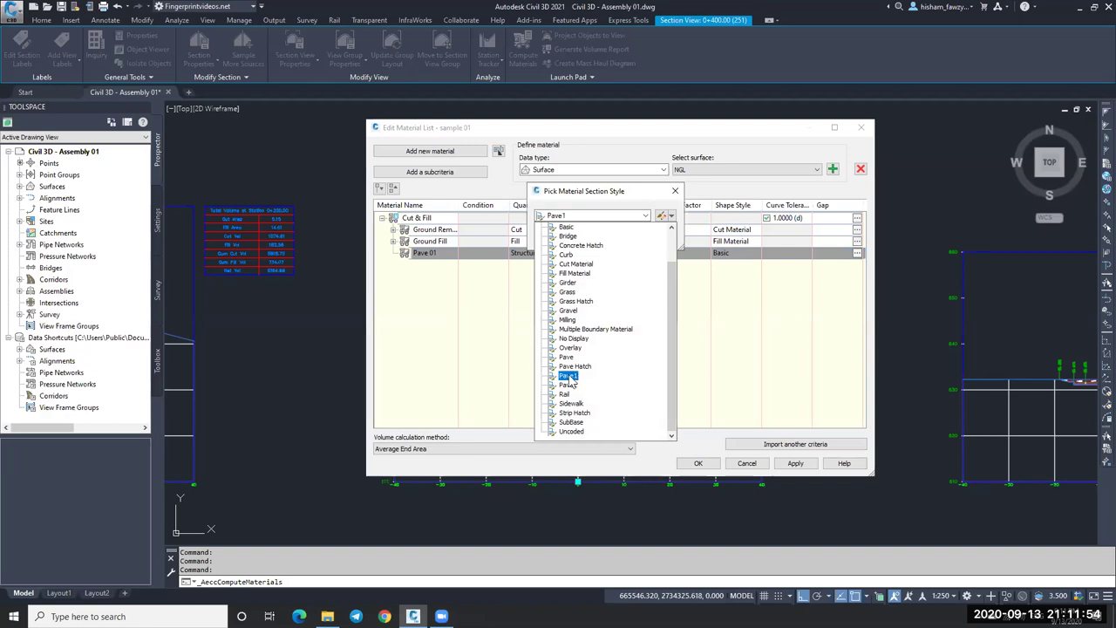
pyautogui.press('Return')
pyautogui.click(564, 243)
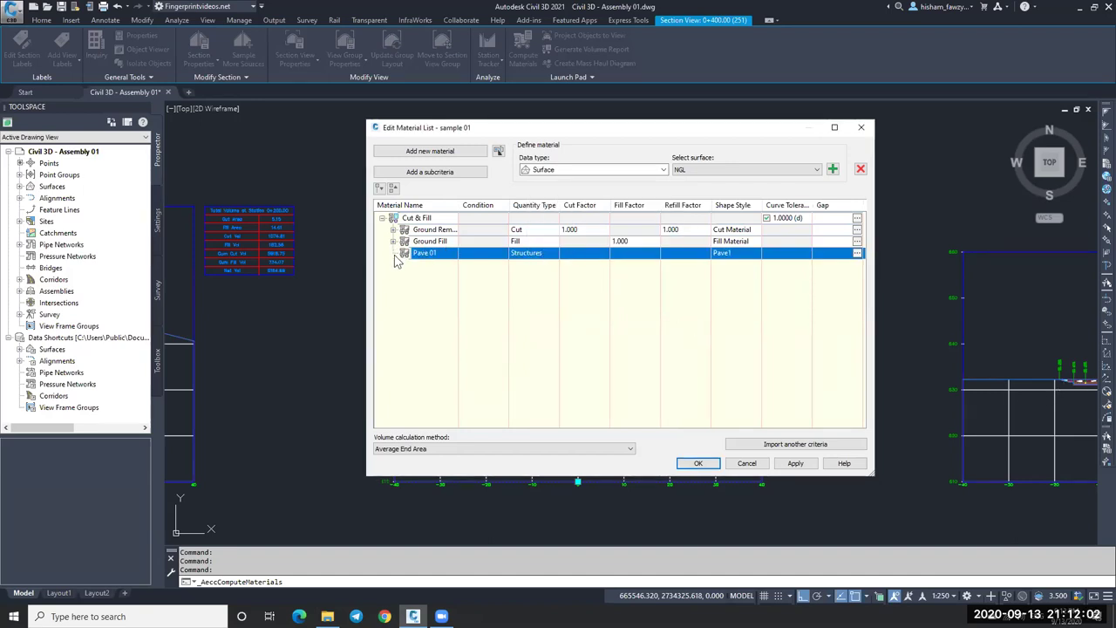
# Step: Review the cut material's criteria, then bring up the material data type choices
pyautogui.doubleClick(424, 231)
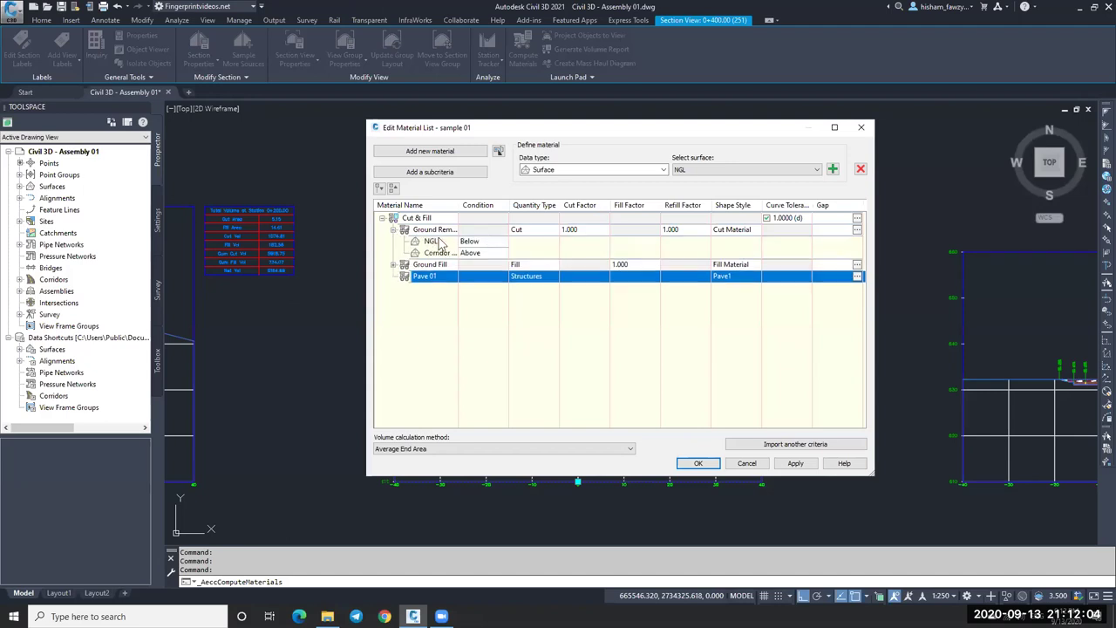
pyautogui.click(394, 229)
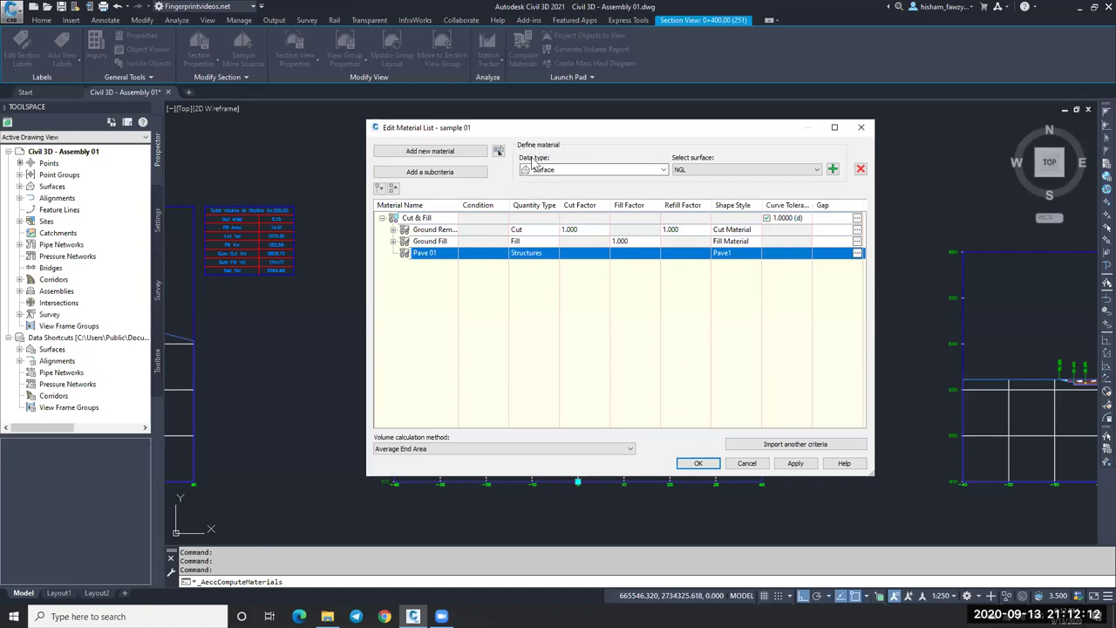
pyautogui.click(601, 171)
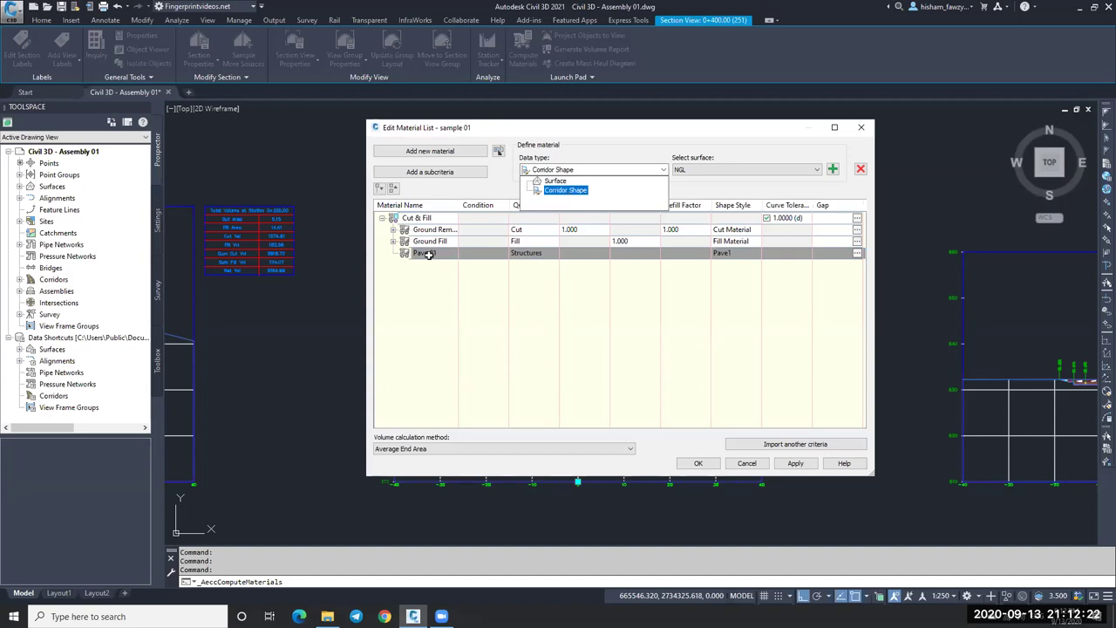
# Step: Add the Corridor - R 01 Pave1 shape as Pave 01's criterion, then add a new material
pyautogui.click(568, 190)
pyautogui.click(752, 170)
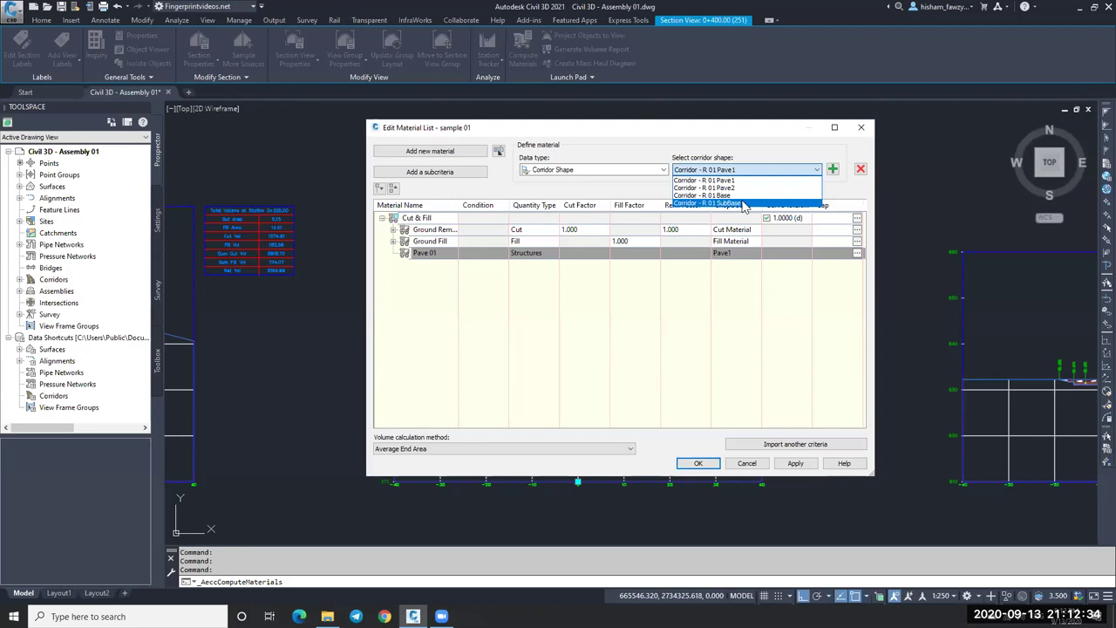
pyautogui.click(719, 304)
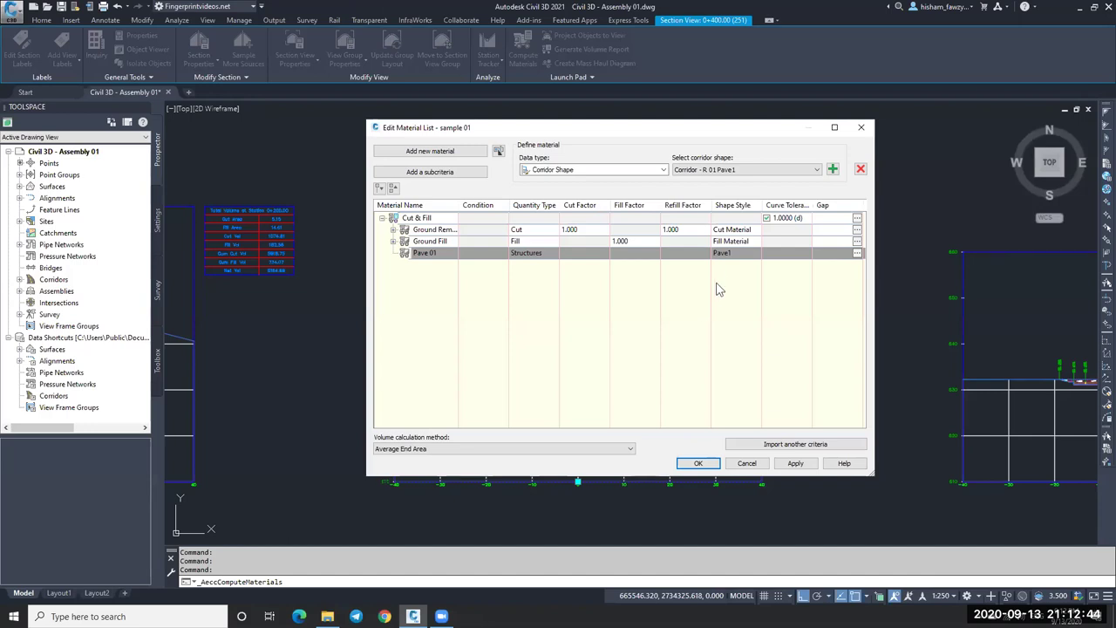
pyautogui.click(731, 171)
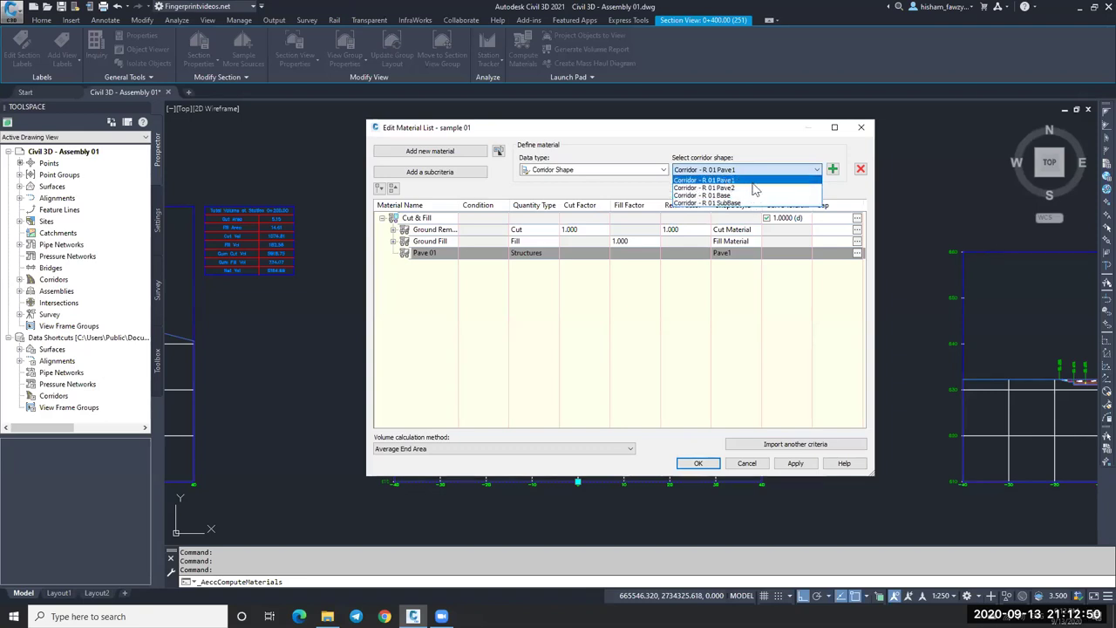
pyautogui.click(752, 180)
pyautogui.click(833, 170)
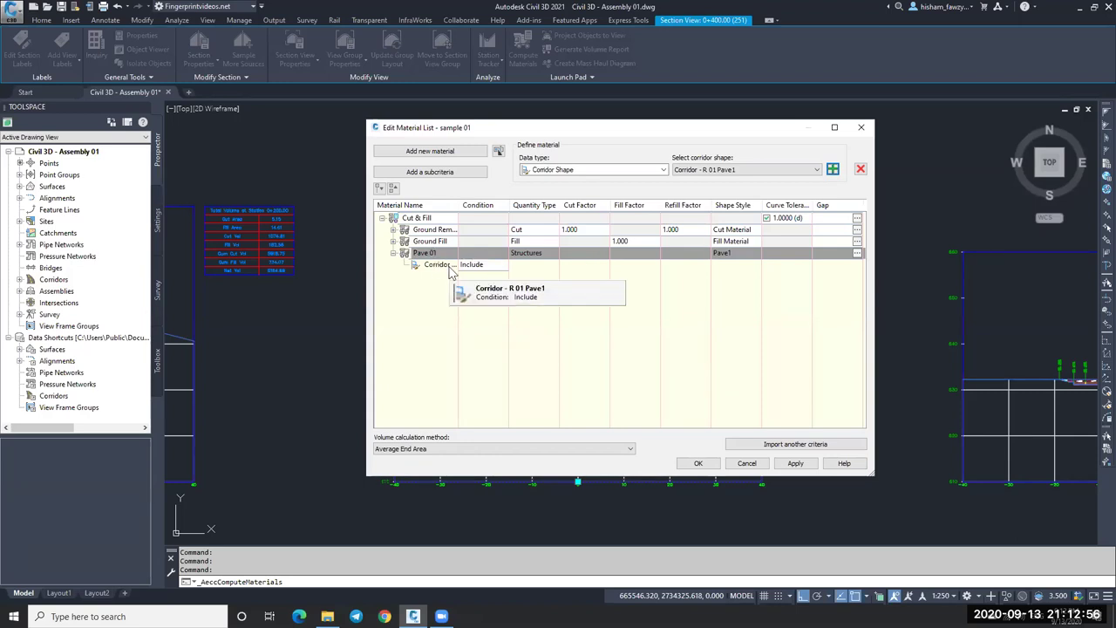
pyautogui.click(393, 253)
pyautogui.click(442, 152)
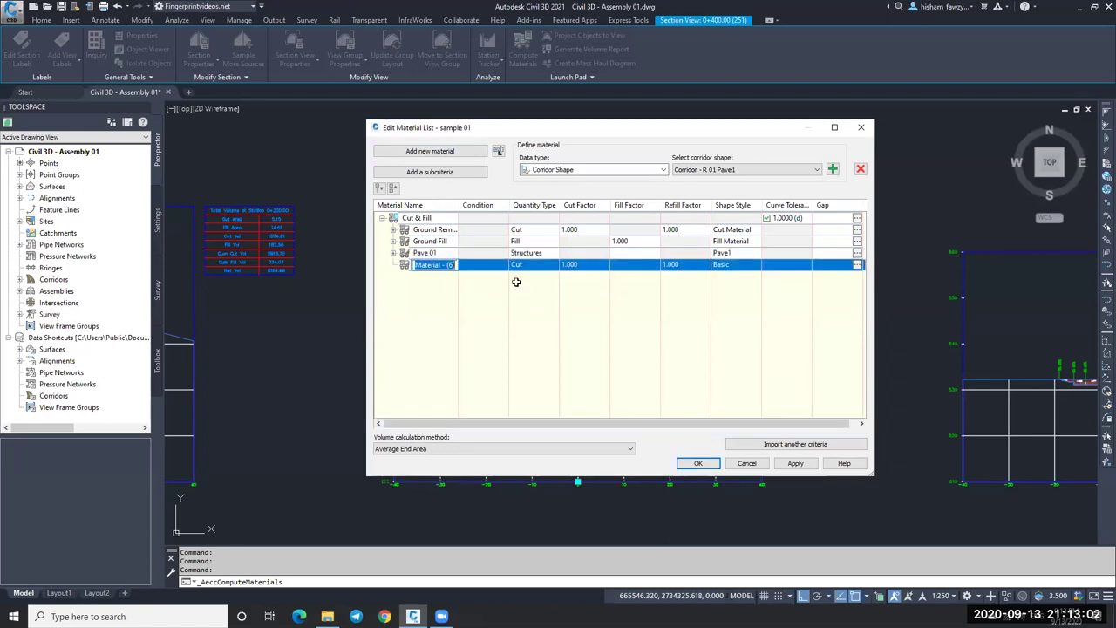
# Step: Name the new material Pave 02 with Structures quantity type and Pave2 shape style
pyautogui.write('Pave 02')
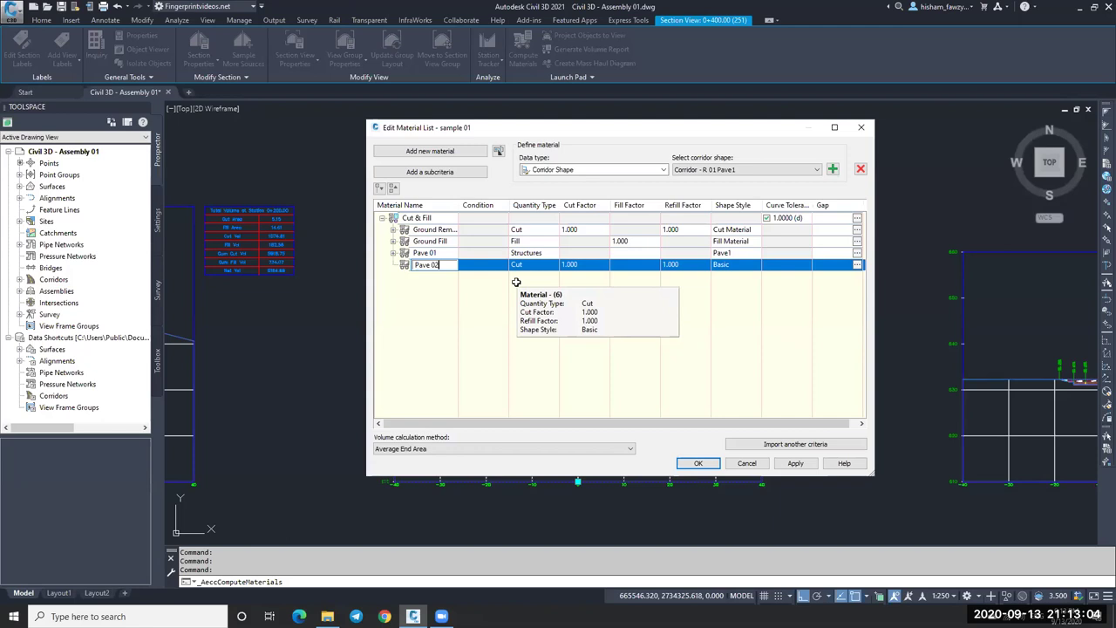
pyautogui.press('Return')
pyautogui.click(523, 264)
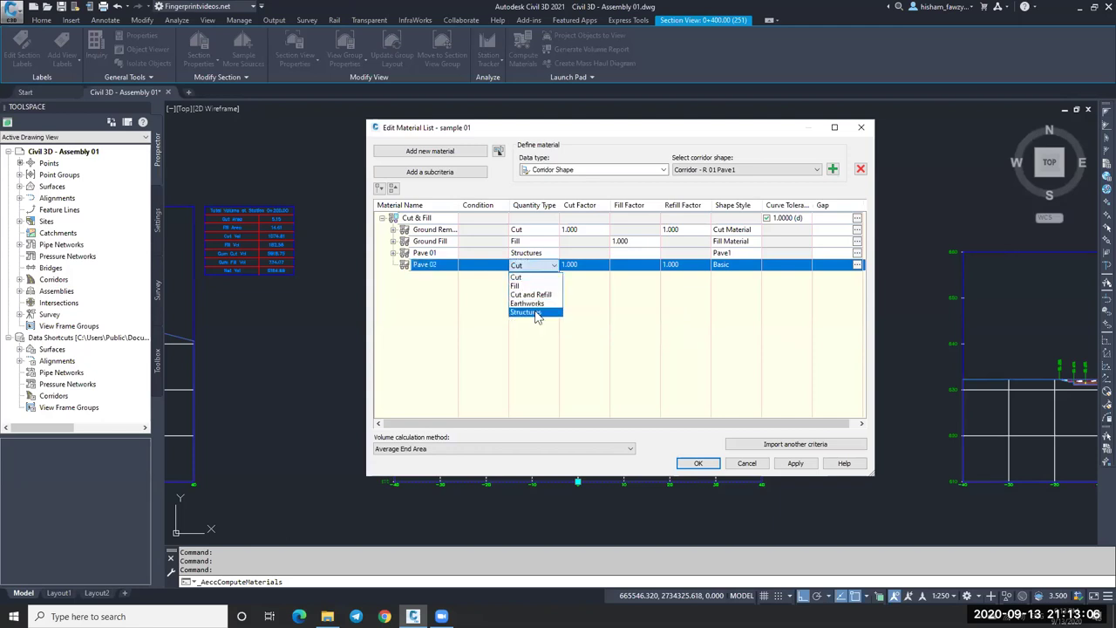
pyautogui.click(537, 313)
pyautogui.click(729, 267)
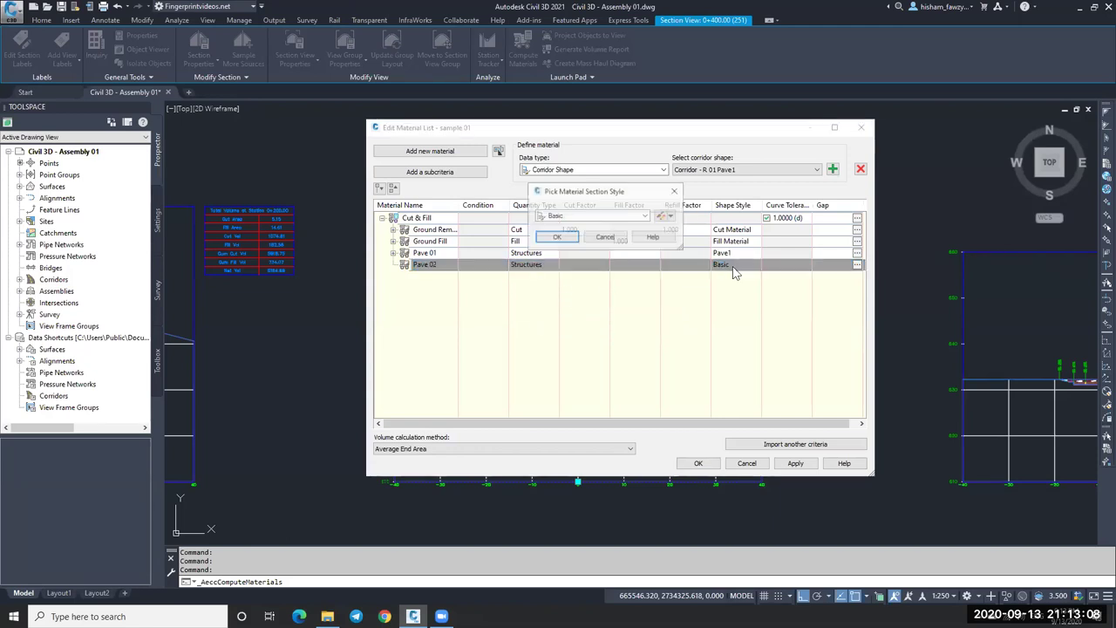
pyautogui.click(604, 217)
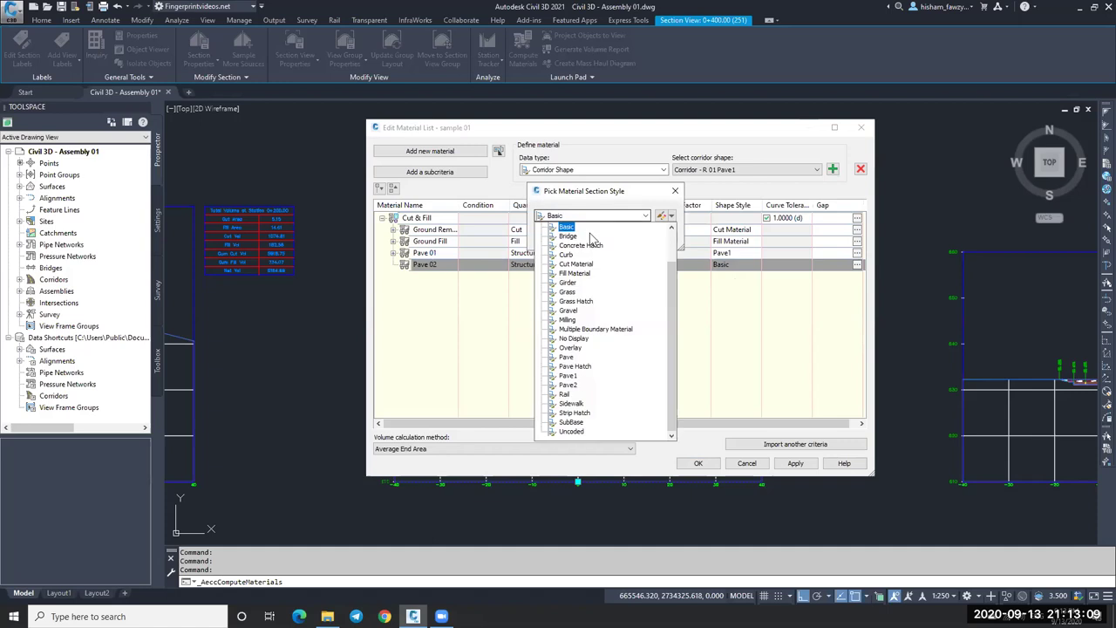
pyautogui.click(568, 385)
pyautogui.click(558, 240)
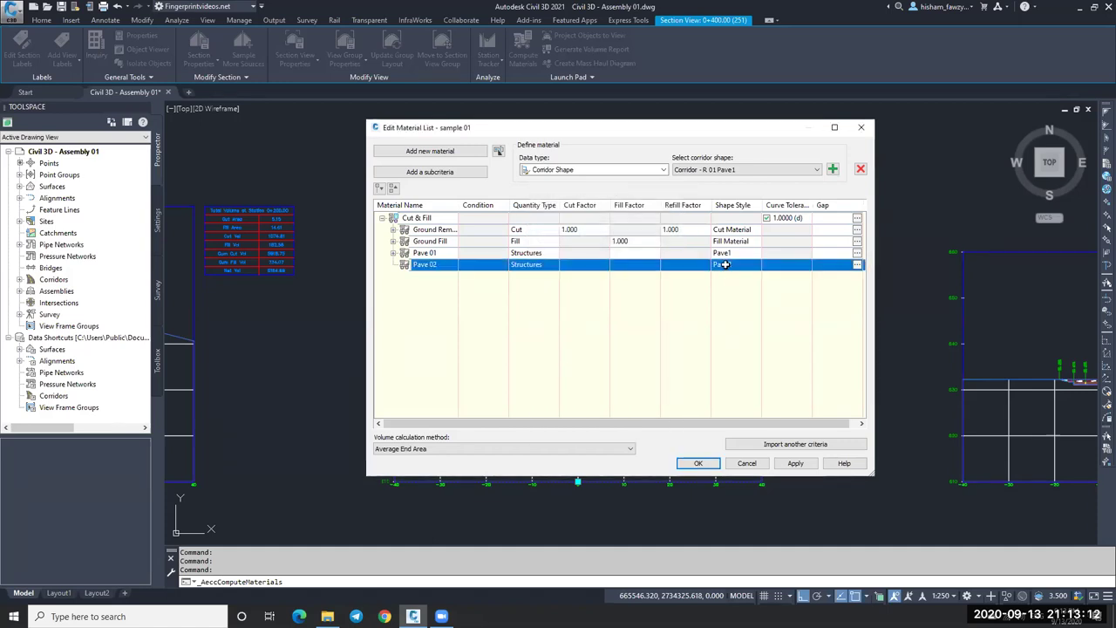
# Step: Add the Corridor - R 01 Pave2 shape as Pave 02's criterion, then another new material
pyautogui.click(738, 169)
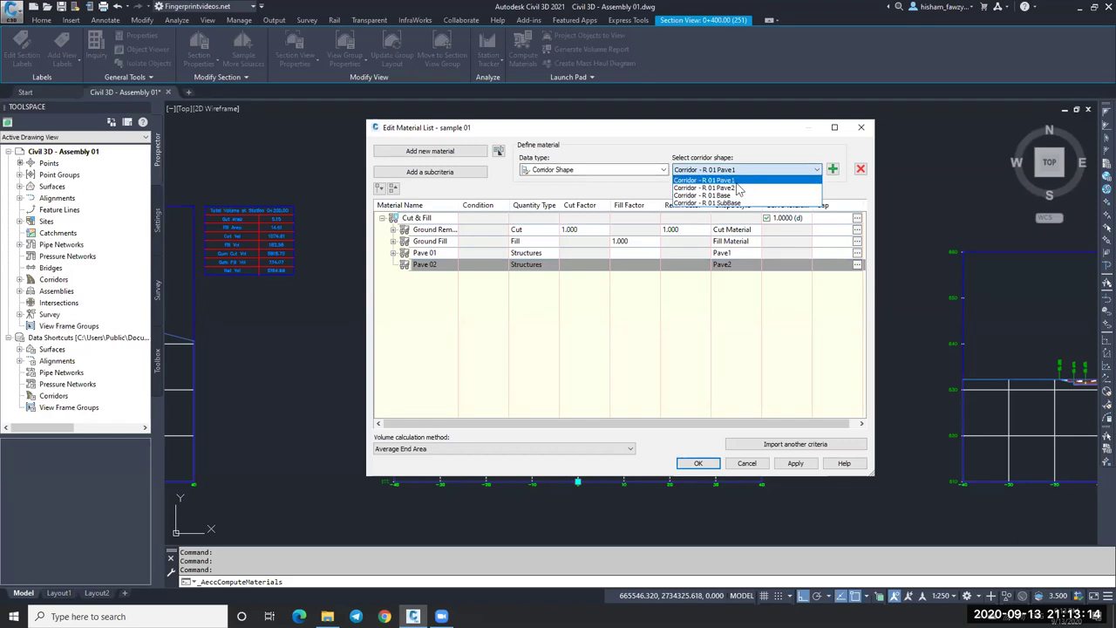
pyautogui.click(737, 187)
pyautogui.click(833, 168)
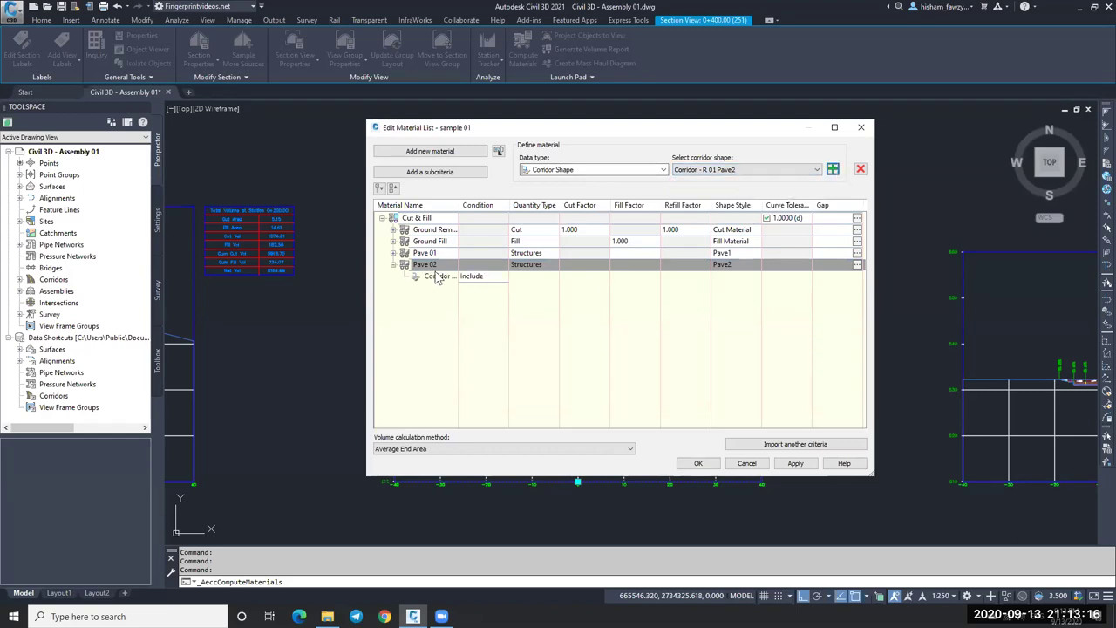
pyautogui.click(395, 265)
pyautogui.click(395, 265)
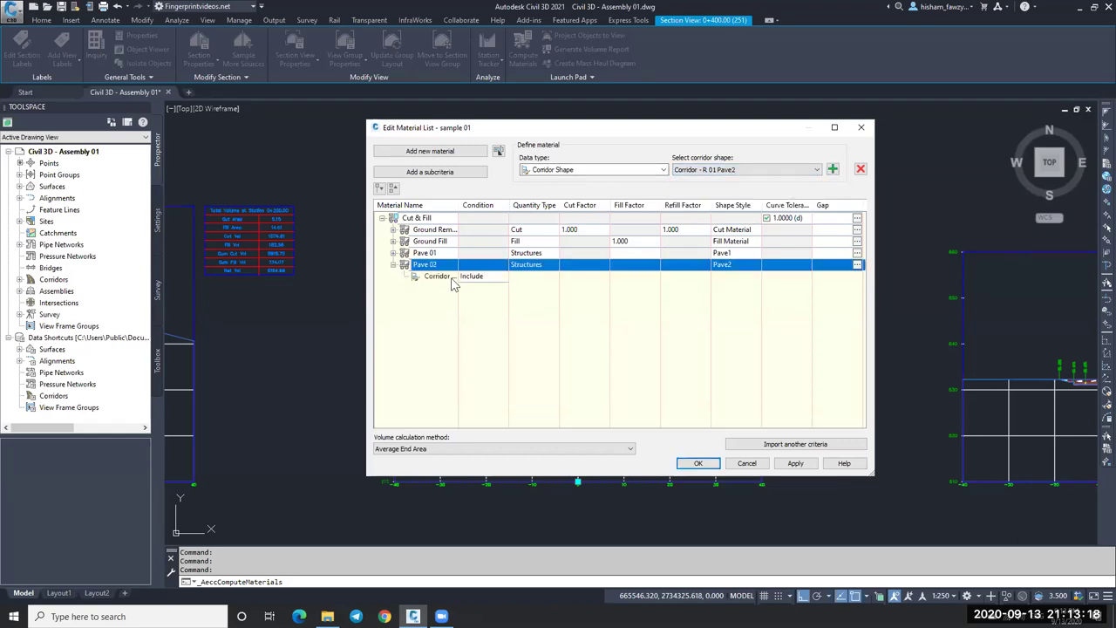
pyautogui.click(395, 266)
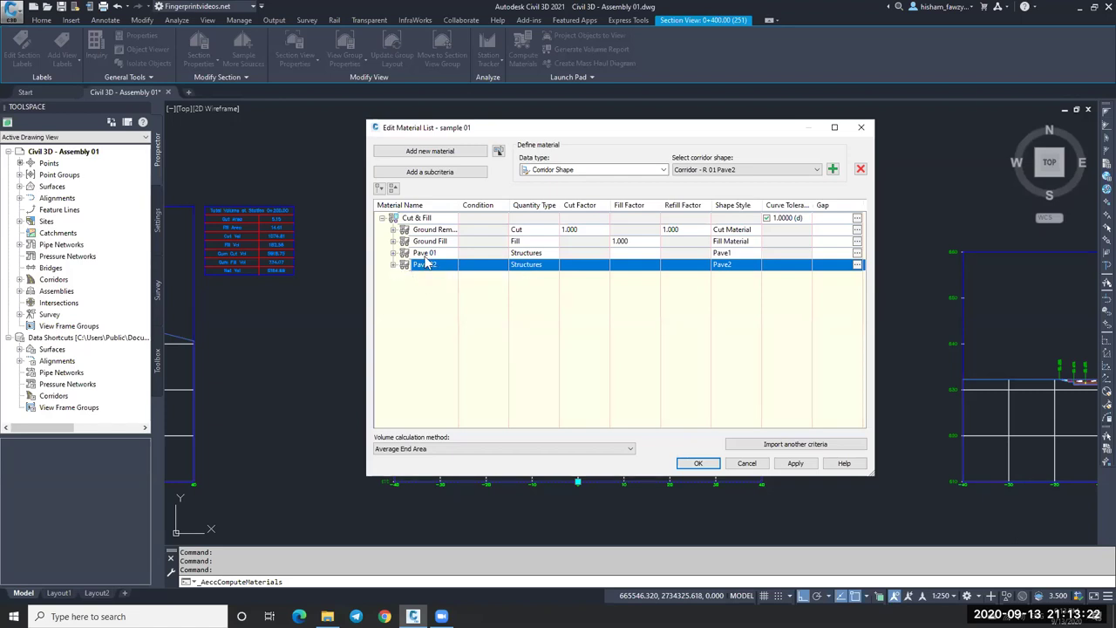
pyautogui.click(444, 152)
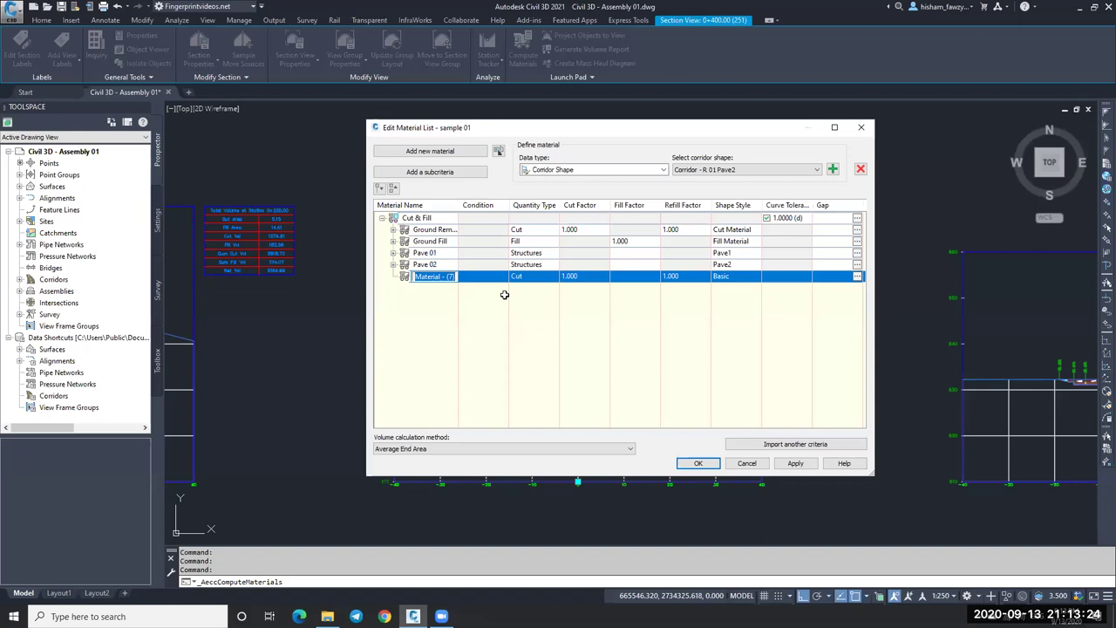
# Step: Name the new material Base and set its quantity type to Structures
pyautogui.write('Base')
pyautogui.press('Return')
pyautogui.click(528, 277)
pyautogui.click(526, 323)
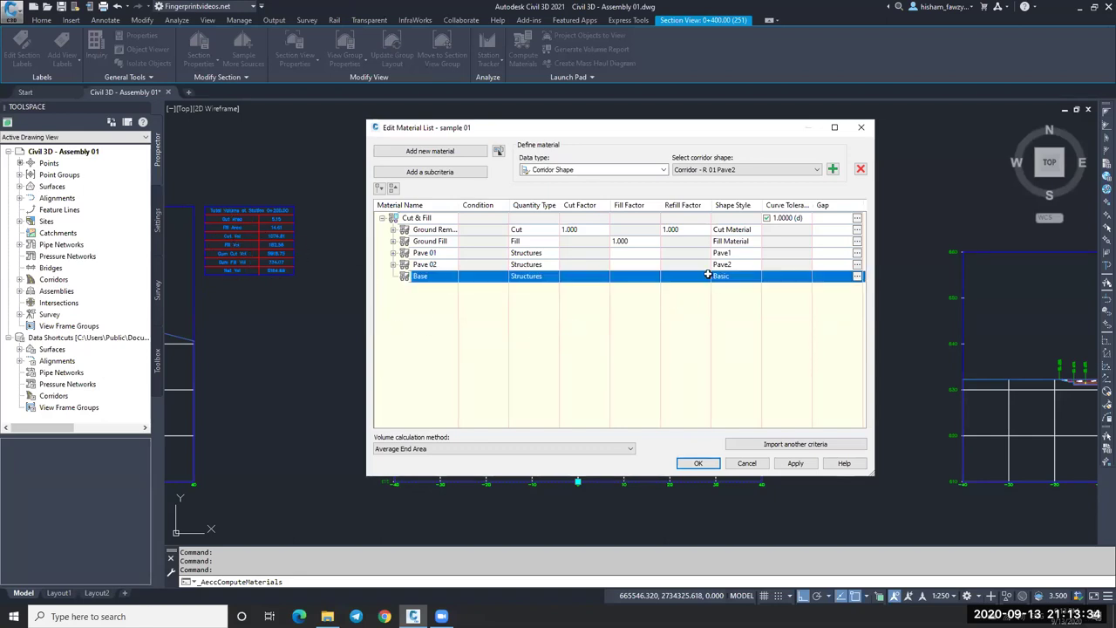
# Step: Assign the Base shape style to the Base material
pyautogui.click(737, 277)
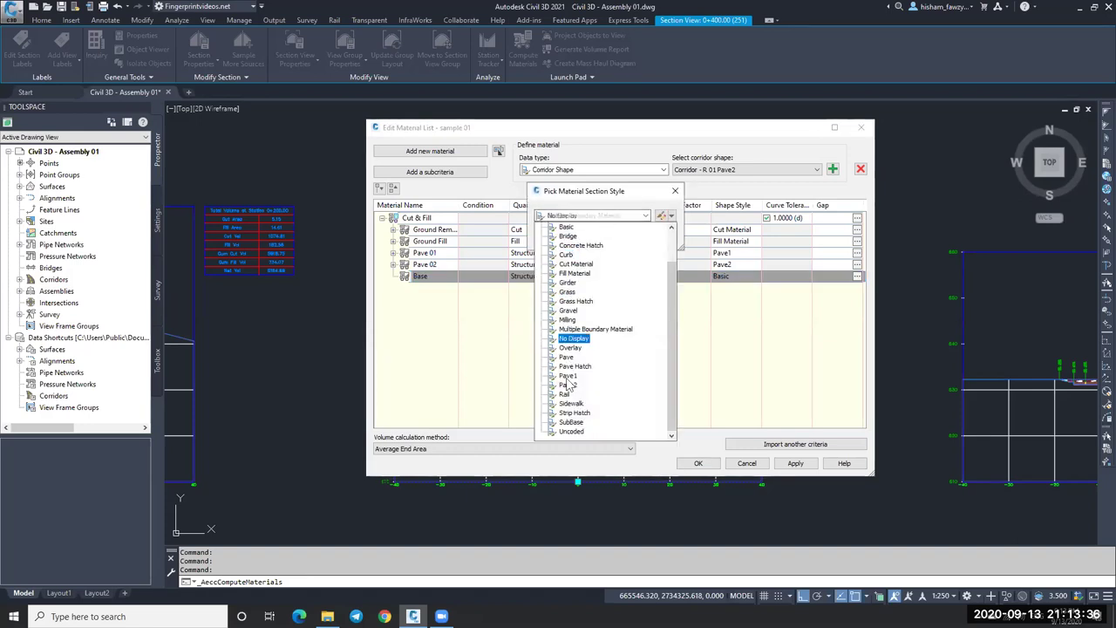
pyautogui.click(578, 425)
pyautogui.click(588, 218)
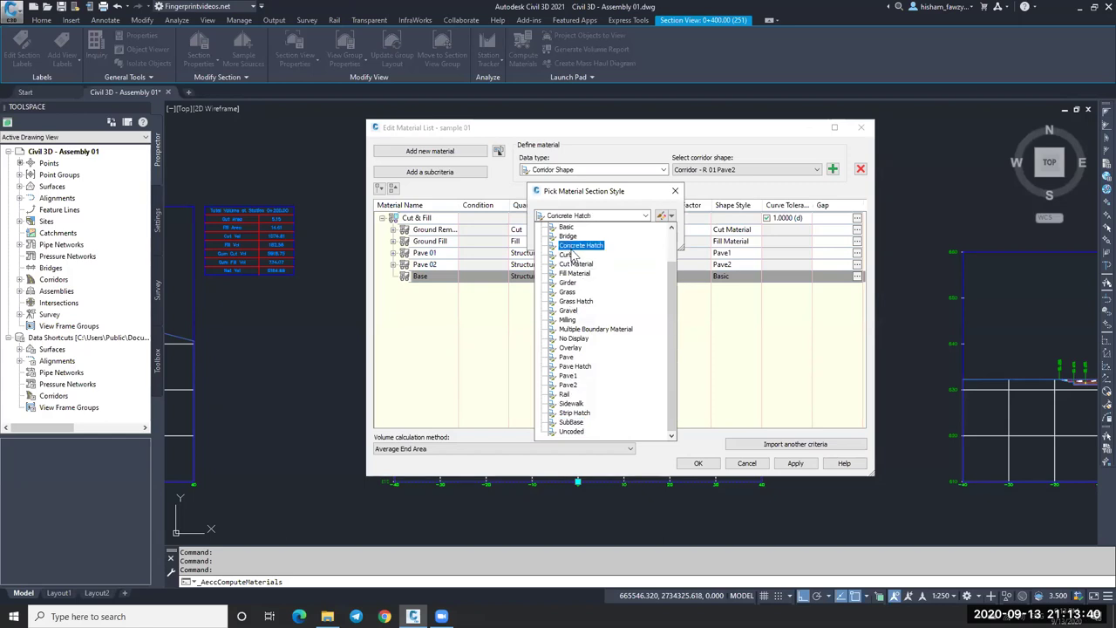
pyautogui.click(568, 228)
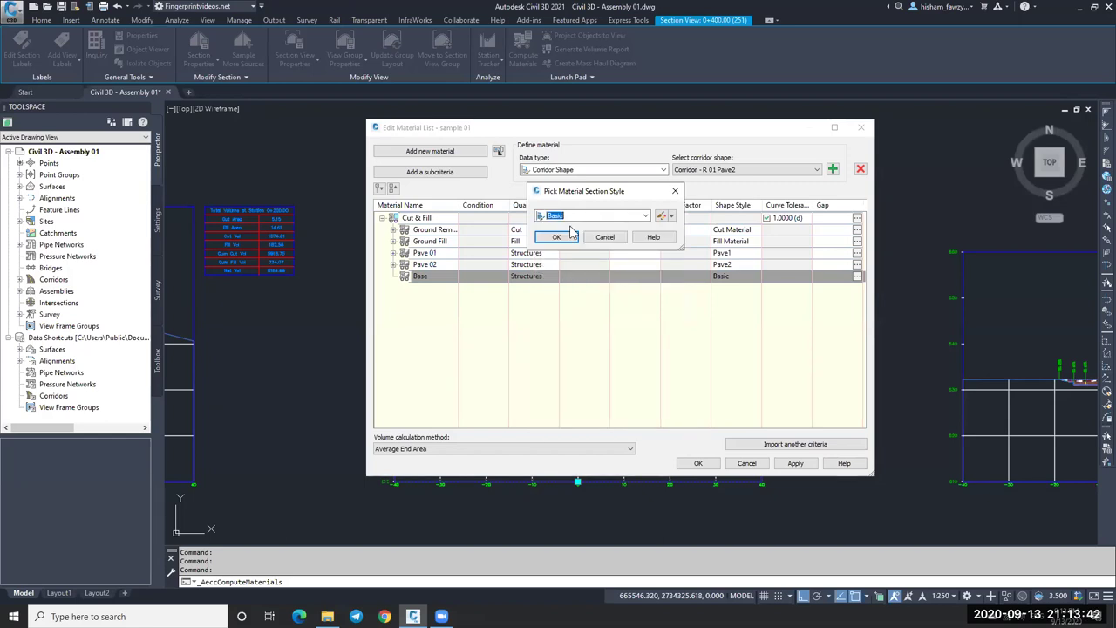
pyautogui.click(594, 218)
pyautogui.scroll(2, 585, 279)
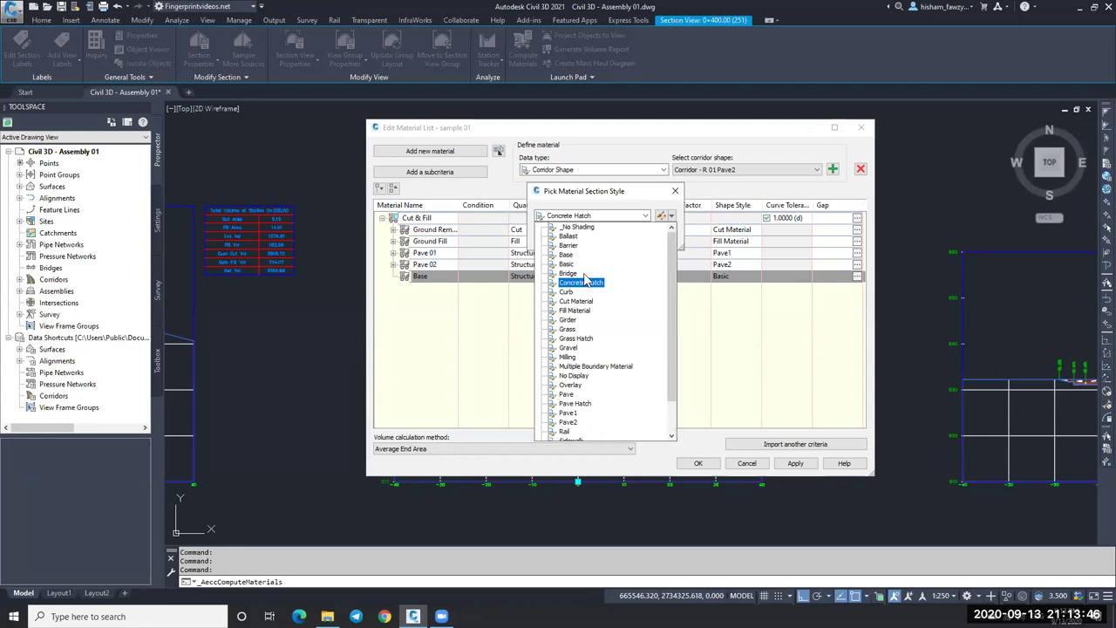
pyautogui.scroll(-2, 585, 279)
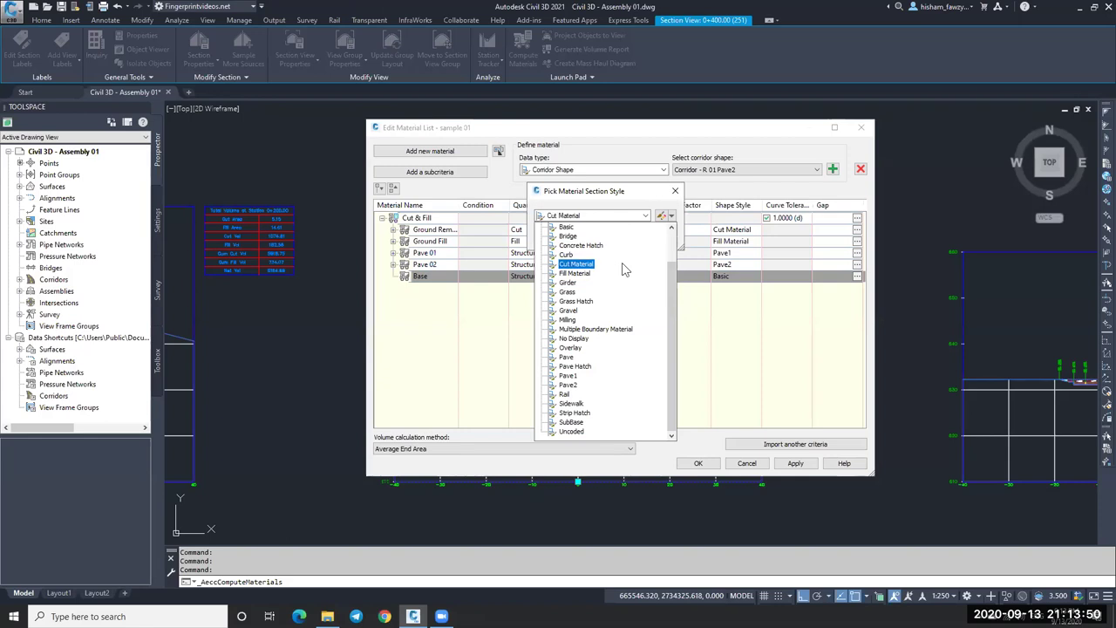
pyautogui.scroll(1, 621, 272)
pyautogui.click(602, 245)
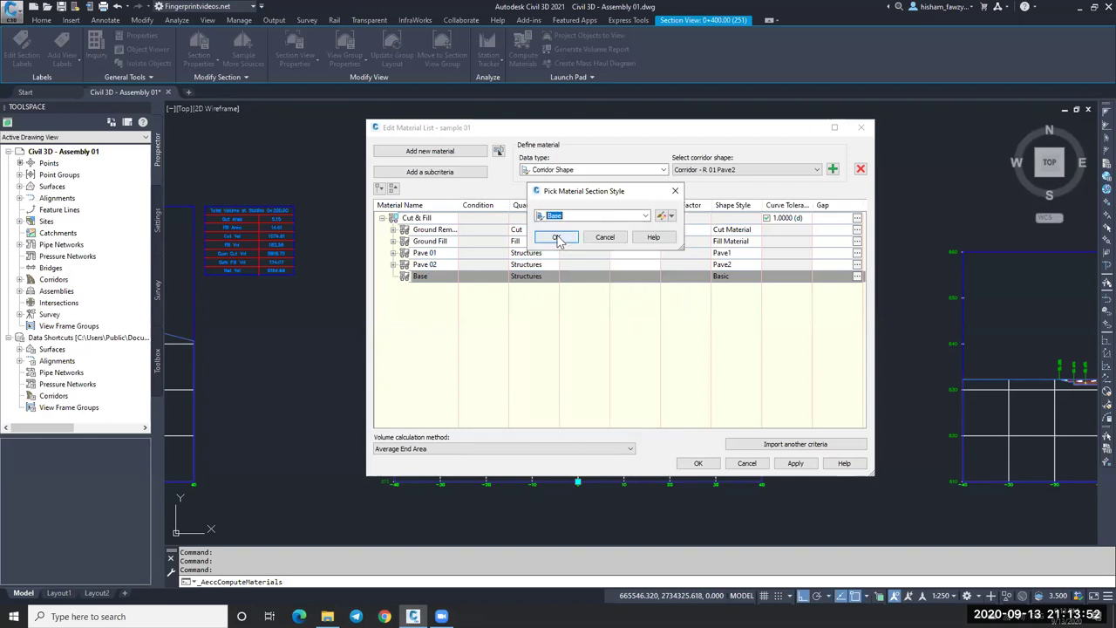
pyautogui.click(558, 242)
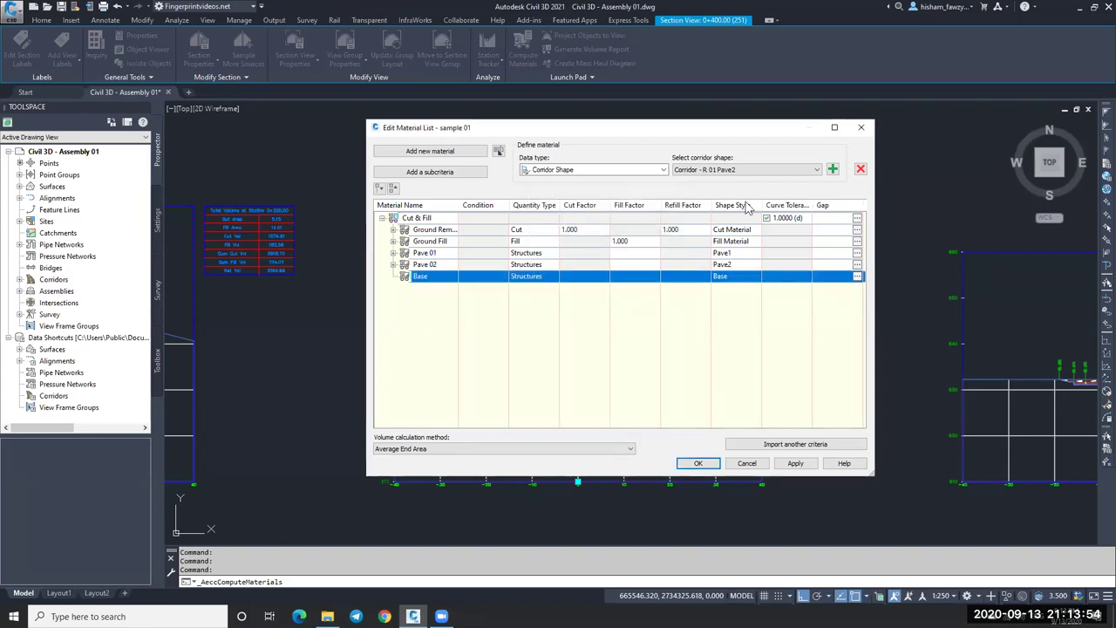
# Step: Add the Corridor - R 01 Base shape to the Base material
pyautogui.click(815, 169)
pyautogui.click(818, 194)
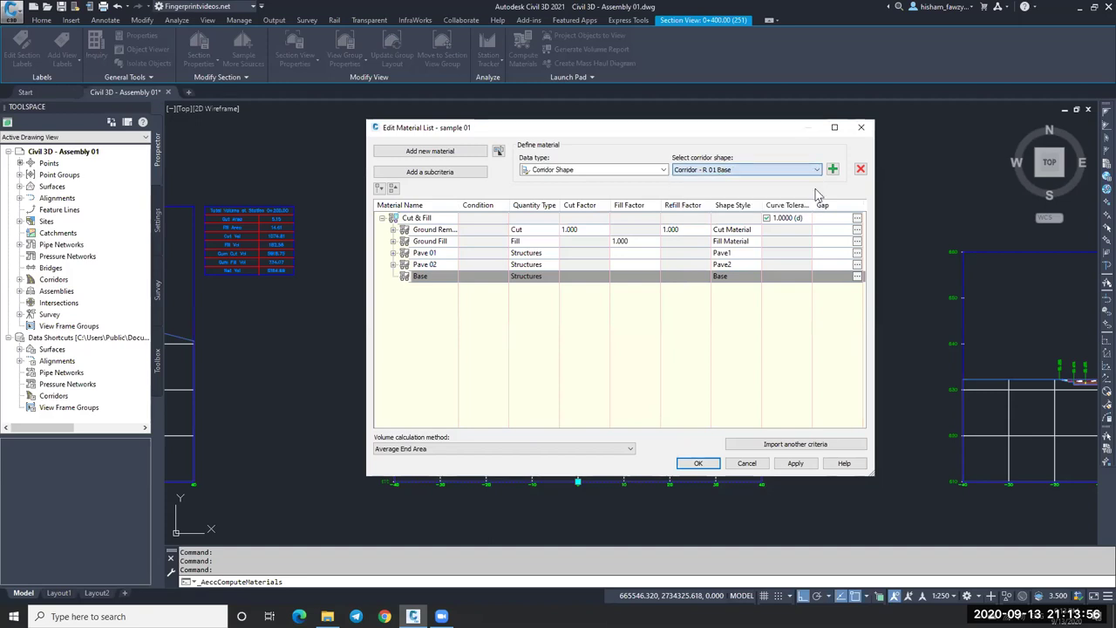
pyautogui.click(833, 168)
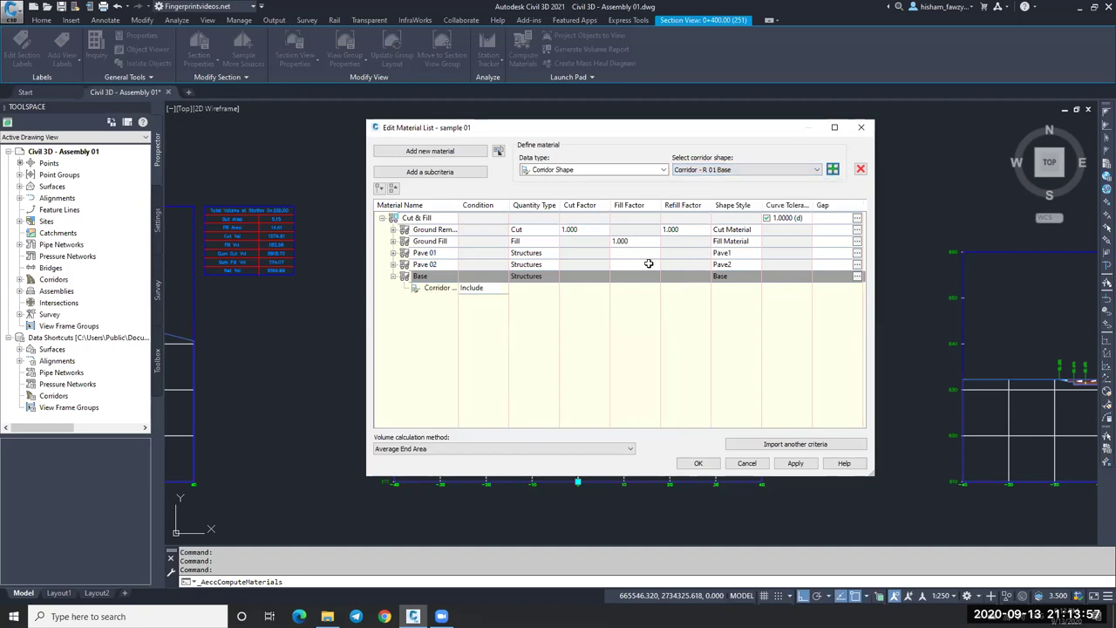
# Step: Add a new material named Sub-base with quantity type Structures
pyautogui.click(438, 153)
pyautogui.click(451, 298)
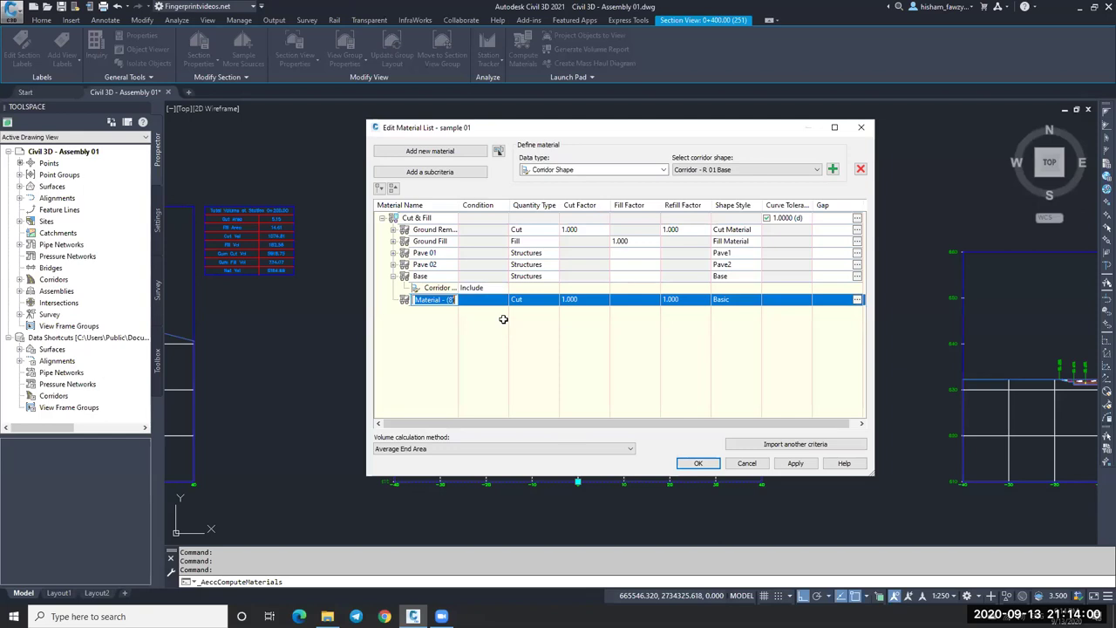
pyautogui.write('Sub')
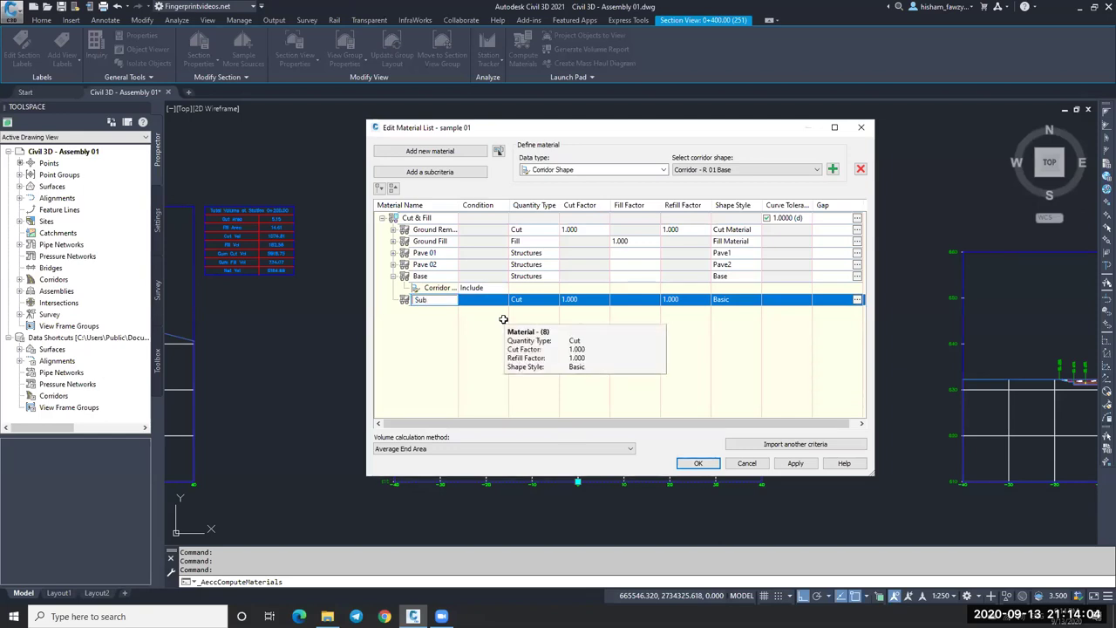
pyautogui.write('-base')
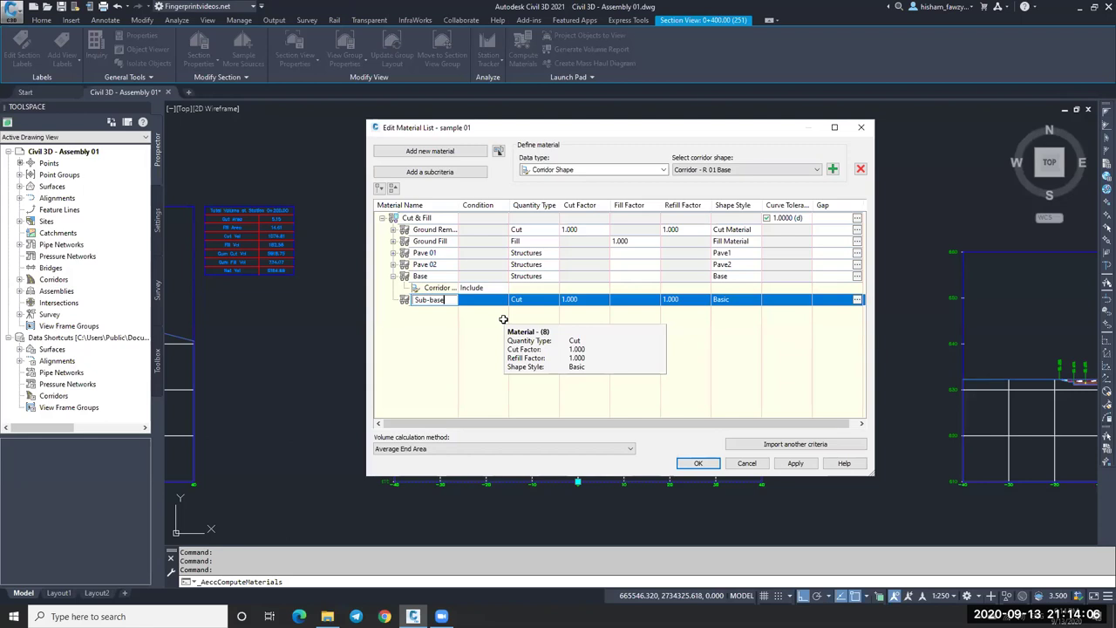
pyautogui.press('Return')
pyautogui.click(524, 299)
pyautogui.click(554, 347)
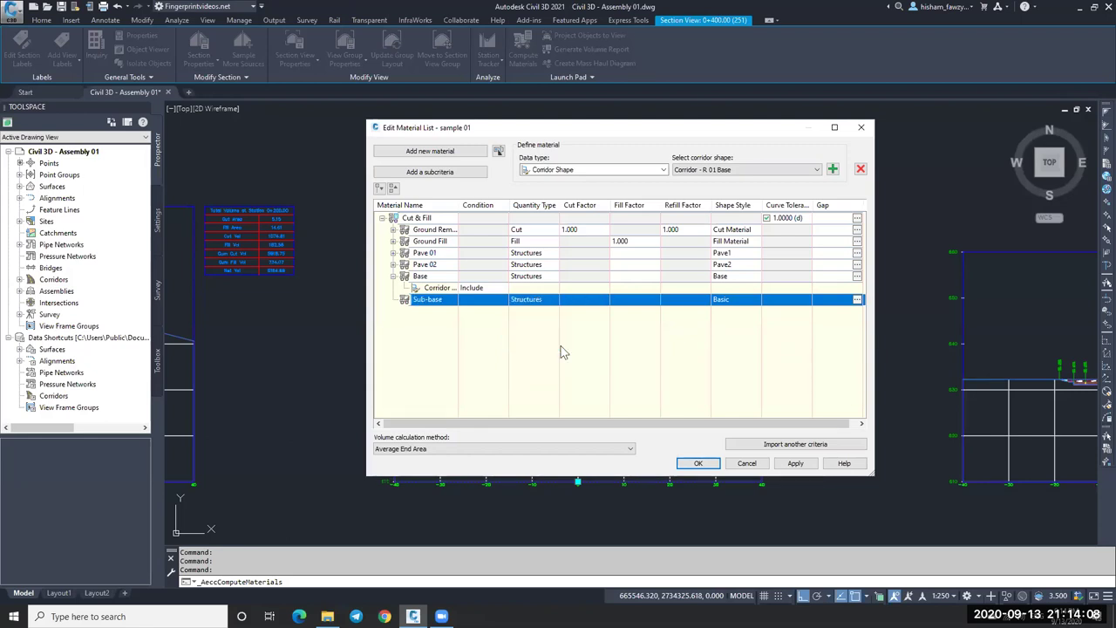
# Step: Give Sub-base the SubBase style and add the Corridor - R 01 SubBase shape
pyautogui.click(739, 301)
pyautogui.click(645, 216)
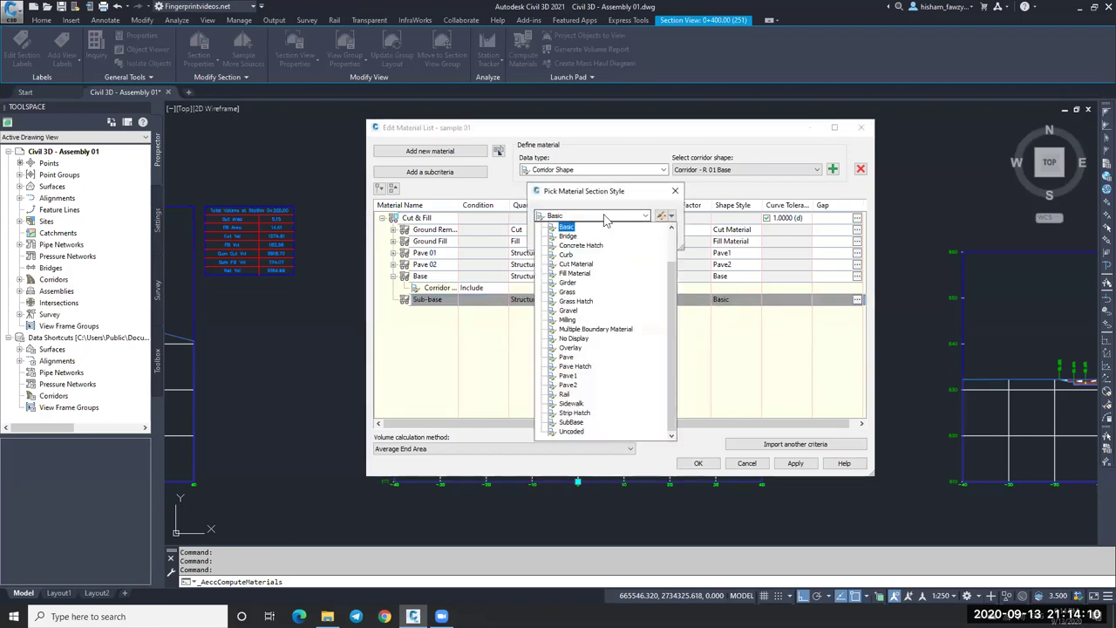
pyautogui.click(577, 403)
pyautogui.click(556, 236)
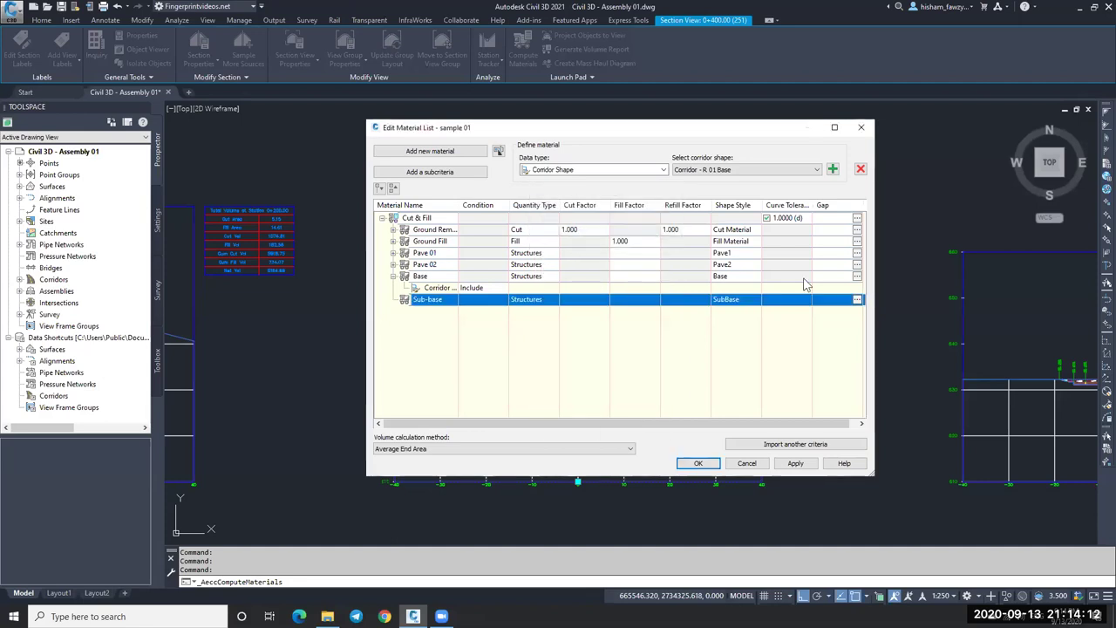
pyautogui.click(702, 170)
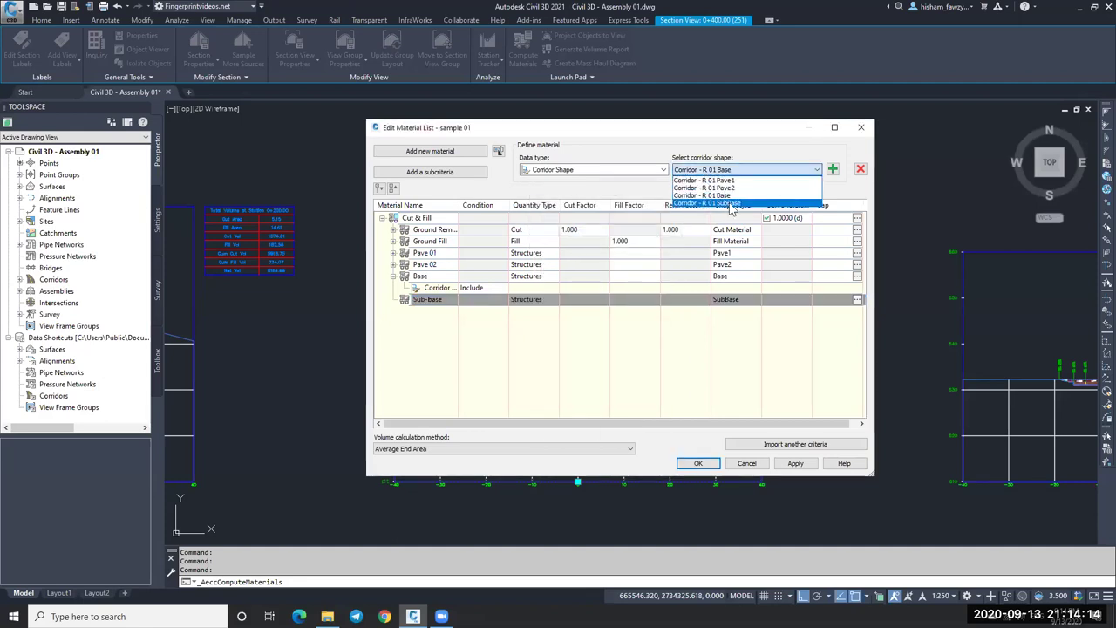
pyautogui.click(731, 203)
pyautogui.click(833, 170)
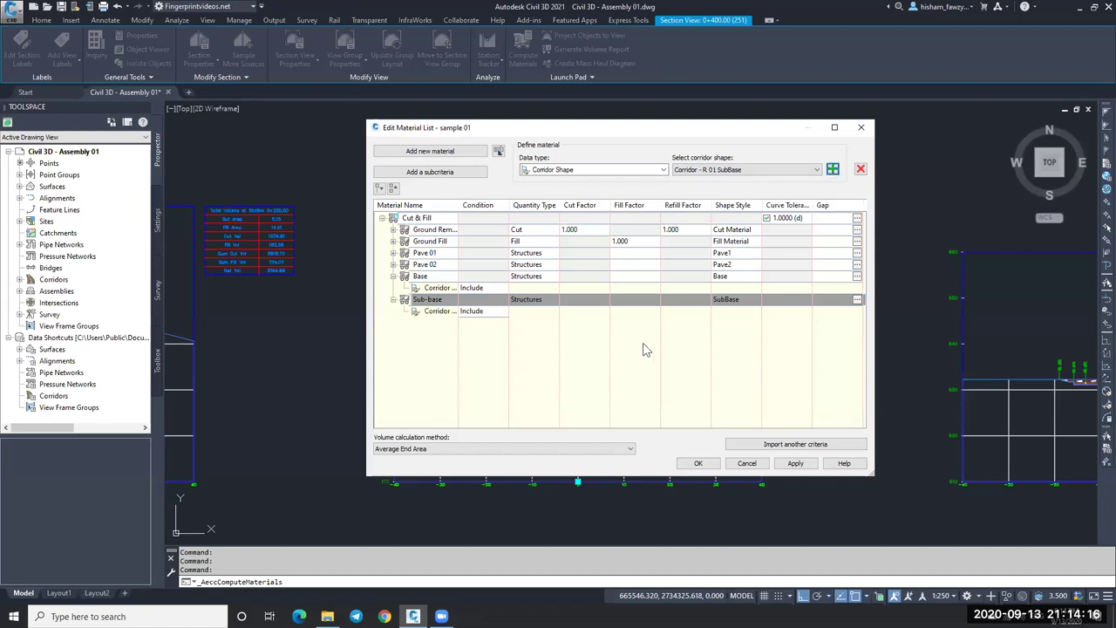
# Step: Collapse the Base and Sub-base rows and confirm the material list
pyautogui.click(393, 299)
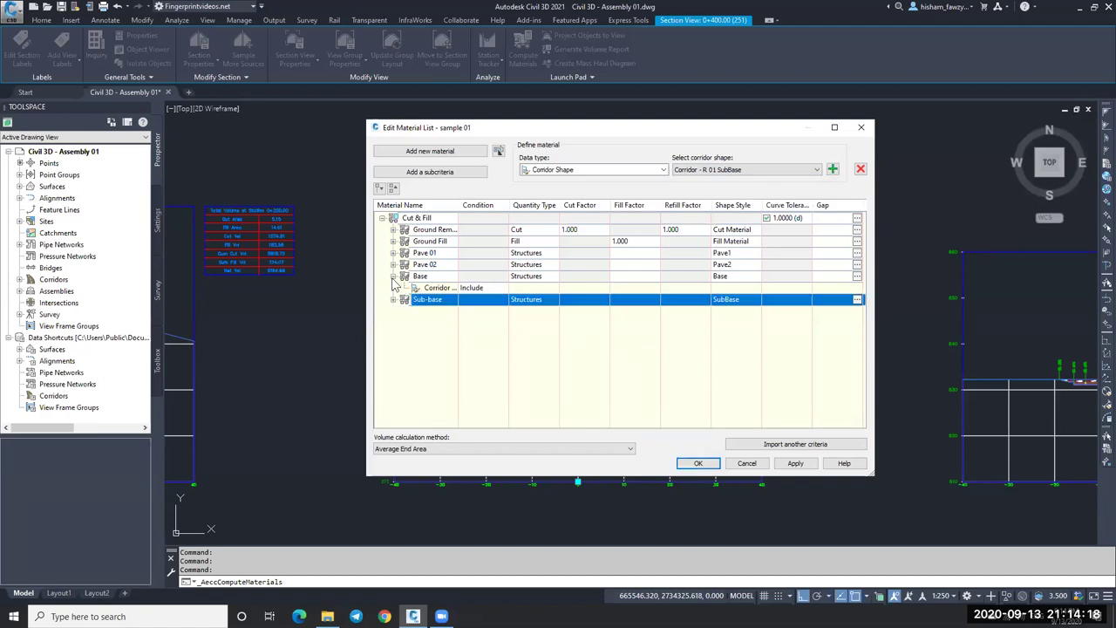
pyautogui.click(393, 276)
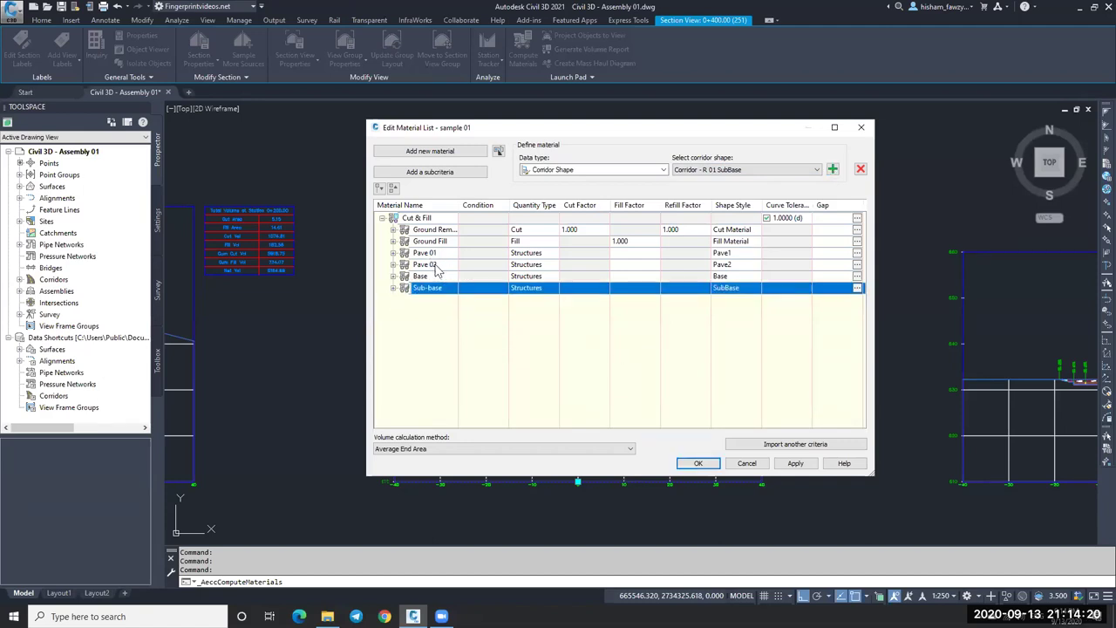
pyautogui.click(697, 464)
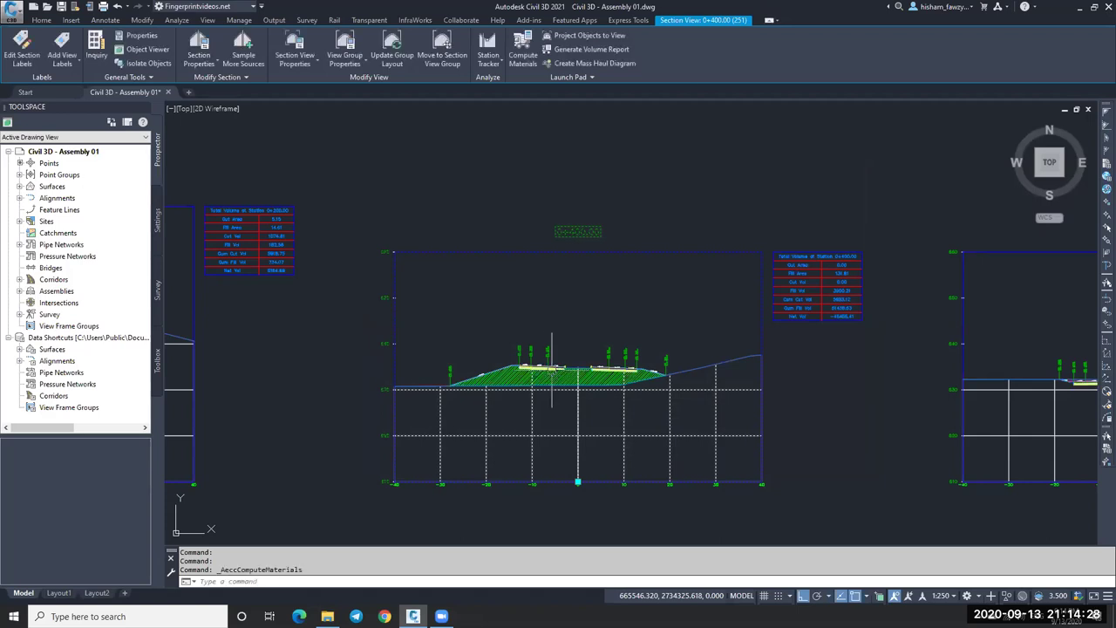
# Step: Zoom in on the slab edge to view the computed pavement layers
pyautogui.scroll(5, 558, 375)
pyautogui.scroll(5, 615, 362)
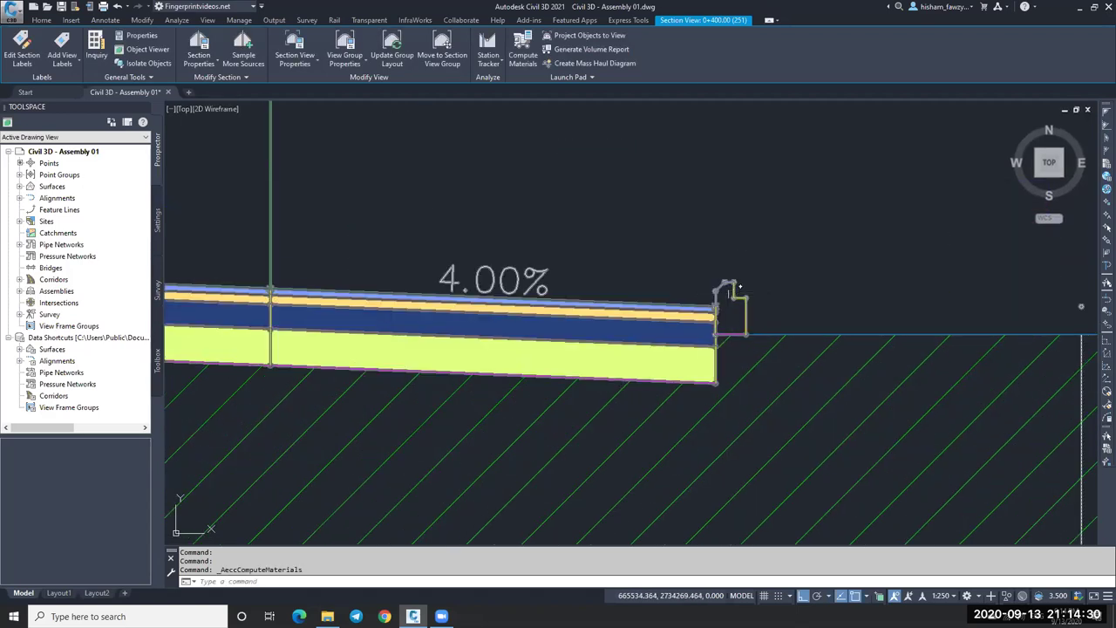
# Step: Stop drawing the Pave 01, Pave 02, Base and Sub-base sections in the view group
pyautogui.click(345, 50)
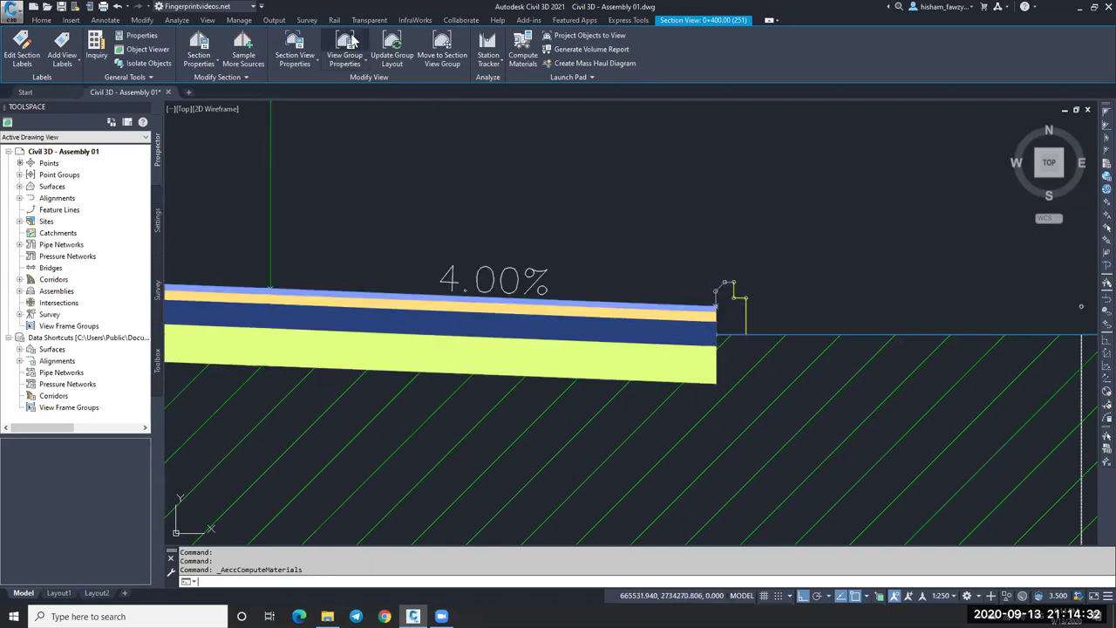
pyautogui.click(489, 173)
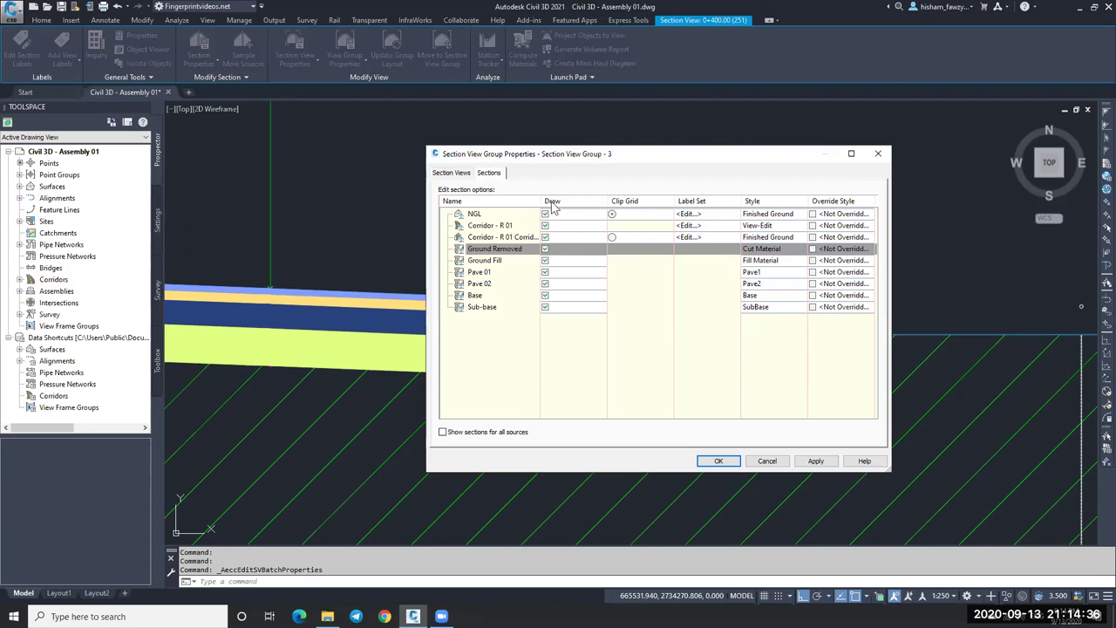
pyautogui.click(546, 272)
pyautogui.click(545, 284)
pyautogui.click(546, 295)
pyautogui.click(545, 306)
pyautogui.click(717, 460)
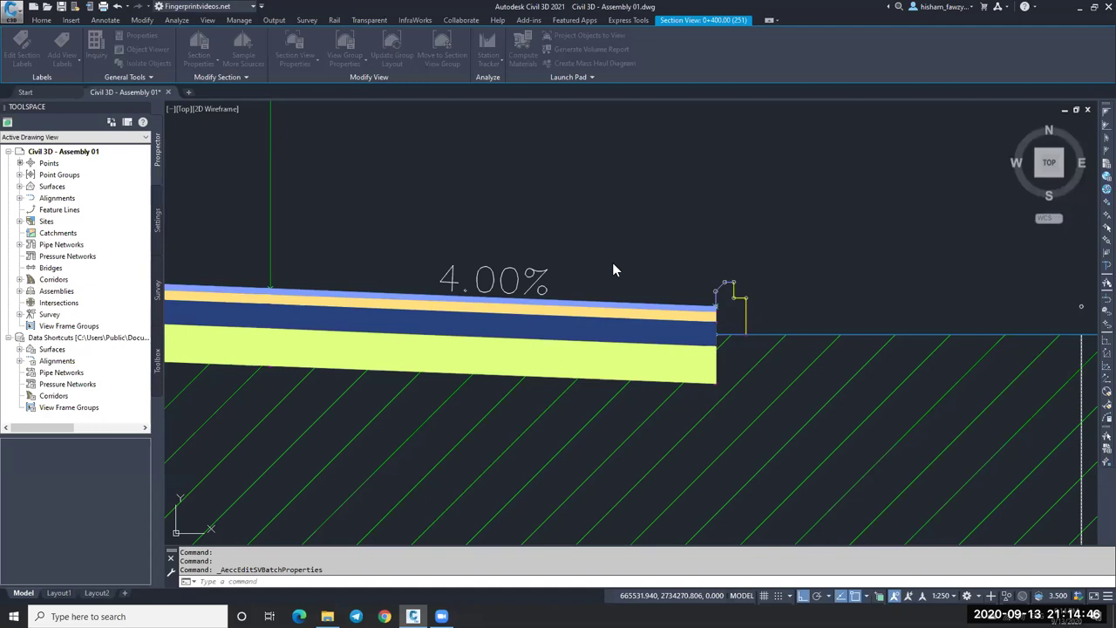
# Step: Zoom around the section view to review the plain layer lines above the fill
pyautogui.scroll(-2, 639, 272)
pyautogui.scroll(-2, 639, 272)
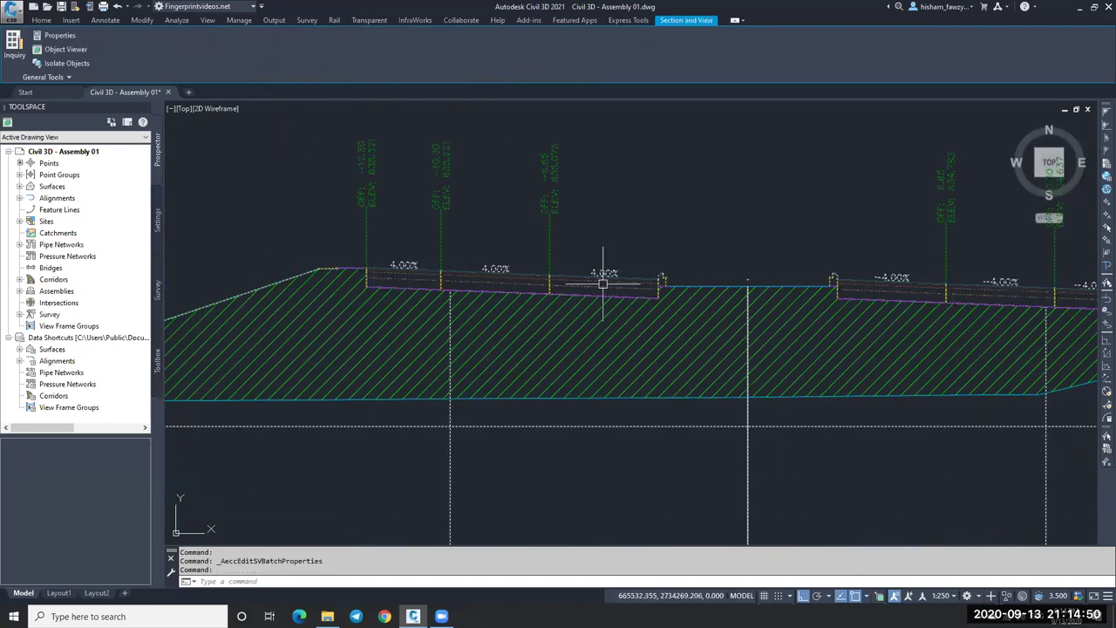
pyautogui.press('Escape')
pyautogui.click(611, 286)
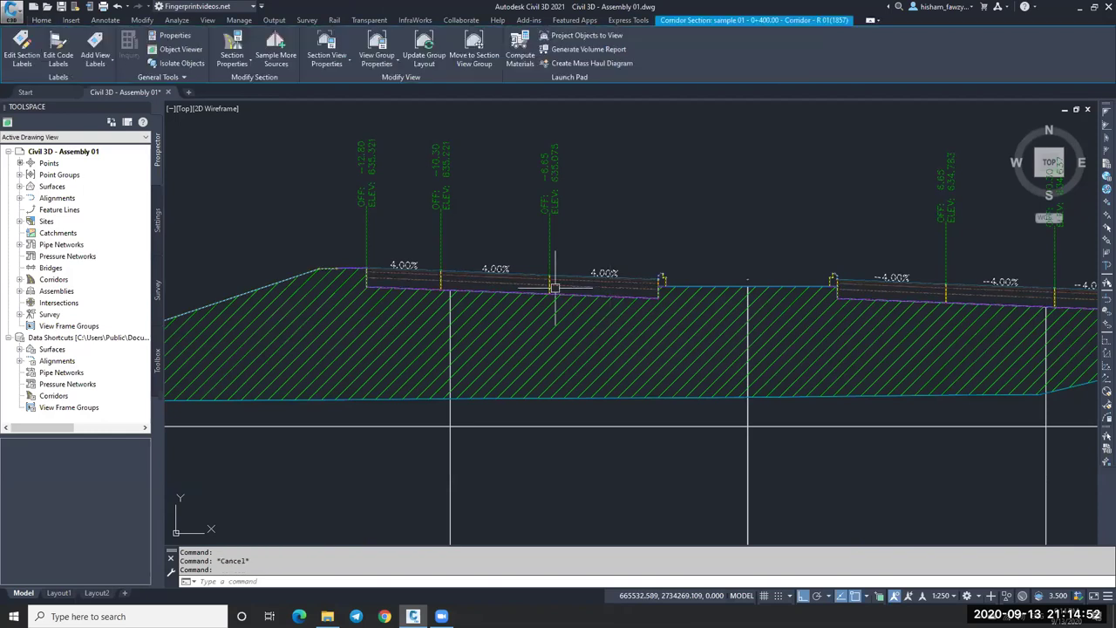
pyautogui.scroll(6, 610, 286)
pyautogui.press('Escape')
pyautogui.scroll(-2, 588, 294)
pyautogui.scroll(-4, 588, 299)
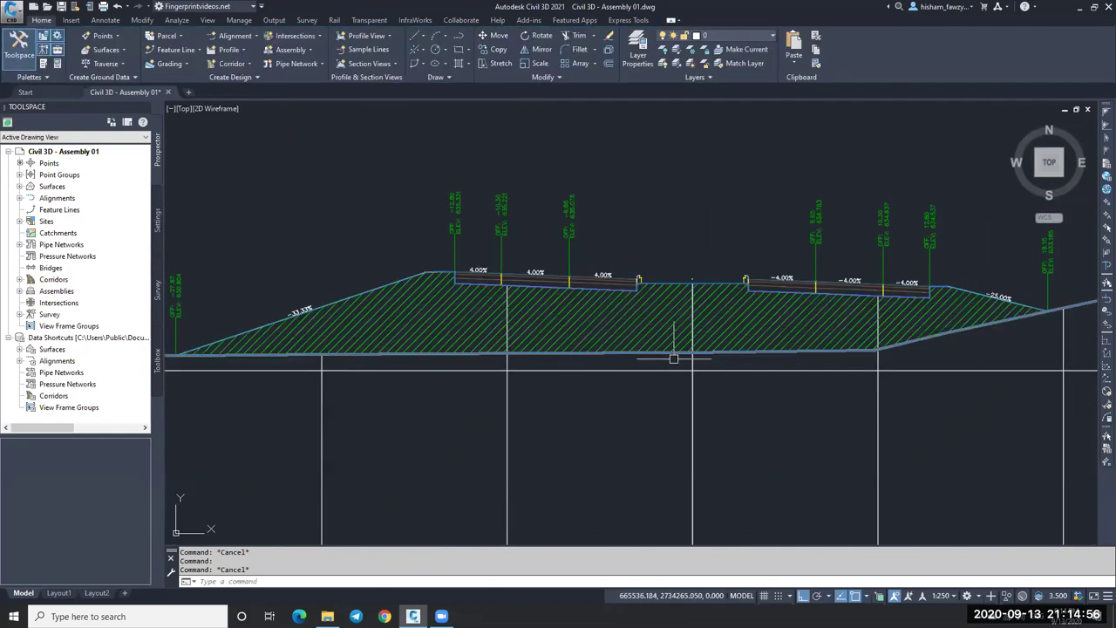
# Step: Turn drawing back on for the Pave 01, Pave 02, Base and Sub-base sections
pyautogui.click(689, 370)
pyautogui.click(347, 44)
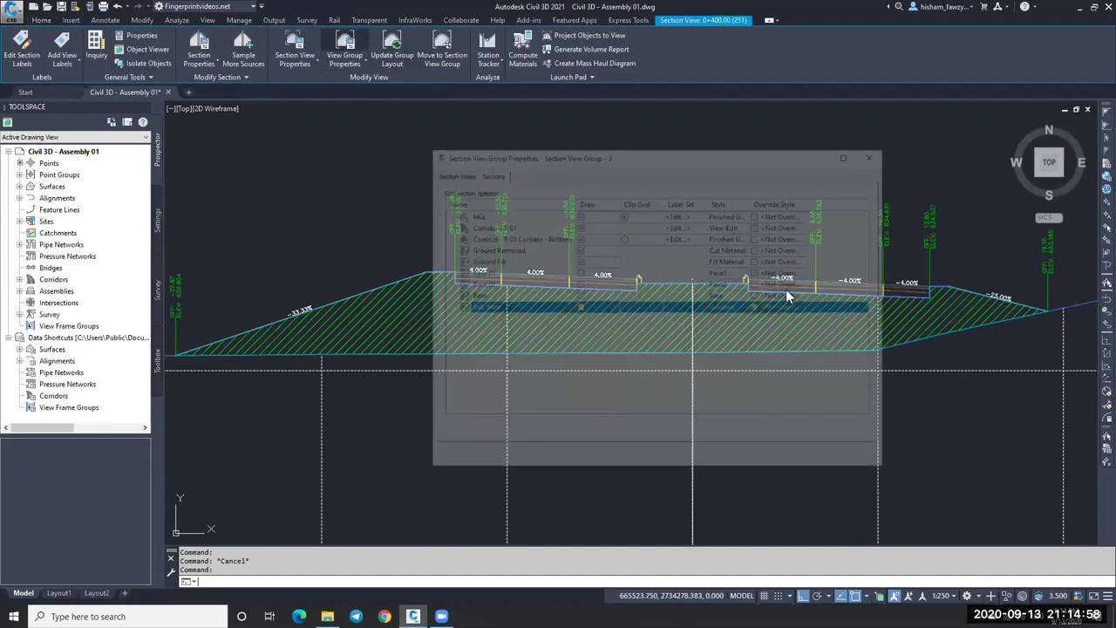
pyautogui.click(544, 272)
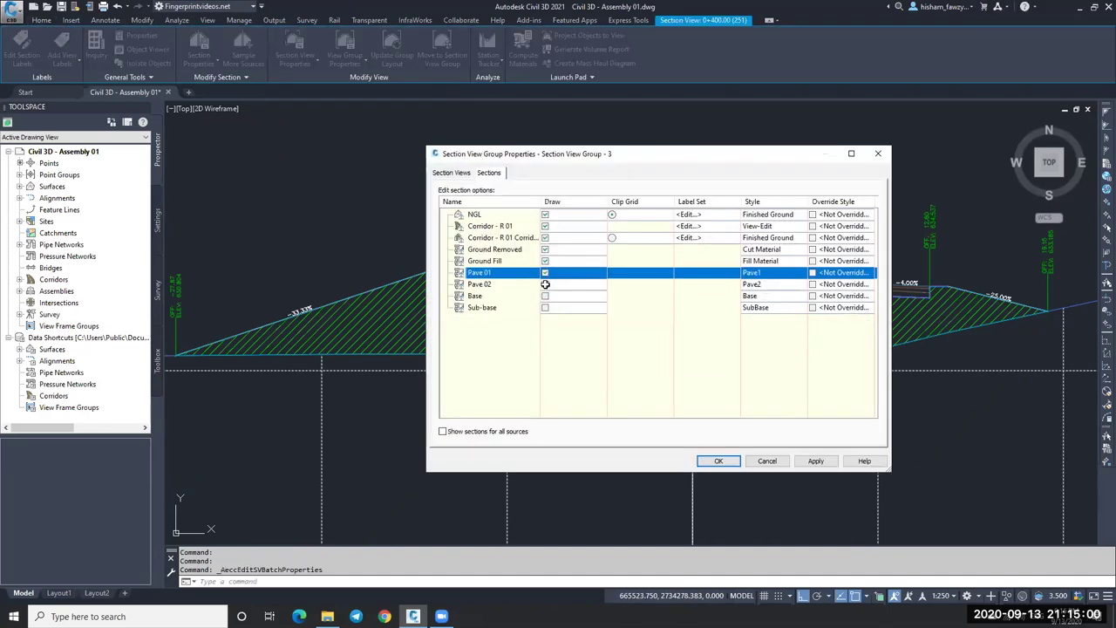
pyautogui.click(544, 283)
pyautogui.click(545, 295)
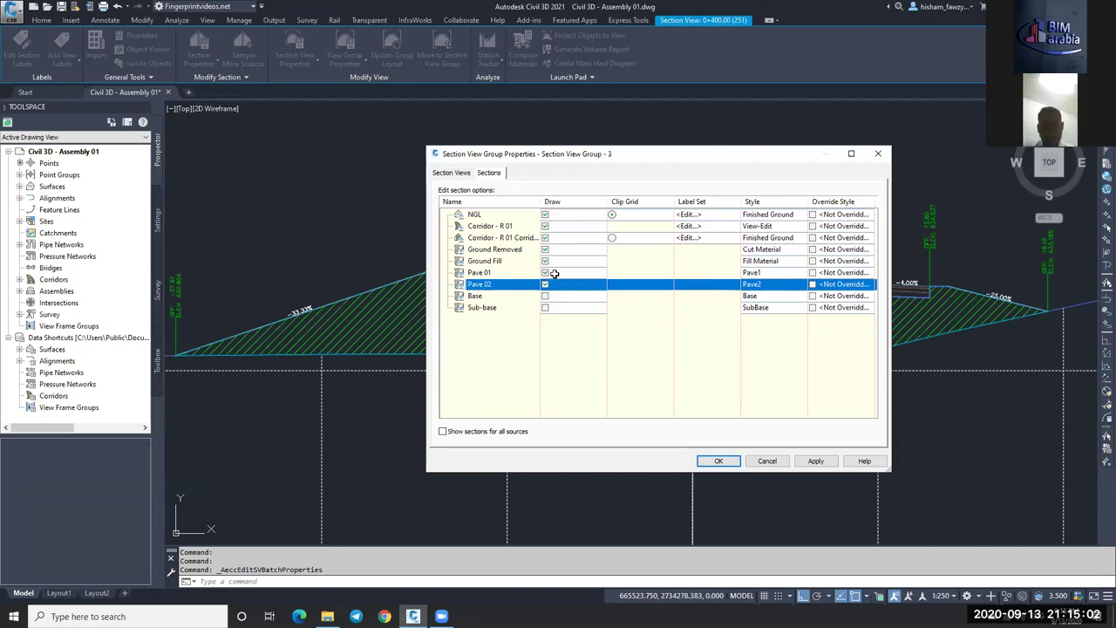
pyautogui.click(545, 307)
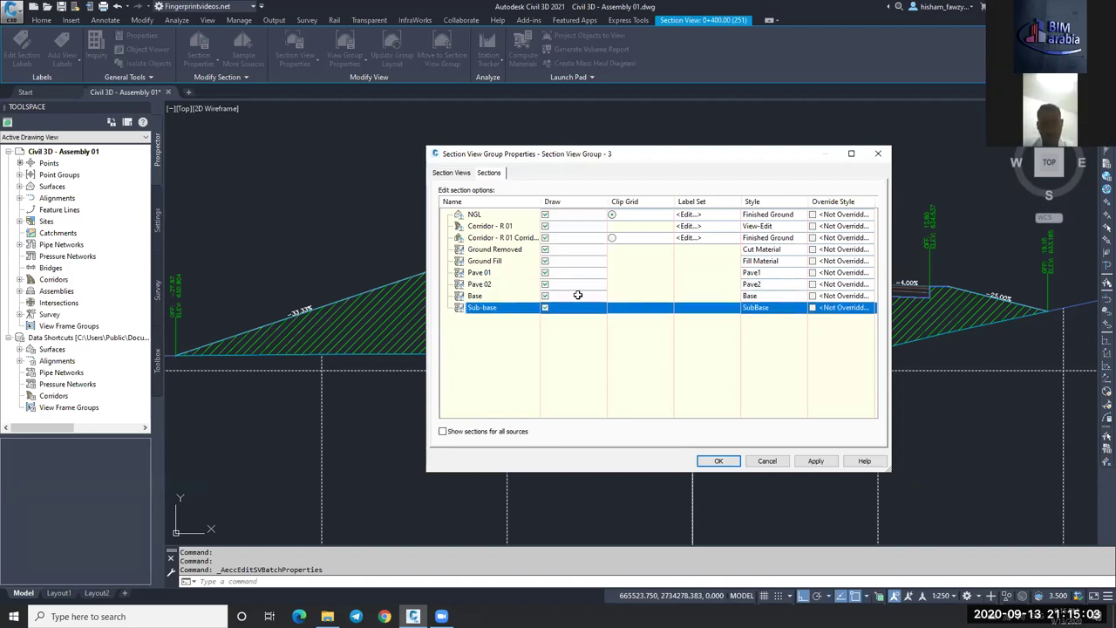
# Step: Set the Sub-base section style to Gravel and apply the group properties
pyautogui.click(764, 307)
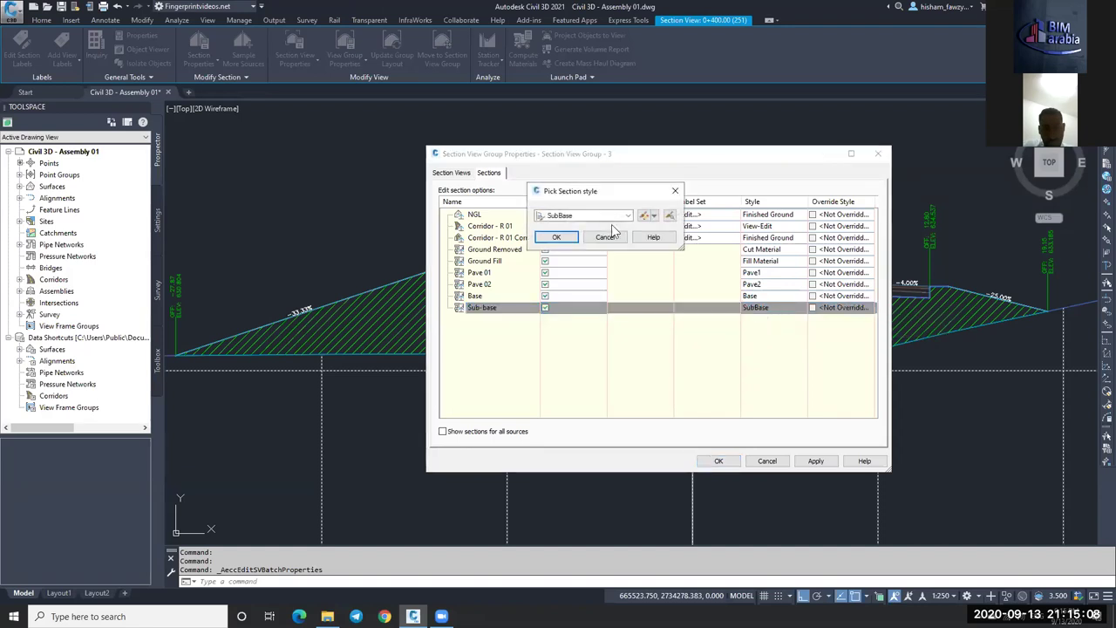
pyautogui.click(627, 215)
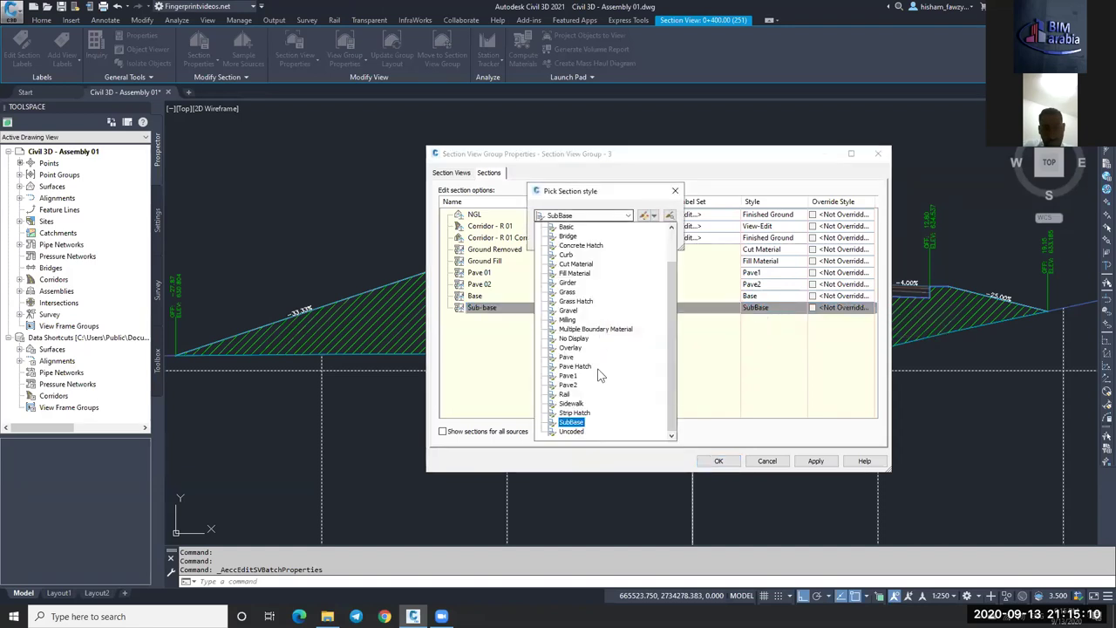
pyautogui.click(571, 314)
pyautogui.click(556, 237)
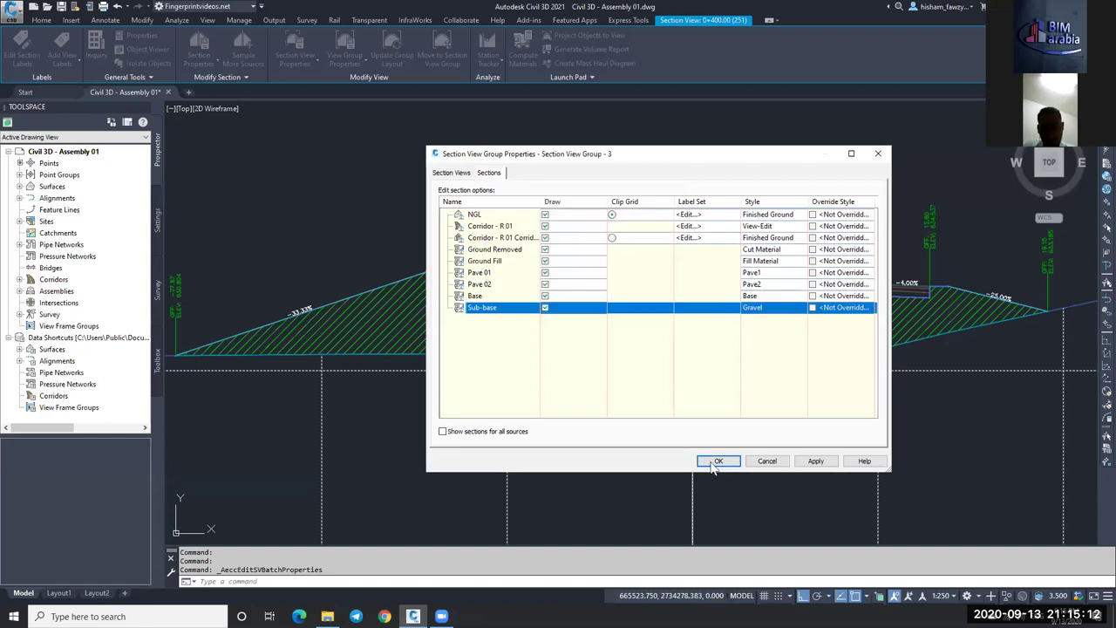
pyautogui.click(719, 461)
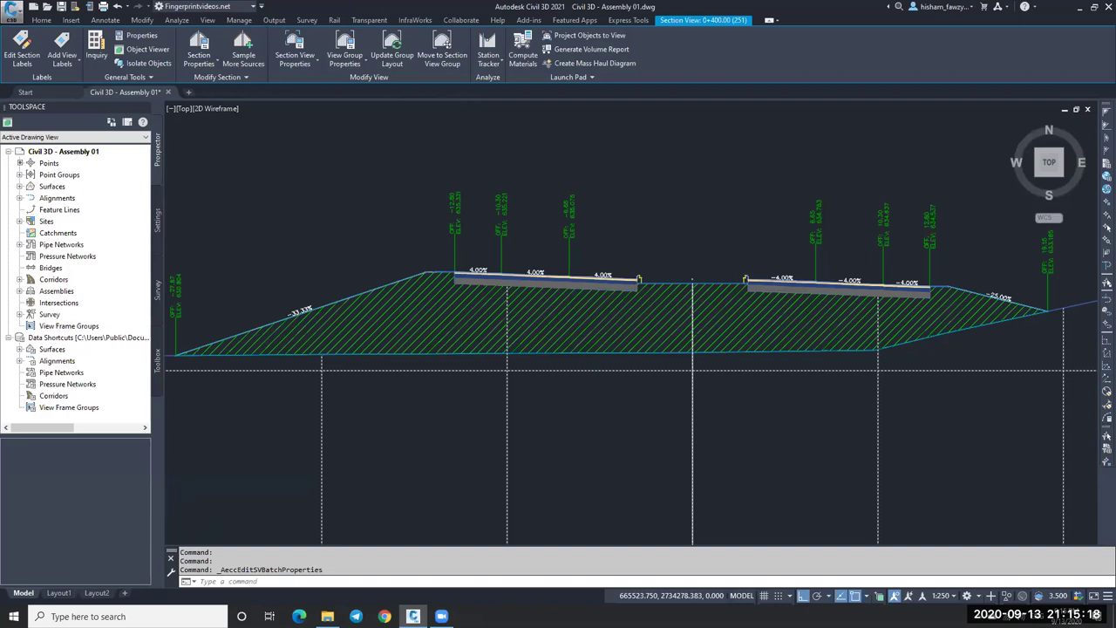
pyautogui.scroll(6, 626, 297)
pyautogui.press('Escape')
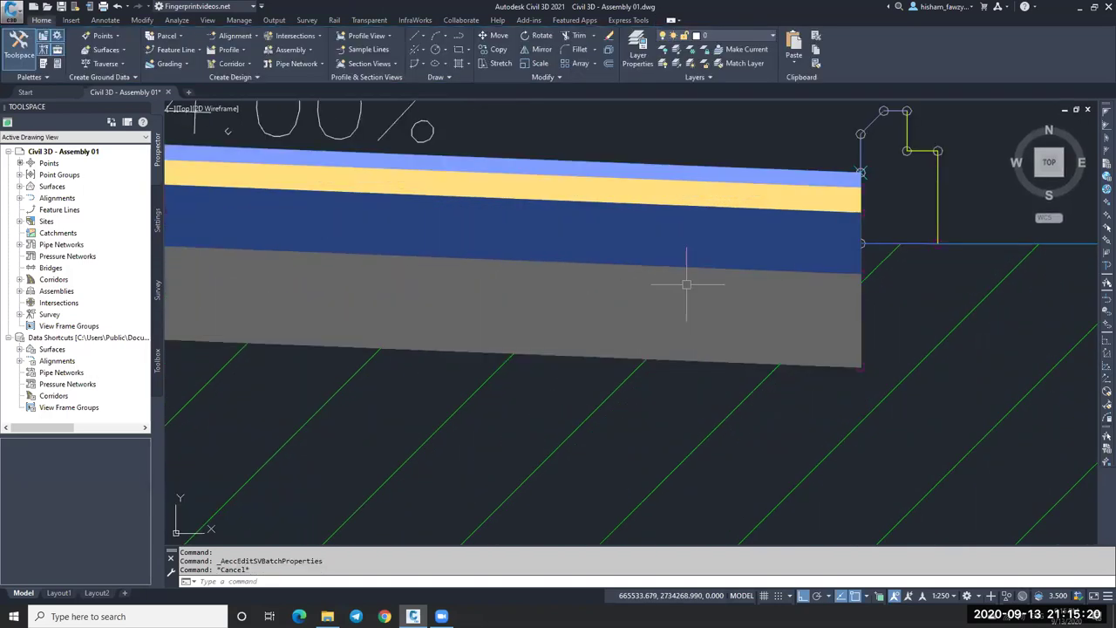
pyautogui.scroll(-3, 626, 299)
pyautogui.scroll(3, 626, 299)
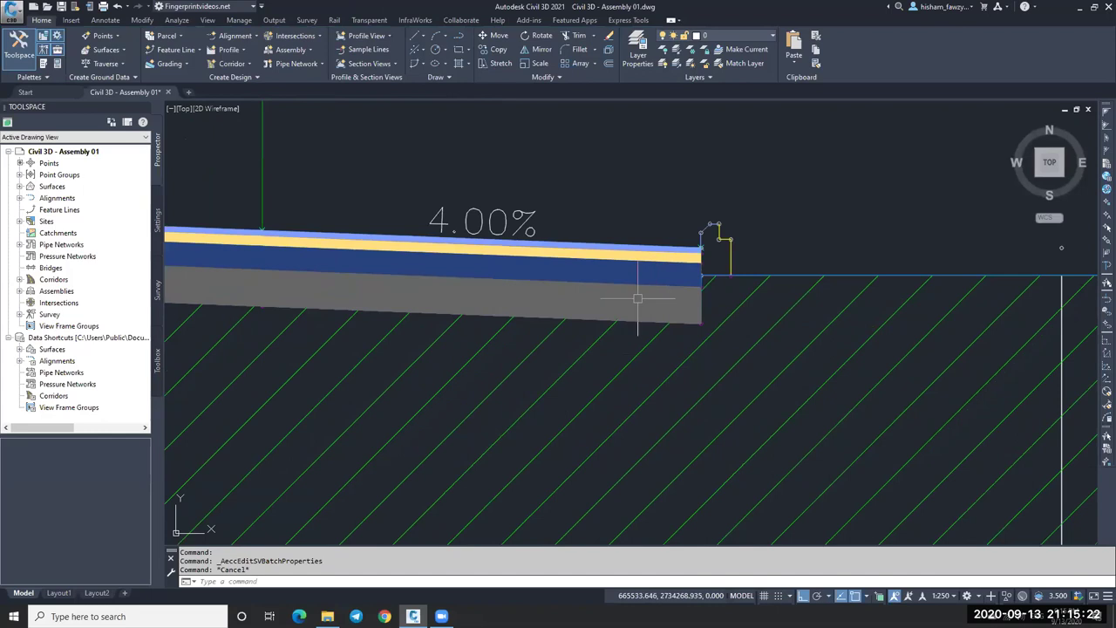
pyautogui.moveTo(638, 299)
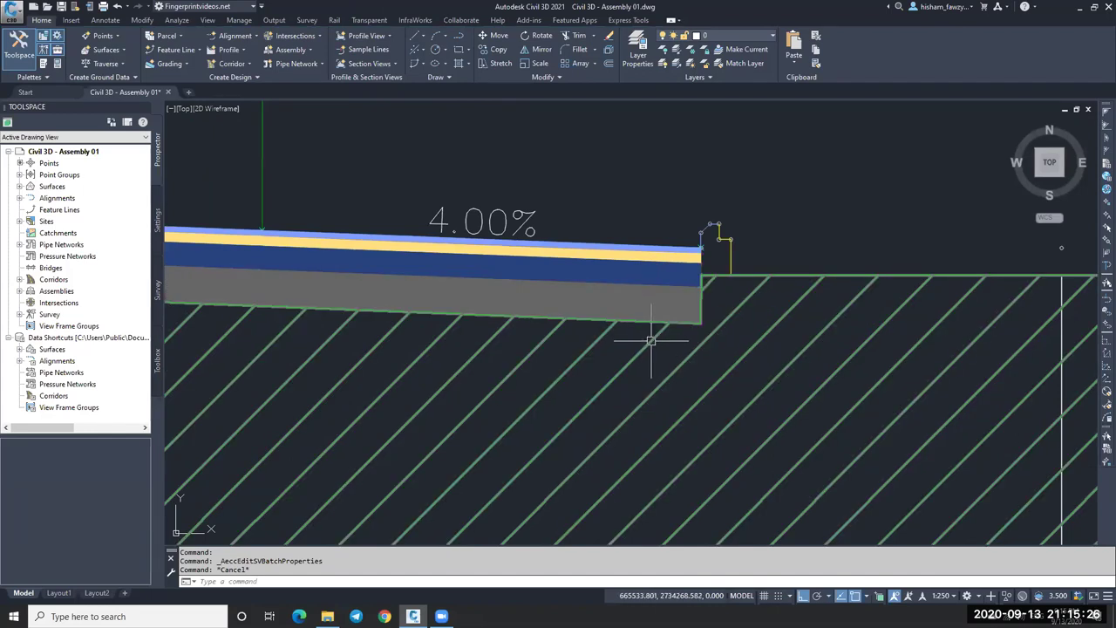
# Step: Open the sub-base section's Gravel shape style with the Section view direction
pyautogui.click(650, 312)
pyautogui.rightClick(650, 312)
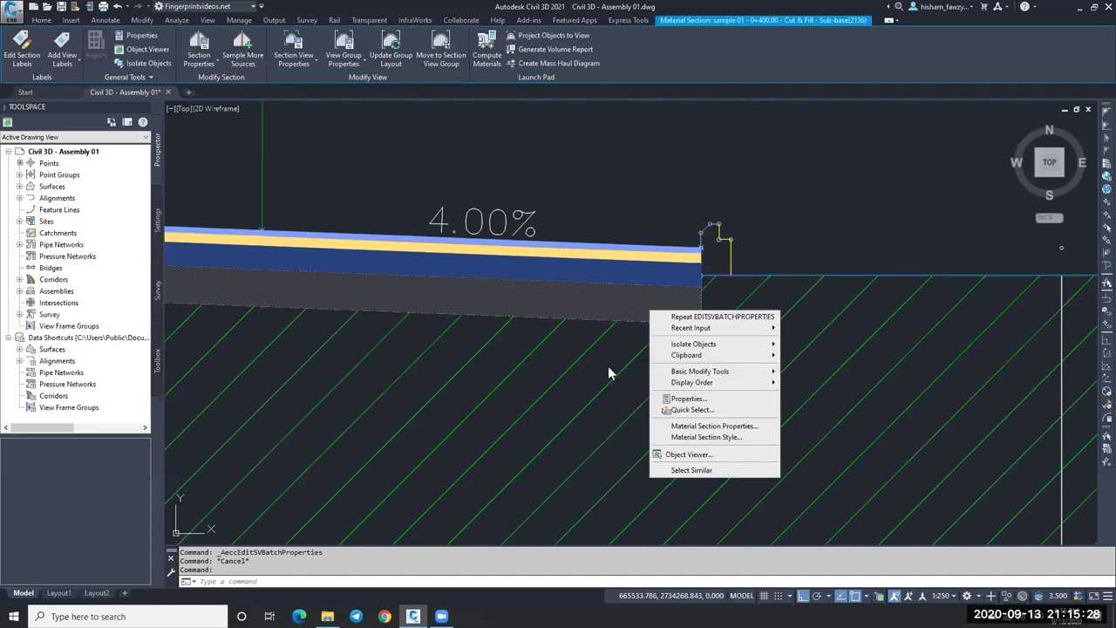
pyautogui.click(708, 437)
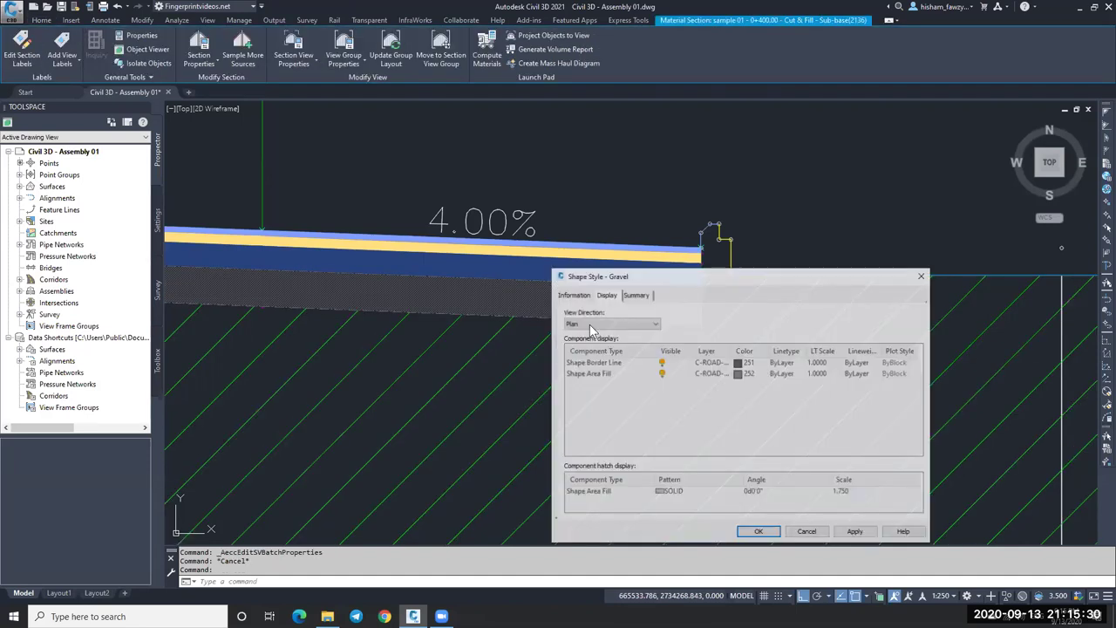
pyautogui.click(602, 323)
pyautogui.press('Return')
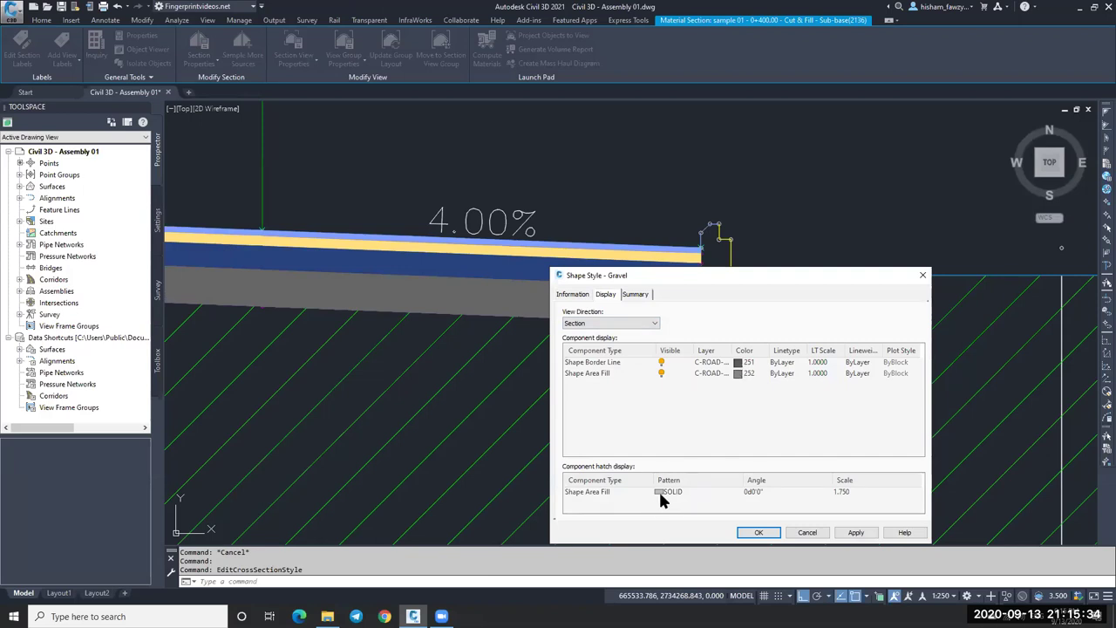
# Step: Set the Shape Area Fill hatch to the GRAVEL pattern at scale 0.25
pyautogui.doubleClick(665, 493)
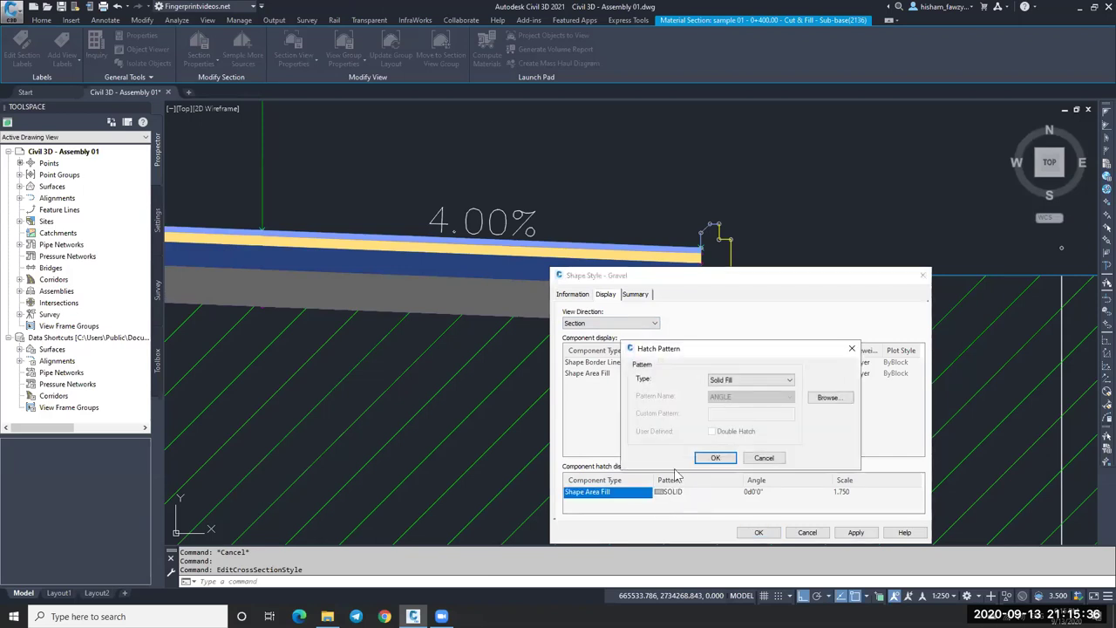
pyautogui.click(828, 398)
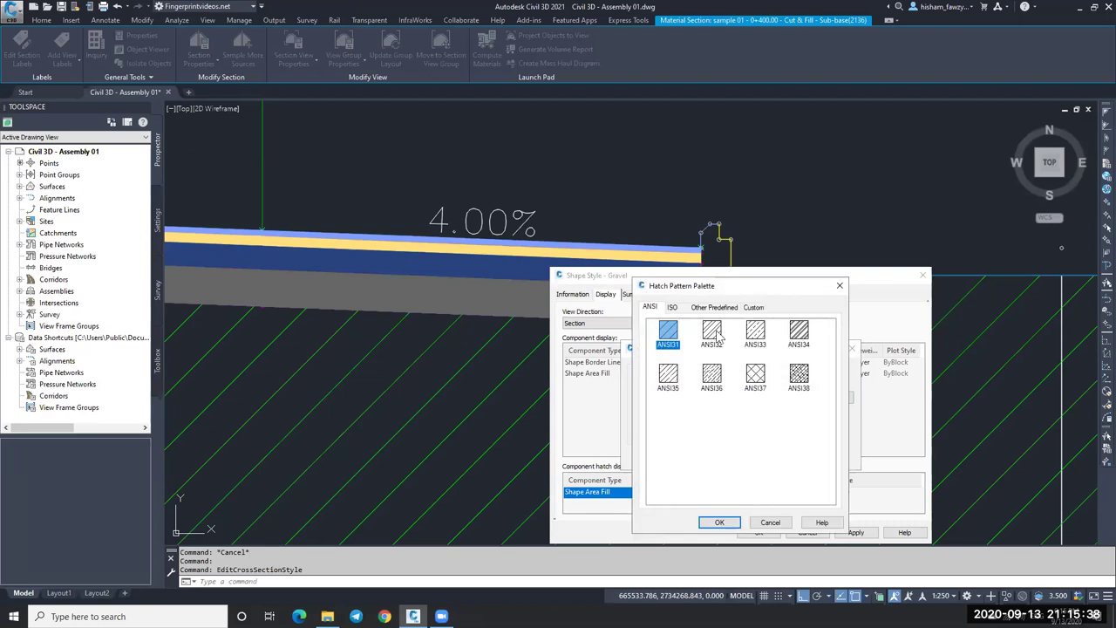
pyautogui.click(714, 307)
pyautogui.scroll(-5, 717, 395)
pyautogui.scroll(3, 717, 395)
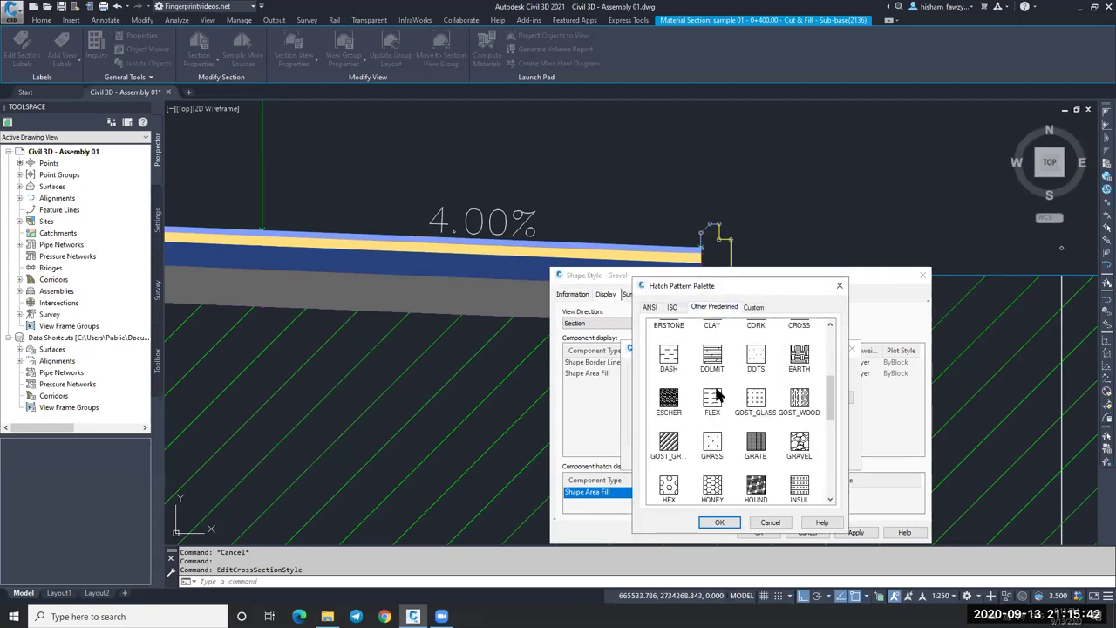
pyautogui.click(799, 445)
pyautogui.click(730, 522)
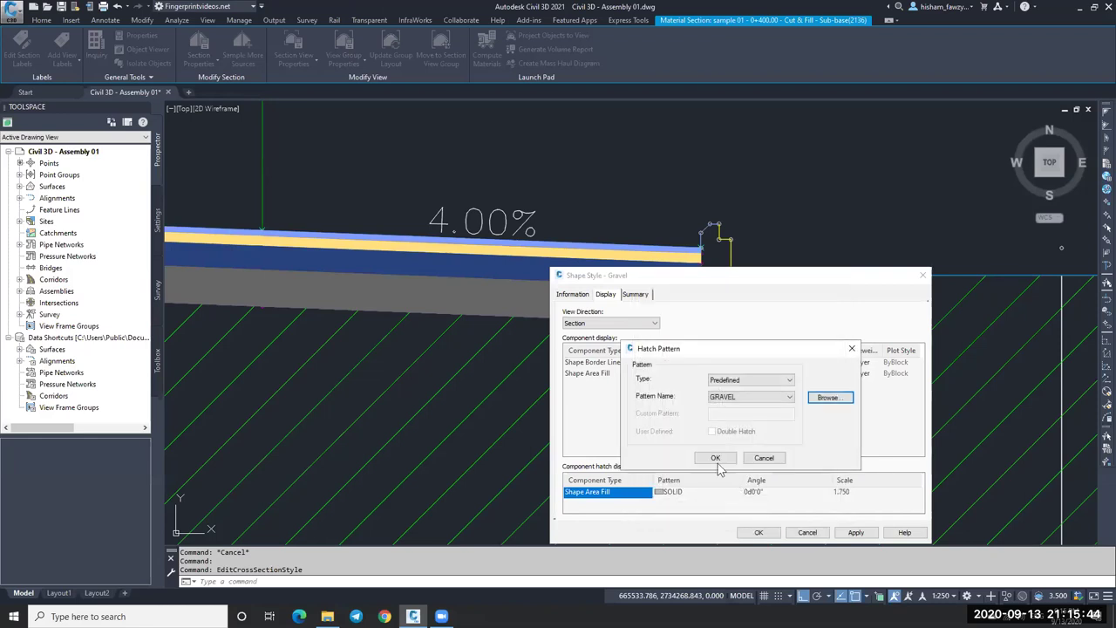
pyautogui.click(715, 458)
pyautogui.click(856, 494)
pyautogui.write('.25')
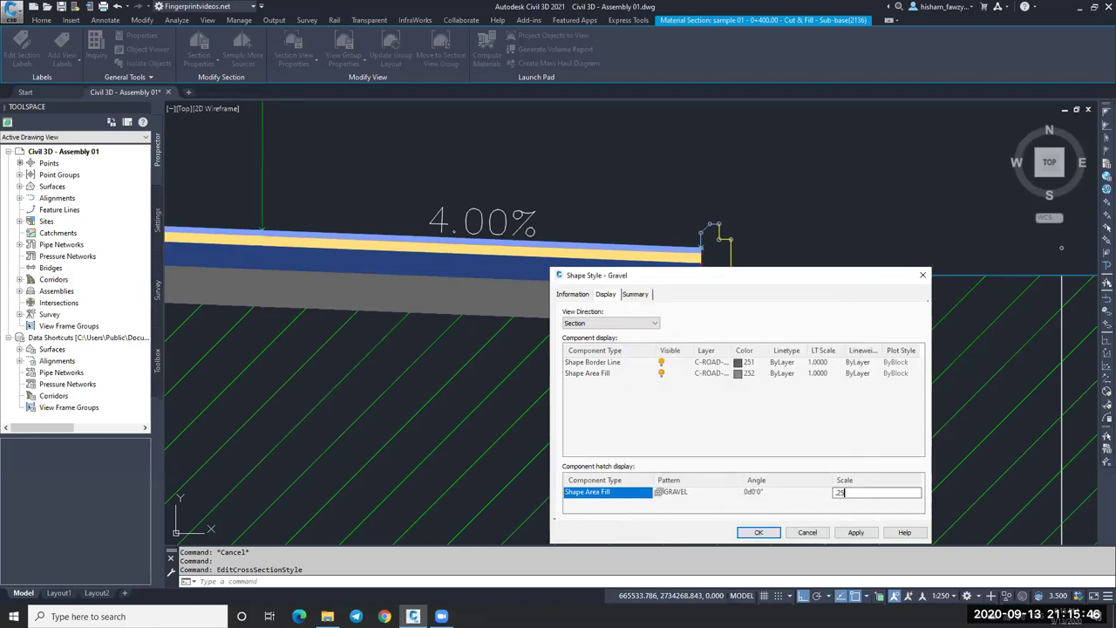
pyautogui.click(759, 532)
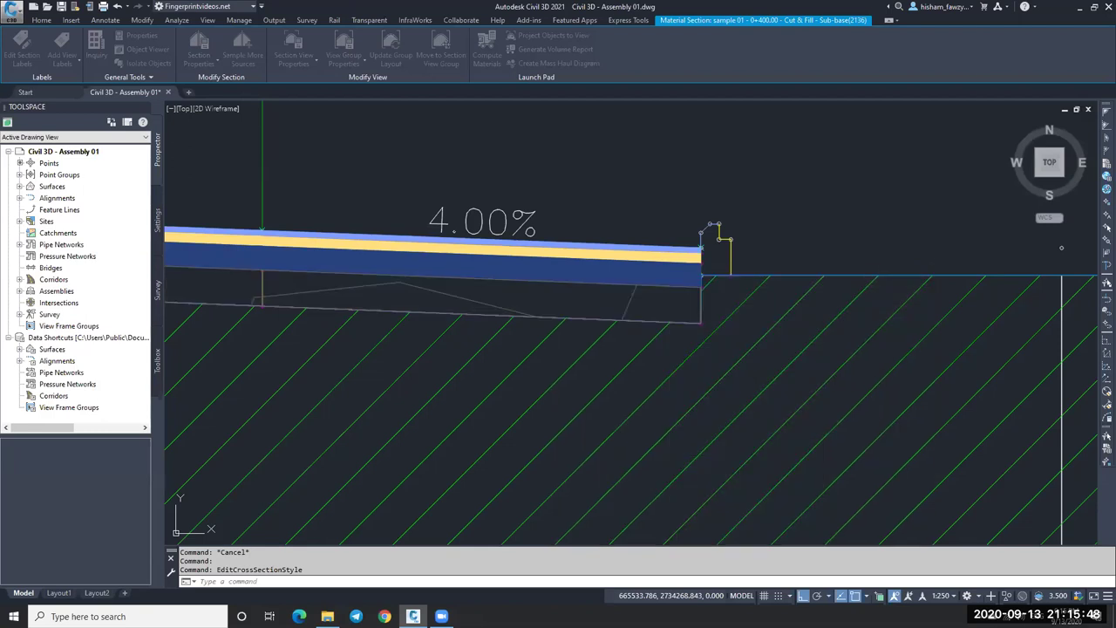
# Step: Reduce the Gravel style's Section hatch scale to 0.05
pyautogui.scroll(-4, 659, 244)
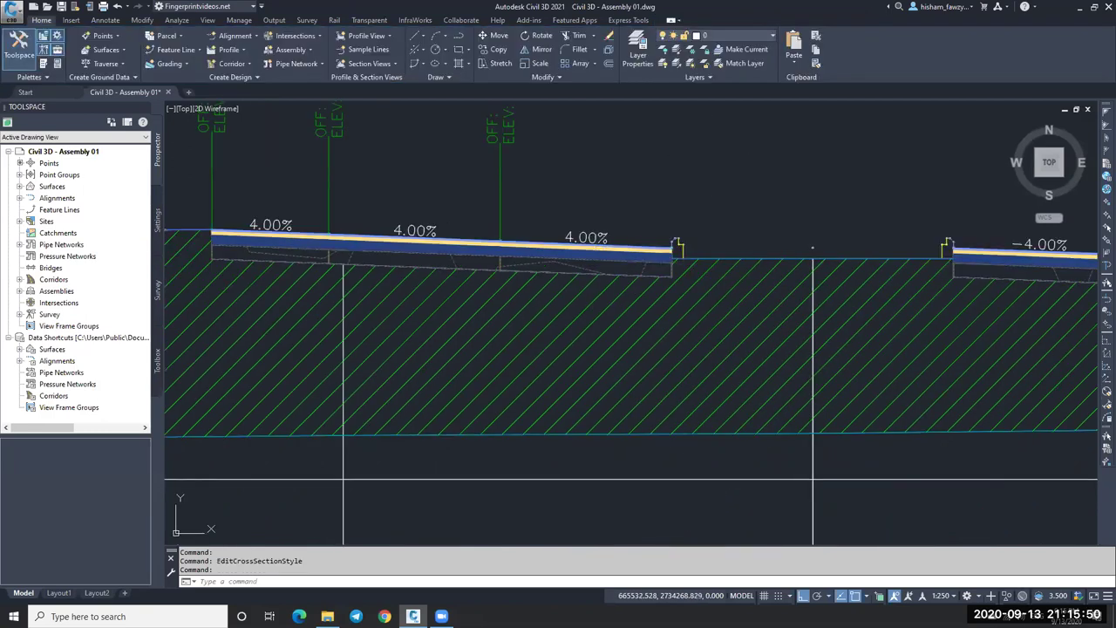
pyautogui.click(593, 274)
pyautogui.rightClick(593, 274)
pyautogui.click(685, 400)
pyautogui.click(611, 323)
pyautogui.click(593, 354)
pyautogui.click(884, 493)
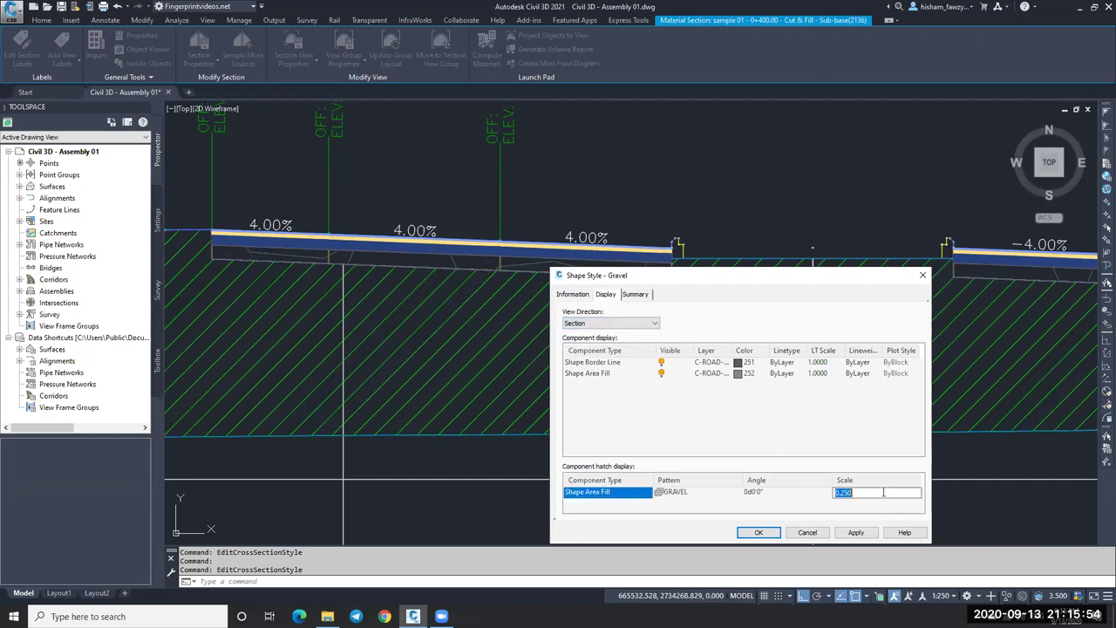
pyautogui.write('.05')
pyautogui.press('Return')
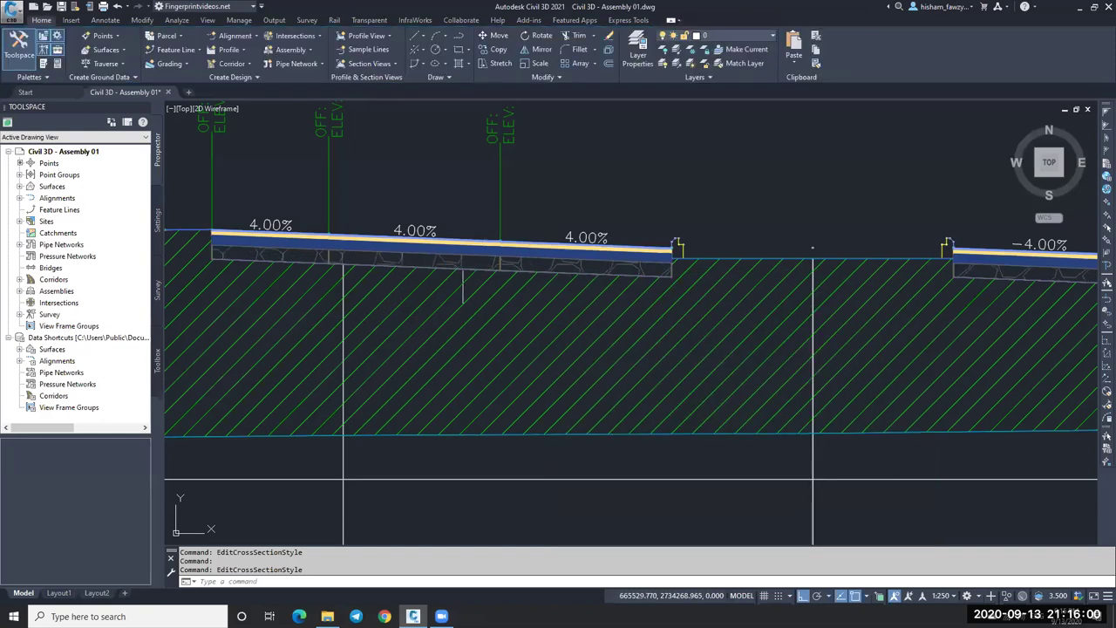
pyautogui.press('Escape')
# Step: Zoom out and back in to view the gravel-hatched sub-base in the section views
pyautogui.scroll(5, 453, 265)
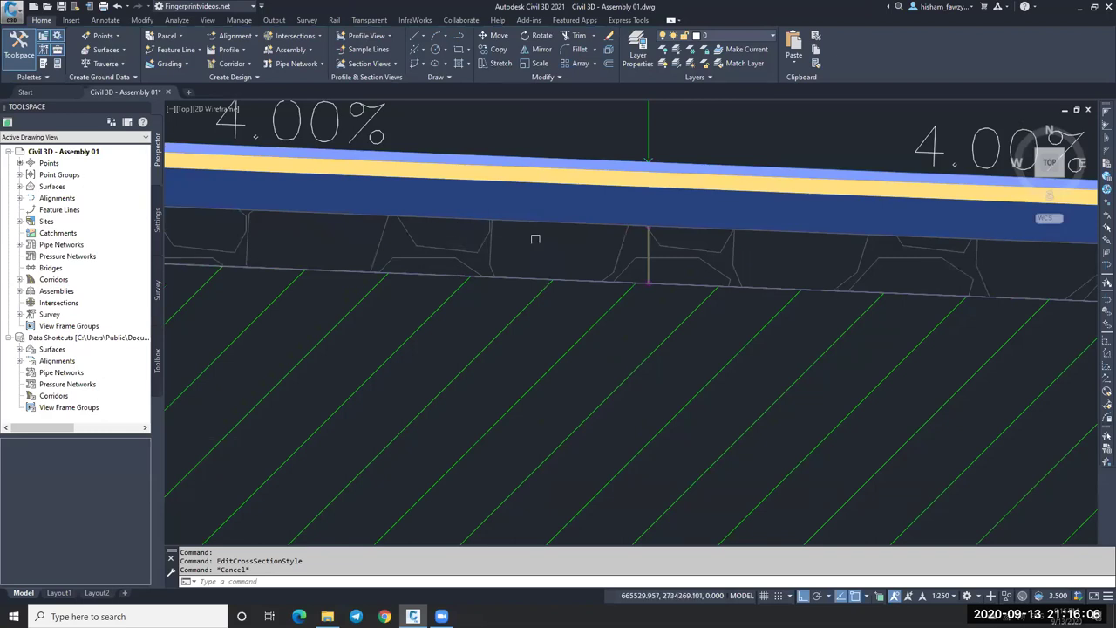
pyautogui.scroll(-5, 536, 239)
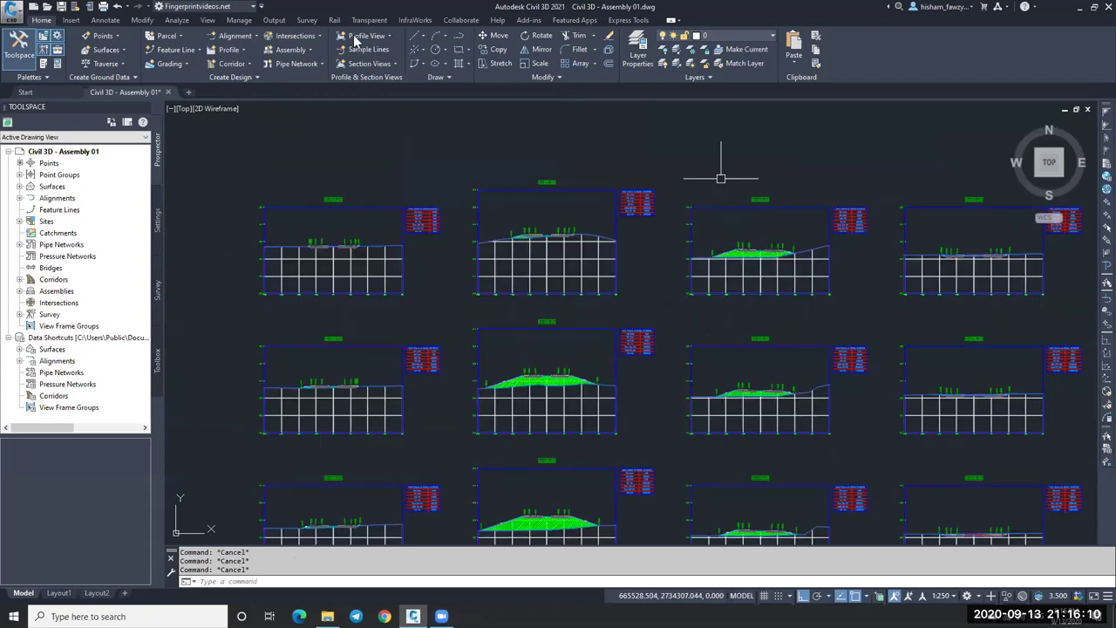
pyautogui.scroll(5, 535, 326)
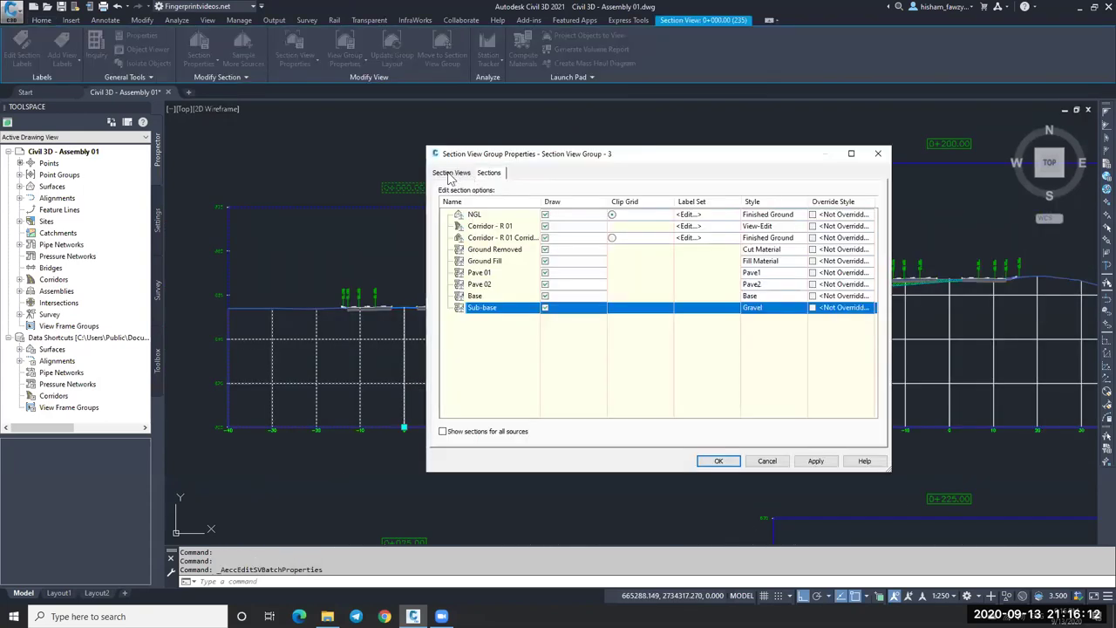
# Step: Add a Material volume table for Pave 01, Pave 02, Base and Sub-base, excluding ground materials
pyautogui.hotkey('ctrl', 'Tab')
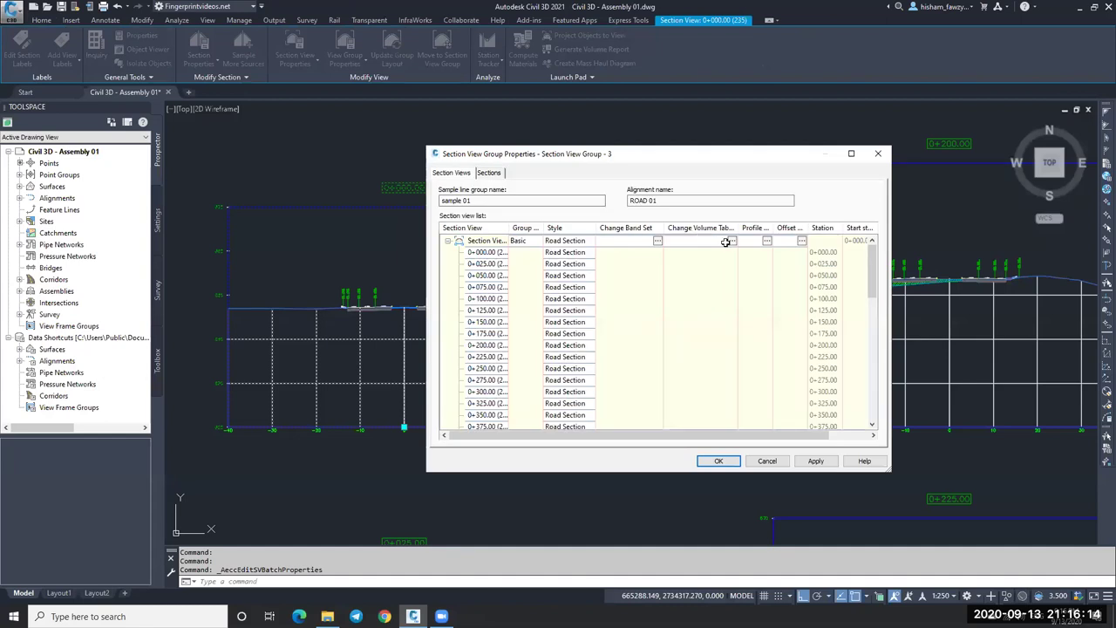
pyautogui.click(731, 240)
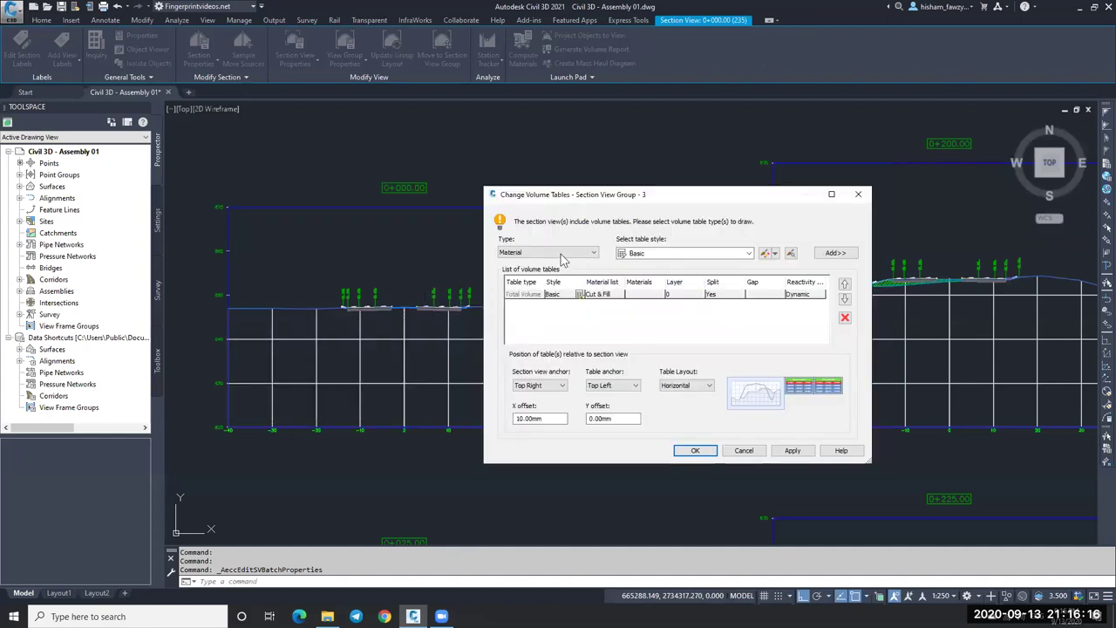
pyautogui.click(834, 253)
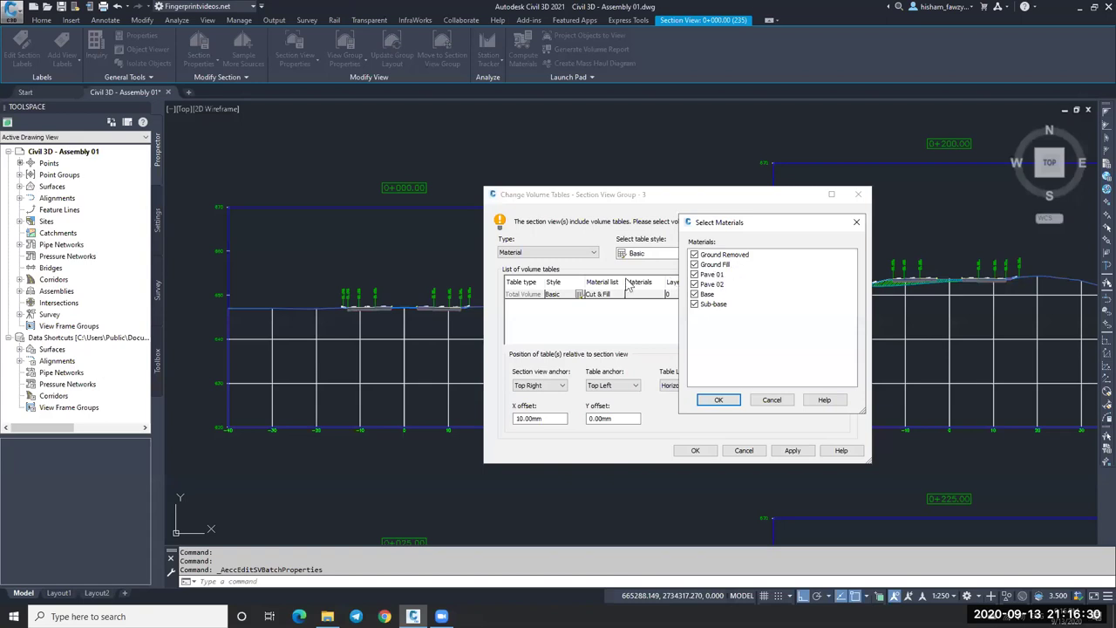
pyautogui.click(695, 255)
pyautogui.click(719, 401)
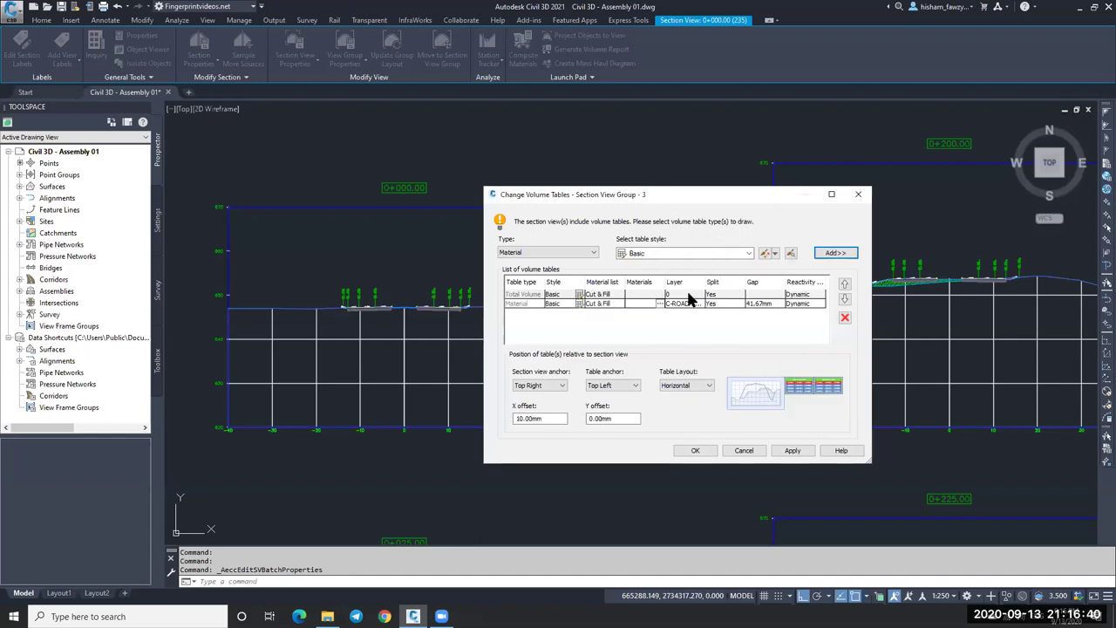
pyautogui.click(696, 452)
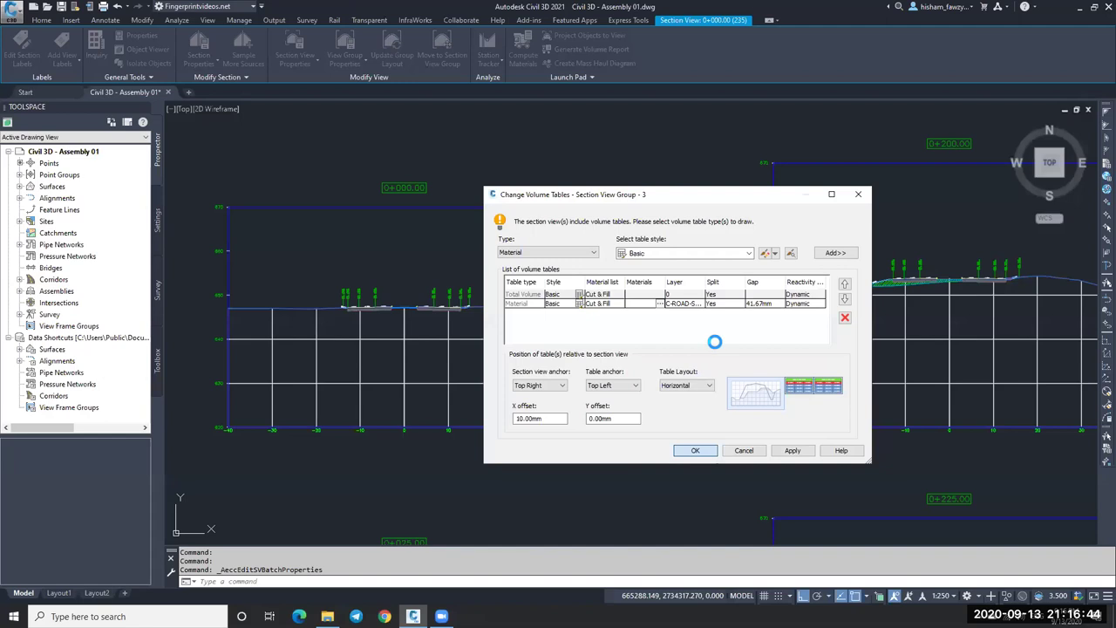
pyautogui.click(695, 449)
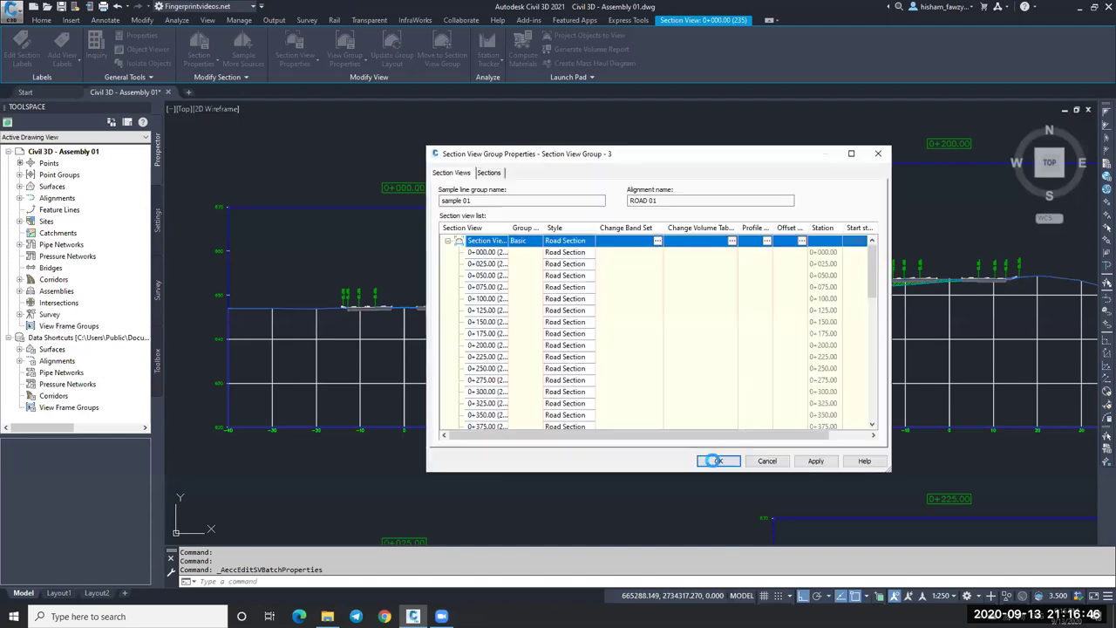
# Step: Apply the group properties and inspect the new Total Volume and Material tables
pyautogui.press('Return')
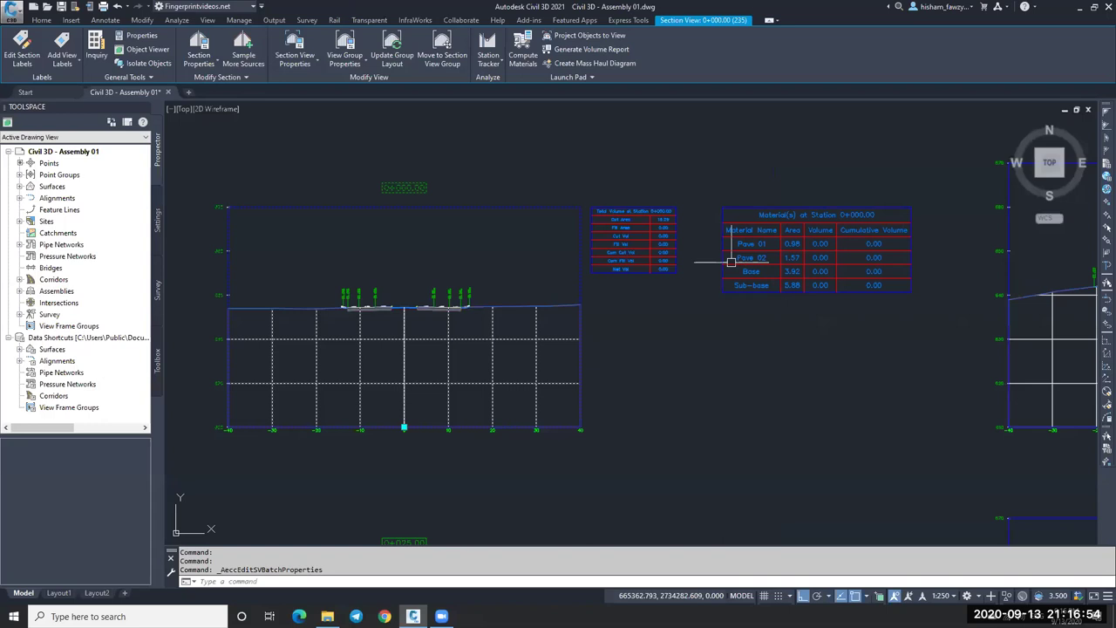
pyautogui.scroll(4, 776, 184)
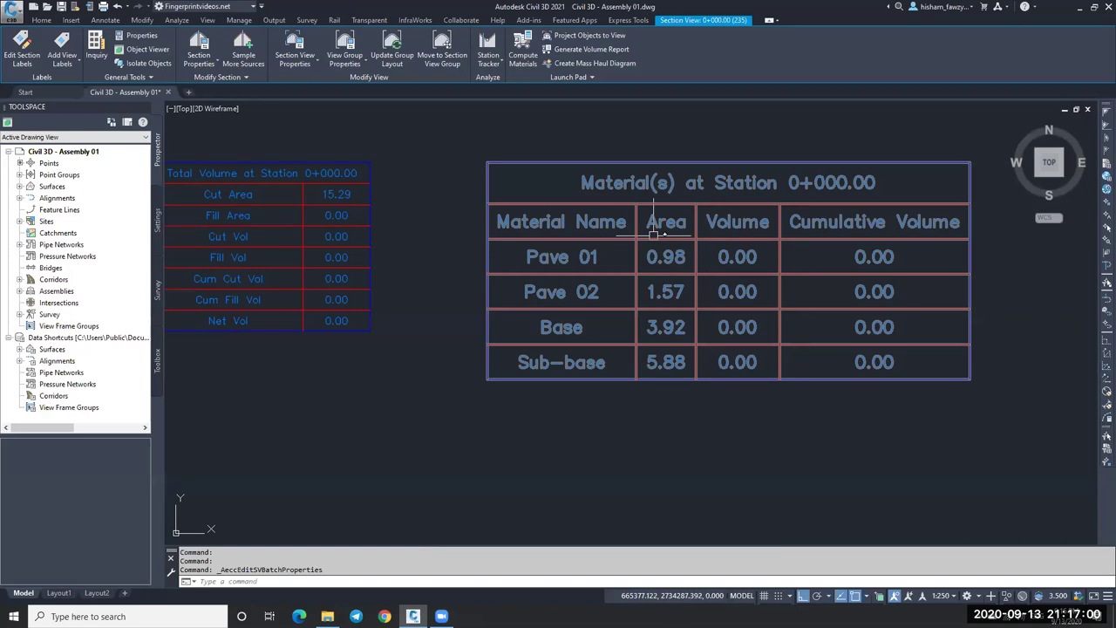
pyautogui.scroll(-10, 611, 222)
pyautogui.scroll(3, 595, 253)
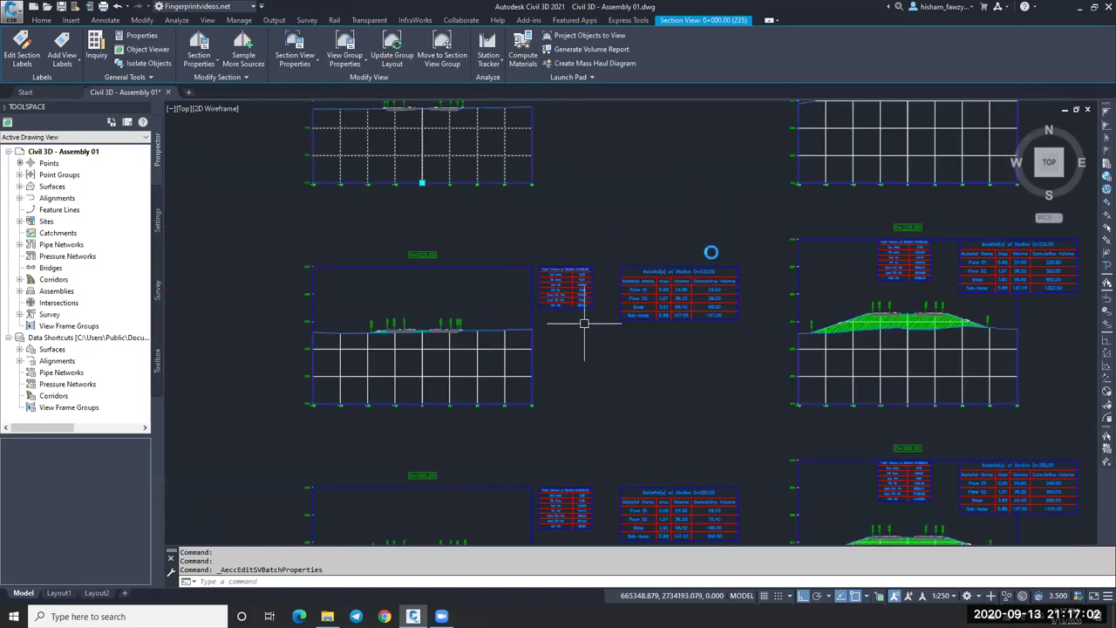
pyautogui.scroll(7, 676, 232)
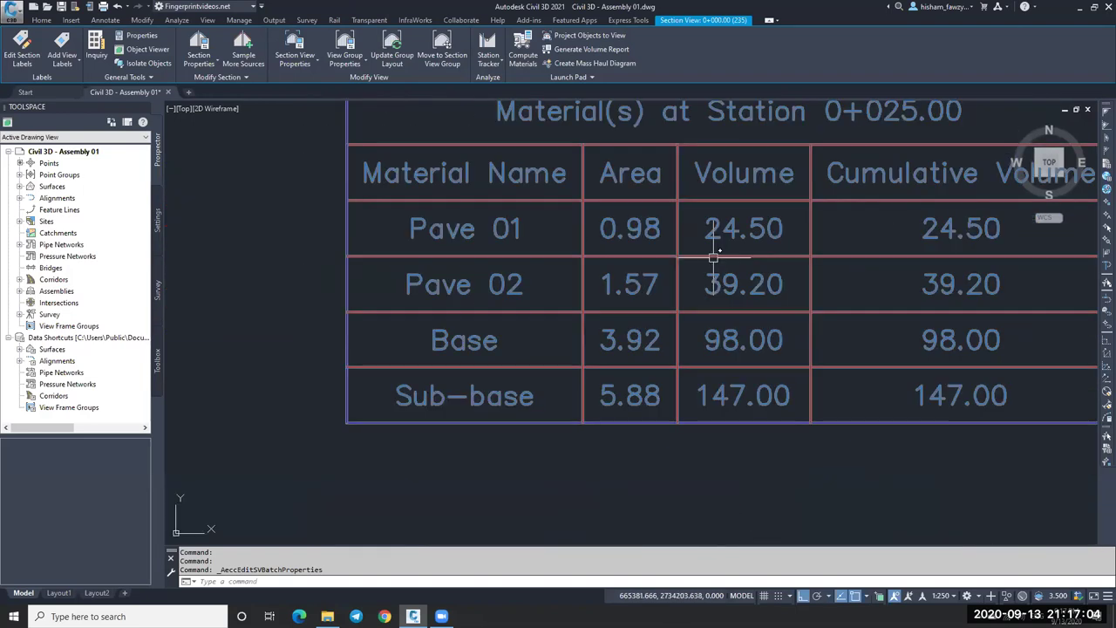
pyautogui.scroll(-2, 714, 256)
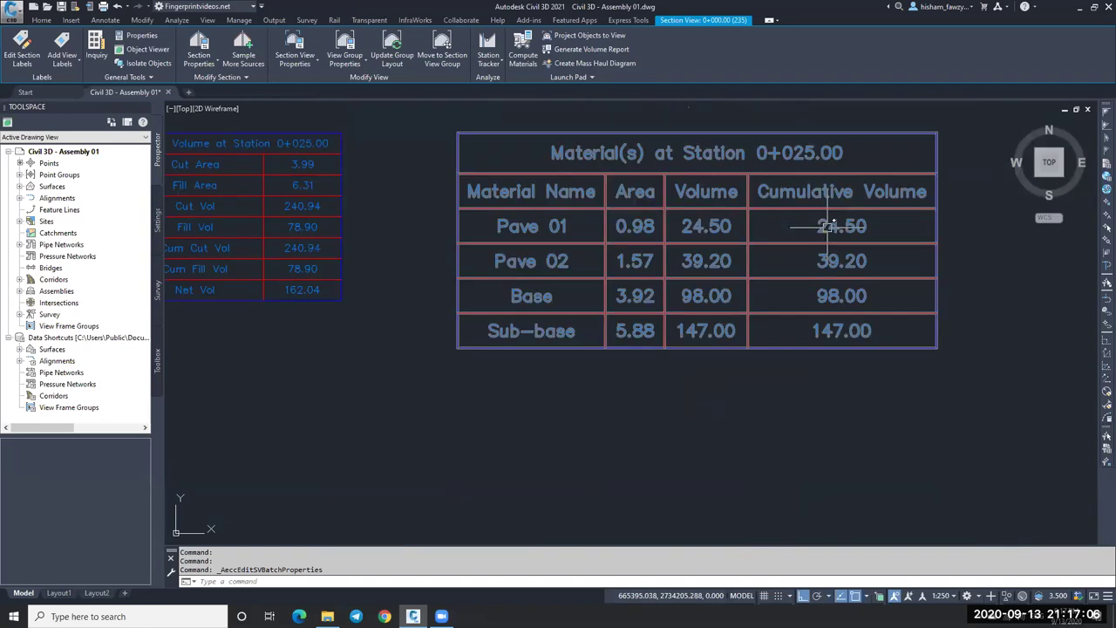
pyautogui.scroll(-2, 713, 253)
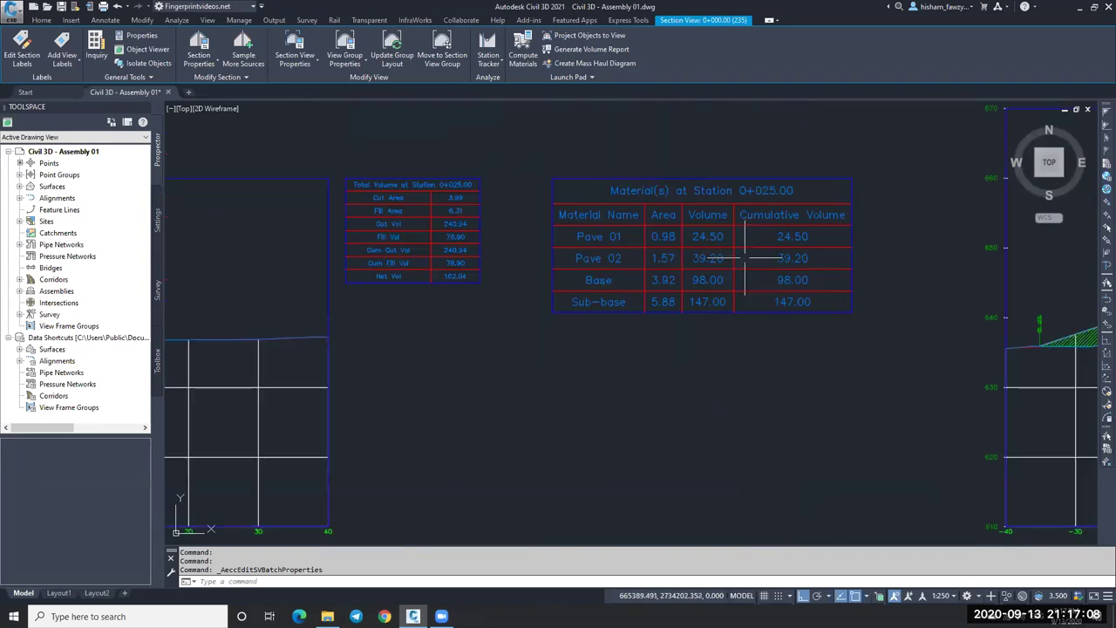
pyautogui.scroll(-5, 717, 210)
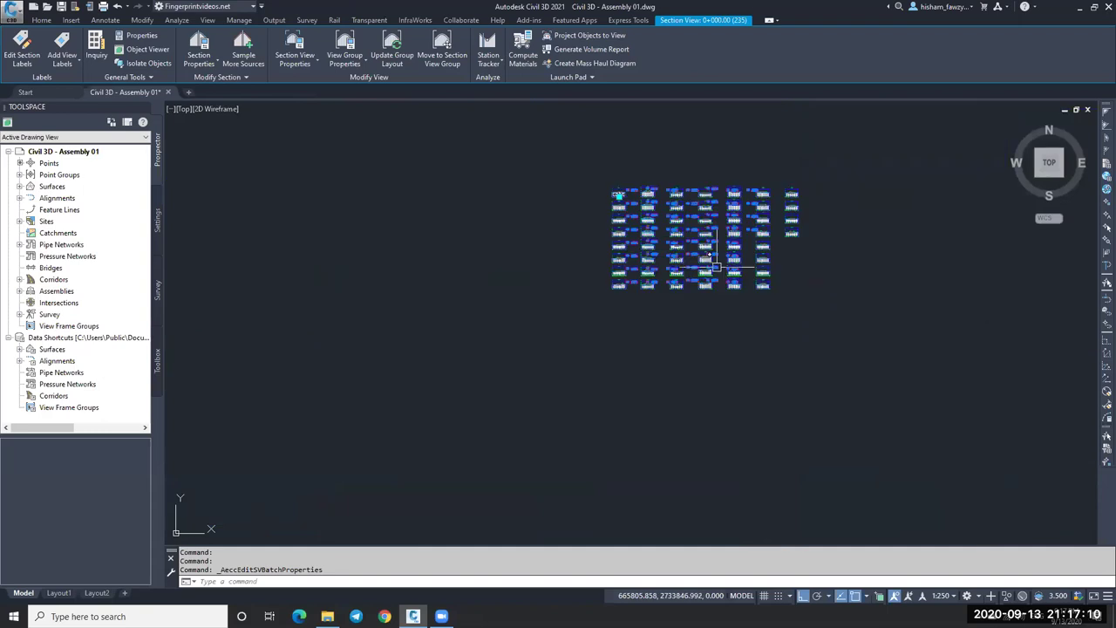
pyautogui.scroll(3, 716, 266)
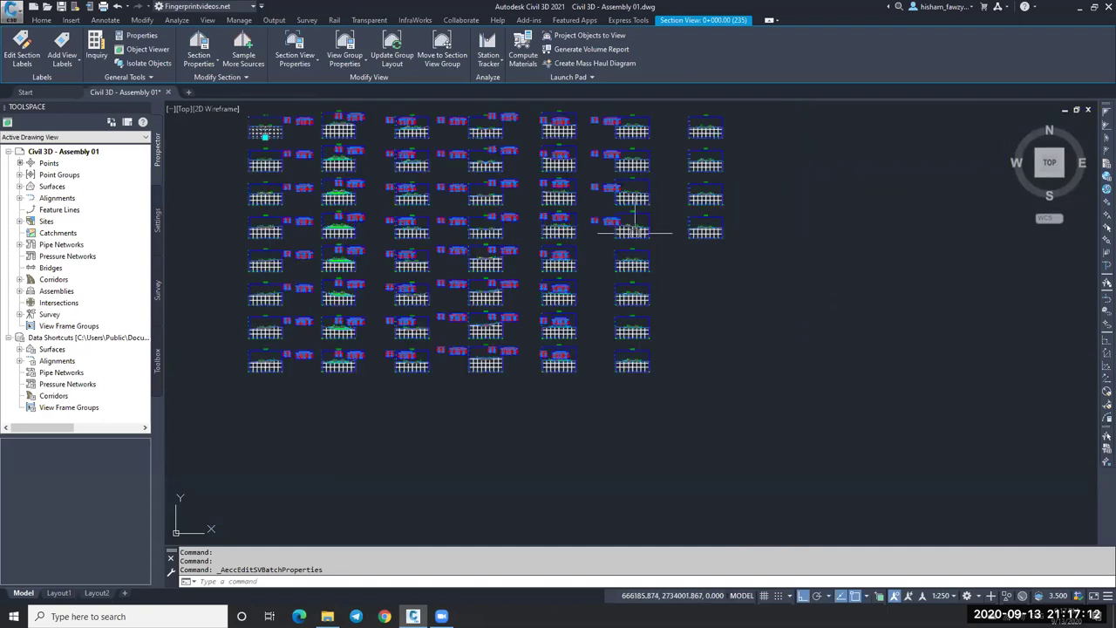
pyautogui.scroll(3, 634, 232)
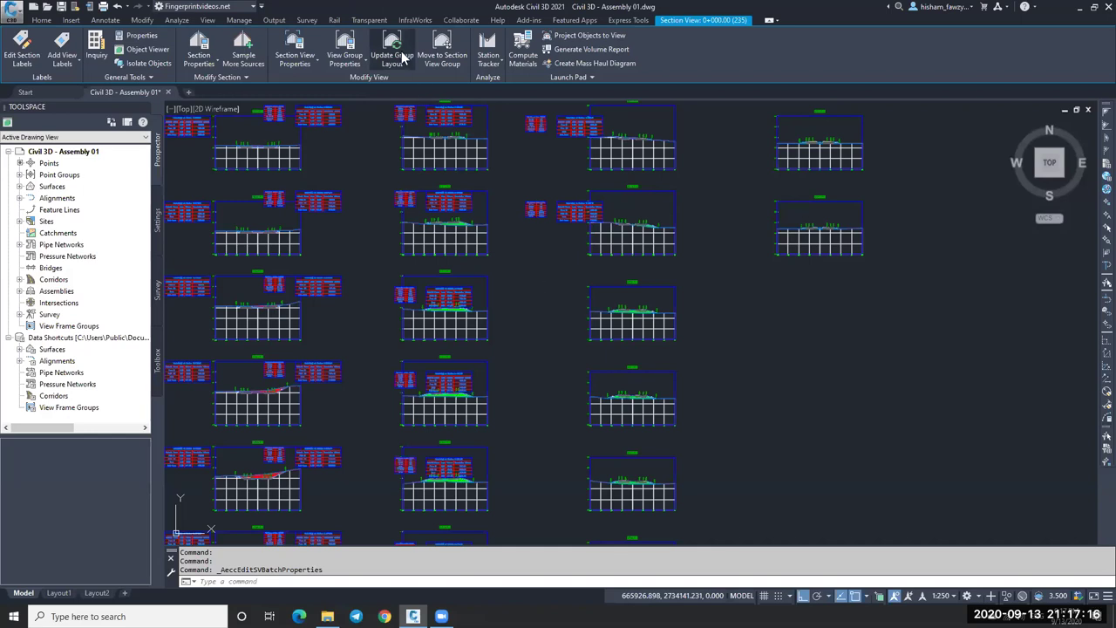
# Step: Update the group layout and check the tables at station 0+600.00
pyautogui.click(384, 51)
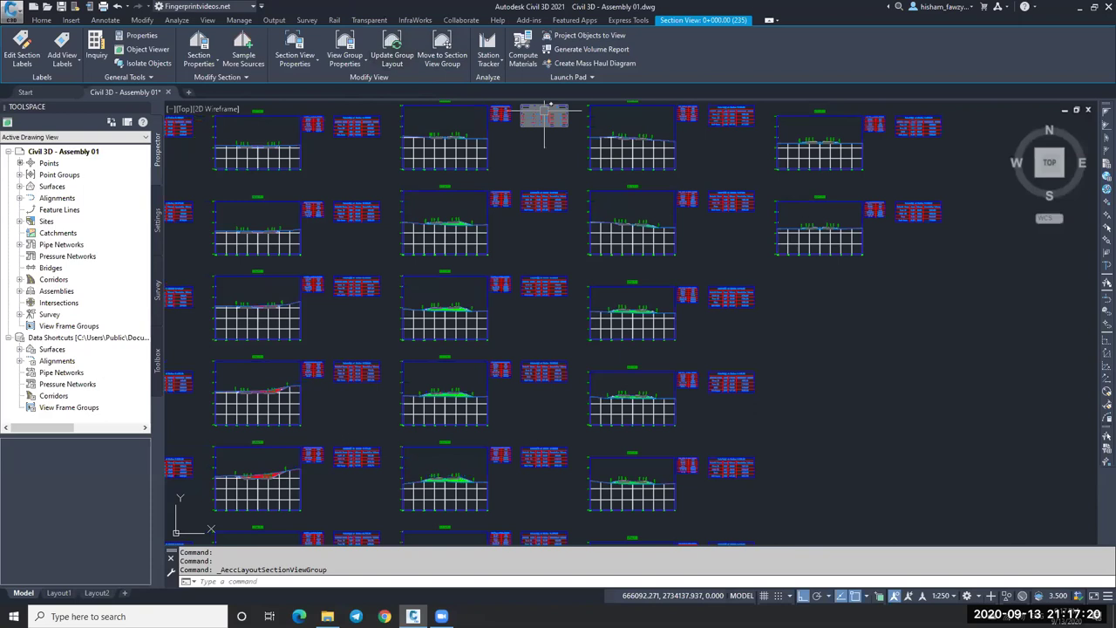
pyautogui.scroll(-3, 545, 113)
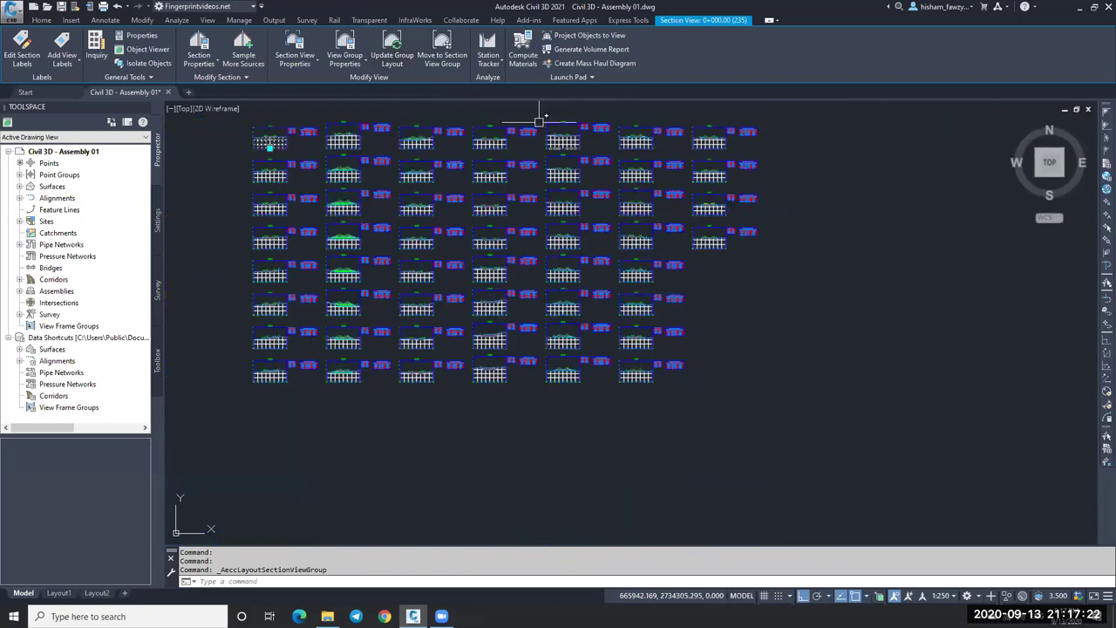
pyautogui.scroll(4, 541, 120)
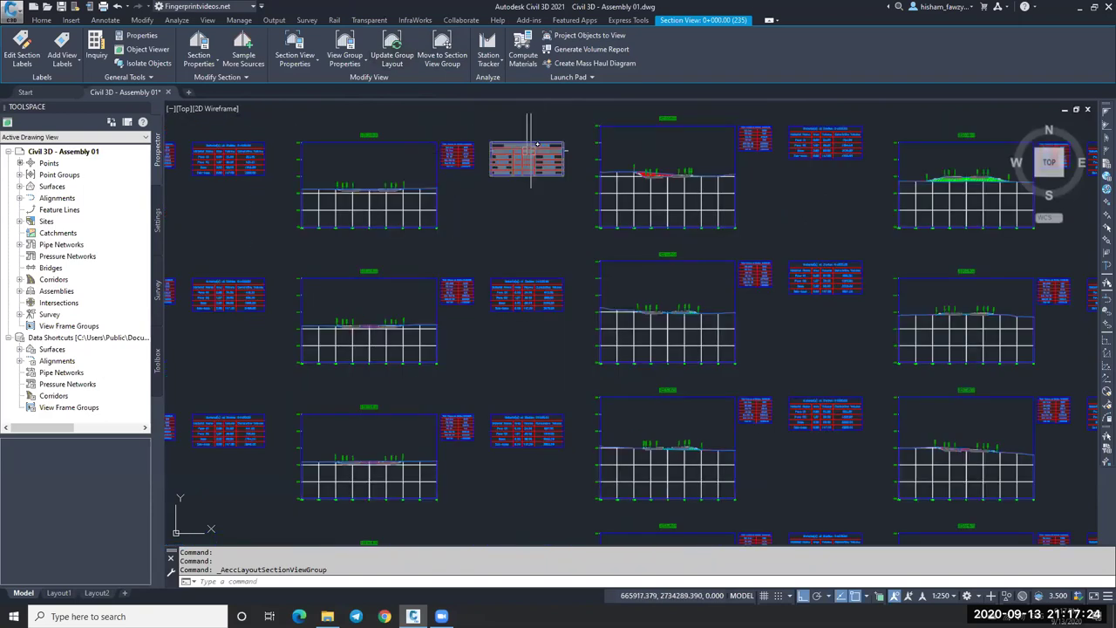
pyautogui.scroll(2, 528, 153)
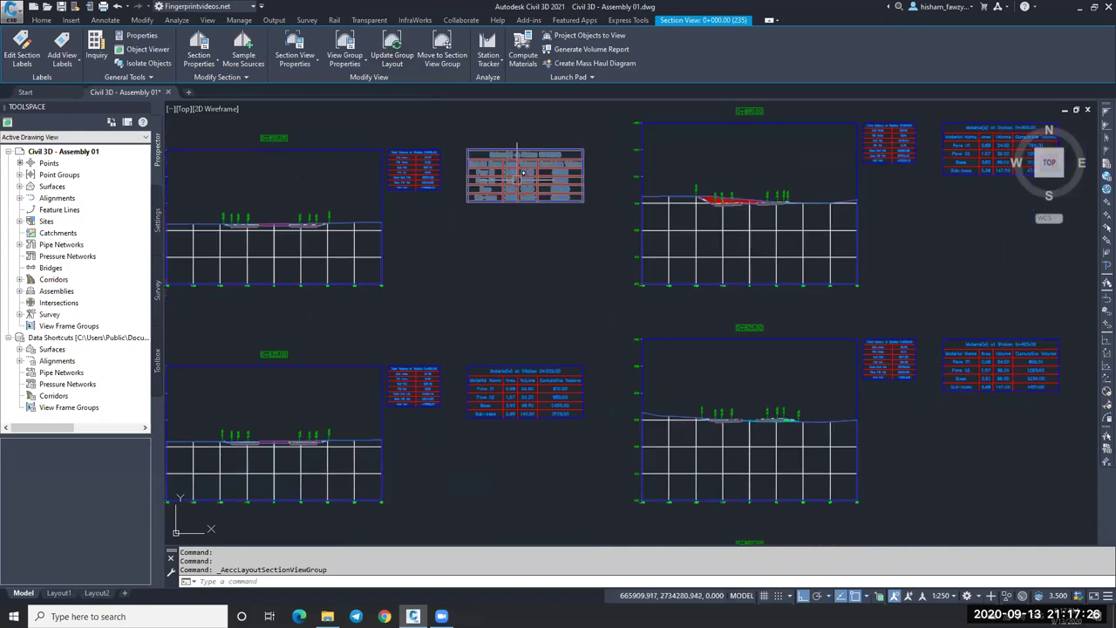
pyautogui.scroll(4, 523, 173)
pyautogui.press('Escape')
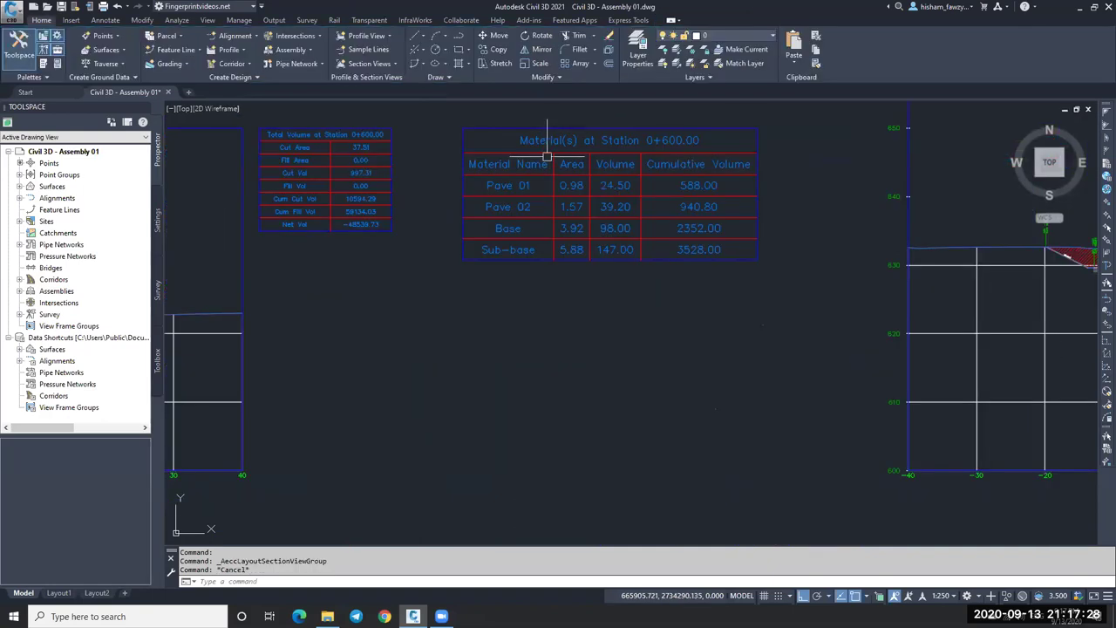
pyautogui.click(548, 159)
pyautogui.rightClick(548, 160)
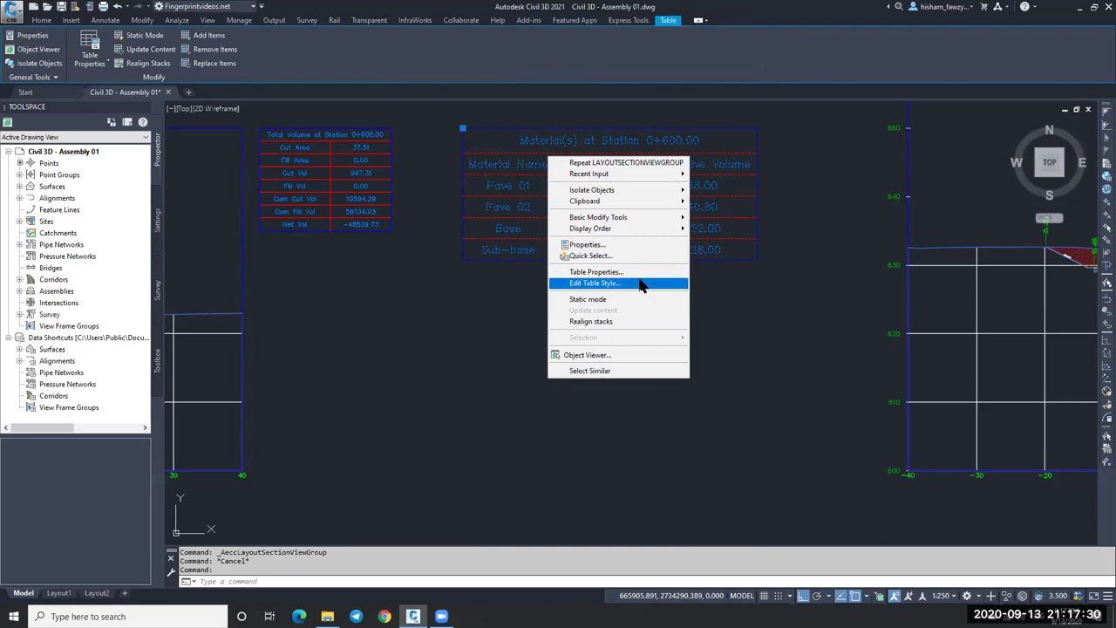
pyautogui.press('Return')
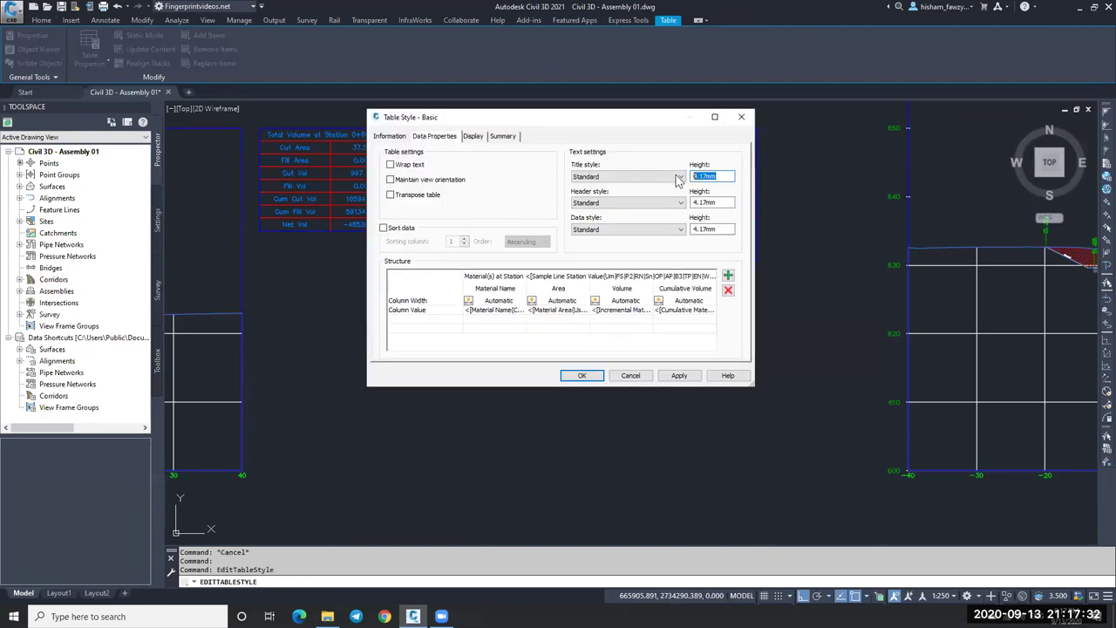
pyautogui.write('2.5')
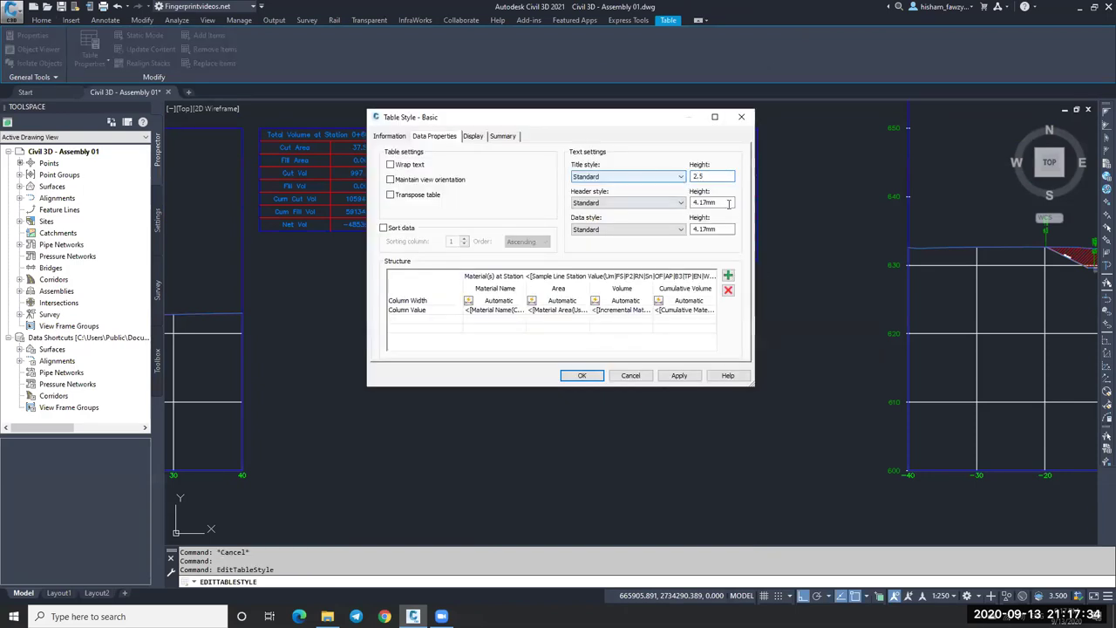
pyautogui.click(694, 202)
pyautogui.write('2.5')
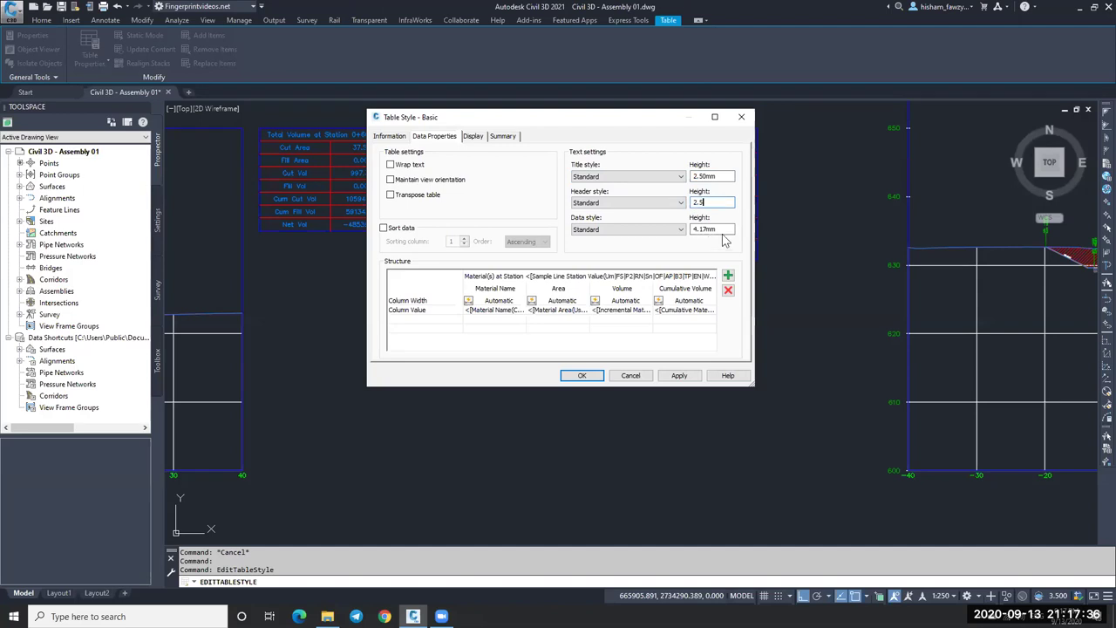
pyautogui.click(583, 376)
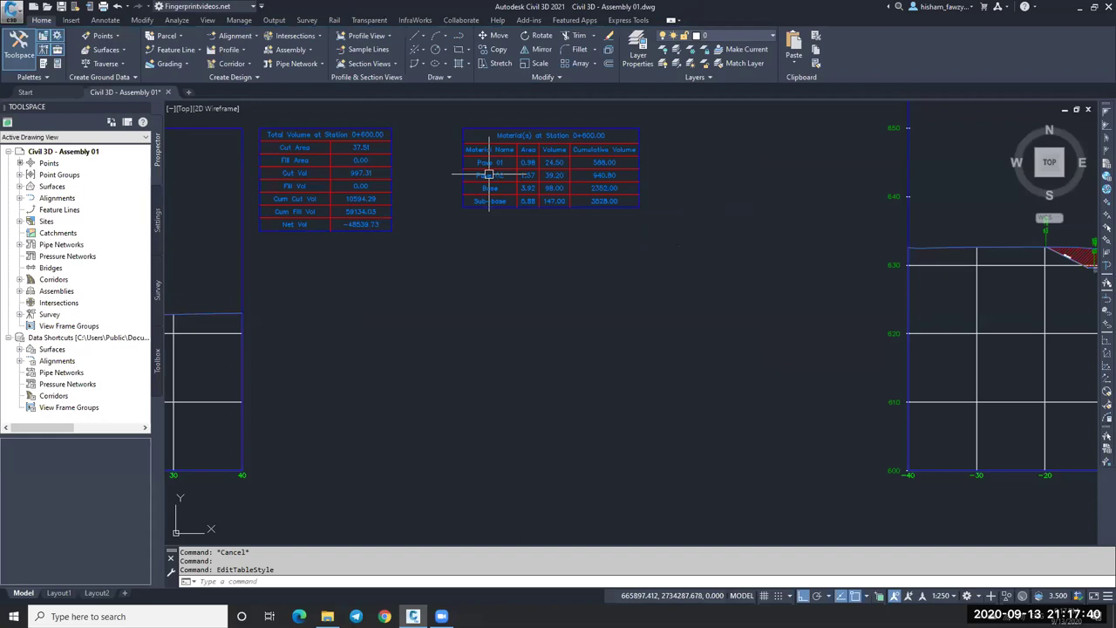
pyautogui.press('Escape')
pyautogui.scroll(-2, 487, 177)
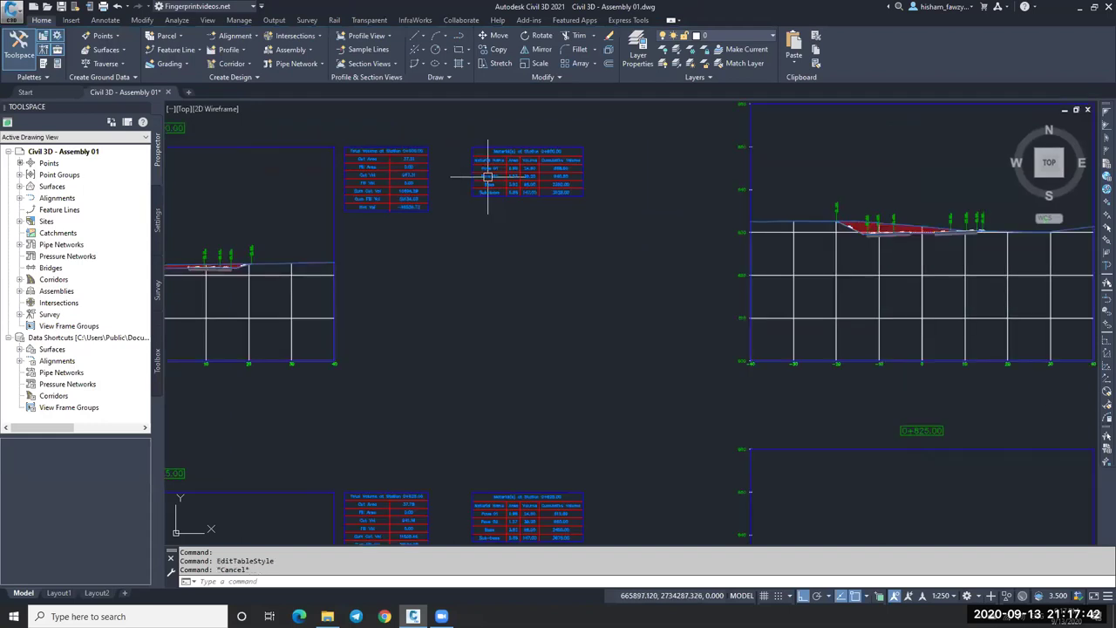
pyautogui.scroll(4, 461, 164)
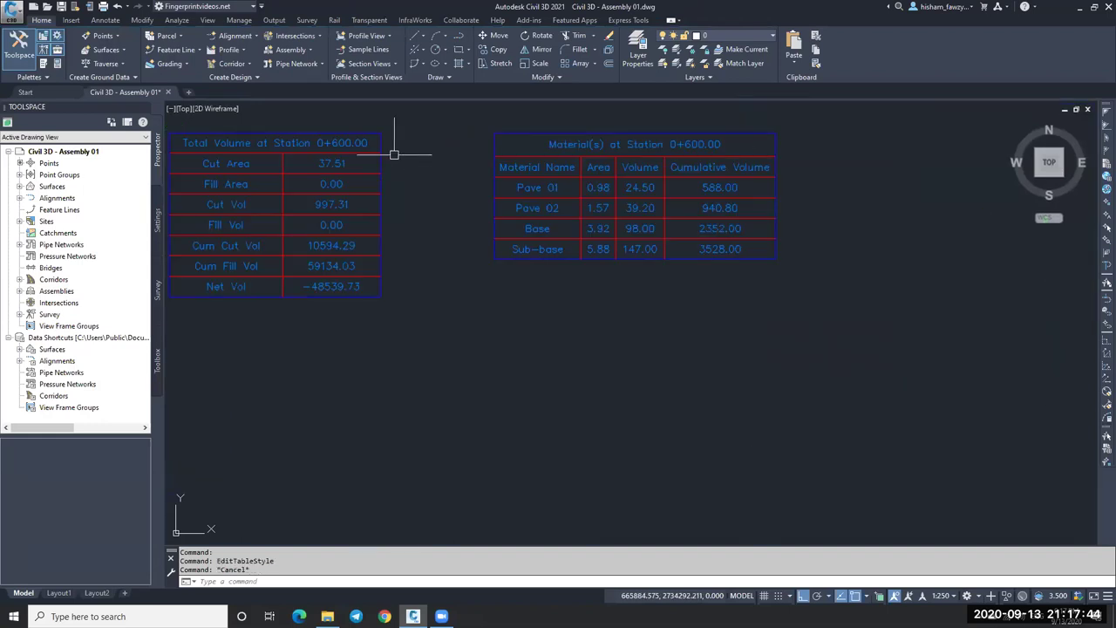
pyautogui.scroll(-2, 394, 155)
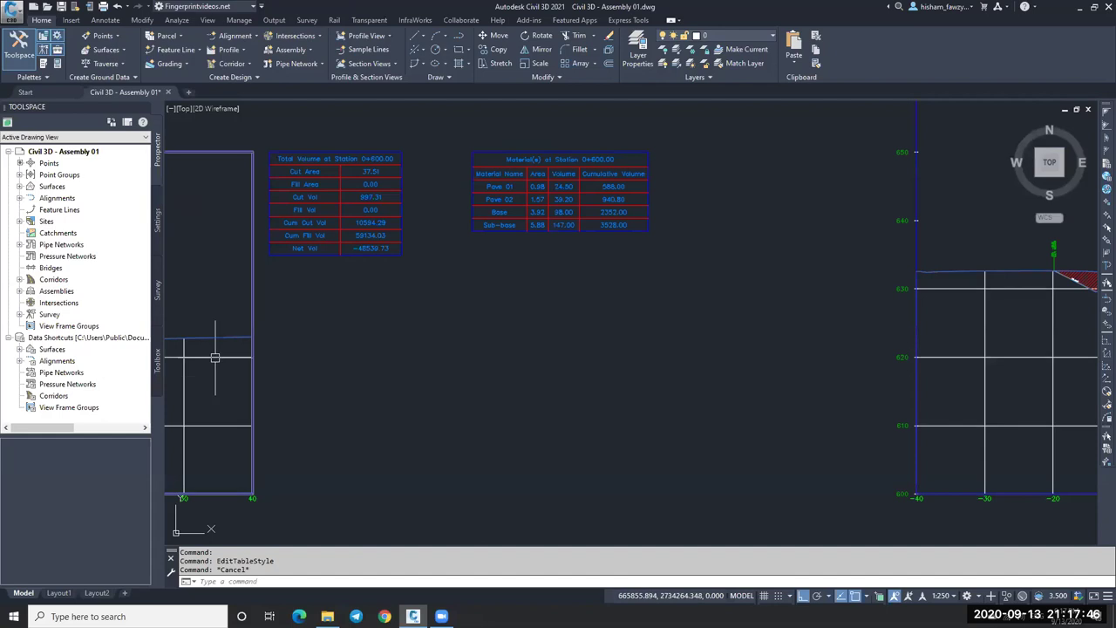
pyautogui.click(215, 358)
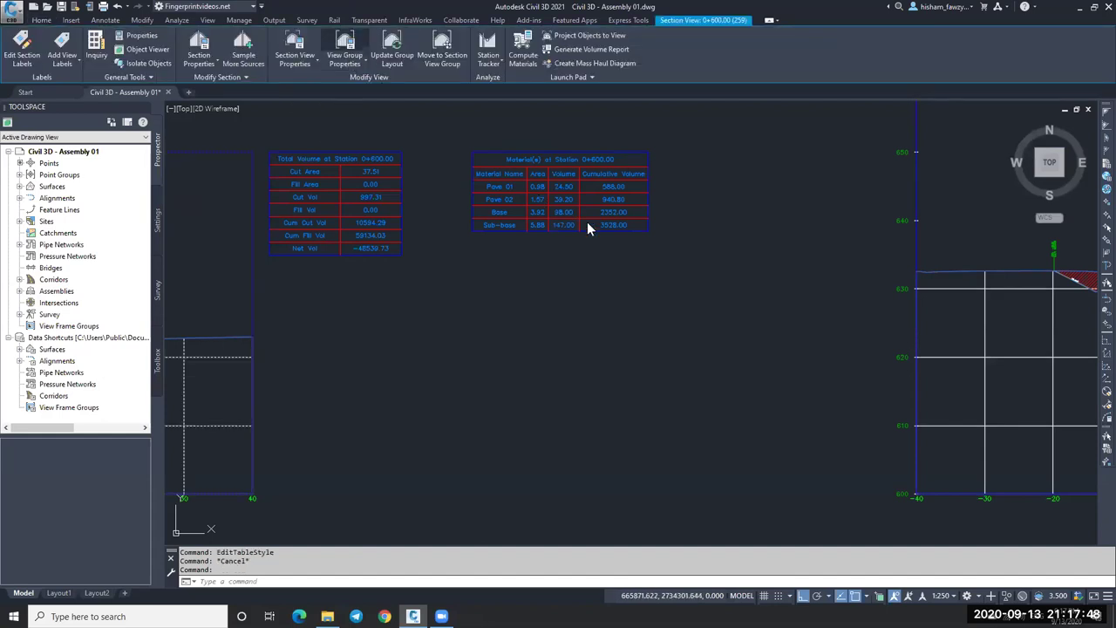
# Step: Set the Material volume table's gap to 5.00mm in the section view group's volume table settings
pyautogui.click(344, 52)
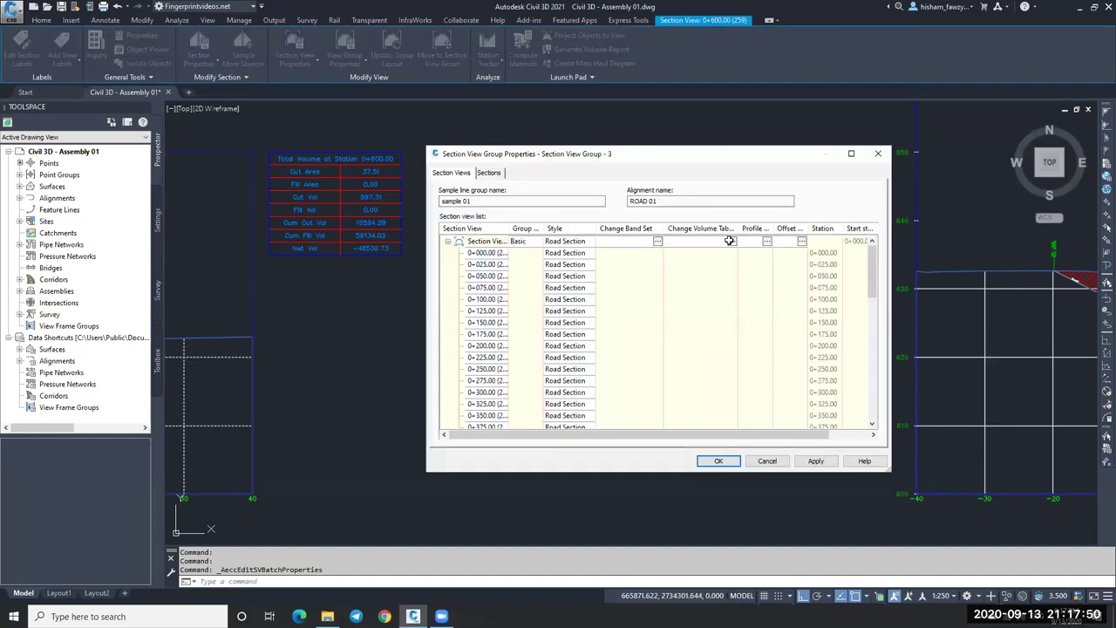
pyautogui.press('Escape')
pyautogui.click(771, 303)
pyautogui.click(771, 304)
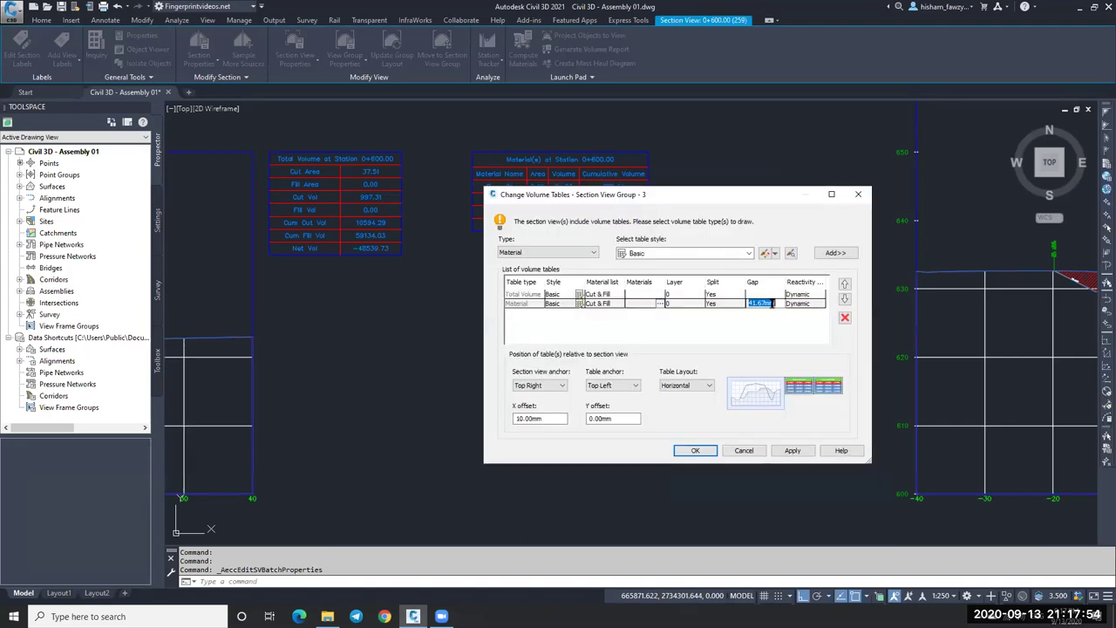
pyautogui.write('5')
pyautogui.press('Return')
pyautogui.click(695, 450)
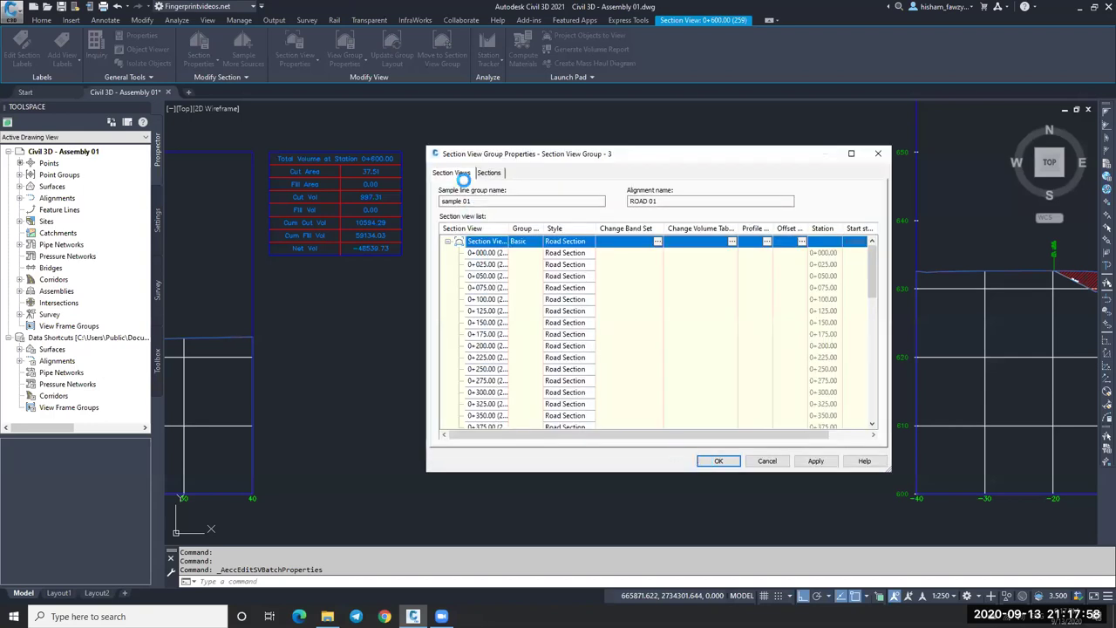
pyautogui.press('Escape')
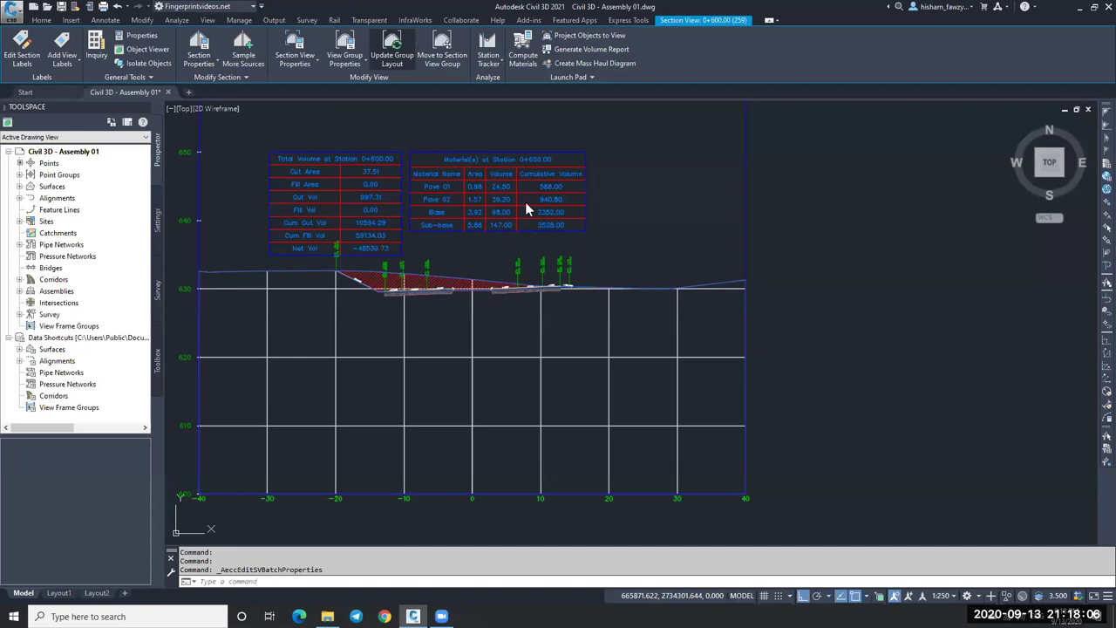
# Step: Update the group layout and zoom in to check the side-by-side tables, including station 1+266.13
pyautogui.click(393, 48)
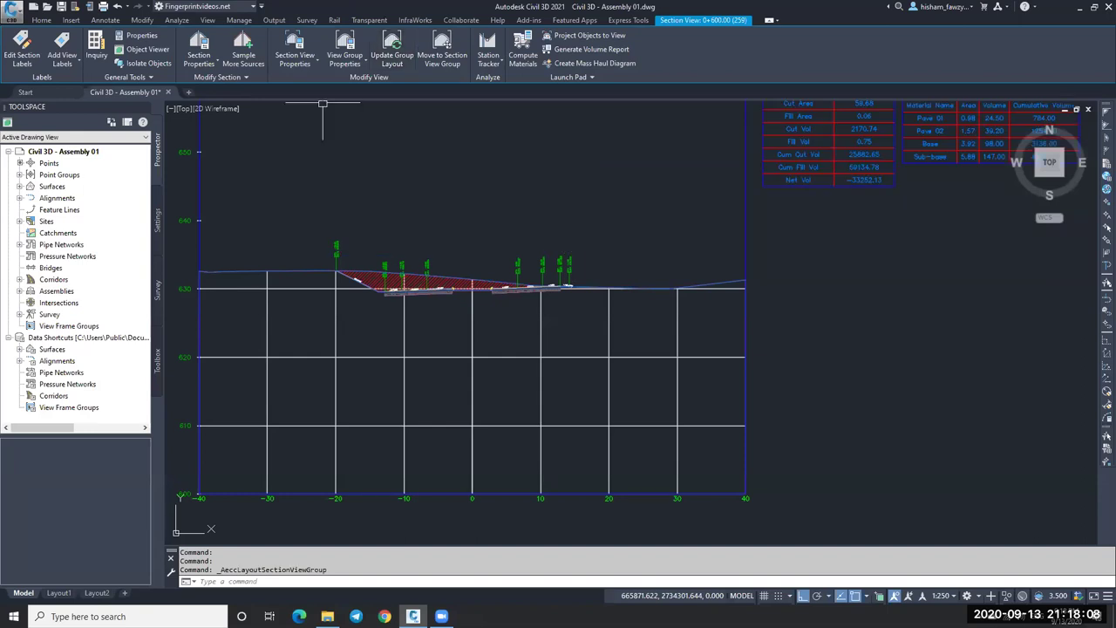
pyautogui.scroll(-5, 683, 234)
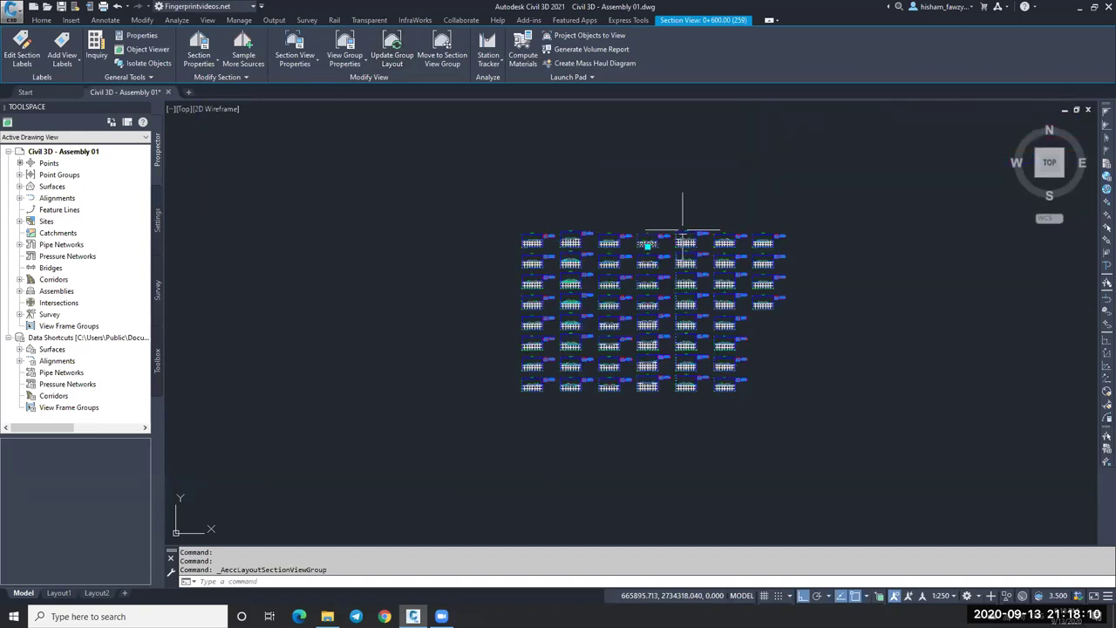
pyautogui.scroll(5, 683, 234)
pyautogui.scroll(1, 471, 175)
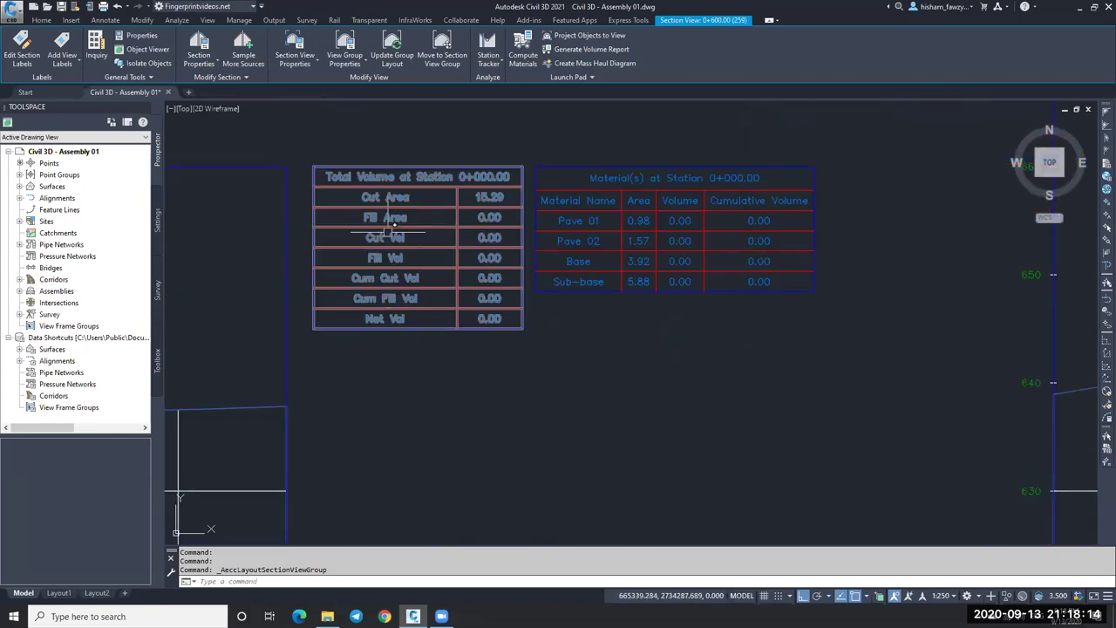
pyautogui.scroll(-5, 553, 236)
pyautogui.scroll(2, 791, 276)
pyautogui.scroll(8, 791, 277)
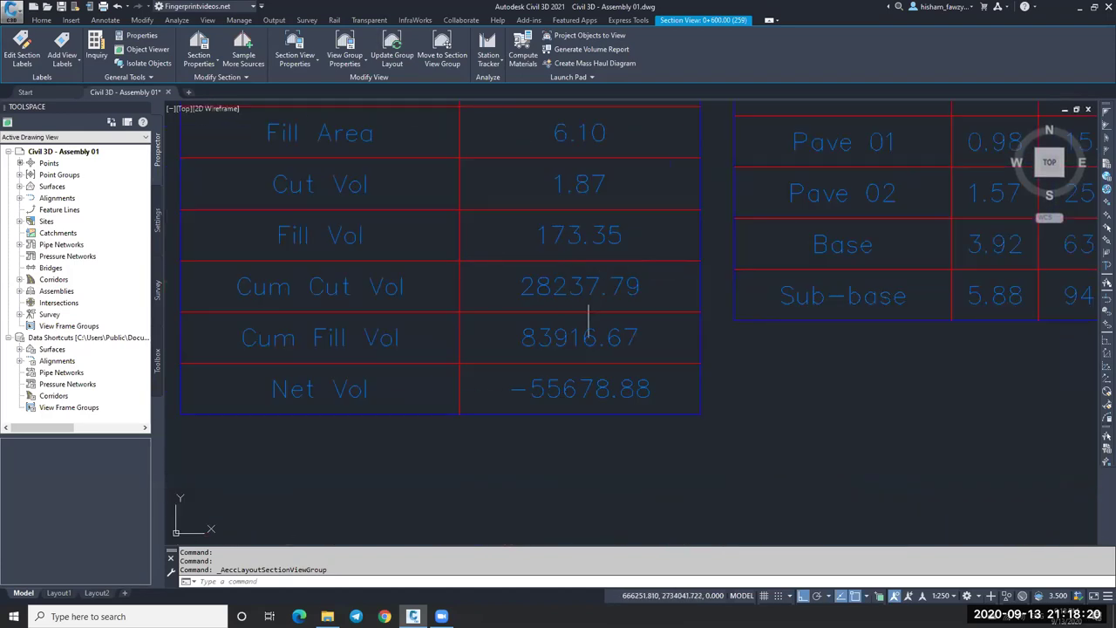
pyautogui.scroll(-1, 556, 310)
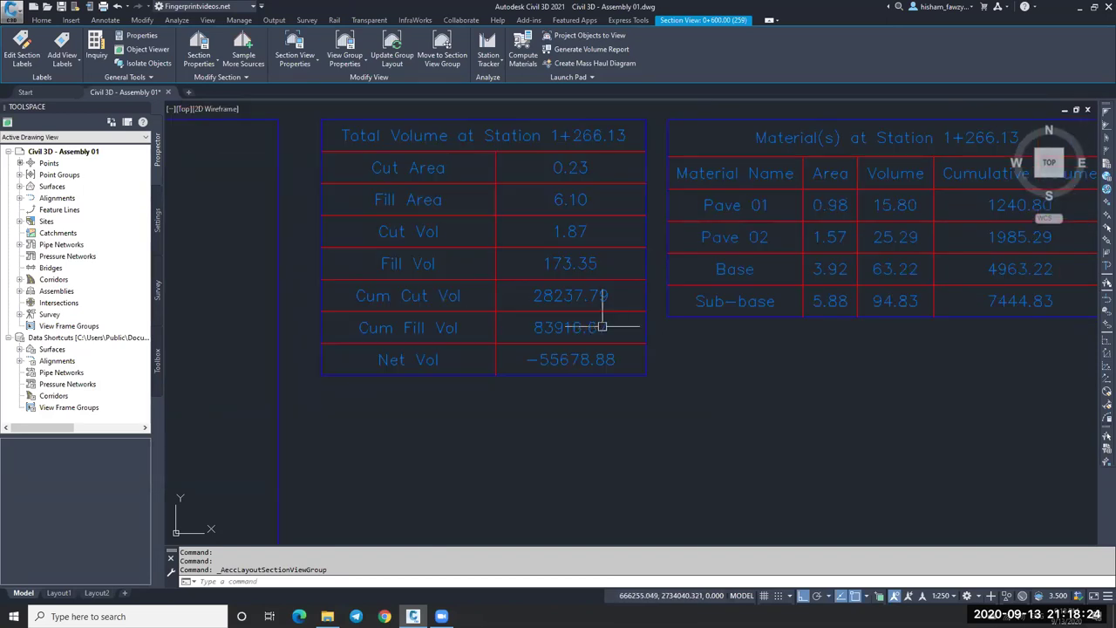
pyautogui.scroll(-2, 615, 328)
pyautogui.scroll(3, 680, 288)
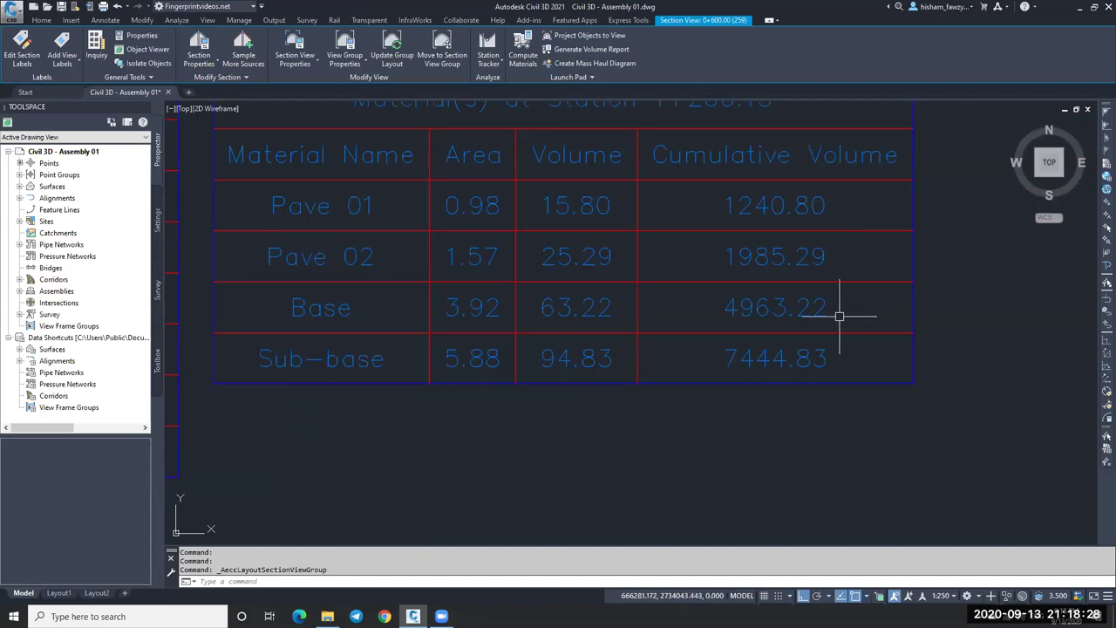
pyautogui.scroll(-5, 836, 336)
pyautogui.scroll(5, 680, 263)
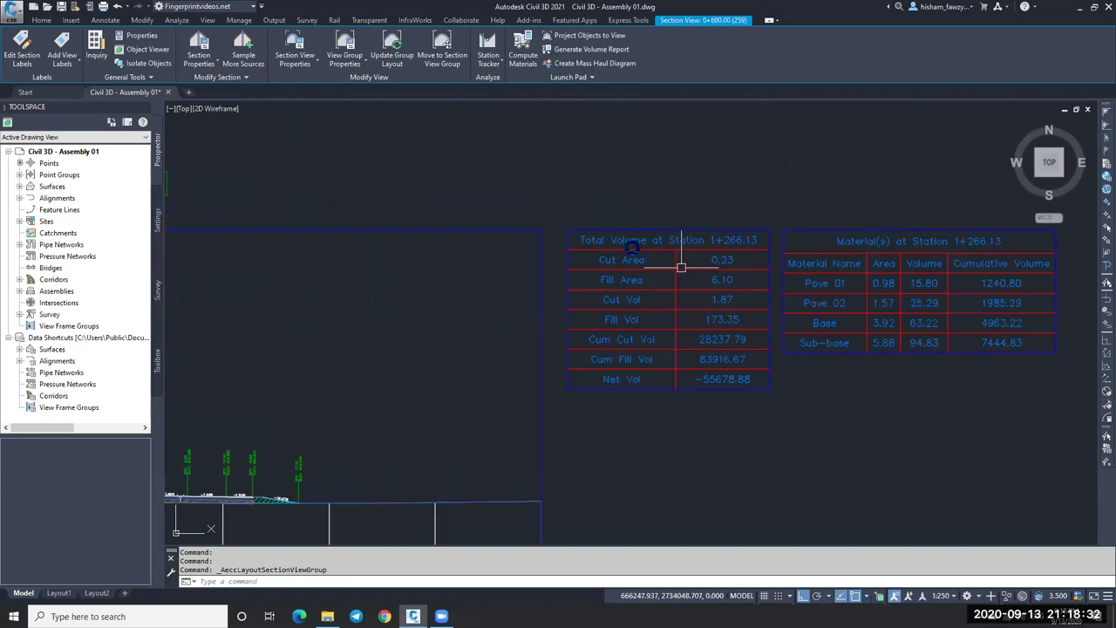
pyautogui.scroll(-5, 611, 249)
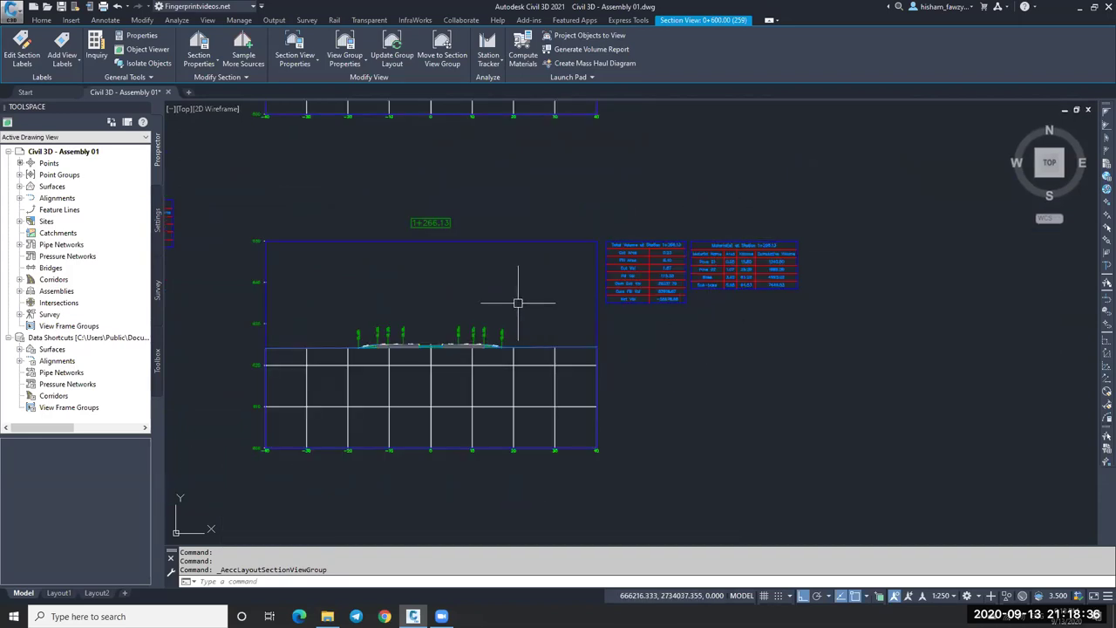
pyautogui.scroll(-2, 518, 299)
pyautogui.scroll(5, 531, 340)
pyautogui.scroll(5, 558, 322)
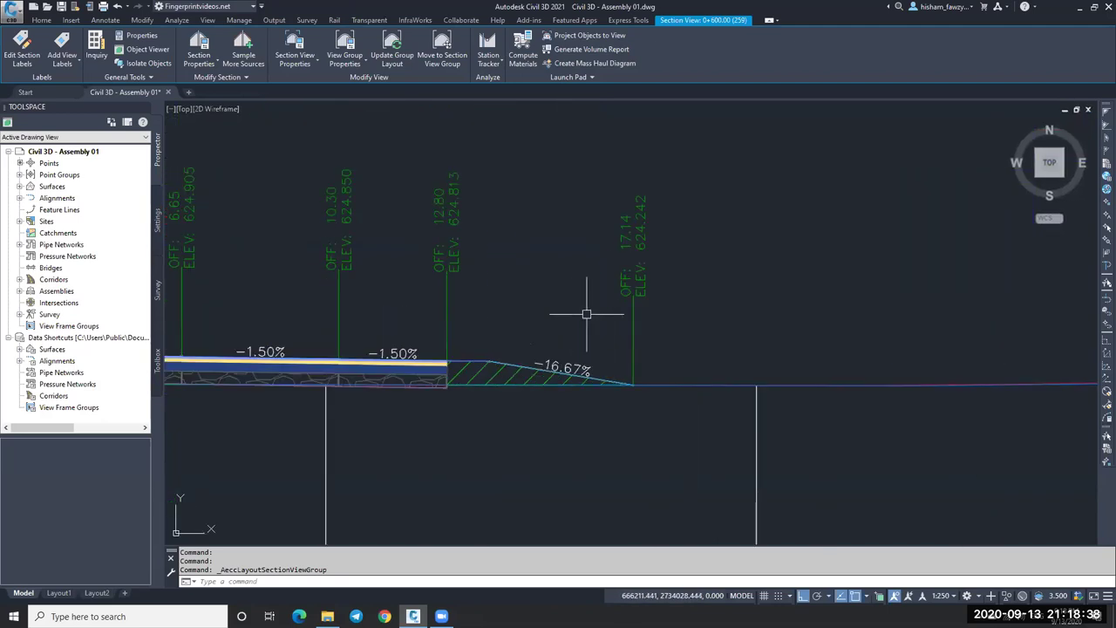
pyautogui.scroll(-4, 585, 312)
pyautogui.scroll(3, 650, 329)
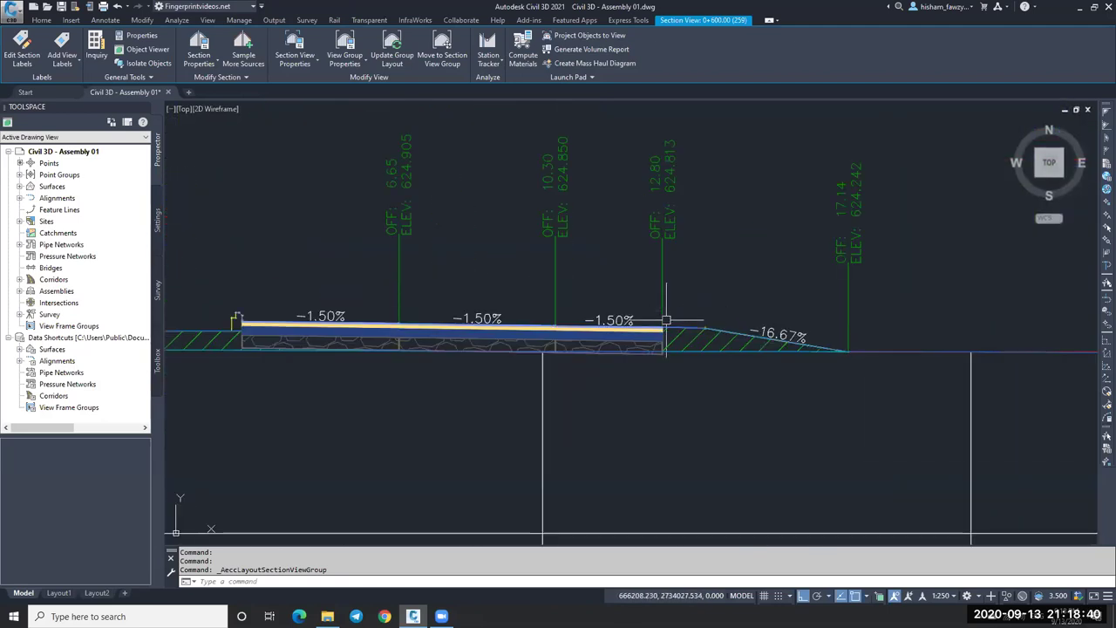
pyautogui.scroll(-5, 668, 319)
pyautogui.scroll(-3, 672, 241)
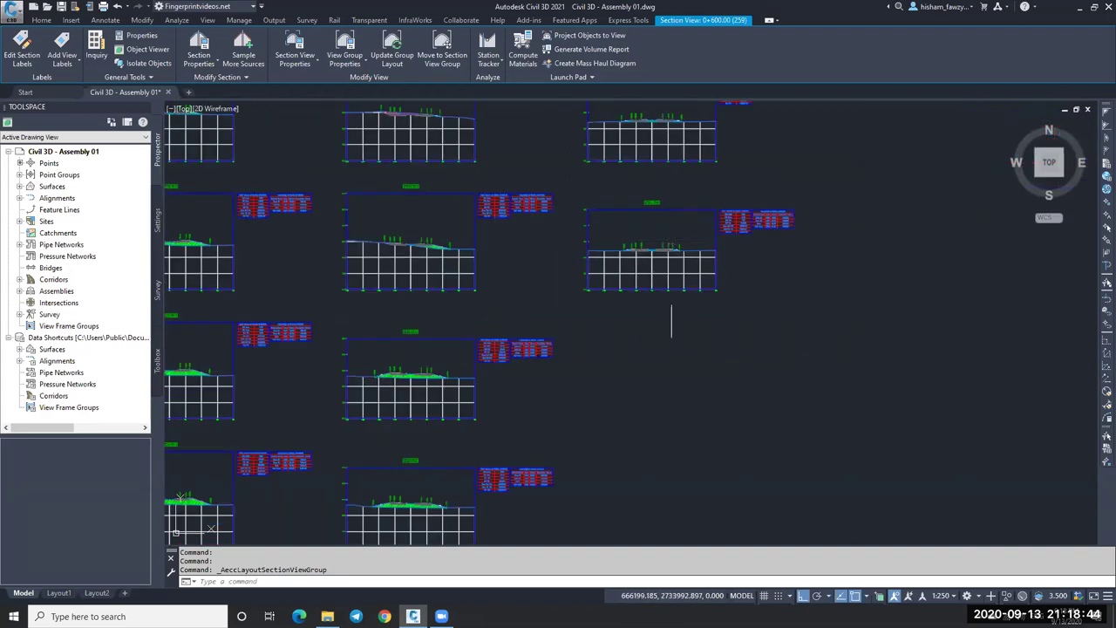
pyautogui.scroll(-2, 654, 301)
pyautogui.scroll(-5, 654, 259)
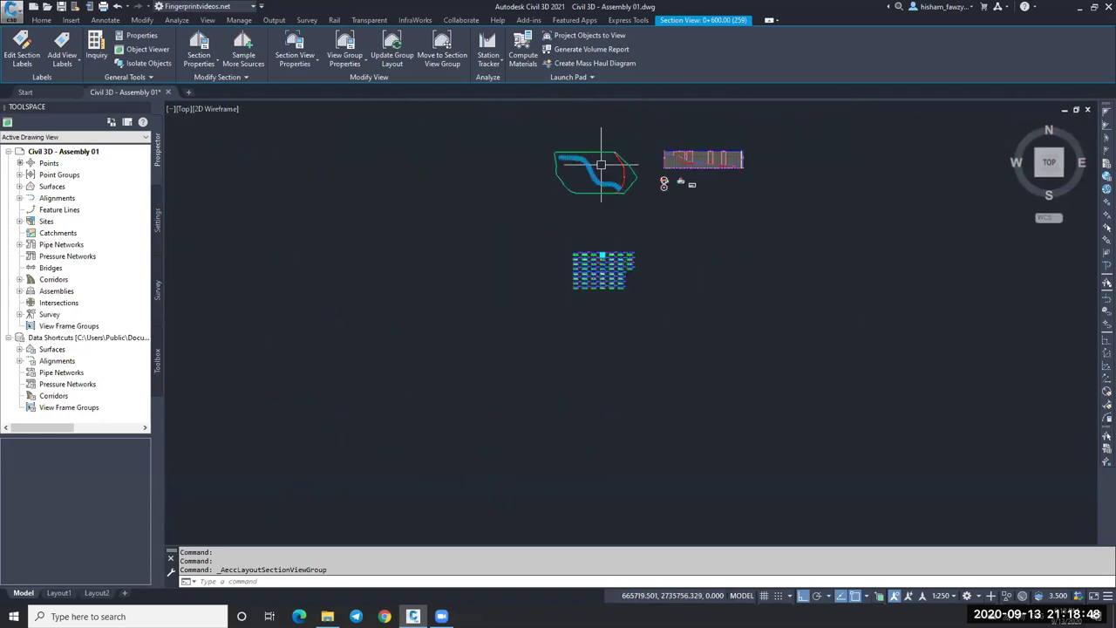
pyautogui.scroll(4, 602, 165)
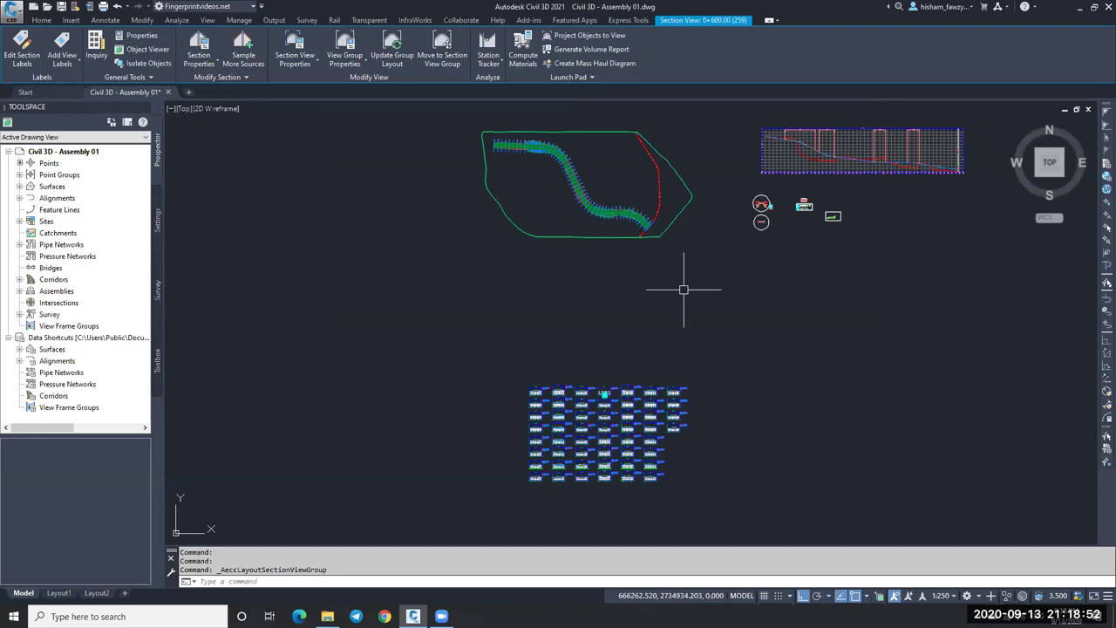
pyautogui.scroll(5, 602, 393)
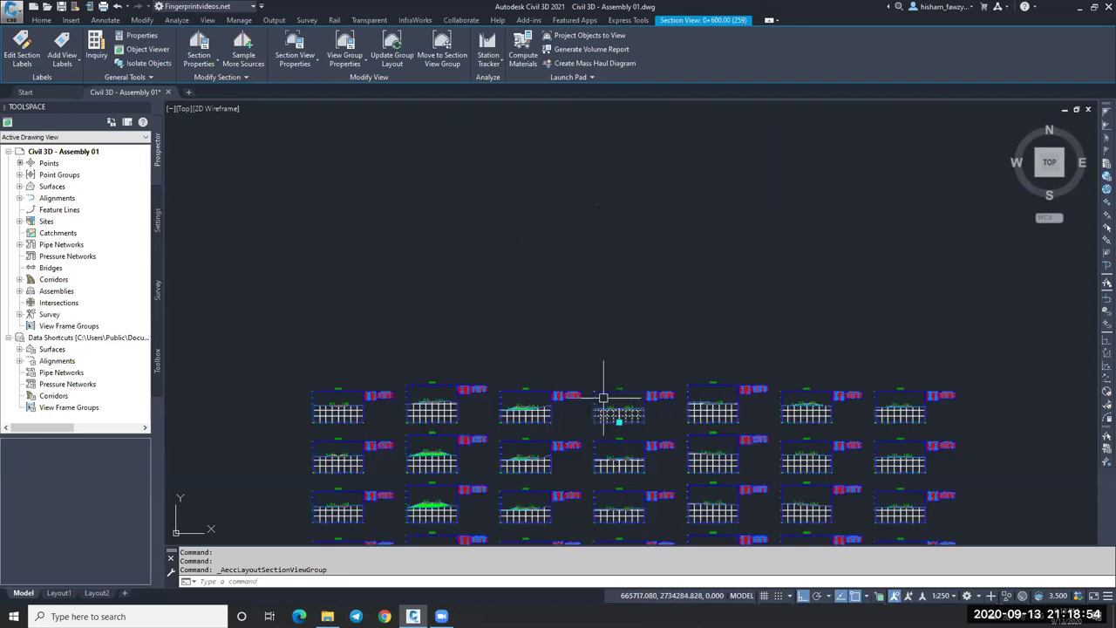
pyautogui.scroll(-3, 663, 297)
pyautogui.press('Escape')
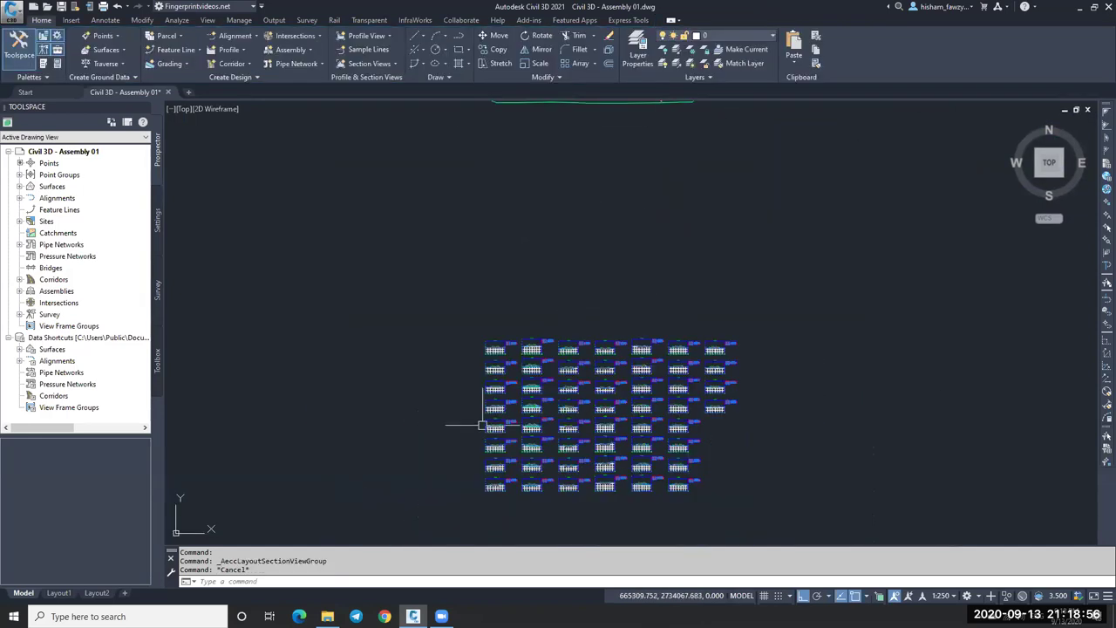
pyautogui.moveTo(327, 617)
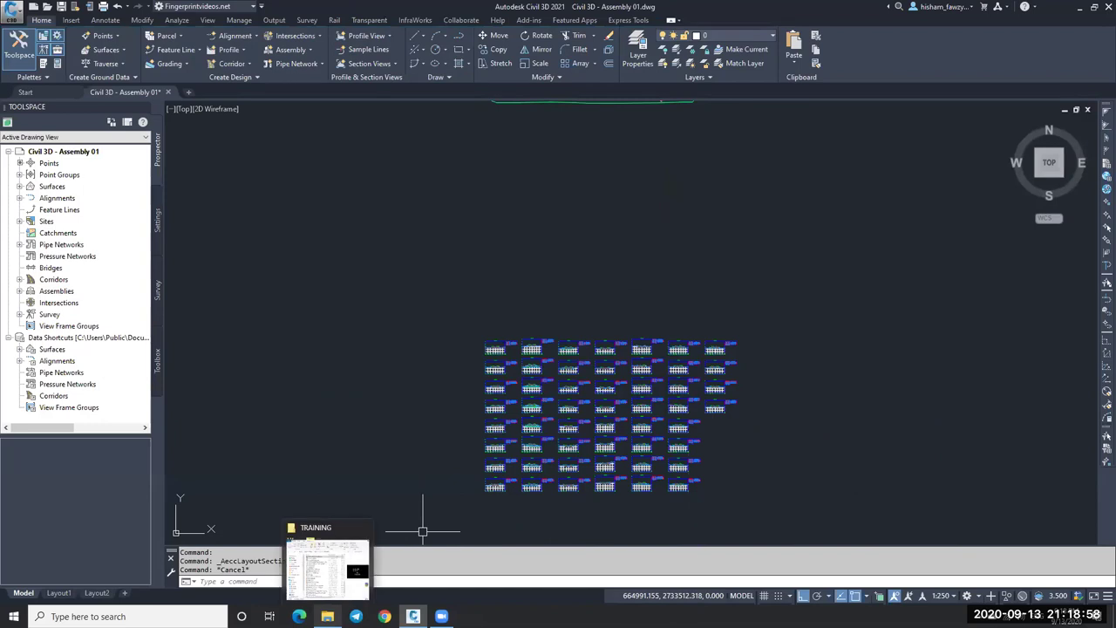
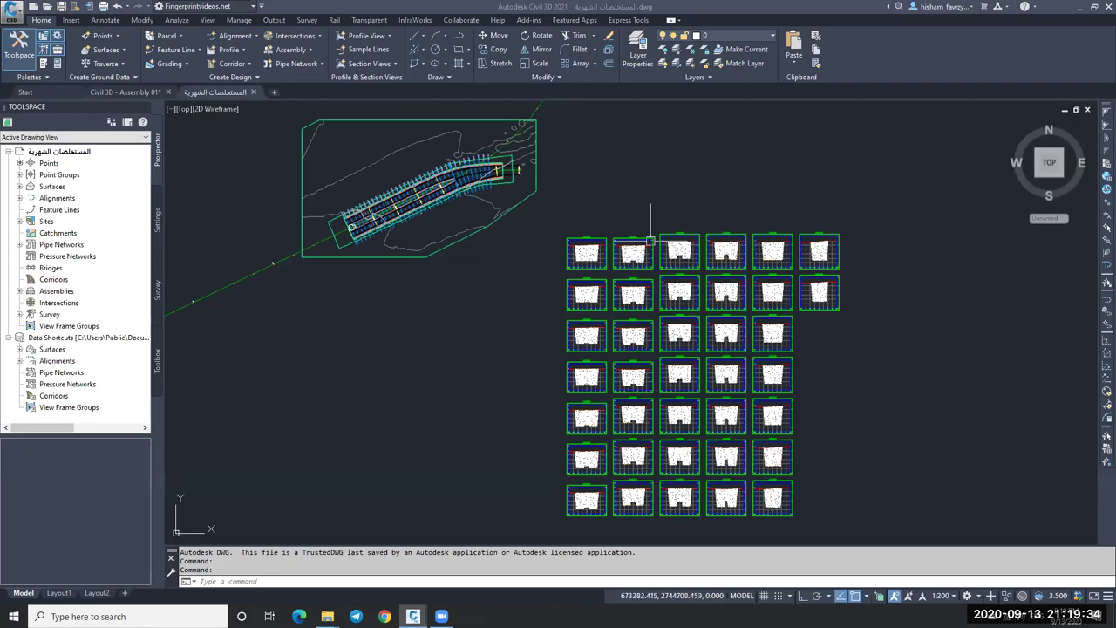
# Step: Inspect the LINE-6 surface walls in the 3-D object viewer
pyautogui.scroll(-2, 737, 248)
pyautogui.scroll(2, 706, 310)
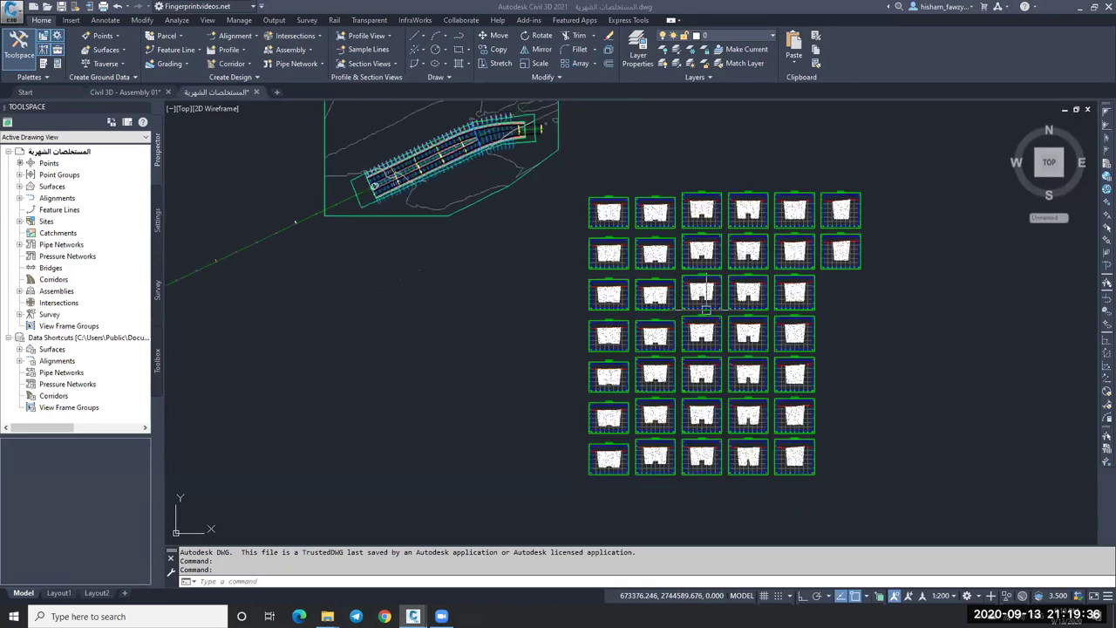
pyautogui.scroll(2, 706, 310)
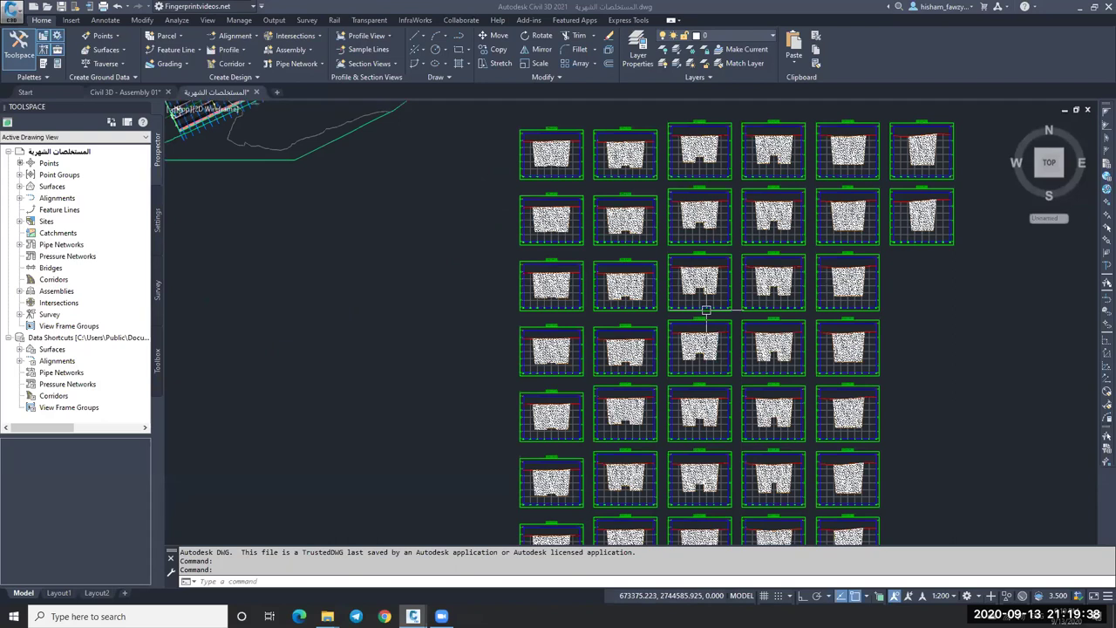
pyautogui.scroll(4, 707, 310)
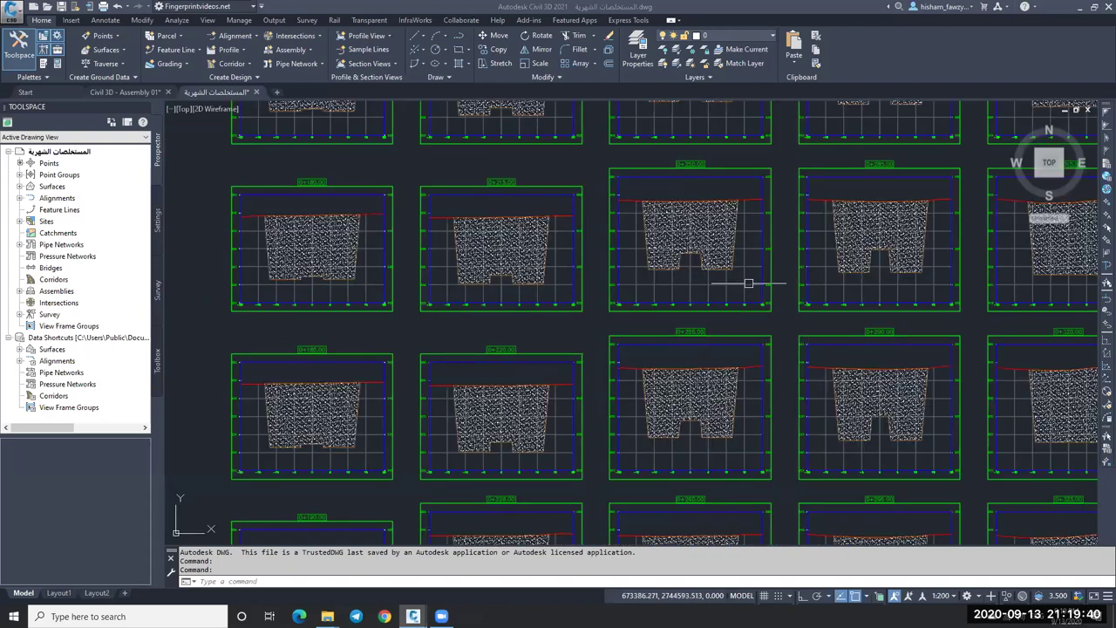
pyautogui.scroll(-2, 749, 283)
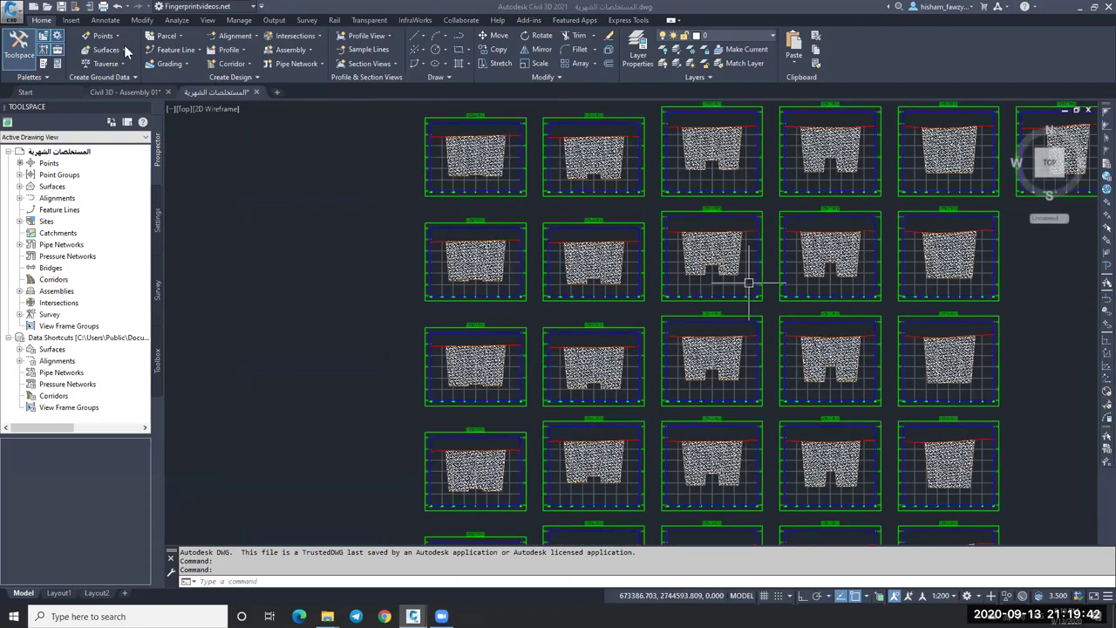
pyautogui.scroll(-3, 747, 283)
pyautogui.scroll(-2, 707, 285)
pyautogui.doubleClick(588, 305)
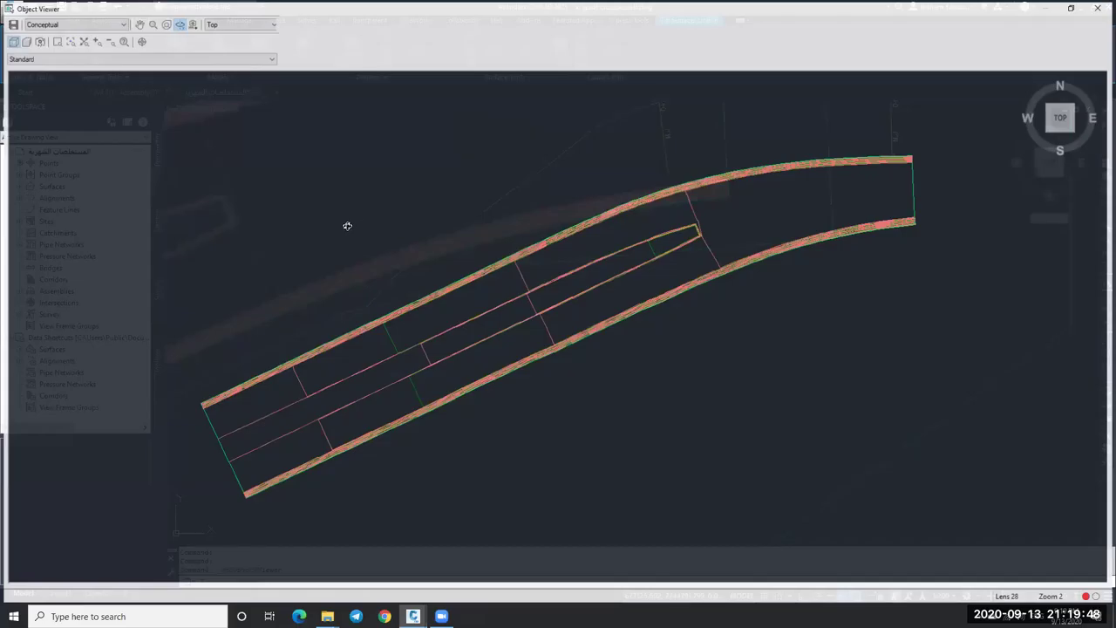
pyautogui.moveTo(347, 227); pyautogui.dragTo(346, 267)
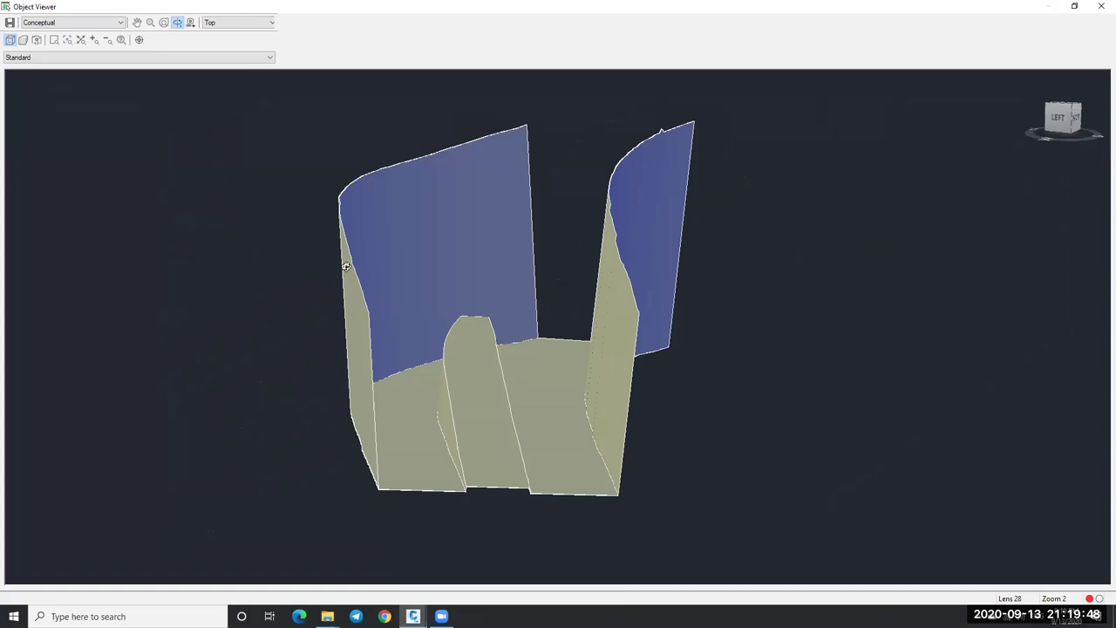
pyautogui.moveTo(543, 361)
pyautogui.mouseDown()
pyautogui.moveTo(506, 376)
pyautogui.moveTo(504, 395)
pyautogui.moveTo(416, 488)
pyautogui.moveTo(503, 329)
pyautogui.moveTo(548, 300)
pyautogui.moveTo(535, 344)
pyautogui.mouseUp()
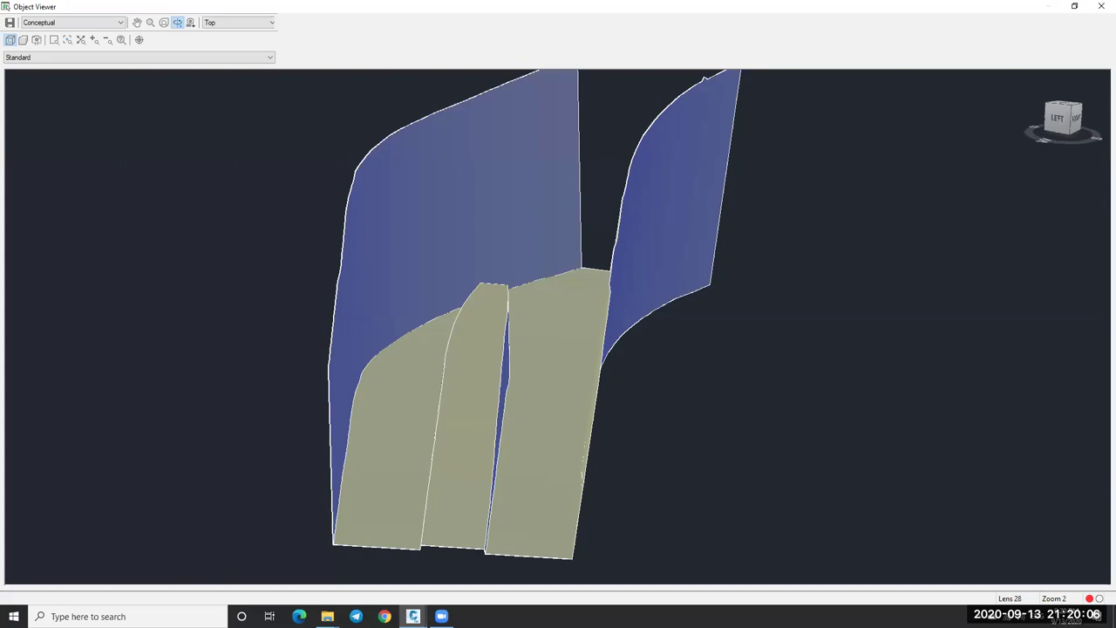
pyautogui.press('Escape')
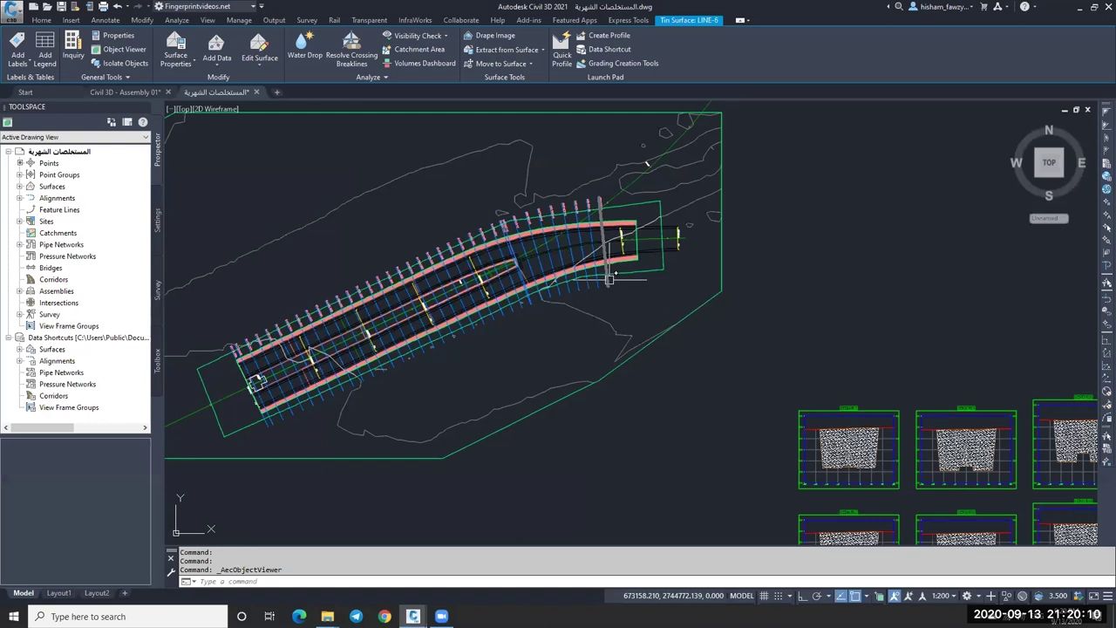
pyautogui.press('Escape')
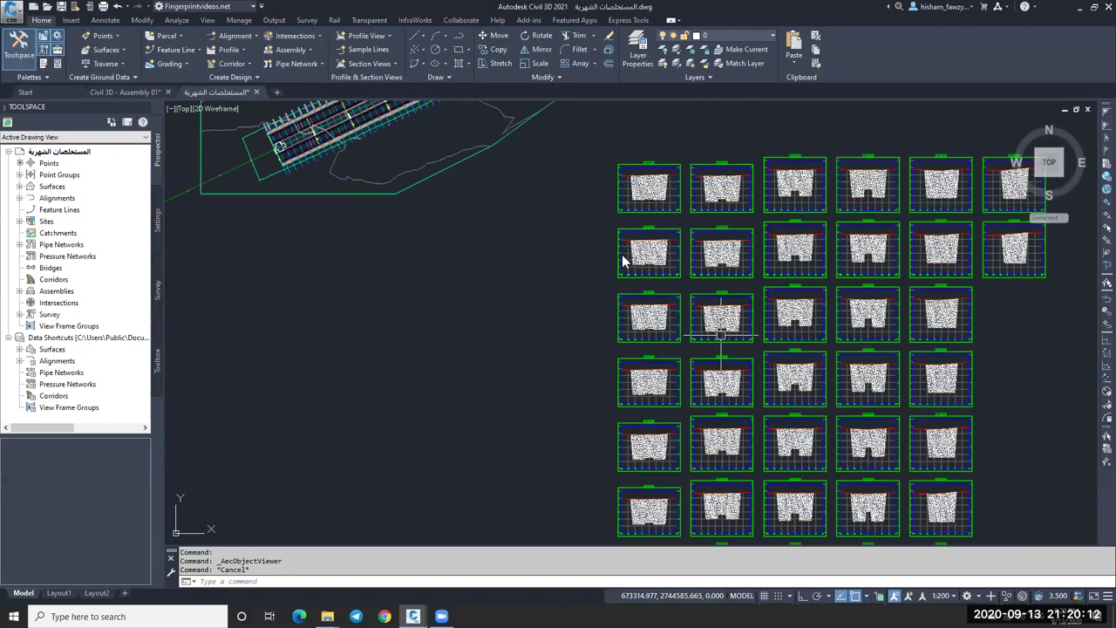
# Step: Change the material section shape border color to blue in its shape style
pyautogui.scroll(8, 624, 260)
pyautogui.doubleClick(655, 373)
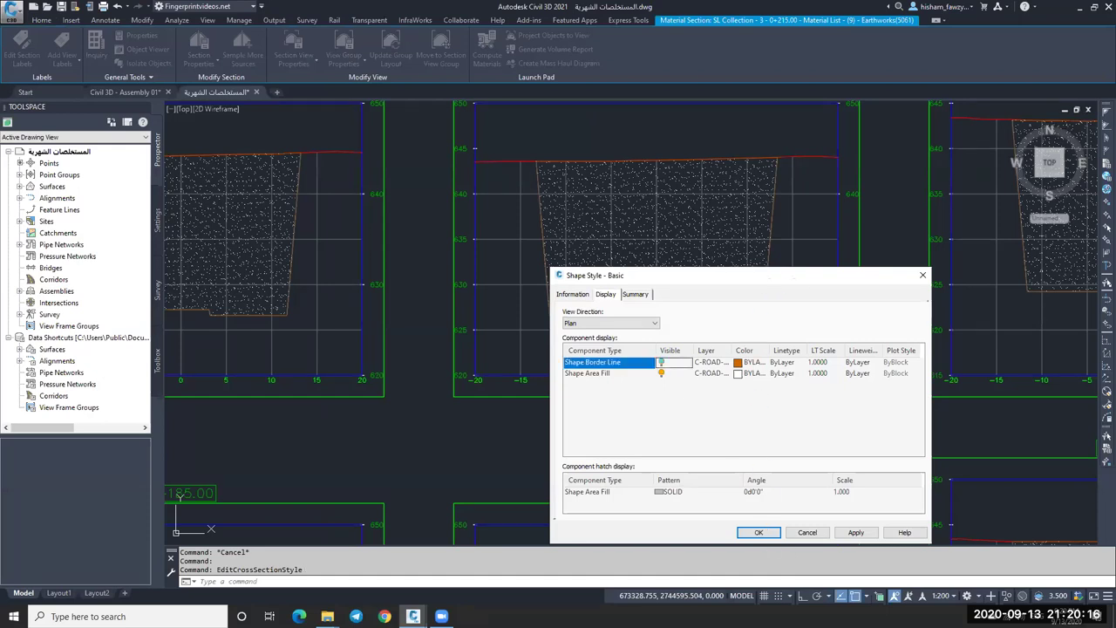
pyautogui.press('Return')
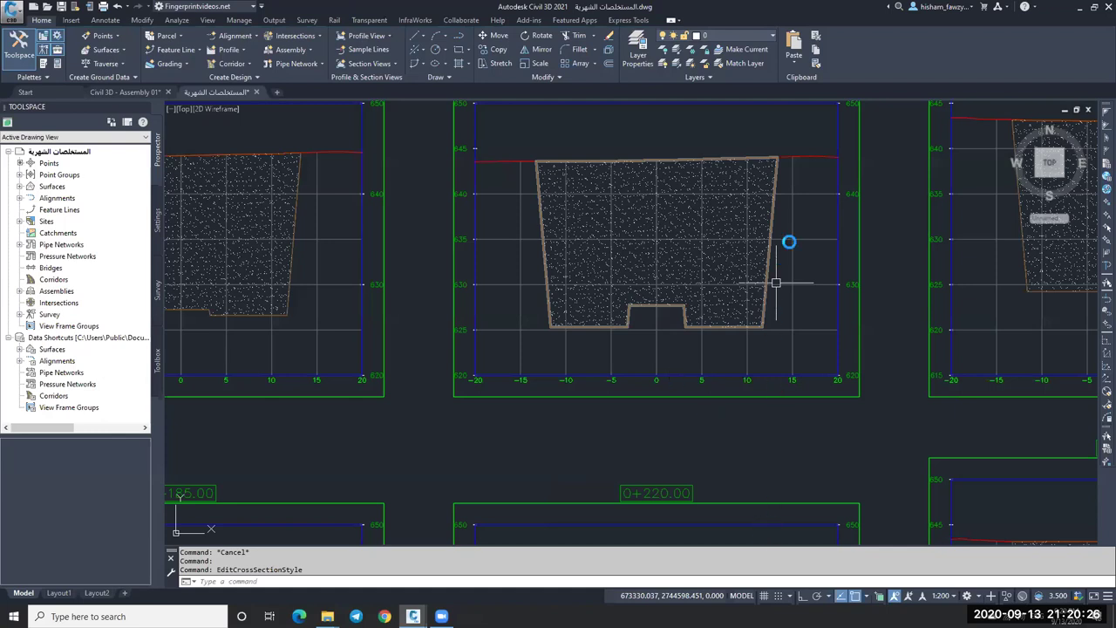
pyautogui.press('Escape')
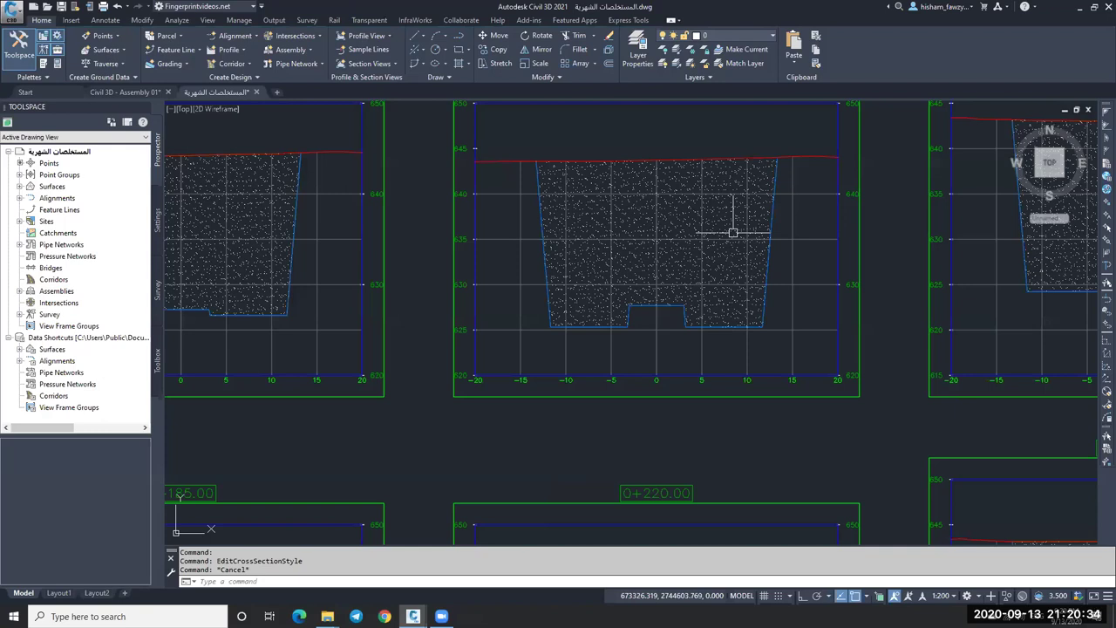
pyautogui.moveTo(781, 188); pyautogui.dragTo(793, 190, button='middle')
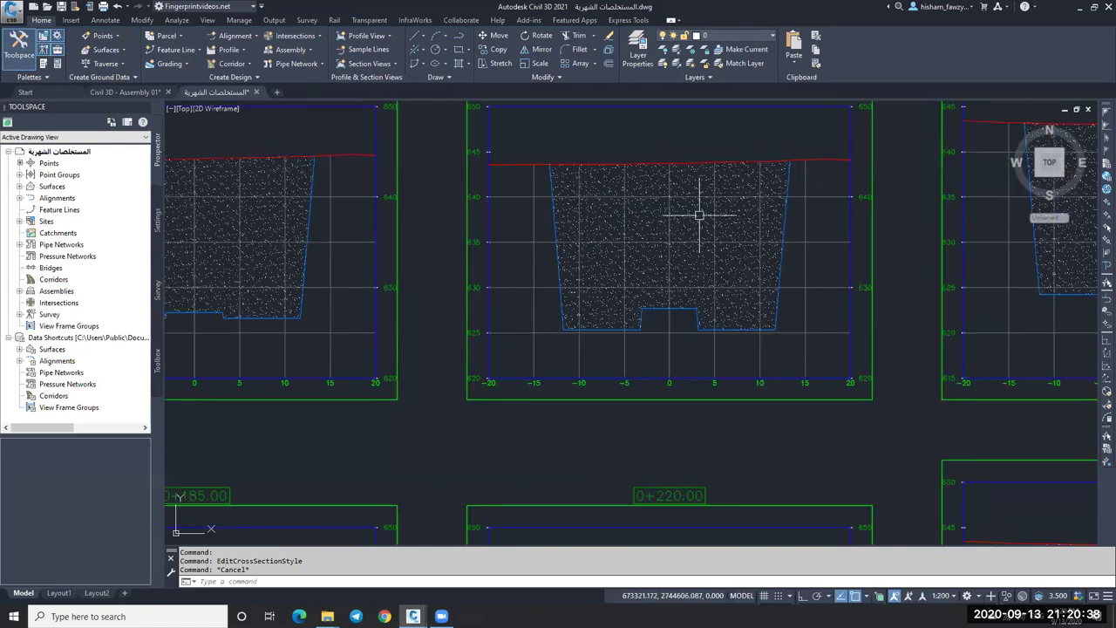
pyautogui.scroll(-6, 698, 214)
pyautogui.scroll(-6, 698, 209)
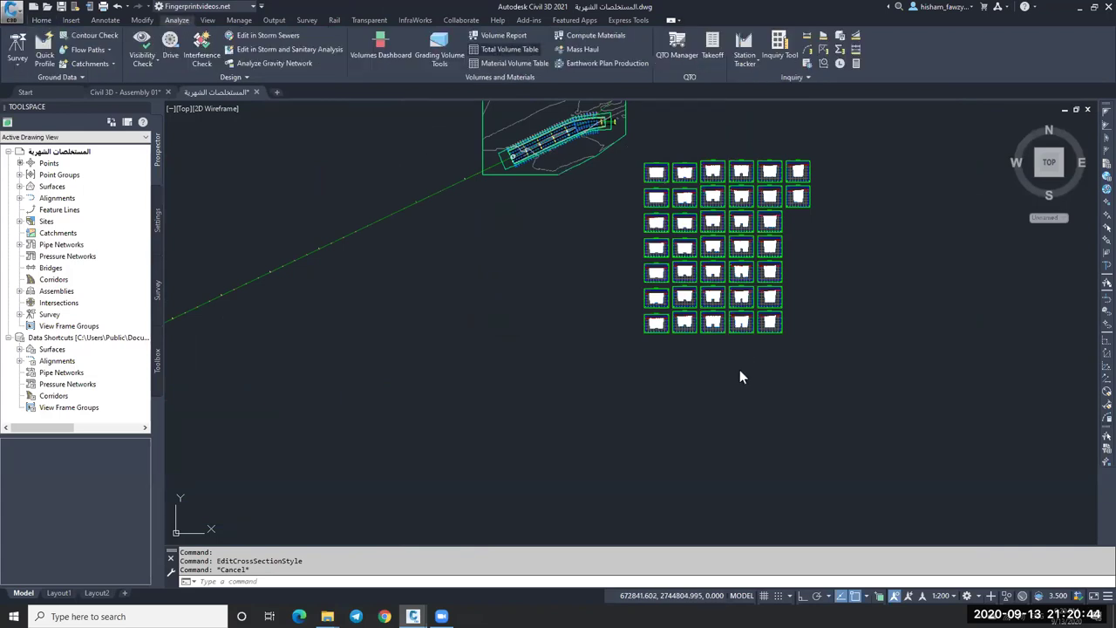
# Step: Insert an unsplit total volume table for Material List - (9) beside the section views
pyautogui.click(705, 408)
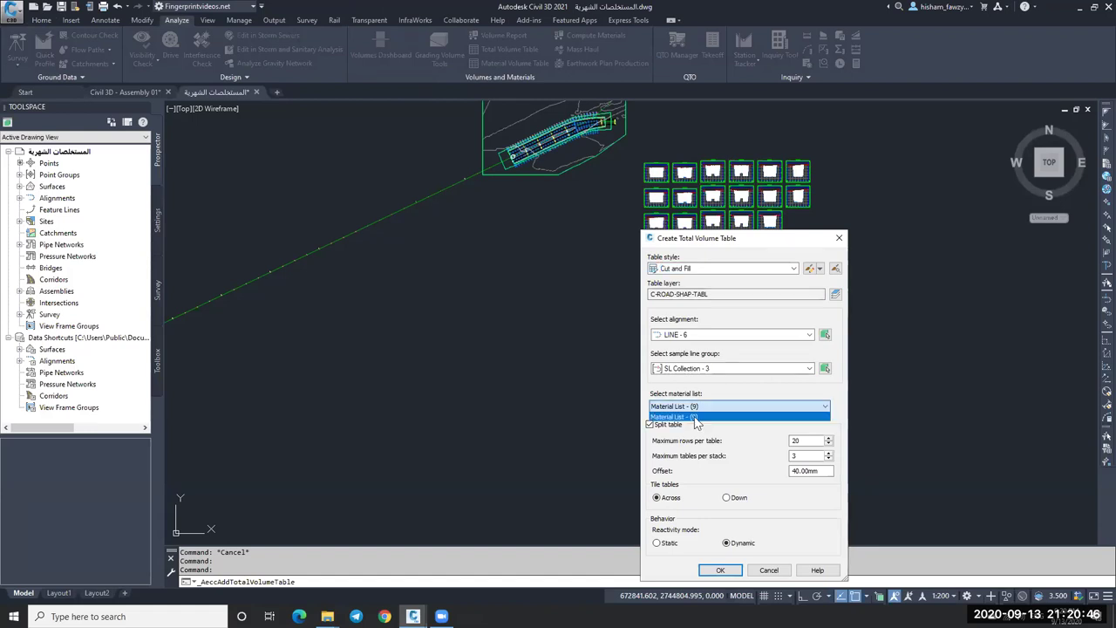
pyautogui.click(733, 572)
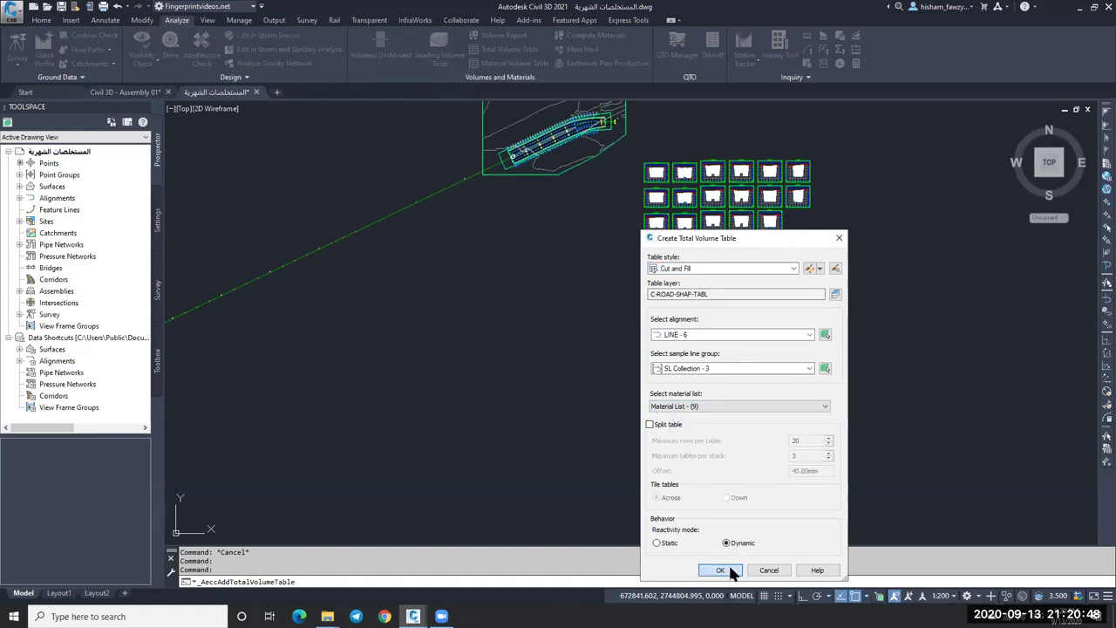
pyautogui.click(721, 569)
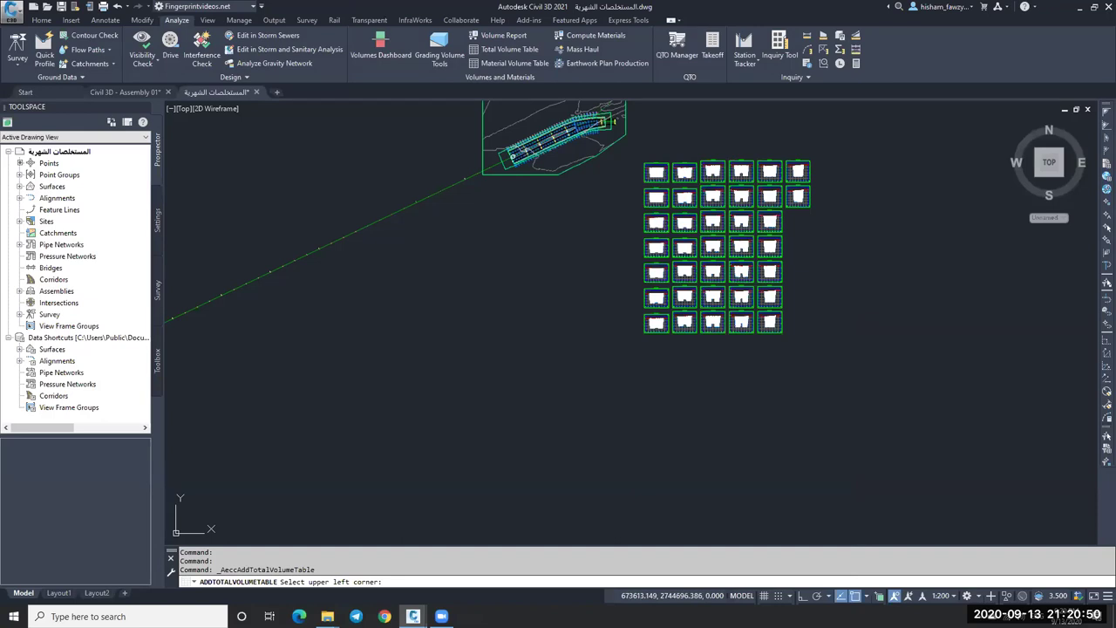
pyautogui.click(811, 136)
pyautogui.scroll(2, 866, 194)
pyautogui.scroll(5, 842, 226)
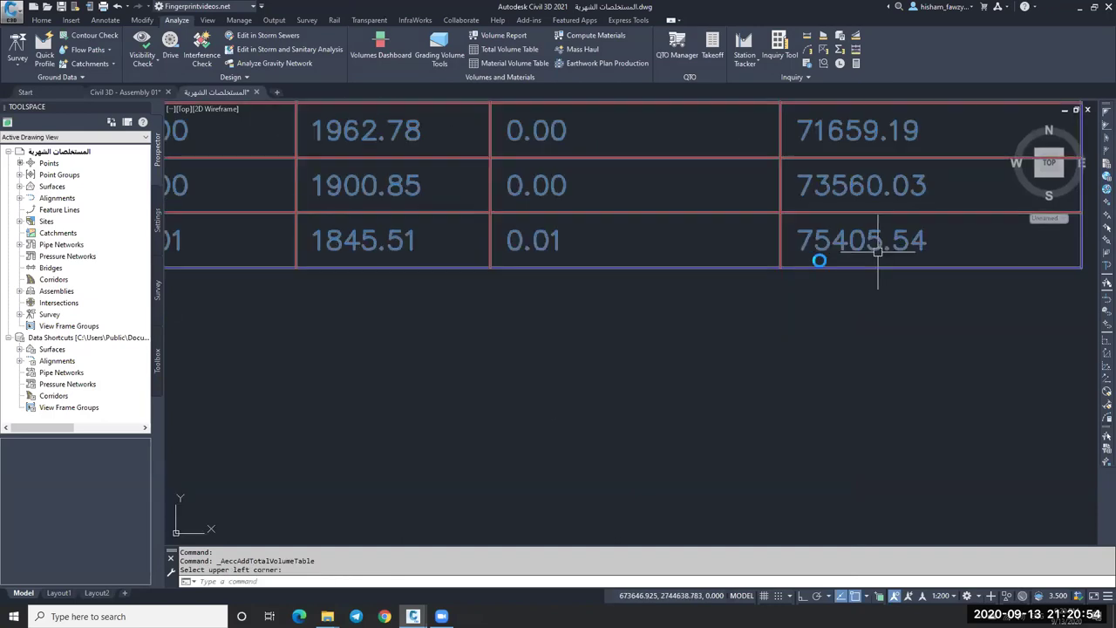
pyautogui.scroll(-8, 878, 253)
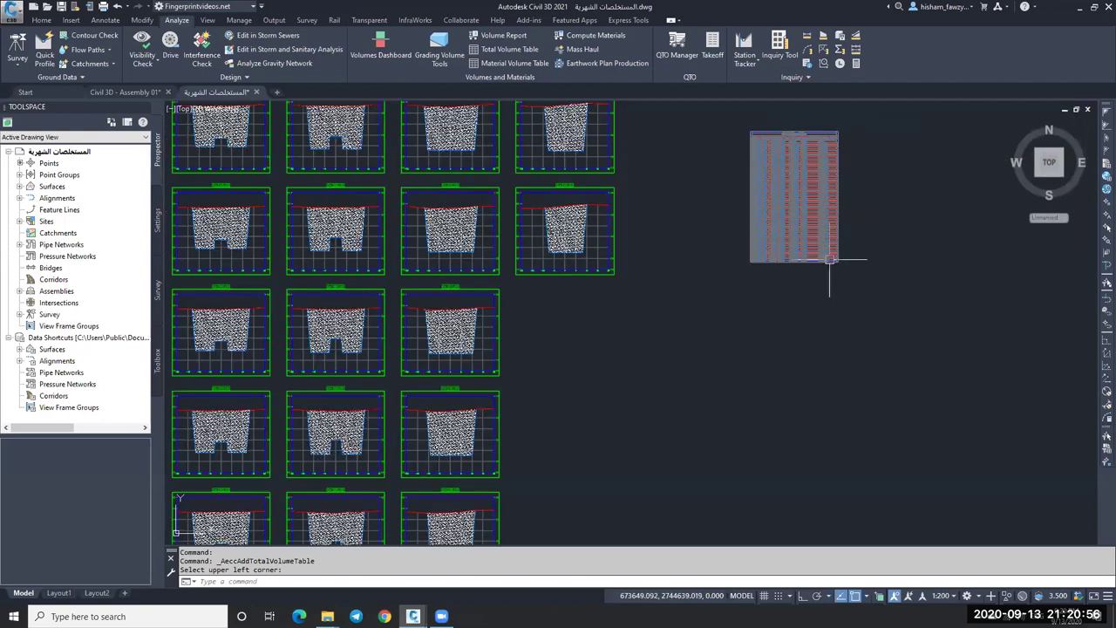
pyautogui.scroll(4, 785, 235)
pyautogui.scroll(-6, 820, 153)
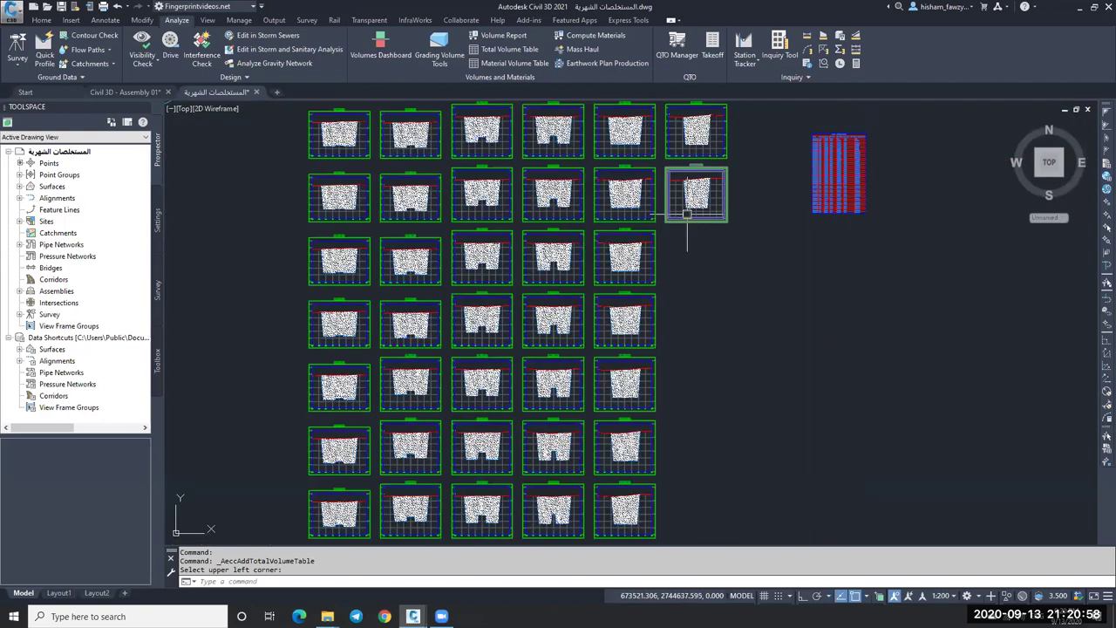
pyautogui.scroll(-4, 698, 219)
pyautogui.scroll(4, 581, 182)
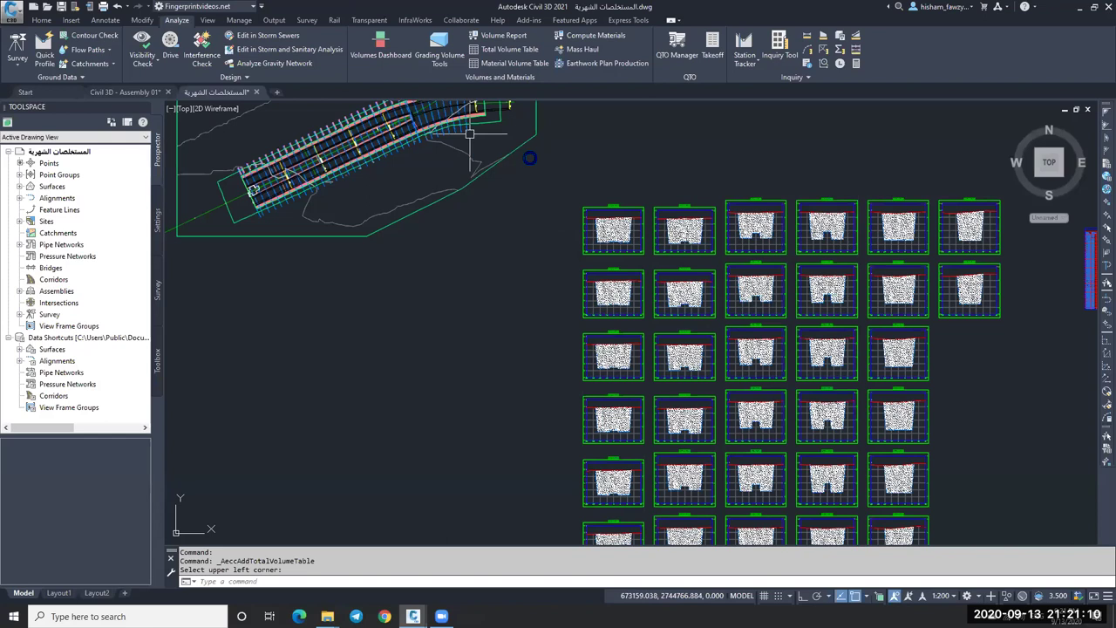
# Step: Expand the Toolspace surfaces list and select the Month 01 surface
pyautogui.moveTo(470, 135); pyautogui.dragTo(535, 160, button='middle')
pyautogui.click(20, 186)
pyautogui.click(103, 213)
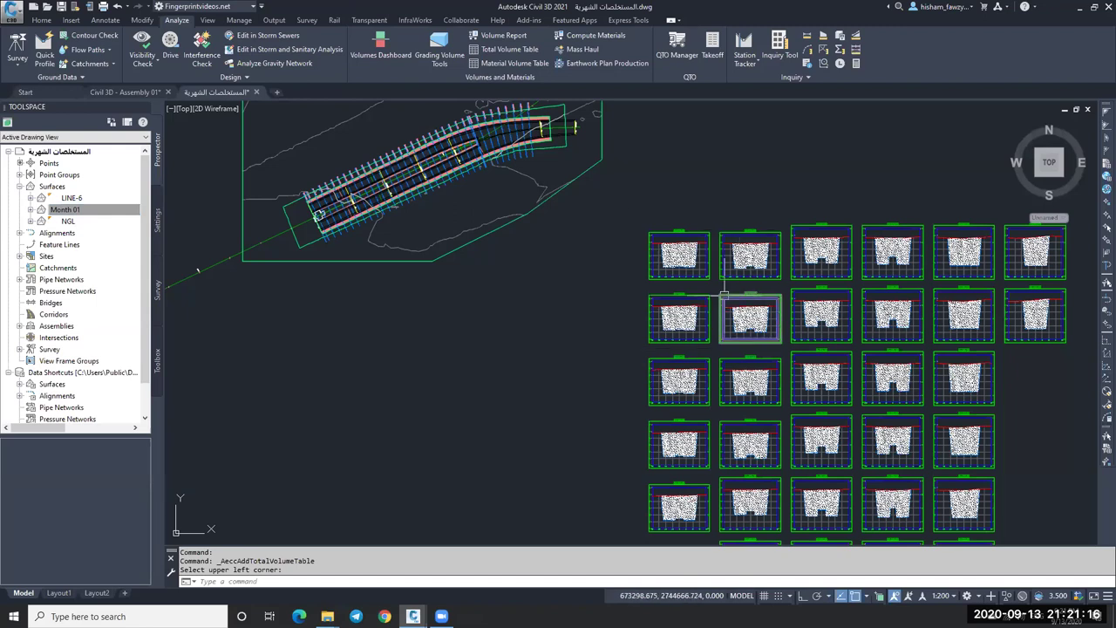
pyautogui.click(139, 226)
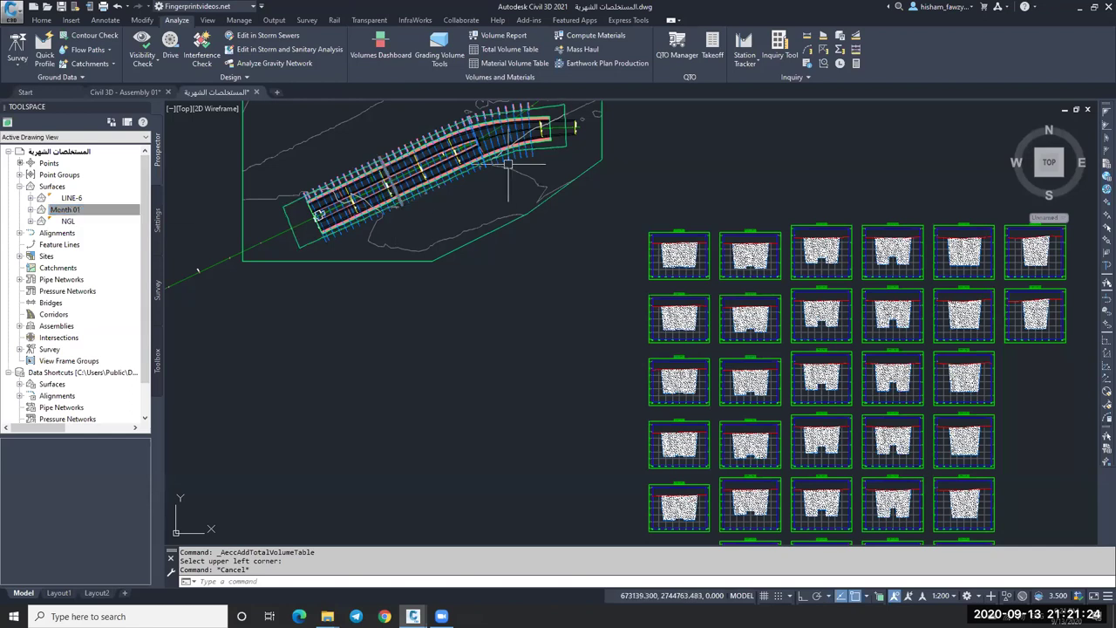
# Step: Select the first cross-section view in the drawing
pyautogui.moveTo(541, 150); pyautogui.dragTo(537, 183, button='middle')
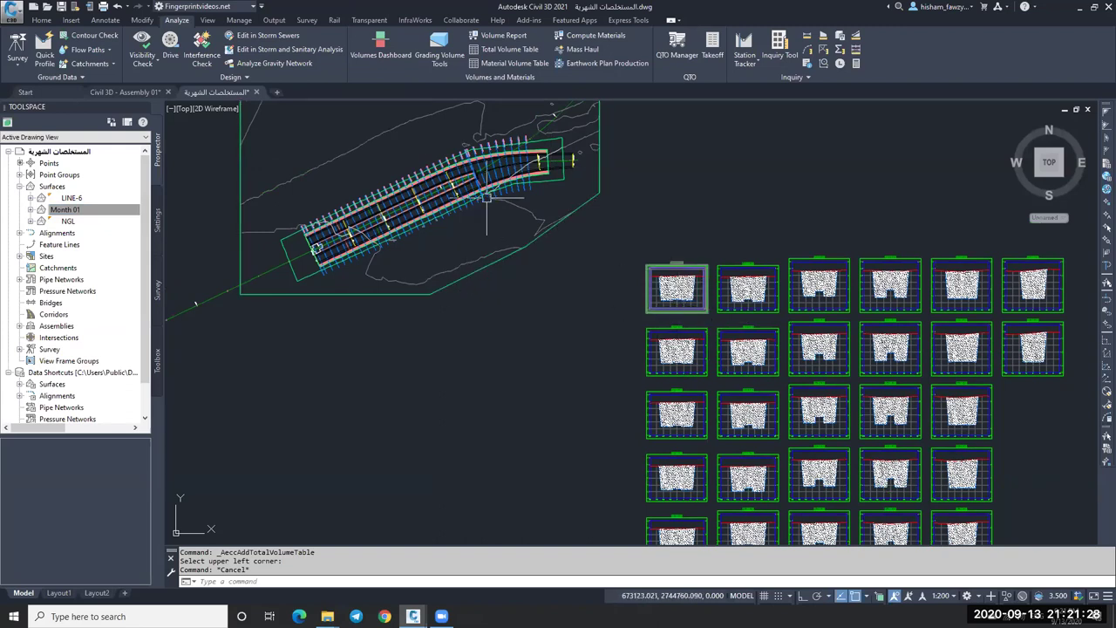
pyautogui.scroll(5, 493, 191)
pyautogui.scroll(-5, 506, 196)
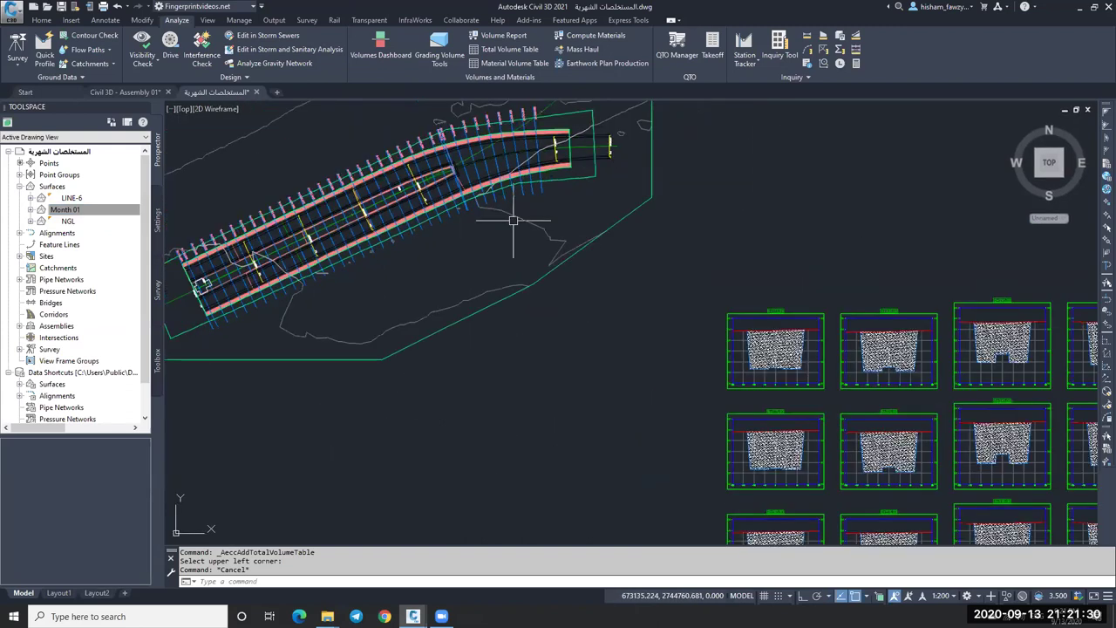
pyautogui.scroll(4, 729, 350)
pyautogui.click(788, 379)
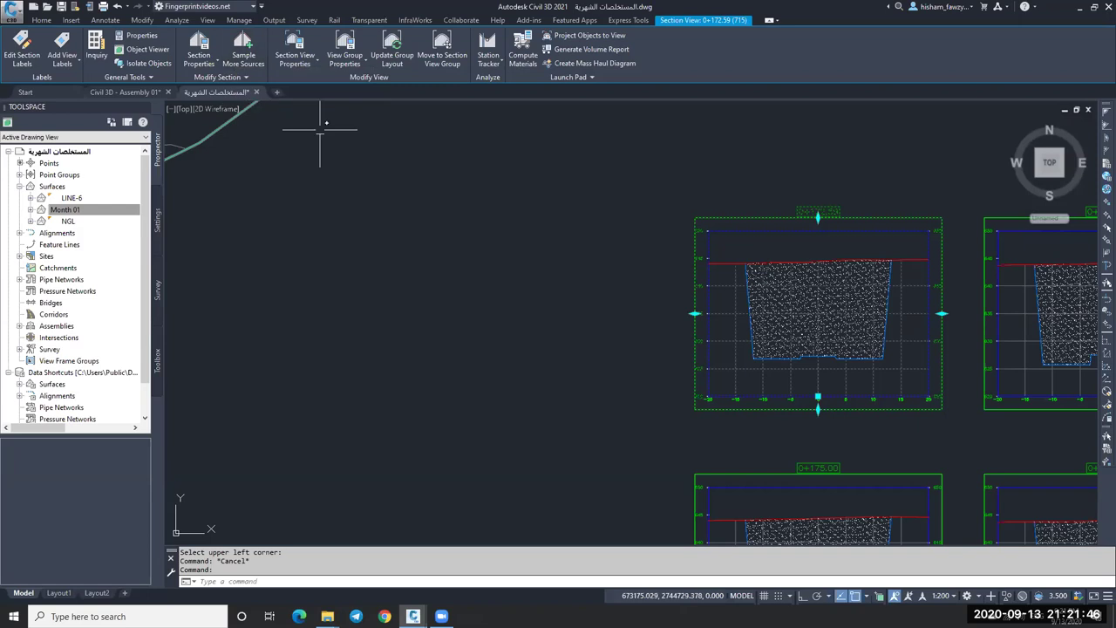
# Step: Add Month 01 as a sampled section source with the MONTHLY BILL section style
pyautogui.click(246, 62)
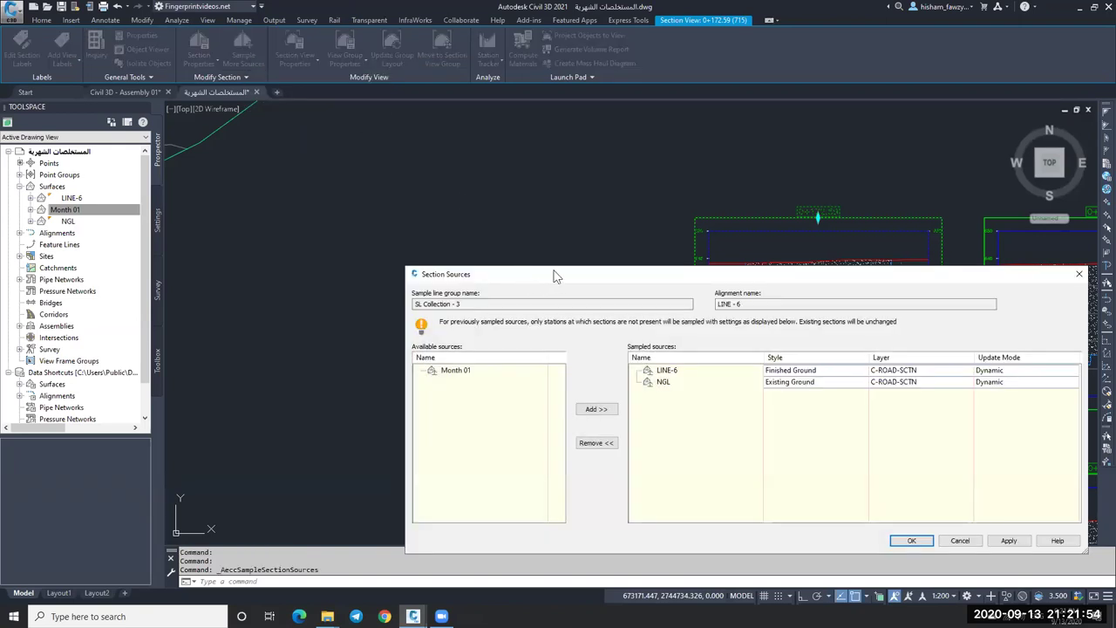
pyautogui.moveTo(557, 276); pyautogui.dragTo(497, 140)
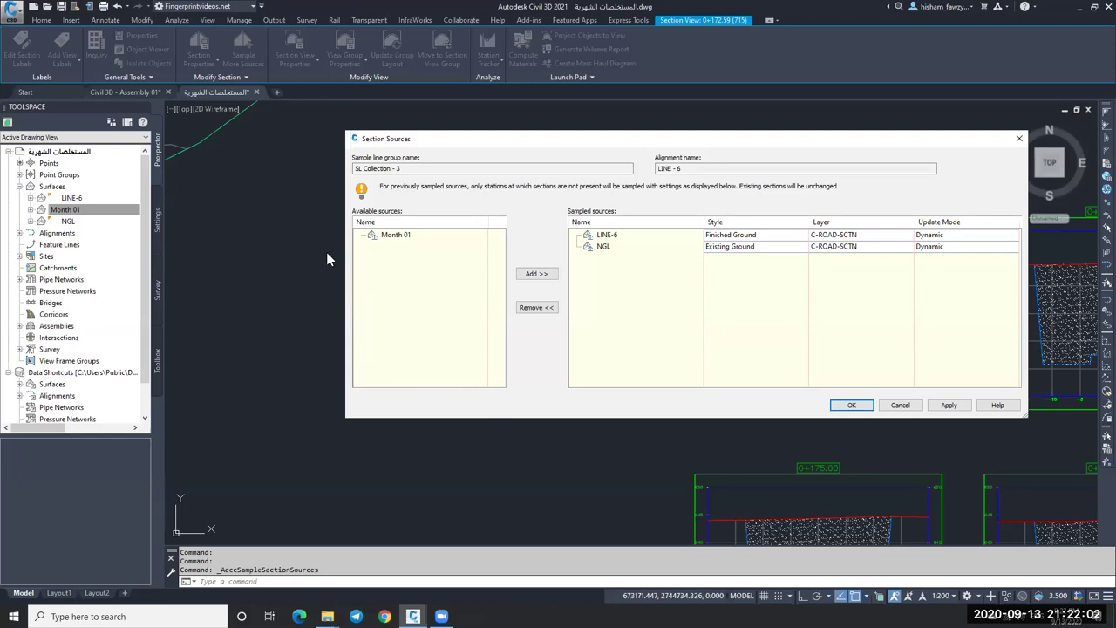
pyautogui.click(385, 236)
pyautogui.click(532, 276)
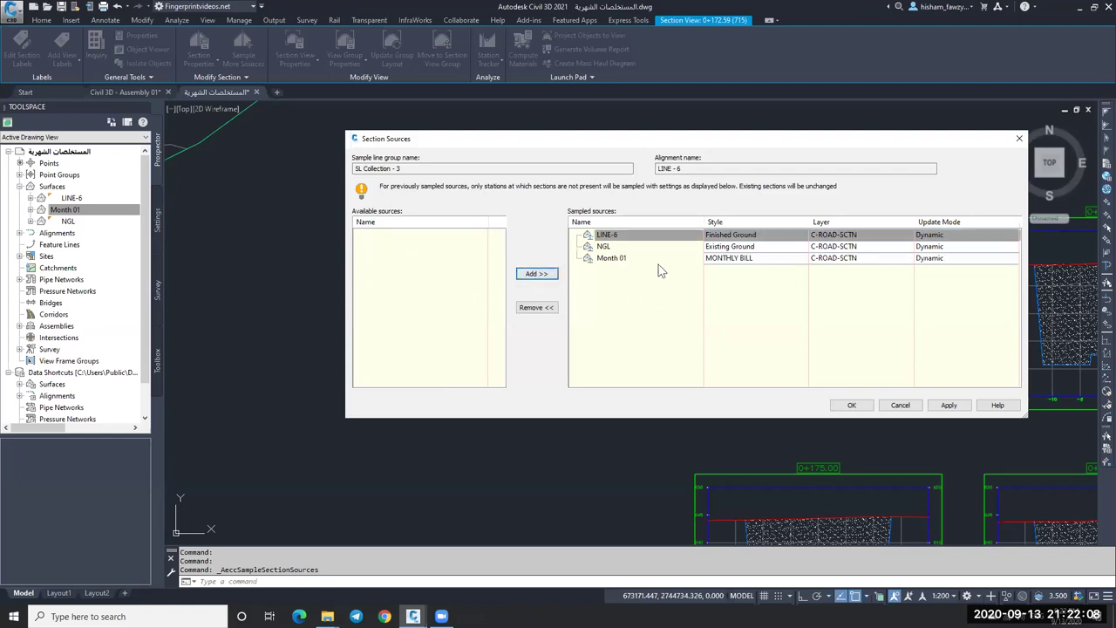
pyautogui.click(630, 247)
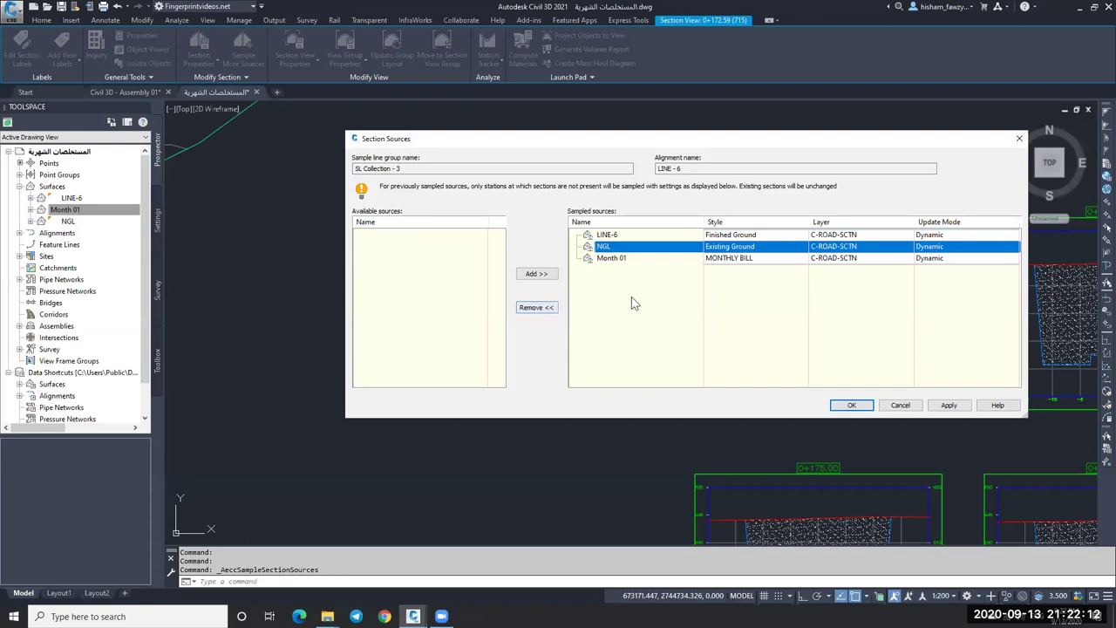
pyautogui.click(621, 260)
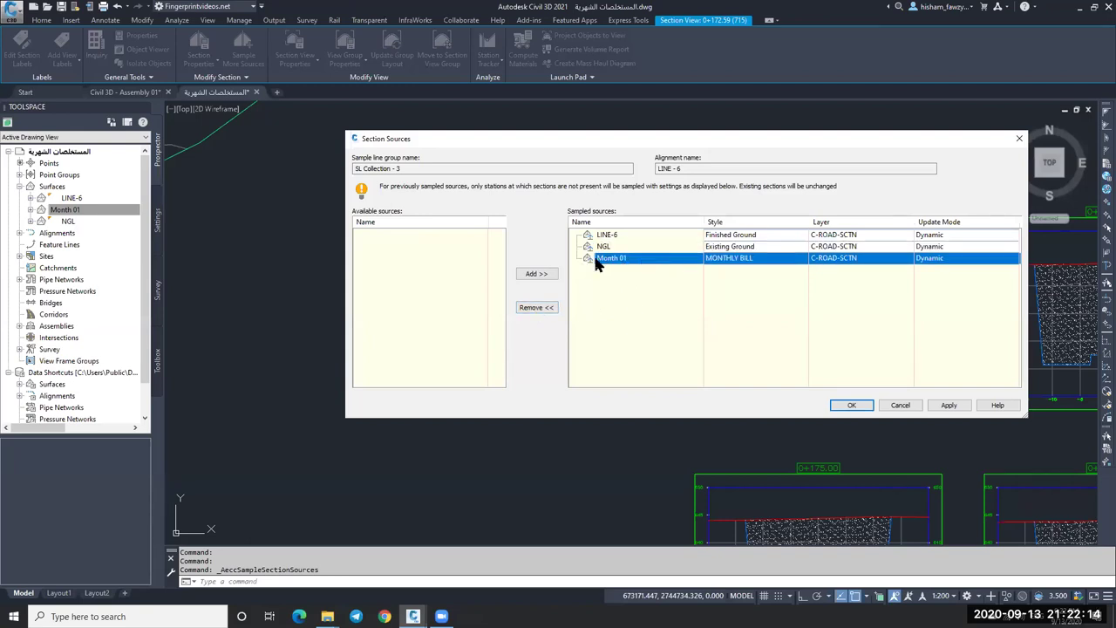
pyautogui.click(767, 262)
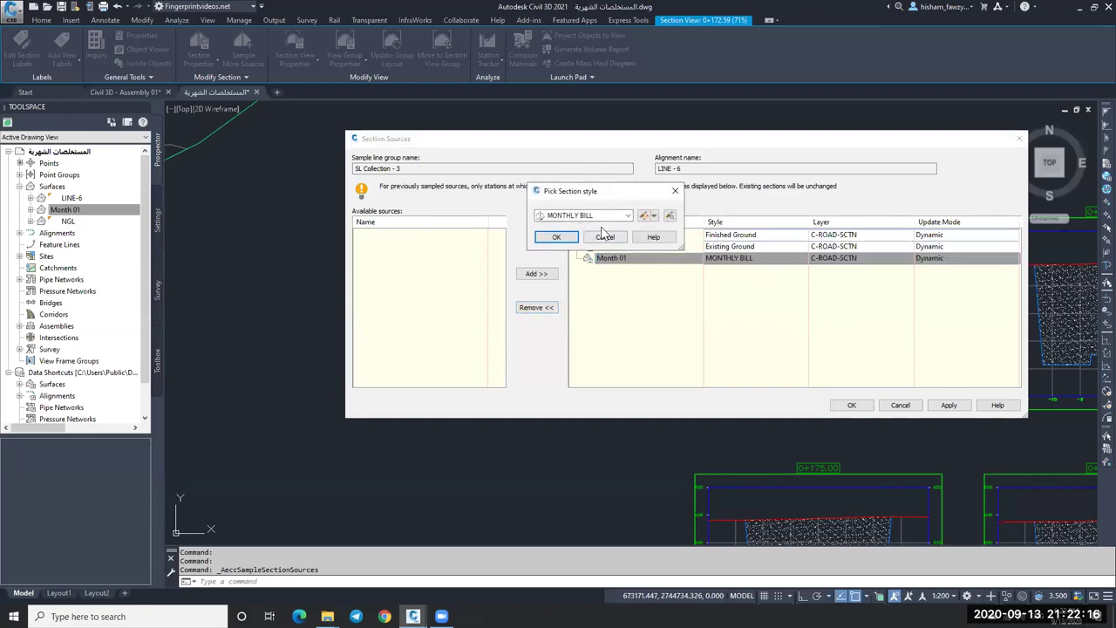
pyautogui.click(557, 238)
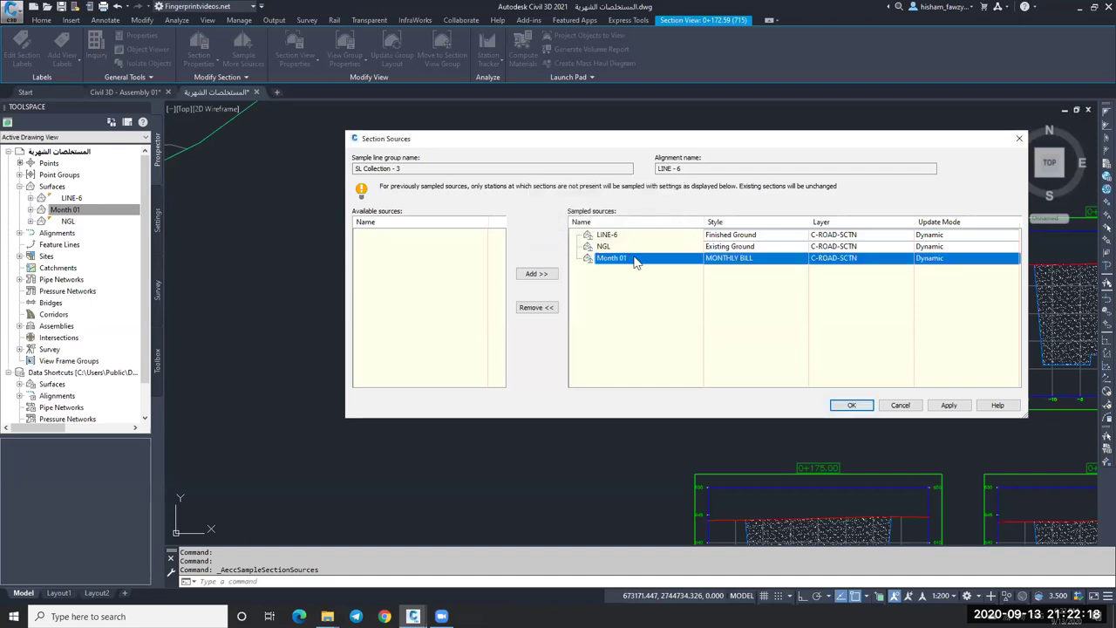
pyautogui.click(848, 406)
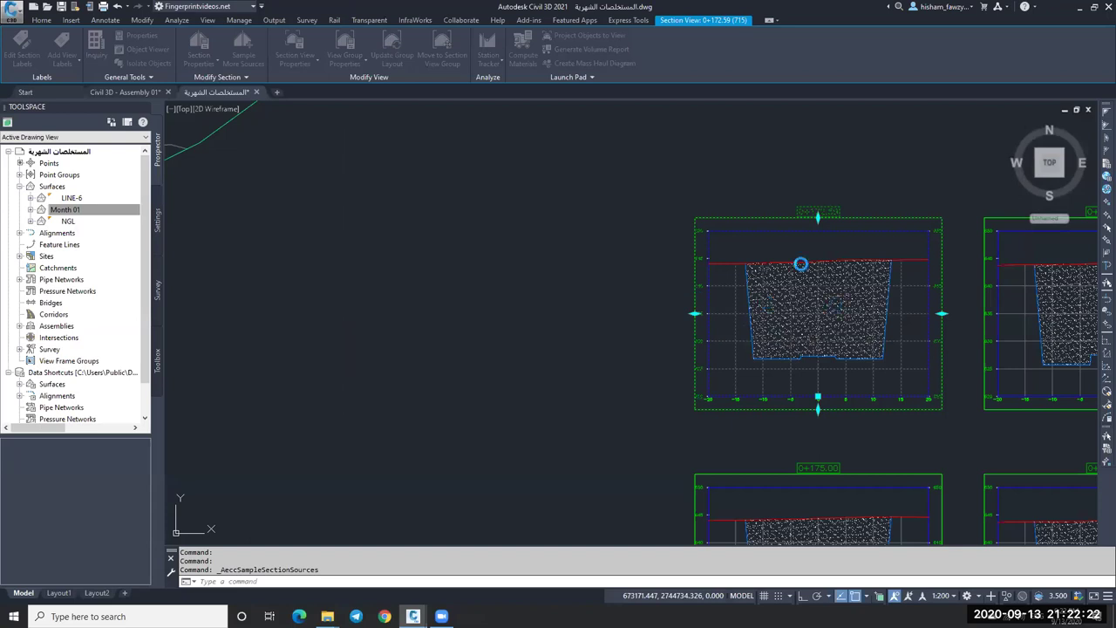
# Step: Select the 0+175.00 section view
pyautogui.scroll(-4, 610, 227)
pyautogui.scroll(9, 705, 361)
pyautogui.scroll(3, 705, 361)
pyautogui.scroll(-3, 768, 324)
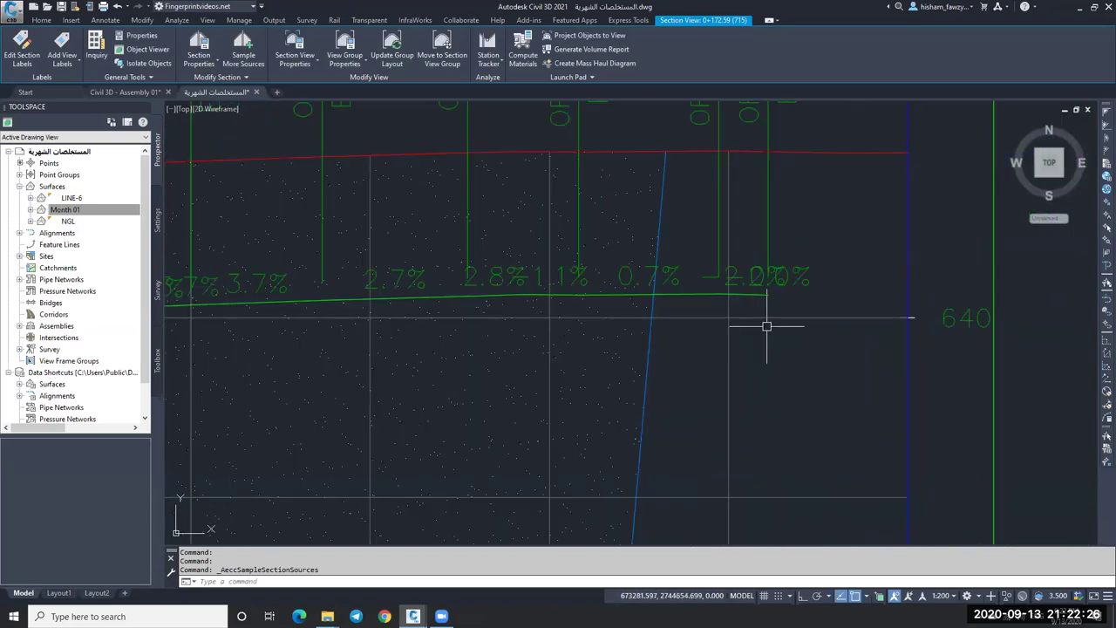
pyautogui.scroll(-2, 744, 302)
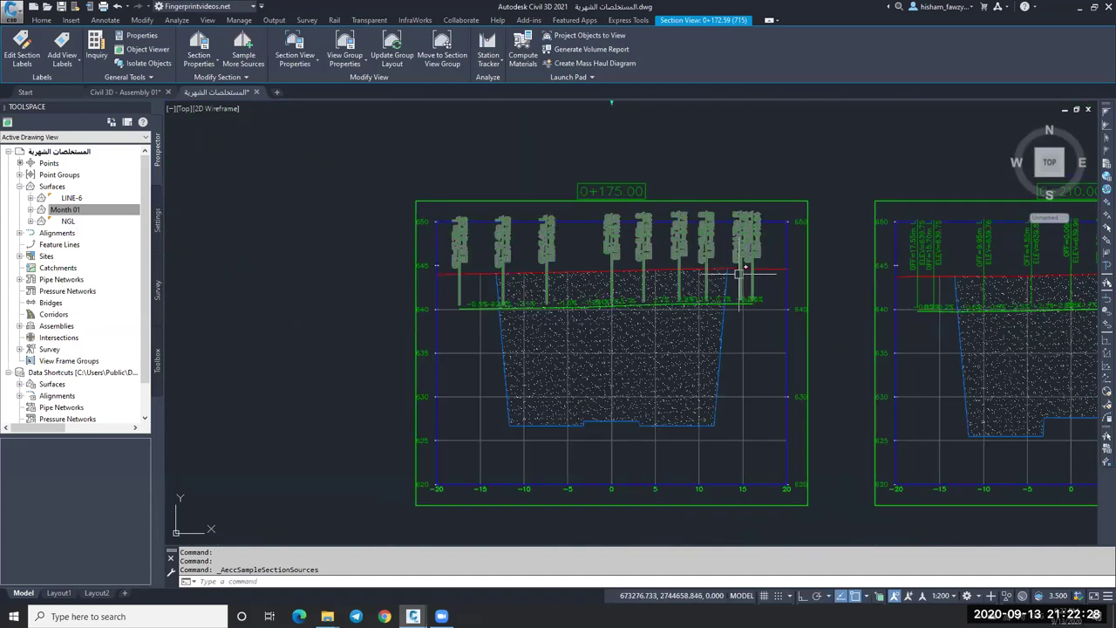
pyautogui.click(747, 322)
# Step: Set Month 01's label set to _No Labels in the section view group properties
pyautogui.click(347, 43)
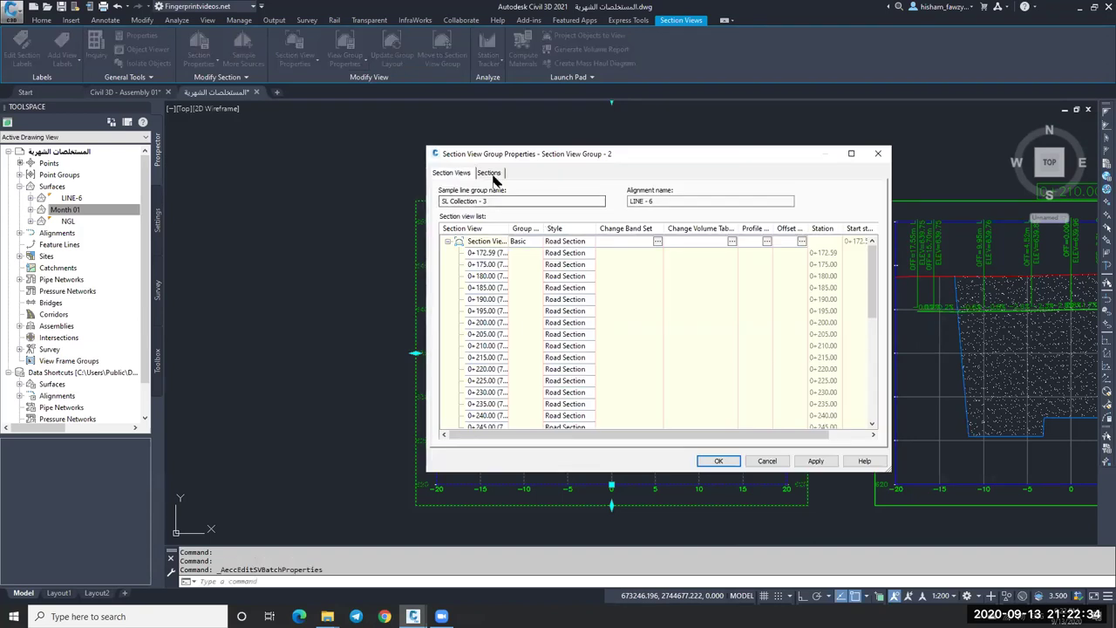
pyautogui.click(490, 173)
pyautogui.moveTo(537, 157); pyautogui.dragTo(195, 150)
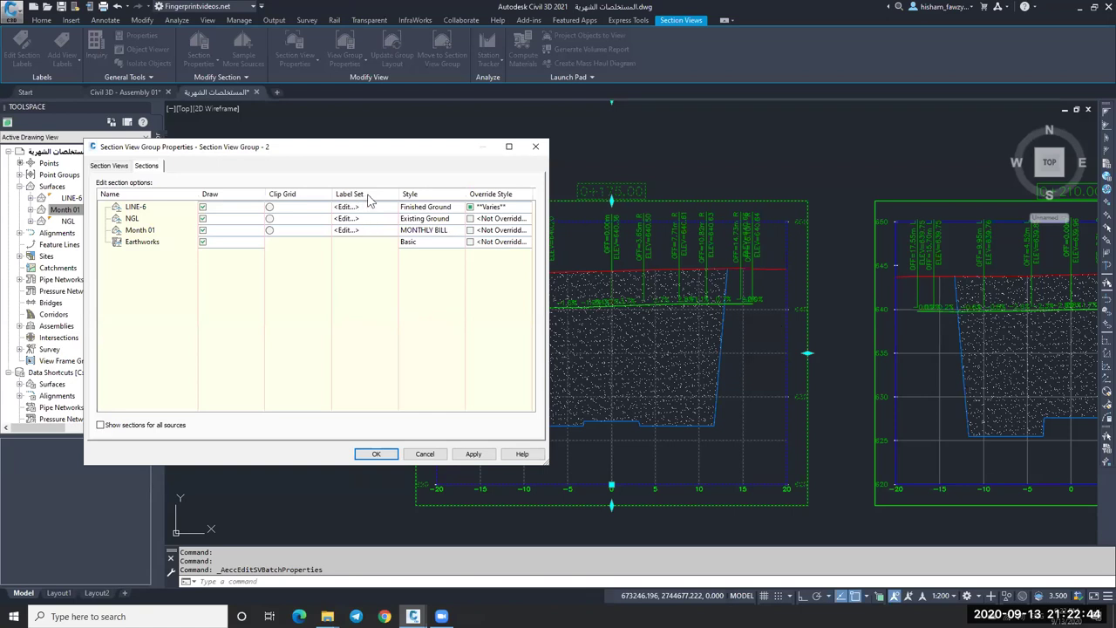
pyautogui.click(365, 230)
pyautogui.click(585, 216)
pyautogui.click(574, 227)
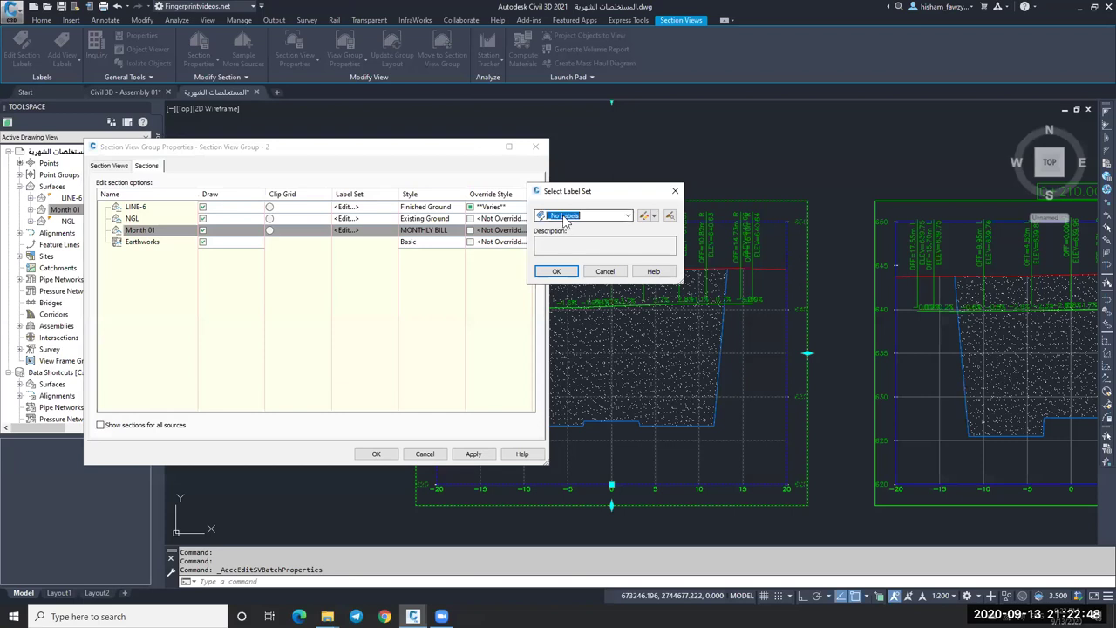
pyautogui.click(556, 276)
pyautogui.click(473, 455)
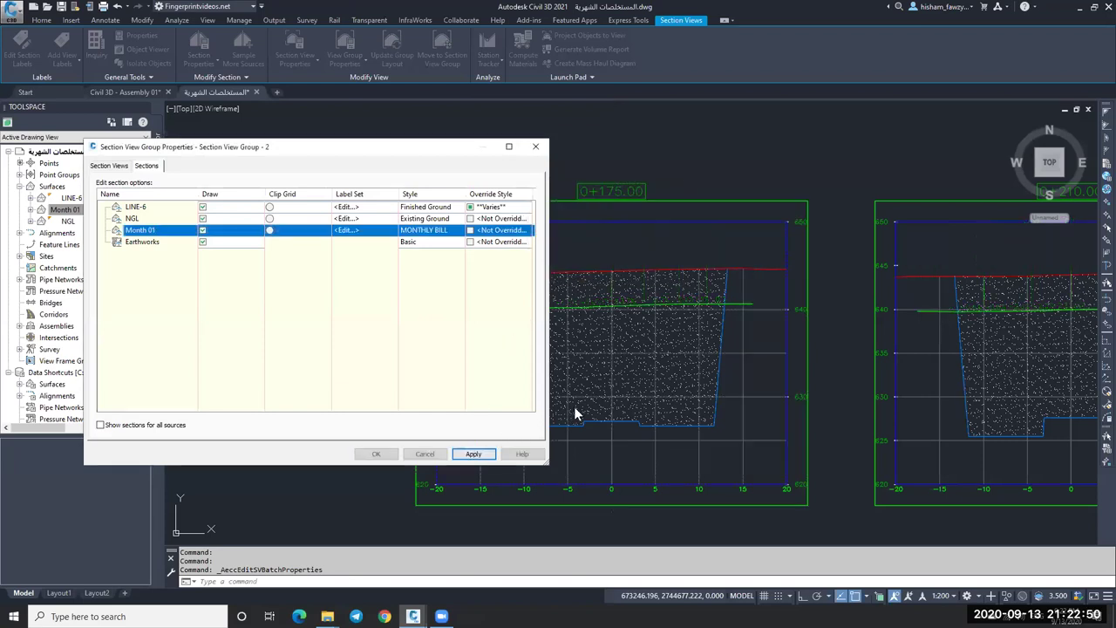
pyautogui.click(376, 453)
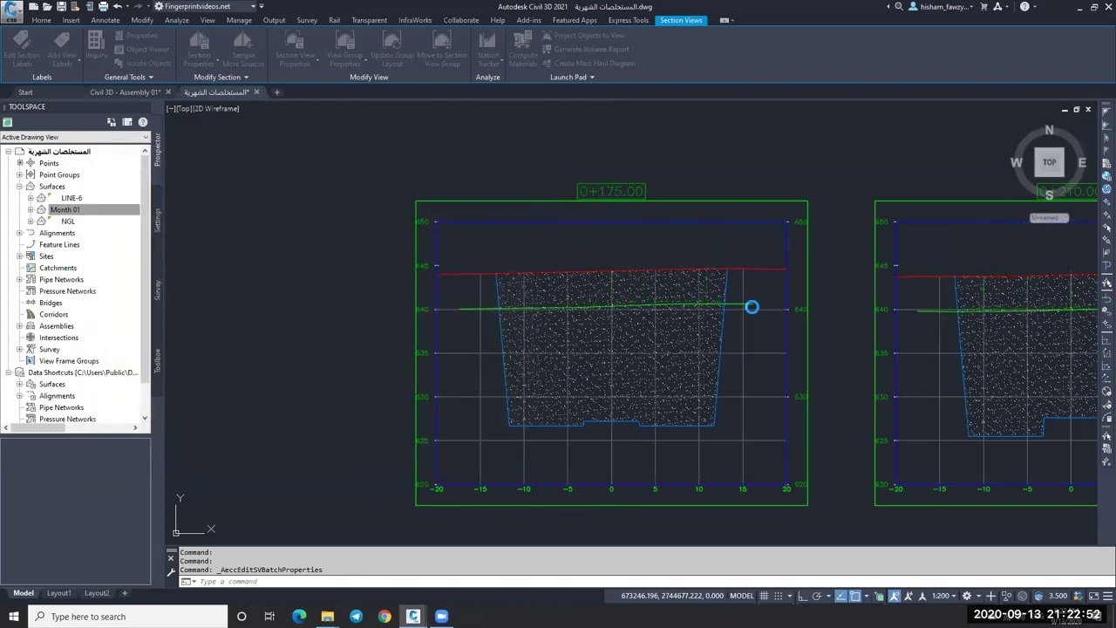
# Step: Review the Drafting Buffer Outline component in the section view style
pyautogui.click(509, 301)
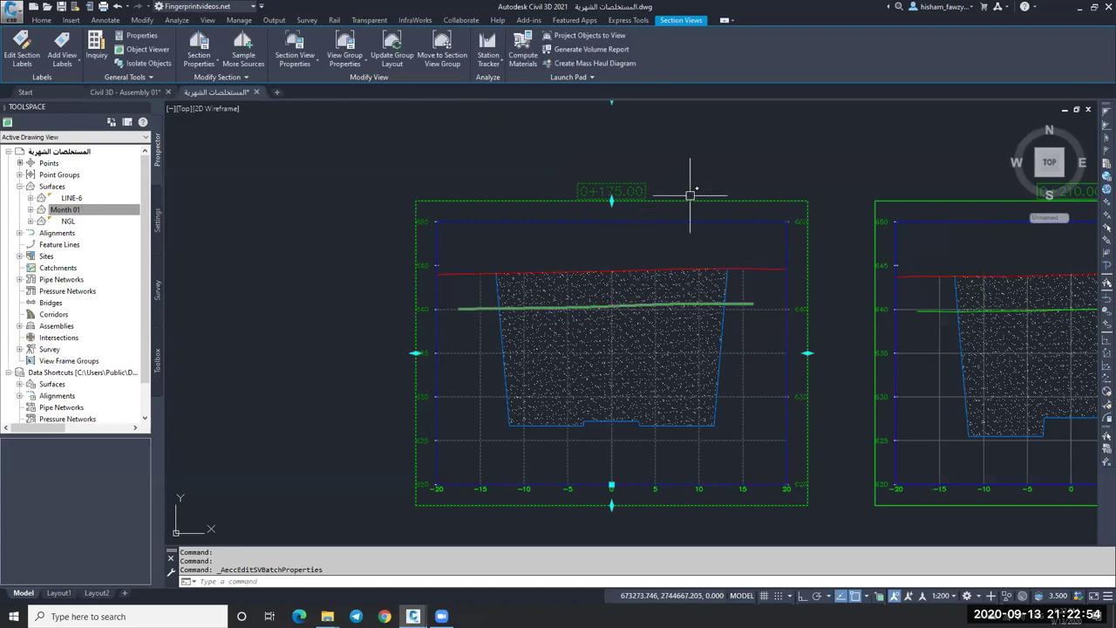
pyautogui.rightClick(748, 210)
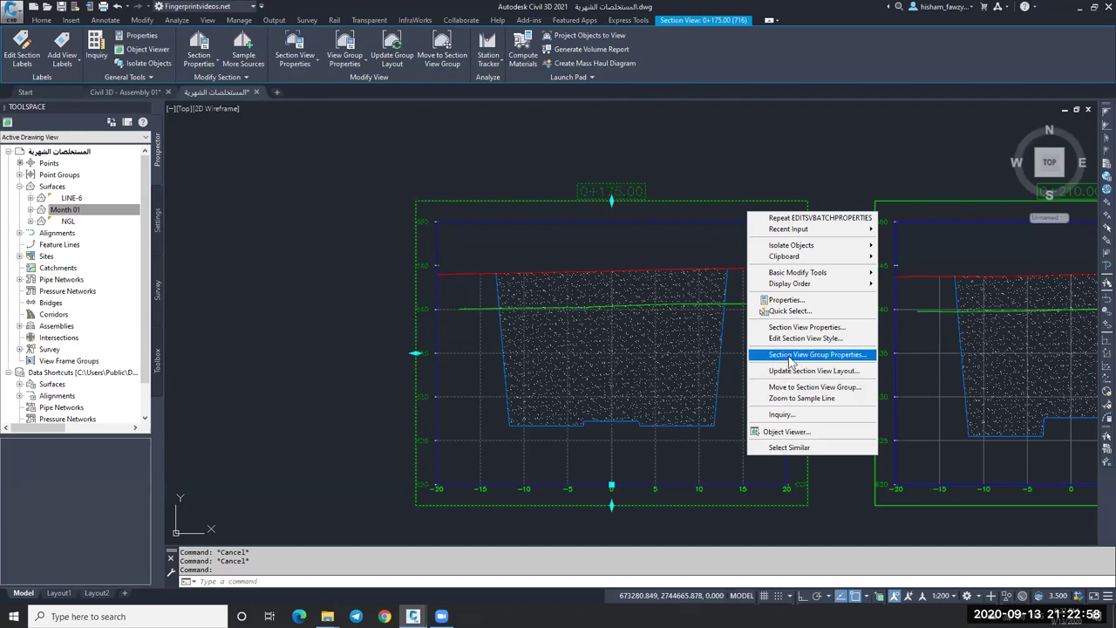
pyautogui.click(644, 234)
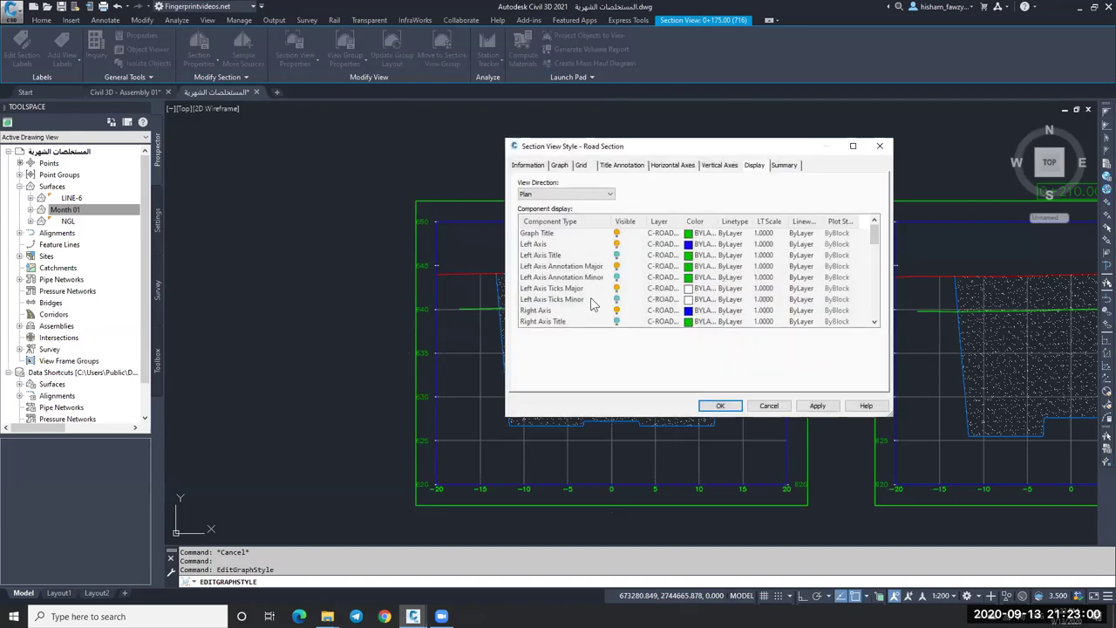
pyautogui.scroll(-3, 616, 307)
pyautogui.click(617, 311)
pyautogui.click(721, 406)
pyautogui.press('Escape')
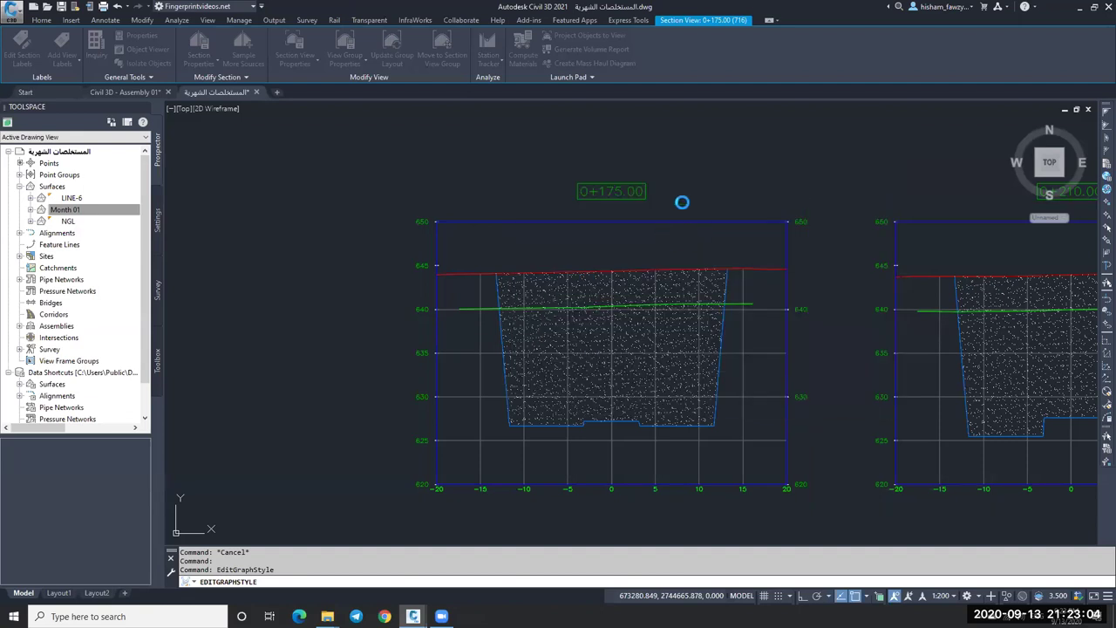
pyautogui.scroll(-2, 617, 216)
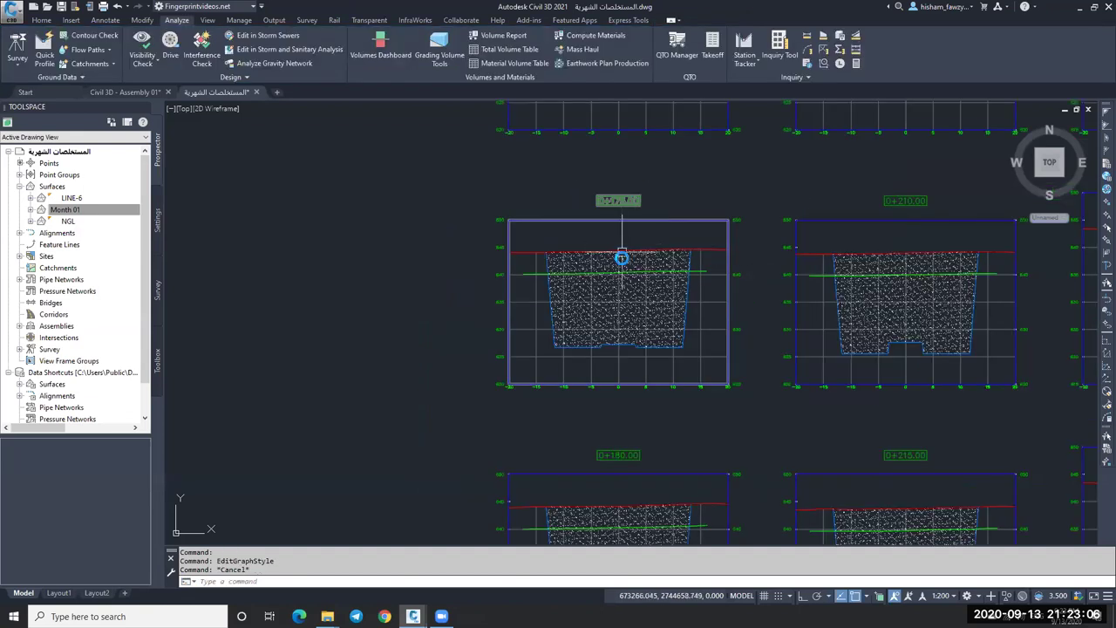
pyautogui.scroll(-3, 616, 254)
pyautogui.scroll(3, 628, 224)
pyautogui.scroll(4, 649, 168)
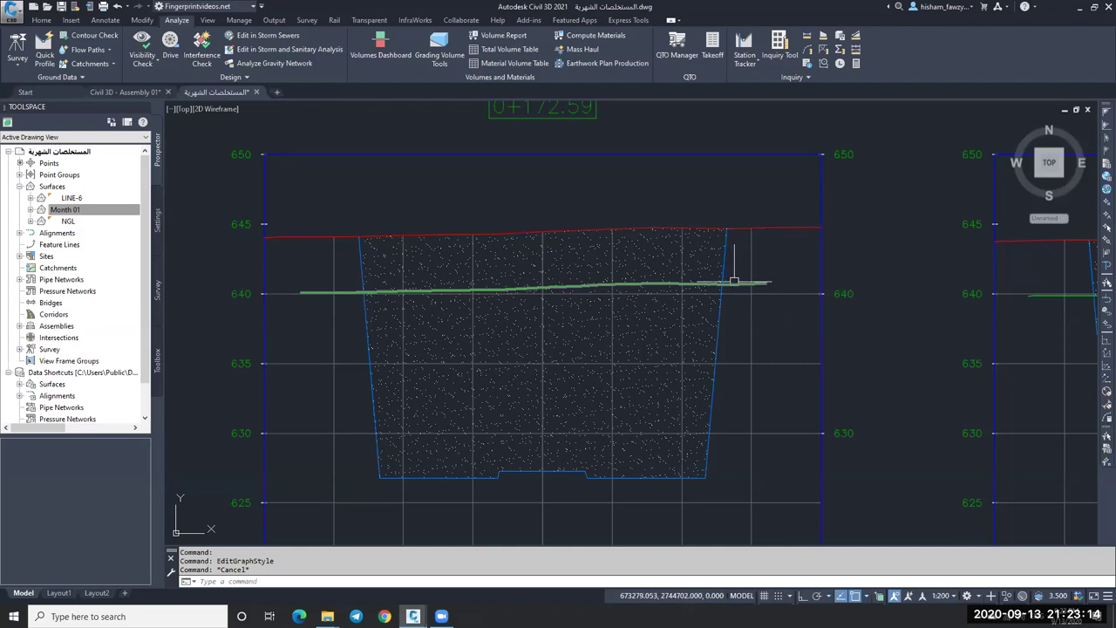
pyautogui.scroll(-4, 685, 273)
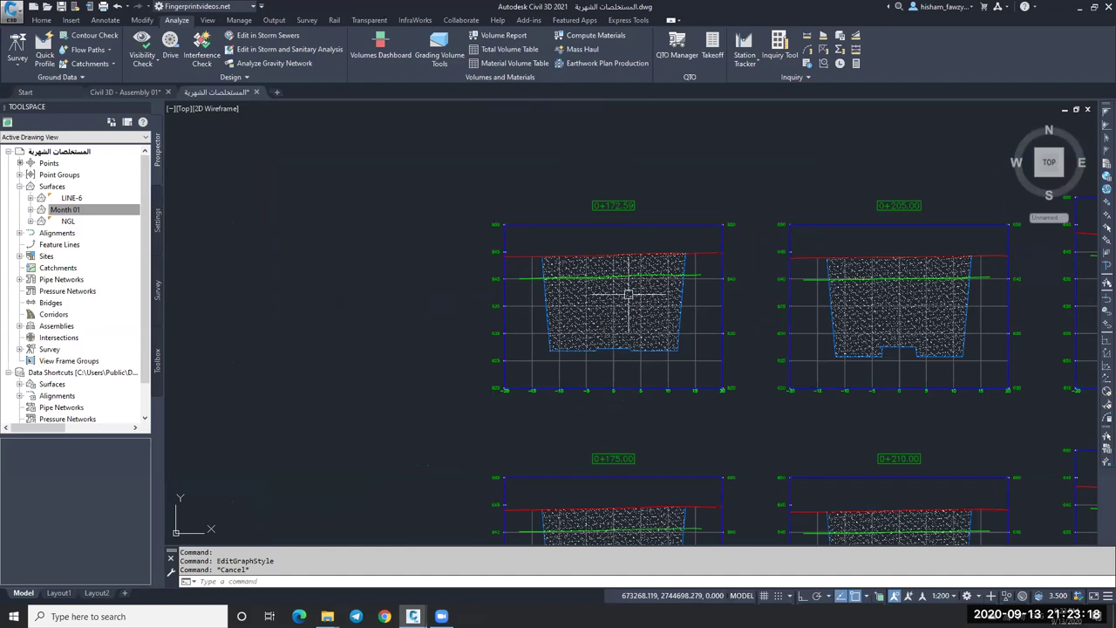
pyautogui.scroll(5, 611, 287)
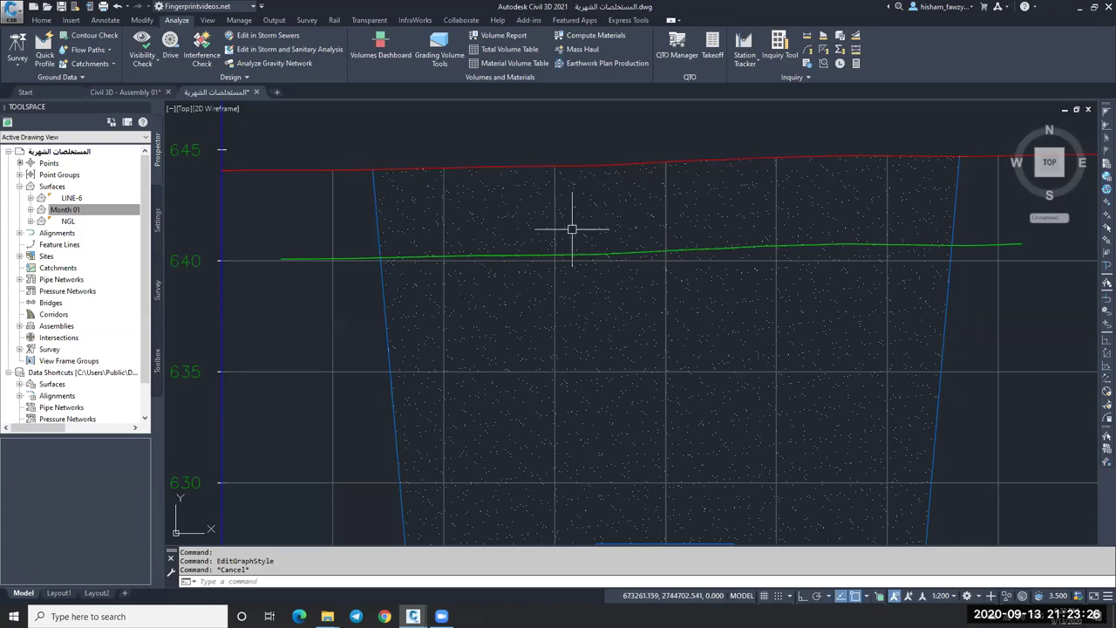
pyautogui.scroll(-2, 573, 228)
pyautogui.scroll(2, 862, 225)
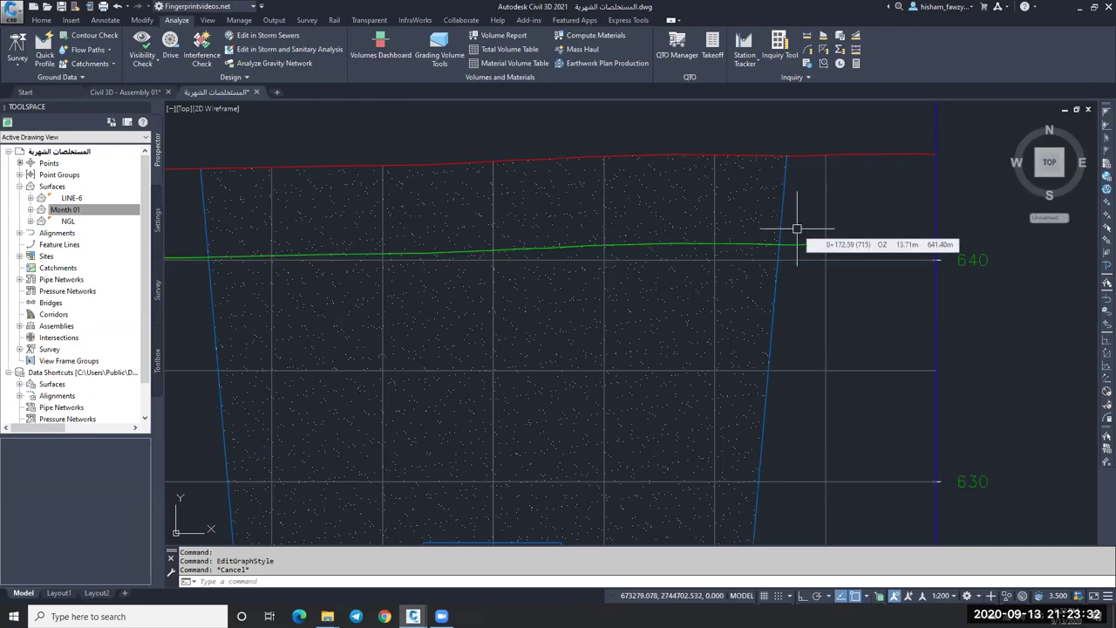
pyautogui.scroll(-2, 787, 170)
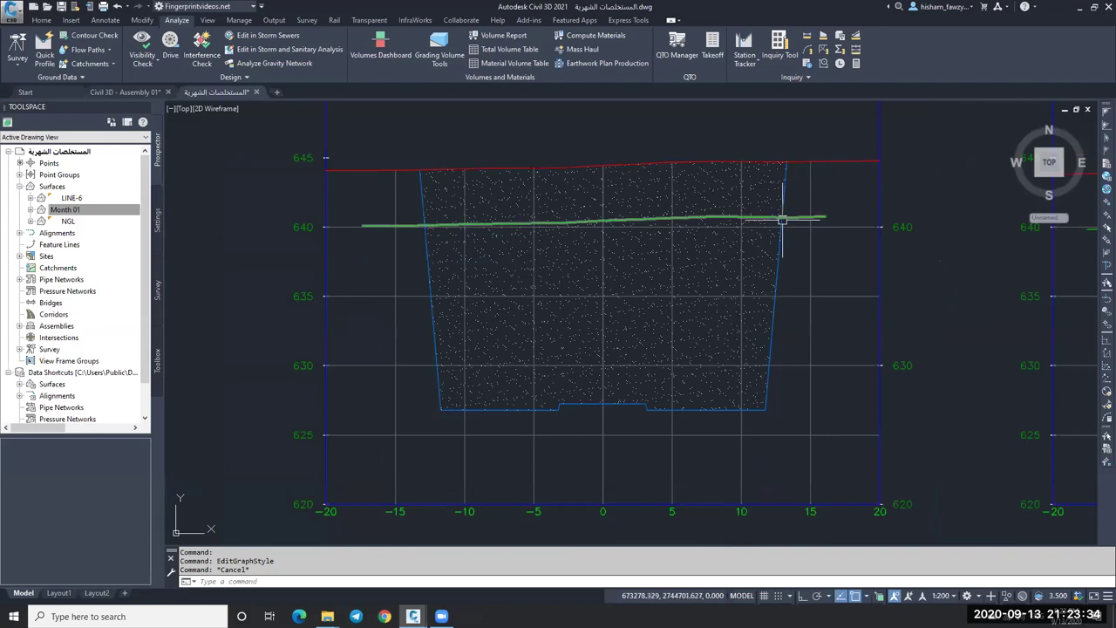
pyautogui.scroll(4, 789, 206)
pyautogui.scroll(-5, 878, 221)
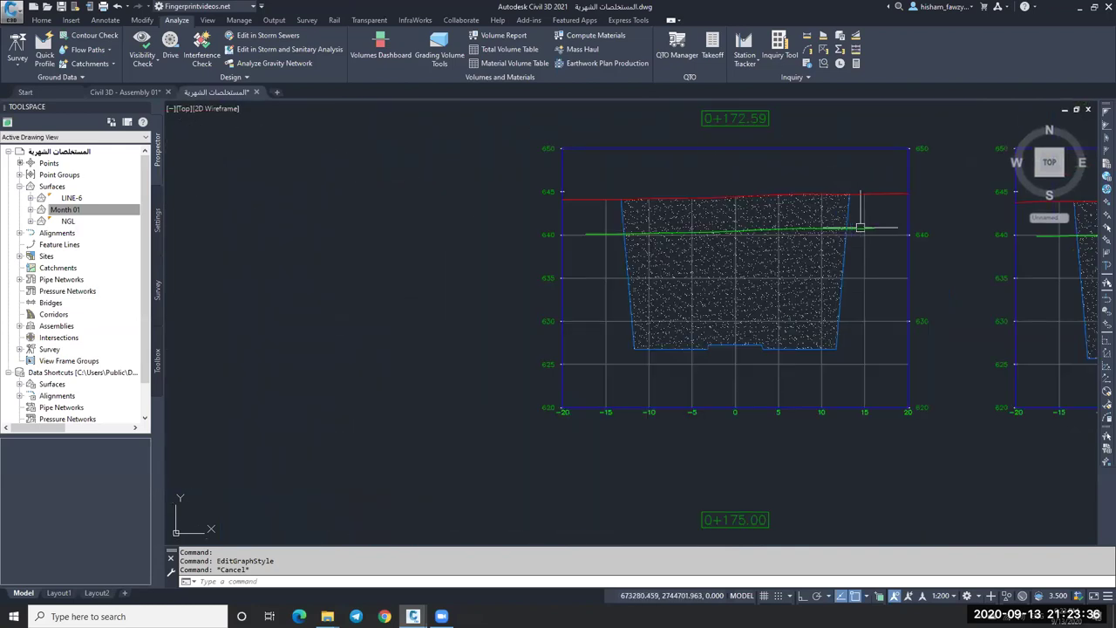
pyautogui.scroll(1, 864, 220)
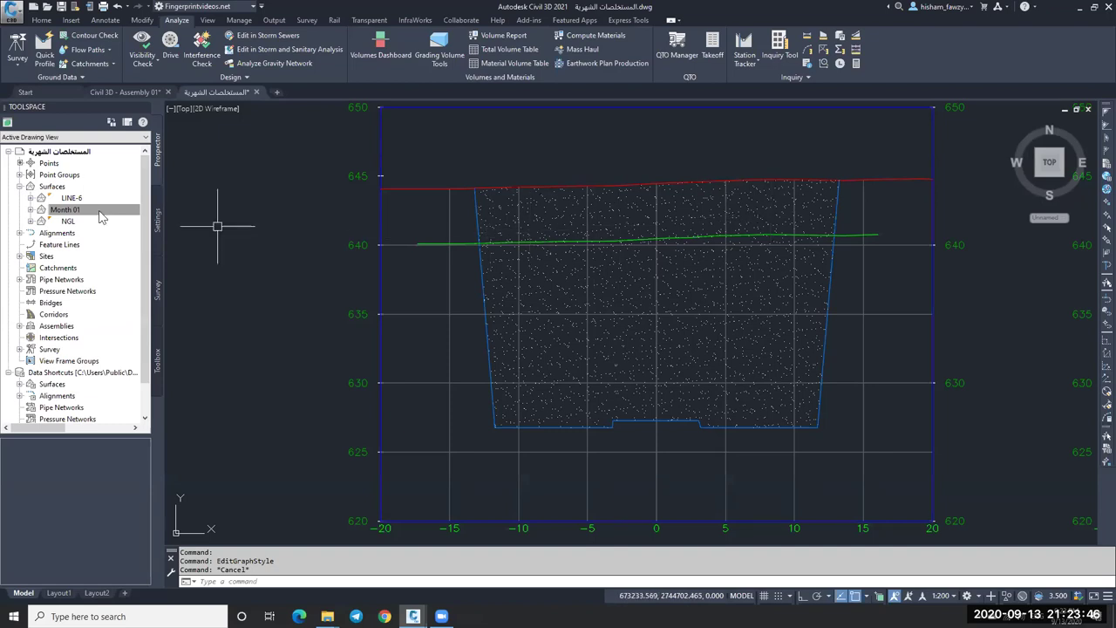
pyautogui.click(67, 208)
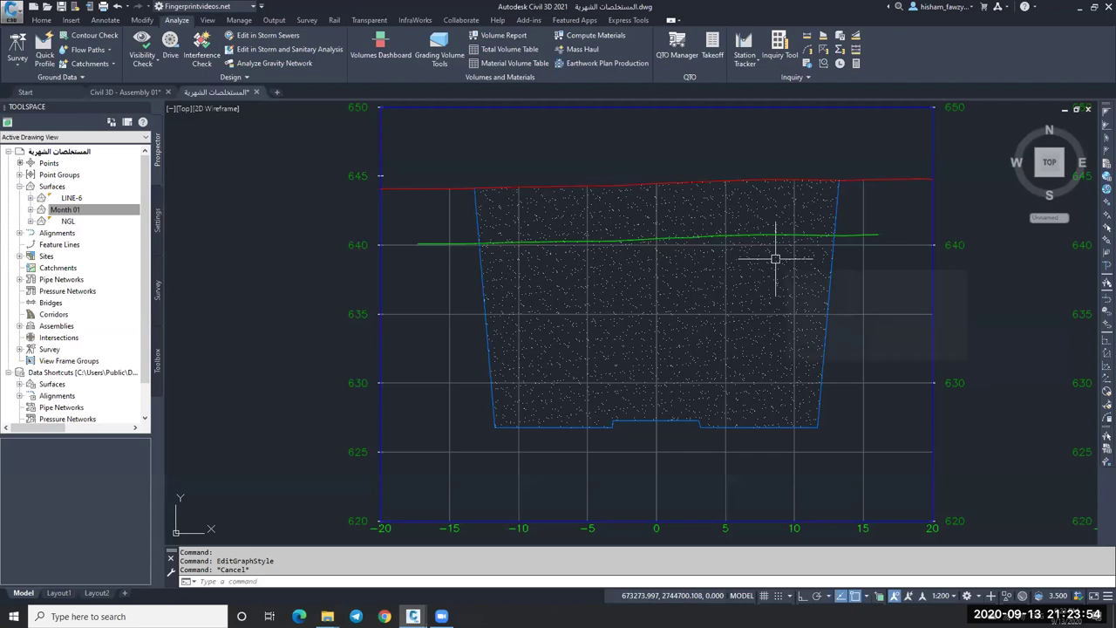
pyautogui.moveTo(776, 259)
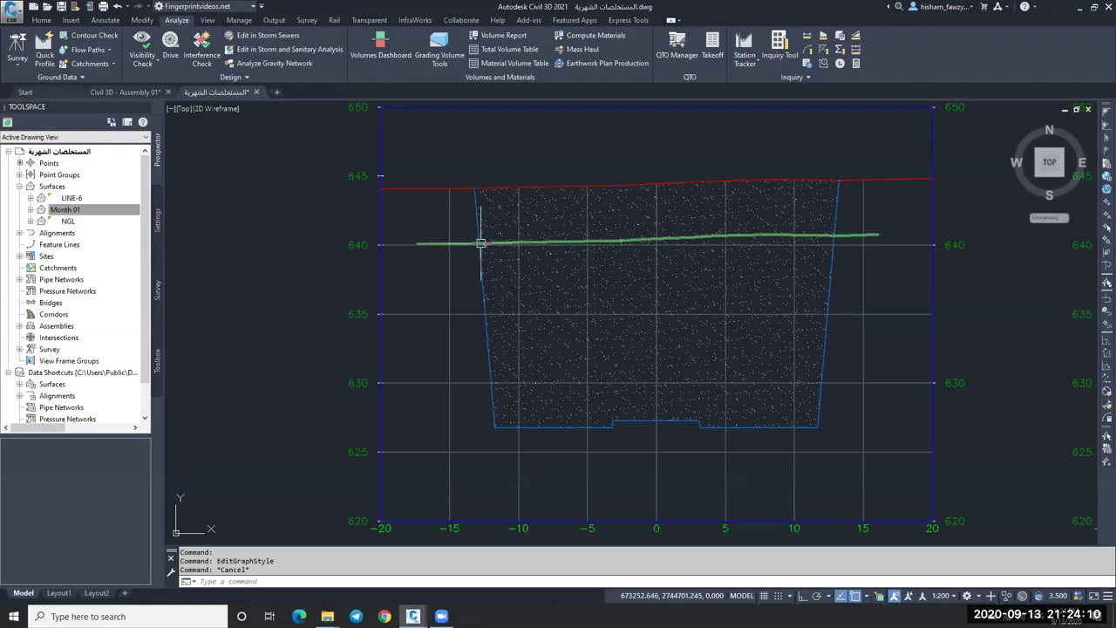
pyautogui.scroll(-4, 740, 267)
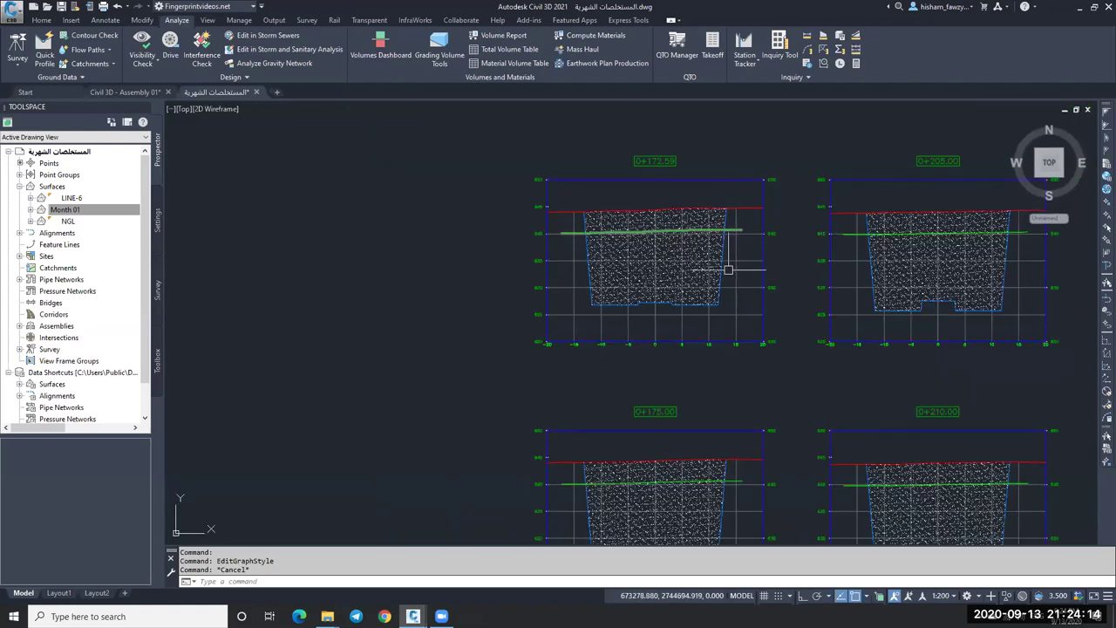
# Step: Edit materials for section view 0+172.59 and rename the criteria to 'Cut & Fill'
pyautogui.click(737, 260)
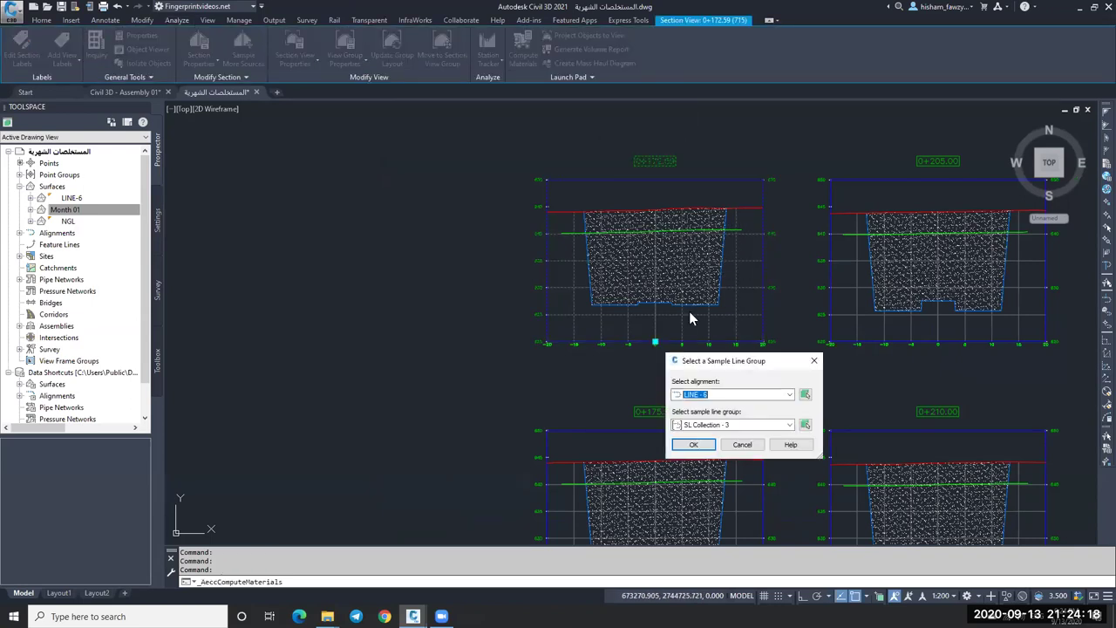
pyautogui.click(695, 445)
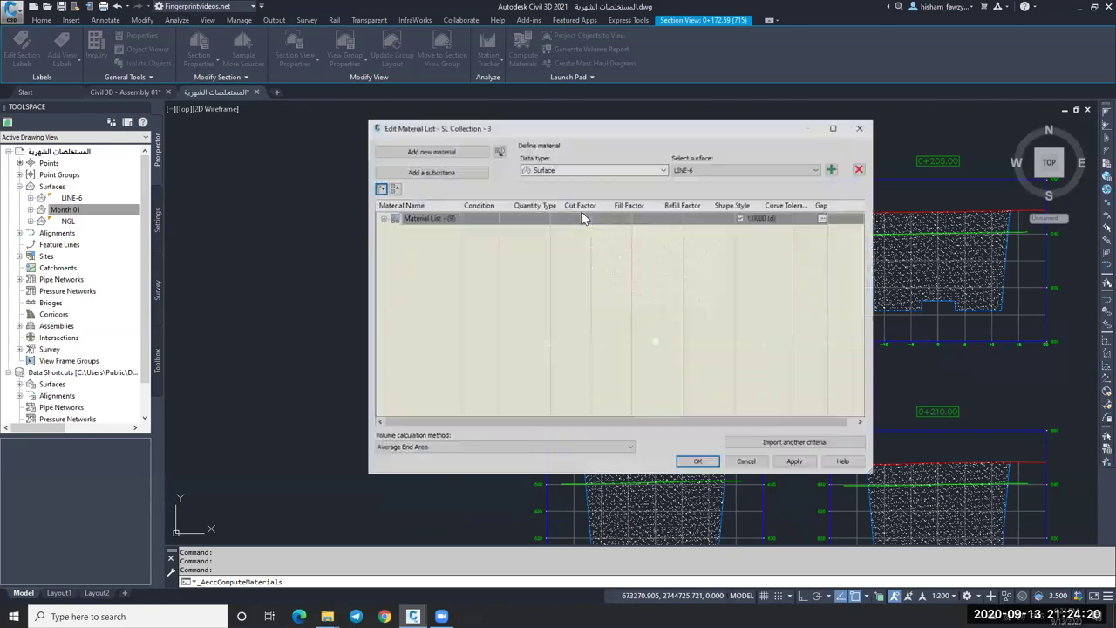
pyautogui.doubleClick(445, 218)
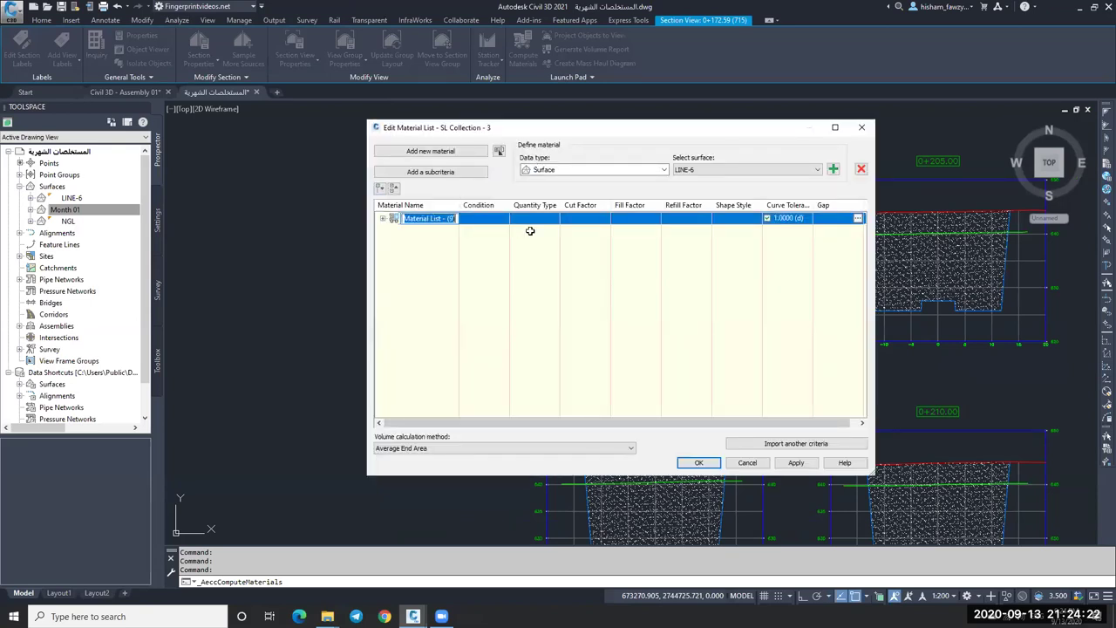
pyautogui.write('Cut & Fill')
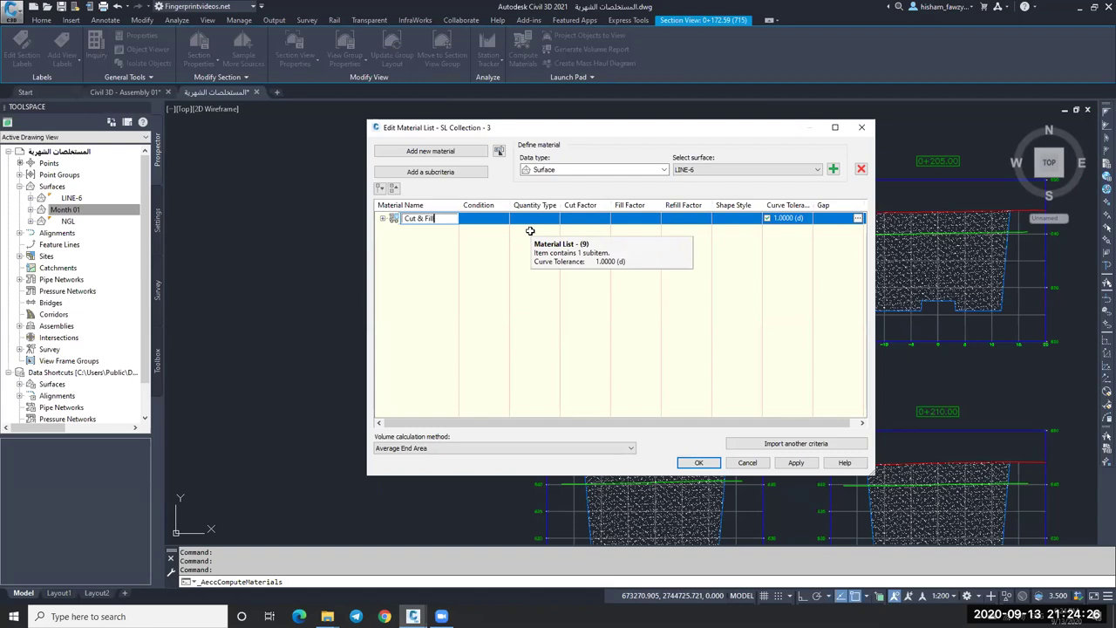
pyautogui.press('Return')
# Step: Add Month 01 to the Earthworks material as a Compare surface alongside NGL and LINE-6
pyautogui.click(384, 219)
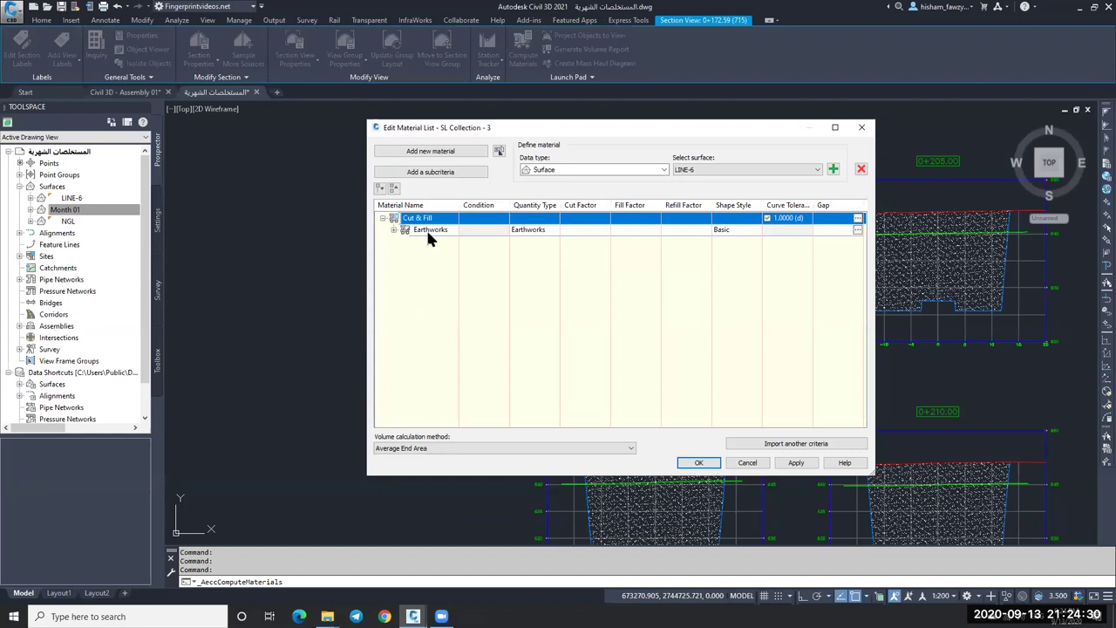
pyautogui.click(393, 230)
pyautogui.click(436, 243)
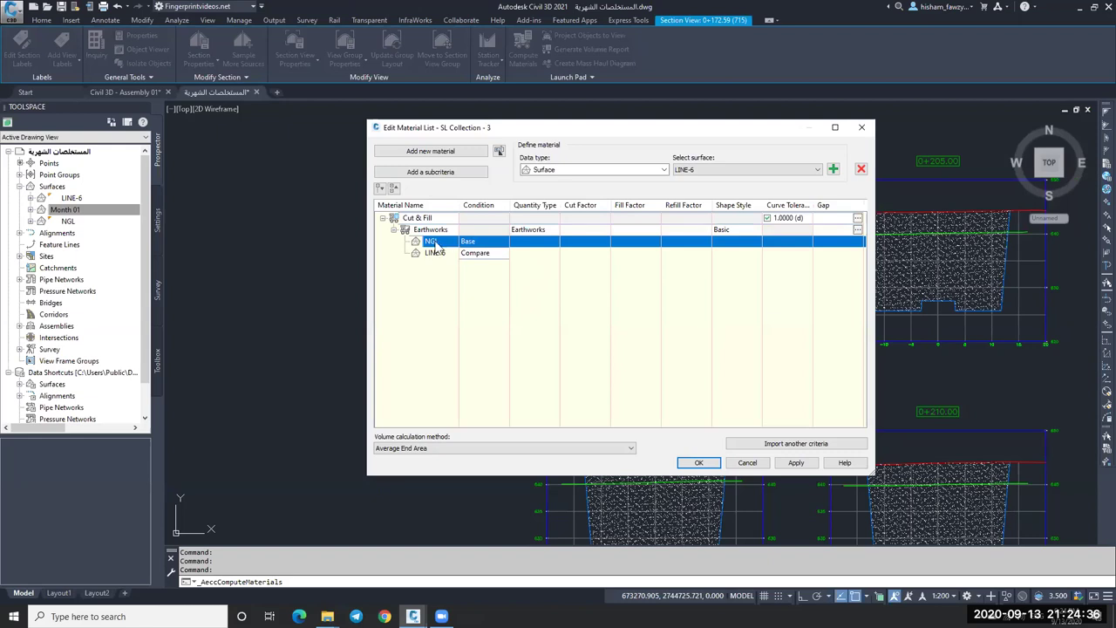
pyautogui.click(440, 255)
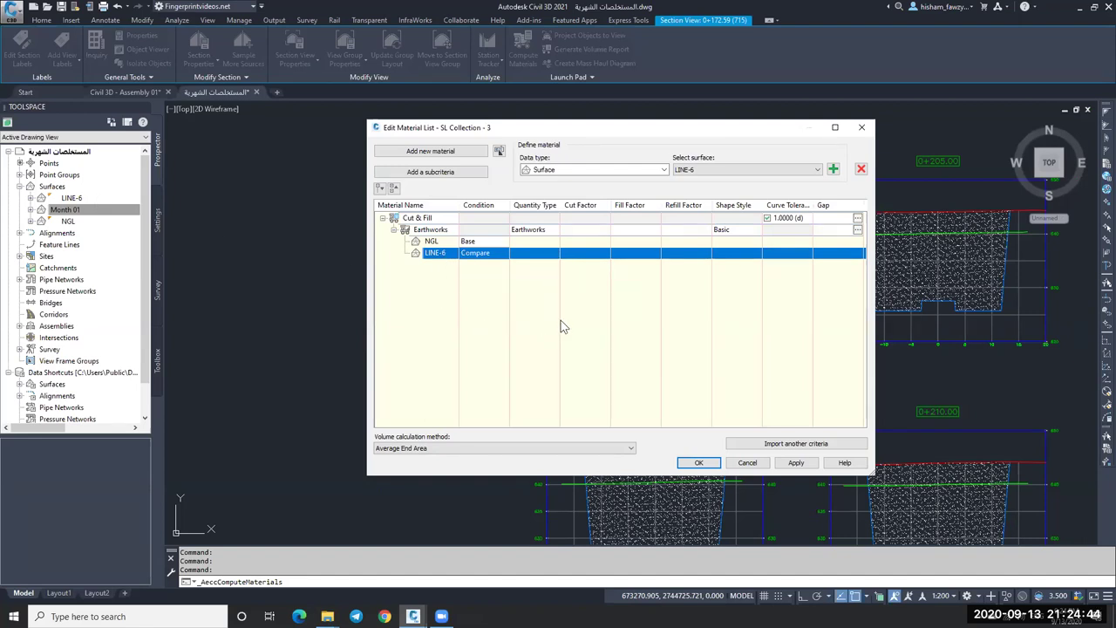
pyautogui.click(795, 170)
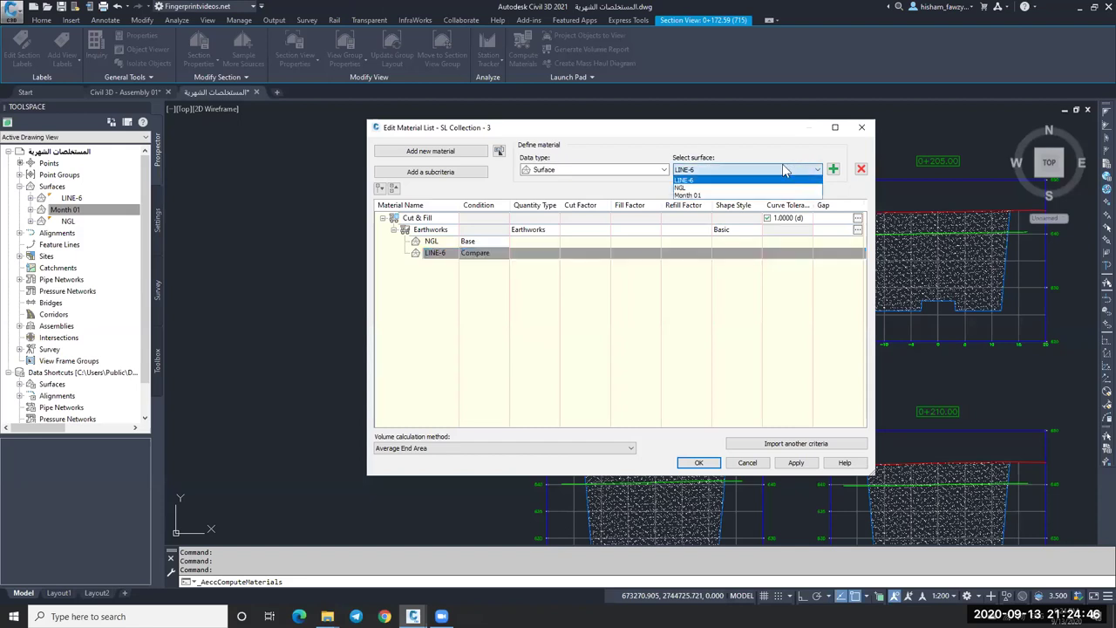
pyautogui.click(694, 195)
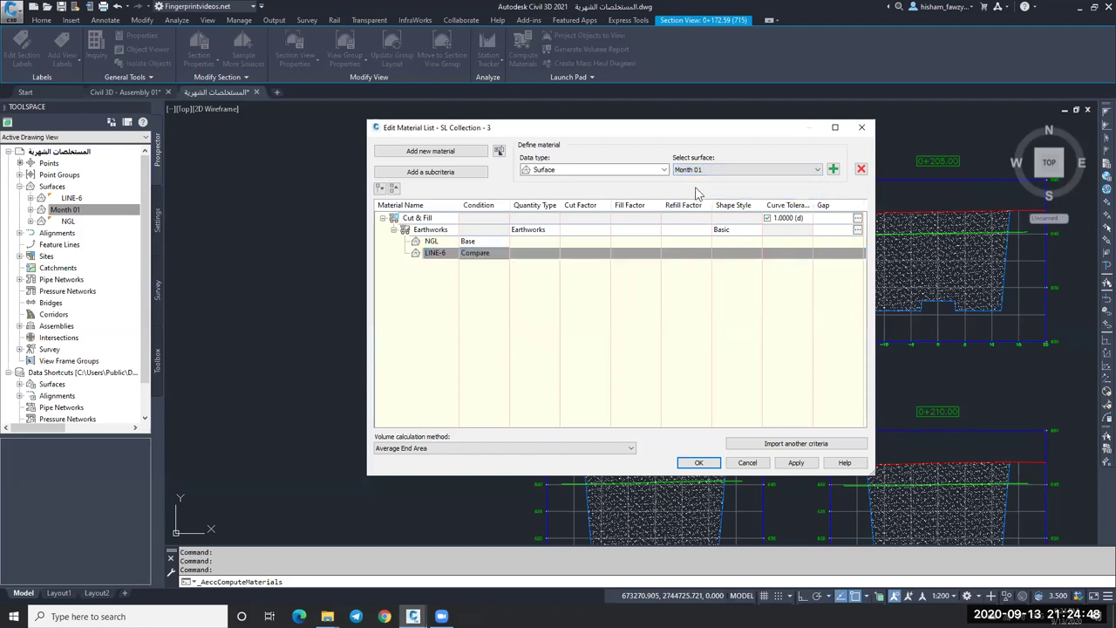
pyautogui.click(431, 274)
pyautogui.click(440, 266)
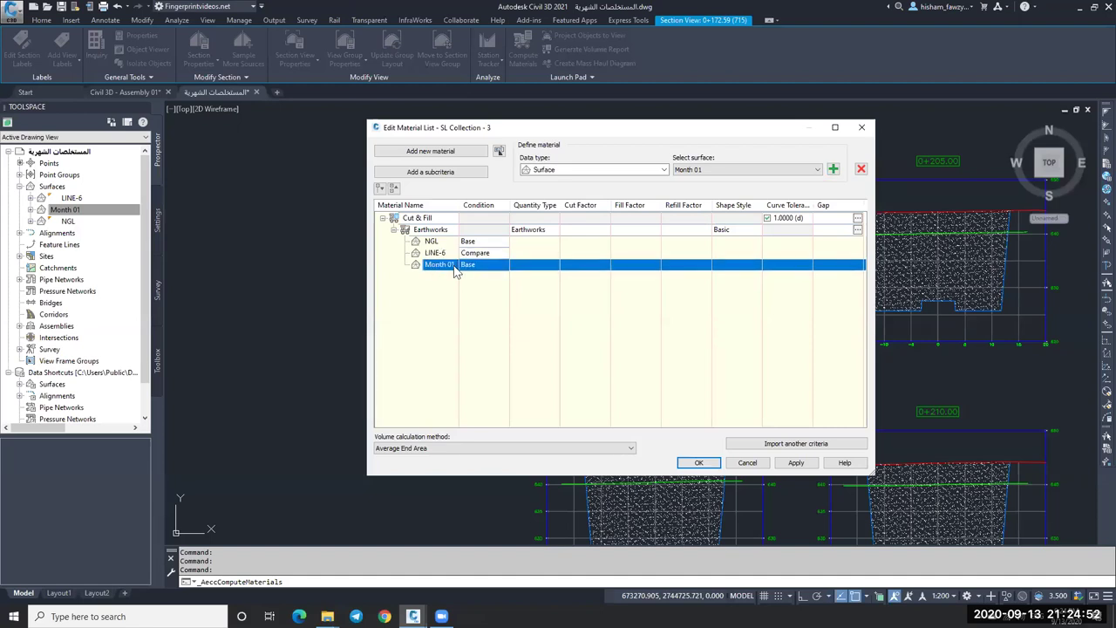
pyautogui.click(480, 265)
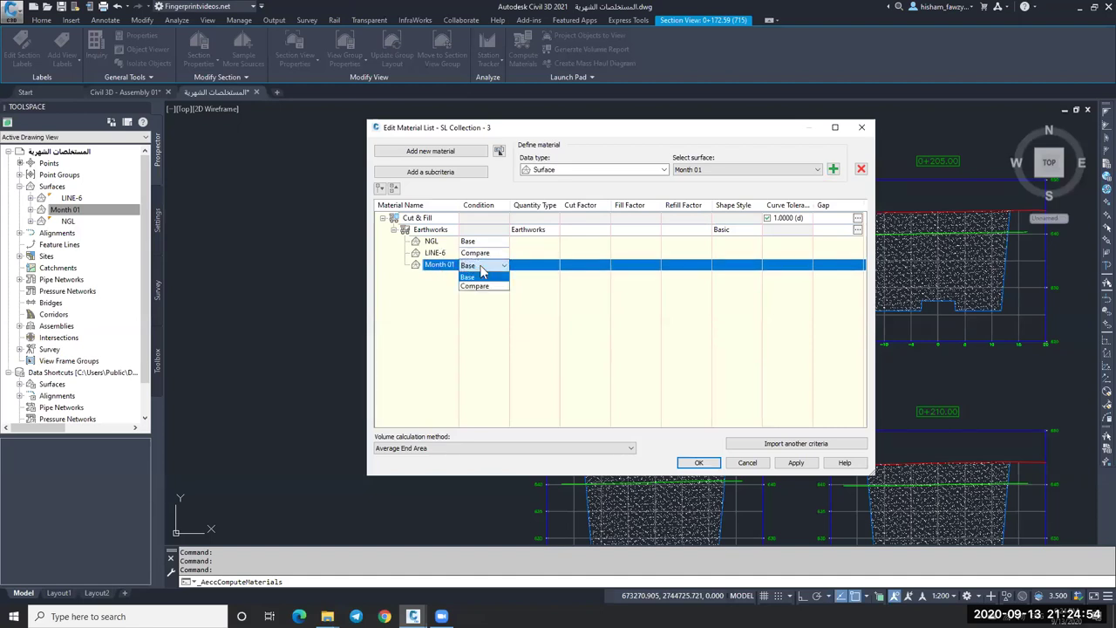
pyautogui.click(464, 286)
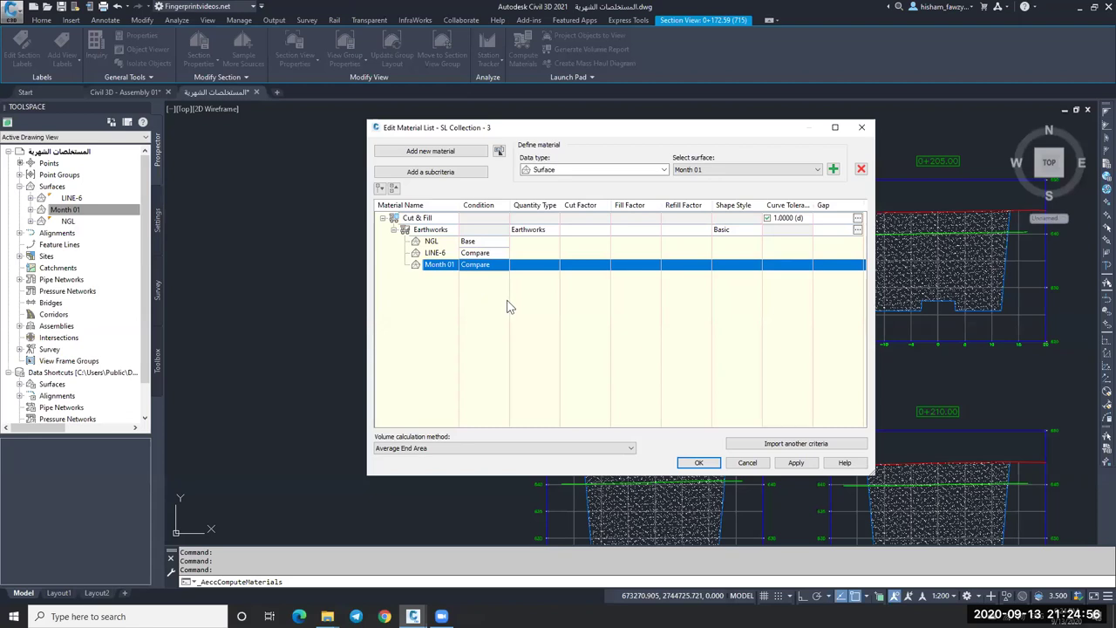
pyautogui.click(699, 463)
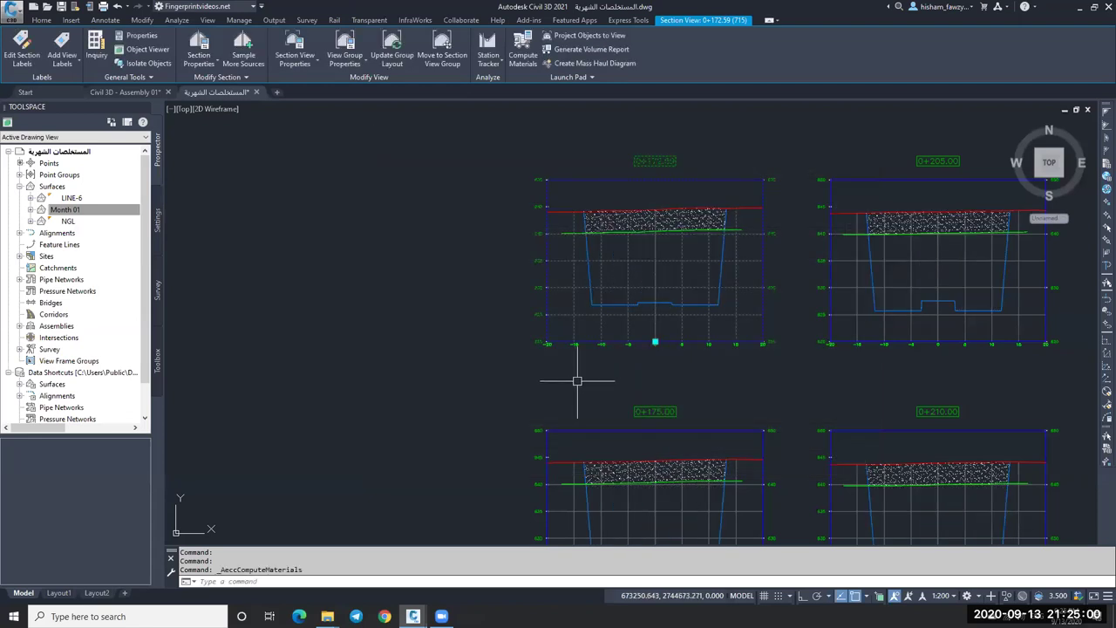
pyautogui.scroll(2, 668, 210)
pyautogui.press('Escape')
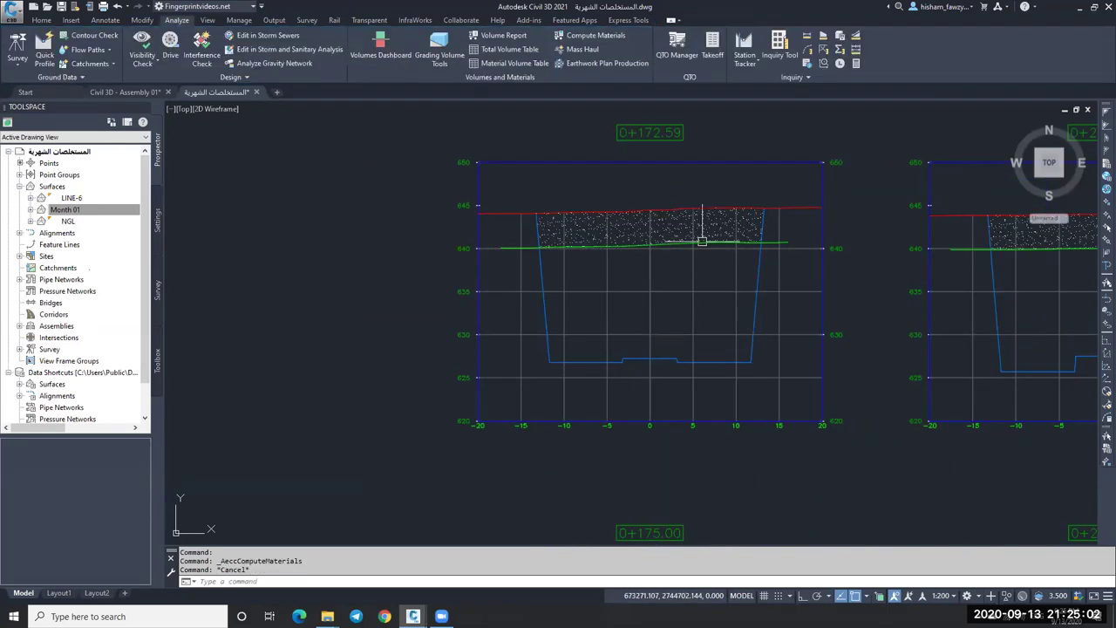
pyautogui.scroll(2, 760, 217)
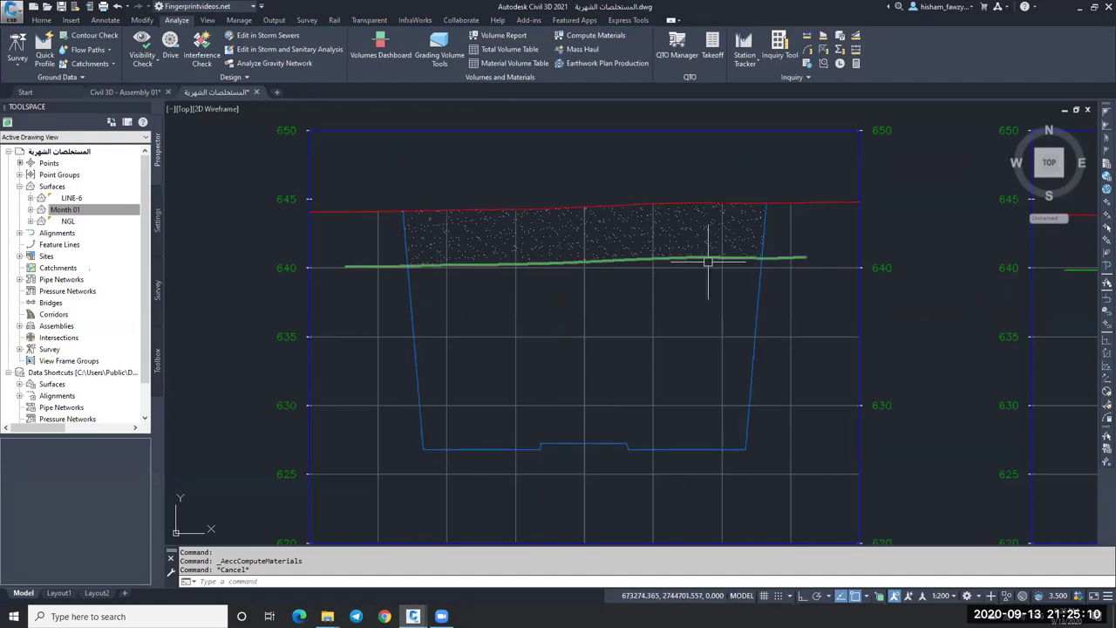
pyautogui.scroll(4, 768, 253)
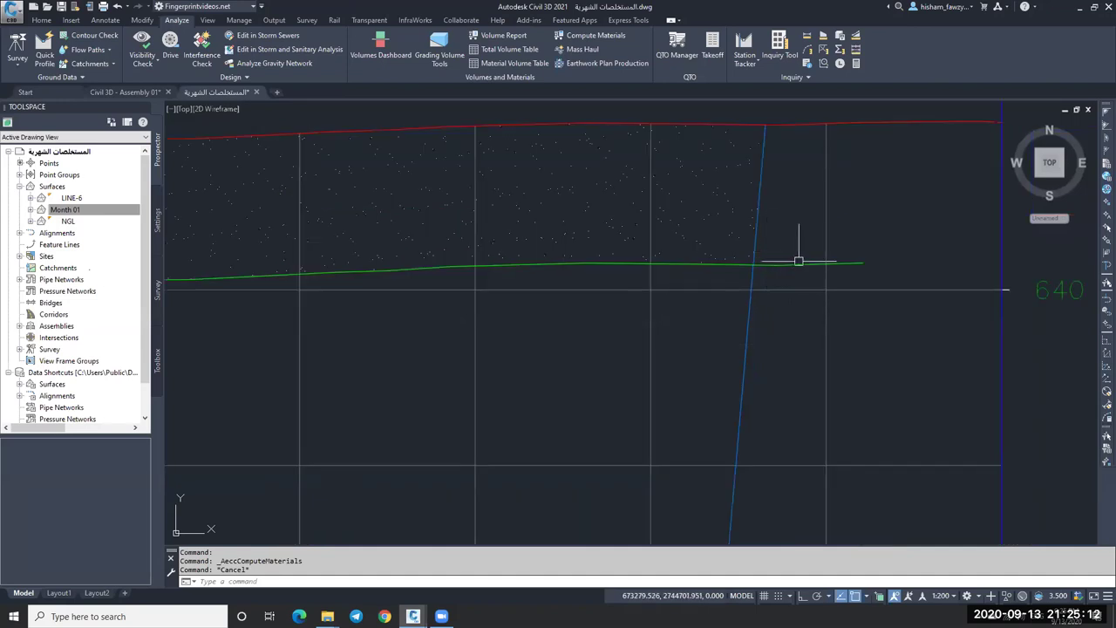
pyautogui.write('l')
pyautogui.press('Return')
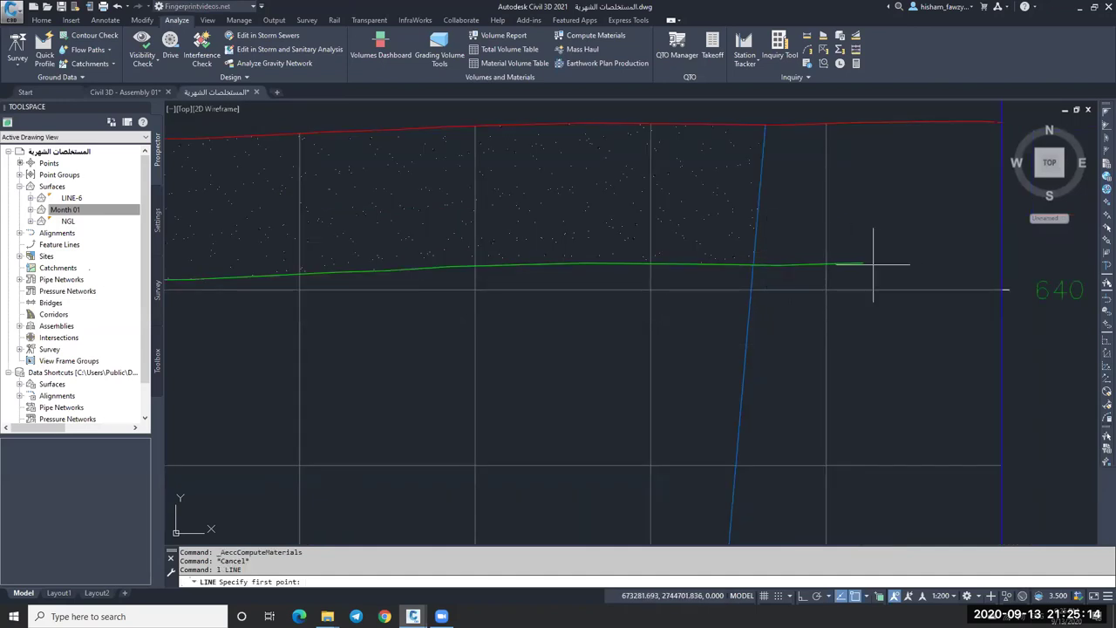
pyautogui.click(862, 263)
pyautogui.press('F8')
pyautogui.scroll(-2, 858, 366)
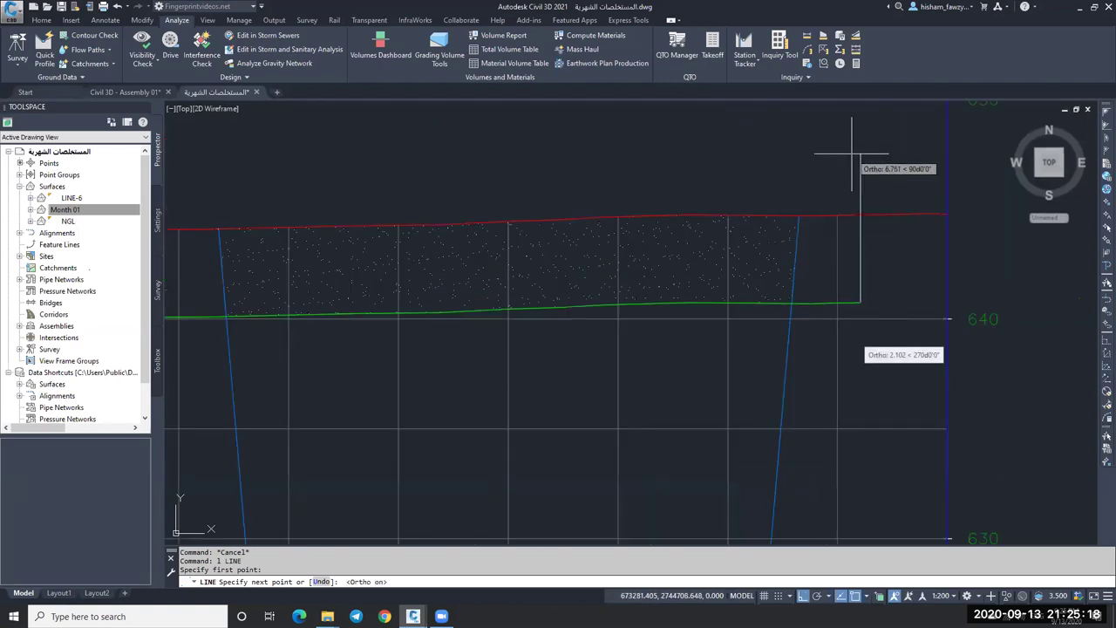
pyautogui.press('Escape')
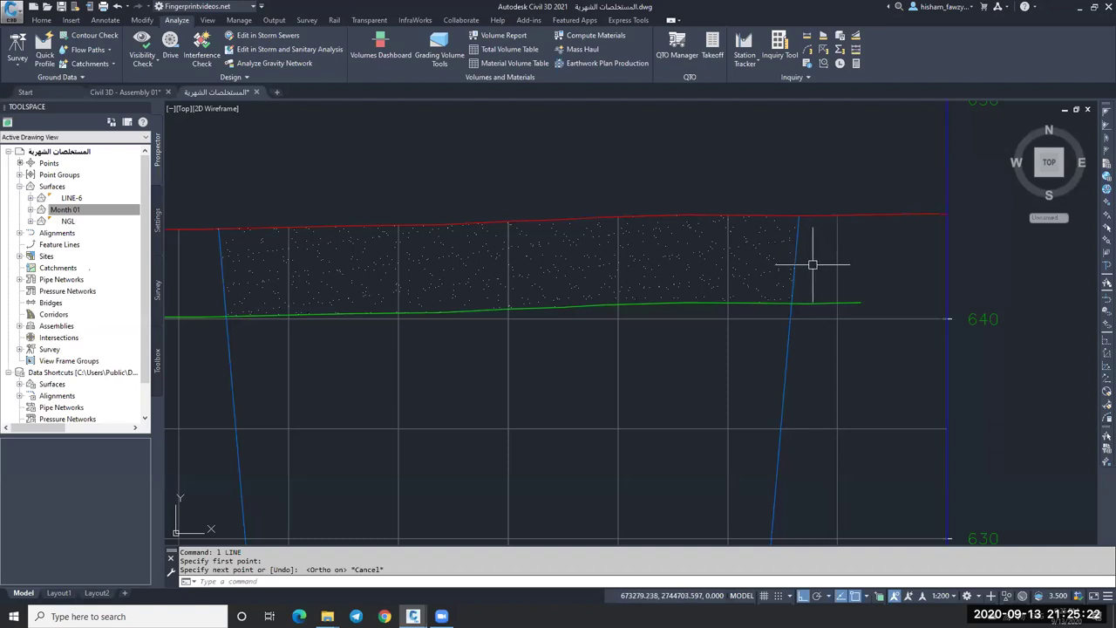
pyautogui.scroll(-1, 794, 247)
pyautogui.scroll(-1, 817, 238)
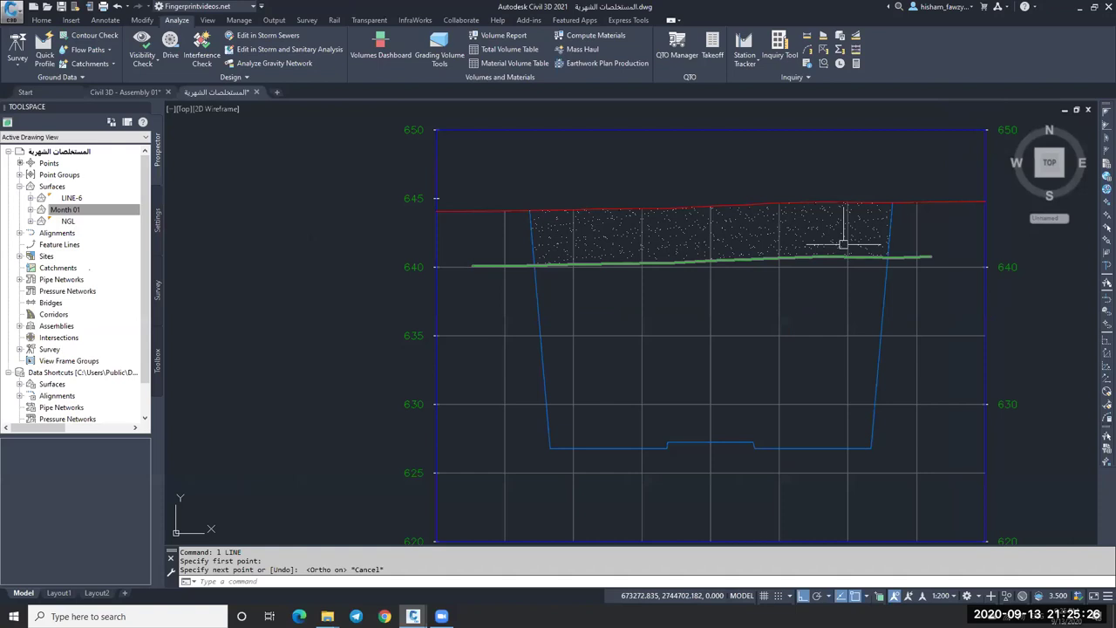
pyautogui.scroll(-4, 608, 225)
pyautogui.scroll(3, 825, 219)
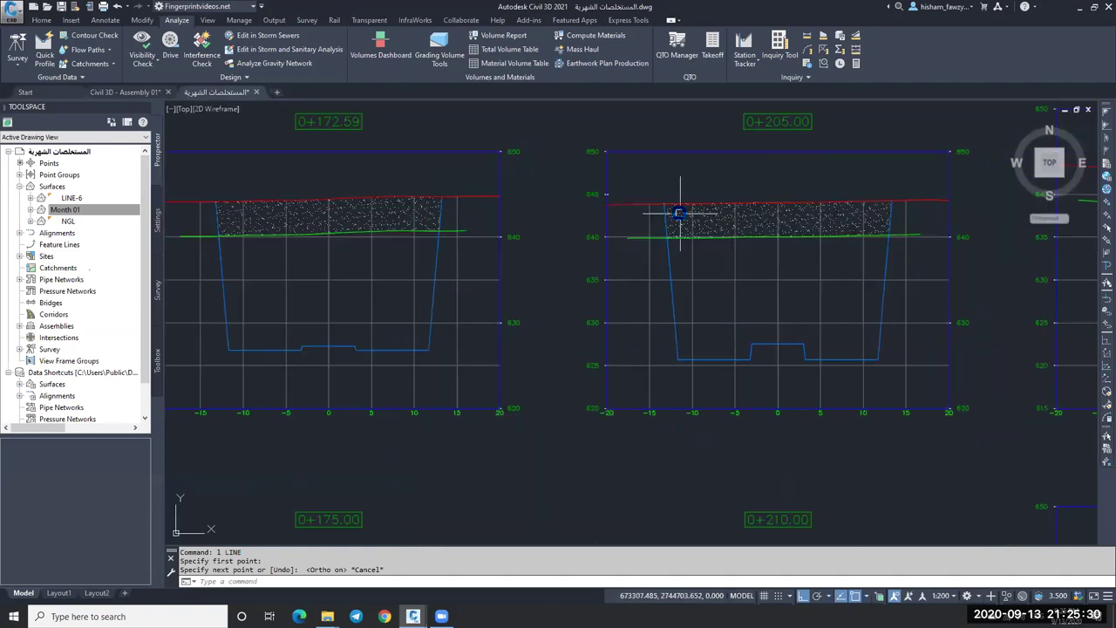
pyautogui.scroll(-4, 679, 213)
pyautogui.scroll(5, 634, 287)
pyautogui.scroll(2, 549, 229)
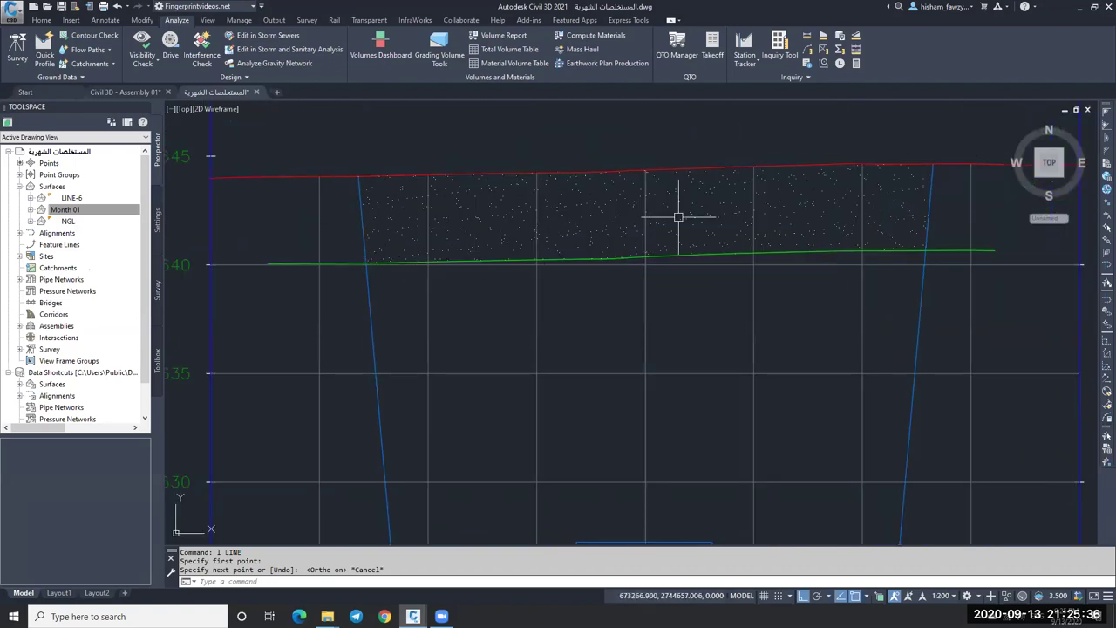
pyautogui.scroll(-4, 613, 199)
pyautogui.scroll(2, 707, 197)
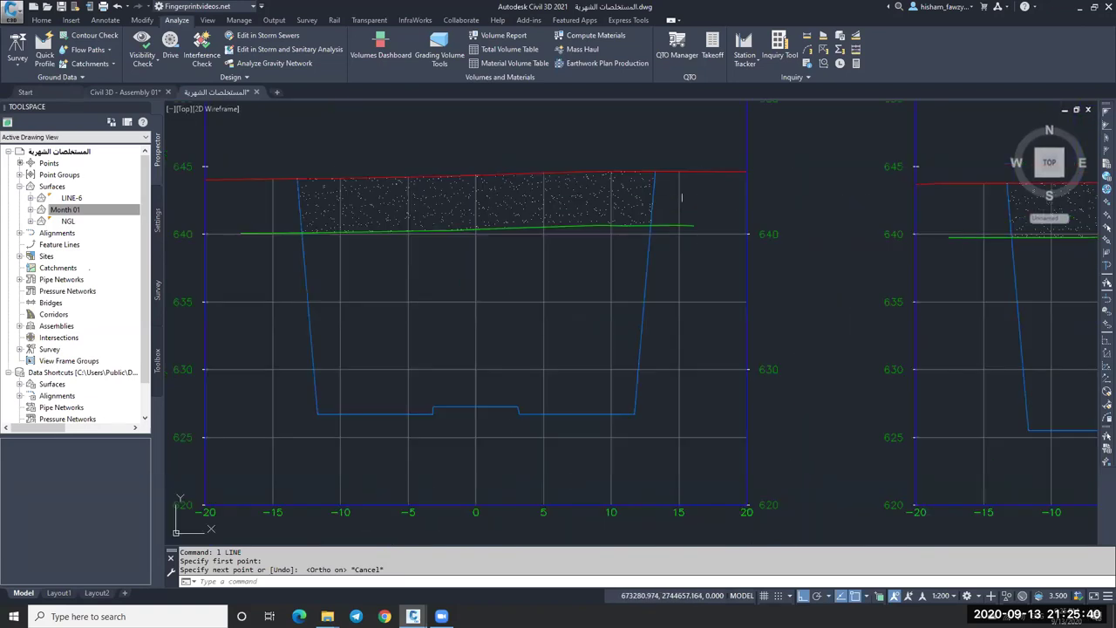
pyautogui.scroll(-4, 451, 162)
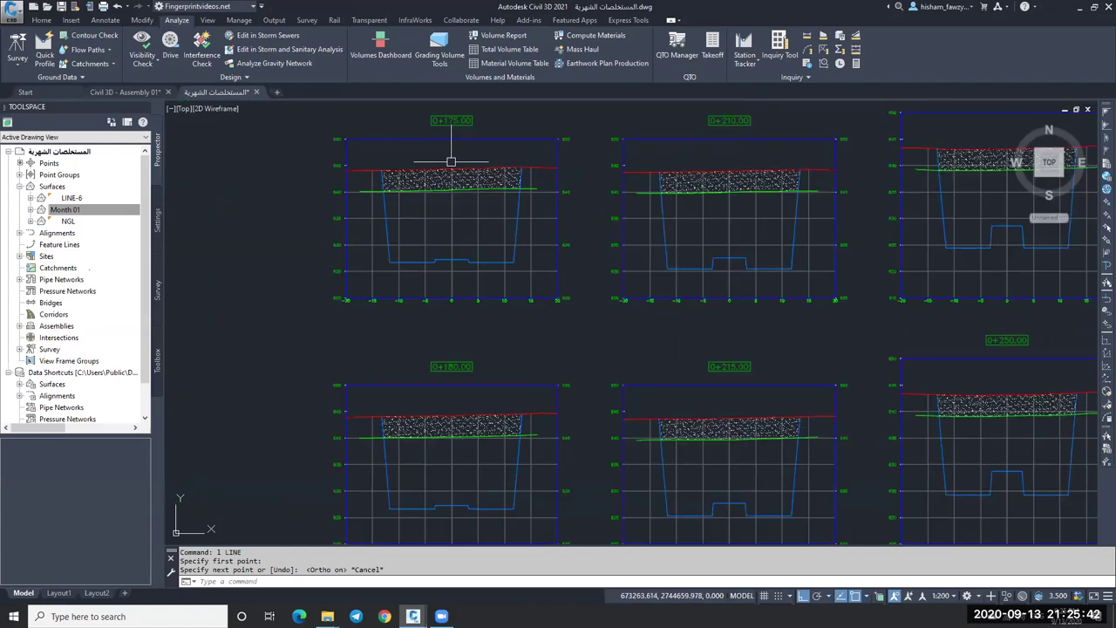
pyautogui.scroll(-2, 489, 158)
pyautogui.scroll(-5, 671, 172)
pyautogui.scroll(8, 670, 172)
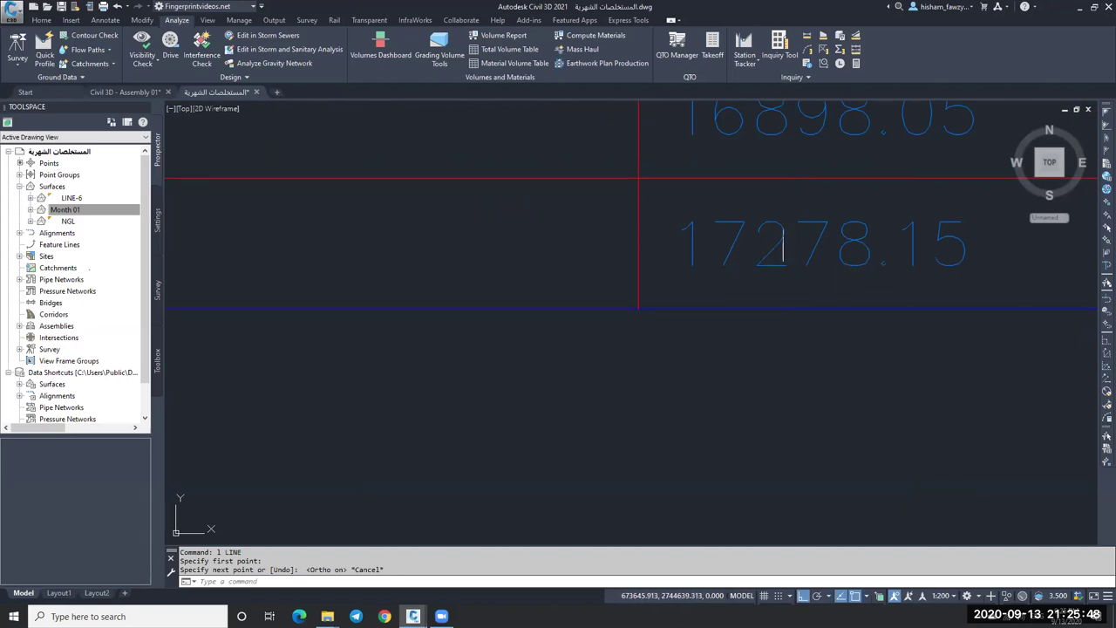
pyautogui.scroll(-1, 785, 210)
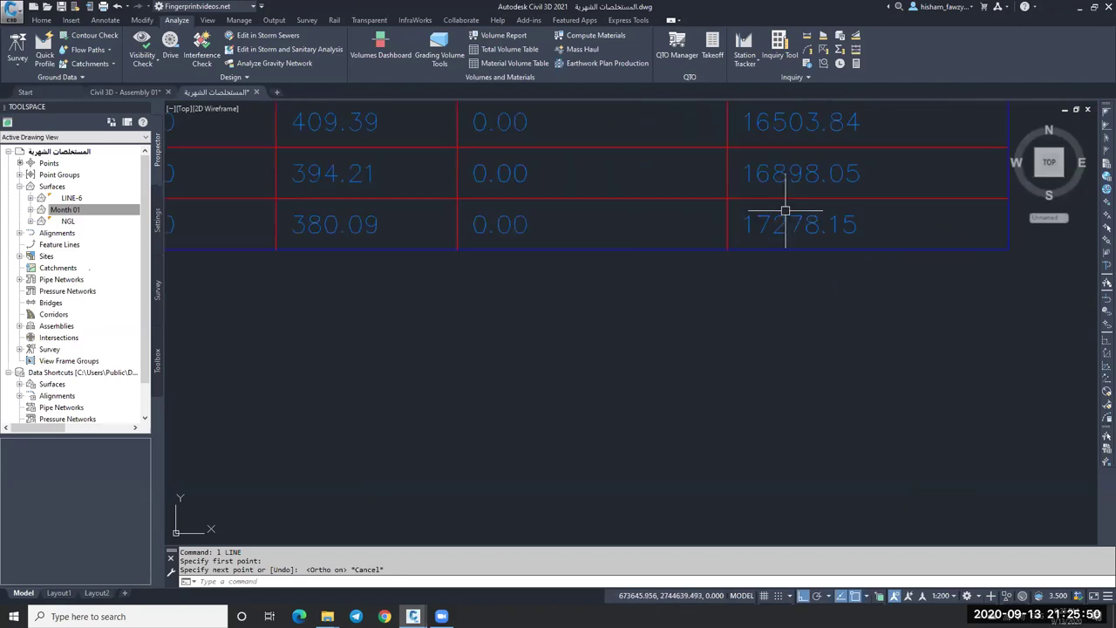
pyautogui.scroll(-8, 776, 223)
pyautogui.scroll(-3, 750, 231)
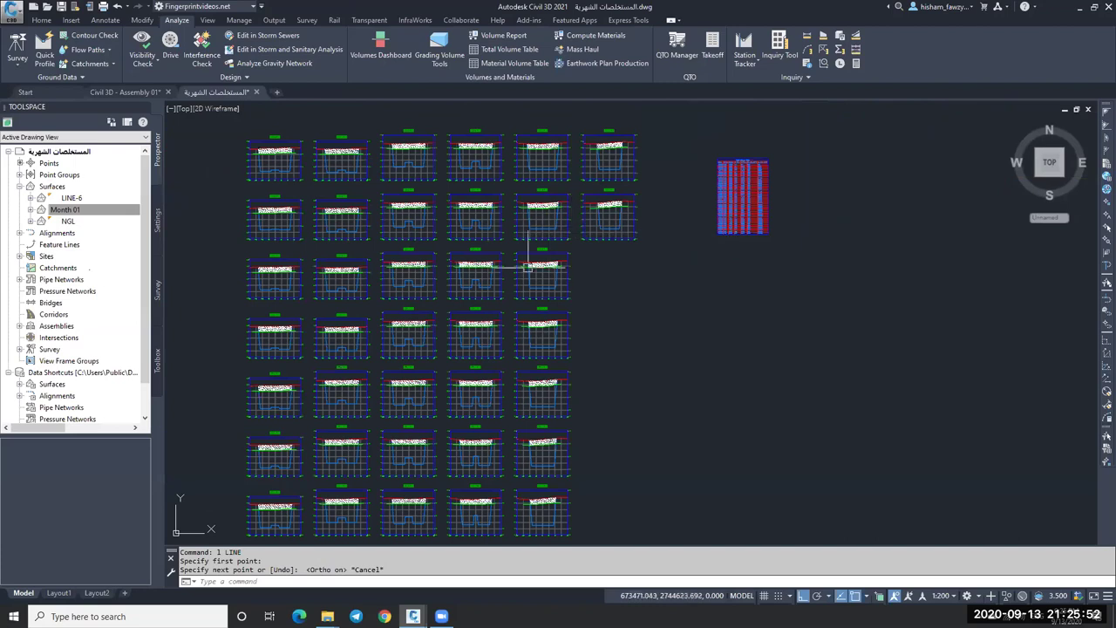
pyautogui.scroll(10, 528, 258)
pyautogui.scroll(-5, 607, 268)
pyautogui.scroll(-6, 607, 268)
pyautogui.scroll(2, 689, 231)
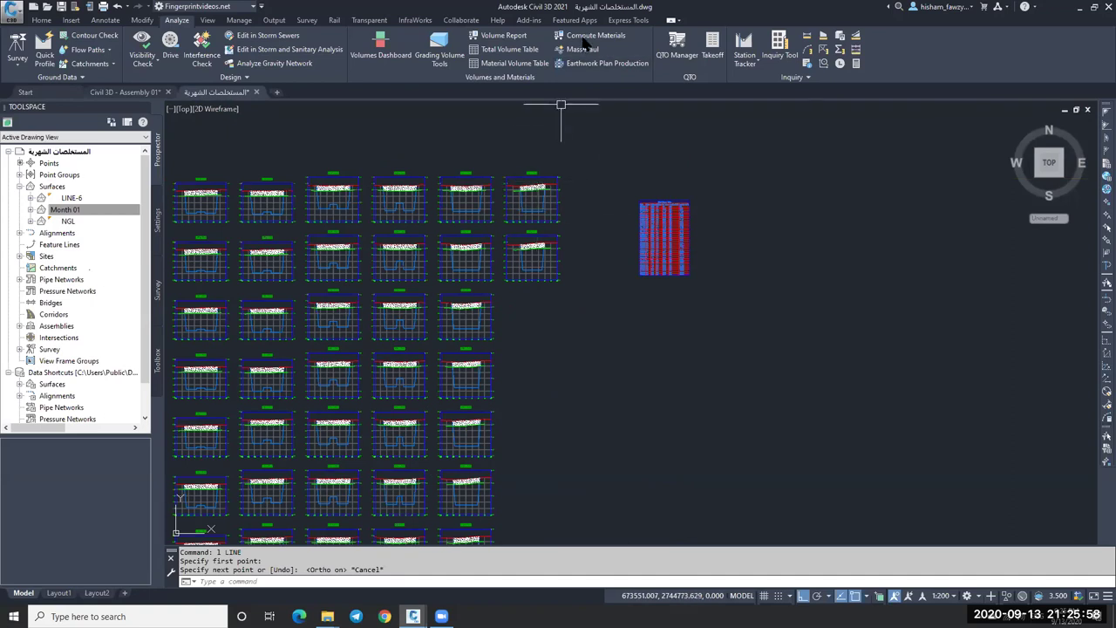
# Step: Delete Month 01 from the Earthworks material via section view 0+305.00
pyautogui.scroll(8, 489, 209)
pyautogui.press('Escape')
pyautogui.click(491, 198)
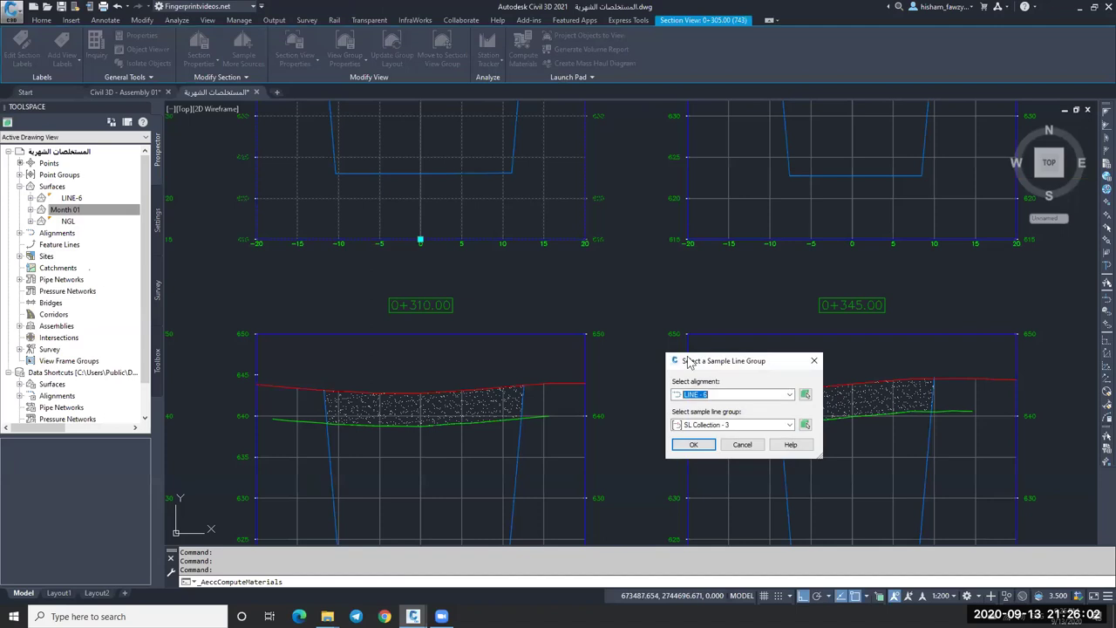
pyautogui.click(703, 441)
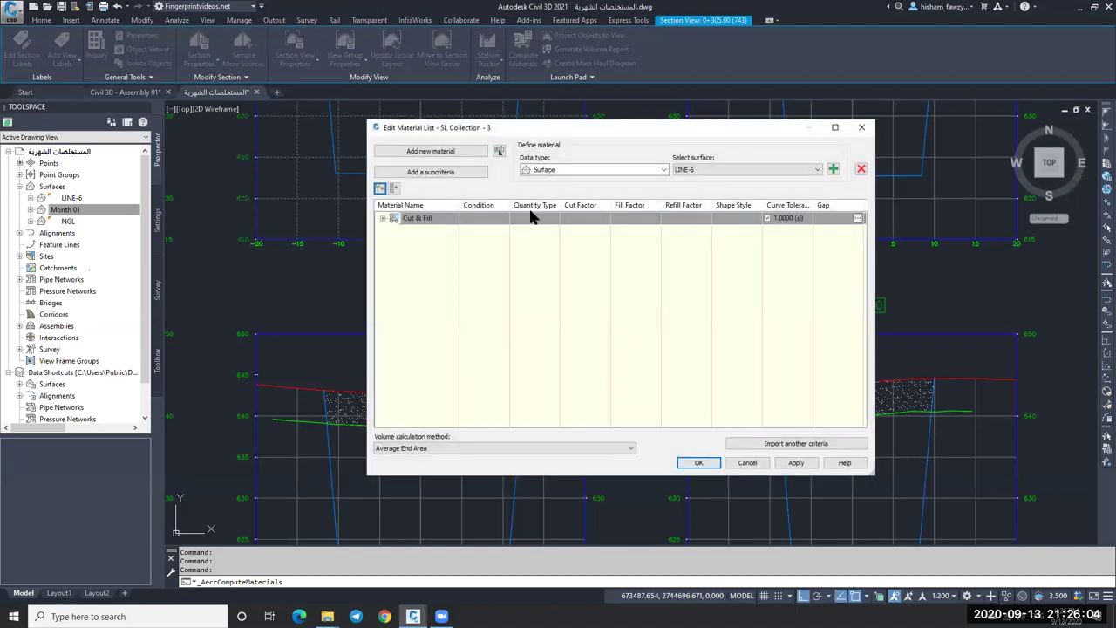
pyautogui.click(384, 218)
pyautogui.click(394, 229)
pyautogui.click(443, 266)
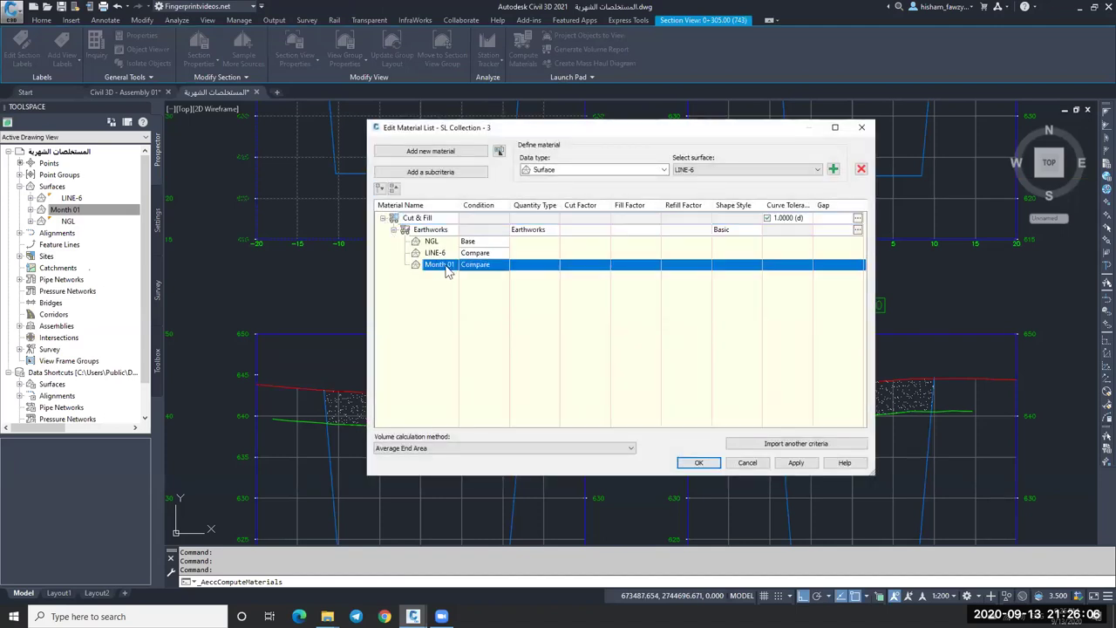
pyautogui.click(861, 169)
pyautogui.click(700, 463)
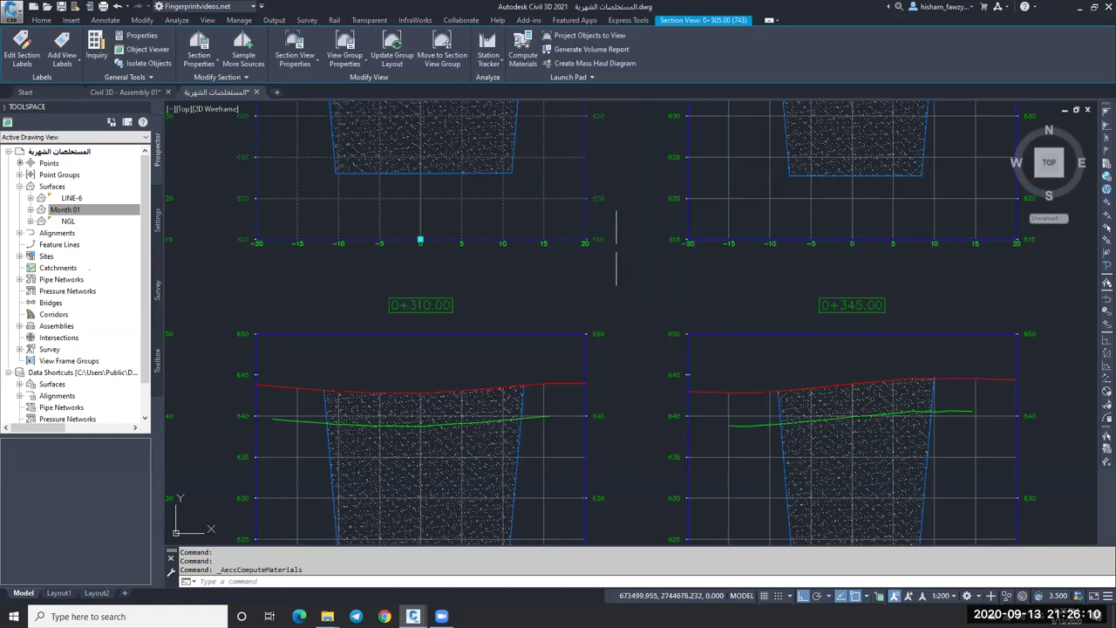
# Step: Zoom across the section views to check the recomputed hatching
pyautogui.scroll(-8, 615, 240)
pyautogui.press('Escape')
pyautogui.scroll(10, 785, 262)
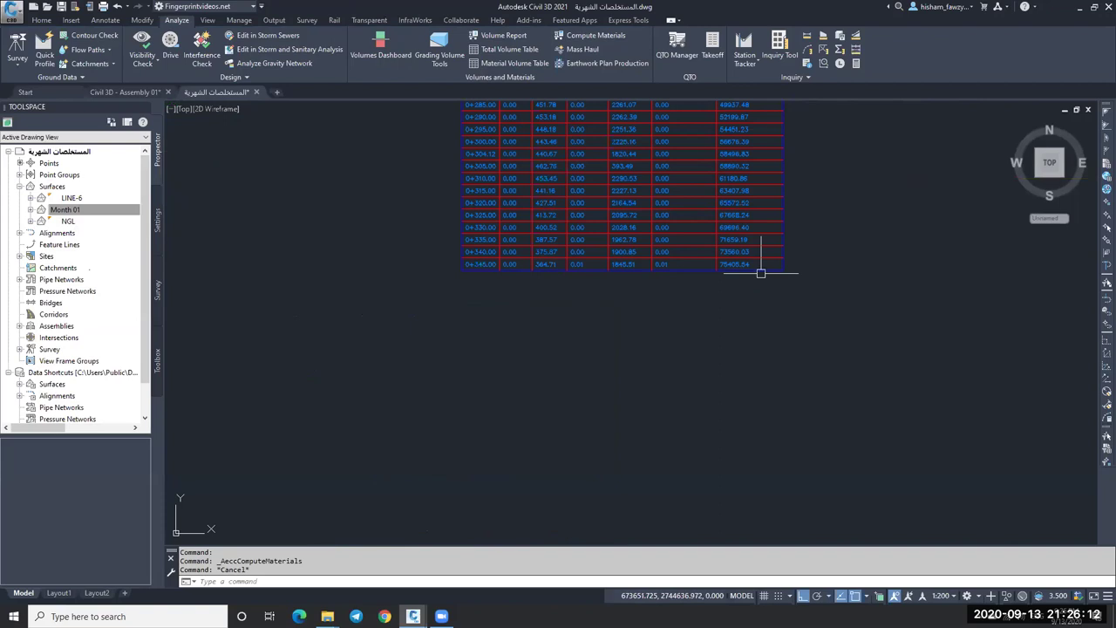
pyautogui.scroll(-10, 765, 249)
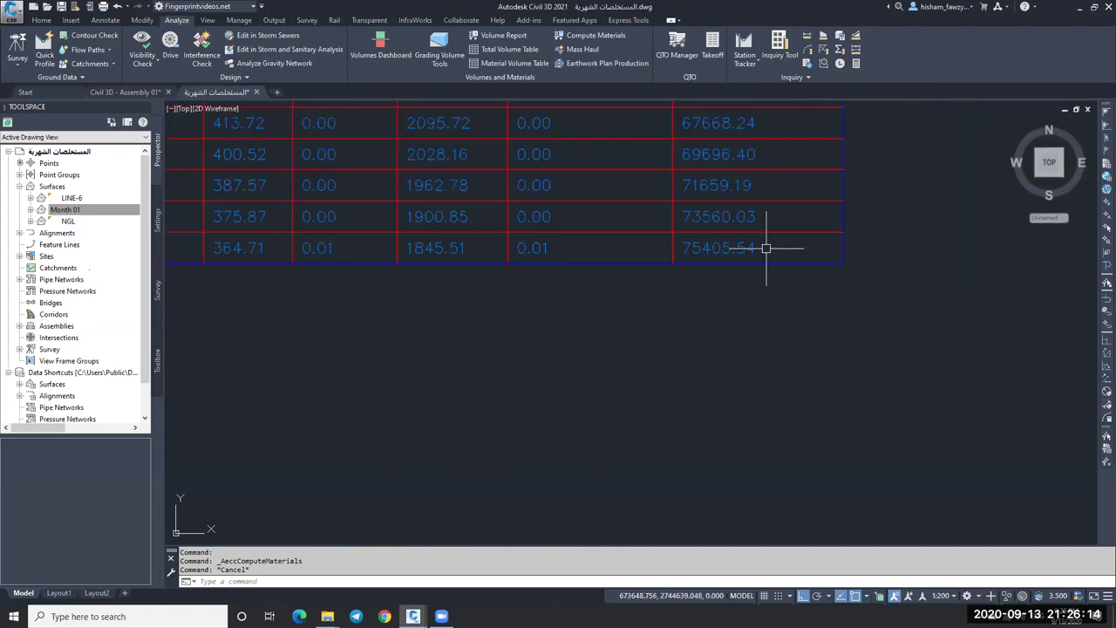
pyautogui.scroll(-3, 779, 256)
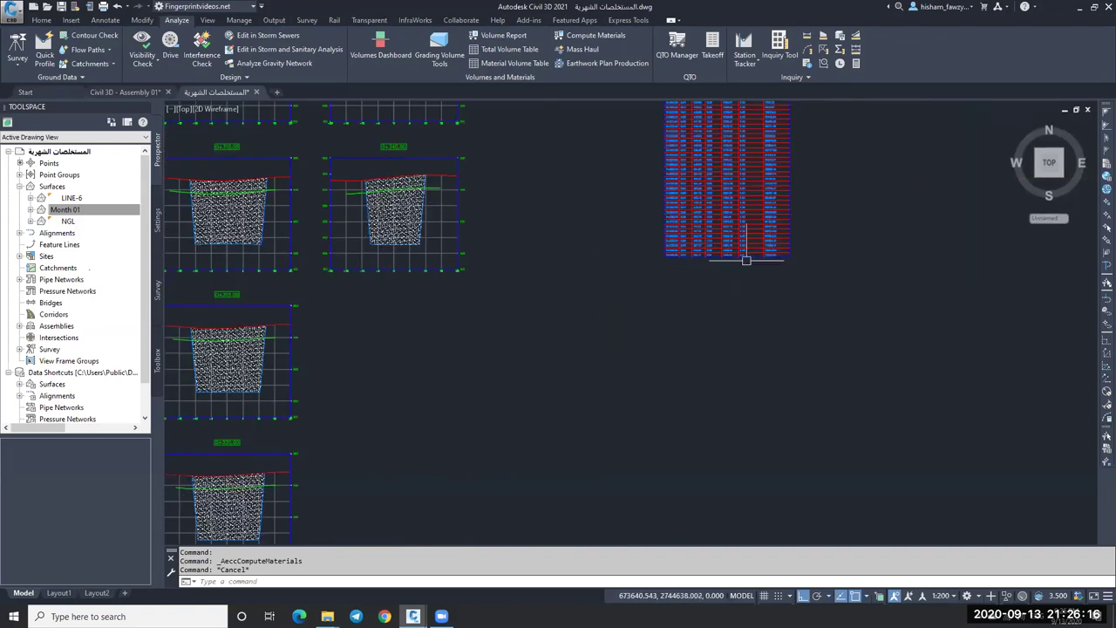
pyautogui.scroll(-3, 738, 262)
pyautogui.press('Escape')
pyautogui.scroll(10, 722, 200)
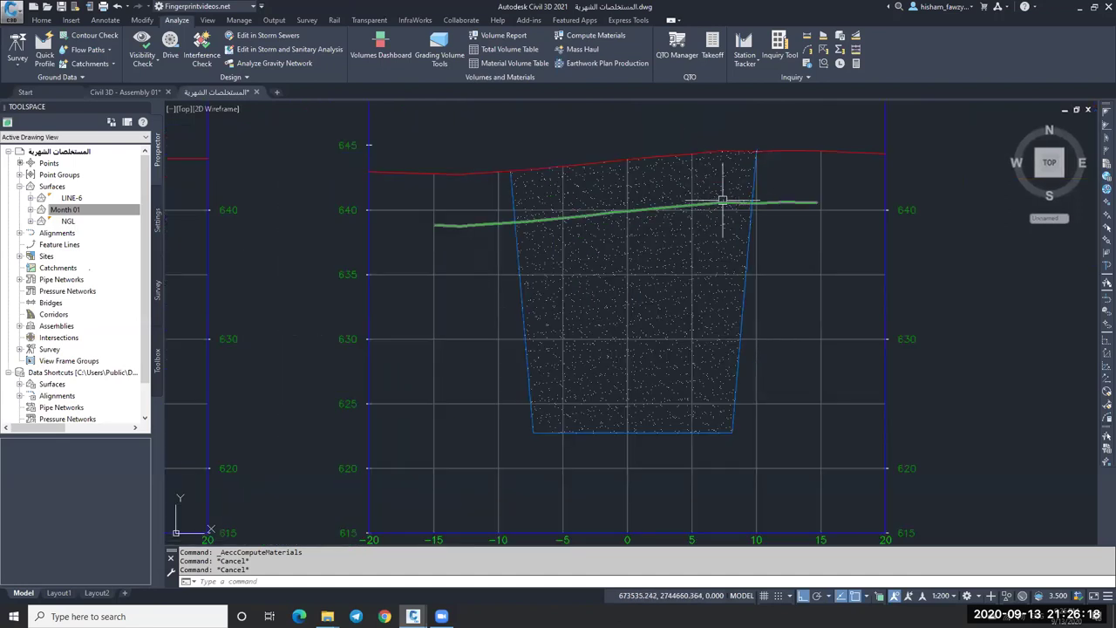
# Step: Compute materials from section view 0+345.00, adding Month 01 back to Earthworks
pyautogui.click(500, 201)
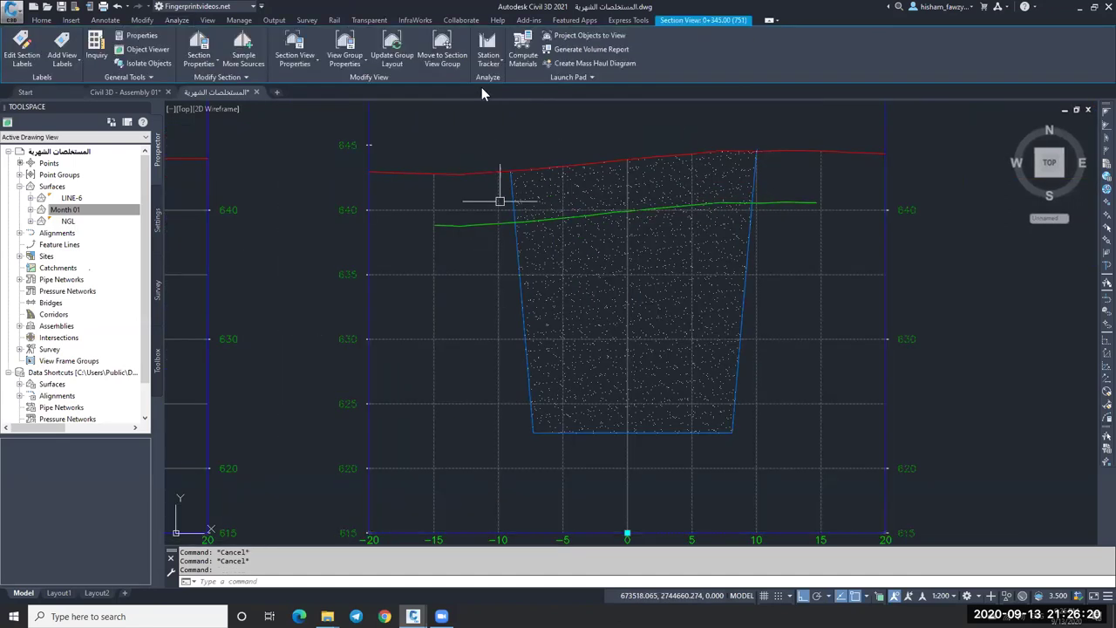
pyautogui.click(523, 54)
pyautogui.click(709, 443)
pyautogui.click(394, 218)
pyautogui.click(405, 230)
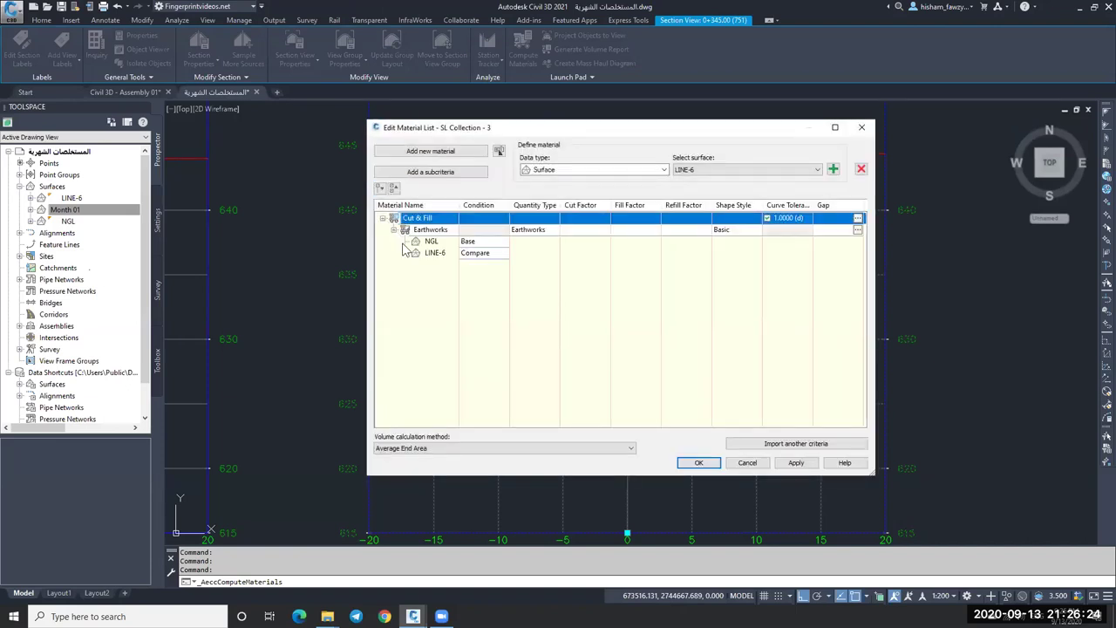
pyautogui.click(457, 230)
pyautogui.click(705, 170)
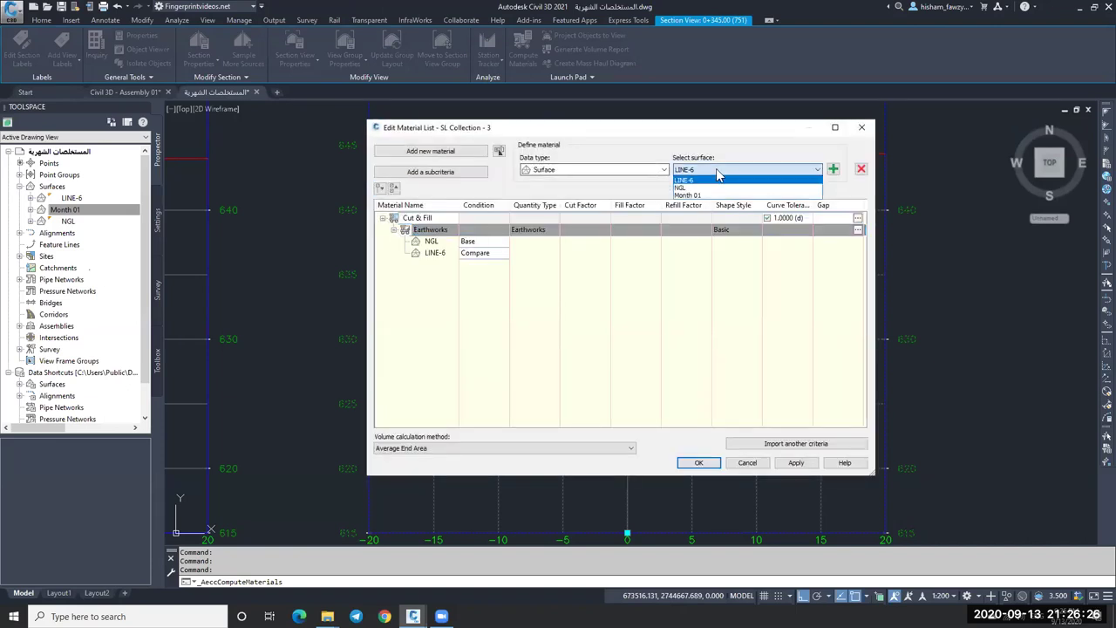
pyautogui.click(689, 195)
pyautogui.click(833, 168)
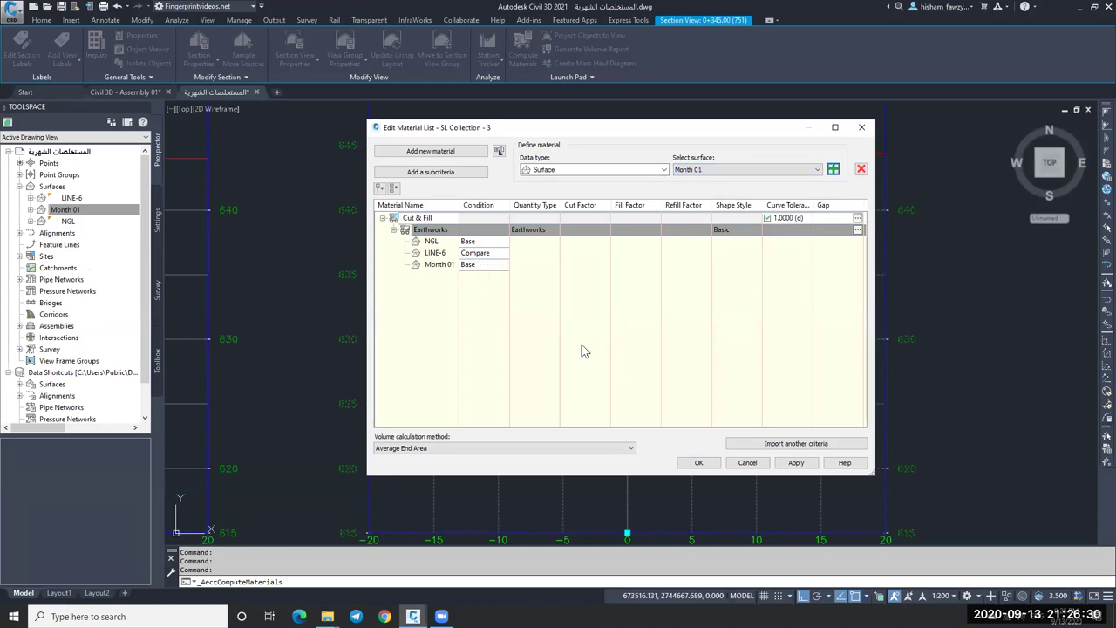
pyautogui.click(693, 463)
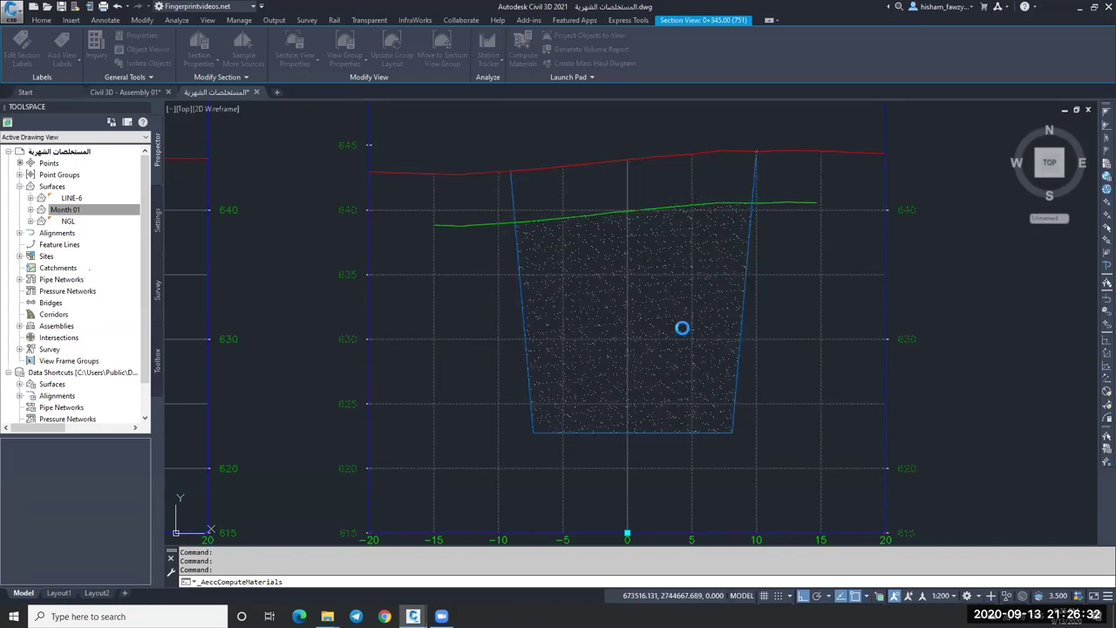
pyautogui.press('Escape')
# Step: Zoom through the section views and volume table to verify the 58127.39 total
pyautogui.scroll(-4, 686, 234)
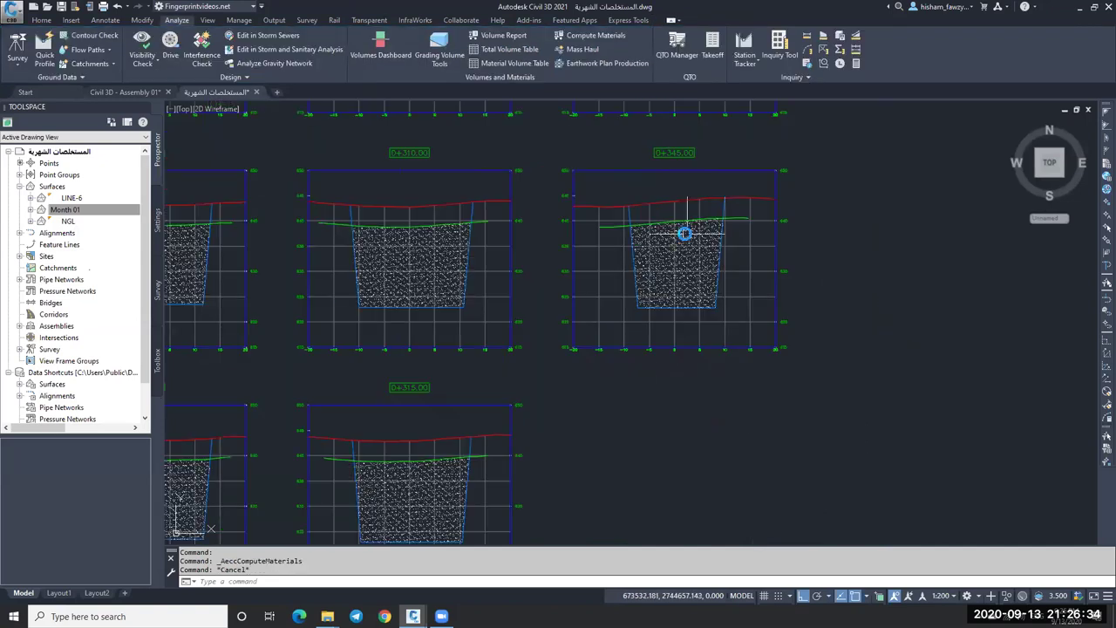
pyautogui.scroll(-2, 686, 234)
pyautogui.scroll(6, 689, 229)
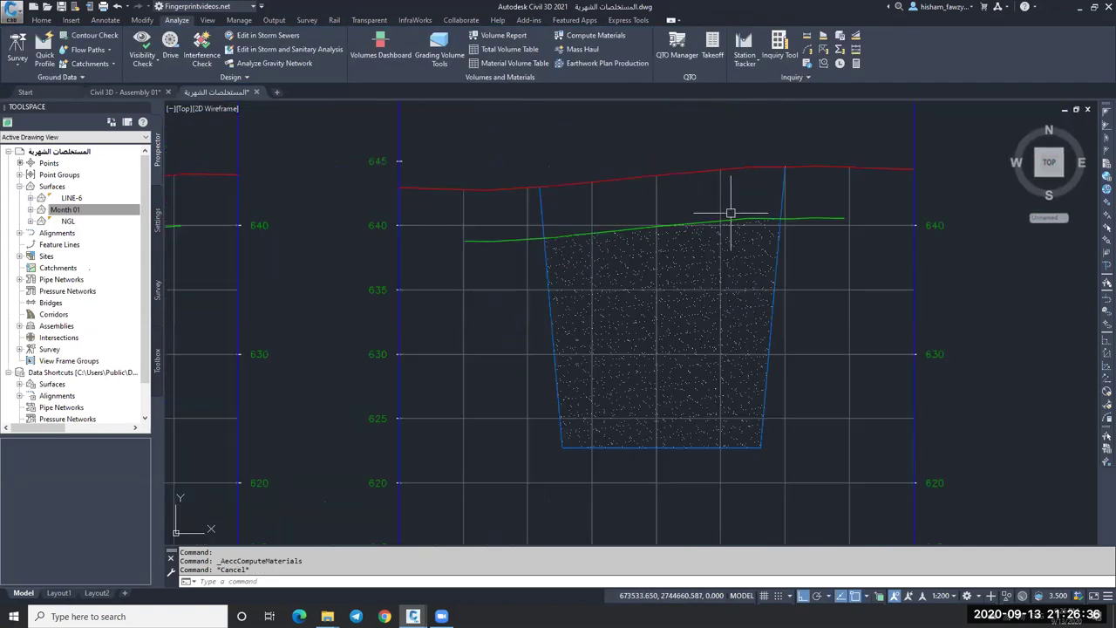
pyautogui.scroll(-2, 689, 242)
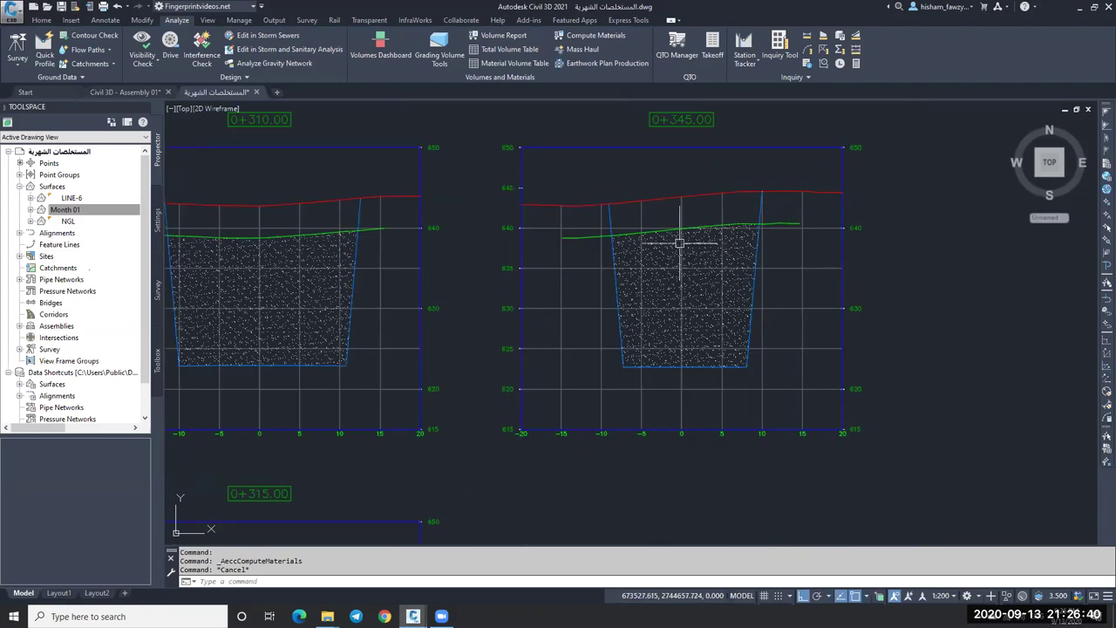
pyautogui.scroll(4, 689, 230)
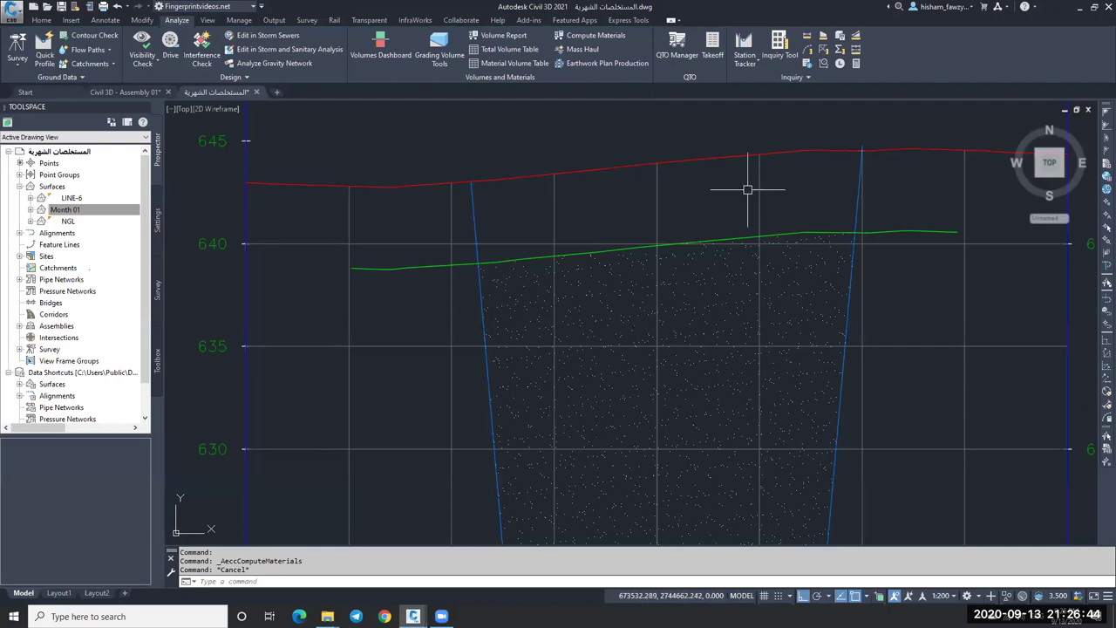
pyautogui.scroll(-5, 690, 240)
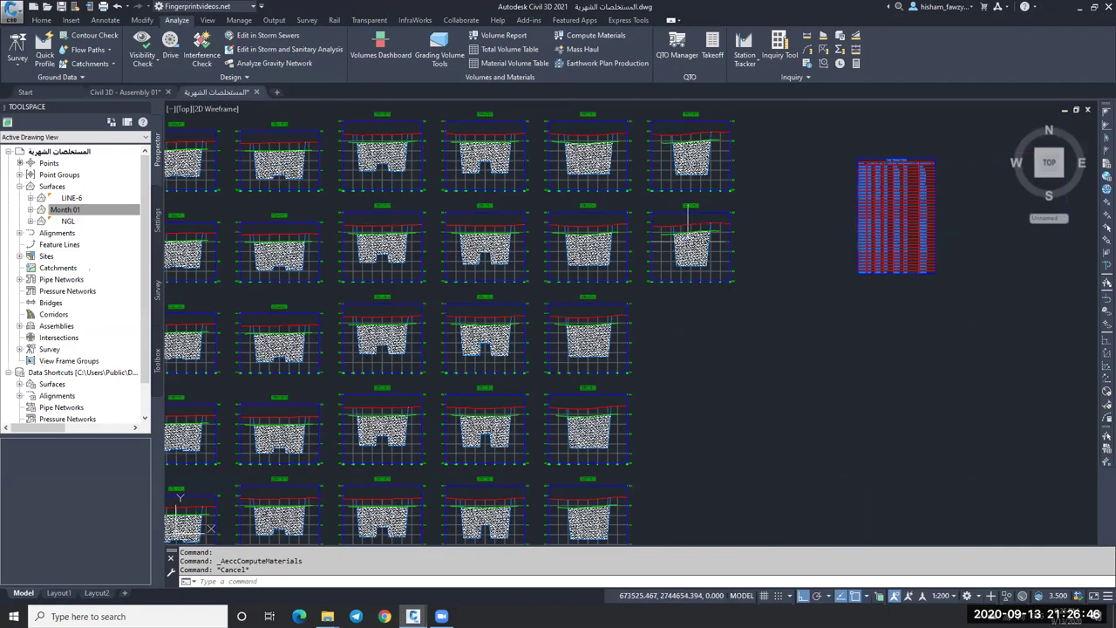
pyautogui.scroll(5, 689, 229)
pyautogui.scroll(-5, 877, 311)
pyautogui.scroll(8, 877, 309)
pyautogui.scroll(2, 772, 245)
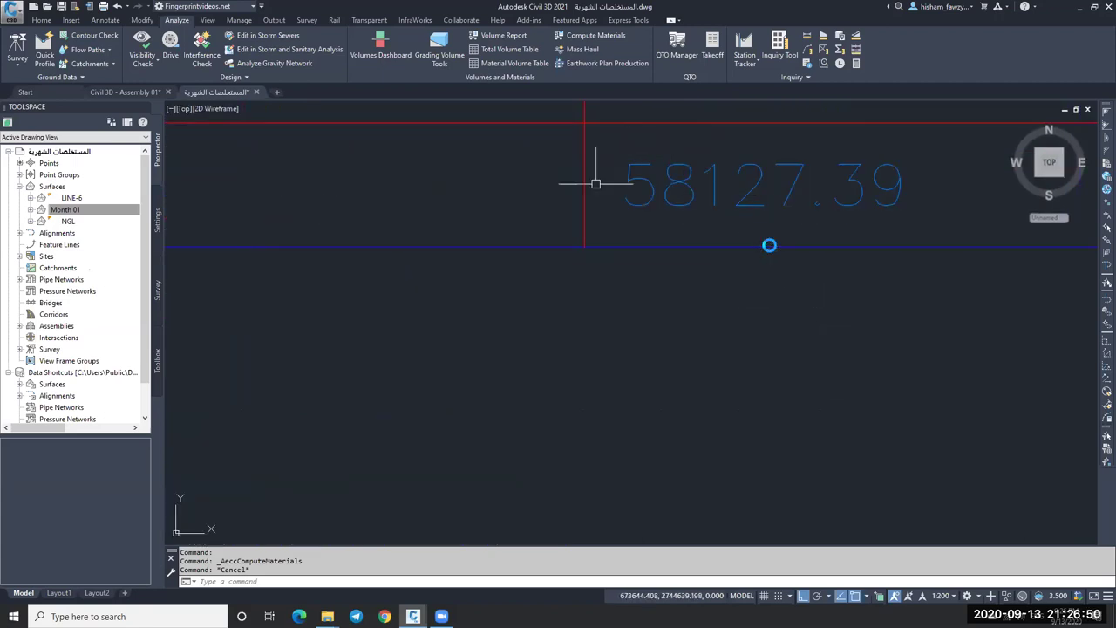
pyautogui.scroll(-8, 789, 248)
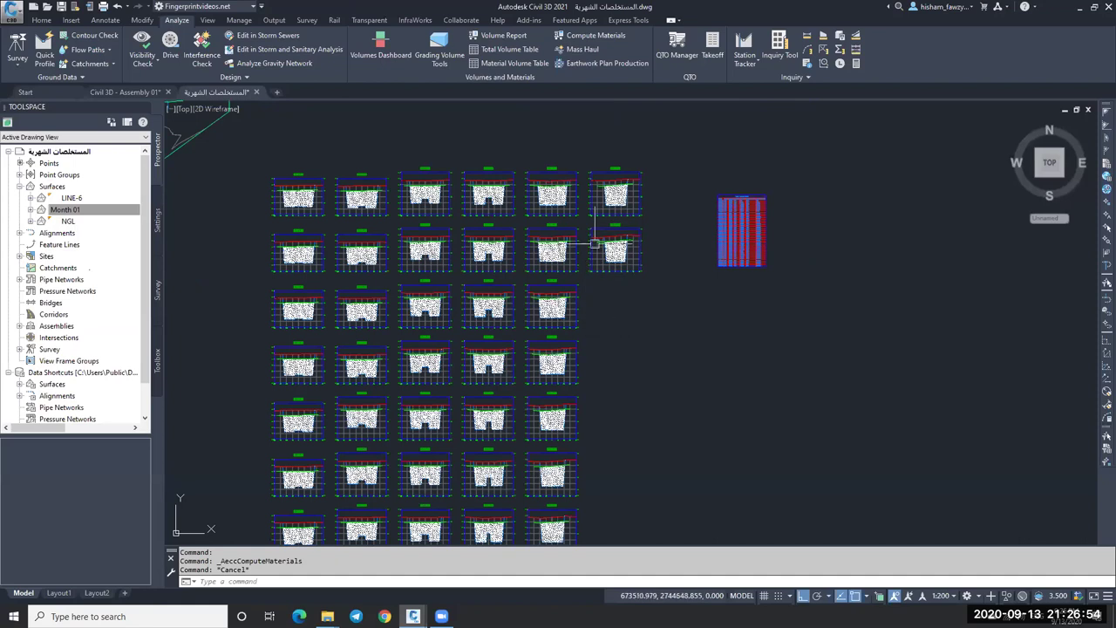
pyautogui.scroll(6, 600, 239)
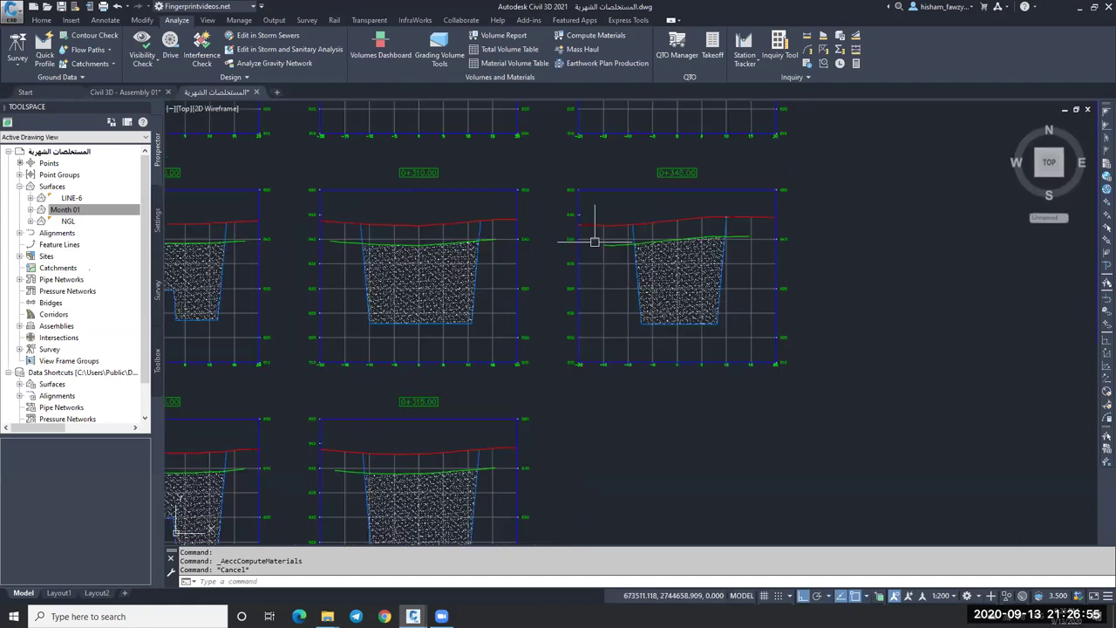
# Step: In the Cut & Fill material list, set the Earthworks Month 01 surface condition to Compare
pyautogui.click(643, 234)
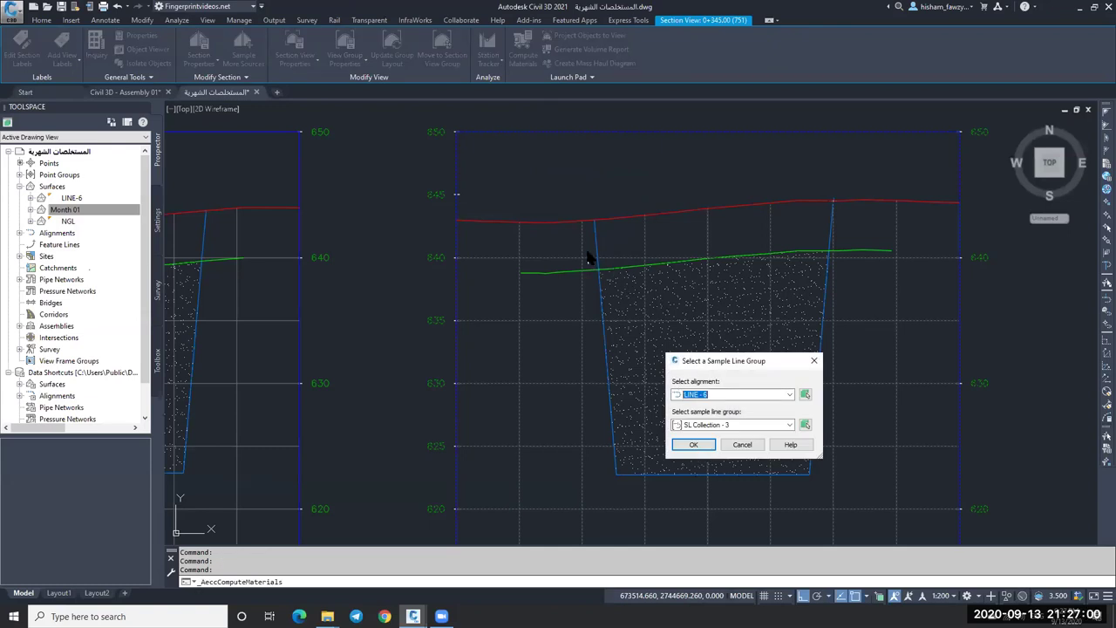
pyautogui.click(703, 446)
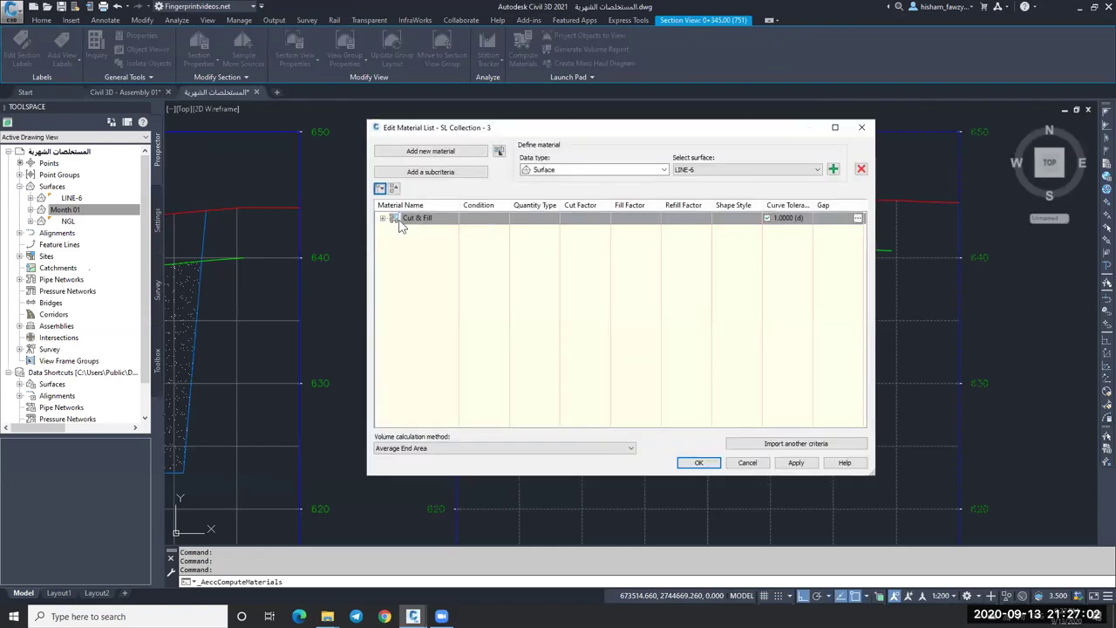
pyautogui.click(382, 220)
pyautogui.click(393, 231)
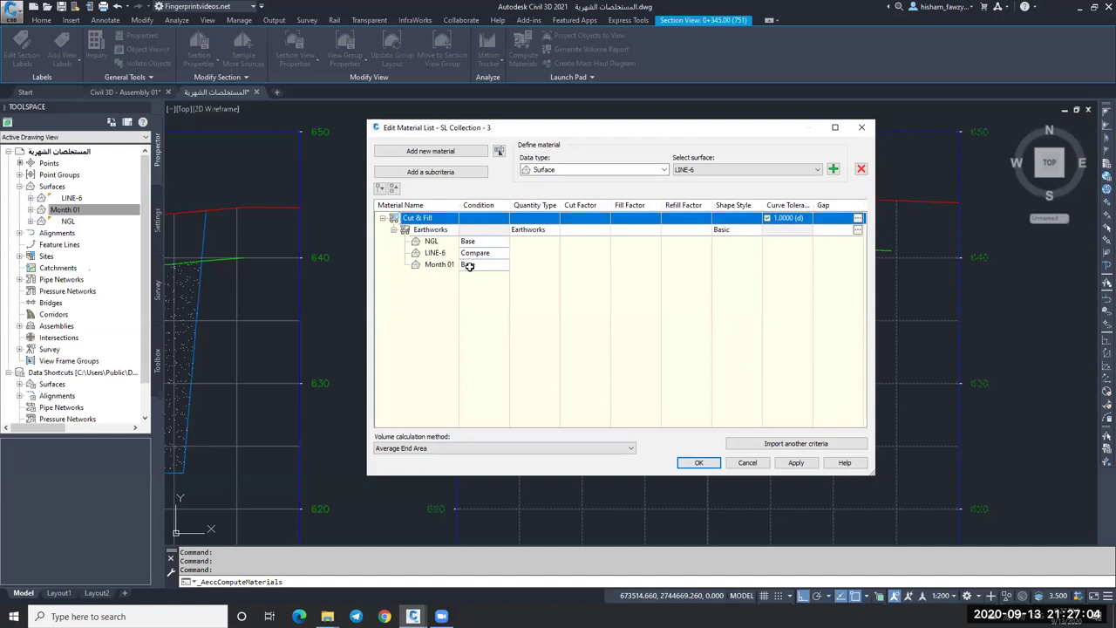
pyautogui.click(469, 266)
pyautogui.click(471, 266)
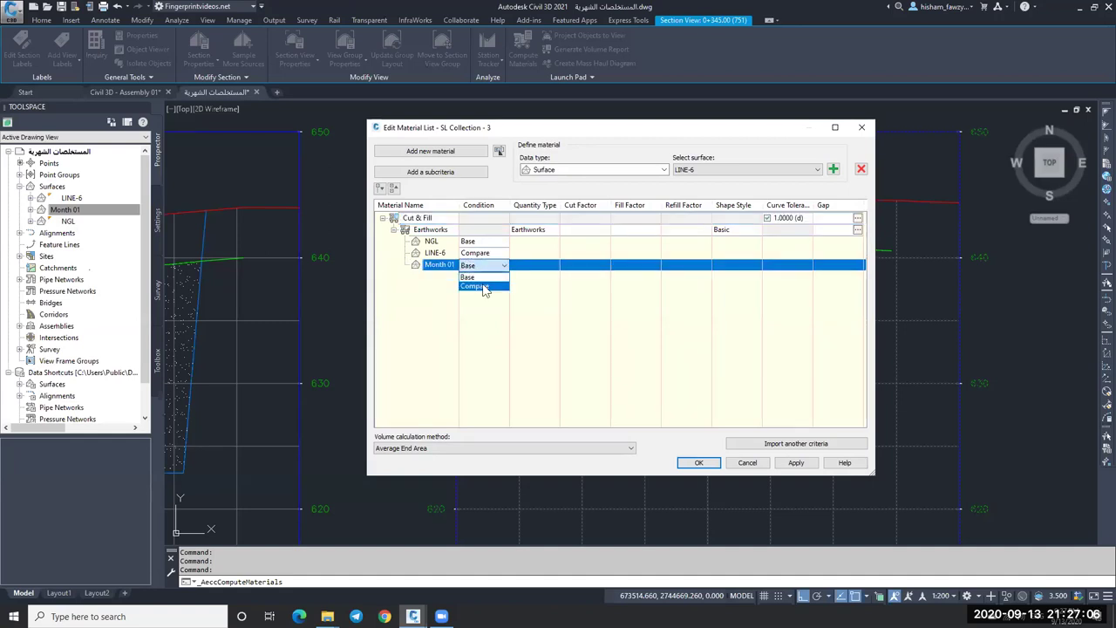
pyautogui.click(475, 286)
pyautogui.click(700, 463)
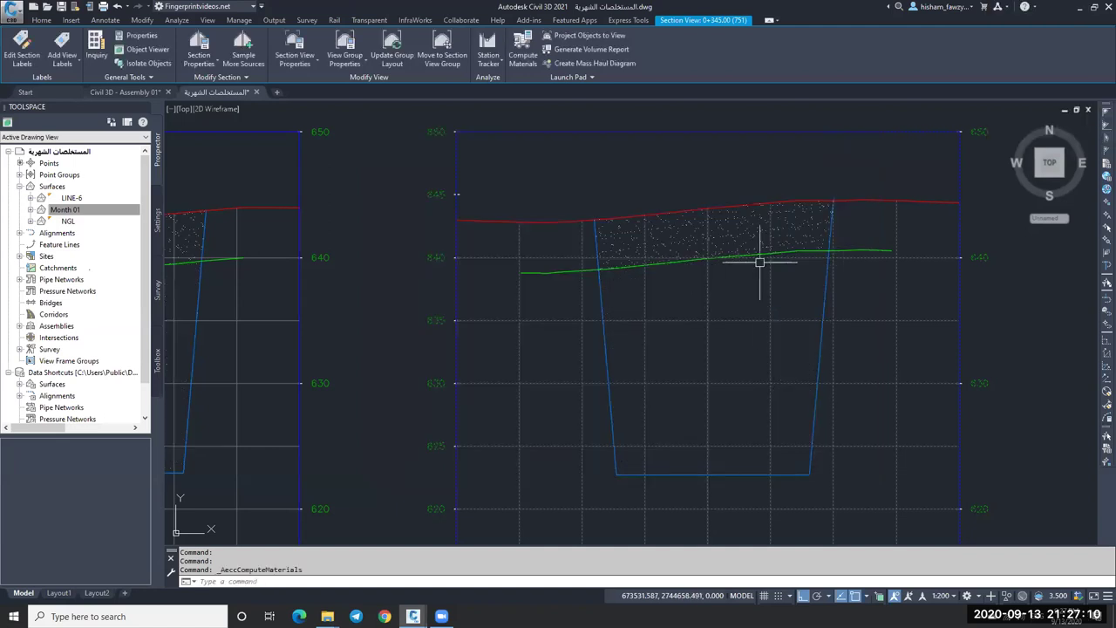
# Step: Zoom and pan across the section views to check the hatching between the red and green lines
pyautogui.press('Escape')
pyautogui.scroll(-5, 539, 273)
pyautogui.scroll(6, 704, 262)
pyautogui.scroll(-8, 804, 273)
pyautogui.press('Escape')
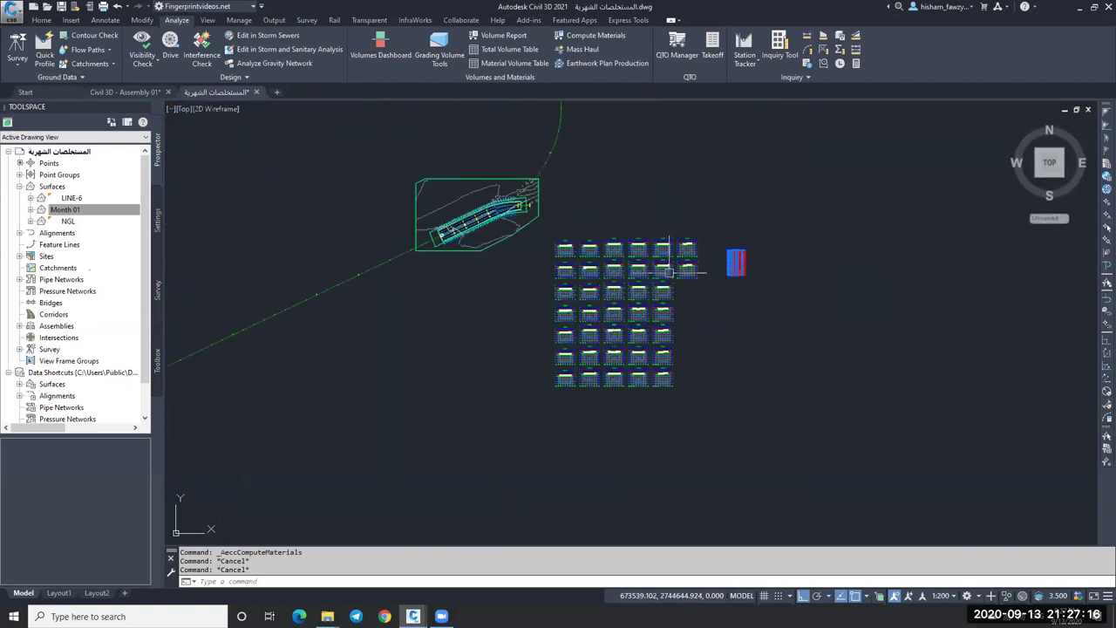
pyautogui.scroll(4, 578, 250)
pyautogui.scroll(1, 655, 232)
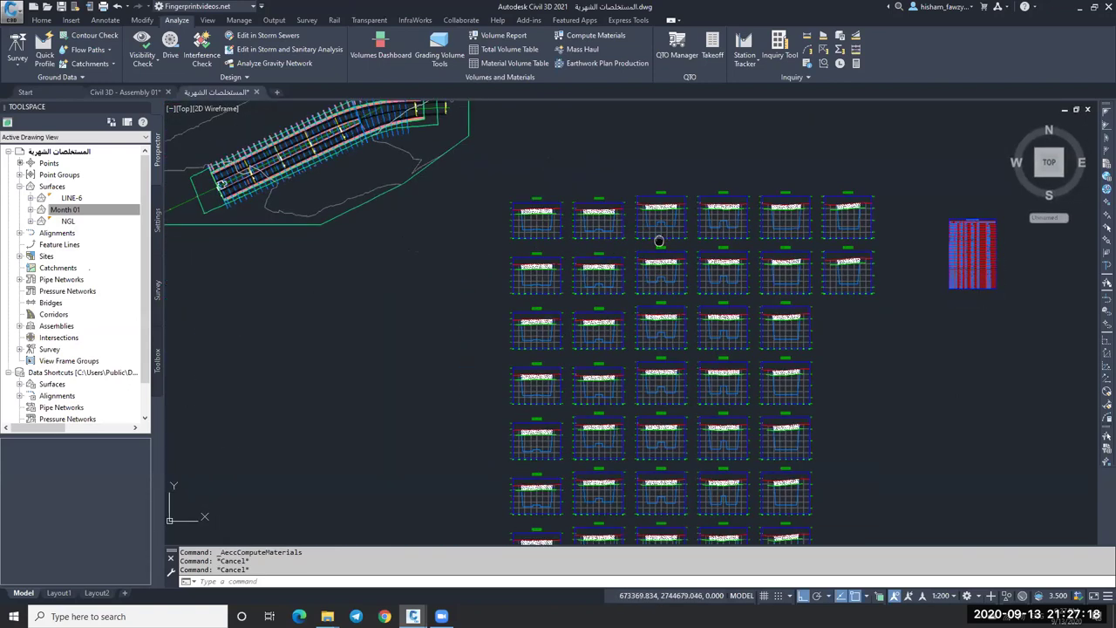
pyautogui.moveTo(659, 241); pyautogui.dragTo(654, 230, button='middle')
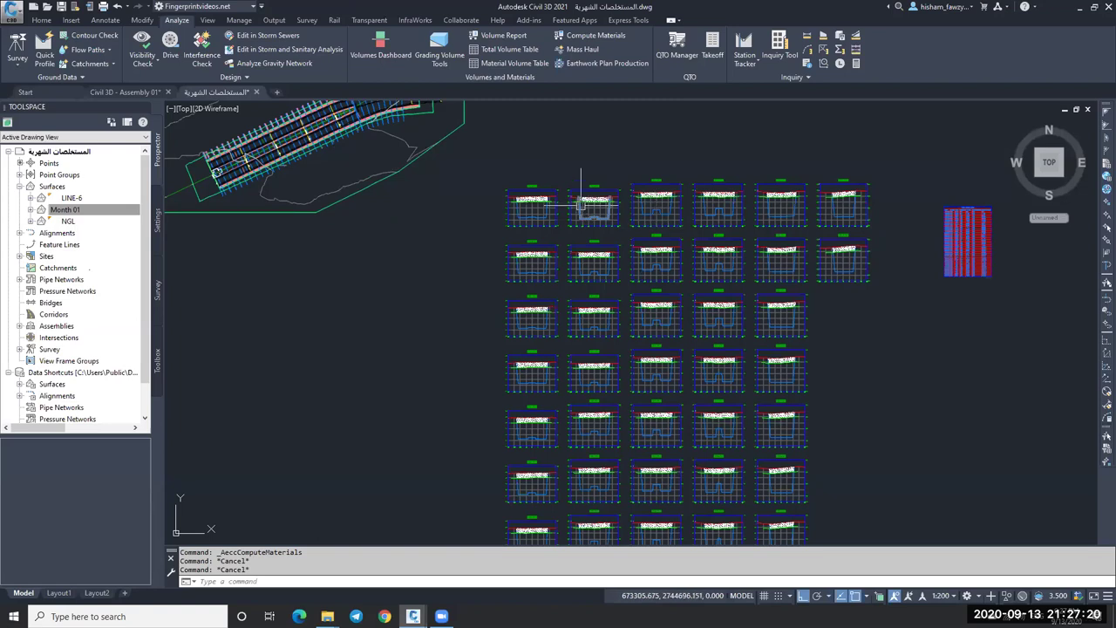
pyautogui.scroll(2, 581, 202)
pyautogui.scroll(2, 582, 202)
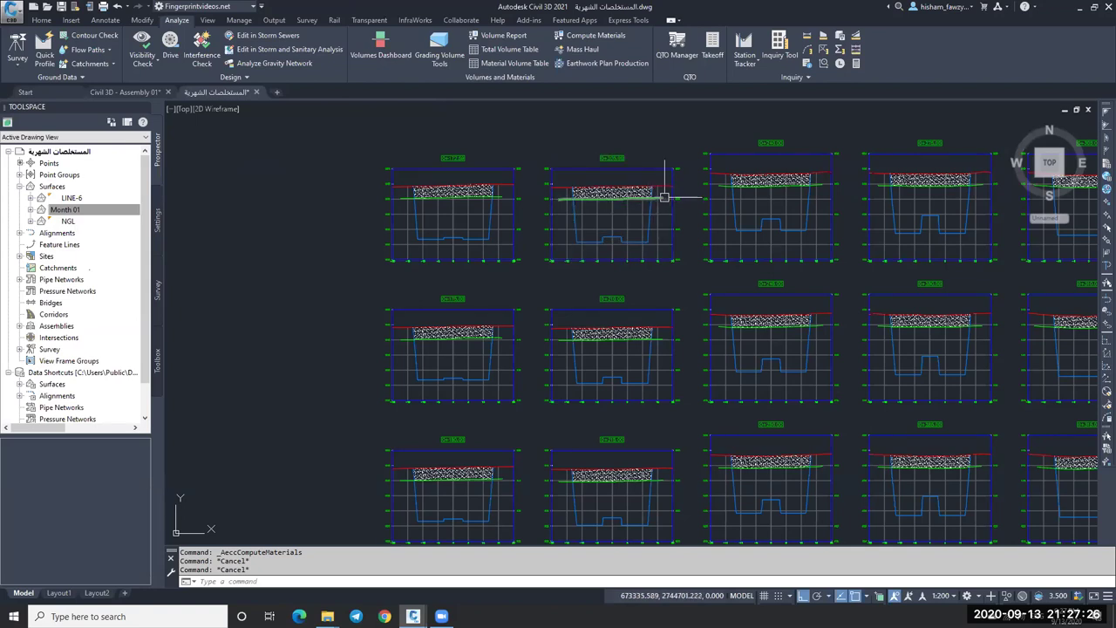
pyautogui.scroll(2, 638, 202)
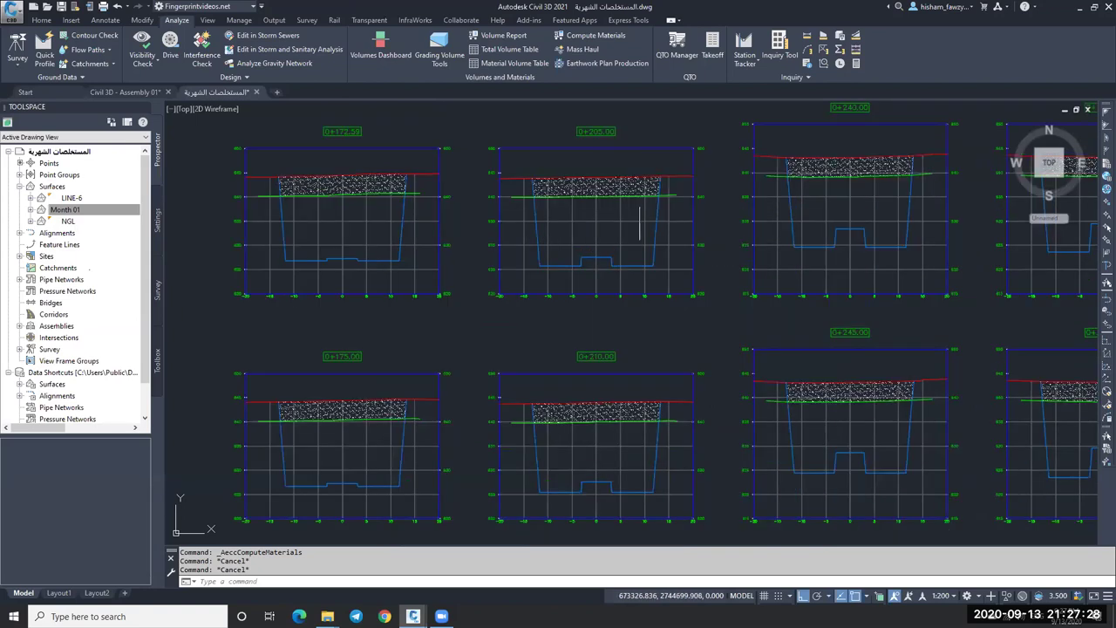
pyautogui.scroll(7, 639, 223)
pyautogui.scroll(-4, 615, 202)
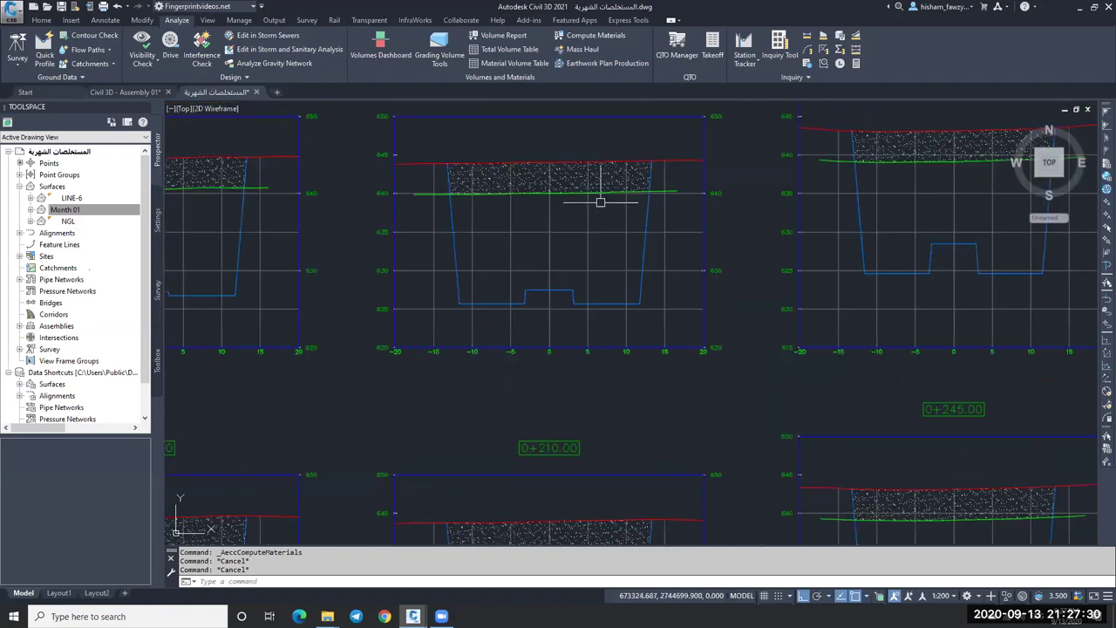
pyautogui.scroll(-2, 600, 202)
pyautogui.scroll(-4, 606, 212)
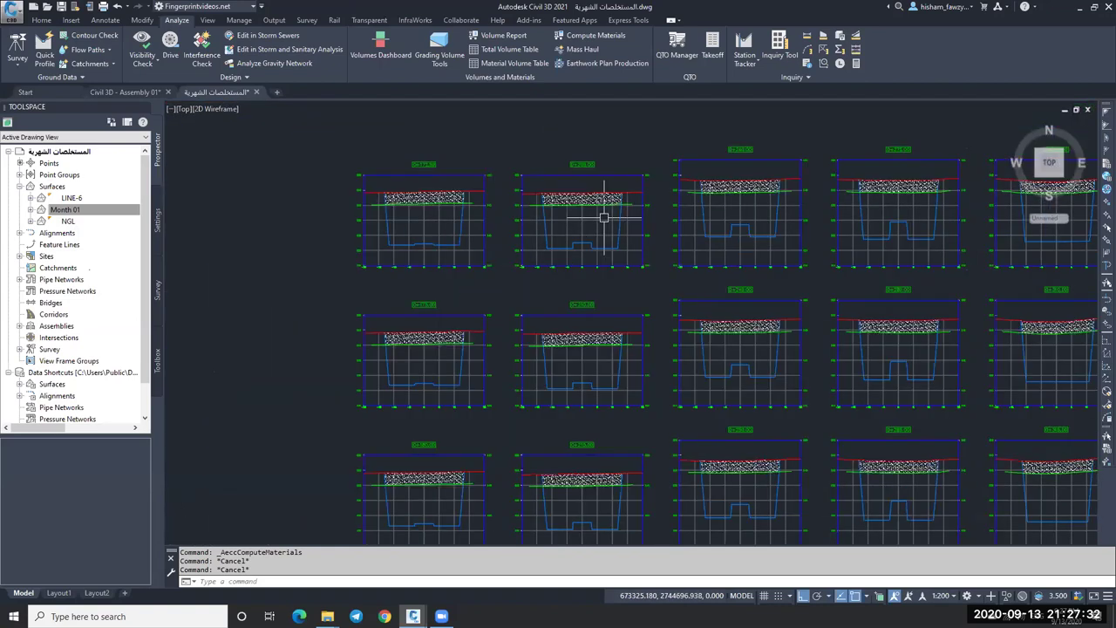
pyautogui.scroll(5, 610, 211)
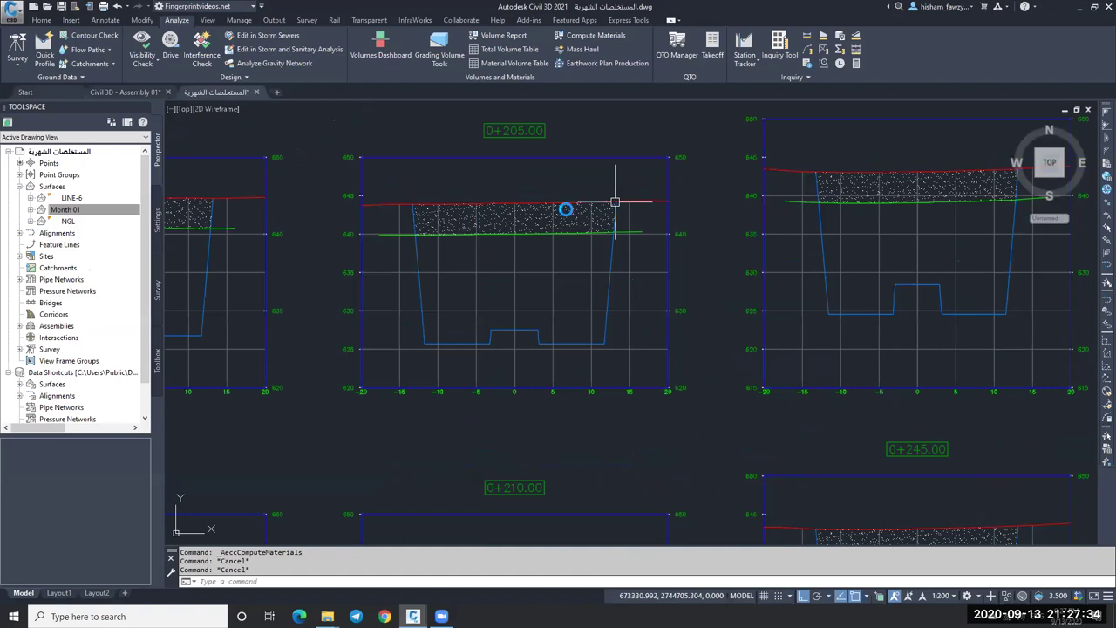
pyautogui.scroll(-4, 613, 200)
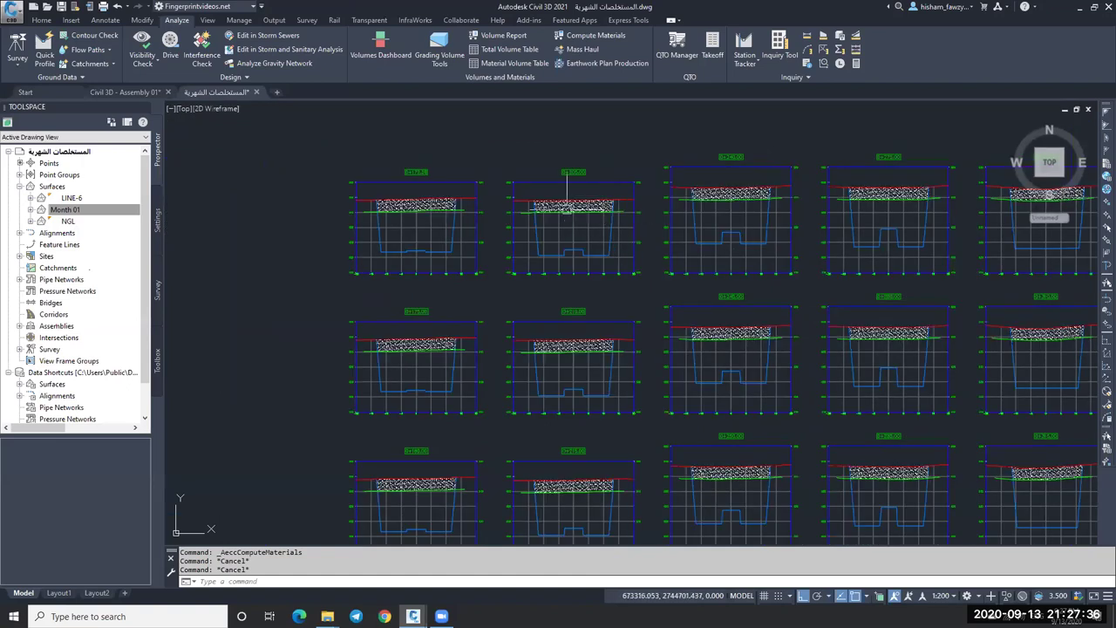
pyautogui.scroll(5, 567, 209)
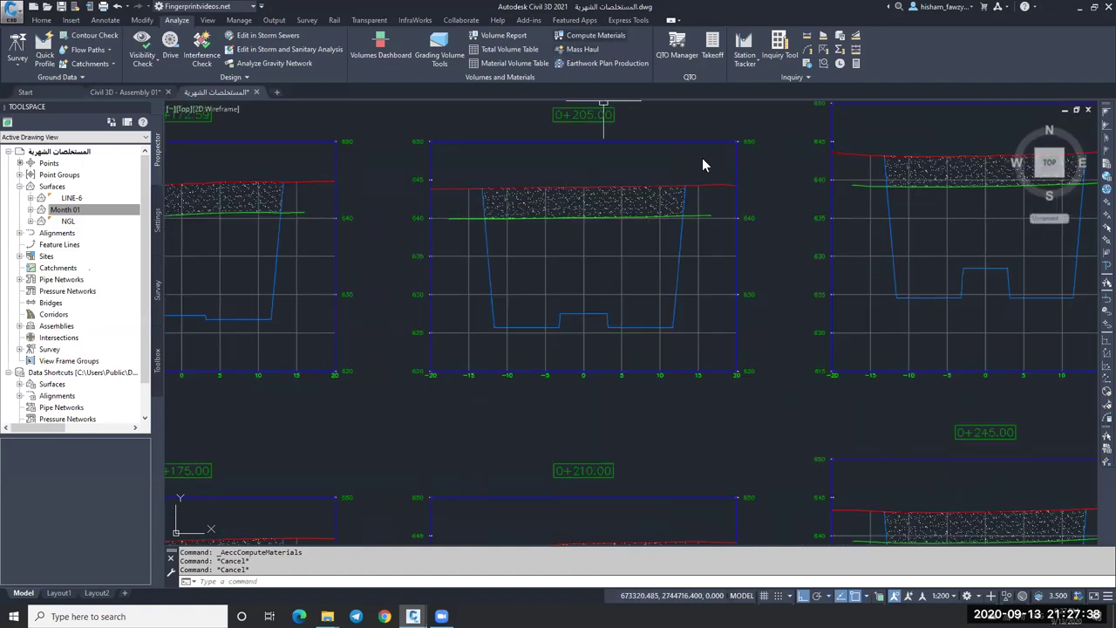
# Step: Import Earthworks criteria as a new material list, mapping Existing Ground to NGL and Datum to Month 01
pyautogui.press('Return')
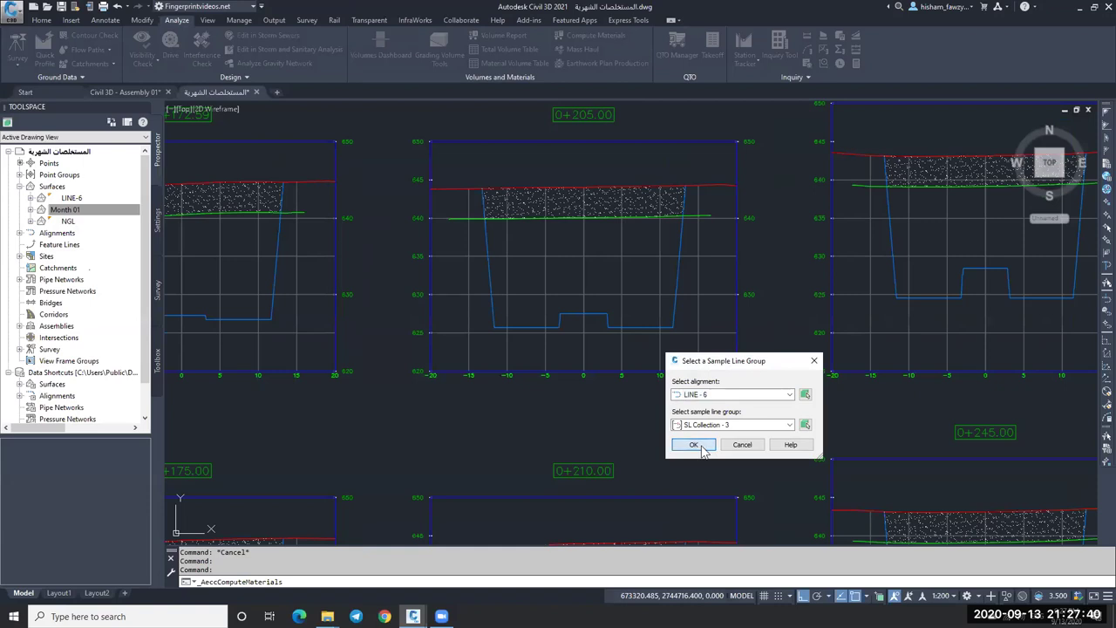
pyautogui.click(694, 446)
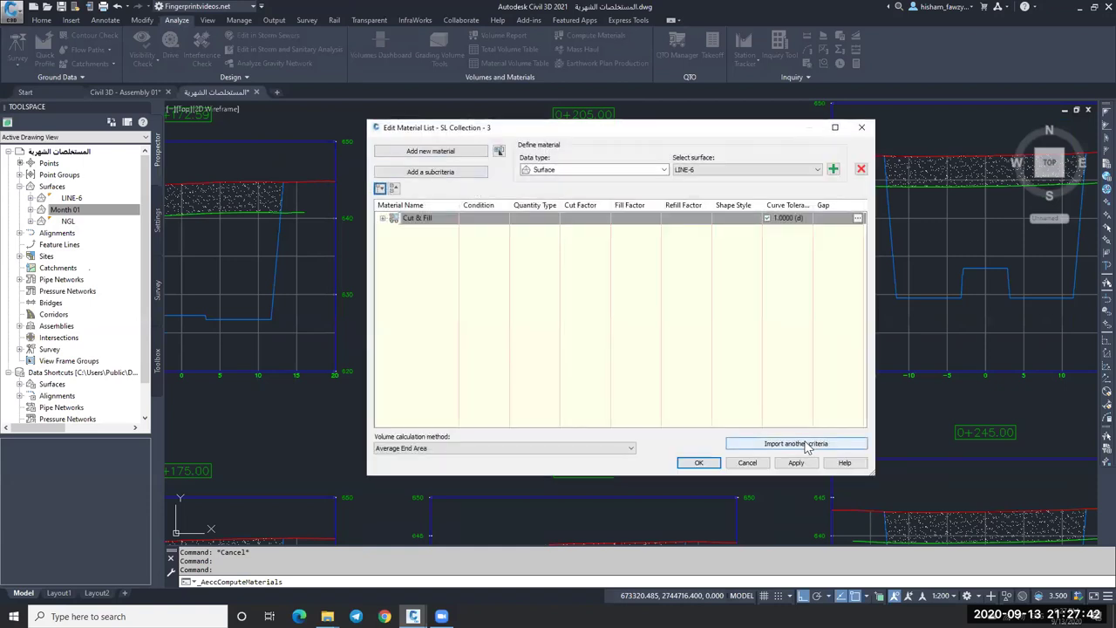
pyautogui.click(806, 445)
pyautogui.click(608, 223)
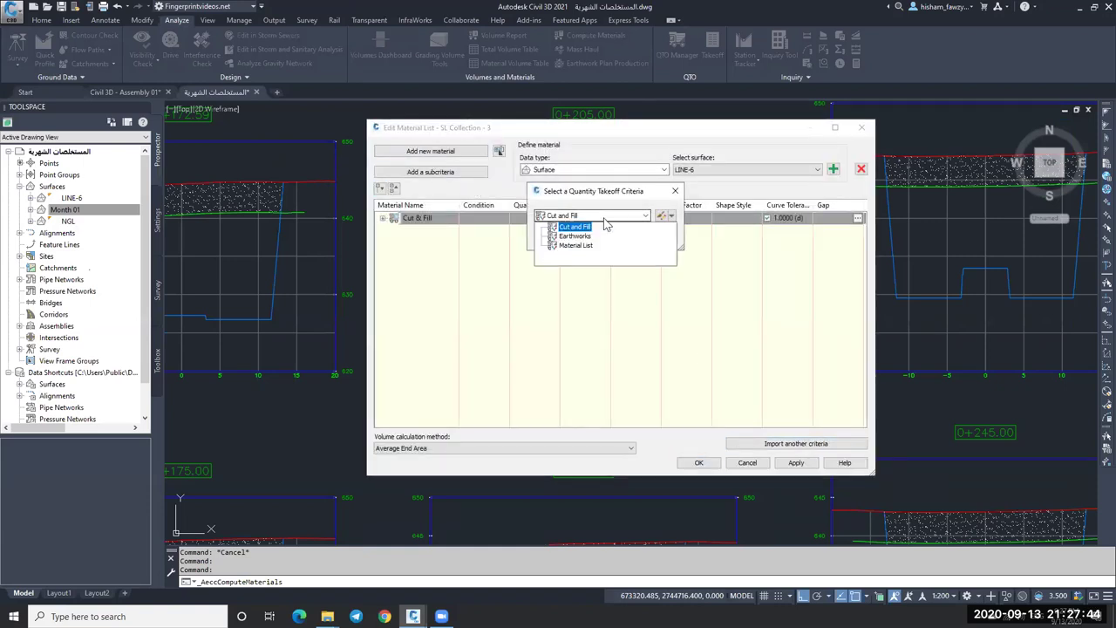
pyautogui.click(578, 237)
pyautogui.click(571, 249)
pyautogui.click(731, 361)
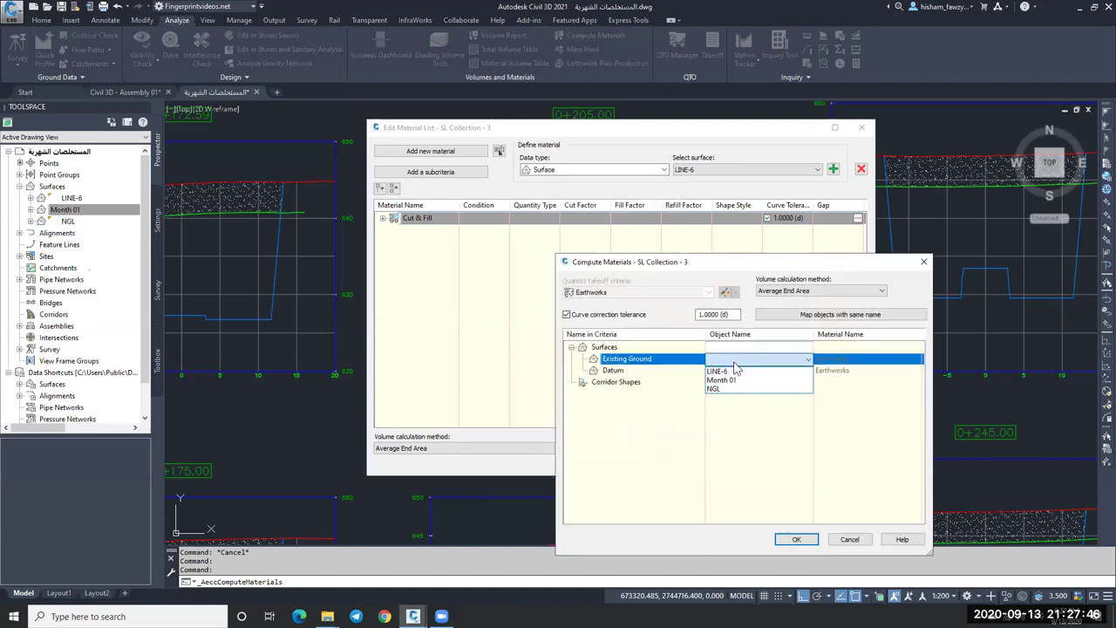
pyautogui.click(733, 389)
pyautogui.click(742, 370)
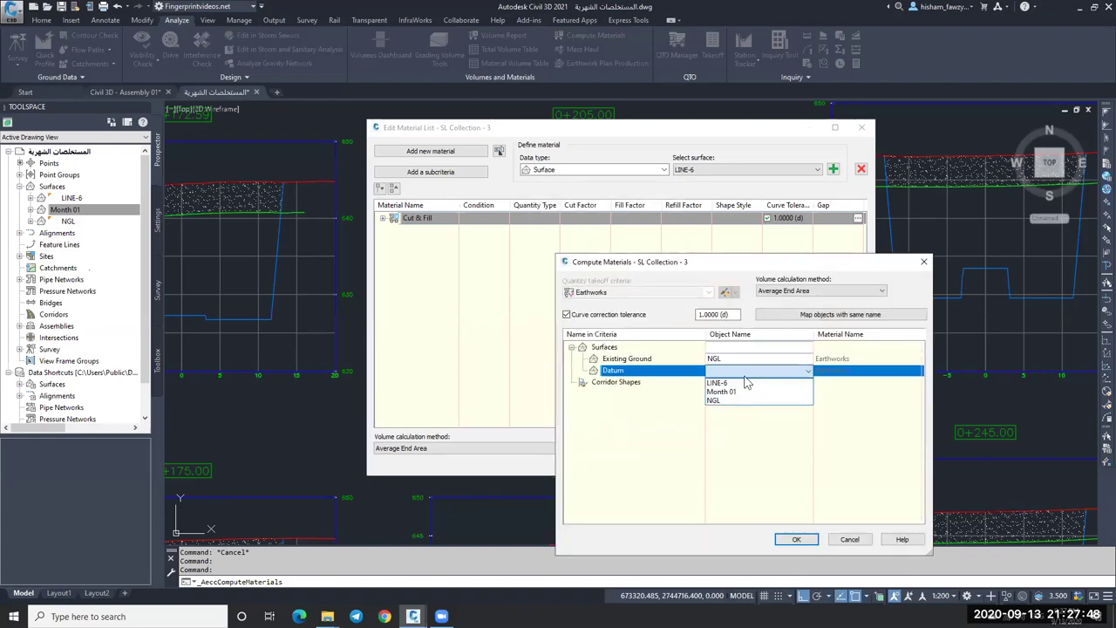
pyautogui.click(741, 391)
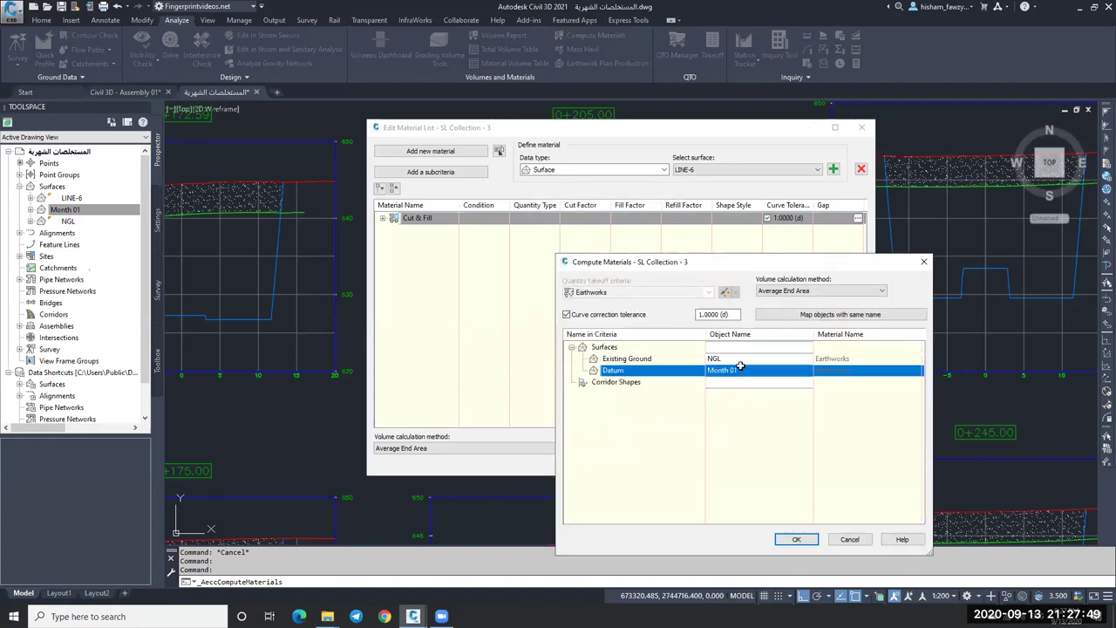
pyautogui.click(794, 540)
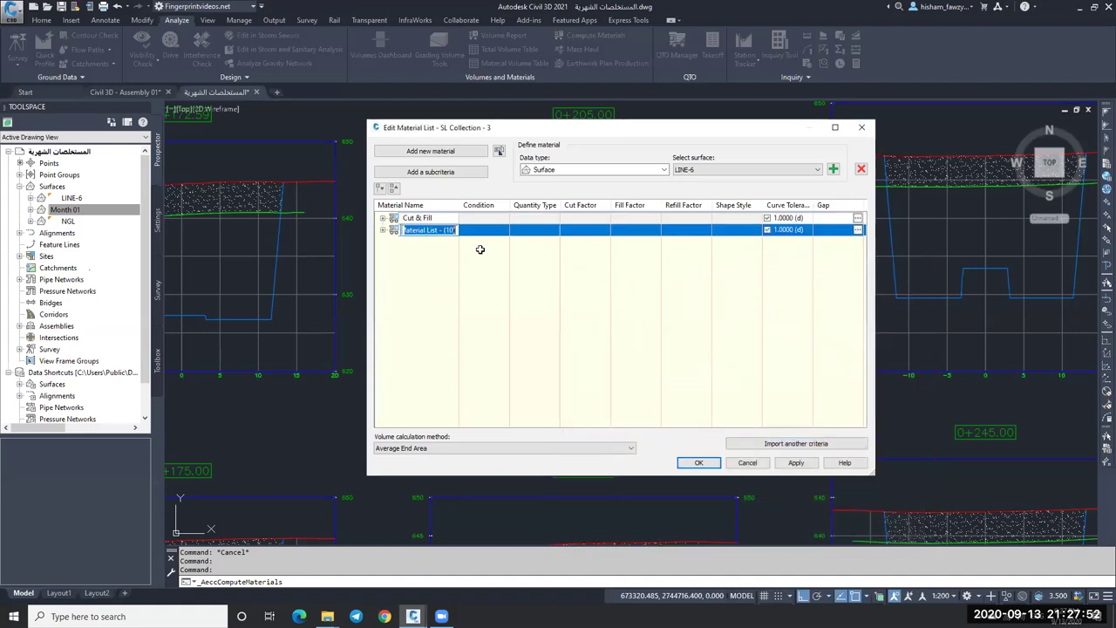
# Step: Name the new material list 'All' and accept the edited material lists
pyautogui.write('All')
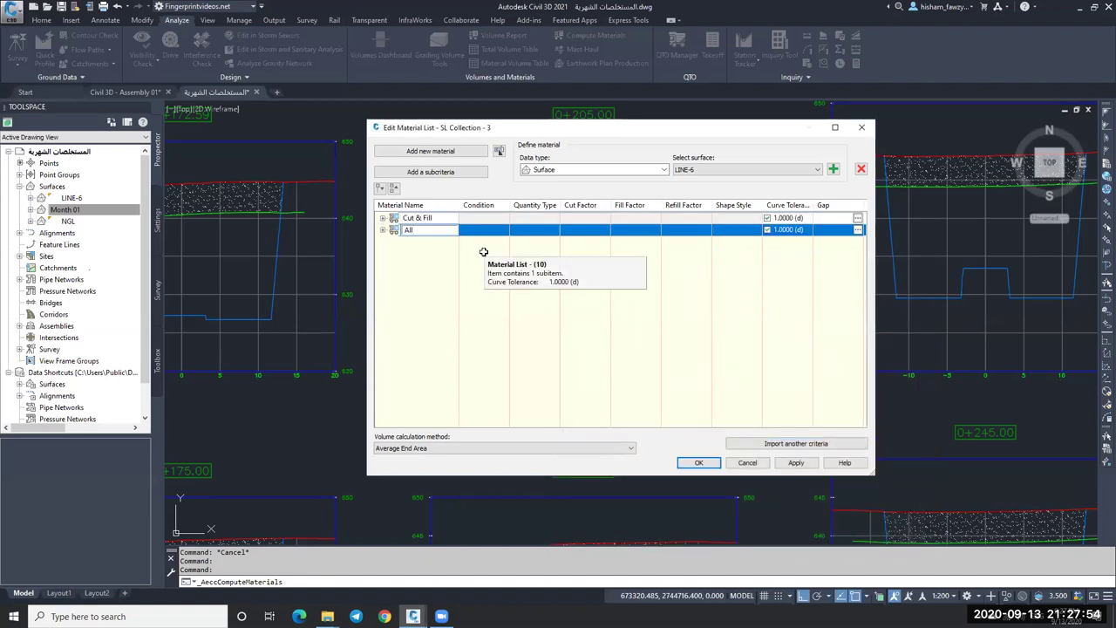
pyautogui.press('Return')
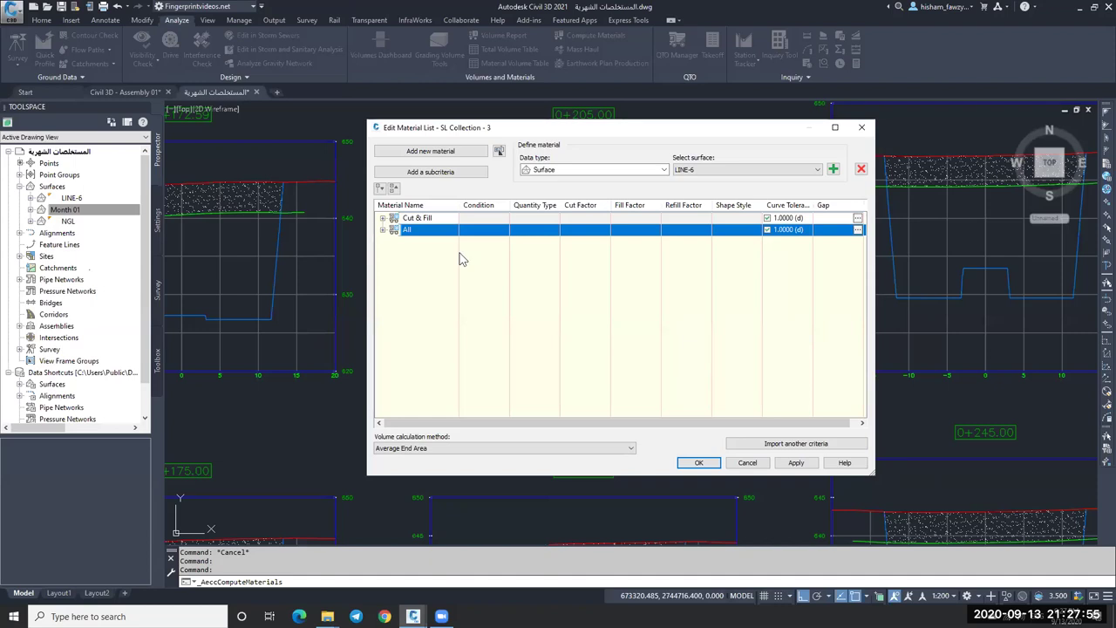
pyautogui.click(698, 462)
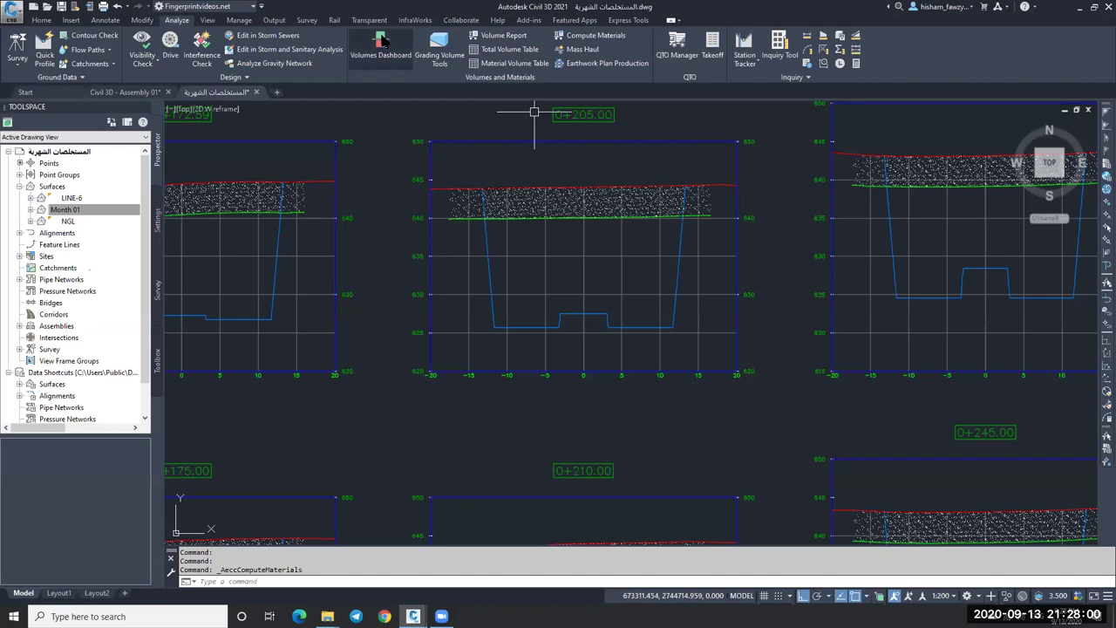
# Step: In the section view group properties, give the first Earthworks section the Cut Material style
pyautogui.scroll(6, 453, 189)
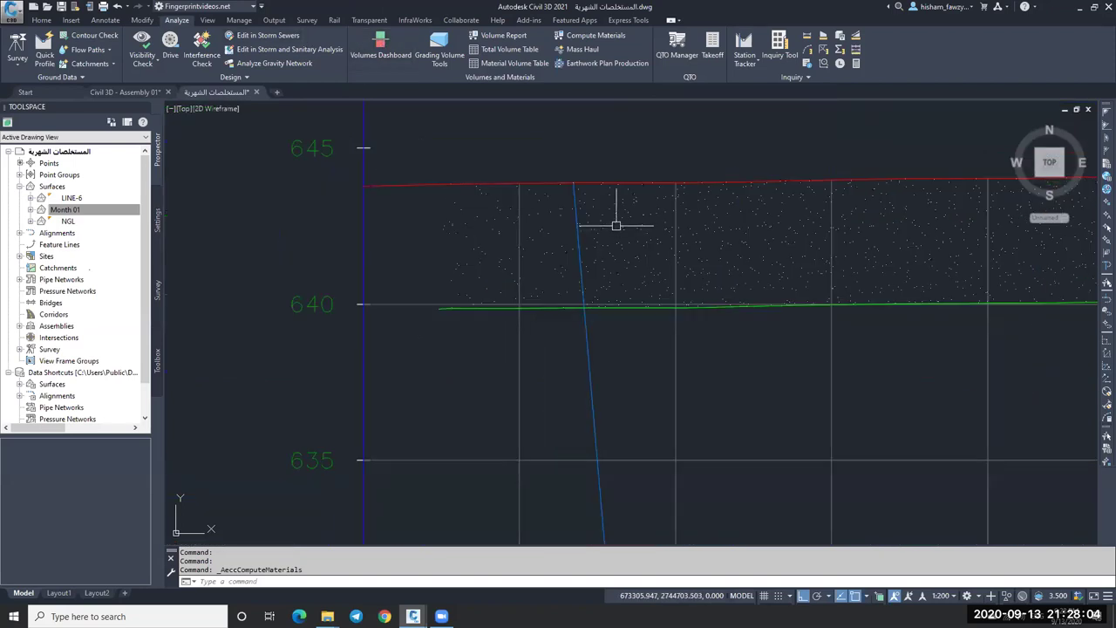
pyautogui.scroll(-6, 506, 207)
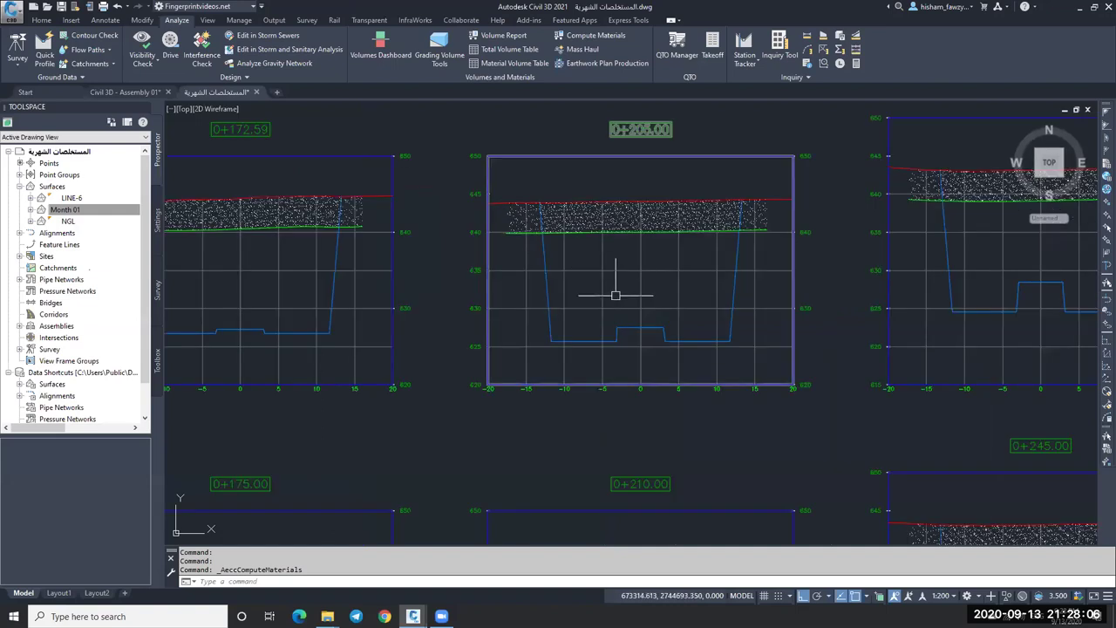
pyautogui.click(641, 314)
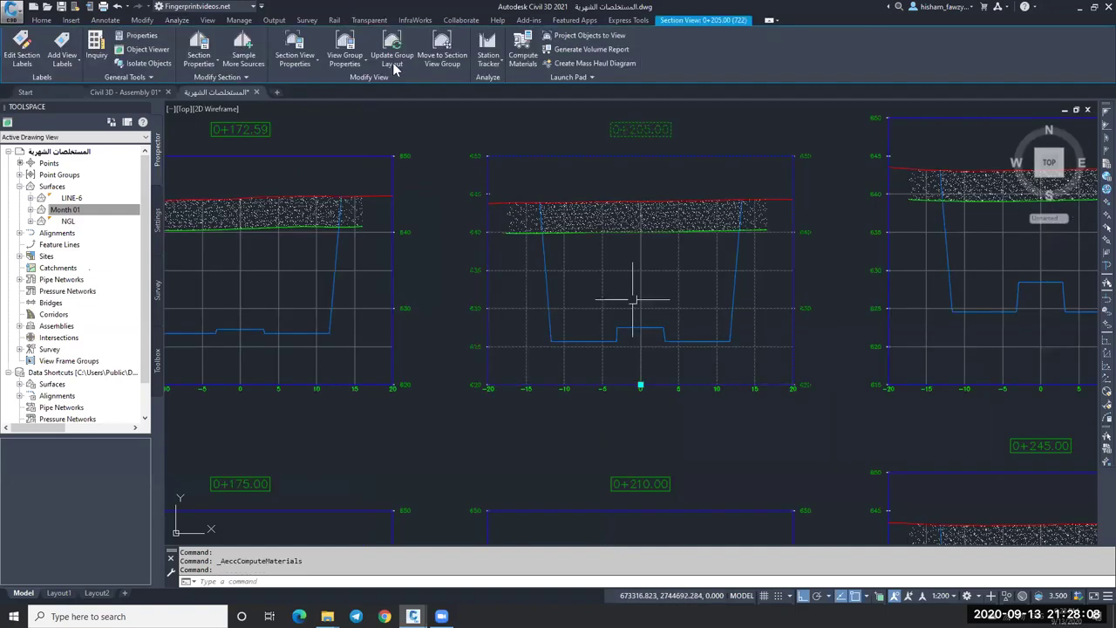
pyautogui.click(345, 49)
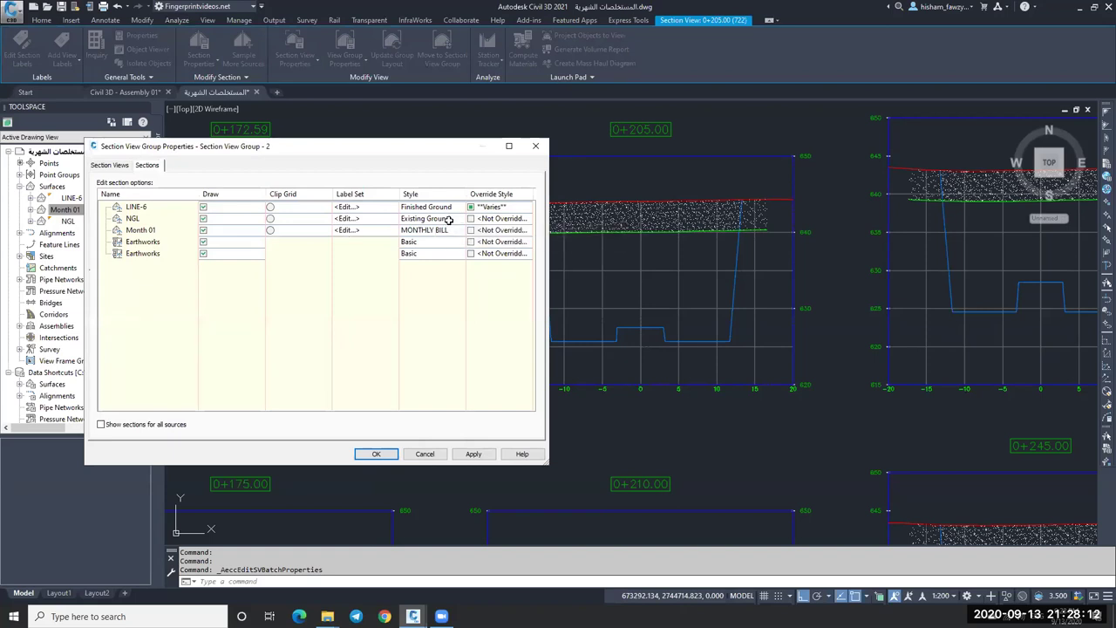
pyautogui.click(139, 241)
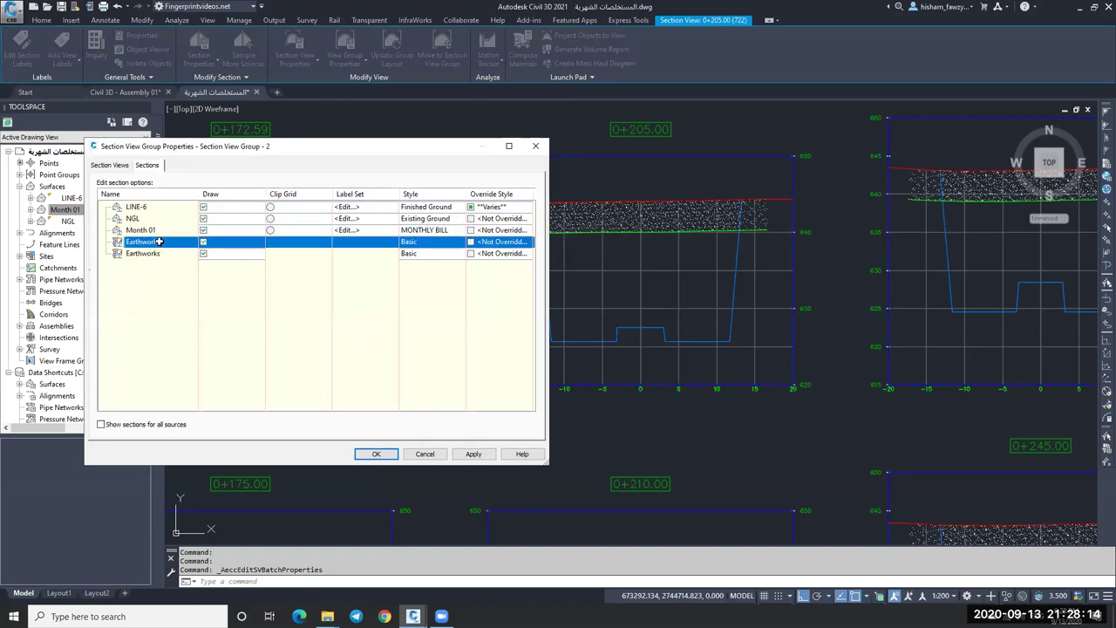
pyautogui.click(409, 242)
pyautogui.click(593, 217)
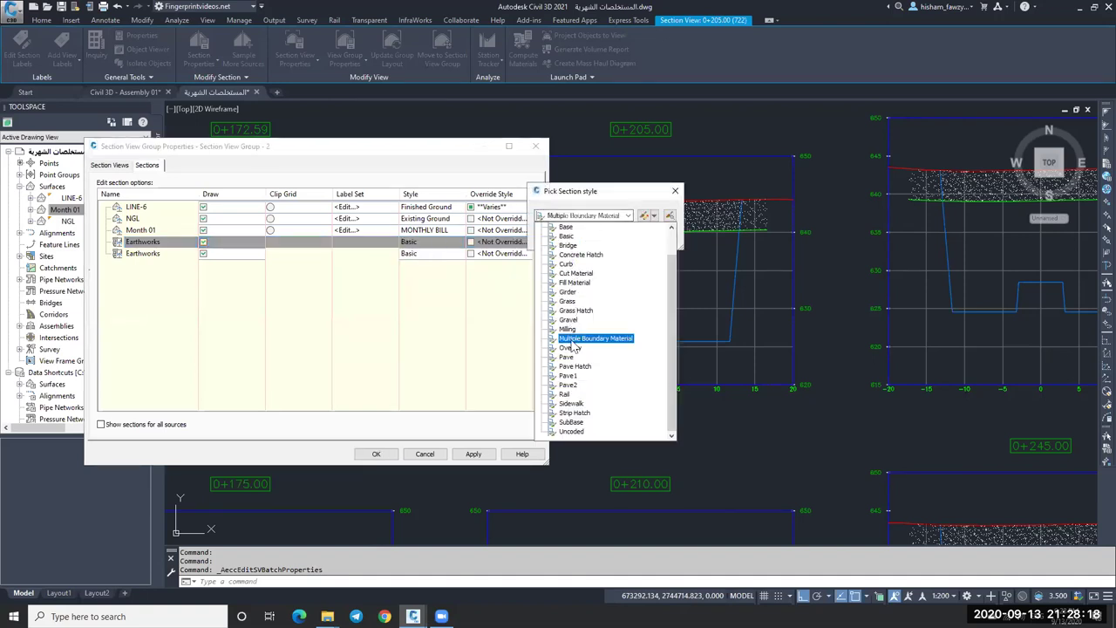
pyautogui.click(576, 273)
pyautogui.click(589, 237)
pyautogui.click(475, 454)
pyautogui.click(376, 454)
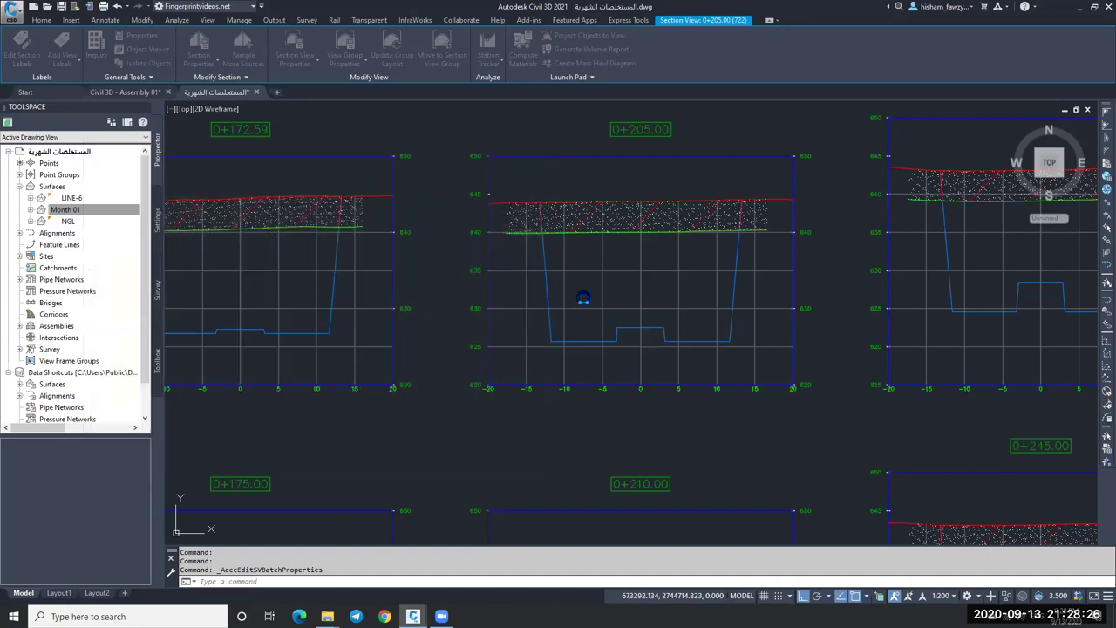
# Step: Zoom in and inspect the red-hatched cut material section in the views
pyautogui.scroll(4, 636, 216)
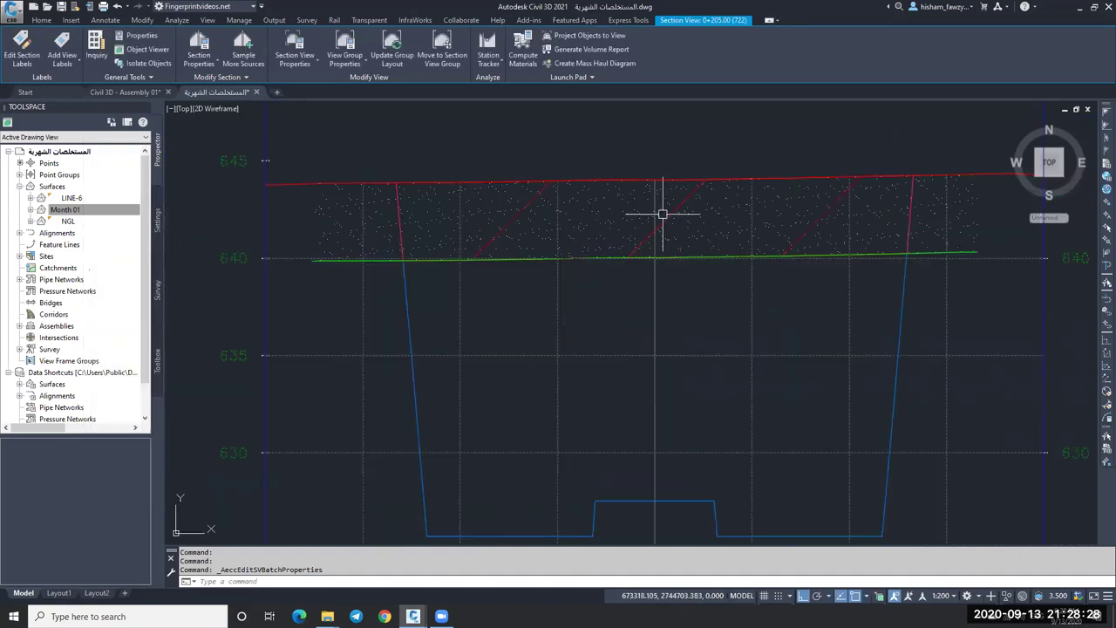
pyautogui.press('Escape')
pyautogui.scroll(4, 665, 221)
pyautogui.click(668, 231)
pyautogui.scroll(-8, 672, 237)
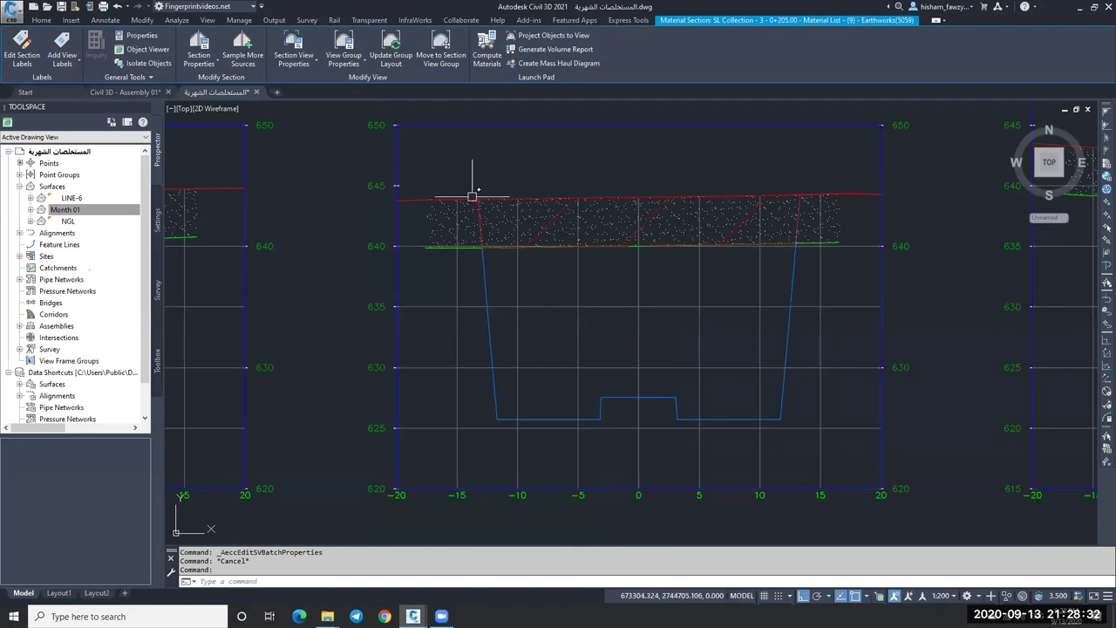
pyautogui.scroll(-3, 500, 227)
pyautogui.press('Escape')
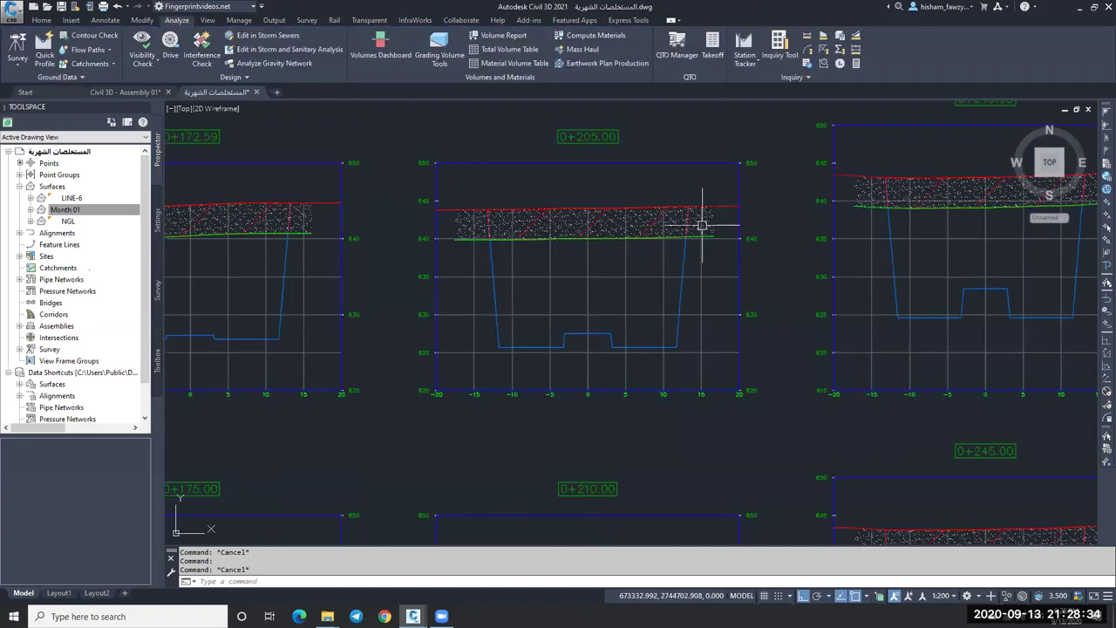
# Step: Create an unsplit total volume table from the All material list, placed right of the first table
pyautogui.click(509, 48)
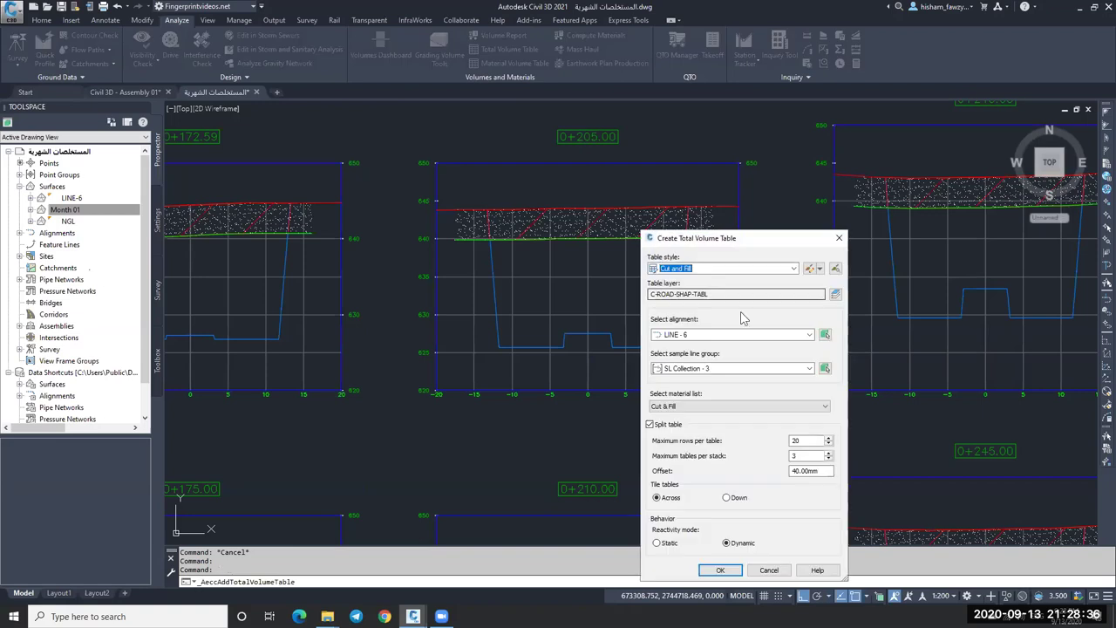
pyautogui.click(703, 406)
pyautogui.click(670, 425)
pyautogui.click(670, 425)
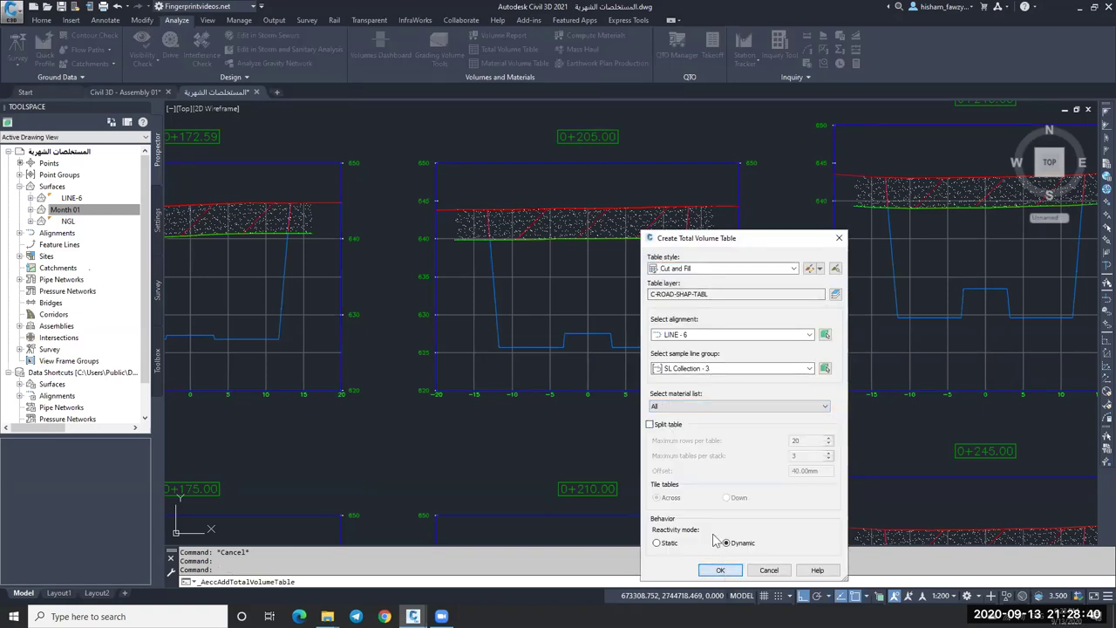
pyautogui.click(720, 570)
pyautogui.scroll(-6, 785, 236)
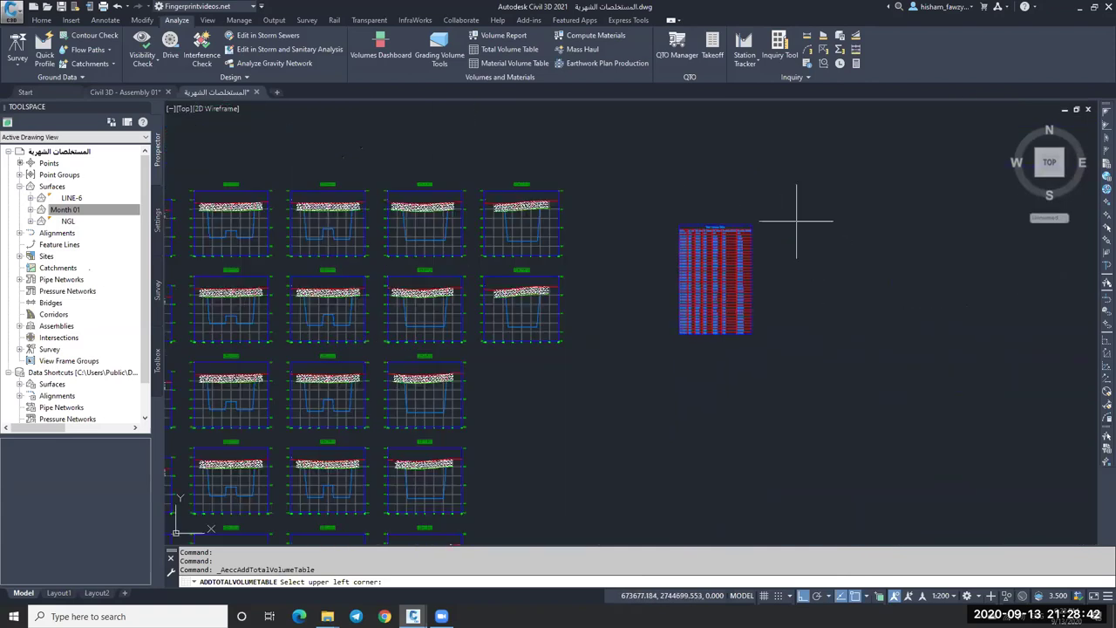
pyautogui.click(793, 226)
pyautogui.press('Escape')
# Step: Zoom in and out to review both volume tables beside the section-view grid
pyautogui.scroll(8, 849, 349)
pyautogui.scroll(6, 922, 245)
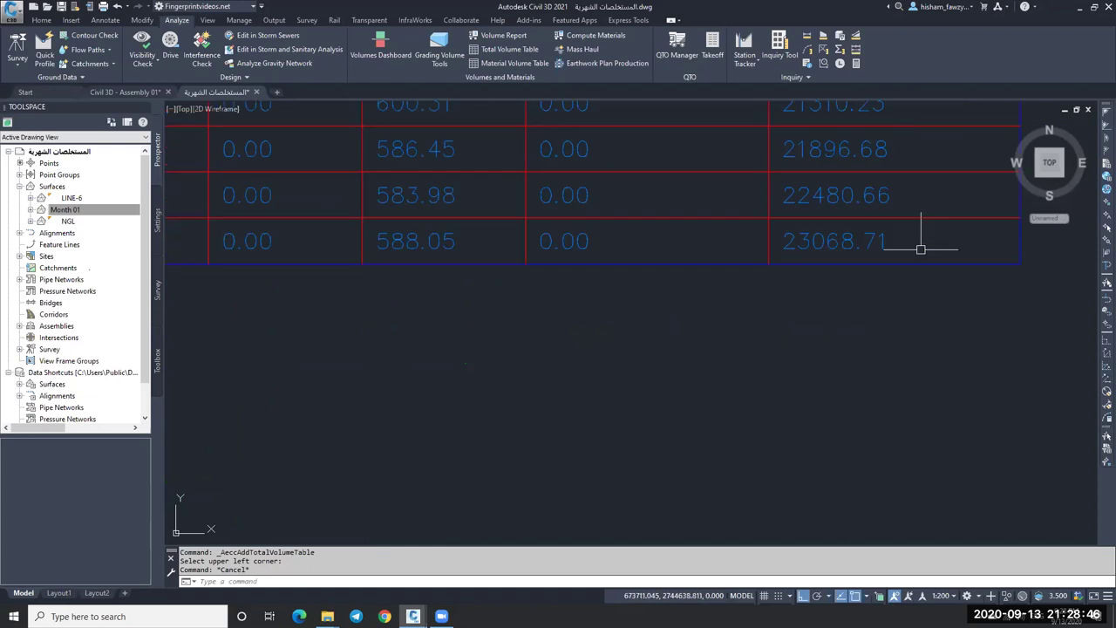
pyautogui.scroll(-5, 829, 253)
pyautogui.scroll(-4, 835, 252)
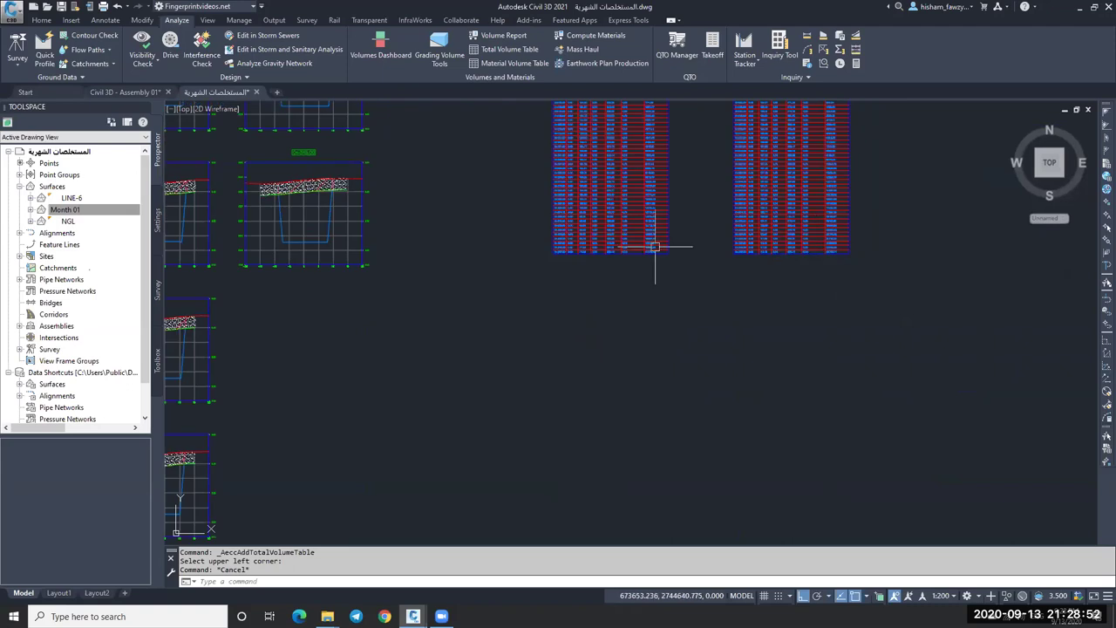
pyautogui.scroll(2, 650, 245)
pyautogui.scroll(8, 645, 262)
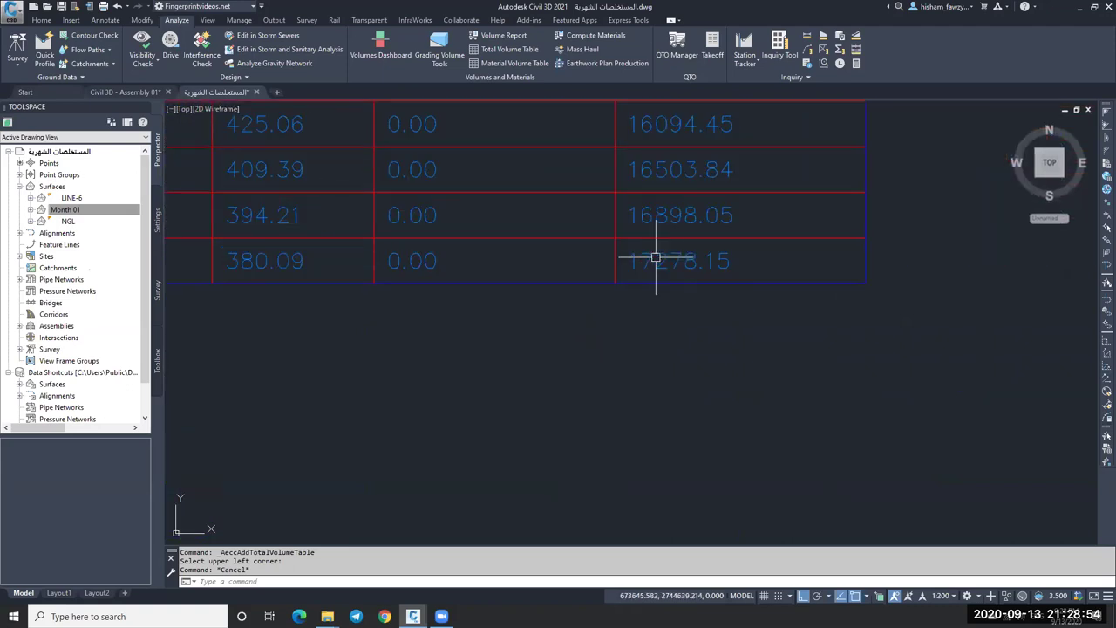
pyautogui.scroll(-10, 752, 301)
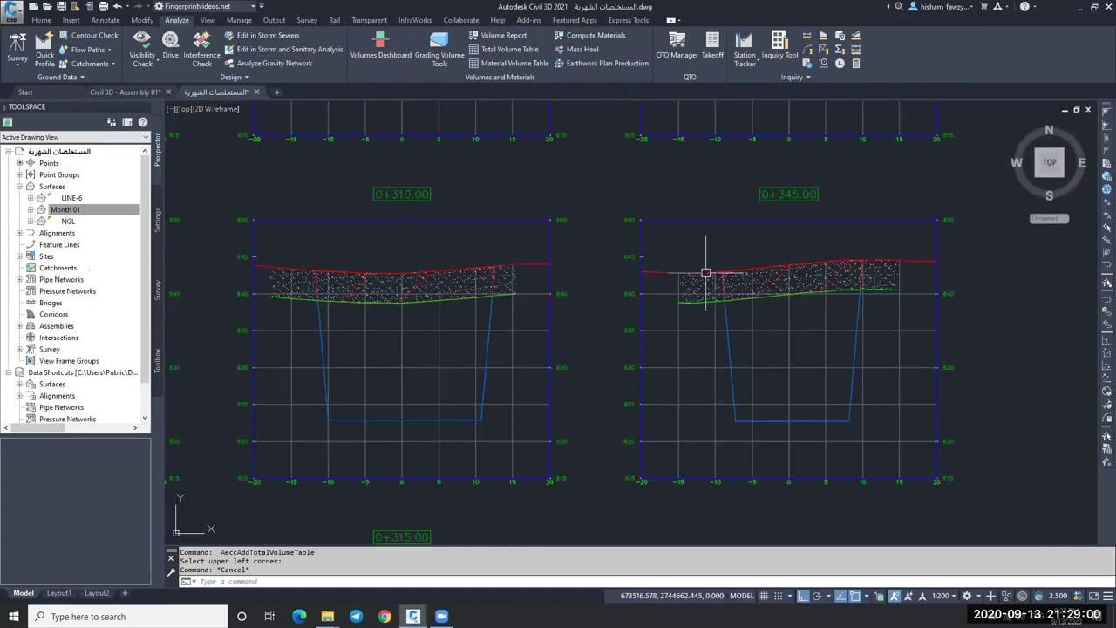
pyautogui.scroll(-2, 581, 211)
pyautogui.scroll(-3, 581, 210)
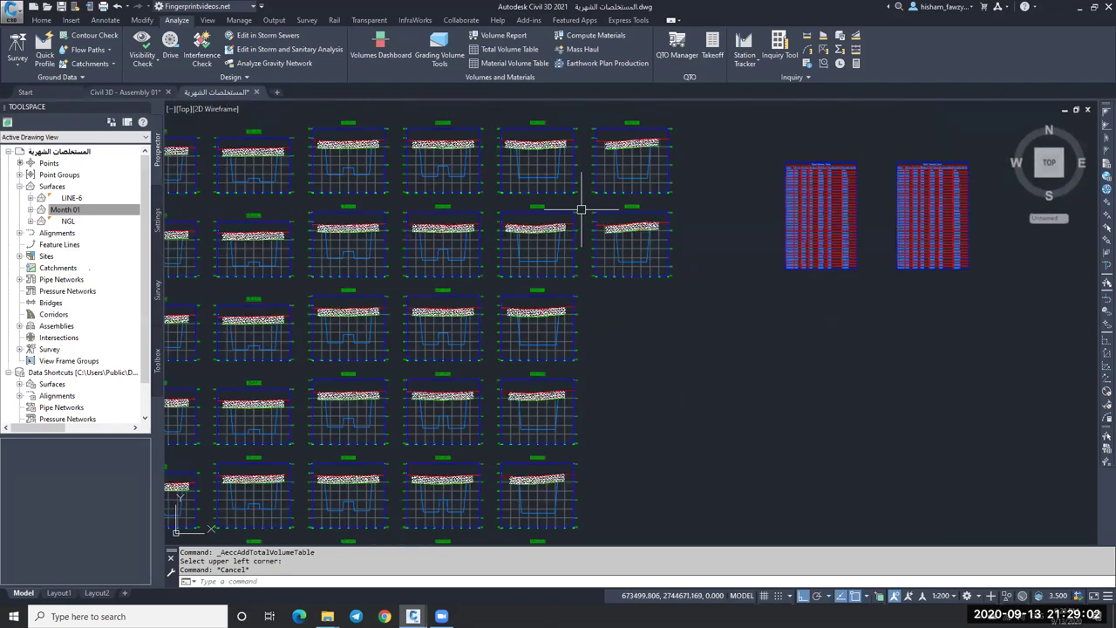
pyautogui.scroll(-4, 580, 214)
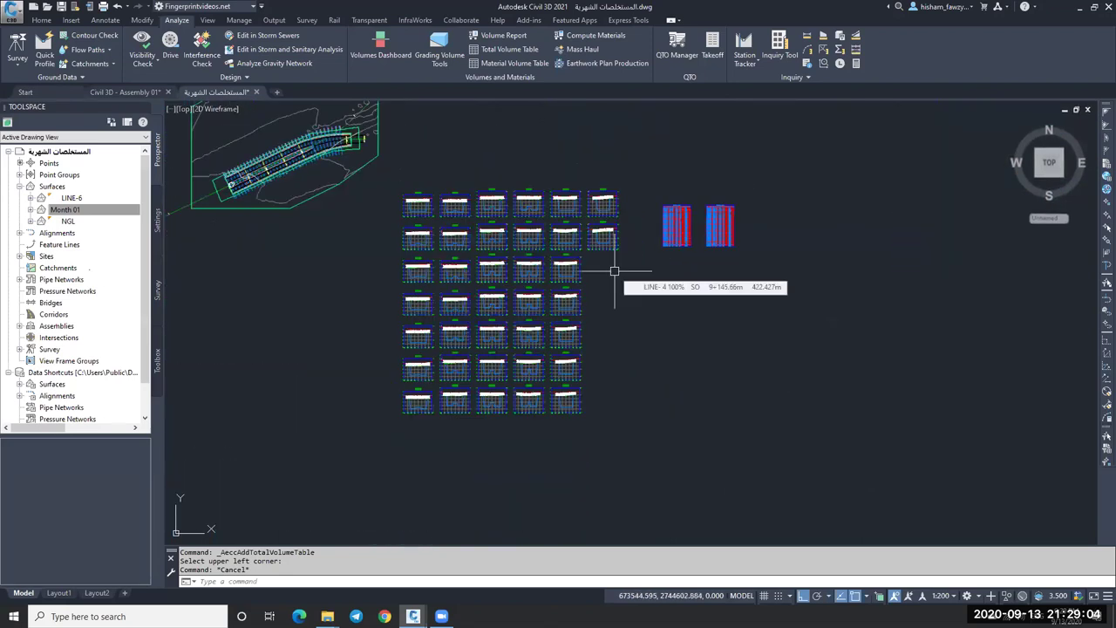
# Step: Create a new surface named Month 02
pyautogui.click(80, 212)
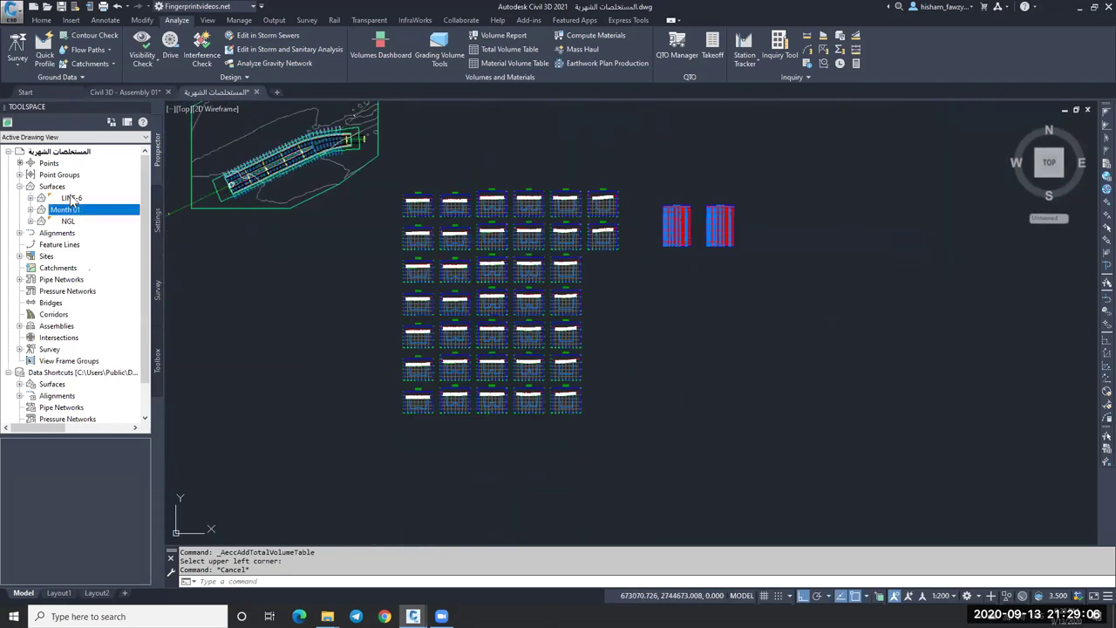
pyautogui.rightClick(59, 186)
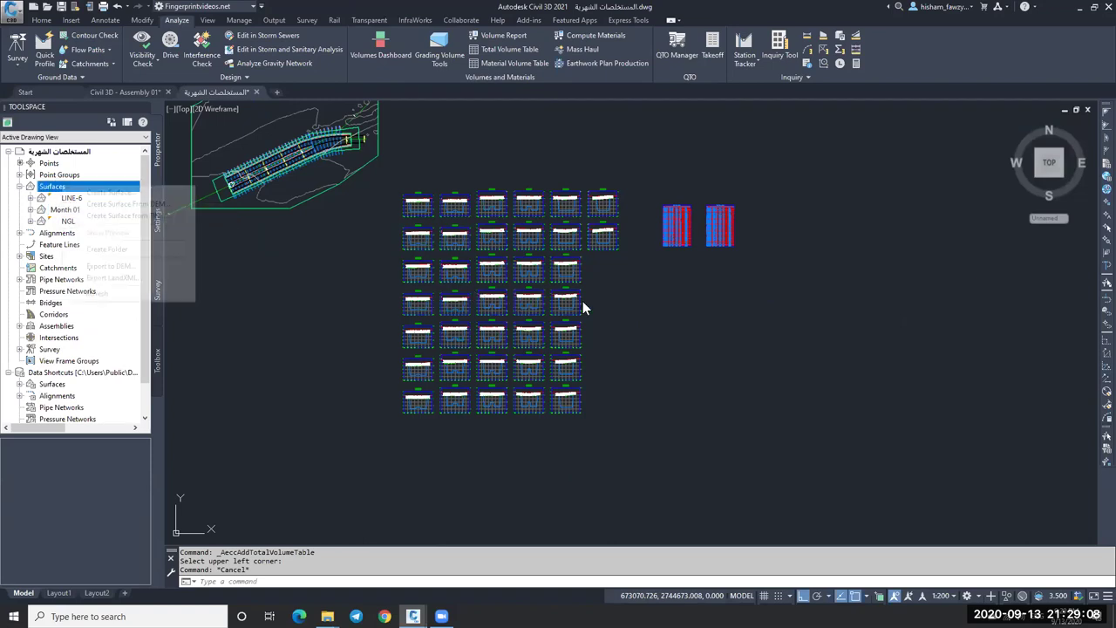
pyautogui.click(96, 193)
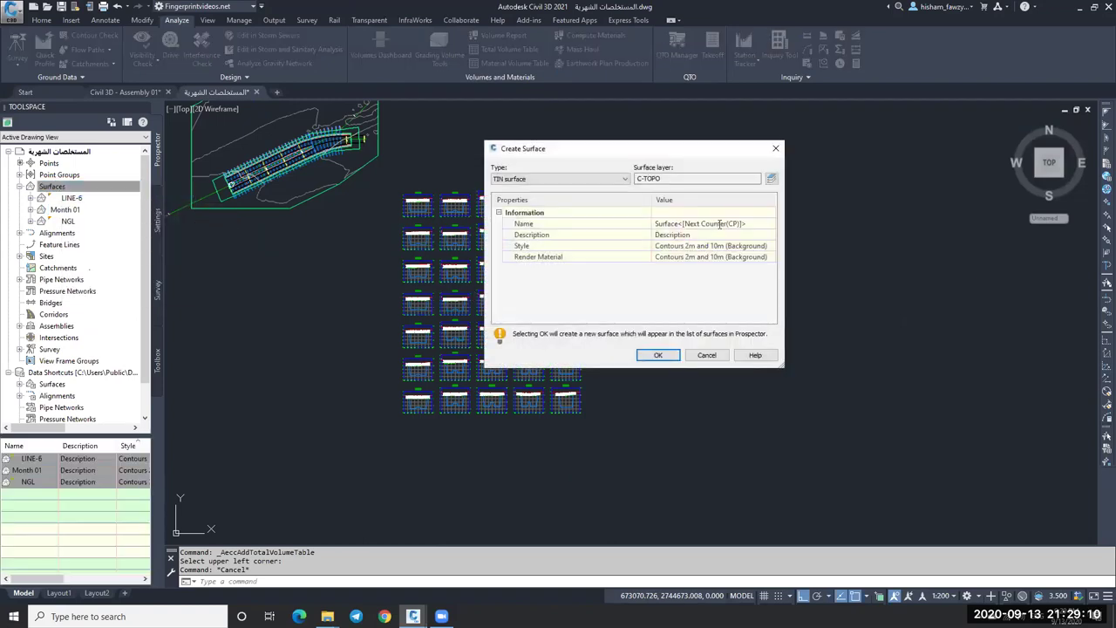
pyautogui.click(697, 234)
pyautogui.click(711, 223)
pyautogui.write('Month 02')
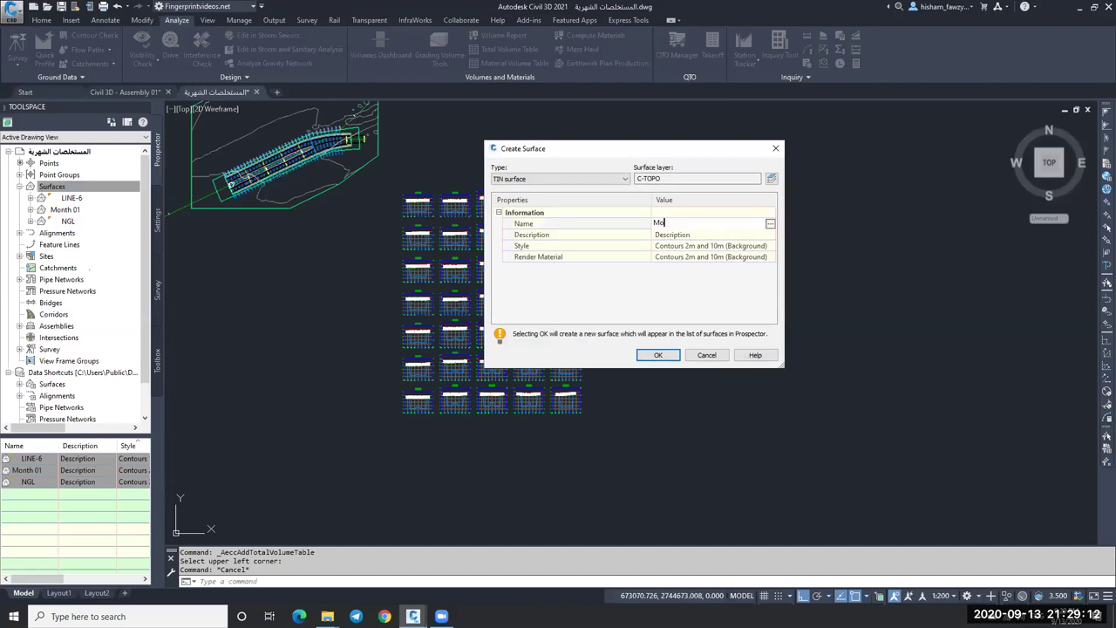
pyautogui.click(658, 355)
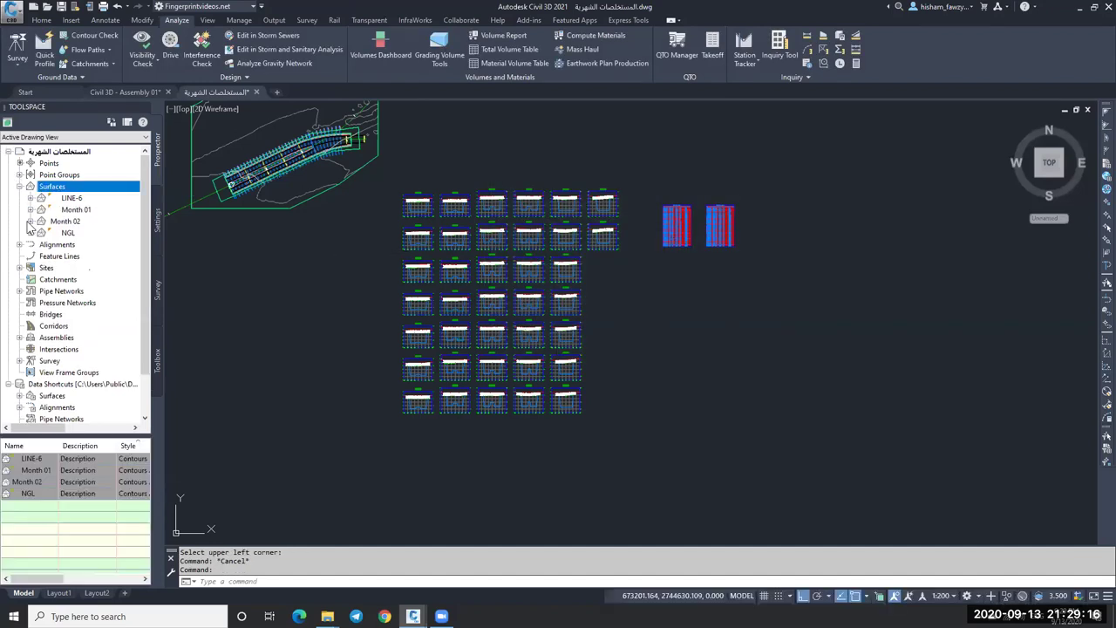
# Step: Paste the Month 01 surface into the Month 02 surface definition
pyautogui.click(31, 220)
pyautogui.click(41, 255)
pyautogui.rightClick(83, 325)
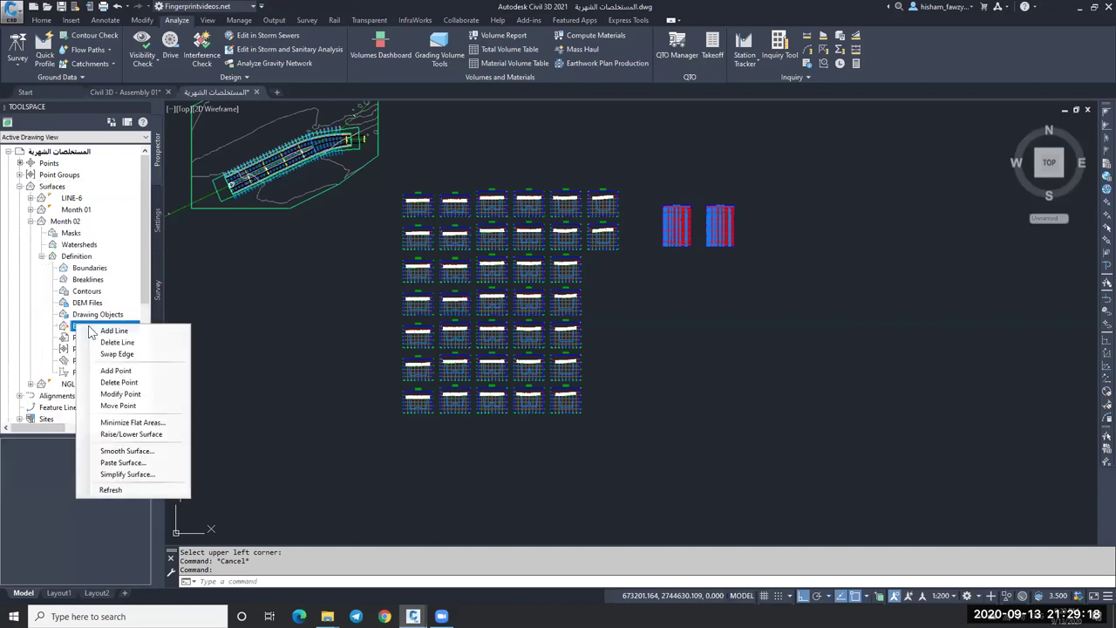
pyautogui.click(122, 462)
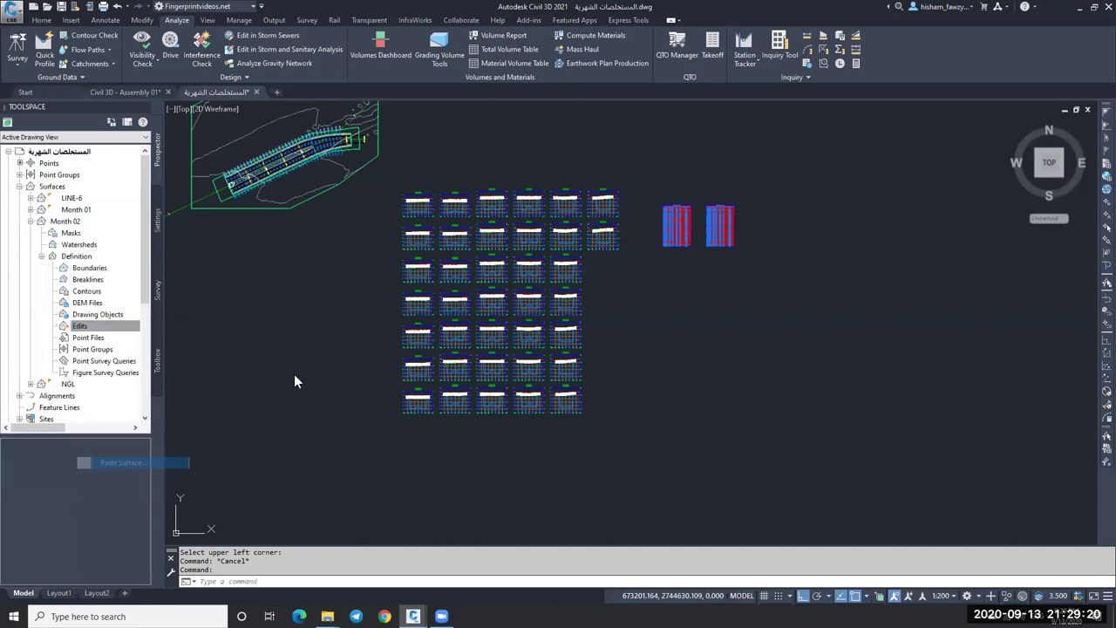
pyautogui.click(733, 482)
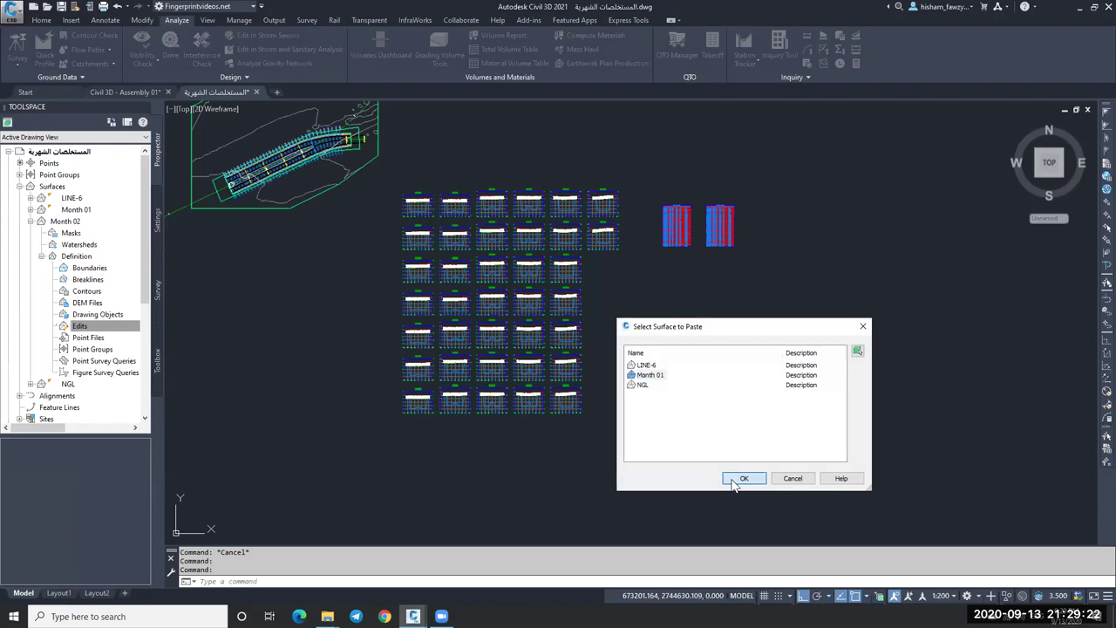
# Step: Lower the Month 02 surface by 3 units with a Raise/Lower edit of -3
pyautogui.click(79, 325)
pyautogui.rightClick(79, 325)
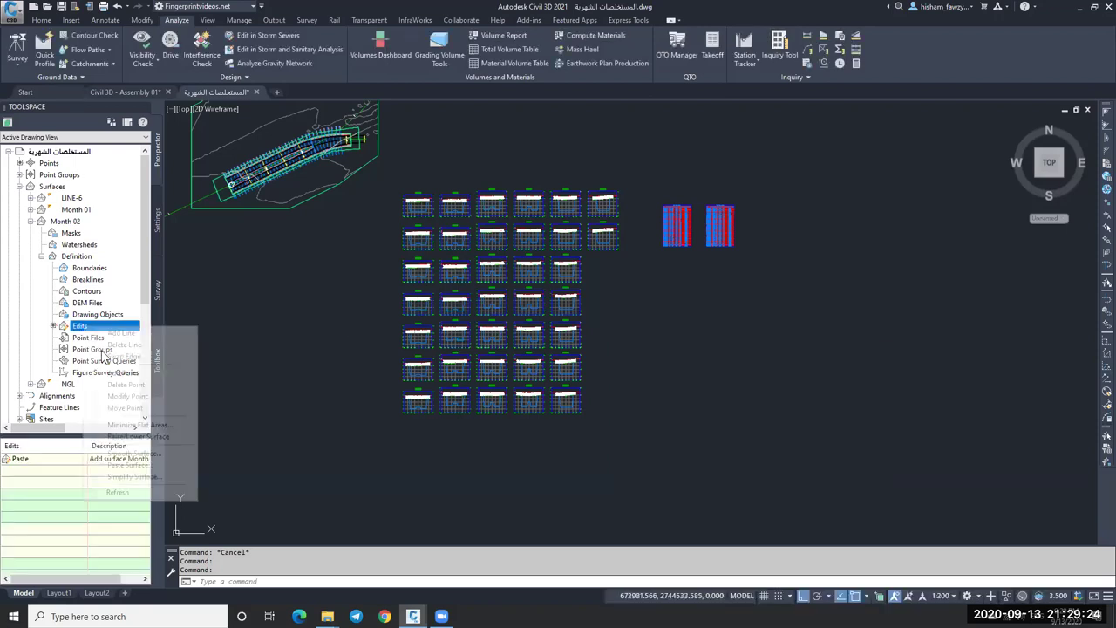
pyautogui.click(140, 436)
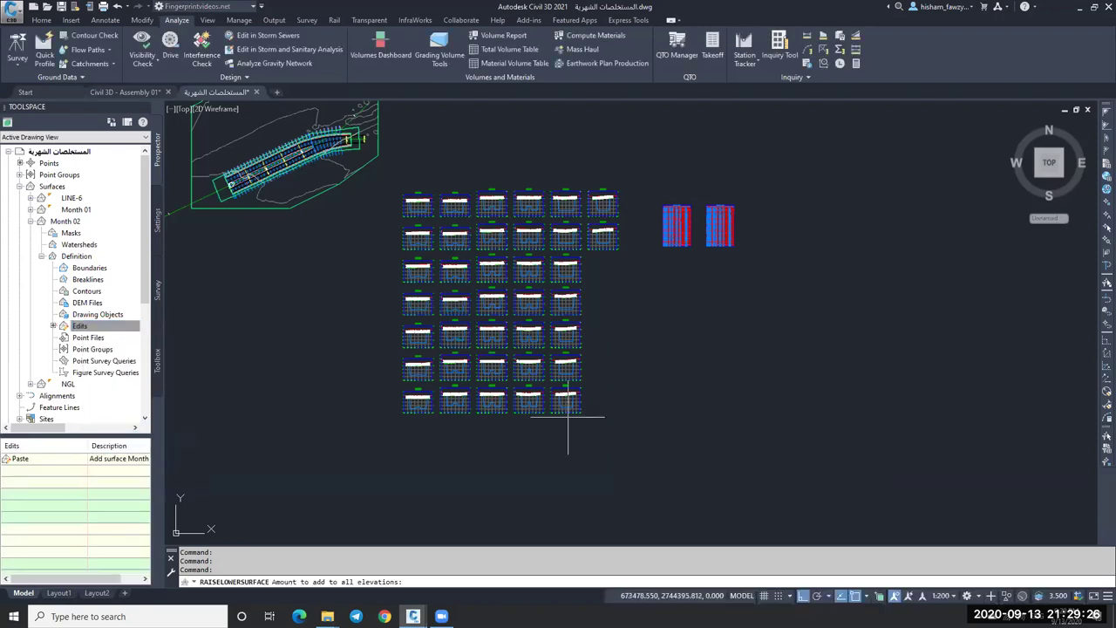
pyautogui.write('-3')
pyautogui.press('Return')
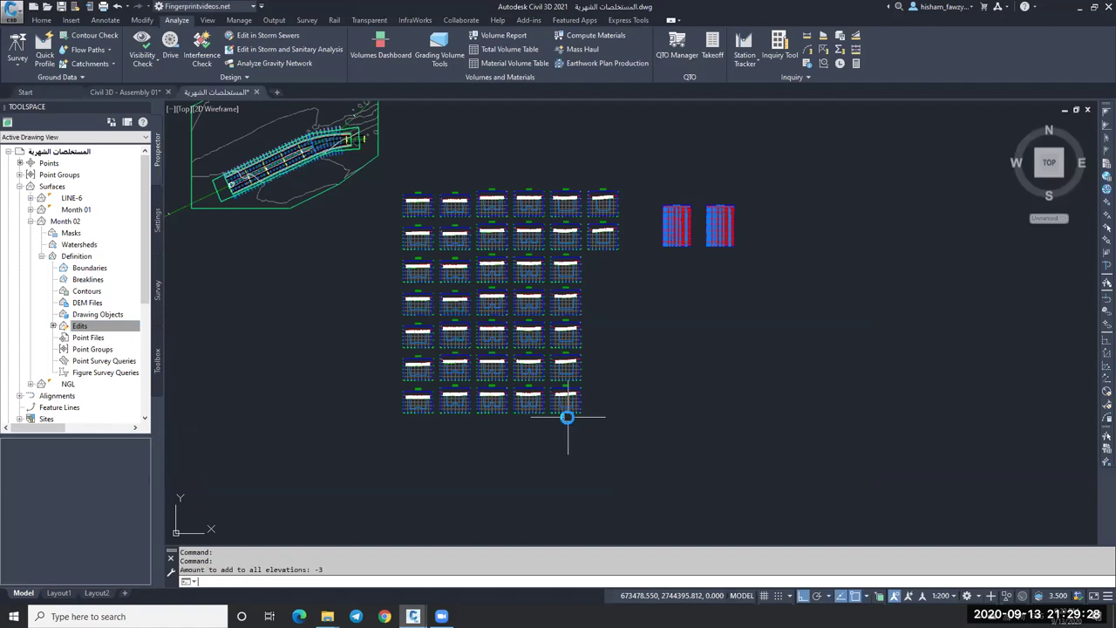
pyautogui.press('Escape')
pyautogui.scroll(4, 387, 190)
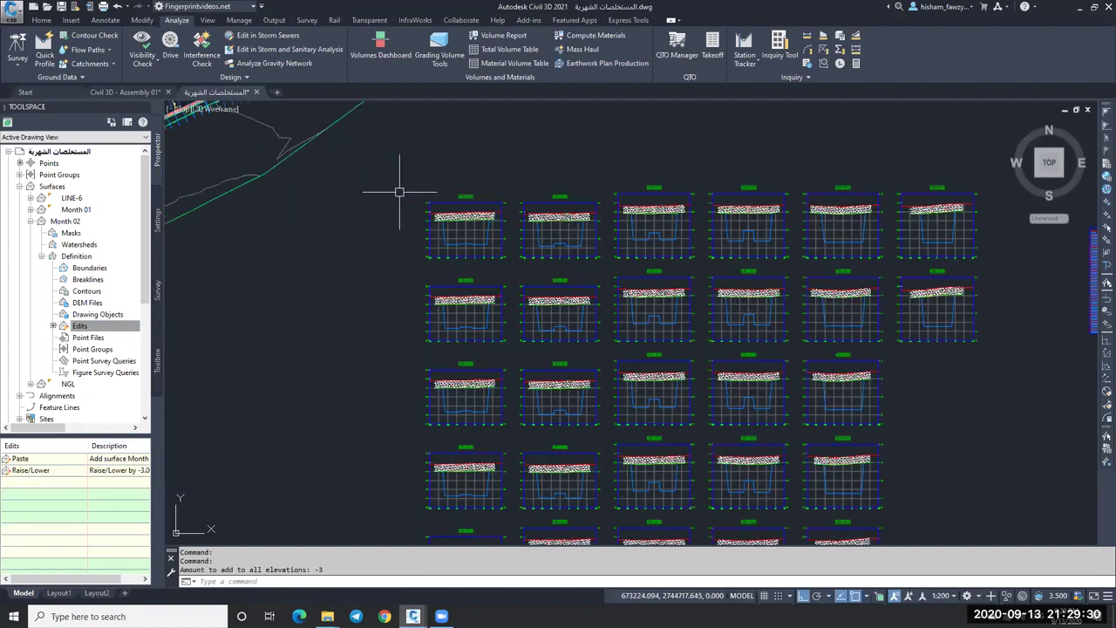
pyautogui.click(550, 233)
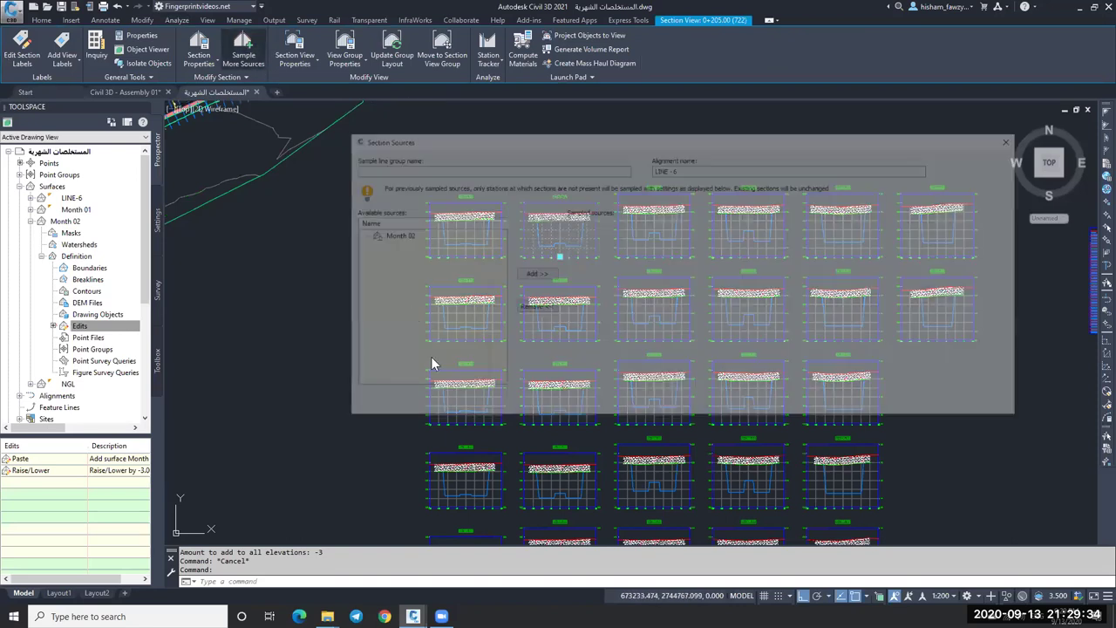
# Step: Add Month 02 as a sampled section source with the MONTHLY BILL style
pyautogui.click(401, 235)
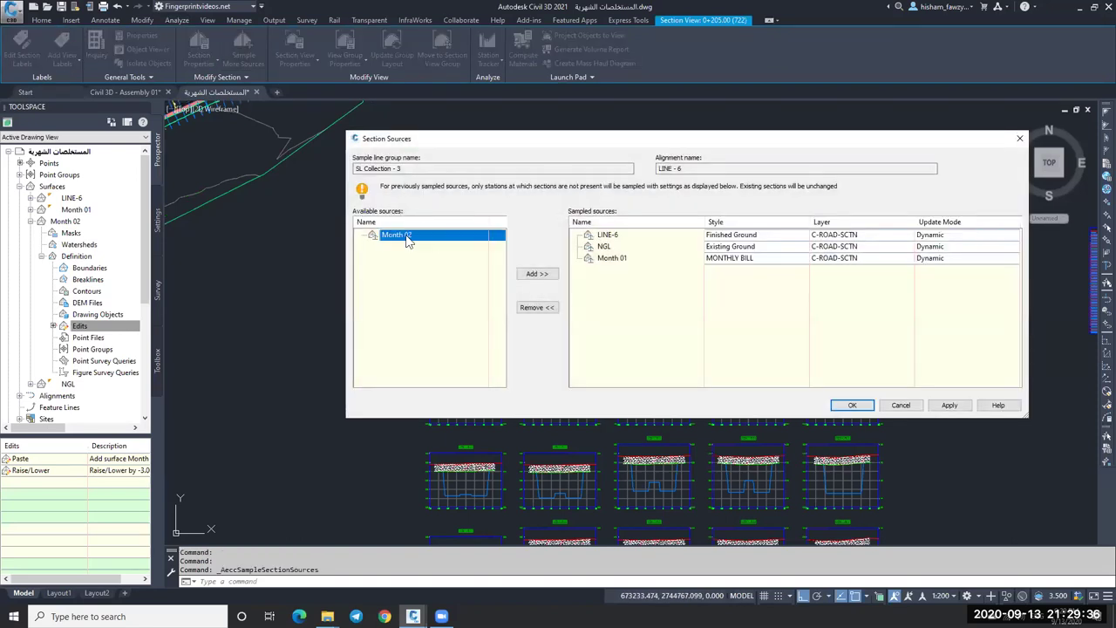
pyautogui.click(537, 273)
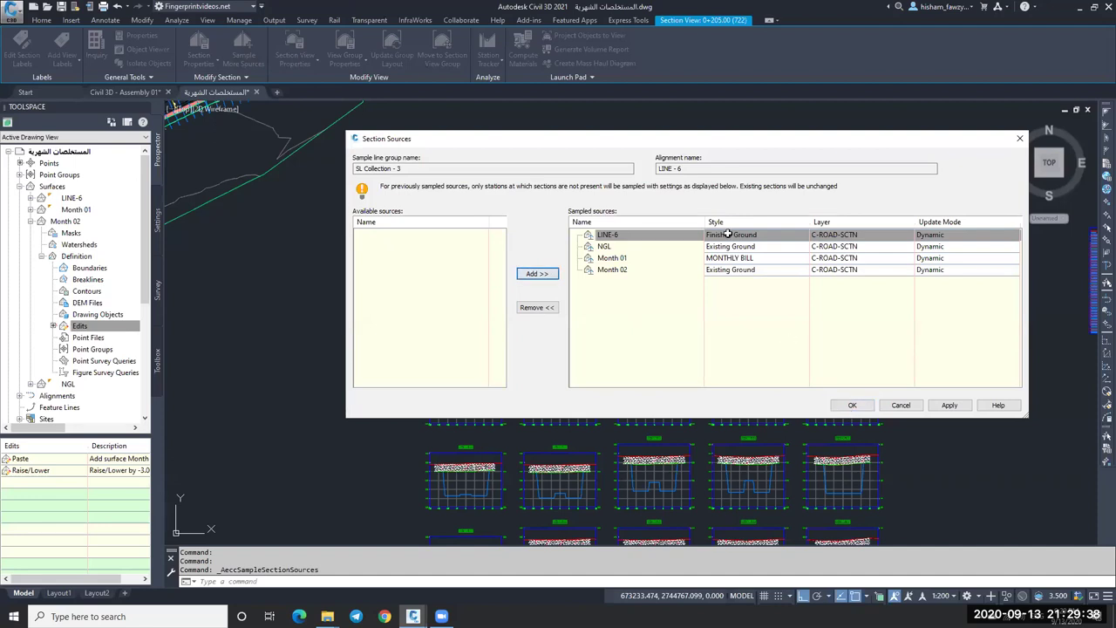
pyautogui.click(760, 272)
pyautogui.click(615, 218)
pyautogui.click(584, 253)
pyautogui.press('Return')
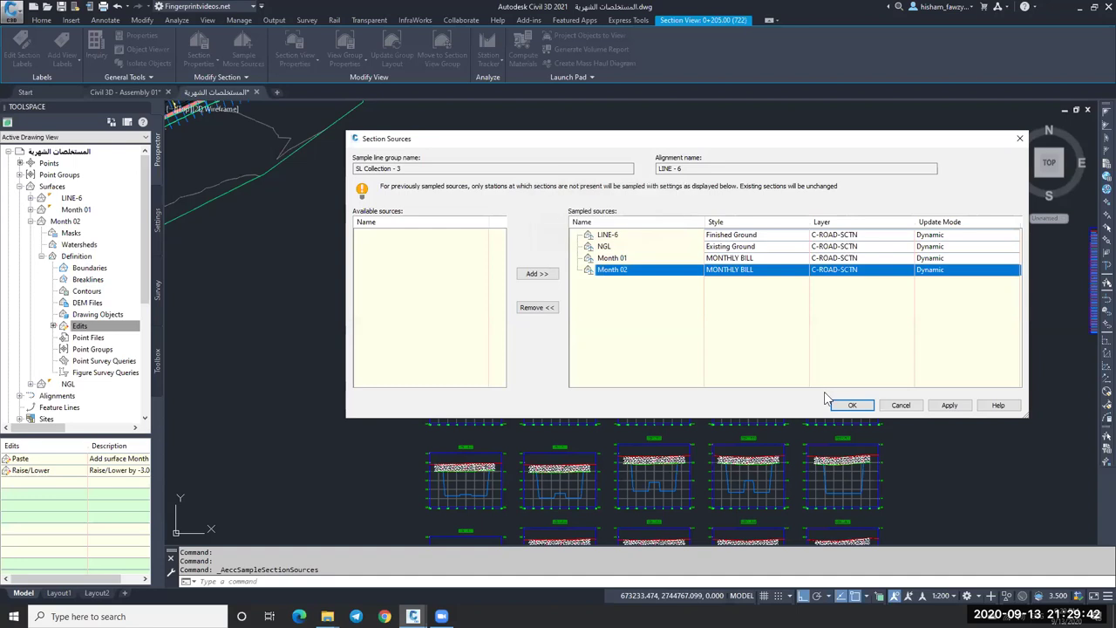
pyautogui.press('Return')
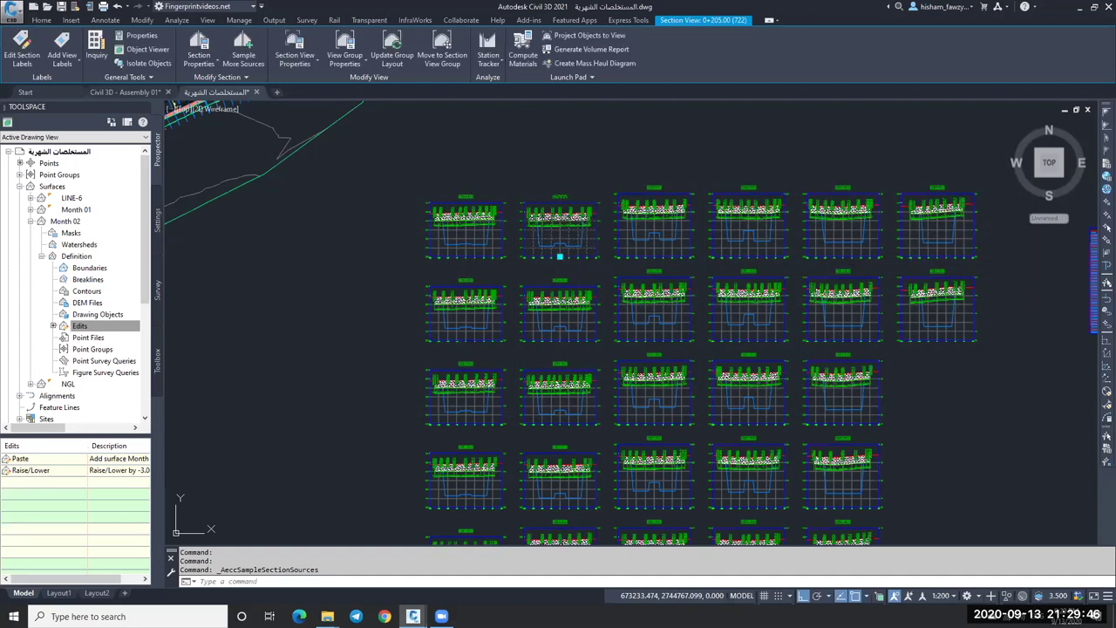
# Step: In the section view group properties, set Month 02's label set to No Labels
pyautogui.scroll(5, 643, 304)
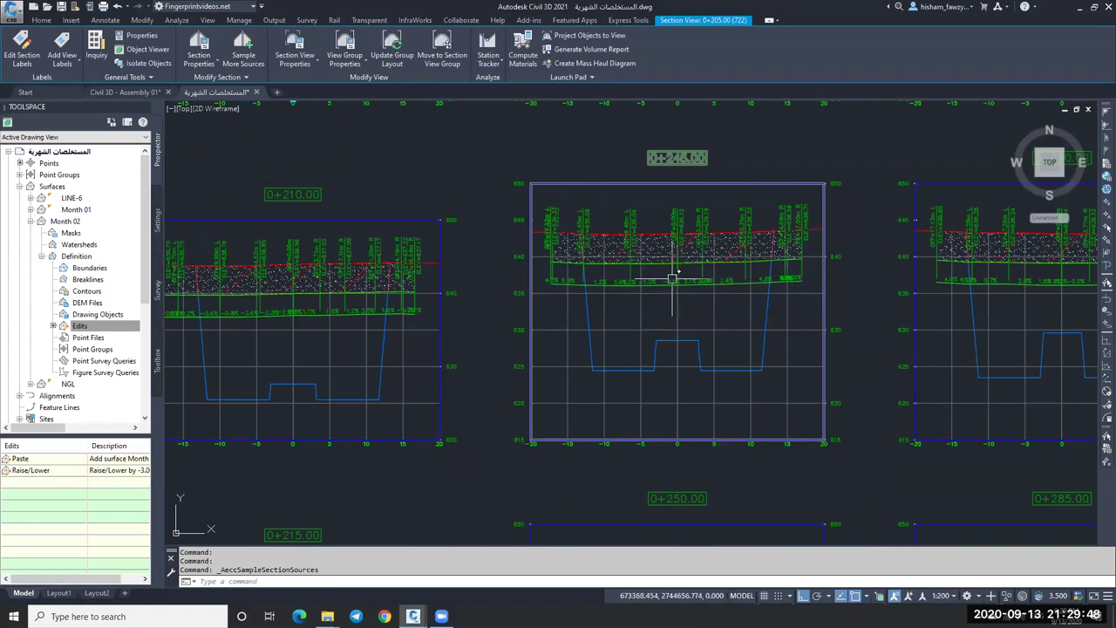
pyautogui.press('Escape')
pyautogui.click(723, 293)
pyautogui.click(344, 44)
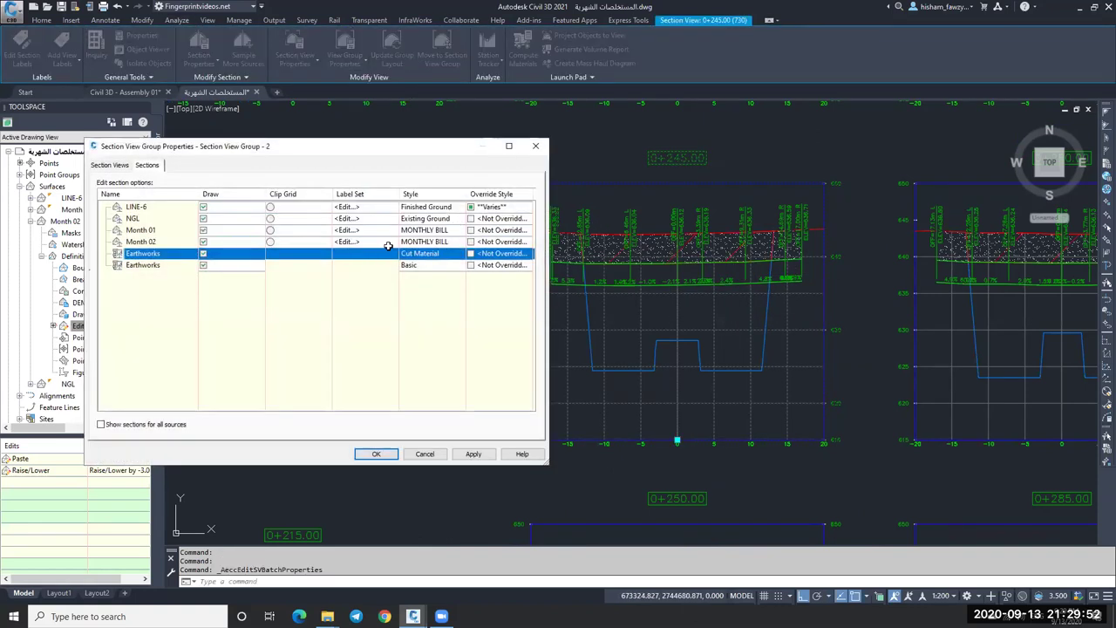
pyautogui.click(376, 242)
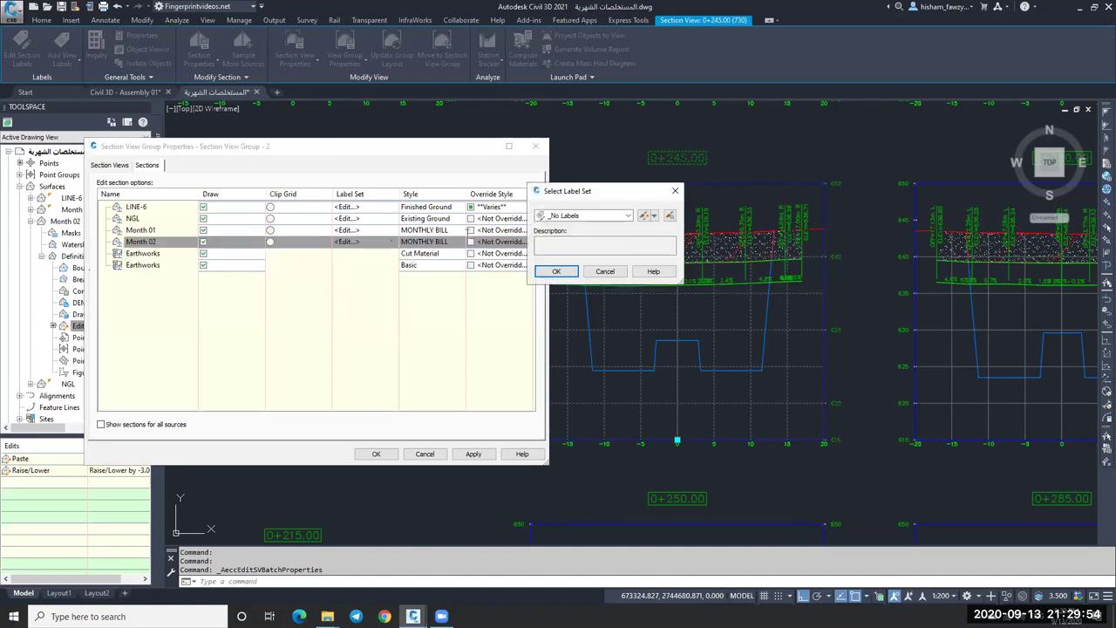
pyautogui.click(563, 270)
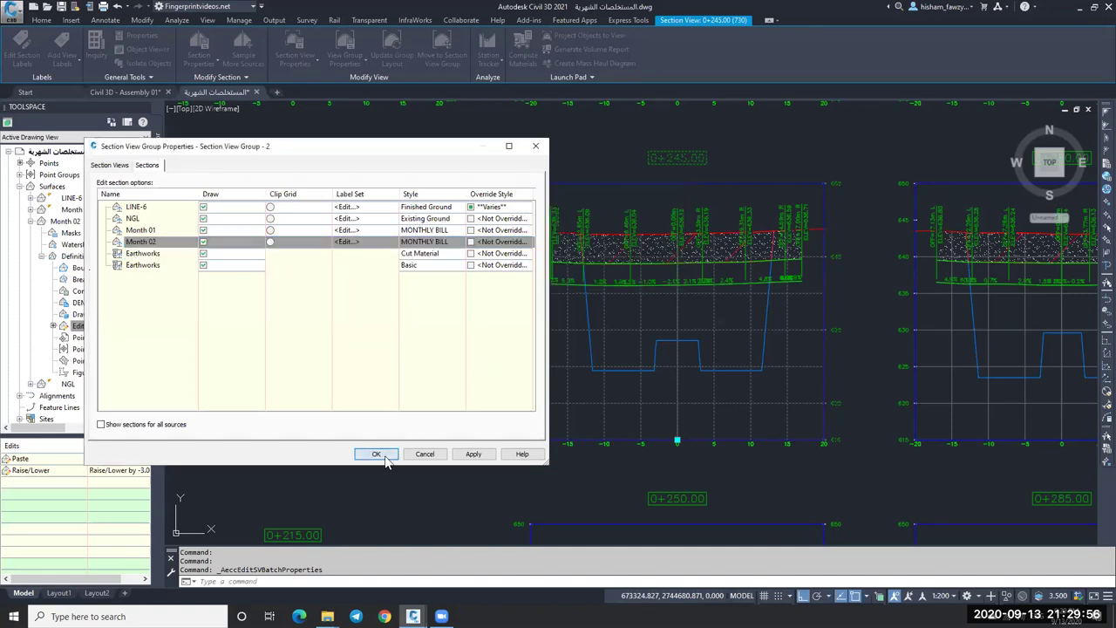
pyautogui.click(388, 455)
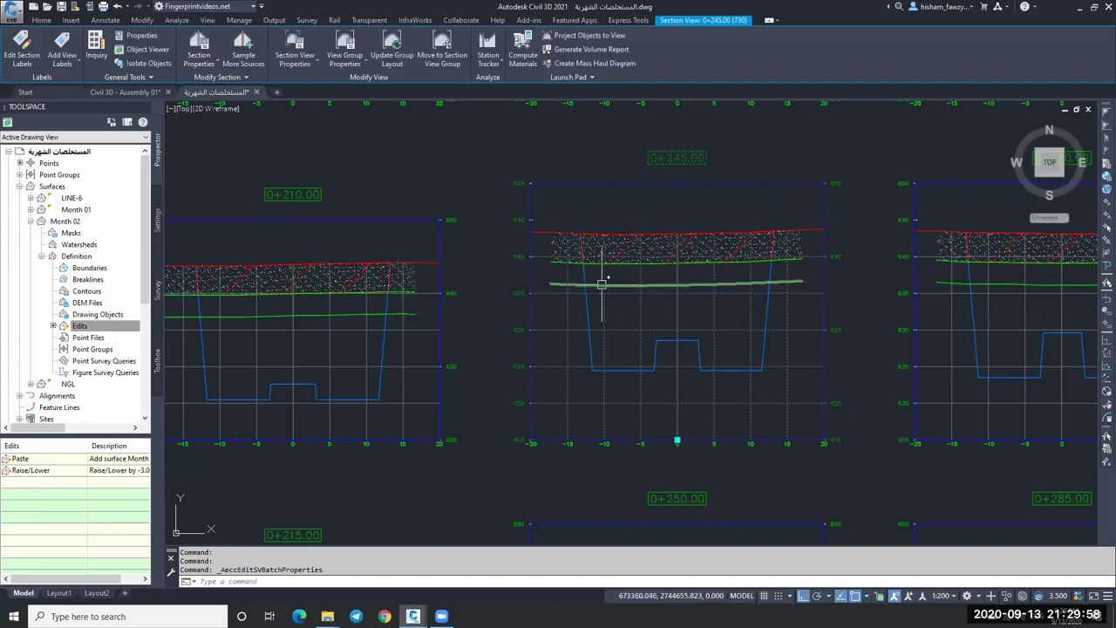
# Step: From section view 0+245.00, run Compute Materials and accept the SL Collection - 3 sample line group
pyautogui.press('Escape')
pyautogui.scroll(4, 723, 262)
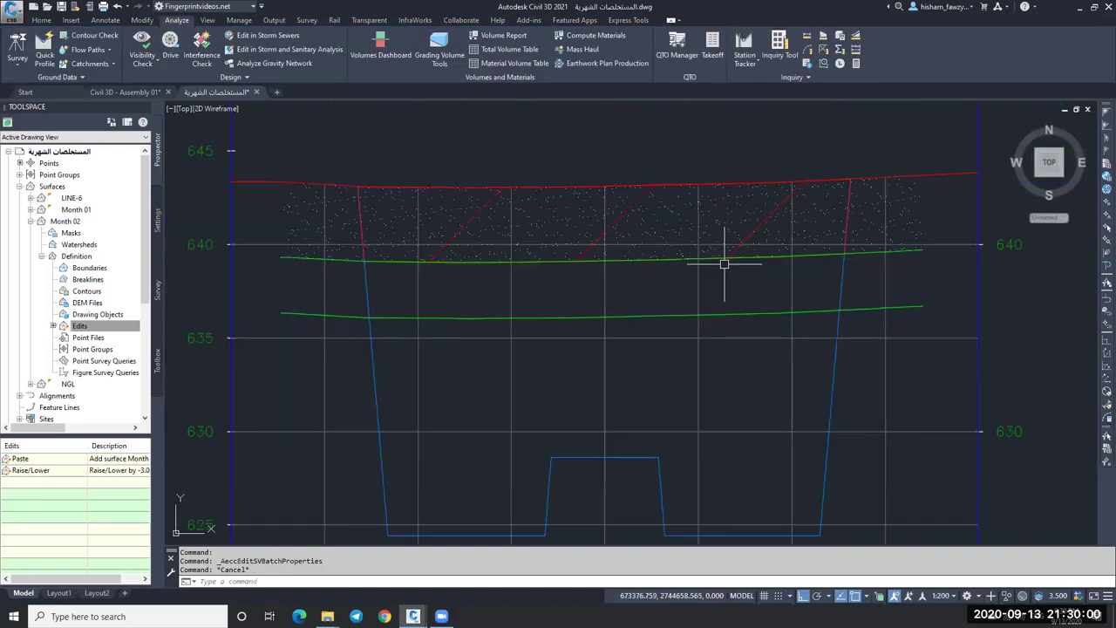
pyautogui.scroll(-5, 666, 279)
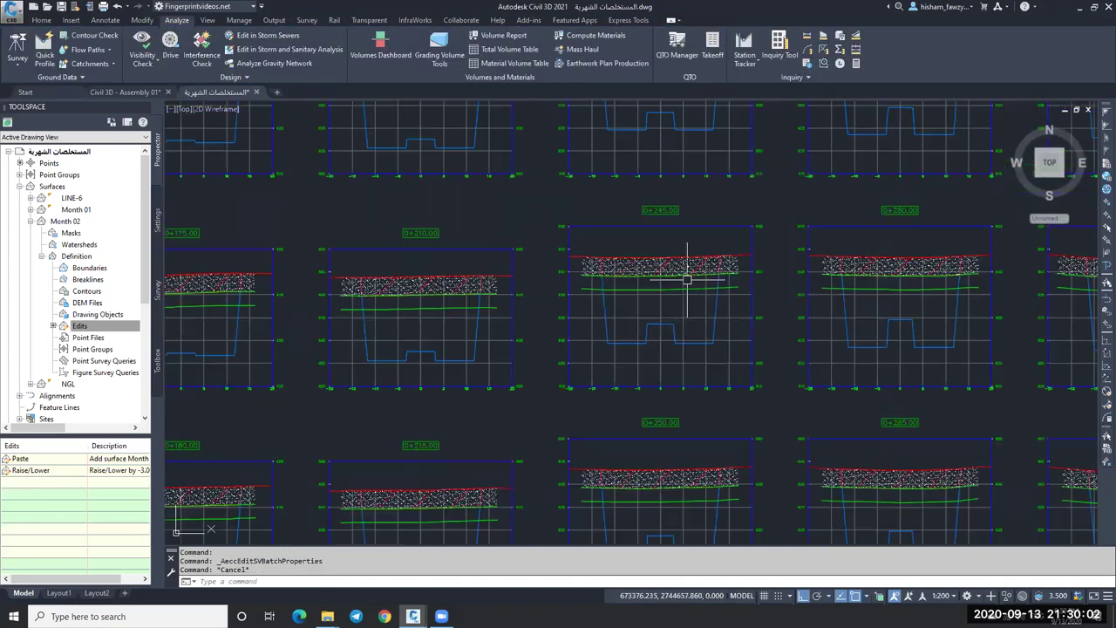
pyautogui.scroll(5, 687, 279)
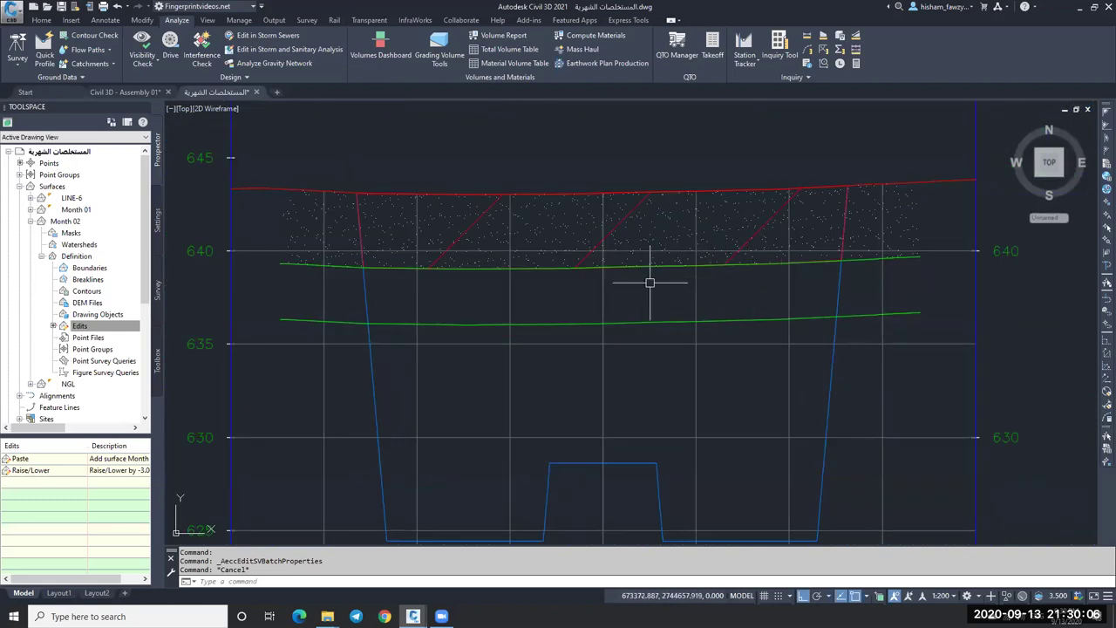
pyautogui.scroll(-2, 671, 280)
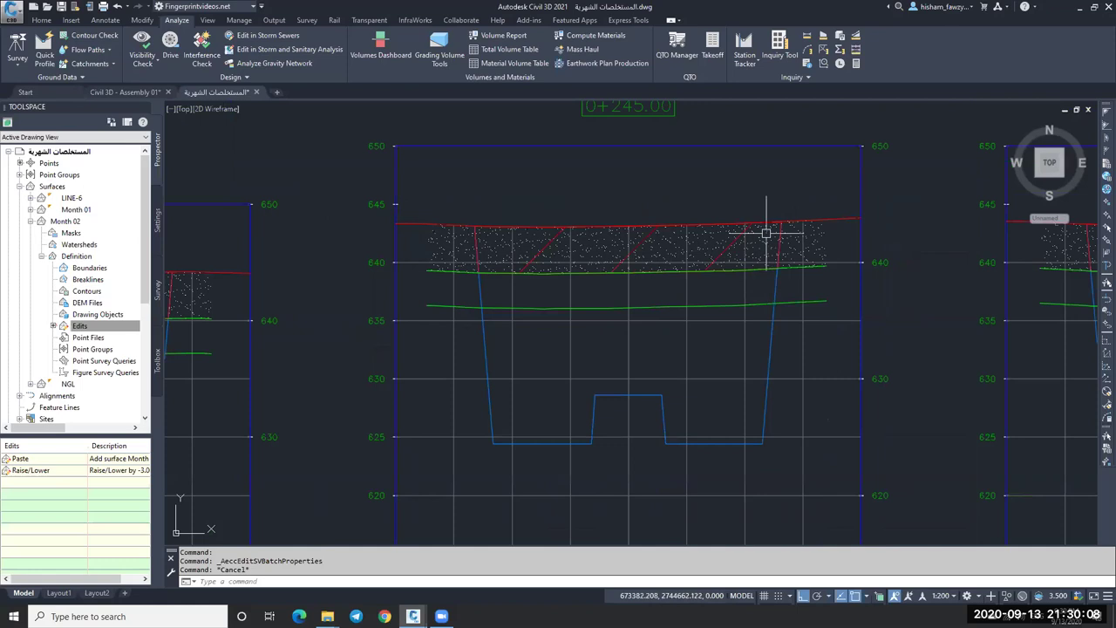
pyautogui.click(803, 337)
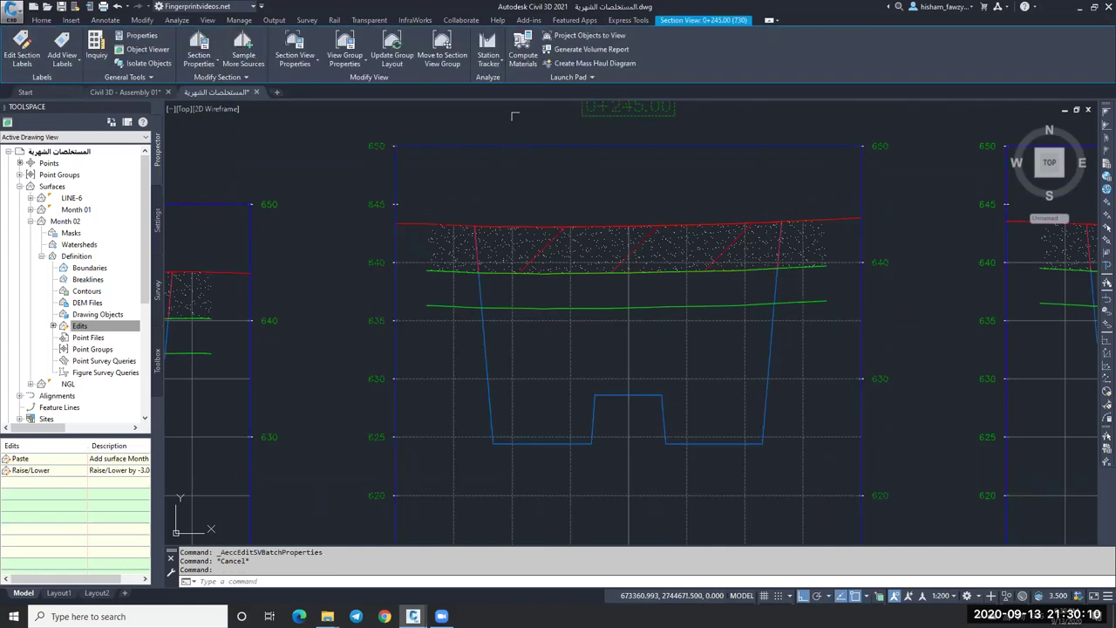
pyautogui.click(513, 55)
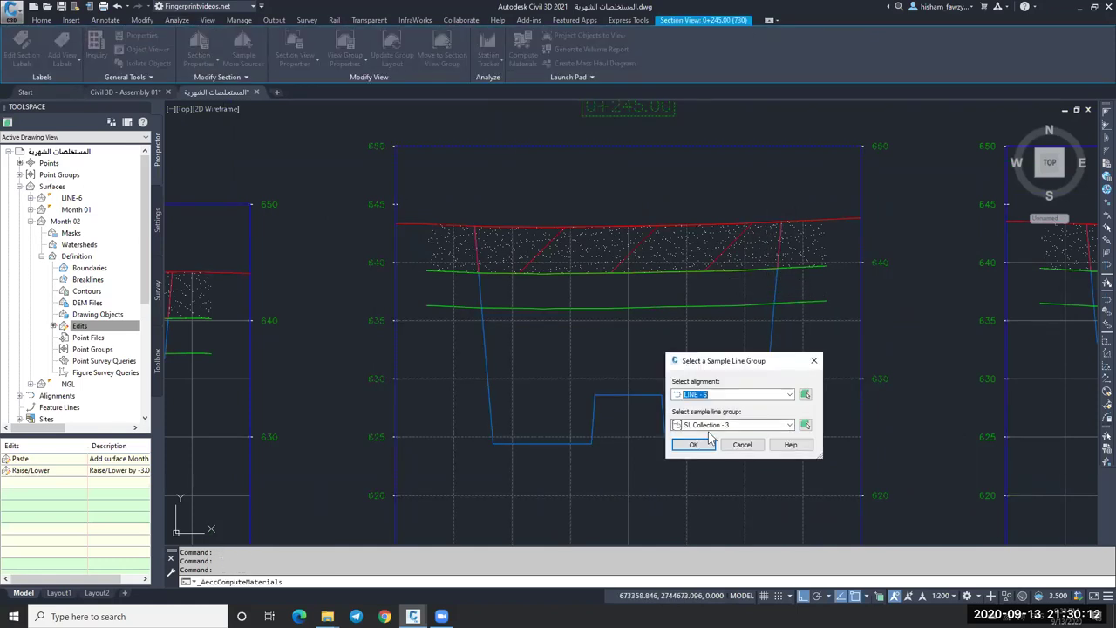
pyautogui.click(693, 445)
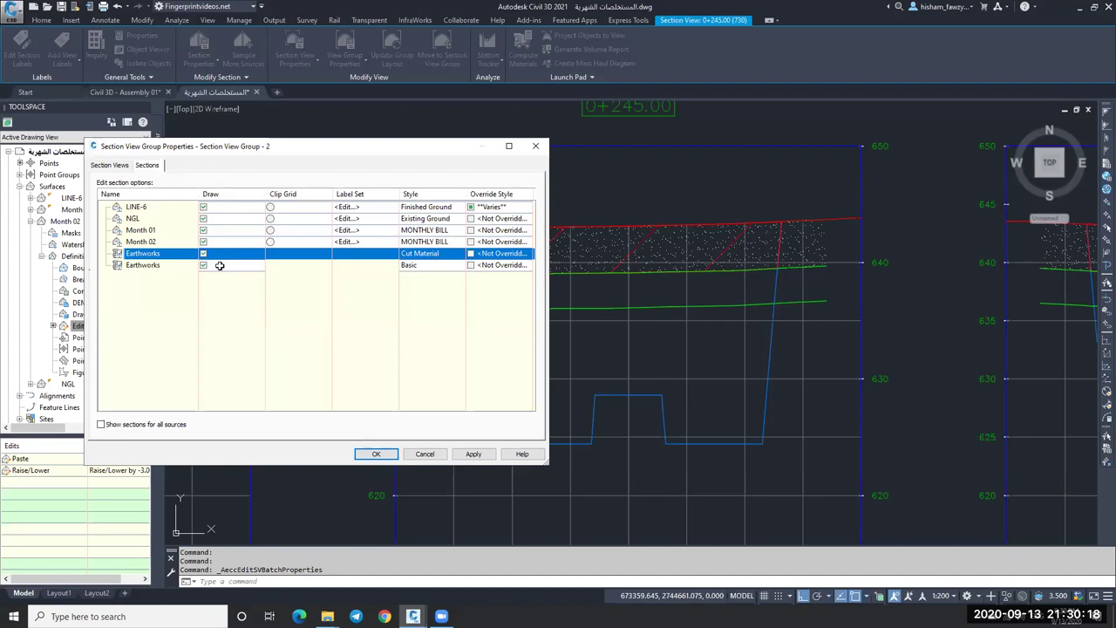
# Step: Turn off drawing of the second Earthworks material section and apply the change
pyautogui.click(203, 265)
pyautogui.click(474, 454)
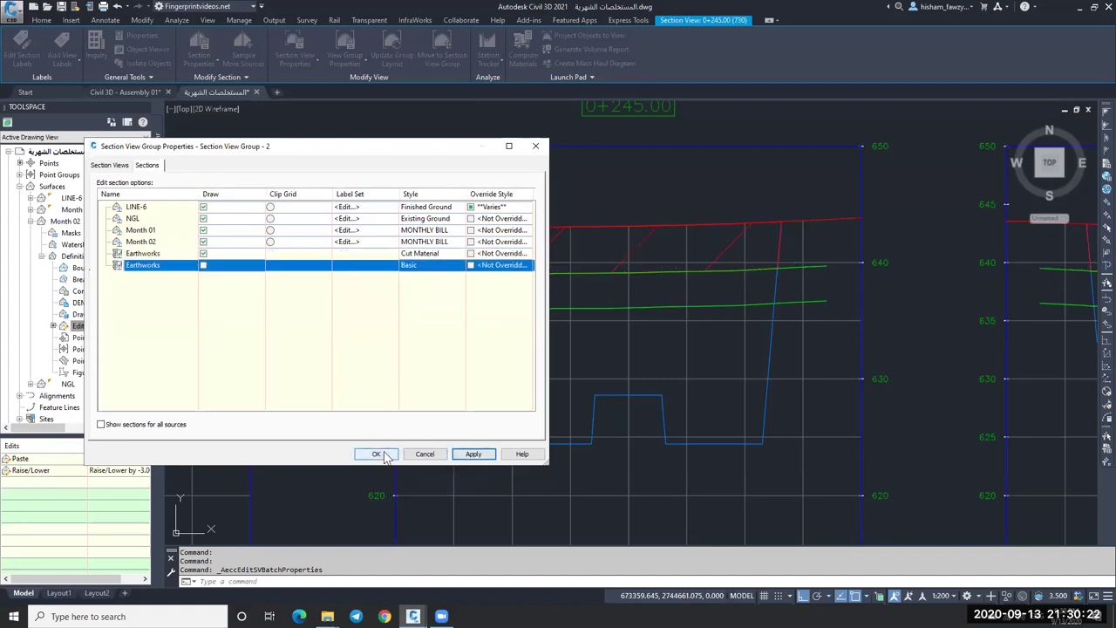
pyautogui.click(377, 454)
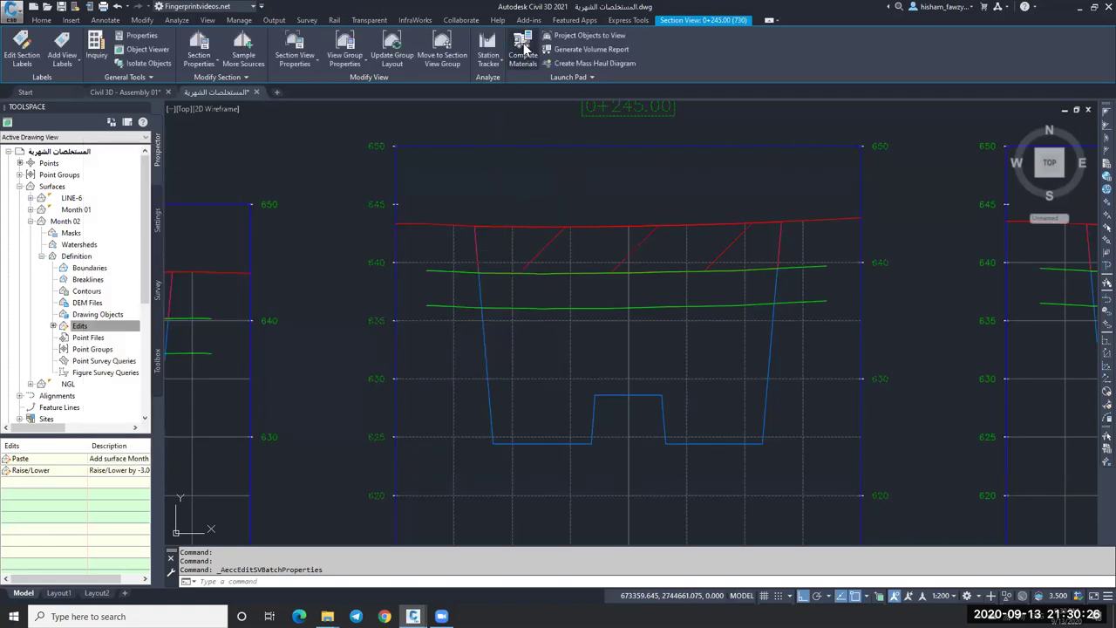
pyautogui.click(641, 244)
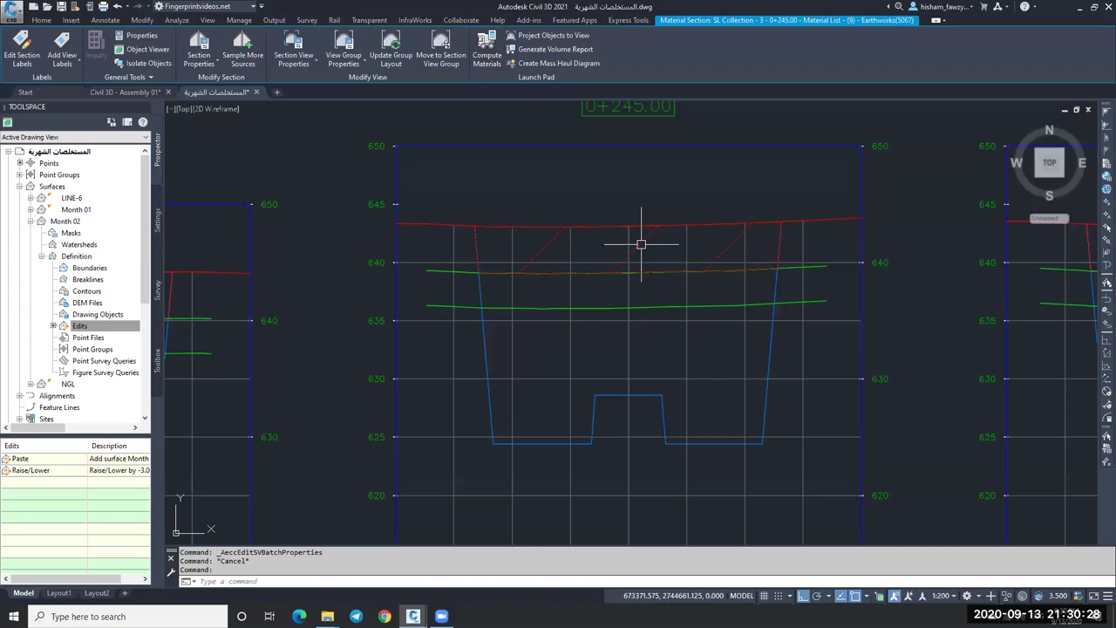
pyautogui.press('Escape')
pyautogui.click(380, 44)
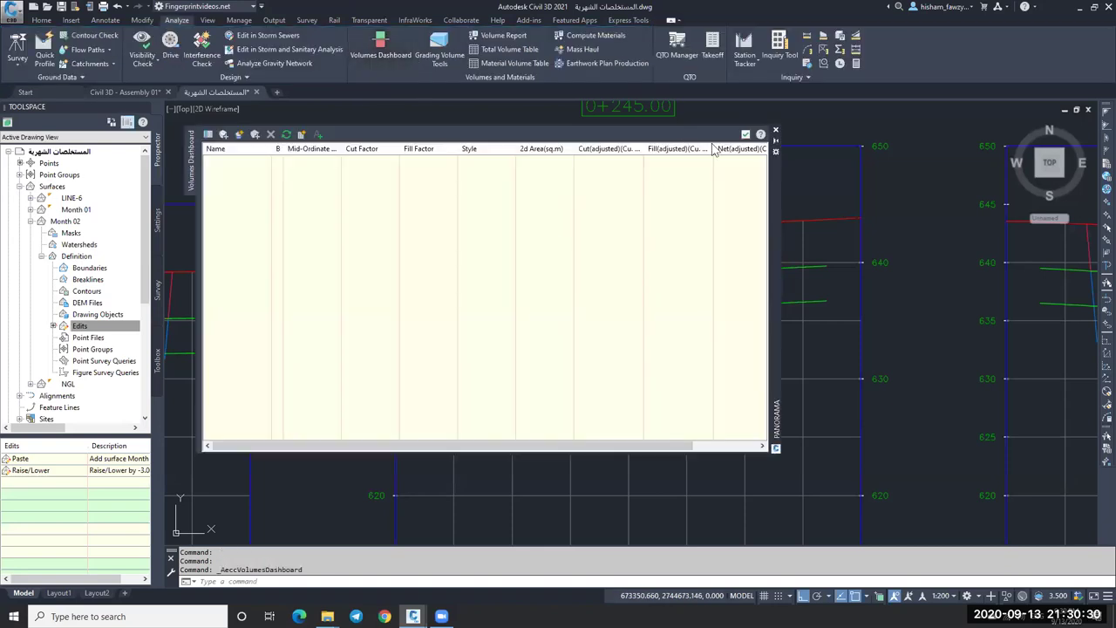
pyautogui.click(746, 133)
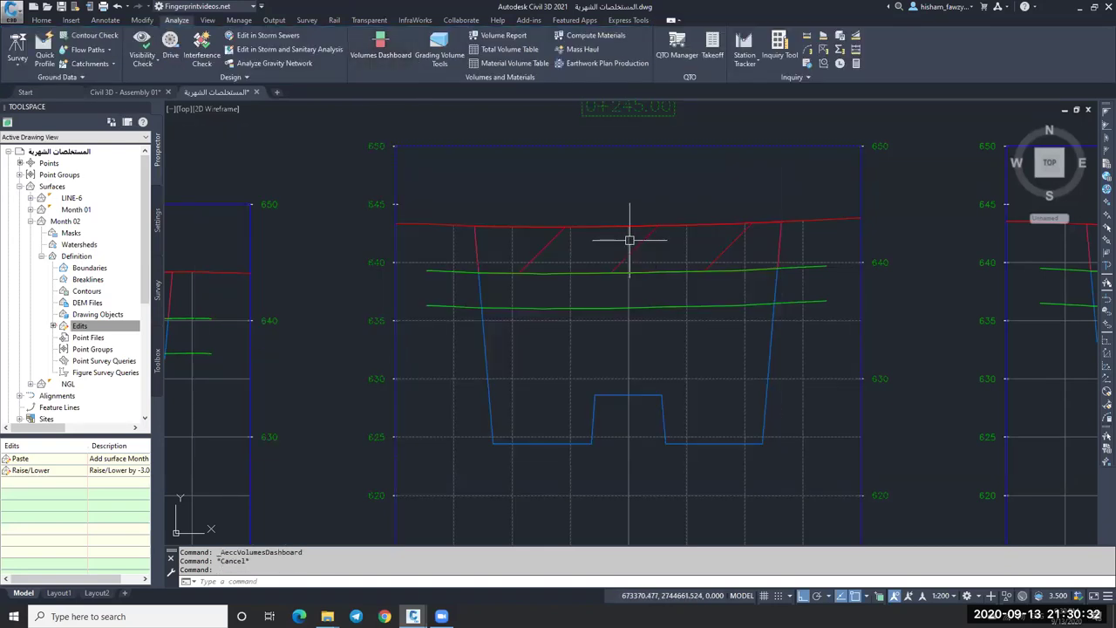
# Step: Change the Cut Material Earthworks section's style to Basic for dotted hatching
pyautogui.click(630, 240)
pyautogui.click(345, 54)
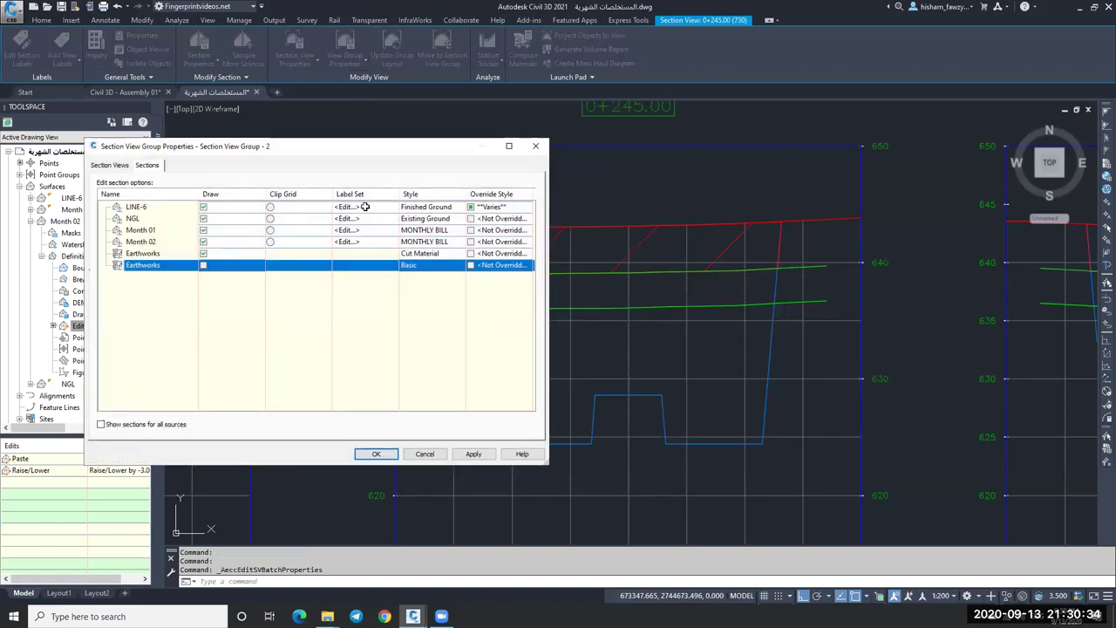
pyautogui.click(421, 253)
pyautogui.click(584, 216)
pyautogui.click(566, 236)
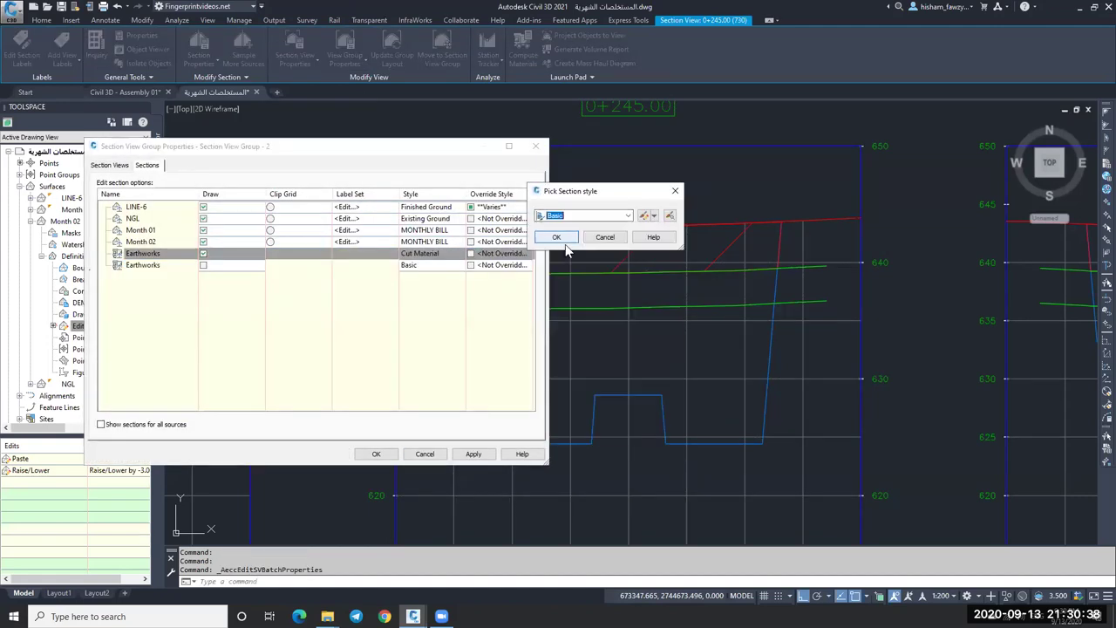
pyautogui.click(573, 237)
pyautogui.click(474, 455)
pyautogui.click(376, 454)
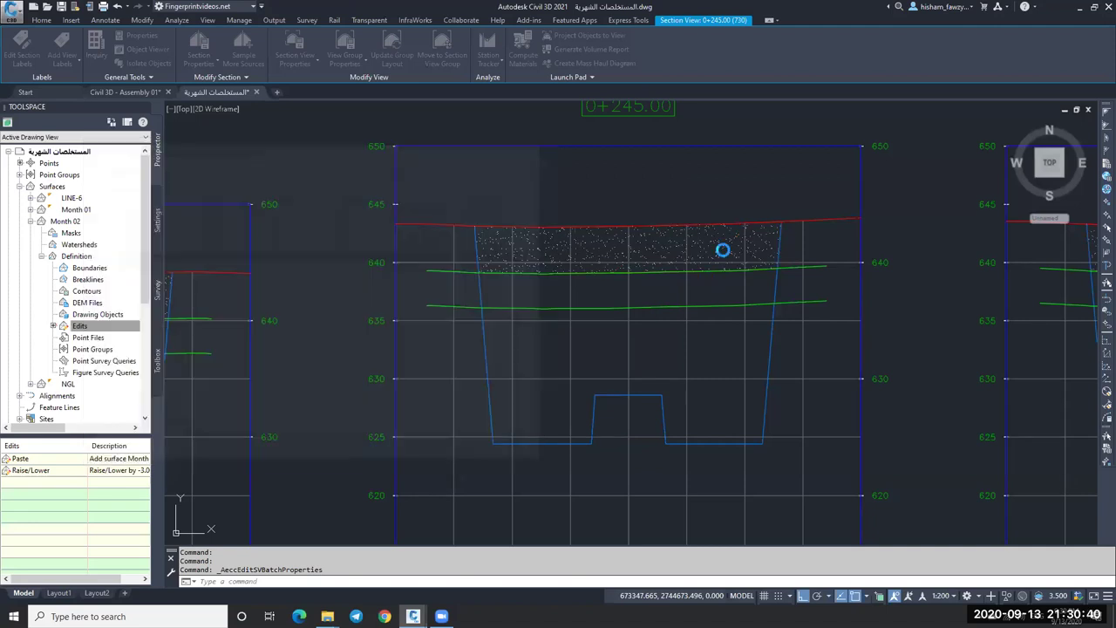
# Step: Start Compute Materials for the sample line group and select the Earthworks material
pyautogui.press('Escape')
pyautogui.press('Escape')
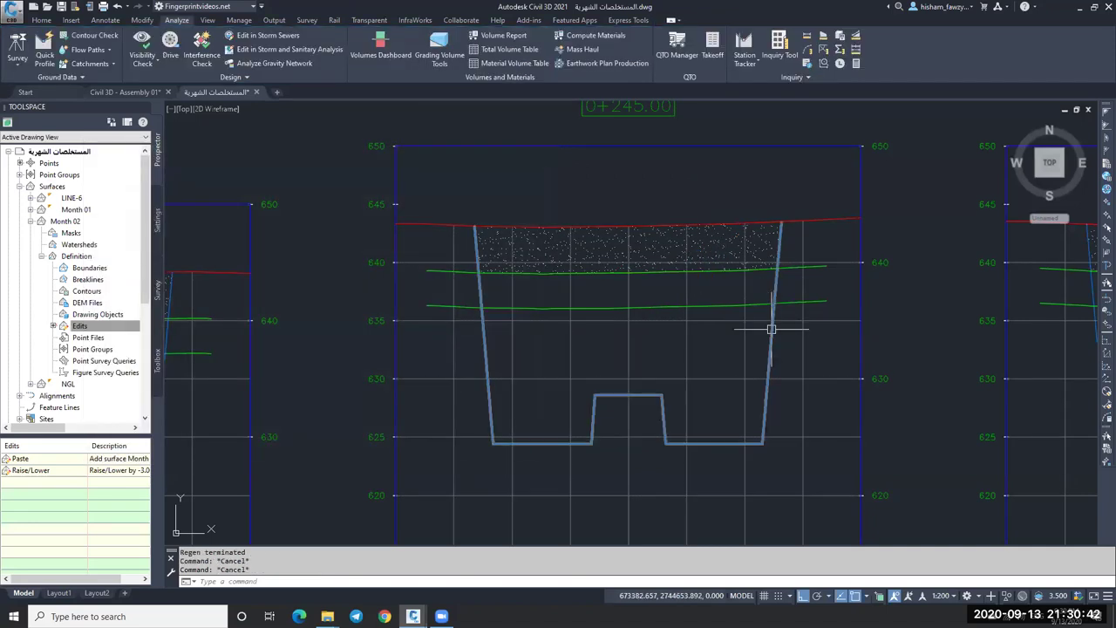
pyautogui.click(523, 48)
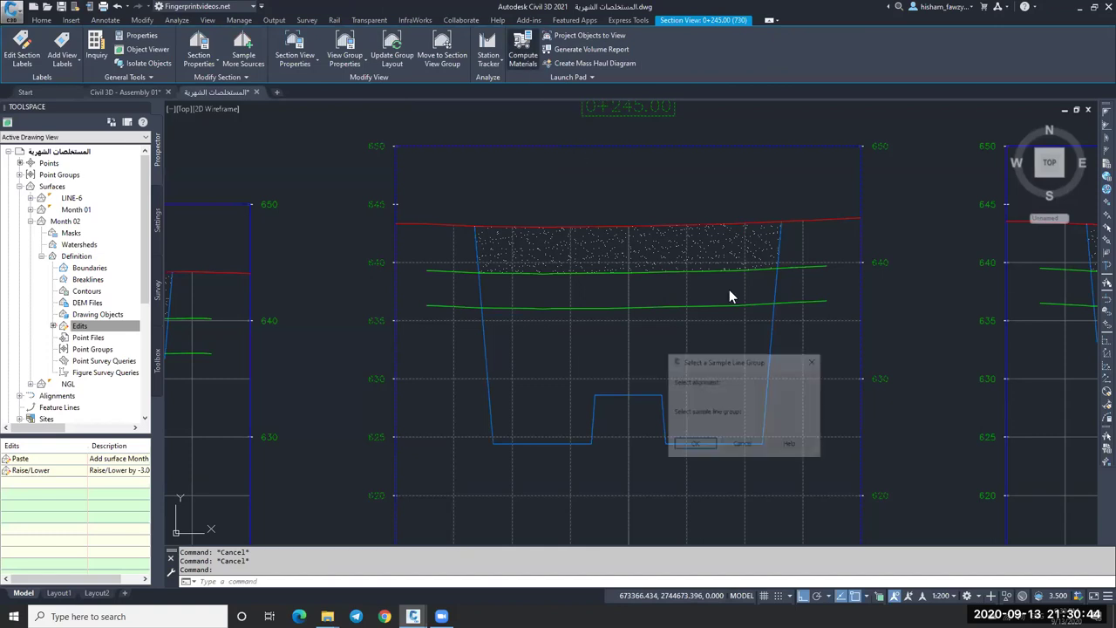
pyautogui.press('Return')
pyautogui.click(392, 225)
pyautogui.click(405, 229)
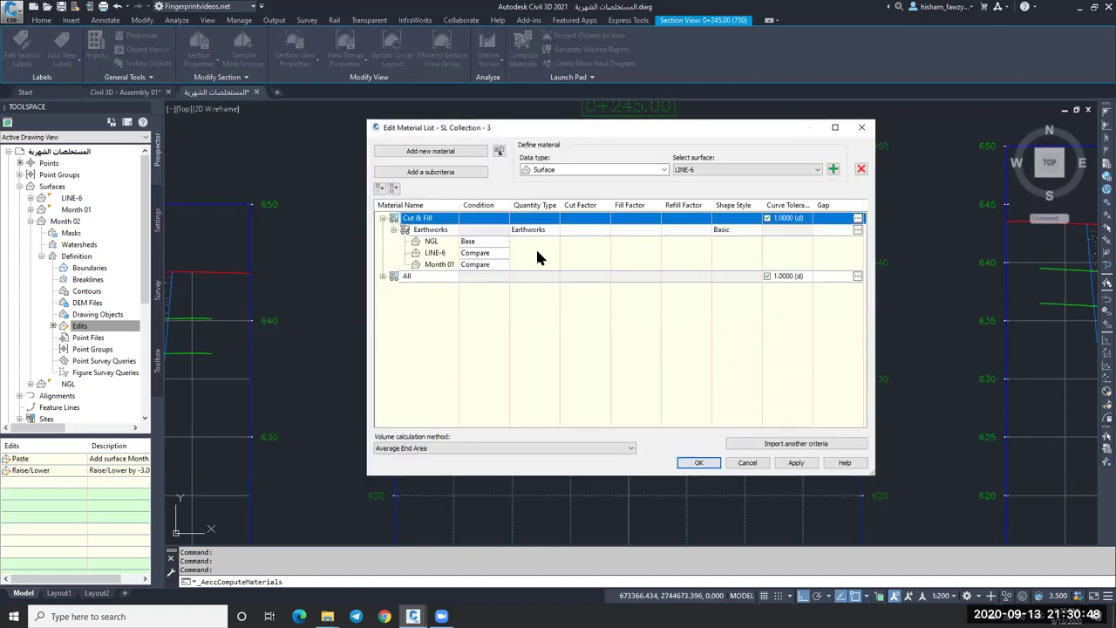
pyautogui.click(511, 230)
# Step: Add the Month 02 surface to Earthworks with condition Compare and confirm
pyautogui.click(745, 169)
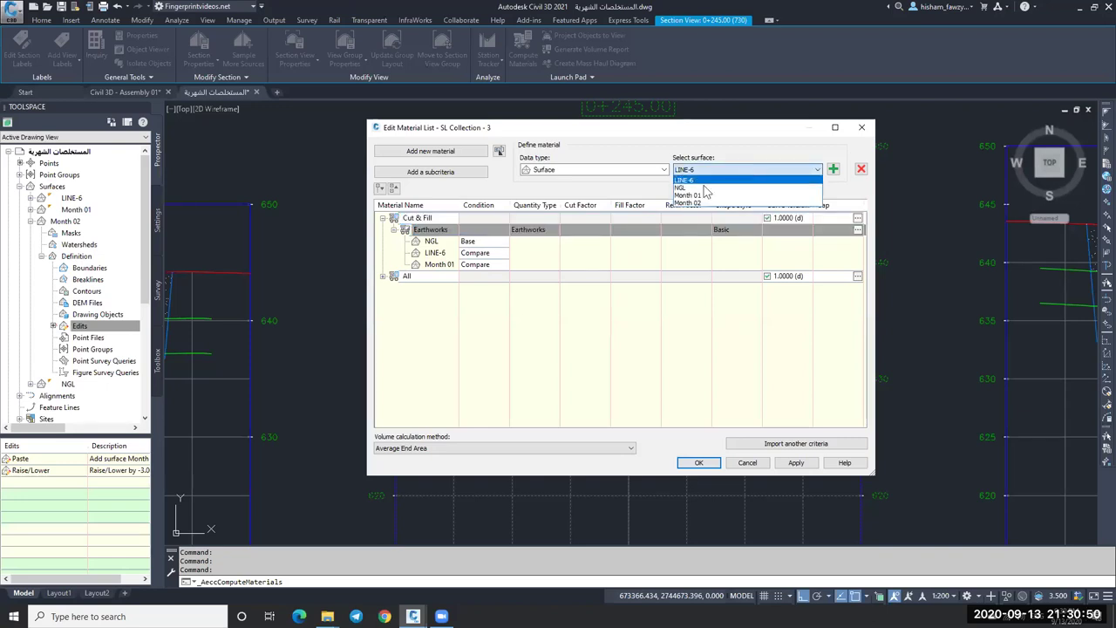
pyautogui.click(689, 202)
pyautogui.click(833, 168)
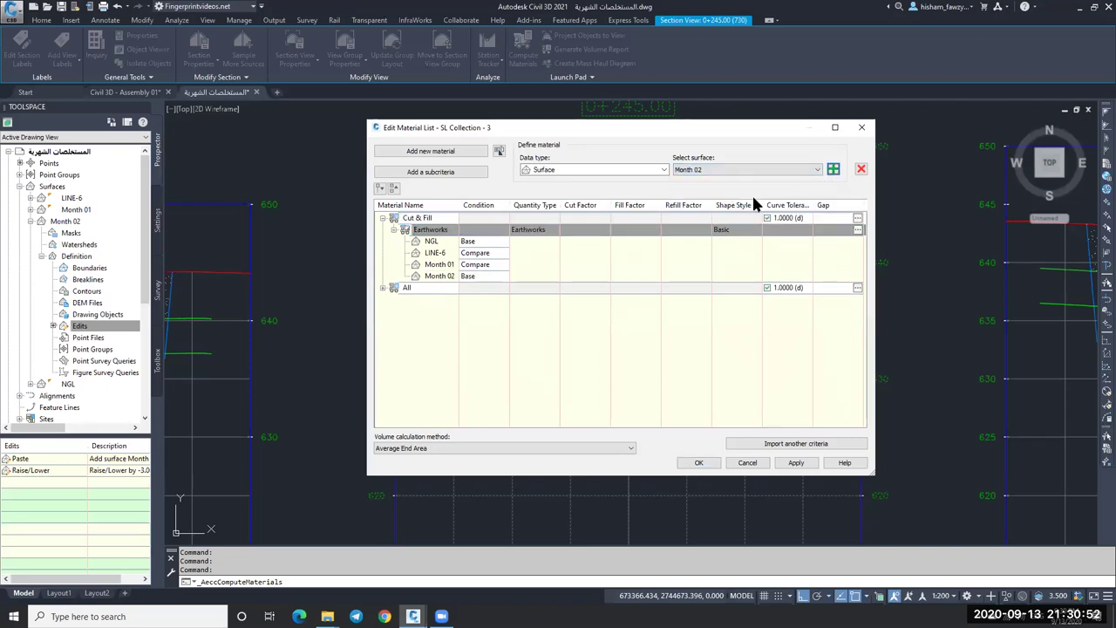
pyautogui.click(483, 276)
pyautogui.click(485, 298)
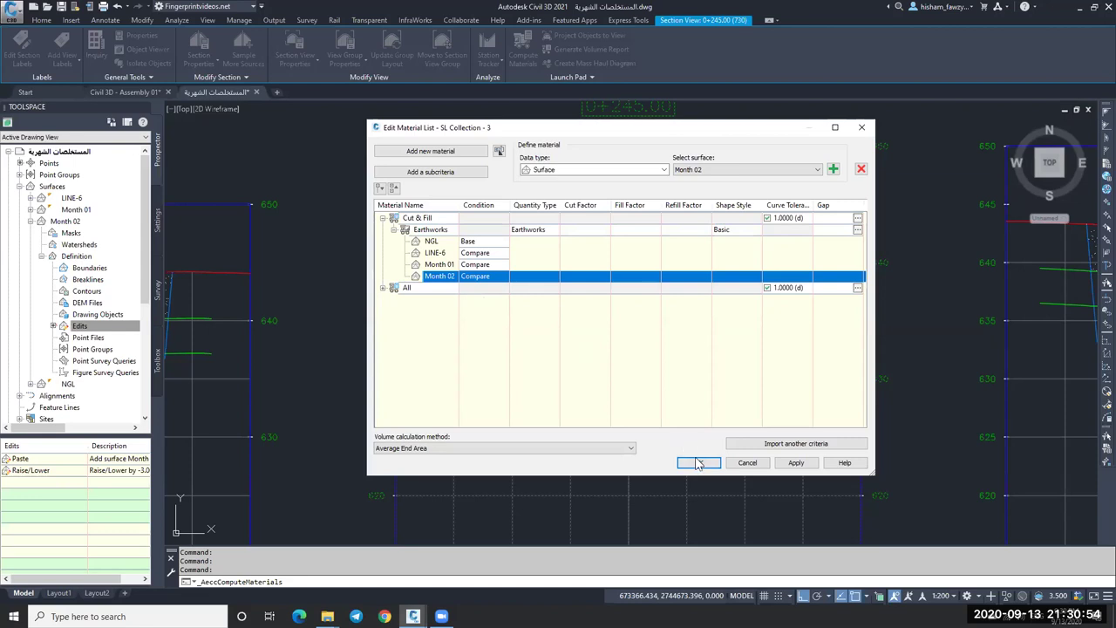
pyautogui.click(698, 463)
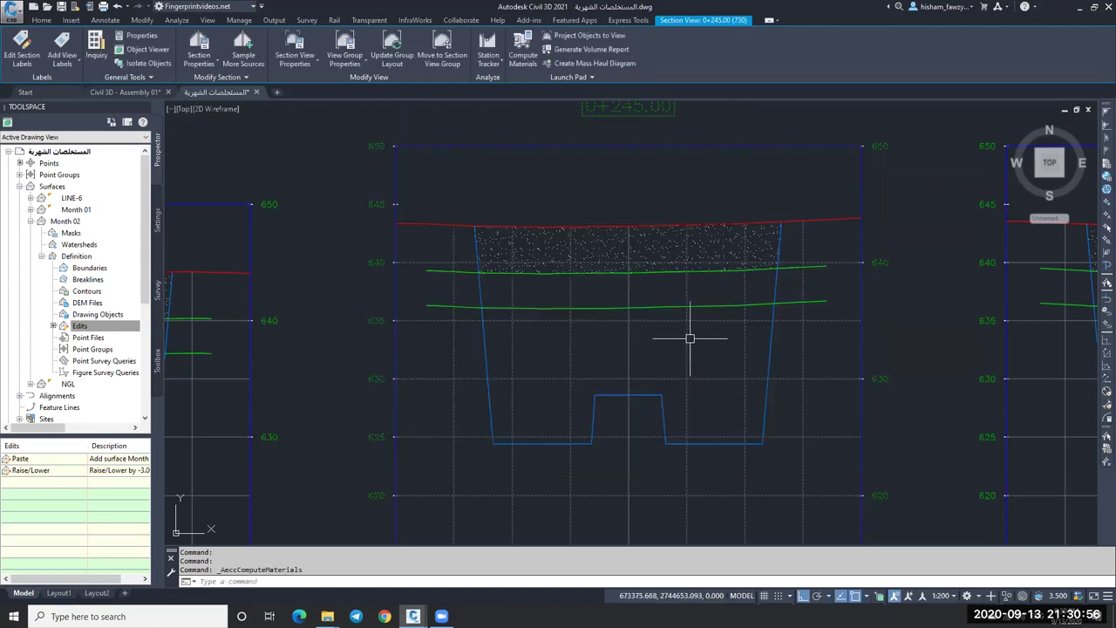
# Step: Select the 0+245.00 section view
pyautogui.scroll(-3, 683, 227)
pyautogui.scroll(-2, 683, 226)
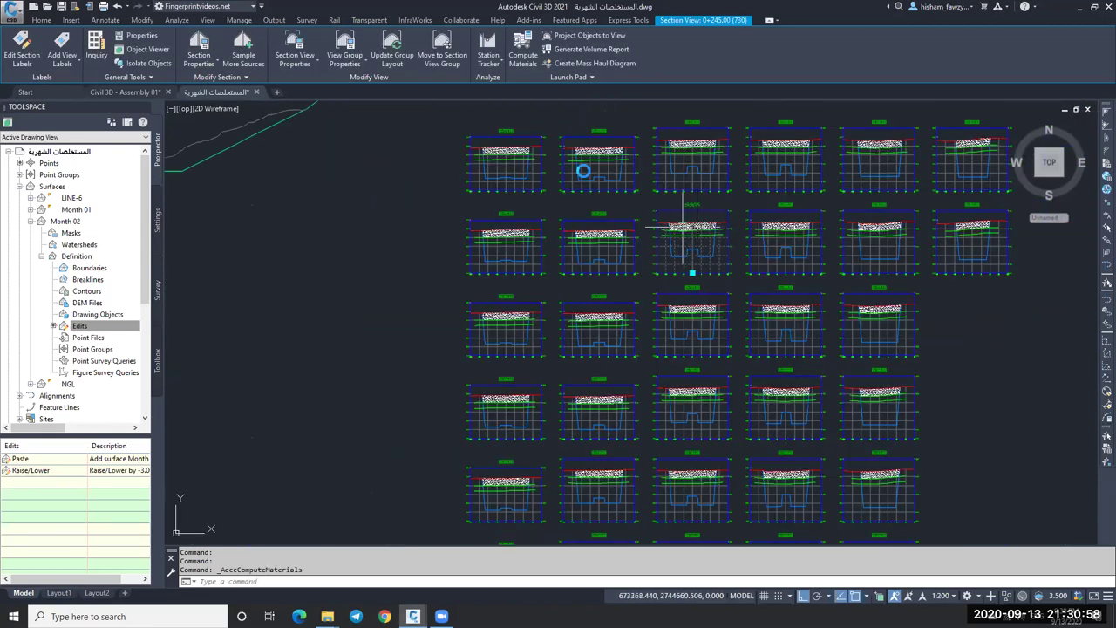
pyautogui.scroll(4, 585, 170)
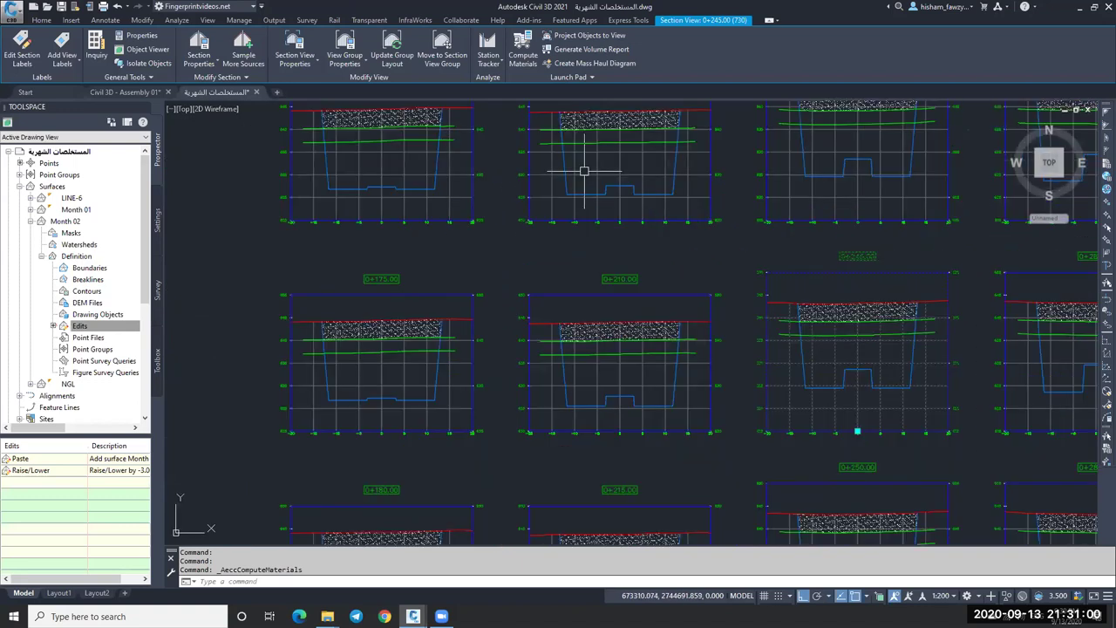
pyautogui.press('Escape')
pyautogui.scroll(4, 872, 325)
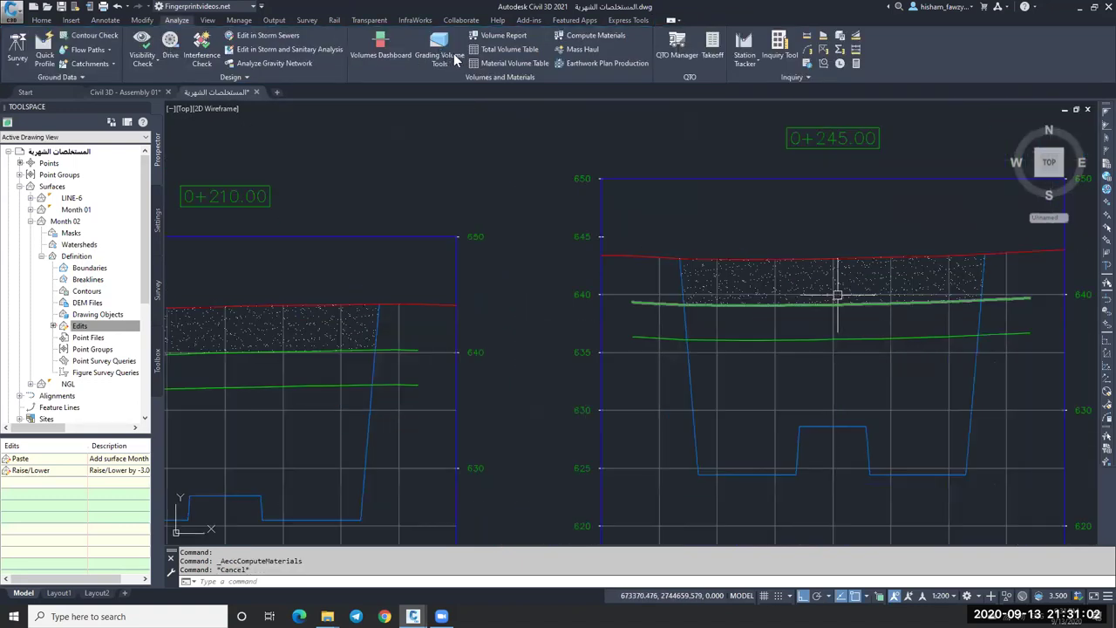
pyautogui.click(690, 294)
# Step: Recompute materials with Month 02's Earthworks condition changed to Base
pyautogui.click(531, 39)
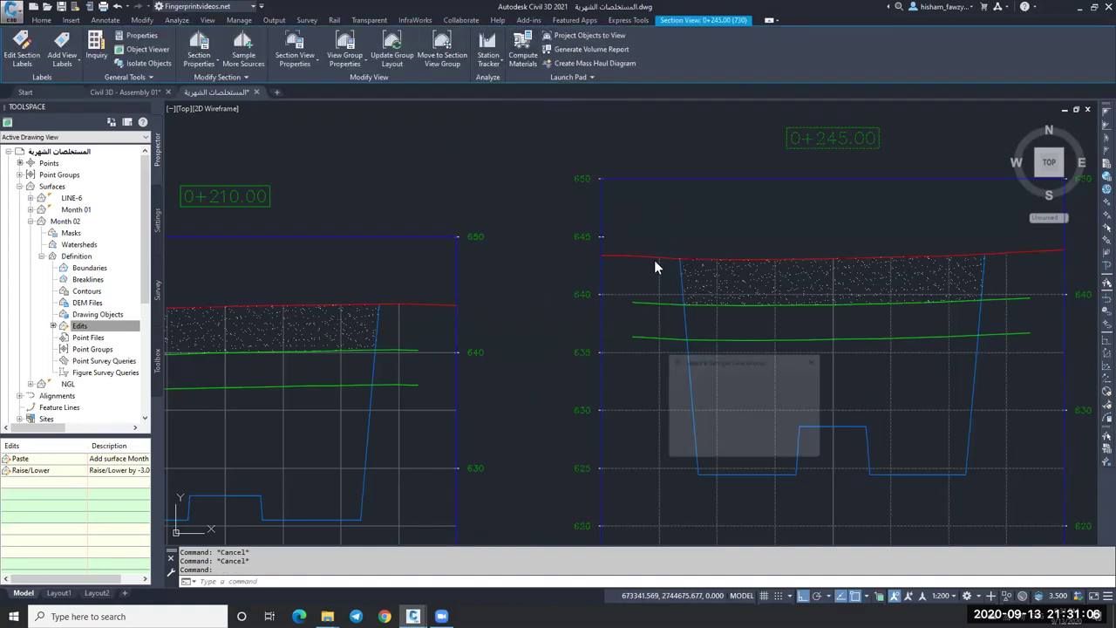
pyautogui.press('Return')
pyautogui.doubleClick(392, 220)
pyautogui.click(393, 230)
pyautogui.click(485, 276)
pyautogui.click(487, 295)
pyautogui.click(699, 463)
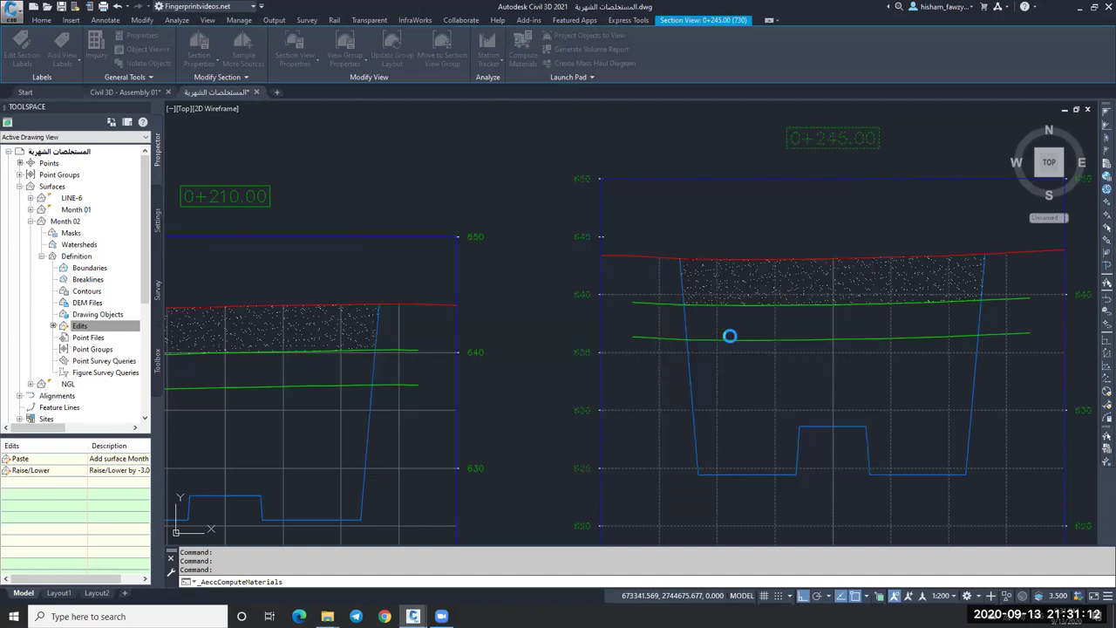
# Step: Review the recomputed sections, then reselect the 0+245.00 section view
pyautogui.scroll(-5, 722, 302)
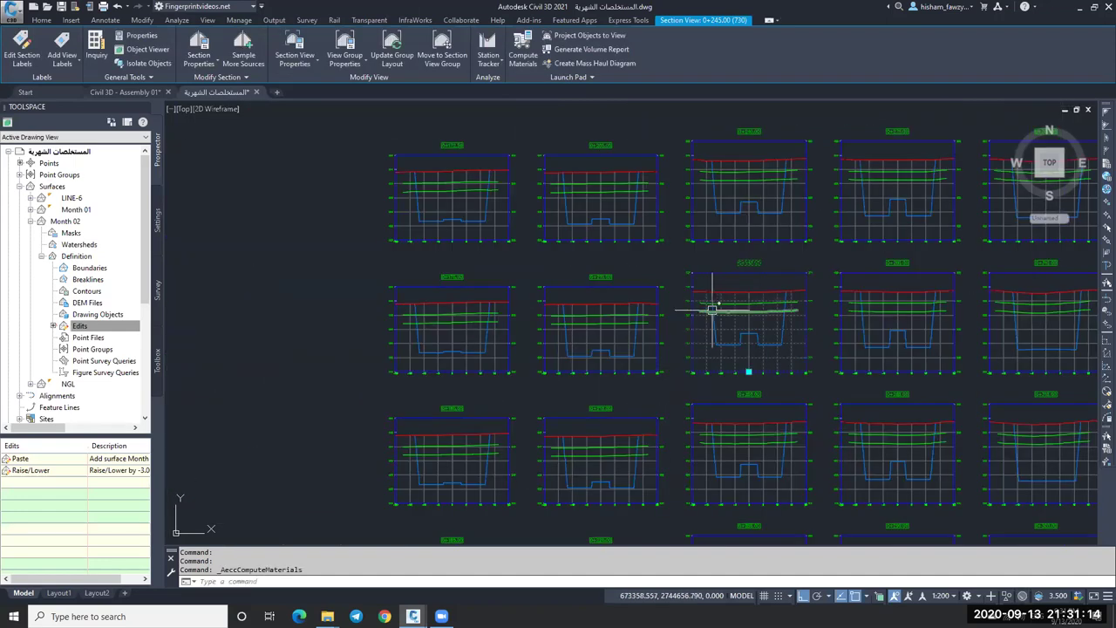
pyautogui.scroll(-2, 713, 309)
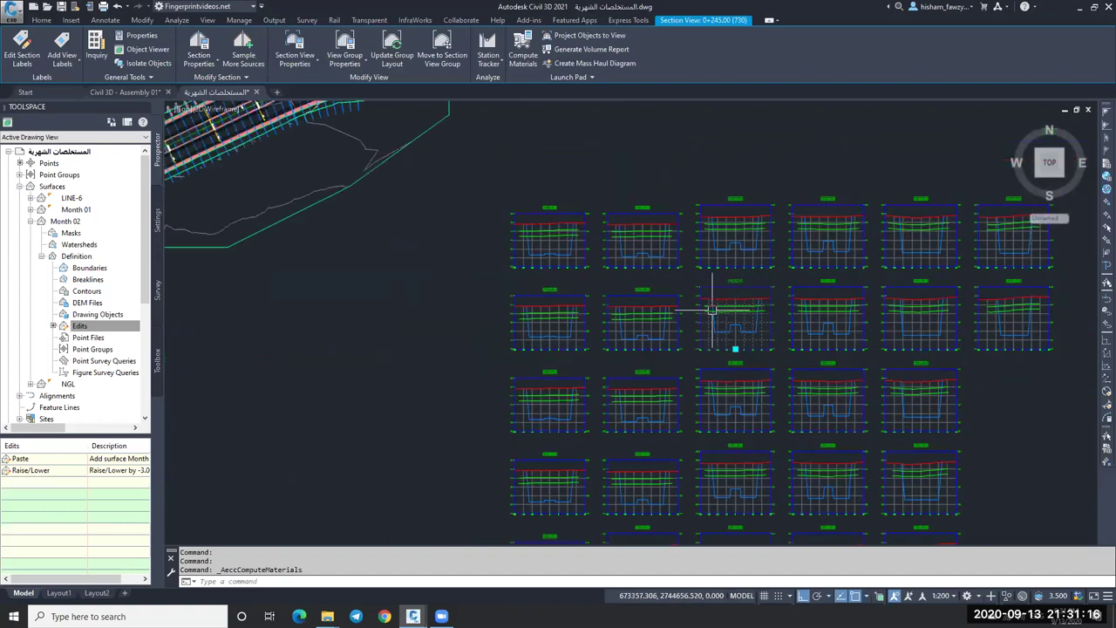
pyautogui.scroll(-2, 712, 309)
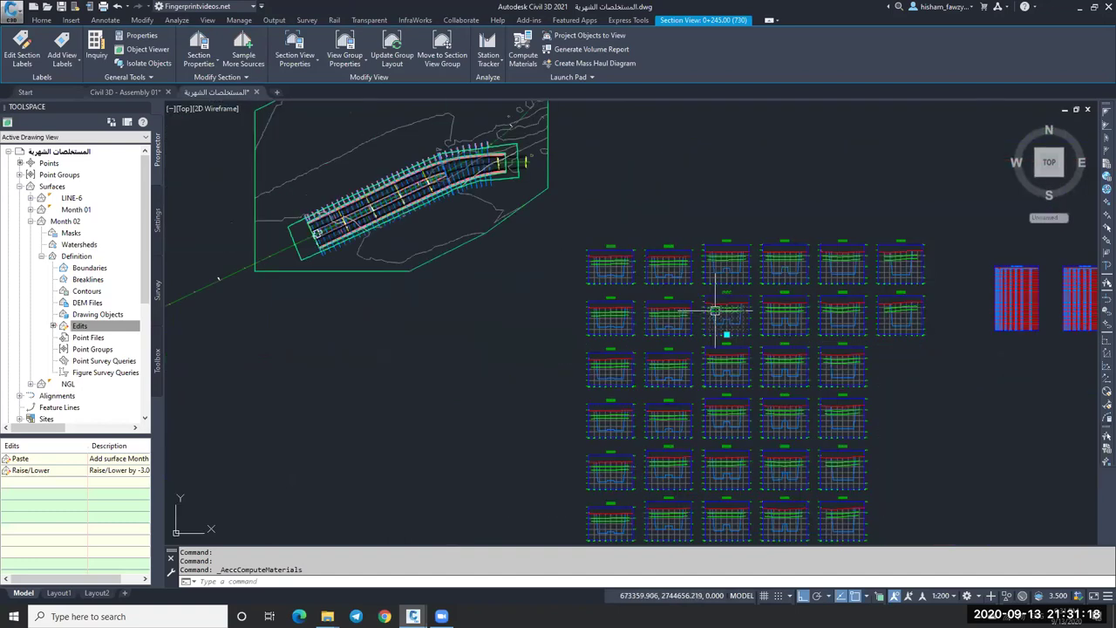
pyautogui.scroll(2, 715, 310)
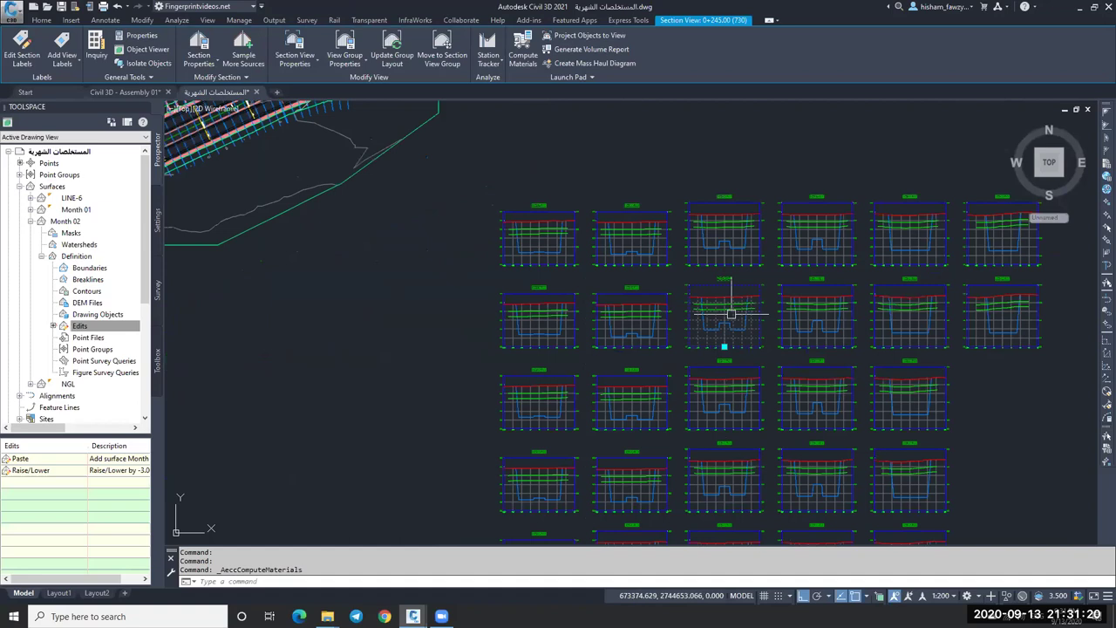
pyautogui.scroll(5, 731, 314)
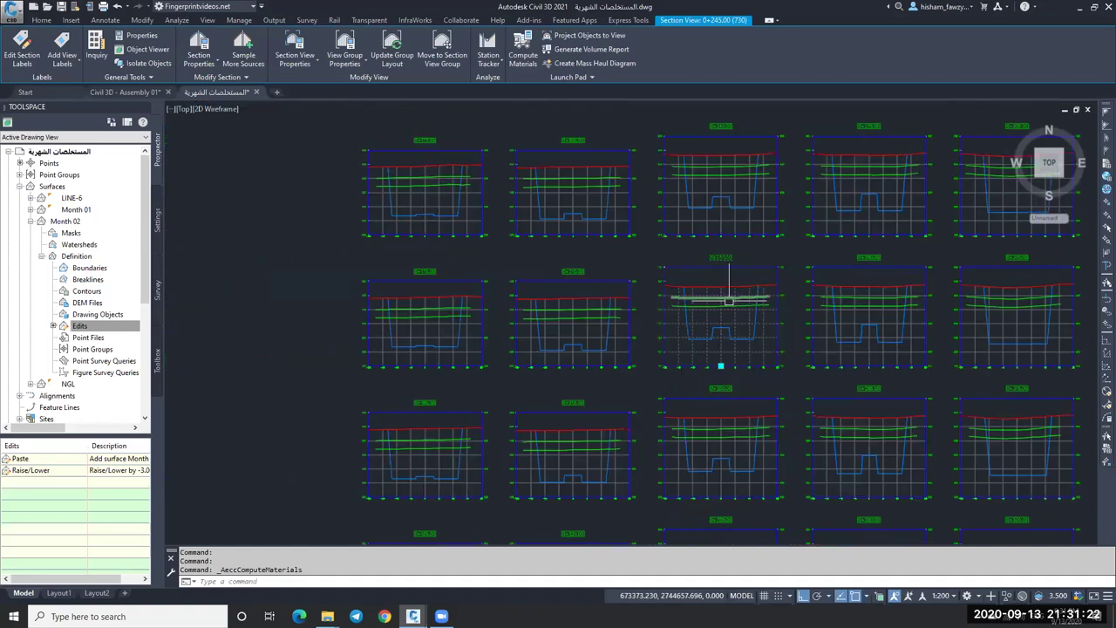
pyautogui.press('Escape')
pyautogui.press('Escape')
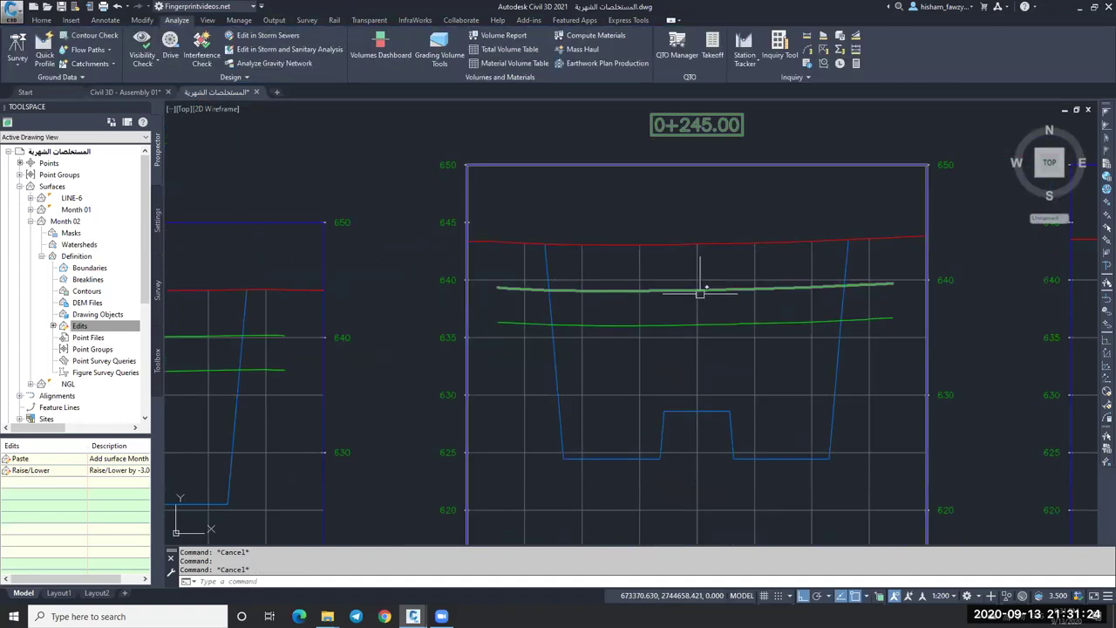
pyautogui.press('Escape')
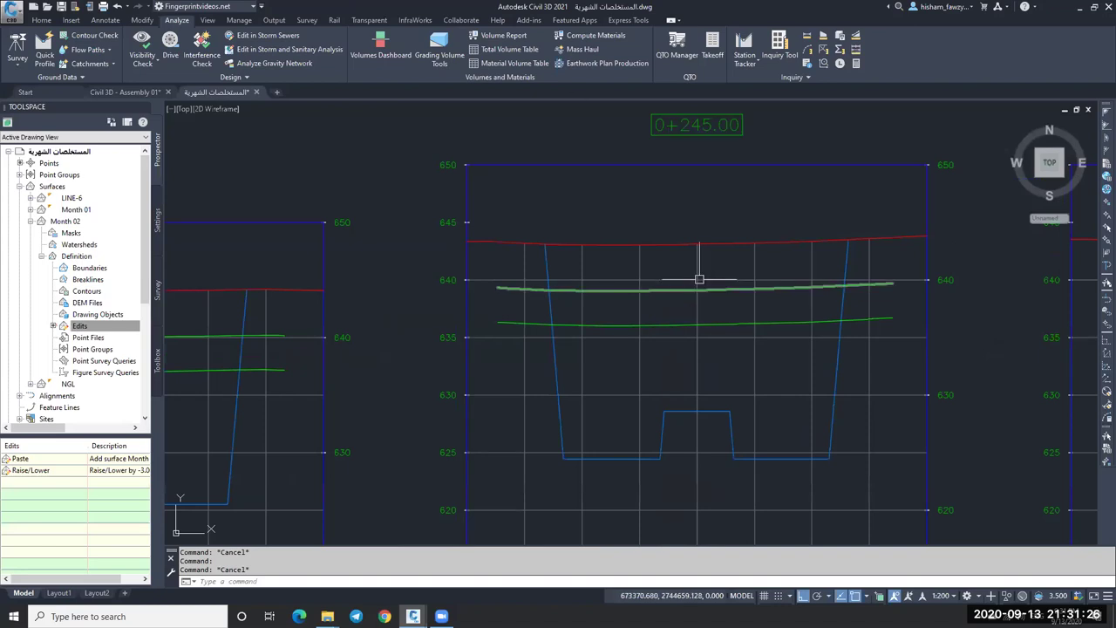
pyautogui.click(494, 164)
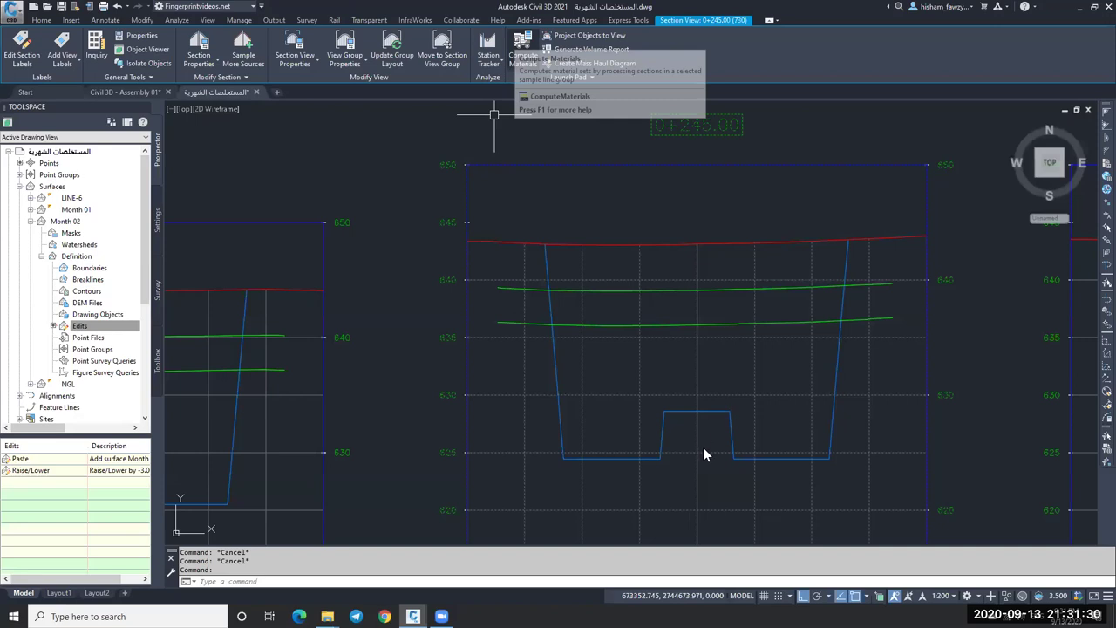
# Step: Set LINE-6's Earthworks condition to Base and apply the material list change
pyautogui.click(387, 218)
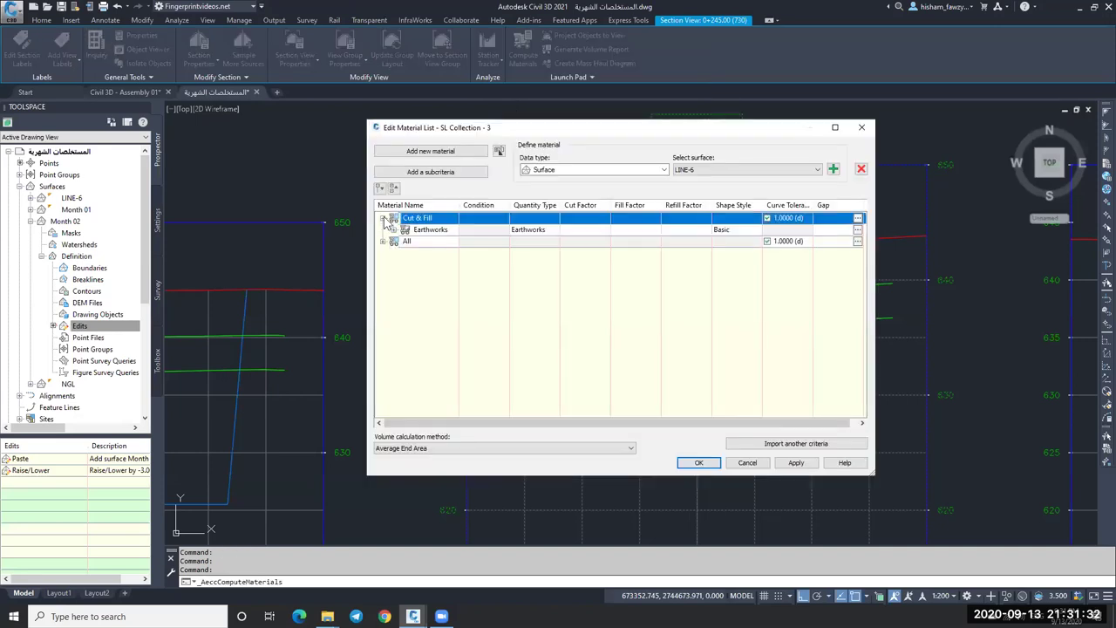
pyautogui.click(395, 230)
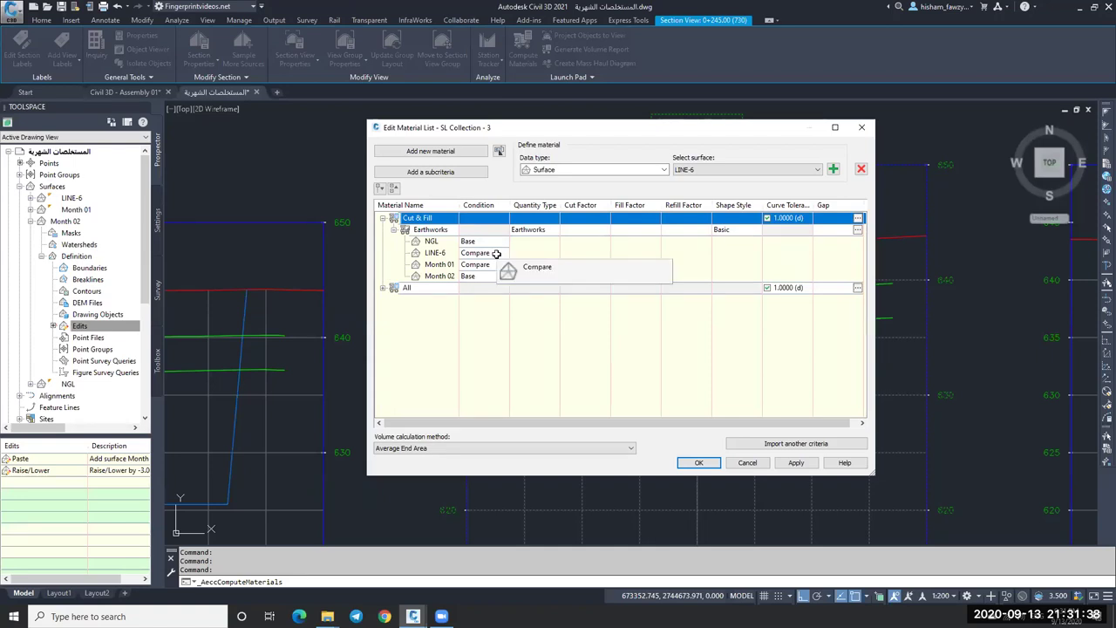
pyautogui.click(494, 265)
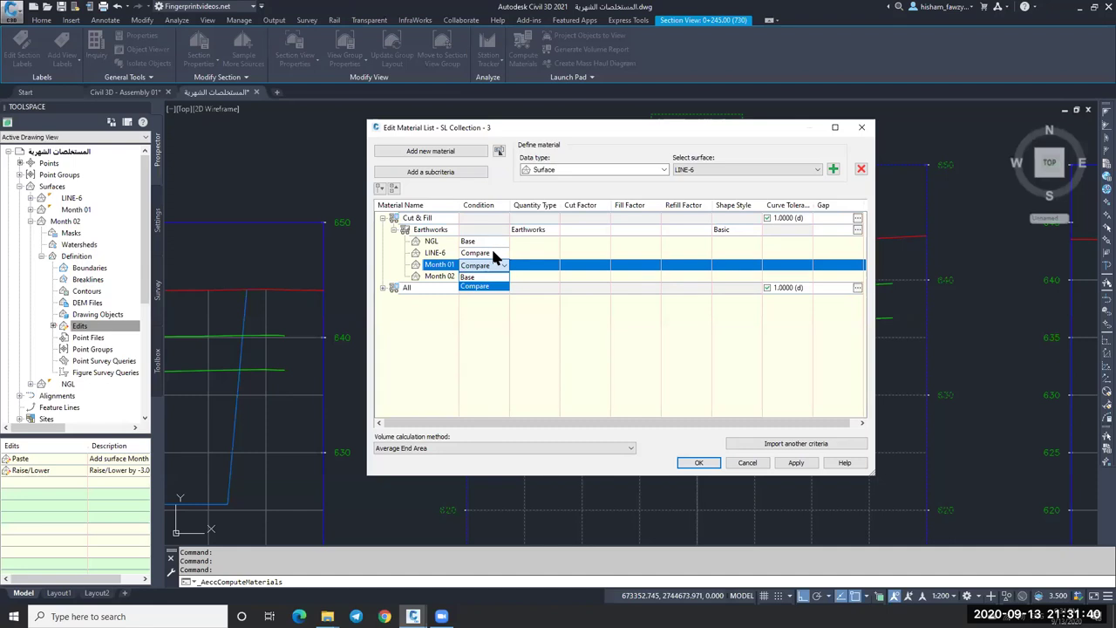
pyautogui.click(478, 286)
pyautogui.click(797, 463)
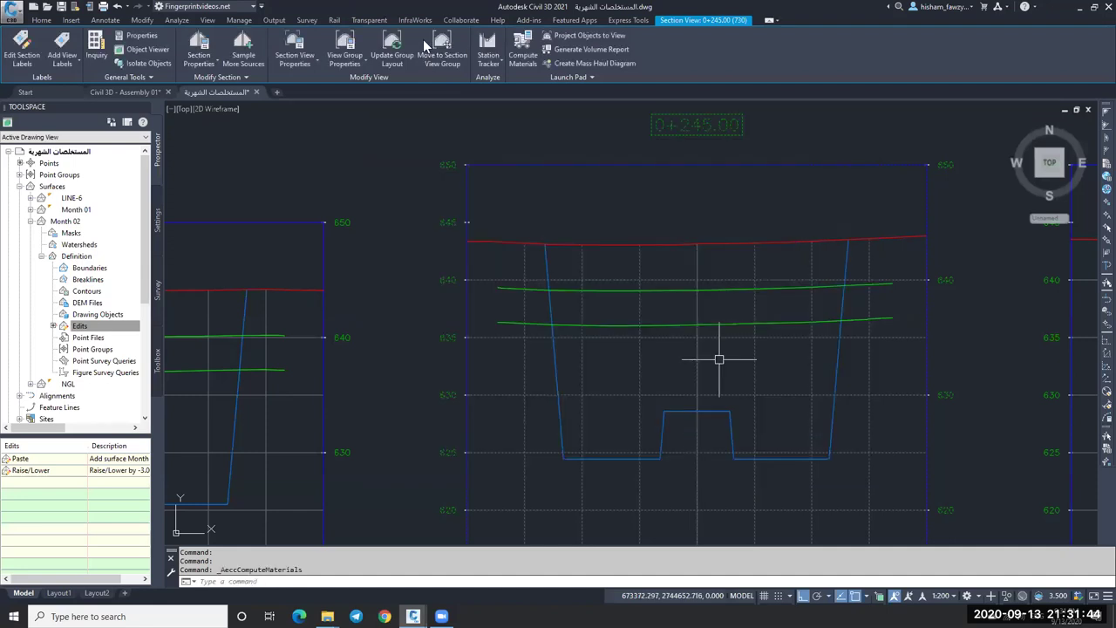
# Step: Recompute materials, removing Month 01 from Earthworks and setting LINE-6 to Compare
pyautogui.press('Return')
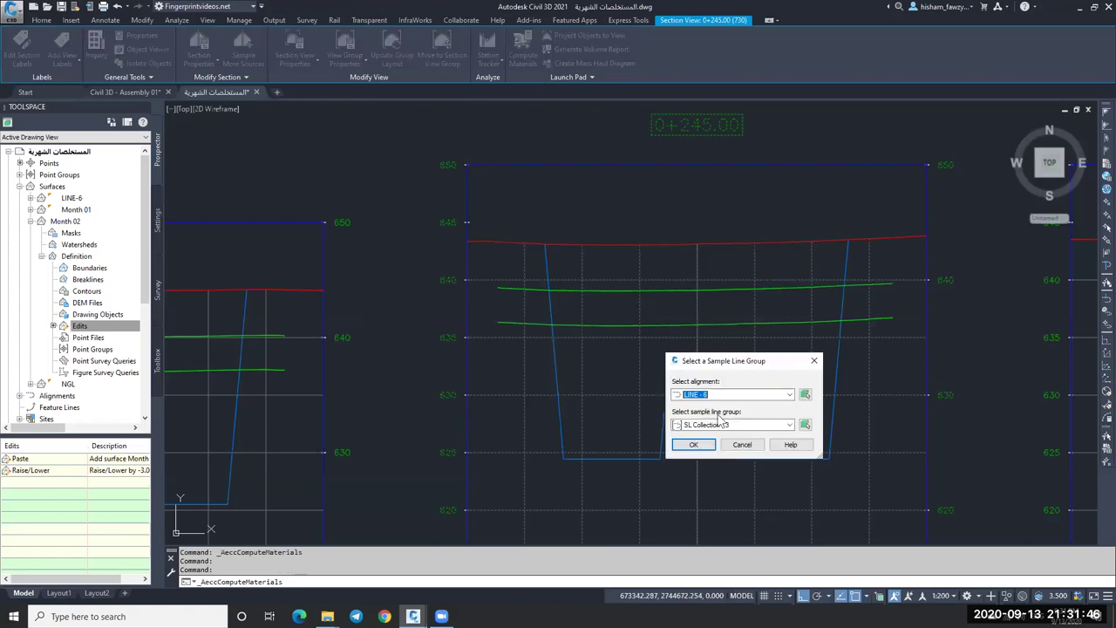
pyautogui.press('Return')
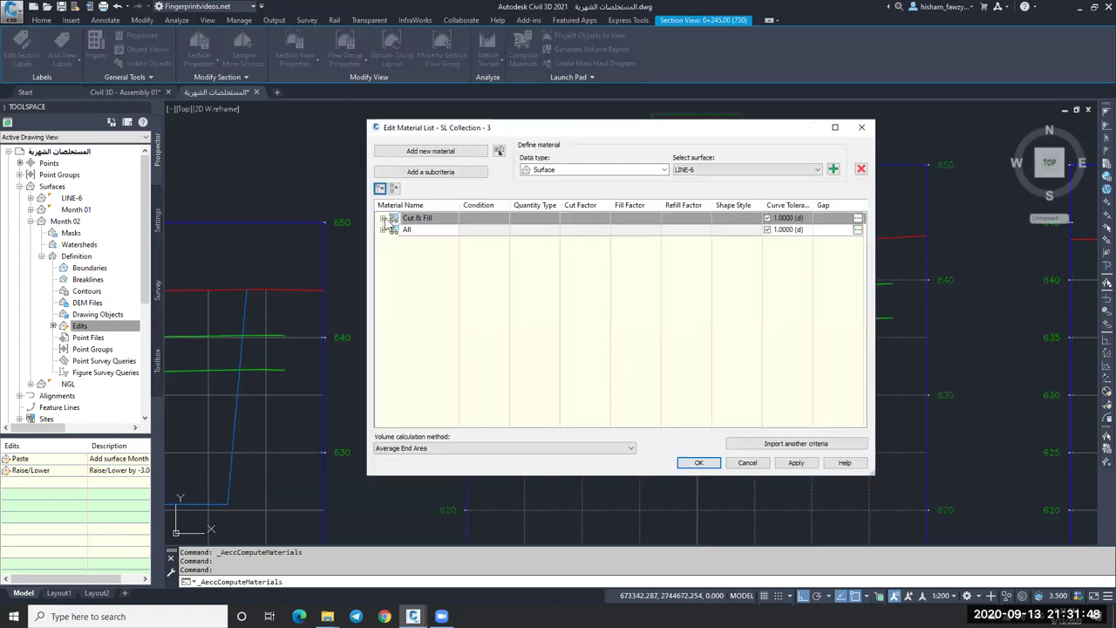
pyautogui.click(482, 266)
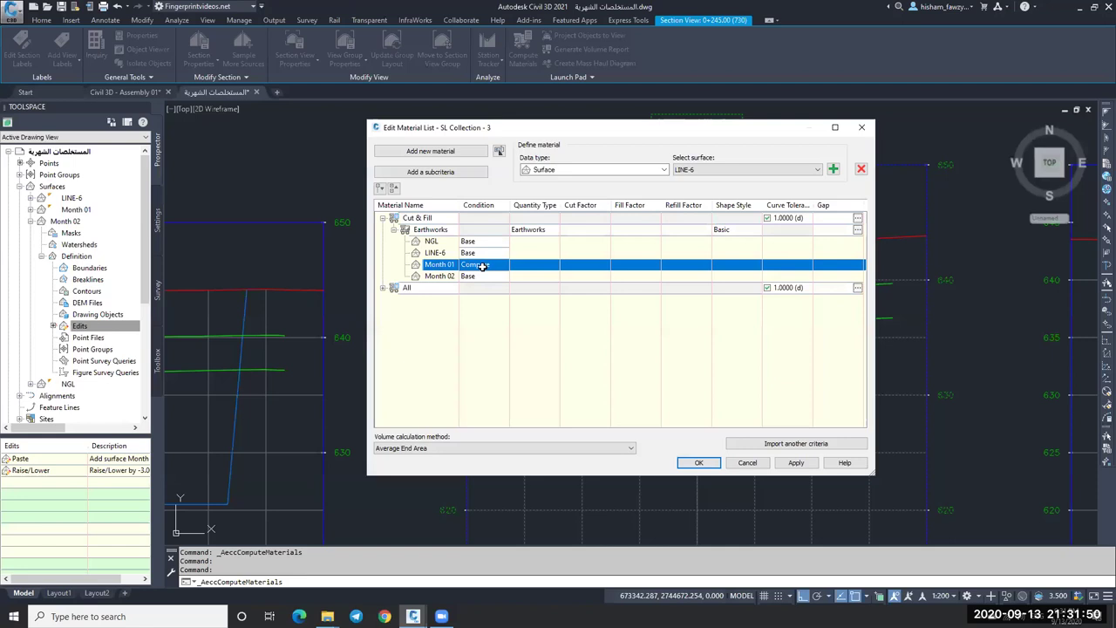
pyautogui.click(861, 169)
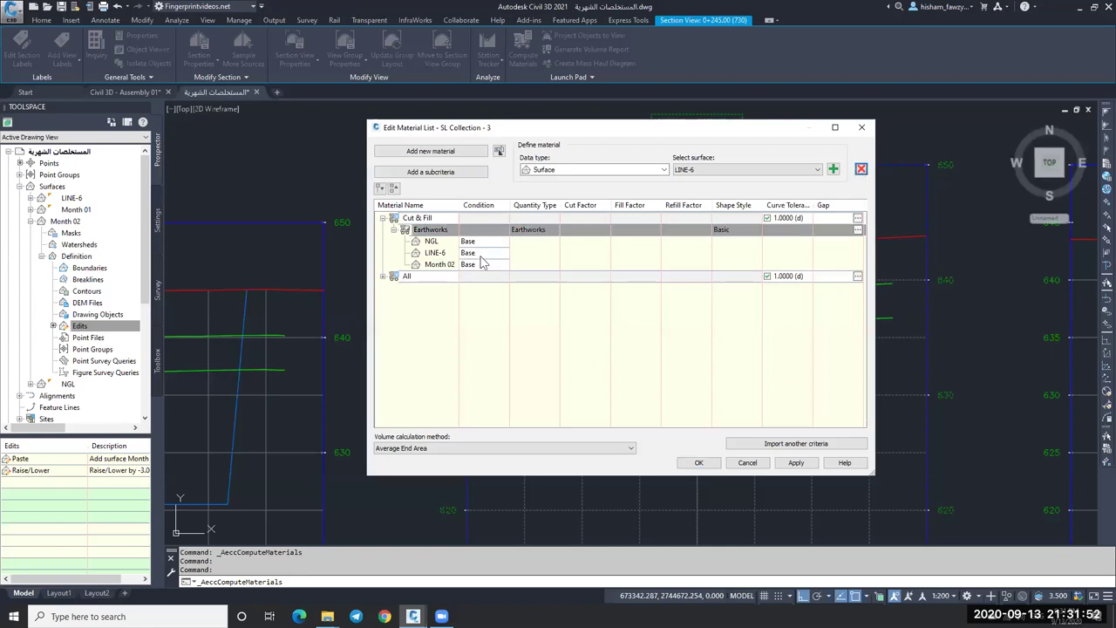
pyautogui.click(480, 252)
pyautogui.click(478, 268)
pyautogui.click(480, 264)
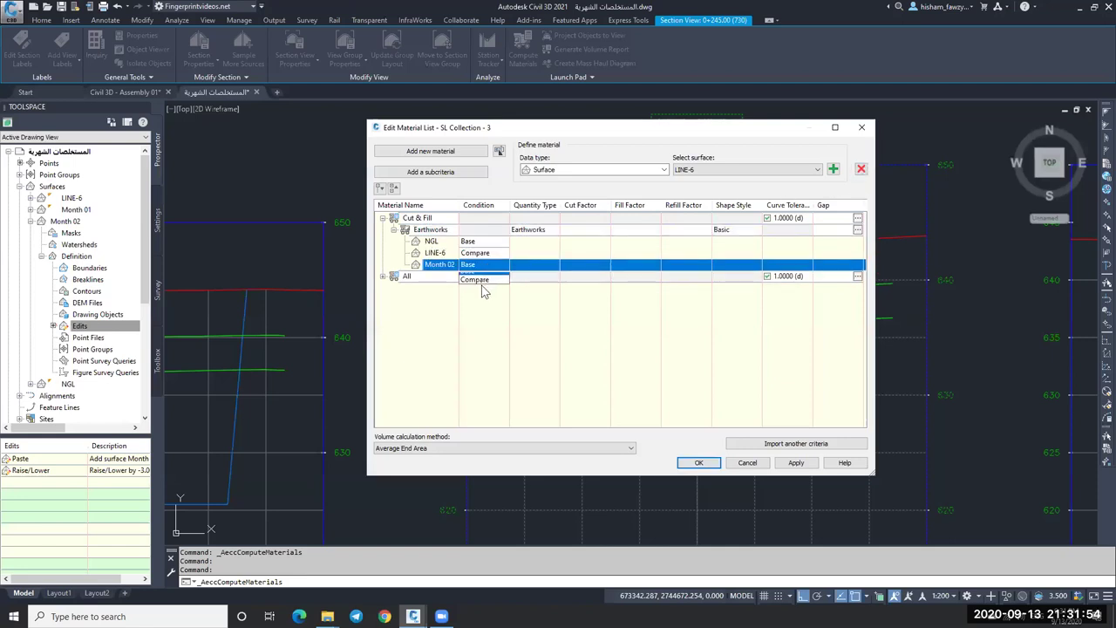
pyautogui.click(705, 463)
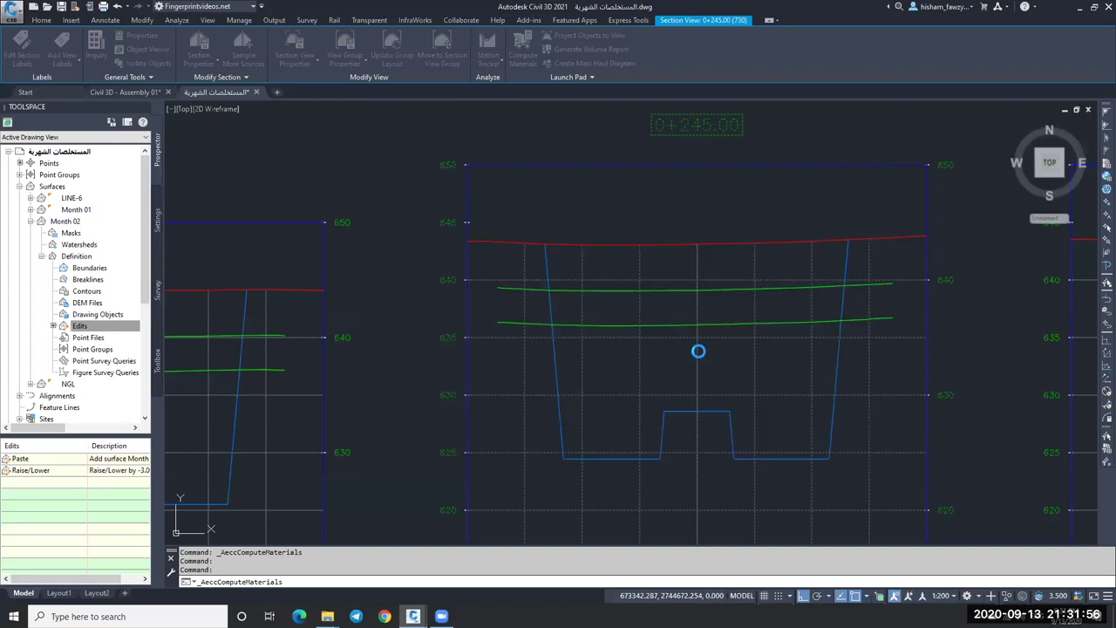
# Step: Scroll through the section views to review the refreshed hatching and volume tables
pyautogui.press('Escape')
pyautogui.scroll(-2, 774, 281)
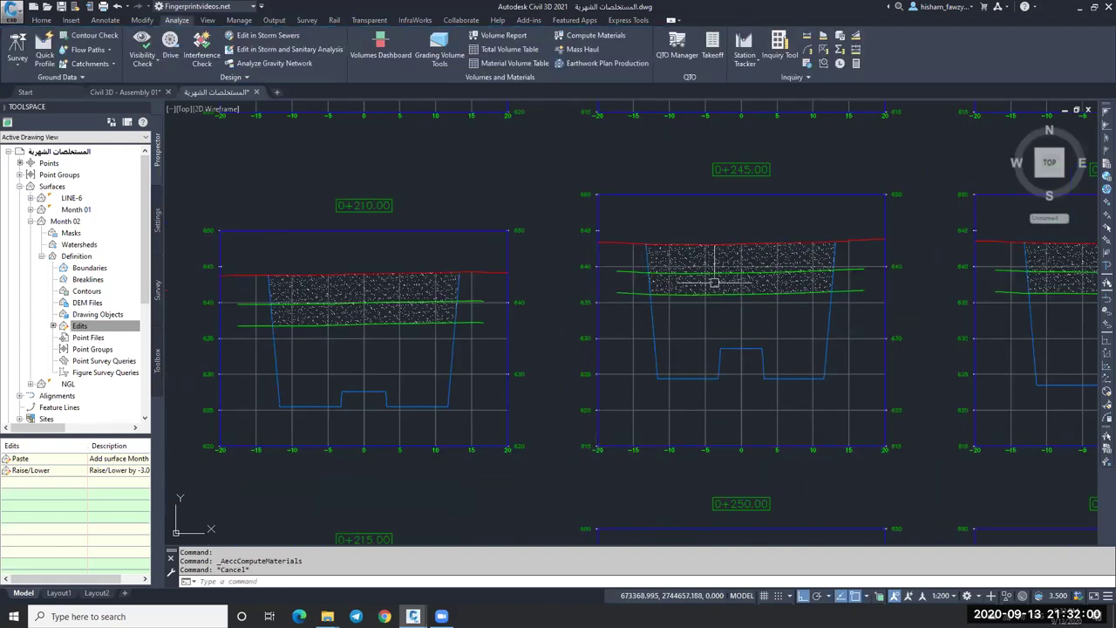
pyautogui.scroll(4, 713, 283)
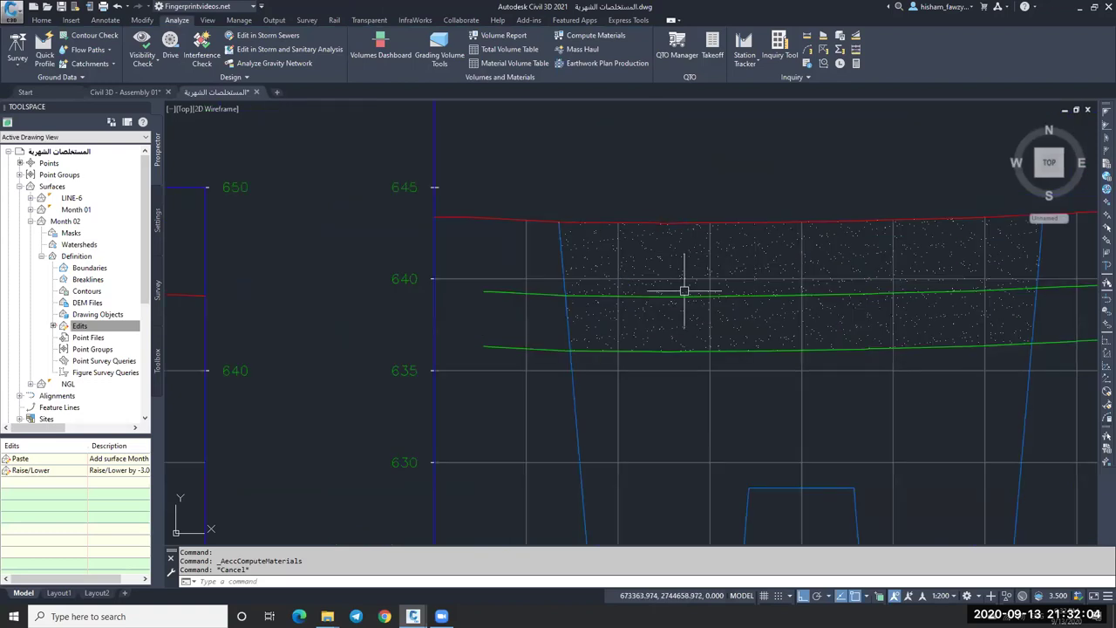
pyautogui.scroll(-8, 684, 291)
pyautogui.scroll(-4, 658, 283)
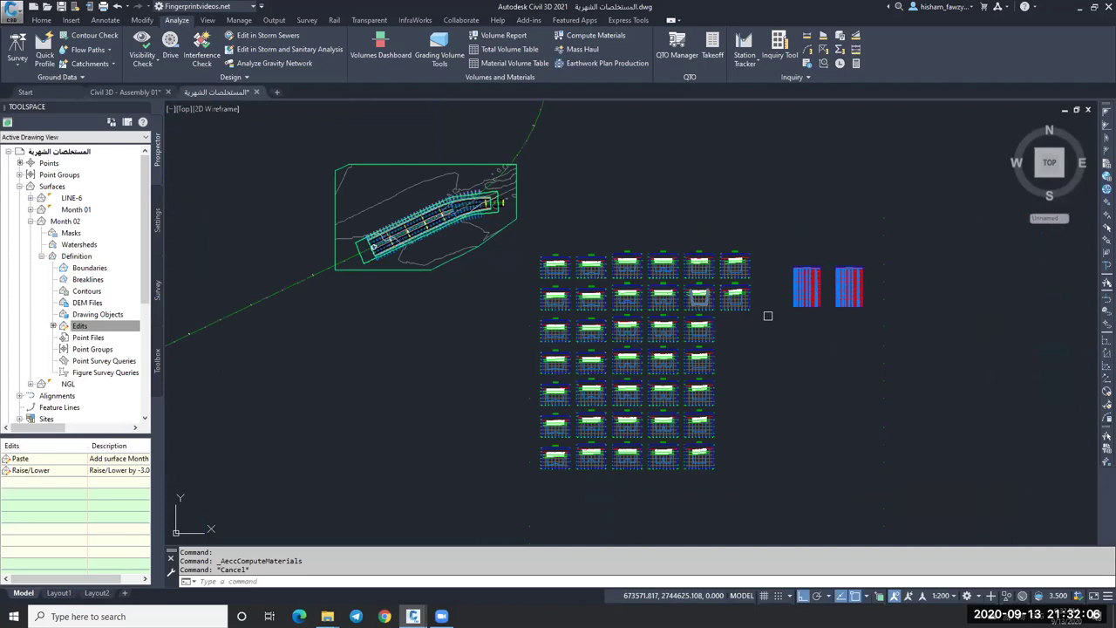
pyautogui.scroll(3, 767, 315)
pyautogui.scroll(6, 820, 301)
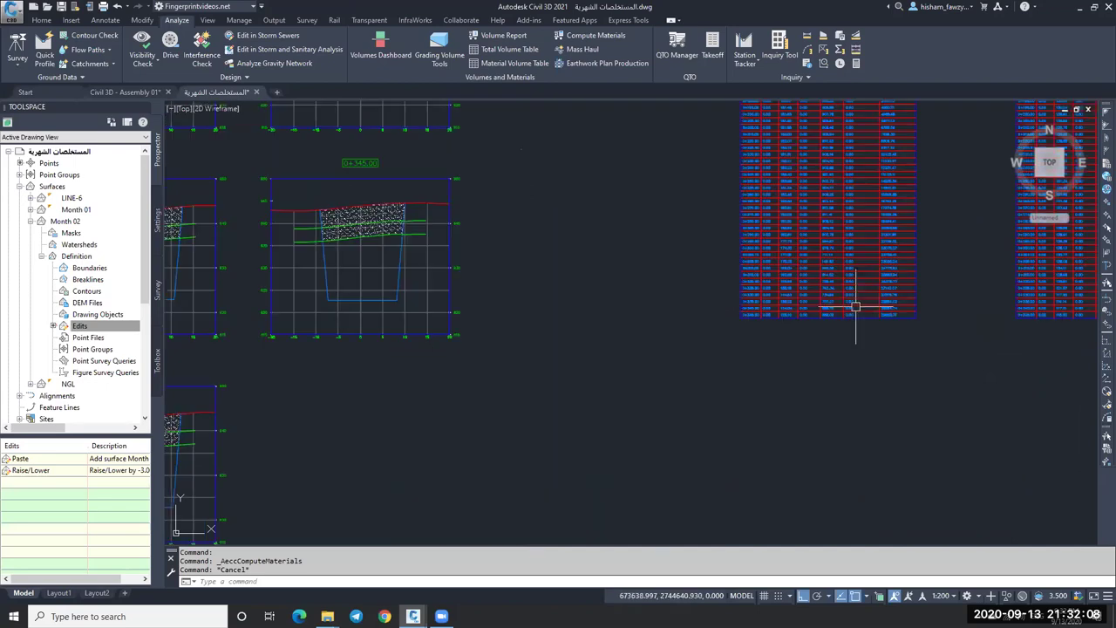
pyautogui.scroll(-5, 850, 312)
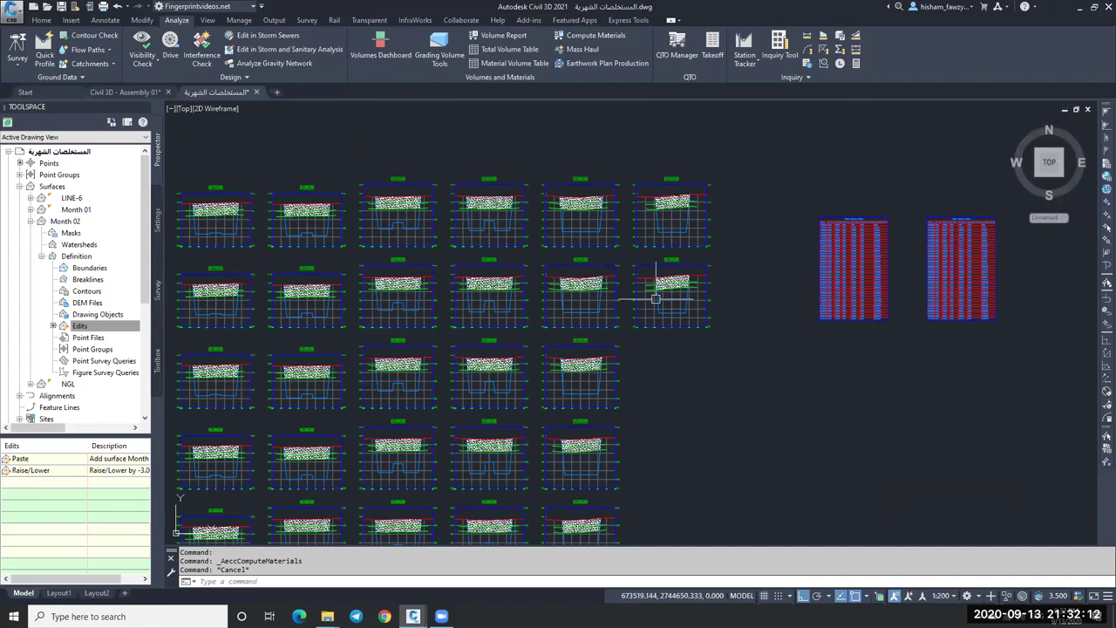
pyautogui.scroll(8, 656, 298)
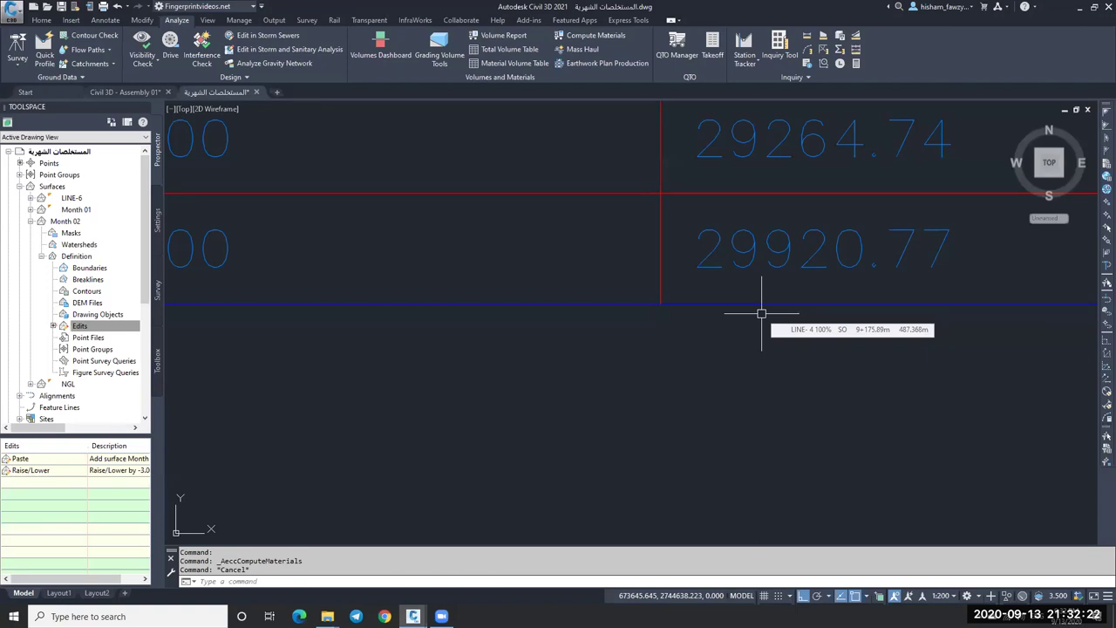
pyautogui.scroll(-5, 761, 314)
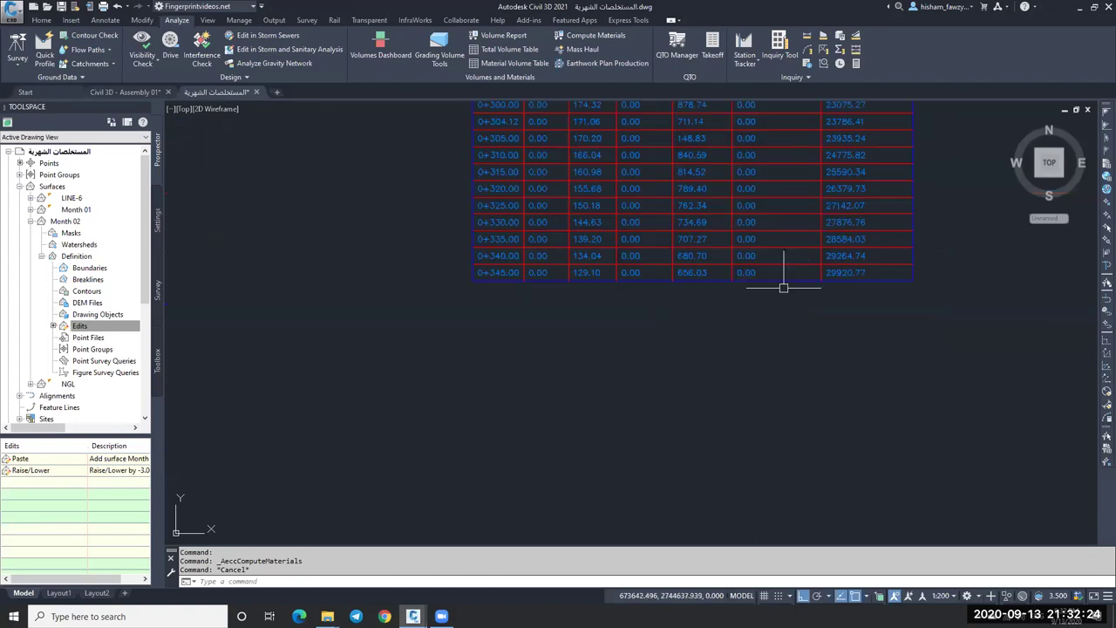
pyautogui.scroll(-8, 744, 305)
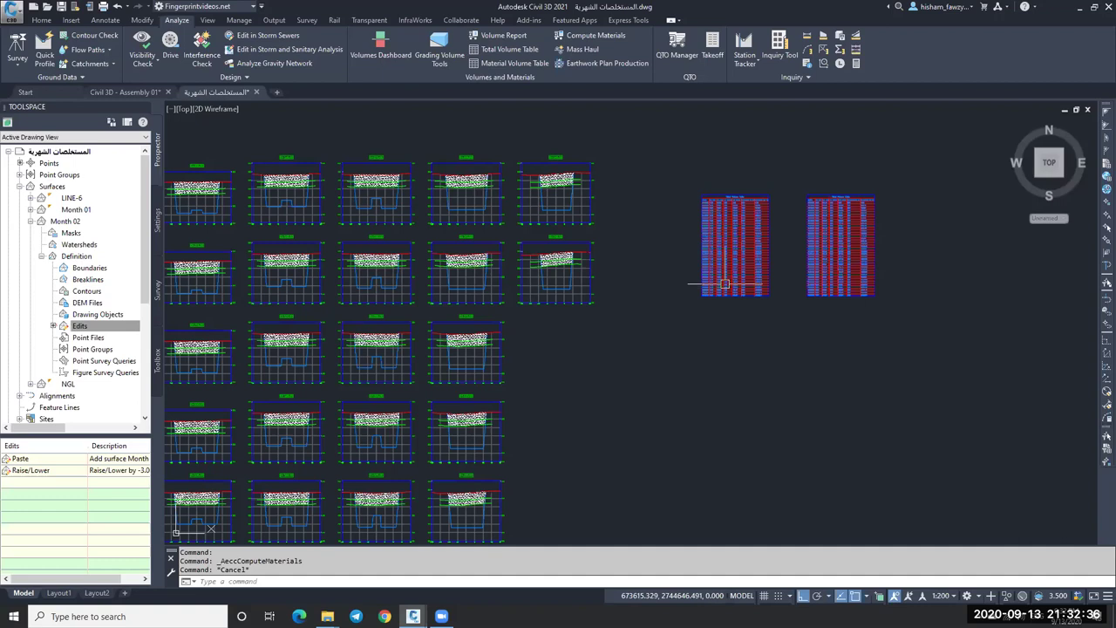
pyautogui.scroll(10, 725, 284)
pyautogui.scroll(2, 683, 266)
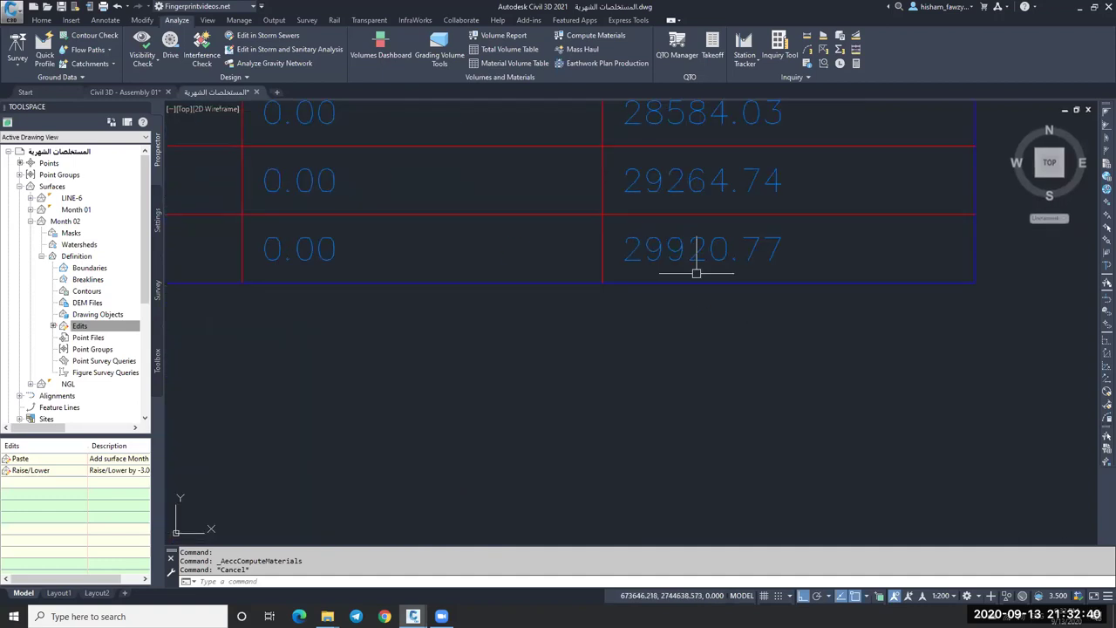
pyautogui.scroll(-10, 696, 273)
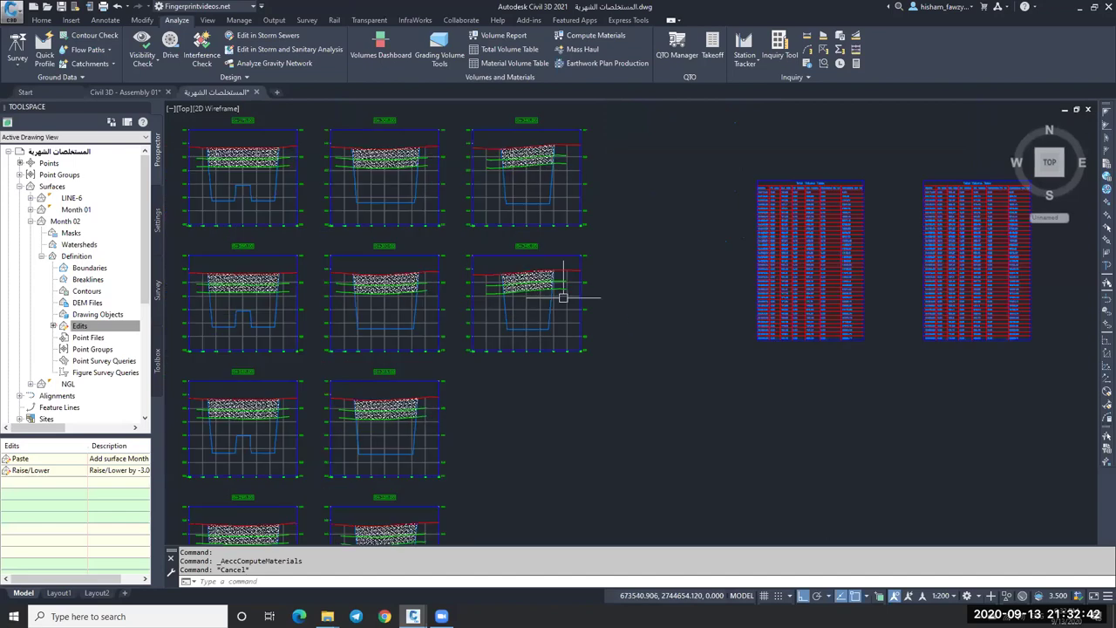
pyautogui.scroll(-3, 637, 323)
pyautogui.scroll(2, 637, 323)
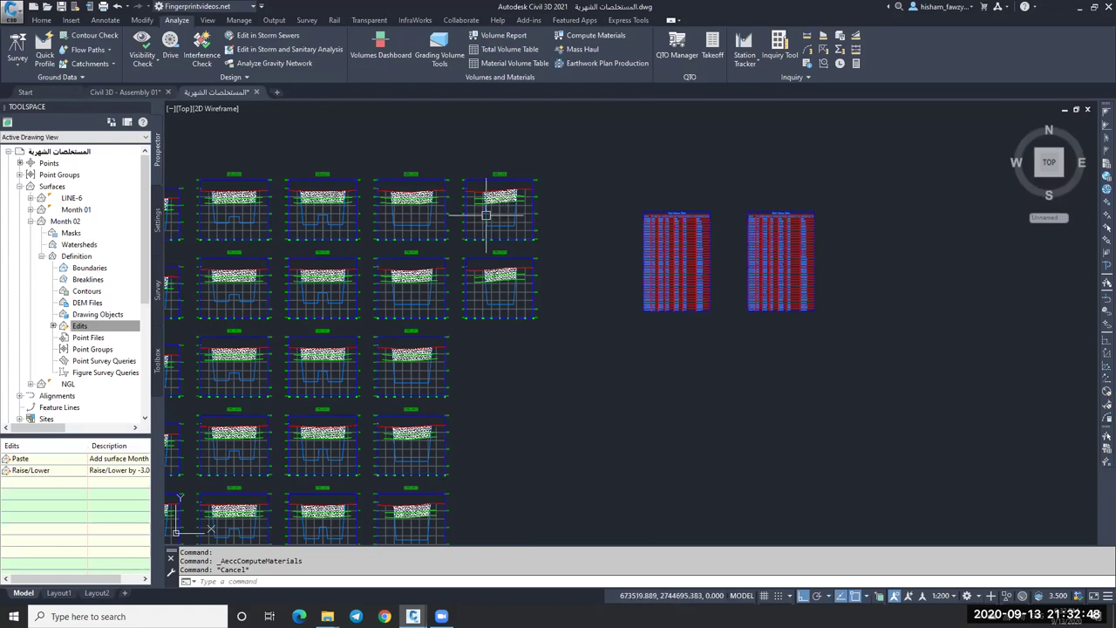
pyautogui.scroll(4, 531, 212)
# Step: For LINE-6 and SL Collection - 3, add Month 01 to Earthworks and set NGL to Compare
pyautogui.click(531, 212)
pyautogui.press('Return')
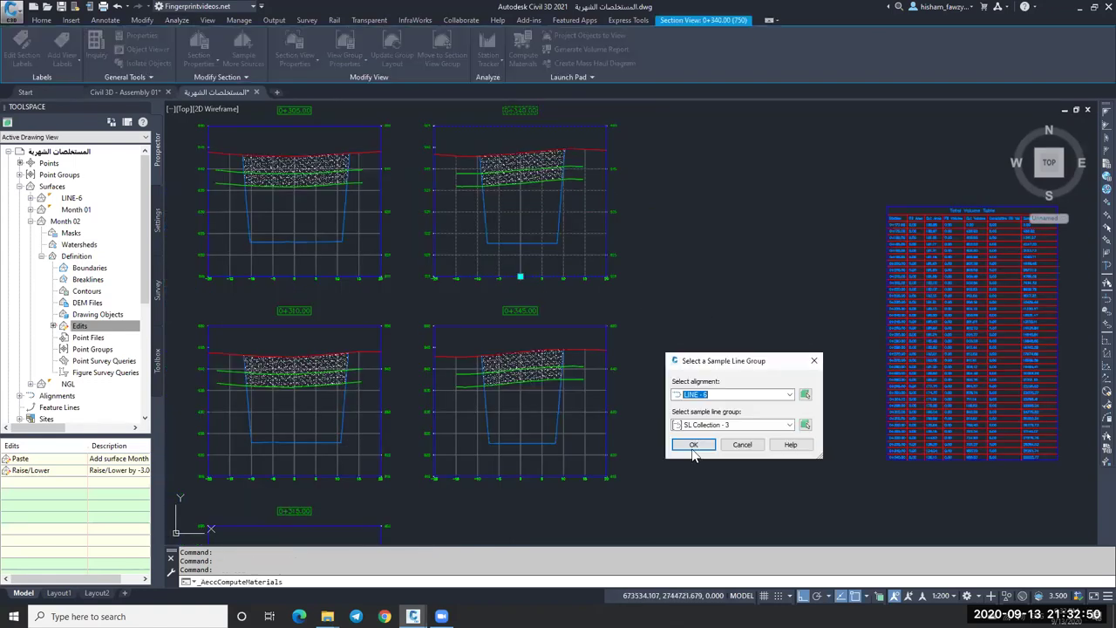
pyautogui.press('Return')
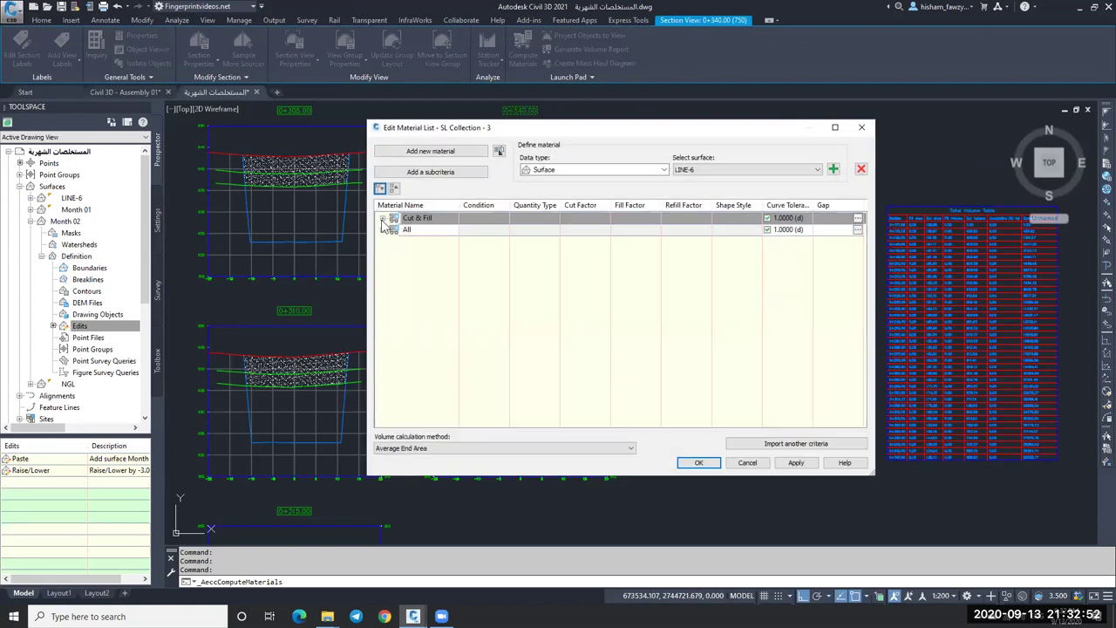
pyautogui.doubleClick(646, 223)
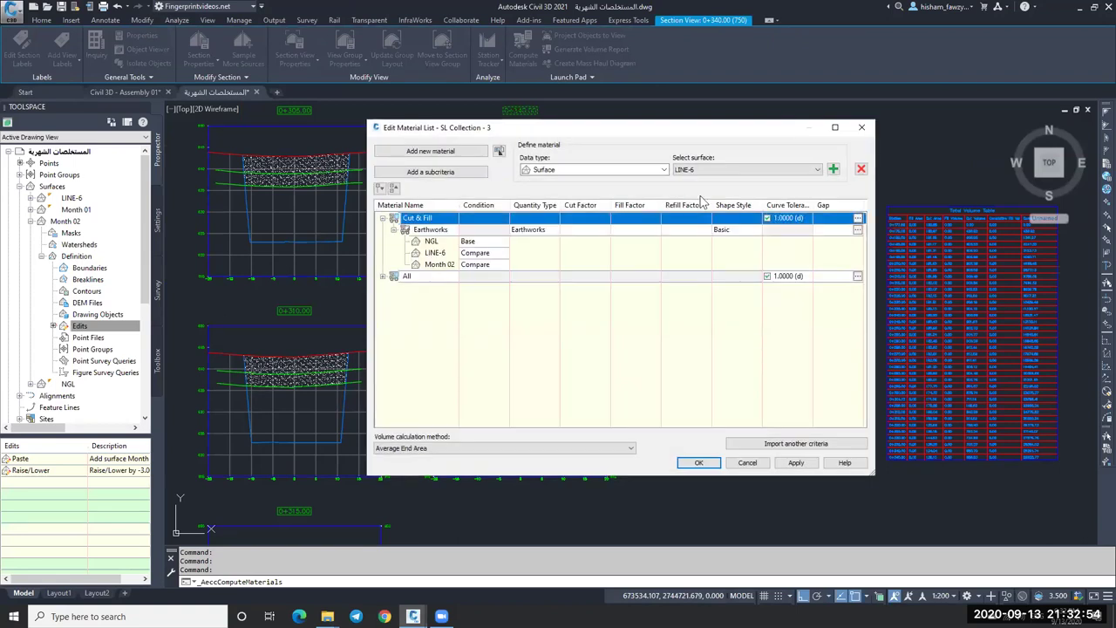
pyautogui.click(817, 170)
pyautogui.click(750, 195)
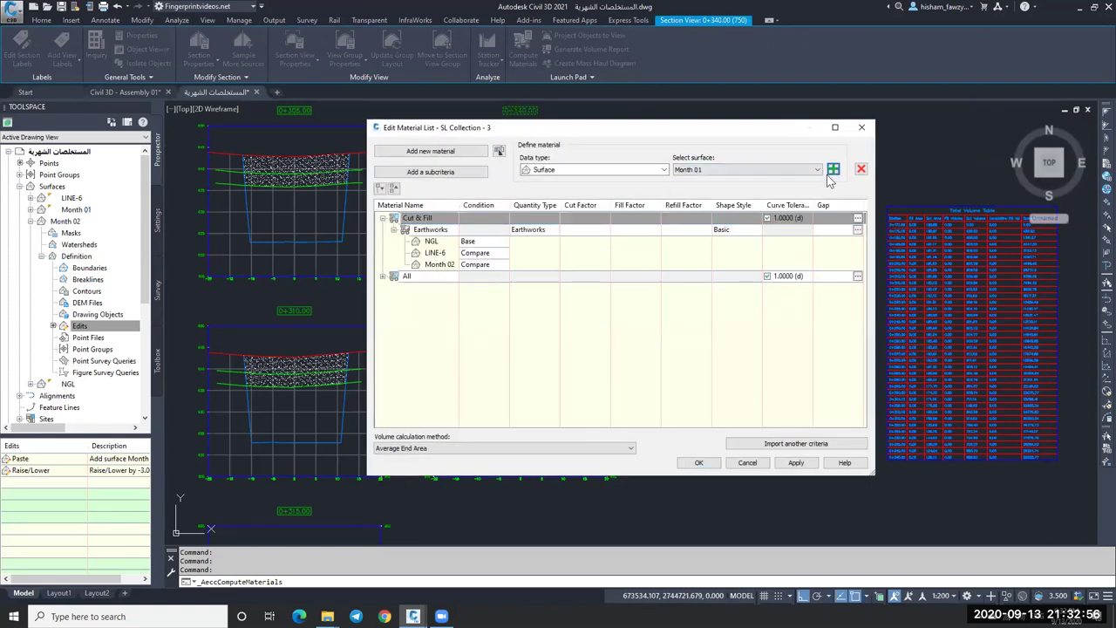
pyautogui.click(587, 231)
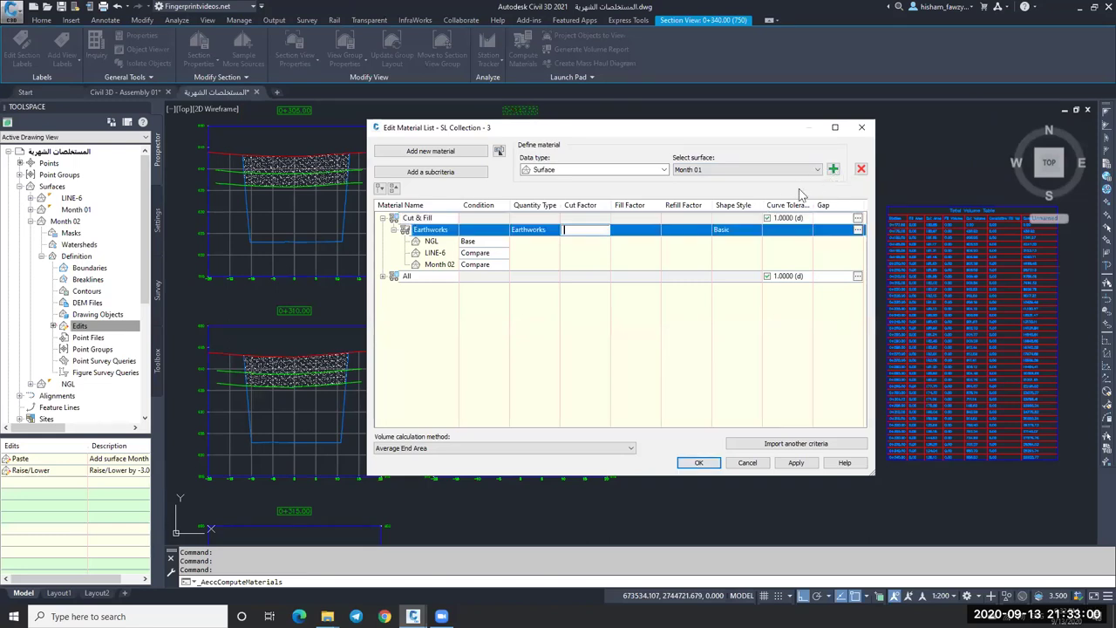
pyautogui.click(489, 242)
pyautogui.click(490, 263)
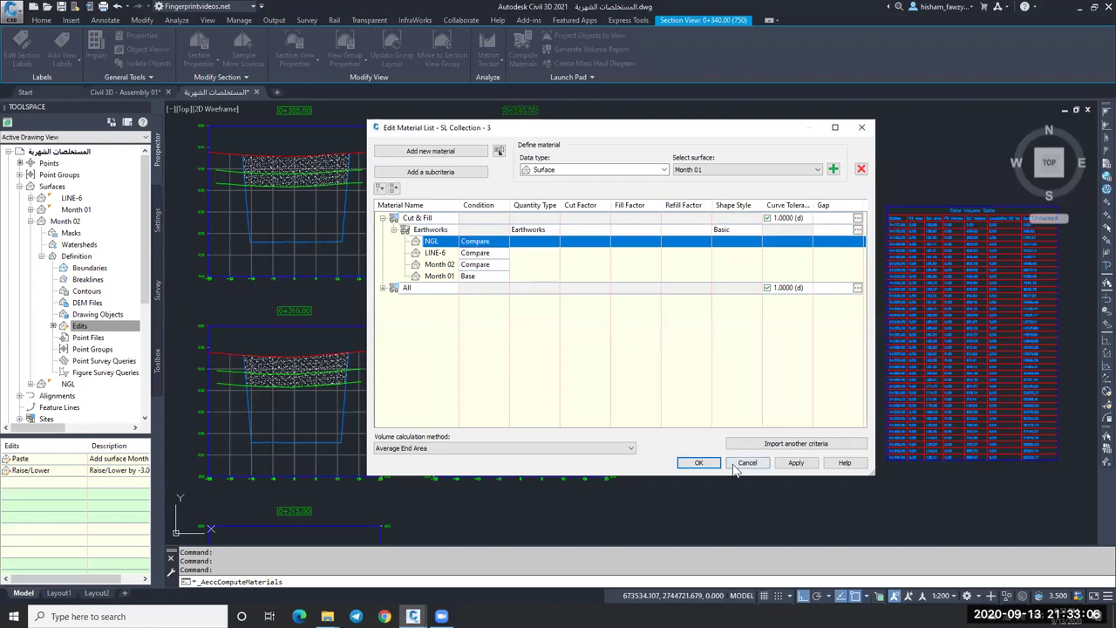
pyautogui.click(795, 462)
pyautogui.click(703, 462)
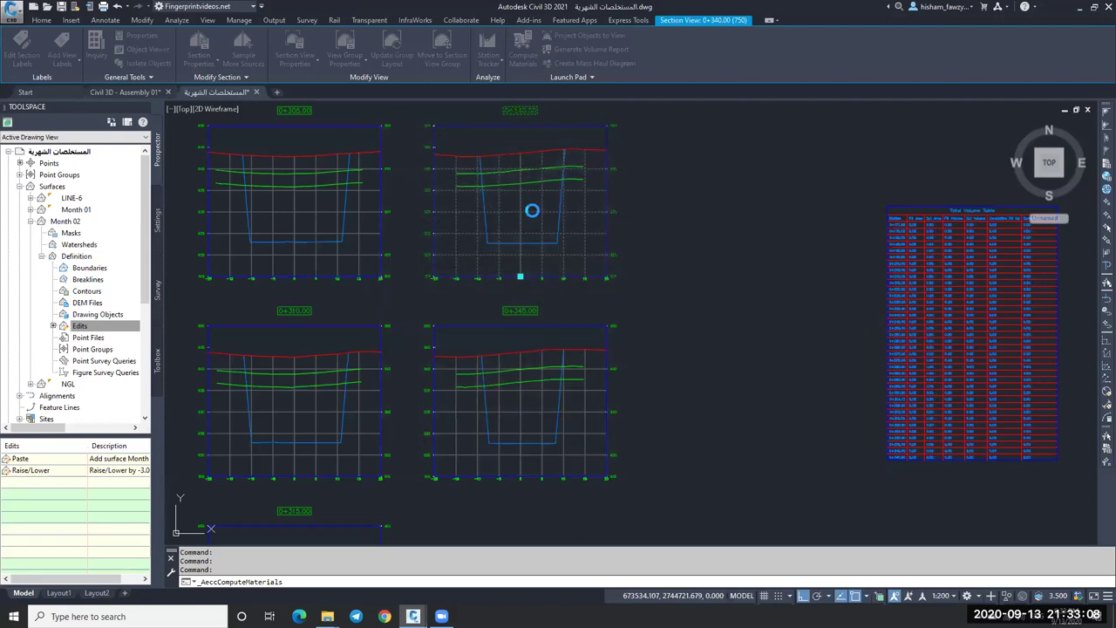
# Step: Recompute materials, removing Month 01 from Earthworks and resetting NGL to Base
pyautogui.click(519, 54)
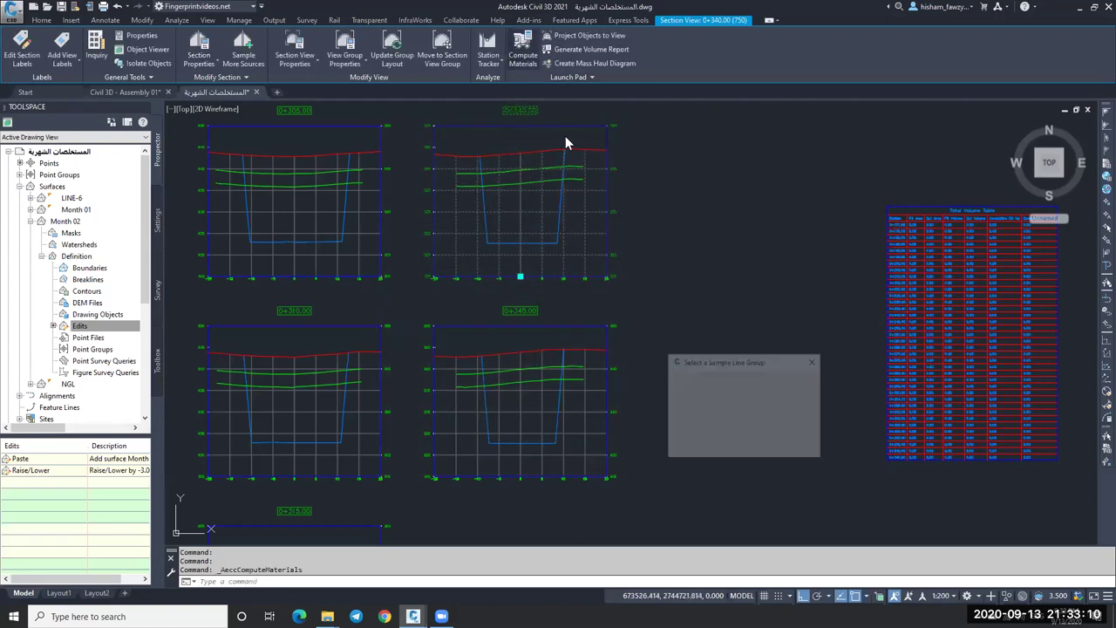
pyautogui.click(694, 445)
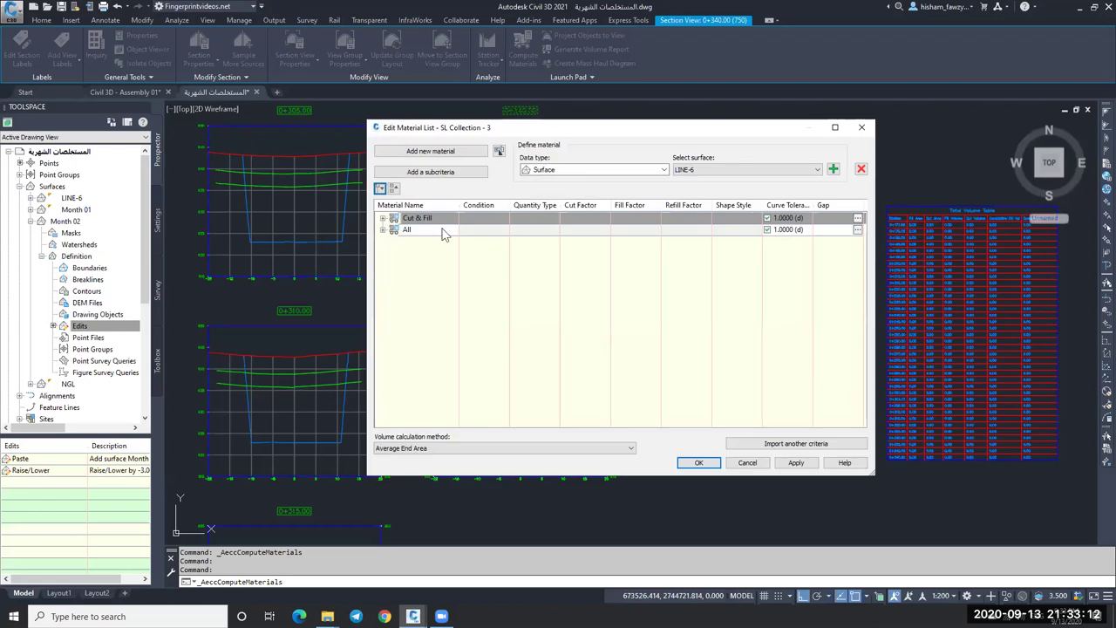
pyautogui.click(382, 218)
pyautogui.click(395, 230)
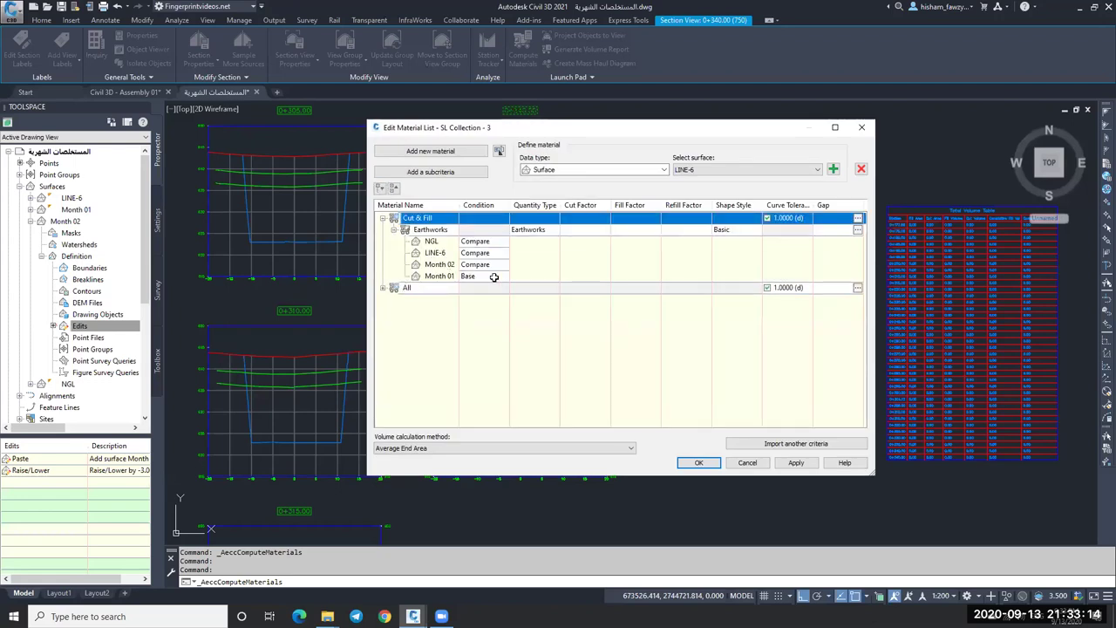
pyautogui.click(438, 275)
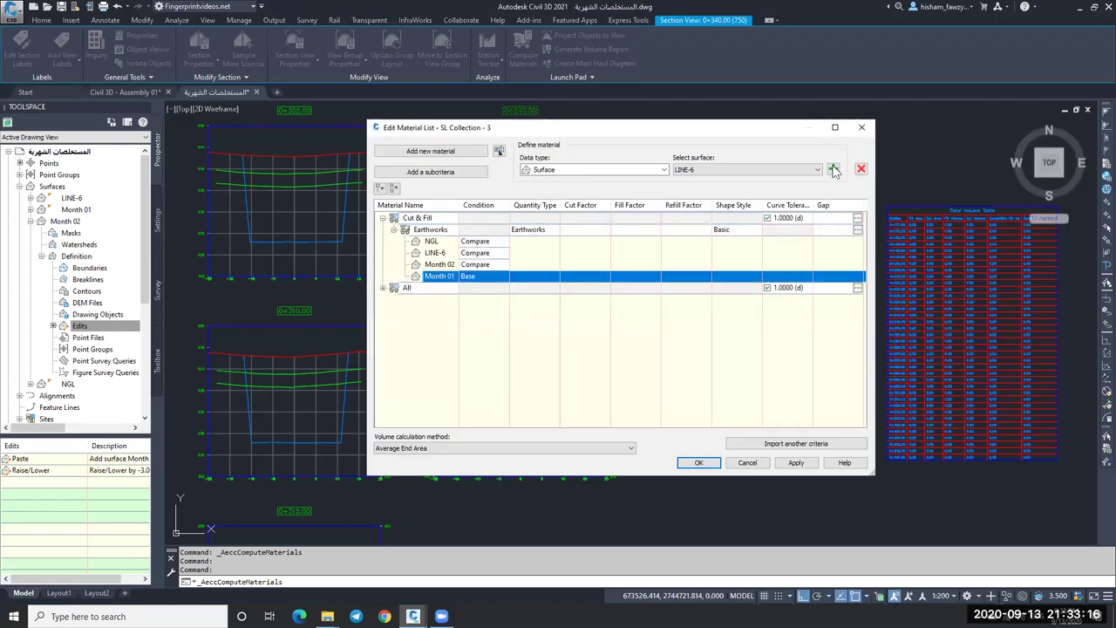
pyautogui.click(862, 170)
pyautogui.click(440, 264)
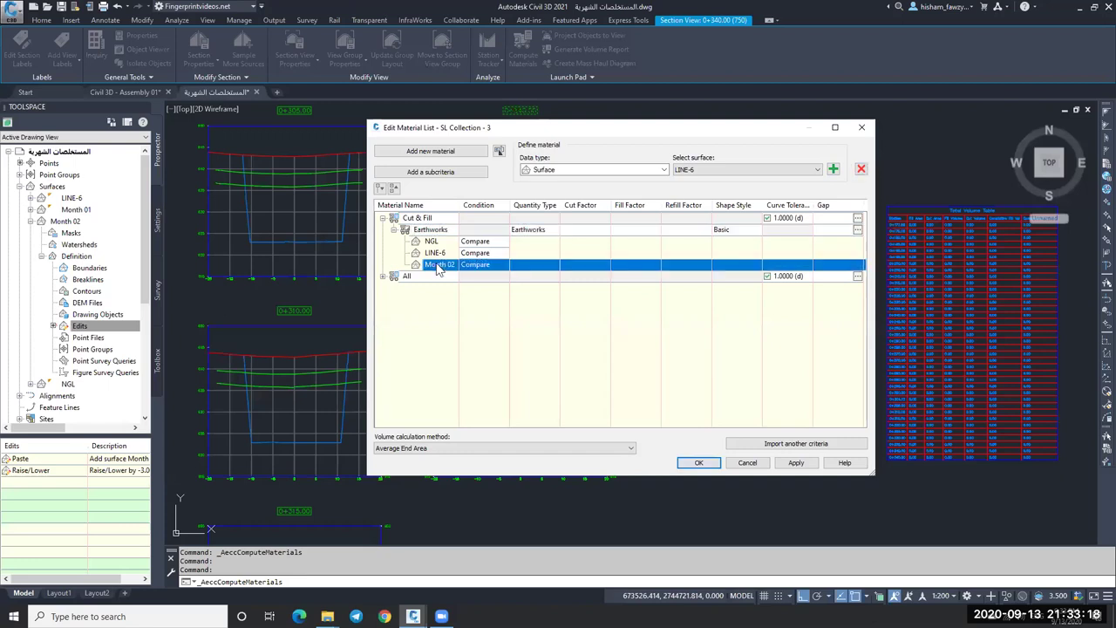
pyautogui.click(491, 244)
pyautogui.click(492, 252)
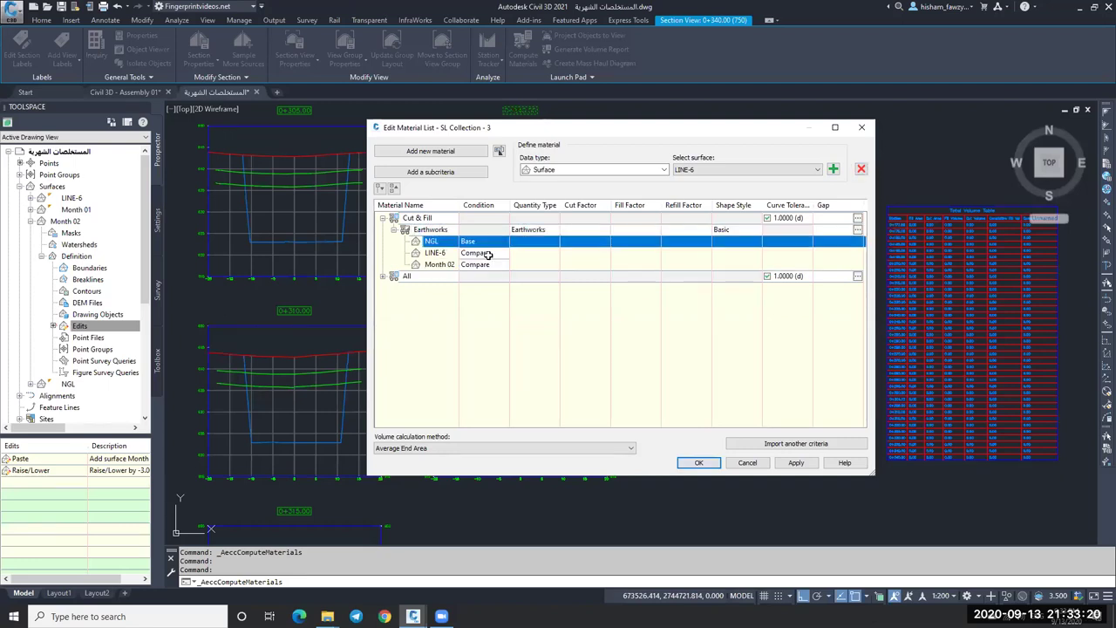
pyautogui.click(438, 254)
pyautogui.click(443, 265)
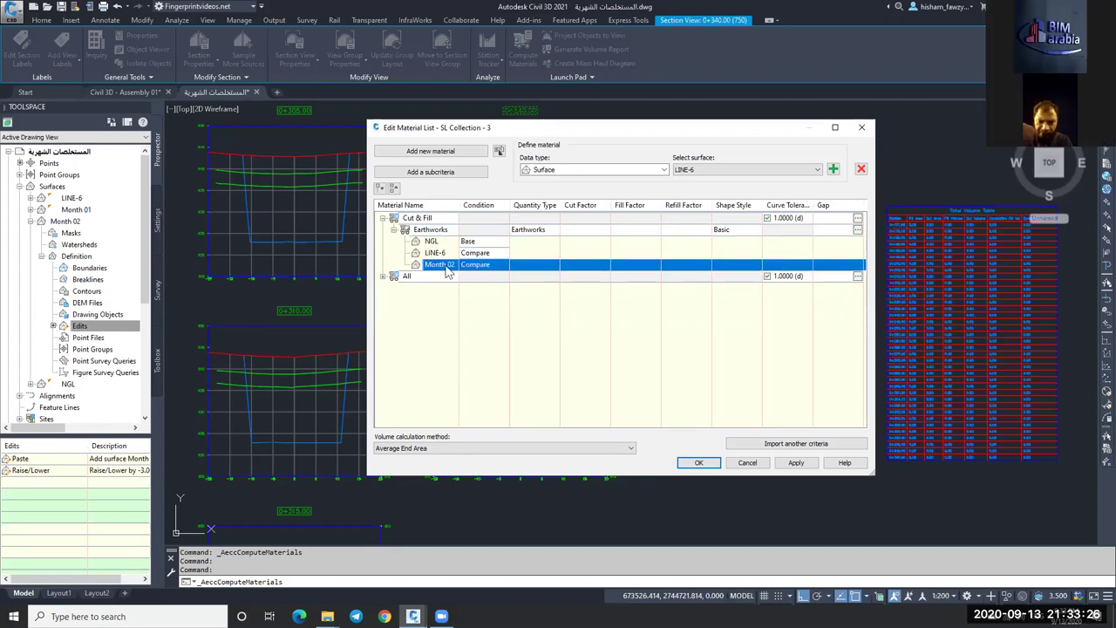
pyautogui.click(691, 460)
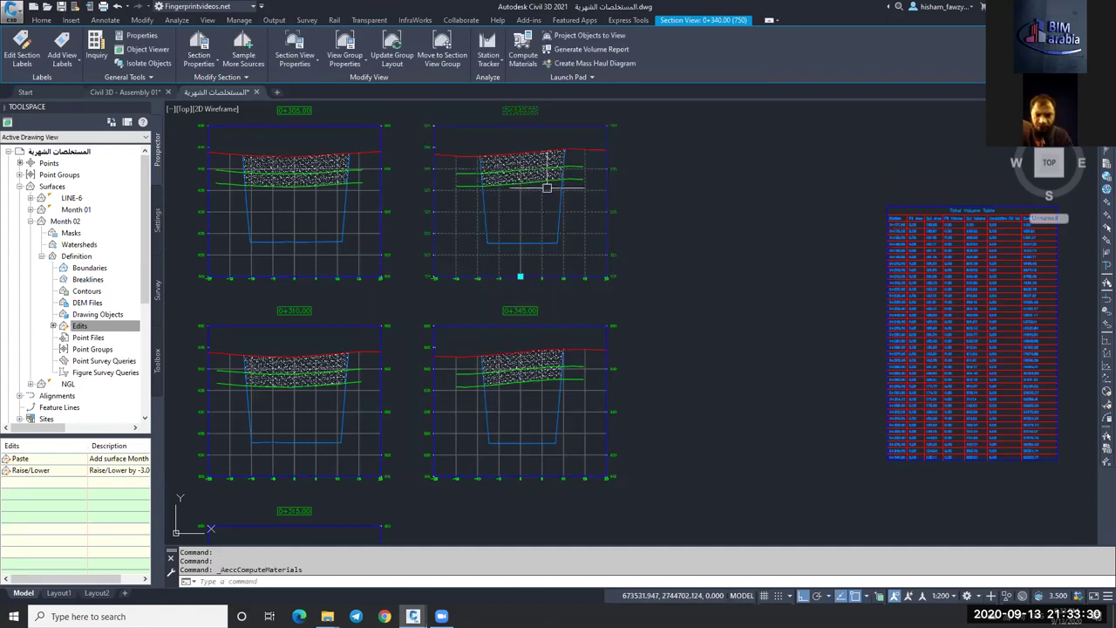
pyautogui.press('Escape')
pyautogui.scroll(-2, 610, 240)
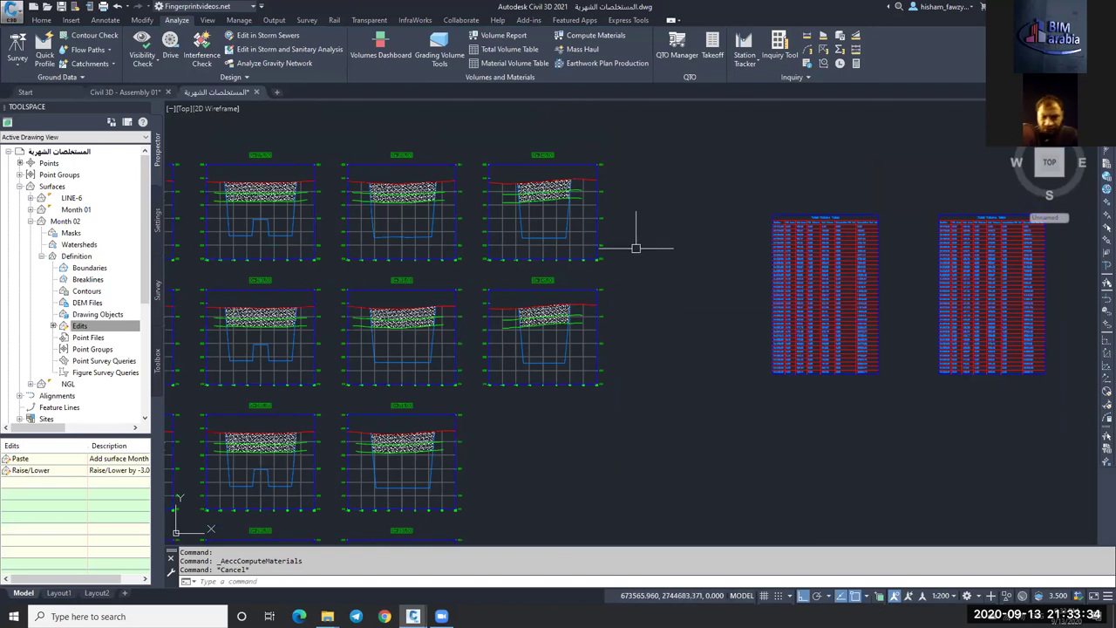
pyautogui.scroll(-2, 635, 244)
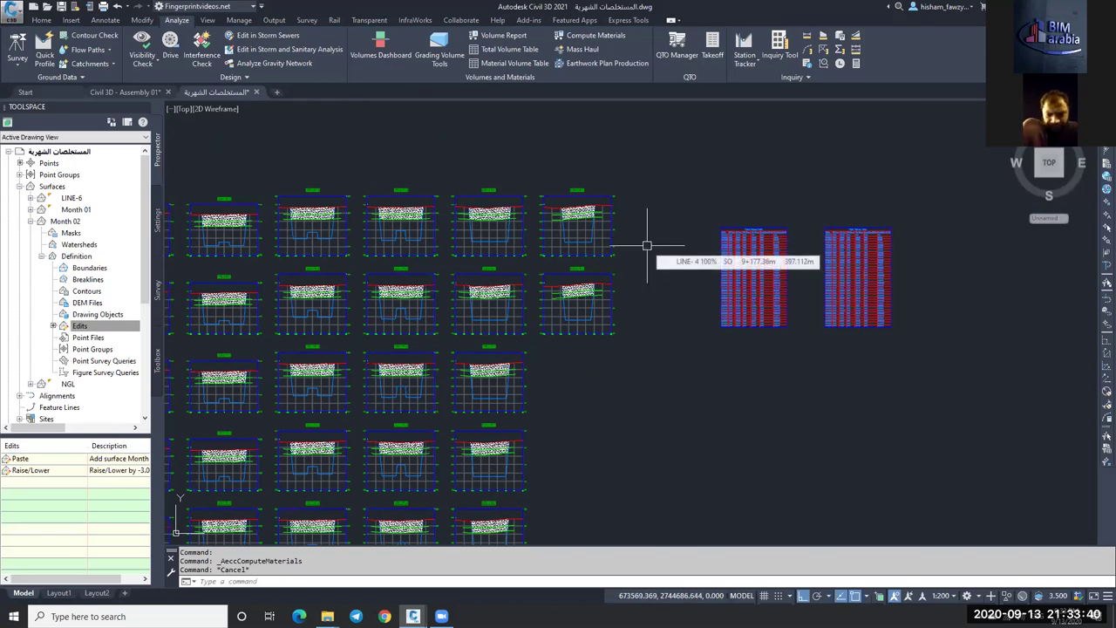
pyautogui.scroll(-2, 663, 207)
pyautogui.scroll(-2, 664, 206)
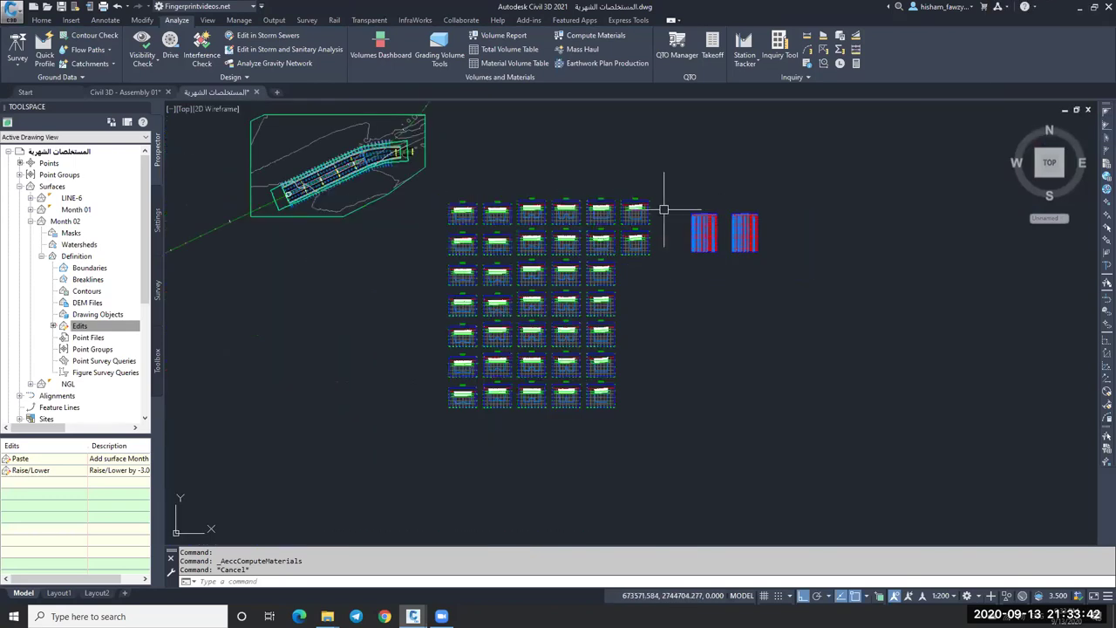
pyautogui.scroll(-2, 641, 235)
pyautogui.scroll(2, 642, 236)
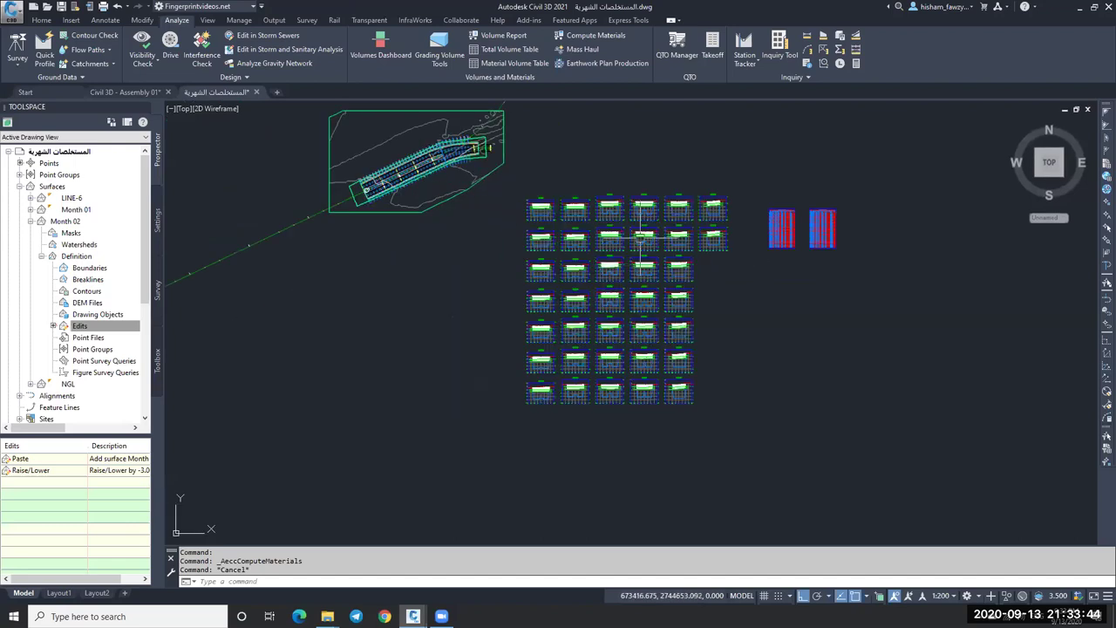
pyautogui.scroll(6, 641, 235)
pyautogui.scroll(-4, 625, 268)
pyautogui.scroll(-6, 608, 216)
pyautogui.scroll(2, 624, 213)
pyautogui.scroll(-2, 627, 209)
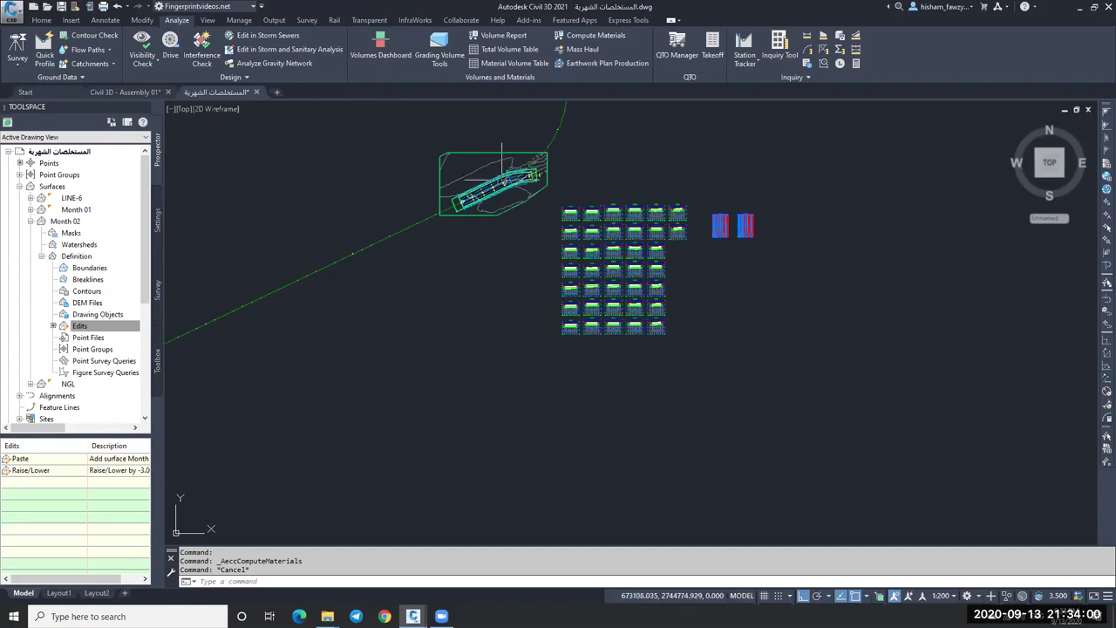
pyautogui.scroll(-4, 403, 146)
# Step: Close the volumes drawing without saving and zoom around Assembly 01.dwg
pyautogui.click(257, 91)
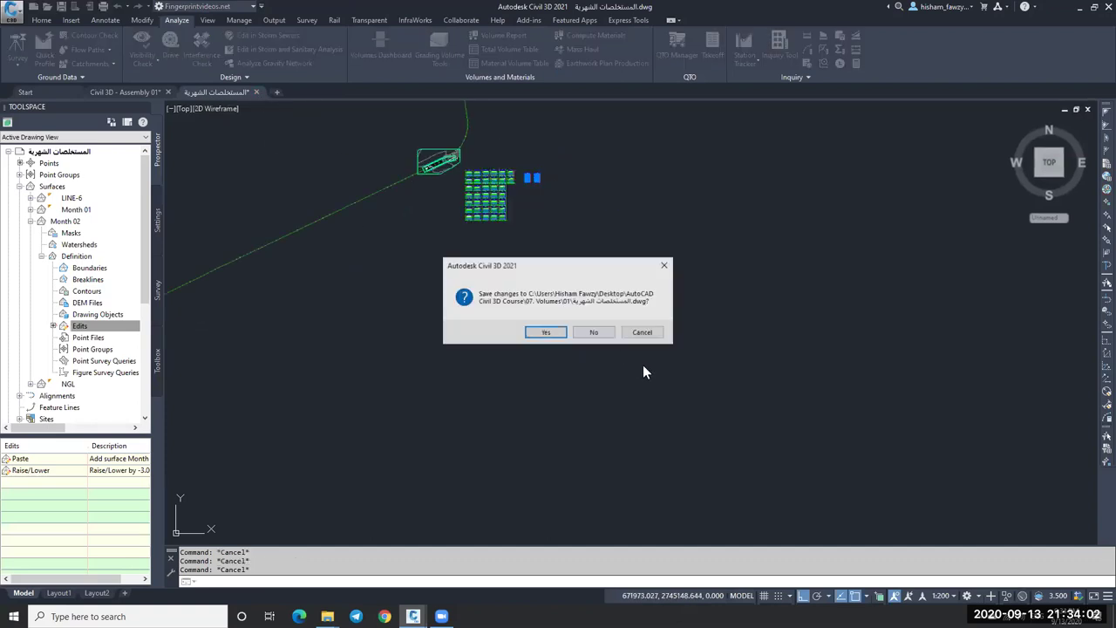
pyautogui.click(596, 332)
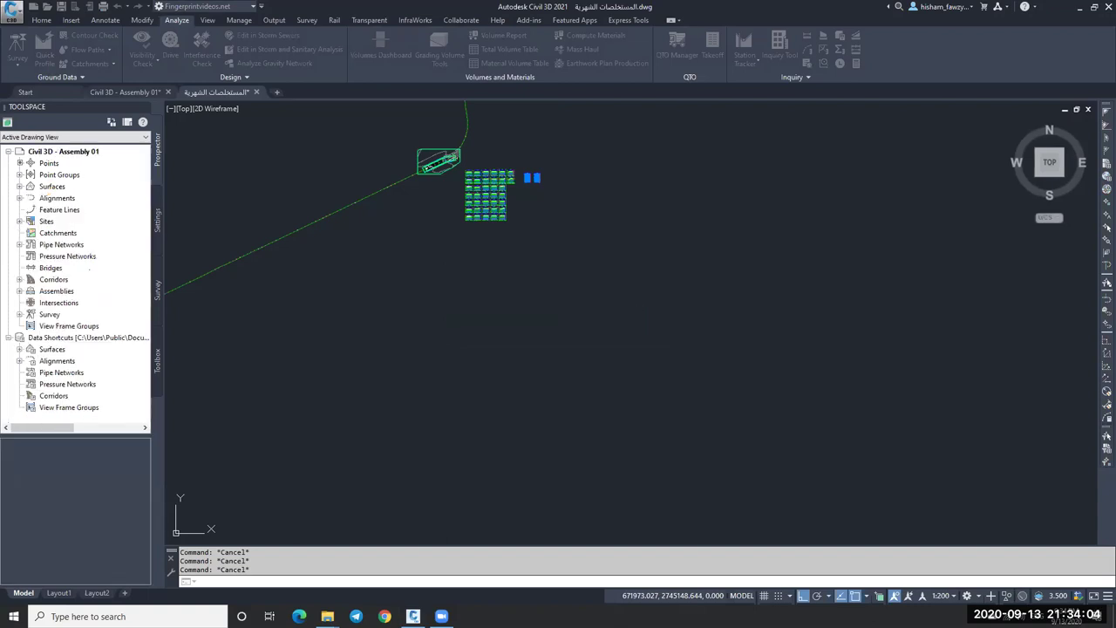
pyautogui.scroll(-4, 705, 301)
pyautogui.scroll(3, 723, 250)
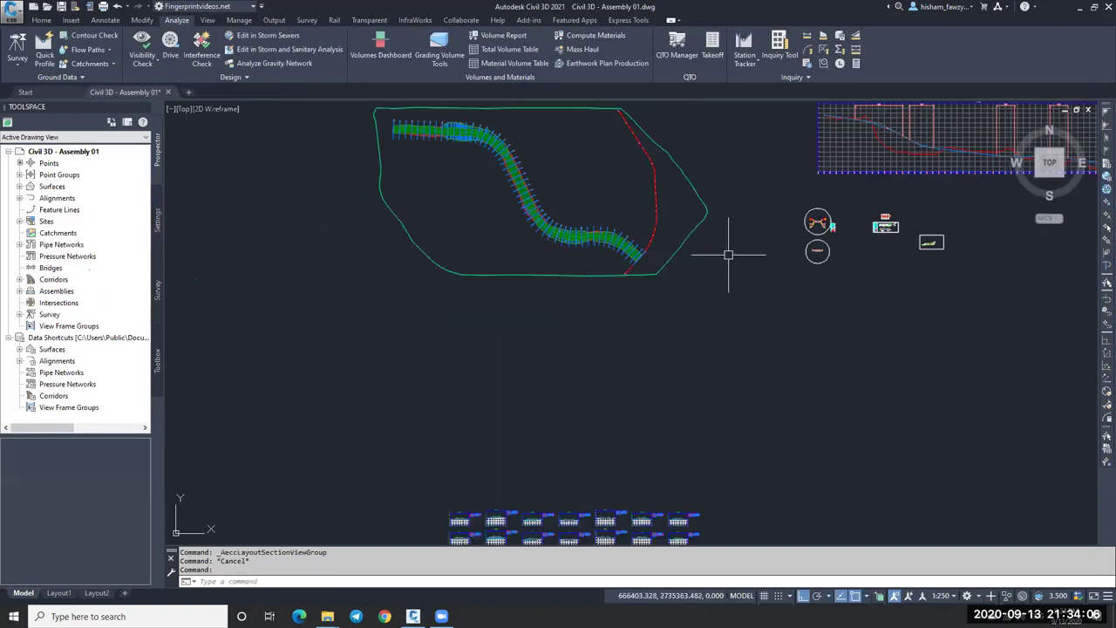
pyautogui.scroll(-1, 728, 242)
pyautogui.scroll(1, 681, 246)
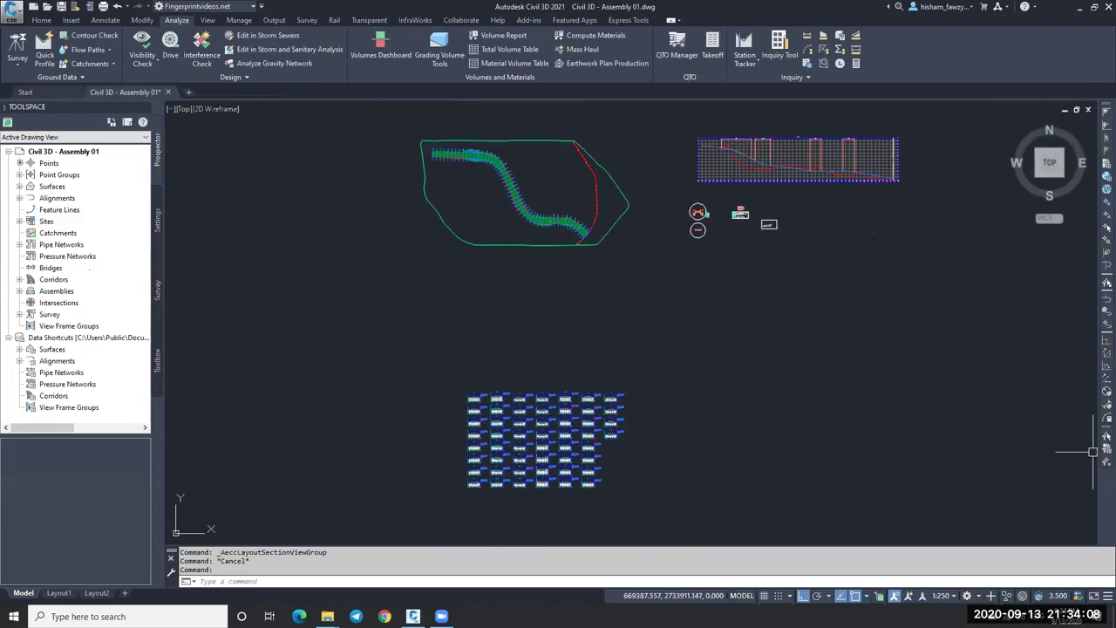
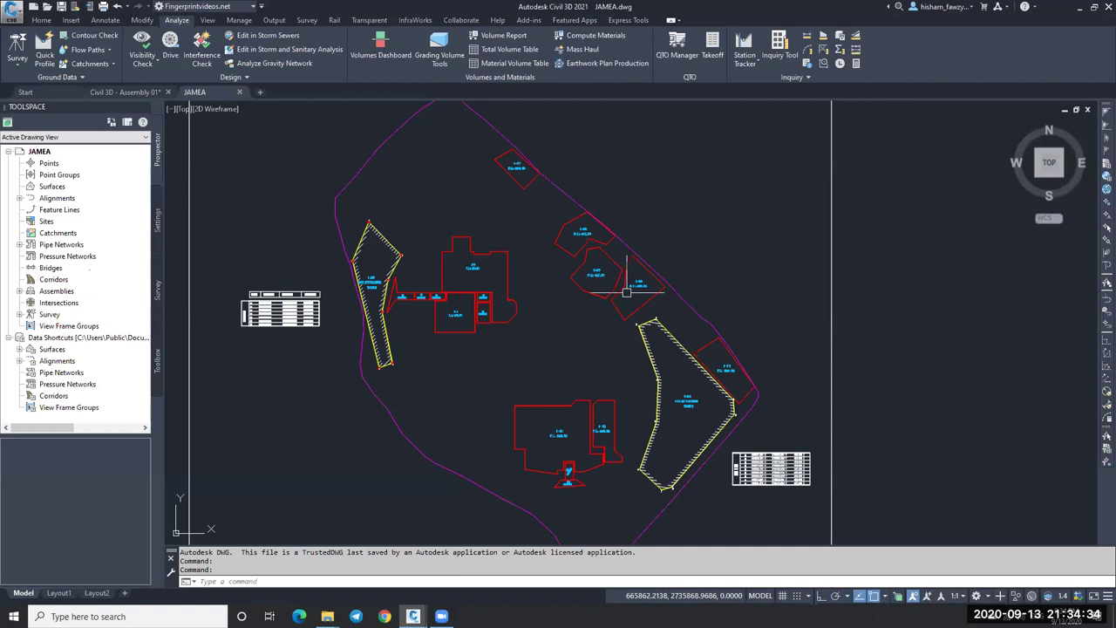
# Step: Crossing-select pads P-28, P-29 and the P-5 building
pyautogui.scroll(6, 626, 292)
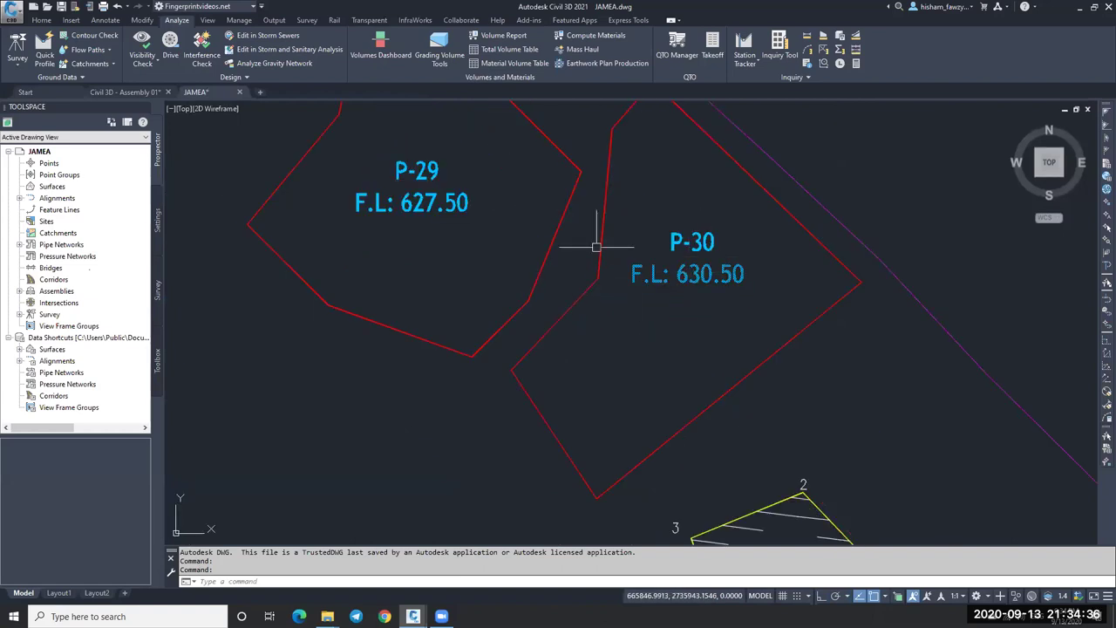
pyautogui.scroll(-4, 766, 278)
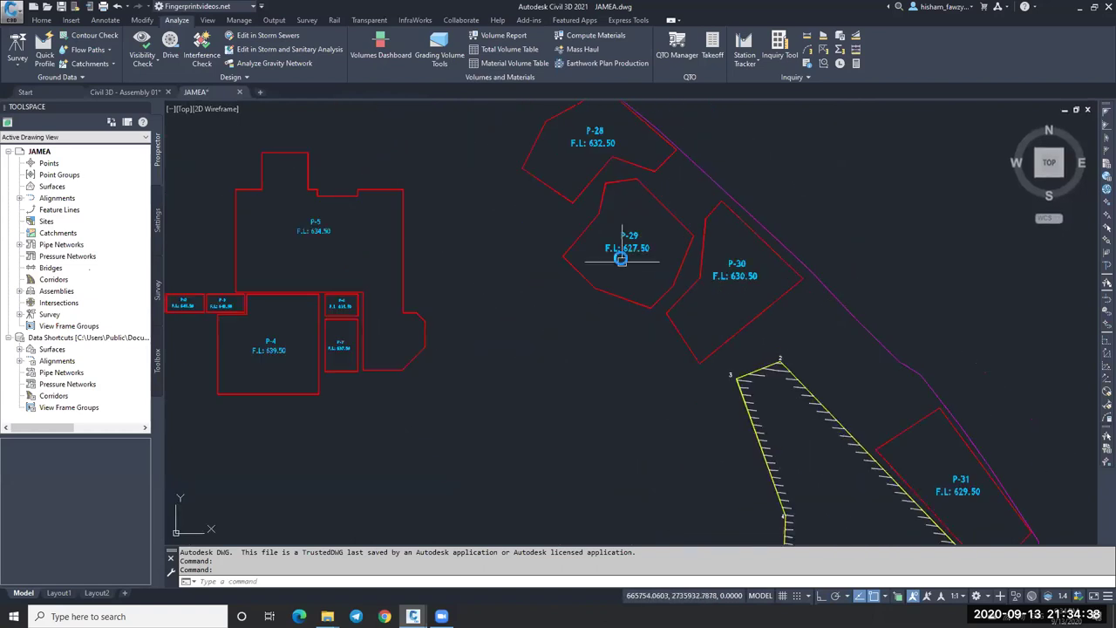
pyautogui.scroll(4, 621, 258)
pyautogui.scroll(-4, 689, 253)
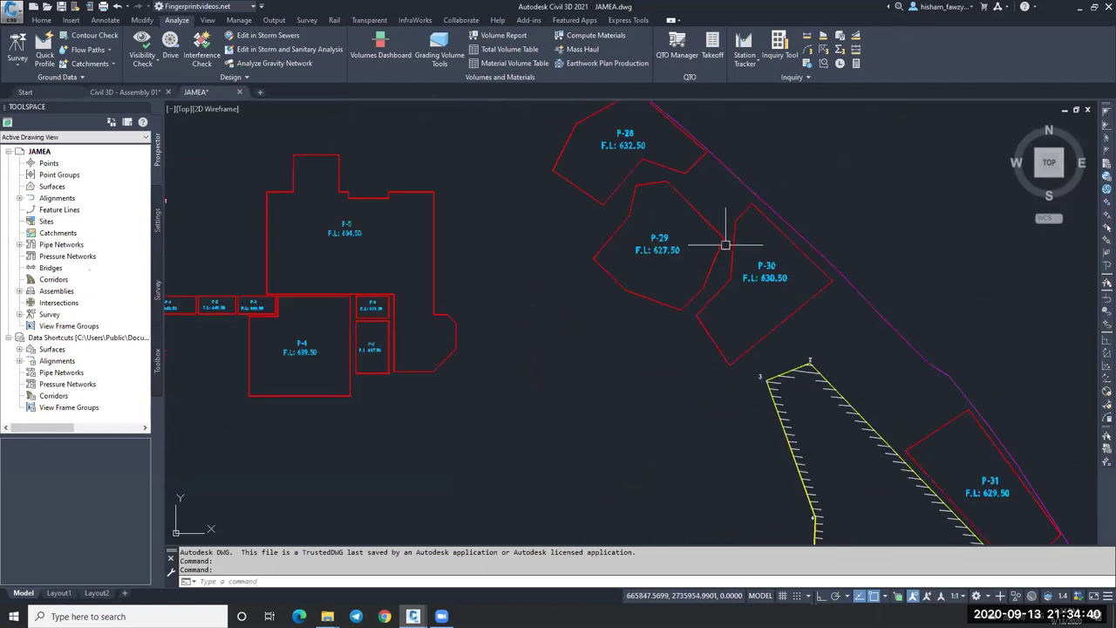
pyautogui.scroll(-3, 724, 248)
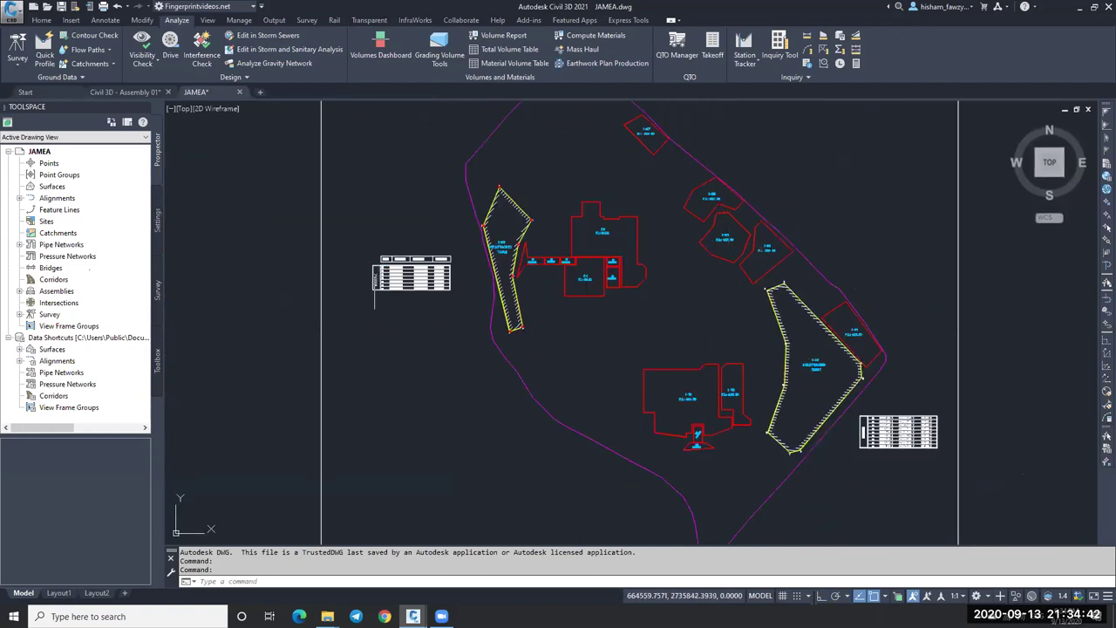
pyautogui.scroll(3, 515, 255)
pyautogui.scroll(-3, 567, 209)
pyautogui.scroll(-2, 567, 209)
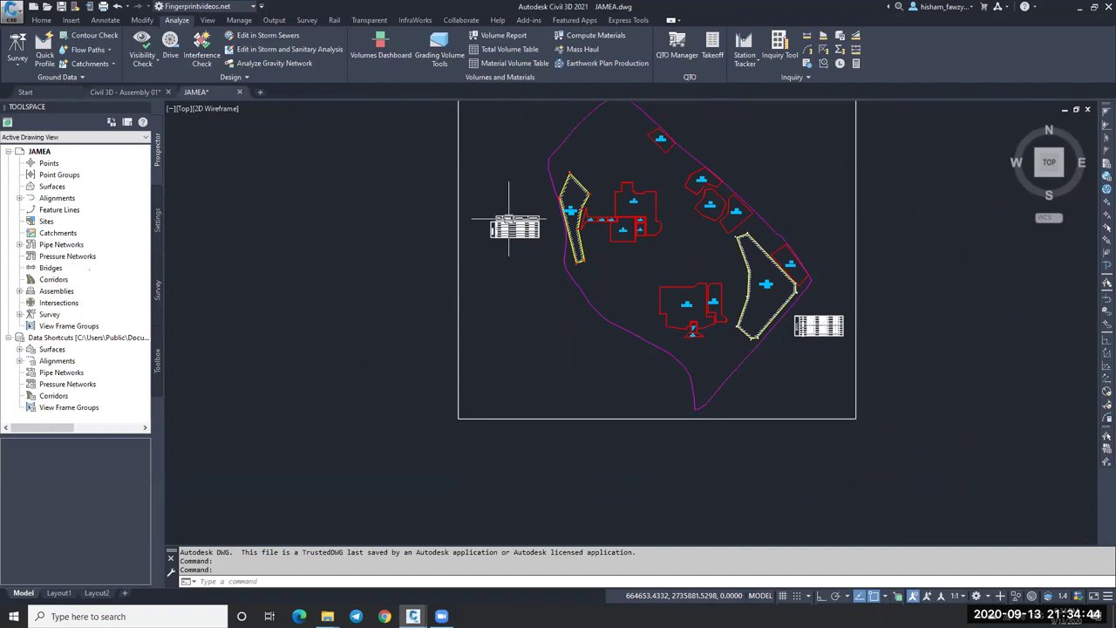
pyautogui.scroll(6, 524, 229)
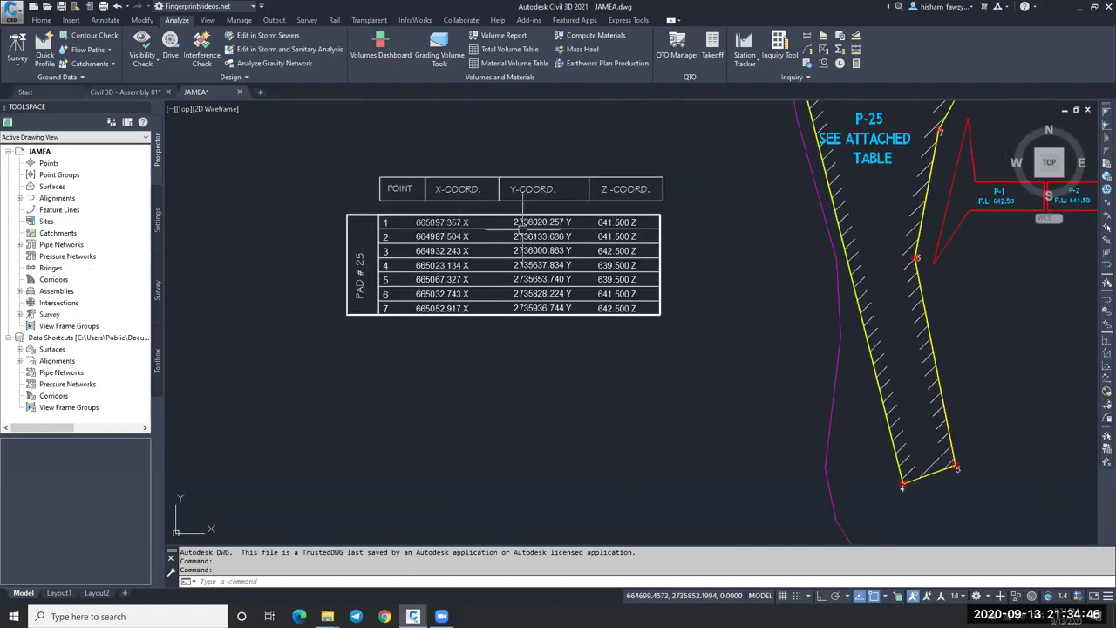
pyautogui.scroll(-2, 776, 227)
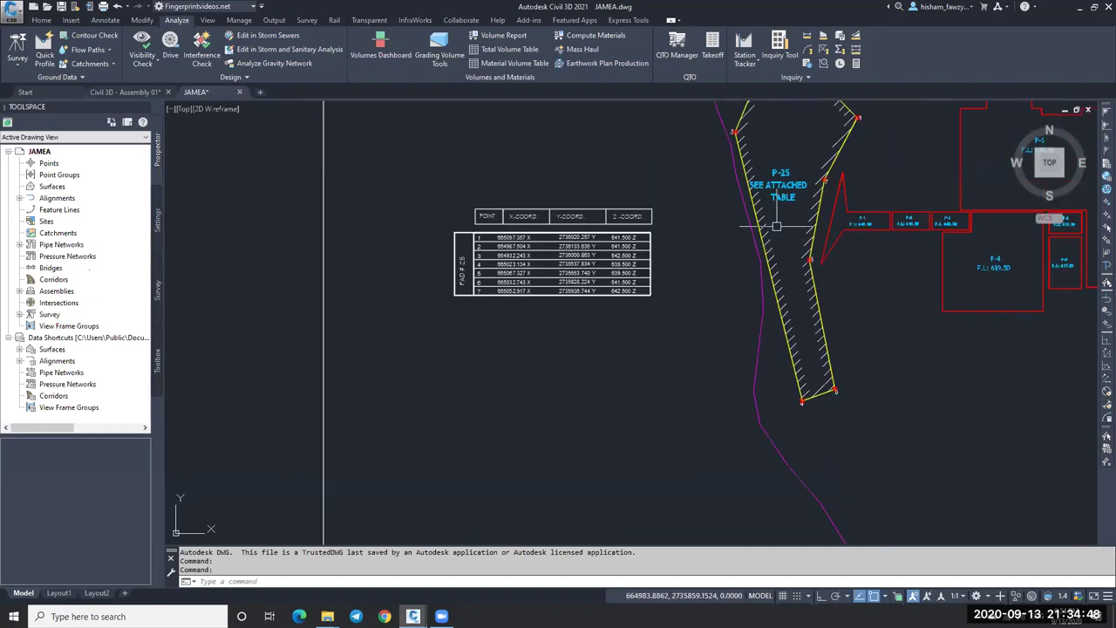
pyautogui.scroll(-5, 690, 259)
pyautogui.scroll(2, 822, 237)
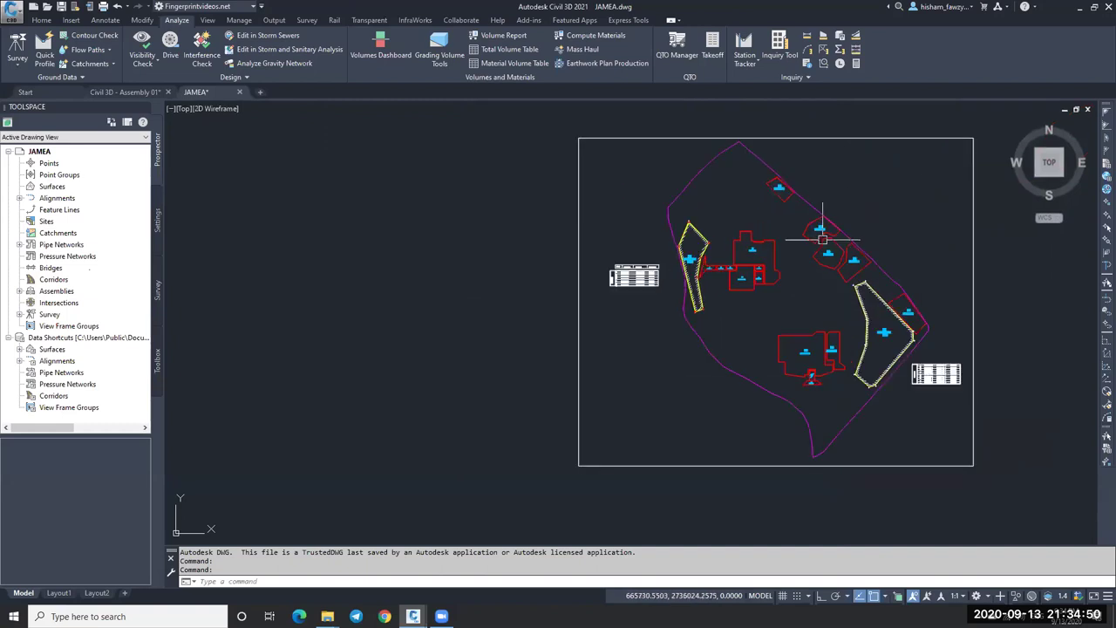
pyautogui.scroll(2, 823, 237)
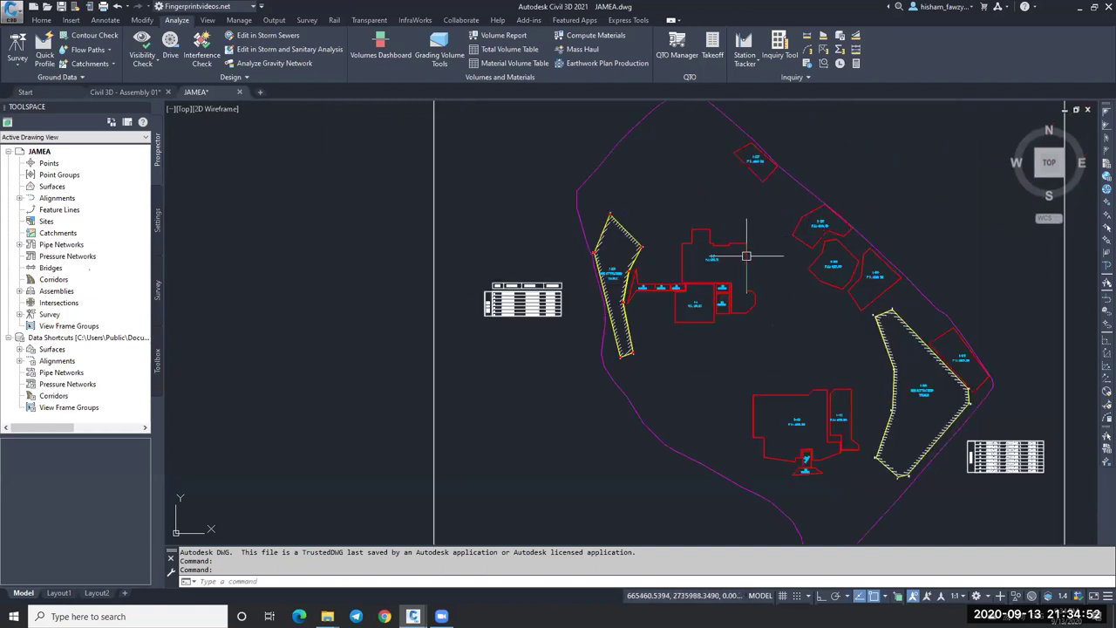
pyautogui.scroll(3, 817, 224)
pyautogui.click(836, 142)
pyautogui.click(757, 241)
pyautogui.click(654, 168)
pyautogui.click(506, 247)
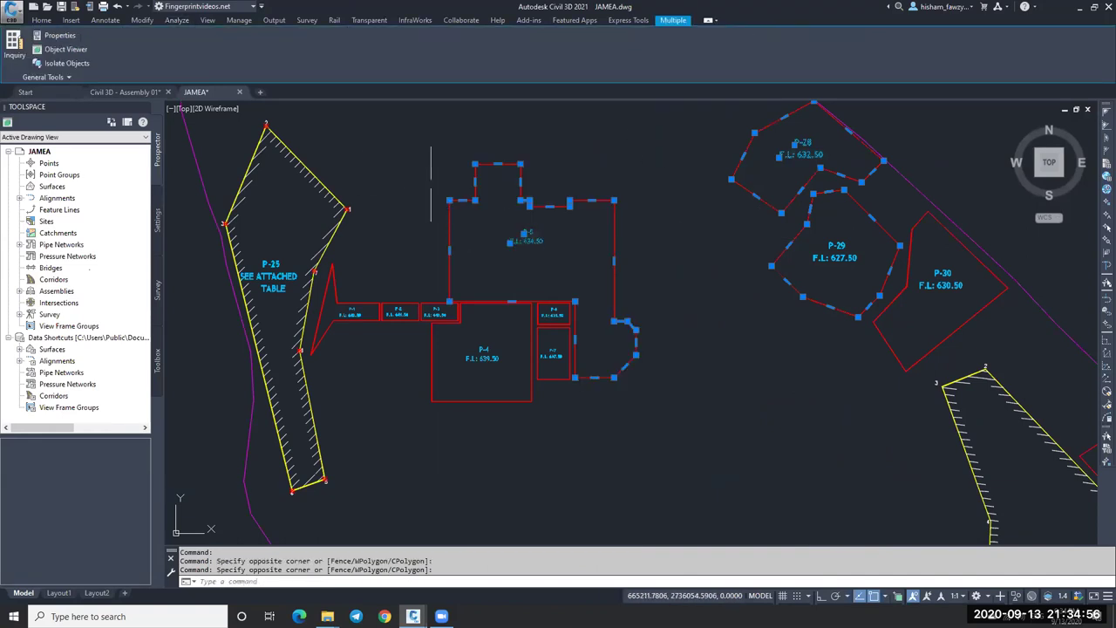
# Step: Add pad P-25 to the selection and copy all 29 objects with Ctrl+C
pyautogui.scroll(-2, 436, 196)
pyautogui.click(300, 131)
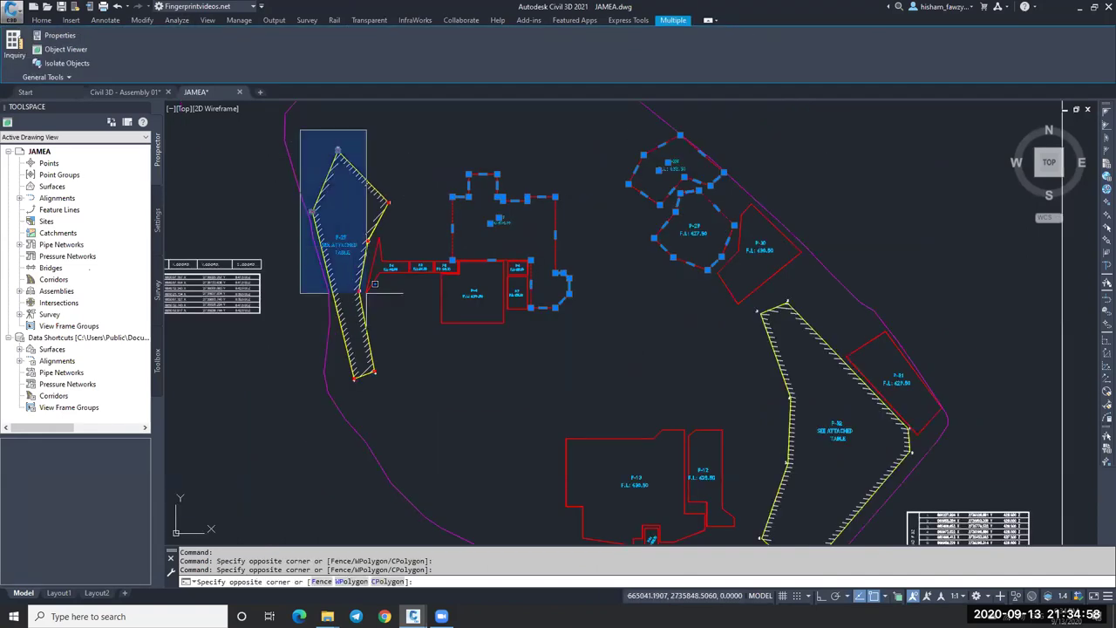
pyautogui.click(425, 400)
pyautogui.scroll(4, 371, 259)
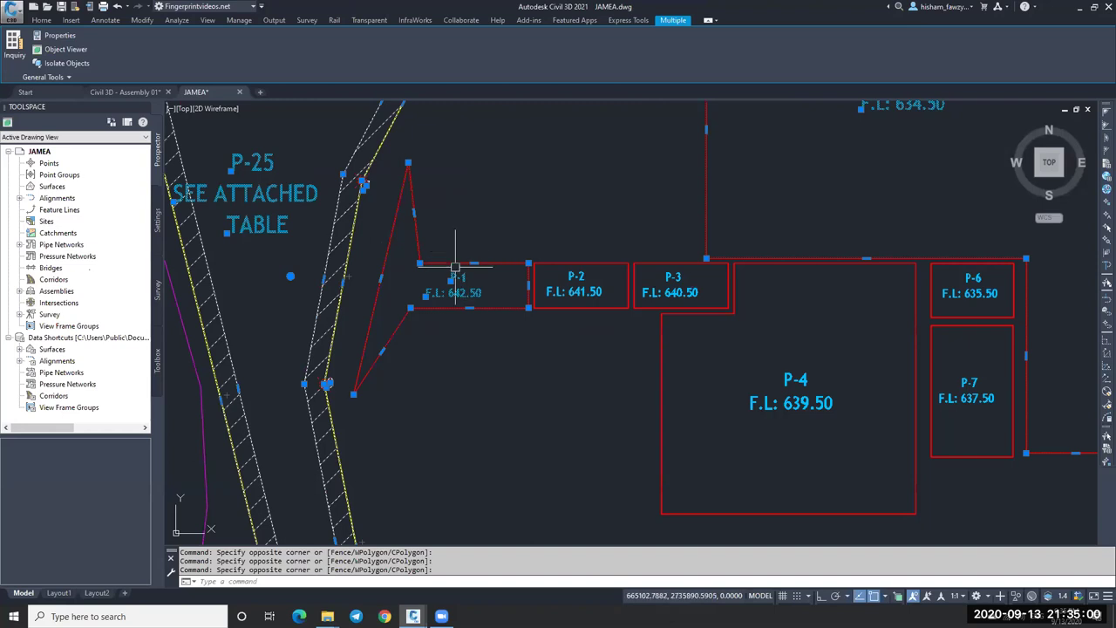
pyautogui.scroll(-4, 610, 266)
pyautogui.scroll(4, 650, 286)
pyautogui.scroll(-3, 649, 286)
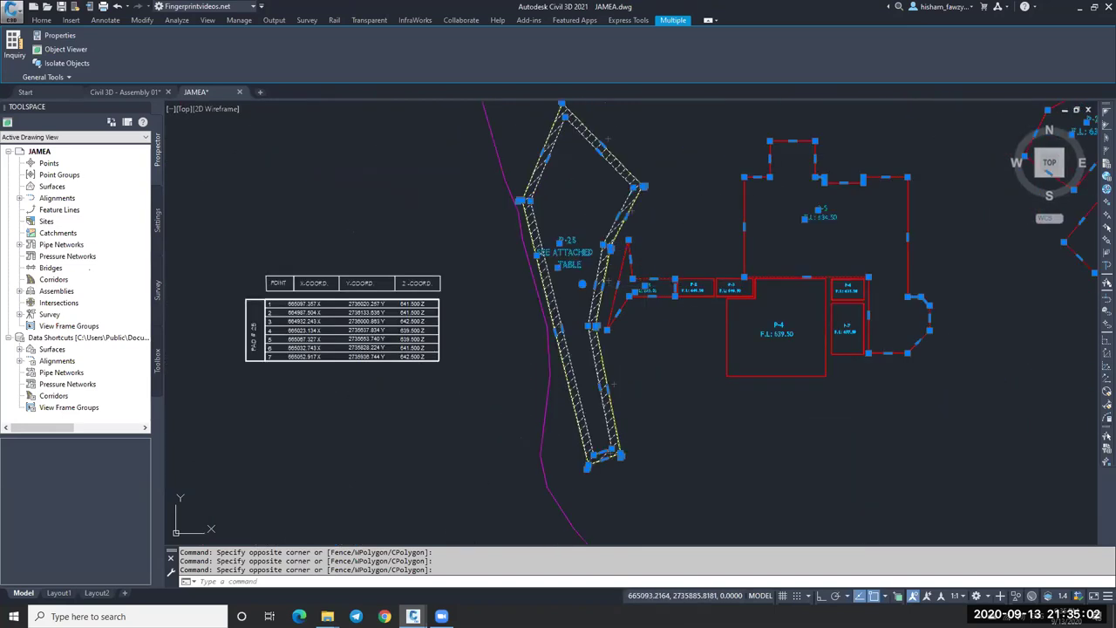
pyautogui.scroll(-2, 628, 278)
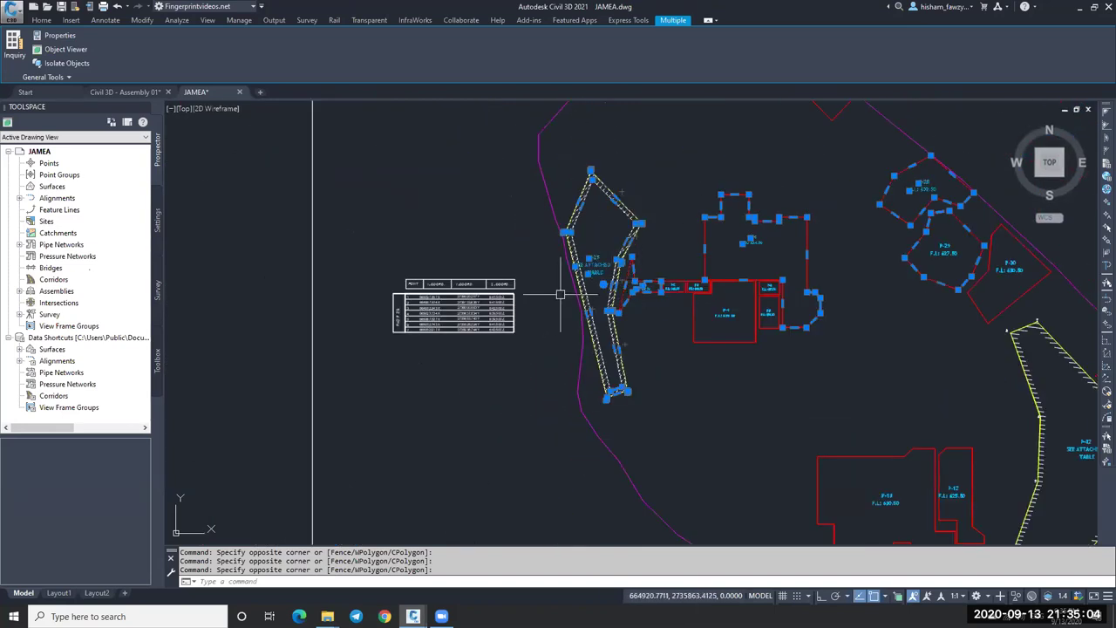
pyautogui.scroll(4, 571, 318)
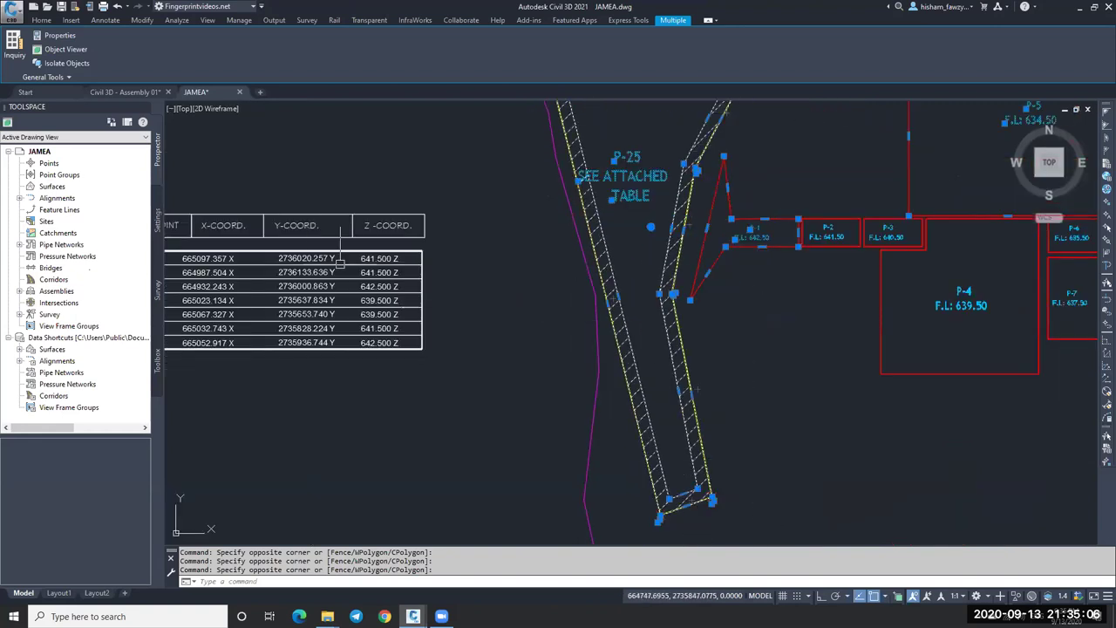
pyautogui.scroll(8, 645, 297)
pyautogui.scroll(-4, 623, 273)
pyautogui.scroll(-10, 637, 264)
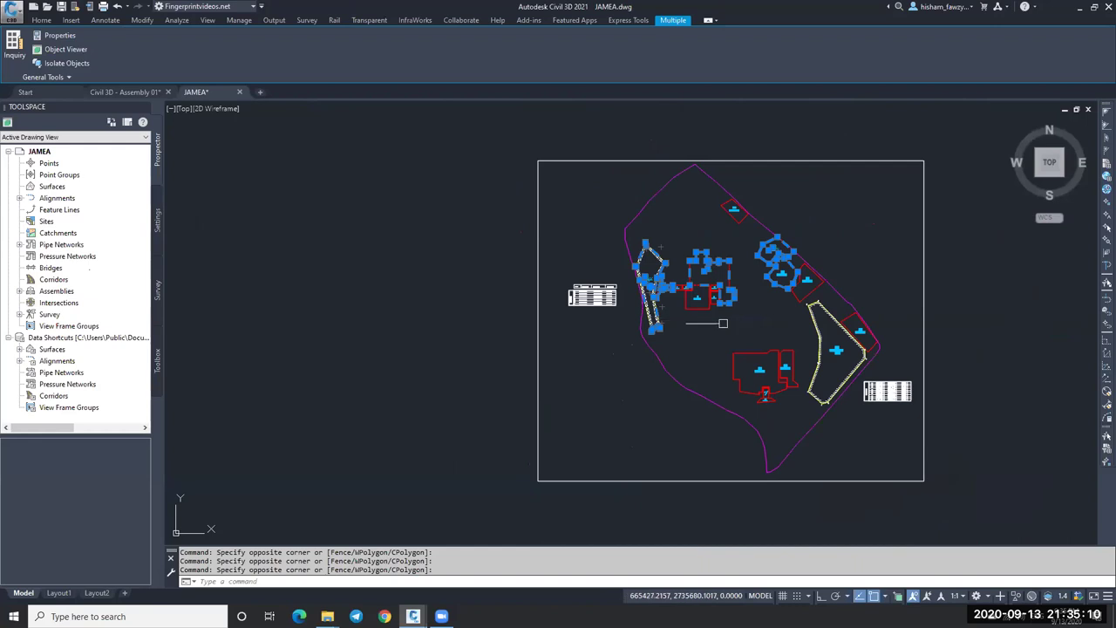
pyautogui.hotkey('ctrl', 'c')
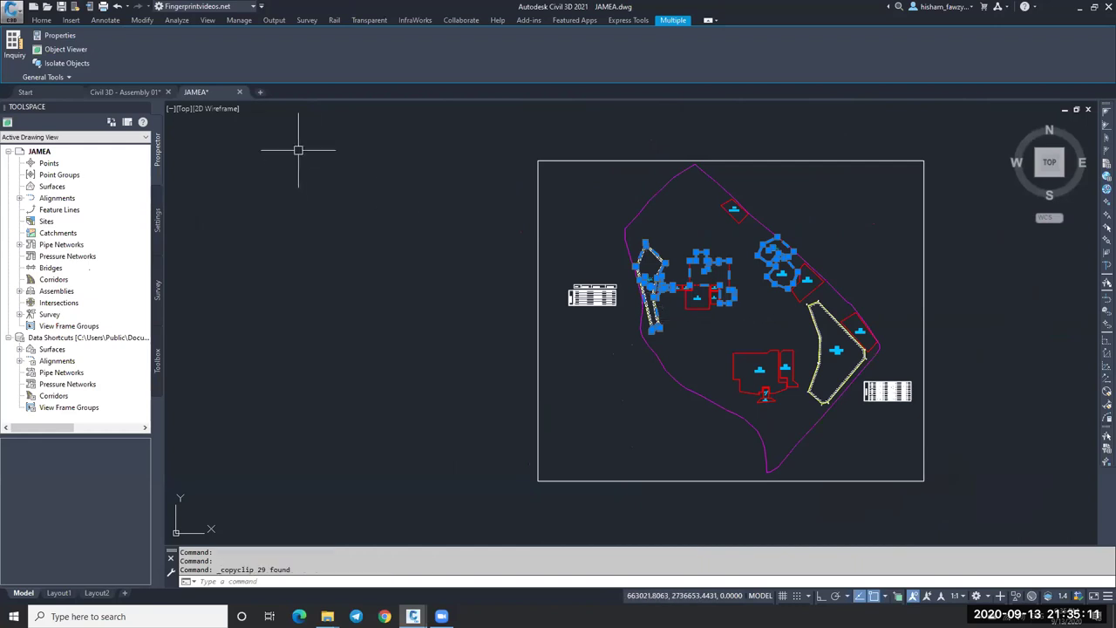
# Step: Create a new blank drawing and paste the copied pads at their original coordinates
pyautogui.click(260, 92)
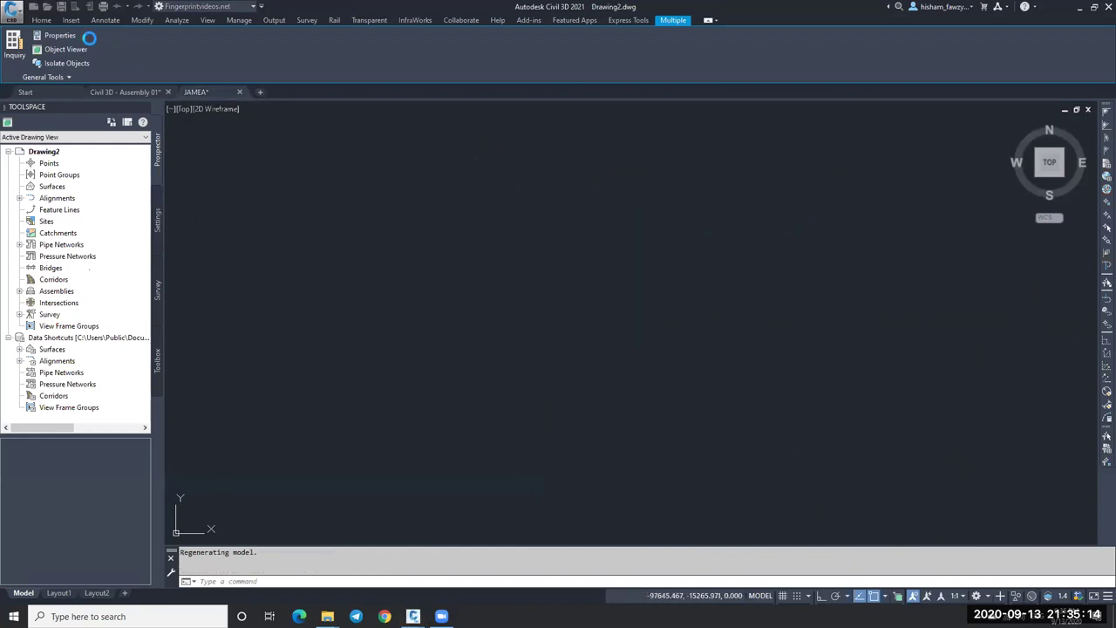
pyautogui.click(793, 63)
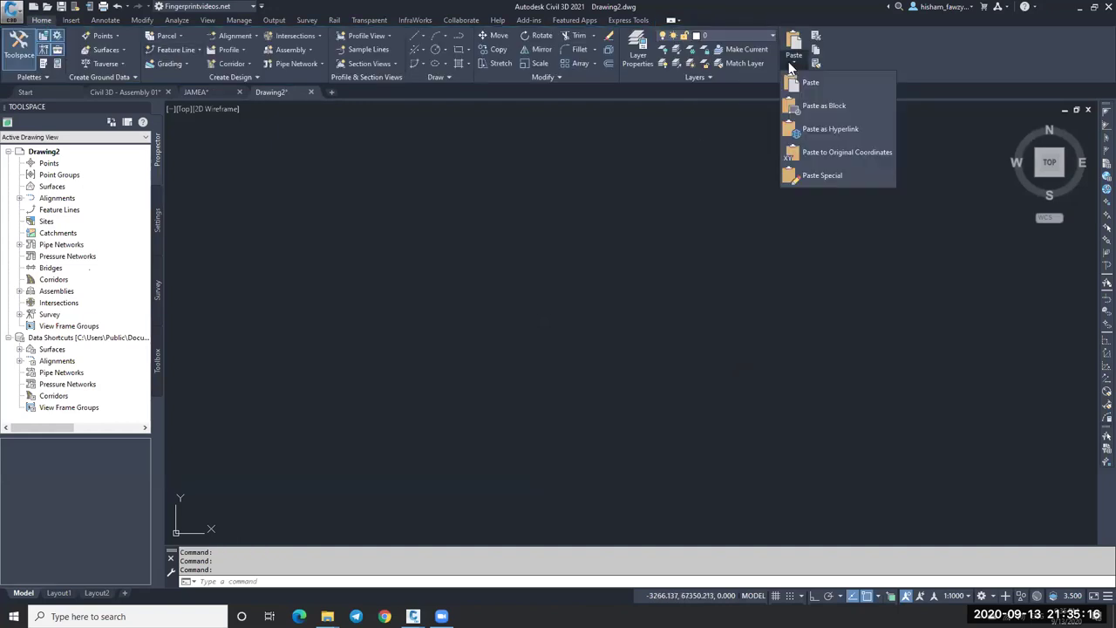
pyautogui.click(833, 150)
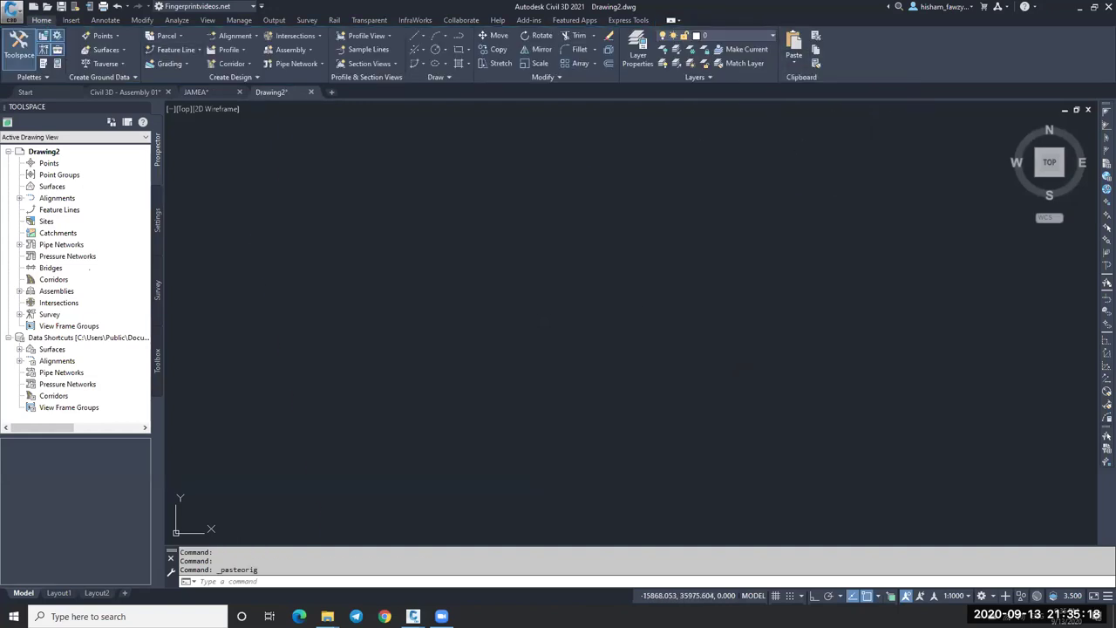
pyautogui.middleClick(573, 241)
pyautogui.middleClick(573, 241)
pyautogui.scroll(-2, 686, 224)
pyautogui.scroll(4, 518, 194)
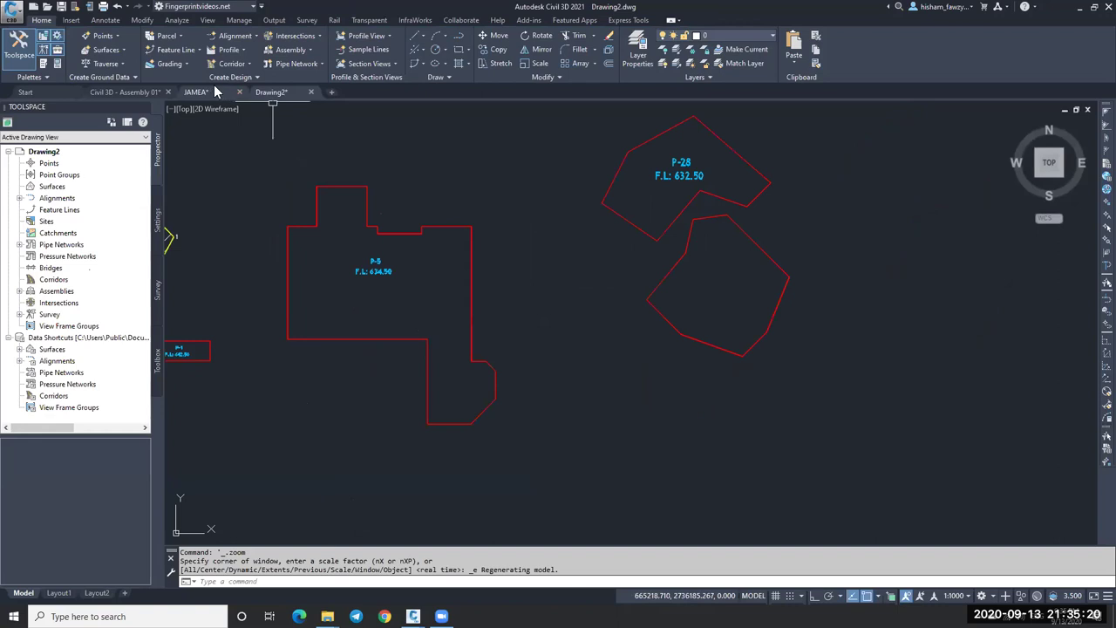
pyautogui.scroll(-8, 765, 267)
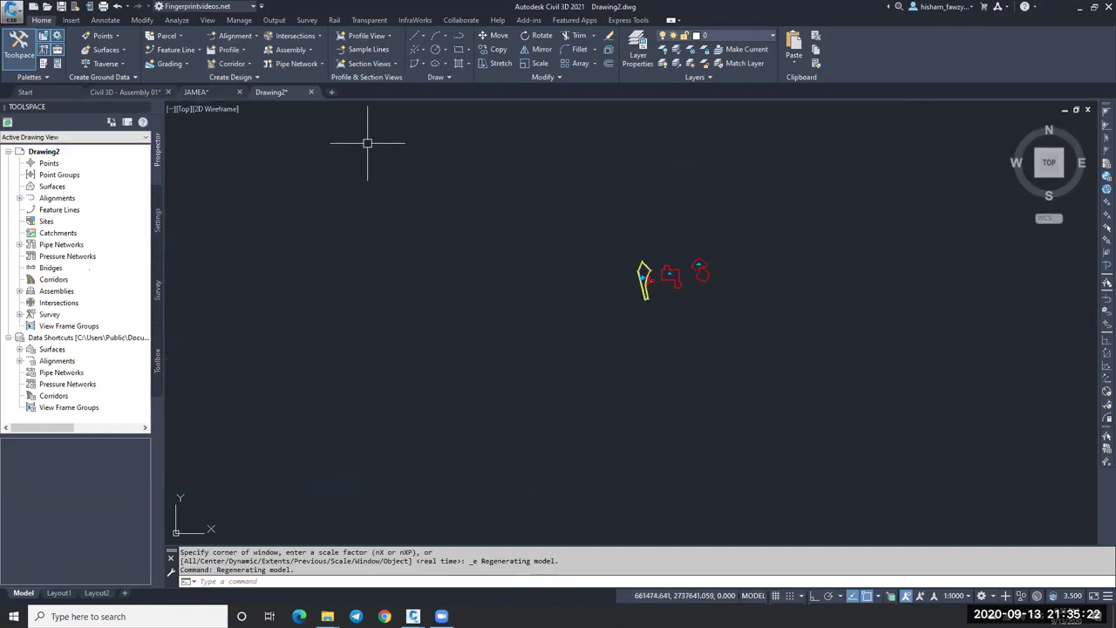
# Step: Back in the JAMEA drawing, crossing-select the P-5 building outline
pyautogui.click(194, 92)
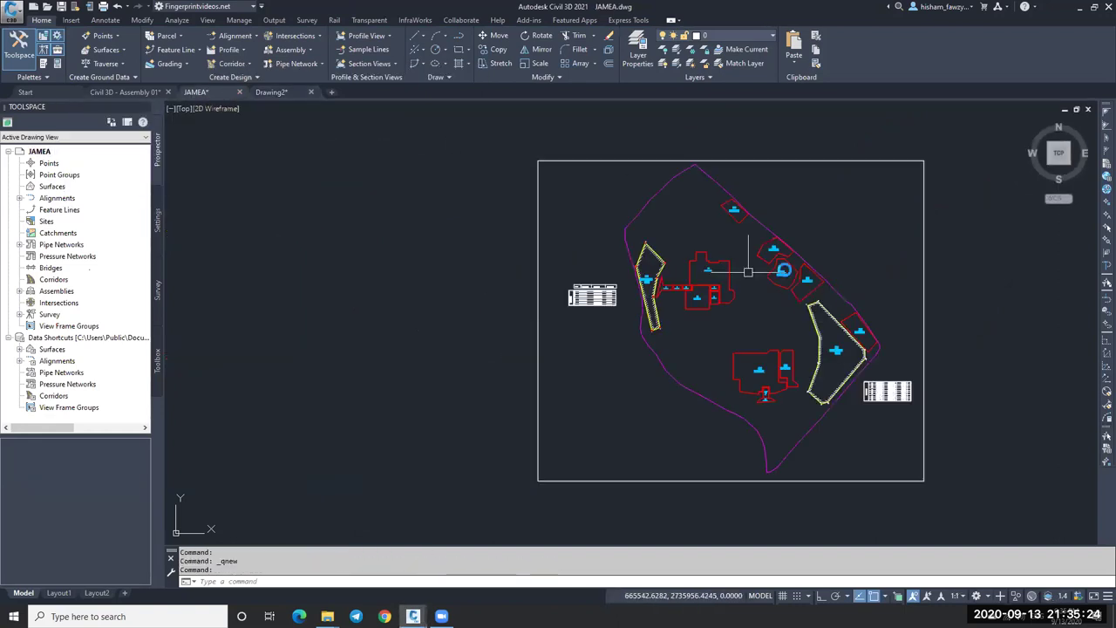
pyautogui.scroll(5, 747, 272)
pyautogui.click(811, 277)
pyautogui.click(709, 255)
pyautogui.click(618, 274)
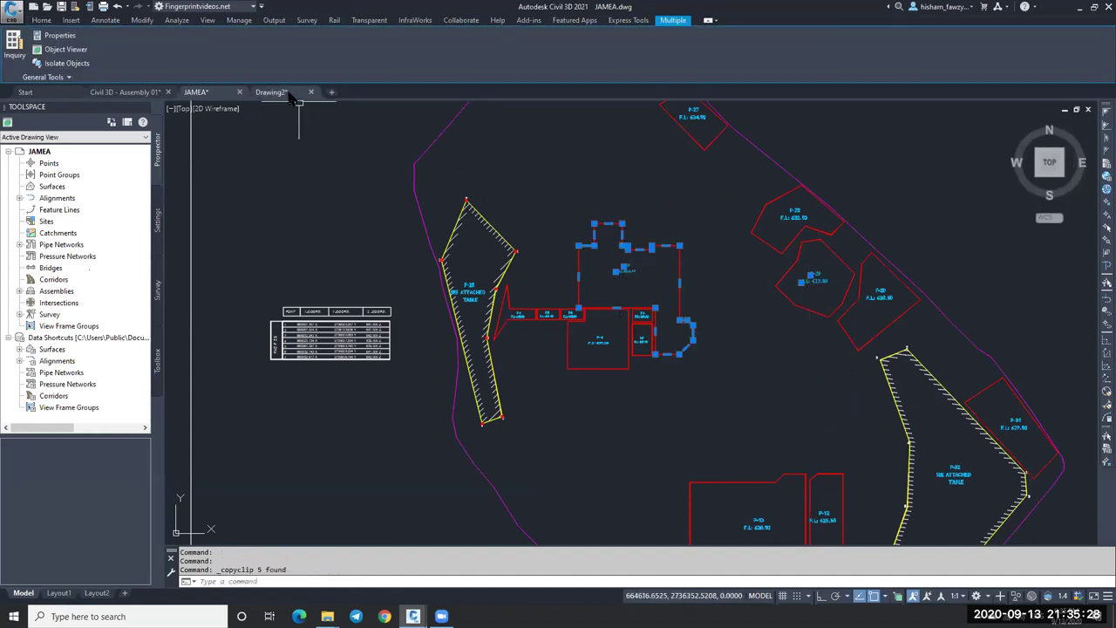
# Step: In Drawing2, erase the three unwanted pasted objects
pyautogui.click(271, 93)
pyautogui.middleClick(451, 155)
pyautogui.scroll(4, 648, 262)
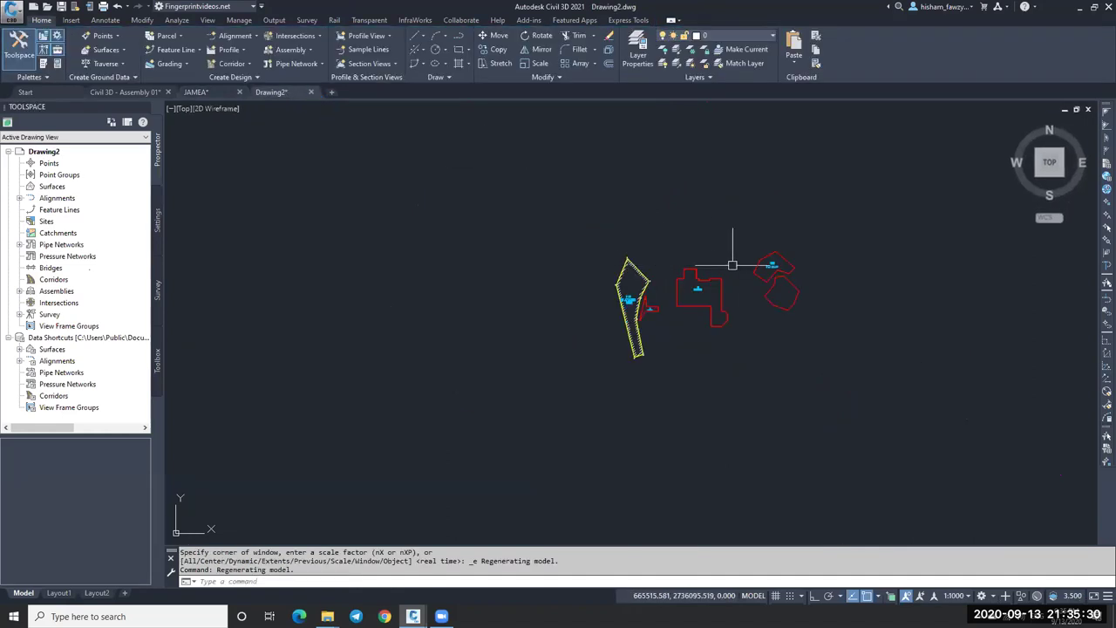
pyautogui.click(730, 250)
pyautogui.click(670, 299)
pyautogui.write('e')
pyautogui.press('Return')
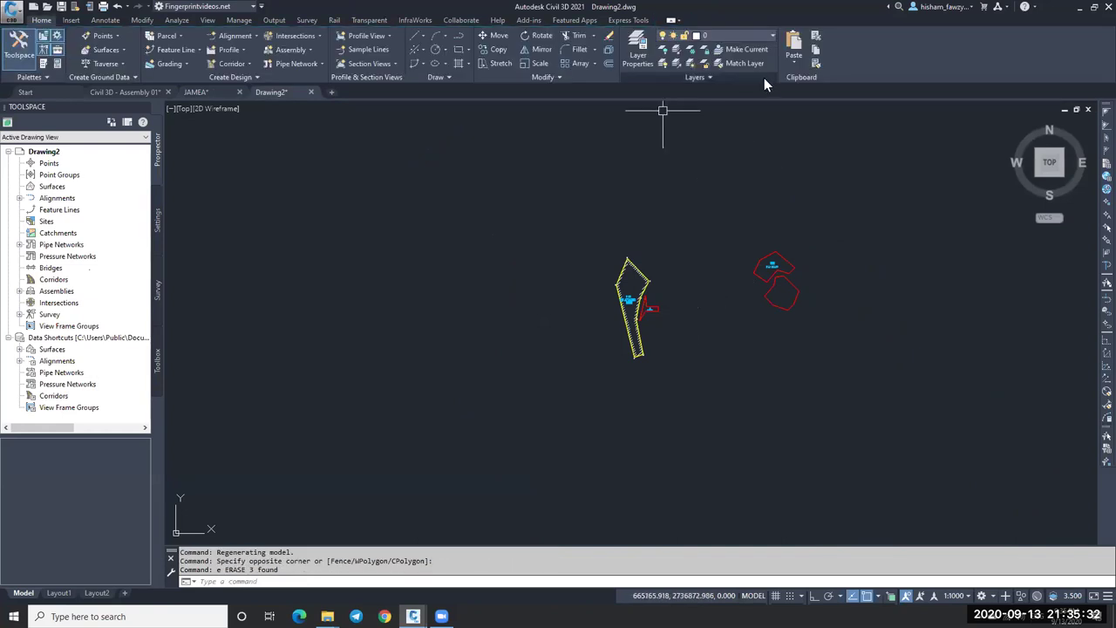
# Step: Paste the P-5 building at its original coordinates and recentre the view on the pads
pyautogui.click(794, 63)
pyautogui.click(846, 150)
pyautogui.press('Escape')
pyautogui.scroll(3, 789, 262)
pyautogui.scroll(1, 846, 229)
pyautogui.scroll(-2, 750, 245)
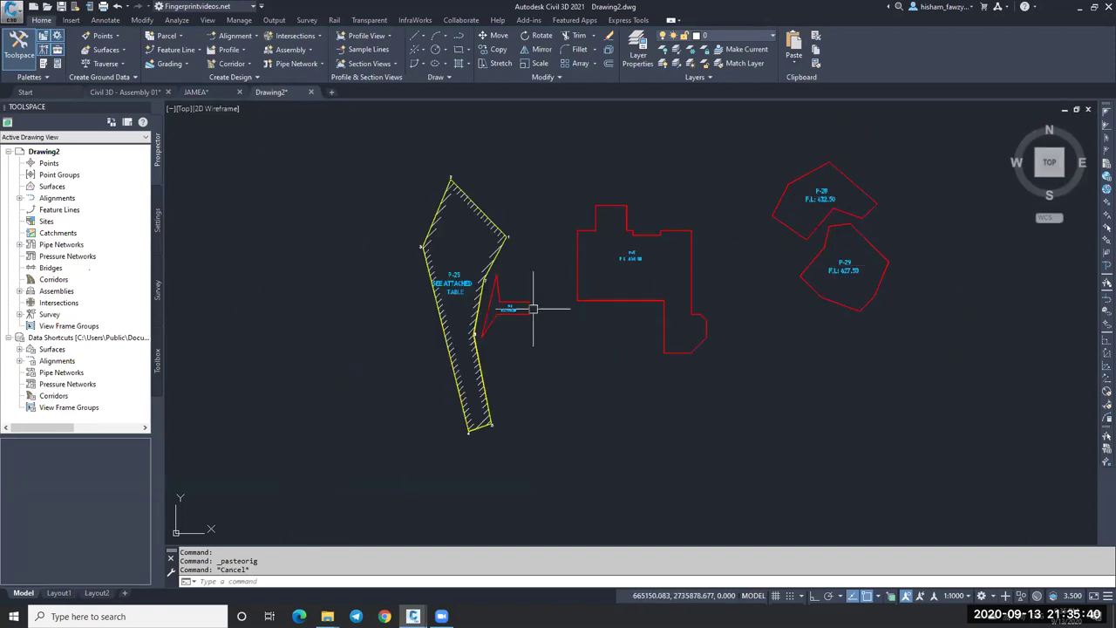
pyautogui.scroll(-6, 647, 273)
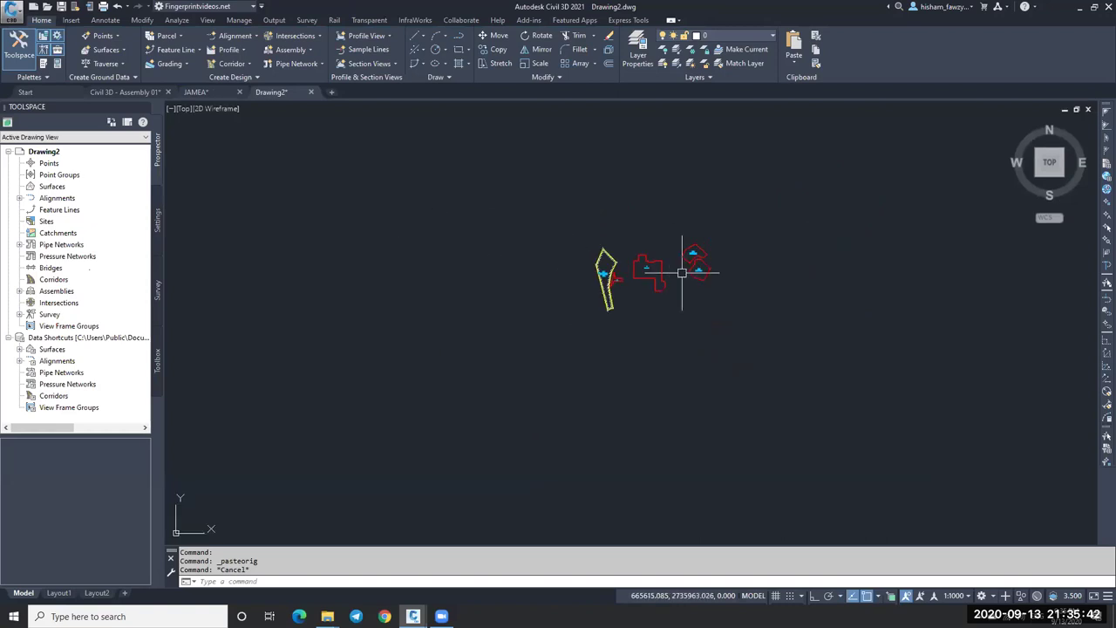
pyautogui.moveTo(680, 344); pyautogui.dragTo(761, 282, button='middle')
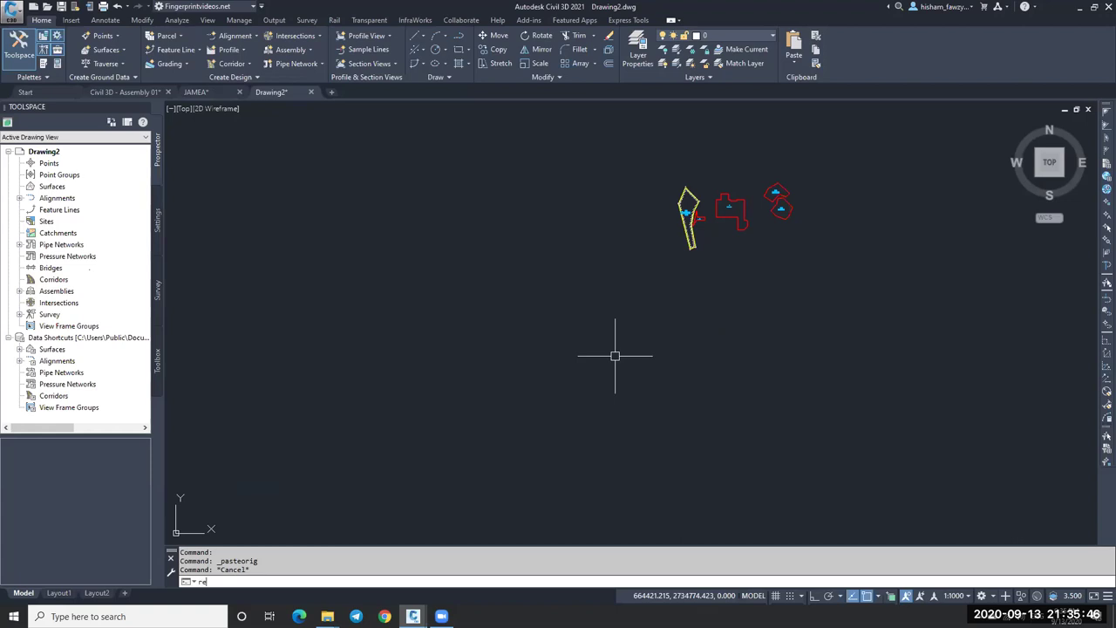
# Step: Draw an outer rectangle and a smaller inner rectangle with REC
pyautogui.press('Return')
pyautogui.click(538, 284)
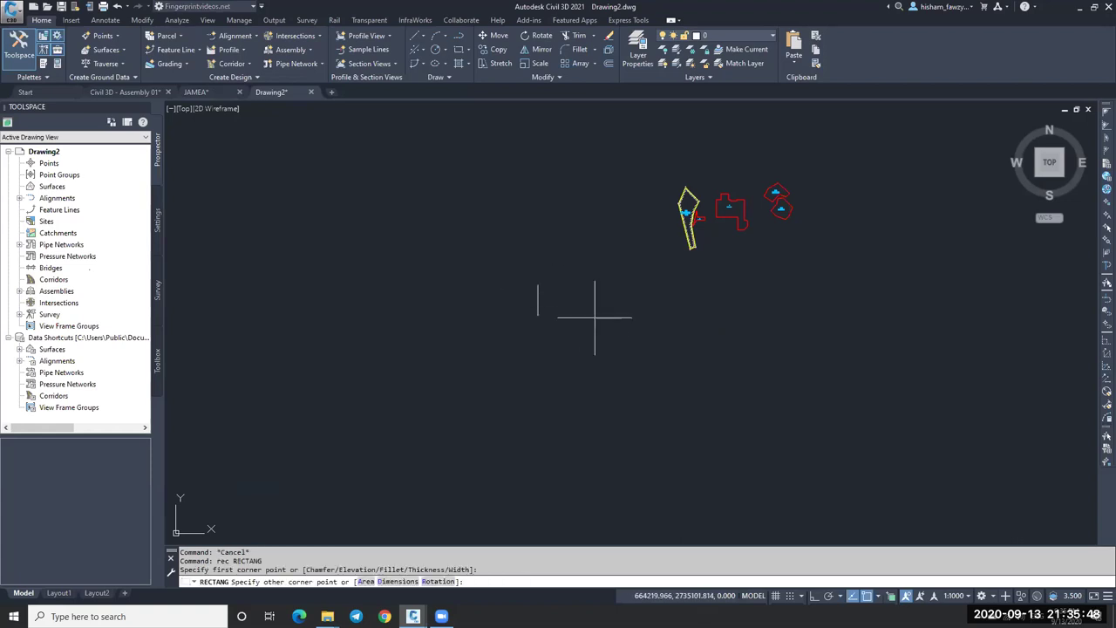
pyautogui.click(629, 339)
pyautogui.scroll(5, 567, 318)
pyautogui.moveTo(739, 252); pyautogui.dragTo(777, 277, button='middle')
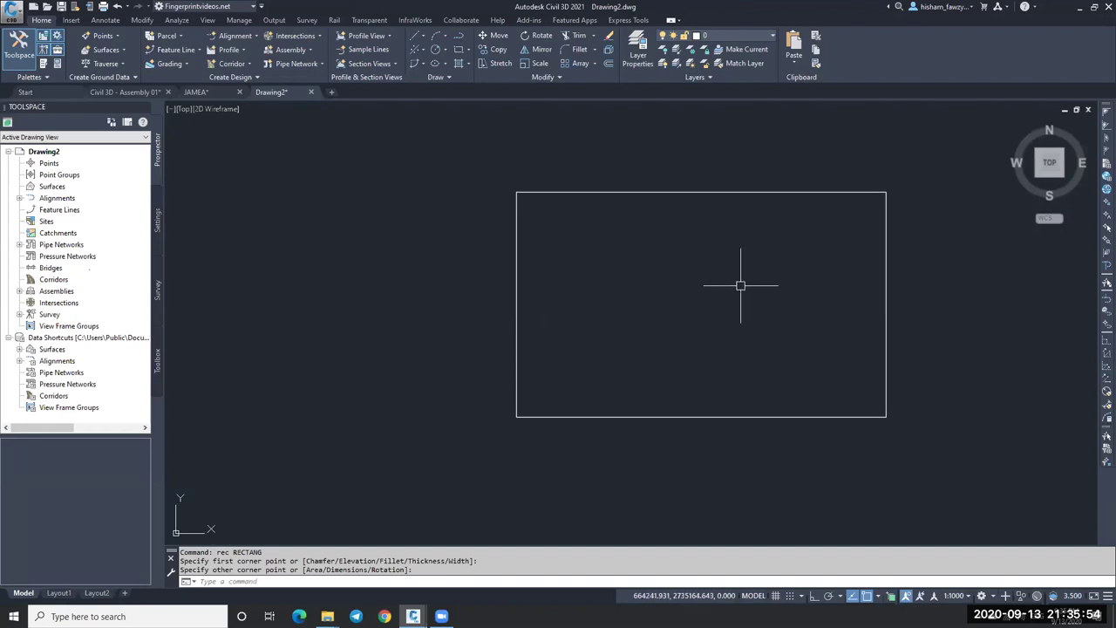
pyautogui.write('rec')
pyautogui.press('Return')
pyautogui.click(592, 213)
pyautogui.click(688, 294)
# Step: In Properties, make the inner rectangle Green and the outer rectangle Red
pyautogui.click(686, 241)
pyautogui.hotkey('ctrl', '1')
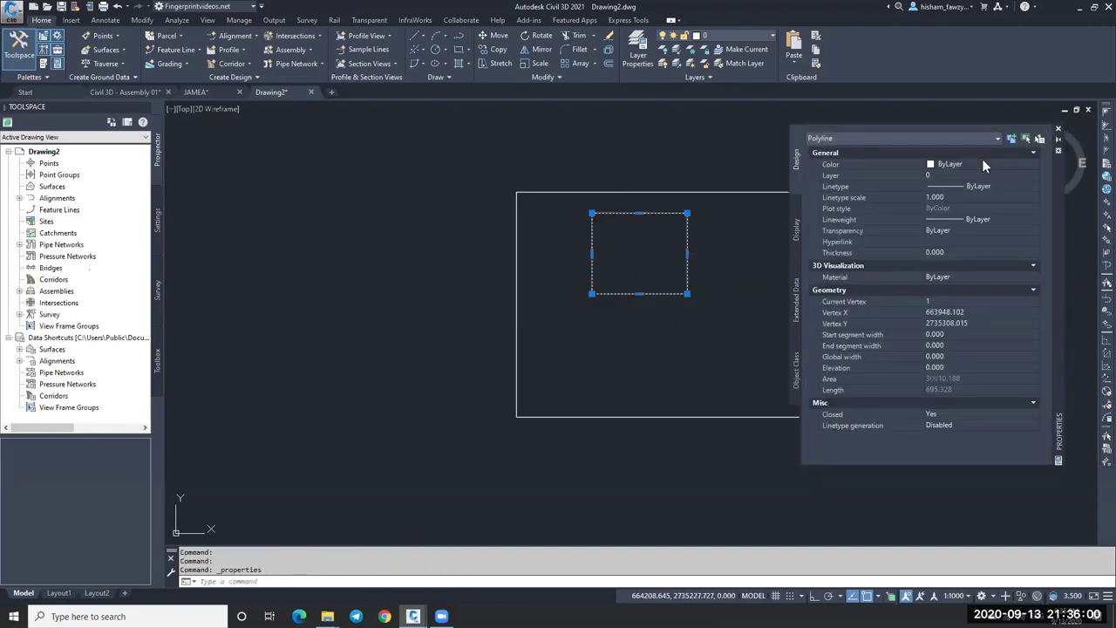
pyautogui.click(982, 164)
pyautogui.click(947, 216)
pyautogui.press('Escape')
pyautogui.press('Escape')
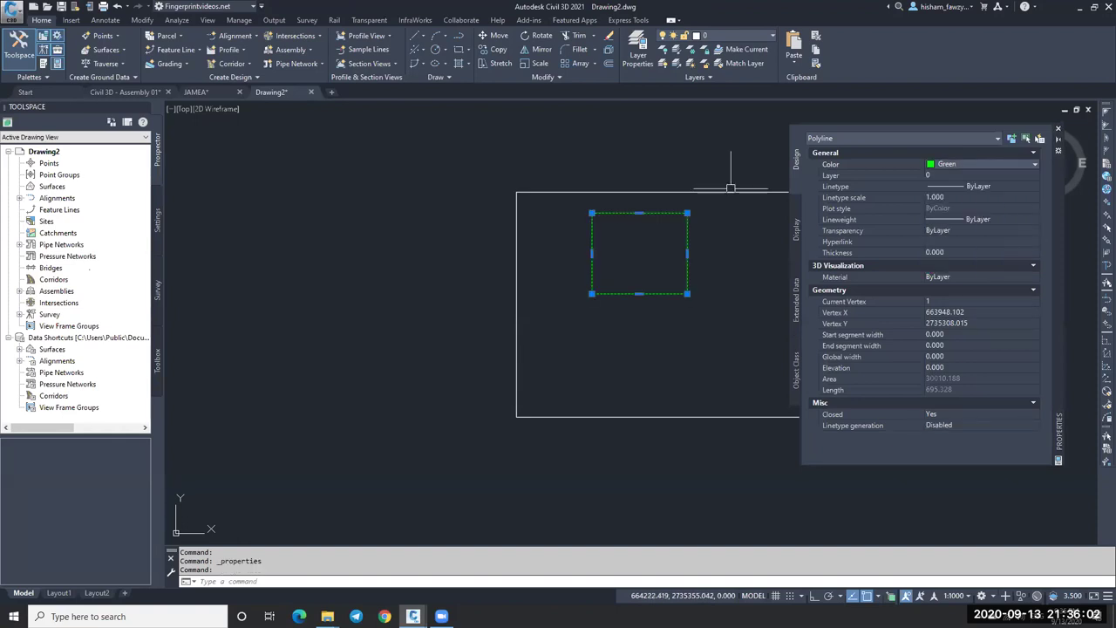
pyautogui.click(735, 191)
pyautogui.click(975, 164)
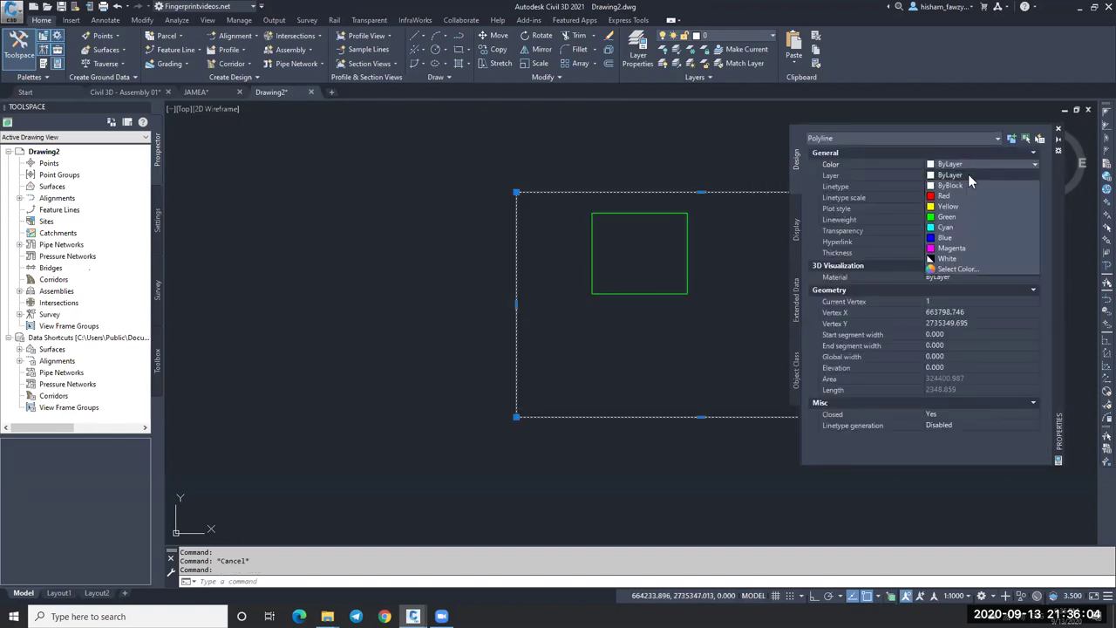
pyautogui.click(964, 194)
# Step: Give the green rectangle's polyline a width of 5 using PEDIT
pyautogui.doubleClick(688, 277)
pyautogui.write('w')
pyautogui.press('Return')
pyautogui.press('Return')
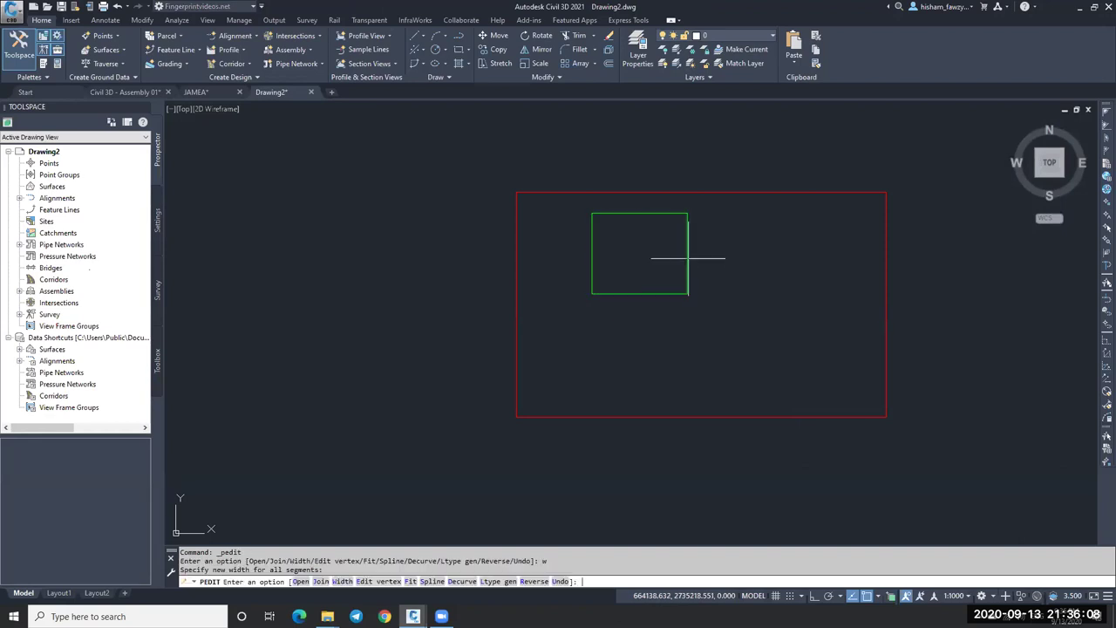
pyautogui.write('1')
pyautogui.press('Return')
pyautogui.press('Escape')
pyautogui.doubleClick(688, 259)
pyautogui.write('w')
pyautogui.press('Return')
pyautogui.write('1')
pyautogui.press('Return')
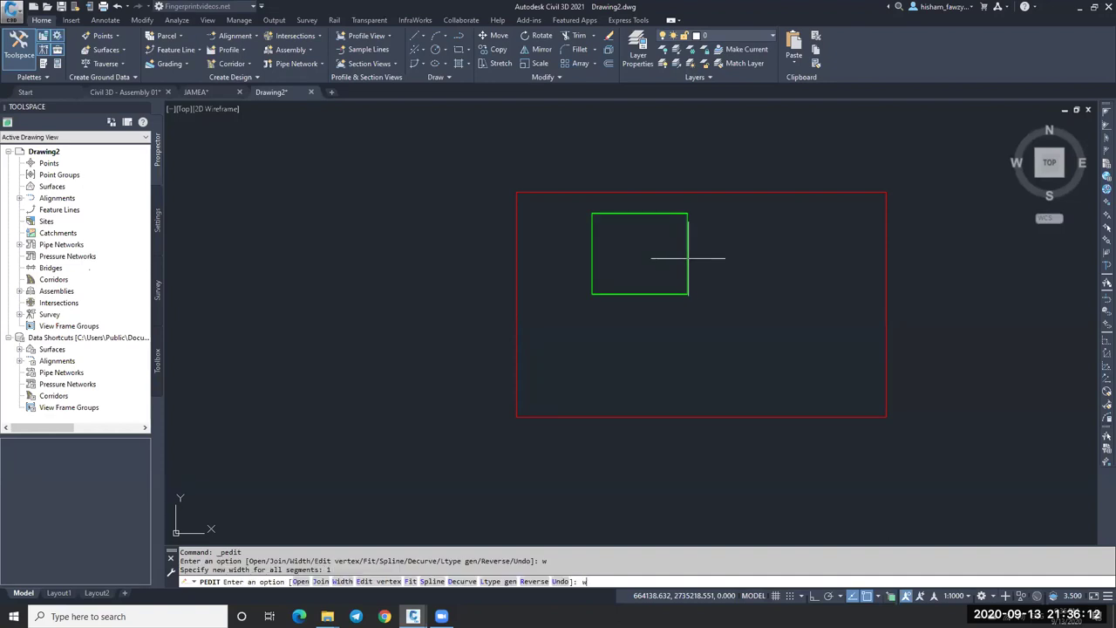
# Step: Give the red rectangle's polyline a width of 5 and recentre both rectangles
pyautogui.press('Return')
pyautogui.write('5')
pyautogui.press('Return')
pyautogui.press('Escape')
pyautogui.doubleClick(721, 193)
pyautogui.write('w')
pyautogui.press('Return')
pyautogui.write('5')
pyautogui.press('Return')
pyautogui.press('Escape')
pyautogui.scroll(2, 682, 230)
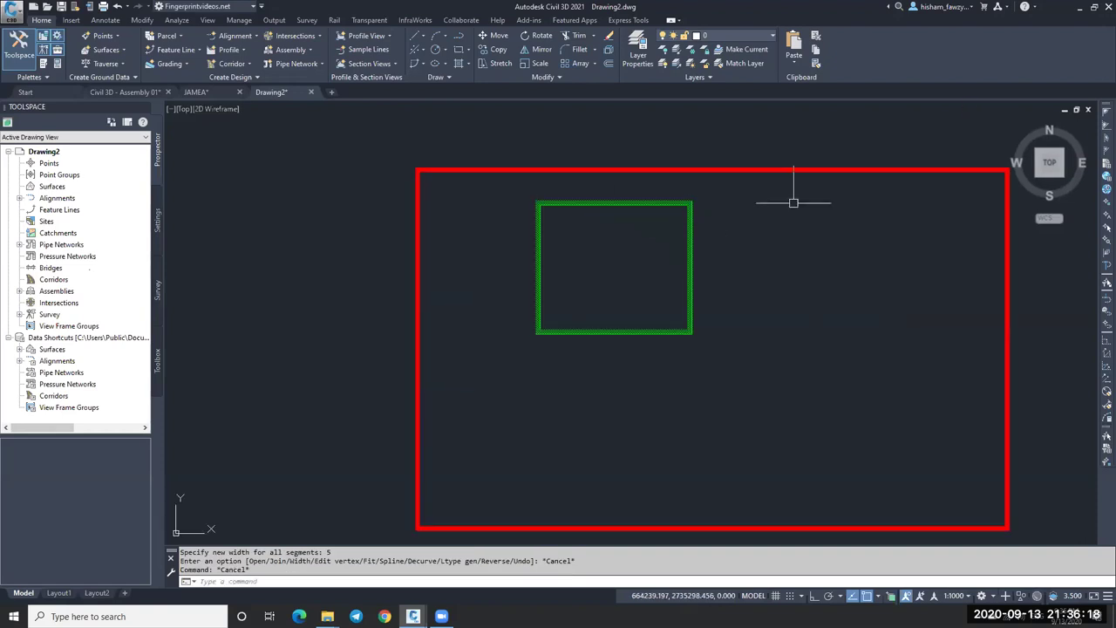
pyautogui.moveTo(743, 213); pyautogui.dragTo(687, 179, button='middle')
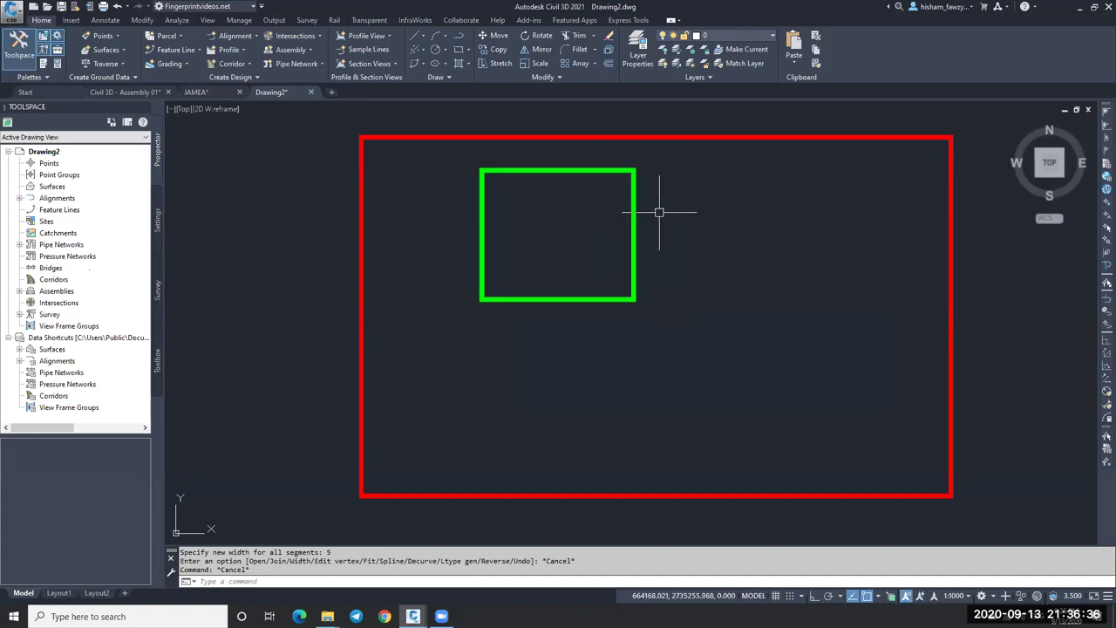
pyautogui.scroll(-2, 660, 207)
pyautogui.scroll(2, 631, 217)
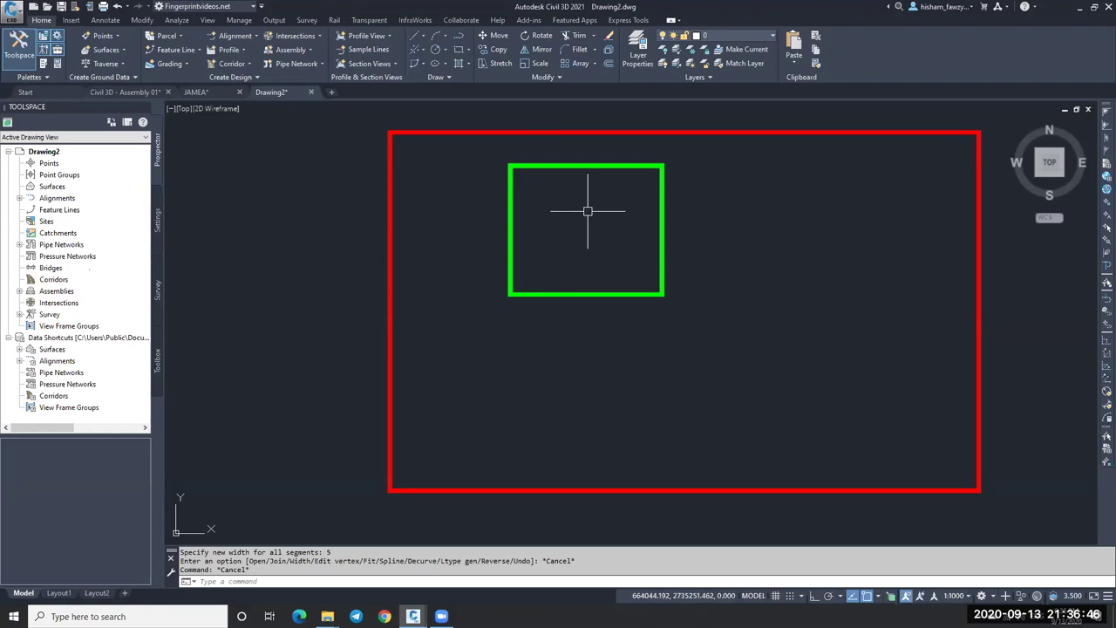
pyautogui.press('Return')
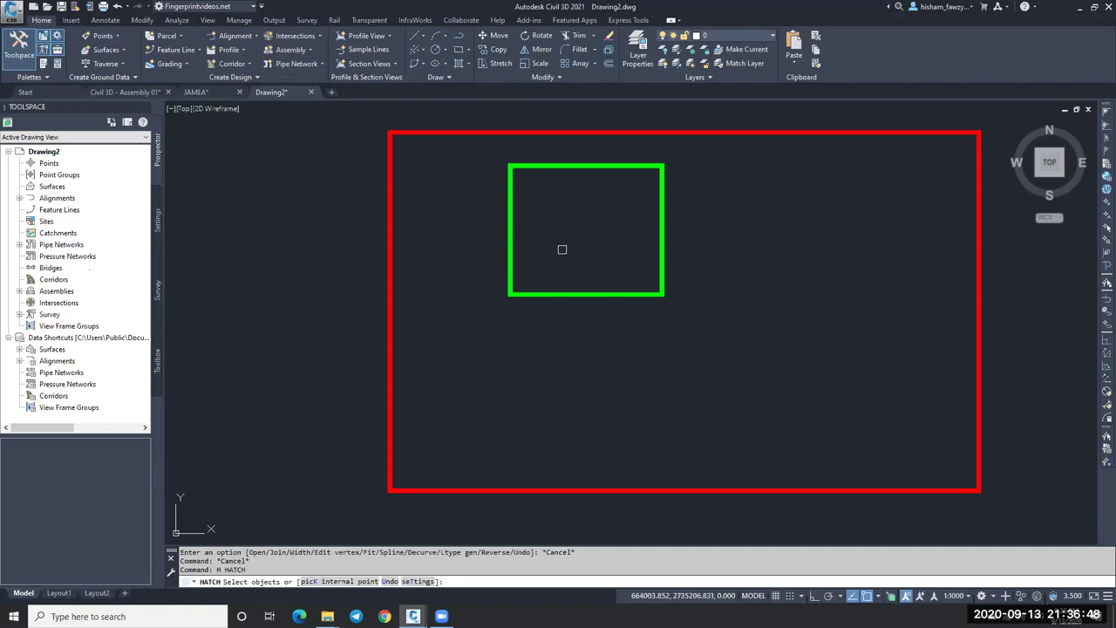
pyautogui.click(620, 165)
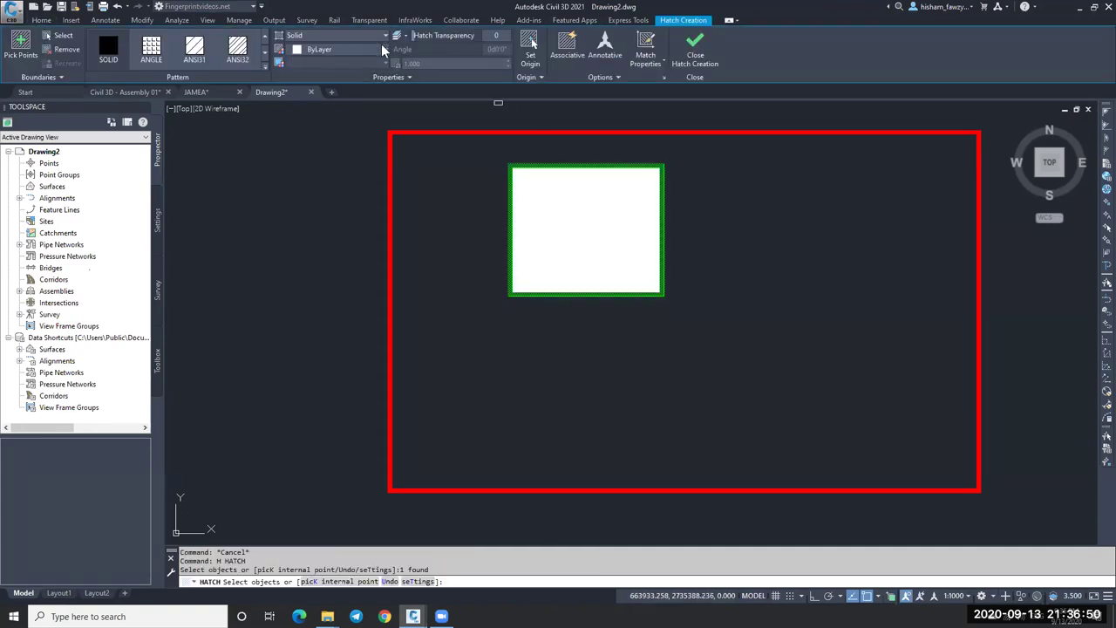
pyautogui.click(197, 51)
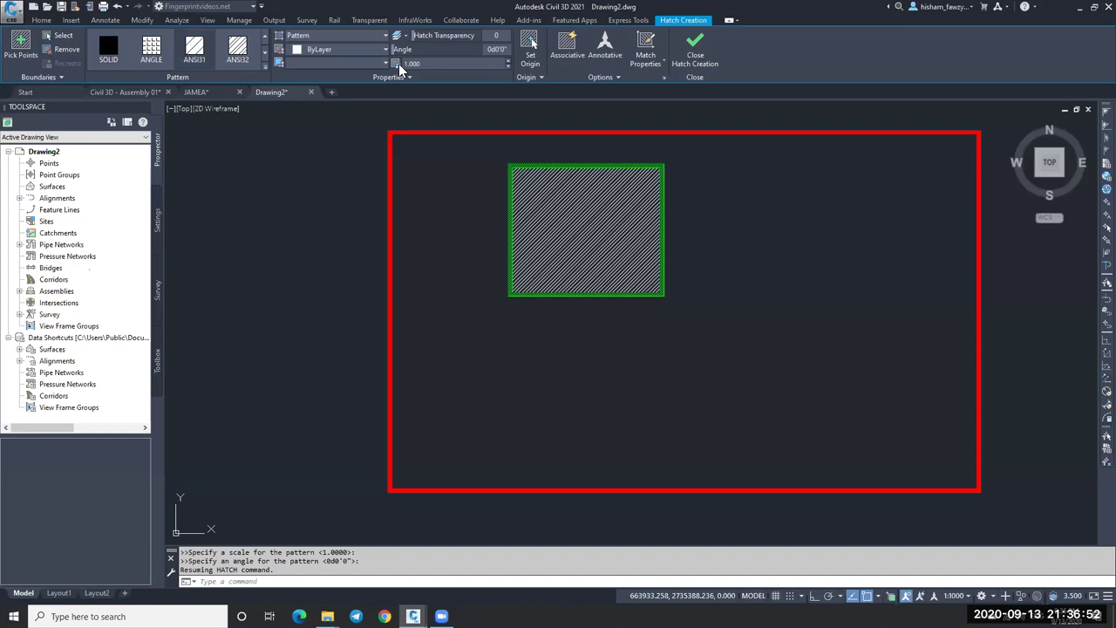
pyautogui.write('5')
pyautogui.press('Return')
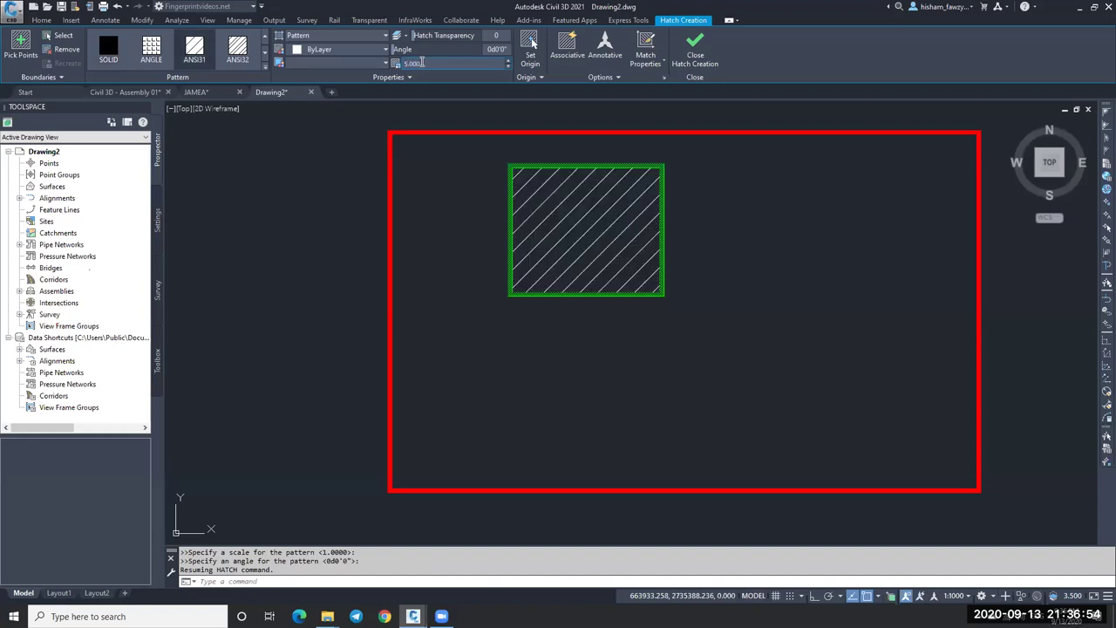
pyautogui.press('Return')
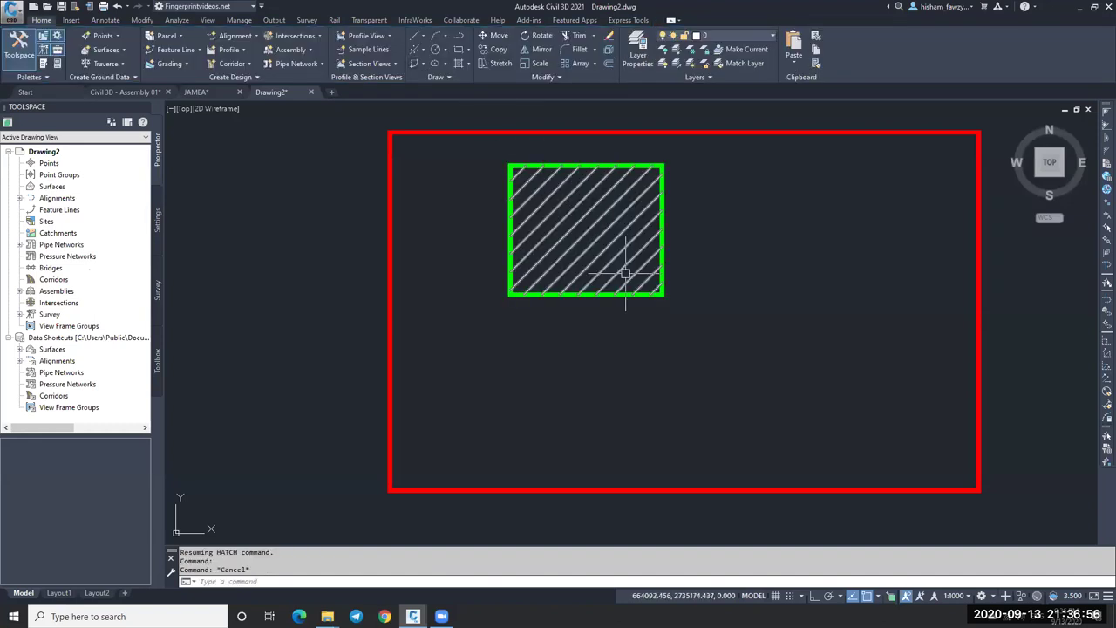
pyautogui.scroll(2, 620, 186)
pyautogui.scroll(-2, 623, 184)
pyautogui.moveTo(687, 209); pyautogui.dragTo(636, 180, button='middle')
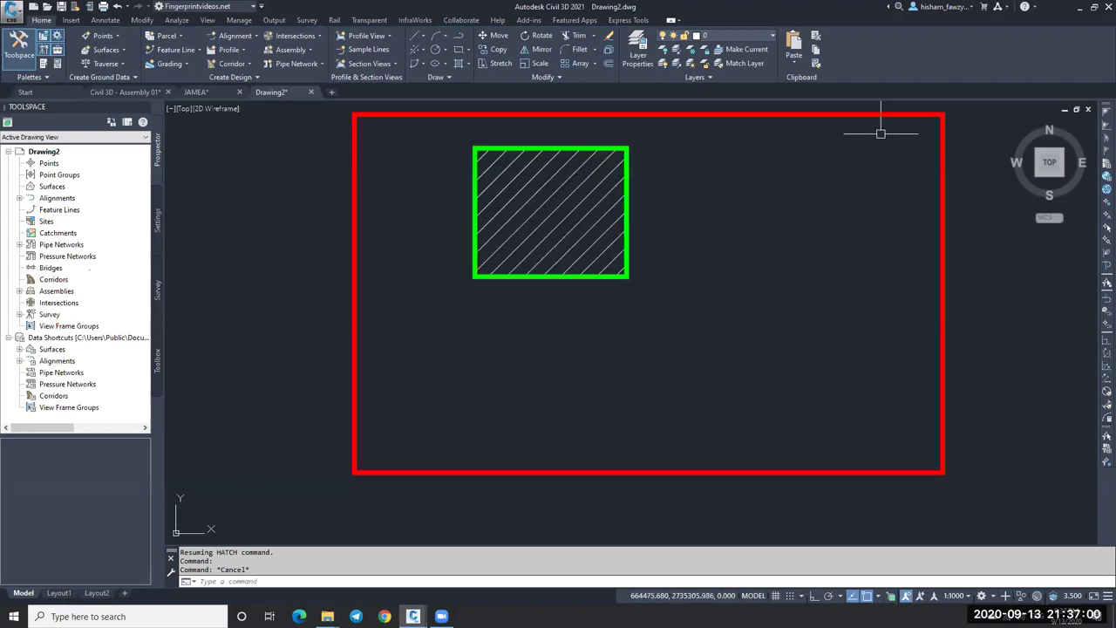
pyautogui.press('Escape')
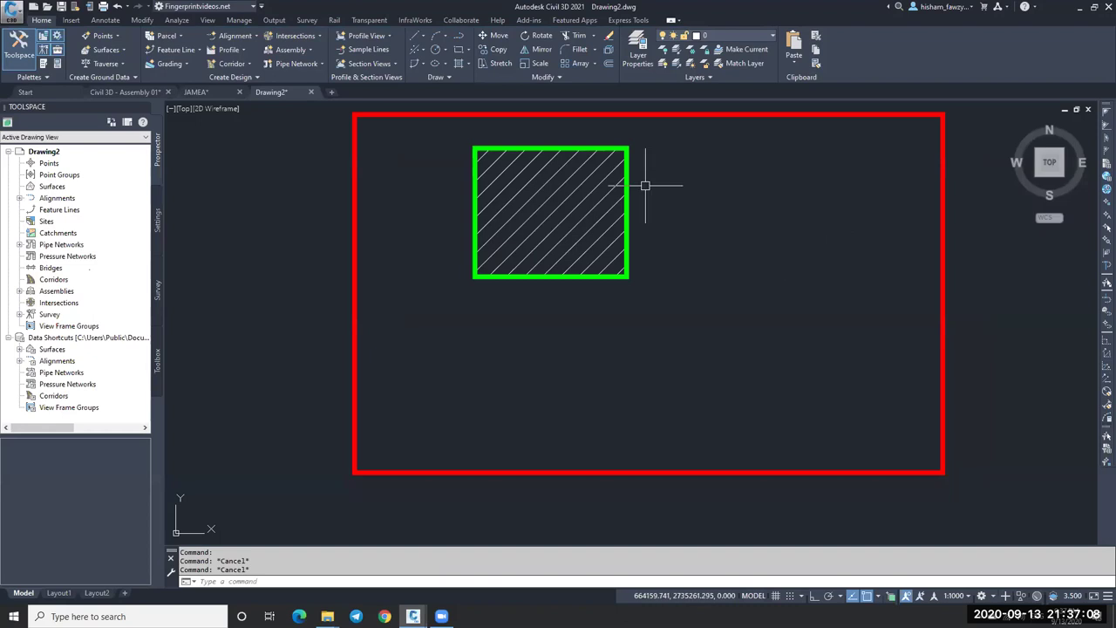
pyautogui.scroll(-2, 651, 228)
pyautogui.scroll(2, 645, 222)
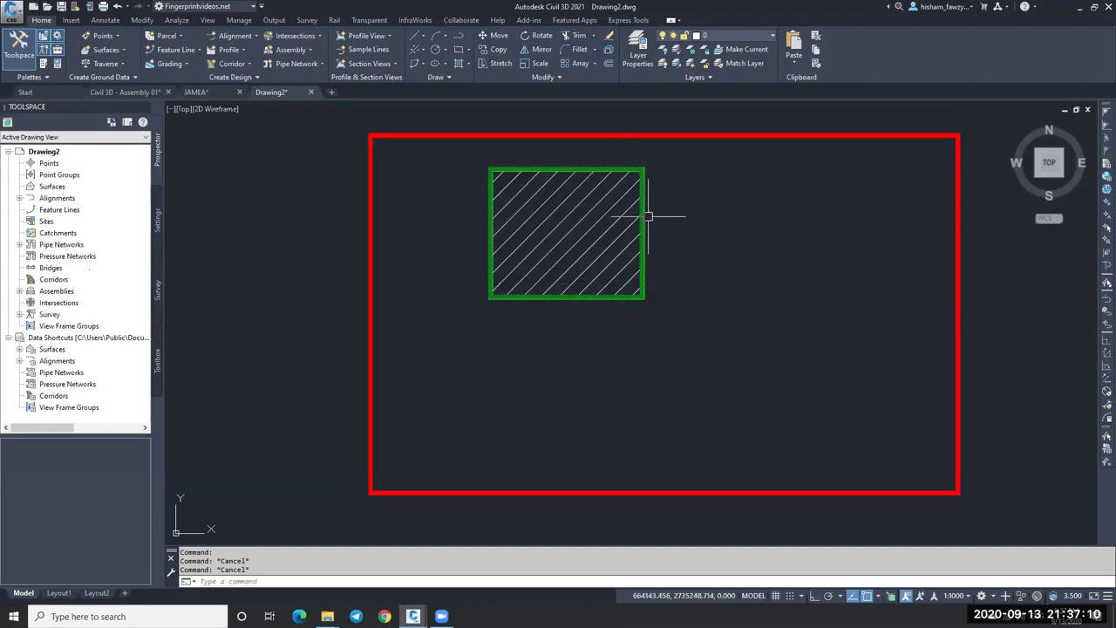
pyautogui.click(618, 168)
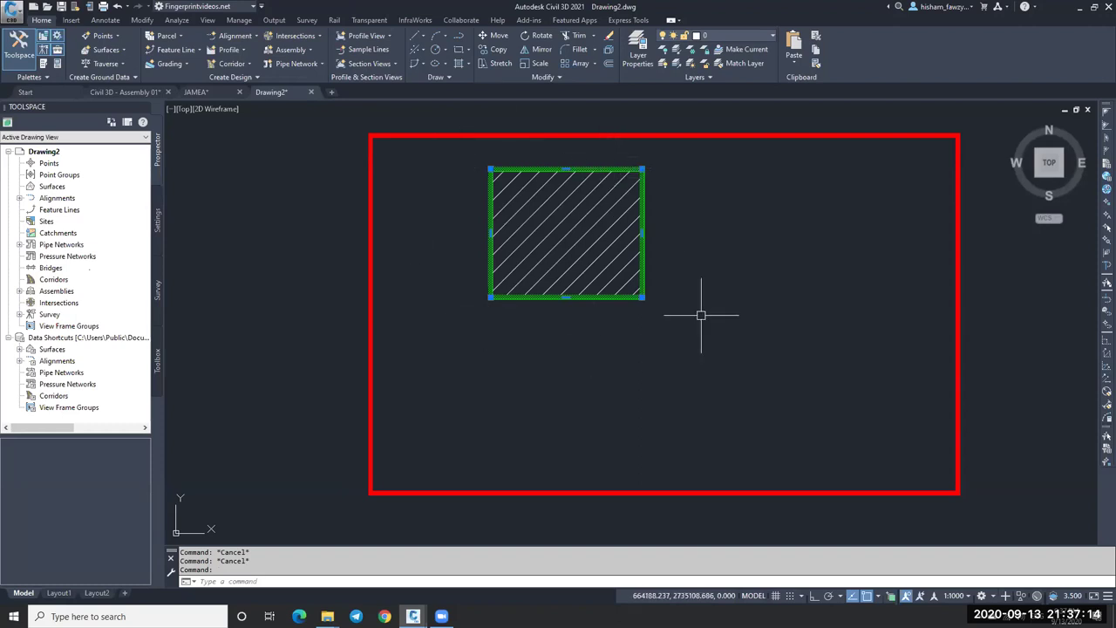
pyautogui.press('Escape')
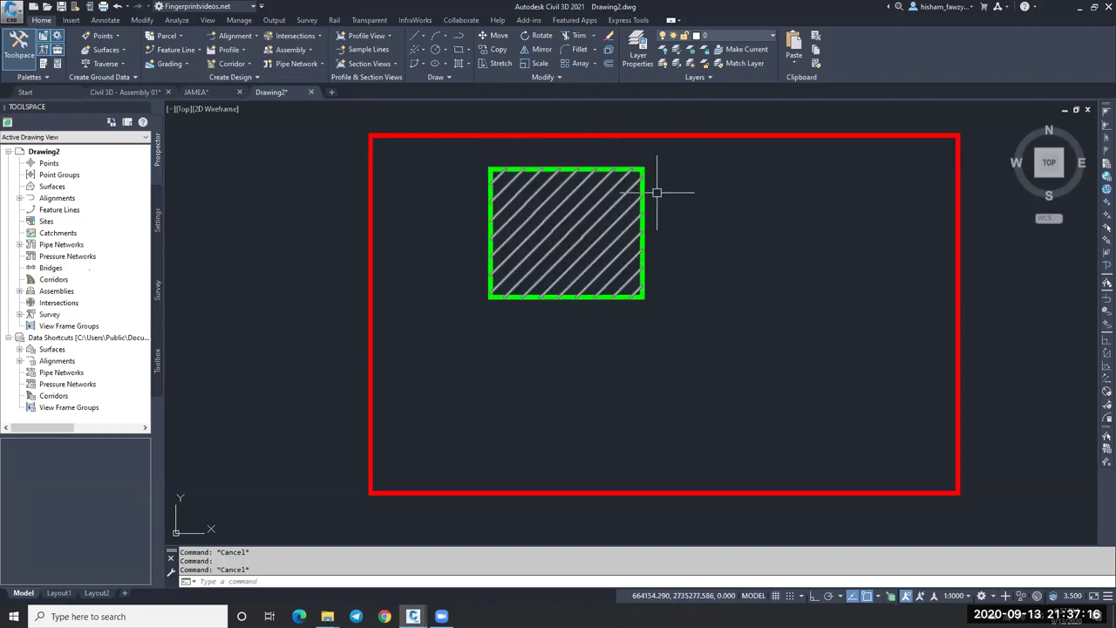
pyautogui.press('Escape')
pyautogui.click(603, 195)
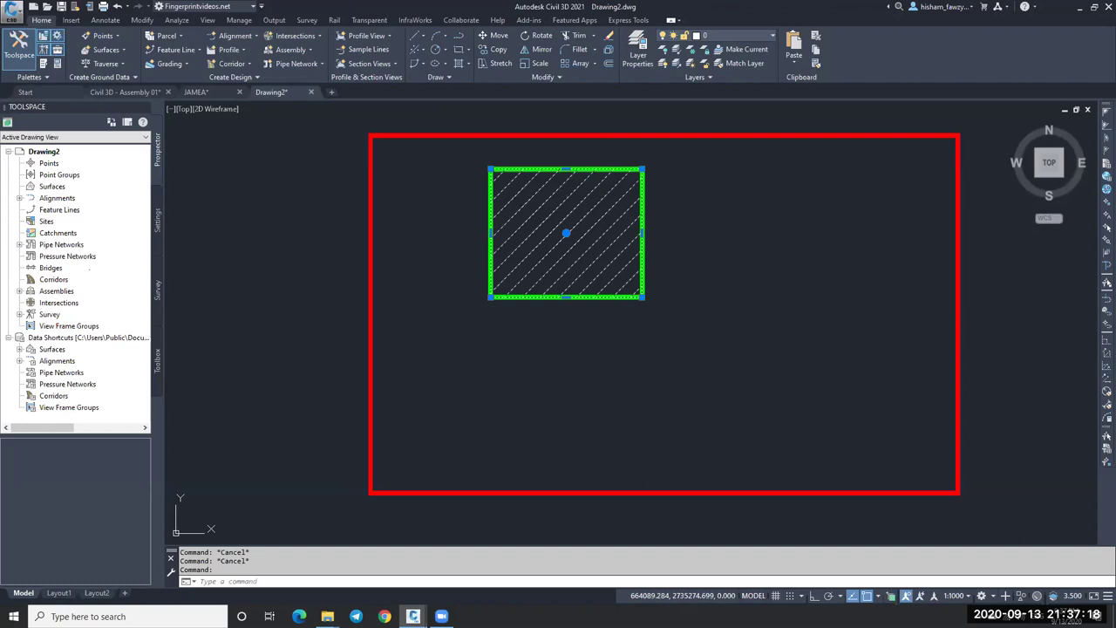
pyautogui.write('e')
pyautogui.press('Return')
pyautogui.scroll(-3, 628, 230)
# Step: Scale the green rectangle up about its centre
pyautogui.click(596, 239)
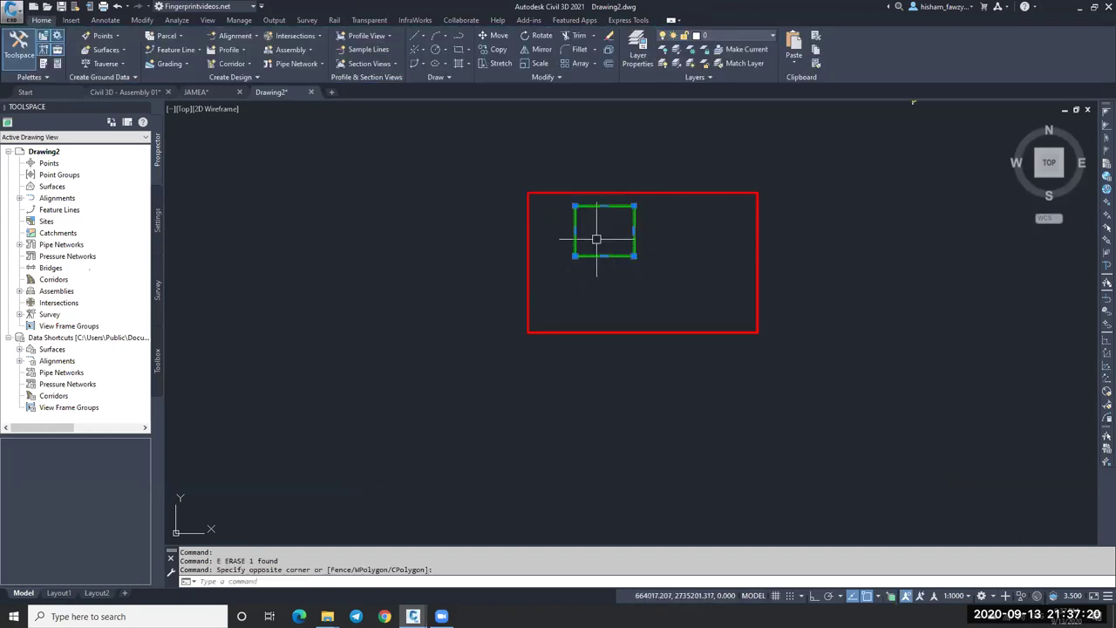
pyautogui.write('s')
pyautogui.press('Return')
pyautogui.click(603, 225)
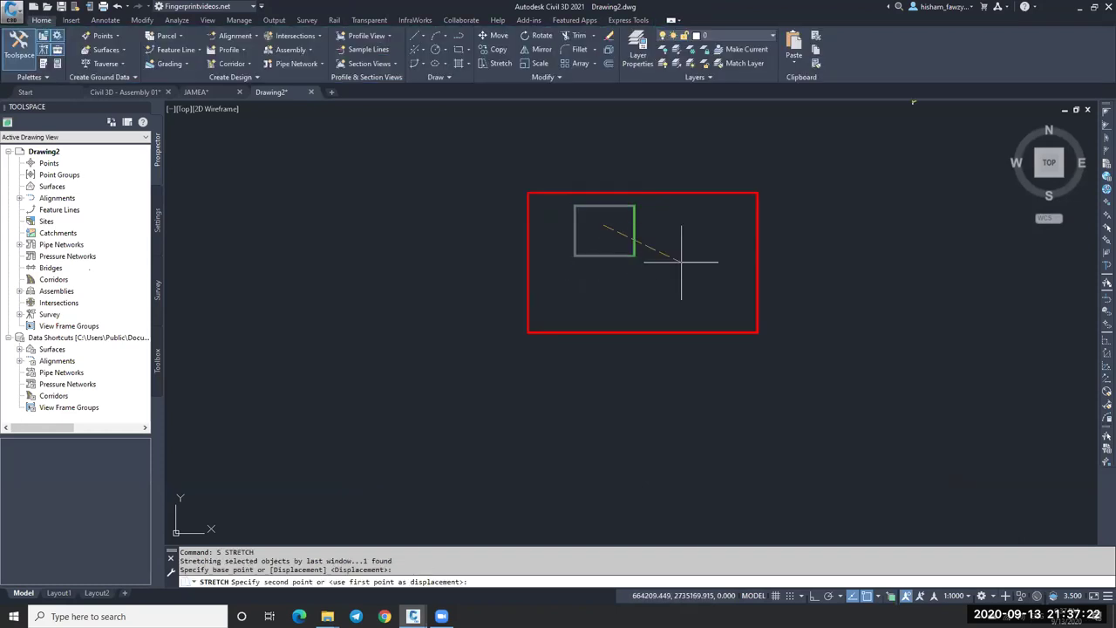
pyautogui.press('Escape')
pyautogui.click(668, 232)
pyautogui.click(603, 250)
pyautogui.write('sc')
pyautogui.press('Return')
pyautogui.click(601, 235)
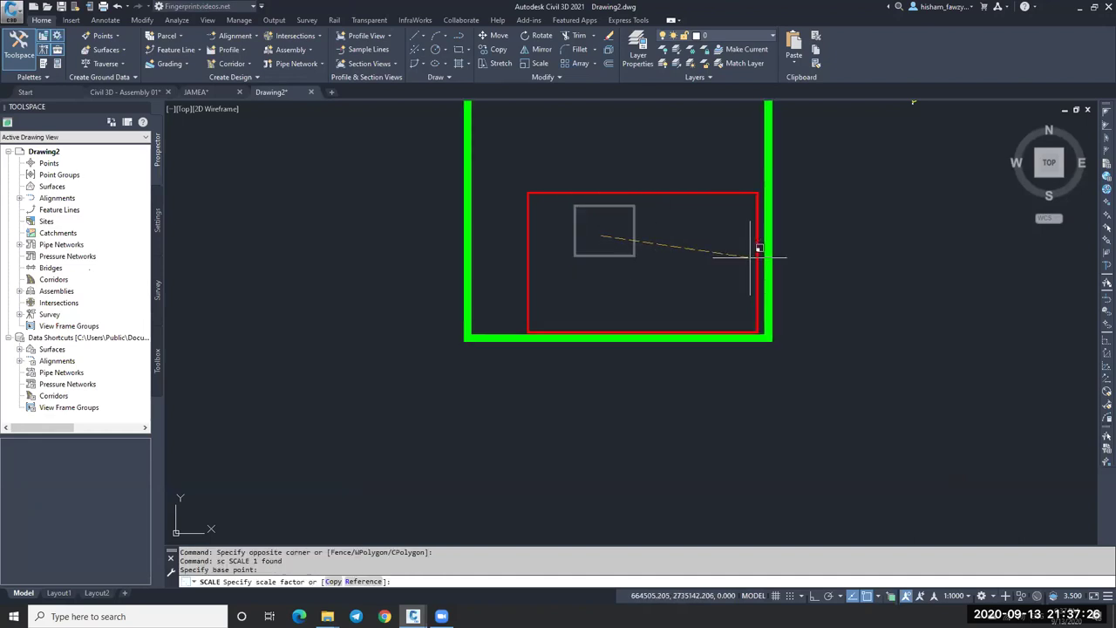
pyautogui.scroll(-2, 746, 260)
pyautogui.press('Escape')
pyautogui.click(776, 341)
# Step: Move the red rectangle inside the enlarged green rectangle
pyautogui.write('m')
pyautogui.press('Return')
pyautogui.click(813, 341)
pyautogui.click(797, 302)
pyautogui.press('Escape')
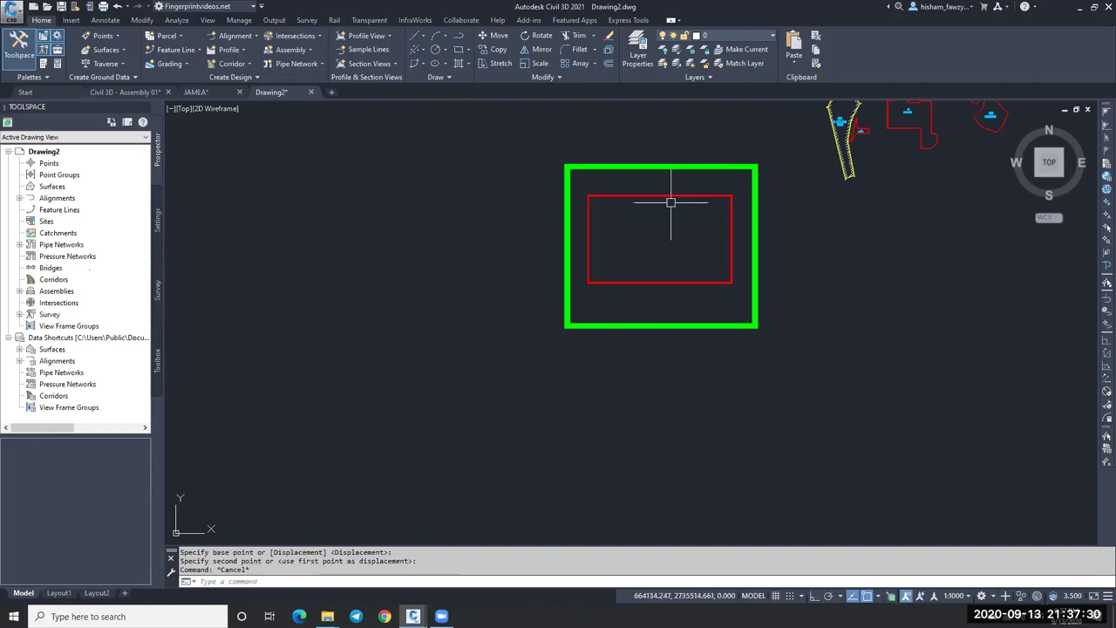
pyautogui.scroll(2, 676, 260)
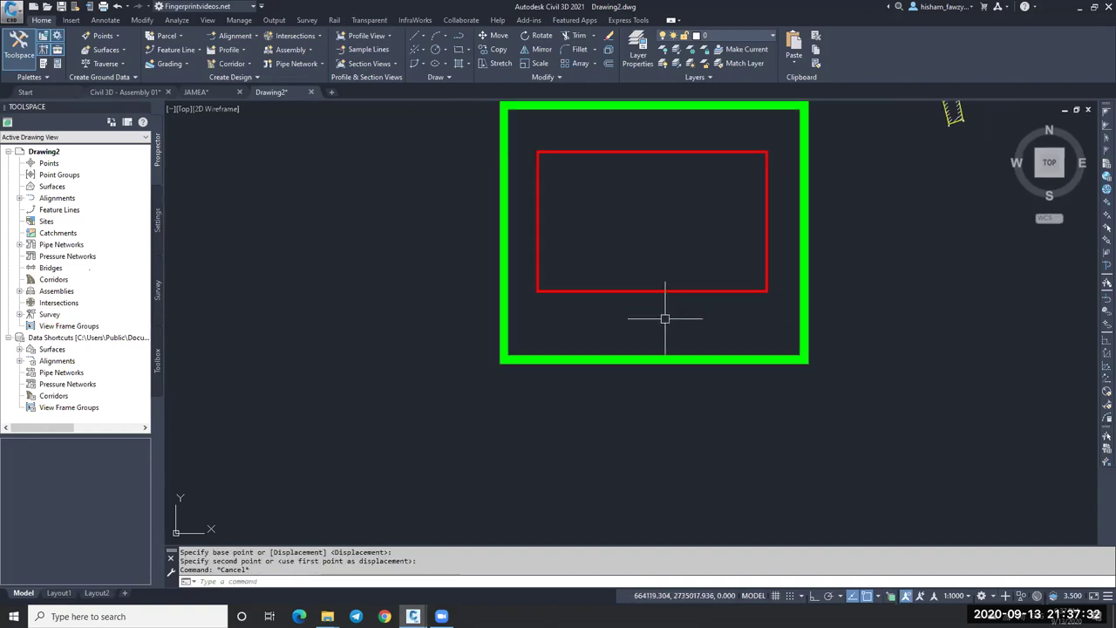
# Step: Hatch the inside of the red rectangle
pyautogui.write('h')
pyautogui.press('Return')
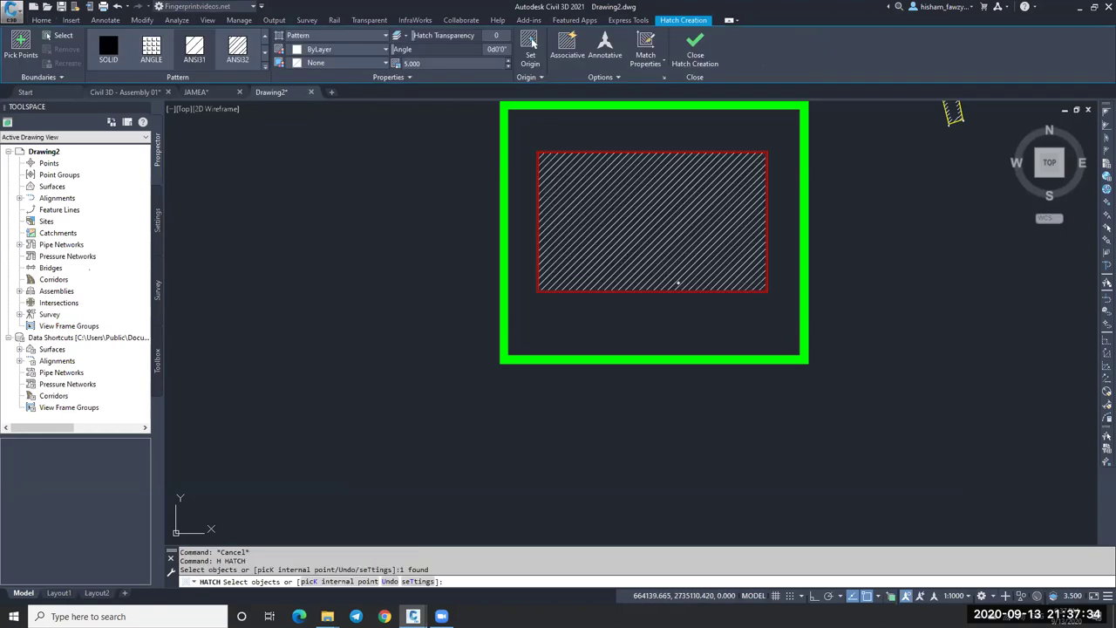
pyautogui.click(658, 293)
pyautogui.moveTo(718, 192); pyautogui.dragTo(692, 254, button='middle')
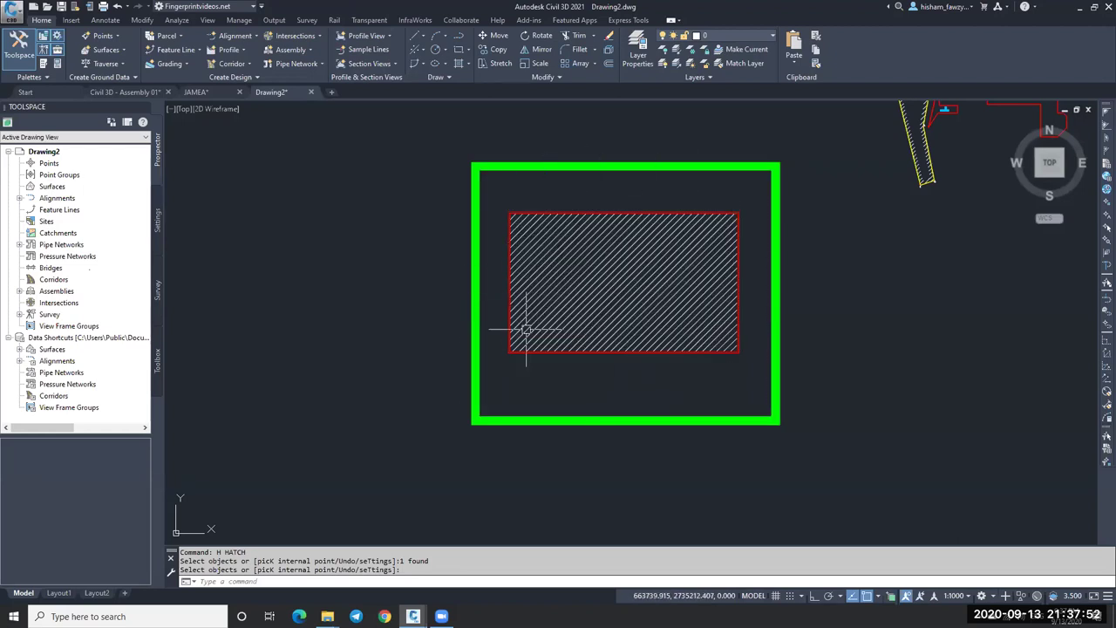
pyautogui.press('Escape')
# Step: Erase the hatch inside the red rectangle
pyautogui.click(689, 213)
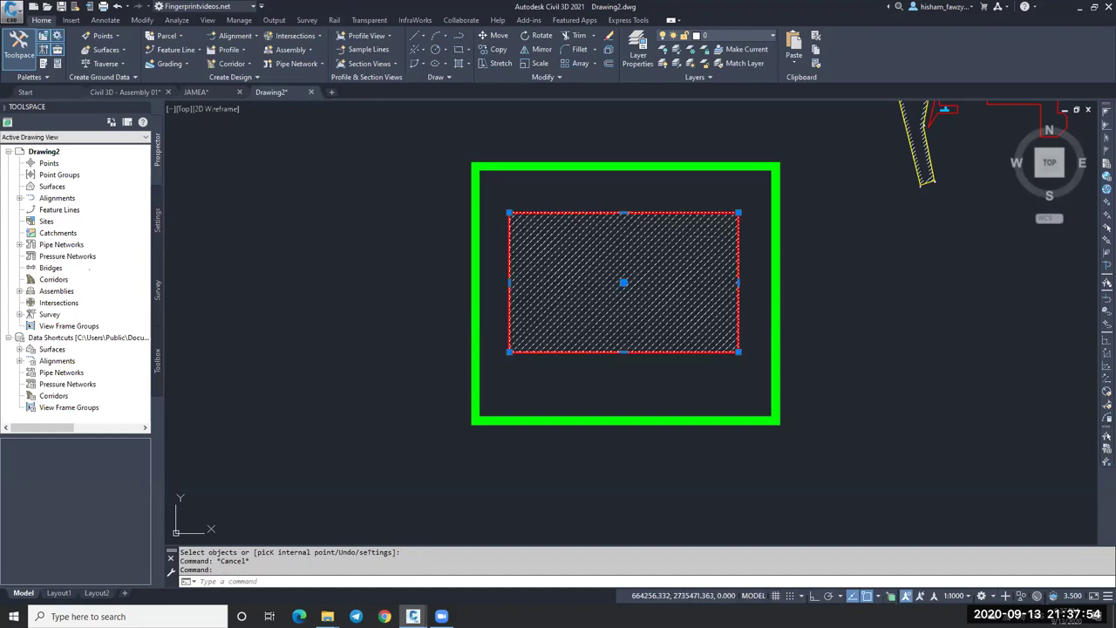
pyautogui.write('e')
pyautogui.press('Return')
# Step: Select the red rectangle and start moving it from a base point
pyautogui.click(723, 274)
pyautogui.click(879, 288)
pyautogui.write('m')
pyautogui.press('Return')
pyautogui.click(884, 284)
# Step: Hatch the overlapping area between the red and green rectangles
pyautogui.press('Escape')
pyautogui.moveTo(660, 331); pyautogui.dragTo(753, 276, button='middle')
pyautogui.scroll(-2, 593, 302)
pyautogui.scroll(4, 592, 302)
pyautogui.scroll(-2, 521, 410)
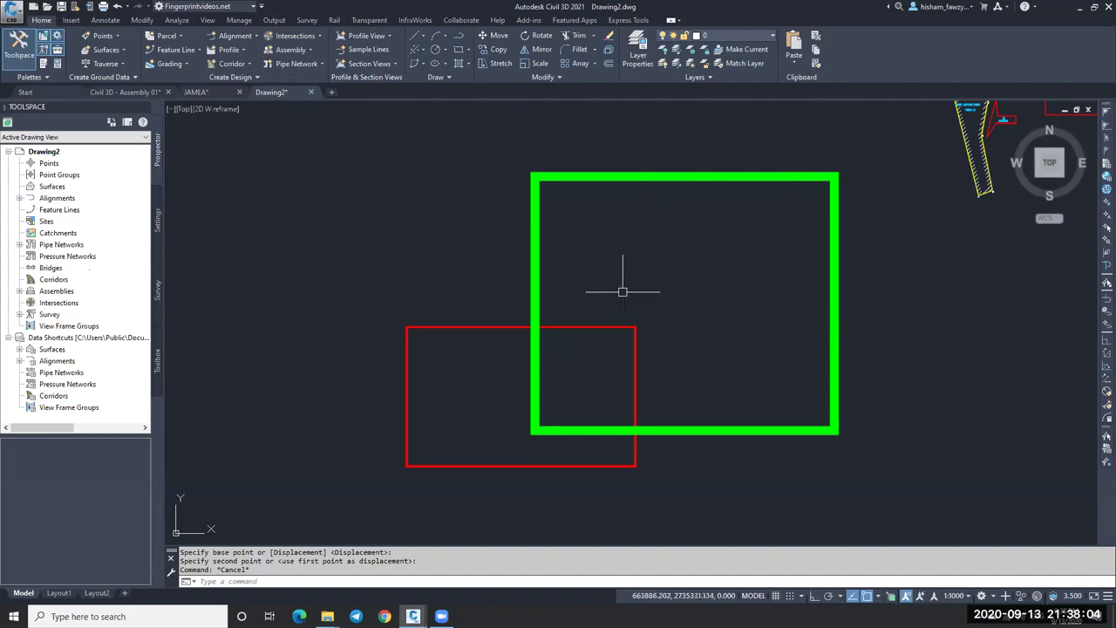
pyautogui.write('h')
pyautogui.press('Return')
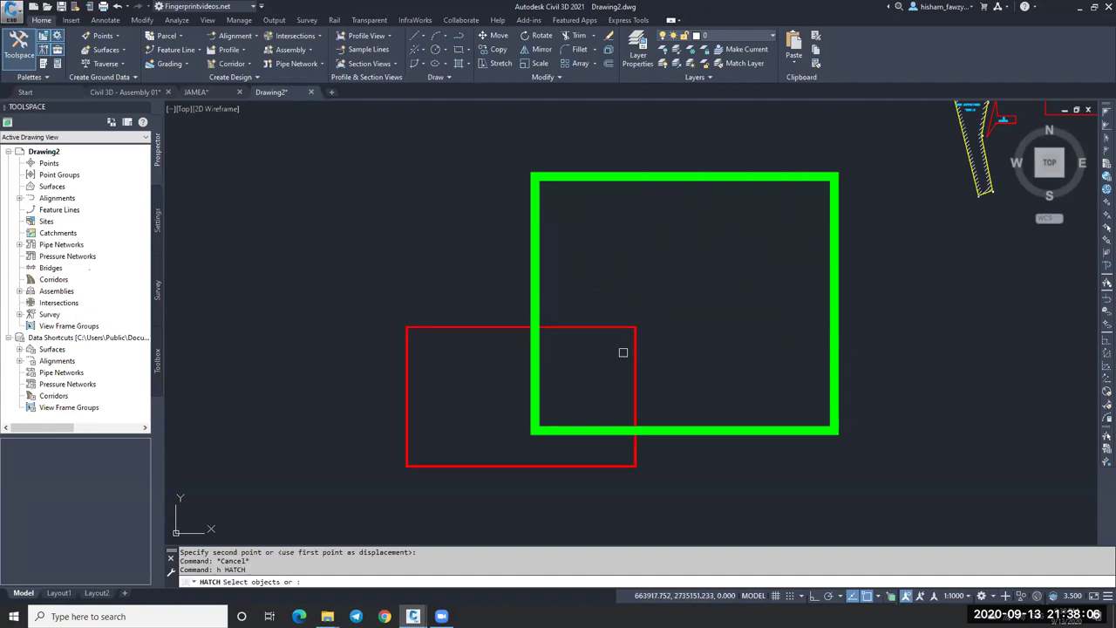
pyautogui.click(595, 364)
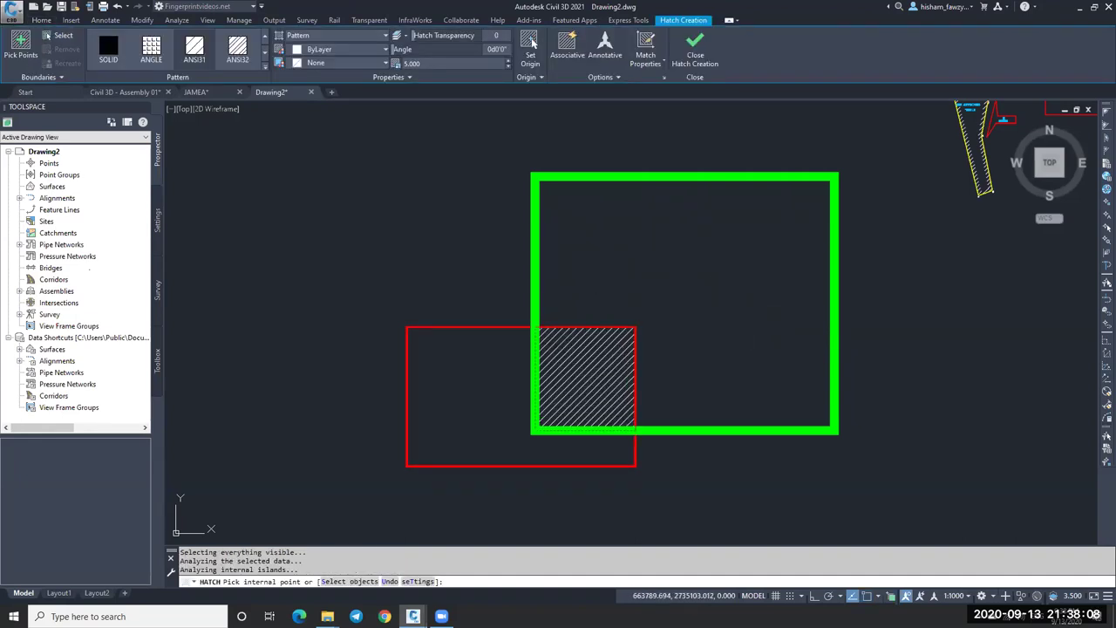
pyautogui.press('Return')
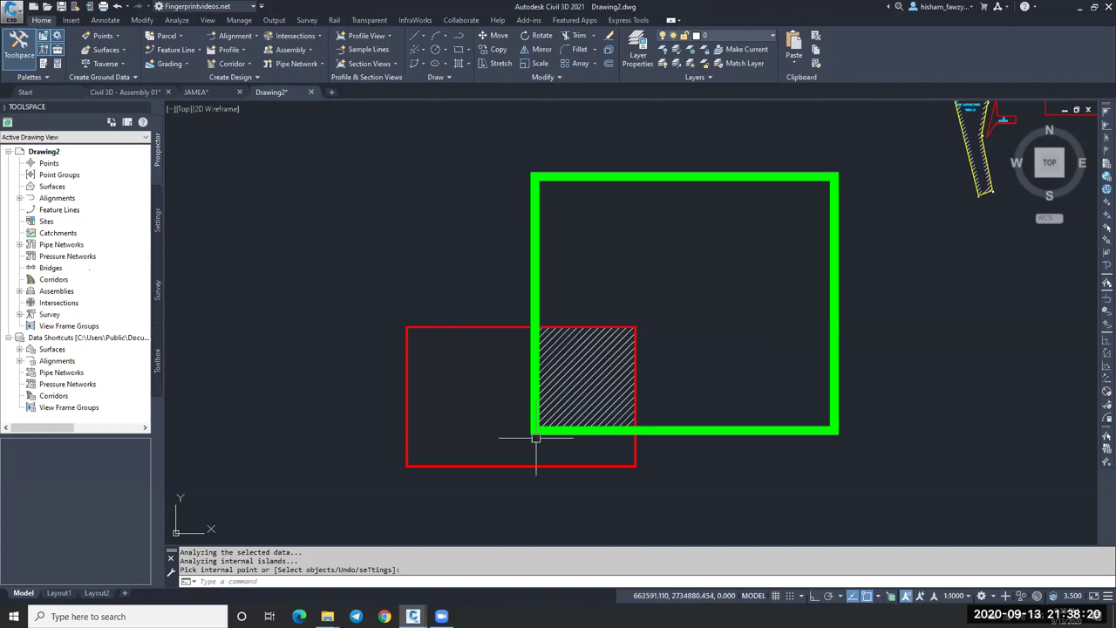
# Step: Erase the overlap hatch
pyautogui.press('Return')
pyautogui.click(611, 353)
pyautogui.write('e')
pyautogui.press('Return')
# Step: Move the red rectangle to the left, clear of the green frame
pyautogui.click(498, 300)
pyautogui.click(457, 366)
pyautogui.write('m')
pyautogui.press('Return')
pyautogui.click(766, 389)
pyautogui.click(618, 277)
pyautogui.press('Escape')
# Step: Move the red rectangle onto the green frame's lower-left corner
pyautogui.moveTo(646, 290); pyautogui.dragTo(725, 305, button='middle')
pyautogui.press('Escape')
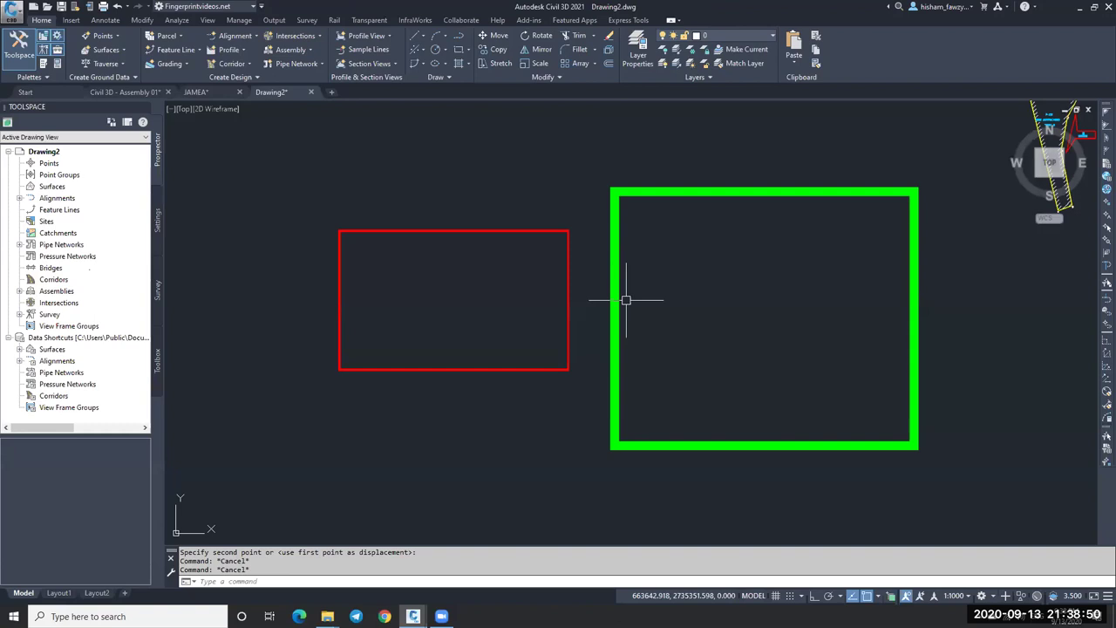
pyautogui.click(569, 279)
pyautogui.click(503, 358)
pyautogui.click(462, 165)
pyautogui.write('m')
pyautogui.press('Return')
pyautogui.click(292, 137)
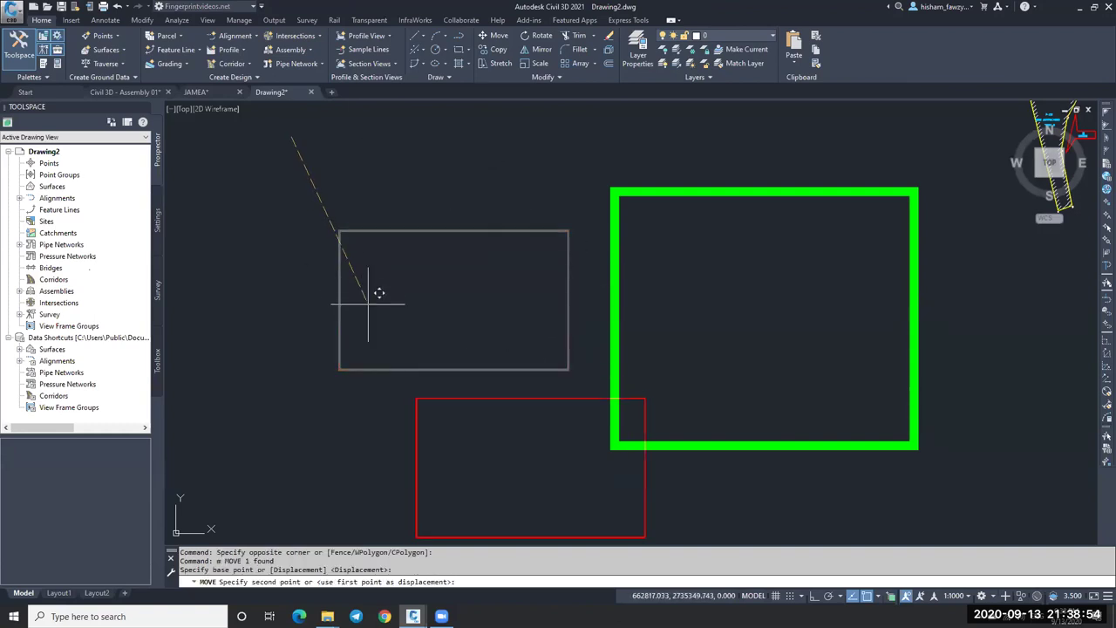
pyautogui.click(628, 429)
pyautogui.scroll(3, 643, 440)
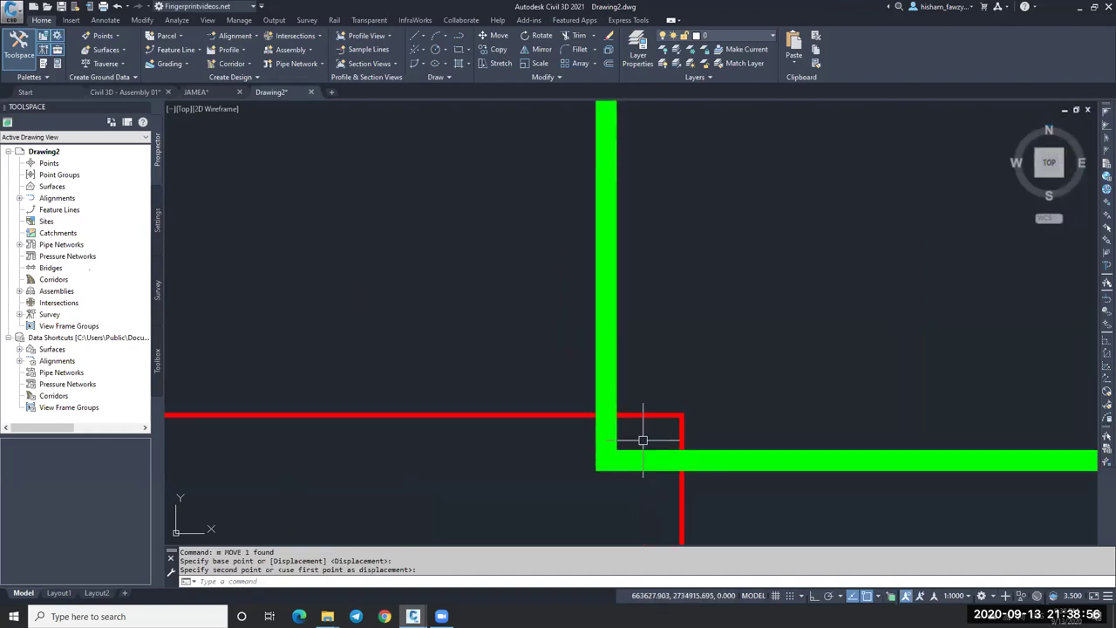
pyautogui.scroll(-3, 657, 376)
pyautogui.scroll(3, 636, 390)
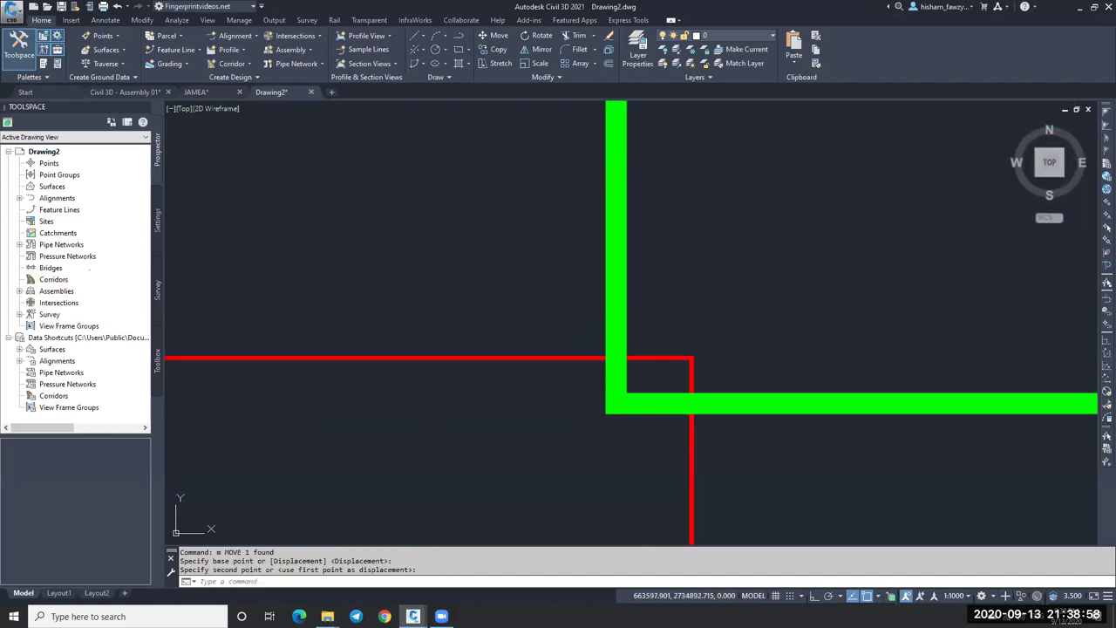
pyautogui.scroll(-3, 636, 378)
pyautogui.scroll(3, 636, 379)
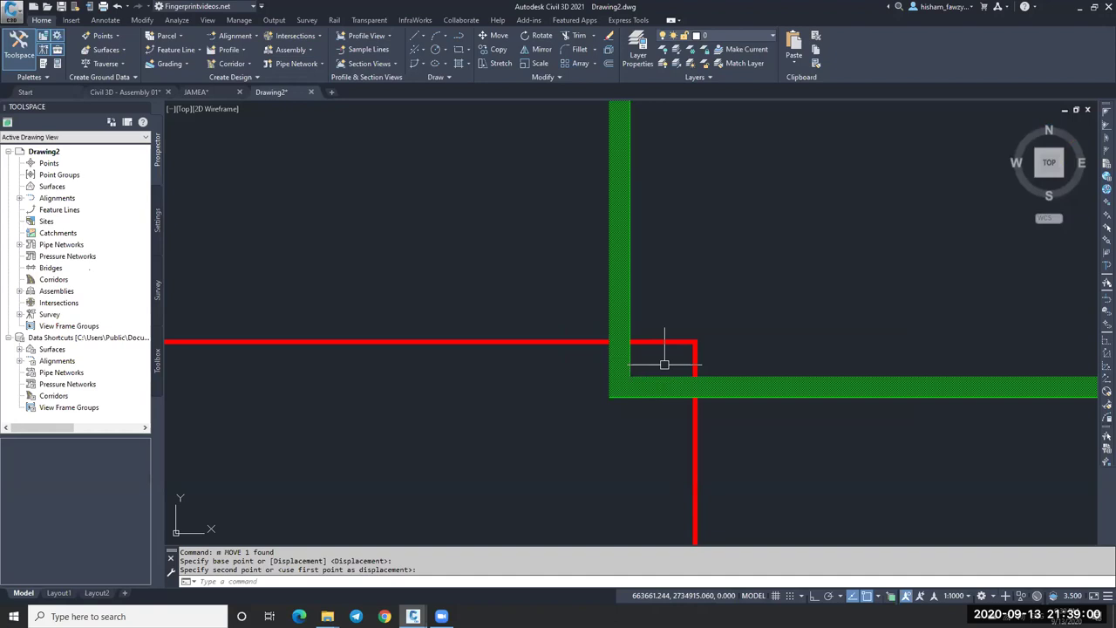
pyautogui.scroll(-5, 665, 362)
pyautogui.press('Escape')
# Step: Move the red rectangle back just left of the green frame, then crossing-select both rectangles
pyautogui.click(605, 274)
pyautogui.click(586, 316)
pyautogui.write('m')
pyautogui.press('Return')
pyautogui.click(741, 416)
pyautogui.click(694, 369)
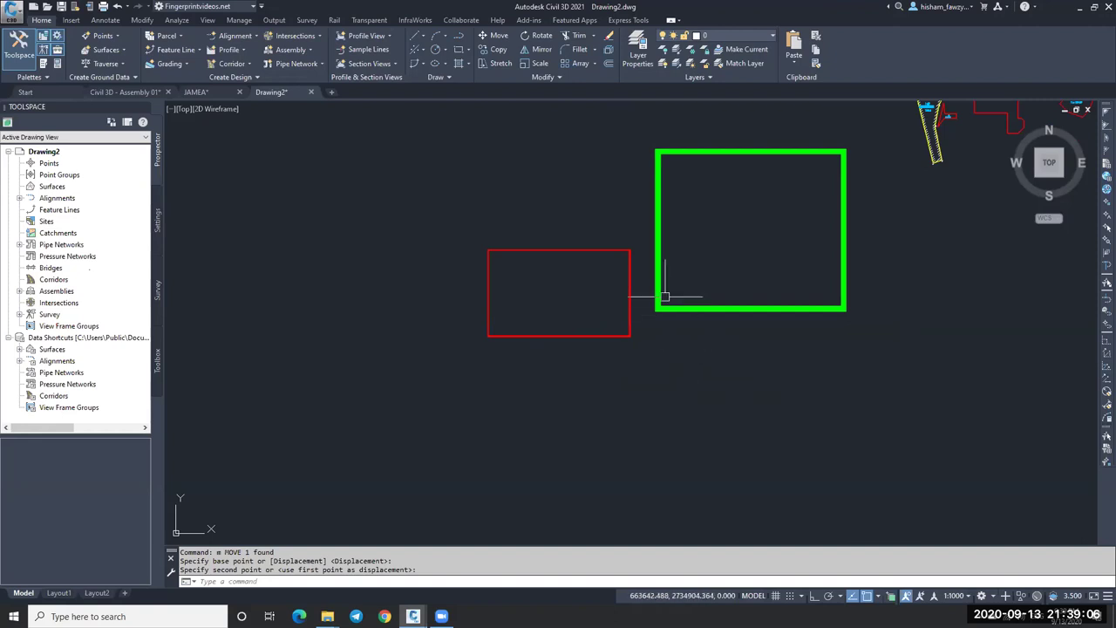
pyautogui.click(690, 254)
pyautogui.click(580, 302)
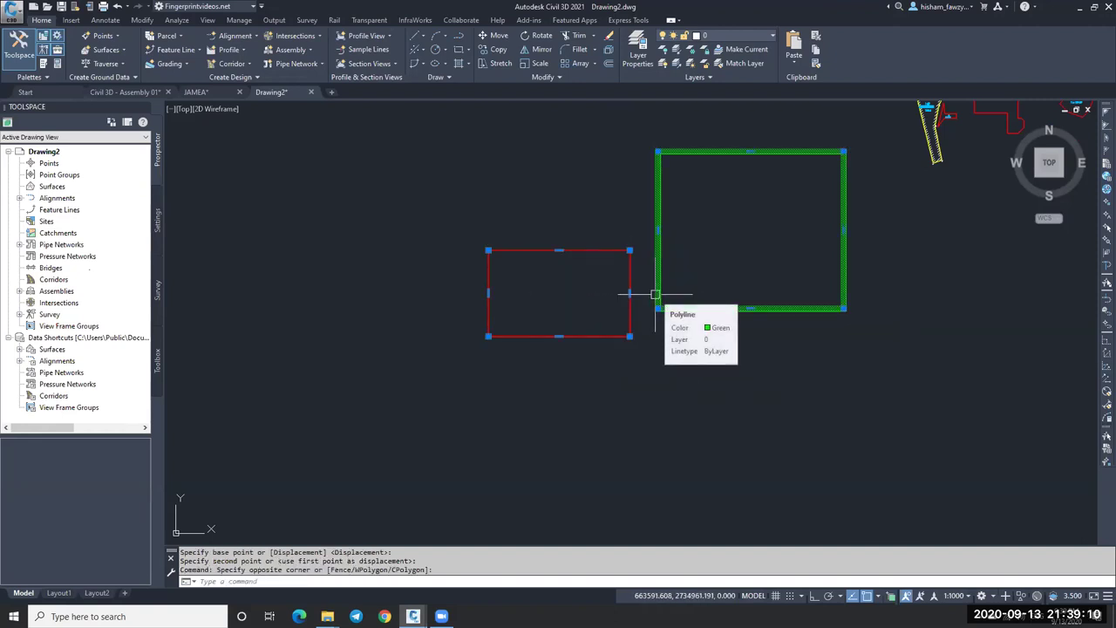
# Step: Erase both test rectangles and zoom to the parcel outlines P-25, P-5, P-28 and P-29
pyautogui.write('e')
pyautogui.press('Return')
pyautogui.scroll(-3, 628, 314)
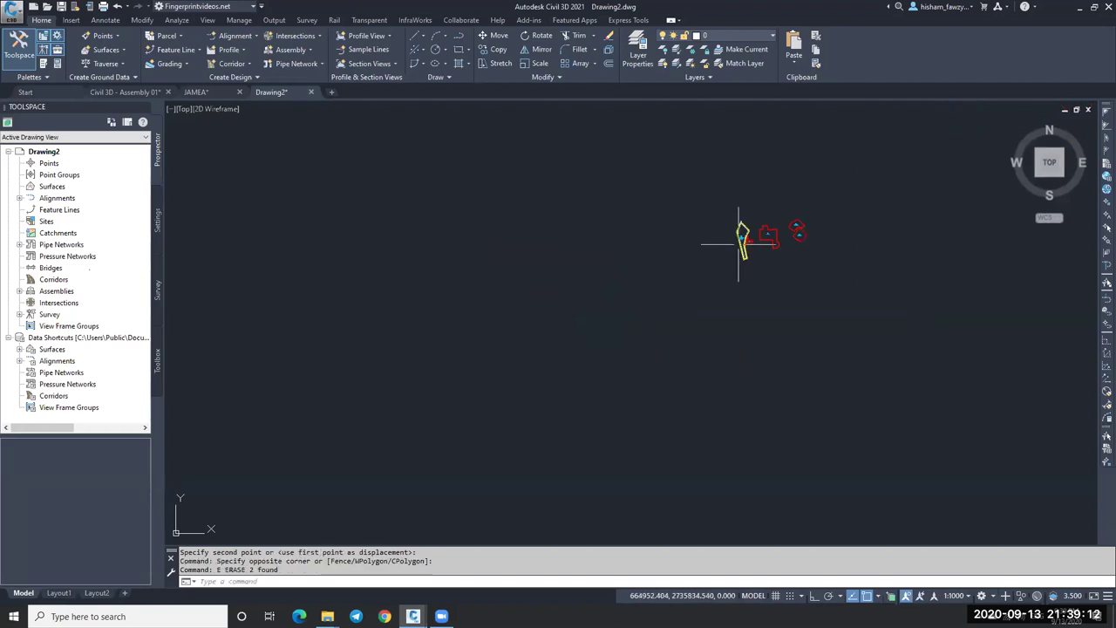
pyautogui.scroll(5, 782, 239)
pyautogui.scroll(5, 892, 209)
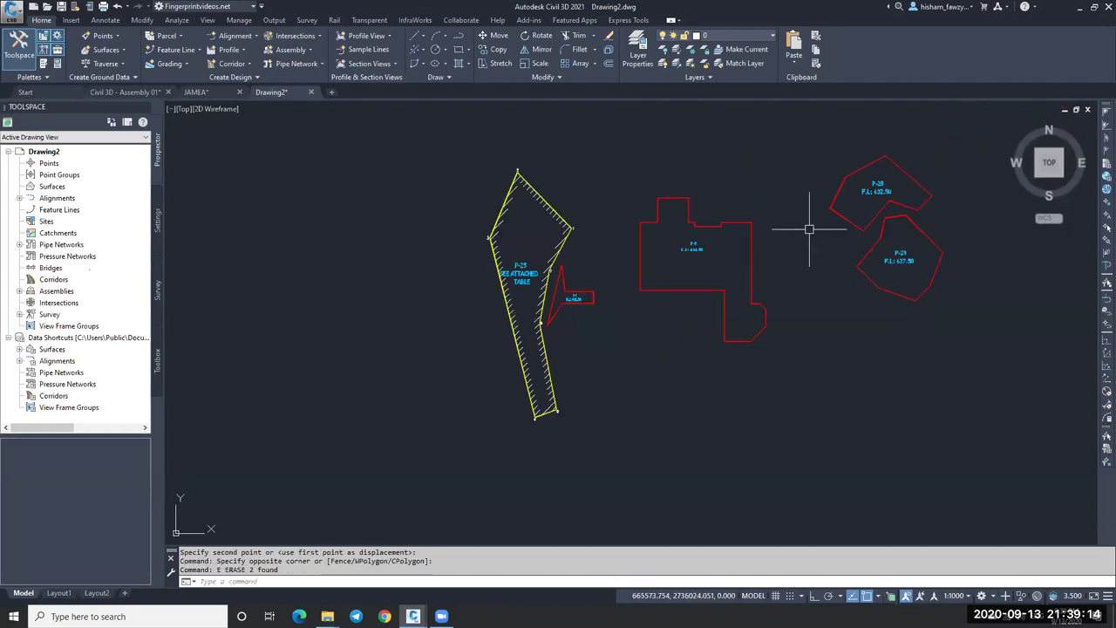
pyautogui.press('Escape')
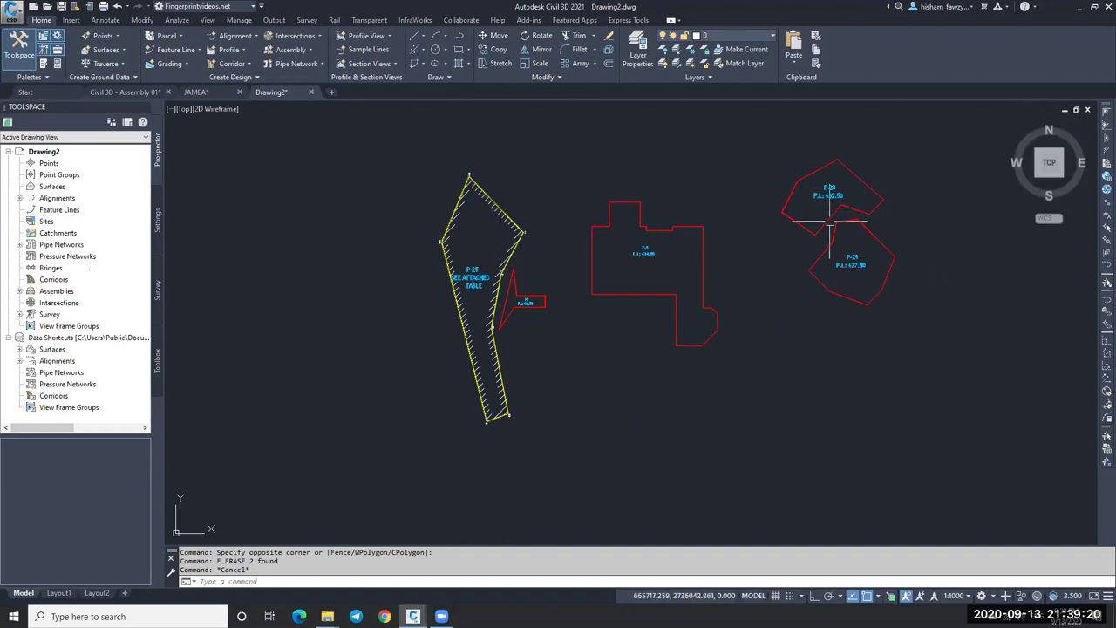
pyautogui.press('Escape')
pyautogui.scroll(4, 768, 223)
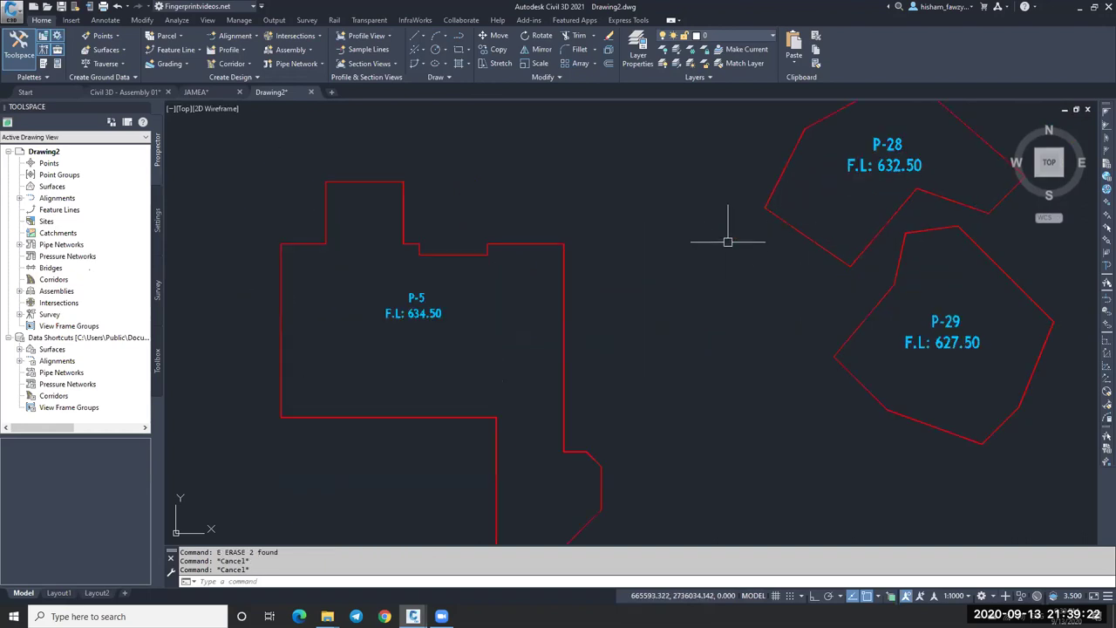
pyautogui.scroll(-4, 725, 242)
pyautogui.scroll(2, 721, 248)
pyautogui.scroll(-1, 789, 233)
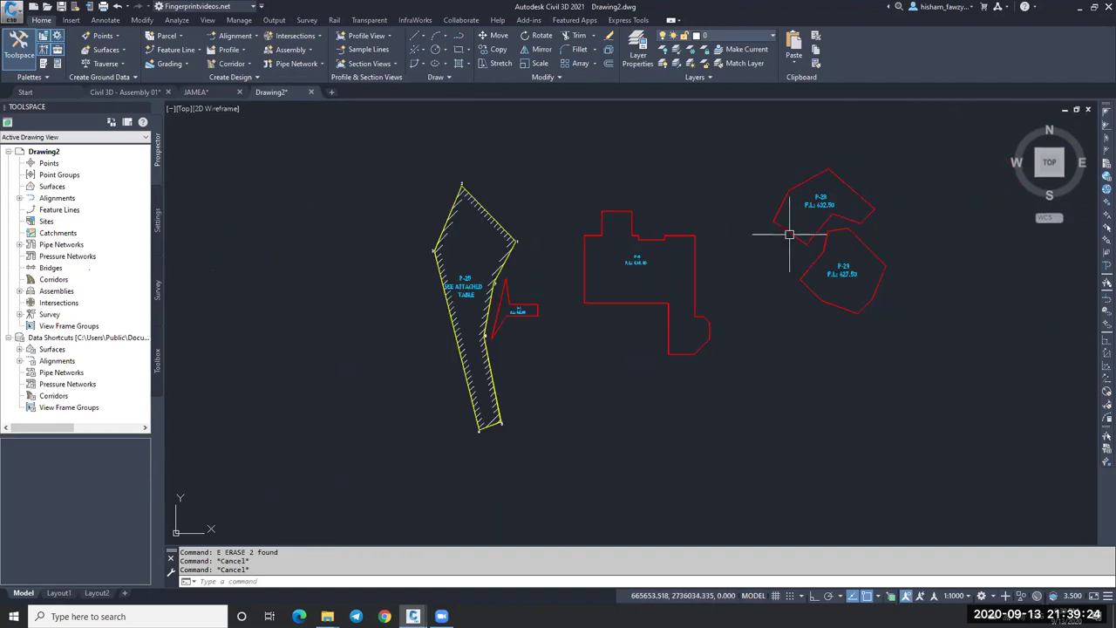
pyautogui.scroll(1, 788, 234)
# Step: Select the P-28 parcel outline polyline
pyautogui.click(788, 229)
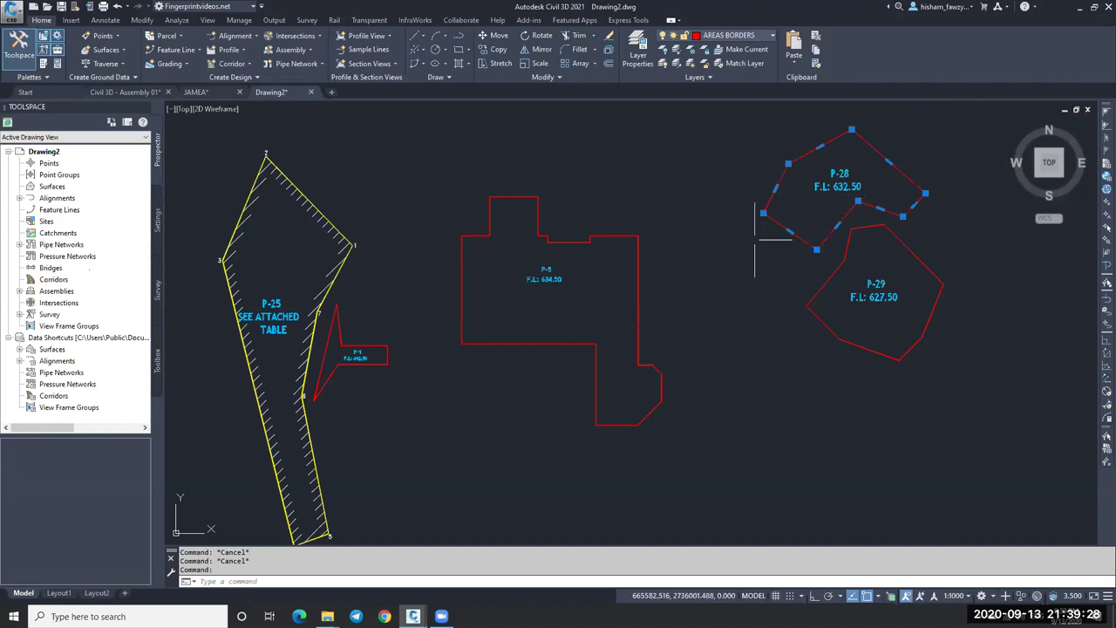
pyautogui.scroll(5, 755, 219)
pyautogui.scroll(-2, 751, 252)
pyautogui.scroll(-5, 751, 253)
pyautogui.scroll(3, 746, 222)
pyautogui.scroll(-2, 735, 202)
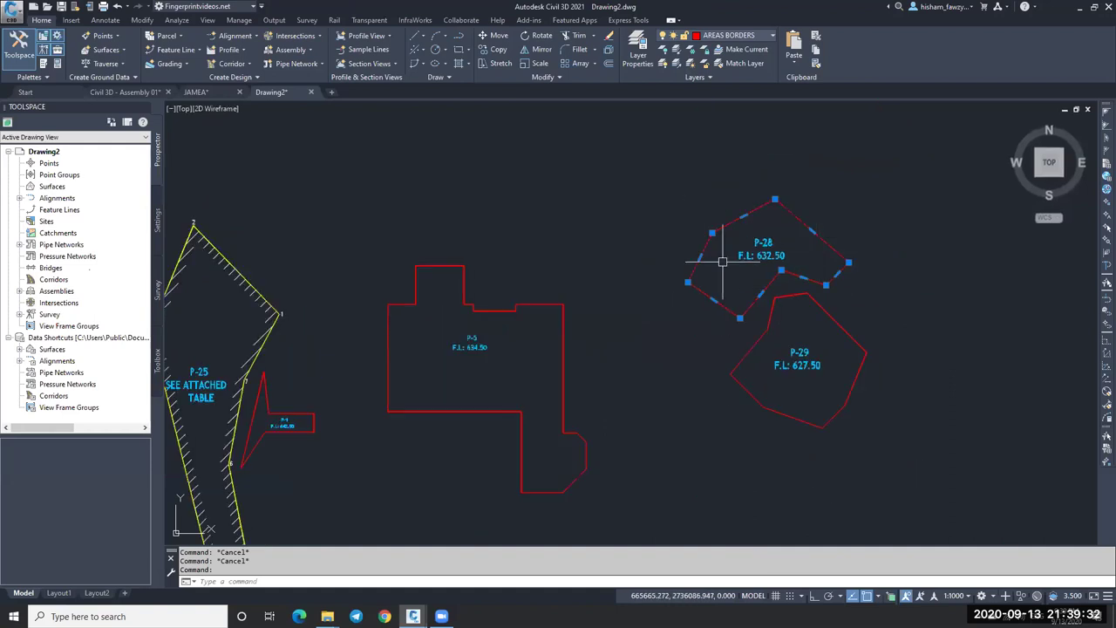
# Step: Set the P-28 outline's elevation to 632.5 in Properties
pyautogui.hotkey('ctrl', '1')
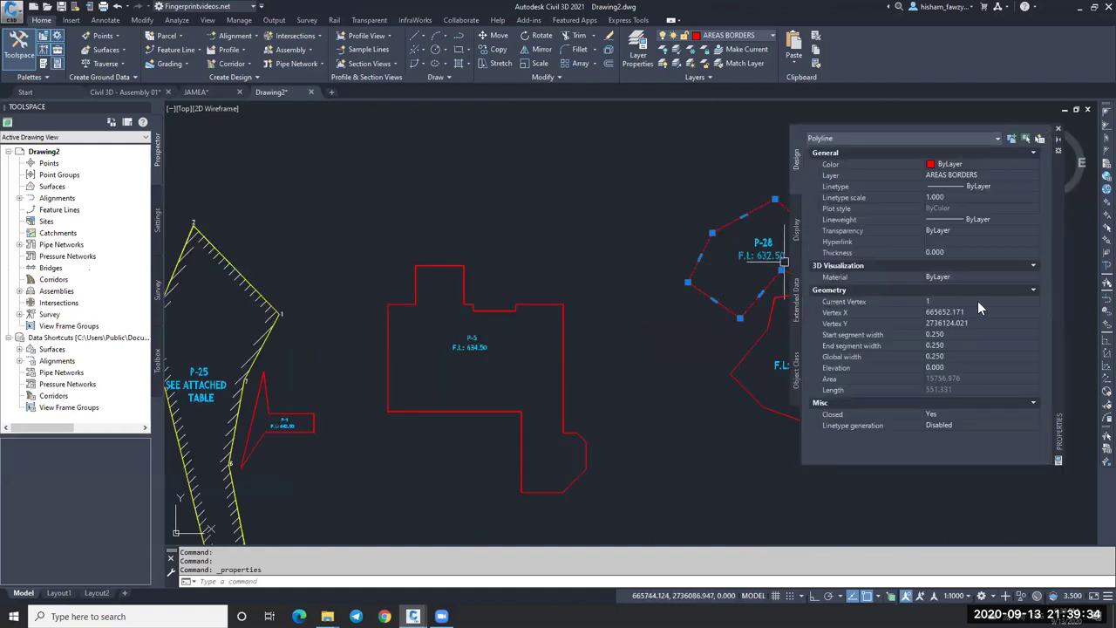
pyautogui.moveTo(1051, 258); pyautogui.dragTo(594, 247)
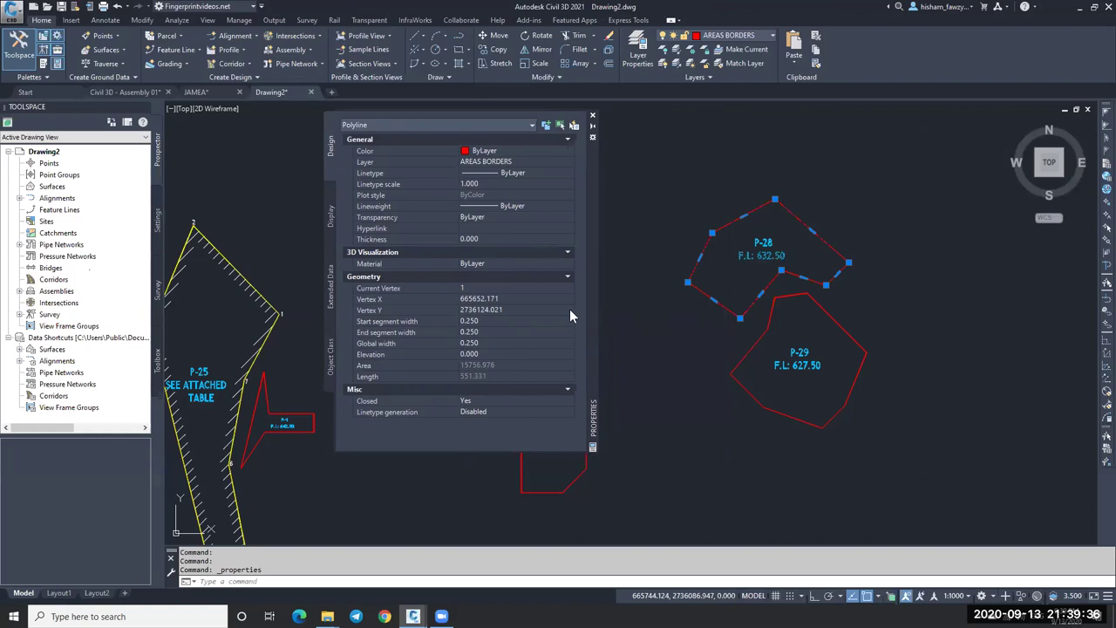
pyautogui.click(514, 355)
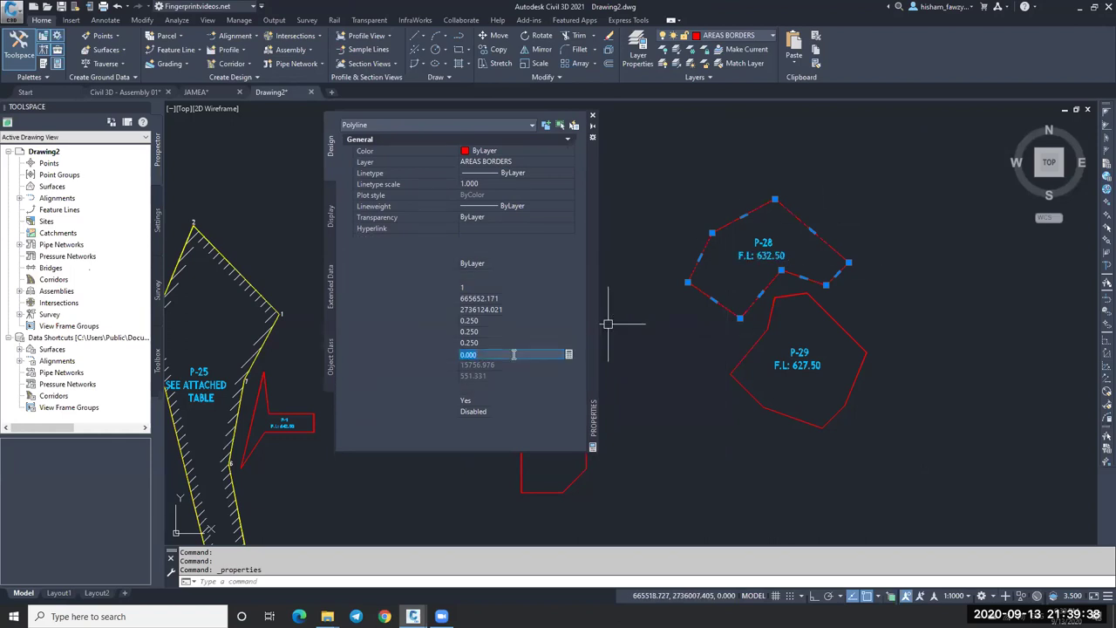
pyautogui.write('632')
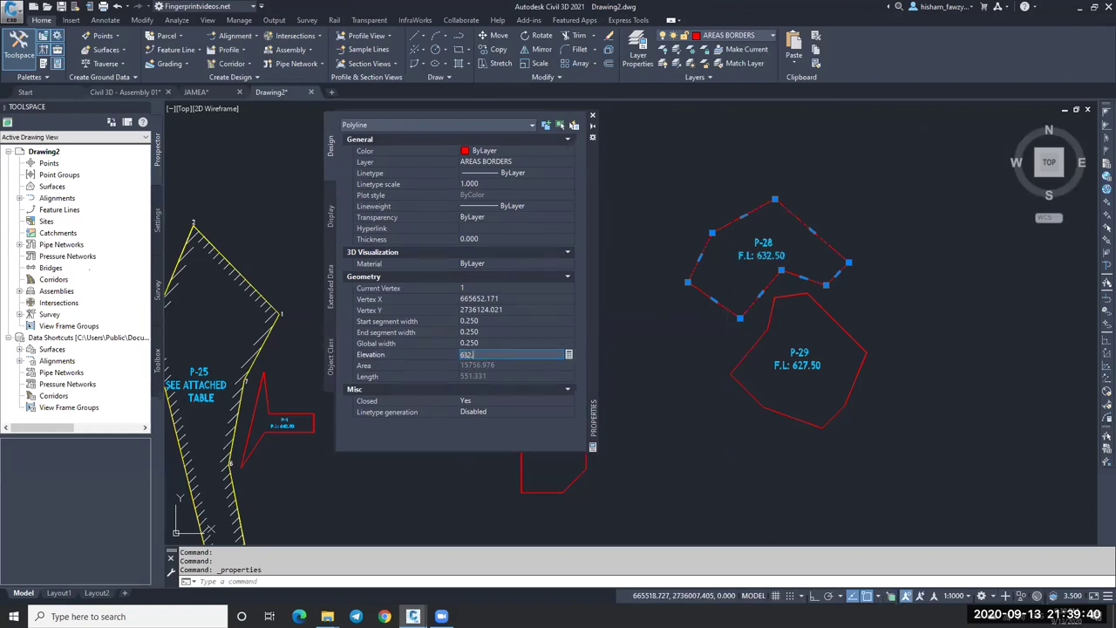
pyautogui.write('.5')
pyautogui.press('Return')
pyautogui.press('Escape')
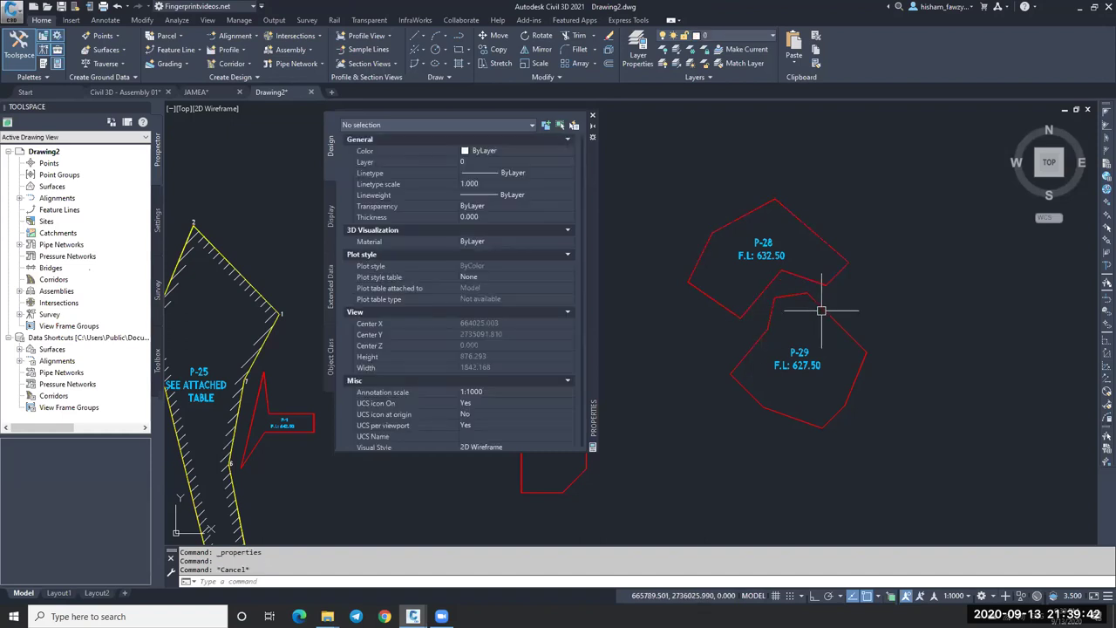
# Step: Set the P-29 outline's elevation to 627.5
pyautogui.click(832, 318)
pyautogui.click(515, 355)
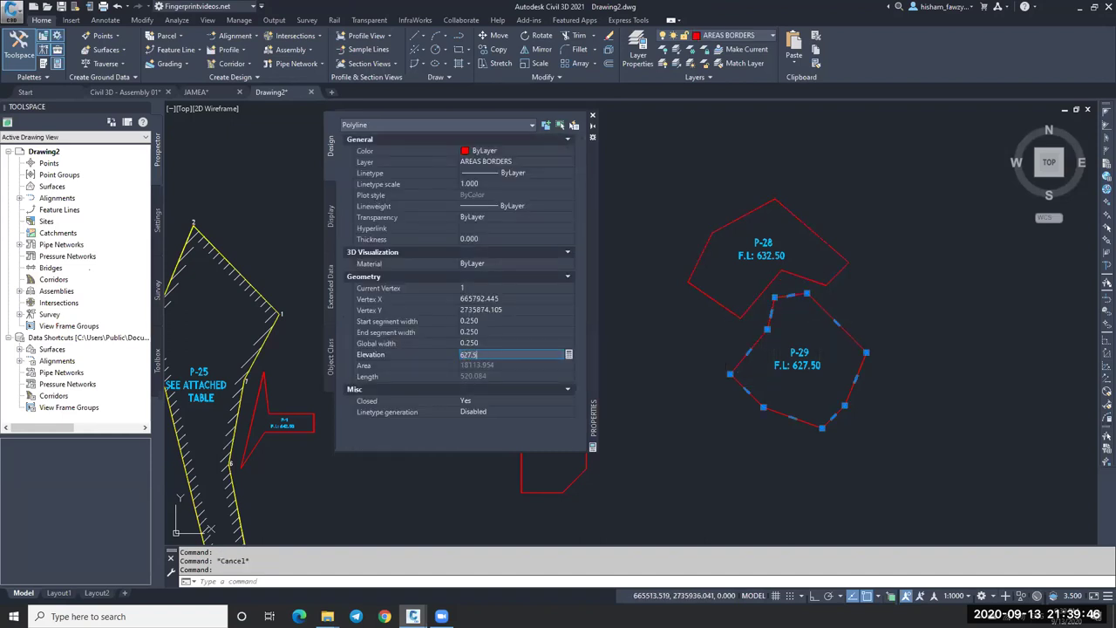
pyautogui.press('Return')
pyautogui.scroll(-3, 750, 305)
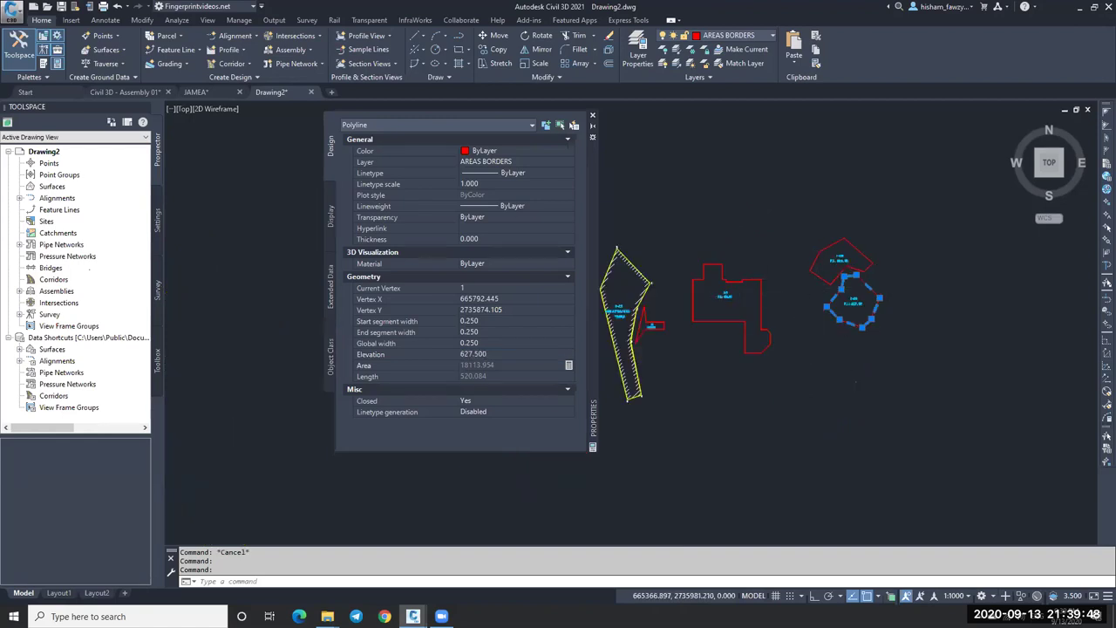
pyautogui.scroll(3, 748, 263)
pyautogui.press('Escape')
# Step: Set the P-5 outline's elevation to 634.5
pyautogui.click(748, 264)
pyautogui.scroll(4, 648, 318)
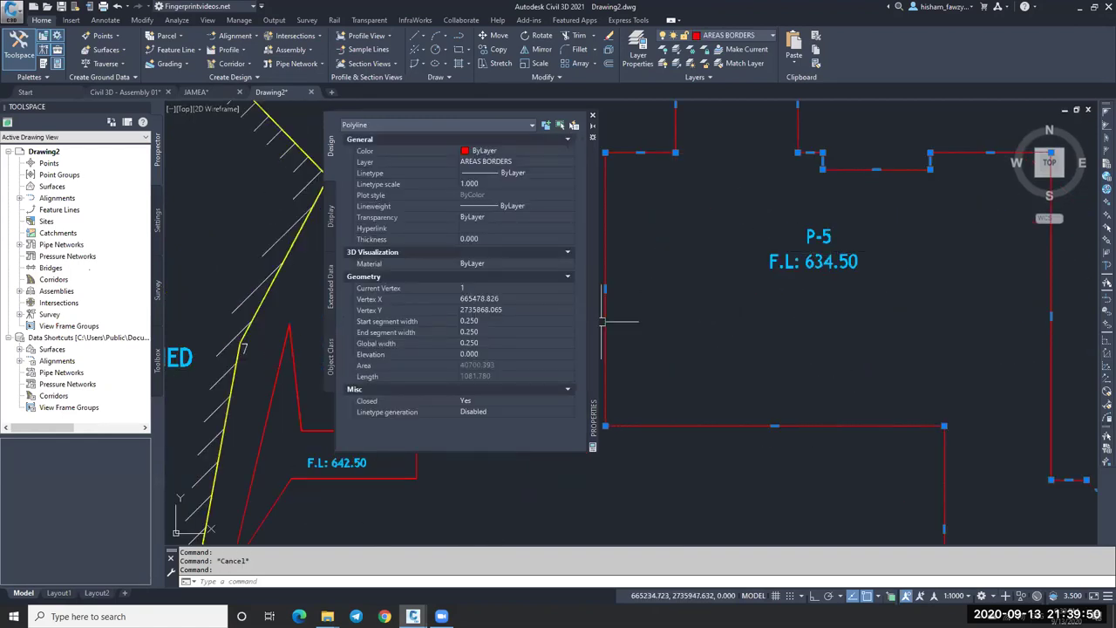
pyautogui.click(497, 355)
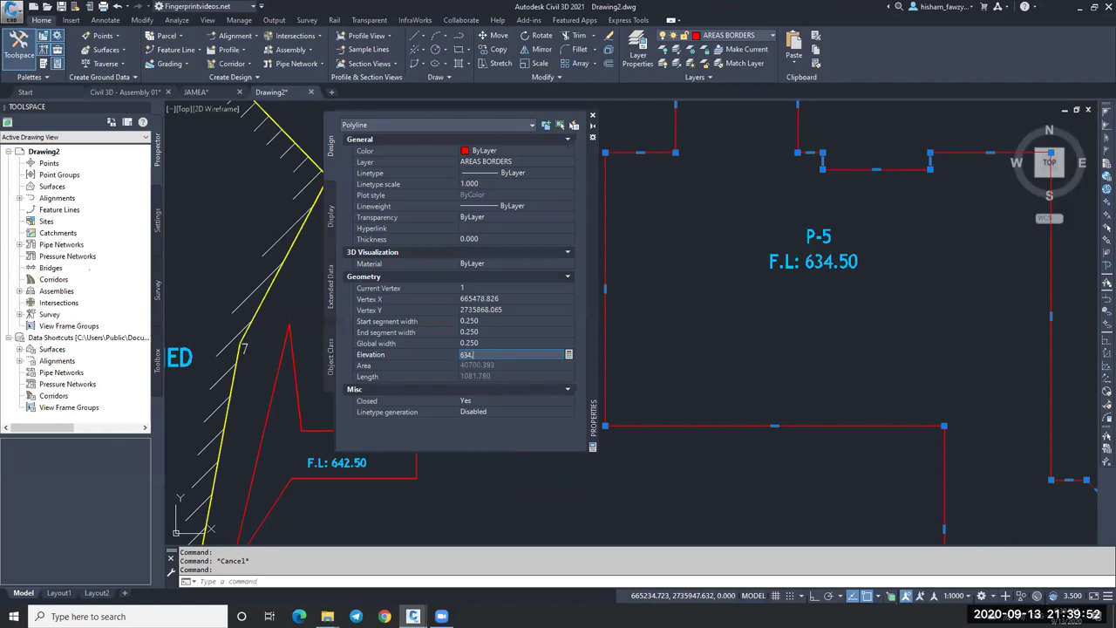
pyautogui.press('Return')
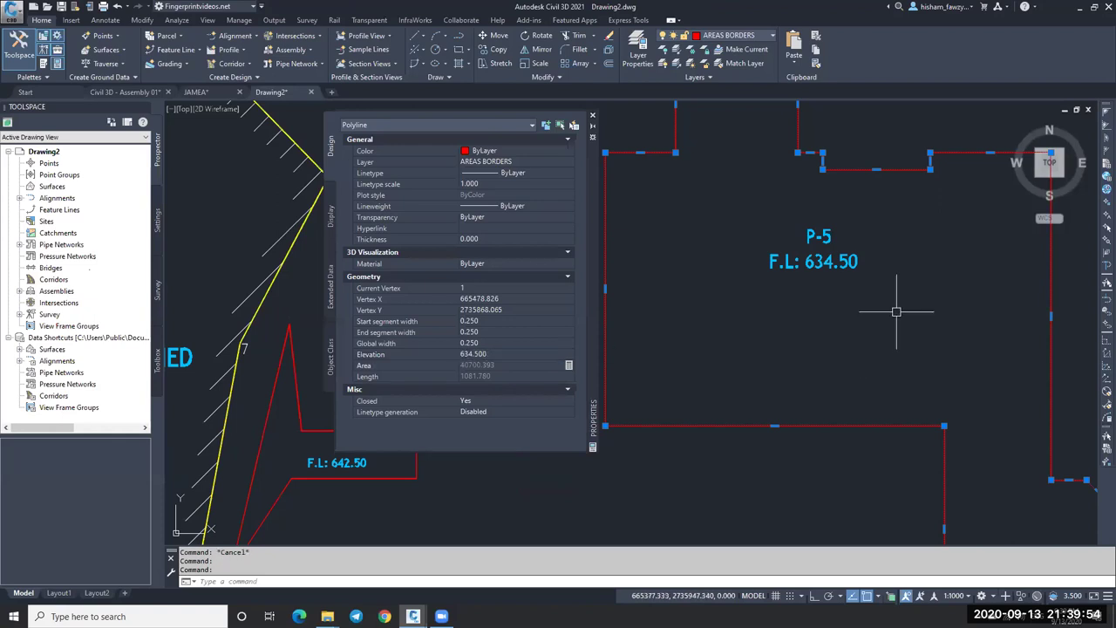
pyautogui.scroll(-5, 855, 318)
pyautogui.press('Escape')
pyautogui.scroll(4, 873, 311)
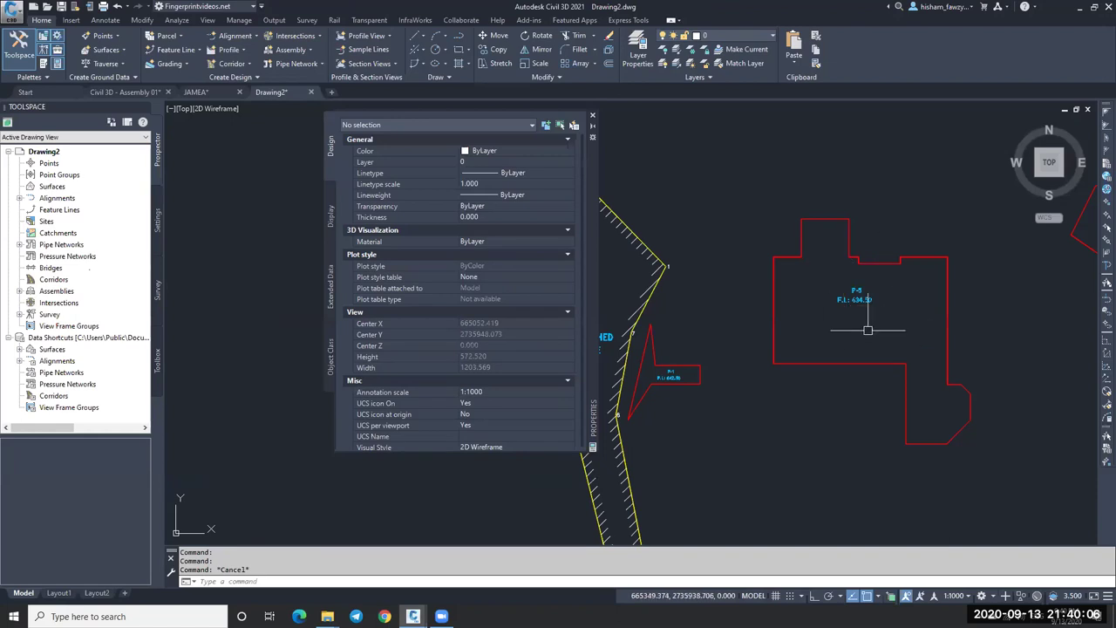
# Step: Set the red P-1 outline's elevation to 642.5 and close Properties
pyautogui.moveTo(910, 312); pyautogui.dragTo(913, 257, button='middle')
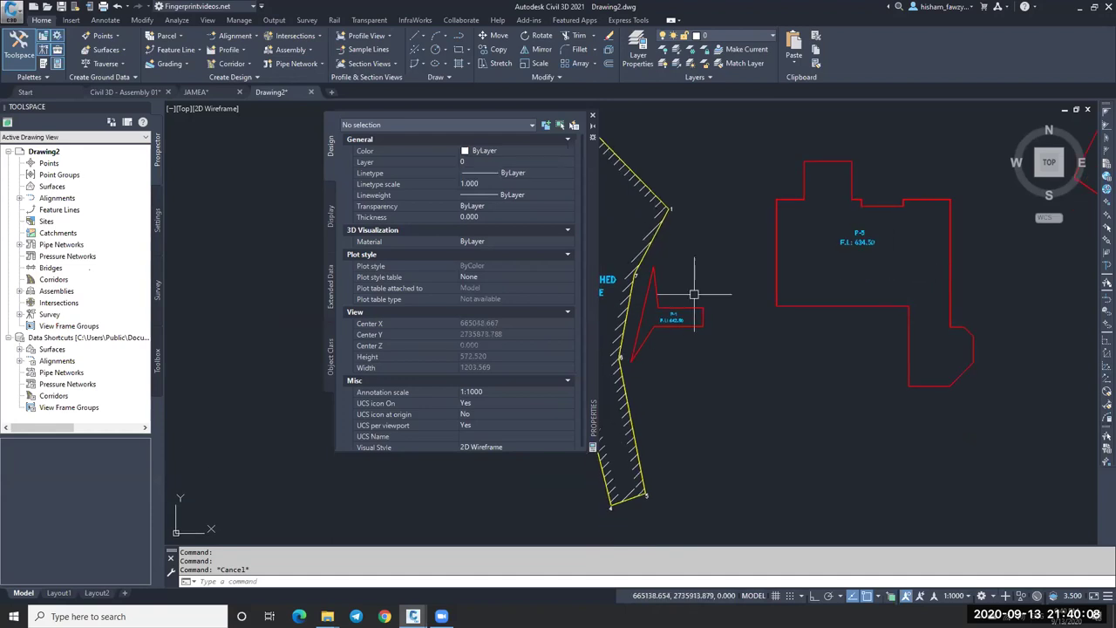
pyautogui.scroll(3, 694, 294)
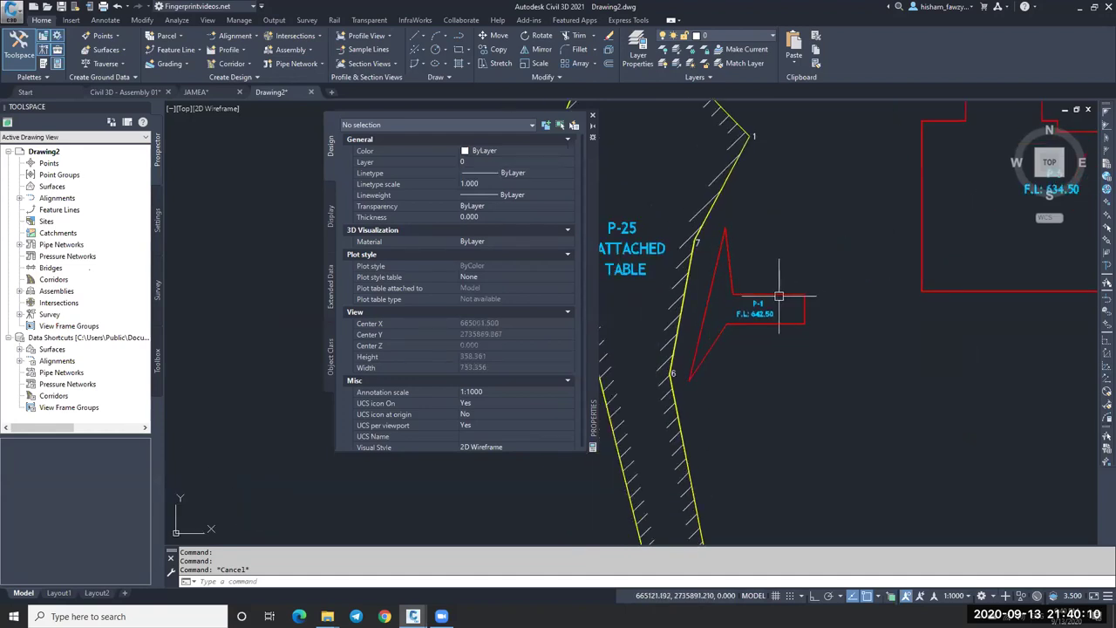
pyautogui.click(779, 296)
pyautogui.scroll(5, 737, 316)
pyautogui.click(505, 352)
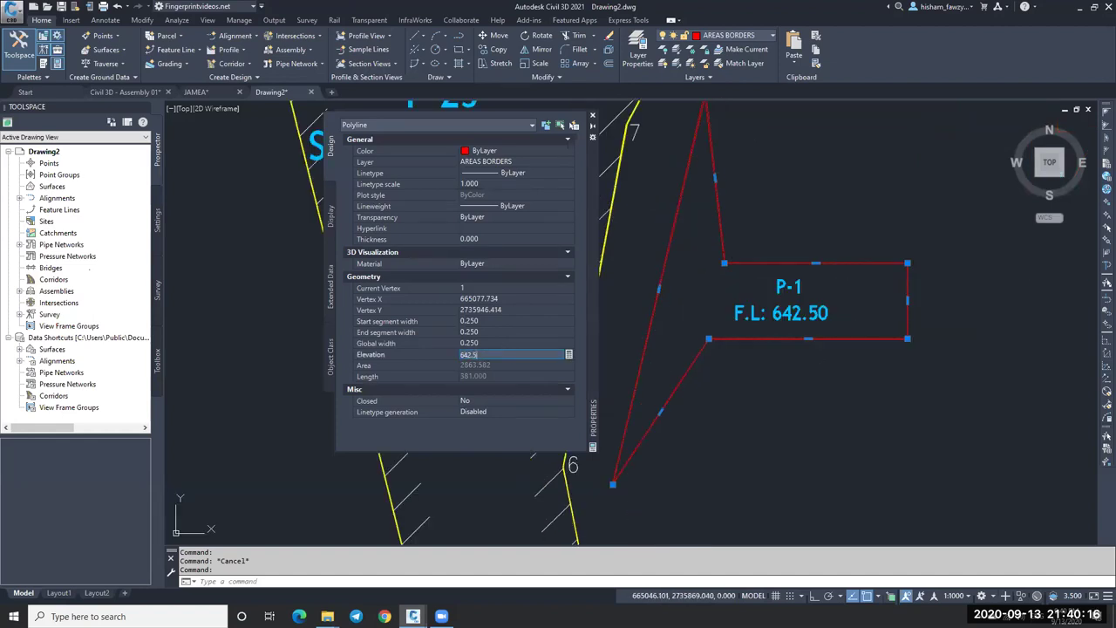
pyautogui.press('Return')
pyautogui.click(592, 116)
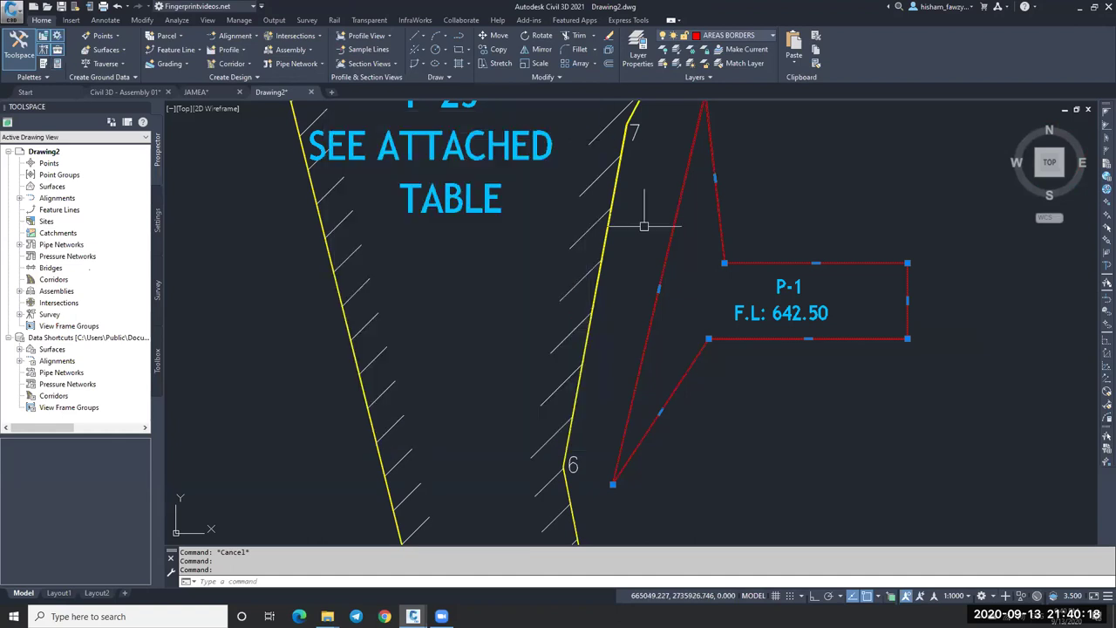
pyautogui.scroll(-3, 643, 224)
pyautogui.press('Escape')
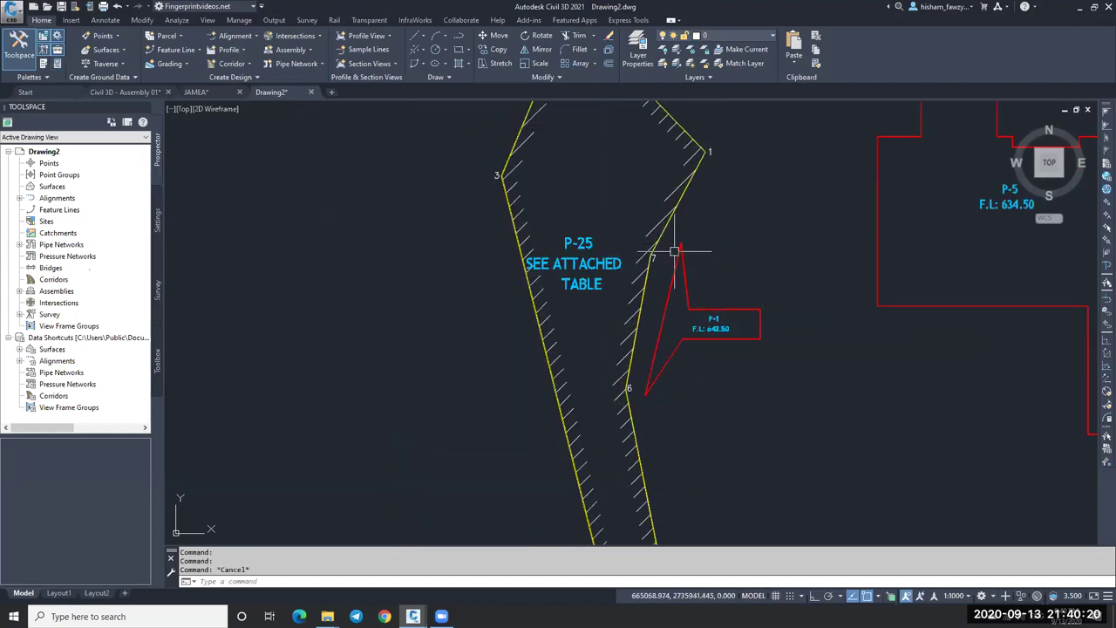
# Step: Erase the hatched yellow boundary lines and the P-25 SEE ATTACHED TABLE label
pyautogui.click(712, 228)
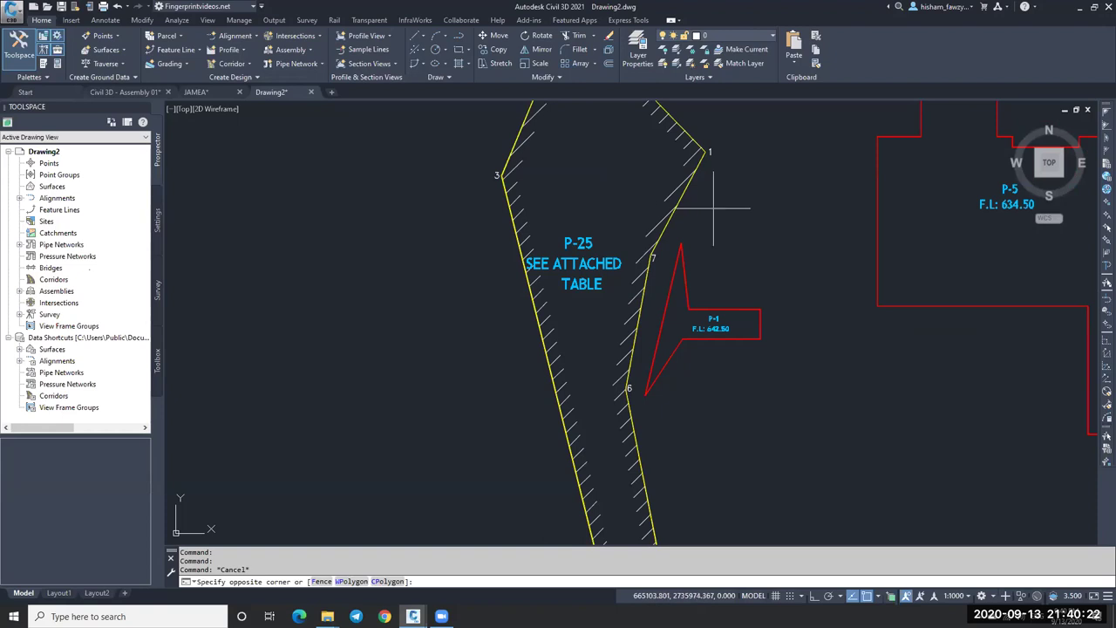
pyautogui.click(606, 212)
pyautogui.click(606, 212)
pyautogui.click(574, 306)
pyautogui.write('E')
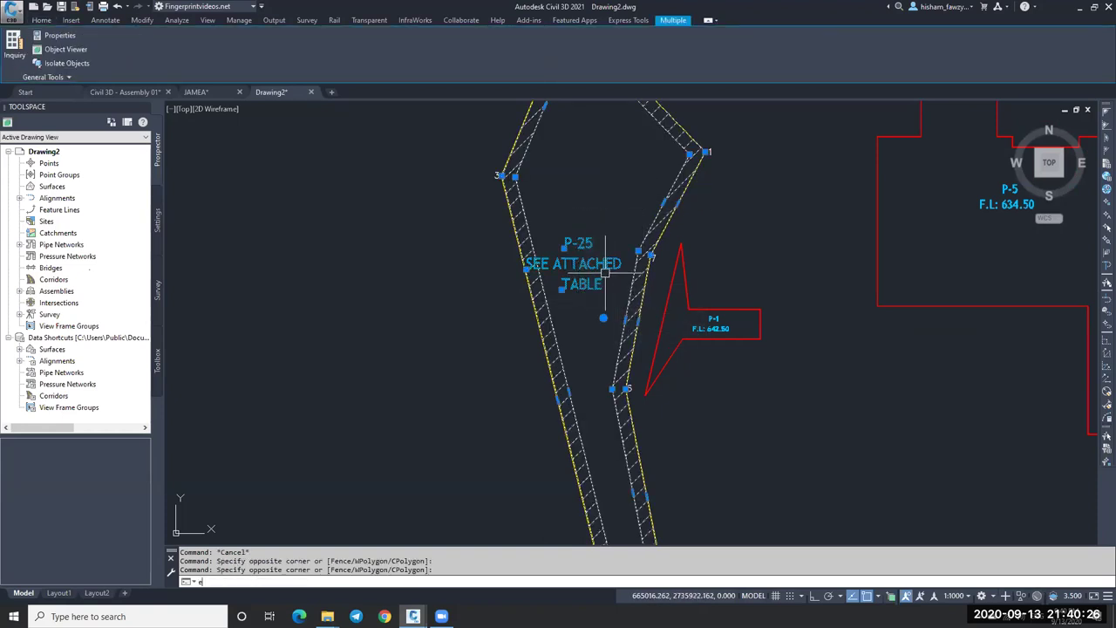
pyautogui.press('Return')
pyautogui.scroll(-4, 614, 246)
pyautogui.scroll(2, 610, 229)
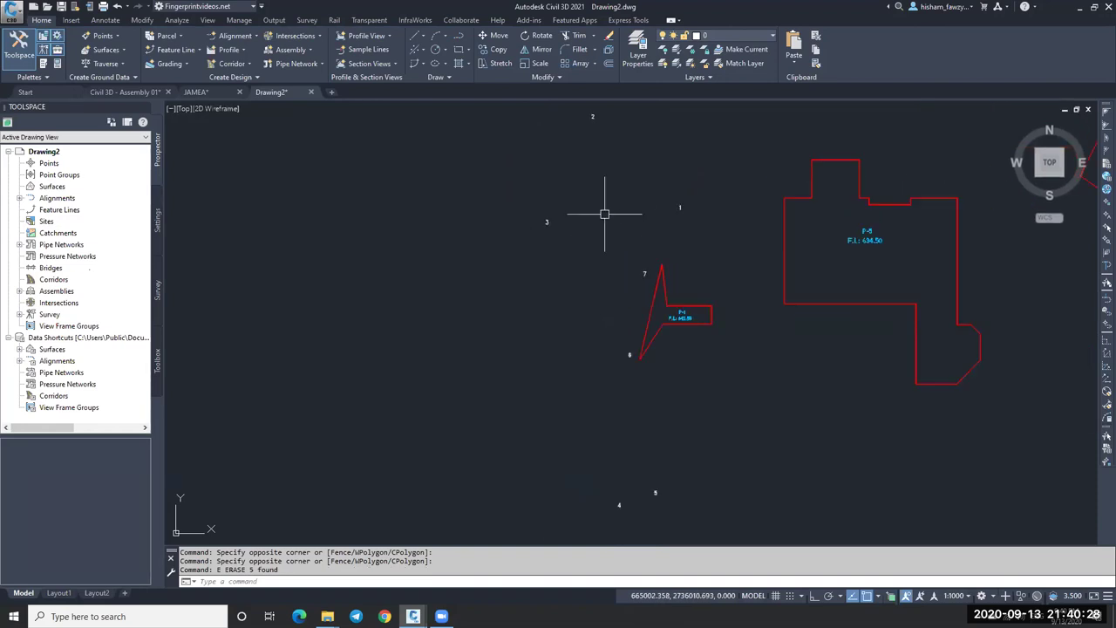
pyautogui.scroll(4, 670, 218)
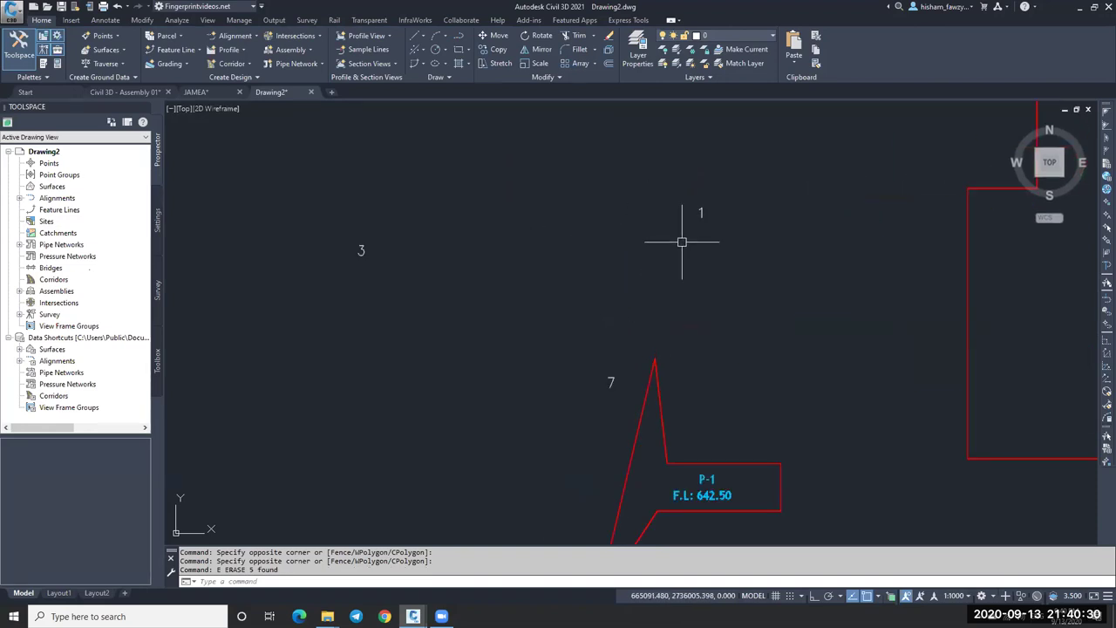
# Step: Start a 3DPOLY through points 1, 2, 3 and 4
pyautogui.write('3dpoly')
pyautogui.press('Return')
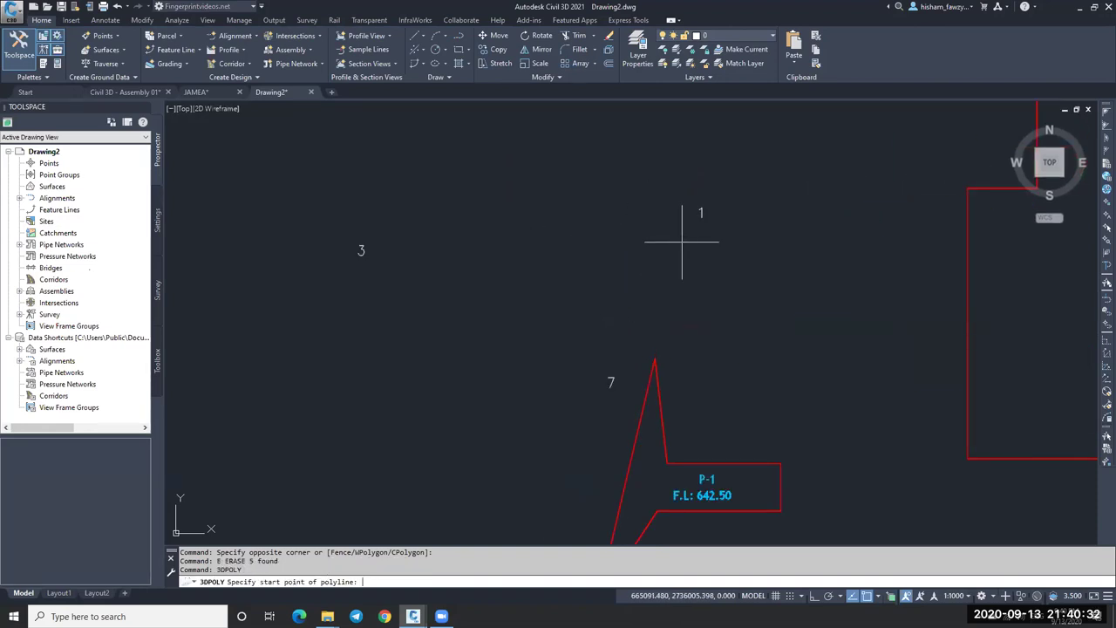
pyautogui.click(685, 214)
pyautogui.scroll(-4, 694, 281)
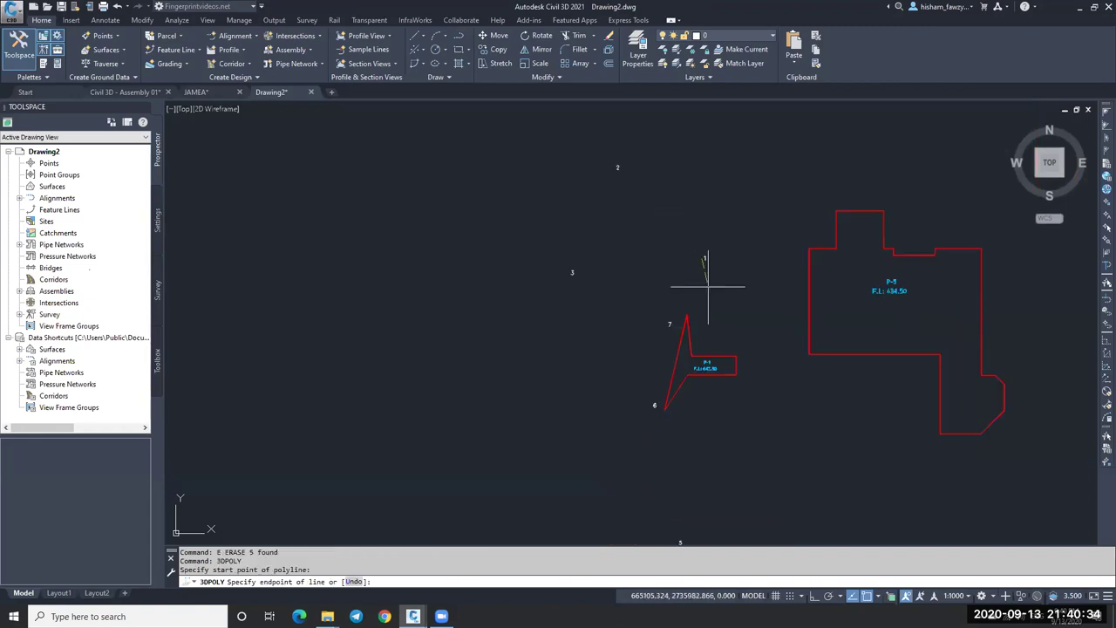
pyautogui.scroll(5, 620, 172)
pyautogui.click(619, 171)
pyautogui.scroll(-5, 640, 145)
pyautogui.scroll(4, 591, 299)
pyautogui.click(558, 323)
pyautogui.scroll(-4, 558, 322)
pyautogui.scroll(6, 700, 498)
pyautogui.click(701, 496)
# Step: Continue the 3D polyline through points 5, 6 and 7 and close it
pyautogui.click(594, 347)
pyautogui.scroll(-4, 594, 348)
pyautogui.scroll(4, 748, 329)
pyautogui.scroll(-4, 697, 383)
pyautogui.scroll(5, 785, 253)
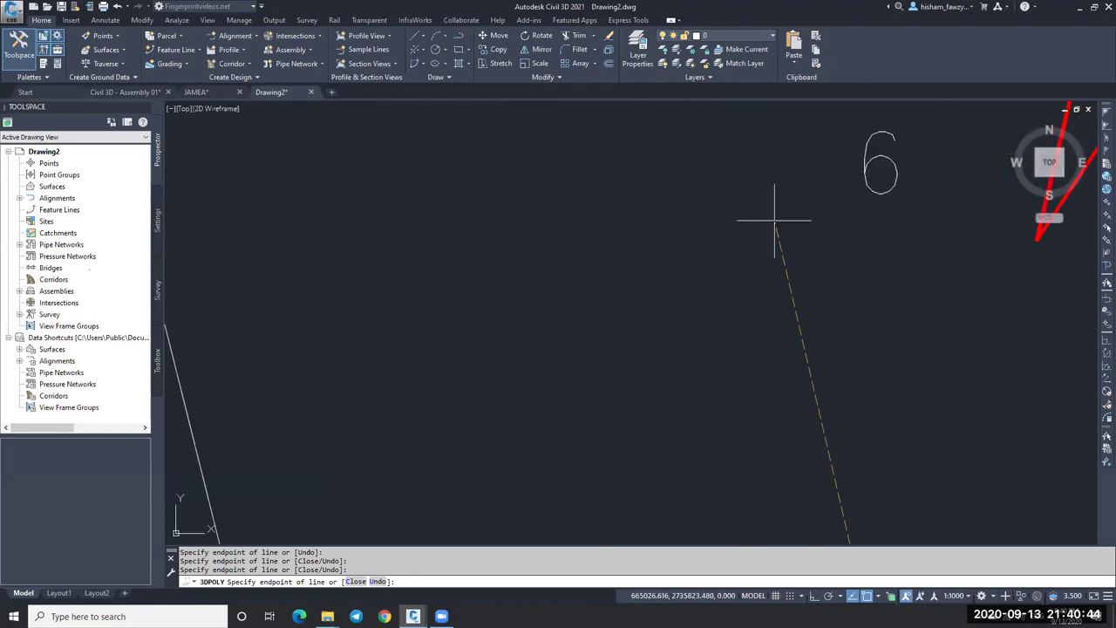
pyautogui.click(842, 172)
pyautogui.scroll(-4, 675, 420)
pyautogui.scroll(5, 760, 236)
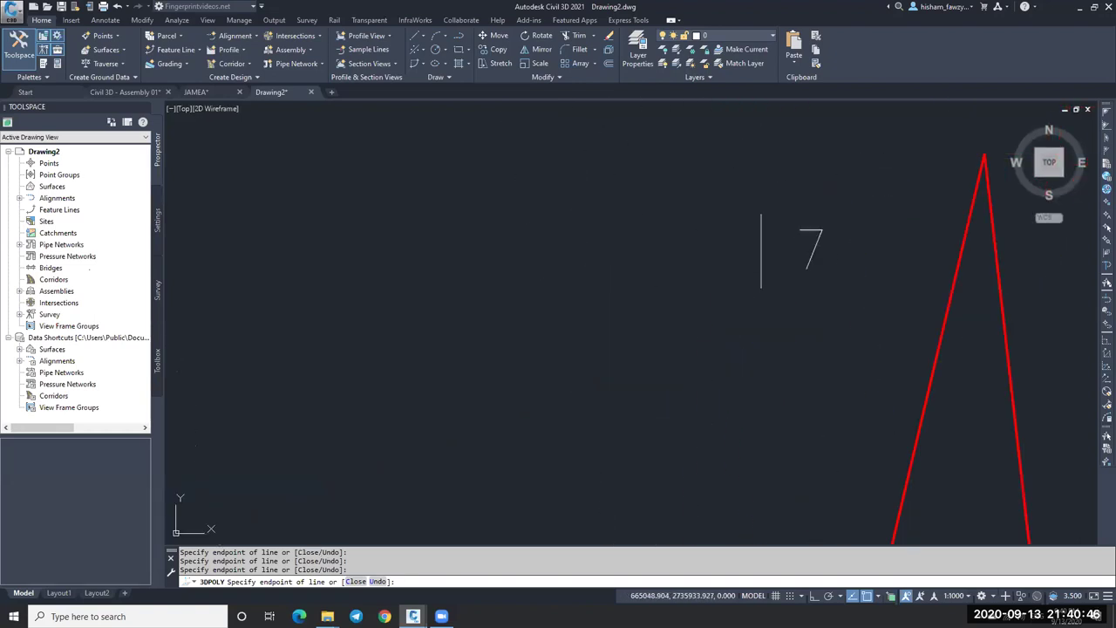
pyautogui.click(792, 230)
pyautogui.scroll(-4, 601, 283)
pyautogui.write('c')
pyautogui.press('Return')
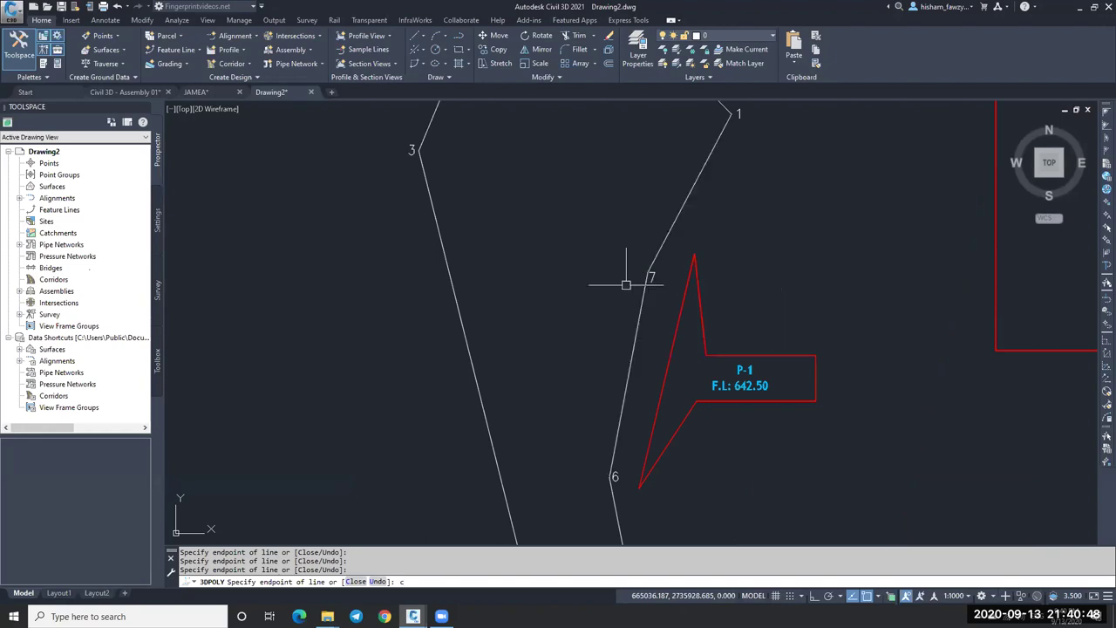
pyautogui.press('Escape')
# Step: Select the closed 3D polyline and show its properties
pyautogui.click(663, 255)
pyautogui.scroll(-4, 599, 285)
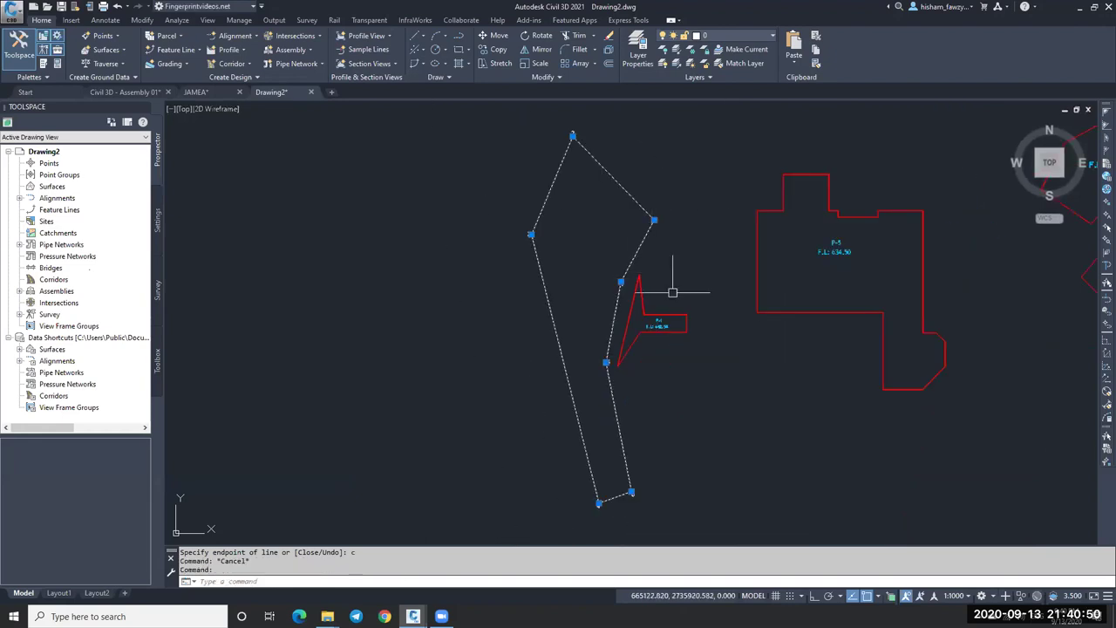
pyautogui.hotkey('ctrl', '1')
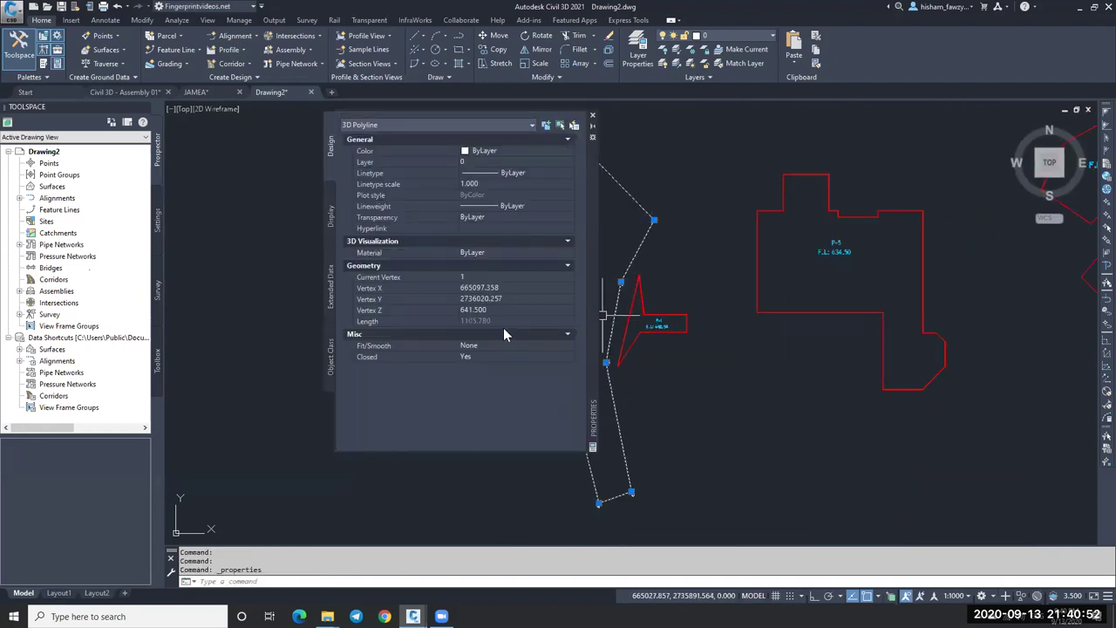
# Step: Check the Z elevations of the 3D polyline's vertices in Properties, then close it
pyautogui.click(514, 311)
pyautogui.click(570, 274)
pyautogui.click(570, 274)
pyautogui.click(571, 274)
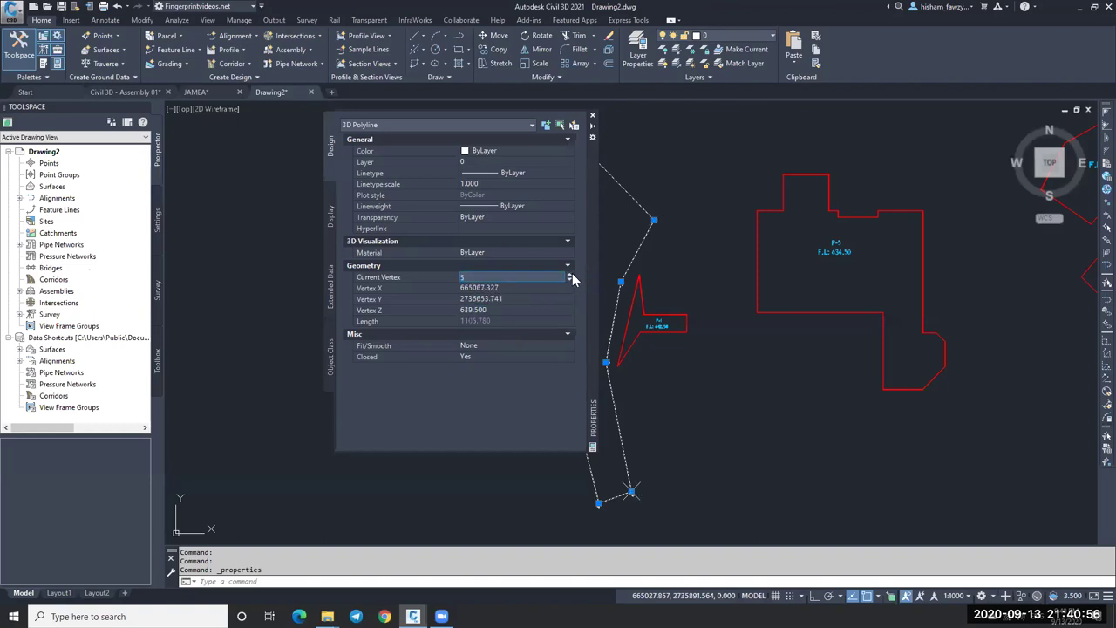
pyautogui.click(592, 116)
pyautogui.press('Escape')
pyautogui.press('Escape')
# Step: Erase the point number labels and the parcel text labels with window selections
pyautogui.click(484, 199)
pyautogui.click(642, 389)
pyautogui.write('e')
pyautogui.press('Return')
pyautogui.scroll(-4, 558, 288)
pyautogui.click(527, 255)
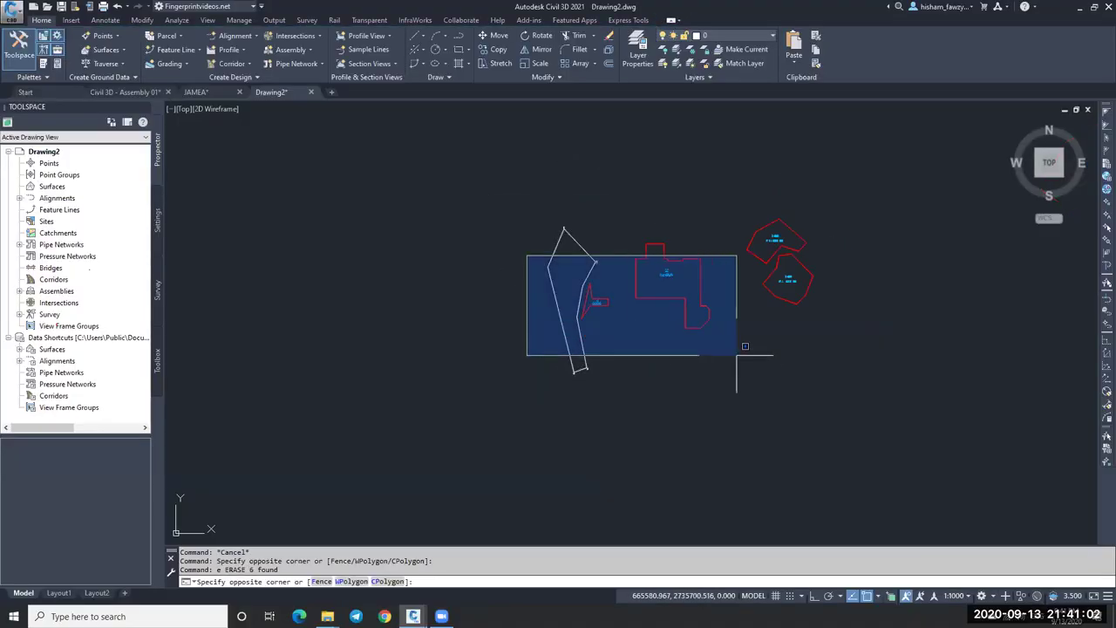
pyautogui.click(750, 340)
pyautogui.write('e')
pyautogui.press('Return')
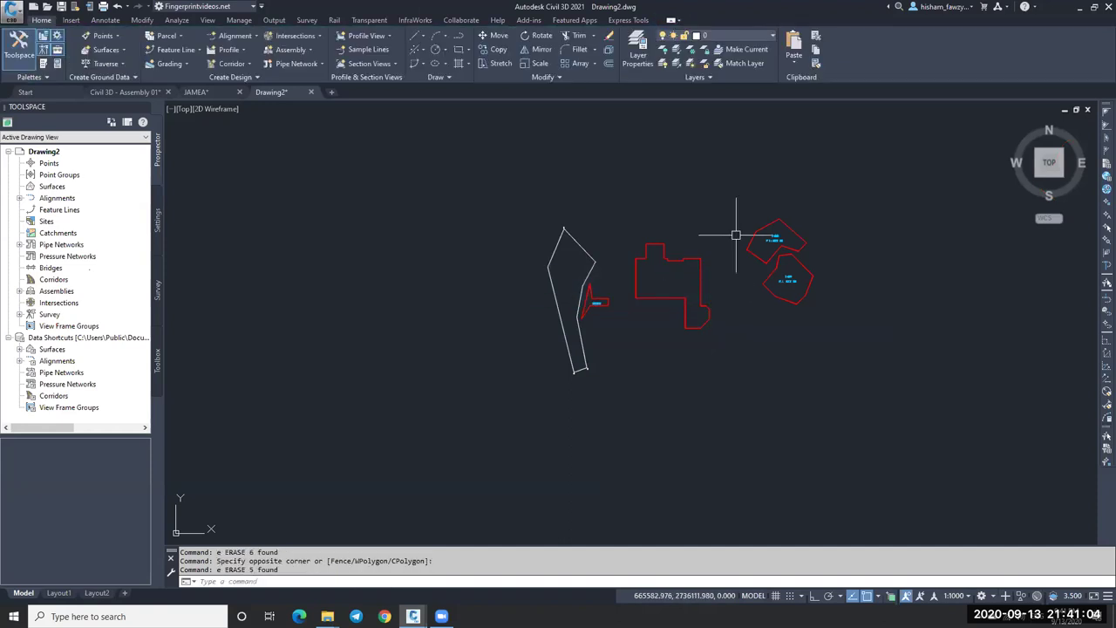
# Step: Erase the right parcels' labels and the two small objects at the polygon's top vertex
pyautogui.click(729, 226)
pyautogui.click(817, 289)
pyautogui.write('e')
pyautogui.press('Return')
pyautogui.click(518, 200)
pyautogui.click(610, 288)
pyautogui.write('e')
pyautogui.press('Return')
# Step: Erase the small bottom segment and the label inside the red triangle
pyautogui.click(524, 329)
pyautogui.click(602, 384)
pyautogui.write('e')
pyautogui.press('Return')
pyautogui.scroll(5, 598, 314)
pyautogui.write('ee')
pyautogui.press('Return')
pyautogui.scroll(-3, 617, 331)
pyautogui.scroll(4, 542, 330)
pyautogui.click(643, 316)
pyautogui.write('e')
pyautogui.press('Return')
pyautogui.scroll(-5, 635, 304)
pyautogui.press('Escape')
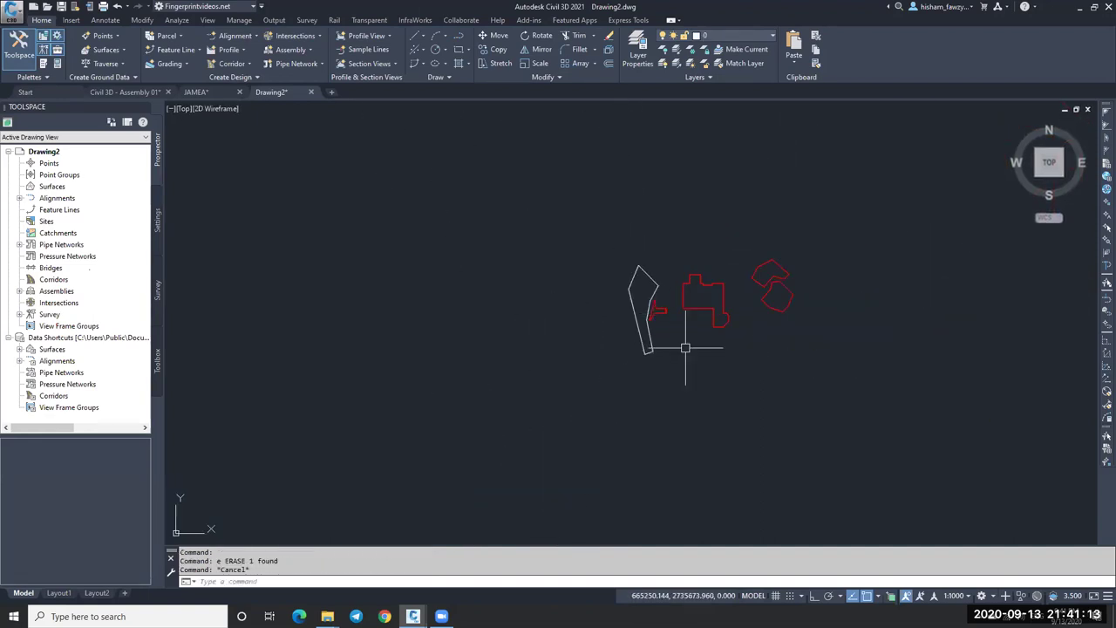
# Step: Create a TIN surface named Design in Prospector and expand it under Surfaces
pyautogui.rightClick(87, 192)
pyautogui.click(101, 199)
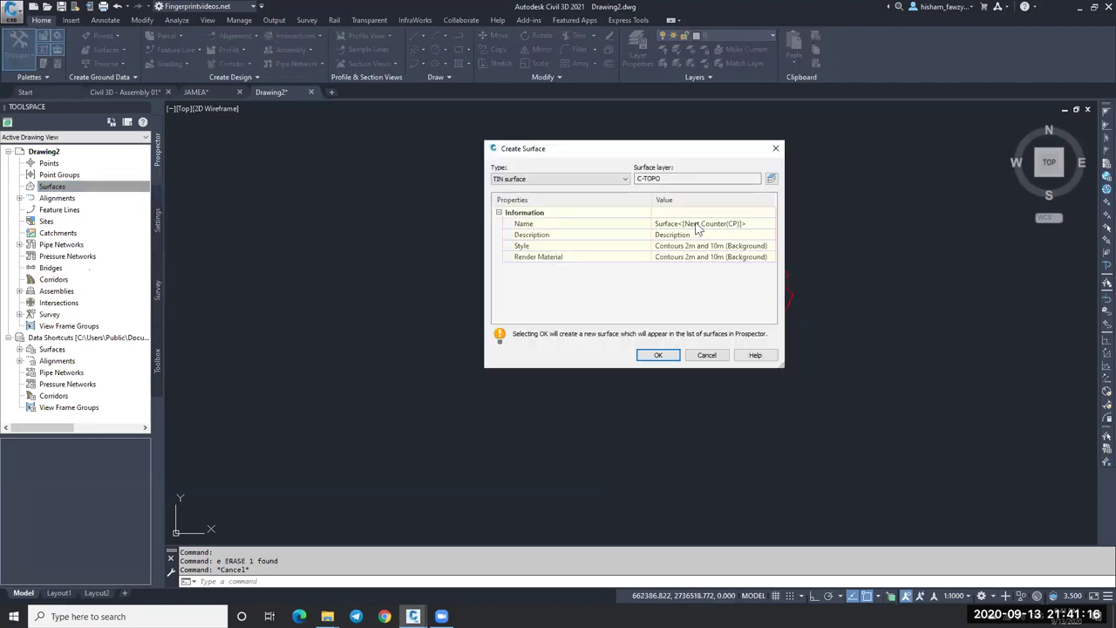
pyautogui.click(697, 223)
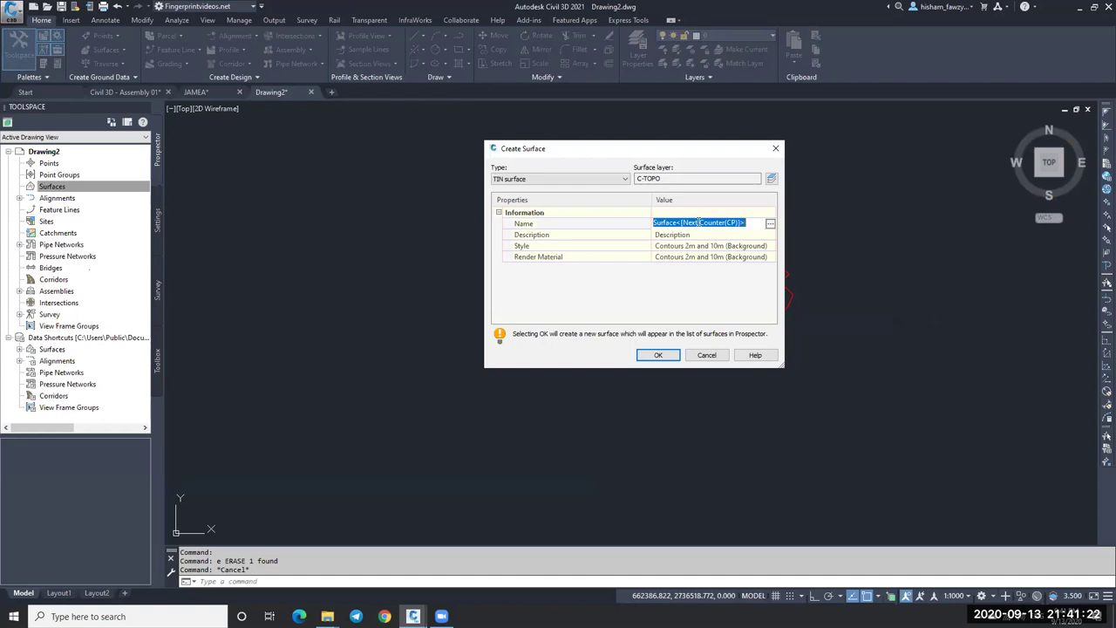
pyautogui.write('Design')
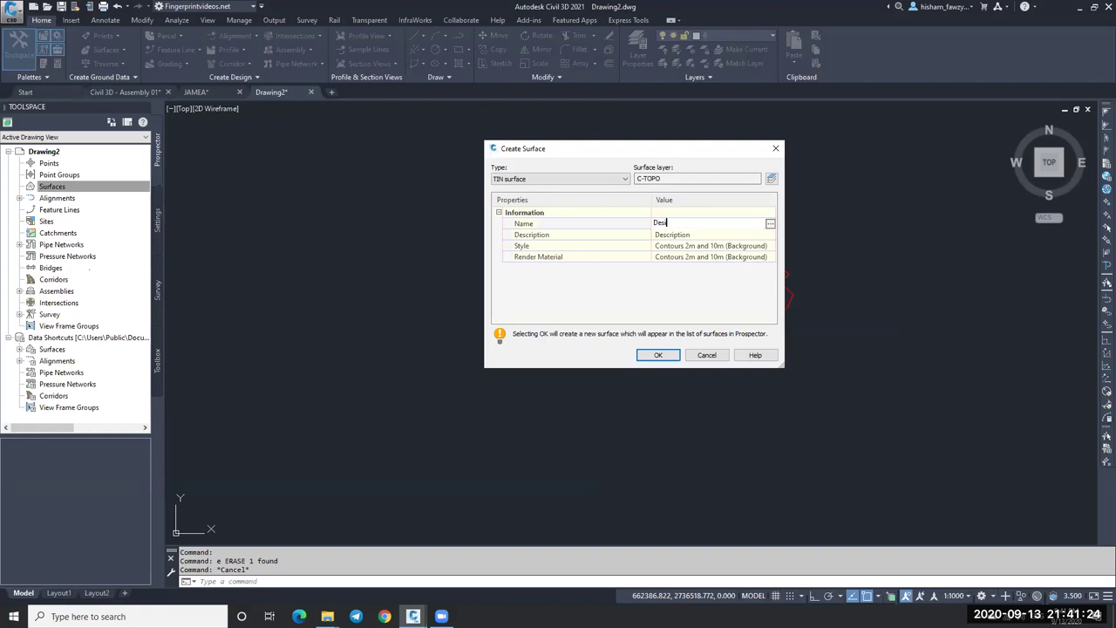
pyautogui.click(656, 357)
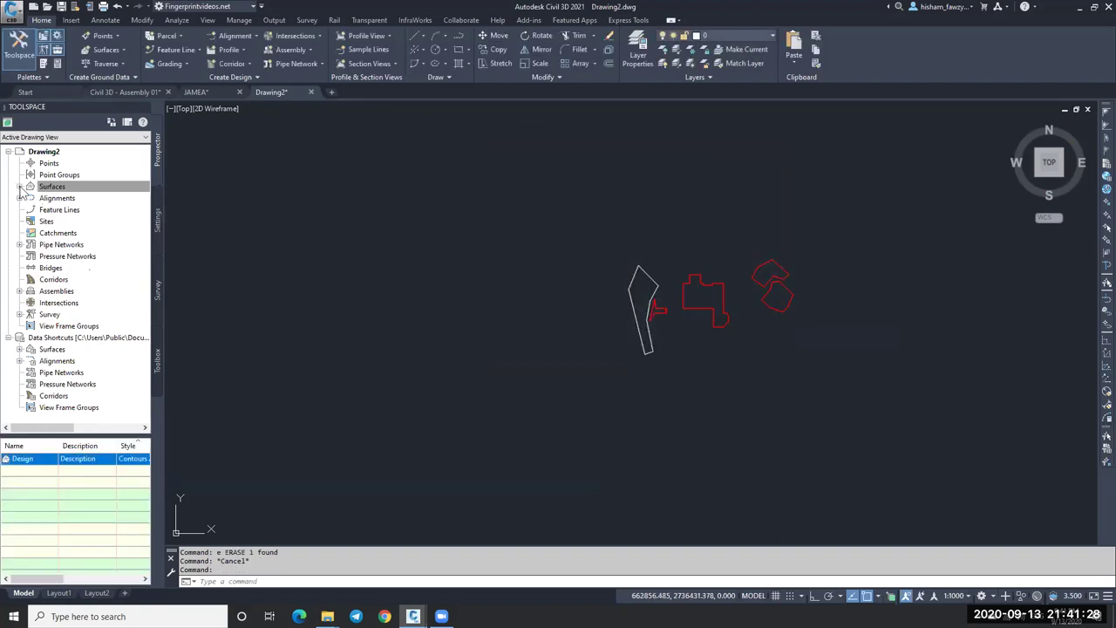
pyautogui.click(20, 186)
pyautogui.click(30, 199)
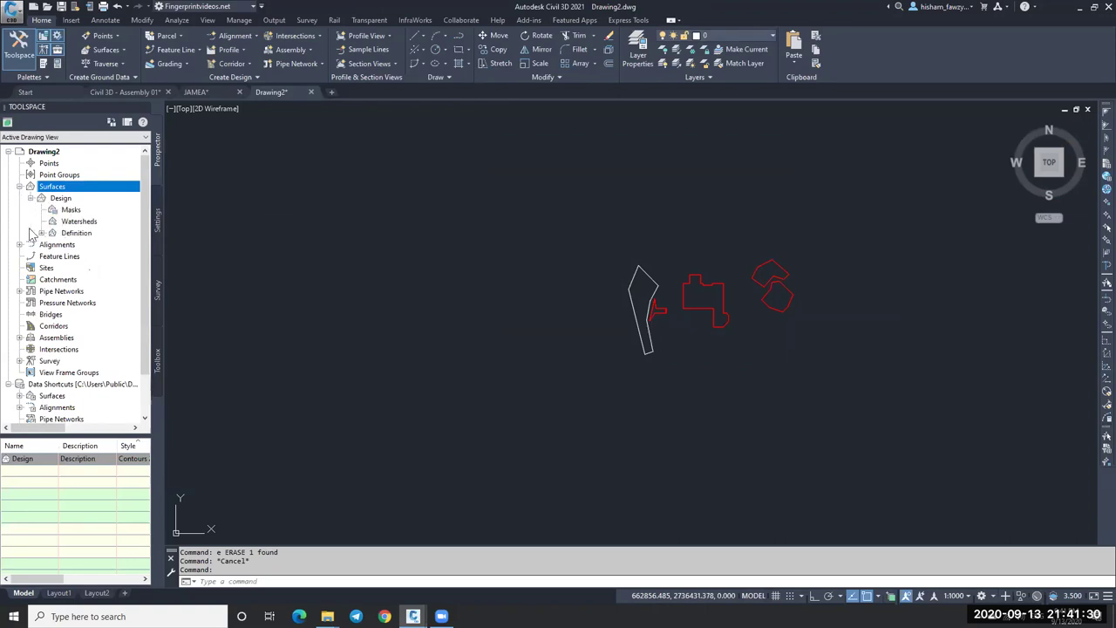
# Step: Add all the outlines to the Design surface definition as Standard breaklines
pyautogui.click(41, 233)
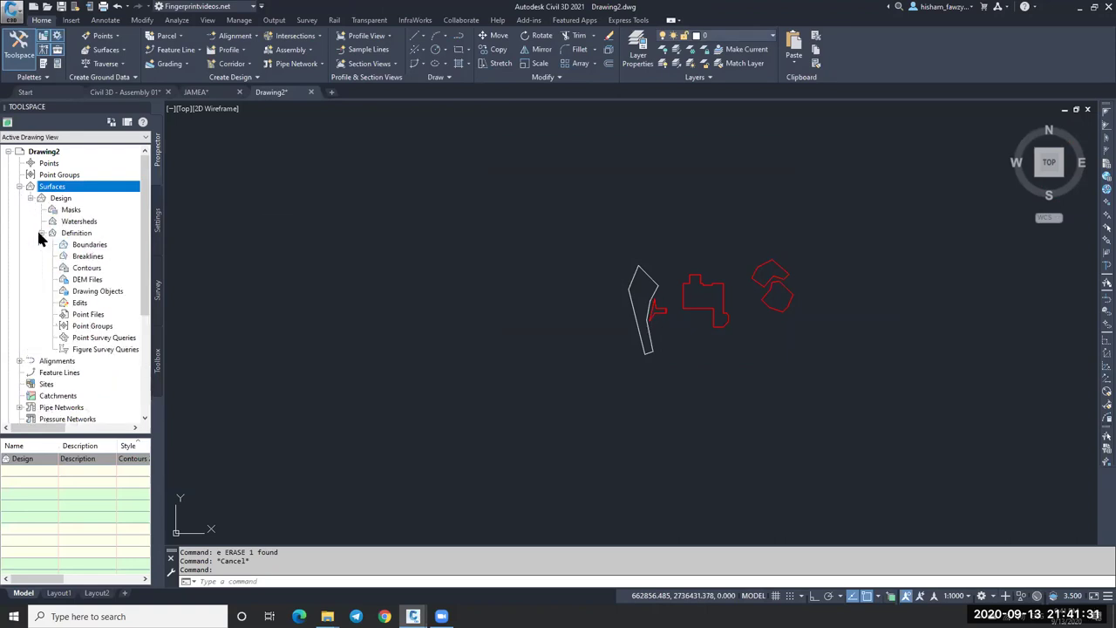
pyautogui.rightClick(96, 260)
pyautogui.click(122, 263)
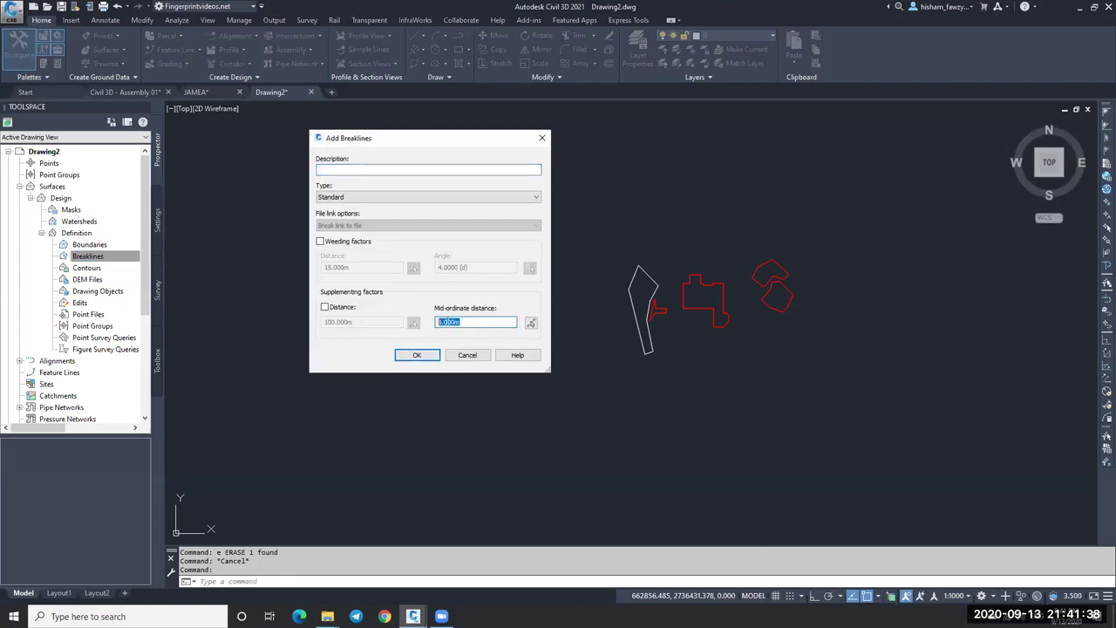
pyautogui.click(418, 355)
pyautogui.click(833, 224)
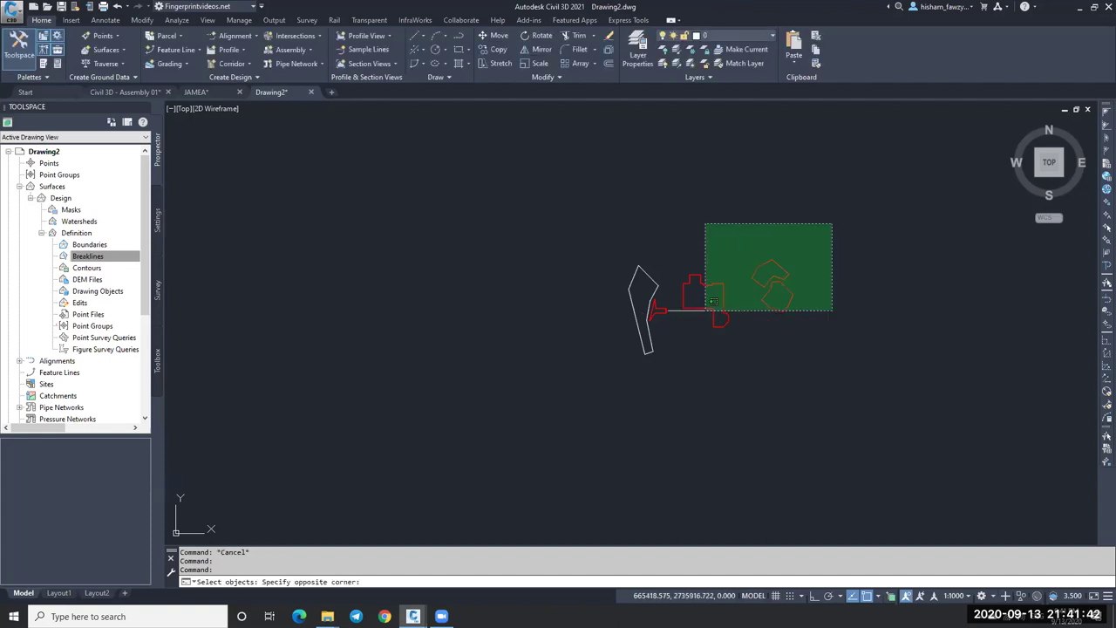
pyautogui.click(582, 375)
pyautogui.press('Return')
# Step: Select the Design surface and the white breakline on its left side to check it
pyautogui.scroll(4, 700, 309)
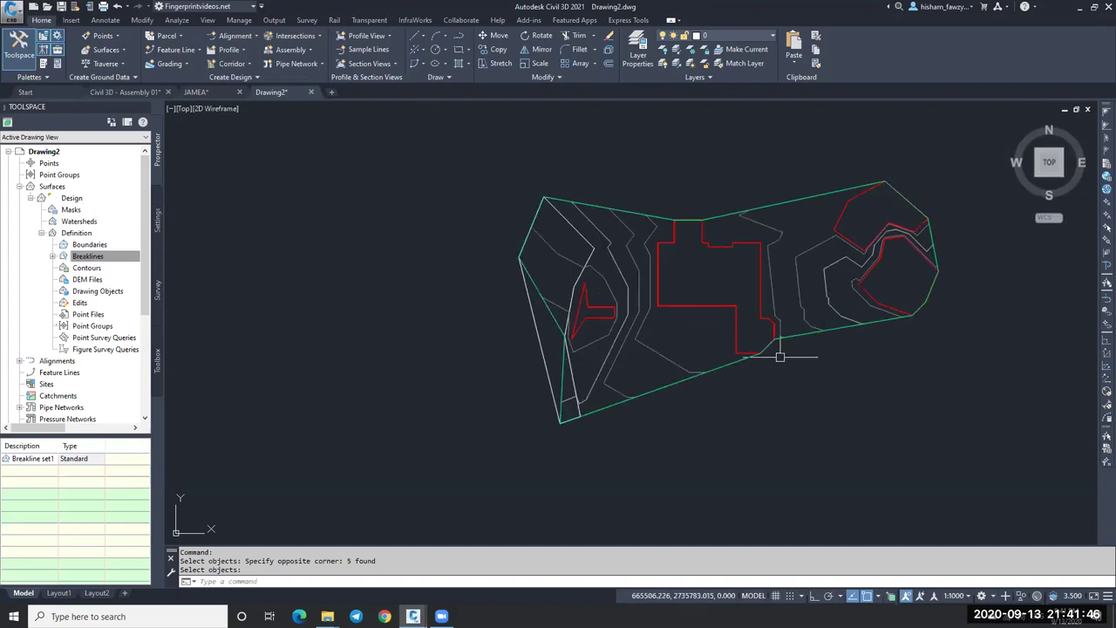
pyautogui.click(546, 302)
pyautogui.click(532, 316)
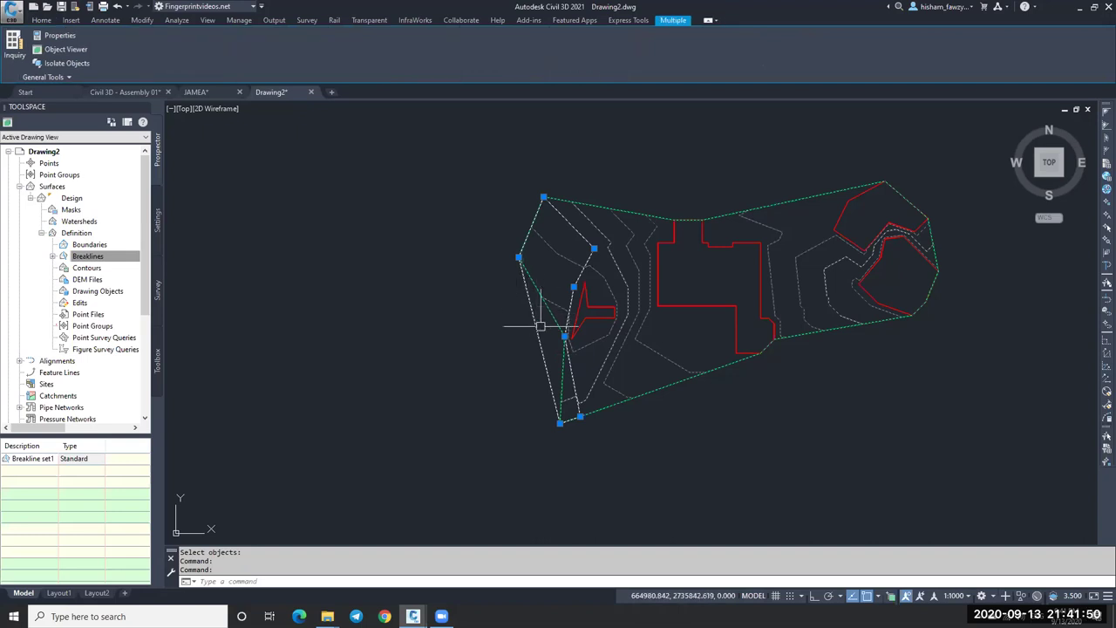
# Step: Preview the Design surface shaded in 3D in the Object Viewer, orbiting it briefly
pyautogui.press('Escape')
pyautogui.click(768, 280)
pyautogui.rightClick(645, 293)
pyautogui.click(635, 319)
pyautogui.moveTo(550, 312)
pyautogui.mouseDown()
pyautogui.moveTo(497, 309)
pyautogui.moveTo(560, 312)
pyautogui.mouseUp()
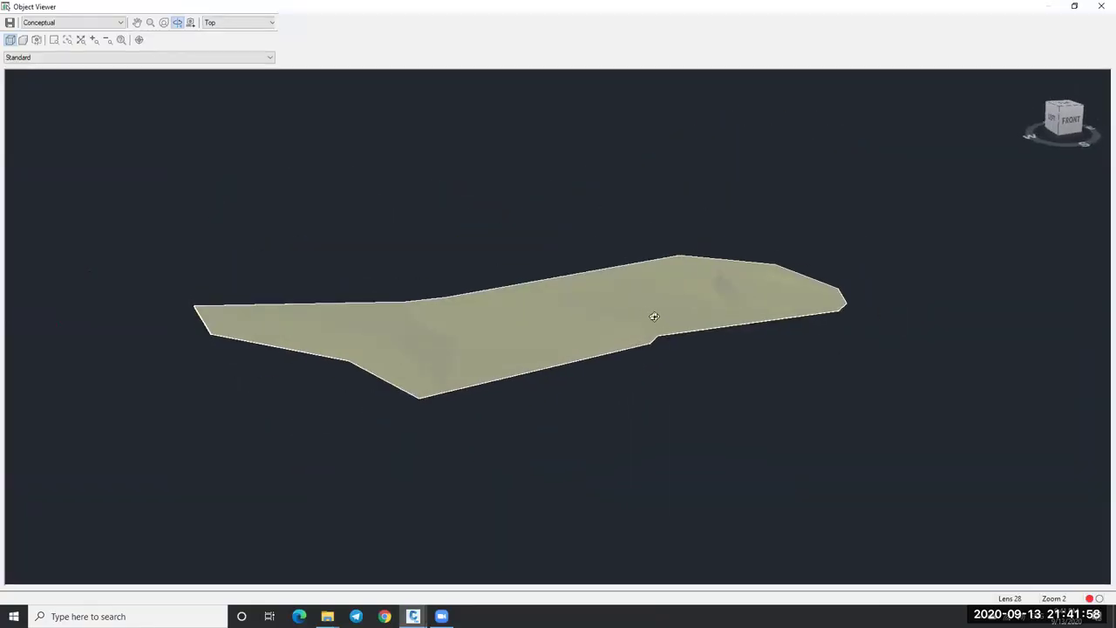
pyautogui.press('Escape')
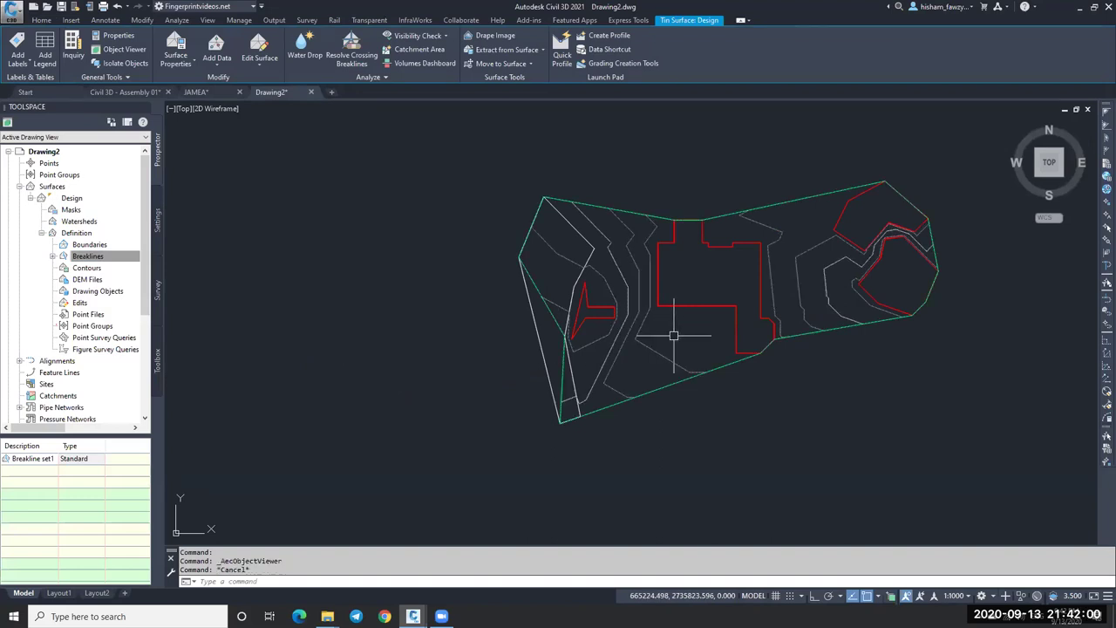
pyautogui.press('Escape')
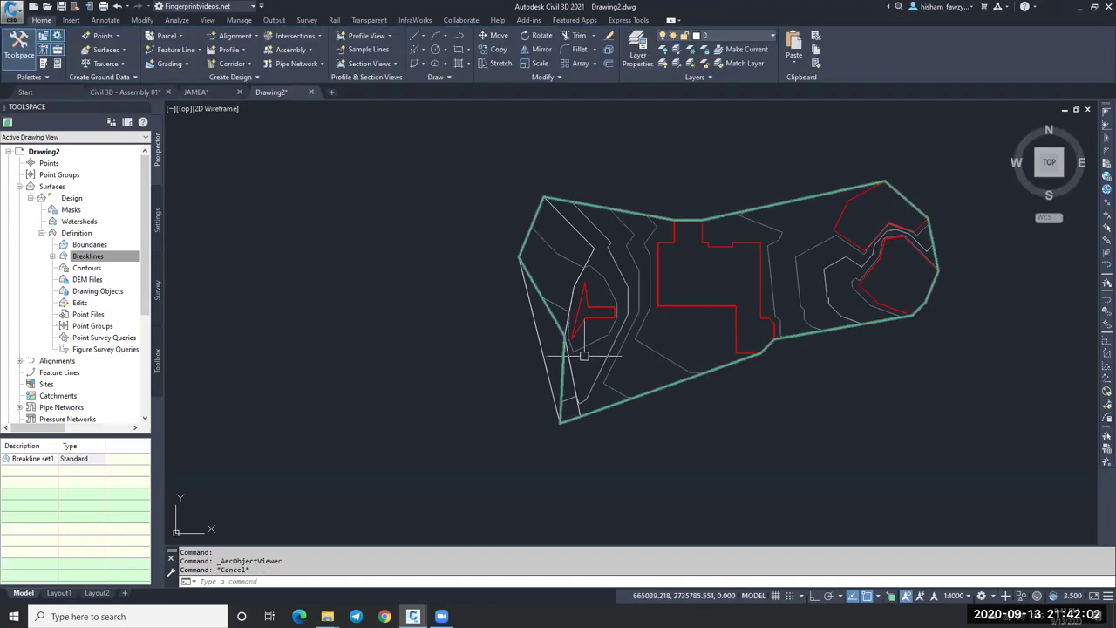
# Step: Turn on Triangles visibility in the Design surface's style display settings
pyautogui.click(651, 343)
pyautogui.rightClick(652, 345)
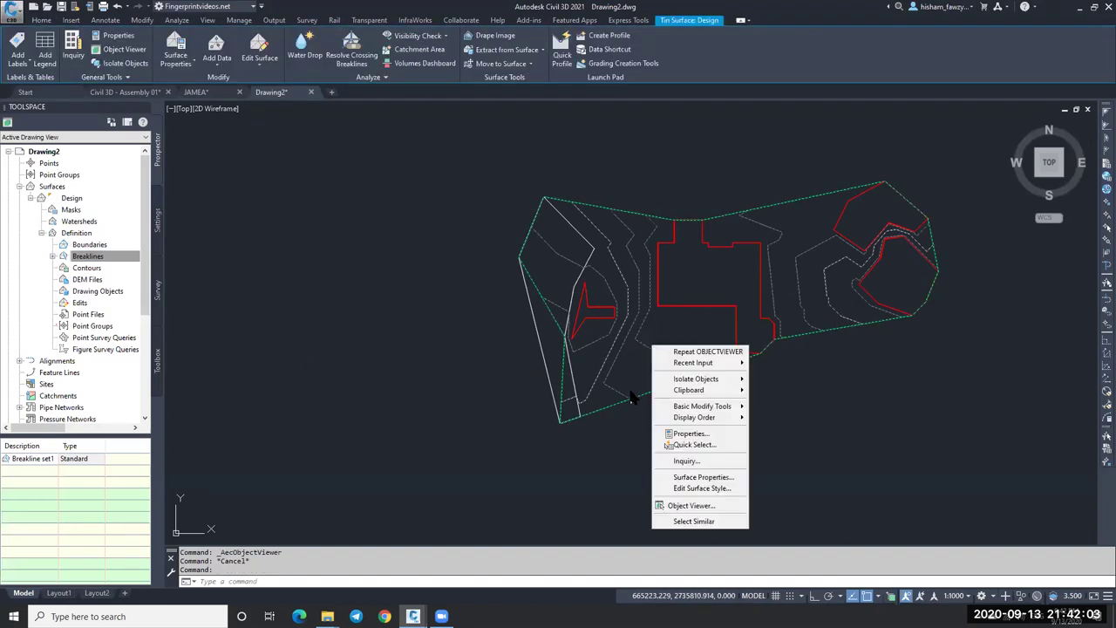
pyautogui.click(703, 489)
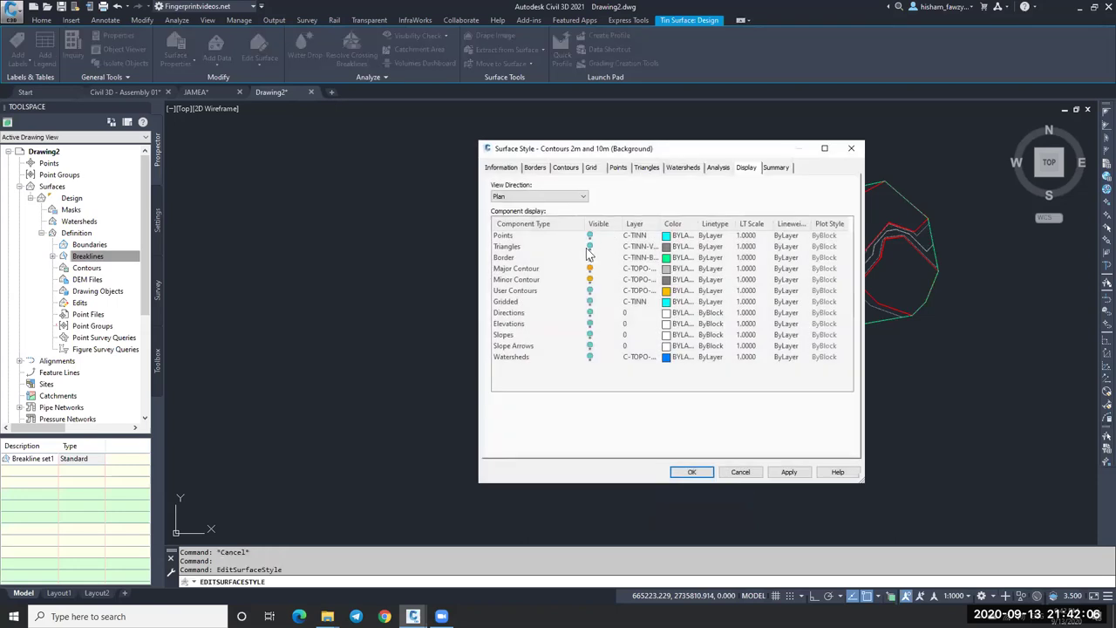
pyautogui.click(589, 247)
pyautogui.click(692, 472)
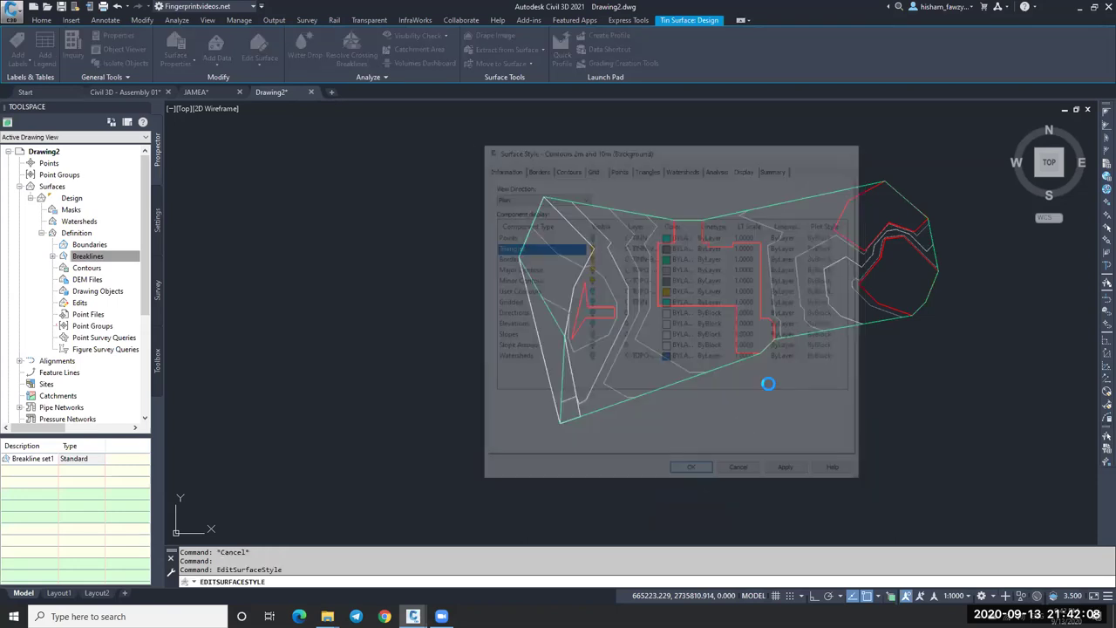
pyautogui.press('Escape')
# Step: Try the Draw Order command on the surface and inspect the red breakline on the right
pyautogui.scroll(2, 665, 282)
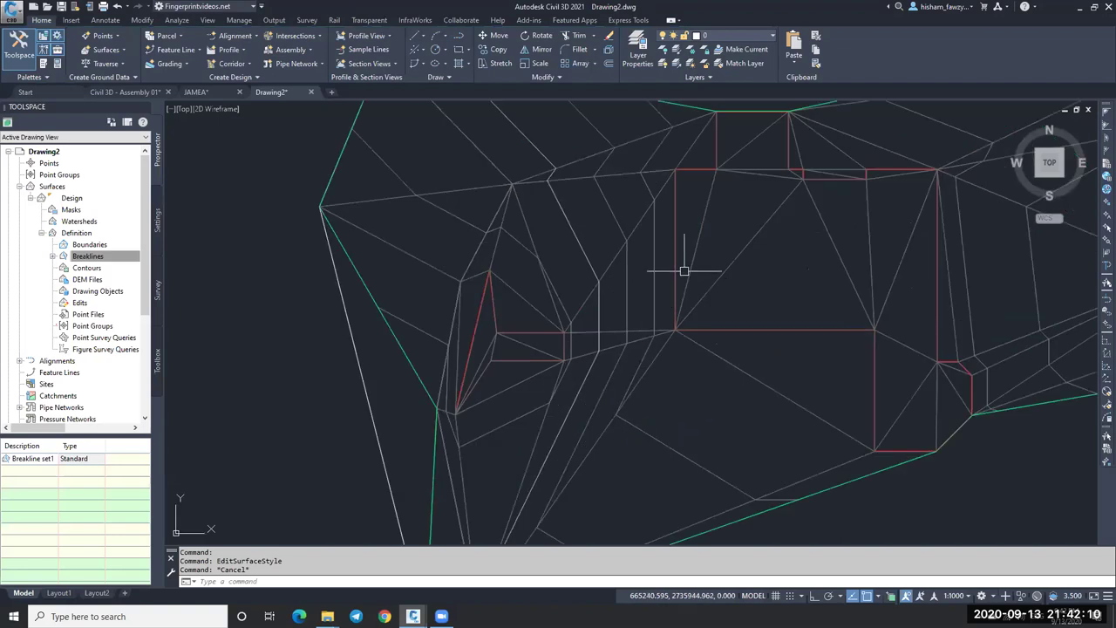
pyautogui.click(692, 263)
pyautogui.write('dr')
pyautogui.press('Return')
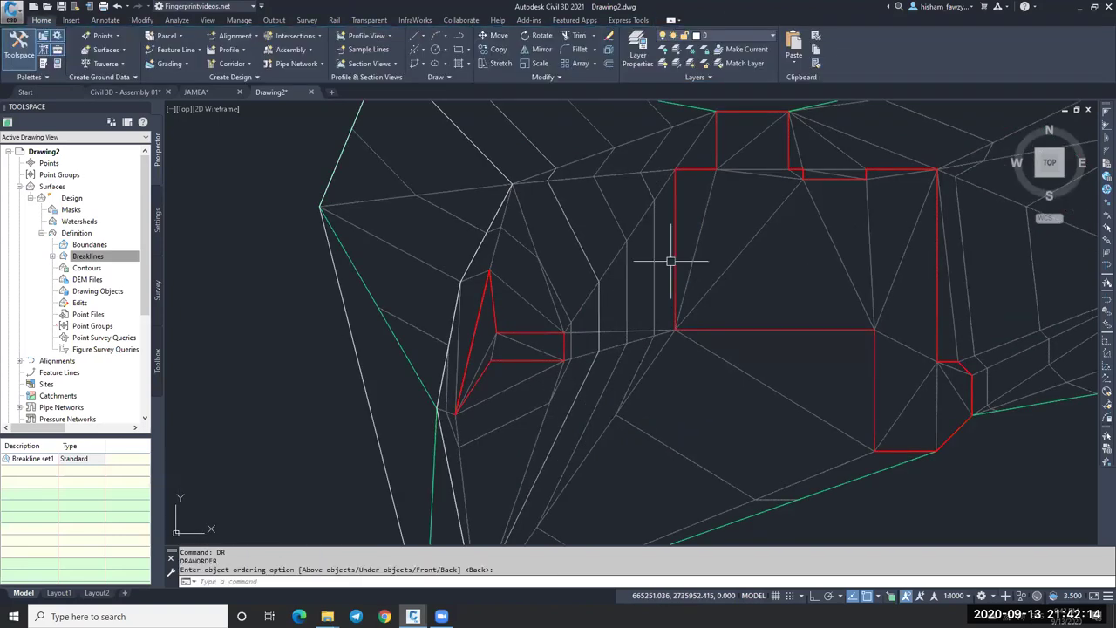
pyautogui.press('Escape')
pyautogui.scroll(-4, 544, 258)
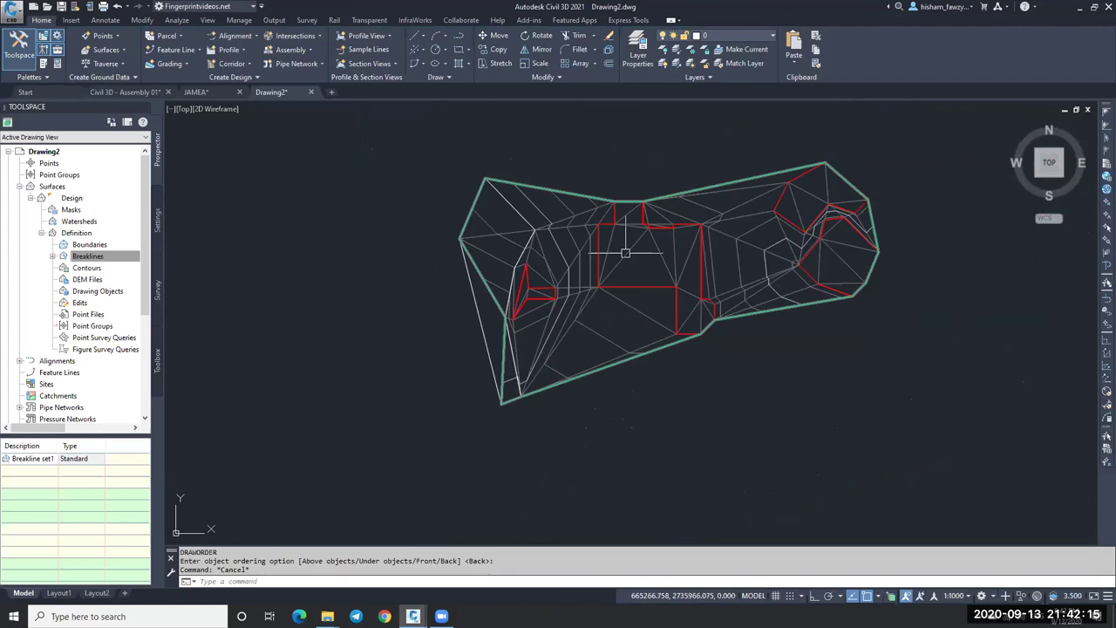
pyautogui.click(817, 225)
pyautogui.press('Escape')
pyautogui.scroll(3, 791, 264)
pyautogui.scroll(-3, 780, 248)
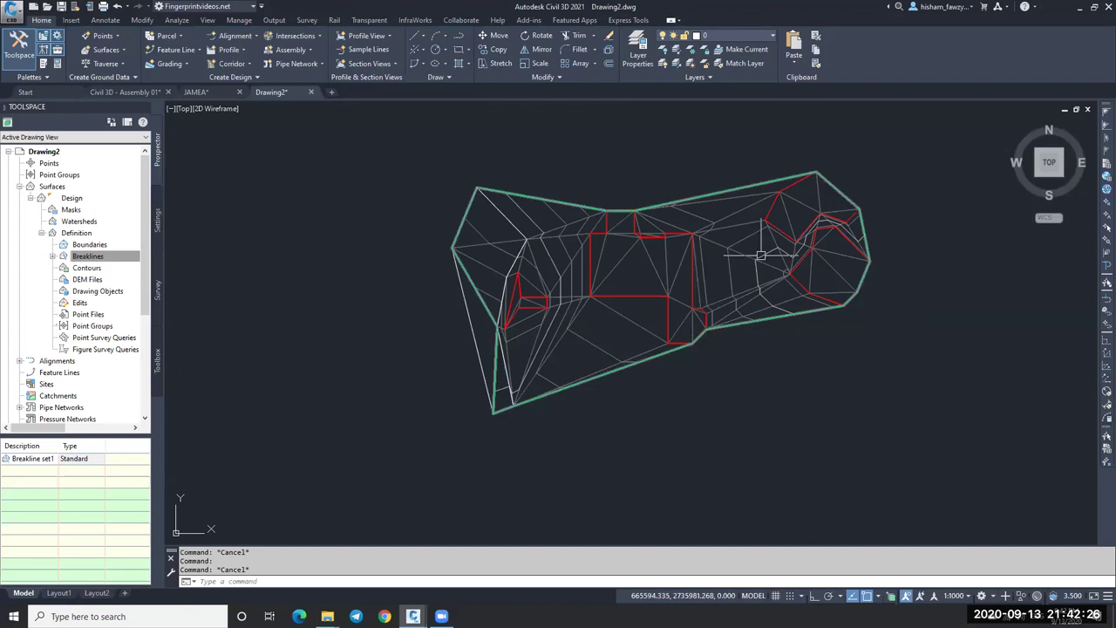
pyautogui.scroll(2, 820, 222)
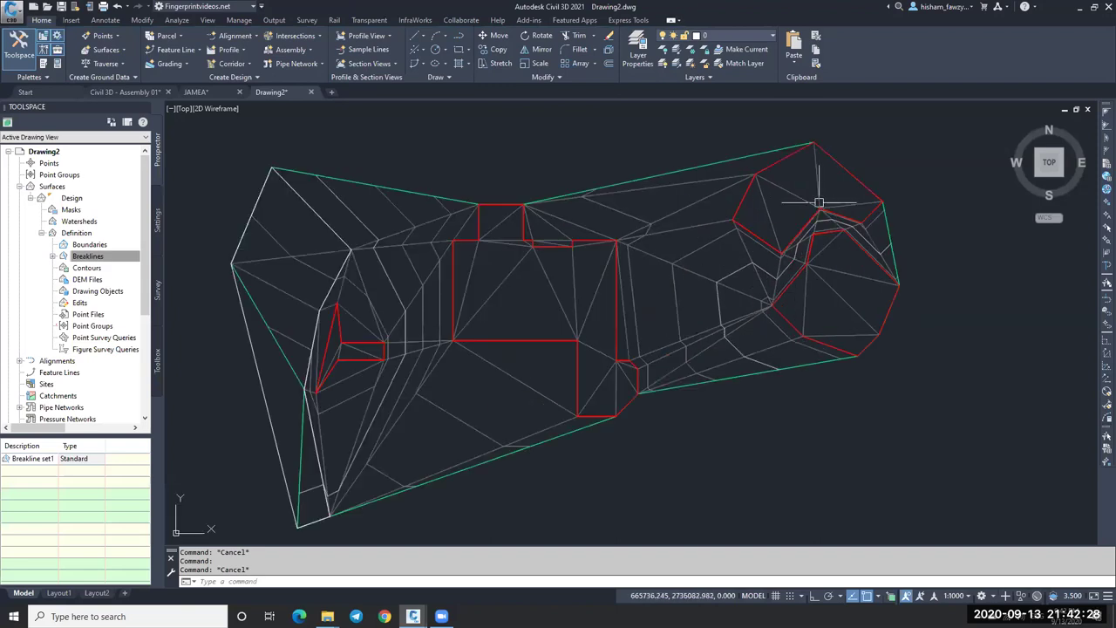
pyautogui.scroll(-4, 783, 255)
pyautogui.press('Escape')
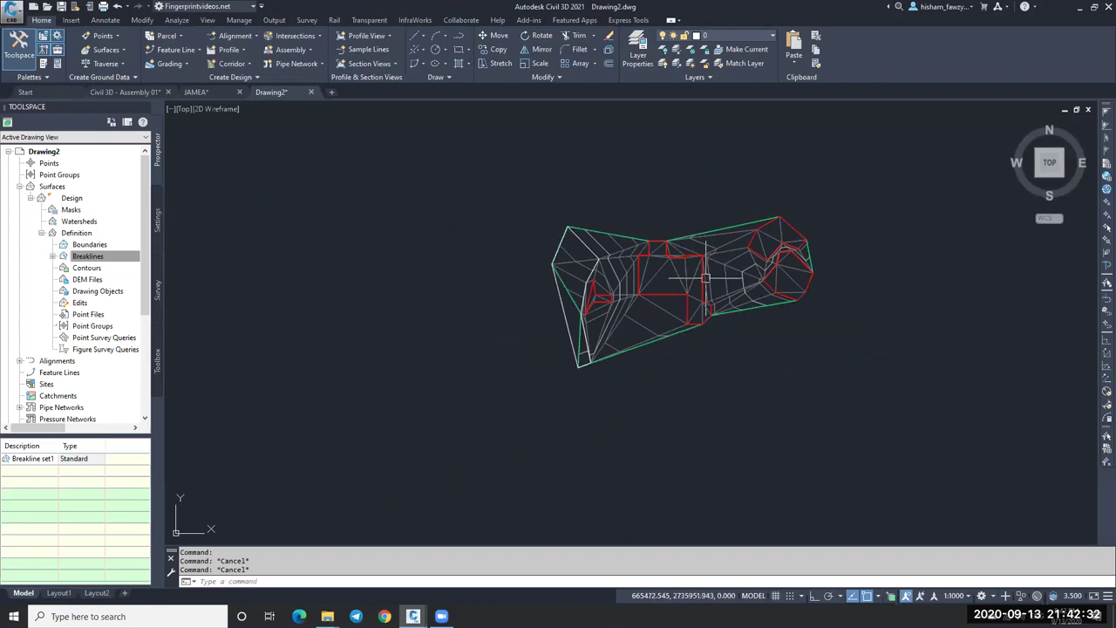
pyautogui.scroll(3, 669, 264)
pyautogui.scroll(-2, 713, 206)
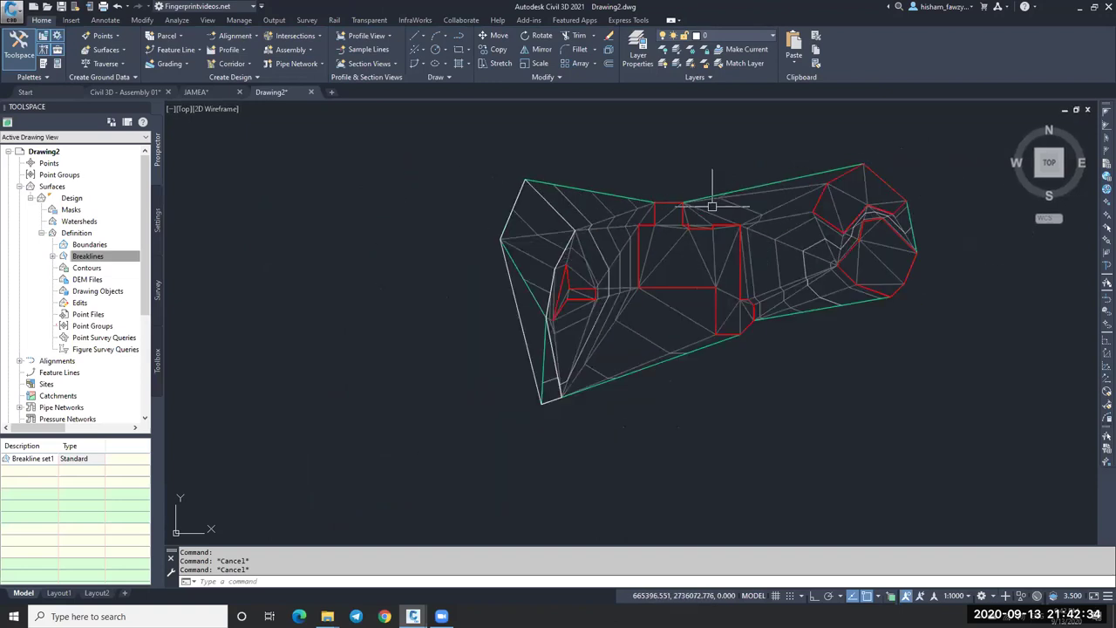
pyautogui.scroll(-2, 782, 198)
# Step: Draw a rectangle enclosing the whole triangulated surface, then select the surface
pyautogui.write('ec')
pyautogui.press('Return')
pyautogui.click(533, 109)
pyautogui.click(943, 410)
pyautogui.press('Escape')
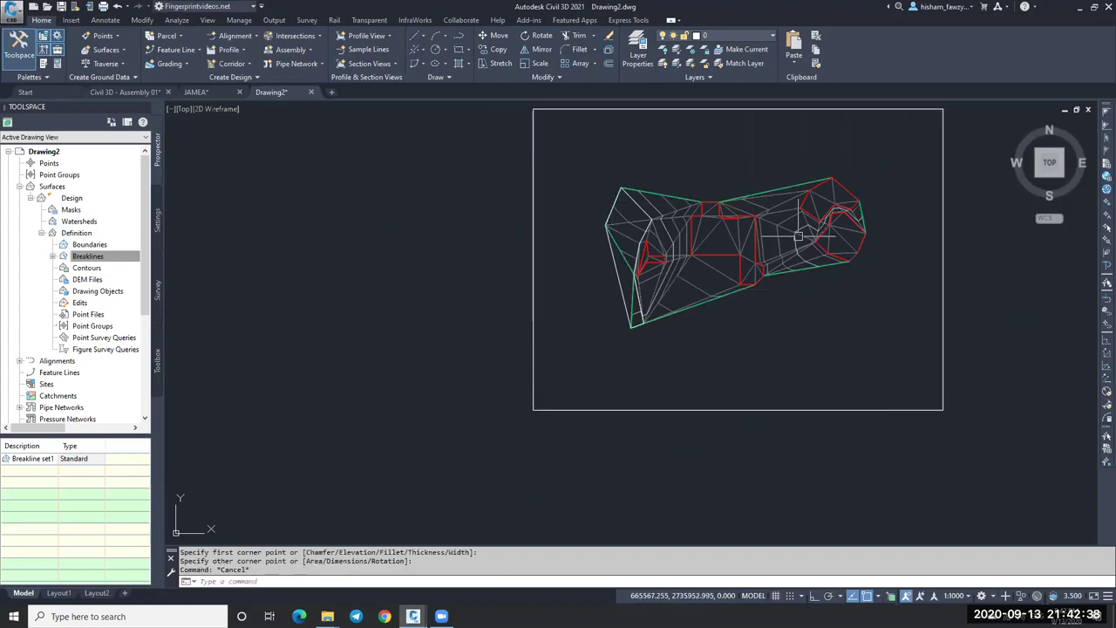
pyautogui.scroll(3, 591, 247)
pyautogui.press('Escape')
pyautogui.click(641, 287)
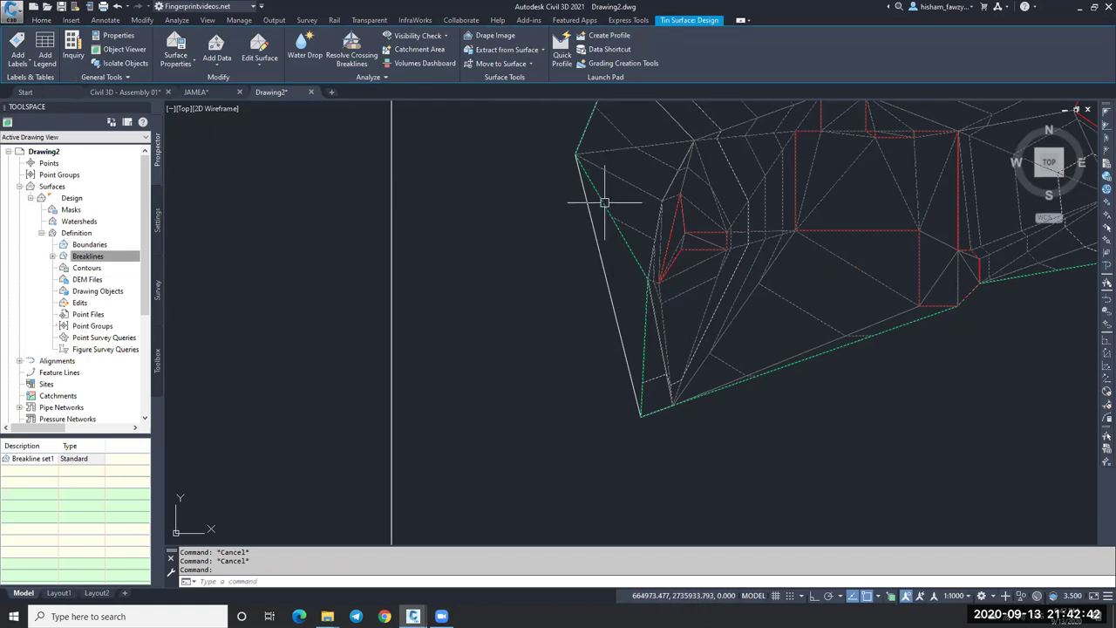
# Step: Add a line edit to the surface triangulation between two picked edge end points
pyautogui.click(258, 58)
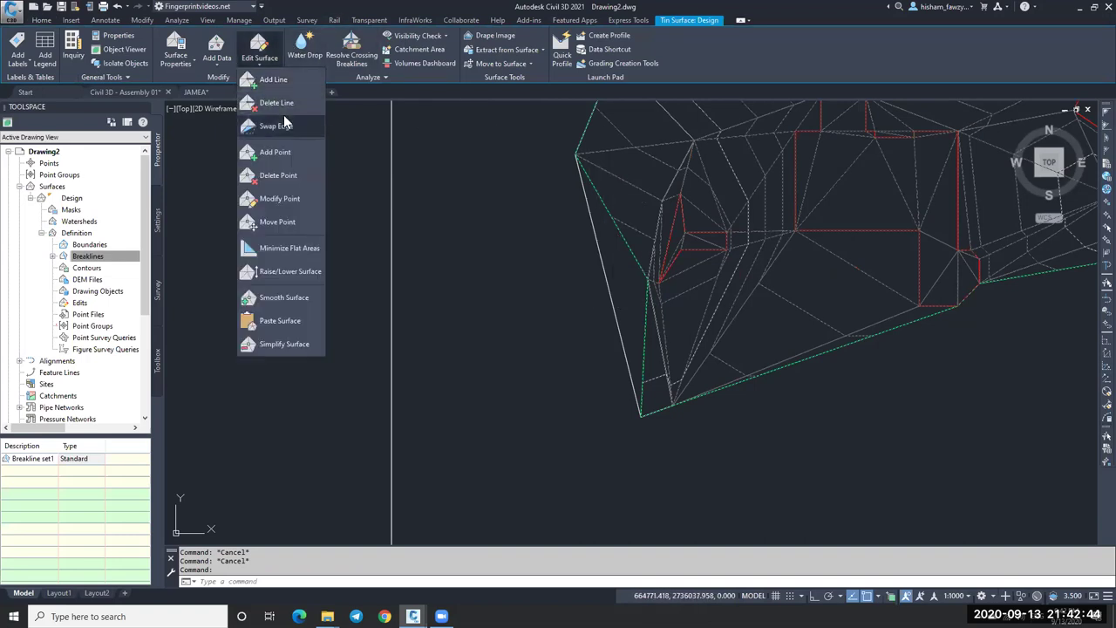
pyautogui.click(272, 79)
pyautogui.click(576, 154)
pyautogui.click(642, 414)
pyautogui.press('Escape')
pyautogui.press('Escape')
pyautogui.click(611, 250)
pyautogui.press('Escape')
# Step: Window-select the framing rectangle around the surface
pyautogui.scroll(-4, 710, 257)
pyautogui.scroll(-2, 709, 258)
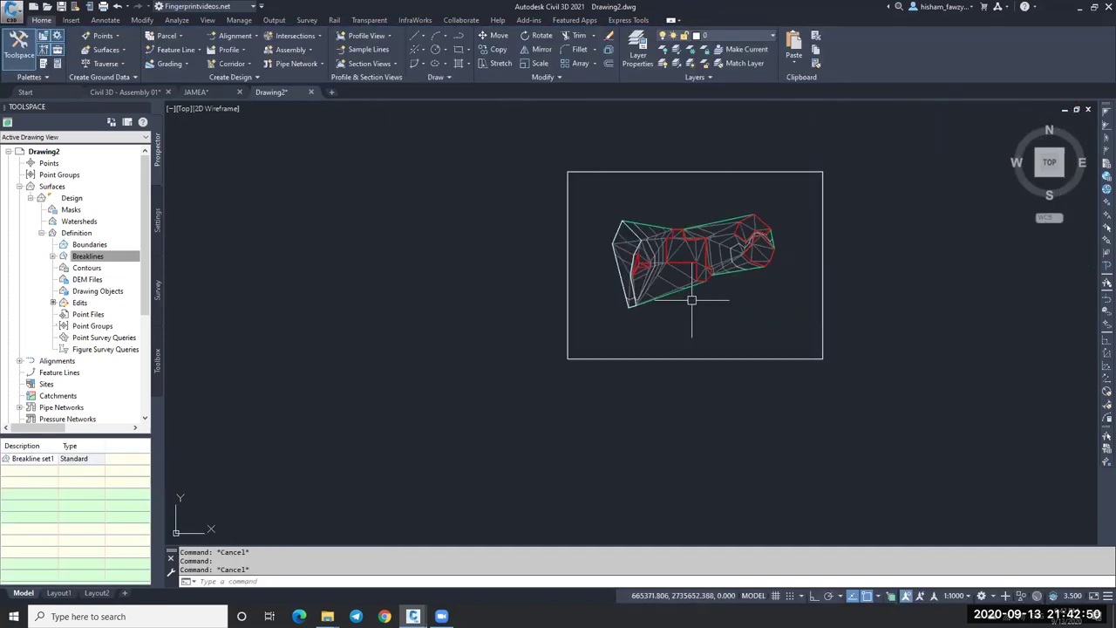
pyautogui.scroll(6, 694, 239)
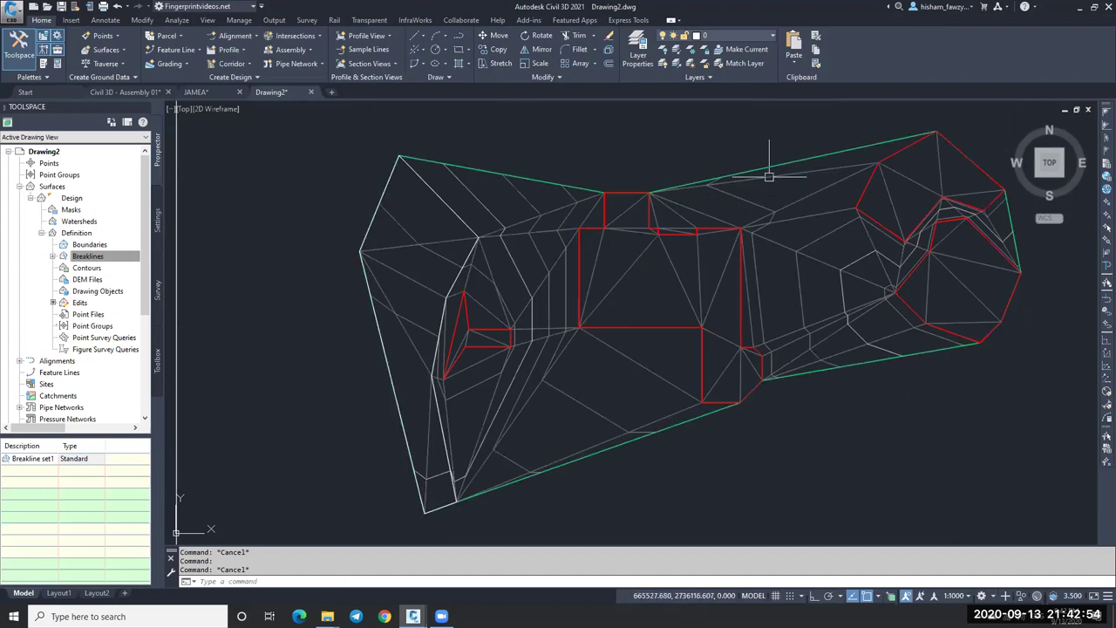
pyautogui.scroll(-3, 680, 247)
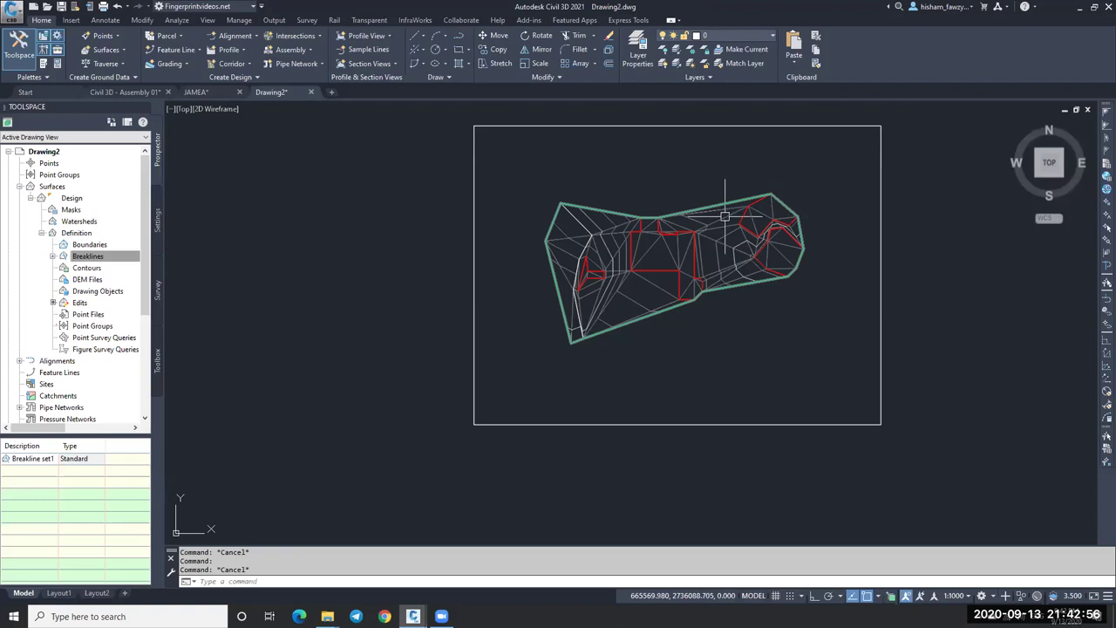
pyautogui.click(890, 164)
pyautogui.click(839, 181)
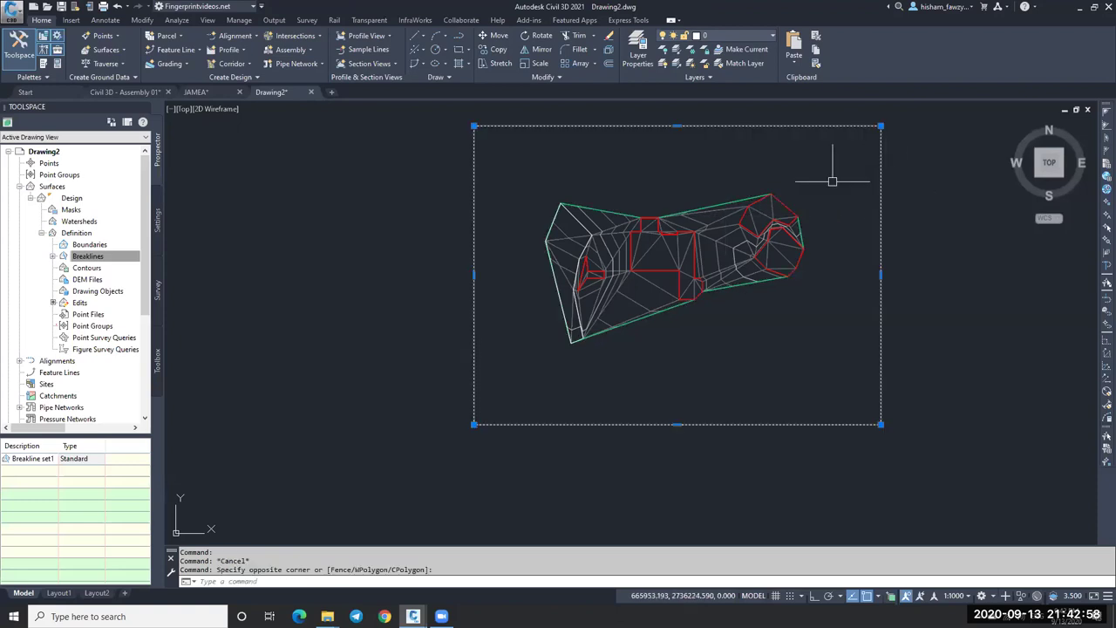
# Step: Copy the framing rectangle with Ctrl+C and go to File Explorer for the survey drawing
pyautogui.press('Escape')
pyautogui.press('Escape')
pyautogui.click(679, 285)
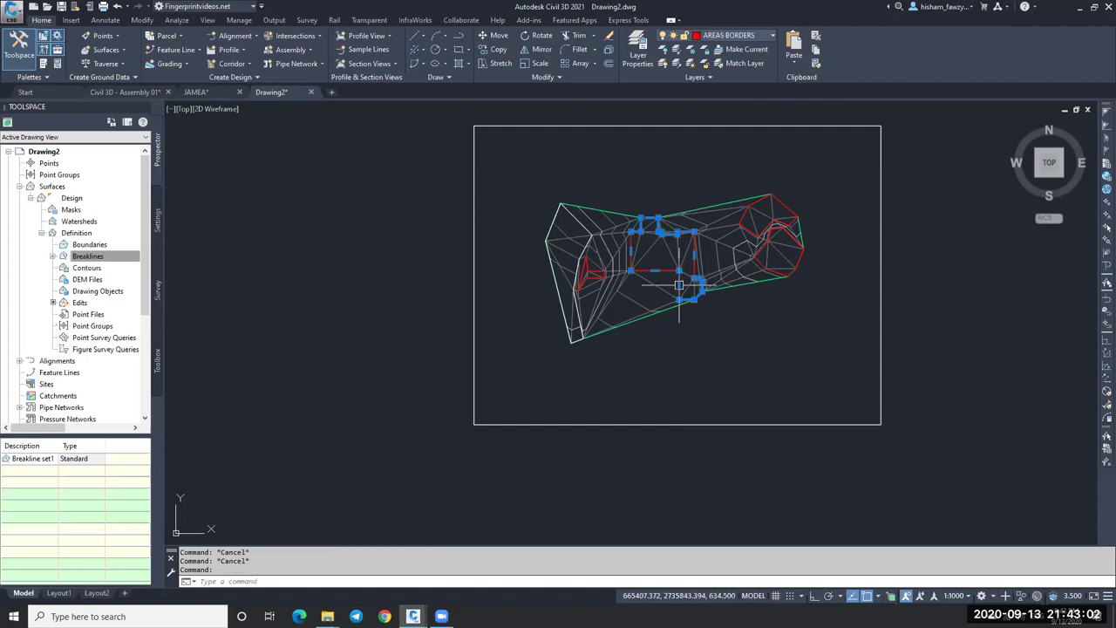
pyautogui.press('Escape')
pyautogui.click(880, 218)
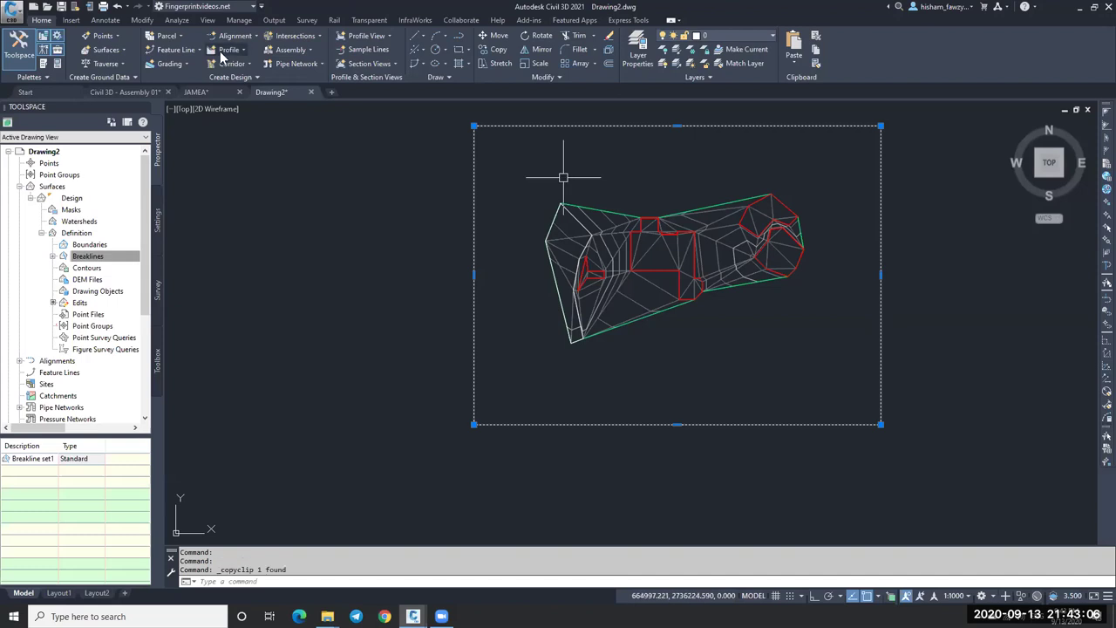
pyautogui.hotkey('ctrl', 'c')
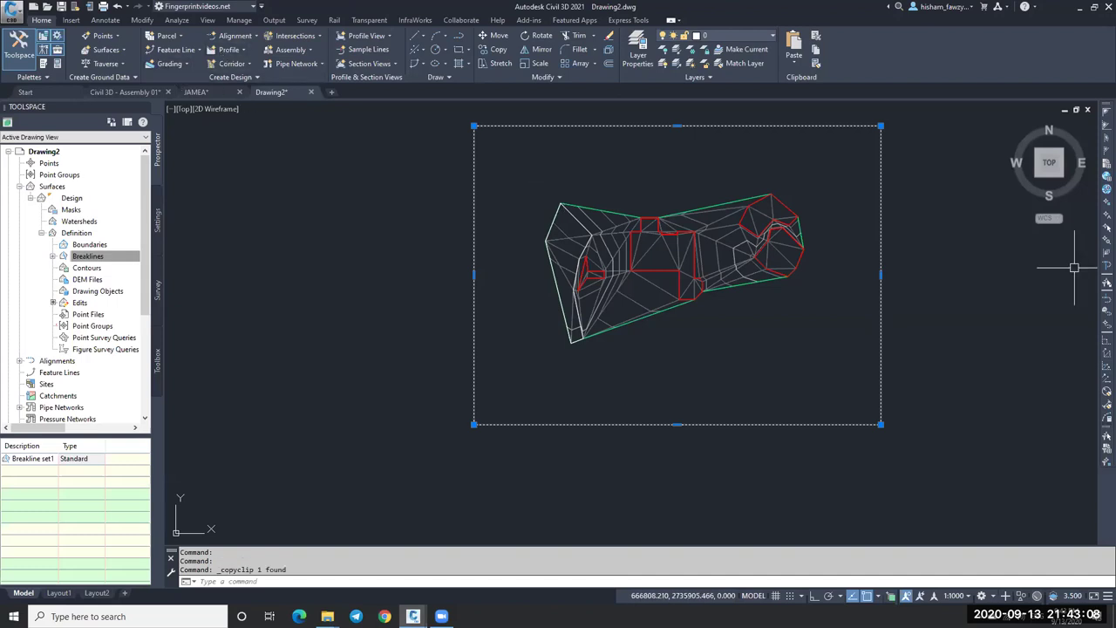
pyautogui.click(327, 617)
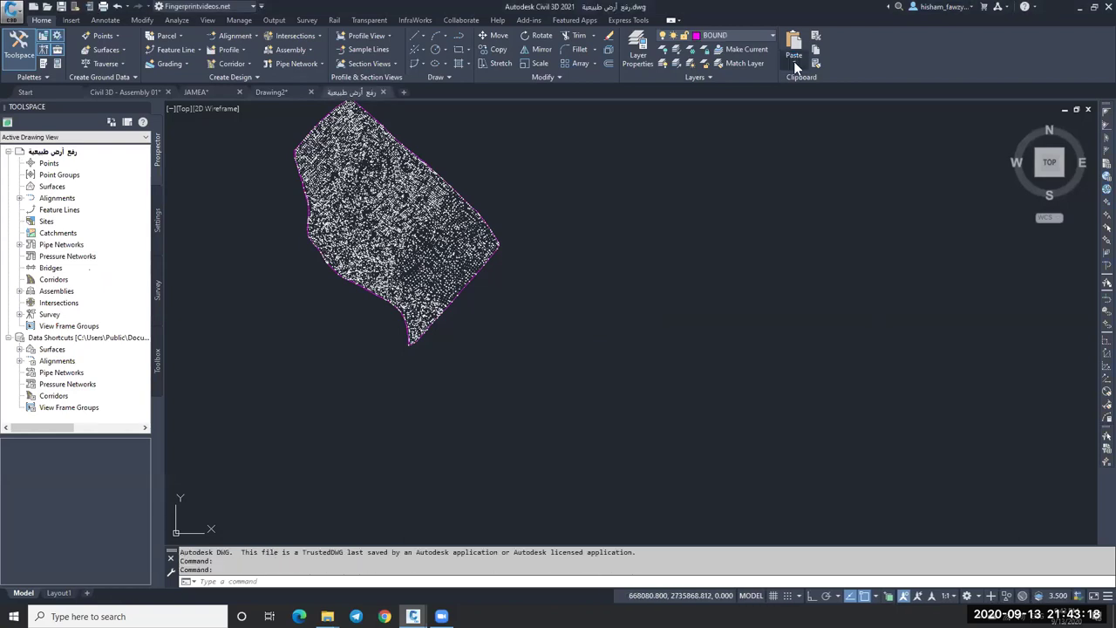
# Step: Paste the rectangle at its original coordinates into the survey drawing
pyautogui.click(794, 61)
pyautogui.click(843, 150)
pyautogui.moveTo(397, 162); pyautogui.dragTo(538, 201, button='middle')
pyautogui.press('Escape')
pyautogui.press('Escape')
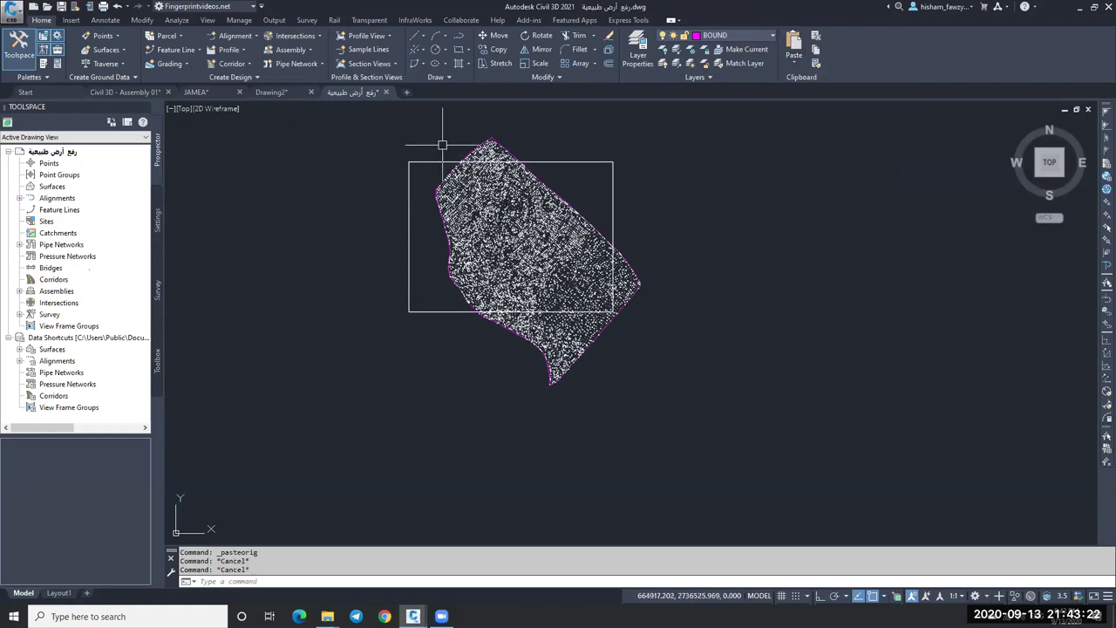
# Step: Erase the survey points lying outside the boundary above, below and to the right
pyautogui.click(405, 128)
pyautogui.click(652, 155)
pyautogui.write('e')
pyautogui.press('Return')
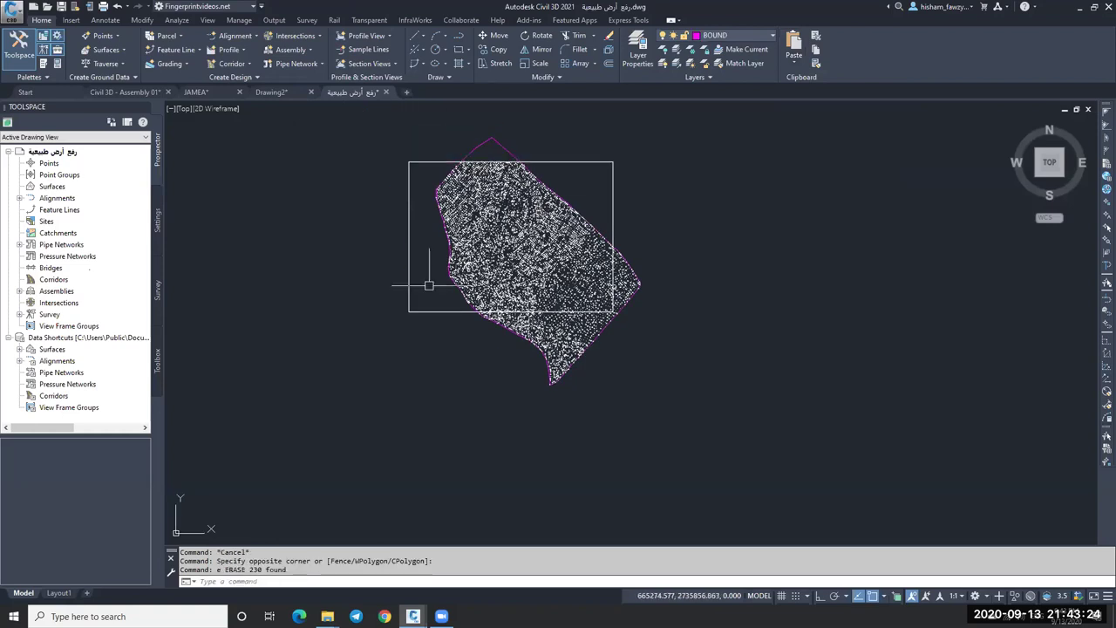
pyautogui.click(394, 311)
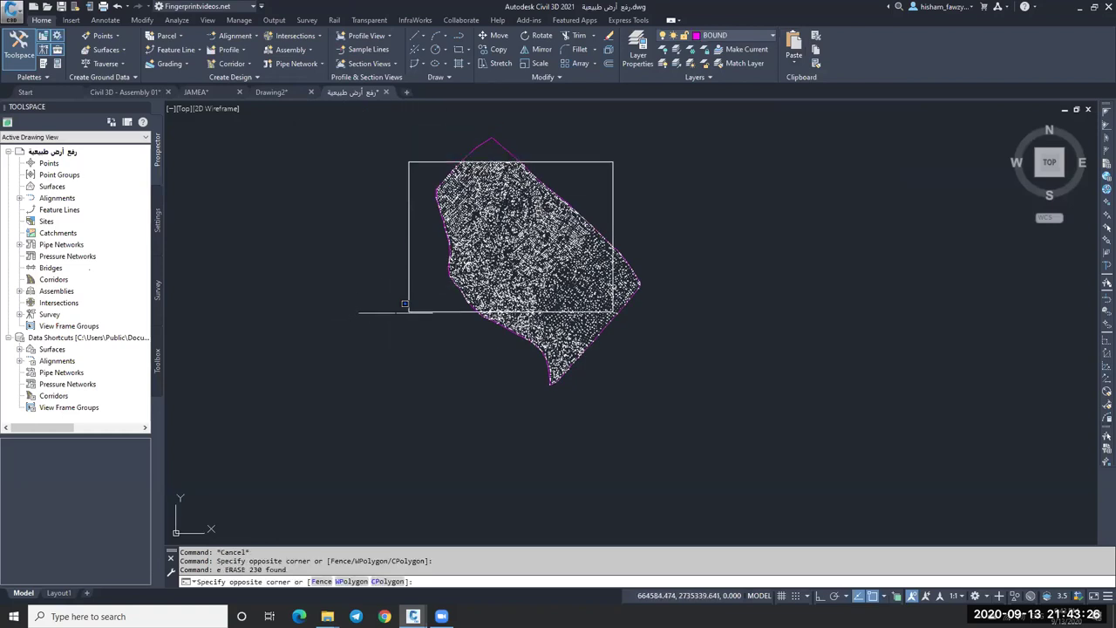
pyautogui.click(873, 408)
pyautogui.write('e')
pyautogui.press('Return')
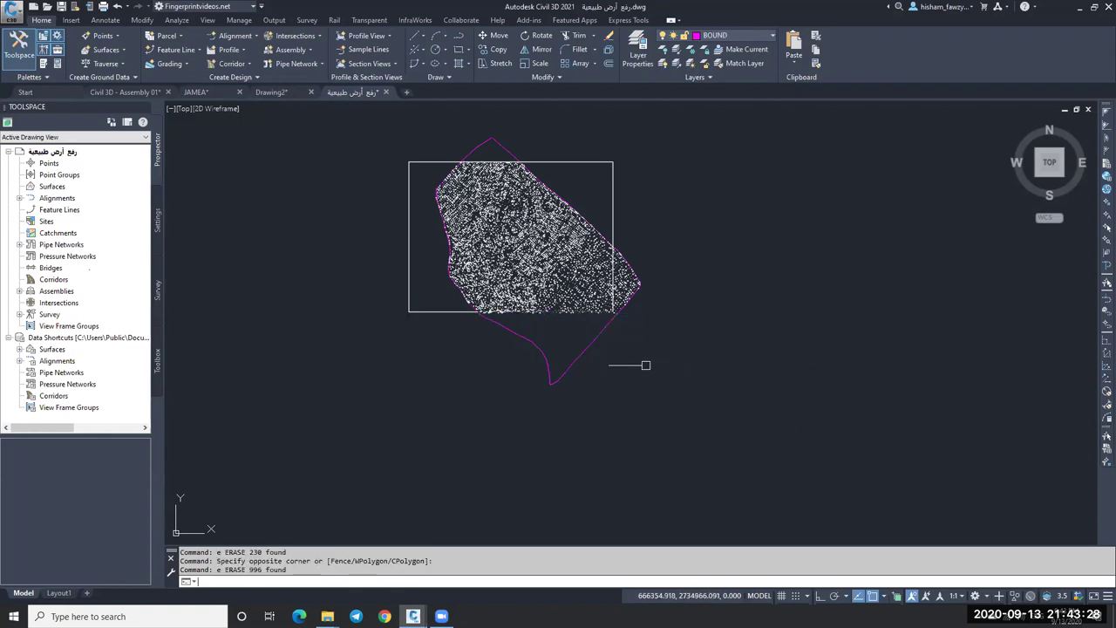
pyautogui.click(615, 145)
pyautogui.click(702, 384)
pyautogui.write('E')
pyautogui.press('Return')
# Step: Erase the white rectangle and magenta boundary, then copy the remaining points
pyautogui.click(634, 198)
pyautogui.click(611, 157)
pyautogui.write('e')
pyautogui.press('Return')
pyautogui.click(641, 284)
pyautogui.write('e')
pyautogui.press('Return')
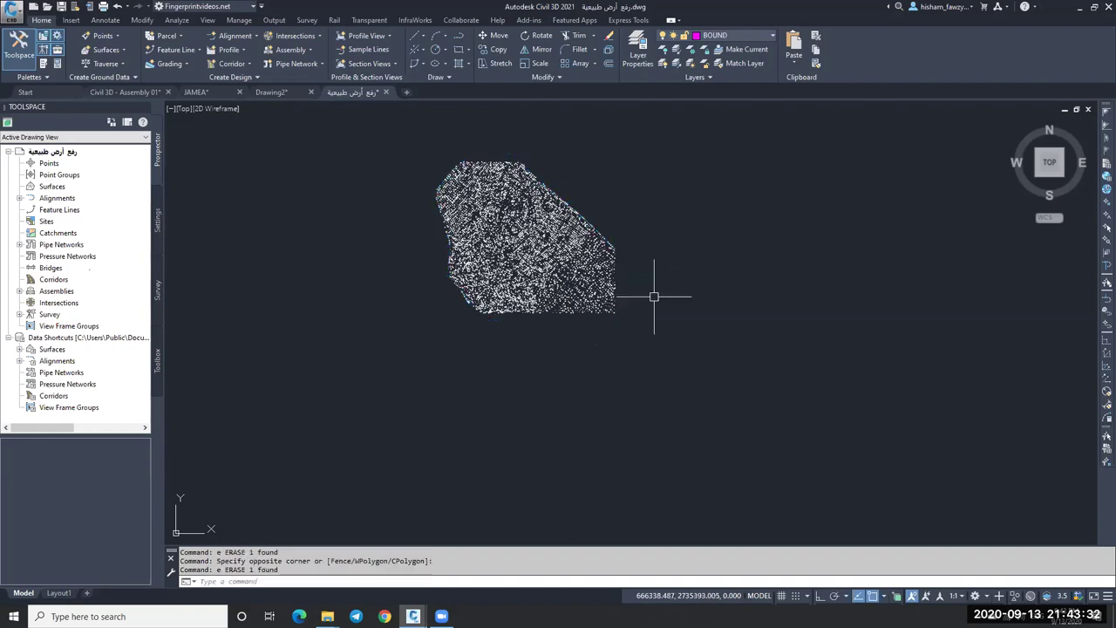
pyautogui.click(373, 373)
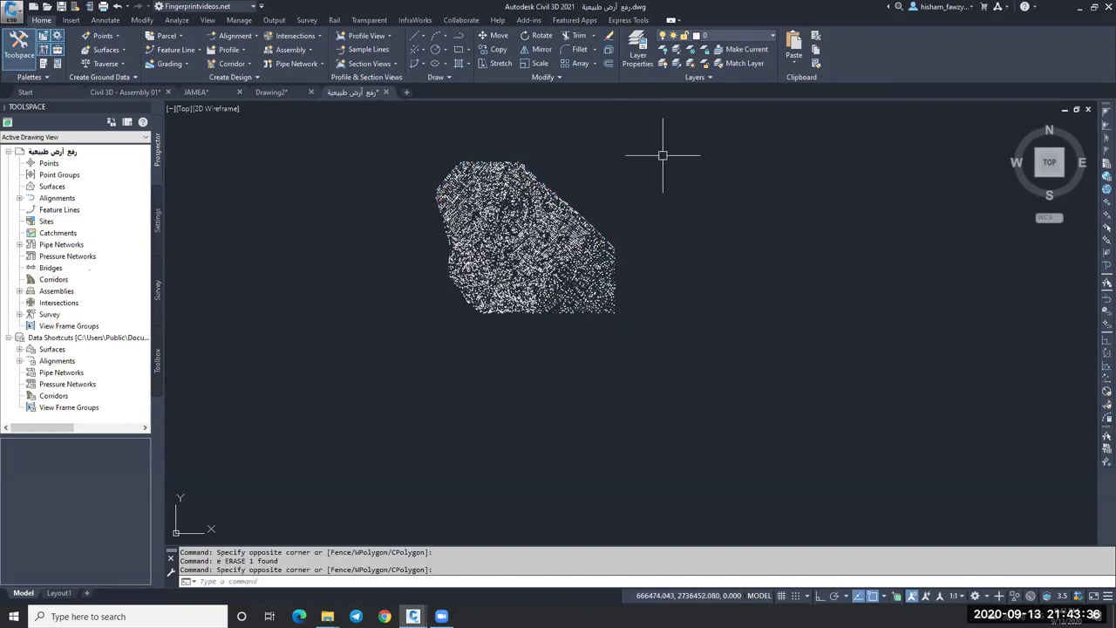
pyautogui.hotkey('ctrl', 'c')
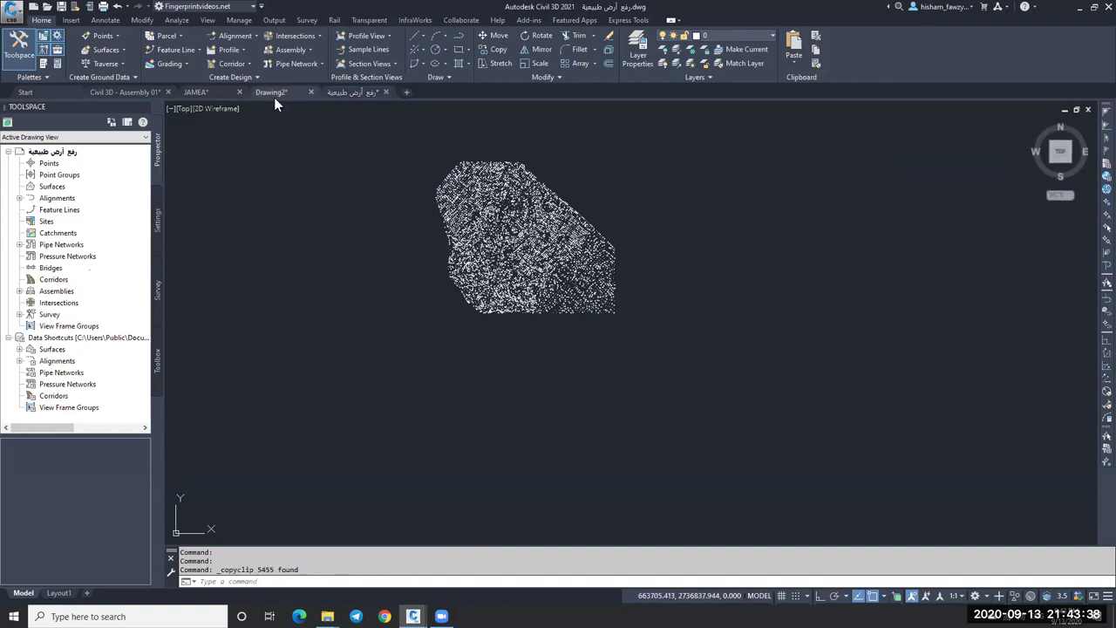
# Step: Paste the copied points into Drawing2 at their original coordinates
pyautogui.click(272, 93)
pyautogui.click(793, 63)
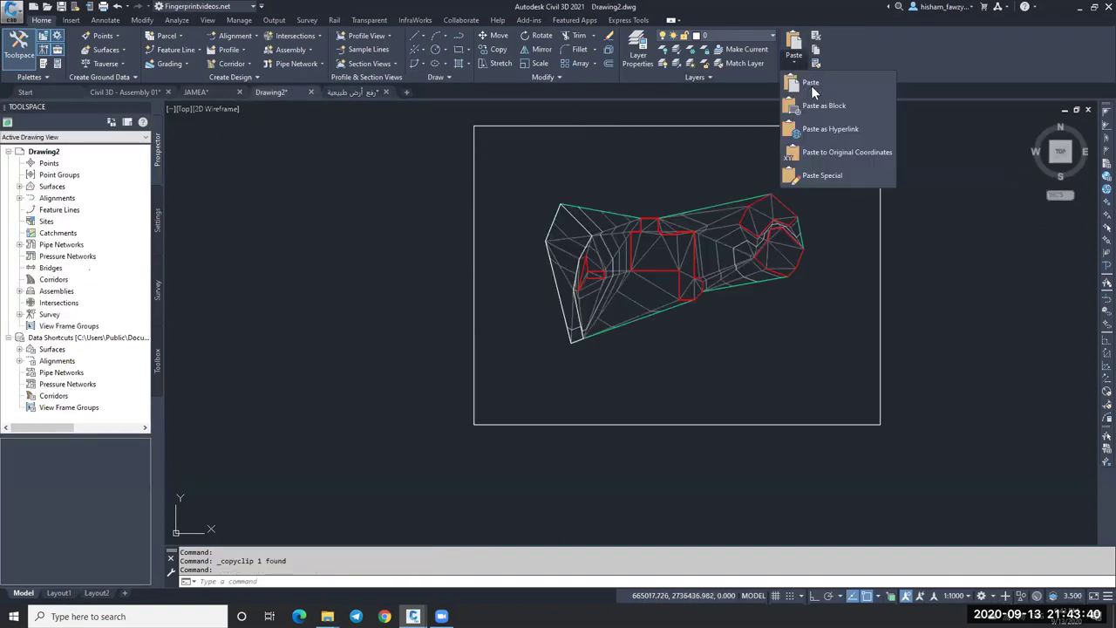
pyautogui.click(839, 151)
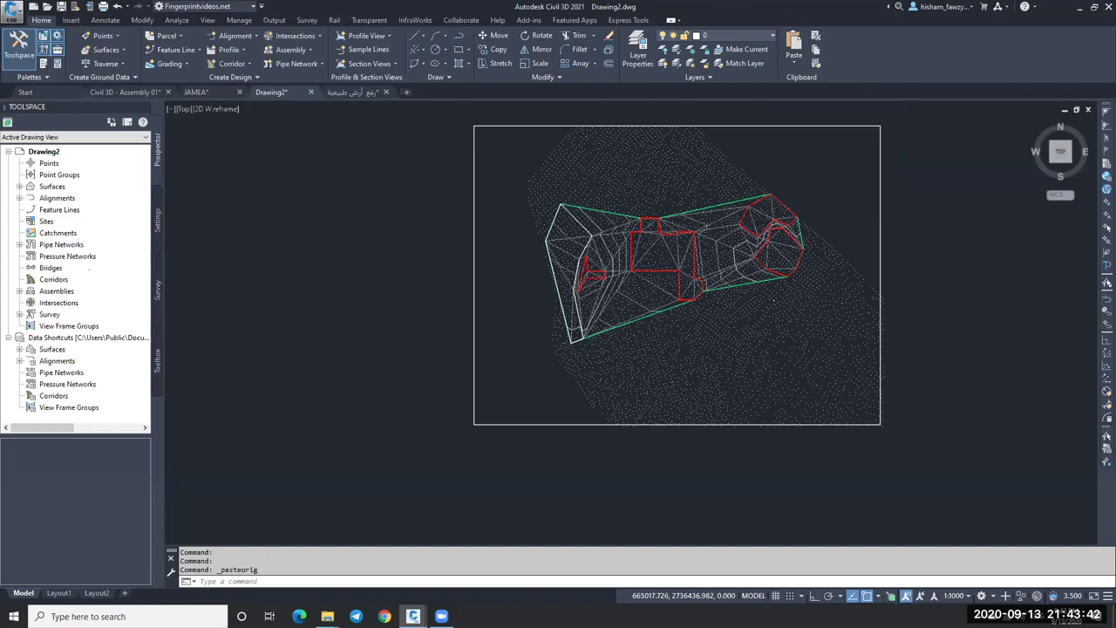
pyautogui.scroll(-2, 697, 214)
# Step: Erase the frame rectangle around the surface
pyautogui.click(813, 190)
pyautogui.click(823, 200)
pyautogui.write('e')
pyautogui.press('Return')
pyautogui.press('Escape')
# Step: Start a new TIN surface from the Surfaces collection and enter its name
pyautogui.rightClick(54, 187)
pyautogui.click(87, 198)
pyautogui.click(686, 222)
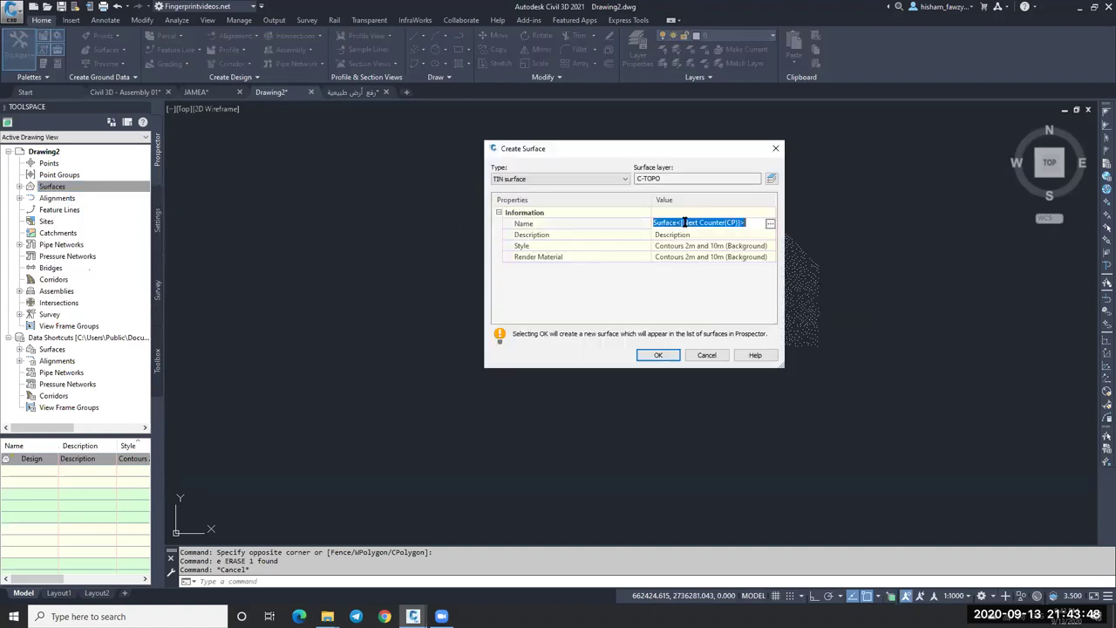
pyautogui.write('eg')
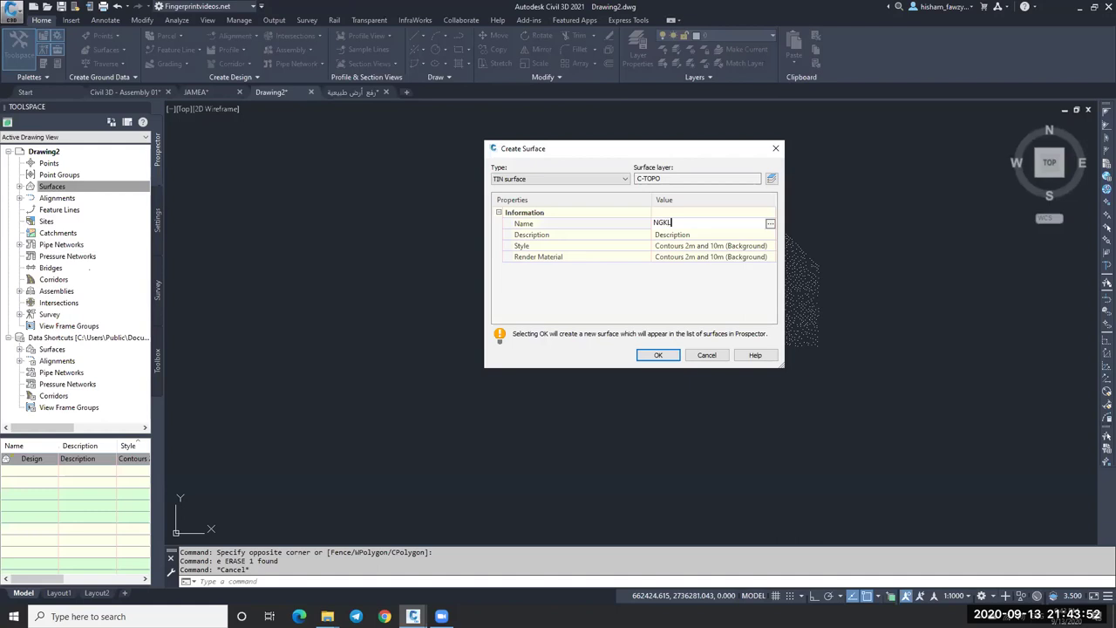
# Step: Create the NGL surface and expand its Definition in Prospector
pyautogui.click(661, 354)
pyautogui.click(19, 186)
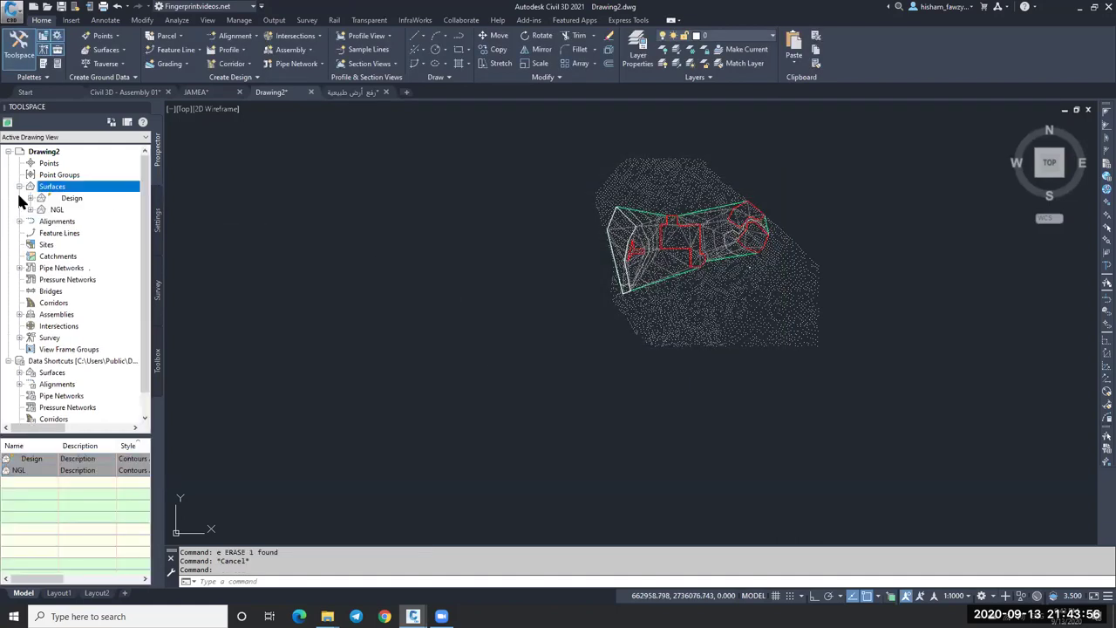
pyautogui.click(29, 209)
pyautogui.click(41, 245)
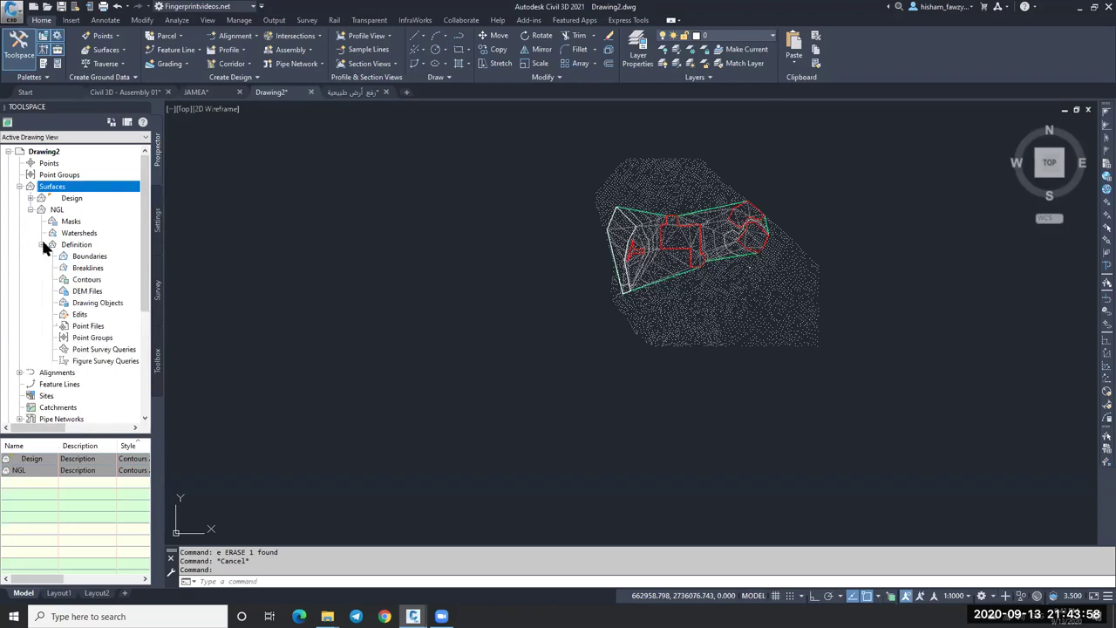
# Step: Add all 5454 pasted points to NGL as Points drawing objects
pyautogui.rightClick(103, 304)
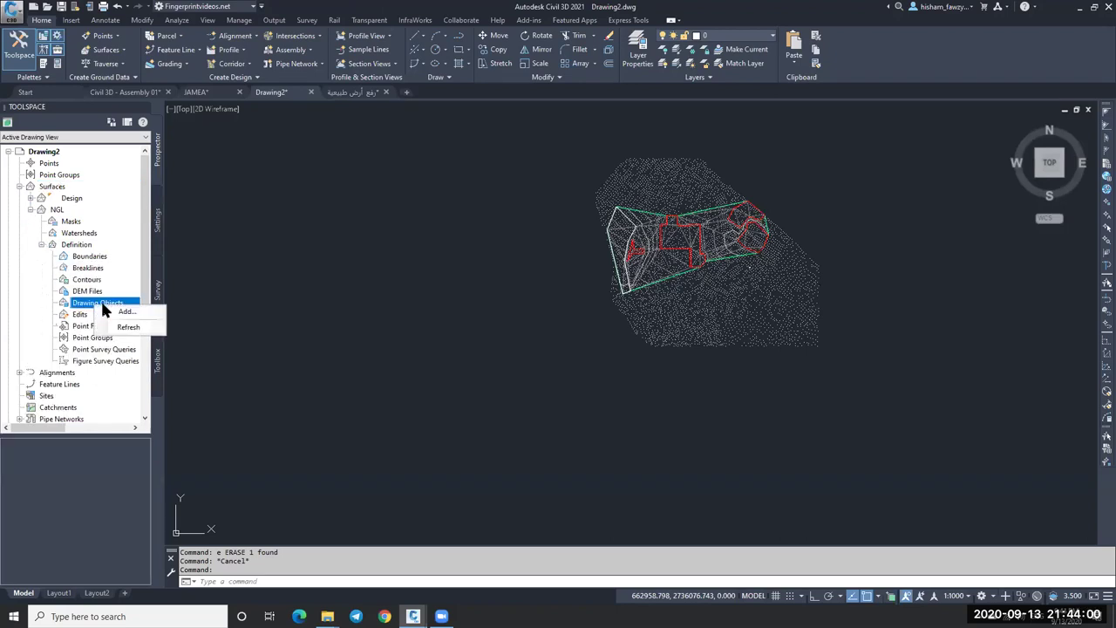
pyautogui.click(148, 312)
pyautogui.click(427, 186)
pyautogui.click(415, 185)
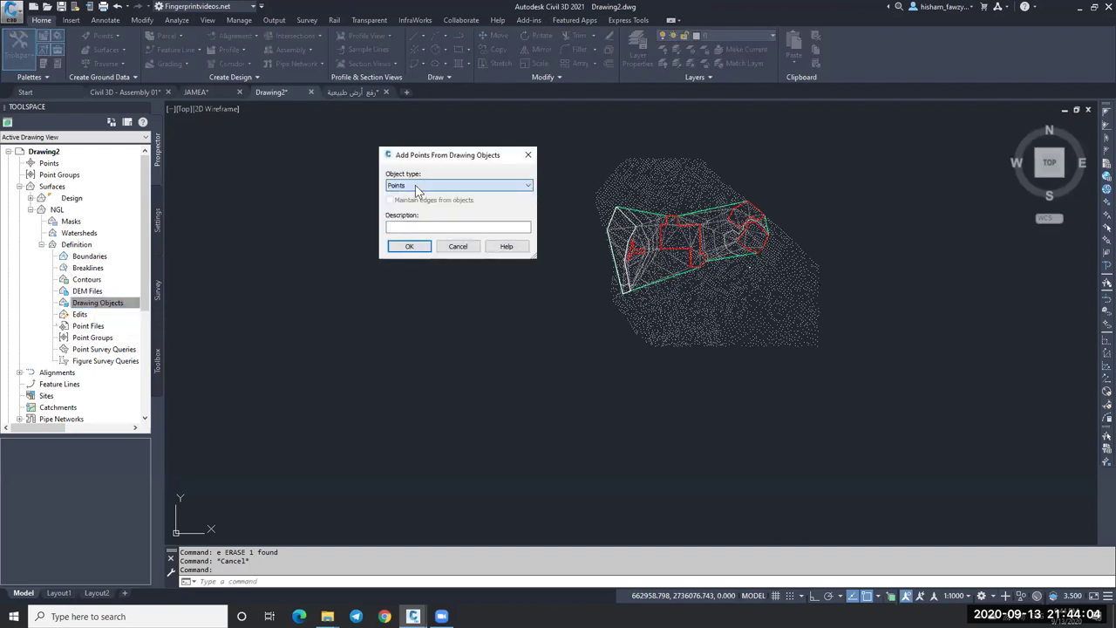
pyautogui.click(409, 246)
pyautogui.click(541, 122)
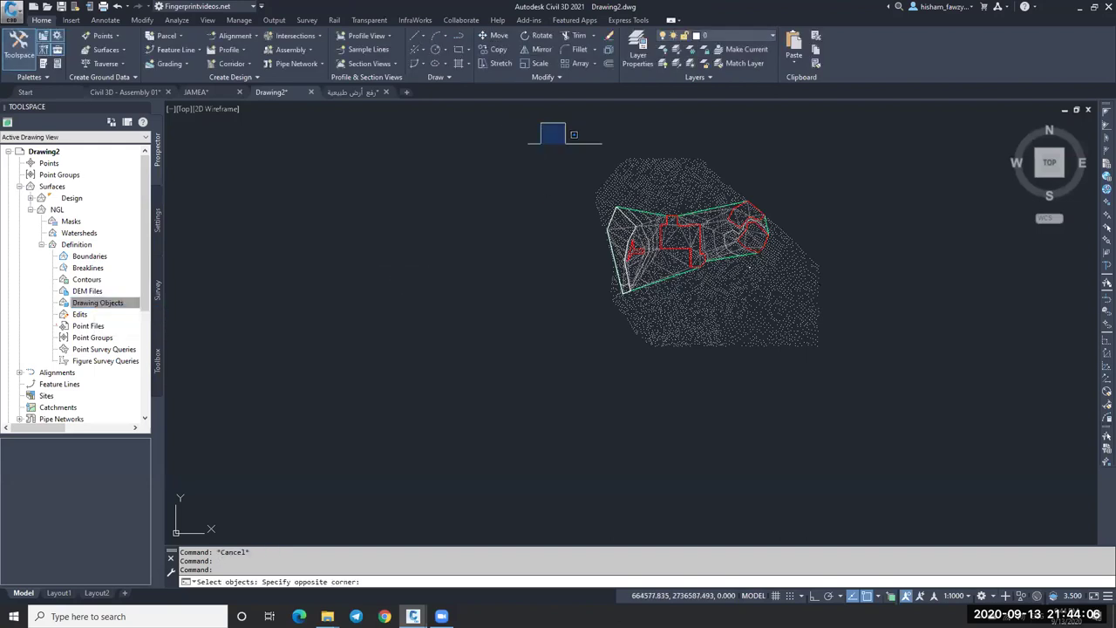
pyautogui.click(888, 388)
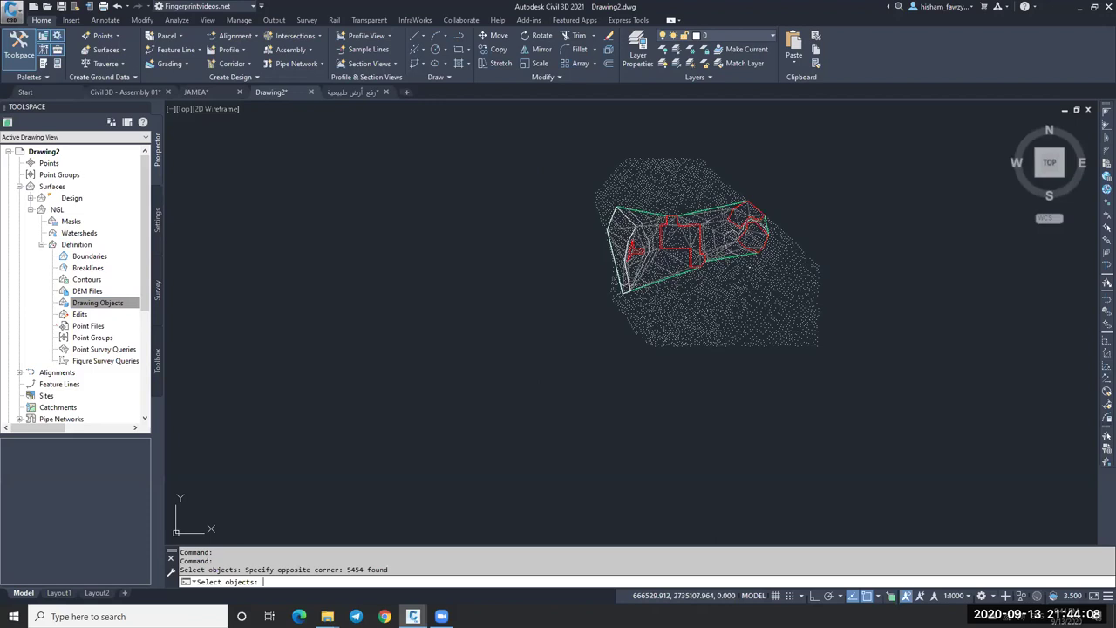
pyautogui.press('Return')
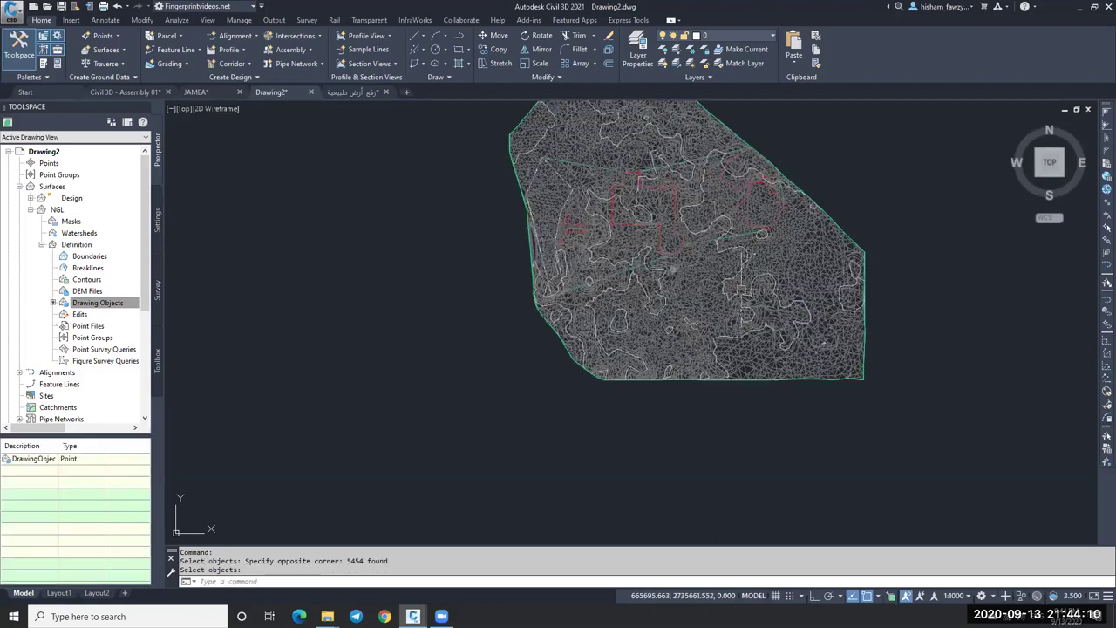
# Step: Check the NGL surface's properties, then begin window-selecting the pasted points
pyautogui.scroll(6, 740, 287)
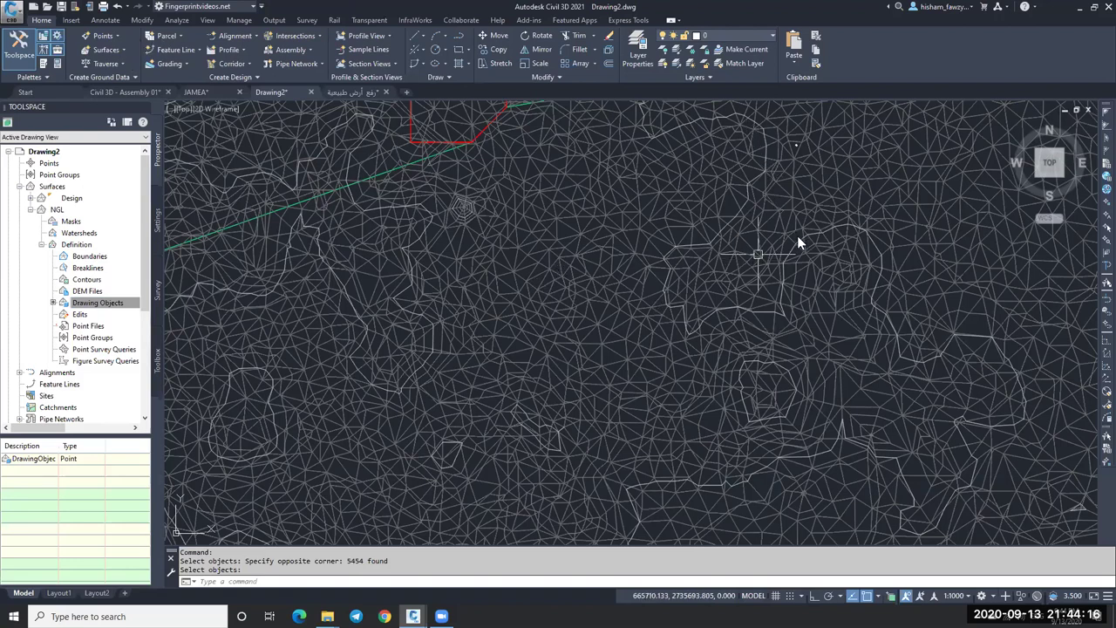
pyautogui.click(801, 294)
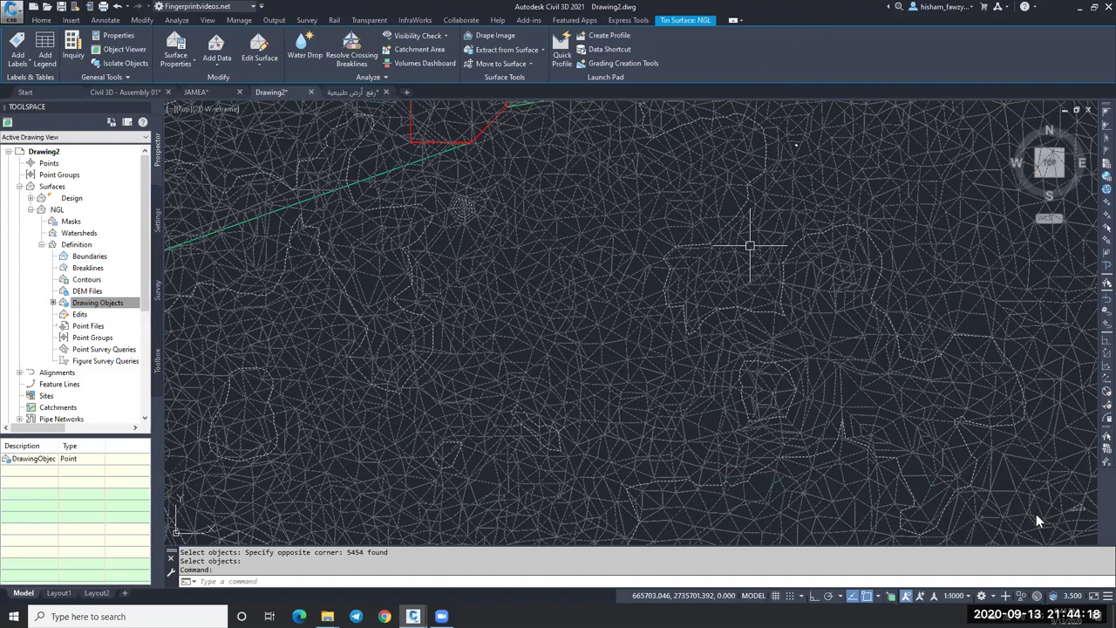
pyautogui.doubleClick(759, 385)
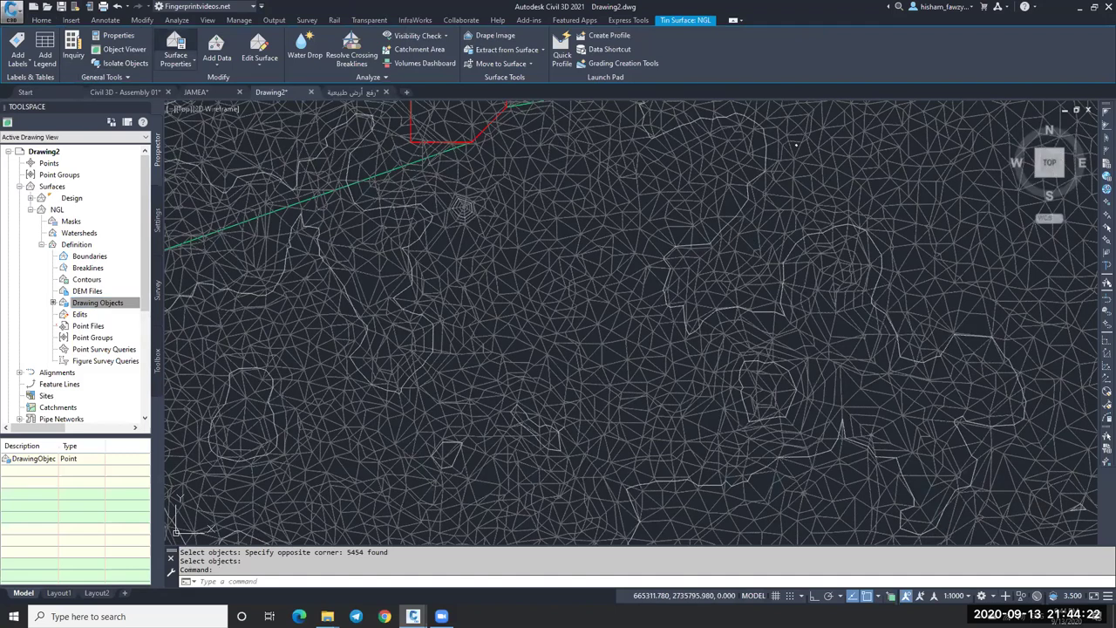
pyautogui.press('Escape')
pyautogui.press('Escape')
pyautogui.click(919, 389)
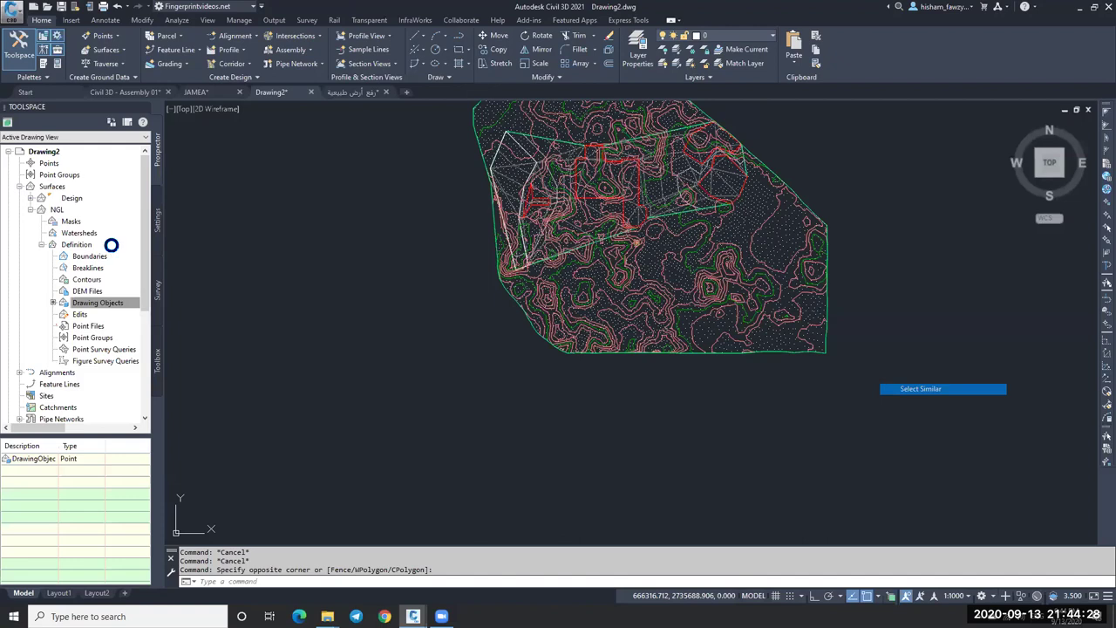
# Step: Erase the 5454 pasted points from the drawing
pyautogui.write('e')
pyautogui.press('Return')
pyautogui.click(30, 210)
pyautogui.rightClick(84, 211)
pyautogui.click(117, 246)
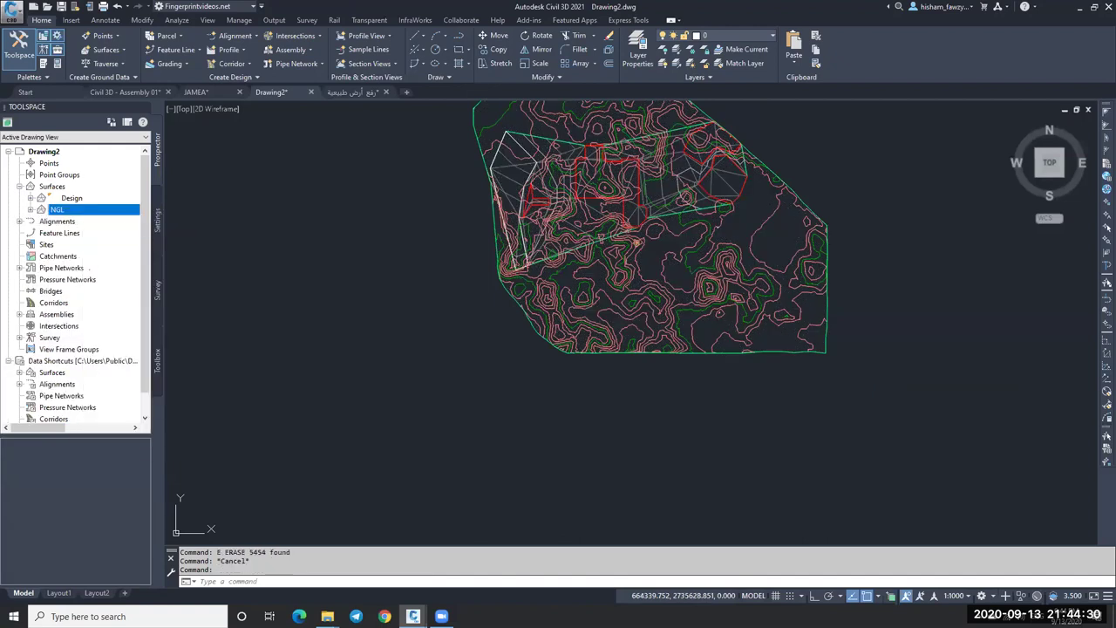
pyautogui.press('Escape')
pyautogui.press('Escape')
pyautogui.moveTo(689, 221); pyautogui.dragTo(725, 295, button='middle')
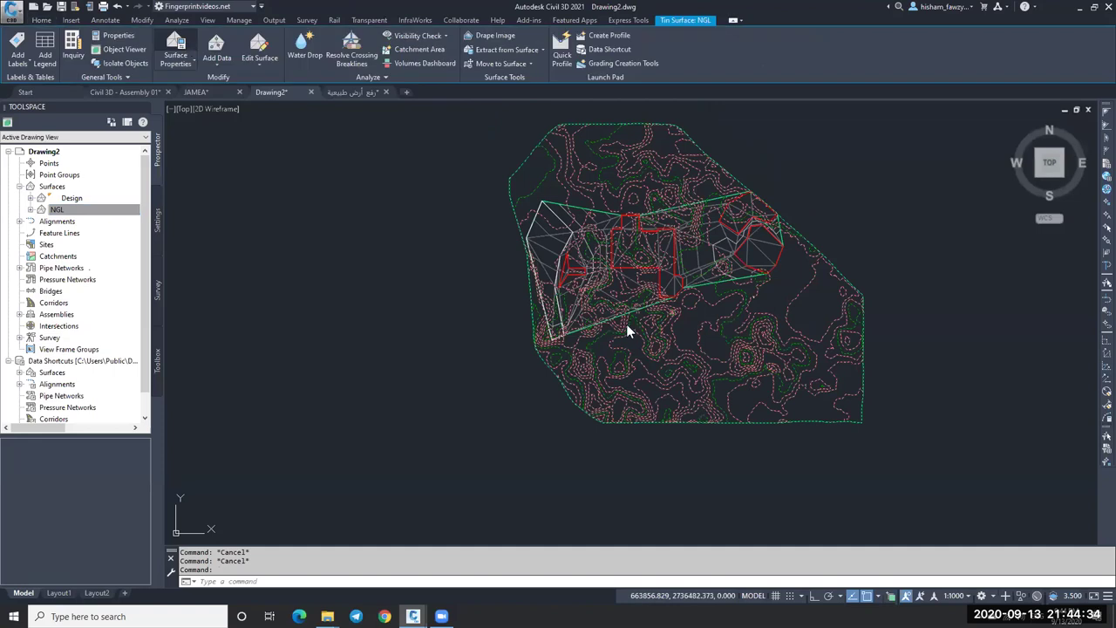
# Step: Set the NGL surface's style to Border Only in Surface Properties
pyautogui.doubleClick(779, 240)
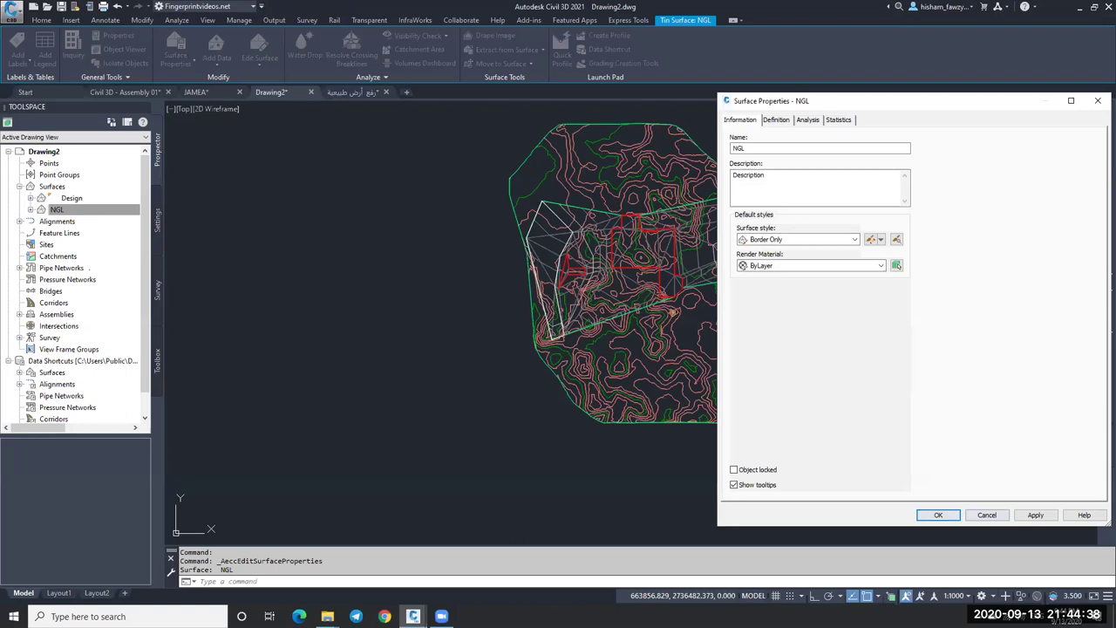
pyautogui.press('Escape')
pyautogui.scroll(5, 896, 273)
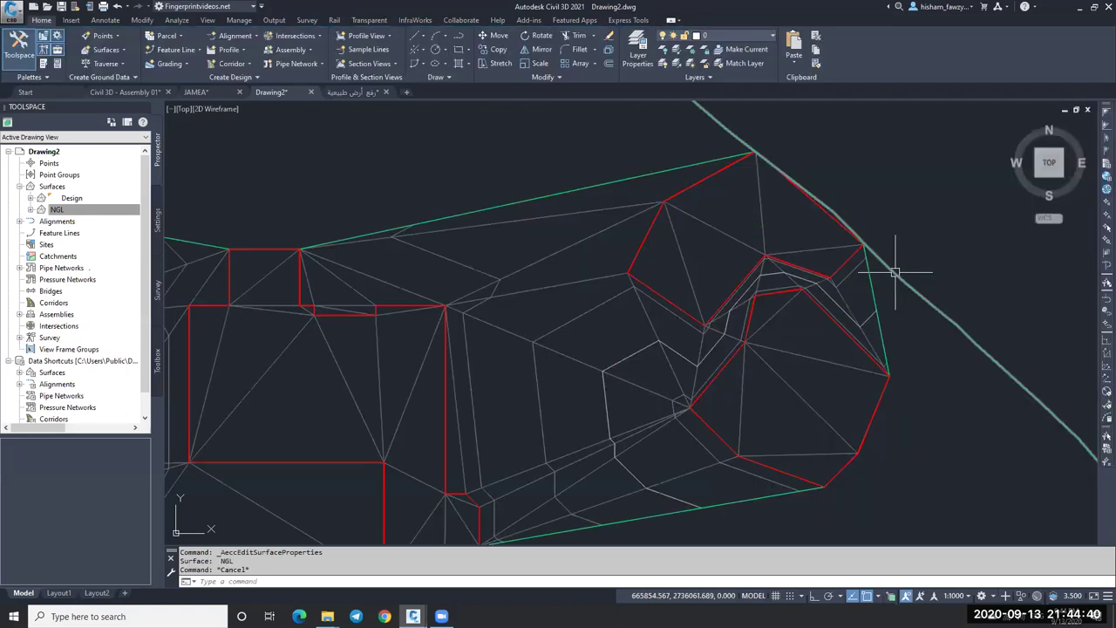
pyautogui.scroll(-6, 896, 273)
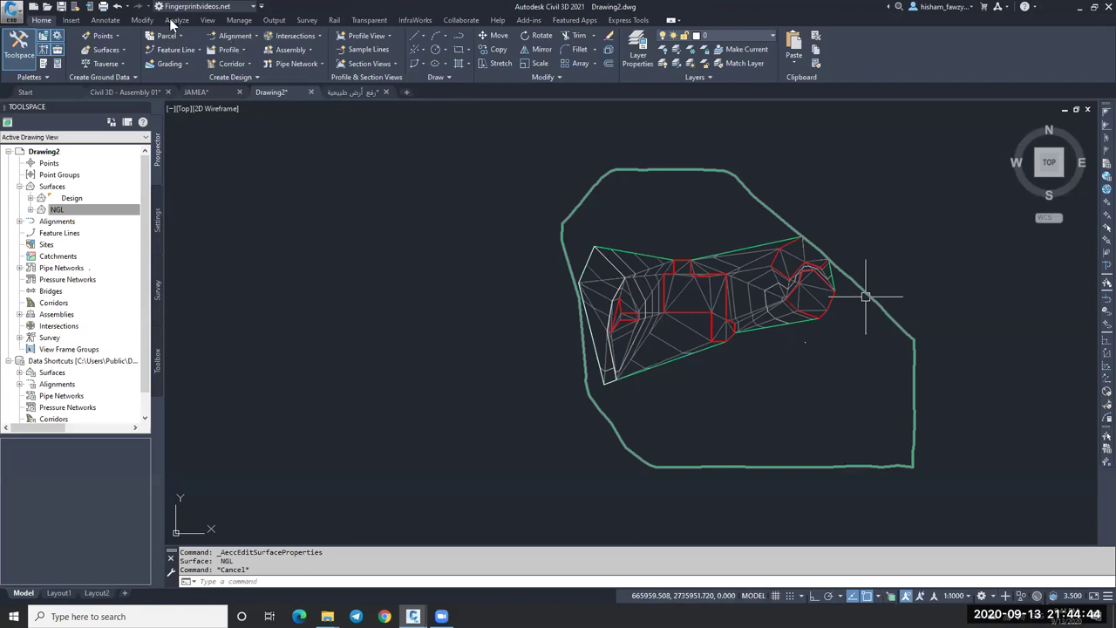
pyautogui.click(176, 20)
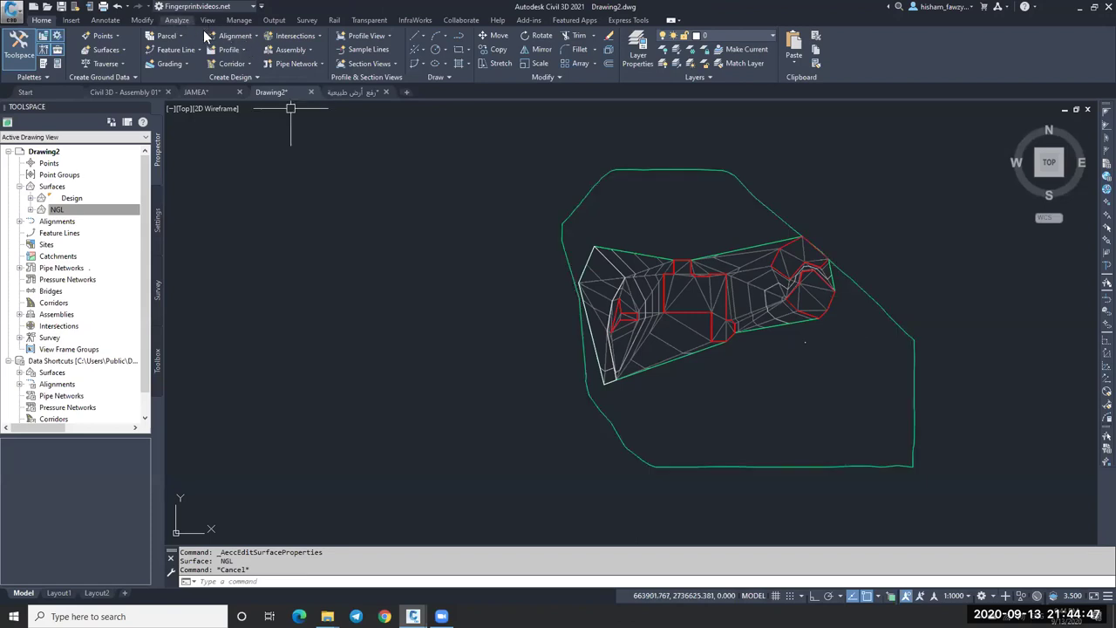
# Step: Open the Volumes Dashboard from the Analyze tab
pyautogui.rightClick(79, 186)
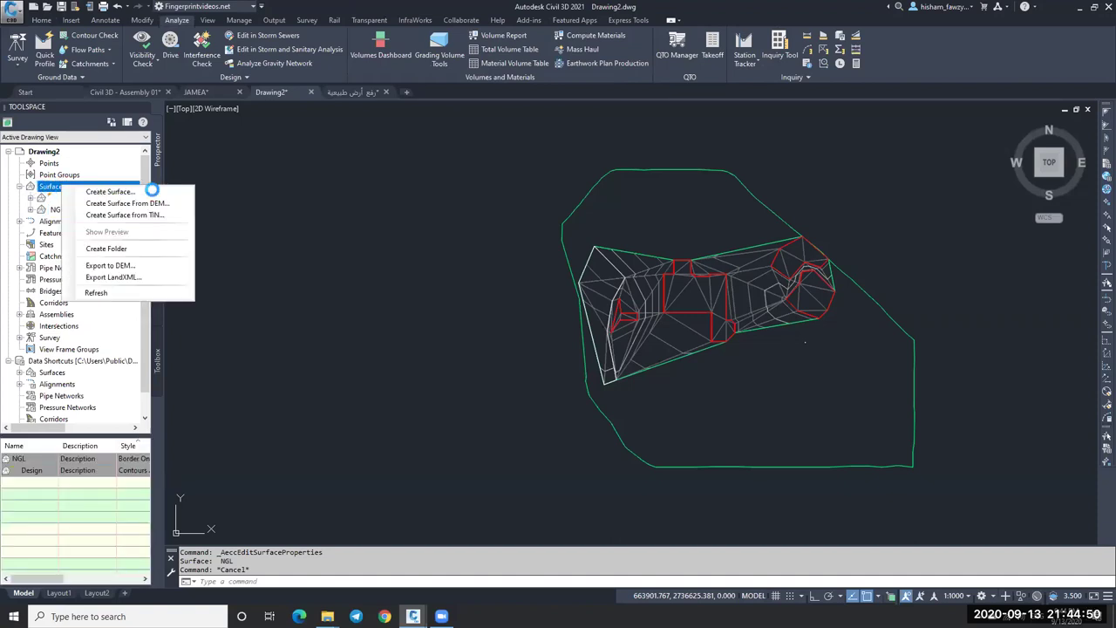
pyautogui.click(530, 181)
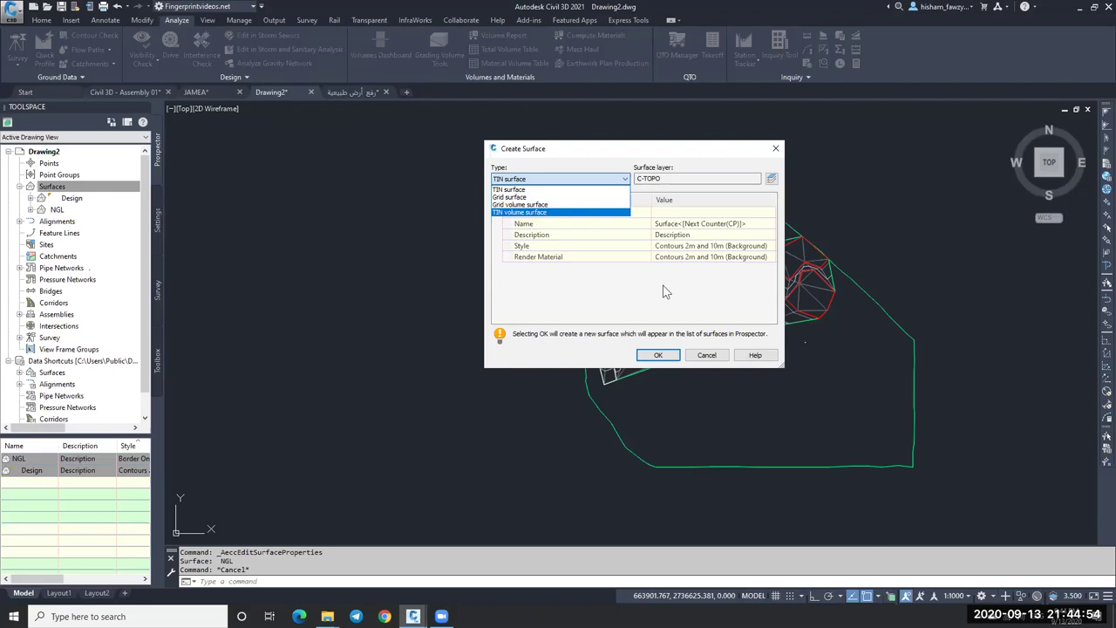
pyautogui.press('Escape')
pyautogui.press('Escape')
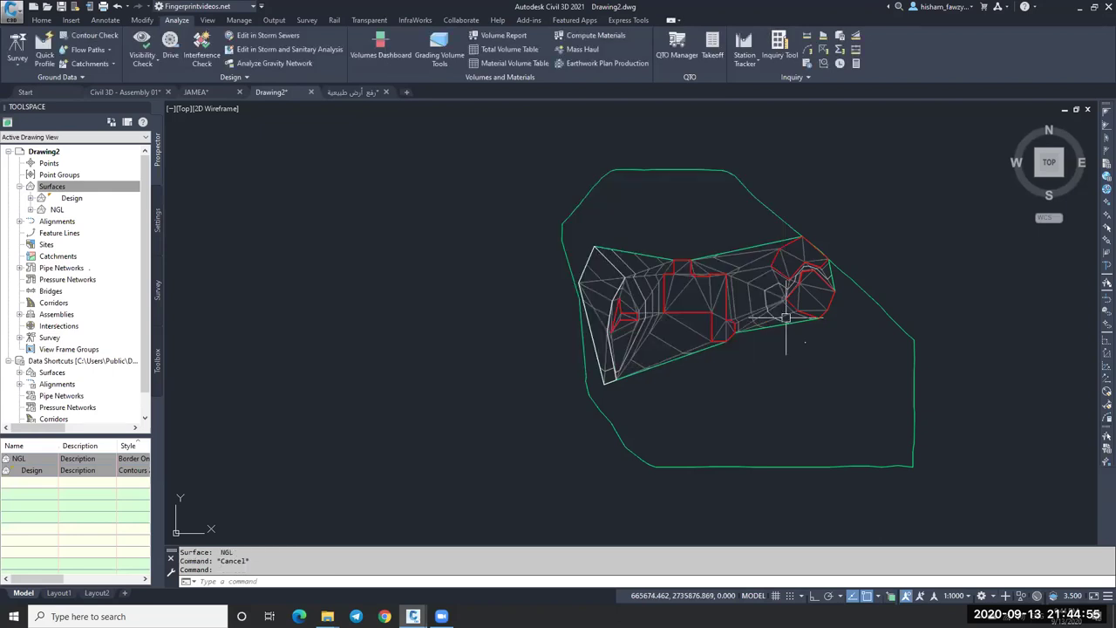
pyautogui.click(399, 53)
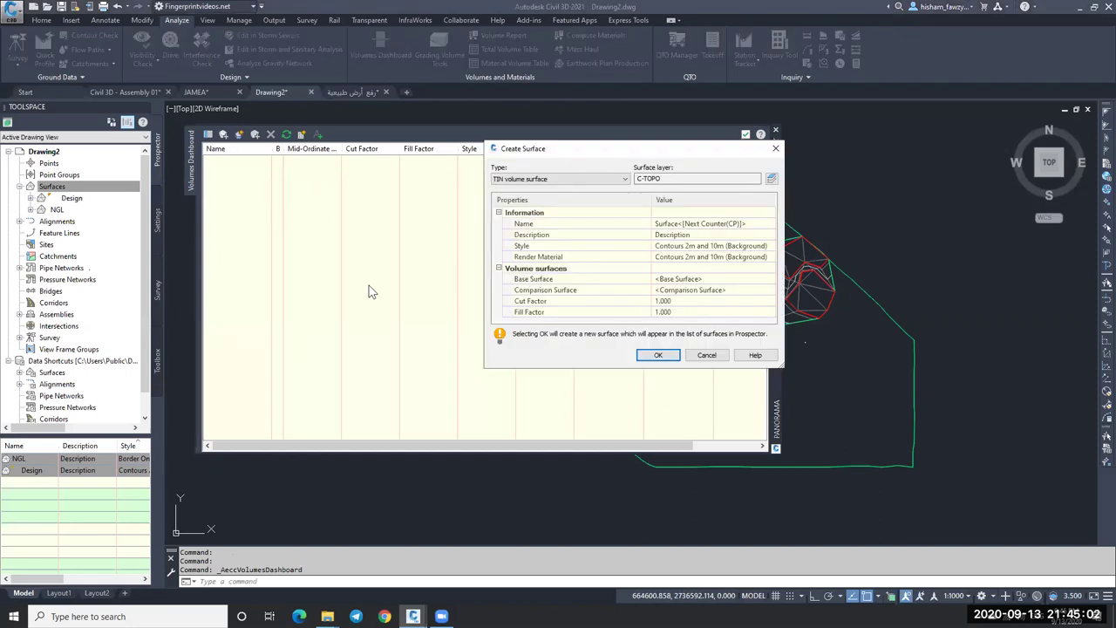
# Step: Choose TIN volume surface as the type and keep the fill factor at 1.000
pyautogui.click(561, 179)
pyautogui.click(715, 288)
pyautogui.click(590, 279)
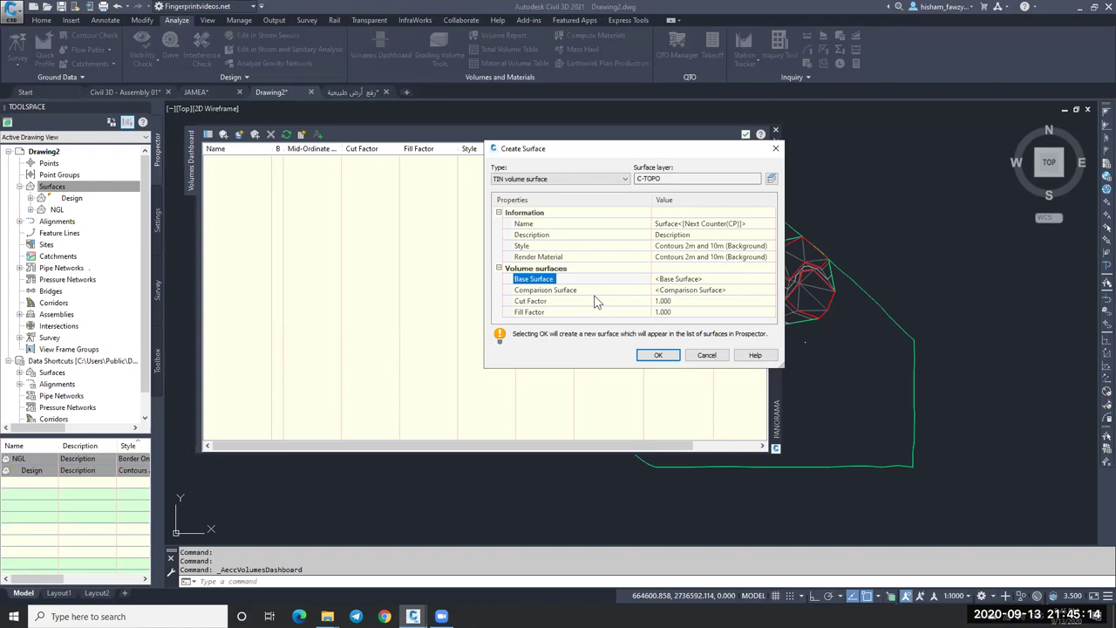
pyautogui.click(613, 291)
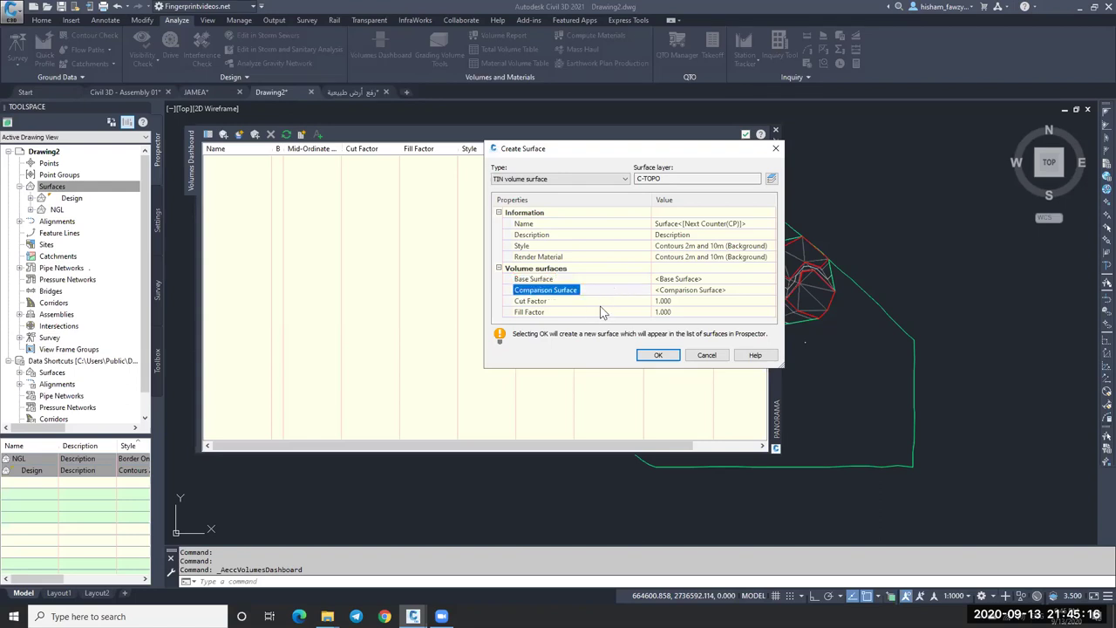
pyautogui.click(607, 301)
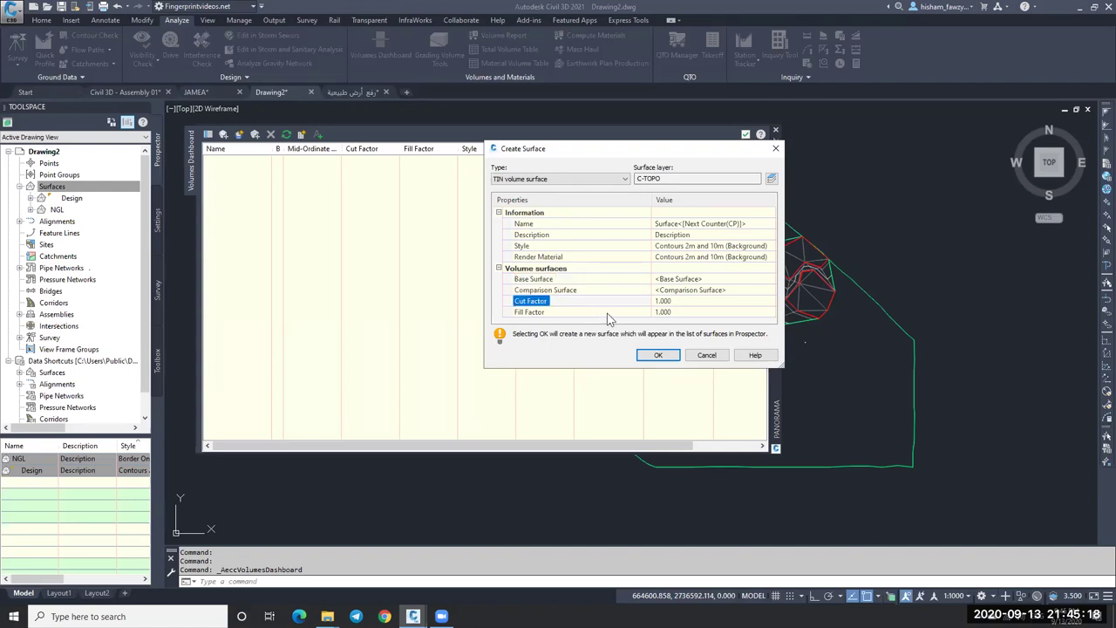
pyautogui.click(619, 313)
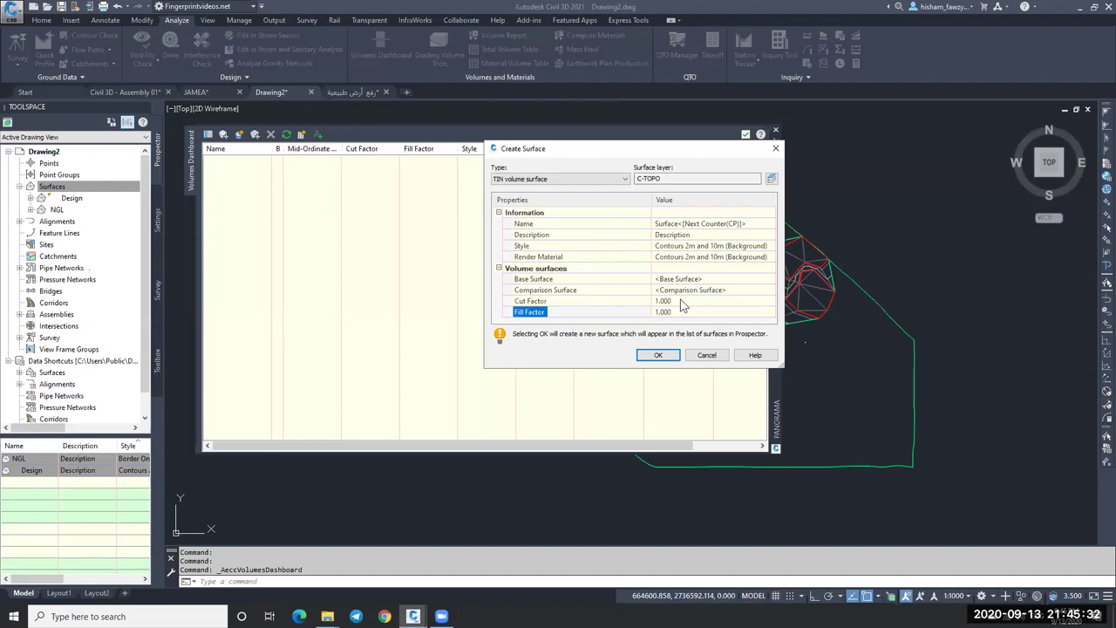
pyautogui.click(679, 314)
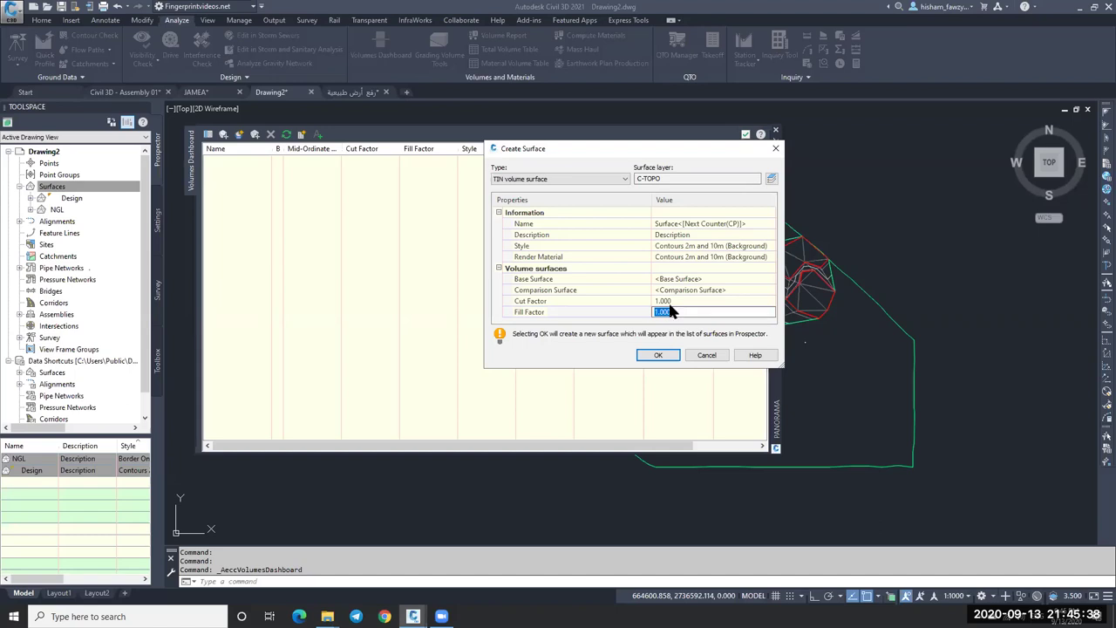
pyautogui.click(679, 313)
pyautogui.click(687, 316)
pyautogui.press('Return')
# Step: Set NGL as base and Design as comparison surface, creating Surface1
pyautogui.click(723, 279)
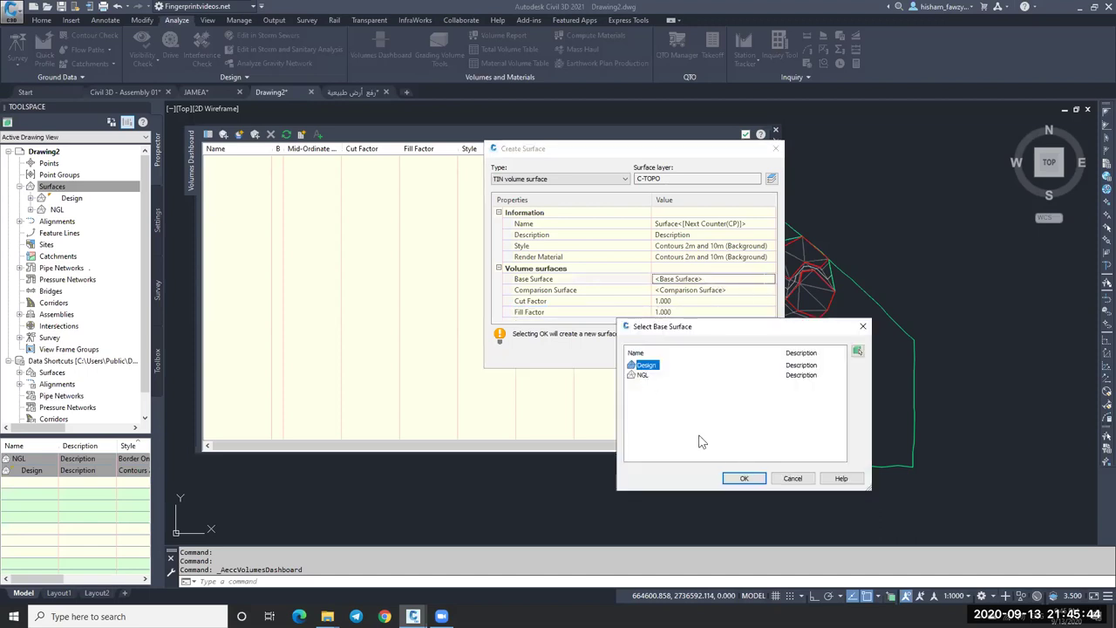
pyautogui.click(737, 480)
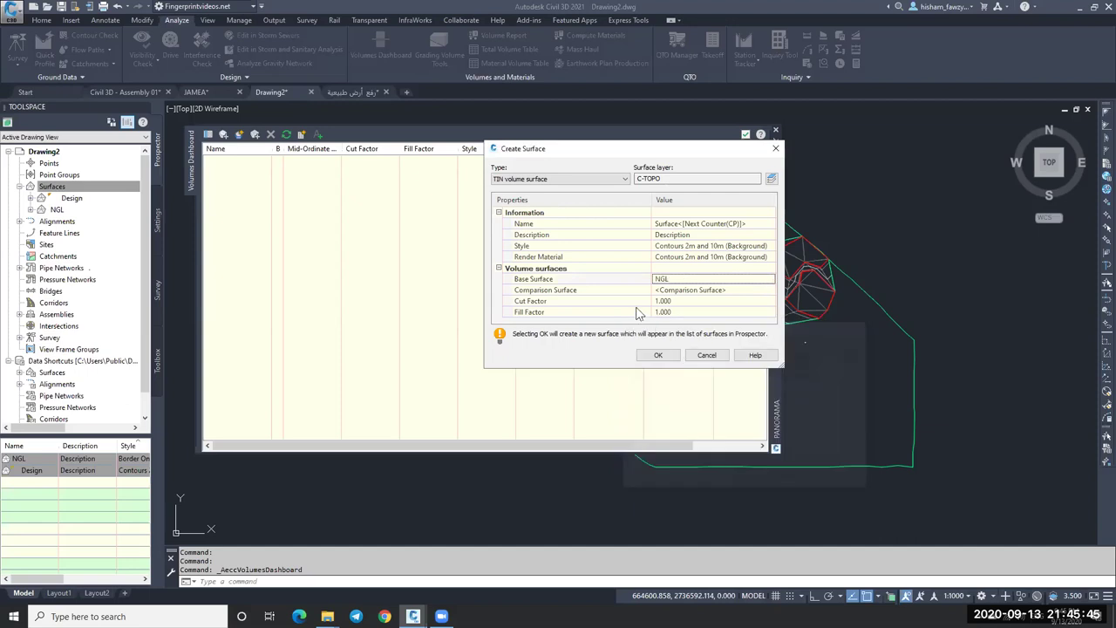
pyautogui.click(763, 290)
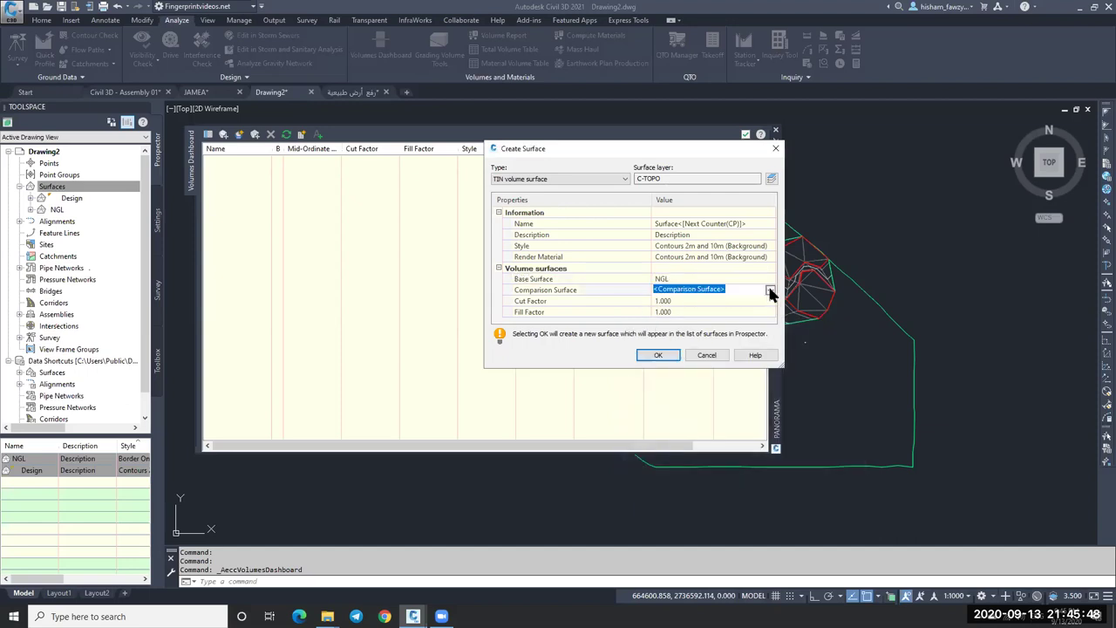
pyautogui.click(767, 290)
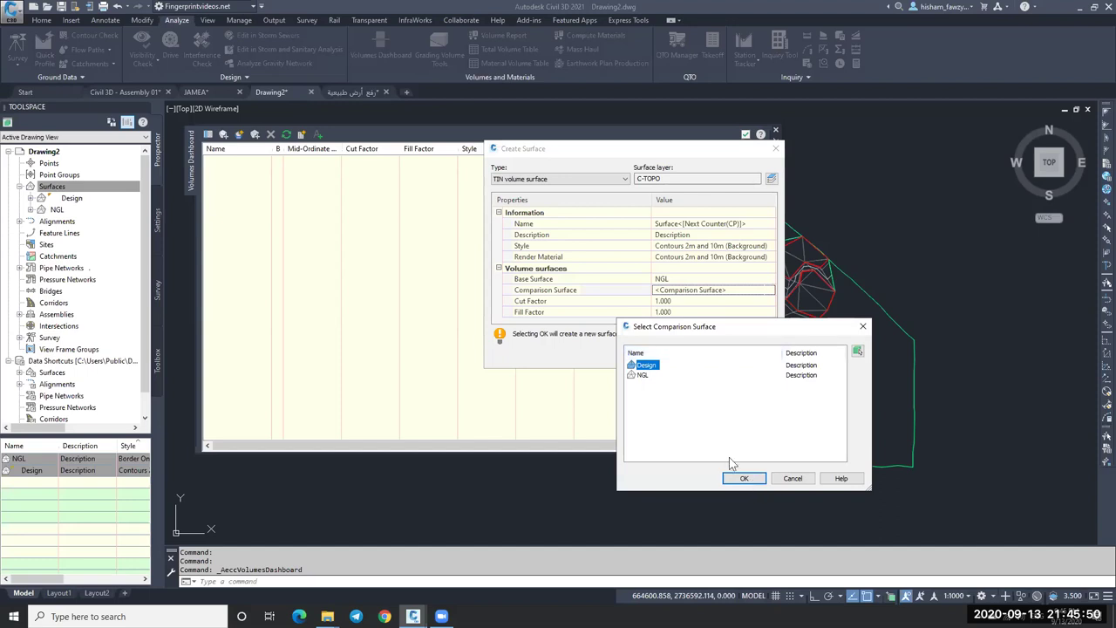
pyautogui.doubleClick(675, 360)
pyautogui.press('Return')
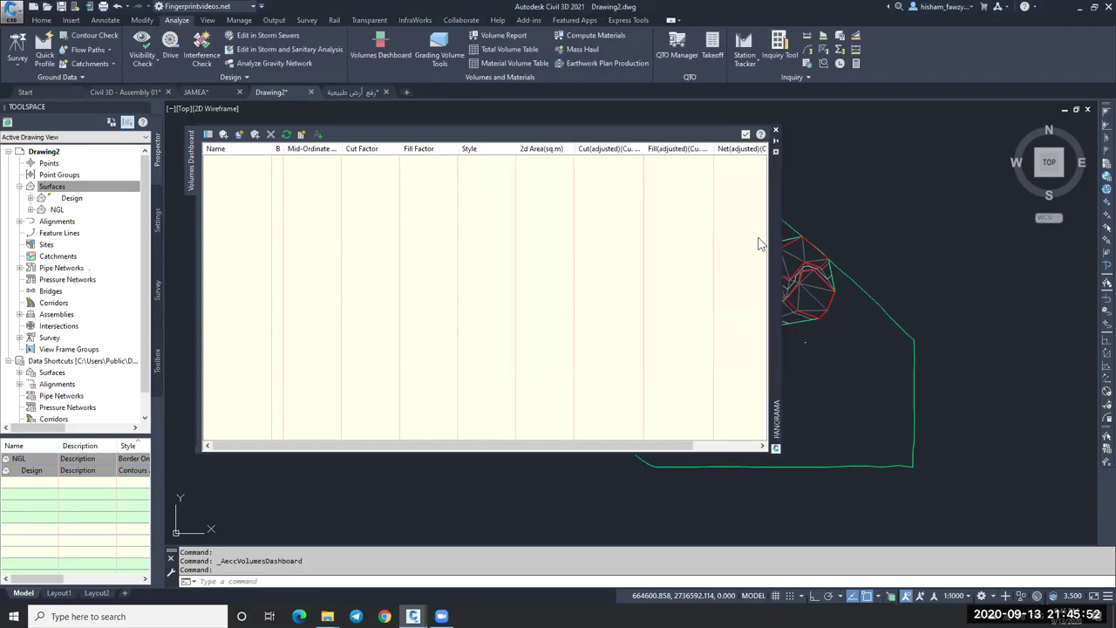
# Step: Select the volume surface and try a DR draw-order change, then cancel it
pyautogui.scroll(-3, 924, 288)
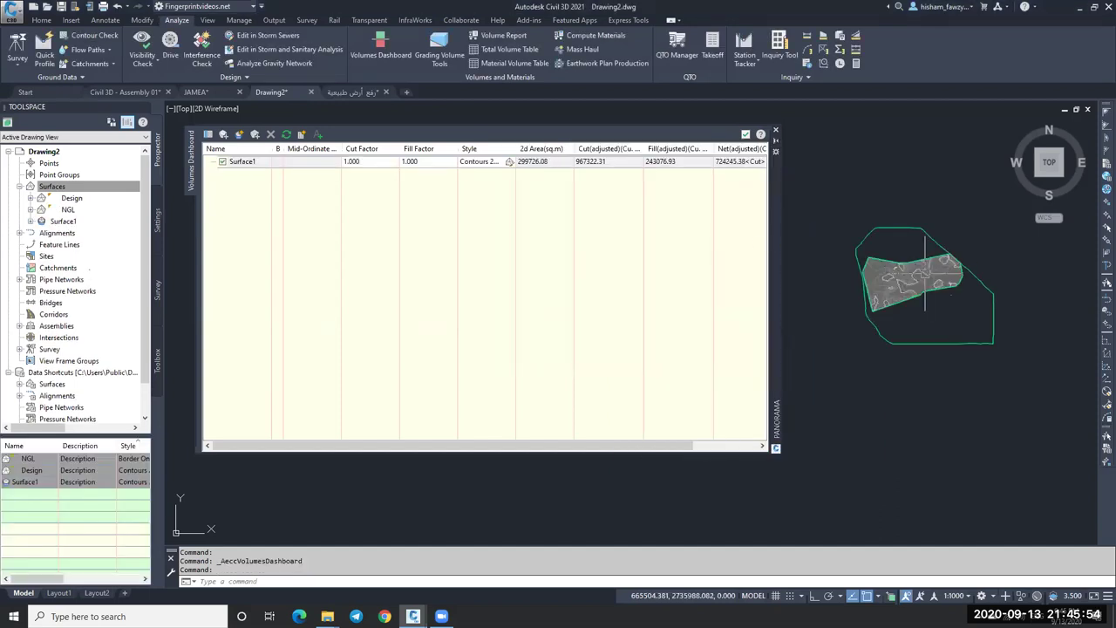
pyautogui.scroll(5, 920, 277)
pyautogui.press('Escape')
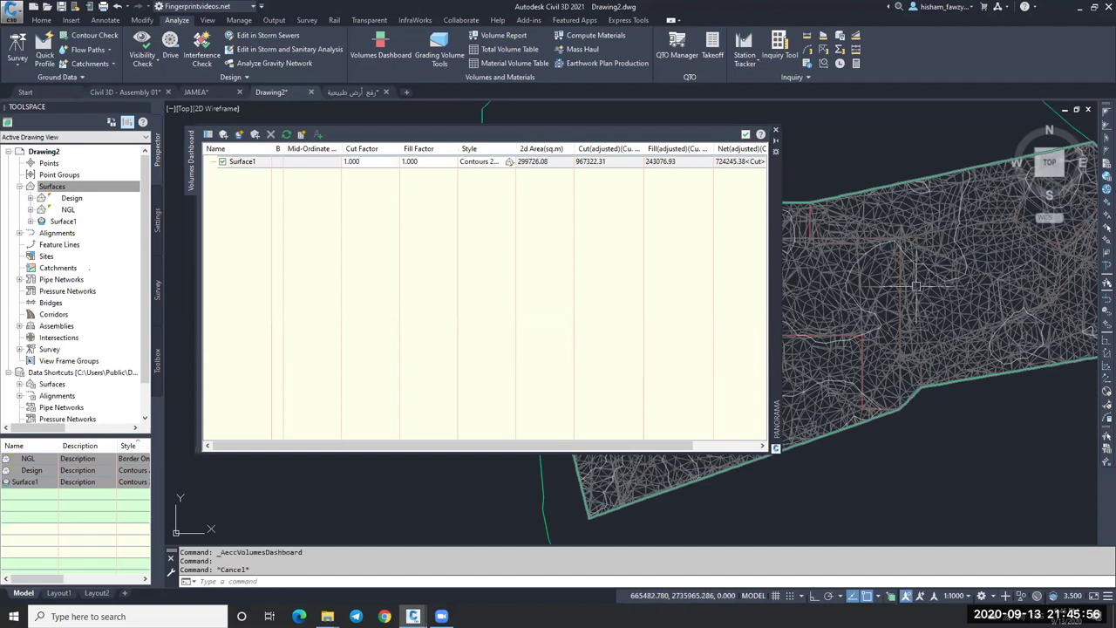
pyautogui.click(917, 286)
pyautogui.scroll(-4, 907, 253)
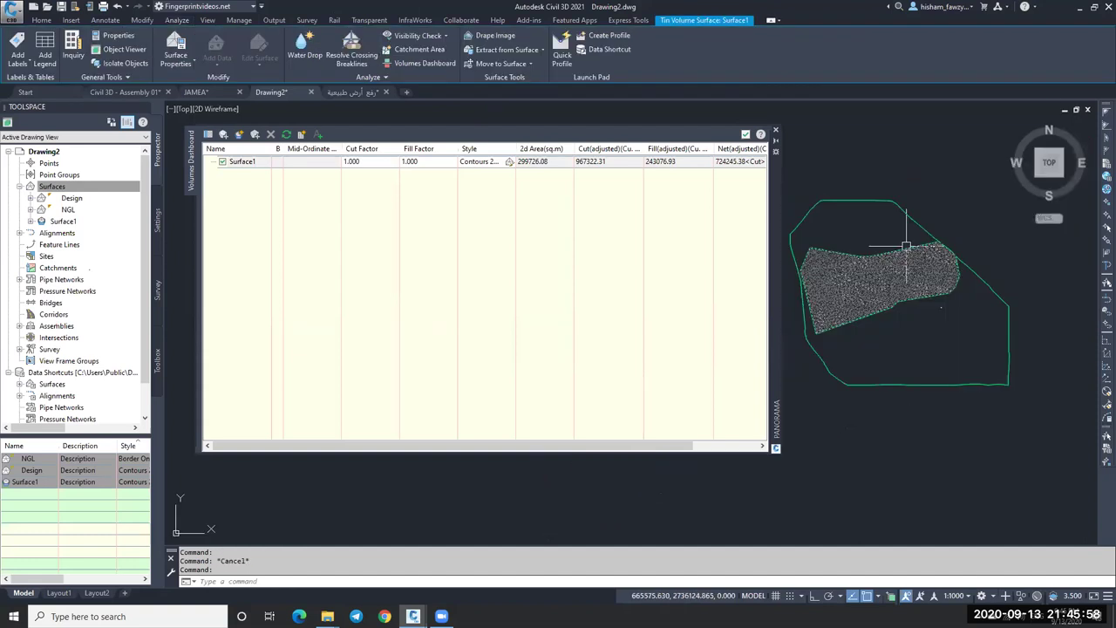
pyautogui.press('Escape')
pyautogui.scroll(5, 915, 279)
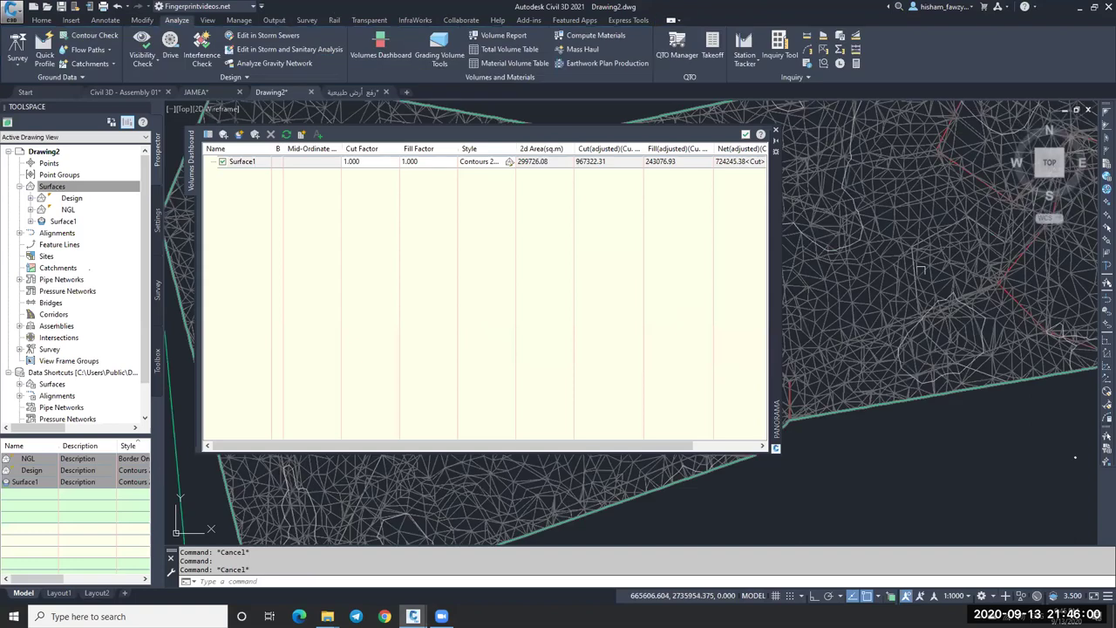
pyautogui.click(920, 271)
pyautogui.write('dr')
pyautogui.press('Return')
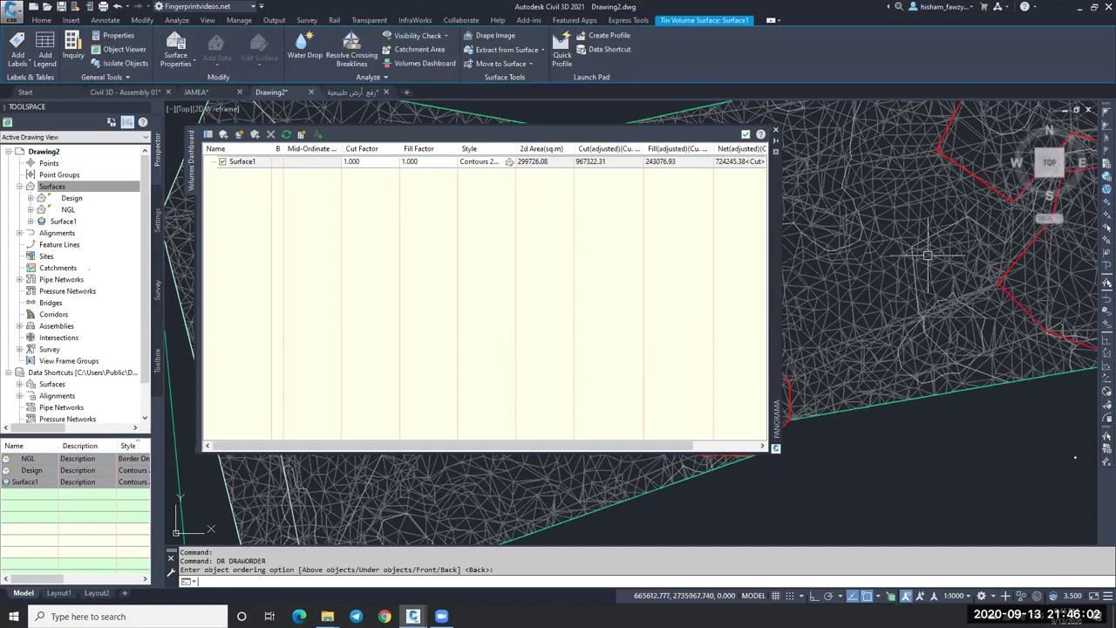
pyautogui.scroll(-5, 920, 271)
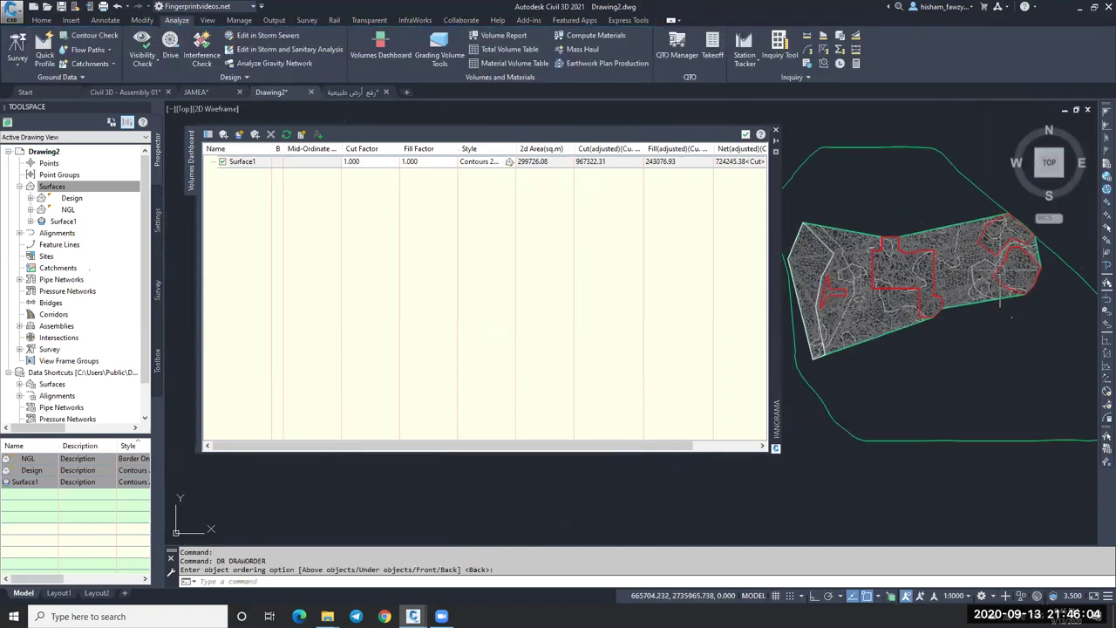
pyautogui.press('Escape')
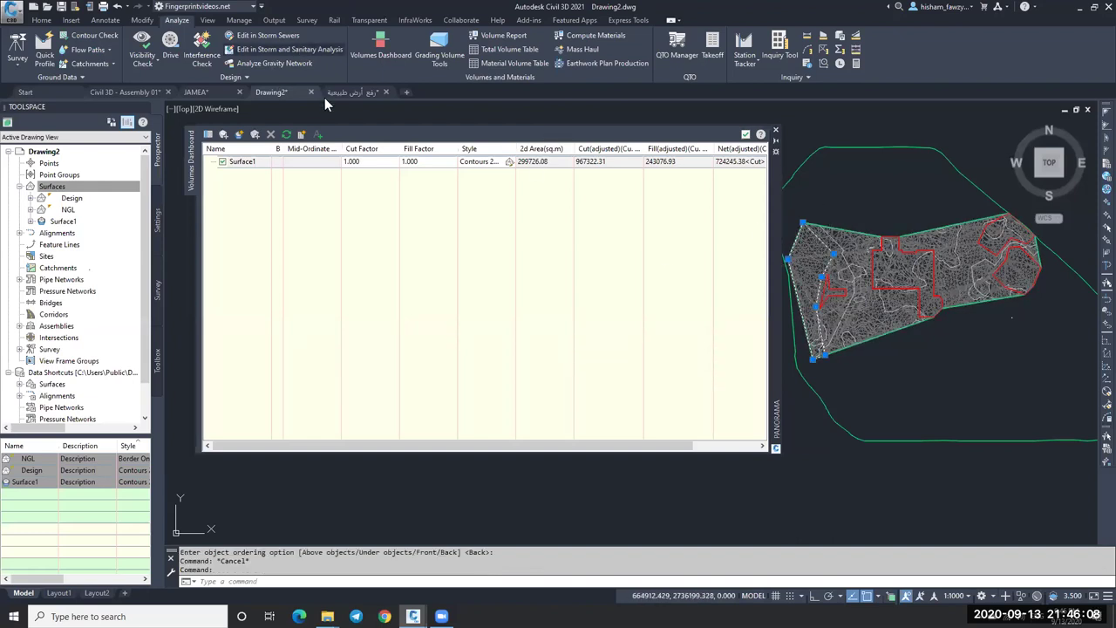
# Step: Colour the boundary 3D polyline red through the Properties palette
pyautogui.hotkey('ctrl', '1')
pyautogui.click(501, 151)
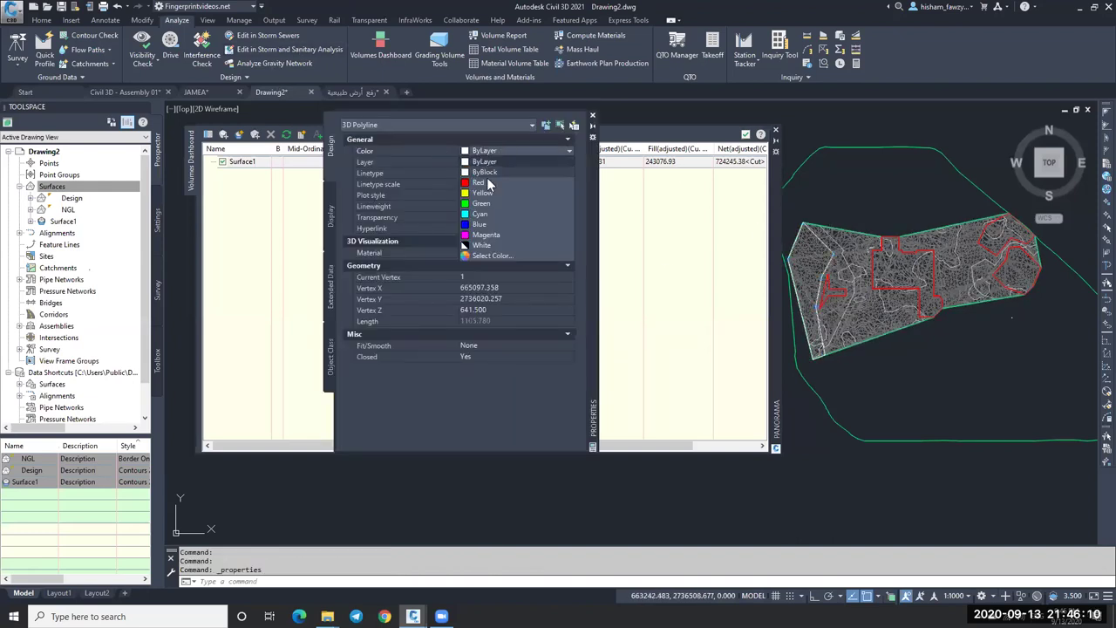
pyautogui.click(484, 183)
pyautogui.click(592, 115)
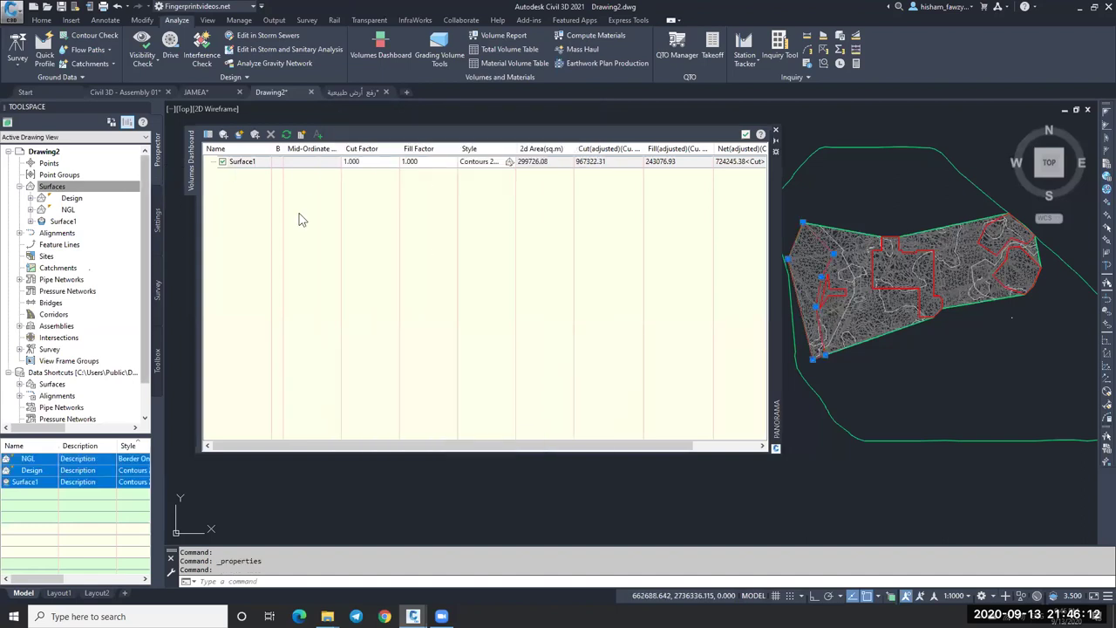
pyautogui.press('Escape')
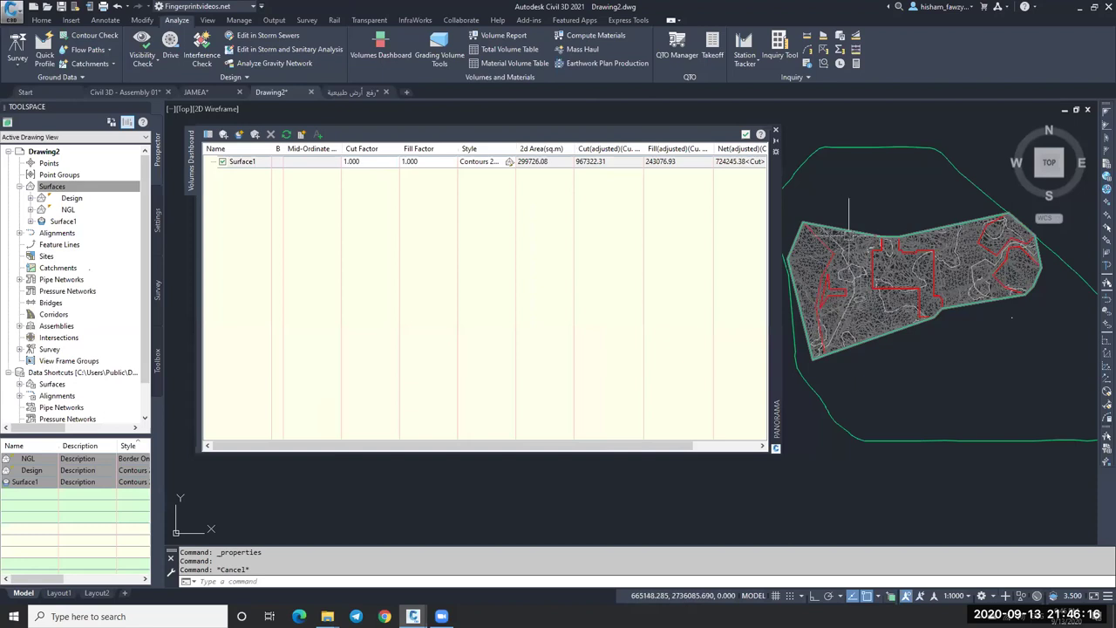
pyautogui.scroll(-3, 850, 244)
pyautogui.scroll(5, 867, 279)
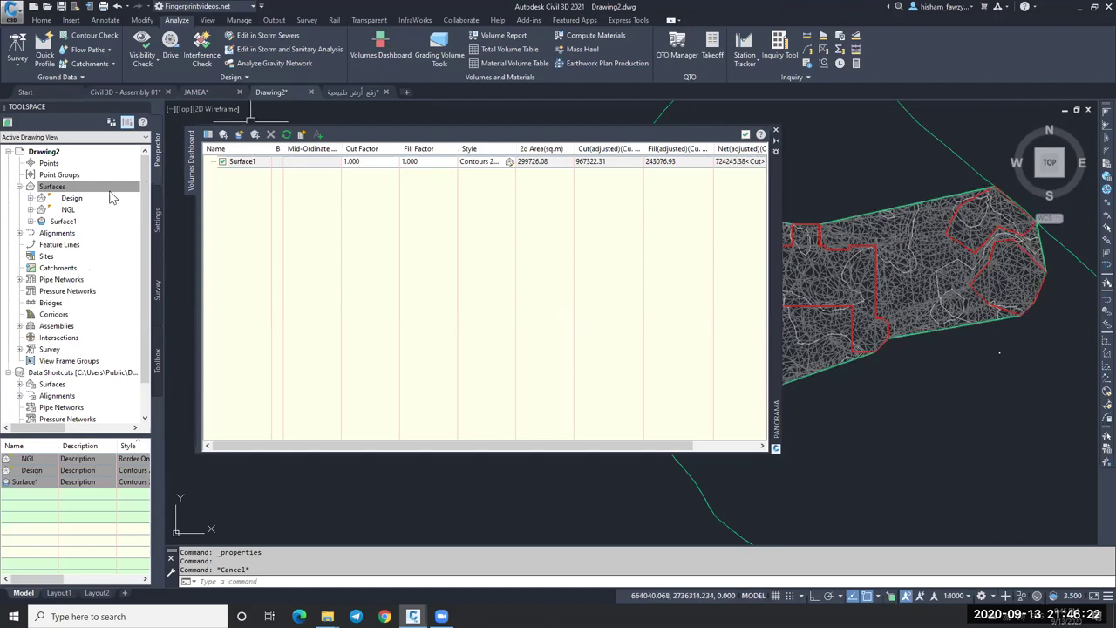
# Step: Set Surface1's style to _No Display
pyautogui.rightClick(88, 223)
pyautogui.click(670, 272)
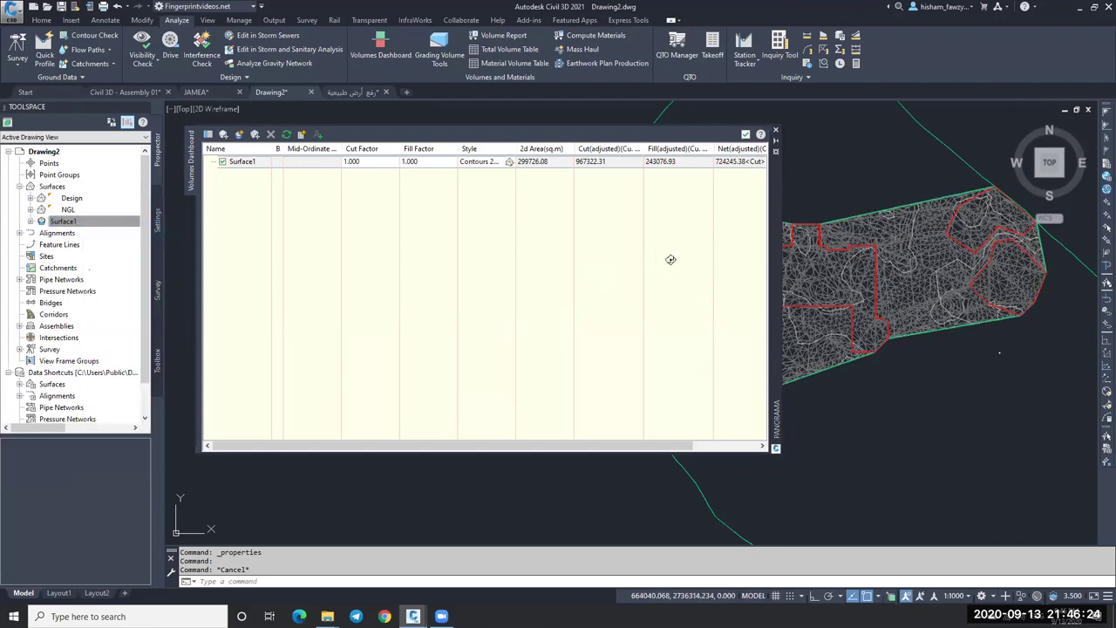
pyautogui.click(786, 239)
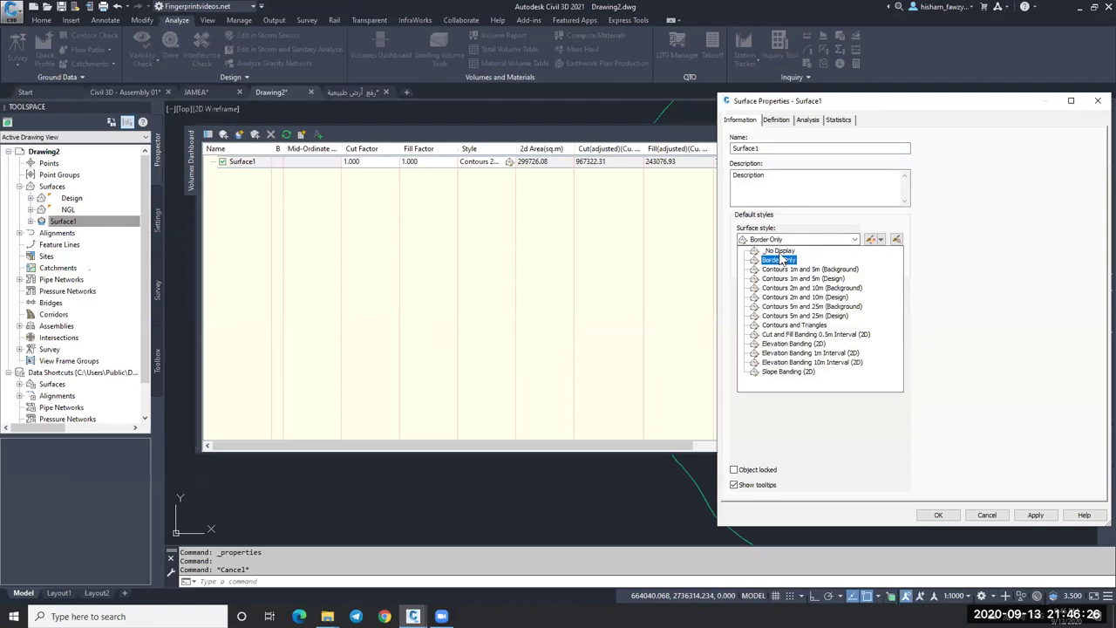
pyautogui.click(778, 261)
pyautogui.click(938, 514)
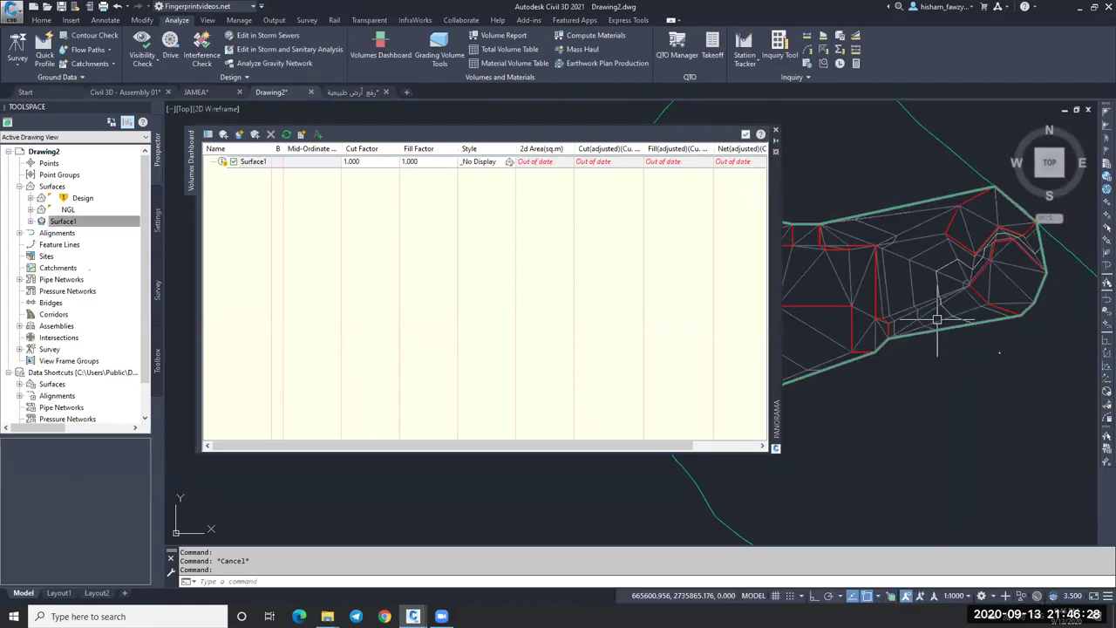
# Step: Start deleting edges from the Design surface, then cancel the command
pyautogui.click(901, 218)
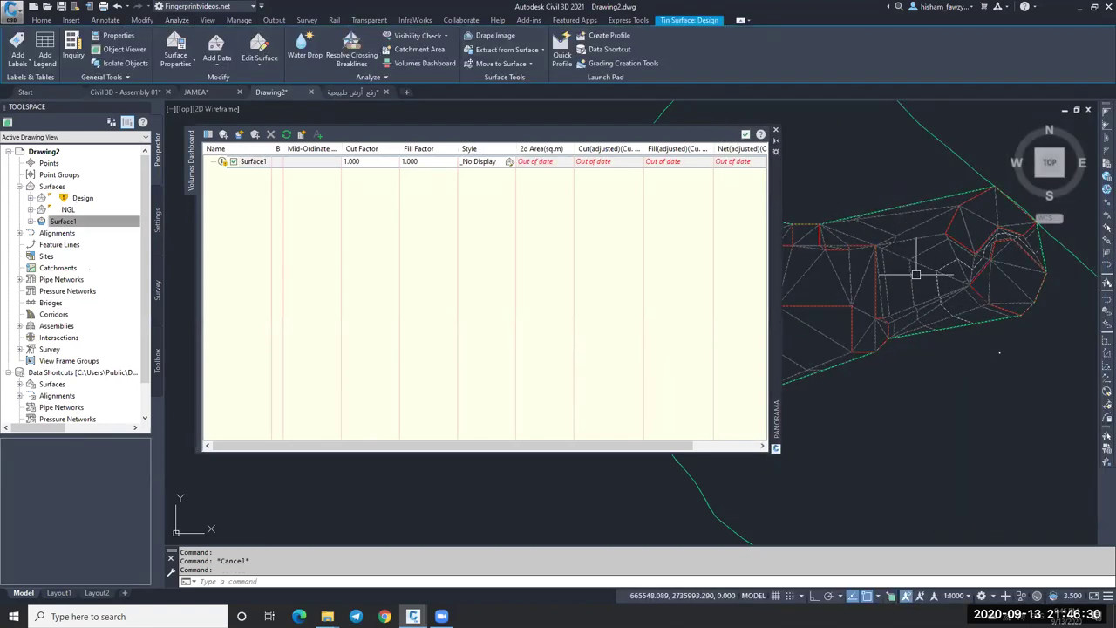
pyautogui.click(259, 68)
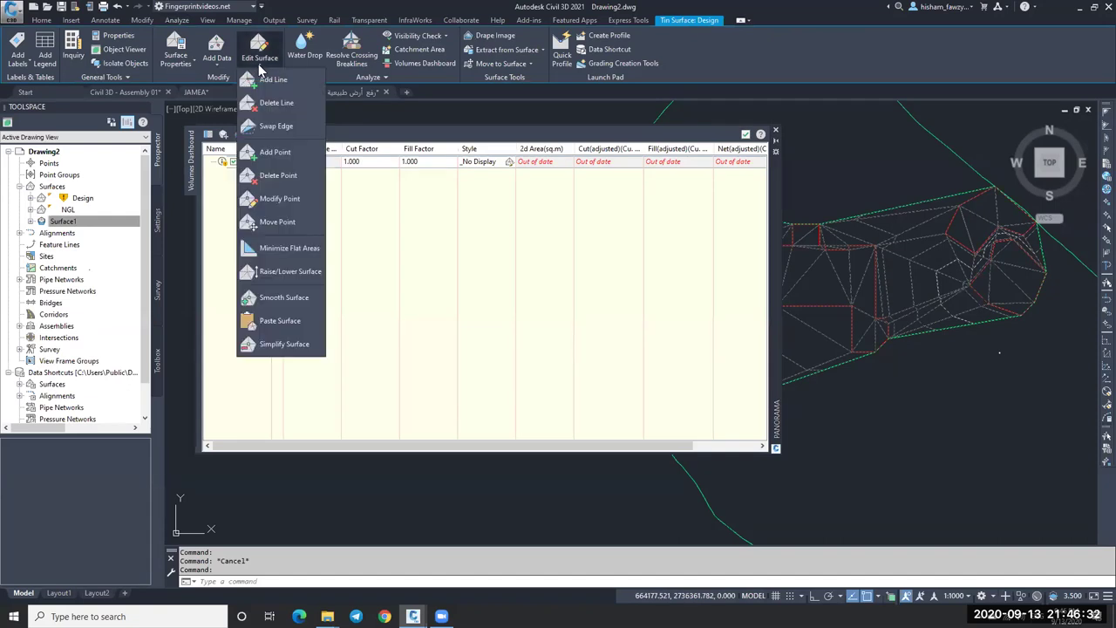
pyautogui.click(218, 160)
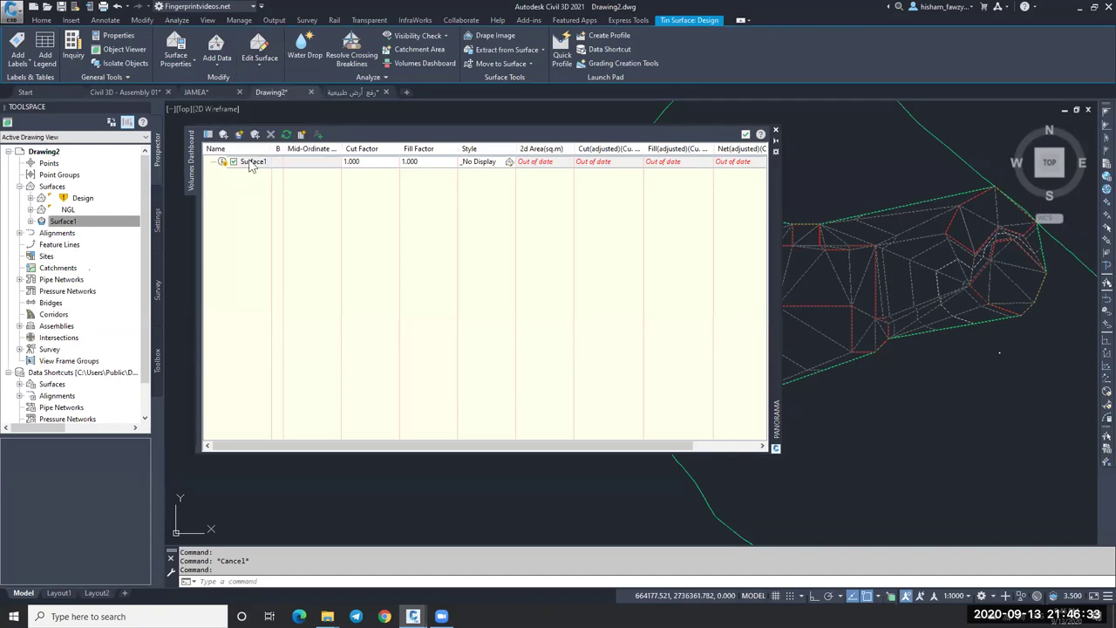
pyautogui.click(262, 59)
pyautogui.click(288, 105)
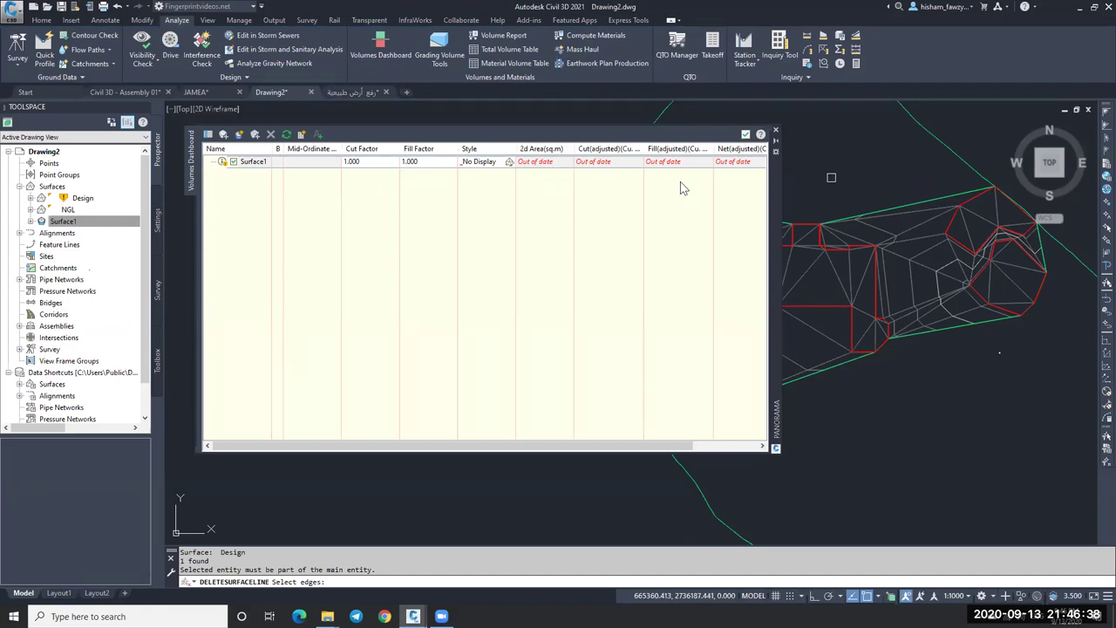
pyautogui.press('Escape')
pyautogui.click(805, 274)
pyautogui.scroll(4, 838, 262)
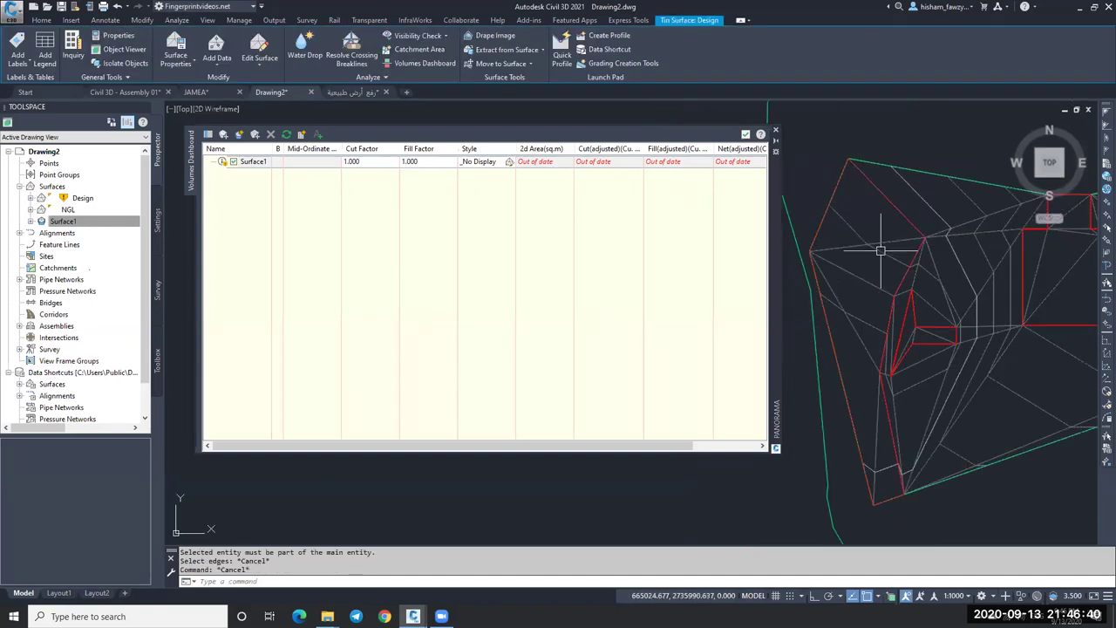
pyautogui.press('Escape')
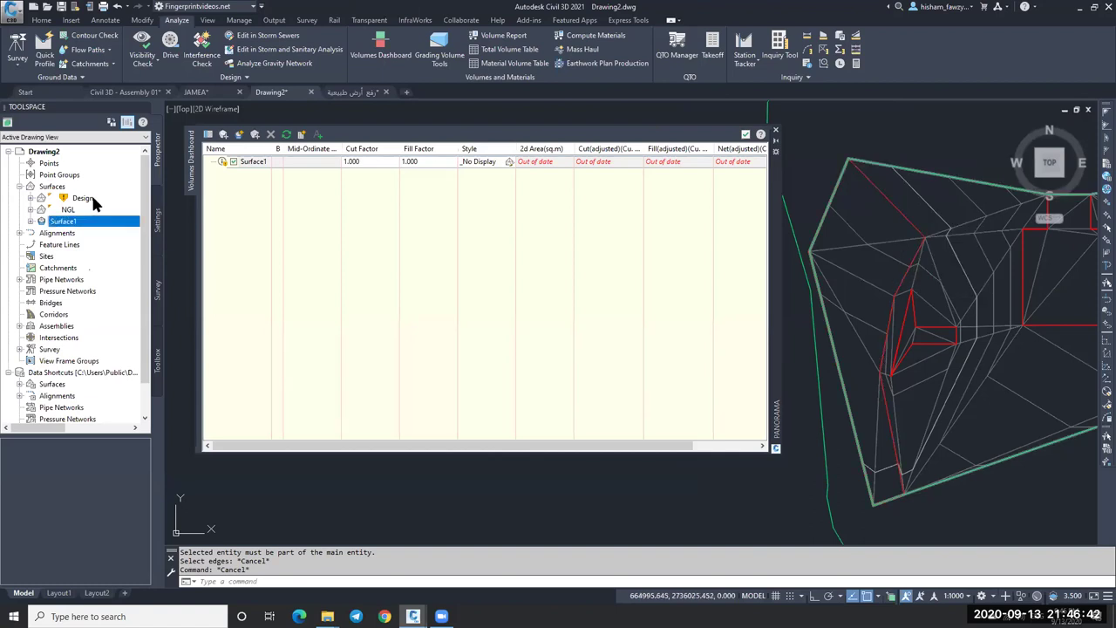
# Step: Rebuild the Design surface from Prospector
pyautogui.click(73, 200)
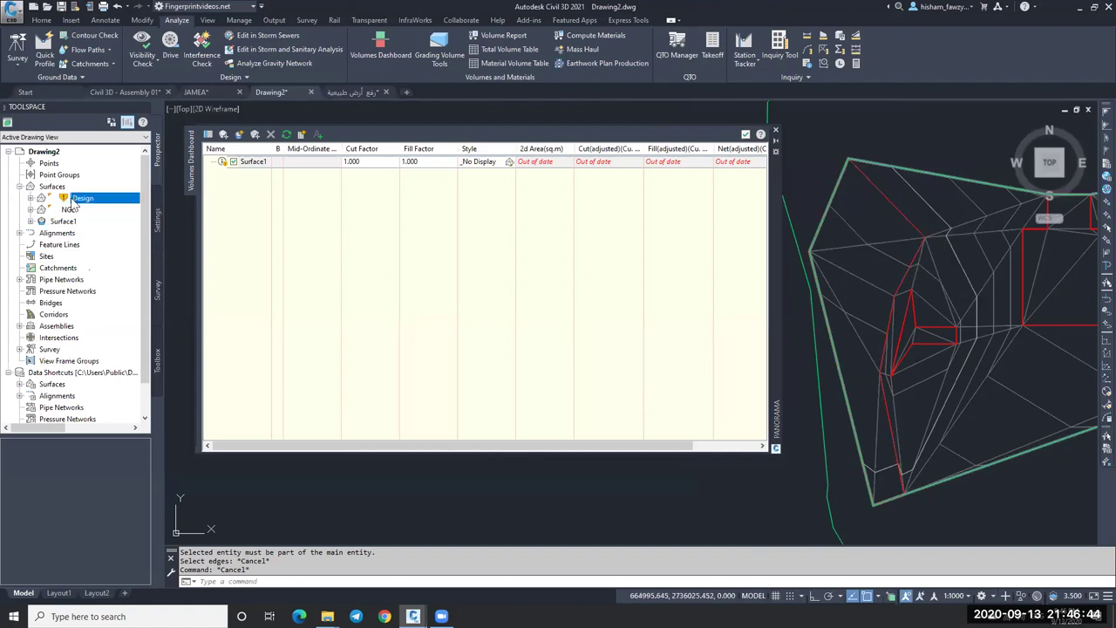
pyautogui.rightClick(116, 199)
pyautogui.click(153, 232)
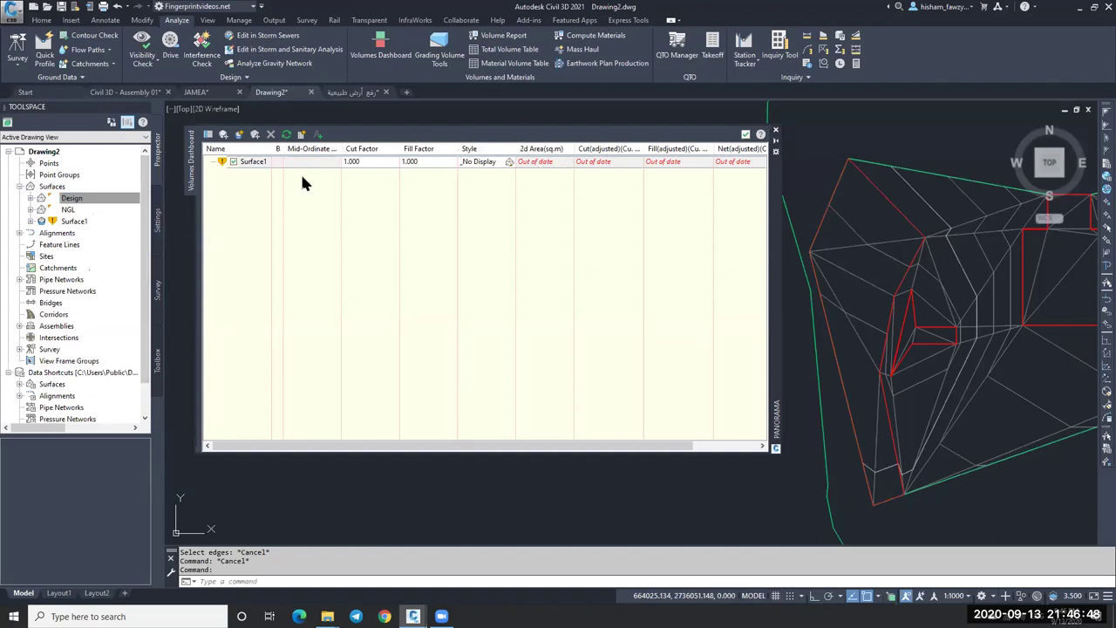
# Step: Rebuild Surface1 so its volumes compute
pyautogui.rightClick(87, 221)
pyautogui.click(161, 253)
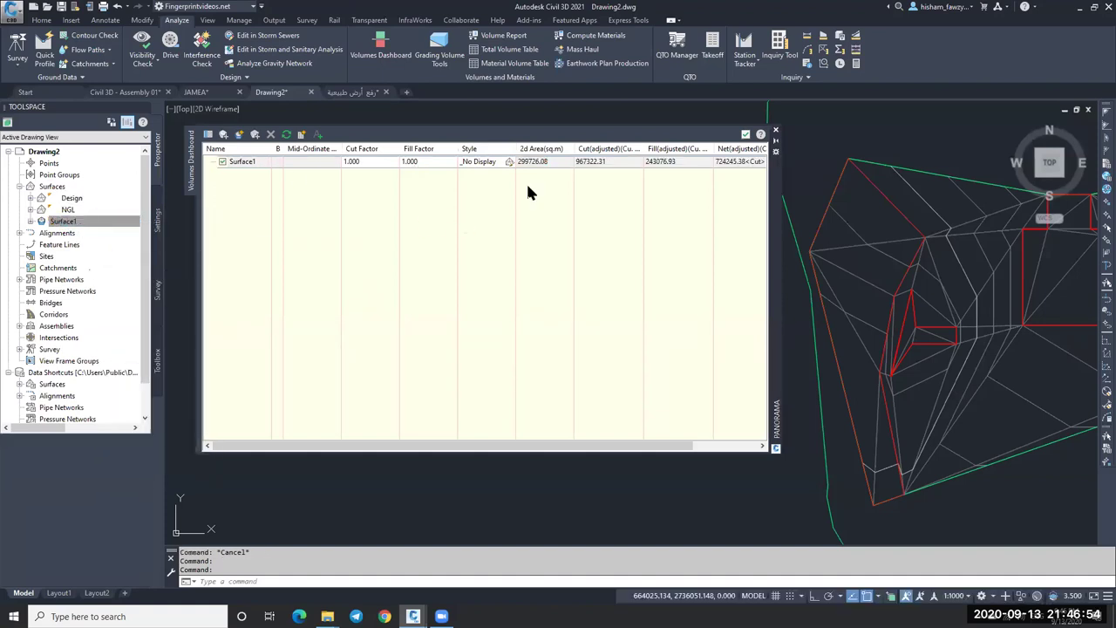
pyautogui.press('Escape')
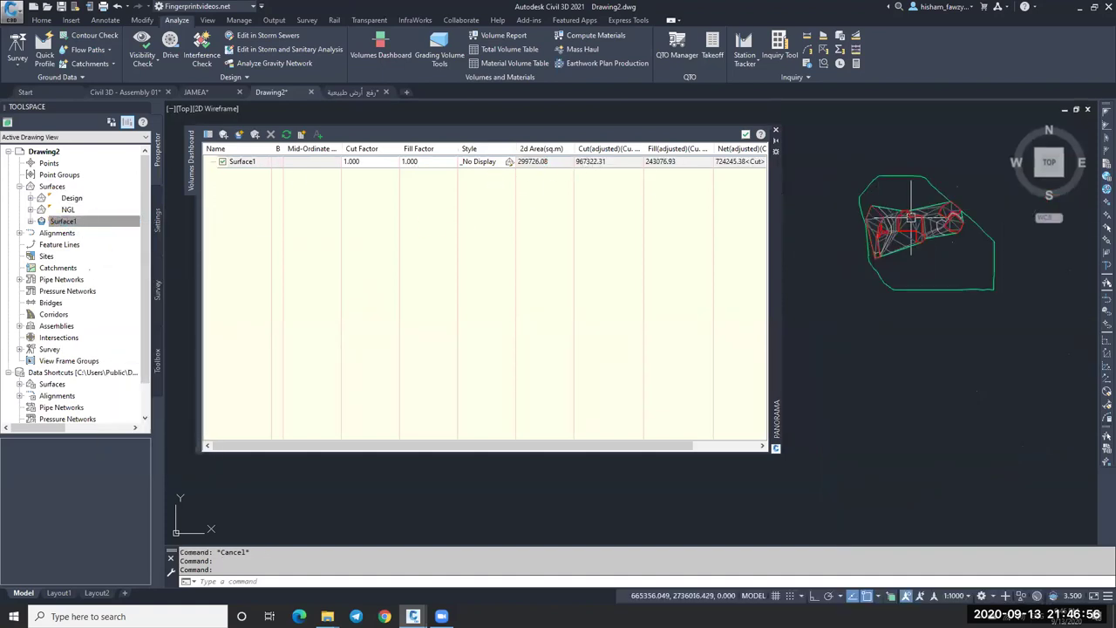
pyautogui.scroll(-3, 906, 205)
# Step: Delete 20 outer edges from the Design surface using a fence
pyautogui.click(894, 209)
pyautogui.click(257, 66)
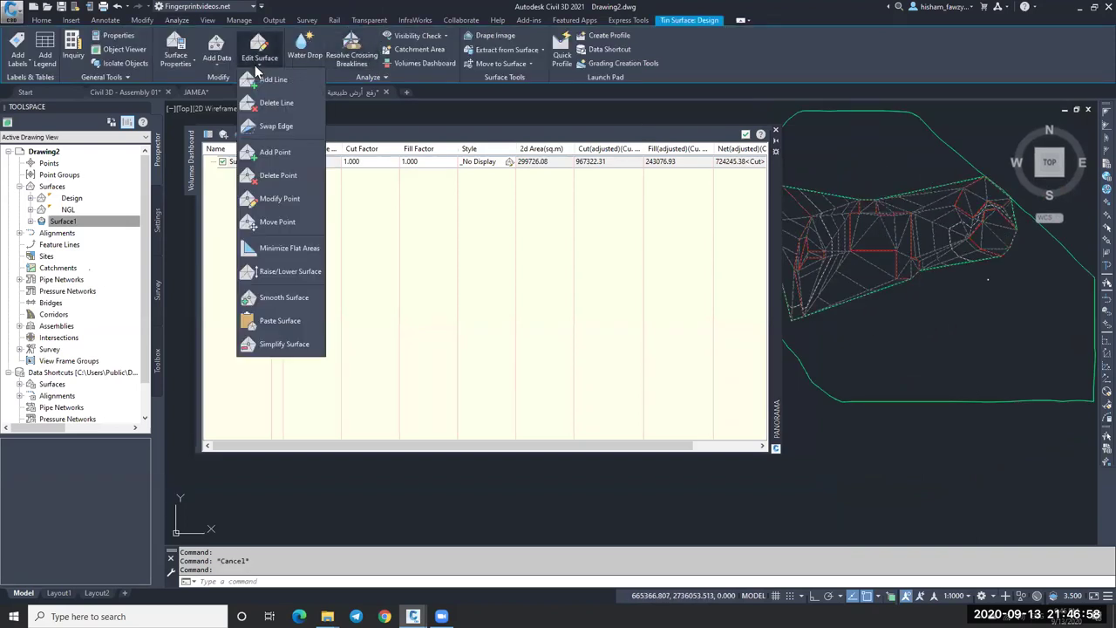
pyautogui.click(293, 102)
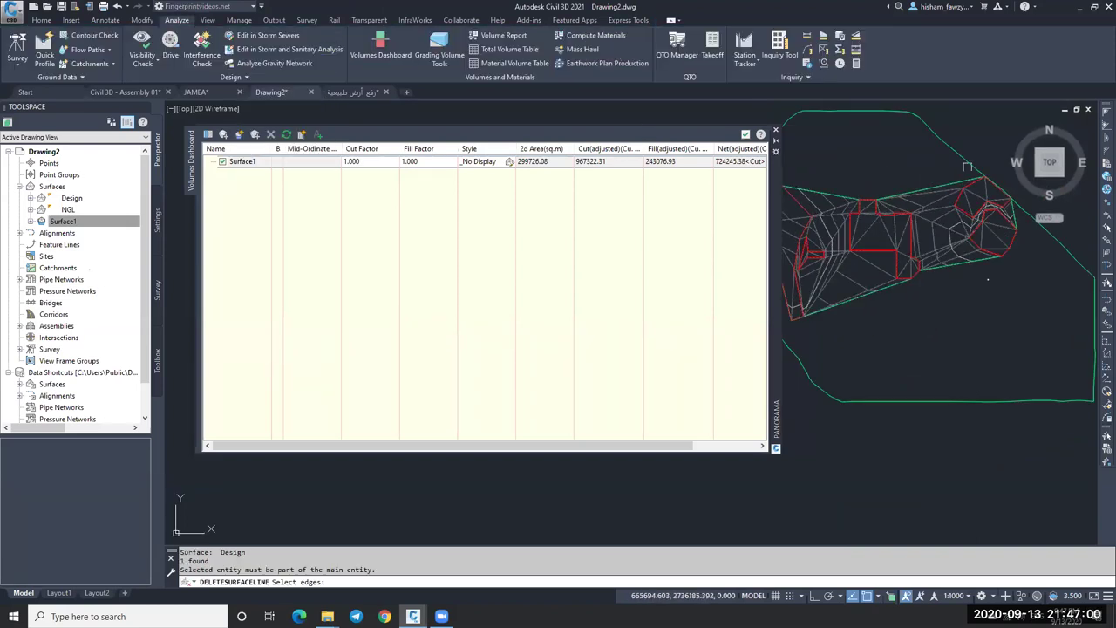
pyautogui.write('f')
pyautogui.press('Return')
pyautogui.click(923, 153)
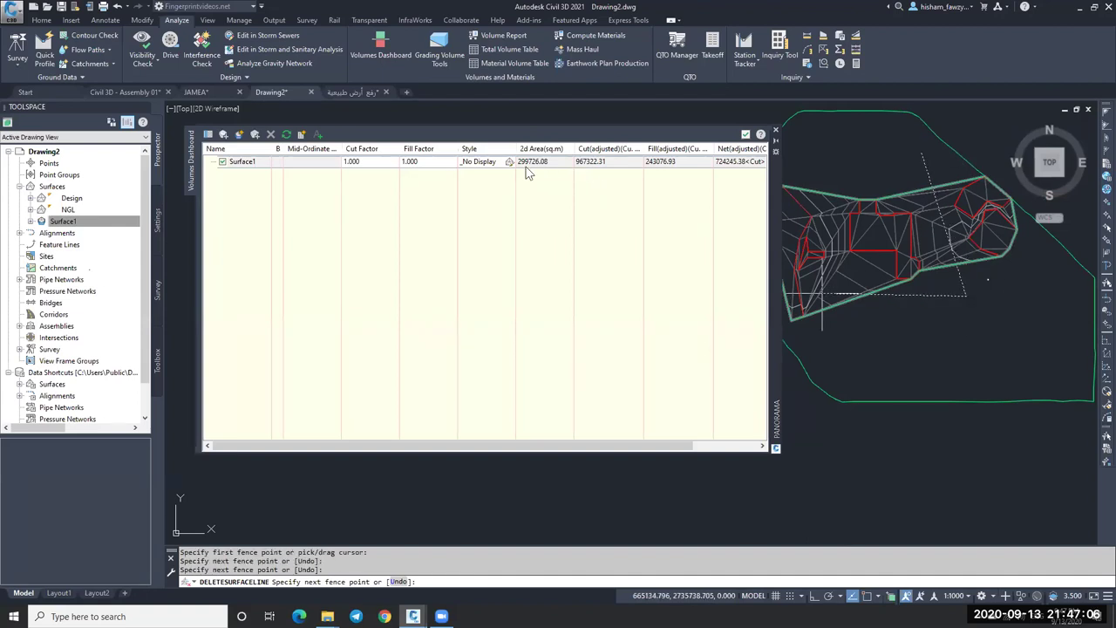
pyautogui.press('Return')
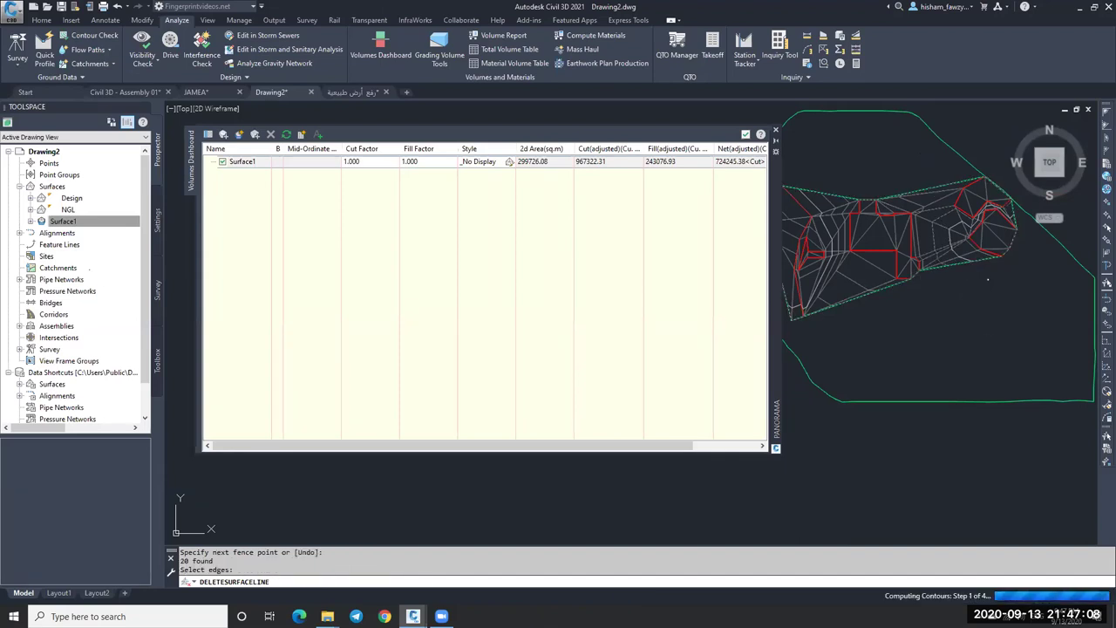
pyautogui.press('Escape')
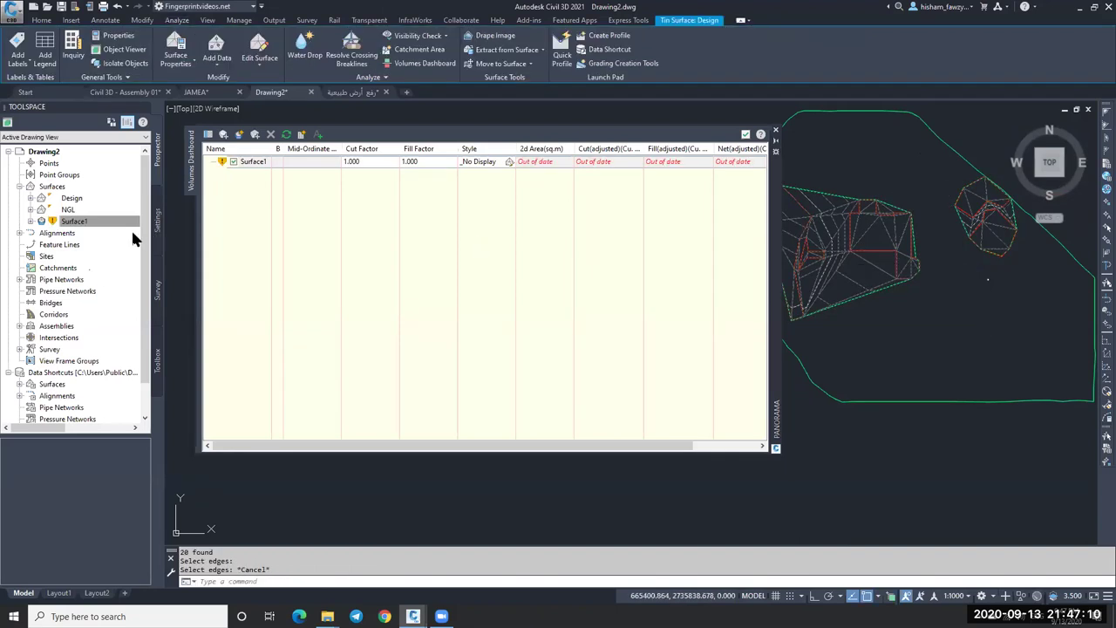
# Step: Set Design to Rebuild - Automatic and rebuild Surface1 (cut 882965.79, fill 130409.74)
pyautogui.click(82, 223)
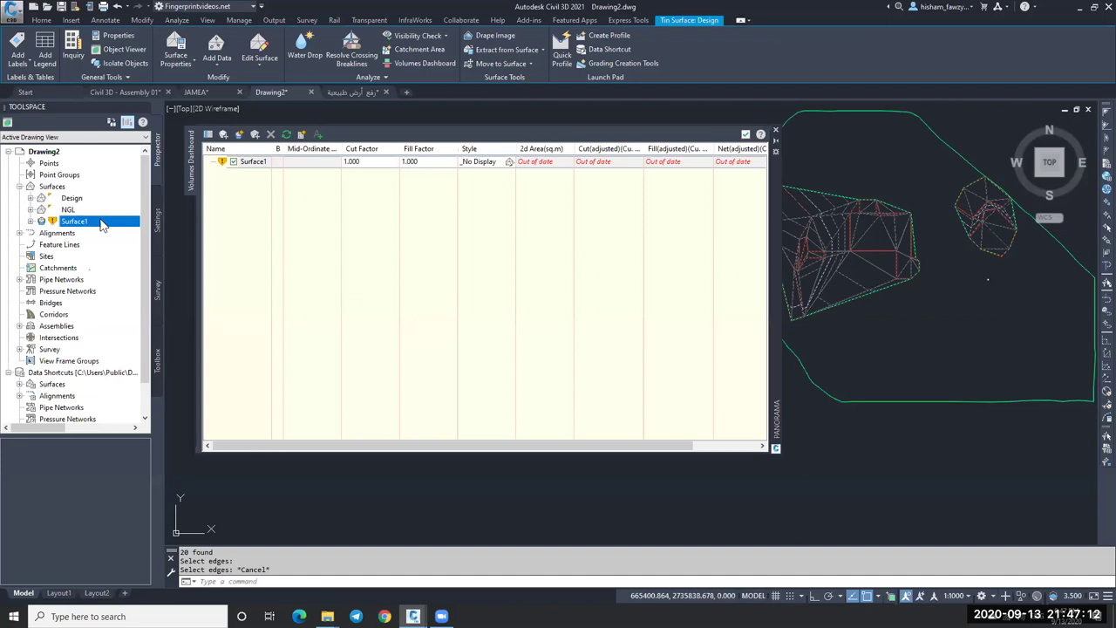
pyautogui.rightClick(102, 225)
pyautogui.click(94, 206)
pyautogui.rightClick(94, 206)
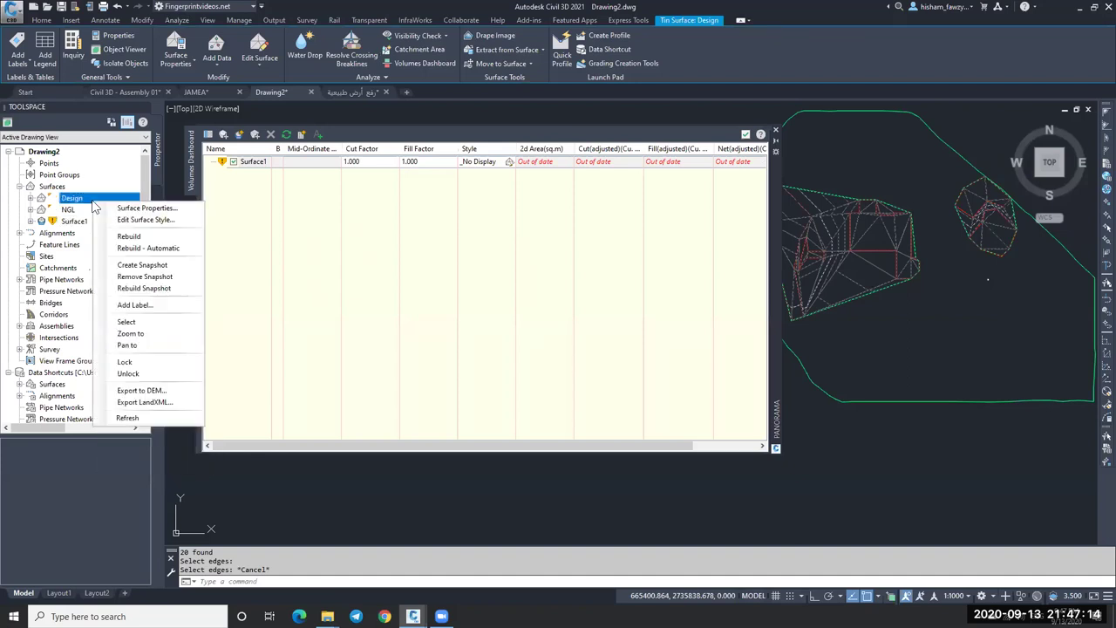
pyautogui.click(130, 248)
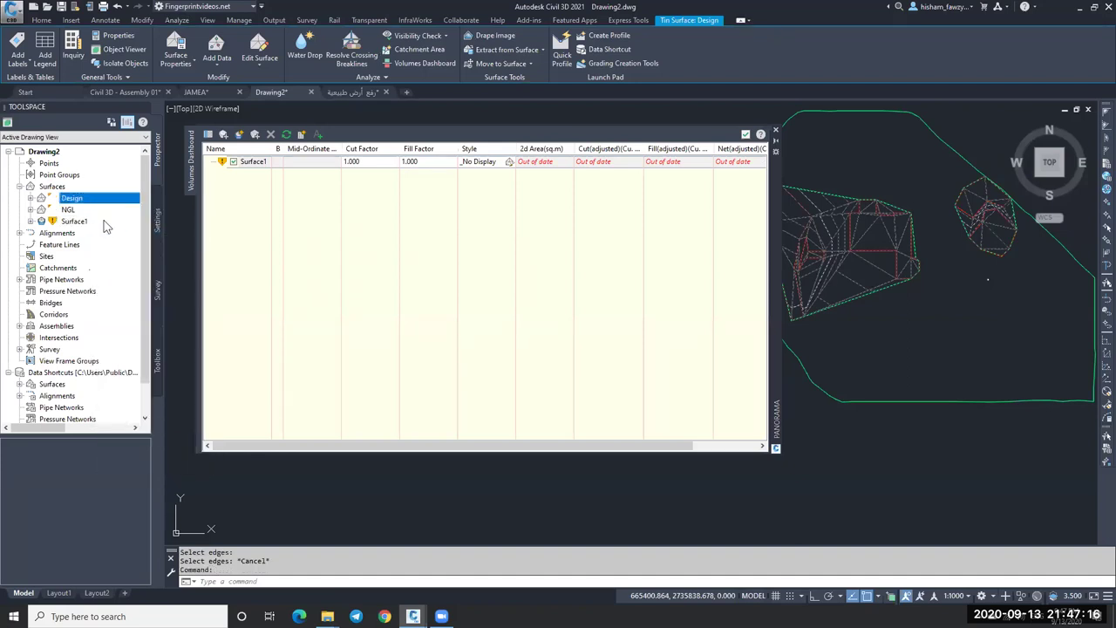
pyautogui.rightClick(103, 223)
pyautogui.click(140, 254)
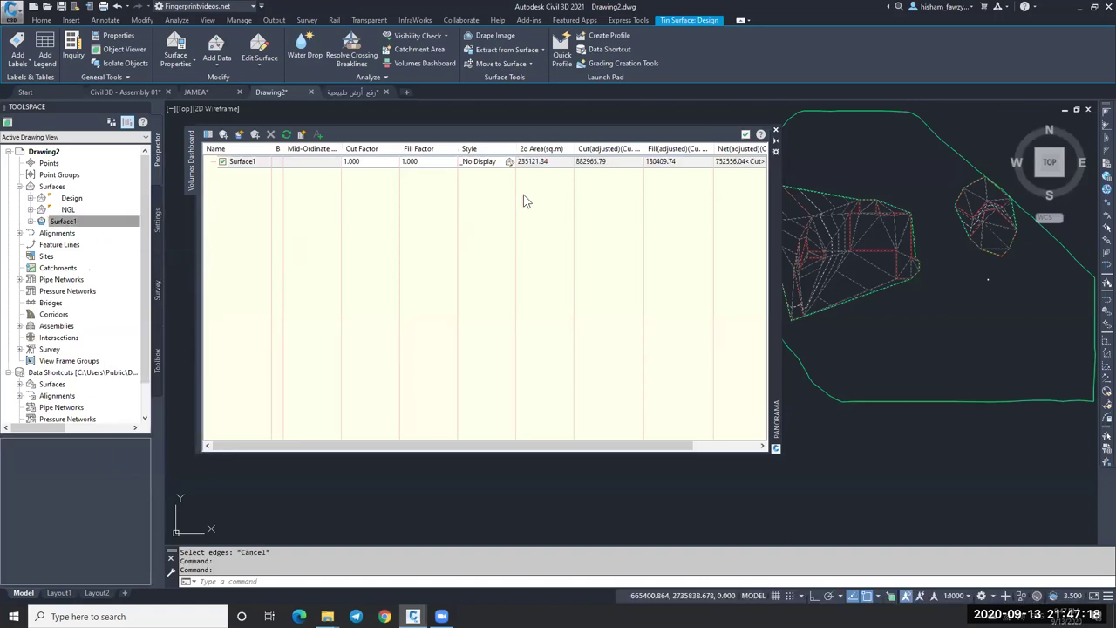
# Step: Reveal the cut/fill bar chart with totals in the Volumes Dashboard and resize the panel
pyautogui.press('Escape')
pyautogui.click(89, 222)
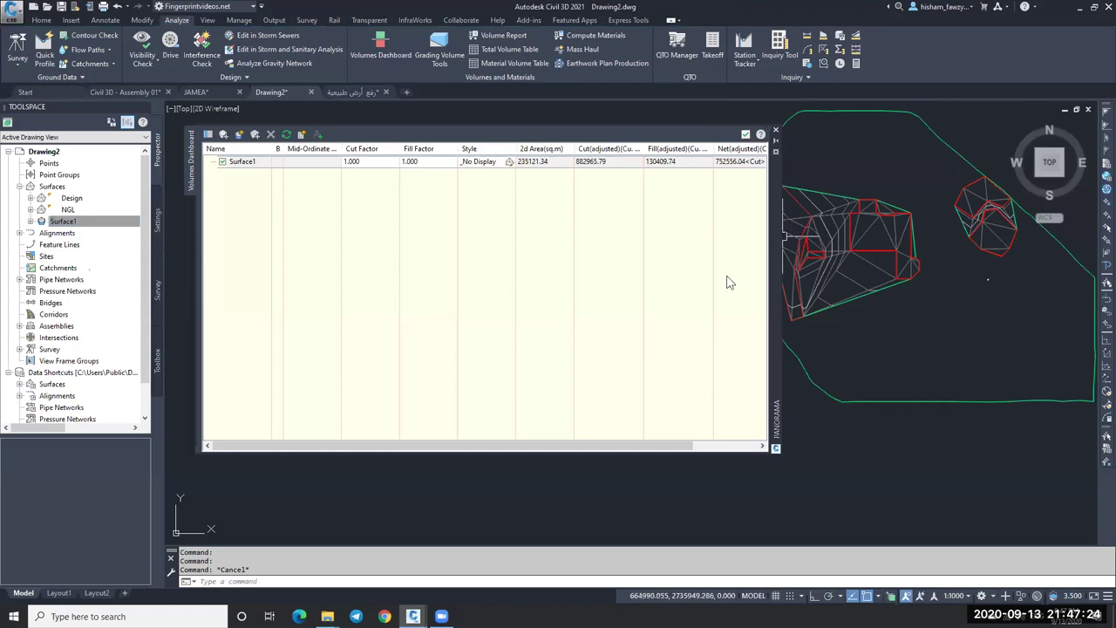
pyautogui.moveTo(199, 241); pyautogui.dragTo(454, 243)
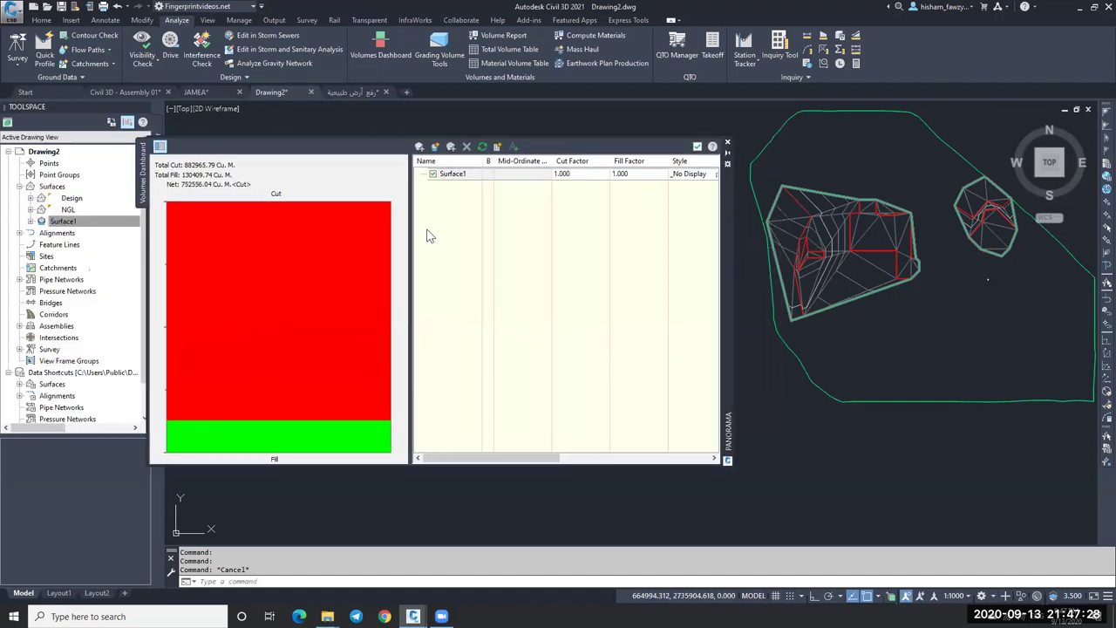
pyautogui.moveTo(411, 232); pyautogui.dragTo(224, 234)
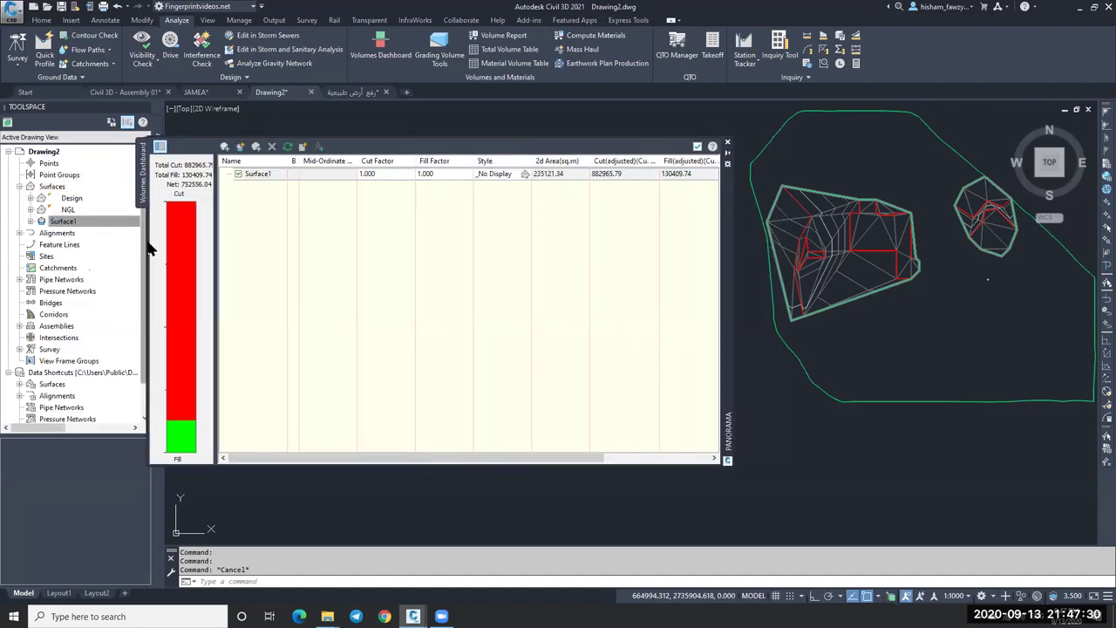
pyautogui.moveTo(147, 241); pyautogui.dragTo(446, 244)
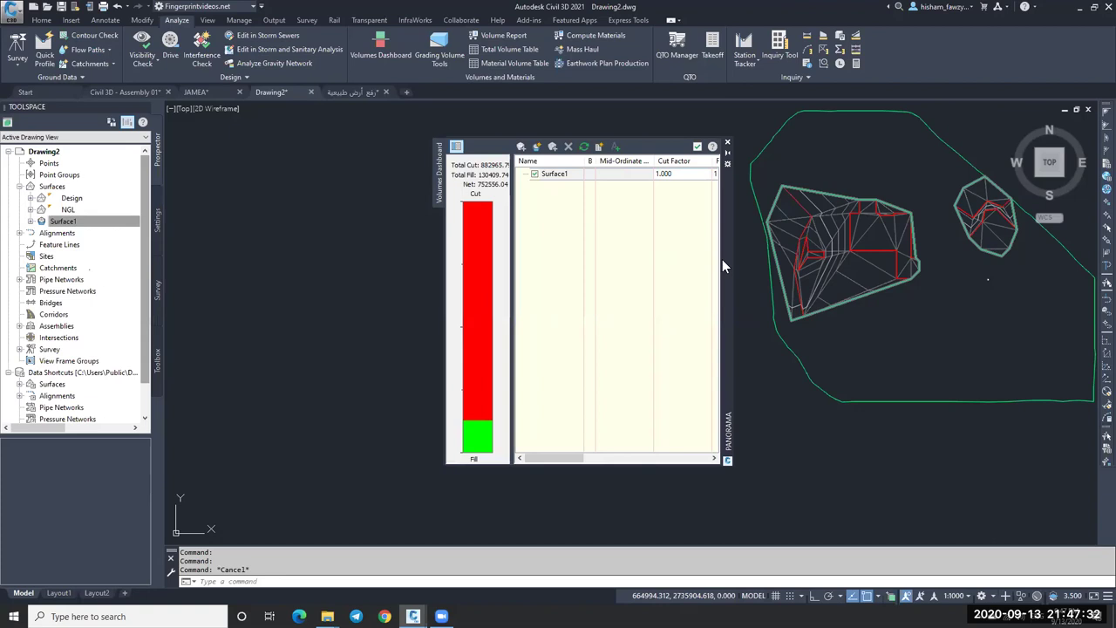
# Step: Change Surface1's style to Contours and Triangles
pyautogui.rightClick(86, 222)
pyautogui.click(140, 373)
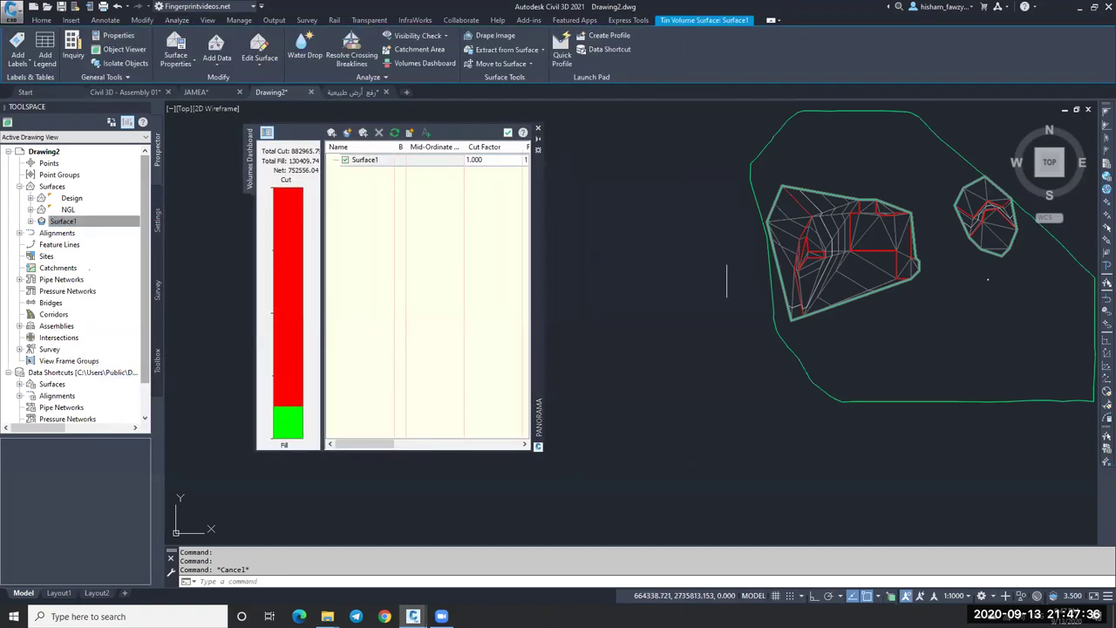
pyautogui.scroll(3, 877, 192)
pyautogui.scroll(-1, 641, 157)
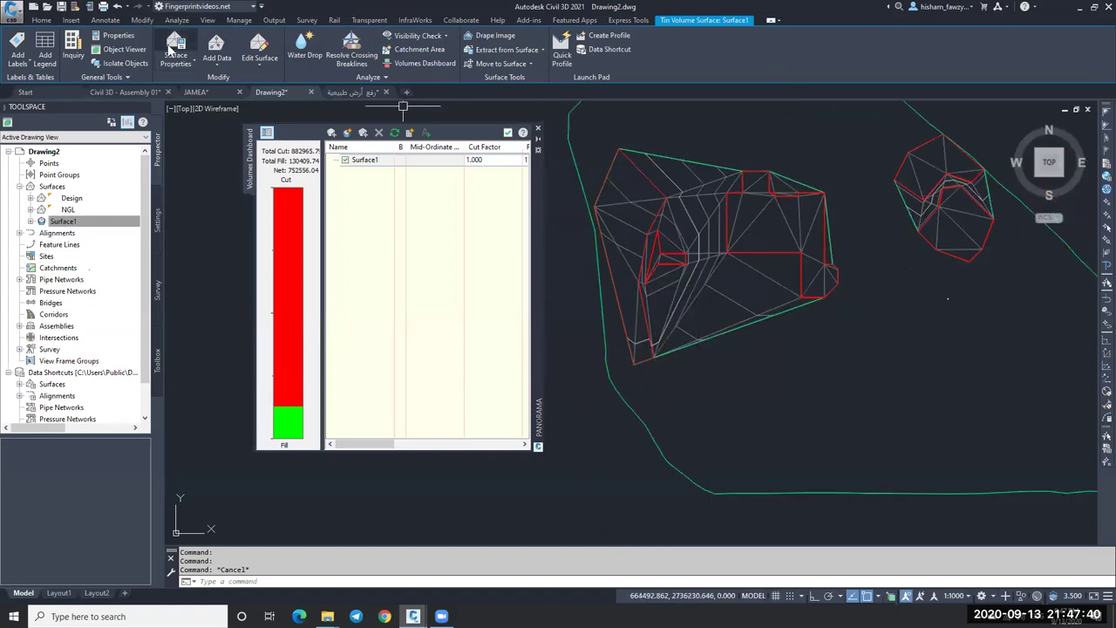
pyautogui.doubleClick(790, 265)
pyautogui.click(809, 240)
pyautogui.click(799, 306)
pyautogui.click(937, 516)
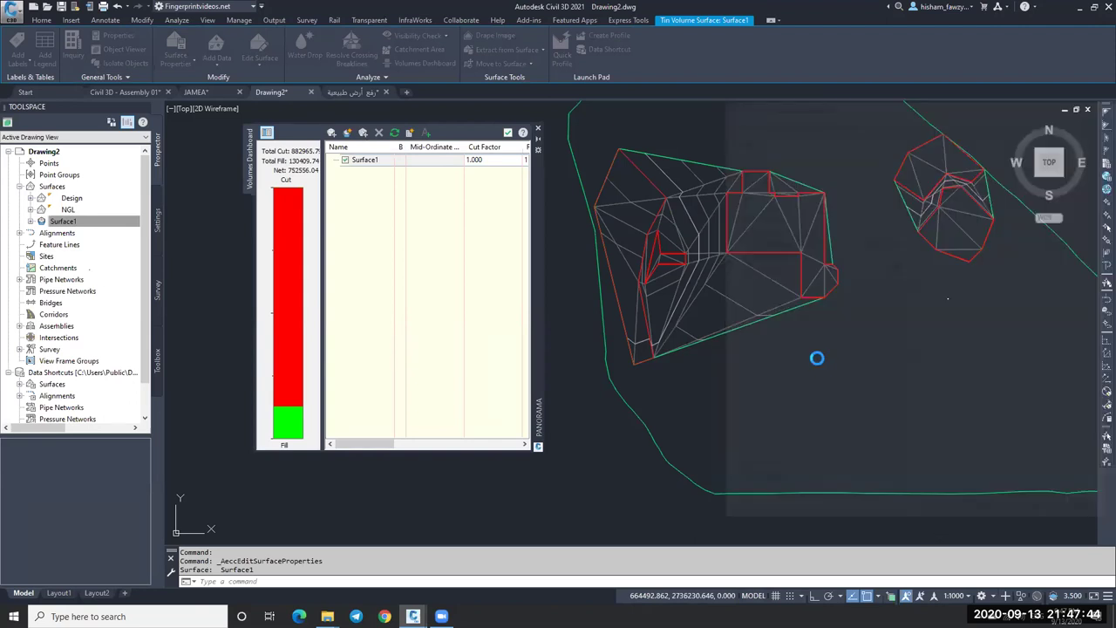
pyautogui.press('Escape')
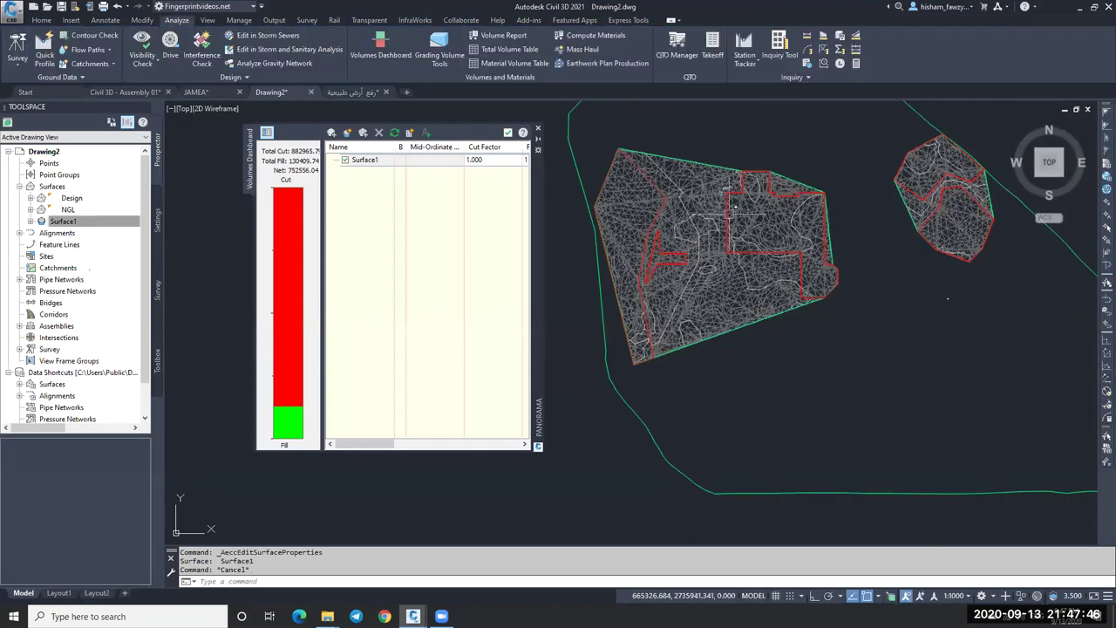
pyautogui.click(689, 181)
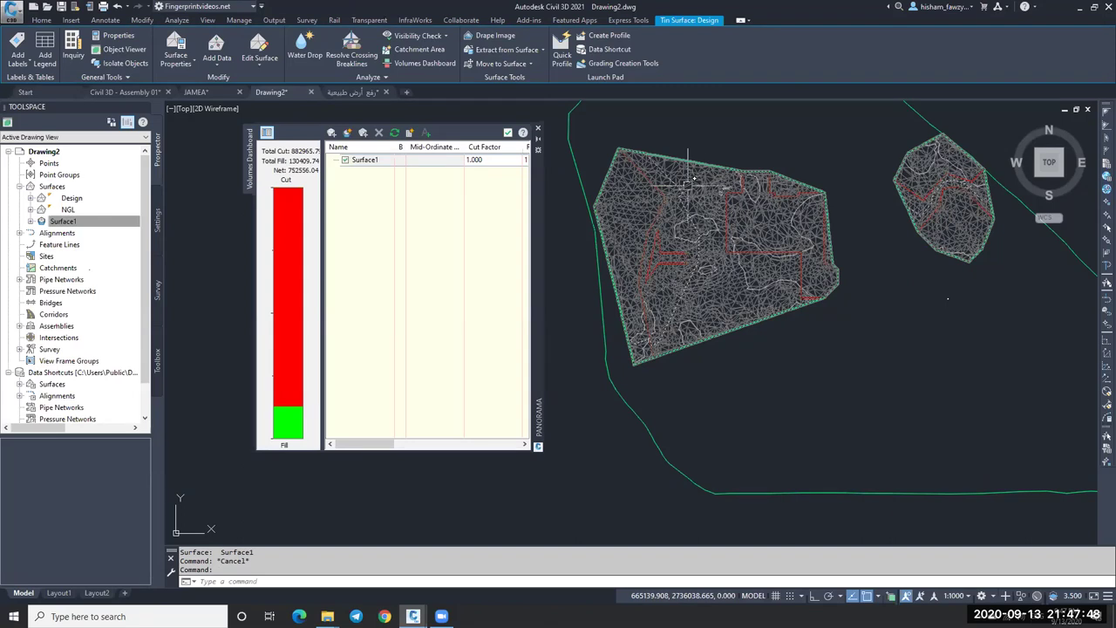
pyautogui.press('Escape')
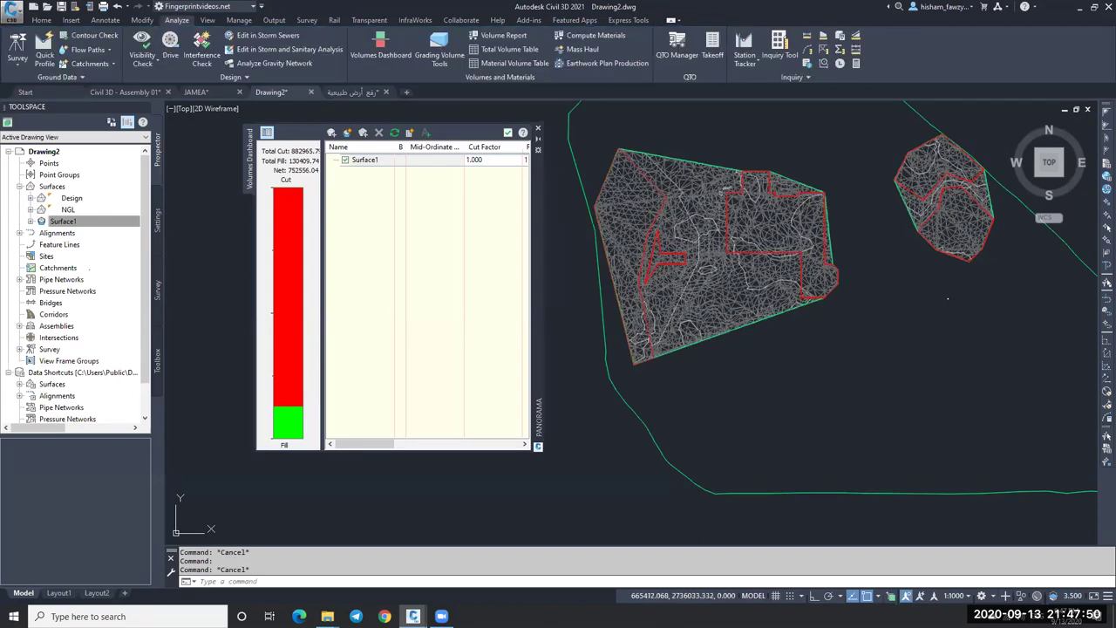
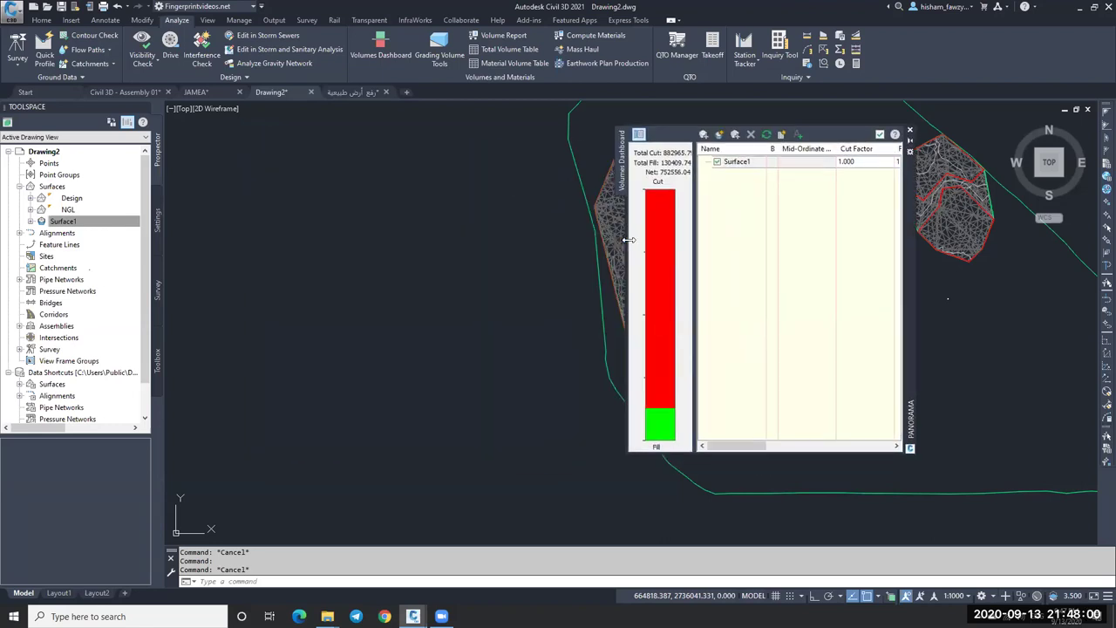
# Step: Move and narrow the Volumes Dashboard, then select Surface1 (882965.79 cut, 130409.74 fill, 752556.04 net)
pyautogui.moveTo(628, 240)
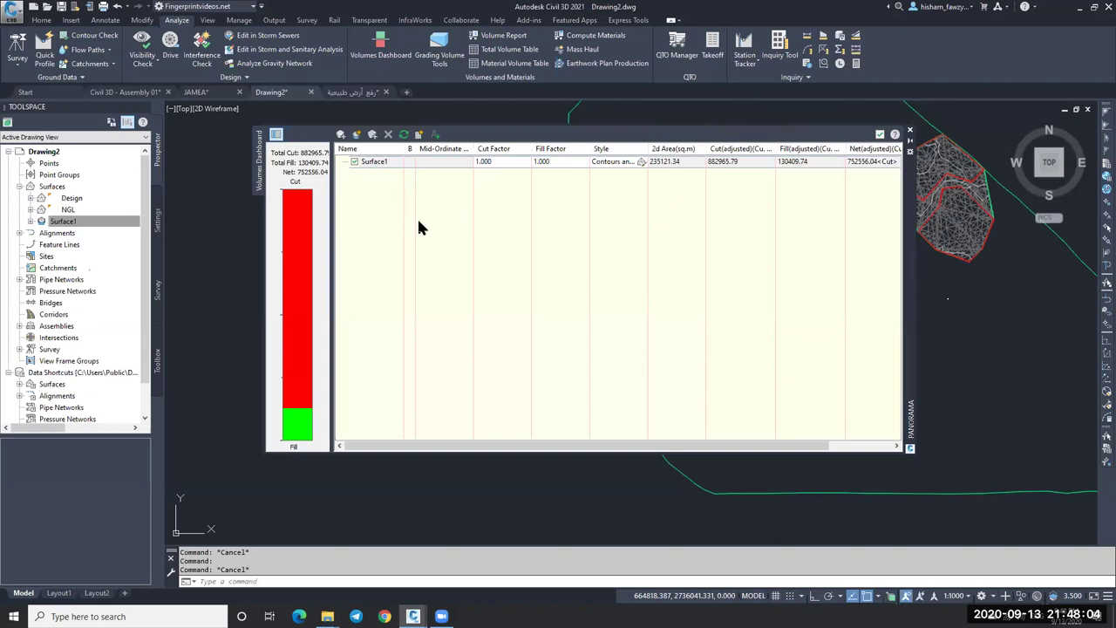
pyautogui.moveTo(860, 234)
pyautogui.mouseDown()
pyautogui.moveTo(602, 221)
pyautogui.moveTo(724, 225)
pyautogui.mouseUp()
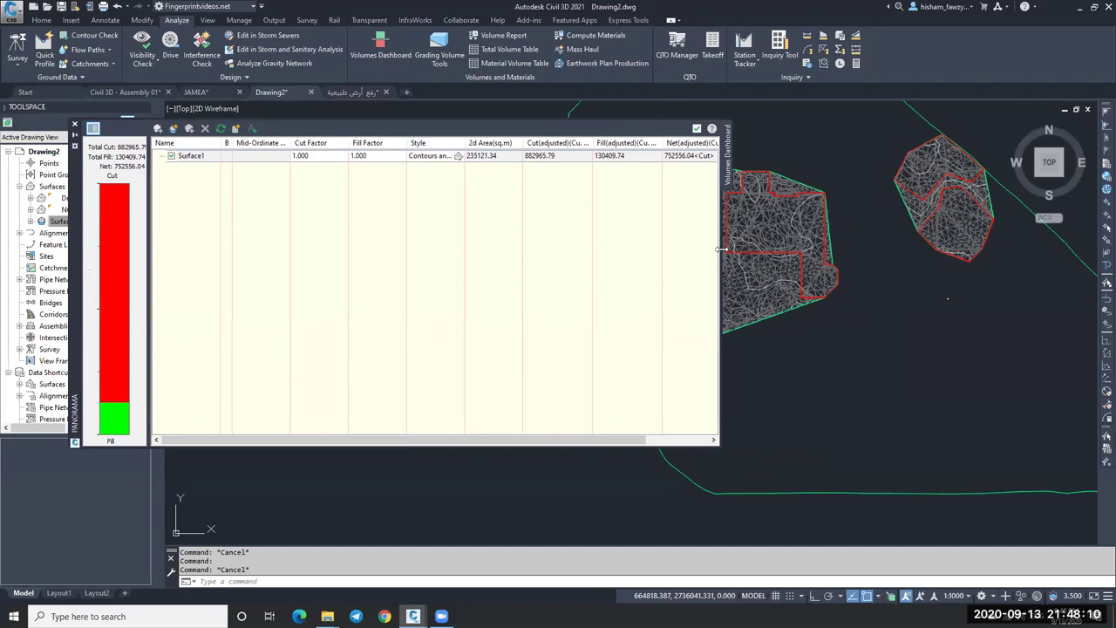
pyautogui.moveTo(722, 251); pyautogui.dragTo(534, 250)
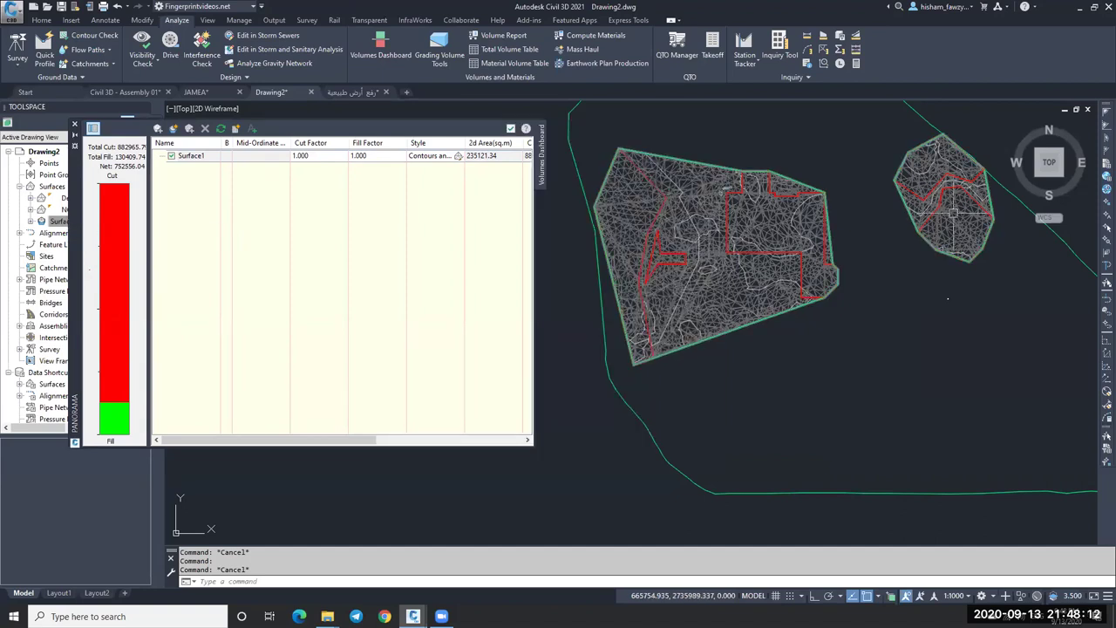
pyautogui.click(257, 159)
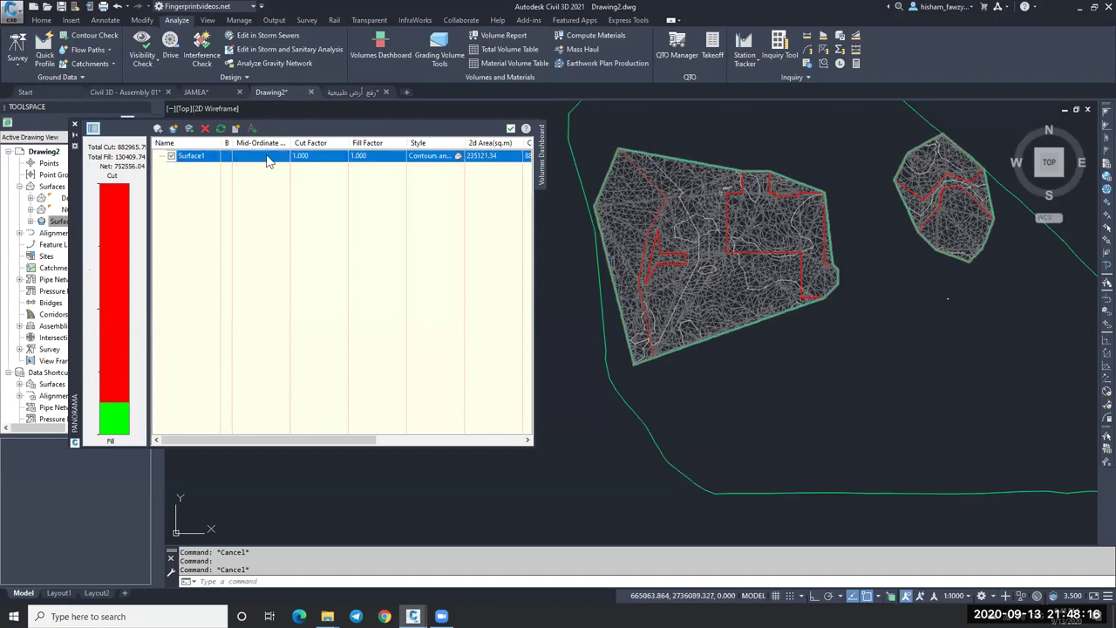
# Step: Add a first bounded volume under Surface1 and name it A1
pyautogui.click(189, 129)
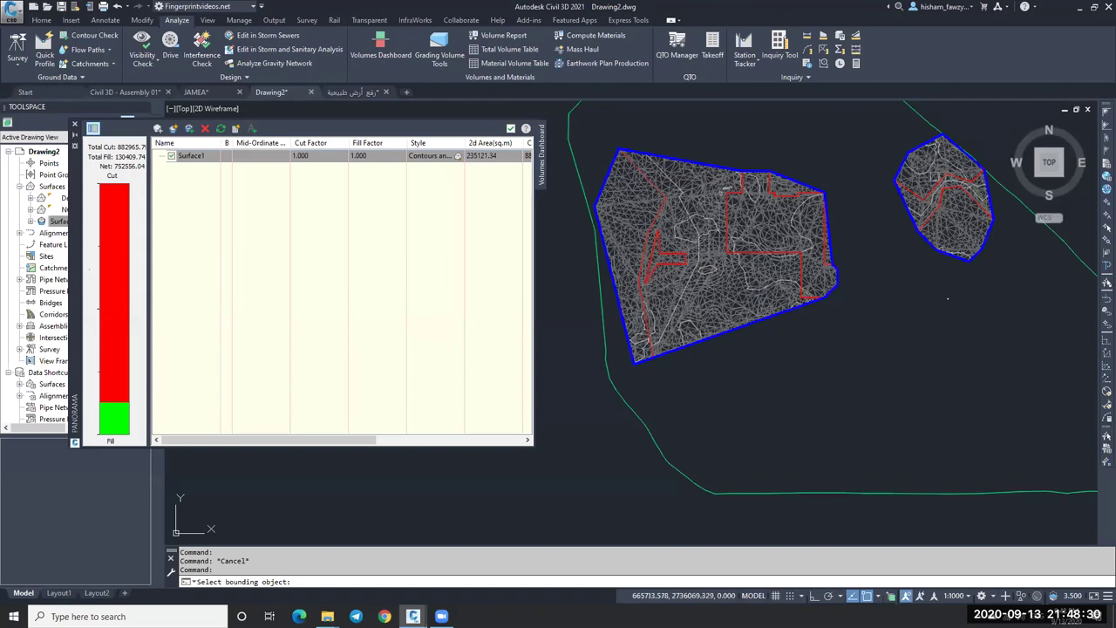
pyautogui.press('Return')
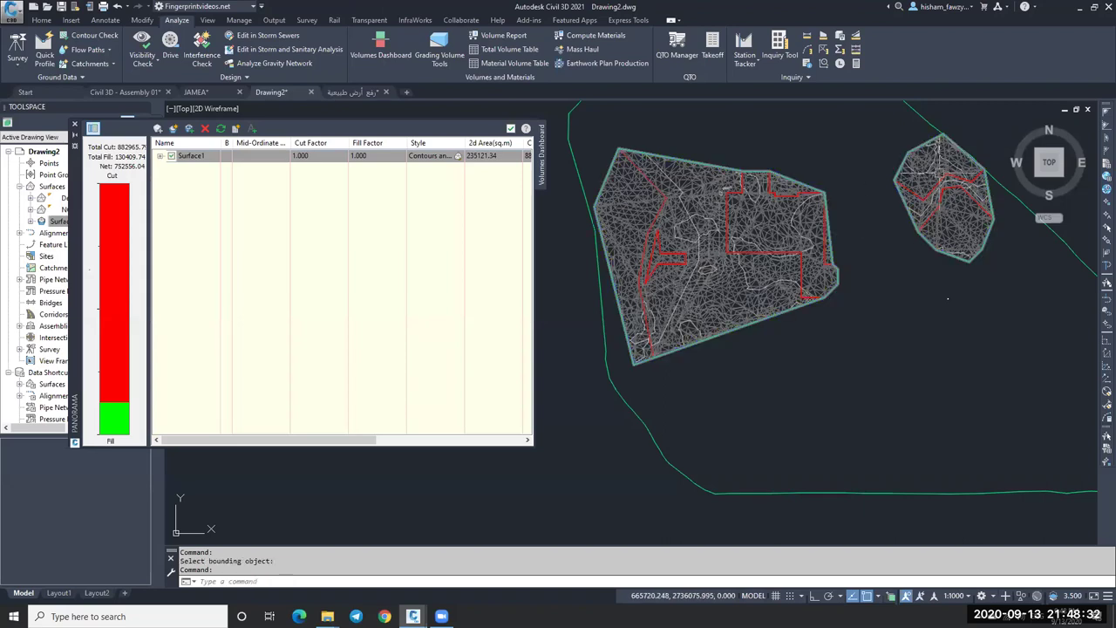
pyautogui.click(160, 157)
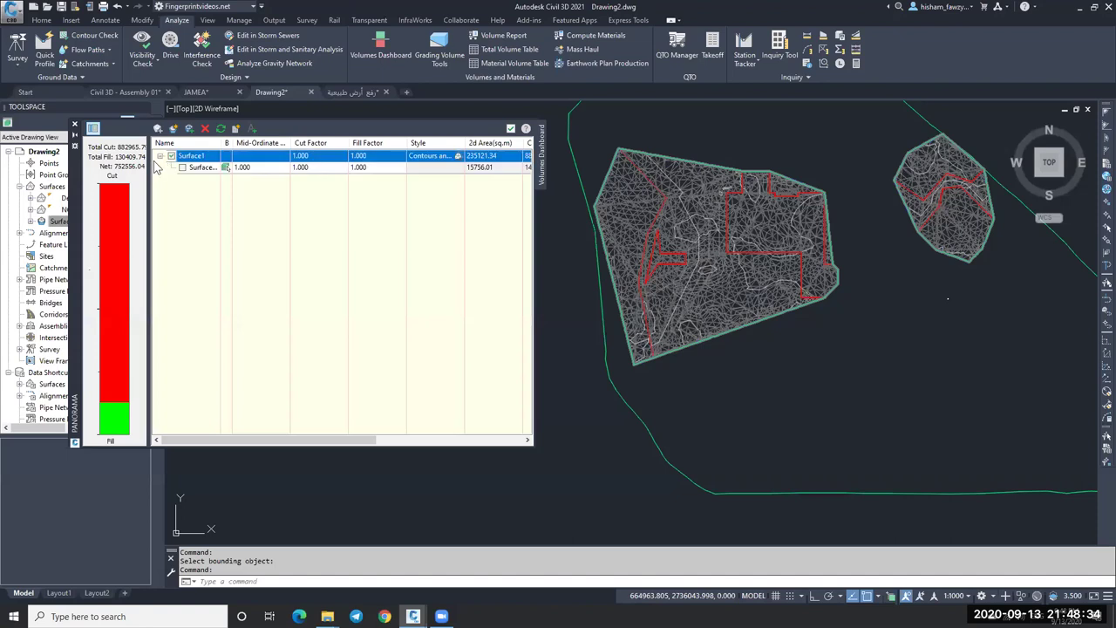
pyautogui.click(205, 167)
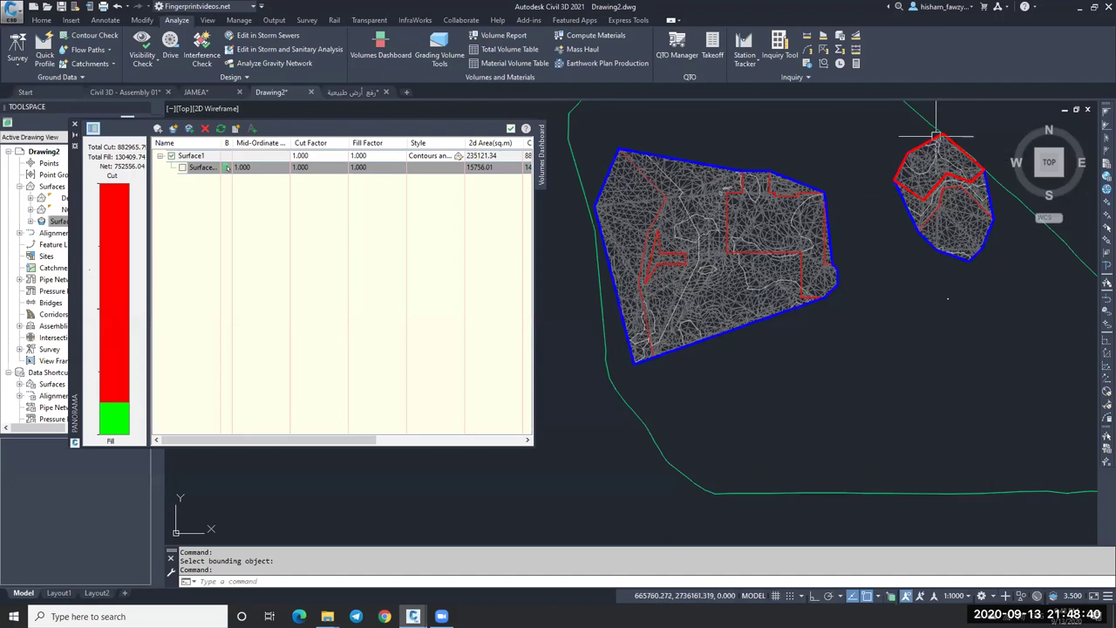
pyautogui.moveTo(366, 440); pyautogui.dragTo(420, 440)
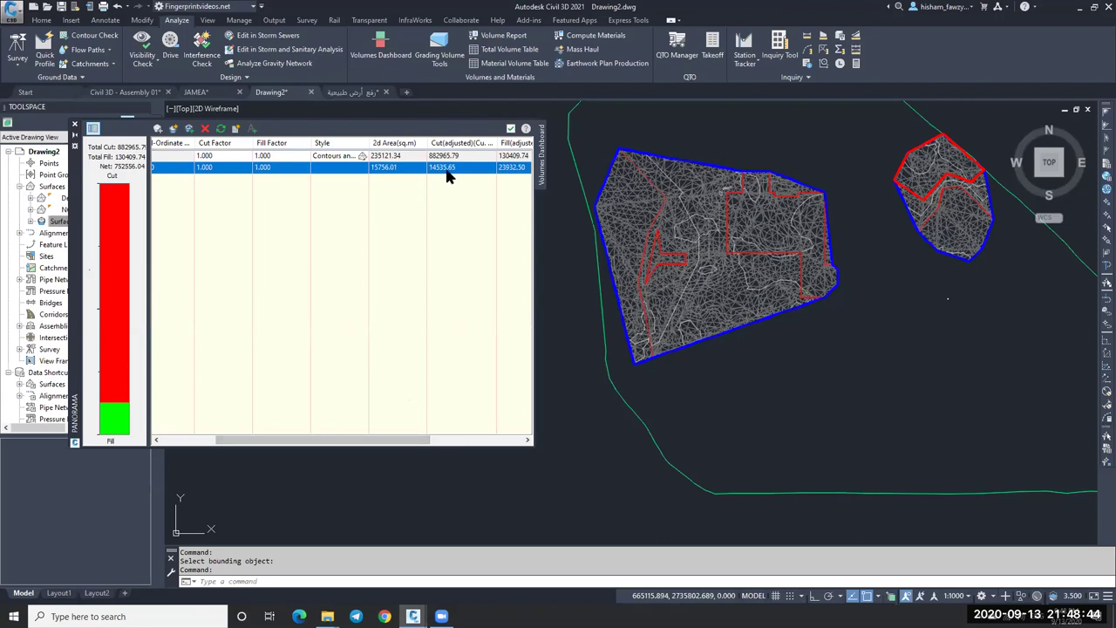
pyautogui.moveTo(367, 441); pyautogui.dragTo(312, 442)
pyautogui.click(204, 168)
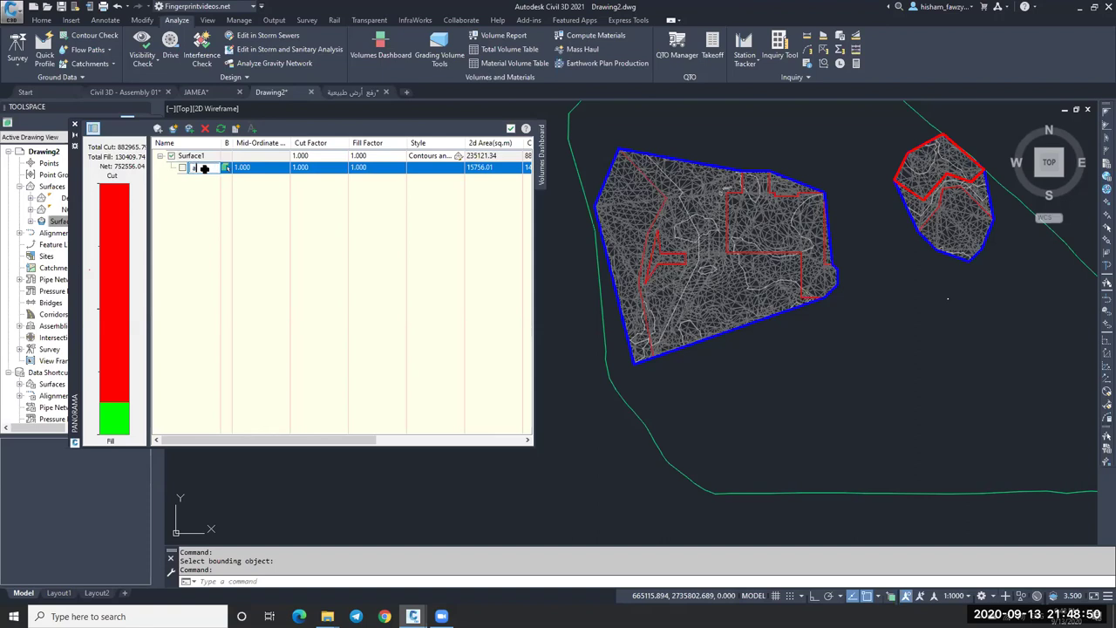
pyautogui.write('A1')
pyautogui.press('Return')
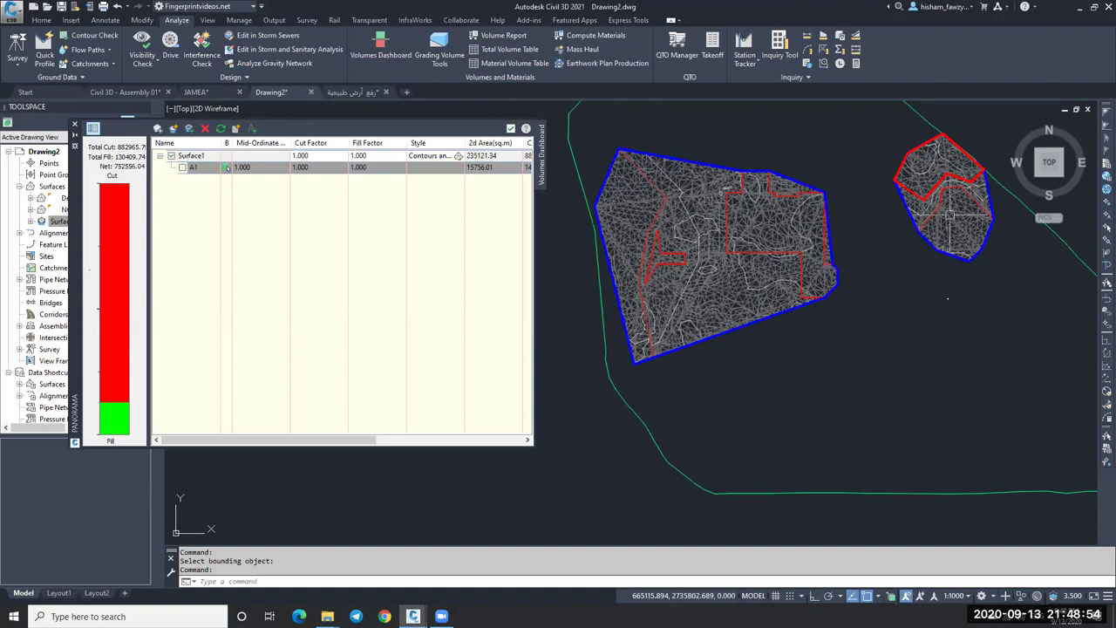
# Step: Add a second bounded volume from the right-hand surface boundary as A2
pyautogui.click(204, 157)
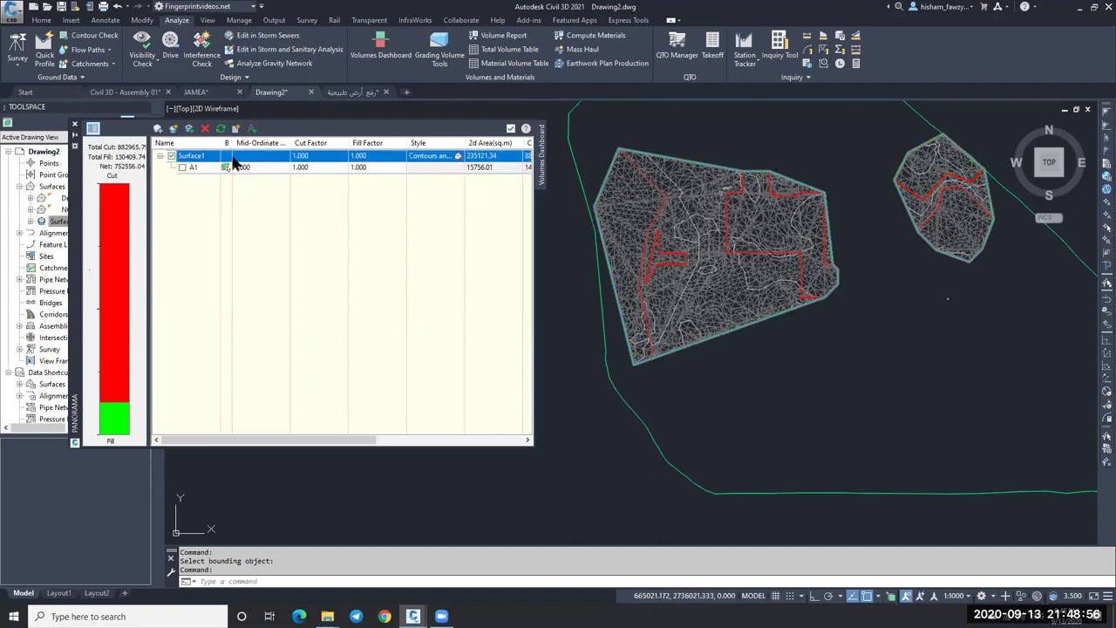
pyautogui.click(189, 128)
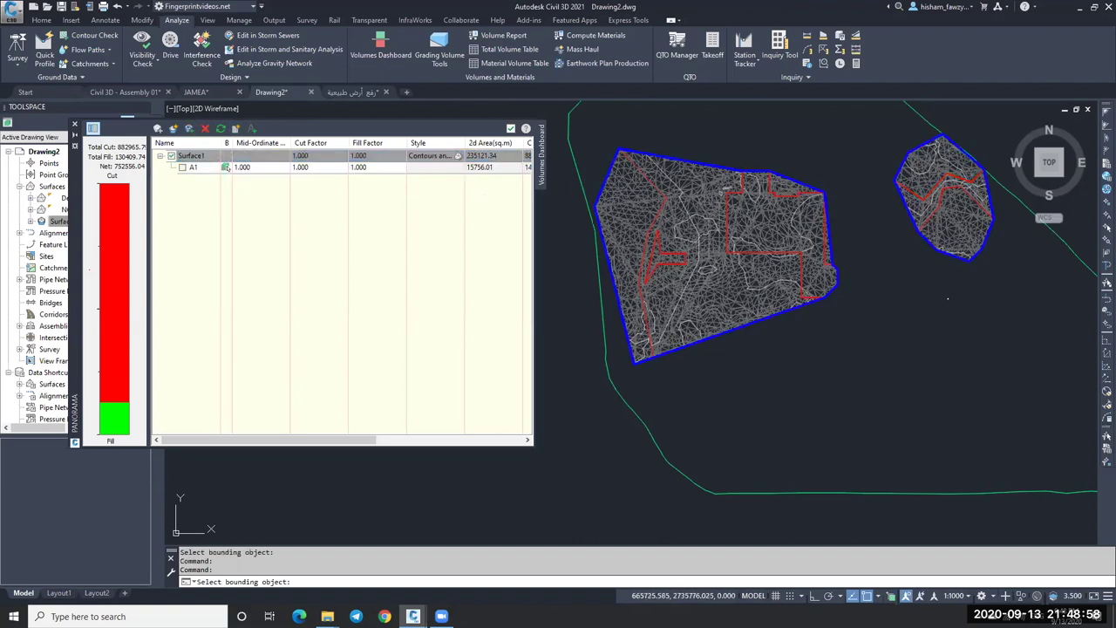
pyautogui.click(933, 214)
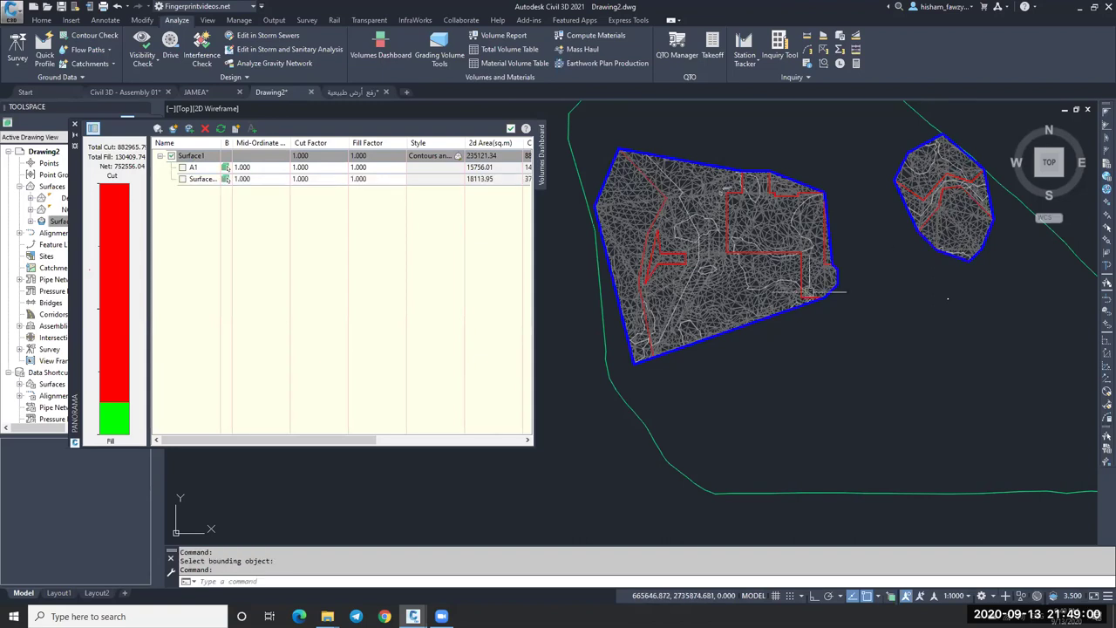
pyautogui.click(207, 178)
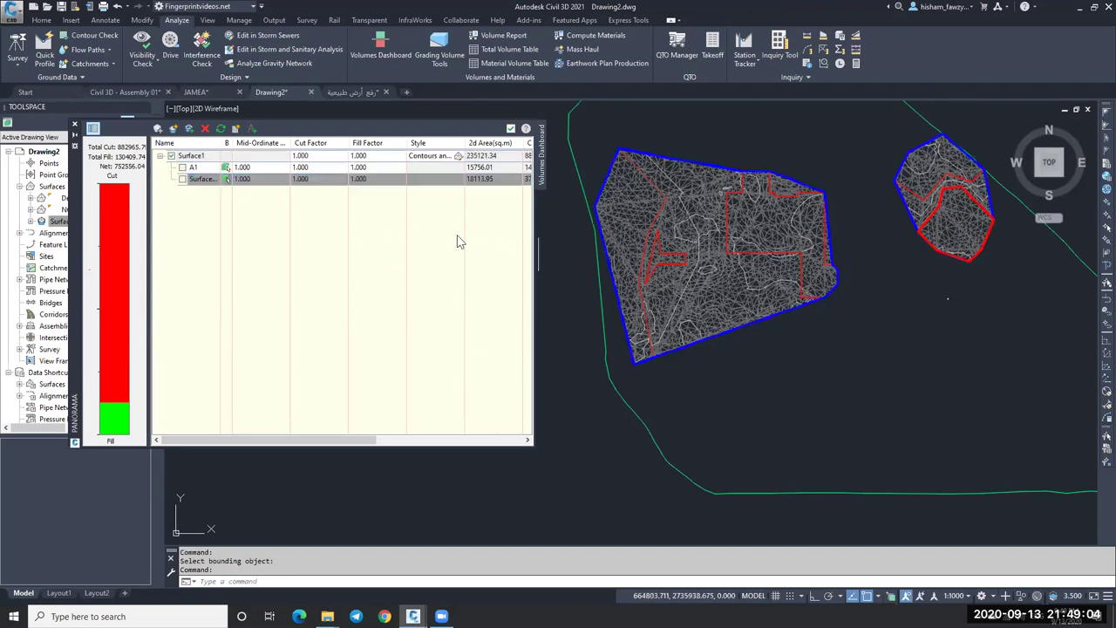
pyautogui.doubleClick(205, 179)
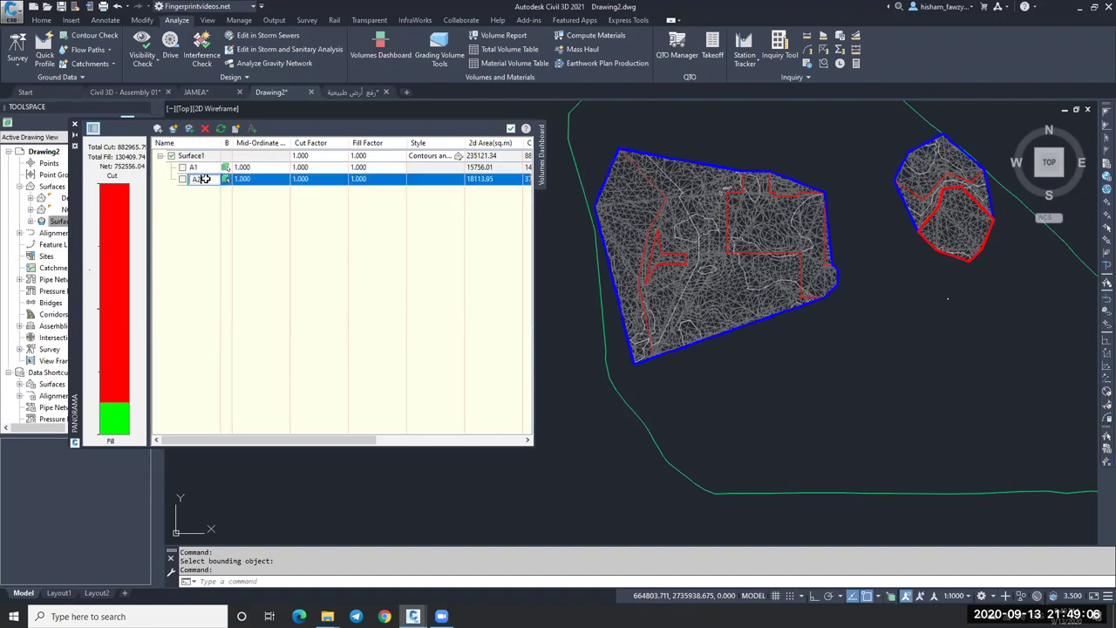
# Step: Add a third bounded volume inside the large left surface, named A3
pyautogui.click(174, 128)
pyautogui.click(801, 249)
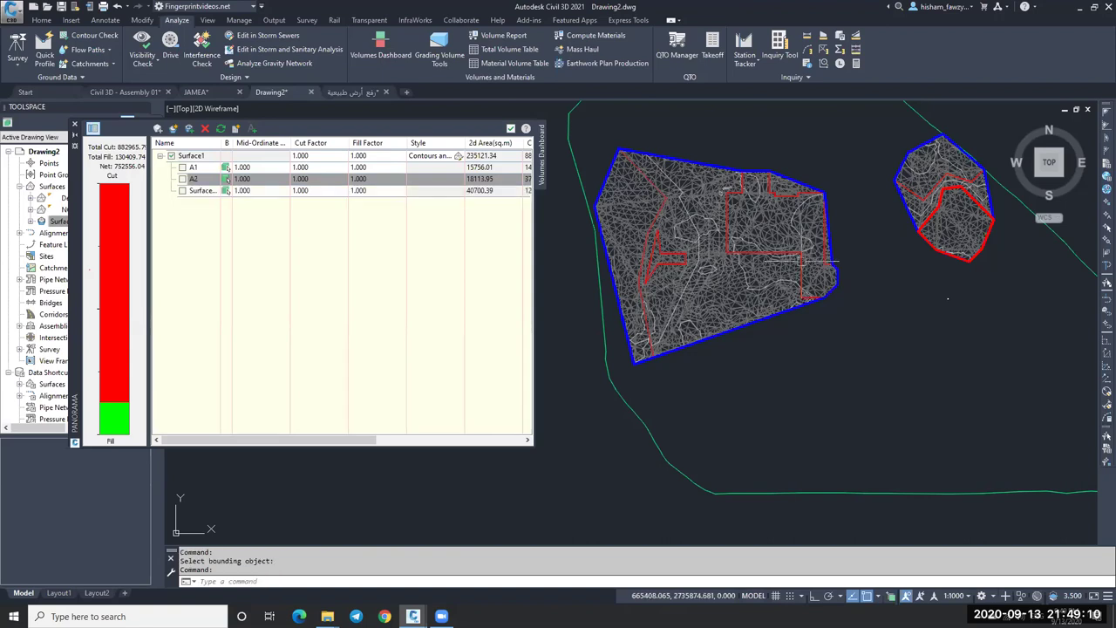
pyautogui.write('A3')
pyautogui.press('Return')
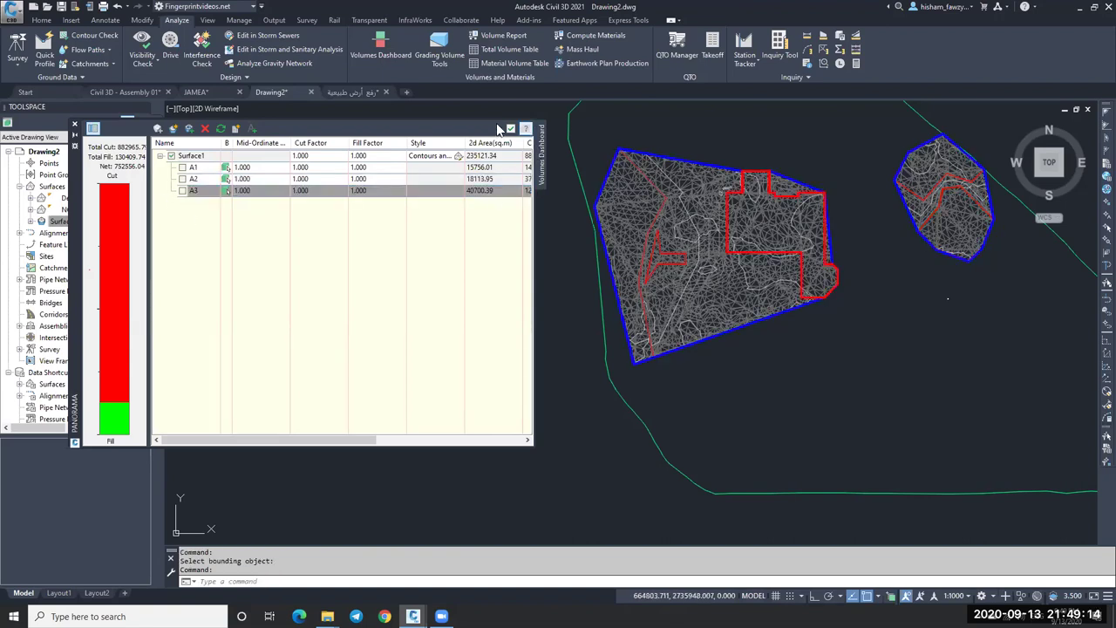
# Step: Total only A1, A2 and A3: 141084.70 cut, 78829.79 fill, 62254.92 net
pyautogui.click(176, 156)
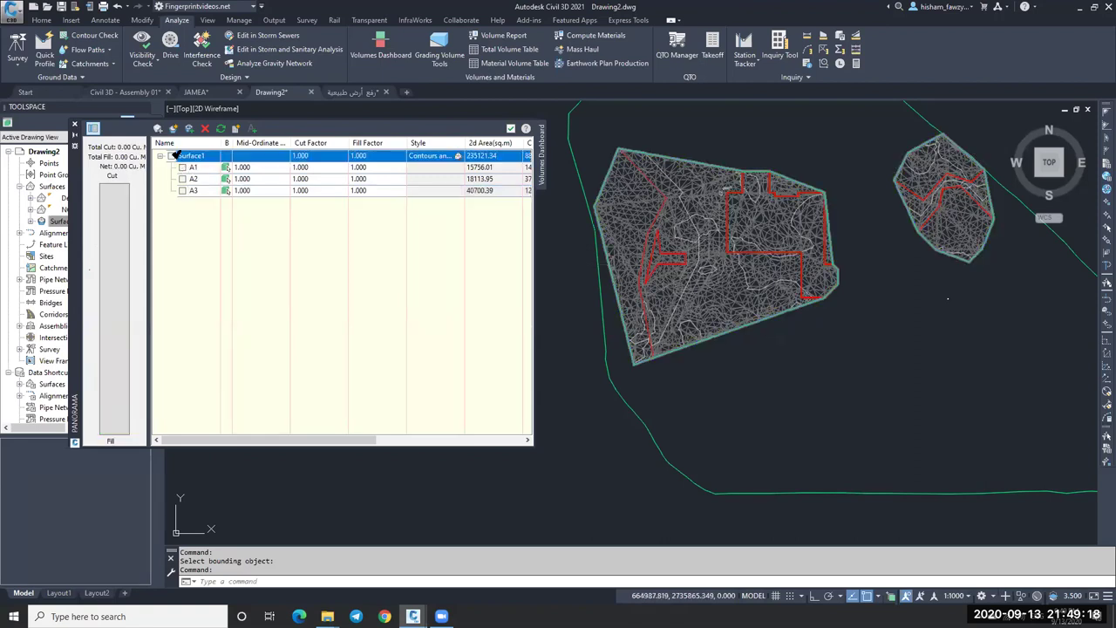
pyautogui.click(182, 167)
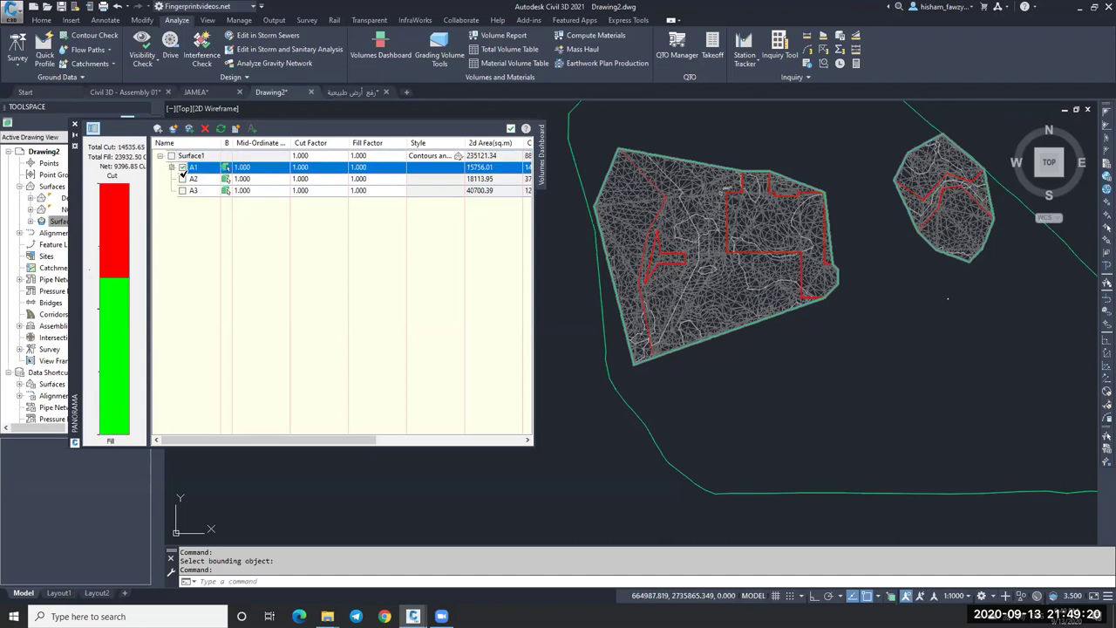
pyautogui.click(182, 179)
pyautogui.click(182, 190)
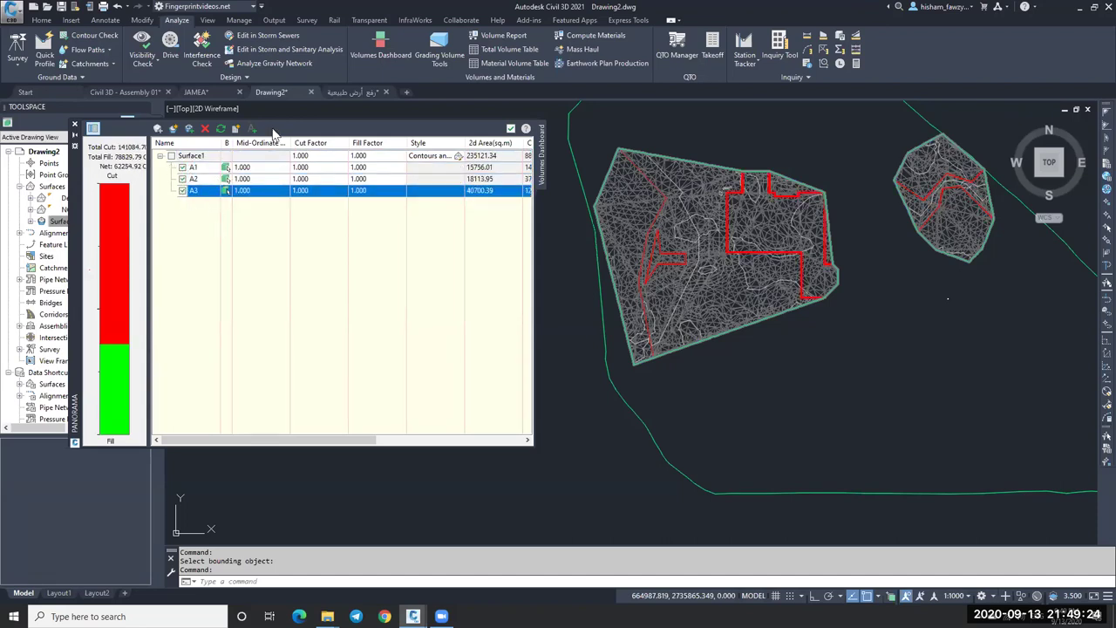
# Step: Place a Cut/Fill Summary table listing A1–A3 with totals in the drawing
pyautogui.click(226, 191)
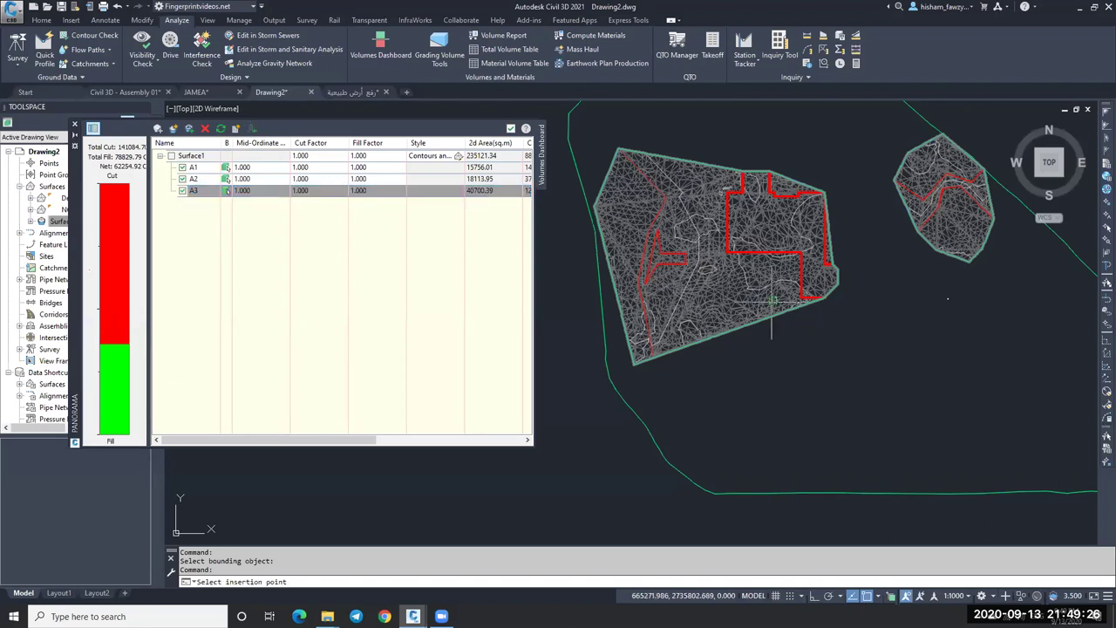
pyautogui.scroll(-3, 810, 324)
pyautogui.click(810, 324)
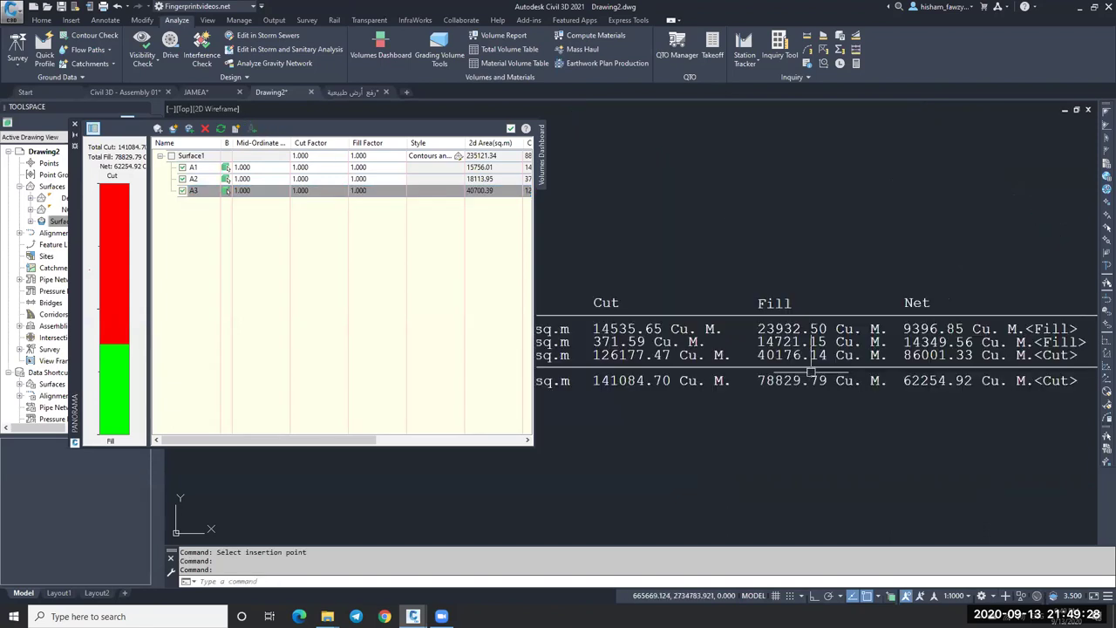
pyautogui.scroll(-2, 773, 332)
pyautogui.scroll(3, 589, 314)
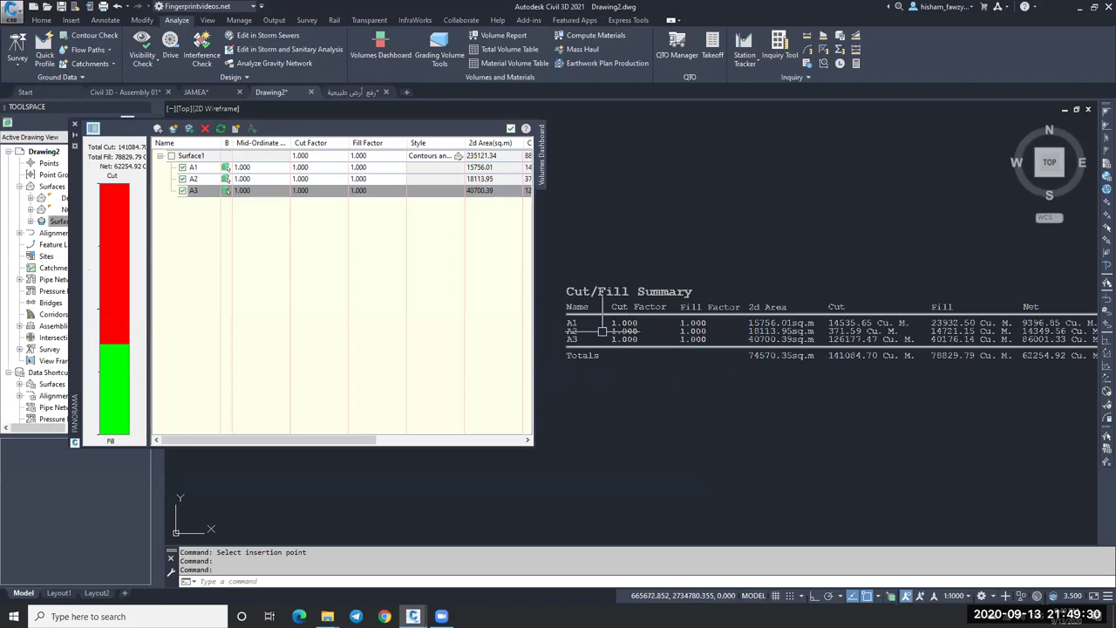
pyautogui.scroll(3, 610, 305)
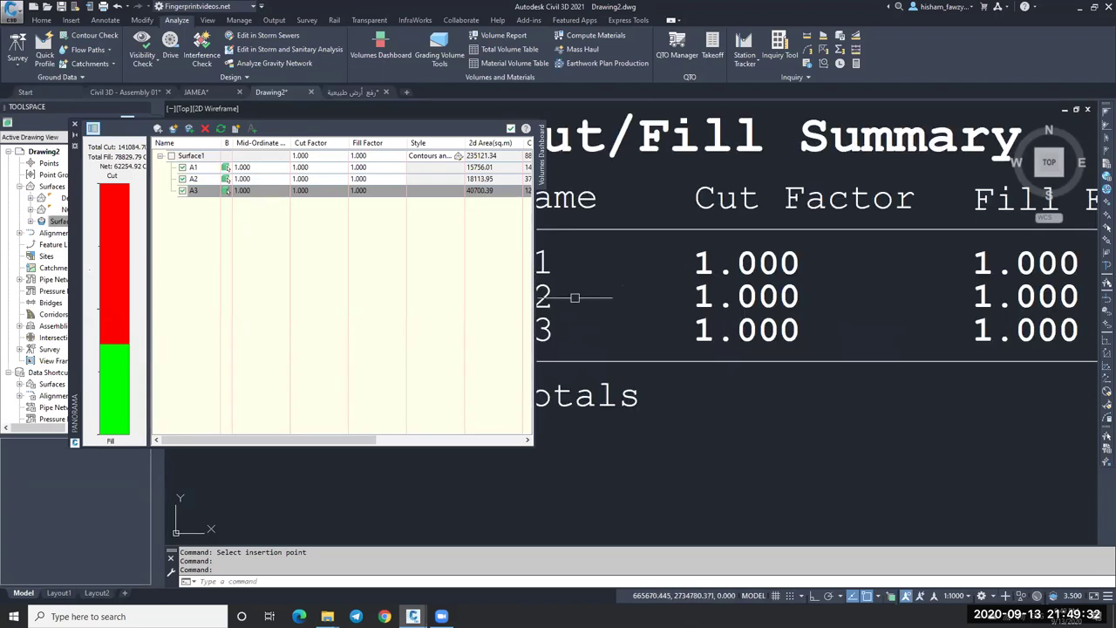
pyautogui.scroll(-1, 796, 275)
pyautogui.scroll(-5, 796, 275)
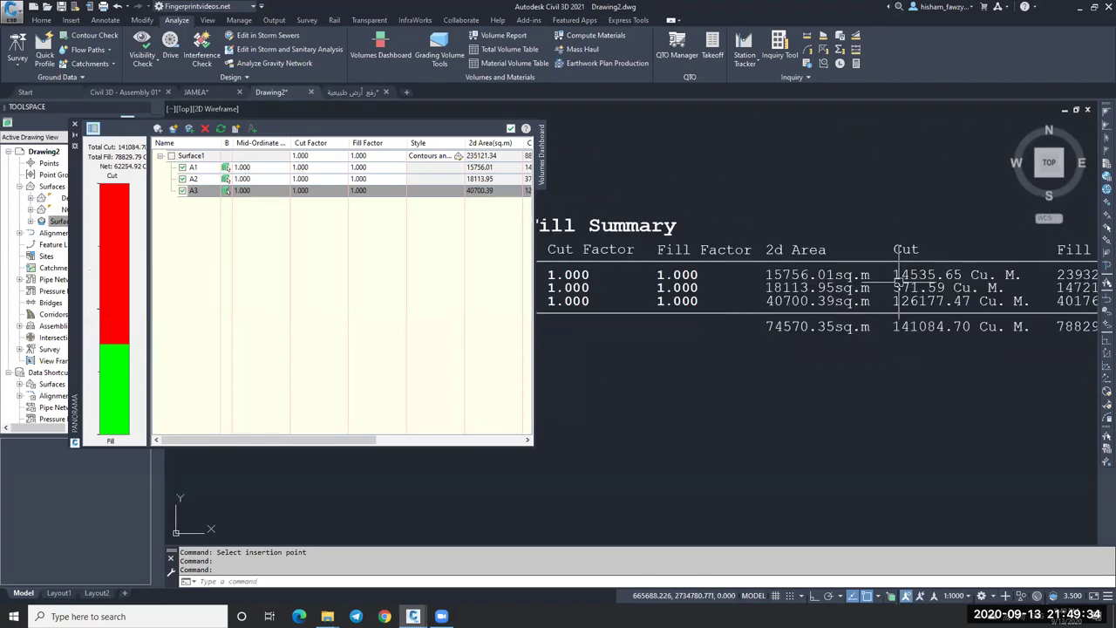
pyautogui.scroll(1, 934, 267)
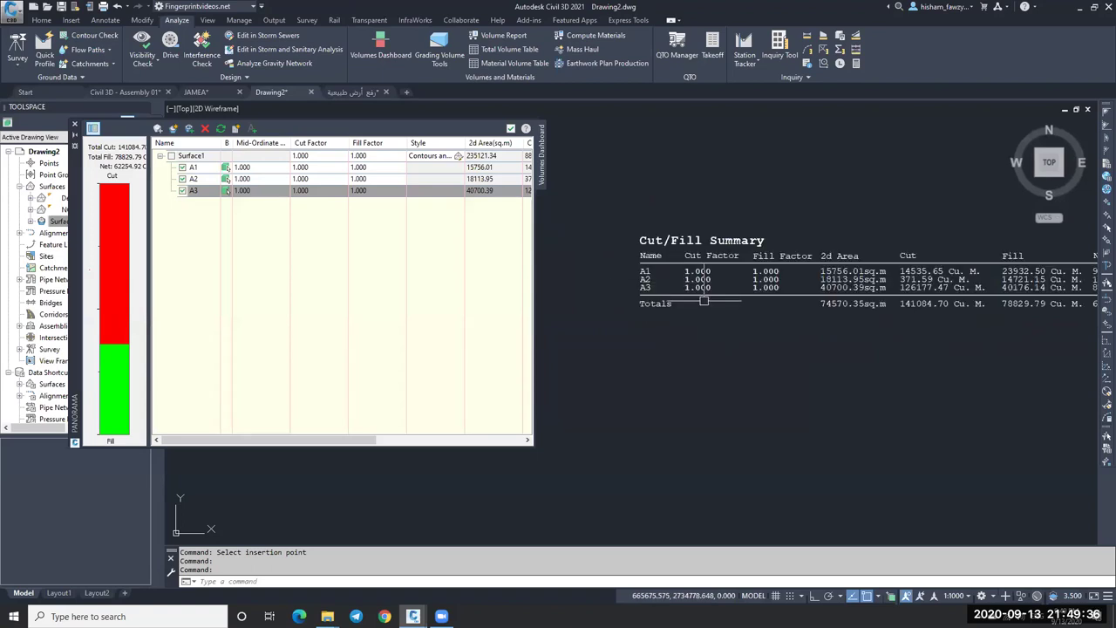
pyautogui.scroll(-1, 837, 271)
# Step: Close the Volumes Dashboard and cancel the active command
pyautogui.click(511, 128)
pyautogui.scroll(-5, 703, 328)
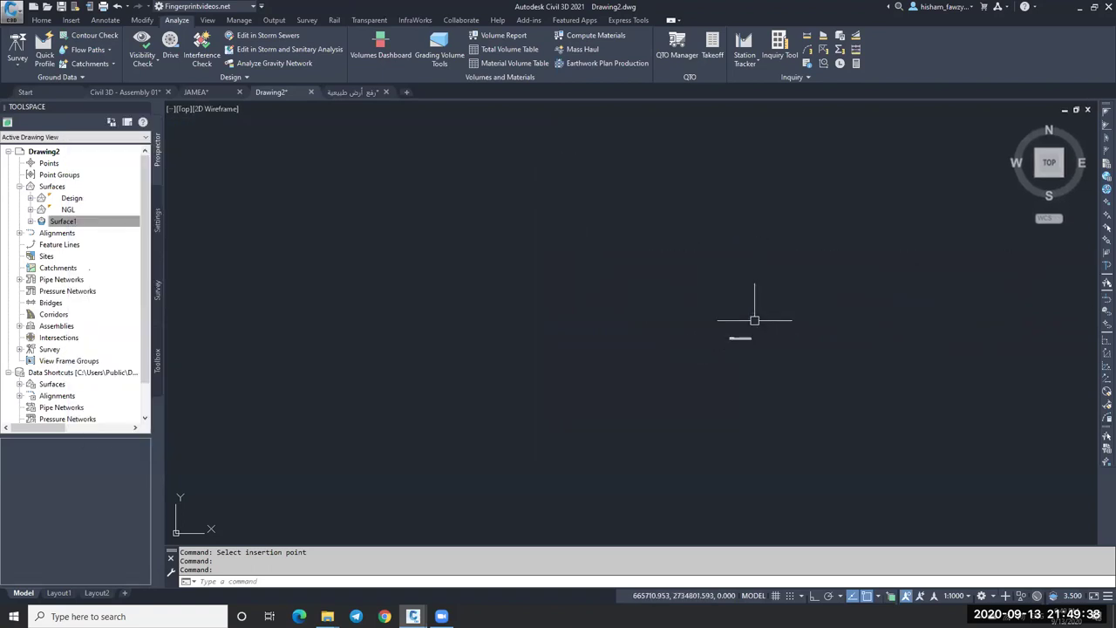
pyautogui.scroll(3, 773, 259)
pyautogui.scroll(5, 723, 159)
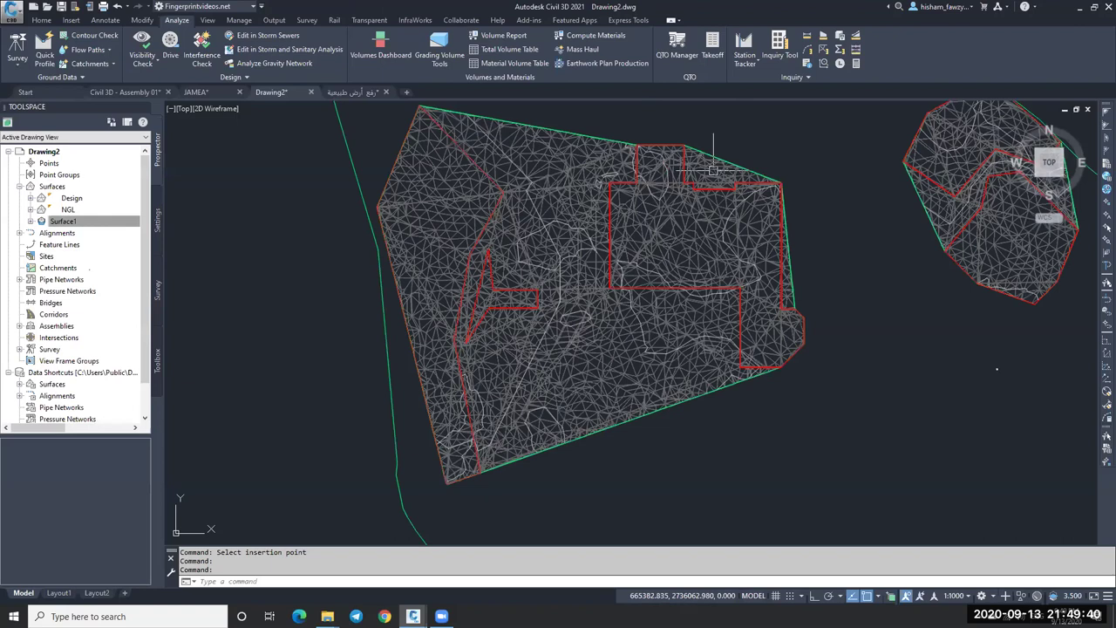
pyautogui.press('Escape')
pyautogui.press('Escape')
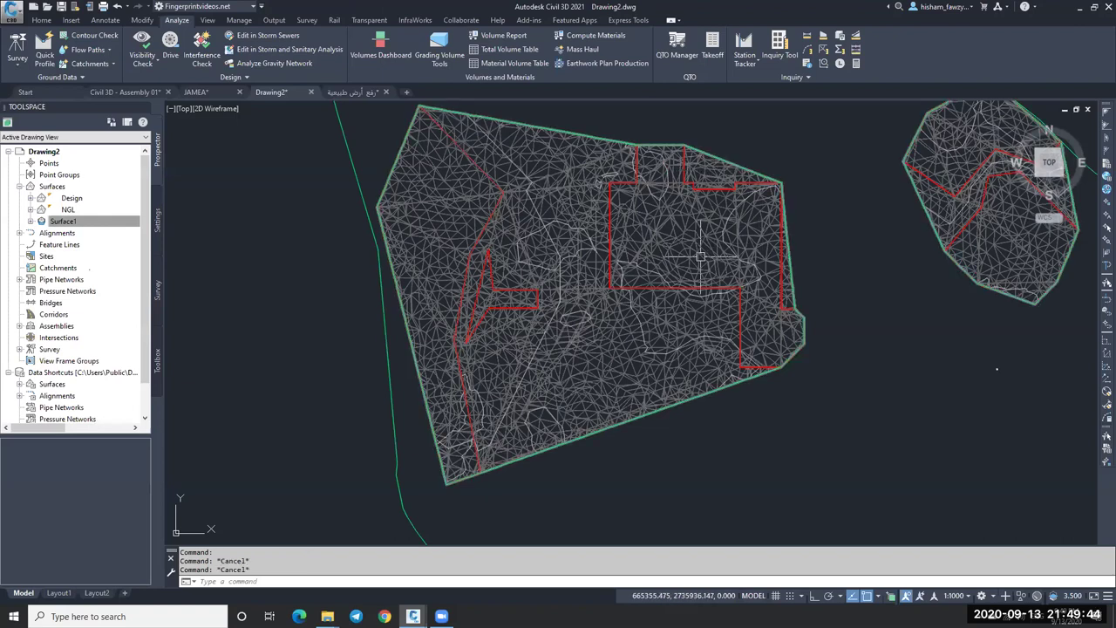
# Step: Set Surface1's style to _No Display to hide its dense mesh
pyautogui.click(124, 225)
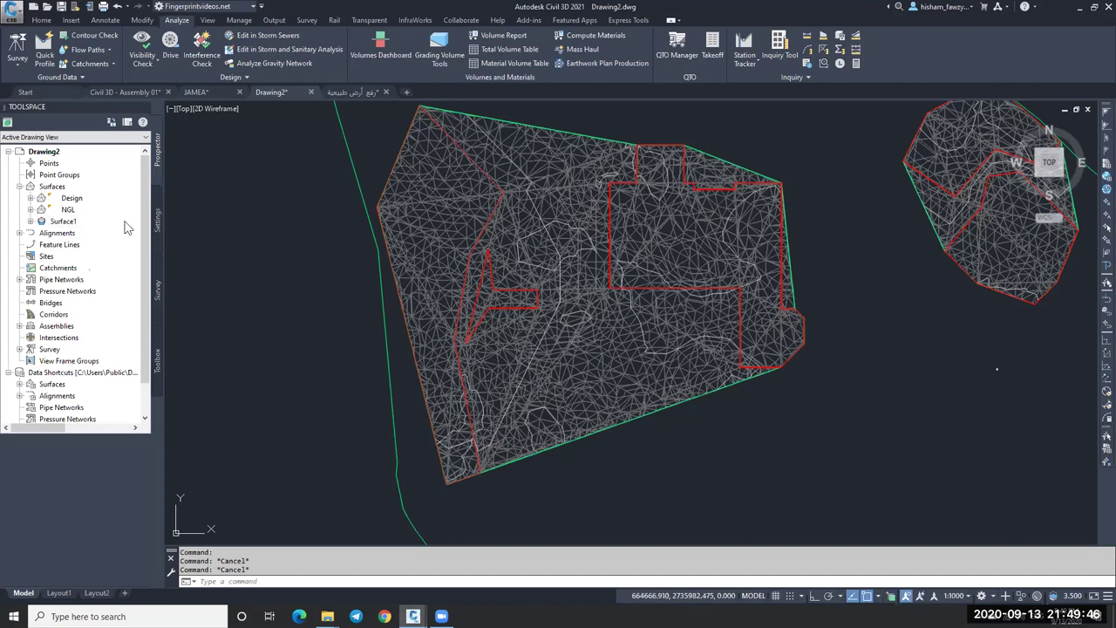
pyautogui.rightClick(108, 231)
pyautogui.rightClick(63, 221)
pyautogui.click(178, 225)
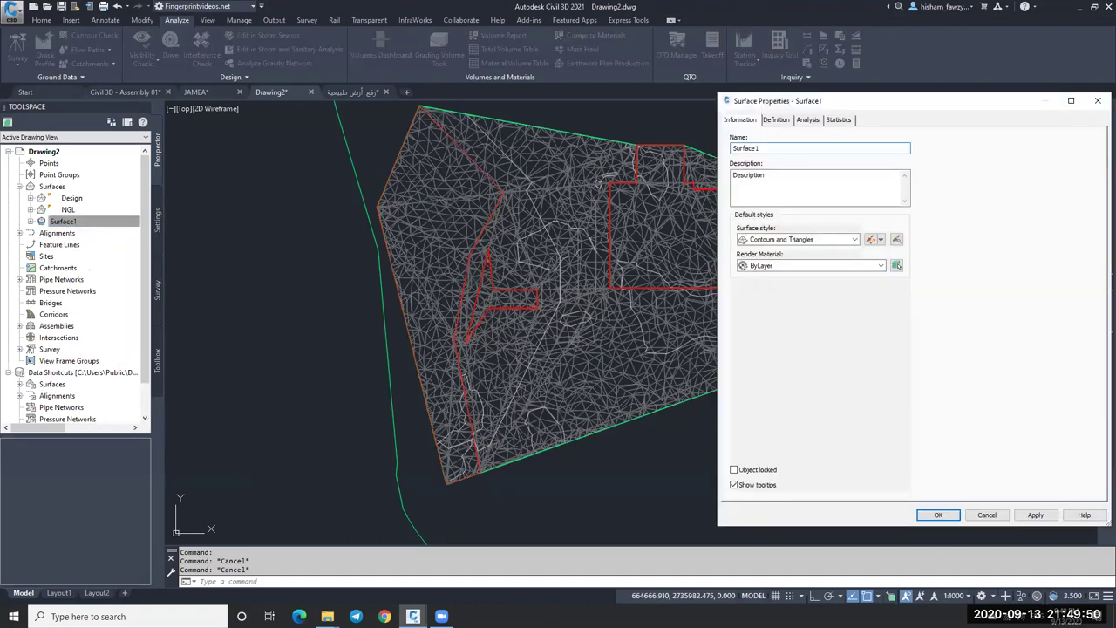
pyautogui.click(938, 514)
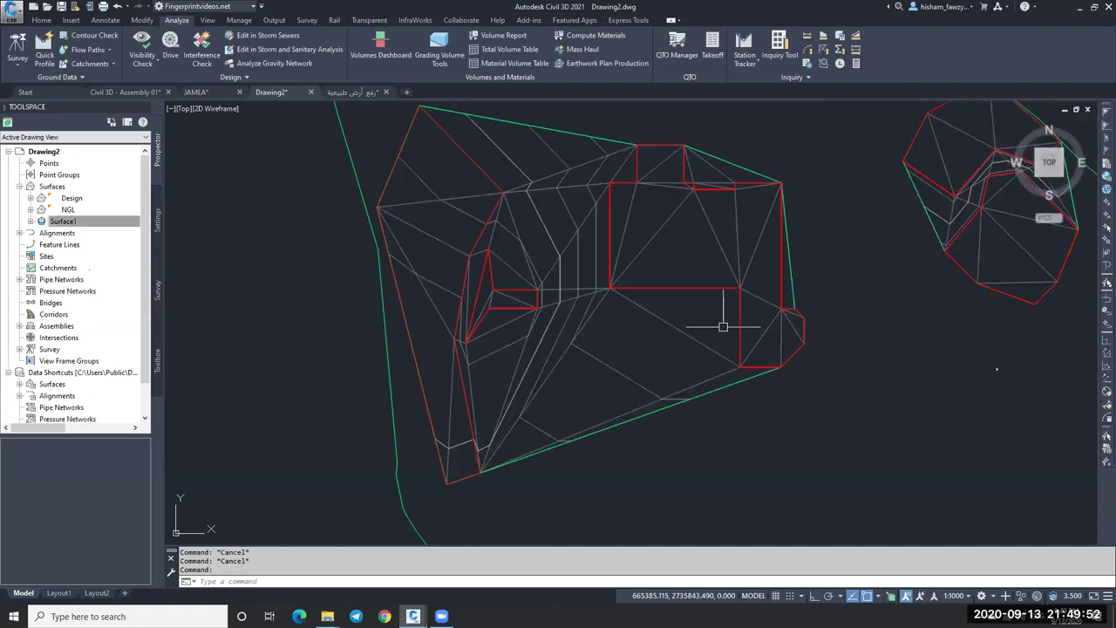
pyautogui.scroll(-2, 698, 279)
pyautogui.click(611, 218)
pyautogui.press('Escape')
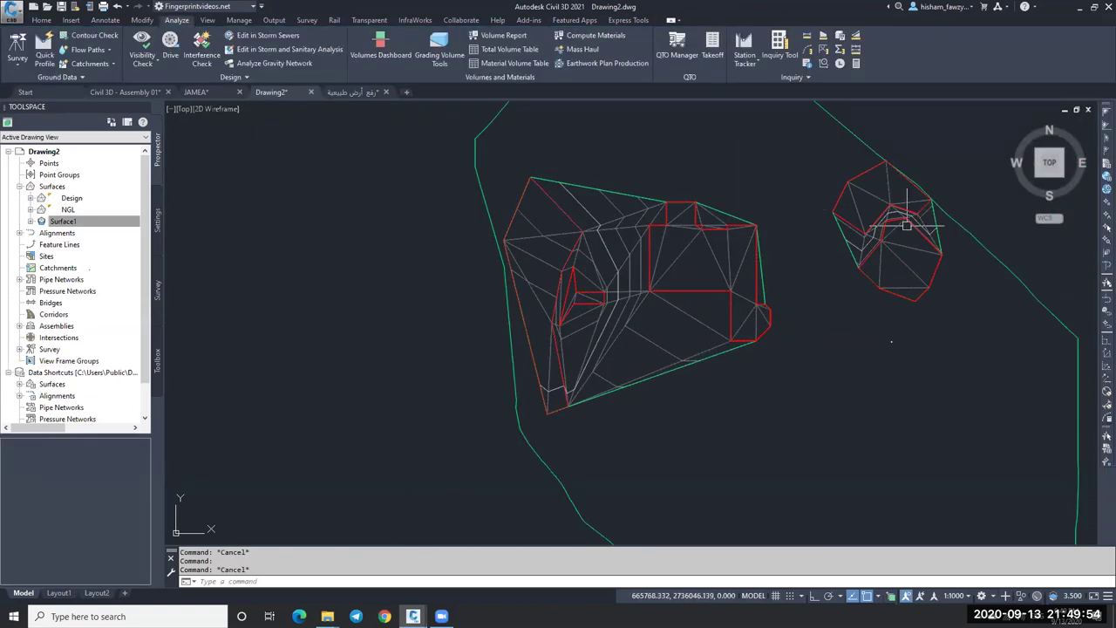
# Step: Review Surface1's cut/fill and the A2, A3 entries in the Volumes Dashboard
pyautogui.scroll(-4, 773, 384)
pyautogui.scroll(2, 773, 337)
pyautogui.scroll(-3, 745, 349)
pyautogui.scroll(4, 743, 201)
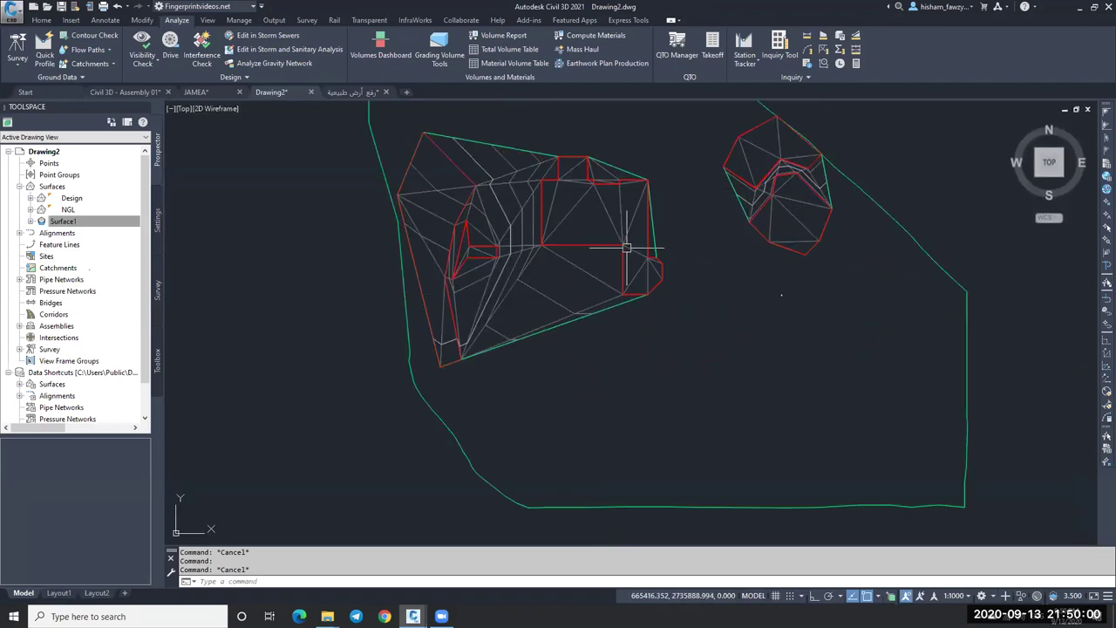
pyautogui.scroll(-2, 632, 251)
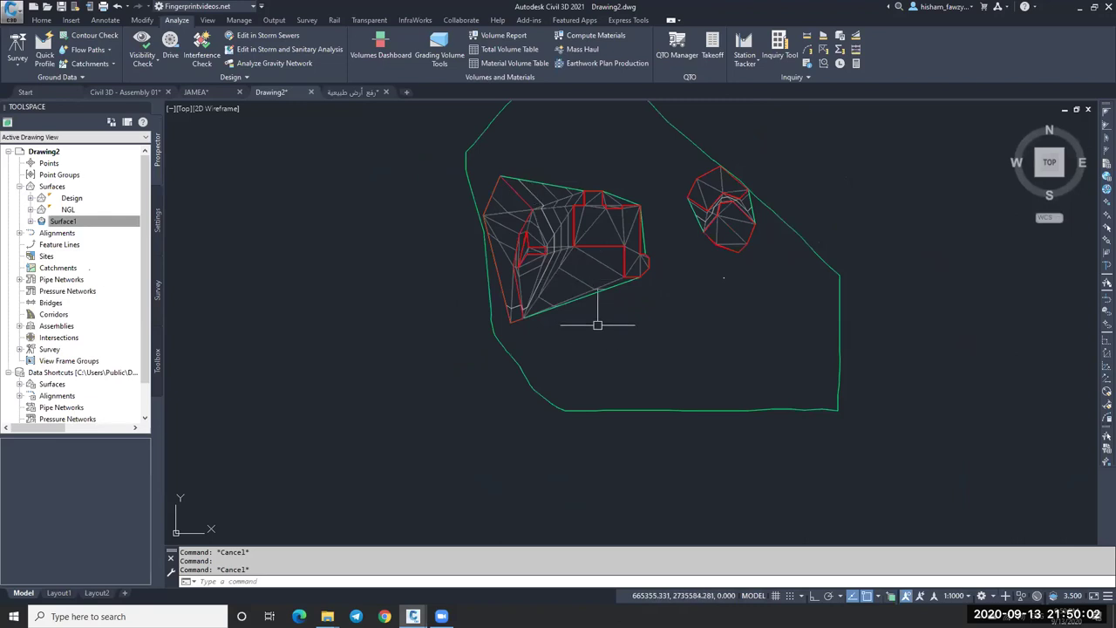
pyautogui.scroll(3, 557, 229)
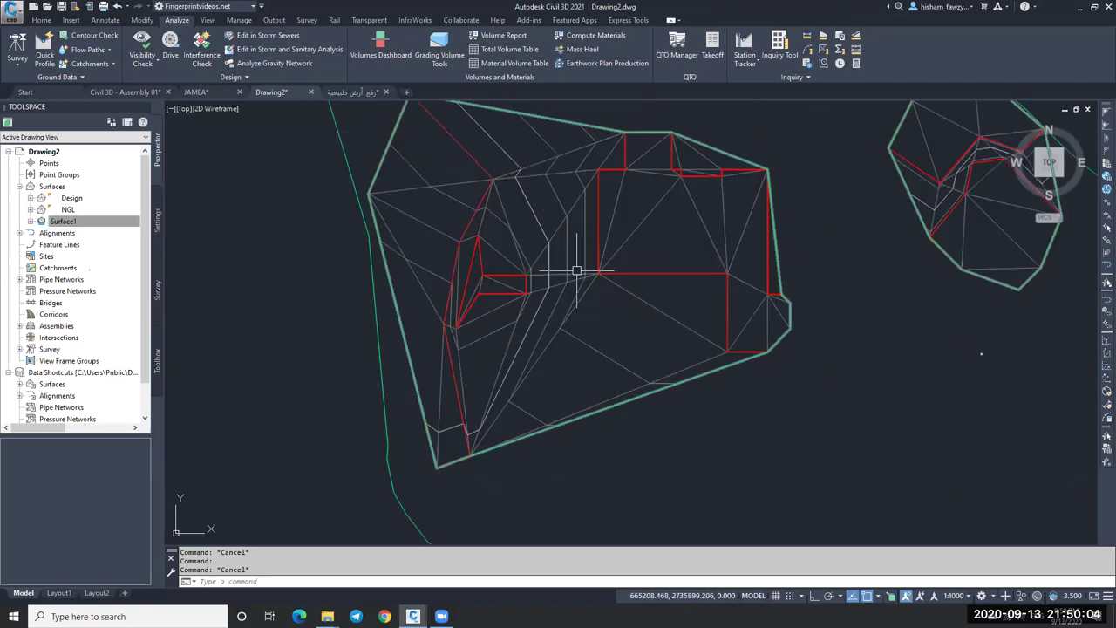
pyautogui.scroll(-2, 562, 218)
pyautogui.click(381, 48)
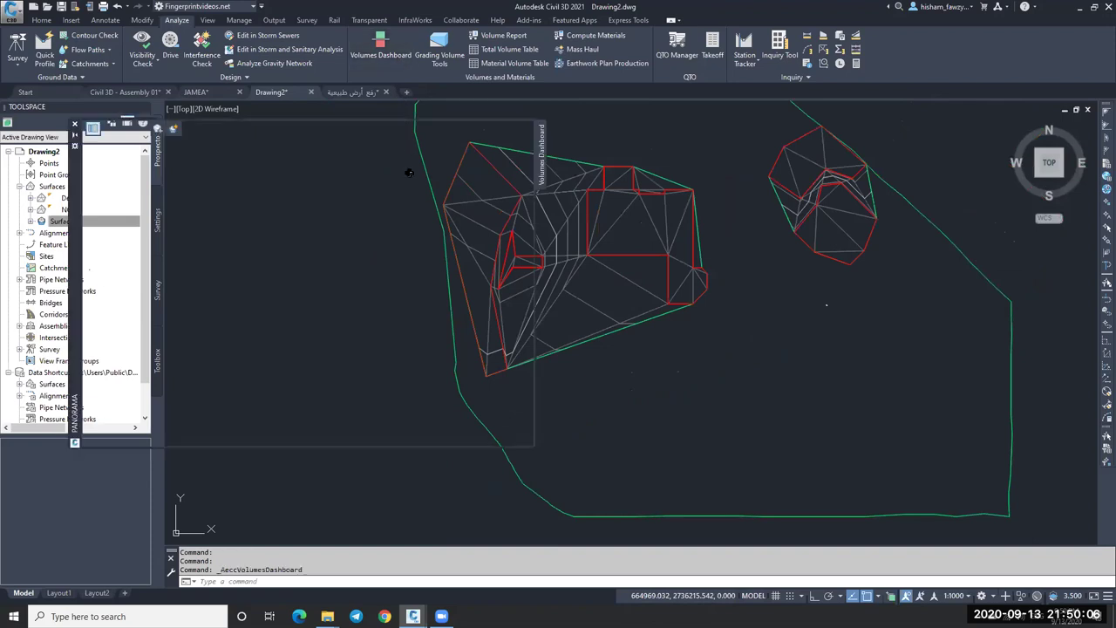
pyautogui.click(245, 160)
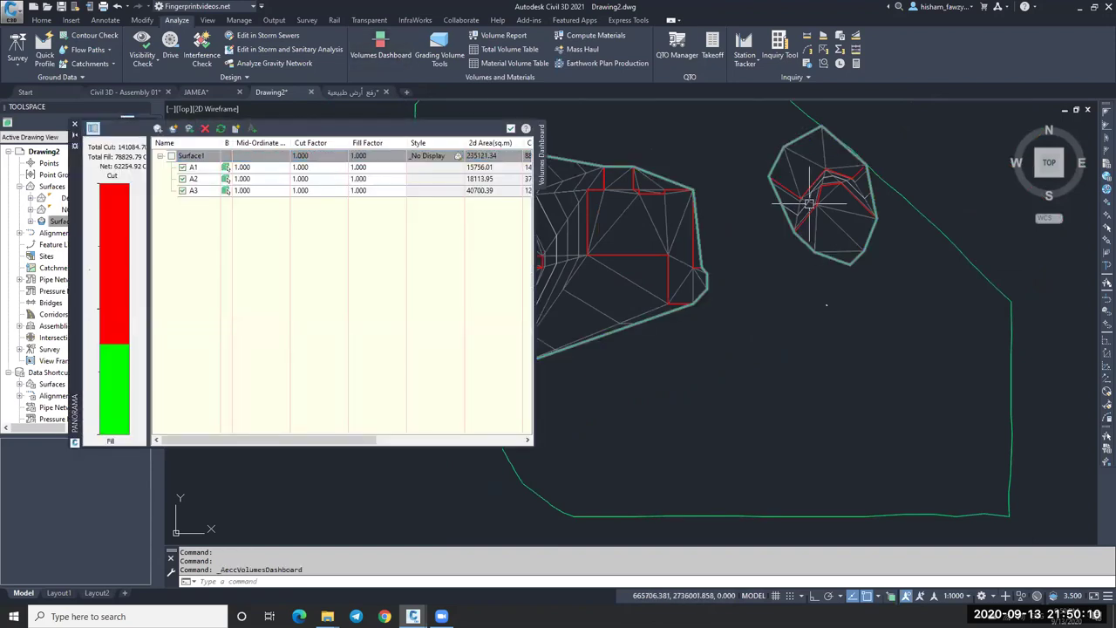
pyautogui.doubleClick(266, 180)
pyautogui.click(273, 191)
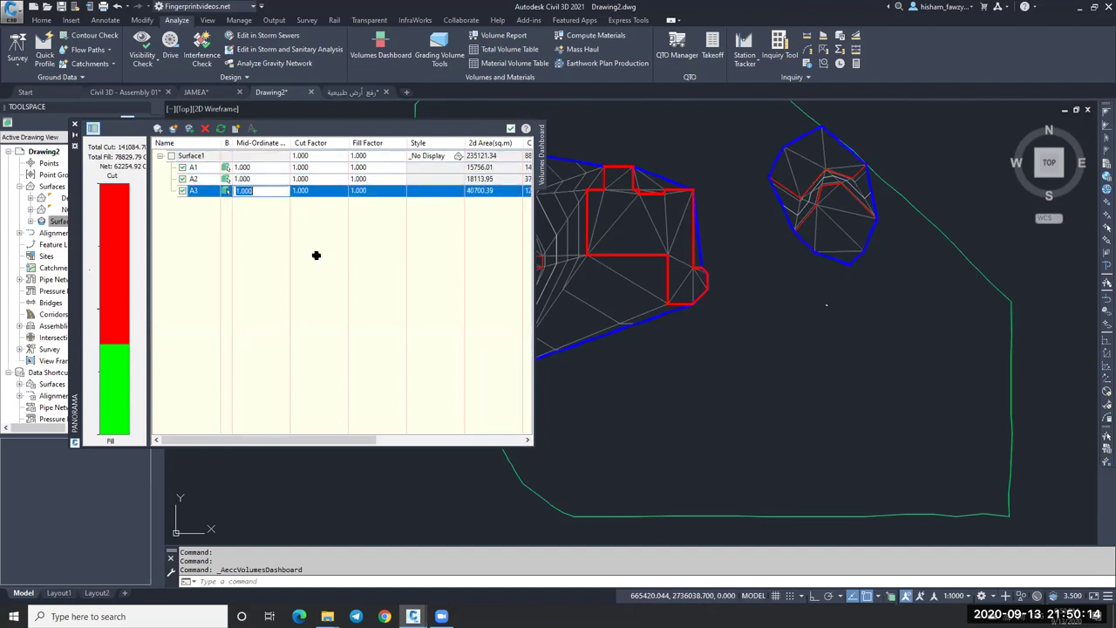
pyautogui.press('Escape')
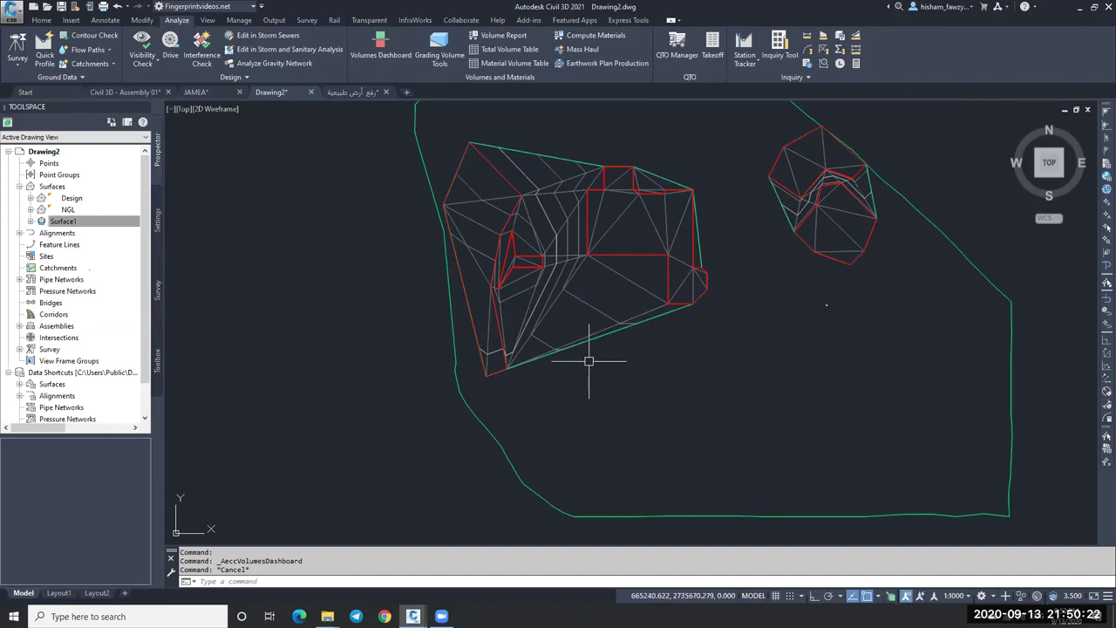
pyautogui.click(229, 92)
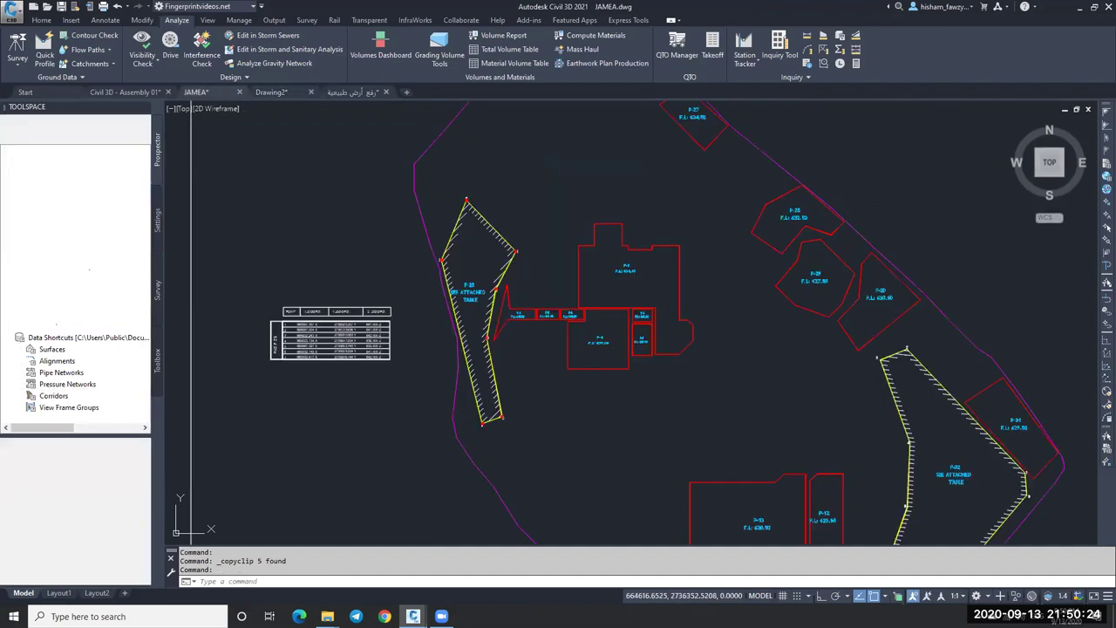
pyautogui.scroll(8, 765, 277)
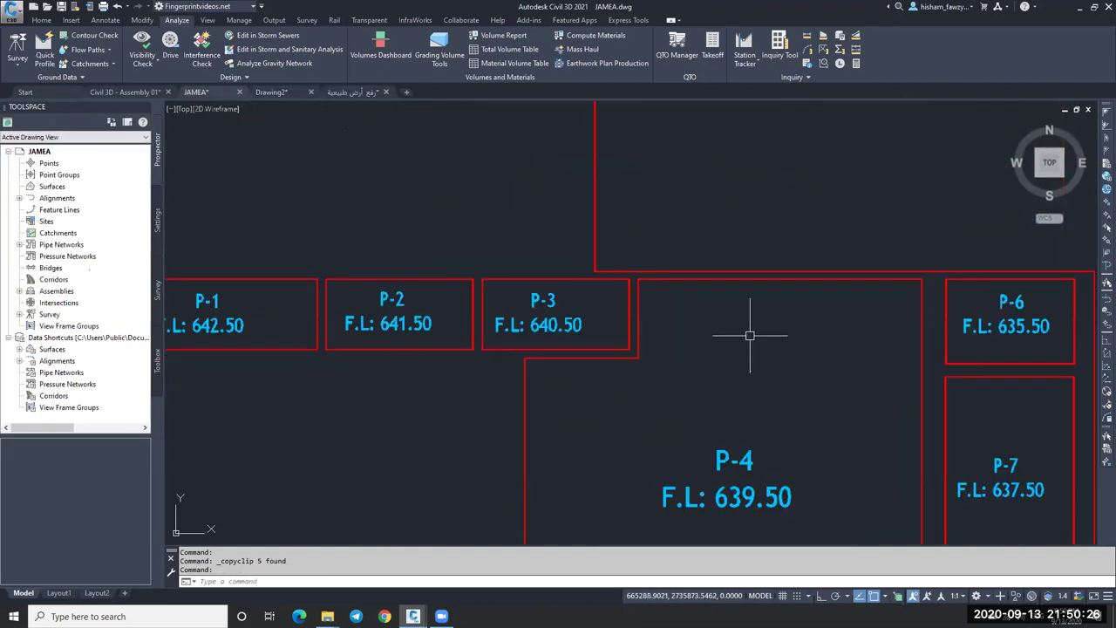
pyautogui.scroll(-2, 747, 336)
pyautogui.scroll(1, 723, 224)
pyautogui.scroll(4, 629, 241)
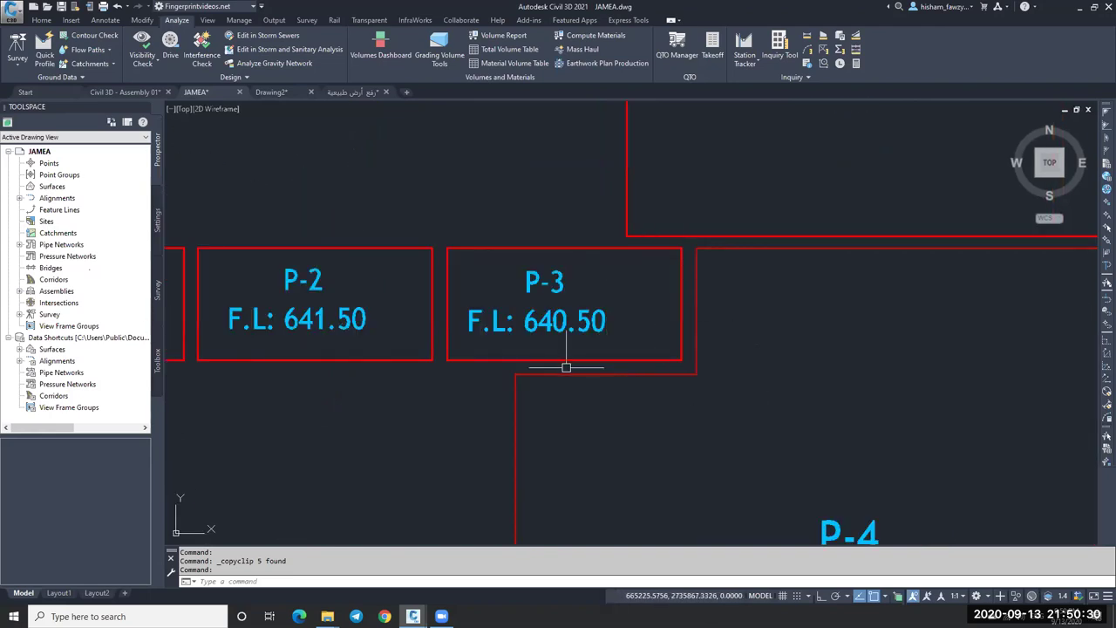
pyautogui.click(287, 94)
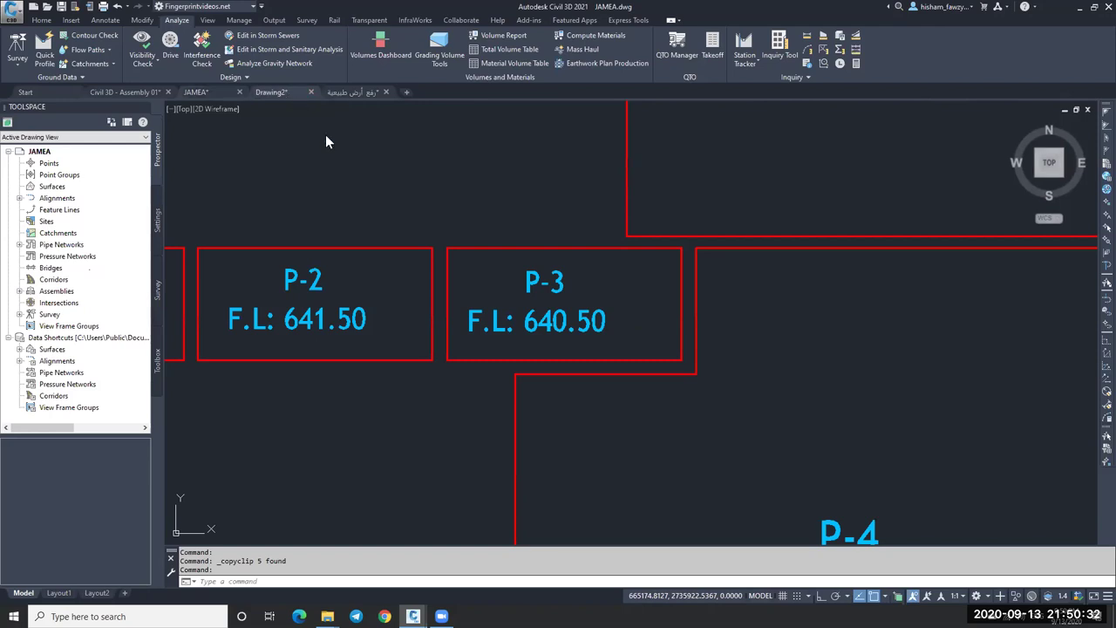
# Step: Expand Surfaces > Design > Definition in Prospector
pyautogui.moveTo(624, 261)
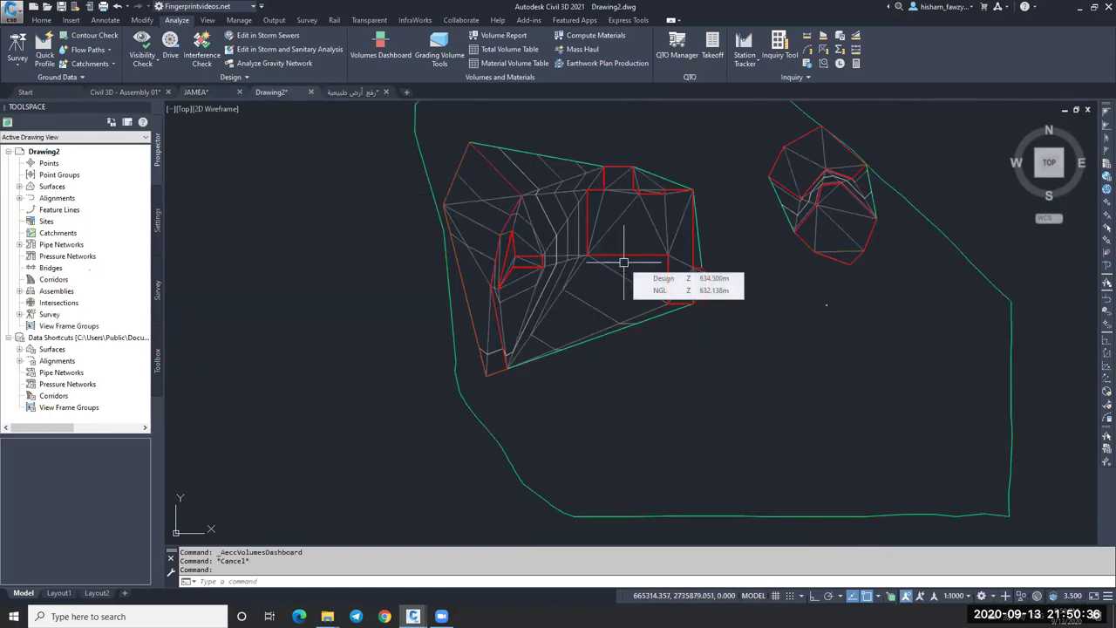
pyautogui.press('Escape')
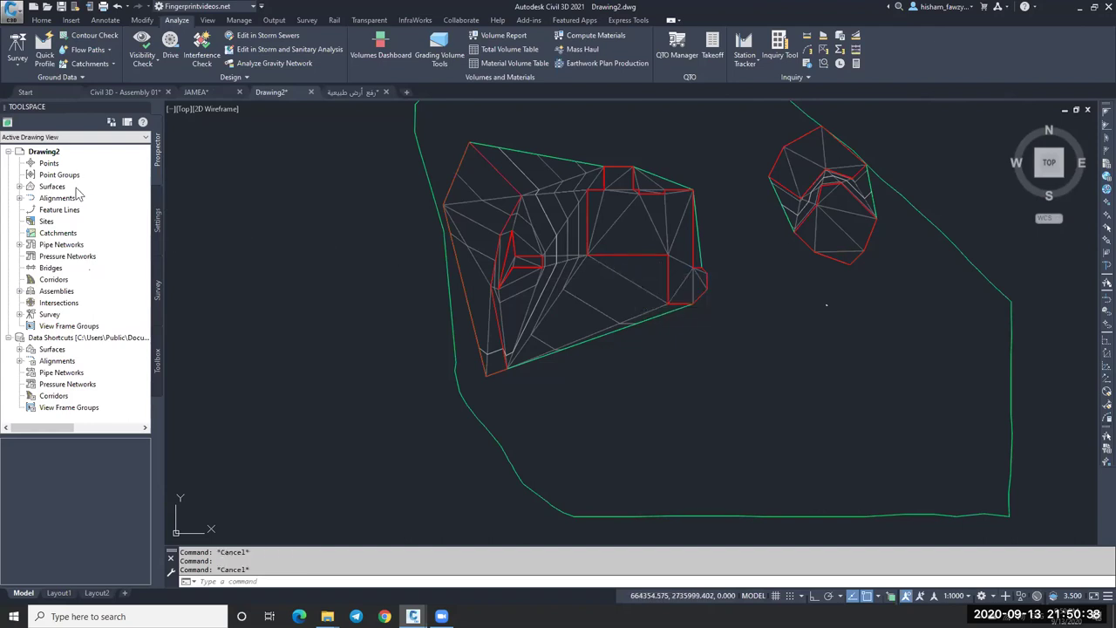
pyautogui.click(20, 187)
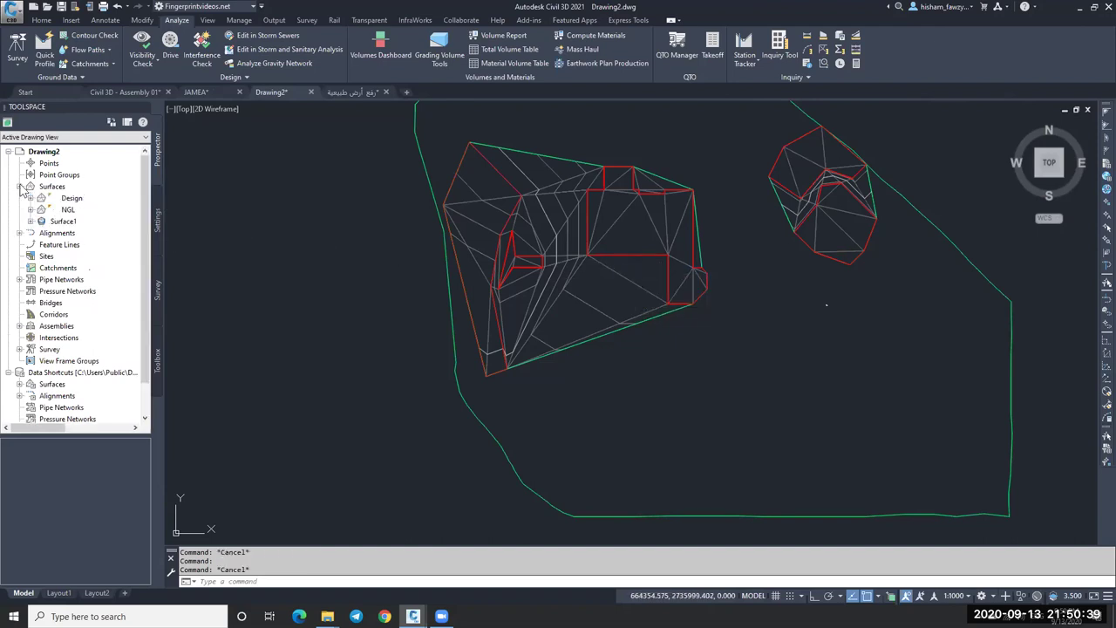
pyautogui.click(73, 199)
pyautogui.click(30, 198)
pyautogui.click(41, 233)
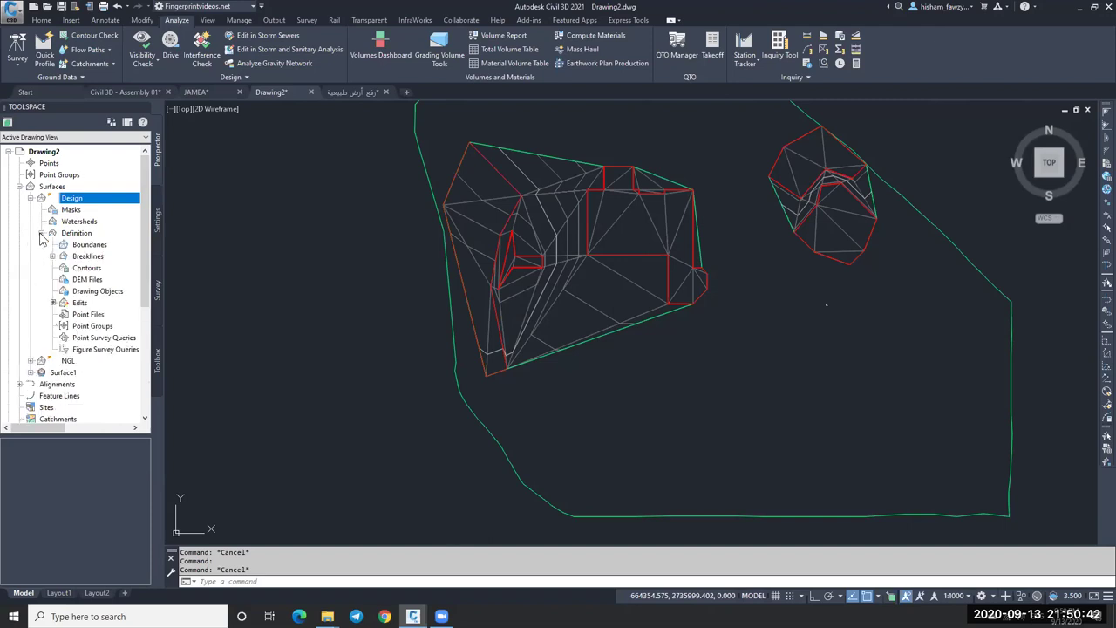
# Step: Add Outer boundary Boundary1 to the Design surface from the red polyline
pyautogui.rightClick(92, 246)
pyautogui.click(124, 254)
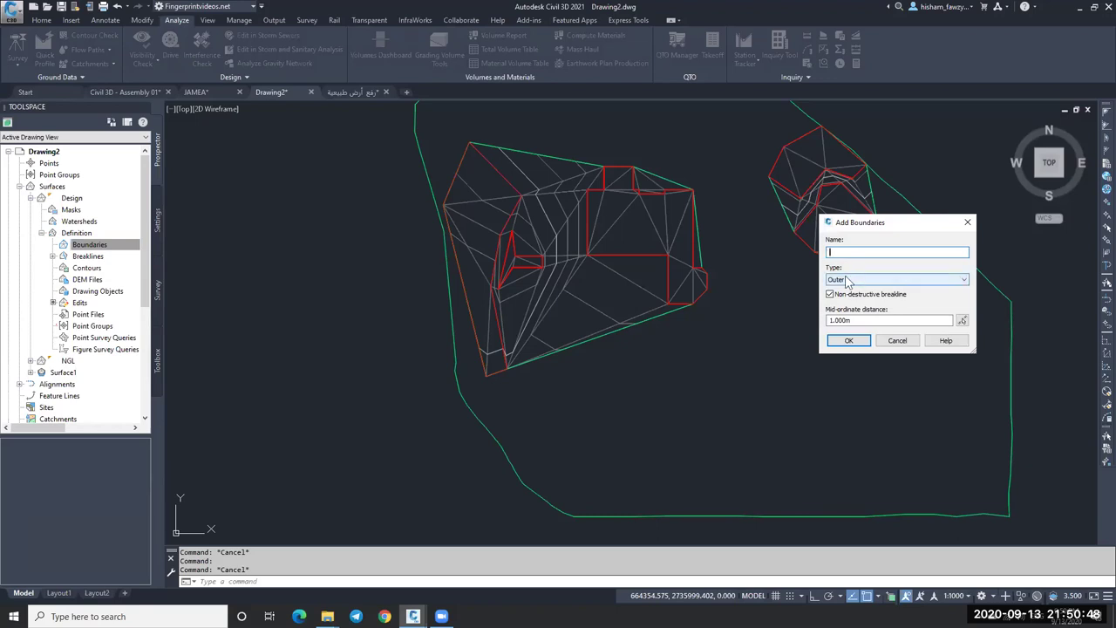
pyautogui.click(850, 340)
pyautogui.click(811, 182)
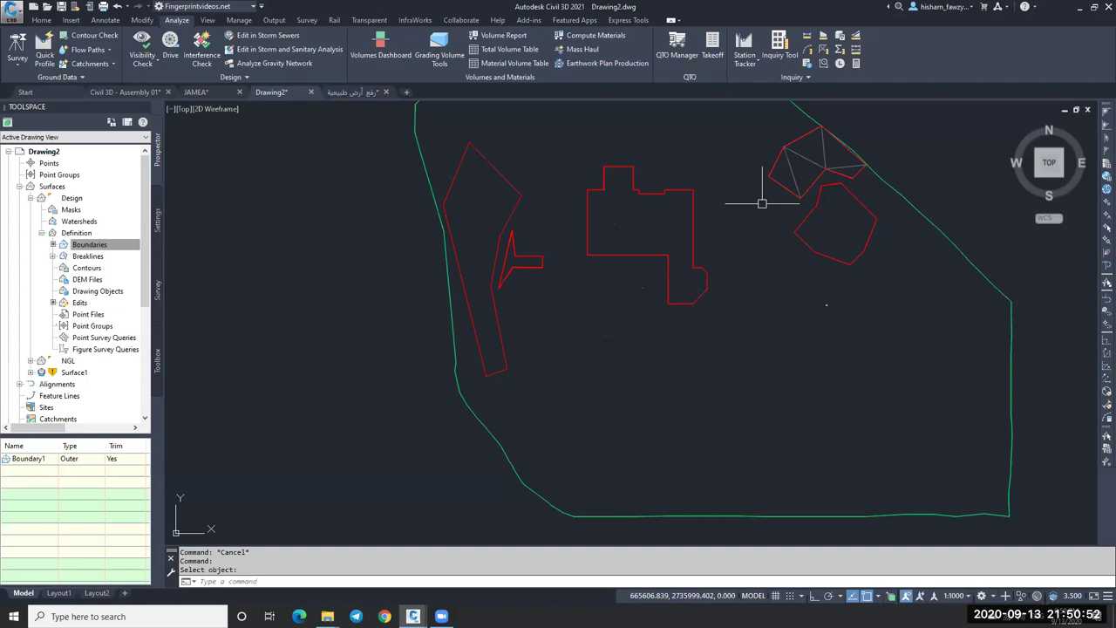
pyautogui.press('Escape')
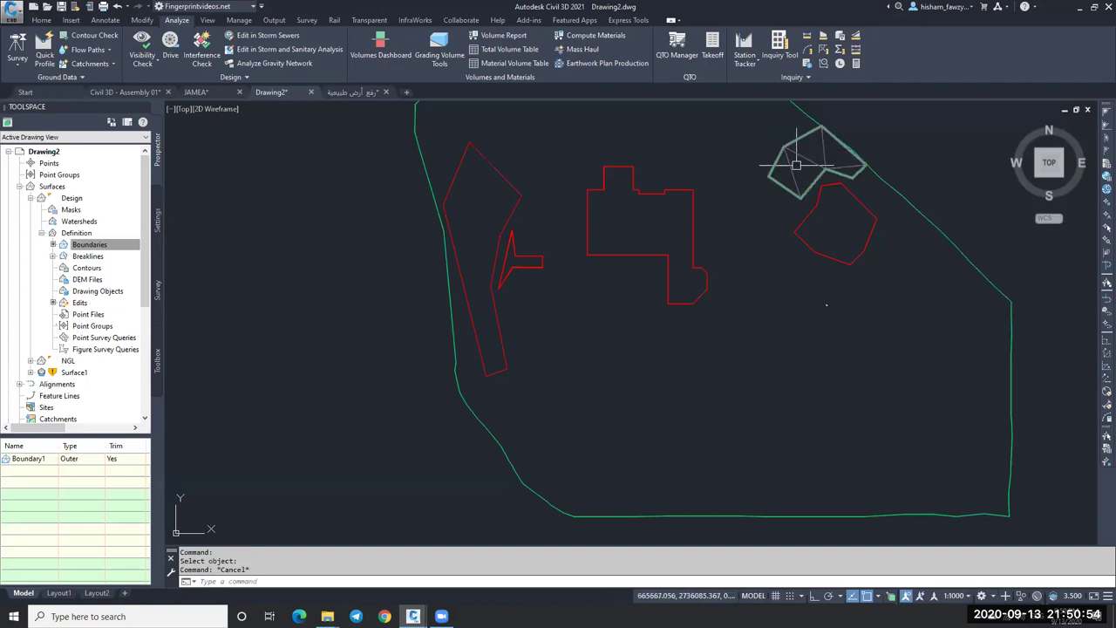
pyautogui.moveTo(807, 158)
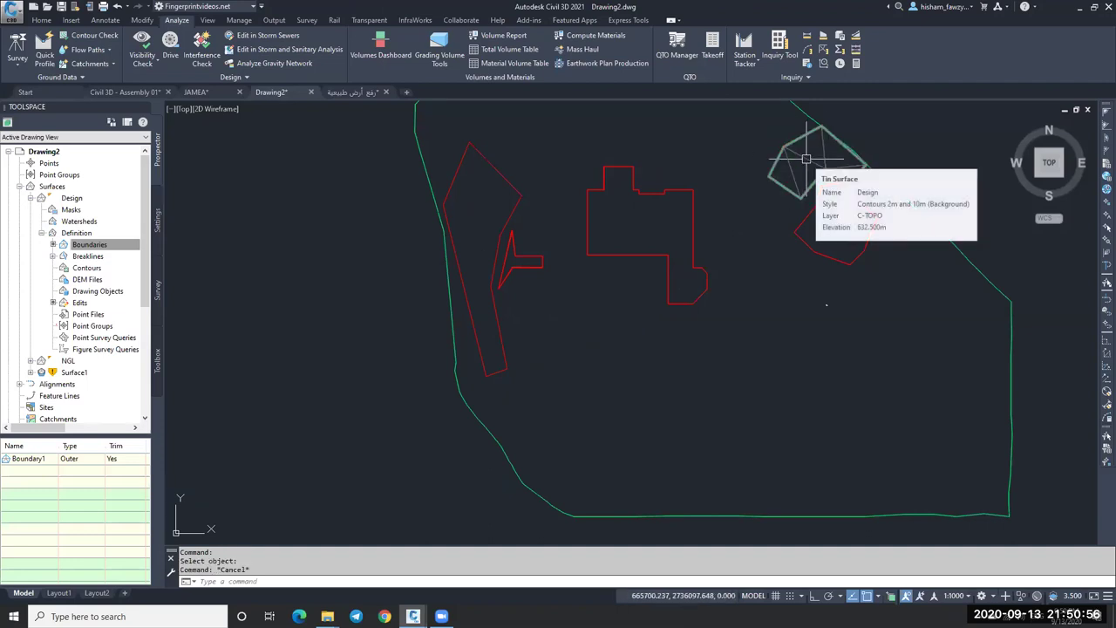
pyautogui.press('Escape')
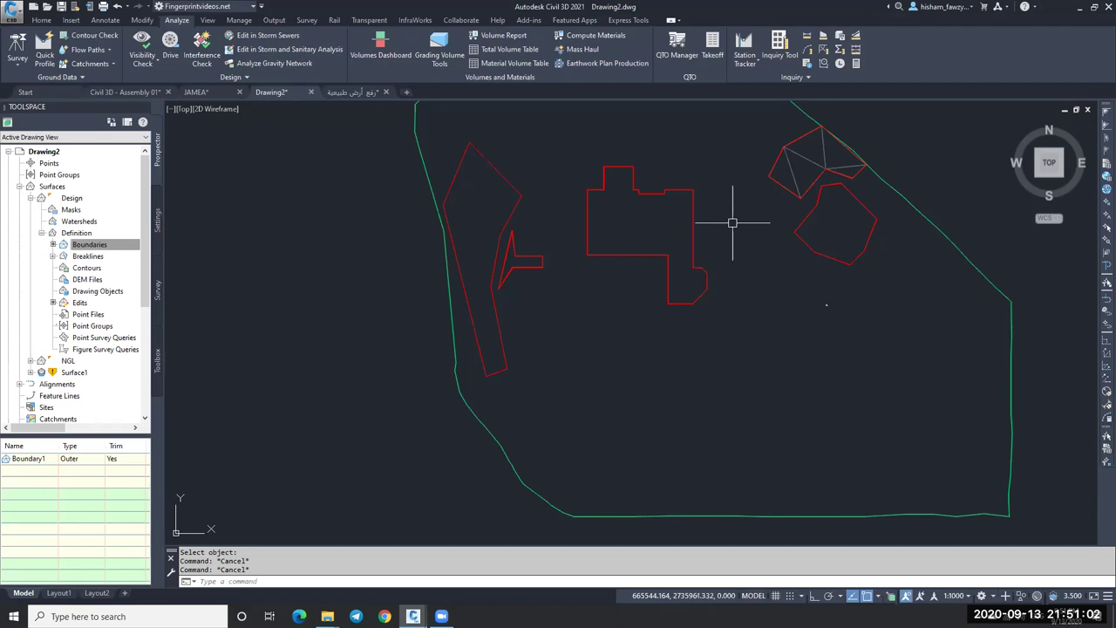
# Step: Add Show boundary Boundary2 to the Design surface from the red pad outlines
pyautogui.click(101, 247)
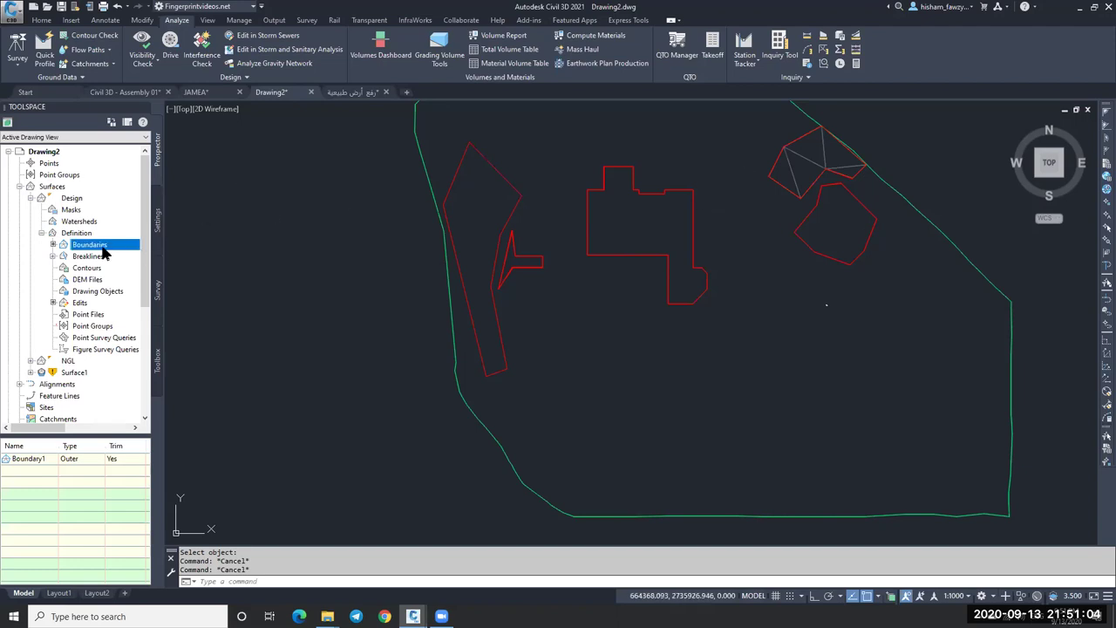
pyautogui.rightClick(103, 251)
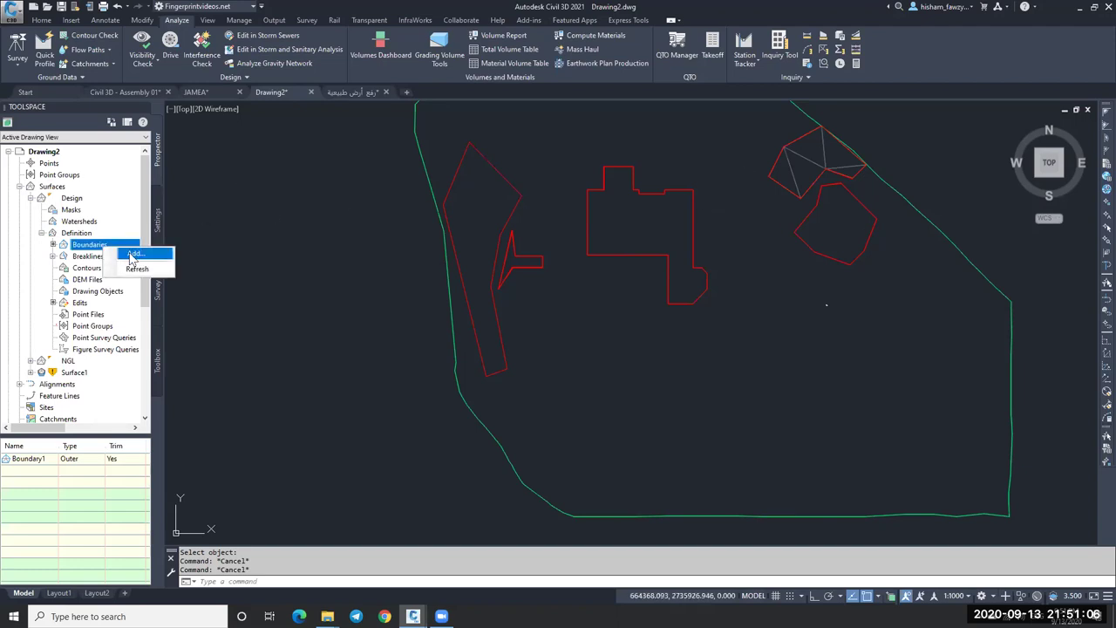
pyautogui.click(122, 253)
pyautogui.click(858, 280)
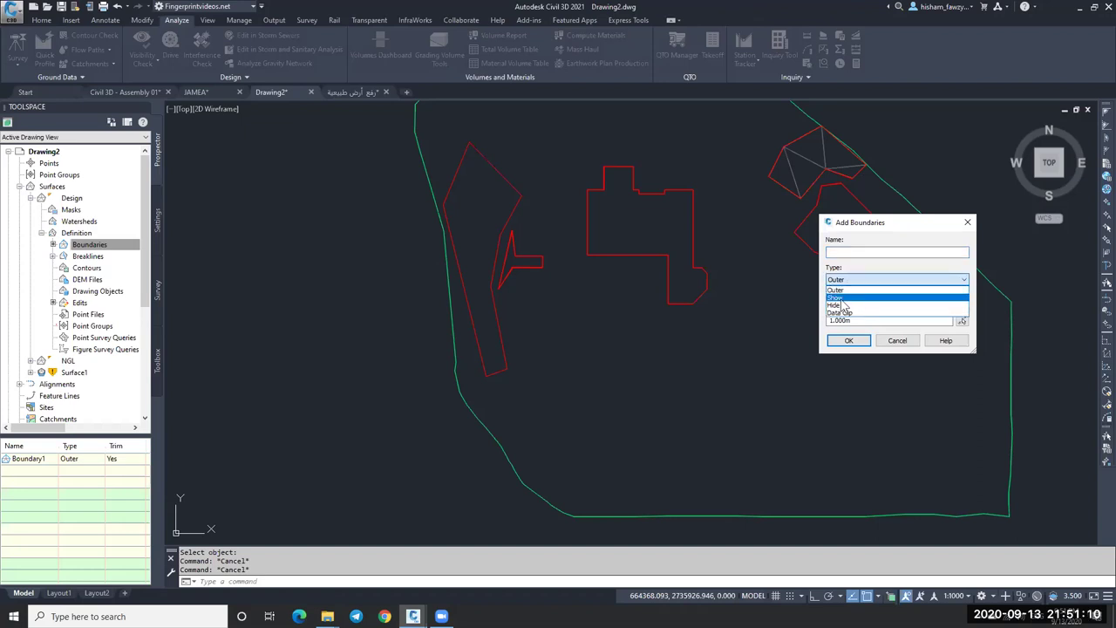
pyautogui.click(837, 298)
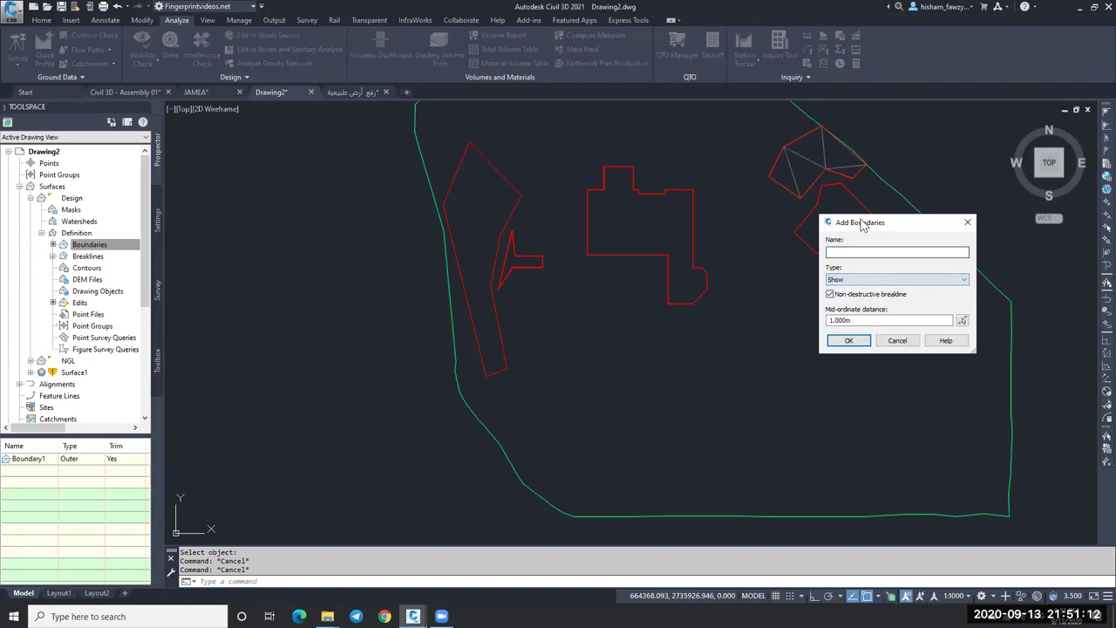
pyautogui.moveTo(866, 227); pyautogui.dragTo(253, 196)
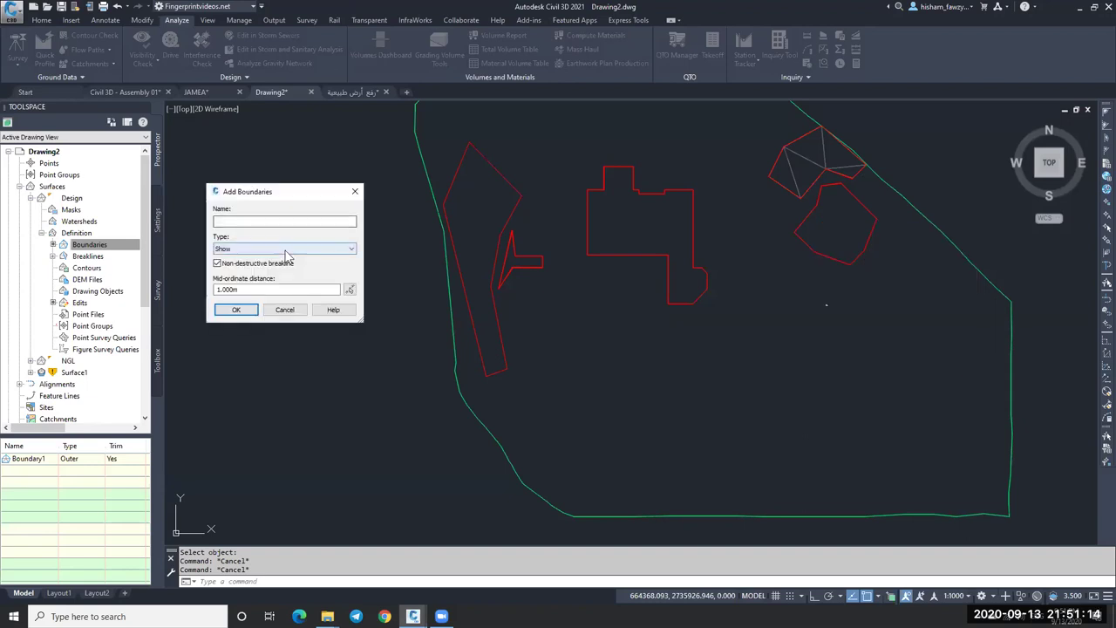
pyautogui.press('Return')
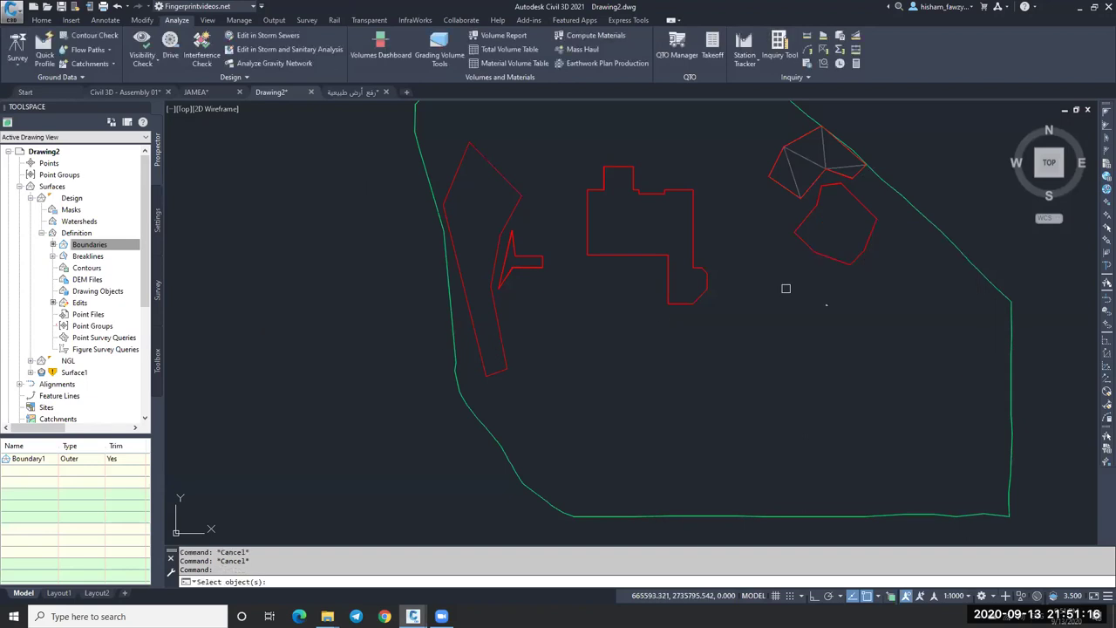
pyautogui.click(823, 257)
pyautogui.click(694, 245)
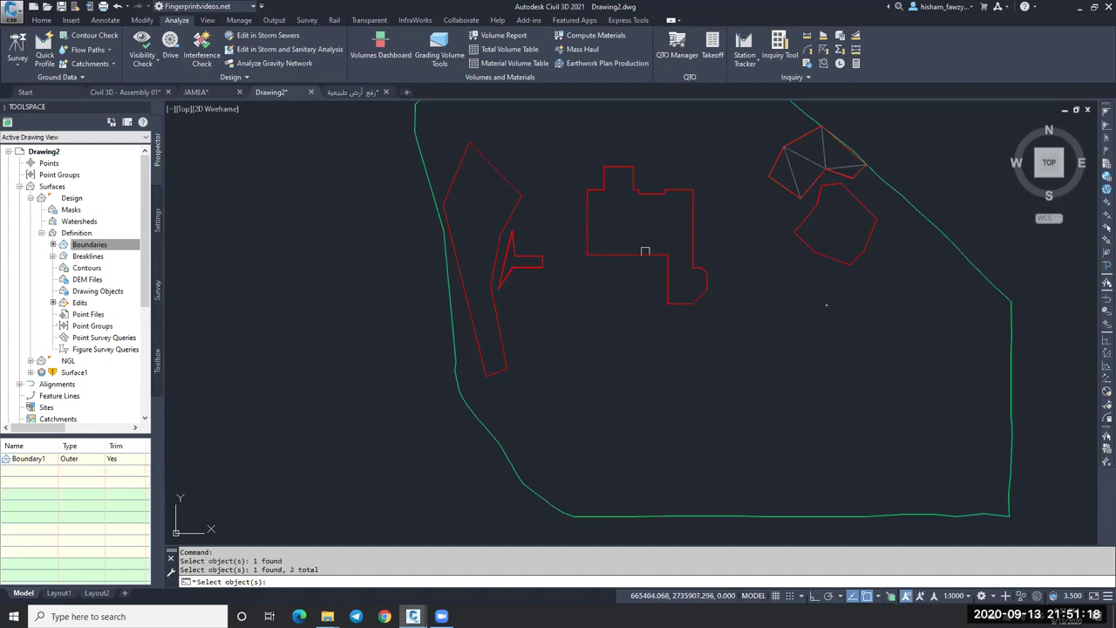
pyautogui.press('Return')
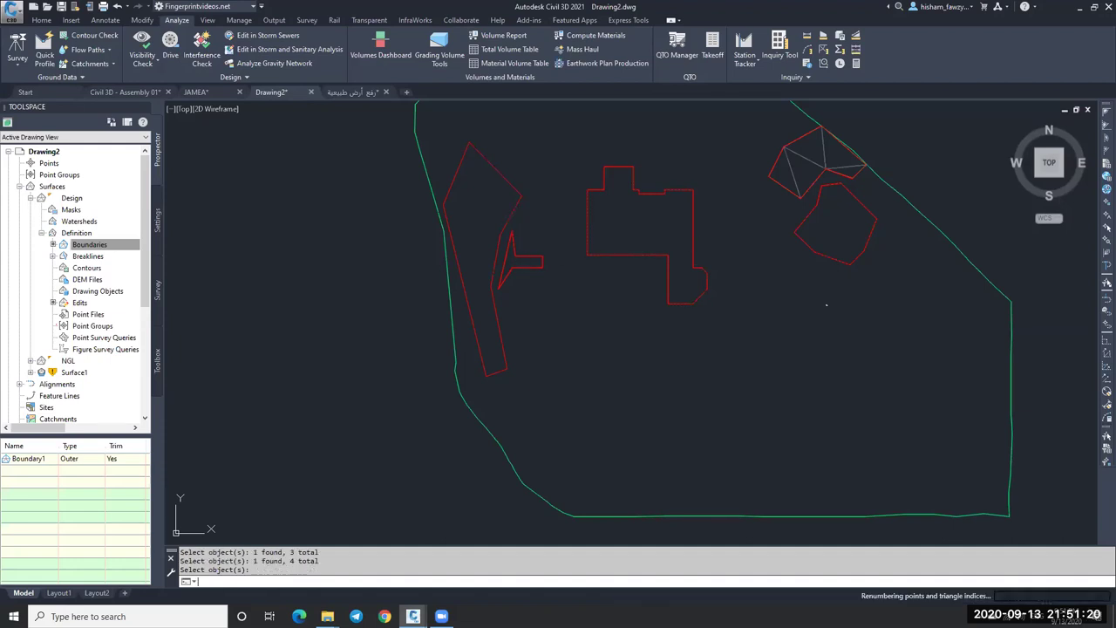
pyautogui.press('Return')
pyautogui.click(616, 219)
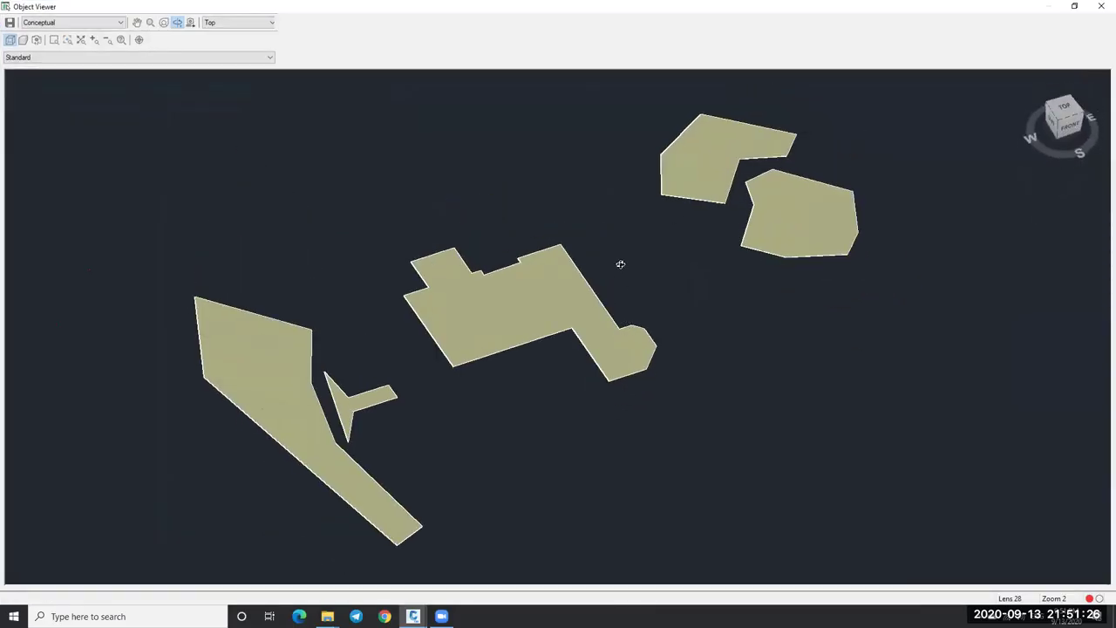
pyautogui.moveTo(620, 265); pyautogui.dragTo(620, 244)
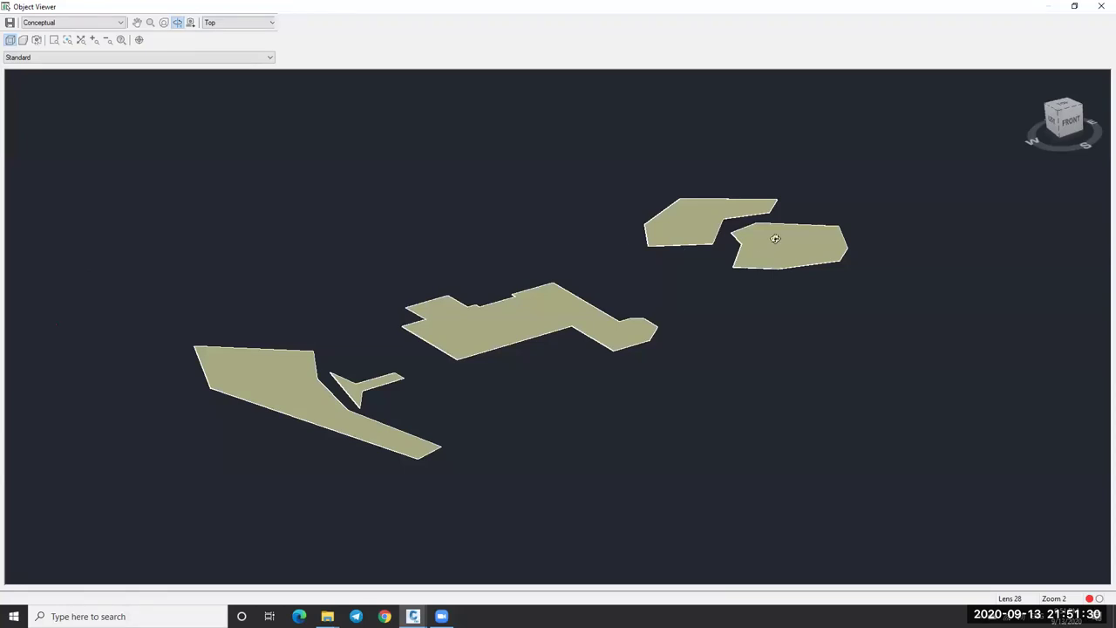
pyautogui.press('Escape')
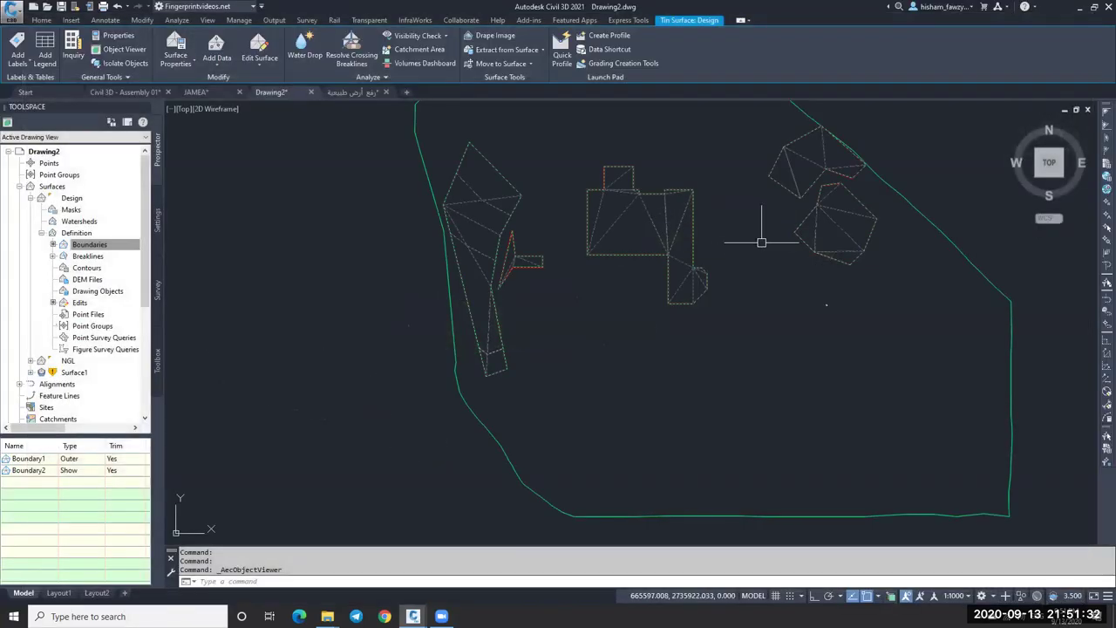
pyautogui.press('Escape')
pyautogui.scroll(2, 842, 174)
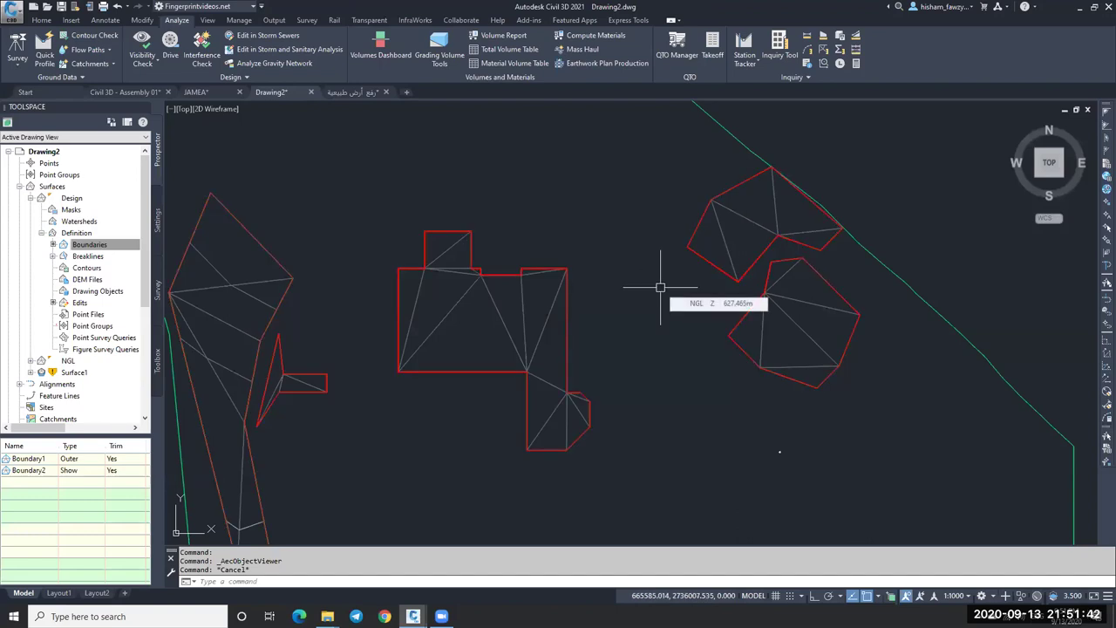
pyautogui.scroll(-4, 654, 283)
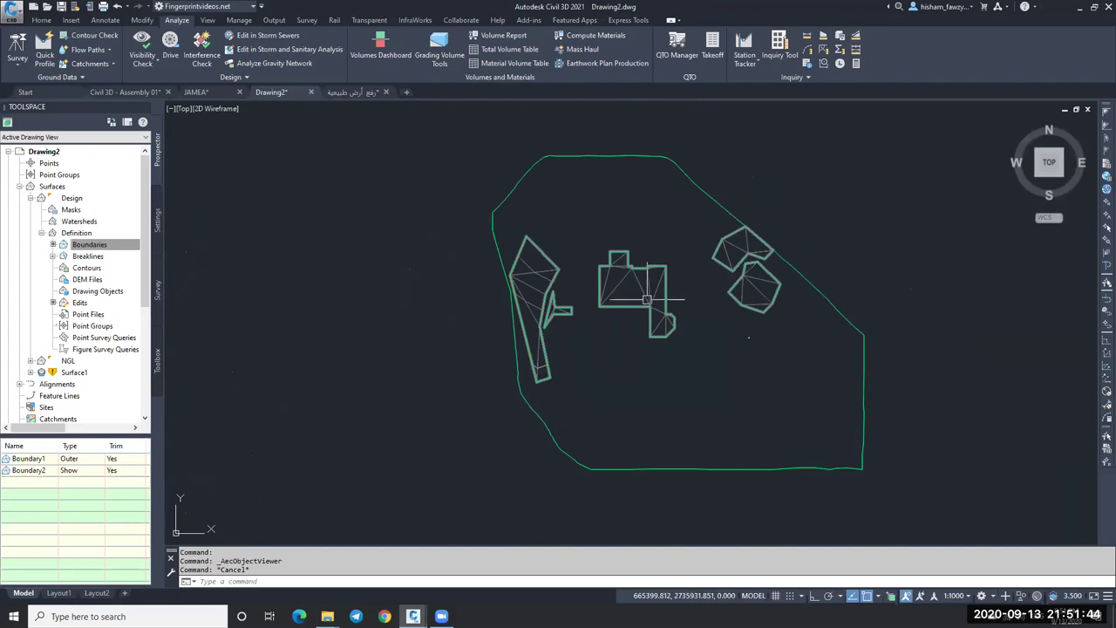
pyautogui.scroll(4, 689, 312)
pyautogui.scroll(-2, 760, 284)
pyautogui.scroll(2, 811, 259)
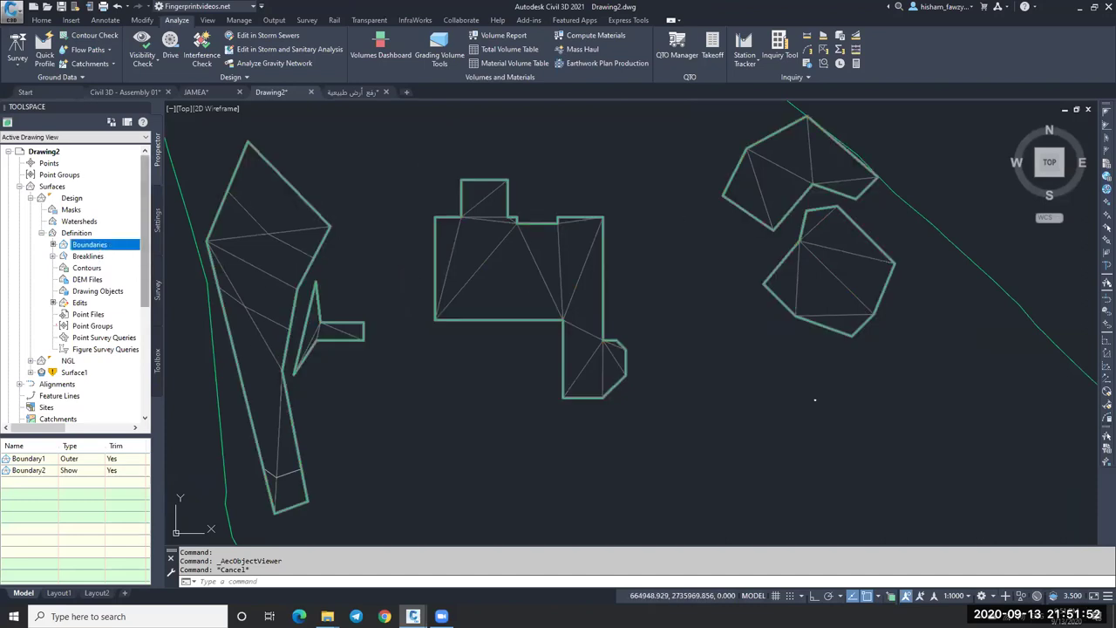
pyautogui.scroll(-2, 389, 244)
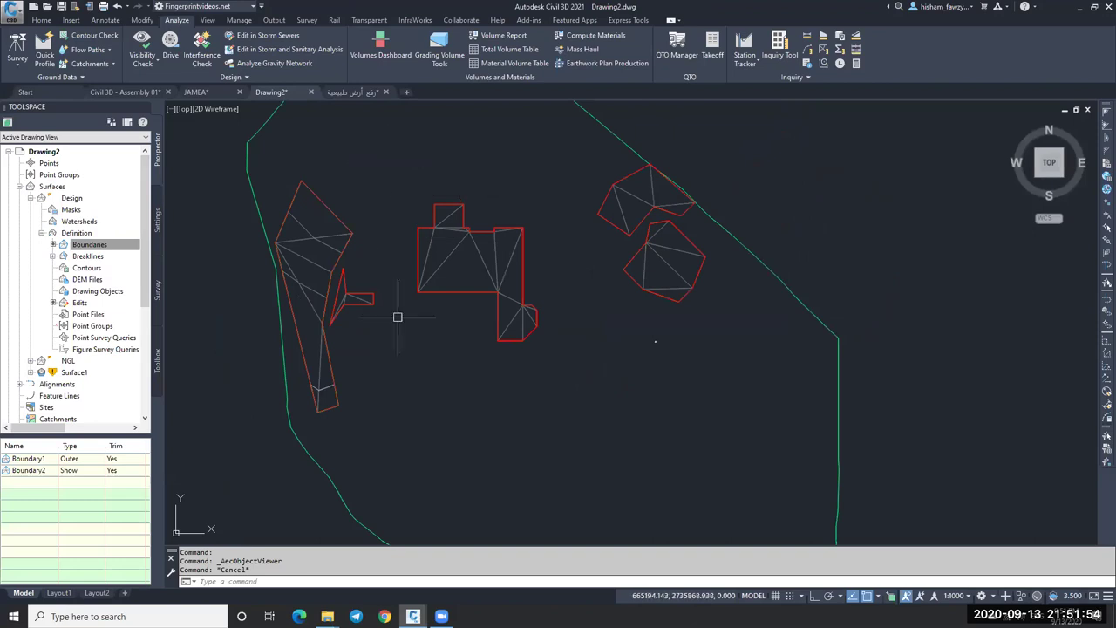
pyautogui.scroll(3, 529, 320)
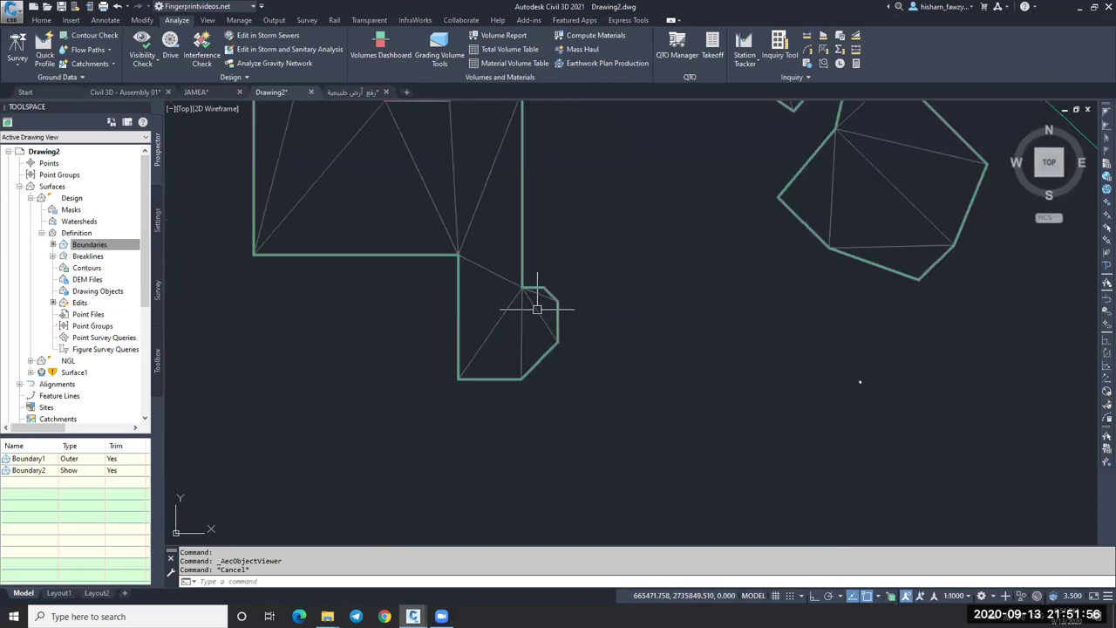
# Step: Set Surface1 to Rebuild - Automatic
pyautogui.click(87, 372)
pyautogui.rightClick(90, 372)
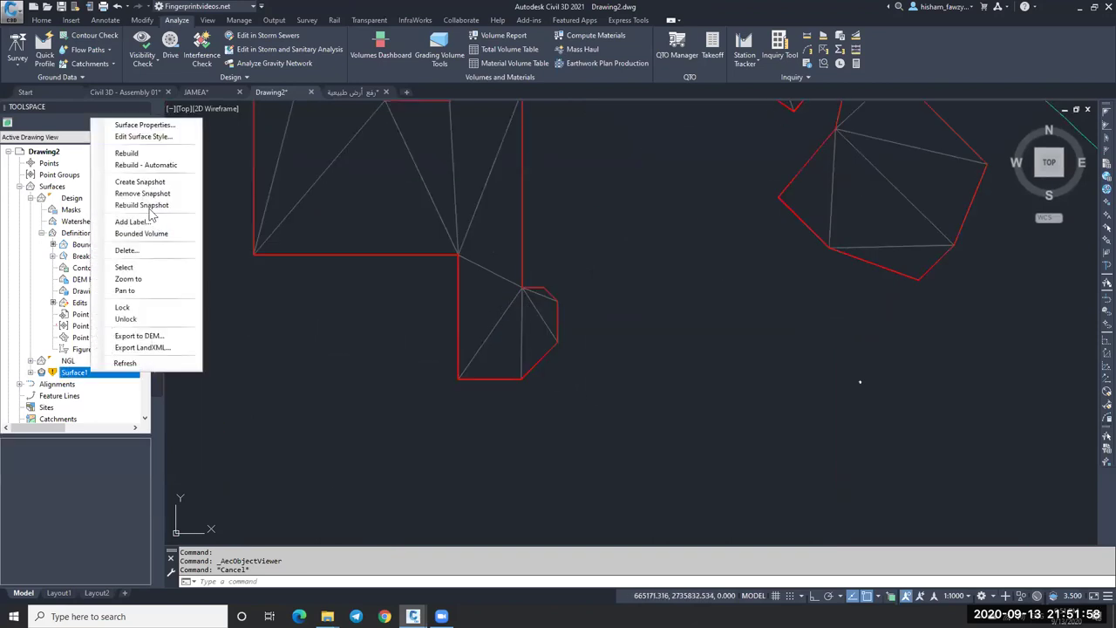
pyautogui.click(155, 165)
# Step: Check Surface1 in the Volumes Dashboard, close it, and collapse the Design surface
pyautogui.scroll(-3, 680, 297)
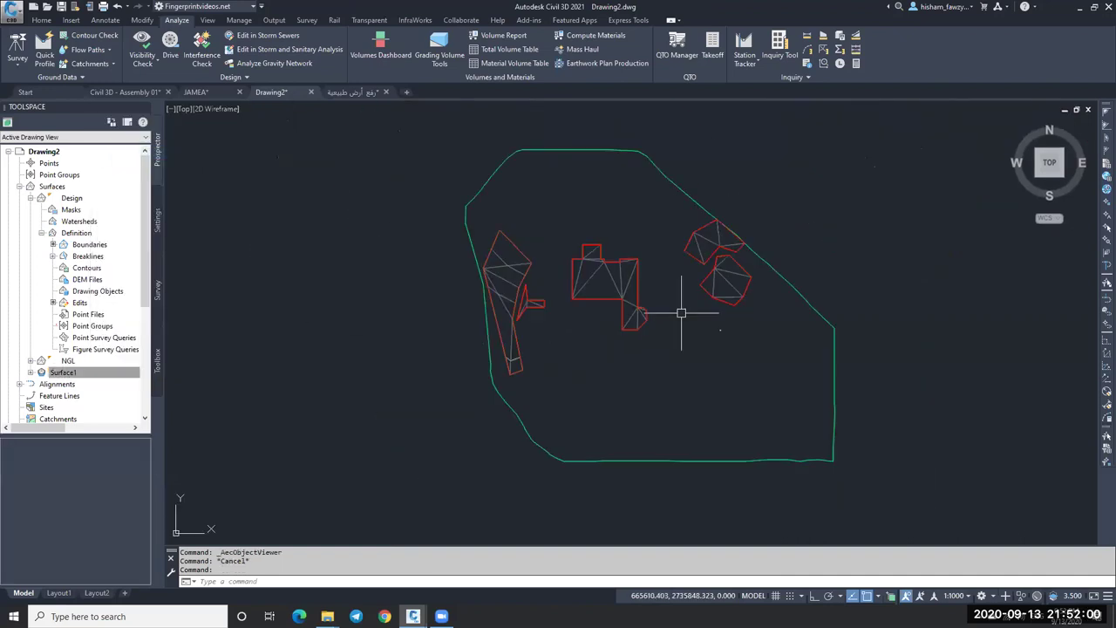
pyautogui.click(381, 46)
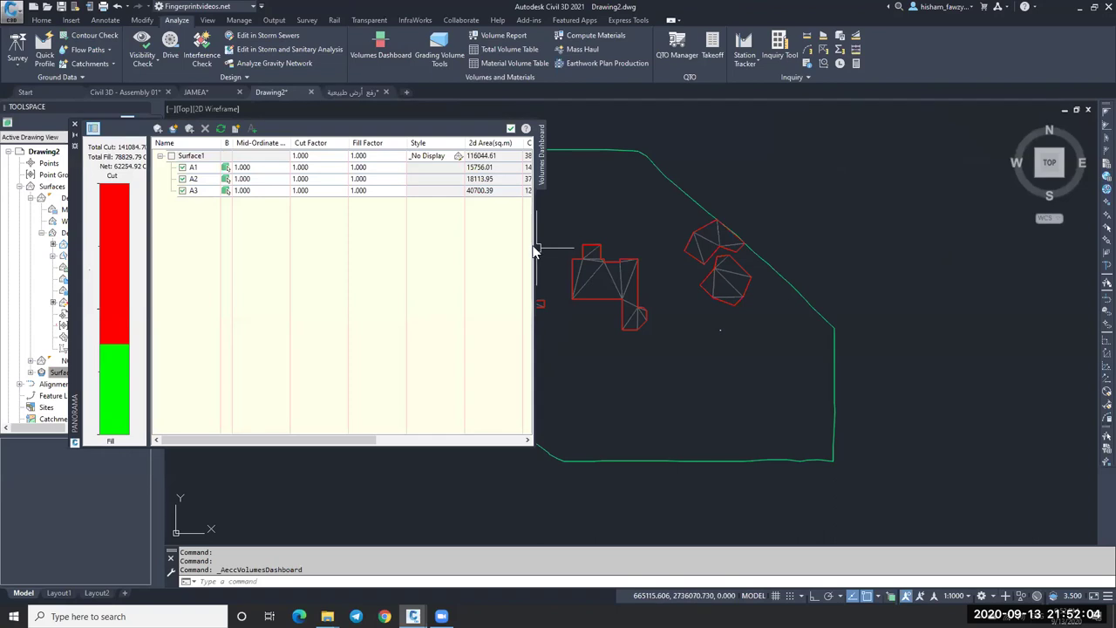
pyautogui.click(246, 159)
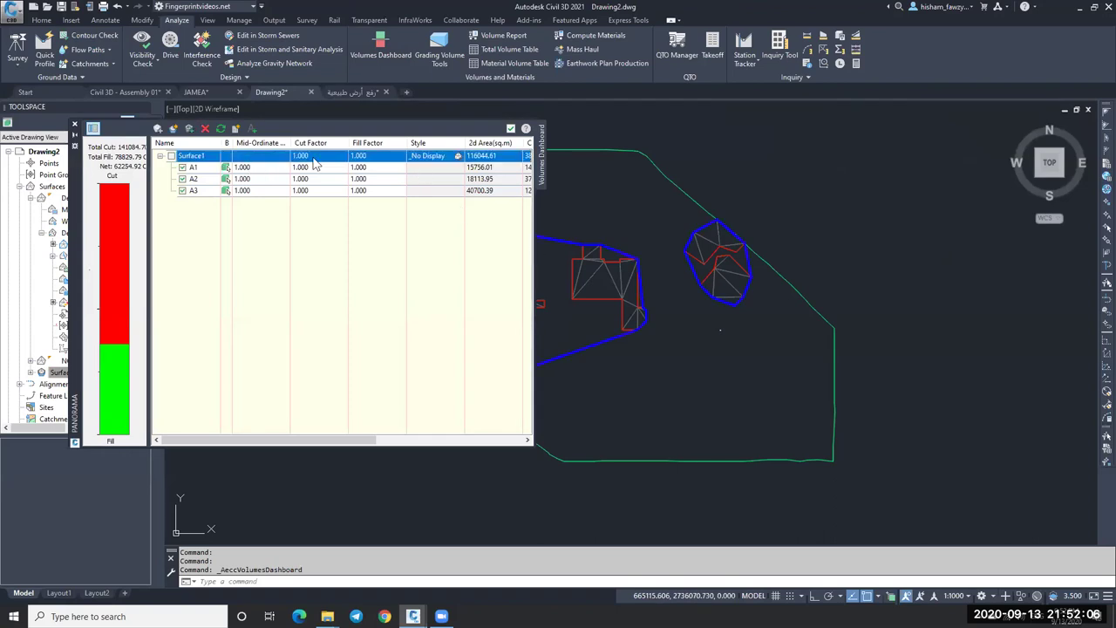
pyautogui.scroll(-2, 690, 259)
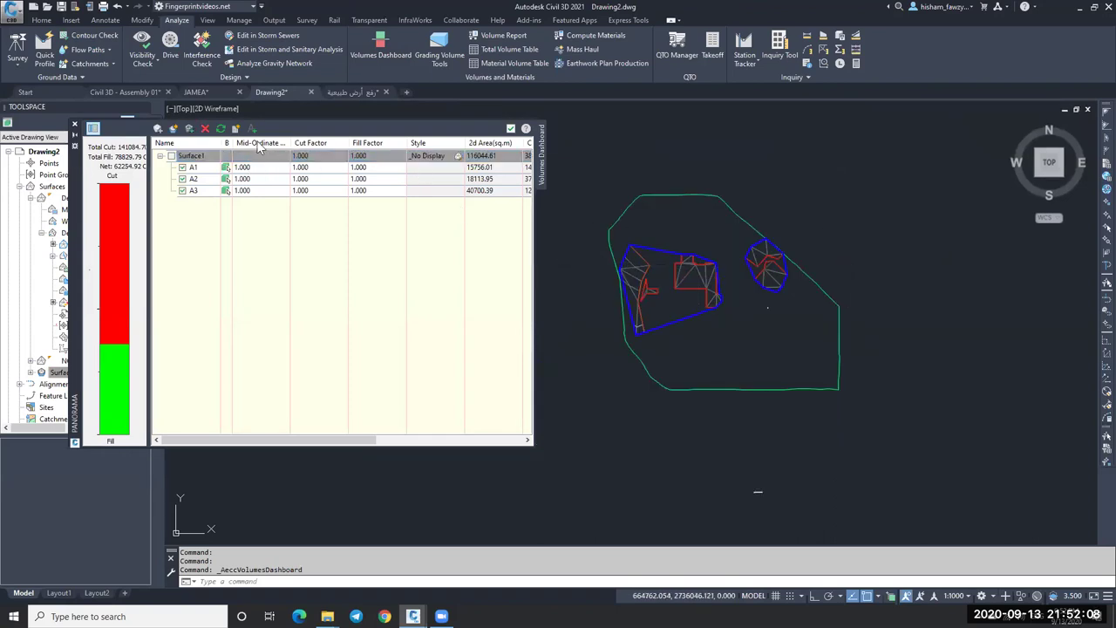
pyautogui.click(511, 129)
pyautogui.click(30, 199)
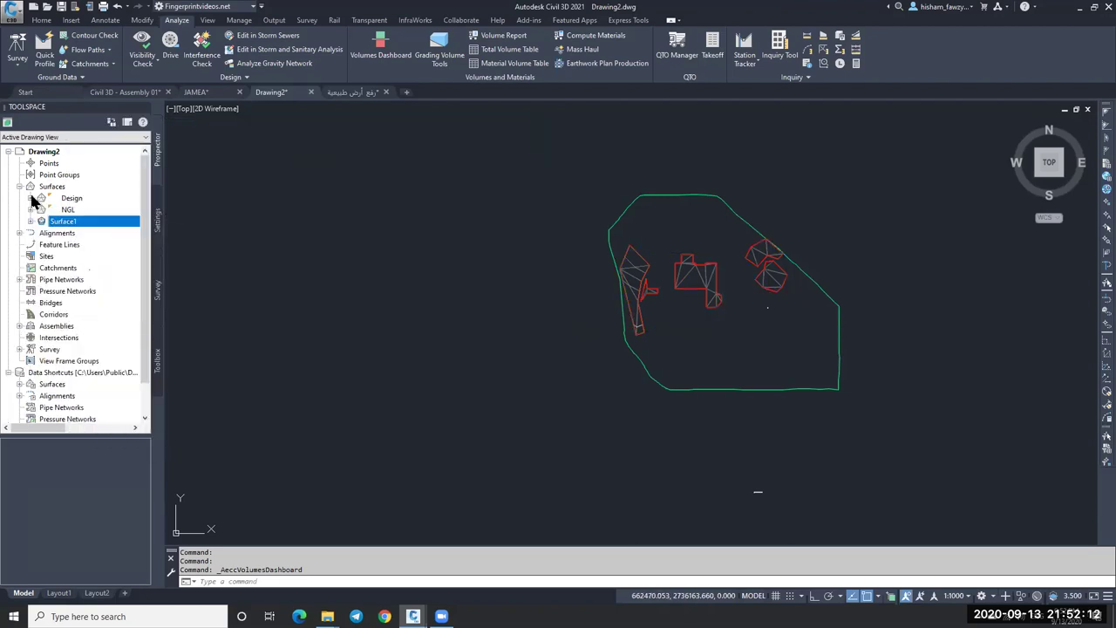
# Step: Change Surface1's style to Contours and Triangles
pyautogui.rightClick(64, 219)
pyautogui.click(104, 225)
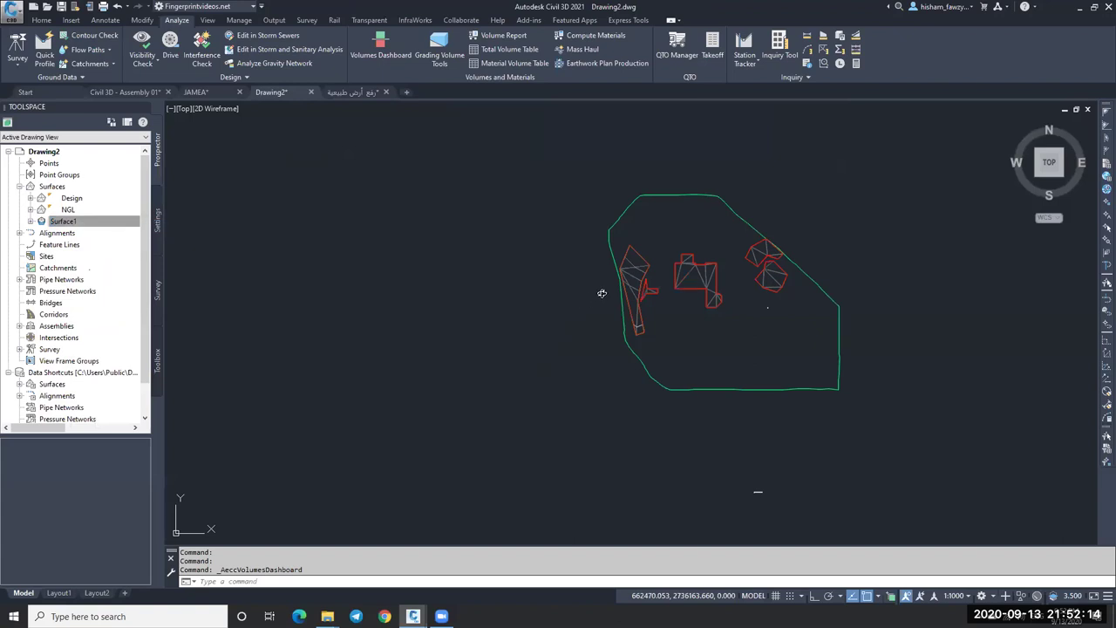
pyautogui.click(810, 239)
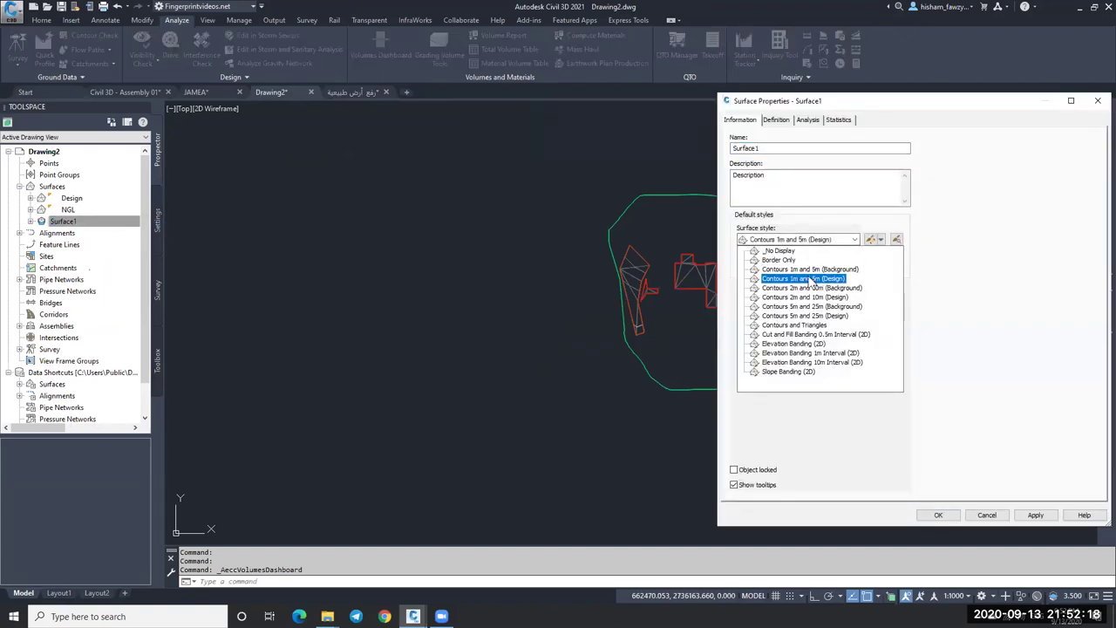
pyautogui.click(795, 324)
pyautogui.click(1035, 515)
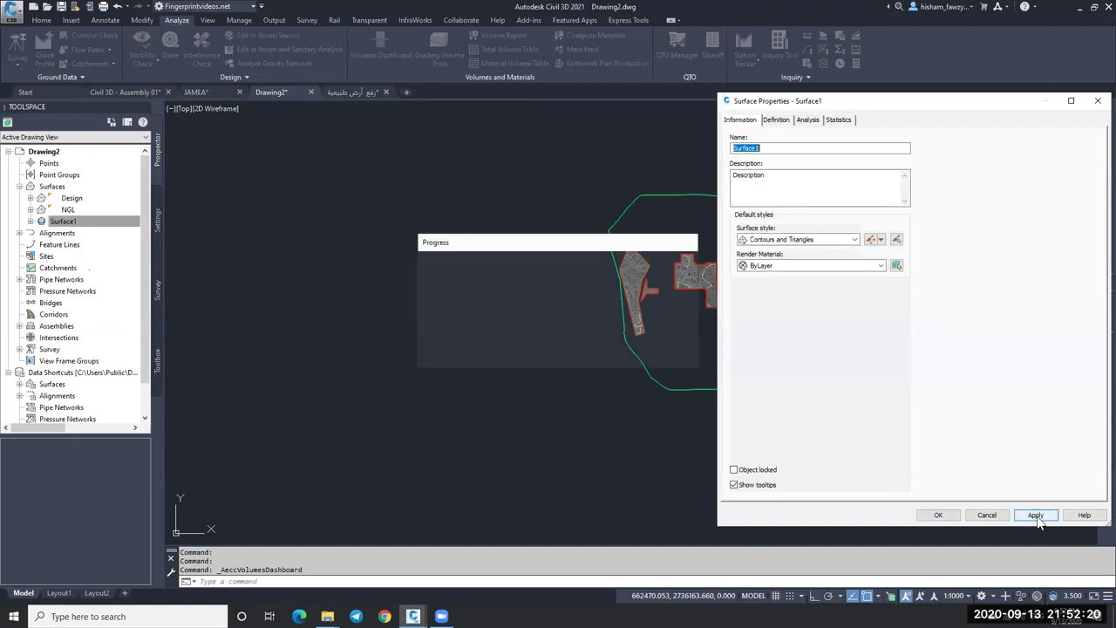
pyautogui.click(938, 515)
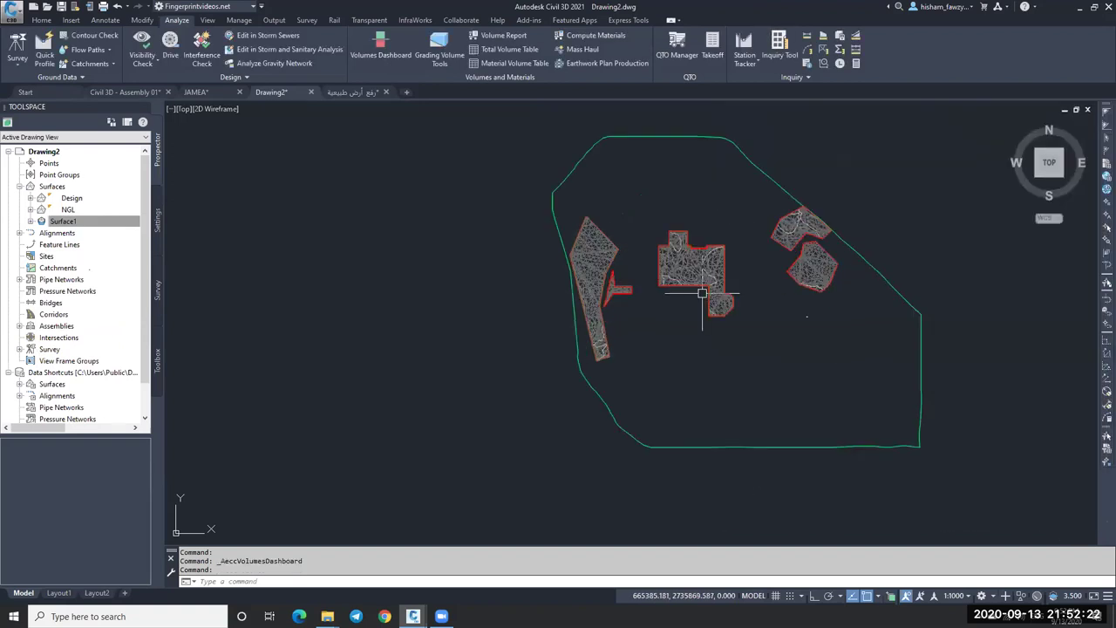
# Step: Zoom around the plan to inspect Surface1's triangles inside the red outlines
pyautogui.scroll(6, 776, 226)
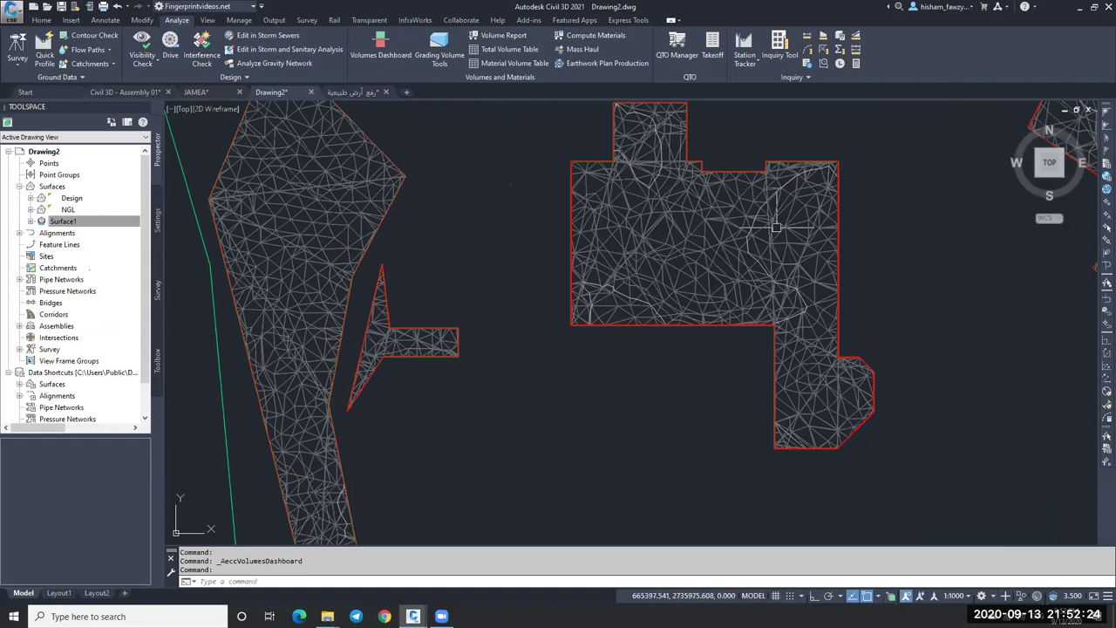
pyautogui.scroll(-2, 777, 227)
pyautogui.press('Escape')
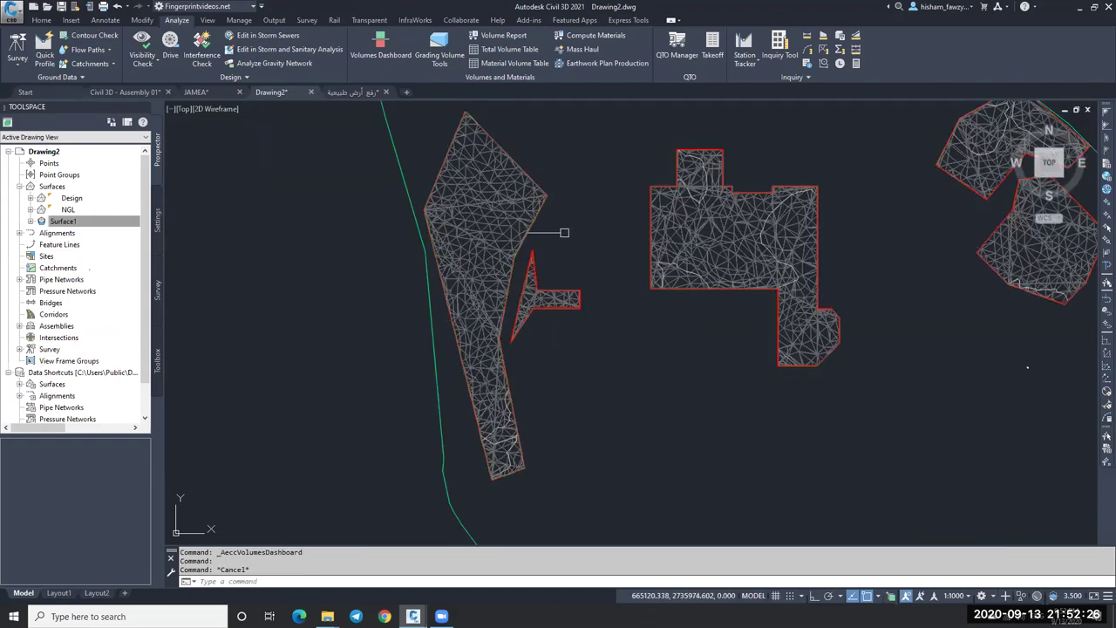
pyautogui.moveTo(604, 259)
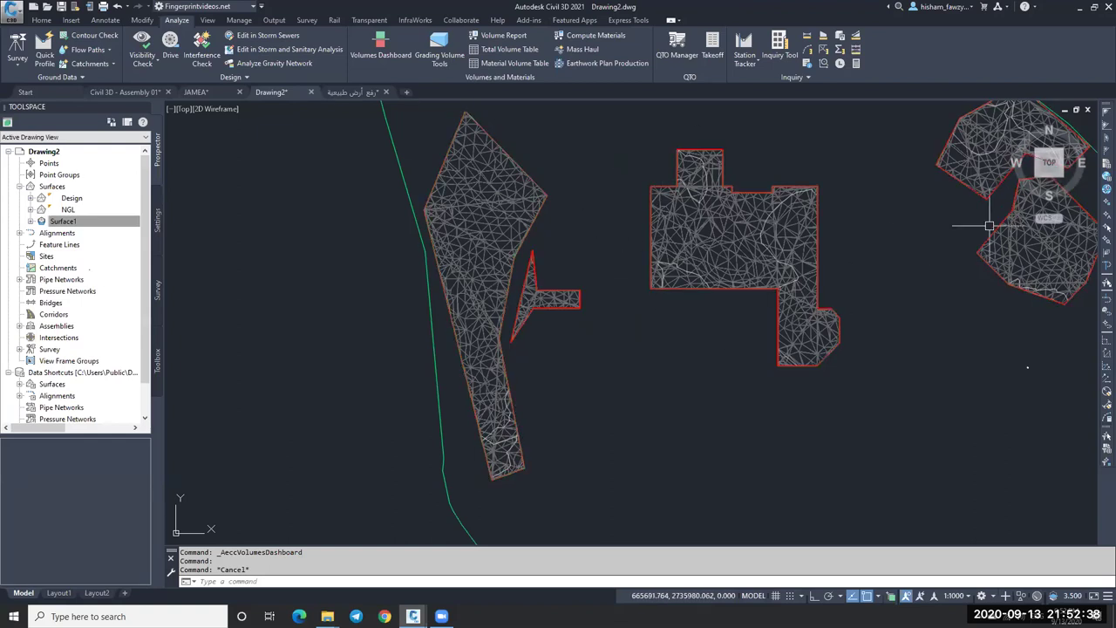
pyautogui.scroll(-2, 720, 231)
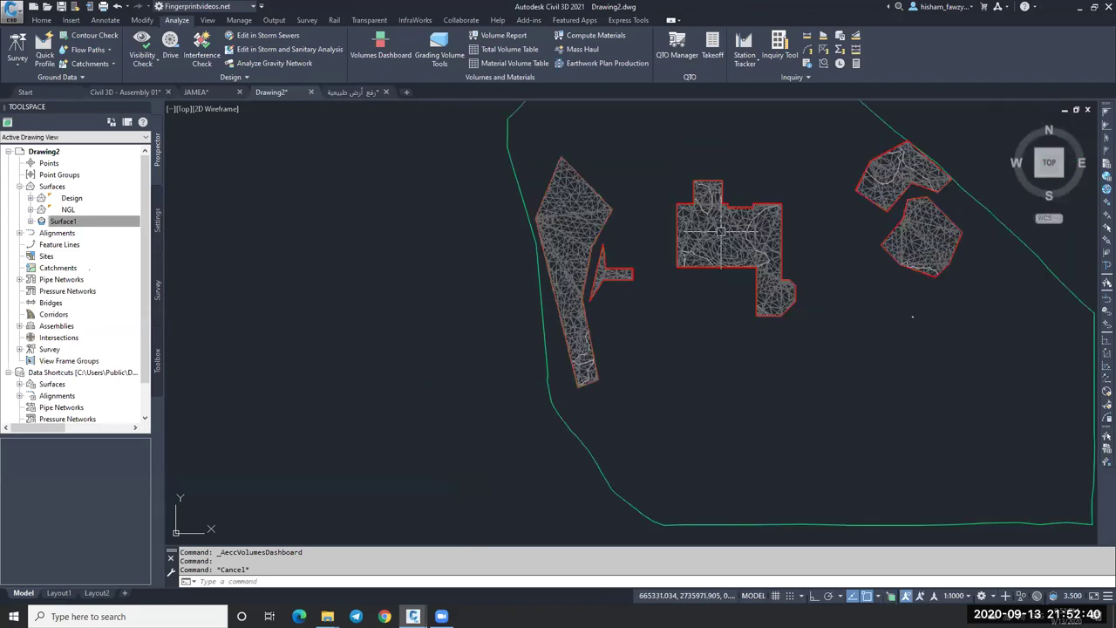
pyautogui.scroll(4, 611, 257)
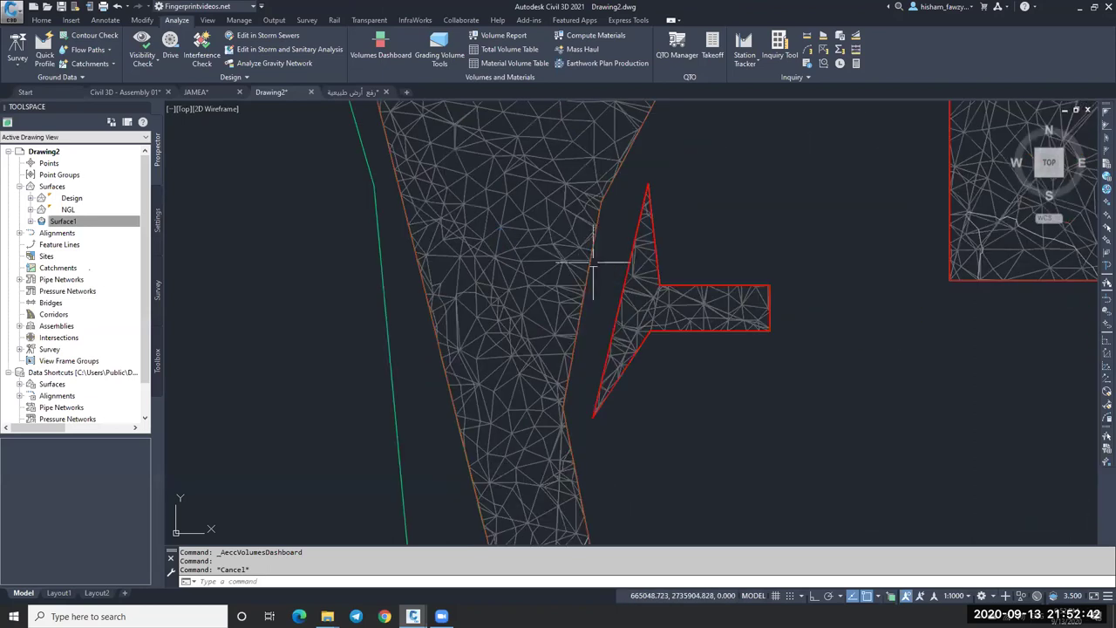
pyautogui.scroll(4, 609, 251)
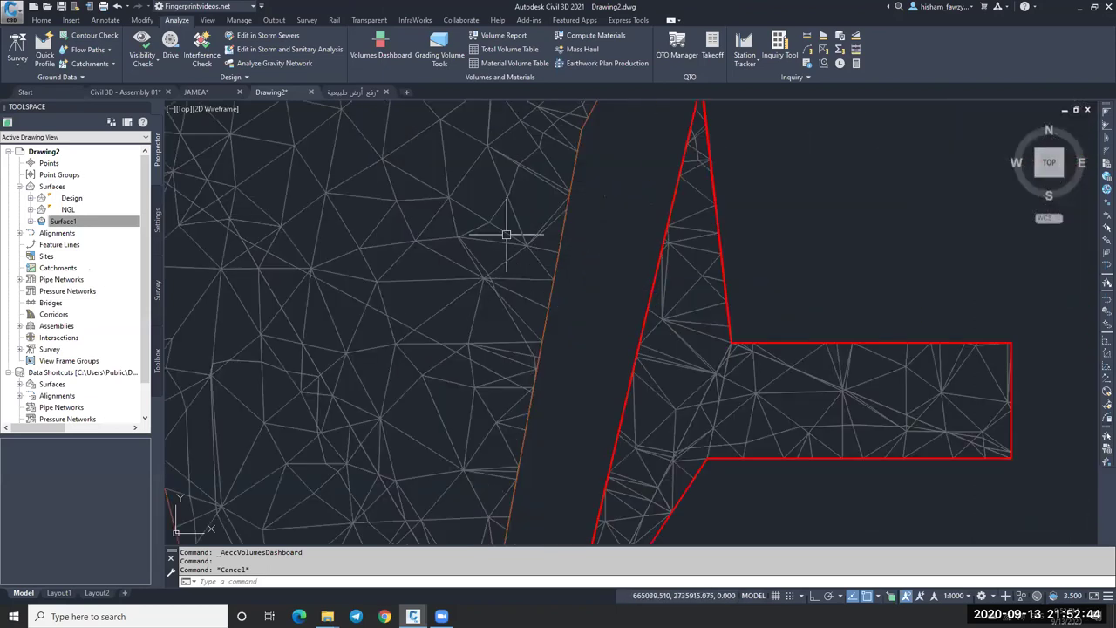
pyautogui.scroll(-6, 506, 238)
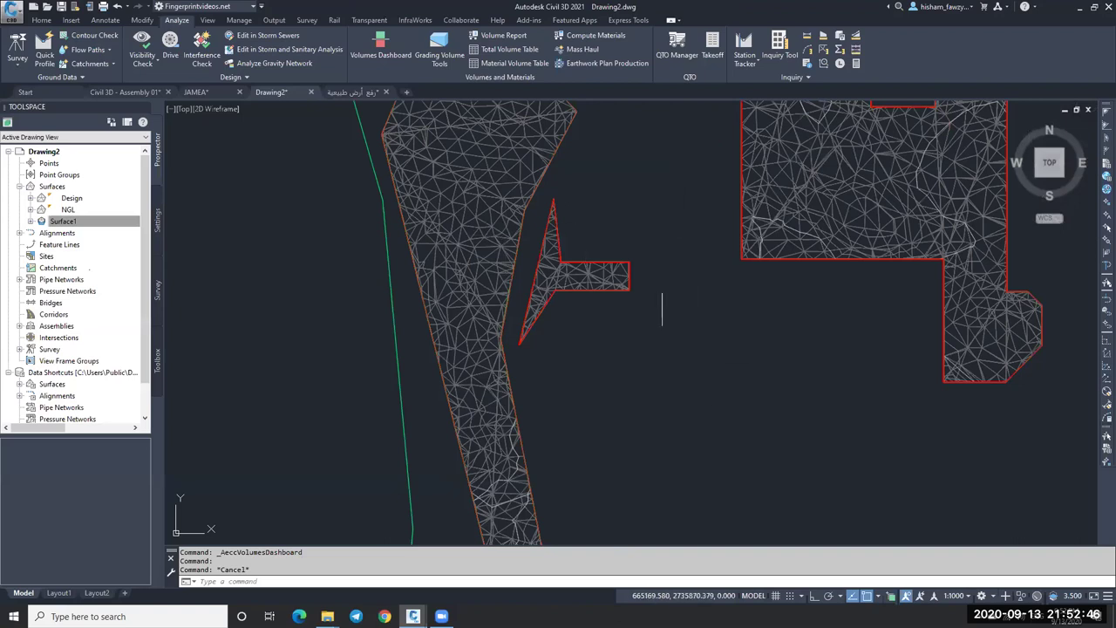
pyautogui.scroll(-2, 656, 293)
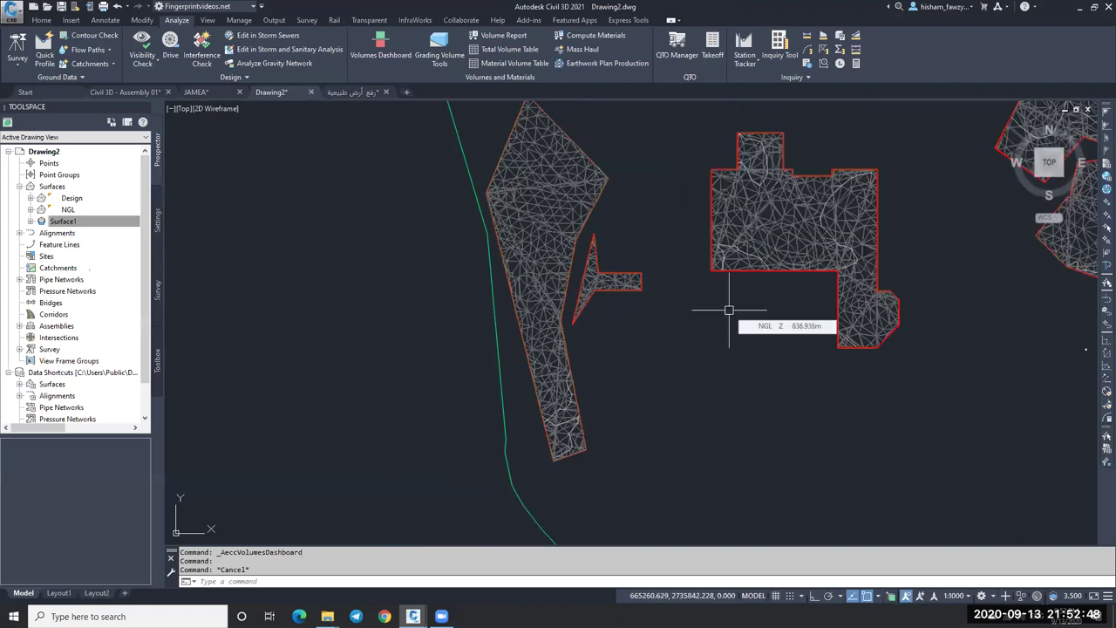
pyautogui.scroll(-2, 723, 317)
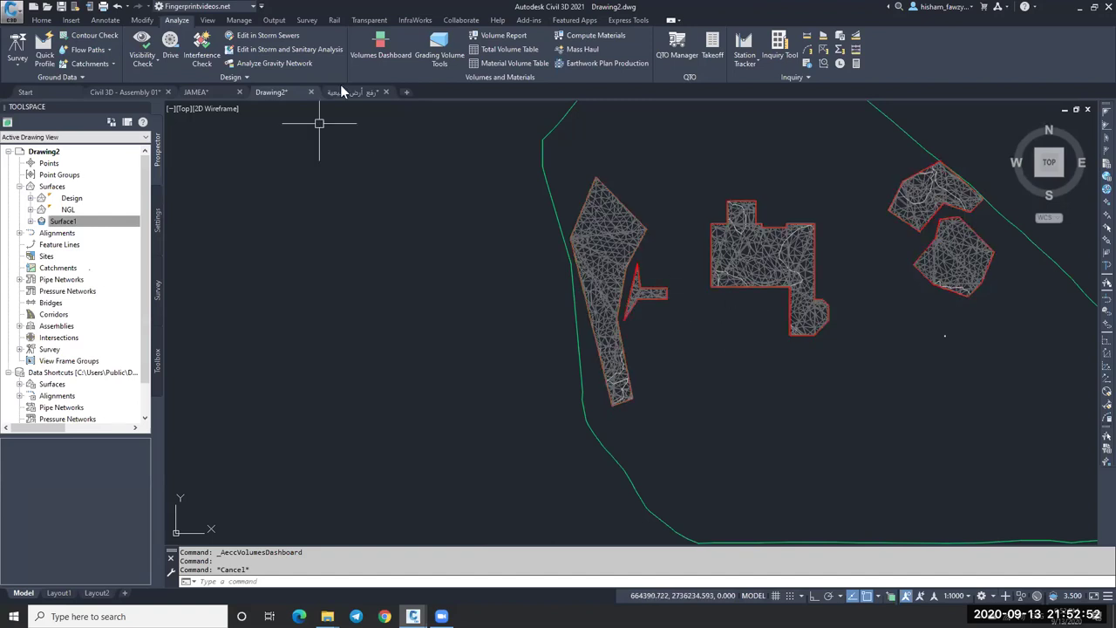
# Step: Highlight bounded volumes A1, A2 and A3 to locate each boundary, then close the dashboard
pyautogui.click(380, 46)
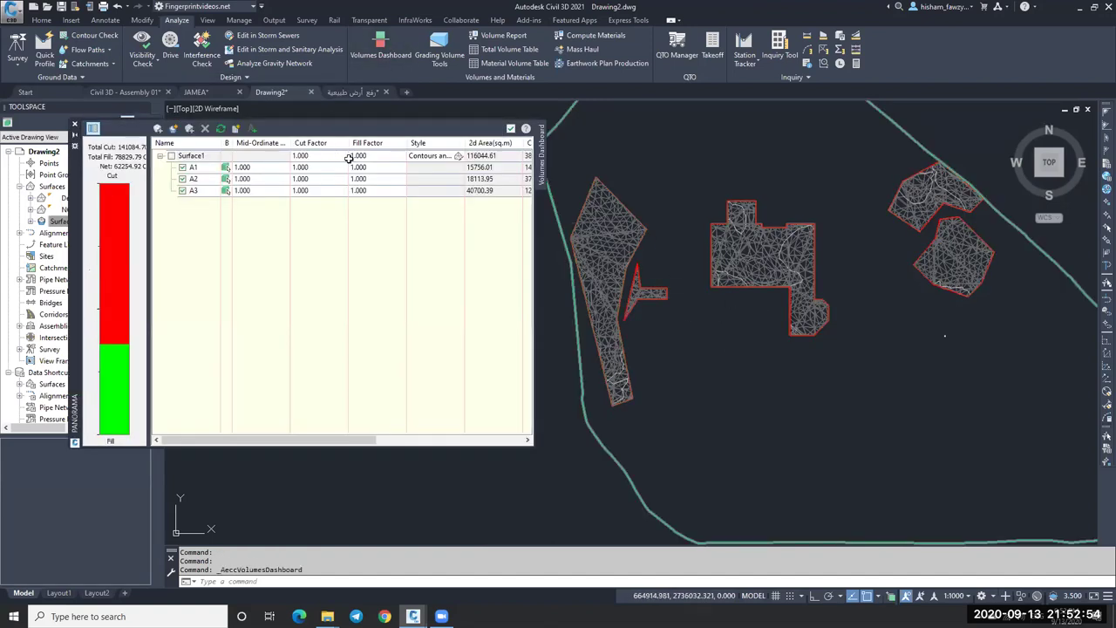
pyautogui.click(426, 168)
pyautogui.click(429, 178)
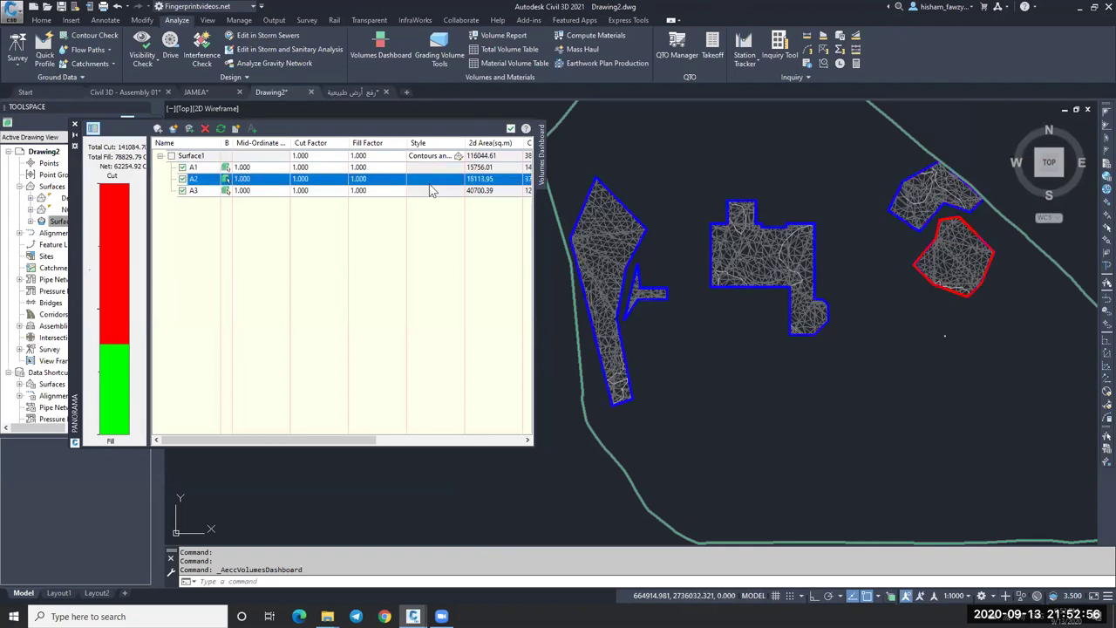
pyautogui.click(431, 191)
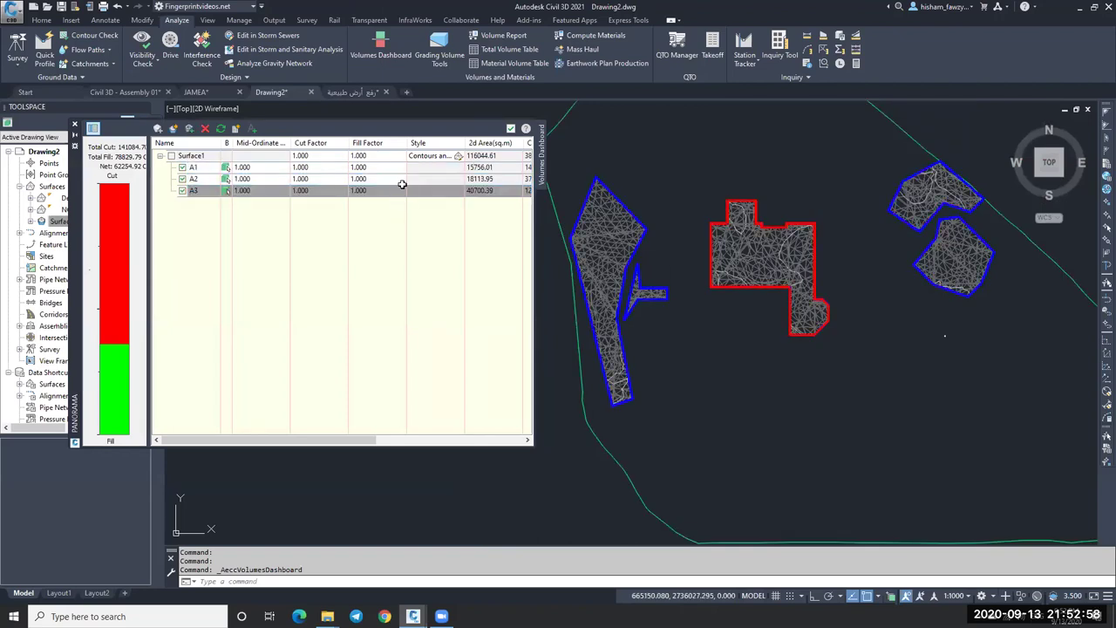
pyautogui.click(423, 167)
pyautogui.click(427, 179)
pyautogui.click(429, 190)
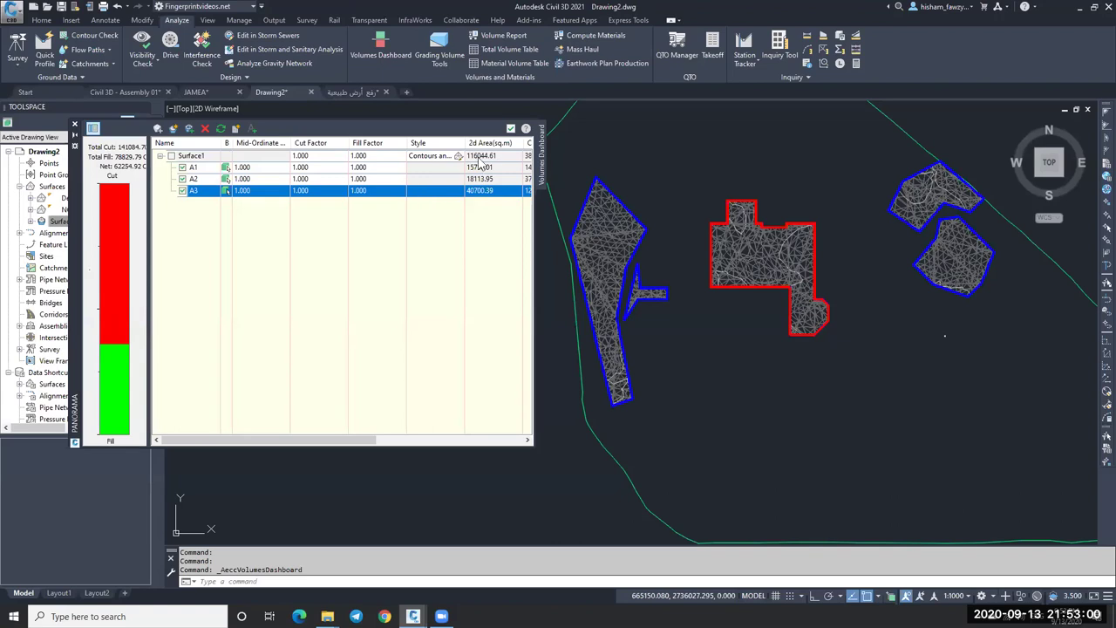
pyautogui.click(511, 129)
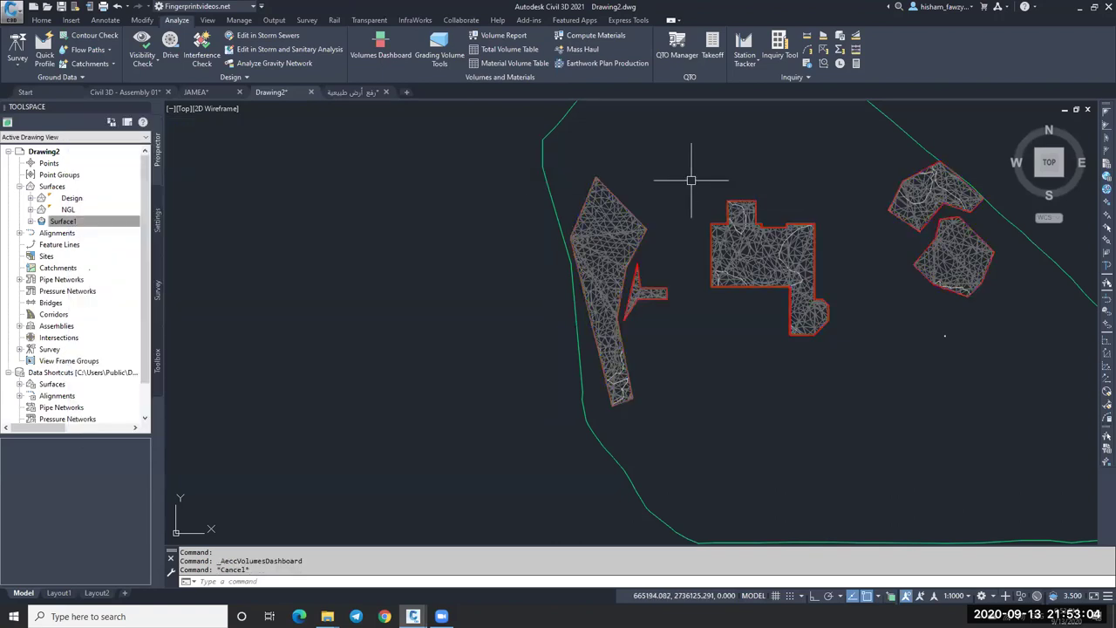
# Step: List the Design surface's boundaries and select Boundary1 (Outer) beside Boundary2 (Show)
pyautogui.scroll(-2, 691, 181)
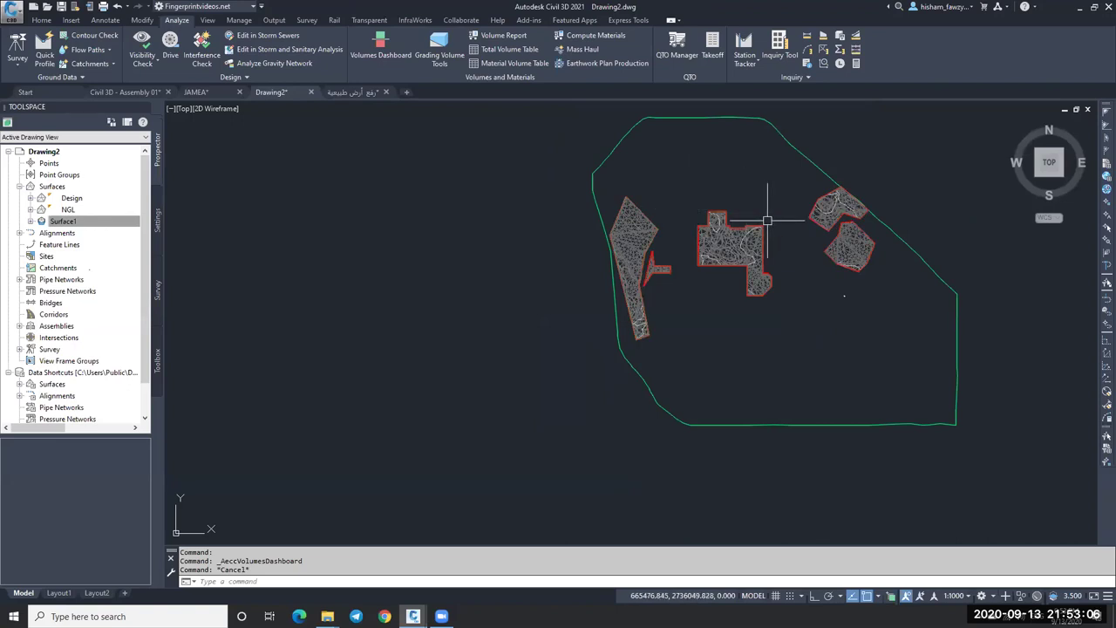
pyautogui.scroll(2, 767, 220)
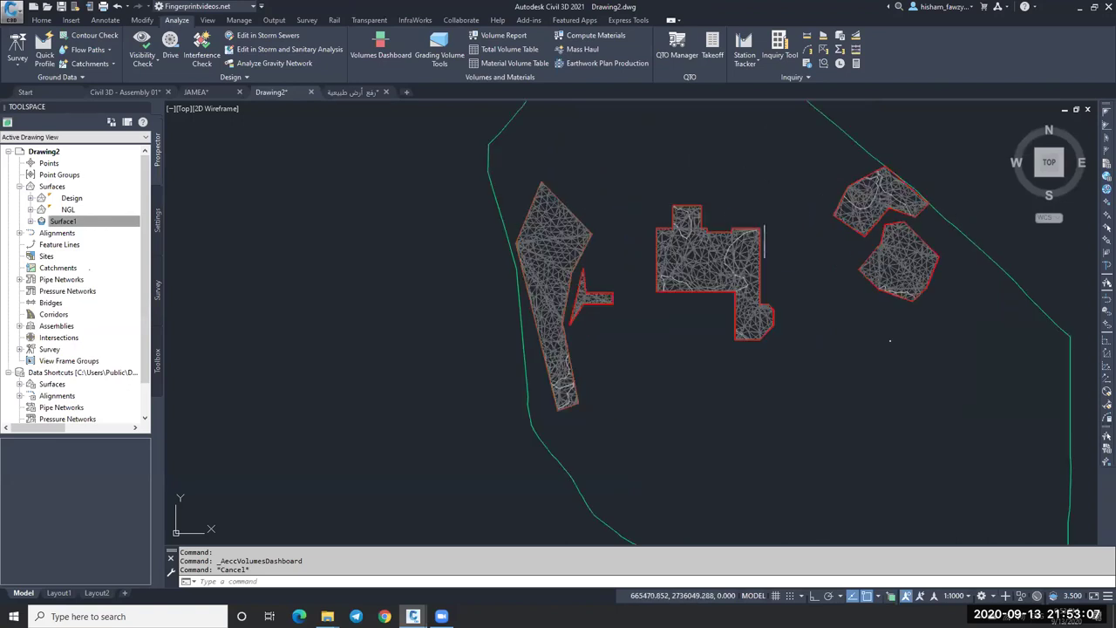
pyautogui.click(32, 198)
pyautogui.click(41, 233)
pyautogui.click(90, 245)
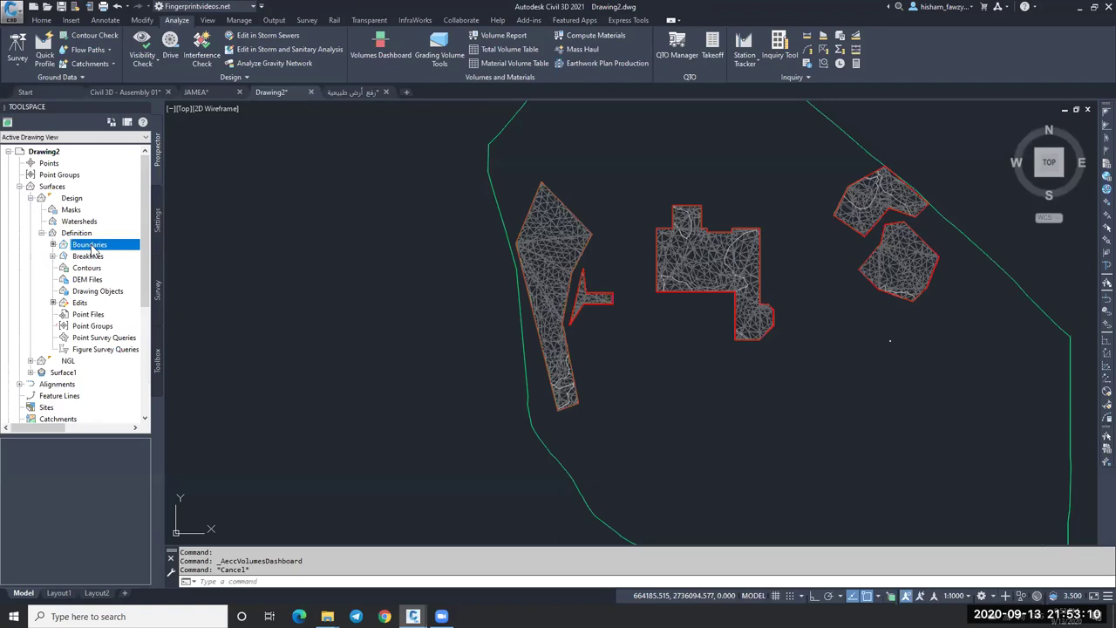
pyautogui.rightClick(127, 249)
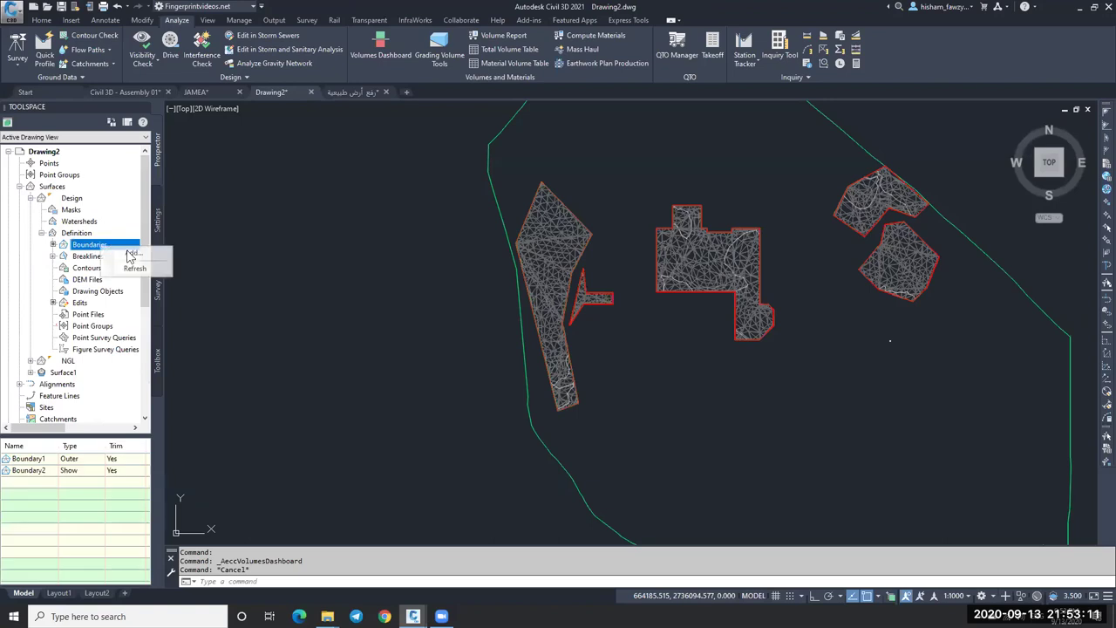
pyautogui.click(89, 459)
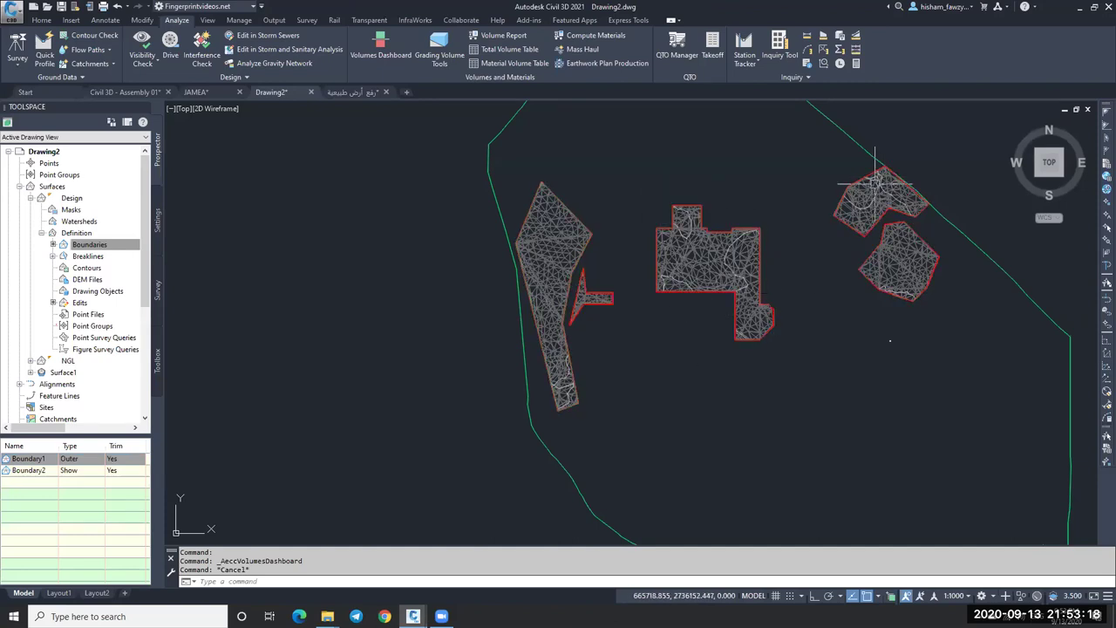
# Step: Zoom around the plan to inspect the meshes trimmed to the pad outlines
pyautogui.press('Escape')
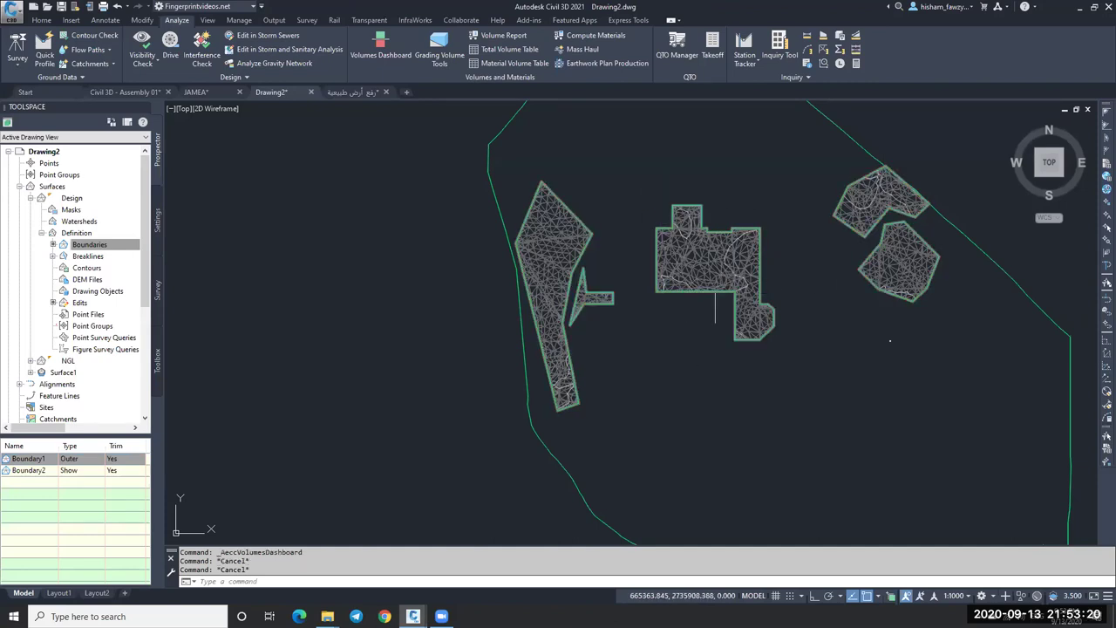
pyautogui.scroll(-4, 654, 222)
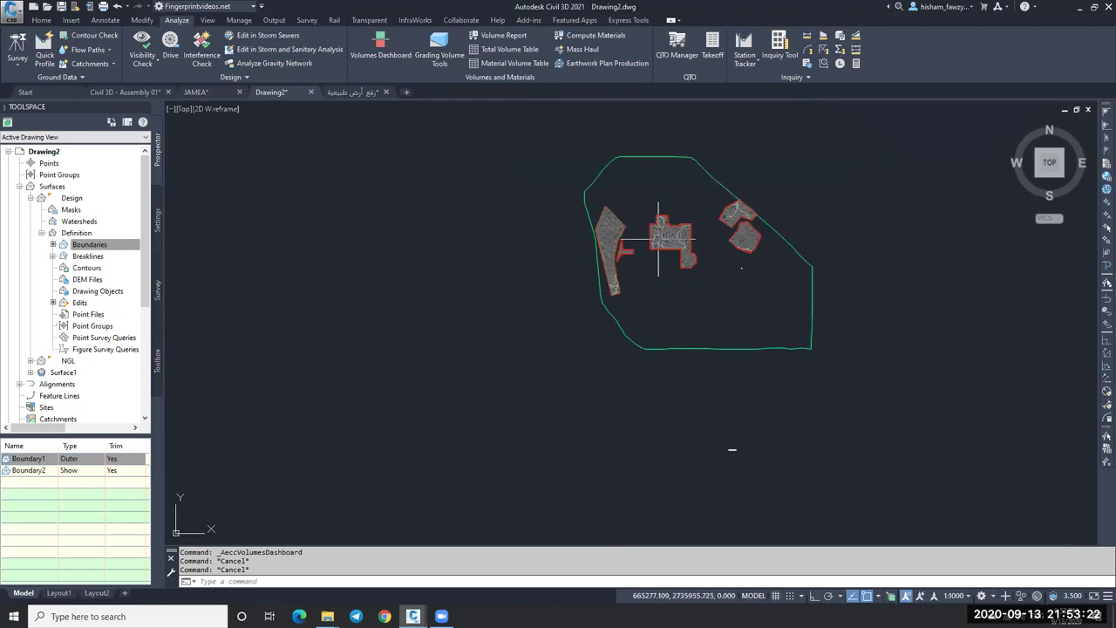
pyautogui.scroll(3, 635, 194)
pyautogui.scroll(-4, 635, 193)
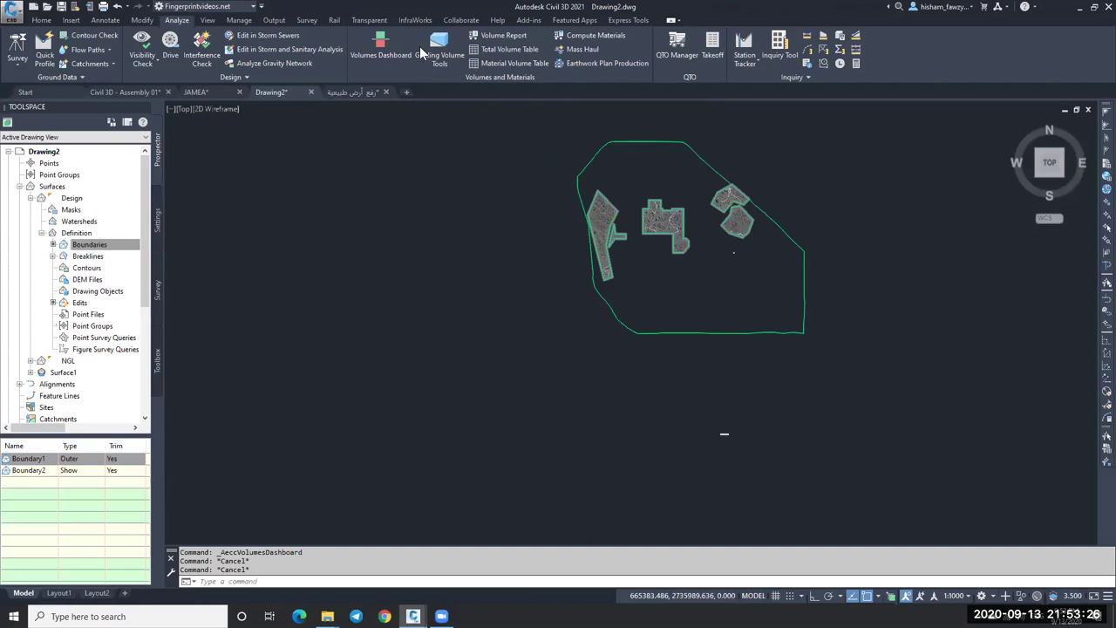
pyautogui.scroll(4, 668, 214)
pyautogui.scroll(2, 668, 218)
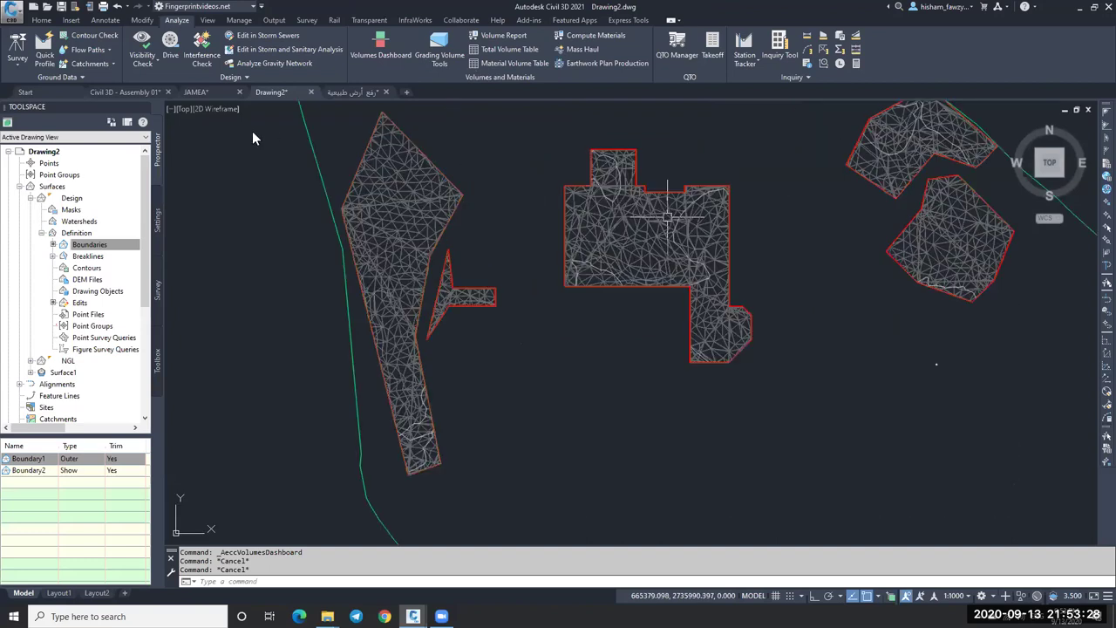
pyautogui.scroll(-2, 689, 231)
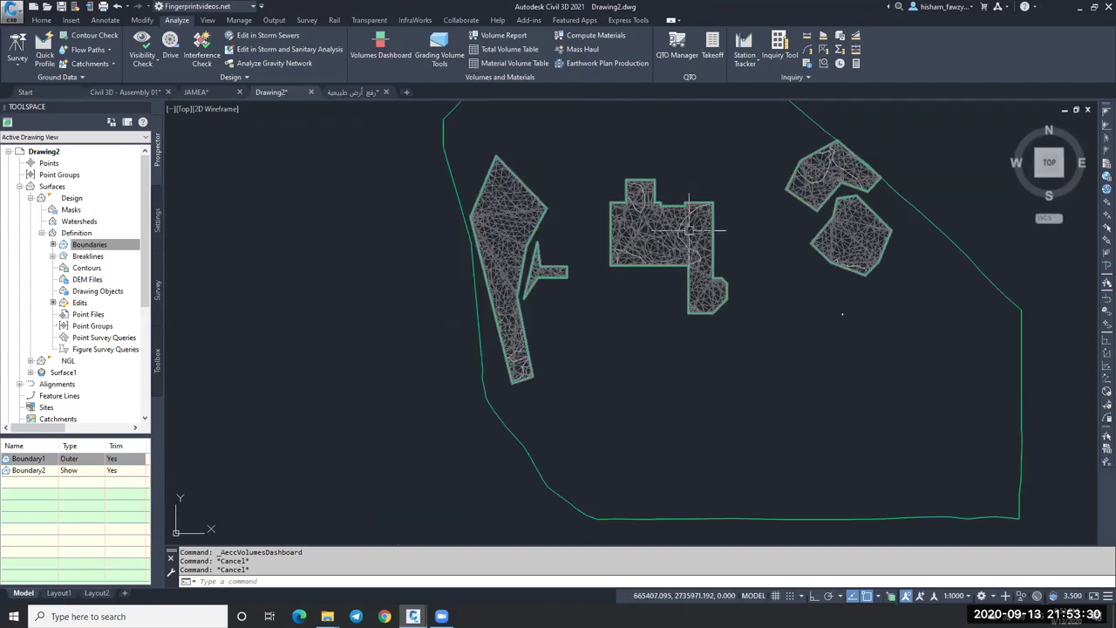
# Step: Open the Volumes Dashboard, include A2, and generate the Cut/Fill Report for A1, A2 and A3
pyautogui.press('Return')
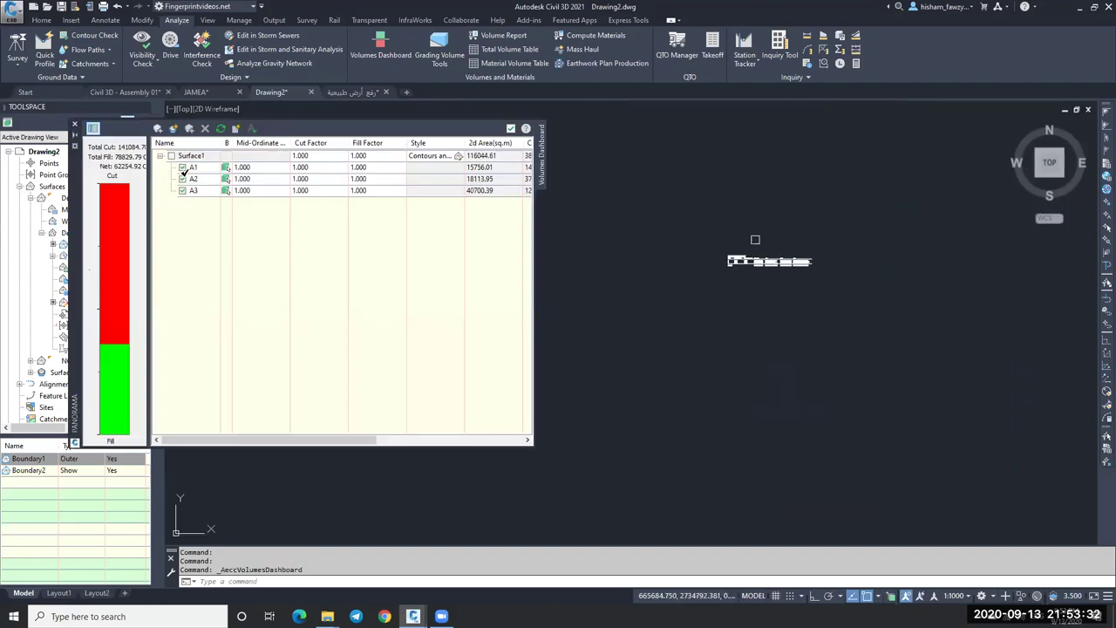
pyautogui.click(182, 179)
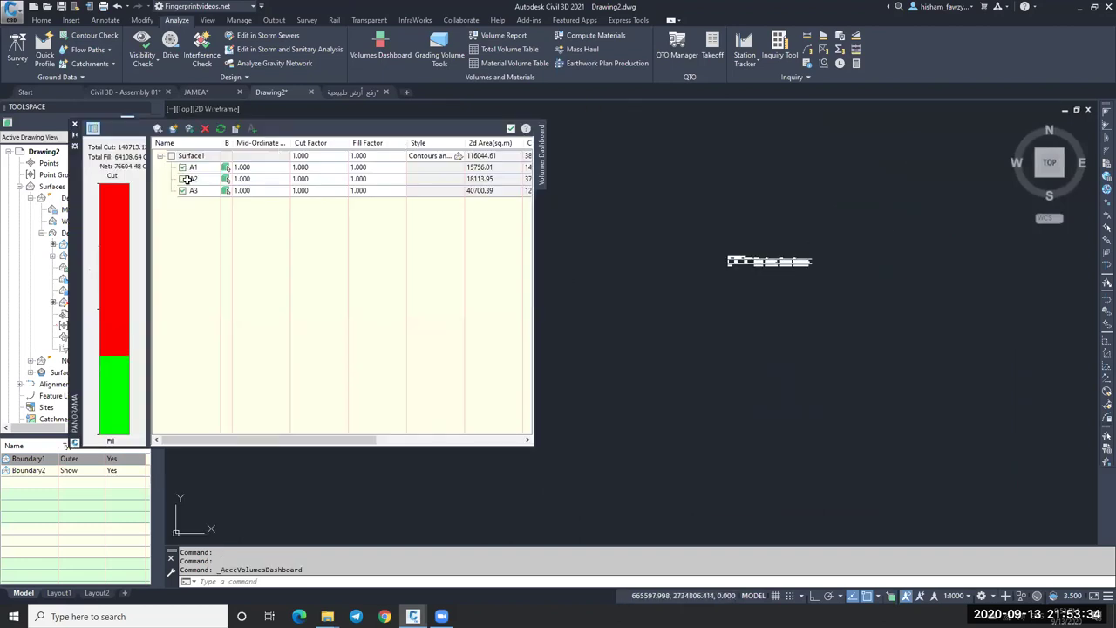
pyautogui.click(235, 129)
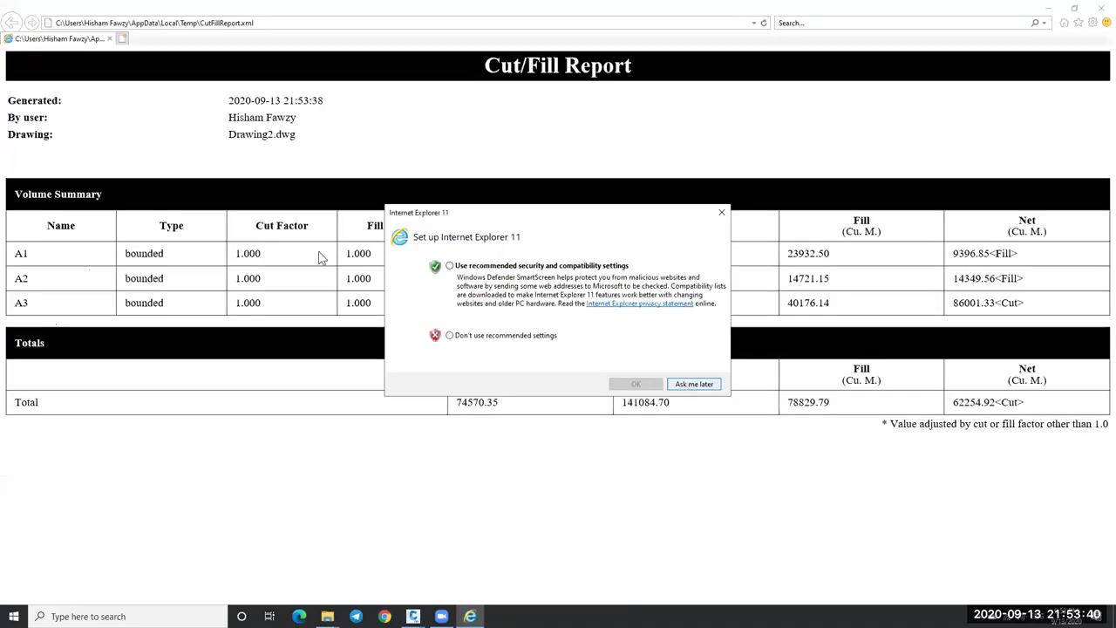
# Step: Review the Cut/Fill Report, then close it and the updated report that includes Surface1
pyautogui.press('Escape')
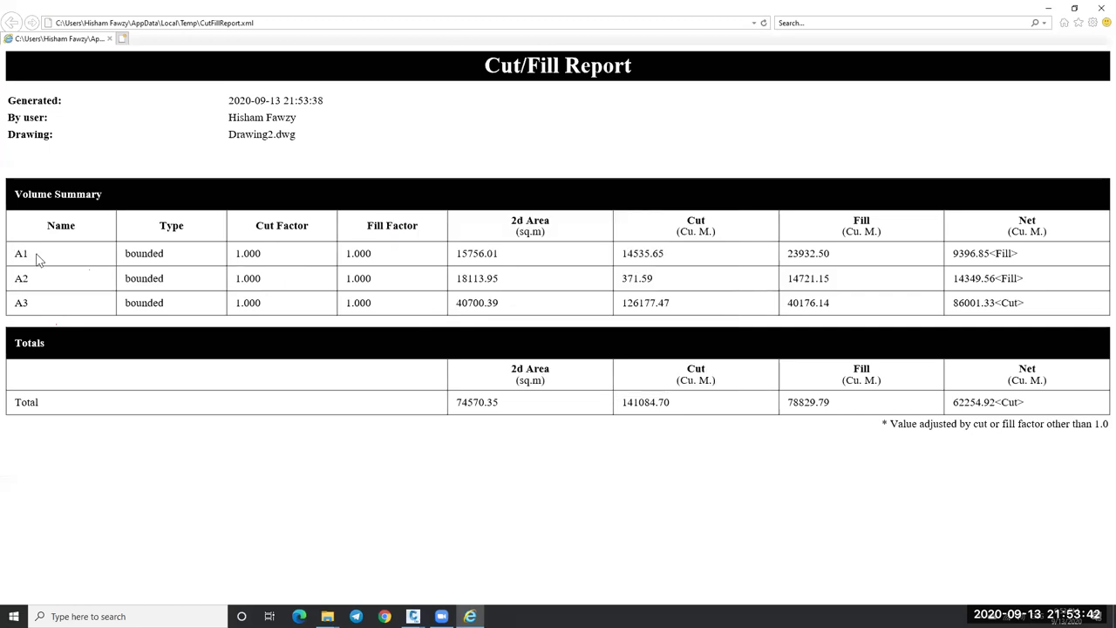
pyautogui.doubleClick(144, 253)
pyautogui.click(486, 279)
pyautogui.hotkey('alt', 'F4')
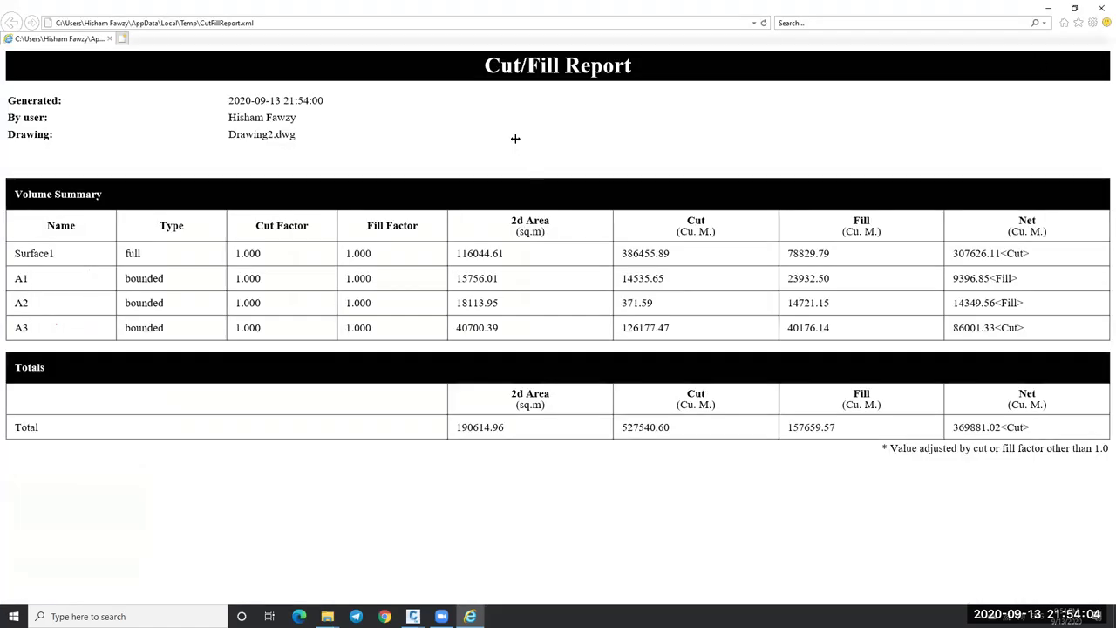
pyautogui.hotkey('alt', 'F4')
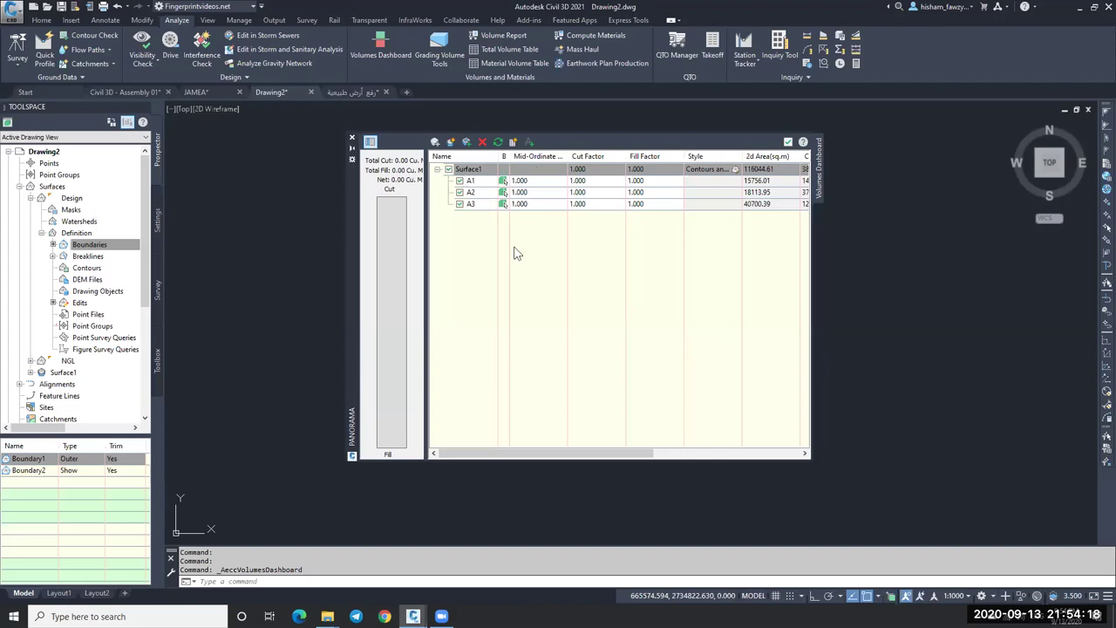
# Step: Close the Volumes Dashboard, clear the boundary highlights, and frame the bounded pad surfaces
pyautogui.moveTo(351, 142); pyautogui.dragTo(448, 162)
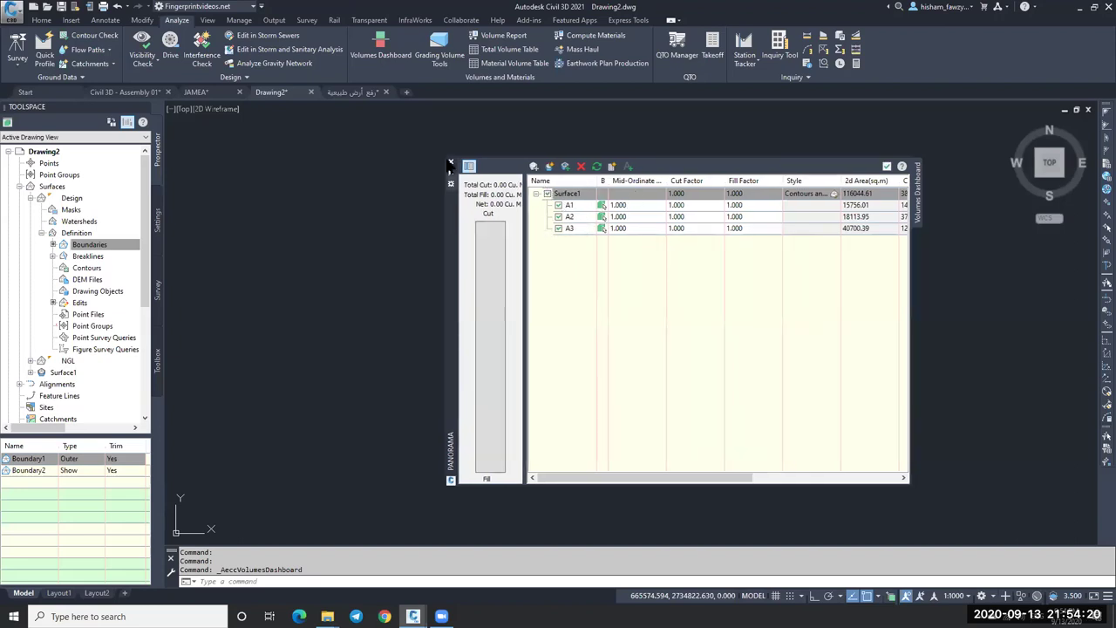
pyautogui.click(450, 162)
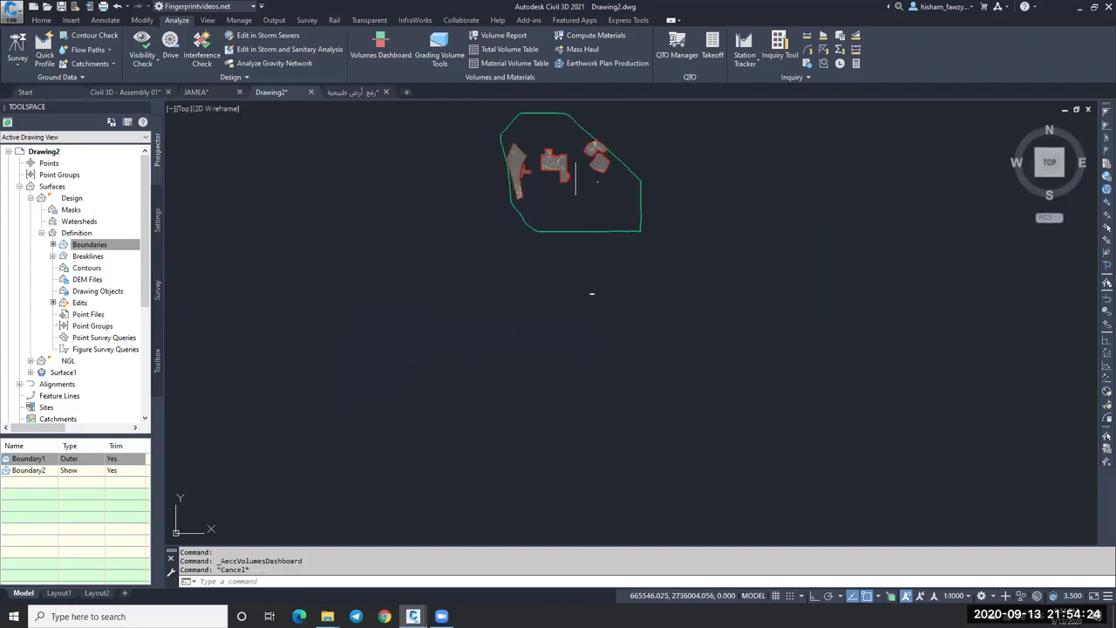
pyautogui.press('Escape')
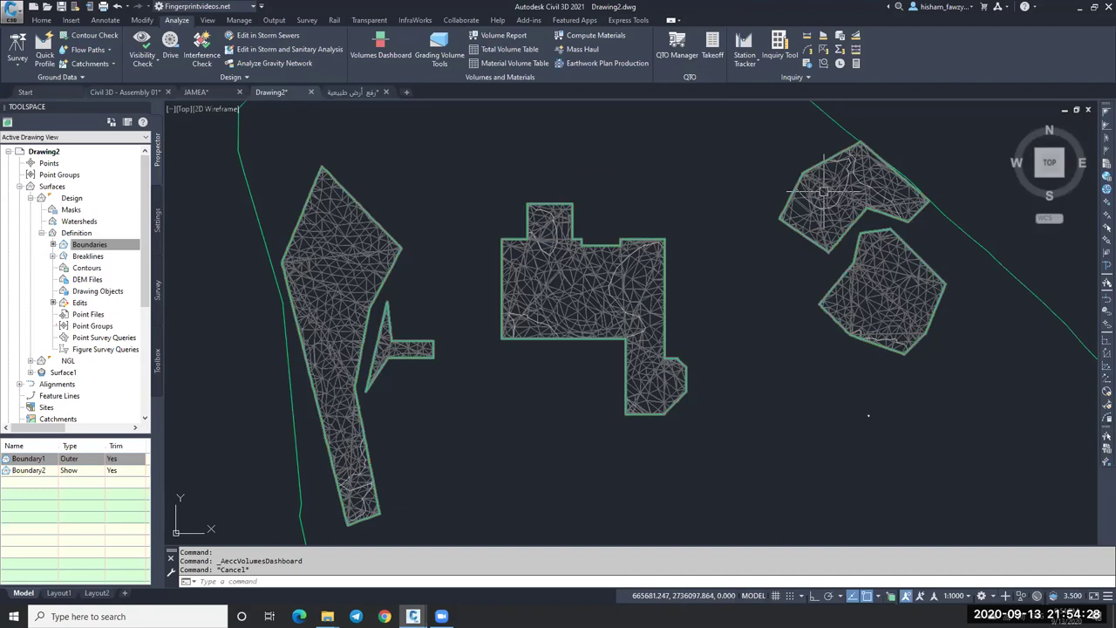
pyautogui.moveTo(823, 192); pyautogui.dragTo(1034, 87, button='middle')
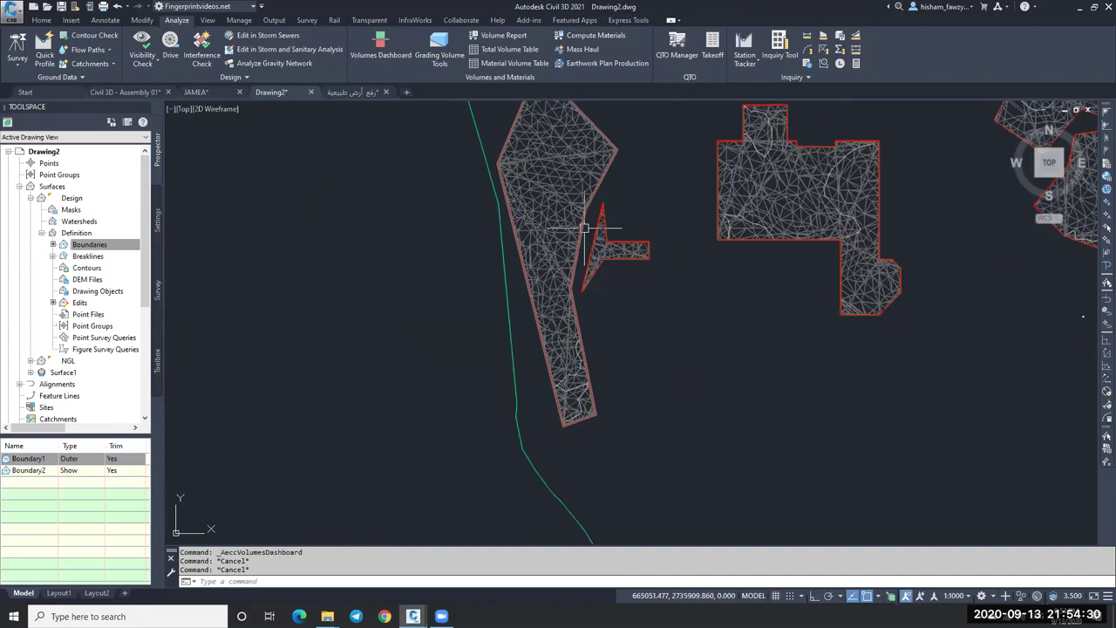
pyautogui.scroll(-2, 527, 217)
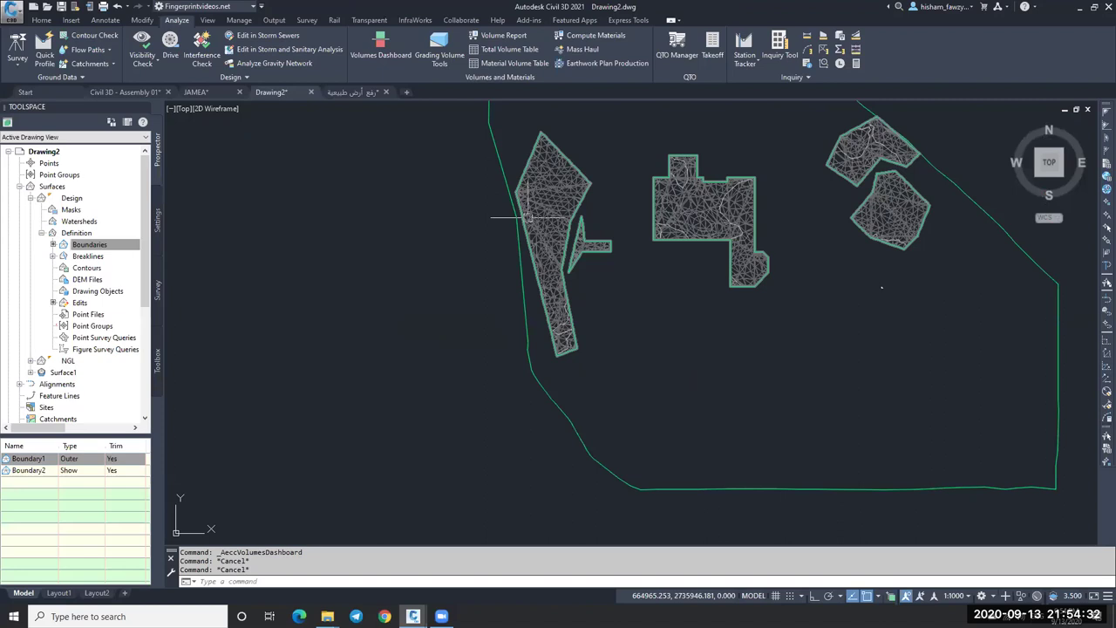
pyautogui.moveTo(527, 217); pyautogui.dragTo(497, 242, button='middle')
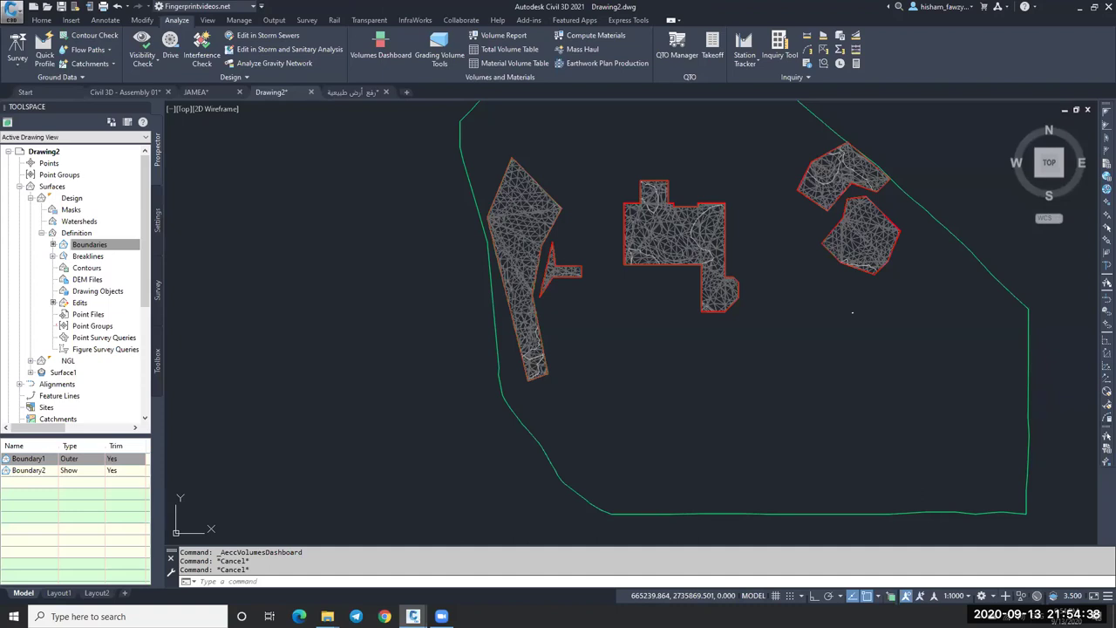
pyautogui.scroll(-4, 566, 155)
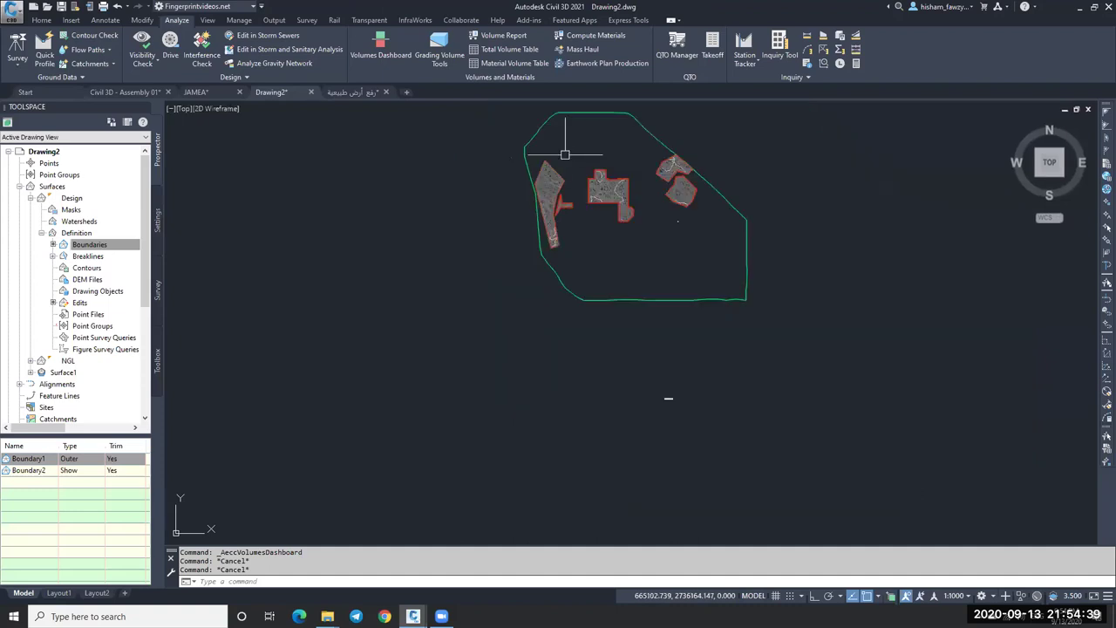
# Step: Delete Surface1 from the Prospector surfaces list
pyautogui.click(41, 198)
pyautogui.rightClick(63, 220)
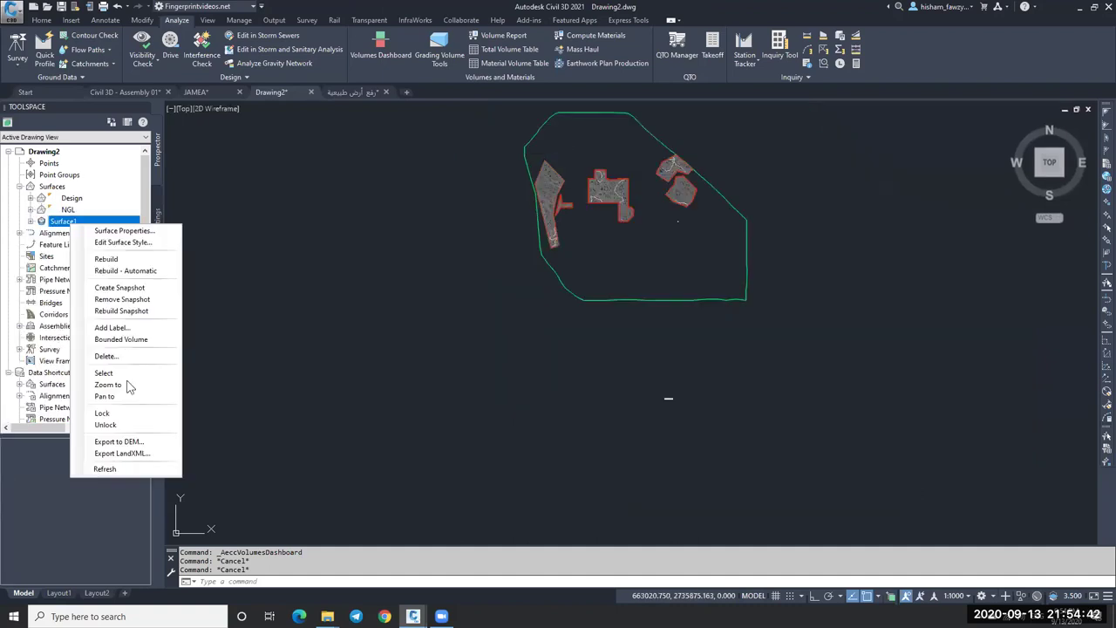
pyautogui.press('d')
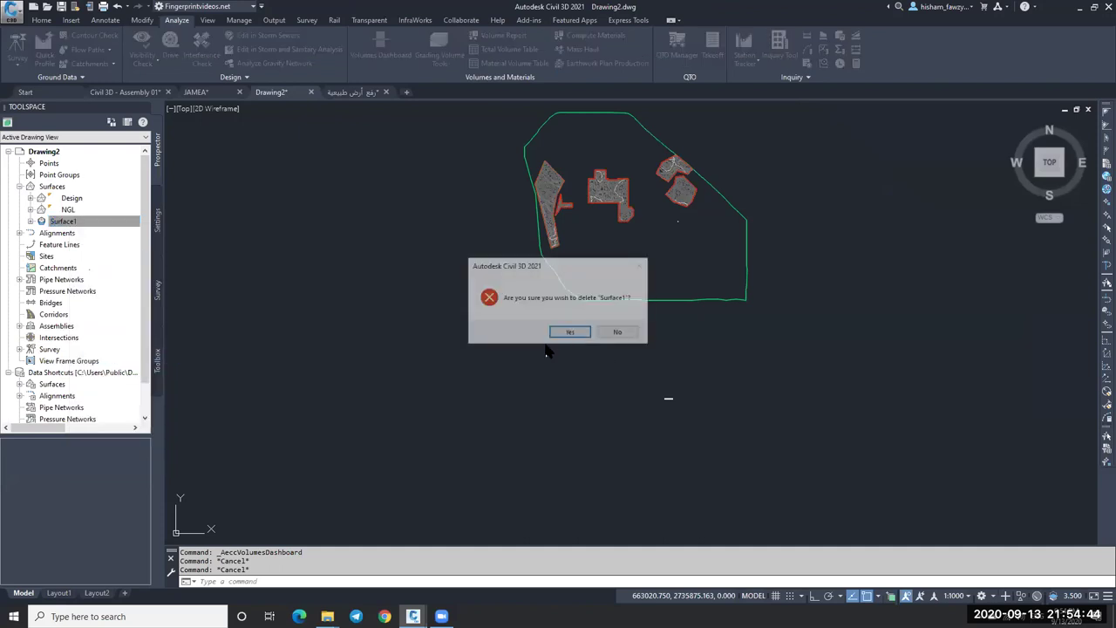
pyautogui.press('Return')
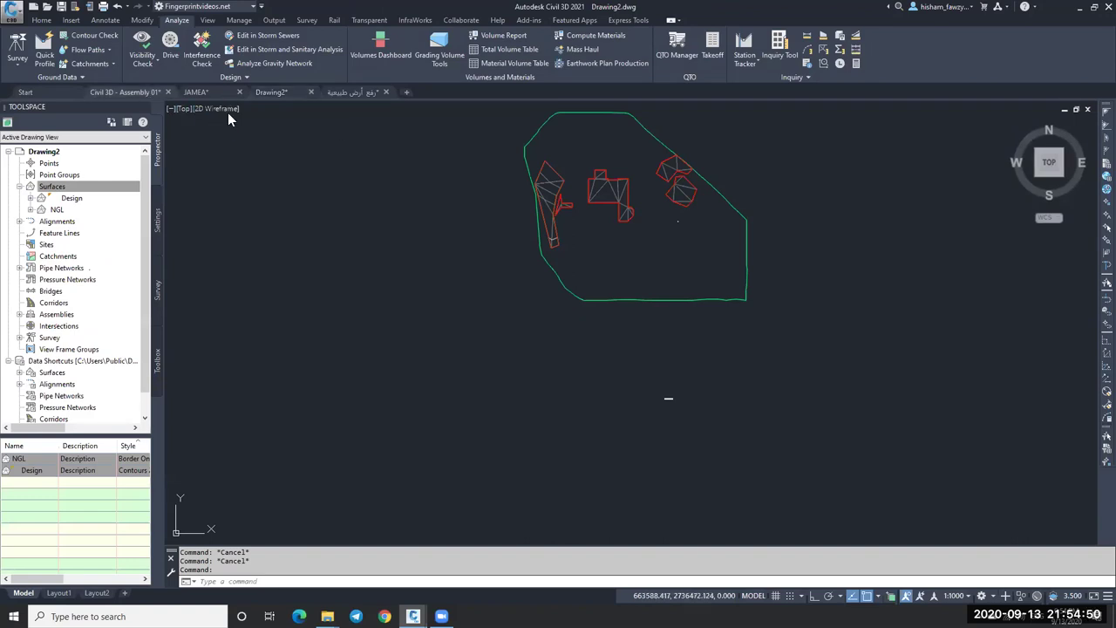
# Step: Return to Drawing2, bring the whole site boundary into view, and enter VOLUME
pyautogui.hotkey('ctrl', 'Tab')
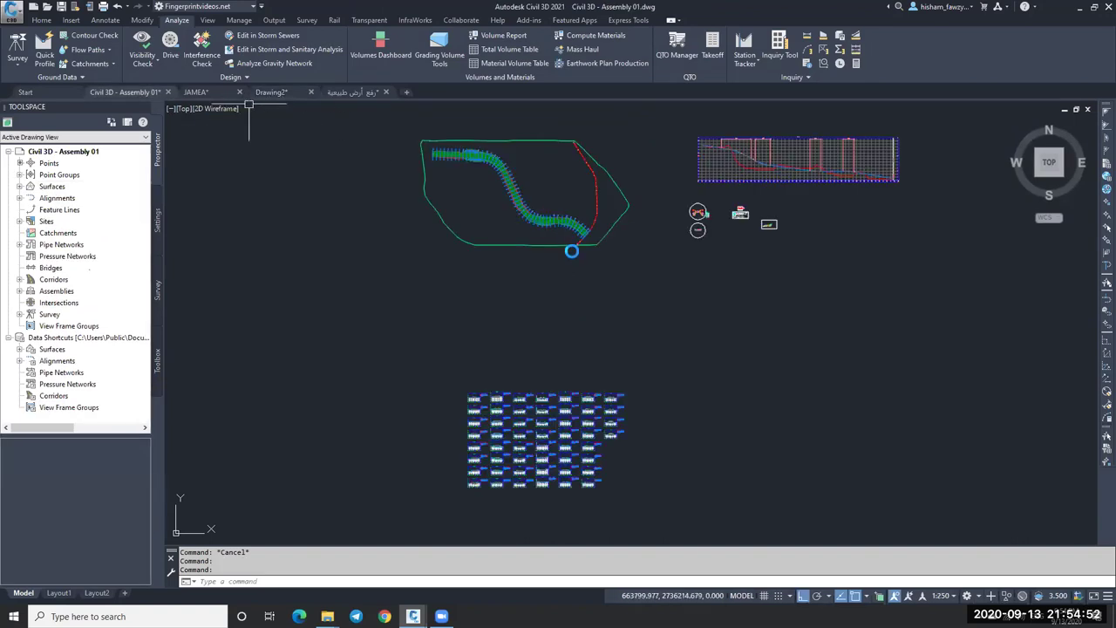
pyautogui.hotkey('ctrl', 'Tab')
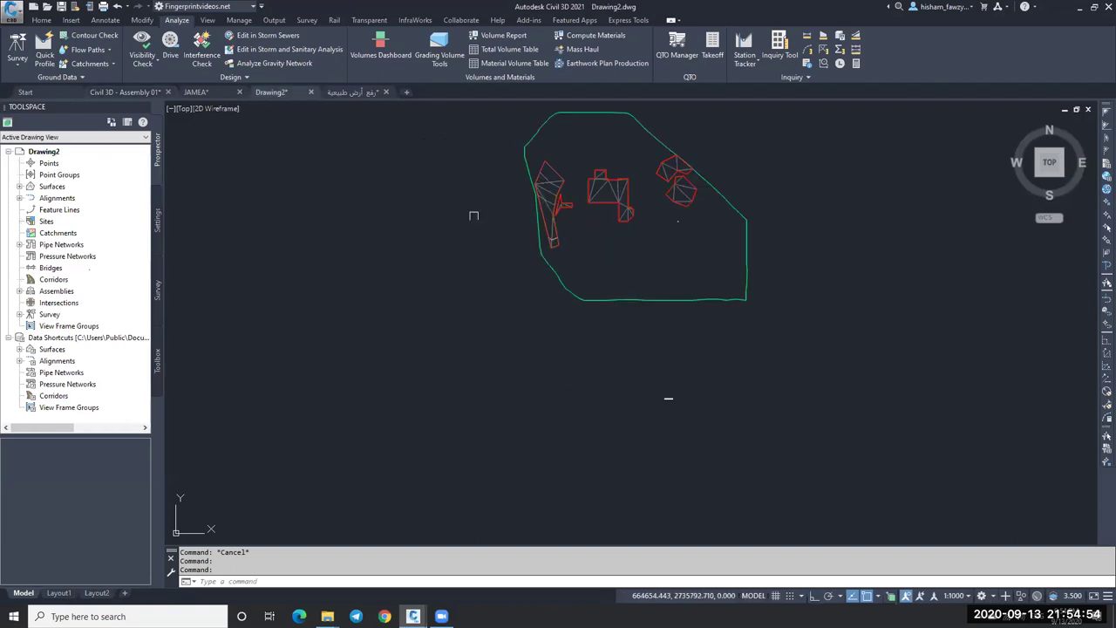
pyautogui.scroll(-4, 465, 194)
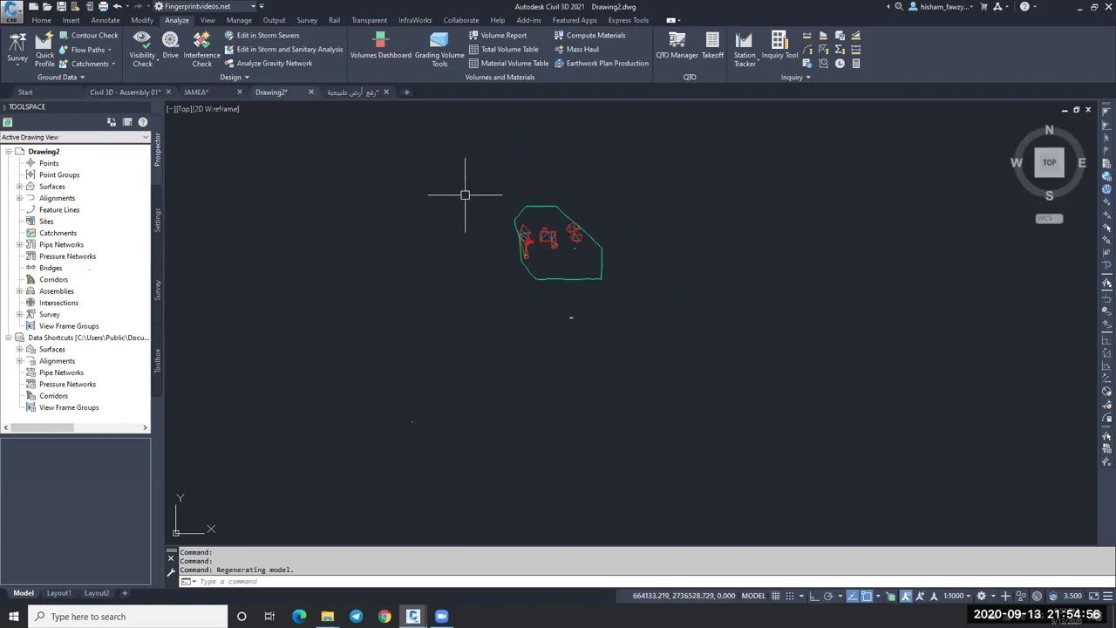
pyautogui.scroll(6, 550, 240)
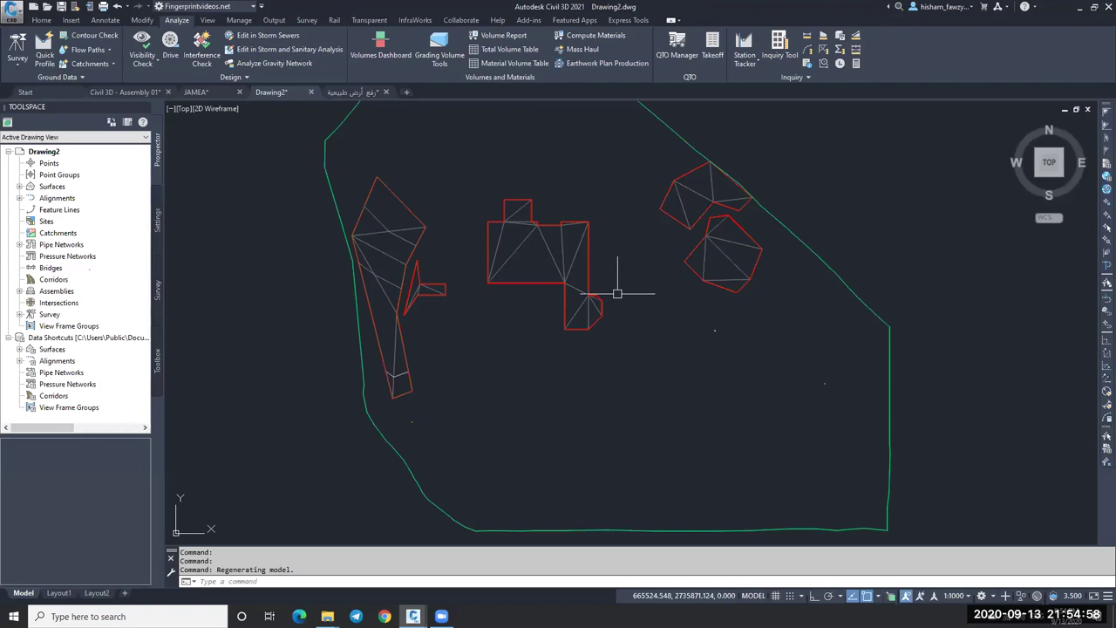
pyautogui.moveTo(549, 295); pyautogui.dragTo(710, 287, button='middle')
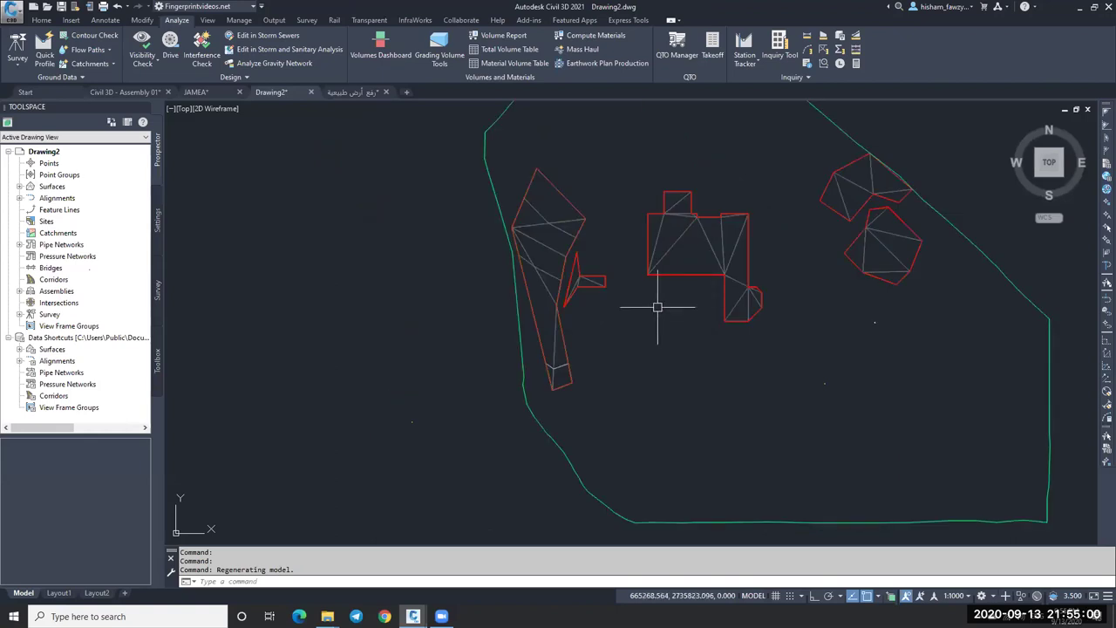
pyautogui.scroll(-2, 584, 313)
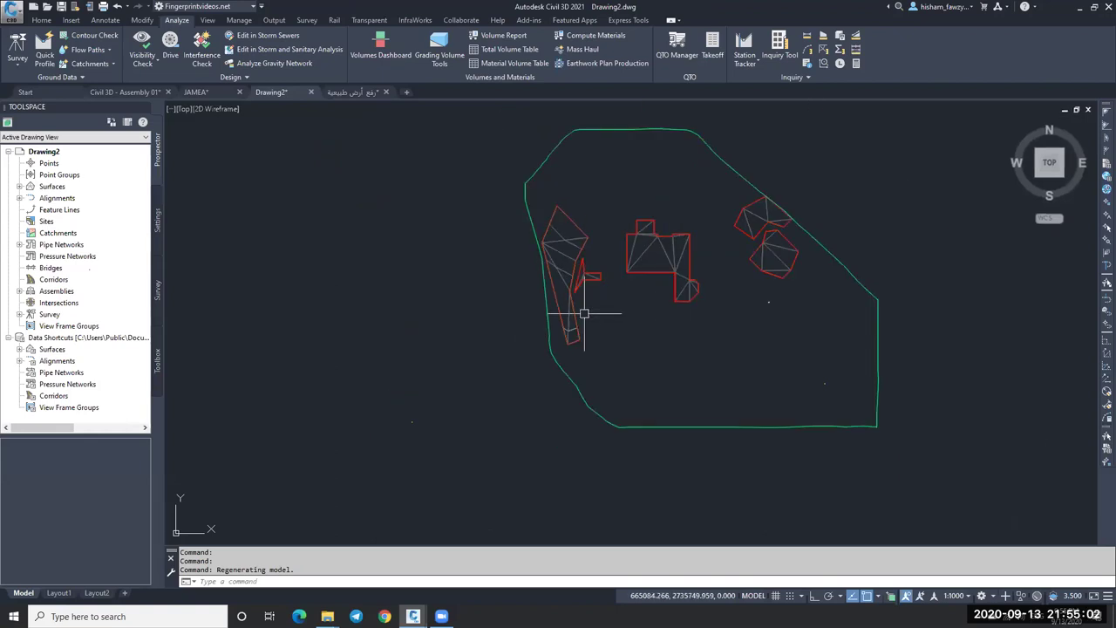
pyautogui.click(323, 581)
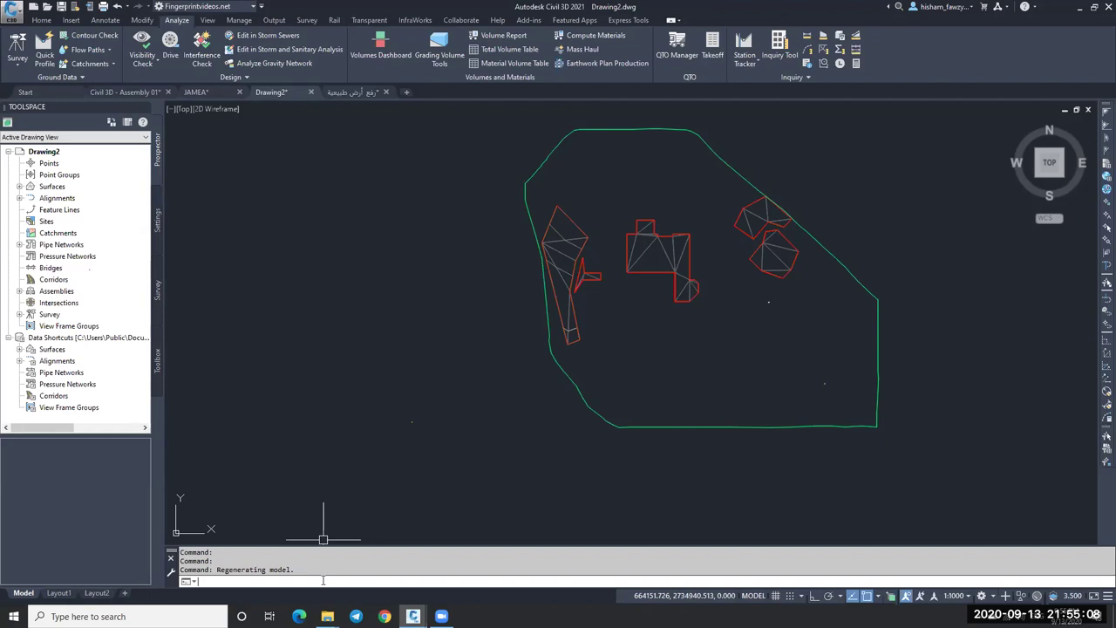
pyautogui.write('VOLUME')
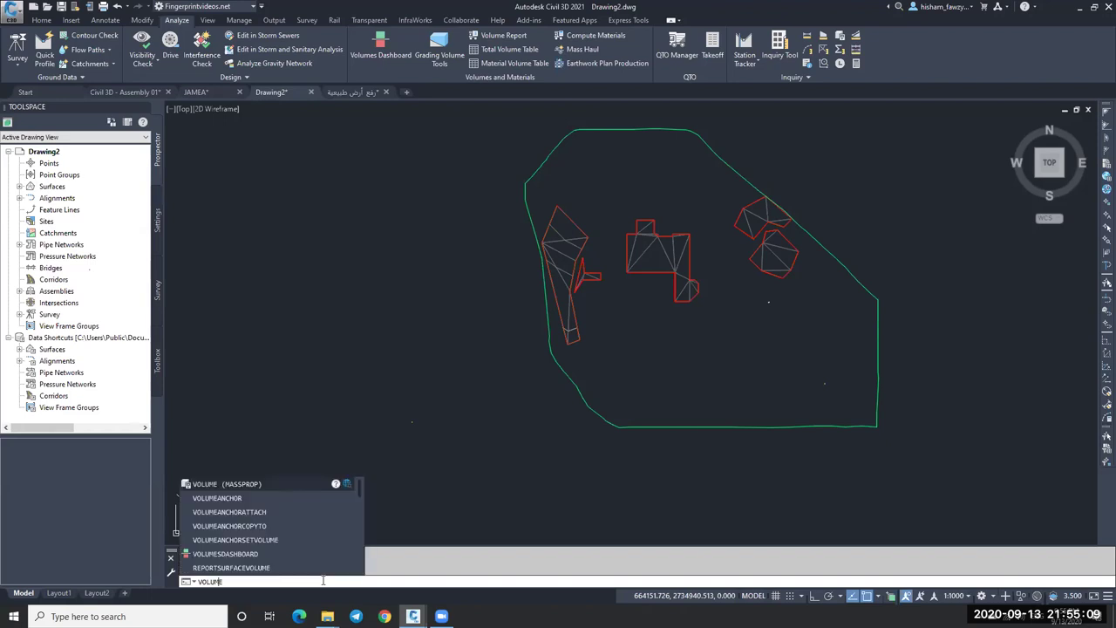
# Step: Run REPORTSURFACEVOLUME, add a volume entry with Design as base surface, then close the window
pyautogui.click(264, 569)
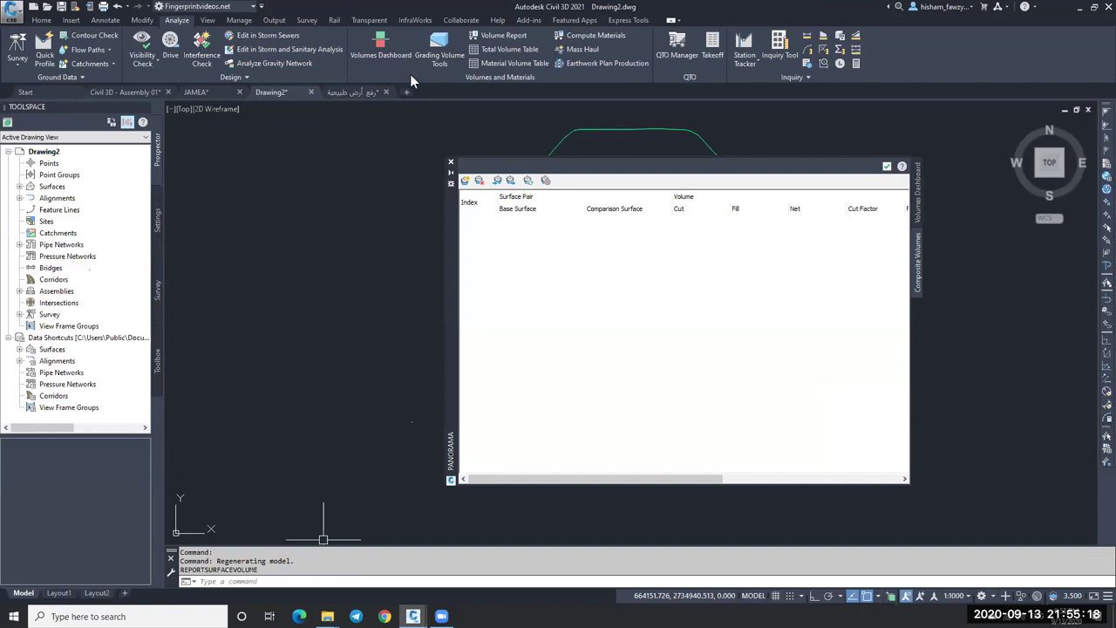
pyautogui.click(382, 52)
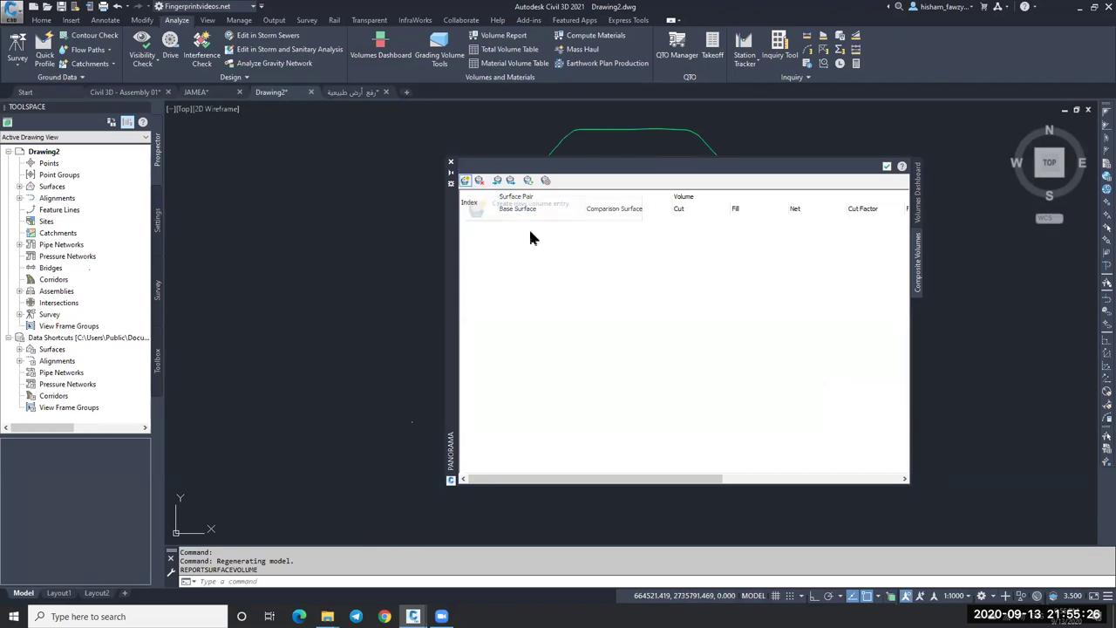
pyautogui.click(552, 223)
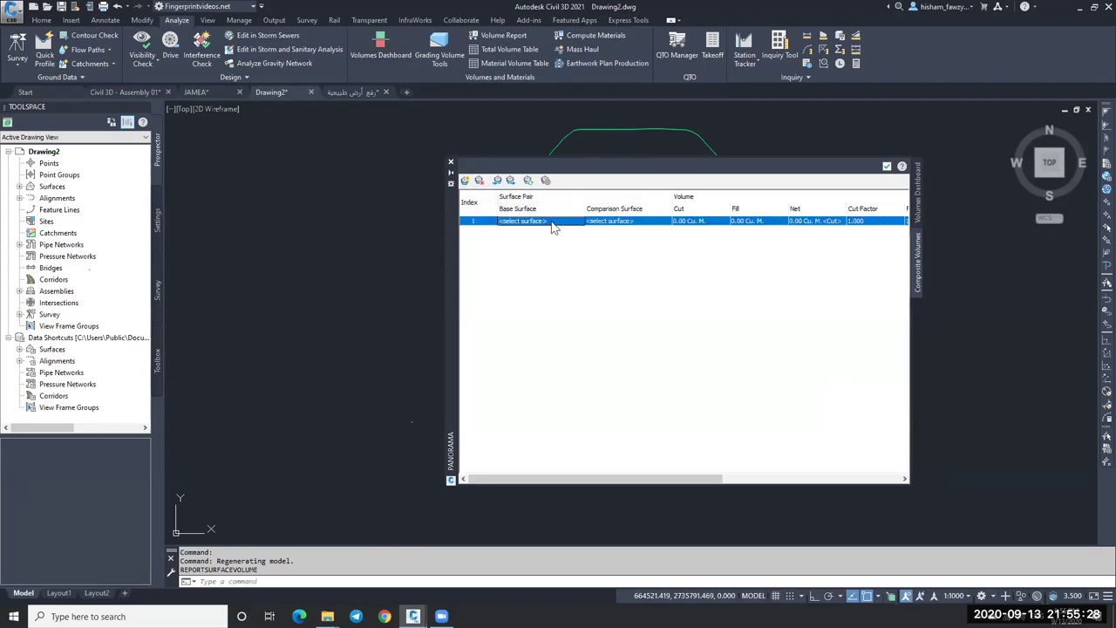
pyautogui.click(552, 224)
pyautogui.click(885, 169)
pyautogui.click(450, 163)
# Step: Erase the Design surface and create a new empty TIN surface named D1
pyautogui.write('e')
pyautogui.press('Return')
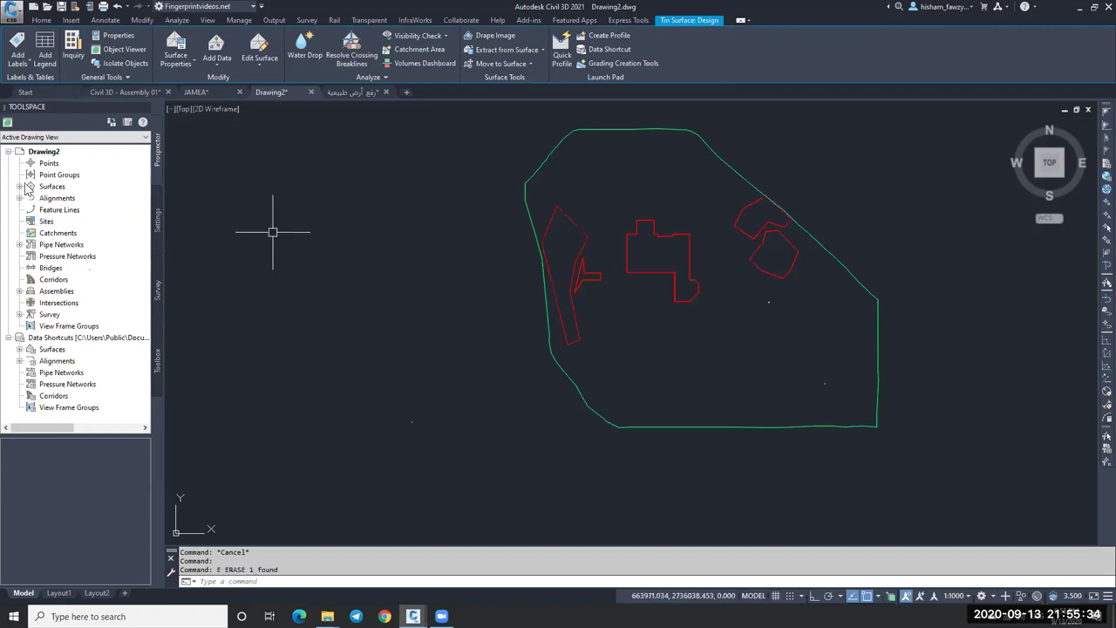
pyautogui.doubleClick(59, 187)
pyautogui.rightClick(83, 188)
pyautogui.click(111, 198)
pyautogui.click(697, 223)
pyautogui.write('D1')
pyautogui.press('Return')
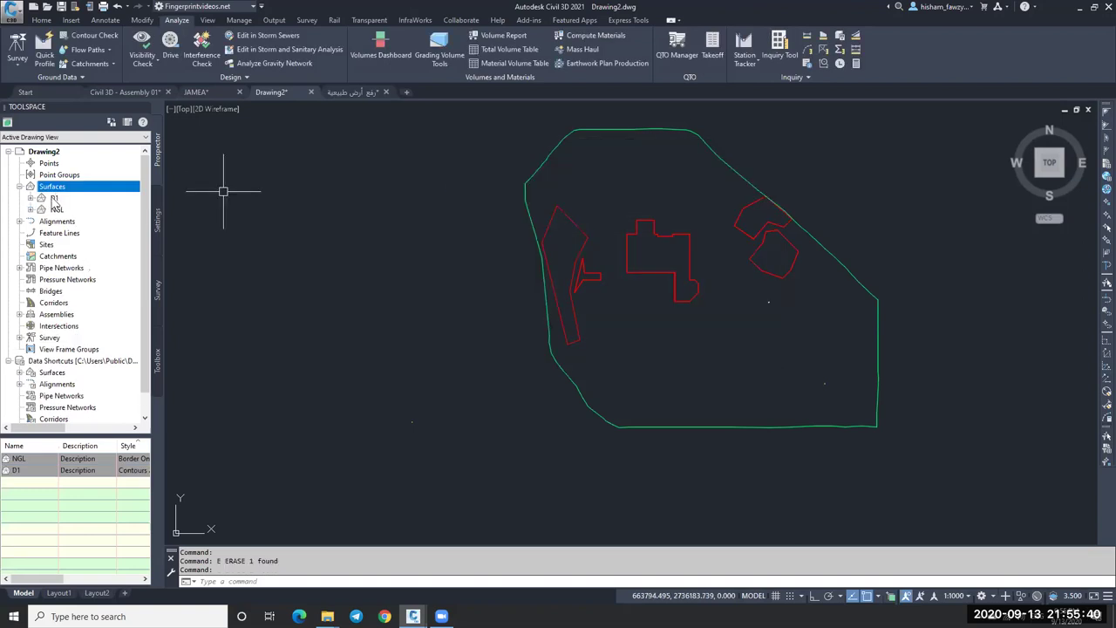
# Step: Create a second empty TIN surface named D2
pyautogui.rightClick(52, 187)
pyautogui.click(112, 197)
pyautogui.click(698, 224)
pyautogui.write('D2')
pyautogui.click(659, 355)
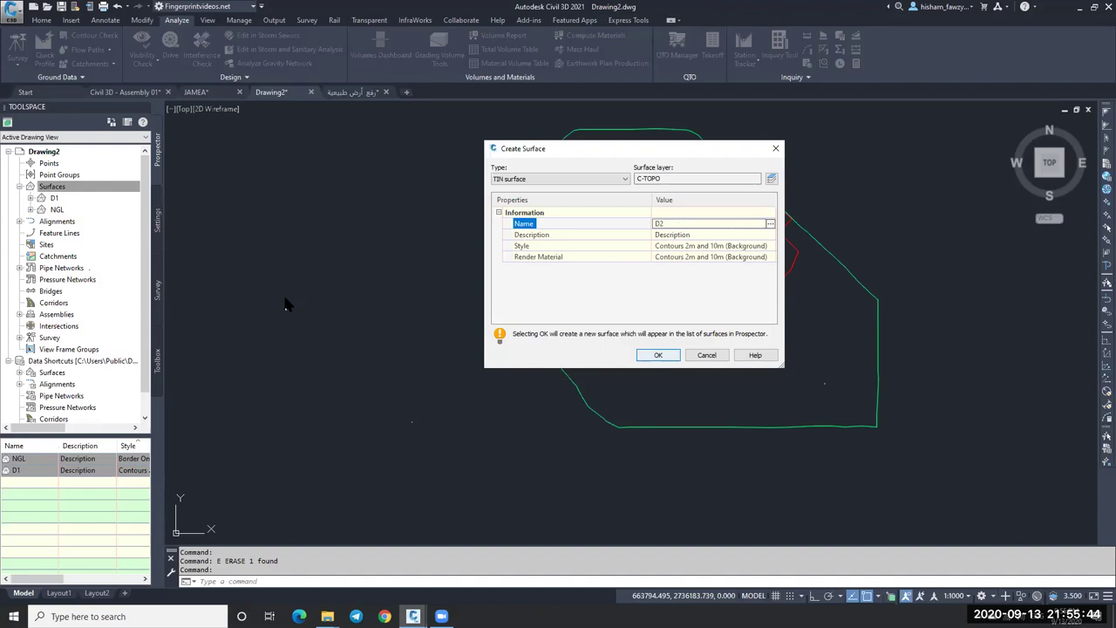
# Step: Create a third surface and rename Surface2 to D3
pyautogui.rightClick(110, 186)
pyautogui.click(157, 194)
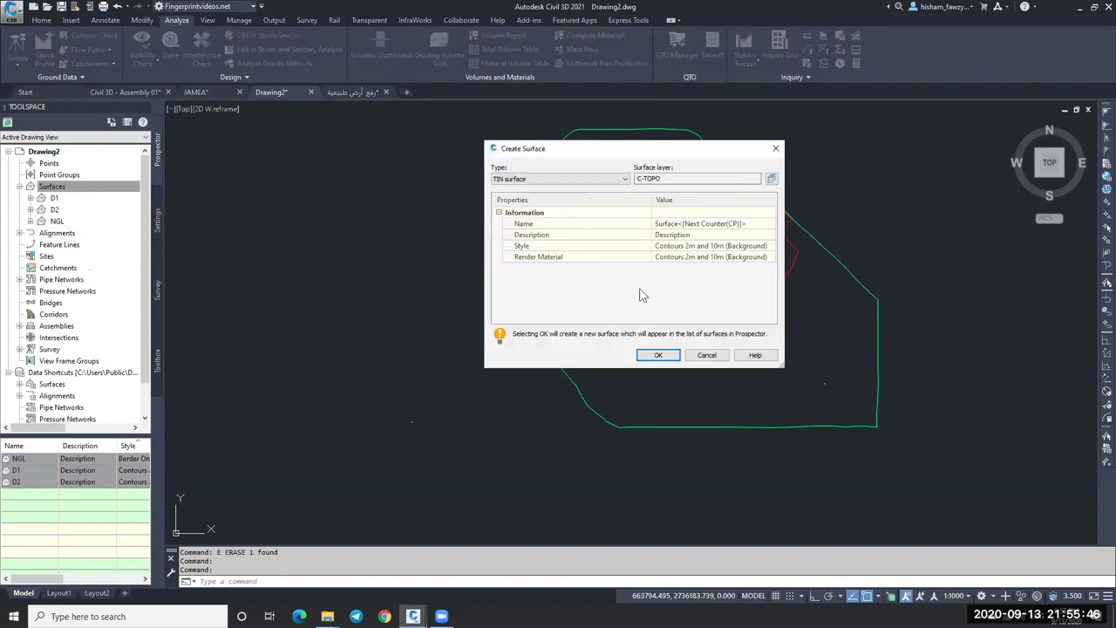
pyautogui.click(656, 354)
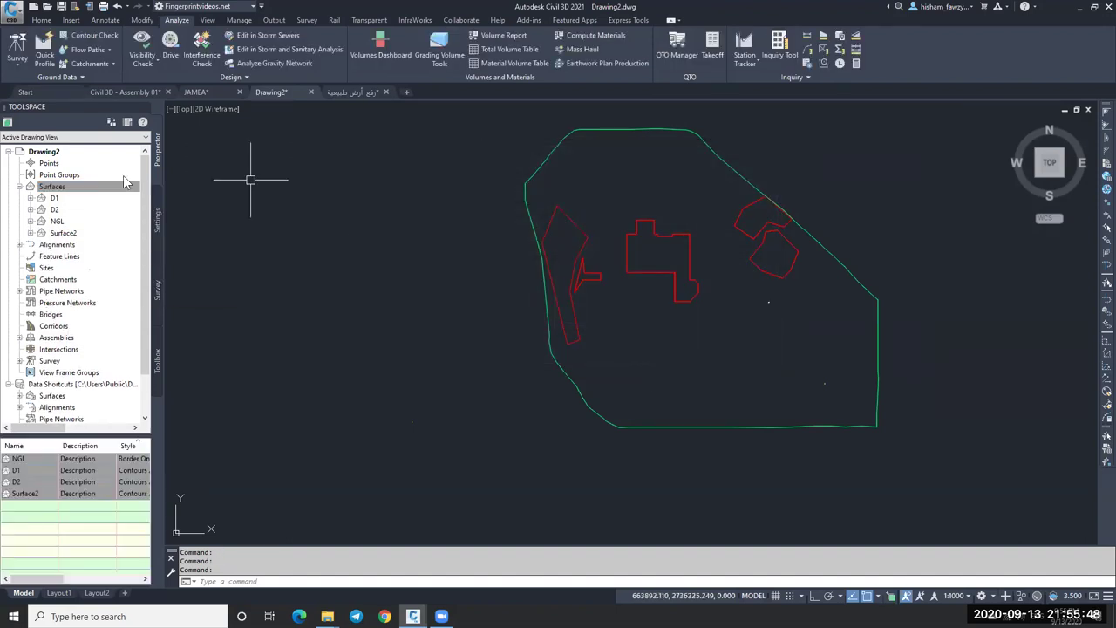
pyautogui.rightClick(87, 233)
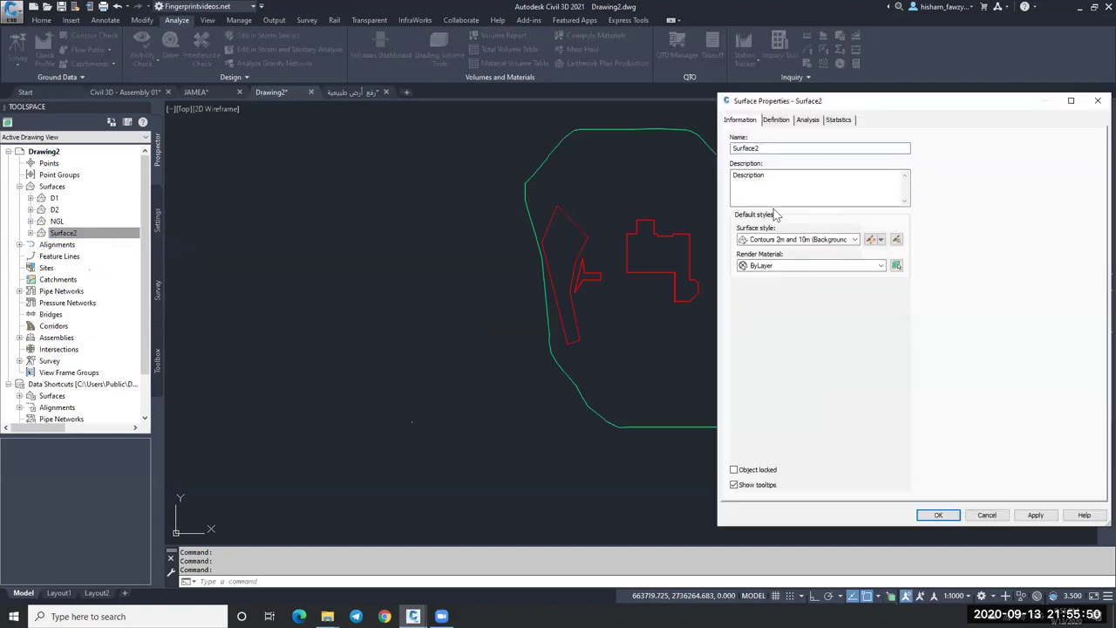
pyautogui.write('D3')
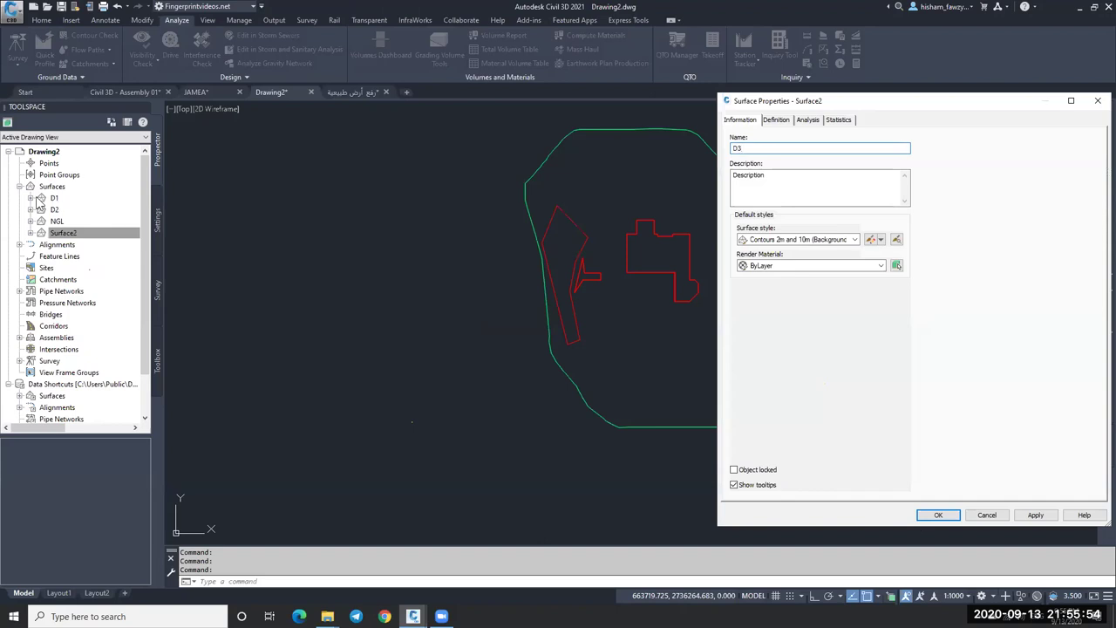
pyautogui.press('Return')
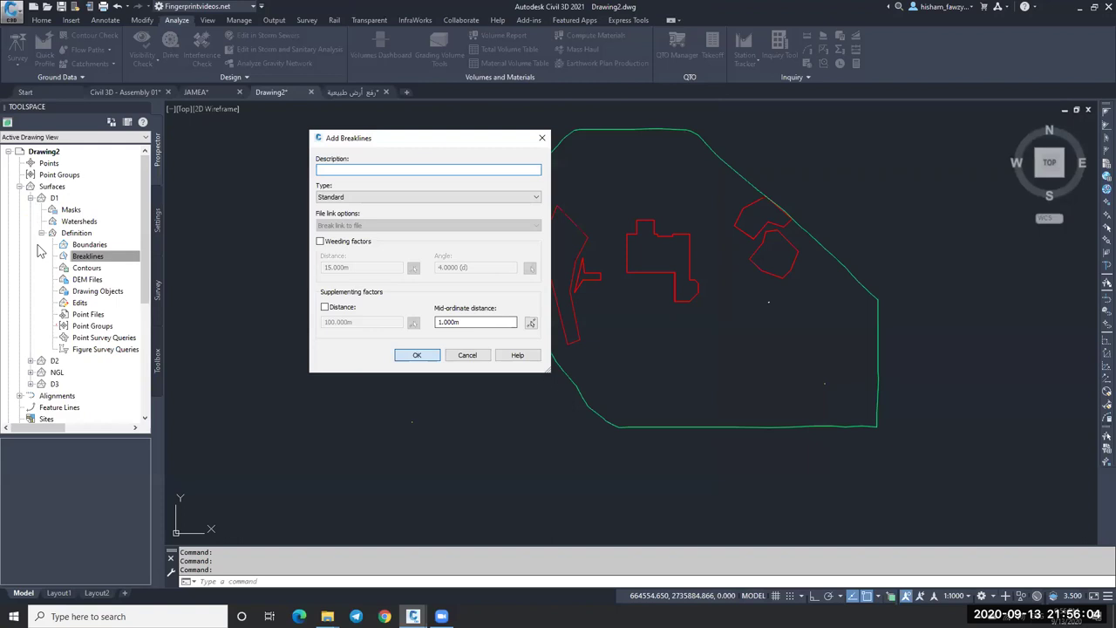
# Step: Confirm D1's breaklines and add the right-hand red outline as a breakline to D2
pyautogui.press('Return')
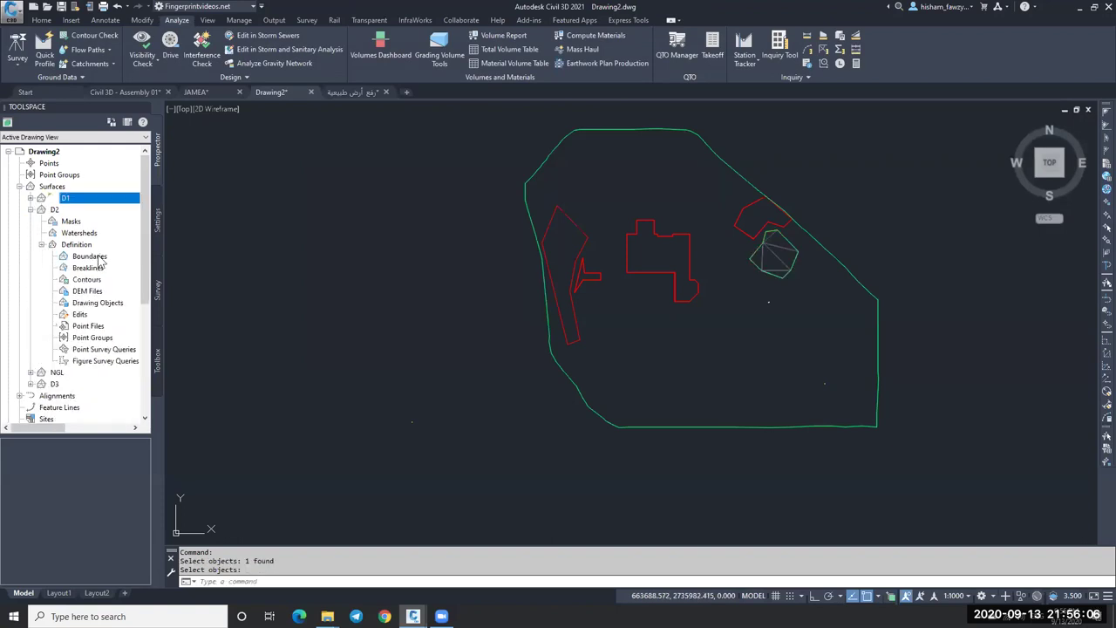
pyautogui.rightClick(87, 268)
pyautogui.click(147, 281)
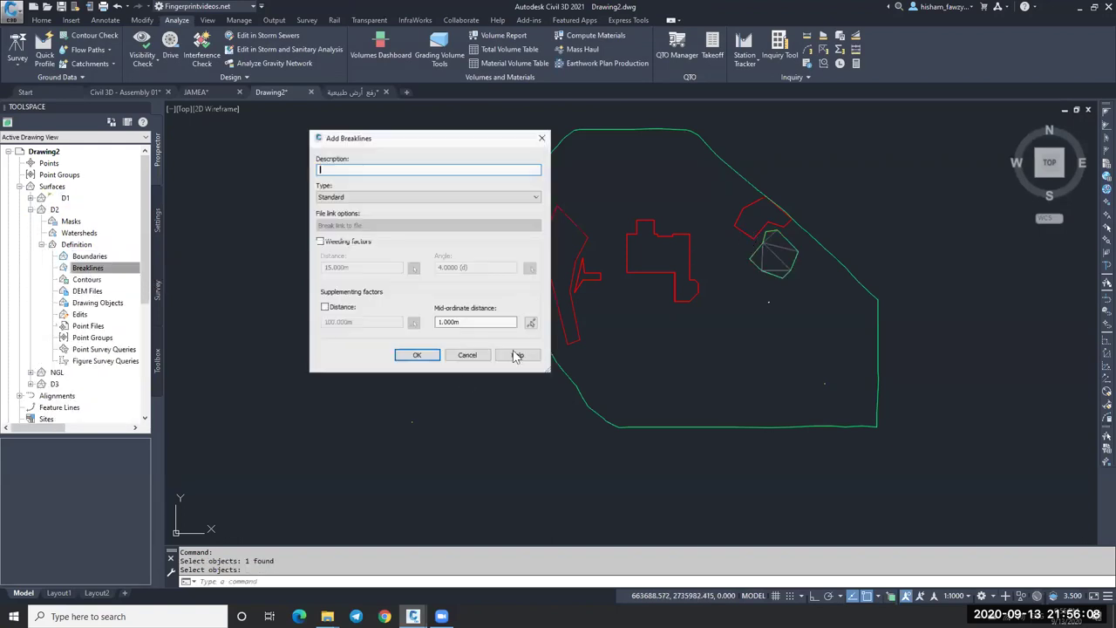
pyautogui.click(436, 357)
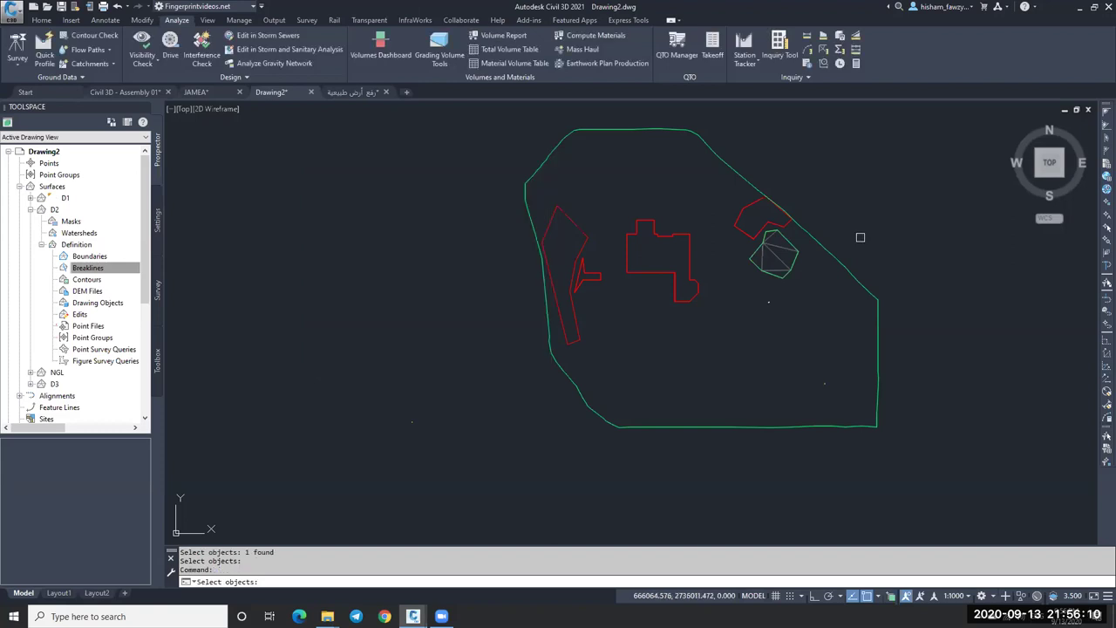
pyautogui.click(761, 225)
pyautogui.press('Return')
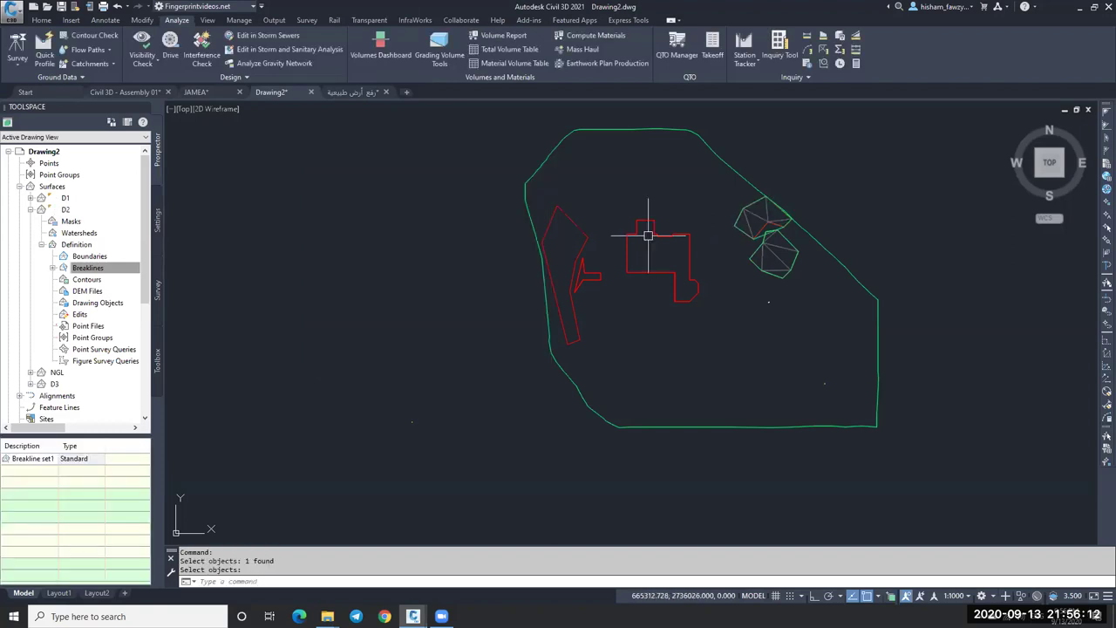
# Step: Change D2's draw order, abandon adding a boundary, and collapse D2 in the tree
pyautogui.click(96, 267)
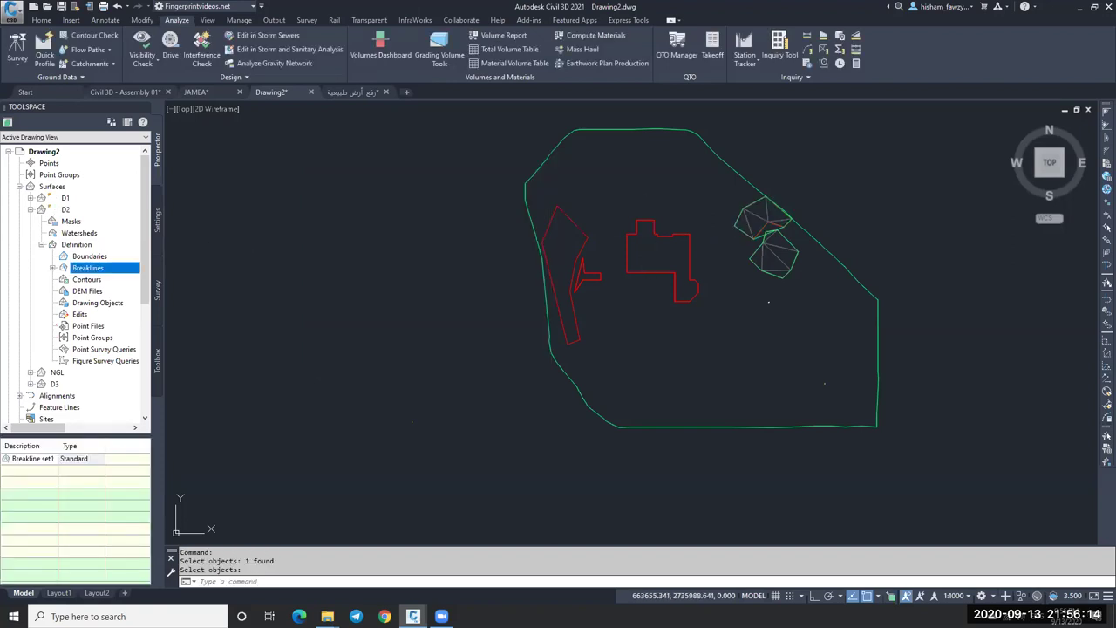
pyautogui.scroll(4, 764, 223)
pyautogui.click(768, 203)
pyautogui.write('dr')
pyautogui.press('Return')
pyautogui.press('Return')
pyautogui.click(103, 265)
pyautogui.rightClick(124, 259)
pyautogui.click(150, 268)
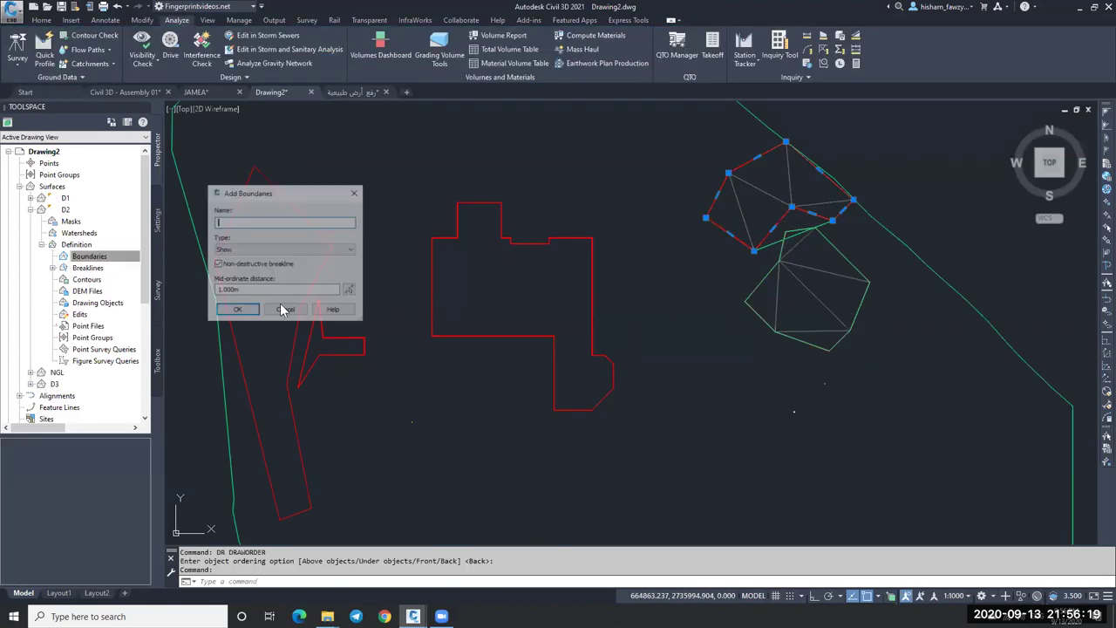
pyautogui.press('Escape')
pyautogui.doubleClick(43, 210)
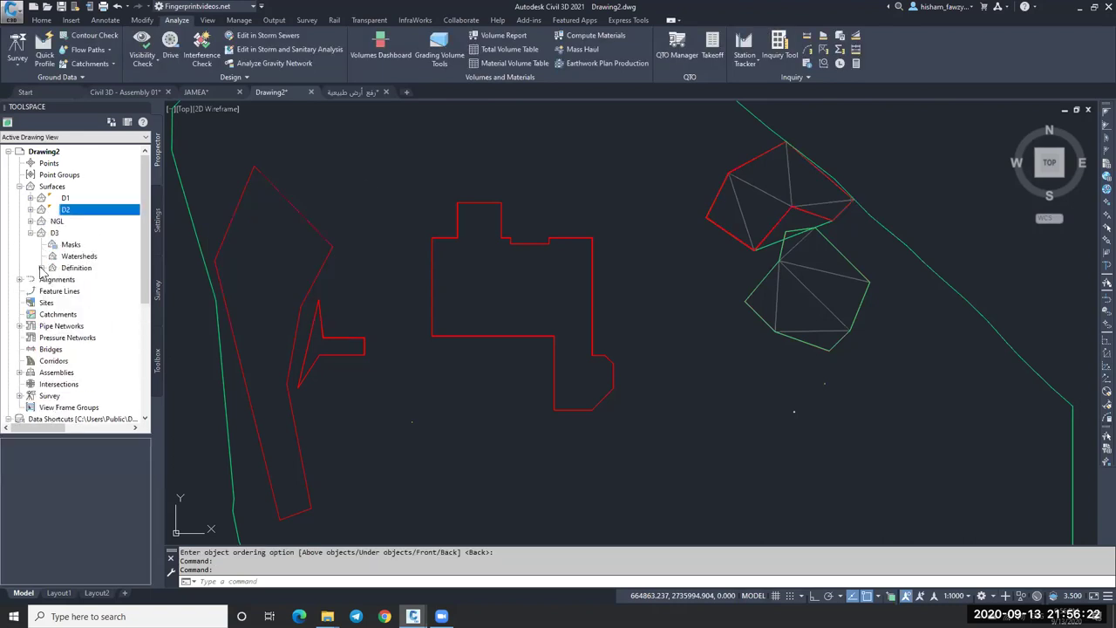
# Step: Add the left red outline as a breakline to surface D3
pyautogui.click(41, 267)
pyautogui.rightClick(106, 280)
pyautogui.rightClick(85, 291)
pyautogui.click(111, 298)
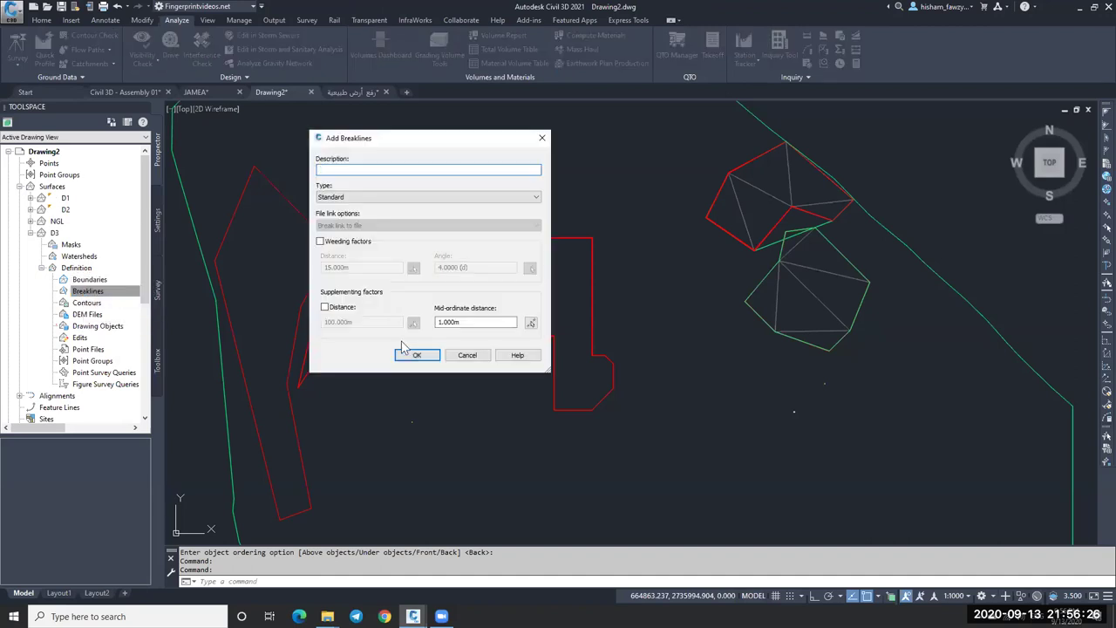
pyautogui.click(410, 355)
pyautogui.click(312, 226)
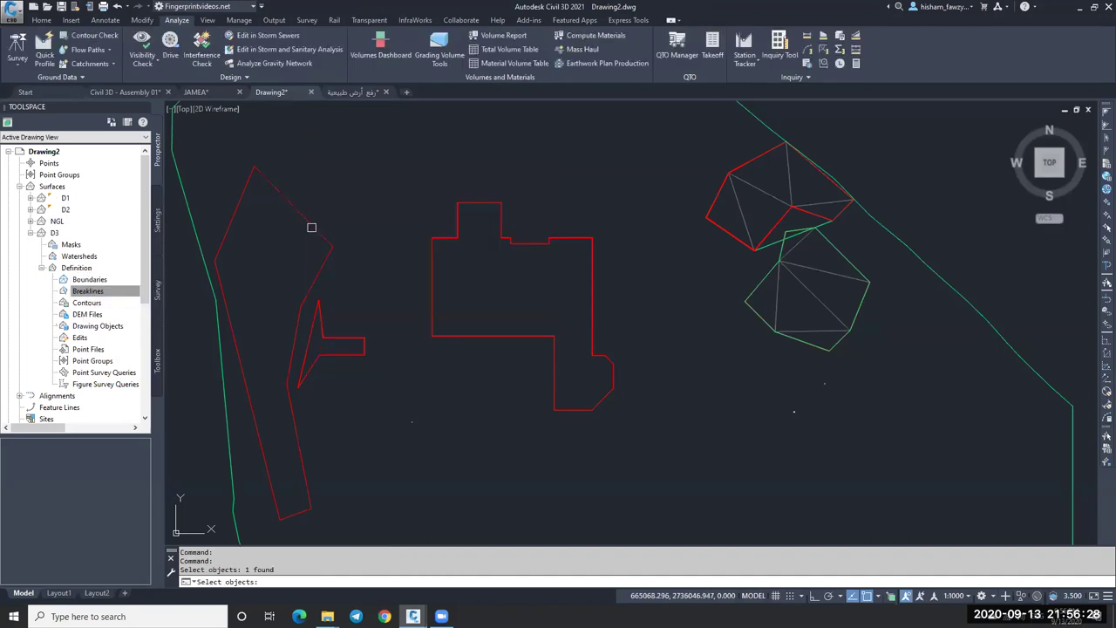
pyautogui.press('Return')
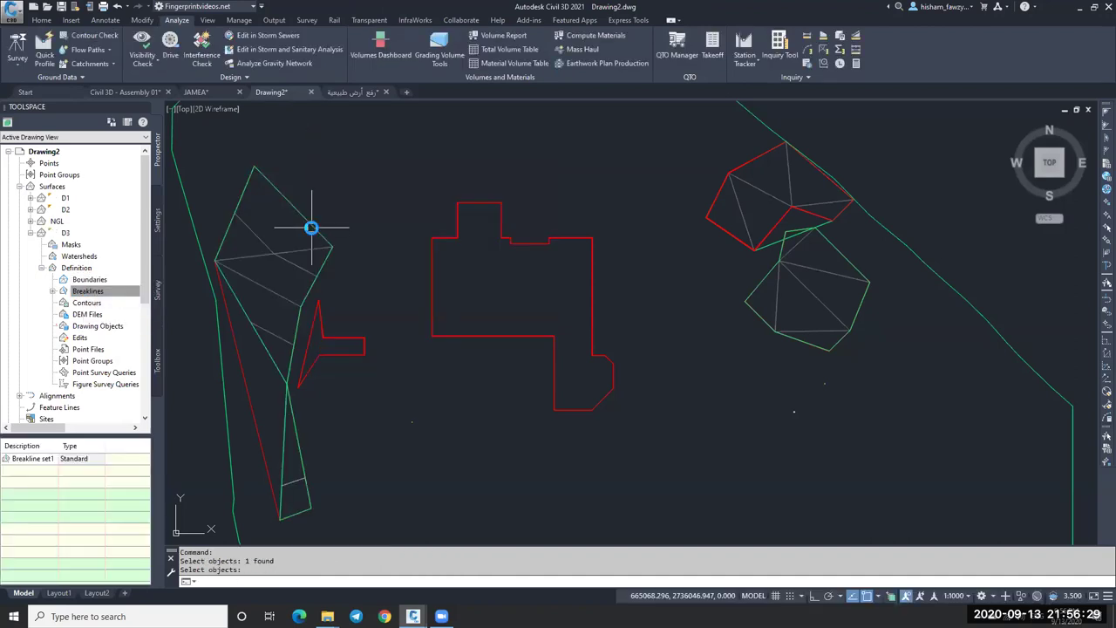
# Step: Begin a surface line on D3, then cancel it and pan the drawing right
pyautogui.click(264, 297)
pyautogui.click(259, 54)
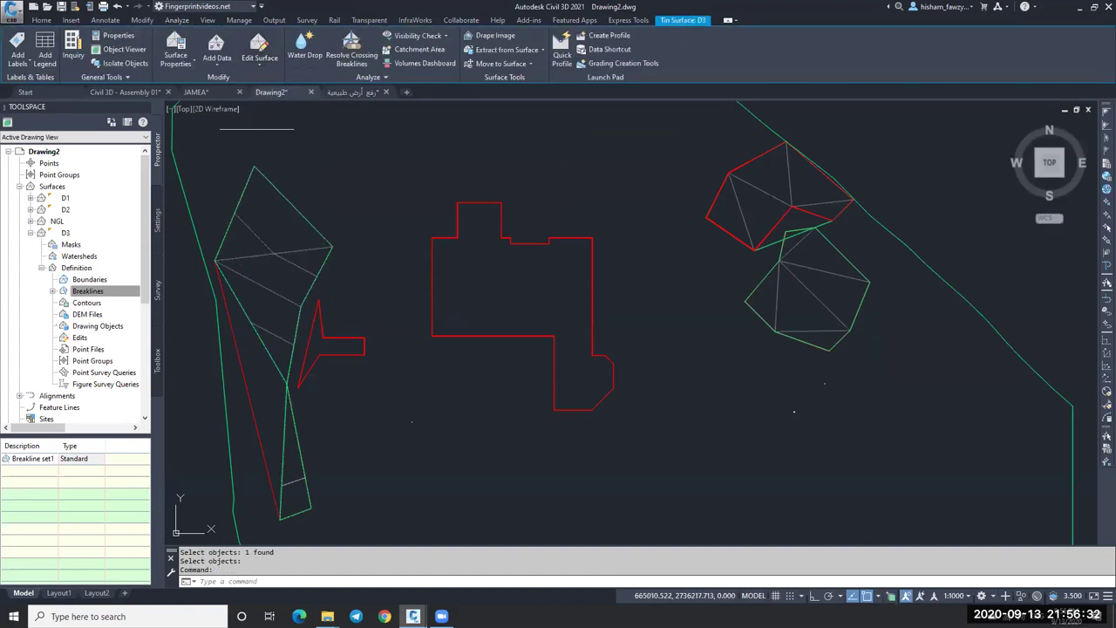
pyautogui.click(218, 258)
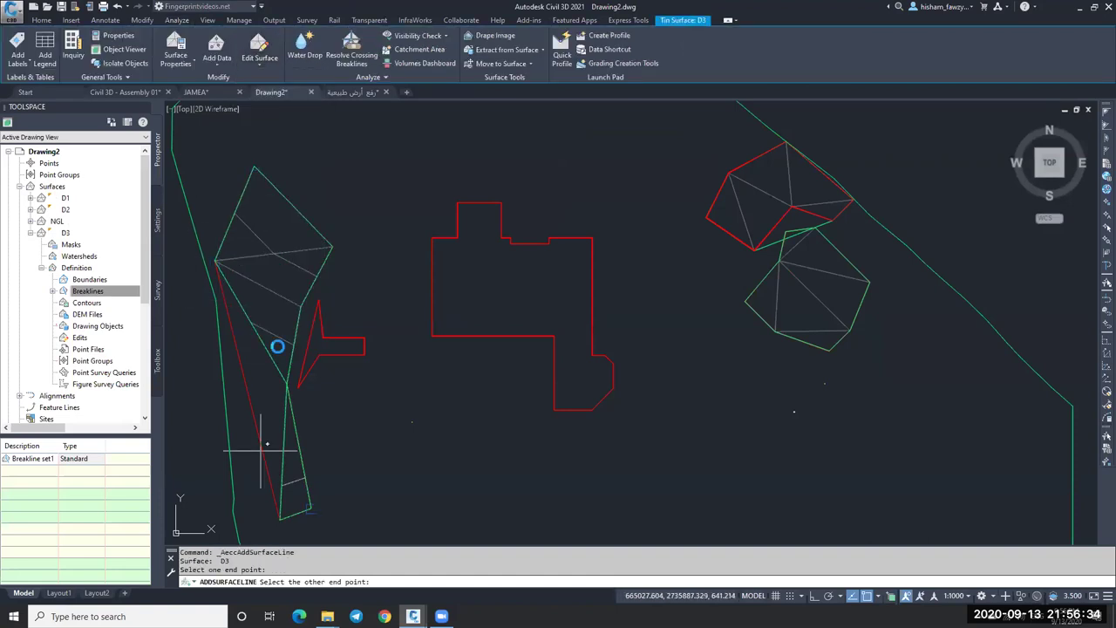
pyautogui.press('Escape')
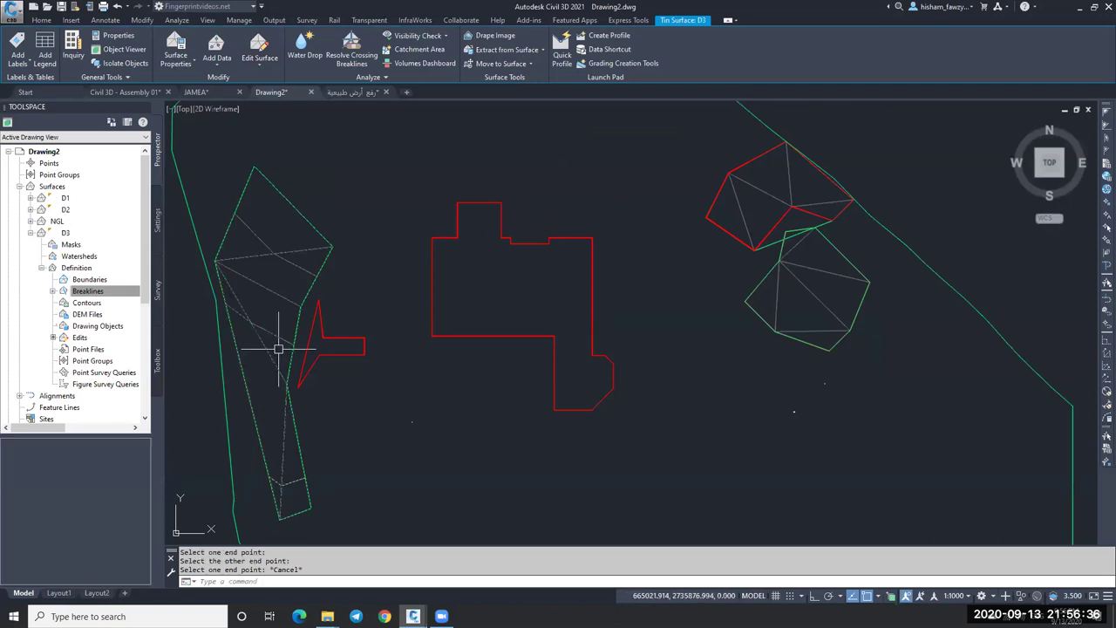
pyautogui.press('Escape')
pyautogui.scroll(-4, 349, 248)
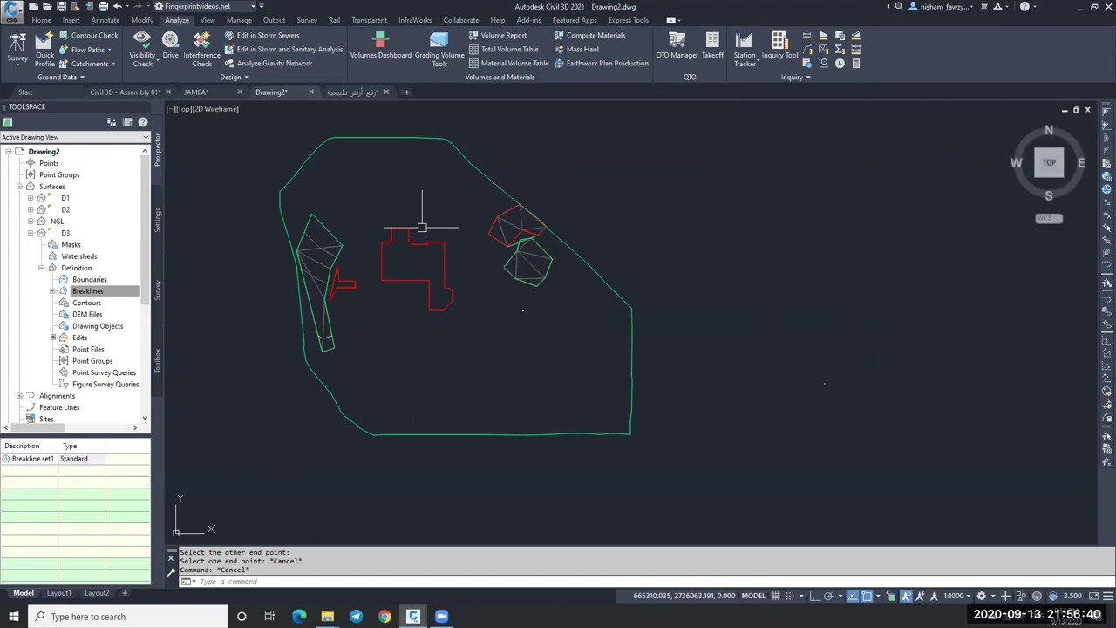
pyautogui.moveTo(477, 222); pyautogui.dragTo(588, 204, button='middle')
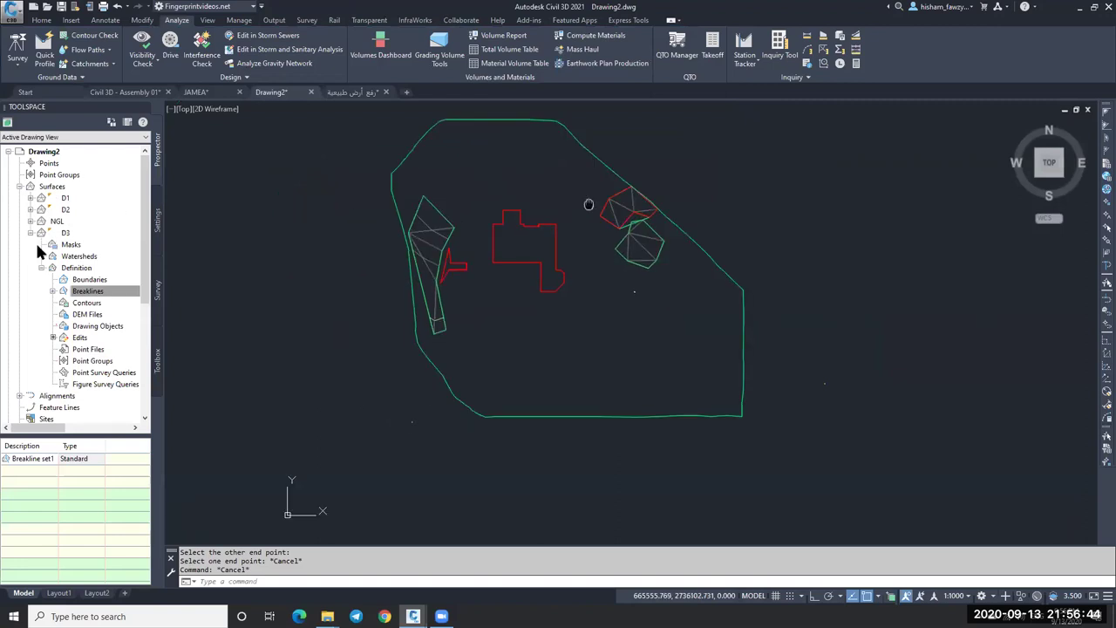
pyautogui.click(73, 265)
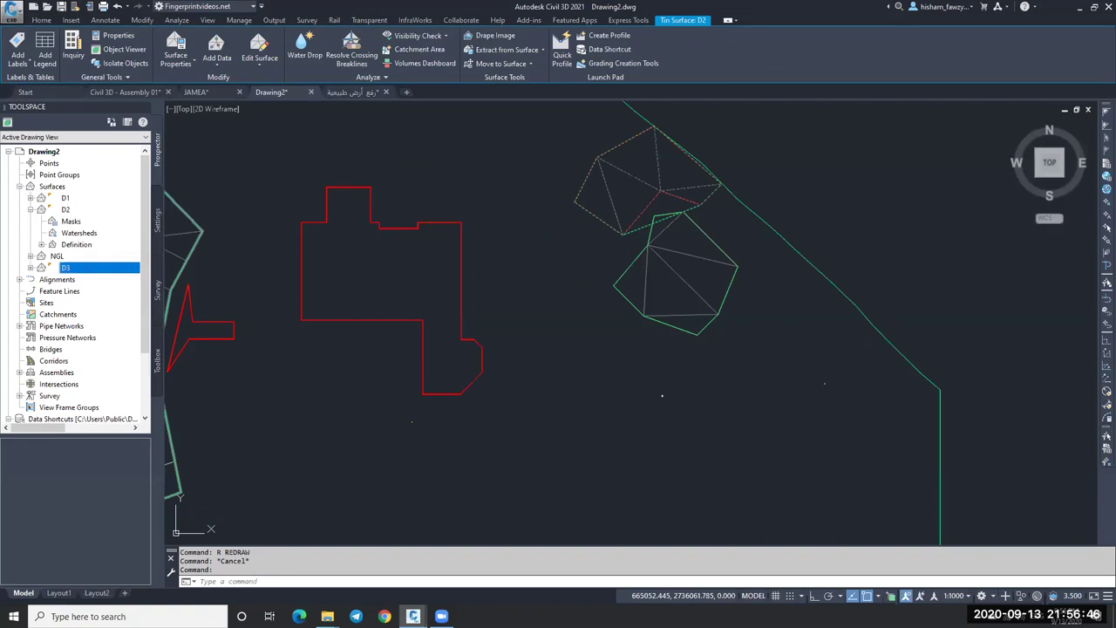
pyautogui.click(260, 58)
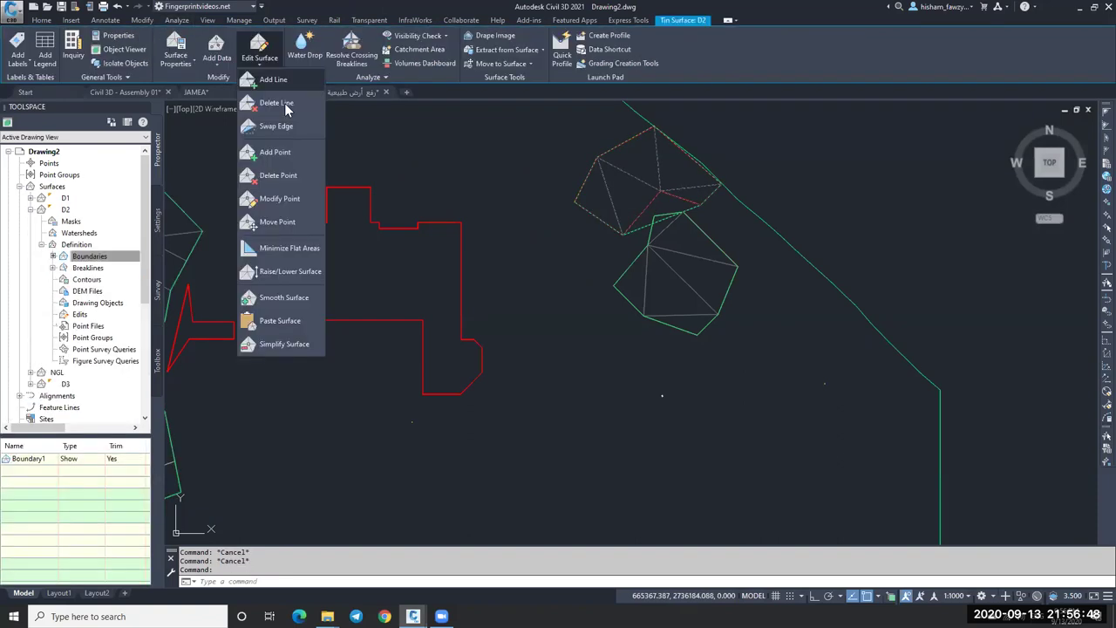
pyautogui.click(276, 102)
pyautogui.write('F')
pyautogui.press('Return')
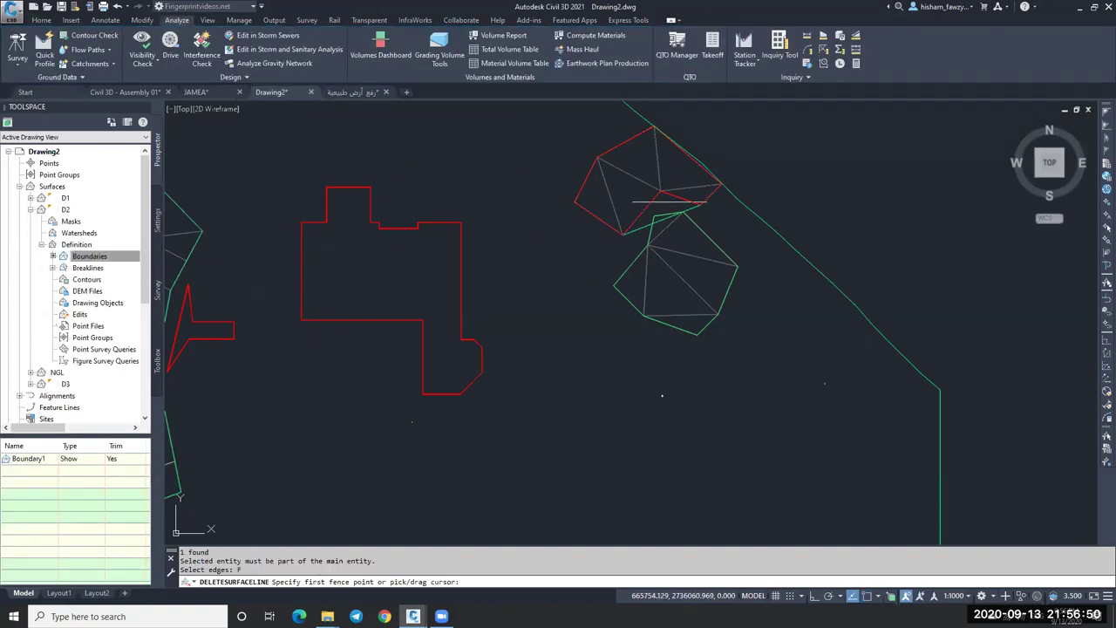
pyautogui.click(669, 202)
pyautogui.press('Return')
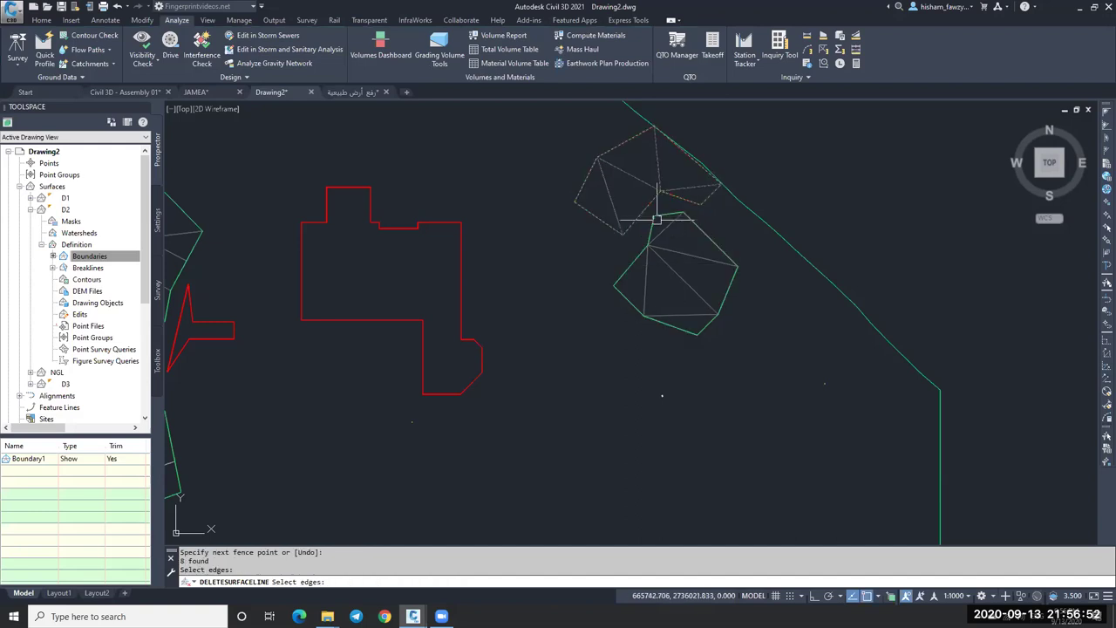
pyautogui.press('Escape')
pyautogui.click(656, 166)
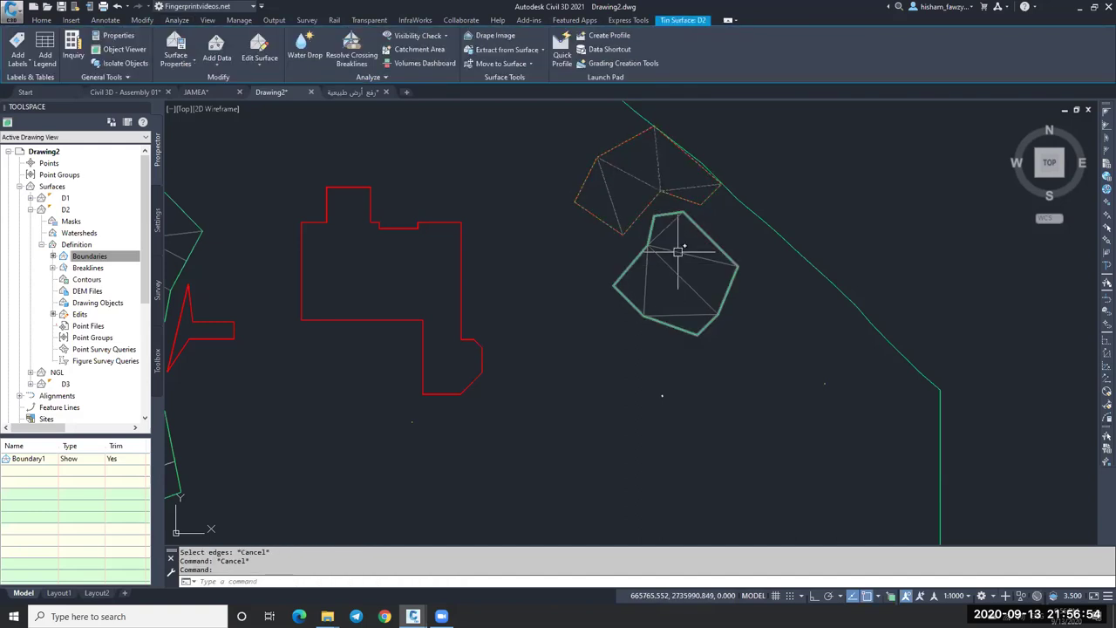
pyautogui.click(678, 252)
pyautogui.scroll(-2, 678, 252)
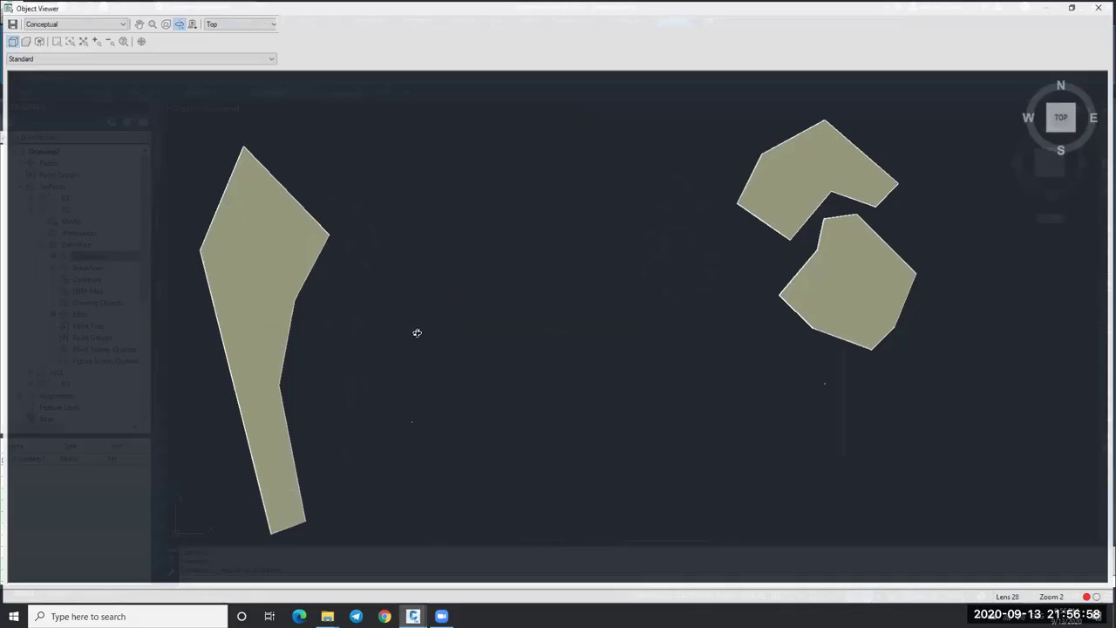
pyautogui.moveTo(416, 332); pyautogui.dragTo(613, 265)
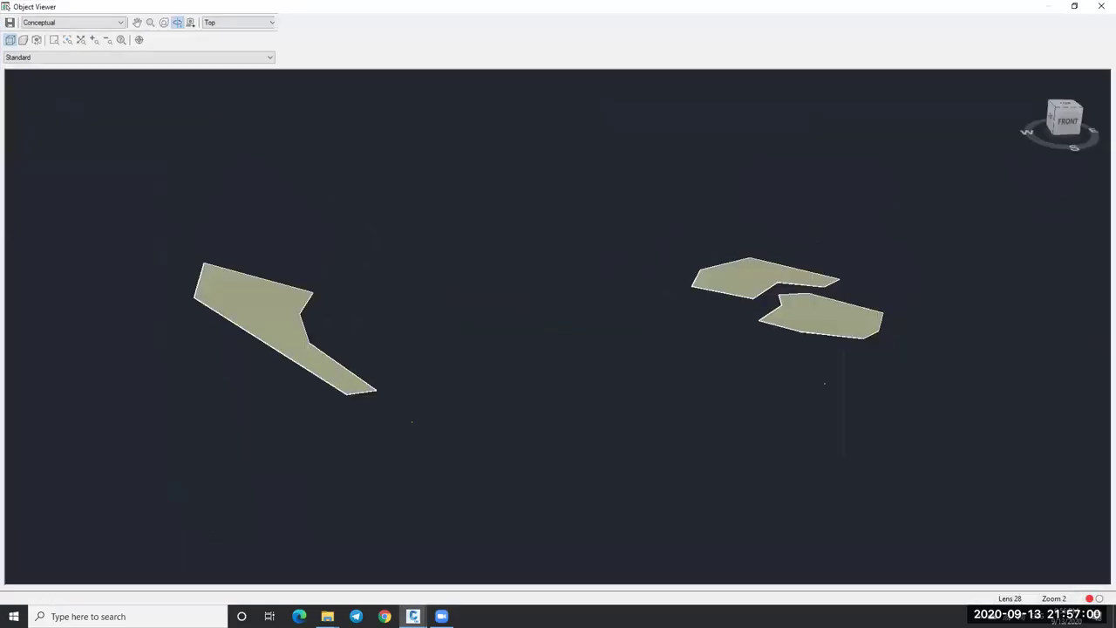
pyautogui.hotkey('alt', 'F4')
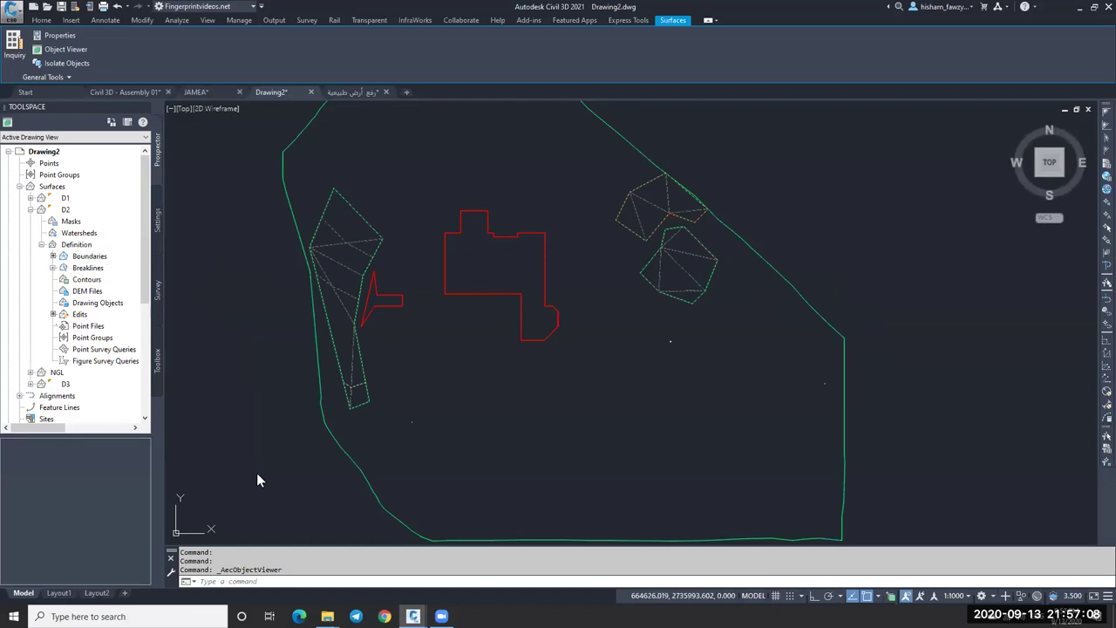
pyautogui.press('Escape')
pyautogui.moveTo(457, 241); pyautogui.dragTo(549, 254, button='middle')
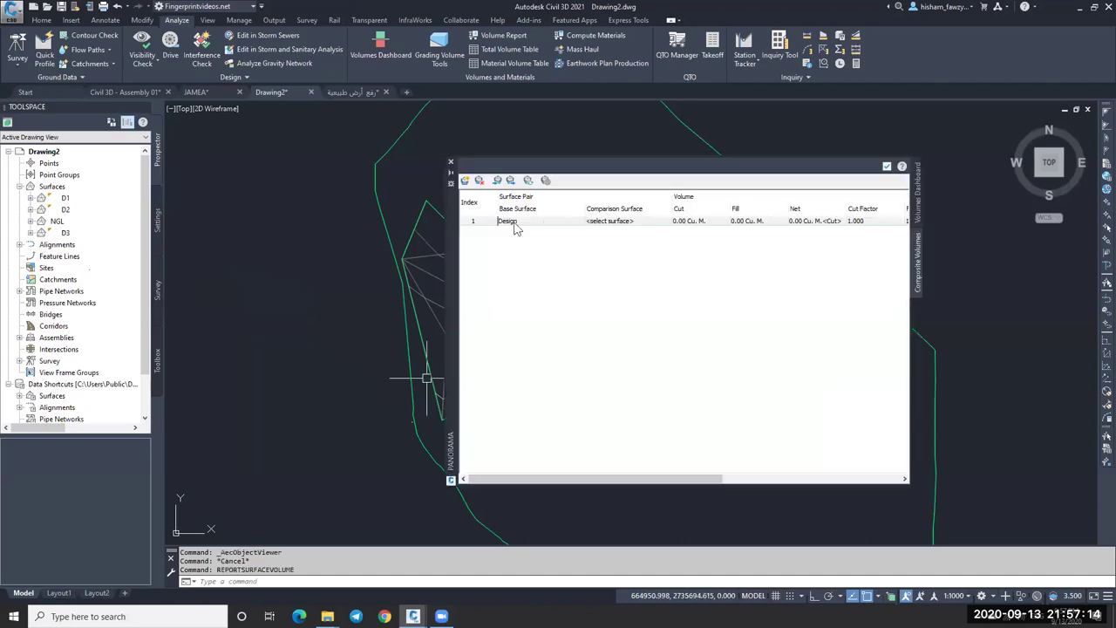
# Step: Set the base surface to NGL and compare it against D2, then D3
pyautogui.click(571, 221)
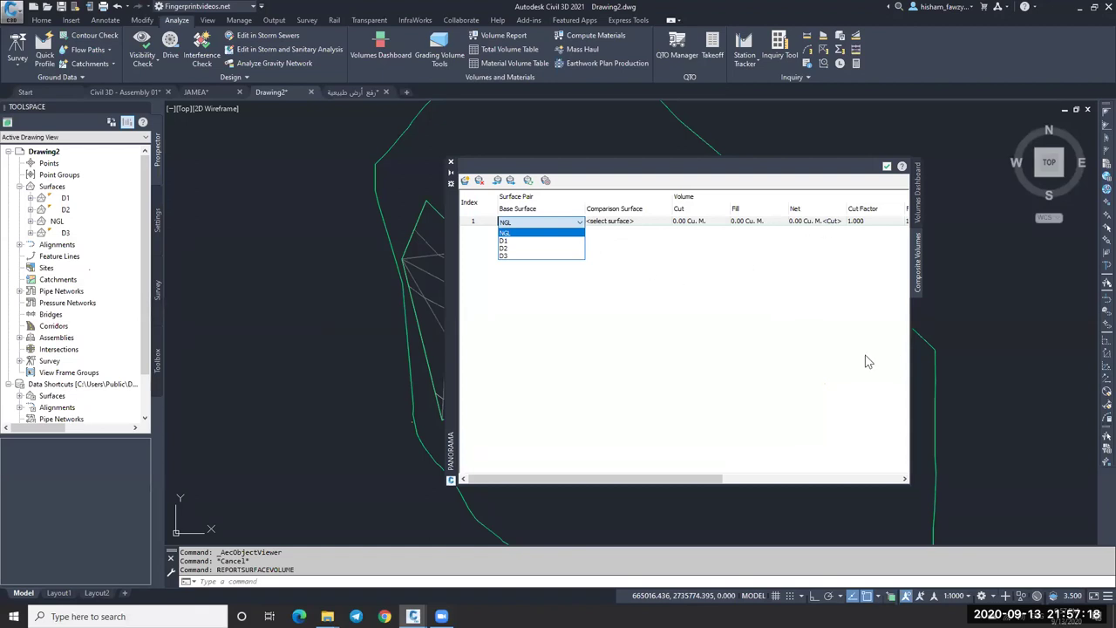
pyautogui.click(912, 343)
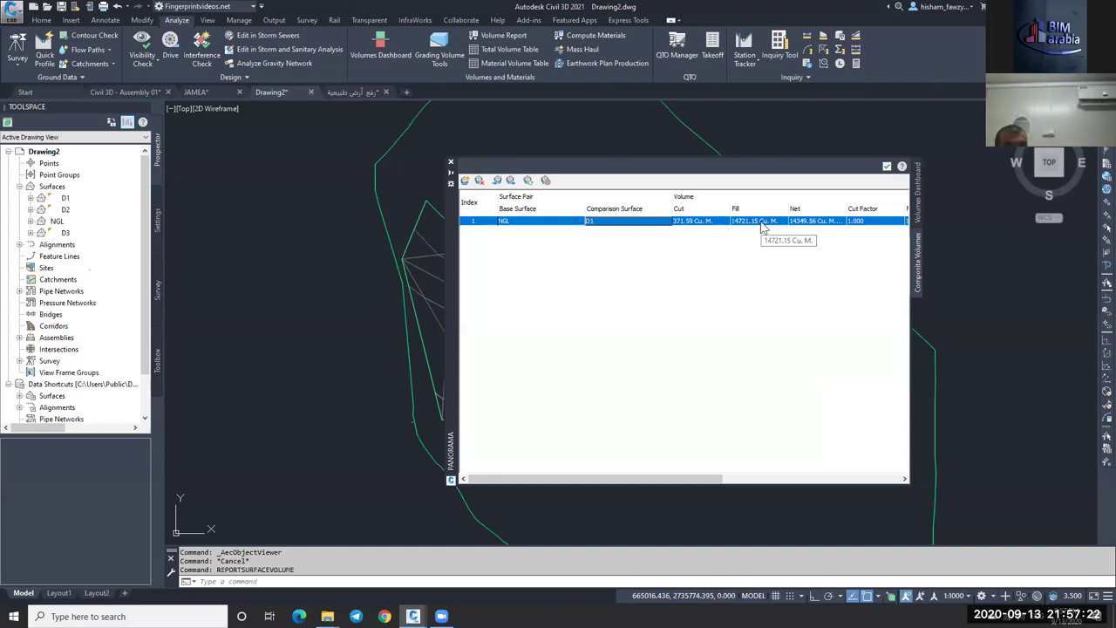
pyautogui.click(614, 224)
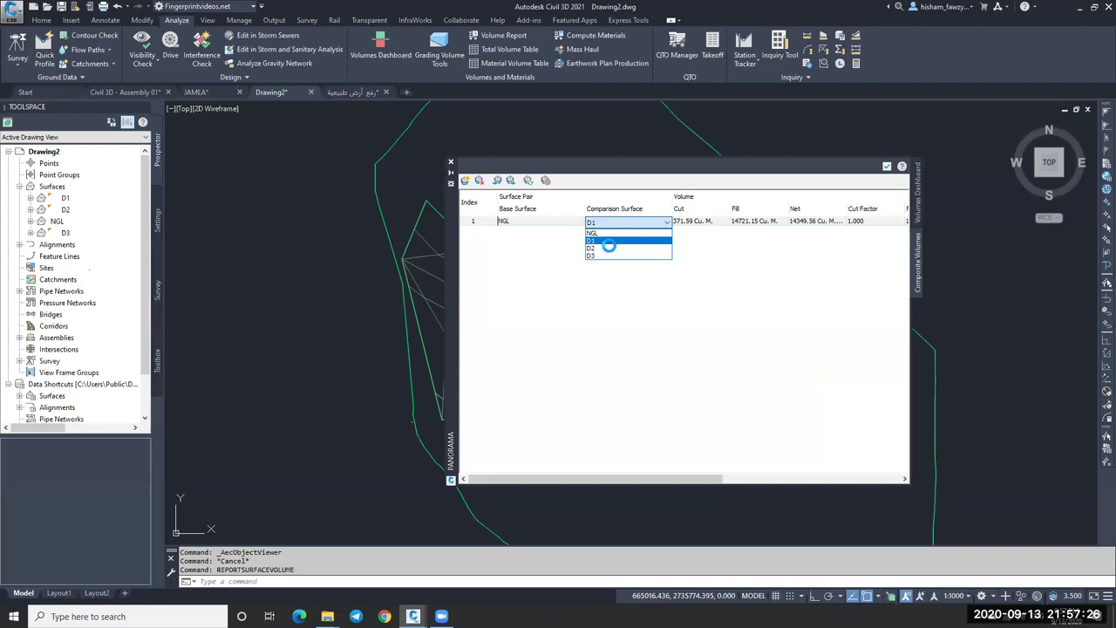
pyautogui.click(693, 230)
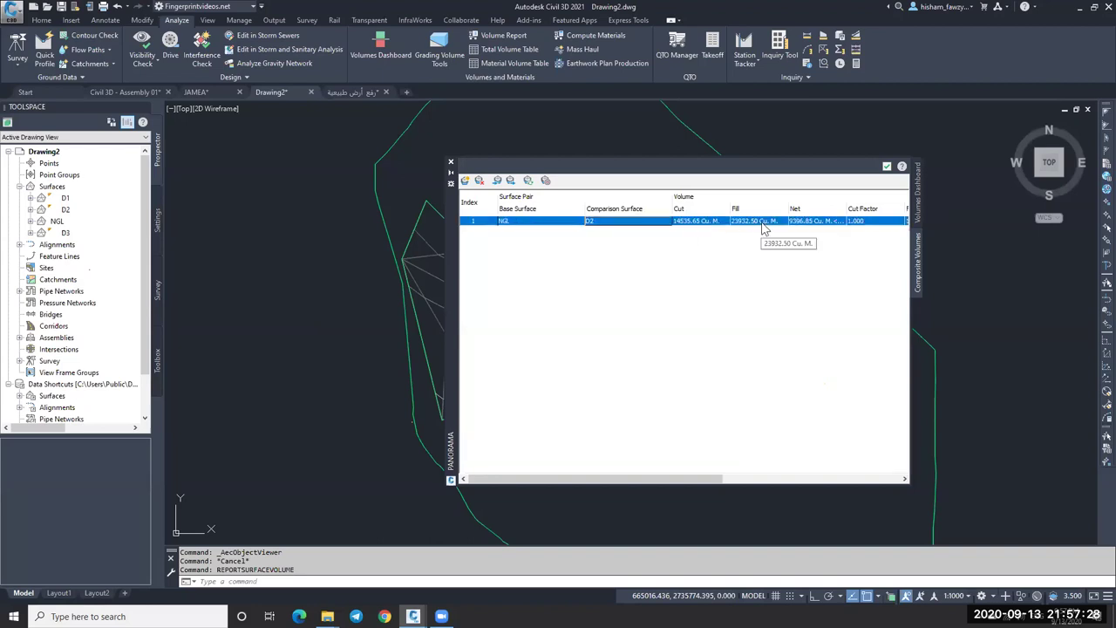
pyautogui.click(614, 229)
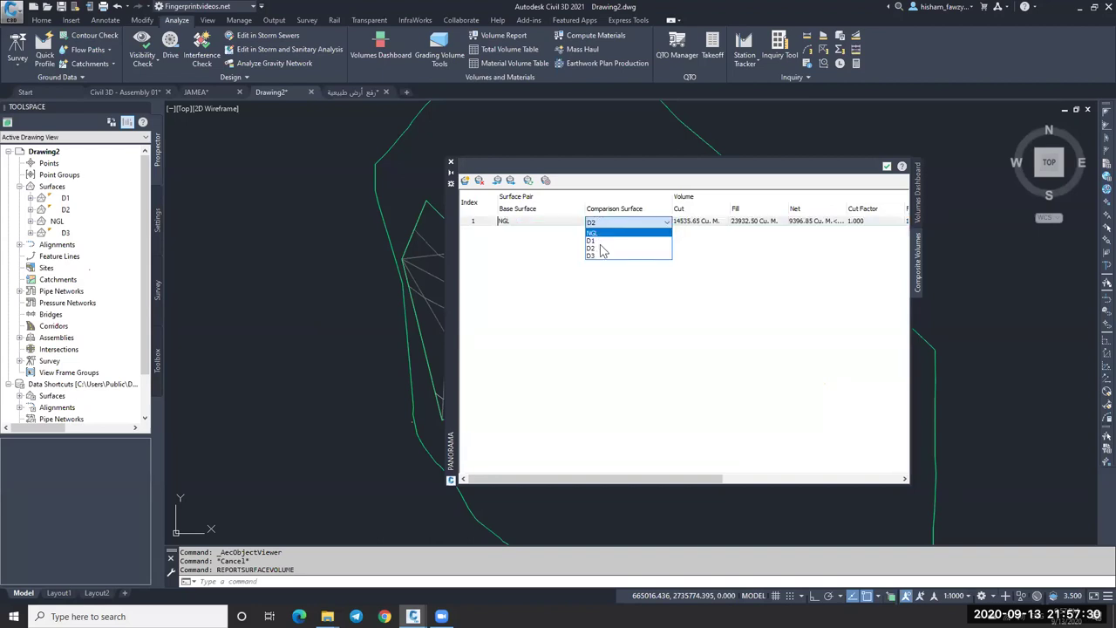
pyautogui.click(621, 263)
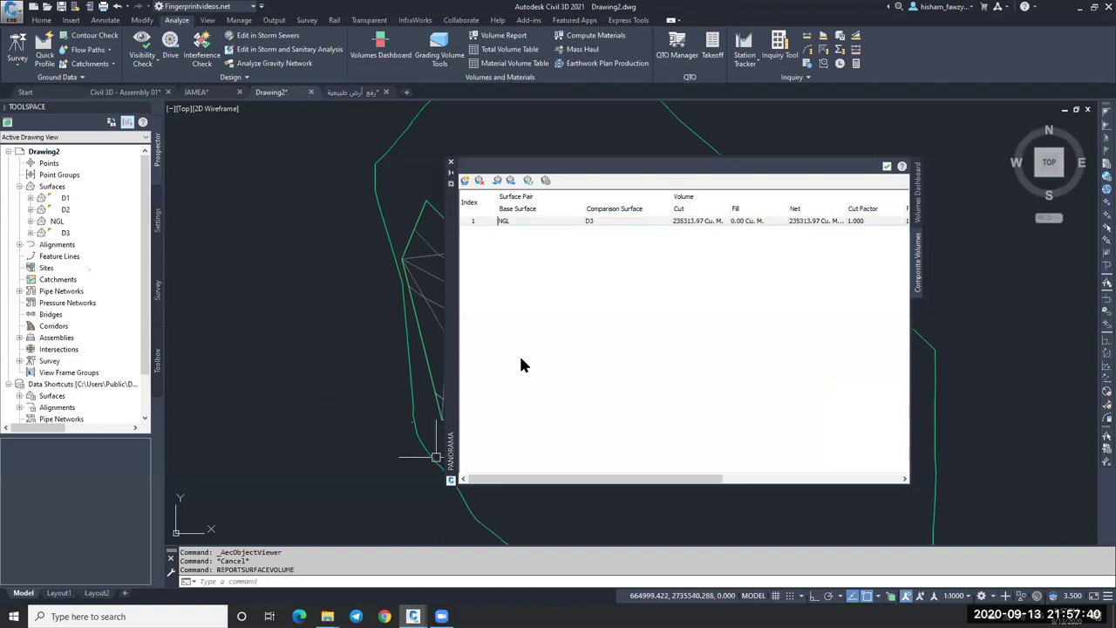
# Step: Switch the volume entry to D1 as base surface with D2 as comparison
pyautogui.click(532, 221)
pyautogui.click(537, 221)
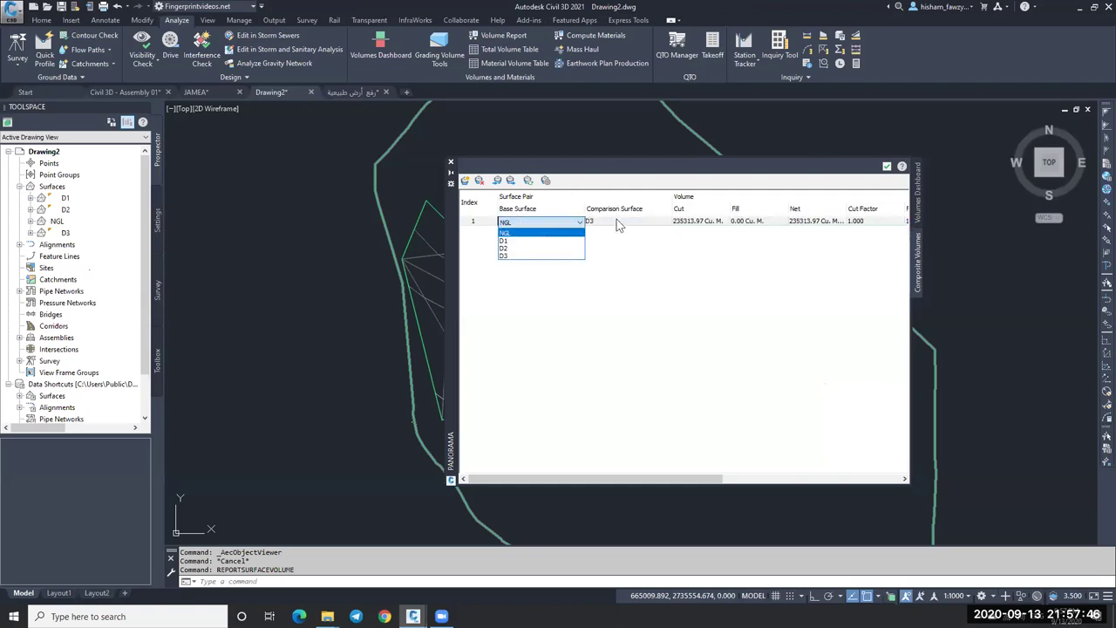
pyautogui.press('Down')
pyautogui.press('Tab')
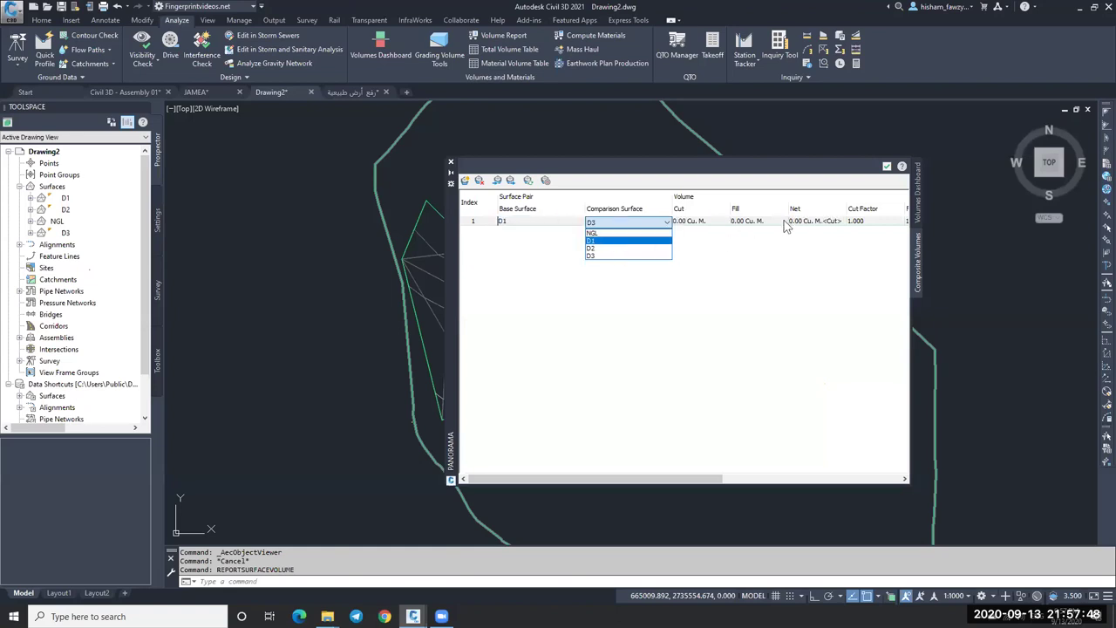
pyautogui.press('Down')
pyautogui.press('Return')
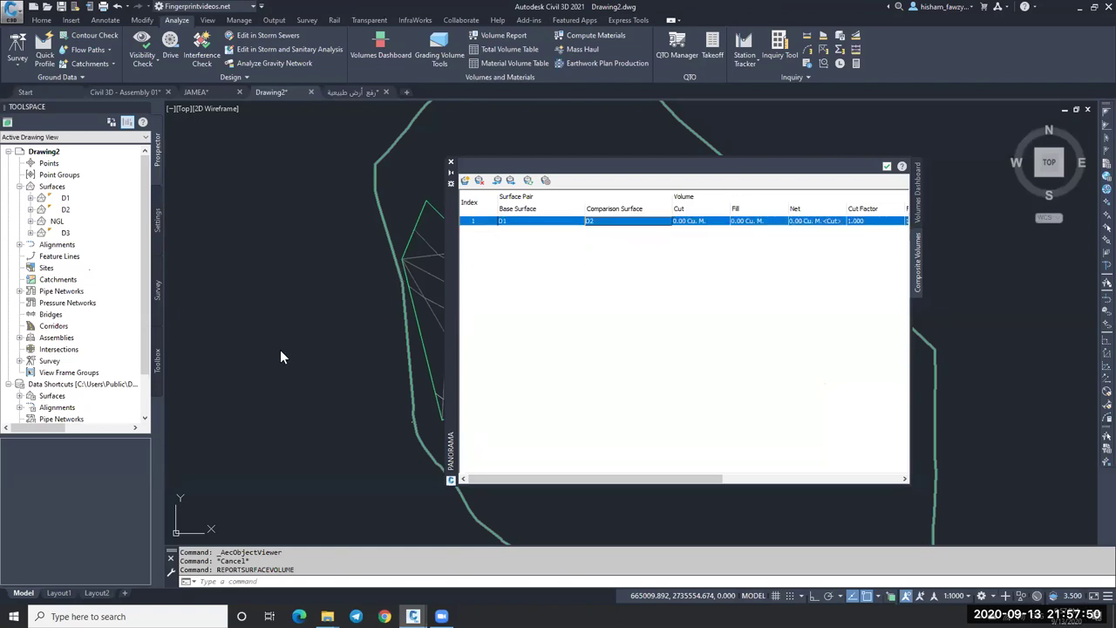
# Step: Move the window aside and settle on NGL versus D1 (371.59 cut, 14721.15 fill)
pyautogui.moveTo(451, 349); pyautogui.dragTo(389, 385)
pyautogui.moveTo(510, 264); pyautogui.dragTo(332, 269)
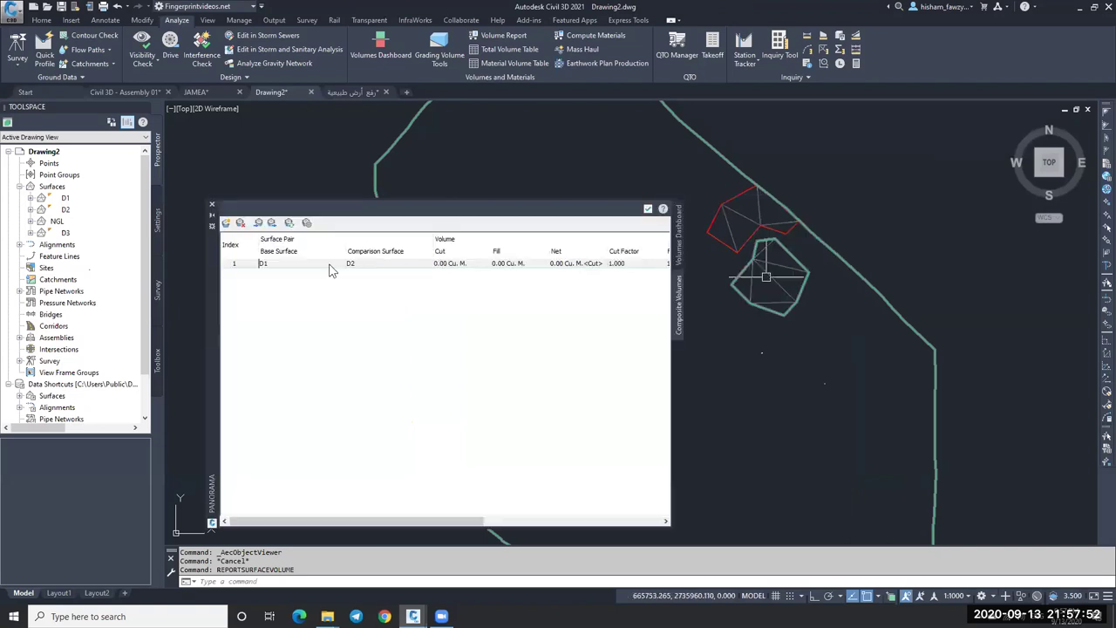
pyautogui.click(290, 264)
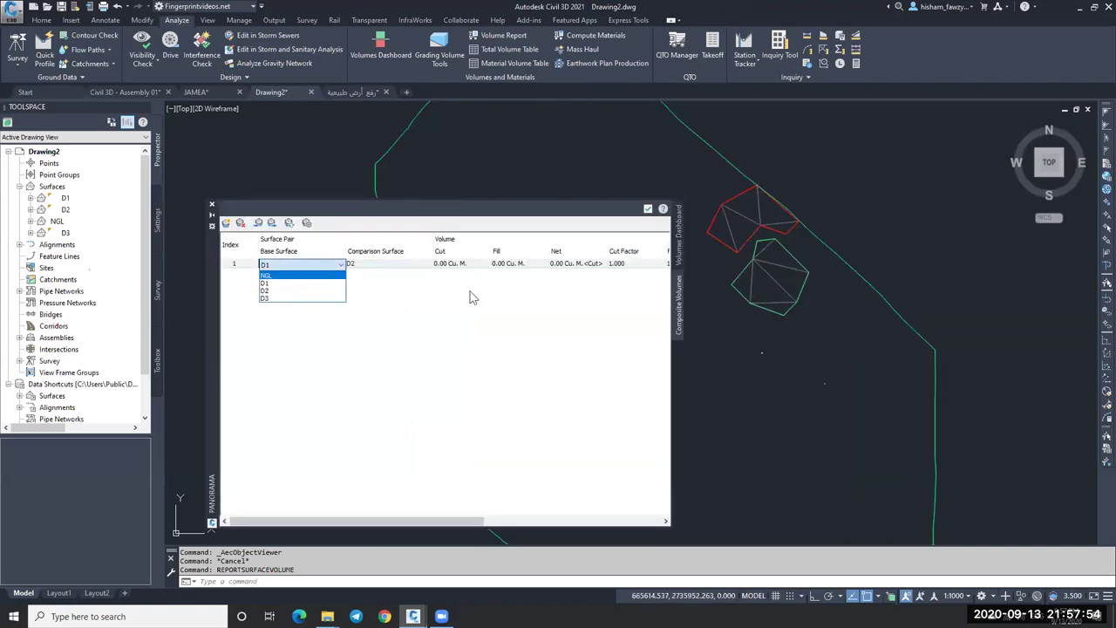
pyautogui.click(567, 286)
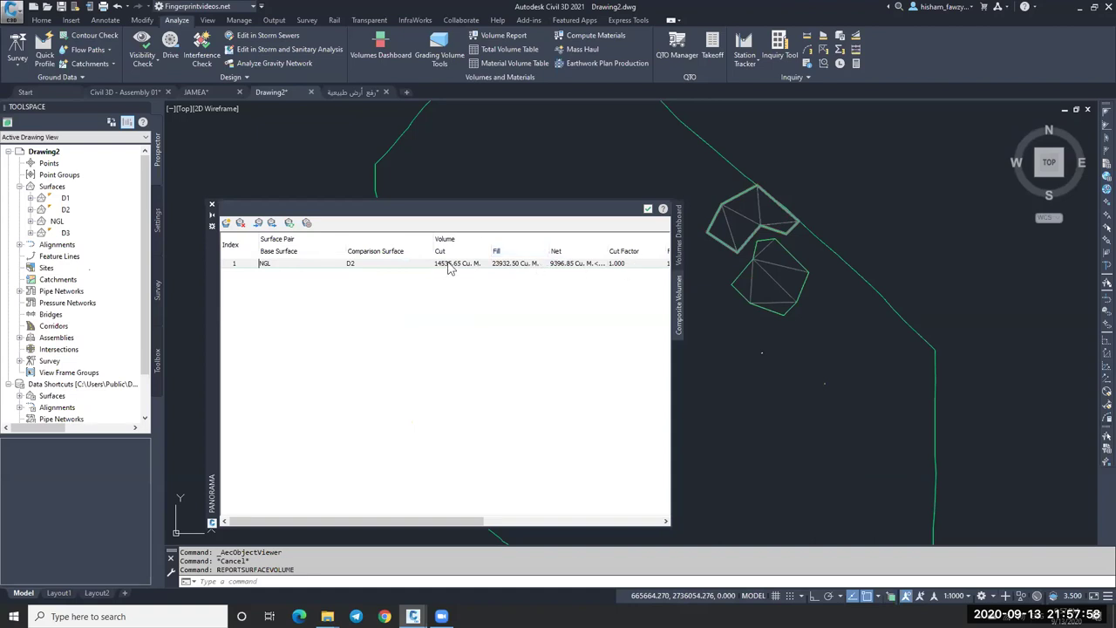
pyautogui.click(397, 265)
pyautogui.click(392, 277)
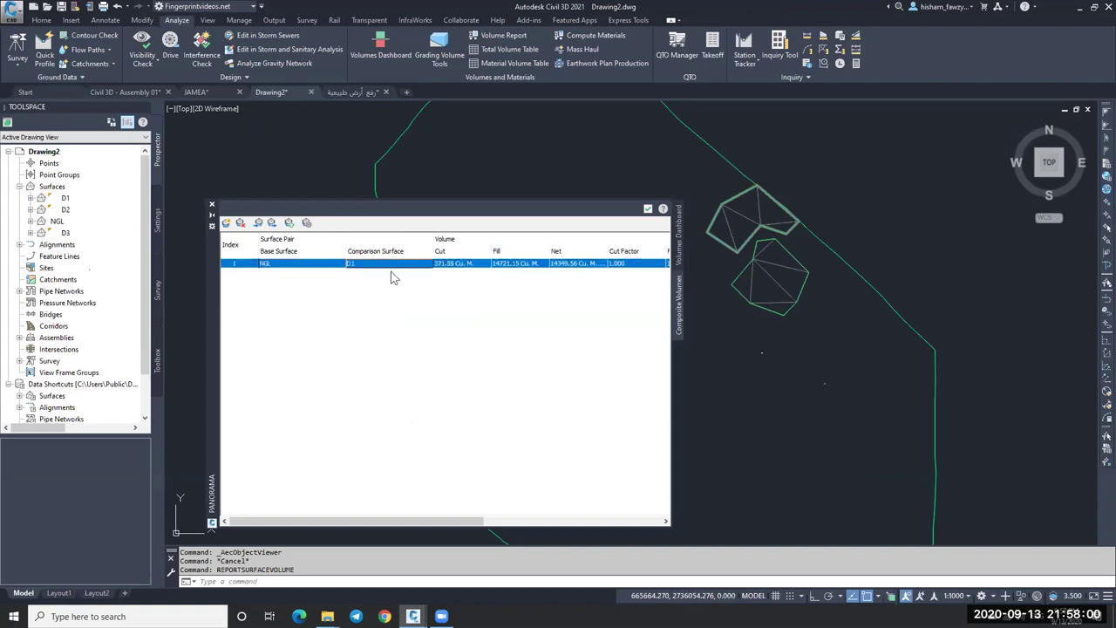
pyautogui.click(383, 300)
pyautogui.click(399, 267)
pyautogui.click(401, 266)
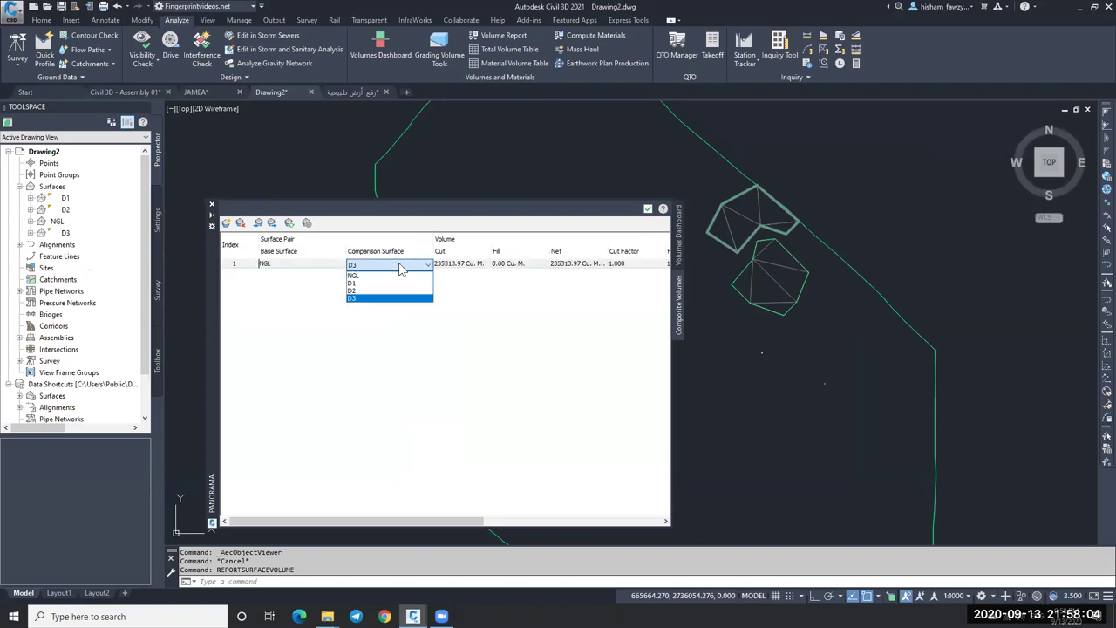
pyautogui.click(359, 284)
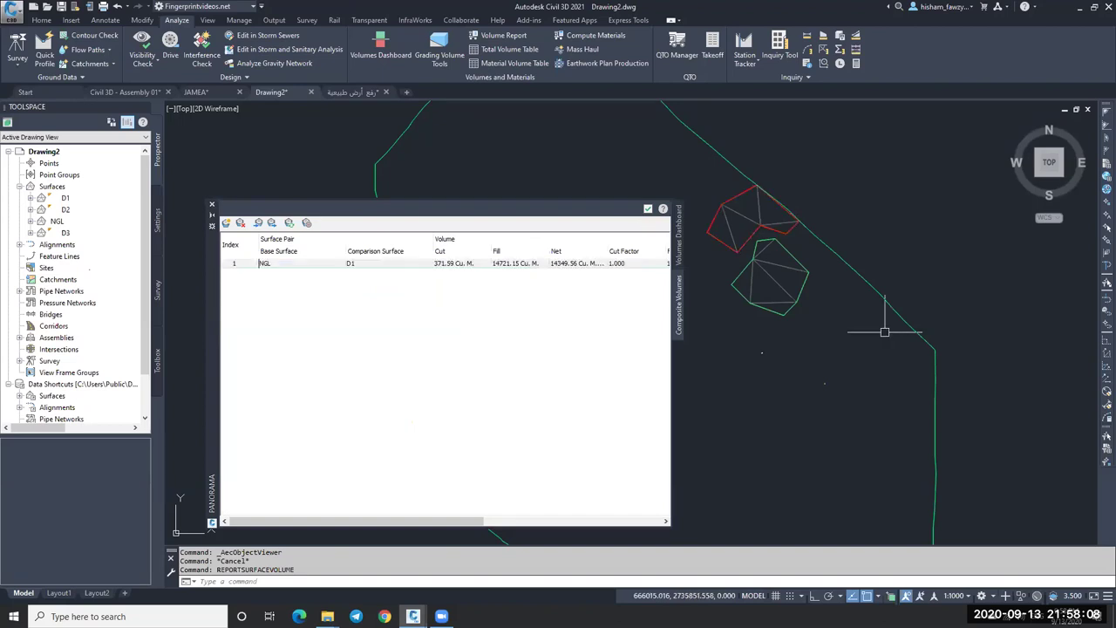
pyautogui.scroll(-3, 885, 332)
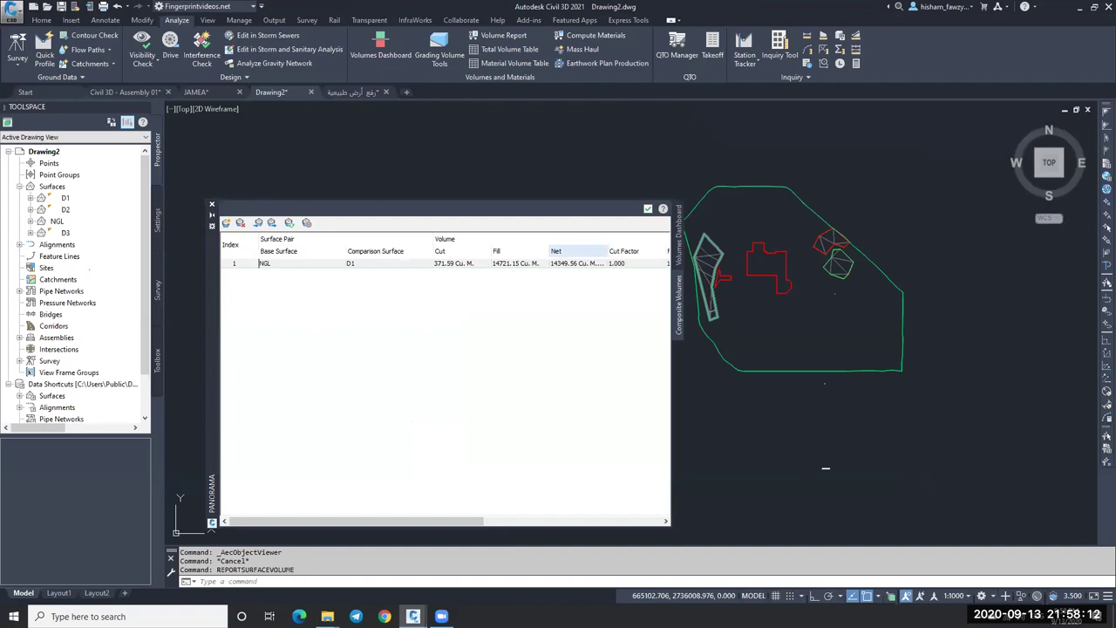
pyautogui.scroll(8, 1000, 311)
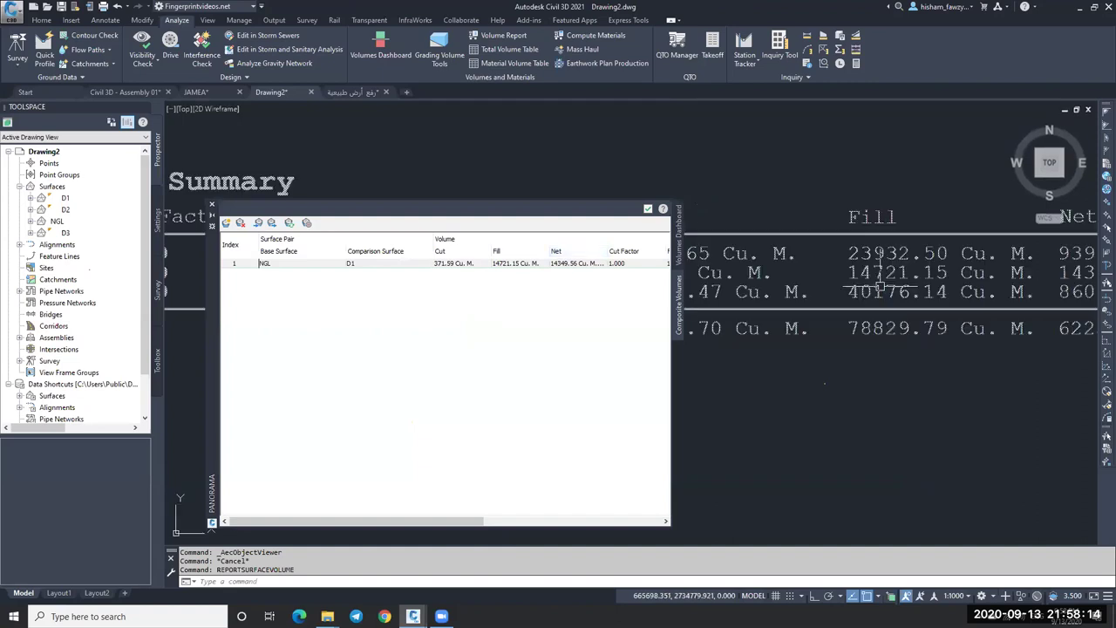
pyautogui.scroll(-2, 880, 281)
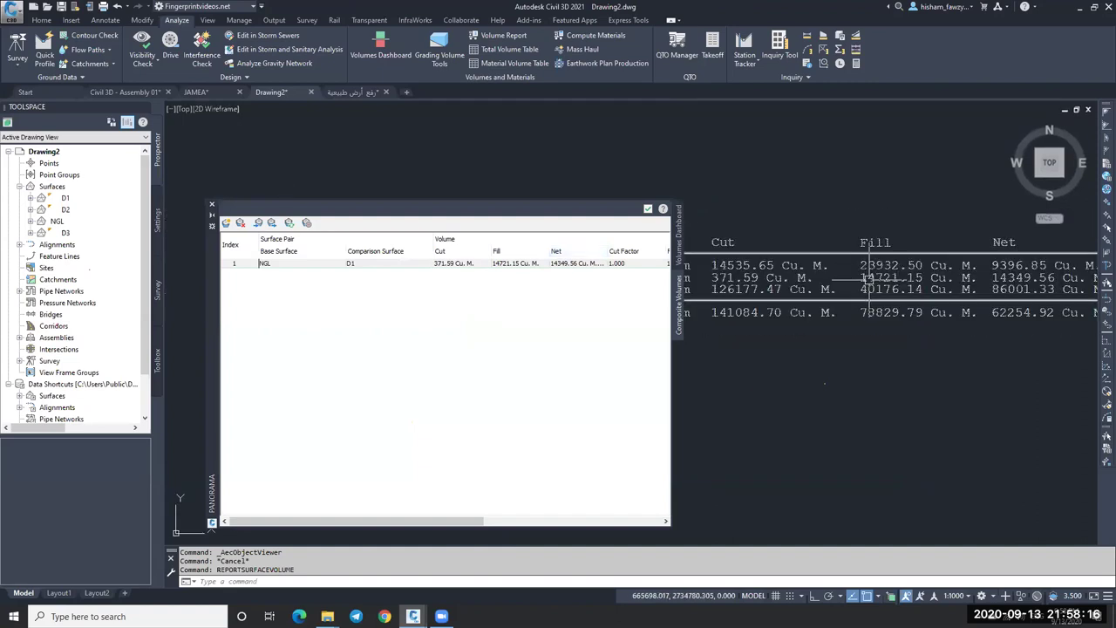
pyautogui.scroll(2, 890, 279)
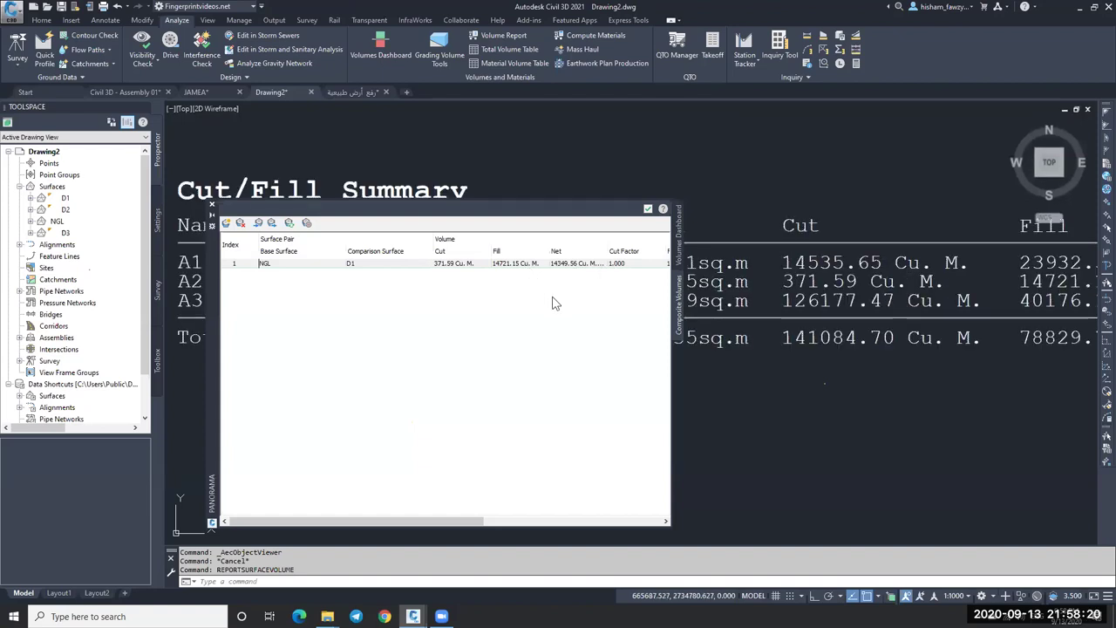
pyautogui.click(283, 264)
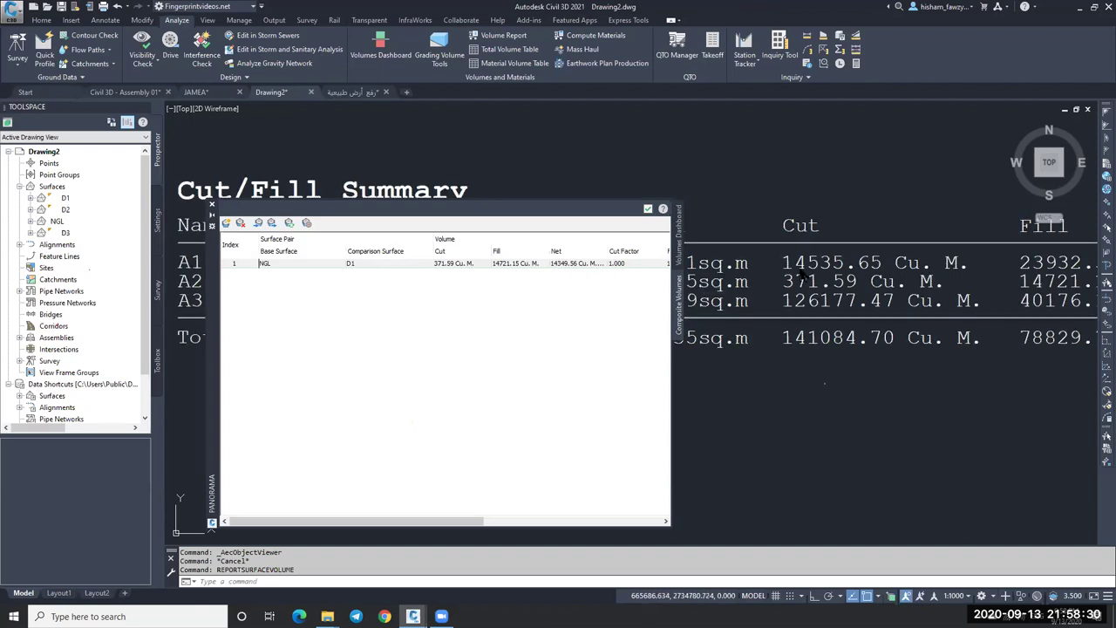
pyautogui.scroll(-2, 960, 265)
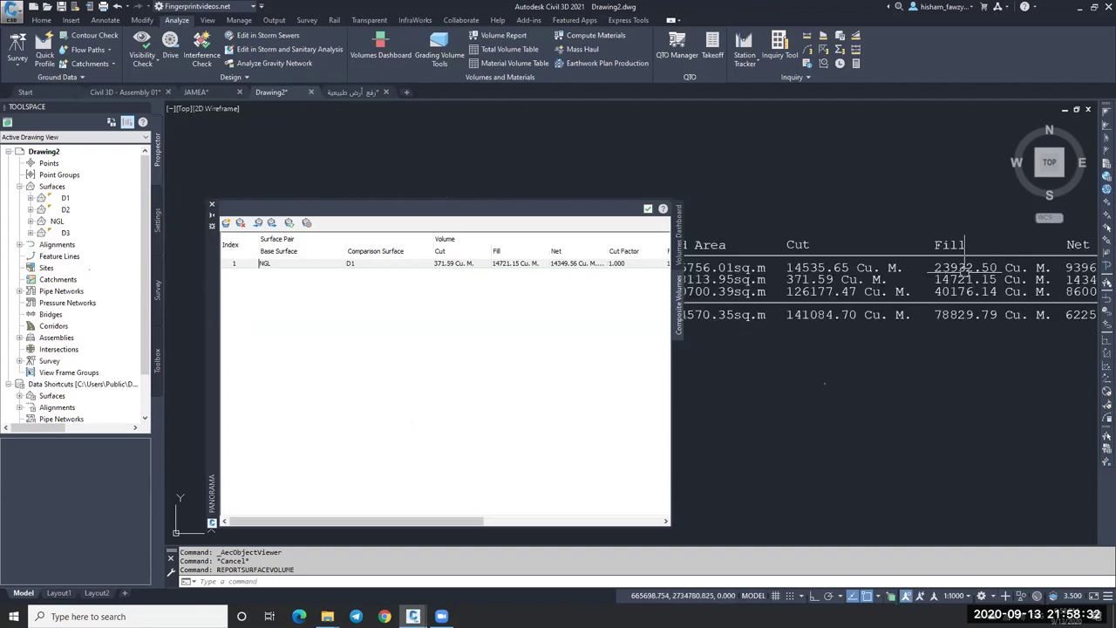
pyautogui.scroll(1, 957, 279)
pyautogui.scroll(-2, 935, 288)
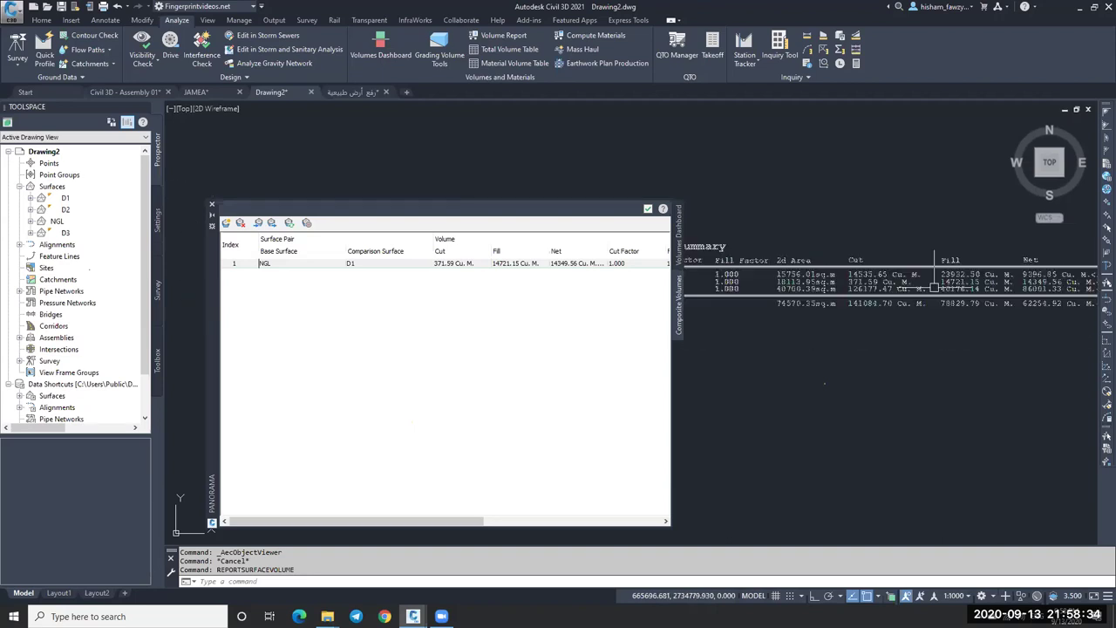
pyautogui.scroll(3, 930, 289)
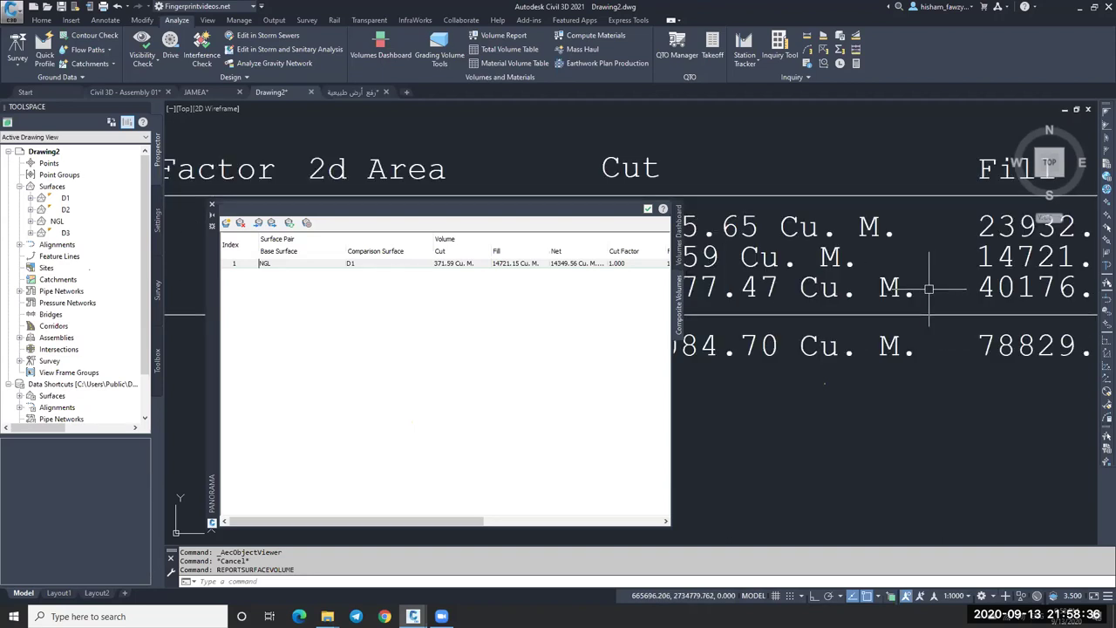
pyautogui.scroll(-2, 930, 289)
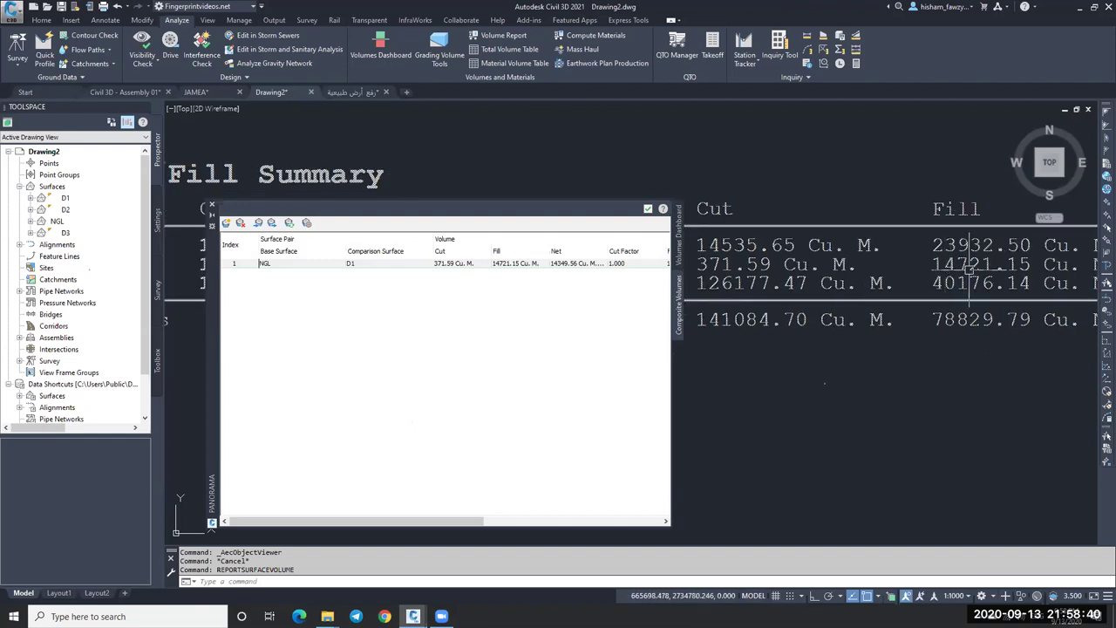
# Step: Compare NGL against D2, then D3 (235313.97 cut, 0.00 fill), and close the volumes panel
pyautogui.click(388, 264)
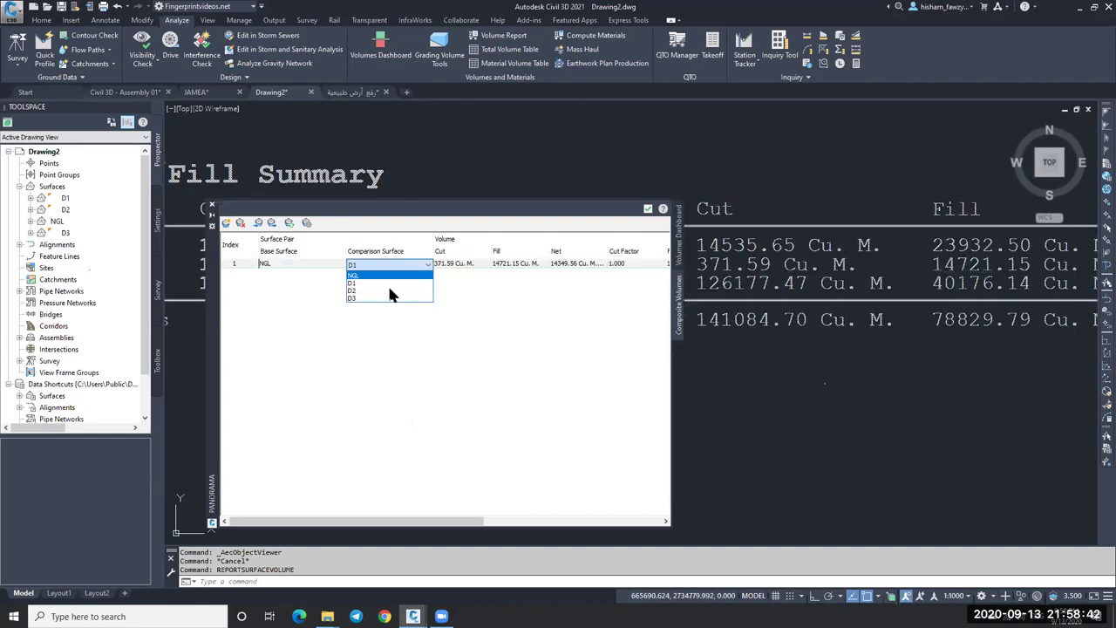
pyautogui.click(474, 298)
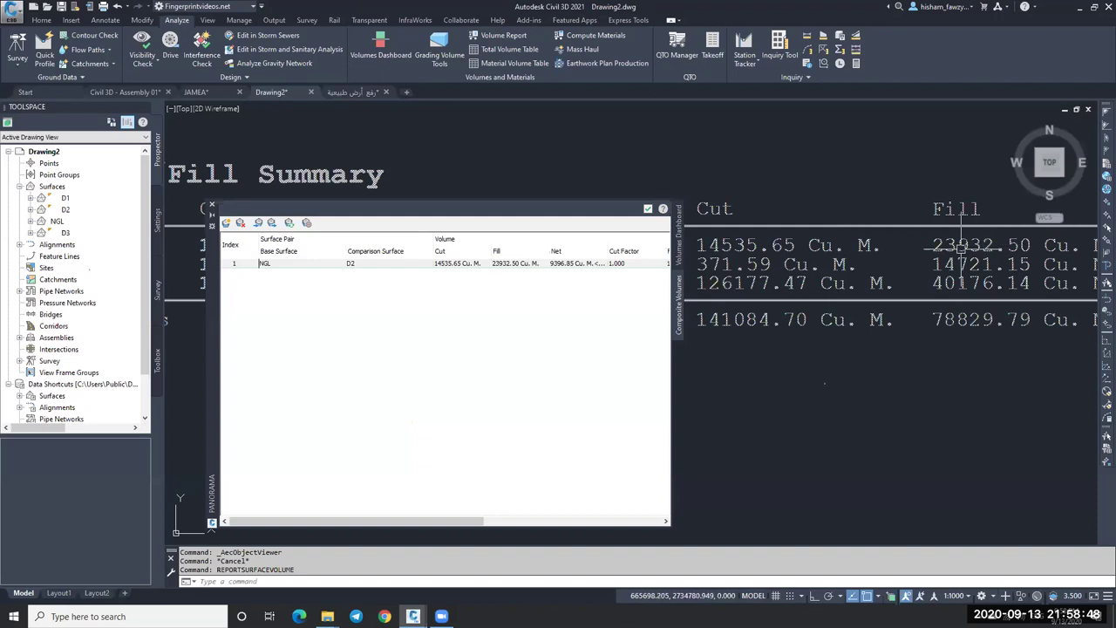
pyautogui.click(426, 265)
pyautogui.click(373, 300)
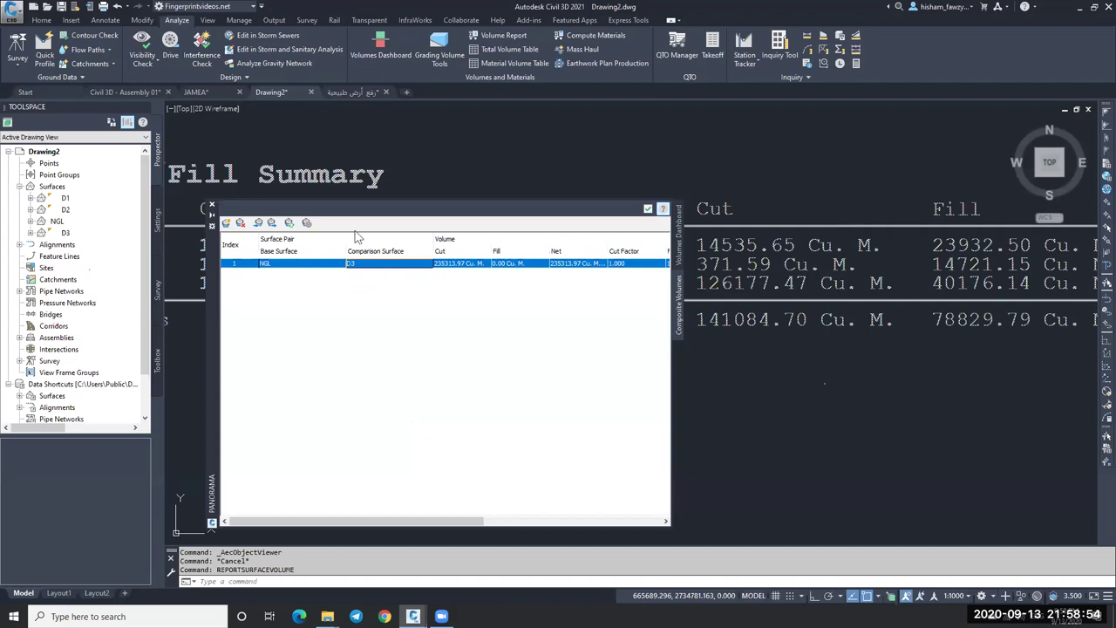
pyautogui.click(679, 240)
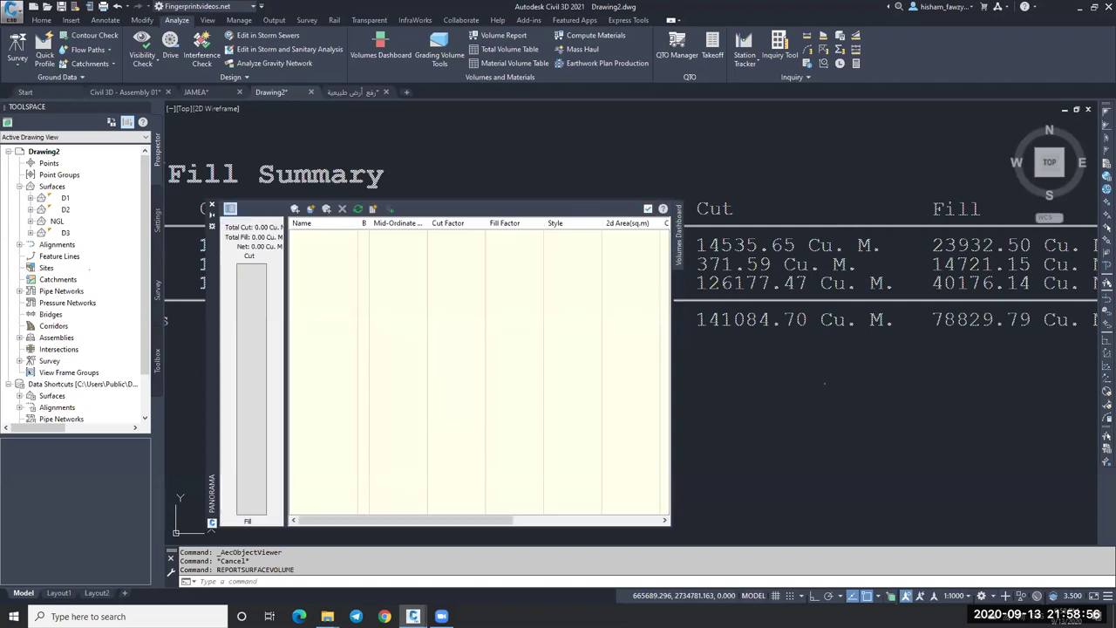
pyautogui.click(647, 209)
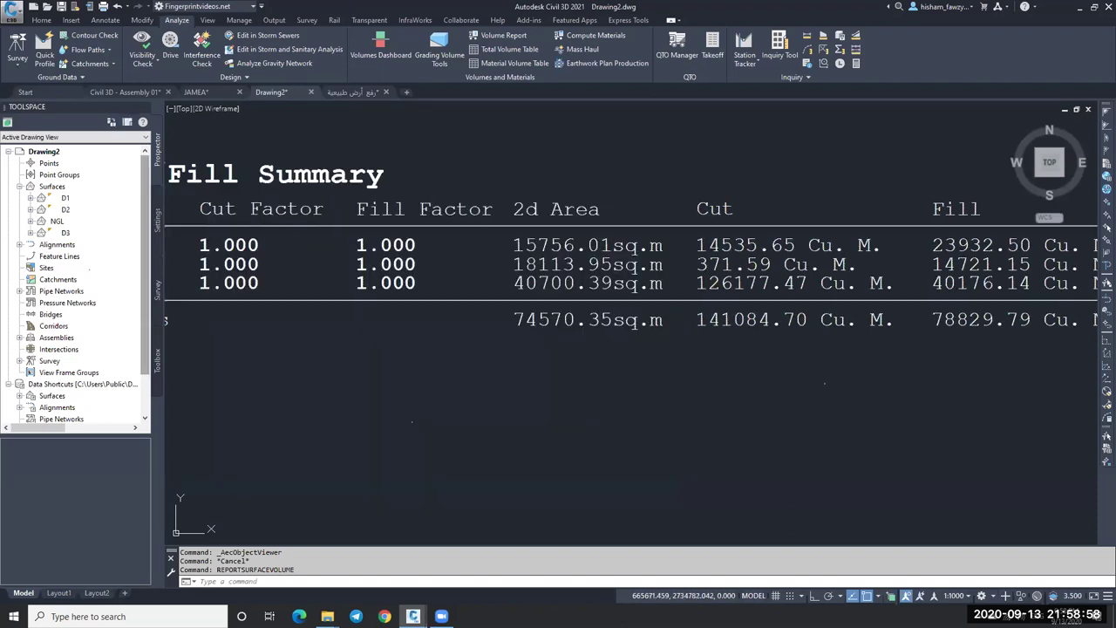
pyautogui.scroll(-5, 690, 373)
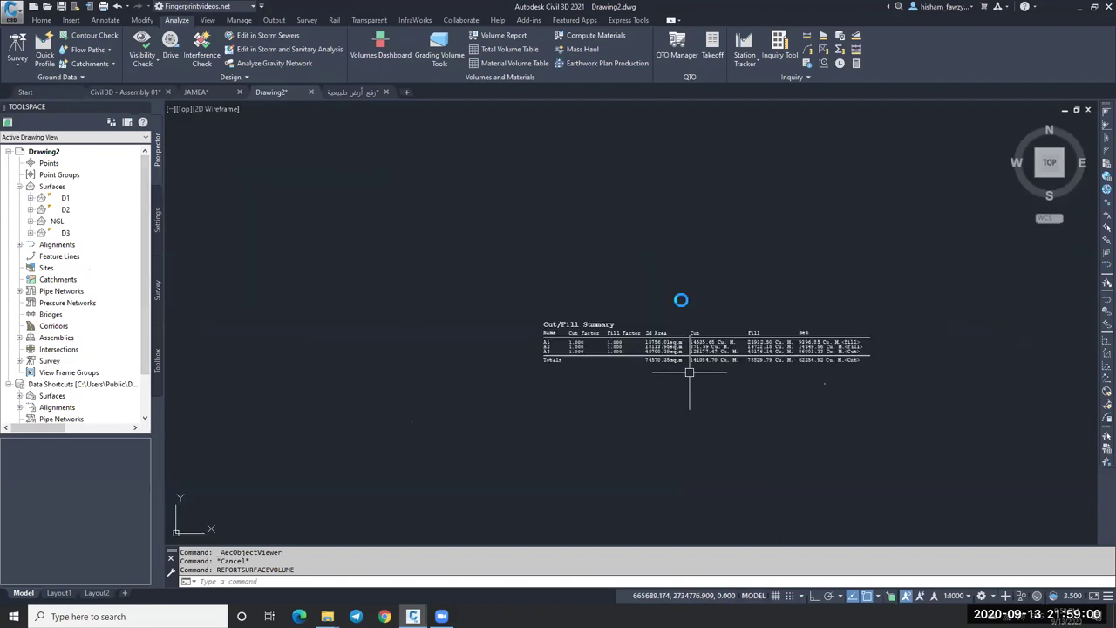
pyautogui.scroll(-2, 689, 372)
pyautogui.scroll(2, 720, 375)
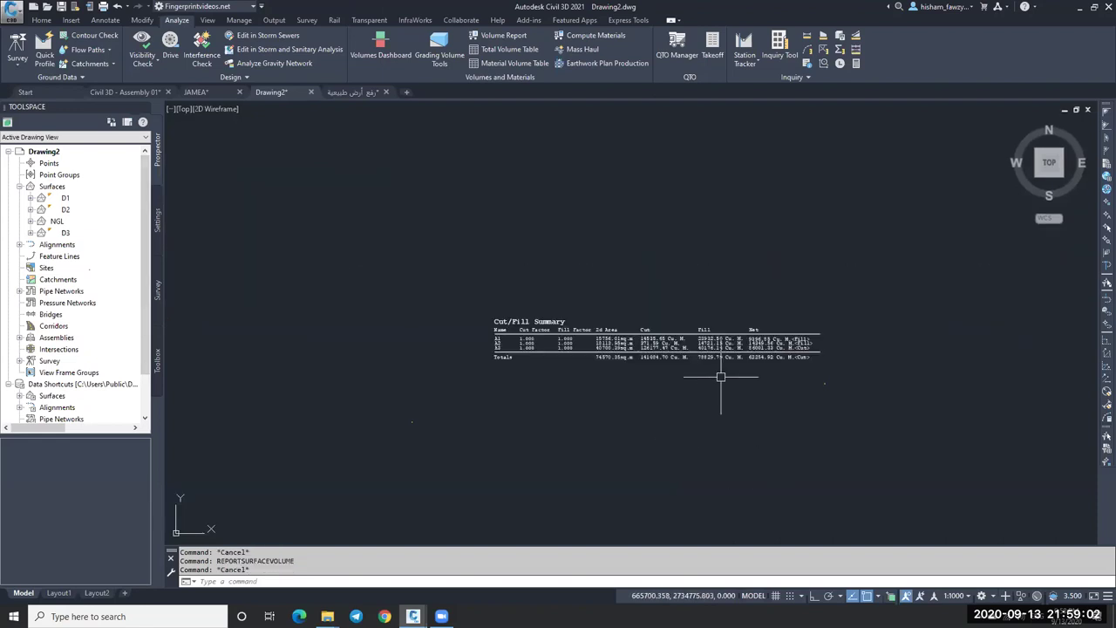
pyautogui.press('Escape')
pyautogui.scroll(-2, 681, 297)
pyautogui.scroll(3, 643, 259)
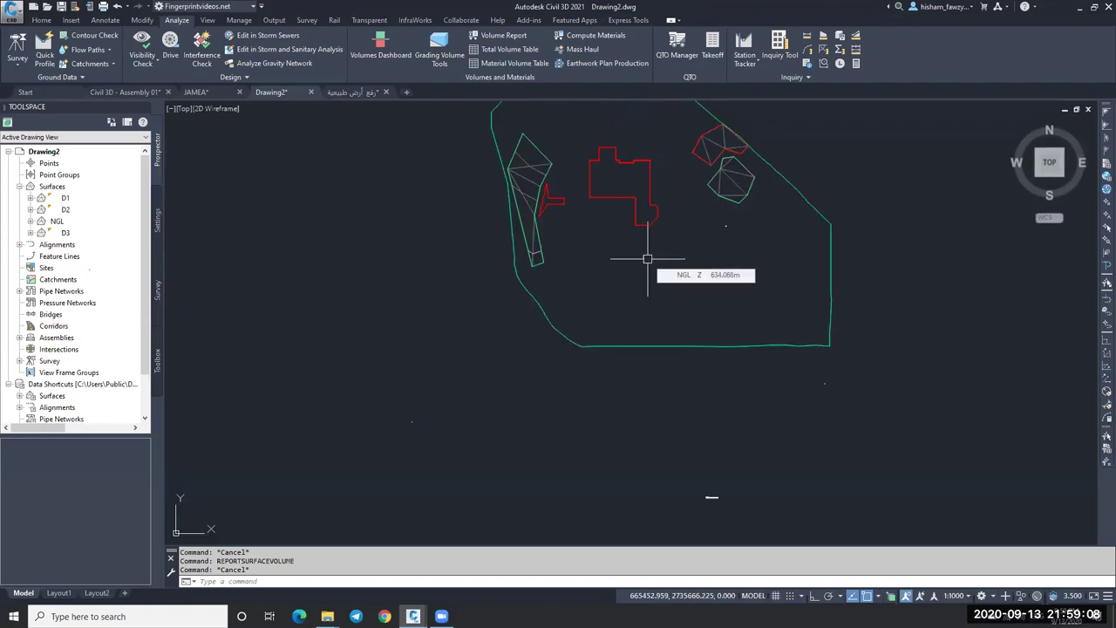
pyautogui.scroll(2, 569, 155)
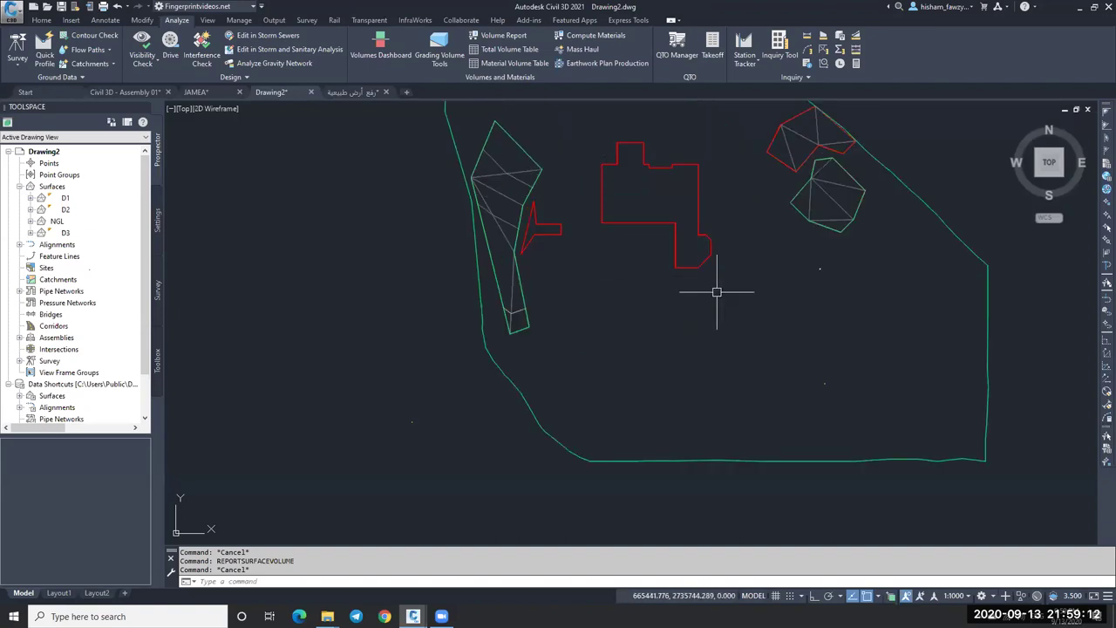
pyautogui.scroll(4, 825, 169)
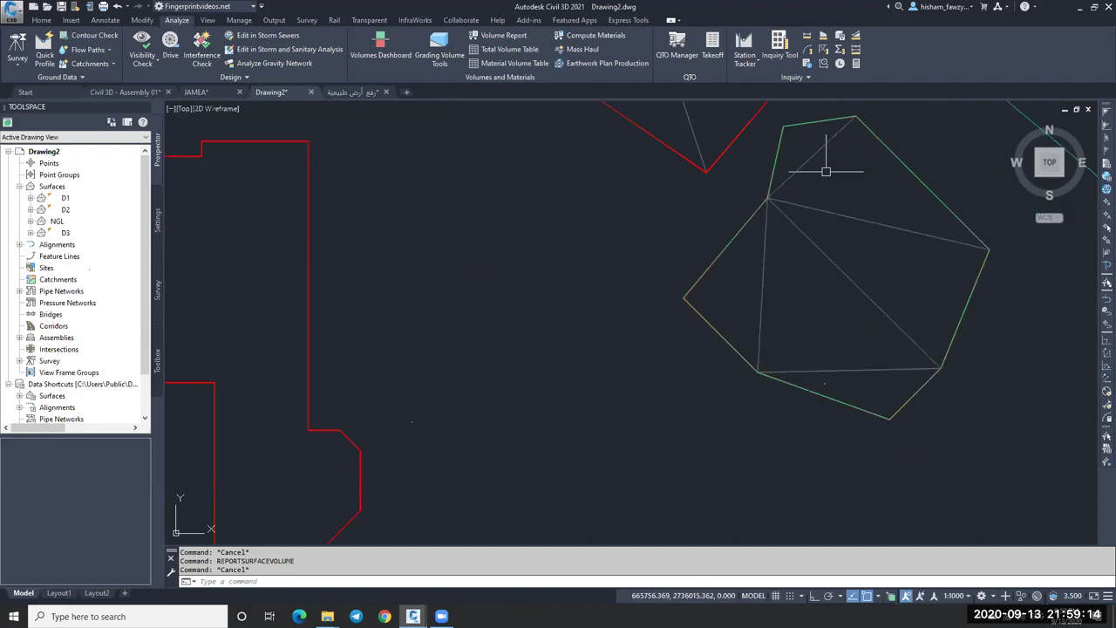
pyautogui.scroll(4, 799, 193)
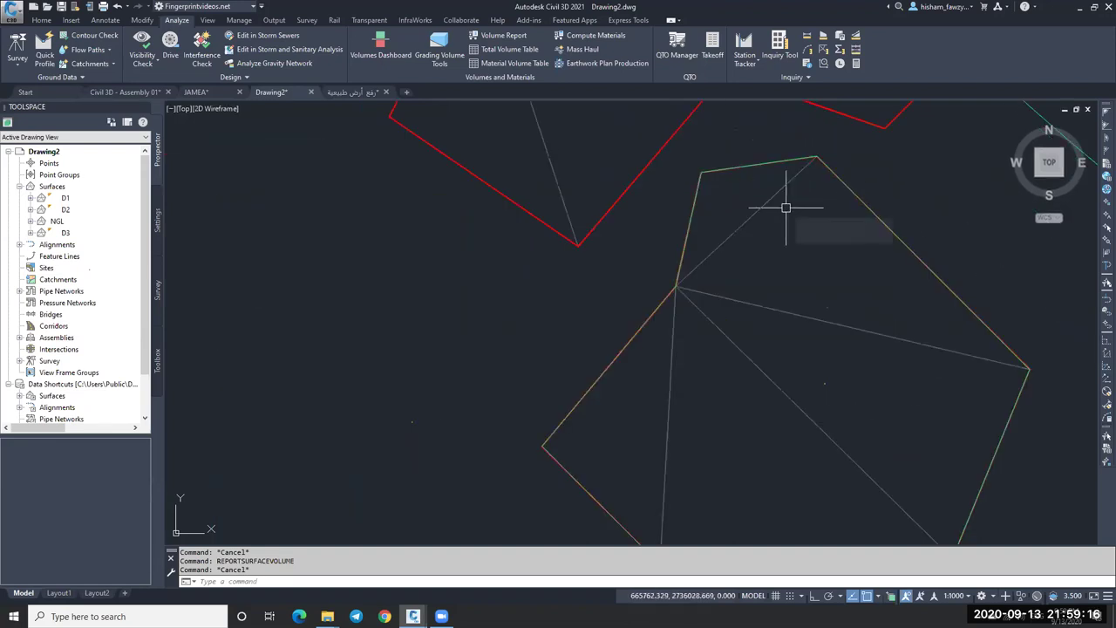
pyautogui.scroll(-2, 788, 209)
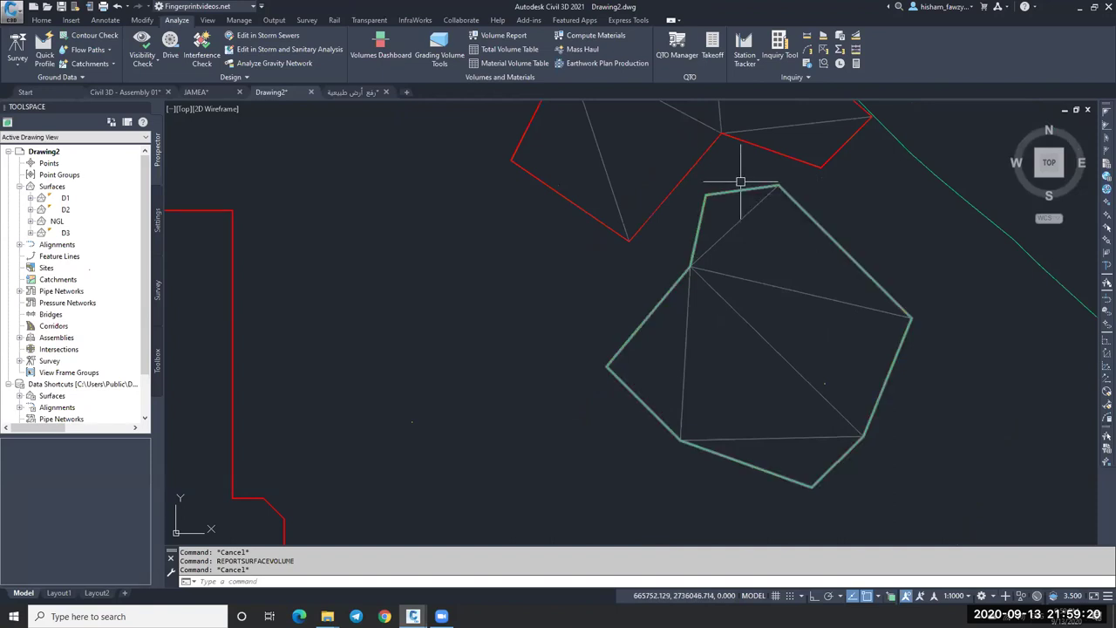
pyautogui.scroll(-4, 750, 240)
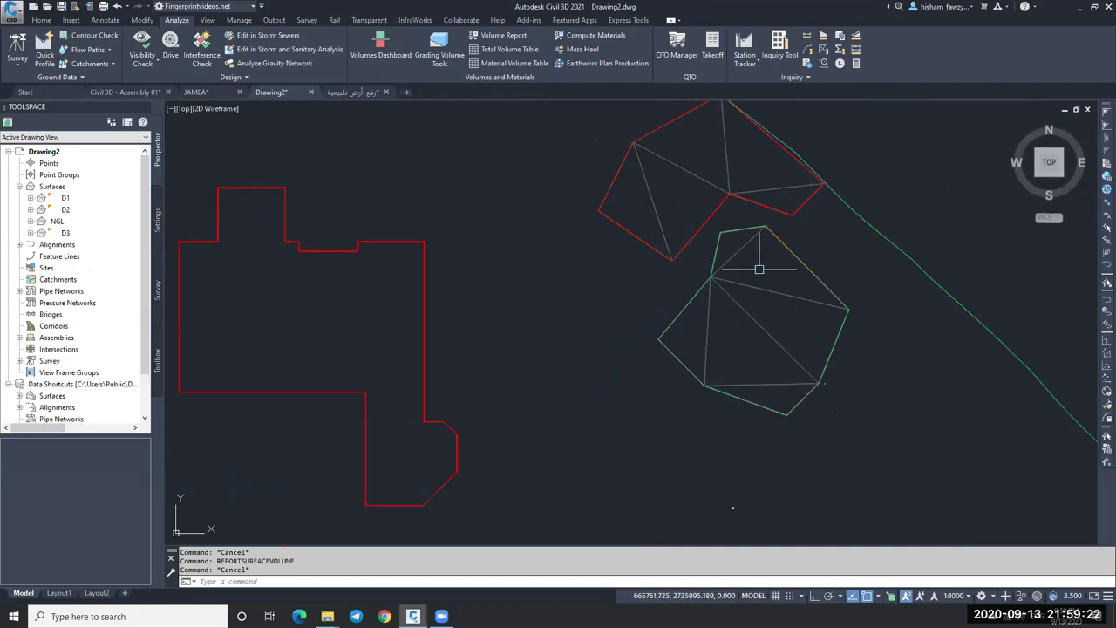
# Step: Draw a line with PL starting above the green-edged surface
pyautogui.write('pl')
pyautogui.press('Return')
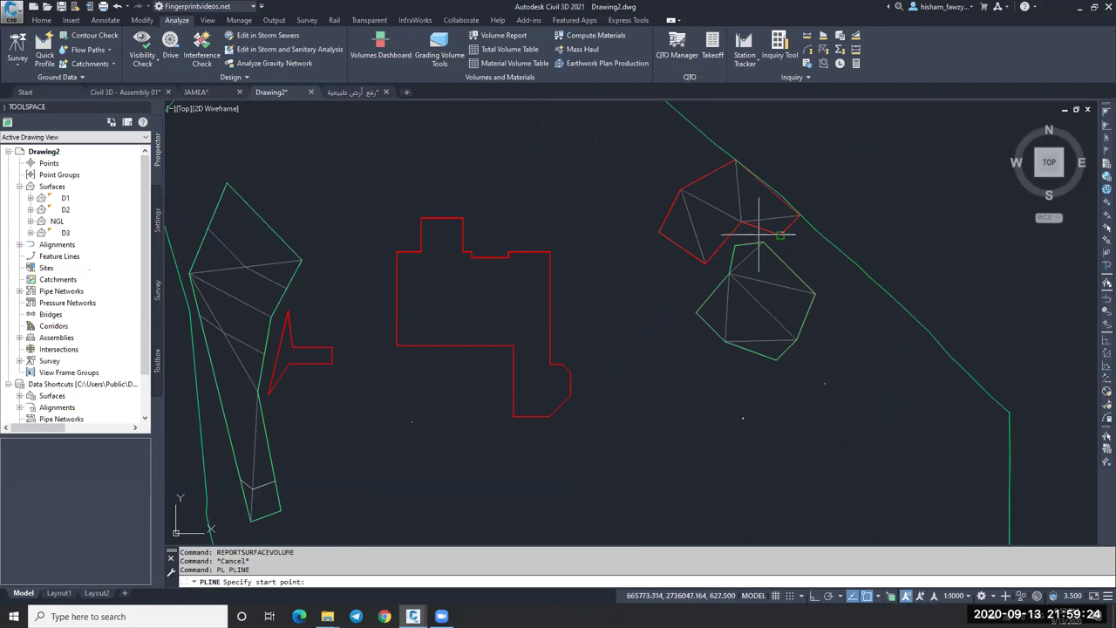
pyautogui.click(748, 233)
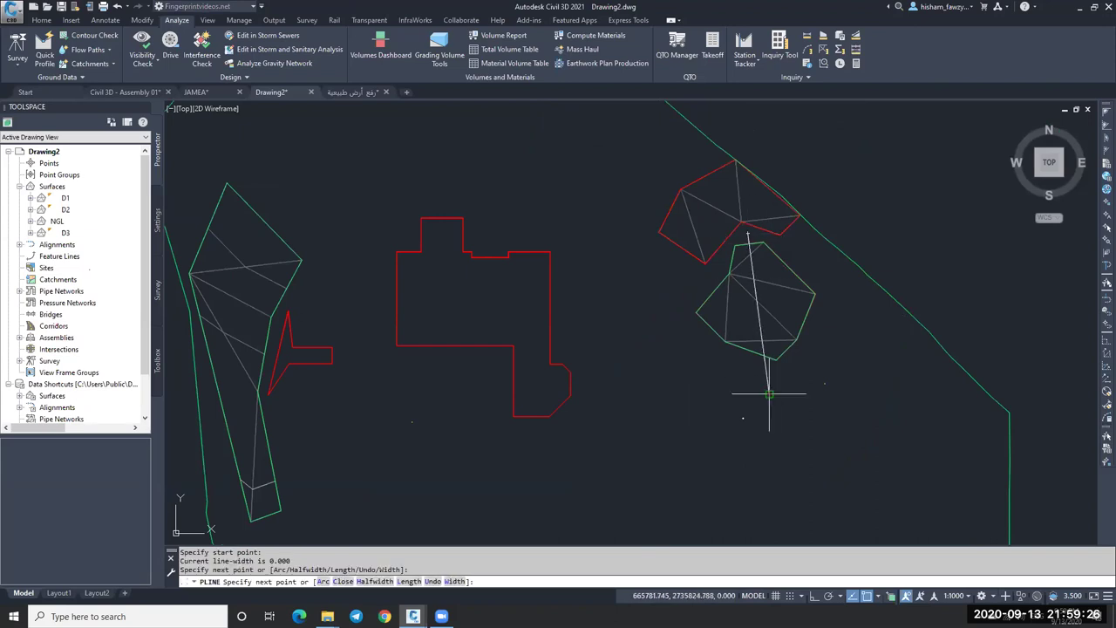
pyautogui.press('Escape')
# Step: Adjust the drawn line's end point so it crosses the surface
pyautogui.click(41, 20)
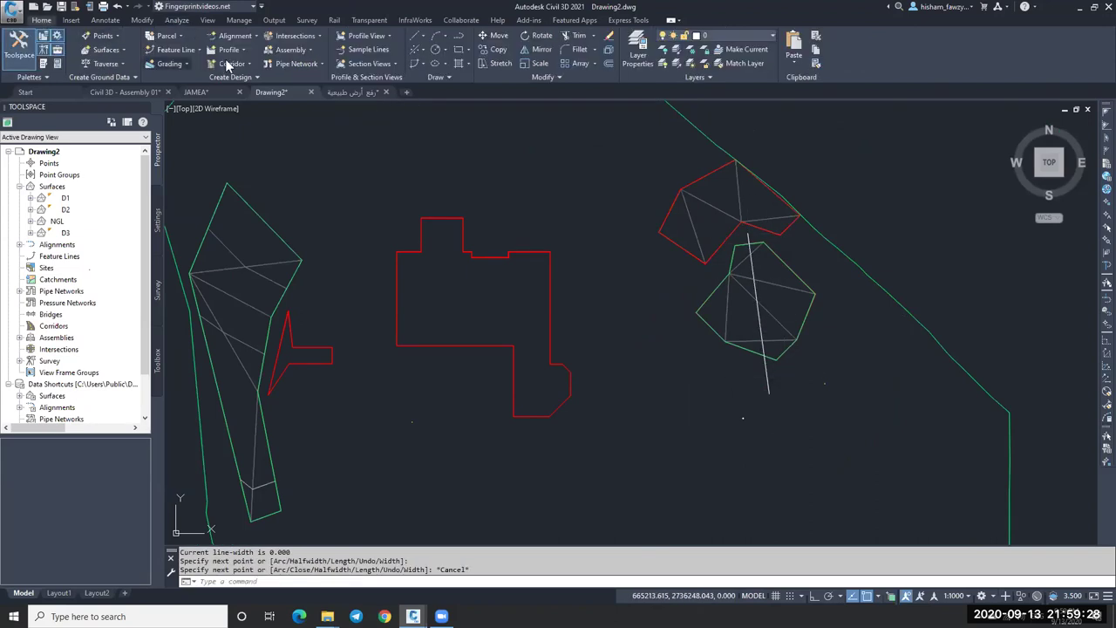
pyautogui.click(235, 36)
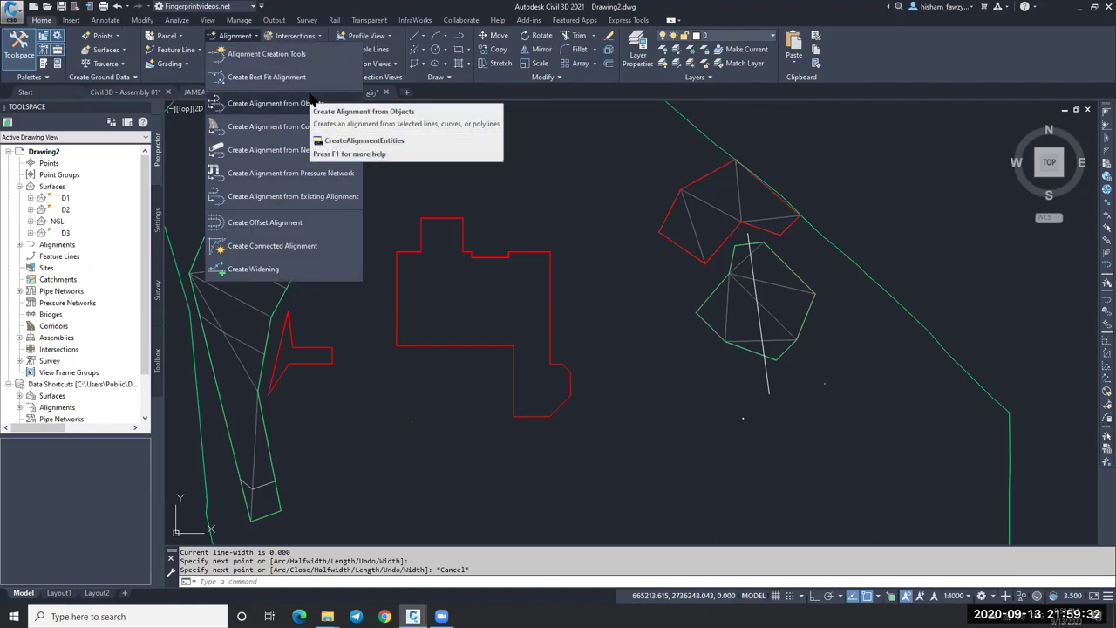
pyautogui.press('Escape')
pyautogui.press('Escape')
pyautogui.click(767, 382)
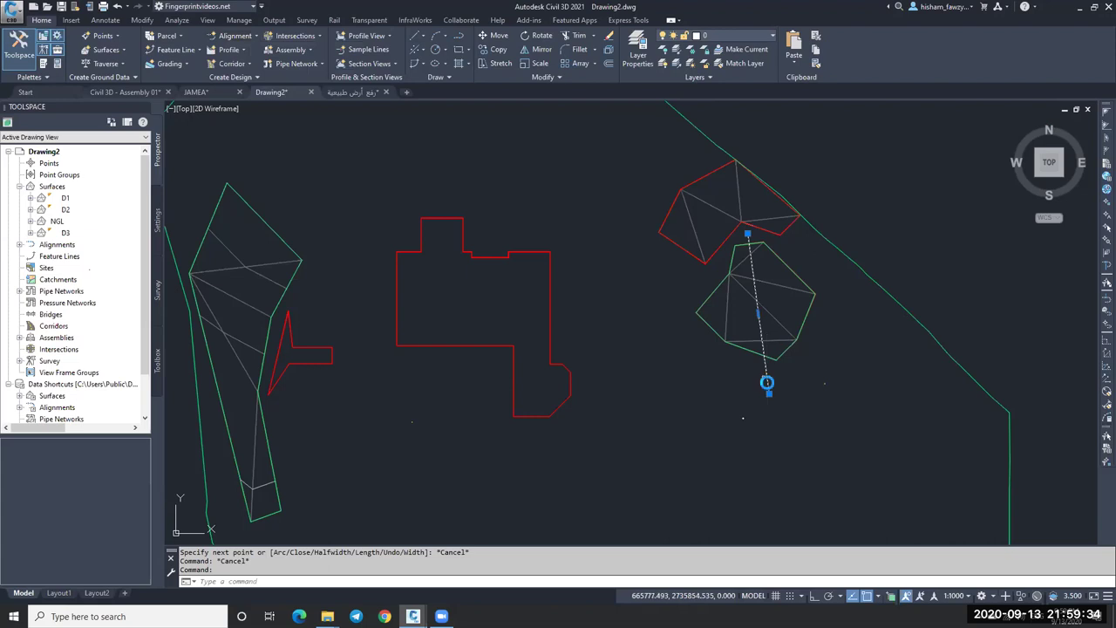
pyautogui.scroll(4, 767, 382)
pyautogui.click(768, 393)
pyautogui.scroll(-4, 798, 357)
pyautogui.press('Escape')
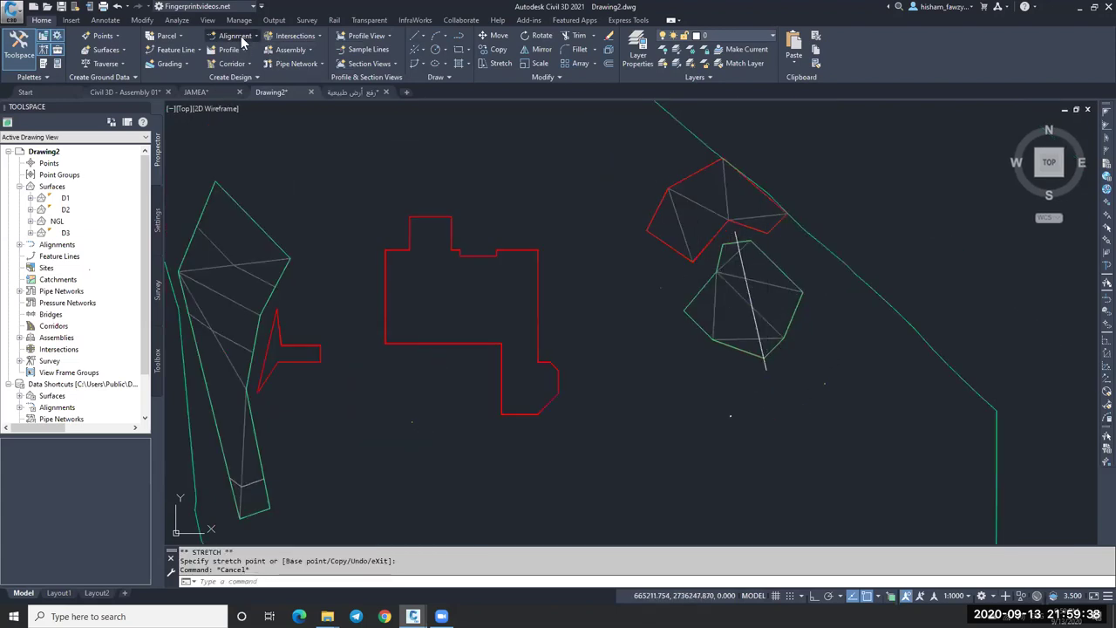
# Step: Create an alignment from the drawn line, accepting its direction and settings
pyautogui.click(244, 42)
pyautogui.click(262, 78)
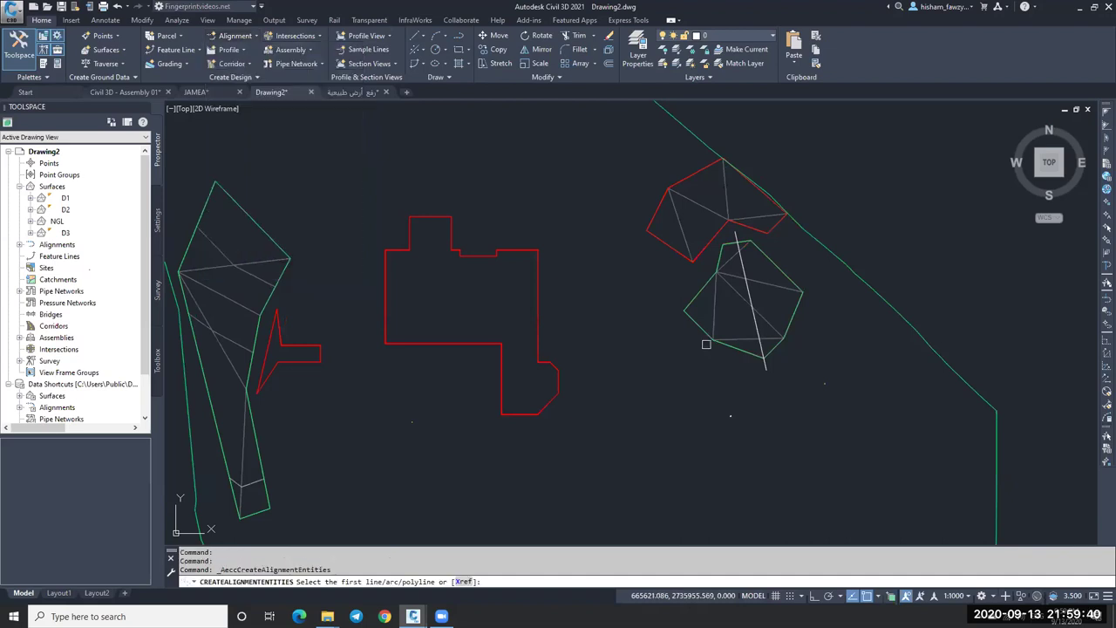
pyautogui.click(750, 300)
pyautogui.press('Return')
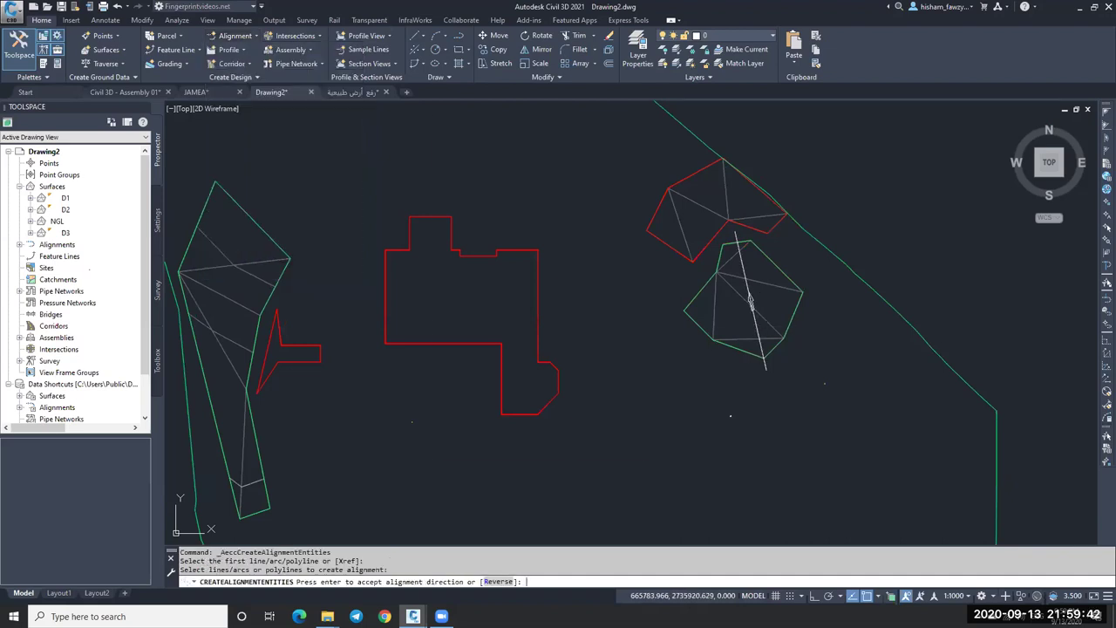
pyautogui.press('Return')
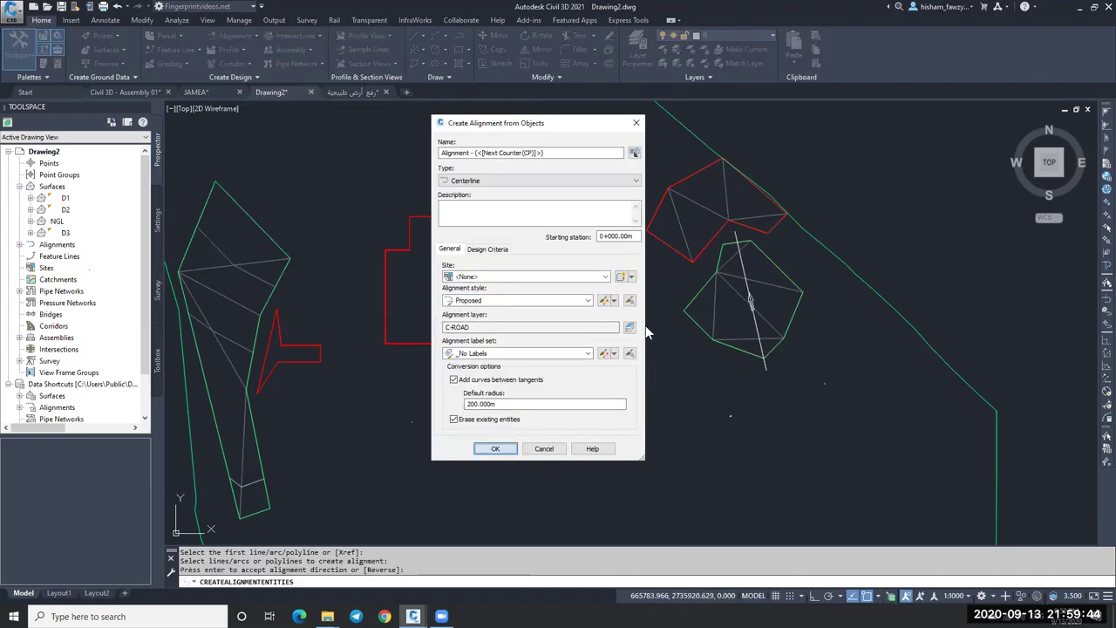
pyautogui.press('Return')
# Step: Start sample lines on the new alignment, accept the group settings, and place them by station range
pyautogui.click(362, 50)
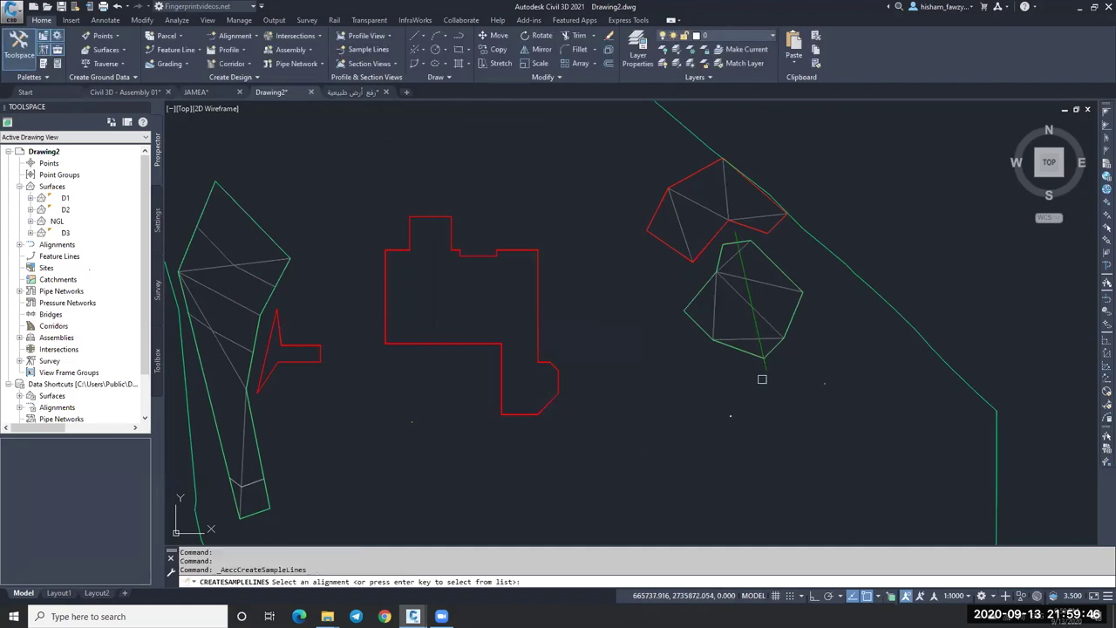
pyautogui.click(753, 324)
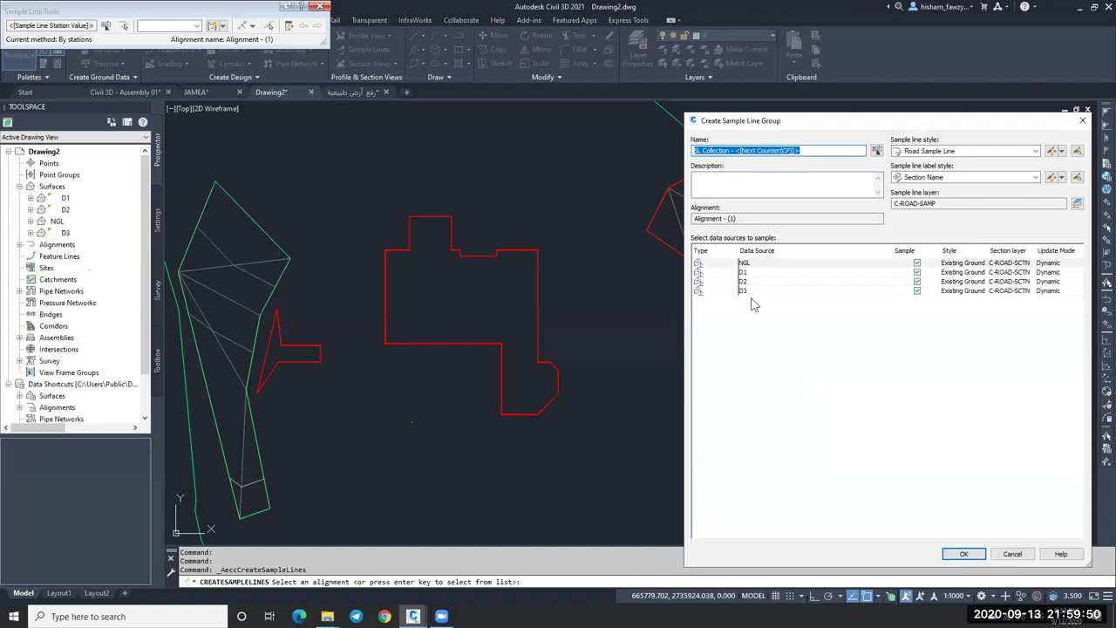
pyautogui.click(951, 554)
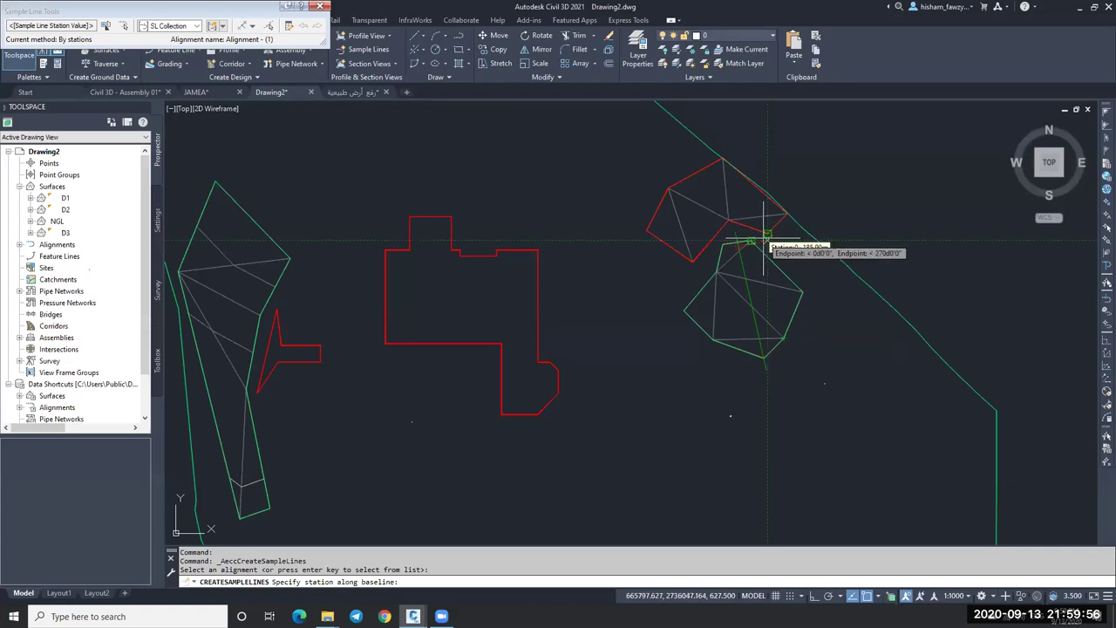
pyautogui.click(252, 26)
pyautogui.click(292, 40)
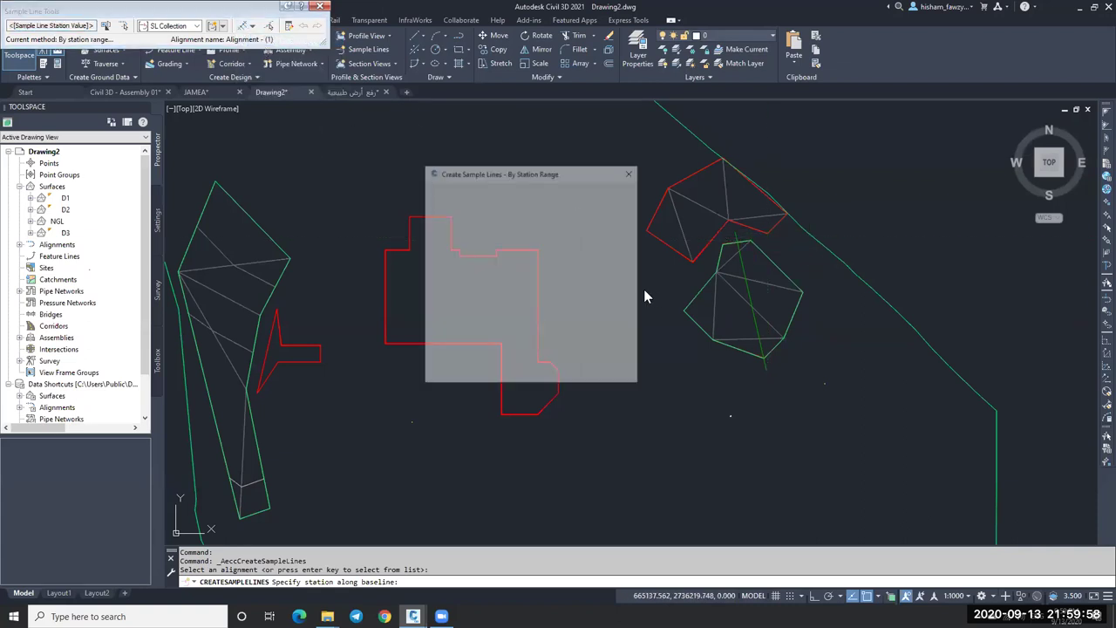
# Step: Create sample lines every 10 m along tangents, including lines at range start and range end
pyautogui.scroll(-3, 623, 329)
pyautogui.scroll(-1, 622, 329)
pyautogui.click(576, 286)
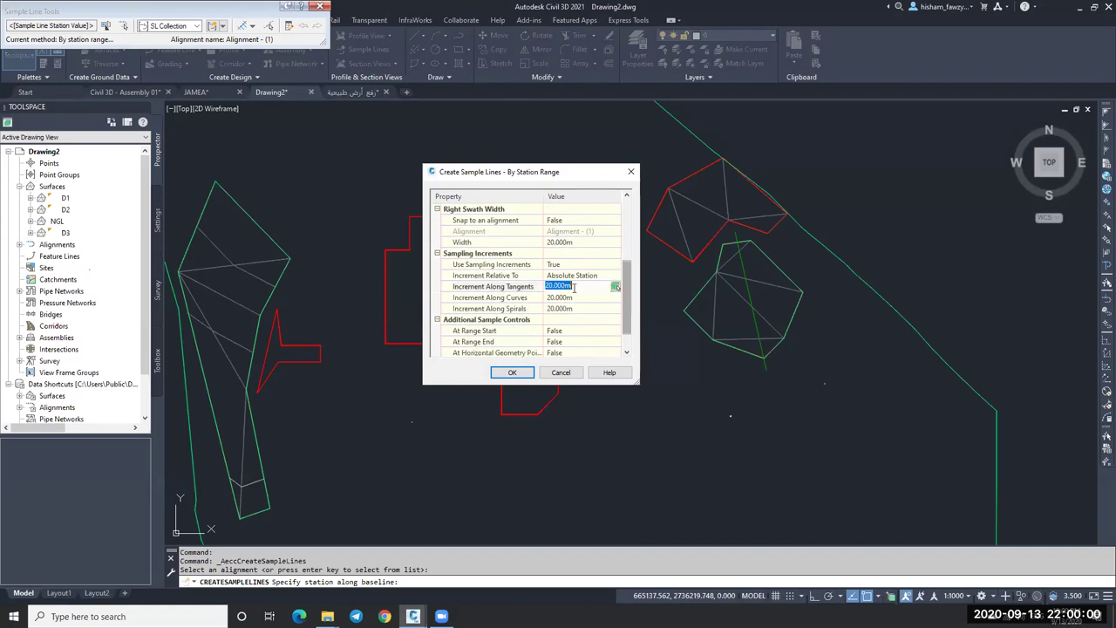
pyautogui.write('10')
pyautogui.click(567, 331)
pyautogui.click(616, 331)
pyautogui.click(558, 351)
pyautogui.click(575, 341)
pyautogui.scroll(-1, 564, 363)
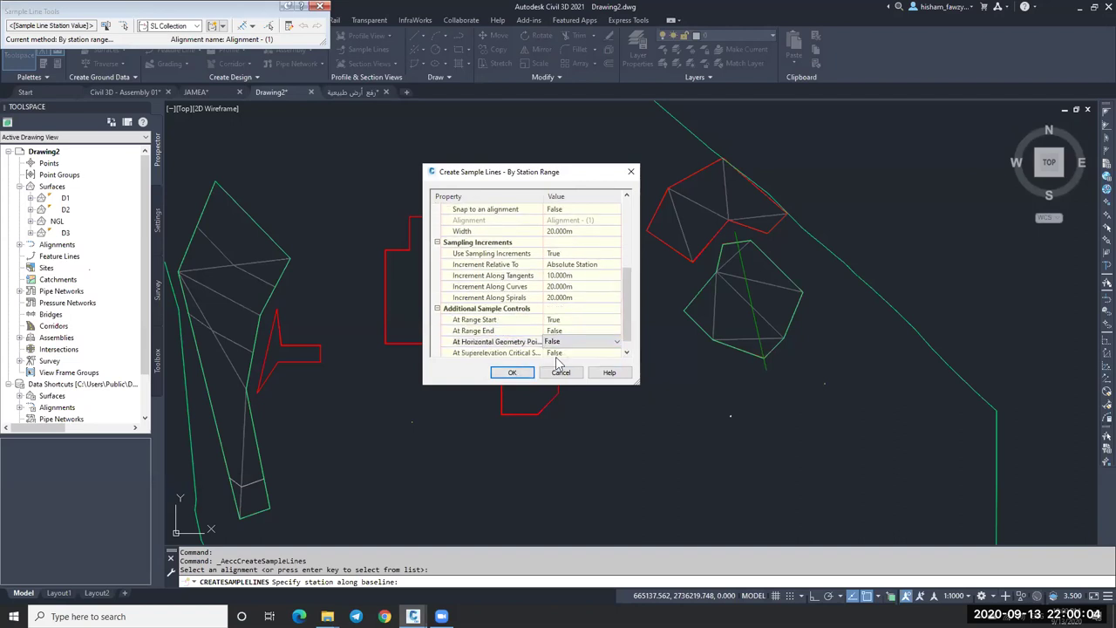
pyautogui.click(558, 331)
pyautogui.click(557, 352)
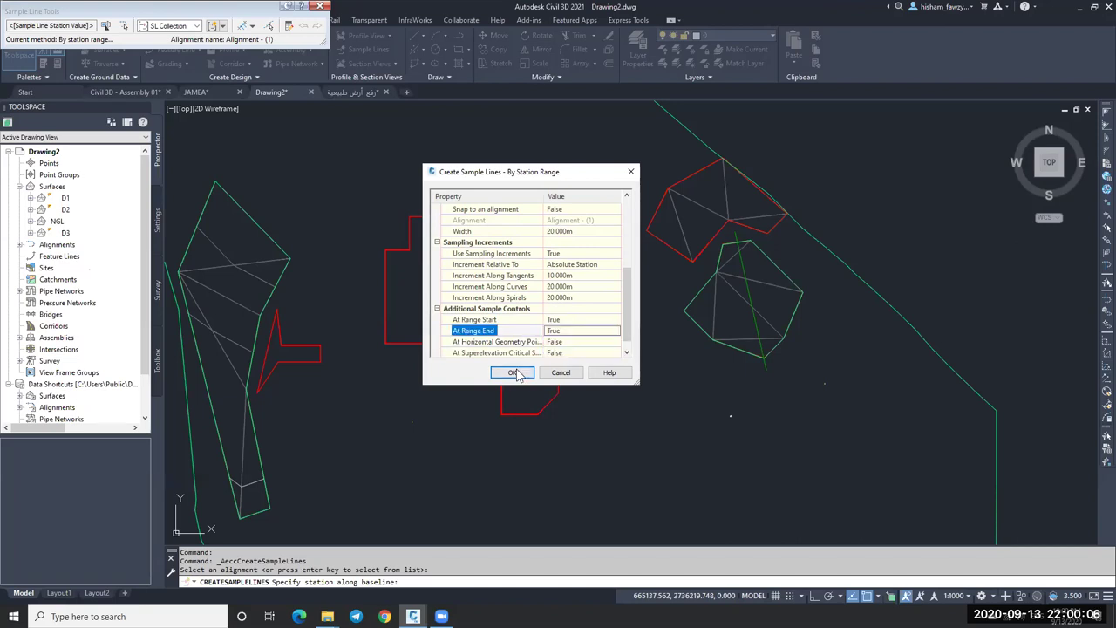
pyautogui.click(512, 373)
# Step: End the sample line command and check one of the new lines
pyautogui.scroll(2, 776, 357)
pyautogui.scroll(1, 775, 316)
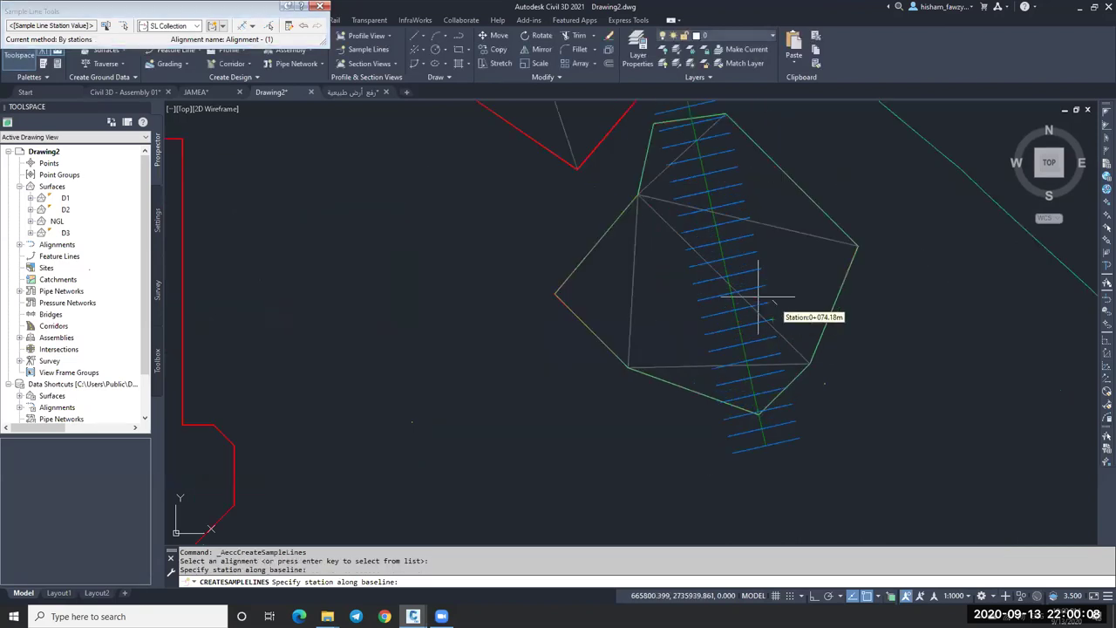
pyautogui.press('Escape')
pyautogui.click(748, 272)
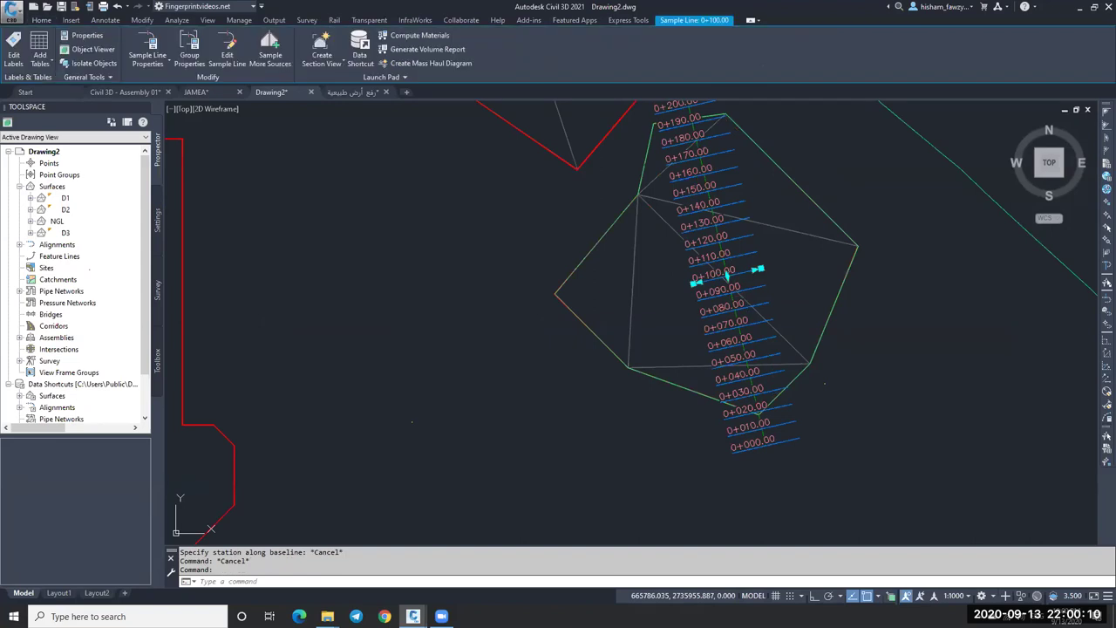
pyautogui.scroll(-4, 747, 277)
pyautogui.press('Escape')
pyautogui.scroll(2, 748, 297)
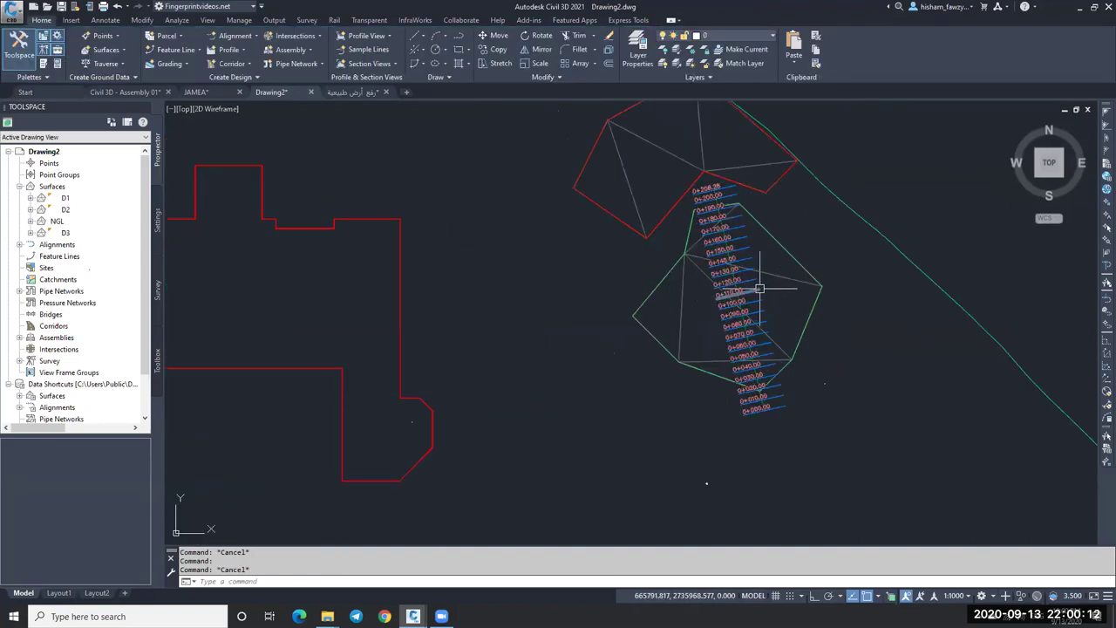
# Step: Set left and right offsets of all 22 lines in SL Collection - 1 to 100 m
pyautogui.click(752, 303)
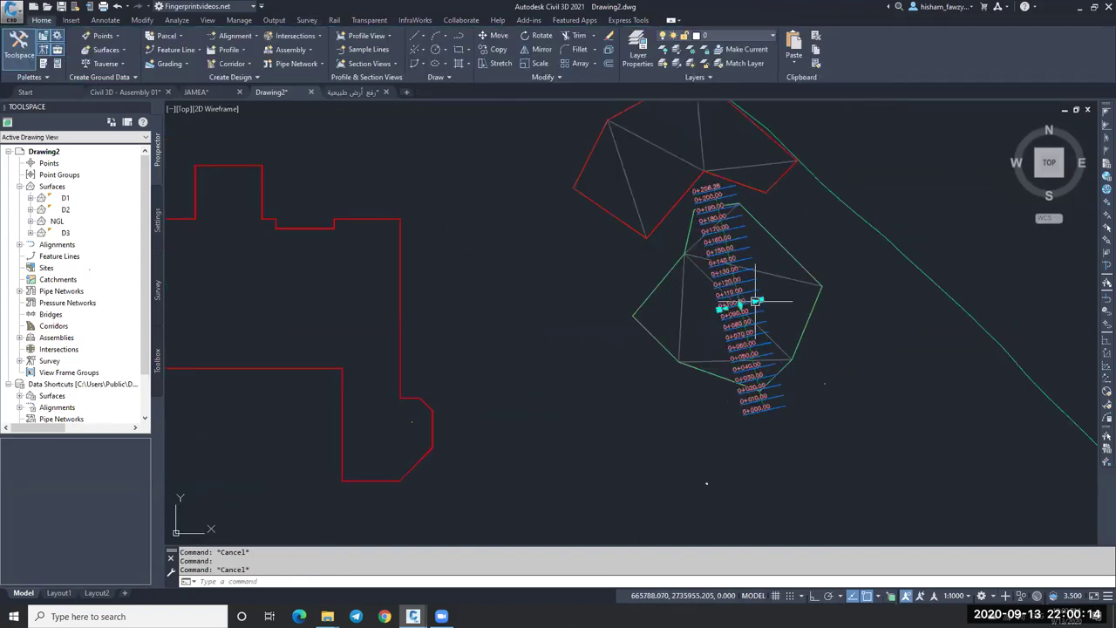
pyautogui.click(192, 54)
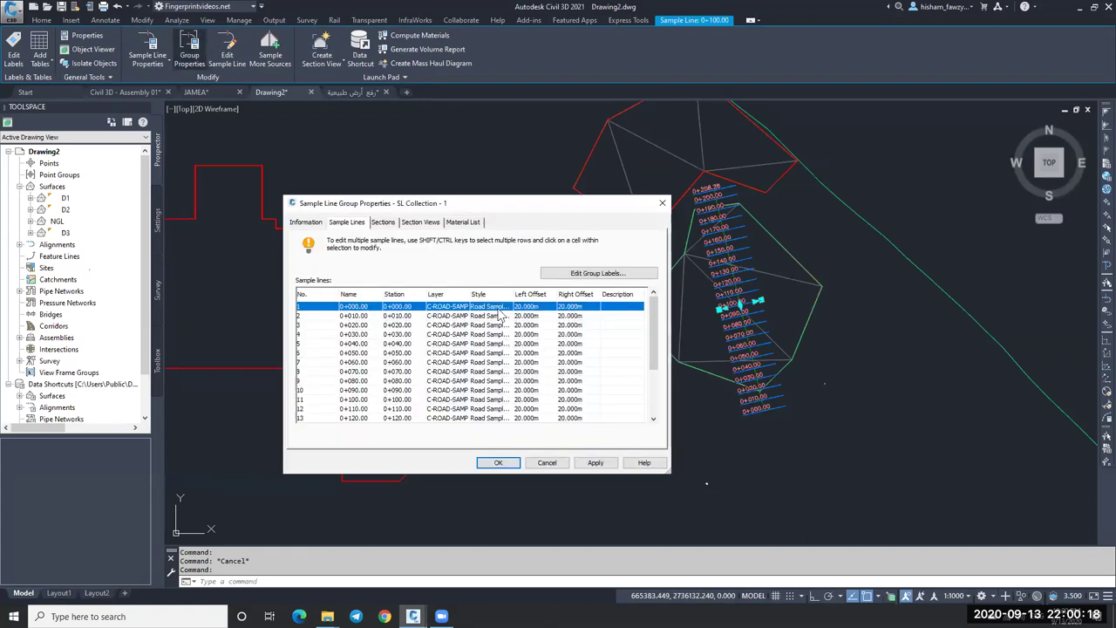
pyautogui.moveTo(650, 341); pyautogui.dragTo(650, 393)
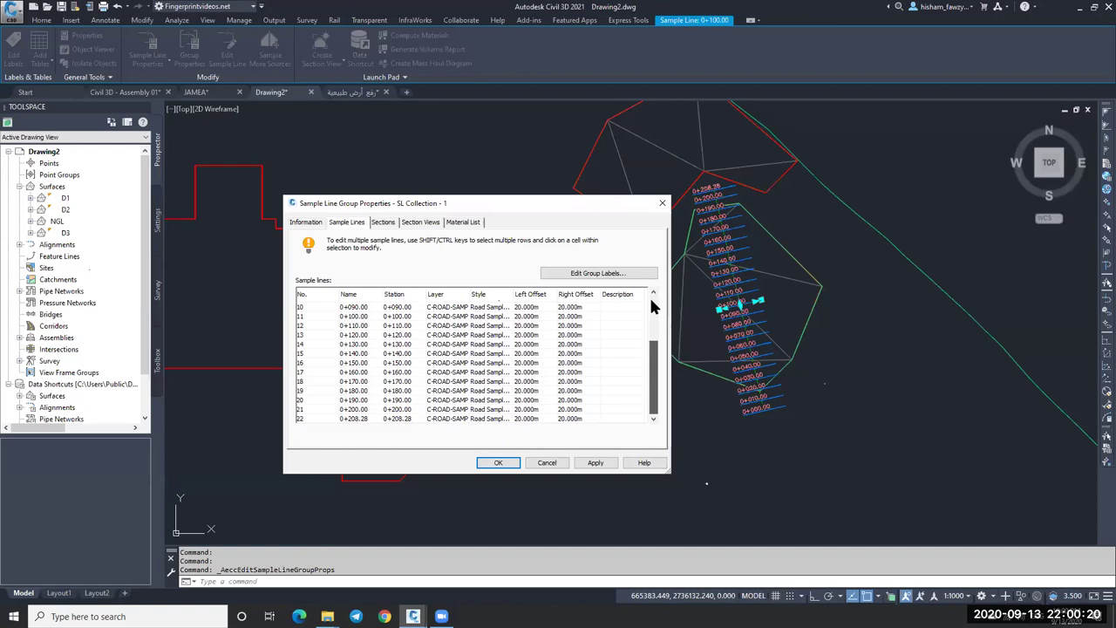
pyautogui.press('Home')
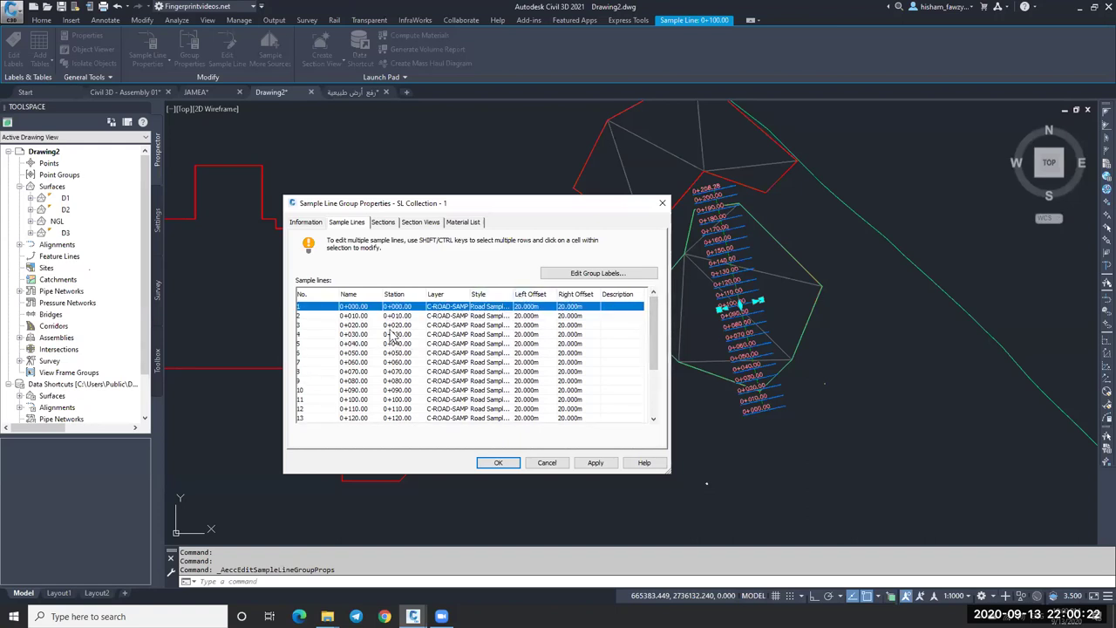
pyautogui.scroll(-3, 395, 336)
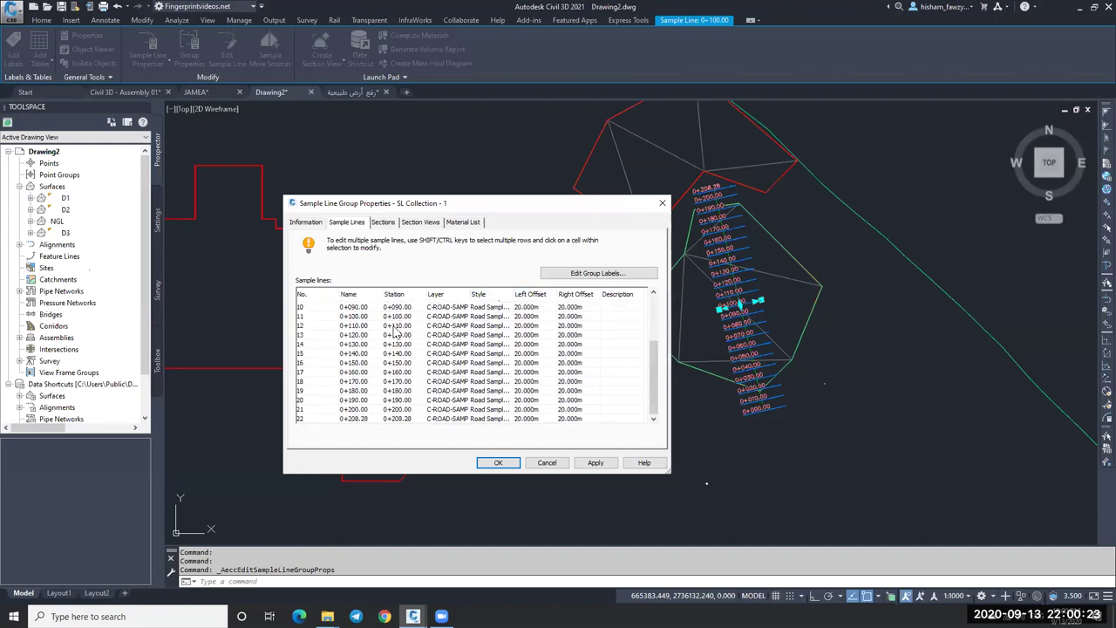
pyautogui.keyDown('shift'); pyautogui.click(360, 421); pyautogui.keyUp('shift')
pyautogui.click(532, 307)
pyautogui.write('1')
pyautogui.press('Tab')
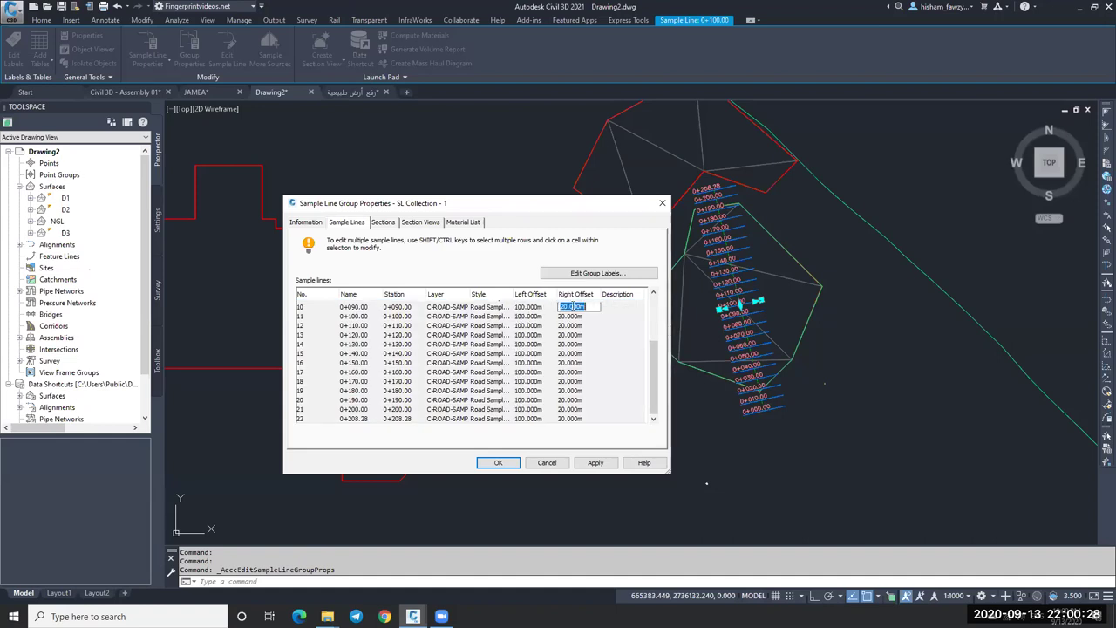
pyautogui.write('100')
pyautogui.click(609, 463)
pyautogui.click(498, 462)
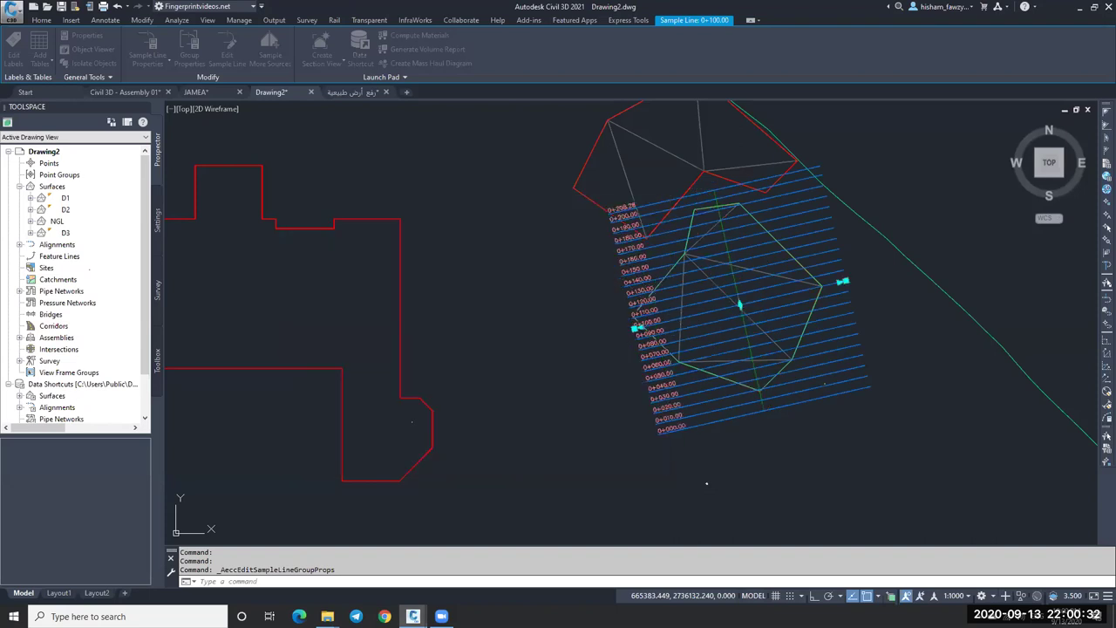
# Step: Reselect a sample line and bring up the section view creation options
pyautogui.press('Escape')
pyautogui.press('Escape')
pyautogui.scroll(-3, 765, 308)
pyautogui.scroll(3, 760, 314)
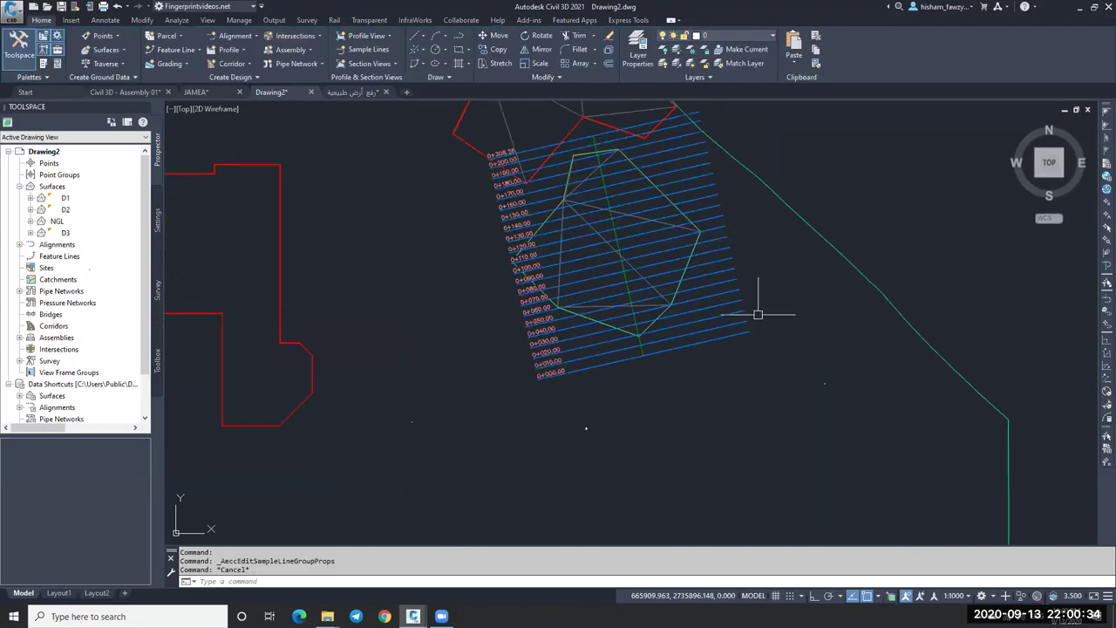
pyautogui.click(713, 307)
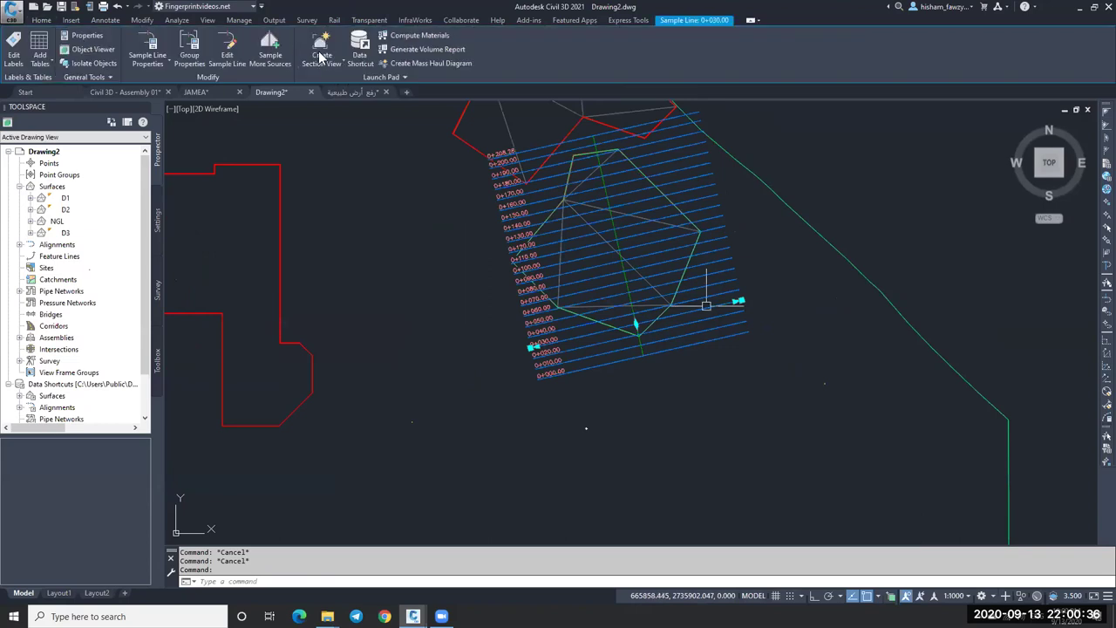
pyautogui.click(323, 61)
# Step: Create multiple section views with Draft placement, picking the grid origin in model space
pyautogui.click(358, 106)
pyautogui.click(567, 315)
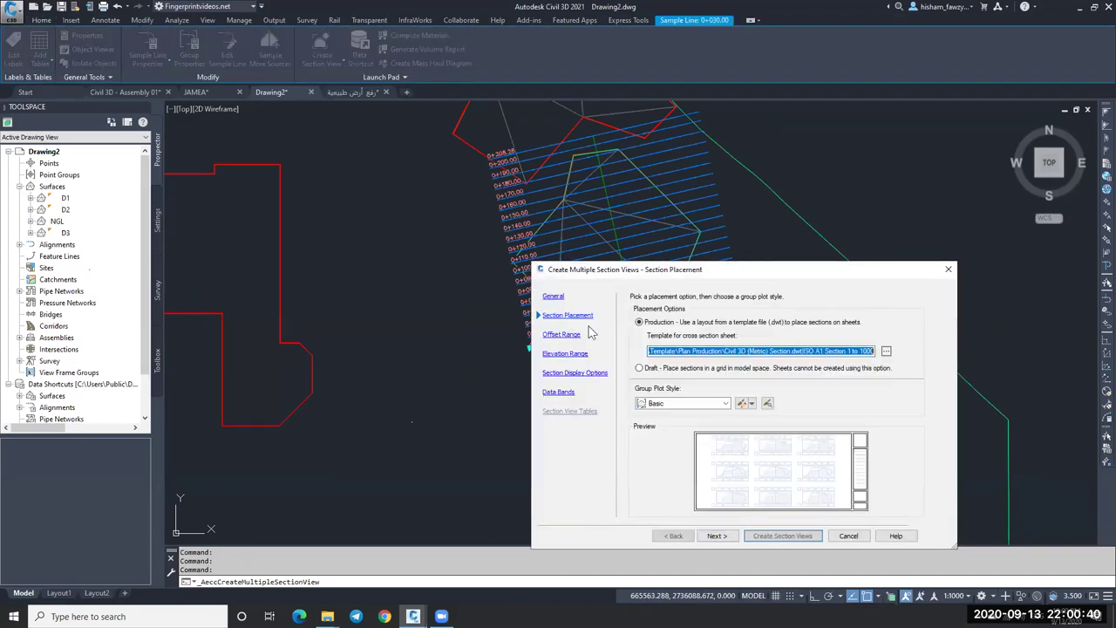
pyautogui.click(640, 368)
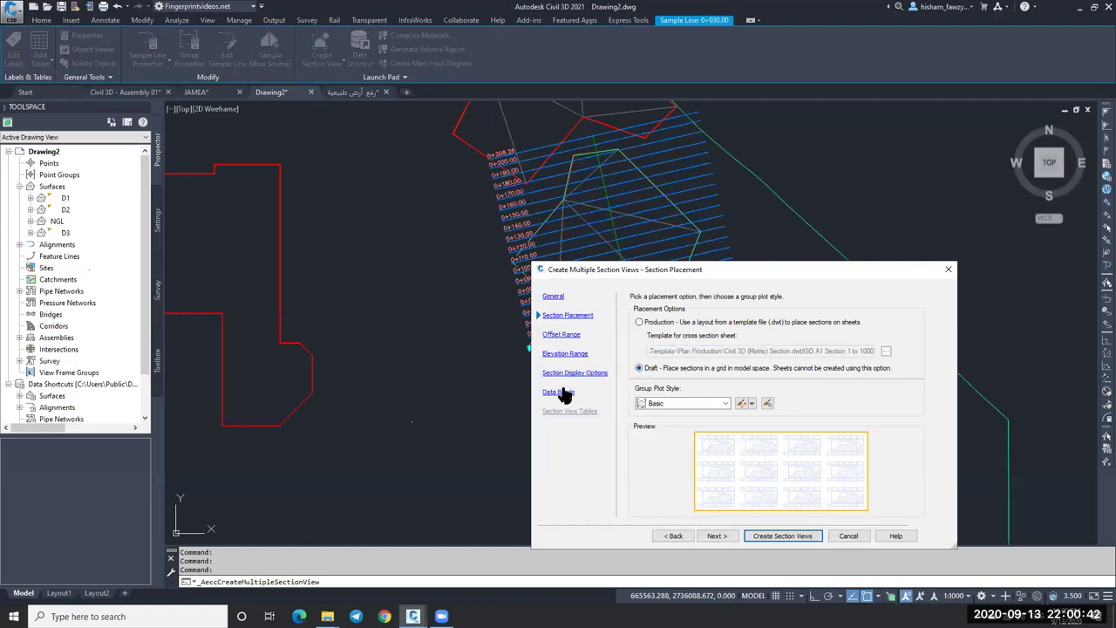
pyautogui.click(782, 535)
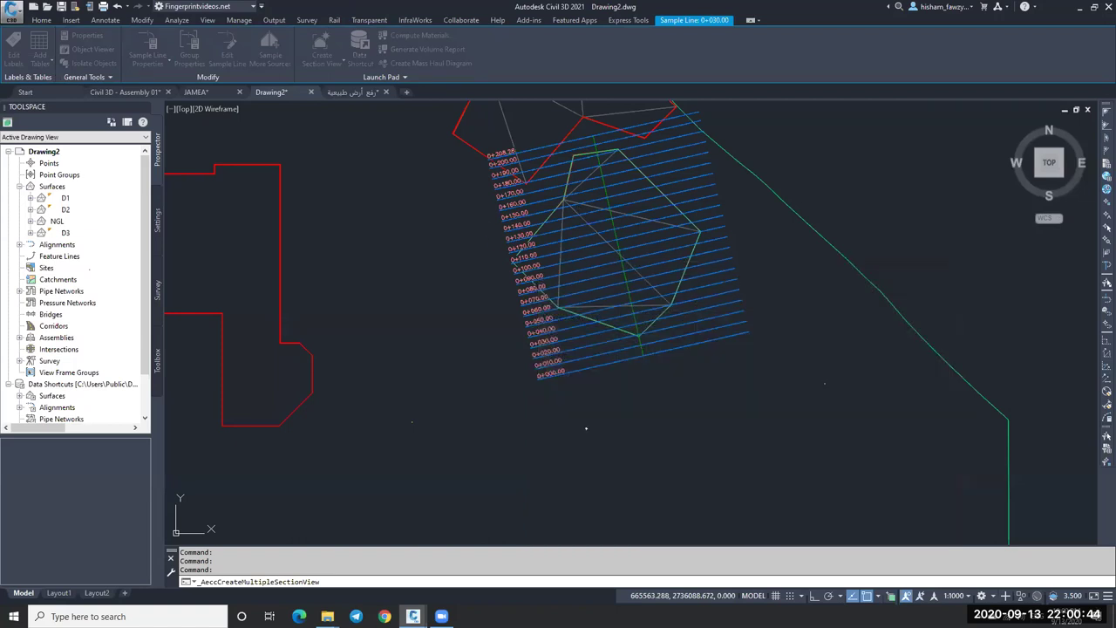
pyautogui.scroll(-2, 466, 224)
pyautogui.scroll(-2, 467, 224)
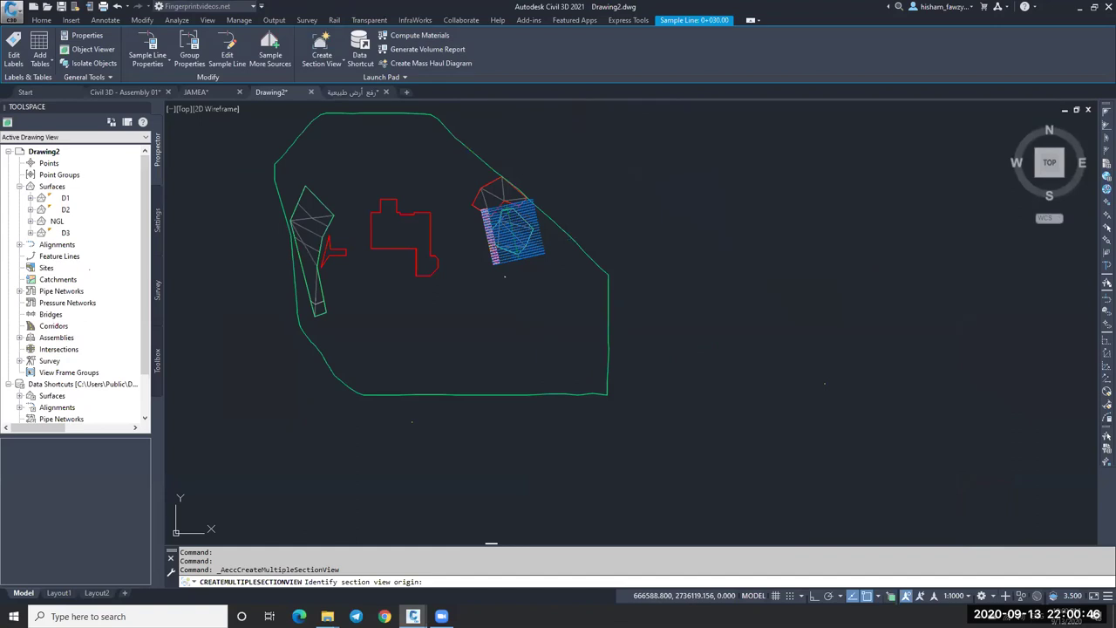
pyautogui.click(729, 188)
pyautogui.press('Escape')
pyautogui.scroll(8, 850, 213)
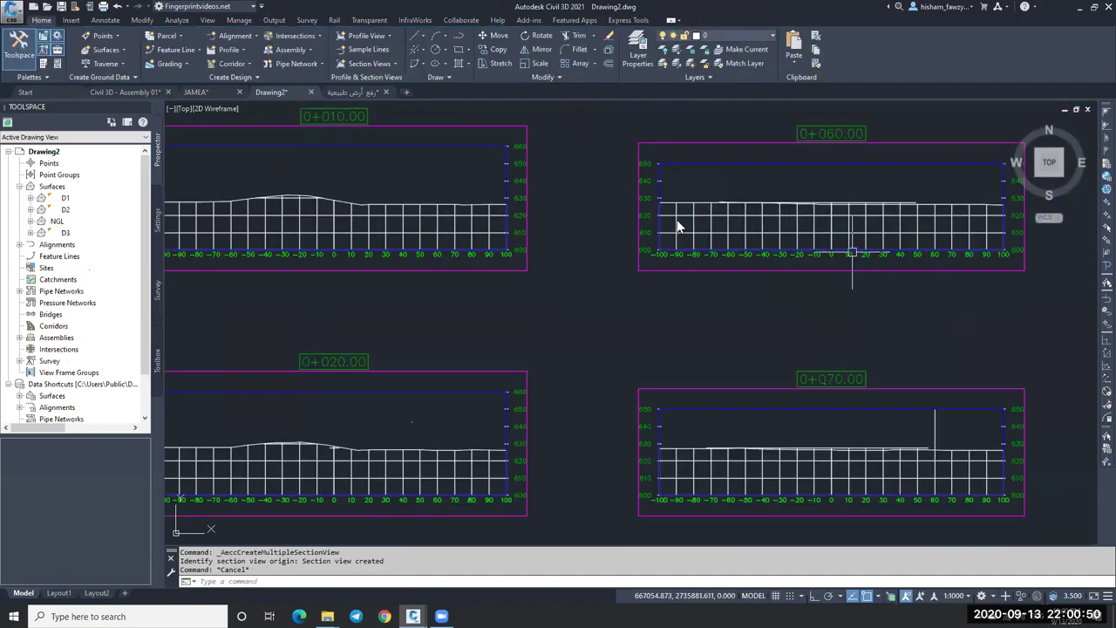
pyautogui.scroll(5, 682, 264)
# Step: Compute materials for the sample line group, mapping EG to NGL and DATUM to D2
pyautogui.click(664, 305)
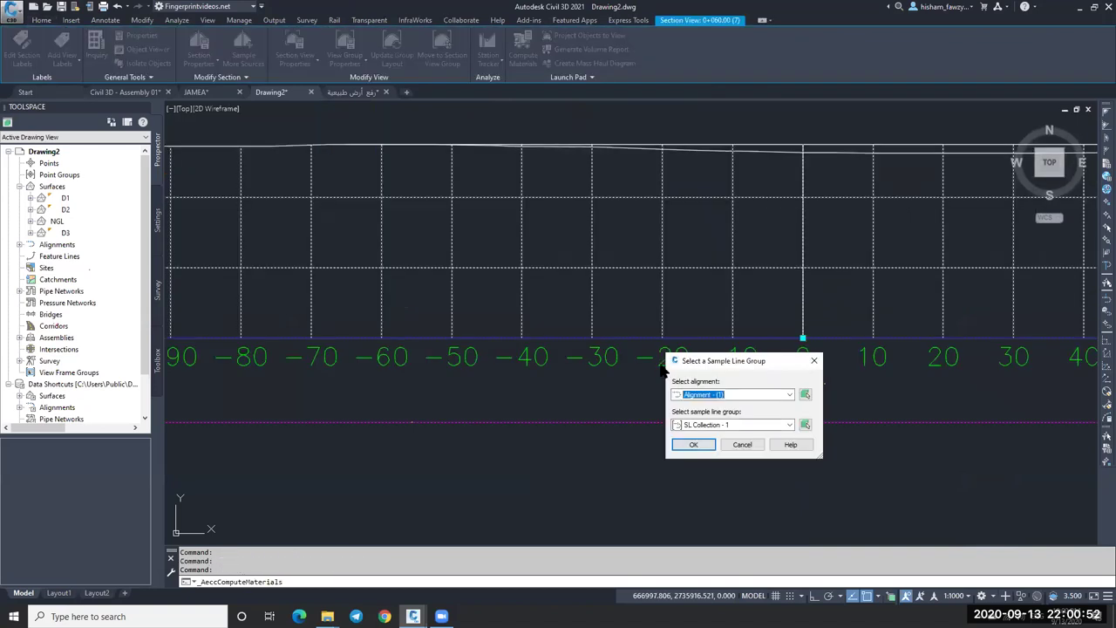
pyautogui.click(693, 444)
pyautogui.click(740, 359)
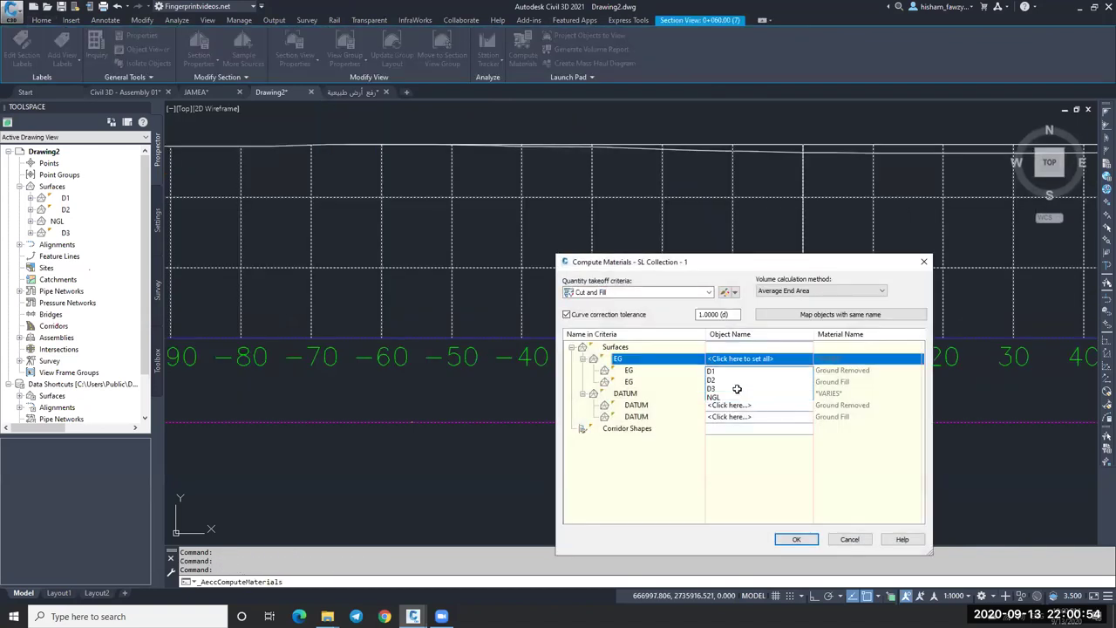
pyautogui.click(737, 397)
pyautogui.click(742, 394)
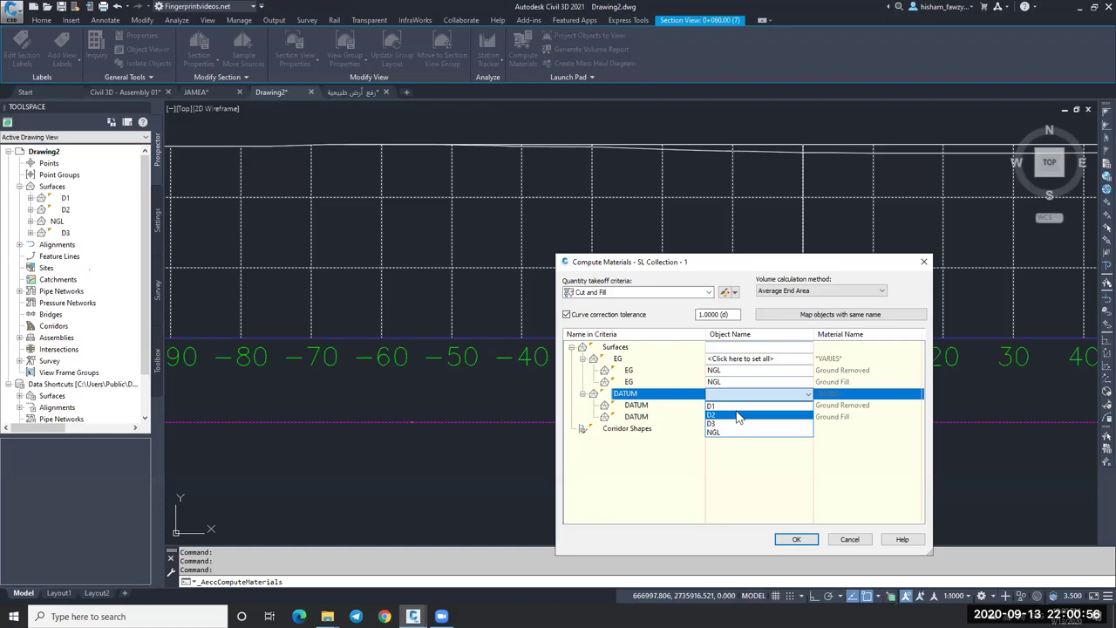
pyautogui.click(737, 415)
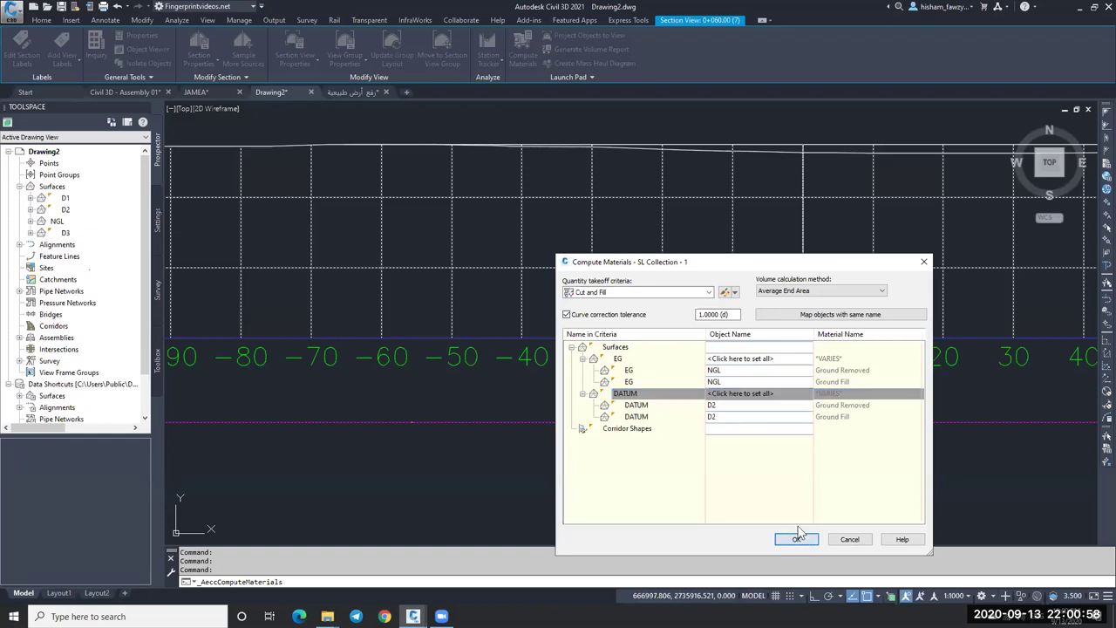
pyautogui.click(795, 539)
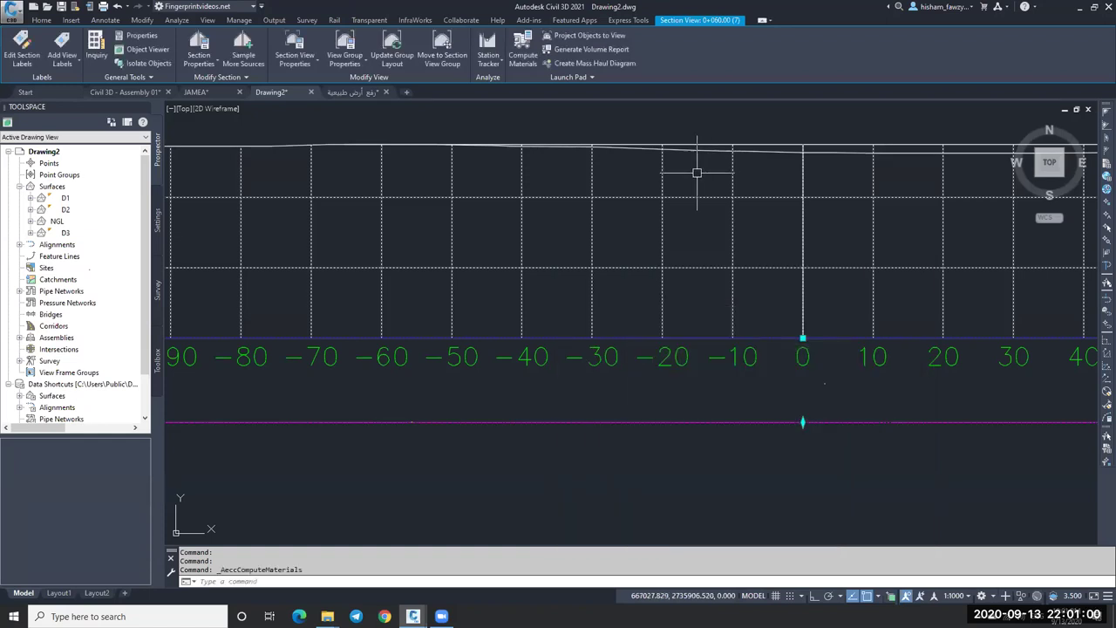
pyautogui.scroll(-5, 698, 169)
pyautogui.scroll(-2, 653, 237)
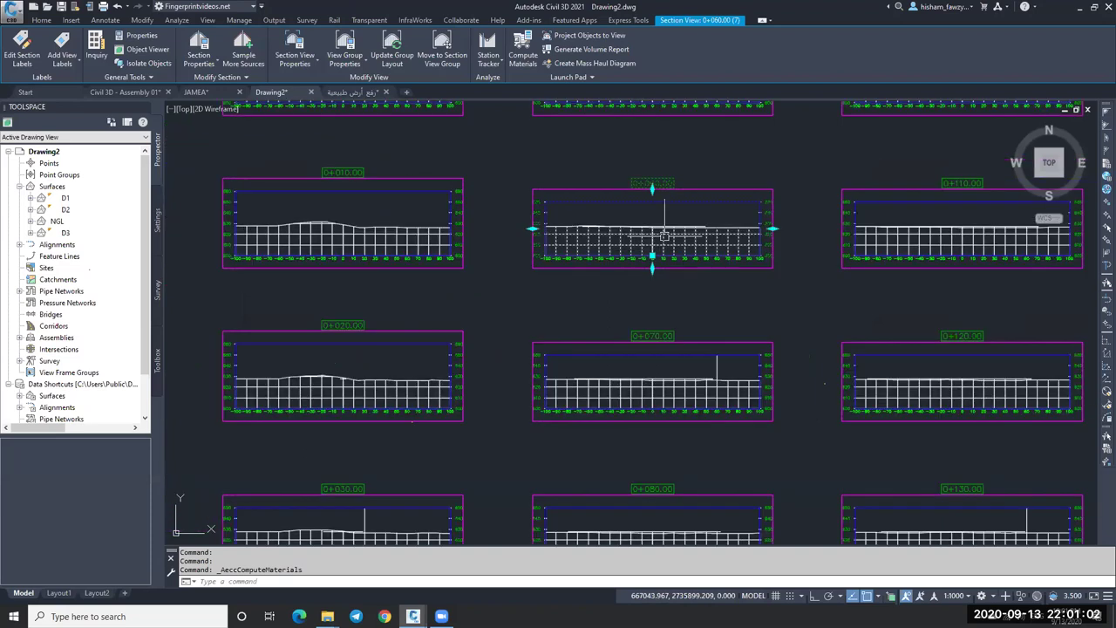
pyautogui.scroll(-2, 664, 236)
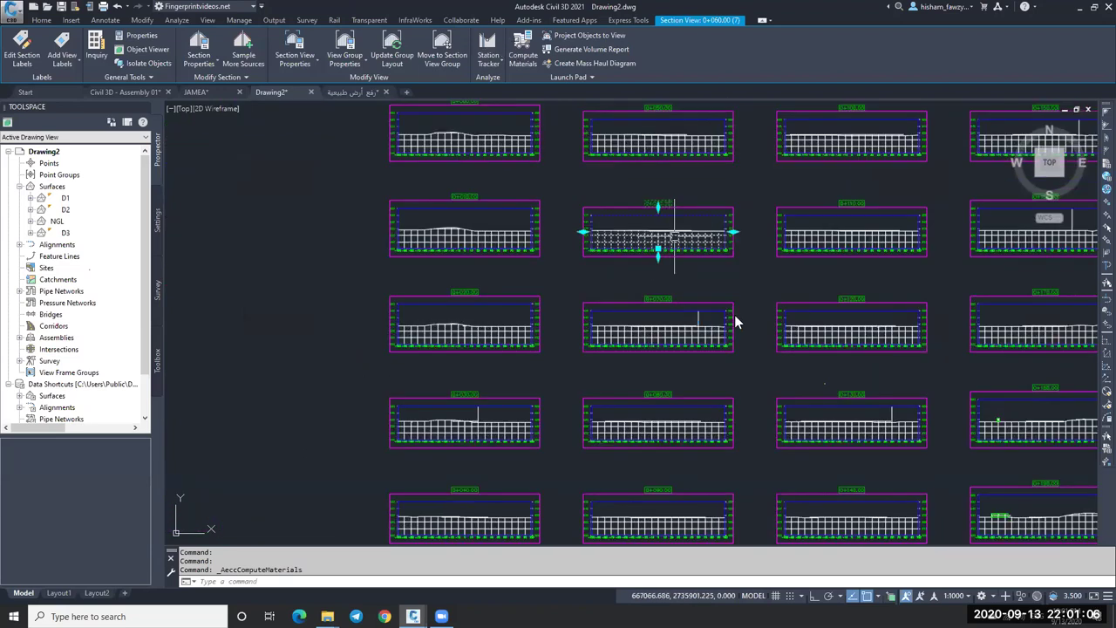
pyautogui.scroll(2, 811, 418)
pyautogui.scroll(2, 672, 397)
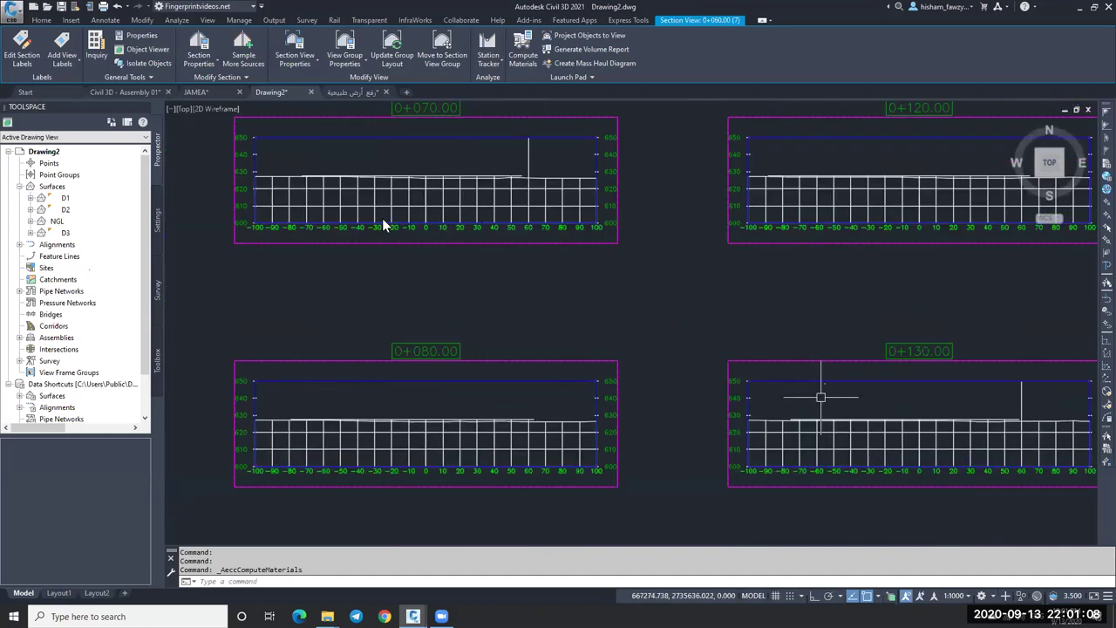
pyautogui.scroll(-2, 821, 398)
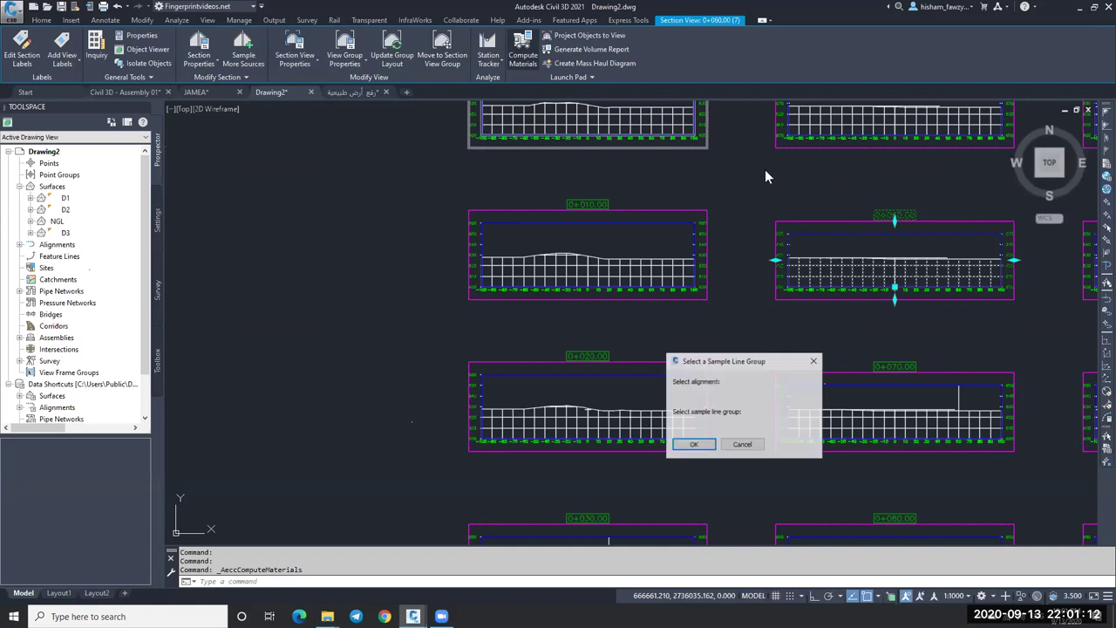
# Step: Edit the material list: Ground Removal uses D1, Ground Fill uses NGL above and D1 below
pyautogui.press('Return')
pyautogui.click(834, 169)
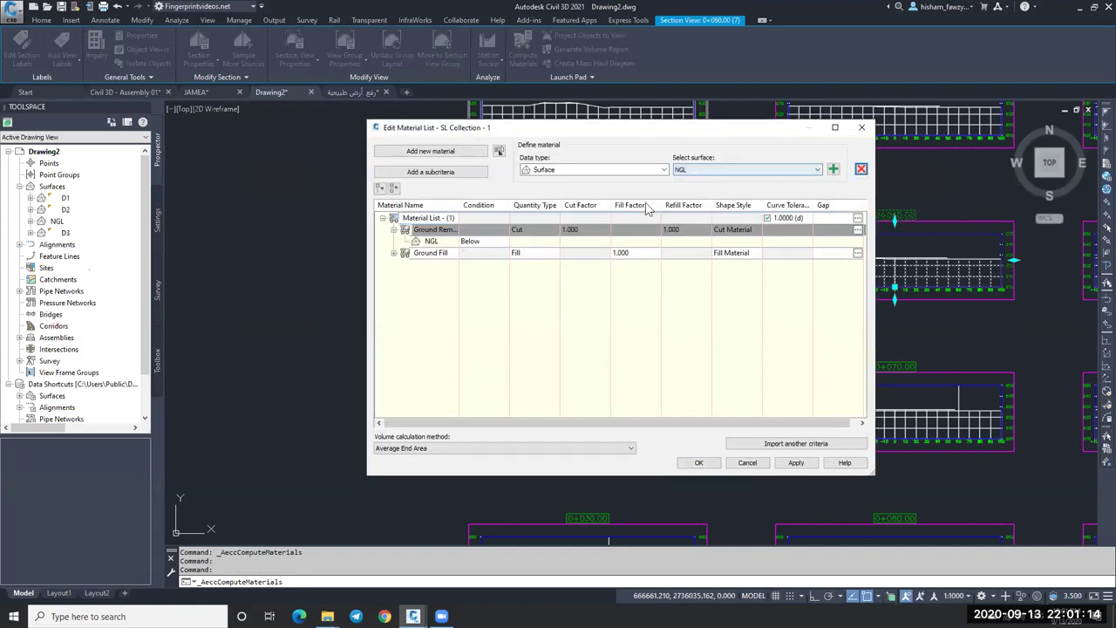
pyautogui.click(393, 264)
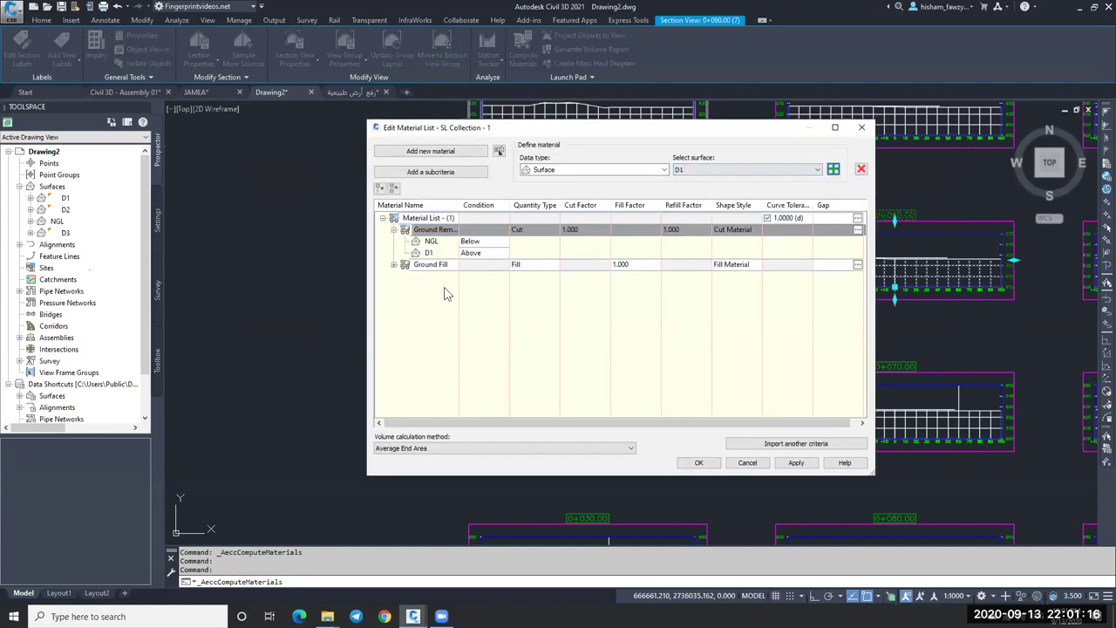
pyautogui.click(444, 287)
pyautogui.click(861, 169)
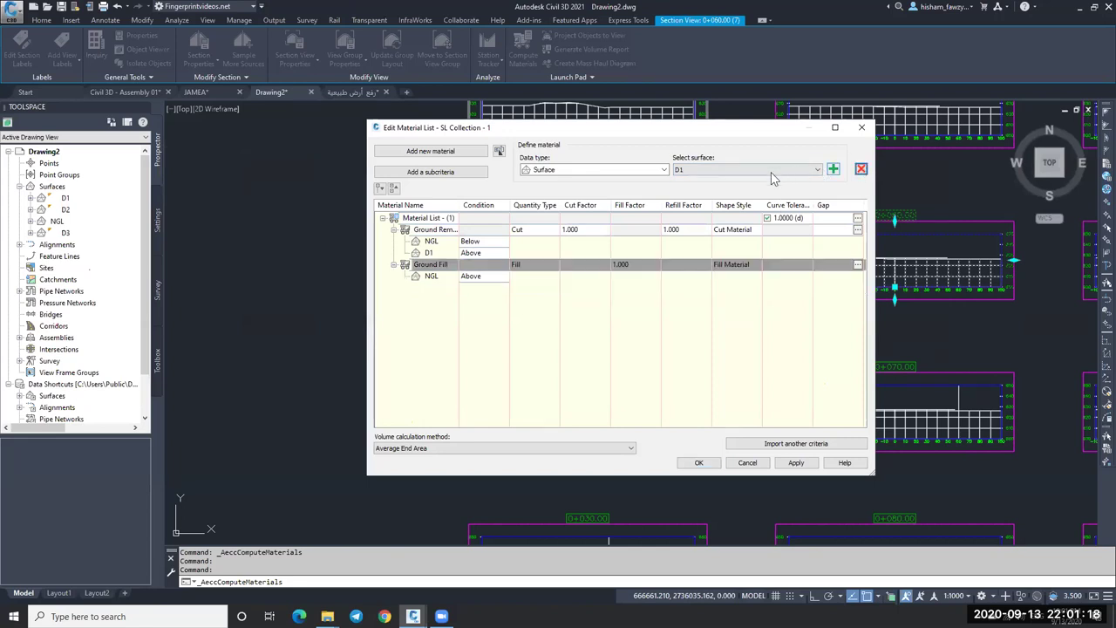
pyautogui.click(779, 171)
pyautogui.click(834, 174)
pyautogui.click(834, 169)
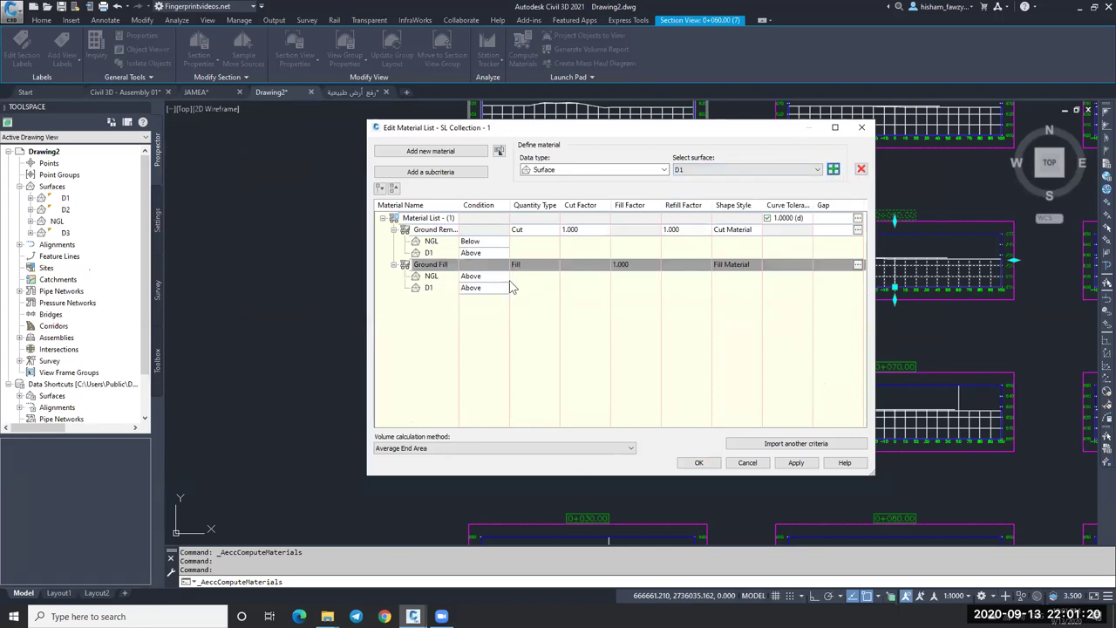
pyautogui.click(478, 287)
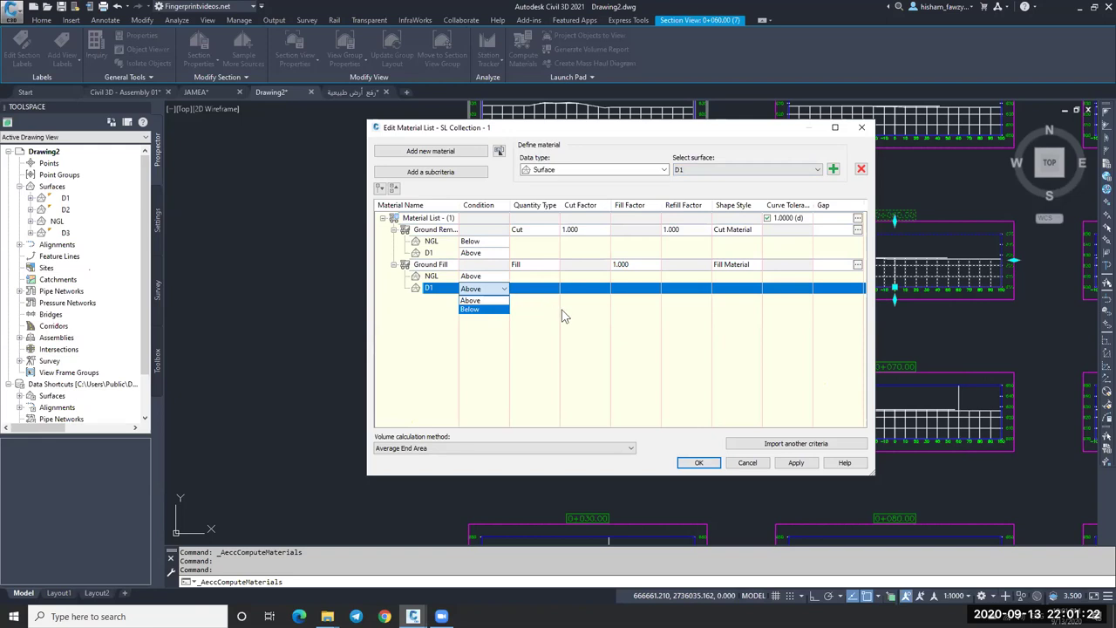
pyautogui.press('Down')
pyautogui.press('Return')
pyautogui.click(699, 463)
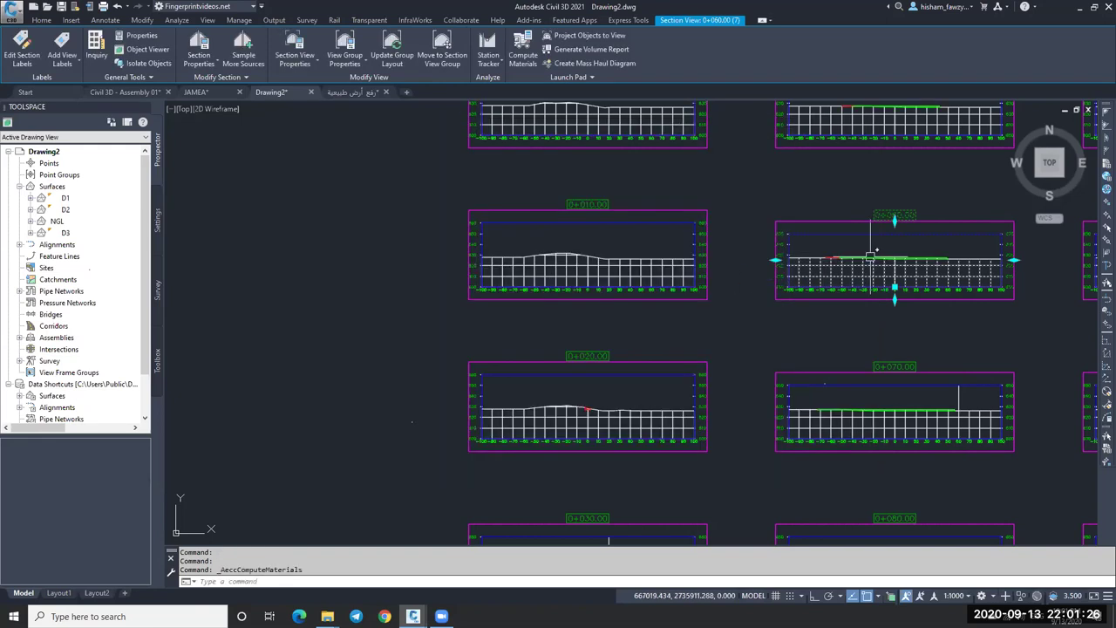
# Step: Clear the selection and pan across the grid of section views
pyautogui.press('Escape')
pyautogui.scroll(6, 870, 256)
pyautogui.scroll(-6, 509, 212)
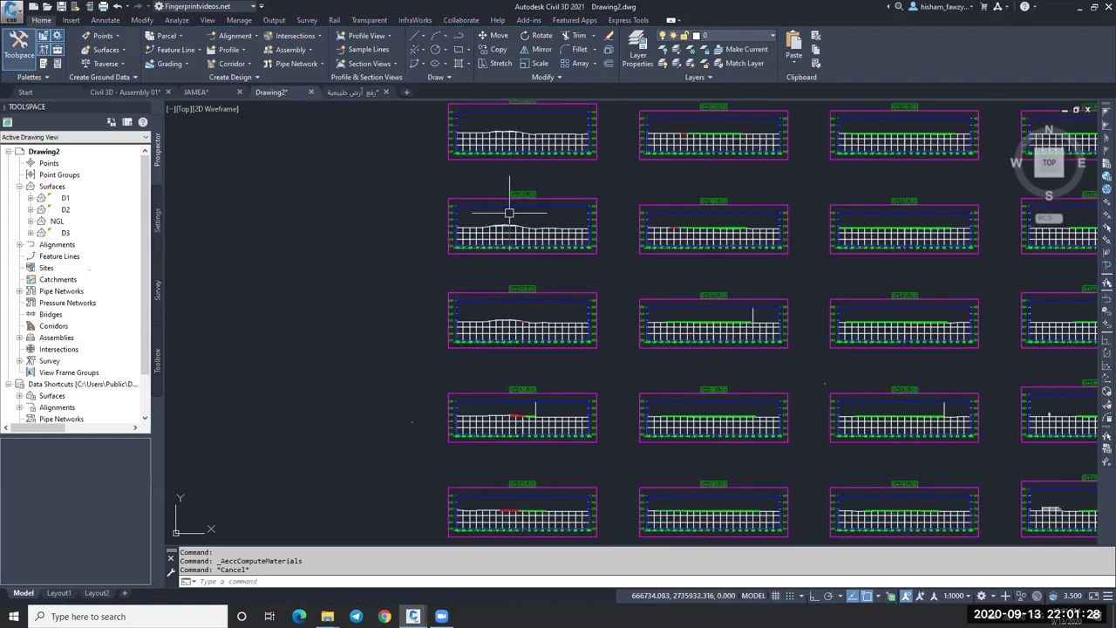
pyautogui.moveTo(719, 307); pyautogui.dragTo(662, 272, button='middle')
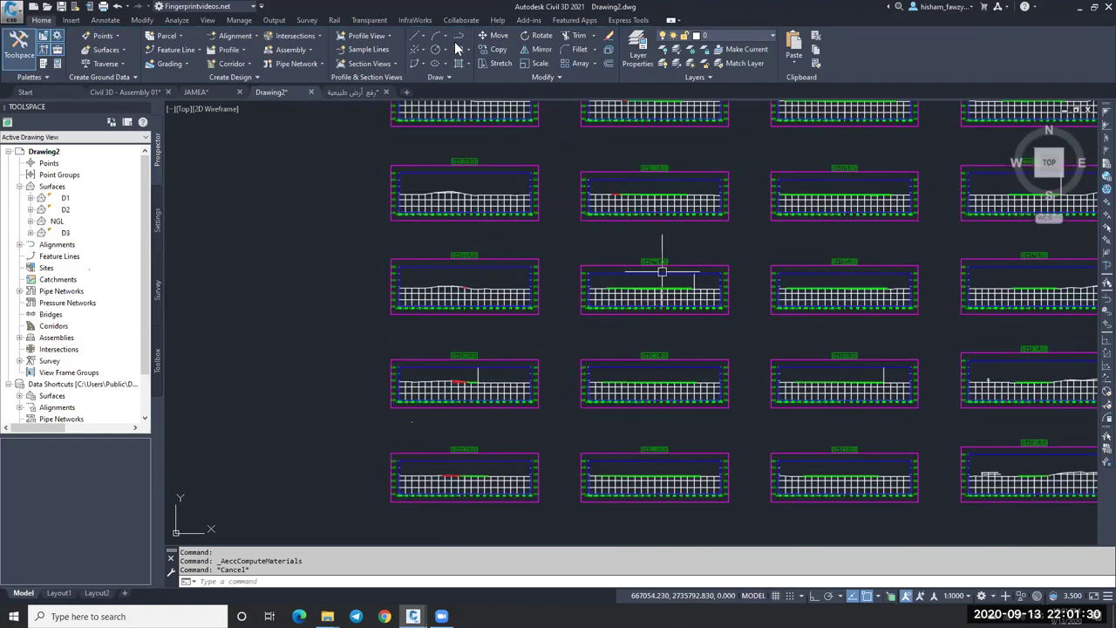
# Step: Insert a Total Volume Table beside the section views
pyautogui.click(177, 19)
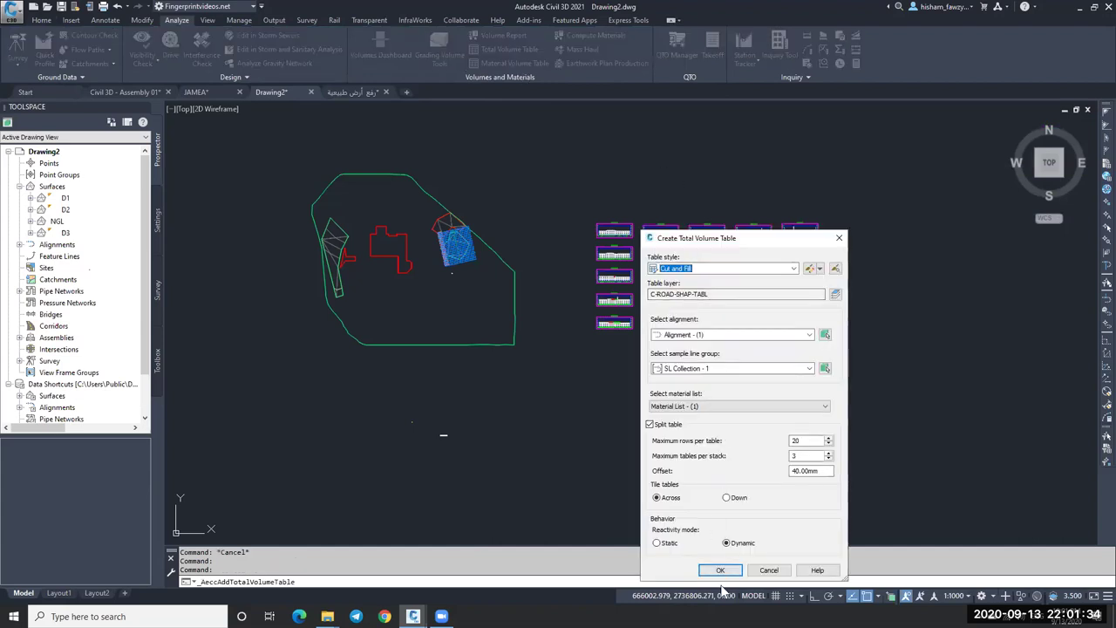
pyautogui.click(724, 574)
pyautogui.scroll(10, 997, 232)
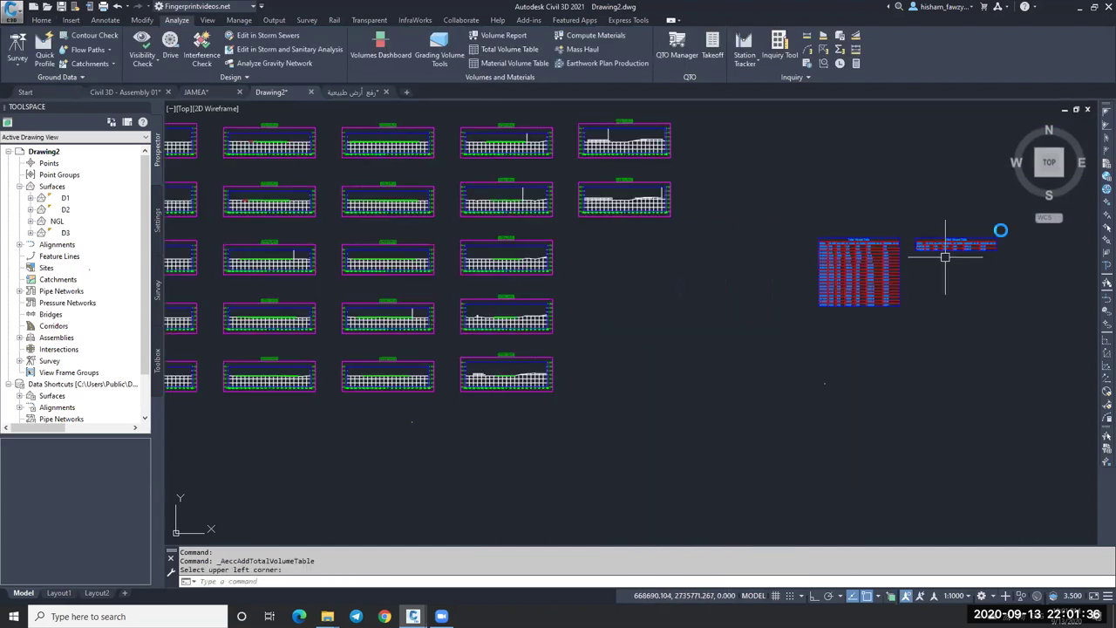
pyautogui.scroll(2, 865, 330)
pyautogui.scroll(-5, 840, 311)
pyautogui.scroll(5, 859, 314)
pyautogui.scroll(-2, 789, 299)
pyautogui.scroll(2, 636, 294)
pyautogui.scroll(-6, 787, 288)
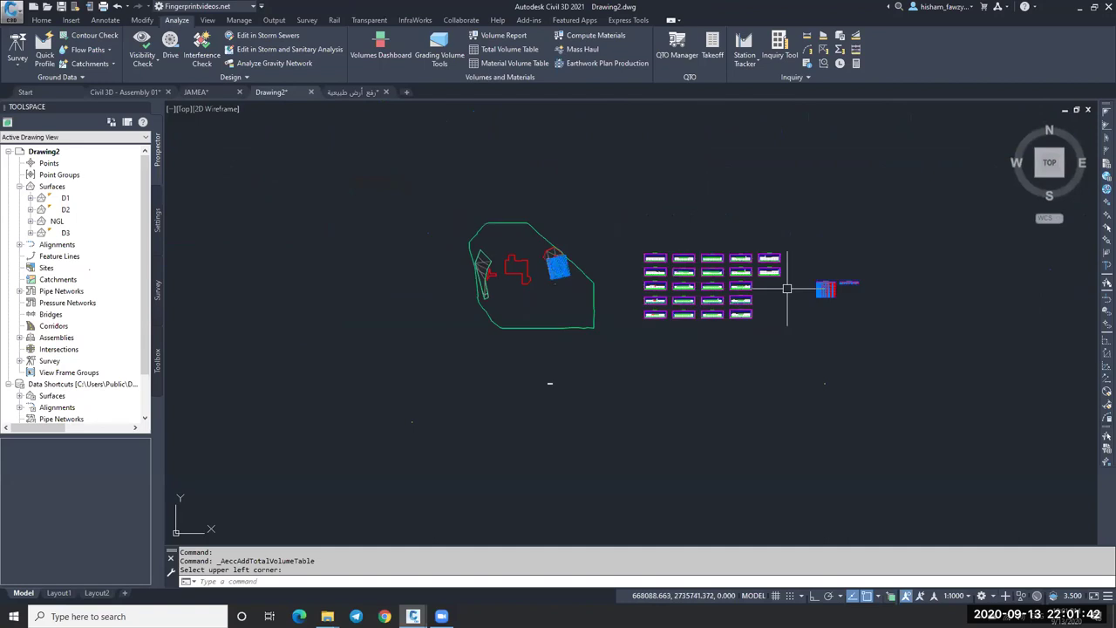
pyautogui.scroll(4, 571, 248)
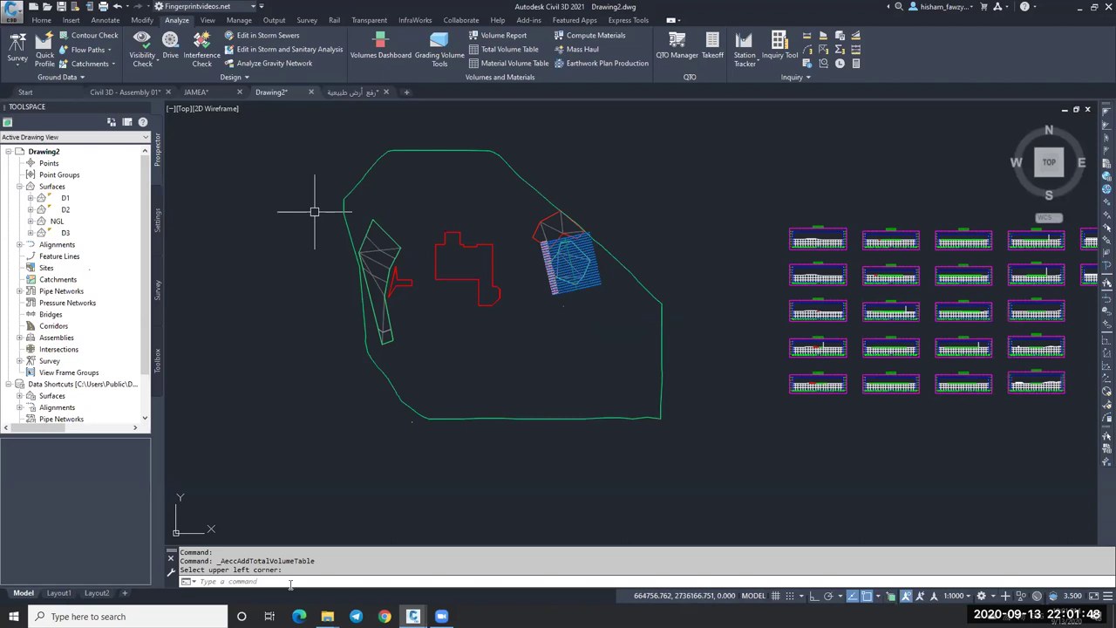
# Step: Run REPORTSURFACEVOLUME comparing base NGL against D1 (14721.15 cu. m fill), then close Panorama
pyautogui.write('RE')
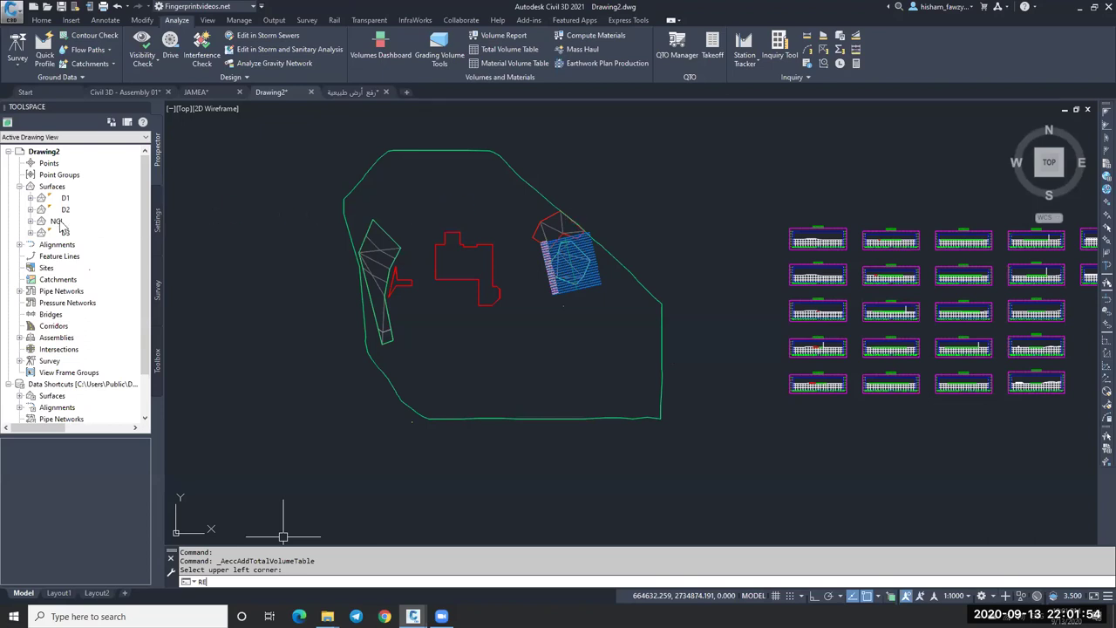
pyautogui.write('PORTSURFACEVOLUME')
pyautogui.press('Return')
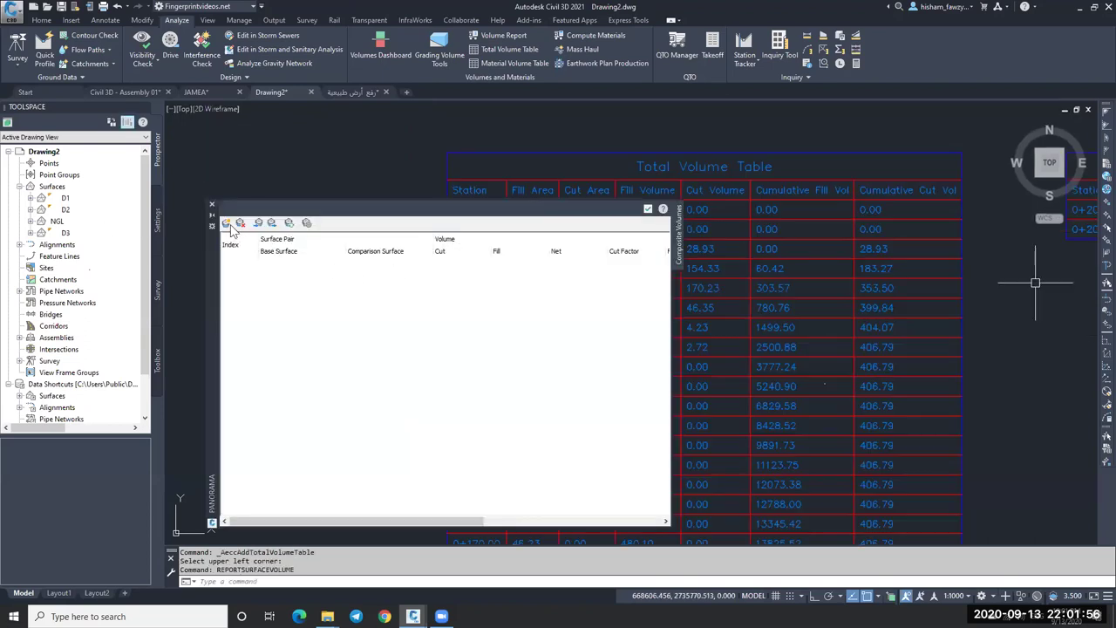
pyautogui.click(295, 284)
pyautogui.click(299, 282)
pyautogui.click(393, 276)
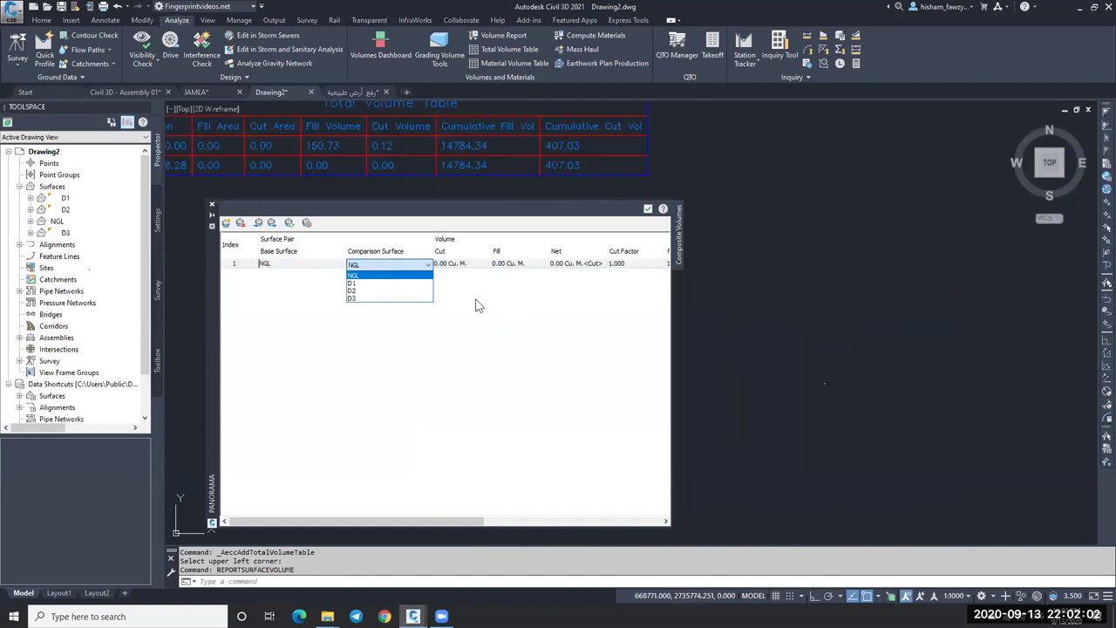
pyautogui.press('Down')
pyautogui.press('Return')
pyautogui.click(444, 274)
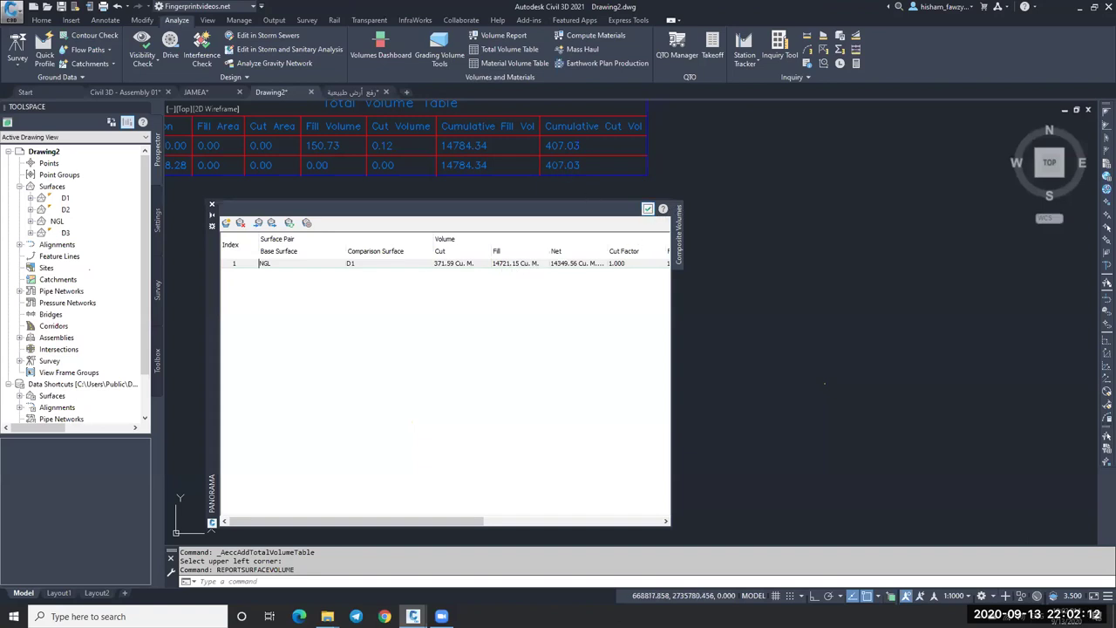
pyautogui.click(648, 208)
pyautogui.scroll(-5, 441, 446)
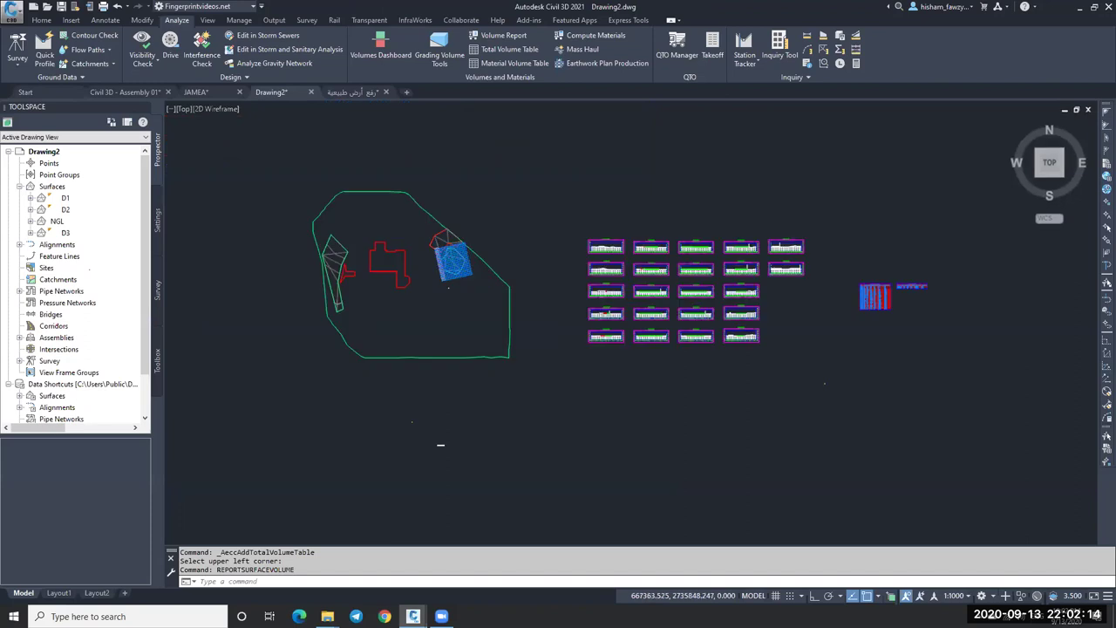
pyautogui.press('Escape')
pyautogui.scroll(7, 592, 311)
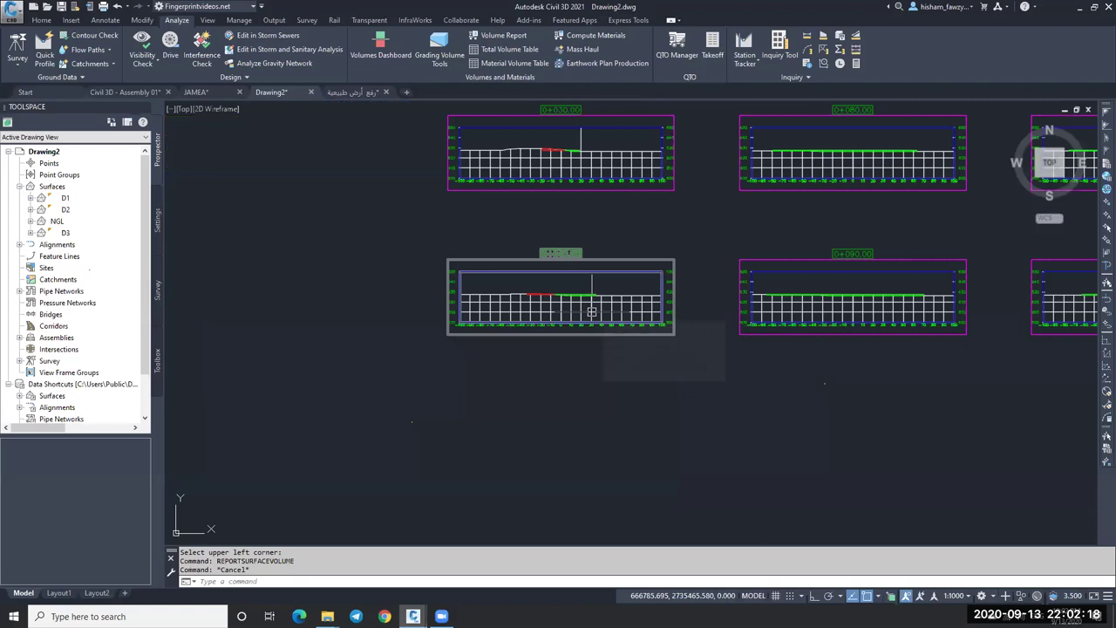
pyautogui.scroll(-7, 430, 225)
pyautogui.scroll(6, 430, 225)
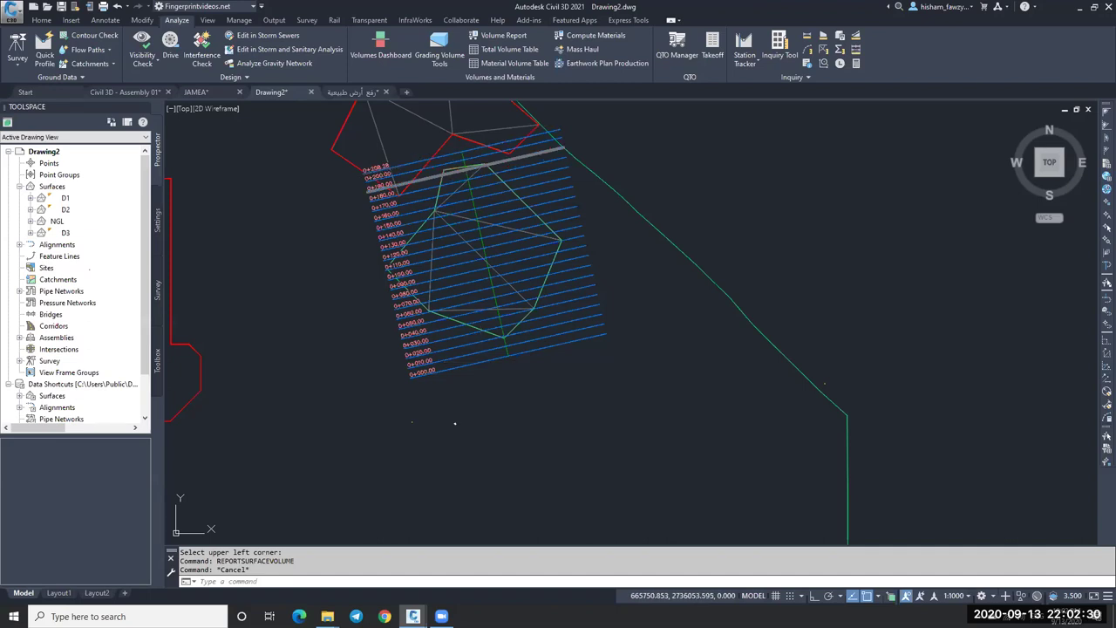
pyautogui.scroll(5, 460, 156)
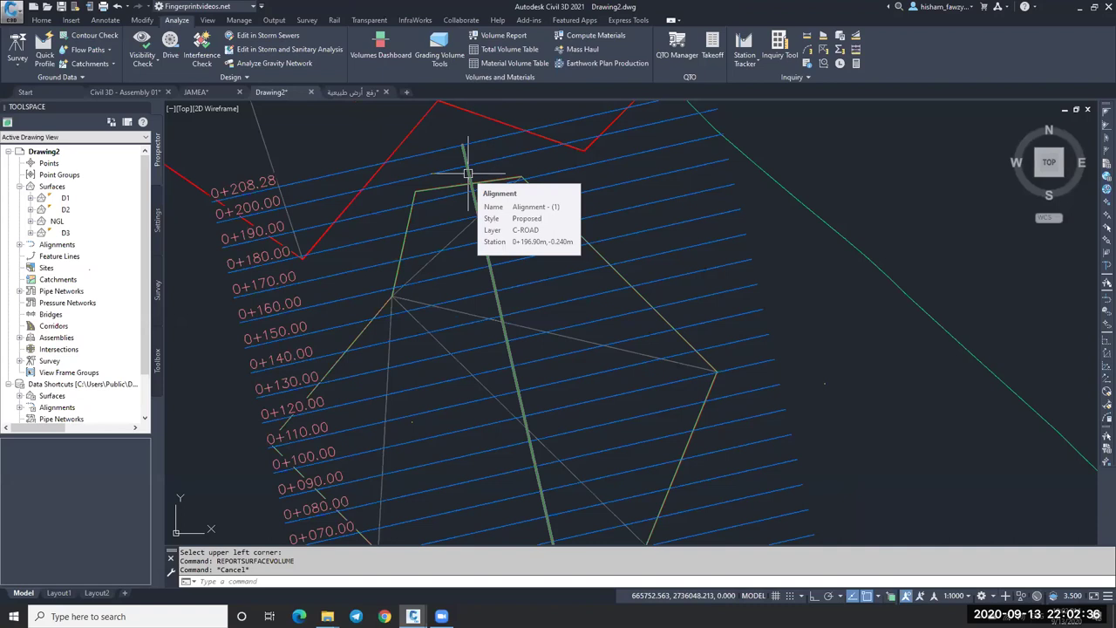
pyautogui.scroll(-7, 468, 174)
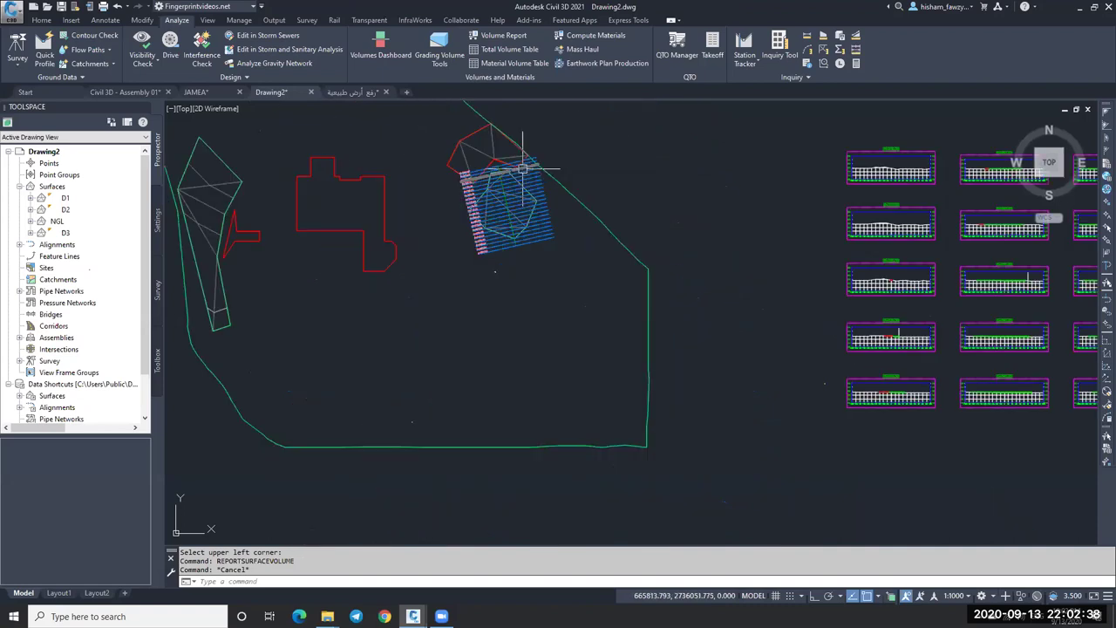
pyautogui.scroll(-8, 523, 166)
pyautogui.press('Escape')
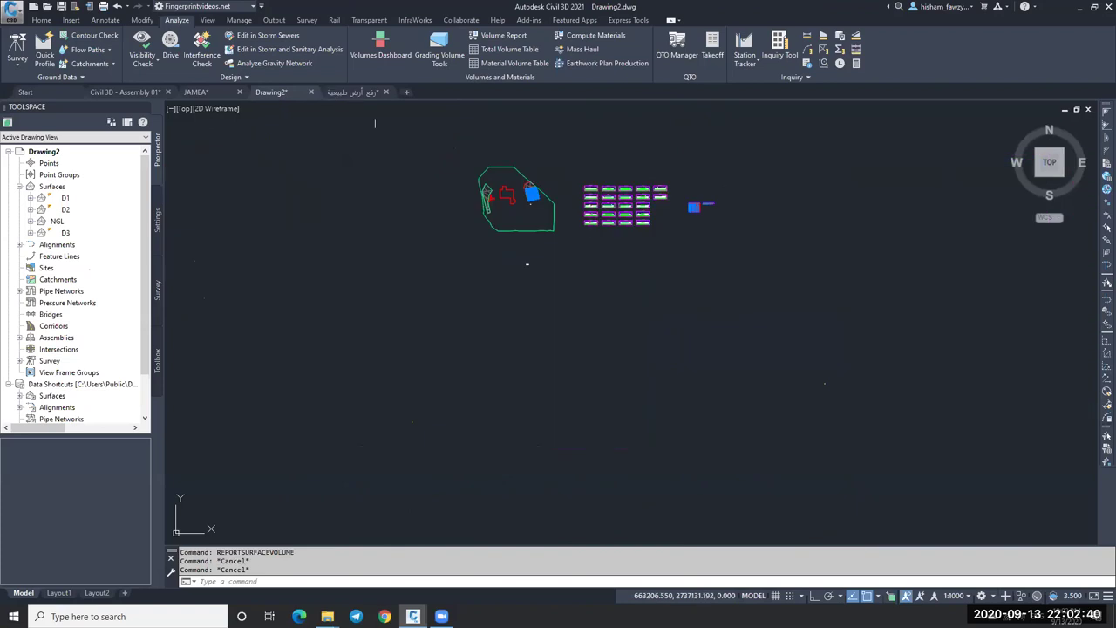
# Step: Preview الرفع السابق.dwg and JAMEA.dwg in the 07.Volumes\02 folder, then return to Civil 3D
pyautogui.click(368, 95)
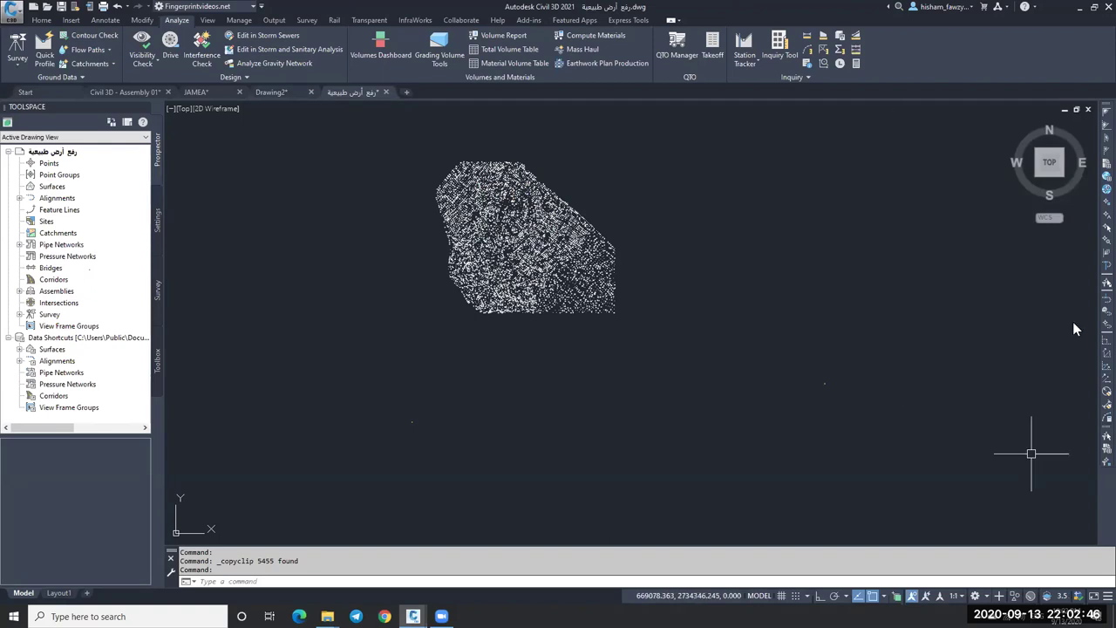
pyautogui.hotkey('alt', 'Tab')
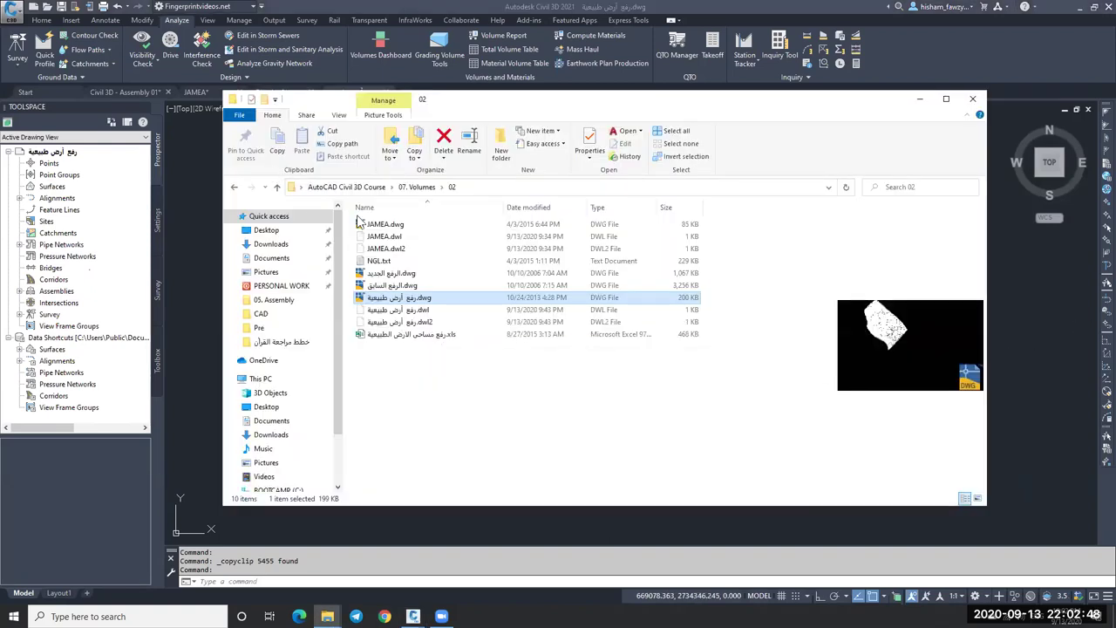
pyautogui.click(393, 285)
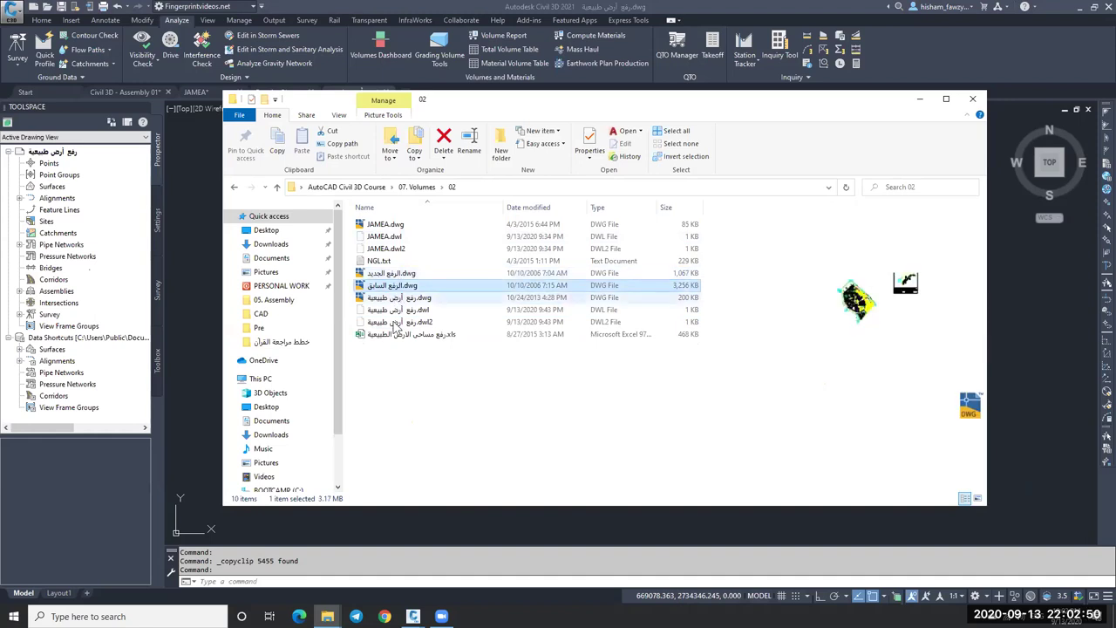
pyautogui.click(403, 336)
pyautogui.click(392, 225)
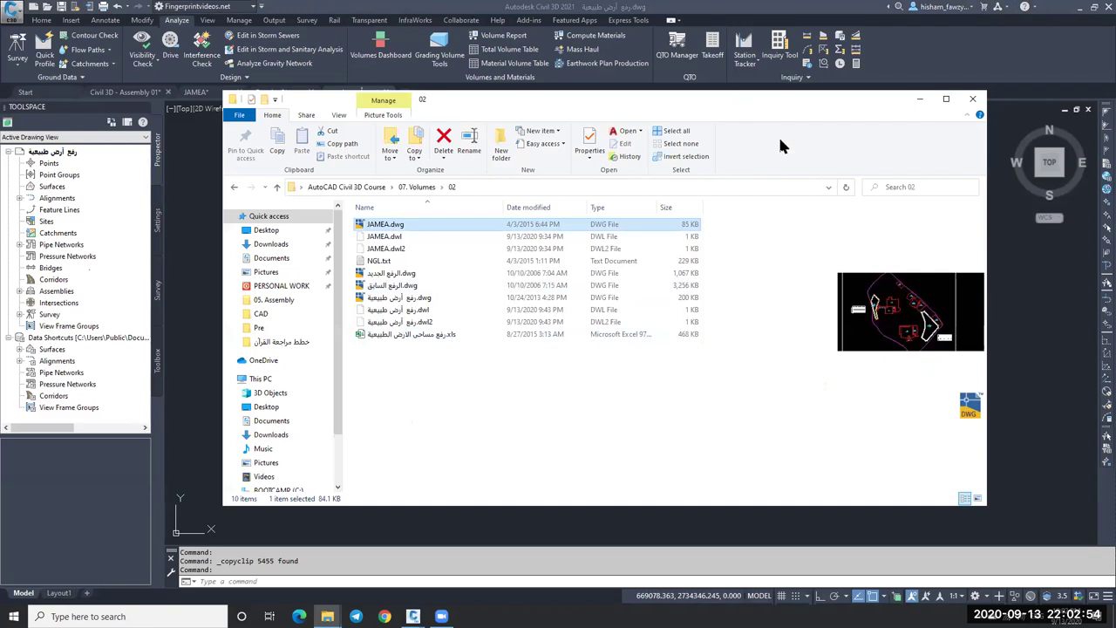
pyautogui.hotkey('alt', 'Tab')
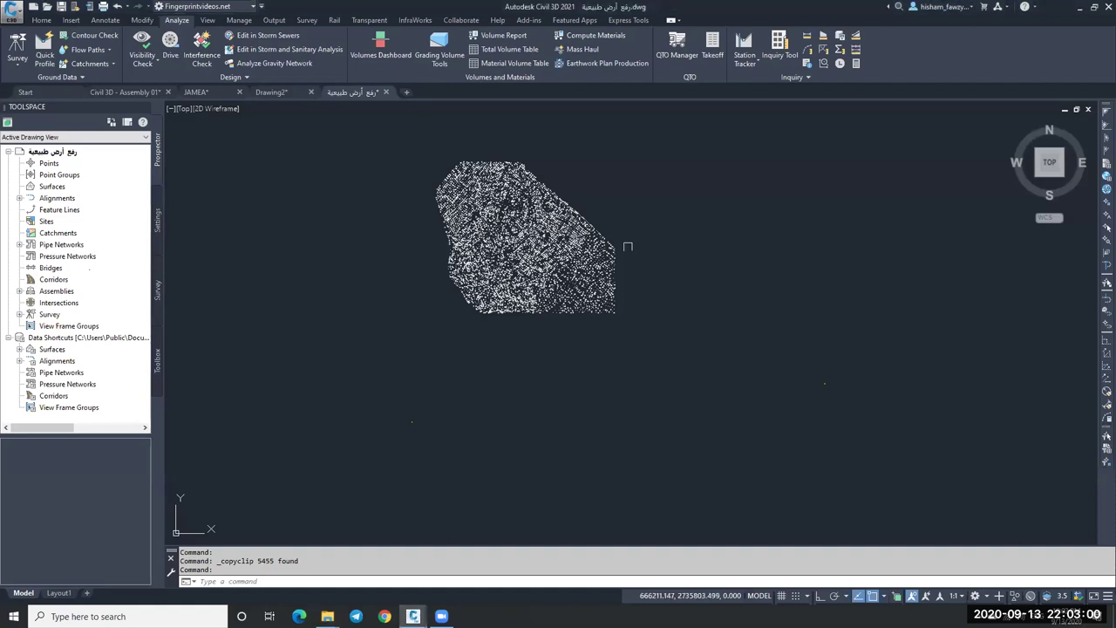
# Step: Close the survey drawing, Drawing2 and JAMEA without saving changes
pyautogui.press('Escape')
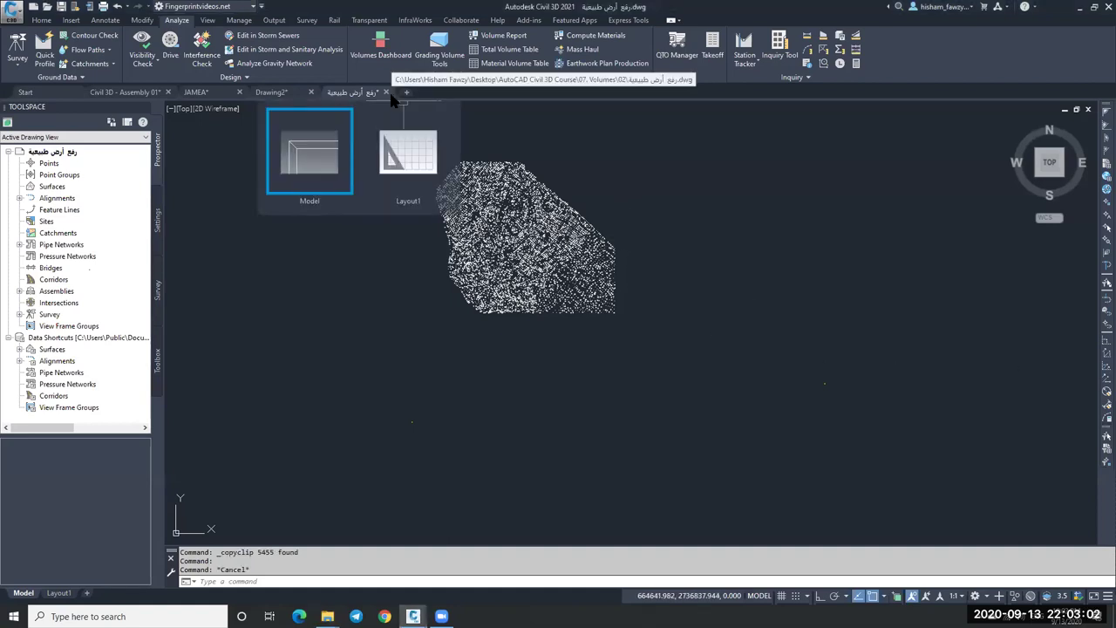
pyautogui.press('Escape')
pyautogui.press('Escape')
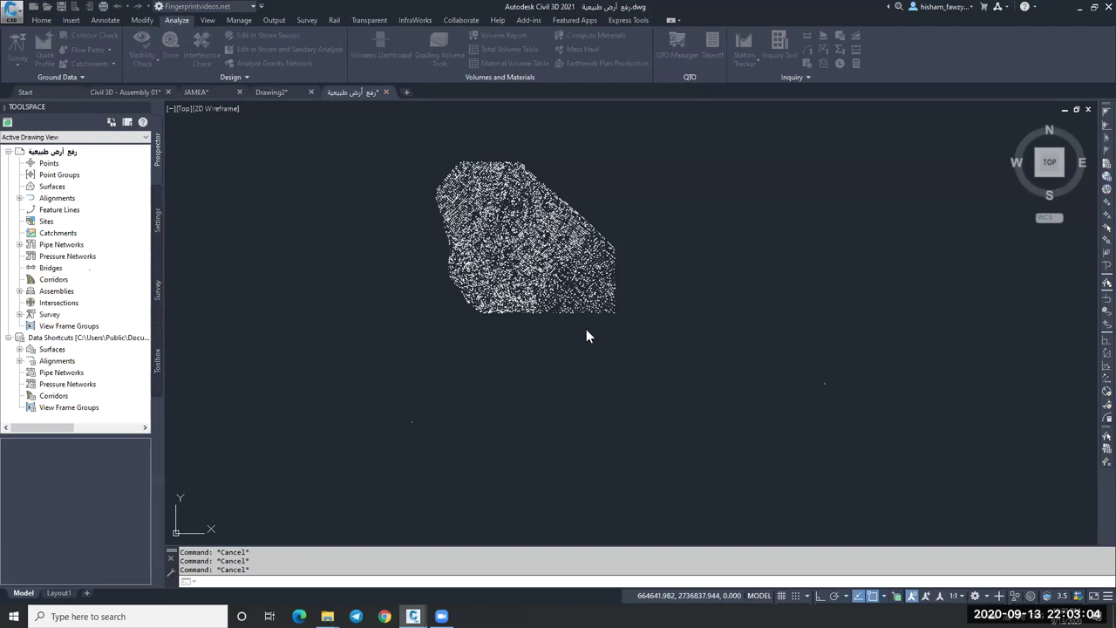
pyautogui.click(588, 331)
pyautogui.click(311, 92)
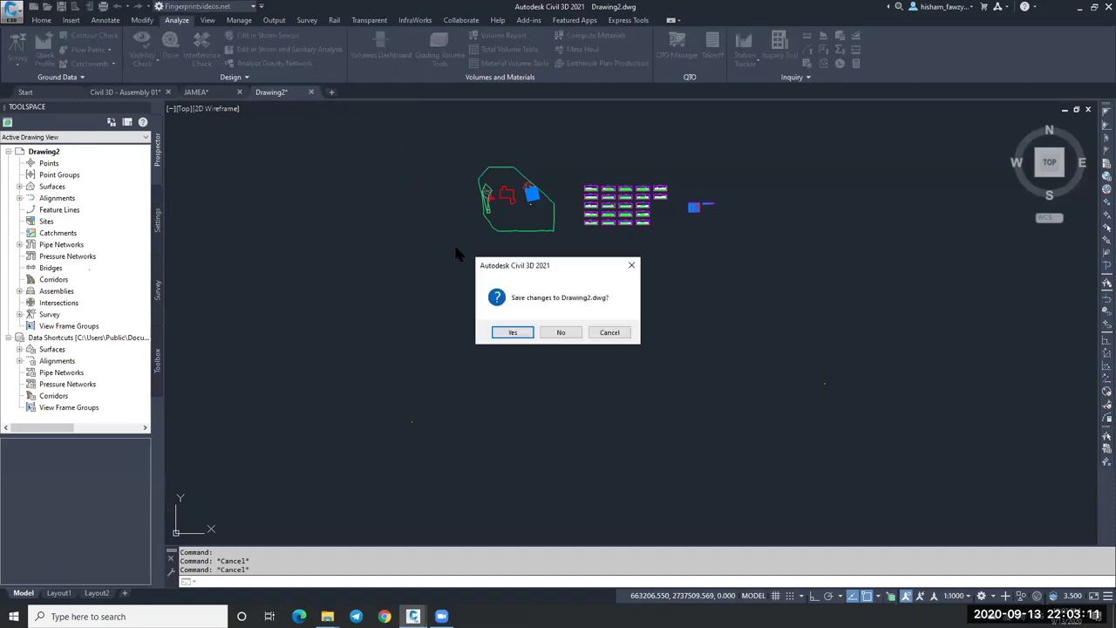
pyautogui.click(561, 332)
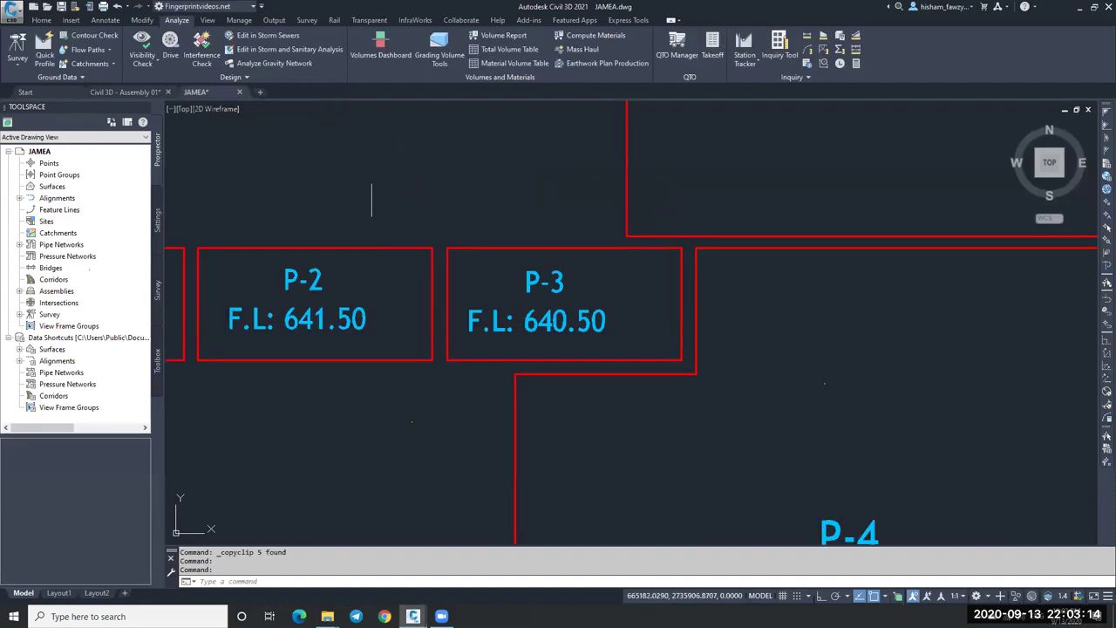
pyautogui.click(241, 91)
pyautogui.click(605, 337)
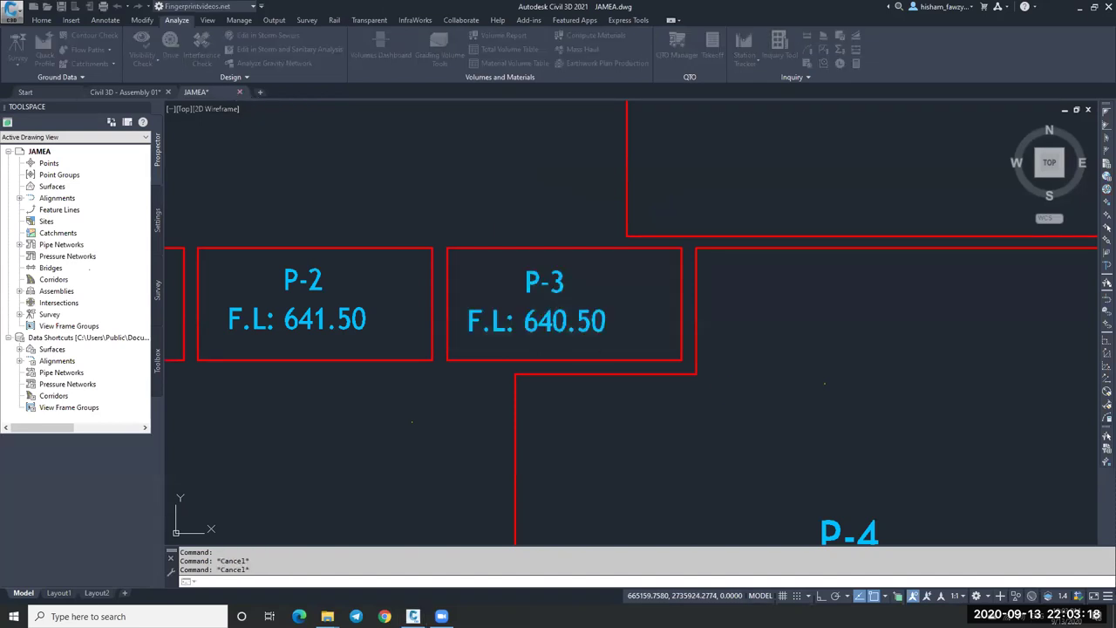
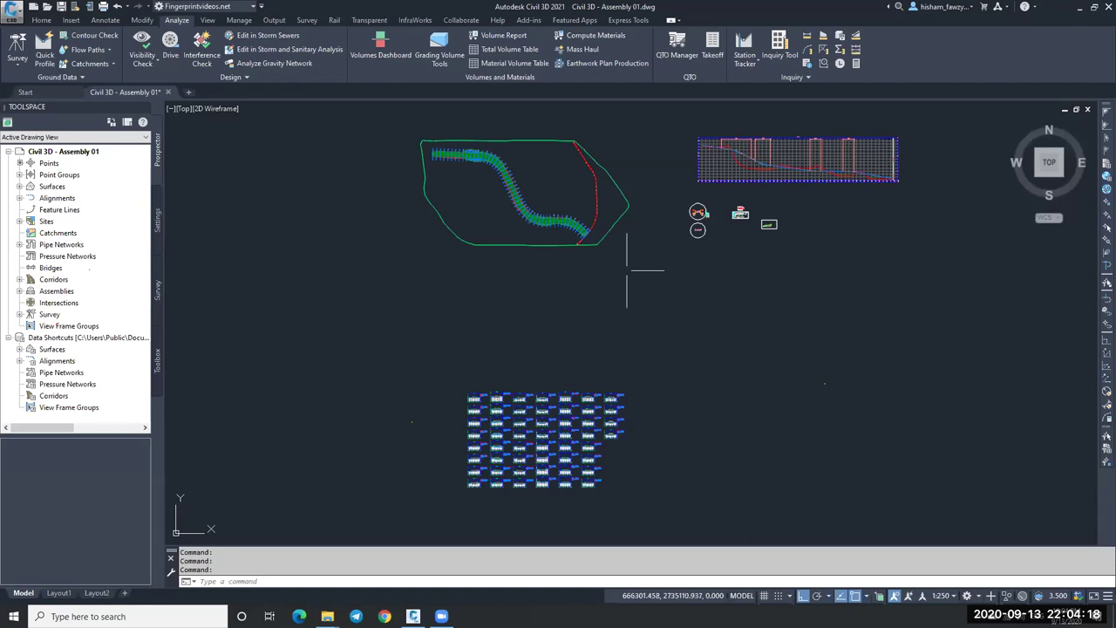
# Step: Expand the Surfaces list (Corridor - Bottom, NGL, Vol) and select the road corridor on its curve
pyautogui.click(711, 292)
pyautogui.press('Escape')
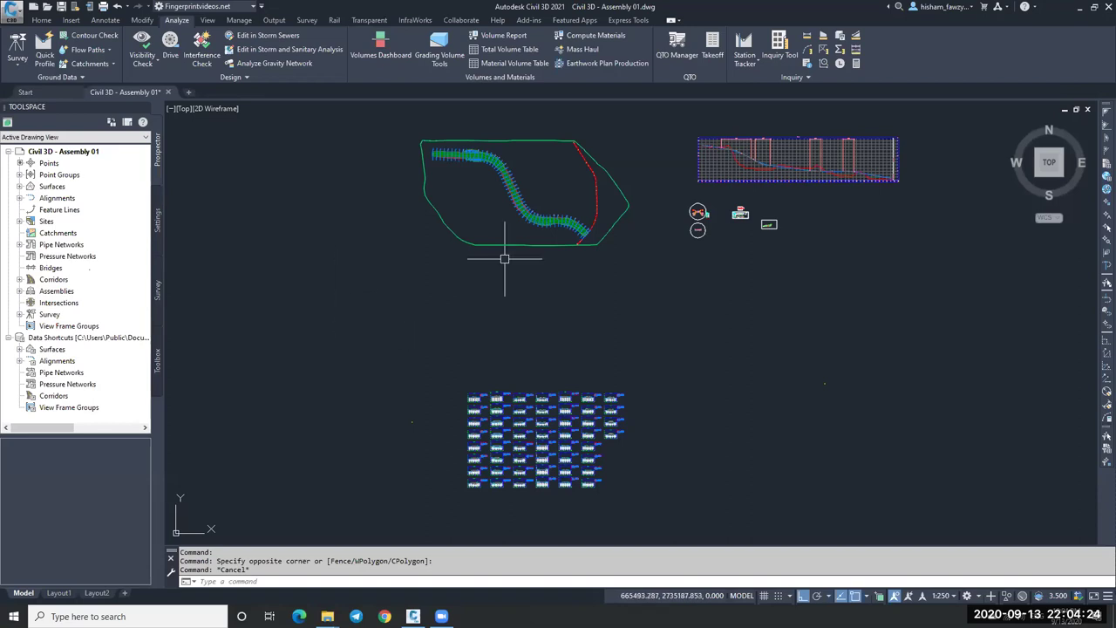
pyautogui.scroll(6, 492, 193)
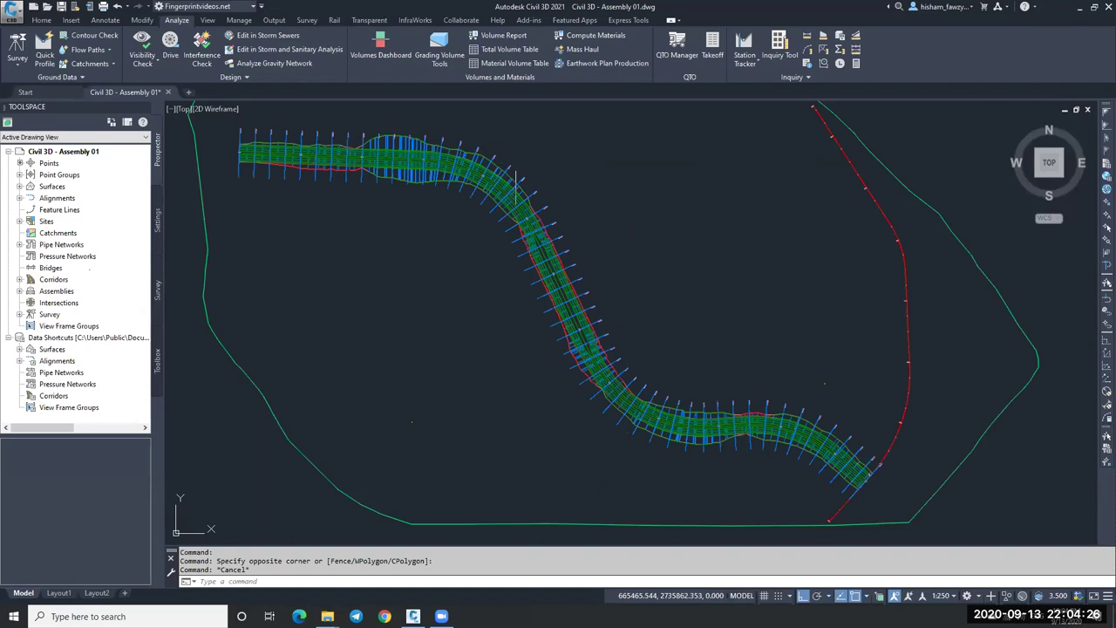
pyautogui.scroll(-5, 543, 174)
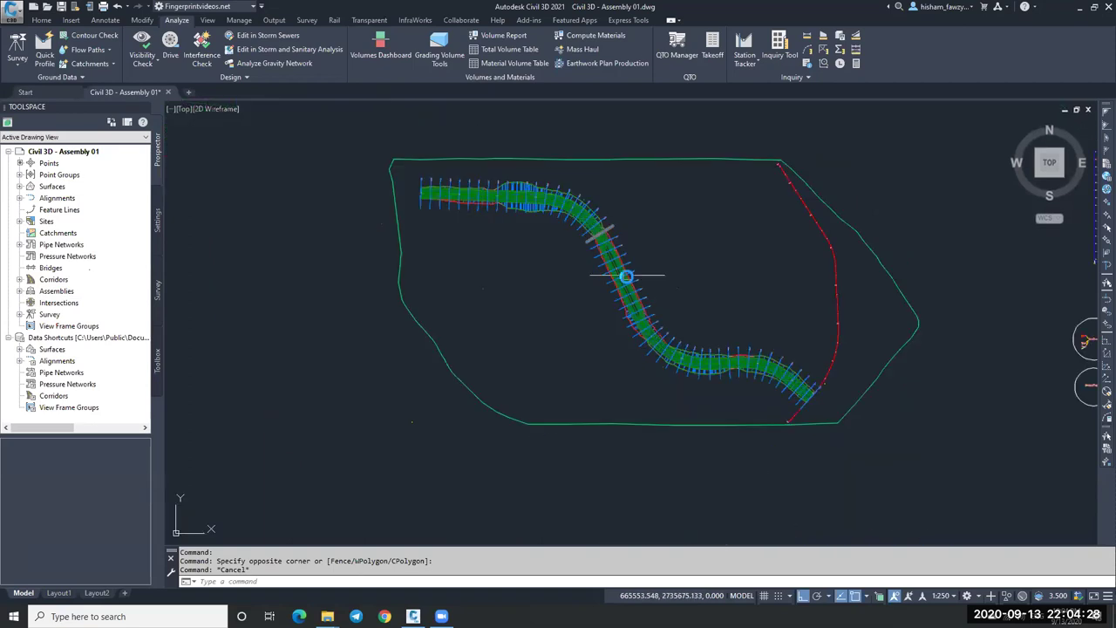
pyautogui.scroll(5, 622, 273)
pyautogui.scroll(-5, 692, 302)
pyautogui.press('Escape')
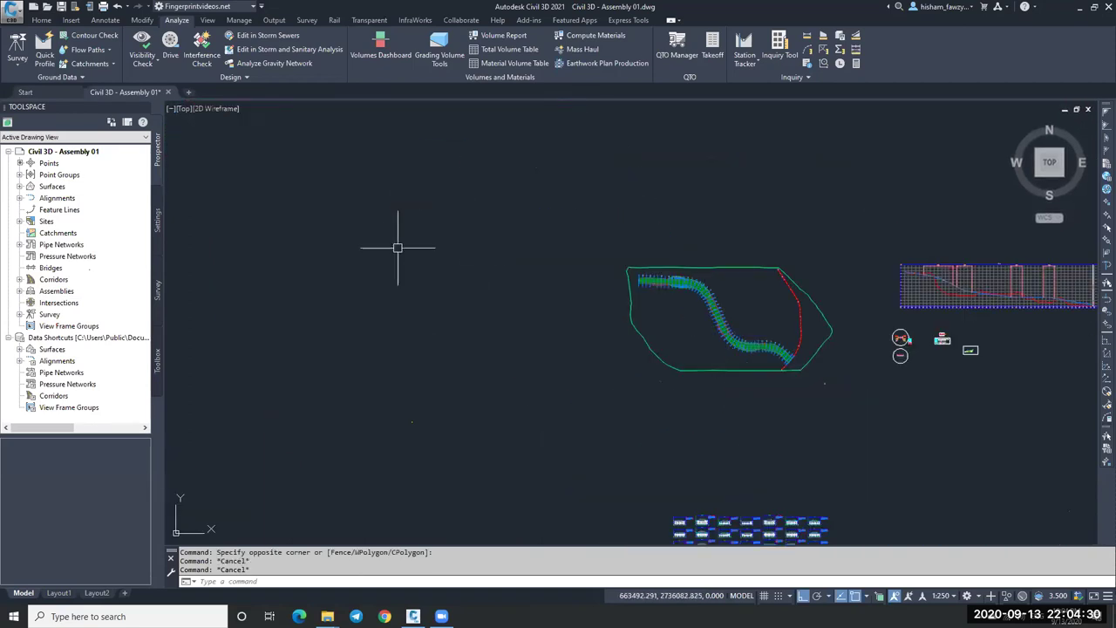
pyautogui.click(20, 187)
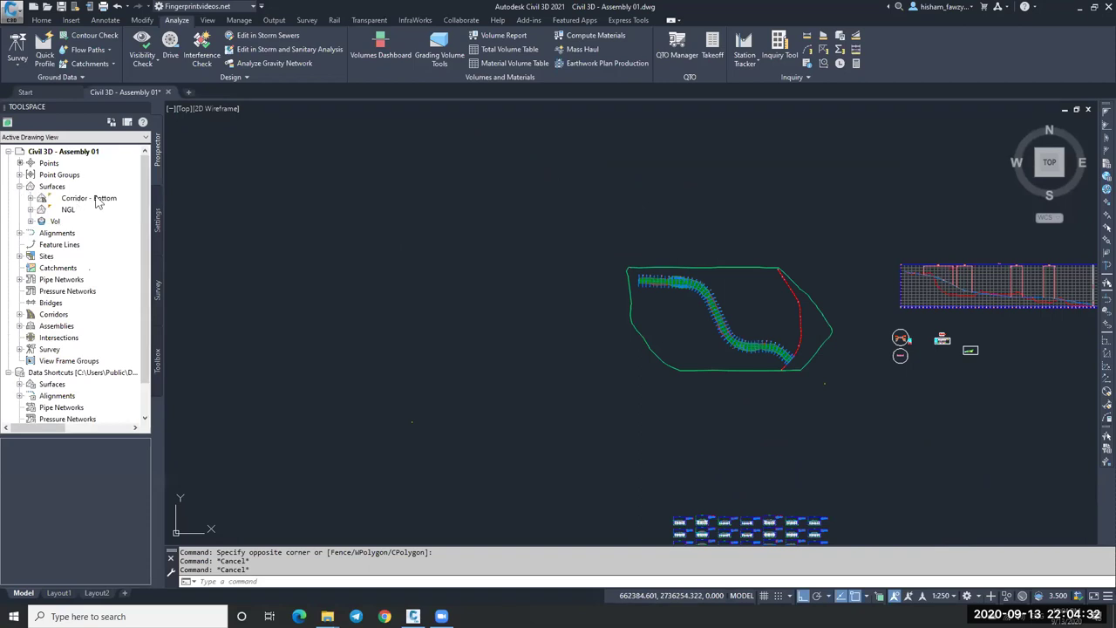
pyautogui.scroll(10, 689, 291)
pyautogui.press('Escape')
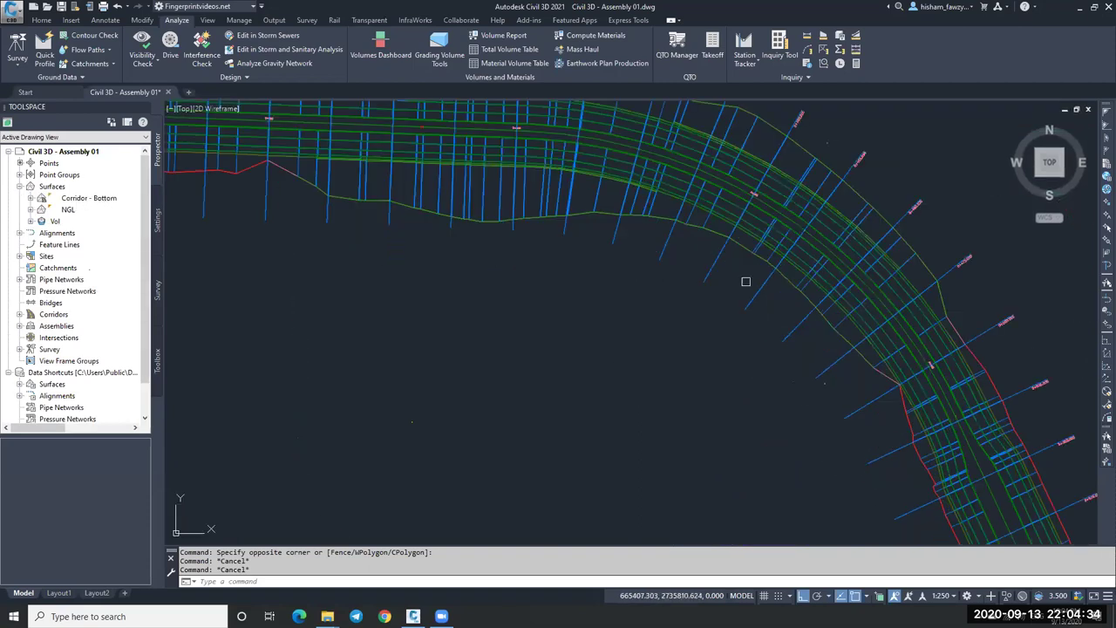
pyautogui.click(824, 263)
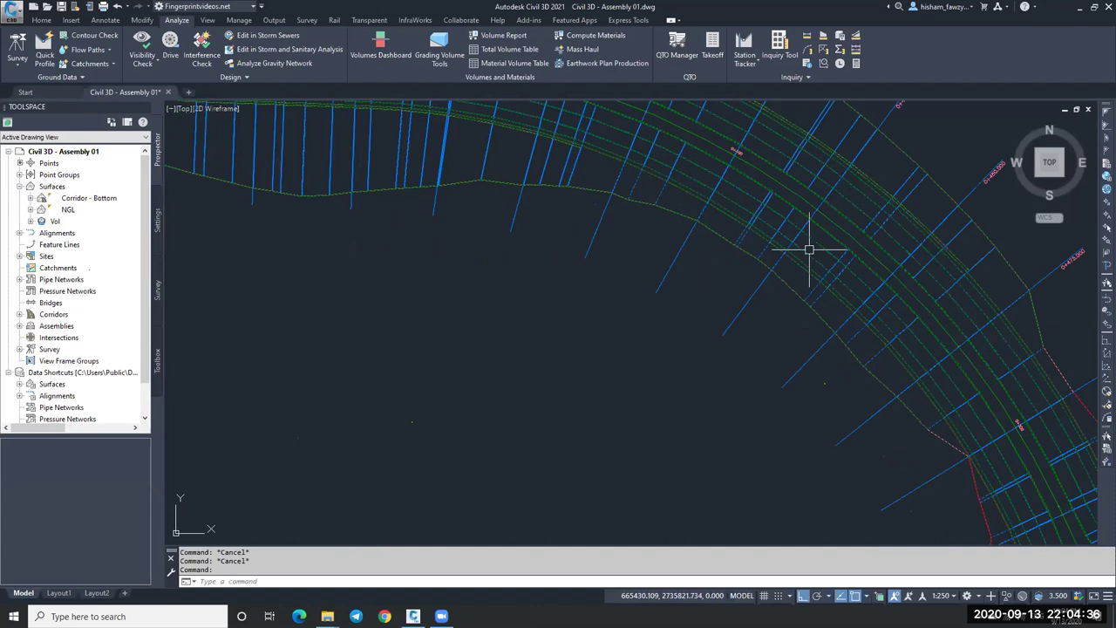
# Step: Add a new surface to corridor R 01 named Corridor - TOP
pyautogui.click(211, 51)
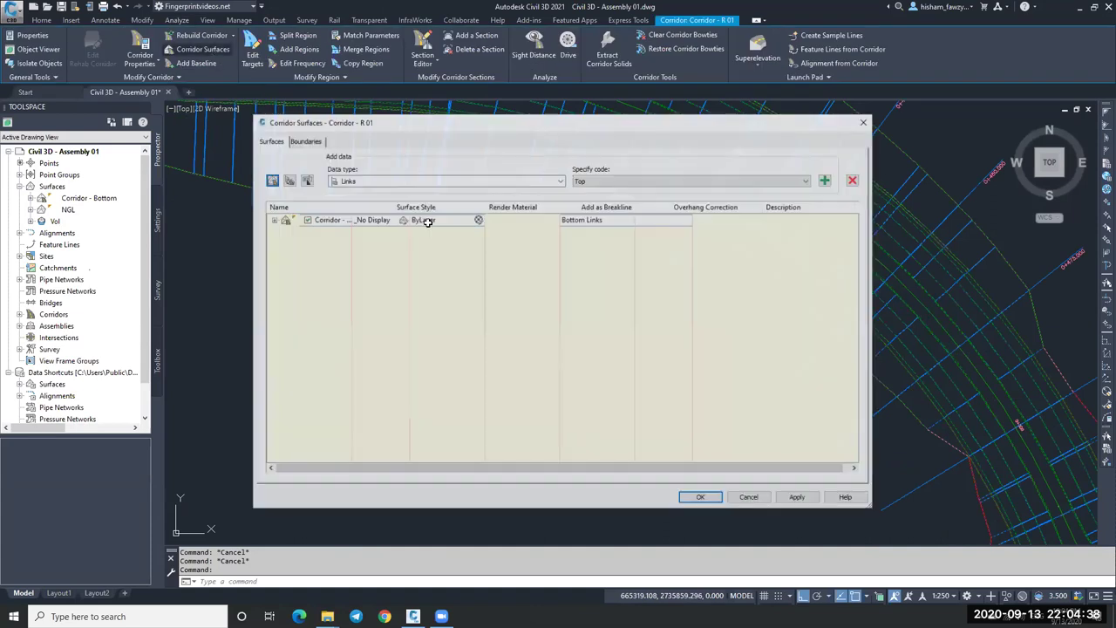
pyautogui.click(350, 232)
pyautogui.moveTo(349, 232); pyautogui.dragTo(392, 236)
pyautogui.write('TOP')
pyautogui.press('Return')
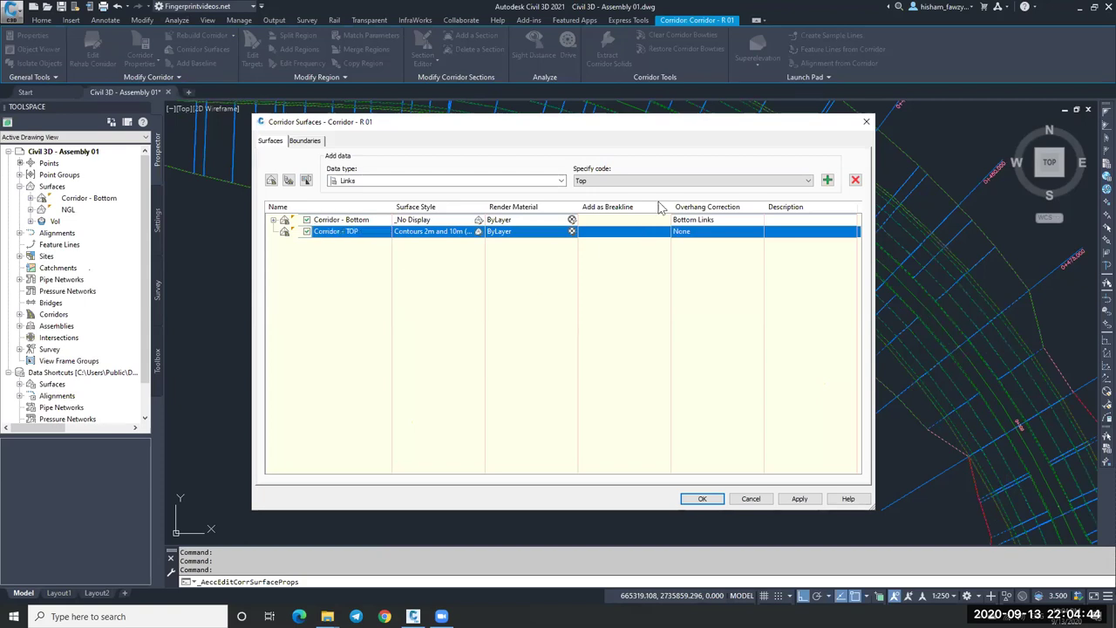
# Step: Add Top links to Corridor - TOP with overhang correction set to Top Links
pyautogui.click(828, 179)
pyautogui.click(711, 232)
pyautogui.click(710, 233)
pyautogui.click(704, 245)
pyautogui.click(580, 244)
# Step: Use corridor extents as Corridor - TOP's outer boundary, apply, and rebuild the corridor
pyautogui.click(315, 141)
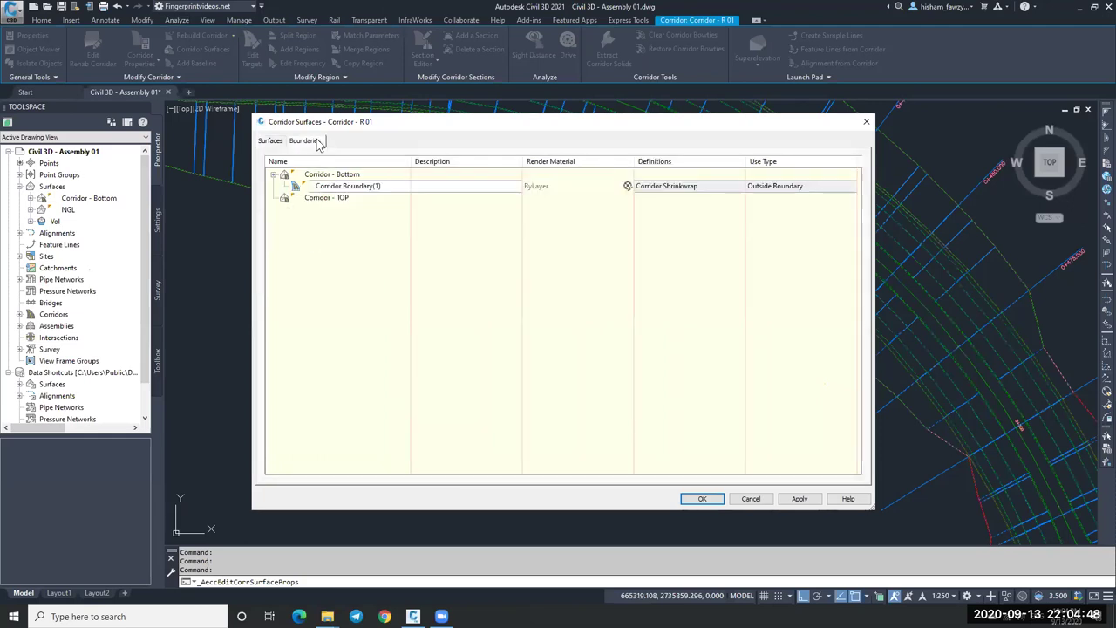
pyautogui.rightClick(345, 199)
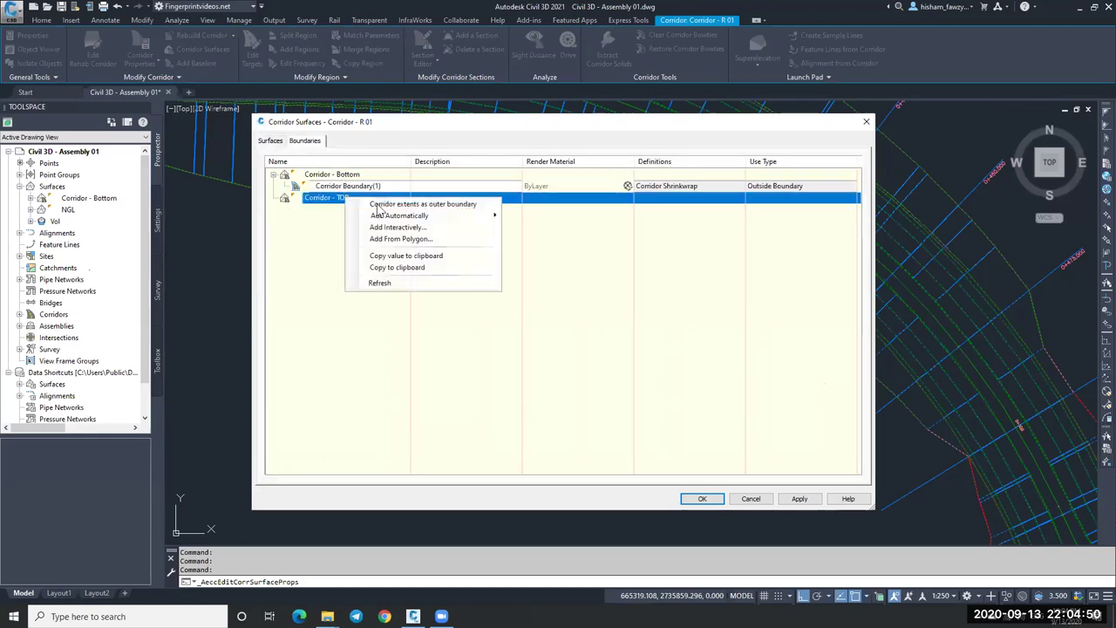
pyautogui.click(410, 204)
pyautogui.click(702, 498)
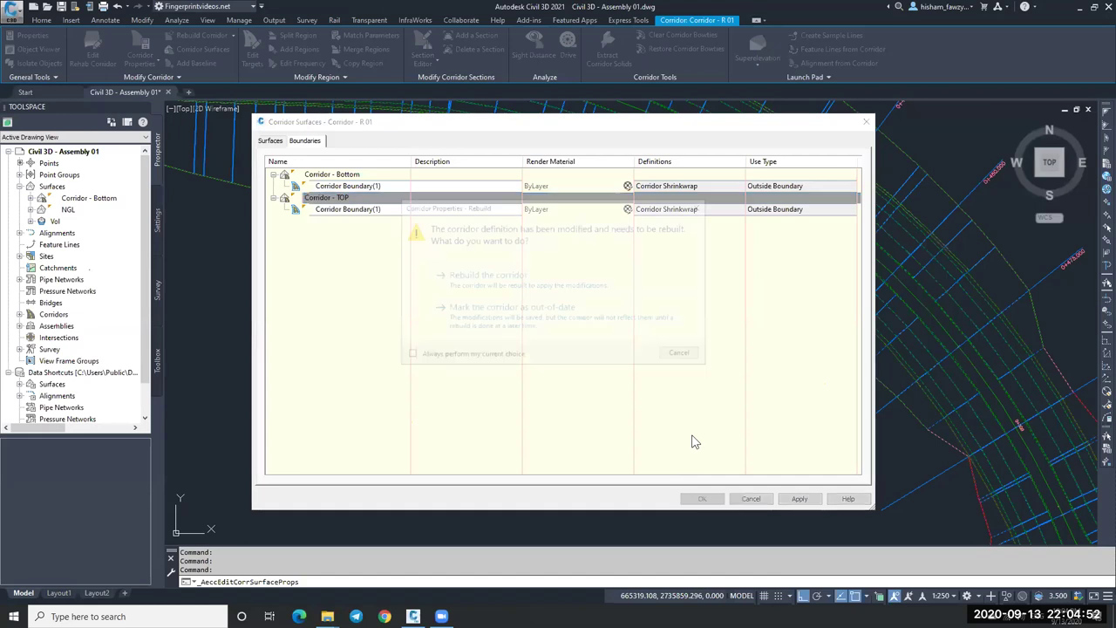
pyautogui.click(521, 281)
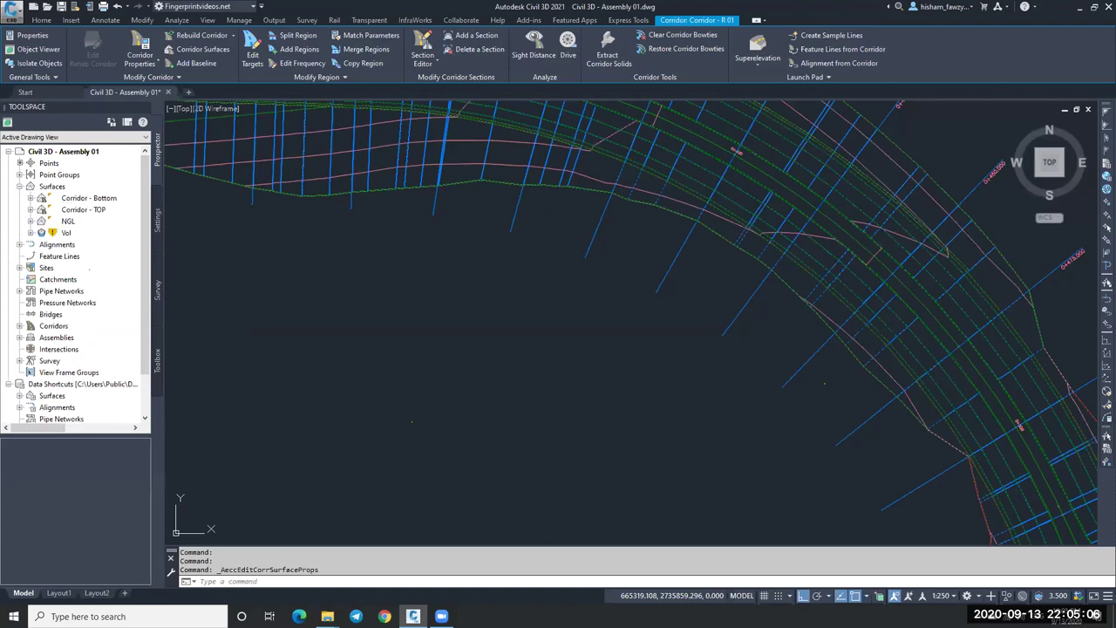
# Step: Create a new TIN surface named الدمج from the Surfaces collection in Prospector
pyautogui.press('Escape')
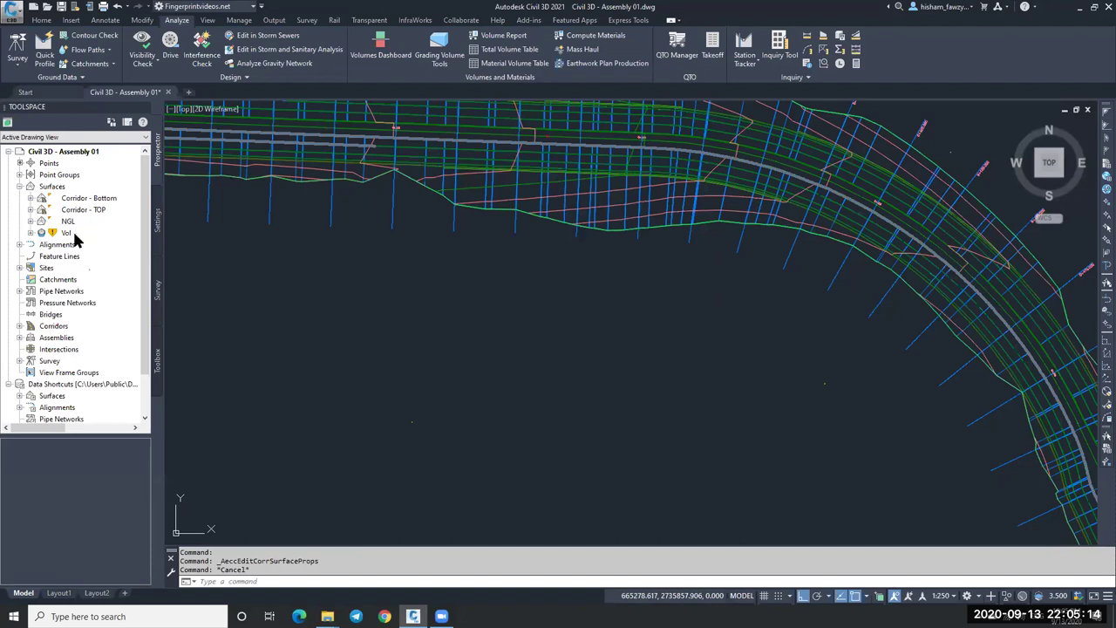
pyautogui.scroll(-2, 541, 305)
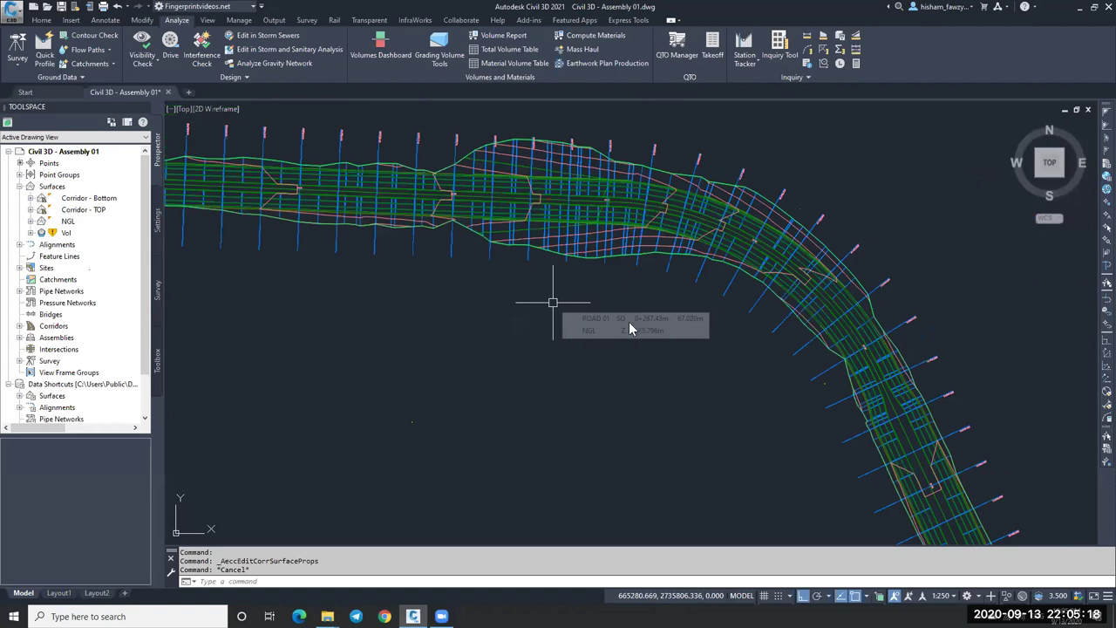
pyautogui.click(53, 187)
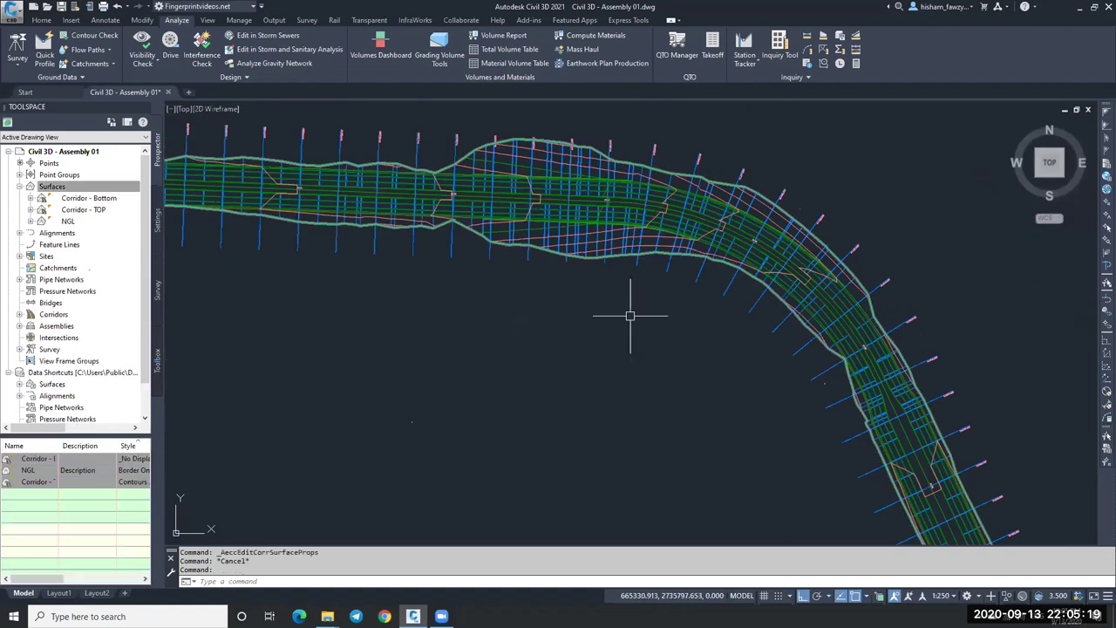
pyautogui.rightClick(60, 190)
pyautogui.click(118, 194)
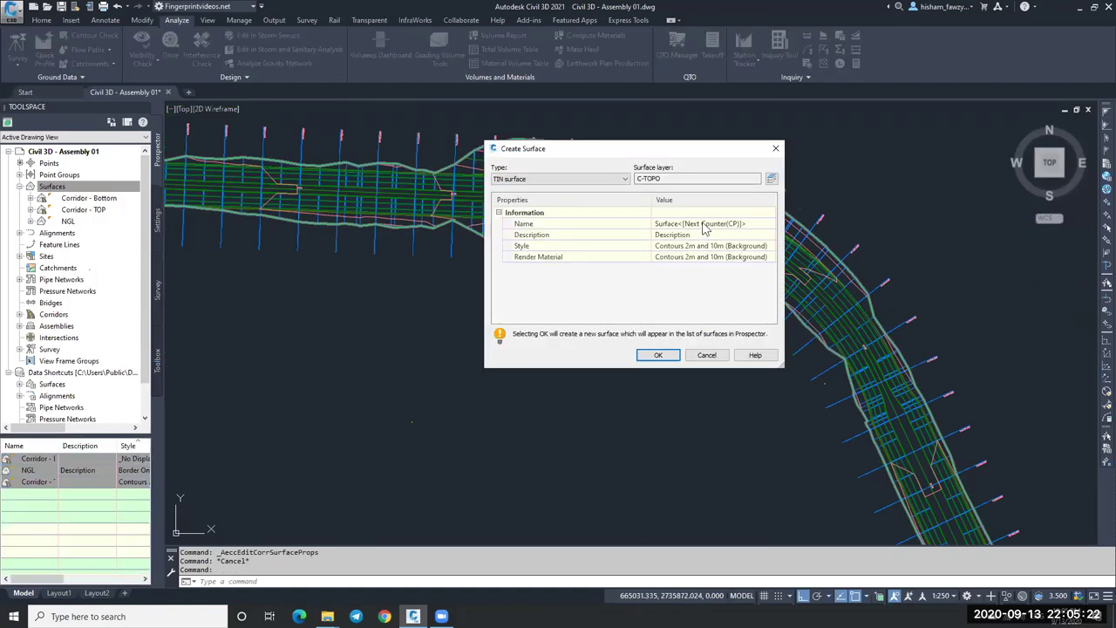
pyautogui.click(705, 225)
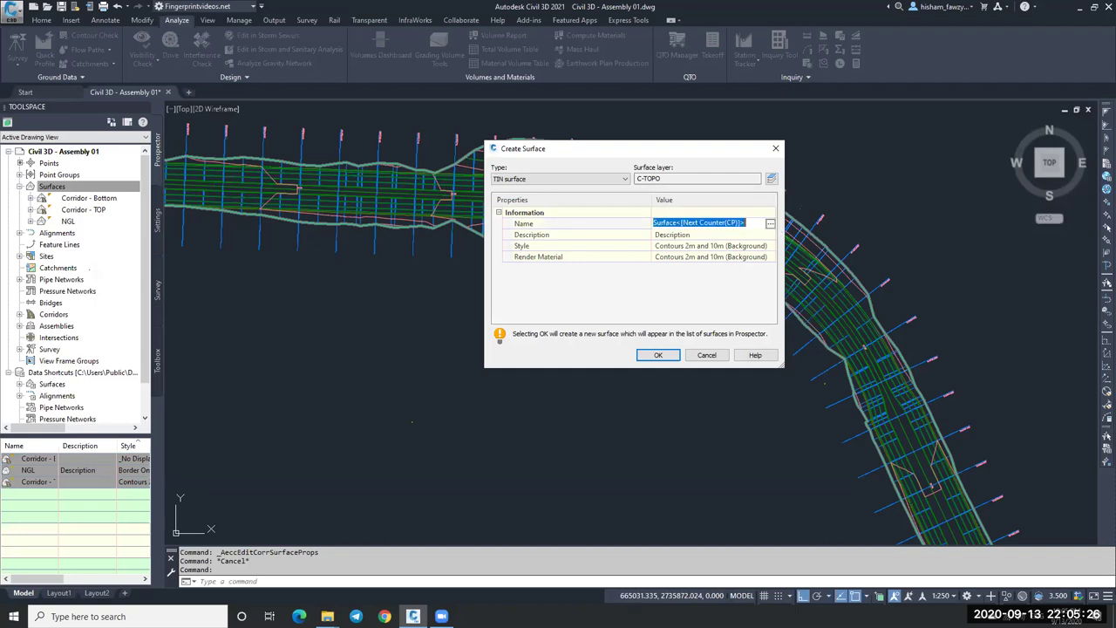
pyautogui.write('الدمج')
pyautogui.press('Return')
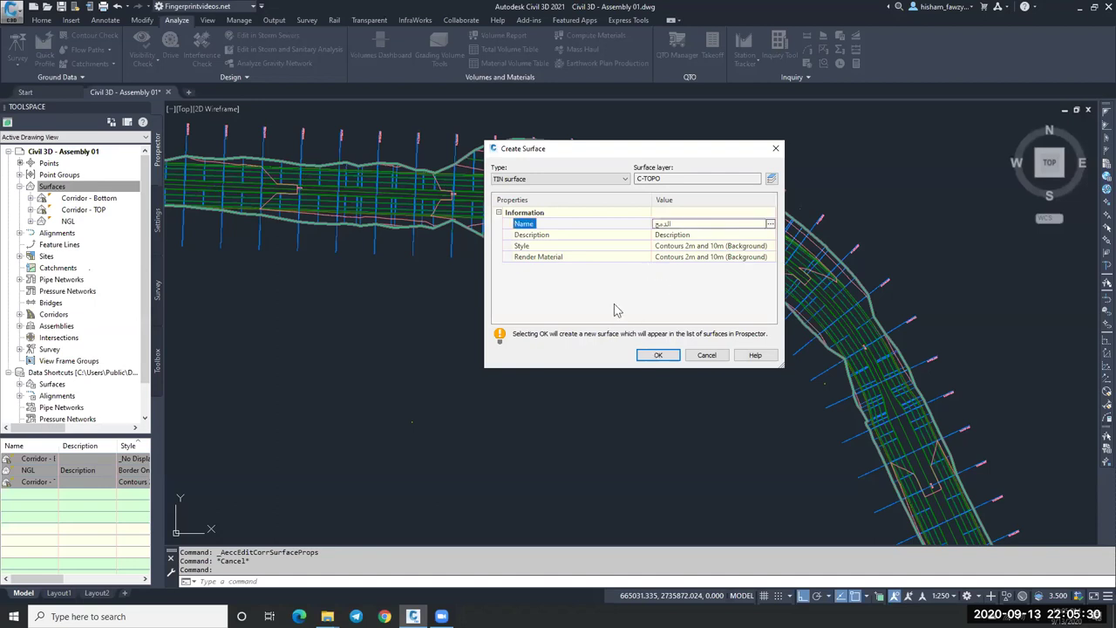
pyautogui.press('Return')
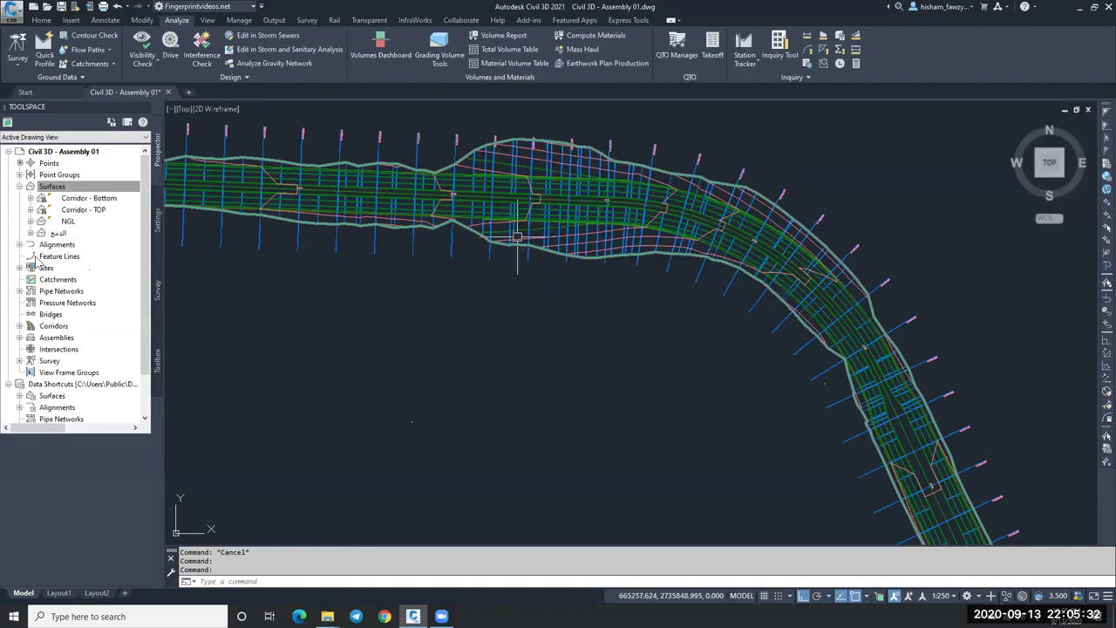
pyautogui.click(39, 268)
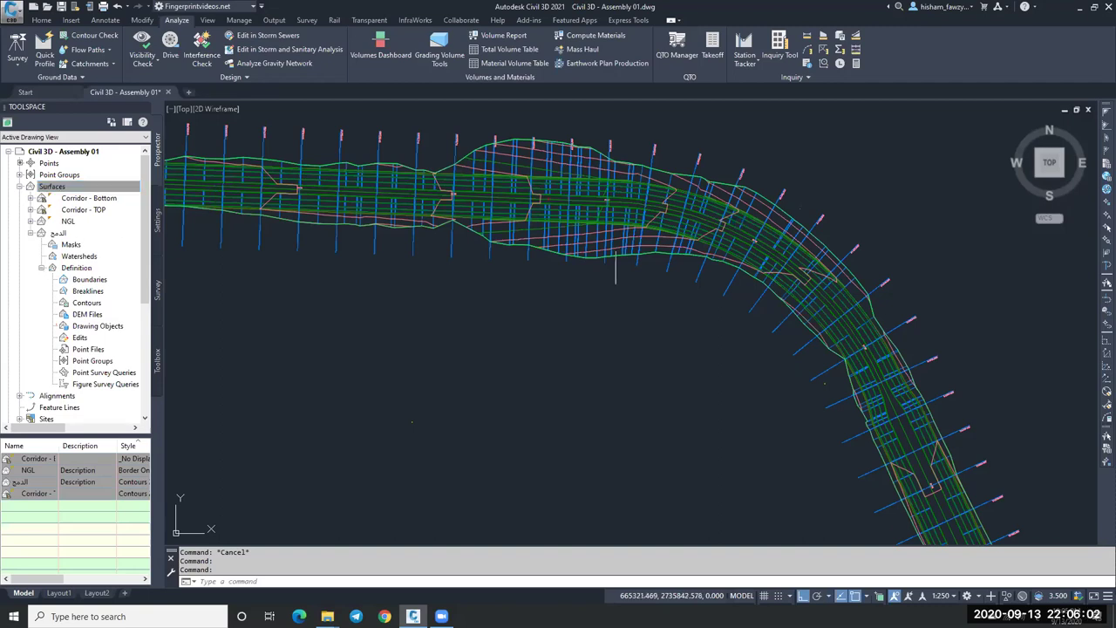
# Step: Zoom out to see the whole corridor
pyautogui.scroll(-3, 616, 268)
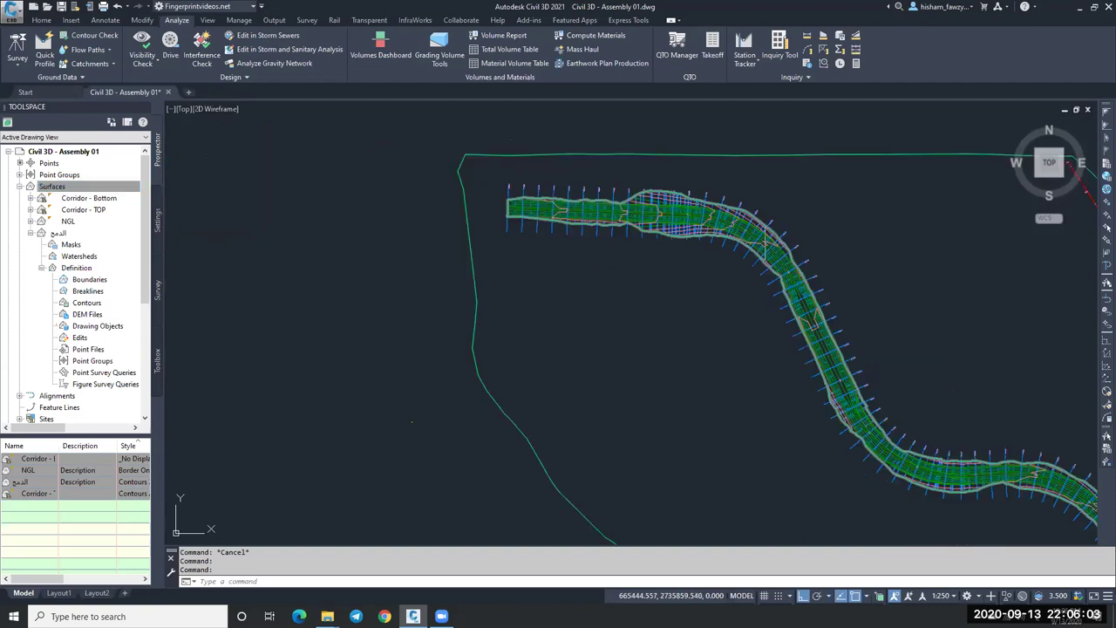
# Step: Split the drawing into Two: Vertical viewports and orbit the right one into a tilted 3-D view
pyautogui.click(208, 19)
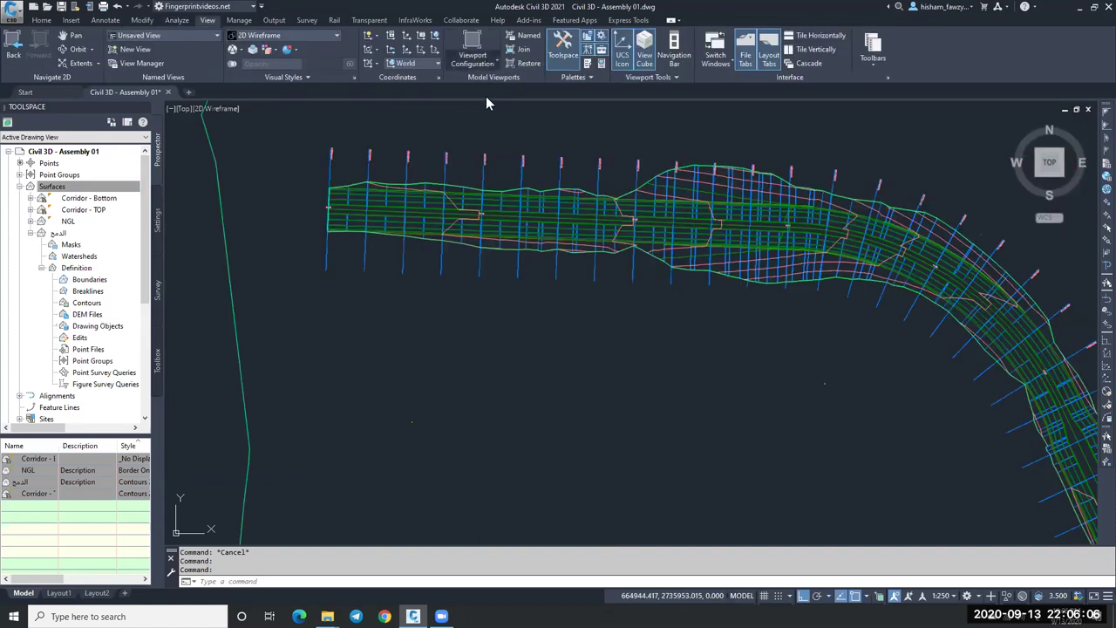
pyautogui.click(475, 57)
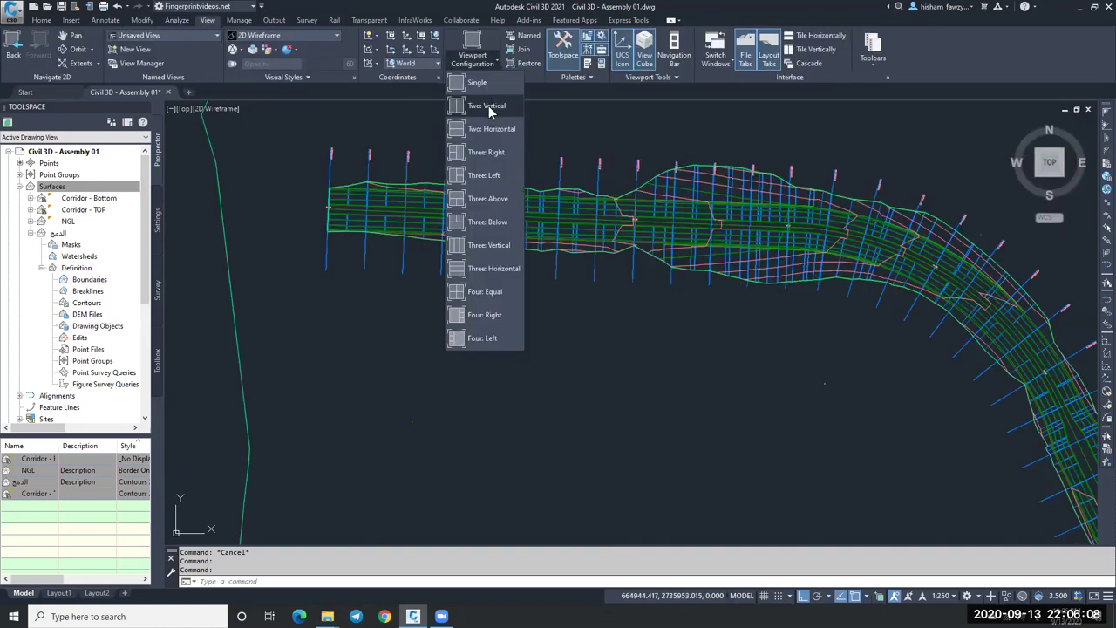
pyautogui.click(662, 221)
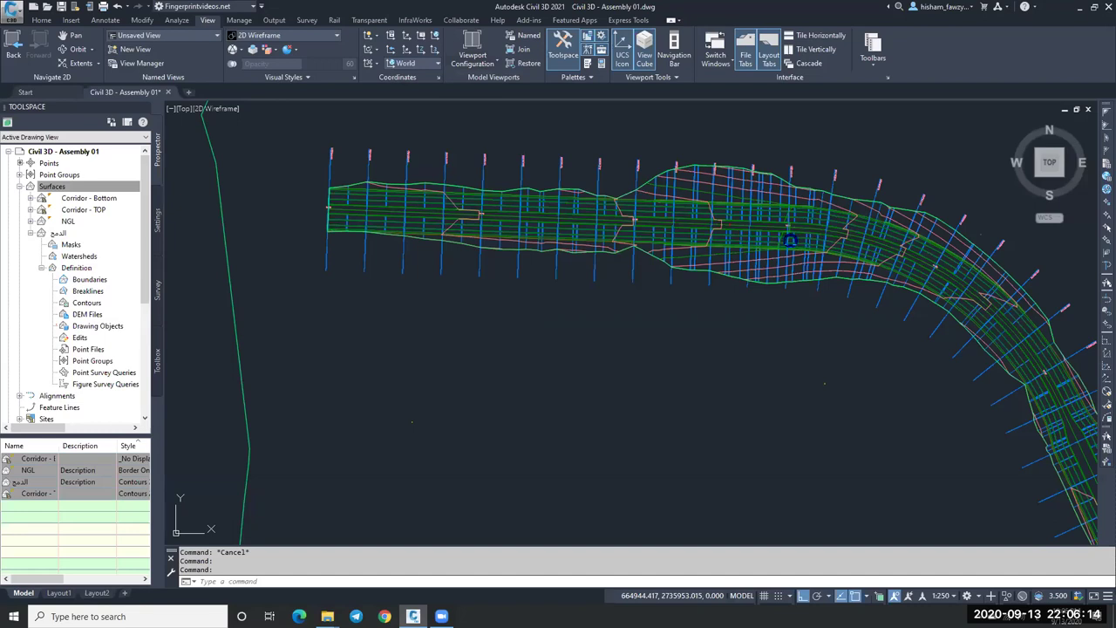
pyautogui.click(811, 49)
pyautogui.click(810, 253)
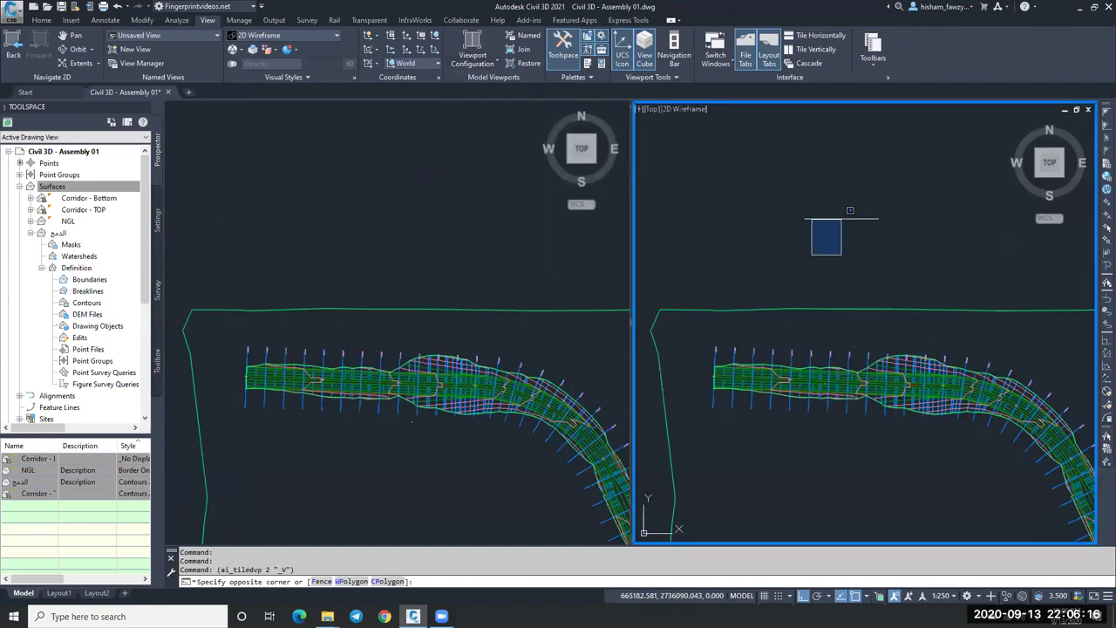
pyautogui.scroll(-5, 816, 273)
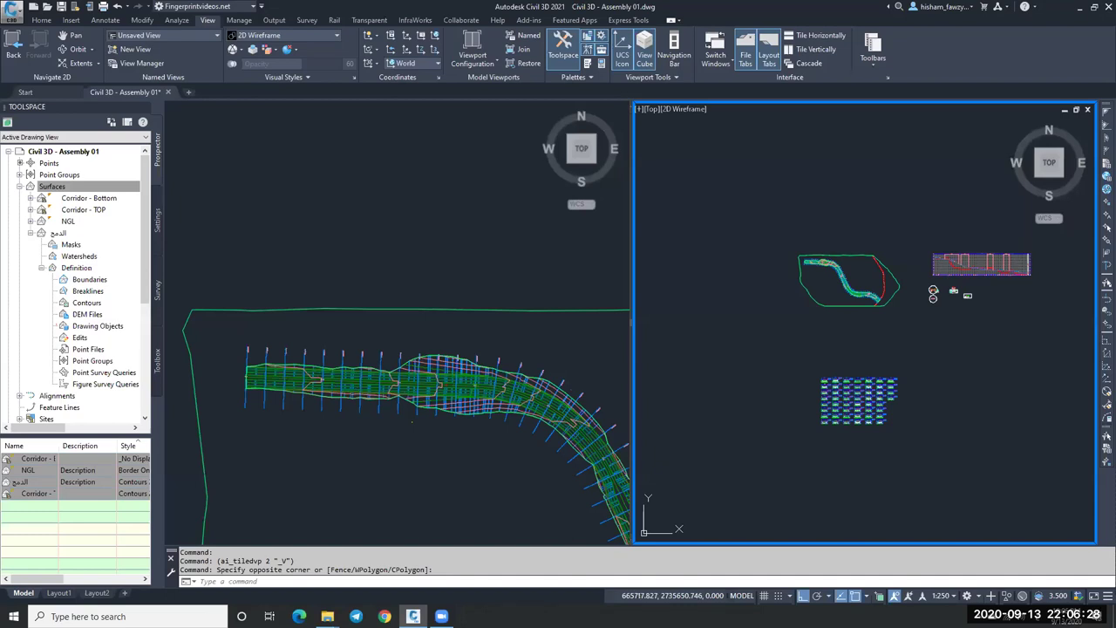
pyautogui.keyDown('shift'); pyautogui.moveTo(863, 323); pyautogui.dragTo(907, 297, button='middle'); pyautogui.keyUp('shift')
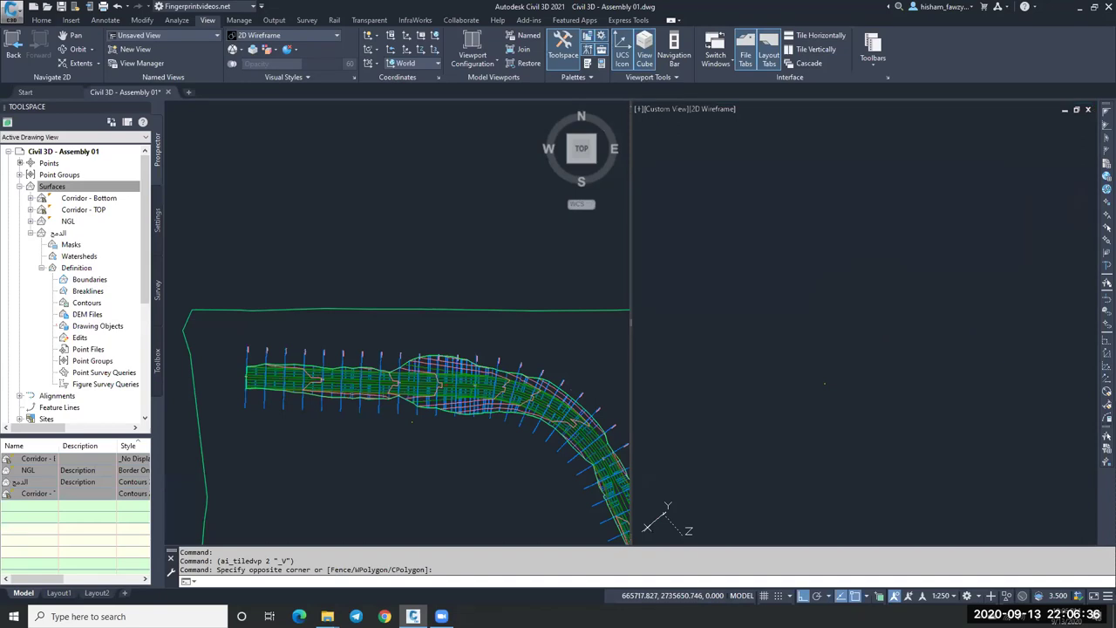
# Step: Activate the right isometric viewport and zoom in close along the shaded corridor
pyautogui.click(1064, 174)
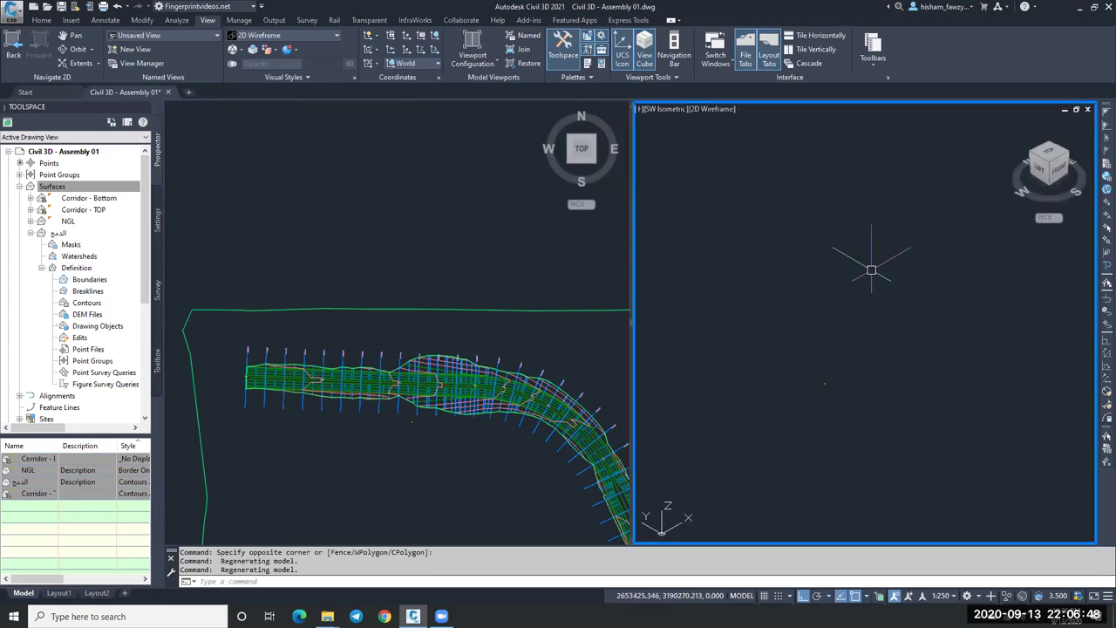
pyautogui.scroll(-2, 871, 270)
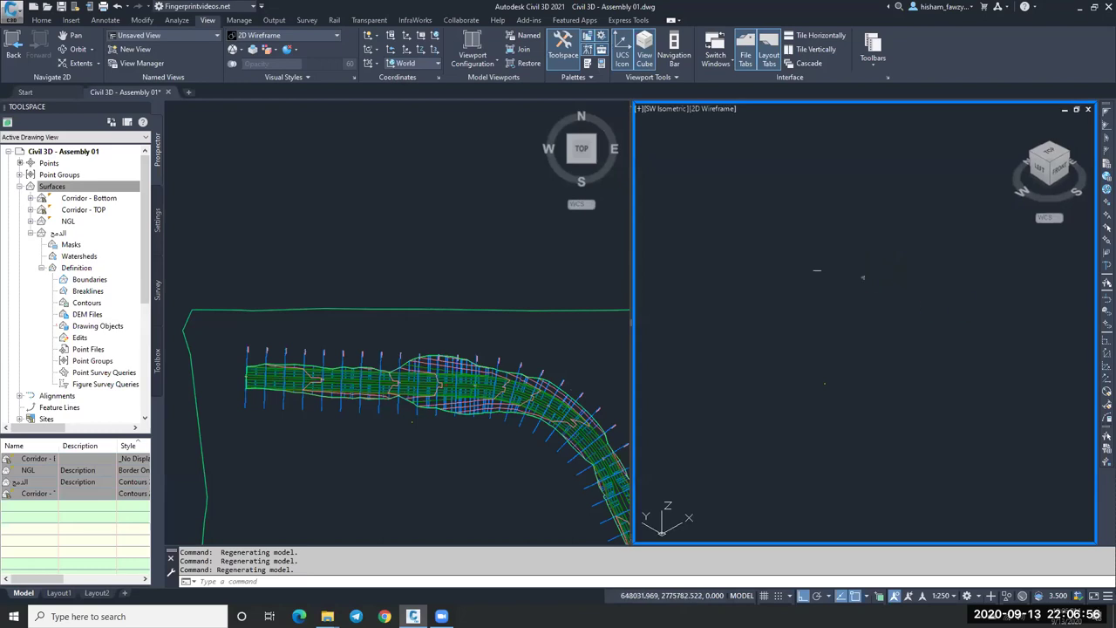
pyautogui.scroll(5, 887, 291)
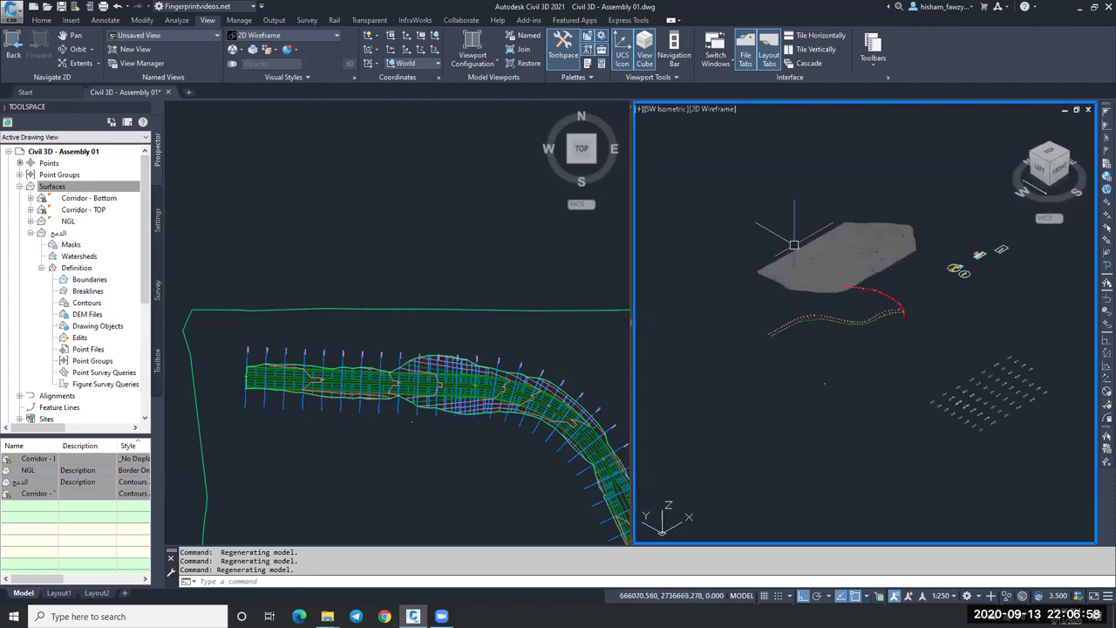
pyautogui.scroll(5, 794, 245)
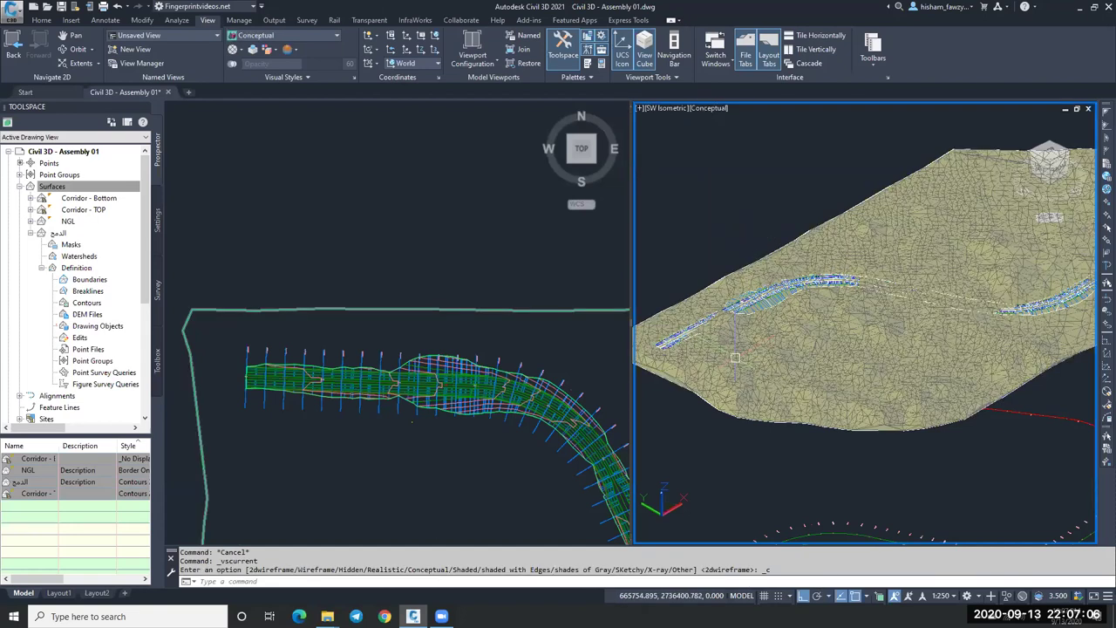
pyautogui.scroll(2, 735, 358)
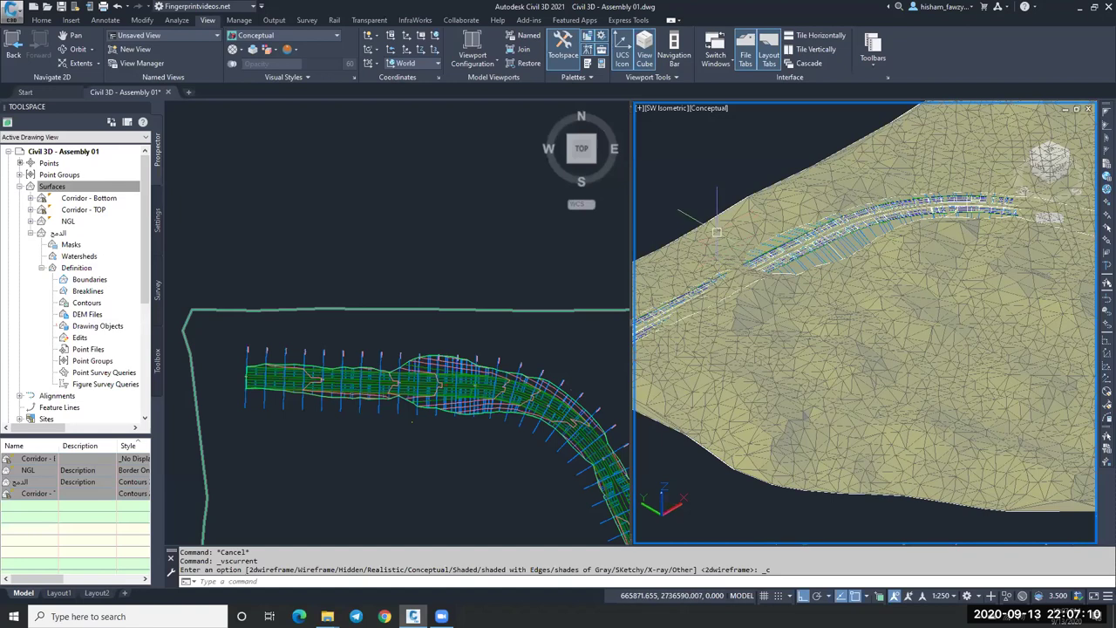
pyautogui.scroll(2, 720, 181)
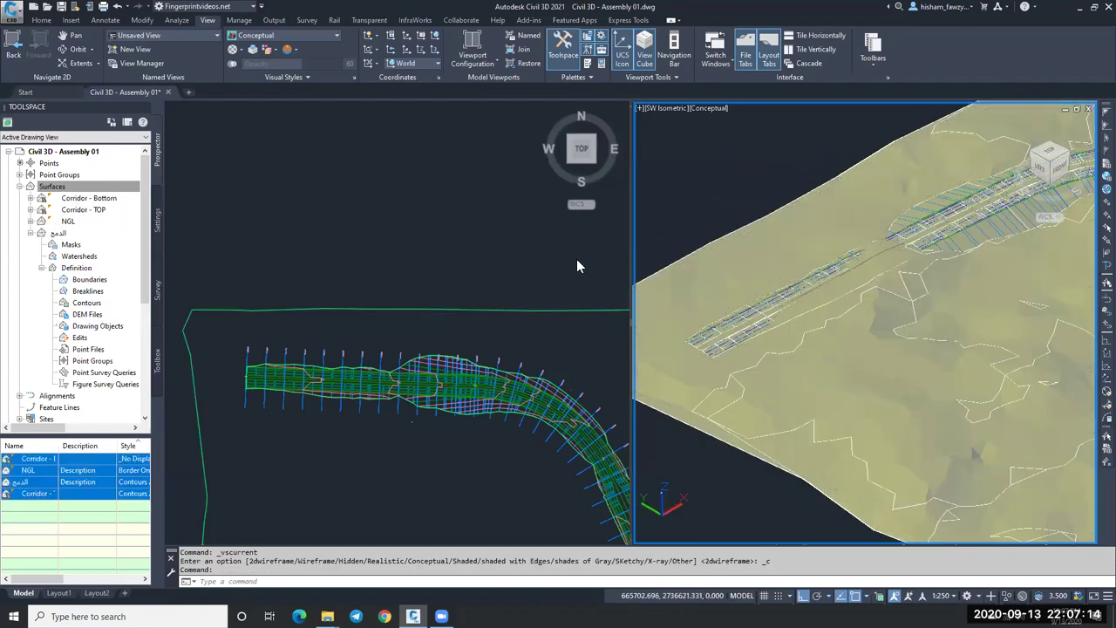
# Step: Inspect the Corridor - Bottom and Corridor - TOP surface properties without changing them
pyautogui.doubleClick(88, 198)
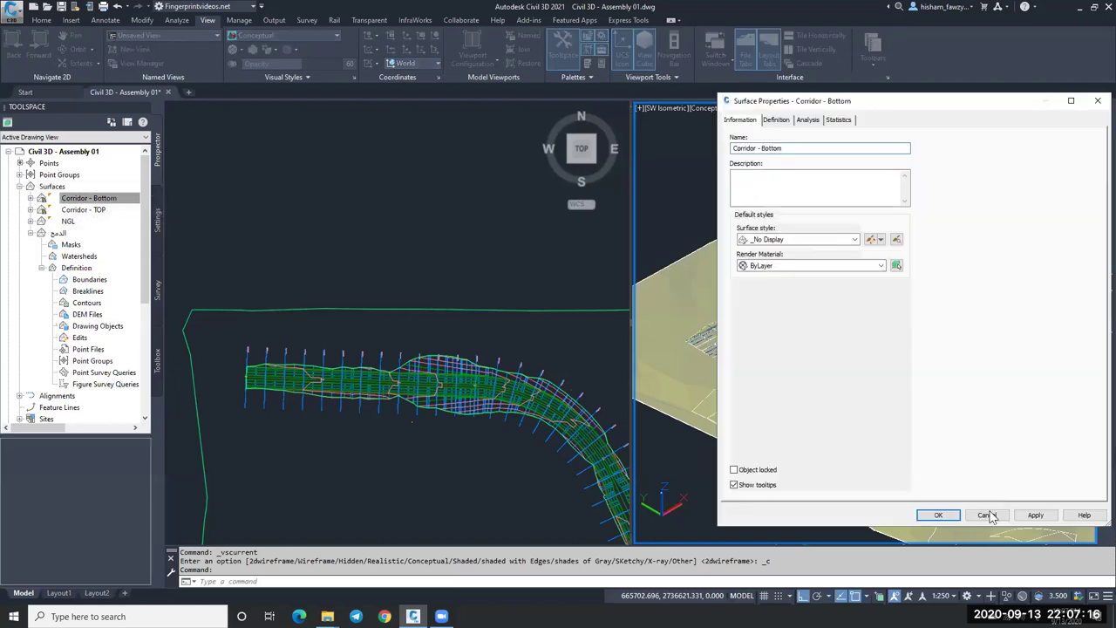
pyautogui.click(798, 239)
pyautogui.click(779, 251)
pyautogui.click(939, 514)
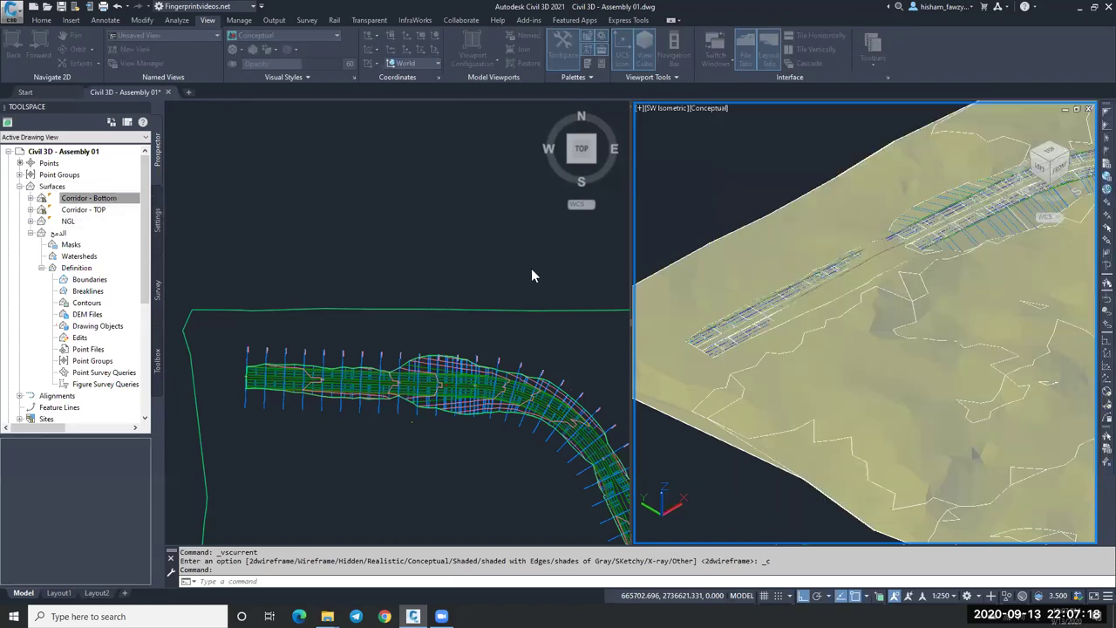
pyautogui.rightClick(83, 210)
pyautogui.click(166, 217)
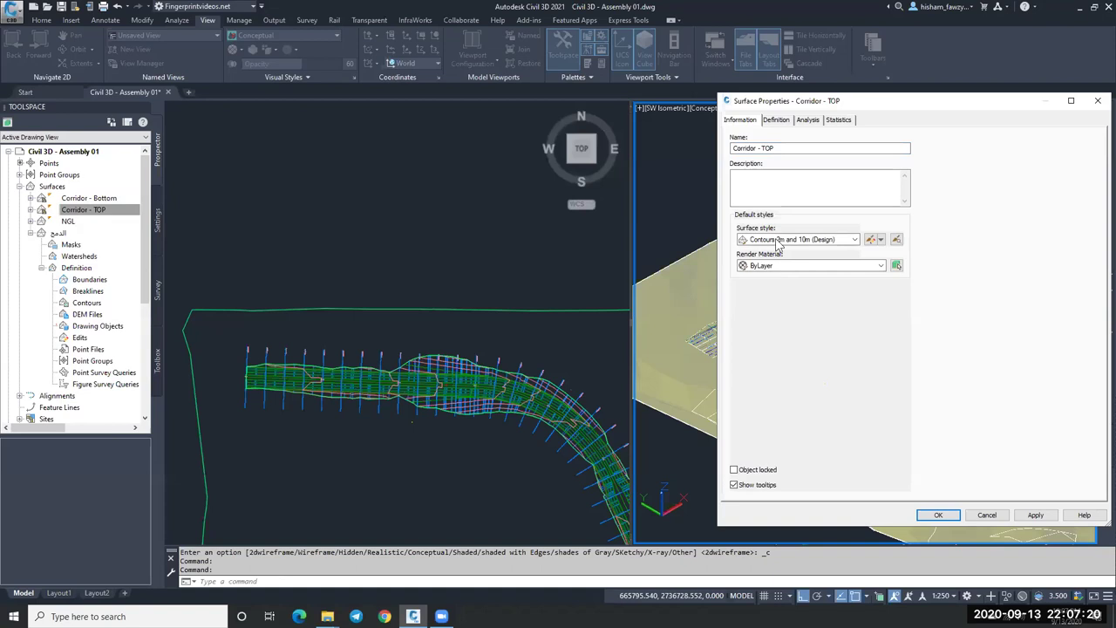
pyautogui.press('Escape')
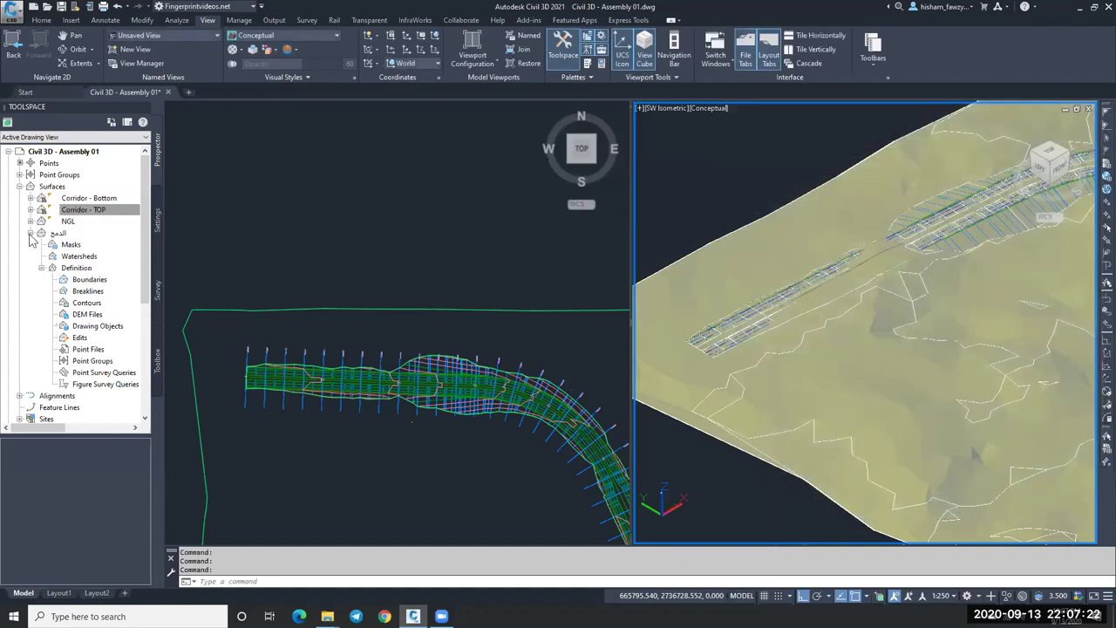
pyautogui.click(85, 214)
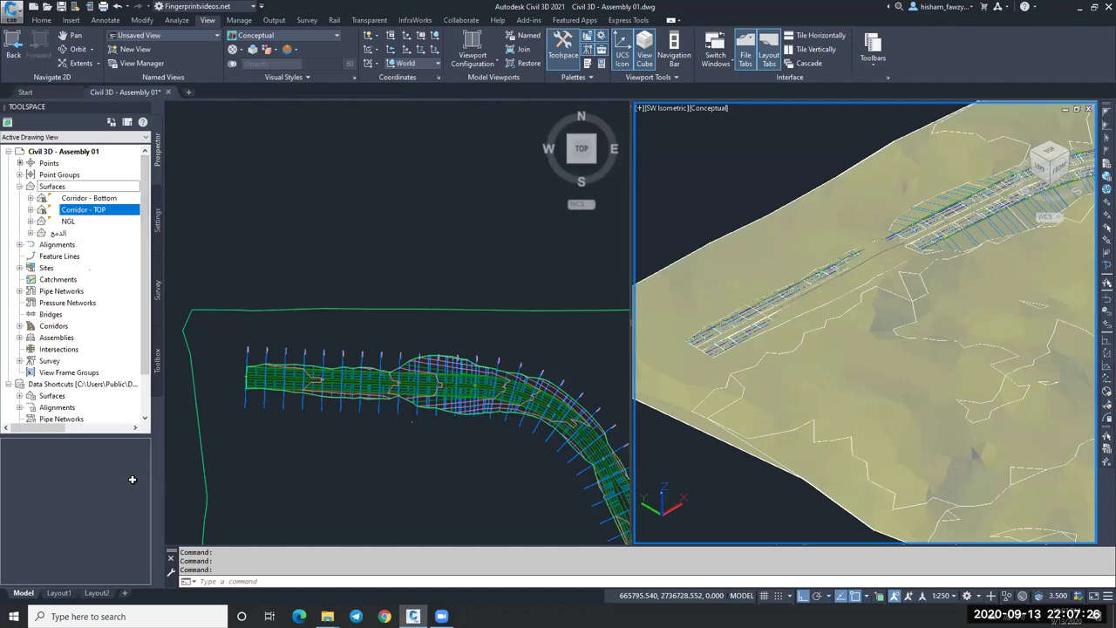
# Step: Widen the Toolspace and set all four surfaces' style to _No Display
pyautogui.click(63, 186)
pyautogui.moveTo(163, 444); pyautogui.dragTo(253, 442)
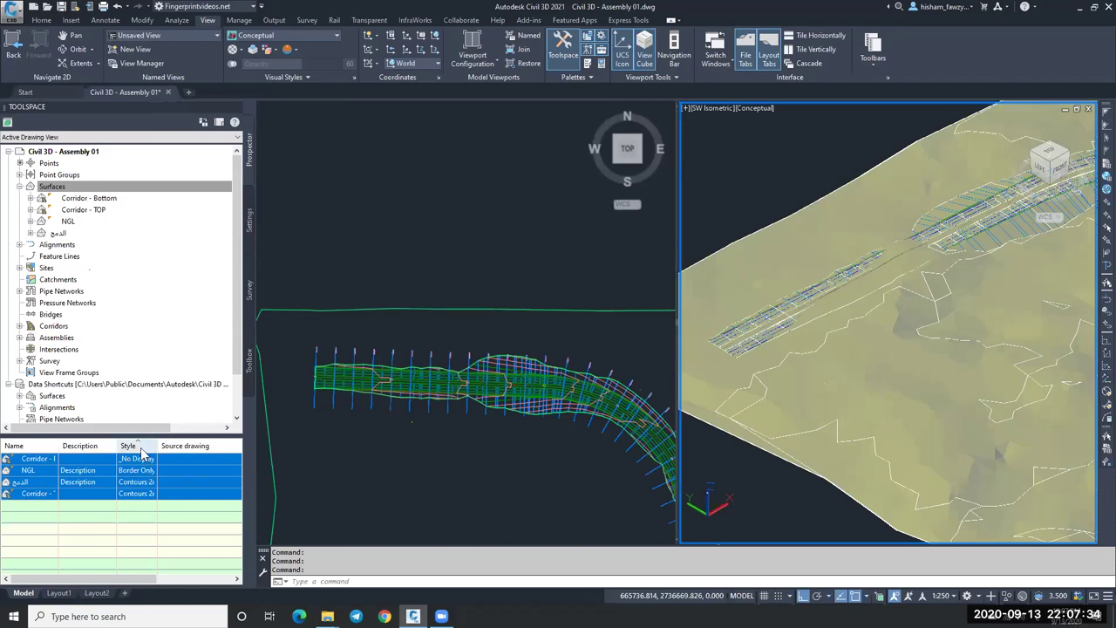
pyautogui.rightClick(153, 448)
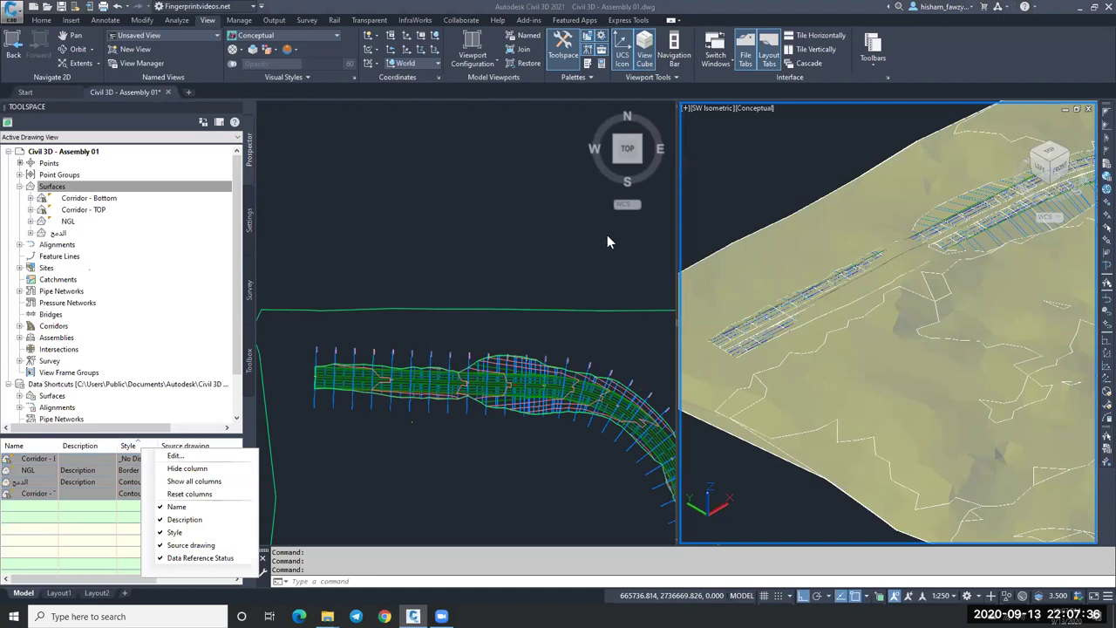
pyautogui.press('Down')
pyautogui.press('Return')
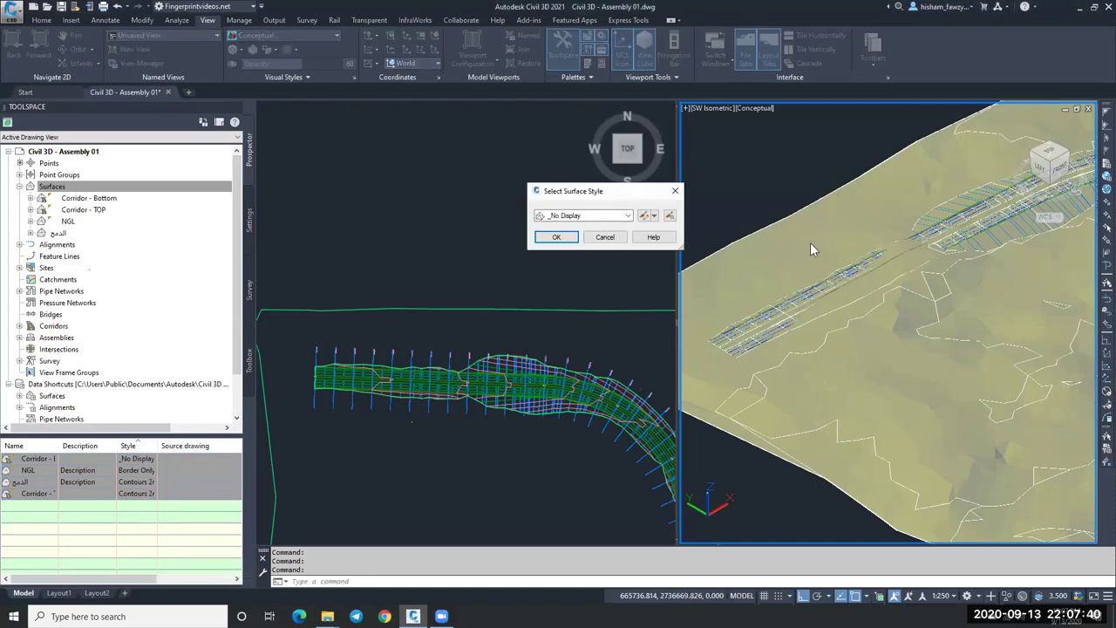
pyautogui.click(582, 215)
pyautogui.click(563, 226)
pyautogui.click(557, 237)
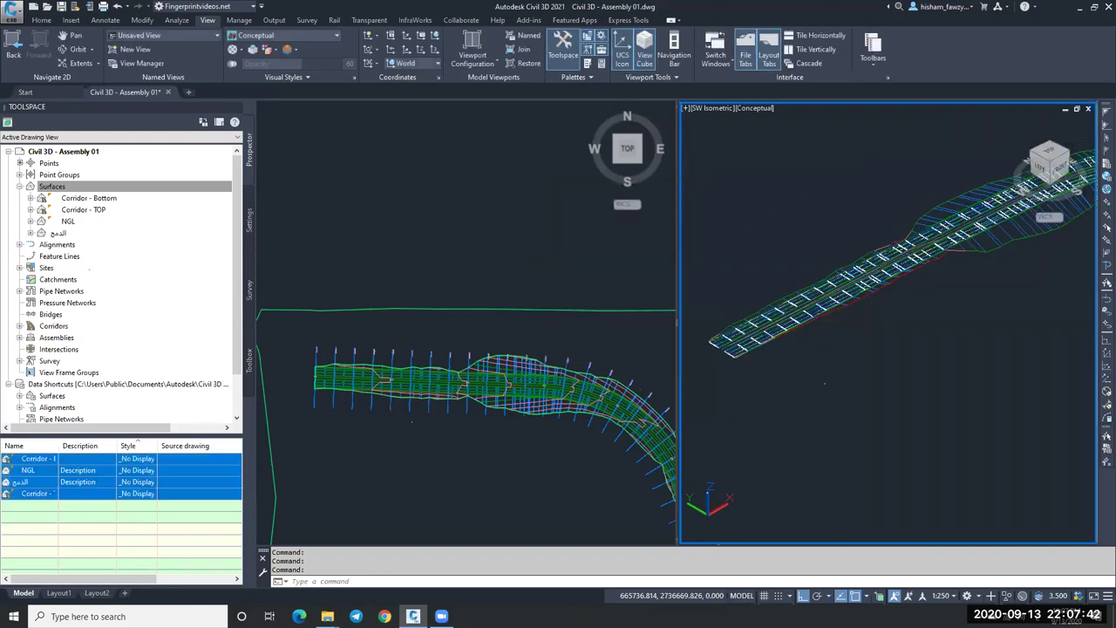
# Step: Set the NGL surface style to Border Only
pyautogui.rightClick(102, 223)
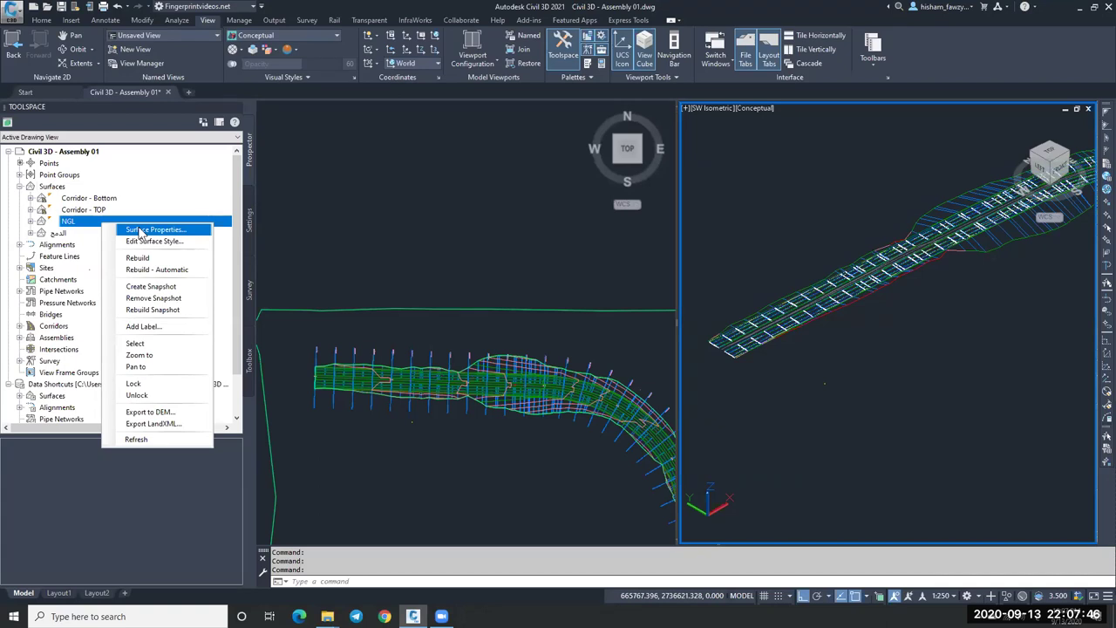
pyautogui.press('Escape')
pyautogui.rightClick(145, 225)
pyautogui.click(52, 186)
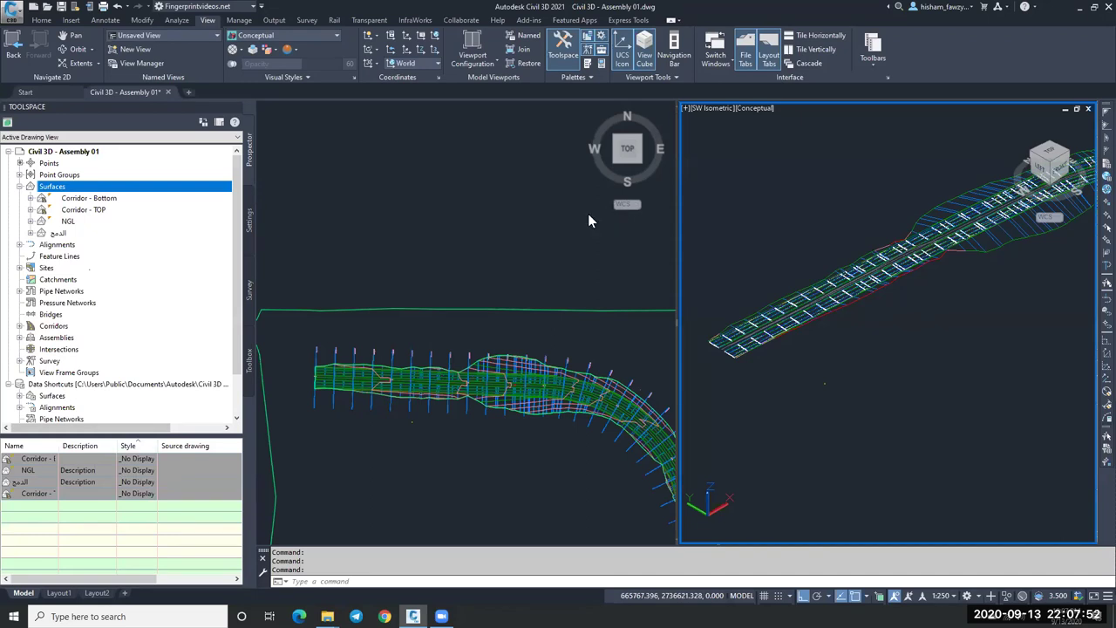
pyautogui.click(136, 470)
pyautogui.click(628, 215)
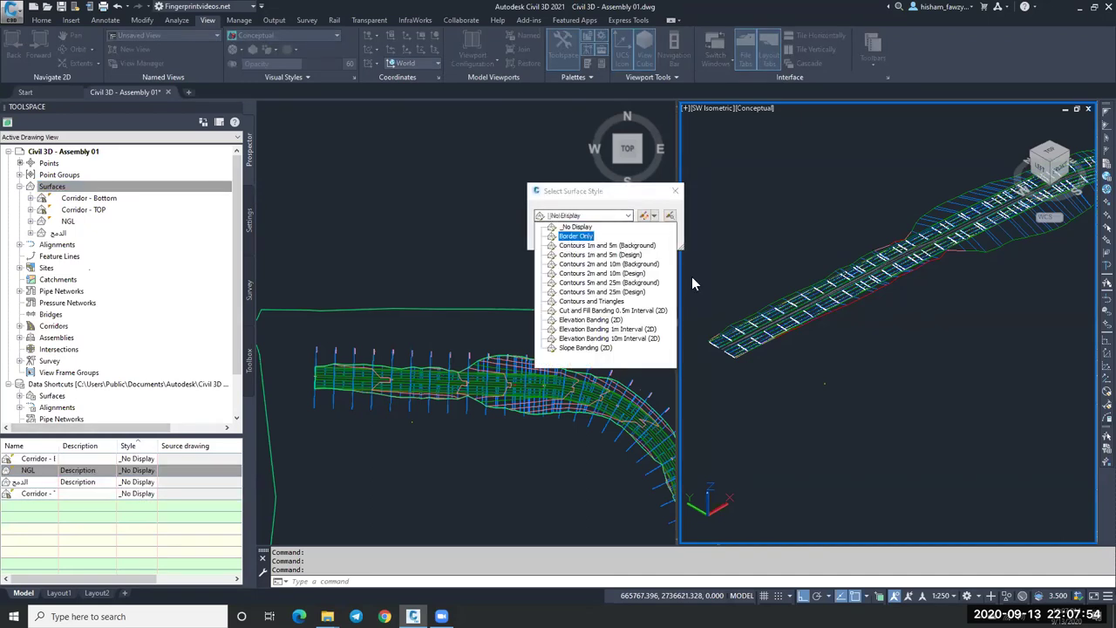
pyautogui.press('Return')
pyautogui.press('Return')
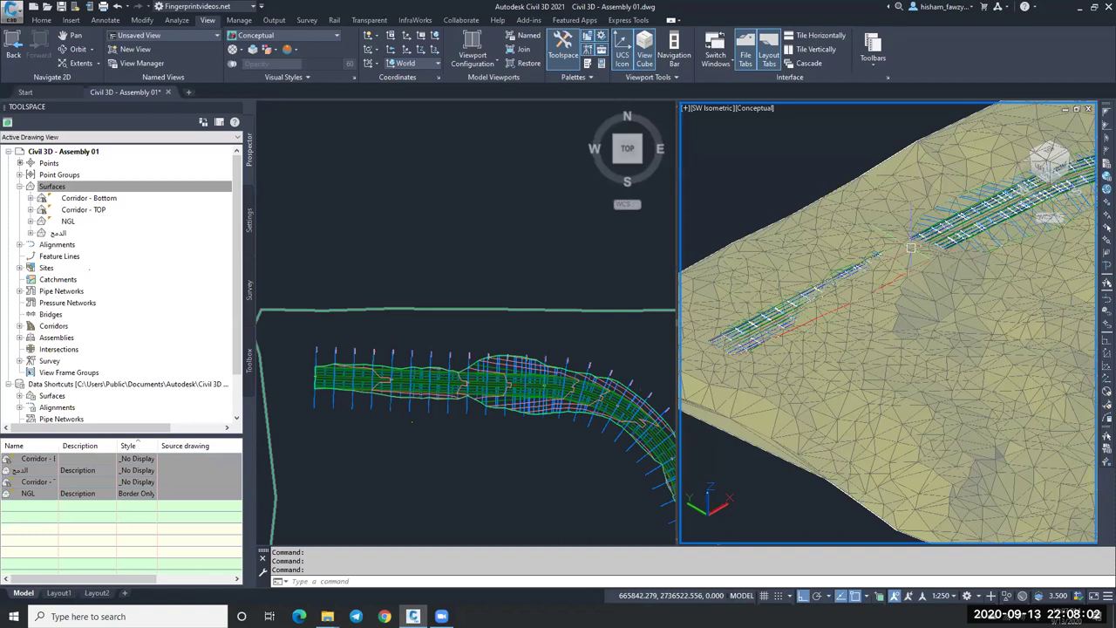
# Step: Check the view and close the NGL surface properties
pyautogui.scroll(2, 911, 248)
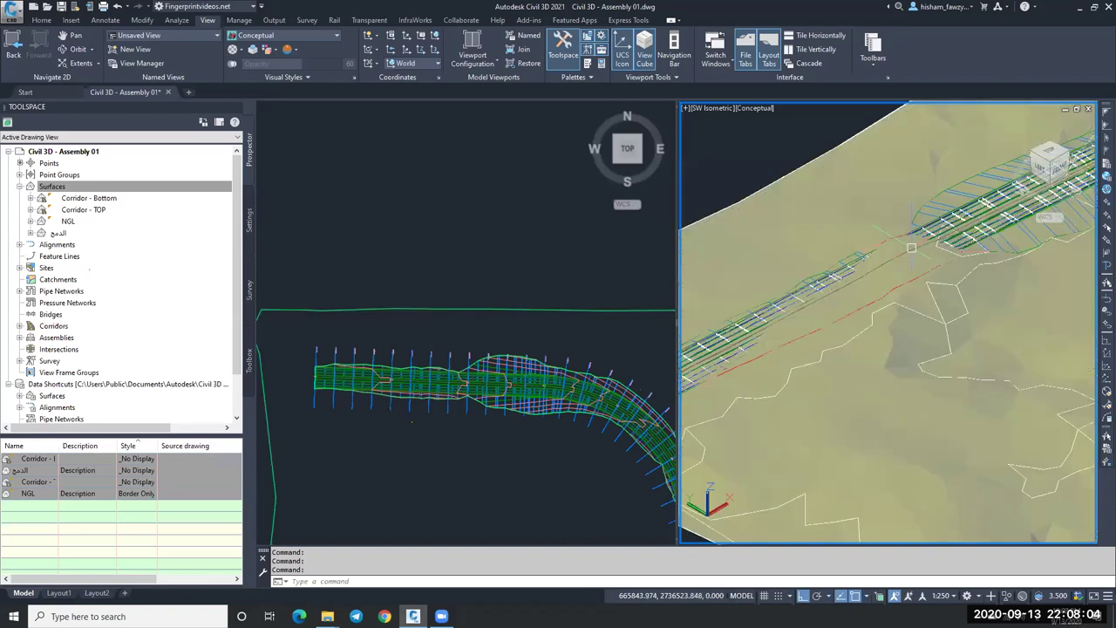
pyautogui.scroll(-3, 922, 242)
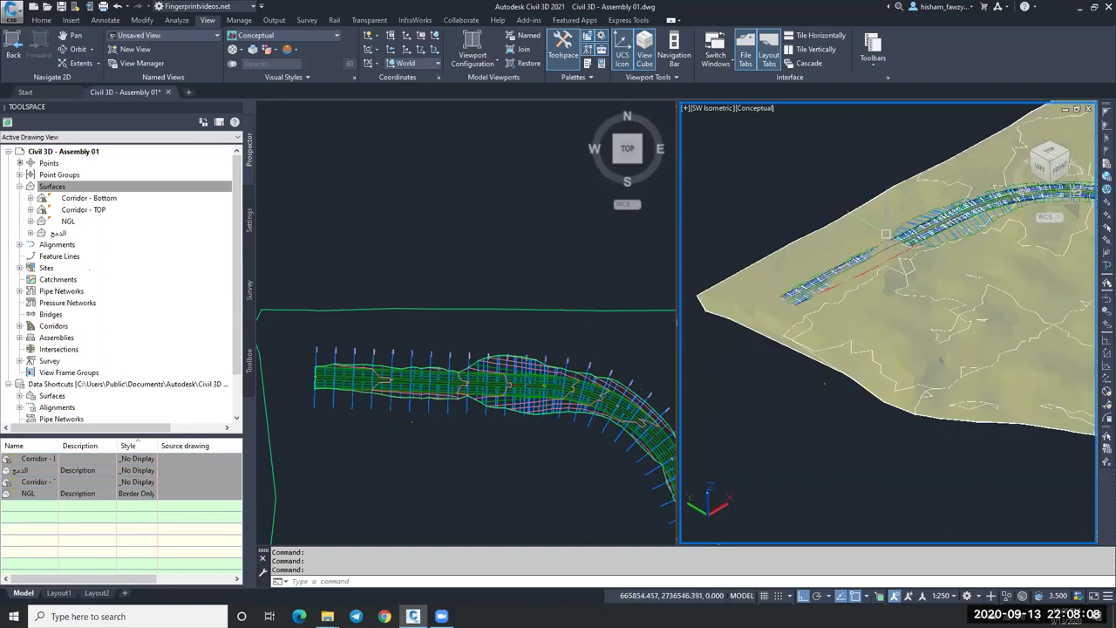
pyautogui.scroll(2, 887, 234)
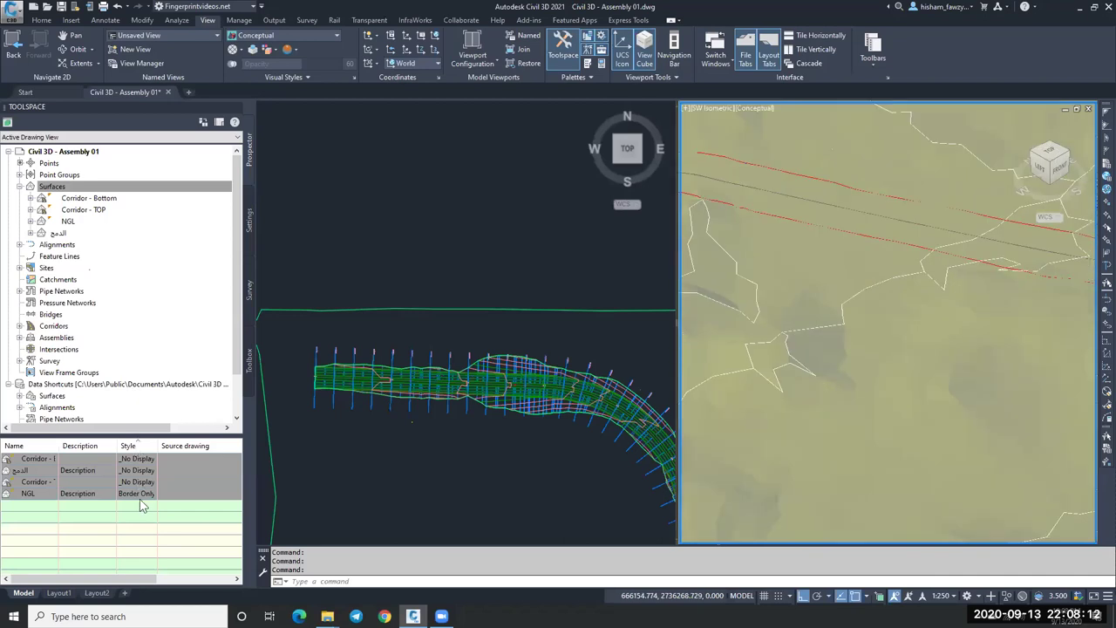
pyautogui.scroll(-2, 731, 258)
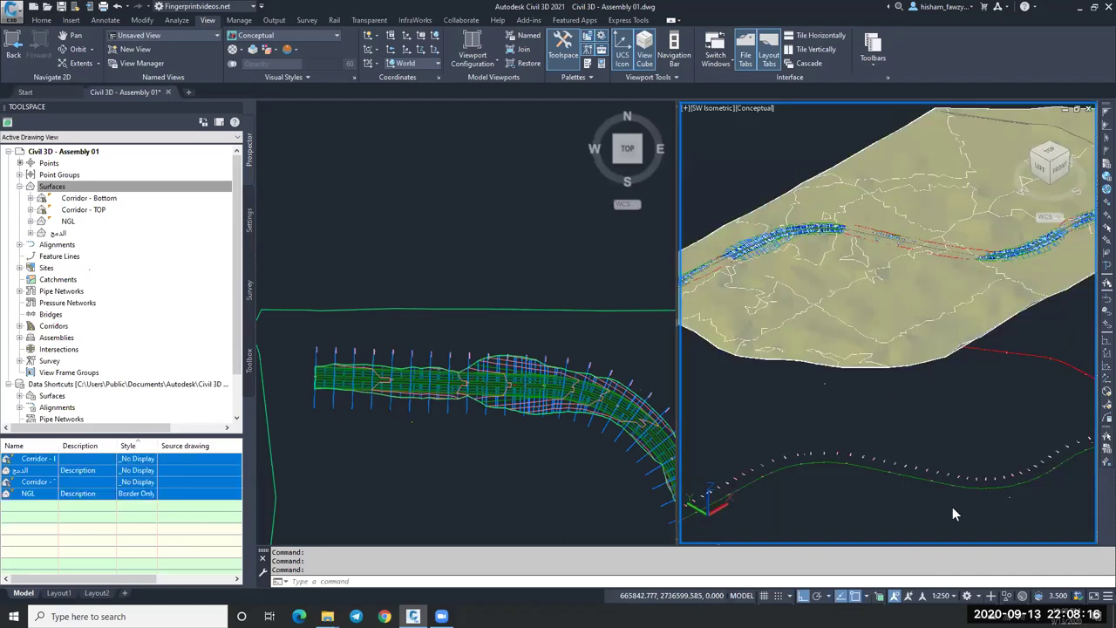
pyautogui.rightClick(145, 494)
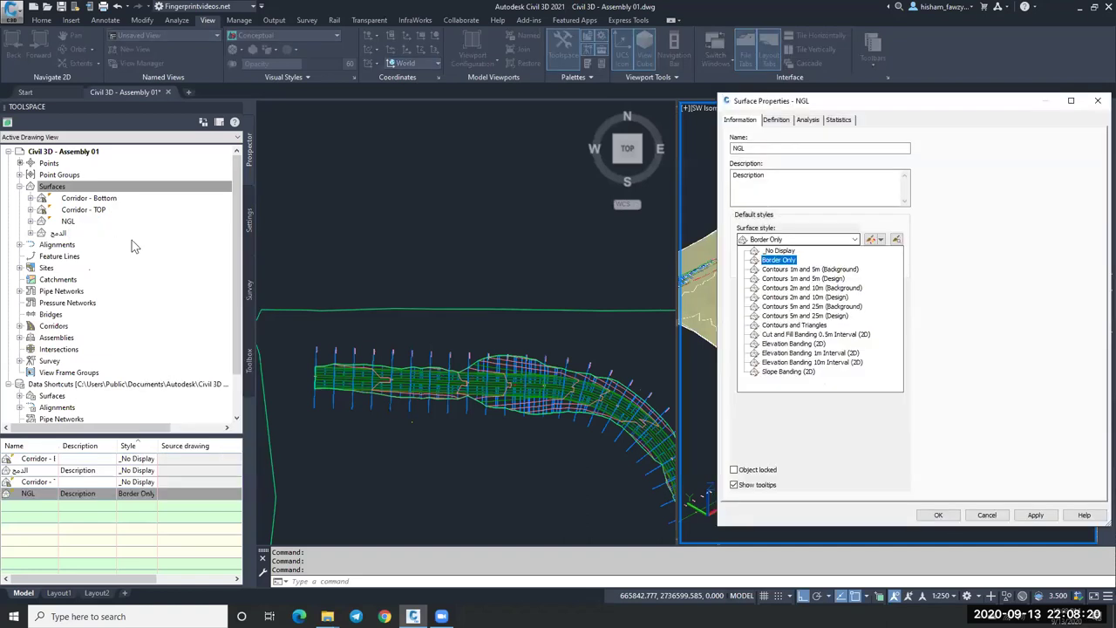
pyautogui.press('Return')
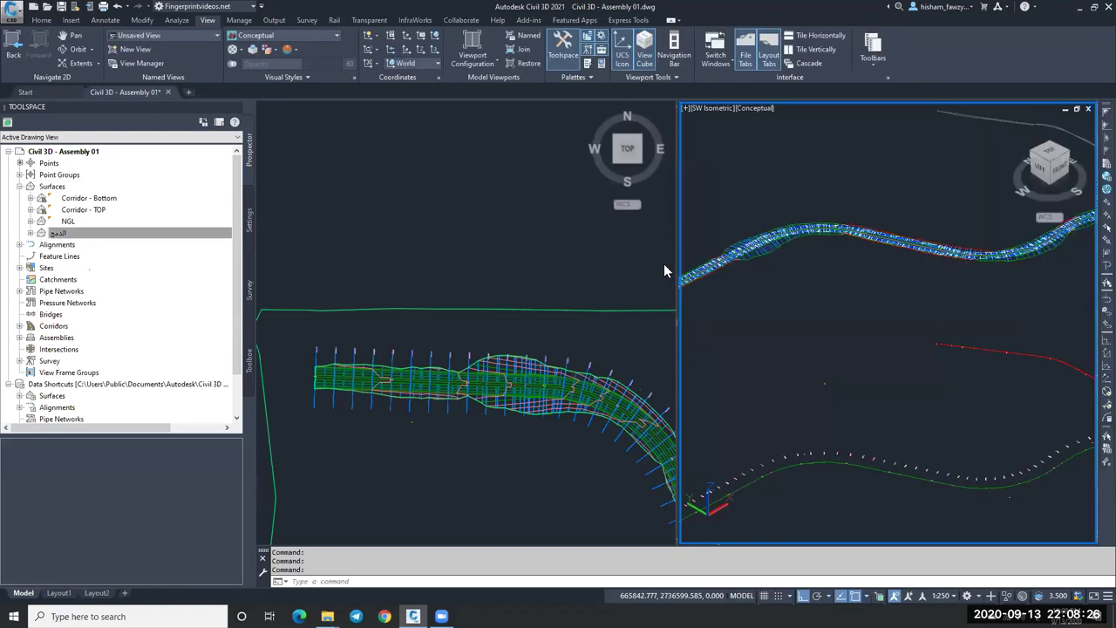
# Step: Paste the NGL surface into the الدمج surface's Edits
pyautogui.click(806, 206)
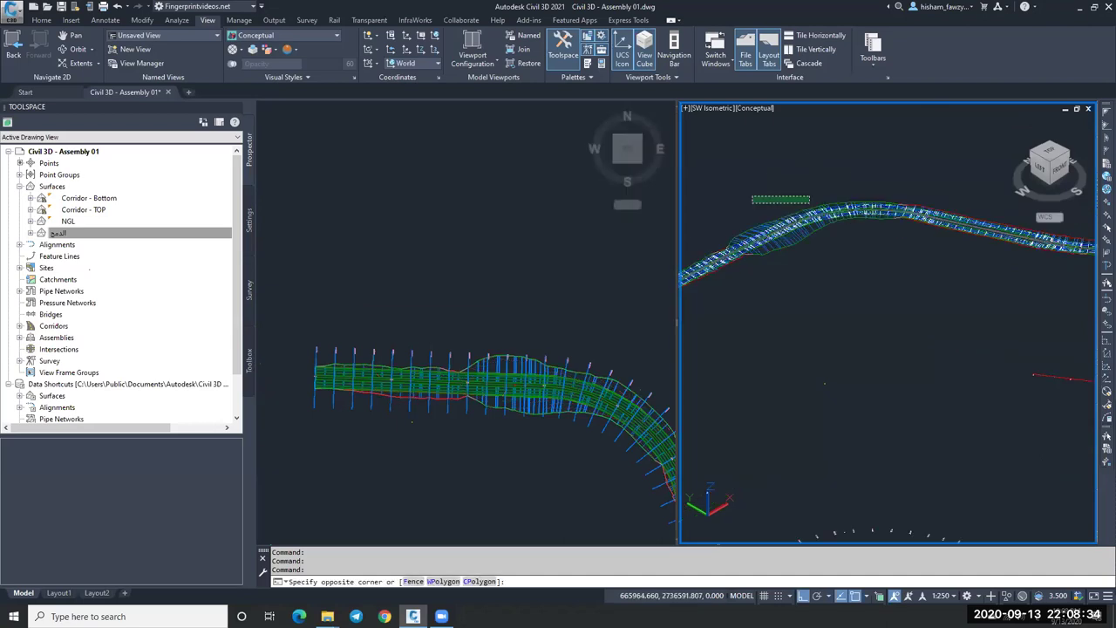
pyautogui.scroll(1, 805, 183)
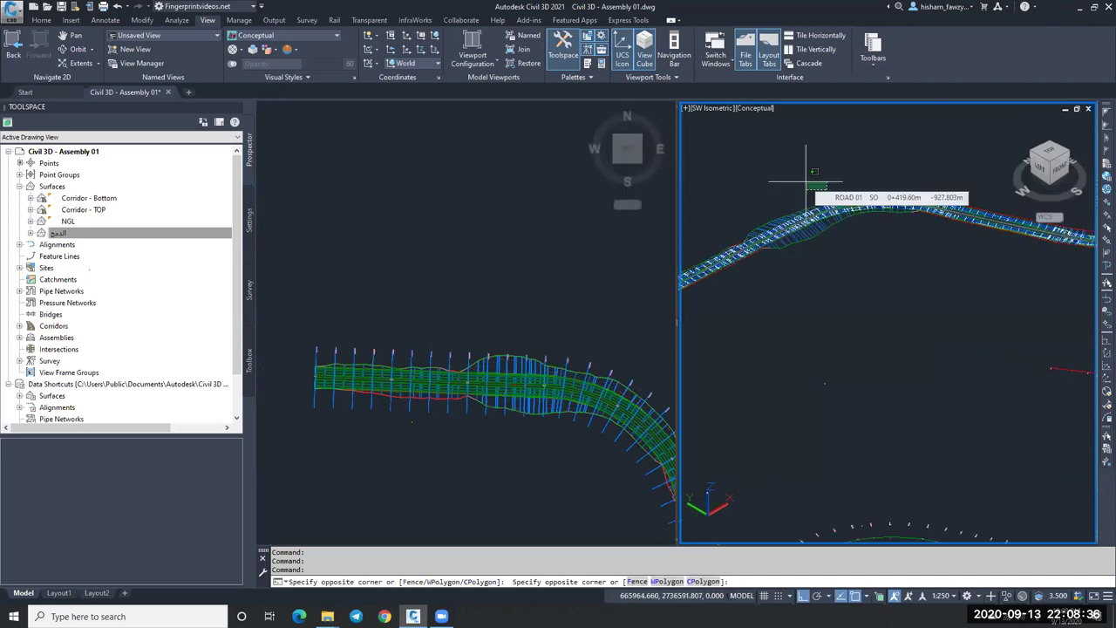
pyautogui.click(807, 183)
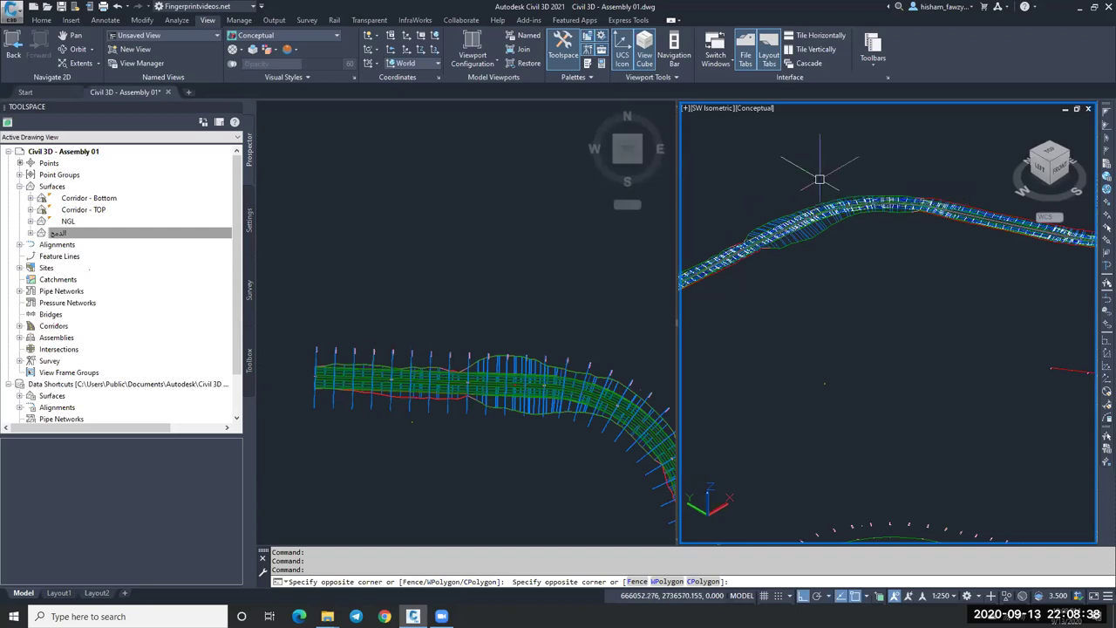
pyautogui.moveTo(820, 179); pyautogui.dragTo(882, 186, button='middle')
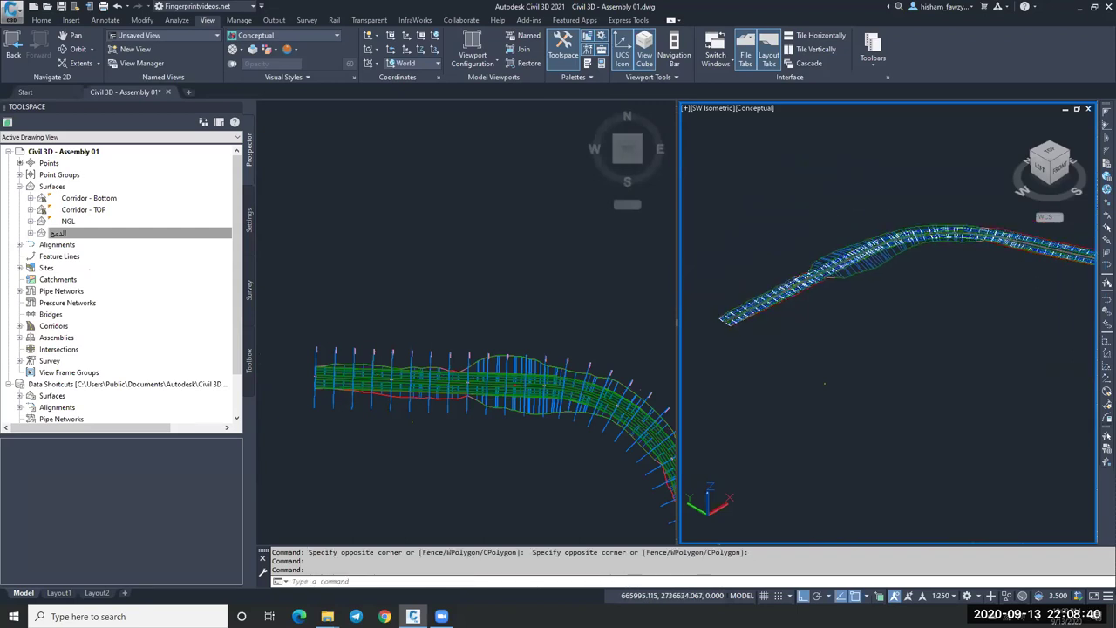
pyautogui.click(33, 235)
pyautogui.click(30, 233)
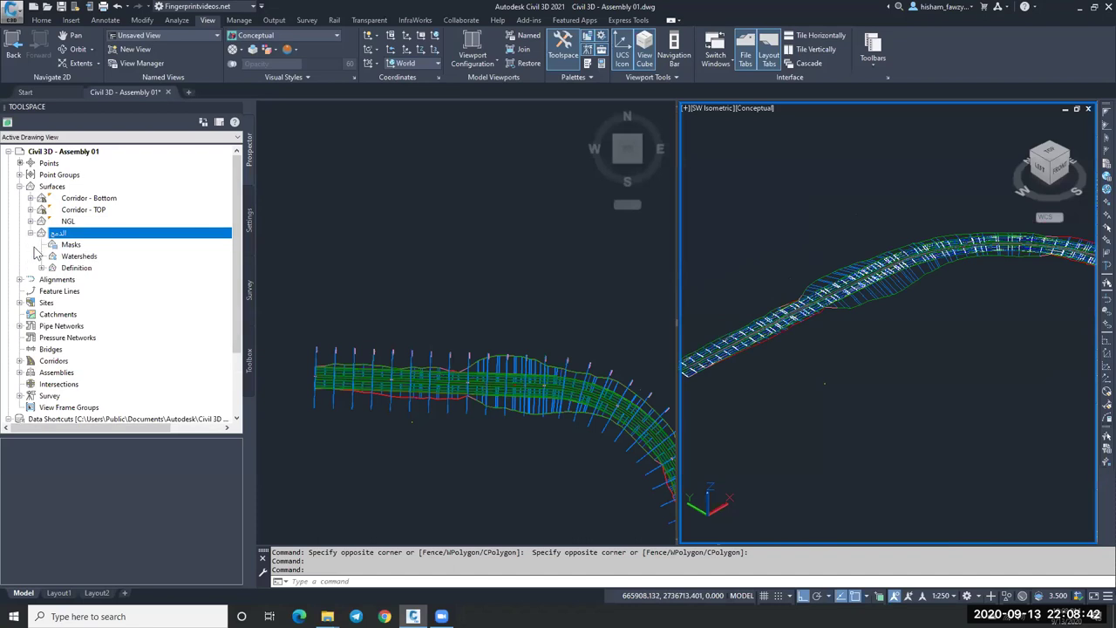
pyautogui.click(41, 267)
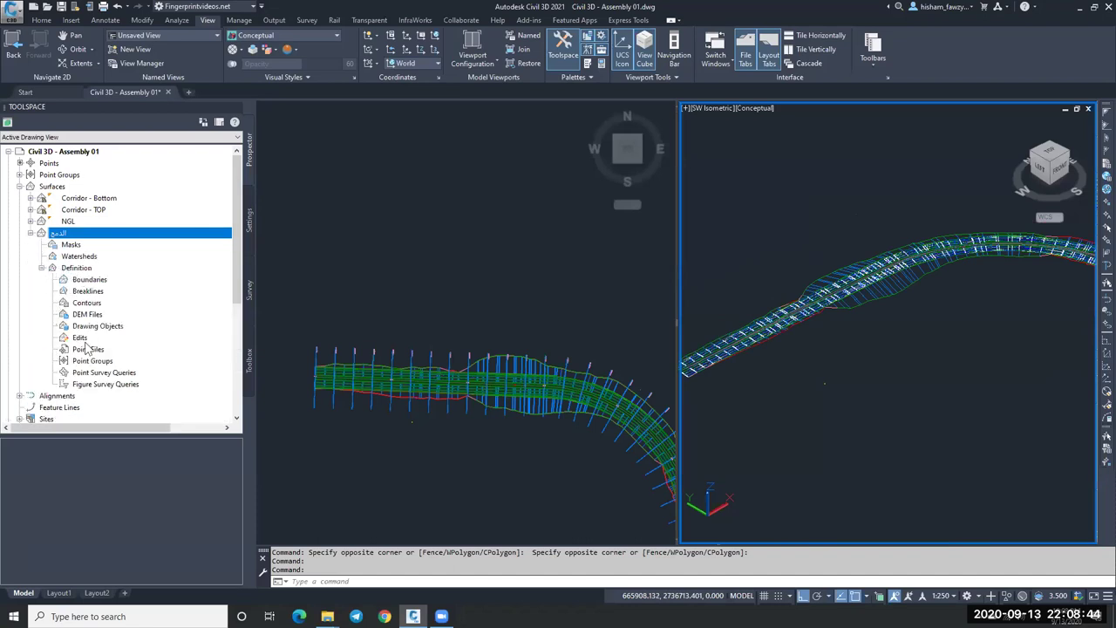
pyautogui.click(127, 341)
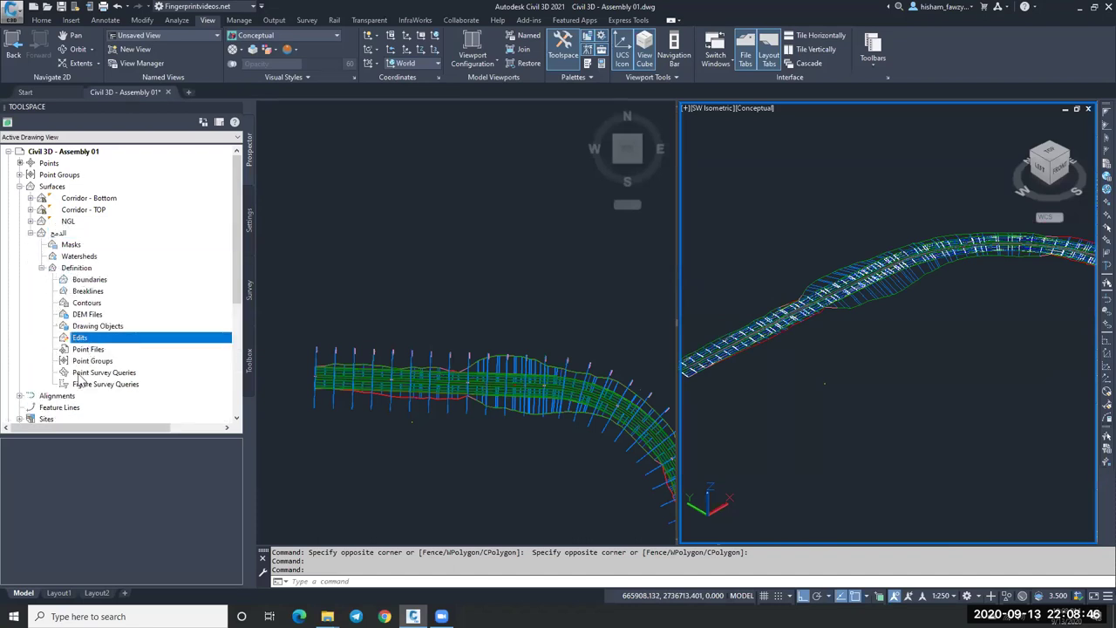
pyautogui.rightClick(195, 453)
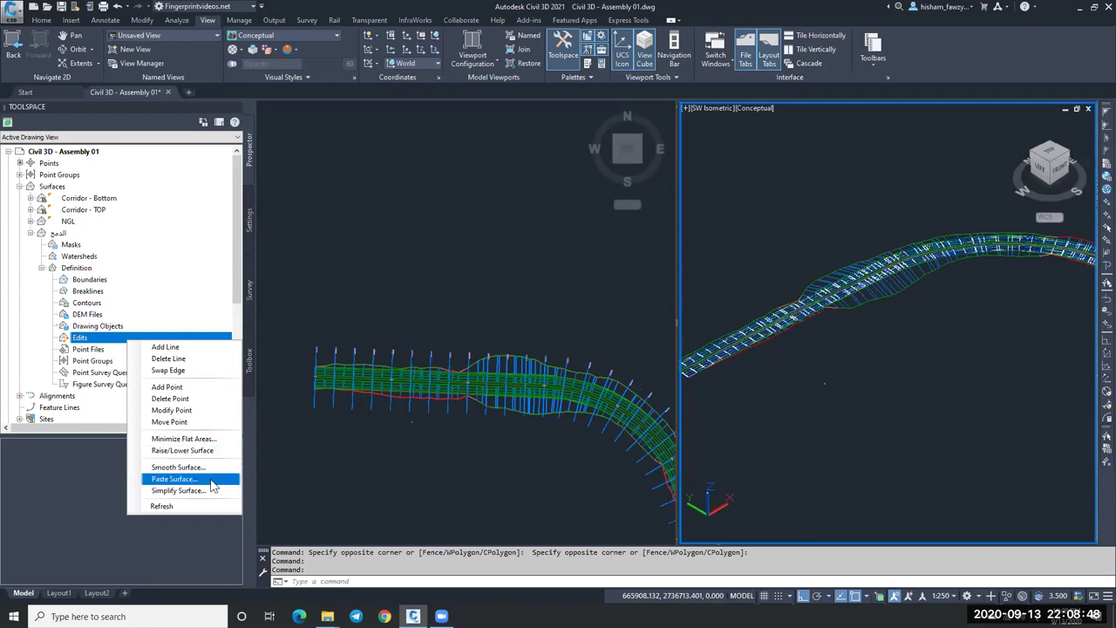
pyautogui.click(211, 480)
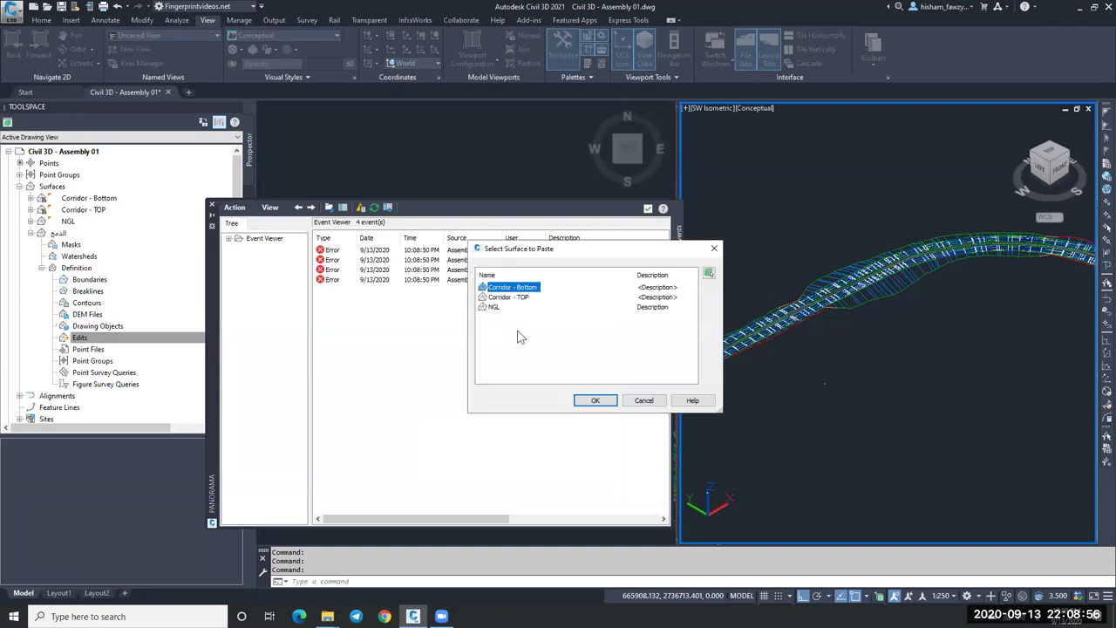
pyautogui.press('Down')
pyautogui.press('Down')
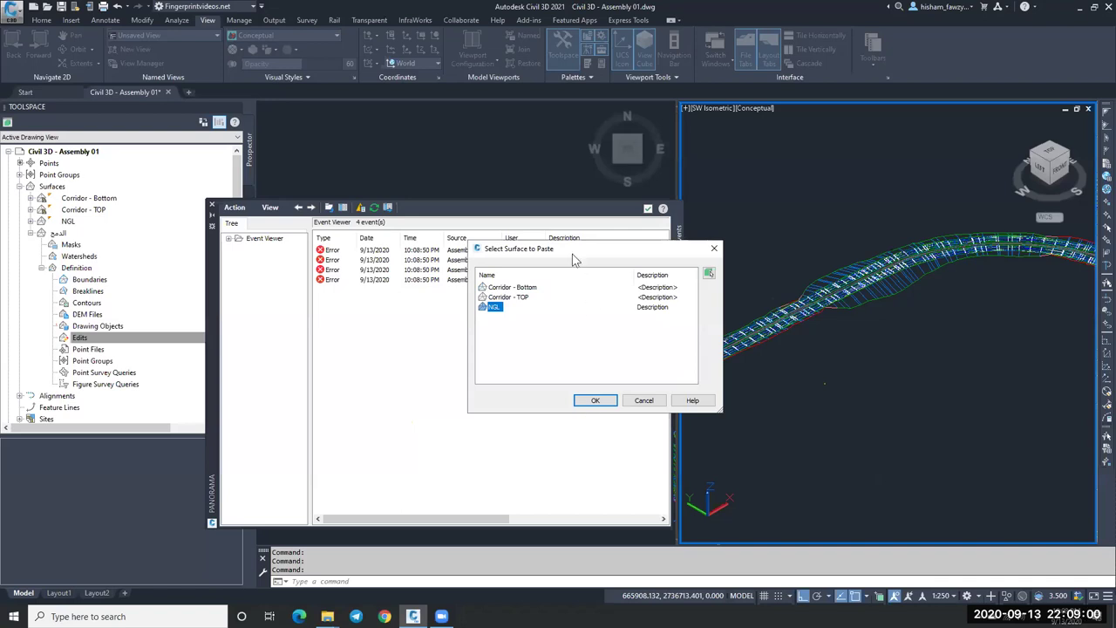
pyautogui.press('Return')
# Step: Clear the error events and close the Event Viewer palette
pyautogui.click(238, 208)
pyautogui.click(262, 248)
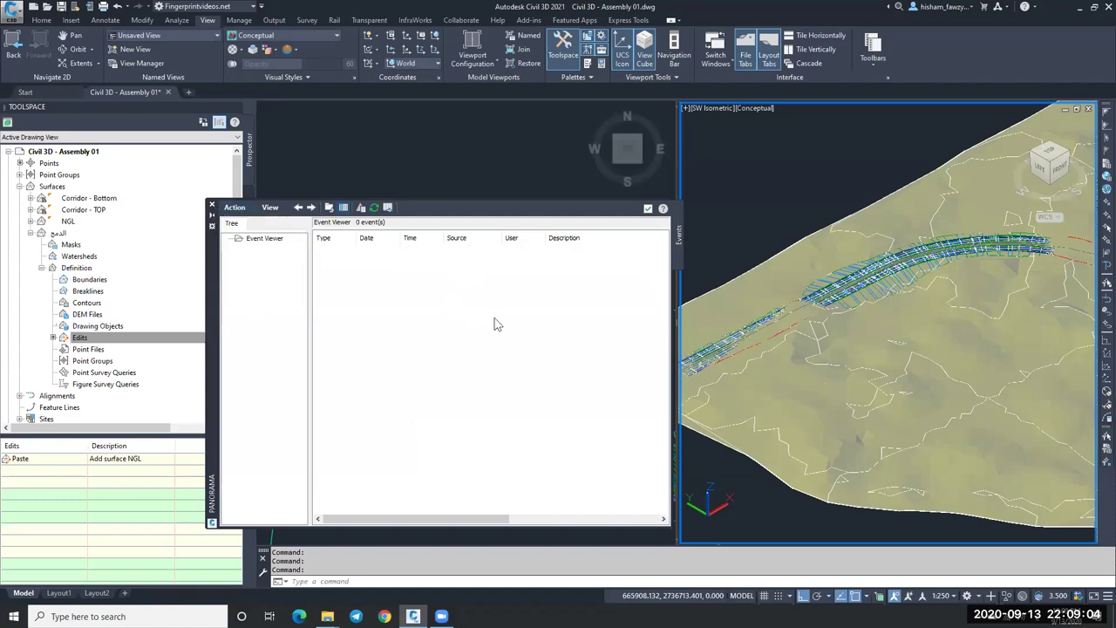
pyautogui.click(211, 204)
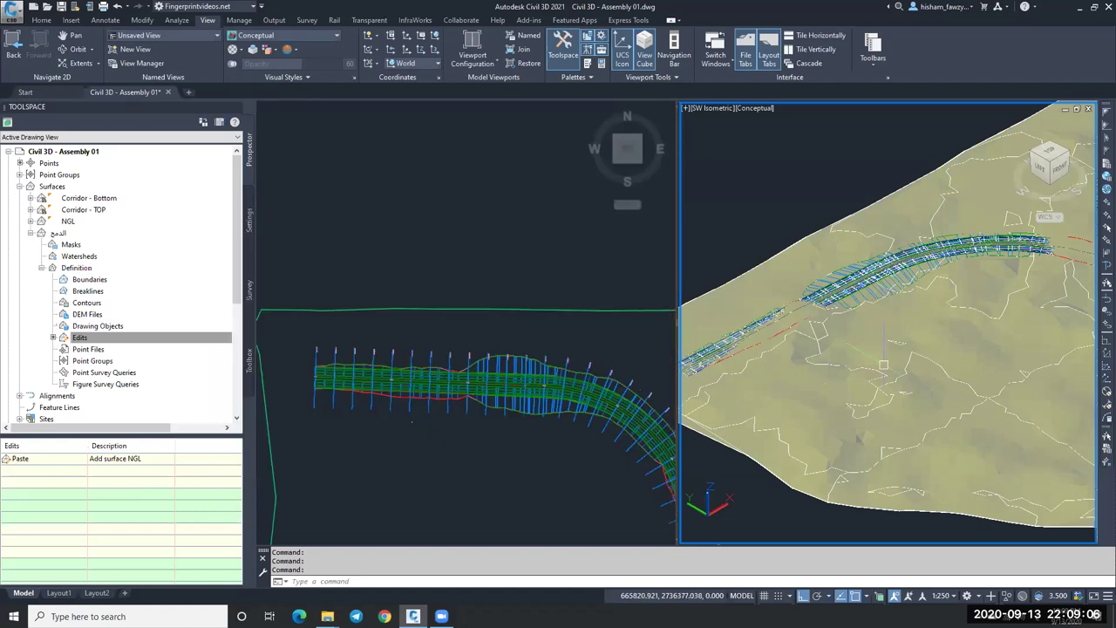
# Step: Paste the Corridor - TOP surface into the merged الدمج surface
pyautogui.click(198, 341)
pyautogui.rightClick(198, 343)
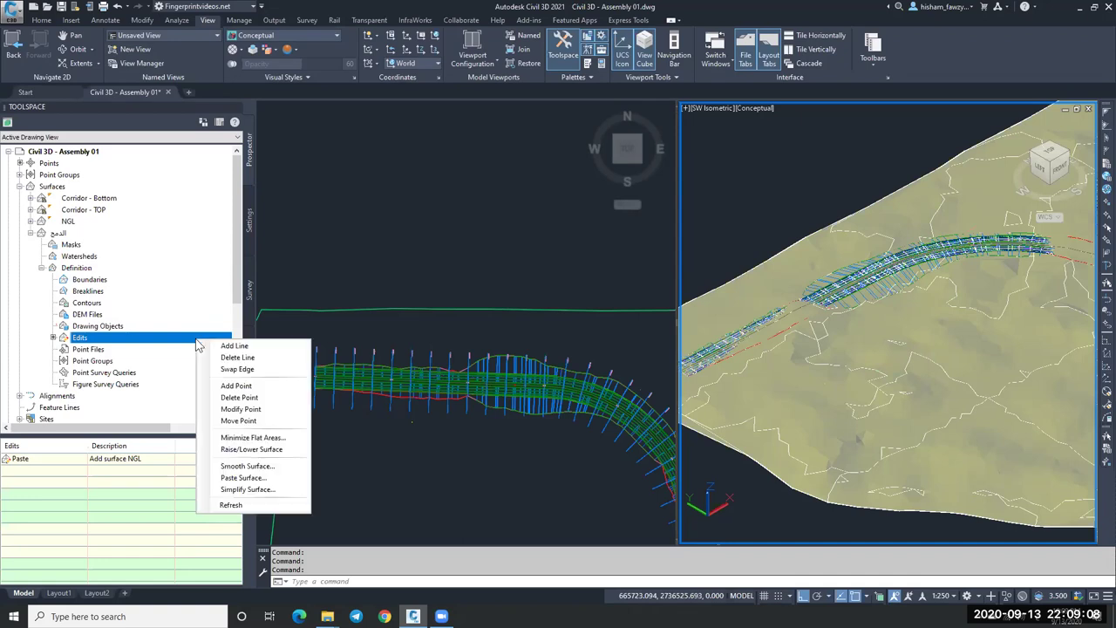
pyautogui.click(244, 478)
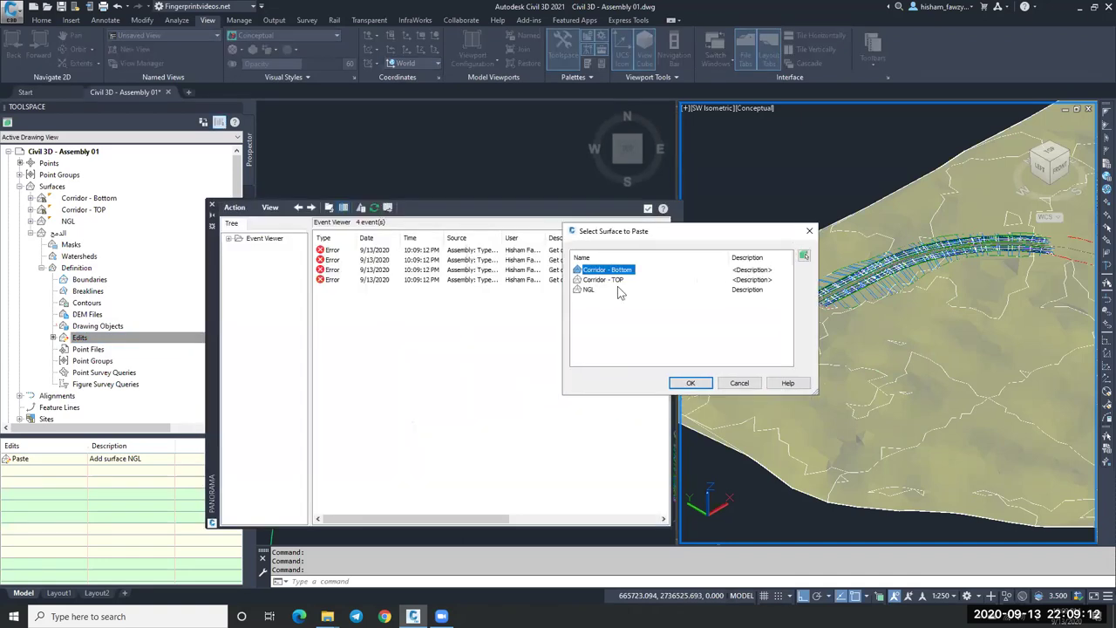
pyautogui.click(602, 280)
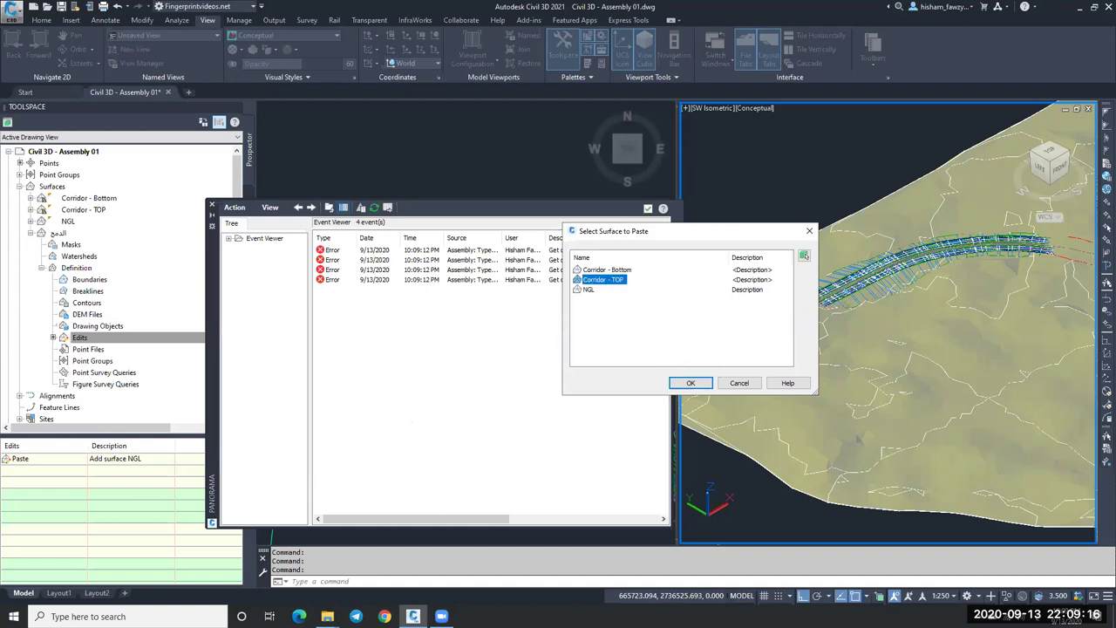
pyautogui.press('Return')
# Step: Close the event log, collapse the merged surface, and orbit the isometric view along the corridor
pyautogui.press('Escape')
pyautogui.press('Escape')
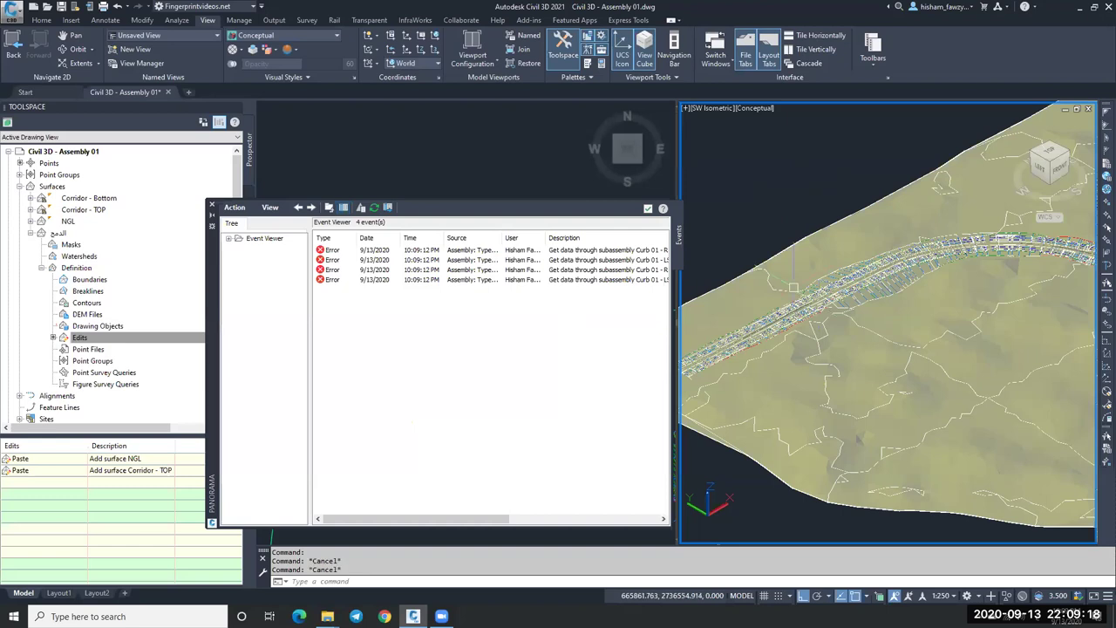
pyautogui.scroll(2, 856, 311)
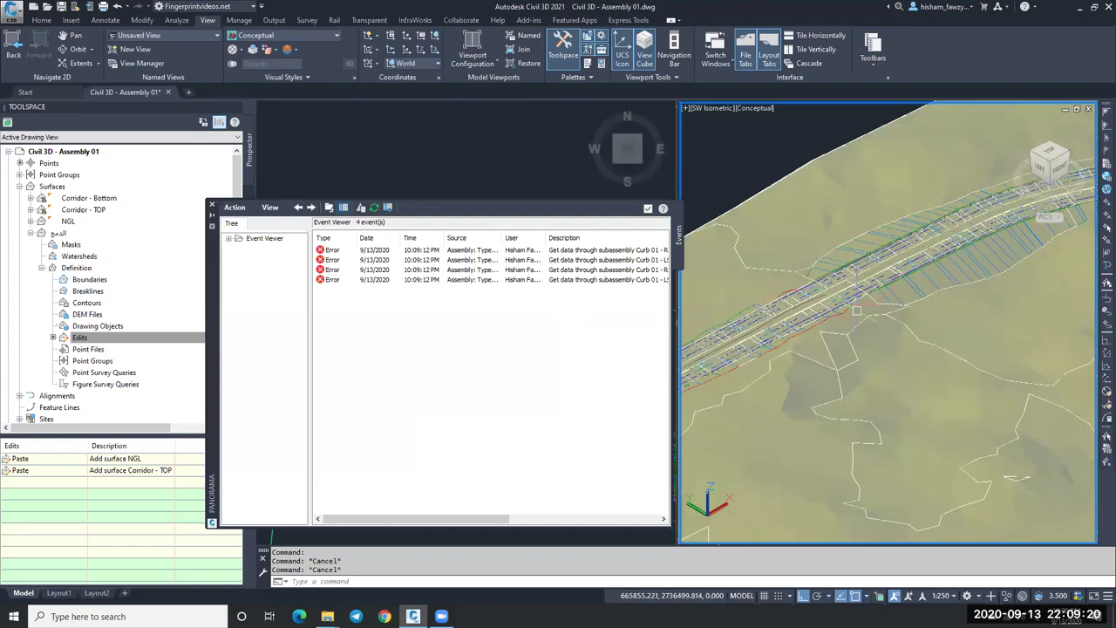
pyautogui.press('Escape')
pyautogui.scroll(2, 875, 342)
pyautogui.scroll(-3, 875, 342)
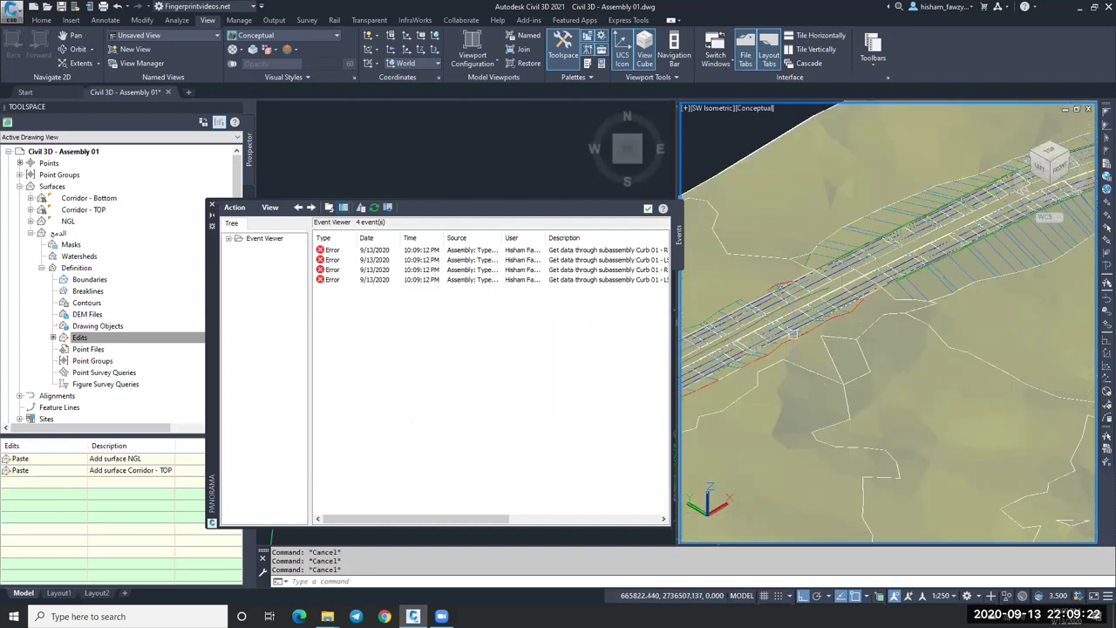
pyautogui.scroll(2, 794, 334)
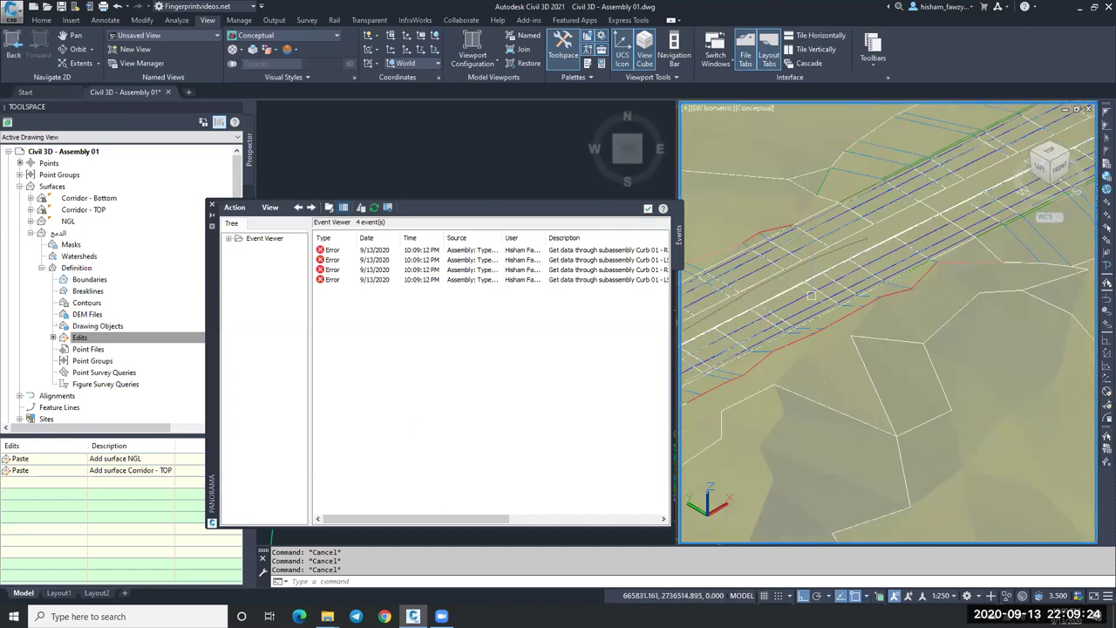
pyautogui.scroll(-3, 811, 297)
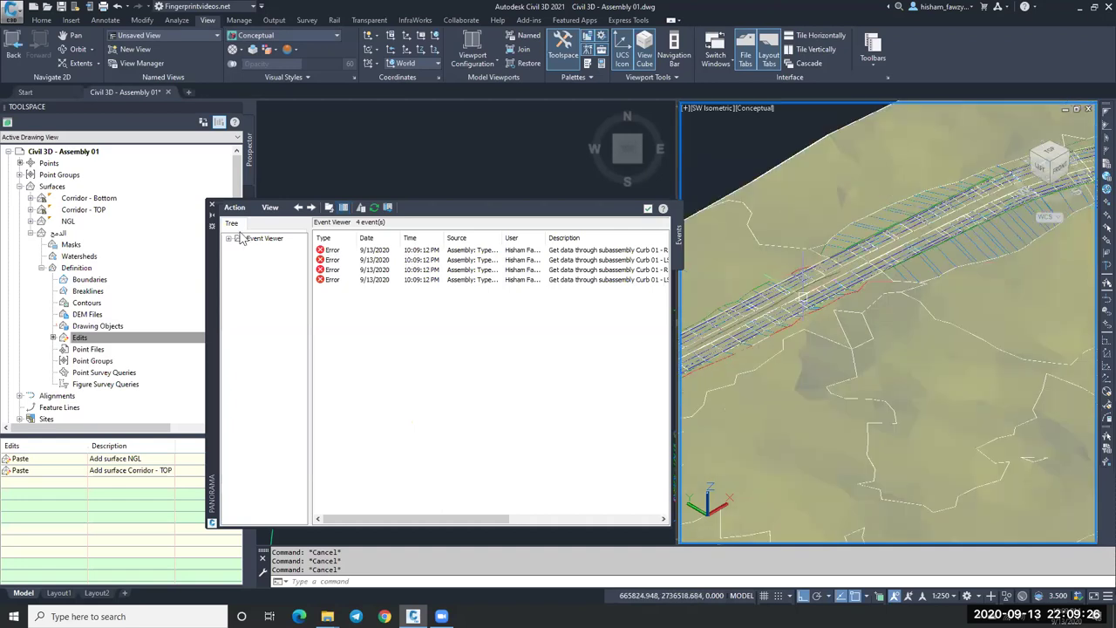
pyautogui.click(149, 227)
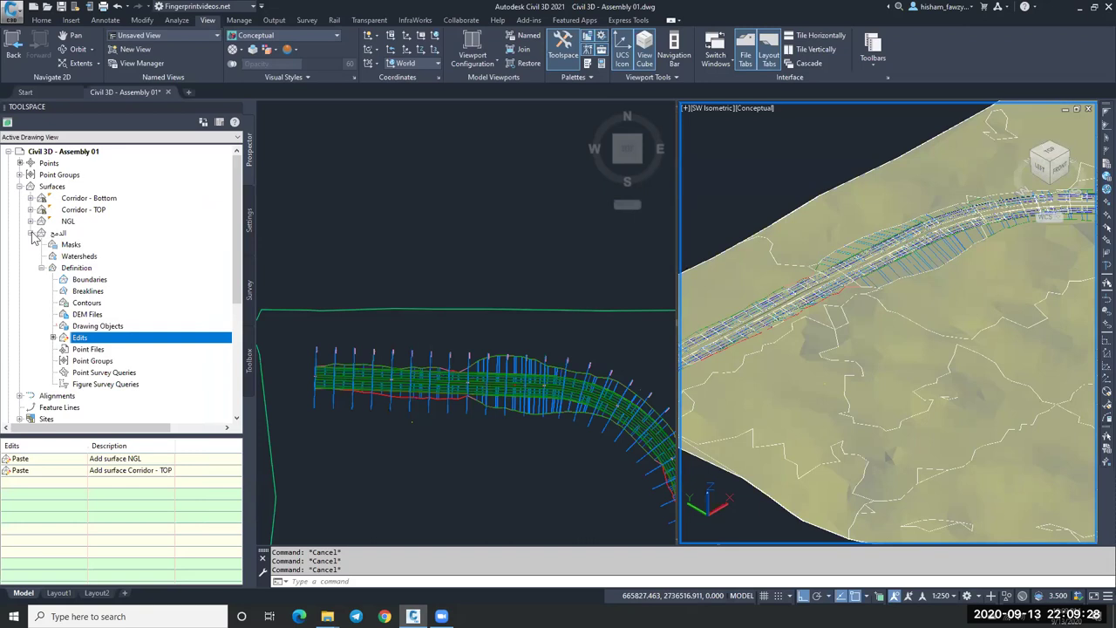
pyautogui.click(32, 234)
pyautogui.keyDown('shift'); pyautogui.moveTo(856, 265); pyautogui.dragTo(890, 297, button='middle'); pyautogui.keyUp('shift')
pyautogui.scroll(3, 997, 262)
pyautogui.keyDown('shift'); pyautogui.moveTo(997, 262); pyautogui.dragTo(968, 262, button='middle'); pyautogui.keyUp('shift')
pyautogui.keyDown('shift'); pyautogui.moveTo(967, 361); pyautogui.dragTo(740, 145, button='middle'); pyautogui.keyUp('shift')
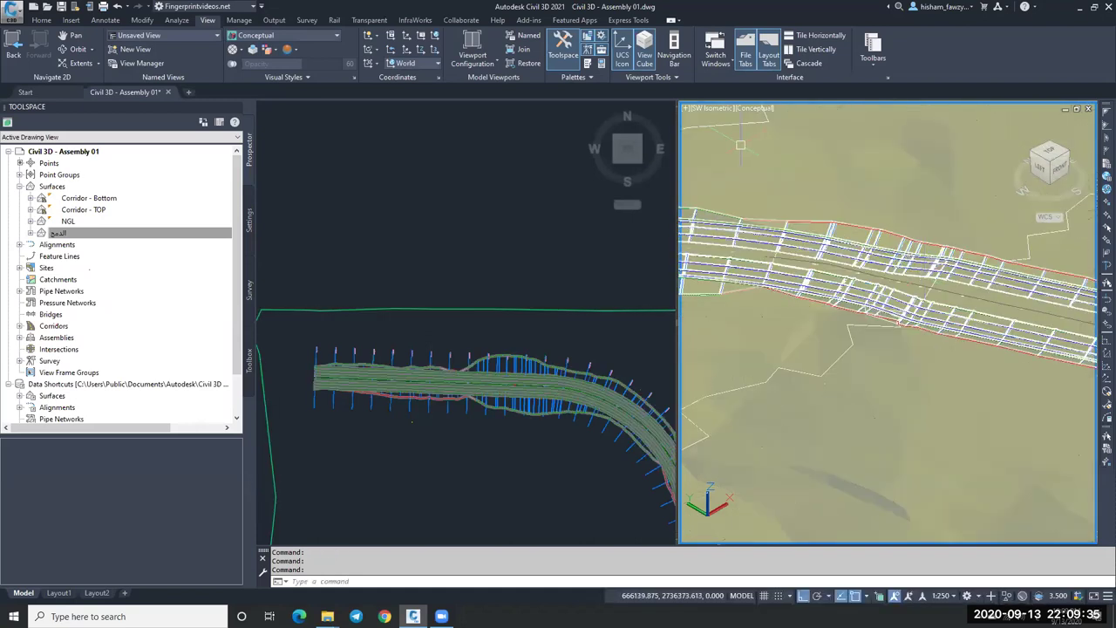
# Step: Switch to a single viewport and view the selected الدمج surface in the Object Viewer
pyautogui.click(462, 62)
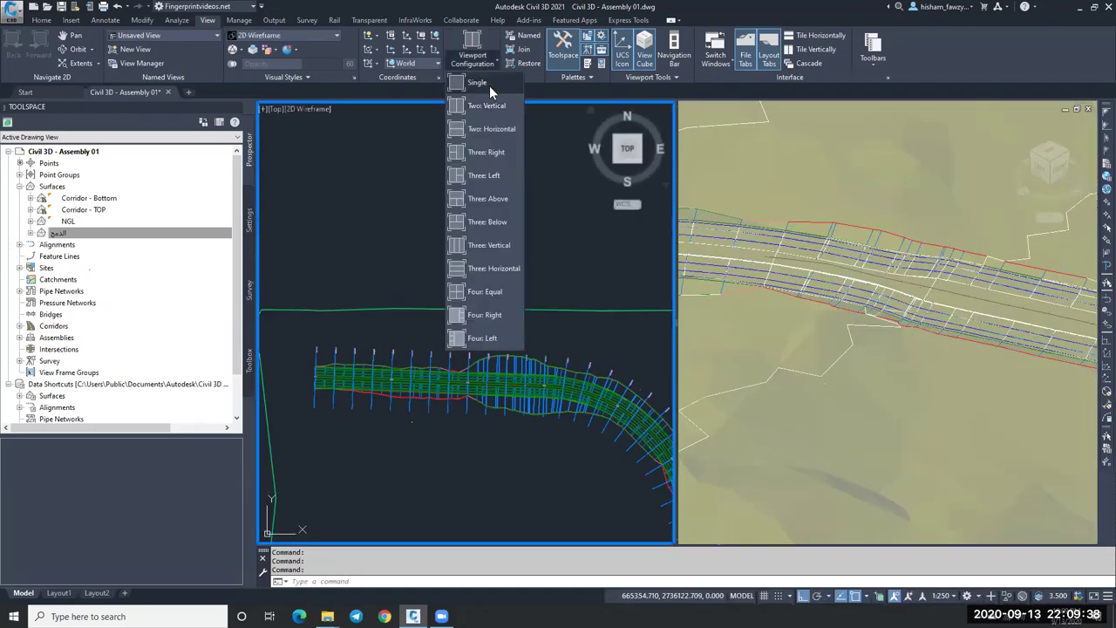
pyautogui.click(914, 340)
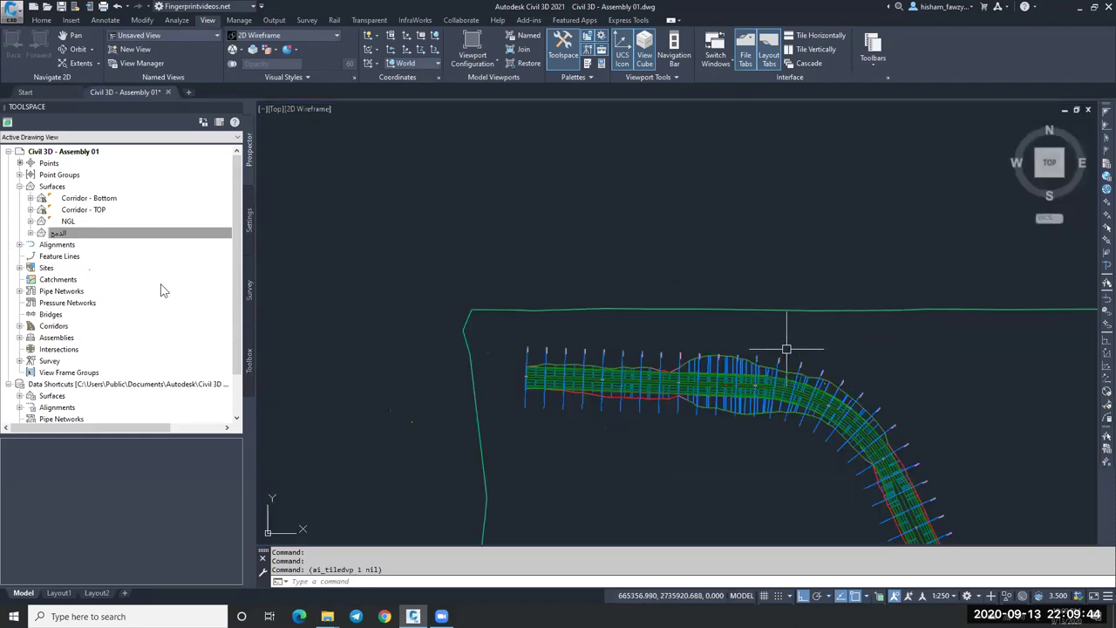
pyautogui.rightClick(86, 232)
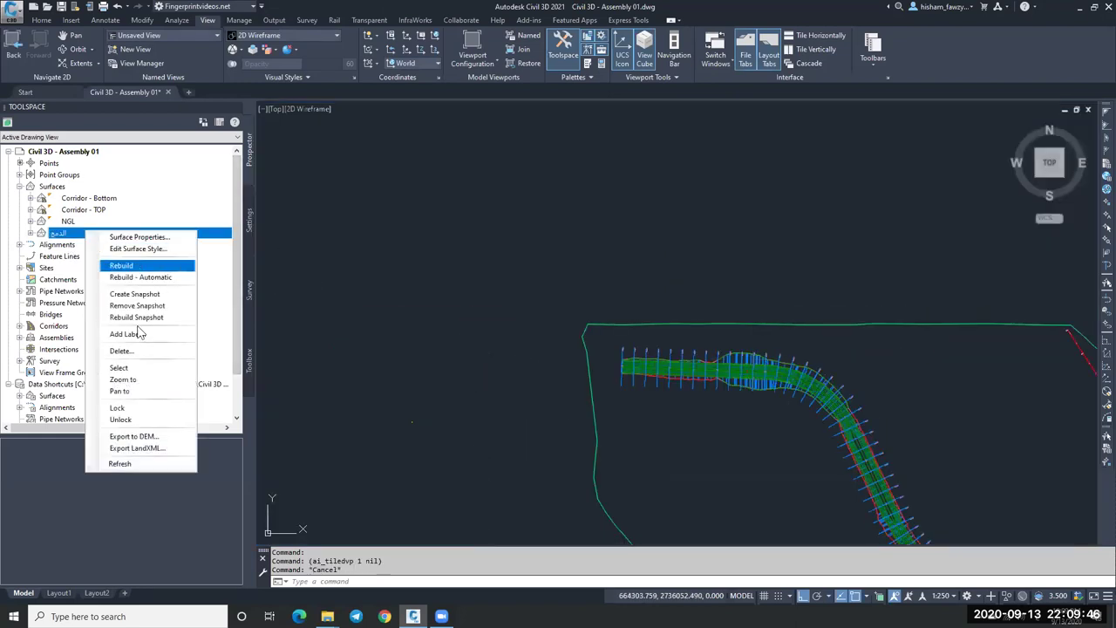
pyautogui.click(140, 367)
pyautogui.click(123, 49)
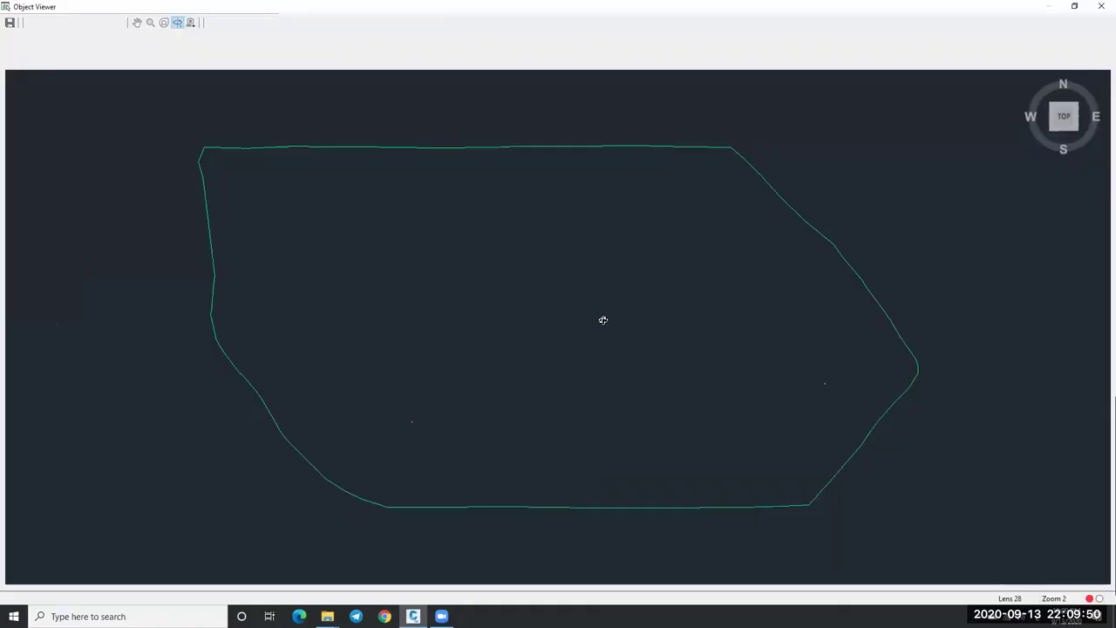
pyautogui.moveTo(602, 319)
pyautogui.mouseDown()
pyautogui.moveTo(461, 369)
pyautogui.moveTo(406, 343)
pyautogui.mouseUp()
pyautogui.moveTo(658, 418); pyautogui.dragTo(721, 332)
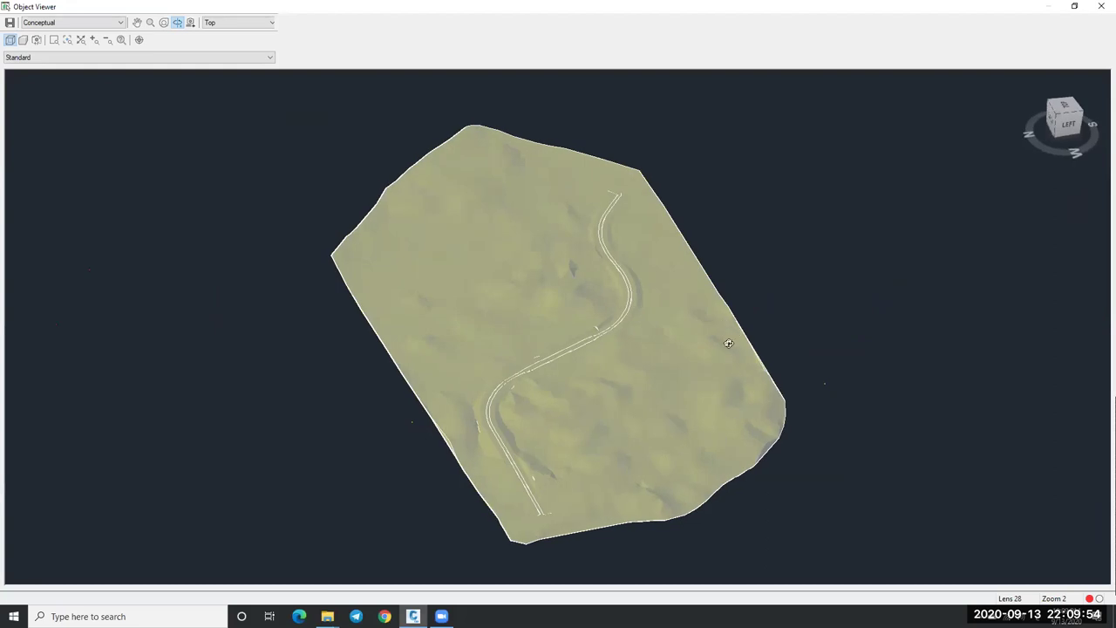
pyautogui.scroll(5, 559, 442)
pyautogui.scroll(-3, 711, 443)
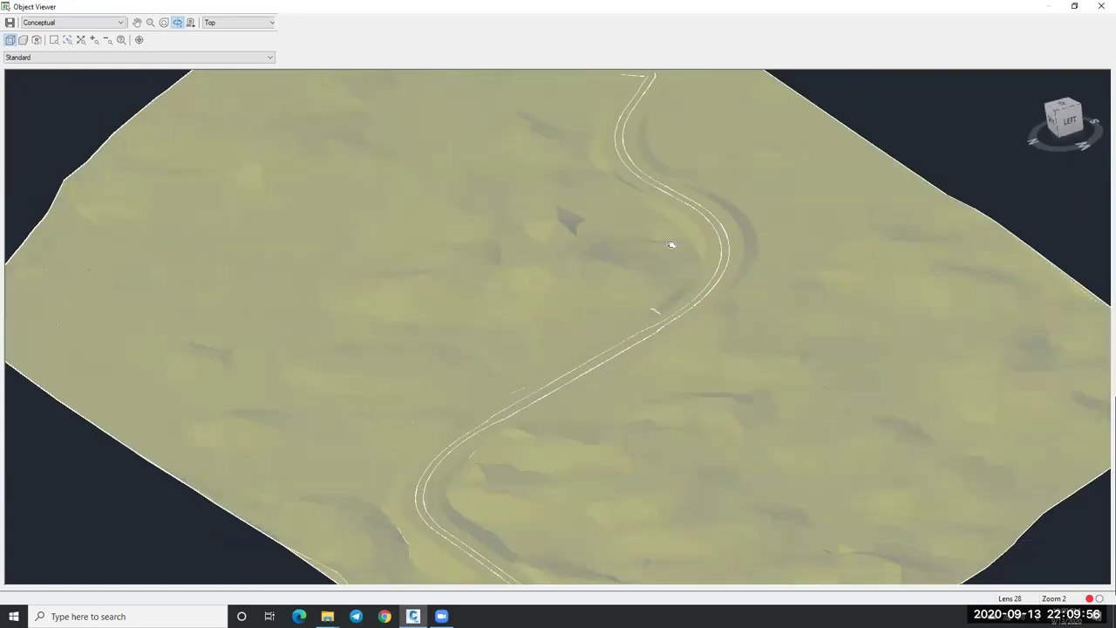
pyautogui.moveTo(671, 245); pyautogui.dragTo(604, 442)
pyautogui.moveTo(504, 227); pyautogui.dragTo(448, 228)
pyautogui.scroll(5, 625, 294)
pyautogui.moveTo(683, 309); pyautogui.dragTo(687, 330)
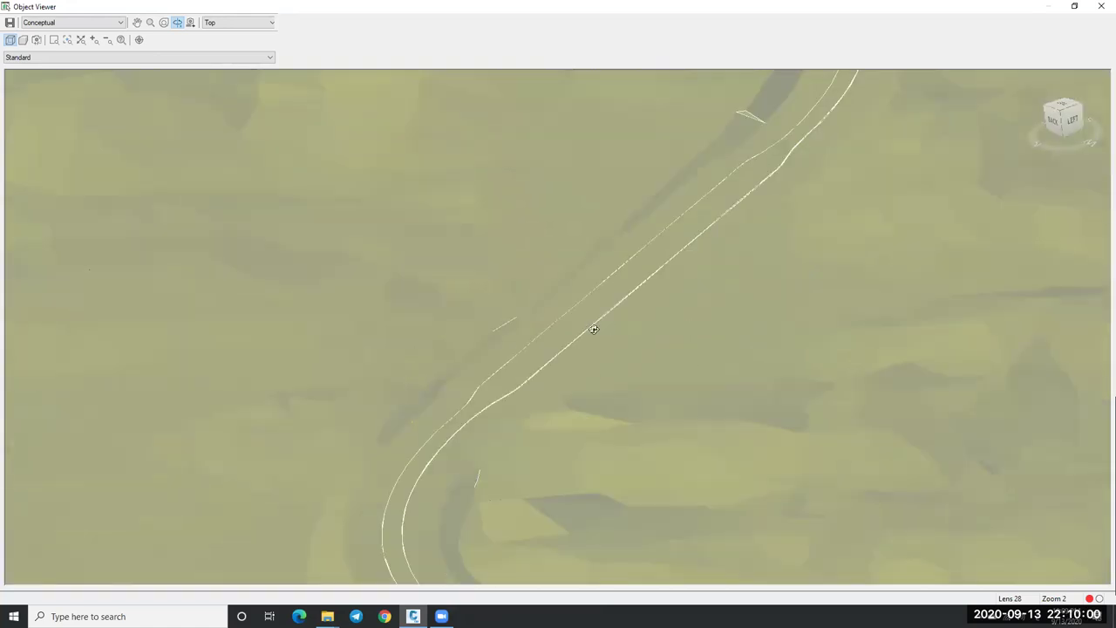
pyautogui.moveTo(594, 329); pyautogui.dragTo(513, 277)
pyautogui.moveTo(656, 273); pyautogui.dragTo(367, 321)
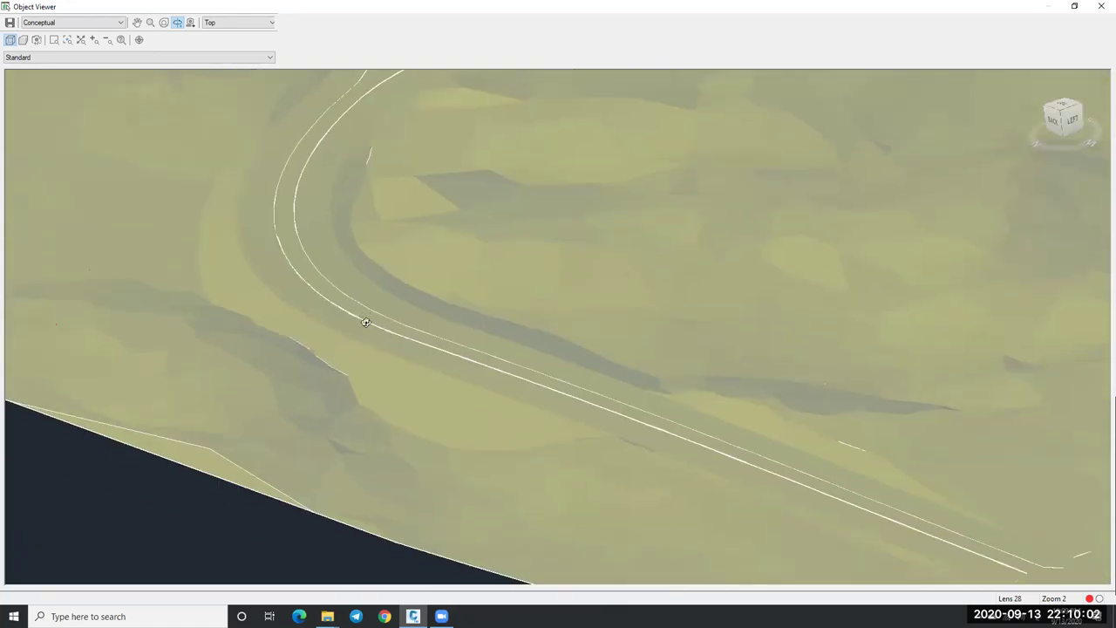
pyautogui.moveTo(259, 343); pyautogui.dragTo(536, 312)
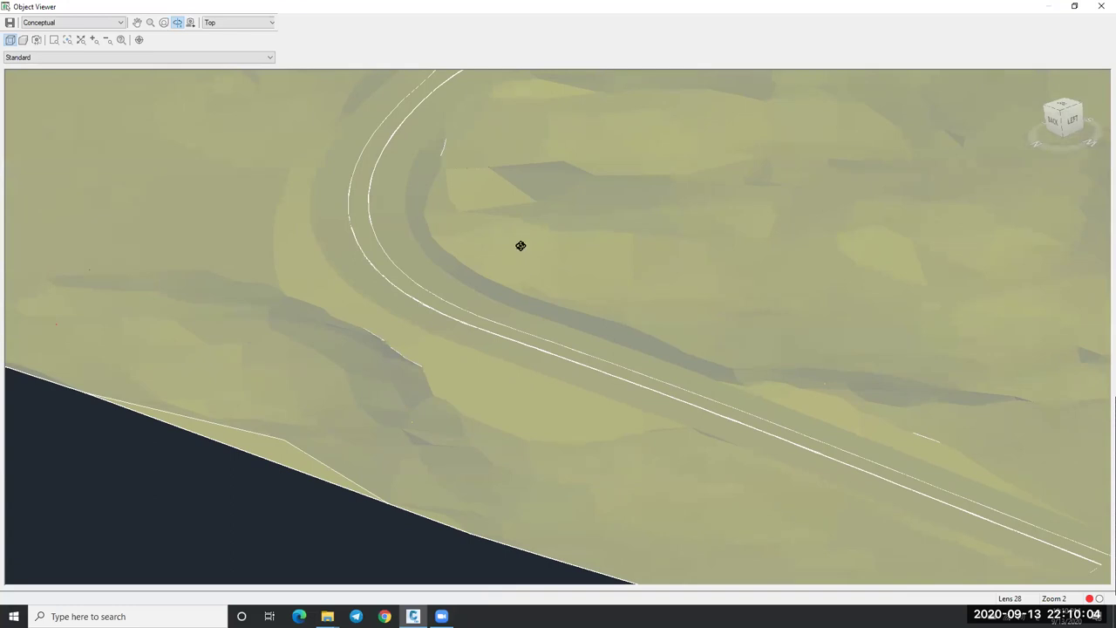
pyautogui.scroll(-5, 512, 251)
pyautogui.moveTo(511, 187); pyautogui.dragTo(496, 229)
pyautogui.scroll(2, 548, 307)
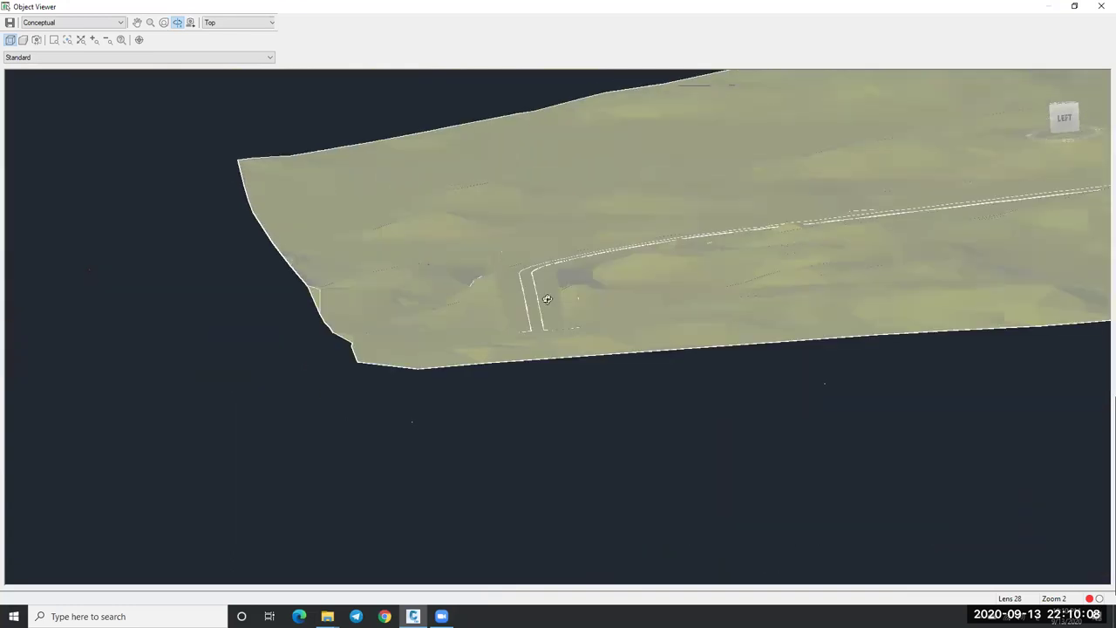
pyautogui.scroll(2, 523, 274)
pyautogui.scroll(2, 644, 201)
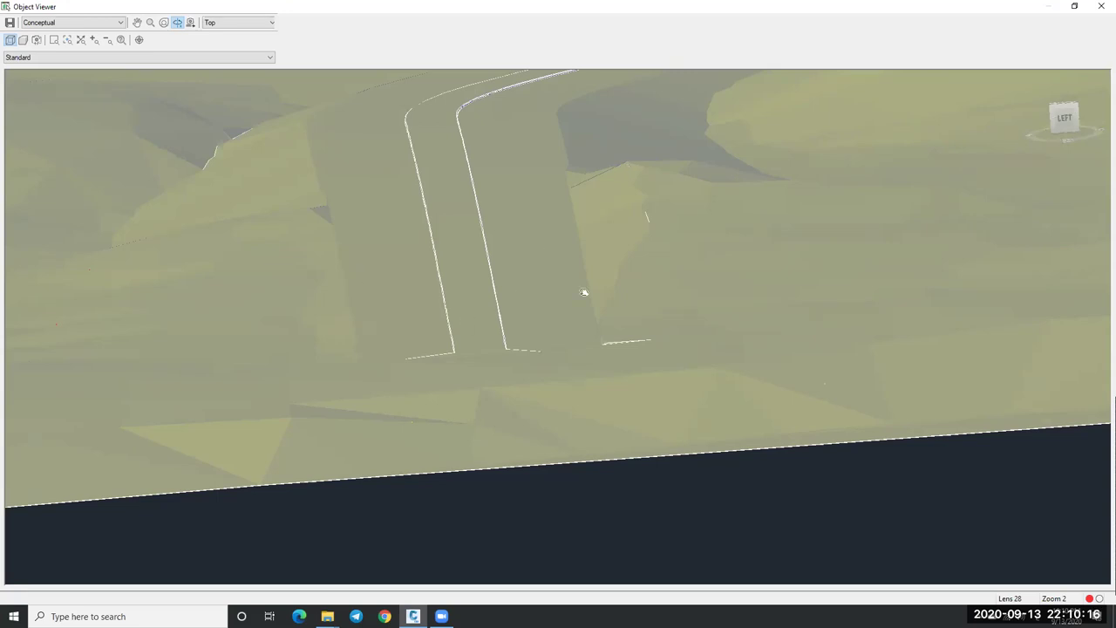
pyautogui.moveTo(585, 292); pyautogui.dragTo(522, 372)
pyautogui.moveTo(553, 333); pyautogui.dragTo(585, 317)
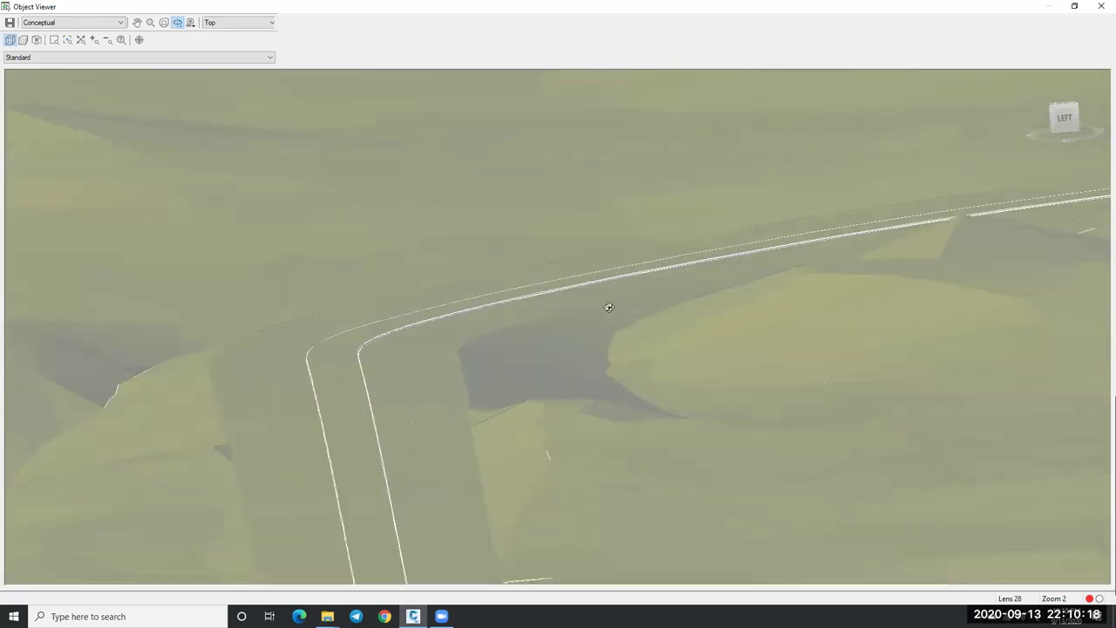
pyautogui.moveTo(299, 398); pyautogui.dragTo(725, 374)
pyautogui.scroll(3, 536, 258)
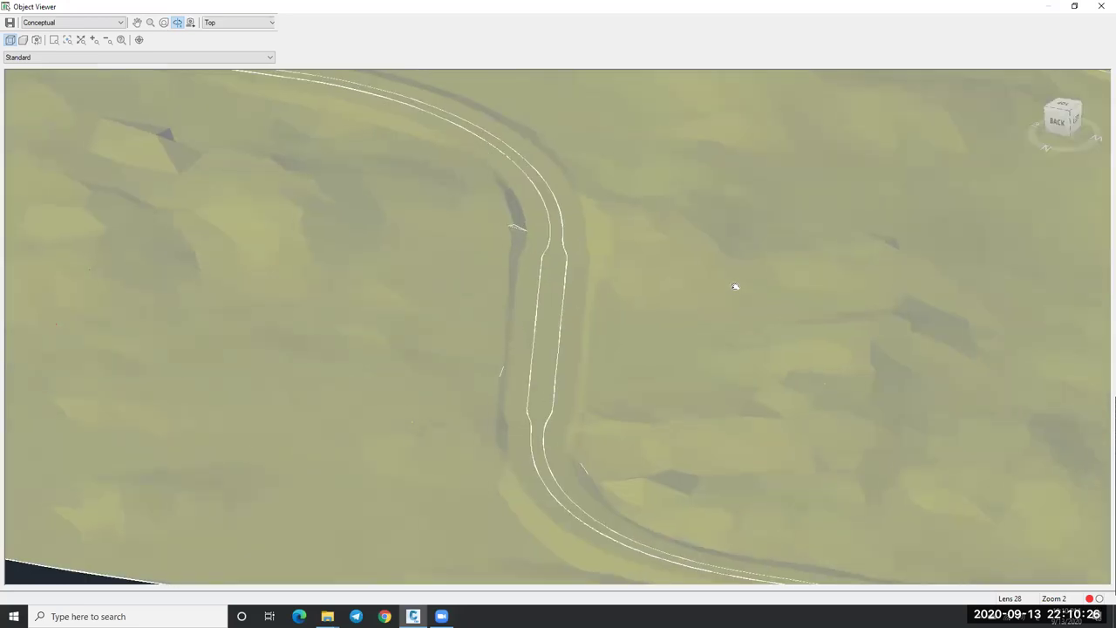
pyautogui.moveTo(736, 286); pyautogui.dragTo(756, 256)
pyautogui.moveTo(931, 240); pyautogui.dragTo(514, 292)
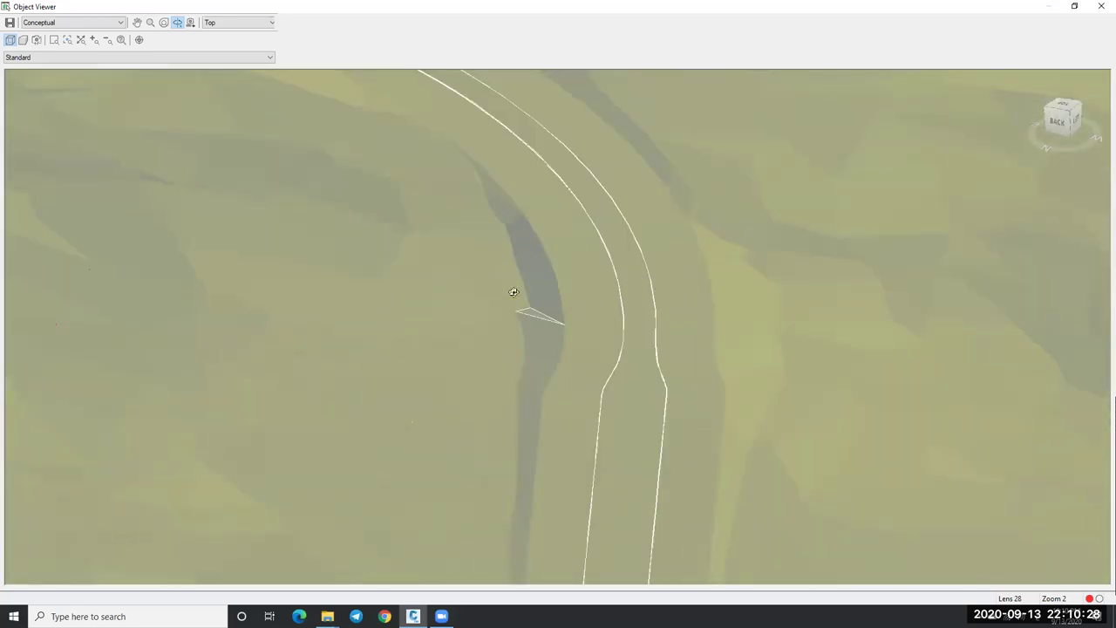
pyautogui.moveTo(736, 323); pyautogui.dragTo(676, 300)
pyautogui.scroll(-5, 543, 334)
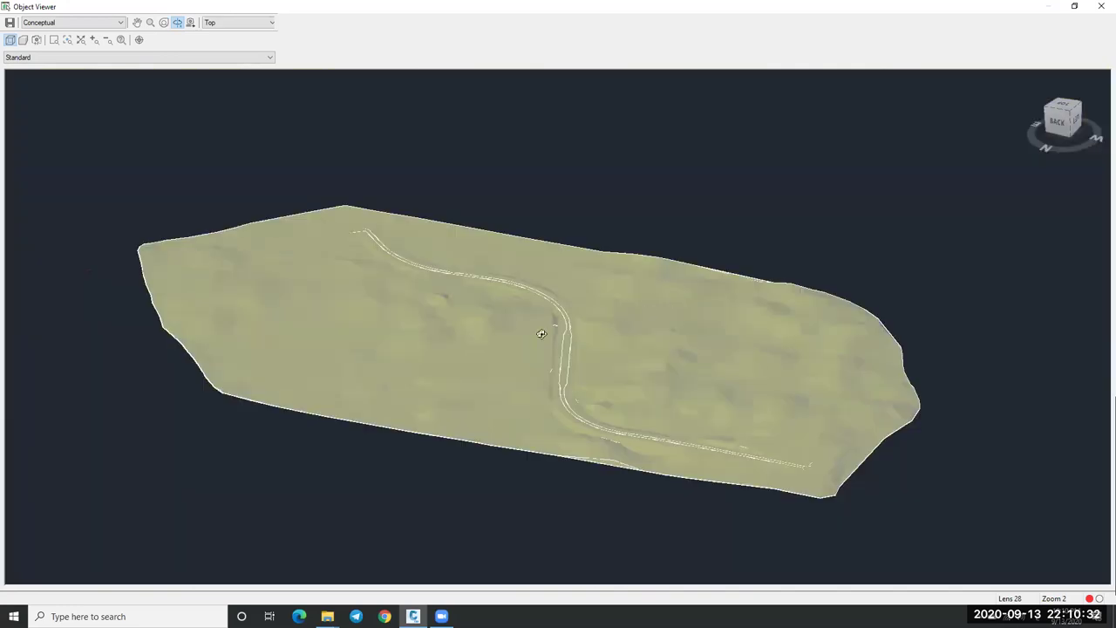
pyautogui.scroll(2, 564, 363)
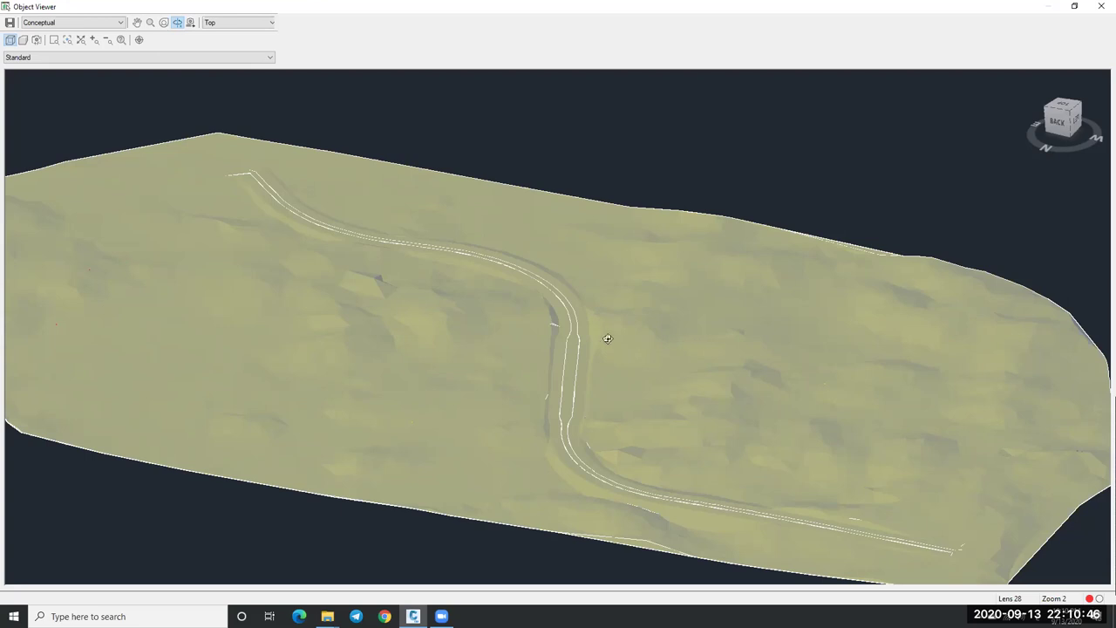
pyautogui.press('Escape')
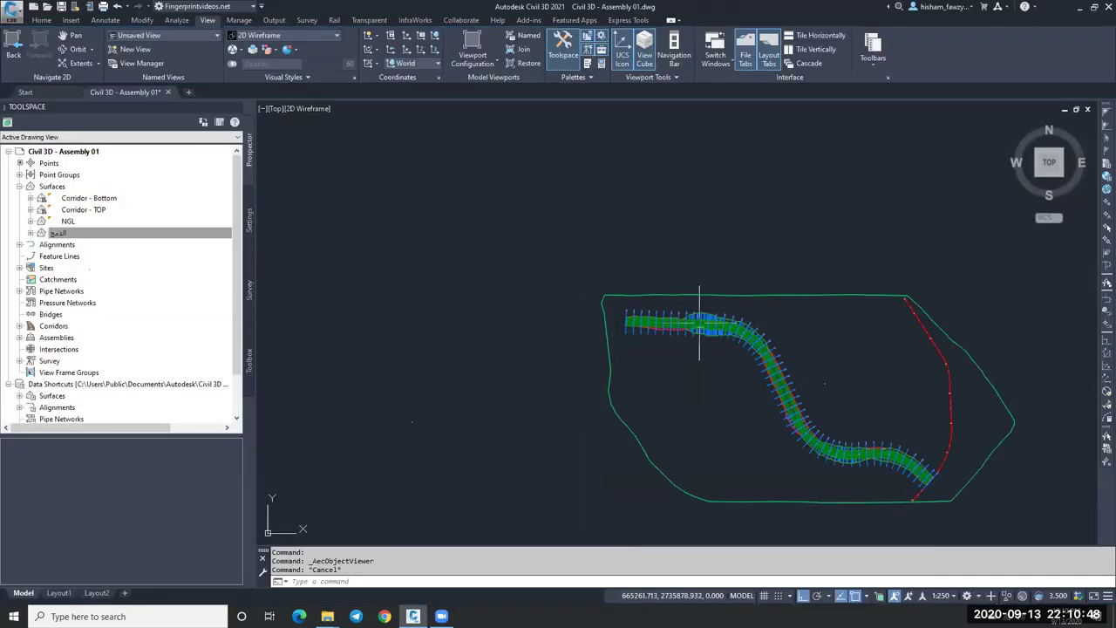
# Step: Select the merged surface, then NGL, then the merged surface again in Prospector
pyautogui.scroll(4, 737, 363)
pyautogui.scroll(8, 648, 279)
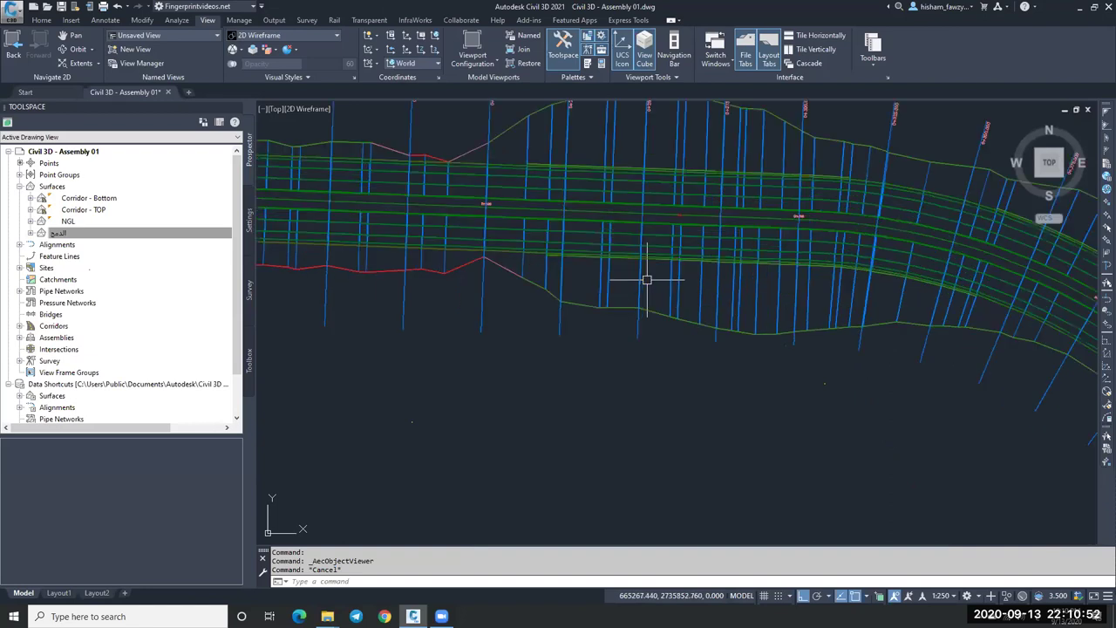
pyautogui.scroll(-2, 658, 264)
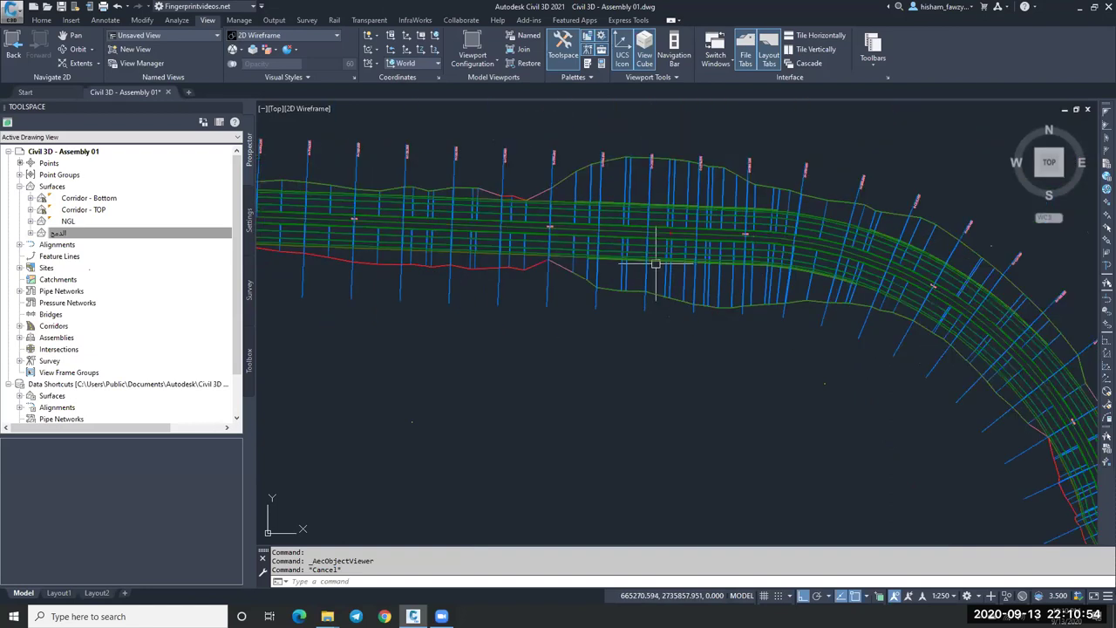
pyautogui.click(113, 234)
pyautogui.click(96, 223)
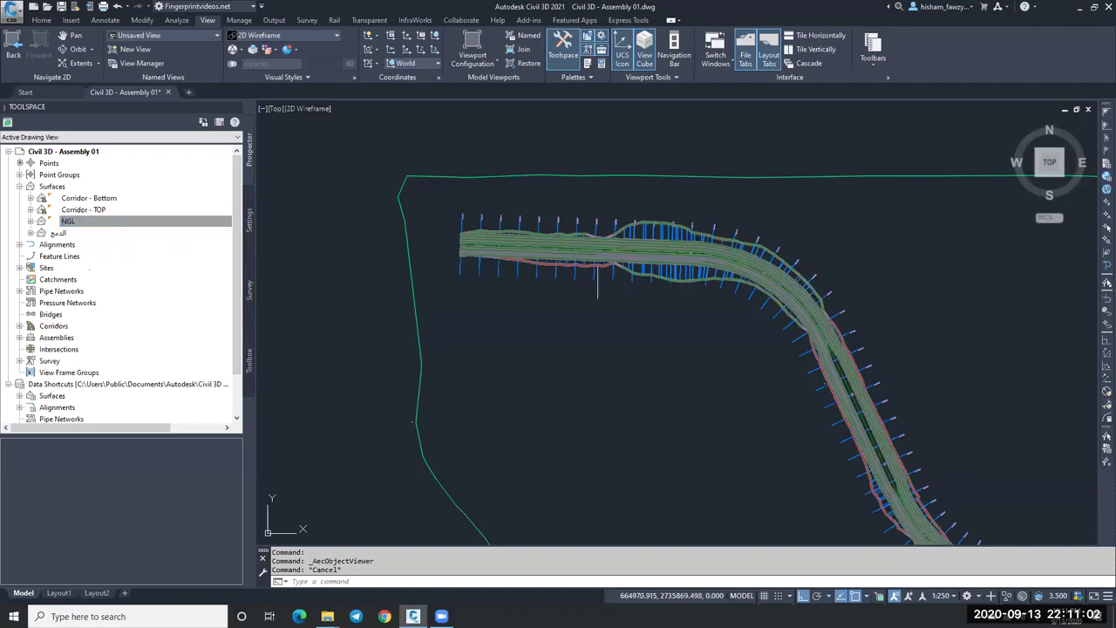
pyautogui.click(87, 234)
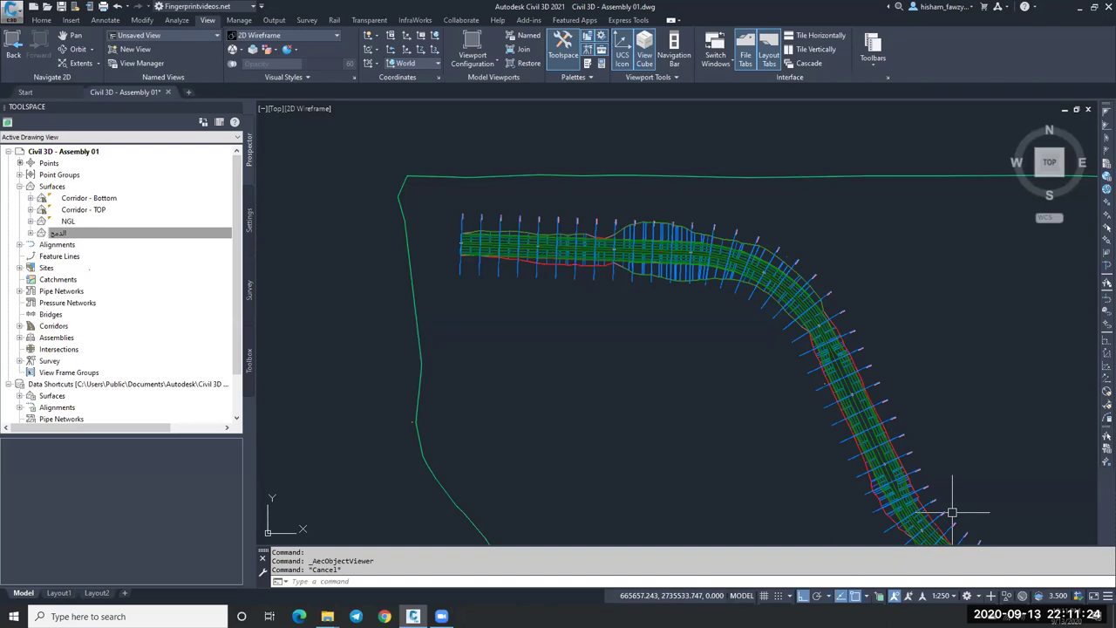
# Step: Zoom to open ground beside the corridor and start a rectangle with the REC command
pyautogui.scroll(-3, 724, 282)
pyautogui.scroll(2, 724, 283)
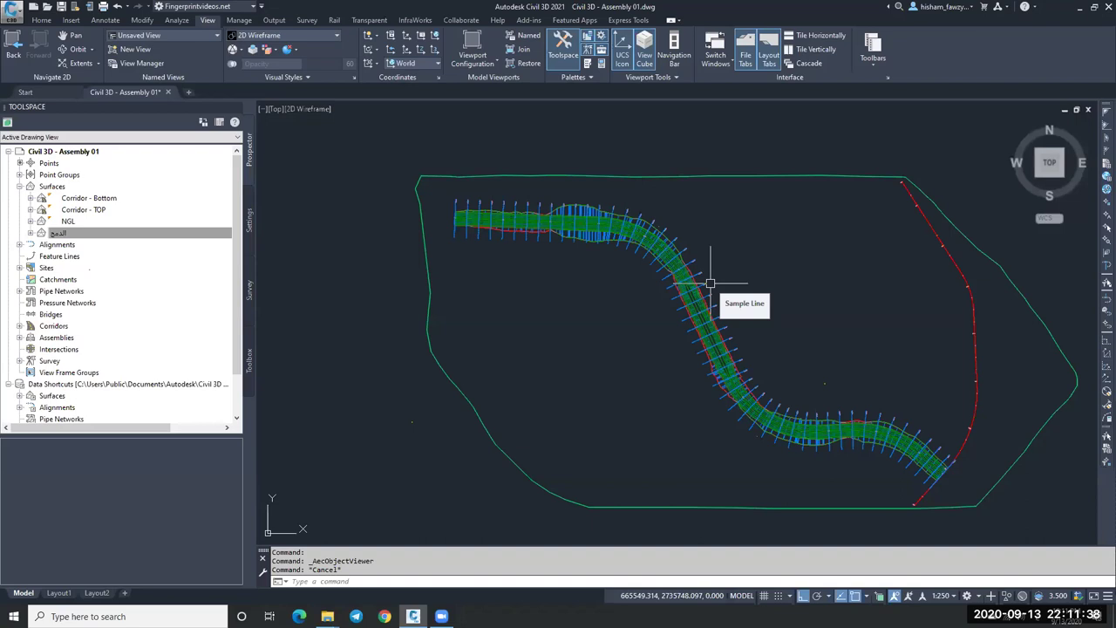
pyautogui.scroll(-5, 680, 297)
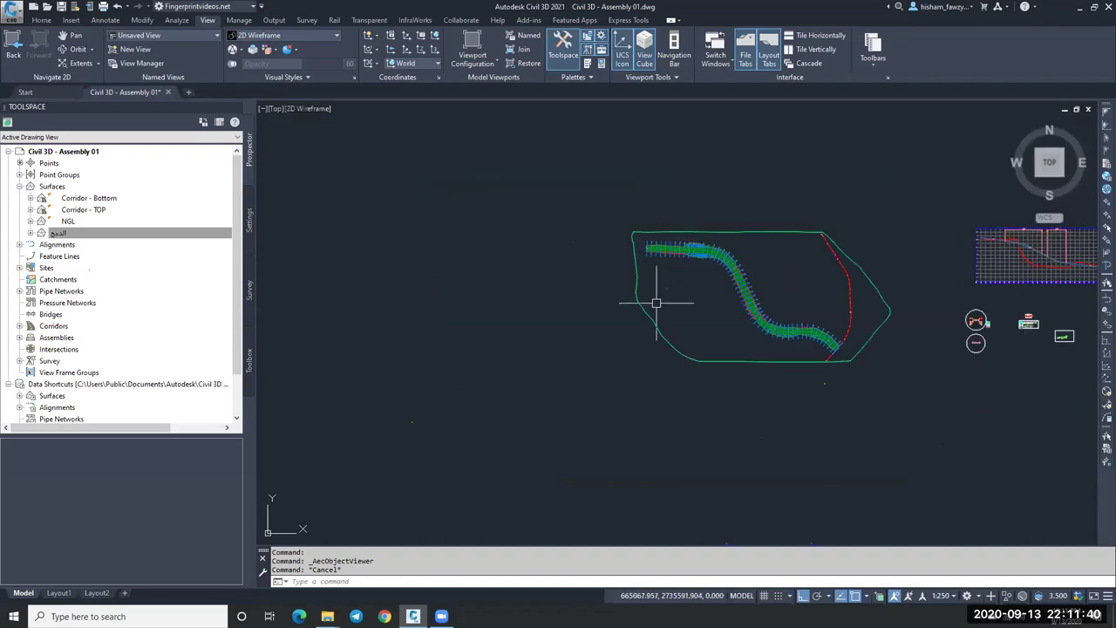
pyautogui.scroll(3, 797, 274)
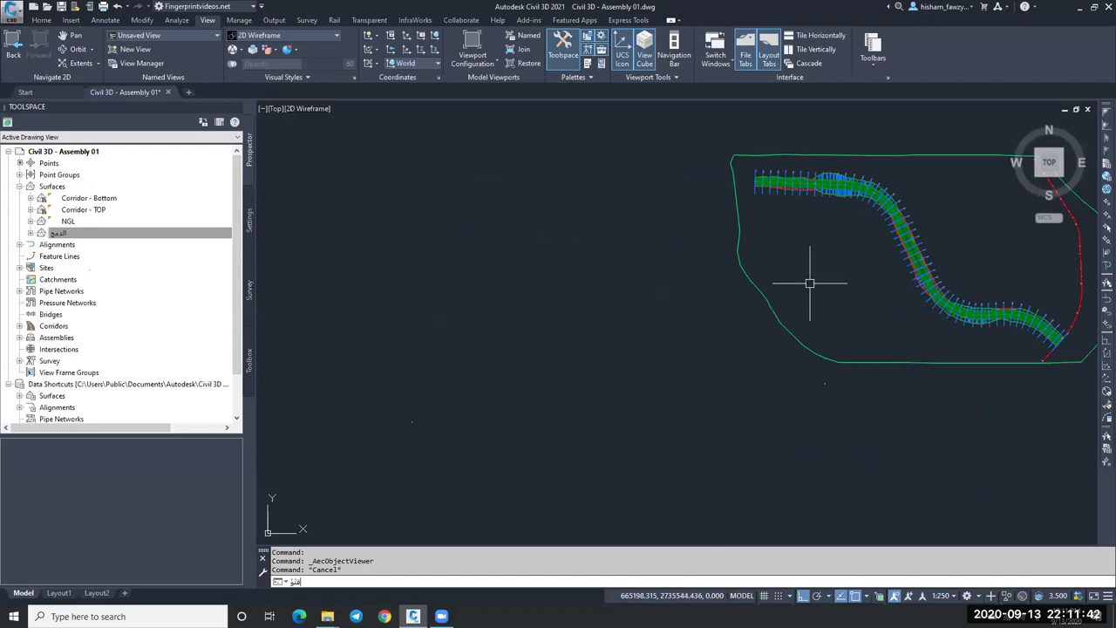
pyautogui.write('قئ')
pyautogui.press('Return')
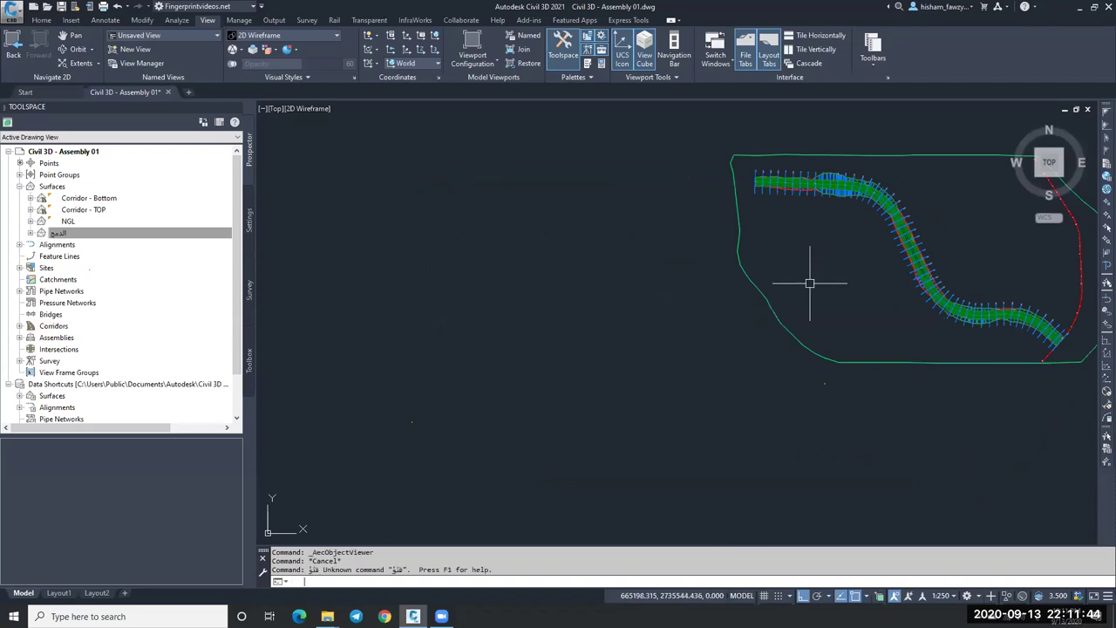
pyautogui.scroll(5, 810, 282)
pyautogui.press('Escape')
pyautogui.press('Escape')
pyautogui.write('rec')
pyautogui.press('Return')
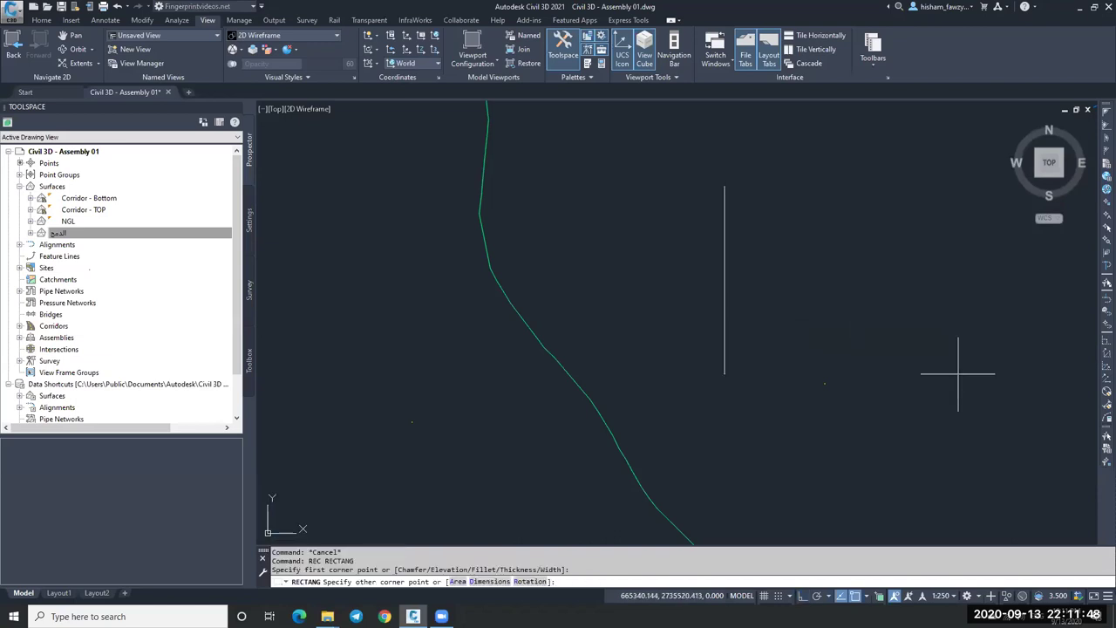
# Step: Finish drawing the rectangle beside the corridor by placing its two opposite corners
pyautogui.scroll(-3, 957, 375)
pyautogui.click(852, 326)
pyautogui.click(705, 209)
pyautogui.moveTo(782, 222); pyautogui.dragTo(714, 217, button='middle')
pyautogui.press('Escape')
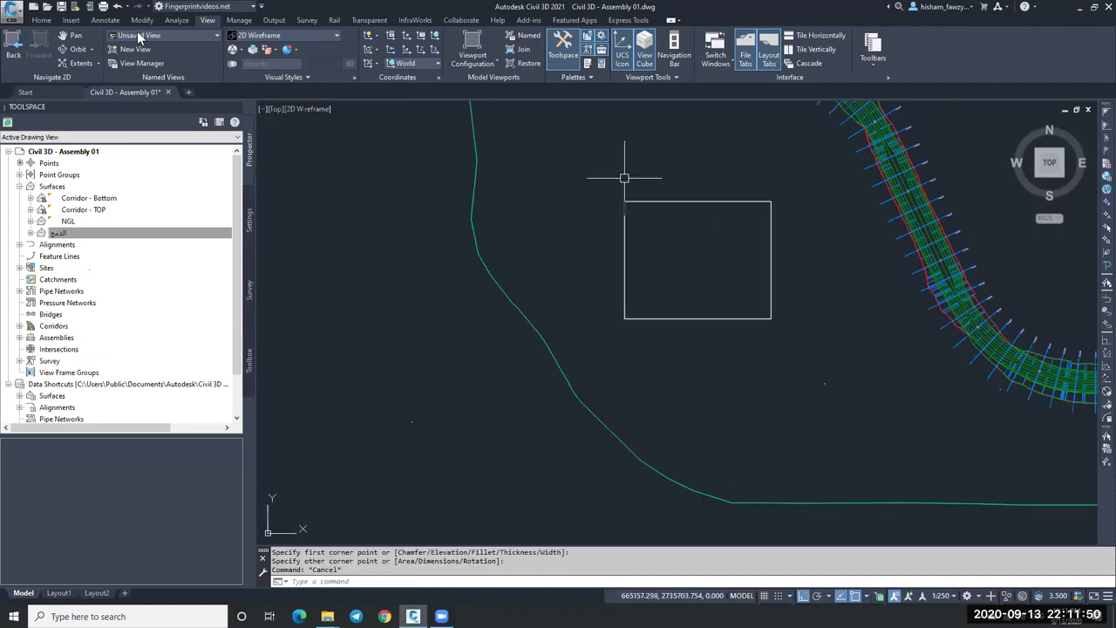
# Step: Convert the rectangle into a feature line with an assigned elevation of 6
pyautogui.click(41, 19)
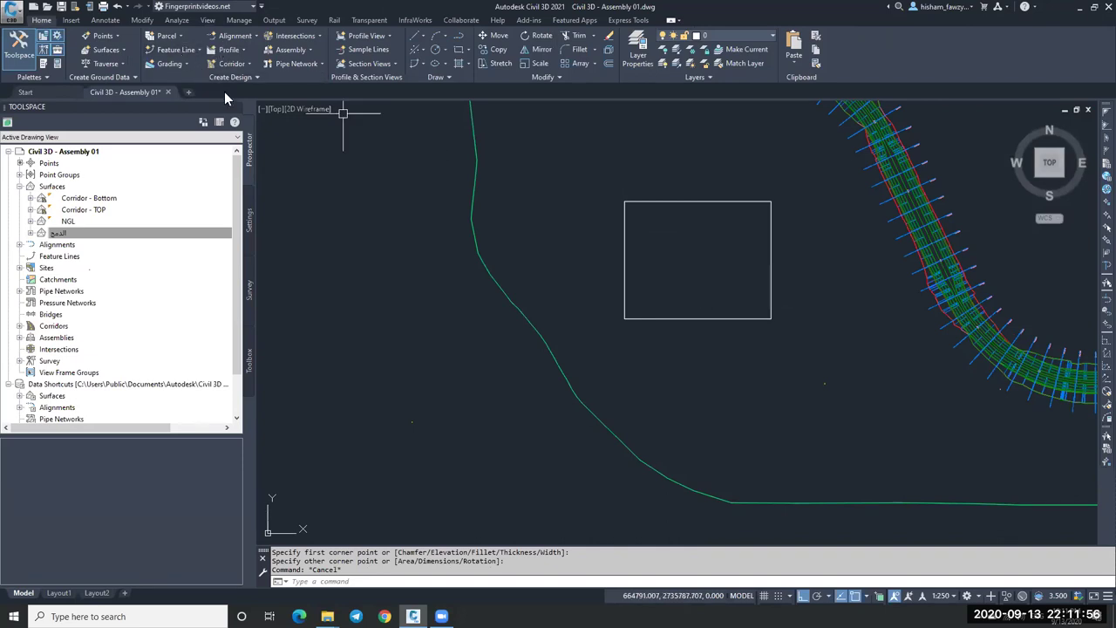
pyautogui.click(198, 50)
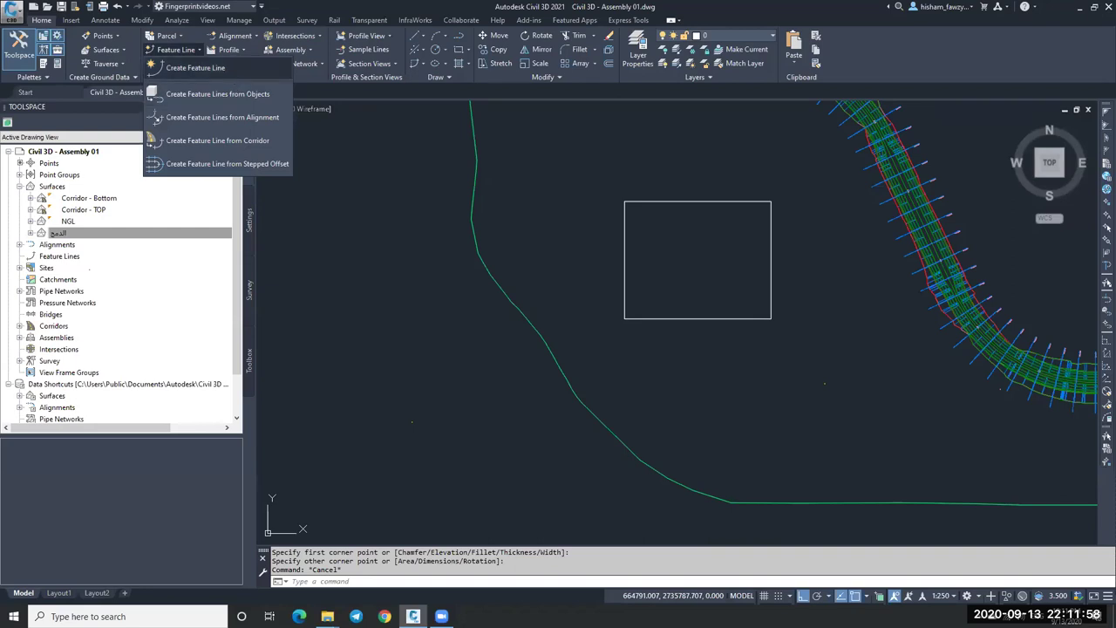
pyautogui.click(218, 93)
pyautogui.click(624, 205)
pyautogui.press('Return')
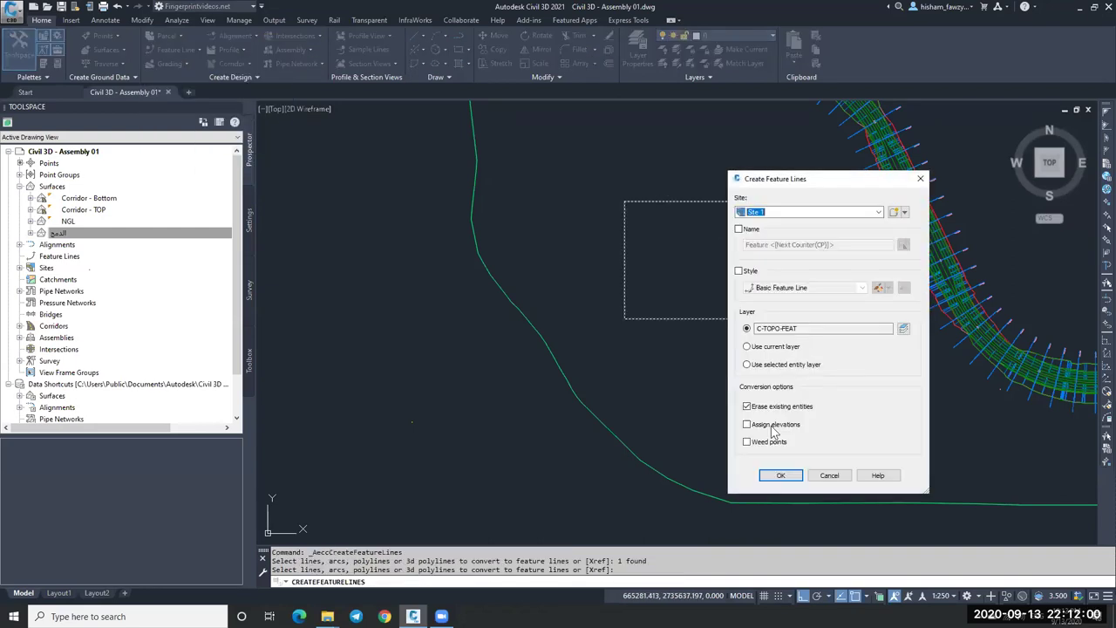
pyautogui.click(773, 424)
pyautogui.click(781, 476)
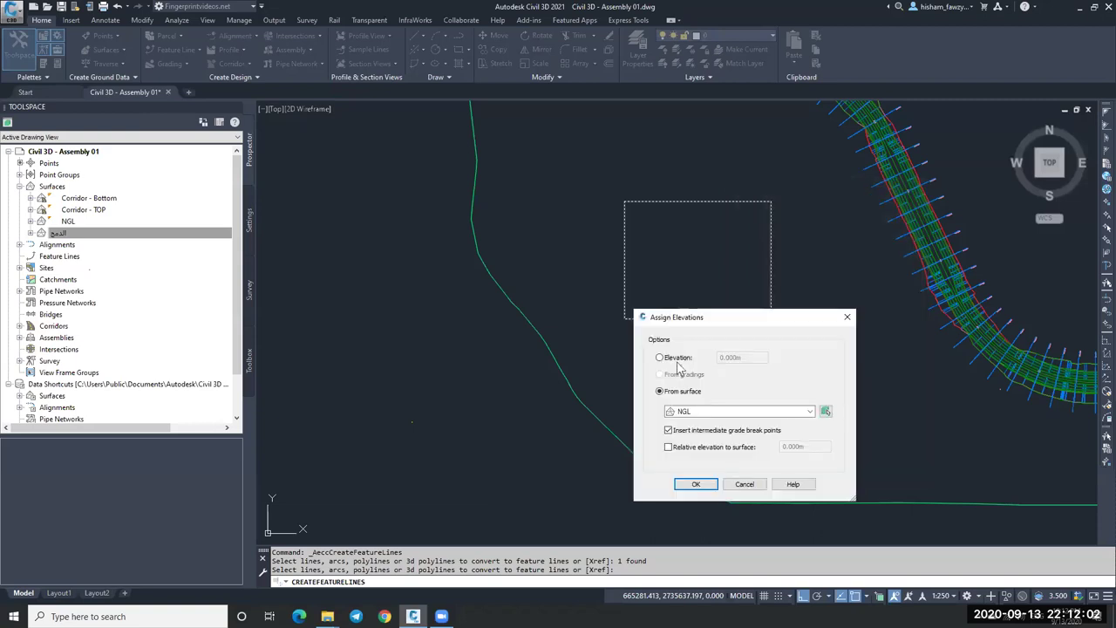
pyautogui.click(677, 358)
pyautogui.doubleClick(737, 358)
pyautogui.write('6')
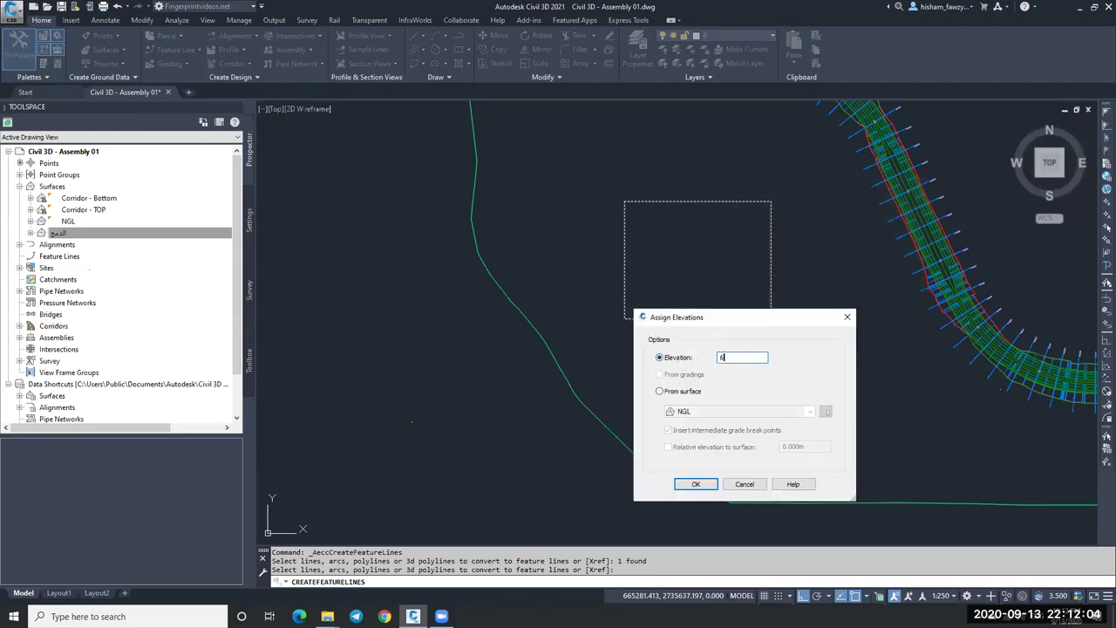
pyautogui.click(696, 484)
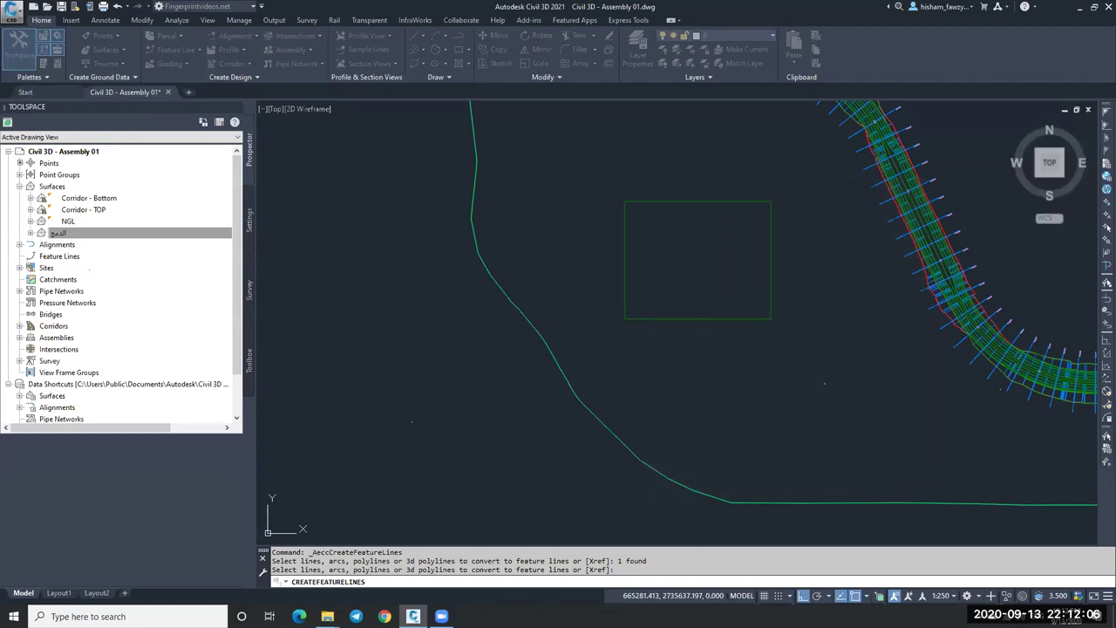
pyautogui.press('Escape')
# Step: Create Grading Group 1 with automatic surface creation and NGL as the volume base surface
pyautogui.click(694, 202)
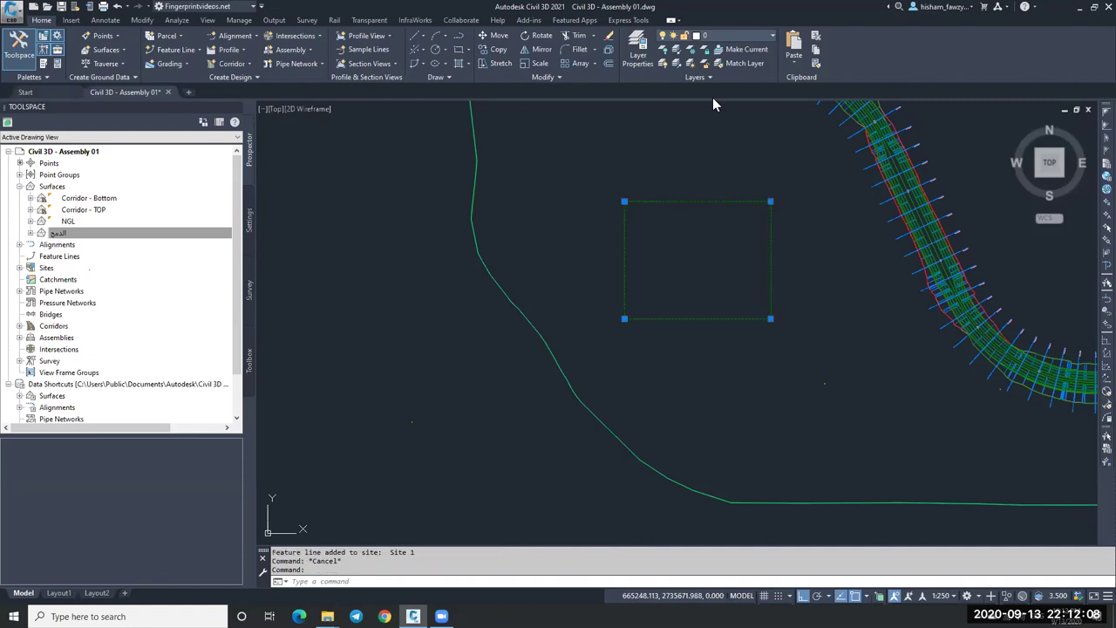
pyautogui.click(804, 35)
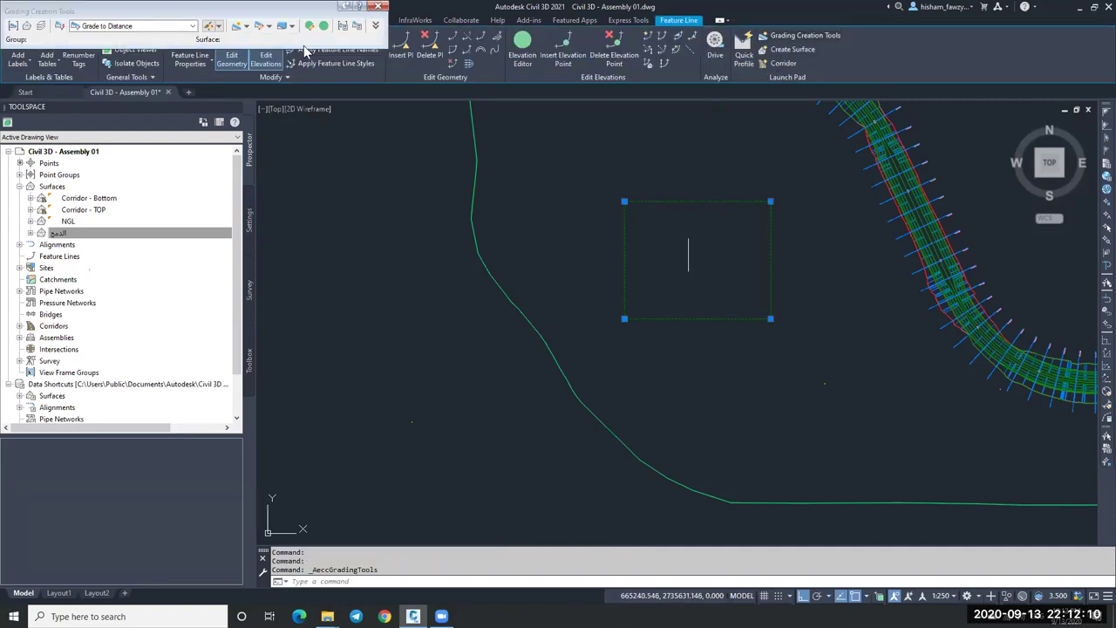
pyautogui.click(388, 117)
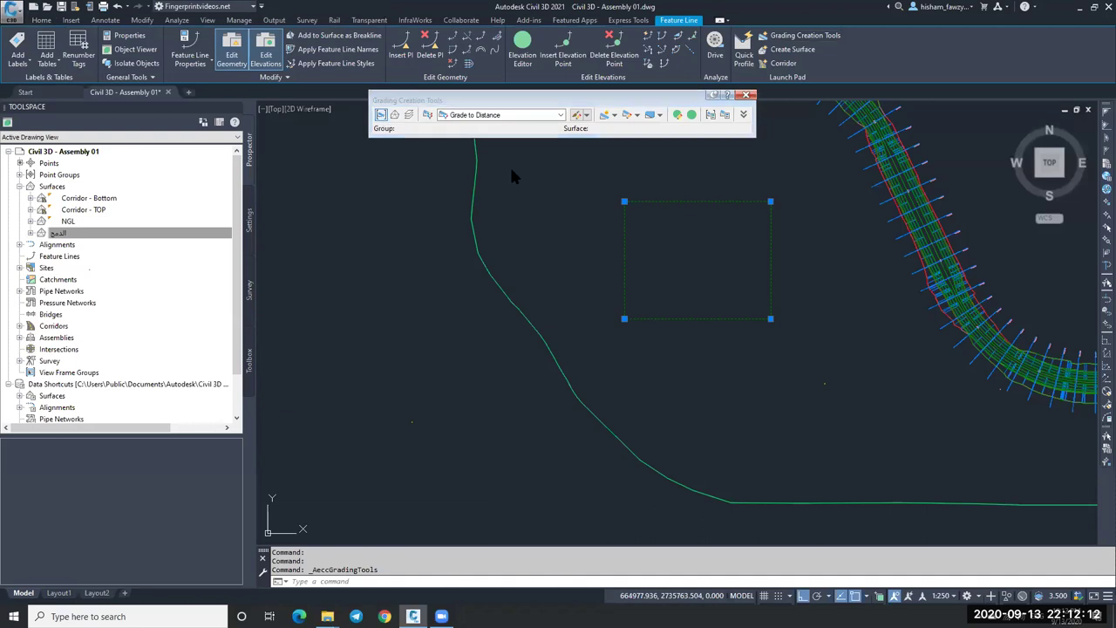
pyautogui.click(515, 105)
pyautogui.click(527, 224)
pyautogui.click(532, 239)
pyautogui.click(529, 270)
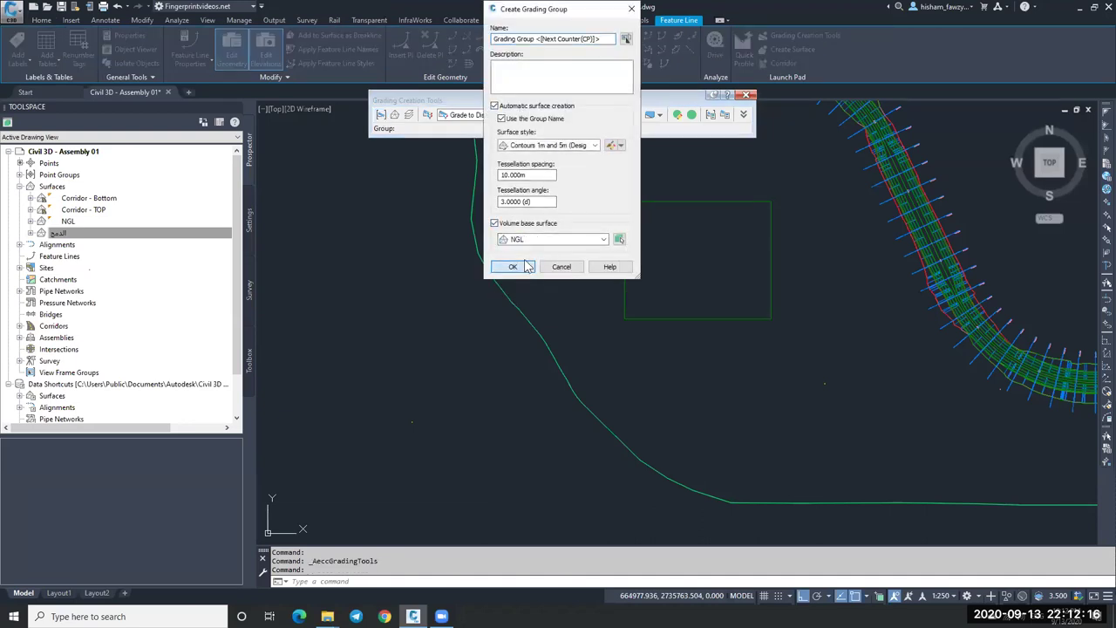
pyautogui.click(522, 267)
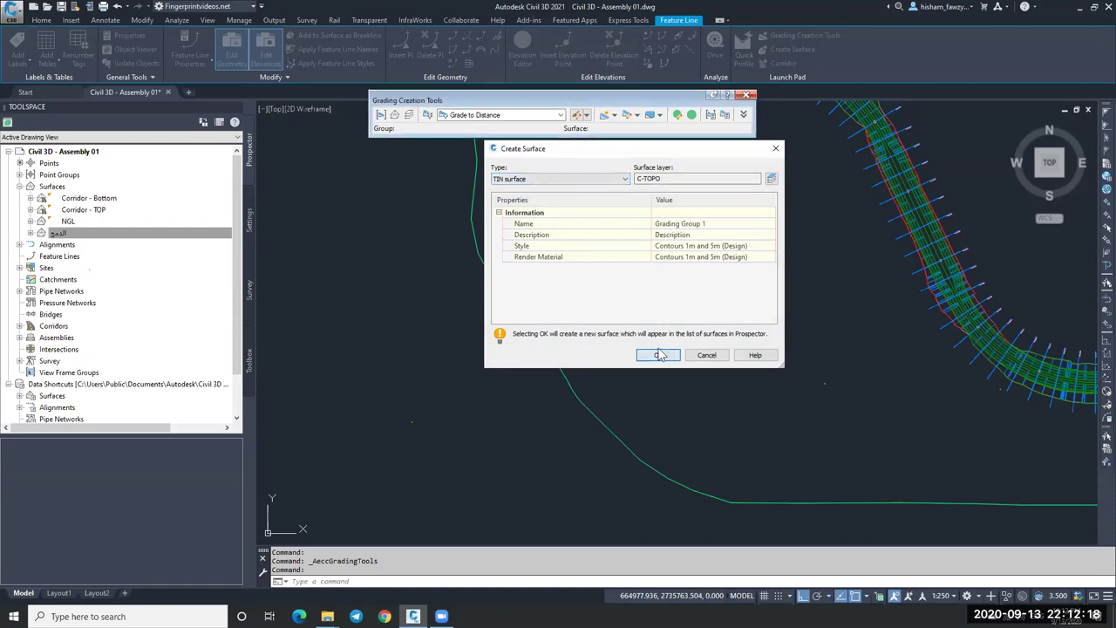
pyautogui.click(658, 355)
# Step: Grade the rectangle's outside to surface along its entire length at 4:1 cut and fill
pyautogui.click(561, 115)
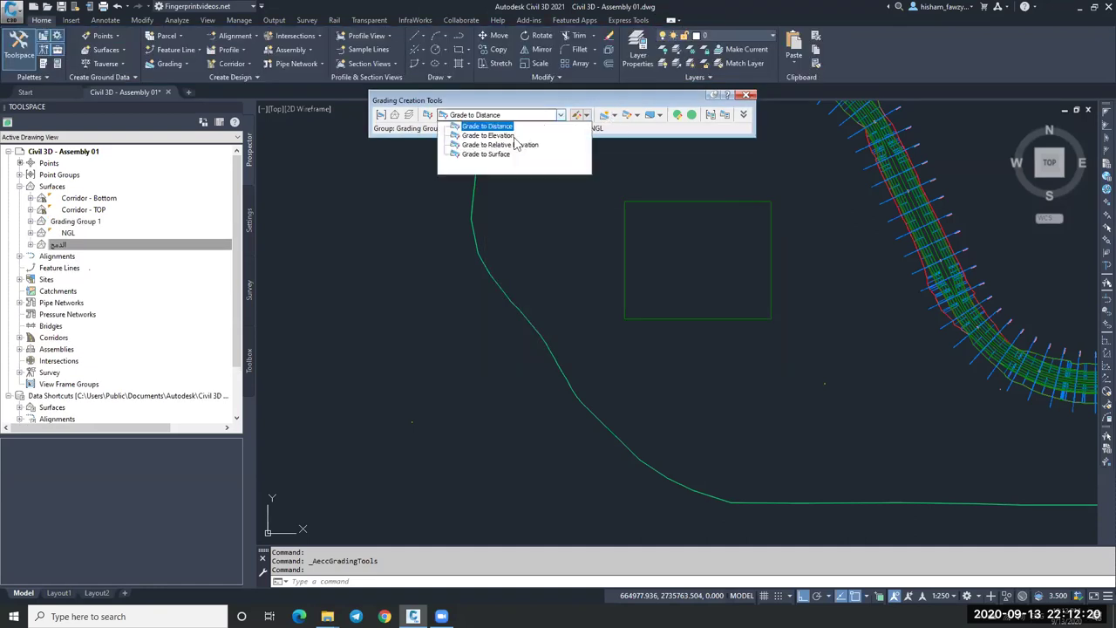
pyautogui.click(475, 149)
pyautogui.click(604, 117)
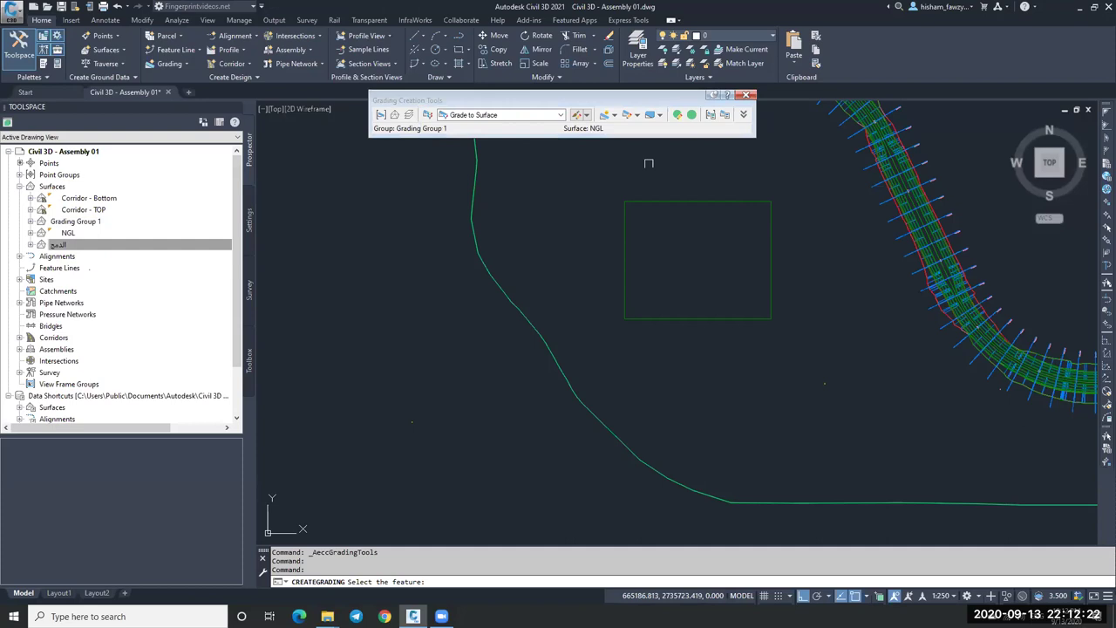
pyautogui.click(661, 203)
pyautogui.click(663, 172)
pyautogui.press('Return')
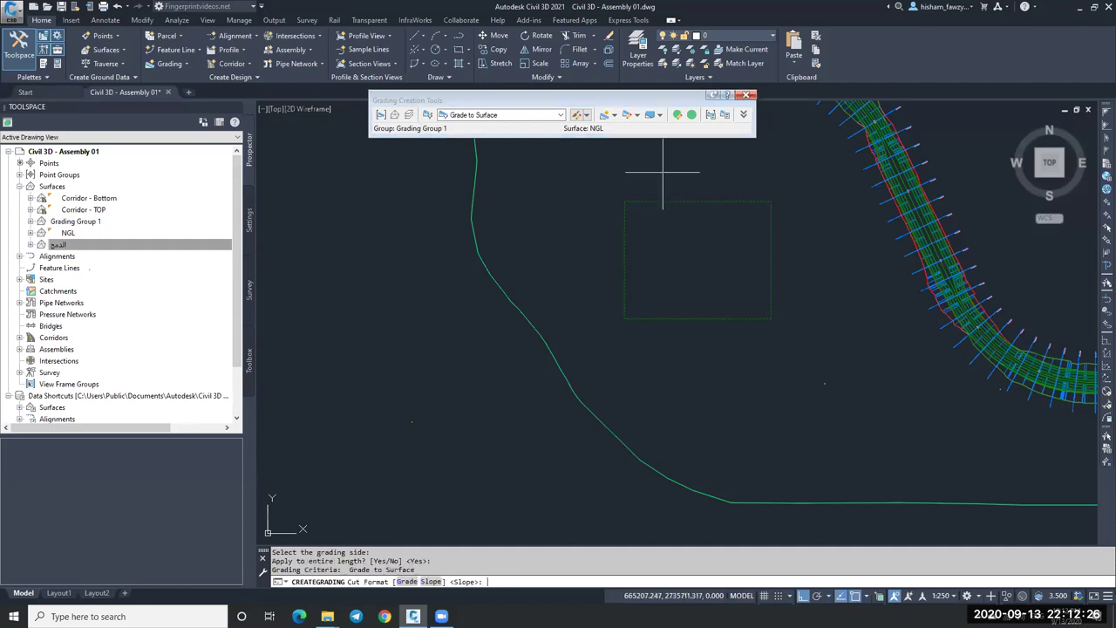
pyautogui.press('Return')
pyautogui.write('4')
pyautogui.press('Return')
pyautogui.press('Return')
pyautogui.write('4')
pyautogui.press('Return')
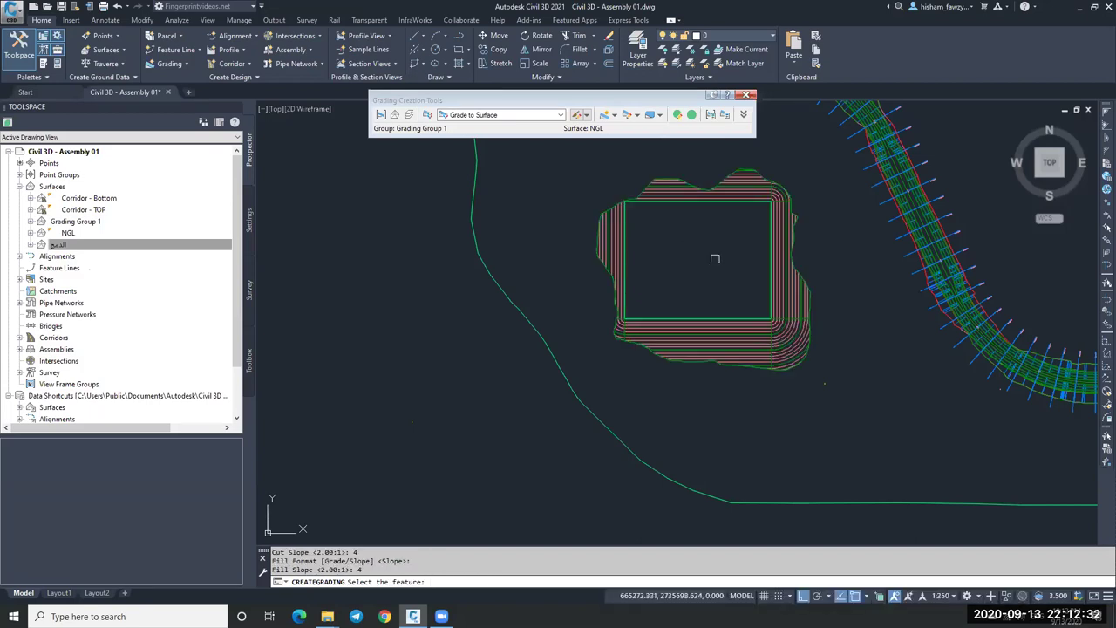
# Step: Start Create Infill, then cancel it
pyautogui.click(615, 115)
pyautogui.click(639, 163)
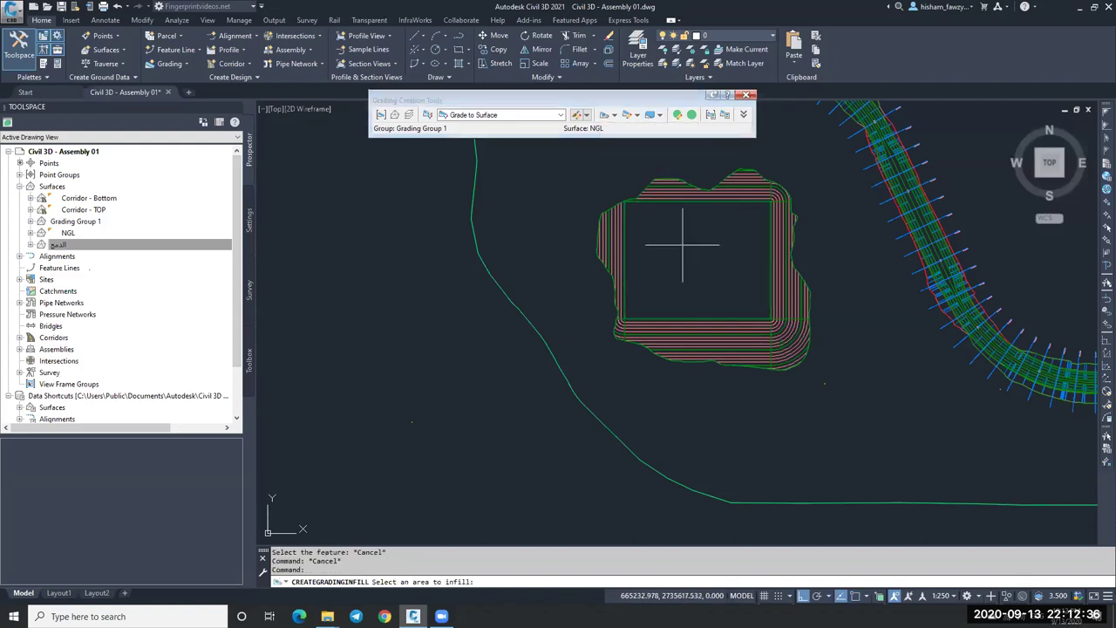
pyautogui.press('Escape')
# Step: Inspect the Grading Group 1 surface in a tilted 3D Object Viewer, then close it
pyautogui.scroll(5, 779, 298)
pyautogui.click(779, 298)
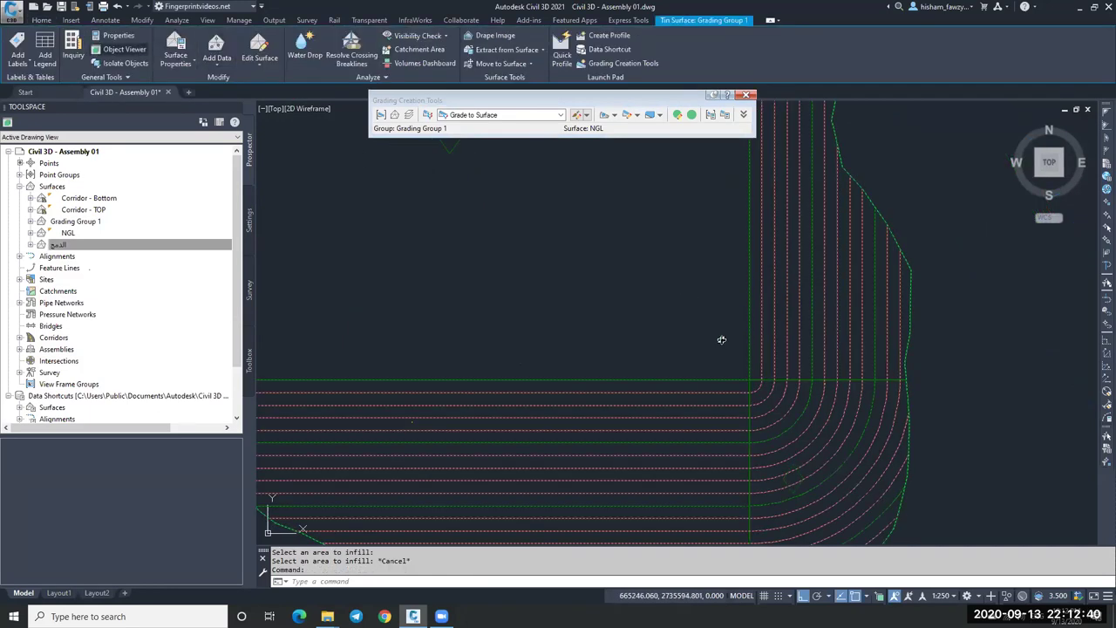
pyautogui.rightClick(640, 292)
pyautogui.click(613, 217)
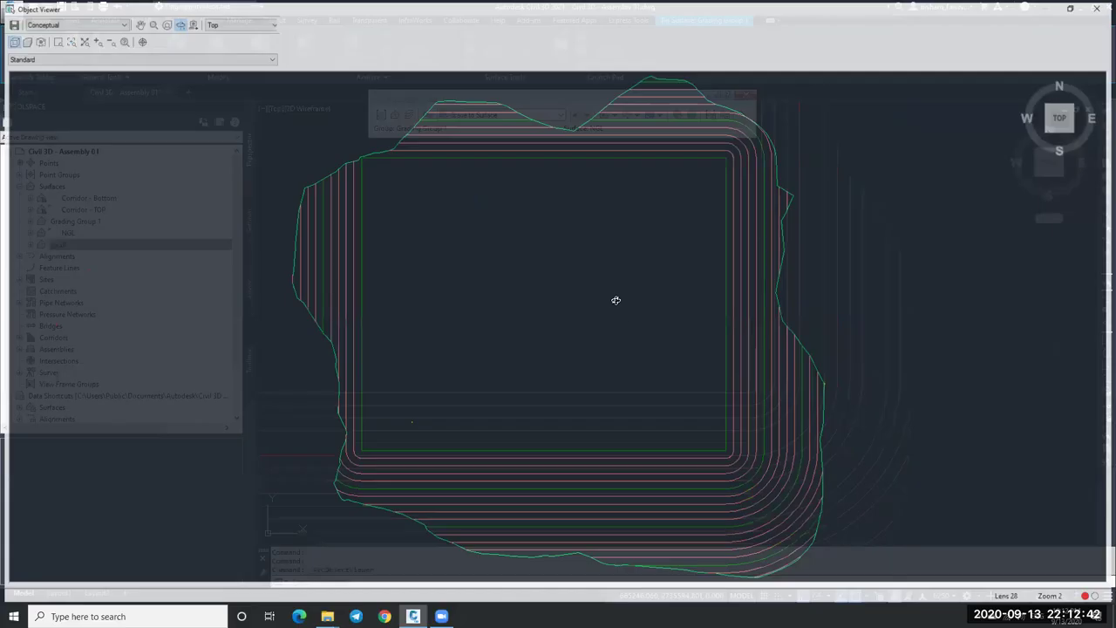
pyautogui.moveTo(616, 300)
pyautogui.mouseDown()
pyautogui.moveTo(640, 319)
pyautogui.moveTo(670, 297)
pyautogui.mouseUp()
pyautogui.click(1101, 6)
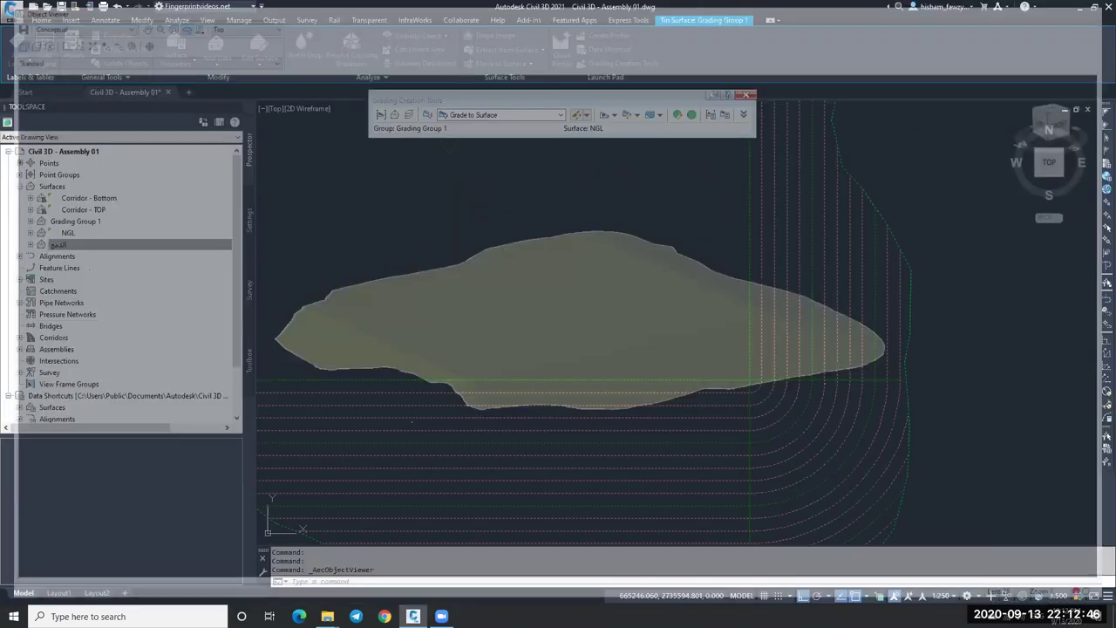
pyautogui.scroll(-2, 735, 281)
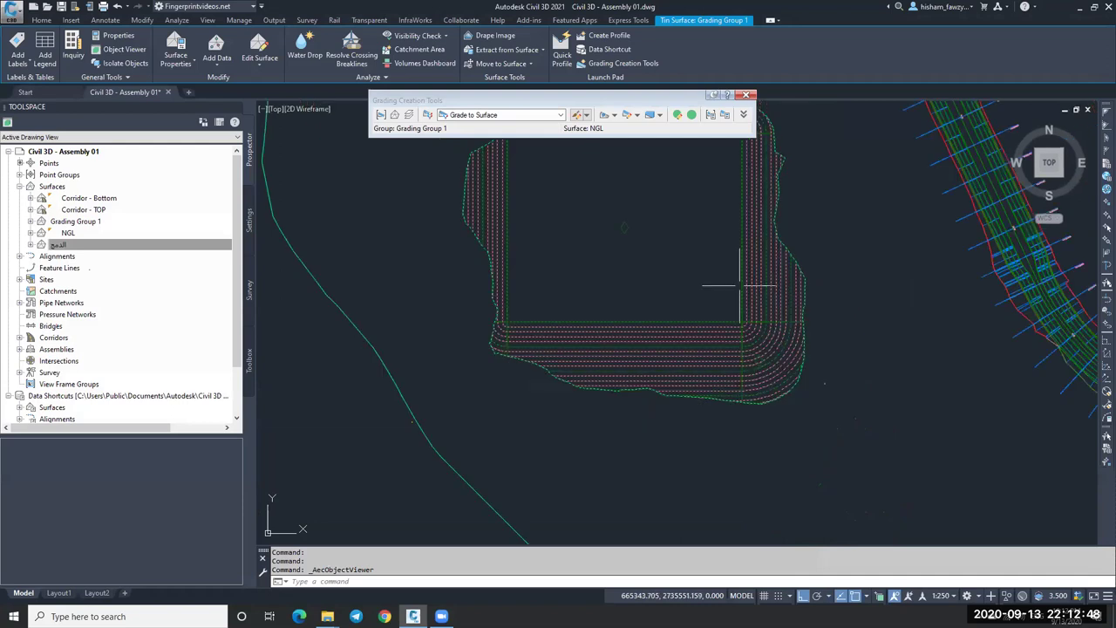
pyautogui.press('Escape')
# Step: Open Grading Properties for the pad grading
pyautogui.scroll(2, 752, 331)
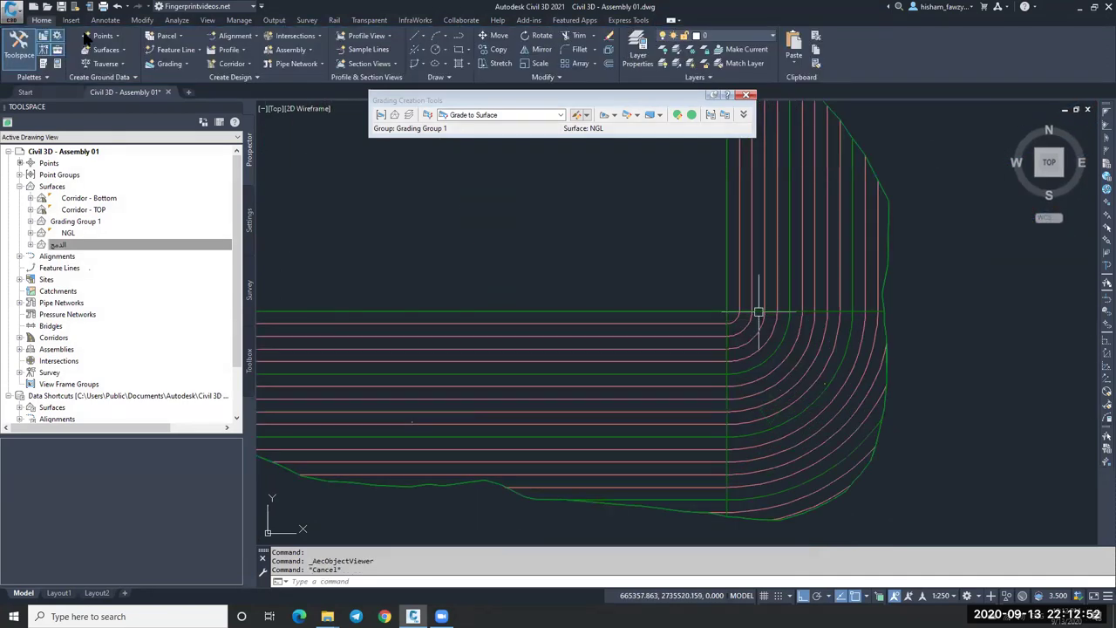
pyautogui.click(643, 320)
pyautogui.scroll(2, 503, 247)
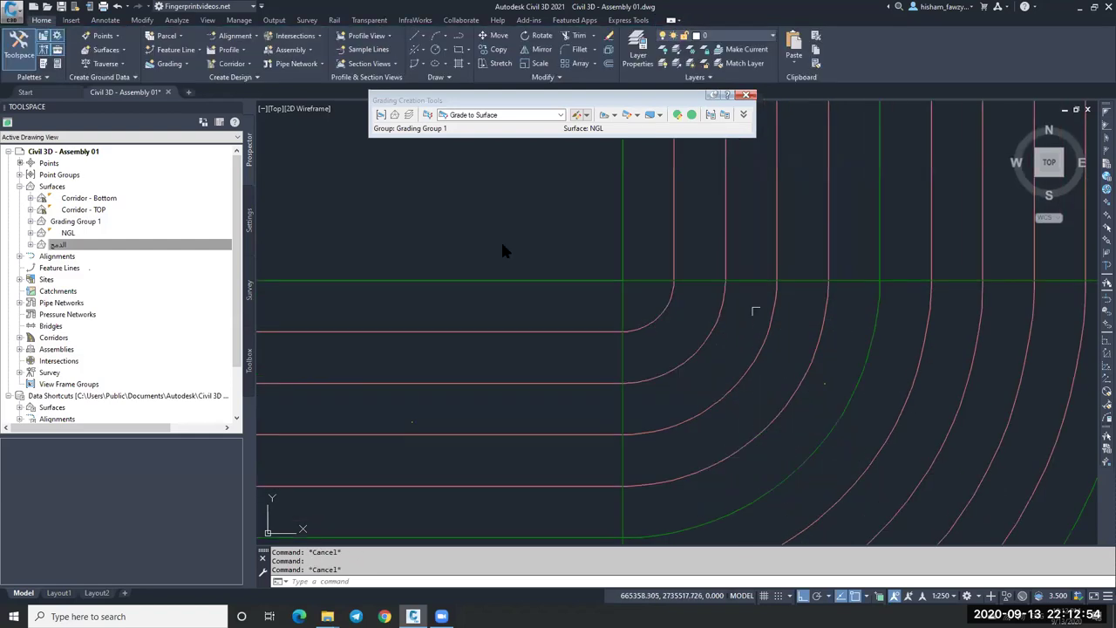
pyautogui.doubleClick(503, 247)
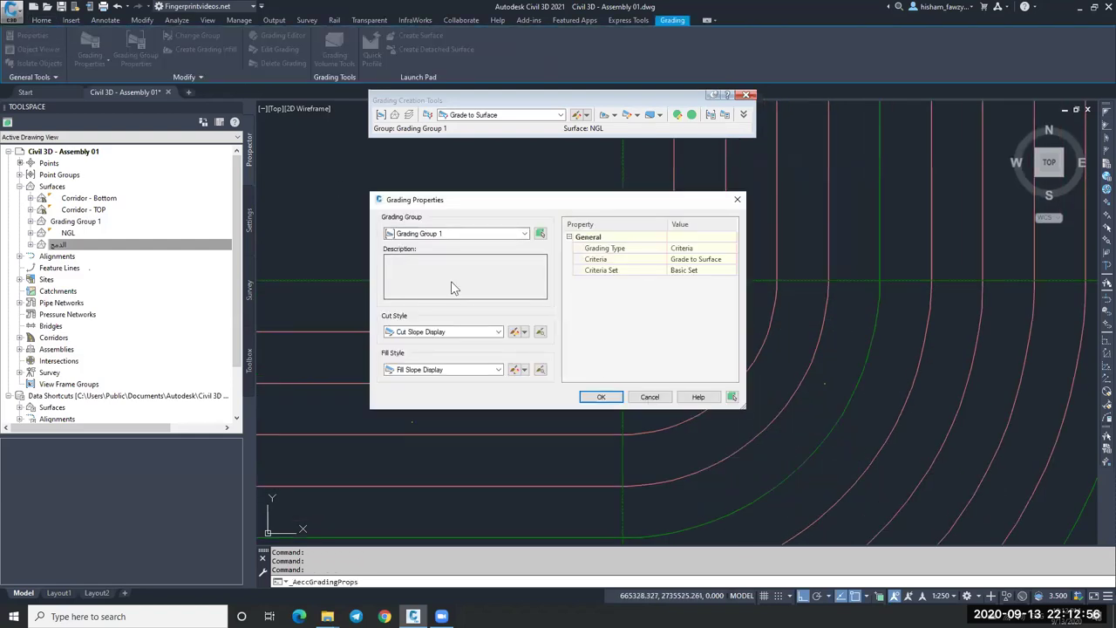
# Step: Close Grading Properties, review Grading Group 1's Information and Properties tabs, then close without changes
pyautogui.press('Return')
pyautogui.click(137, 45)
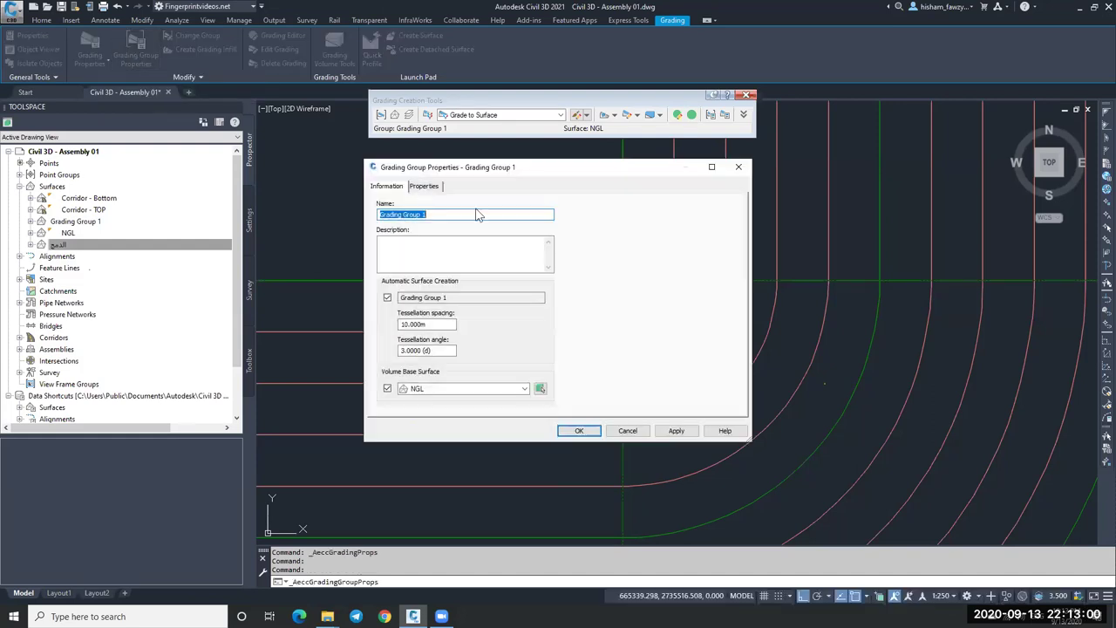
pyautogui.click(422, 187)
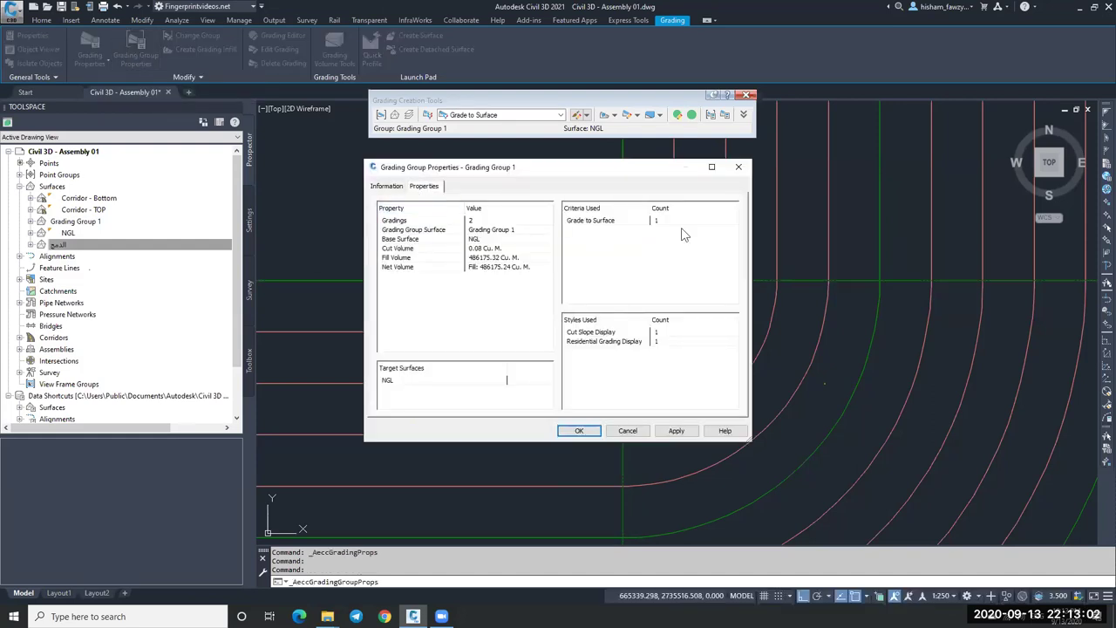
pyautogui.click(389, 187)
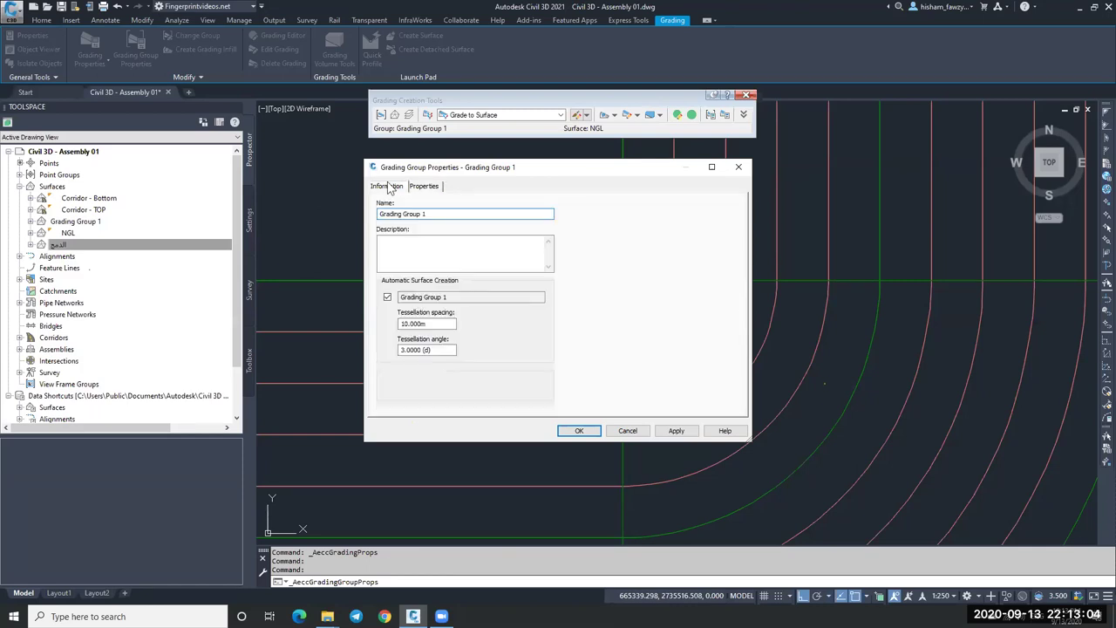
pyautogui.click(579, 430)
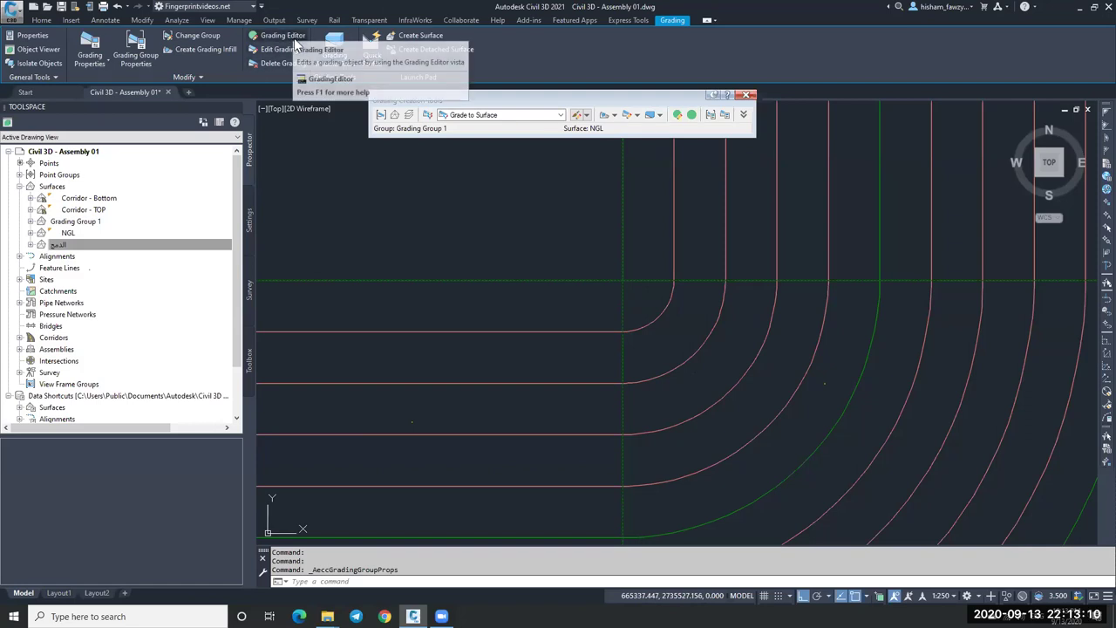
# Step: Change the pad grading's cut slope to 2:1 and fill slope to 1:1
pyautogui.click(665, 241)
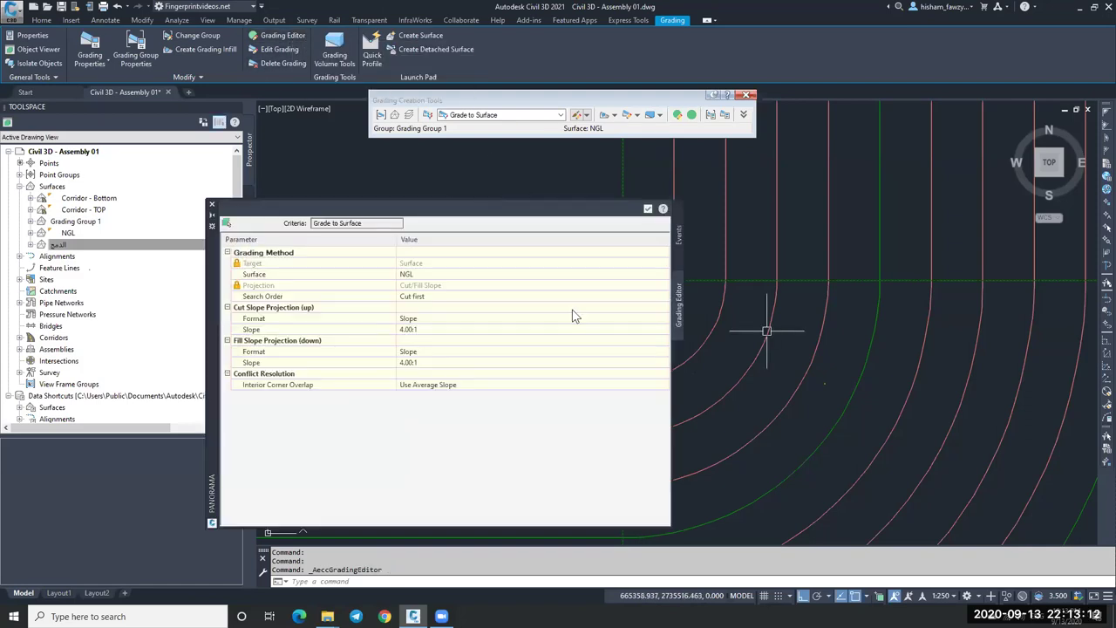
pyautogui.click(454, 329)
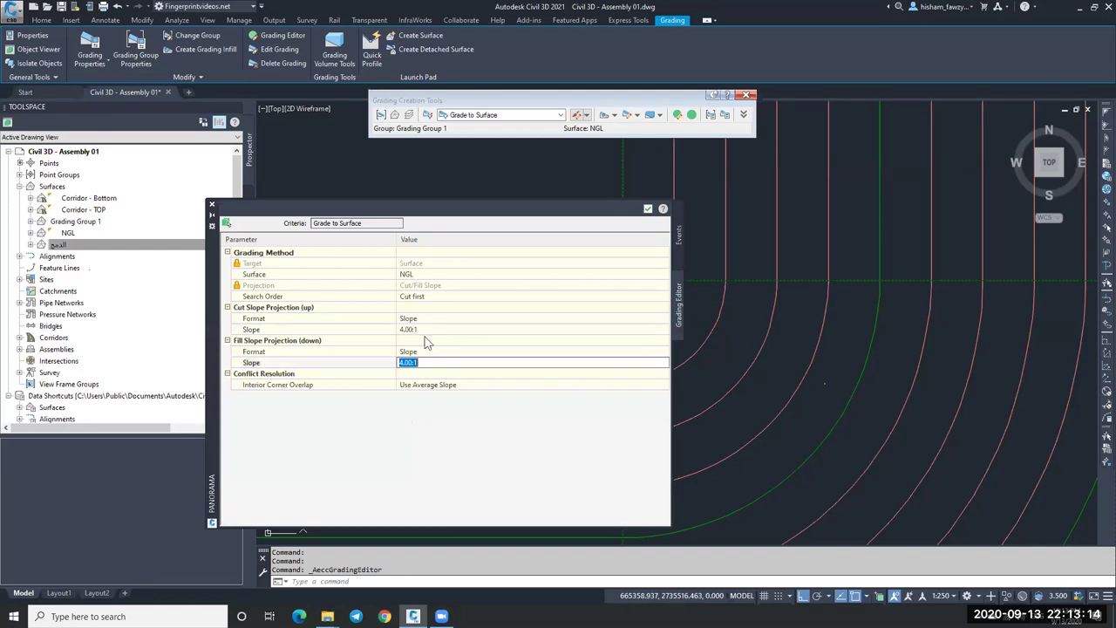
pyautogui.write('2')
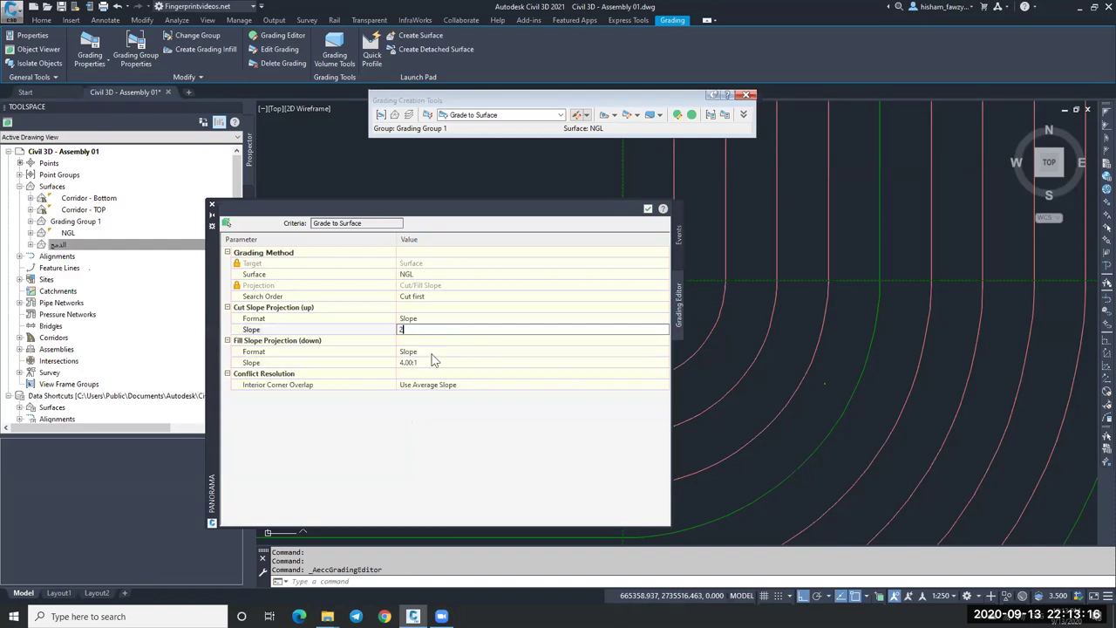
pyautogui.press('Return')
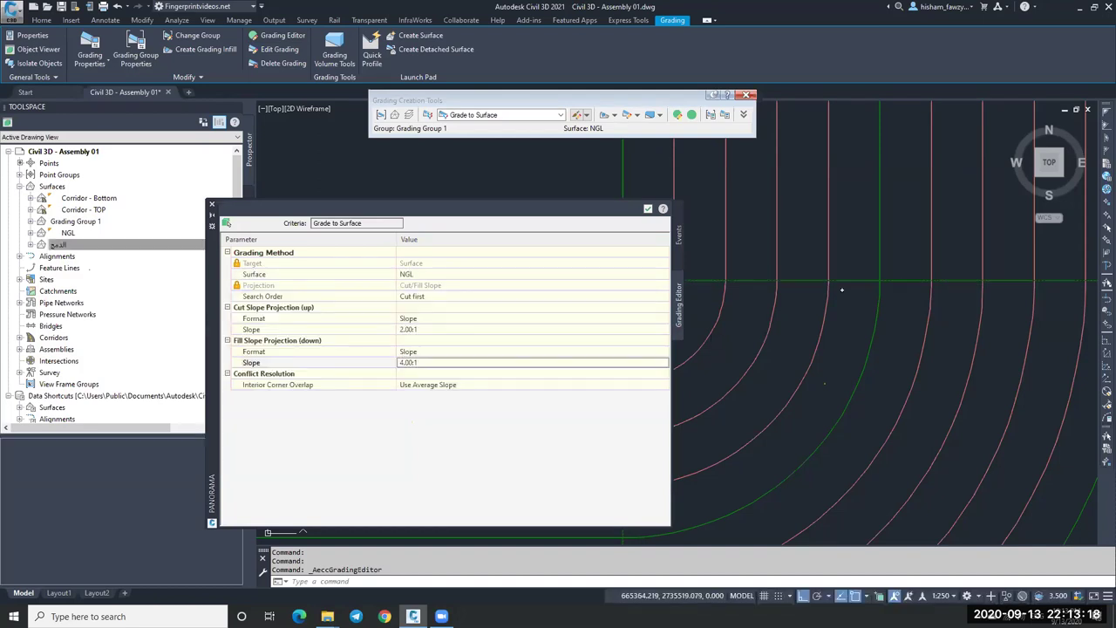
pyautogui.click(422, 362)
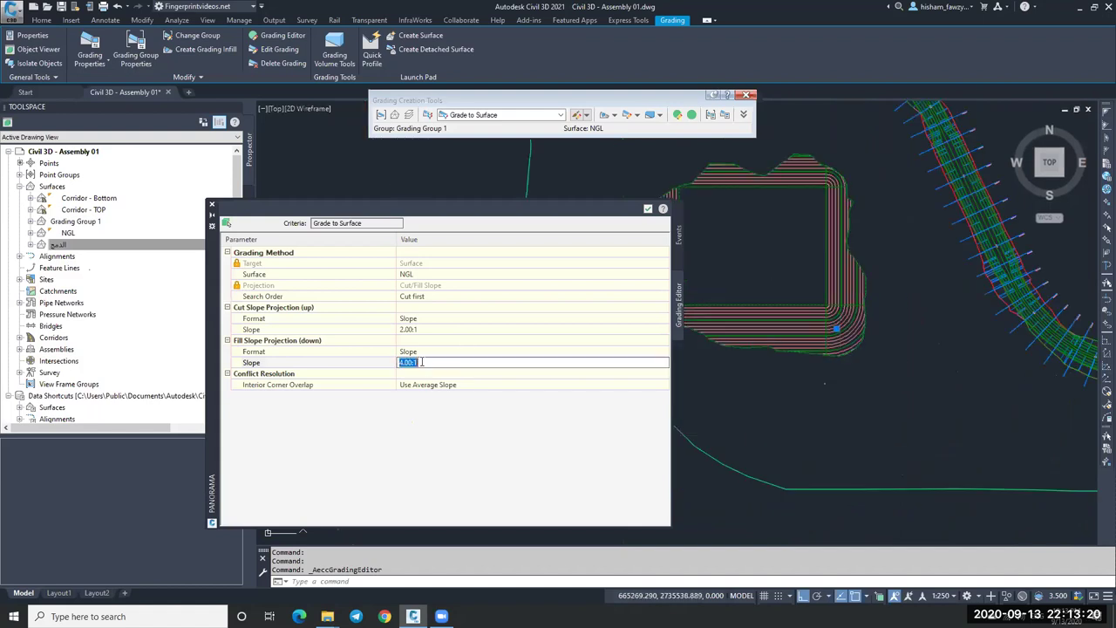
pyautogui.write('1')
pyautogui.press('Return')
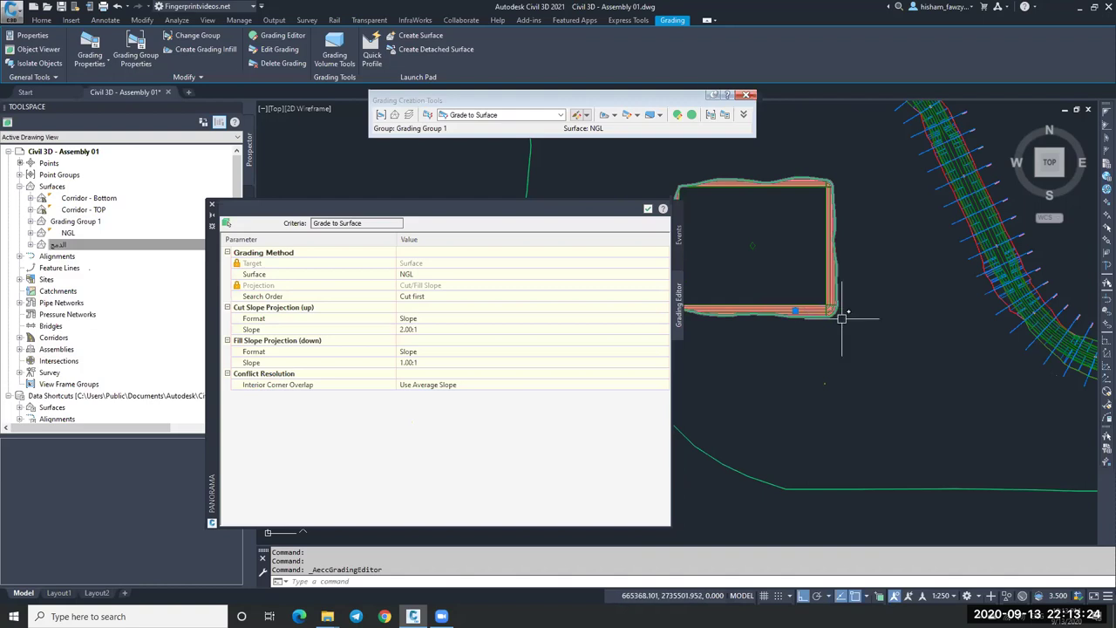
# Step: Recheck the cut slope setting and close the Grading Editor
pyautogui.scroll(4, 833, 313)
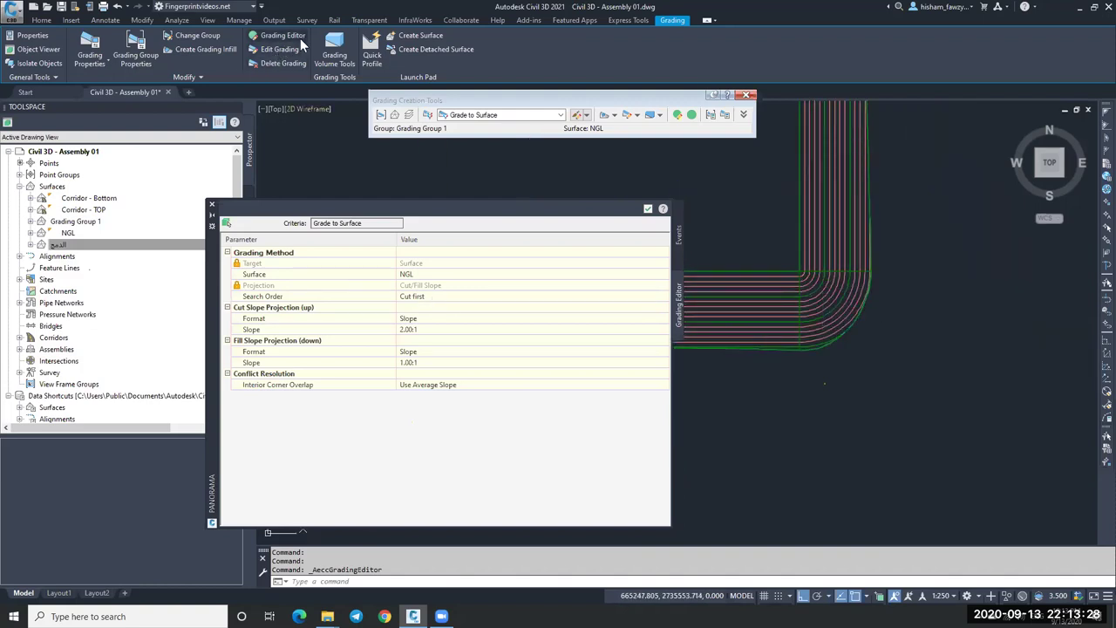
pyautogui.click(428, 329)
pyautogui.click(431, 319)
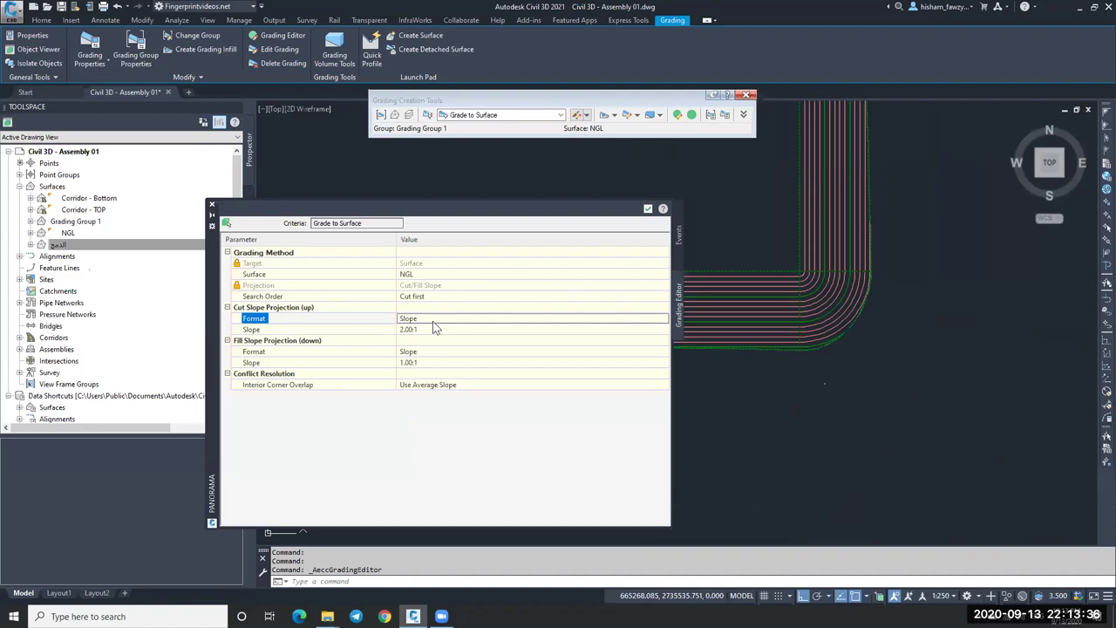
pyautogui.click(648, 211)
pyautogui.click(647, 209)
# Step: Undo the earlier pad grading
pyautogui.press('Escape')
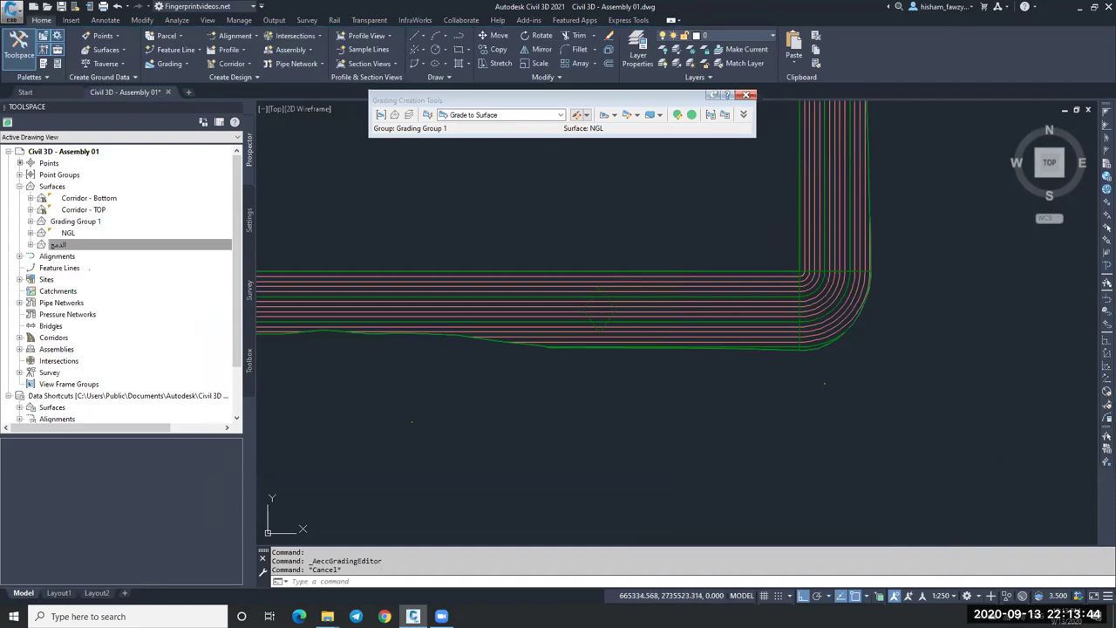
pyautogui.hotkey('ctrl', 'z')
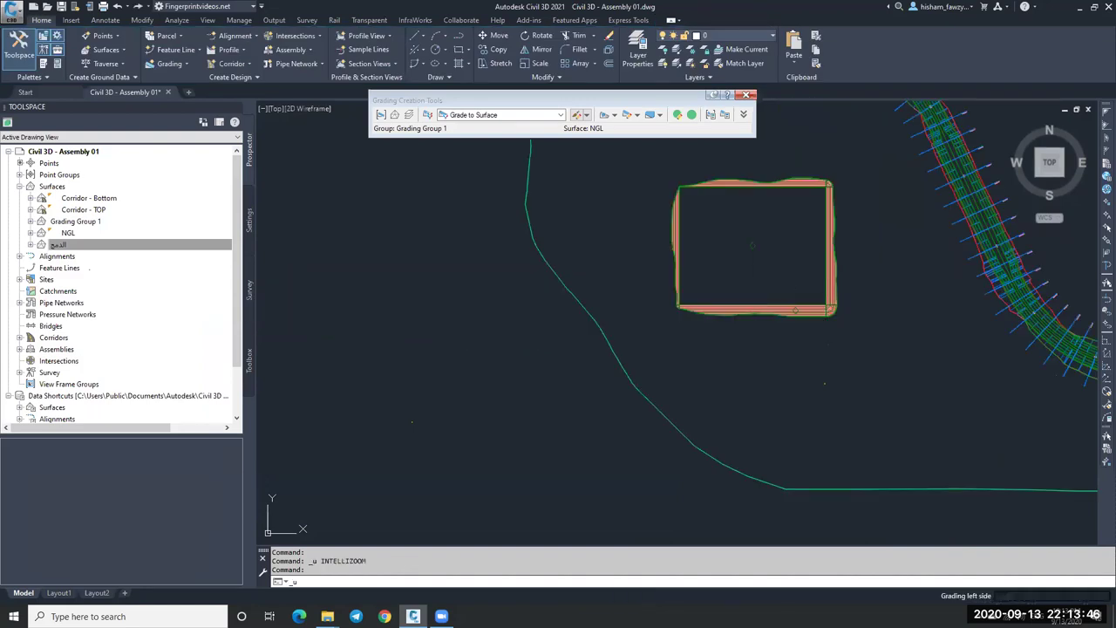
pyautogui.hotkey('ctrl', 'z')
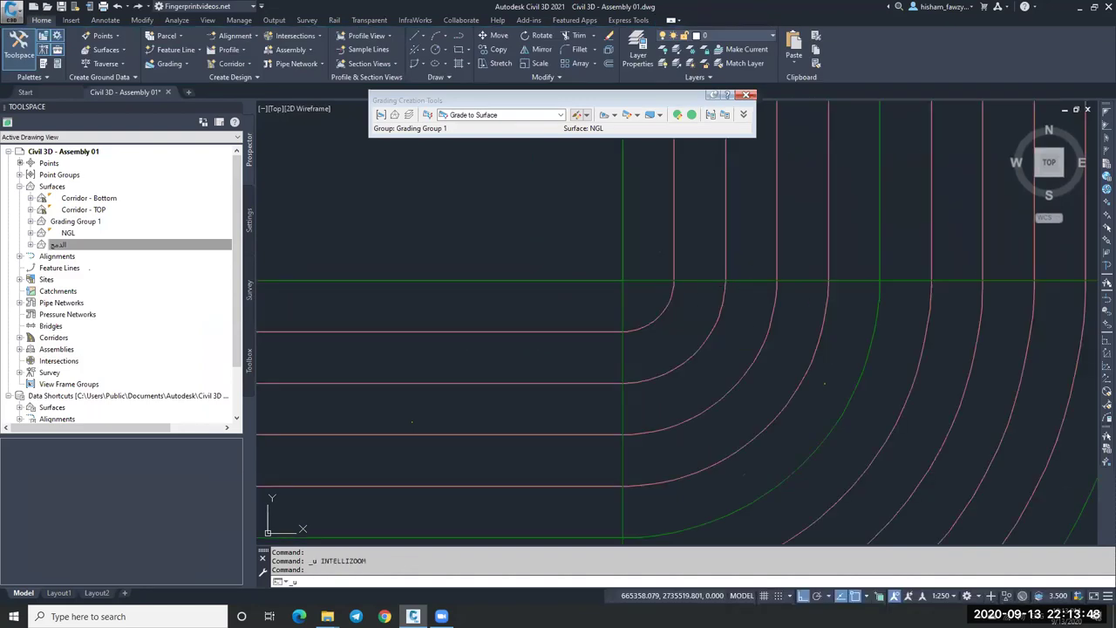
pyautogui.hotkey('ctrl', 'z')
pyautogui.hotkey('ctrl', 'z')
pyautogui.hotkey('ctrl', 'z')
pyautogui.write('u')
pyautogui.press('Escape')
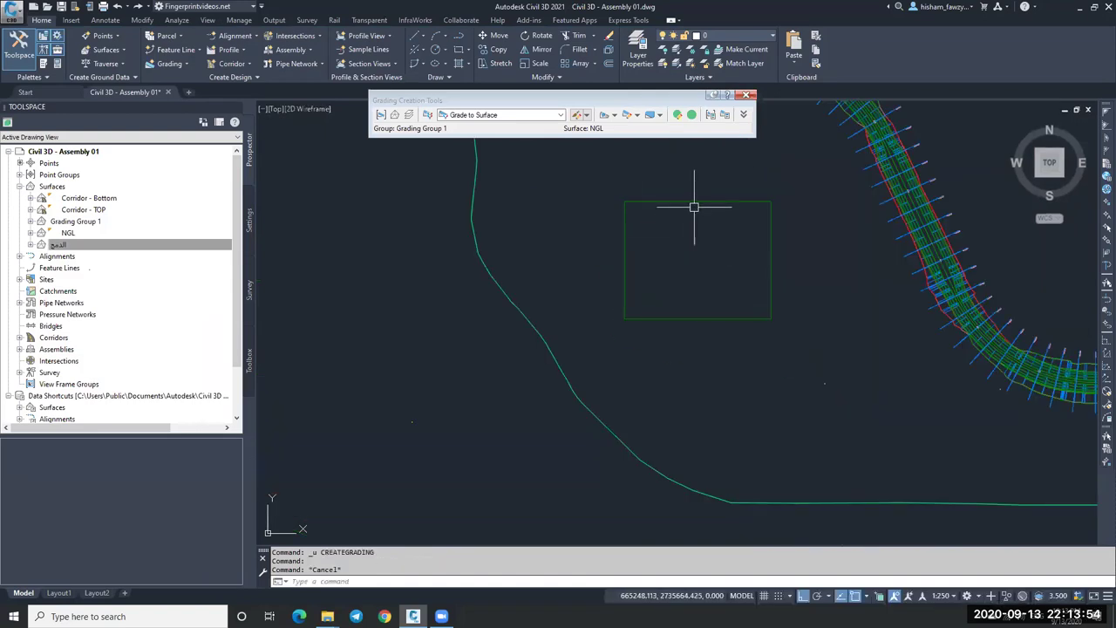
# Step: Grade the rectangle's outside from station 0+534.76m to 0+252.19m with default 2:1 slopes
pyautogui.click(621, 119)
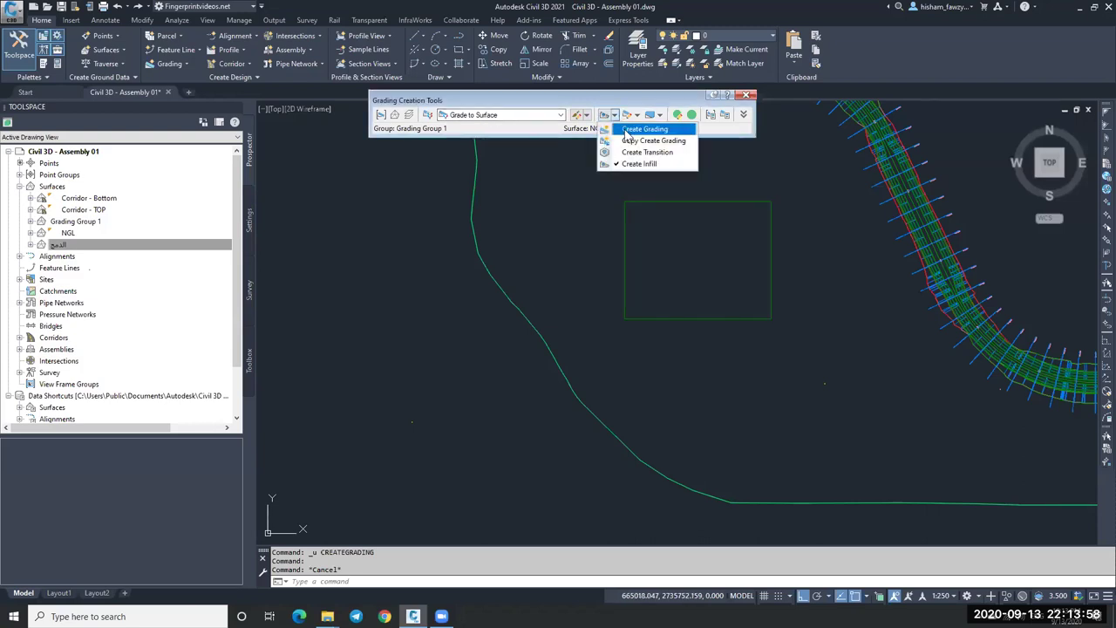
pyautogui.click(642, 127)
pyautogui.click(680, 203)
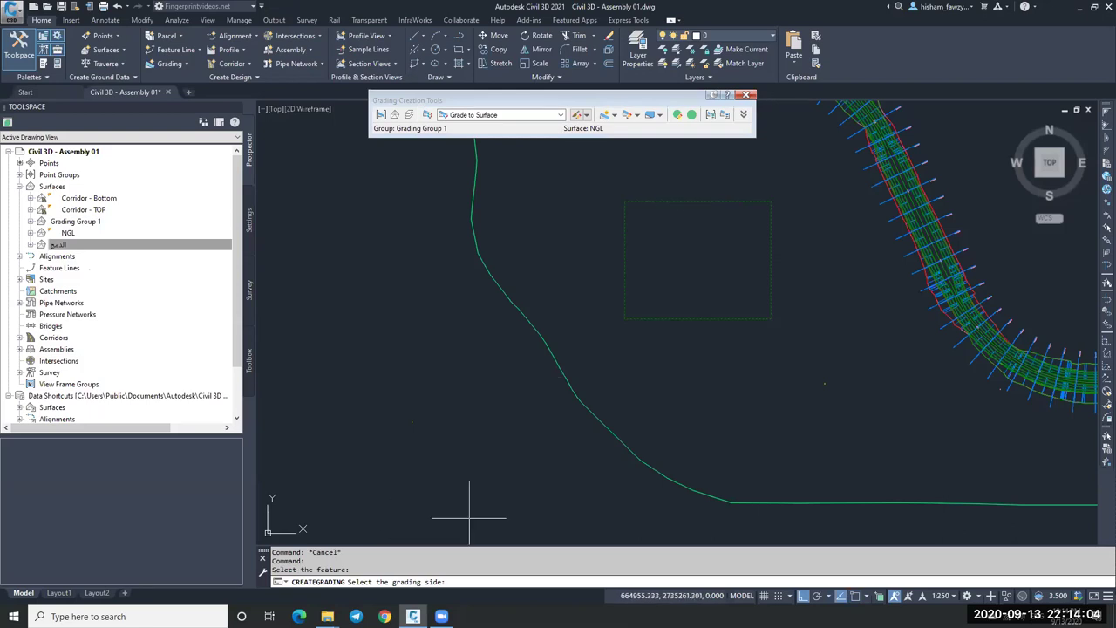
pyautogui.click(581, 220)
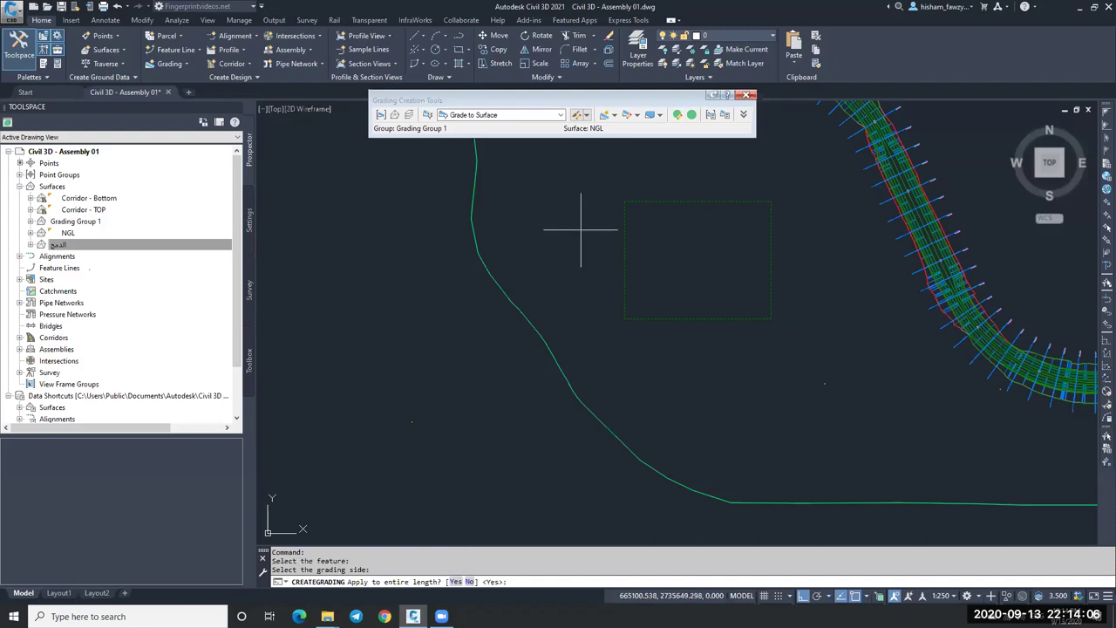
pyautogui.click(469, 582)
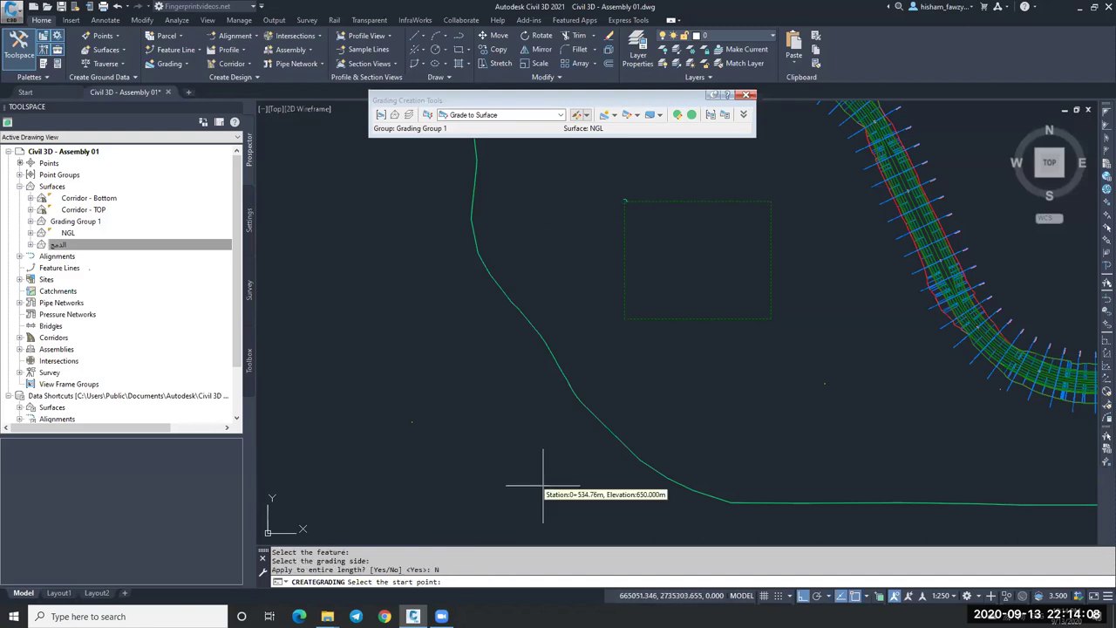
pyautogui.click(624, 318)
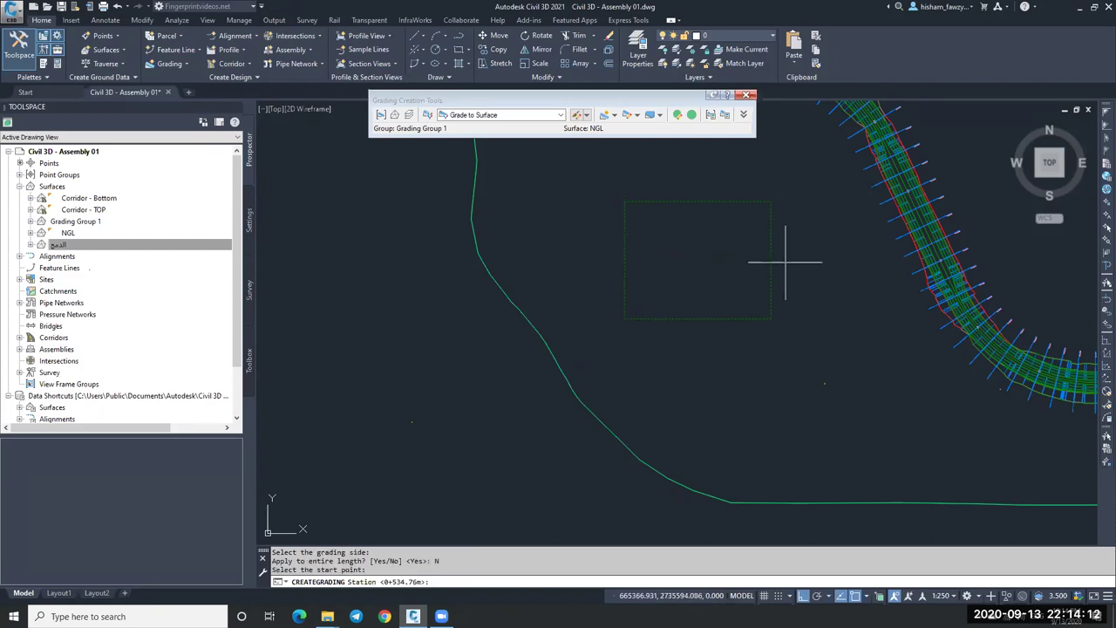
pyautogui.press('Return')
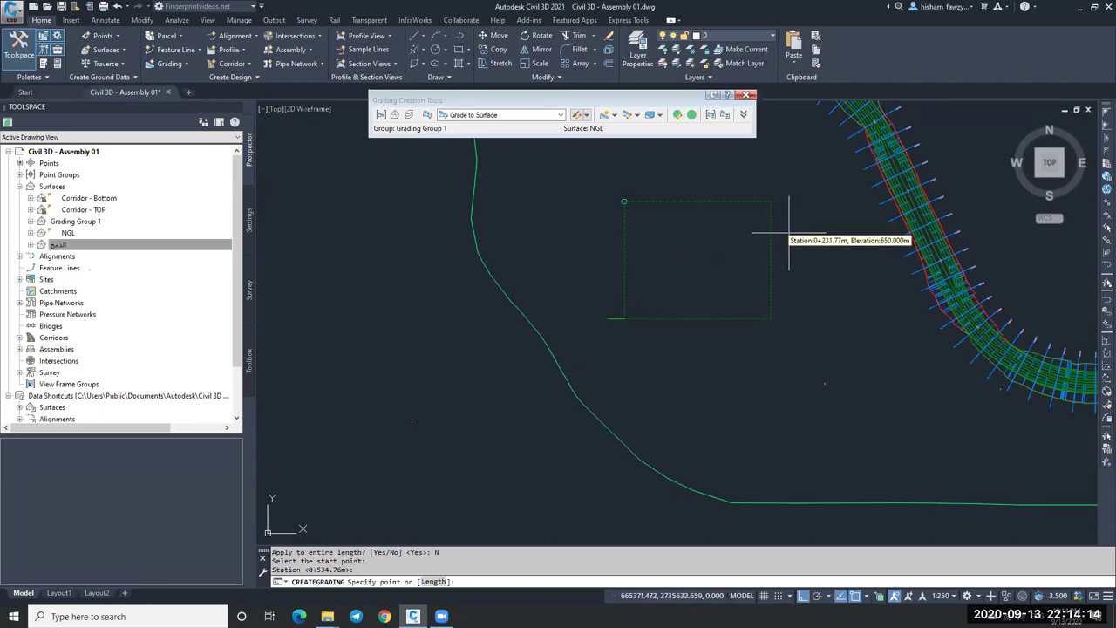
pyautogui.click(801, 248)
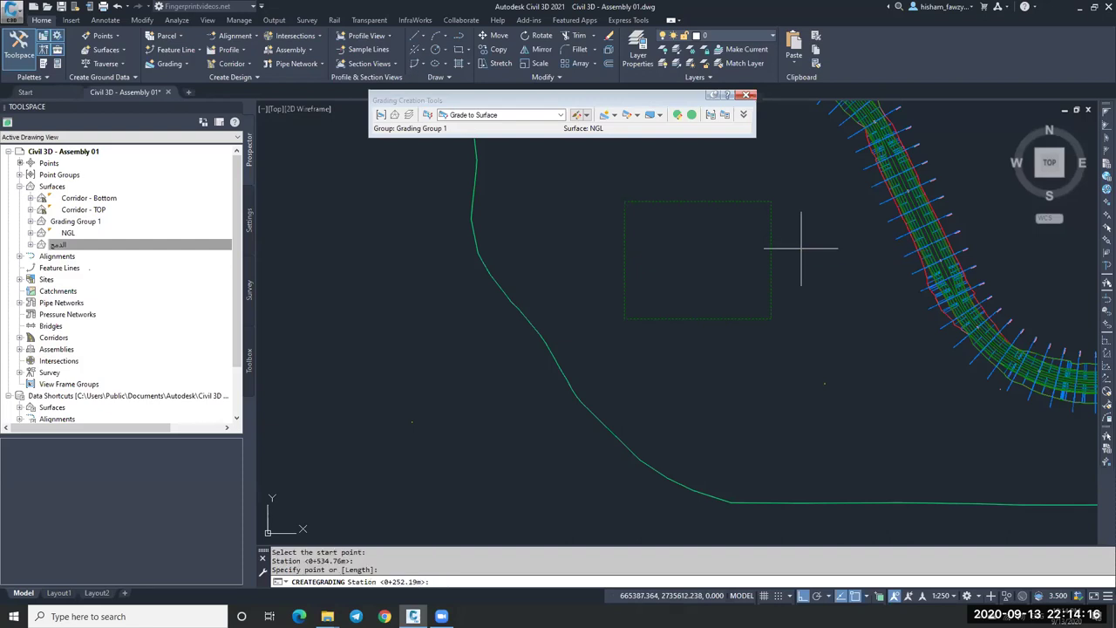
pyautogui.press('Return')
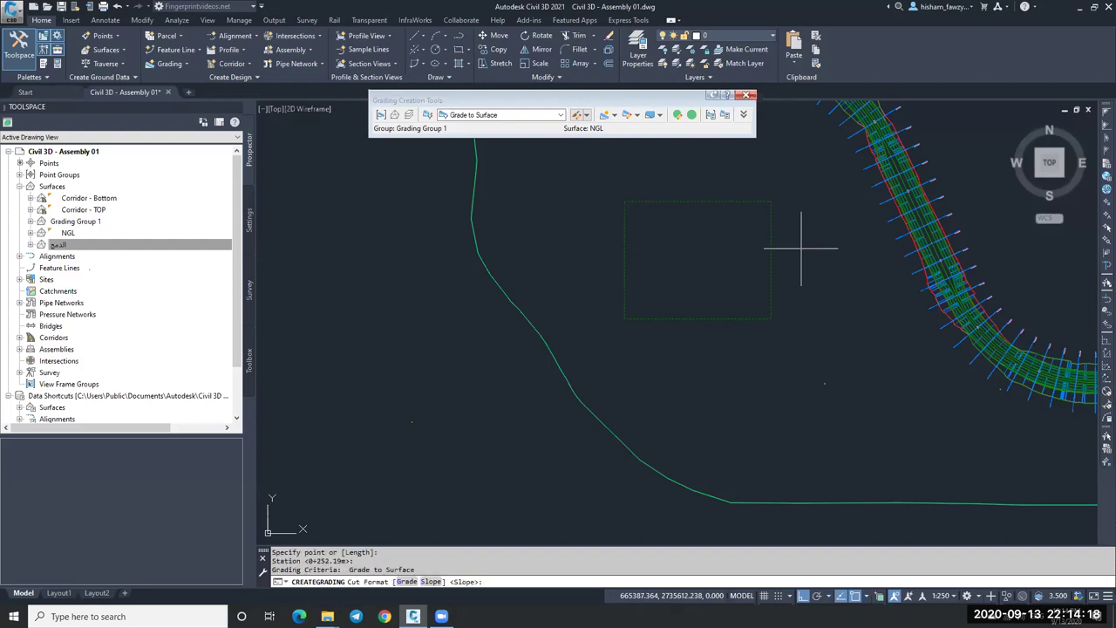
pyautogui.press('Return')
pyautogui.press('Return')
pyautogui.press('Return')
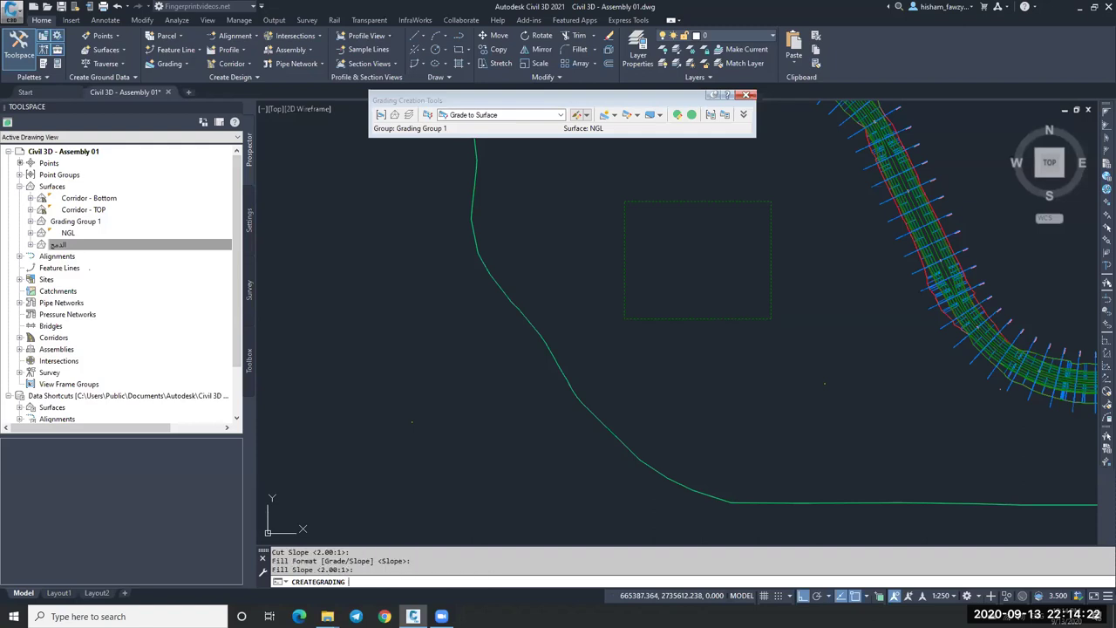
pyautogui.press('Return')
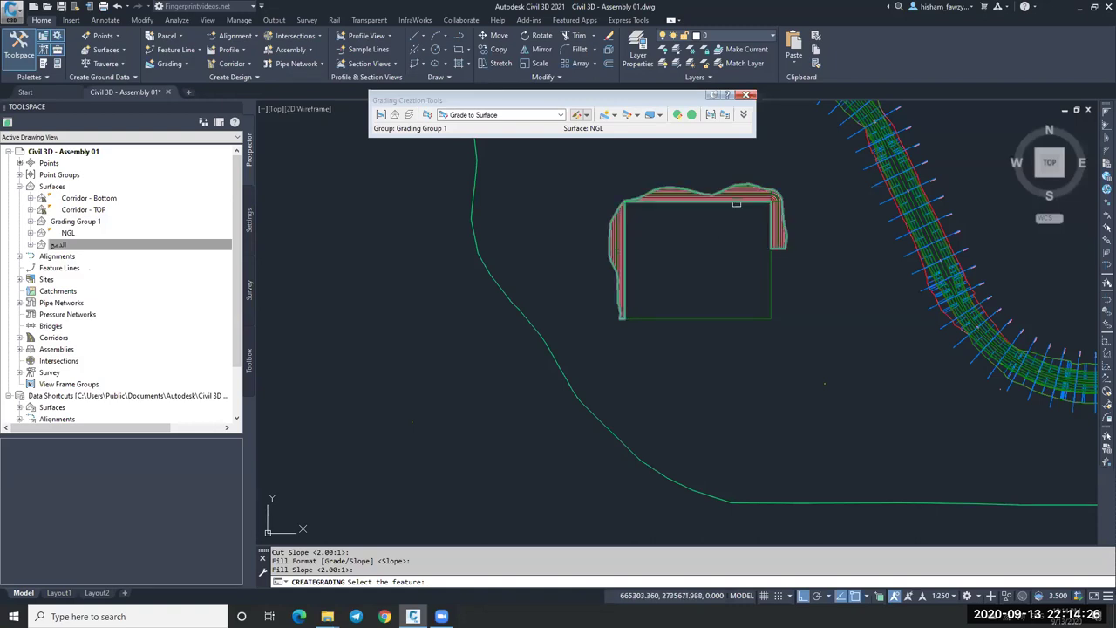
# Step: Start a second outside grading on the rectangle from station 0+267.75m to 0+482.54m
pyautogui.click(772, 259)
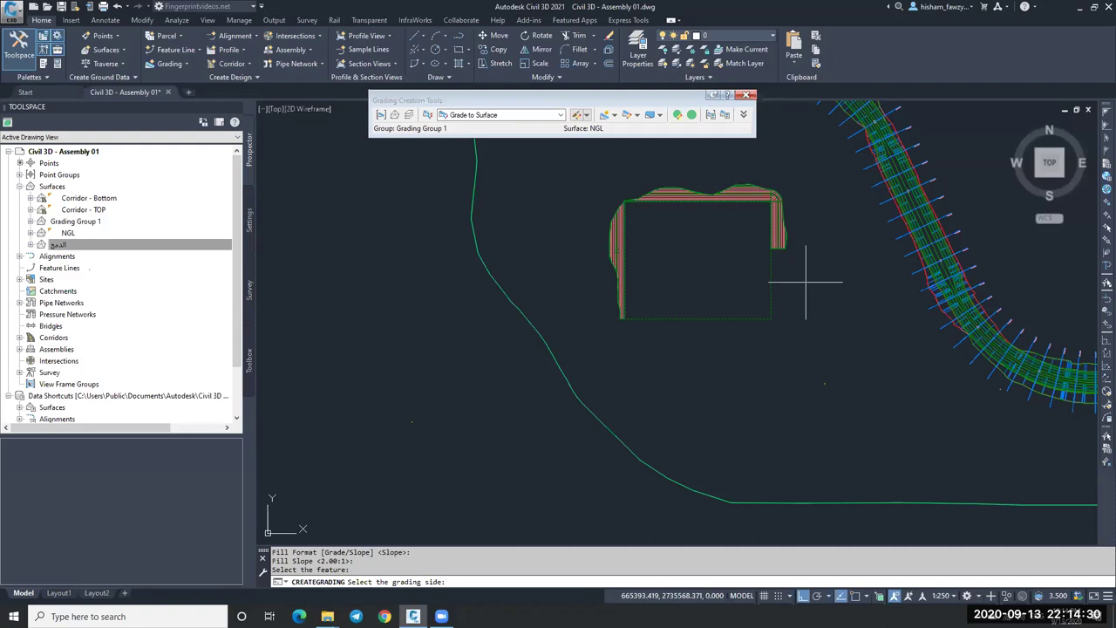
pyautogui.click(798, 291)
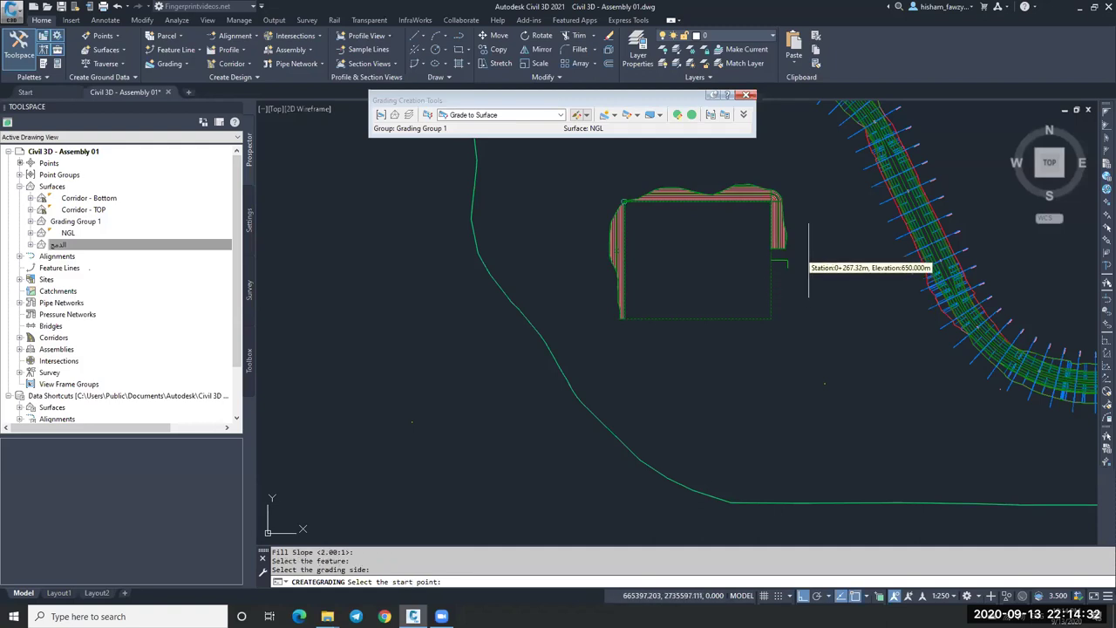
pyautogui.scroll(4, 788, 266)
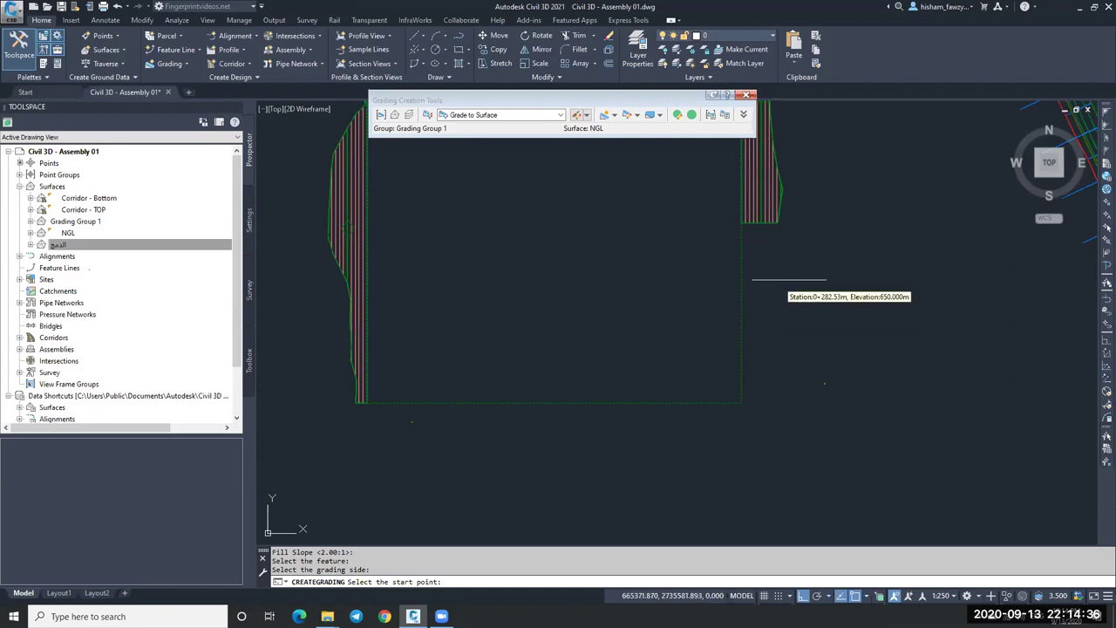
pyautogui.click(787, 253)
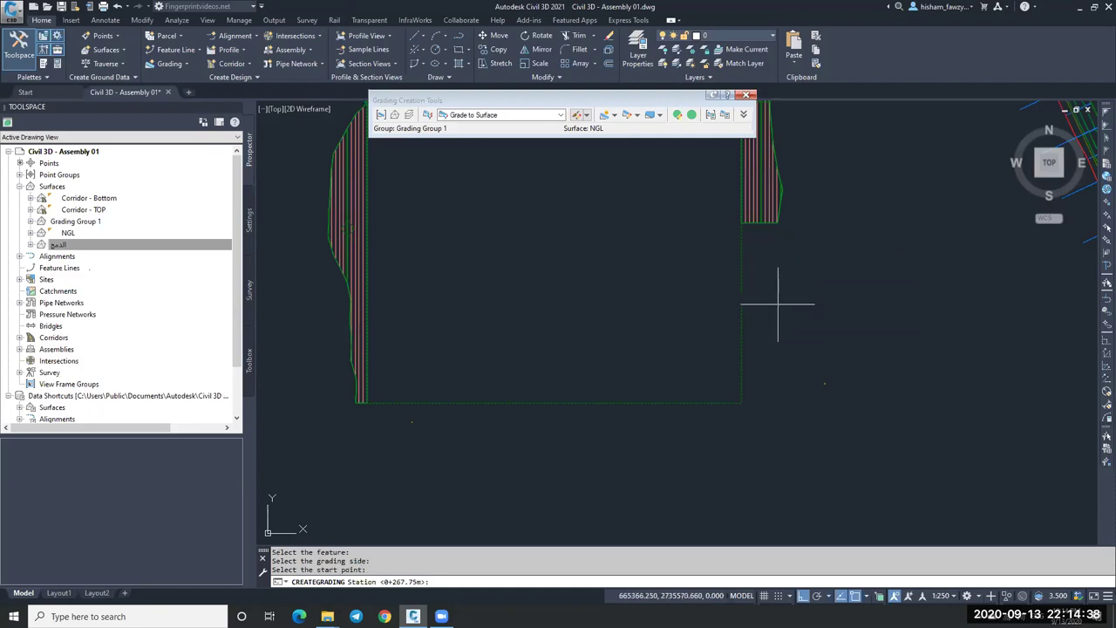
pyautogui.press('Return')
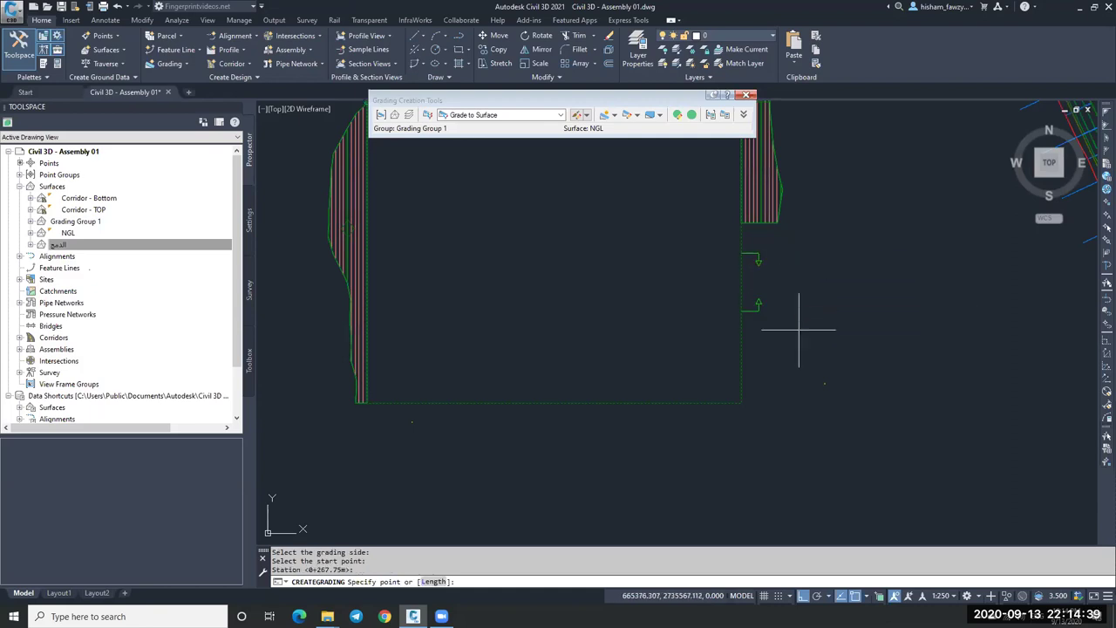
pyautogui.click(469, 428)
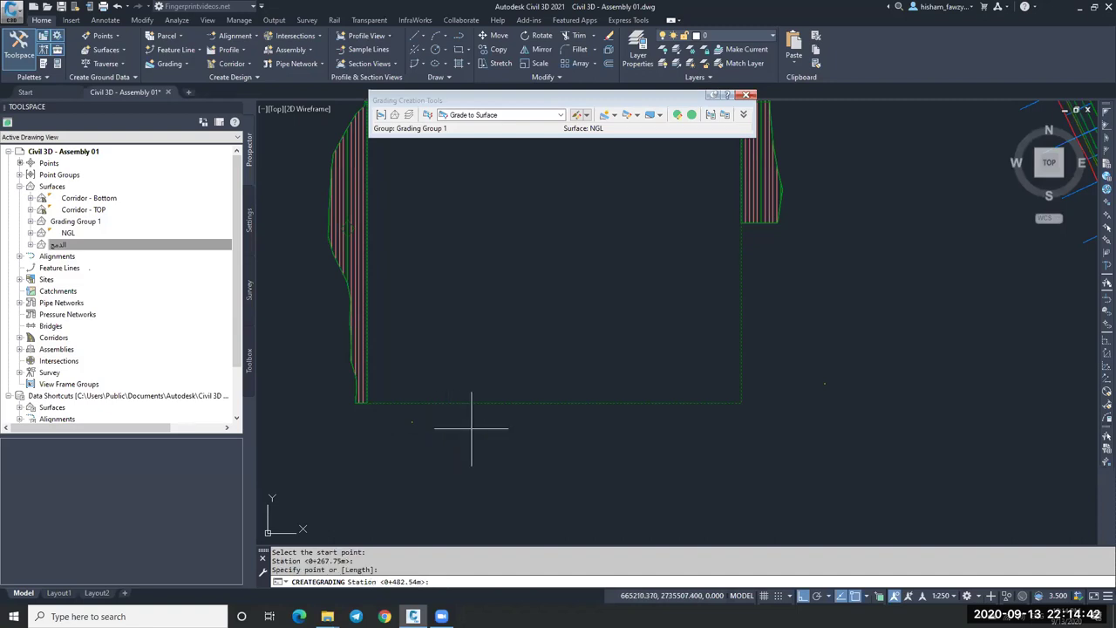
pyautogui.press('Return')
# Step: Give the second grading 5:1 cut and fill slopes
pyautogui.press('Return')
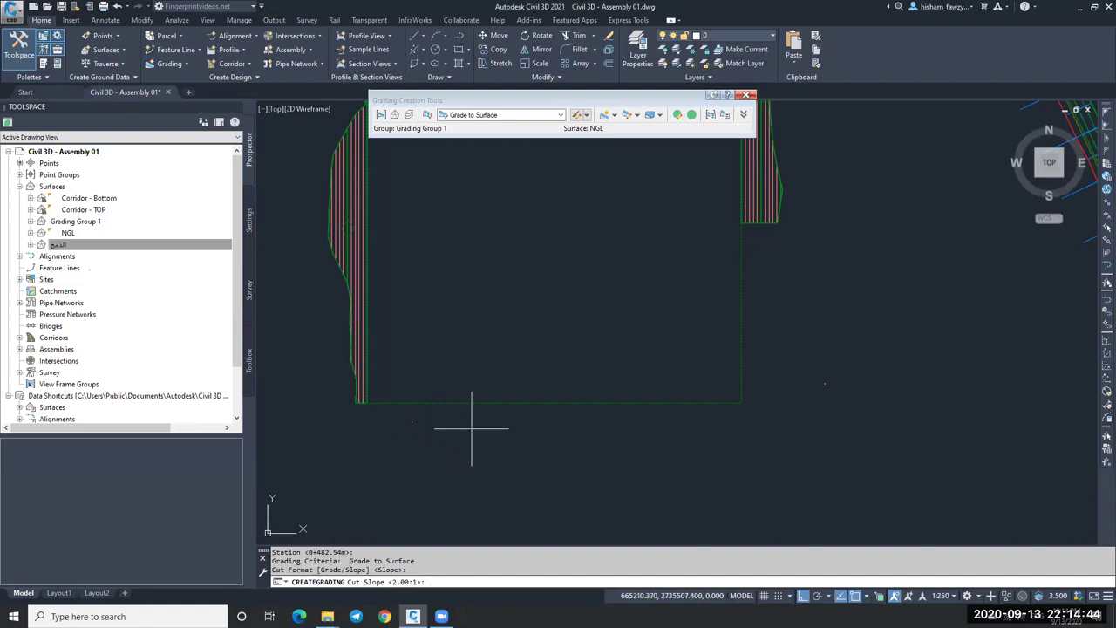
pyautogui.write('5')
pyautogui.press('Return')
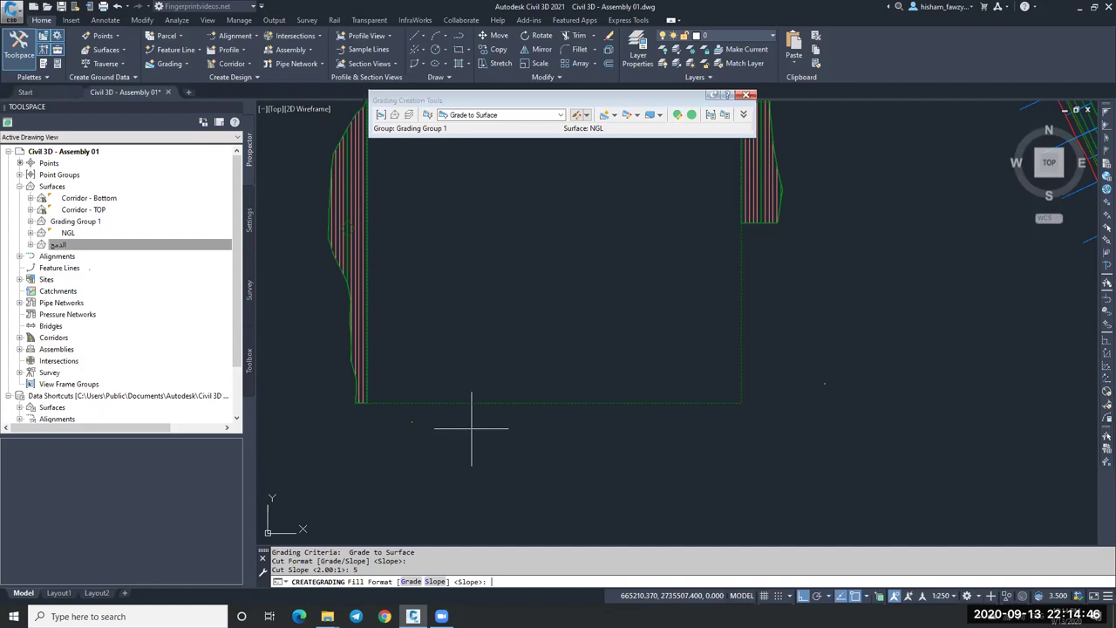
pyautogui.press('Return')
pyautogui.write('5')
pyautogui.press('Return')
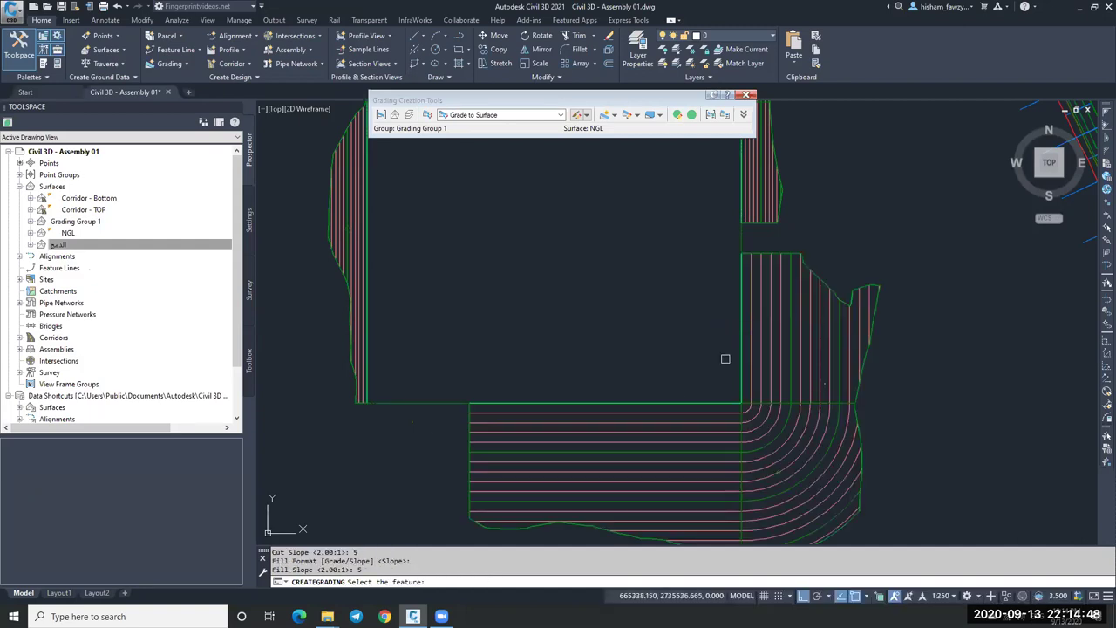
pyautogui.scroll(-5, 733, 323)
pyautogui.scroll(1, 726, 328)
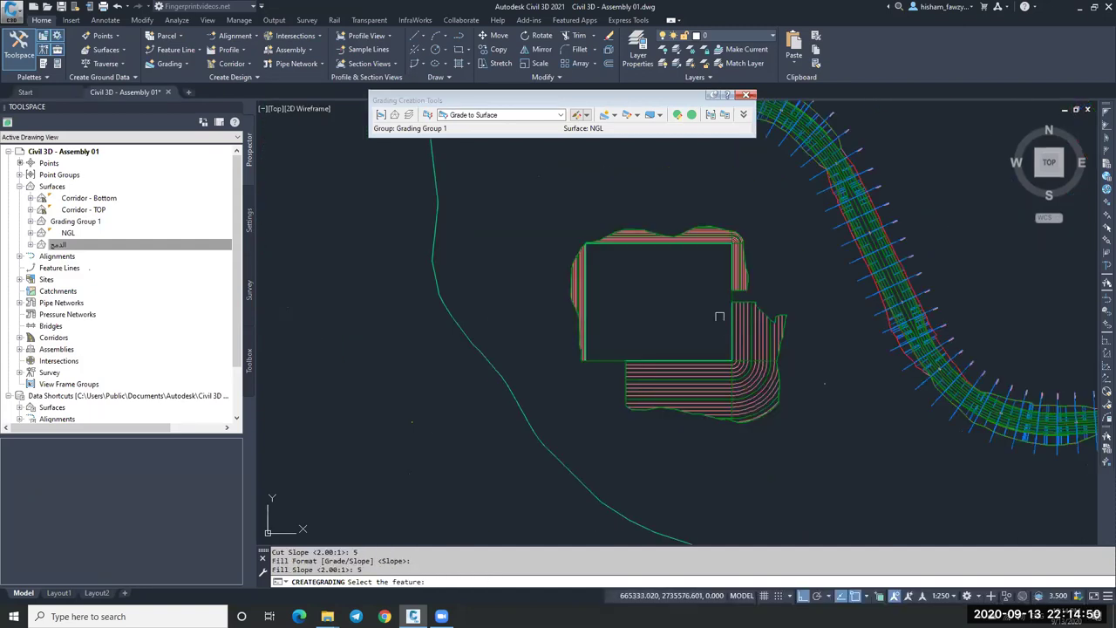
pyautogui.scroll(4, 720, 316)
pyautogui.press('Escape')
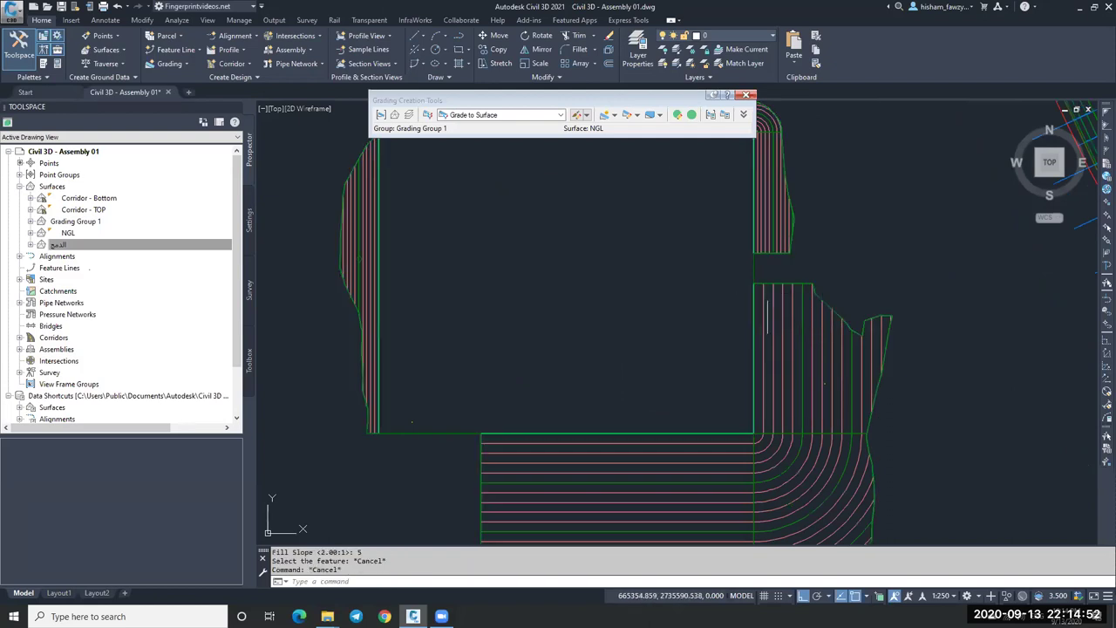
# Step: Set the grading's cut and fill slopes to 1.00:1 in the Grading Editor
pyautogui.scroll(-2, 763, 302)
pyautogui.scroll(3, 470, 219)
pyautogui.doubleClick(469, 219)
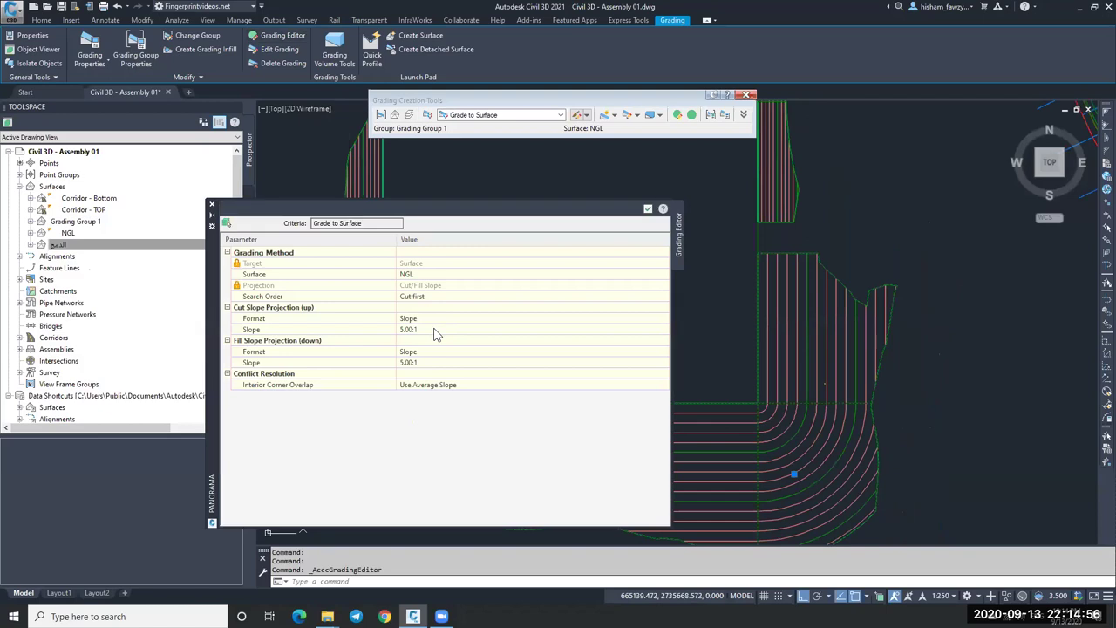
pyautogui.click(435, 329)
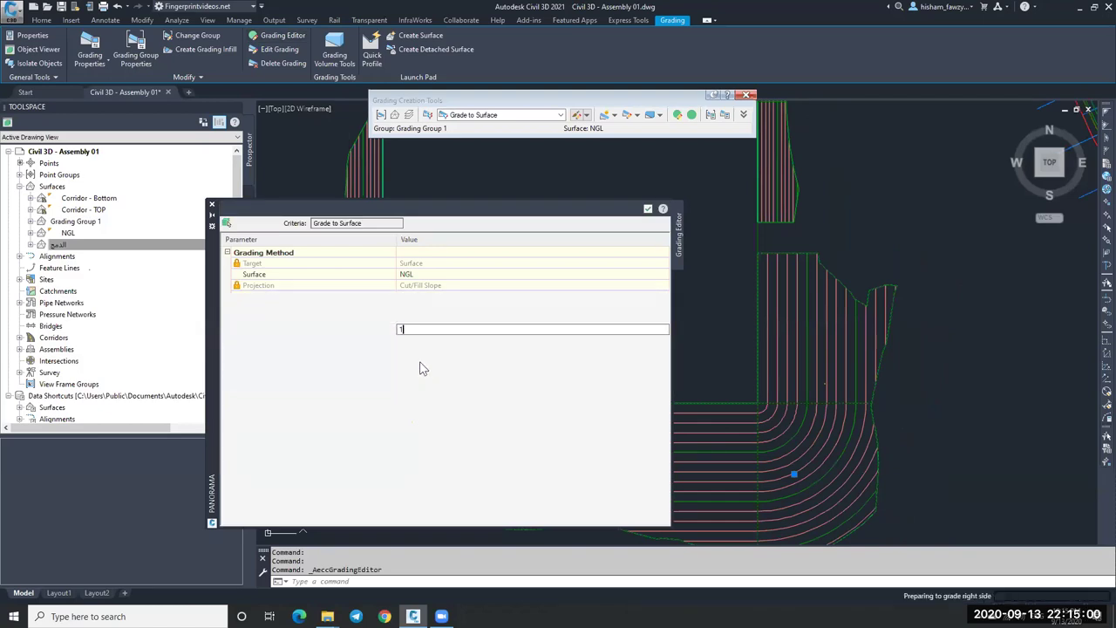
pyautogui.click(375, 363)
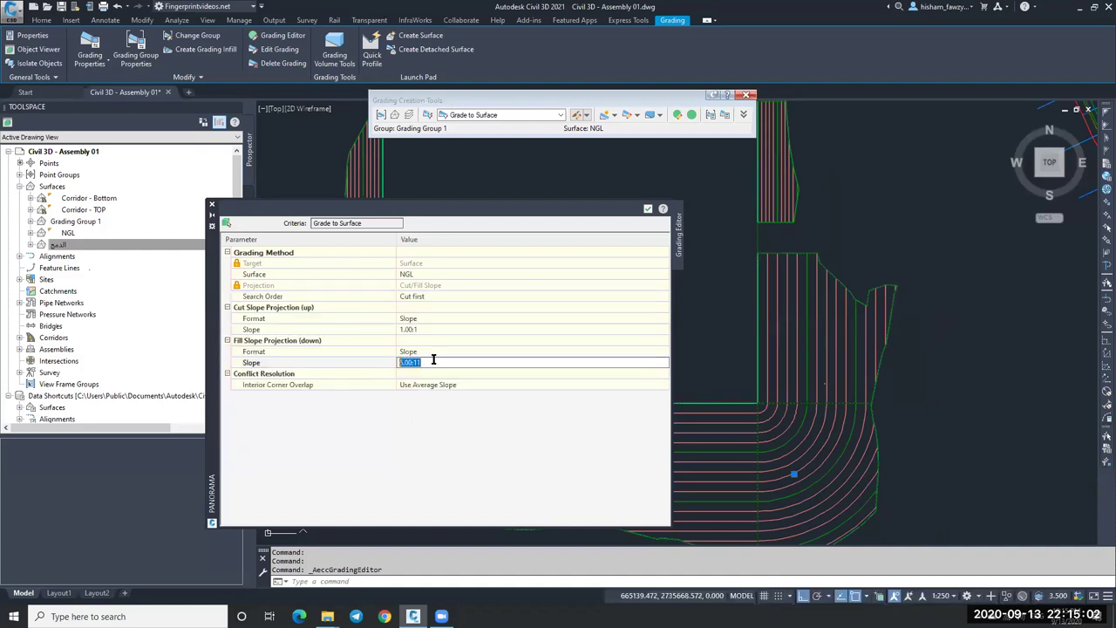
pyautogui.write('1')
pyautogui.press('Return')
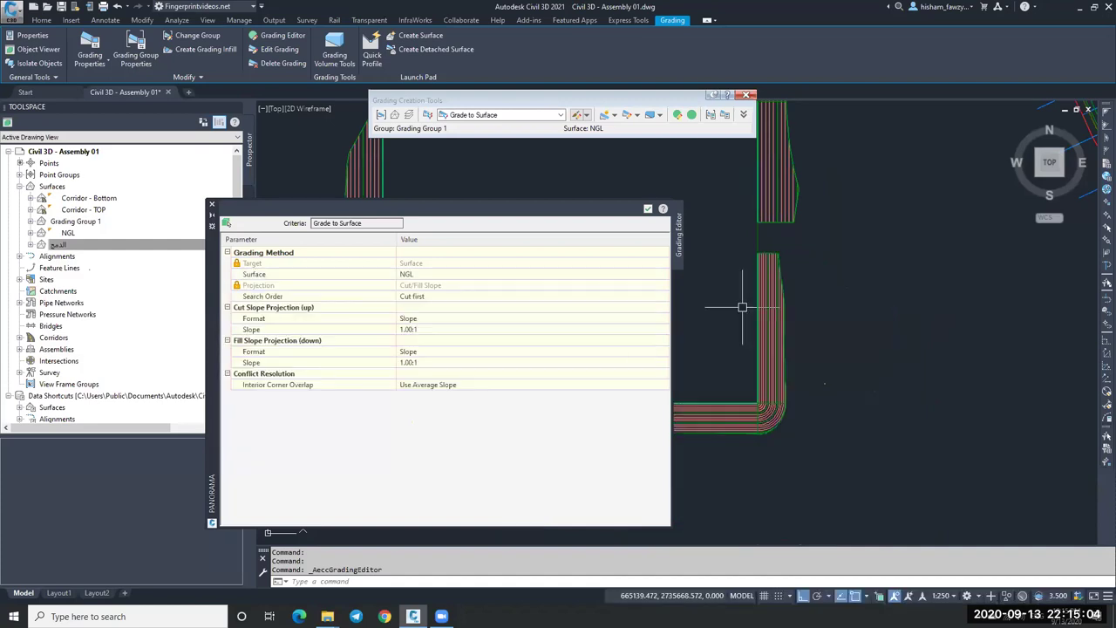
# Step: Close the Grading Editor to apply the 1:1 slopes
pyautogui.scroll(3, 764, 307)
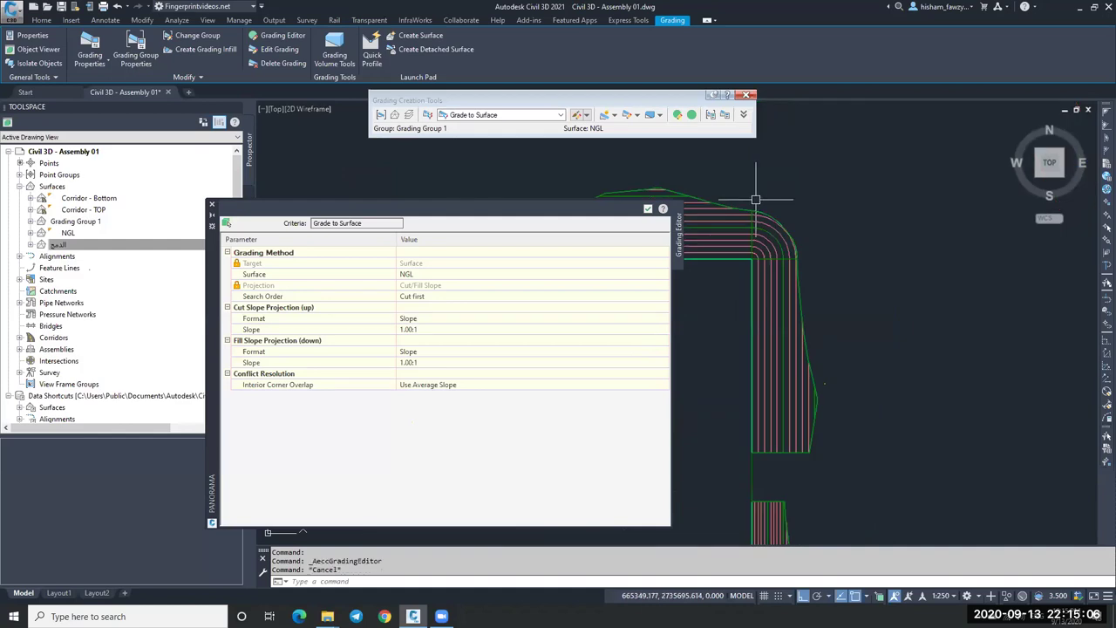
pyautogui.press('Escape')
pyautogui.scroll(2, 750, 225)
pyautogui.click(820, 262)
pyautogui.press('Escape')
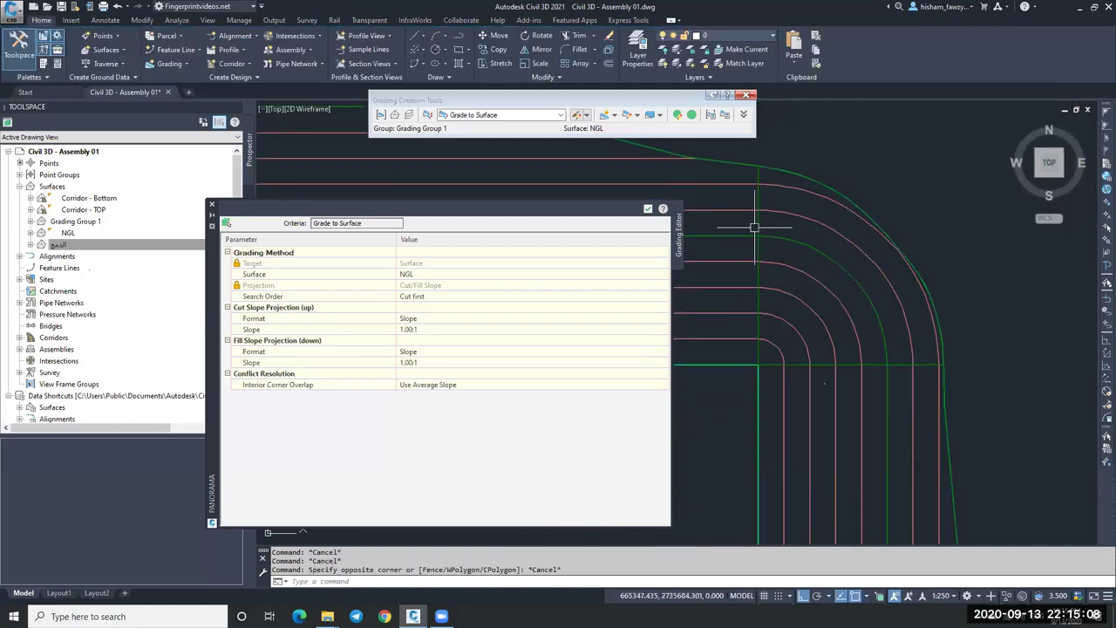
pyautogui.click(864, 190)
pyautogui.scroll(-5, 865, 190)
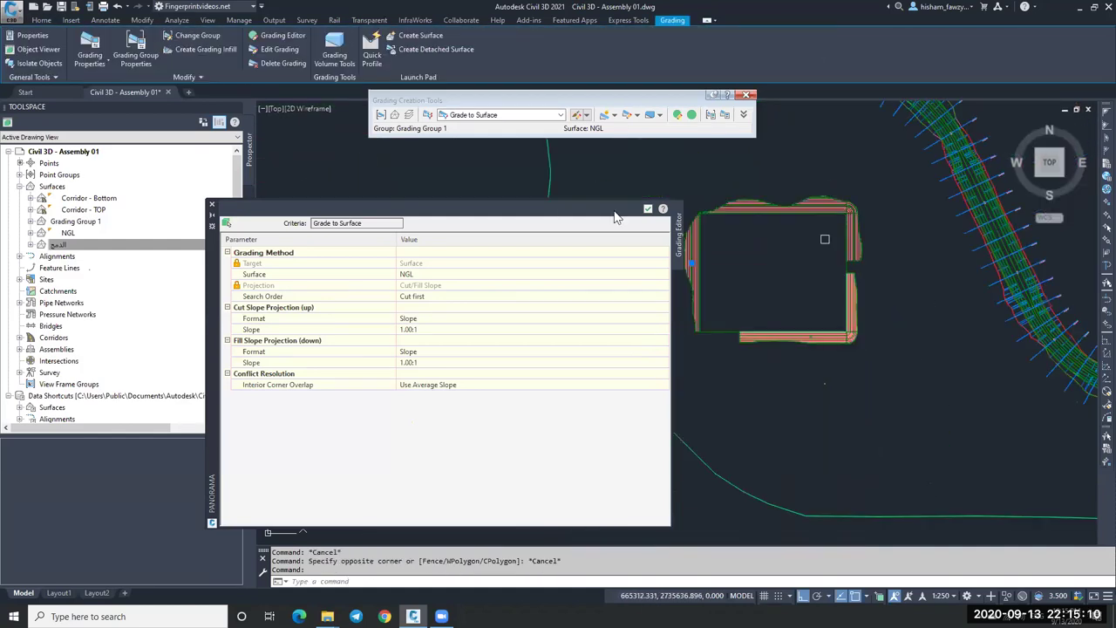
pyautogui.click(648, 209)
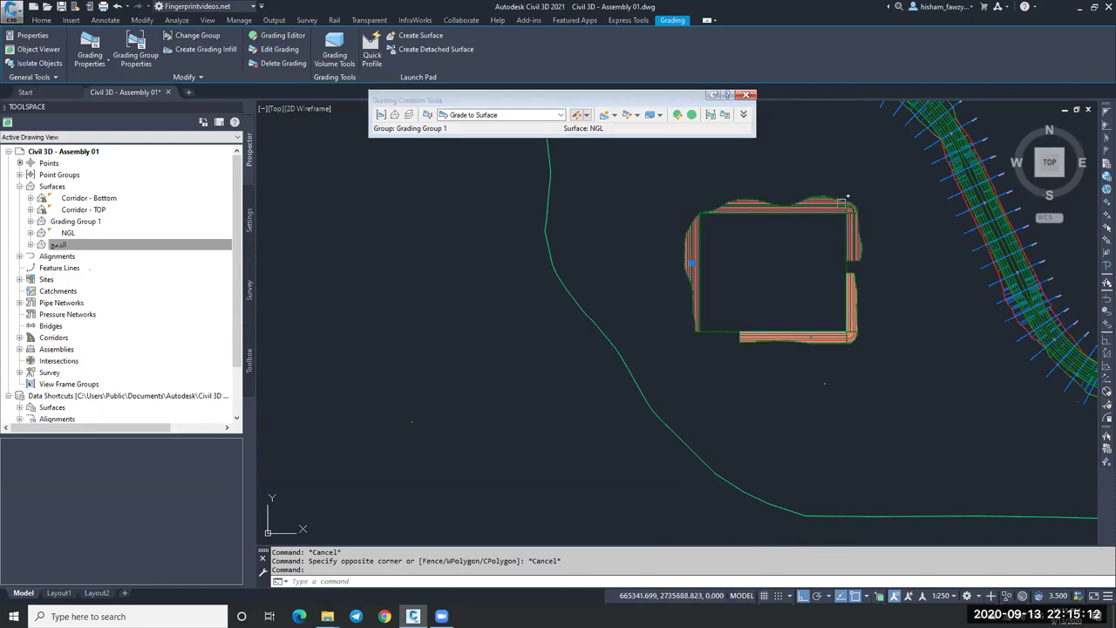
# Step: Select the next pad grading to edit
pyautogui.scroll(4, 836, 216)
pyautogui.scroll(-4, 864, 186)
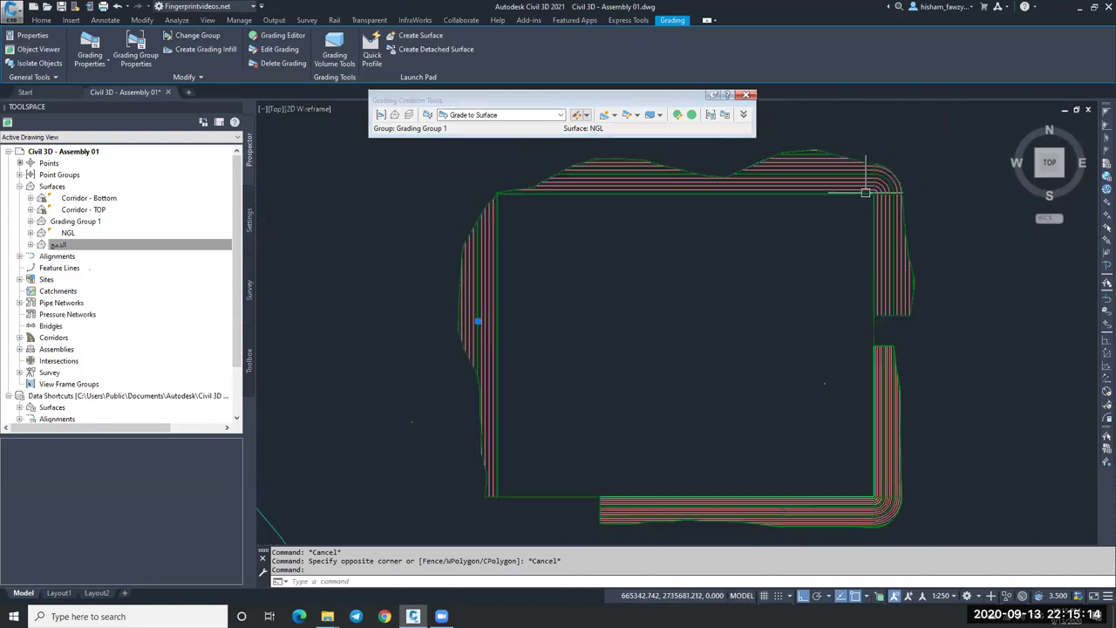
pyautogui.scroll(6, 873, 390)
pyautogui.press('Escape')
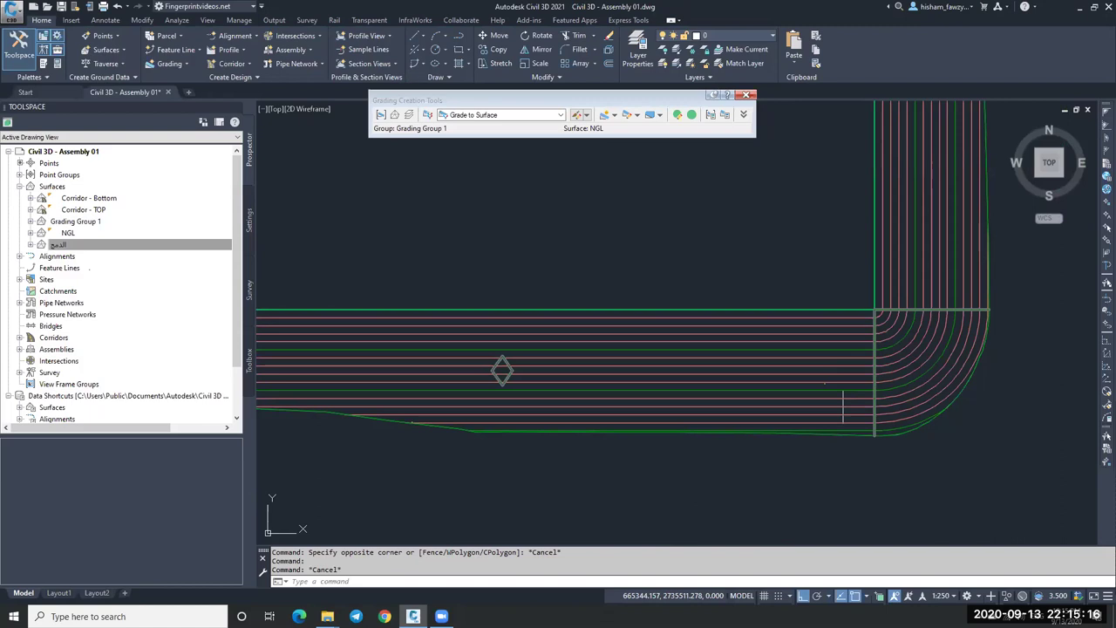
pyautogui.scroll(-6, 843, 407)
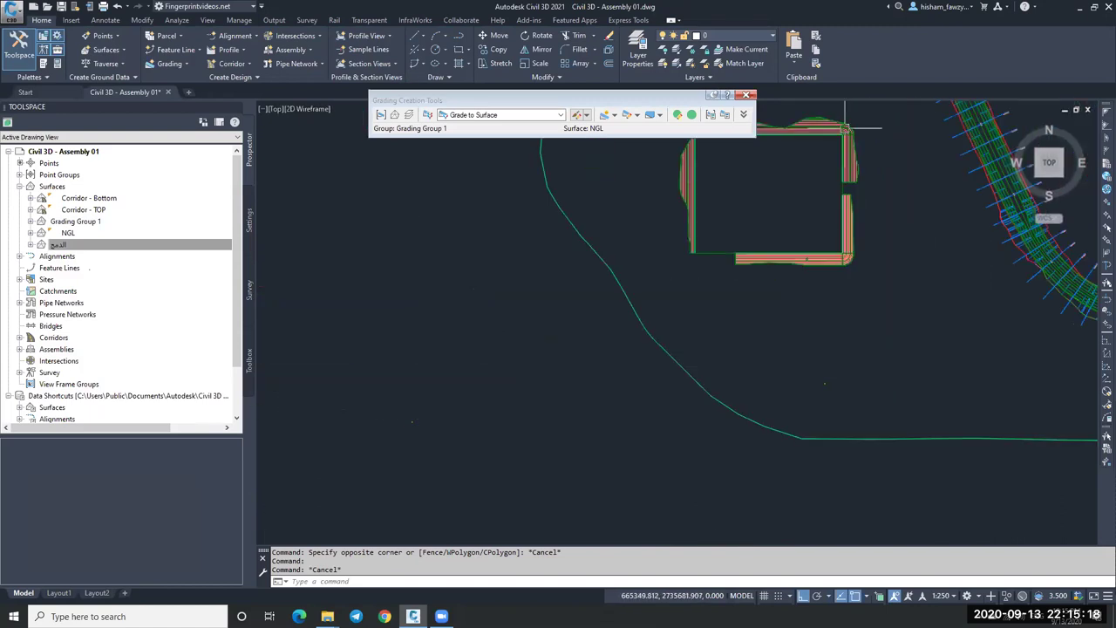
pyautogui.scroll(5, 834, 142)
pyautogui.click(835, 144)
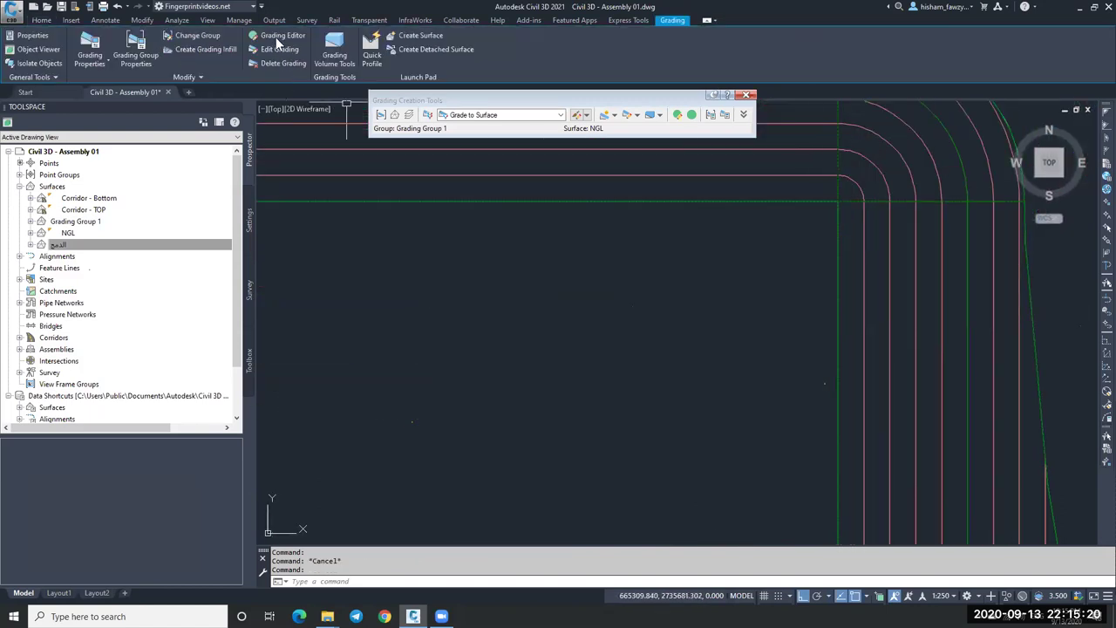
# Step: Set the grading's cut and fill slopes to 4.00:1 and close the editor
pyautogui.click(407, 330)
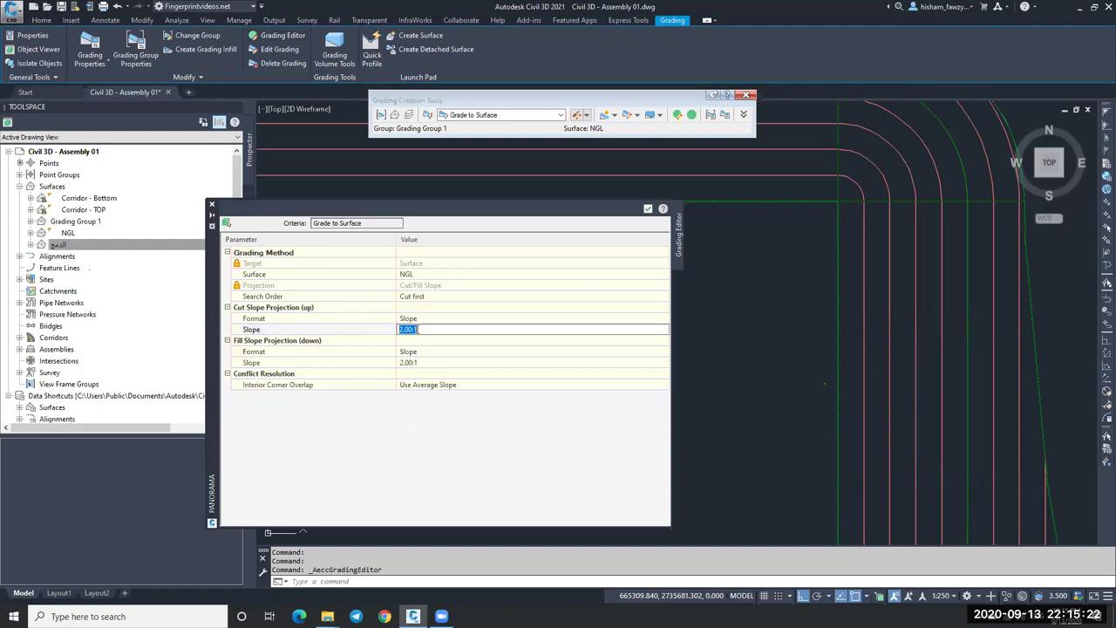
pyautogui.press('Return')
pyautogui.click(419, 363)
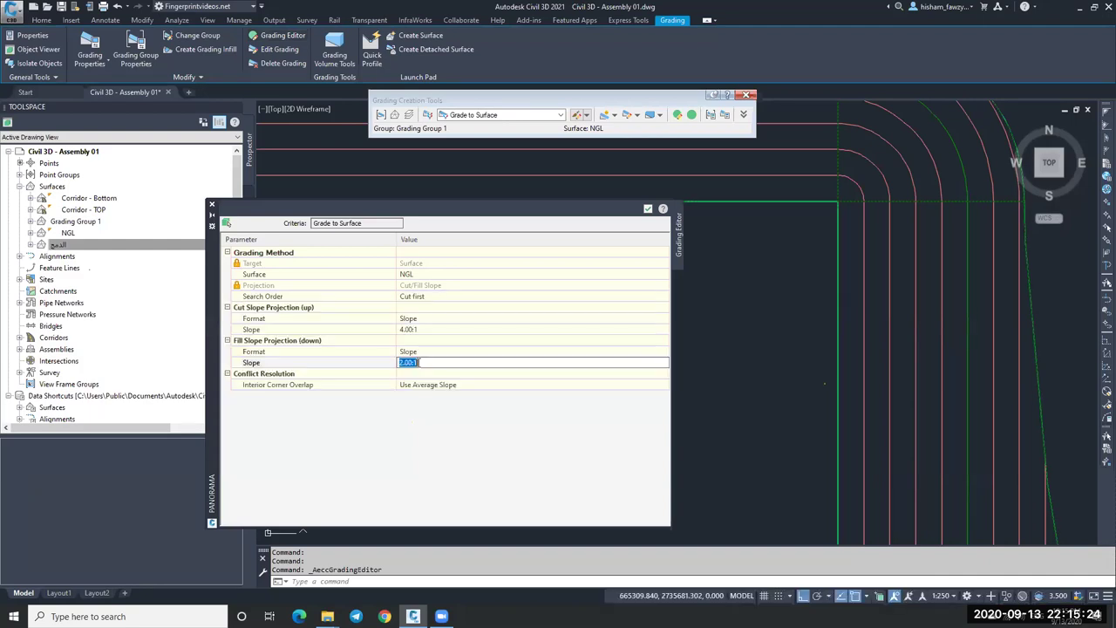
pyautogui.write('4')
pyautogui.press('Return')
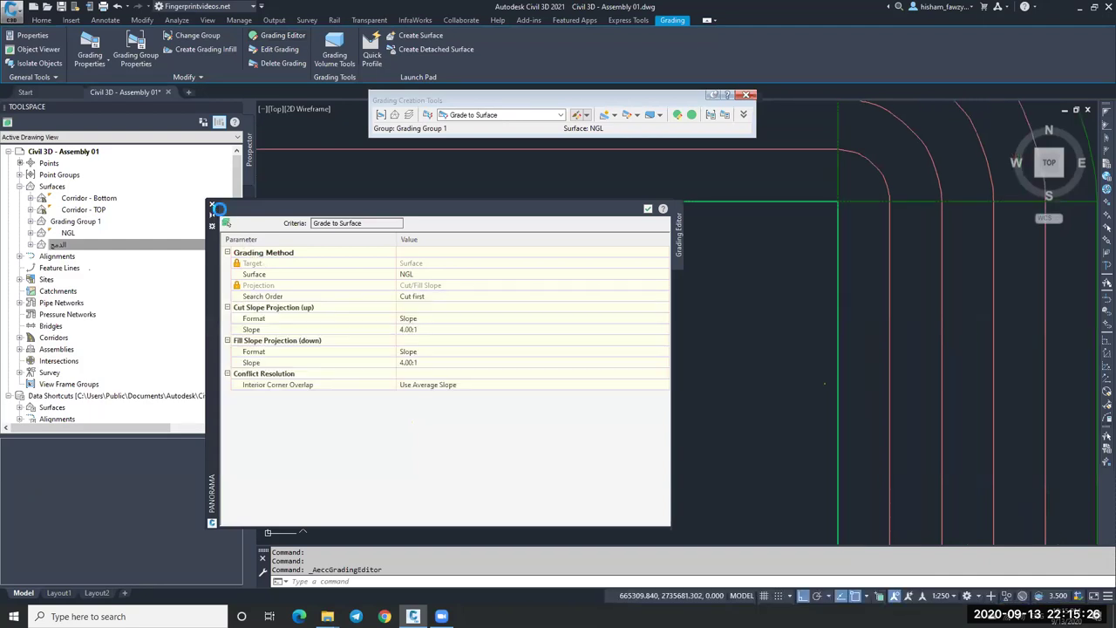
pyautogui.click(647, 209)
# Step: Review the widened slope bands around the pad and select the corner grading
pyautogui.scroll(-5, 640, 262)
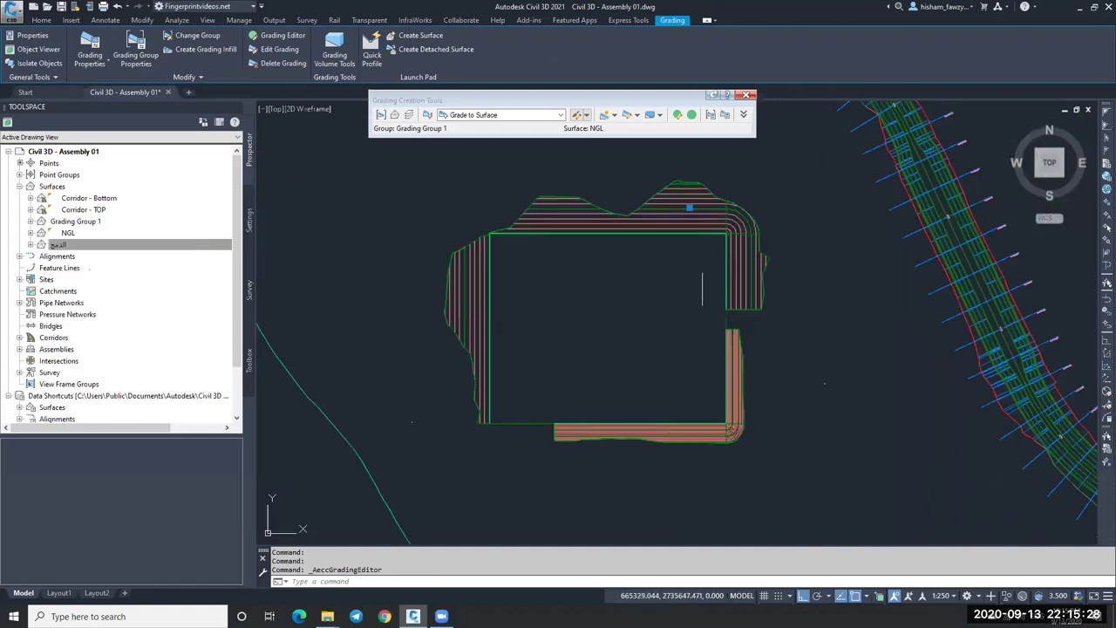
pyautogui.press('Escape')
pyautogui.scroll(6, 734, 330)
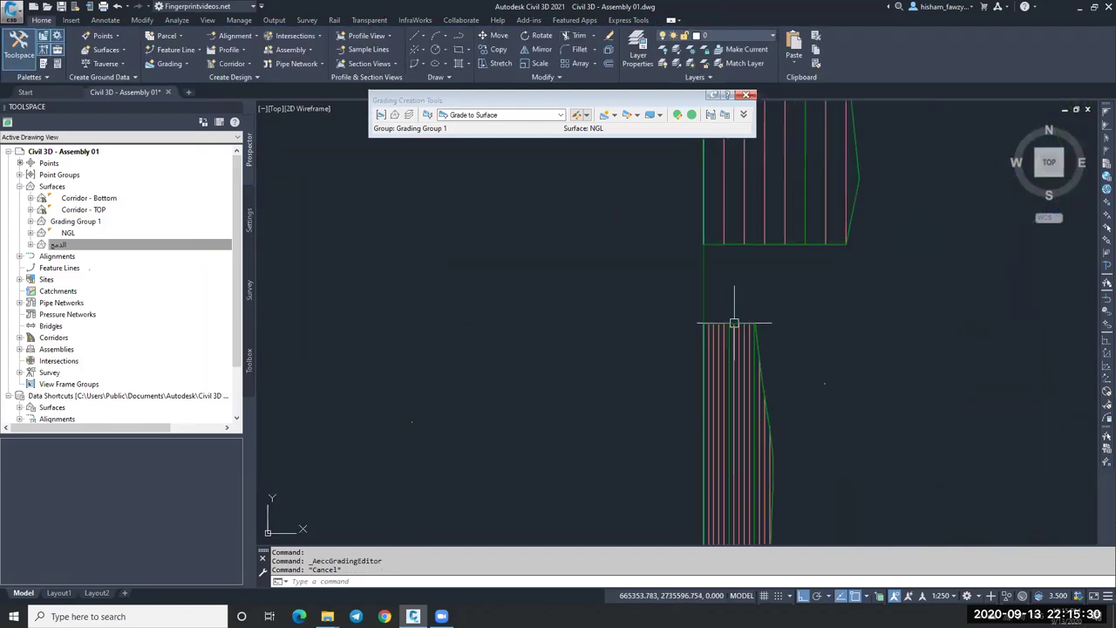
pyautogui.scroll(-6, 735, 310)
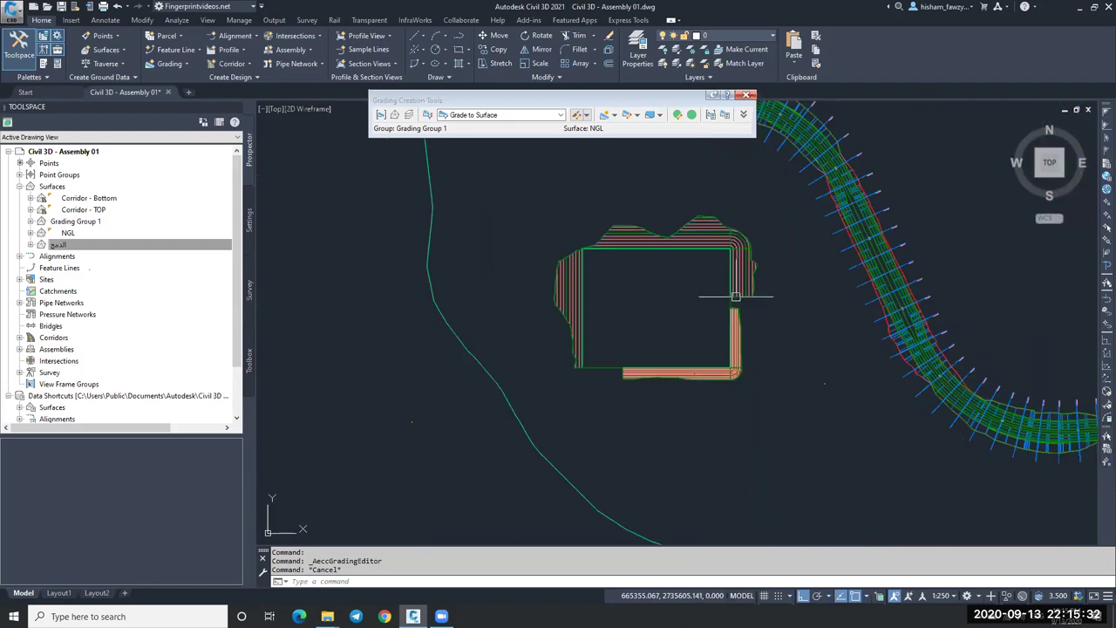
pyautogui.scroll(4, 741, 369)
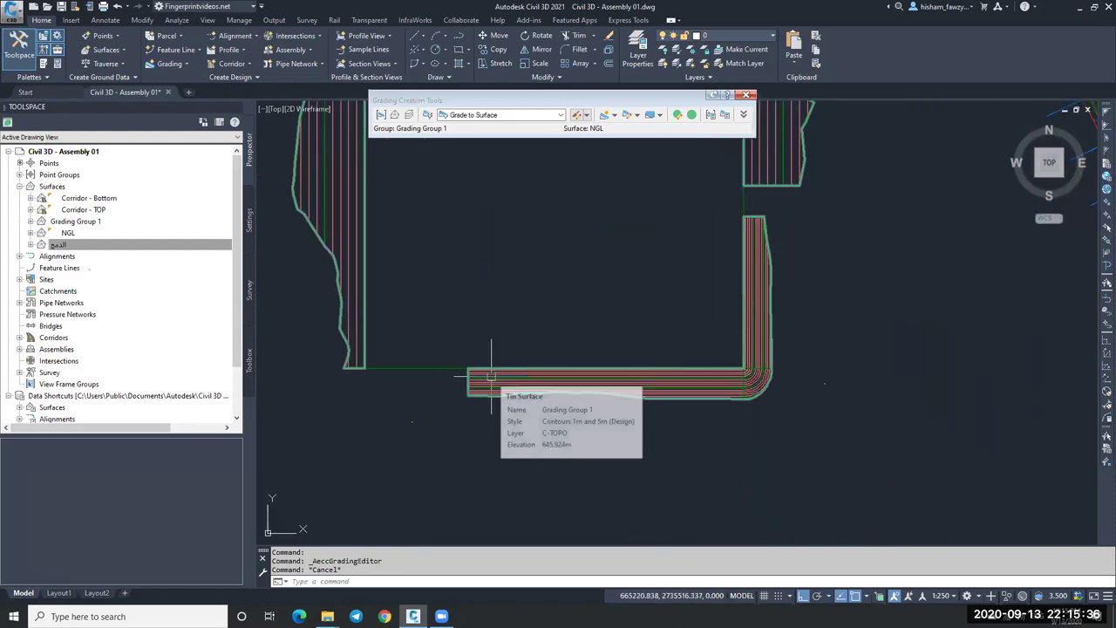
pyautogui.moveTo(752, 231)
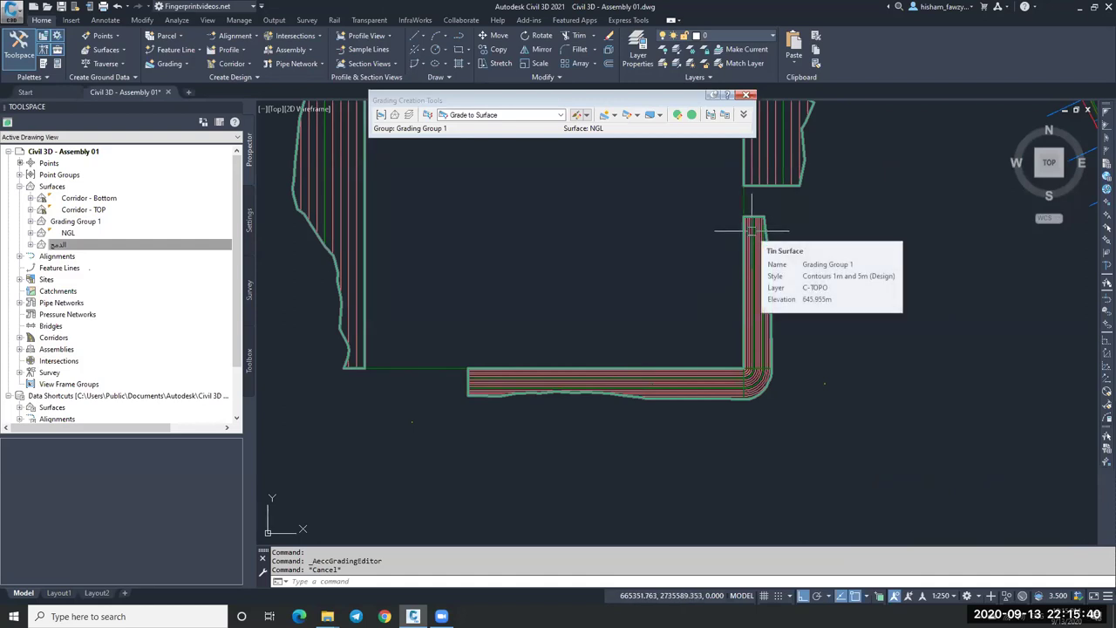
pyautogui.scroll(-3, 750, 218)
pyautogui.scroll(8, 776, 222)
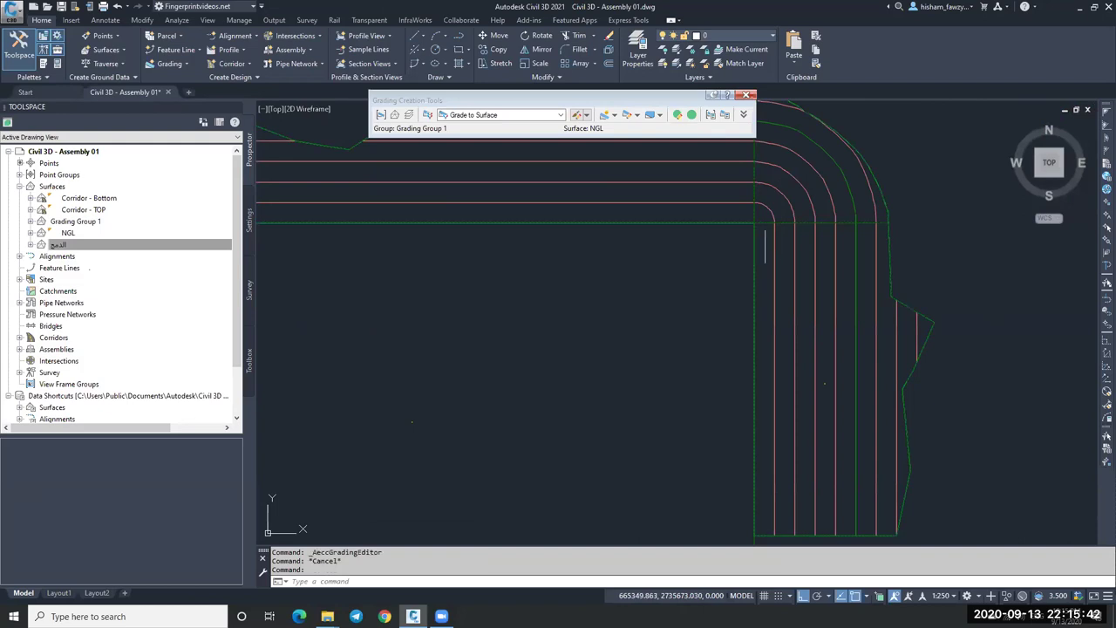
pyautogui.click(776, 244)
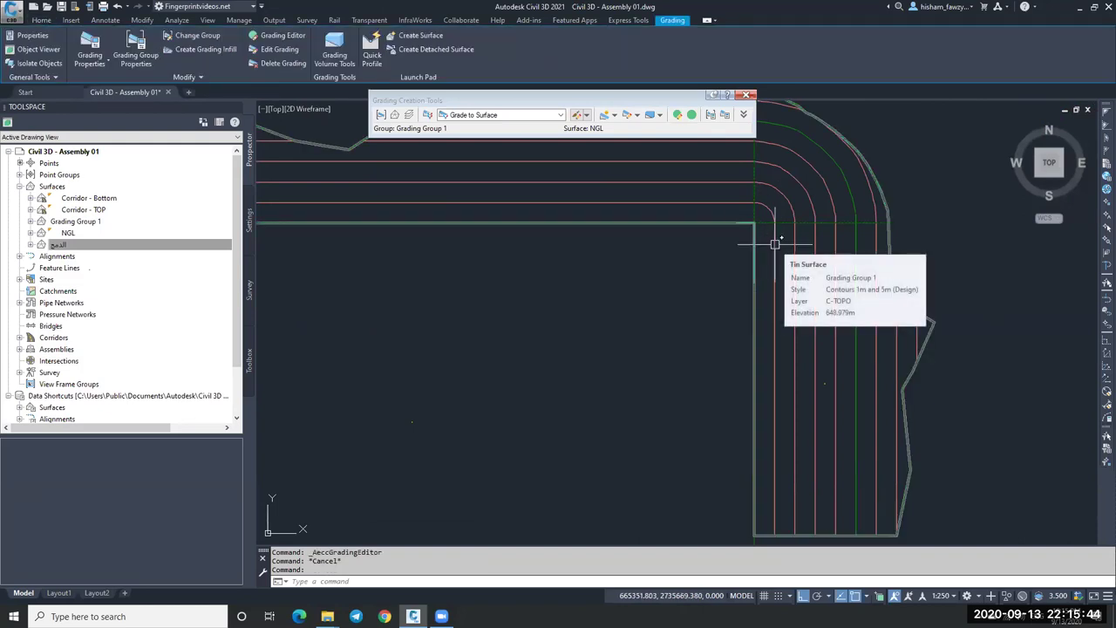
pyautogui.click(281, 50)
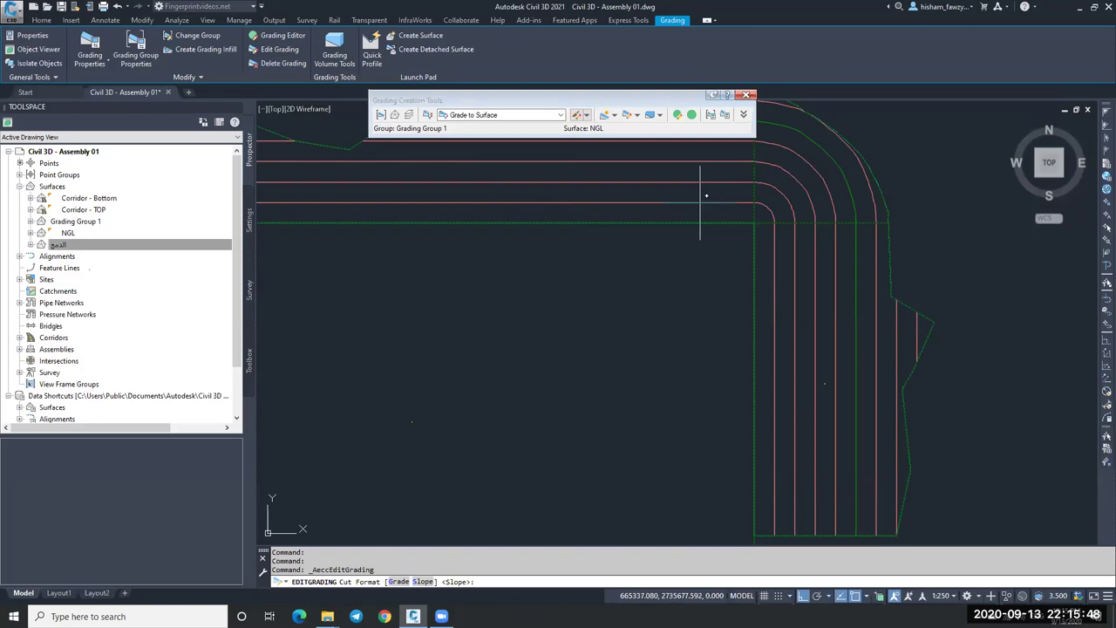
pyautogui.press('Return')
pyautogui.press('Escape')
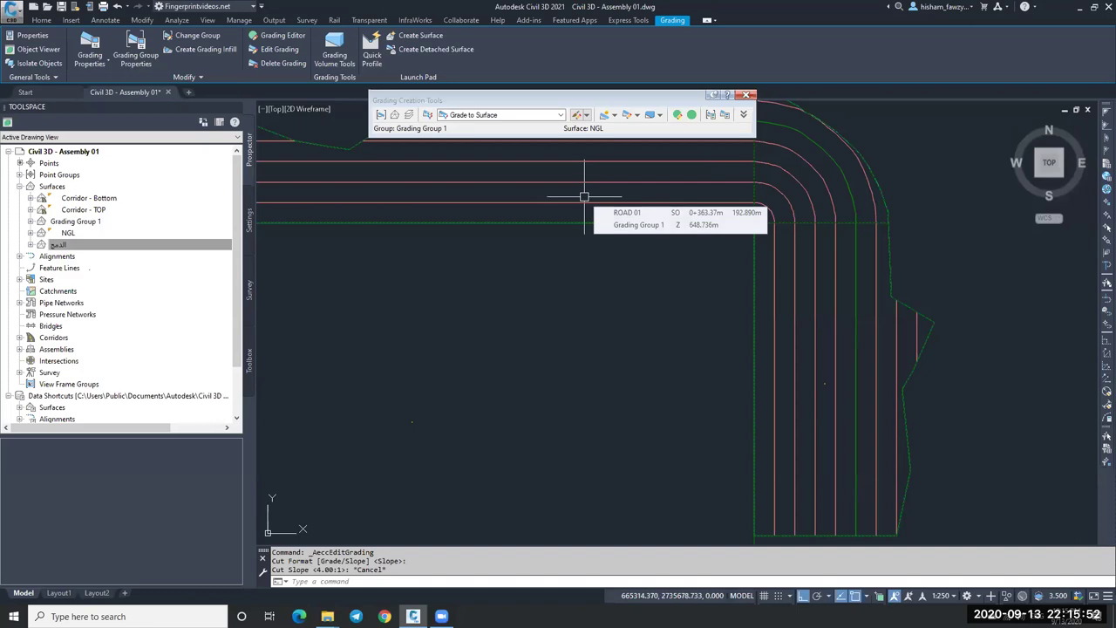
pyautogui.click(209, 79)
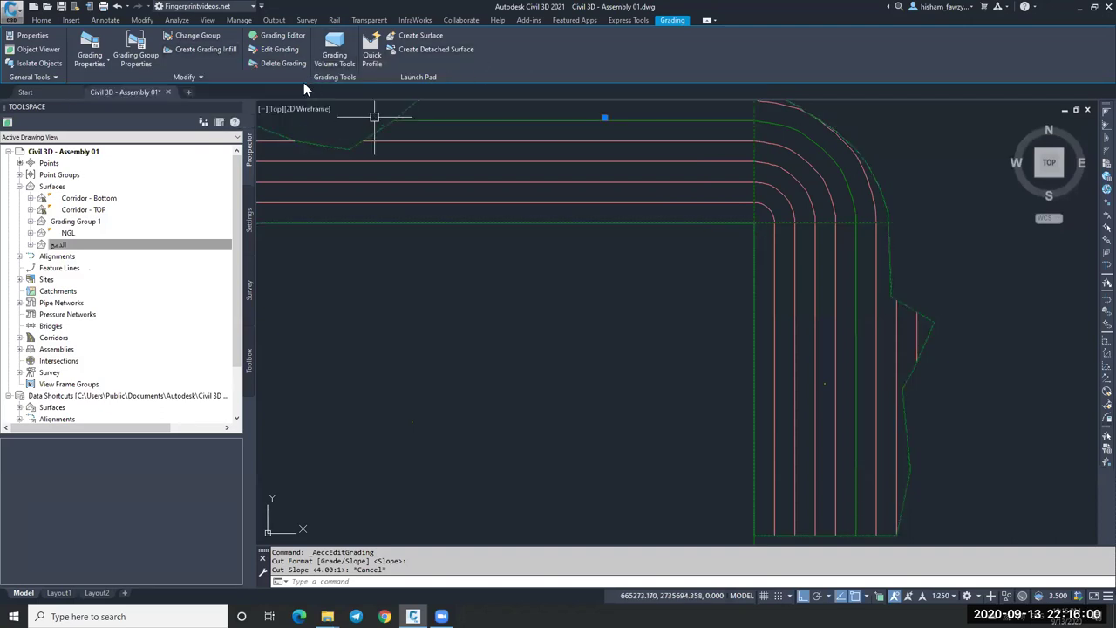
pyautogui.click(335, 58)
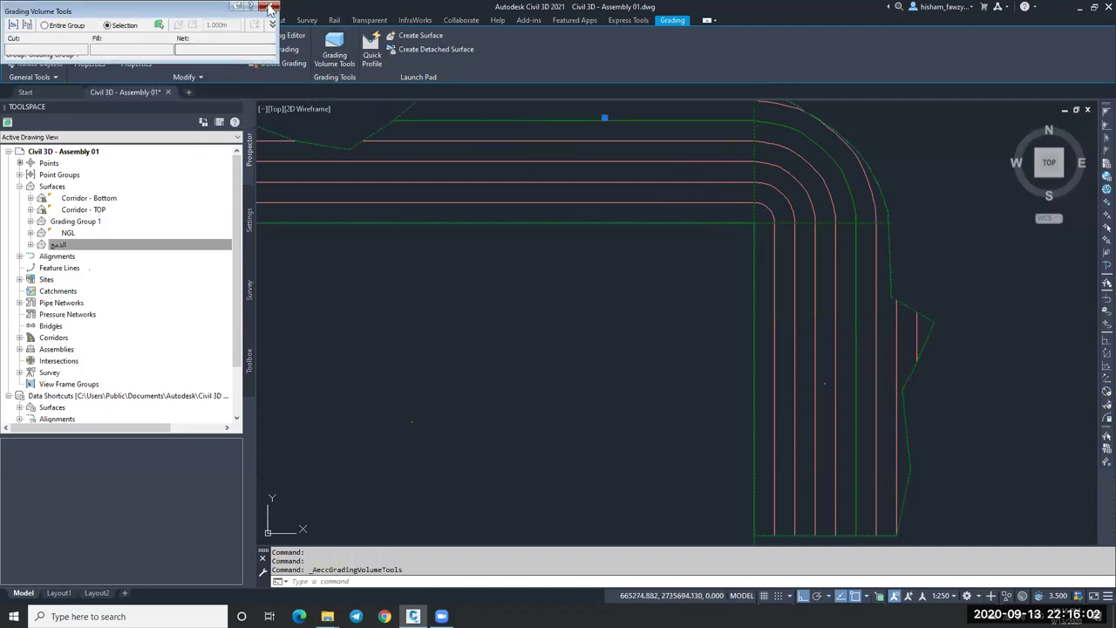
pyautogui.scroll(-5, 748, 202)
pyautogui.scroll(5, 750, 280)
pyautogui.press('Escape')
pyautogui.press('Escape')
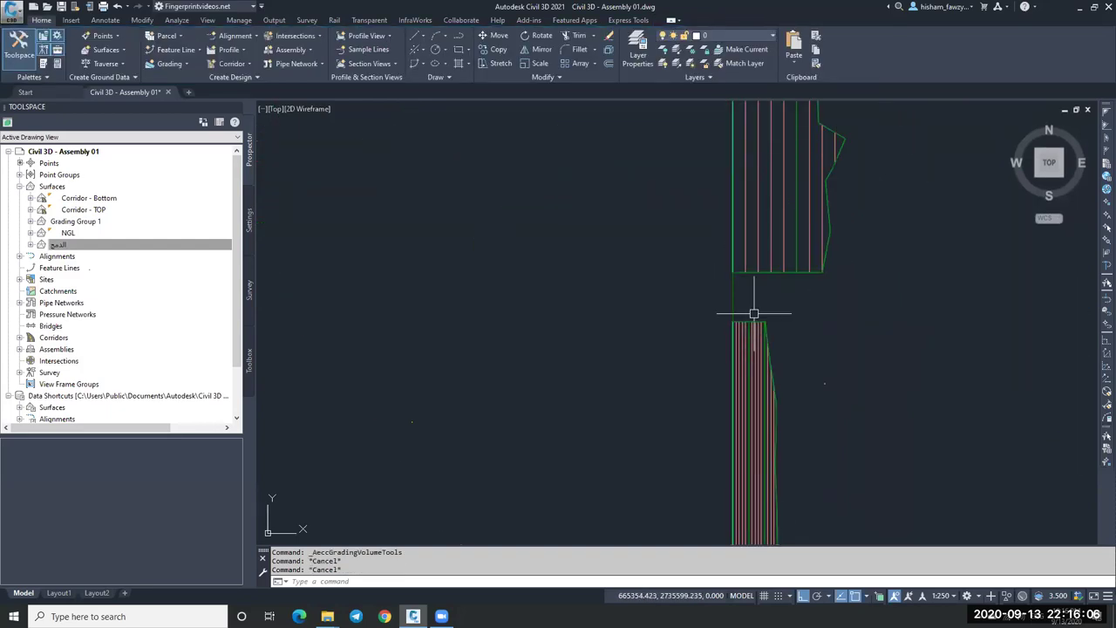
pyautogui.click(757, 244)
pyautogui.scroll(-4, 756, 239)
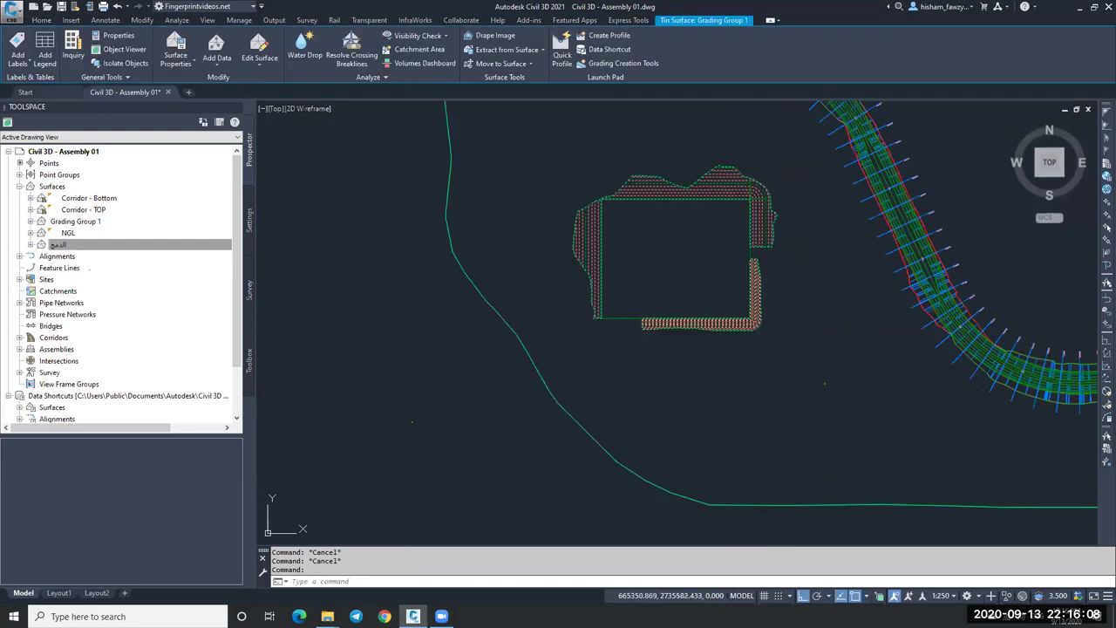
pyautogui.press('Escape')
pyautogui.scroll(10, 750, 311)
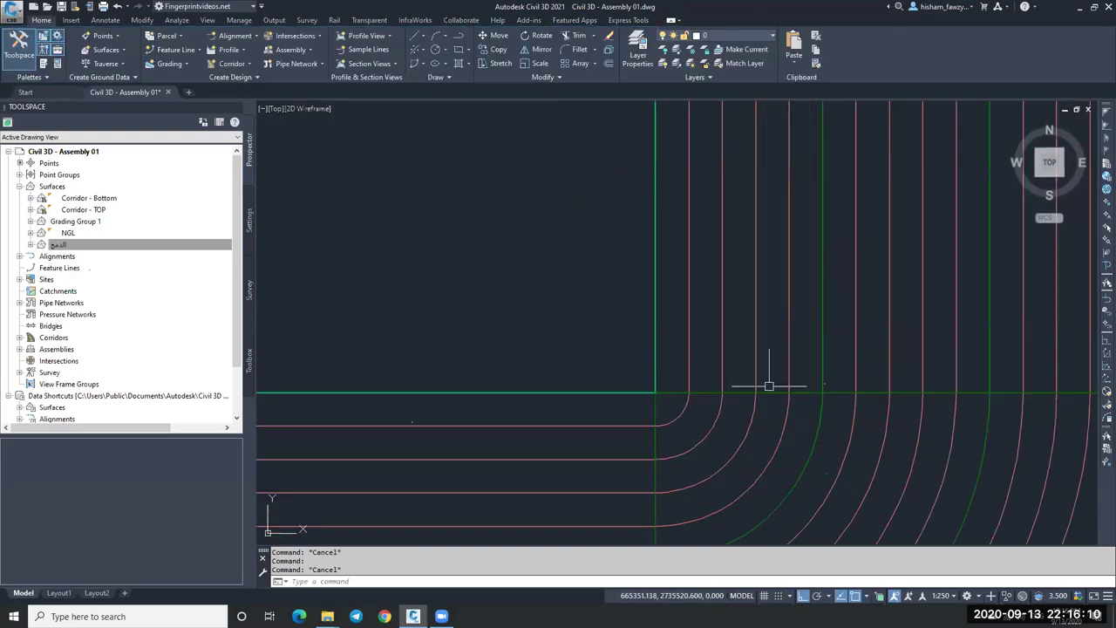
pyautogui.click(770, 392)
pyautogui.scroll(-5, 769, 391)
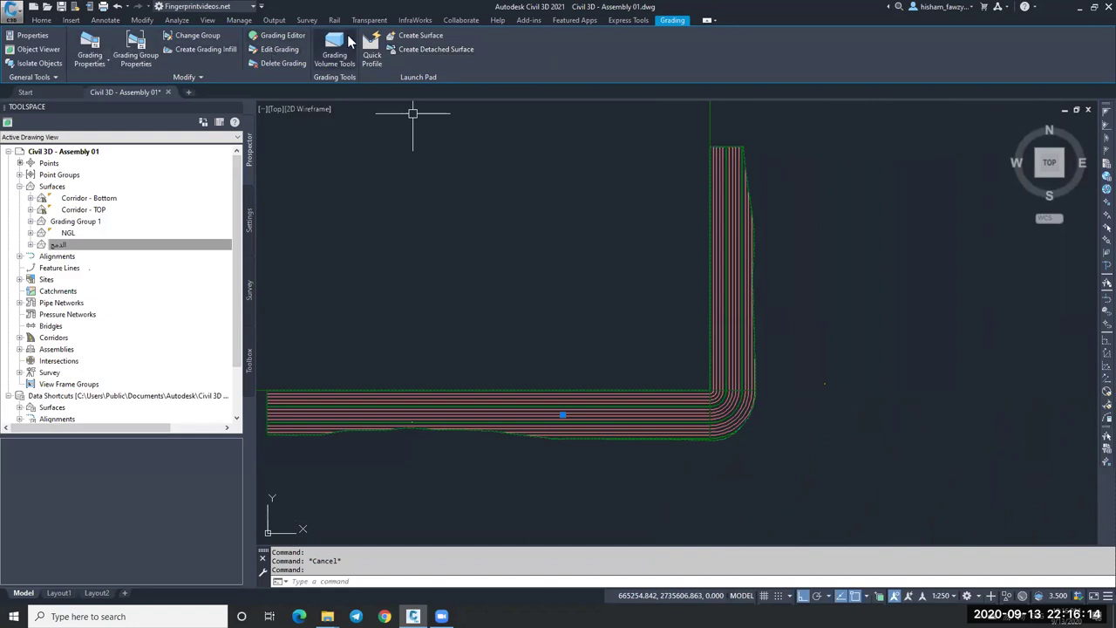
pyautogui.press('Escape')
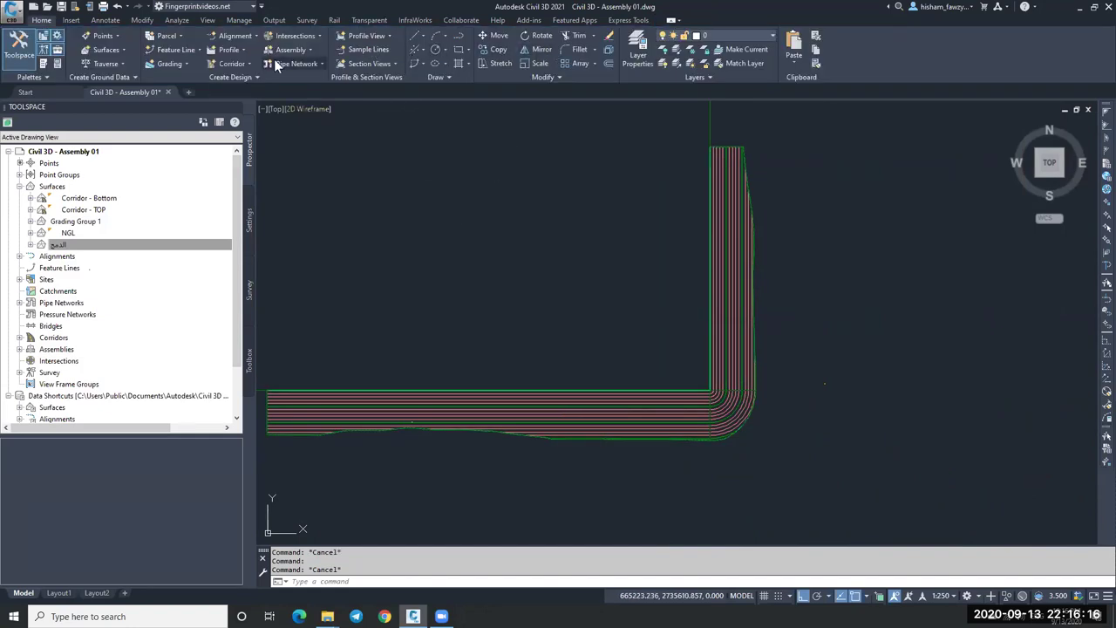
pyautogui.click(185, 63)
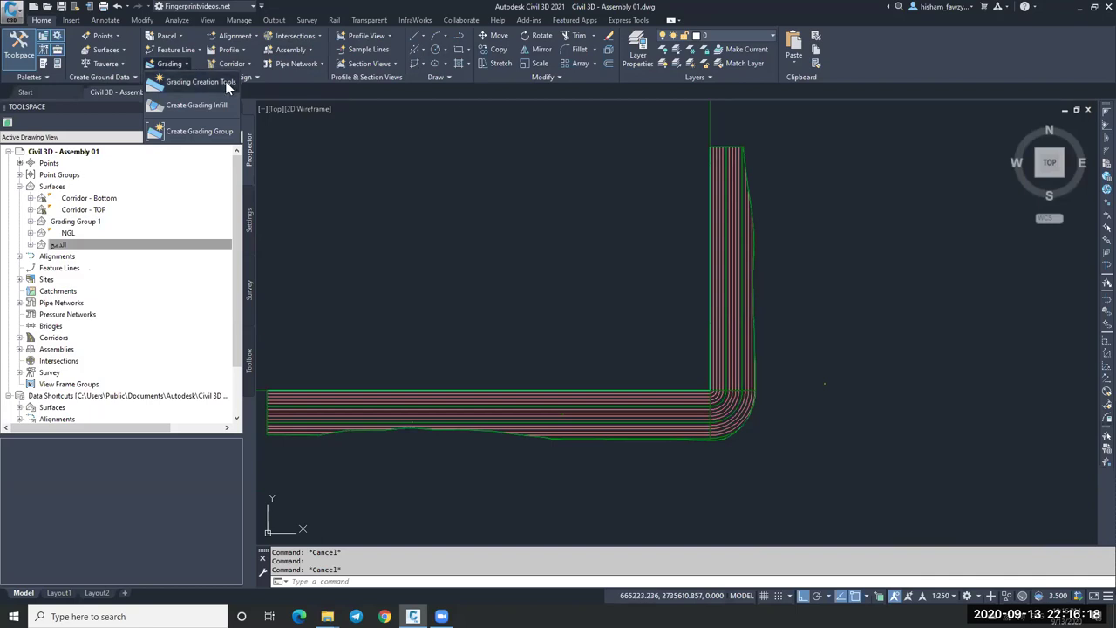
# Step: Create a grading transition between the two pad gradings at the lower-left corner
pyautogui.click(615, 114)
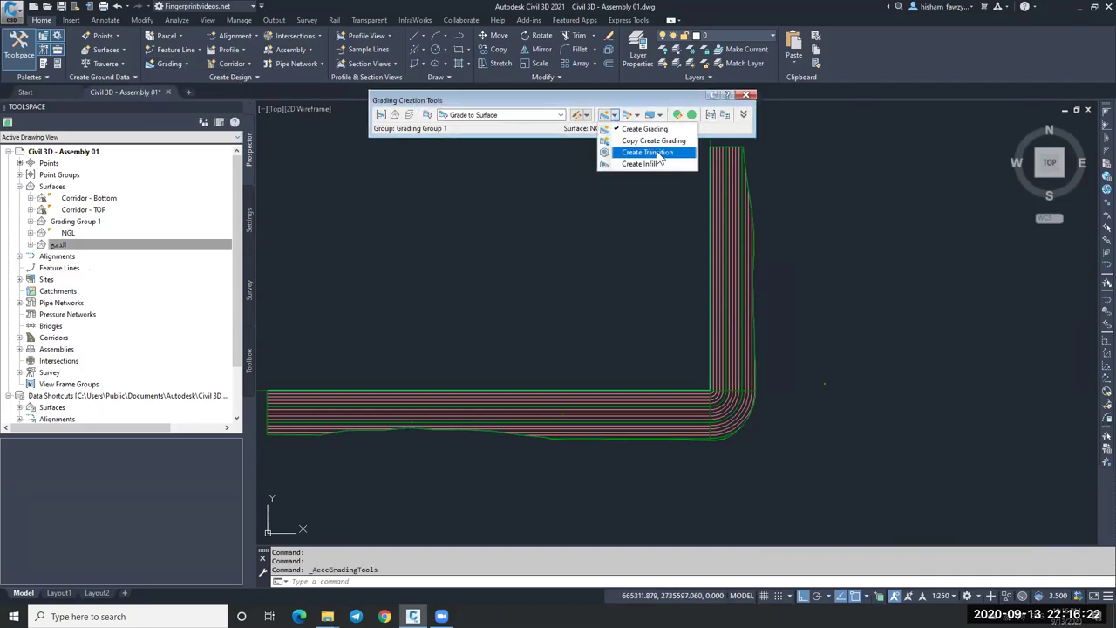
pyautogui.click(659, 154)
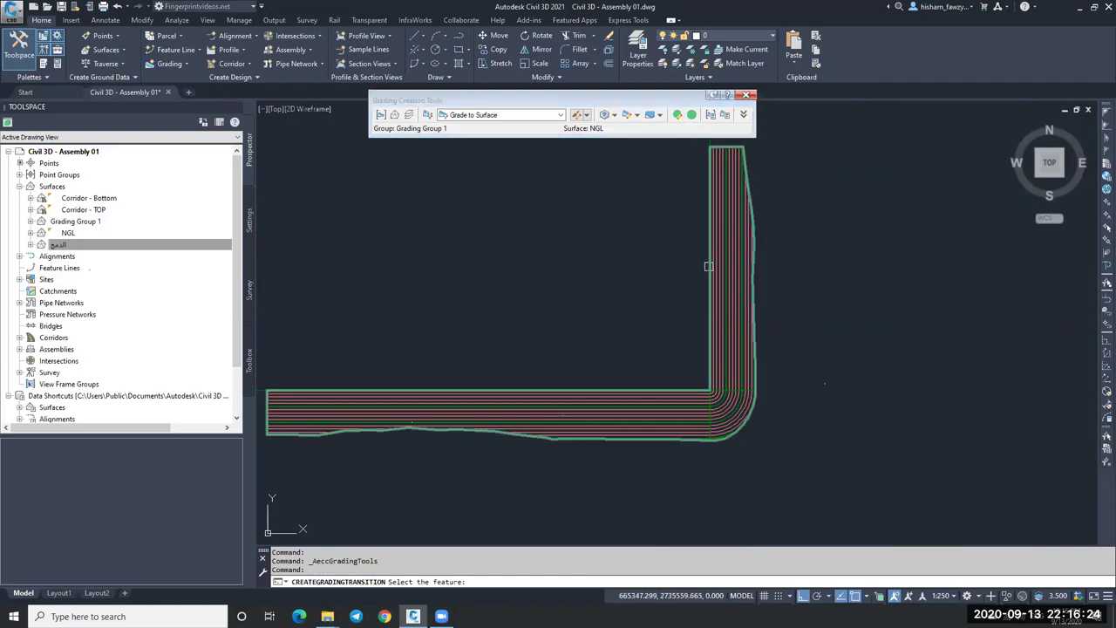
pyautogui.scroll(-2, 711, 210)
pyautogui.scroll(2, 732, 218)
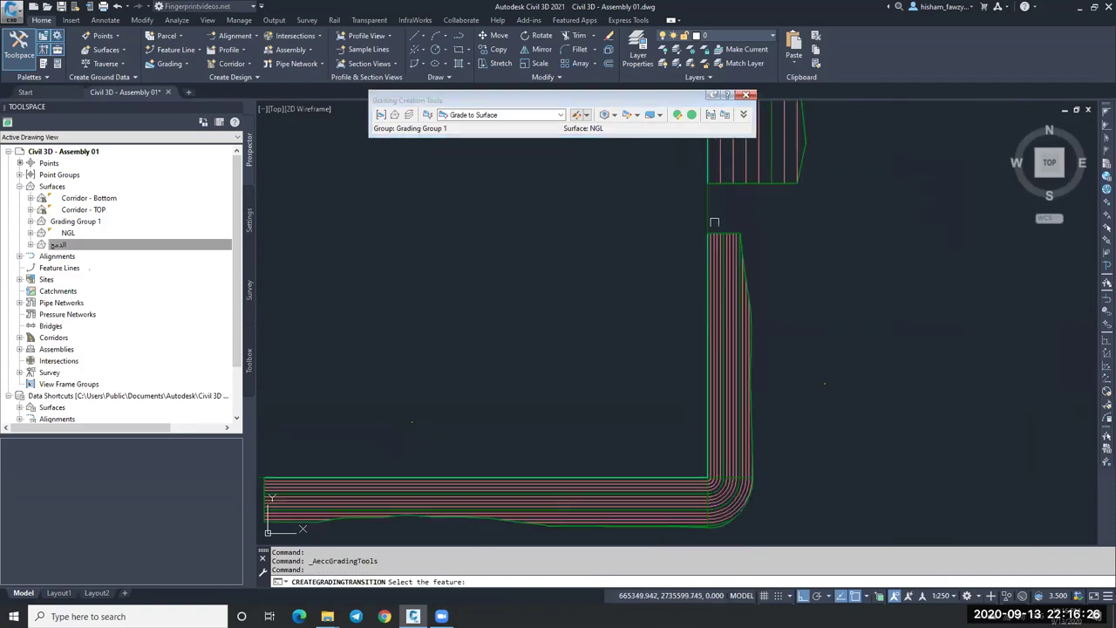
pyautogui.click(738, 218)
pyautogui.click(736, 216)
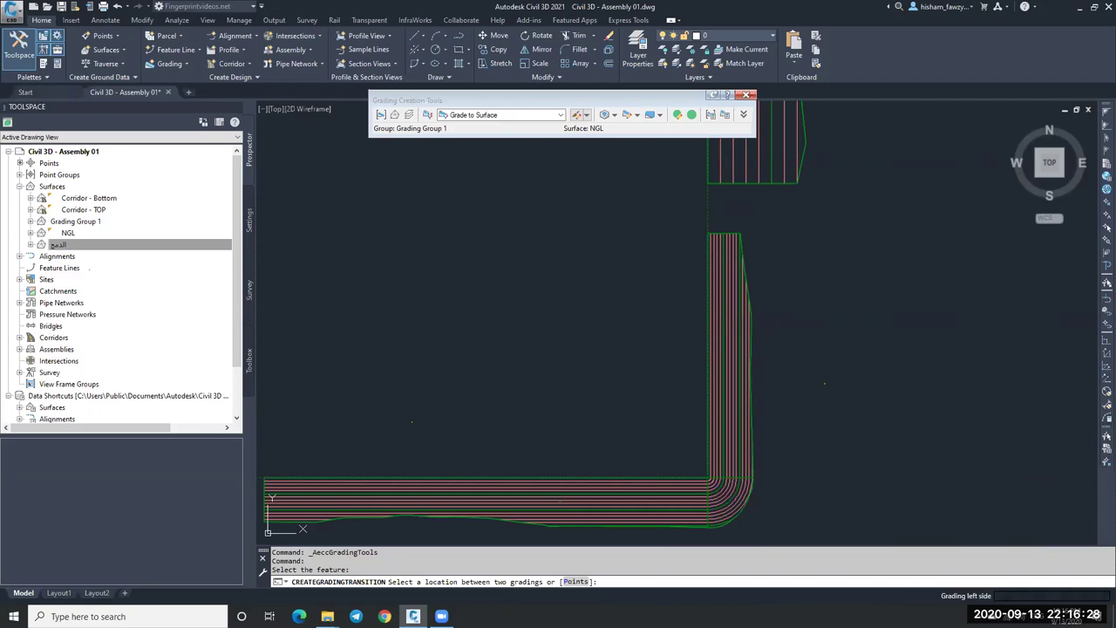
pyautogui.scroll(3, 743, 204)
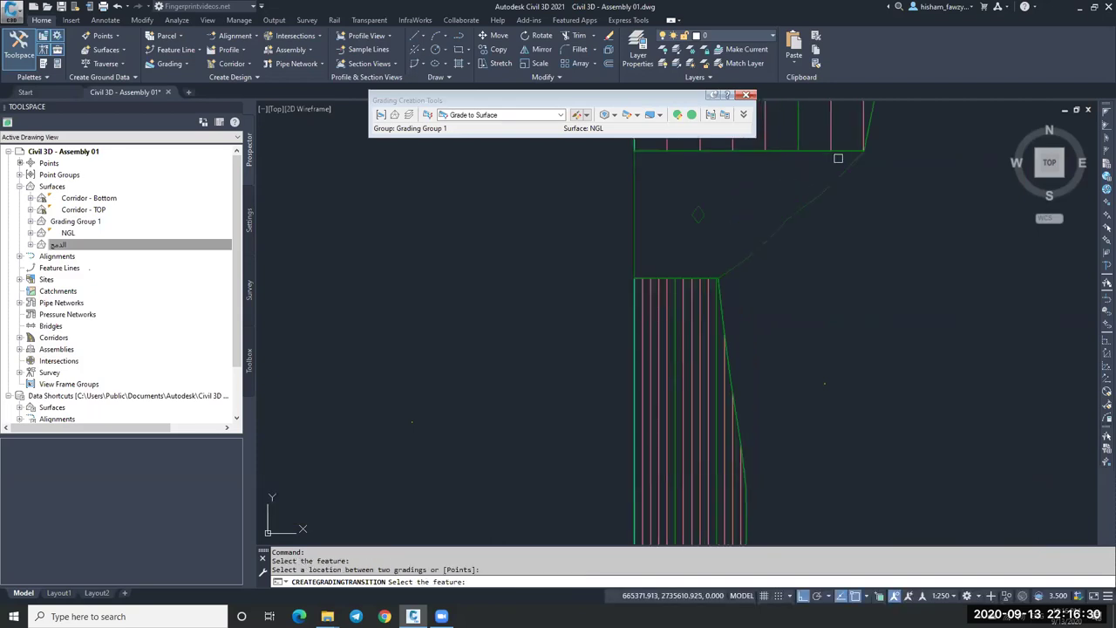
# Step: Add a second grading transition at the opposite pad corner and end the command
pyautogui.click(800, 173)
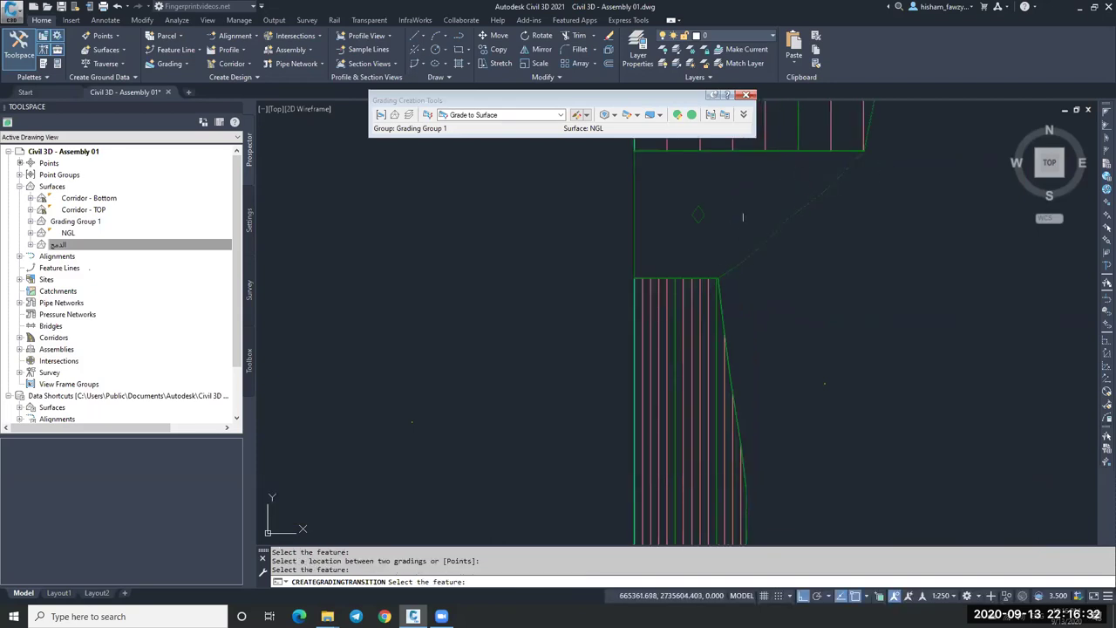
pyautogui.scroll(-5, 787, 216)
pyautogui.scroll(5, 636, 286)
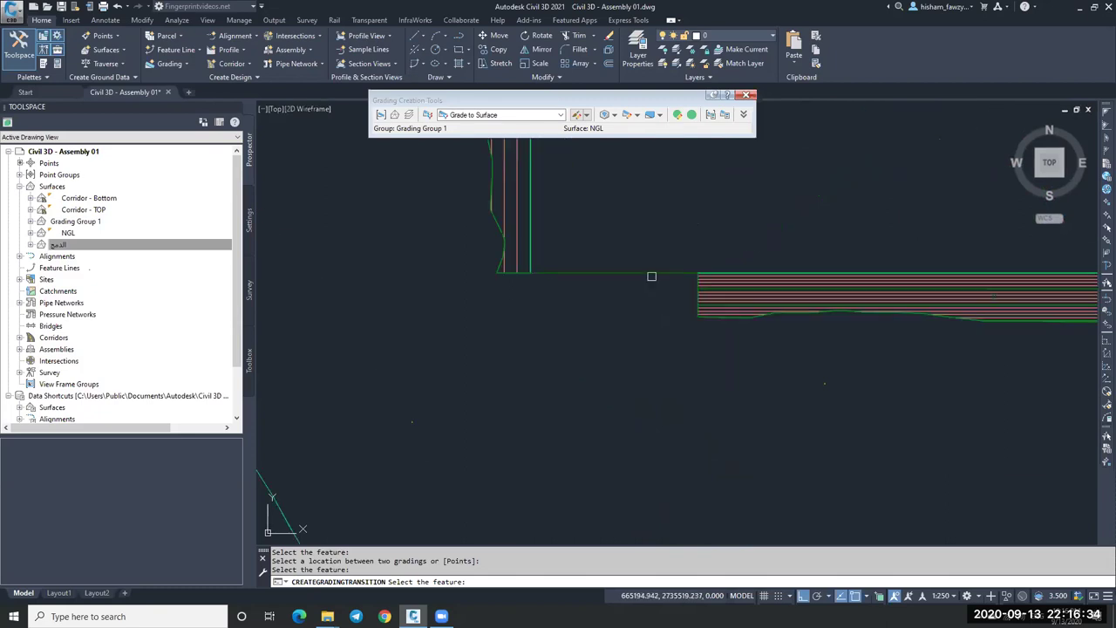
pyautogui.click(655, 273)
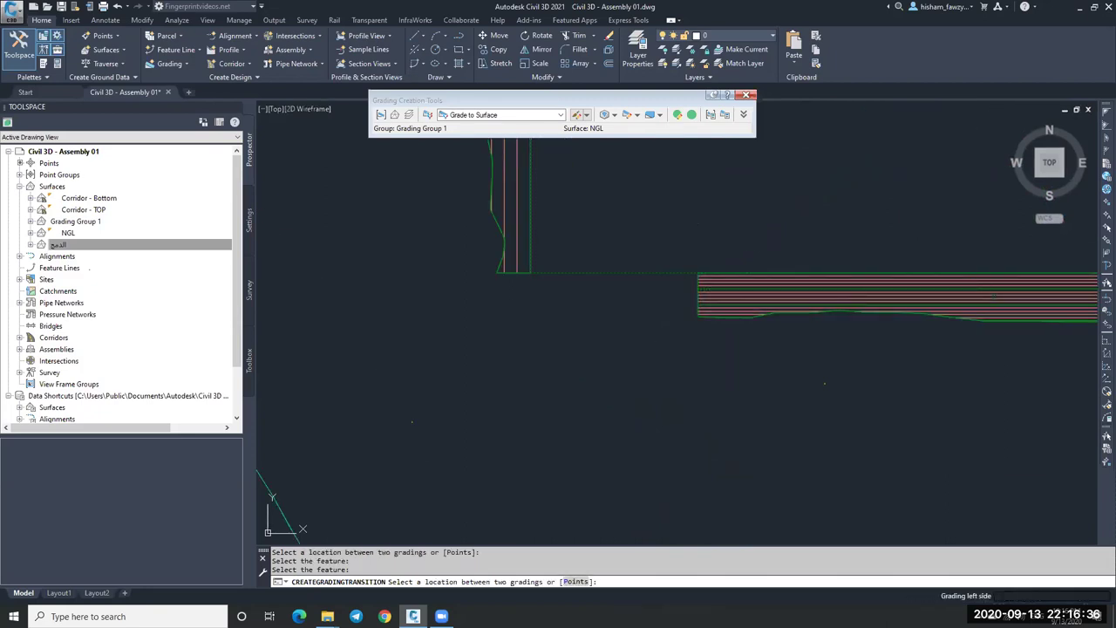
pyautogui.click(599, 303)
pyautogui.scroll(-4, 614, 307)
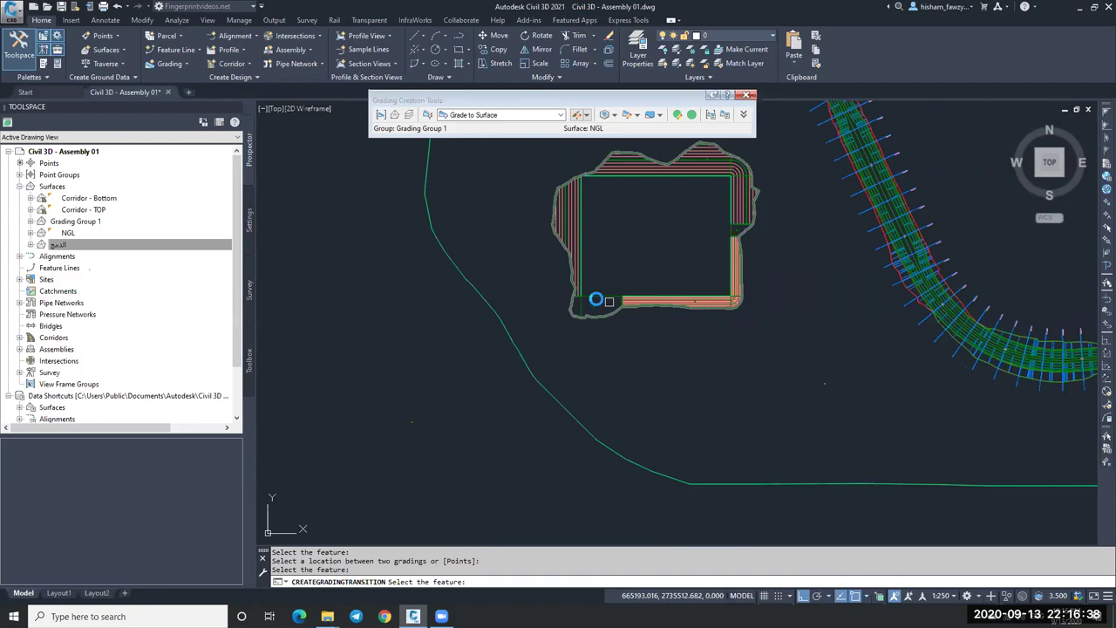
pyautogui.scroll(5, 597, 299)
pyautogui.press('Escape')
pyautogui.press('Escape')
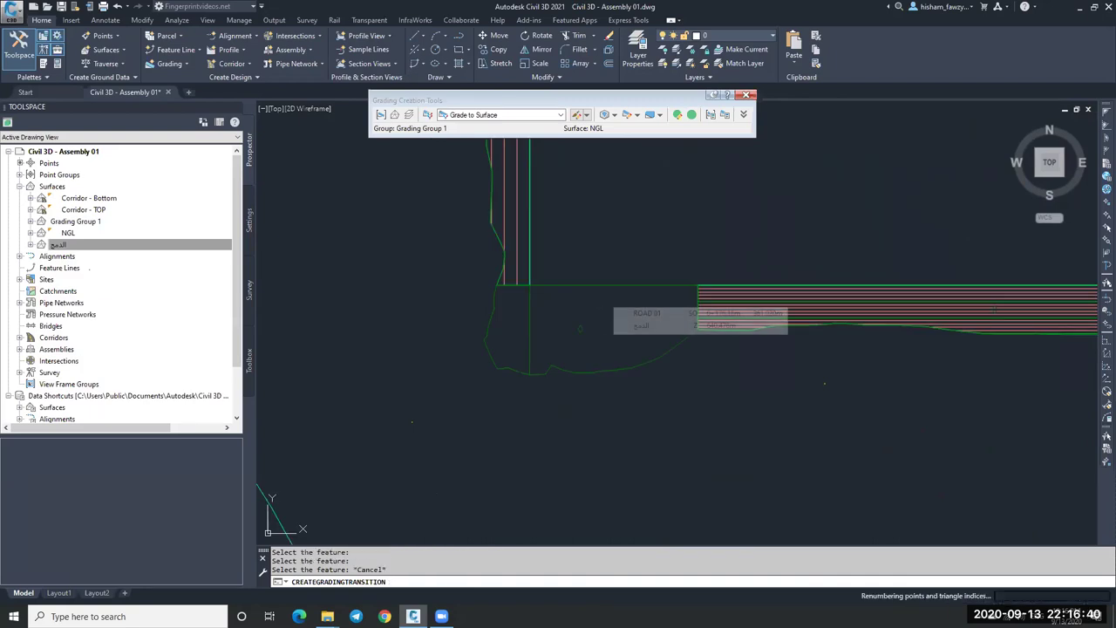
pyautogui.click(604, 319)
pyautogui.scroll(-3, 567, 327)
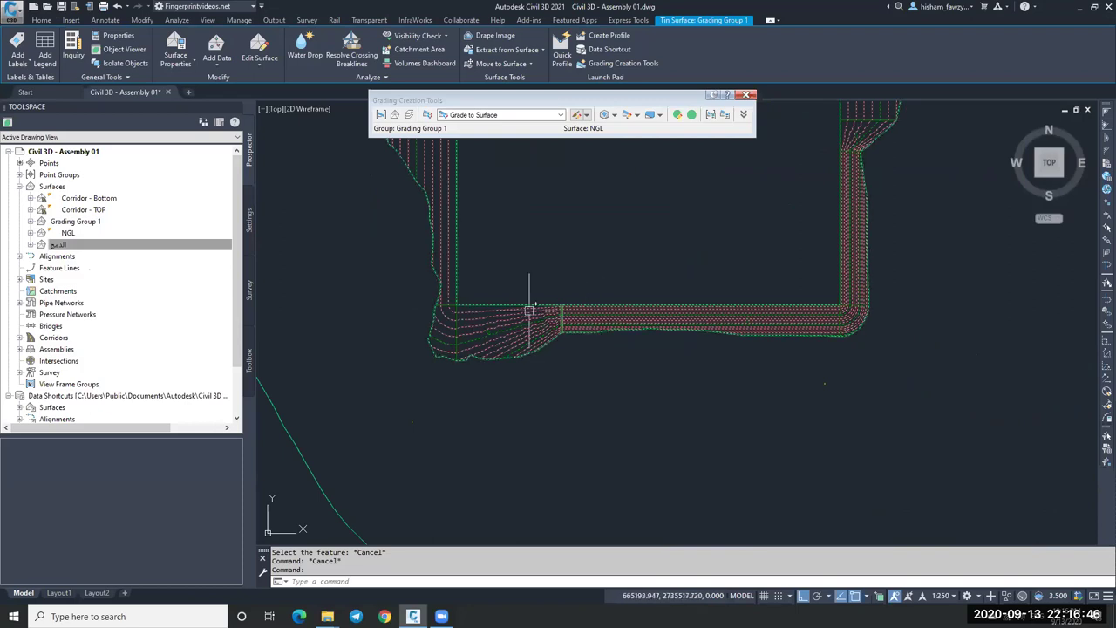
# Step: Open the selected Grading Group 1 TIN surface in the Object Viewer
pyautogui.scroll(-2, 613, 364)
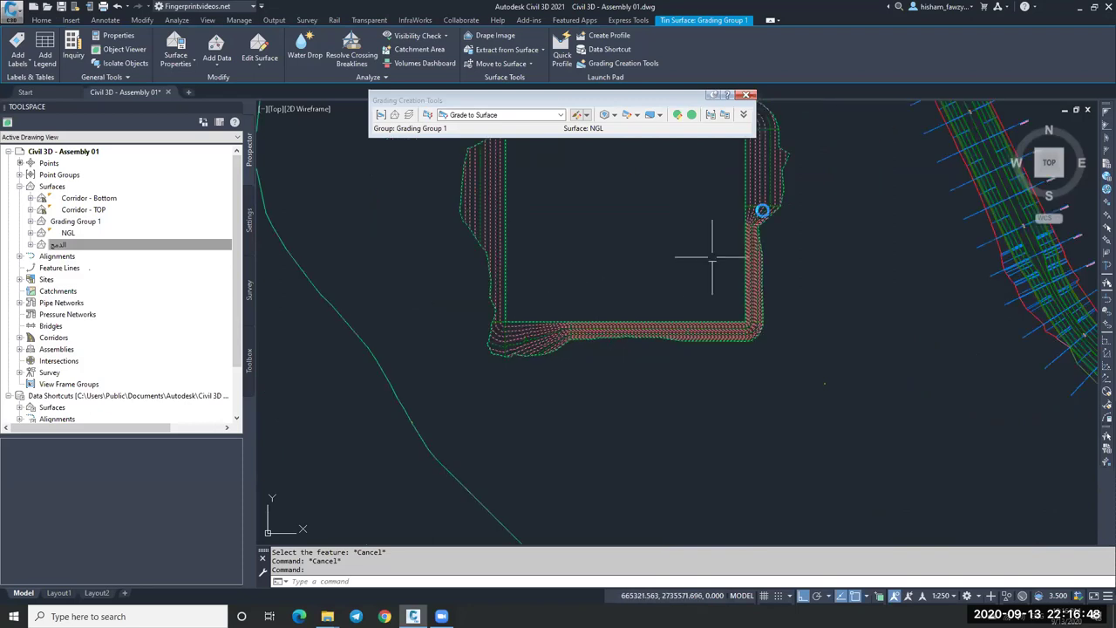
pyautogui.scroll(5, 712, 257)
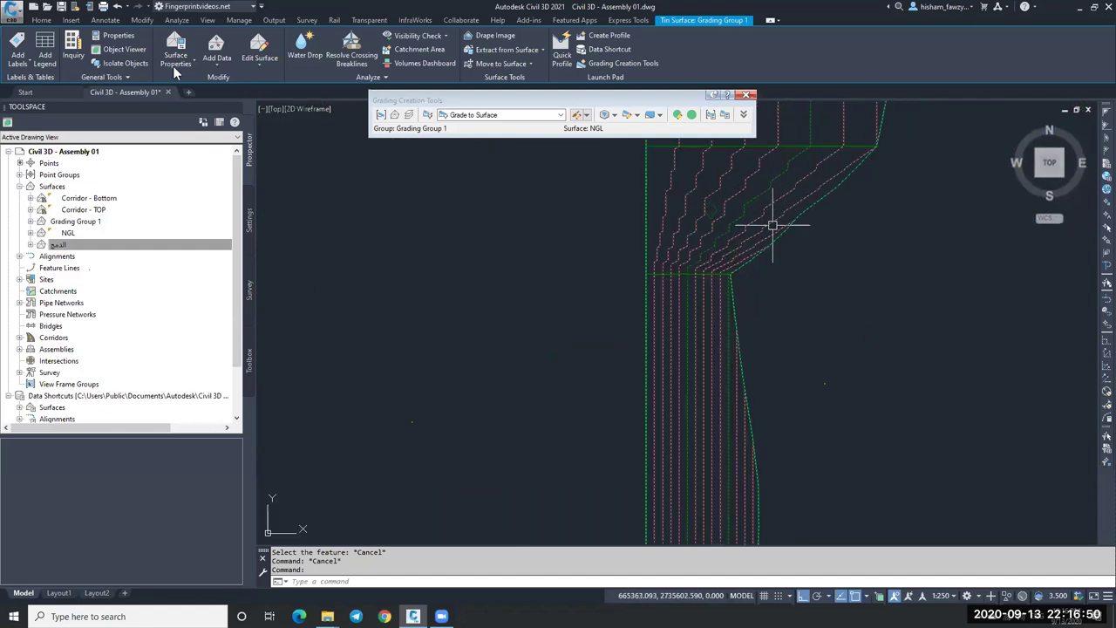
pyautogui.click(118, 50)
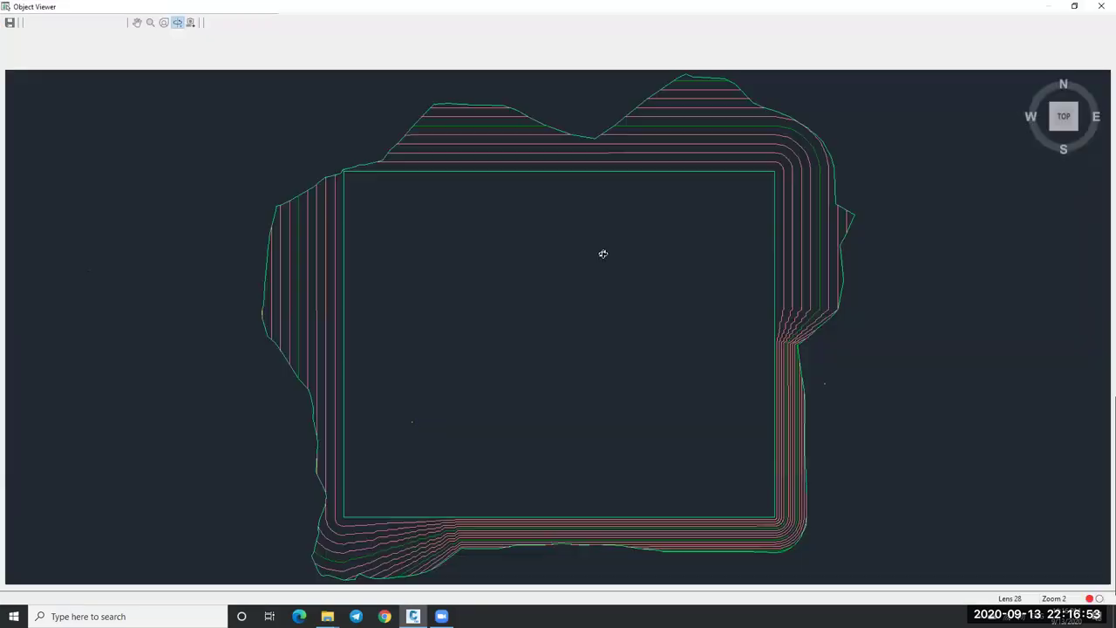
# Step: Orbit, zoom and pan the shaded surface to inspect slopes and corner transitions, then close the viewer
pyautogui.moveTo(601, 249); pyautogui.dragTo(603, 345)
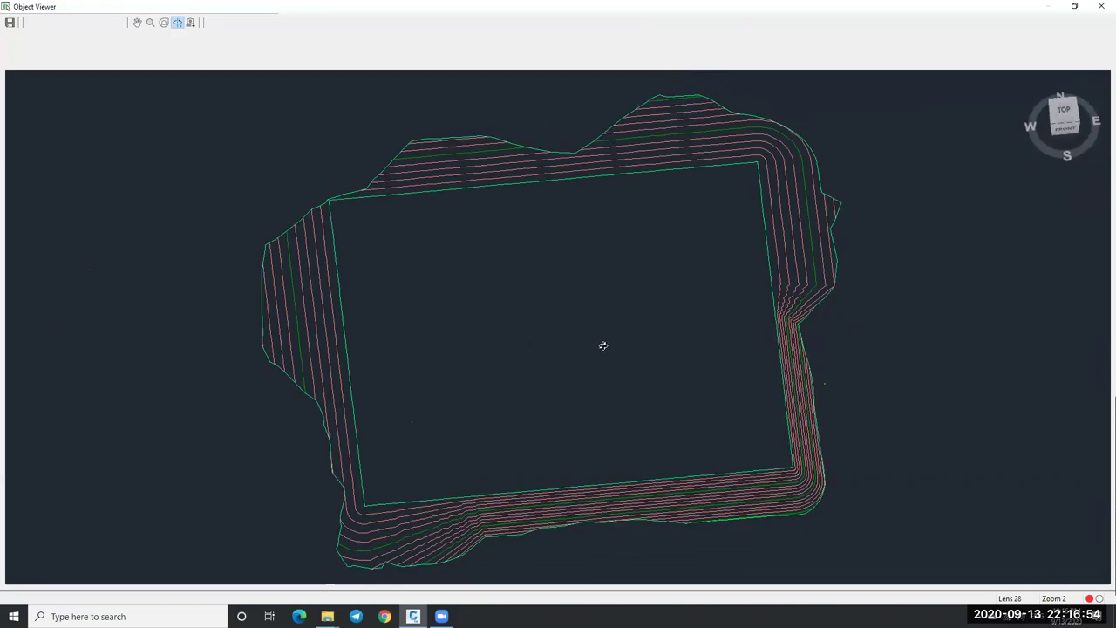
pyautogui.moveTo(659, 320); pyautogui.dragTo(631, 381)
pyautogui.moveTo(606, 381); pyautogui.dragTo(680, 384)
pyautogui.scroll(6, 688, 378)
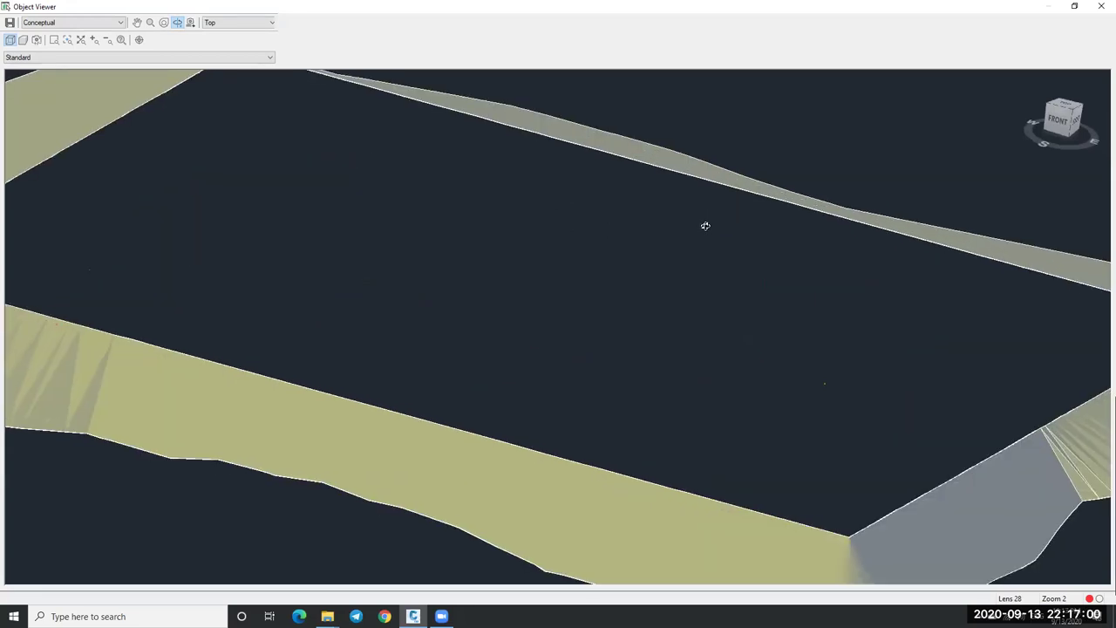
pyautogui.scroll(-5, 708, 225)
pyautogui.scroll(4, 576, 249)
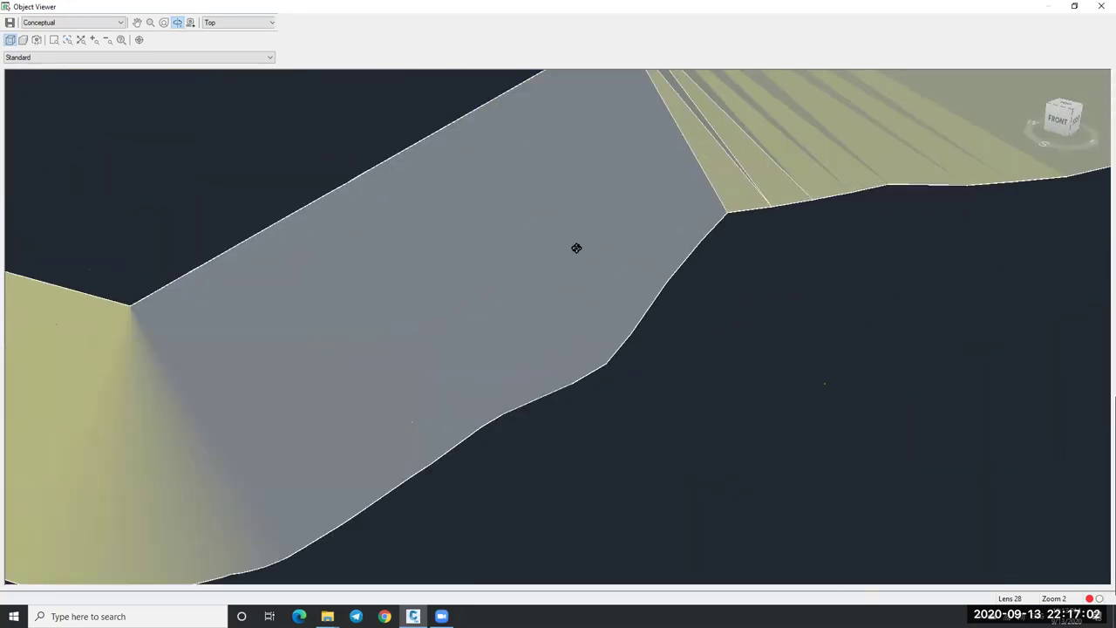
pyautogui.scroll(-3, 576, 249)
pyautogui.moveTo(672, 105); pyautogui.dragTo(615, 165, button='middle')
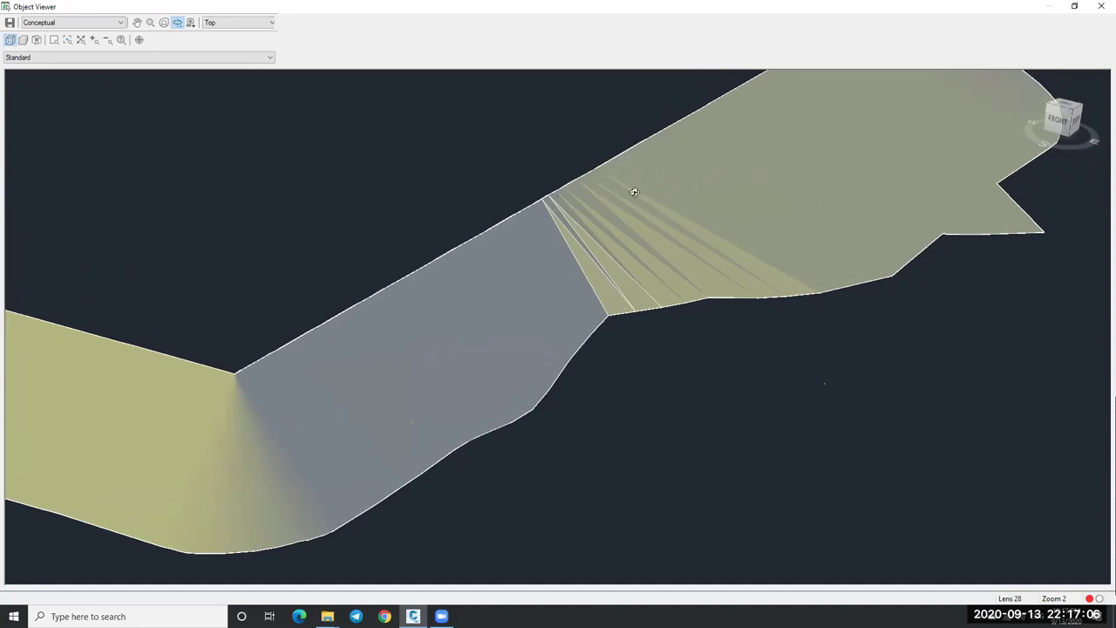
pyautogui.scroll(-10, 625, 239)
pyautogui.keyDown('shift'); pyautogui.moveTo(588, 329); pyautogui.dragTo(637, 275, button='middle'); pyautogui.keyUp('shift')
pyautogui.press('Escape')
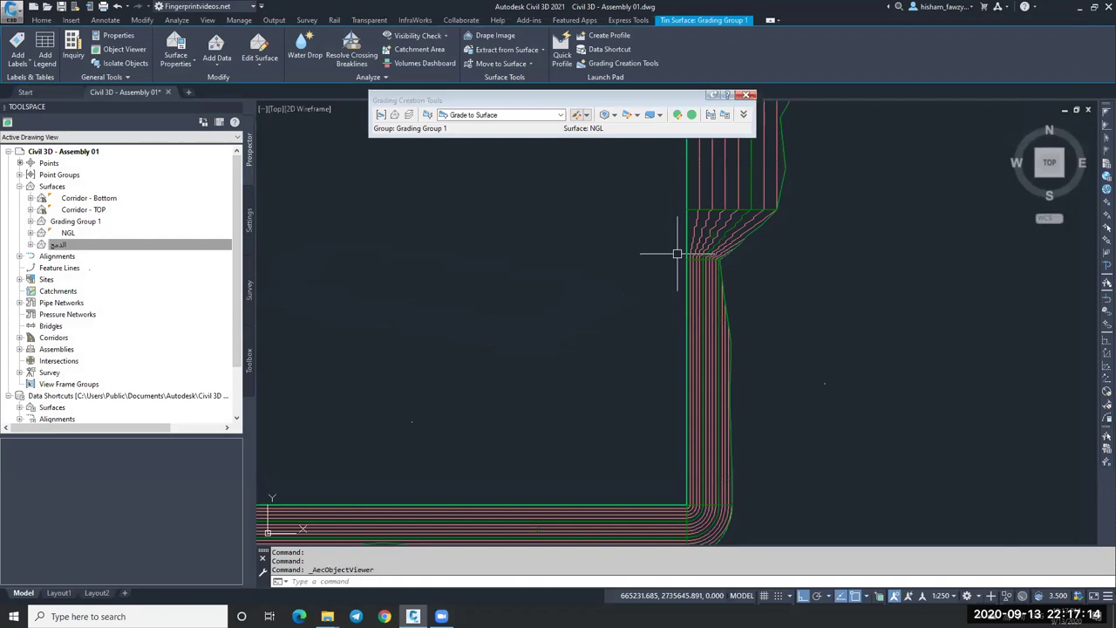
pyautogui.press('Escape')
pyautogui.scroll(4, 729, 226)
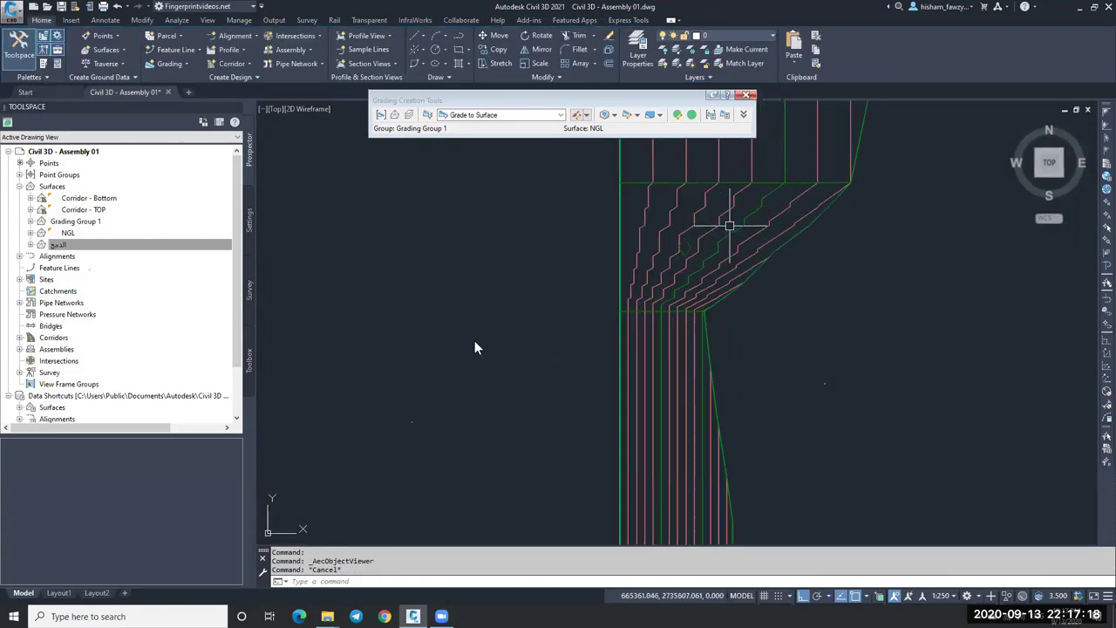
pyautogui.scroll(-3, 475, 347)
pyautogui.doubleClick(435, 311)
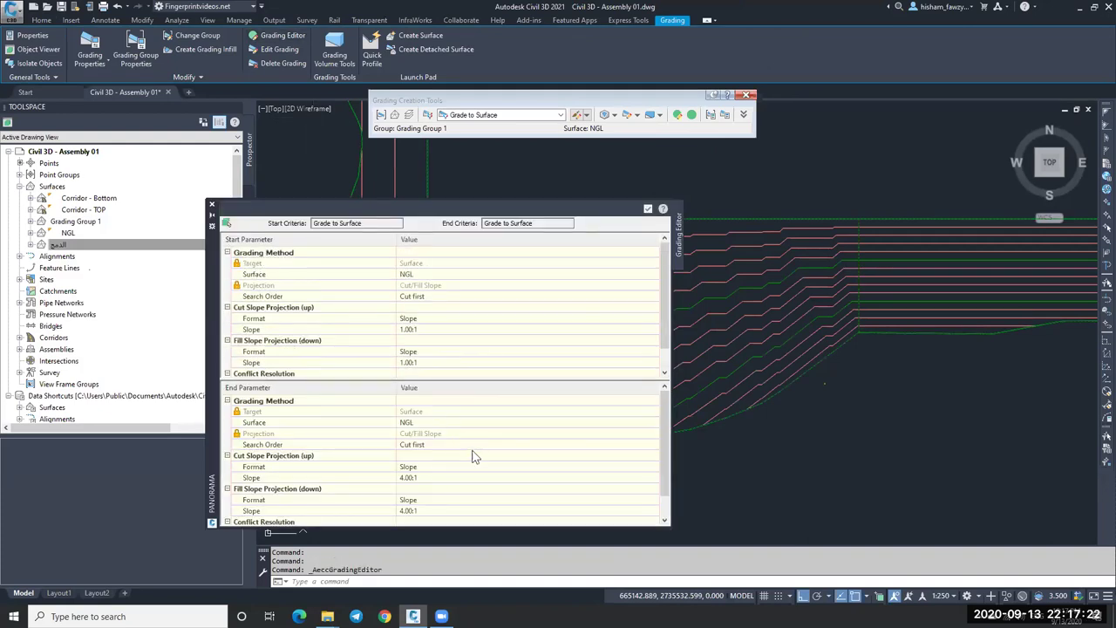
pyautogui.scroll(-1, 445, 305)
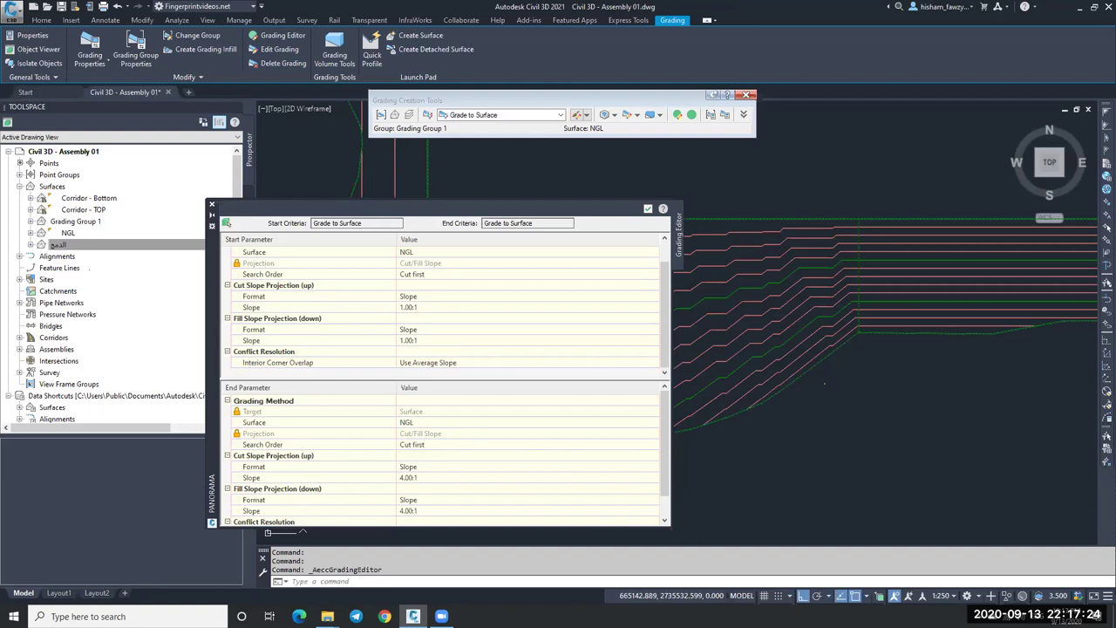
pyautogui.click(211, 204)
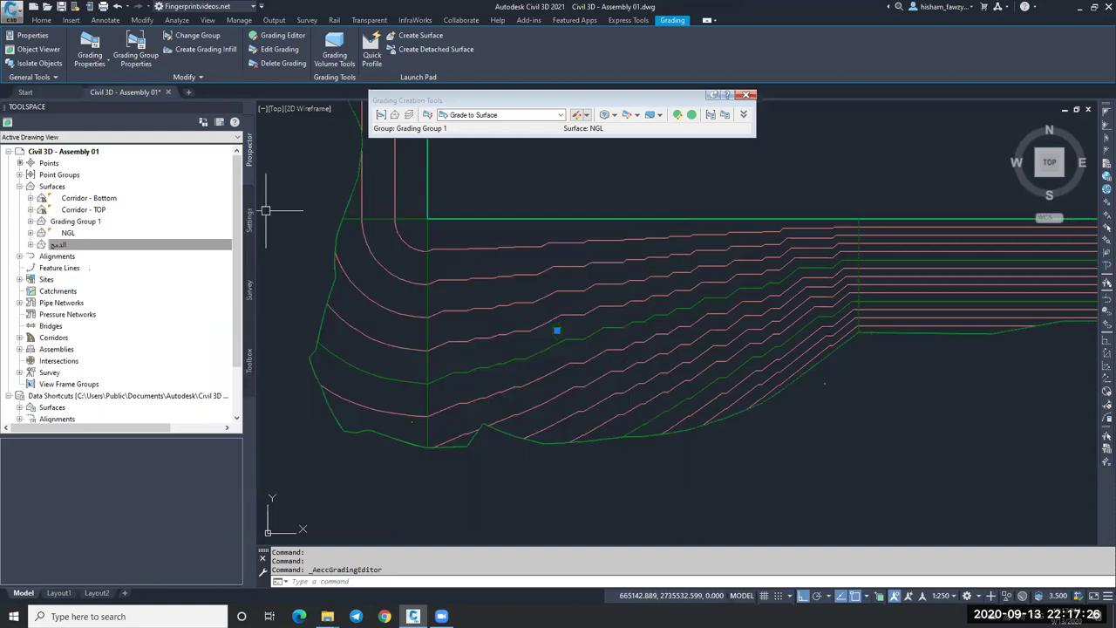
pyautogui.scroll(-2, 511, 317)
pyautogui.scroll(-2, 524, 317)
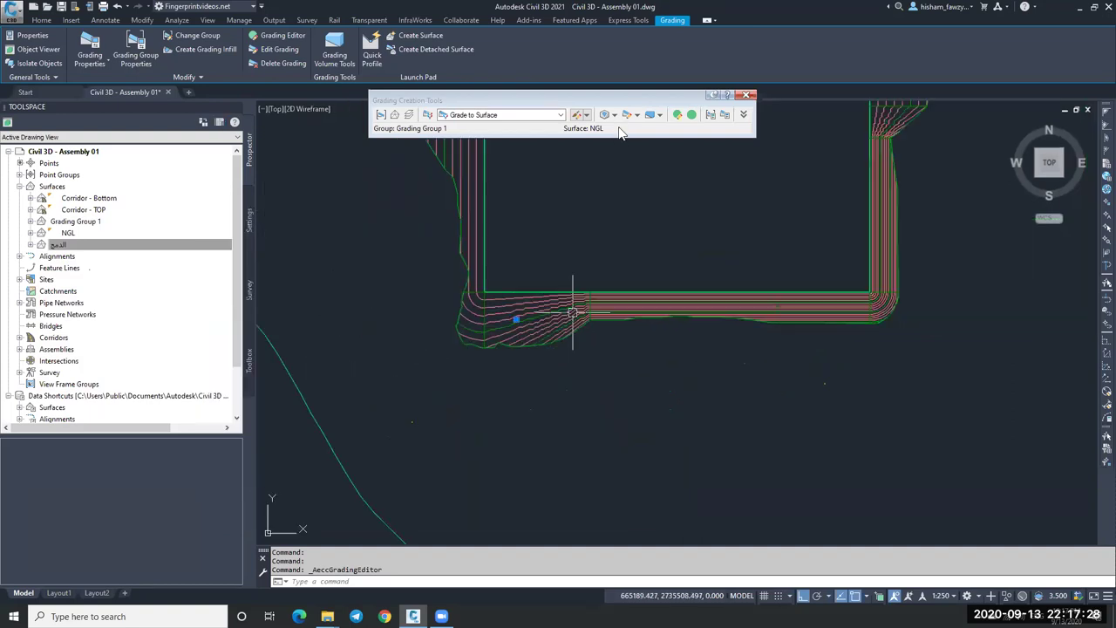
pyautogui.press('Escape')
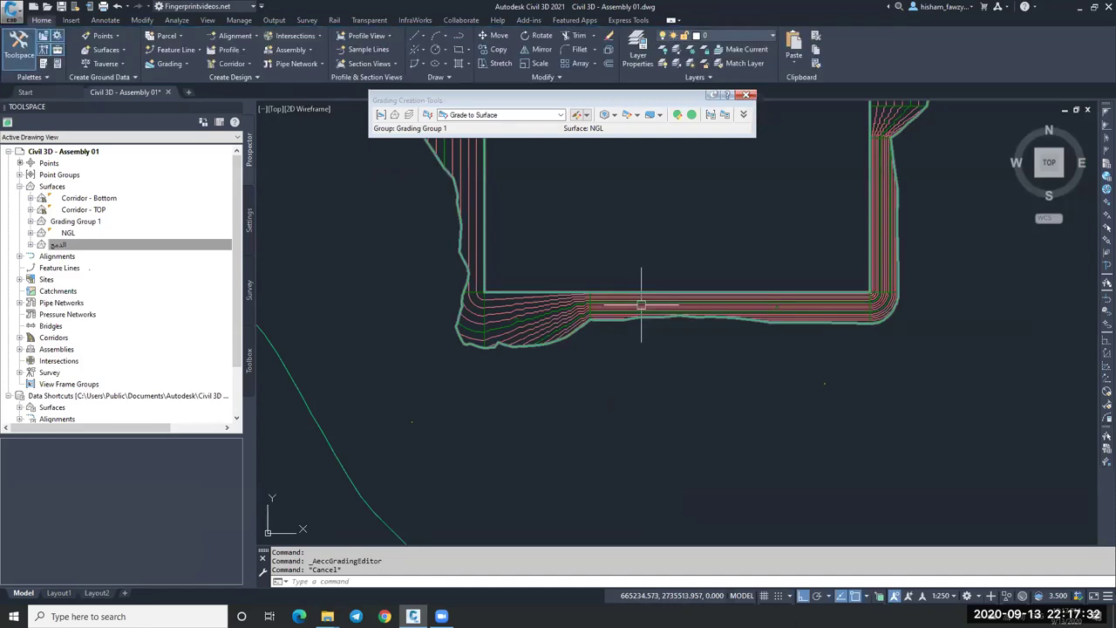
pyautogui.click(611, 114)
pyautogui.click(746, 95)
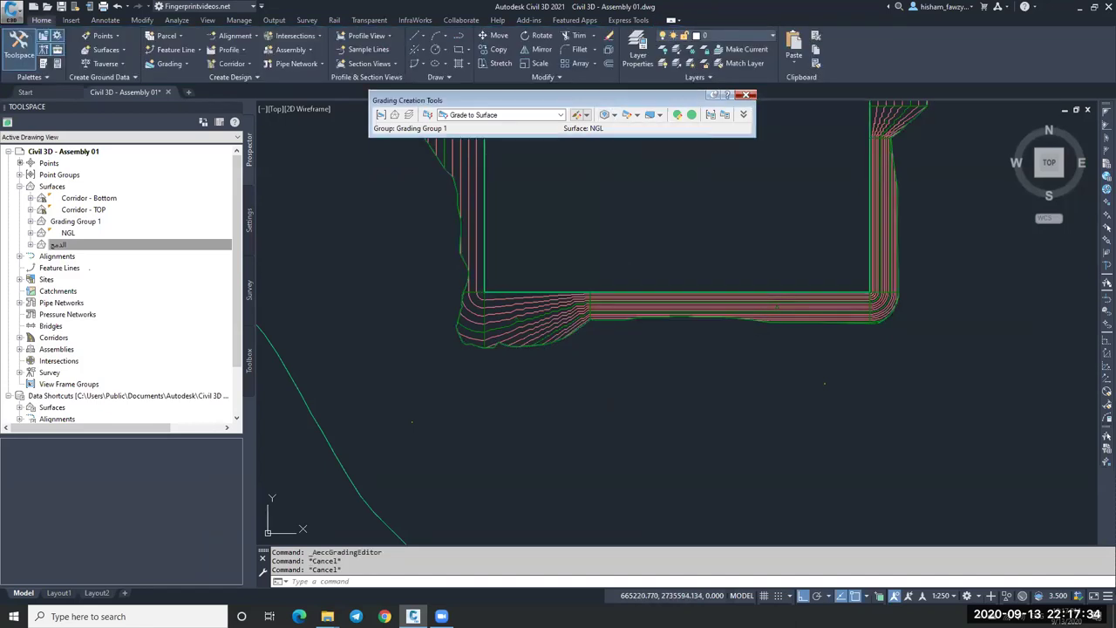
pyautogui.click(746, 94)
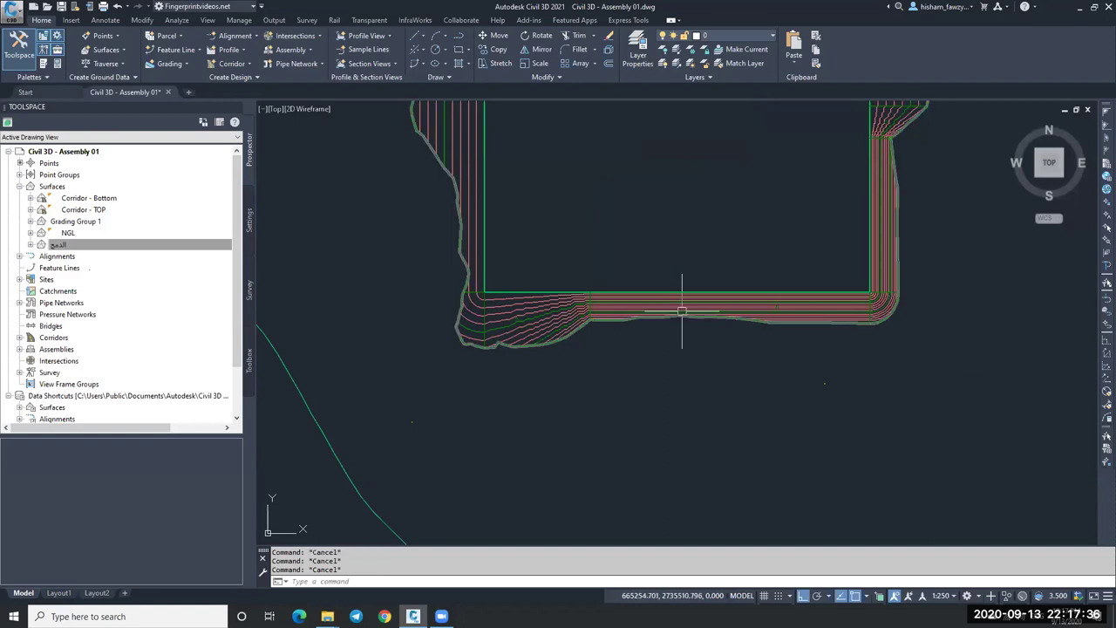
pyautogui.scroll(5, 635, 315)
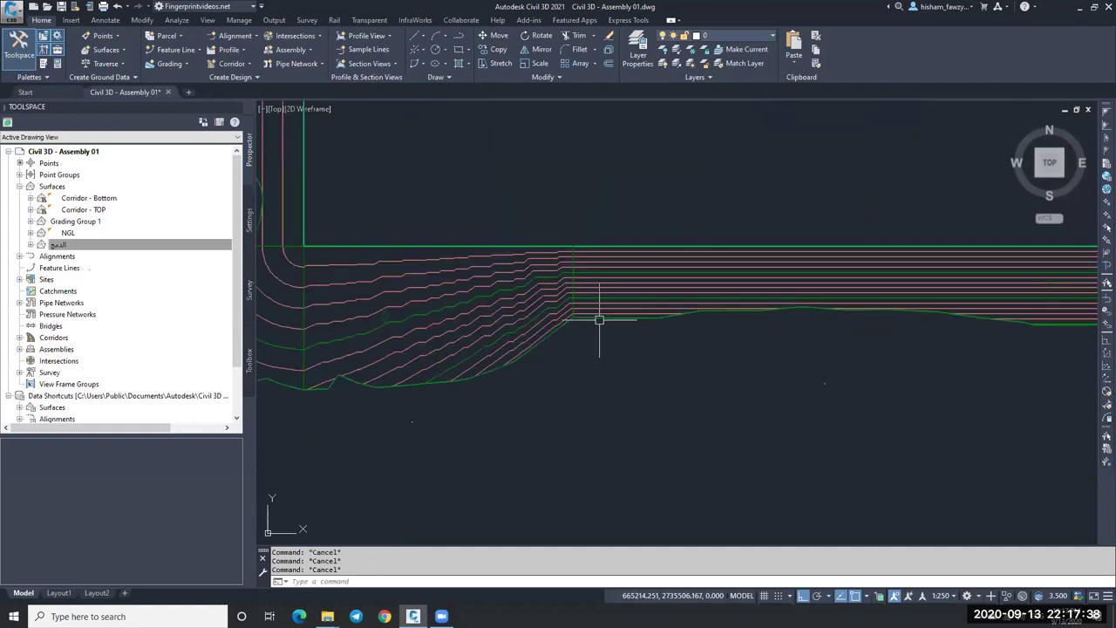
pyautogui.click(581, 273)
pyautogui.scroll(2, 581, 274)
pyautogui.scroll(-3, 565, 291)
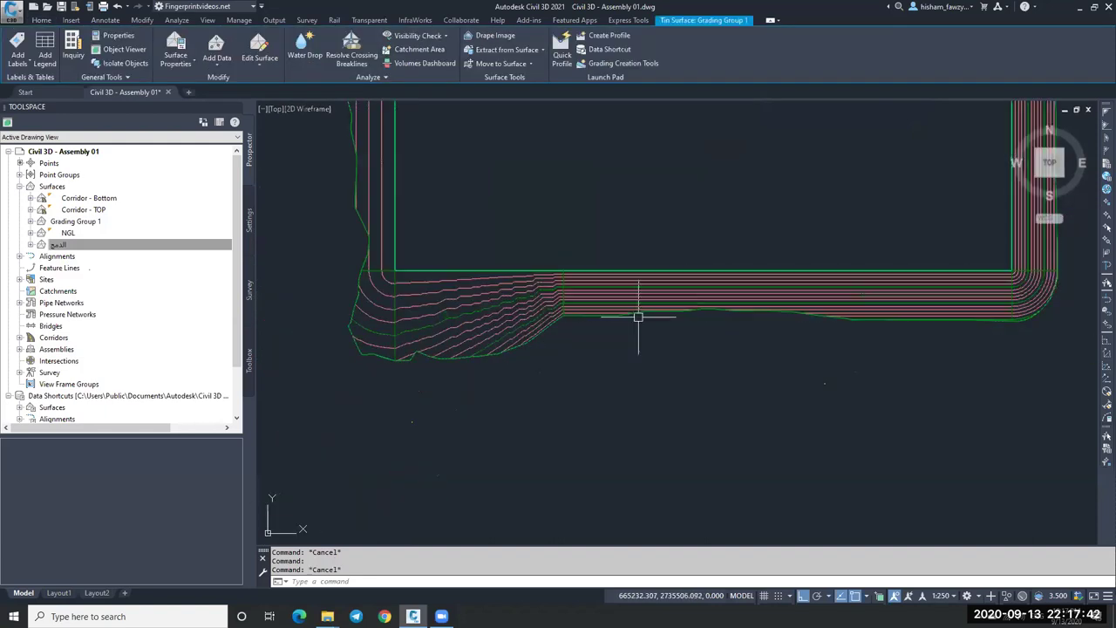
pyautogui.scroll(4, 640, 312)
pyautogui.click(885, 304)
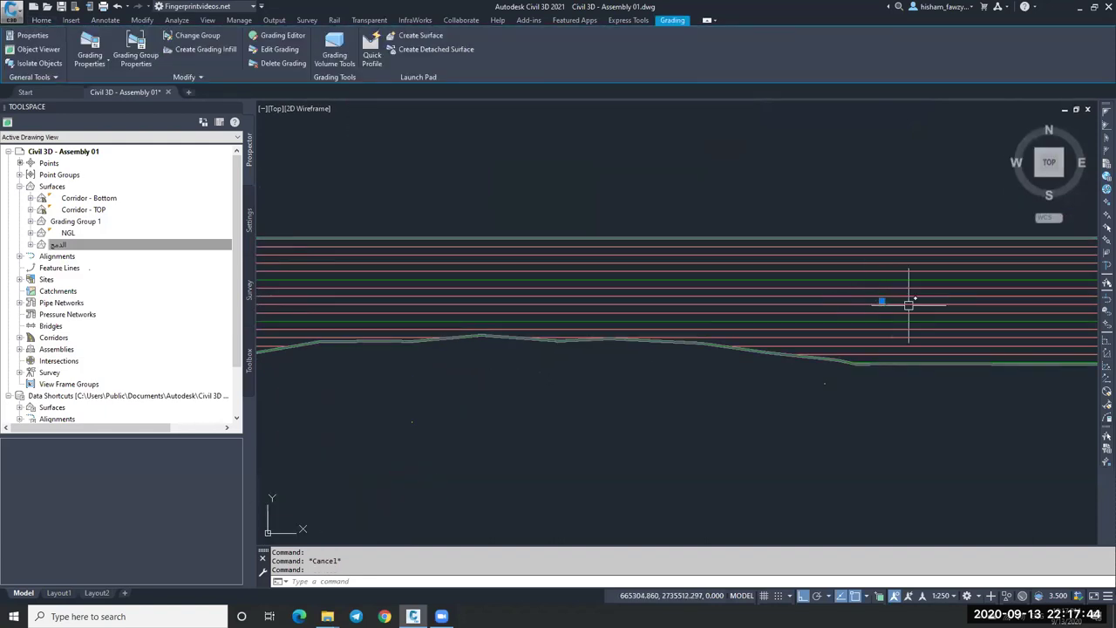
pyautogui.scroll(-3, 910, 303)
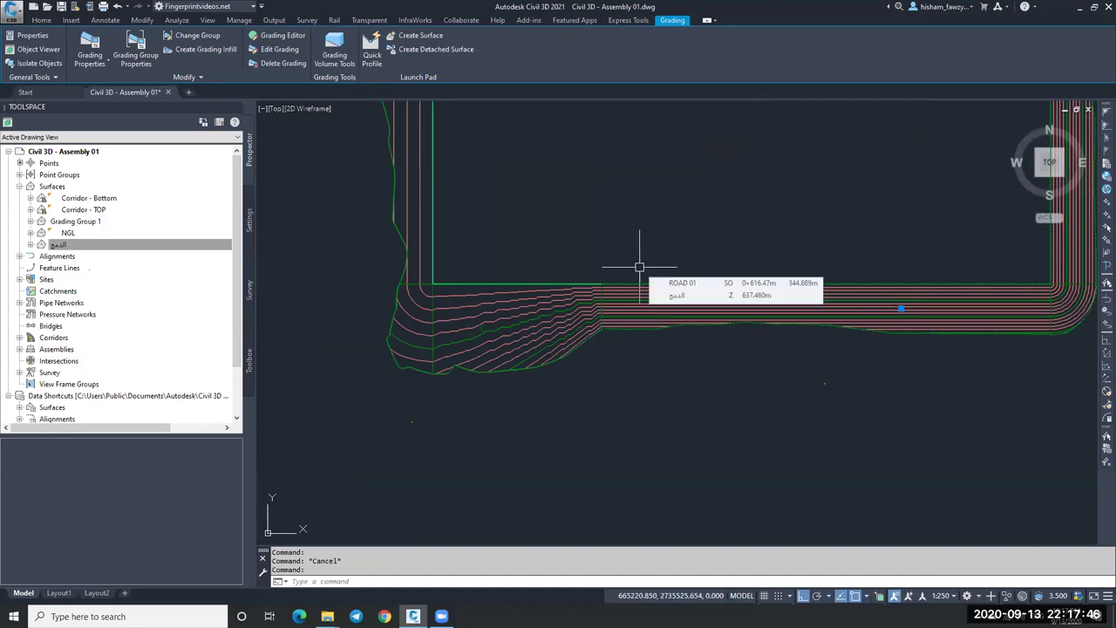
pyautogui.scroll(-2, 643, 253)
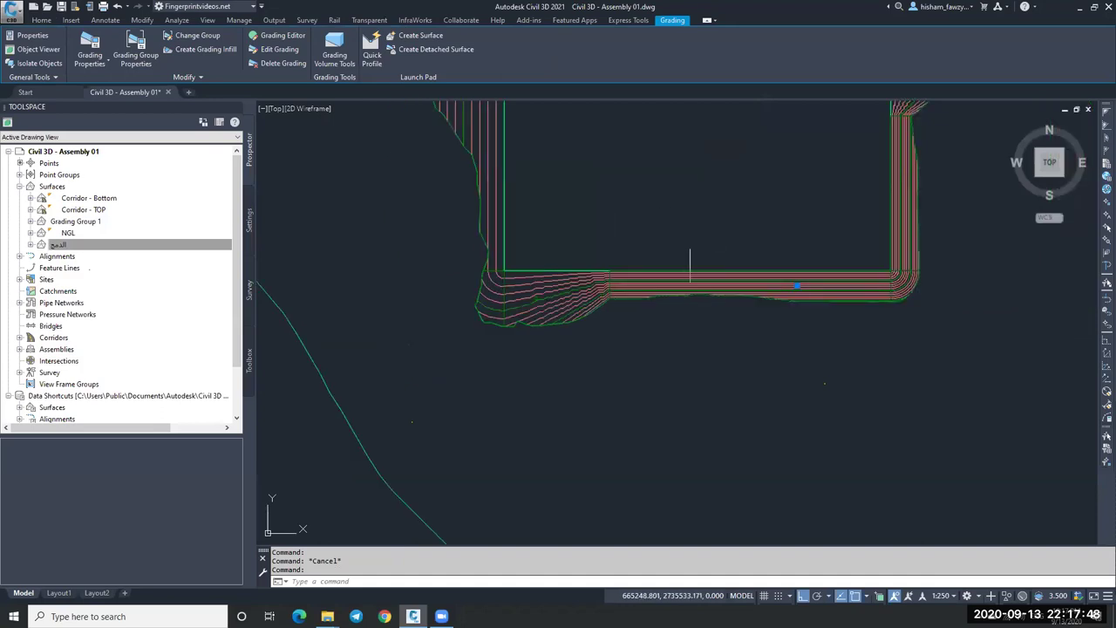
pyautogui.scroll(2, 690, 251)
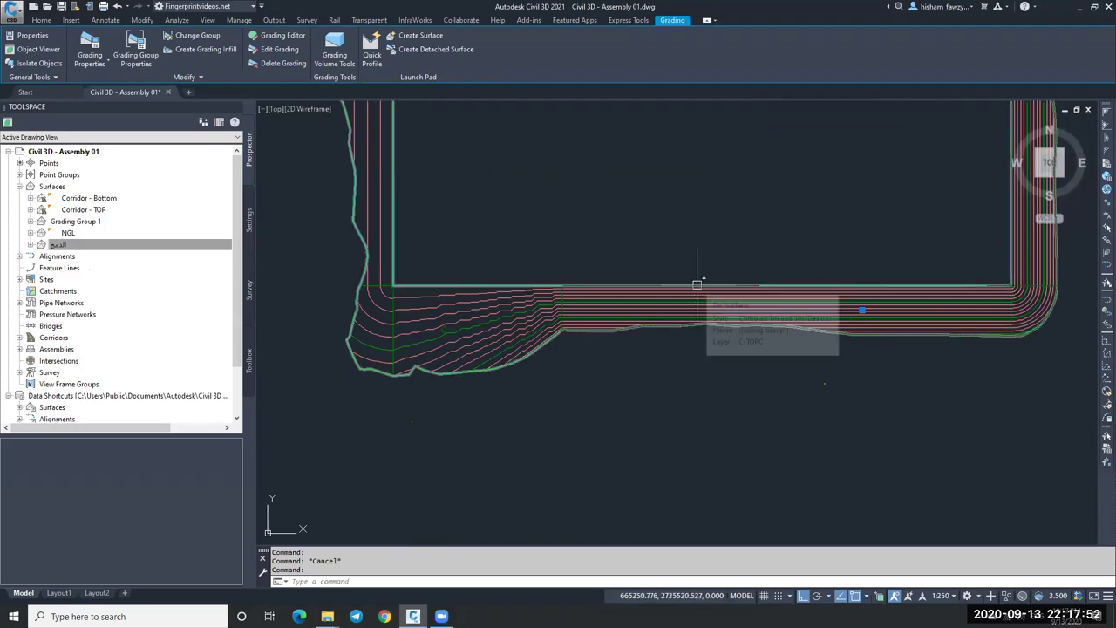
# Step: Bring up the Grading Creation Tools toolbar, move it clear of the pad, and review the Edit Grading options
pyautogui.press('Escape')
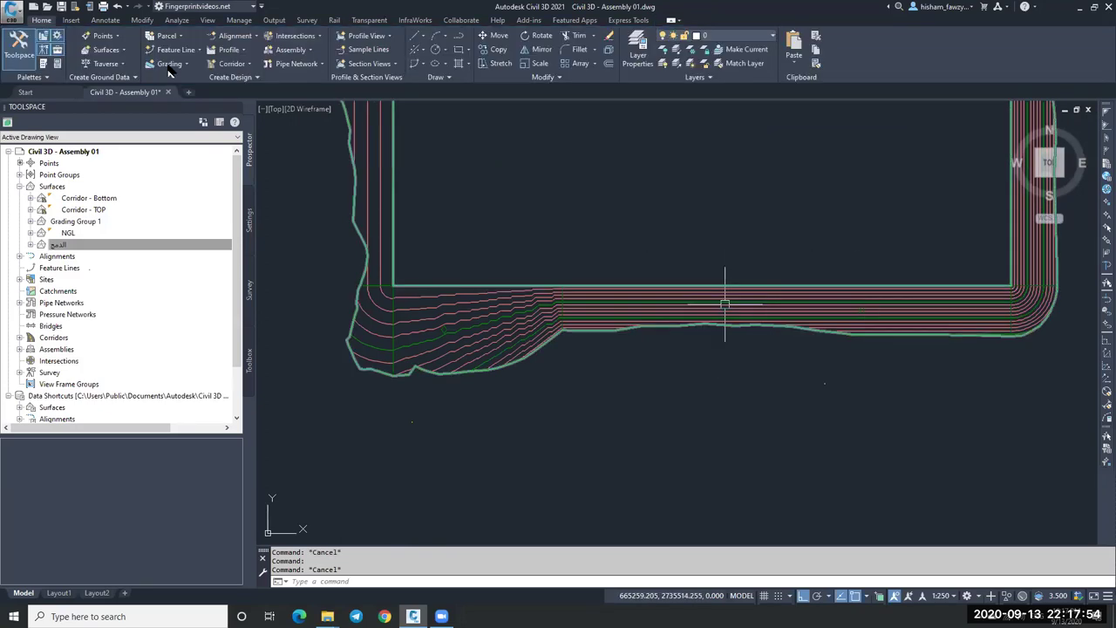
pyautogui.click(170, 65)
pyautogui.click(196, 85)
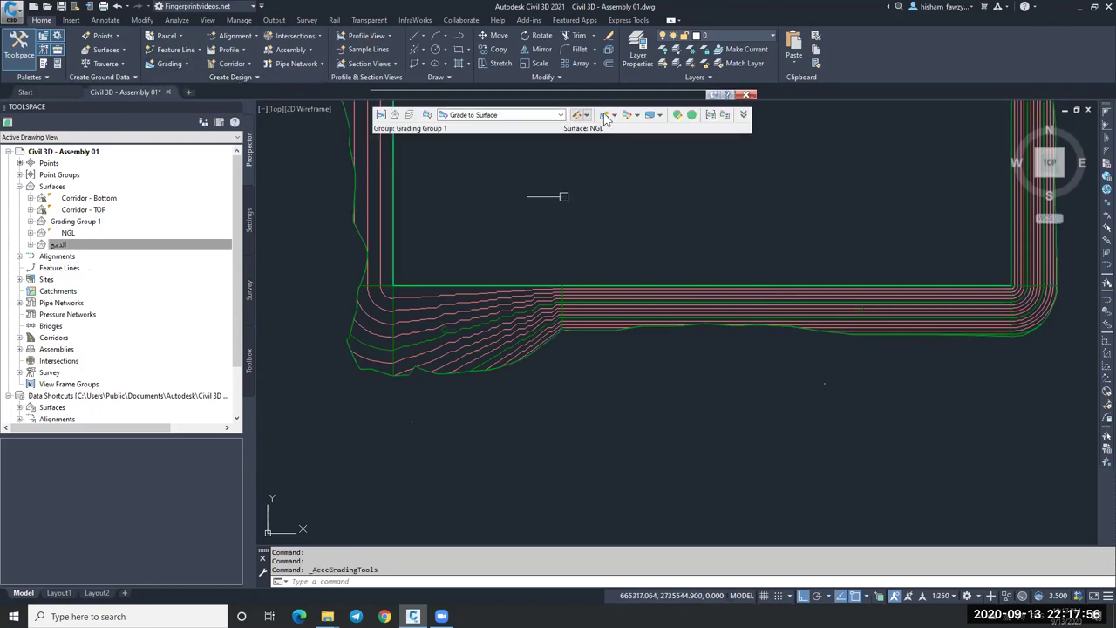
pyautogui.moveTo(616, 96); pyautogui.dragTo(751, 149)
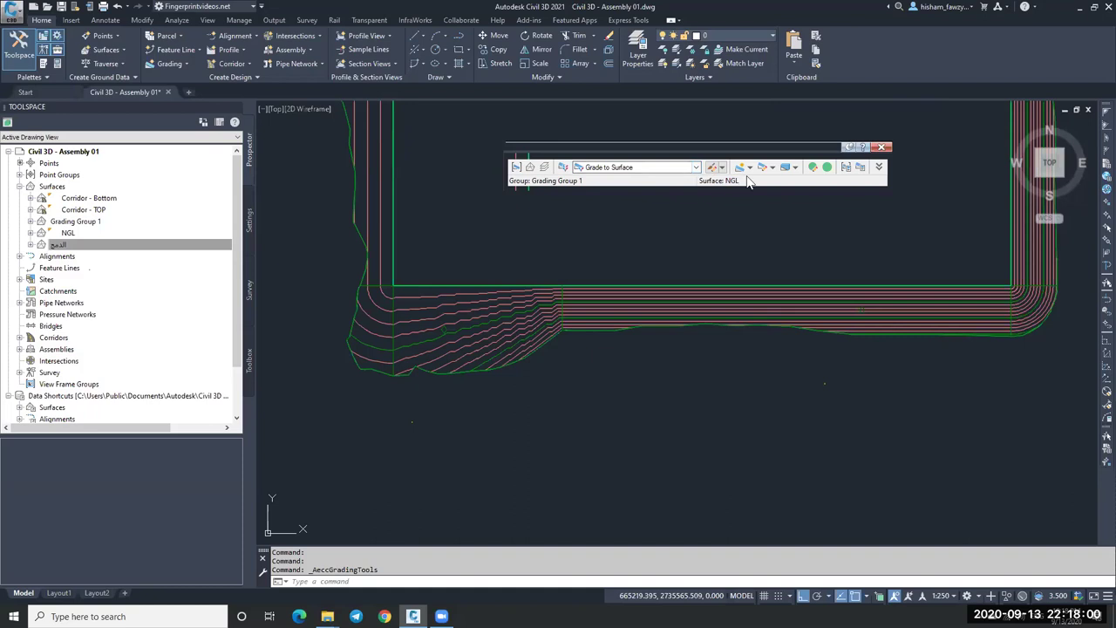
pyautogui.click(772, 170)
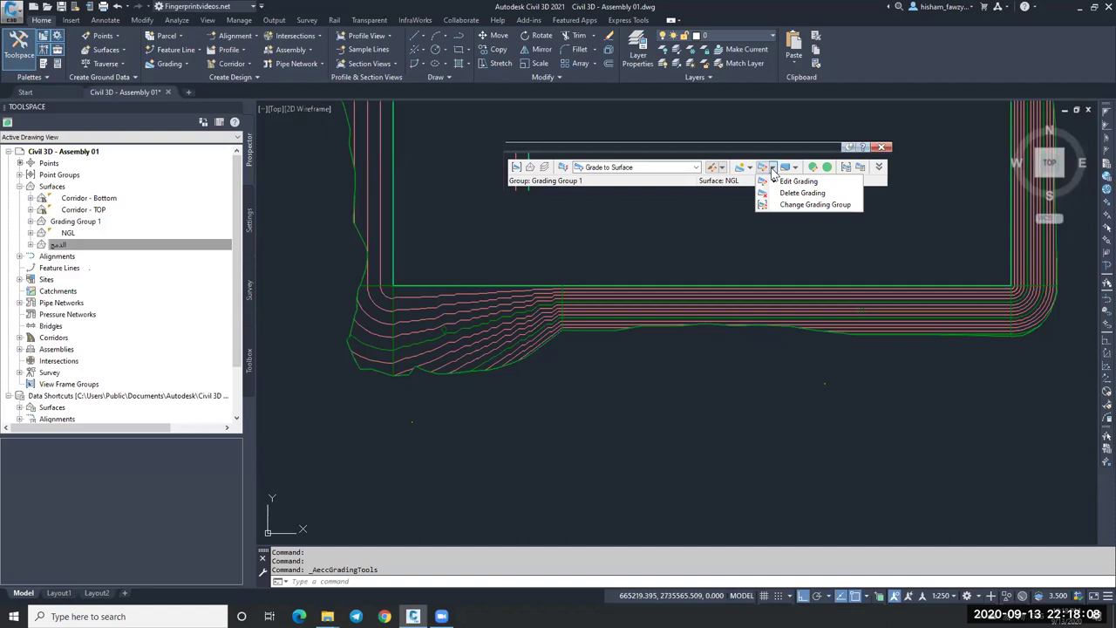
pyautogui.press('Escape')
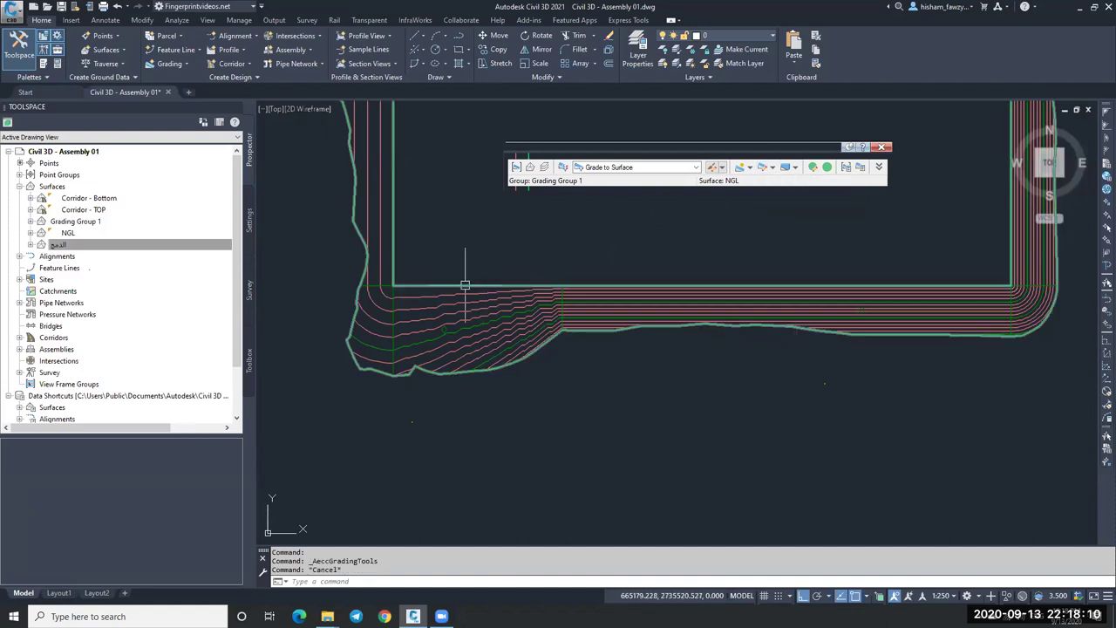
pyautogui.press('Escape')
# Step: Send the pad's grading to the back with the DR draw-order command
pyautogui.click(459, 285)
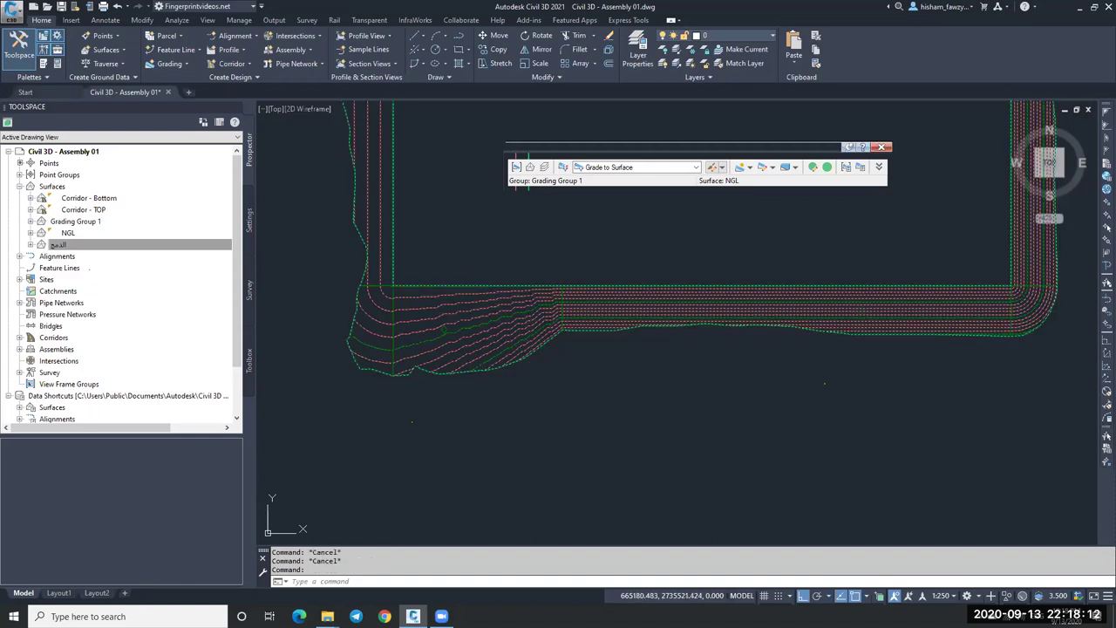
pyautogui.write('DR')
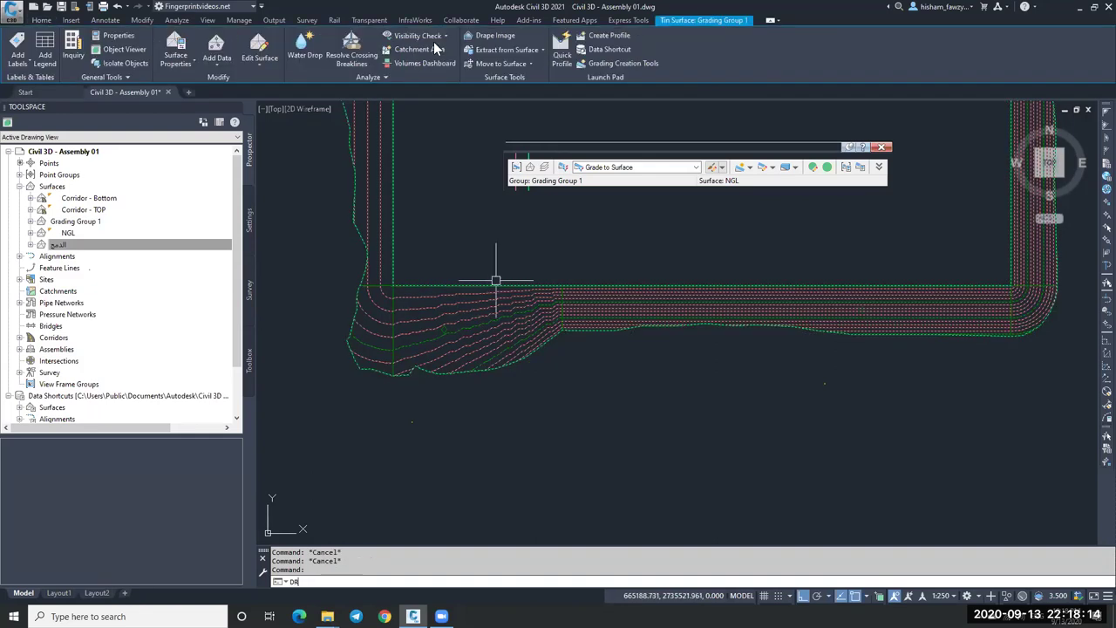
pyautogui.press('Return')
pyautogui.press('Return')
pyautogui.click(590, 285)
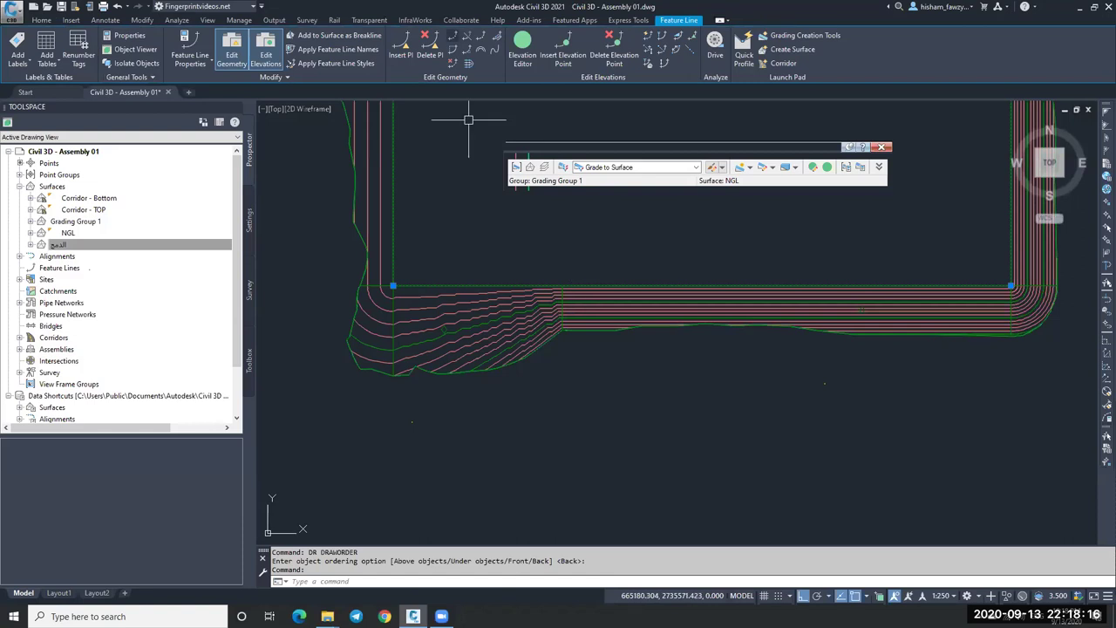
# Step: Attempt to break the graded pad feature line, dismissing the two cannot-be-broken errors
pyautogui.click(454, 38)
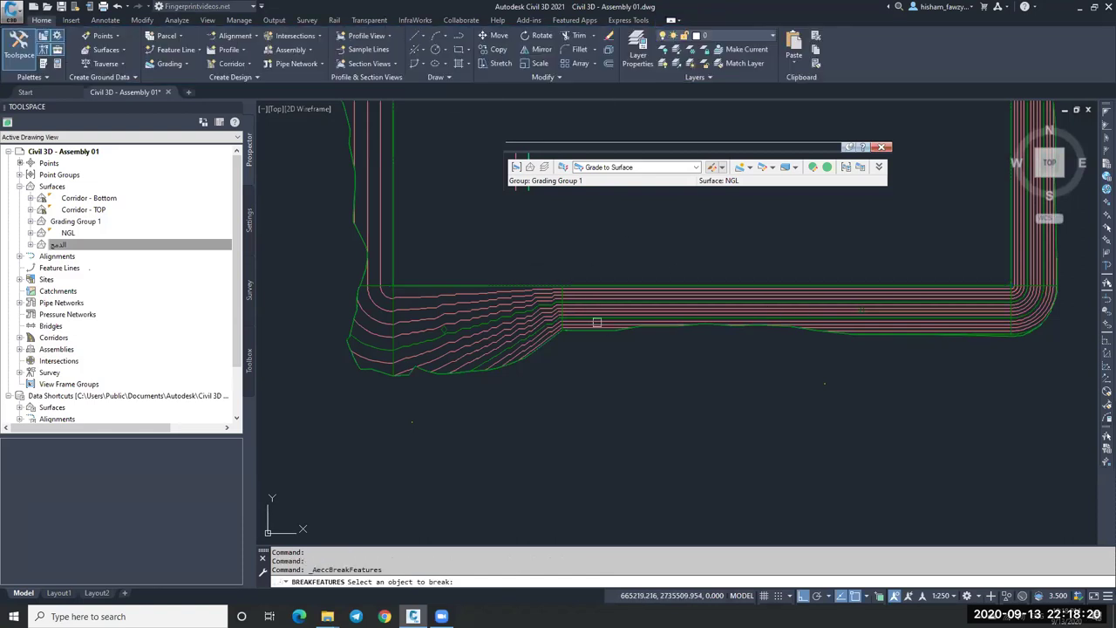
pyautogui.click(574, 286)
pyautogui.click(608, 333)
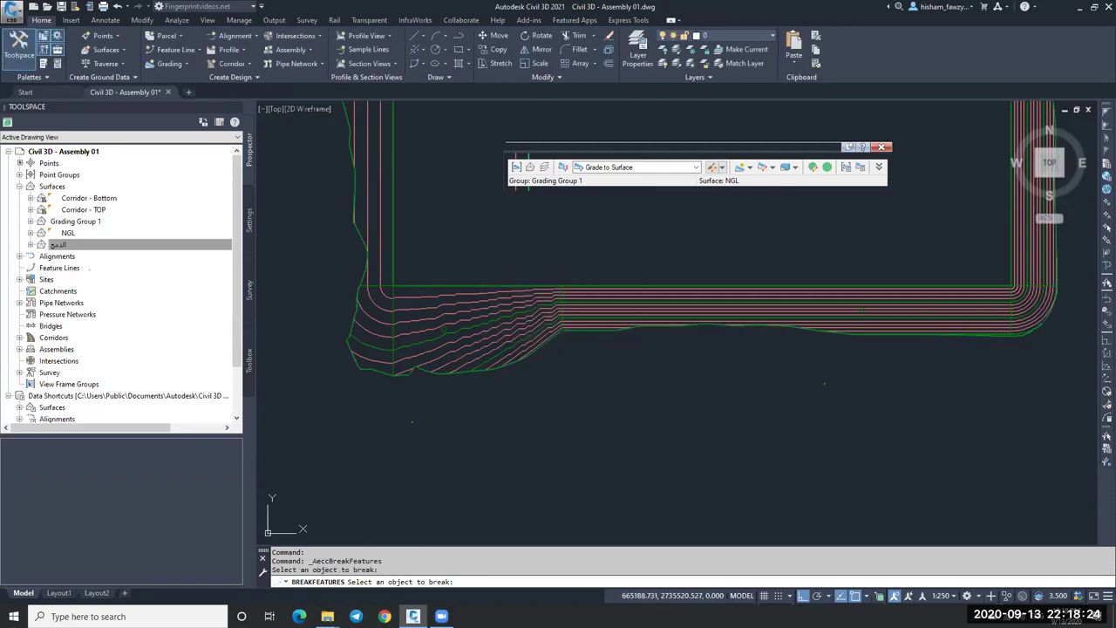
pyautogui.click(510, 285)
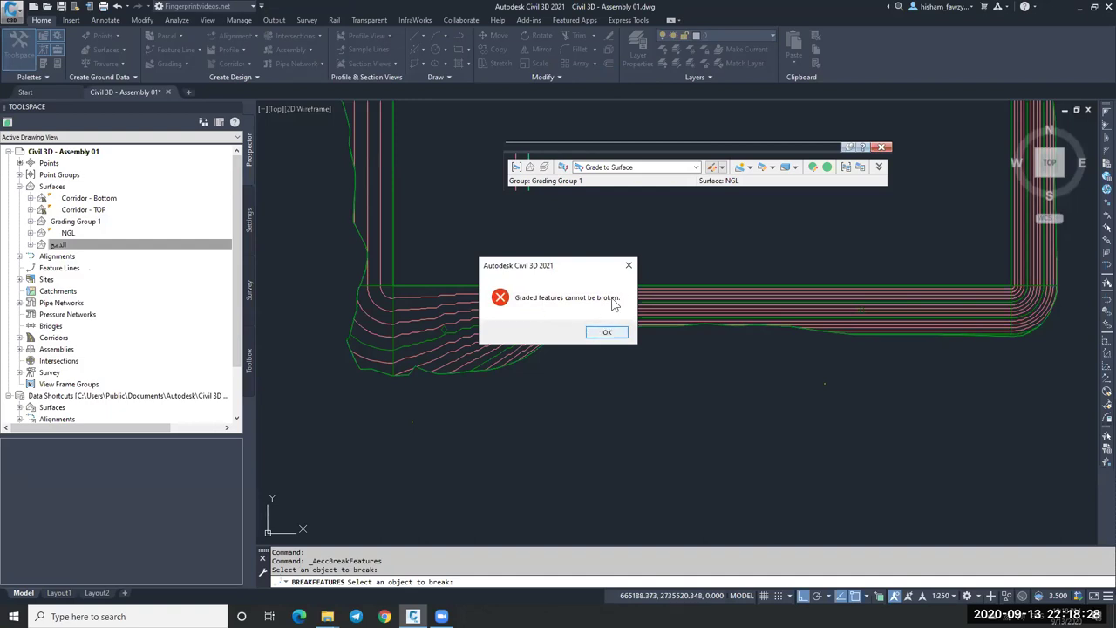
pyautogui.click(629, 265)
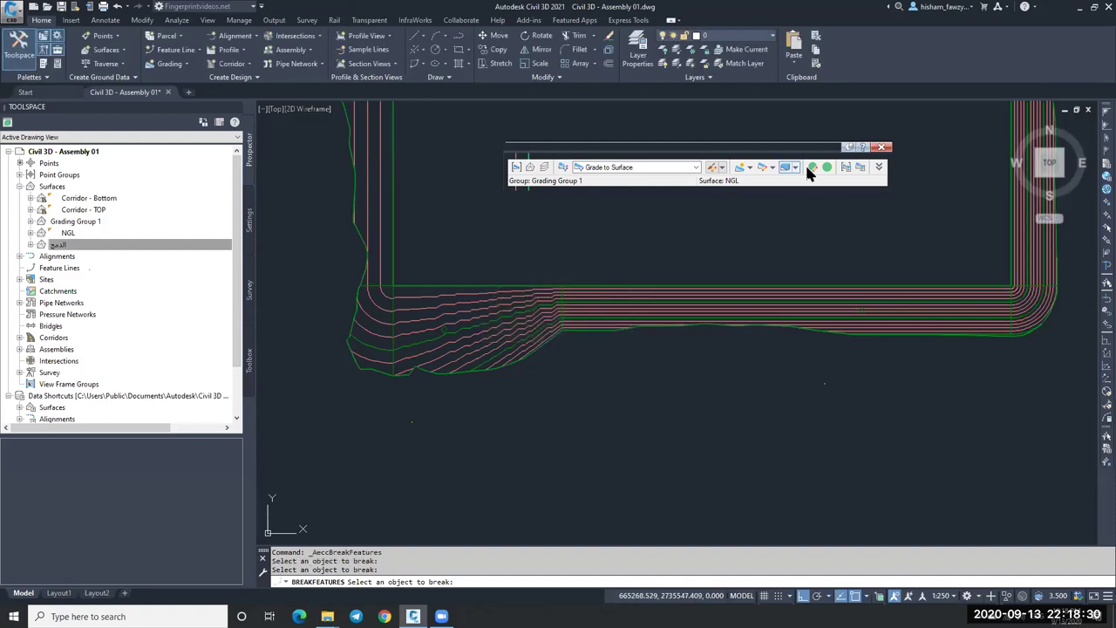
# Step: Close the Grading Creation Tools toolbar and cancel the Break command
pyautogui.click(881, 147)
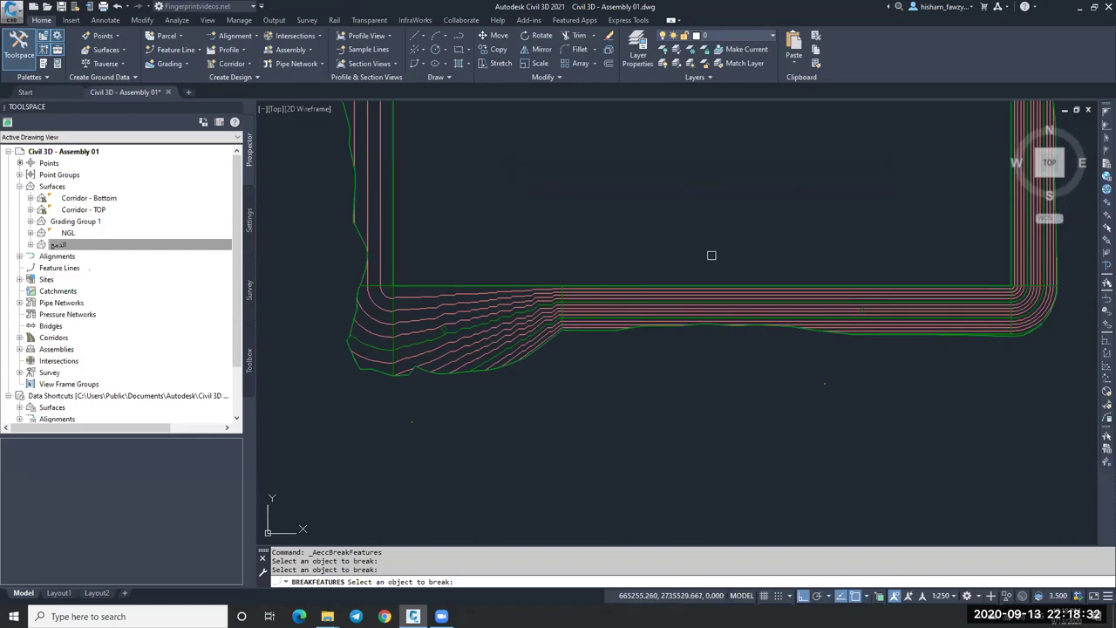
pyautogui.scroll(-7, 712, 256)
pyautogui.press('Escape')
pyautogui.click(756, 137)
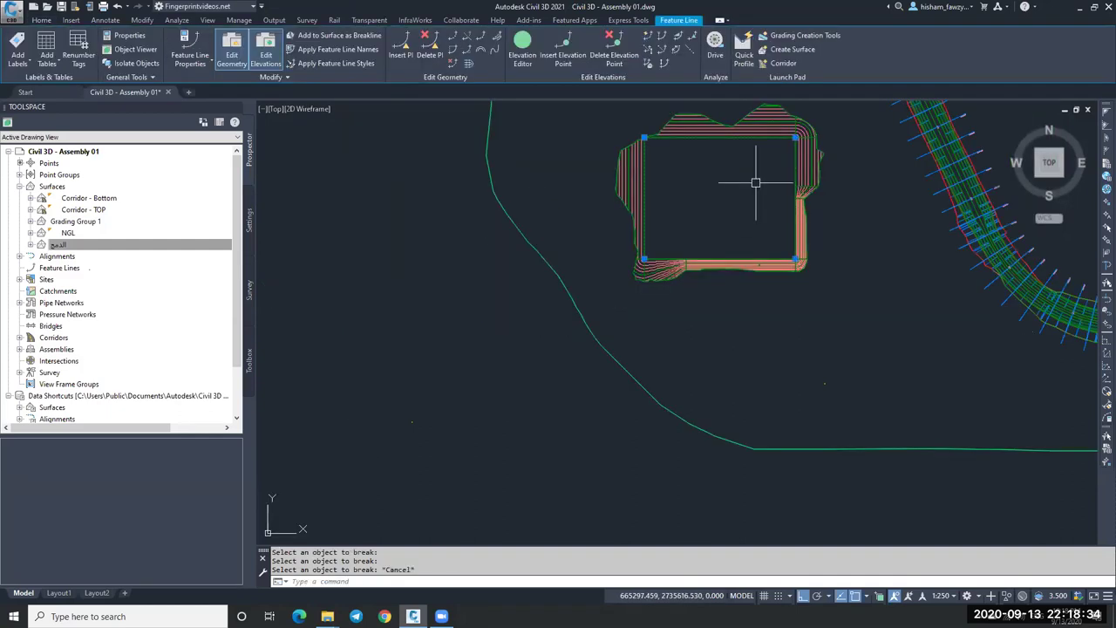
pyautogui.scroll(2, 757, 175)
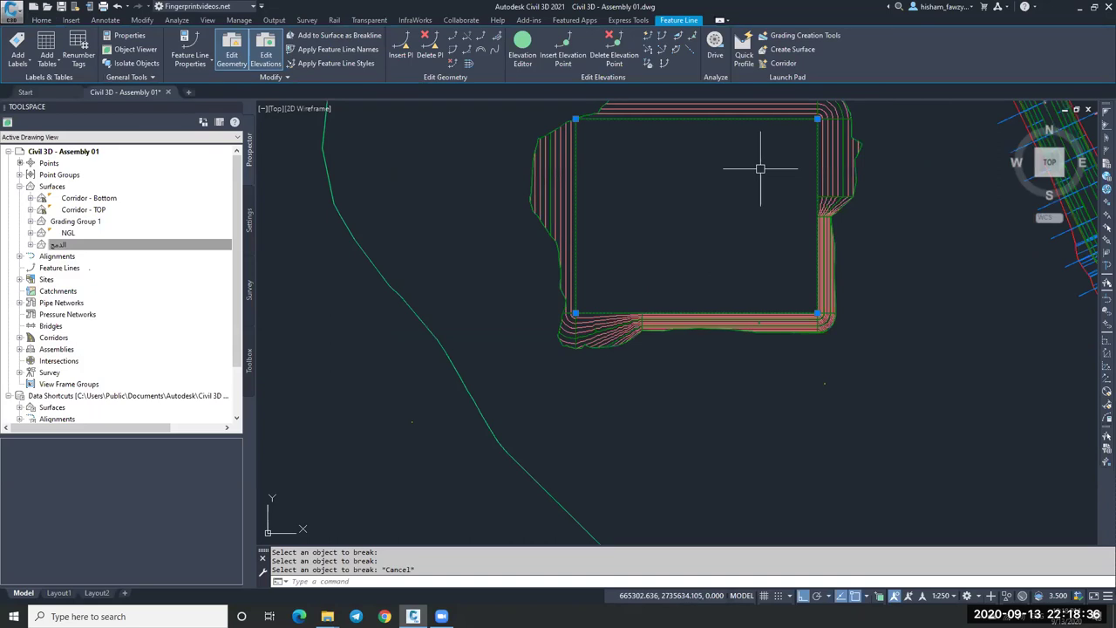
pyautogui.press('Escape')
pyautogui.scroll(3, 788, 180)
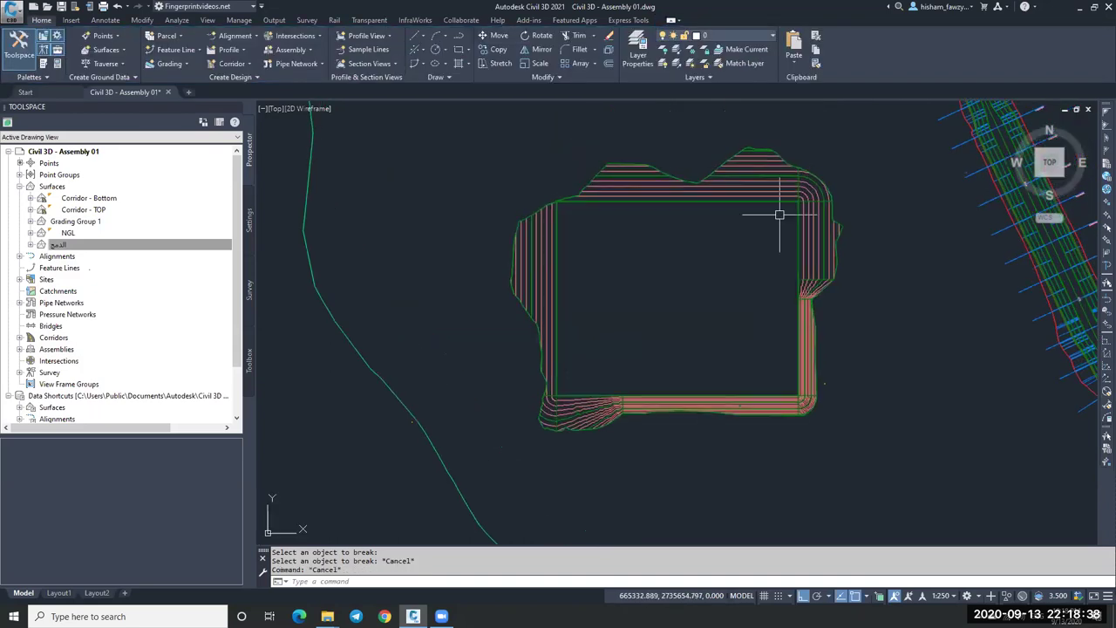
pyautogui.click(785, 201)
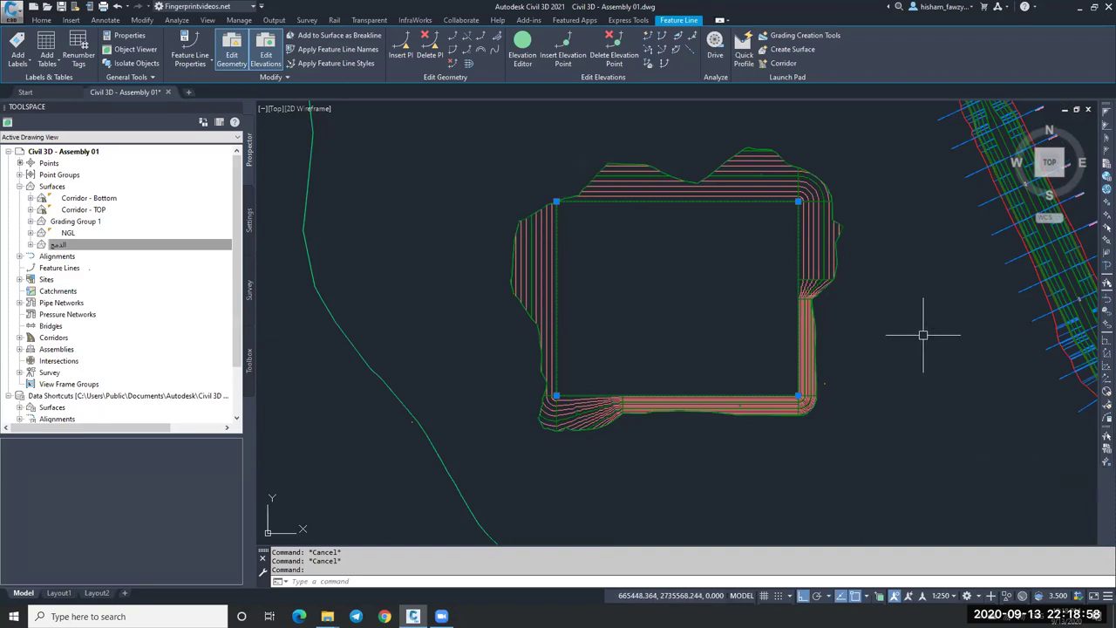
pyautogui.moveTo(921, 335)
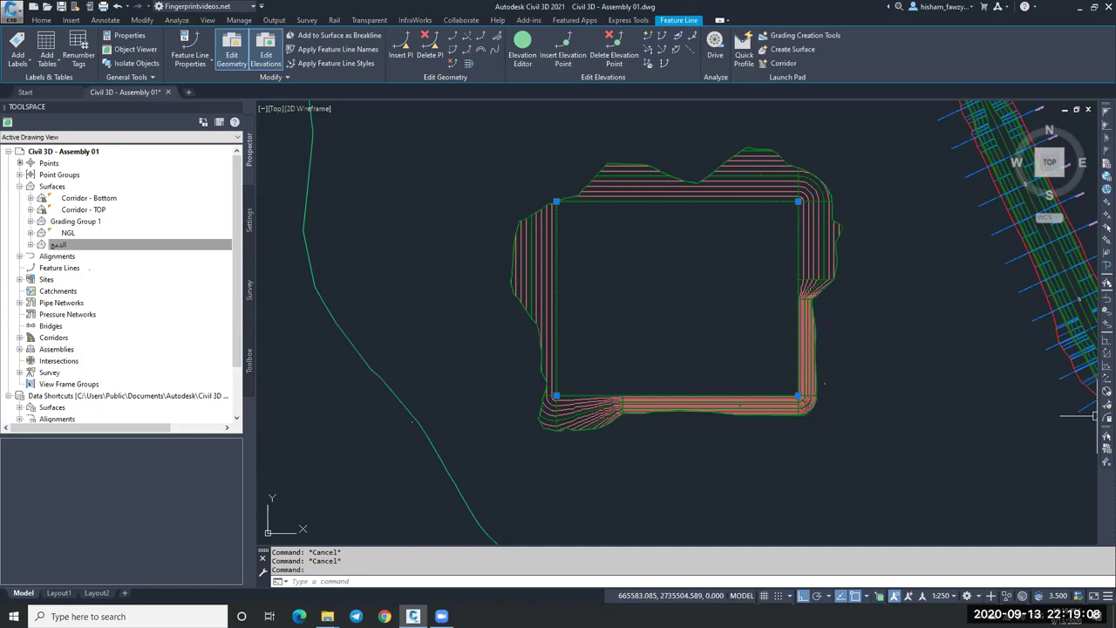
pyautogui.moveTo(836, 351)
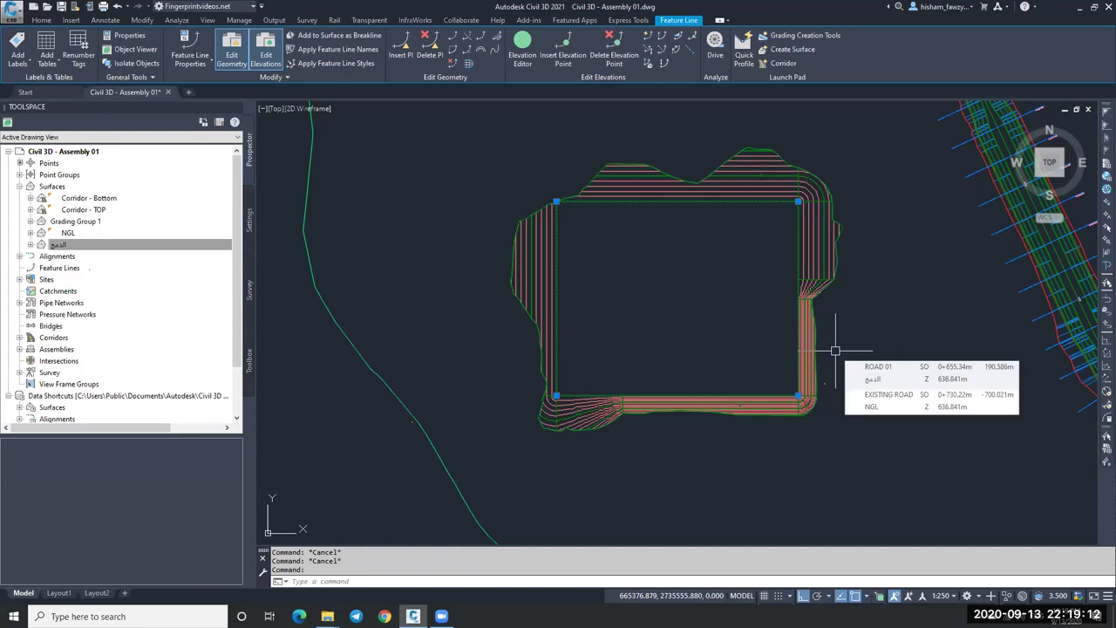
pyautogui.moveTo(909, 357)
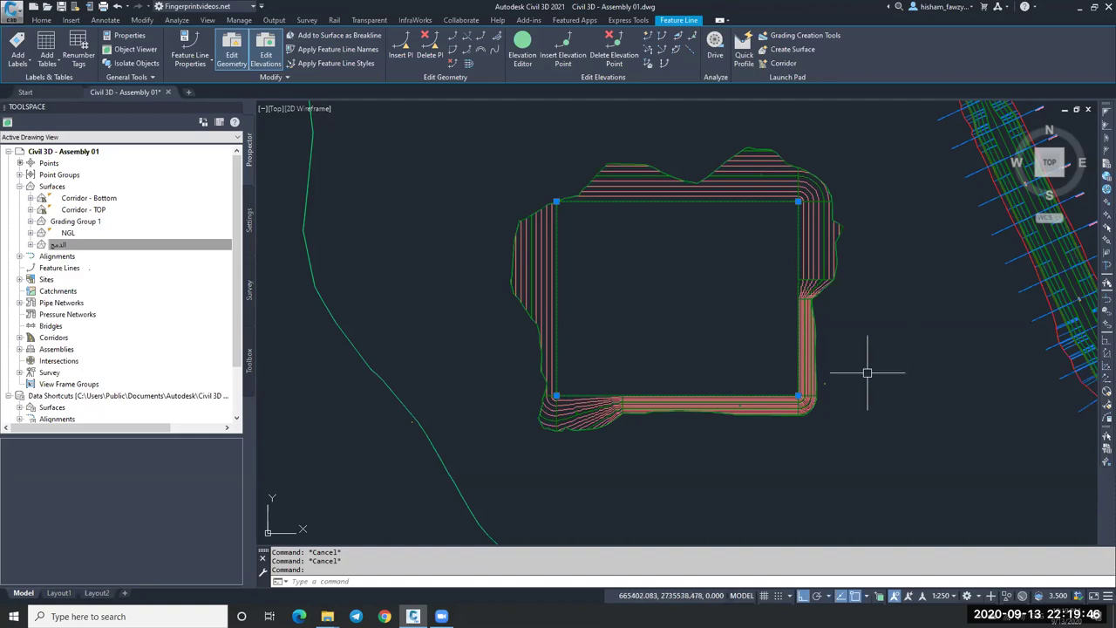
pyautogui.moveTo(867, 372)
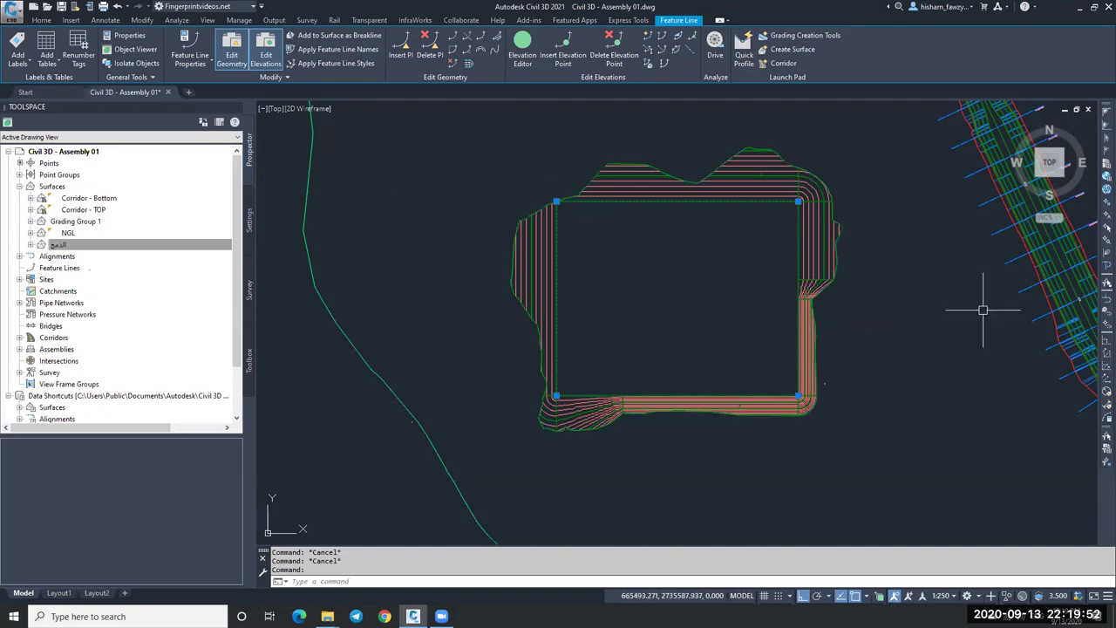
pyautogui.click(327, 617)
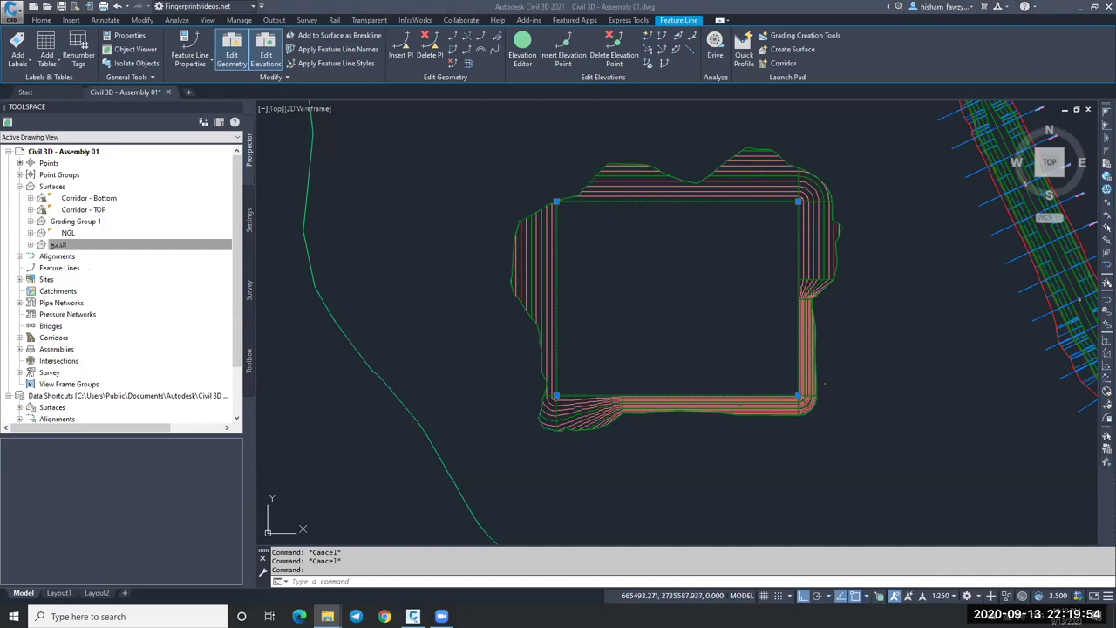
pyautogui.click(549, 10)
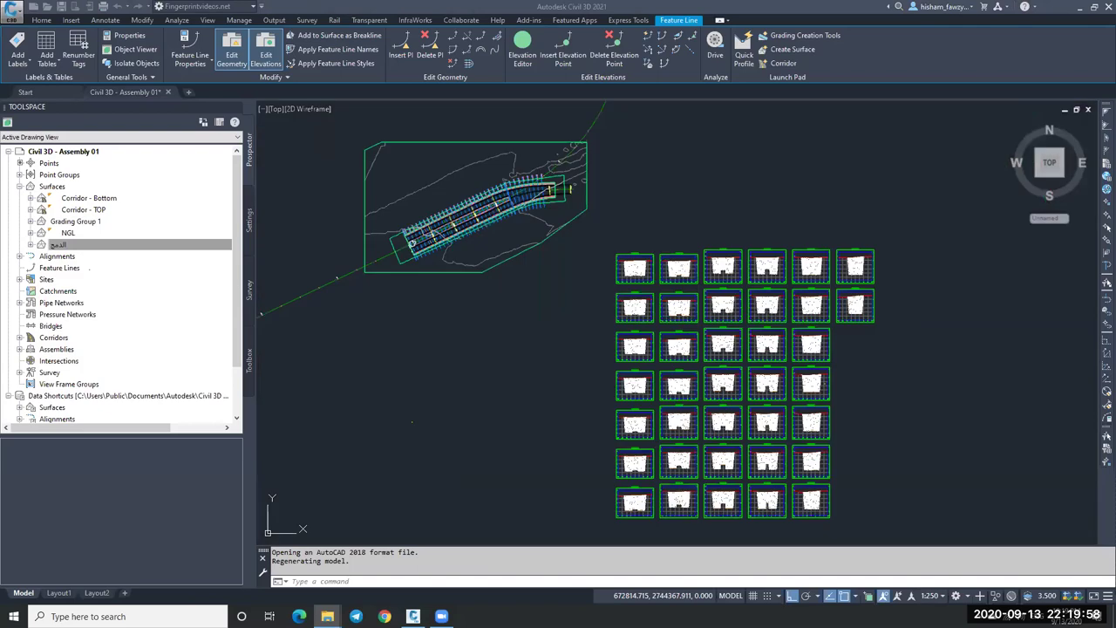
pyautogui.scroll(4, 543, 182)
pyautogui.scroll(5, 588, 180)
pyautogui.press('Escape')
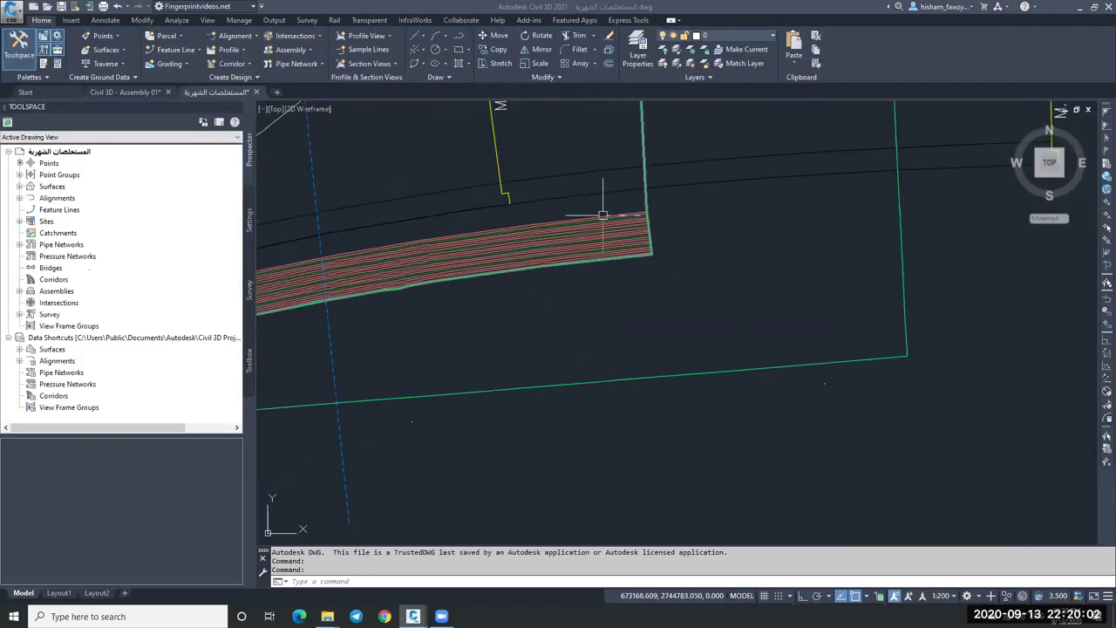
pyautogui.click(602, 215)
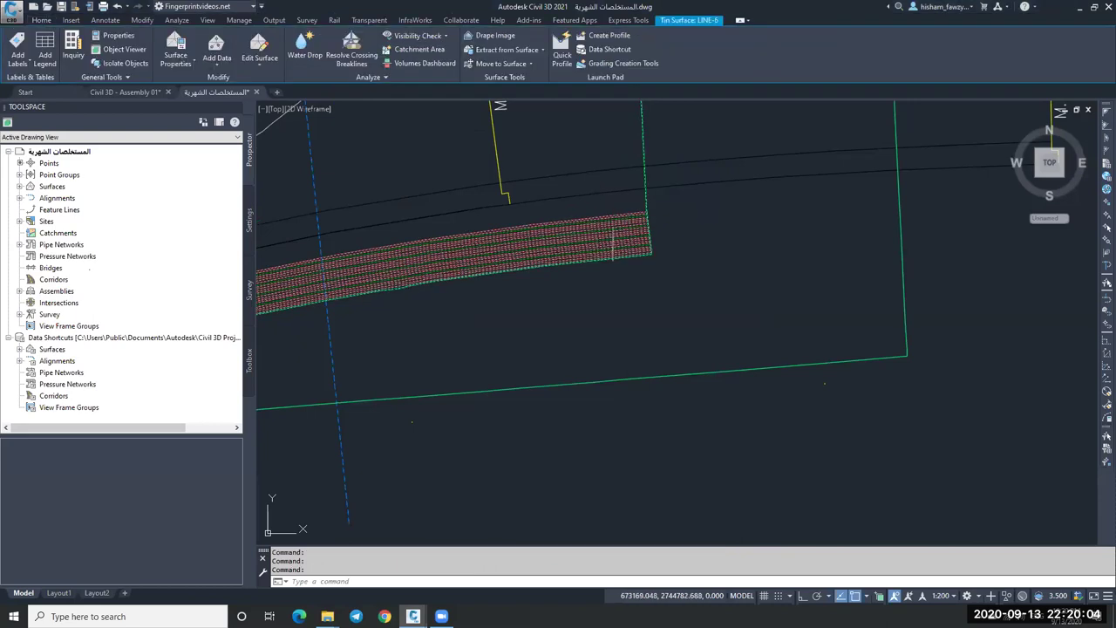
pyautogui.moveTo(614, 225); pyautogui.dragTo(819, 194, button='middle')
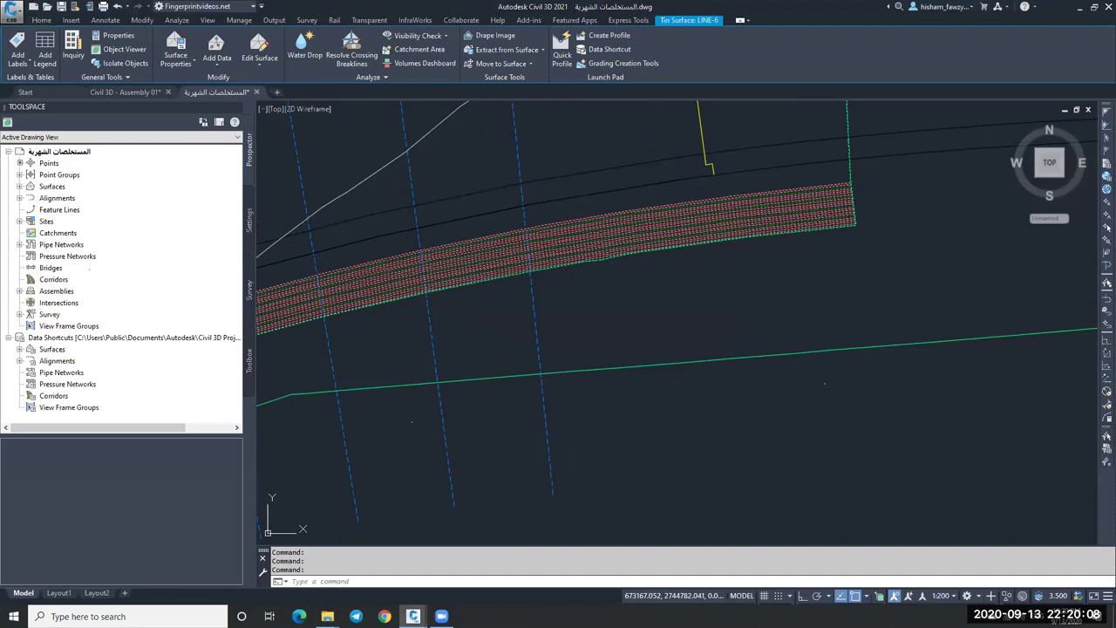
pyautogui.scroll(-2, 708, 216)
pyautogui.press('Escape')
pyautogui.scroll(-5, 709, 216)
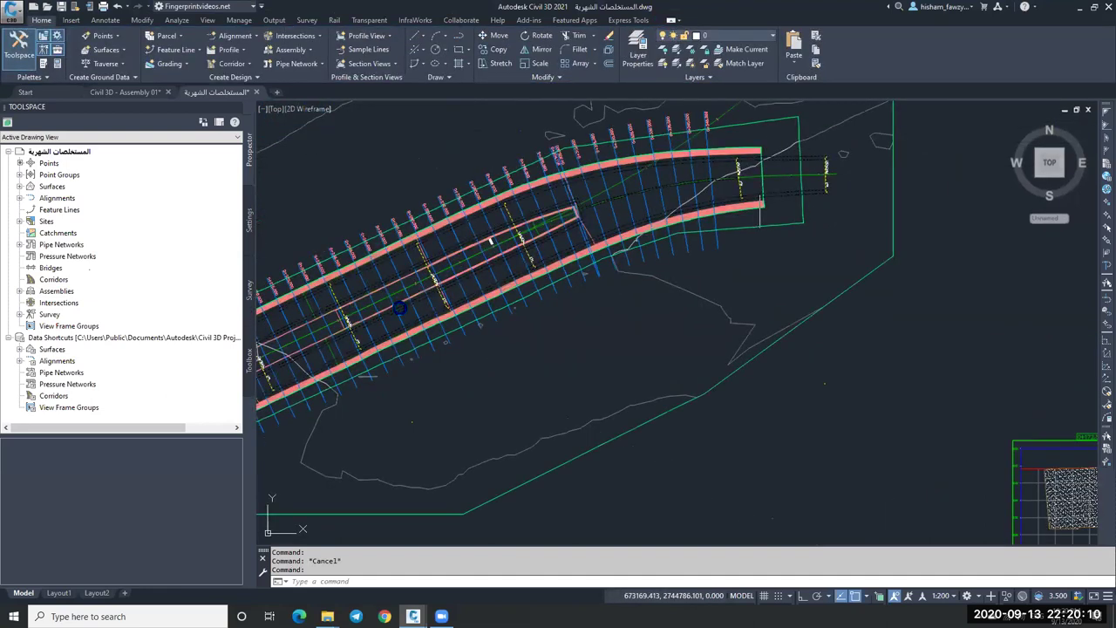
pyautogui.scroll(2, 370, 352)
pyautogui.scroll(8, 495, 323)
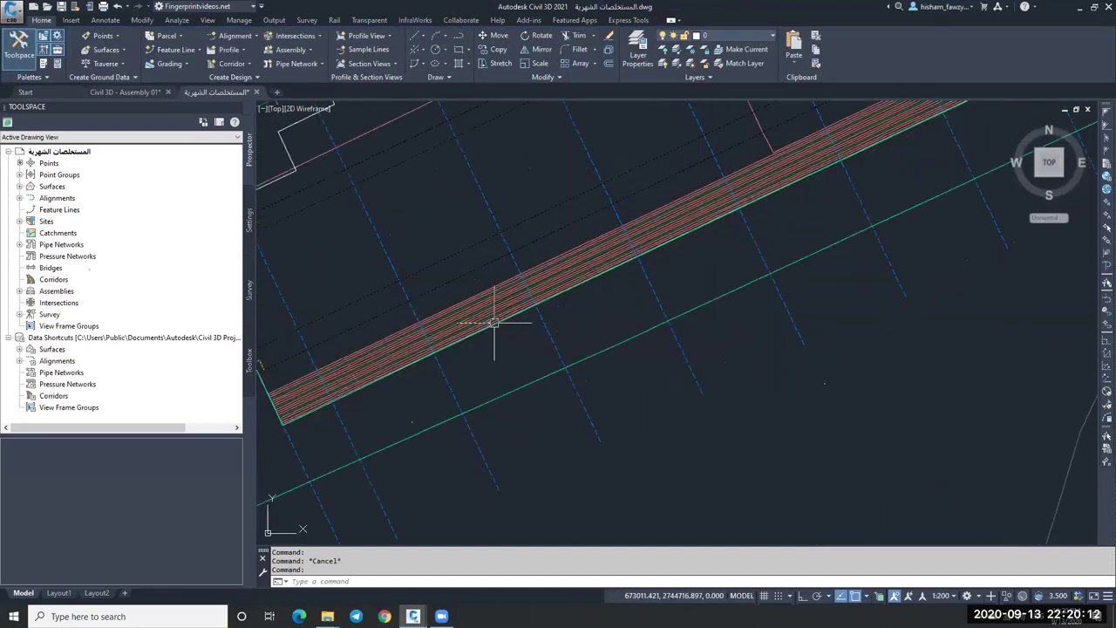
pyautogui.scroll(-2, 471, 268)
pyautogui.press('Escape')
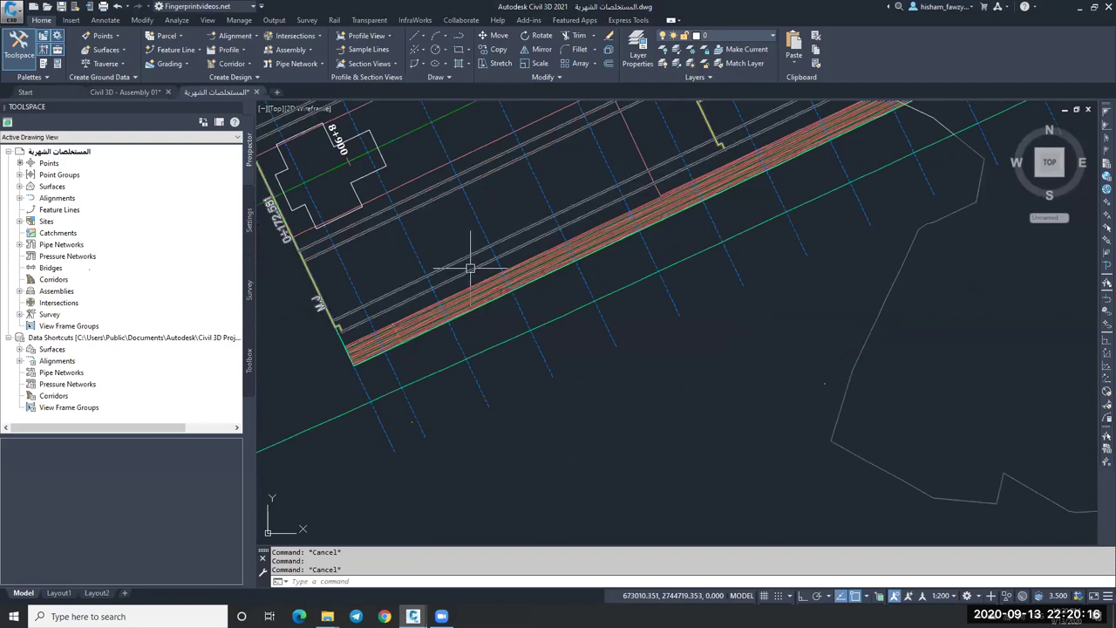
pyautogui.scroll(5, 680, 311)
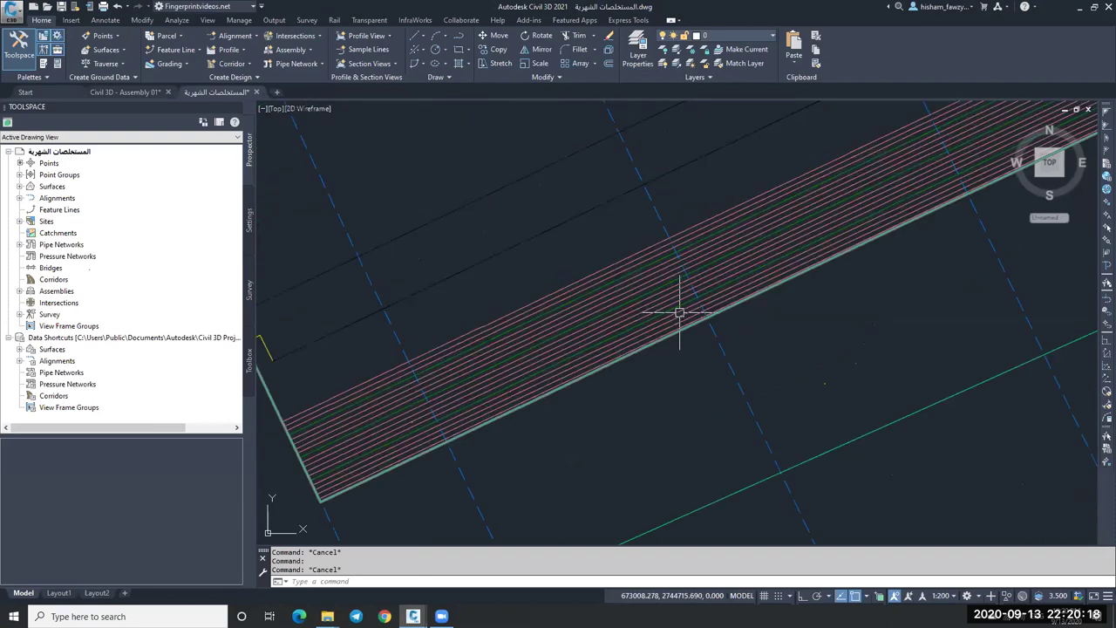
pyautogui.scroll(-6, 680, 312)
pyautogui.scroll(5, 605, 258)
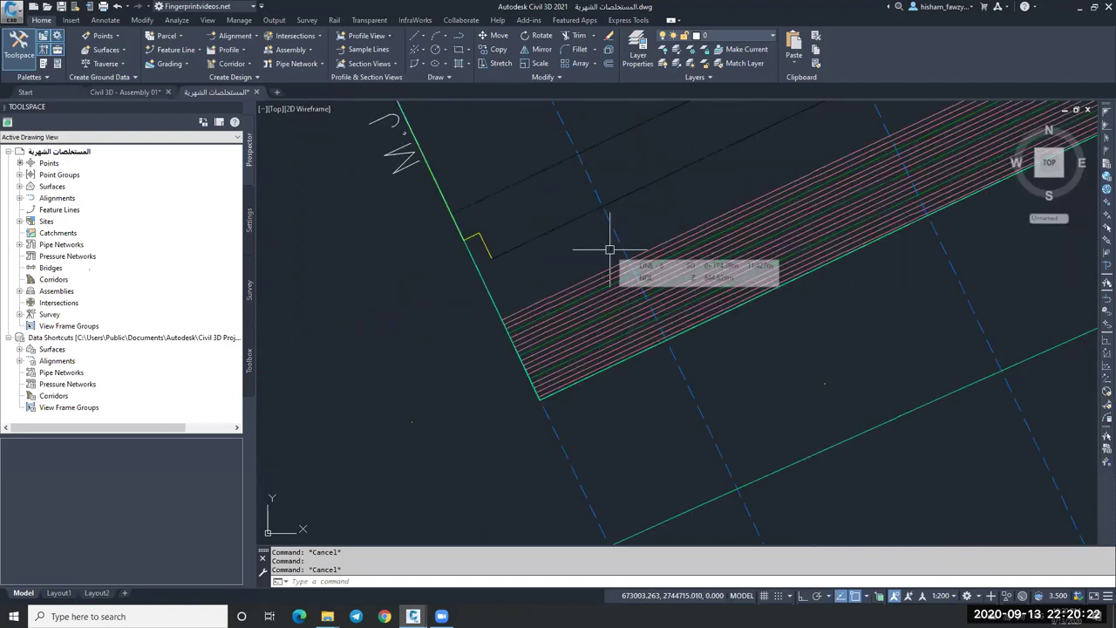
pyautogui.scroll(2, 580, 251)
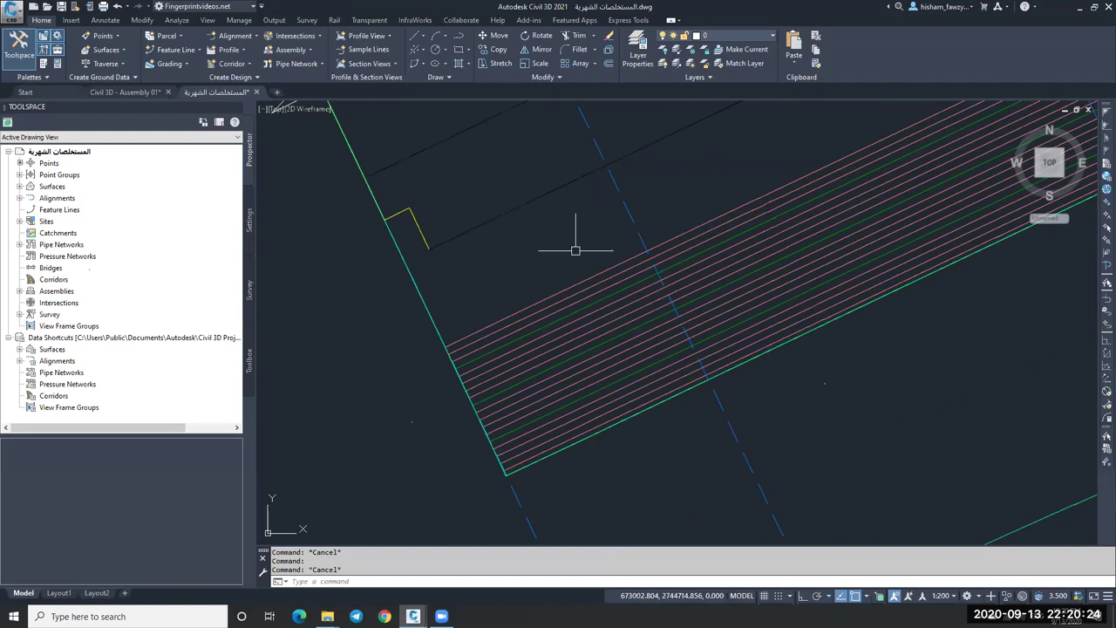
pyautogui.scroll(-5, 485, 268)
pyautogui.scroll(-1, 485, 267)
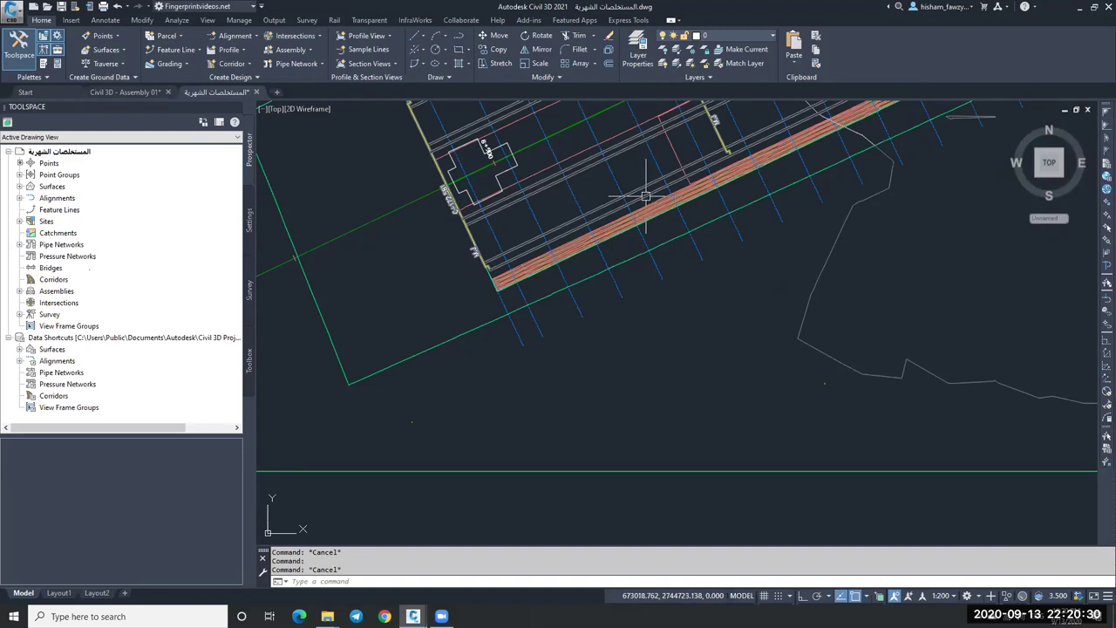
pyautogui.scroll(-3, 653, 201)
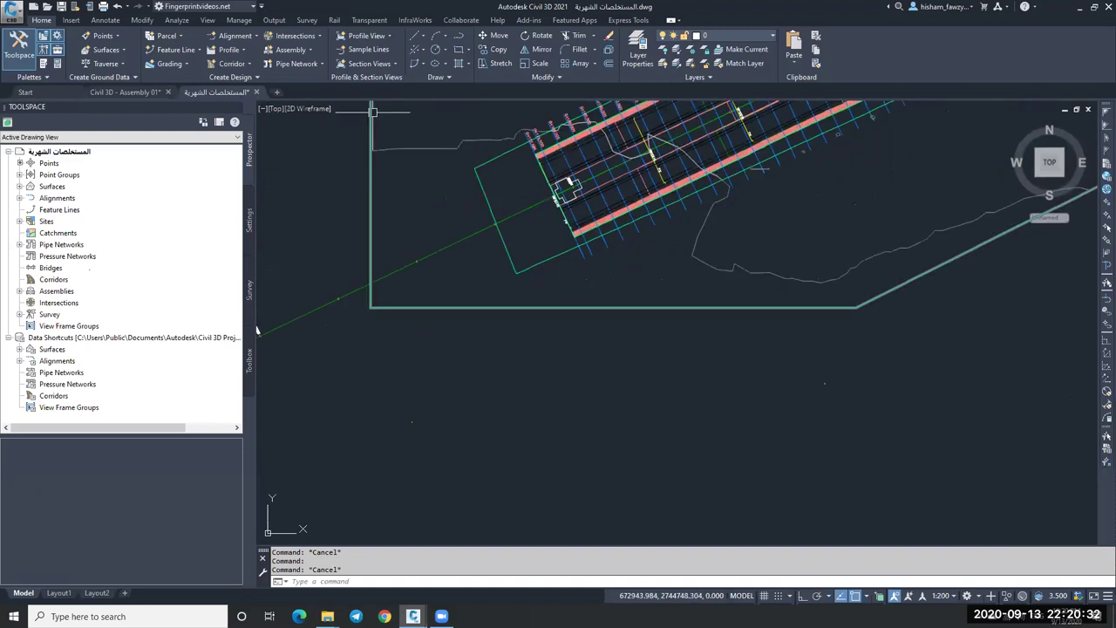
pyautogui.scroll(-5, 860, 319)
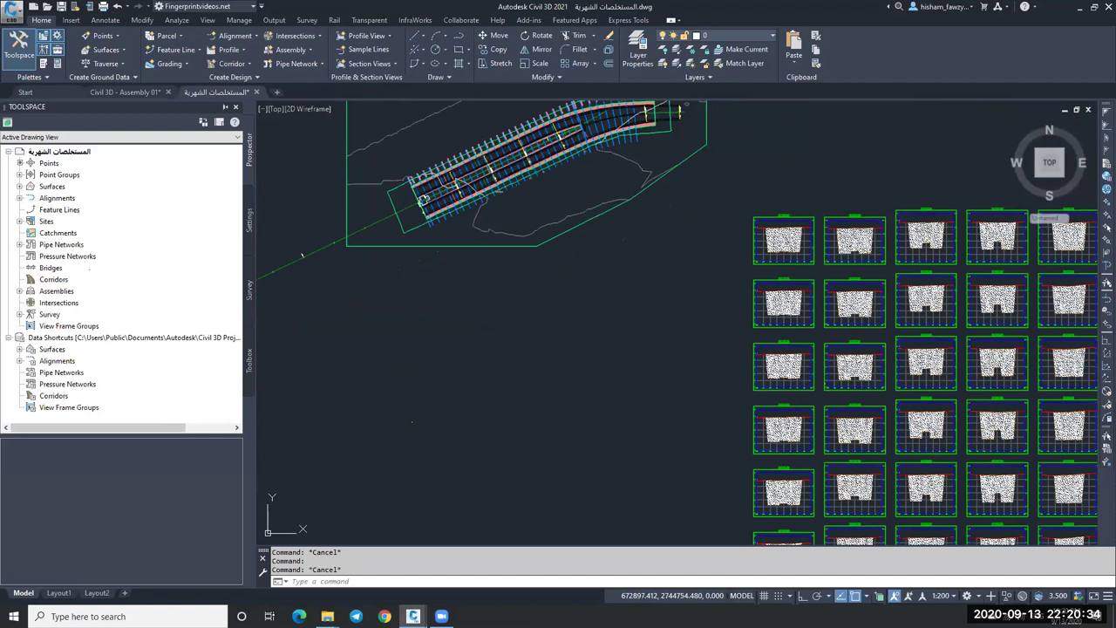
pyautogui.scroll(8, 860, 320)
pyautogui.scroll(-1, 860, 320)
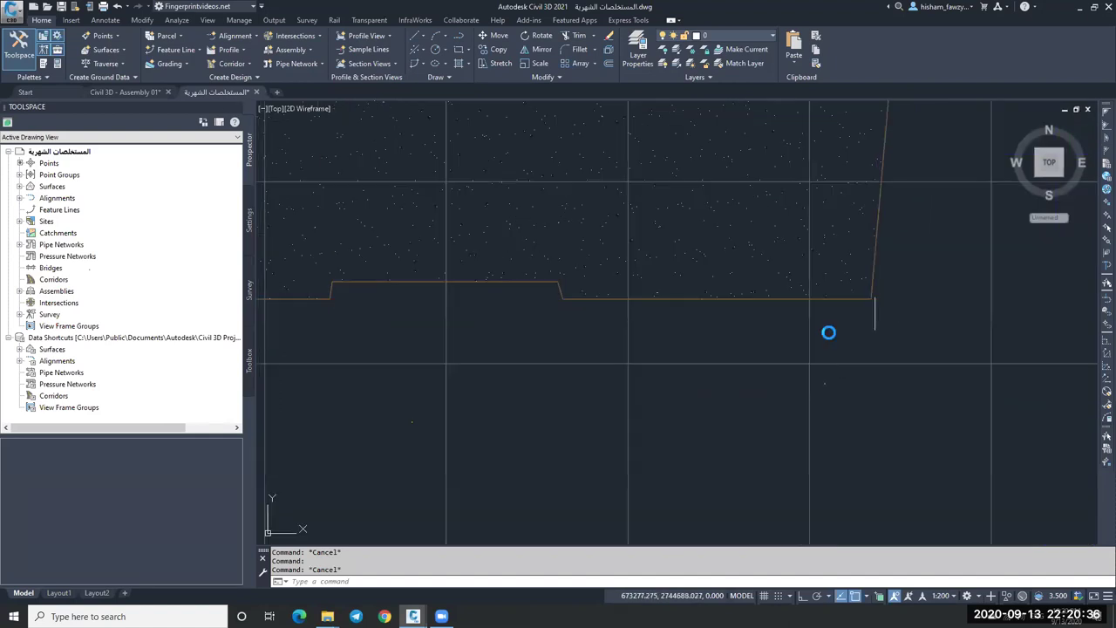
pyautogui.scroll(-3, 848, 225)
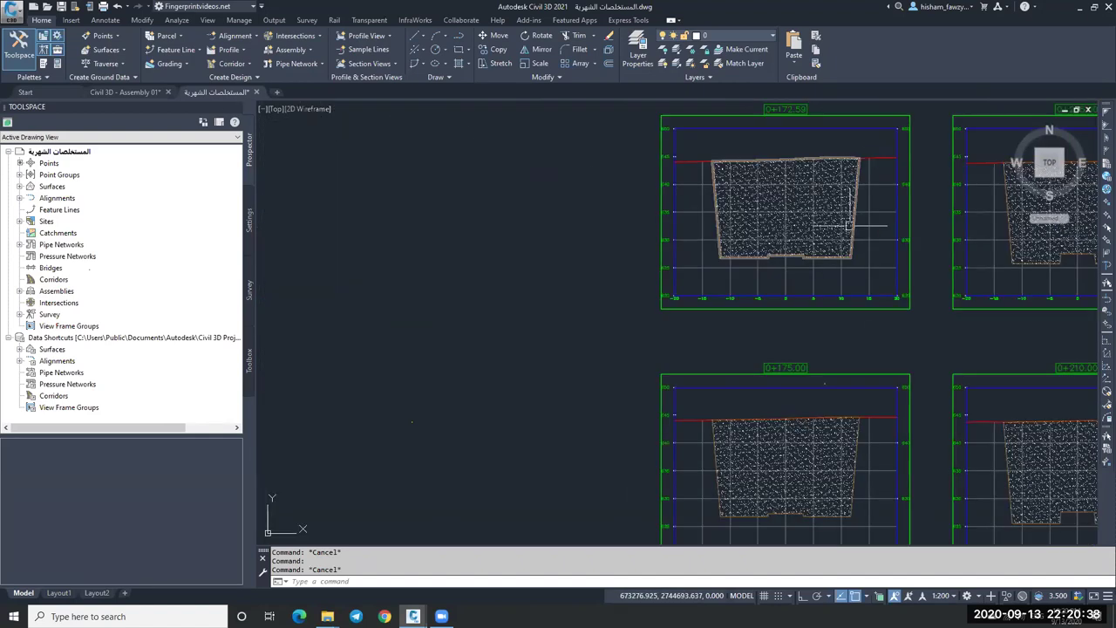
pyautogui.scroll(3, 848, 225)
pyautogui.scroll(2, 591, 196)
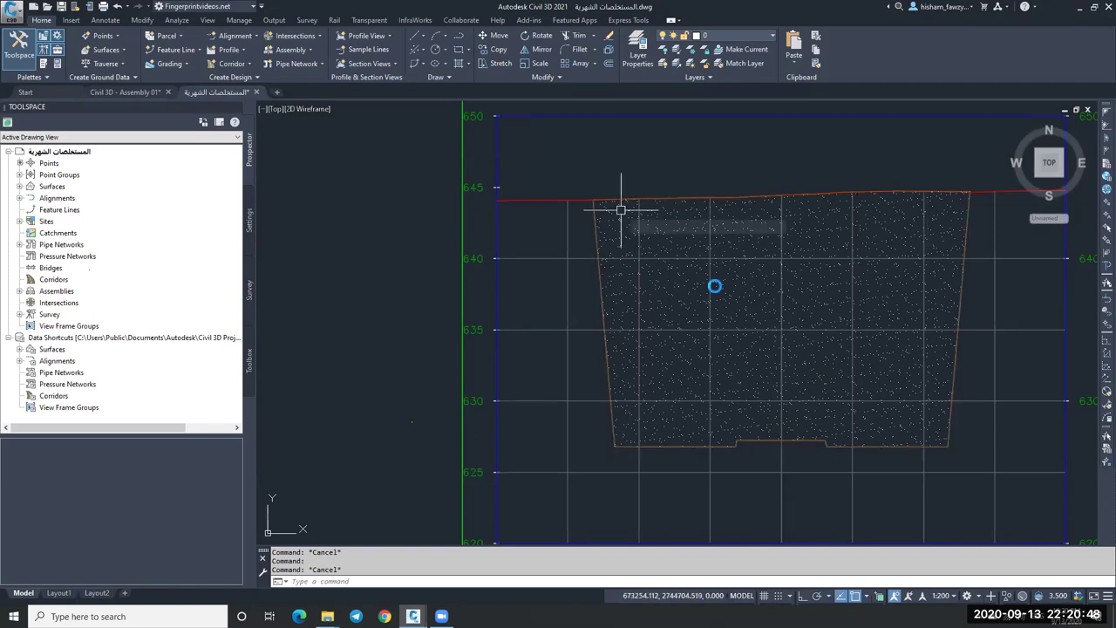
pyautogui.scroll(-5, 618, 209)
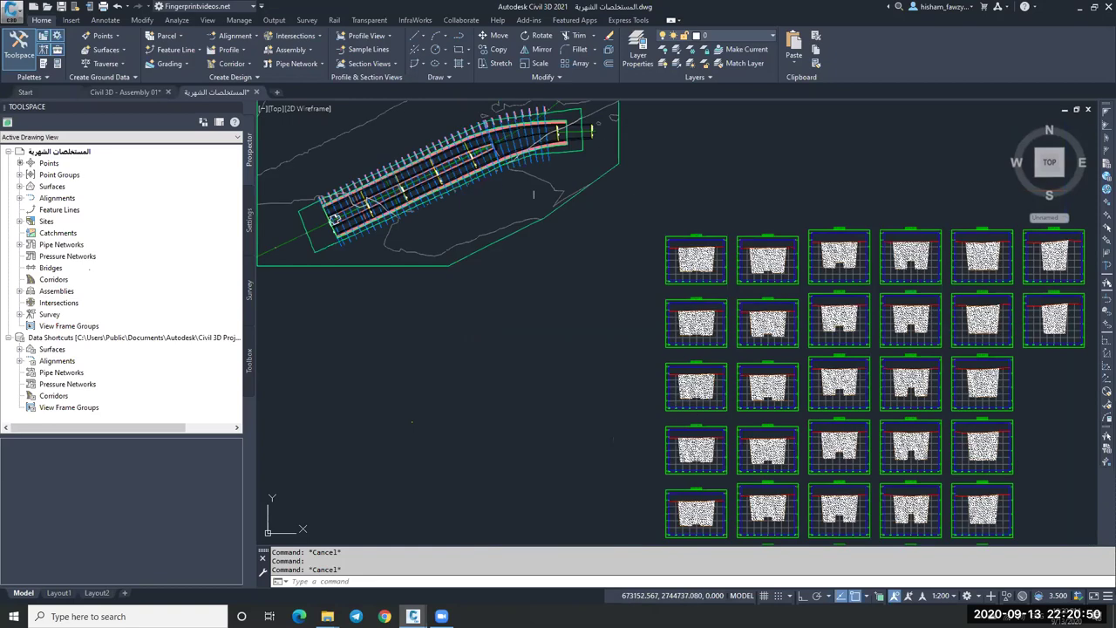
# Step: Expand Prospector Surfaces > LINE-6 > Definition to show its Breaklines, Breakline set1
pyautogui.click(534, 194)
pyautogui.scroll(4, 534, 194)
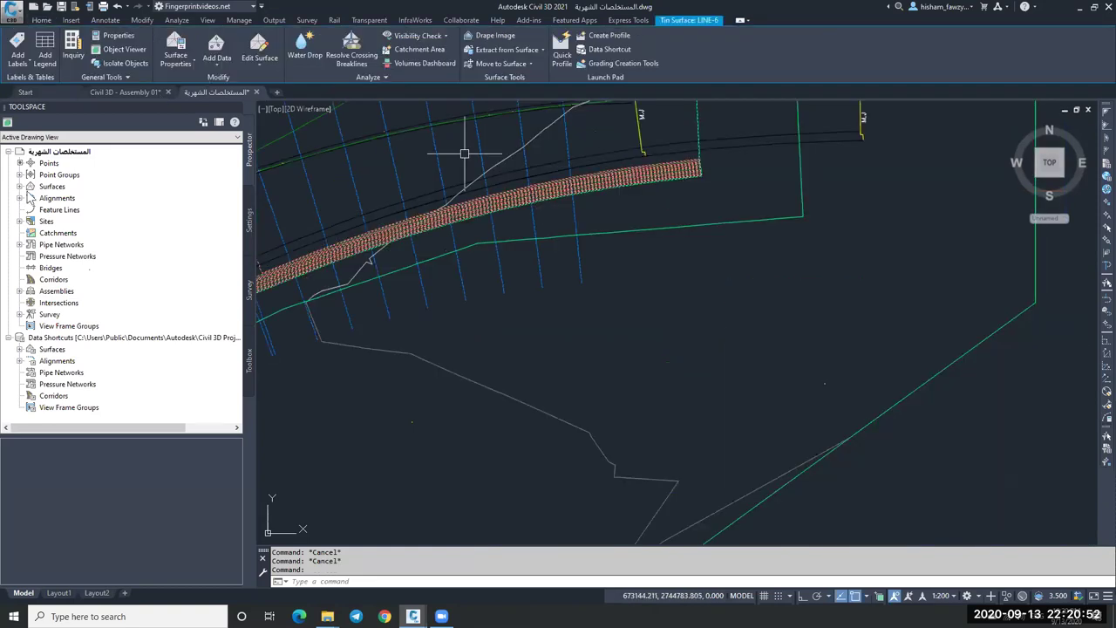
pyautogui.click(20, 187)
pyautogui.click(31, 198)
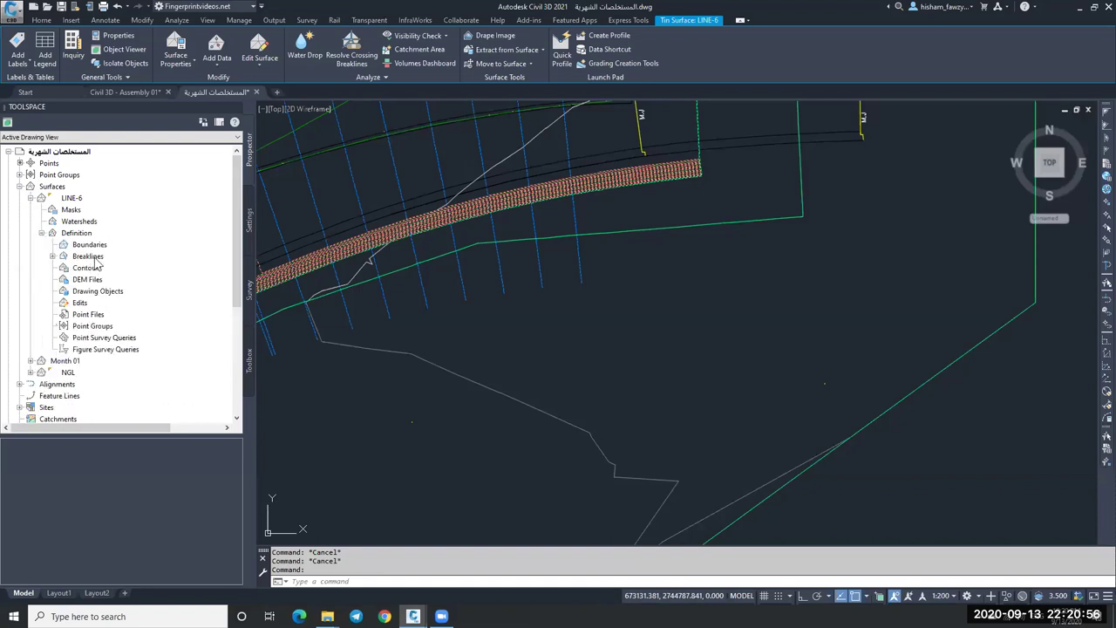
pyautogui.click(87, 256)
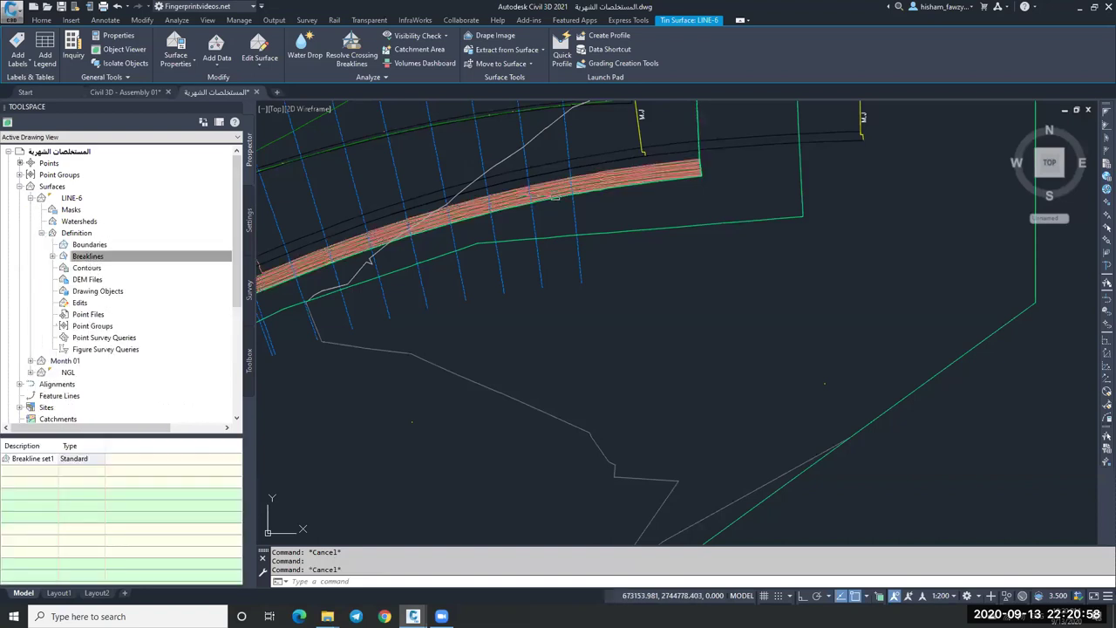
pyautogui.scroll(5, 556, 197)
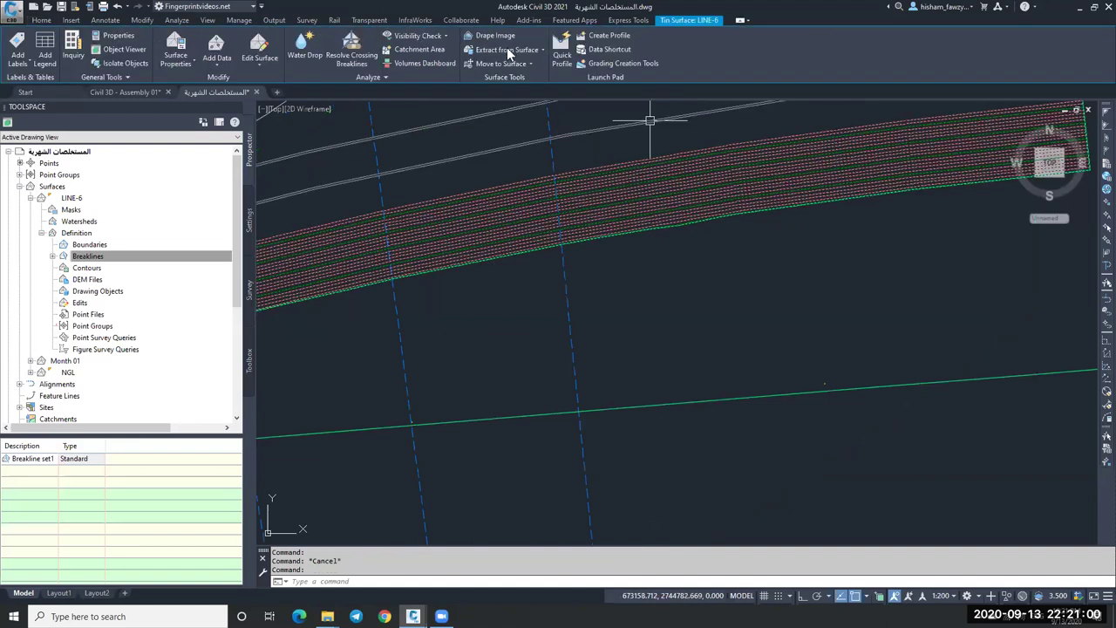
# Step: Check the Layer dropdown, then reselect LINE-6 and view it tilted in the Object Viewer
pyautogui.press('Escape')
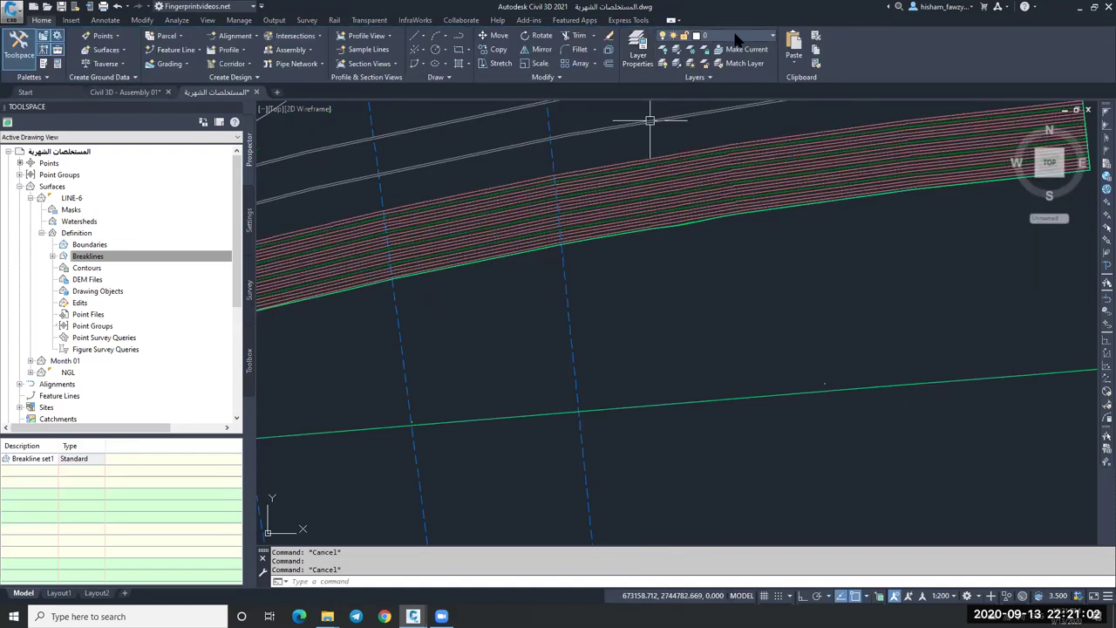
pyautogui.click(731, 37)
pyautogui.scroll(-3, 731, 48)
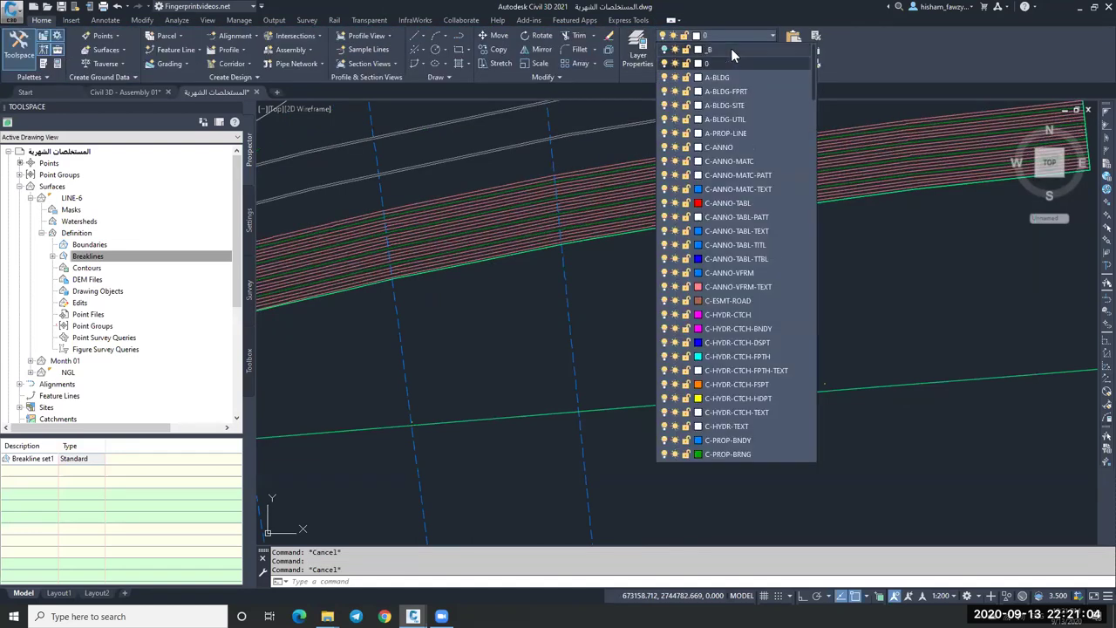
pyautogui.press('Escape')
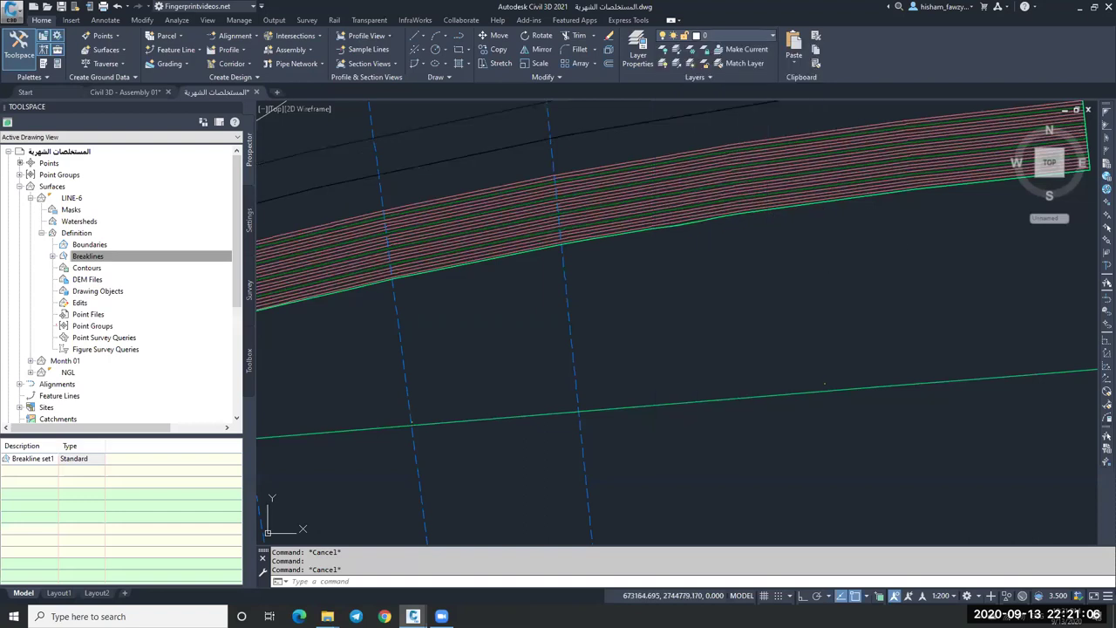
pyautogui.scroll(-3, 676, 322)
pyautogui.click(489, 234)
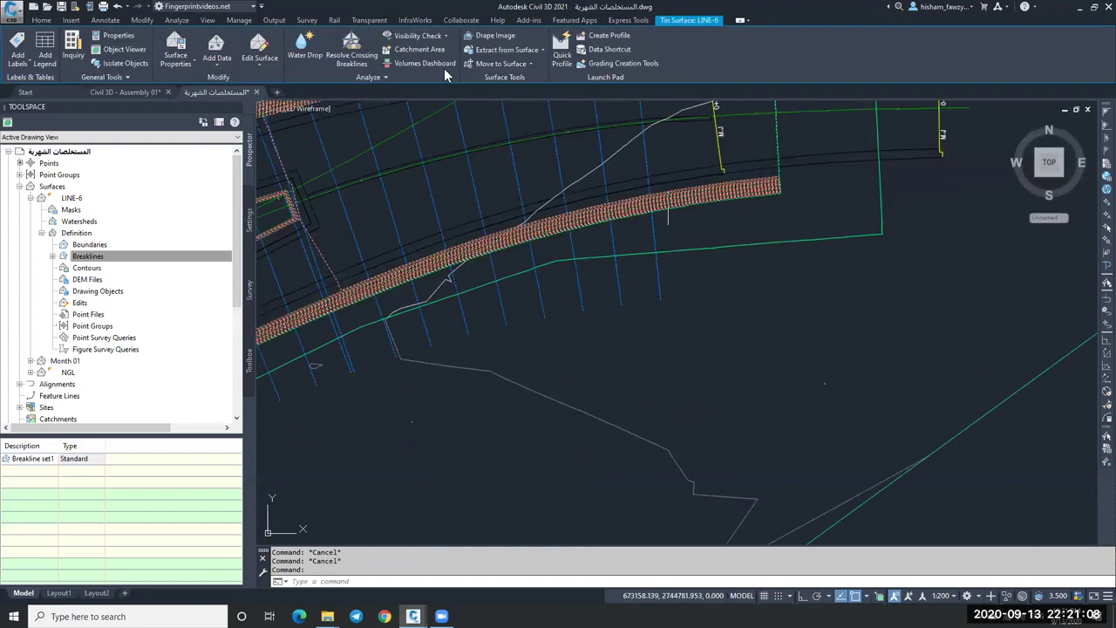
pyautogui.click(139, 54)
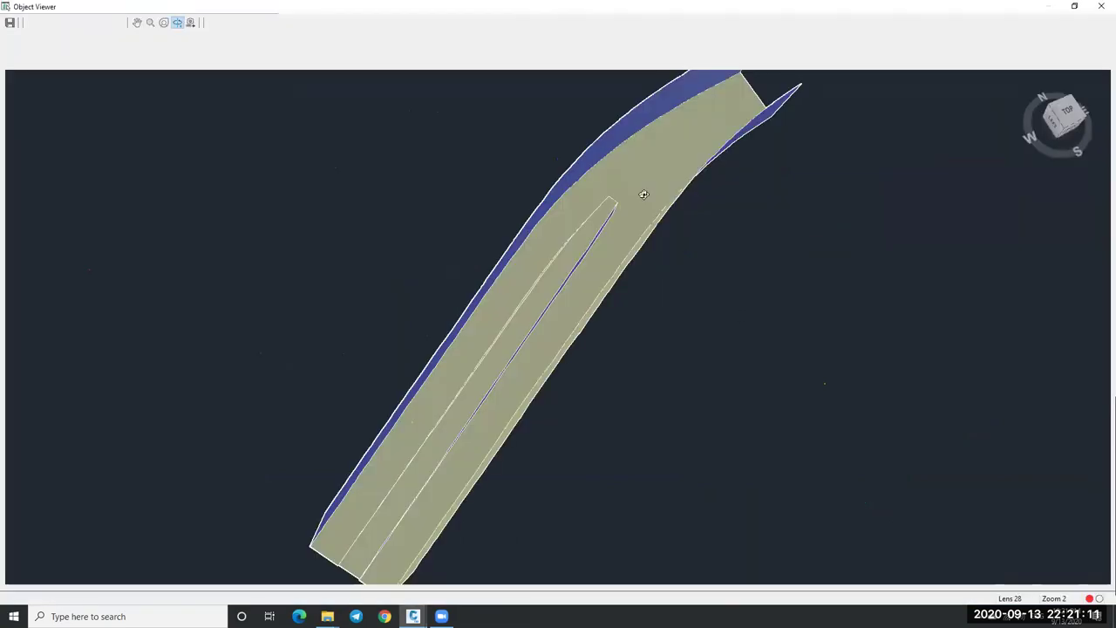
pyautogui.moveTo(644, 193); pyautogui.dragTo(430, 416)
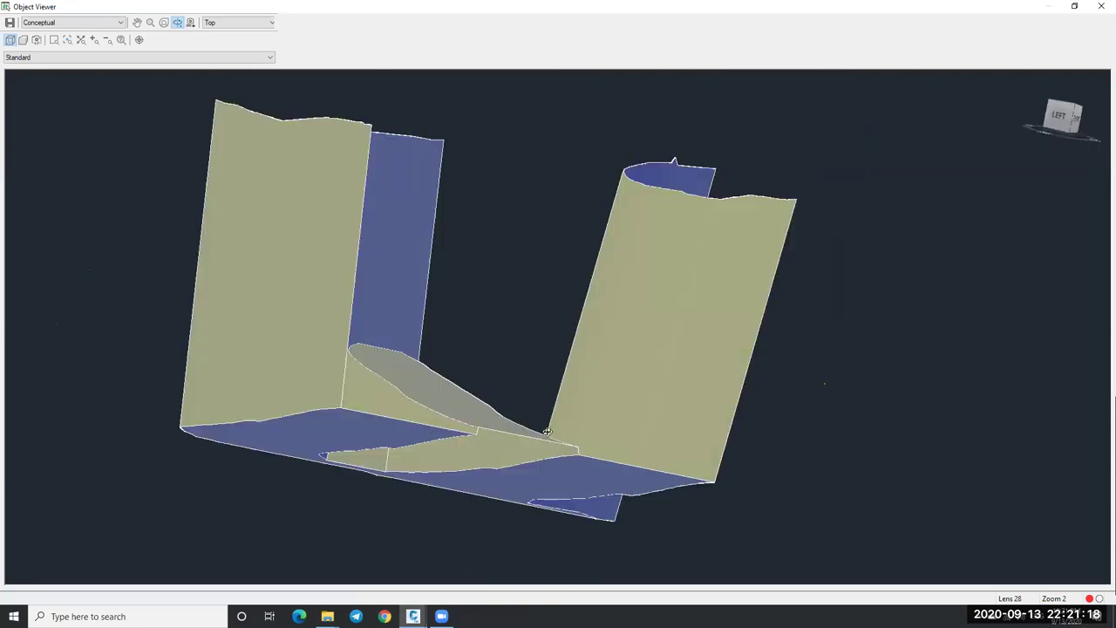
# Step: Orbit the LINE-6 channel once more, close the Object Viewer, and switch to Civil 3D - Assembly 01
pyautogui.scroll(-5, 431, 334)
pyautogui.moveTo(512, 323); pyautogui.dragTo(556, 322)
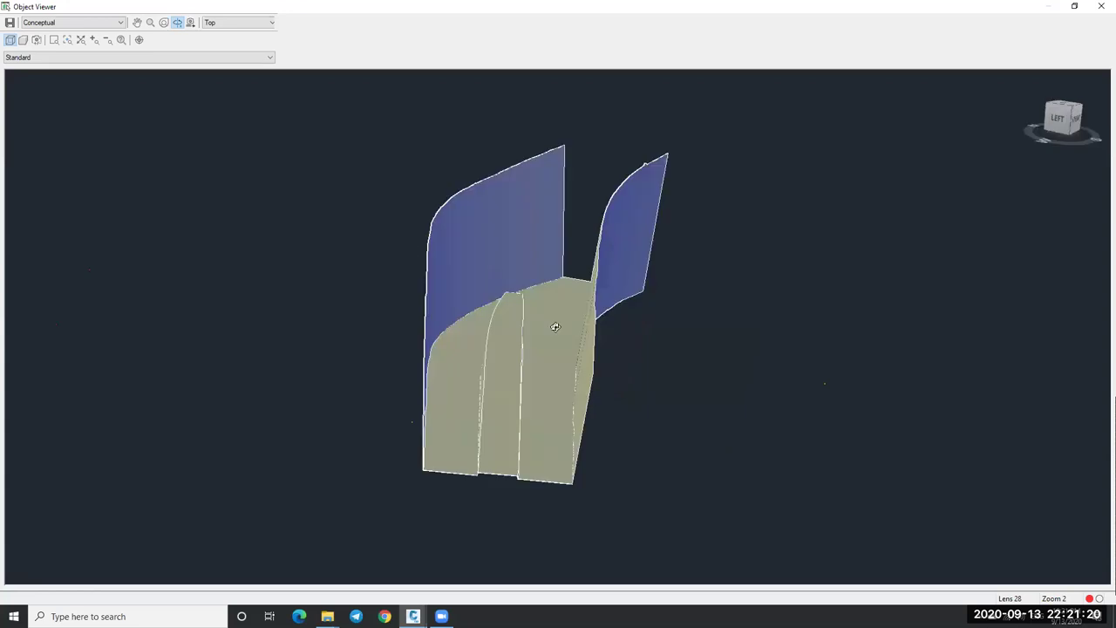
pyautogui.hotkey('alt', 'F4')
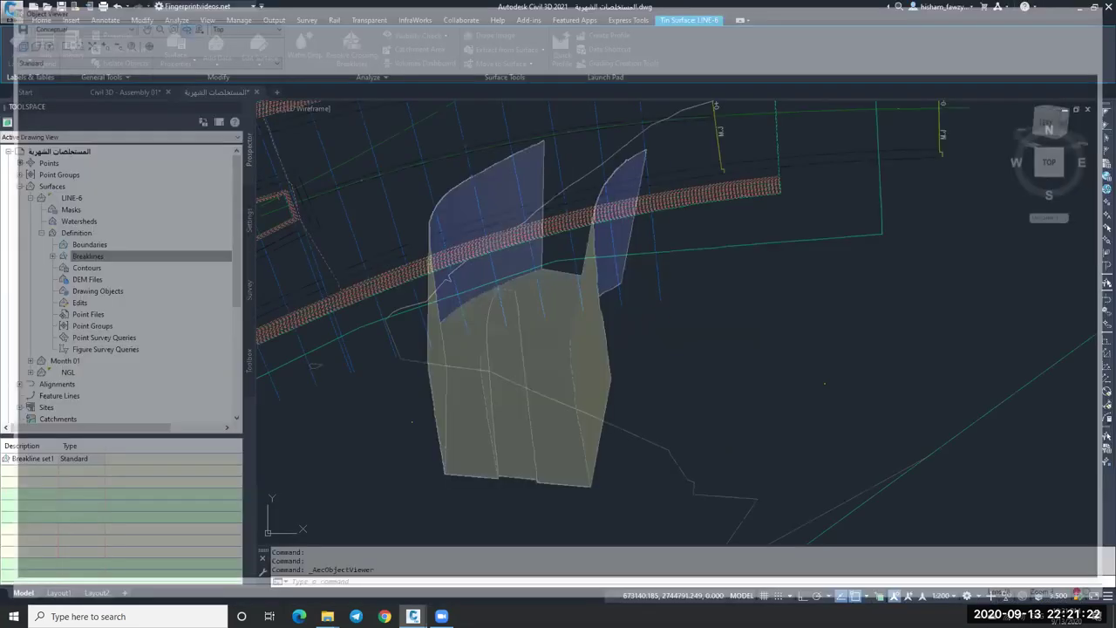
pyautogui.press('Escape')
pyautogui.press('Escape')
pyautogui.hotkey('ctrl', 'Tab')
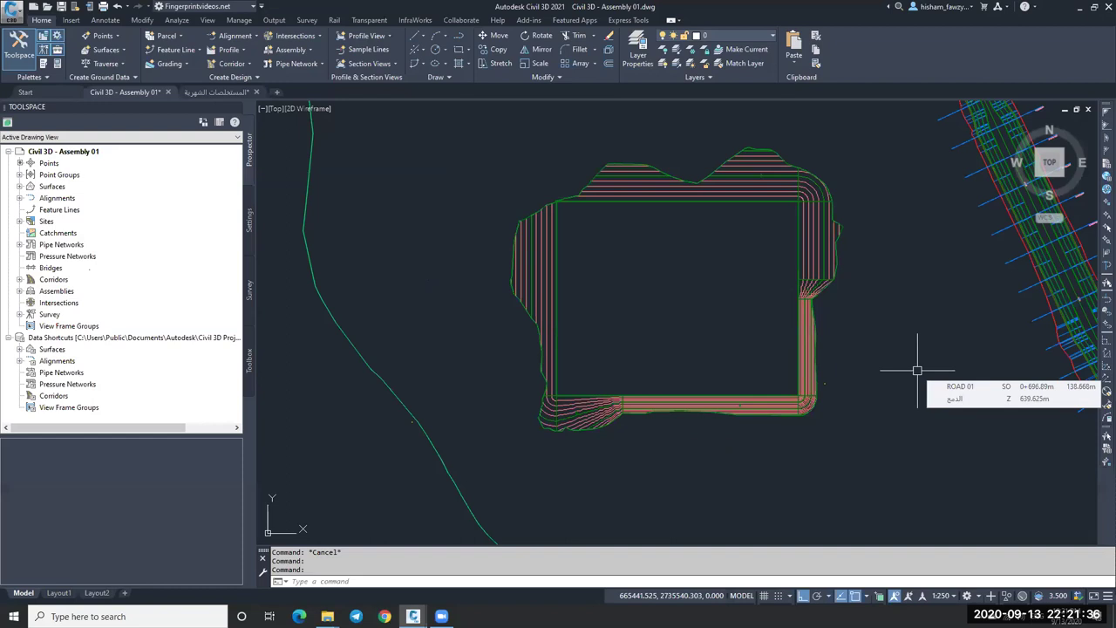
pyautogui.click(1069, 367)
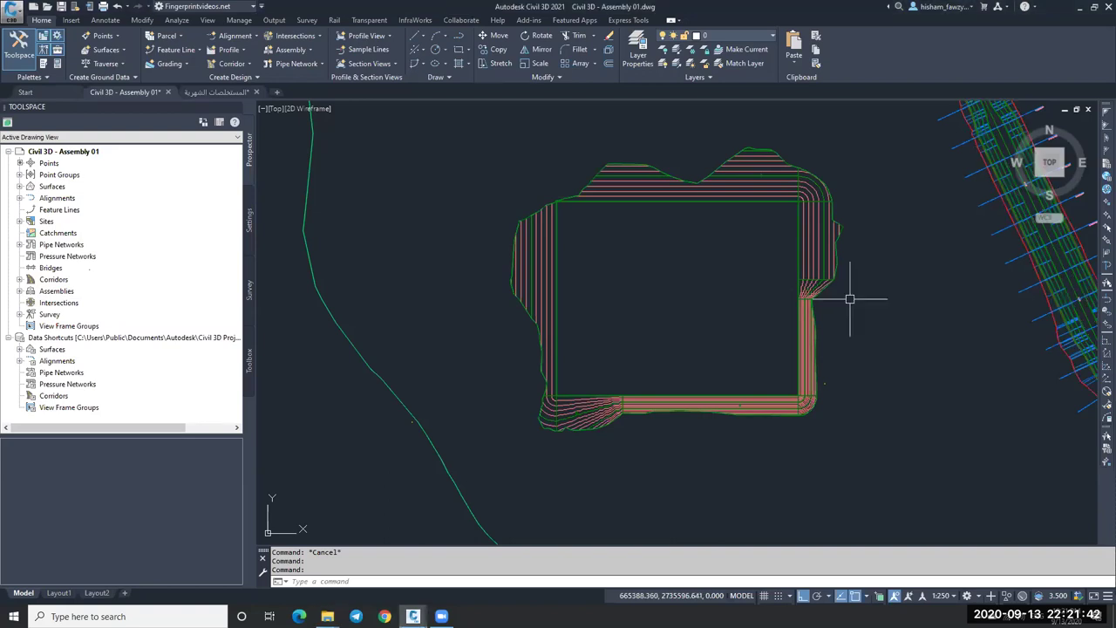
pyautogui.moveTo(850, 299)
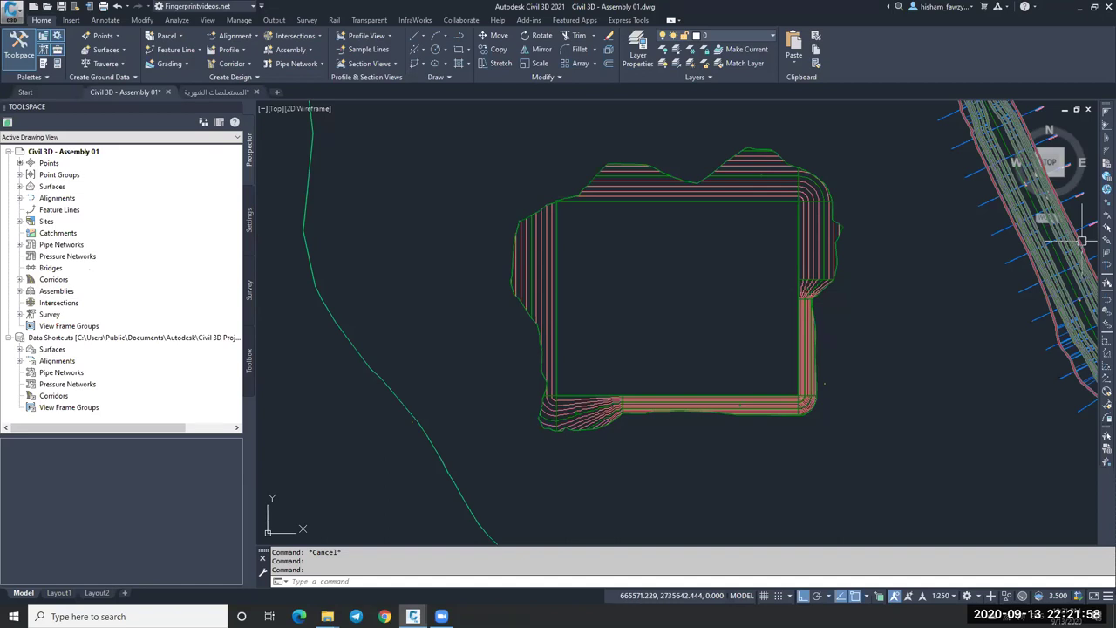
pyautogui.click(913, 357)
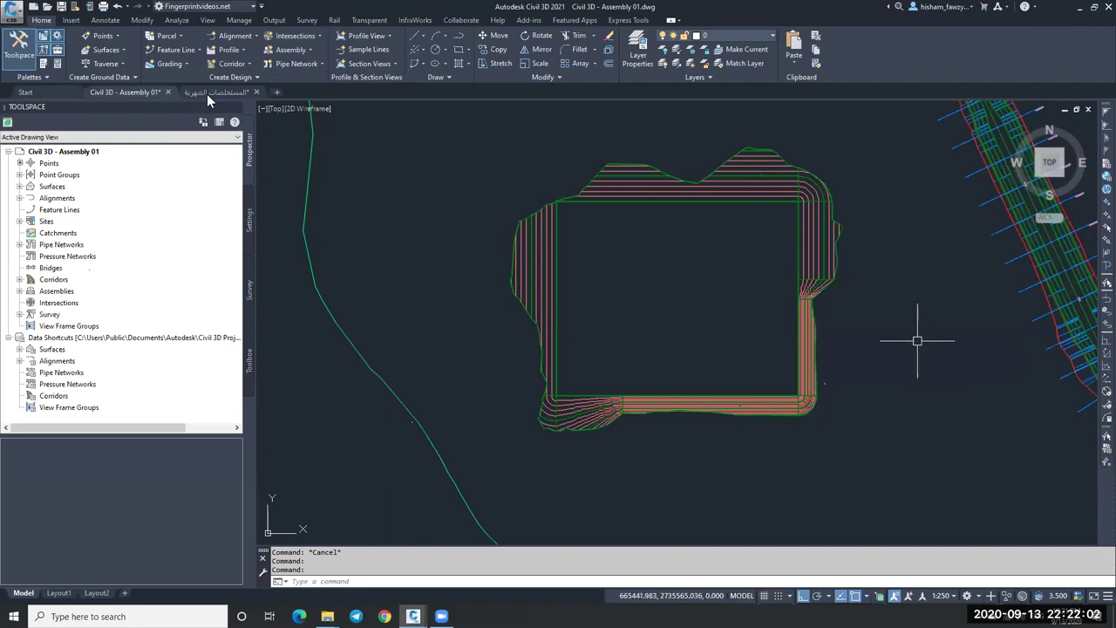
pyautogui.press('Escape')
pyautogui.scroll(-3, 925, 325)
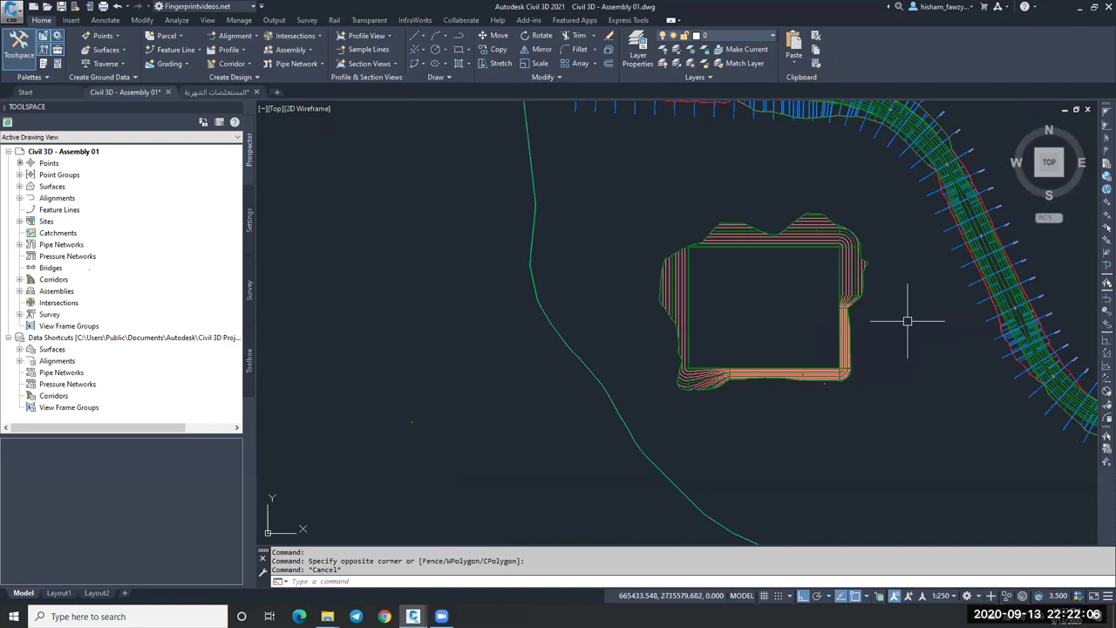
pyautogui.hotkey('ctrl', 'Tab')
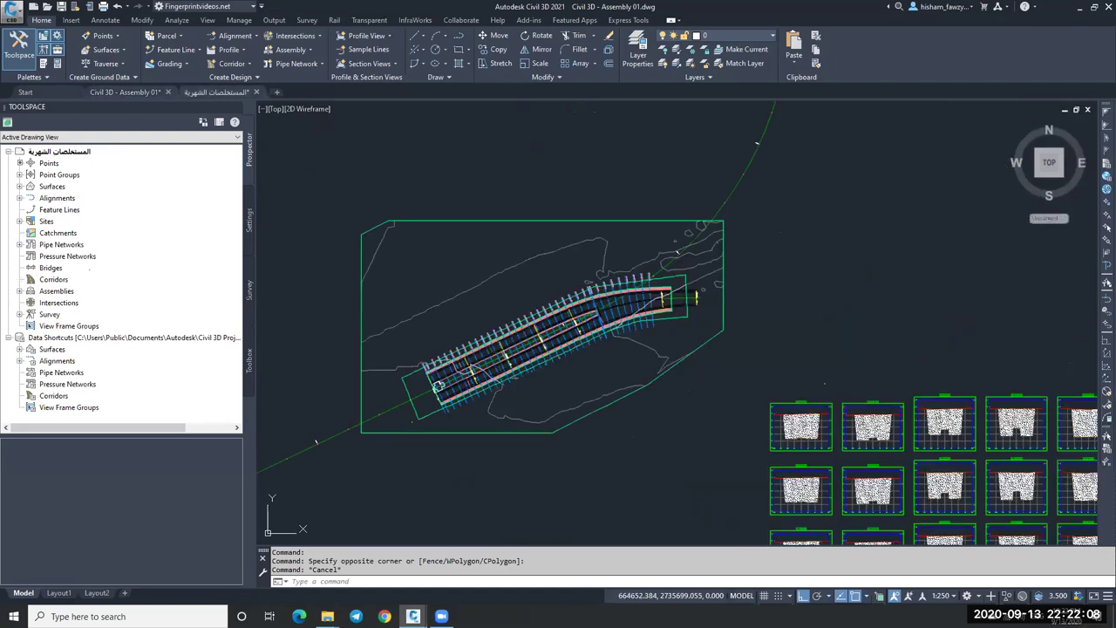
pyautogui.hotkey('ctrl', 'Tab')
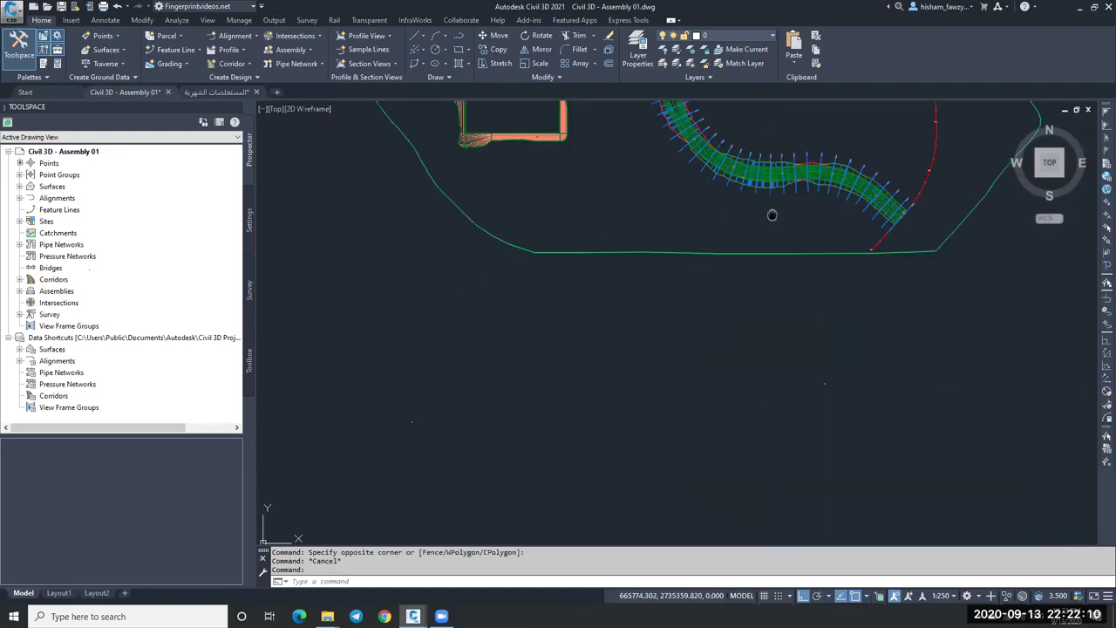
pyautogui.scroll(5, 724, 262)
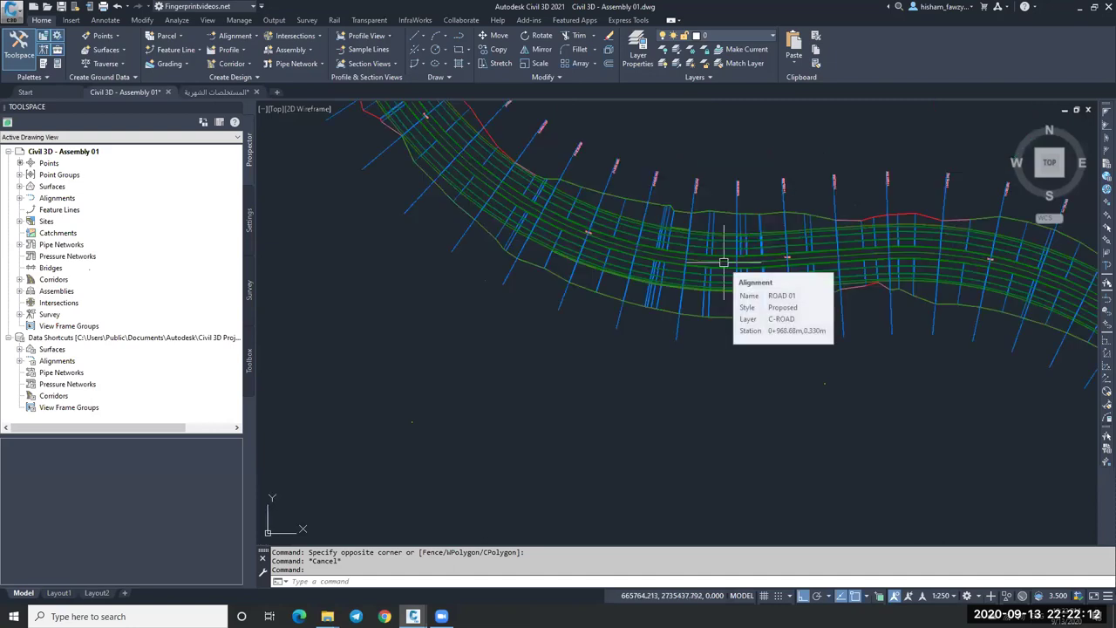
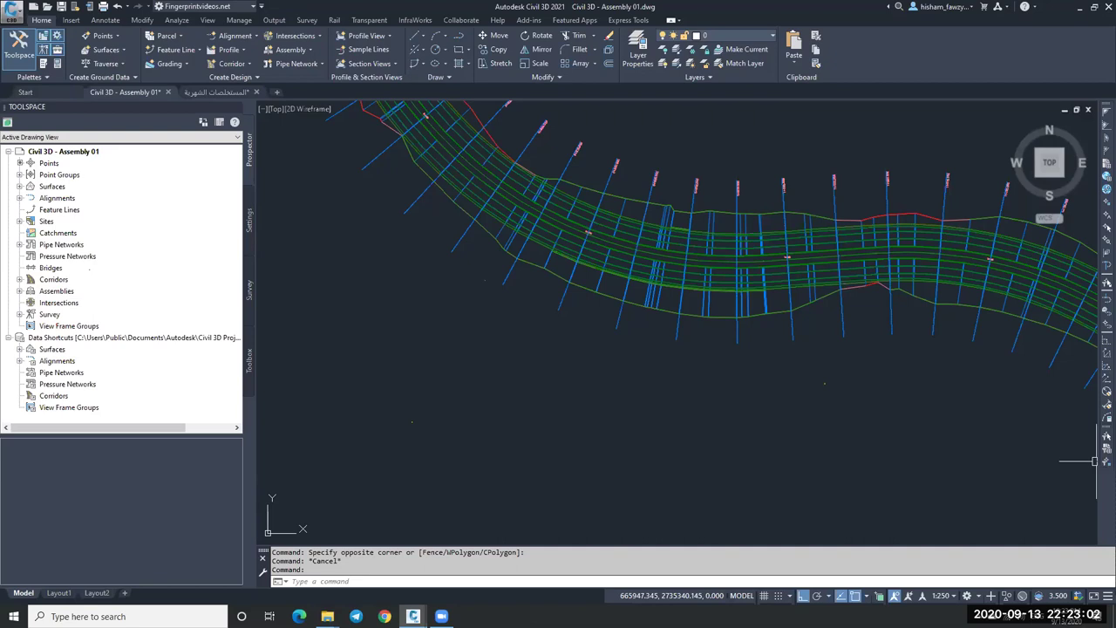
# Step: Cancel any active command, zoom out, and regenerate the drawing with REGEN
pyautogui.press('Escape')
pyautogui.doubleClick(962, 478)
pyautogui.scroll(5, 628, 253)
pyautogui.write('RE')
pyautogui.press('Return')
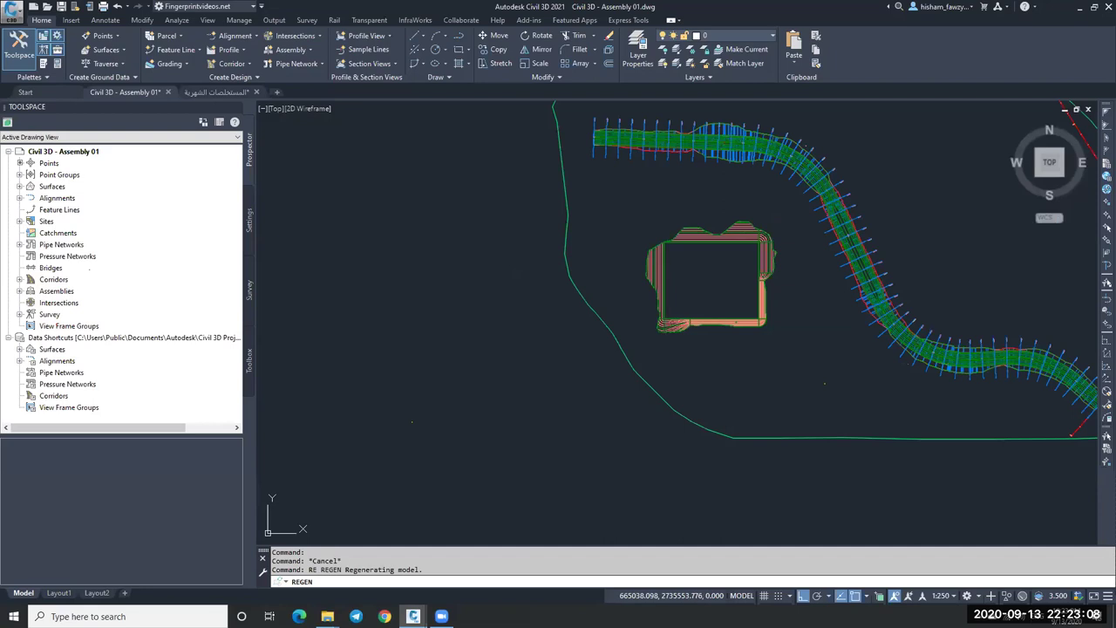
pyautogui.press('Escape')
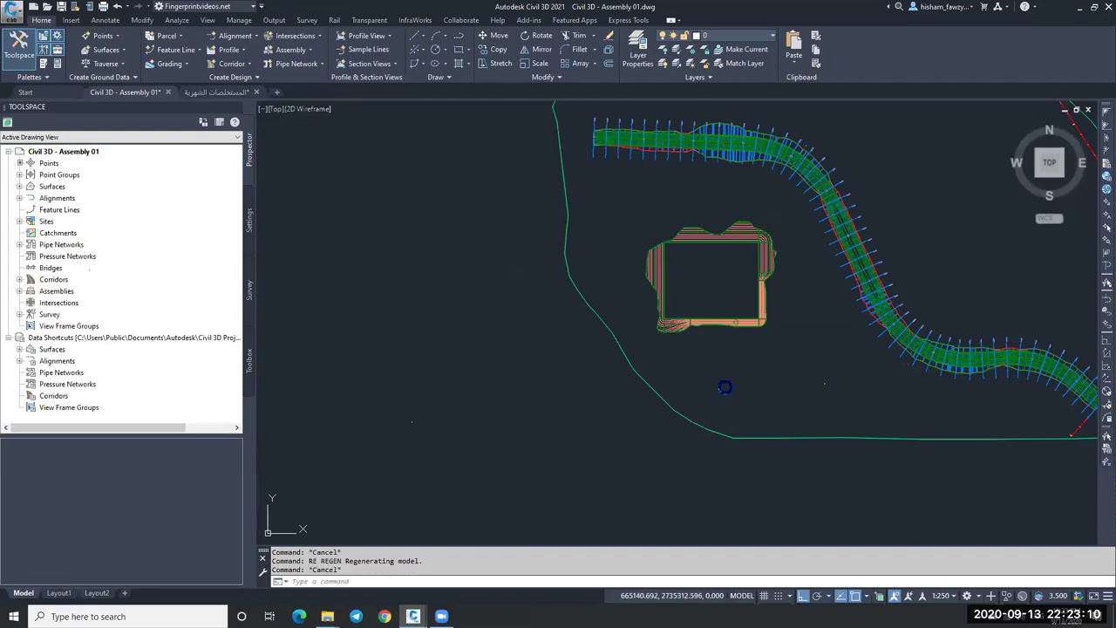
# Step: Draw a square rectangle with RECTANG in the open area below the graded pad
pyautogui.scroll(2, 726, 387)
pyautogui.write('REC')
pyautogui.press('Return')
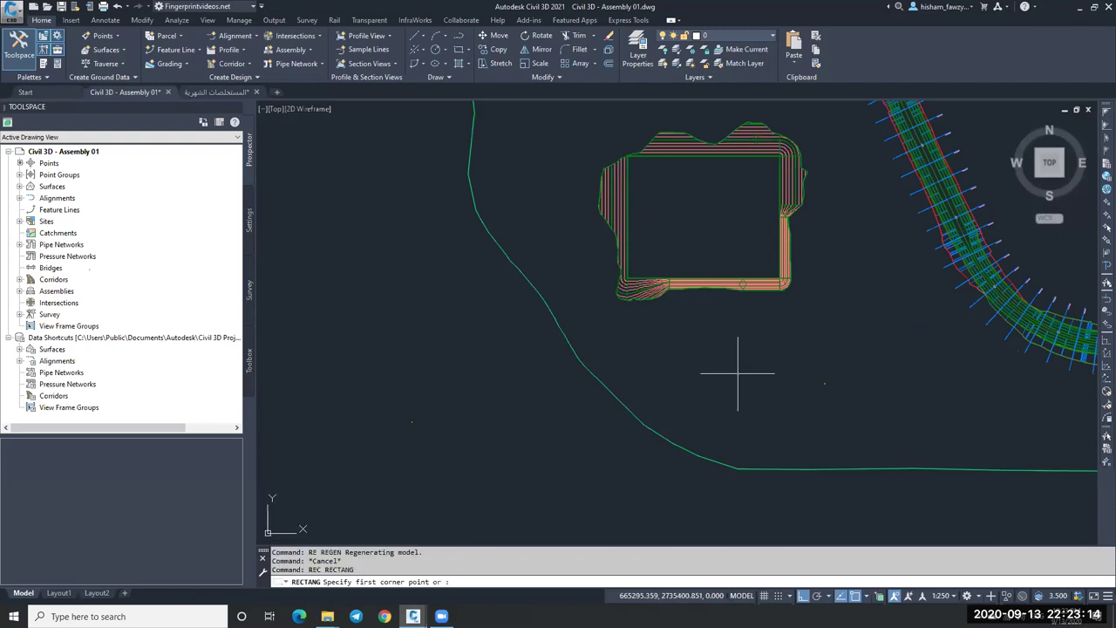
pyautogui.click(739, 381)
pyautogui.scroll(4, 782, 353)
pyautogui.press('Escape')
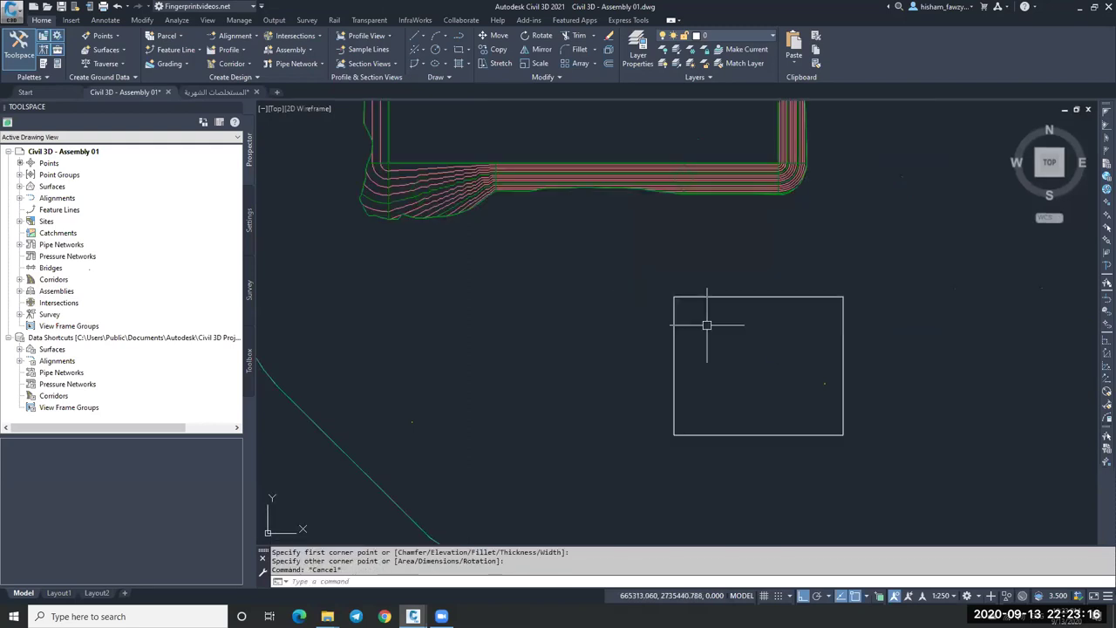
pyautogui.write('pl')
pyautogui.press('Return')
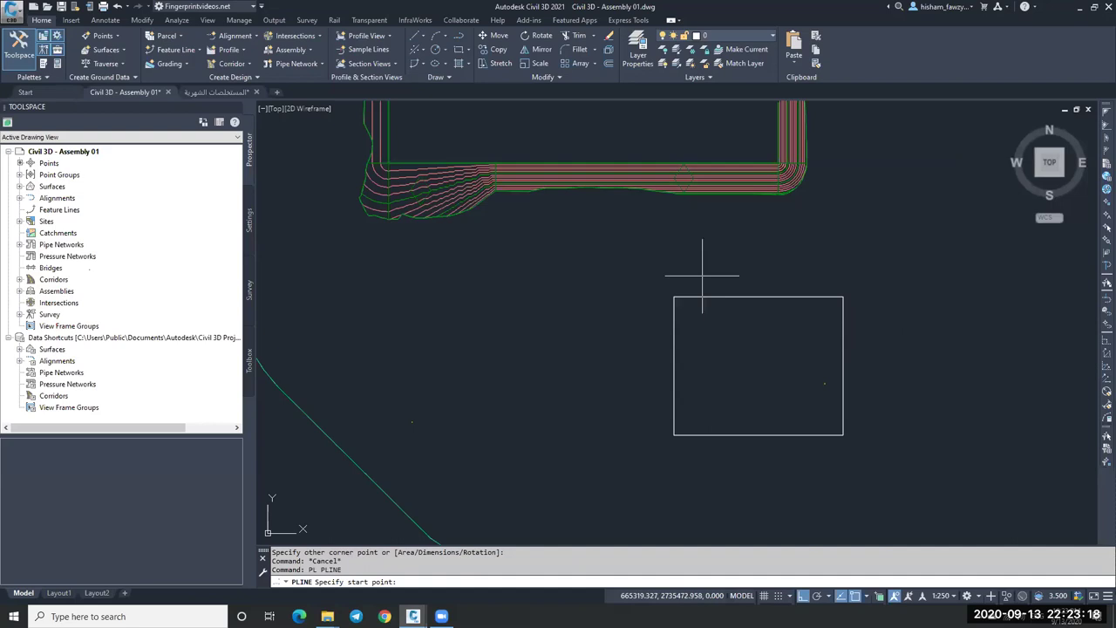
# Step: Draw a diagonal polyline with Ortho off and stretch it onto the square's top-left corner
pyautogui.click(748, 253)
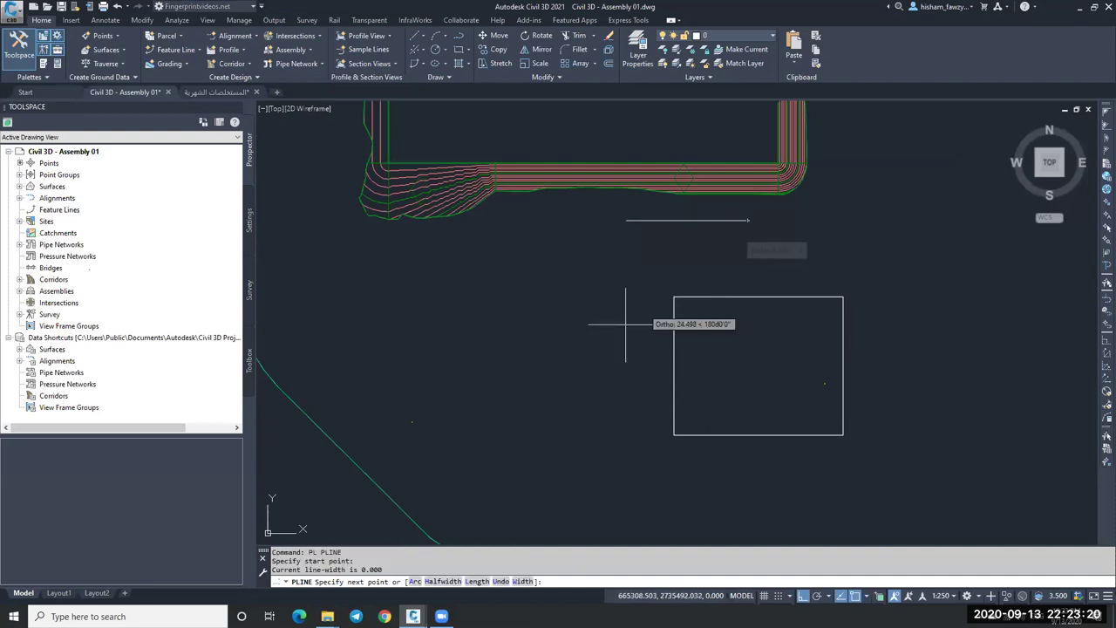
pyautogui.press('F8')
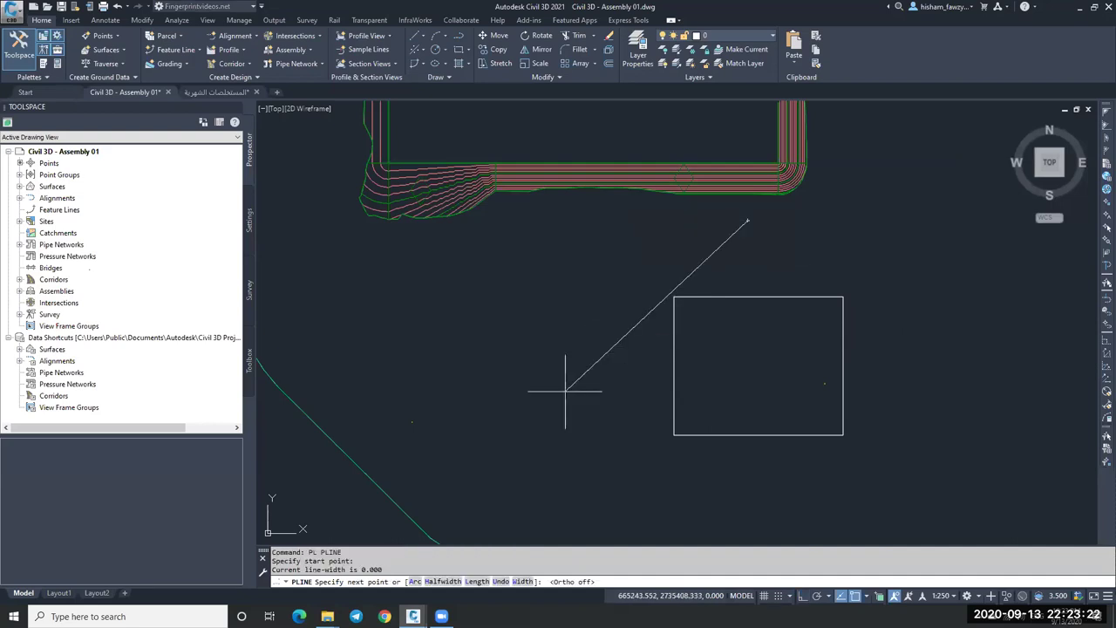
pyautogui.click(576, 383)
pyautogui.press('Escape')
pyautogui.click(666, 297)
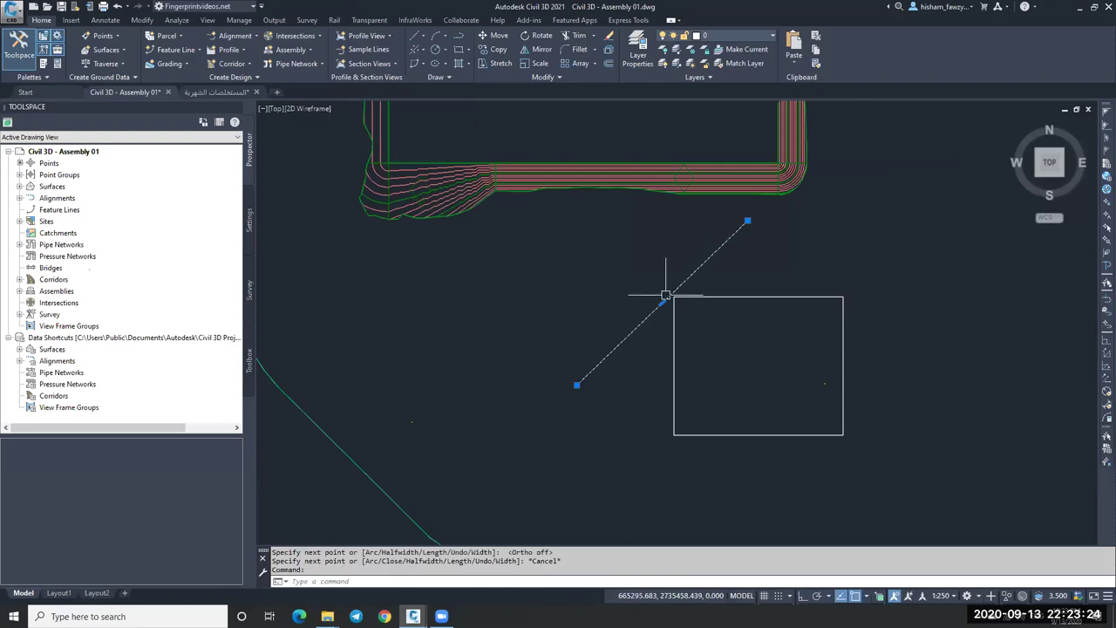
pyautogui.scroll(3, 666, 297)
pyautogui.click(651, 327)
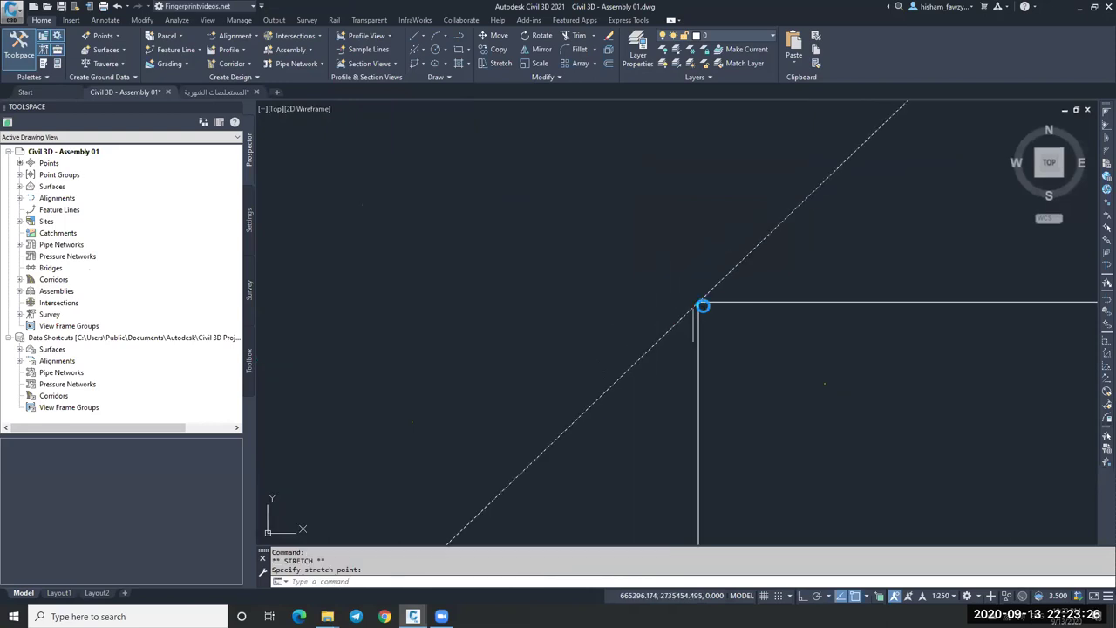
pyautogui.scroll(-3, 703, 306)
pyautogui.scroll(3, 703, 306)
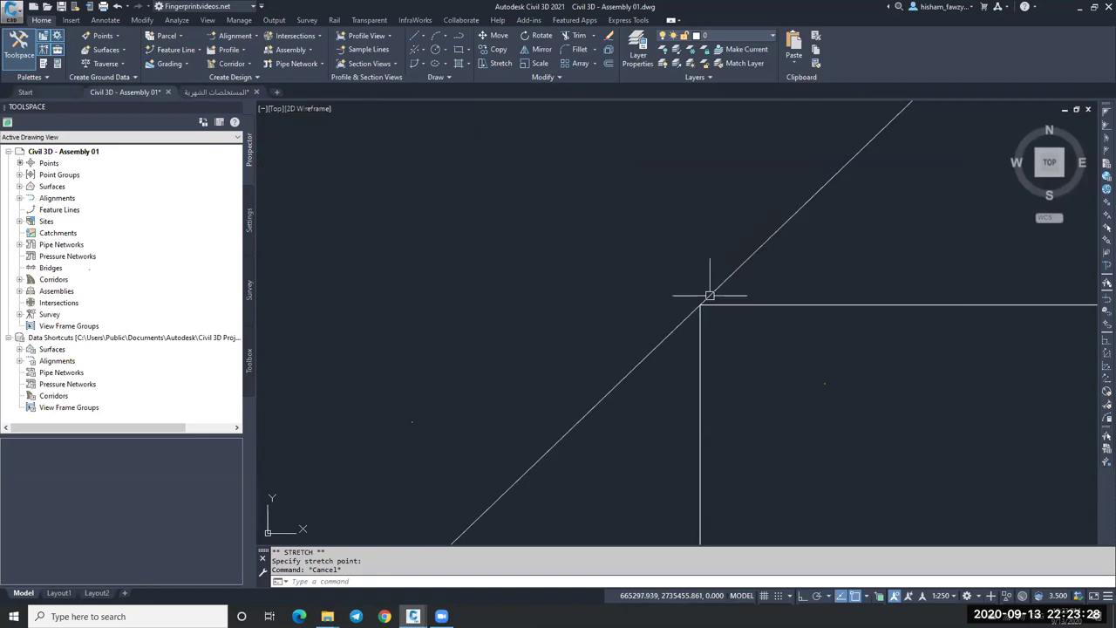
pyautogui.press('Escape')
pyautogui.press('Escape')
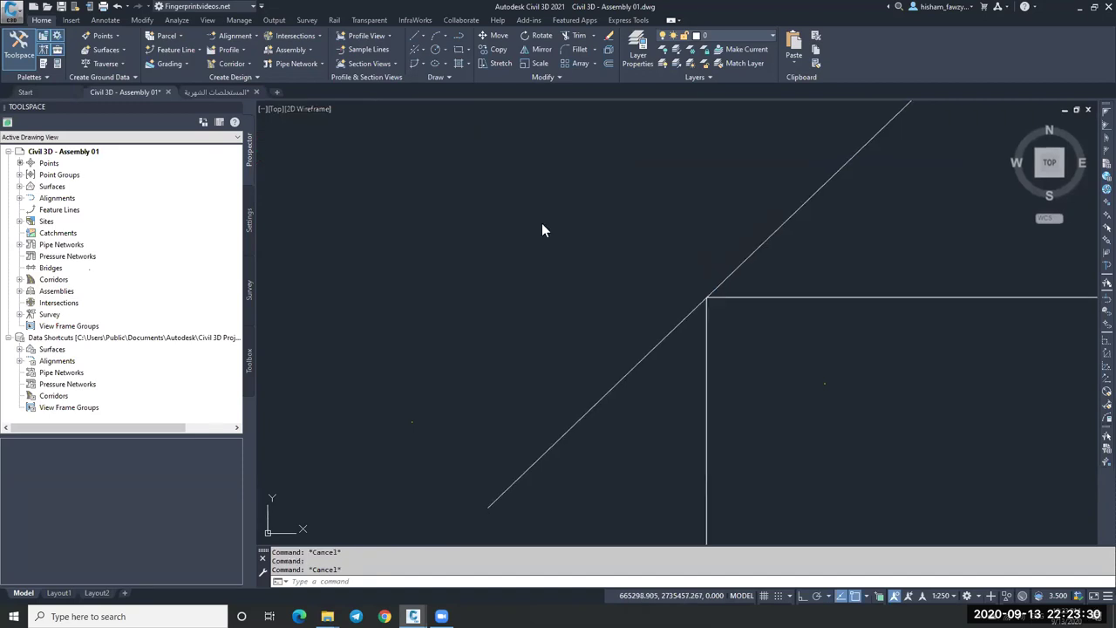
# Step: Set the diagonal polyline's elevation to 650 in Properties
pyautogui.doubleClick(689, 314)
pyautogui.click(487, 354)
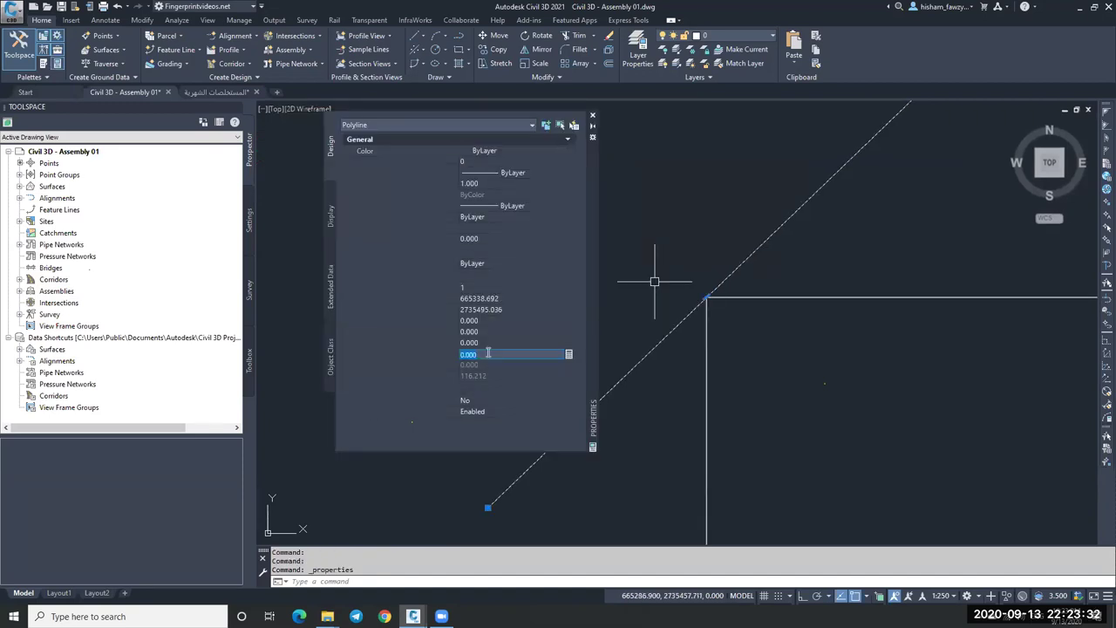
pyautogui.write('650')
pyautogui.press('Return')
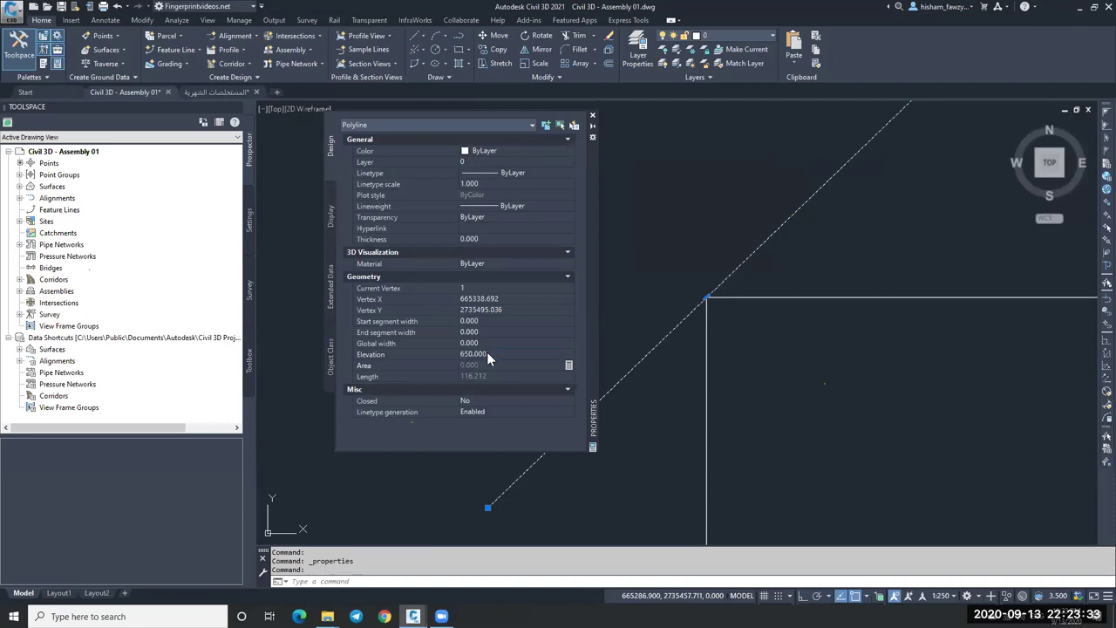
pyautogui.click(593, 116)
pyautogui.scroll(-6, 577, 207)
pyautogui.scroll(2, 604, 217)
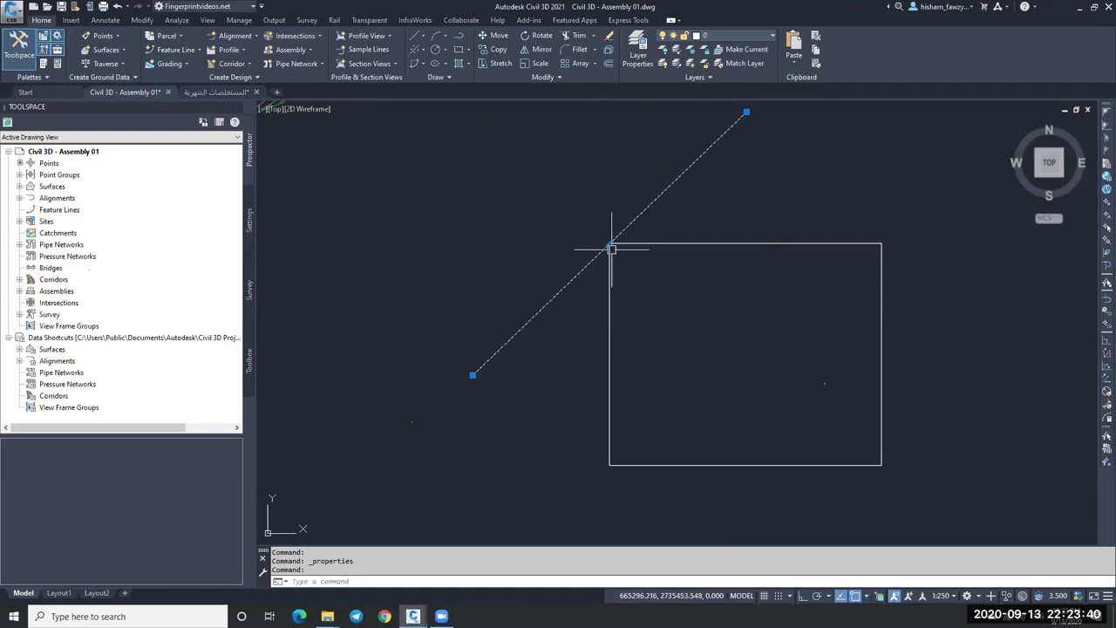
pyautogui.click(181, 49)
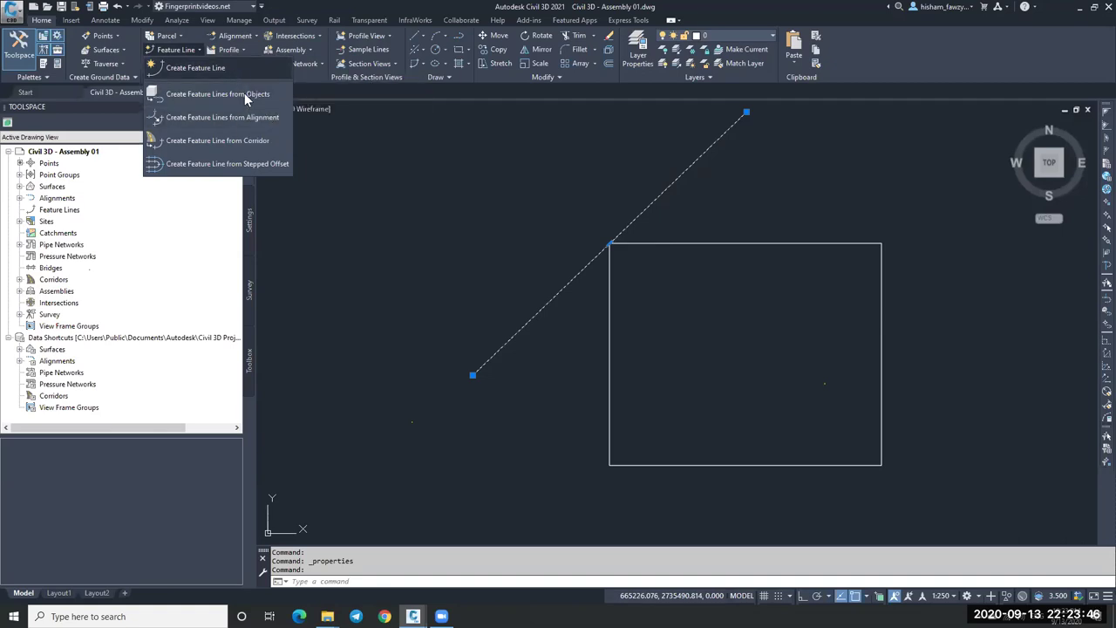
# Step: Convert the diagonal polyline into a feature line at elevation 650
pyautogui.click(244, 93)
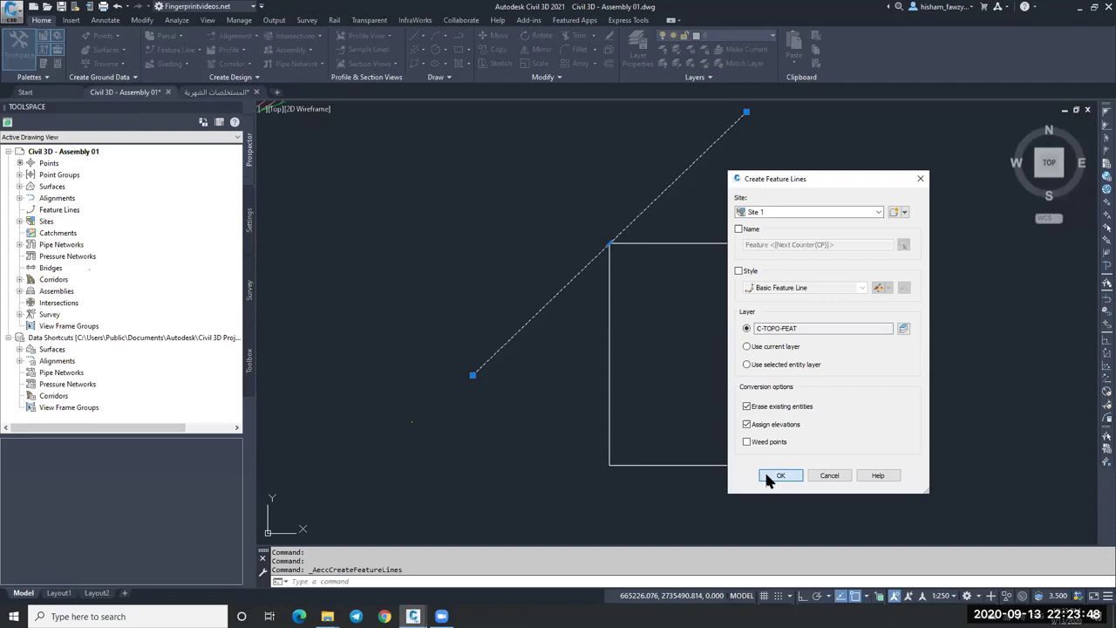
pyautogui.click(772, 475)
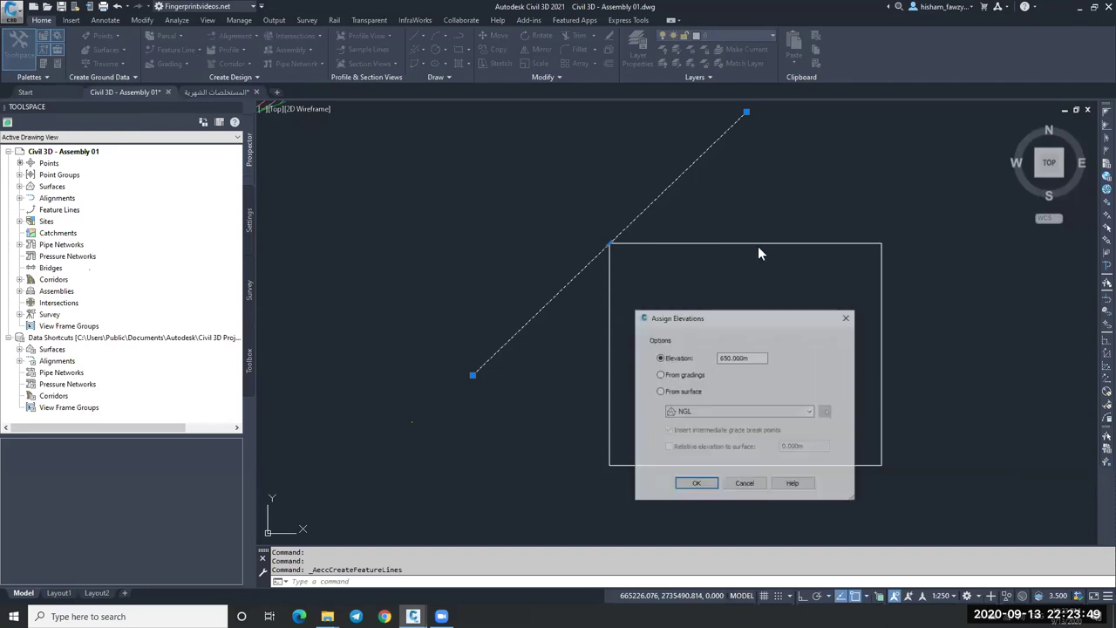
pyautogui.click(695, 484)
pyautogui.scroll(-2, 653, 262)
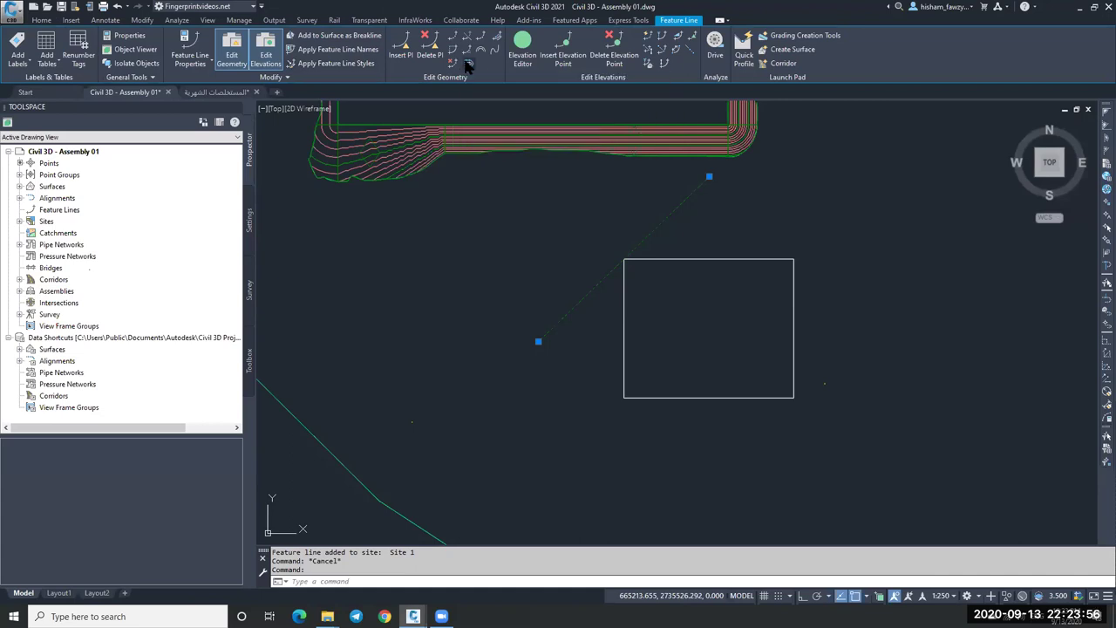
# Step: Create a -1 grade stepped offset of the feature line and check its 648.647 m elevations
pyautogui.click(467, 64)
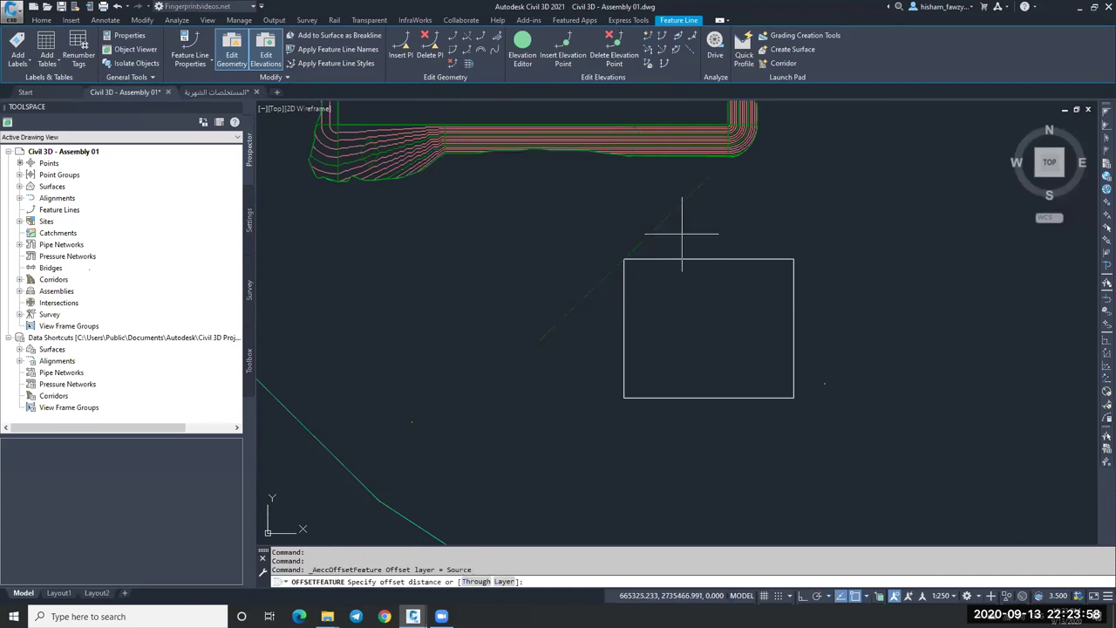
pyautogui.click(624, 260)
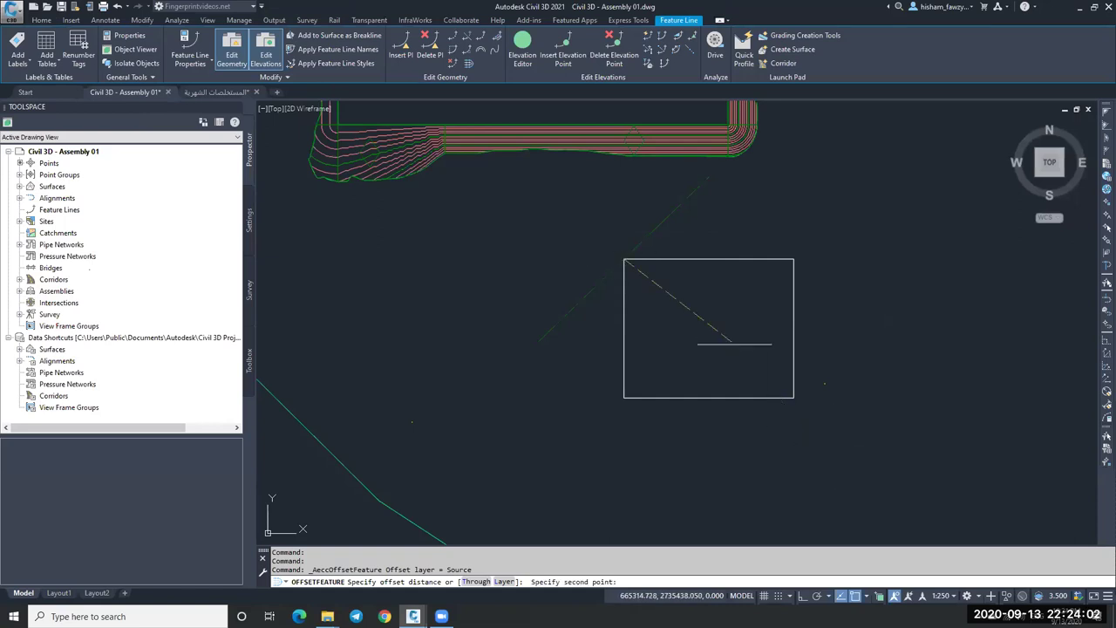
pyautogui.click(840, 431)
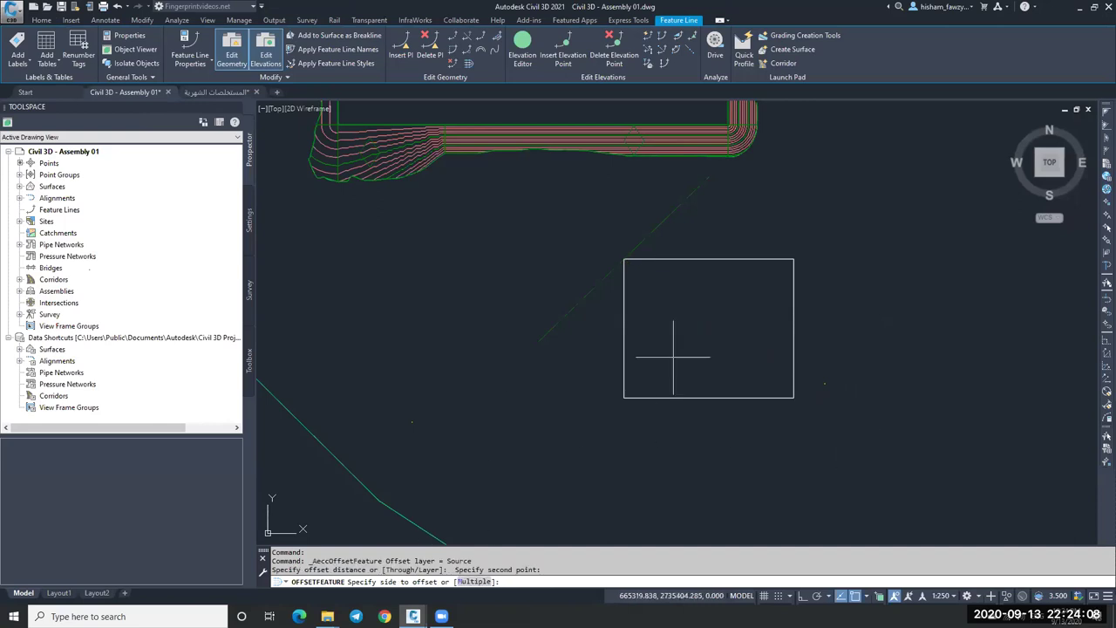
pyautogui.click(734, 370)
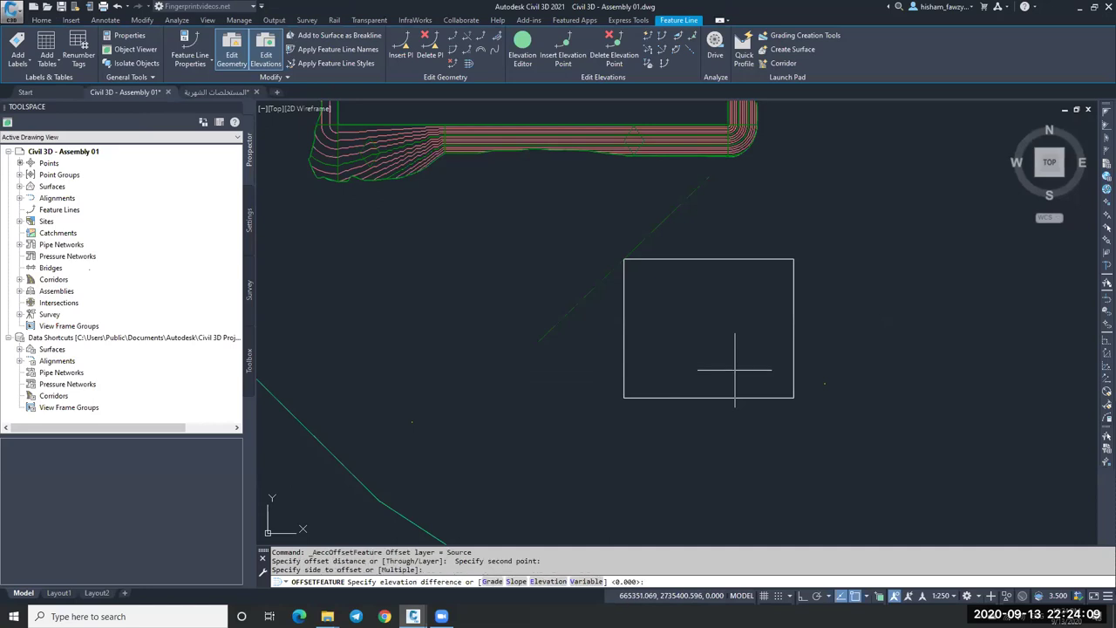
pyautogui.click(493, 582)
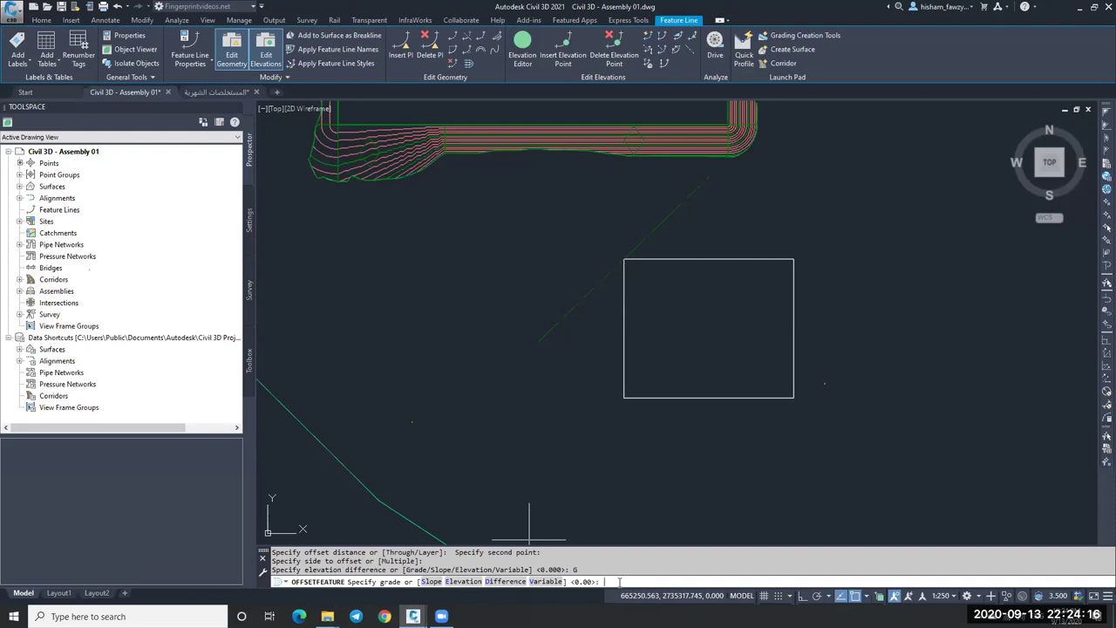
pyautogui.write('-1')
pyautogui.press('Return')
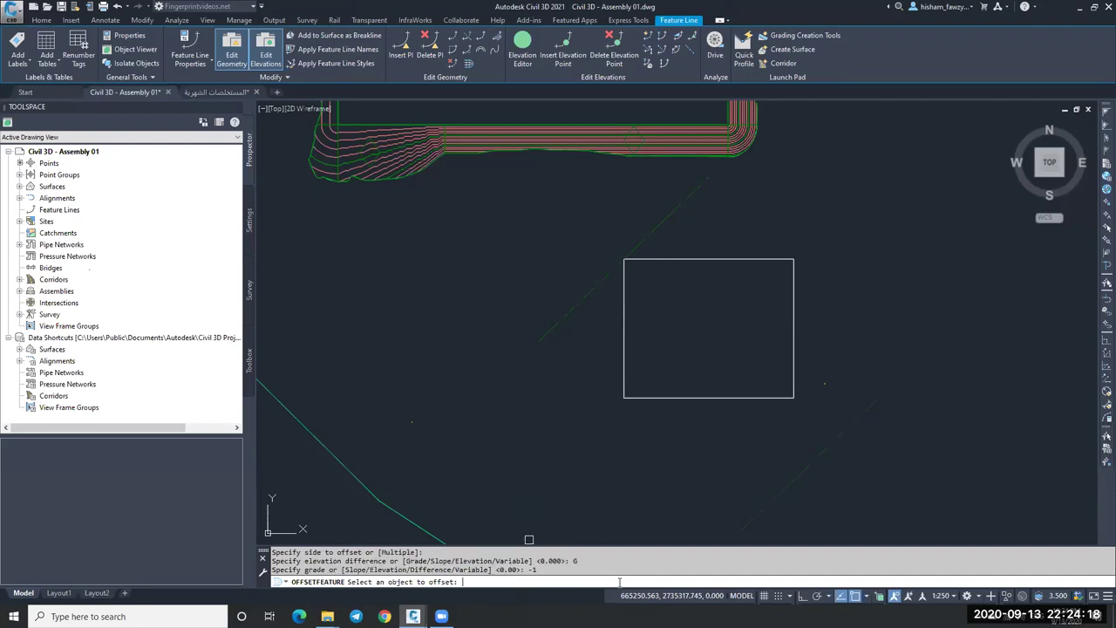
pyautogui.press('Escape')
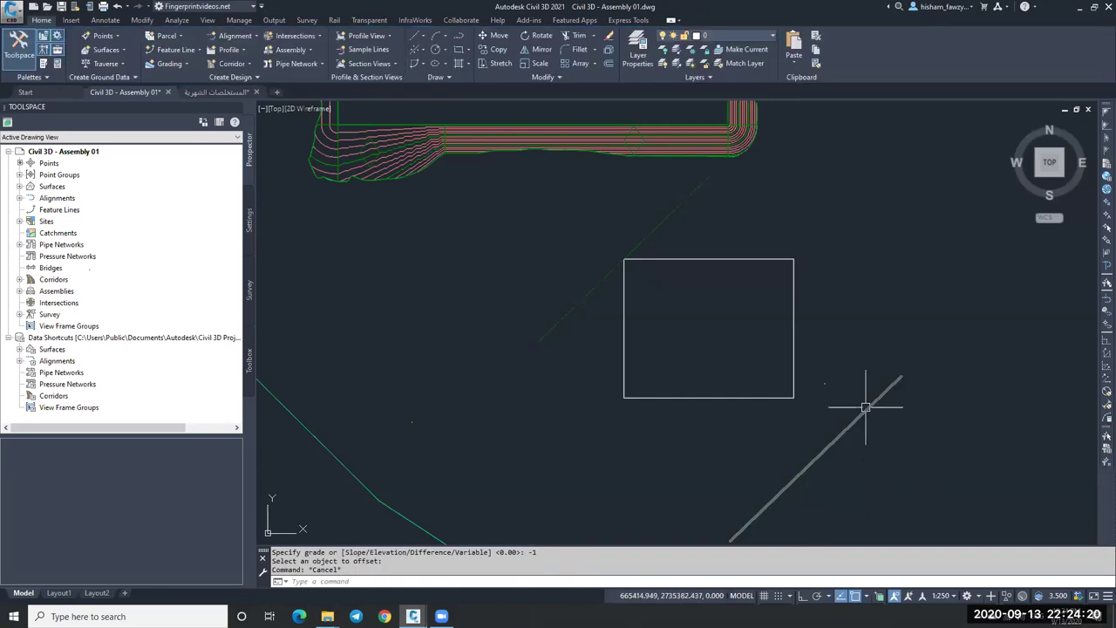
pyautogui.click(865, 406)
pyautogui.click(520, 53)
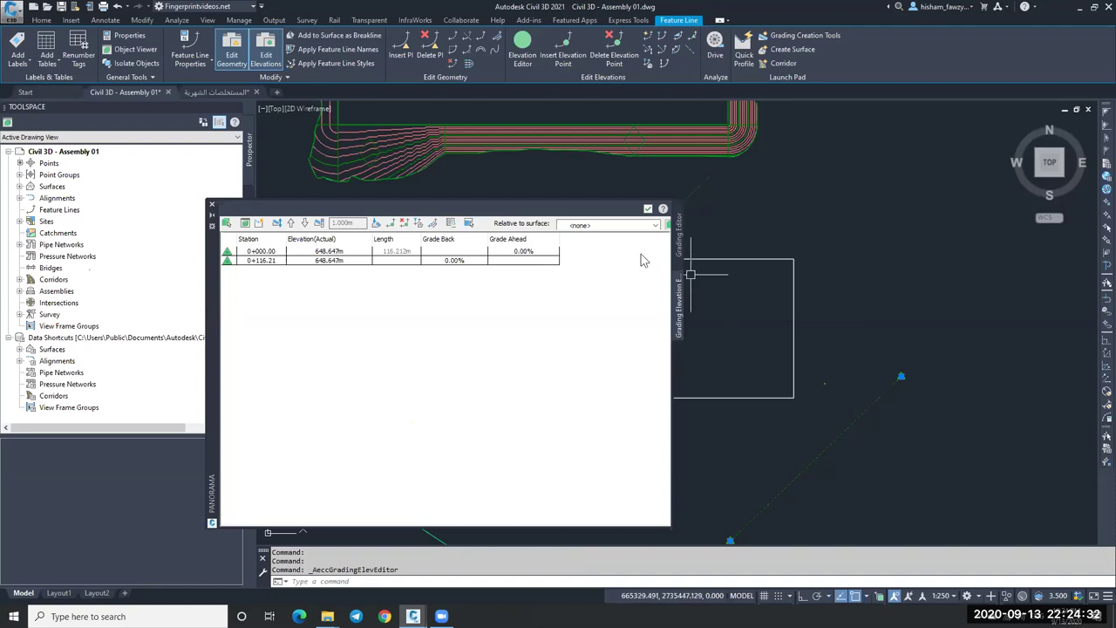
# Step: Add the feature lines as breaklines to a new TIN surface named sLOPE
pyautogui.click(647, 212)
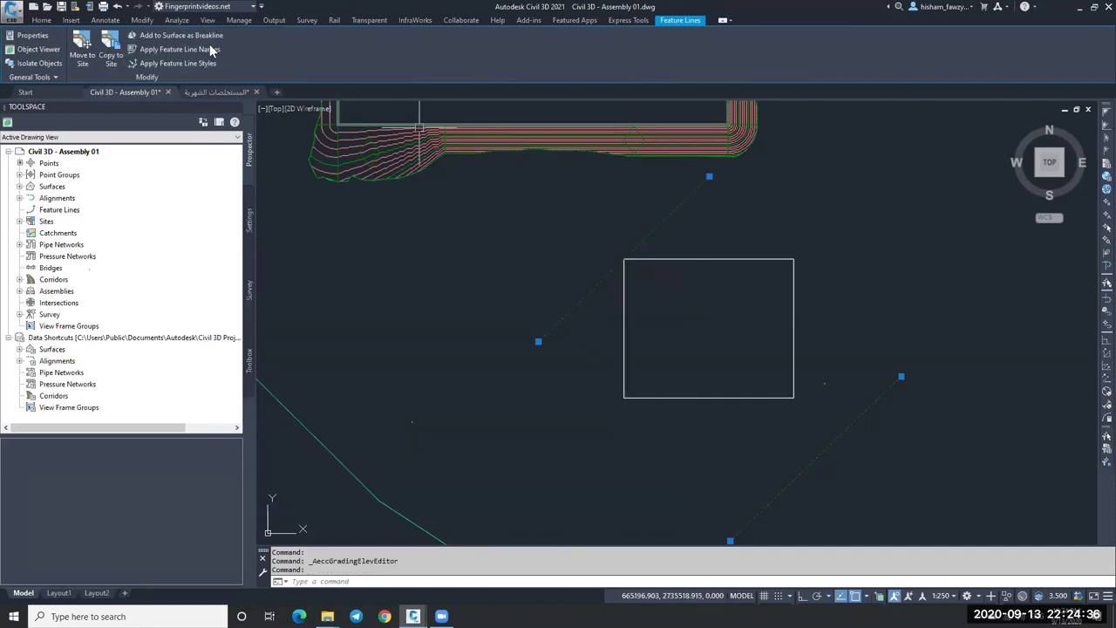
pyautogui.click(200, 36)
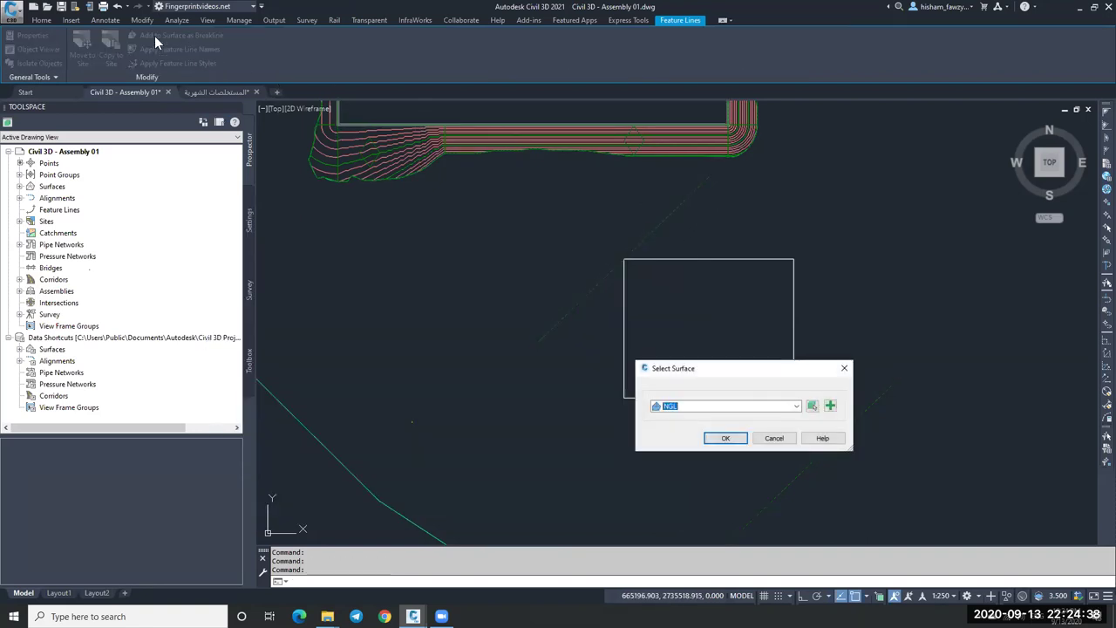
pyautogui.click(831, 406)
pyautogui.click(686, 224)
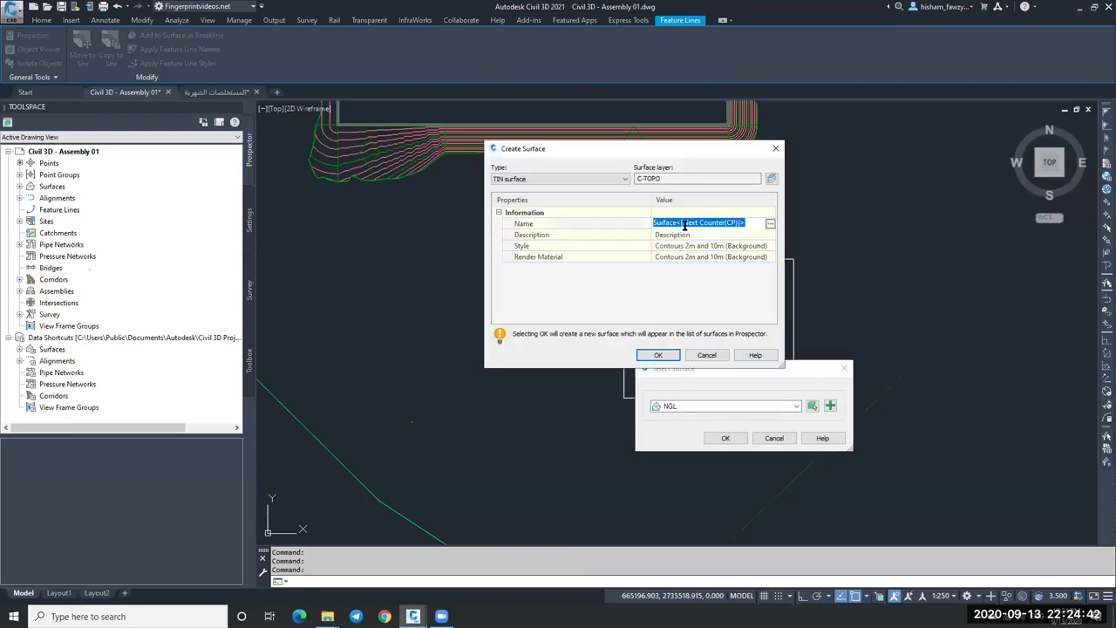
pyautogui.write('sLOPE')
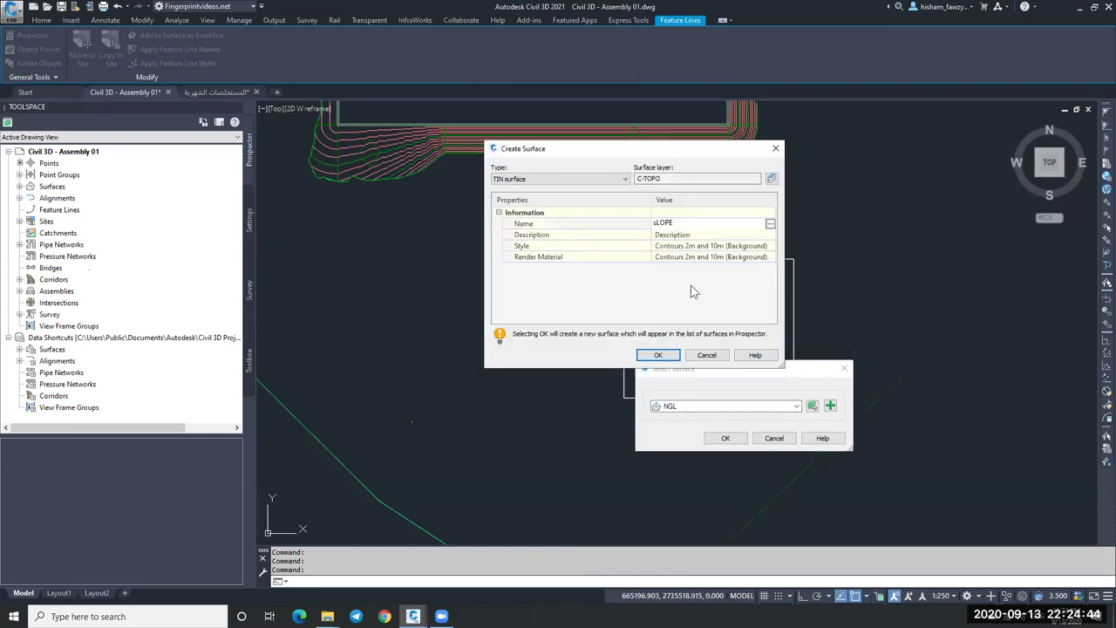
pyautogui.click(659, 356)
pyautogui.click(719, 439)
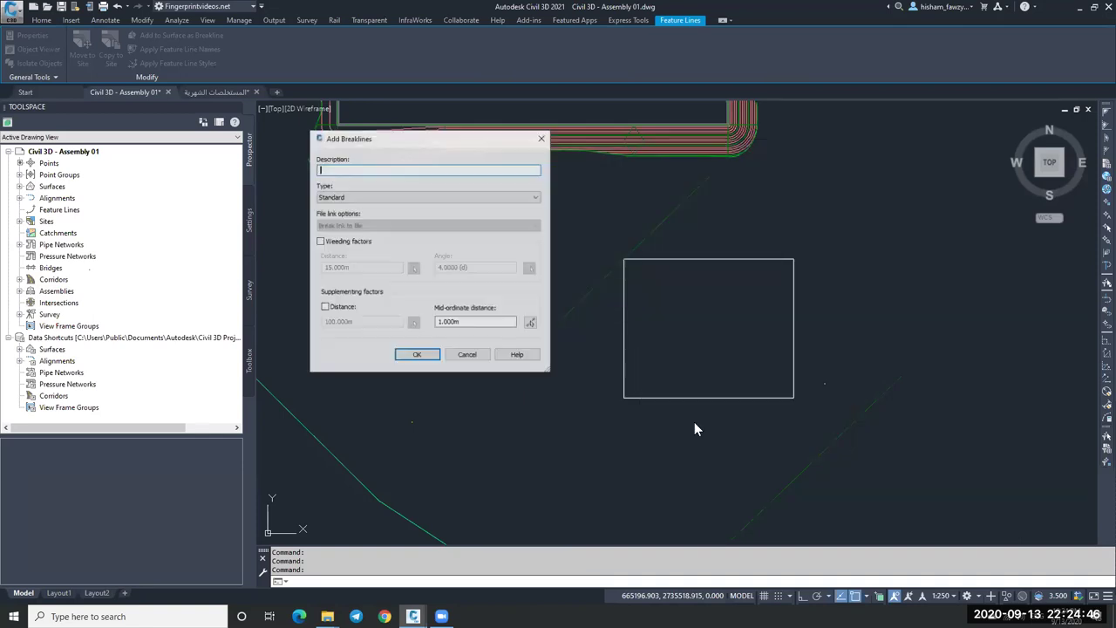
pyautogui.press('Return')
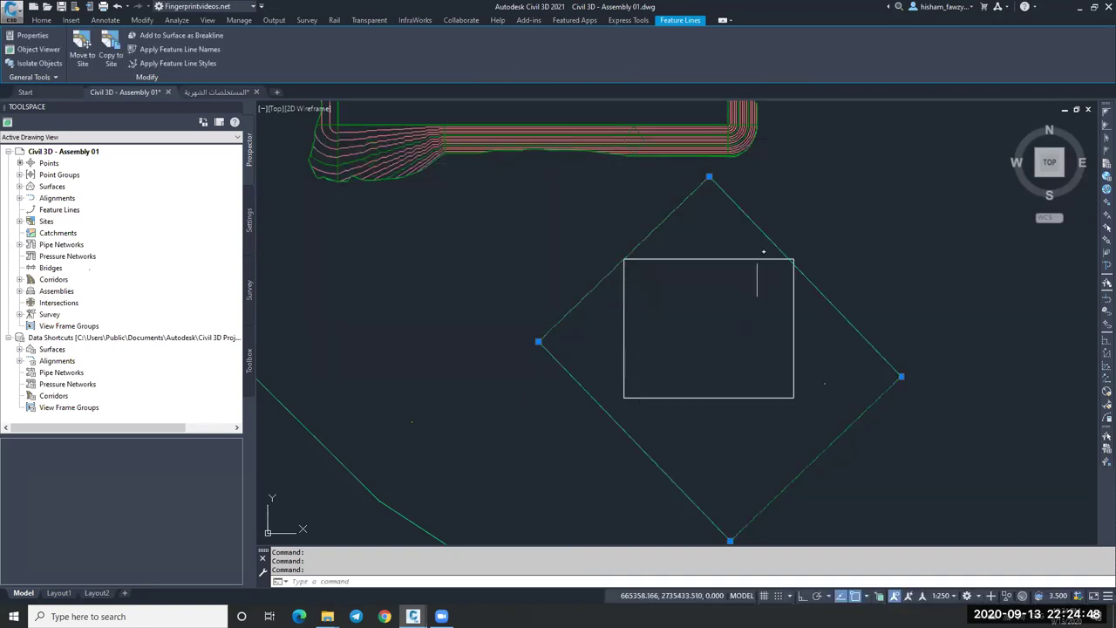
pyautogui.press('Escape')
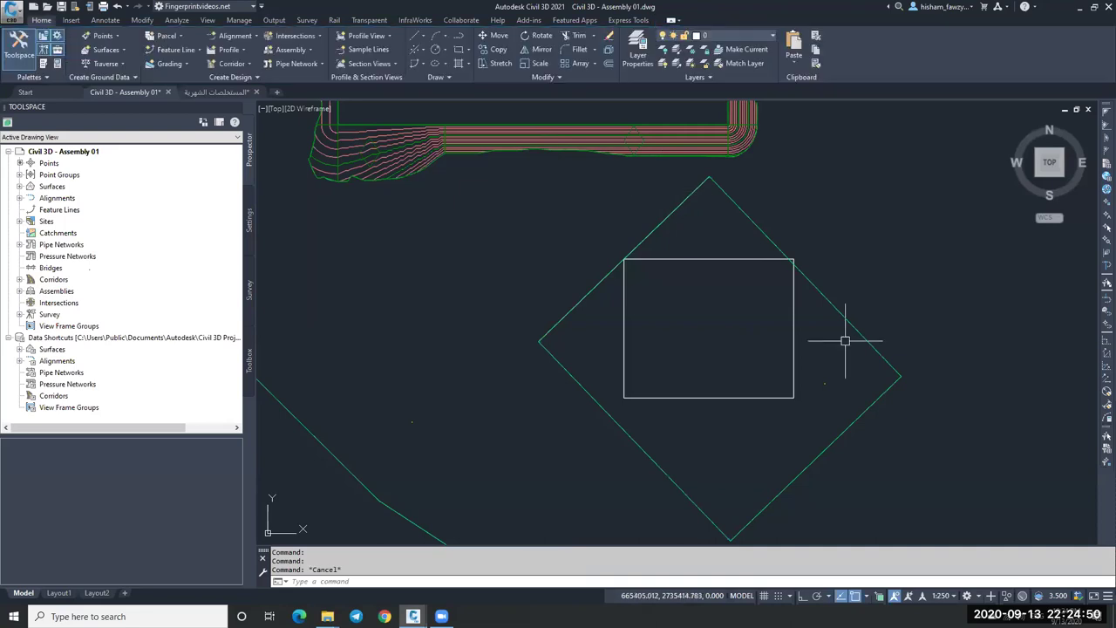
pyautogui.click(743, 213)
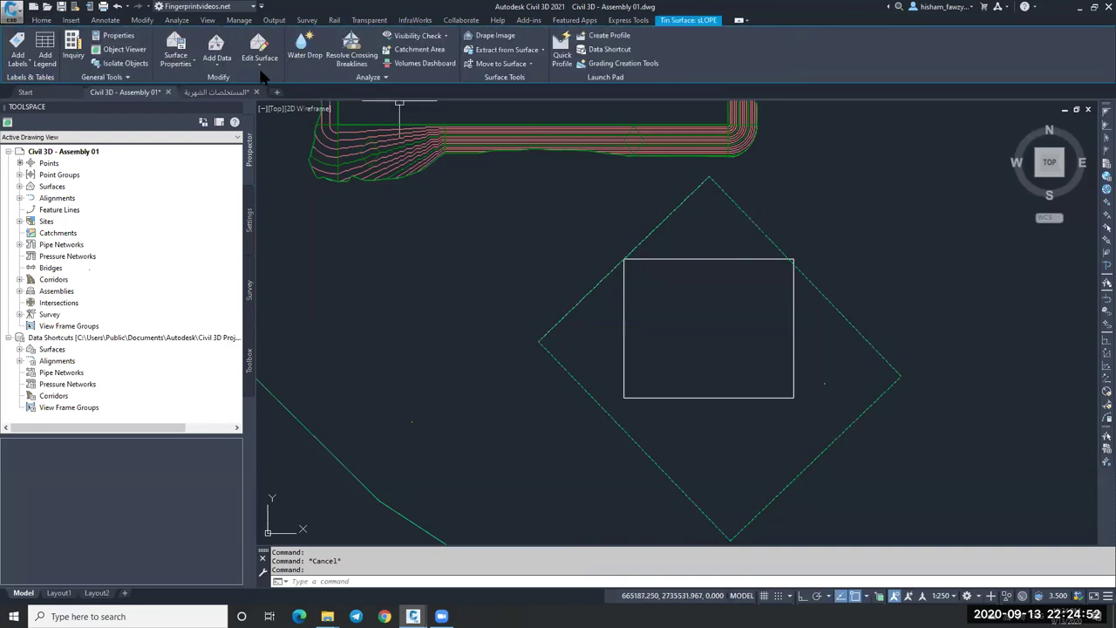
pyautogui.click(19, 68)
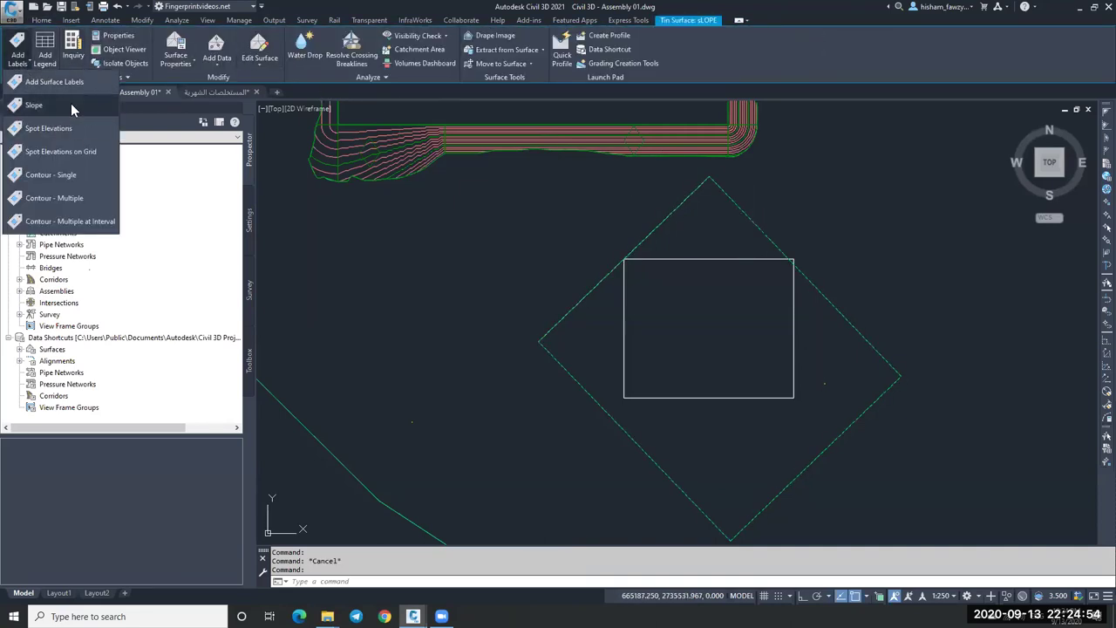
pyautogui.click(71, 103)
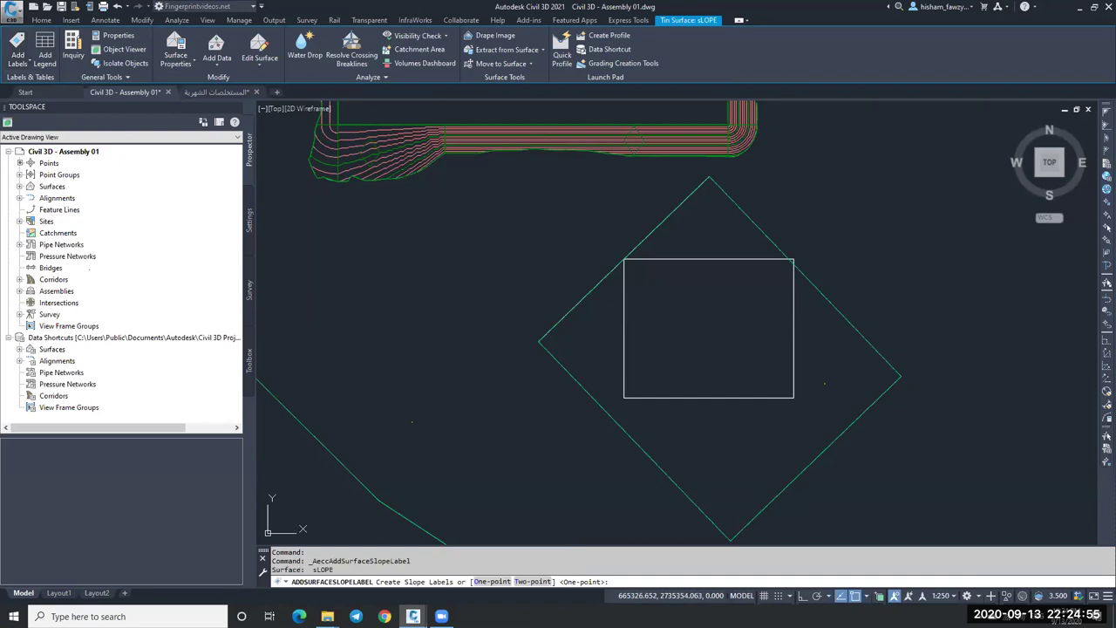
pyautogui.click(534, 581)
pyautogui.click(719, 459)
pyautogui.click(684, 408)
pyautogui.press('Escape')
pyautogui.click(653, 377)
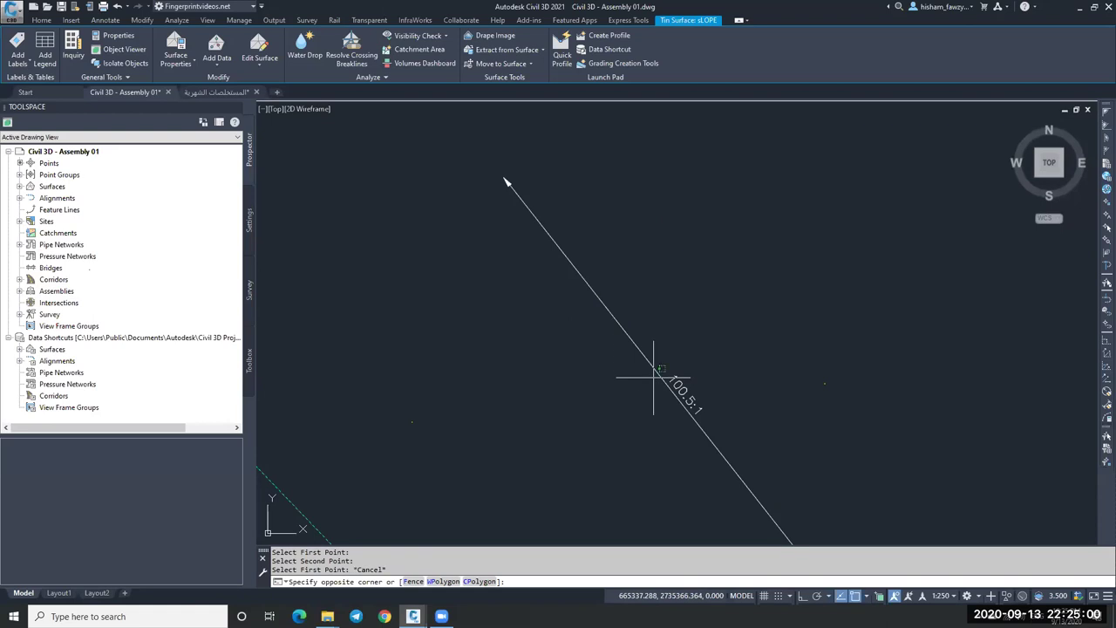
pyautogui.click(591, 275)
pyautogui.doubleClick(589, 274)
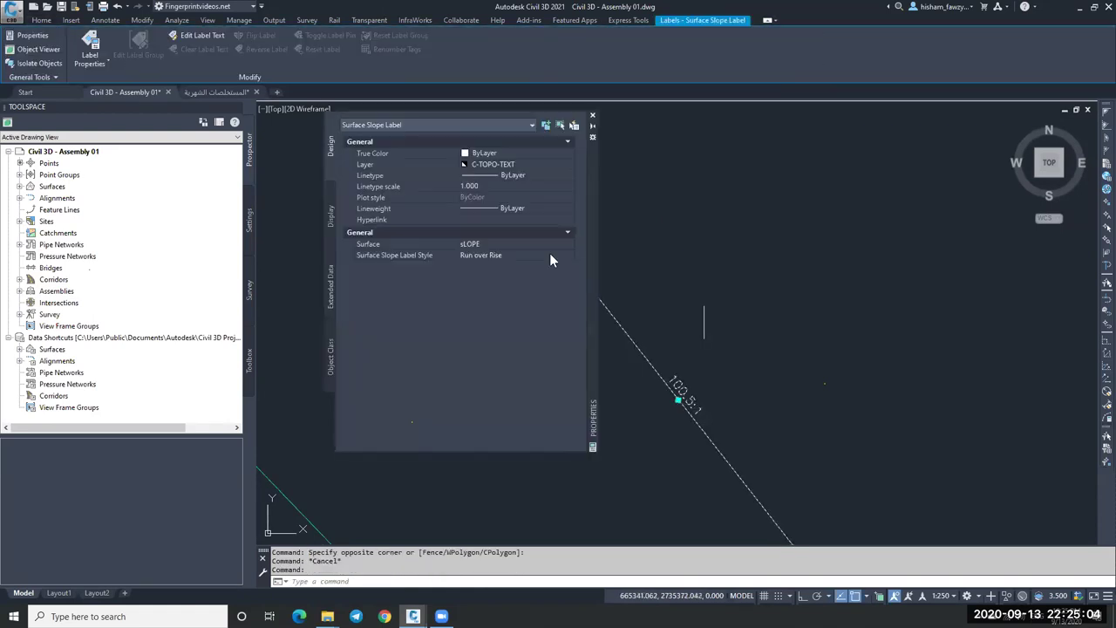
pyautogui.click(528, 253)
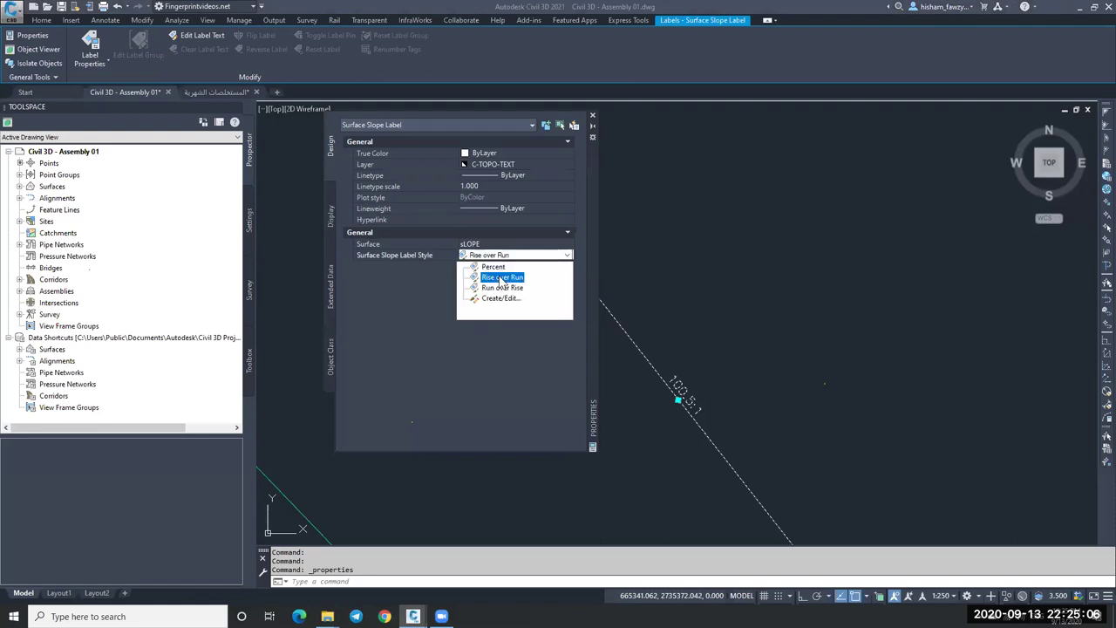
pyautogui.click(493, 266)
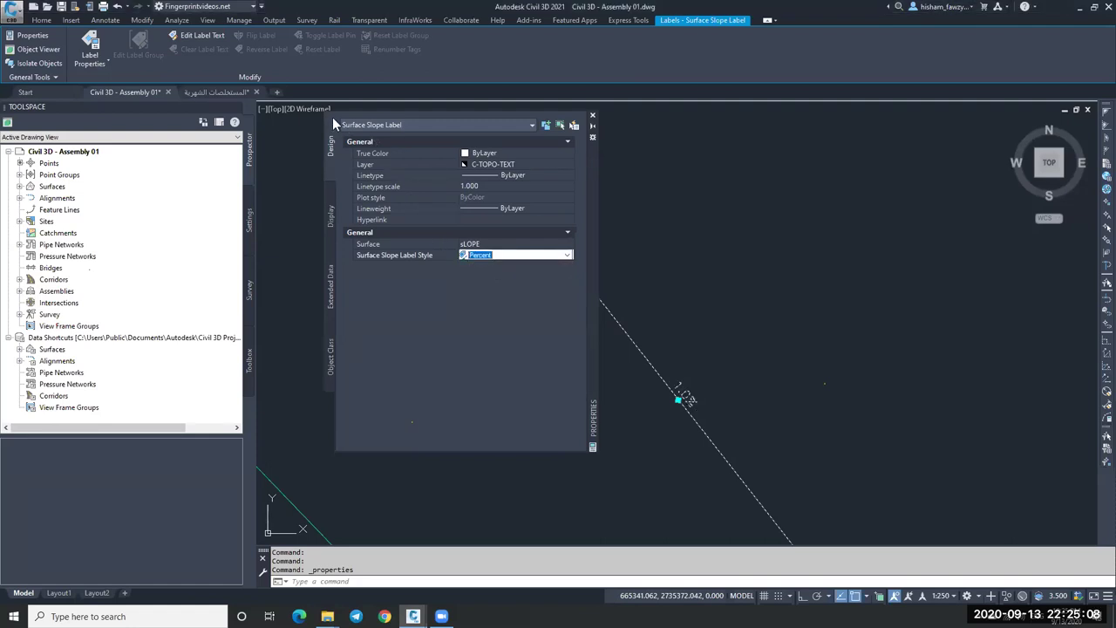
pyautogui.hotkey('ctrl', '1')
pyautogui.scroll(-2, 611, 322)
pyautogui.click(637, 324)
pyautogui.scroll(3, 884, 165)
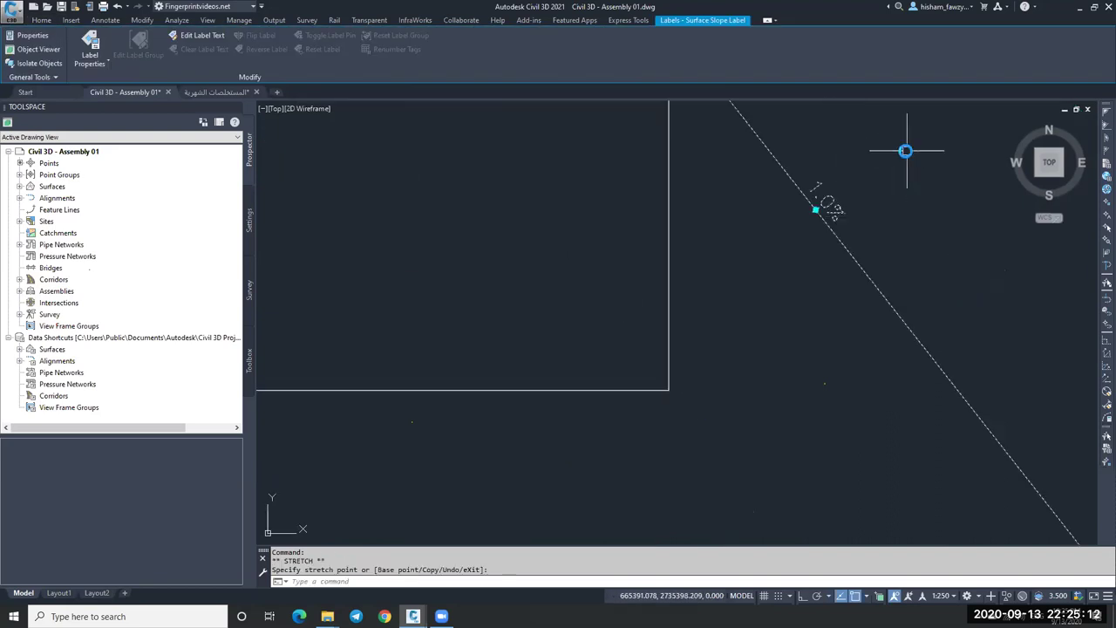
pyautogui.scroll(-5, 745, 278)
pyautogui.press('Escape')
pyautogui.press('Escape')
pyautogui.click(743, 267)
pyautogui.write('e')
pyautogui.press('Return')
pyautogui.scroll(2, 737, 211)
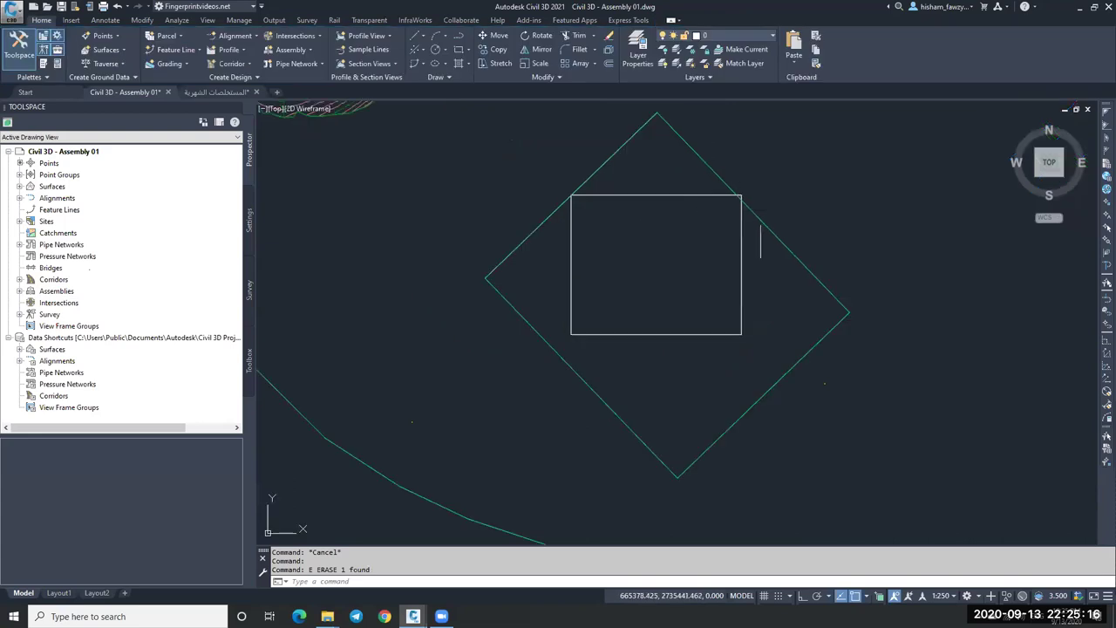
# Step: Convert the inner rectangle into a Site 1 feature line with elevations from the sLOPE surface
pyautogui.click(742, 247)
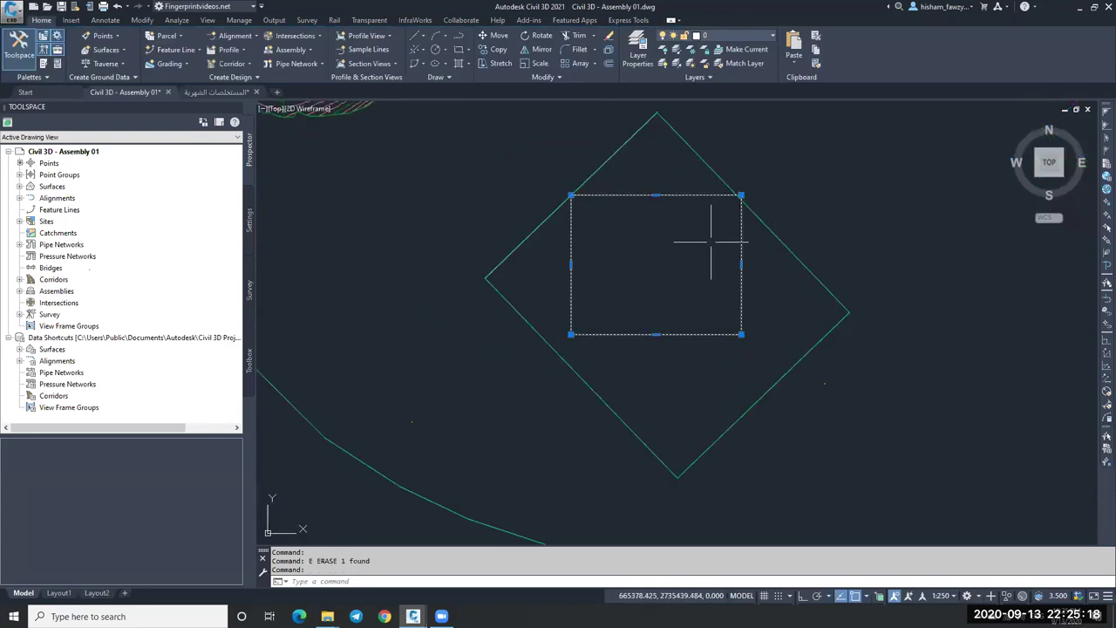
pyautogui.write('m')
pyautogui.press('Return')
pyautogui.click(689, 248)
pyautogui.press('Escape')
pyautogui.press('Escape')
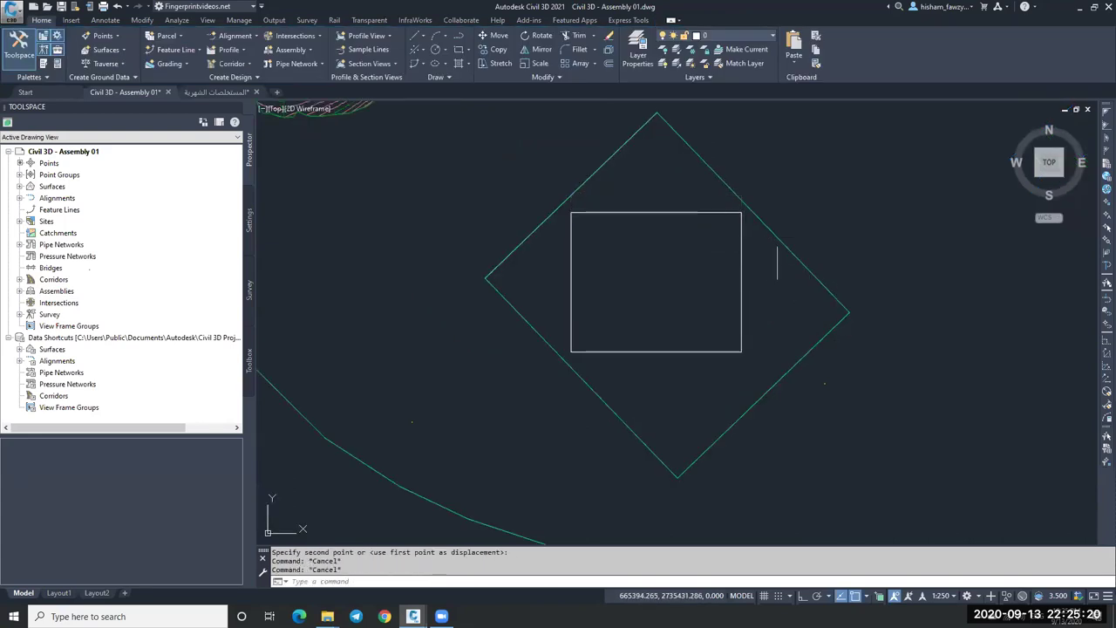
pyautogui.click(741, 231)
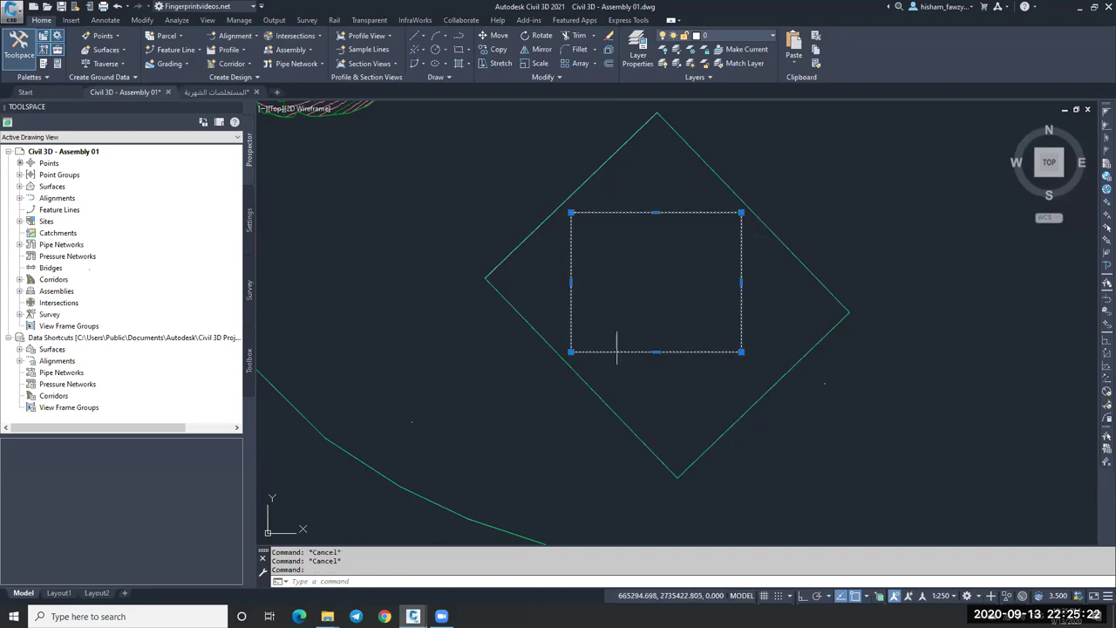
pyautogui.click(187, 50)
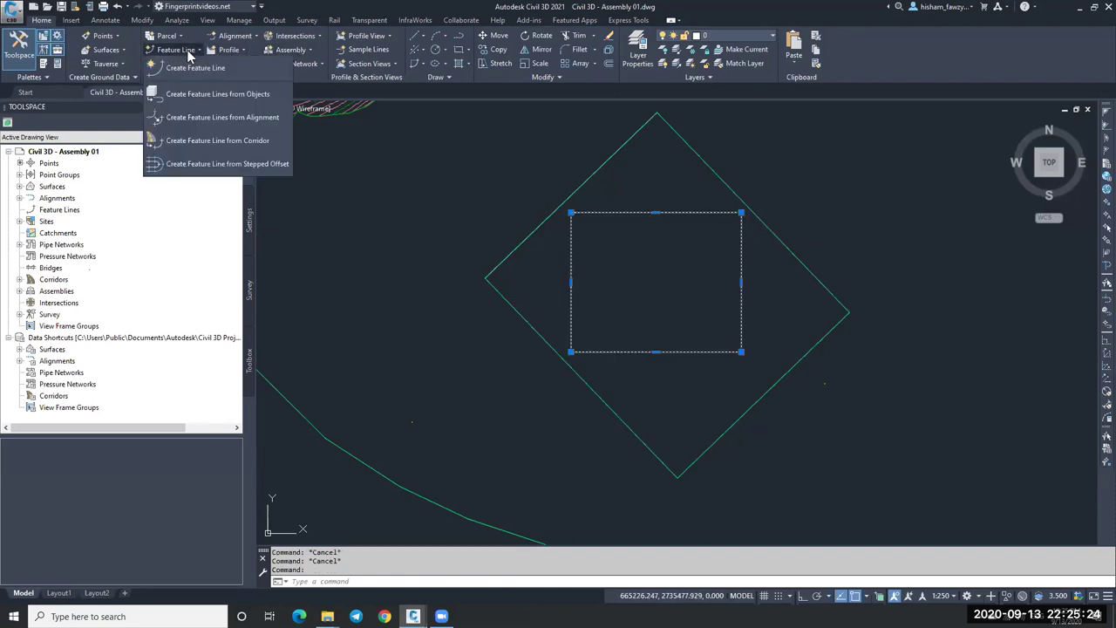
pyautogui.click(239, 92)
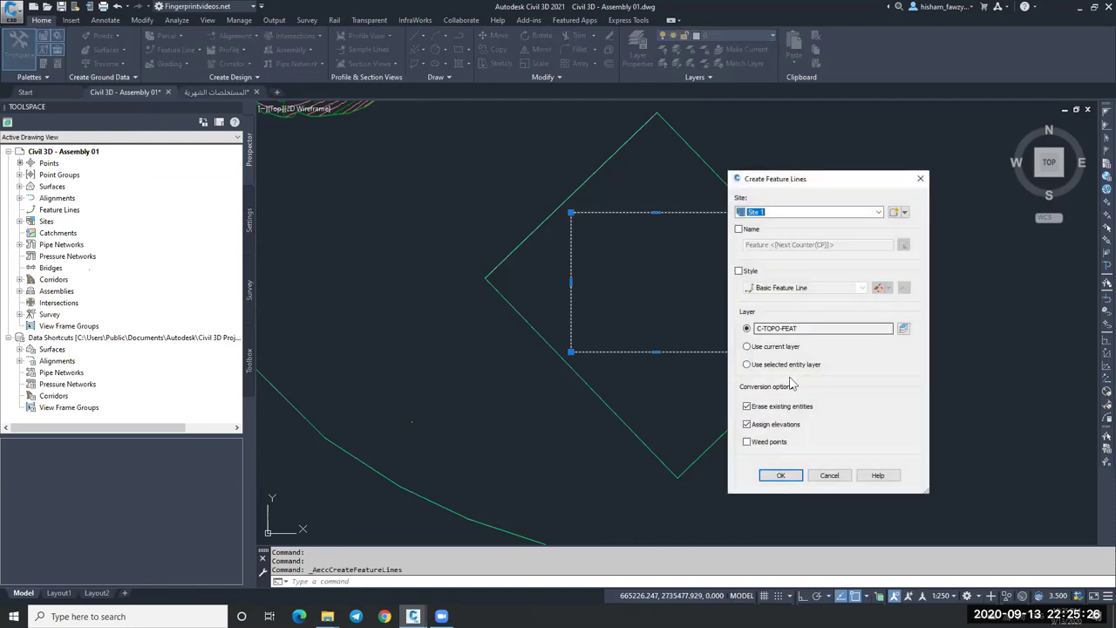
pyautogui.press('Return')
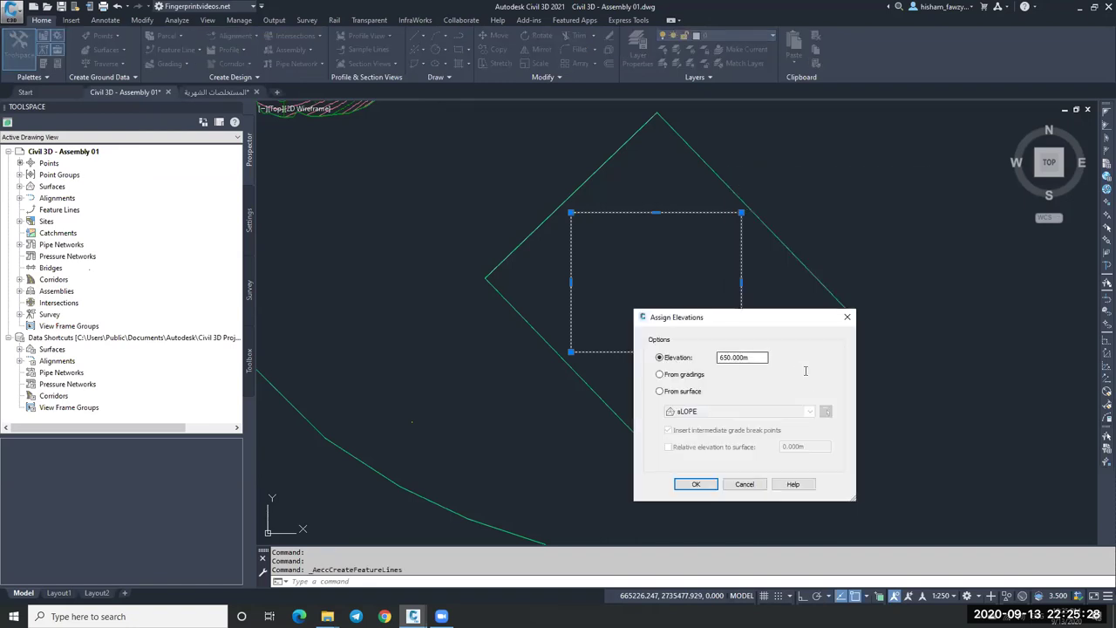
pyautogui.click(661, 391)
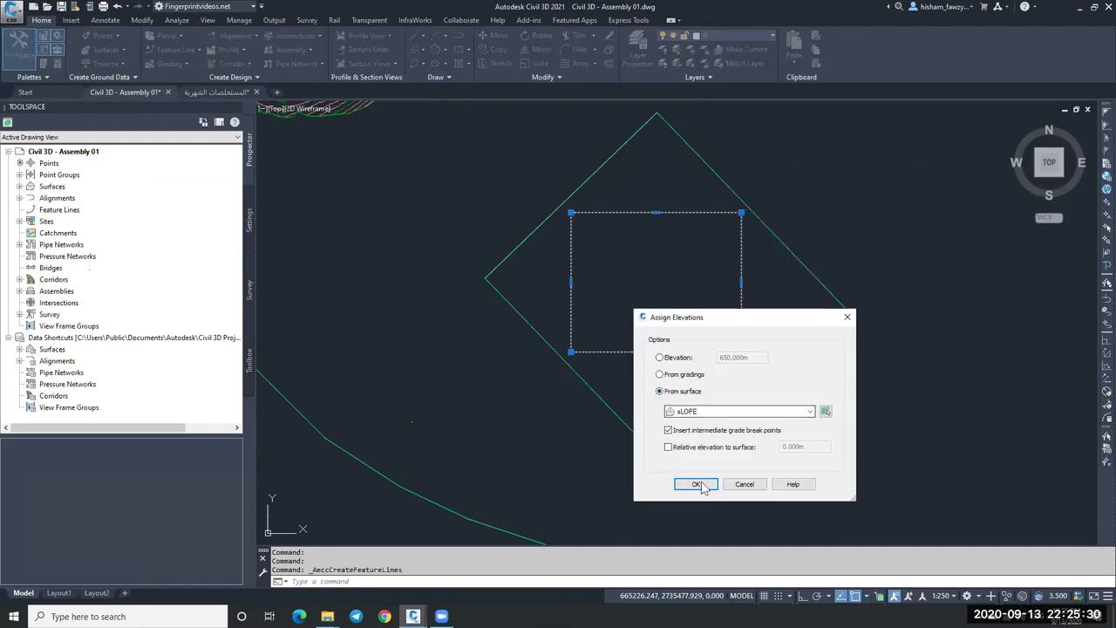
pyautogui.press('Return')
pyautogui.click(693, 353)
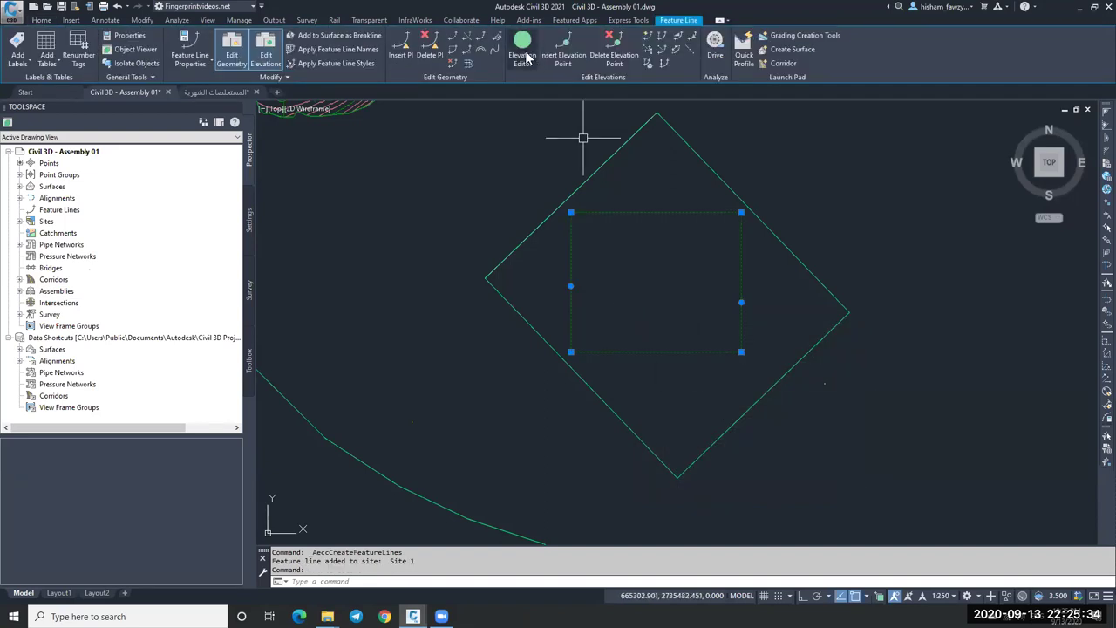
pyautogui.click(525, 52)
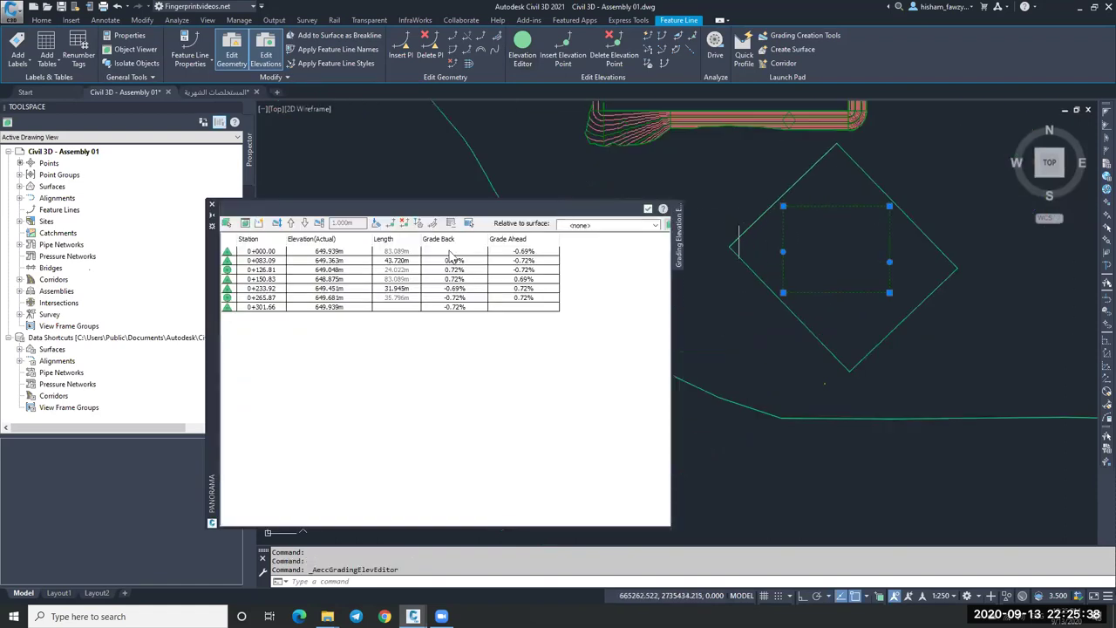
pyautogui.click(354, 253)
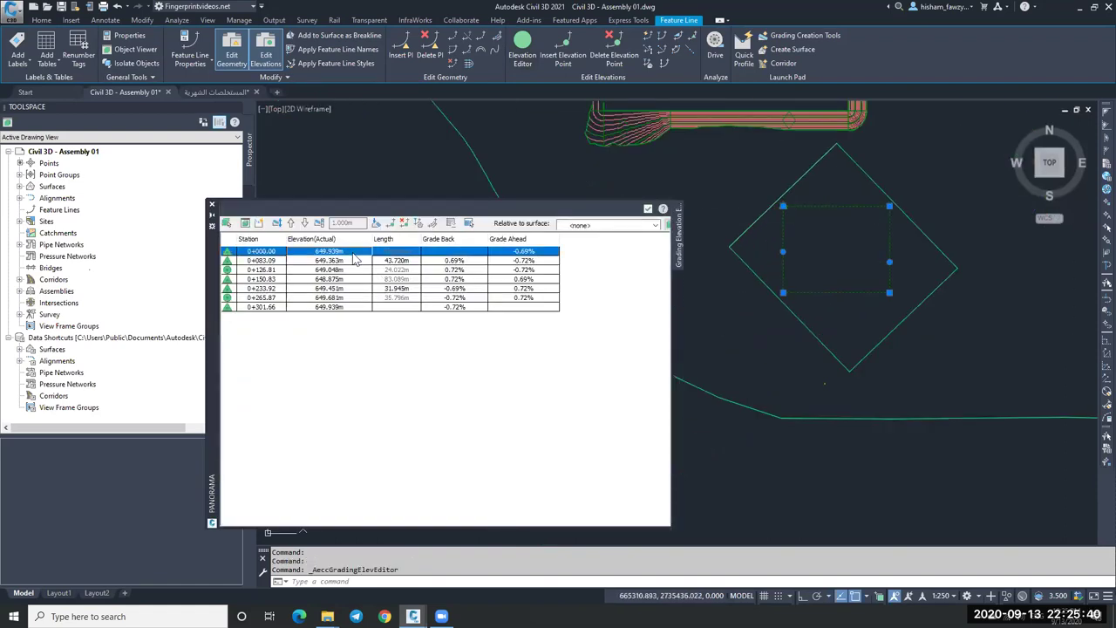
pyautogui.scroll(5, 788, 206)
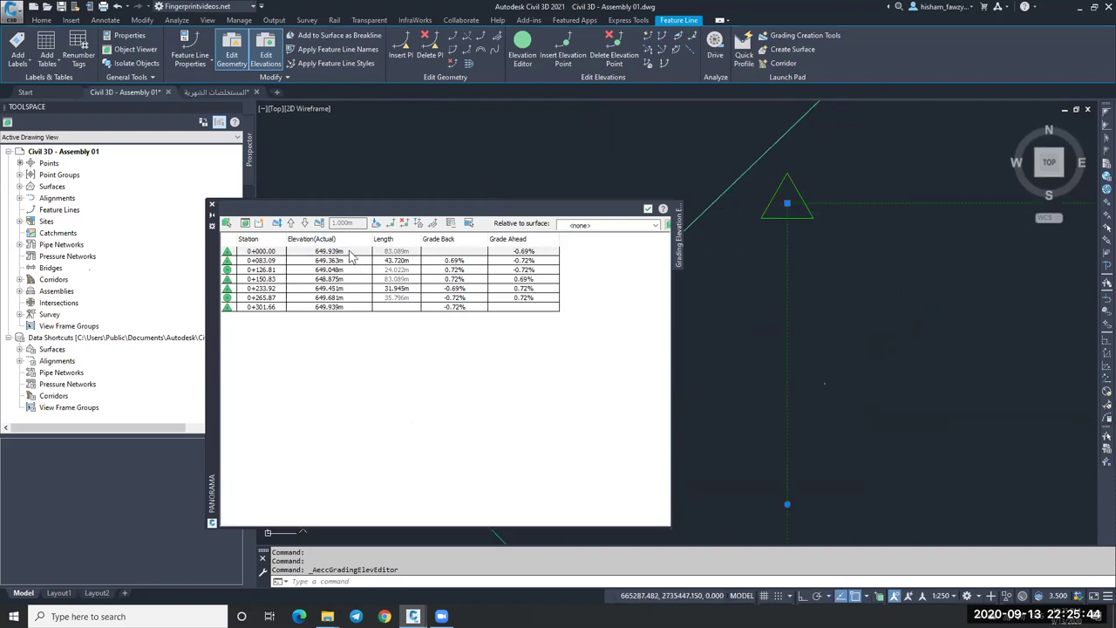
pyautogui.scroll(-3, 812, 262)
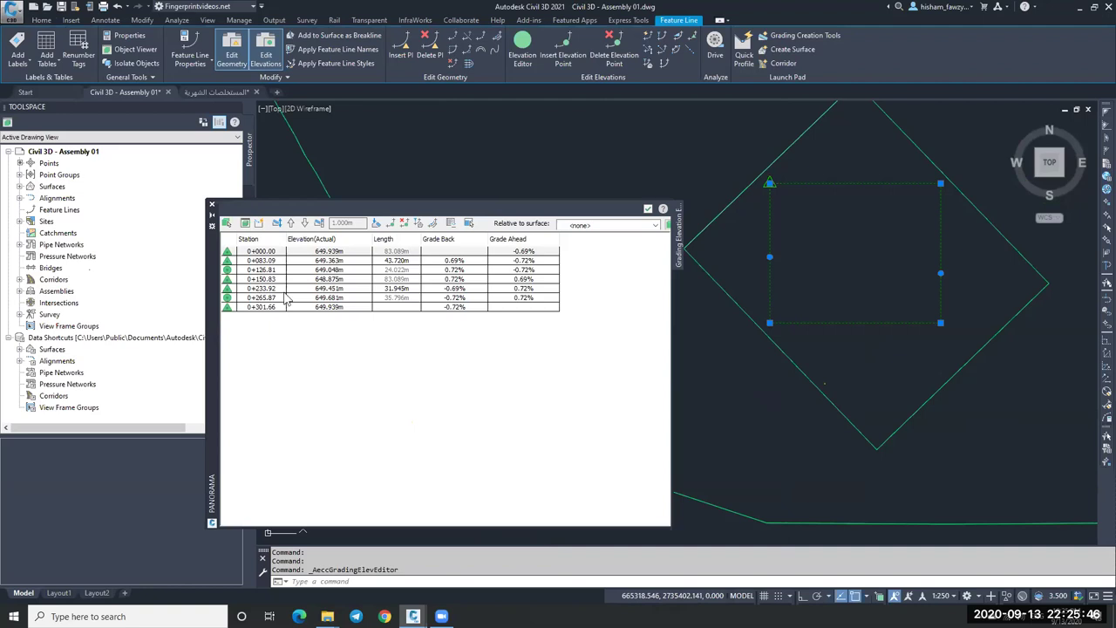
pyautogui.click(329, 290)
pyautogui.click(354, 308)
pyautogui.click(358, 298)
pyautogui.click(346, 279)
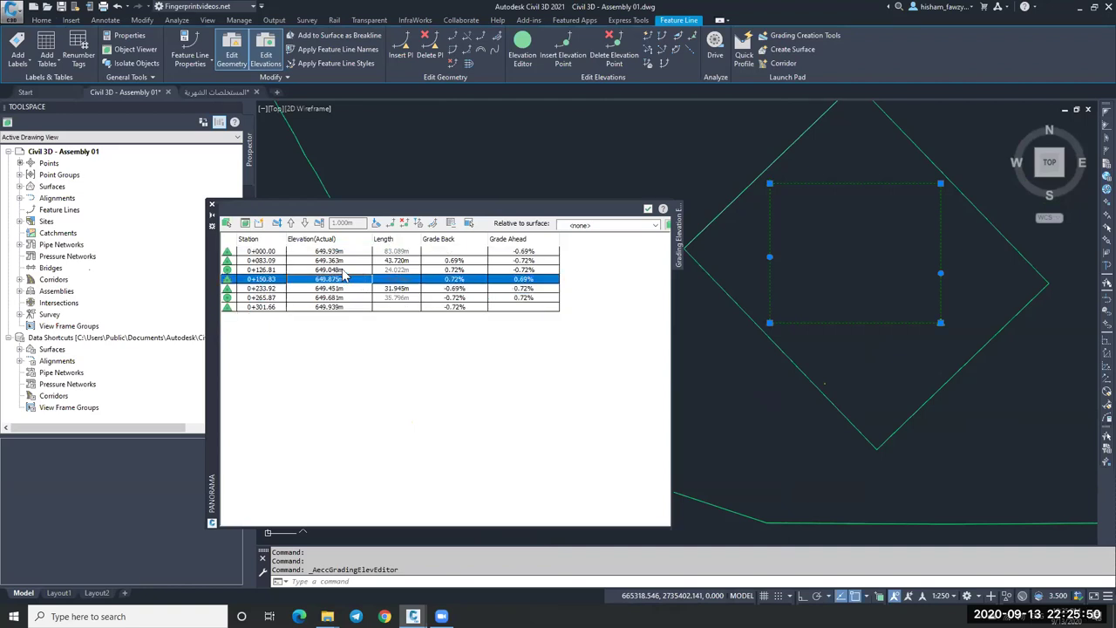
pyautogui.click(344, 270)
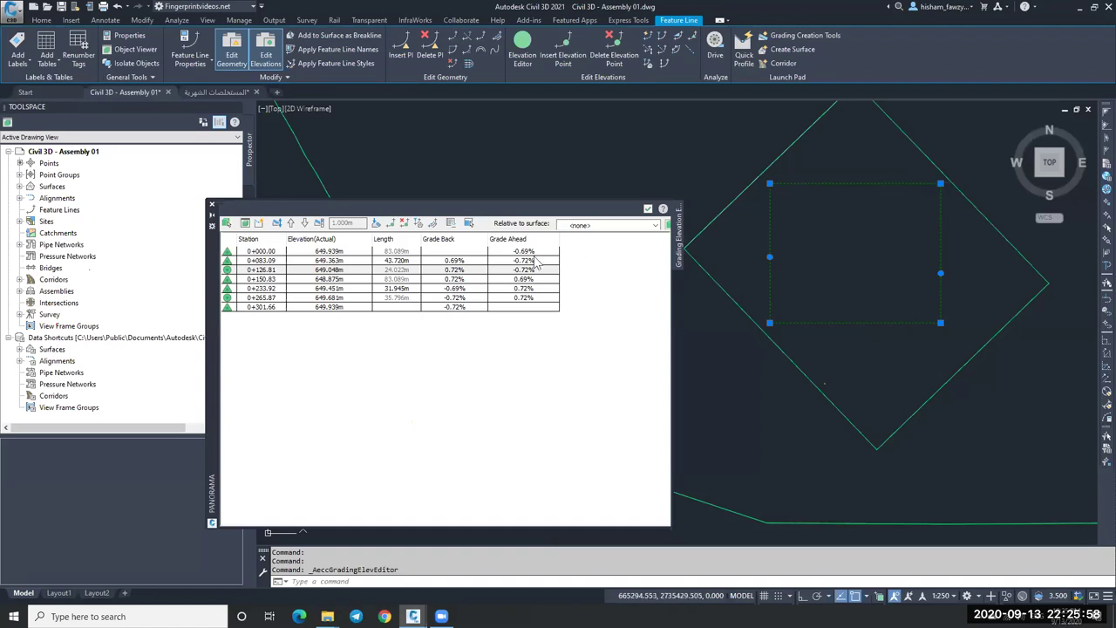
pyautogui.click(343, 281)
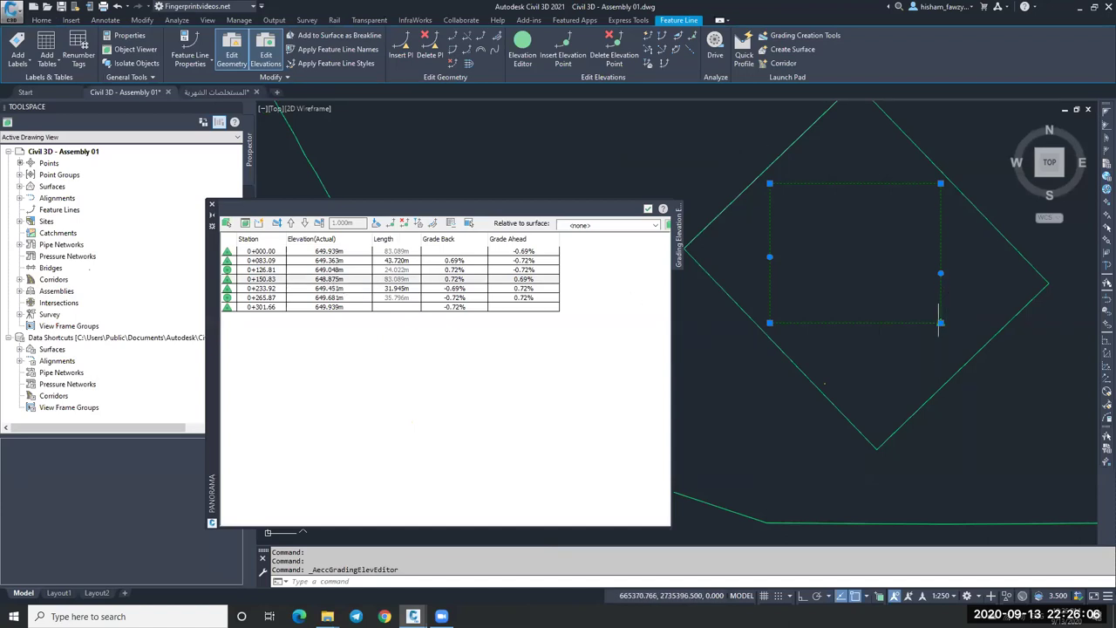
pyautogui.click(649, 210)
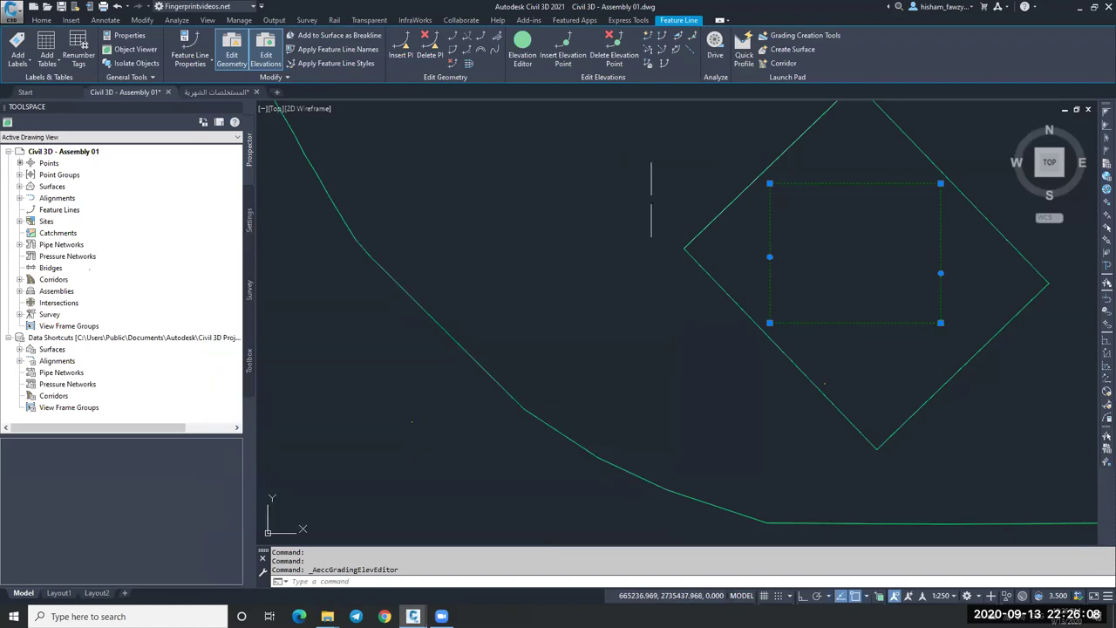
pyautogui.scroll(-3, 759, 223)
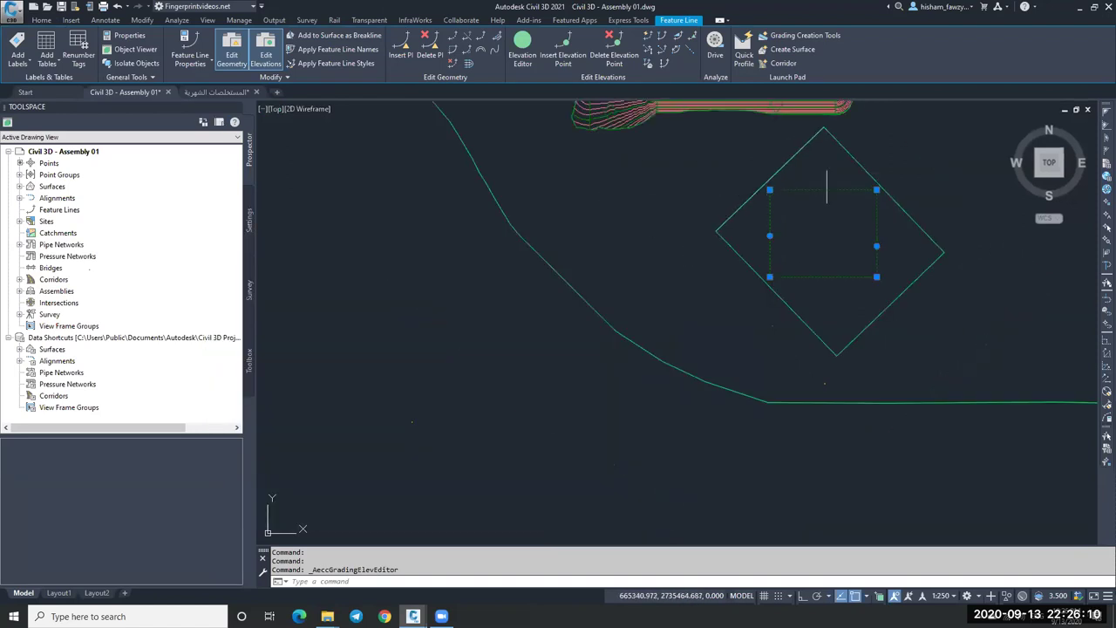
pyautogui.scroll(3, 731, 172)
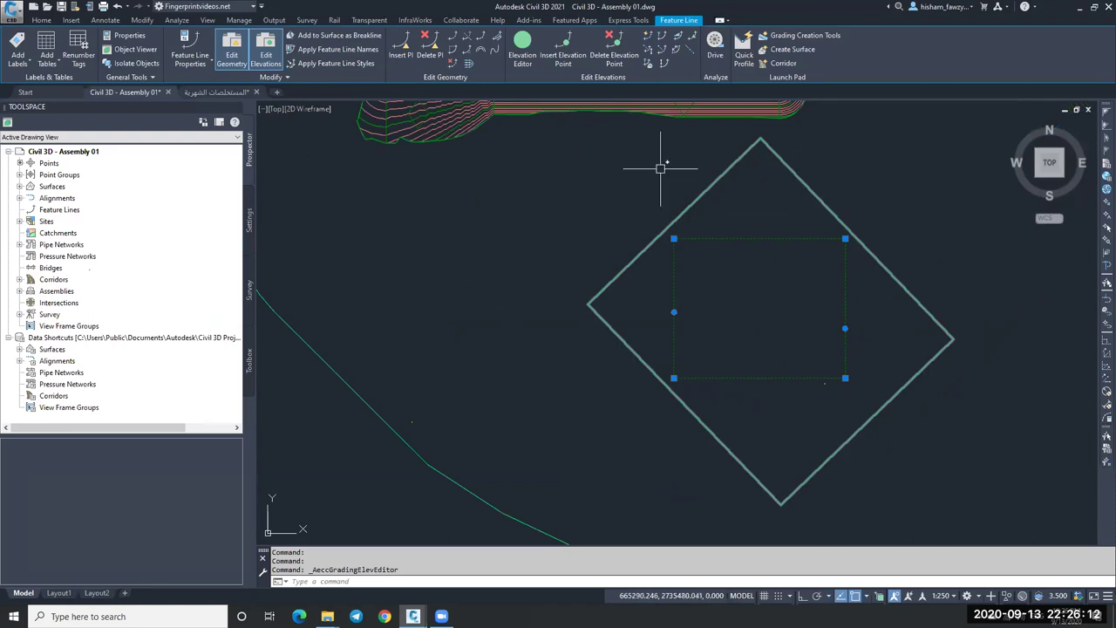
pyautogui.scroll(-5, 660, 164)
pyautogui.scroll(3, 769, 251)
pyautogui.scroll(-3, 747, 250)
pyautogui.scroll(4, 741, 224)
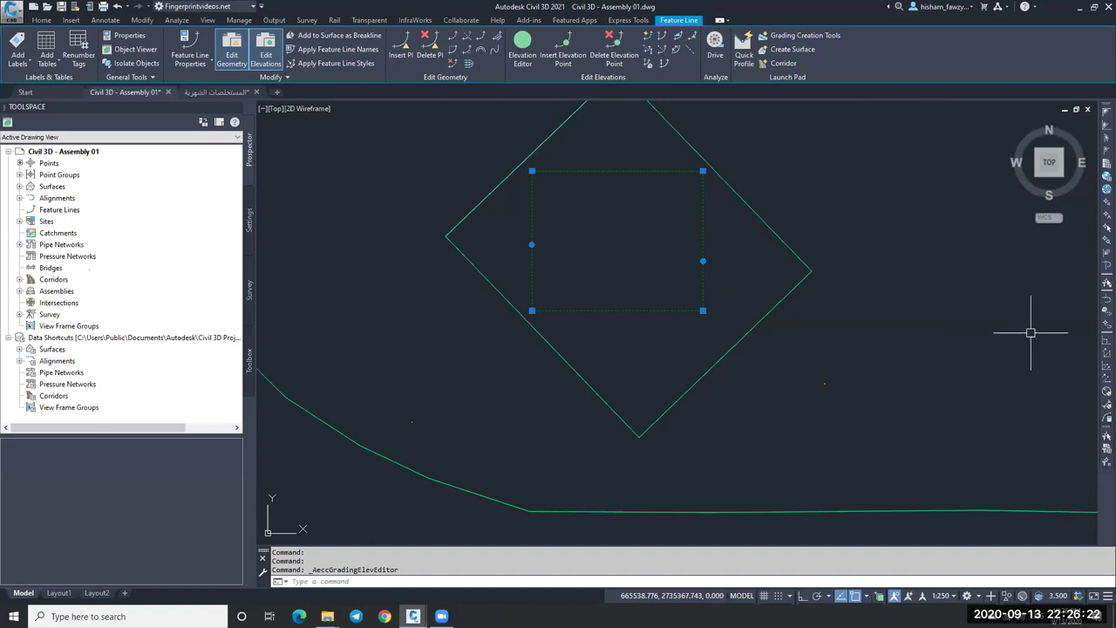
pyautogui.scroll(-3, 803, 369)
pyautogui.scroll(1, 801, 350)
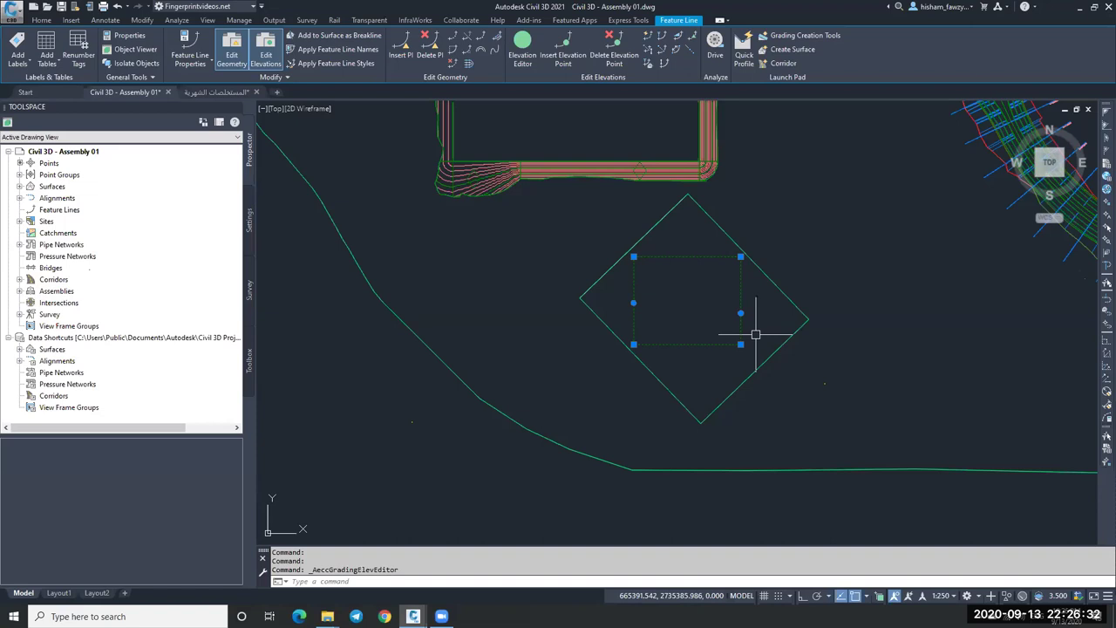
pyautogui.press('Escape')
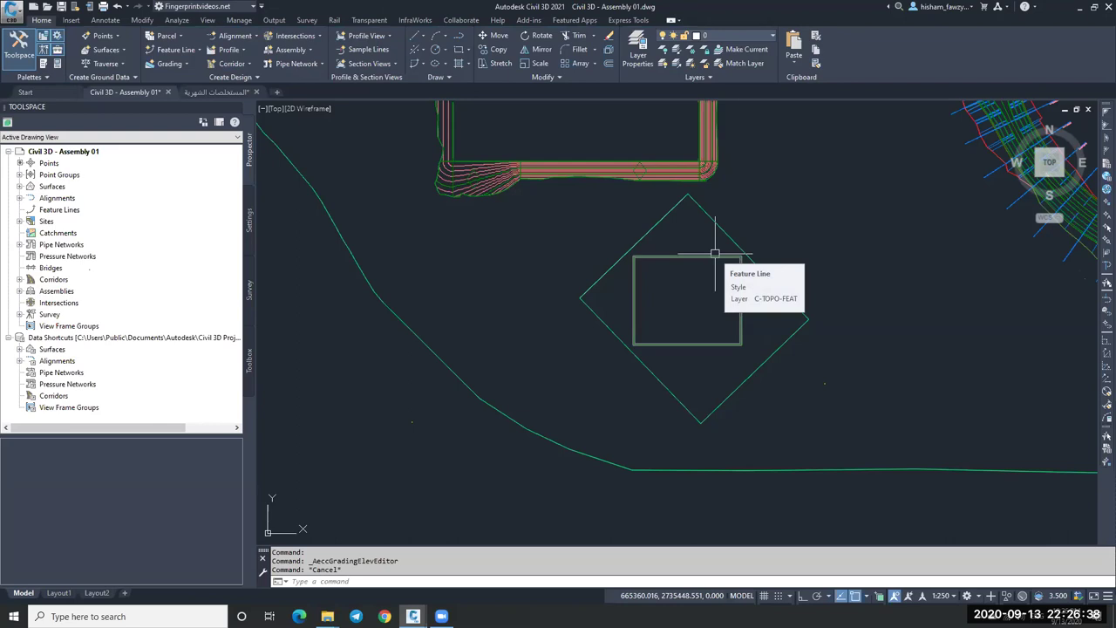
pyautogui.scroll(2, 697, 258)
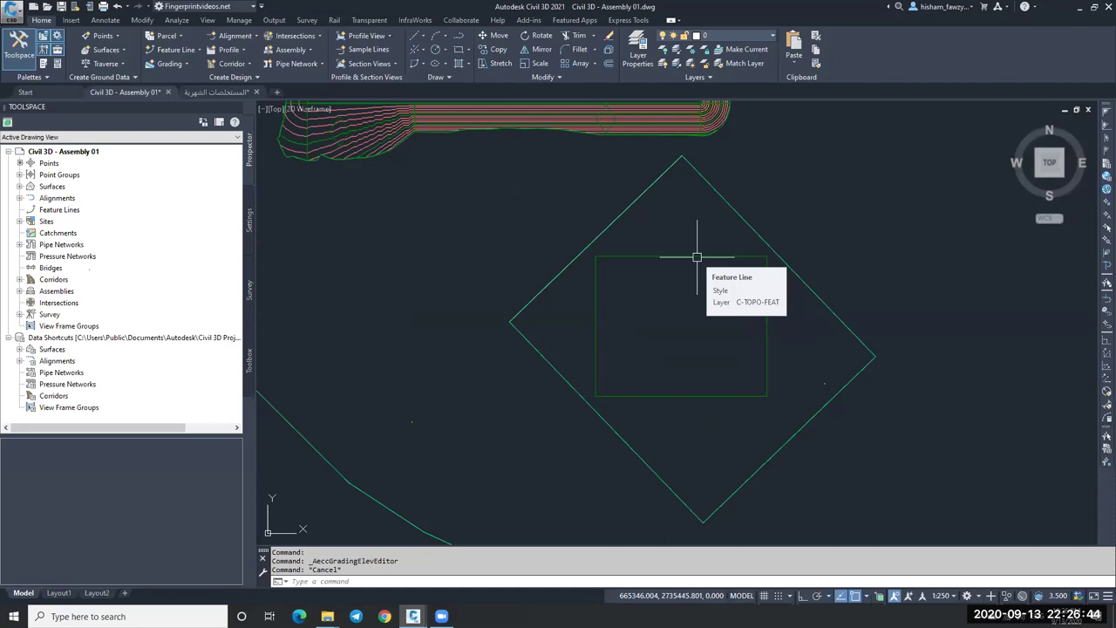
pyautogui.click(697, 258)
pyautogui.press('Escape')
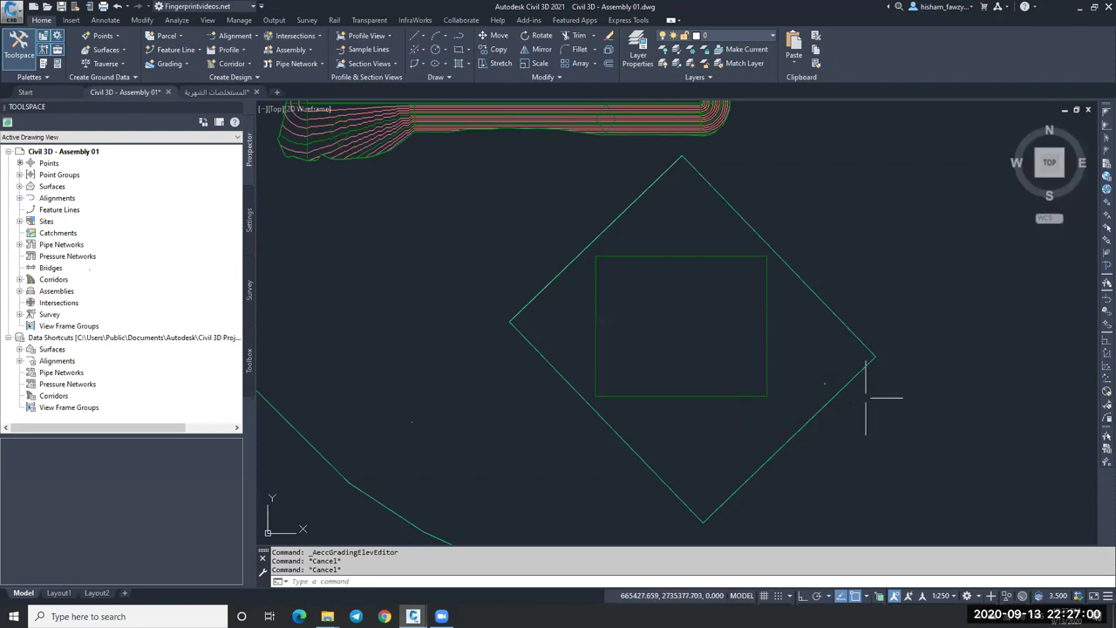
pyautogui.scroll(-2, 866, 397)
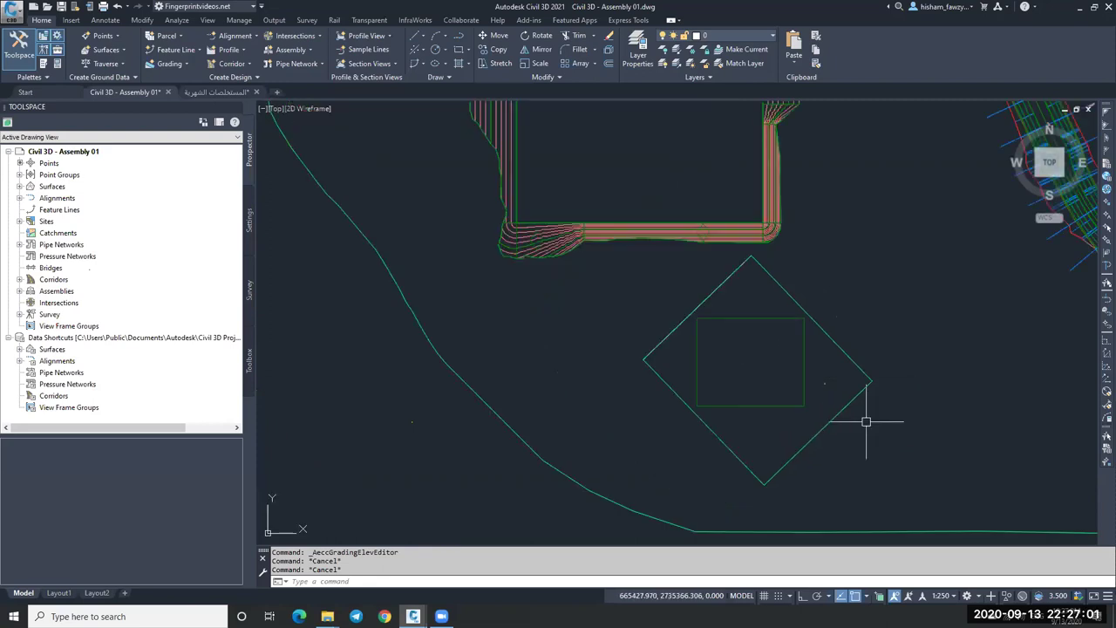
# Step: Expand Surfaces in Prospector and select the NGL, الدمج and Corridor - TOP entries
pyautogui.click(20, 187)
pyautogui.click(84, 233)
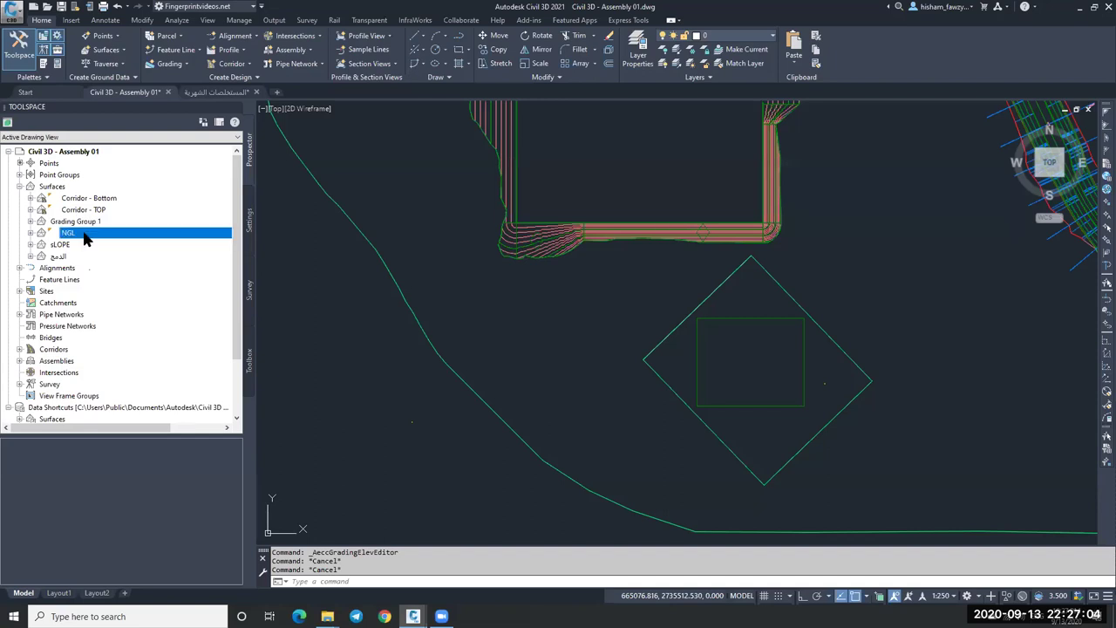
pyautogui.click(88, 259)
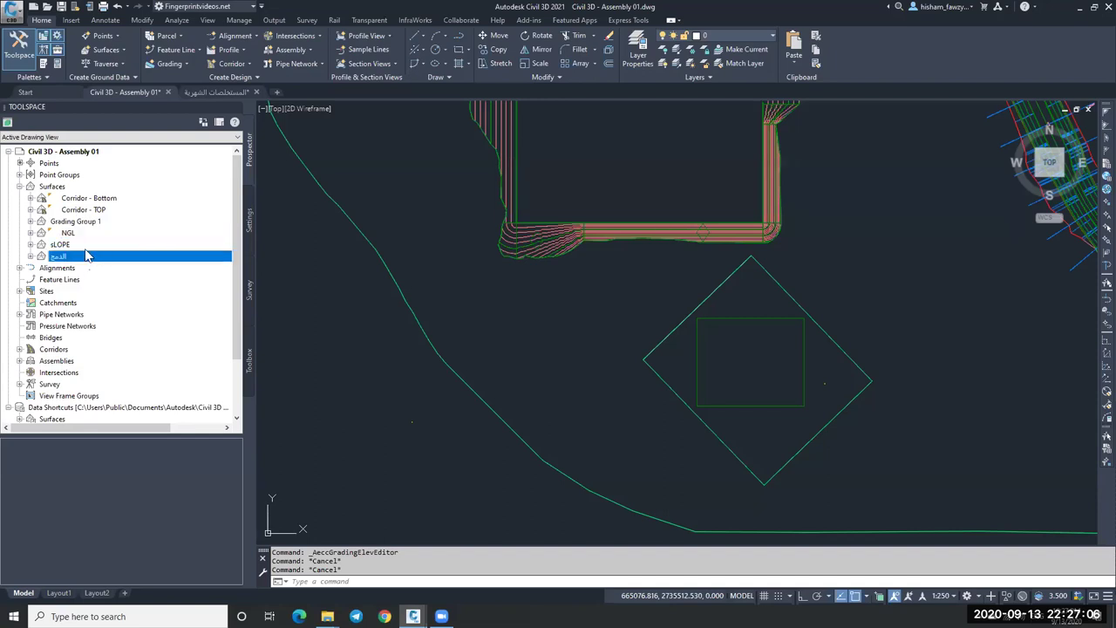
pyautogui.click(104, 210)
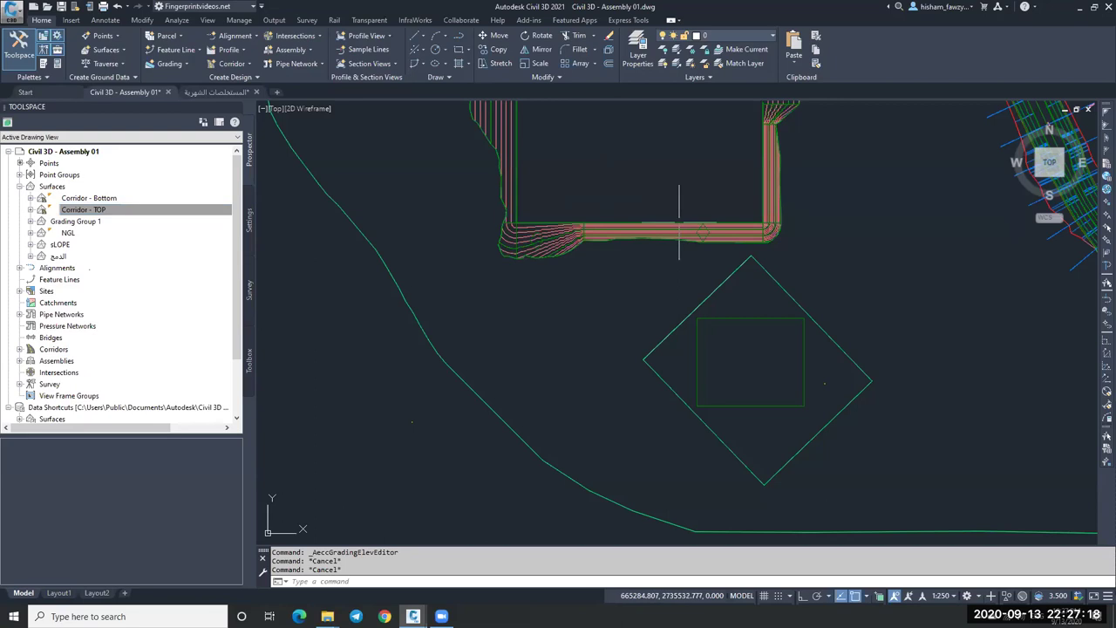
pyautogui.scroll(-5, 706, 244)
pyautogui.scroll(5, 743, 235)
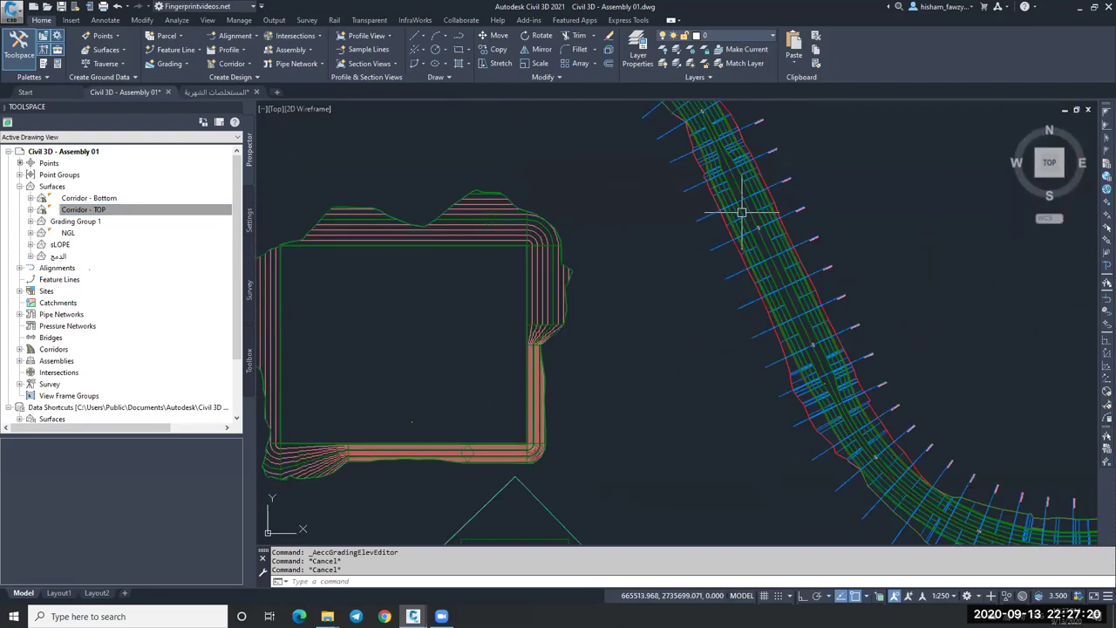
pyautogui.scroll(4, 723, 175)
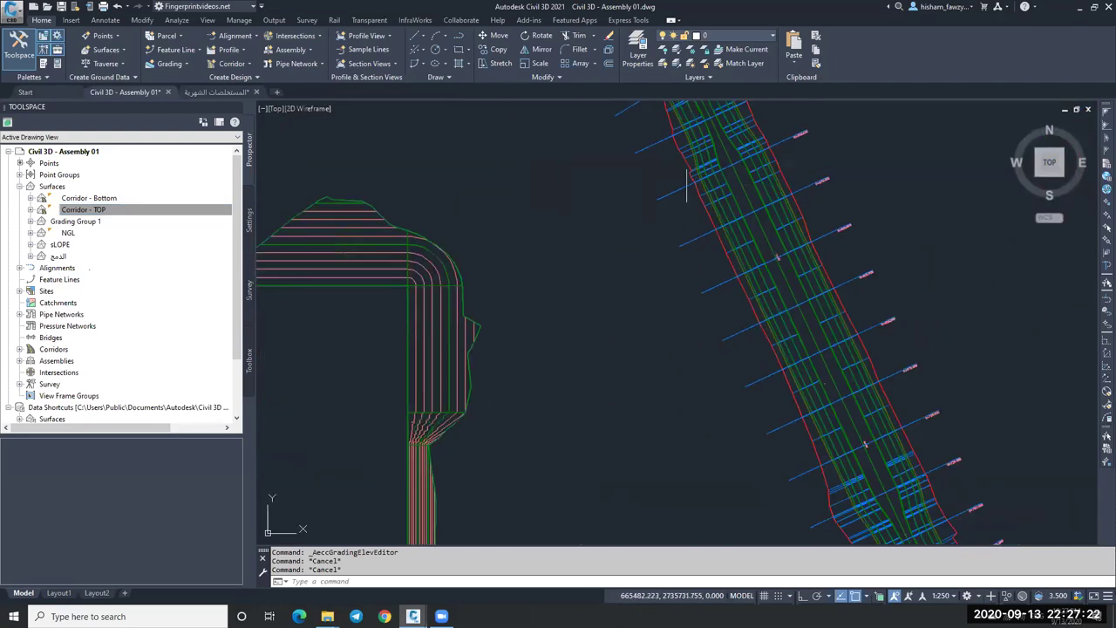
pyautogui.scroll(-3, 584, 220)
# Step: Compare the الدمج, NGL, Corridor - TOP and Grading Group 1 surfaces by selecting each in turn
pyautogui.click(63, 258)
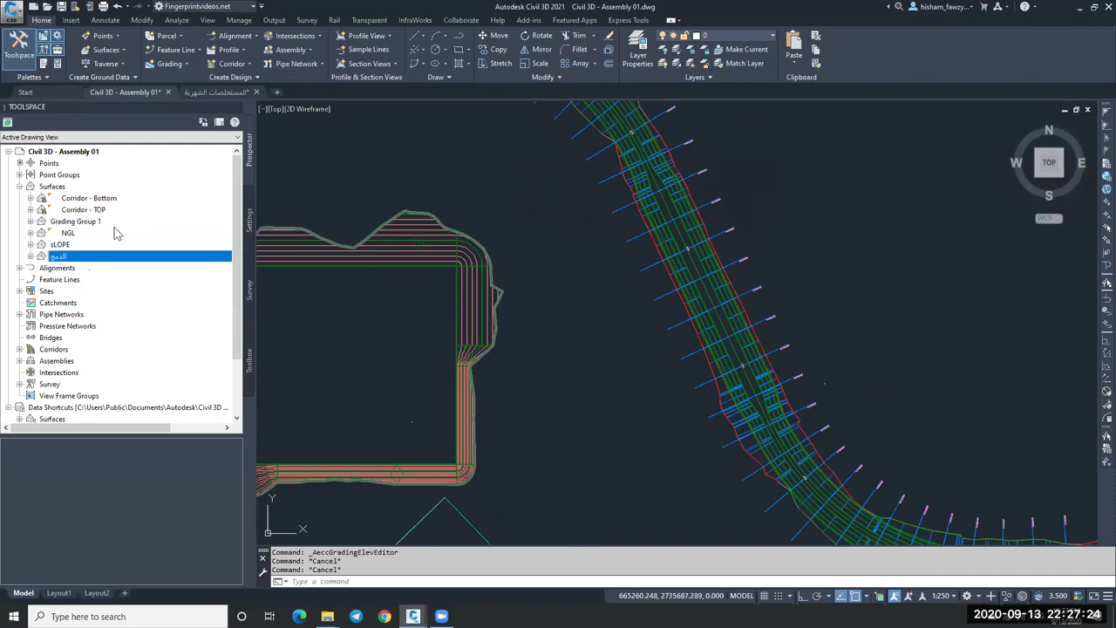
pyautogui.click(116, 233)
pyautogui.click(76, 256)
pyautogui.click(103, 235)
pyautogui.click(122, 211)
pyautogui.press('Down')
pyautogui.press('Down')
pyautogui.click(125, 211)
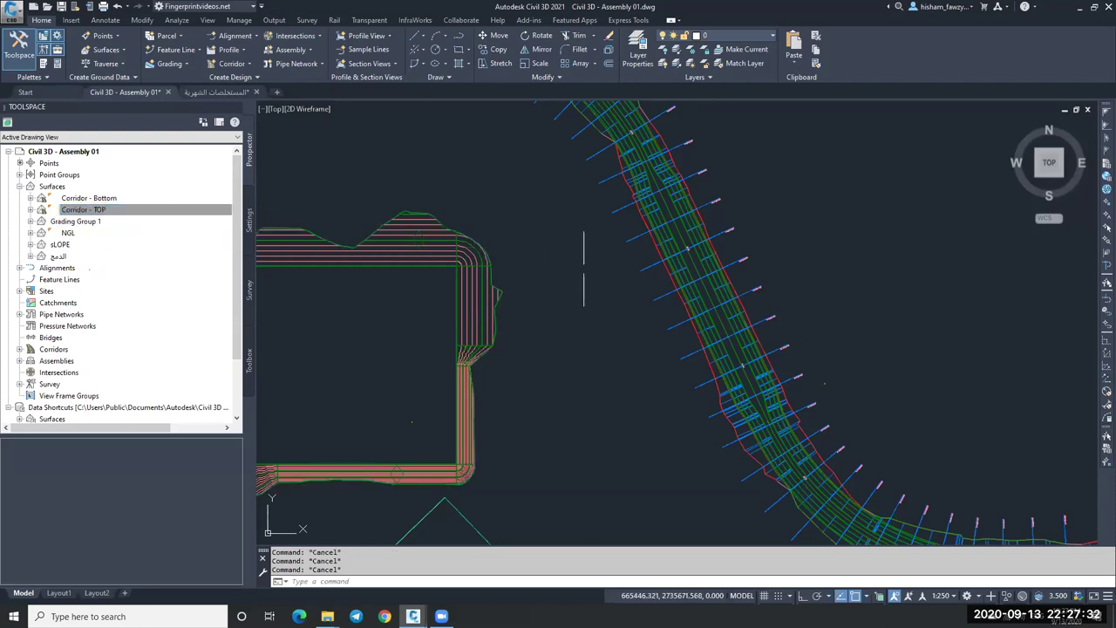
pyautogui.click(79, 234)
pyautogui.click(85, 257)
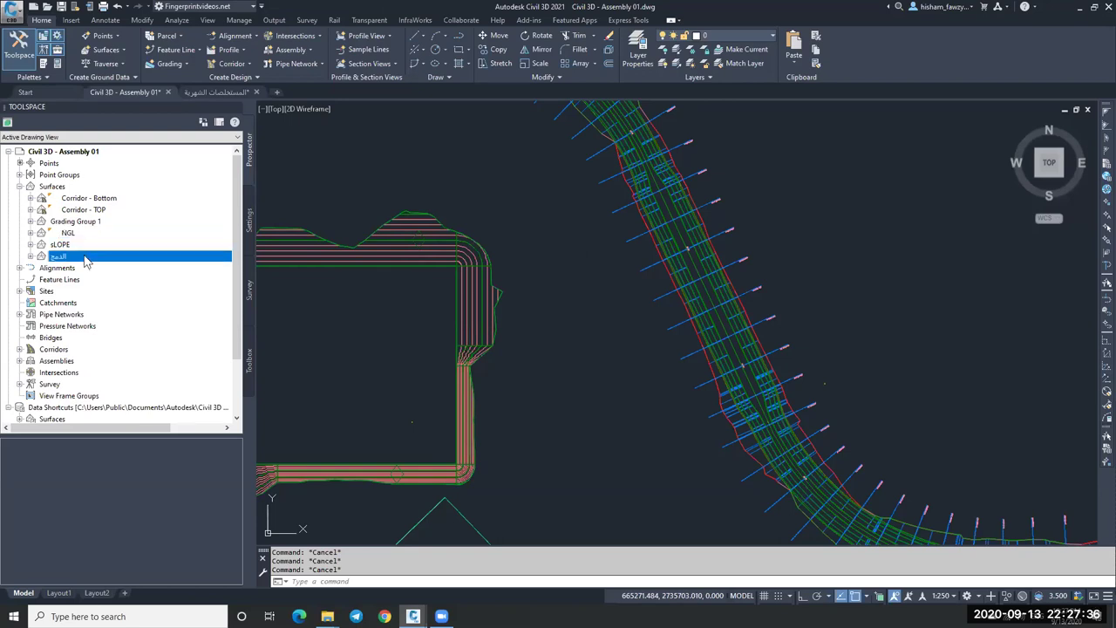
pyautogui.click(130, 221)
pyautogui.click(140, 211)
pyautogui.click(125, 234)
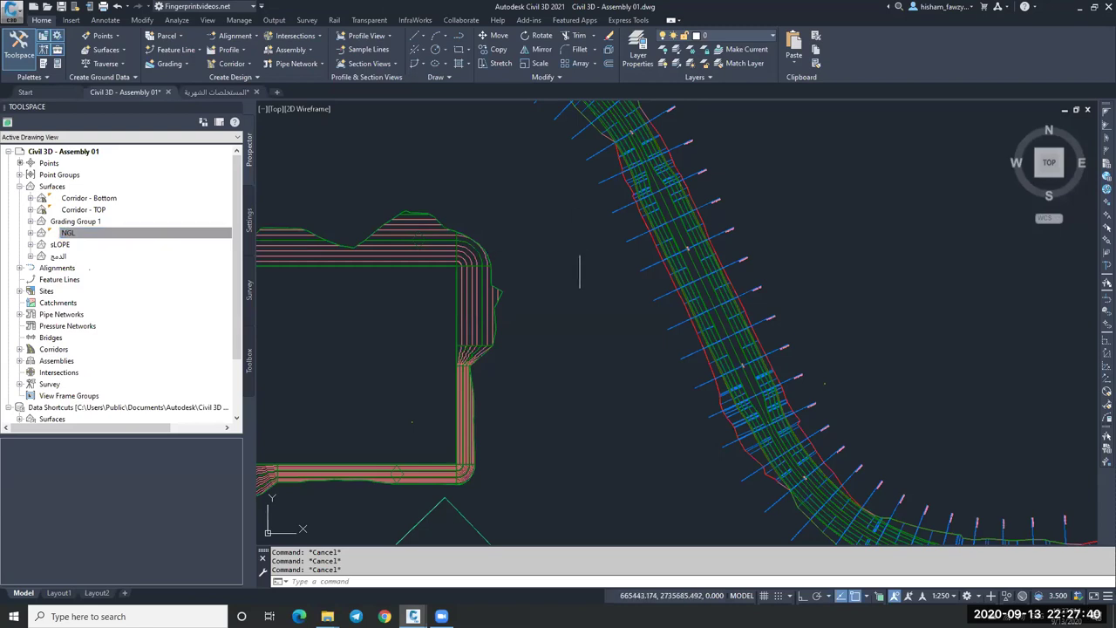
pyautogui.scroll(-4, 579, 271)
# Step: Zoom in on the ROAD 01 corridor running beside the graded square pad
pyautogui.scroll(5, 550, 219)
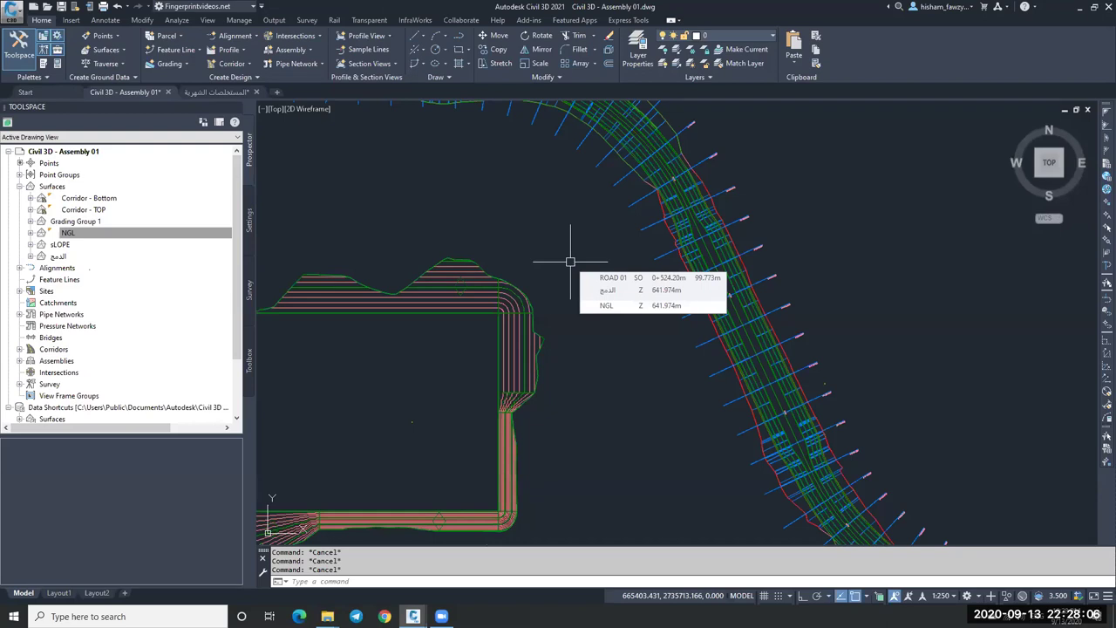
pyautogui.scroll(4, 689, 218)
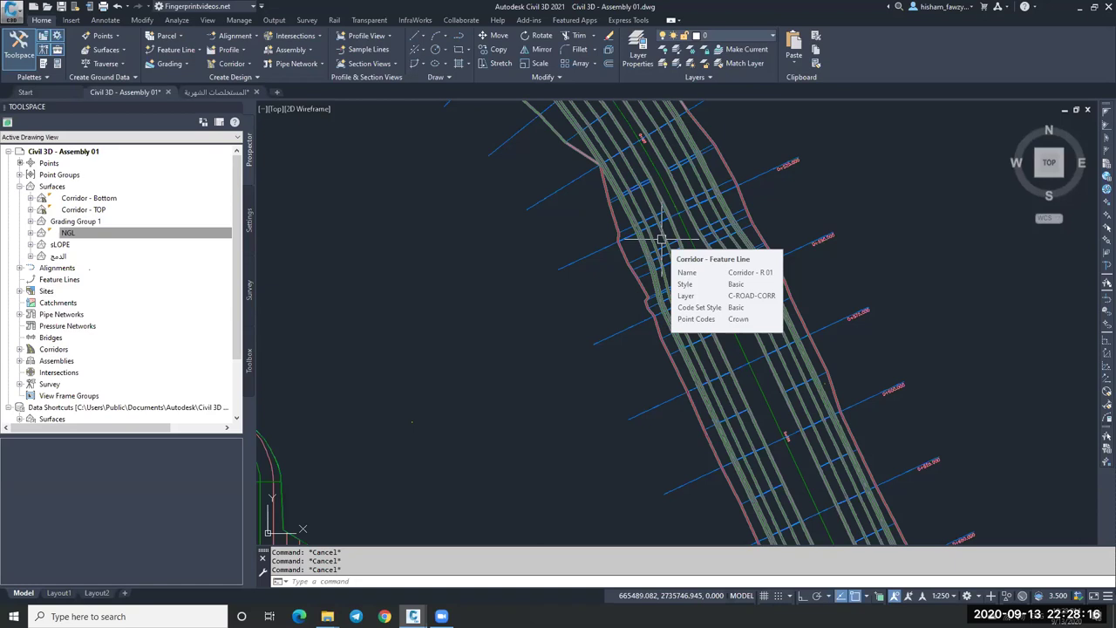
pyautogui.scroll(-4, 732, 196)
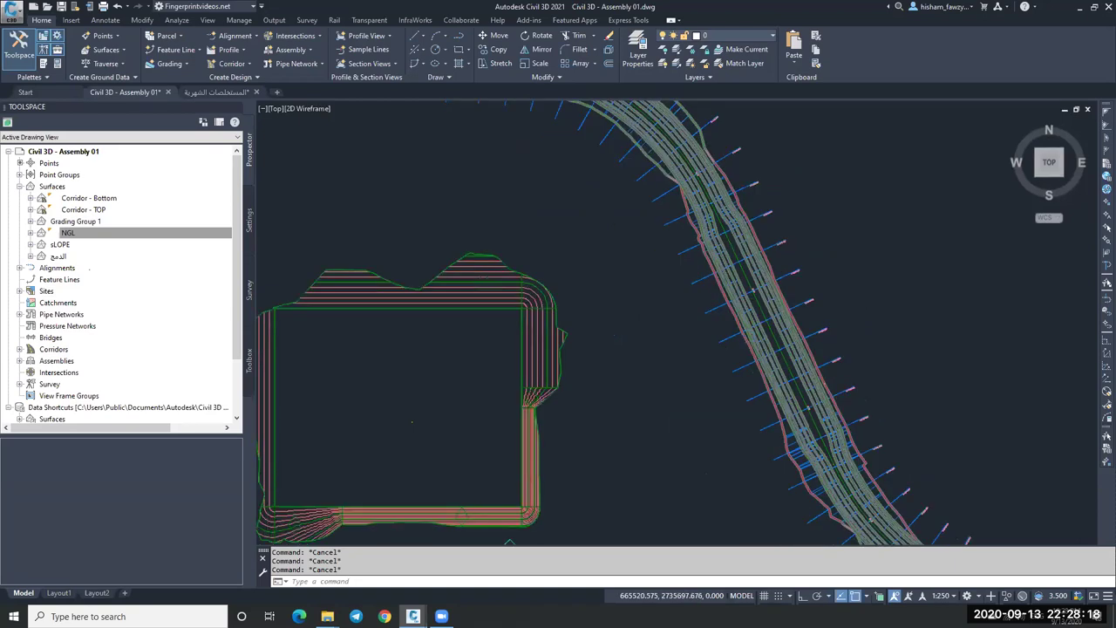
pyautogui.scroll(6, 756, 300)
# Step: Extract only the ETW feature line from the ROAD 01 corridor, accepting default settings
pyautogui.click(760, 307)
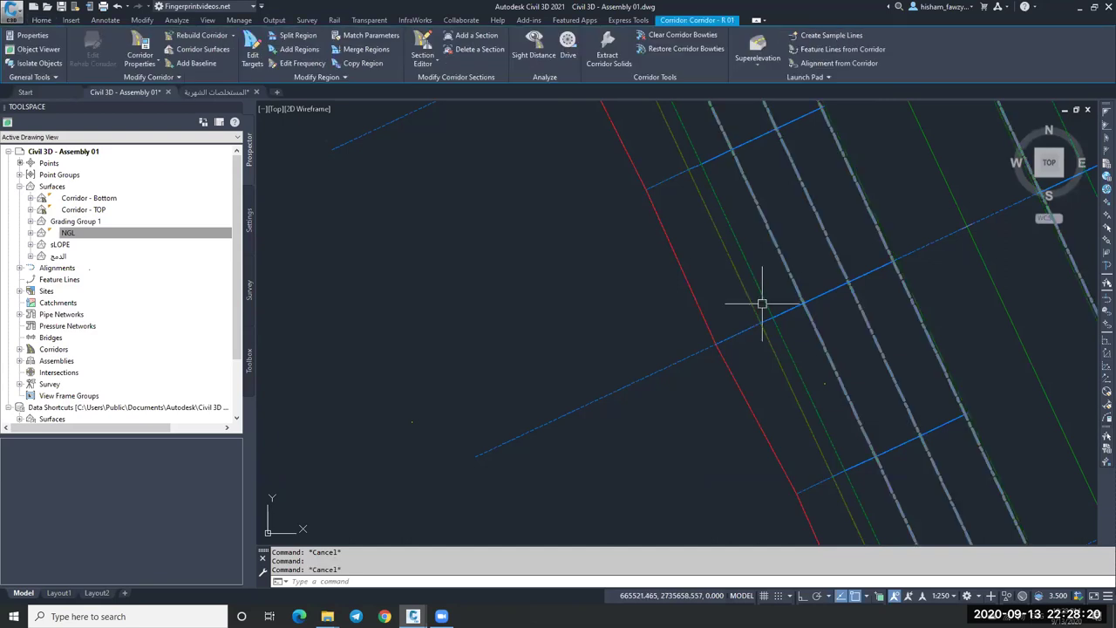
pyautogui.press('Escape')
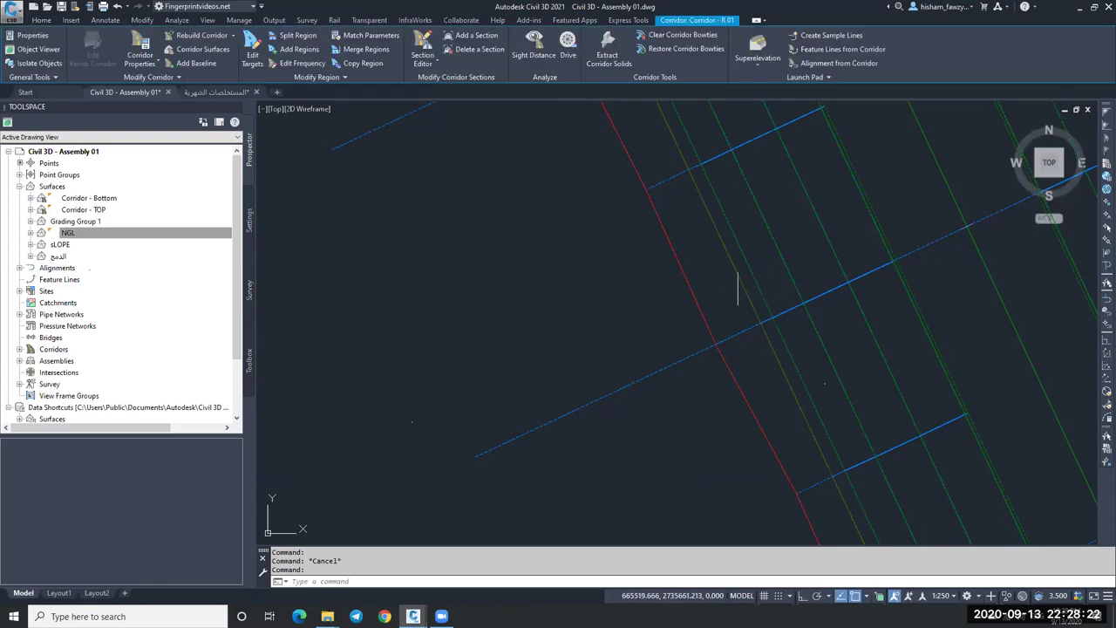
pyautogui.click(839, 52)
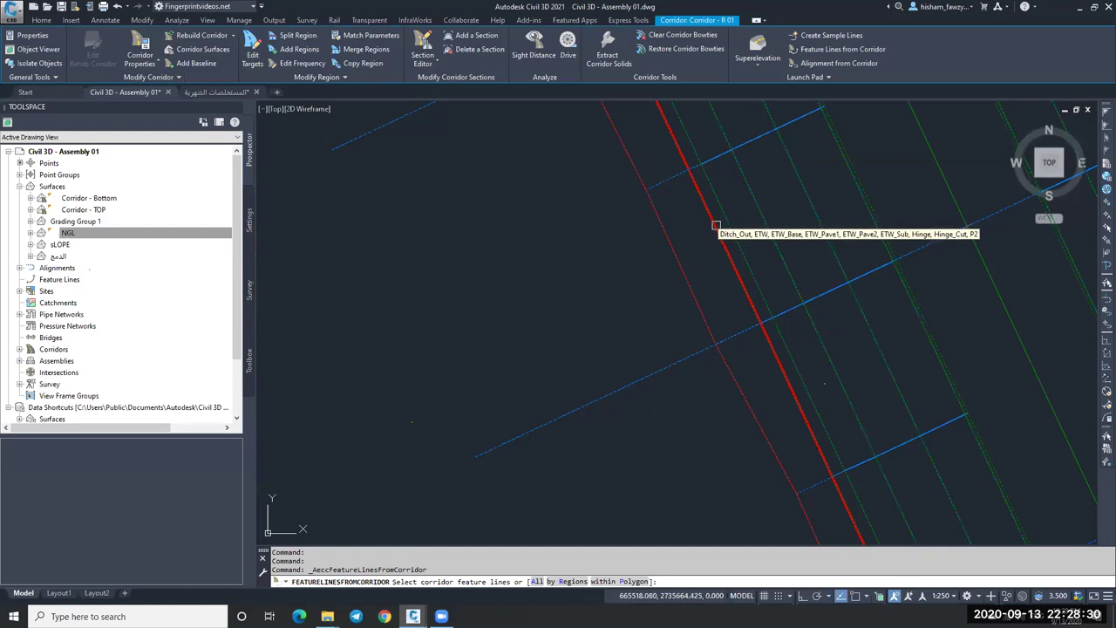
pyautogui.click(718, 232)
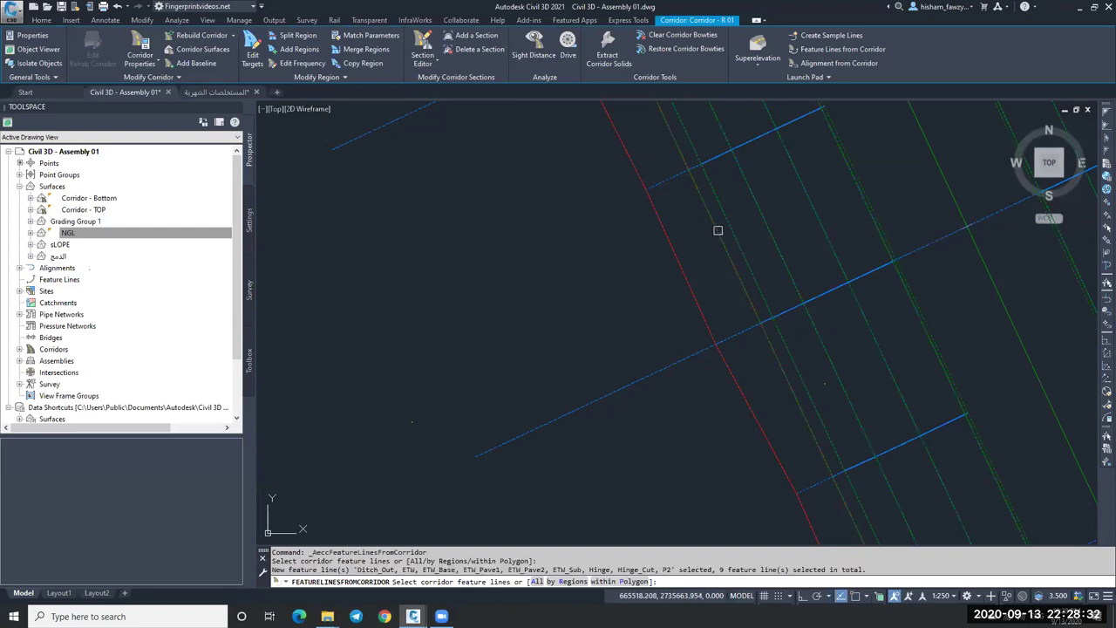
pyautogui.press('Return')
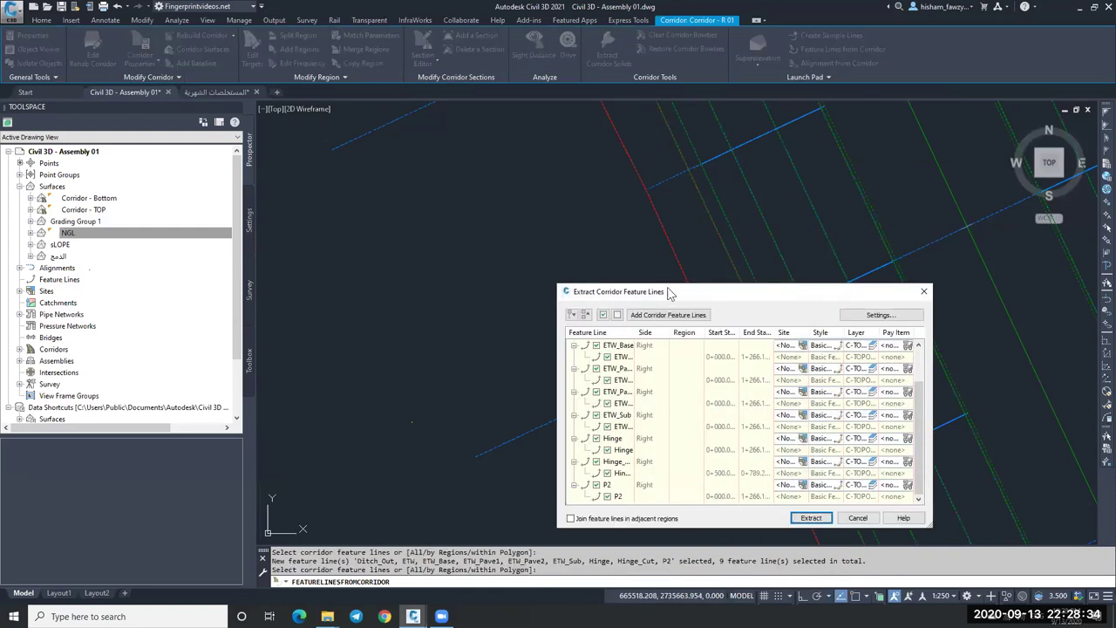
pyautogui.click(568, 233)
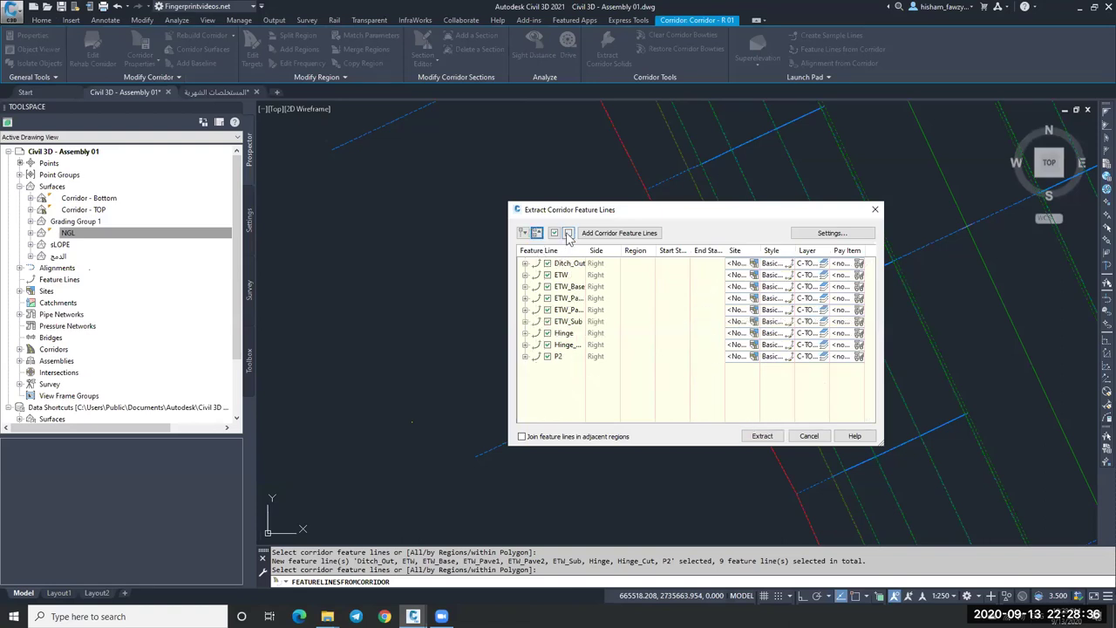
pyautogui.click(576, 277)
pyautogui.click(547, 274)
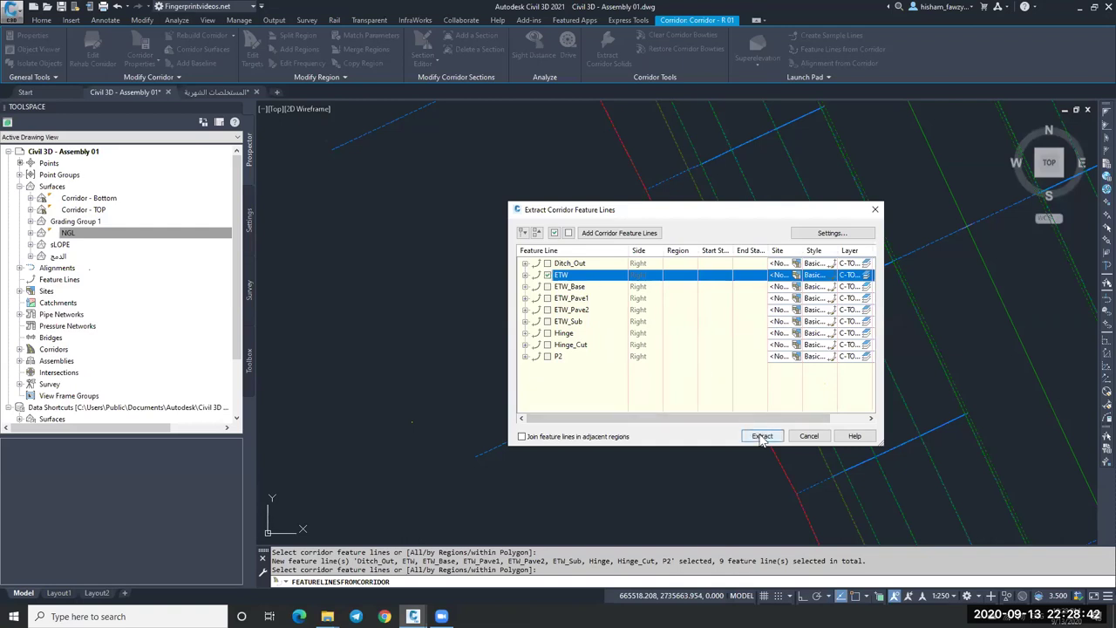
pyautogui.click(832, 233)
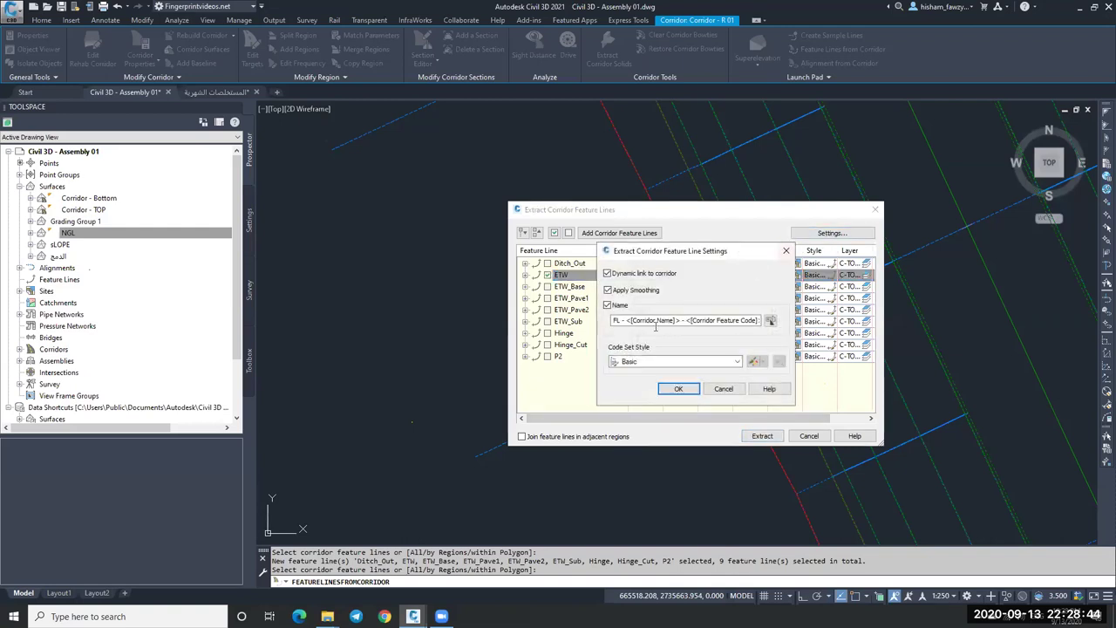
pyautogui.click(676, 389)
pyautogui.click(761, 436)
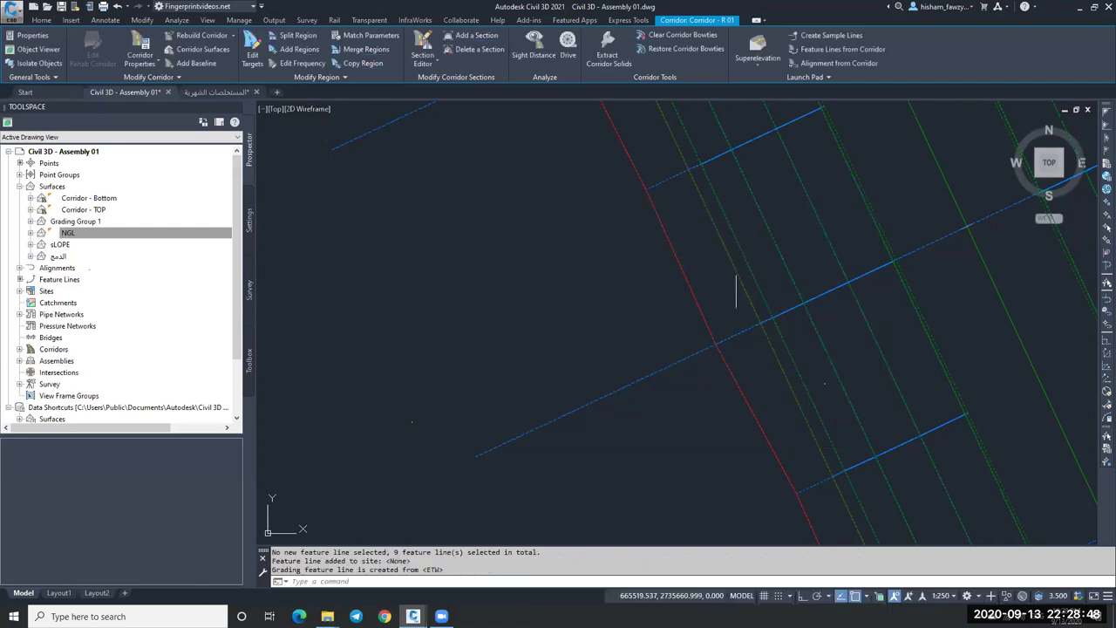
pyautogui.press('Escape')
# Step: Select the extracted ETW feature line and zoom around it to inspect it
pyautogui.click(734, 253)
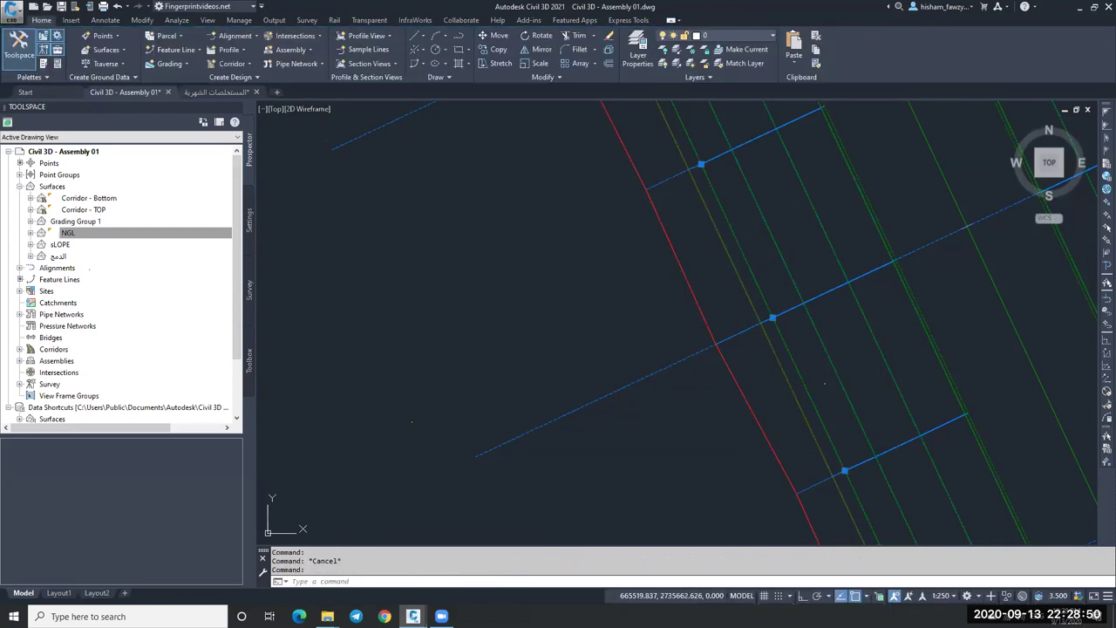
pyautogui.scroll(-6, 734, 280)
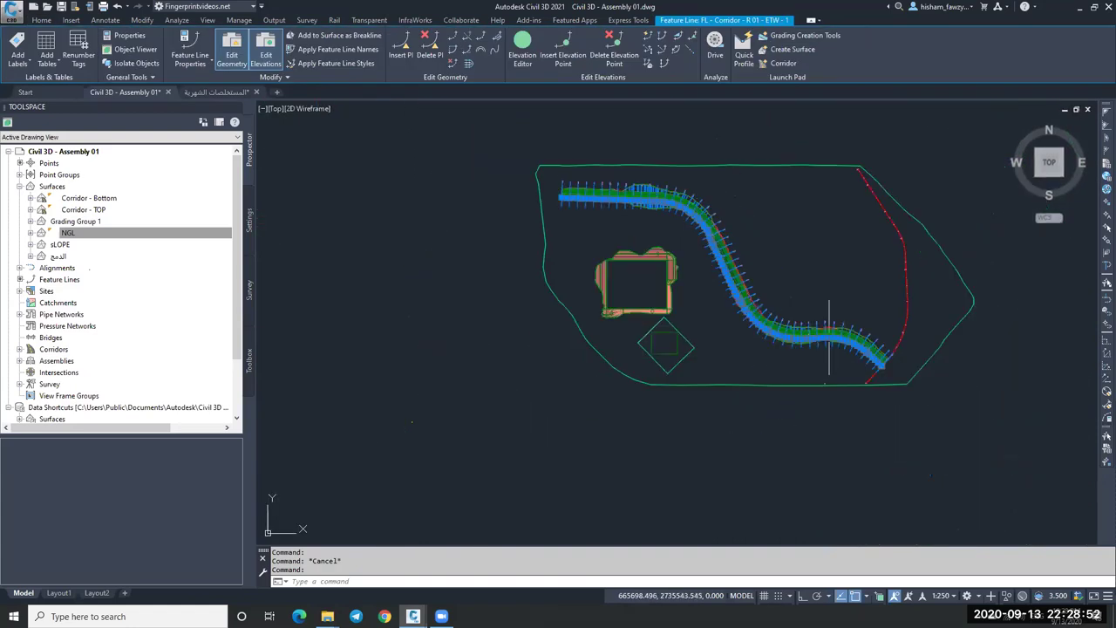
pyautogui.scroll(2, 743, 328)
pyautogui.scroll(4, 742, 328)
pyautogui.scroll(2, 780, 245)
pyautogui.scroll(-2, 760, 249)
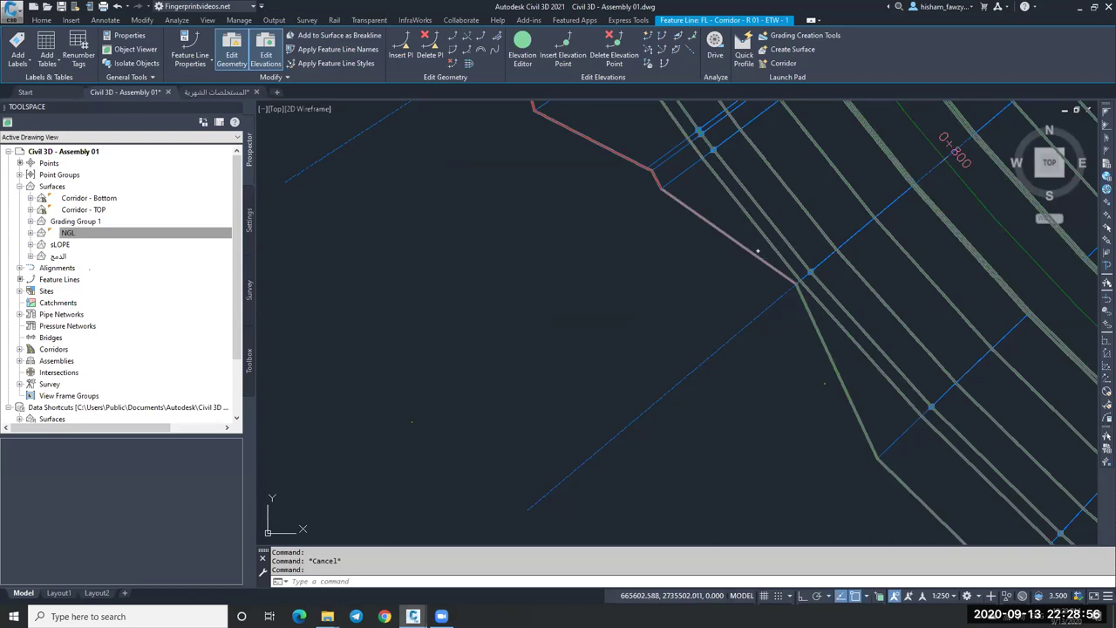
pyautogui.scroll(-2, 720, 284)
pyautogui.scroll(2, 820, 174)
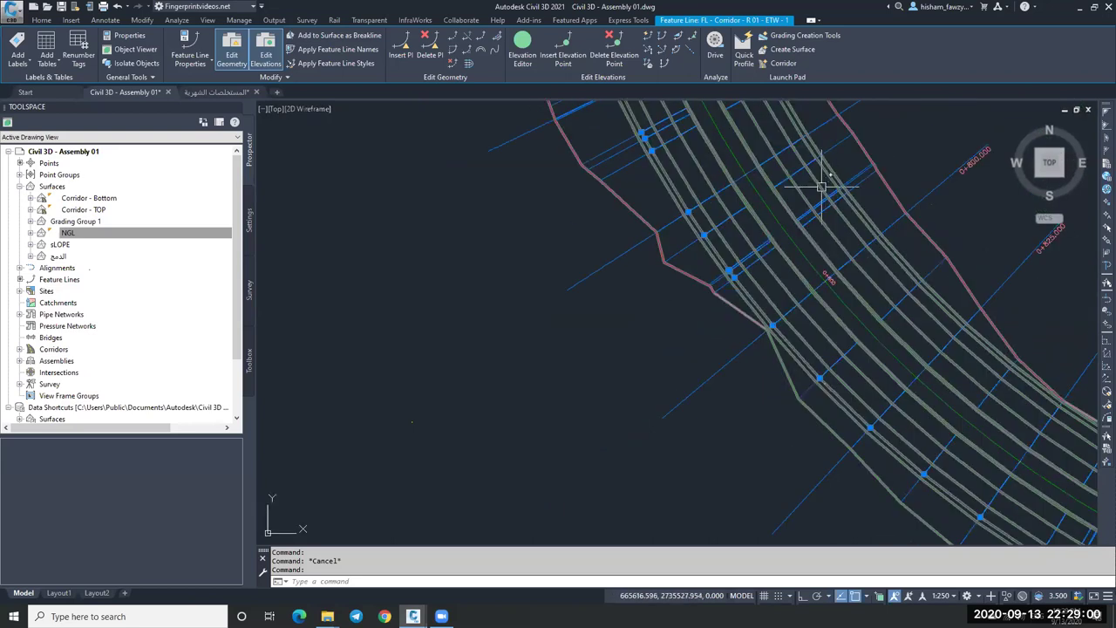
pyautogui.moveTo(820, 186)
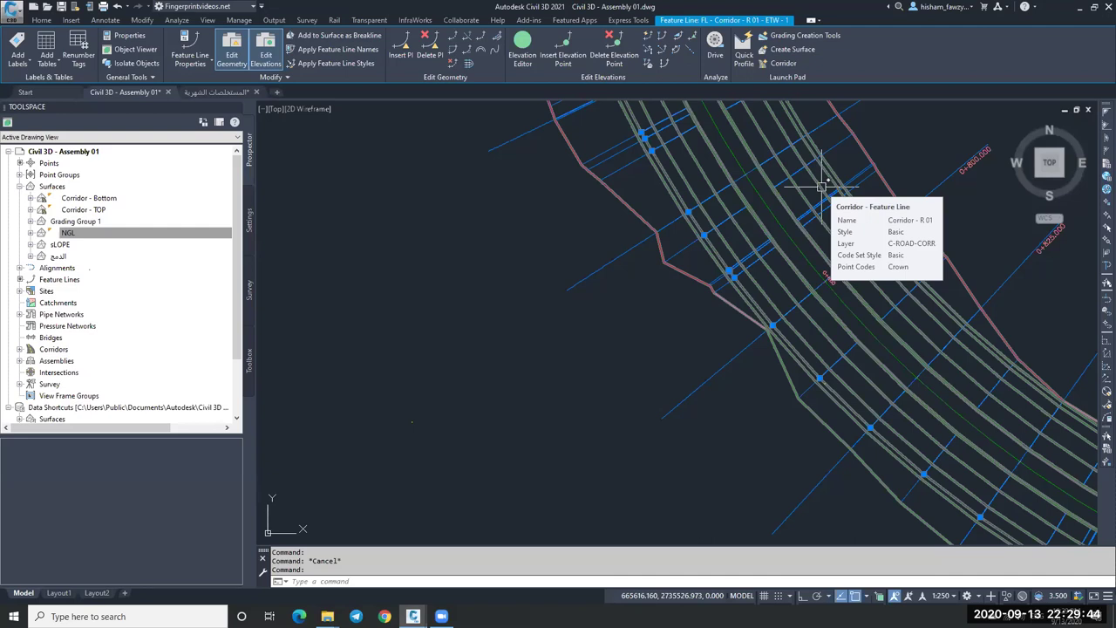
pyautogui.scroll(2, 715, 253)
# Step: Release the feature line and read station/offset tooltips along ROAD 01 near station 0+793
pyautogui.press('Escape')
pyautogui.scroll(2, 714, 236)
pyautogui.scroll(-3, 681, 222)
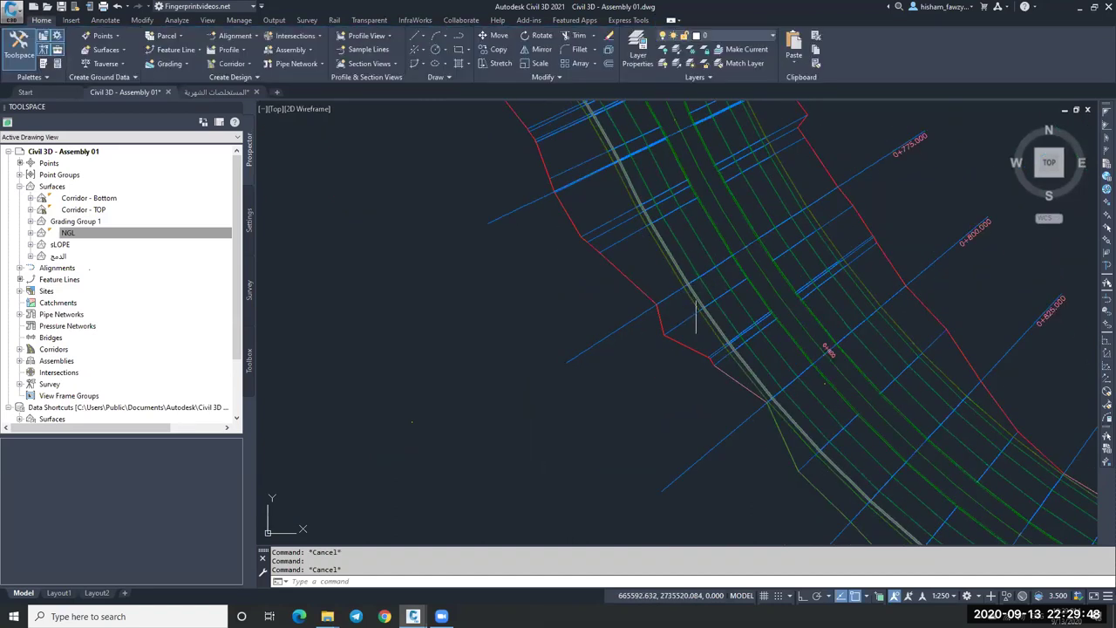
pyautogui.click(698, 304)
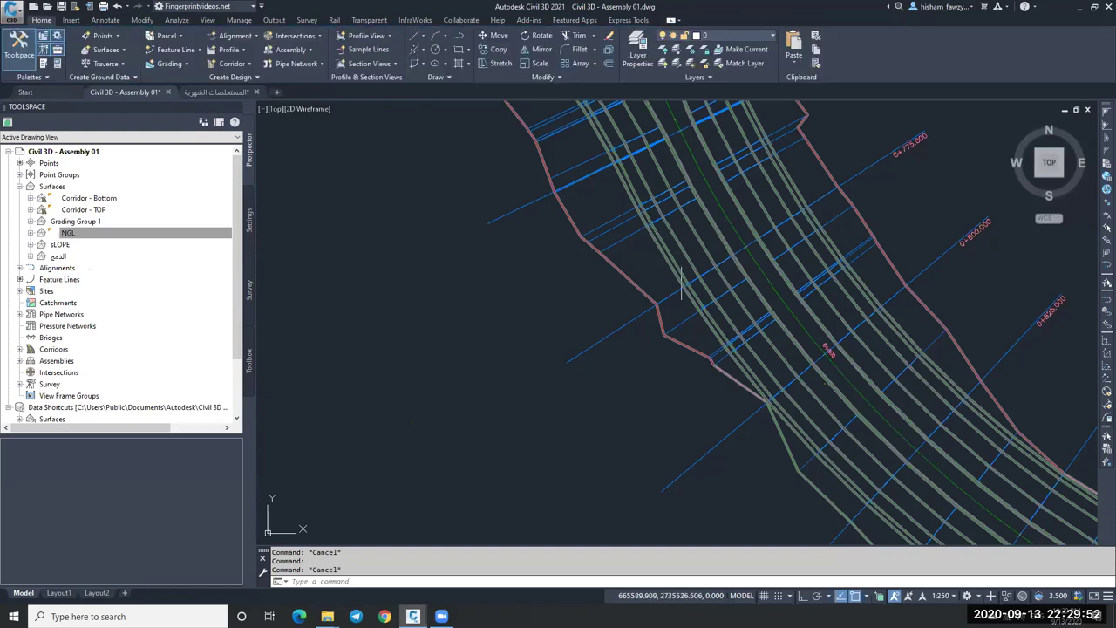
pyautogui.press('Escape')
pyautogui.click(738, 348)
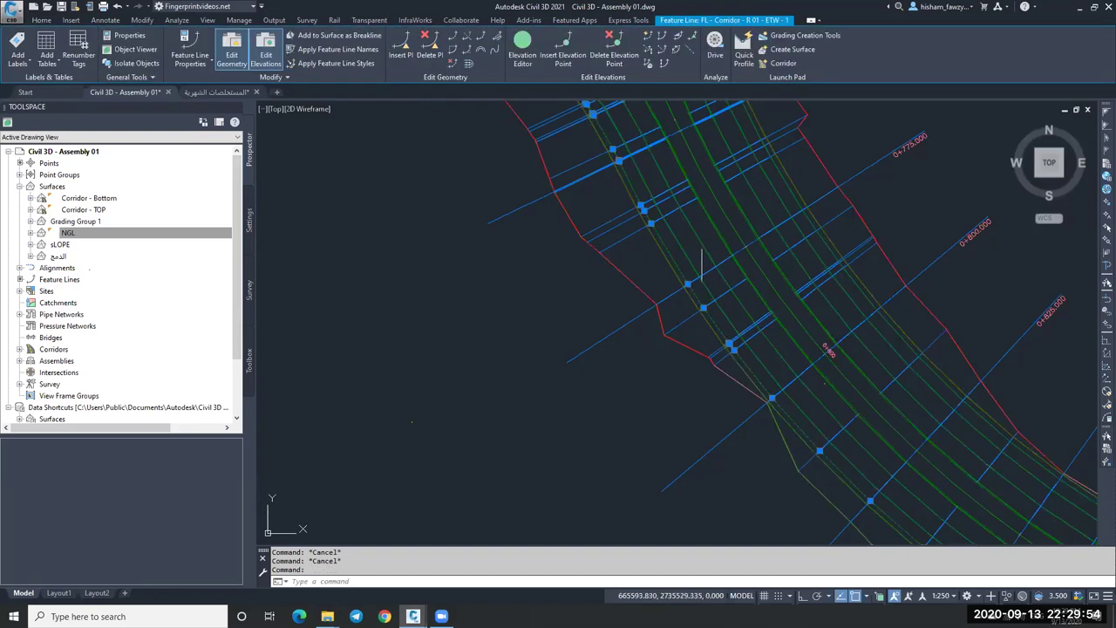
pyautogui.moveTo(682, 223)
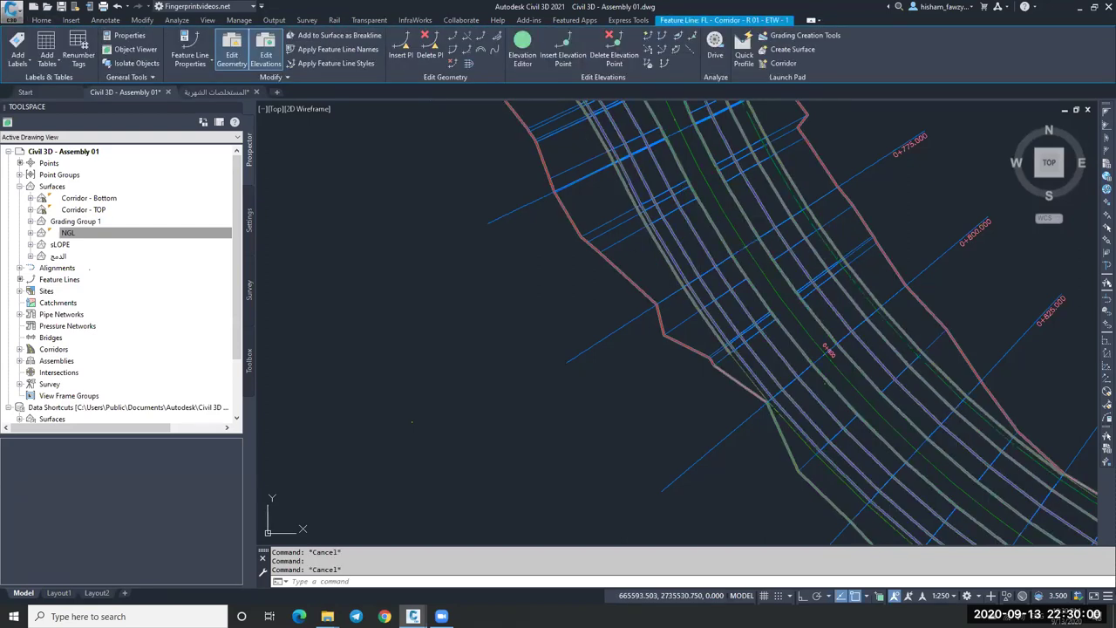
pyautogui.press('Escape')
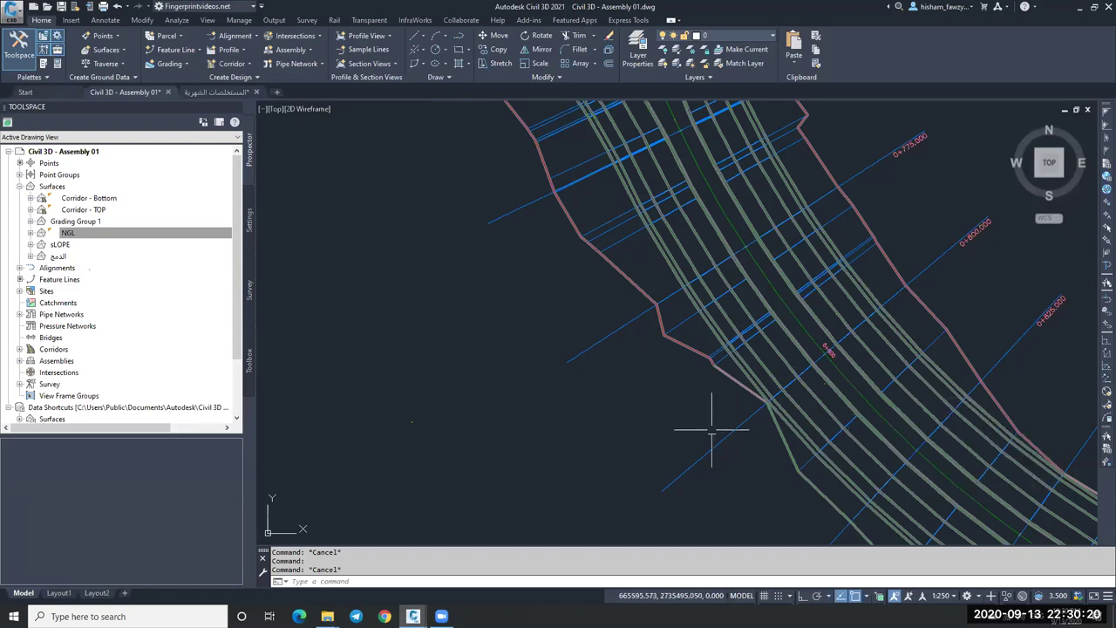
pyautogui.moveTo(670, 435)
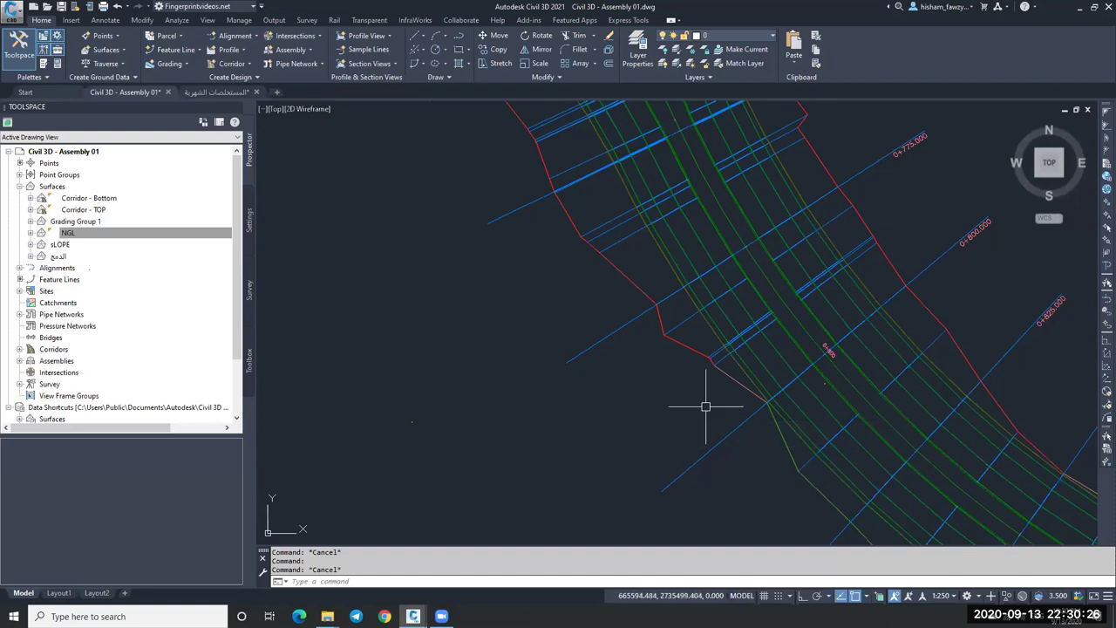
pyautogui.moveTo(708, 399)
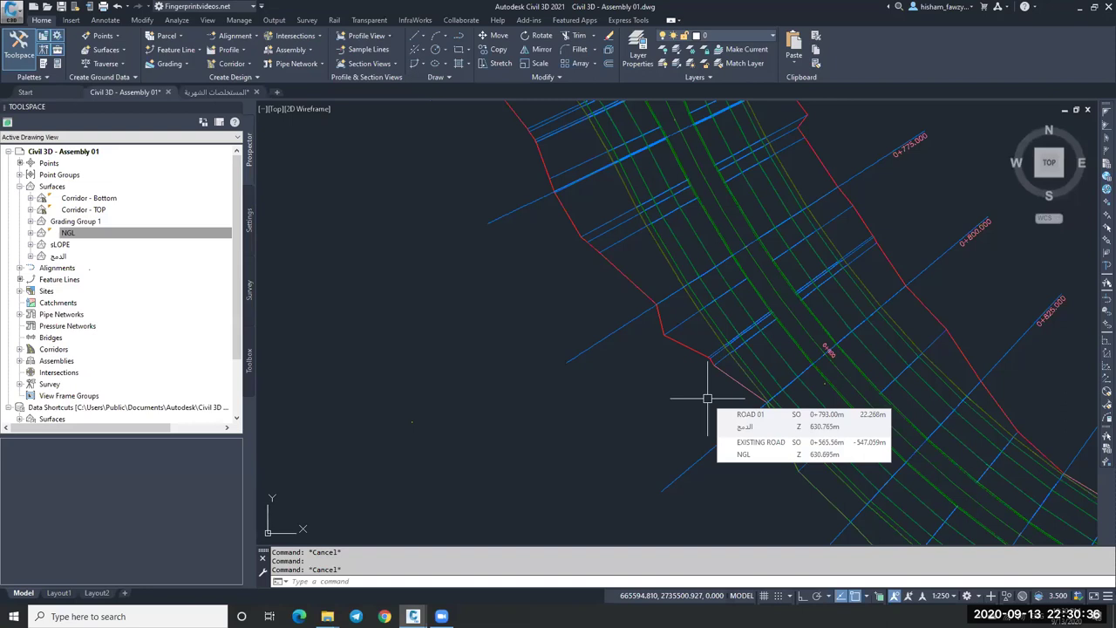
# Step: Open the Civil 3D - Assembly 01 drawing settings, review the Abbreviations tab, and close it
pyautogui.scroll(-10, 690, 387)
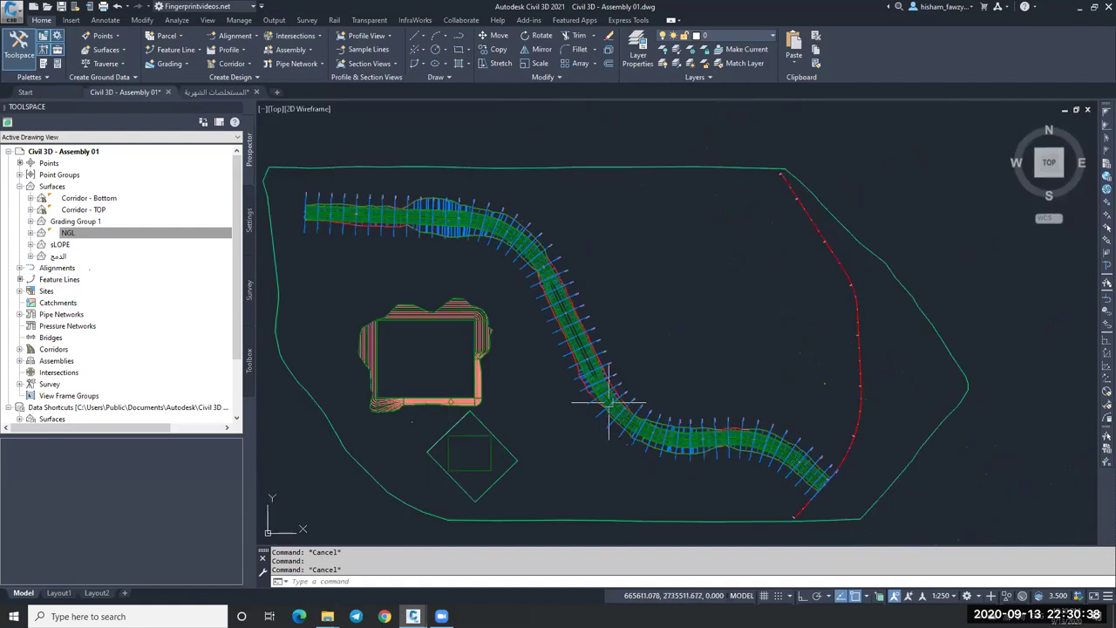
pyautogui.scroll(10, 968, 285)
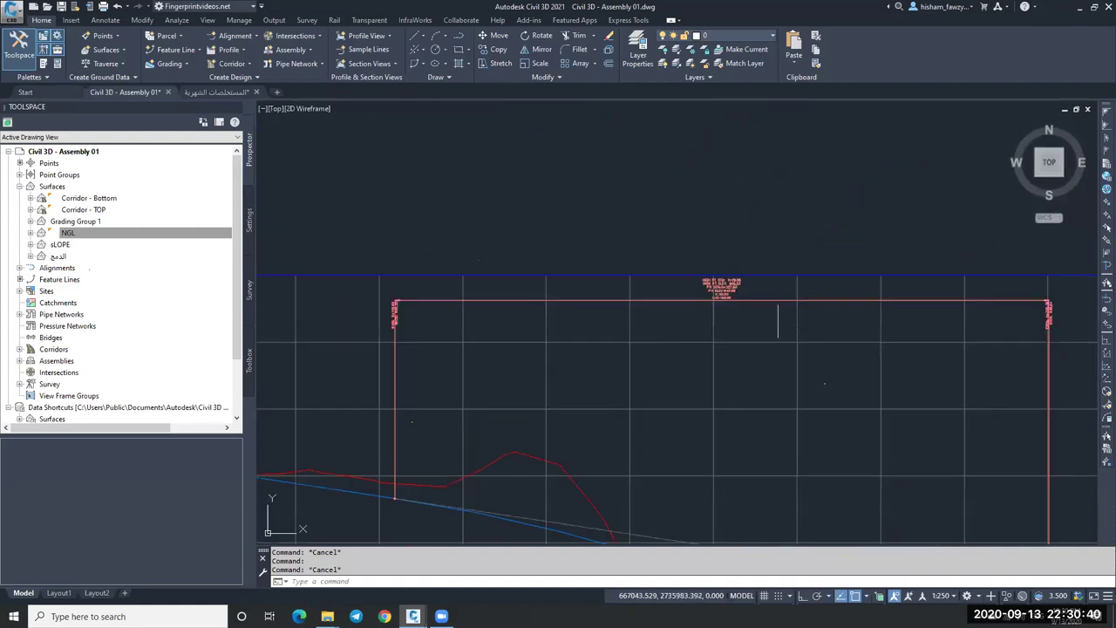
pyautogui.scroll(5, 624, 290)
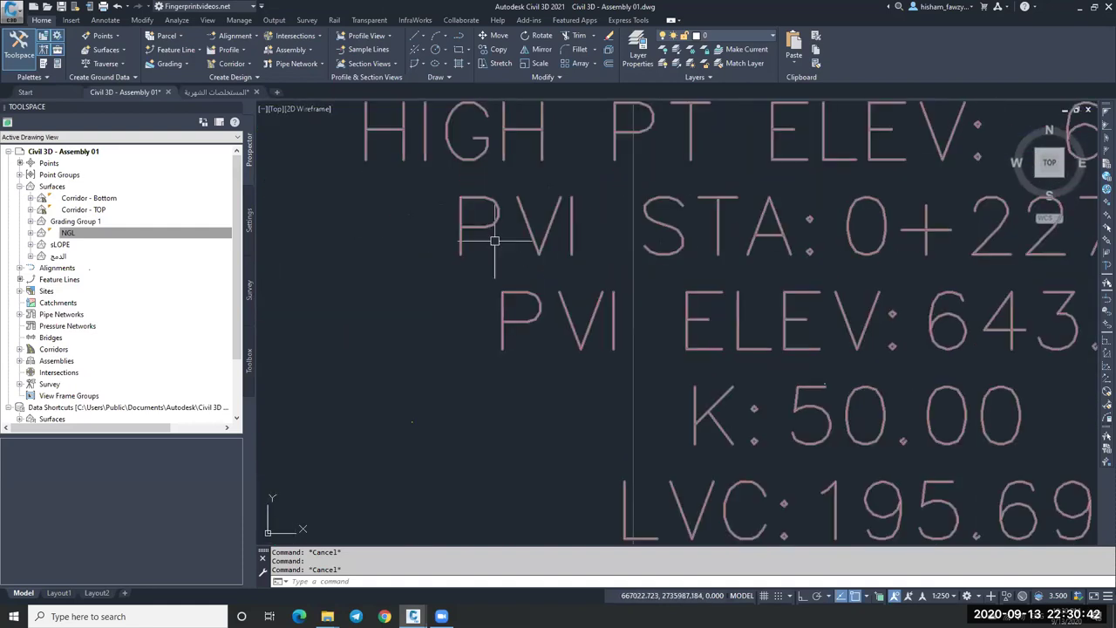
pyautogui.scroll(-4, 496, 225)
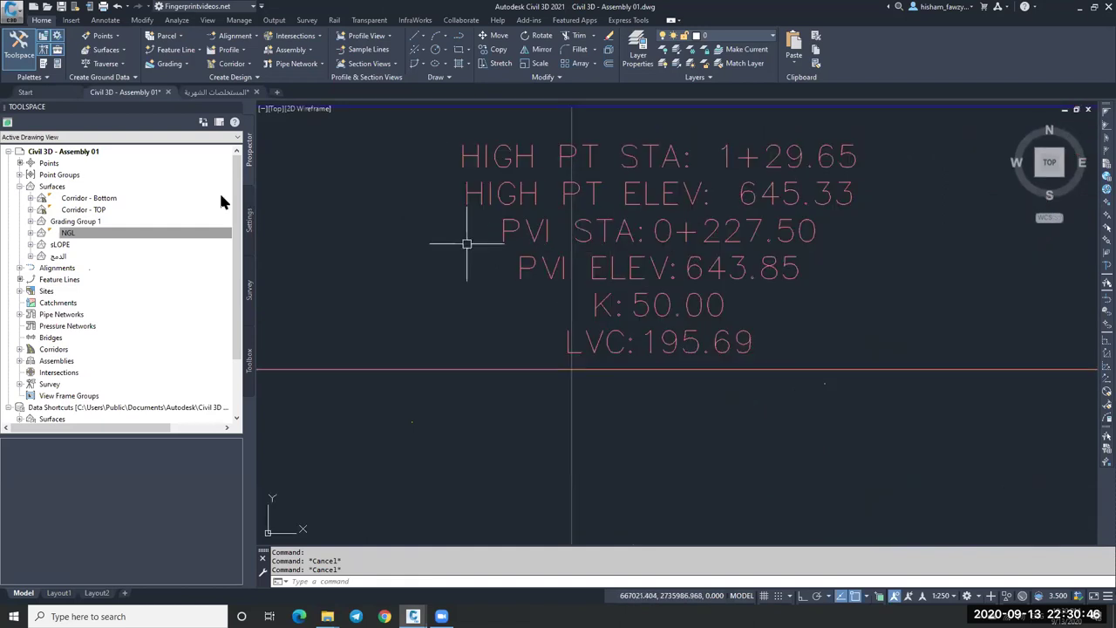
pyautogui.click(249, 220)
pyautogui.rightClick(162, 152)
pyautogui.click(194, 158)
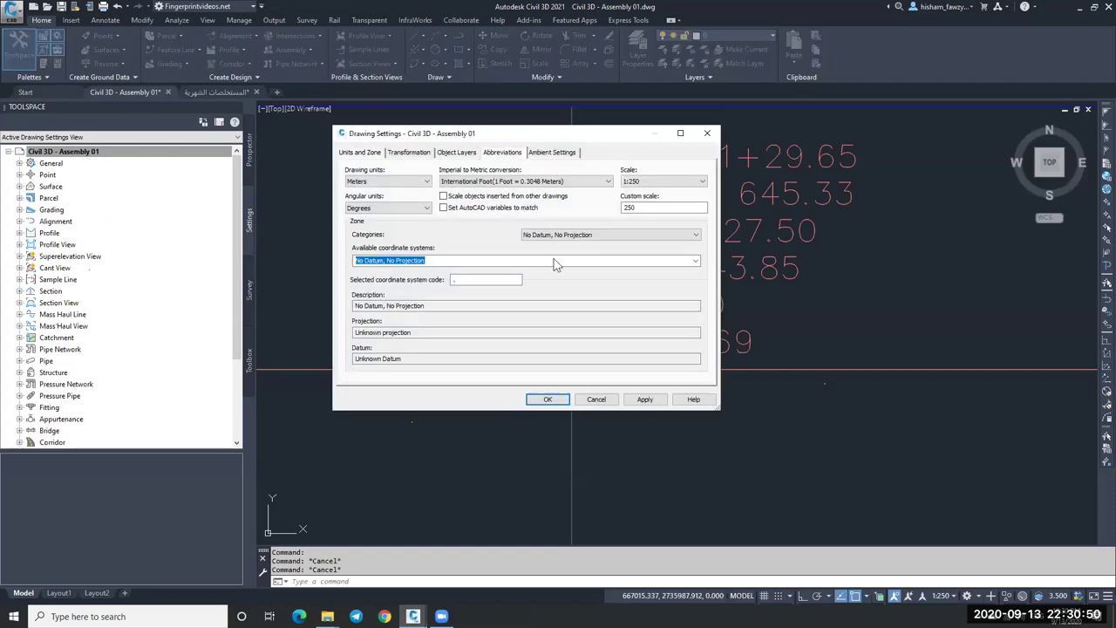
pyautogui.click(503, 153)
pyautogui.scroll(-5, 517, 264)
pyautogui.scroll(-8, 516, 263)
pyautogui.scroll(-1, 516, 264)
pyautogui.scroll(-3, 517, 264)
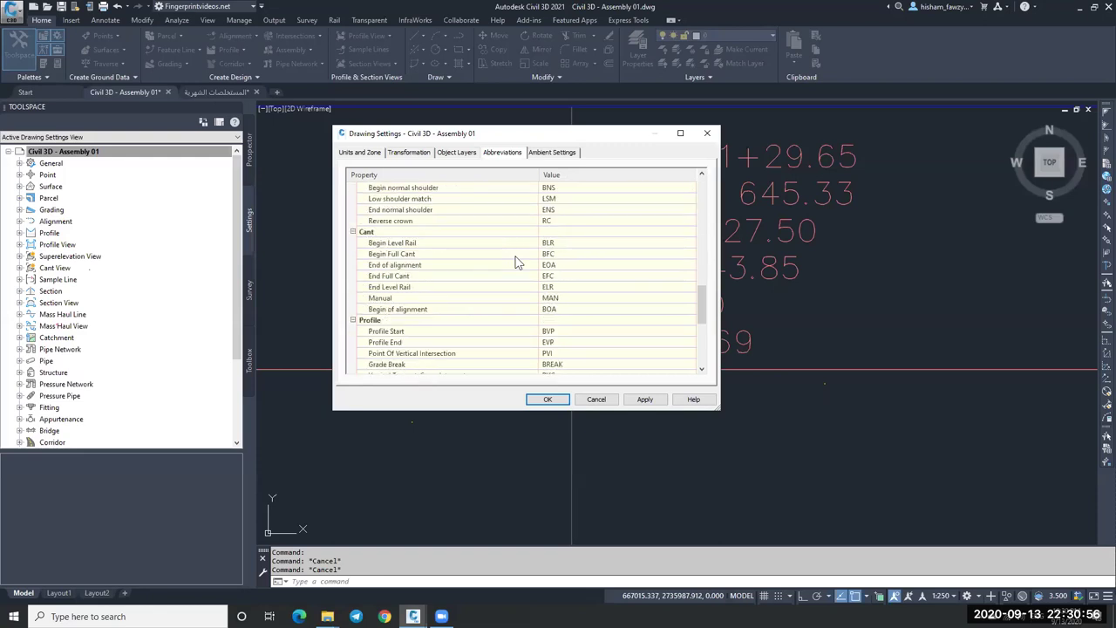
pyautogui.click(708, 132)
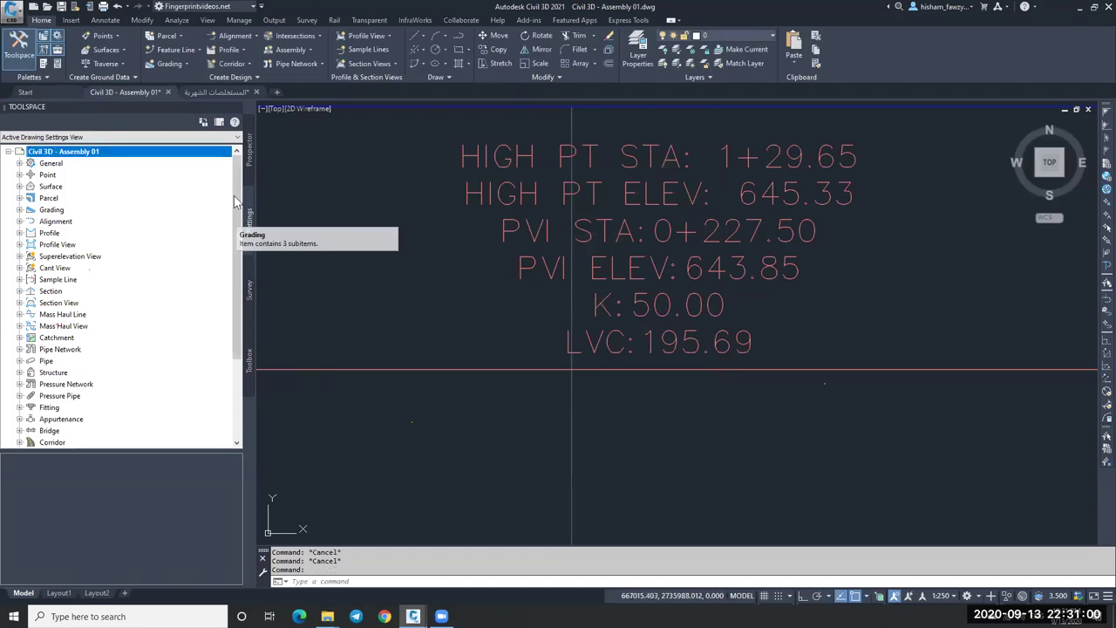
# Step: Reopen the drawing settings, locate the Point Of Vertical Intersection (PVI) abbreviation, and cancel unchanged
pyautogui.rightClick(167, 152)
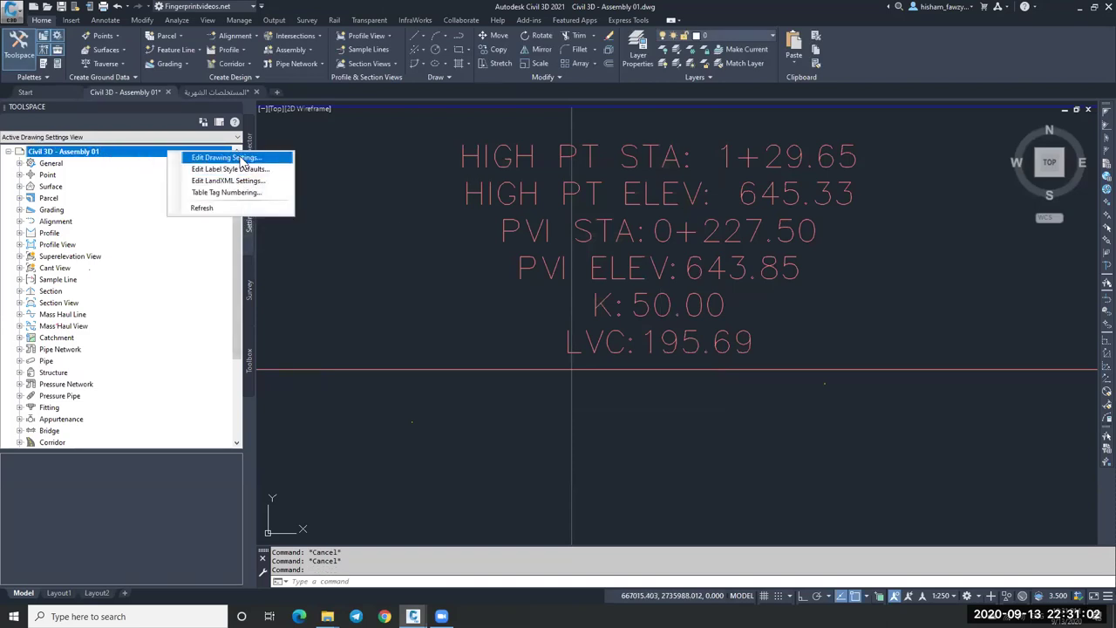
pyautogui.click(207, 157)
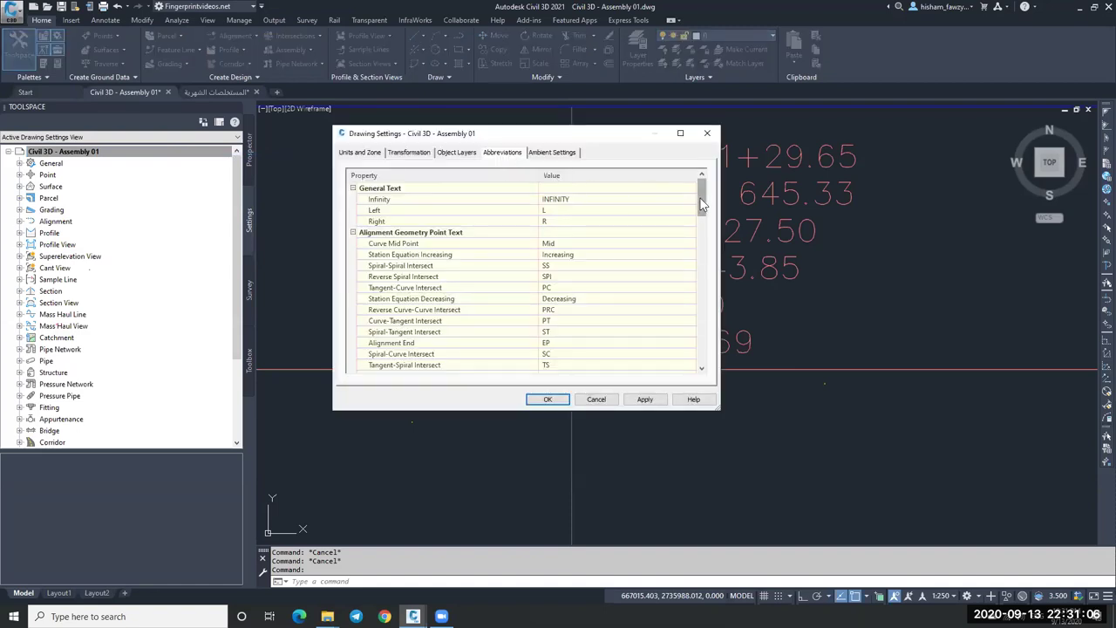
pyautogui.scroll(-2, 698, 218)
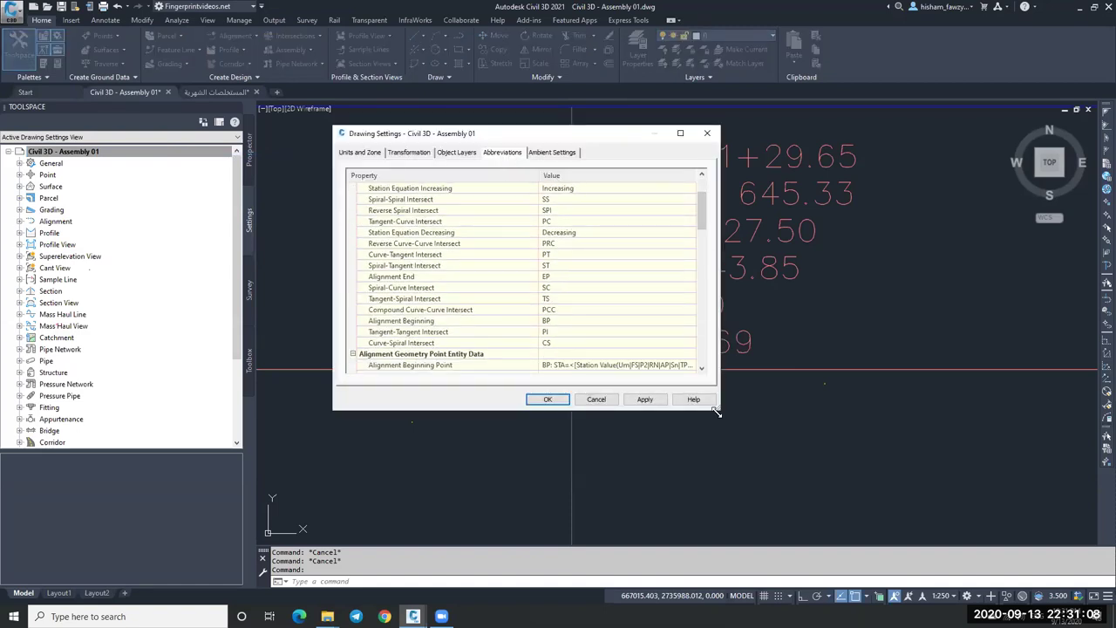
pyautogui.moveTo(718, 408); pyautogui.dragTo(766, 488)
pyautogui.moveTo(749, 231); pyautogui.dragTo(748, 441)
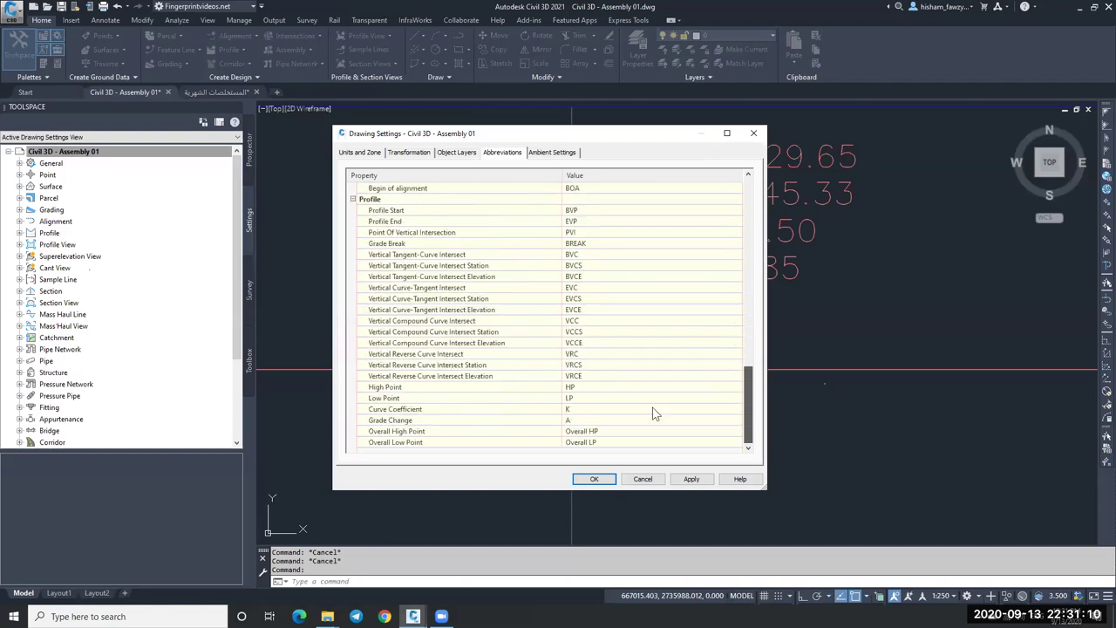
pyautogui.click(489, 234)
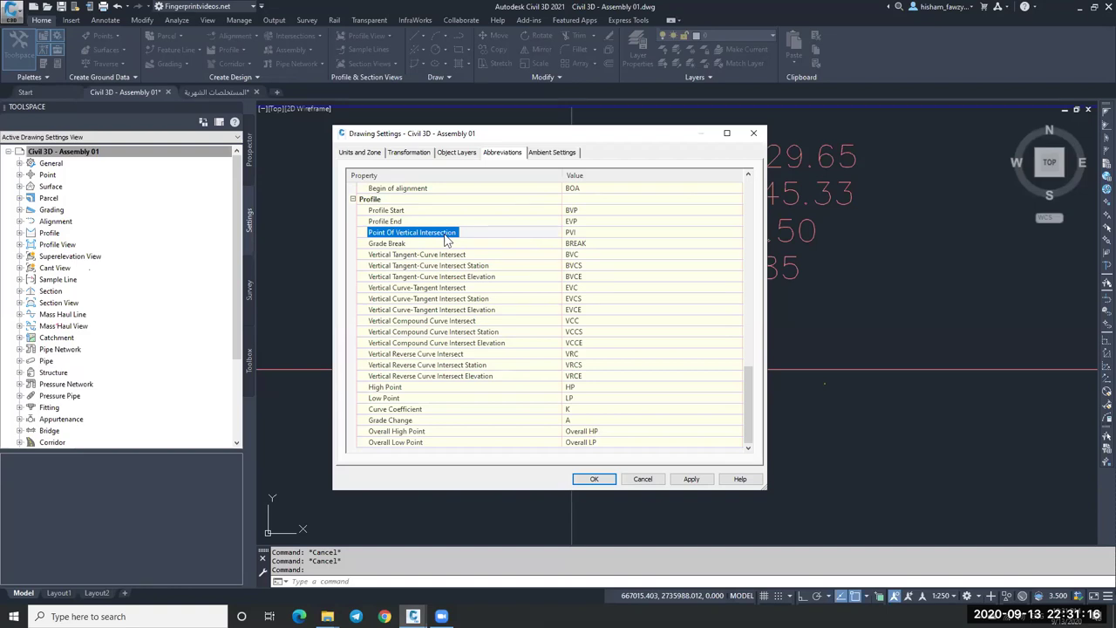
pyautogui.click(643, 479)
pyautogui.scroll(-4, 641, 299)
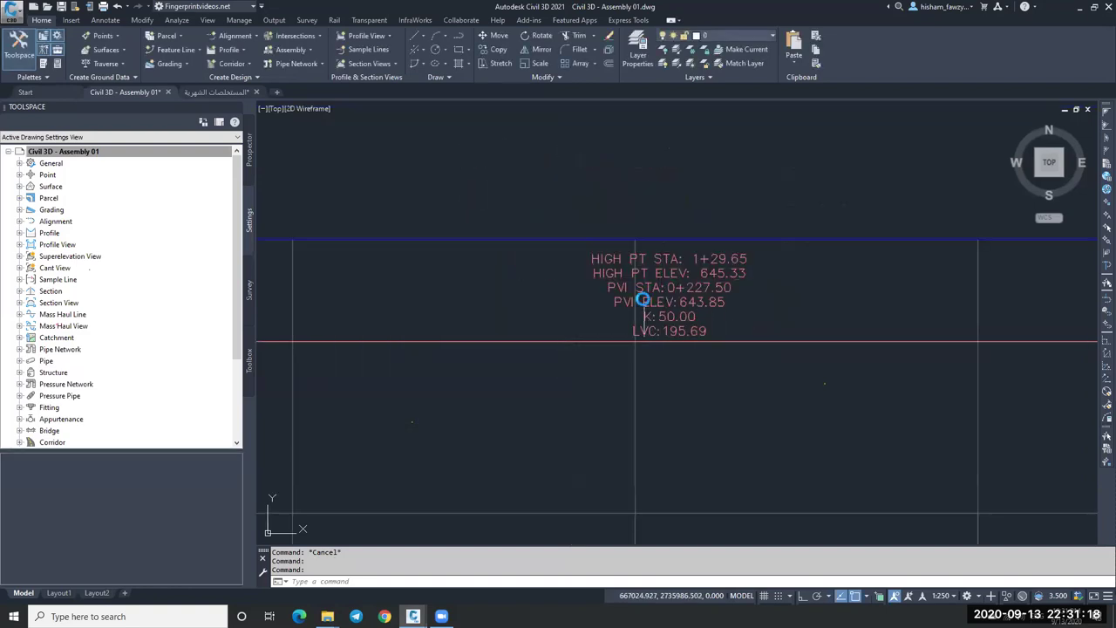
pyautogui.scroll(4, 468, 381)
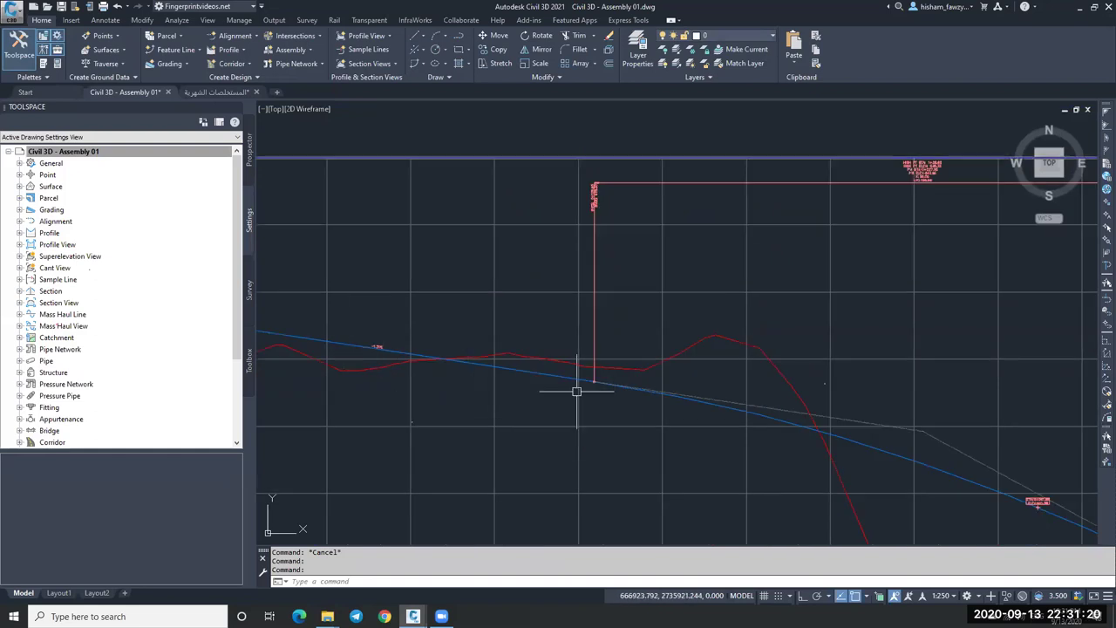
pyautogui.scroll(-4, 524, 282)
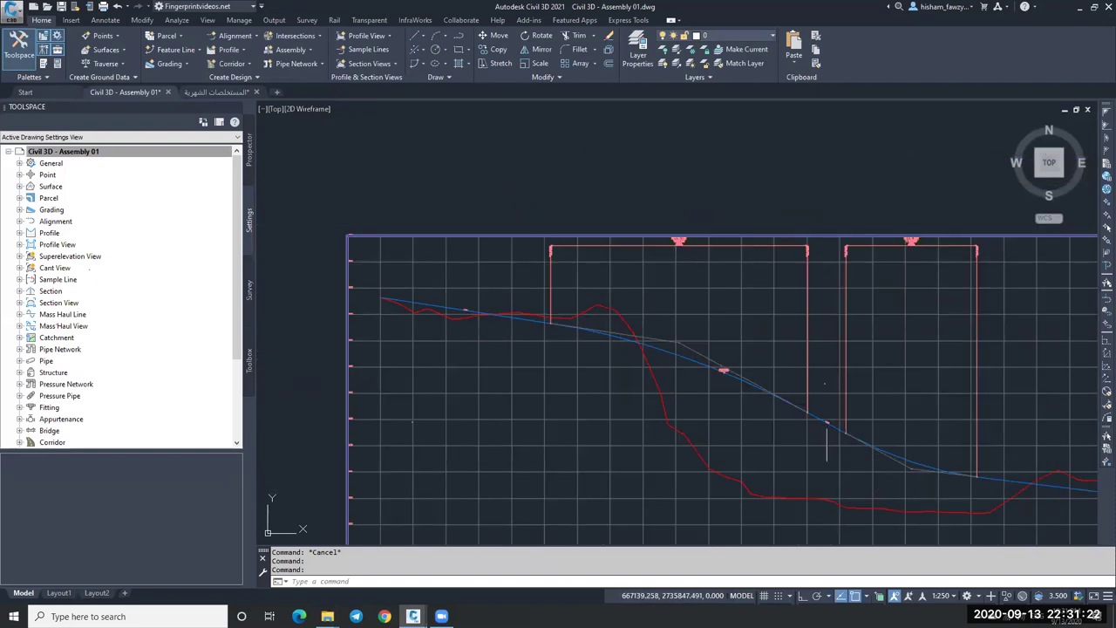
pyautogui.scroll(5, 723, 374)
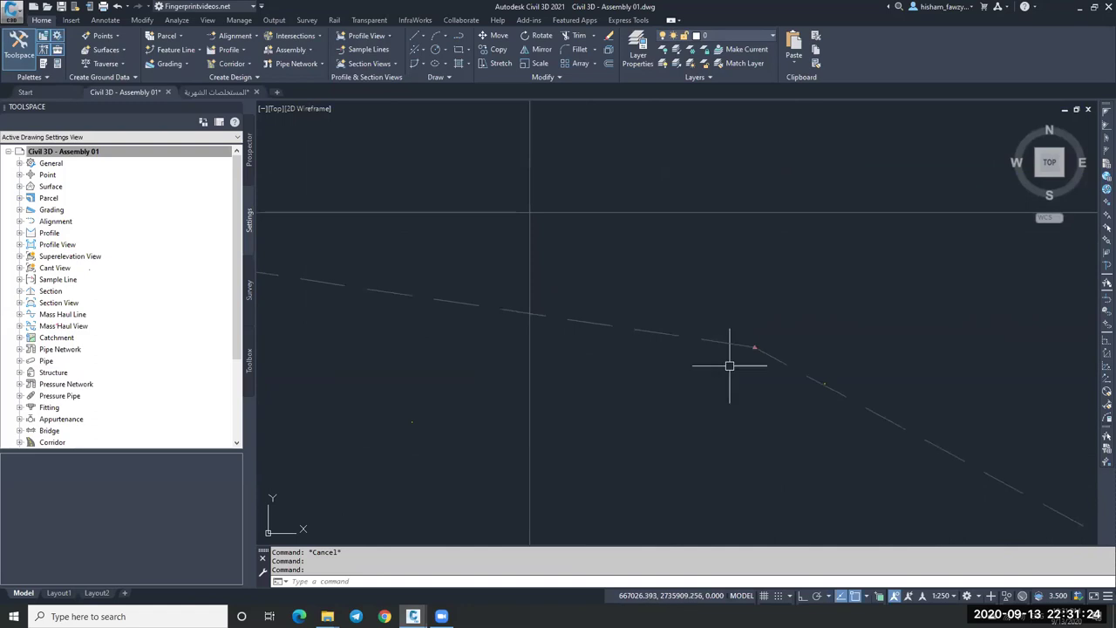
pyautogui.scroll(-5, 724, 344)
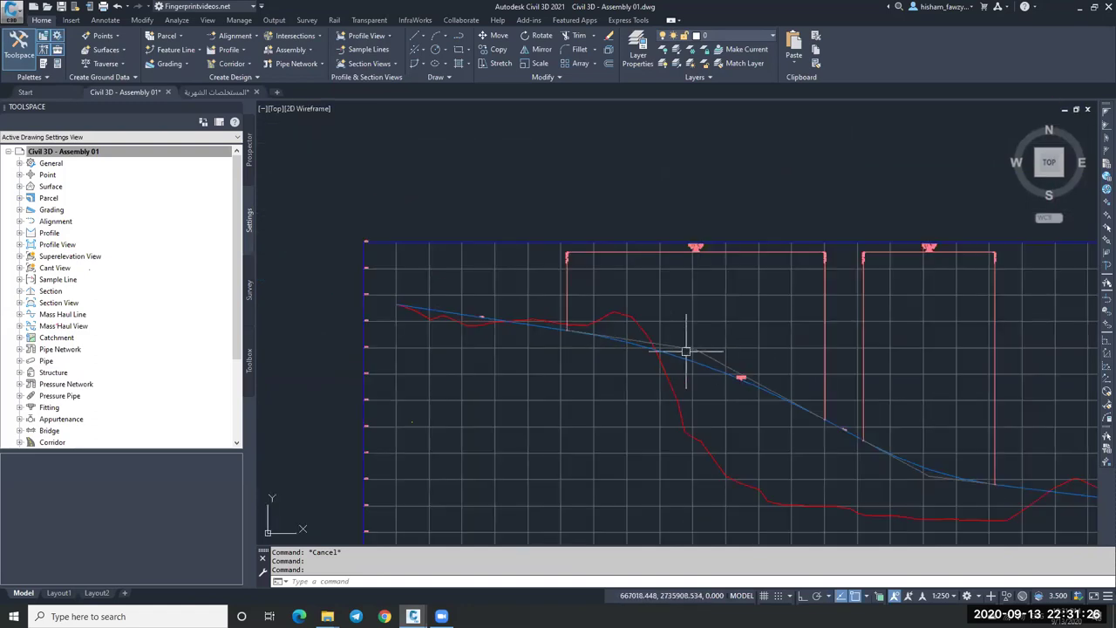
pyautogui.scroll(2, 686, 352)
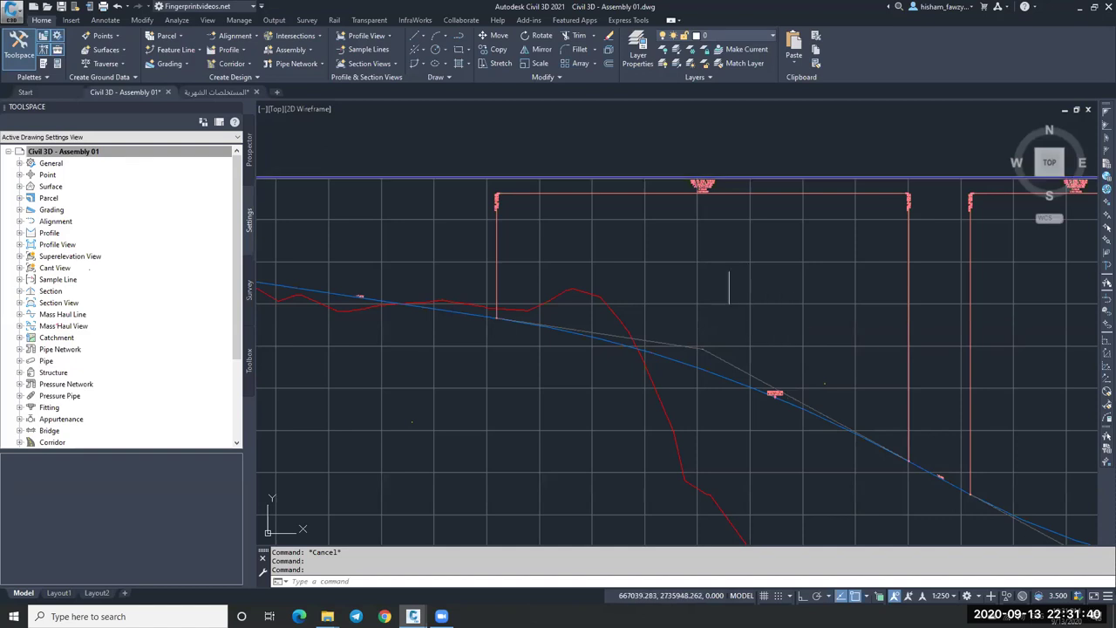
pyautogui.scroll(3, 702, 347)
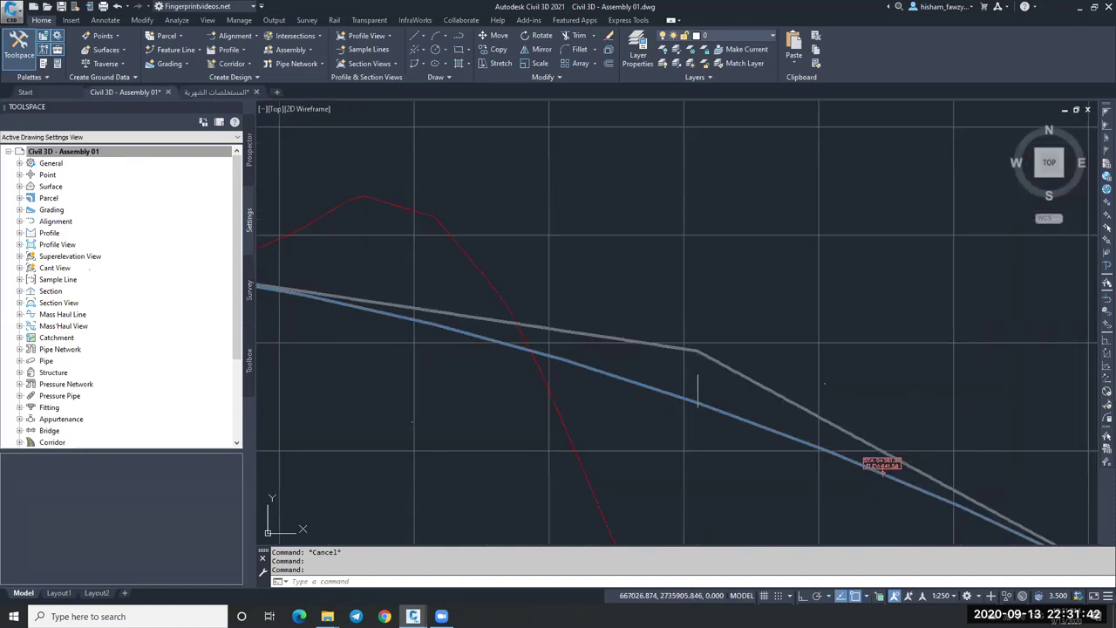
pyautogui.scroll(-5, 698, 390)
pyautogui.scroll(8, 690, 261)
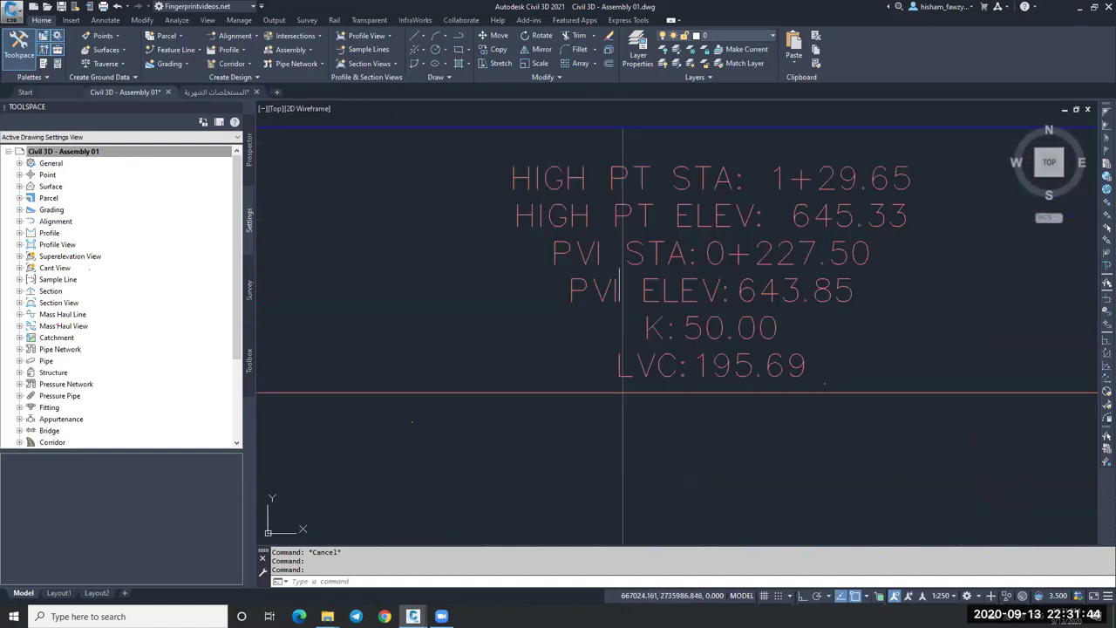
pyautogui.scroll(-2, 616, 258)
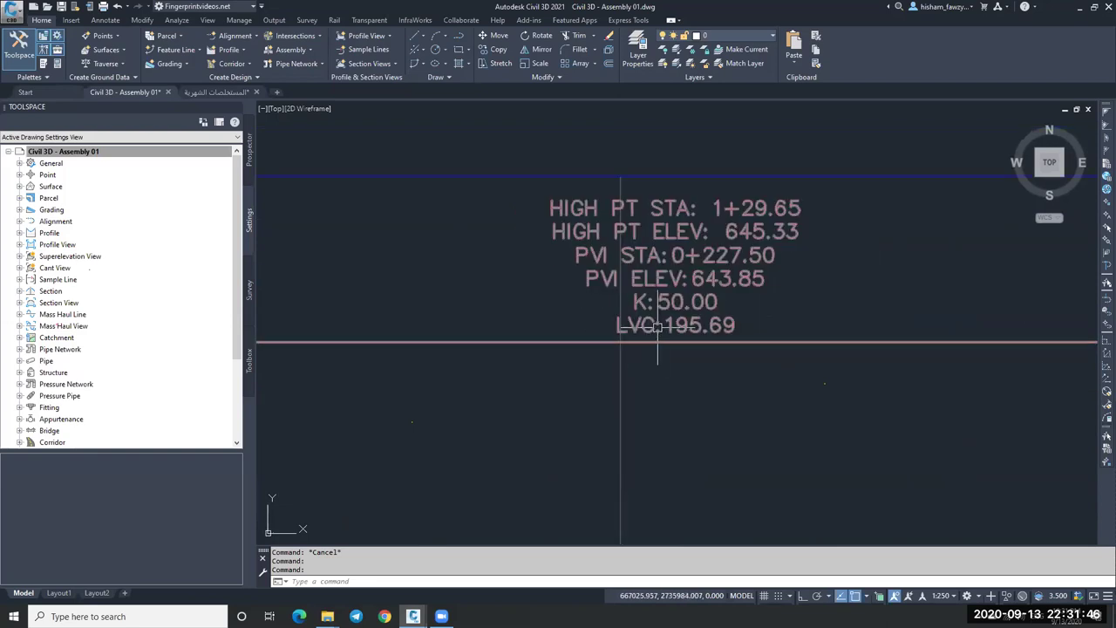
pyautogui.scroll(-5, 641, 297)
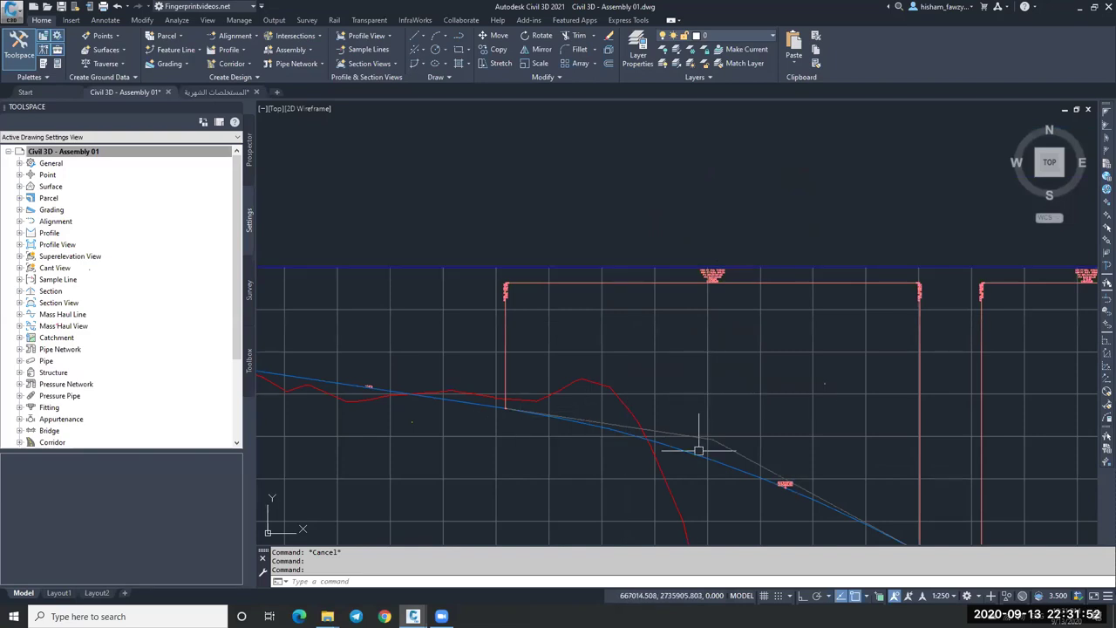
pyautogui.scroll(-4, 553, 381)
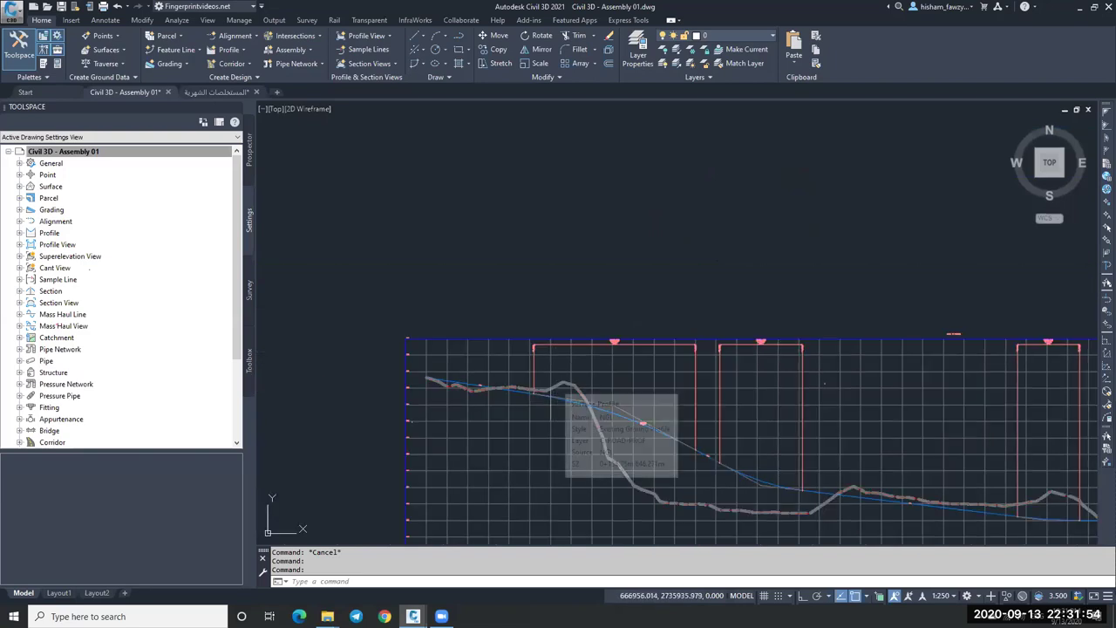
pyautogui.rightClick(156, 160)
pyautogui.click(200, 160)
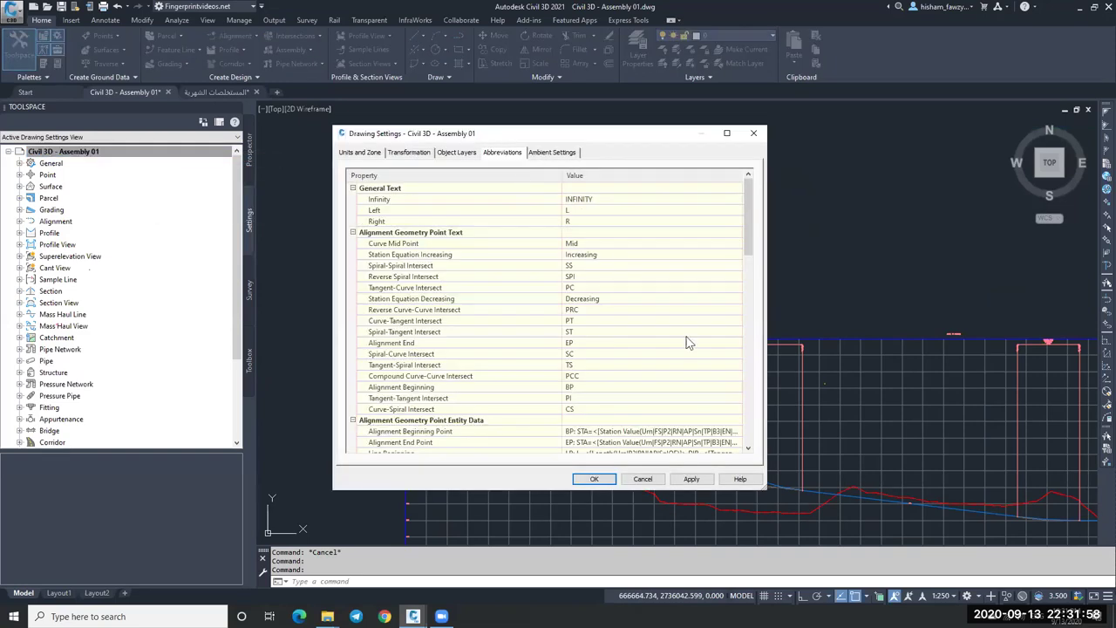
pyautogui.scroll(-10, 686, 340)
pyautogui.scroll(-5, 686, 342)
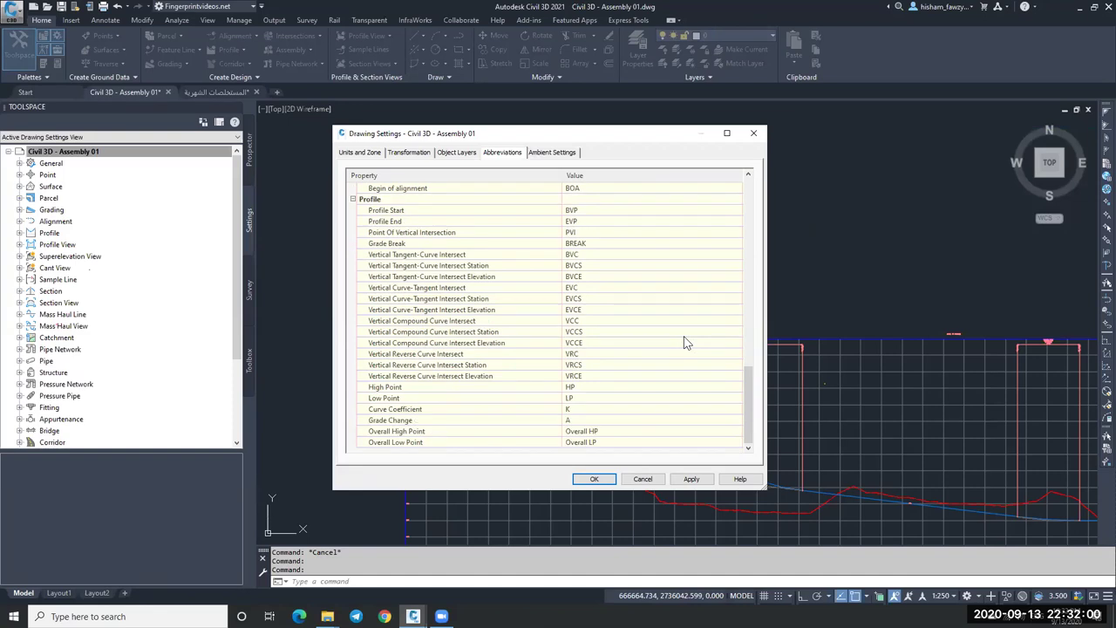
pyautogui.click(488, 408)
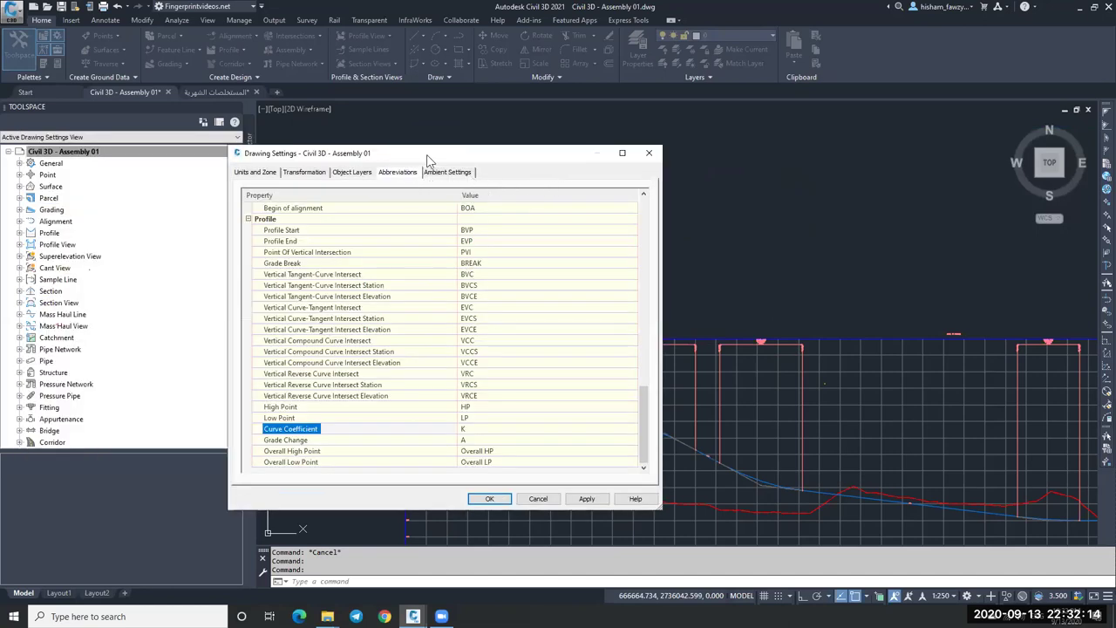
pyautogui.moveTo(427, 158); pyautogui.dragTo(539, 153)
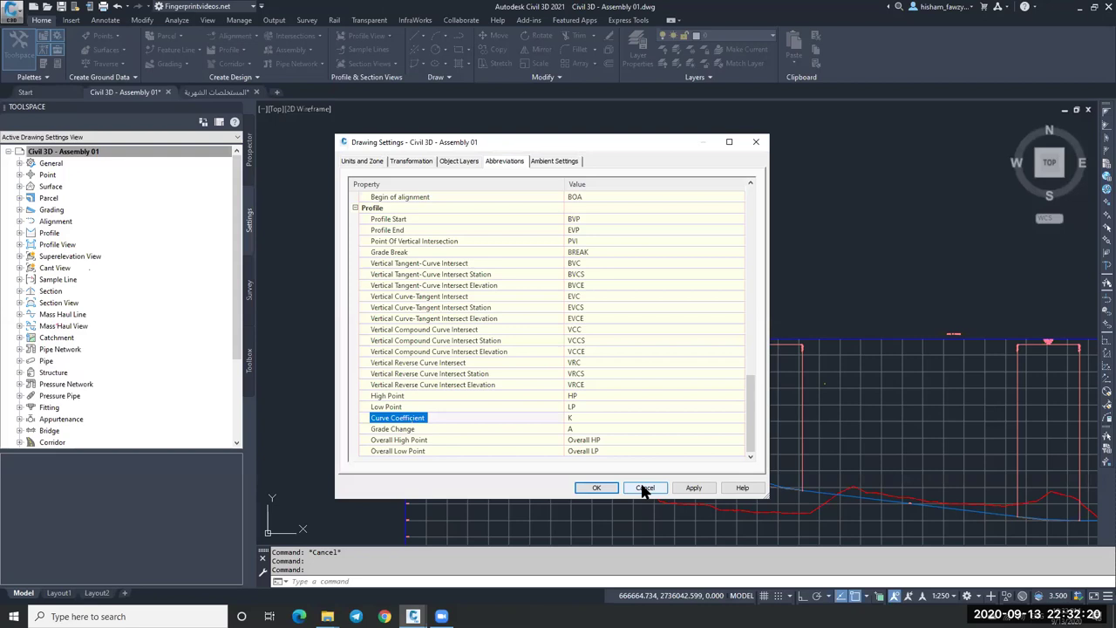
pyautogui.click(645, 489)
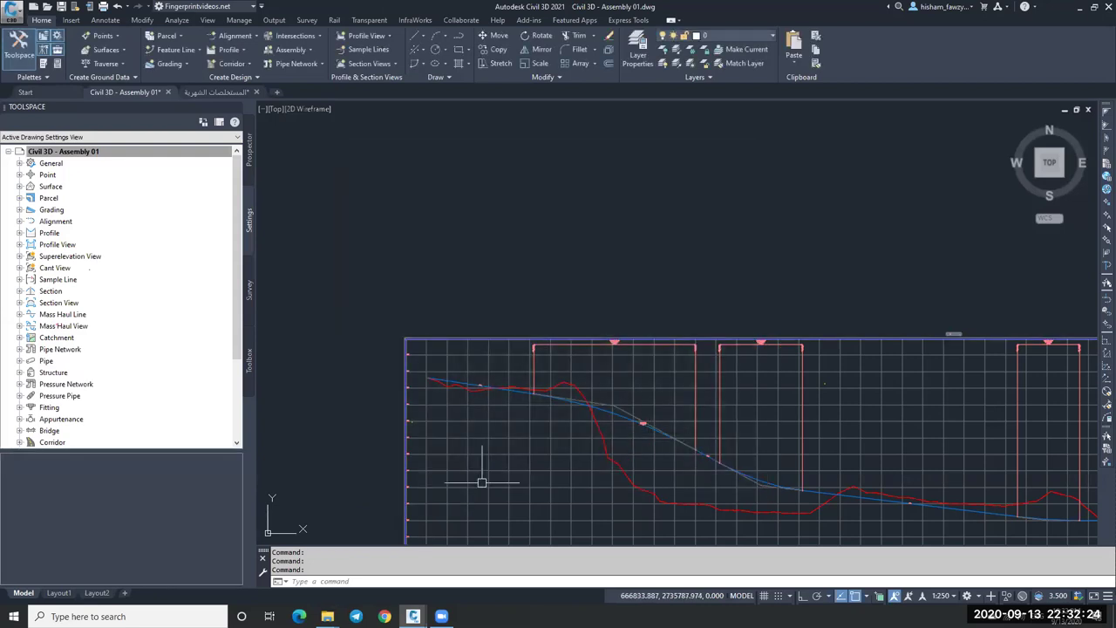
# Step: Zoom around the profile view to read the PVI and BVCS vertical curve labels
pyautogui.scroll(3, 611, 392)
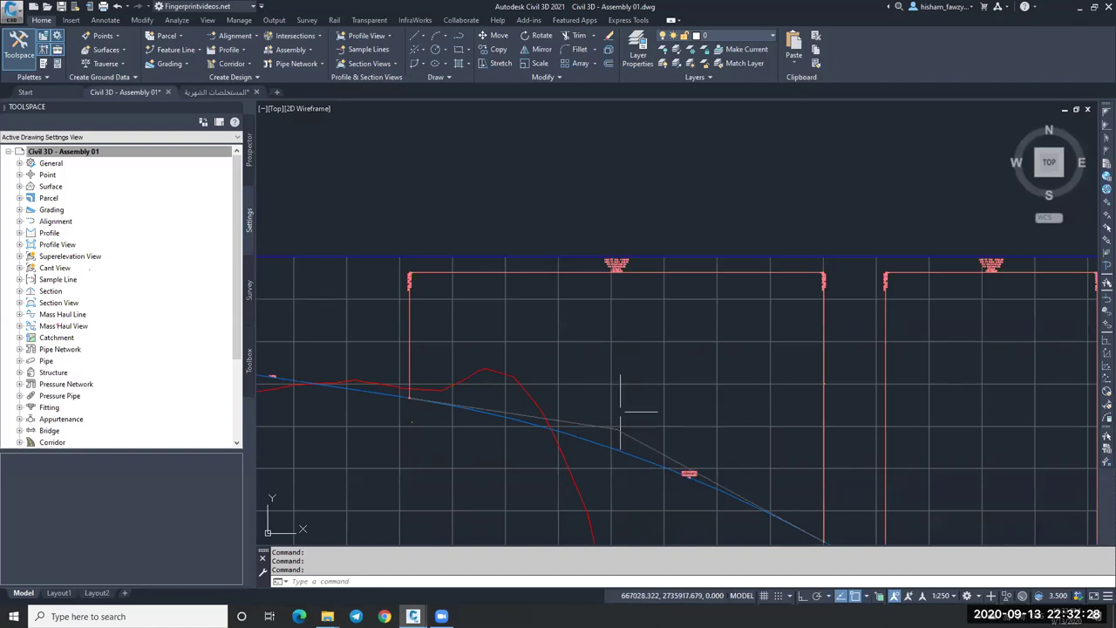
pyautogui.scroll(-2, 632, 333)
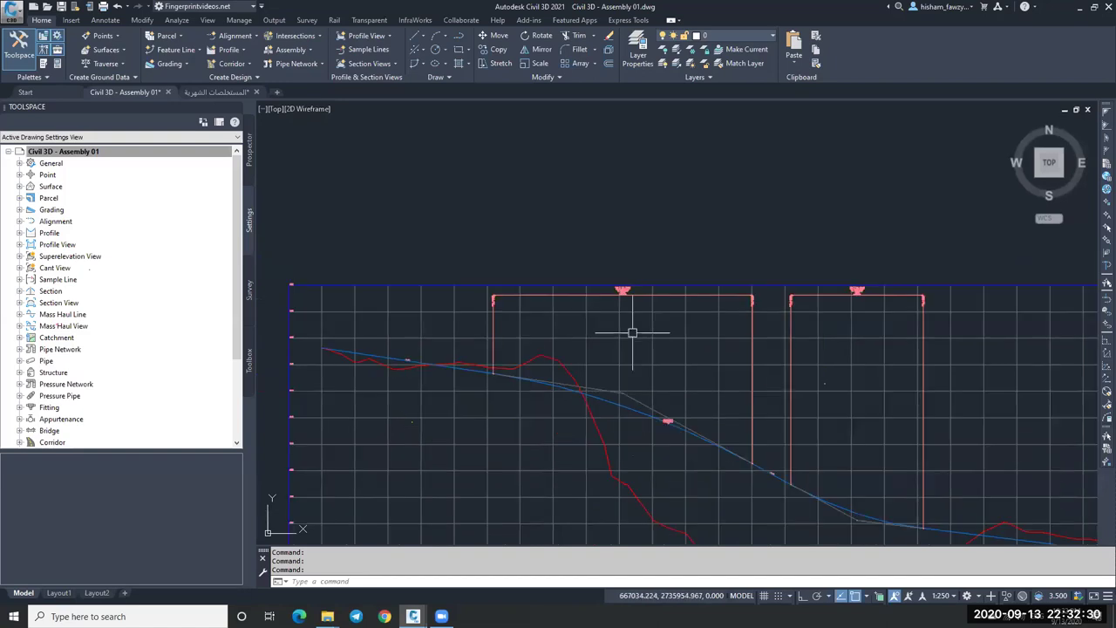
pyautogui.scroll(-2, 579, 318)
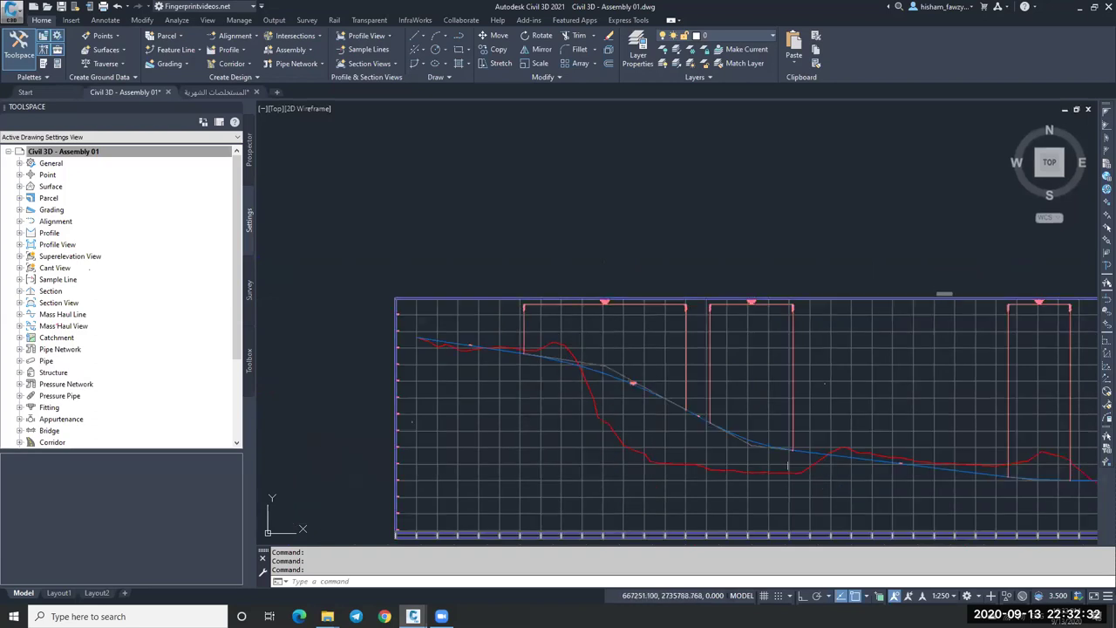
pyautogui.scroll(3, 672, 376)
pyautogui.scroll(3, 615, 376)
pyautogui.moveTo(617, 374)
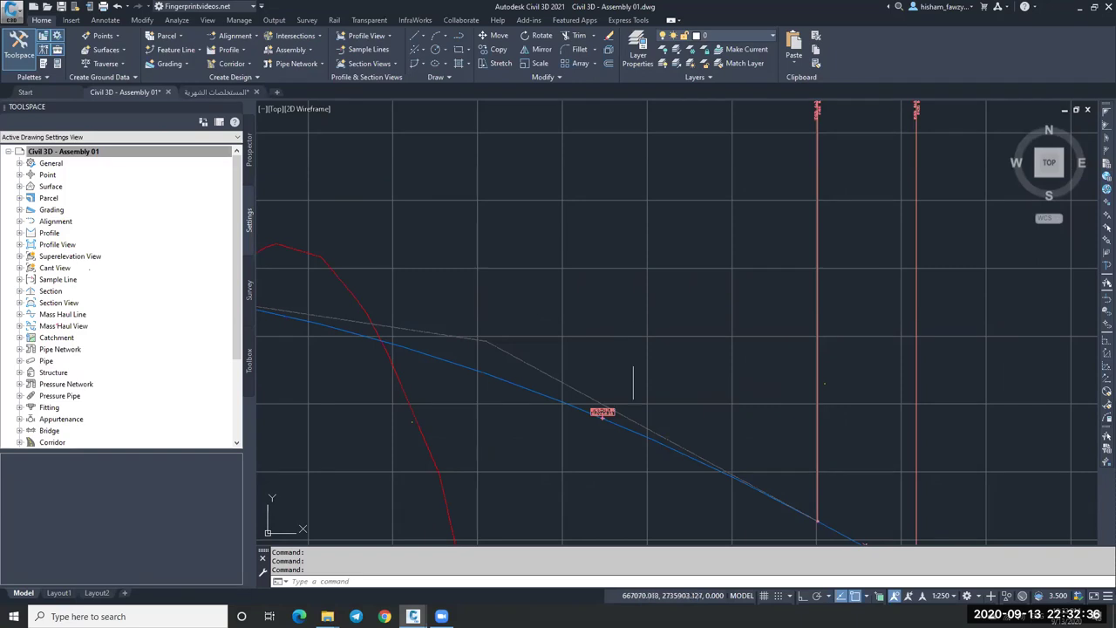
pyautogui.scroll(-2, 619, 375)
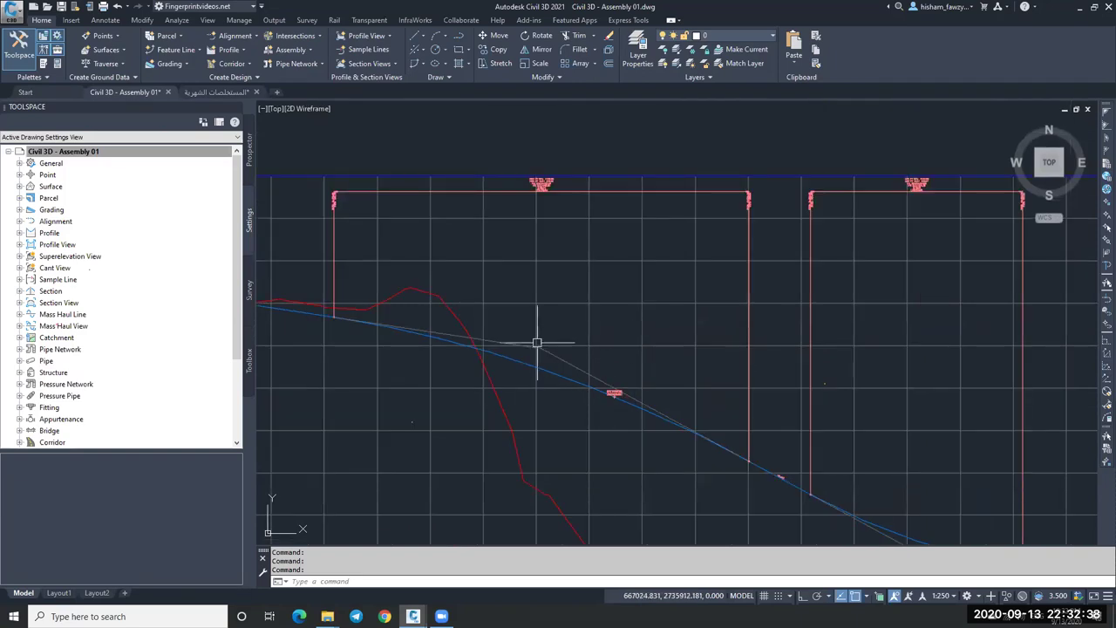
pyautogui.scroll(8, 541, 178)
pyautogui.scroll(-8, 495, 356)
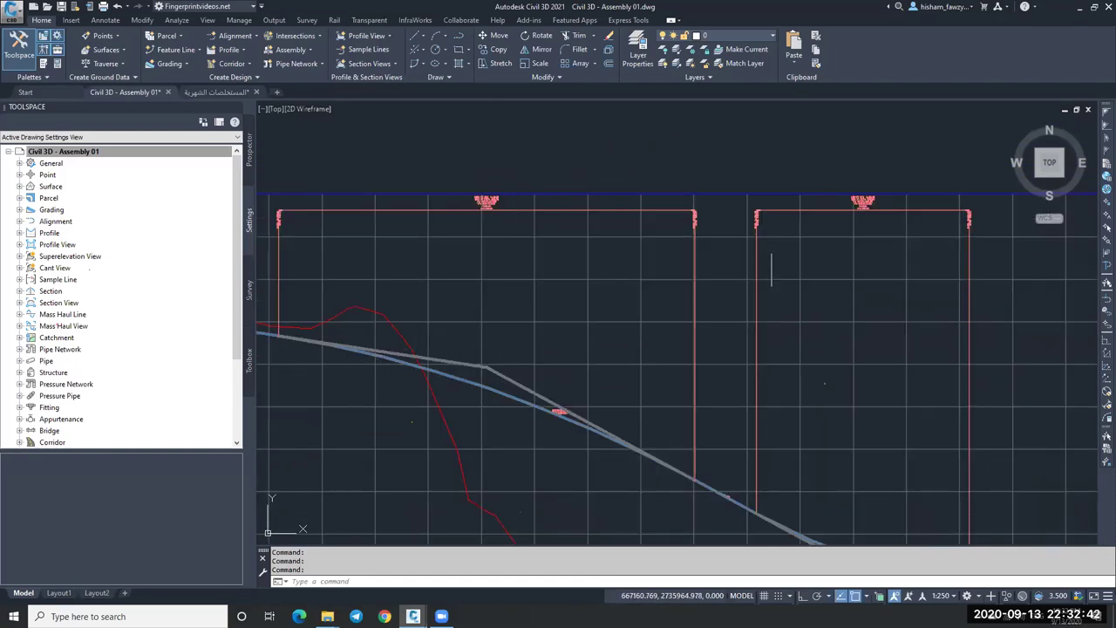
pyautogui.scroll(-4, 820, 332)
pyautogui.scroll(5, 829, 346)
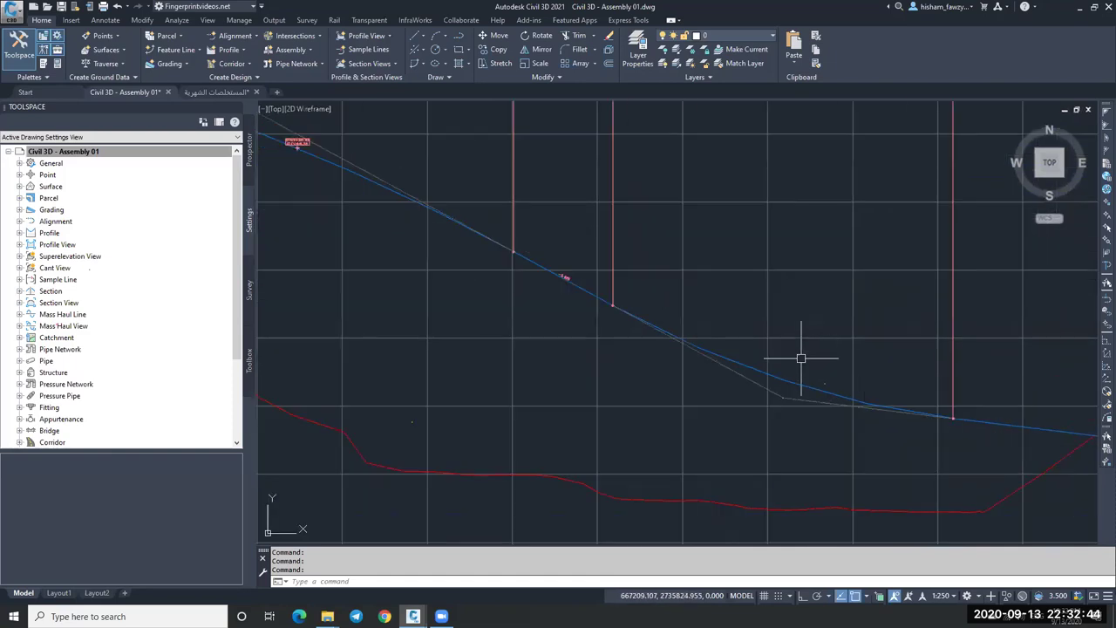
pyautogui.scroll(-4, 814, 469)
pyautogui.scroll(8, 789, 201)
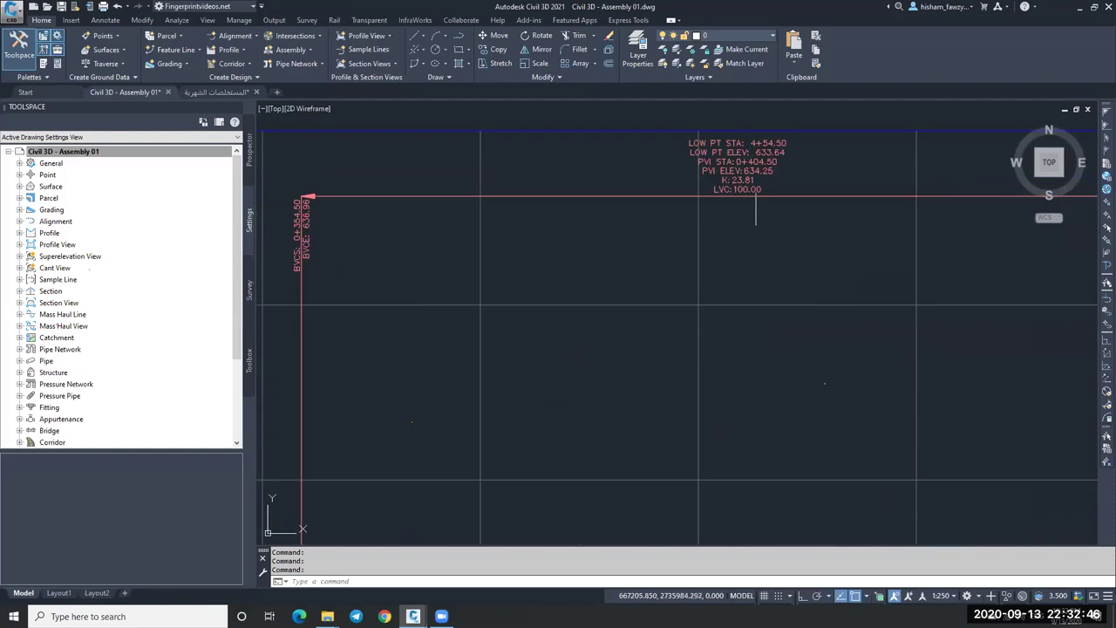
pyautogui.scroll(-4, 777, 207)
pyautogui.scroll(4, 771, 224)
pyautogui.scroll(-4, 753, 194)
pyautogui.scroll(5, 604, 226)
pyautogui.scroll(2, 604, 227)
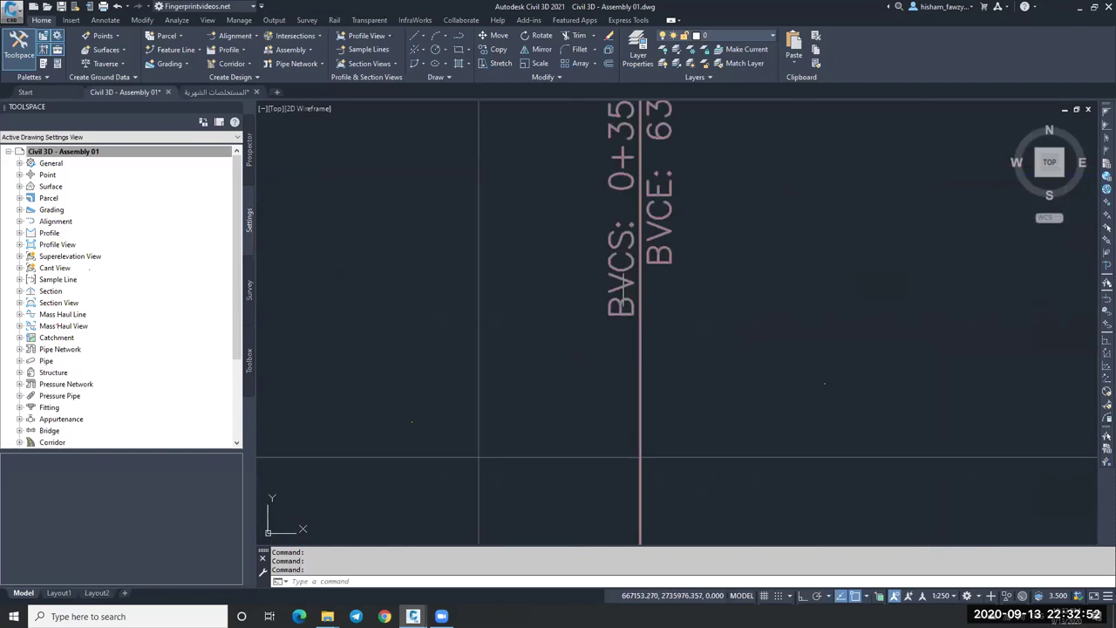
pyautogui.rightClick(172, 150)
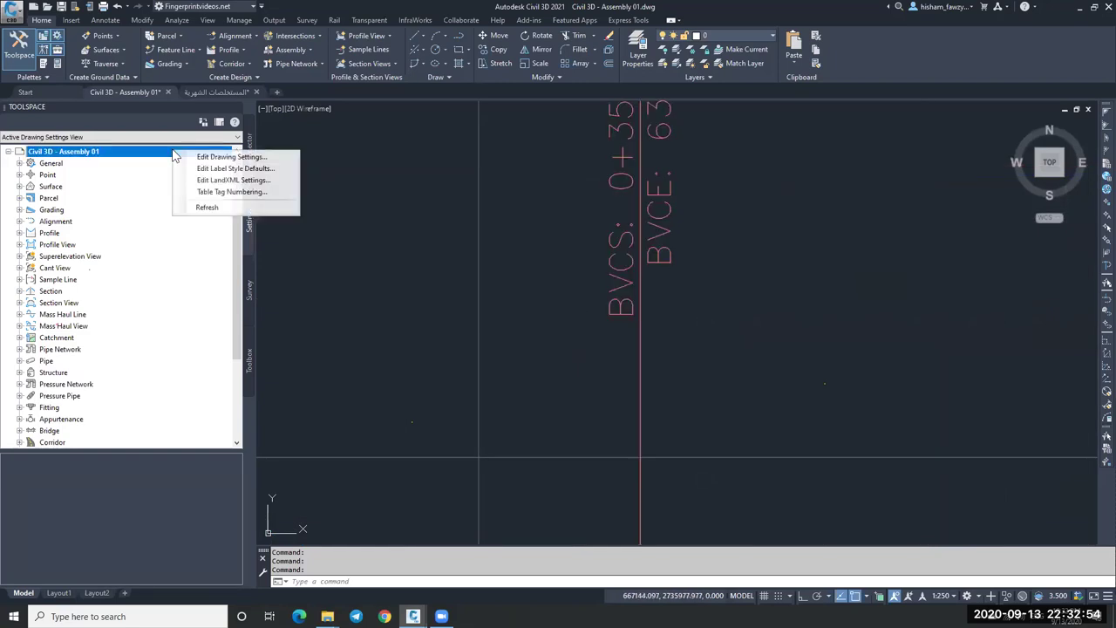
pyautogui.click(270, 158)
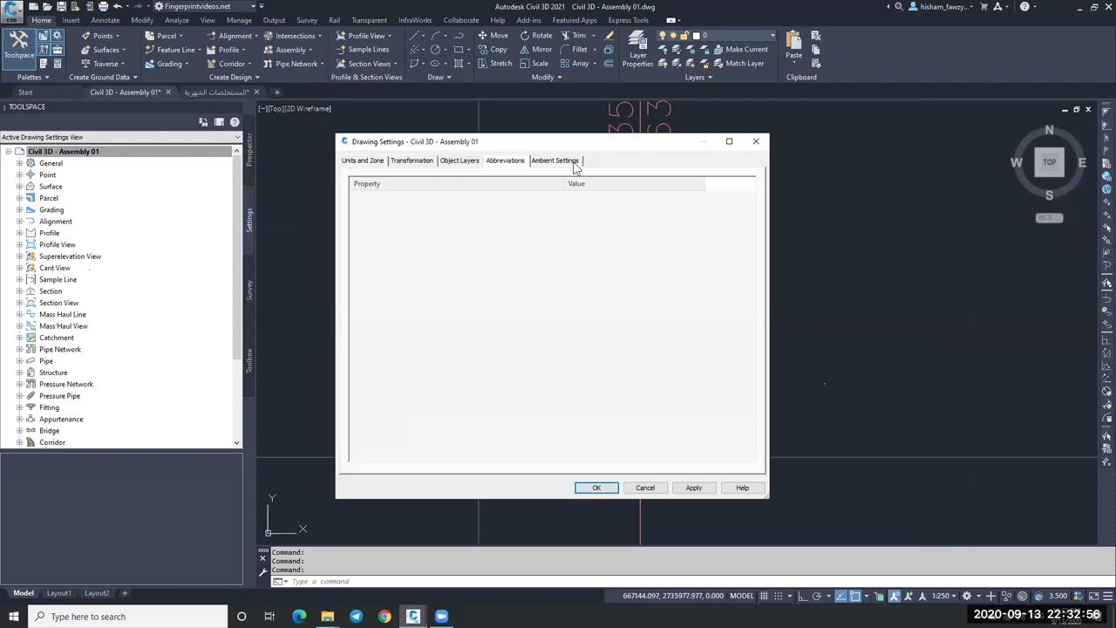
pyautogui.click(507, 162)
pyautogui.scroll(-15, 613, 315)
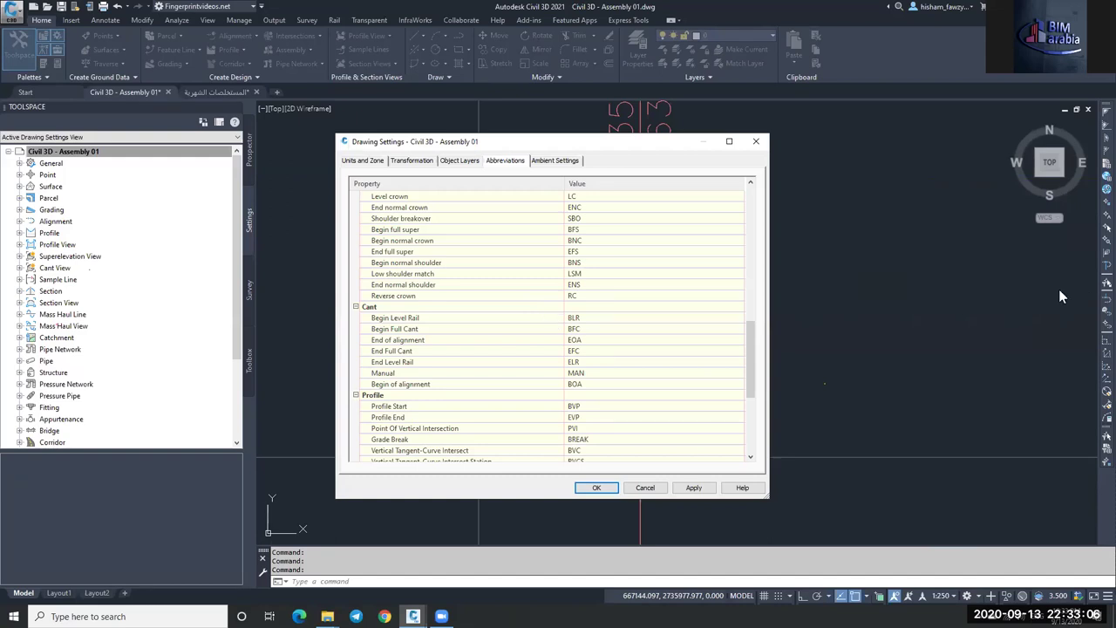
pyautogui.click(650, 489)
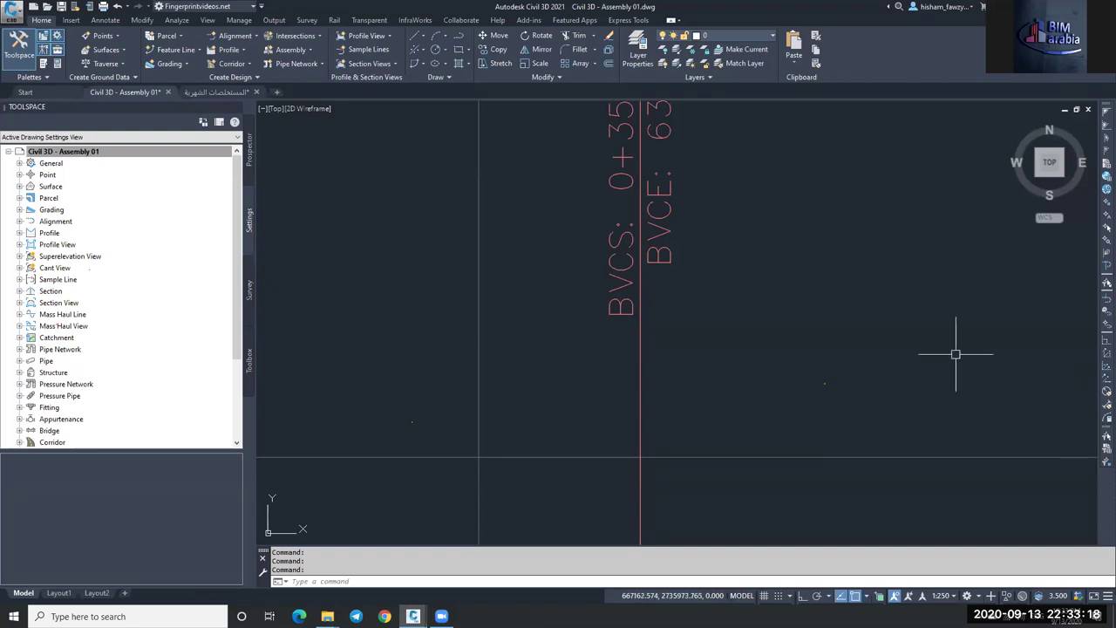
# Step: Zoom out to the site and show the Prospector object tree with its surfaces
pyautogui.press('Escape')
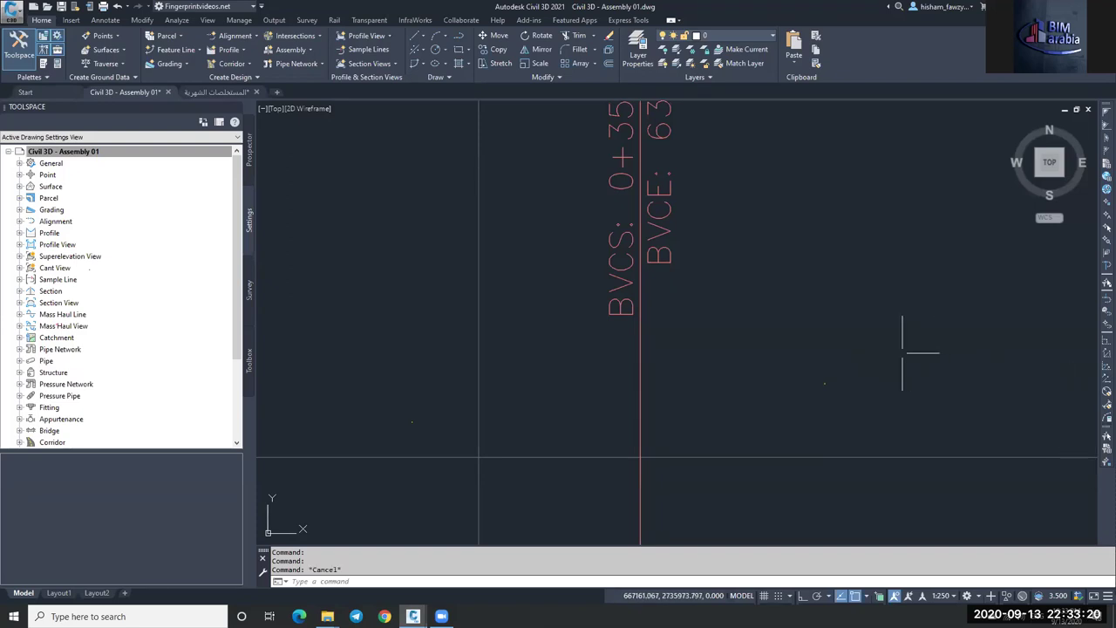
pyautogui.scroll(-2, 826, 311)
pyautogui.scroll(-5, 826, 311)
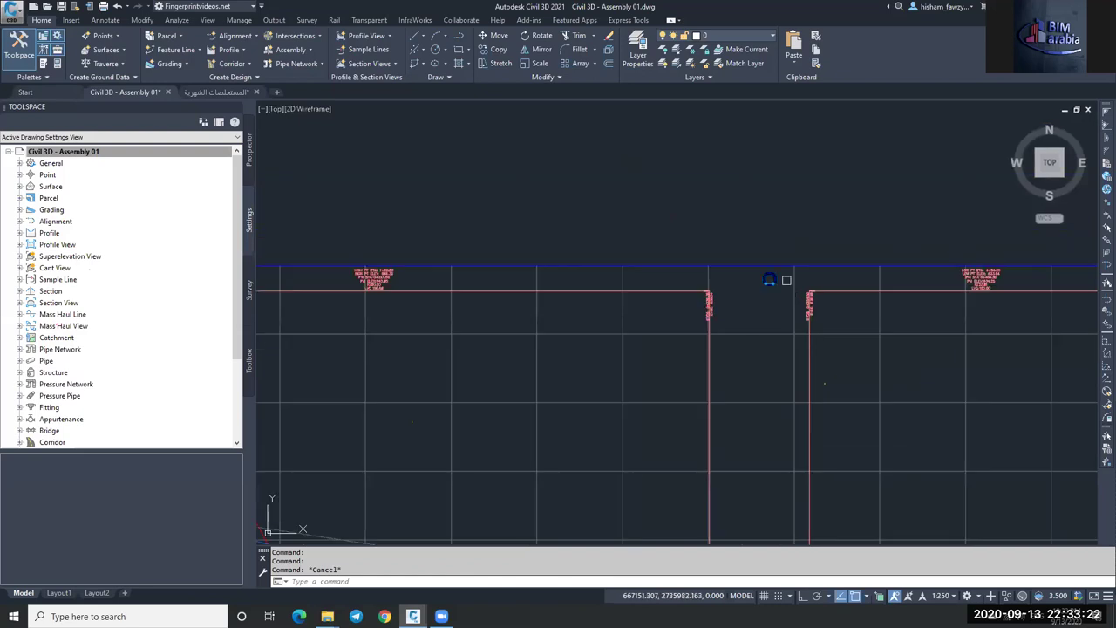
pyautogui.scroll(-2, 663, 323)
pyautogui.scroll(6, 488, 314)
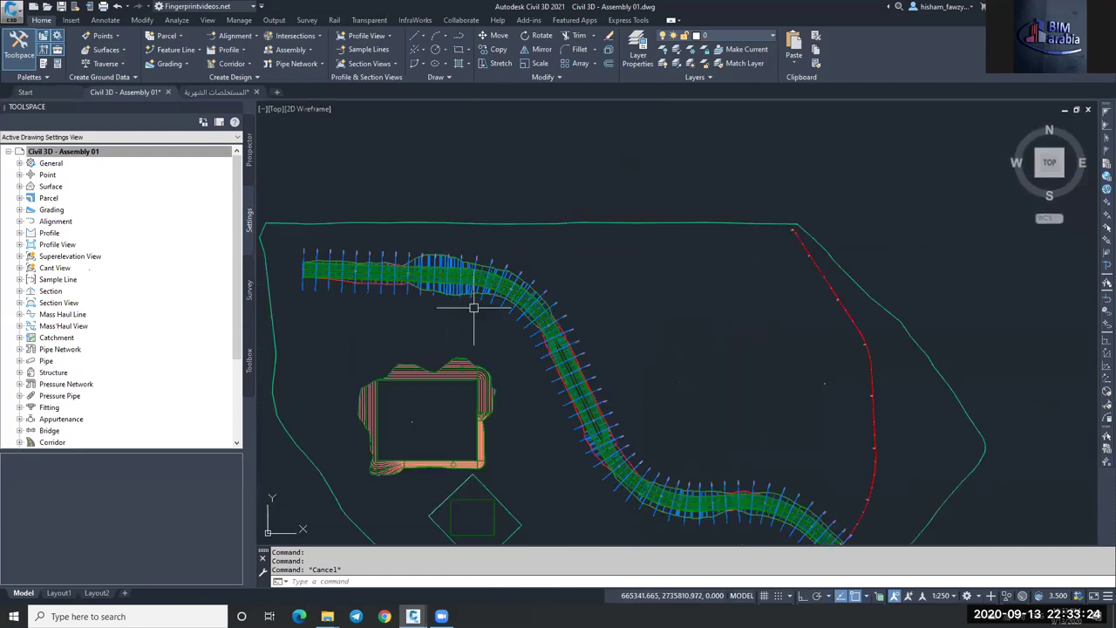
pyautogui.click(249, 159)
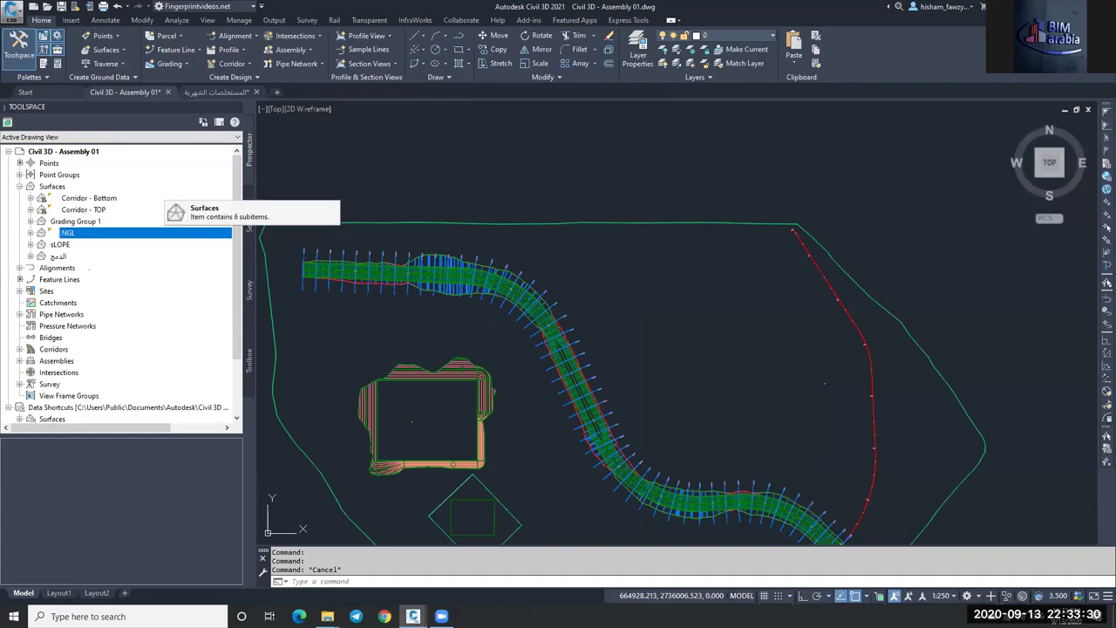
# Step: Zoom into the corridor and select the ROAD 01 centreline alignment
pyautogui.scroll(-2, 536, 236)
pyautogui.scroll(6, 578, 250)
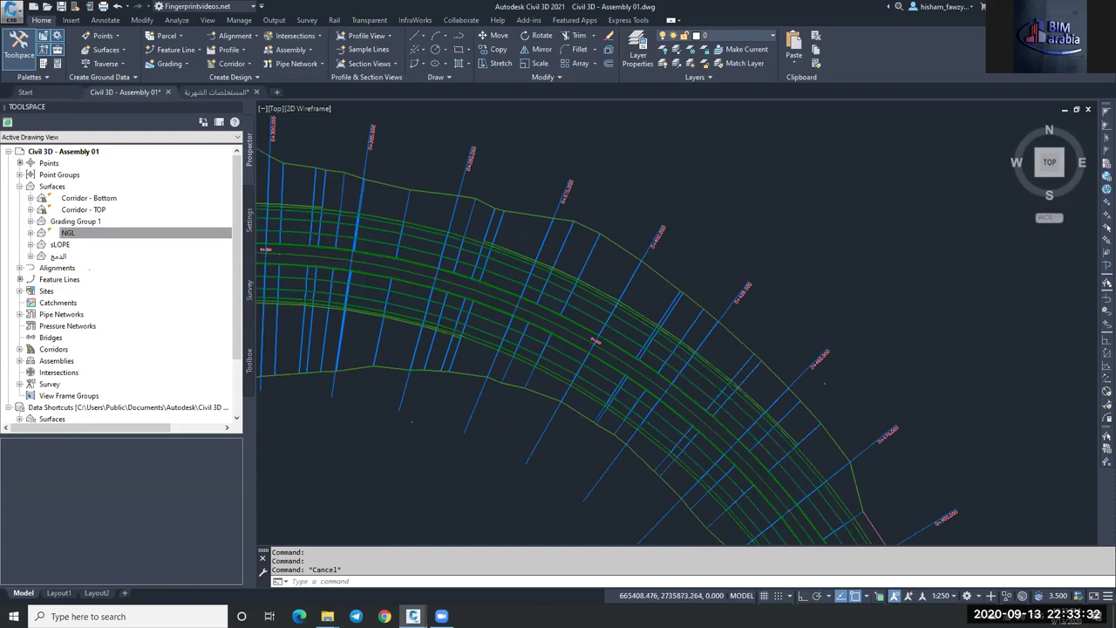
pyautogui.scroll(-5, 596, 340)
pyautogui.scroll(-3, 598, 261)
pyautogui.press('Escape')
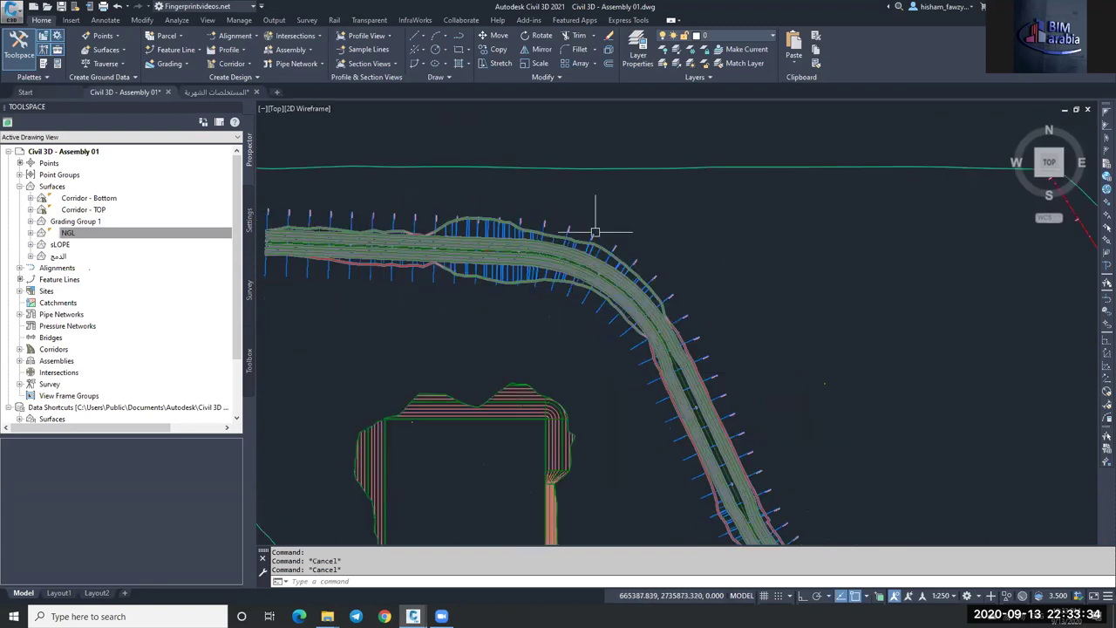
pyautogui.scroll(-4, 621, 260)
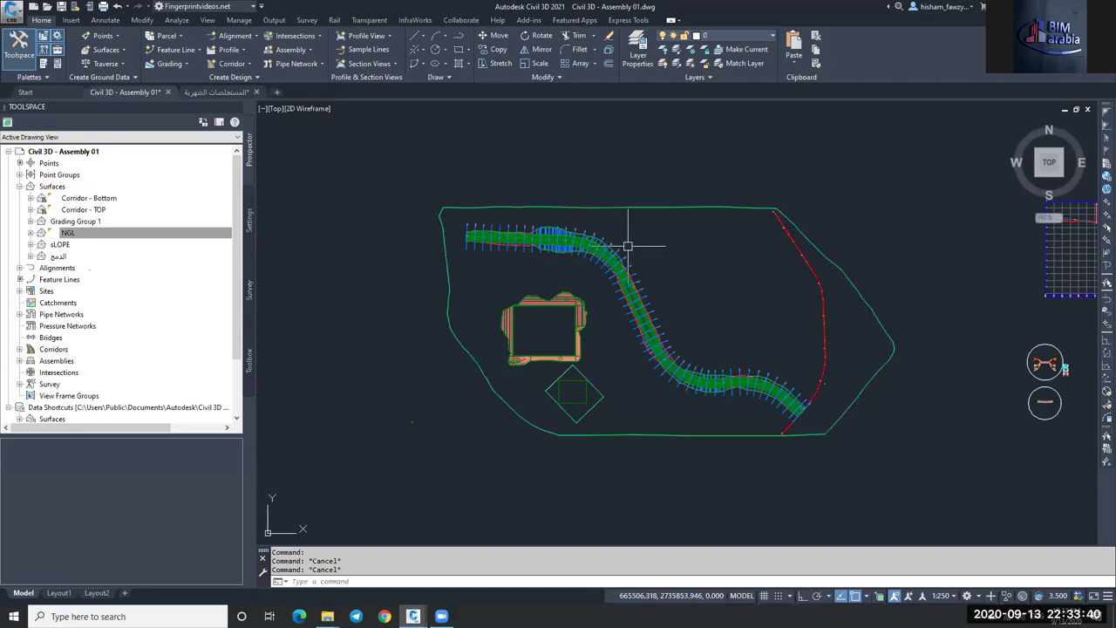
pyautogui.scroll(-4, 611, 249)
pyautogui.scroll(5, 623, 256)
pyautogui.scroll(6, 623, 256)
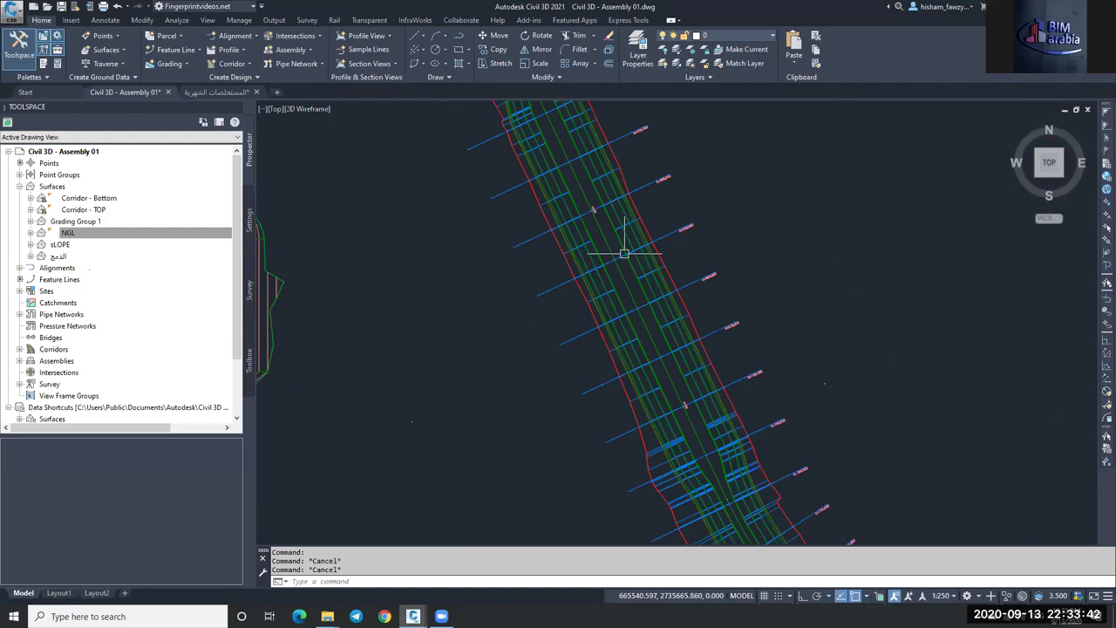
pyautogui.click(582, 227)
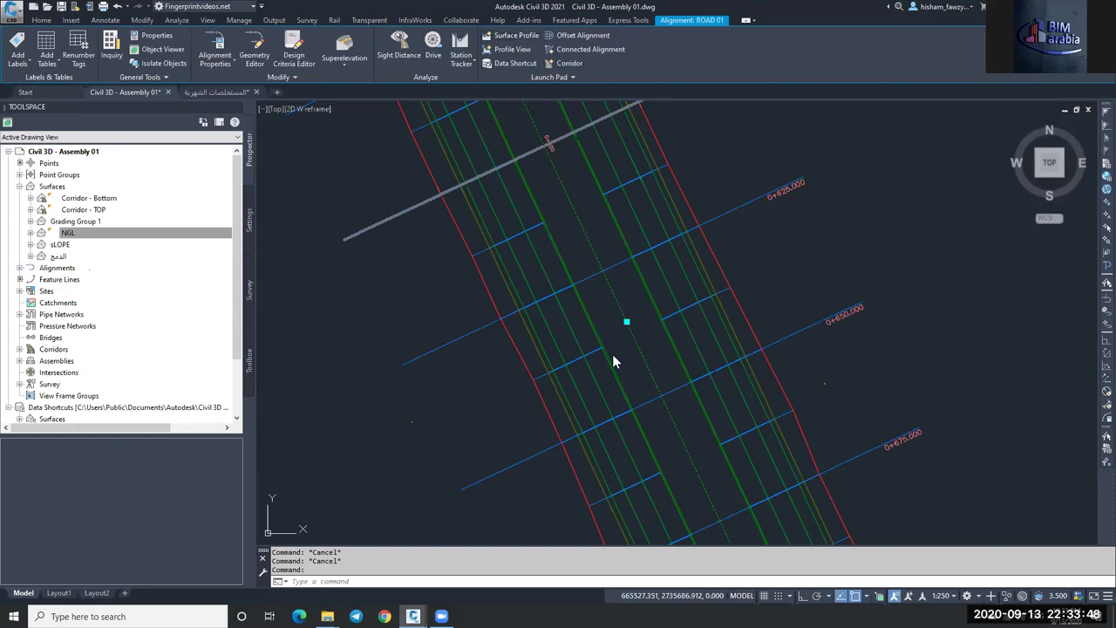
# Step: Start and cancel Create Profile from Surface, then inspect the blue ROAD 01 design profile
pyautogui.click(513, 381)
pyautogui.scroll(-10, 510, 312)
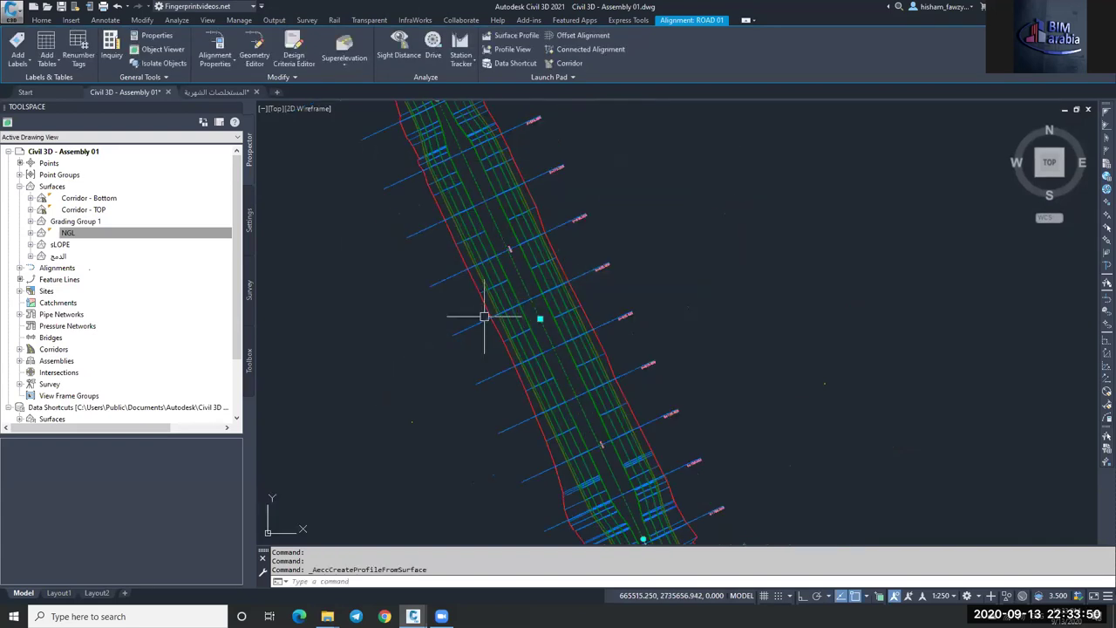
pyautogui.press('Escape')
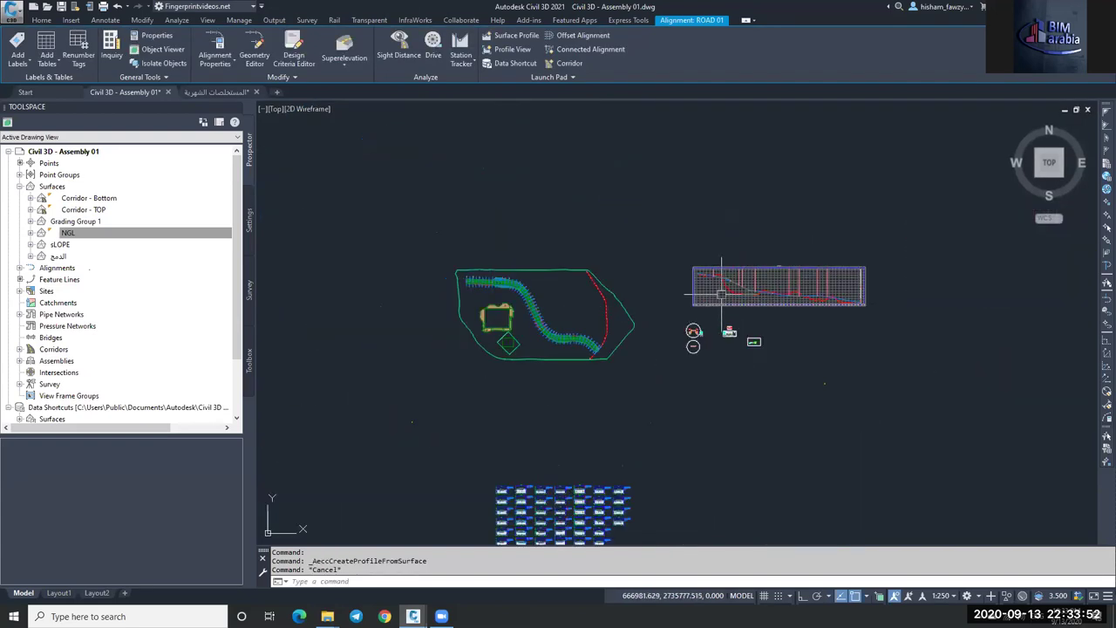
pyautogui.scroll(10, 750, 275)
pyautogui.click(737, 240)
pyautogui.scroll(-2, 663, 244)
pyautogui.scroll(-2, 674, 255)
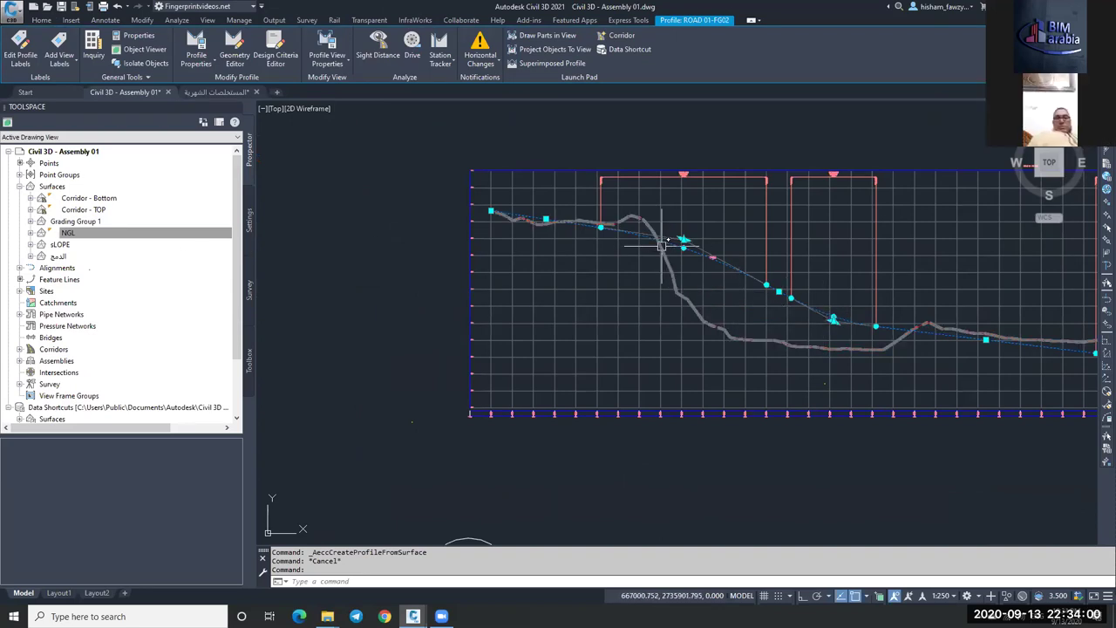
pyautogui.scroll(-2, 713, 247)
pyautogui.scroll(3, 713, 247)
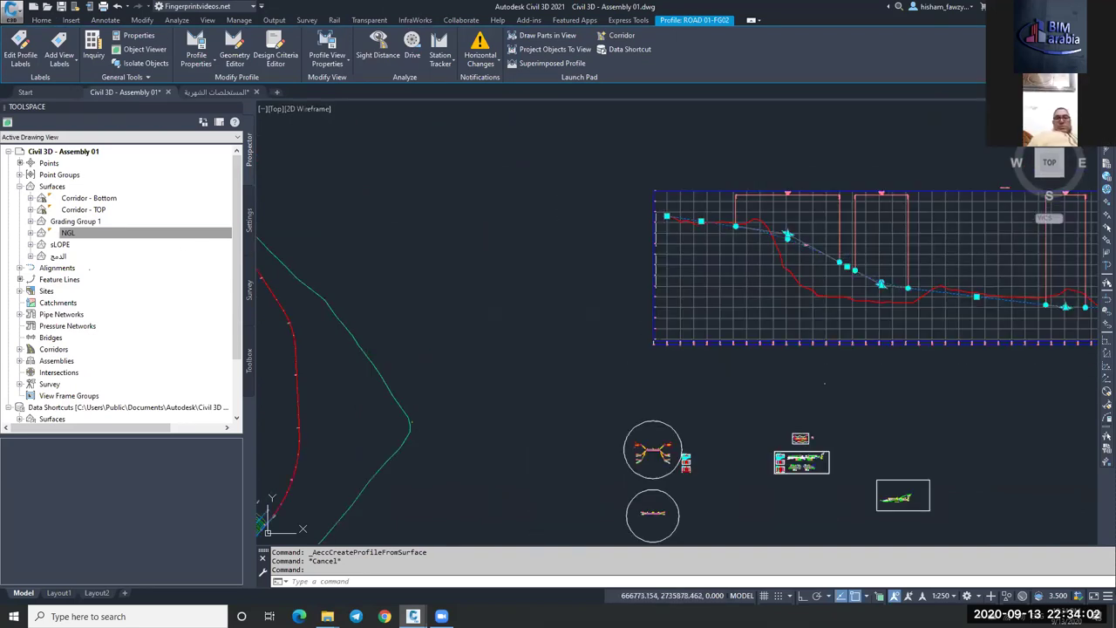
pyautogui.press('Escape')
# Step: Zoom to stations 0+900–0+925 and select Corridor - R 01
pyautogui.scroll(-1, 560, 184)
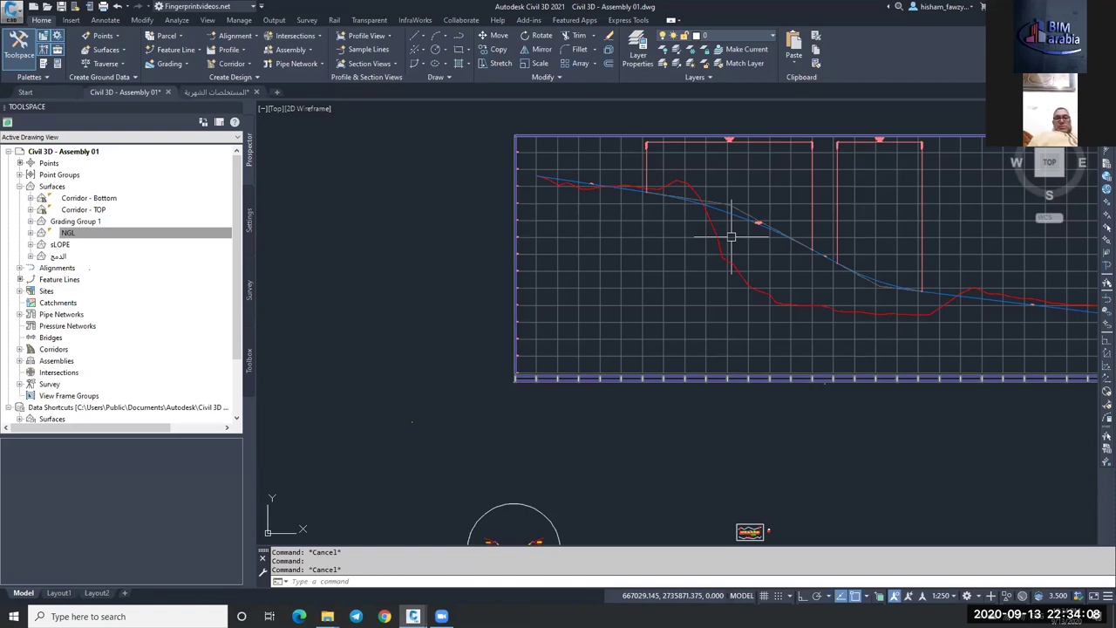
pyautogui.scroll(-5, 804, 232)
pyautogui.scroll(6, 605, 285)
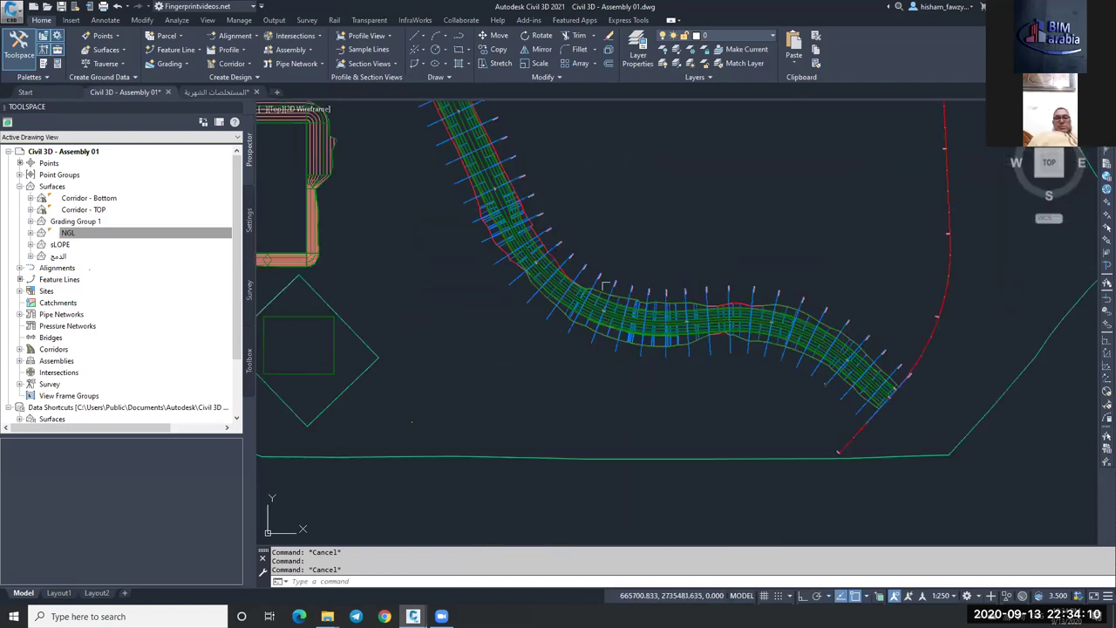
pyautogui.scroll(3, 604, 285)
pyautogui.scroll(4, 590, 299)
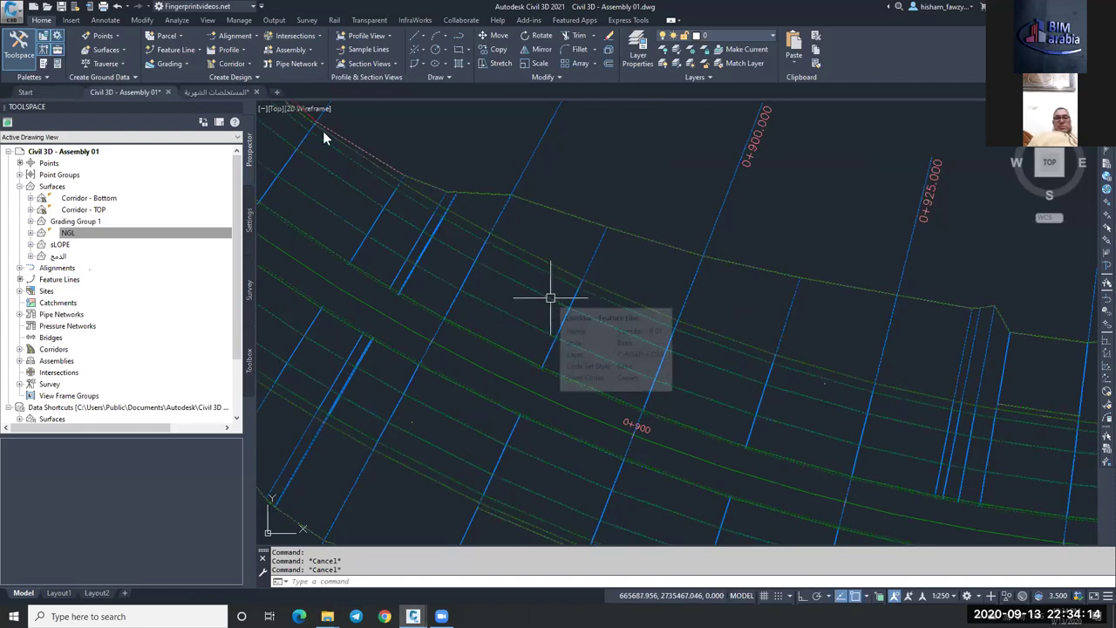
pyautogui.click(551, 298)
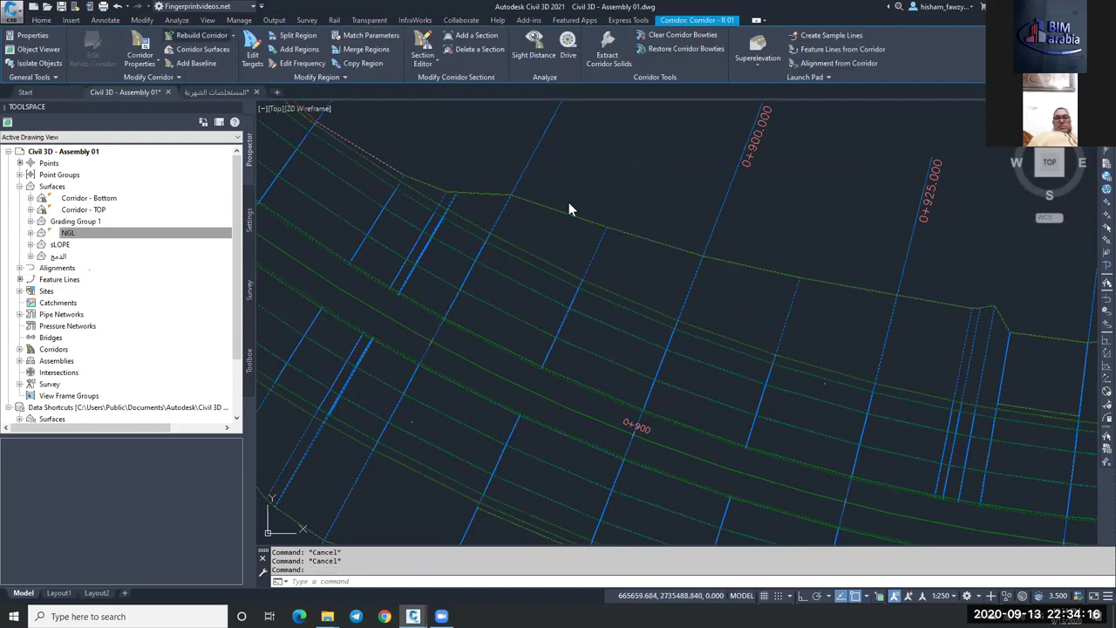
# Step: Open Corridor - R 01 properties and pick ROAD 01-FG02 as the baseline vertical profile
pyautogui.doubleClick(538, 188)
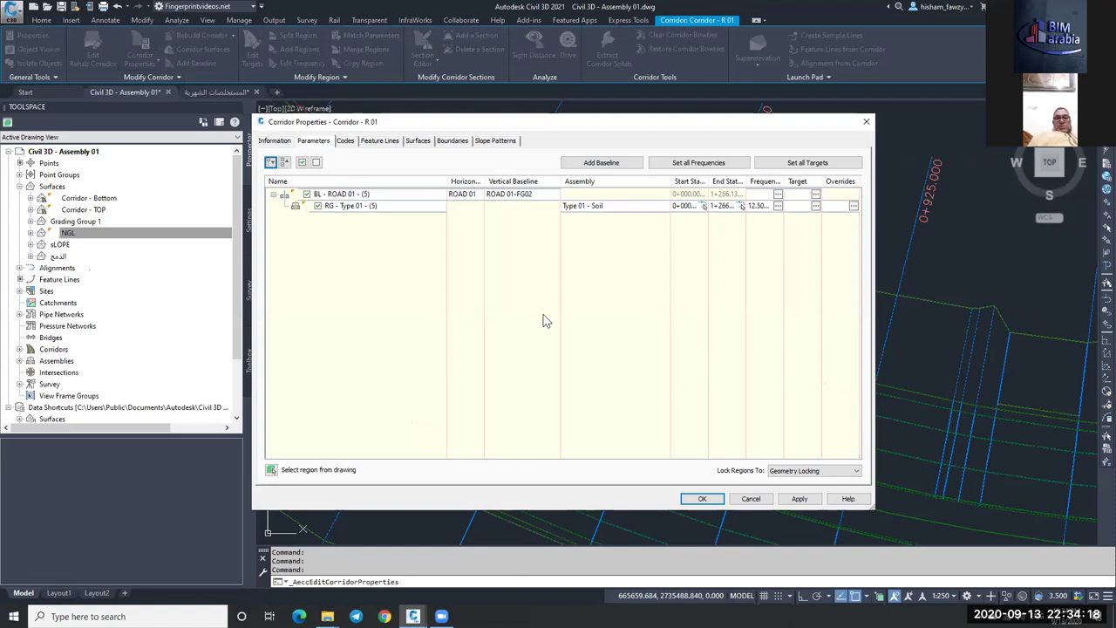
pyautogui.click(513, 193)
pyautogui.hotkey('alt', 'Down')
pyautogui.press('Return')
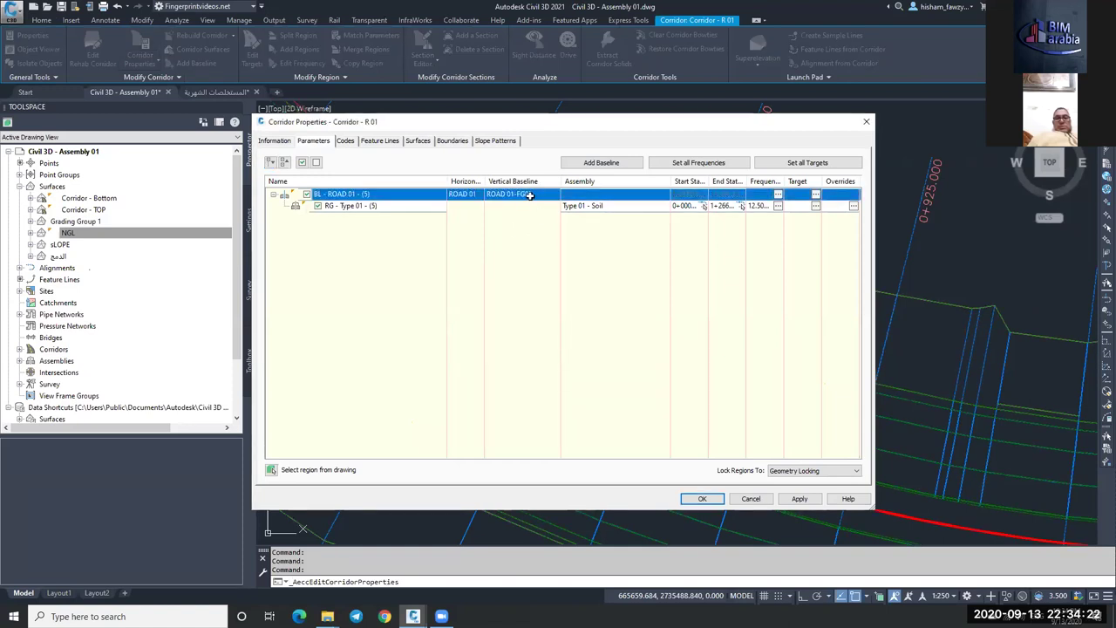
# Step: Check the NGL target surface mapping, then dismiss the dialogs, error list and selection
pyautogui.click(818, 195)
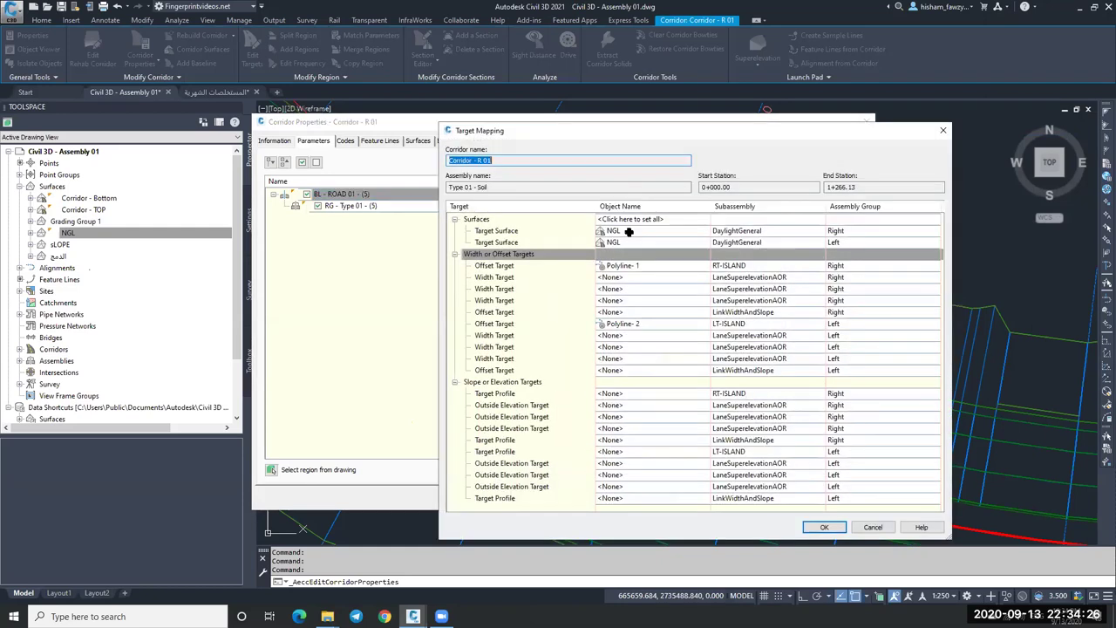
pyautogui.click(629, 232)
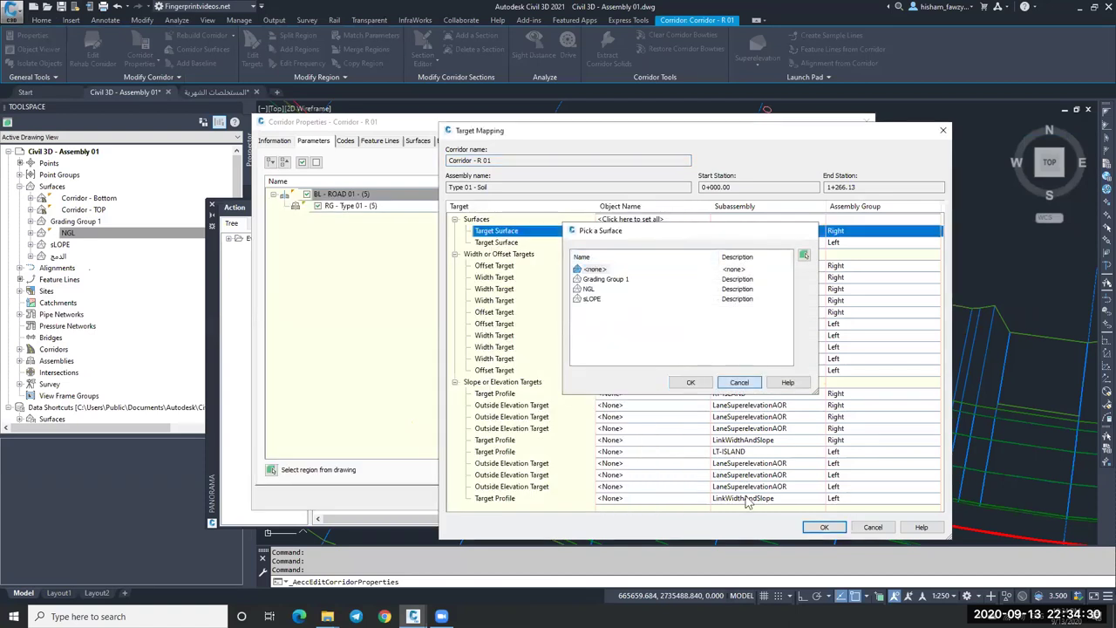
pyautogui.press('Escape')
pyautogui.press('Escape')
pyautogui.press('Escape')
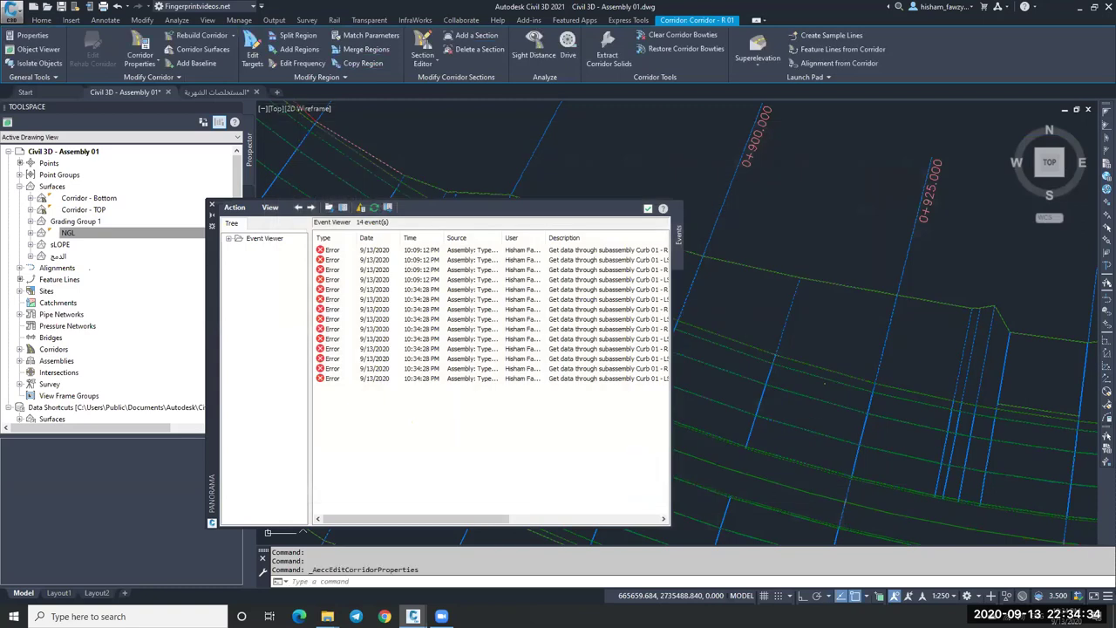
pyautogui.click(648, 209)
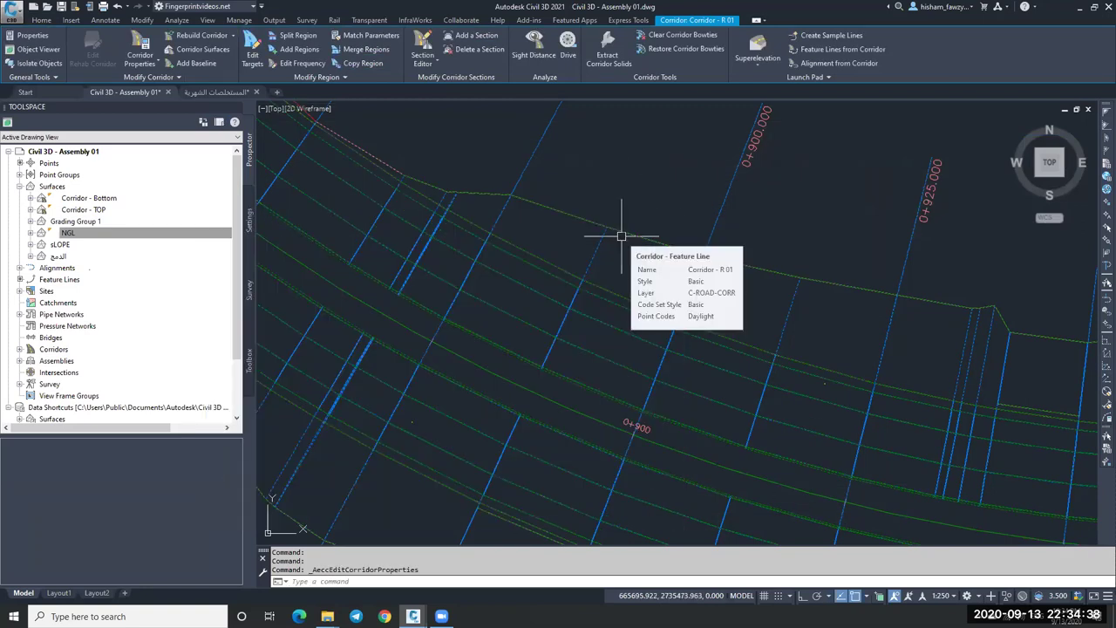
pyautogui.press('Escape')
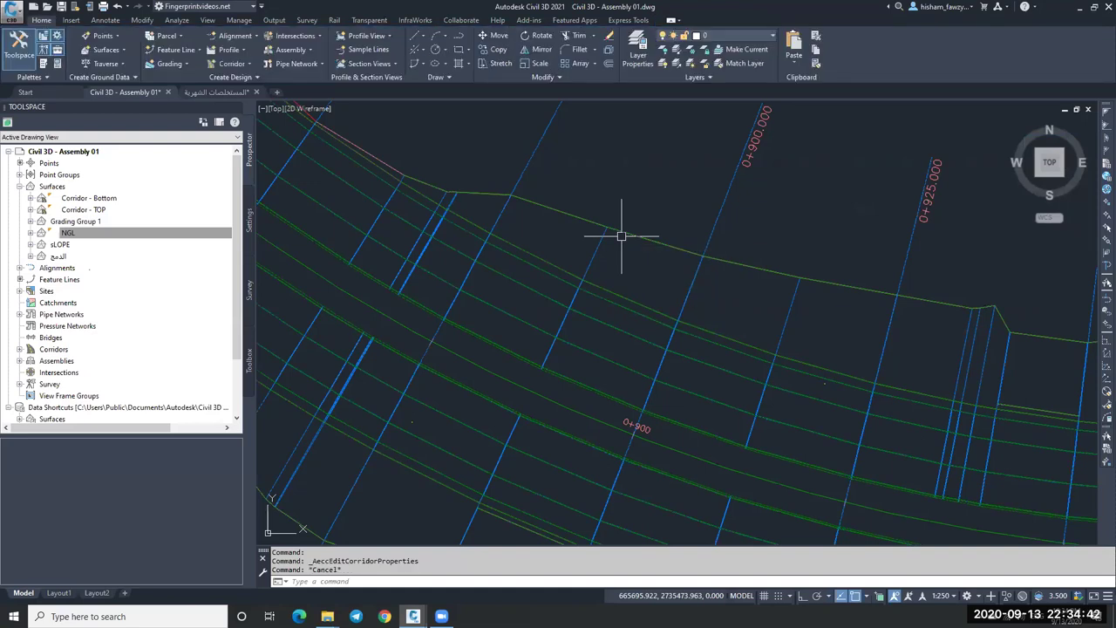
pyautogui.press('Escape')
pyautogui.scroll(-8, 621, 236)
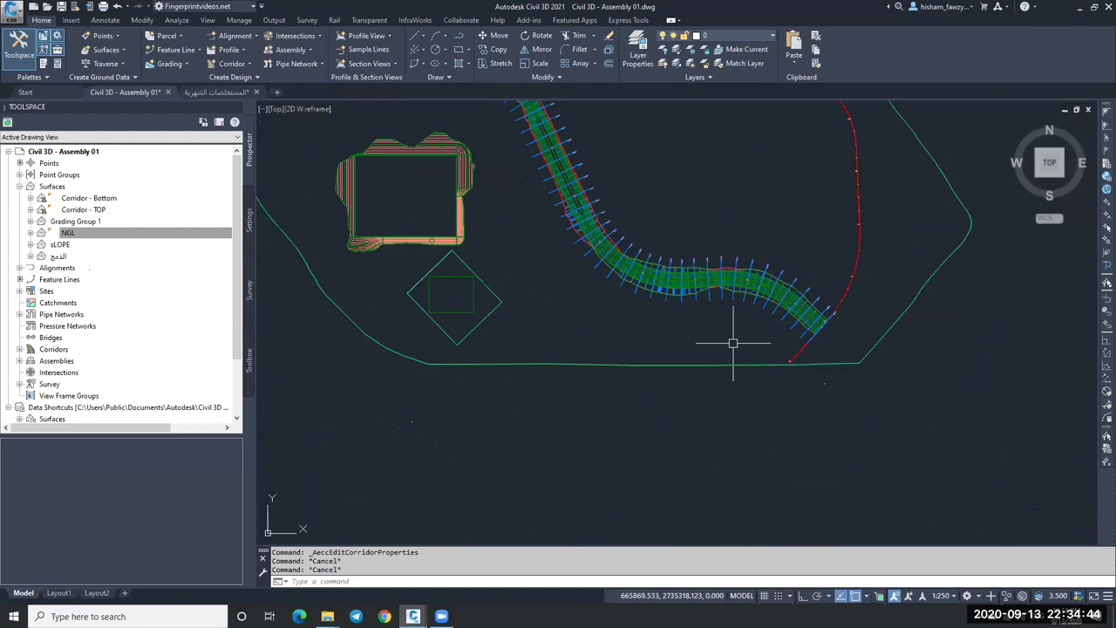
# Step: Close the Arabic-named drawing, then close Assembly 01 without saving
pyautogui.click(246, 92)
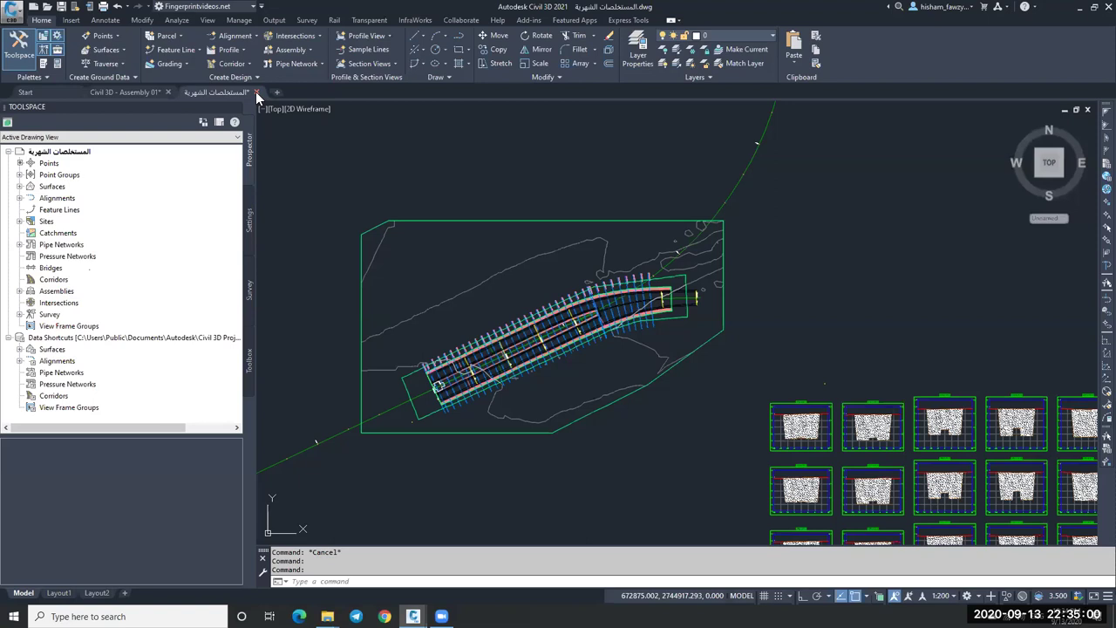
pyautogui.click(594, 332)
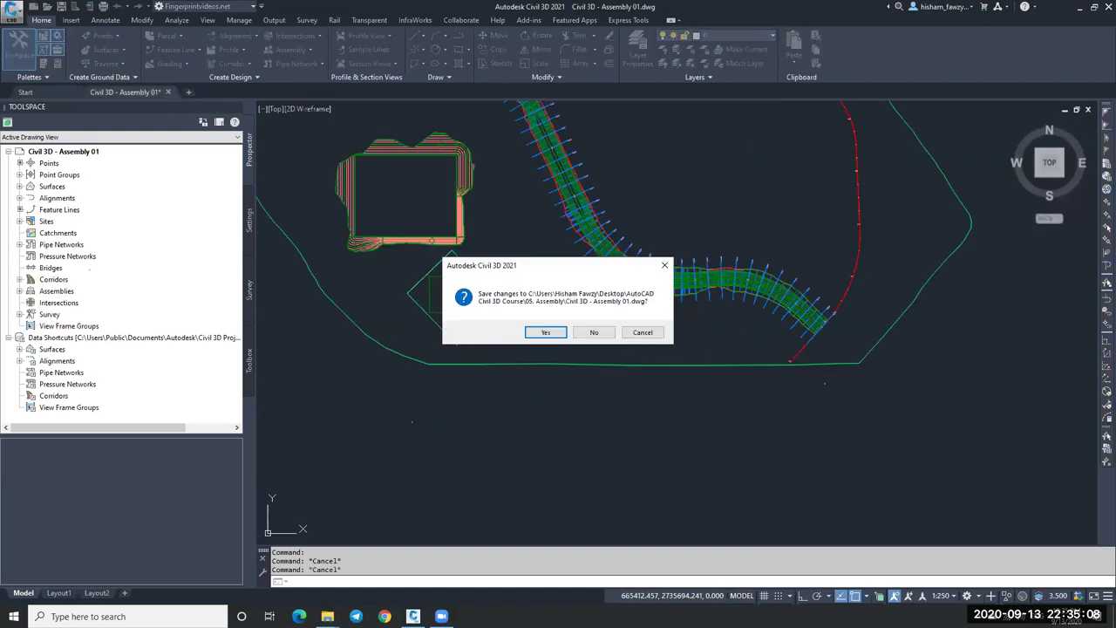
pyautogui.press('n')
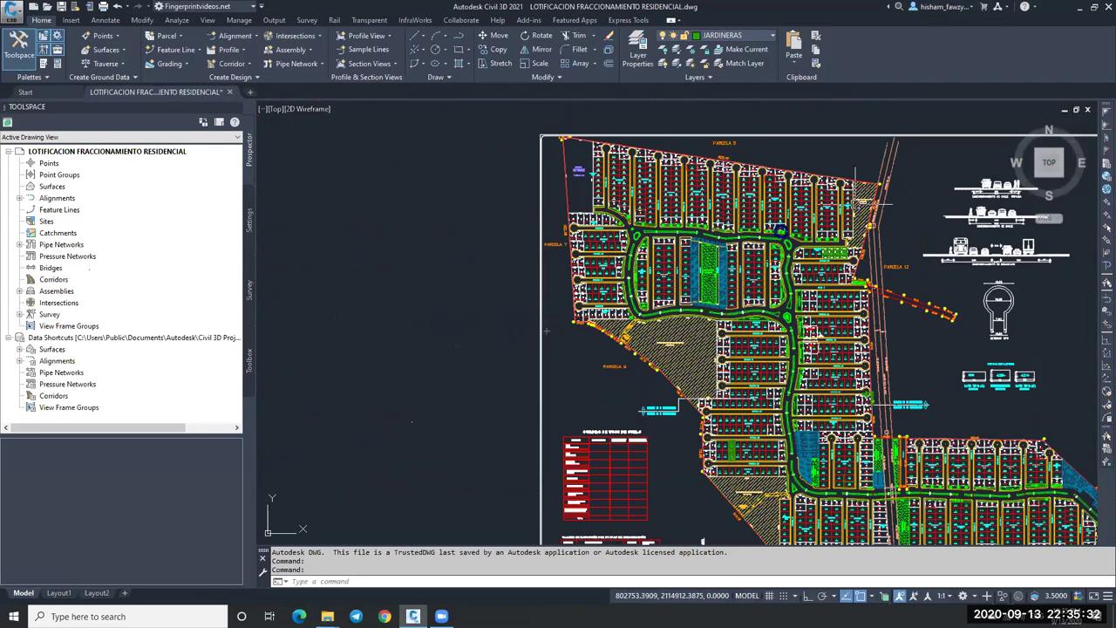
# Step: Pan and zoom over the Manzana lot blocks, then open lotizacion, planim.integ 11.dwg via File Explorer
pyautogui.scroll(4, 799, 207)
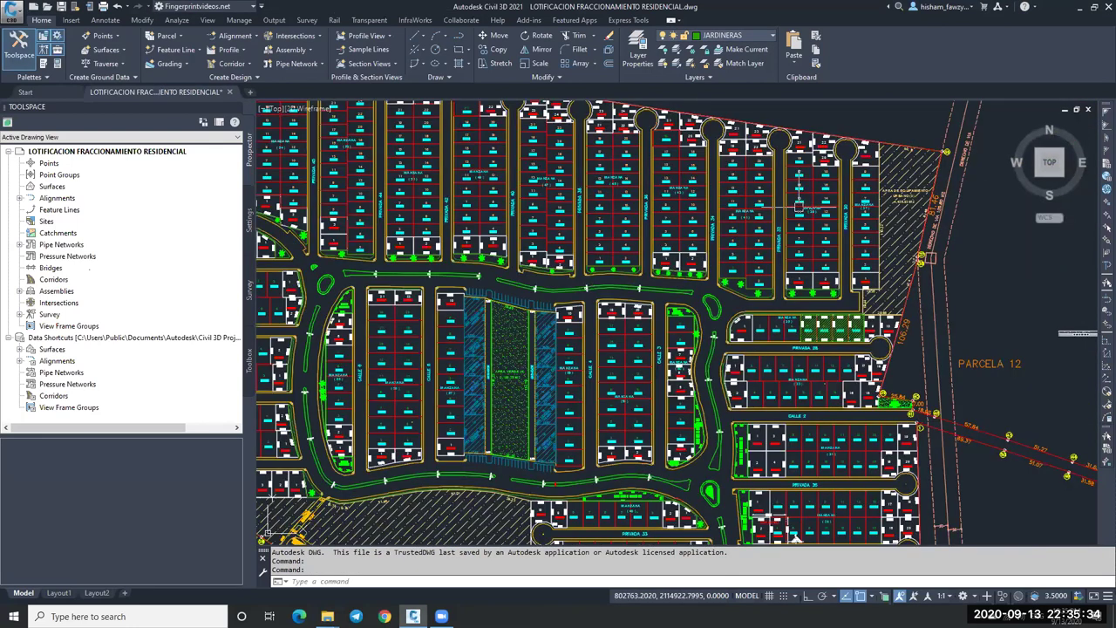
pyautogui.scroll(2, 921, 163)
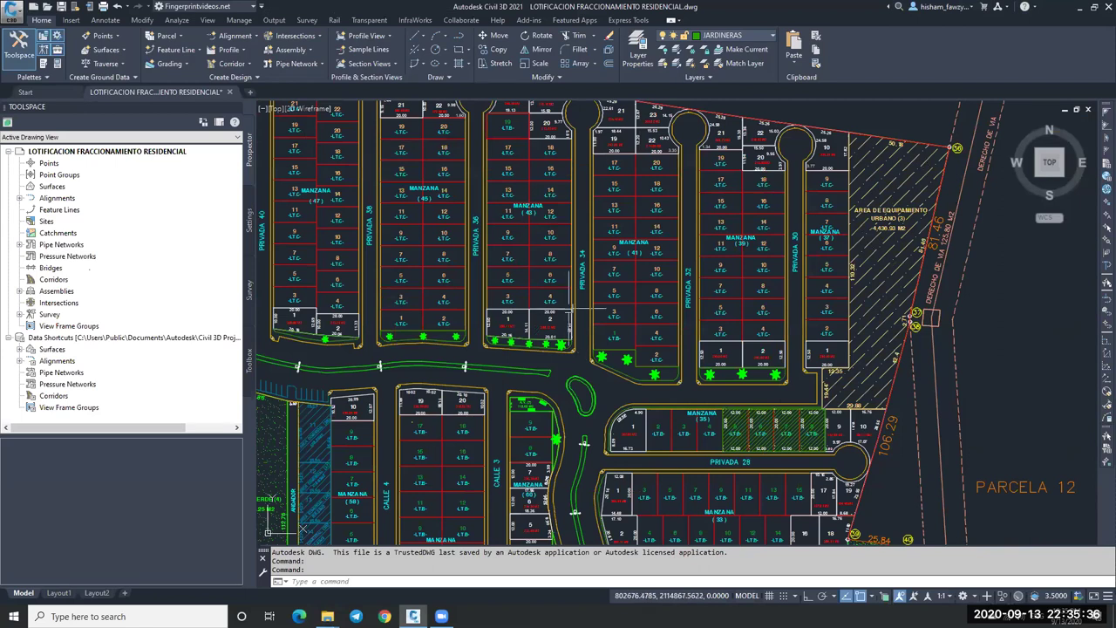
pyautogui.moveTo(567, 121); pyautogui.dragTo(578, 180, button='middle')
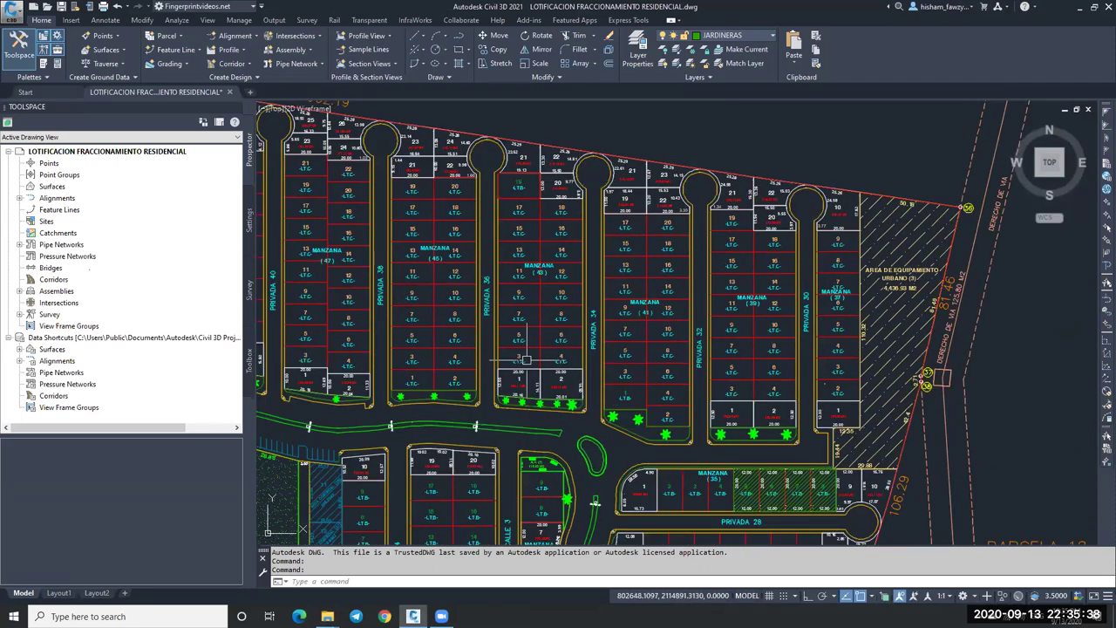
pyautogui.scroll(2, 526, 358)
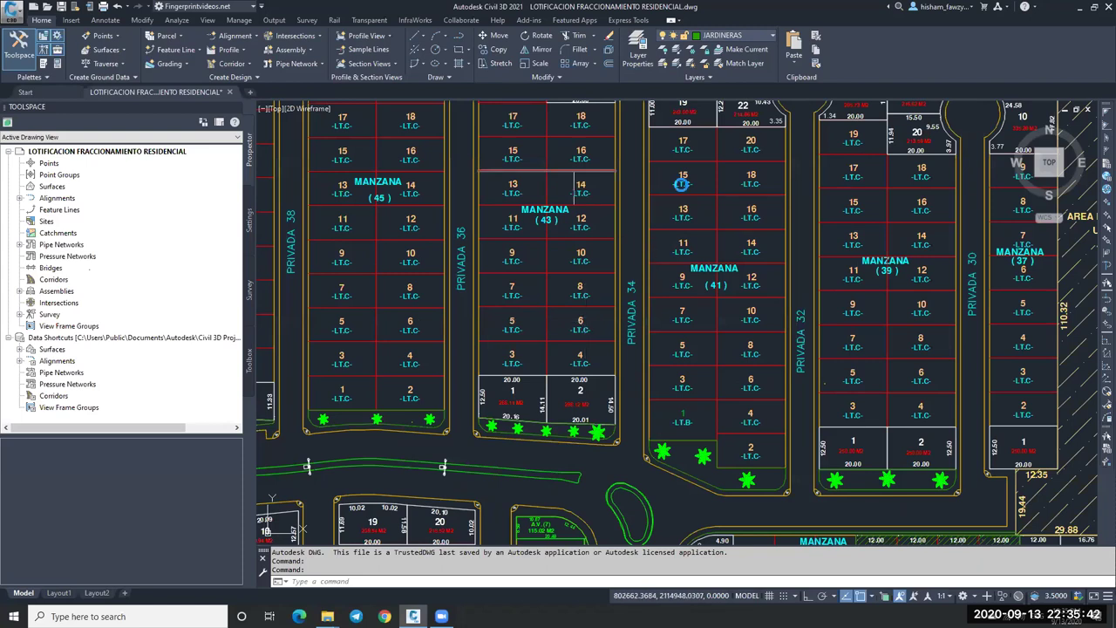
pyautogui.scroll(-4, 720, 244)
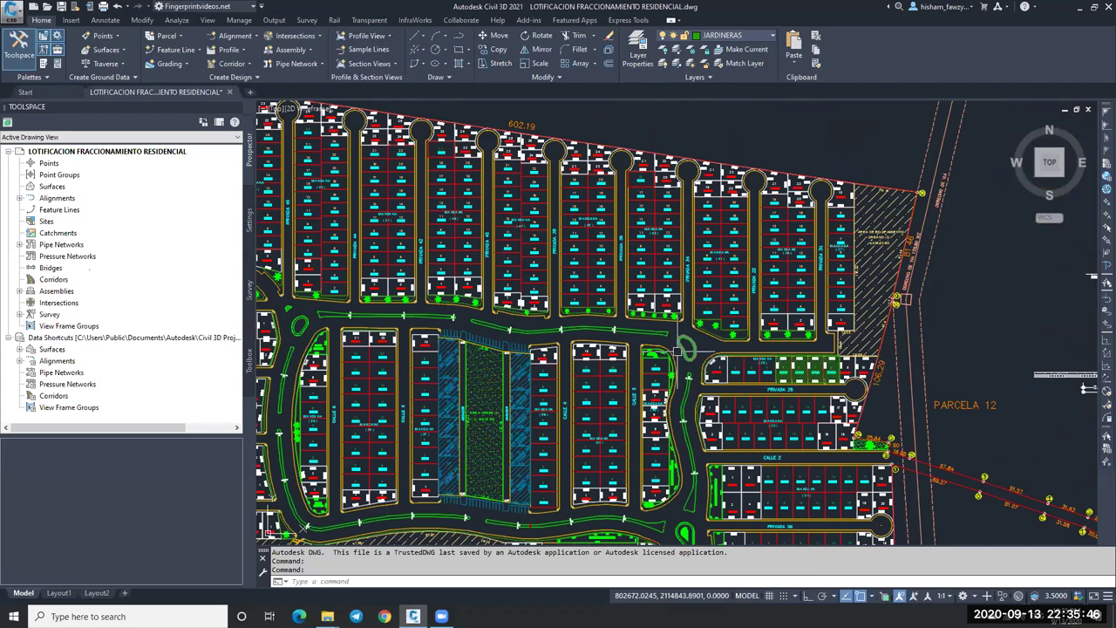
pyautogui.scroll(8, 732, 262)
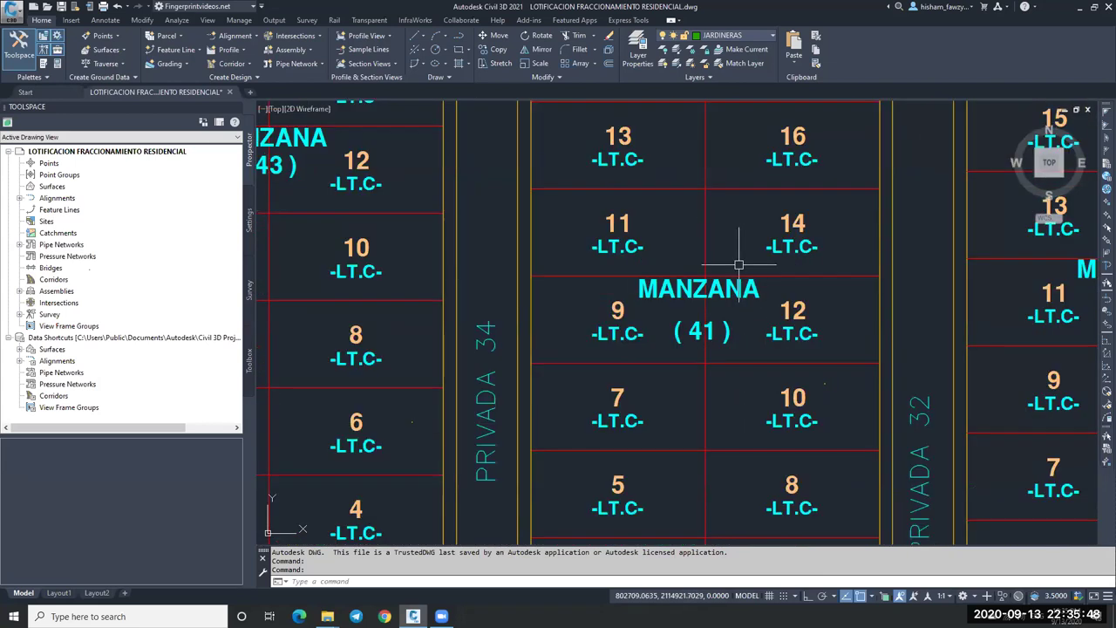
pyautogui.scroll(-2, 739, 264)
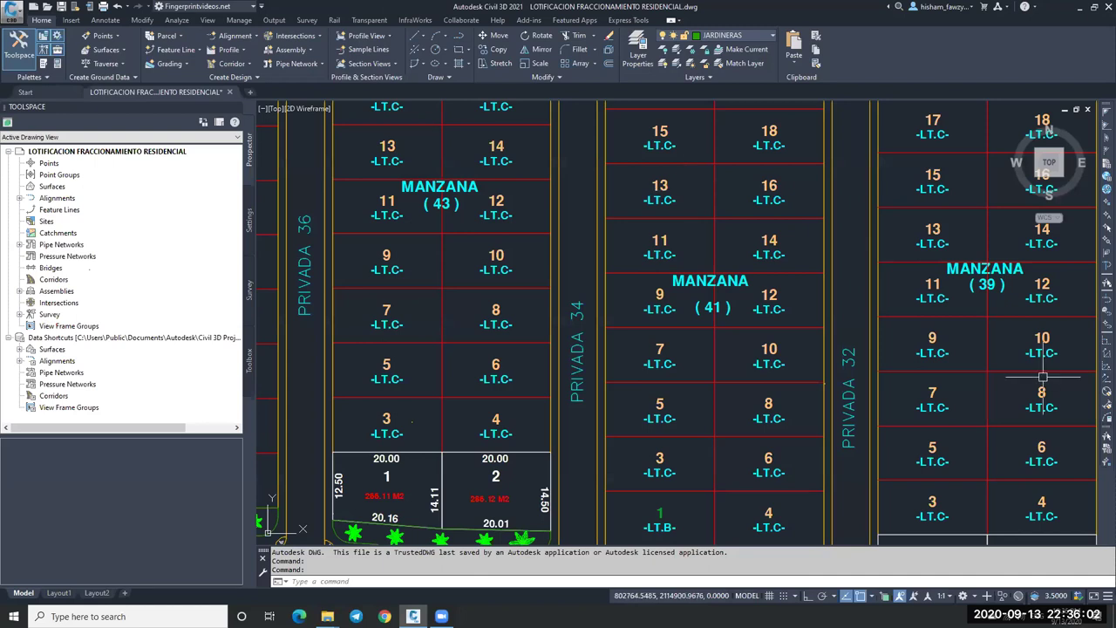
pyautogui.click(327, 616)
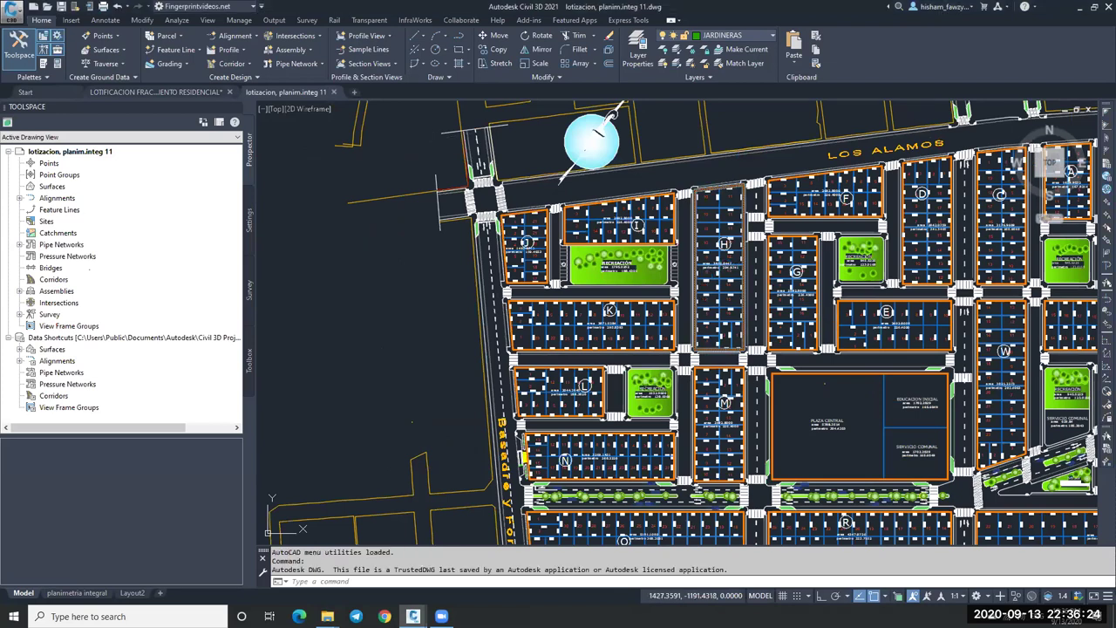
# Step: Select lot 1's 19.80 and 8.50 dimensions and top boundary line to check their COTAS and LOTE layers
pyautogui.scroll(10, 824, 382)
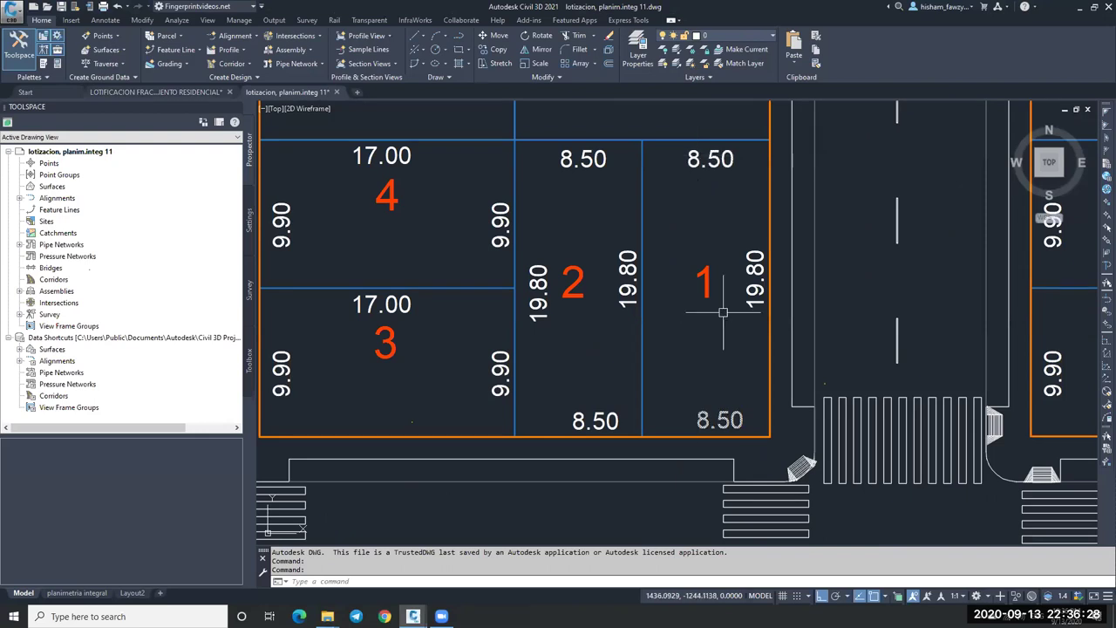
pyautogui.click(755, 279)
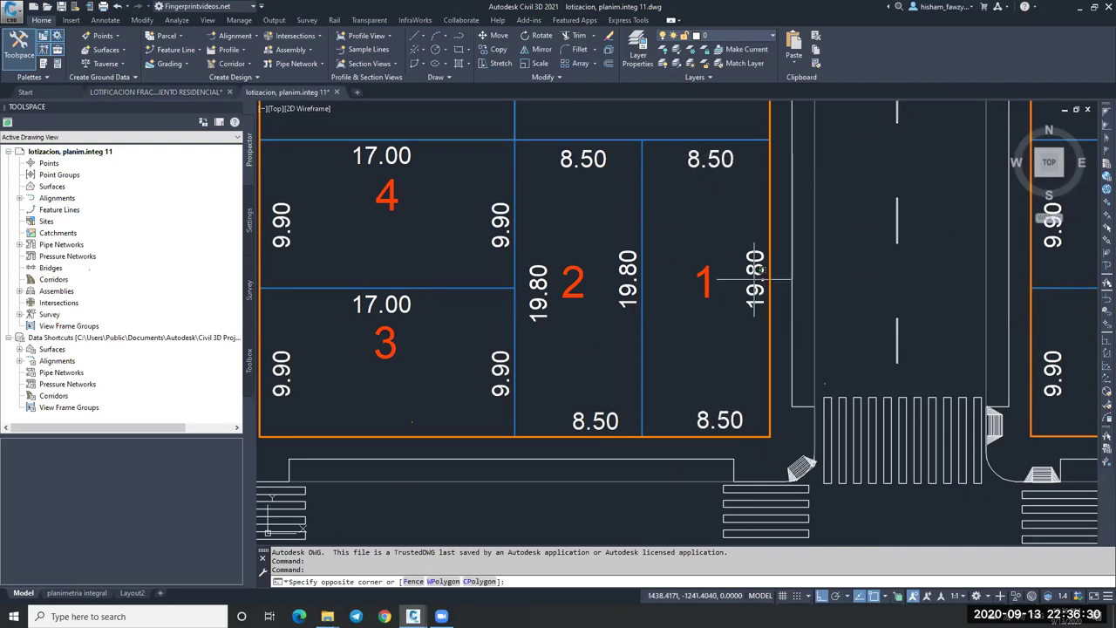
pyautogui.click(713, 292)
pyautogui.press('Escape')
pyautogui.click(755, 279)
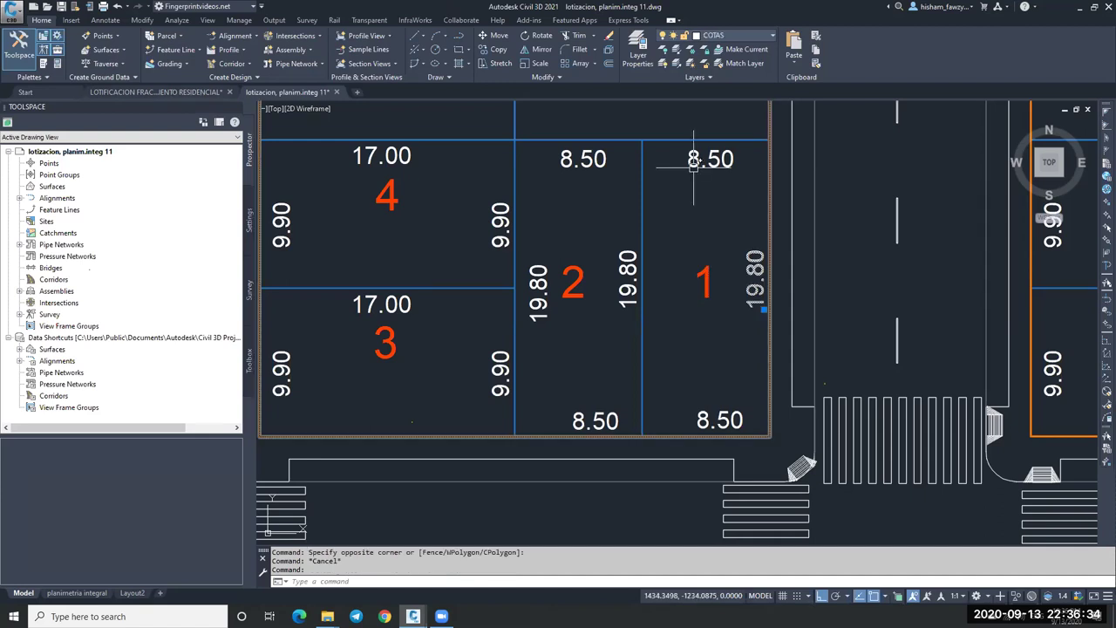
pyautogui.press('Escape')
pyautogui.click(662, 139)
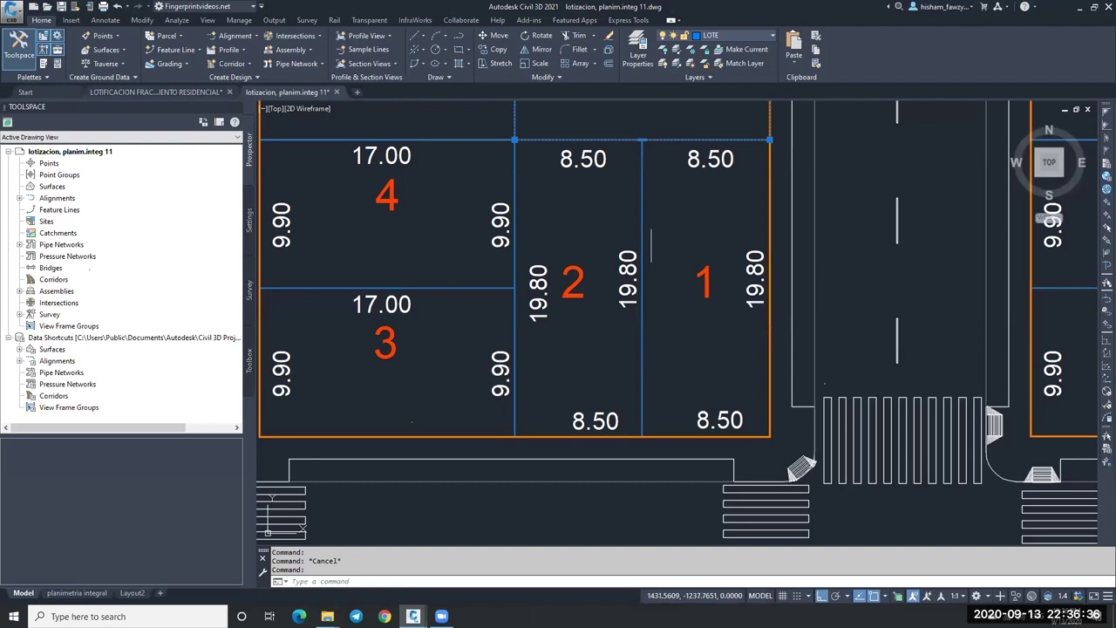
pyautogui.scroll(-3, 653, 243)
pyautogui.press('Escape')
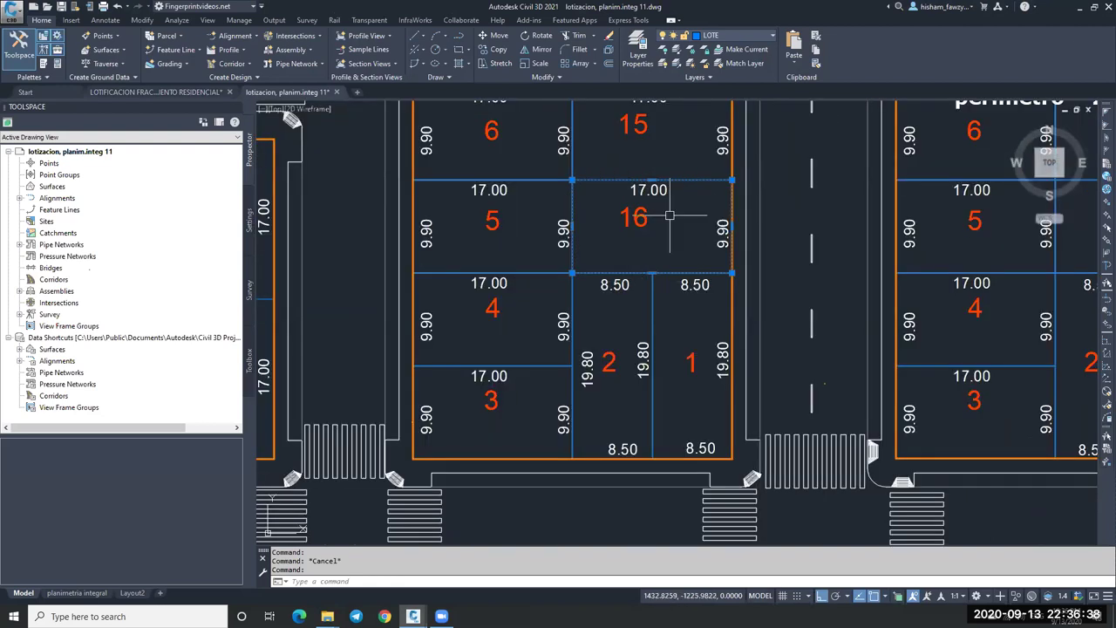
pyautogui.scroll(5, 669, 284)
pyautogui.click(708, 281)
pyautogui.scroll(-2, 711, 282)
pyautogui.scroll(2, 715, 283)
pyautogui.scroll(-3, 713, 282)
pyautogui.press('Escape')
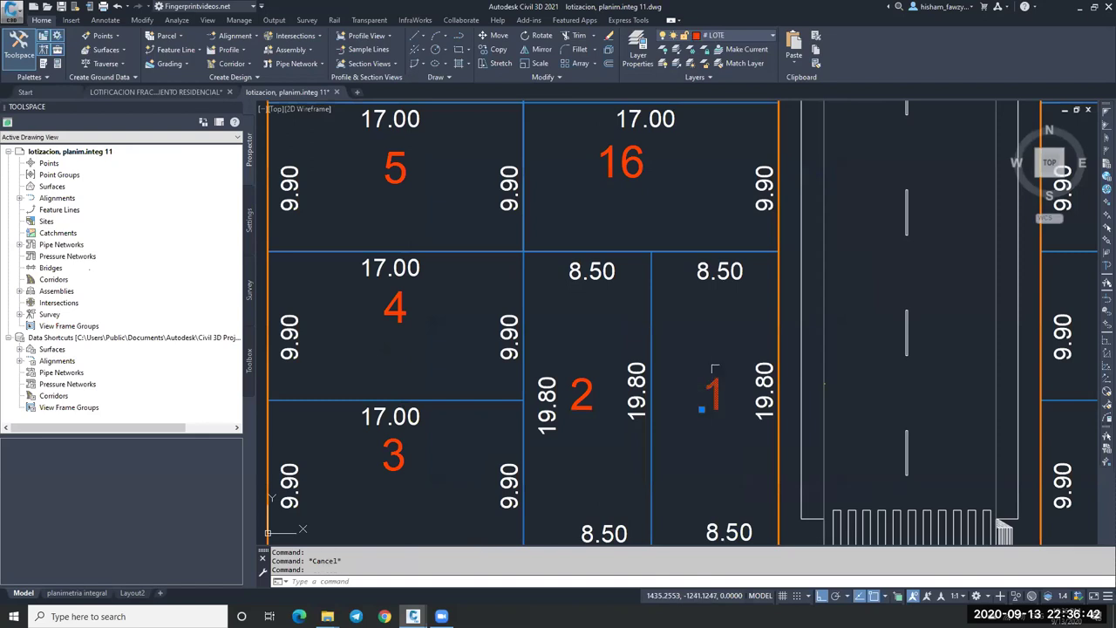
# Step: Create the new blank drawing Drawing3 and zoom to its full extents
pyautogui.scroll(-2, 712, 270)
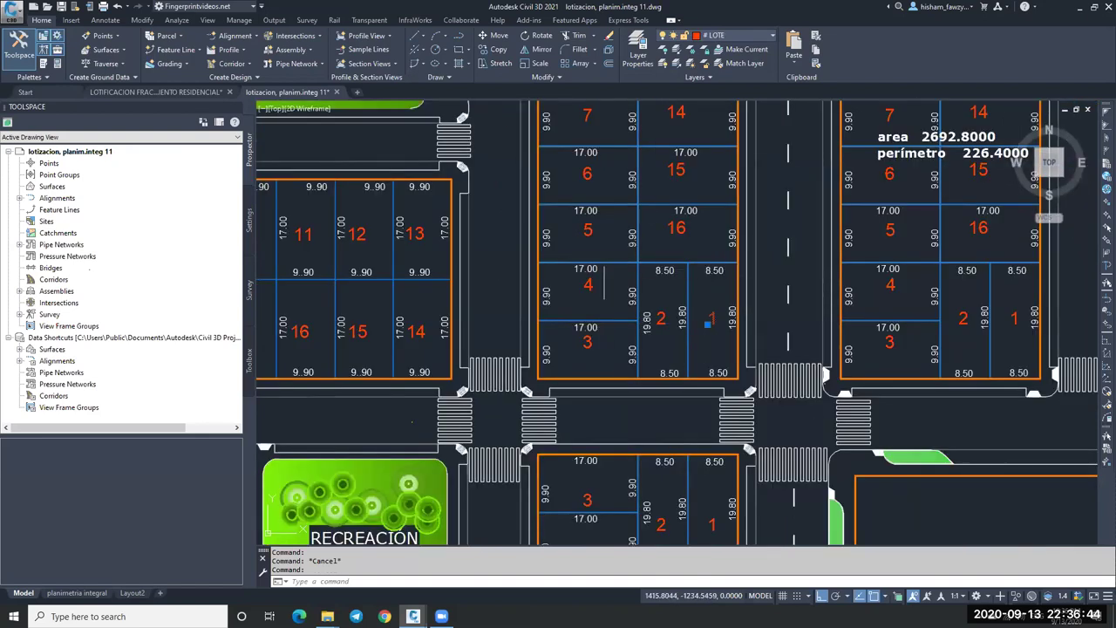
pyautogui.scroll(-4, 655, 201)
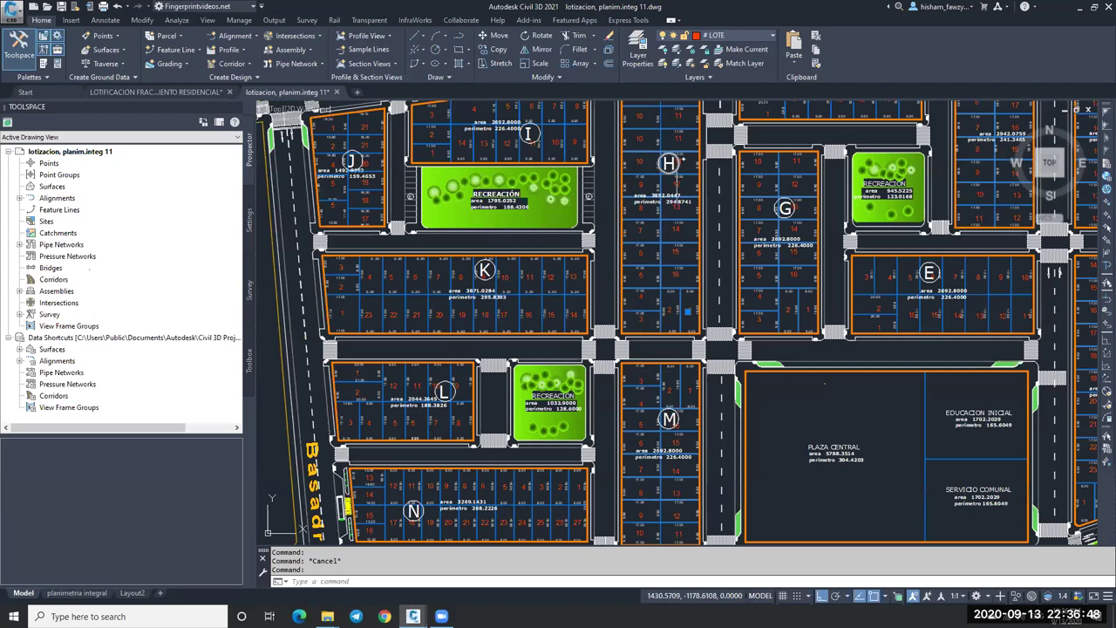
pyautogui.scroll(2, 688, 314)
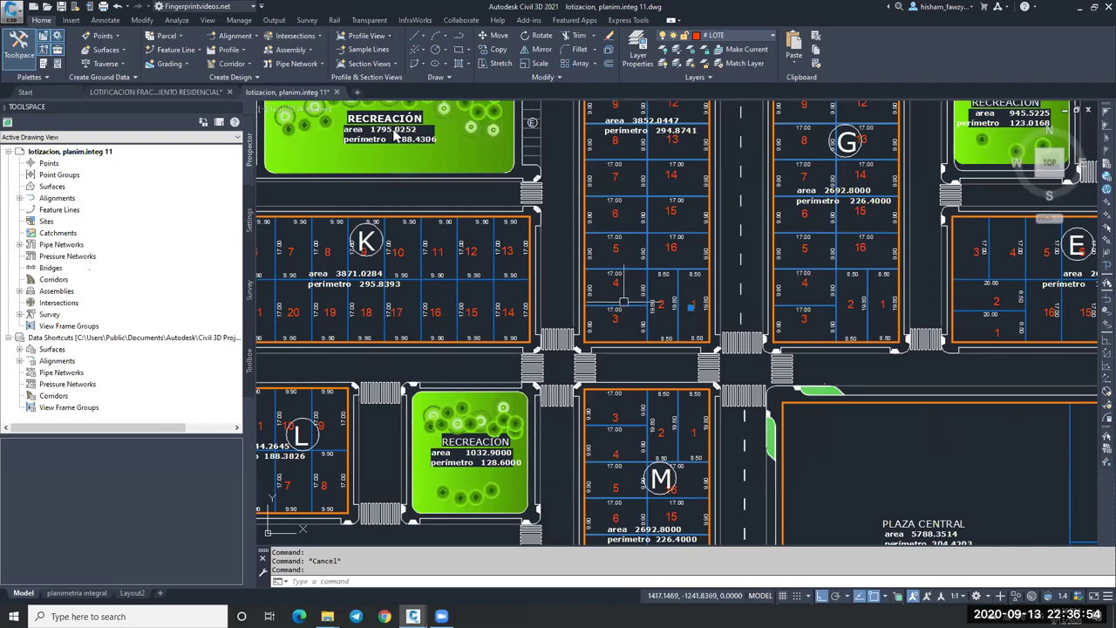
pyautogui.press('Escape')
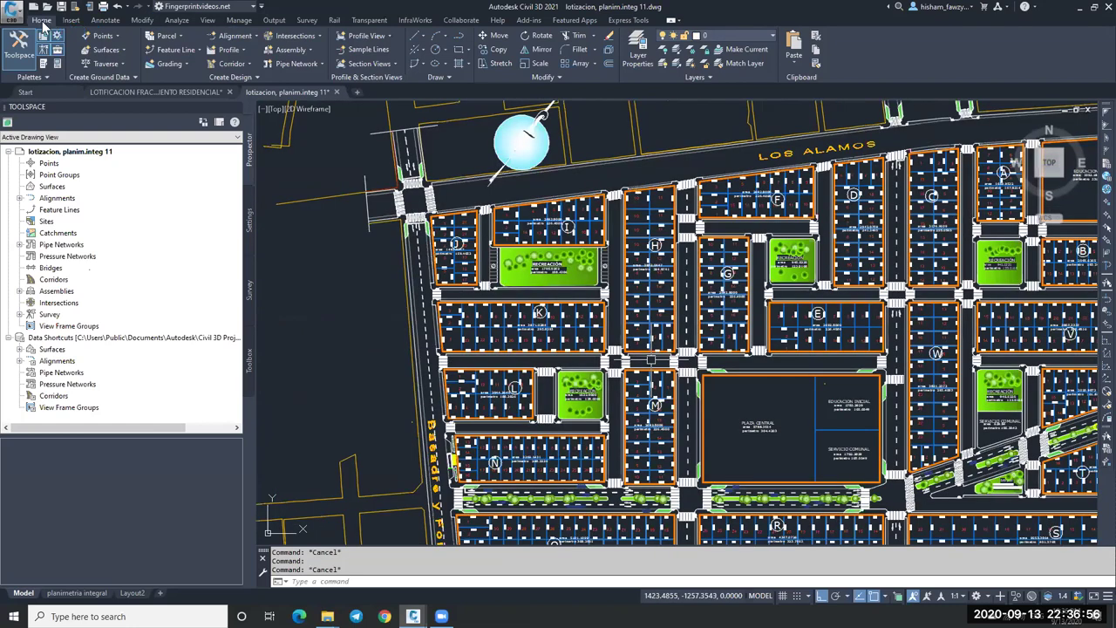
pyautogui.scroll(2, 625, 198)
pyautogui.hotkey('ctrl', 'n')
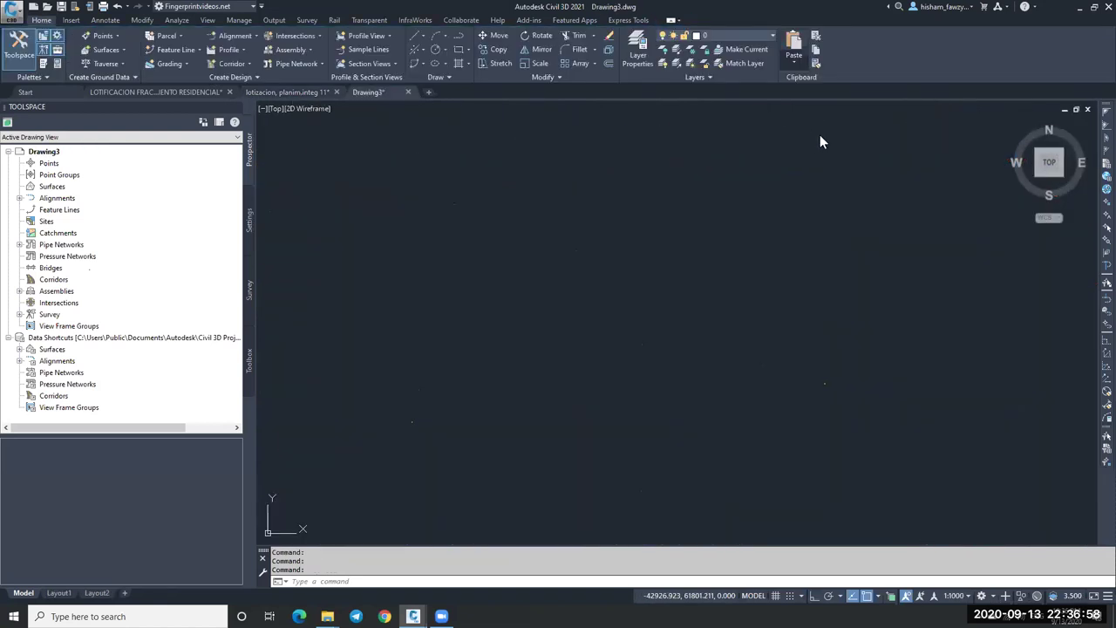
pyautogui.middleClick(788, 180)
# Step: Copy the whole lot block to the right with CO to make a second layout
pyautogui.click(561, 103)
pyautogui.click(760, 438)
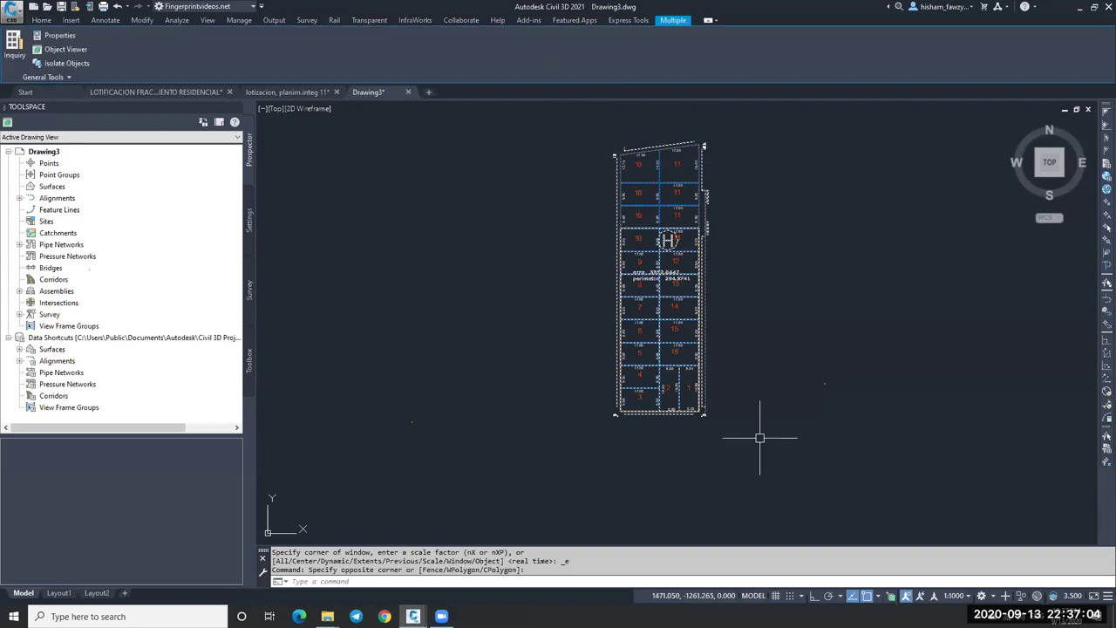
pyautogui.write('co')
pyautogui.press('Return')
pyautogui.click(760, 438)
pyautogui.click(998, 438)
pyautogui.press('Escape')
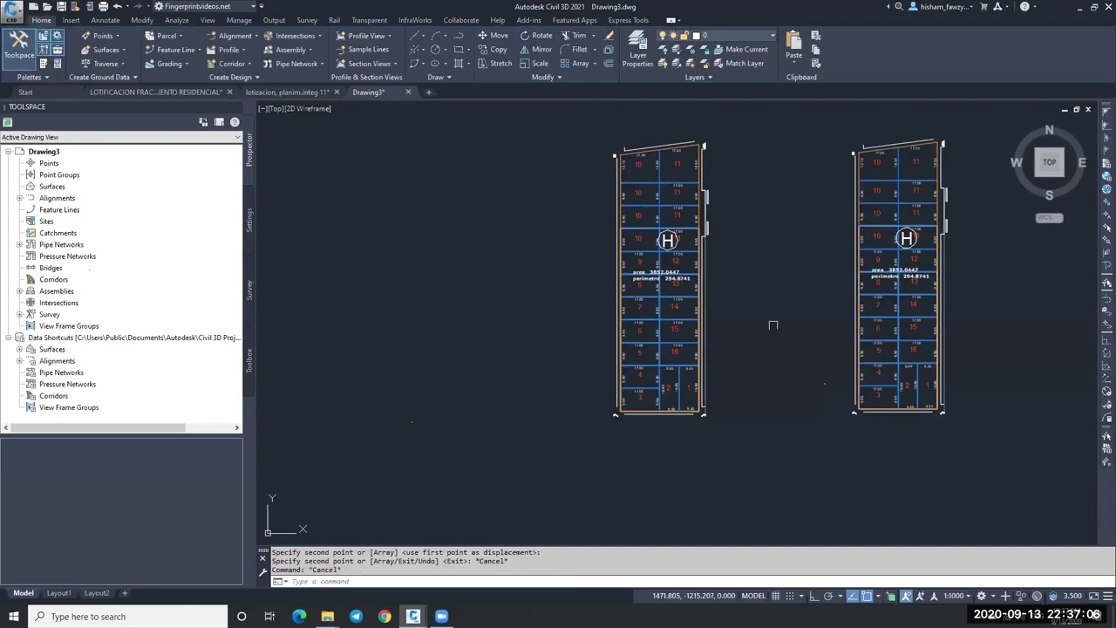
# Step: Erase the stray line and arrow below the lots and the long vertical line on their left
pyautogui.scroll(3, 641, 224)
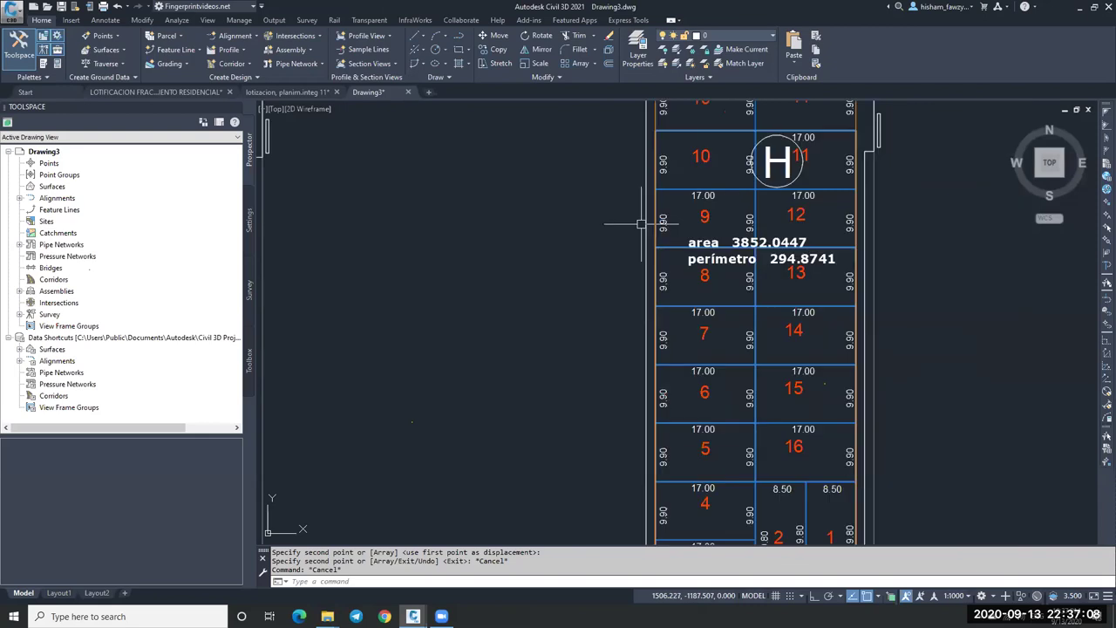
pyautogui.scroll(-3, 641, 223)
pyautogui.scroll(3, 700, 422)
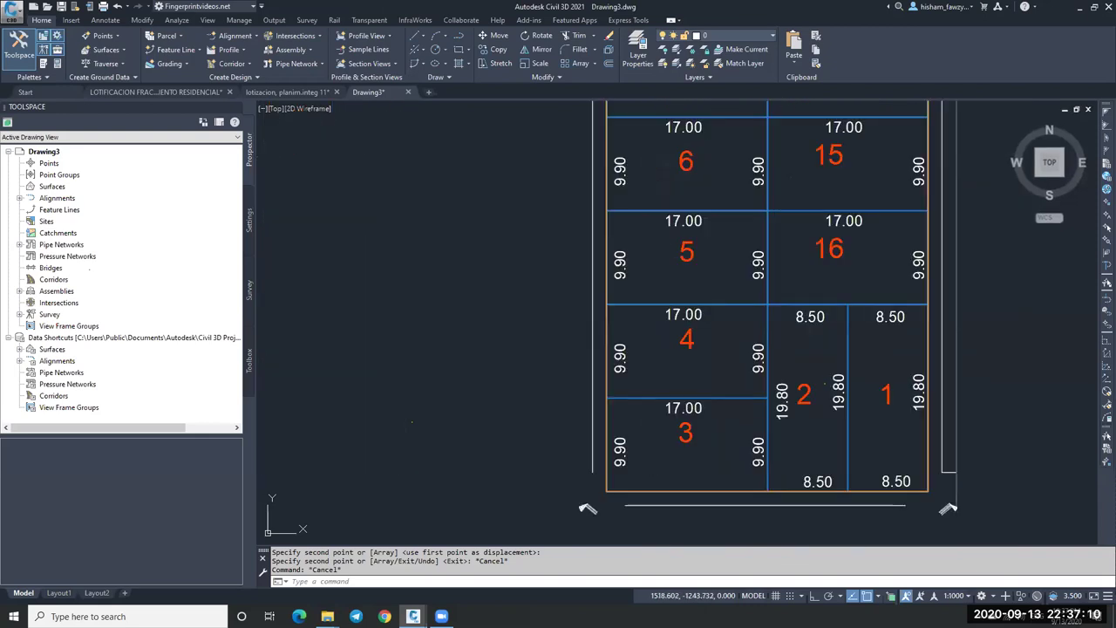
pyautogui.moveTo(916, 521); pyautogui.dragTo(591, 469)
pyautogui.press('e')
pyautogui.press('Return')
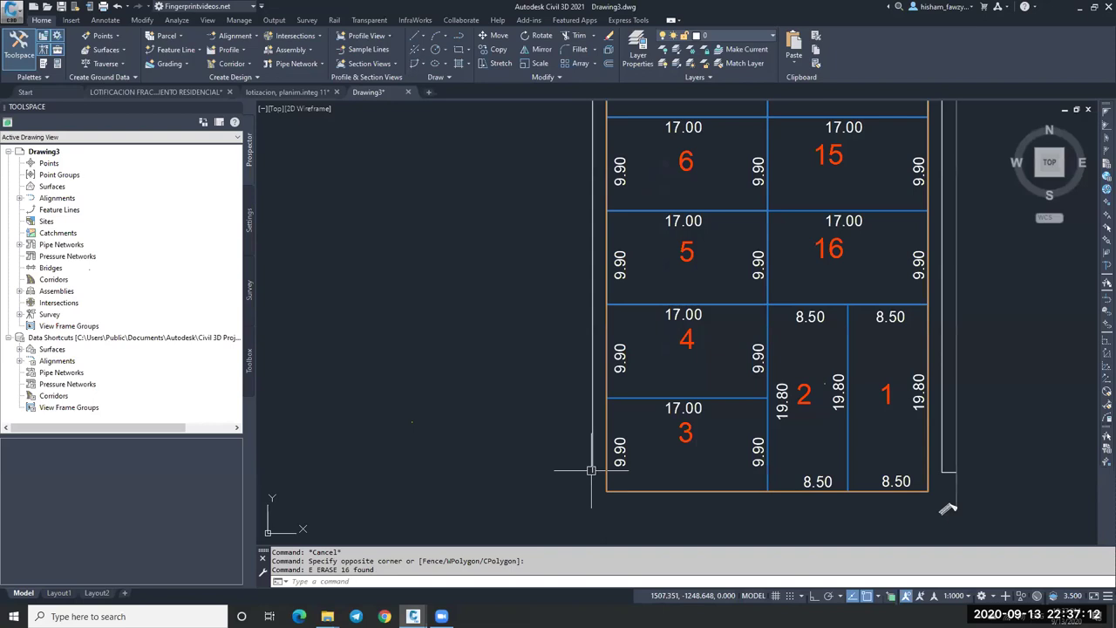
pyautogui.click(591, 469)
pyautogui.press('e')
pyautogui.press('Return')
# Step: Erase the 18 stray marks at lower right and the 35 marks beside the right edge
pyautogui.click(1007, 438)
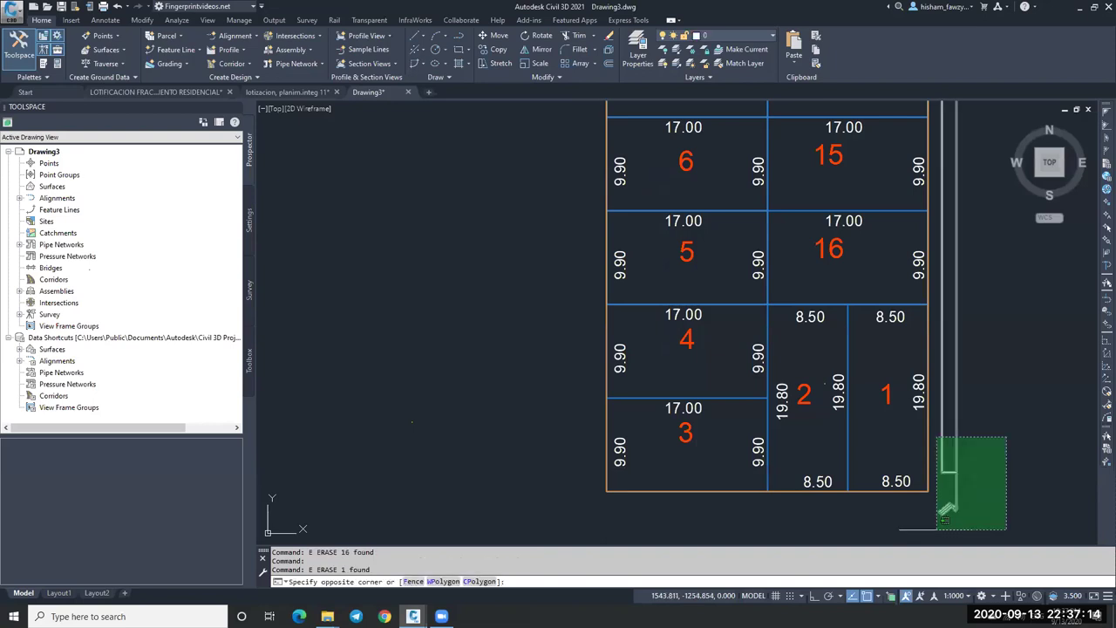
pyautogui.click(944, 521)
pyautogui.press('e')
pyautogui.press('Return')
pyautogui.scroll(-3, 945, 521)
pyautogui.scroll(3, 922, 191)
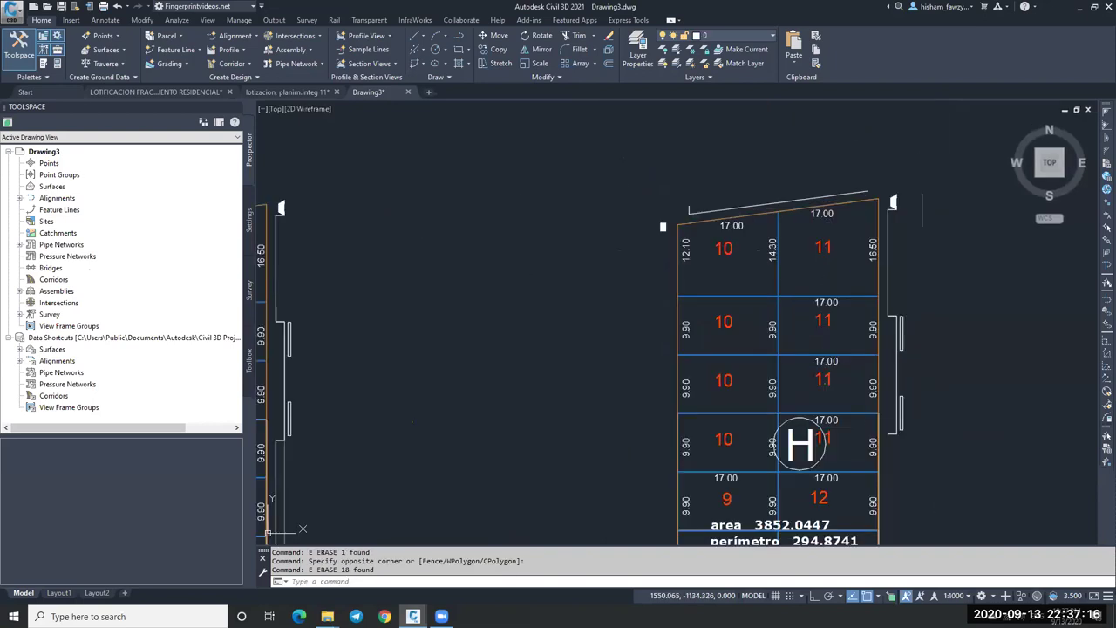
pyautogui.click(939, 159)
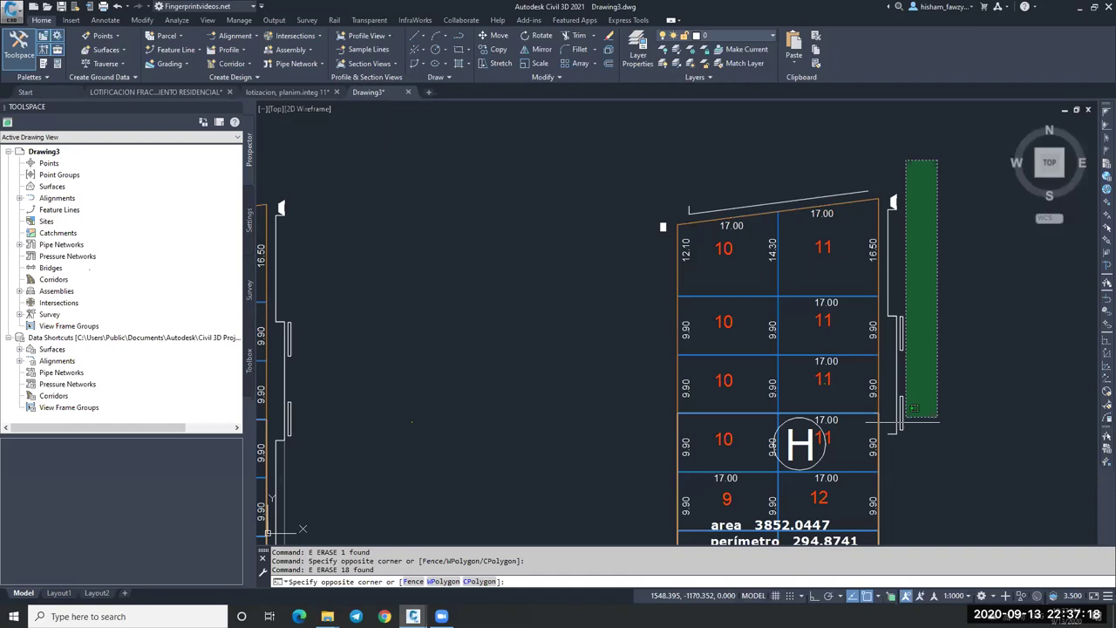
pyautogui.click(914, 408)
pyautogui.press('e')
pyautogui.press('Return')
# Step: Erase the lines above the top boundary, a leftover mark, and the 11 marks by lot 10
pyautogui.click(881, 186)
pyautogui.click(948, 446)
pyautogui.press('e')
pyautogui.press('Return')
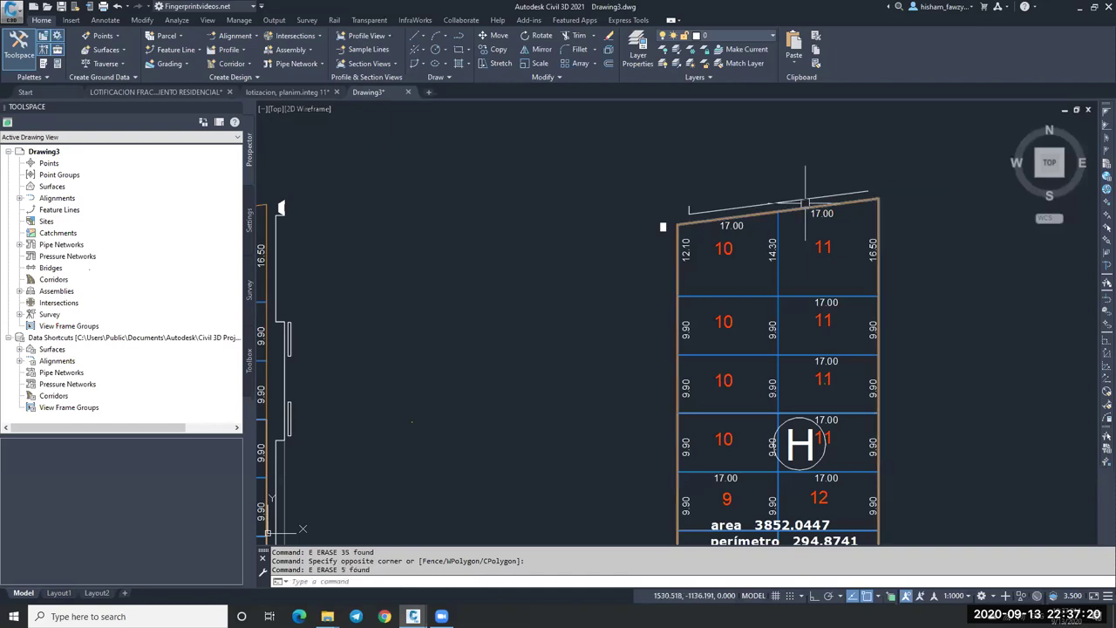
pyautogui.write('e')
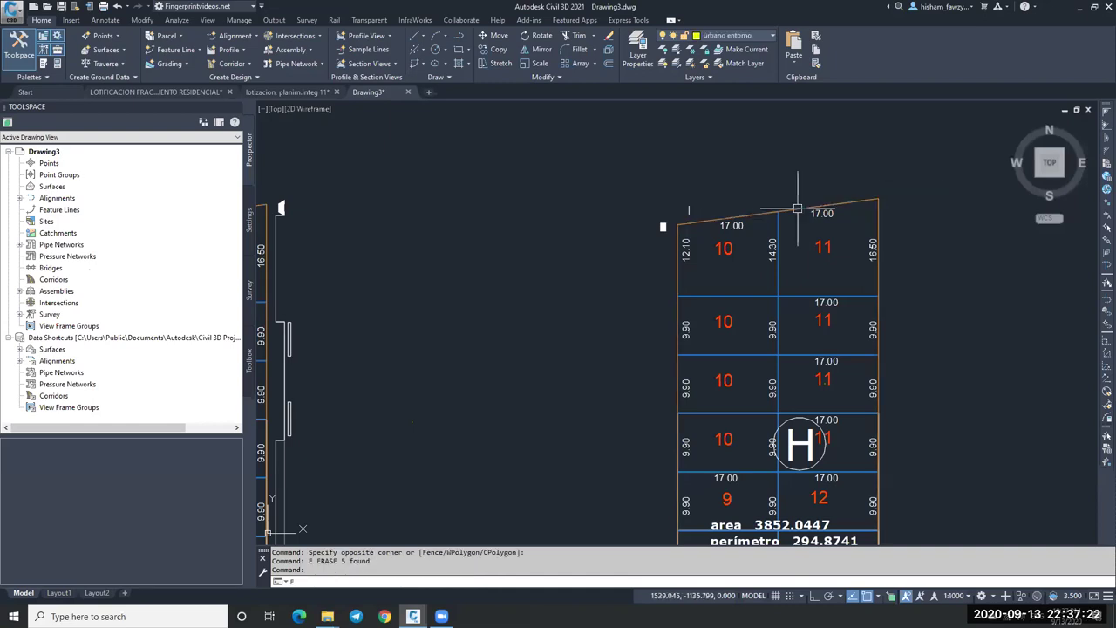
pyautogui.press('Return')
pyautogui.click(643, 175)
pyautogui.click(708, 239)
pyautogui.press('e')
pyautogui.press('Return')
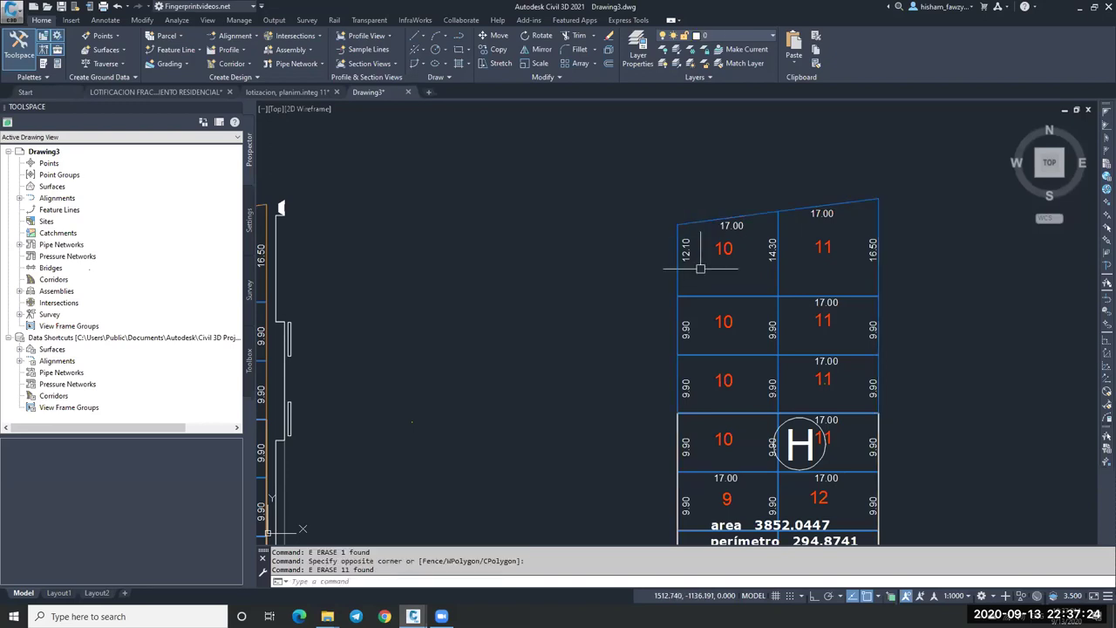
# Step: Erase the extra boundary line and the area and perimeter text, then select the H symbol
pyautogui.click(689, 413)
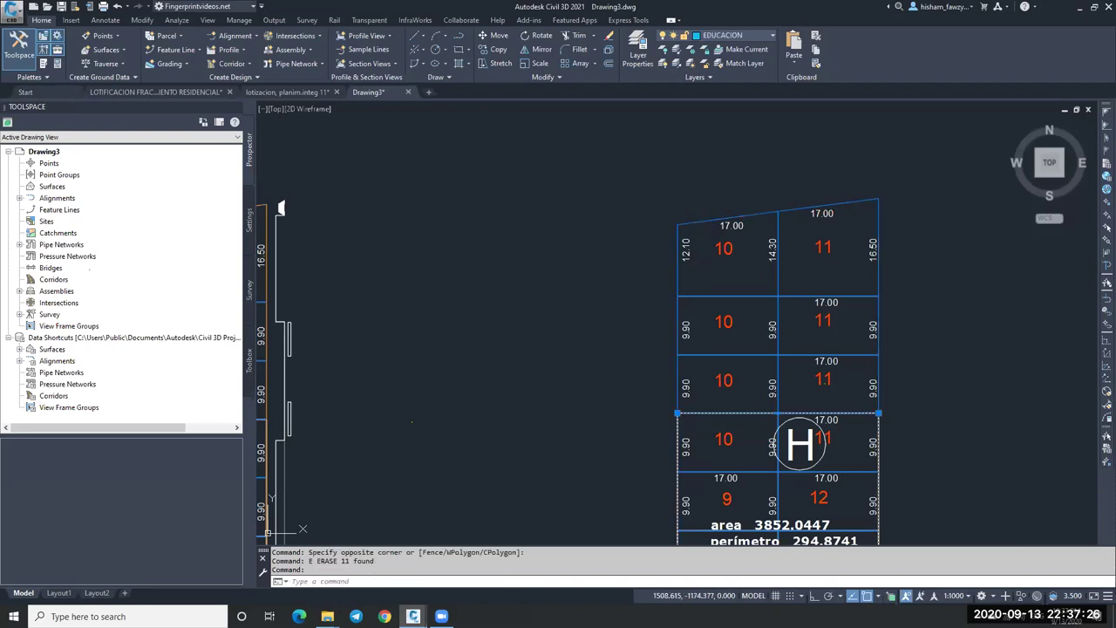
pyautogui.press('e')
pyautogui.press('Return')
pyautogui.moveTo(797, 542); pyautogui.dragTo(837, 332, button='middle')
pyautogui.click(837, 332)
pyautogui.press('e')
pyautogui.press('Return')
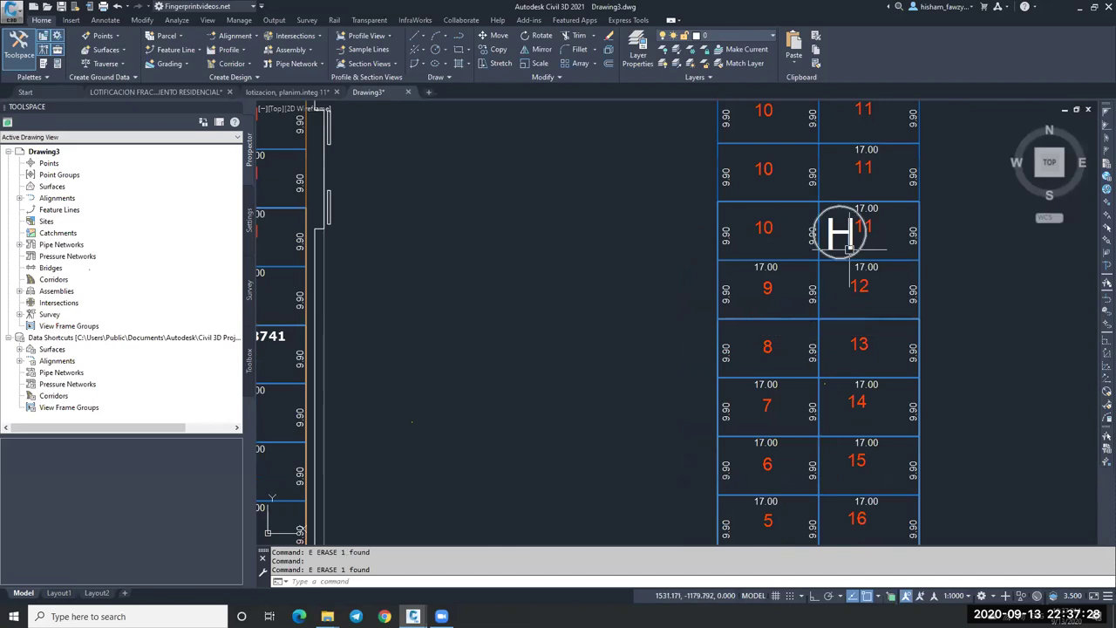
pyautogui.moveTo(849, 249); pyautogui.dragTo(797, 246)
pyautogui.press('e')
pyautogui.press('Return')
pyautogui.scroll(-2, 672, 163)
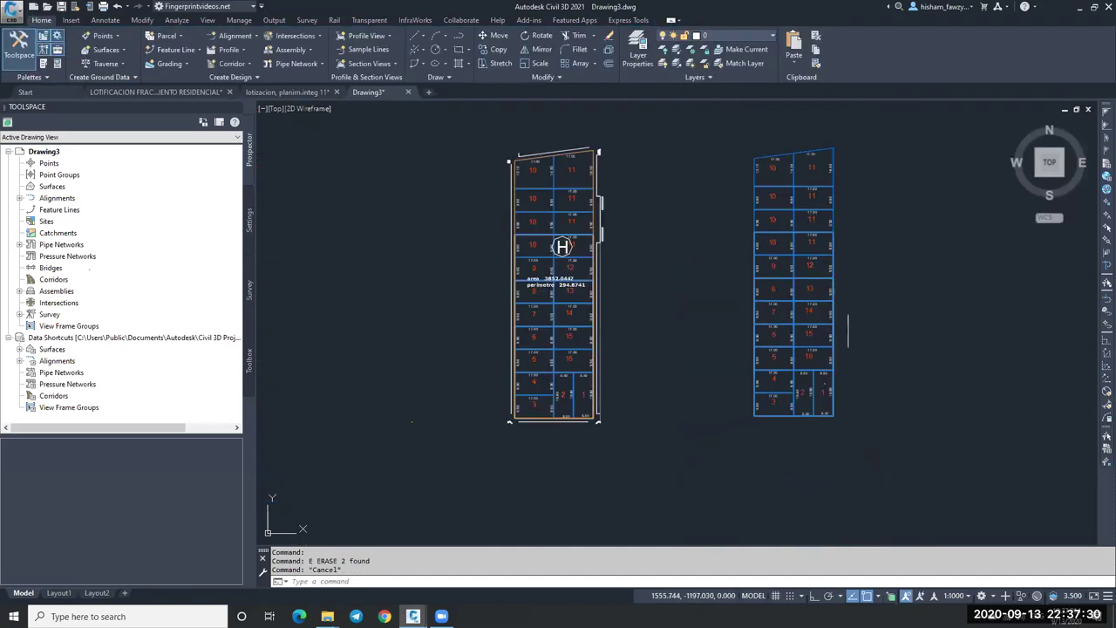
pyautogui.press('Escape')
pyautogui.scroll(-2, 798, 279)
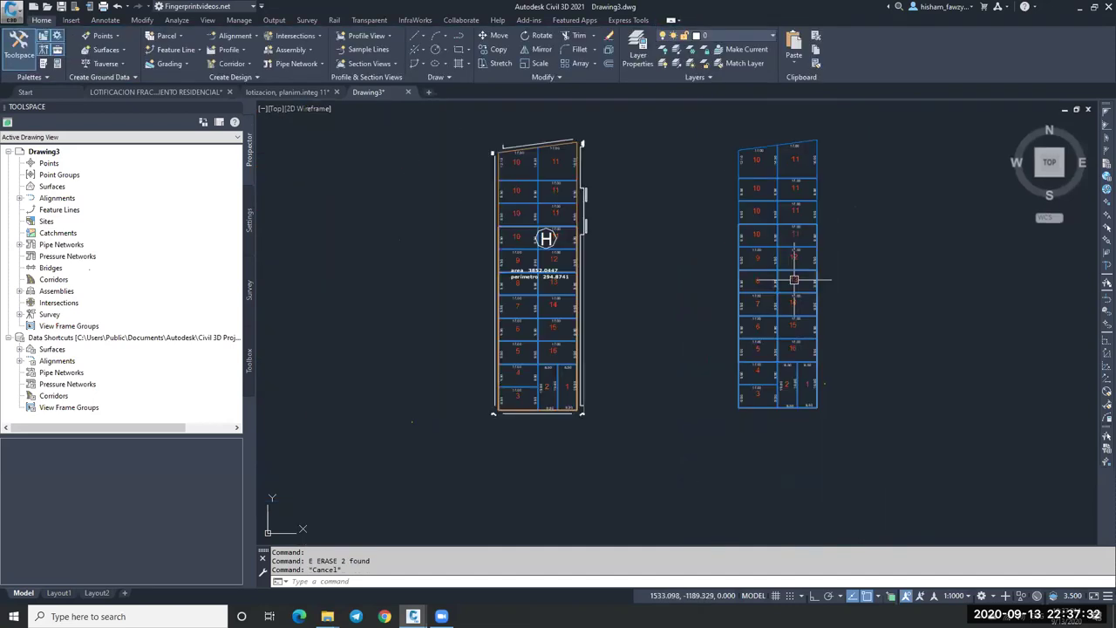
pyautogui.scroll(3, 798, 314)
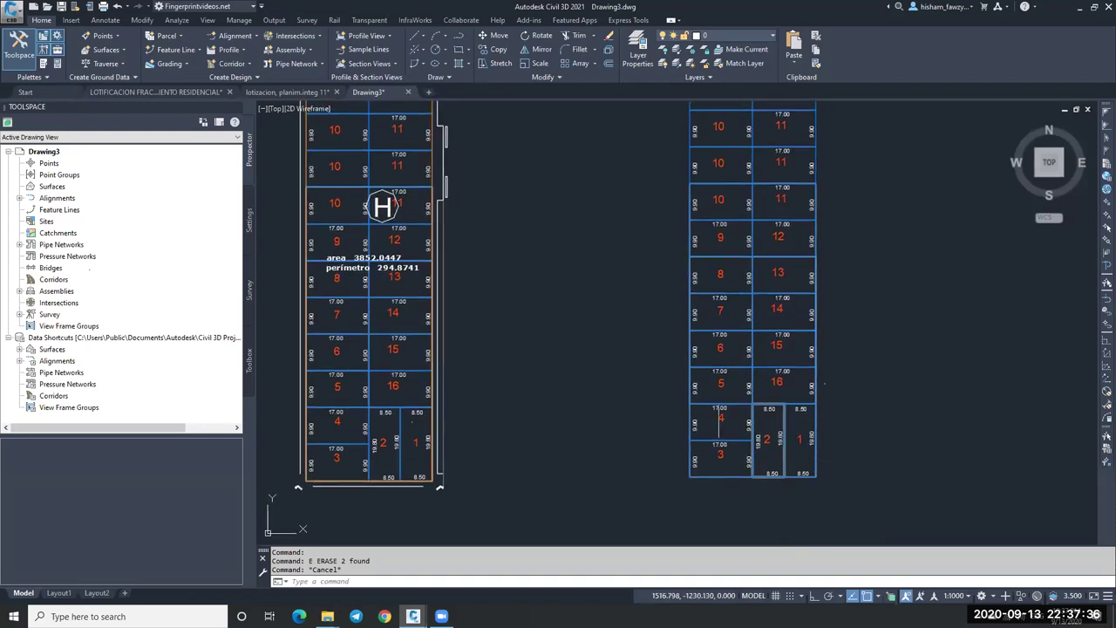
pyautogui.scroll(-3, 724, 410)
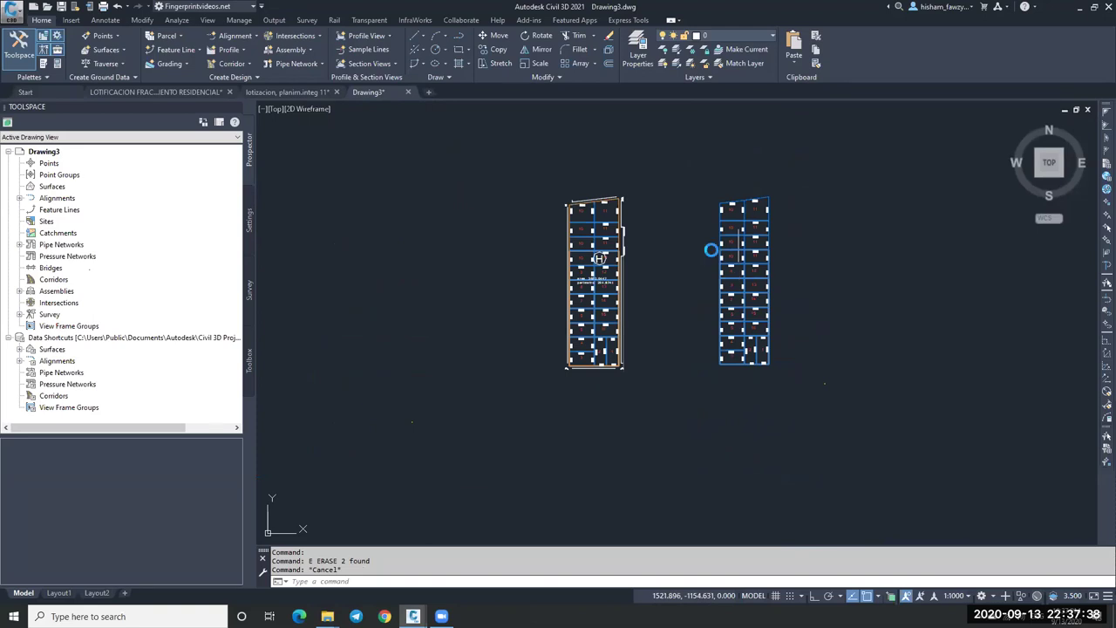
pyautogui.scroll(4, 734, 209)
pyautogui.moveTo(785, 310); pyautogui.dragTo(772, 259, button='middle')
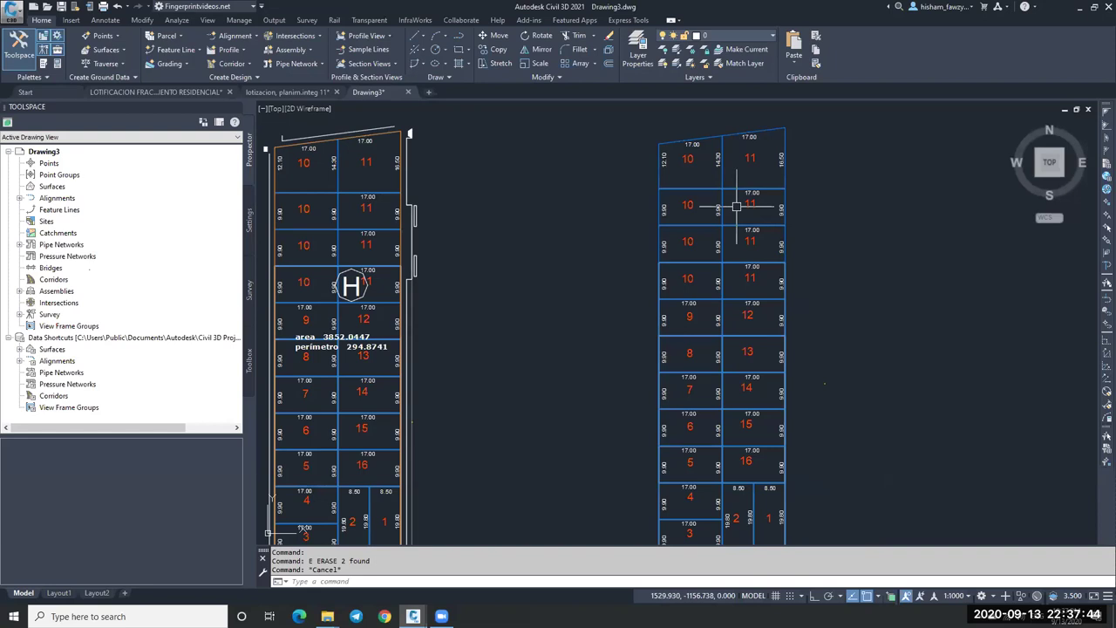
pyautogui.scroll(-3, 700, 249)
pyautogui.scroll(7, 730, 339)
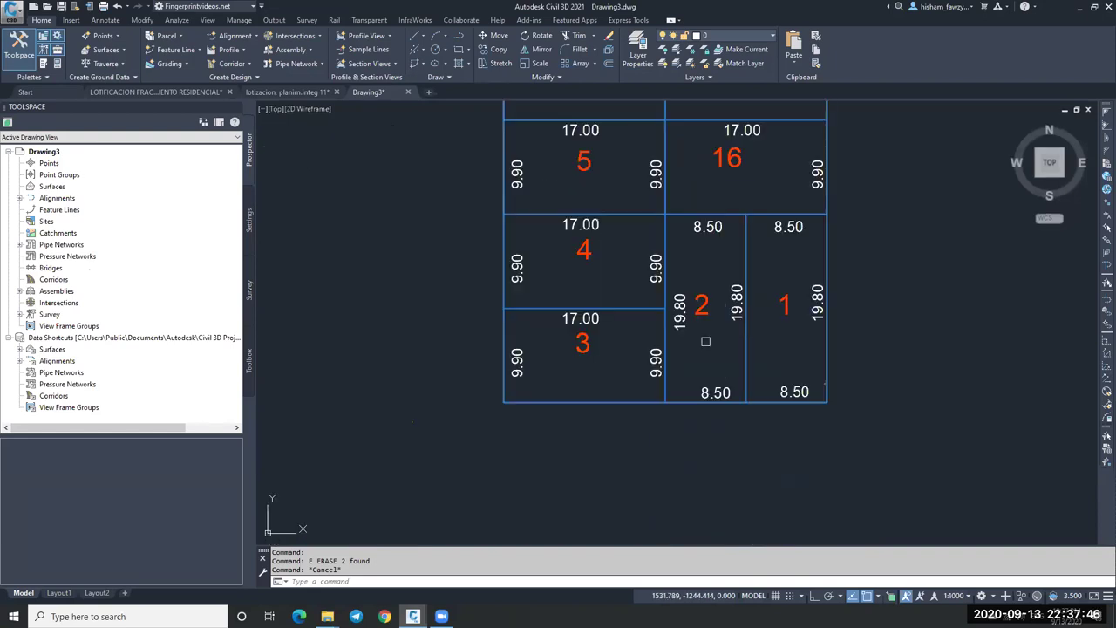
pyautogui.scroll(-2, 650, 371)
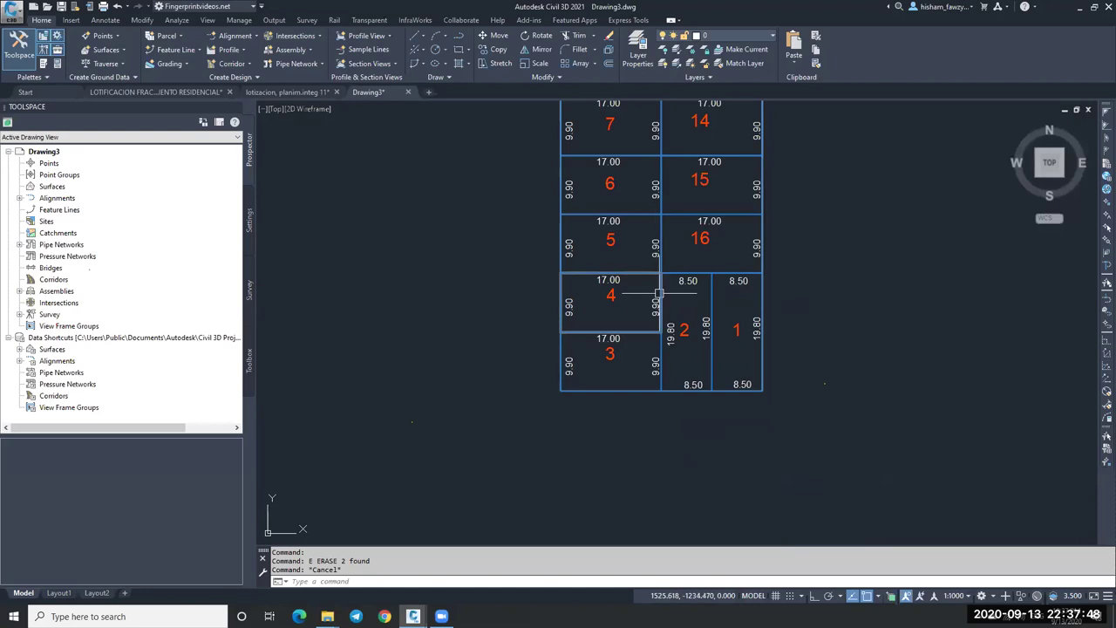
pyautogui.scroll(-1, 671, 343)
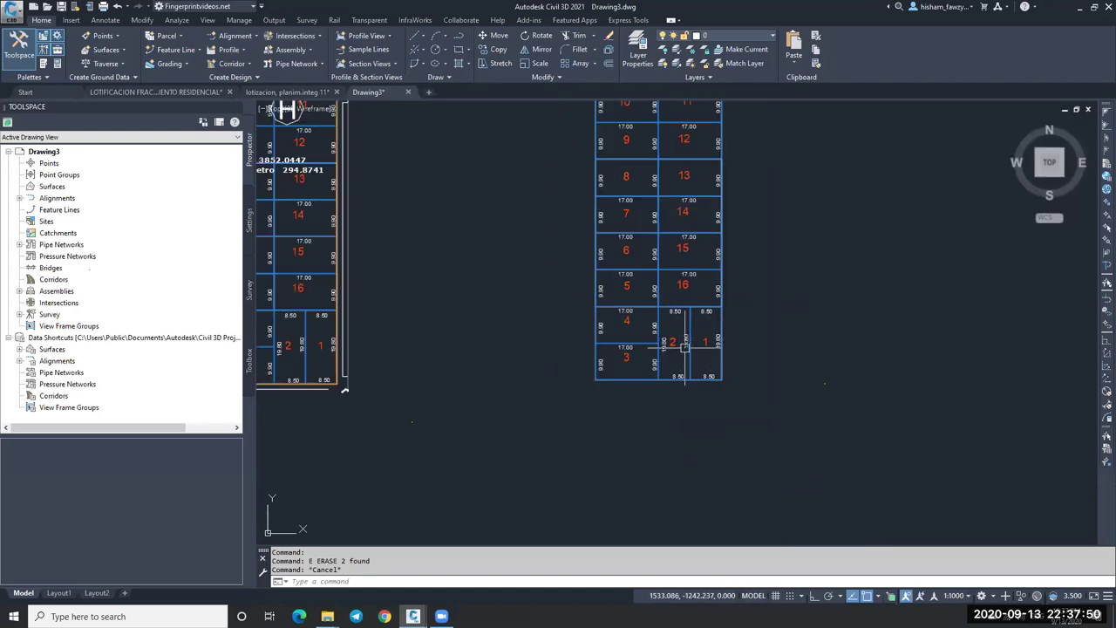
pyautogui.scroll(-3, 755, 267)
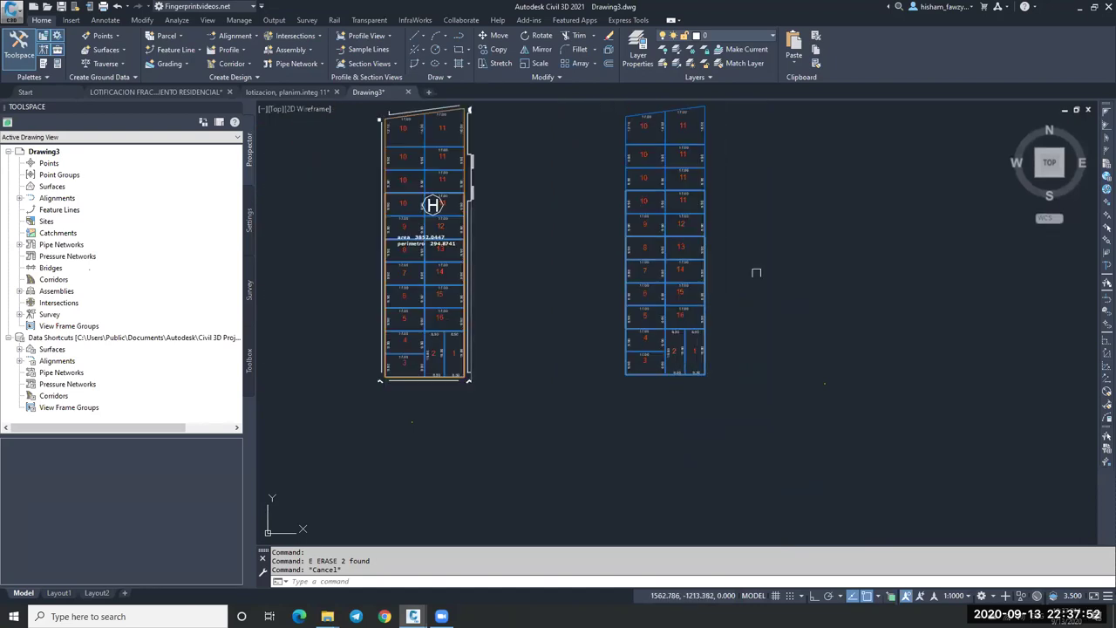
pyautogui.scroll(5, 673, 384)
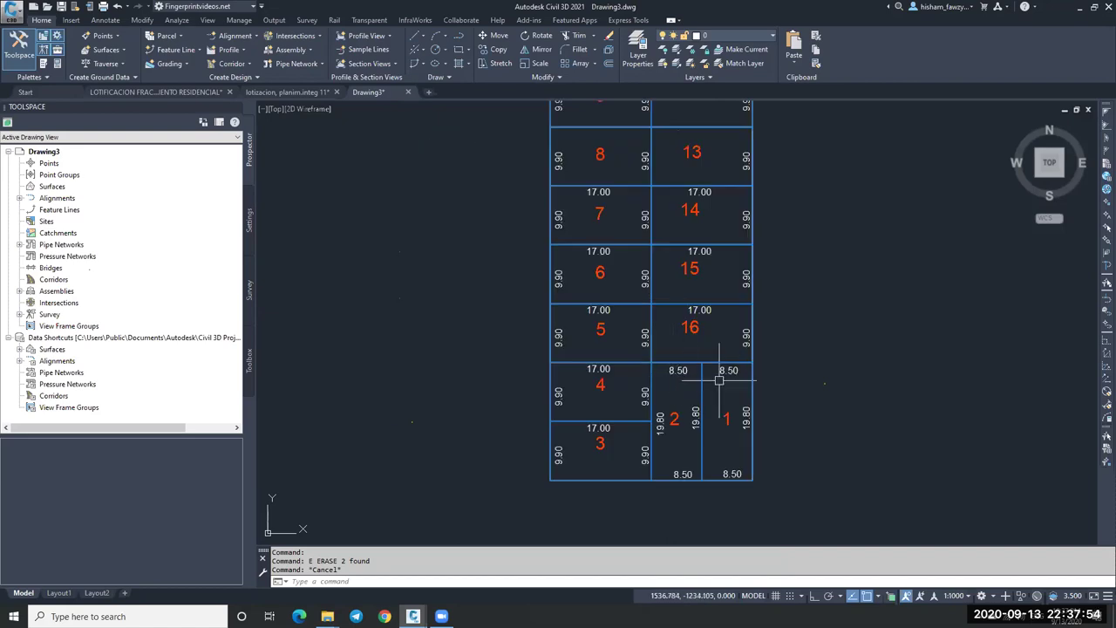
pyautogui.click(703, 387)
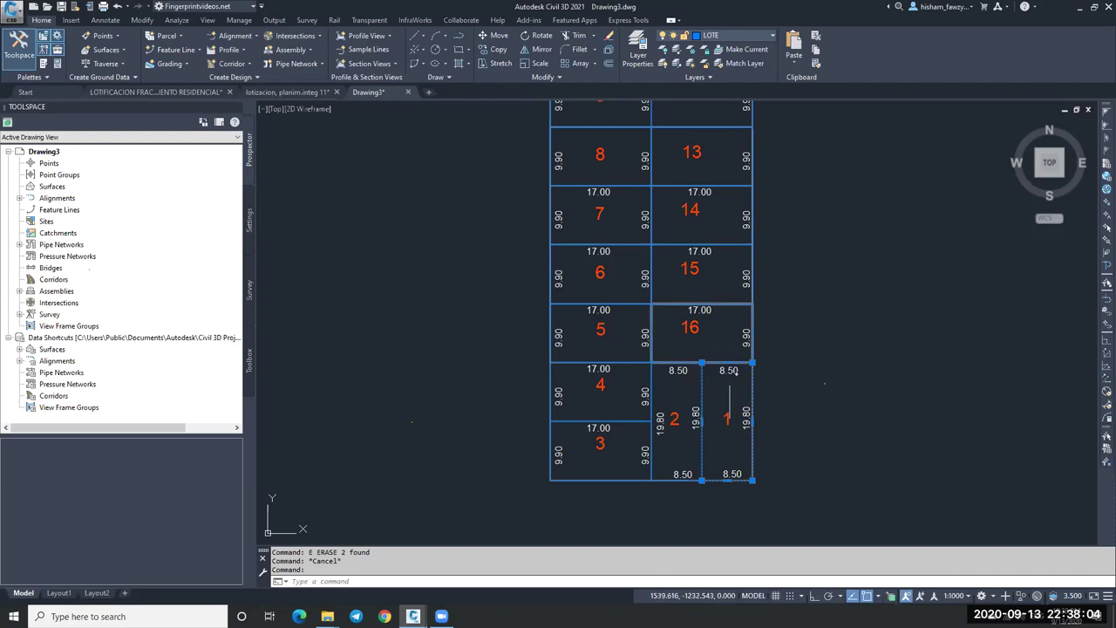
pyautogui.scroll(-4, 731, 384)
pyautogui.press('Escape')
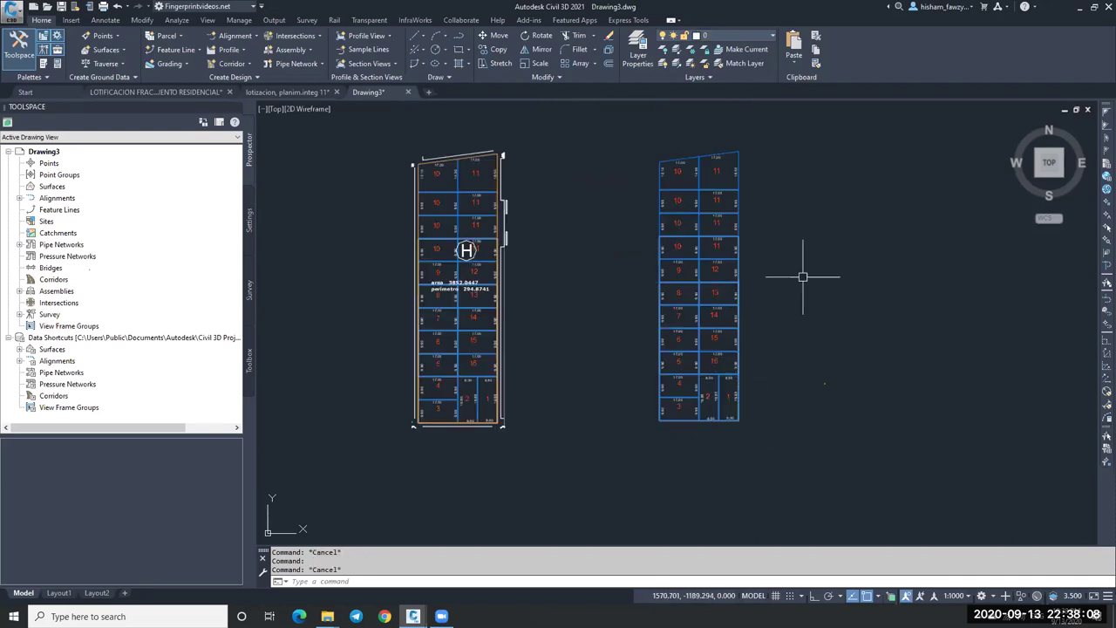
pyautogui.scroll(2, 722, 409)
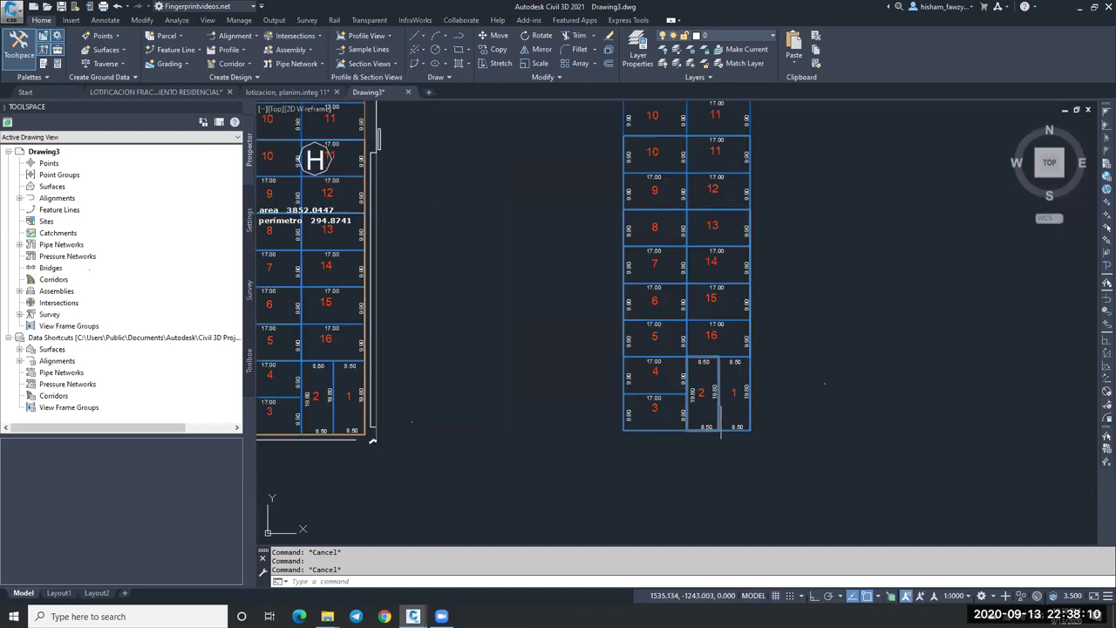
pyautogui.scroll(-2, 759, 379)
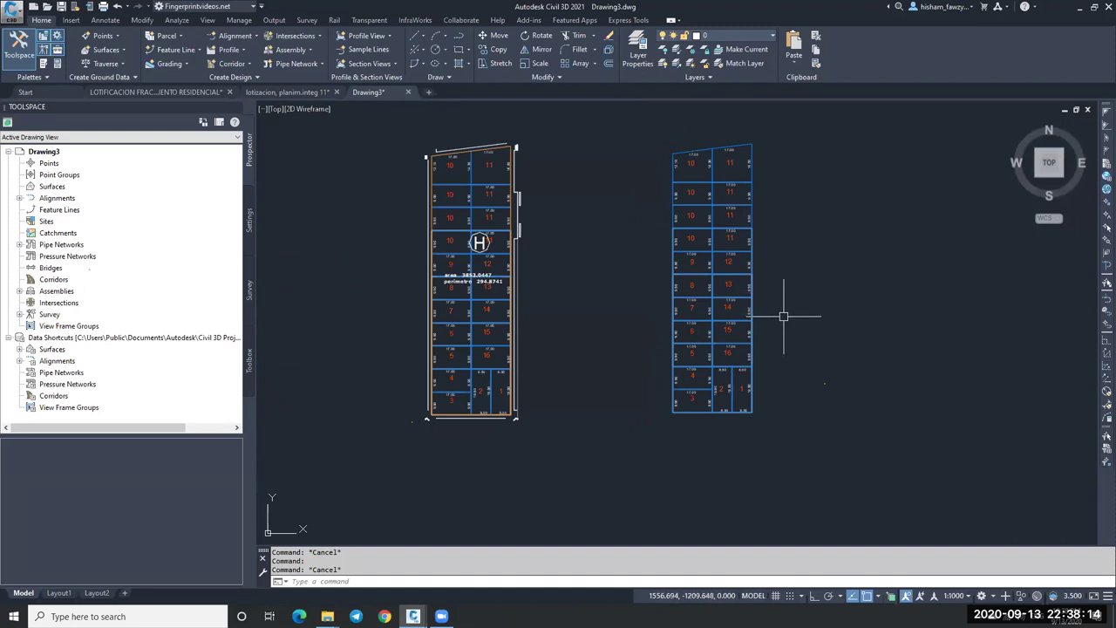
# Step: Undo the accidental erase of a lot 11 line in the right layout
pyautogui.click(751, 218)
pyautogui.write('e')
pyautogui.press('Return')
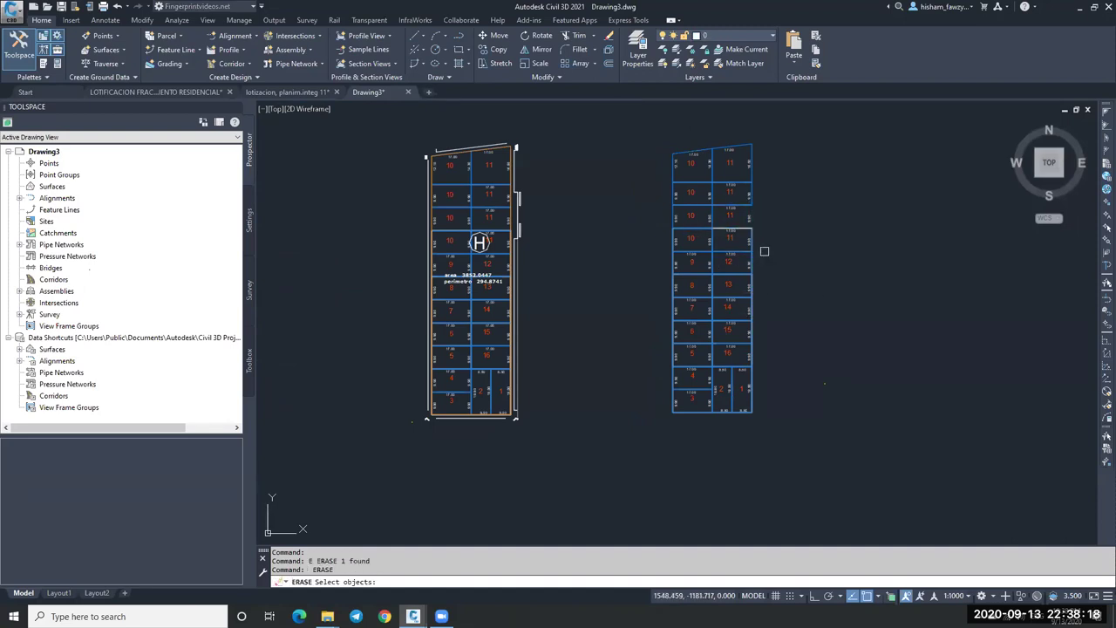
pyautogui.hotkey('ctrl', 'z')
pyautogui.press('Escape')
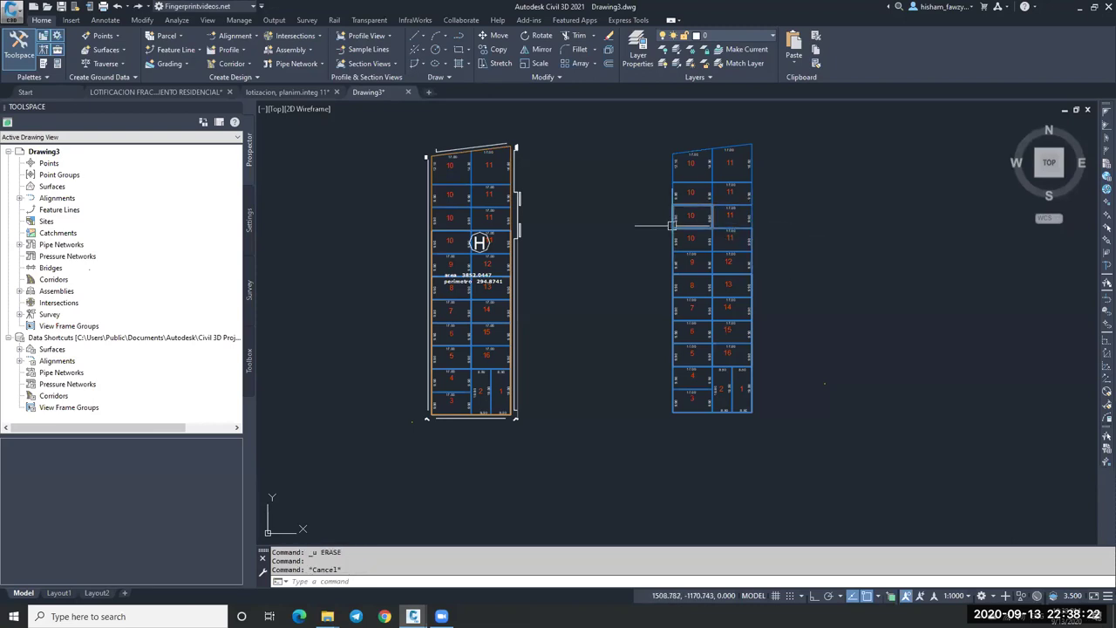
# Step: Erase the left column's 30 labels and the middle column's 16 labels
pyautogui.click(652, 141)
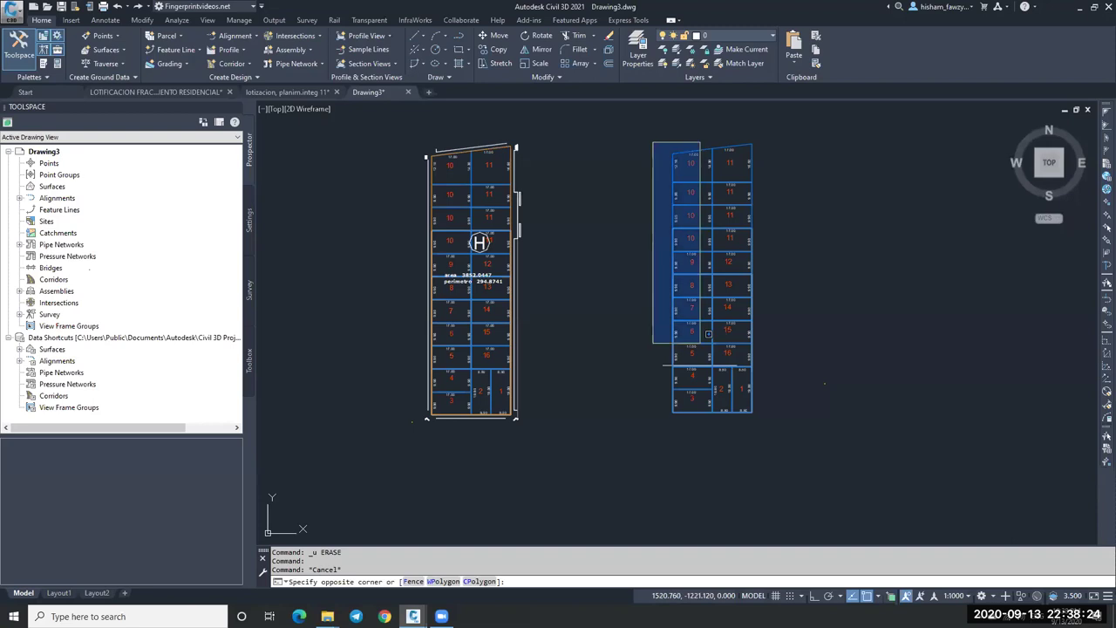
pyautogui.click(705, 441)
pyautogui.write('E')
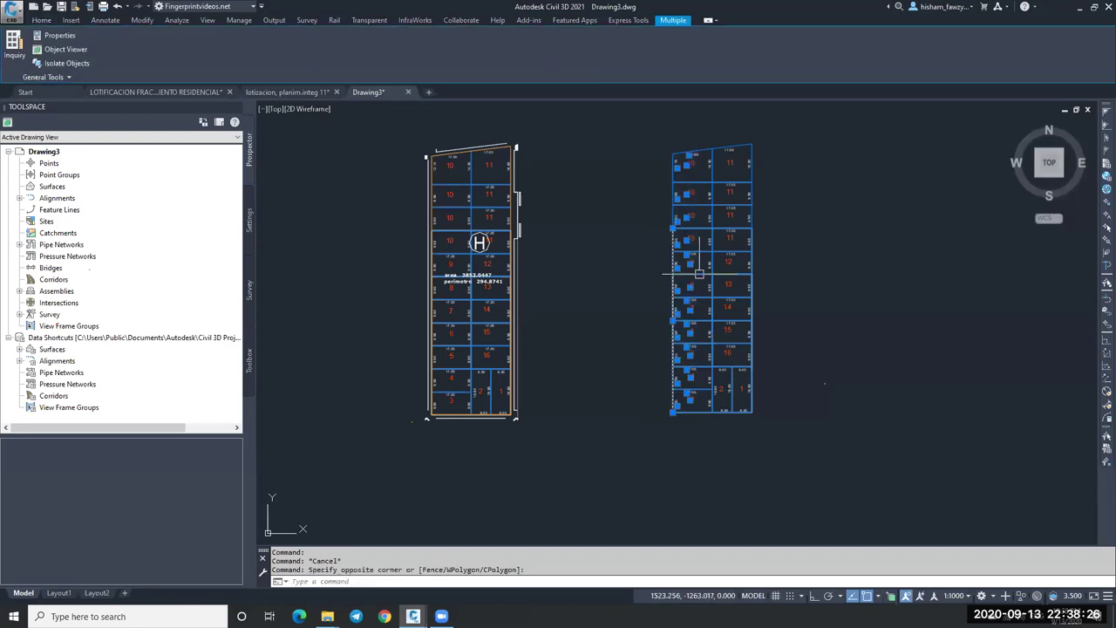
pyautogui.press('Return')
pyautogui.click(700, 136)
pyautogui.click(731, 442)
pyautogui.write('E')
pyautogui.press('Return')
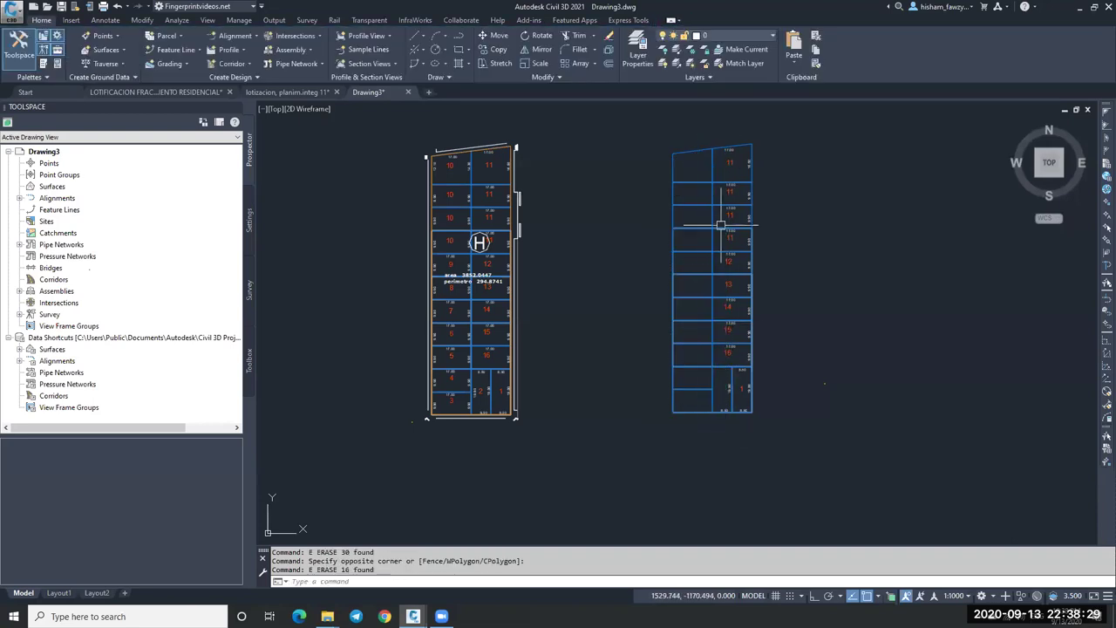
# Step: Erase the next column's 20 labels and the right column's 15 labels
pyautogui.click(720, 129)
pyautogui.click(748, 412)
pyautogui.write('E')
pyautogui.press('Return')
pyautogui.click(739, 134)
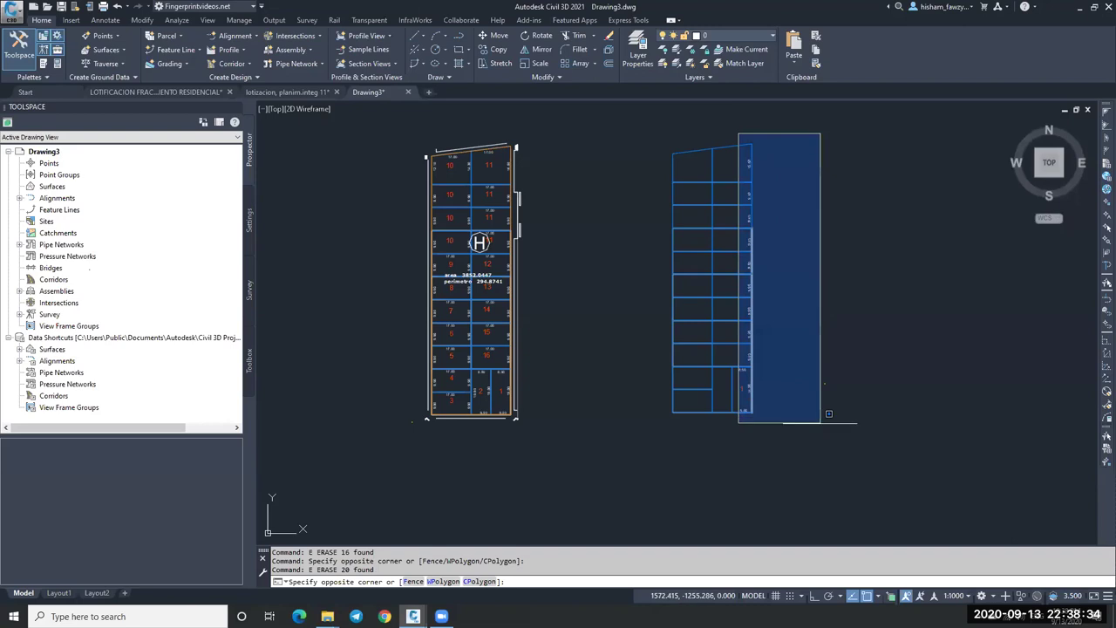
pyautogui.click(816, 452)
pyautogui.write('E')
pyautogui.press('Return')
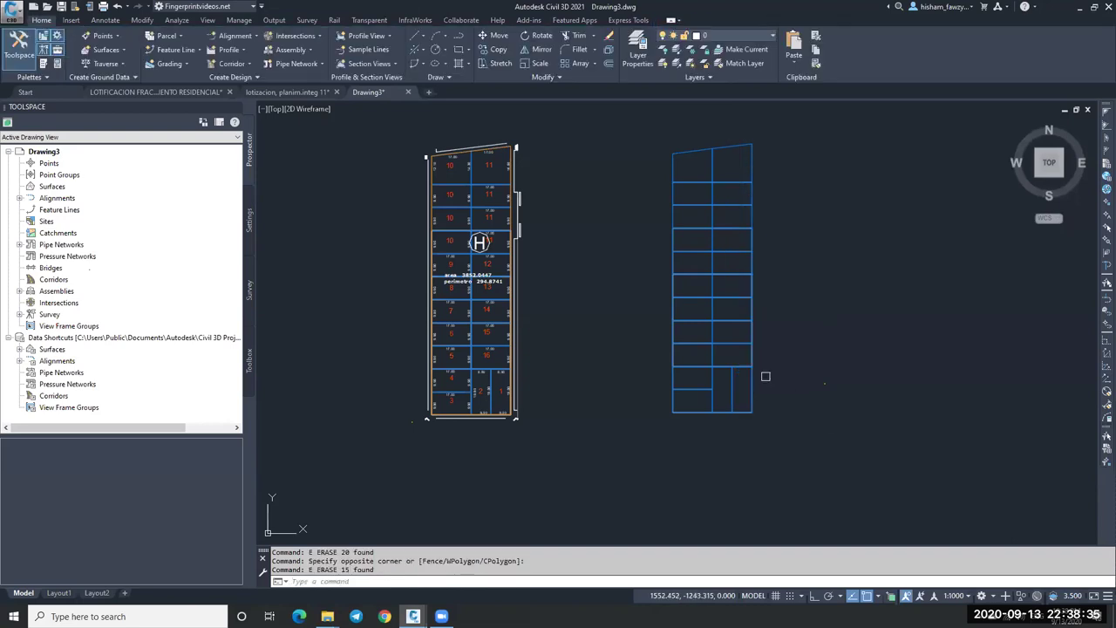
pyautogui.click(824, 384)
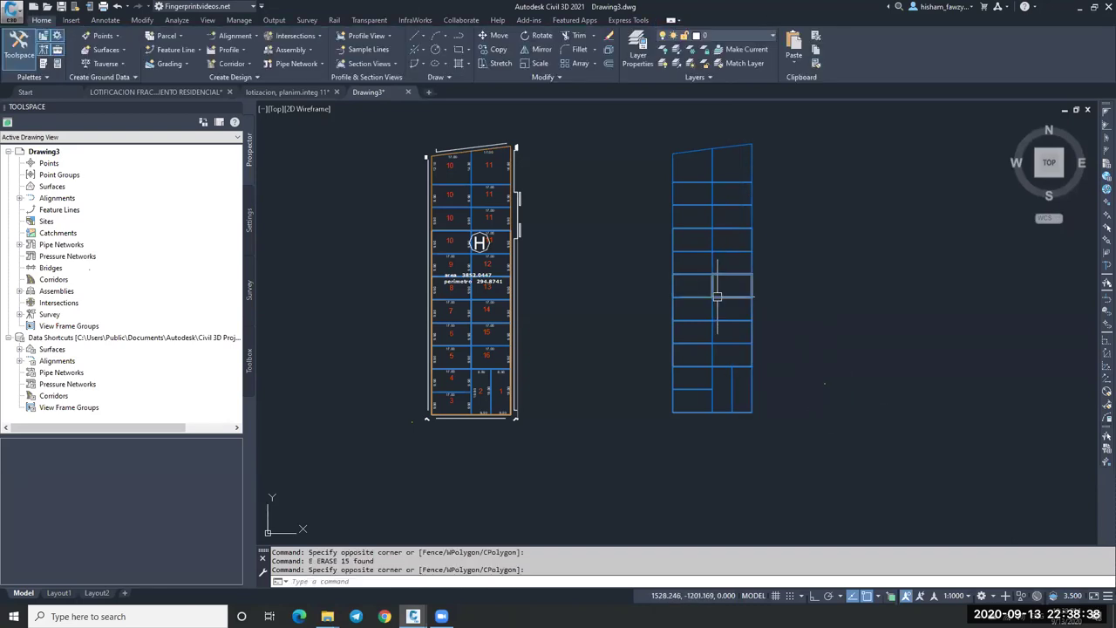
pyautogui.press('Escape')
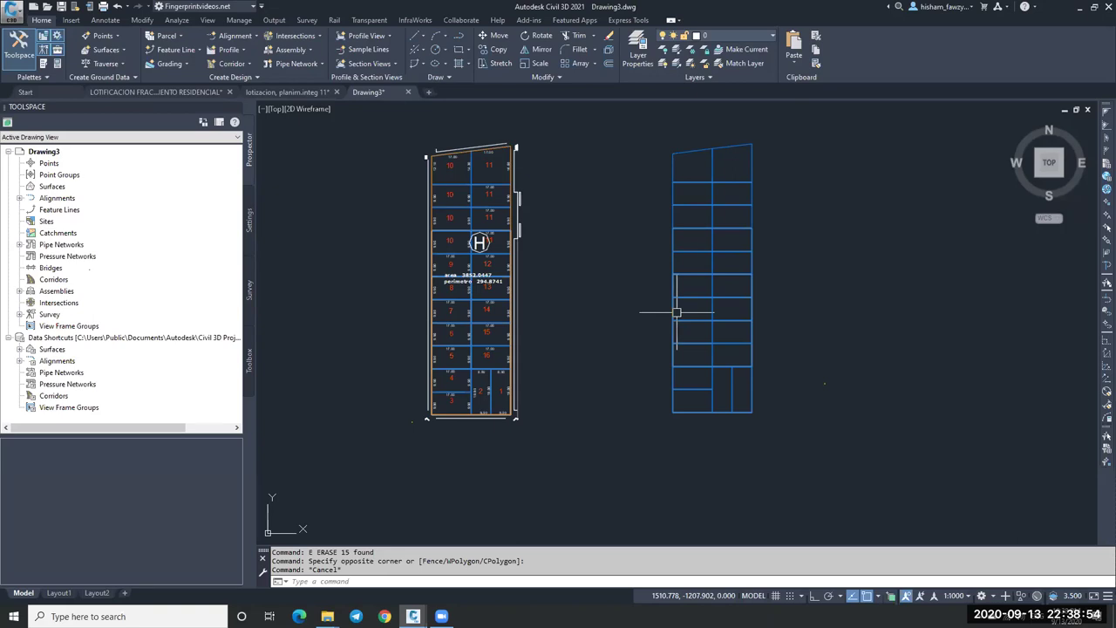
pyautogui.click(1050, 162)
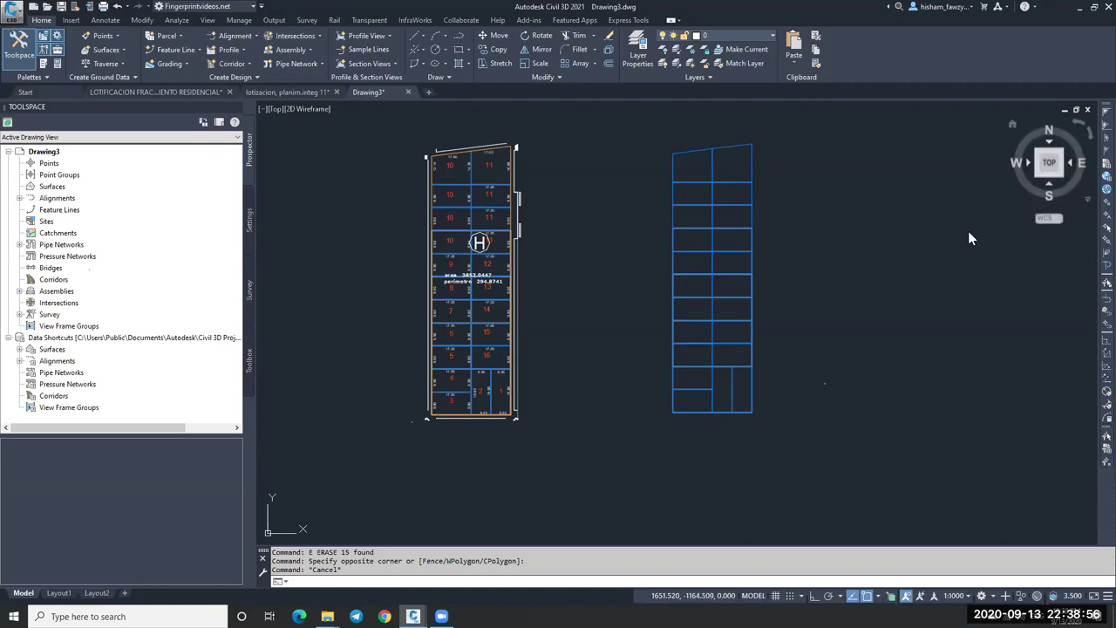
pyautogui.click(1049, 183)
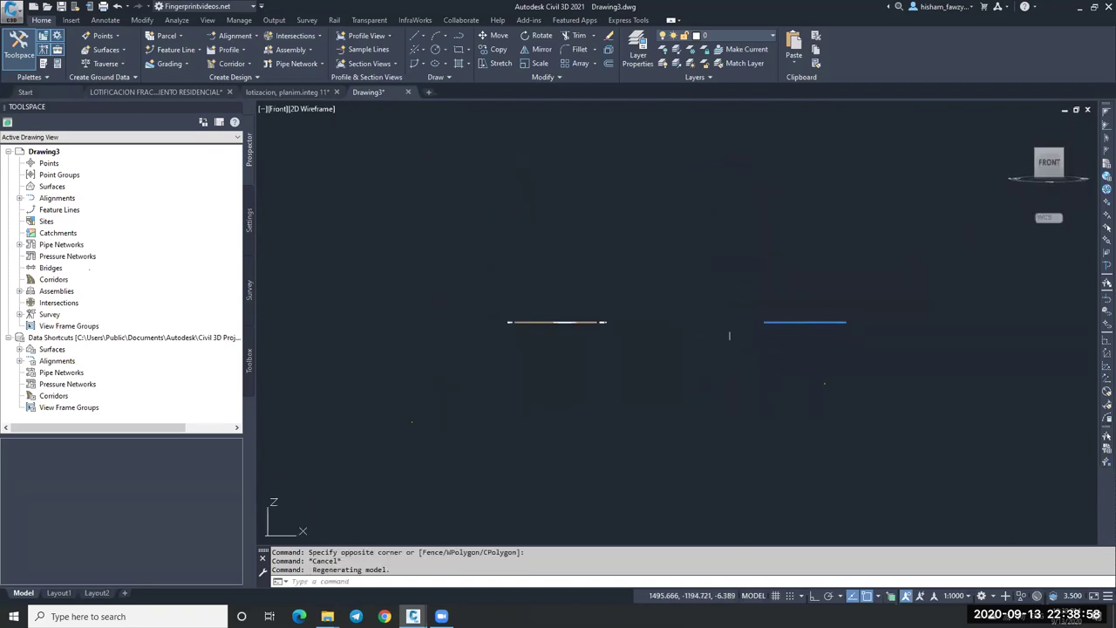
pyautogui.scroll(5, 553, 329)
pyautogui.scroll(-5, 410, 304)
pyautogui.click(658, 298)
pyautogui.click(768, 316)
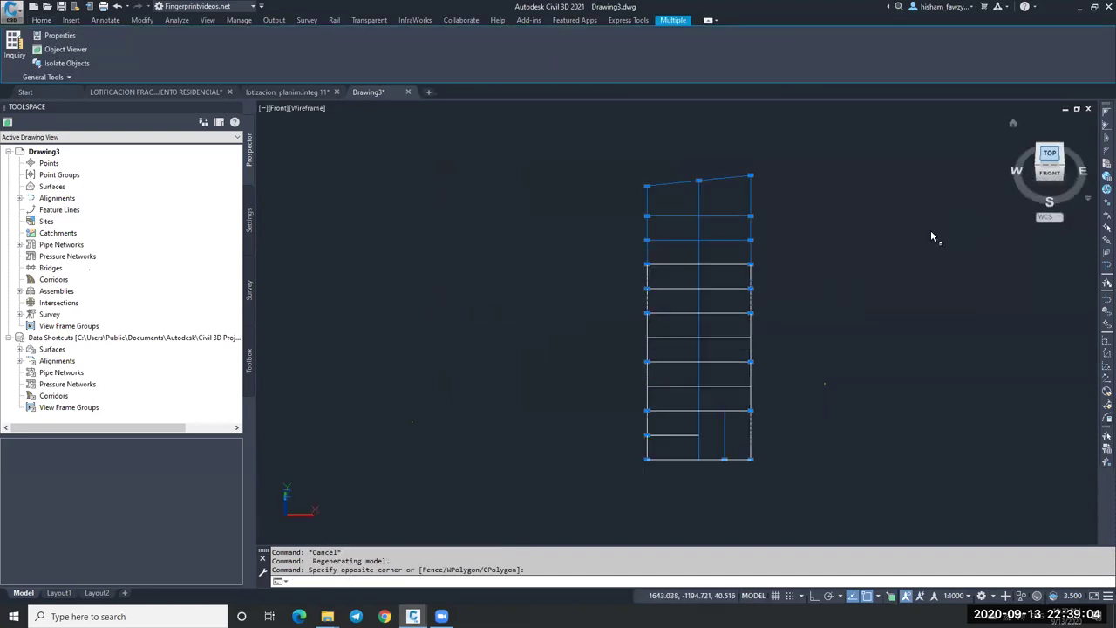
pyautogui.press('Escape')
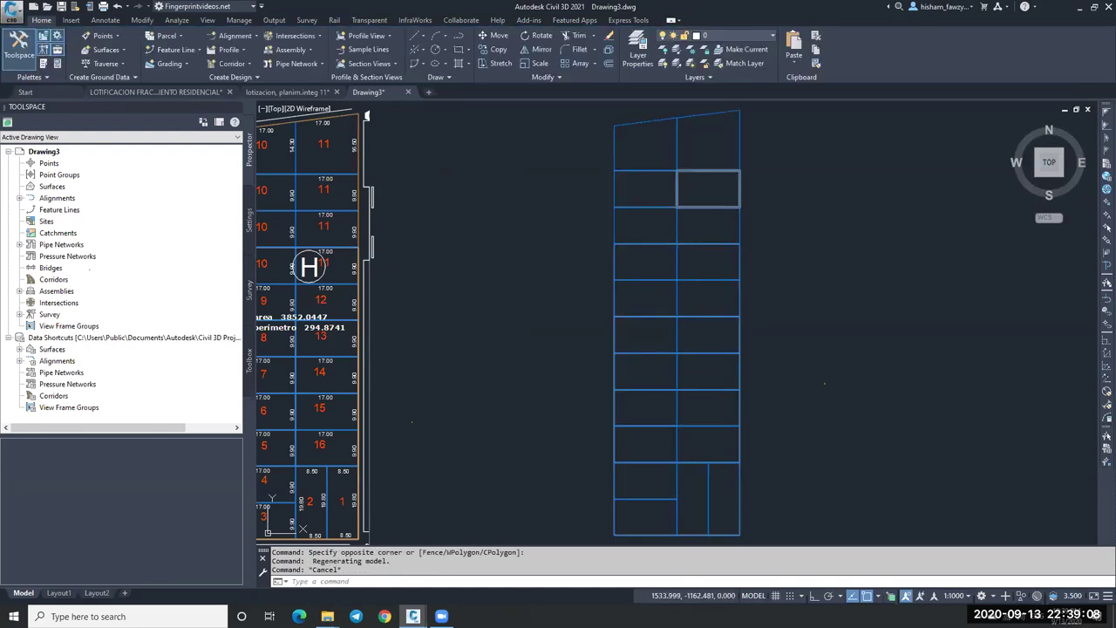
# Step: Select a lot cell in the right grid to check its layer, then deselect it
pyautogui.click(705, 207)
pyautogui.scroll(-4, 753, 205)
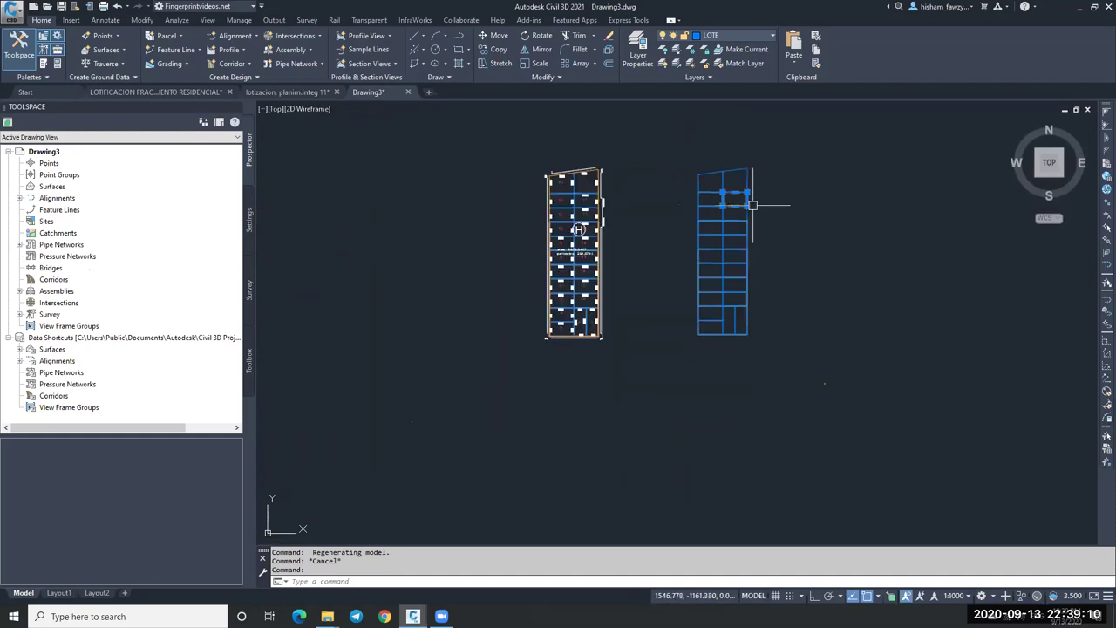
pyautogui.press('Escape')
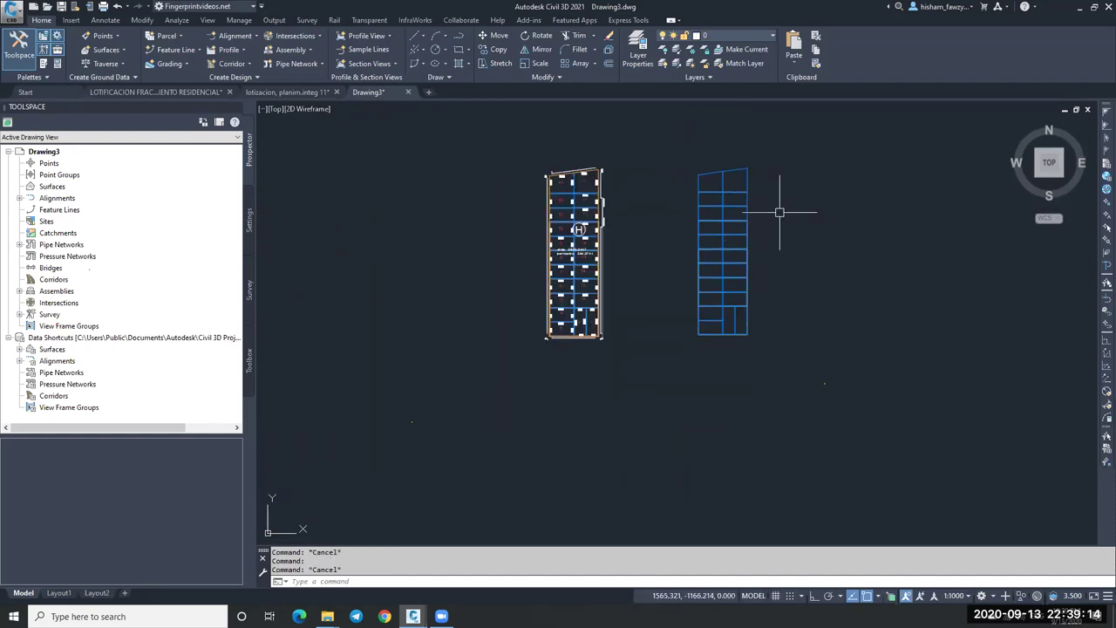
pyautogui.click(700, 159)
pyautogui.press('Escape')
# Step: Erase a vertical lot-cell edge as a trial, then undo the erasure
pyautogui.click(698, 199)
pyautogui.scroll(5, 698, 199)
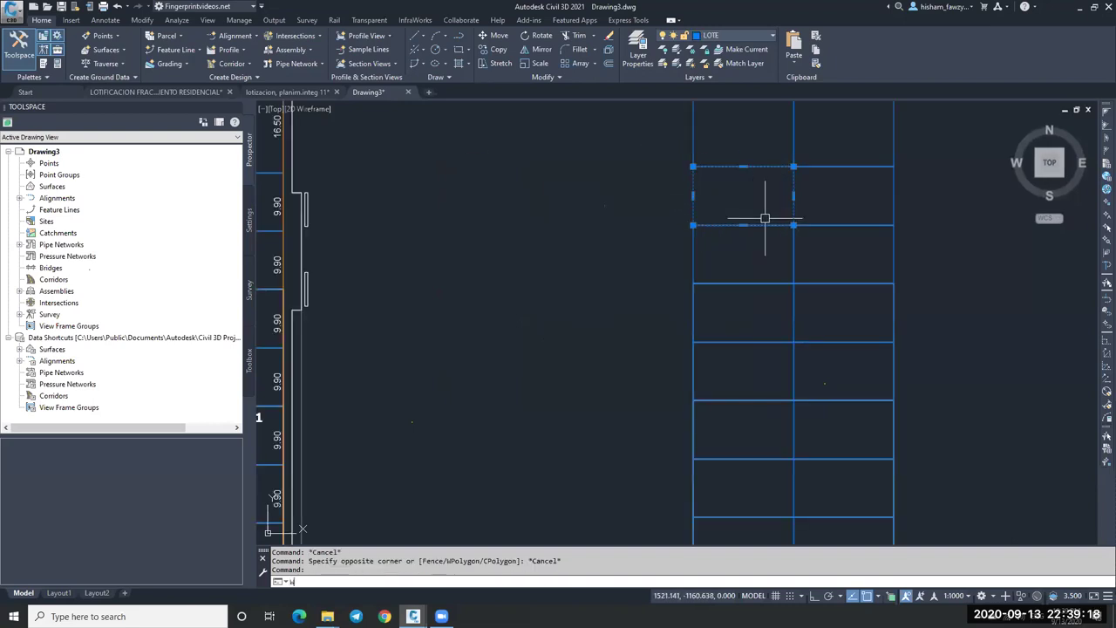
pyautogui.press('Return')
pyautogui.press('Escape')
pyautogui.click(754, 226)
pyautogui.press('Escape')
pyautogui.hotkey('ctrl', 'z')
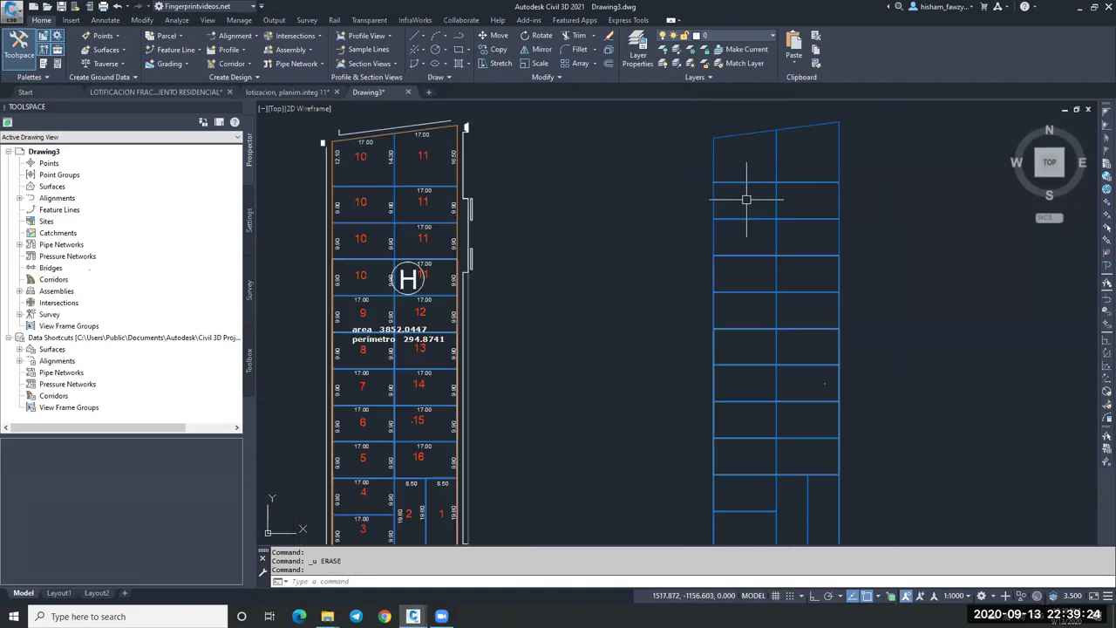
# Step: Window-select the right lot grid and explode its polylines into lines with X
pyautogui.scroll(-4, 747, 199)
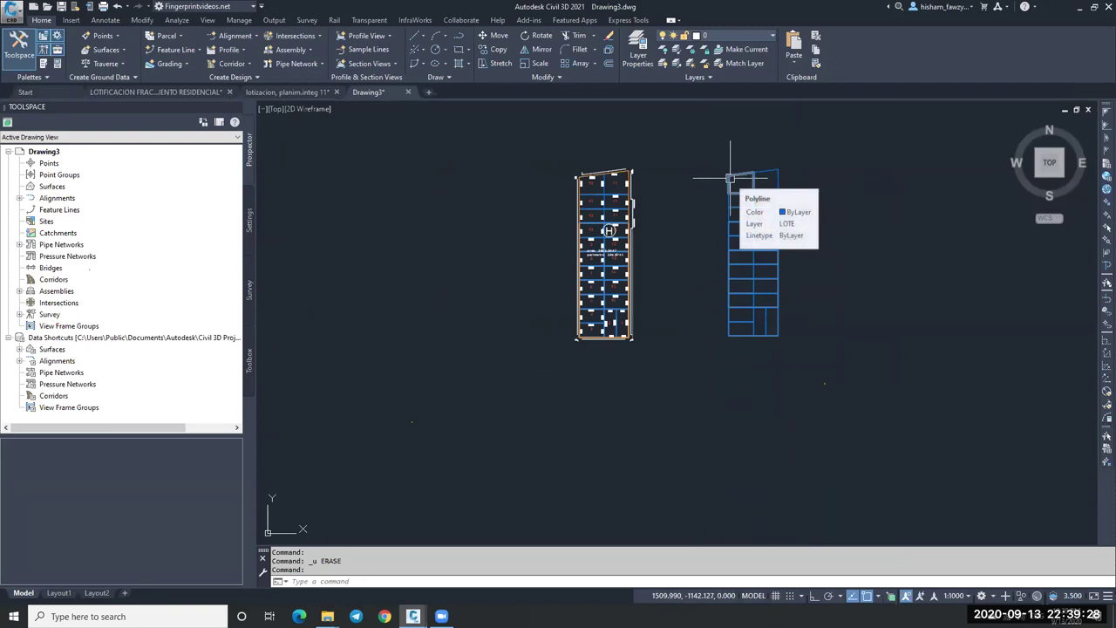
pyautogui.click(710, 148)
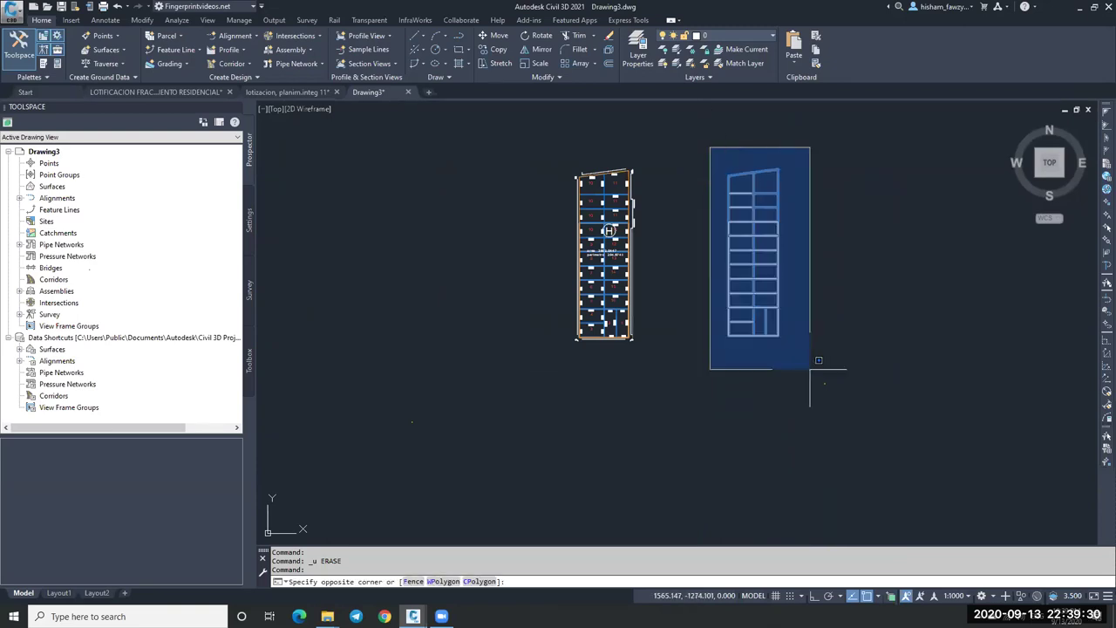
pyautogui.click(816, 344)
pyautogui.write('x')
pyautogui.press('Return')
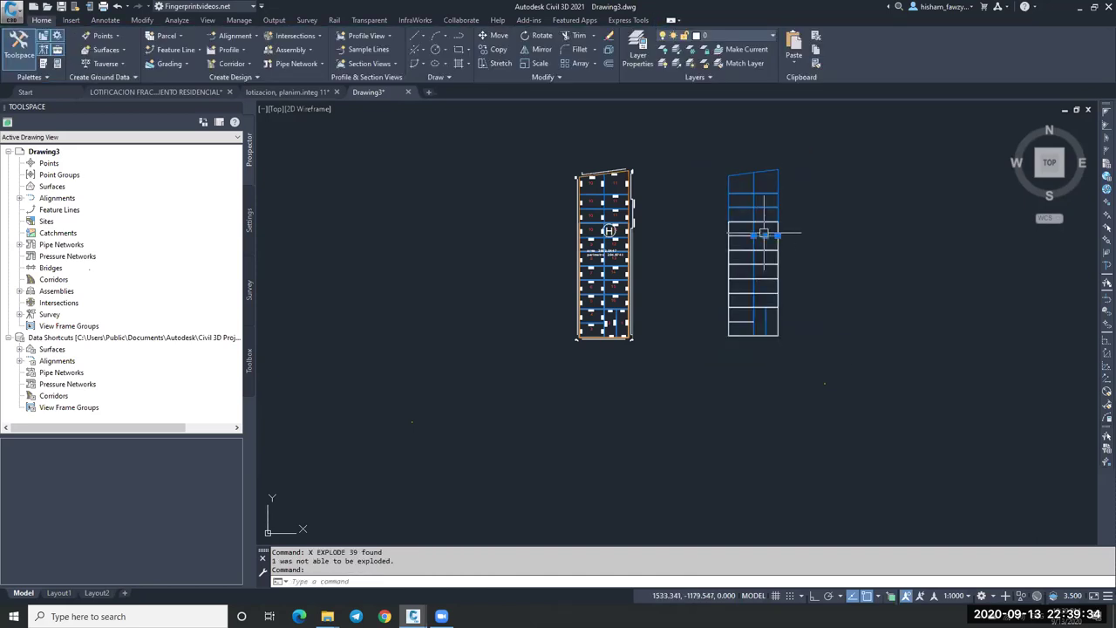
pyautogui.press('Escape')
pyautogui.press('Escape')
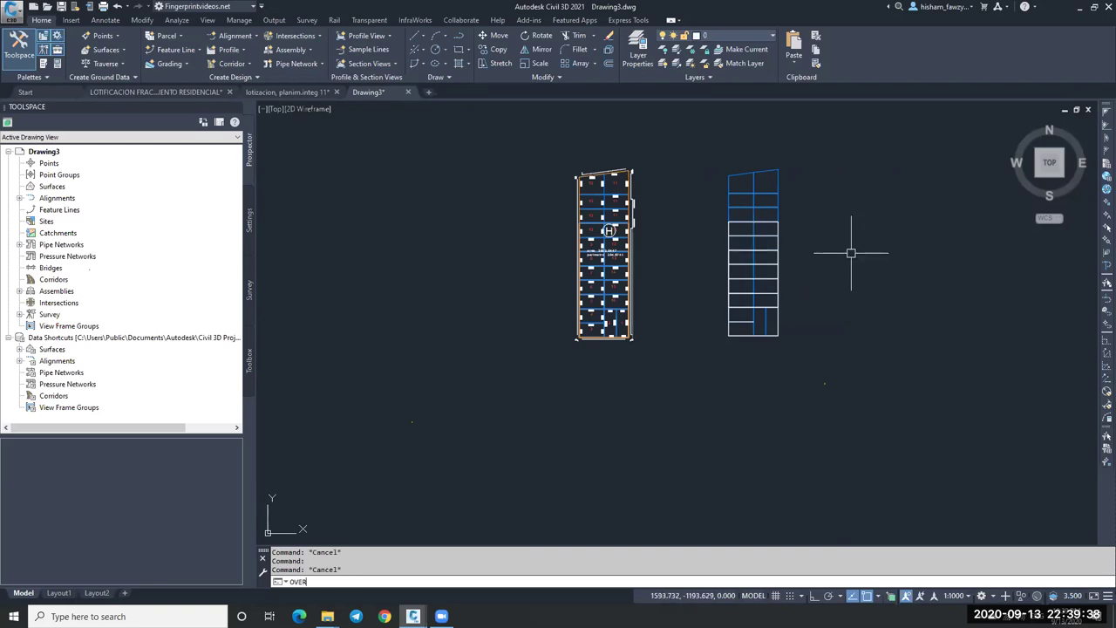
pyautogui.press('Return')
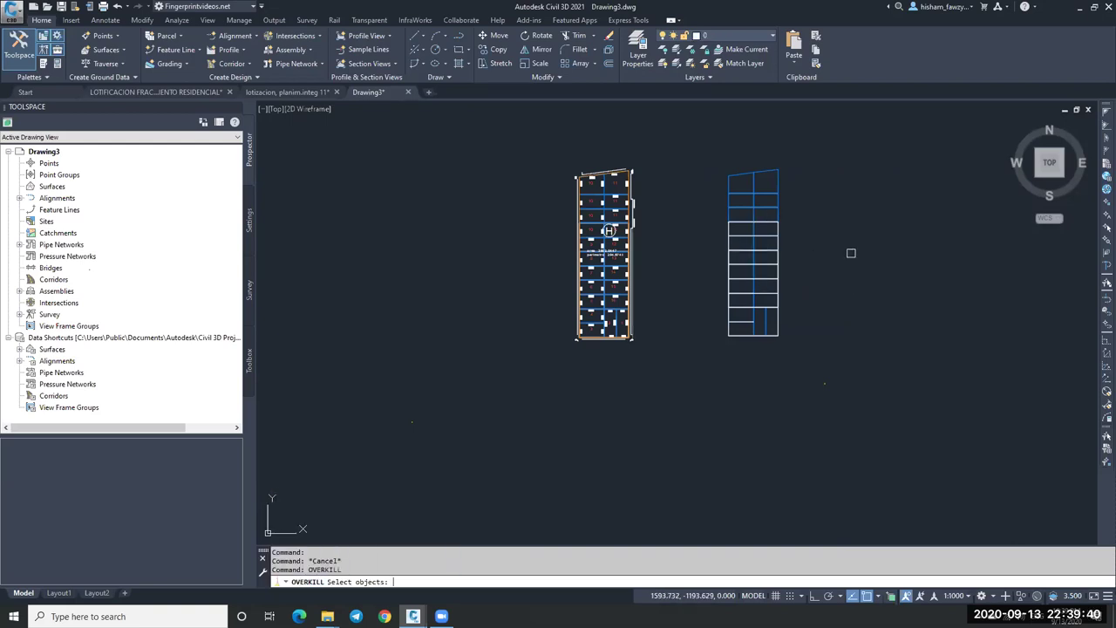
pyautogui.click(714, 147)
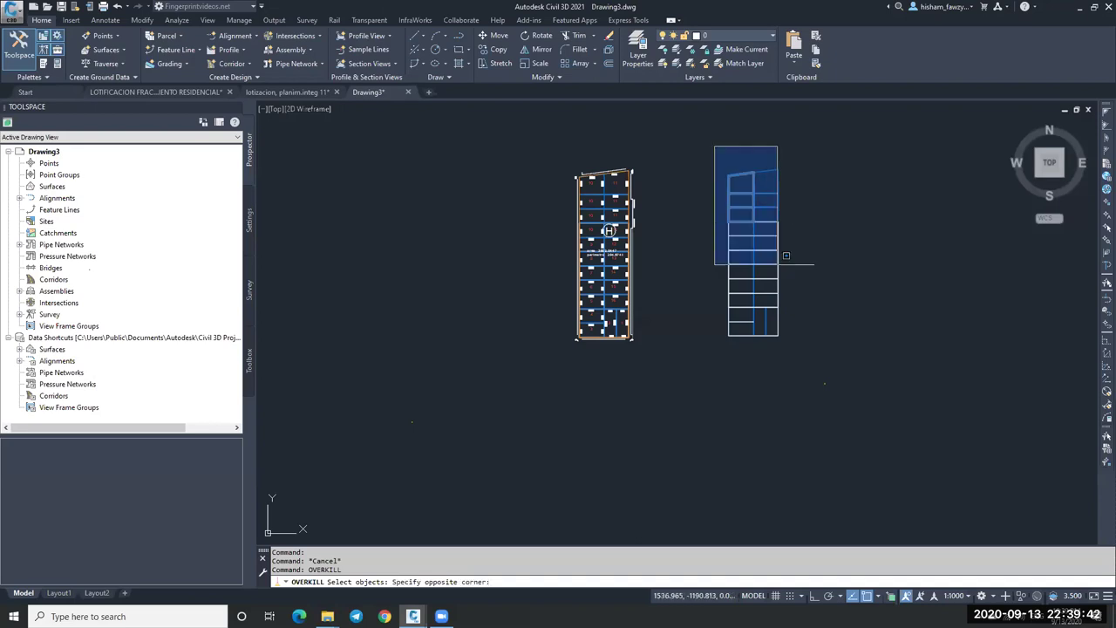
pyautogui.click(817, 350)
pyautogui.press('Return')
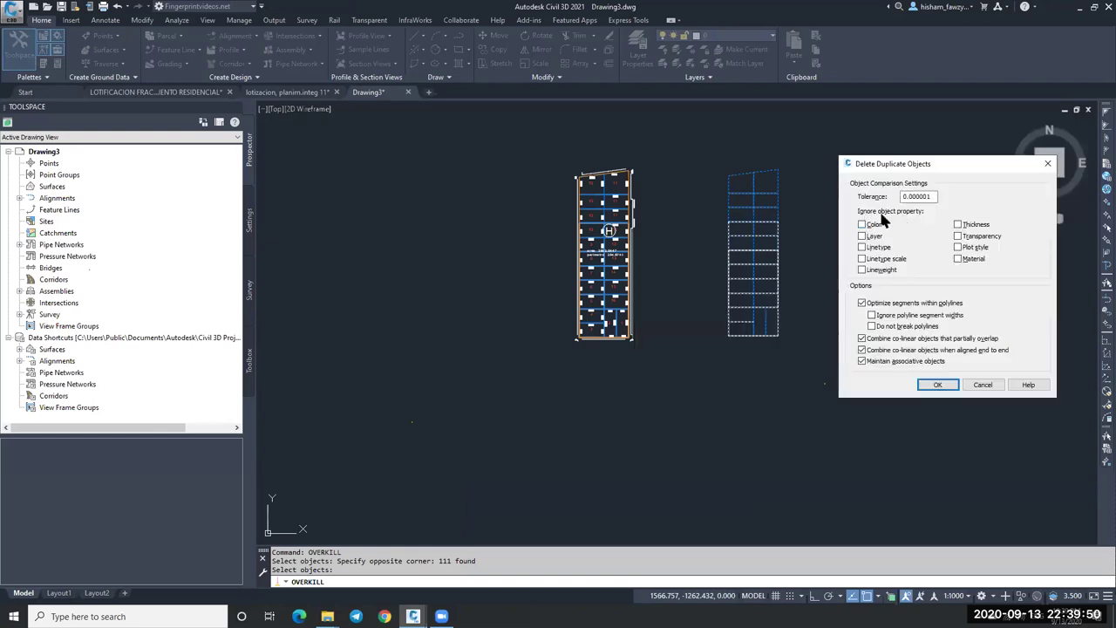
pyautogui.click(872, 227)
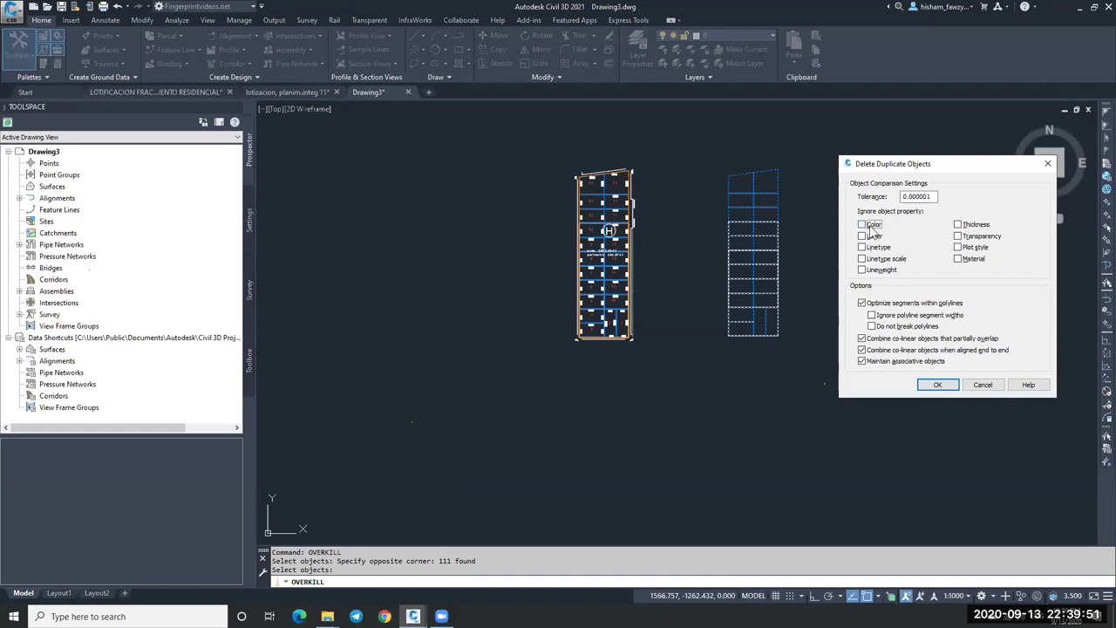
pyautogui.click(937, 384)
pyautogui.scroll(4, 764, 221)
pyautogui.click(799, 219)
pyautogui.write('e')
pyautogui.press('Return')
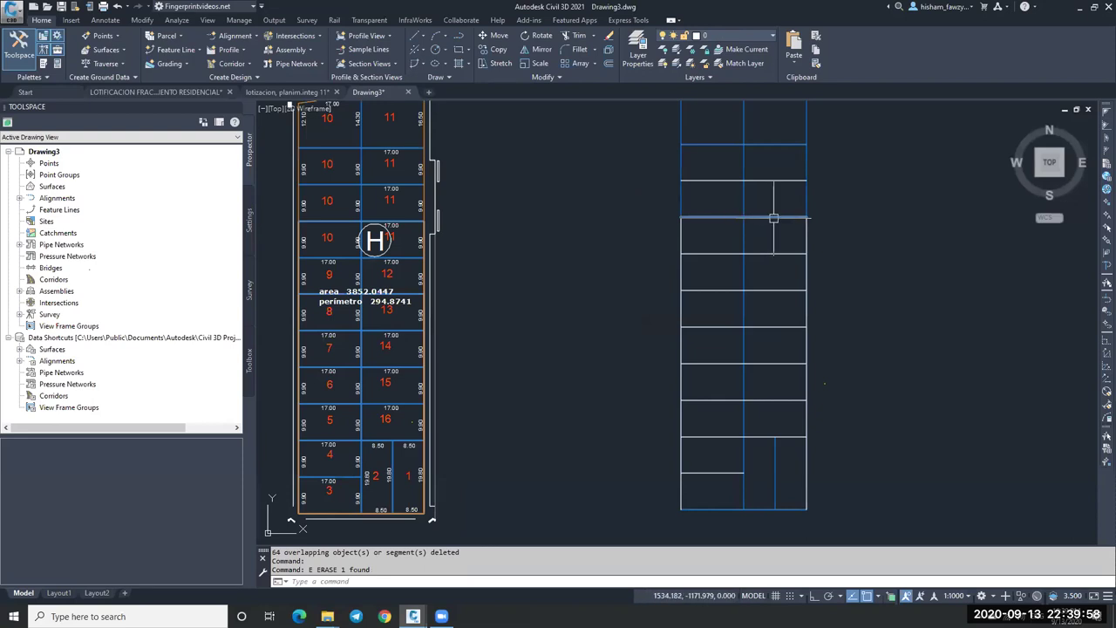
pyautogui.hotkey('ctrl', 'z')
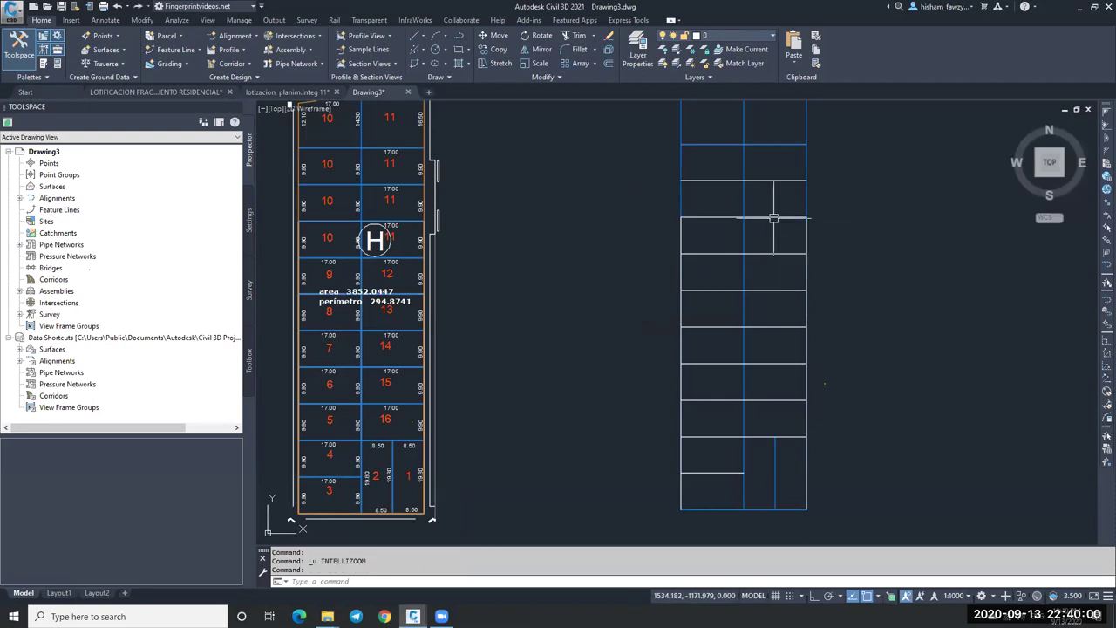
pyautogui.scroll(-4, 773, 218)
pyautogui.hotkey('ctrl', 'z')
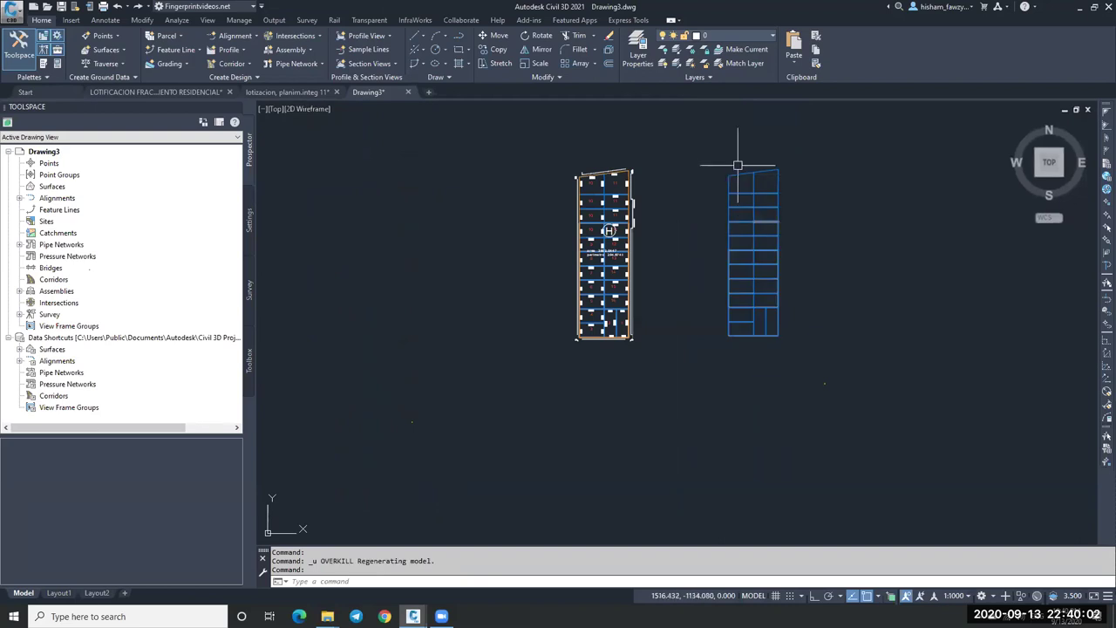
# Step: Run OVERKILL on the right drawing's 111 objects with Ignore Color ticked
pyautogui.press('Escape')
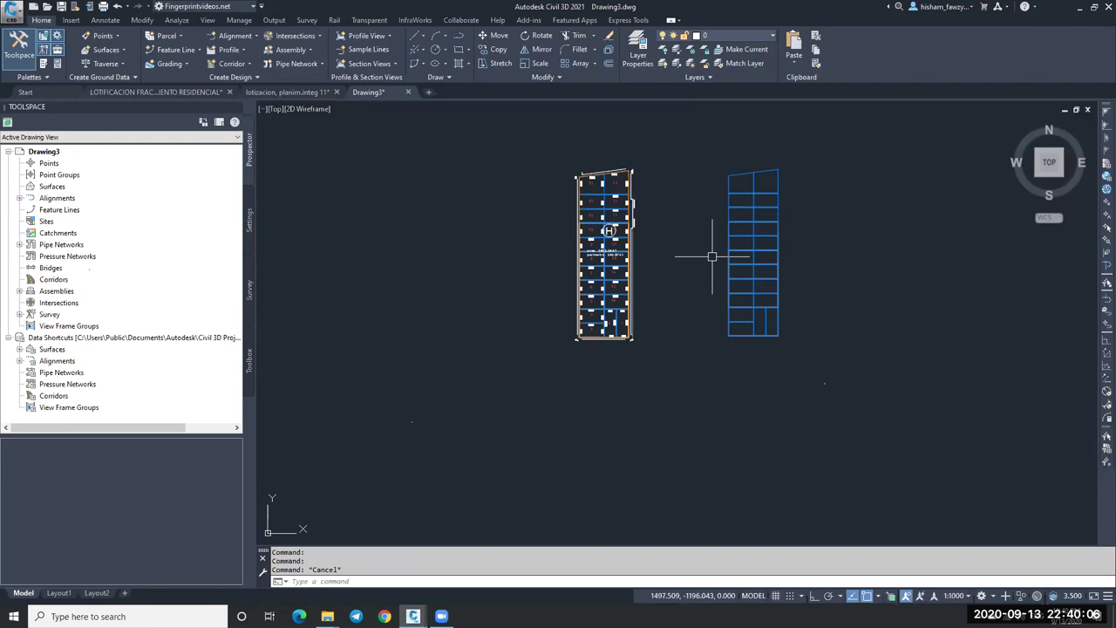
pyautogui.write('over')
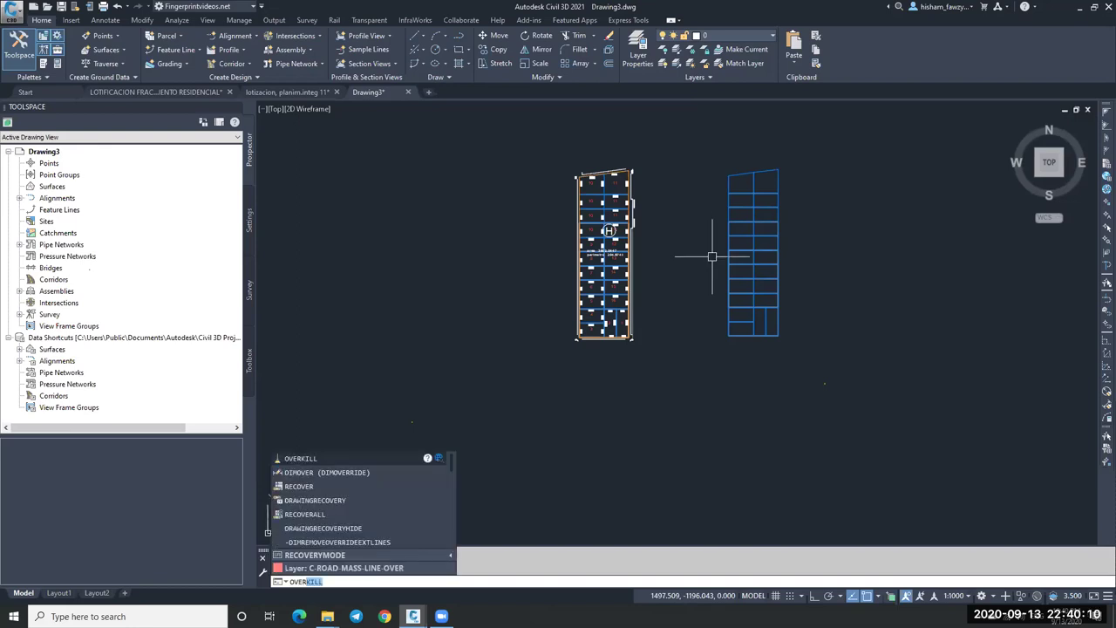
pyautogui.press('Return')
pyautogui.click(714, 145)
pyautogui.click(819, 346)
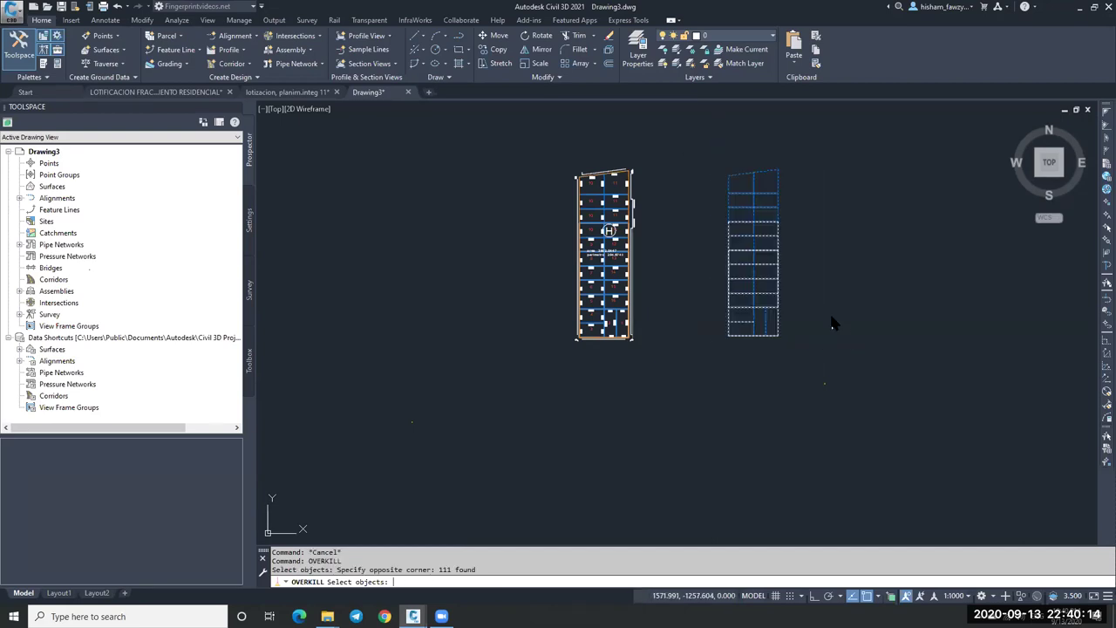
pyautogui.press('Return')
pyautogui.click(871, 226)
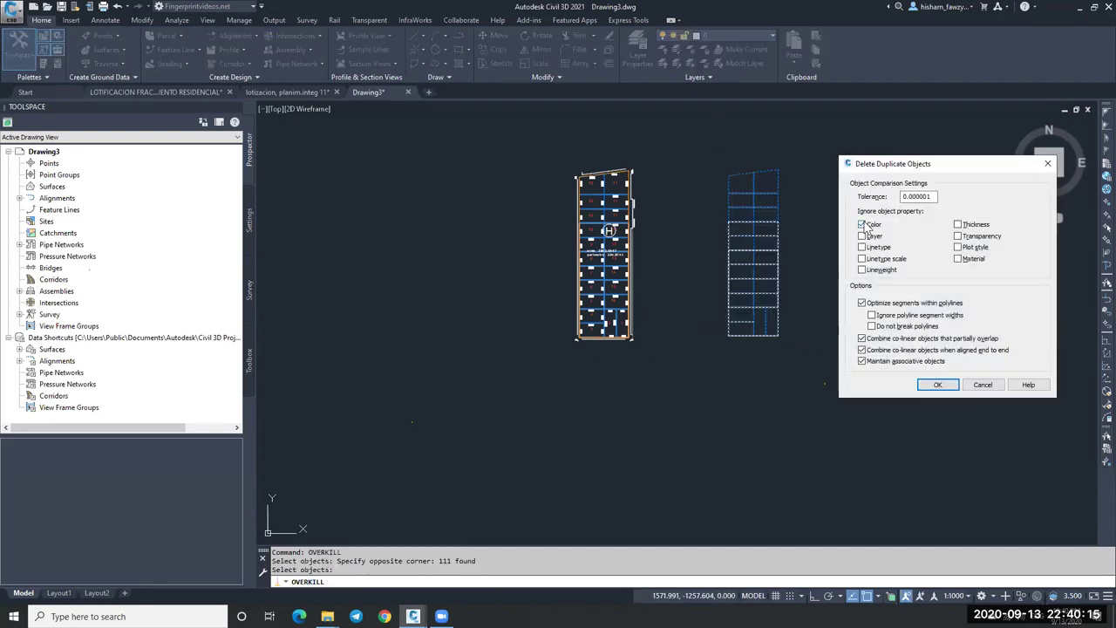
pyautogui.click(935, 384)
# Step: Erase the leftover horizontal line in the right grid
pyautogui.click(777, 279)
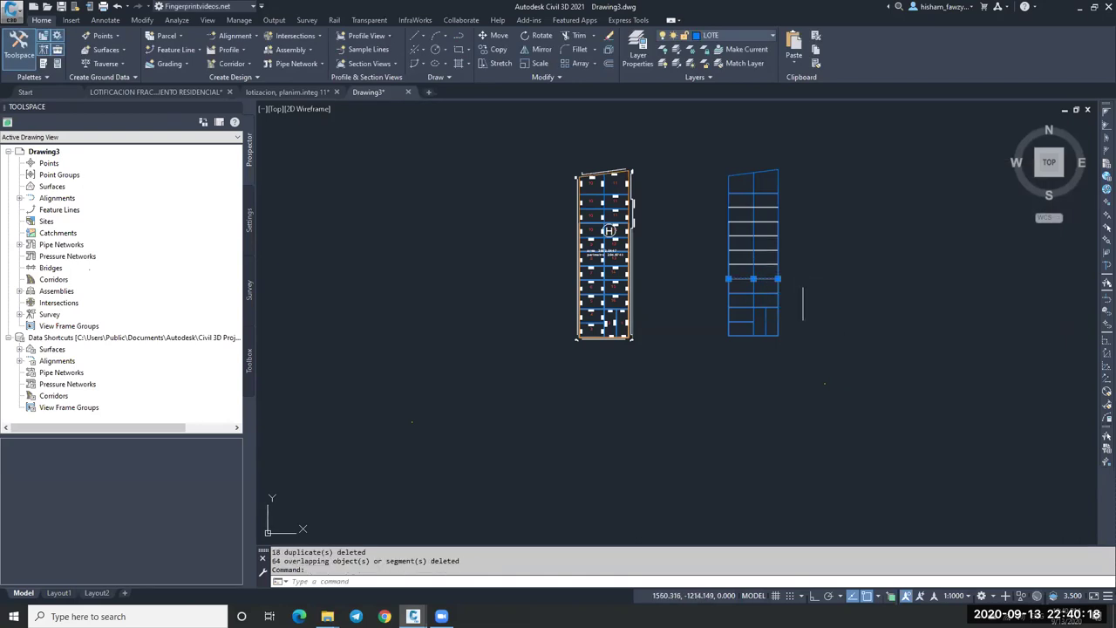
pyautogui.press('e')
pyautogui.press('Return')
# Step: Move all lines of the right block to layer 0
pyautogui.scroll(4, 776, 279)
pyautogui.press('Escape')
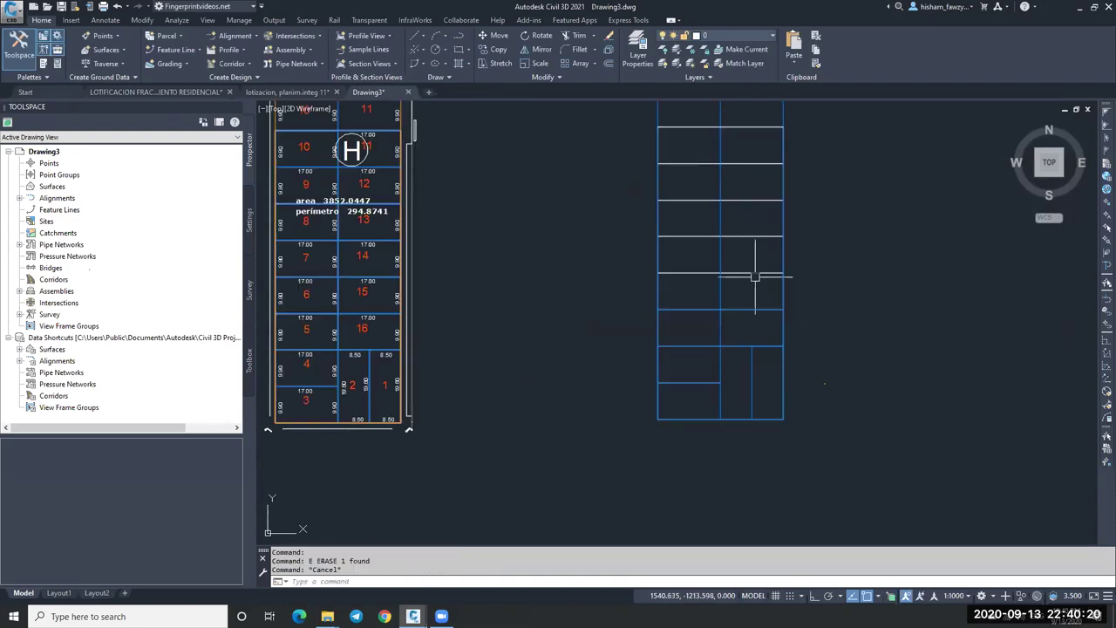
pyautogui.scroll(-2, 768, 305)
pyautogui.press('Escape')
pyautogui.press('Escape')
pyautogui.click(677, 103)
pyautogui.click(815, 403)
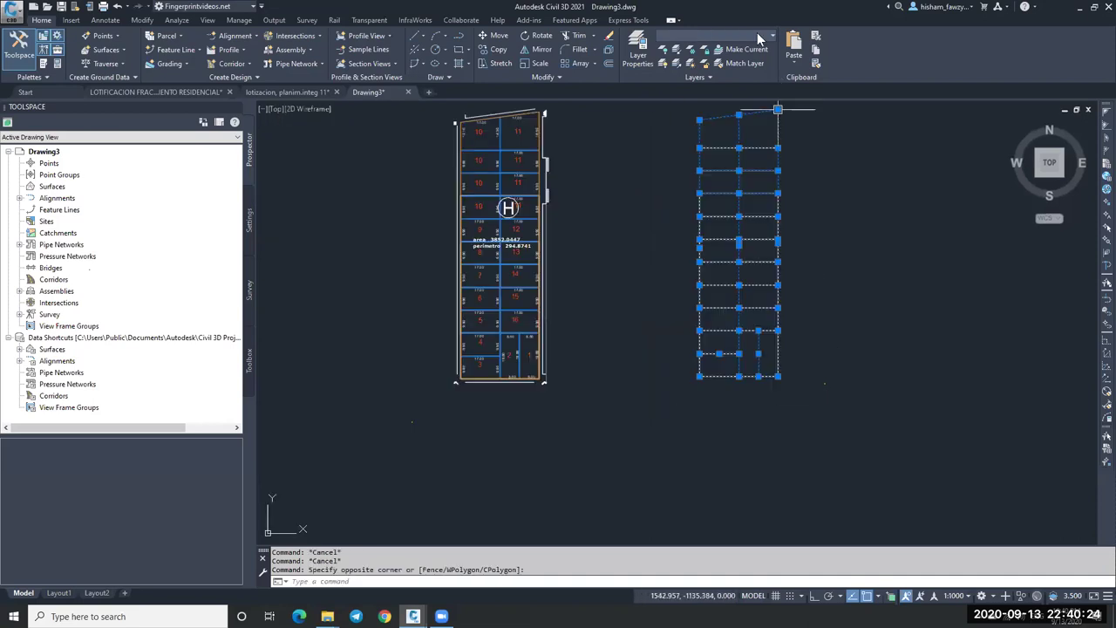
pyautogui.click(754, 35)
pyautogui.scroll(7, 746, 64)
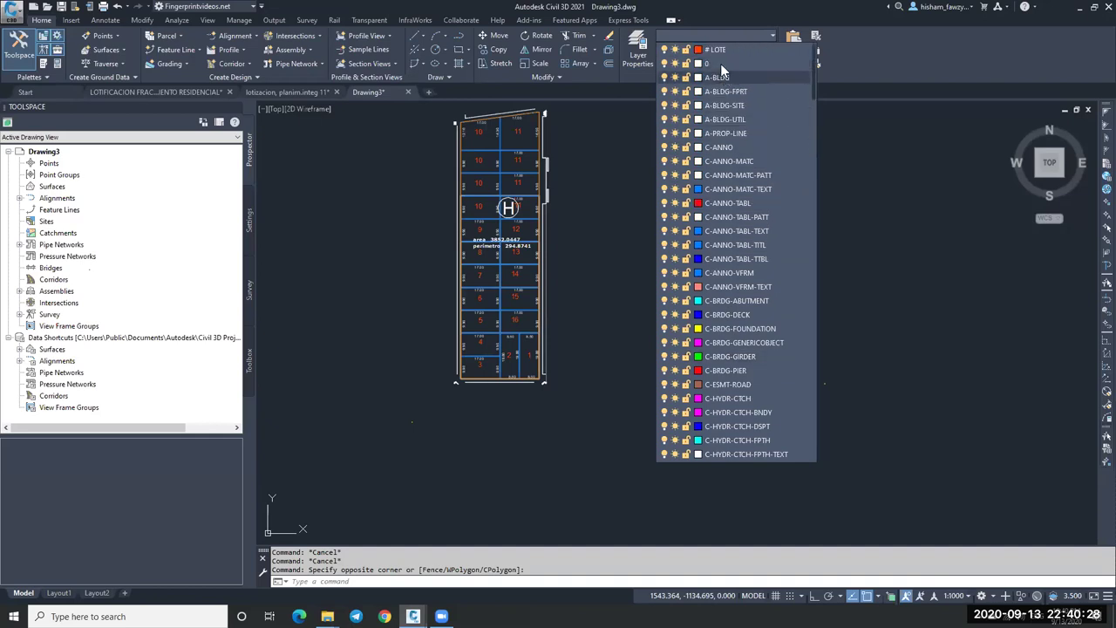
pyautogui.click(717, 63)
pyautogui.press('Escape')
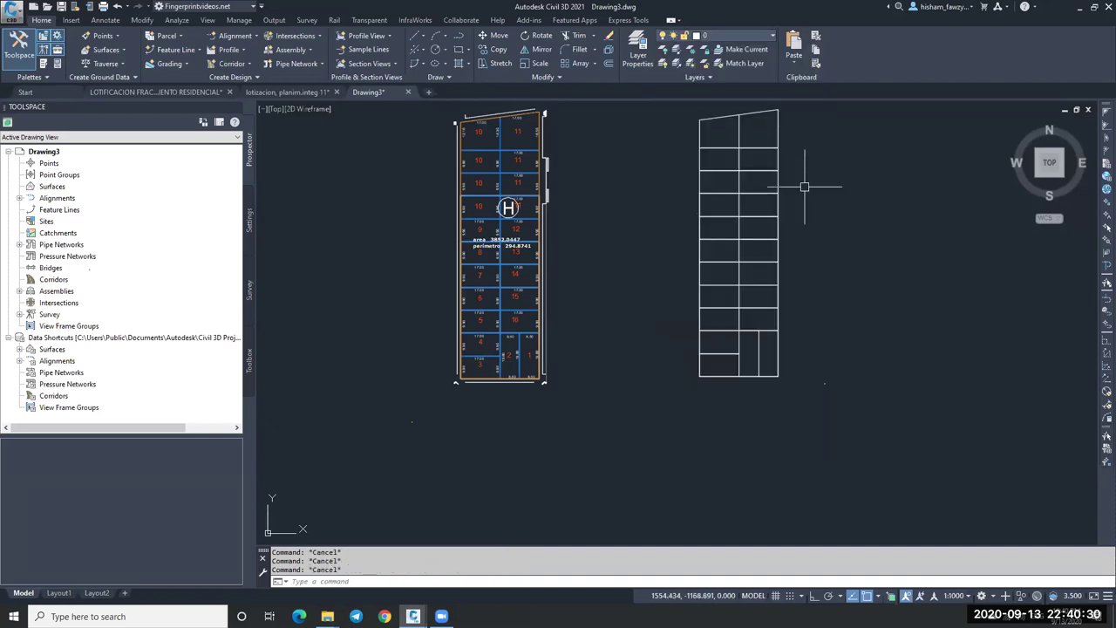
# Step: Rerun OVERKILL on the right drawing's 28 lines, finding no duplicates or overlaps
pyautogui.write('OVERKILL')
pyautogui.press('Return')
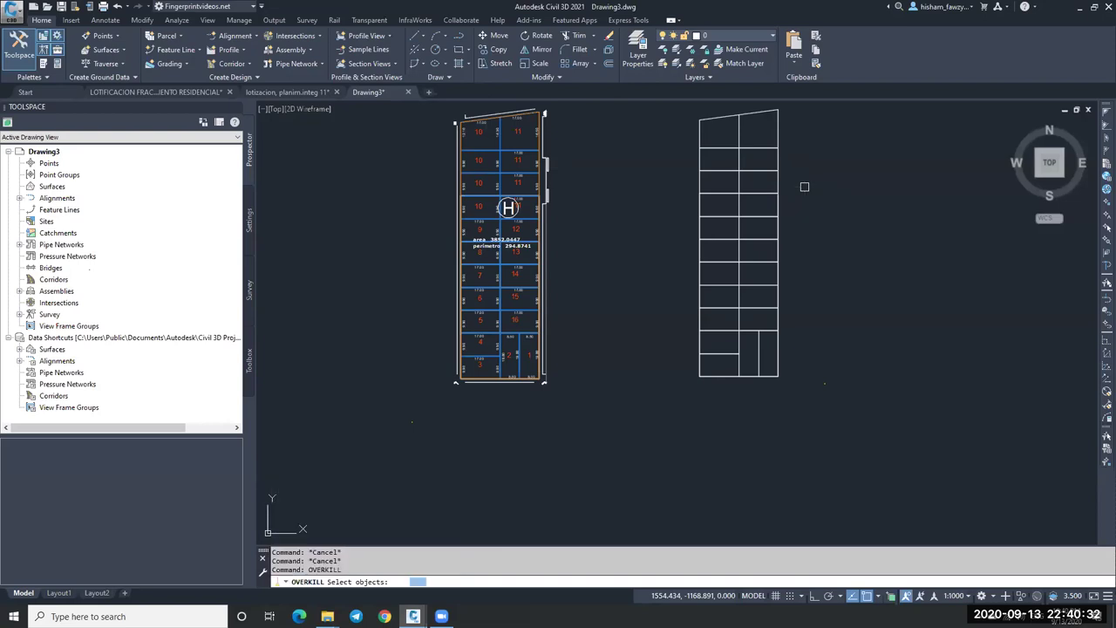
pyautogui.scroll(-2, 700, 209)
pyautogui.click(663, 116)
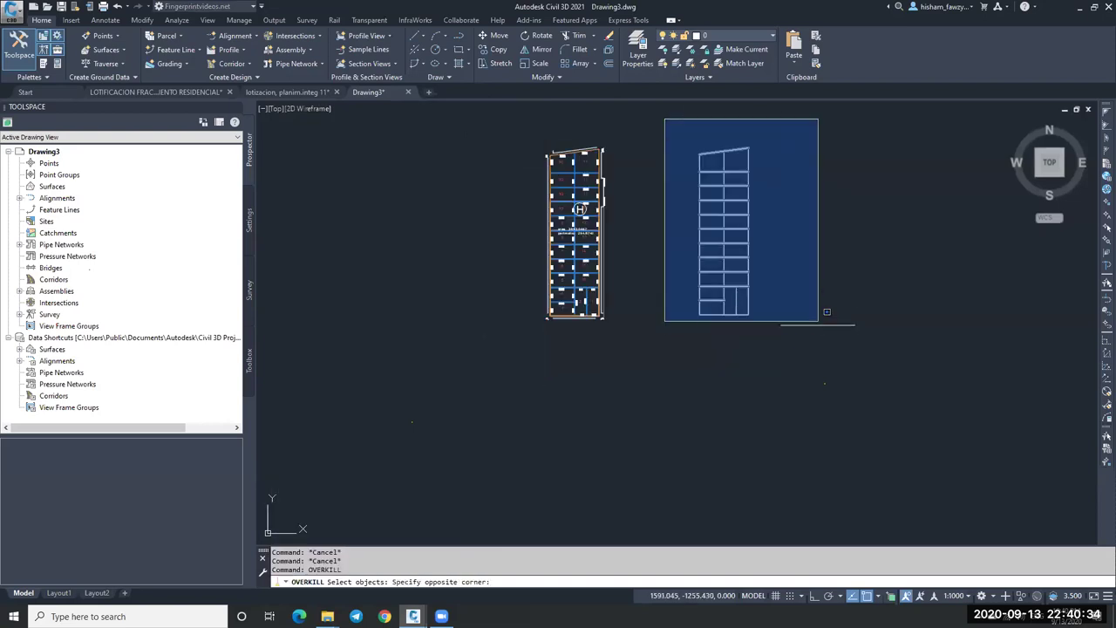
pyautogui.click(818, 330)
pyautogui.press('Return')
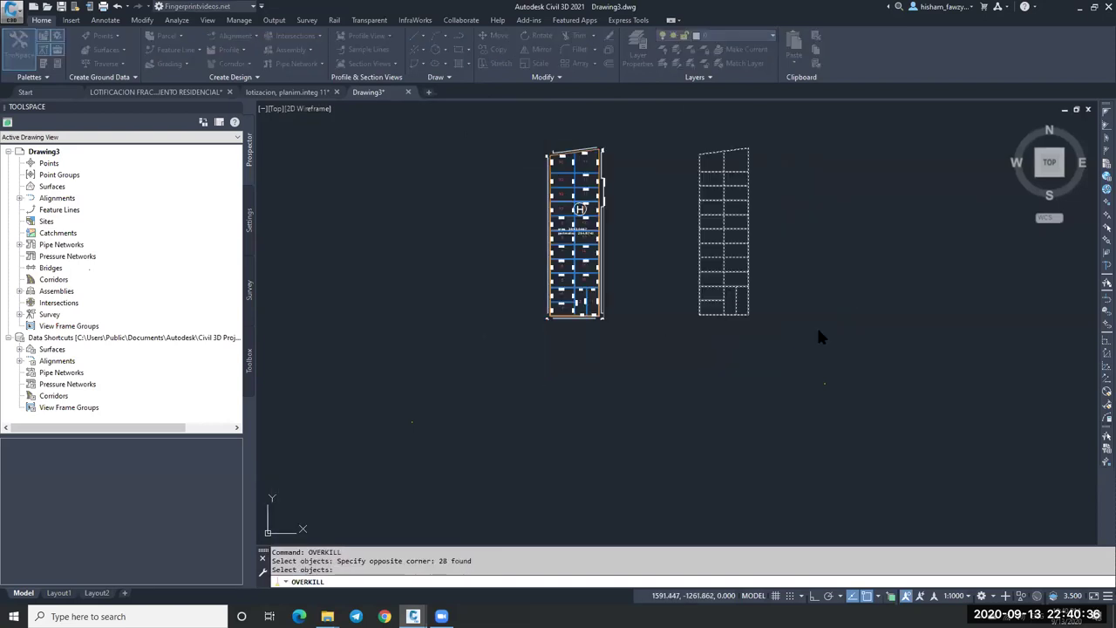
pyautogui.press('Return')
pyautogui.press('Escape')
# Step: Erase a horizontal line in the right drawing, then undo to restore it
pyautogui.click(738, 245)
pyautogui.write('e')
pyautogui.press('Return')
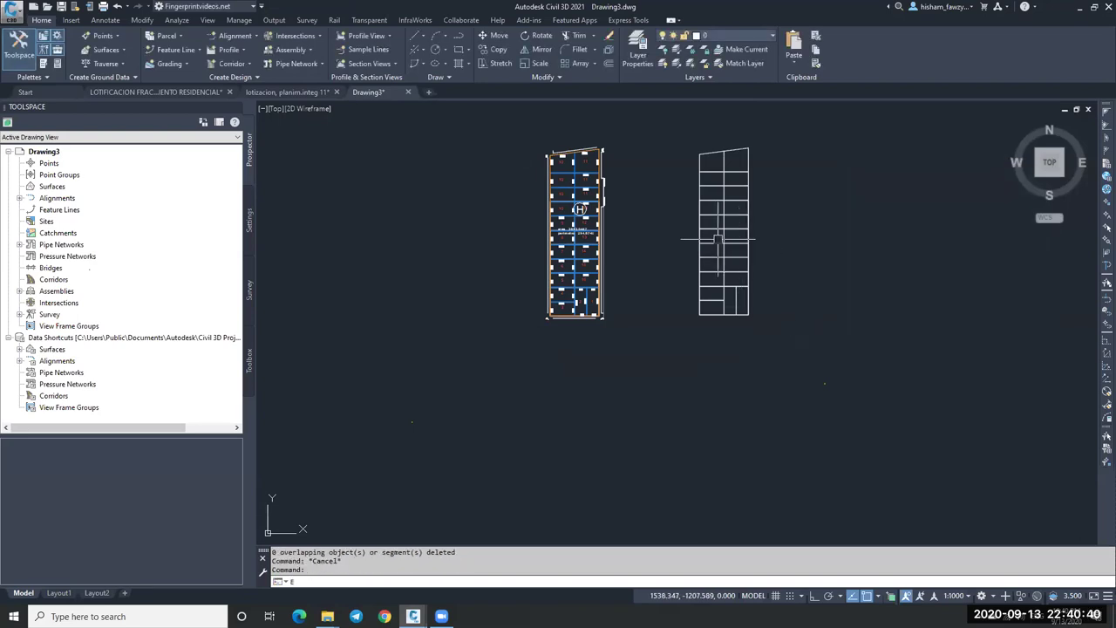
pyautogui.scroll(8, 723, 239)
pyautogui.hotkey('ctrl', 'z')
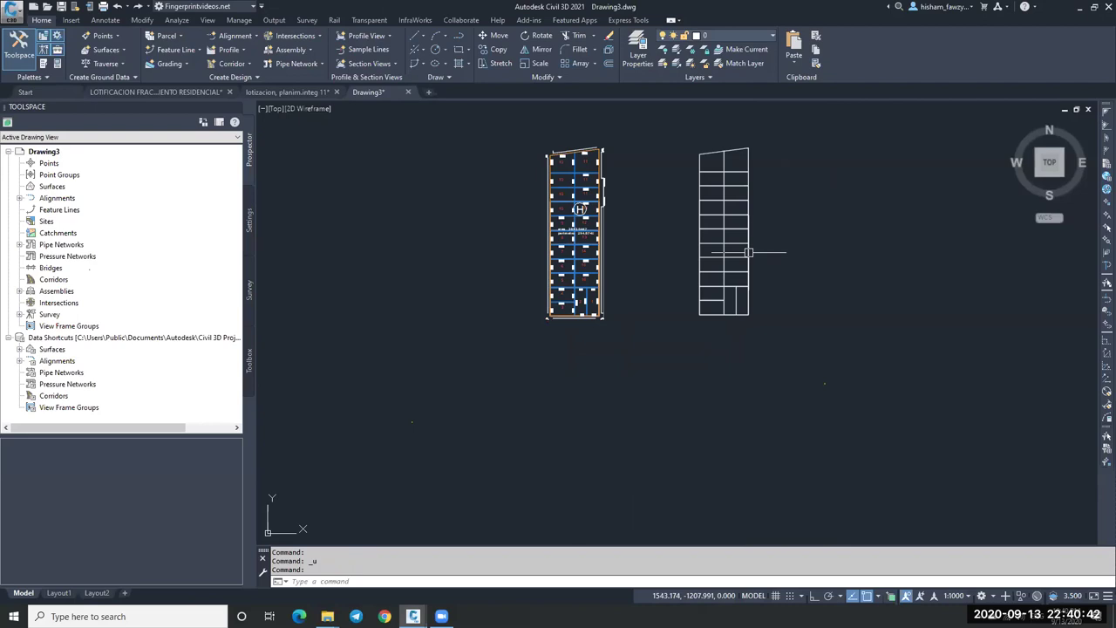
pyautogui.scroll(5, 725, 243)
pyautogui.hotkey('ctrl', 'z')
pyautogui.press('Escape')
pyautogui.click(746, 148)
pyautogui.rightClick(786, 174)
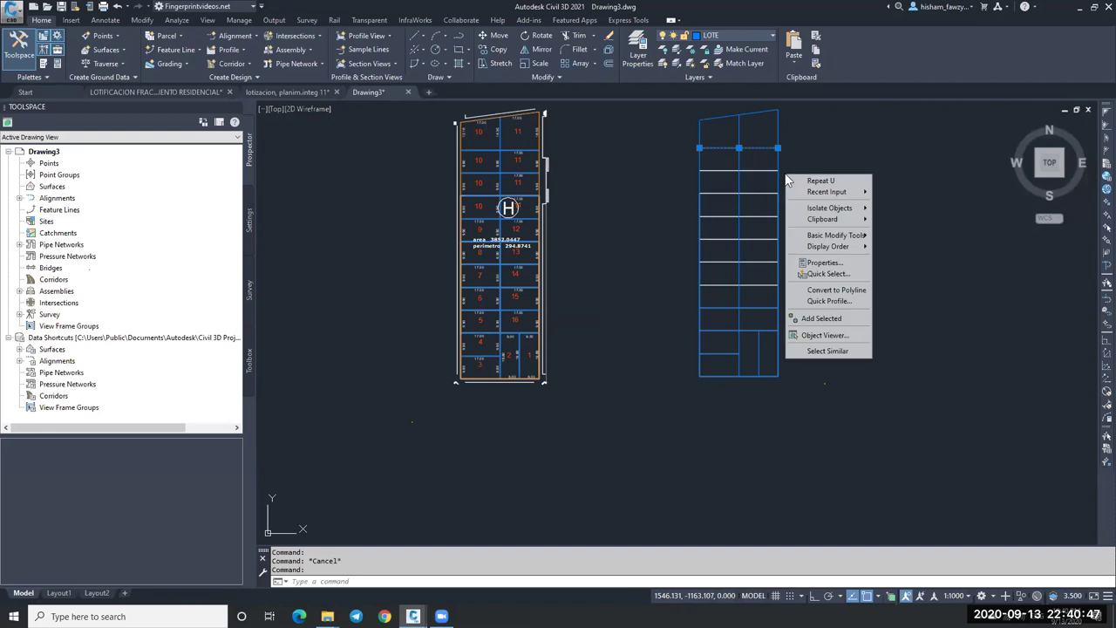
pyautogui.click(827, 351)
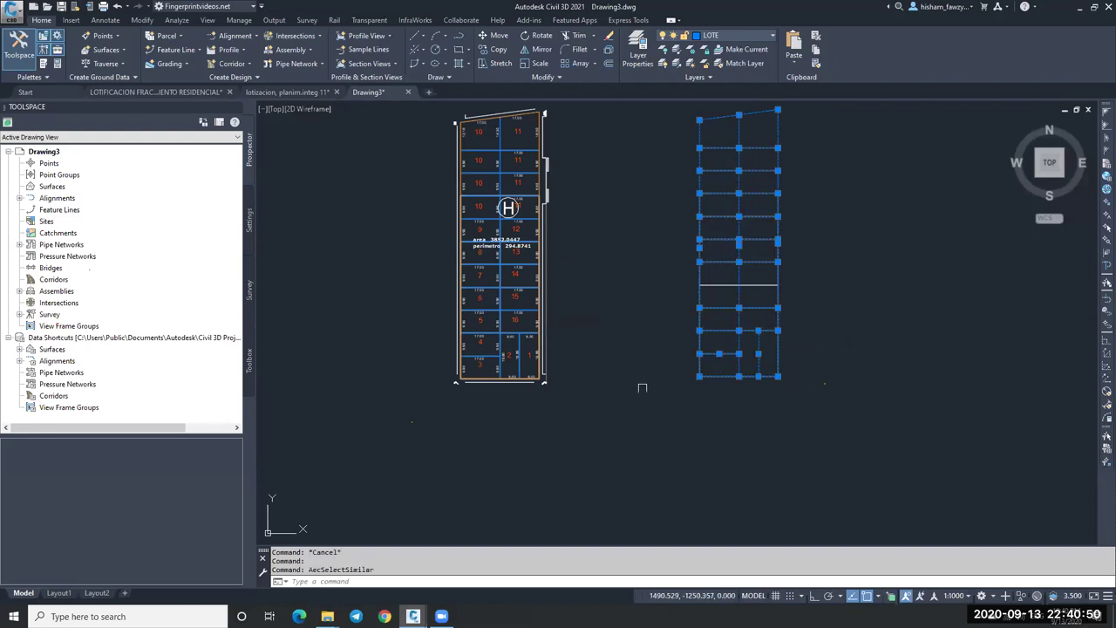
pyautogui.write('m')
pyautogui.press('Return')
pyautogui.click(619, 403)
pyautogui.press('F8')
pyautogui.click(835, 410)
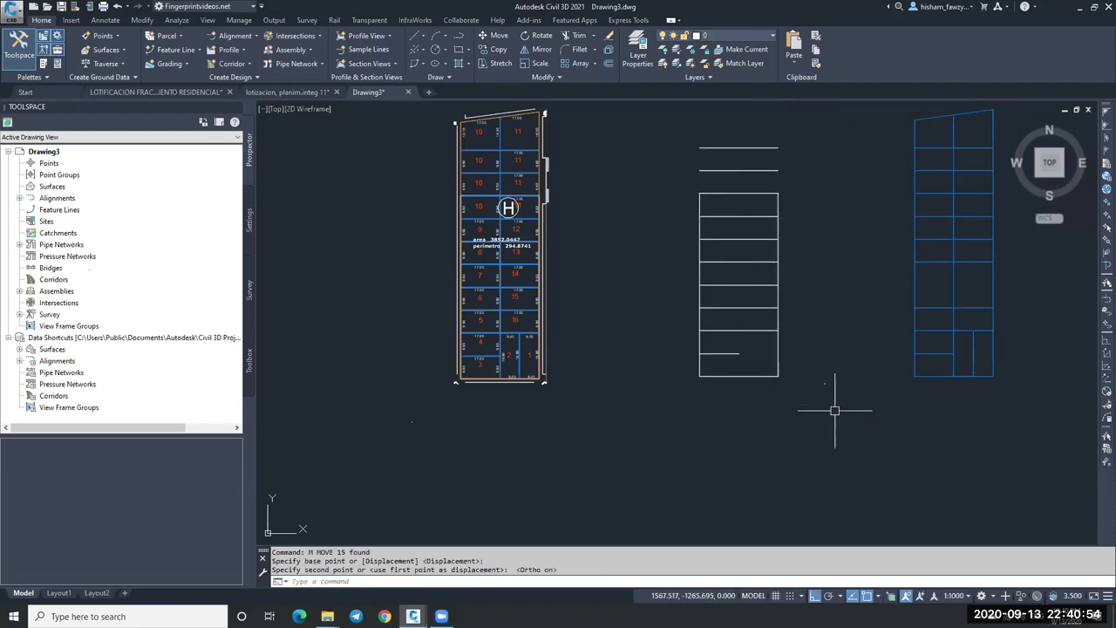
pyautogui.hotkey('ctrl', 'z')
pyautogui.hotkey('ctrl', 'z')
pyautogui.click(733, 149)
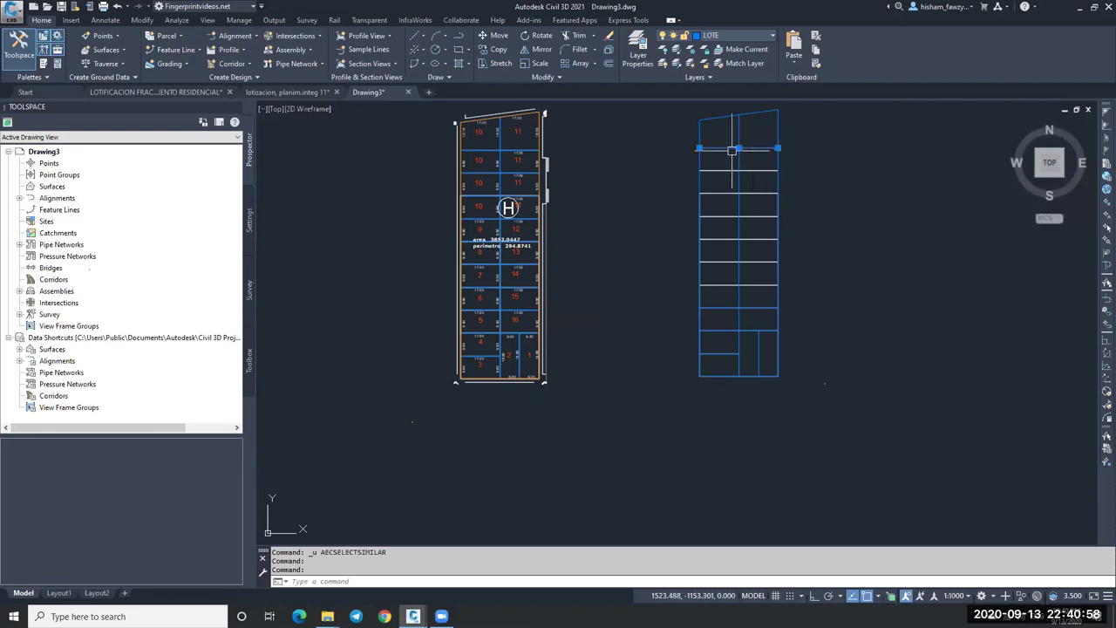
pyautogui.scroll(4, 735, 140)
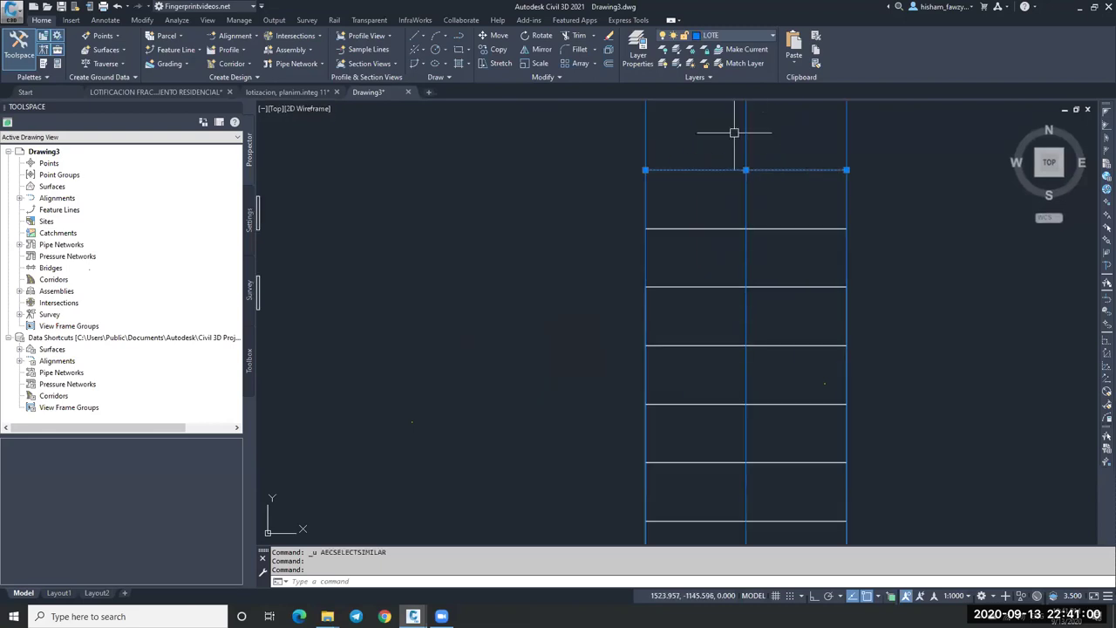
pyautogui.write('E')
pyautogui.press('Return')
pyautogui.hotkey('ctrl', 'z')
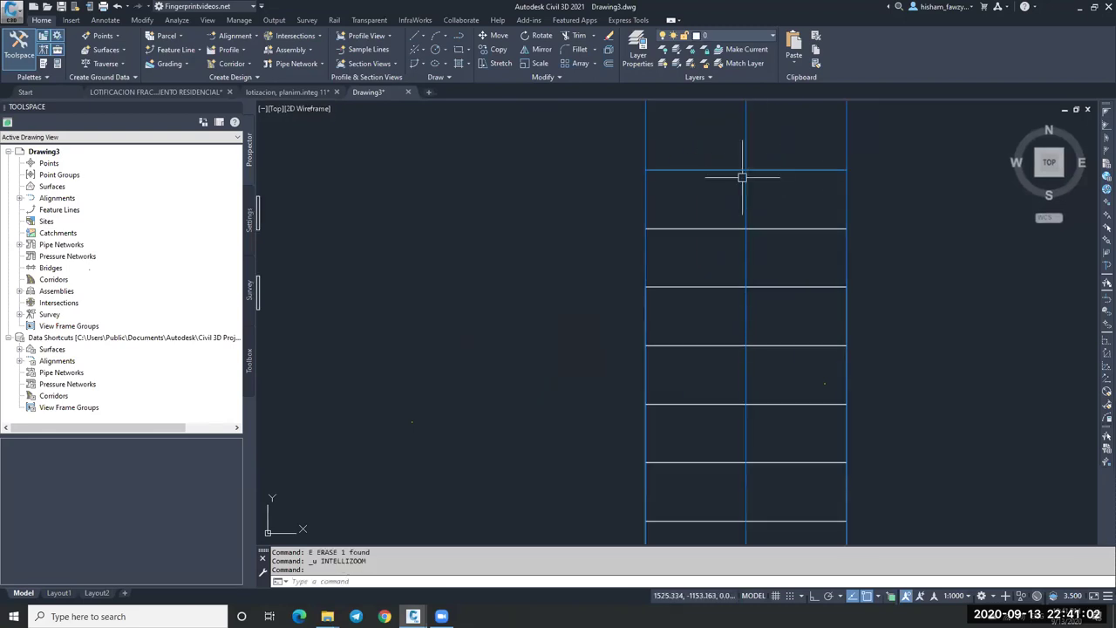
pyautogui.click(660, 169)
pyautogui.scroll(3, 755, 169)
pyautogui.scroll(-8, 755, 172)
pyautogui.scroll(3, 756, 173)
pyautogui.press('Escape')
pyautogui.click(755, 164)
pyautogui.rightClick(773, 175)
pyautogui.click(815, 350)
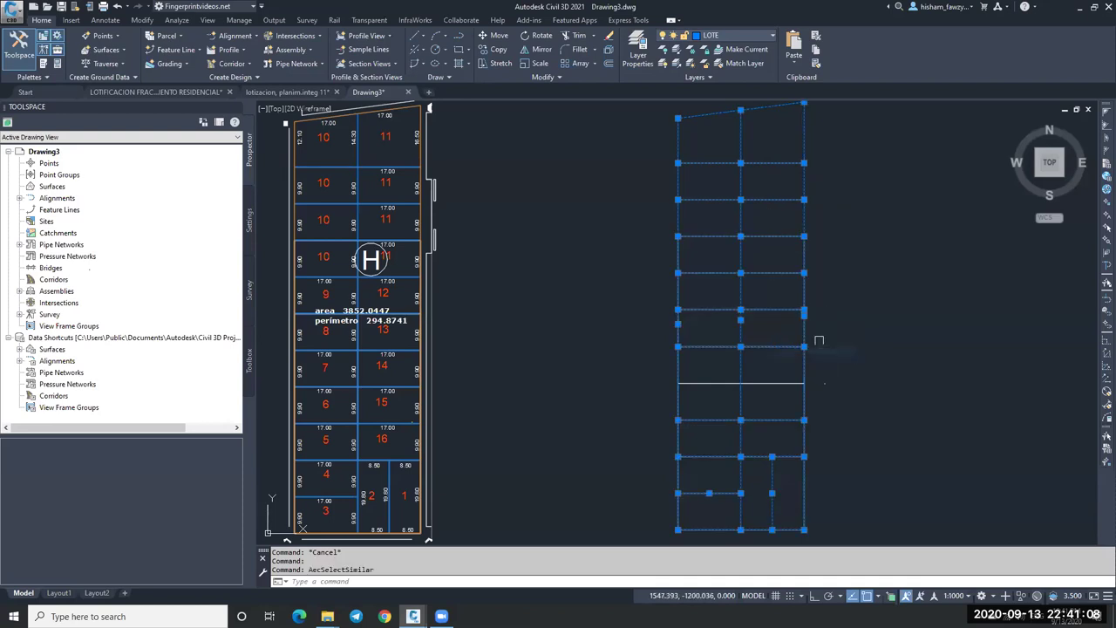
pyautogui.scroll(-4, 731, 243)
pyautogui.write('m')
pyautogui.press('Return')
pyautogui.click(691, 166)
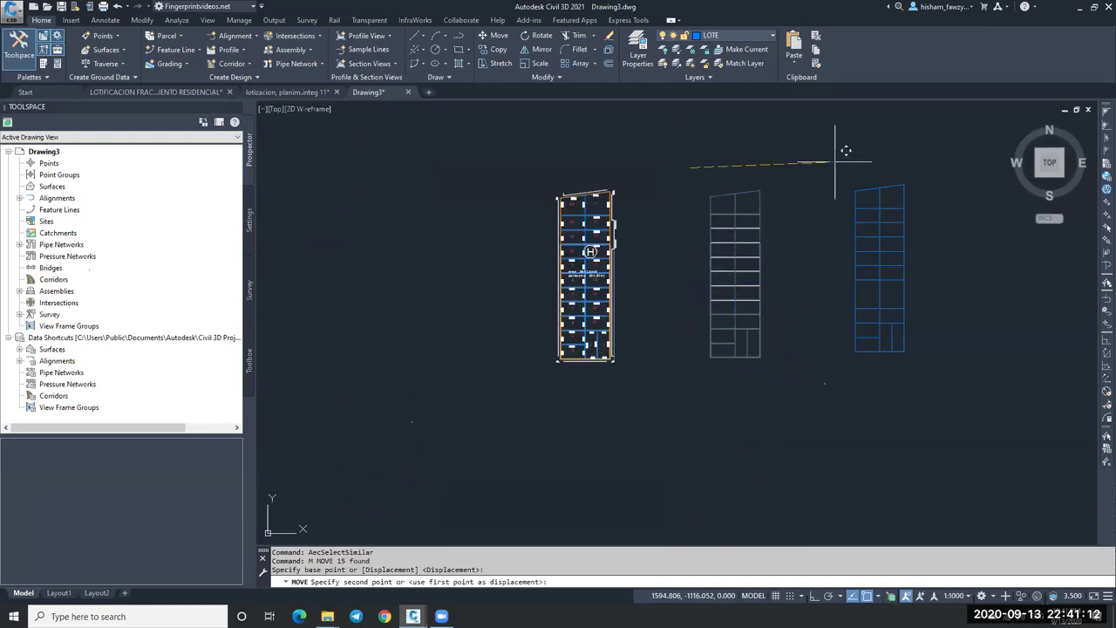
pyautogui.press('F8')
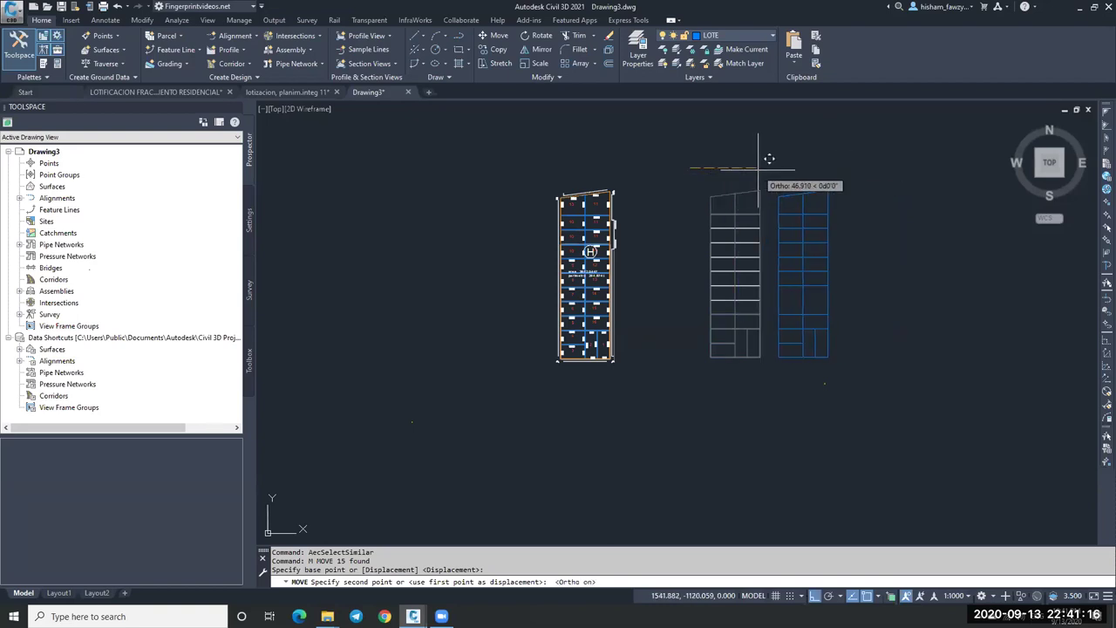
pyautogui.press('Escape')
pyautogui.press('Escape')
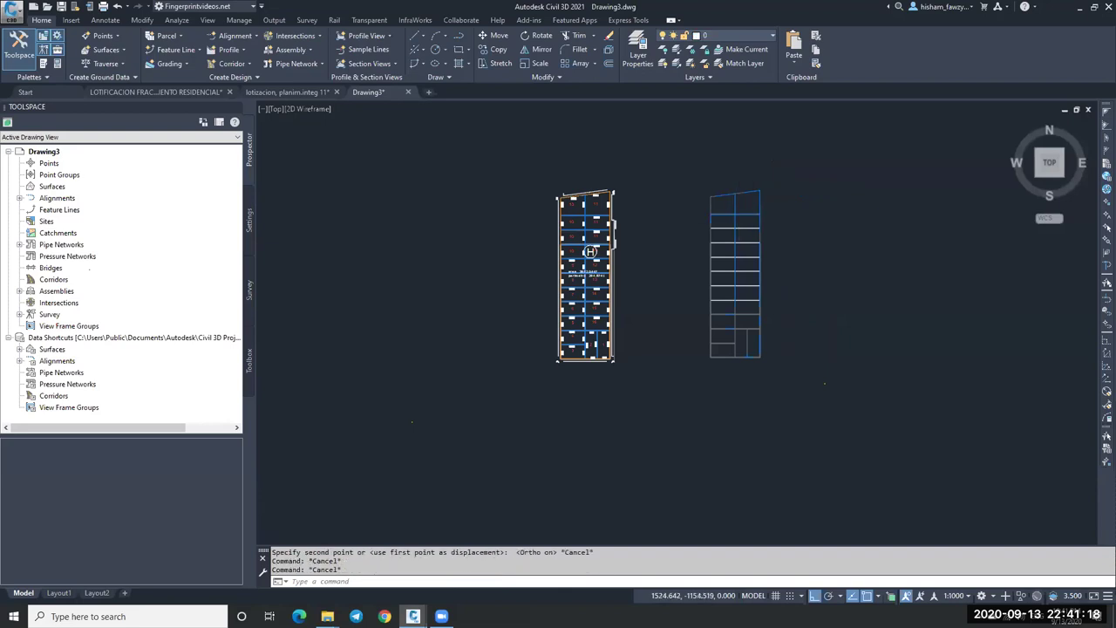
pyautogui.scroll(4, 761, 225)
# Step: Erase the two stray horizontal lines from the right lot layout
pyautogui.click(750, 245)
pyautogui.write('E')
pyautogui.press('Return')
pyautogui.click(750, 280)
pyautogui.write('E')
pyautogui.press('Return')
# Step: Erase a lower horizontal line in the layout, then undo to restore it
pyautogui.click(763, 354)
pyautogui.press('Escape')
pyautogui.click(760, 390)
pyautogui.press('Escape')
pyautogui.click(766, 427)
pyautogui.write('E')
pyautogui.press('Return')
pyautogui.hotkey('ctrl', 'z')
# Step: Match the white lines' properties to the blue edge line with MATCHPROP
pyautogui.write('MA')
pyautogui.press('Return')
pyautogui.click(803, 382)
pyautogui.click(635, 285)
pyautogui.click(841, 464)
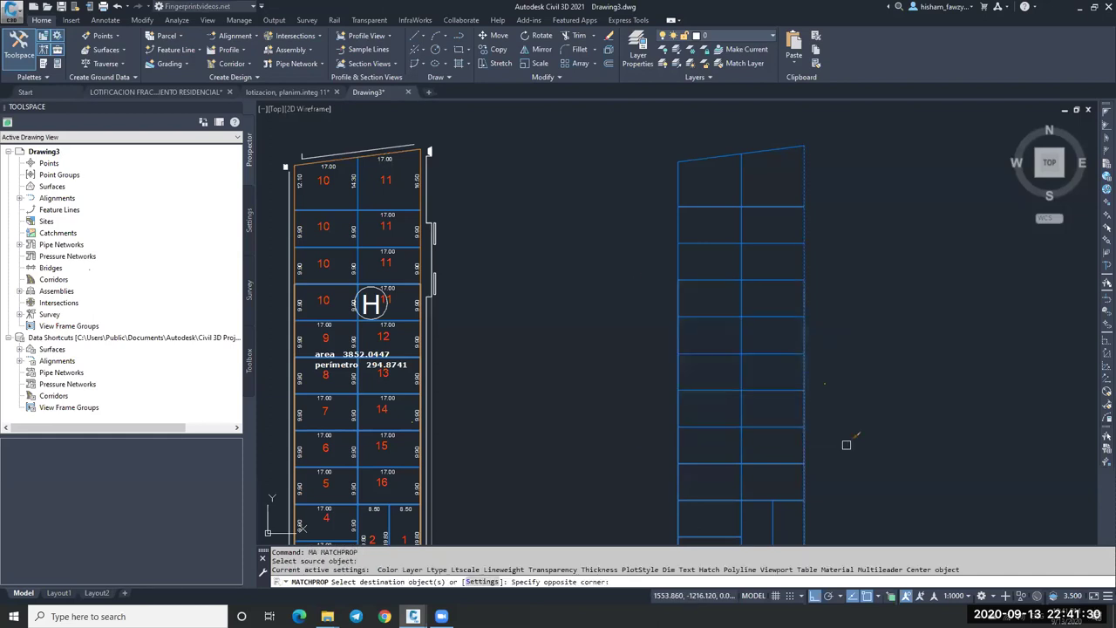
pyautogui.press('Escape')
pyautogui.scroll(-2, 777, 192)
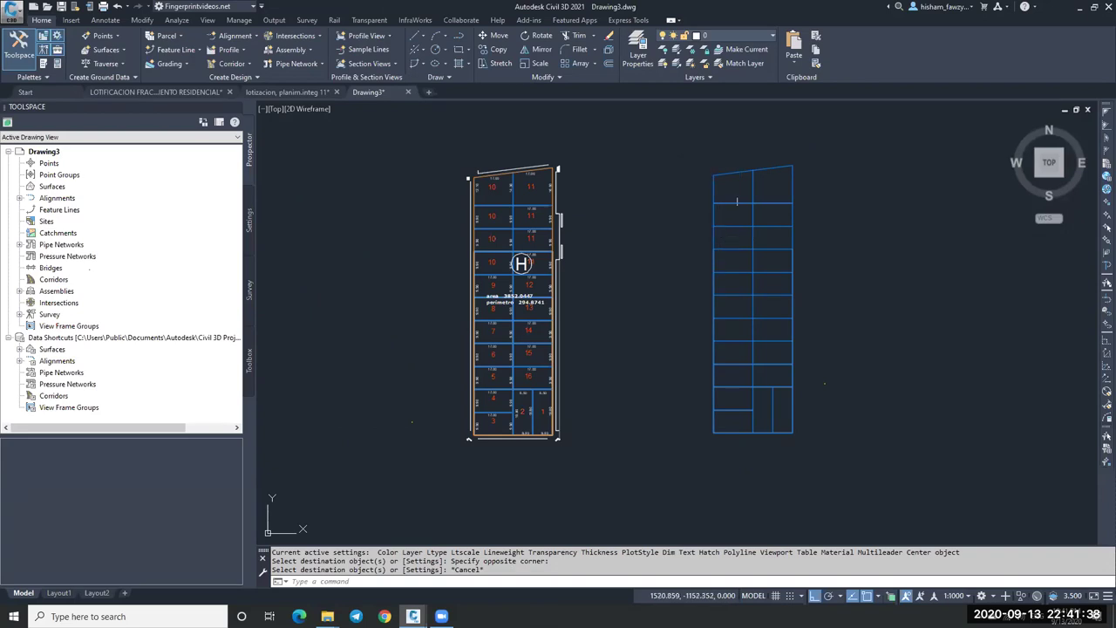
# Step: Check the right layout's left edge line for duplicates
pyautogui.click(714, 248)
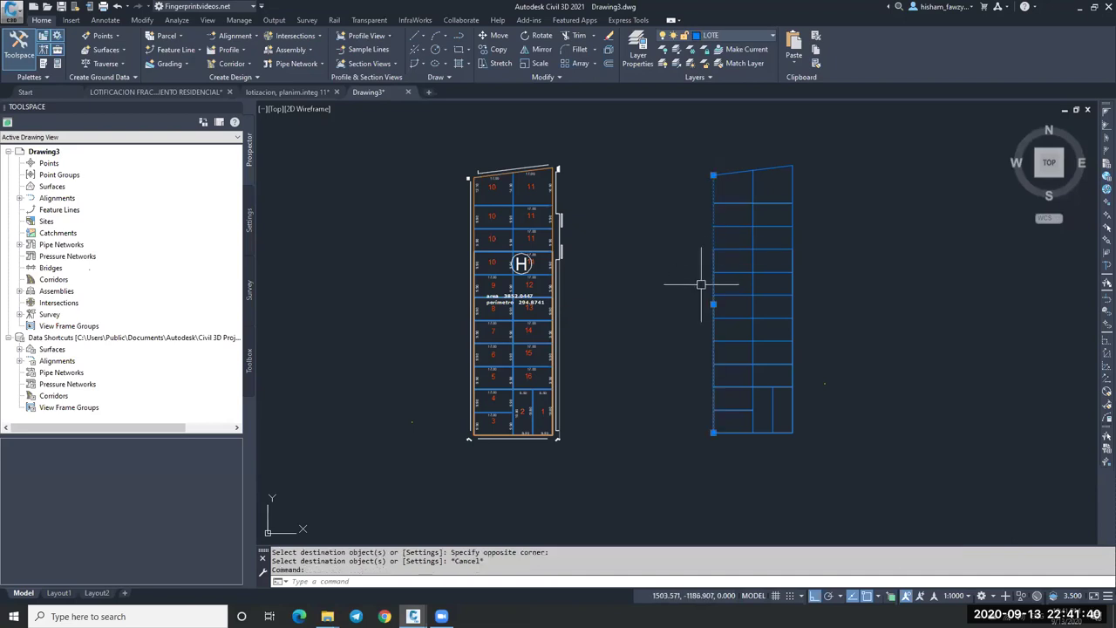
pyautogui.scroll(-2, 672, 240)
pyautogui.press('Escape')
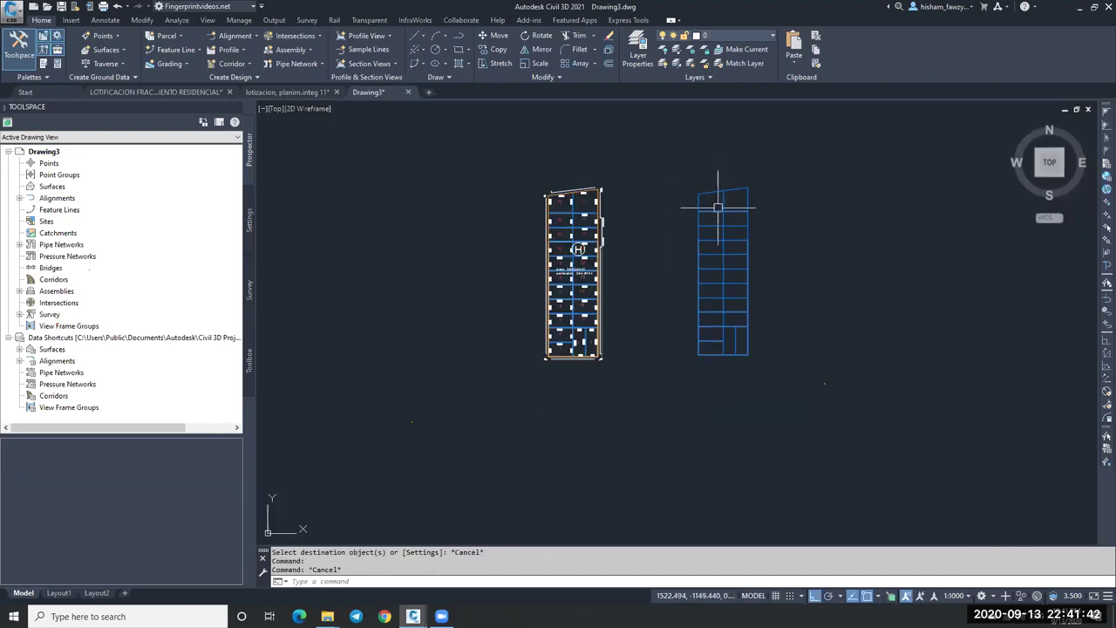
pyautogui.scroll(5, 729, 225)
pyautogui.scroll(-2, 675, 220)
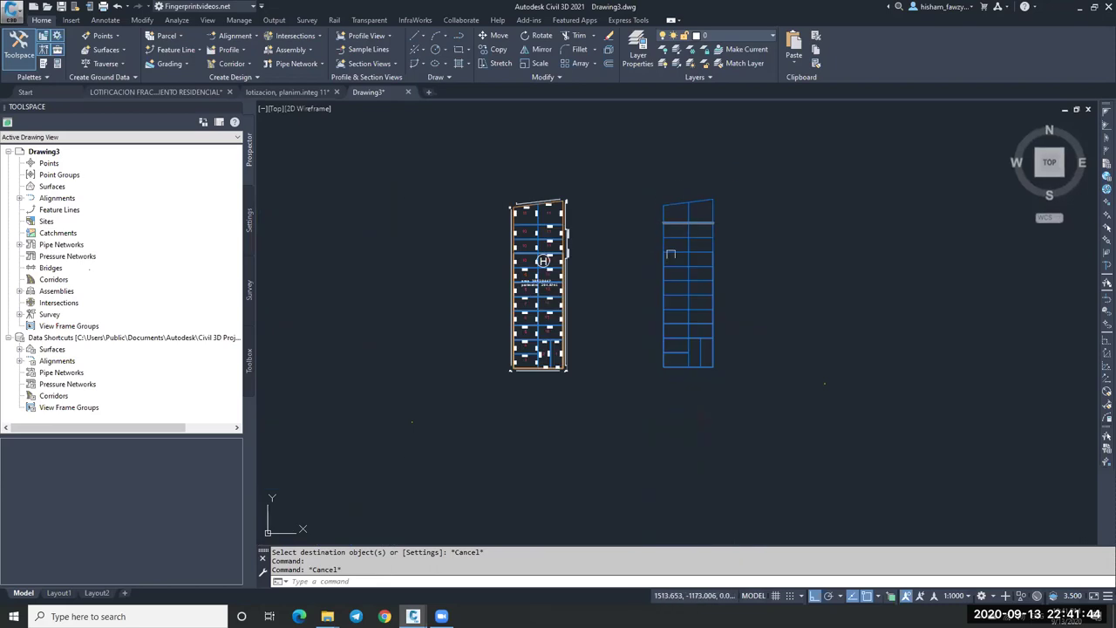
pyautogui.moveTo(678, 219); pyautogui.dragTo(643, 239, button='middle')
pyautogui.scroll(1, 651, 231)
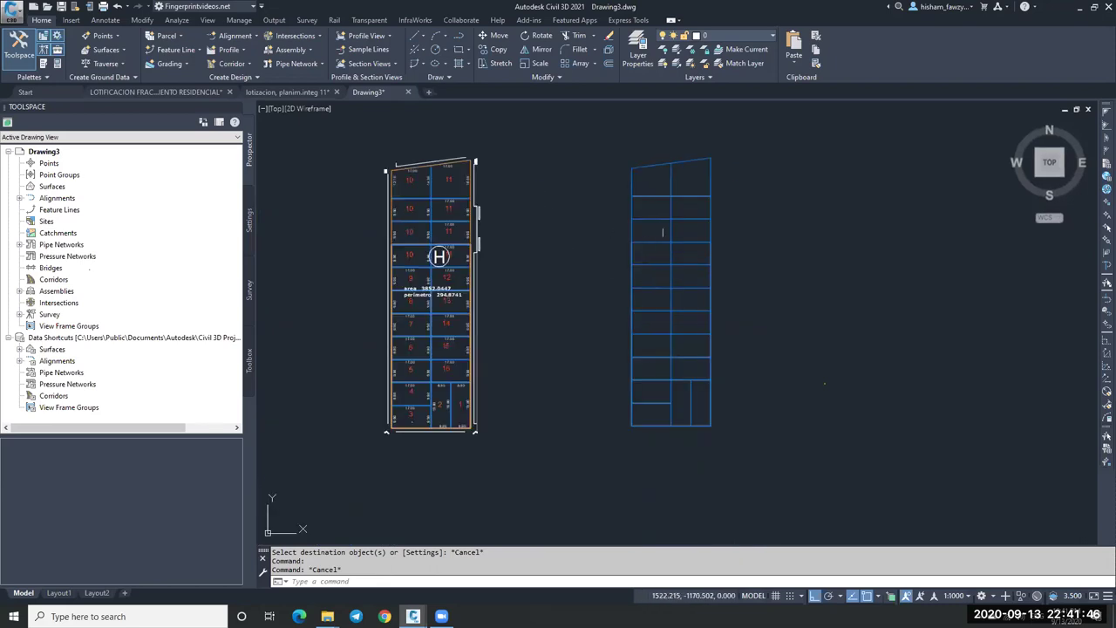
pyautogui.click(632, 251)
pyautogui.press('Escape')
pyautogui.scroll(5, 628, 247)
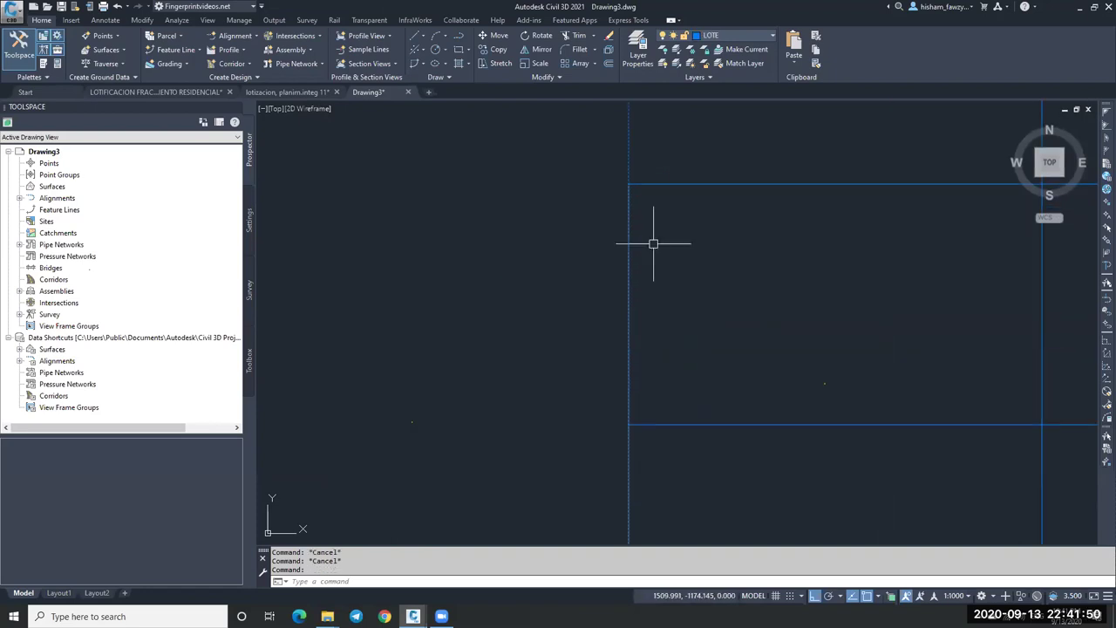
pyautogui.scroll(-3, 643, 205)
# Step: Window-select and erase the duplicate left edge and right boundary lines
pyautogui.click(599, 170)
pyautogui.scroll(-3, 601, 195)
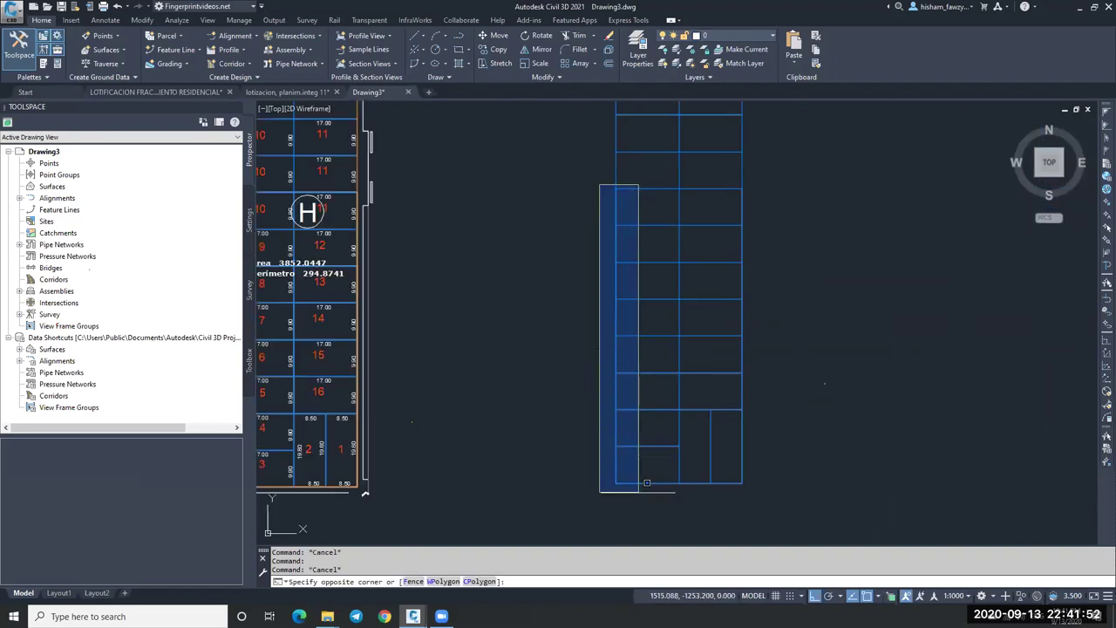
pyautogui.click(647, 483)
pyautogui.write('e')
pyautogui.press('Return')
pyautogui.click(729, 173)
pyautogui.click(830, 485)
pyautogui.press('Return')
pyautogui.scroll(-5, 758, 320)
pyautogui.scroll(3, 733, 270)
pyautogui.press('Escape')
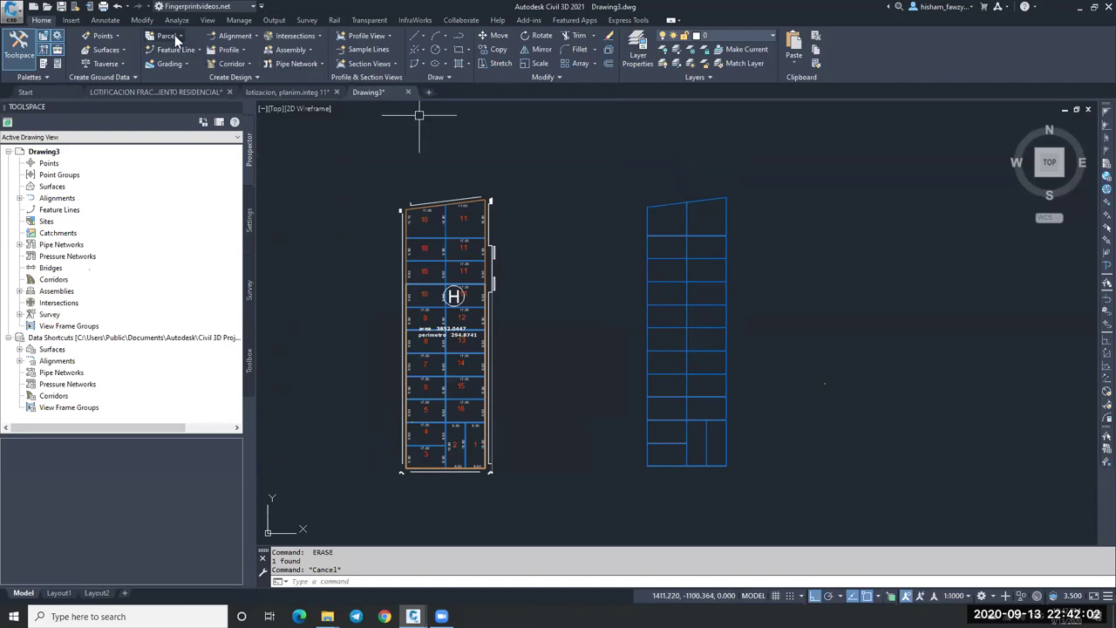
# Step: Run Create Parcel from Objects on the right layout's 21 lot lines and move the settings dialog aside
pyautogui.click(175, 35)
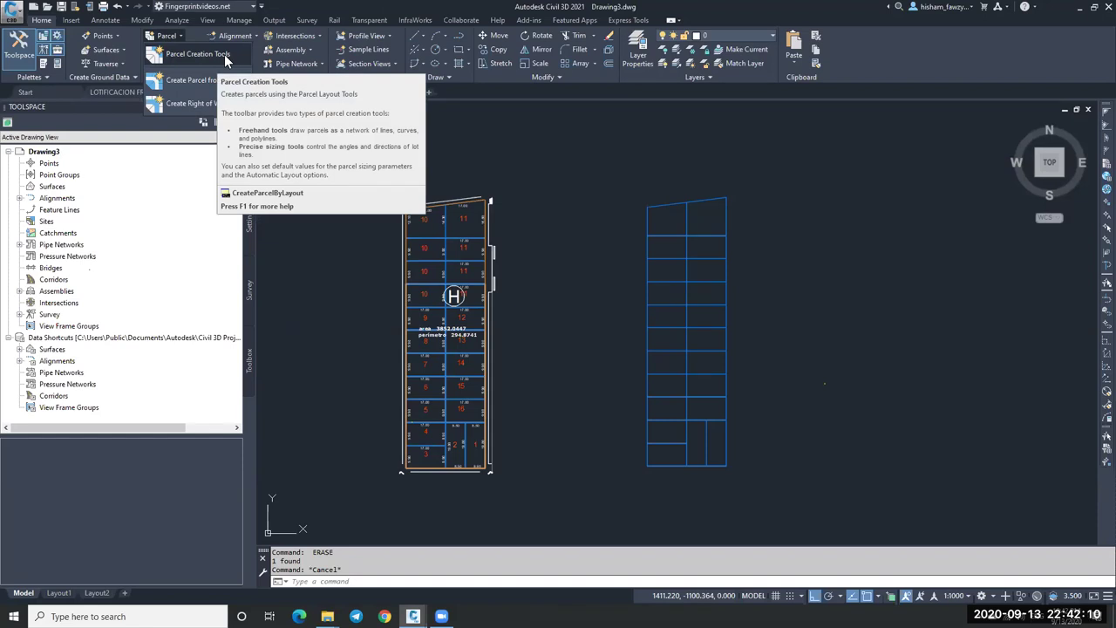
pyautogui.click(188, 80)
pyautogui.click(620, 144)
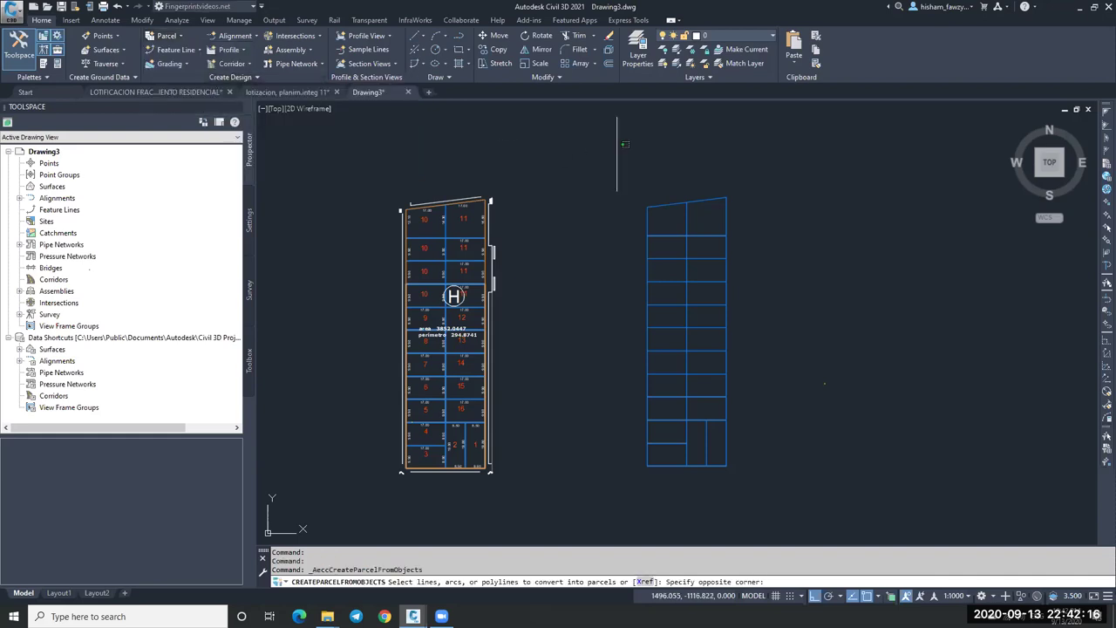
pyautogui.click(760, 485)
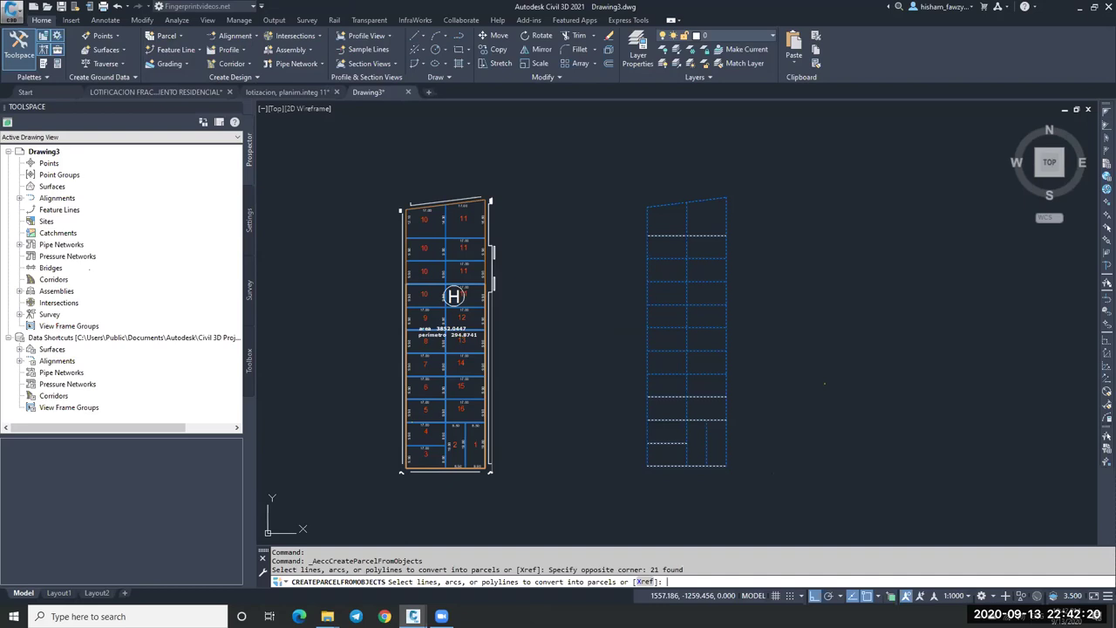
pyautogui.press('Return')
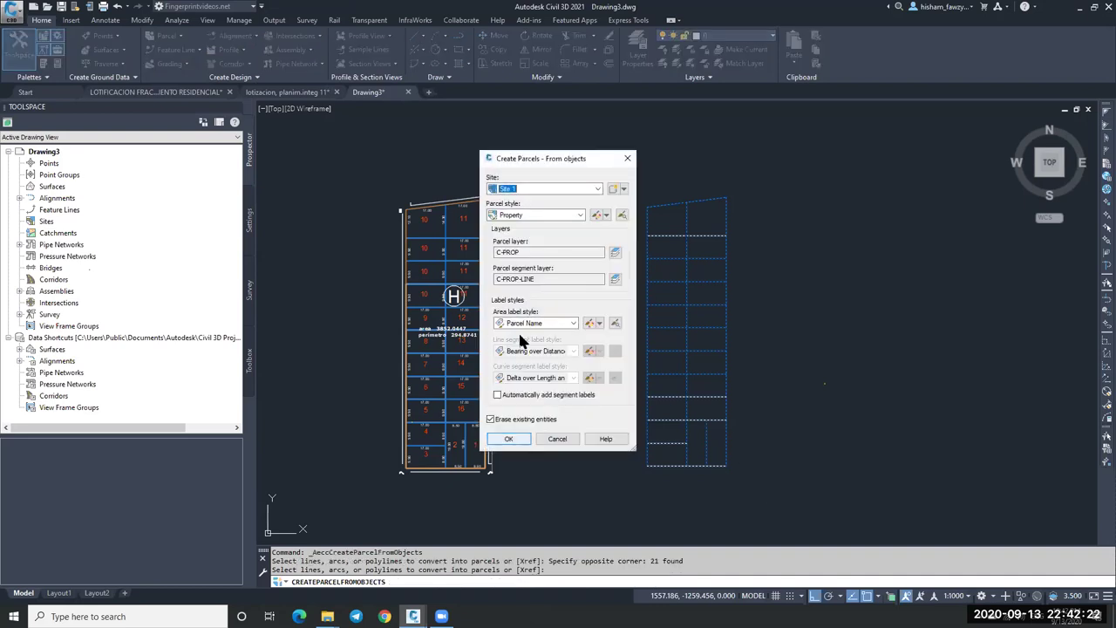
pyautogui.moveTo(560, 154); pyautogui.dragTo(882, 141)
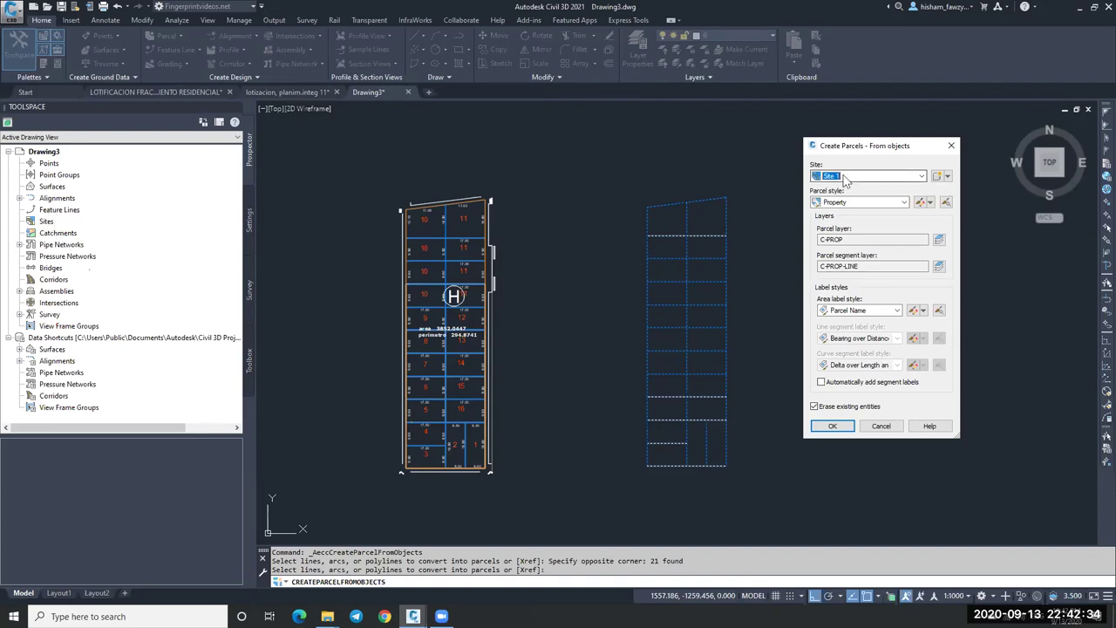
# Step: Create the parcels with Basic parcel style and Parcel Number area labels, then zoom to check them
pyautogui.click(859, 203)
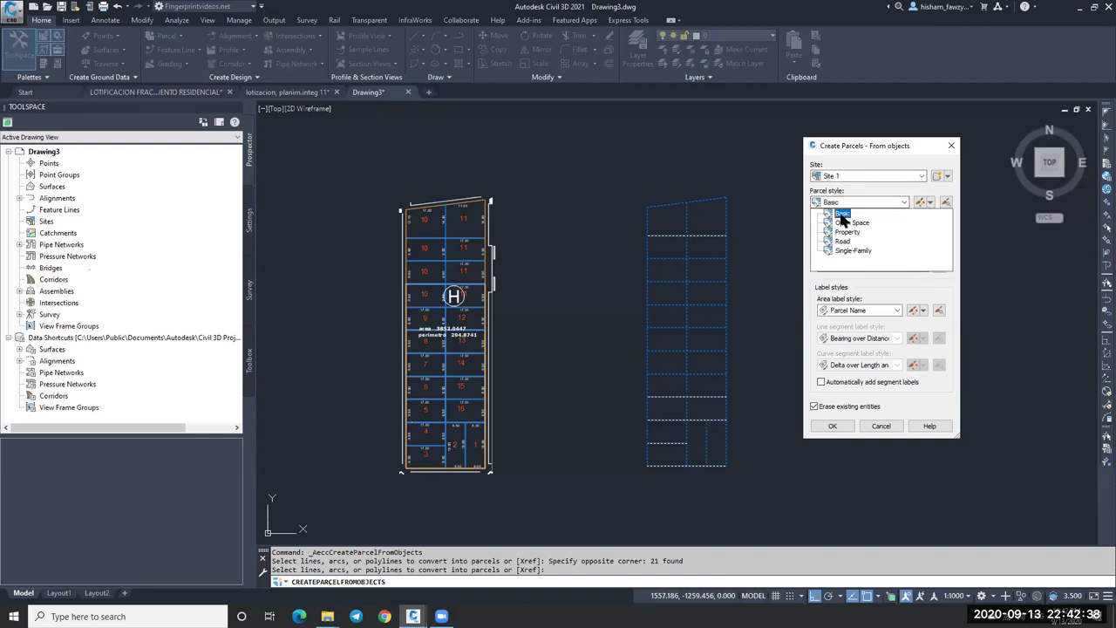
pyautogui.click(843, 214)
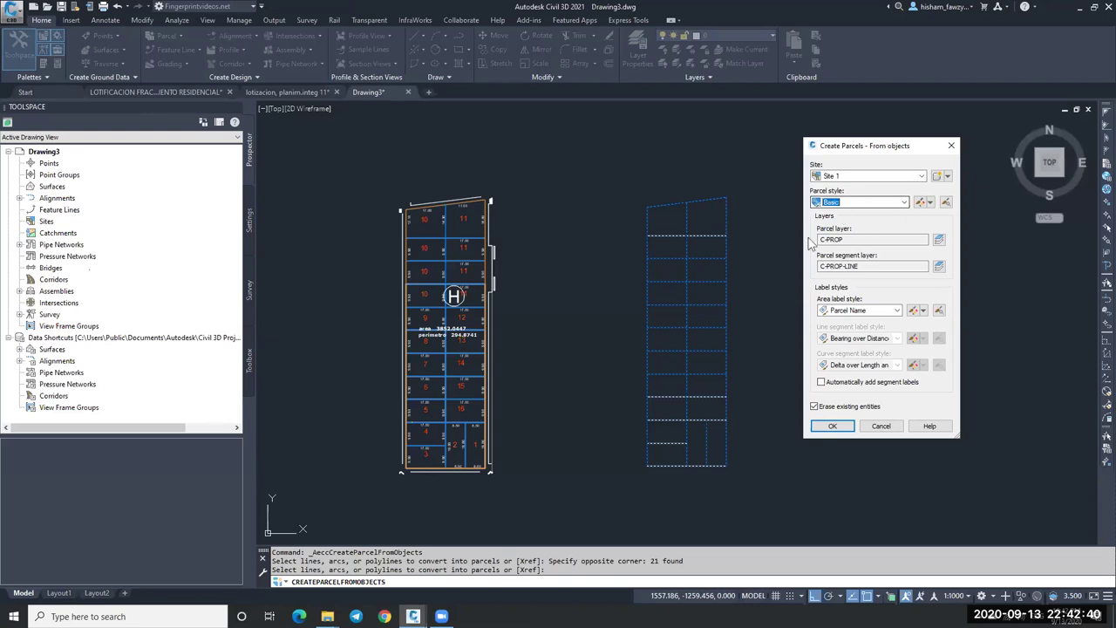
pyautogui.click(883, 314)
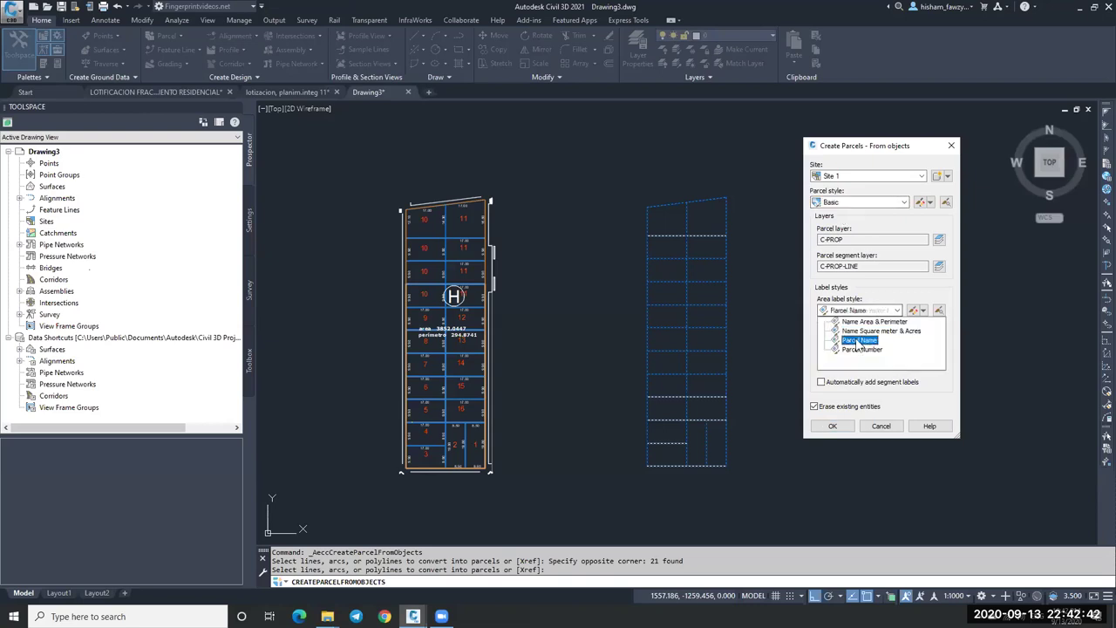
pyautogui.click(862, 349)
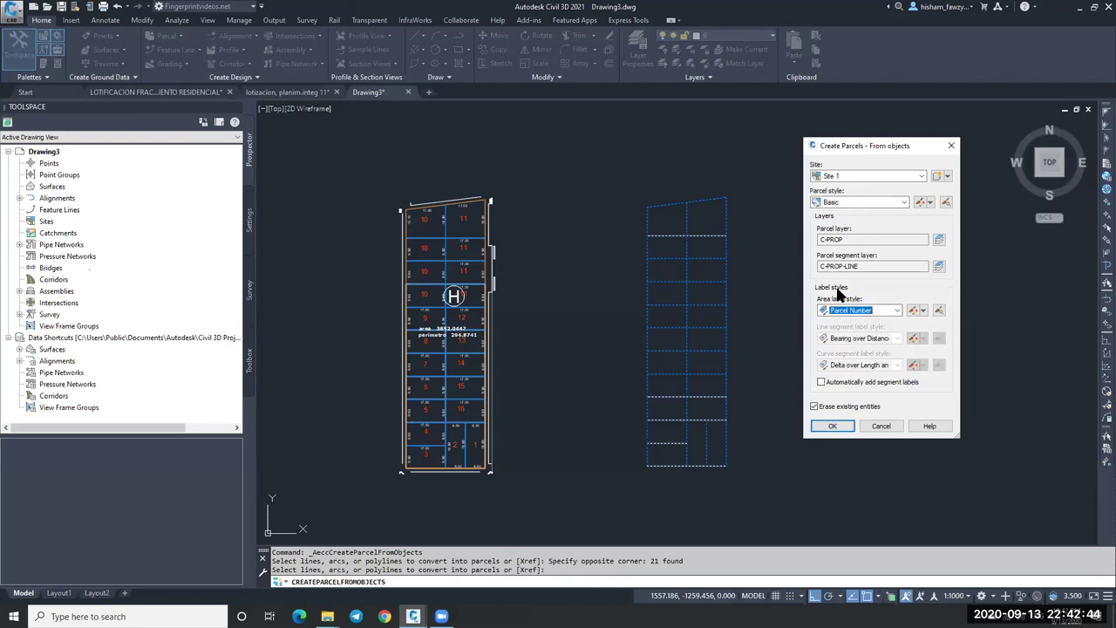
pyautogui.click(832, 428)
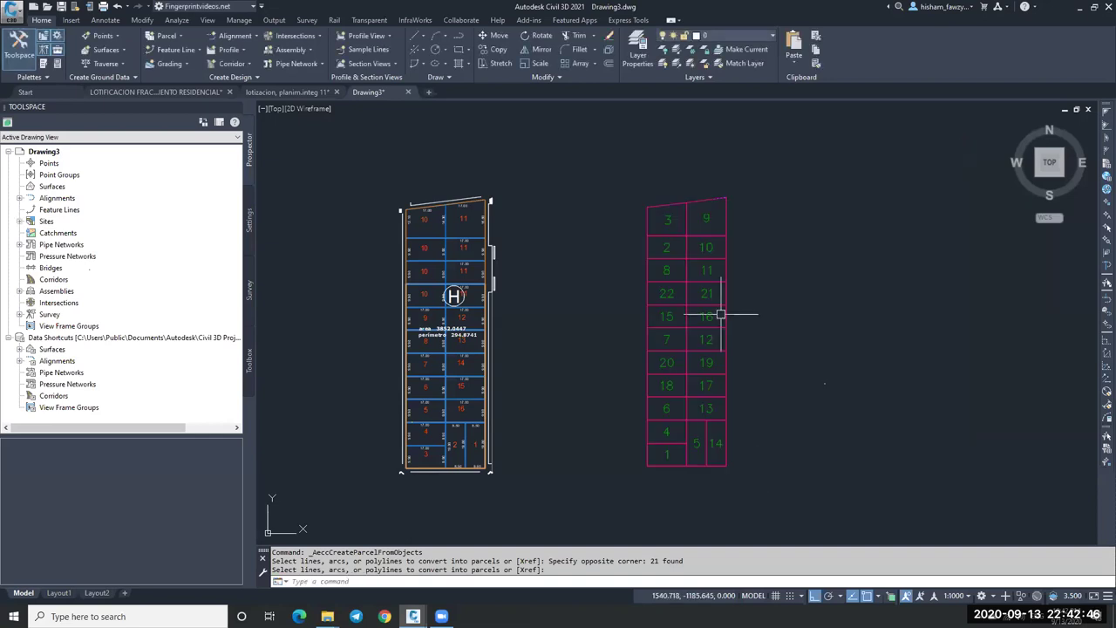
pyautogui.scroll(2, 679, 449)
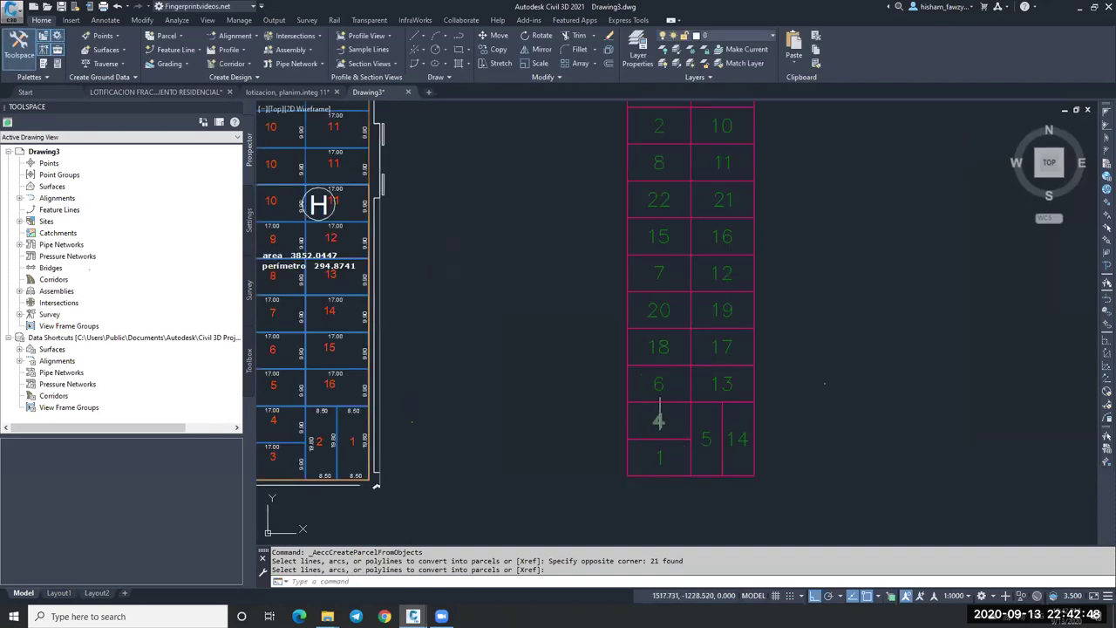
pyautogui.scroll(-2, 660, 414)
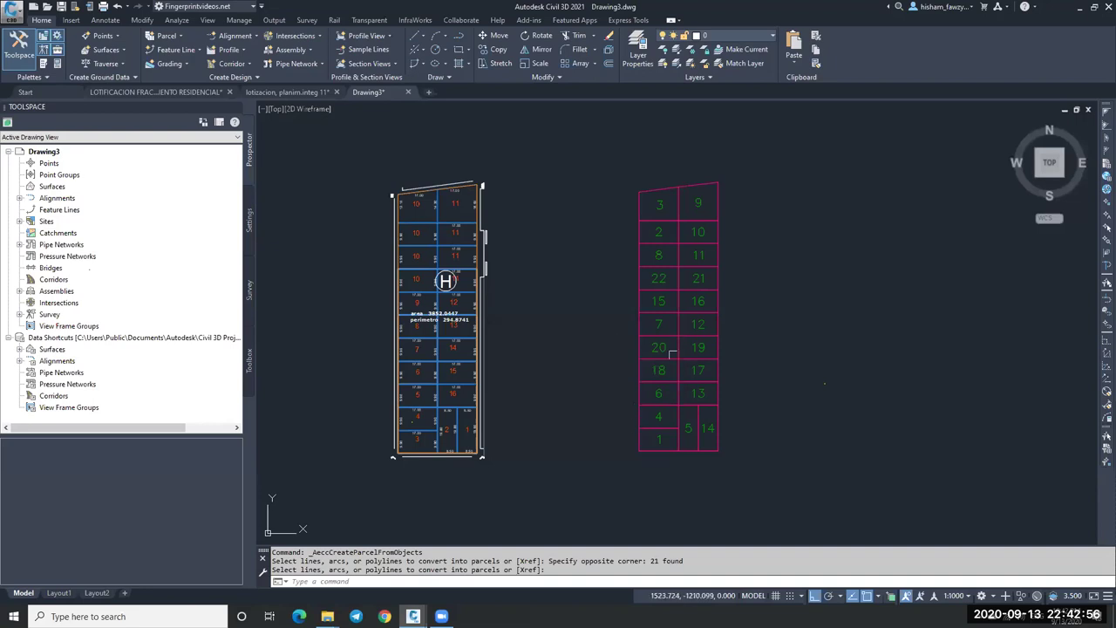
pyautogui.scroll(3, 660, 445)
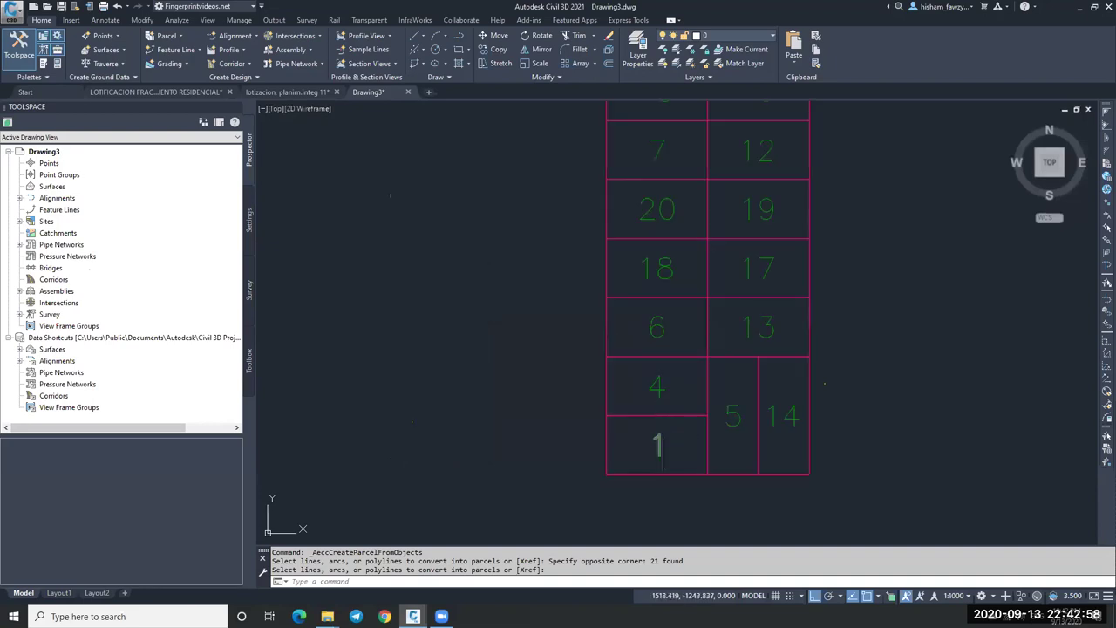
pyautogui.scroll(-3, 672, 448)
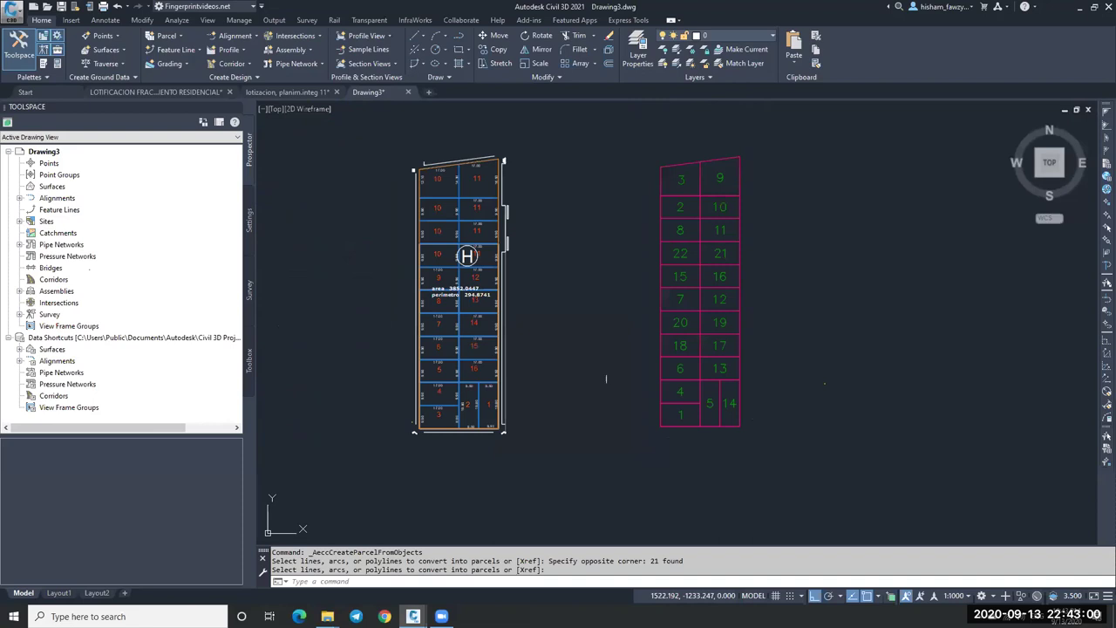
pyautogui.scroll(1, 485, 382)
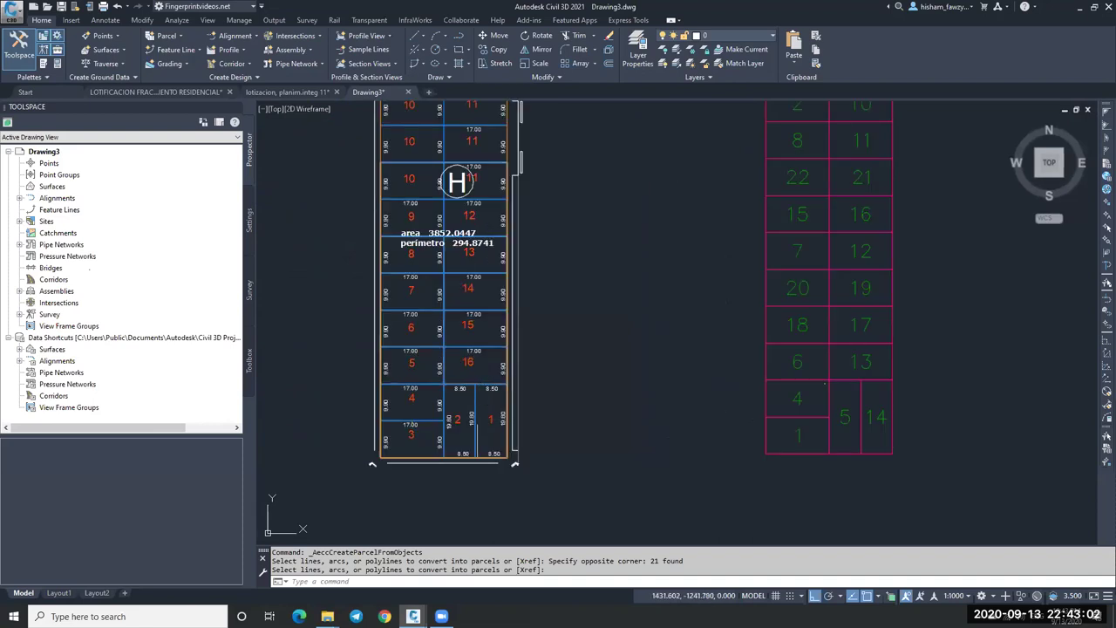
pyautogui.scroll(-2, 485, 427)
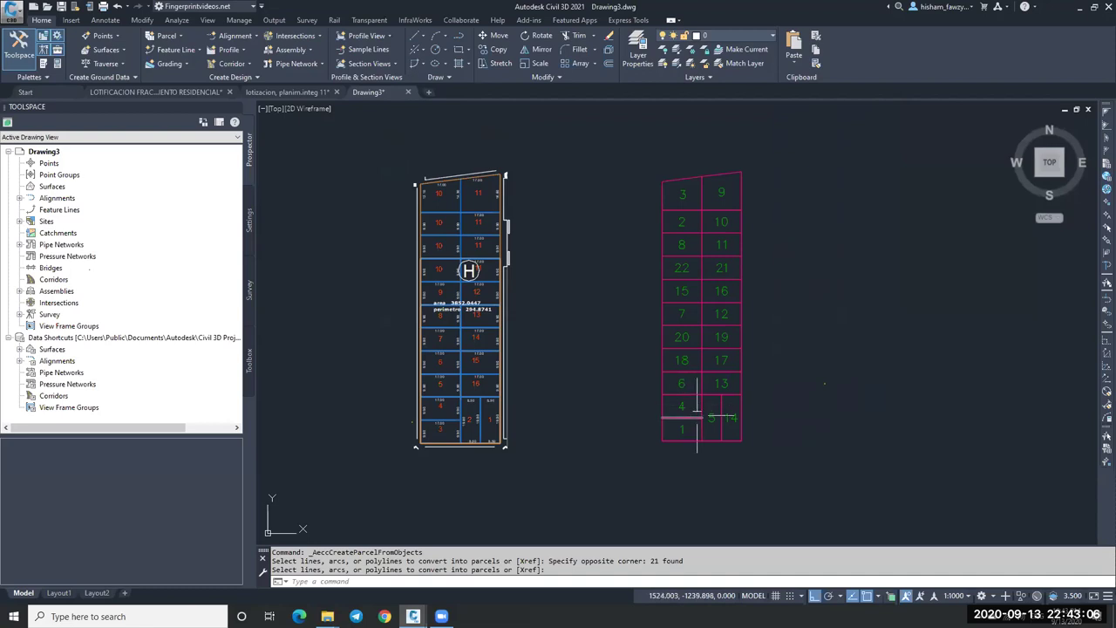
pyautogui.scroll(2, 709, 436)
pyautogui.press('Return')
# Step: Change parcel 14's area label style to Name Area & Perimeter in Parcel Properties
pyautogui.click(746, 406)
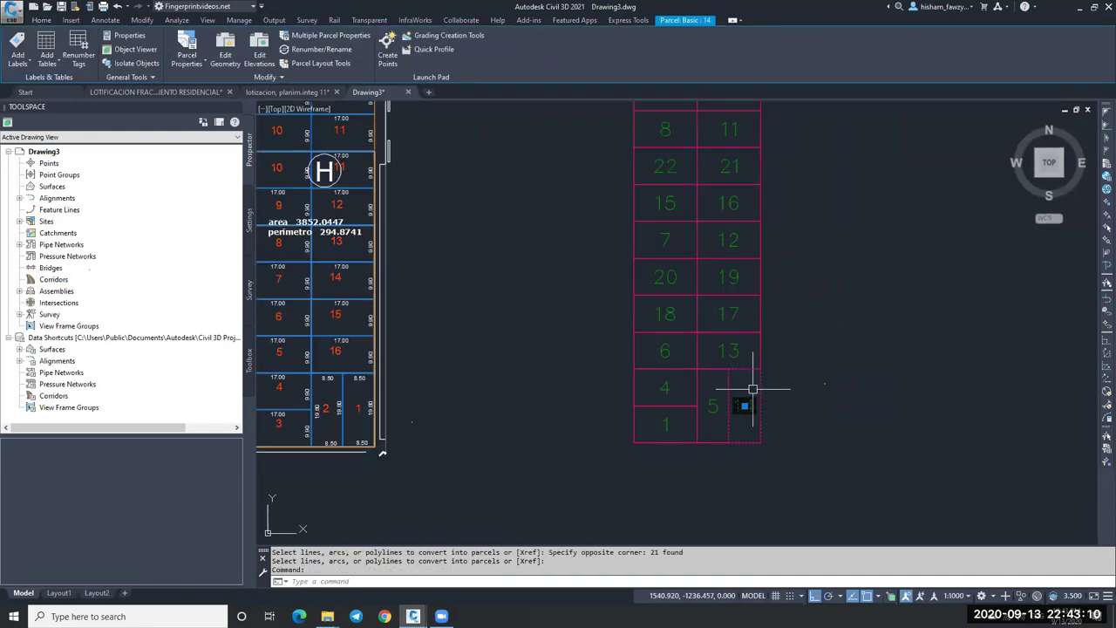
pyautogui.scroll(3, 743, 405)
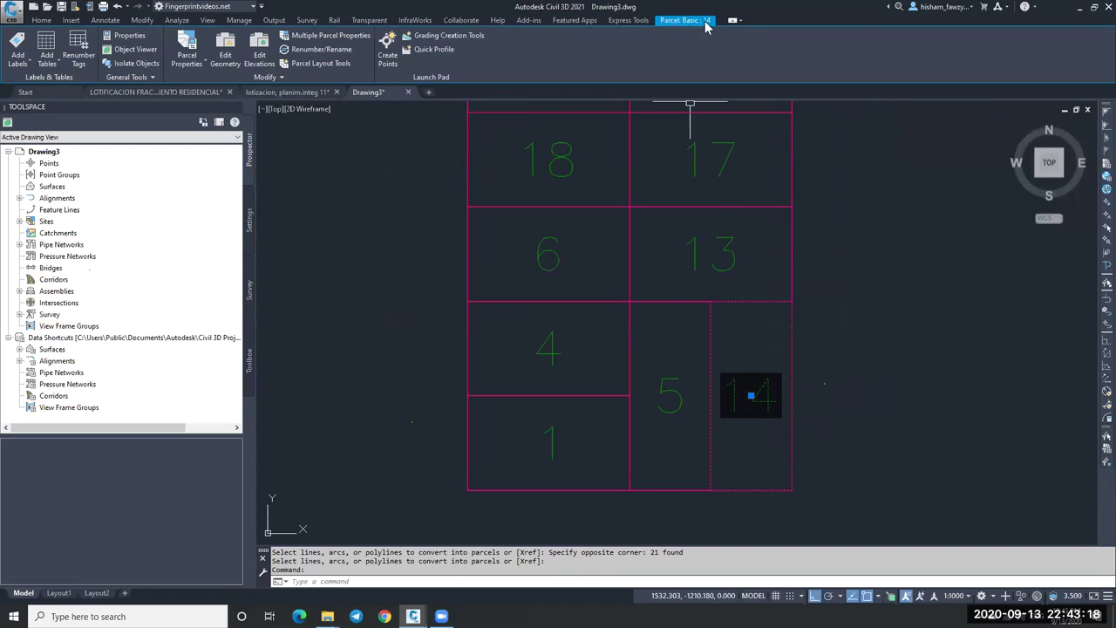
pyautogui.click(187, 40)
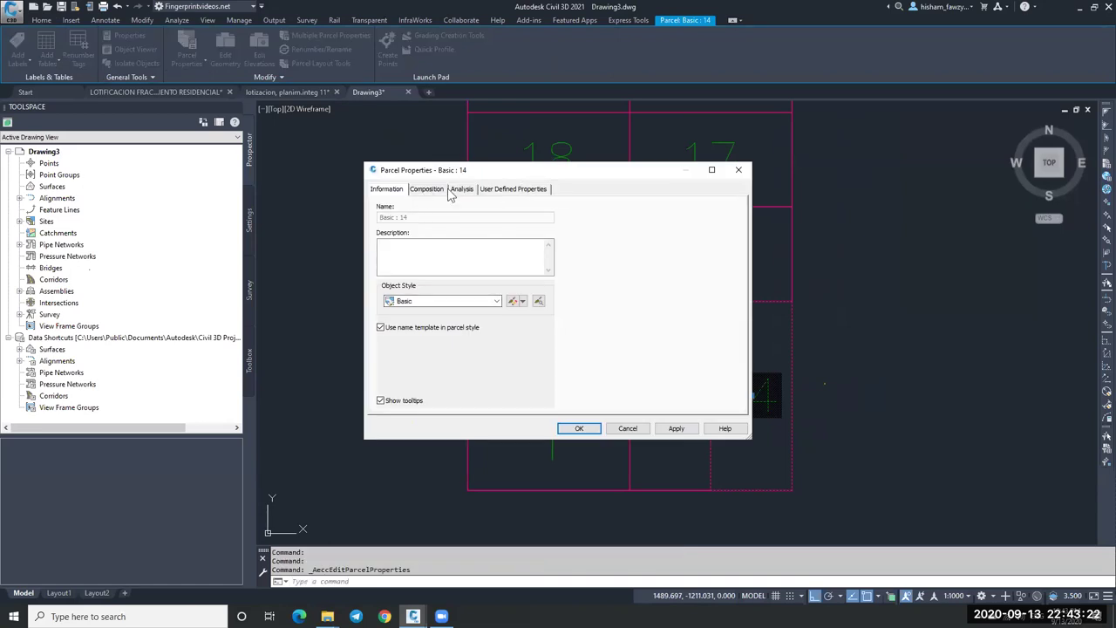
pyautogui.click(437, 190)
pyautogui.click(438, 222)
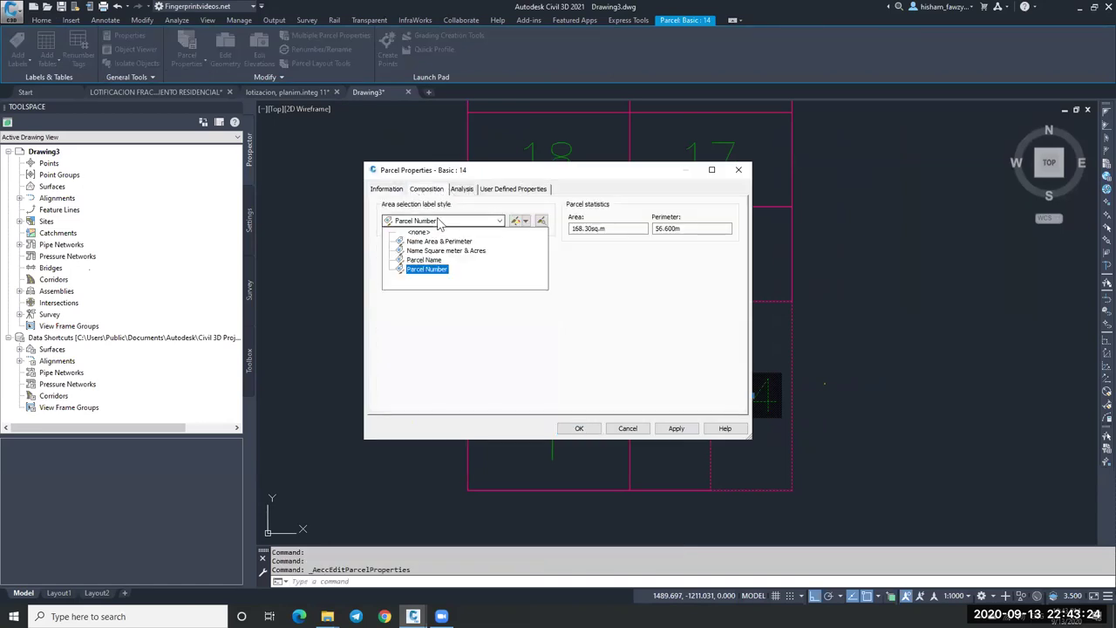
pyautogui.click(432, 242)
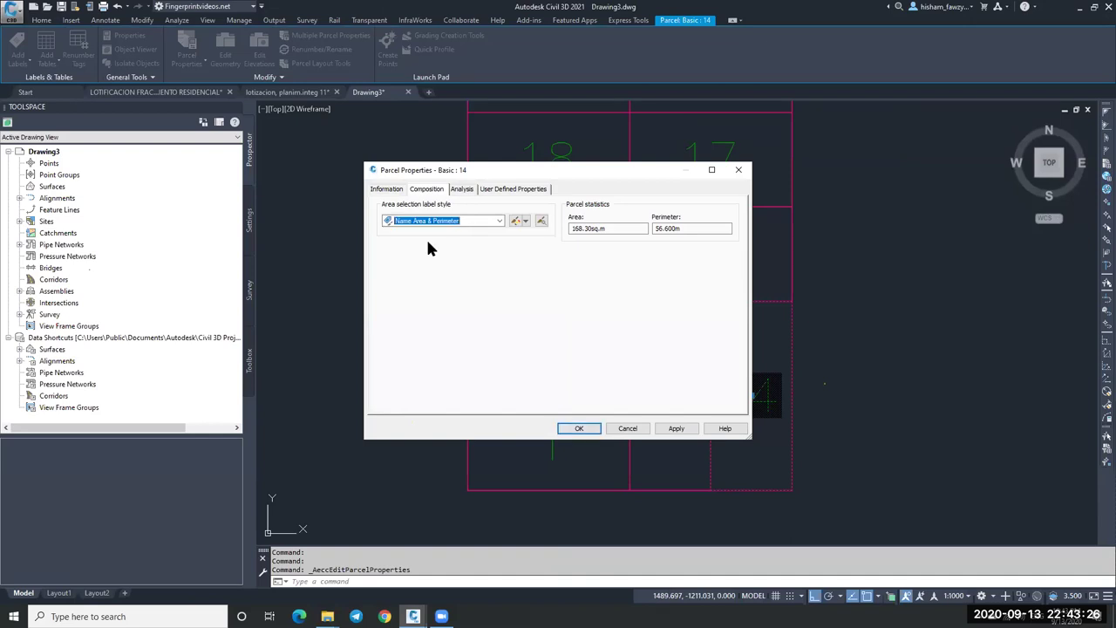
pyautogui.click(581, 430)
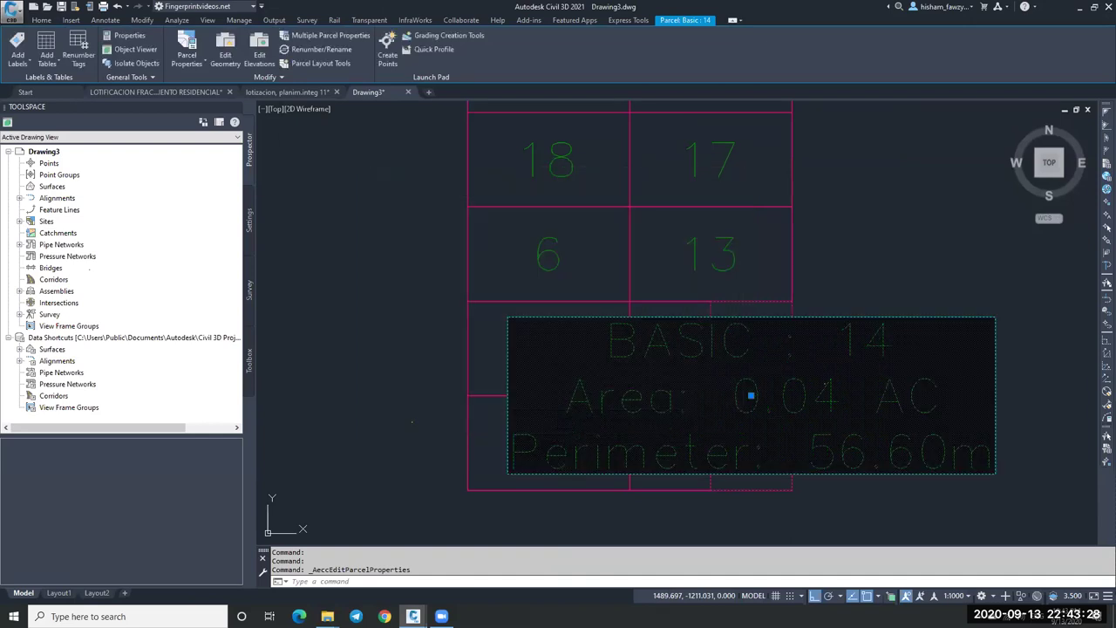
# Step: Set the annotation scale to 1:100 and zoom to check the smaller label
pyautogui.click(959, 596)
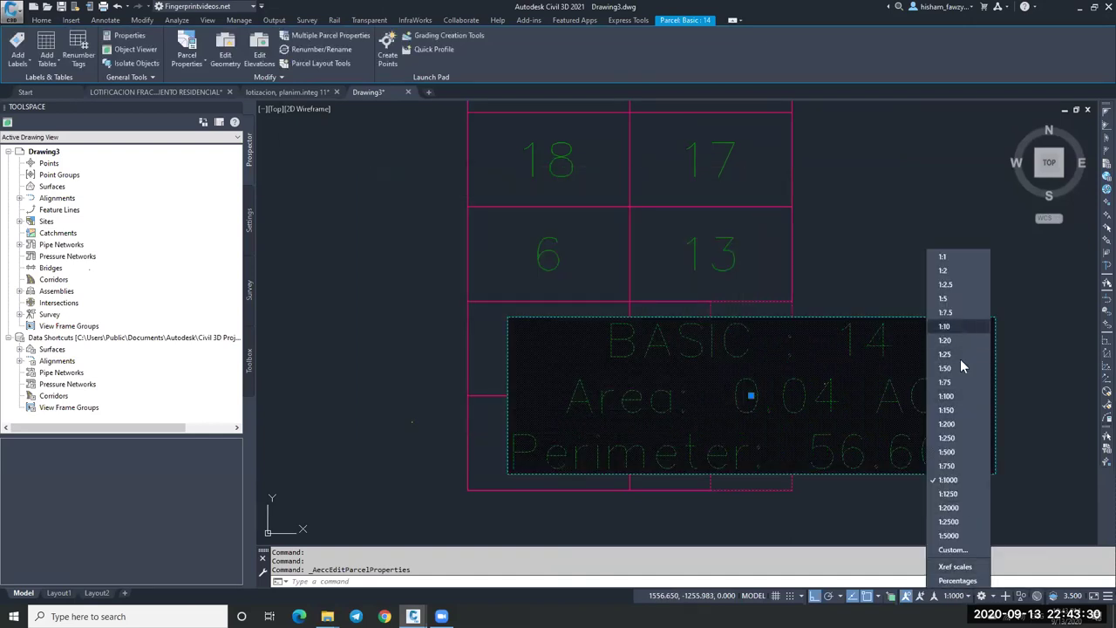
pyautogui.click(947, 396)
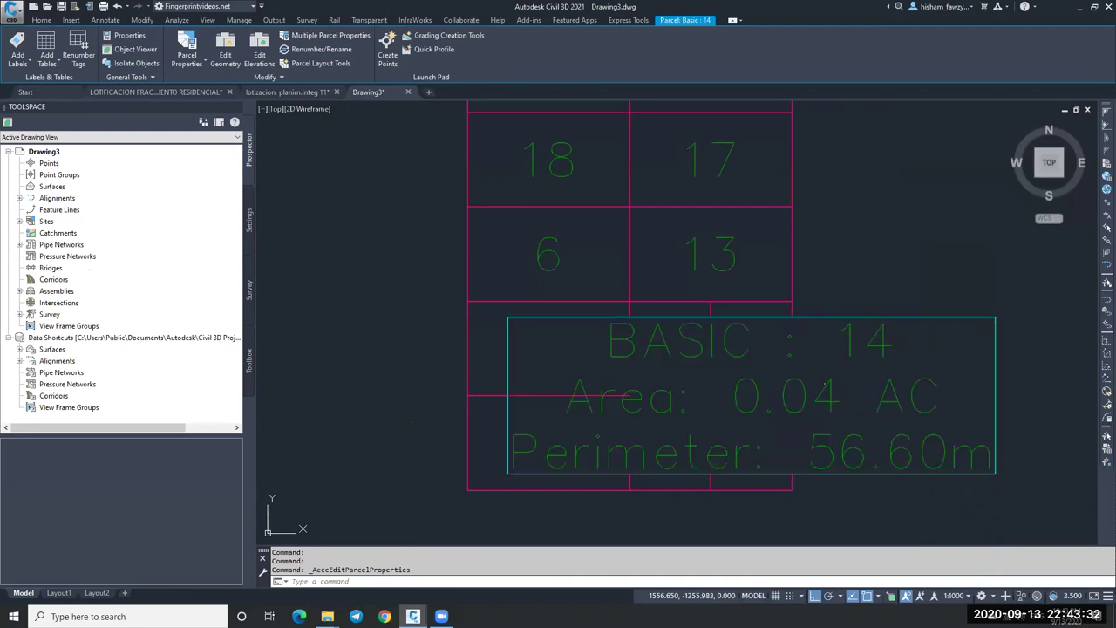
pyautogui.scroll(5, 843, 387)
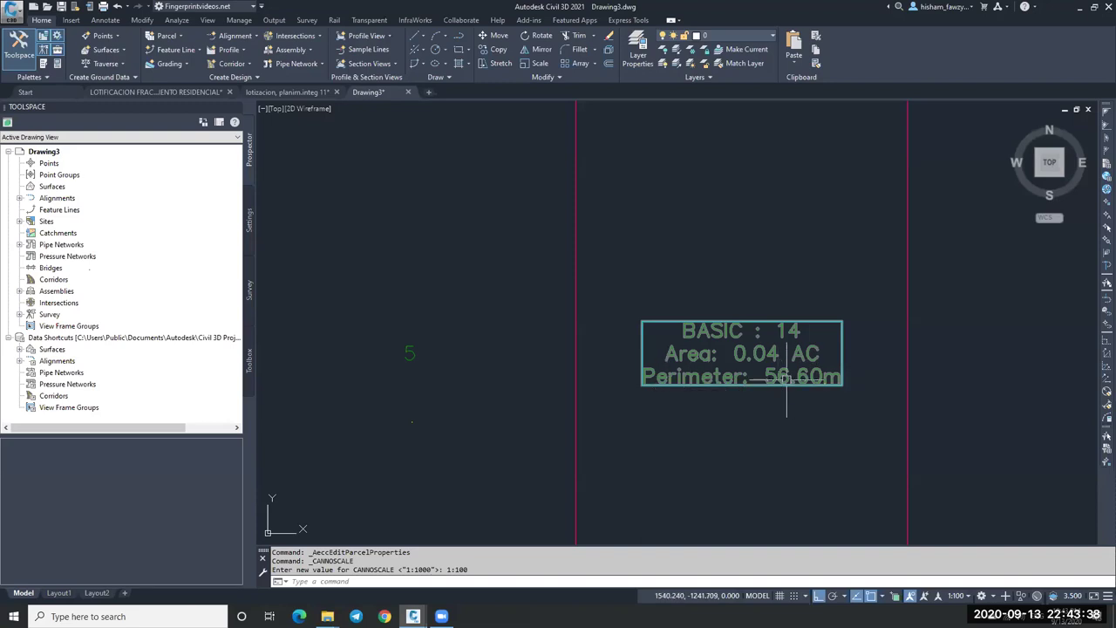
pyautogui.scroll(-2, 707, 296)
pyautogui.scroll(-2, 731, 313)
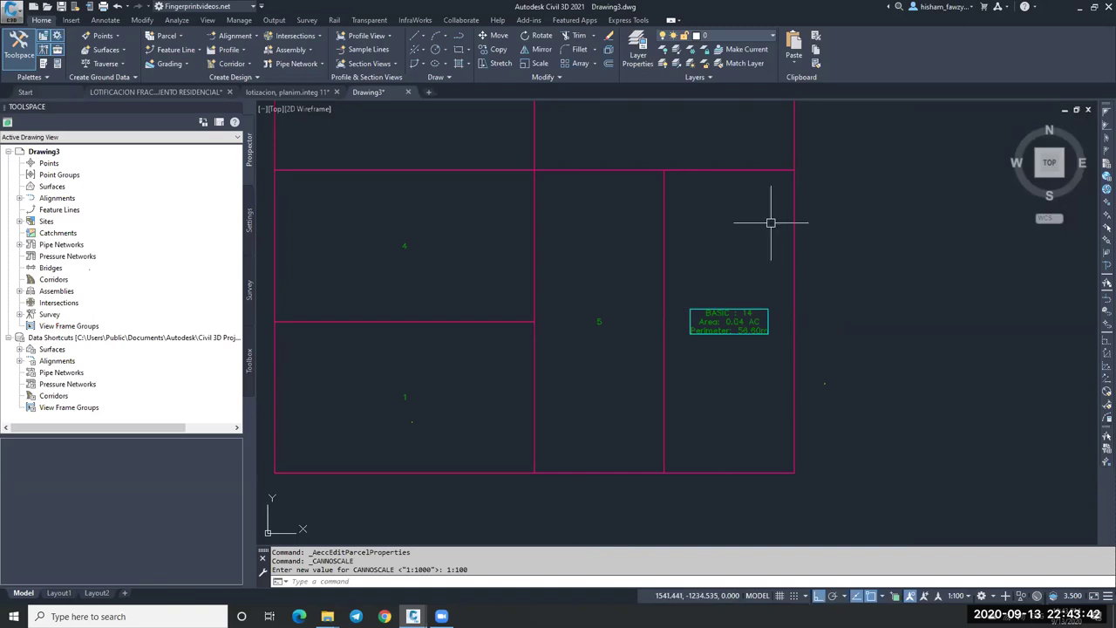
# Step: Switch parcel 14's area label style to Name Square meter & Acres
pyautogui.click(725, 322)
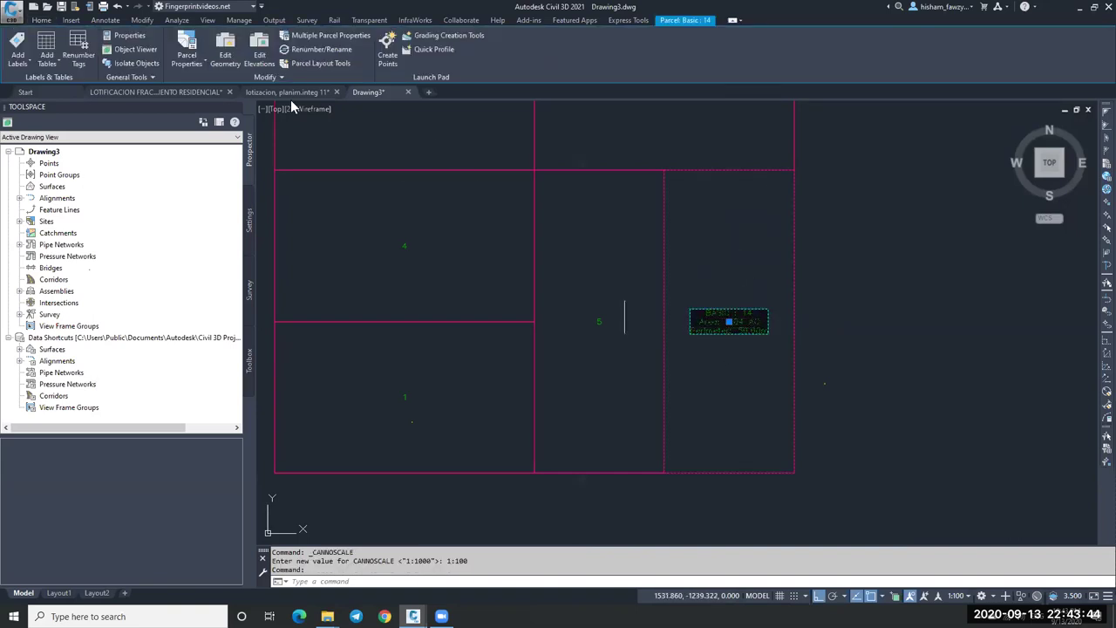
pyautogui.click(206, 63)
pyautogui.click(489, 221)
pyautogui.click(446, 251)
pyautogui.click(579, 428)
pyautogui.scroll(6, 752, 352)
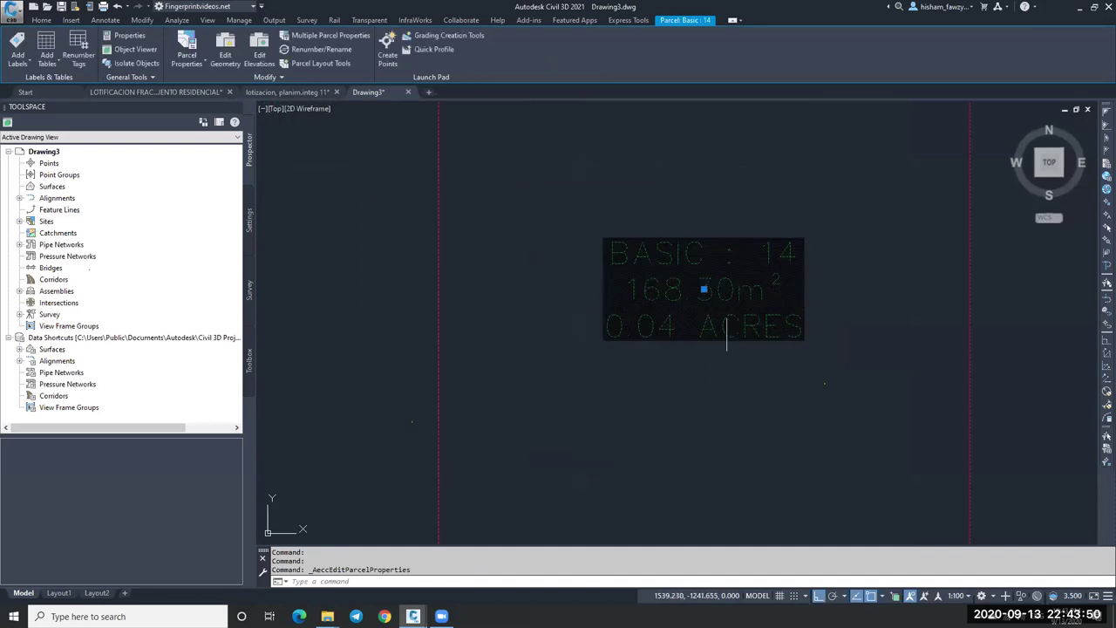
pyautogui.scroll(-5, 676, 328)
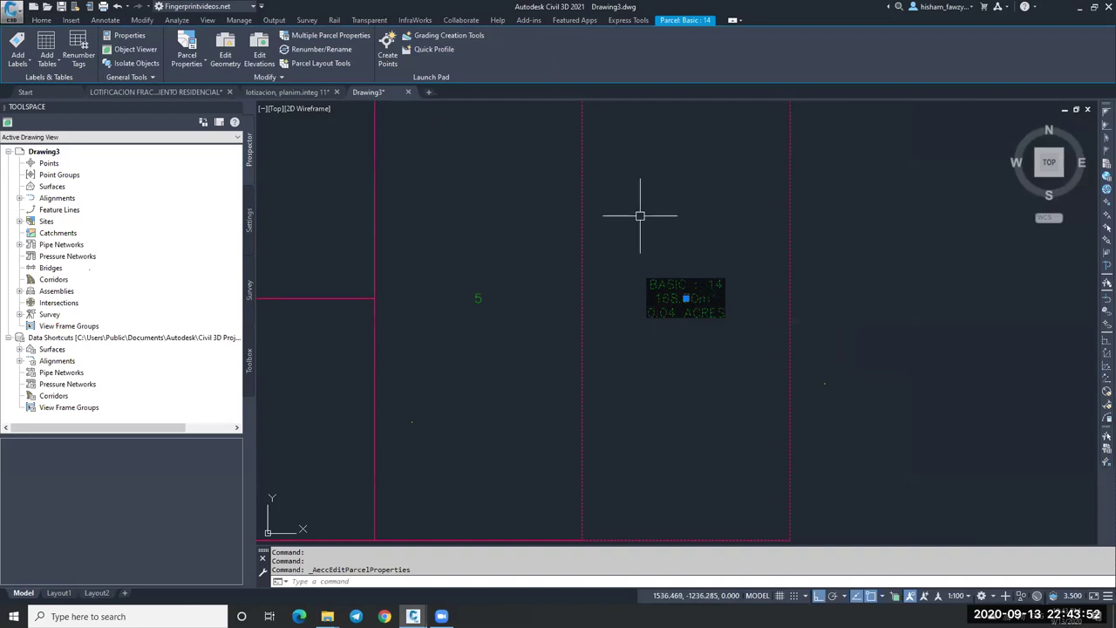
pyautogui.scroll(5, 670, 310)
pyautogui.scroll(-6, 689, 305)
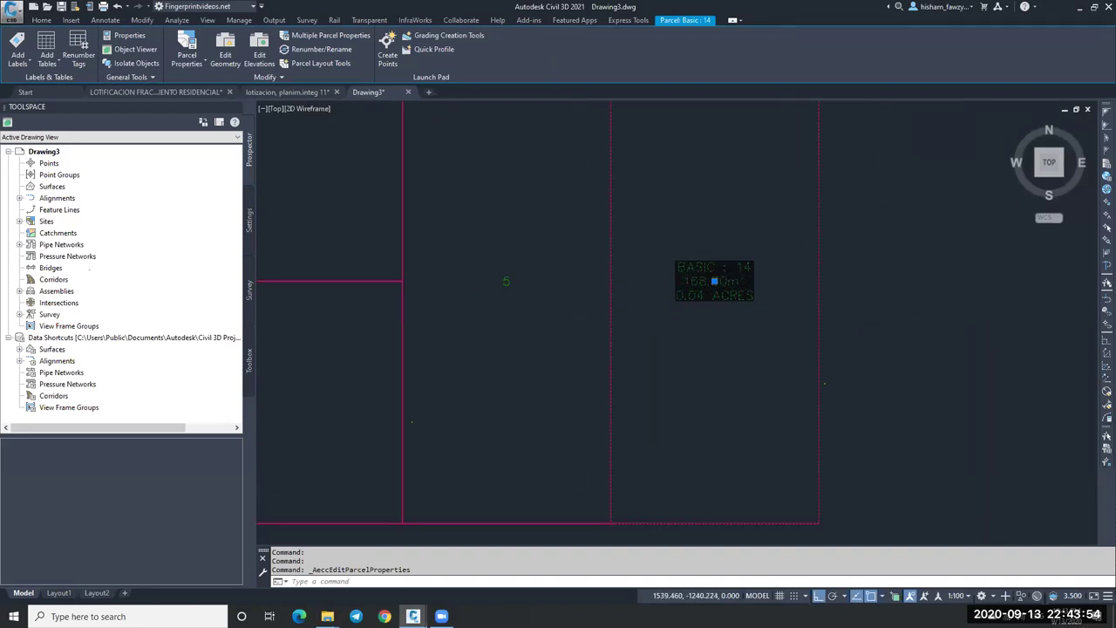
pyautogui.scroll(2, 741, 279)
# Step: Try annotation scale 1:200, then settle on 1:500
pyautogui.click(958, 596)
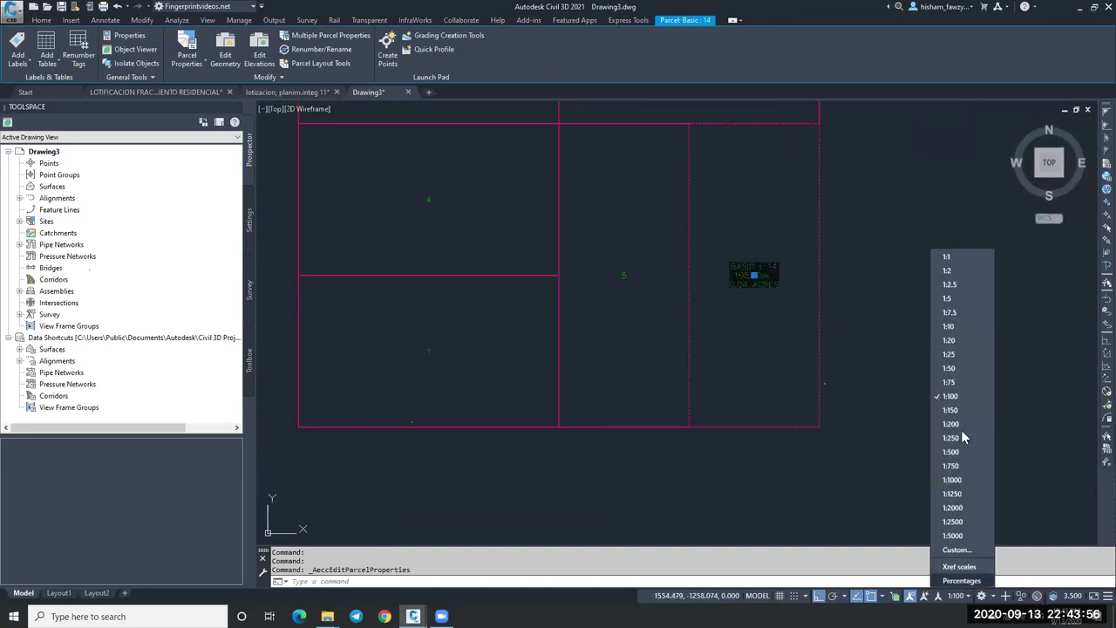
pyautogui.click(959, 422)
pyautogui.scroll(-2, 842, 325)
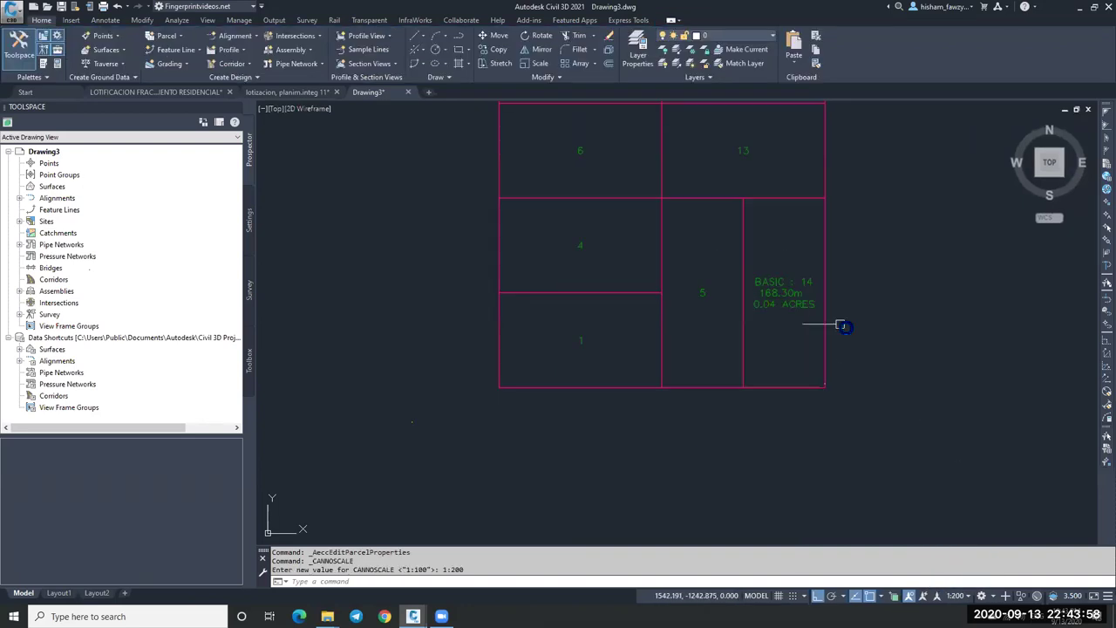
pyautogui.scroll(-3, 760, 361)
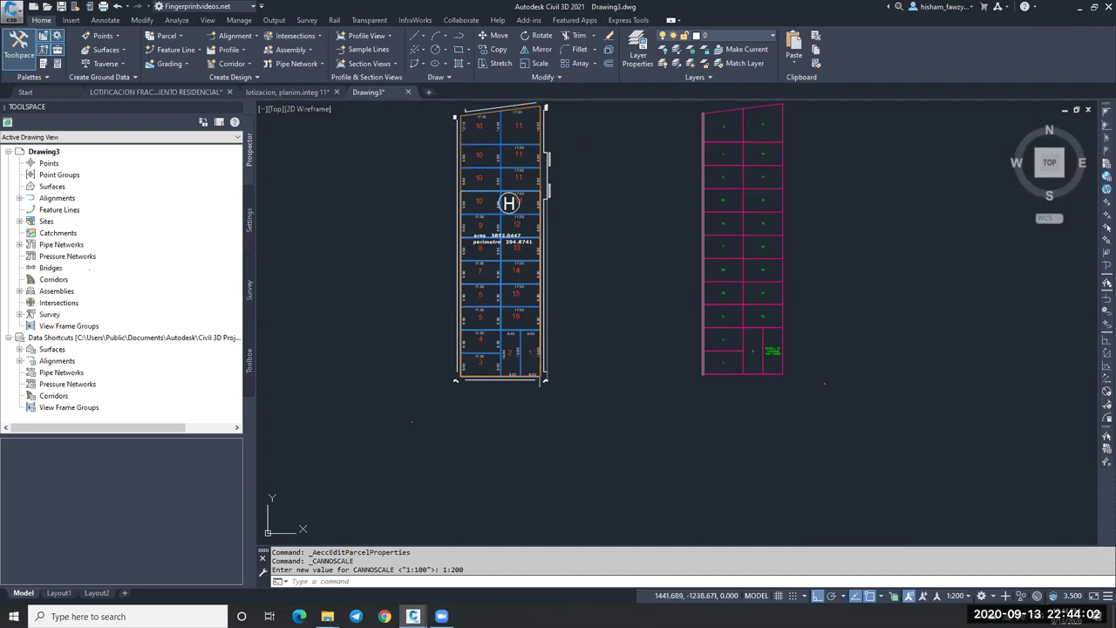
pyautogui.click(970, 597)
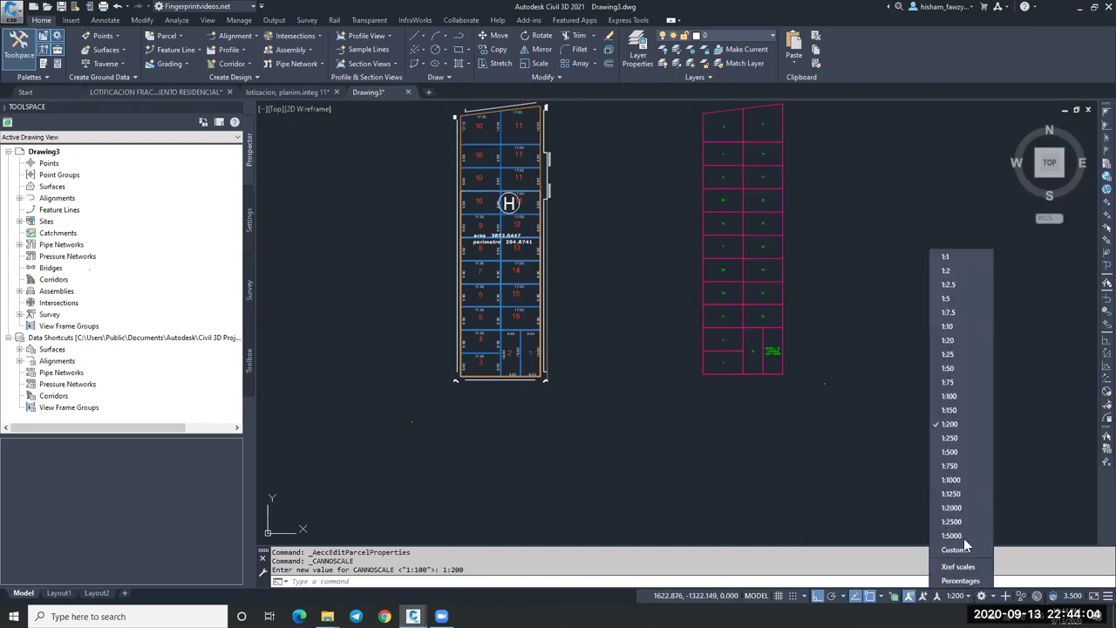
pyautogui.click(959, 450)
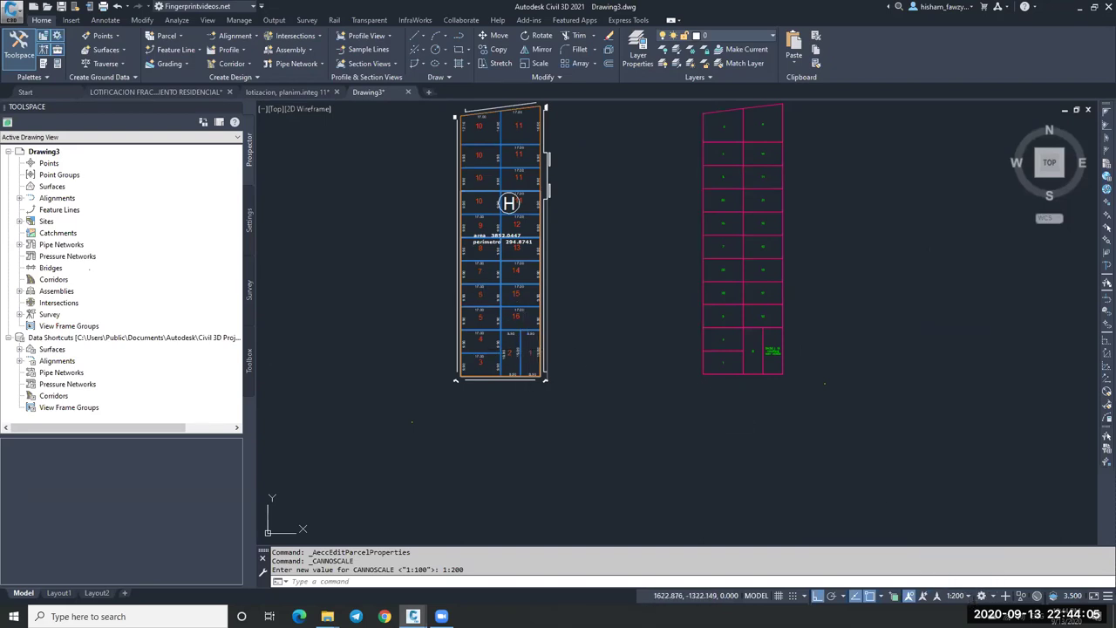
# Step: Use MATCHPROP (MA) to give the lower parcel's area label the plain number label look
pyautogui.click(774, 342)
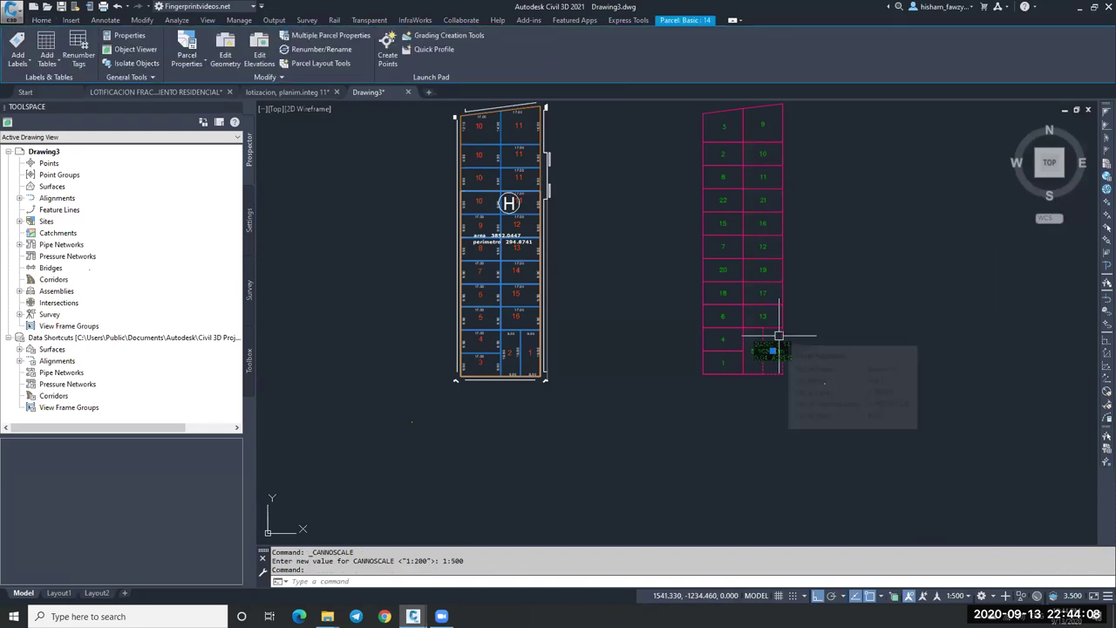
pyautogui.press('Escape')
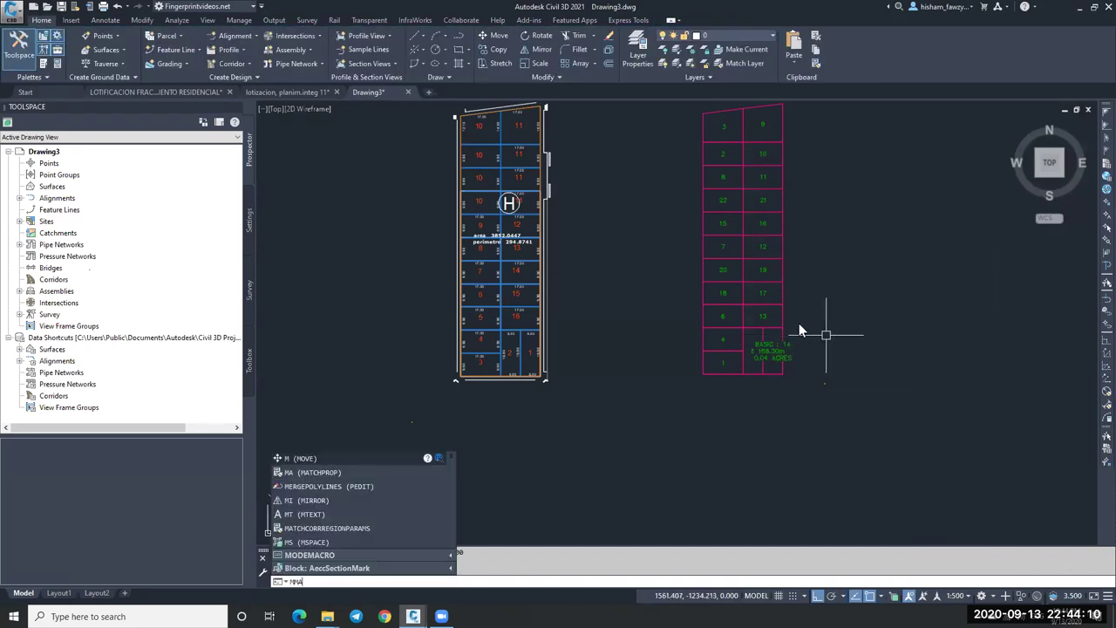
pyautogui.press('Return')
pyautogui.press('Escape')
pyautogui.write('MA')
pyautogui.press('Return')
pyautogui.click(773, 315)
pyautogui.click(771, 332)
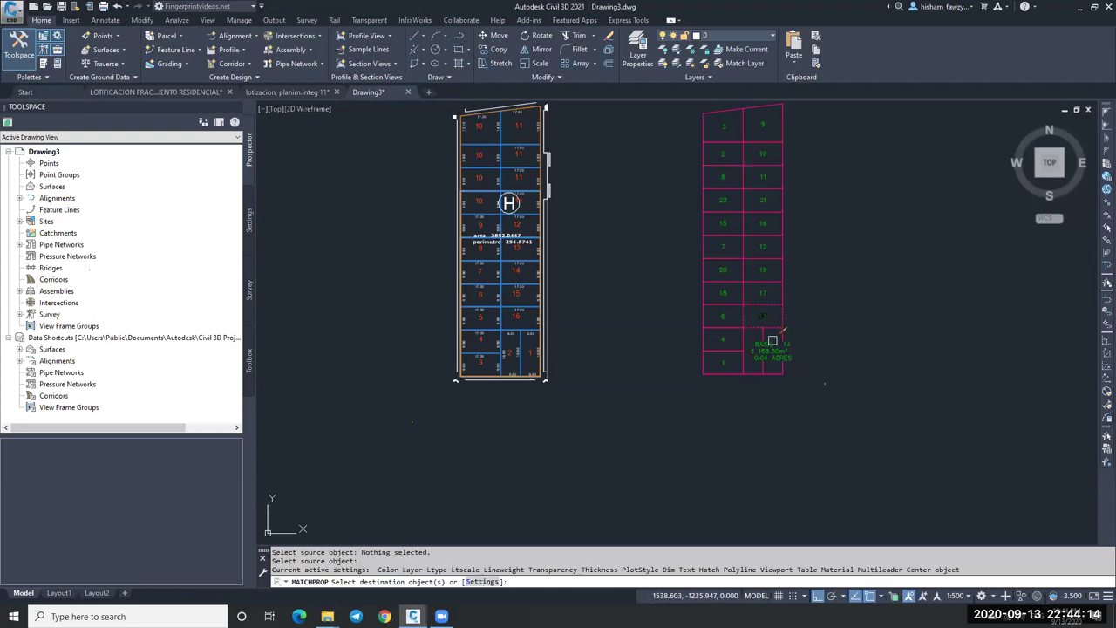
pyautogui.press('Escape')
pyautogui.moveTo(797, 311); pyautogui.dragTo(799, 338, button='middle')
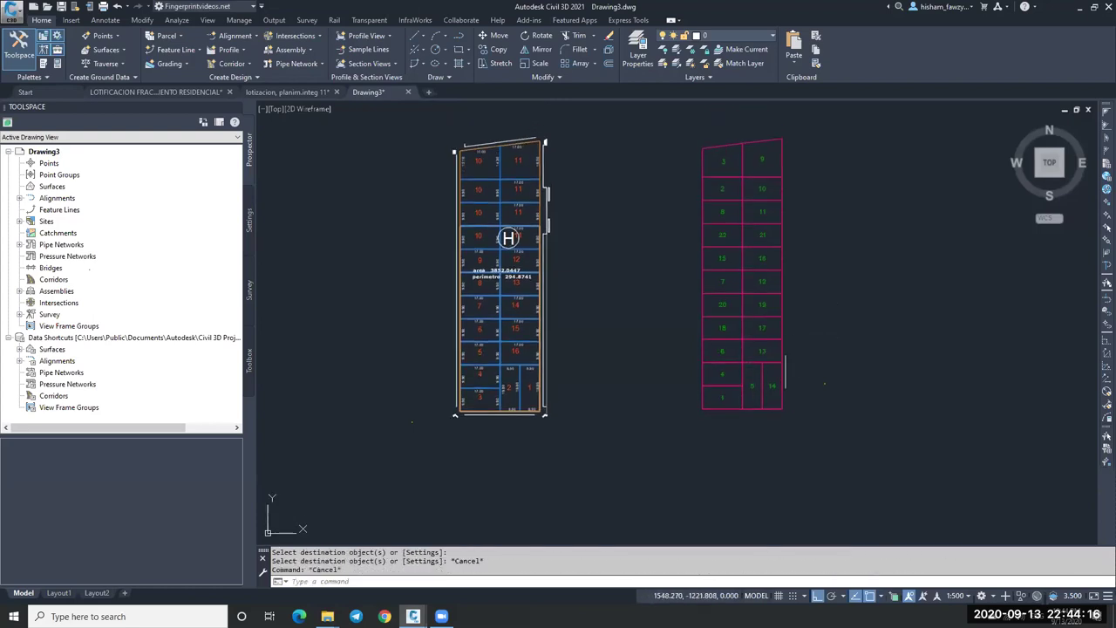
pyautogui.scroll(2, 761, 369)
# Step: Select parcel 5 and bring up Renumber/Rename Parcels for Site 1, starting at 1, increment 1
pyautogui.scroll(-2, 803, 368)
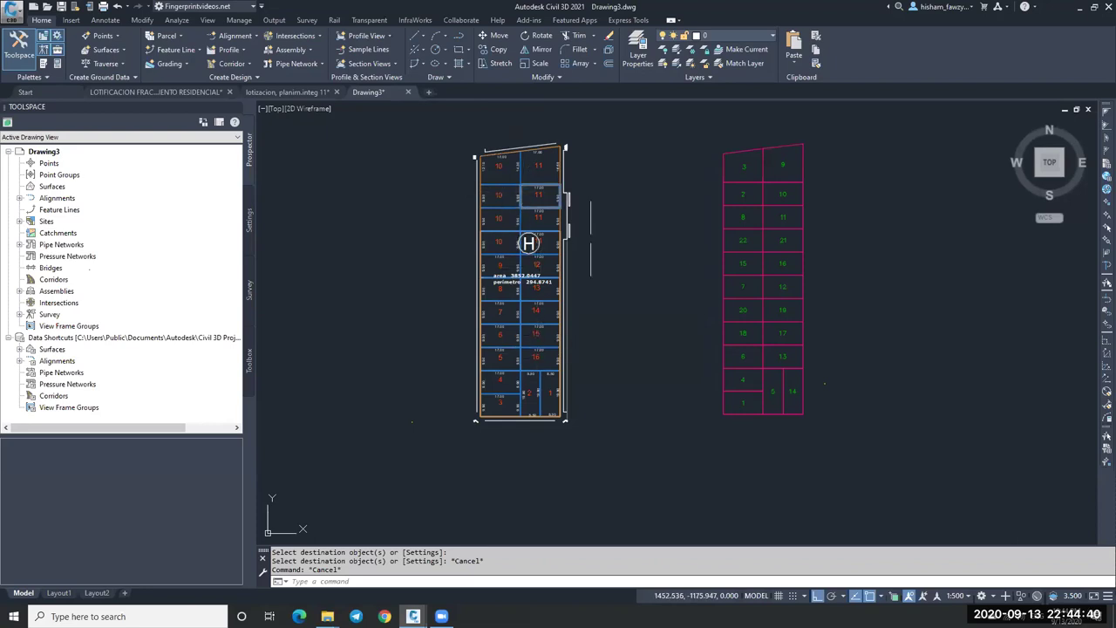
pyautogui.click(795, 391)
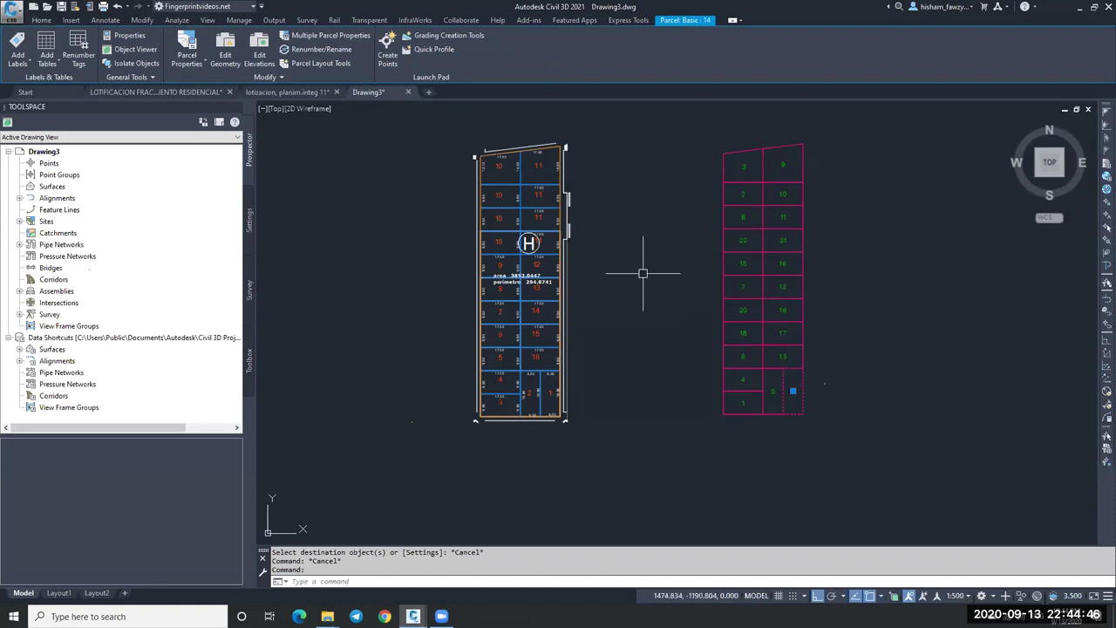
pyautogui.click(315, 49)
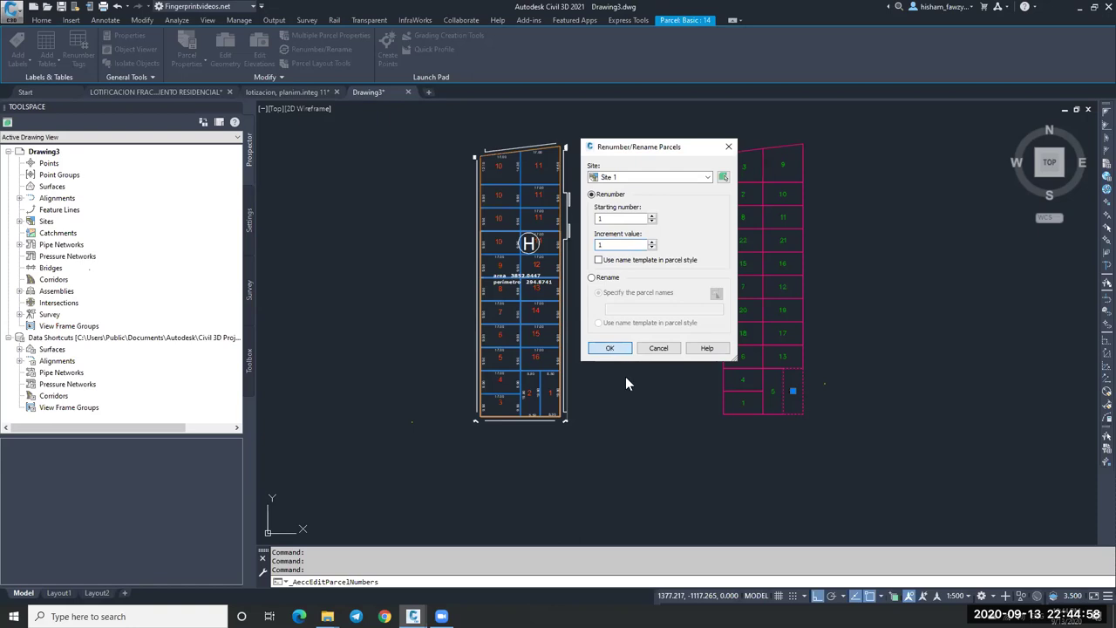
# Step: Renumber the parcels from 1 along a path from the bottom lots, up the left column and down the right
pyautogui.press('Return')
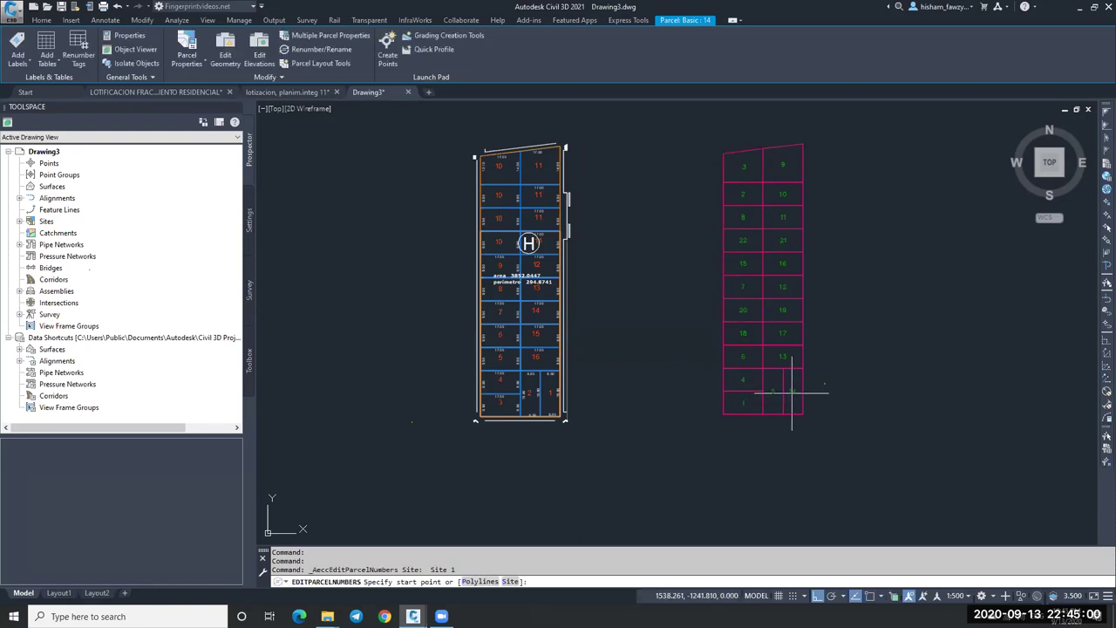
pyautogui.click(792, 403)
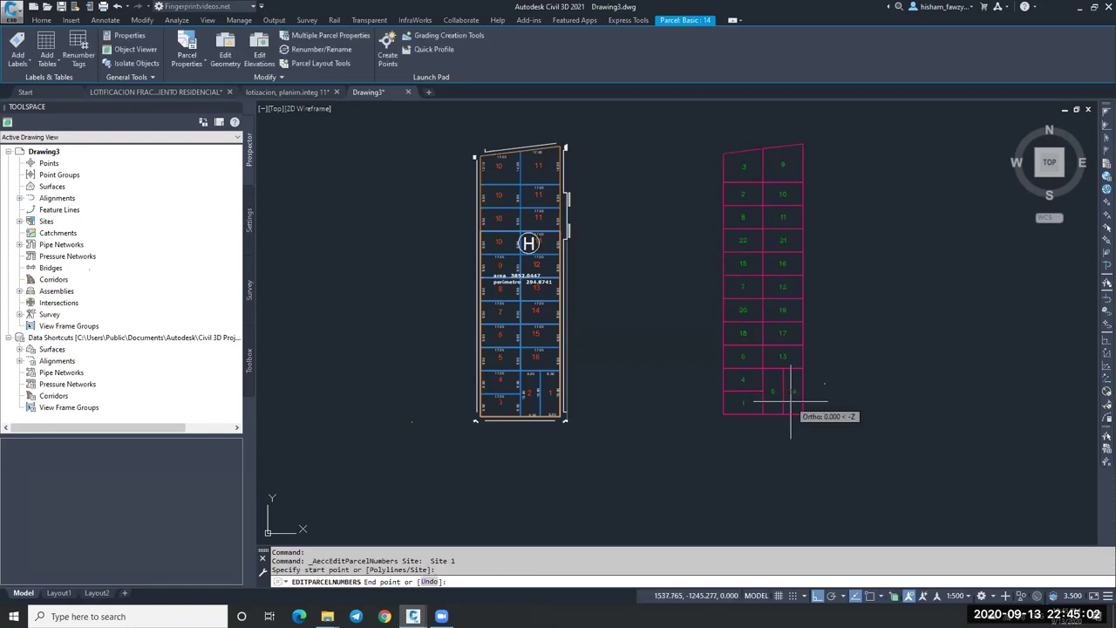
pyautogui.scroll(5, 783, 403)
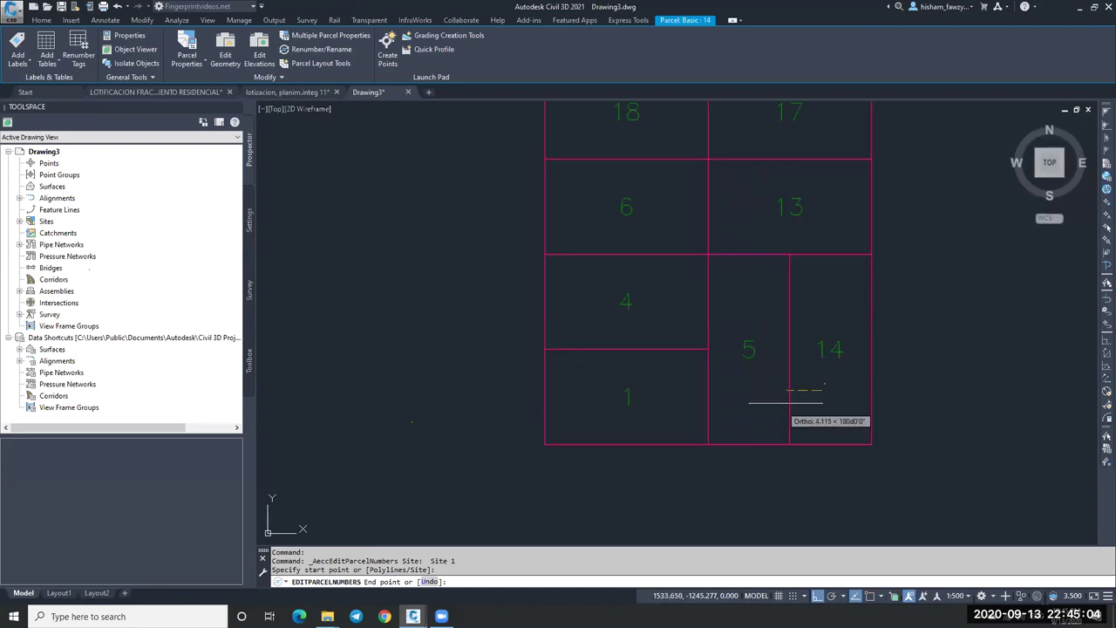
pyautogui.scroll(-4, 811, 371)
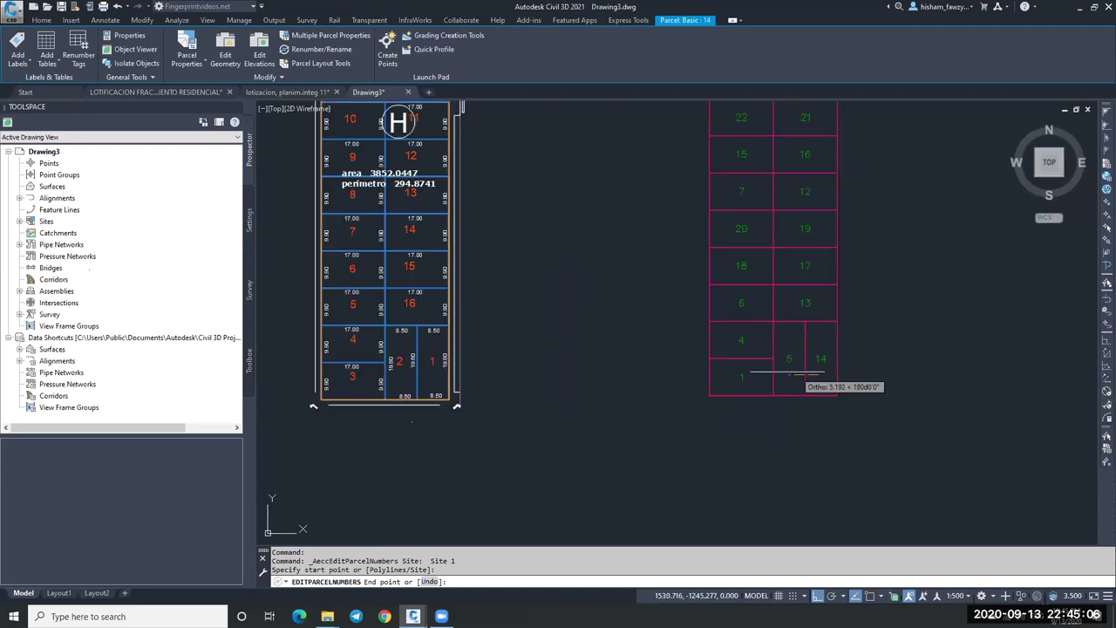
pyautogui.scroll(-3, 767, 377)
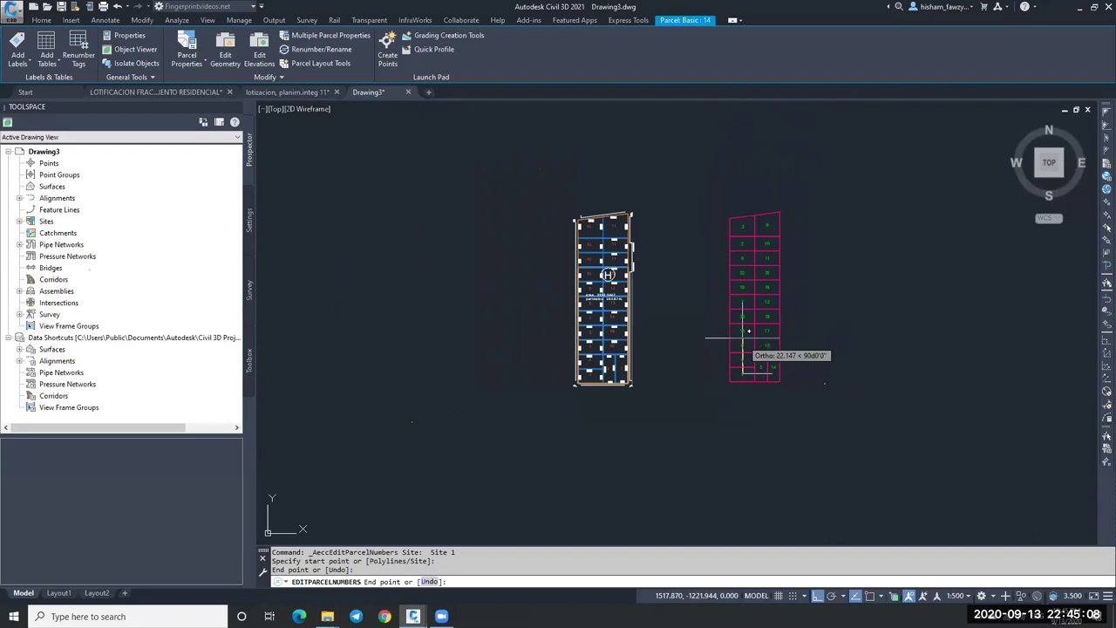
pyautogui.scroll(2, 746, 303)
pyautogui.click(744, 249)
pyautogui.click(789, 250)
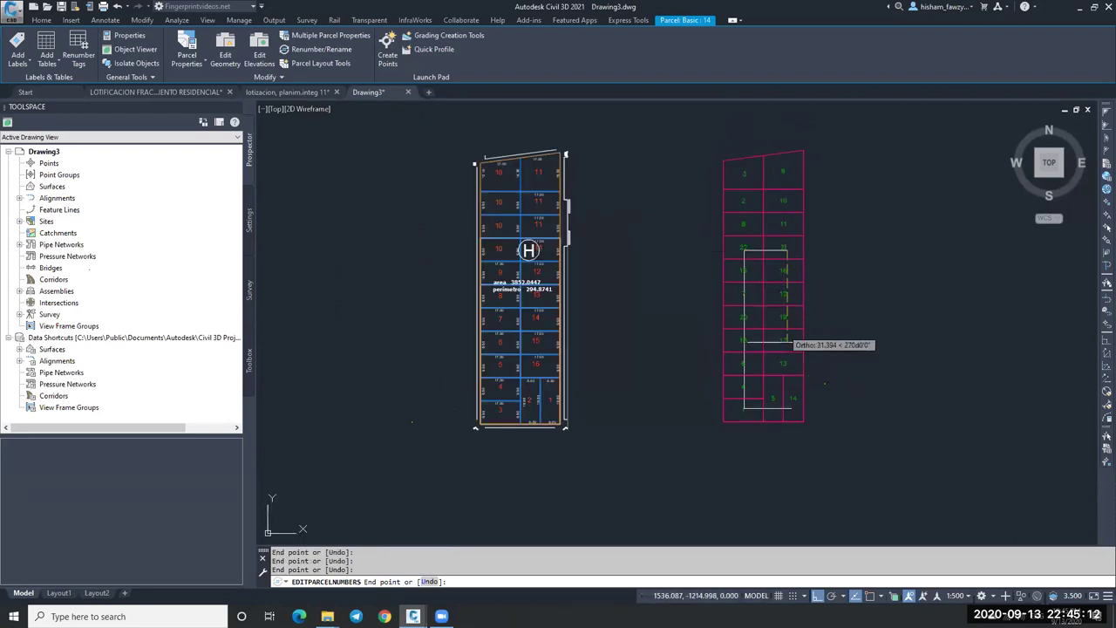
pyautogui.click(788, 364)
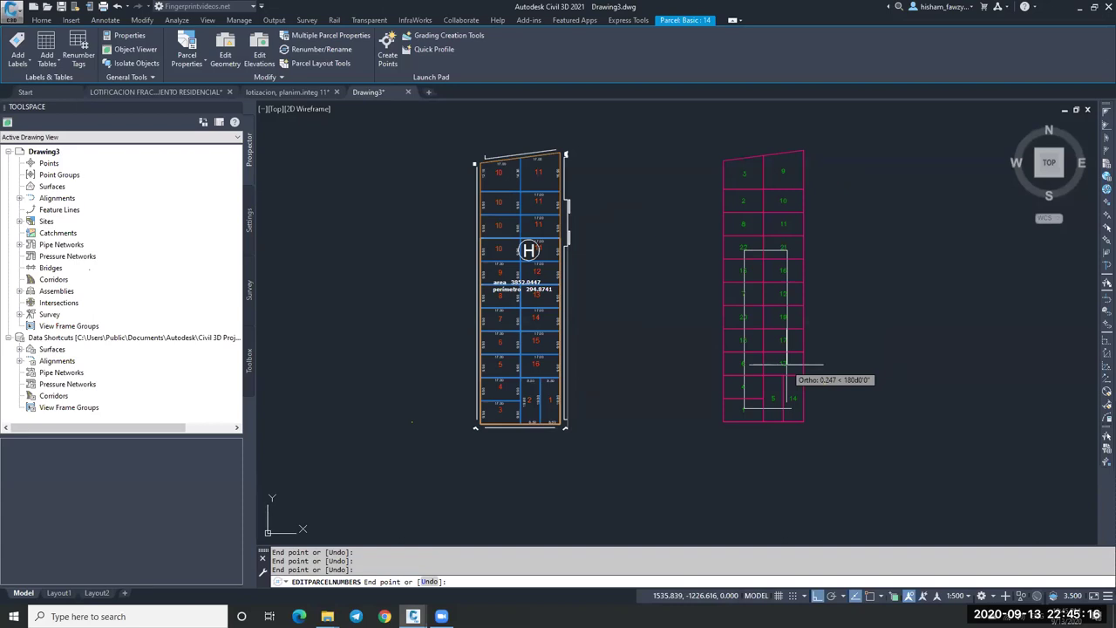
pyautogui.press('Return')
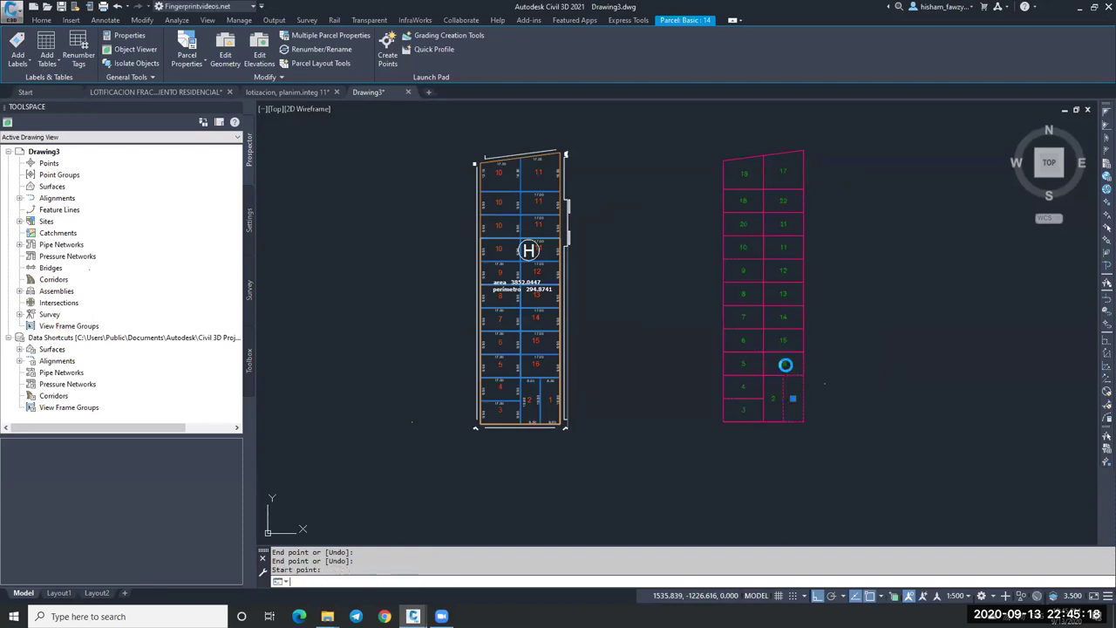
# Step: End the renumbering command and zoom to review the new parcel numbers
pyautogui.scroll(2, 756, 401)
pyautogui.press('Escape')
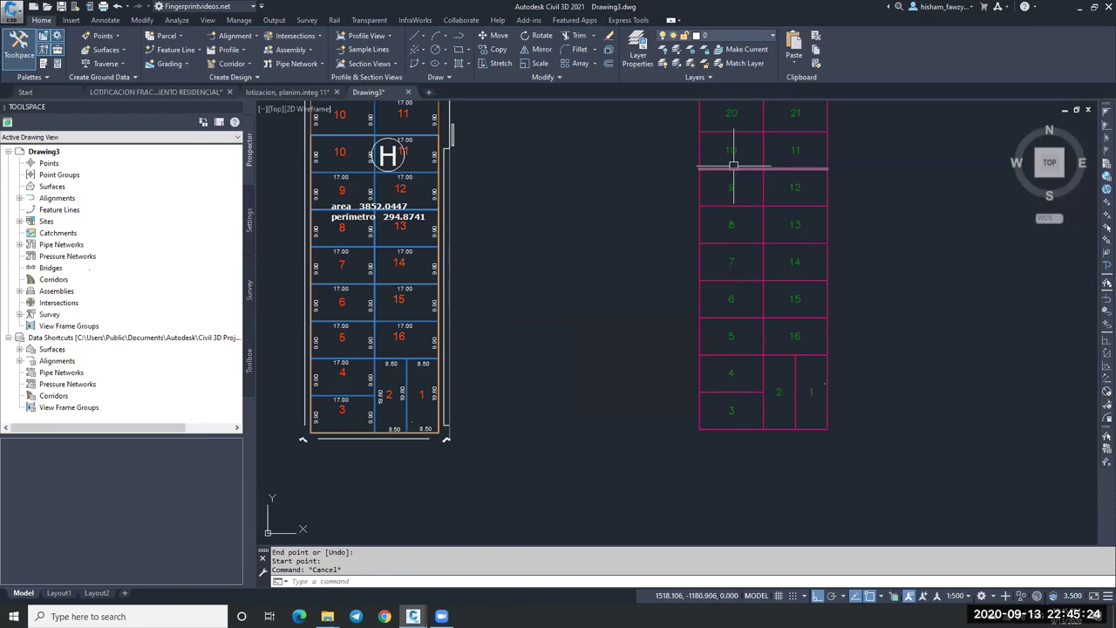
pyautogui.scroll(-2, 795, 339)
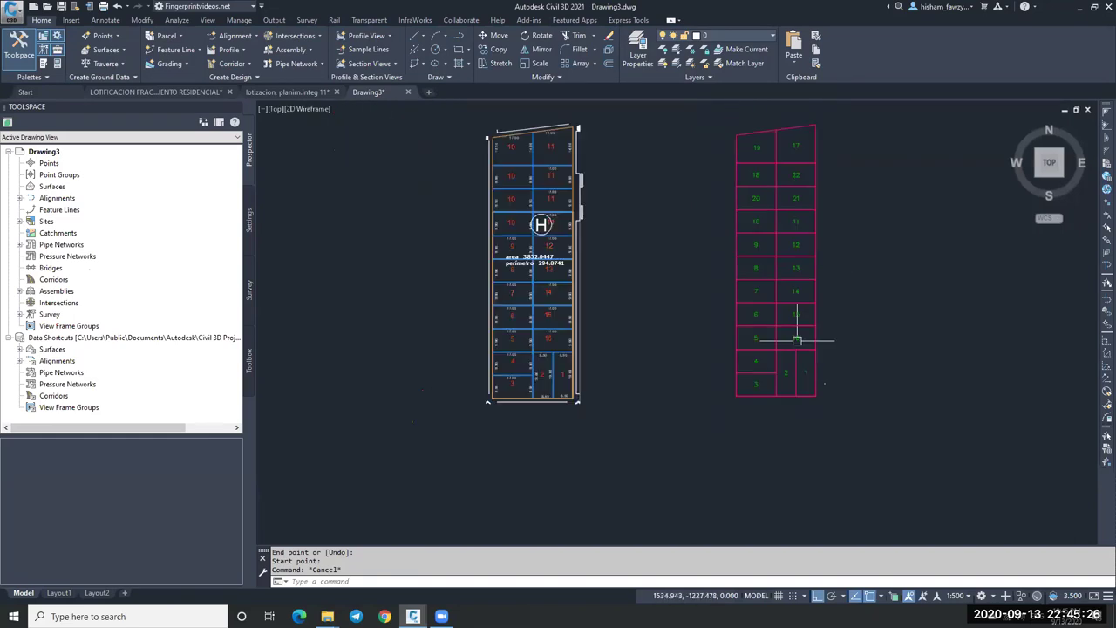
pyautogui.scroll(2, 765, 274)
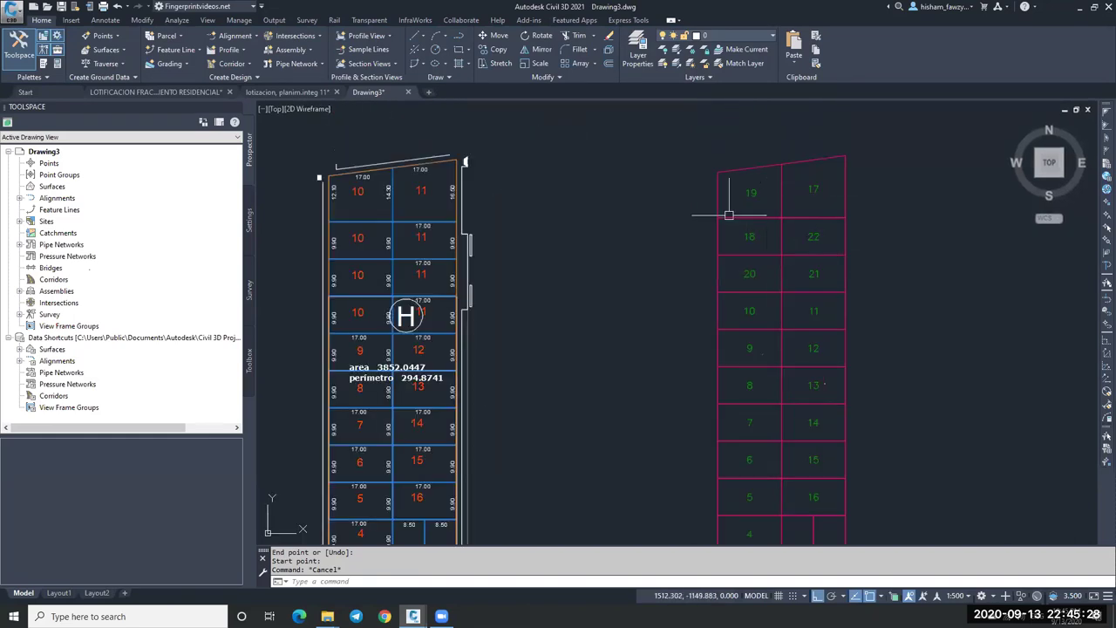
pyautogui.scroll(-2, 798, 256)
pyautogui.scroll(2, 803, 322)
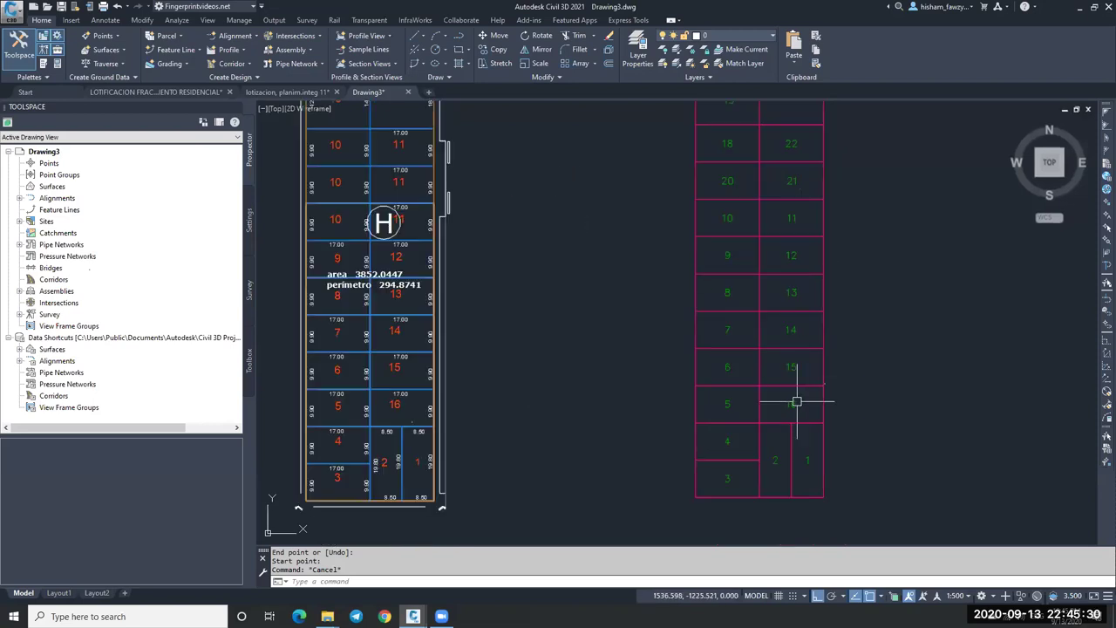
pyautogui.scroll(-2, 803, 405)
pyautogui.scroll(2, 792, 248)
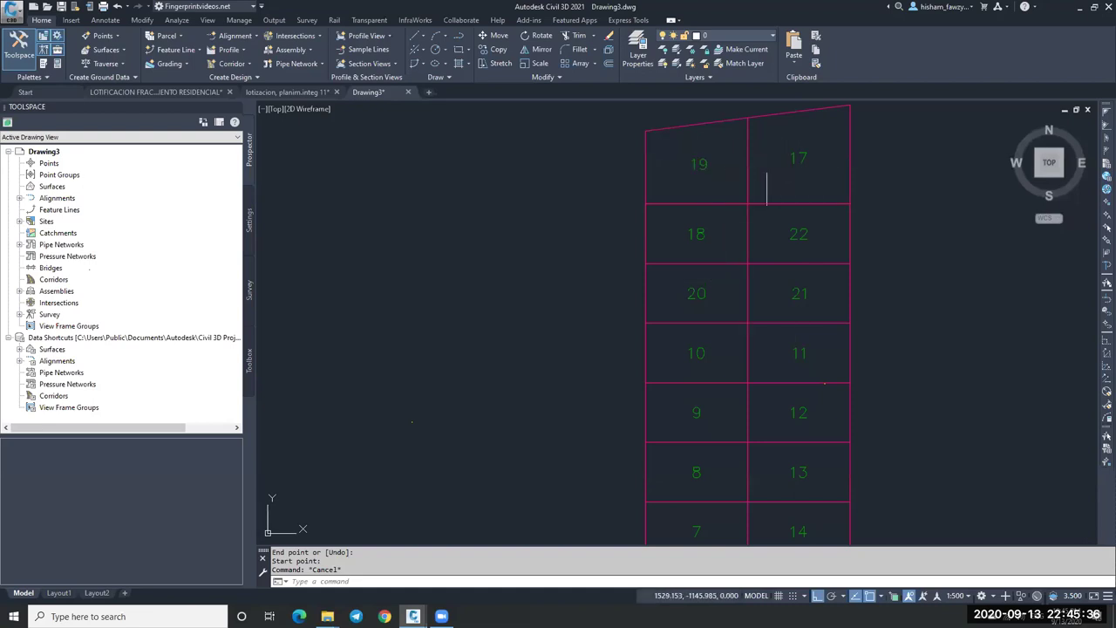
pyautogui.scroll(-1, 768, 166)
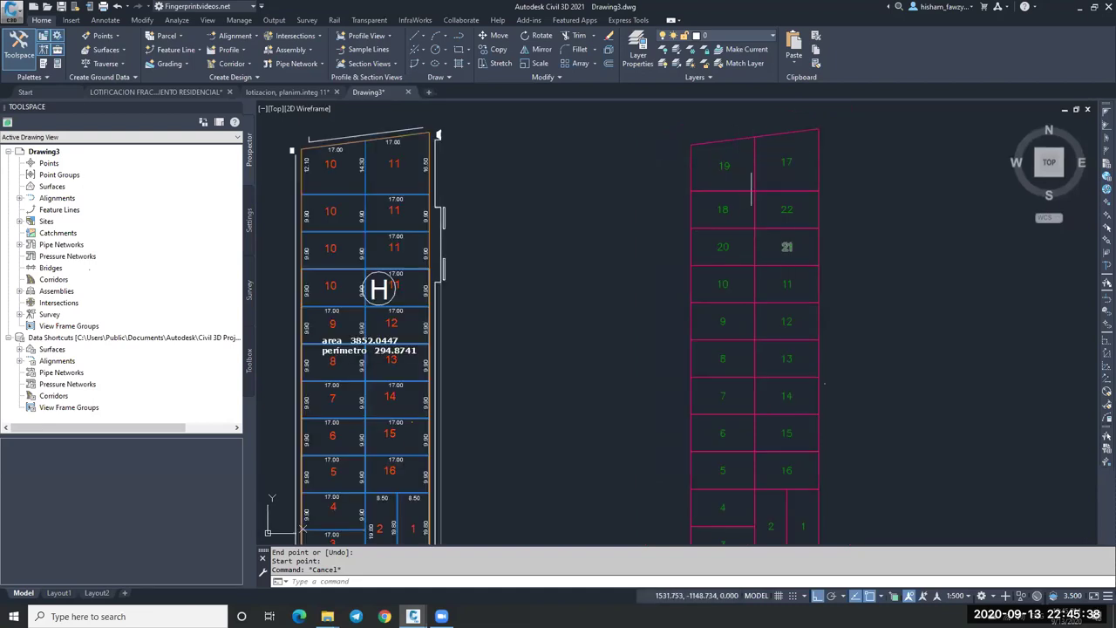
# Step: Renumber the top parcels starting from 17 along a path through parcels 20, 18 and 22
pyautogui.click(787, 161)
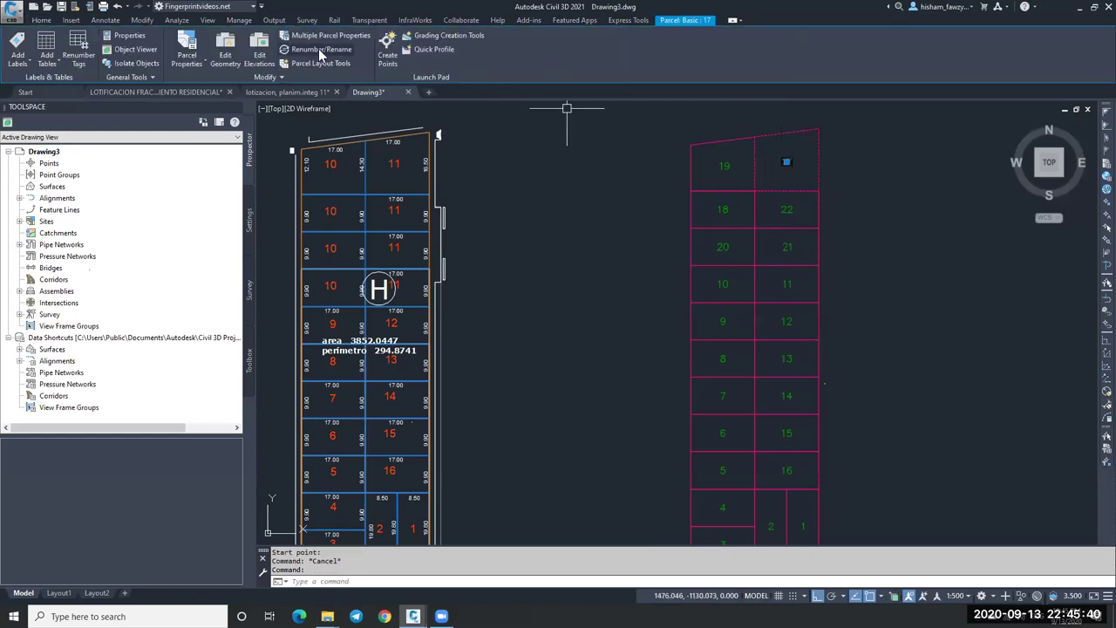
pyautogui.doubleClick(615, 217)
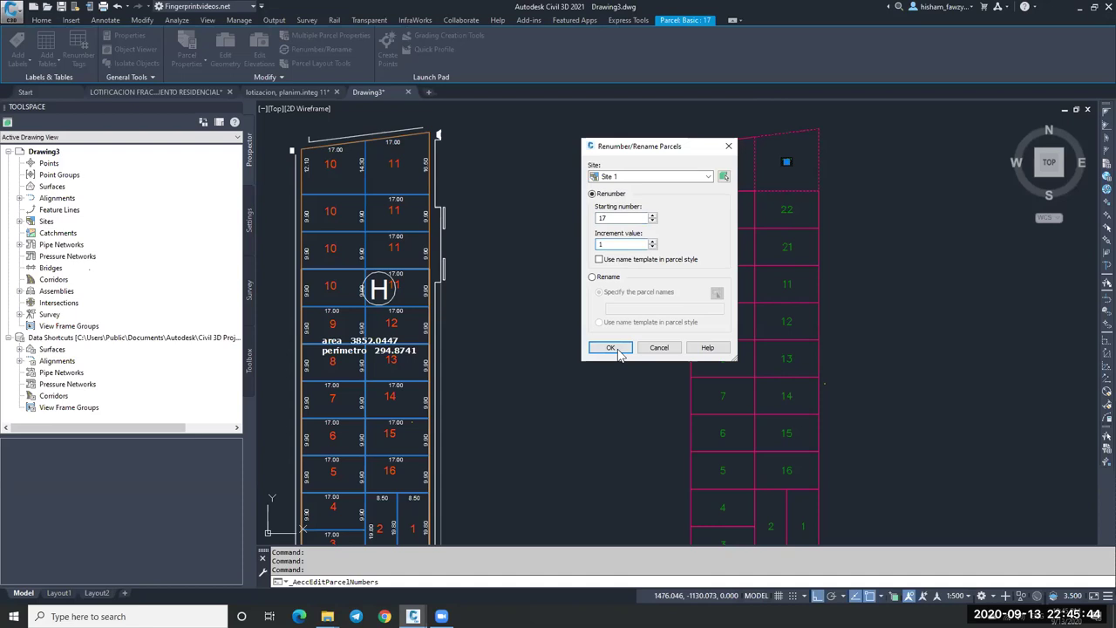
pyautogui.press('Return')
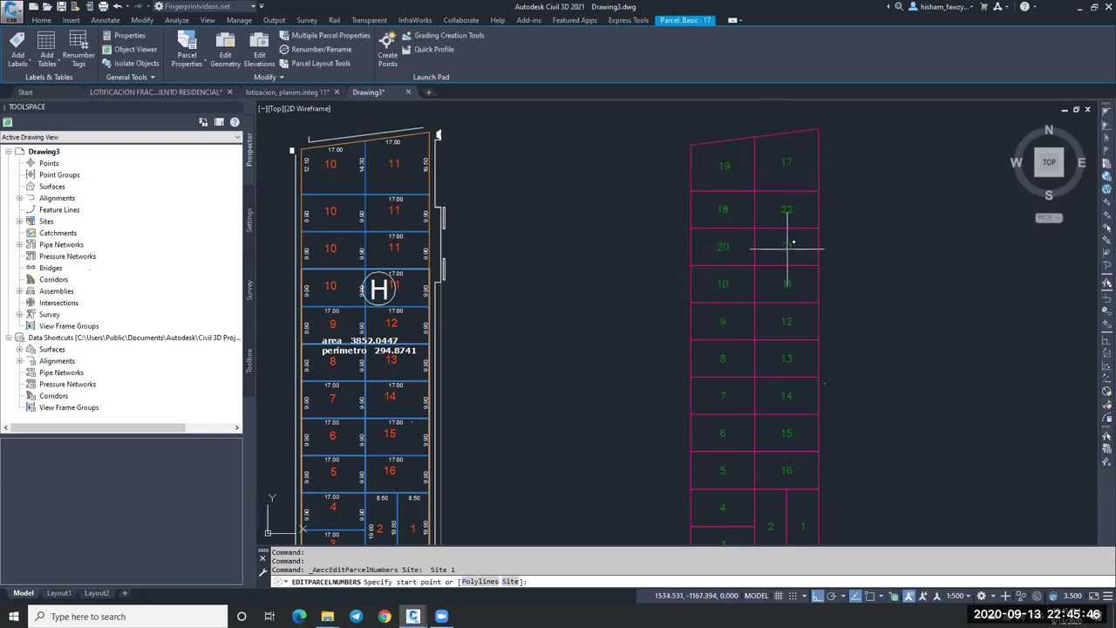
pyautogui.click(789, 247)
pyautogui.click(717, 247)
pyautogui.click(722, 210)
pyautogui.click(786, 210)
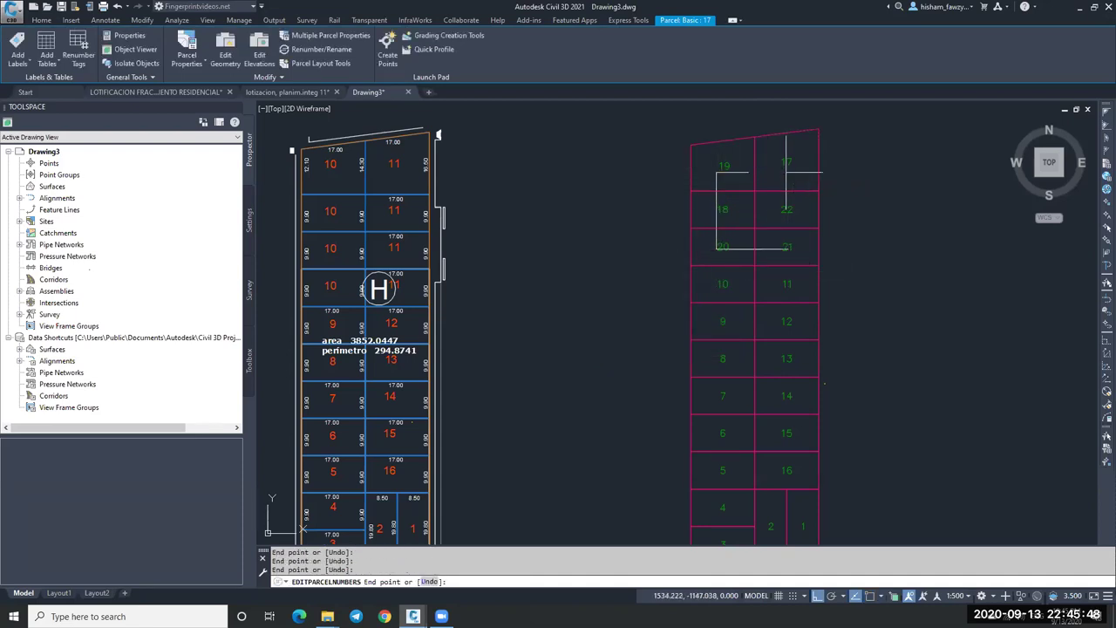
pyautogui.press('Return')
pyautogui.press('Escape')
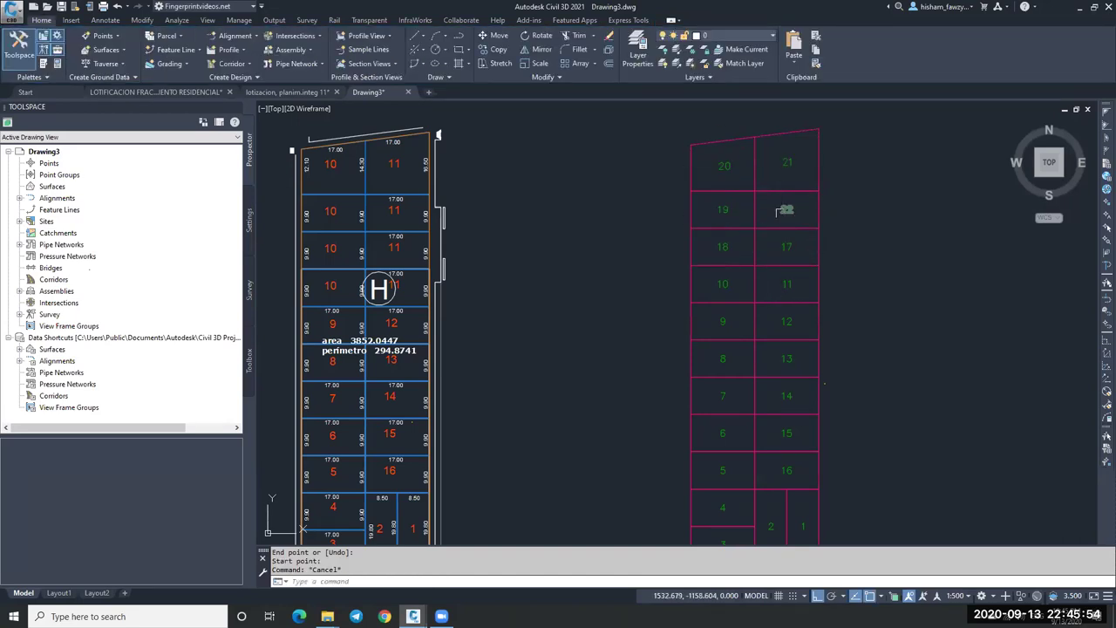
# Step: Select parcel 2 and begin a renumbering from 23, then cancel it
pyautogui.scroll(-3, 768, 187)
pyautogui.scroll(3, 750, 183)
pyautogui.scroll(-2, 763, 288)
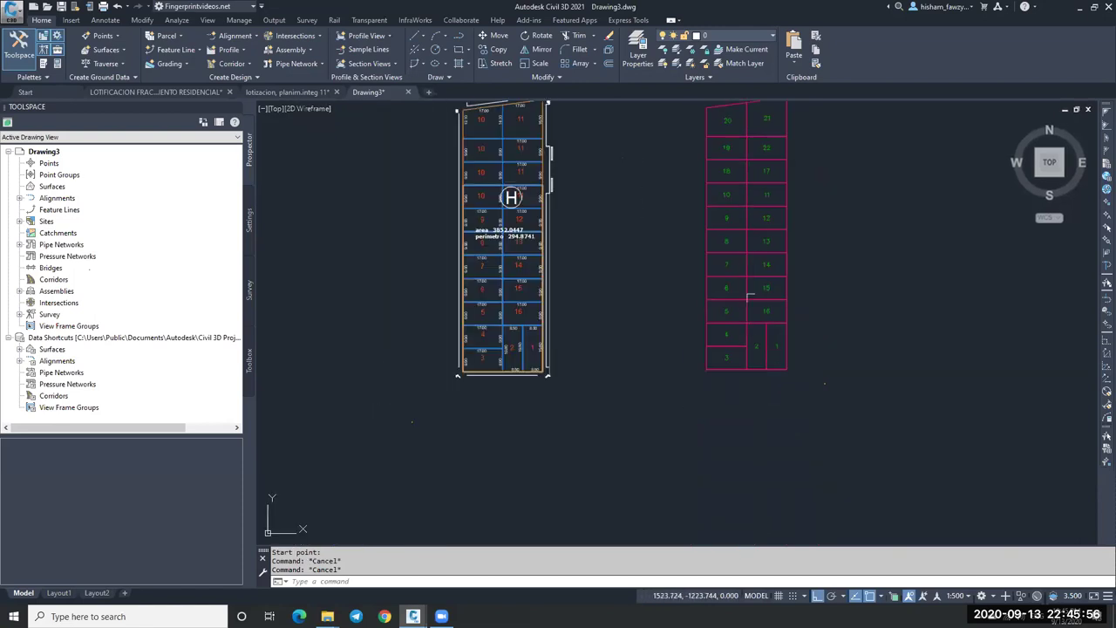
pyautogui.moveTo(772, 278); pyautogui.dragTo(773, 319, button='middle')
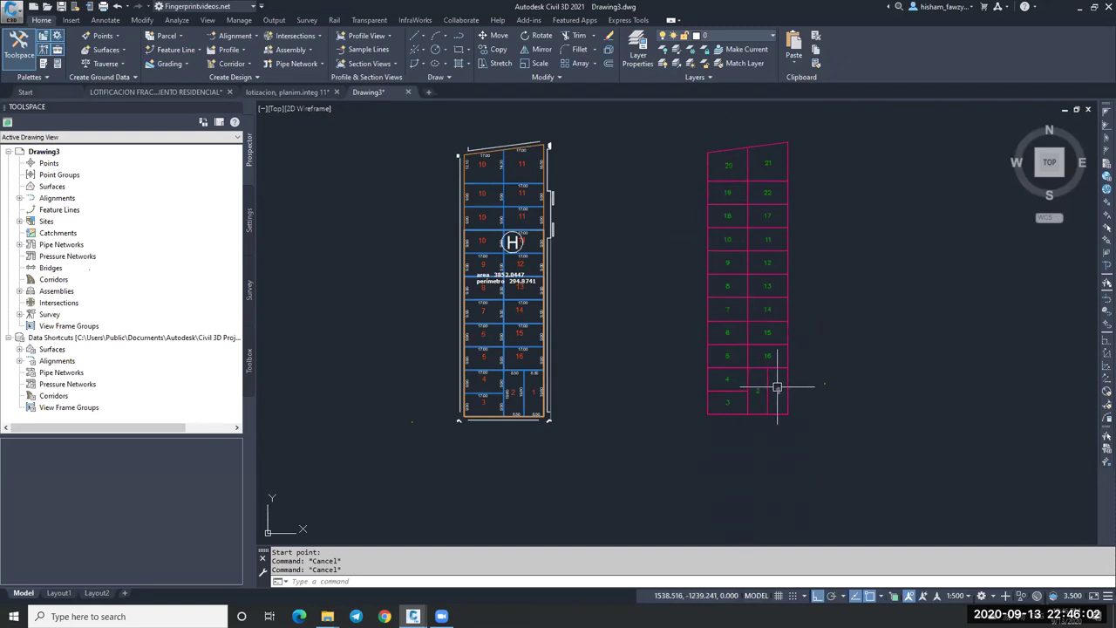
pyautogui.click(777, 388)
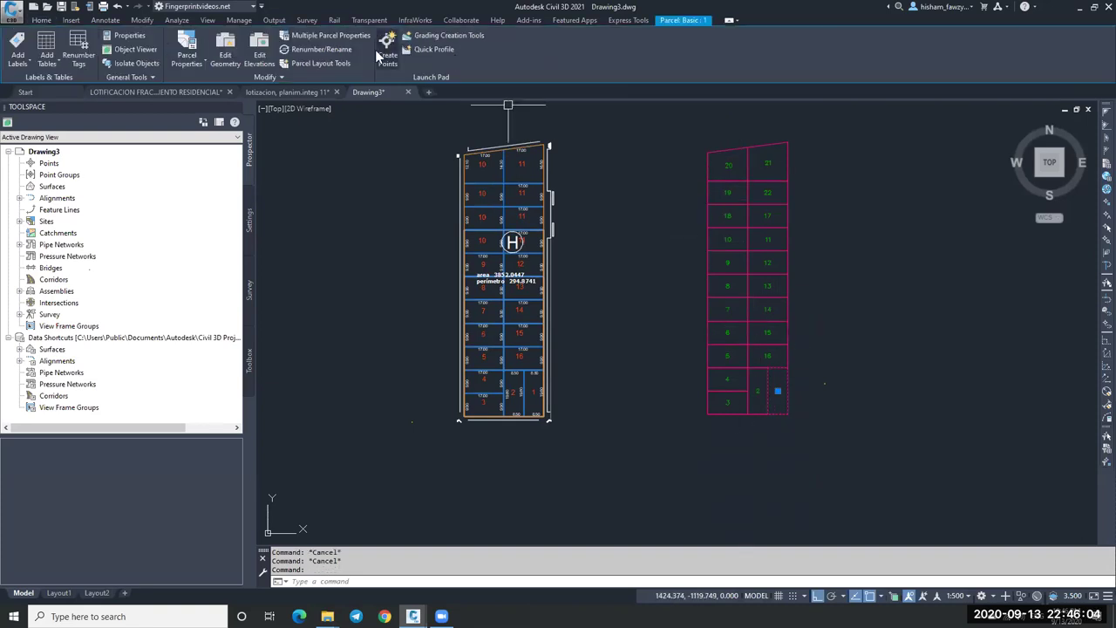
pyautogui.click(321, 50)
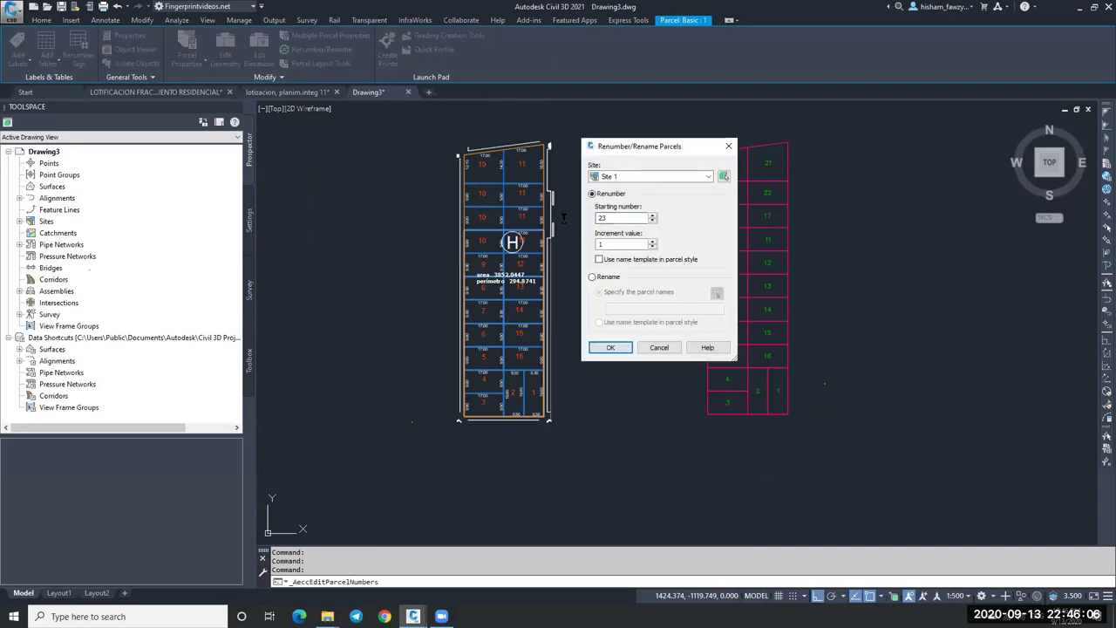
pyautogui.click(610, 348)
pyautogui.click(771, 388)
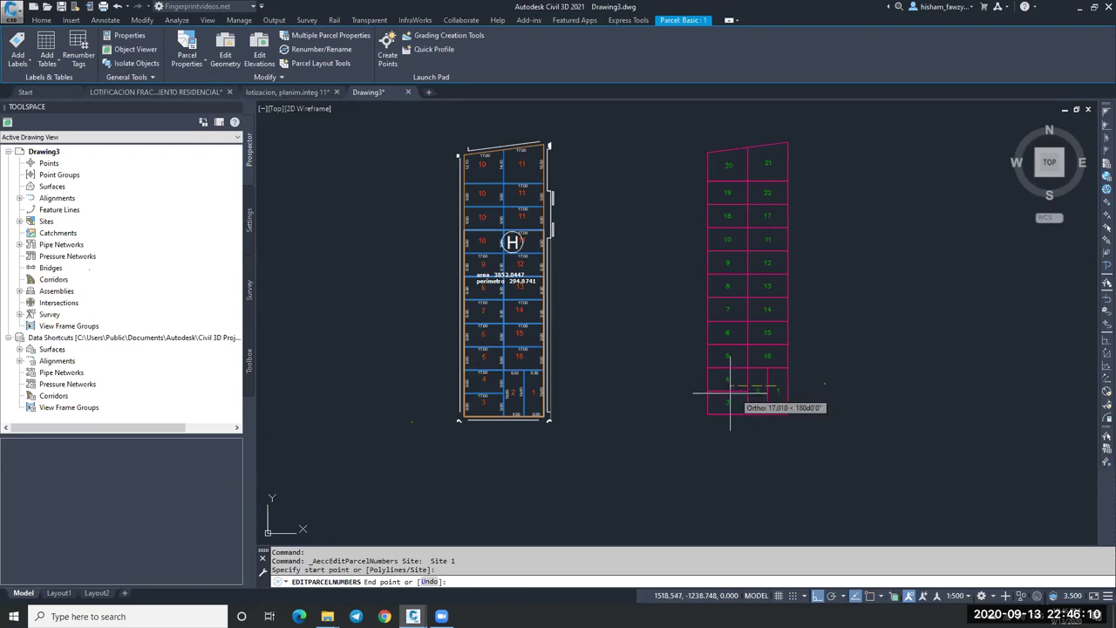
pyautogui.press('Escape')
# Step: Renumber the whole block starting at 50 along a path up the left column, across the top and back down
pyautogui.click(321, 50)
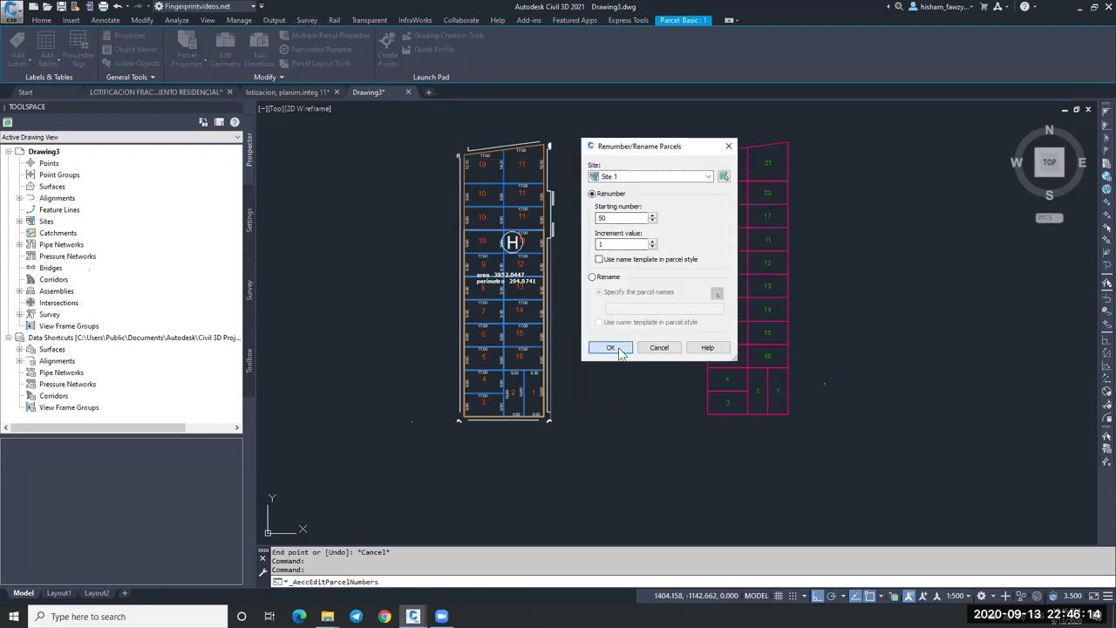
pyautogui.click(610, 348)
pyautogui.click(772, 389)
pyautogui.click(738, 398)
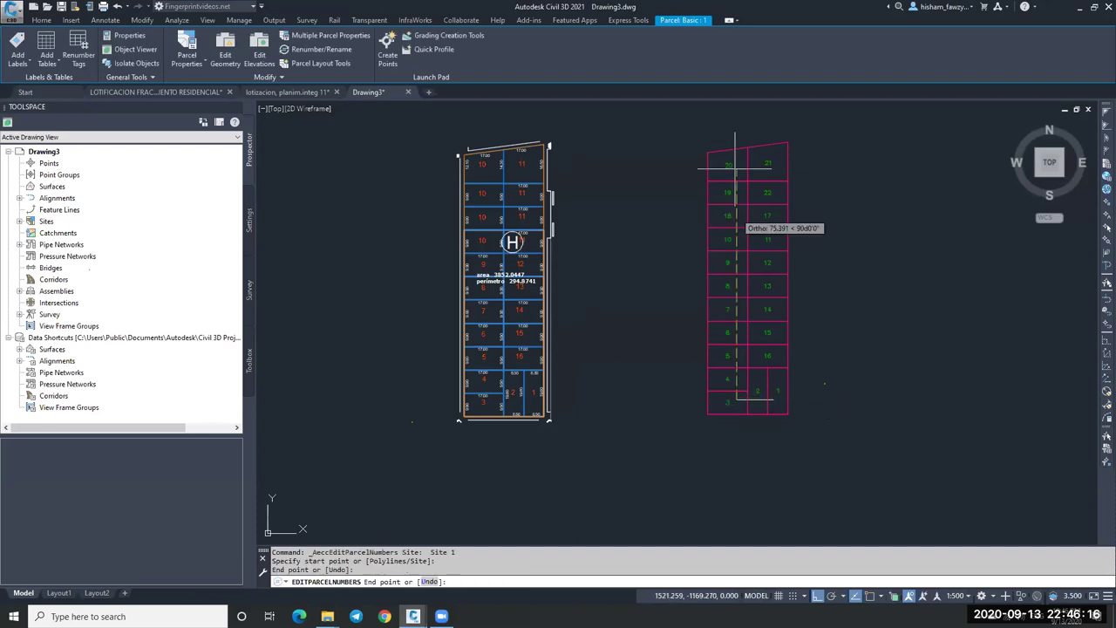
pyautogui.click(737, 166)
pyautogui.click(770, 166)
pyautogui.click(772, 388)
pyautogui.press('Return')
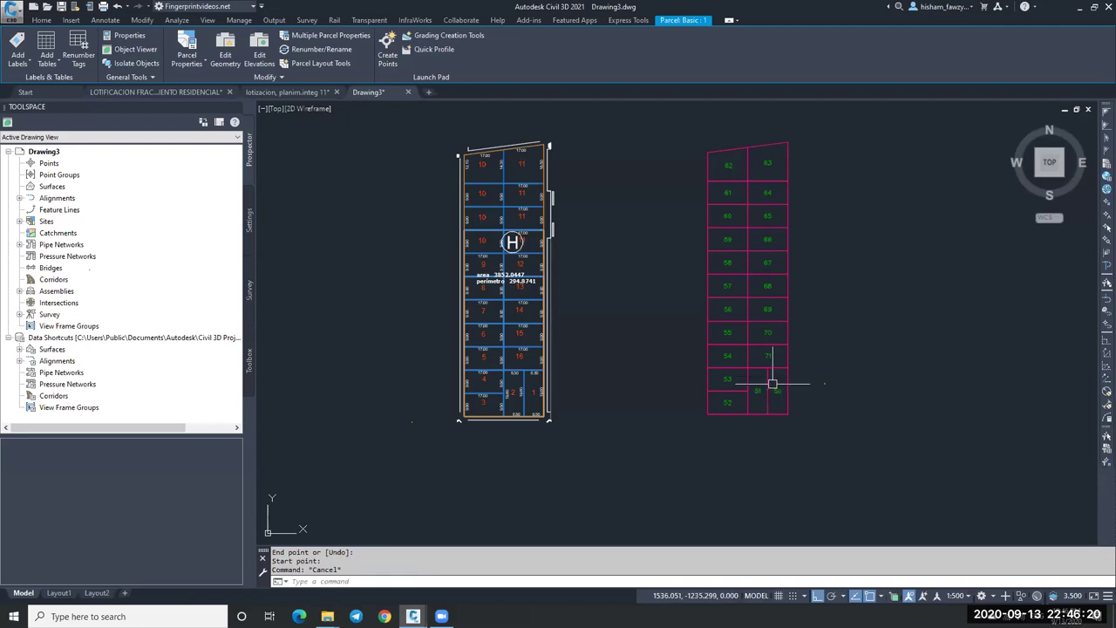
pyautogui.press('Escape')
pyautogui.press('Escape')
# Step: Zoom in and out to check the lots now numbered 50 through 71
pyautogui.scroll(5, 773, 381)
pyautogui.scroll(-5, 703, 366)
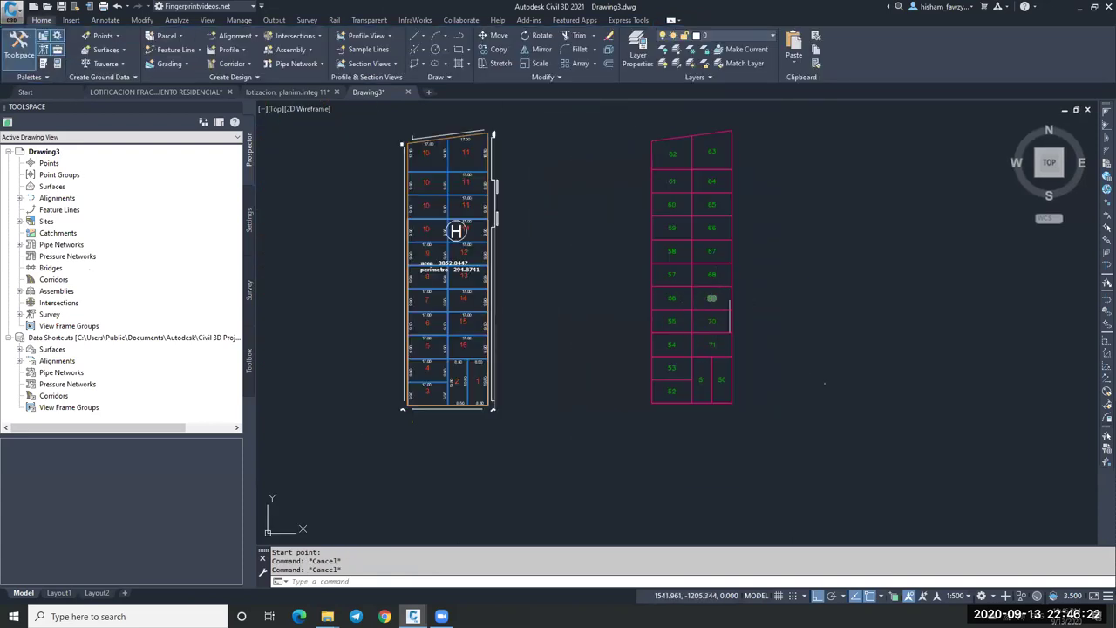
pyautogui.scroll(3, 698, 341)
pyautogui.scroll(-1, 703, 369)
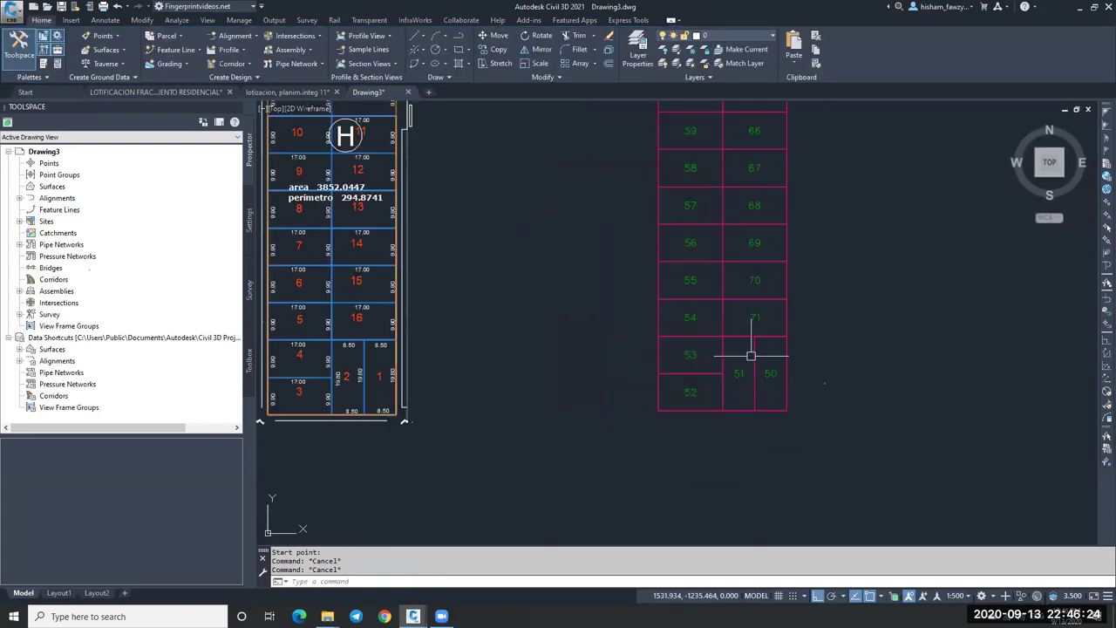
pyautogui.scroll(-2, 751, 356)
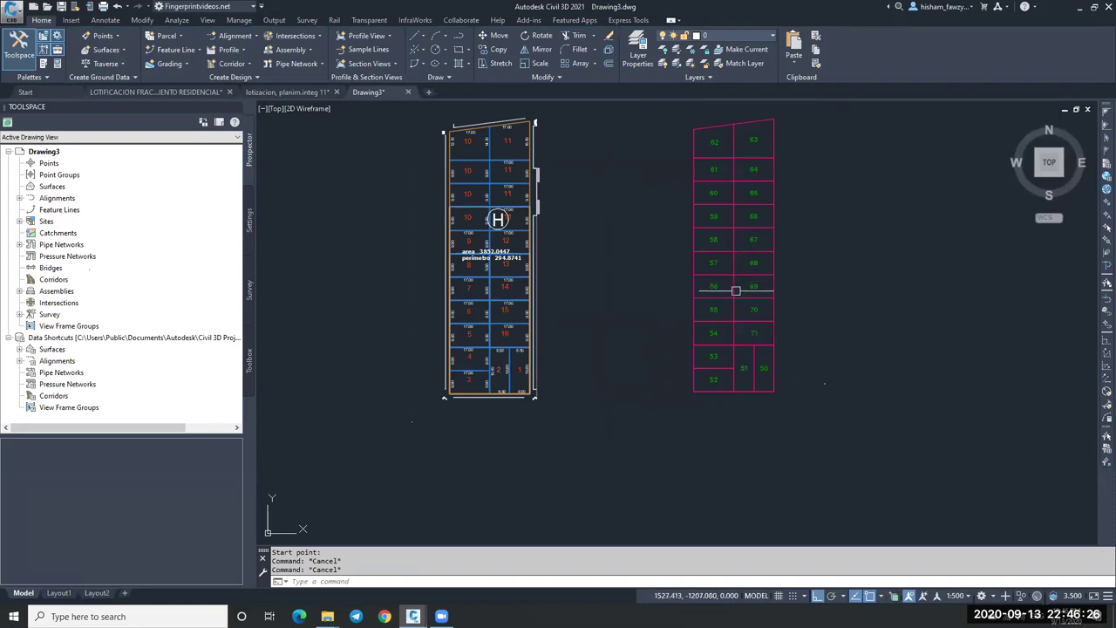
pyautogui.scroll(4, 735, 378)
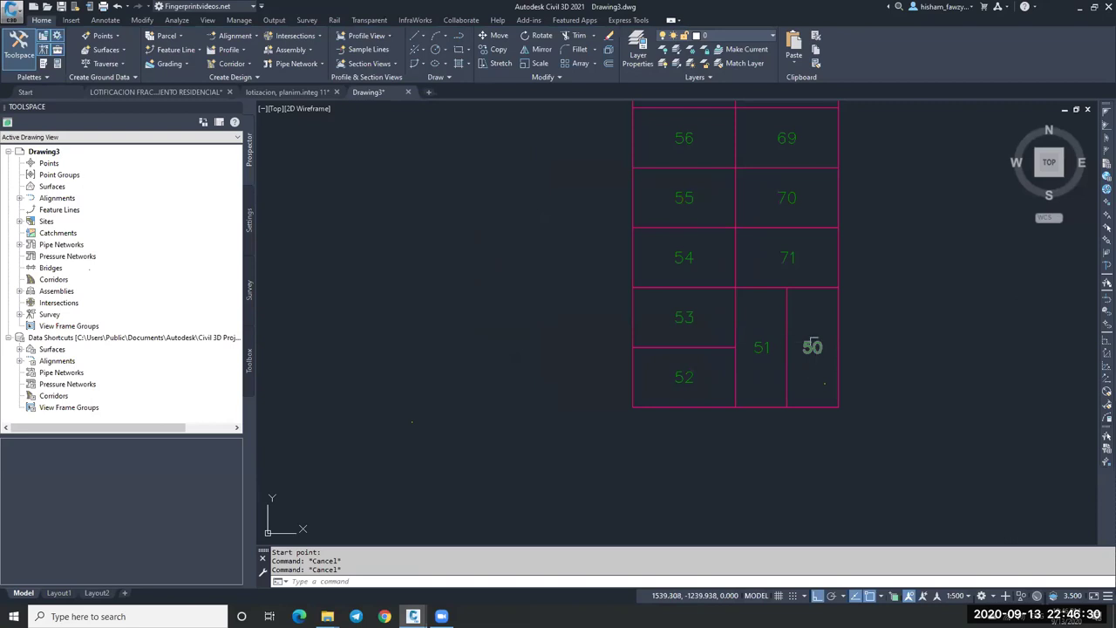
pyautogui.scroll(-3, 803, 331)
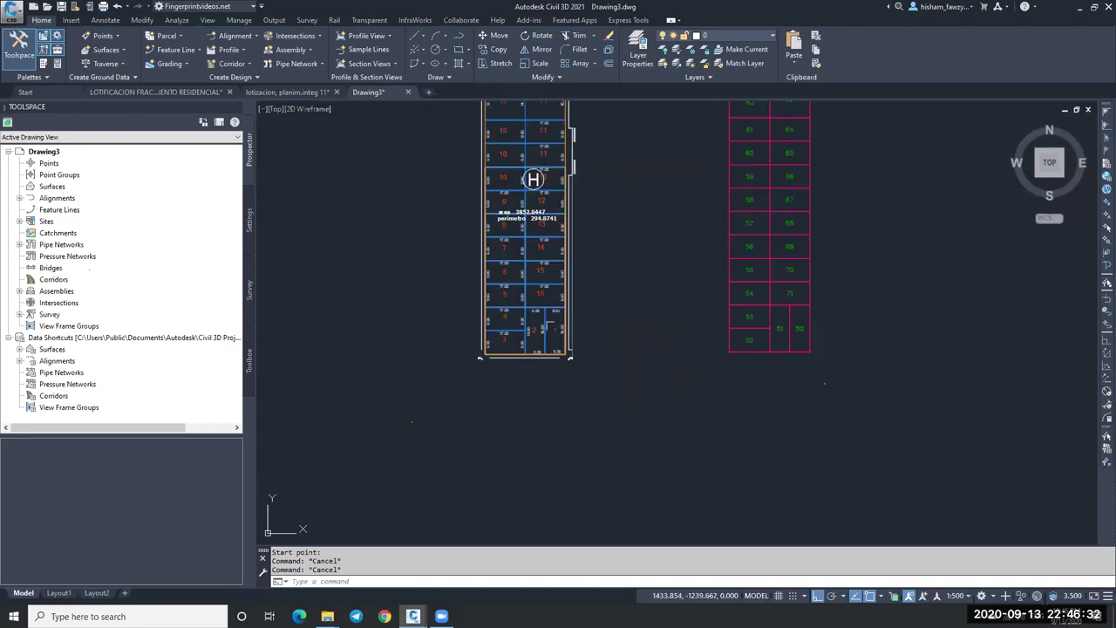
pyautogui.scroll(5, 560, 293)
pyautogui.scroll(-3, 615, 324)
pyautogui.scroll(4, 829, 324)
pyautogui.click(825, 337)
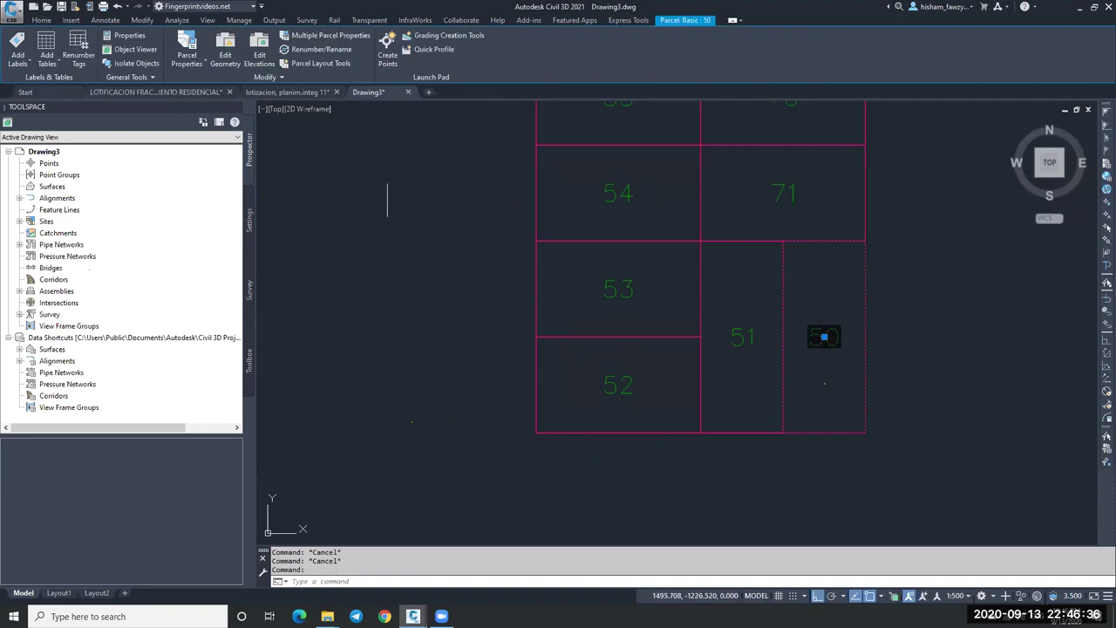
pyautogui.click(188, 54)
pyautogui.click(518, 189)
pyautogui.click(468, 191)
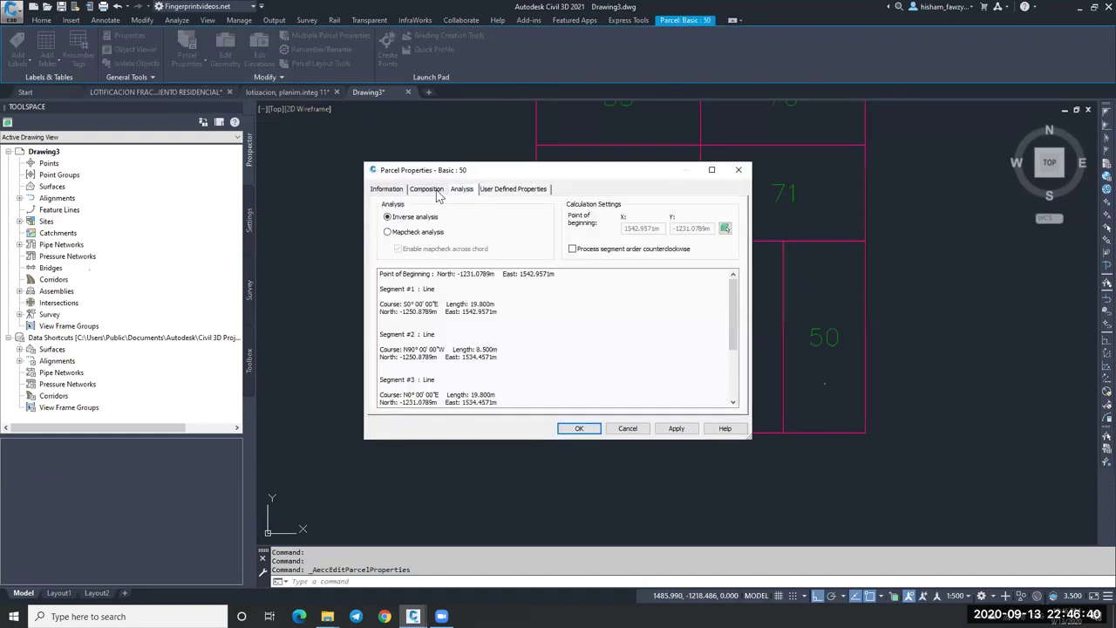
pyautogui.click(403, 190)
pyautogui.click(426, 189)
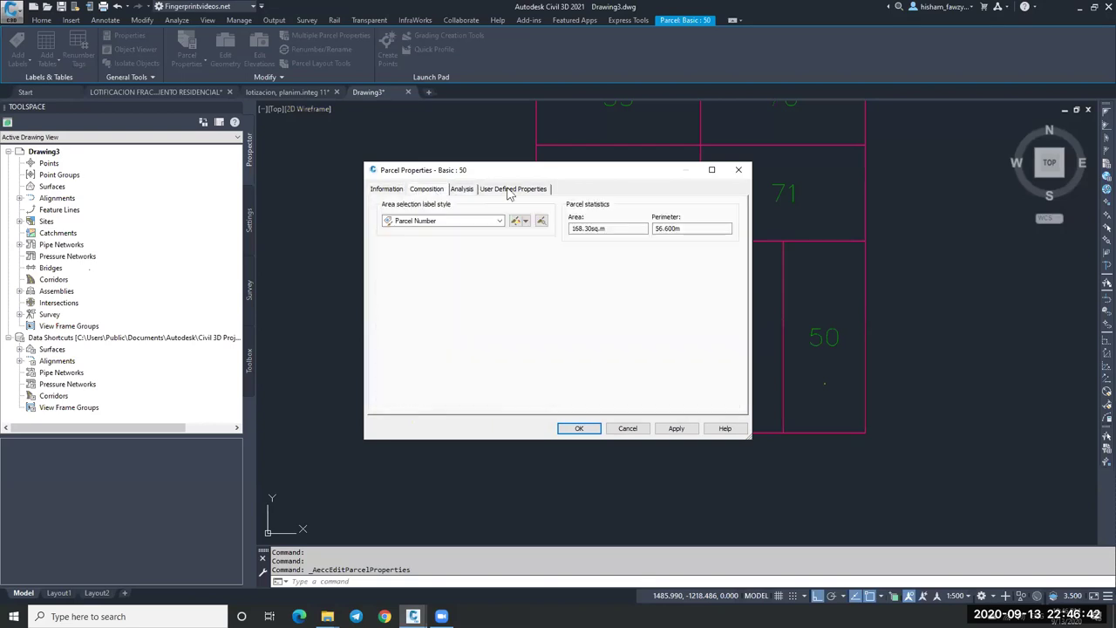
pyautogui.click(739, 169)
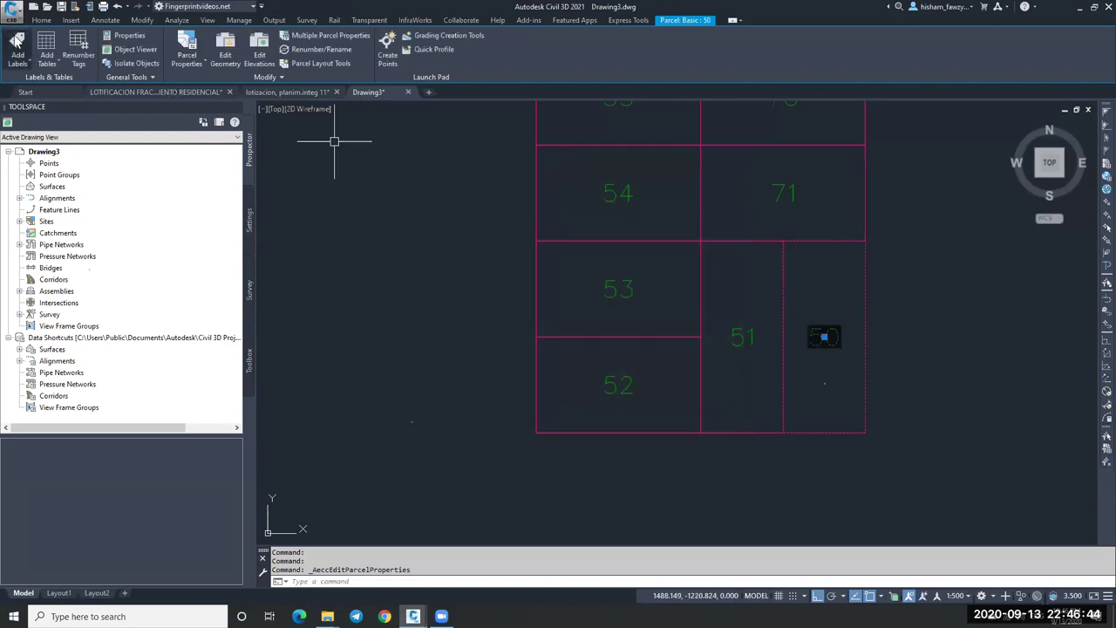
pyautogui.click(17, 61)
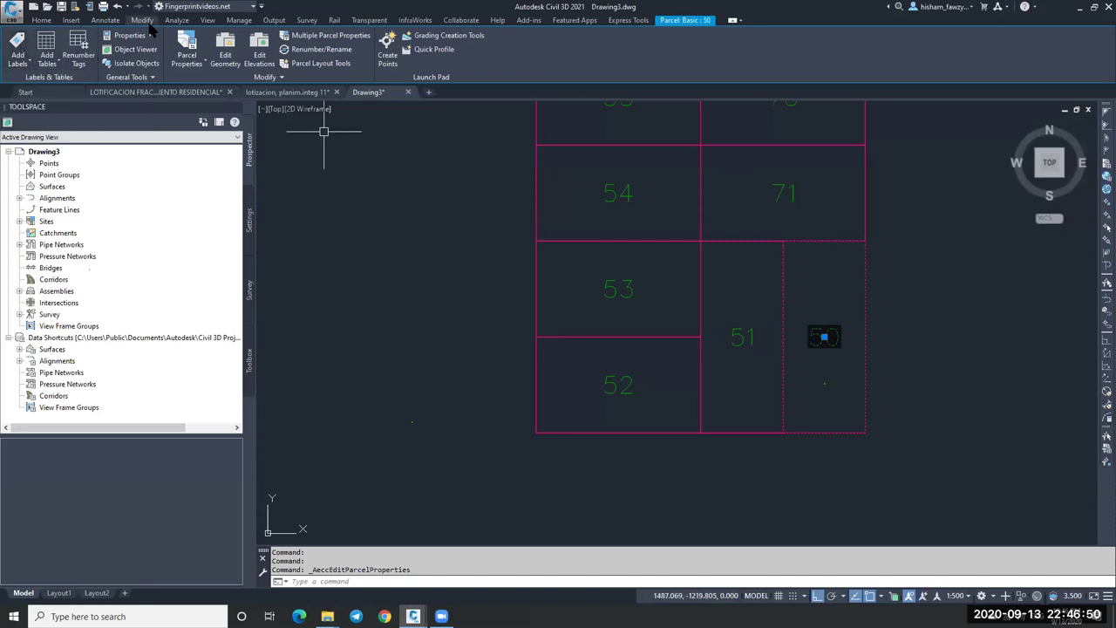
# Step: Set Add Labels to Parcel feature, Multiple Segment type and Distance line label style
pyautogui.click(105, 21)
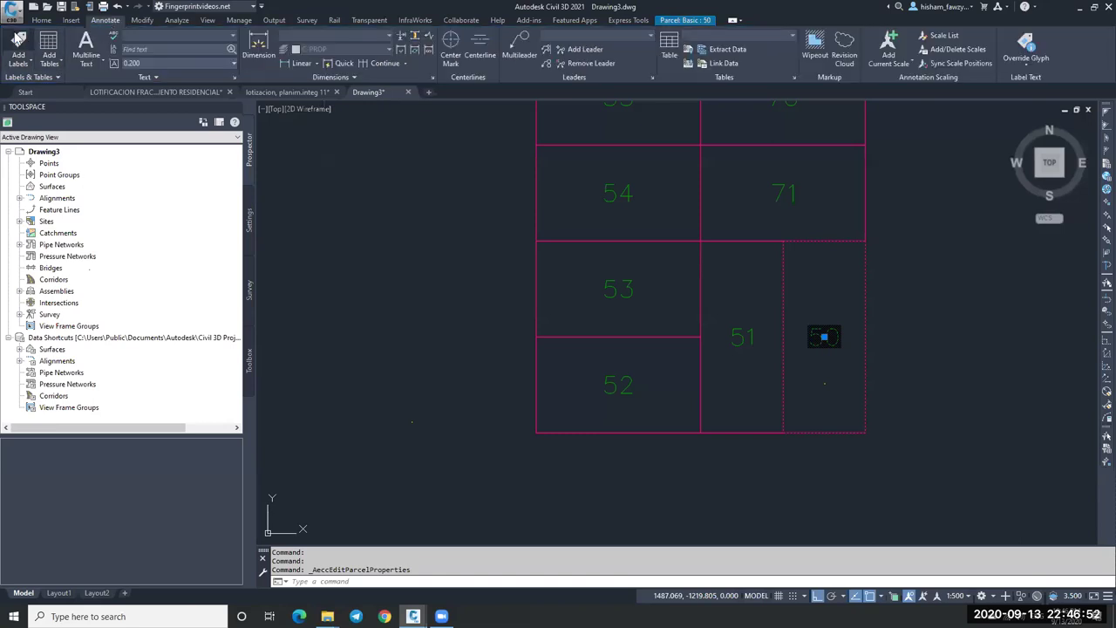
pyautogui.click(18, 39)
pyautogui.click(510, 111)
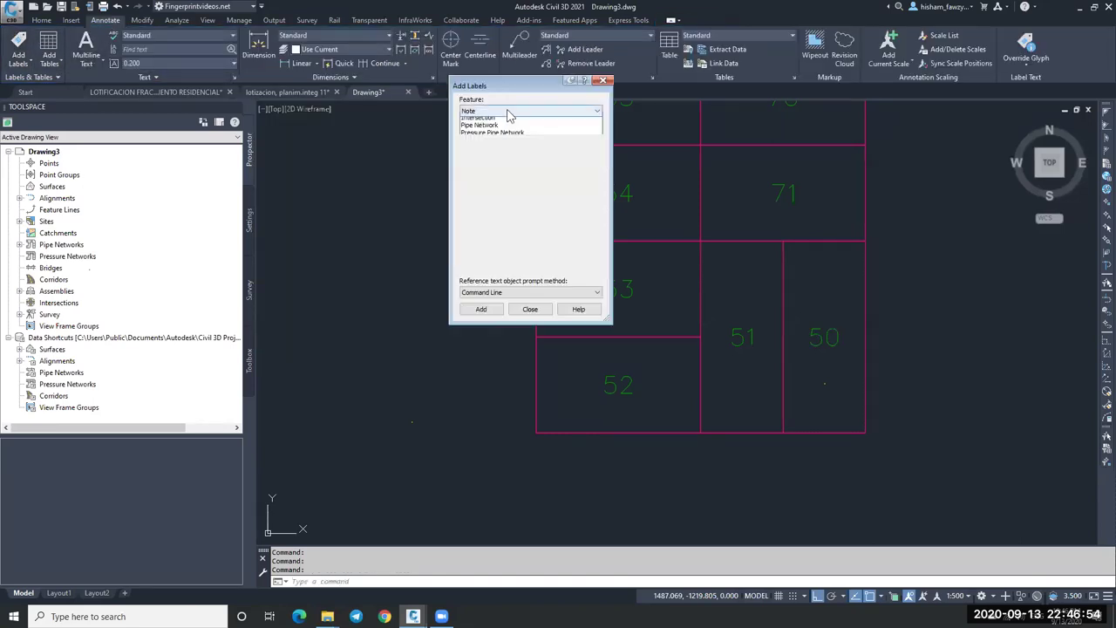
pyautogui.click(483, 146)
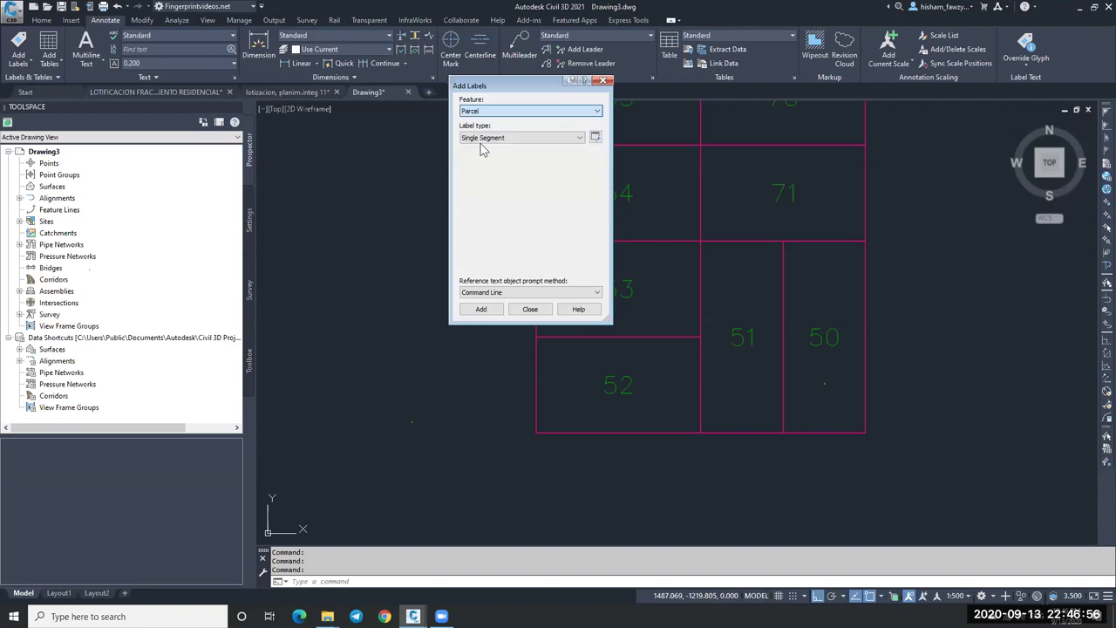
pyautogui.click(521, 165)
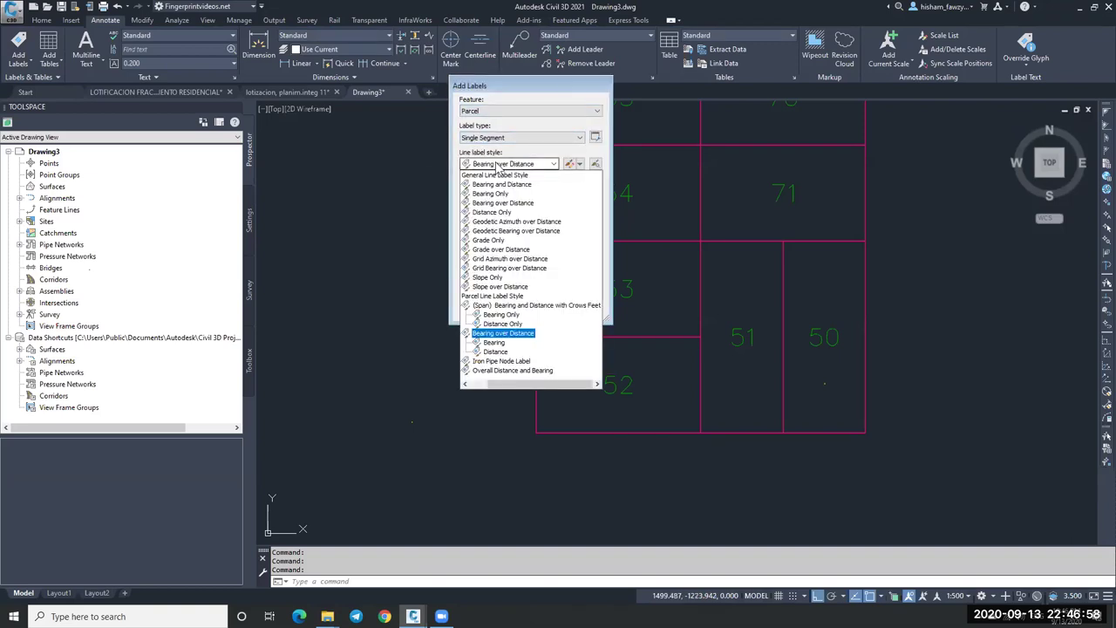
pyautogui.click(501, 166)
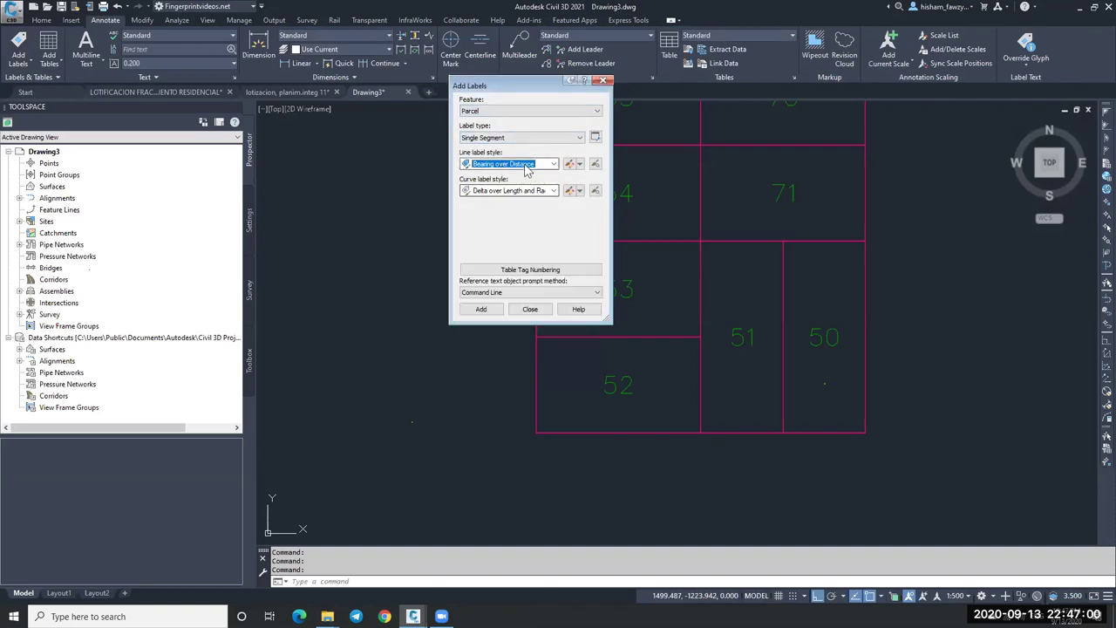
pyautogui.click(527, 165)
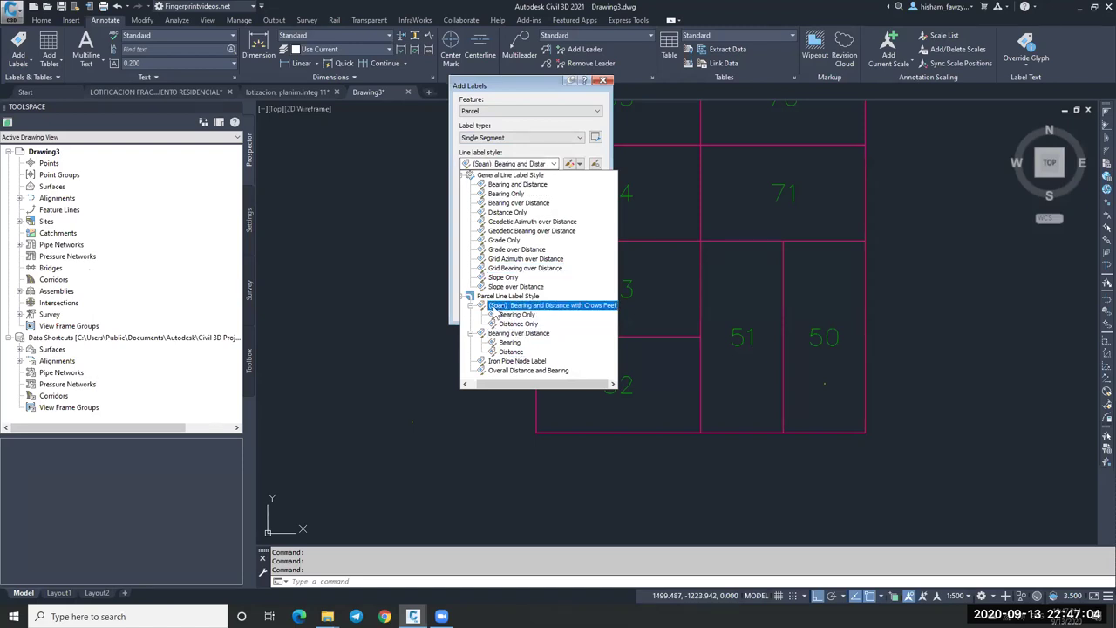
pyautogui.click(511, 351)
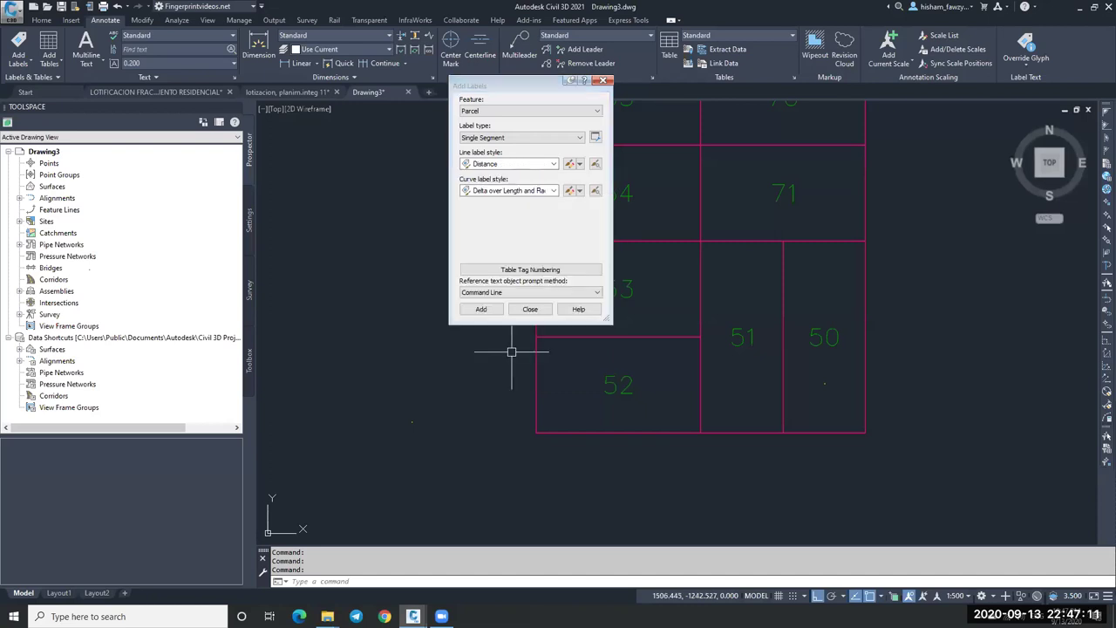
pyautogui.click(502, 139)
pyautogui.click(502, 156)
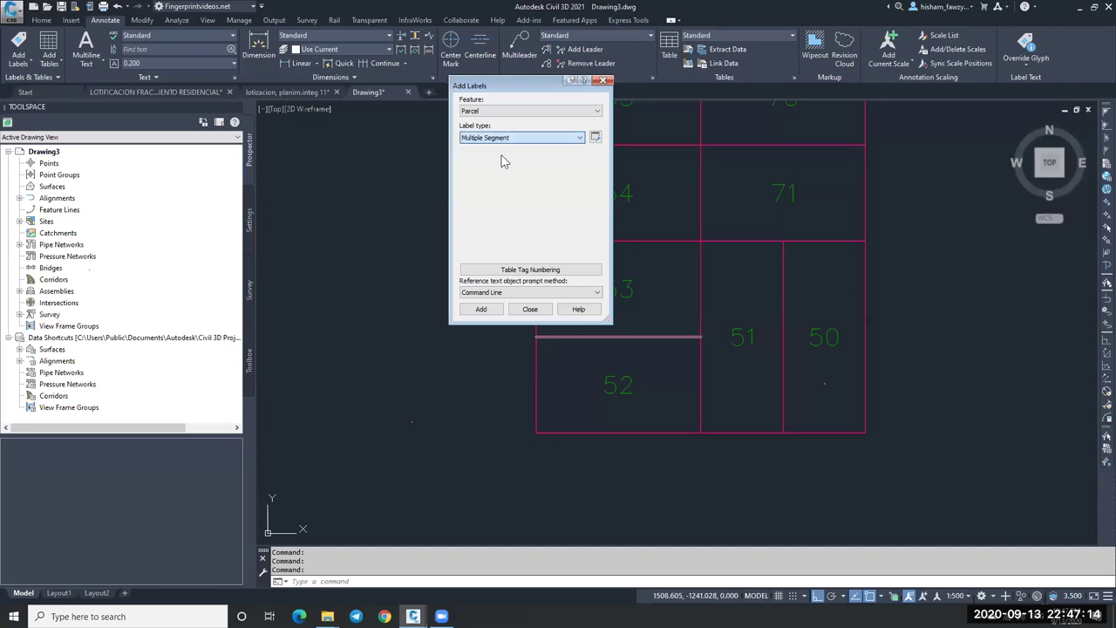
pyautogui.click(526, 170)
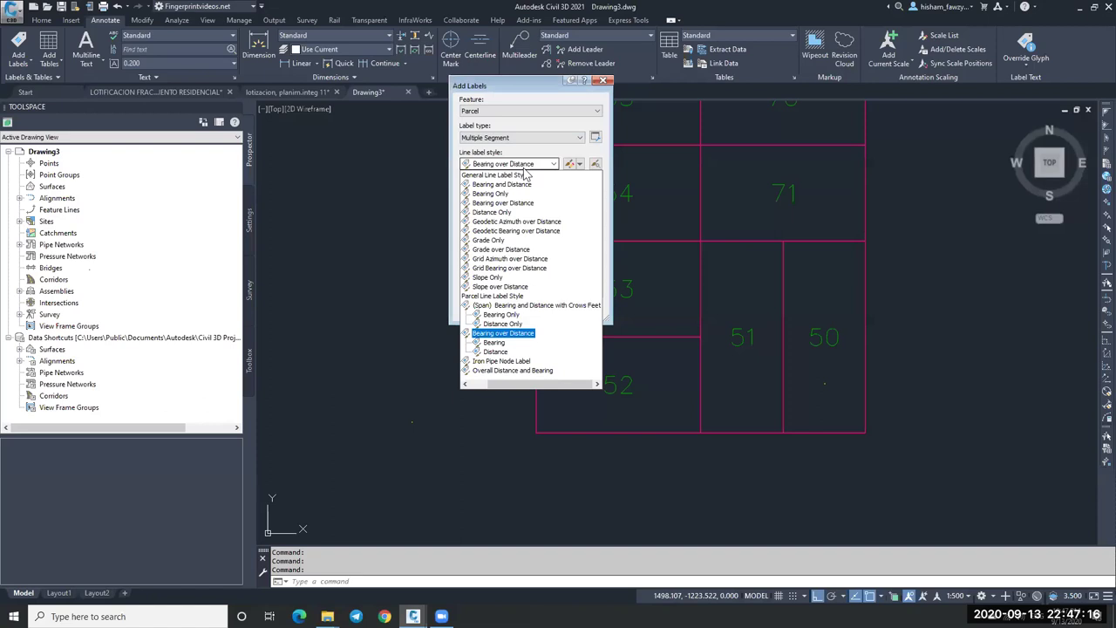
pyautogui.click(496, 352)
pyautogui.click(481, 310)
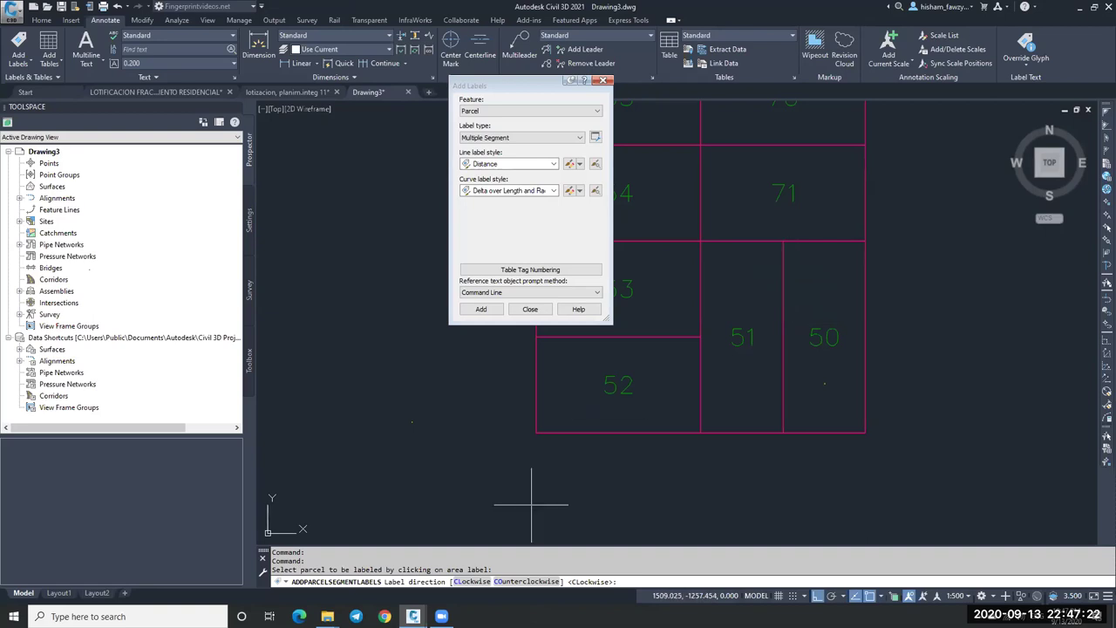
# Step: Label the edges of parcels 50 through 54 clockwise with segment distances
pyautogui.click(472, 581)
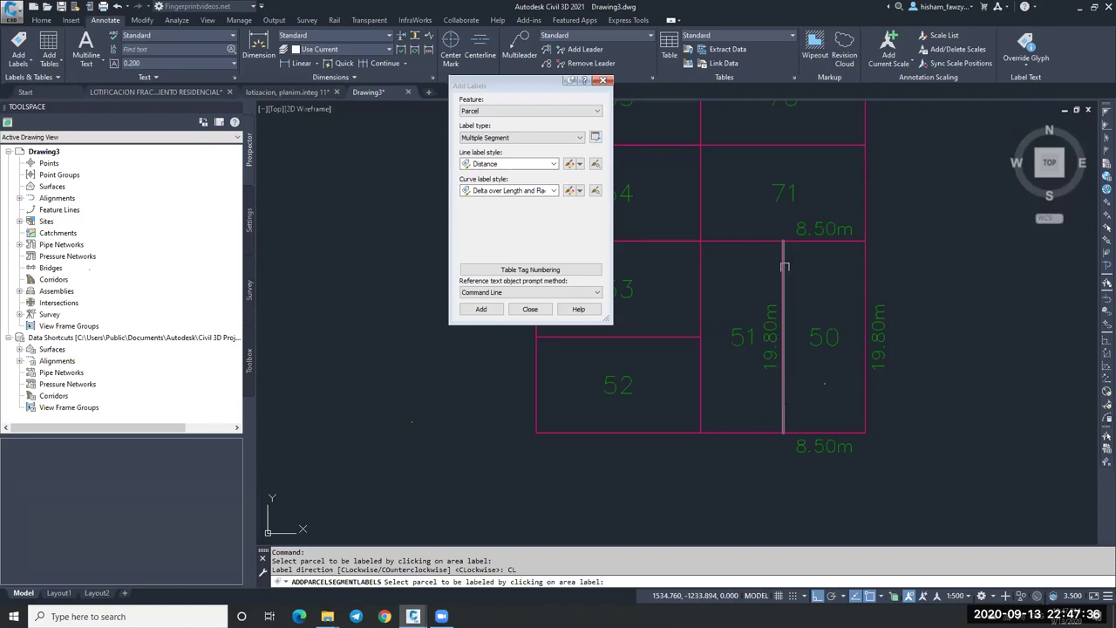
pyautogui.scroll(-2, 826, 329)
pyautogui.click(771, 332)
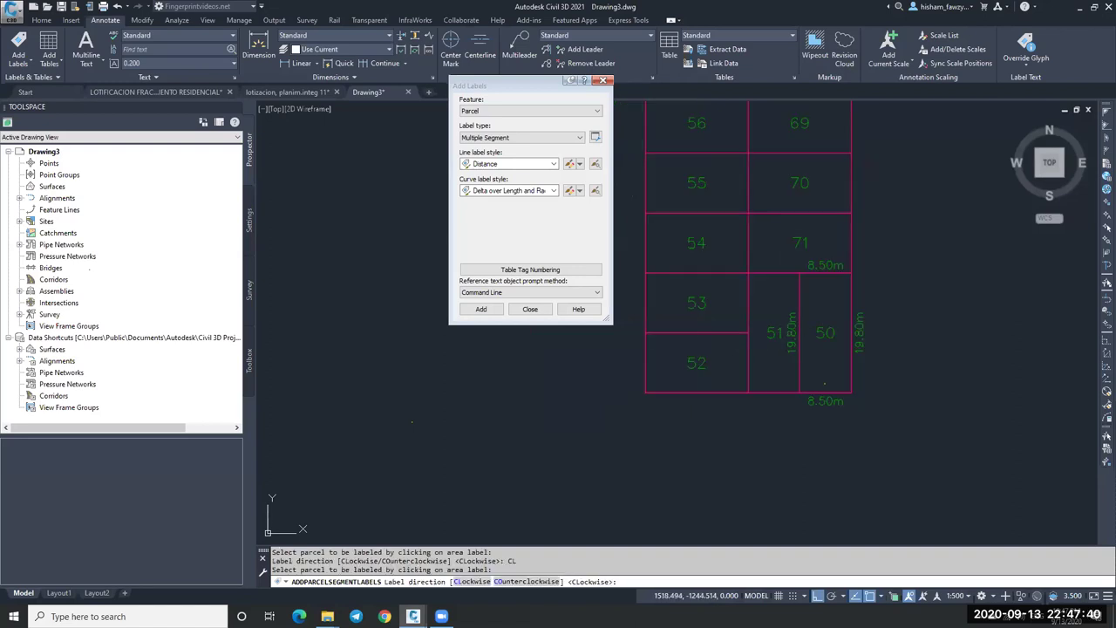
pyautogui.press('Return')
pyautogui.click(691, 349)
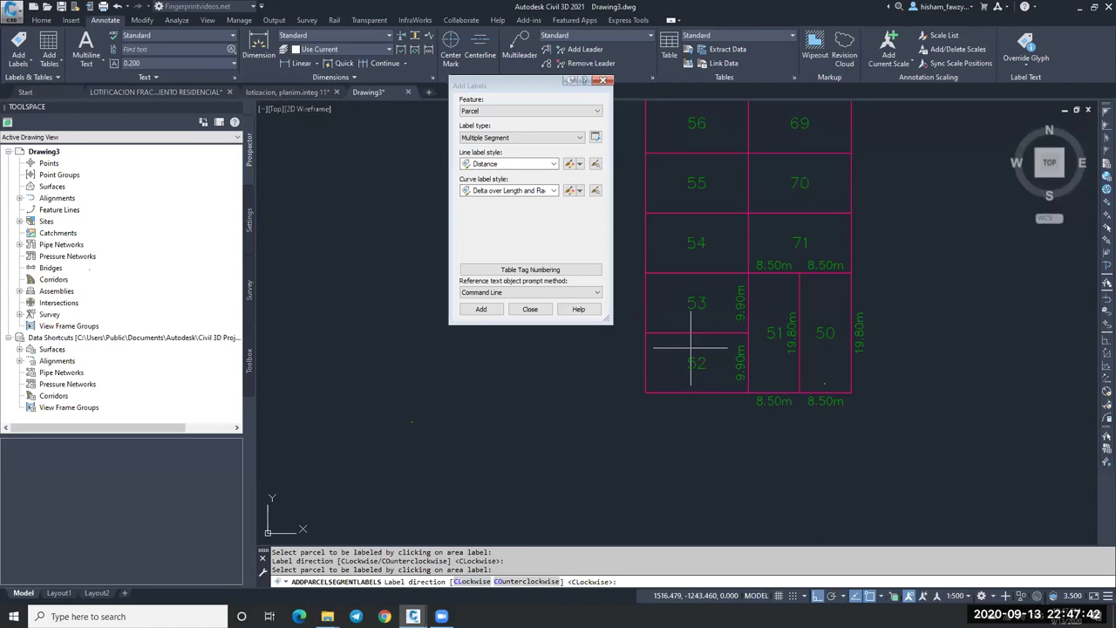
pyautogui.press('Return')
pyautogui.click(702, 305)
pyautogui.press('Return')
pyautogui.click(706, 247)
pyautogui.press('Return')
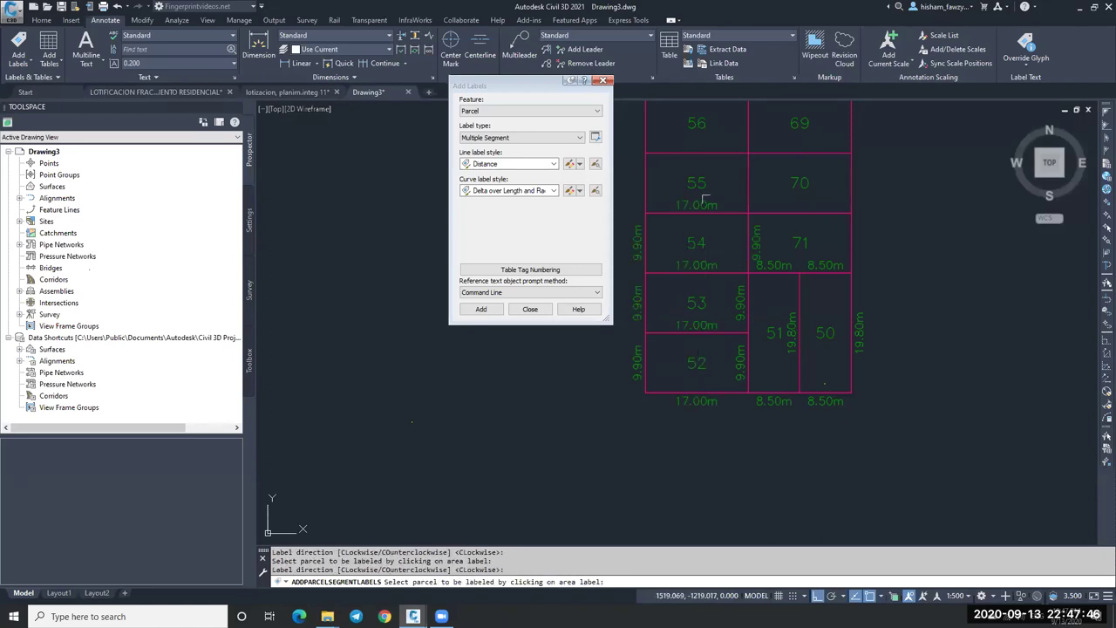
pyautogui.scroll(-4, 704, 253)
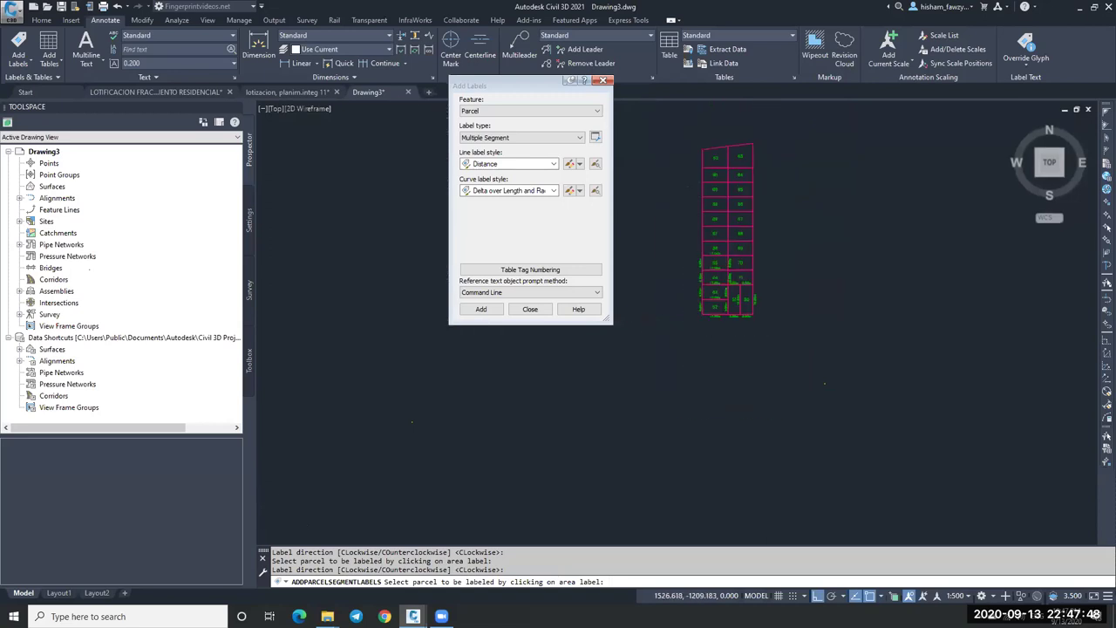
pyautogui.scroll(5, 727, 252)
# Step: Finish labelling and bring up the Distance component of the Distance label style
pyautogui.press('Return')
pyautogui.scroll(2, 708, 397)
pyautogui.press('Escape')
pyautogui.scroll(1, 741, 366)
pyautogui.scroll(1, 740, 366)
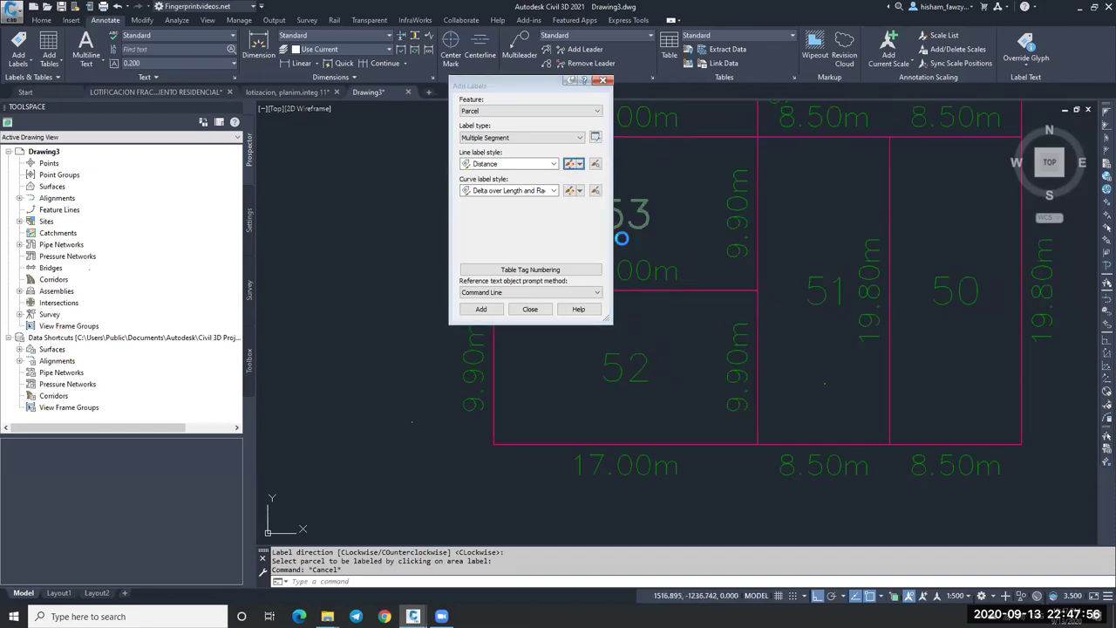
pyautogui.click(202, 187)
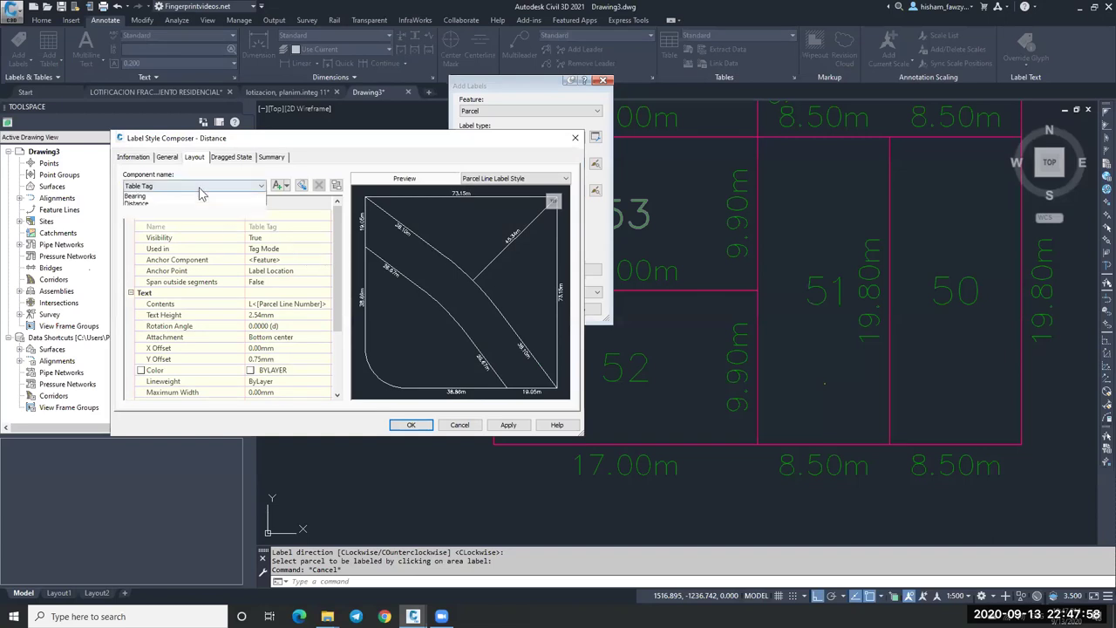
pyautogui.click(191, 212)
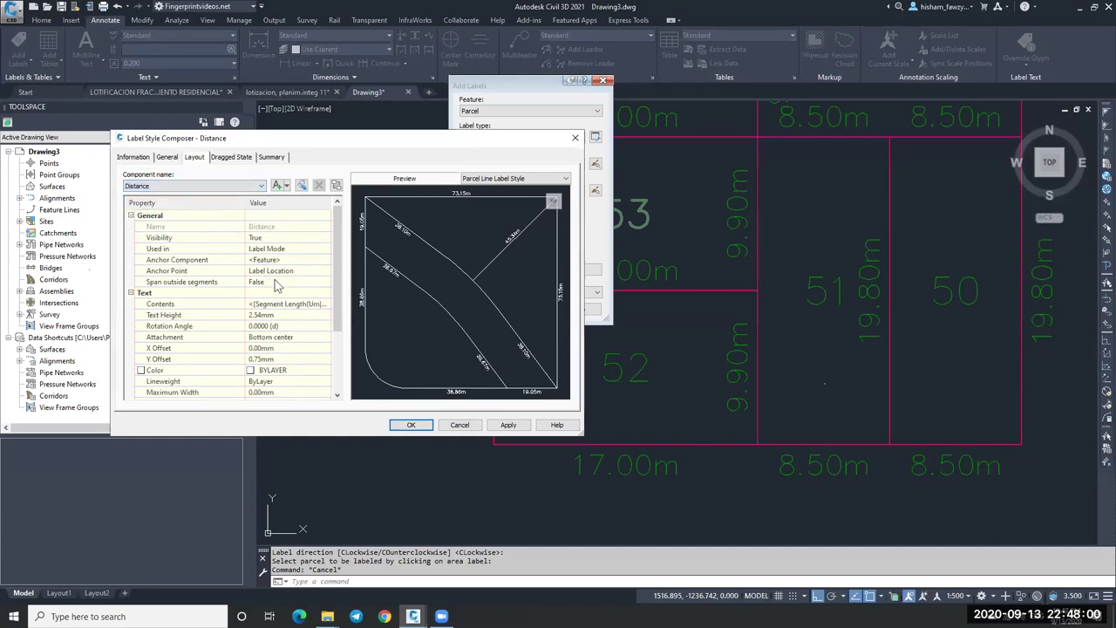
# Step: Make the Distance label's segment length white, 0.01 precision, at 1.75mm text height
pyautogui.click(328, 305)
pyautogui.click(324, 304)
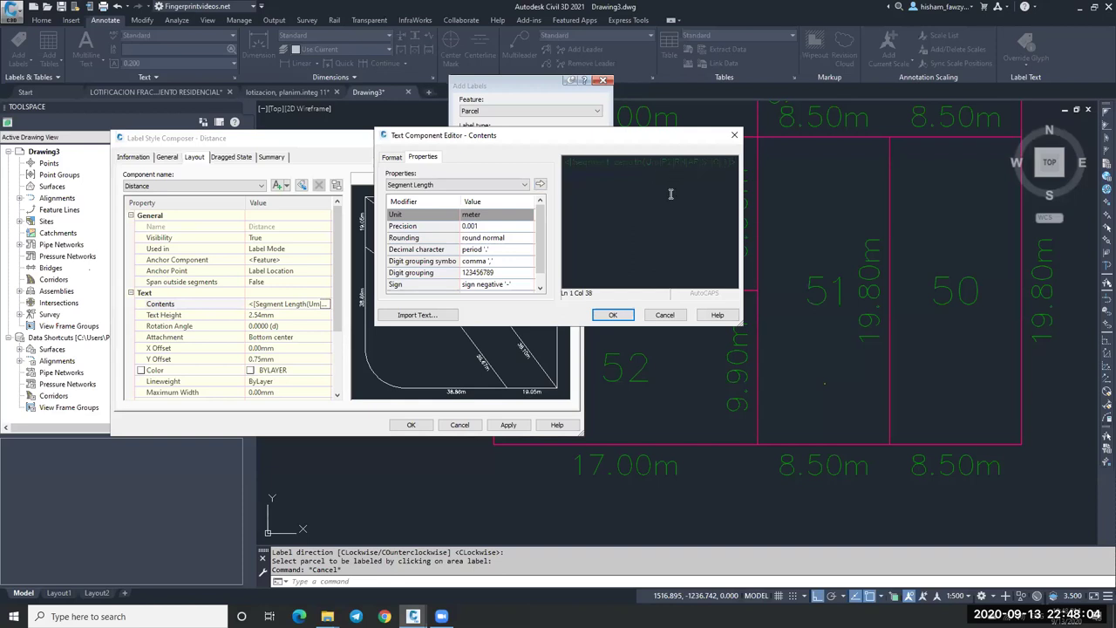
pyautogui.doubleClick(673, 162)
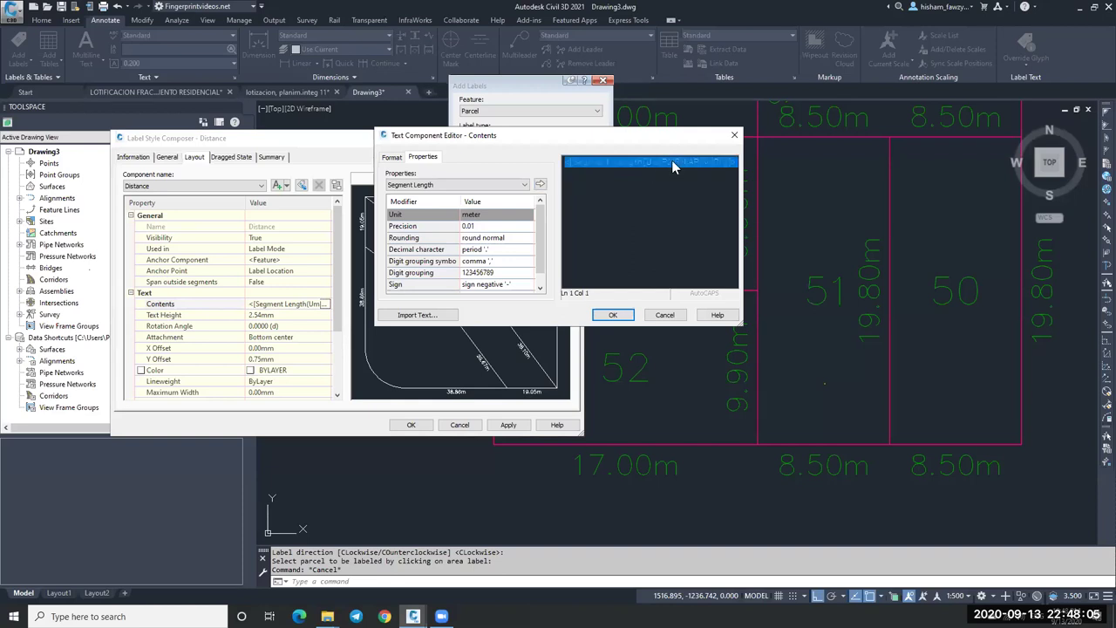
pyautogui.click(394, 158)
pyautogui.click(463, 255)
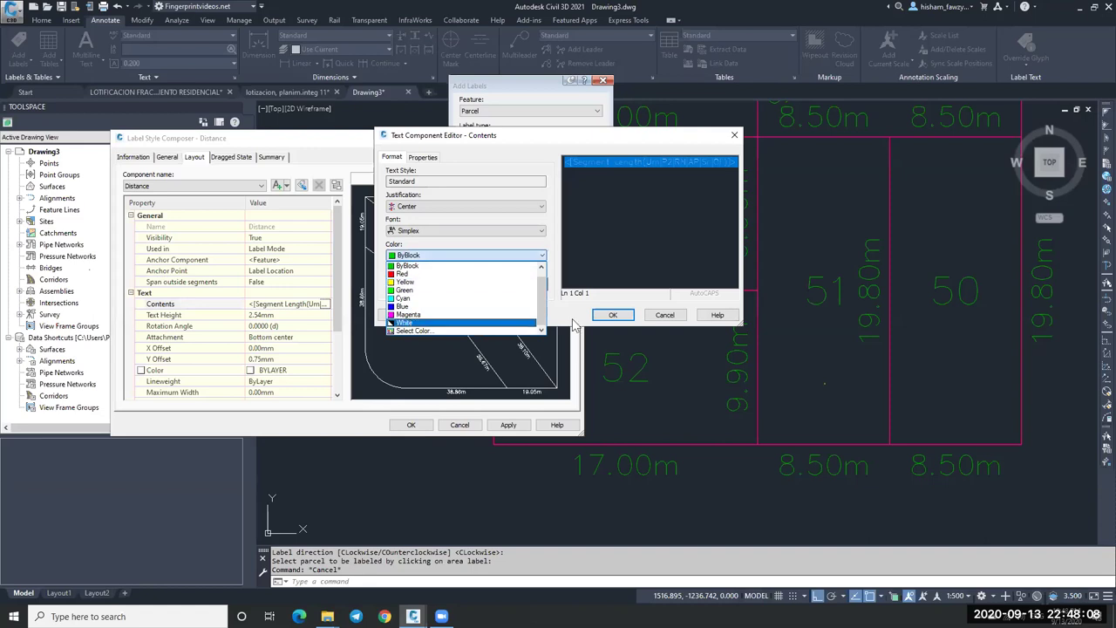
pyautogui.click(411, 325)
pyautogui.click(612, 315)
pyautogui.click(283, 315)
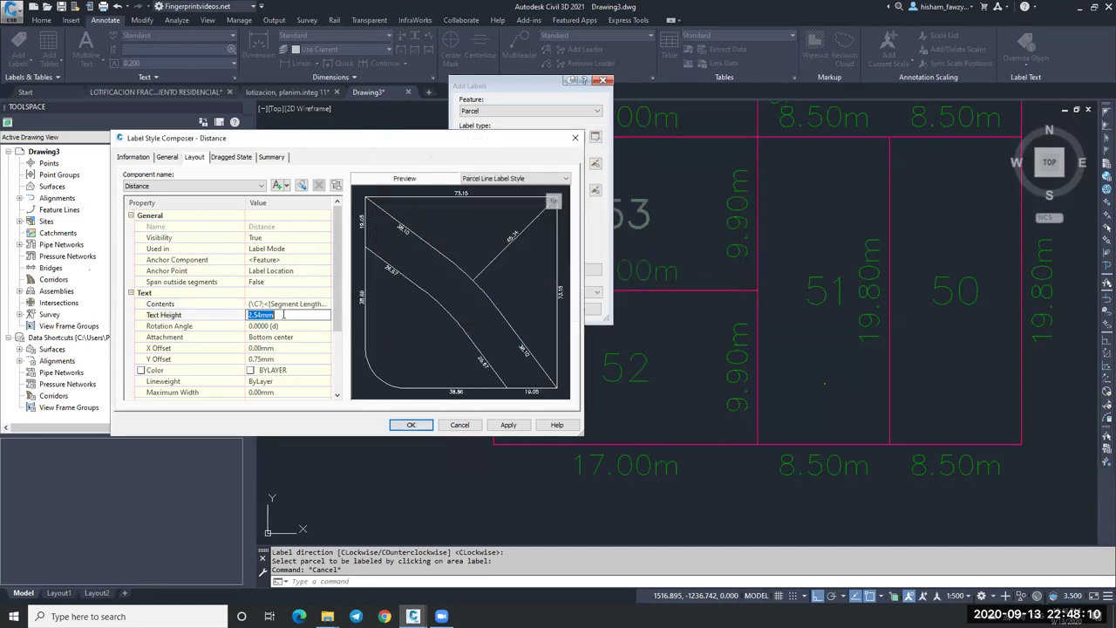
pyautogui.click(424, 428)
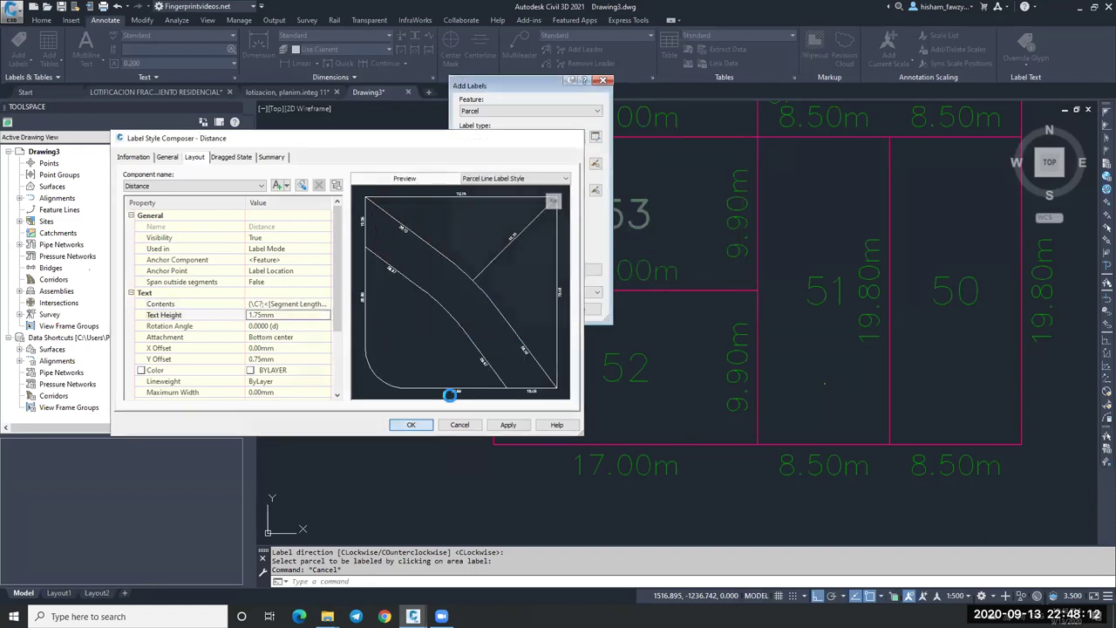
# Step: Close the Add Labels dialog and cancel the parcel labelling command
pyautogui.press('Escape')
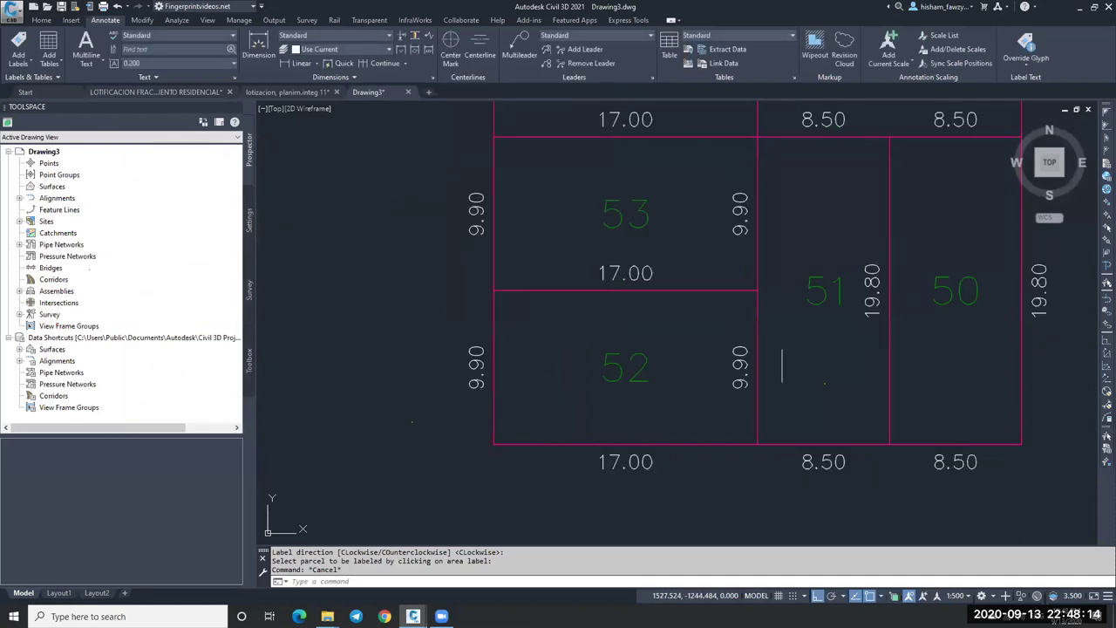
pyautogui.scroll(-3, 811, 192)
pyautogui.scroll(3, 873, 200)
pyautogui.scroll(-4, 870, 315)
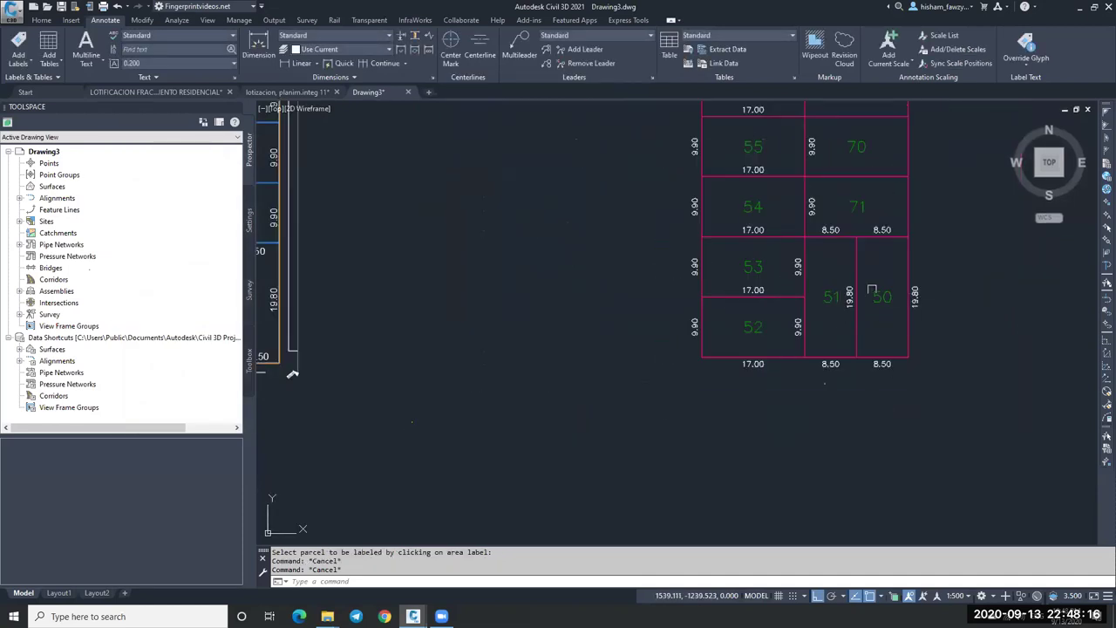
pyautogui.scroll(-4, 863, 301)
pyautogui.scroll(5, 646, 309)
pyautogui.press('Escape')
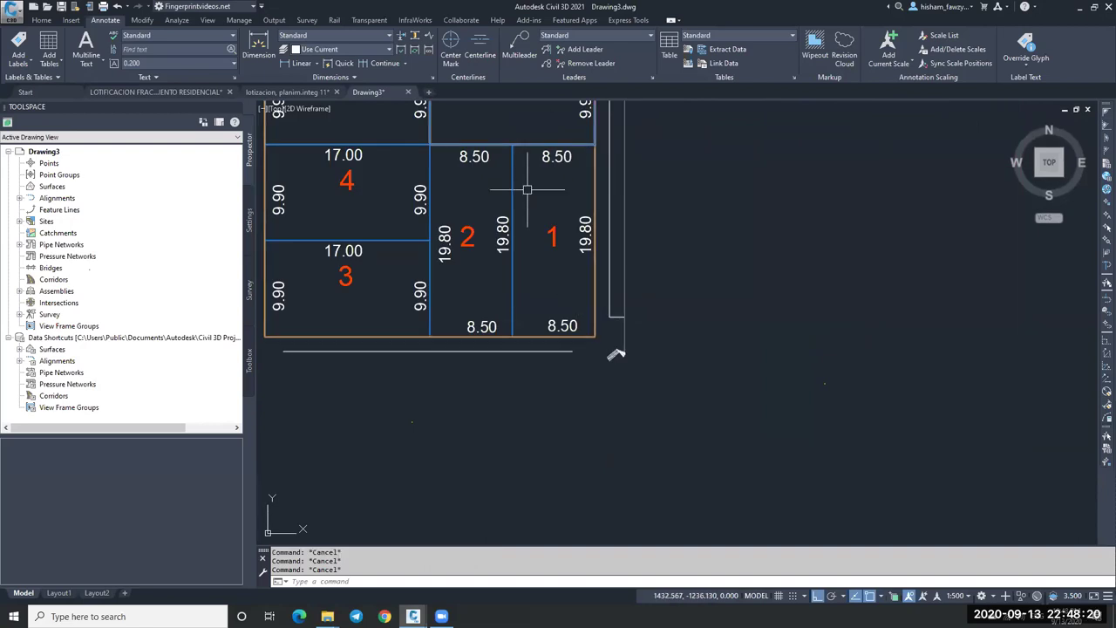
# Step: Stretch the lot line between parcels 1 and 2 down past the block's bottom edge
pyautogui.click(517, 219)
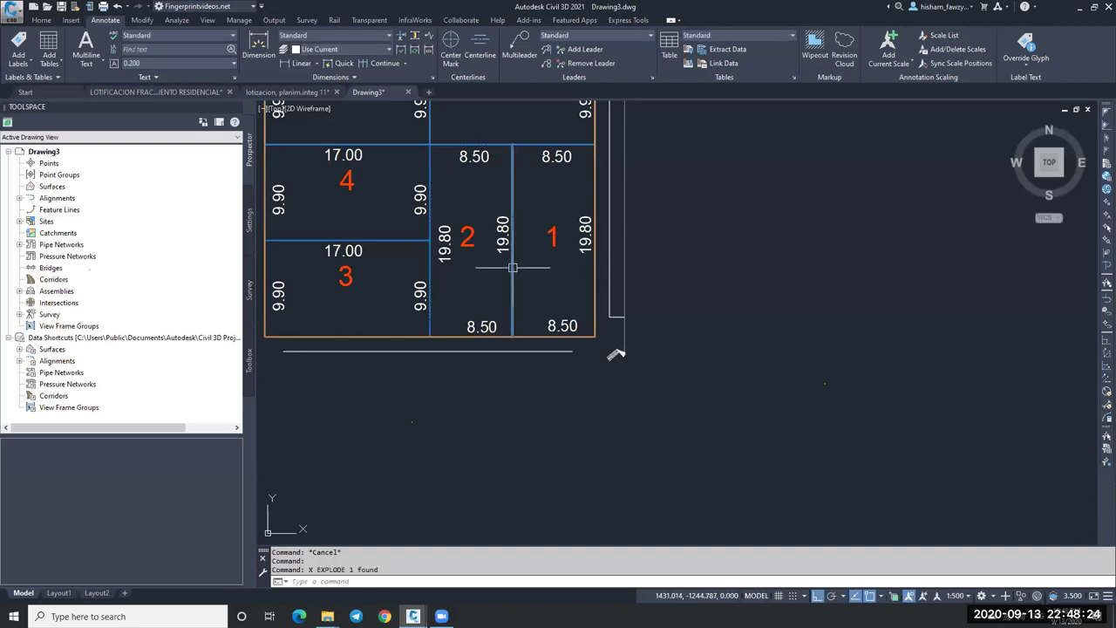
pyautogui.click(512, 336)
pyautogui.click(592, 488)
pyautogui.press('Escape')
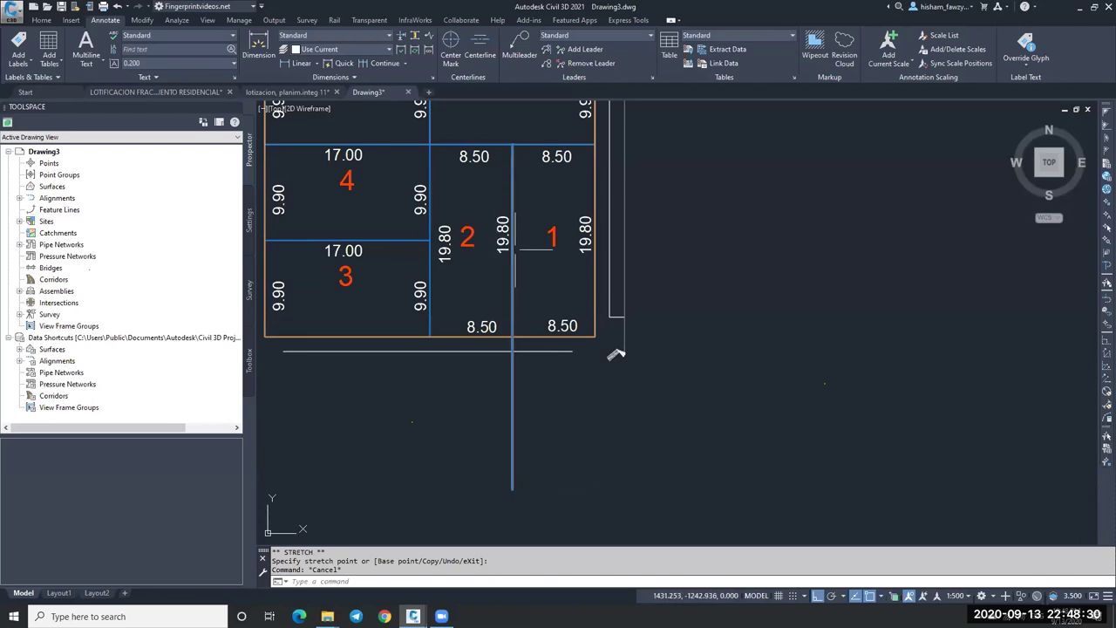
pyautogui.scroll(-4, 497, 246)
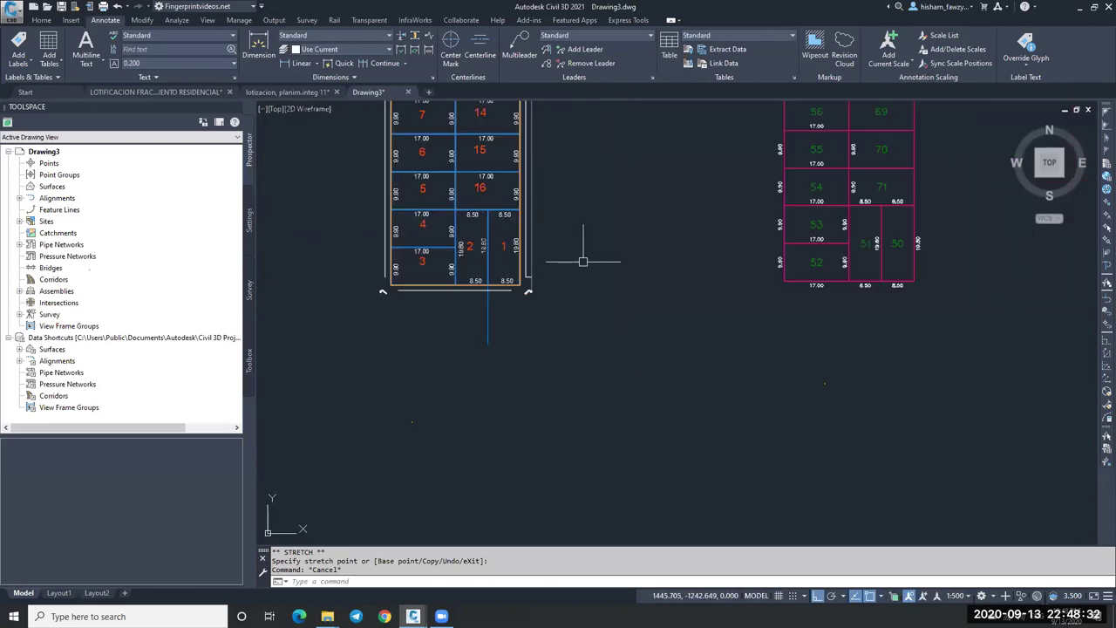
pyautogui.scroll(6, 904, 272)
pyautogui.click(923, 307)
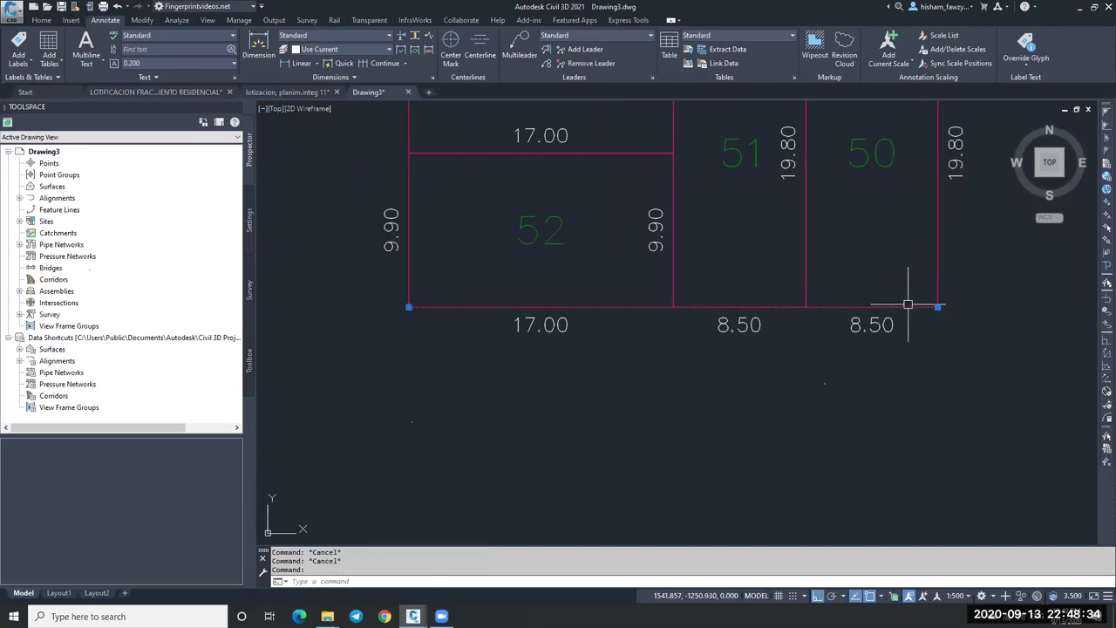
pyautogui.scroll(-2, 828, 296)
pyautogui.press('Escape')
pyautogui.click(813, 262)
pyautogui.click(813, 299)
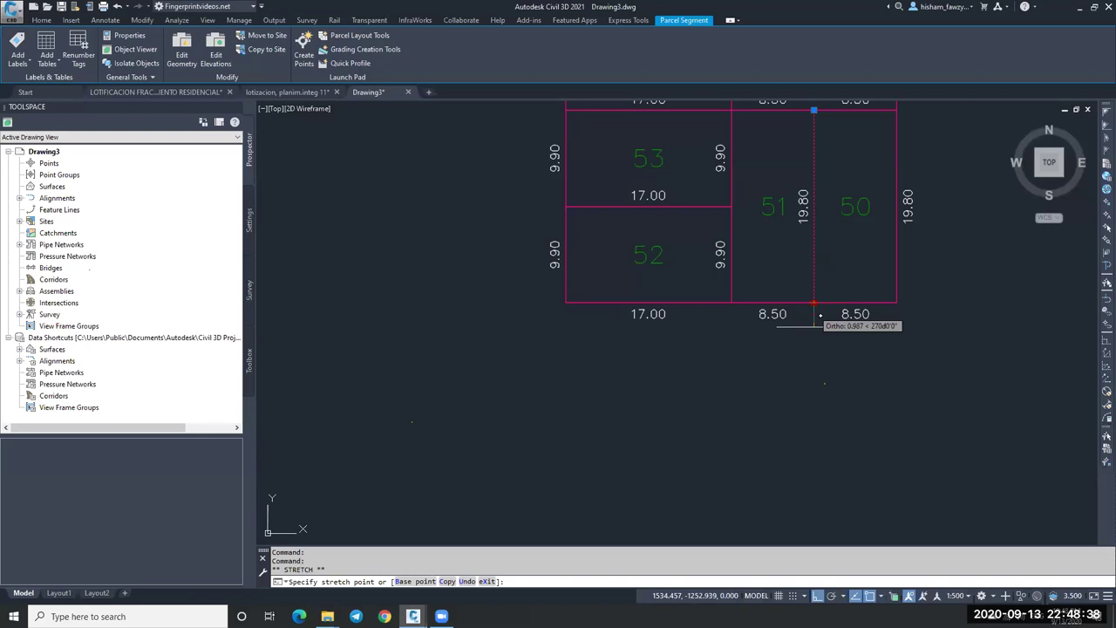
pyautogui.press('Escape')
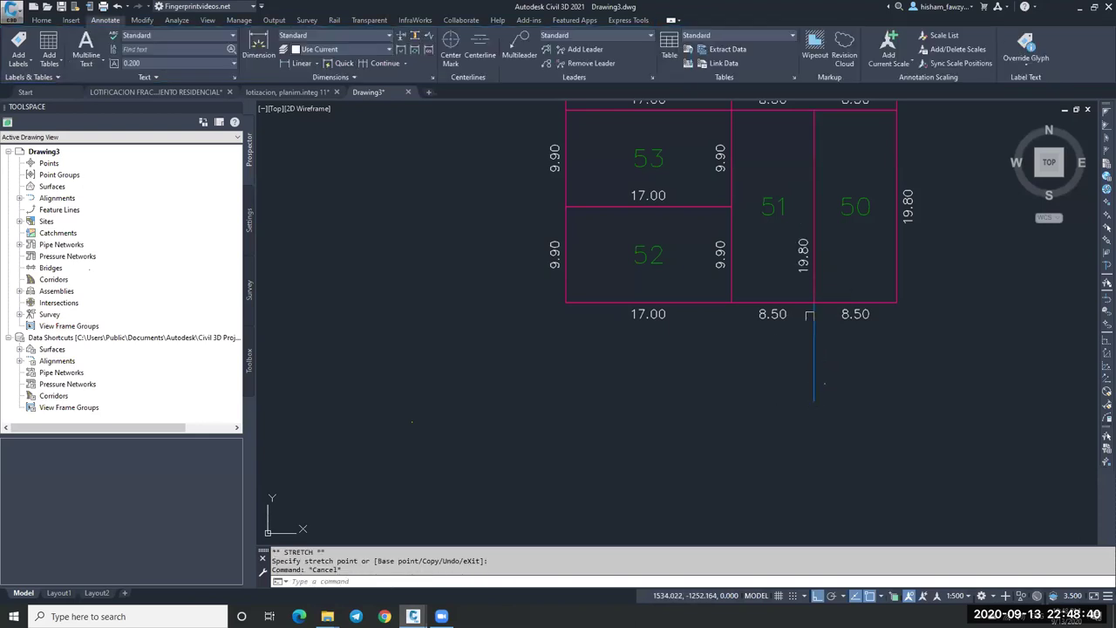
pyautogui.click(814, 290)
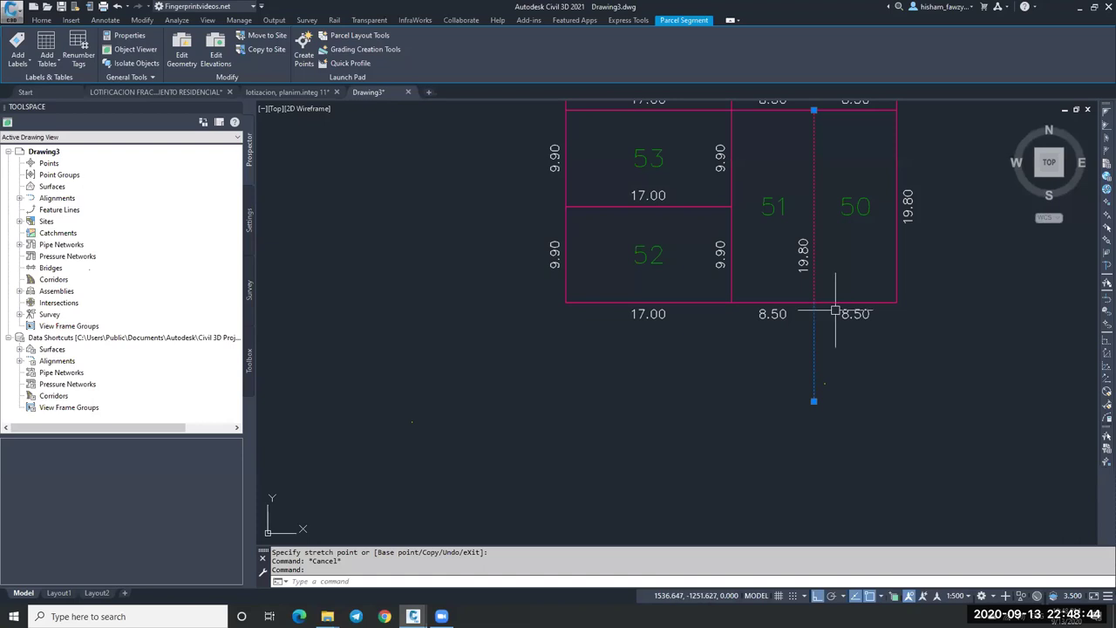
pyautogui.write('e')
pyautogui.press('Return')
pyautogui.hotkey('ctrl', 'z')
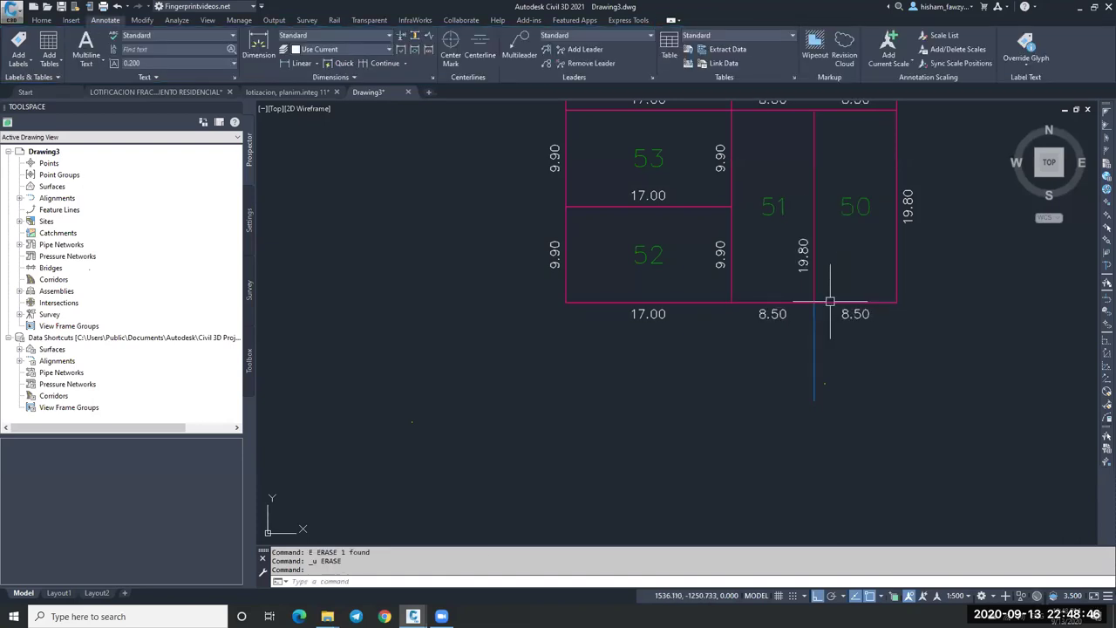
pyautogui.click(811, 257)
pyautogui.press('Escape')
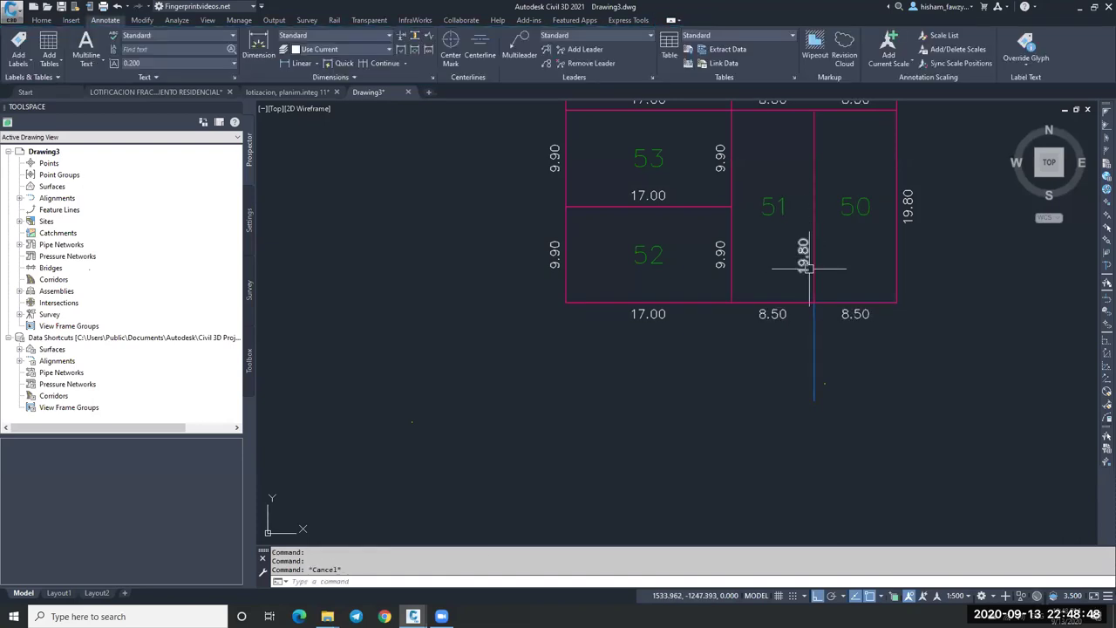
pyautogui.hotkey('ctrl', 'z')
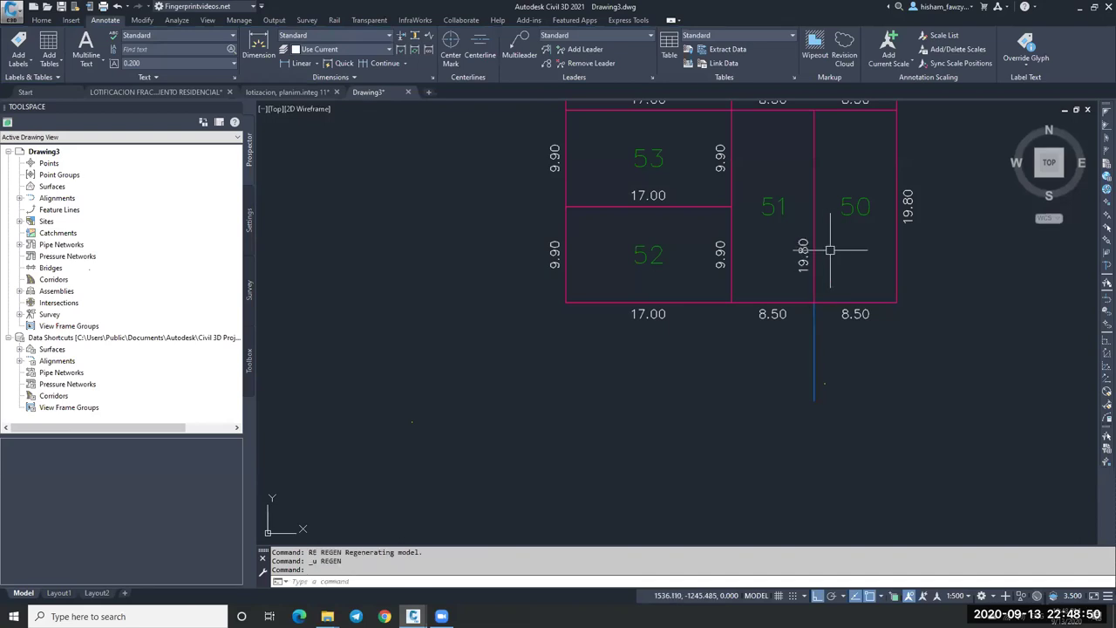
pyautogui.click(816, 245)
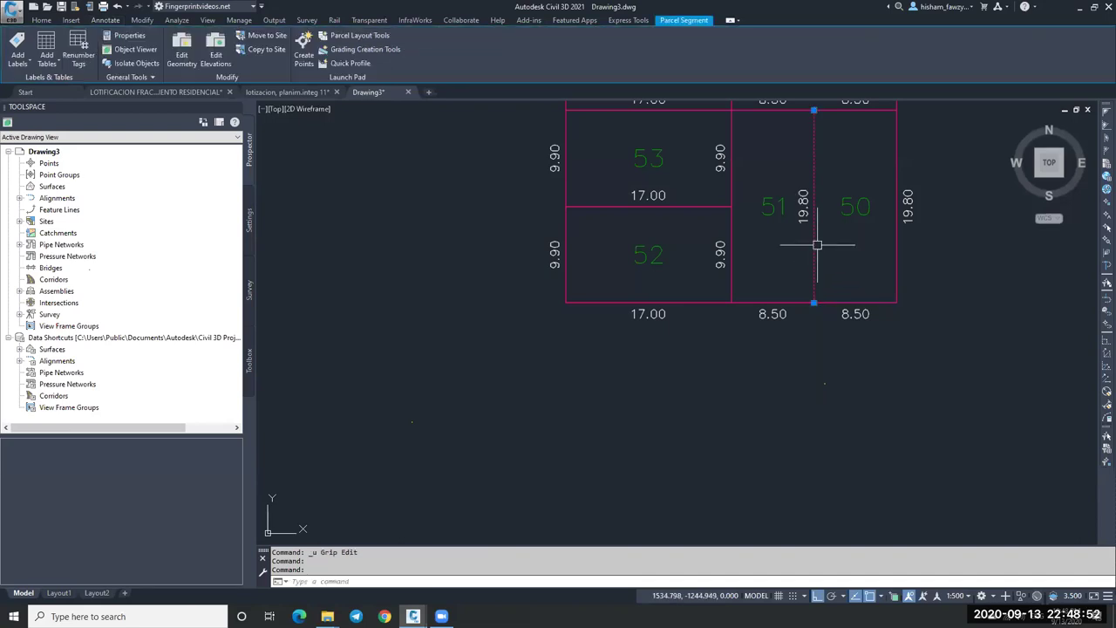
pyautogui.scroll(-3, 817, 218)
pyautogui.scroll(3, 813, 223)
# Step: Reposition the top end of the lot 51/50 dividing line, undoing misplaced attempts
pyautogui.click(805, 224)
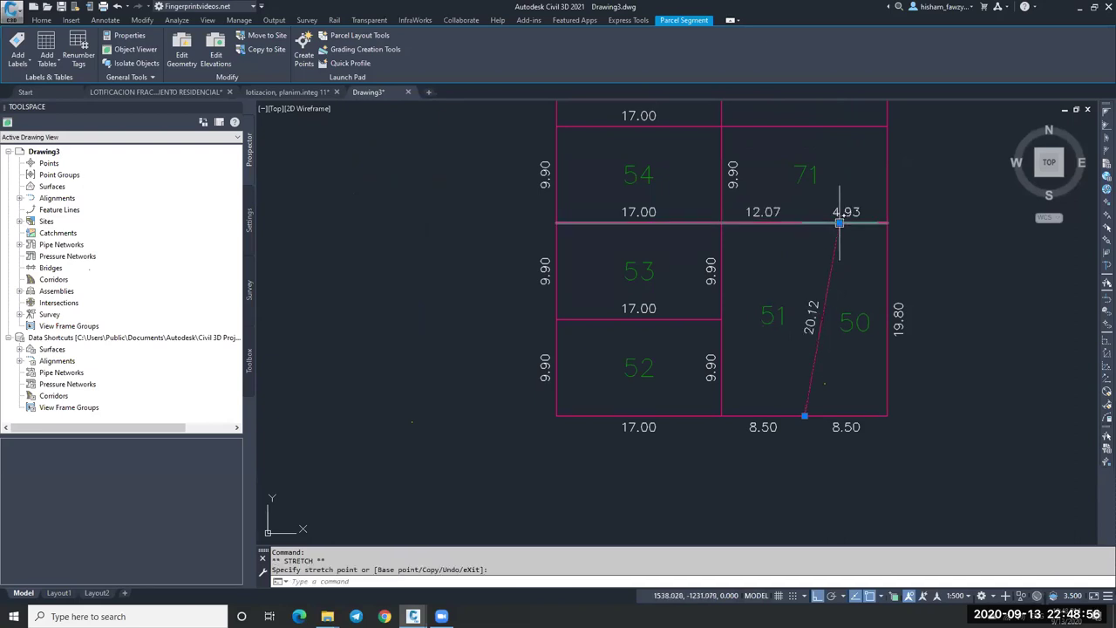
pyautogui.click(837, 224)
pyautogui.press('Escape')
pyautogui.press('Escape')
pyautogui.press('Escape')
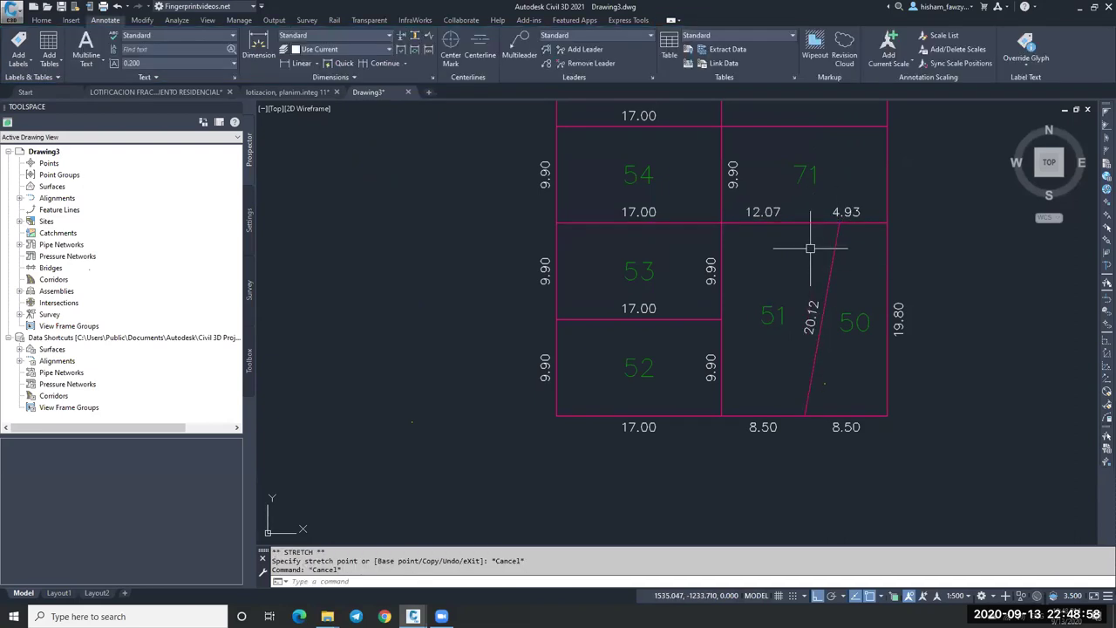
pyautogui.hotkey('ctrl', 'z')
pyautogui.click(805, 253)
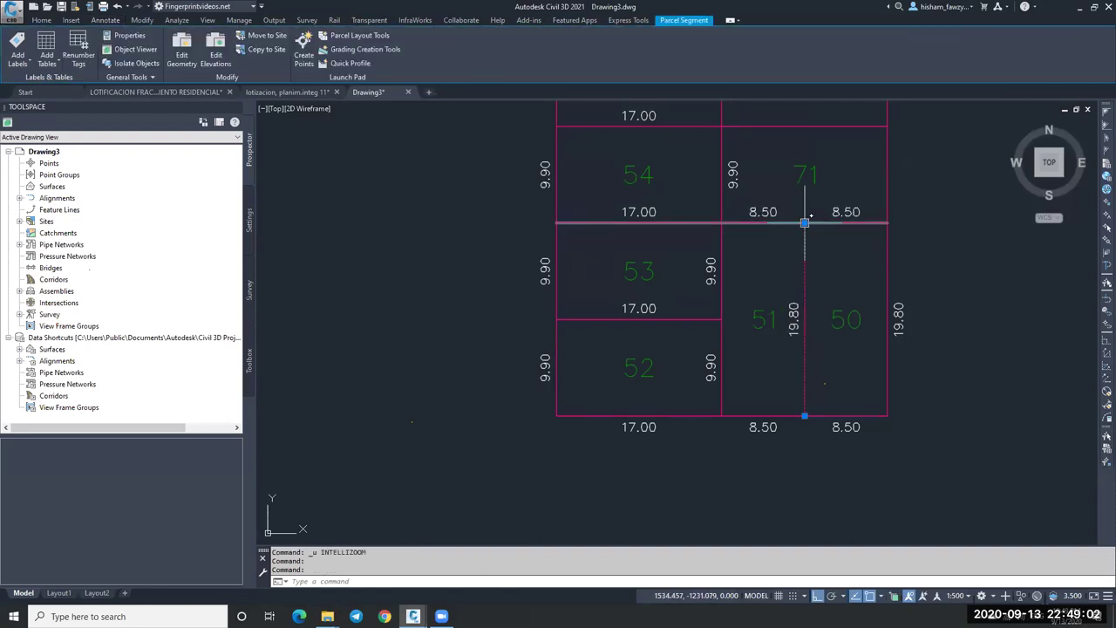
pyautogui.click(805, 224)
pyautogui.click(803, 204)
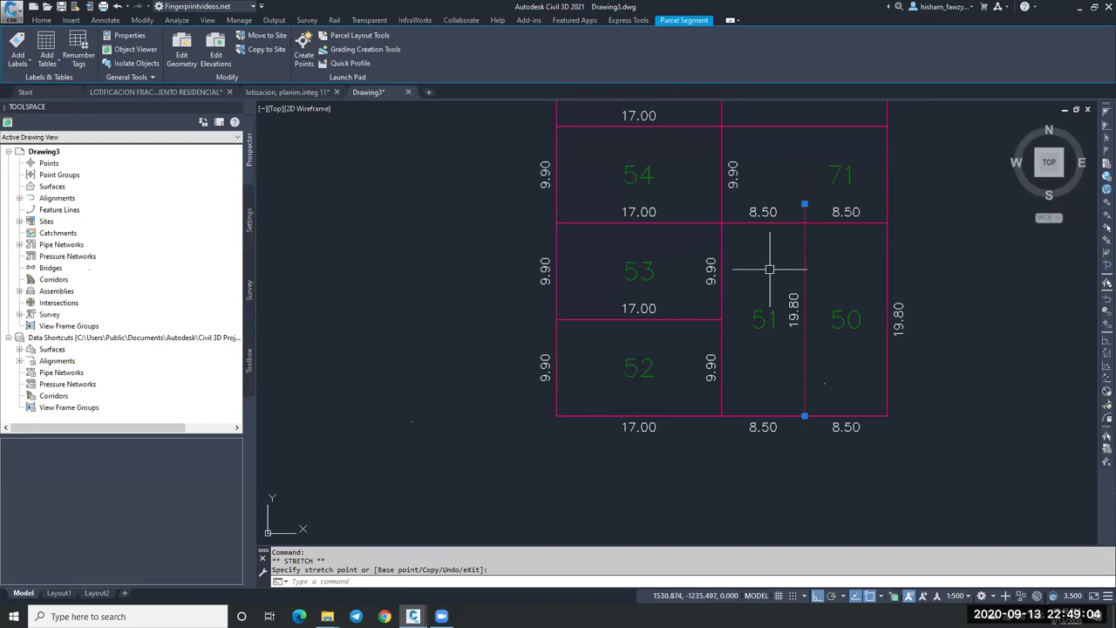
pyautogui.hotkey('ctrl', 'z')
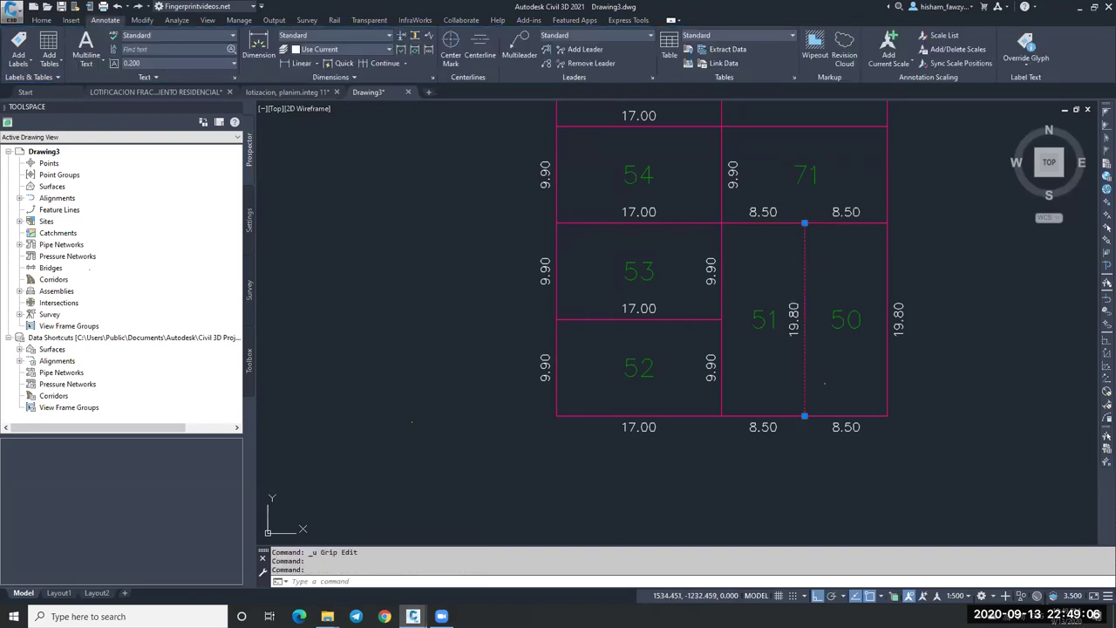
pyautogui.click(804, 223)
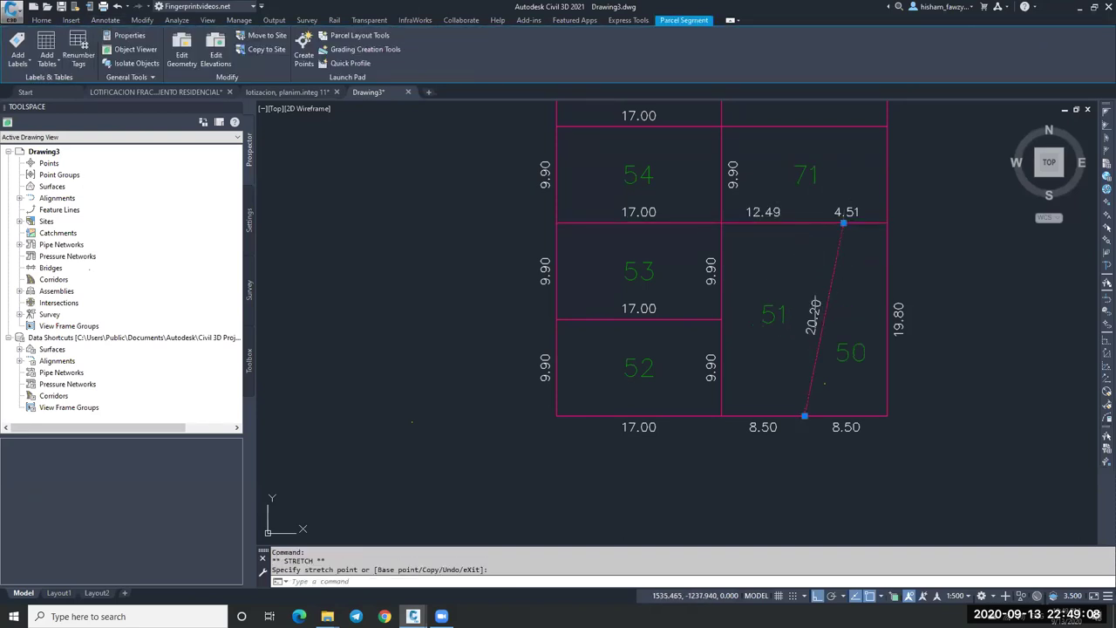
pyautogui.click(774, 223)
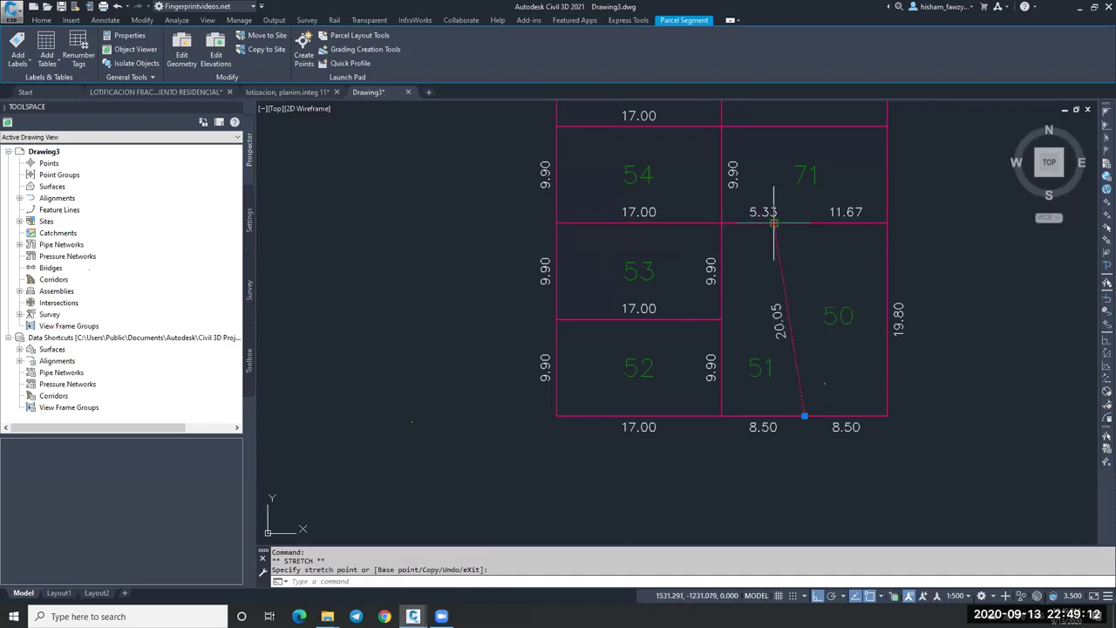
pyautogui.scroll(6, 782, 210)
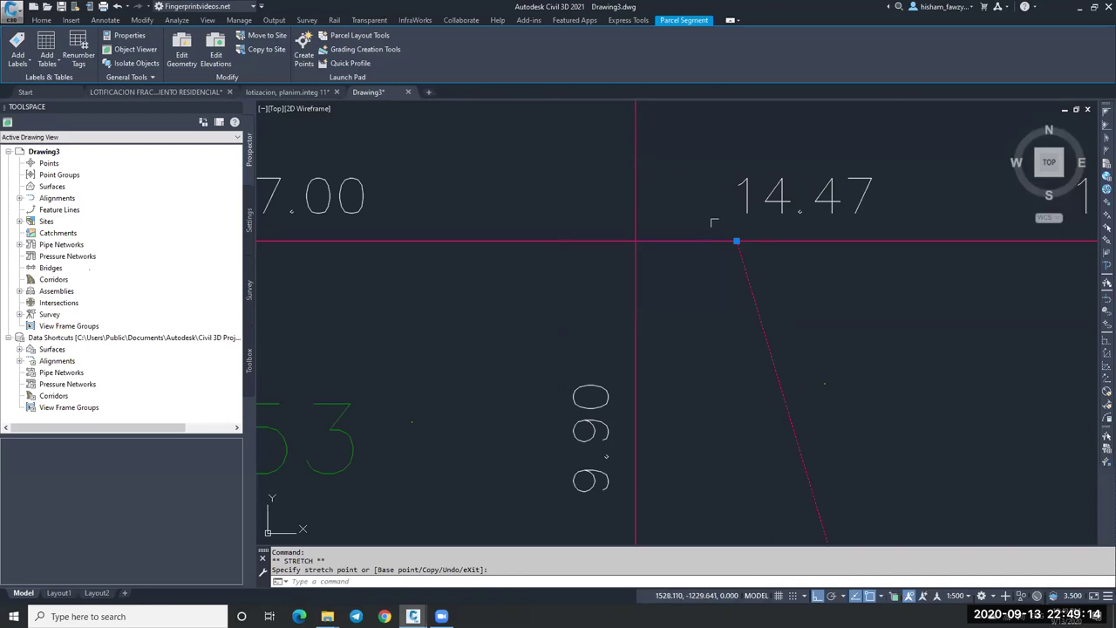
pyautogui.scroll(-5, 716, 225)
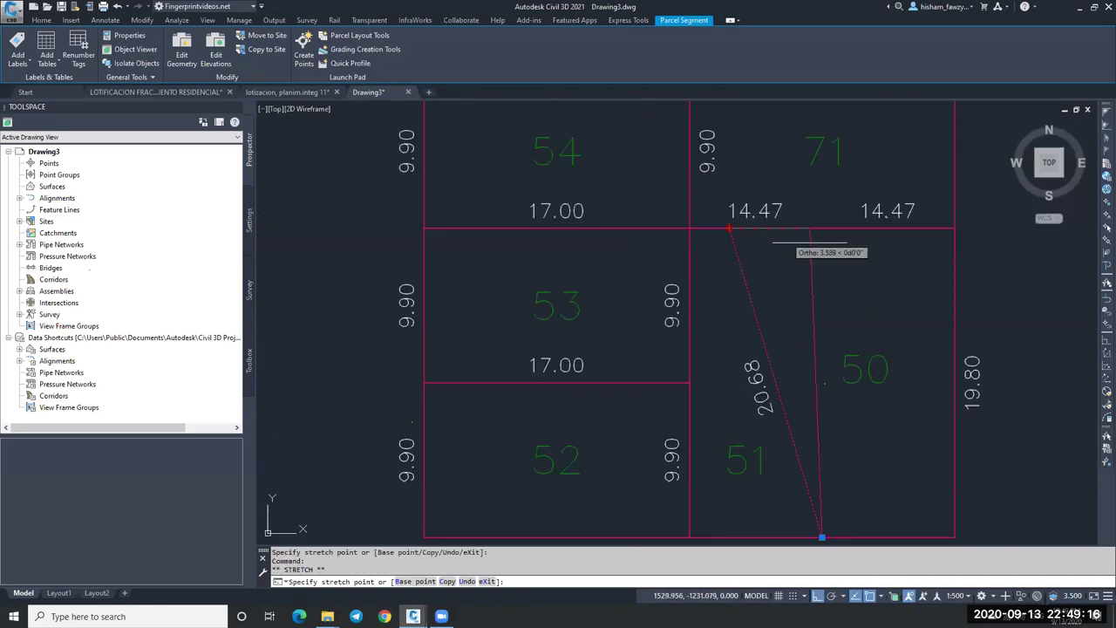
pyautogui.click(826, 228)
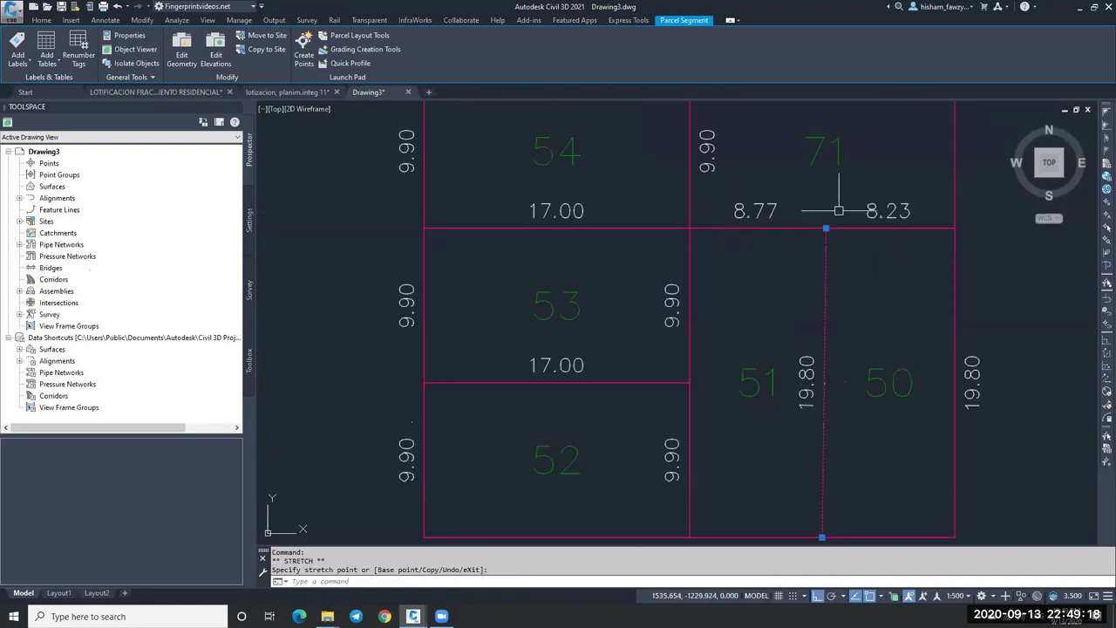
# Step: Slant the 51/50 divider so the top edge splits into 12.27 and 4.73
pyautogui.click(825, 229)
pyautogui.click(881, 229)
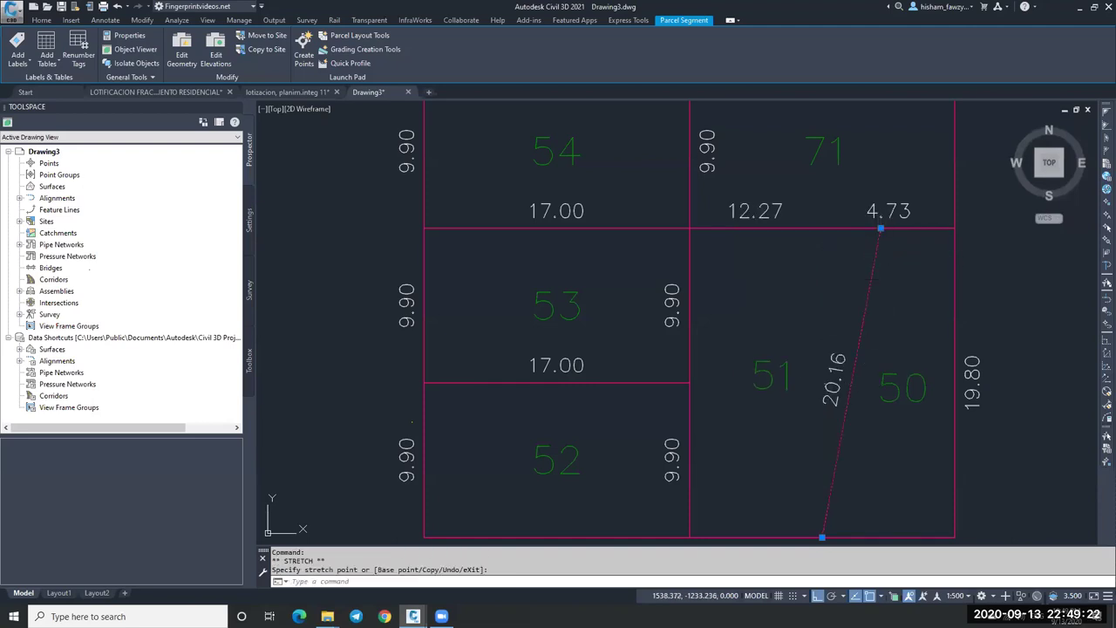
pyautogui.press('Escape')
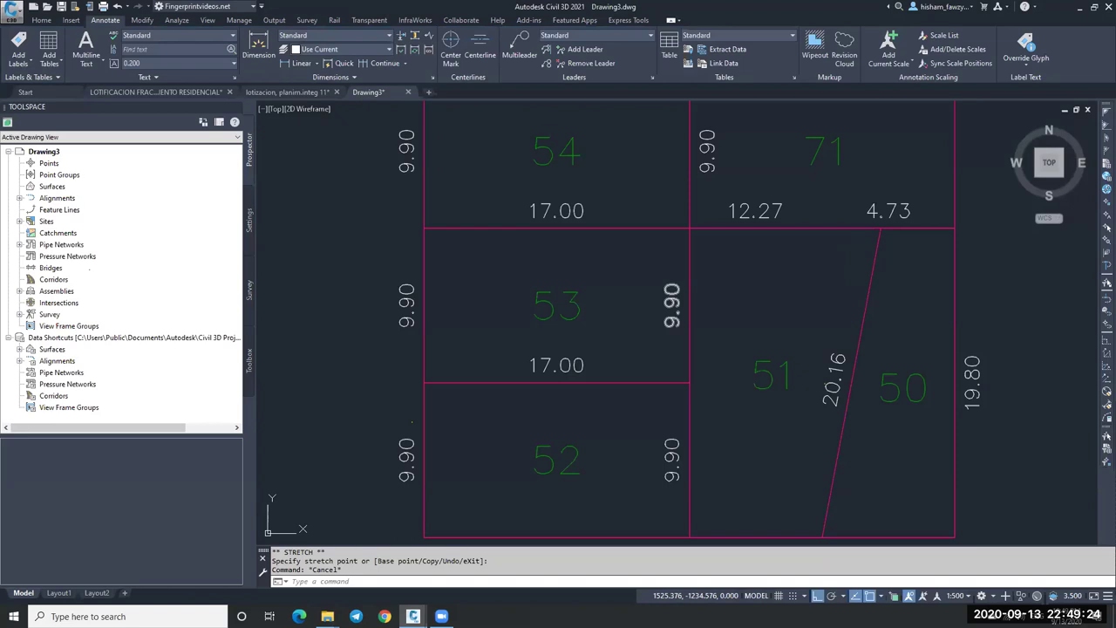
pyautogui.press('Escape')
pyautogui.click(873, 255)
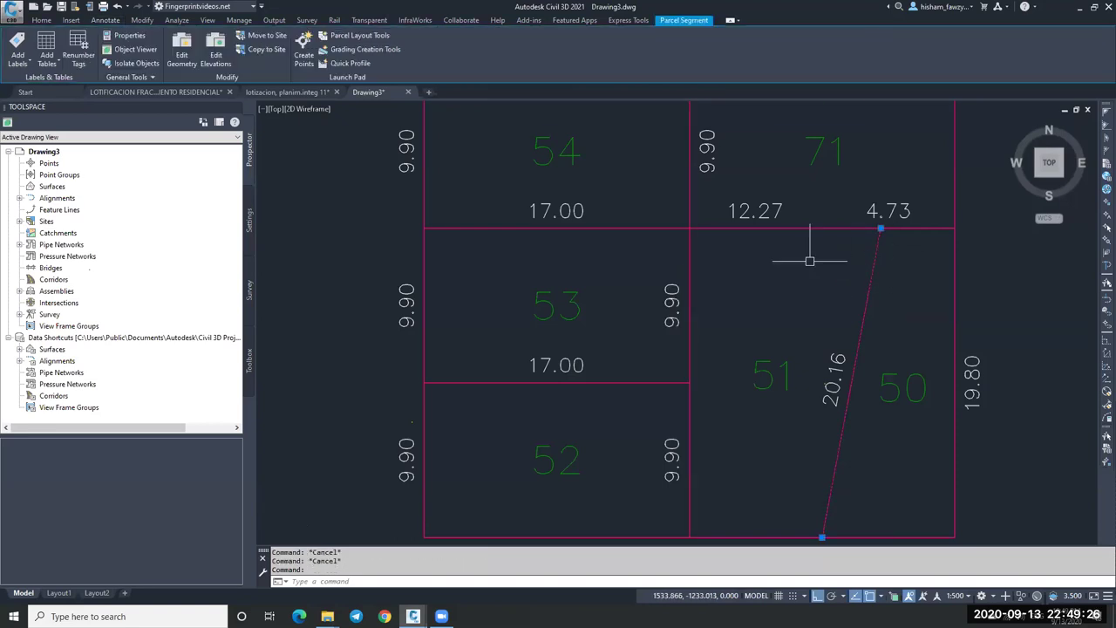
pyautogui.scroll(-3, 810, 260)
pyautogui.press('Escape')
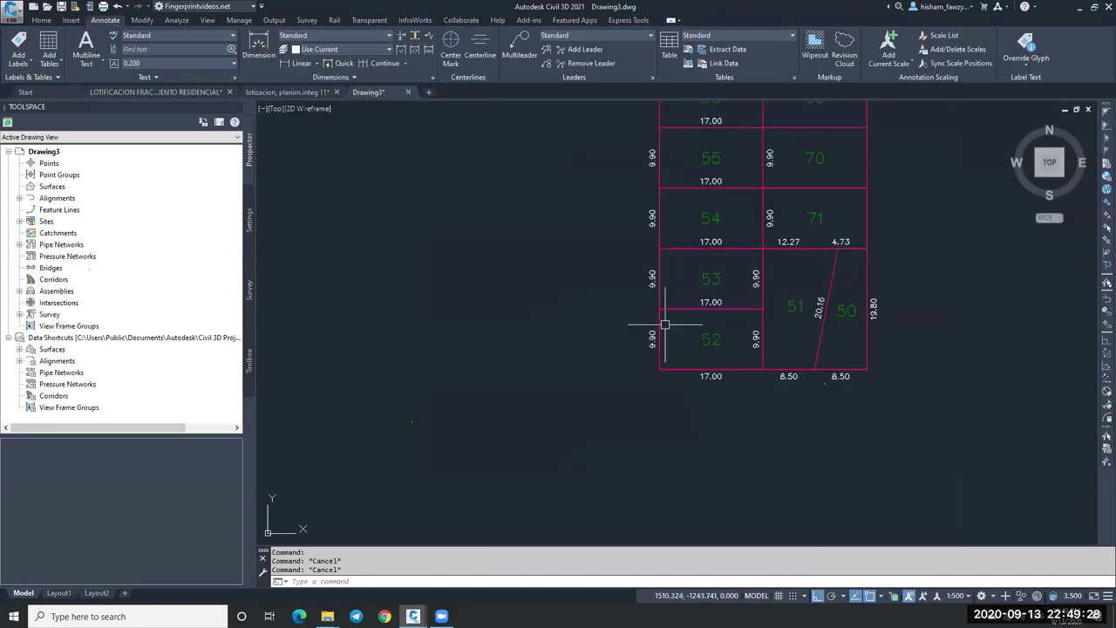
# Step: Try moving the left end of the lot line between lots 53 and 52, then cancel
pyautogui.click(660, 309)
pyautogui.scroll(2, 658, 308)
pyautogui.click(658, 308)
pyautogui.press('Escape')
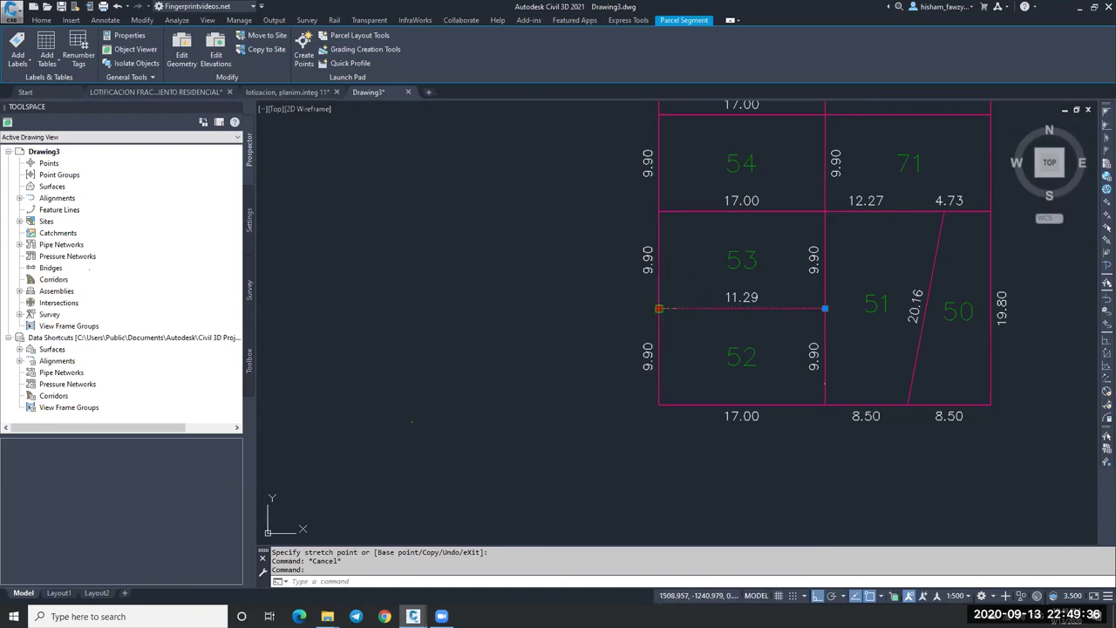
pyautogui.click(659, 308)
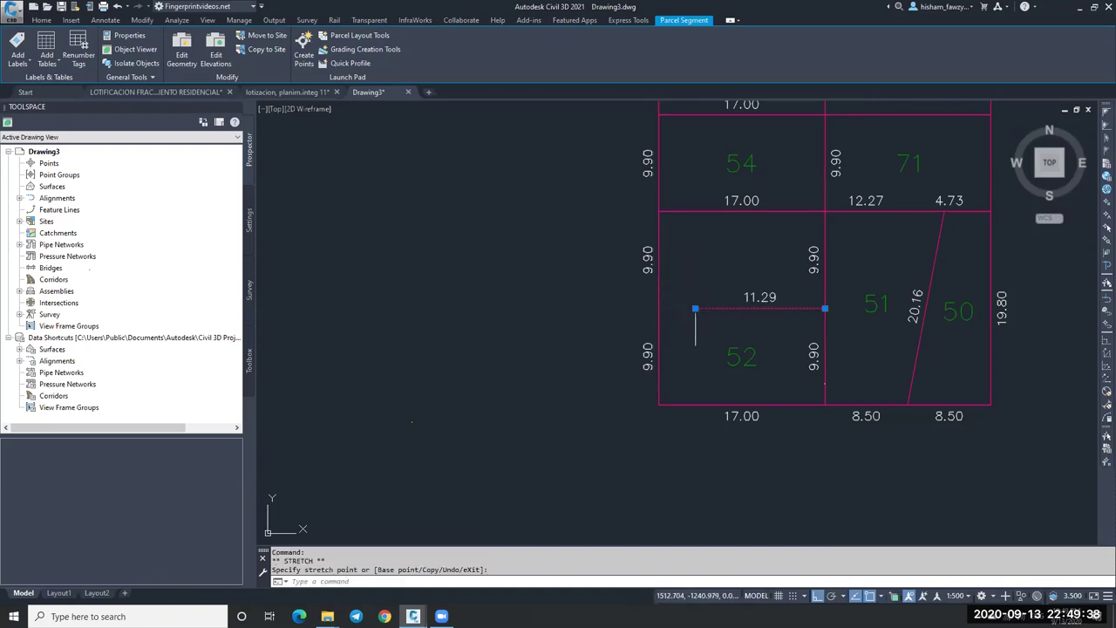
pyautogui.press('Escape')
pyautogui.press('Escape')
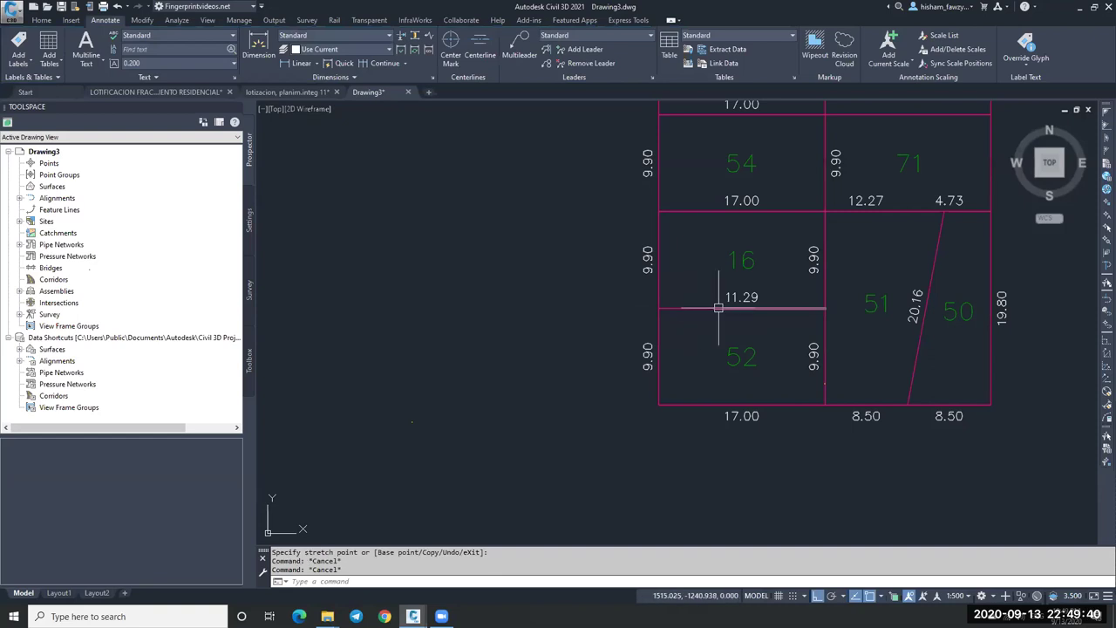
# Step: Undo the slanted lot 51/50 boundary and regenerate the drawing
pyautogui.hotkey('ctrl', 'z')
pyautogui.hotkey('ctrl', 'z')
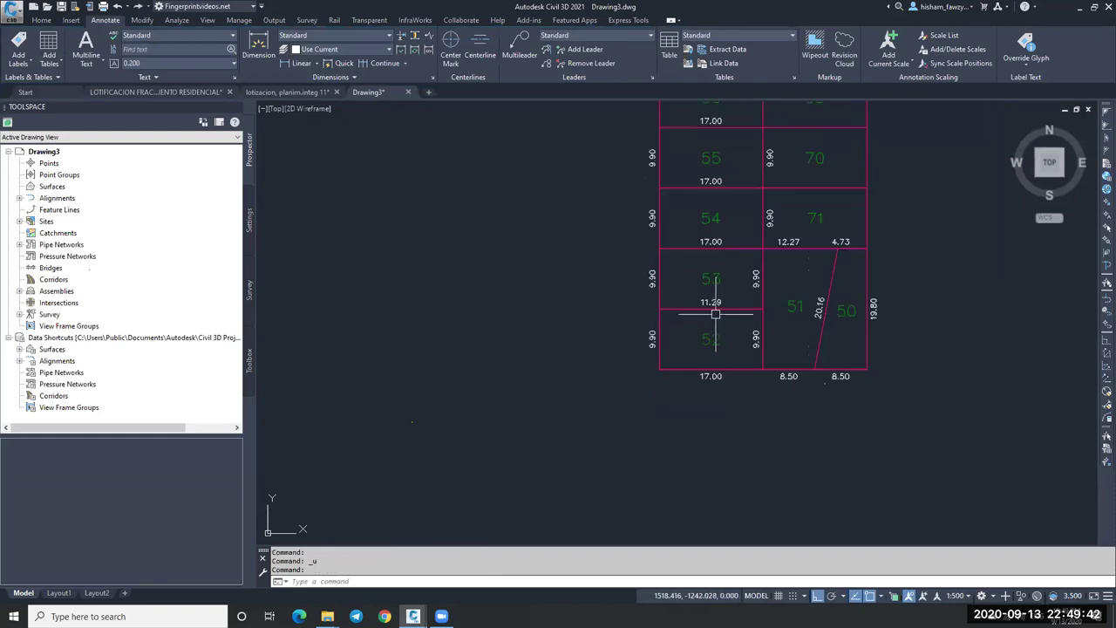
pyautogui.scroll(4, 715, 314)
pyautogui.hotkey('ctrl', 'z')
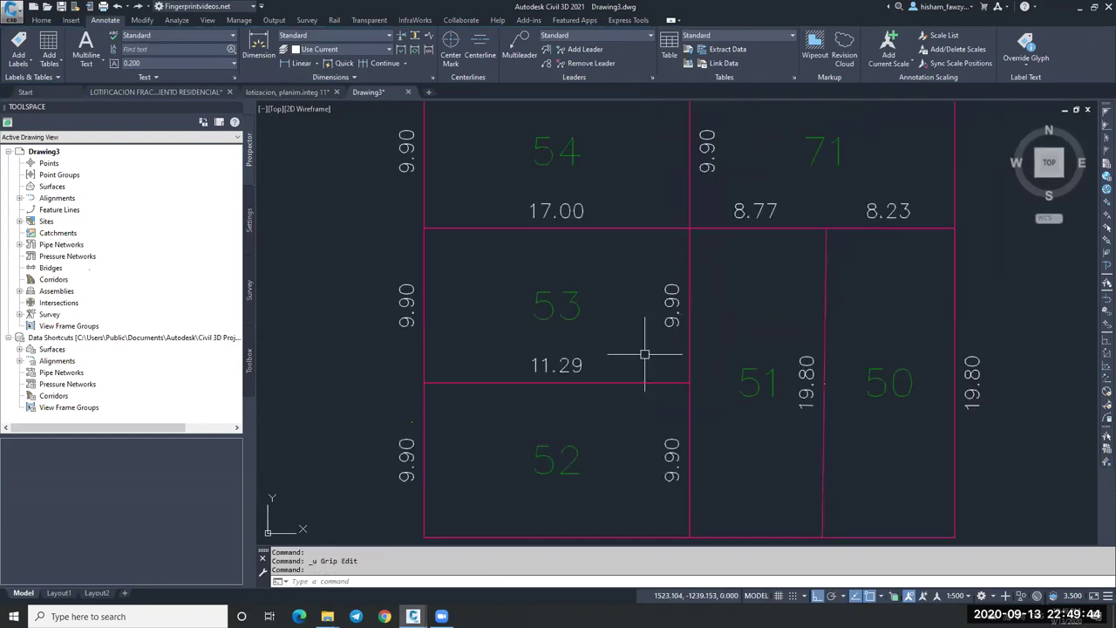
pyautogui.write('re')
pyautogui.press('Return')
pyautogui.scroll(-2, 628, 349)
pyautogui.press('Escape')
pyautogui.press('Escape')
# Step: Extend the right boundary of lots 70, 71 and 50 downward, then undo it and regenerate
pyautogui.click(831, 329)
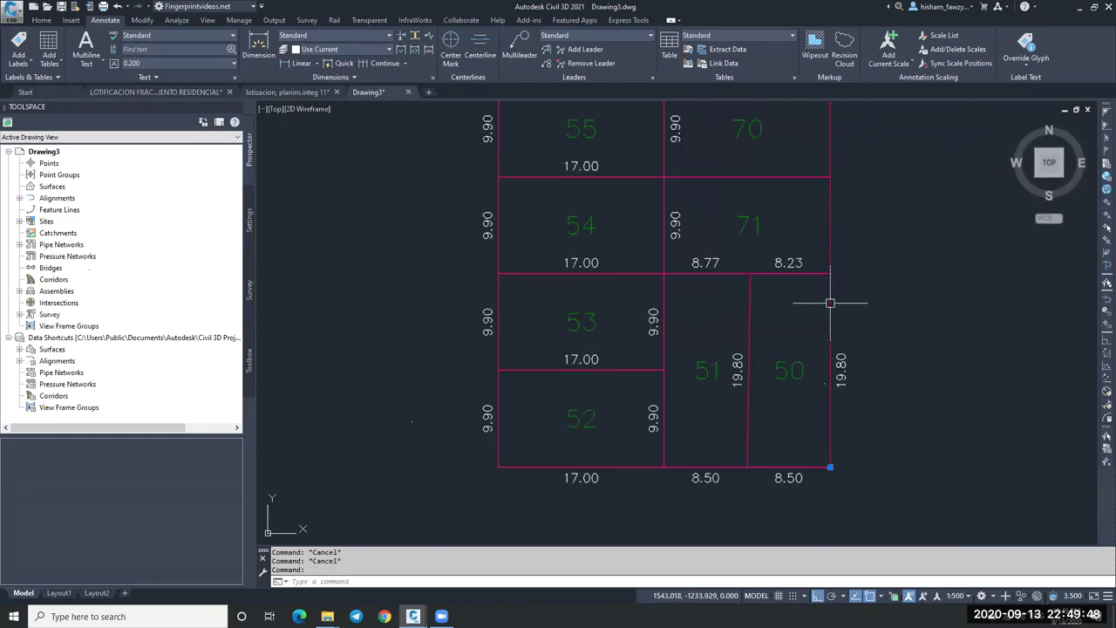
pyautogui.click(830, 467)
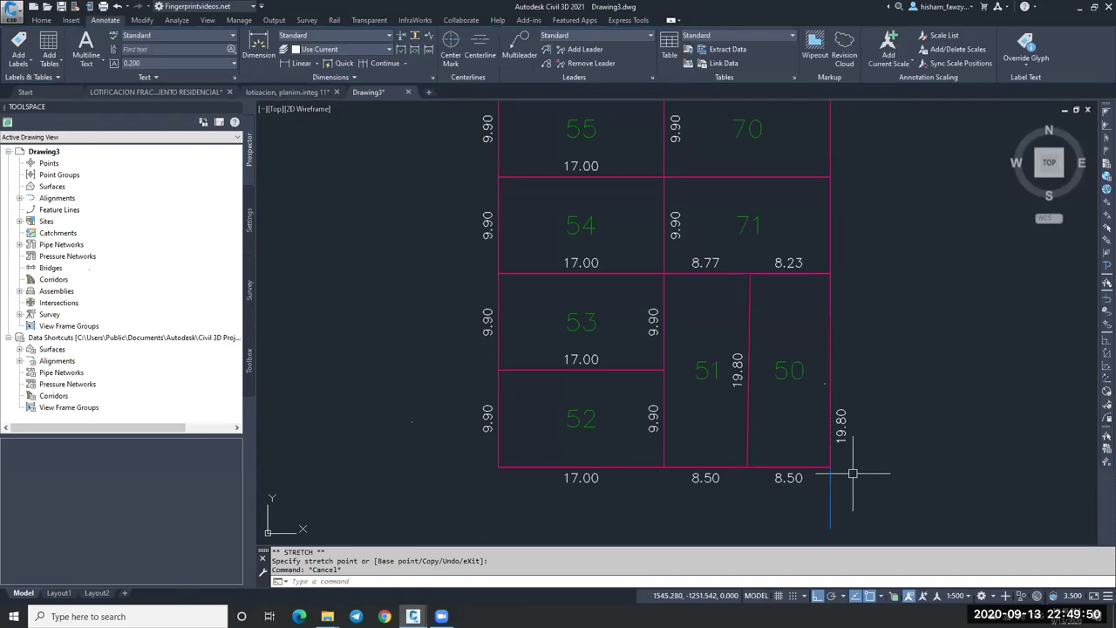
pyautogui.press('Escape')
pyautogui.click(830, 454)
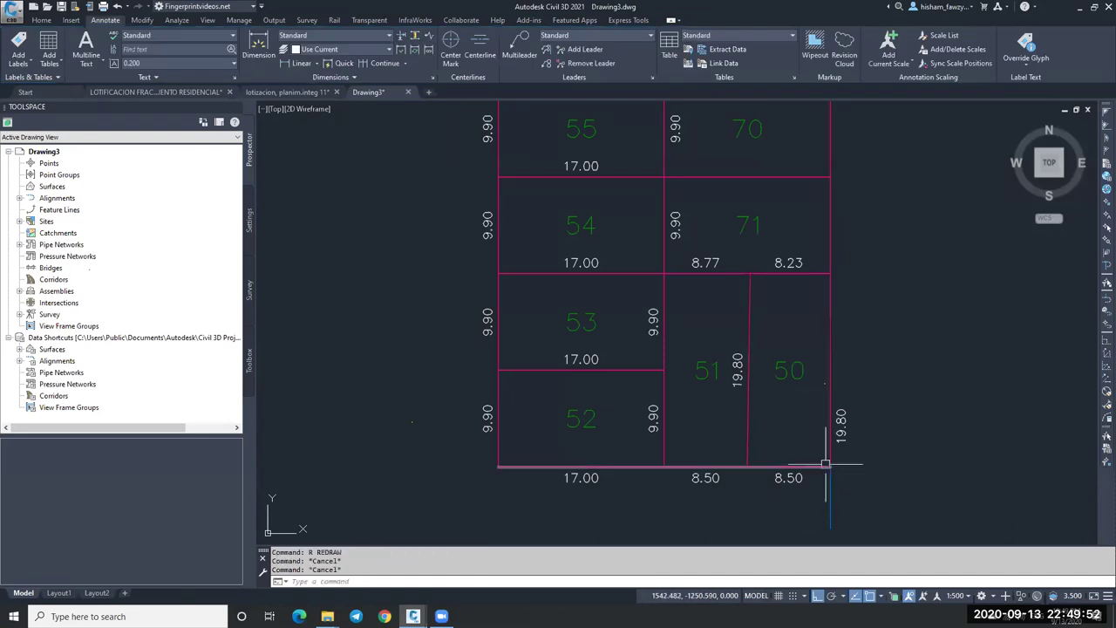
pyautogui.press('Escape')
pyautogui.hotkey('ctrl', 'z')
pyautogui.write('re')
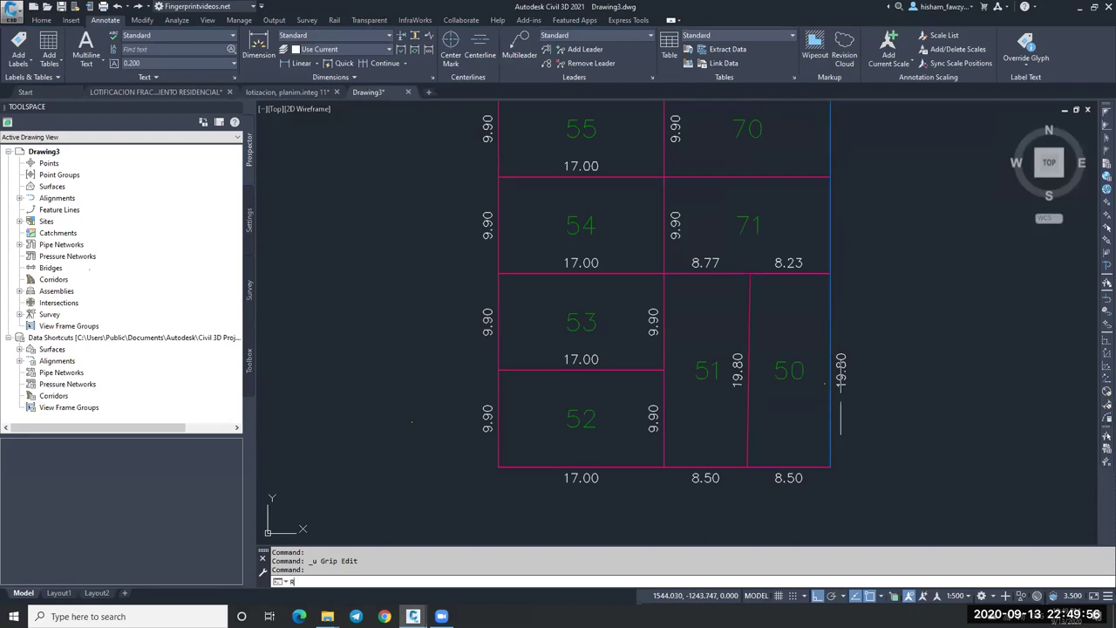
pyautogui.press('Return')
# Step: Select parcel 50 to check its restored vertical divider
pyautogui.scroll(-2, 777, 319)
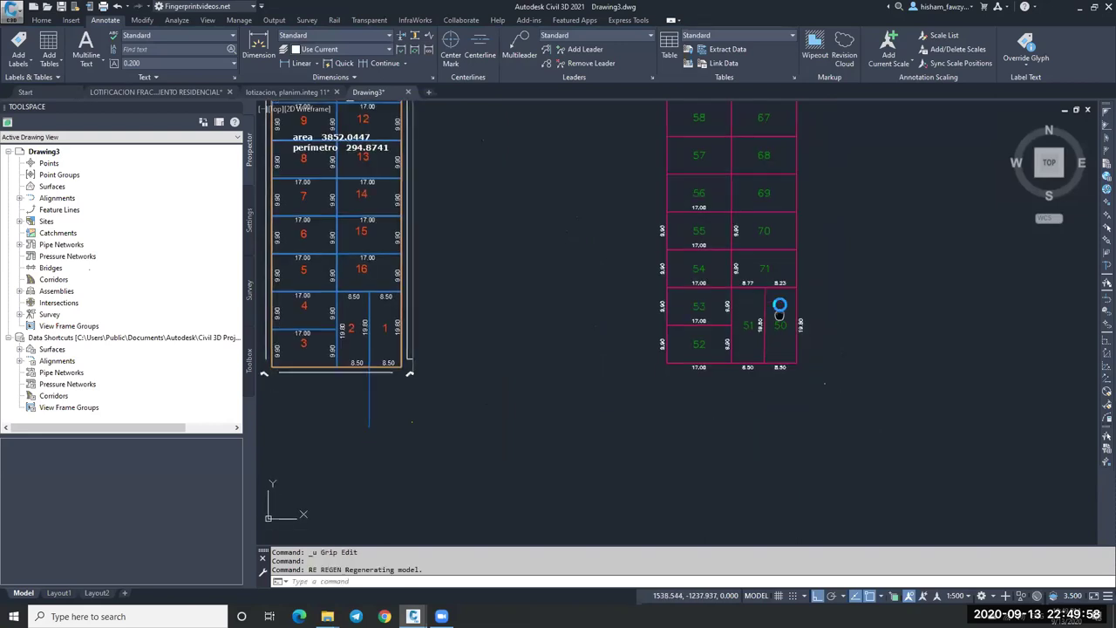
pyautogui.click(813, 316)
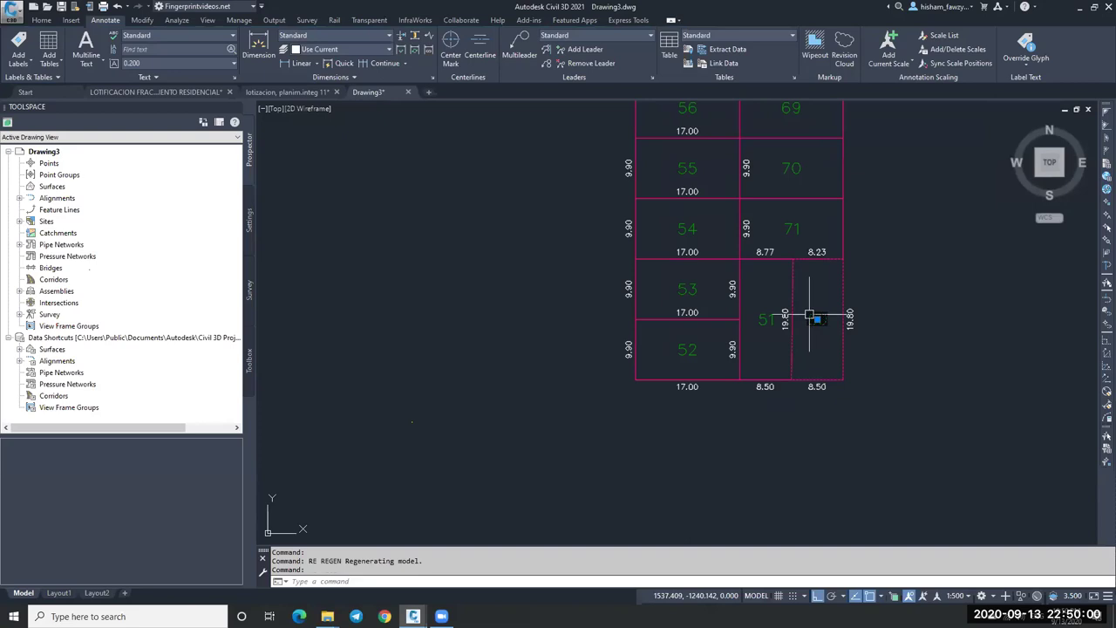
pyautogui.scroll(2, 807, 260)
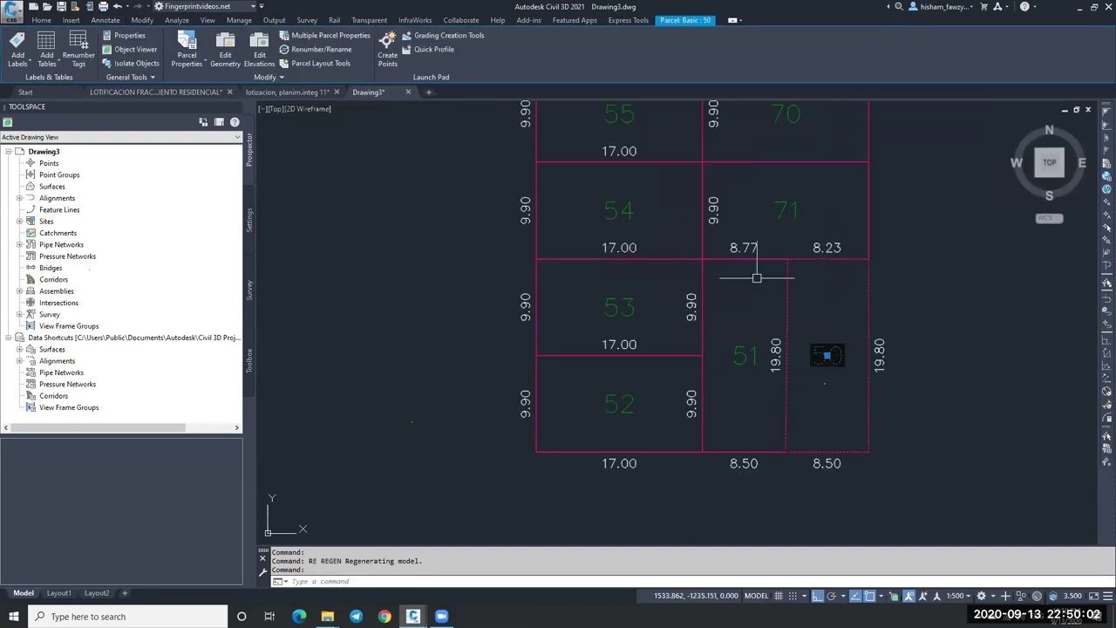
pyautogui.scroll(-6, 743, 275)
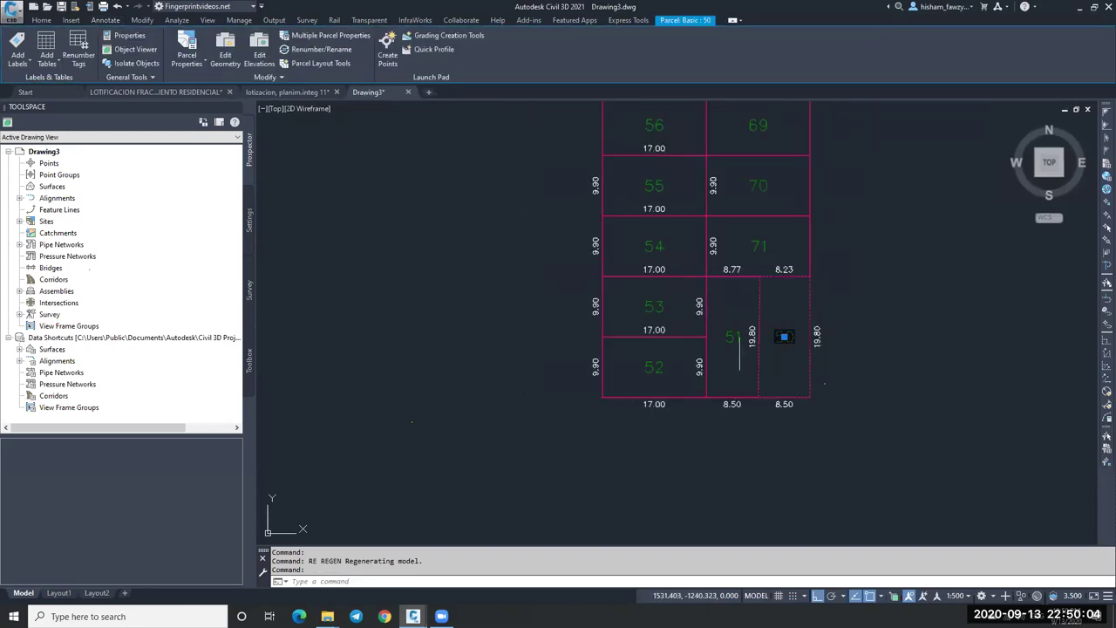
# Step: Draw a square rectangle to the right of the lot block
pyautogui.press('Escape')
pyautogui.press('Escape')
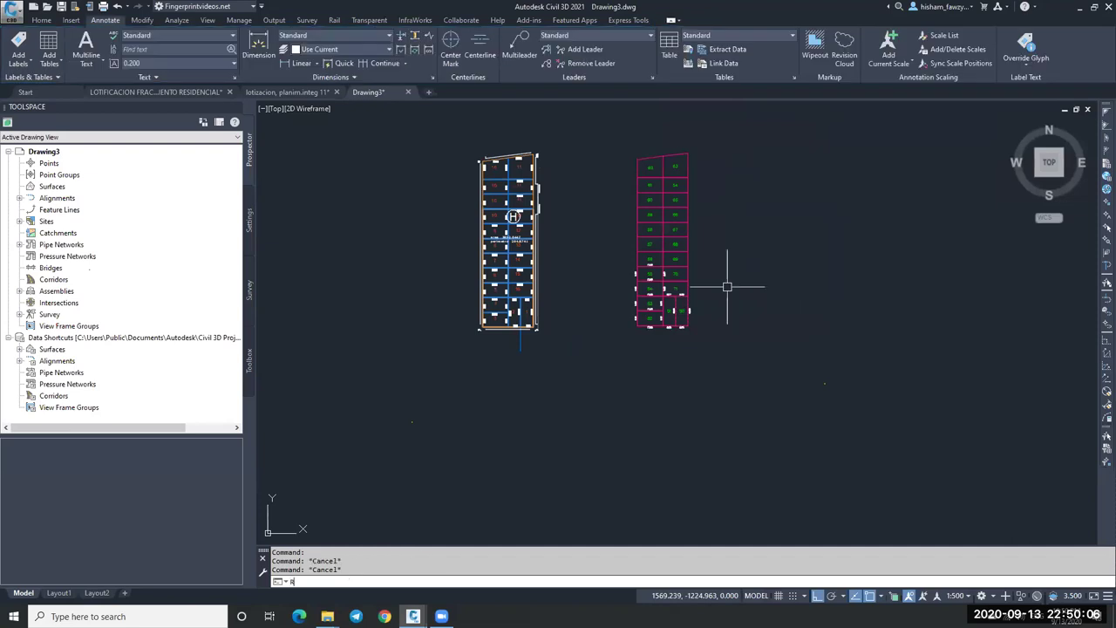
pyautogui.write('EC')
pyautogui.press('Return')
pyautogui.click(793, 241)
pyautogui.scroll(4, 798, 235)
pyautogui.press('Escape')
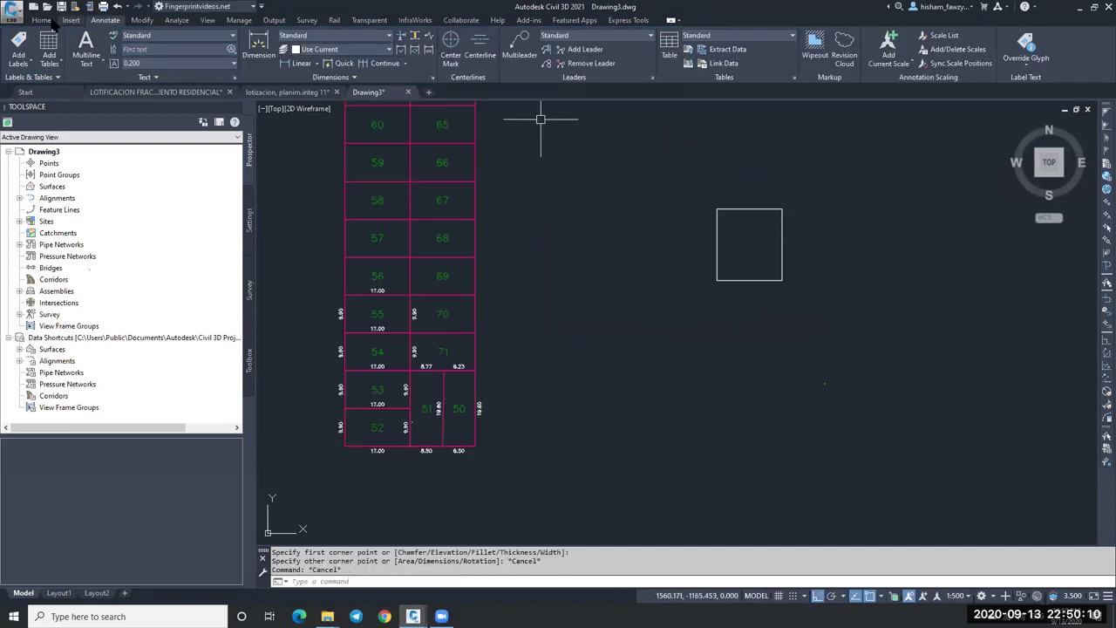
# Step: Convert the square into parcel 16 with Create Parcel from Objects
pyautogui.click(42, 21)
pyautogui.click(167, 36)
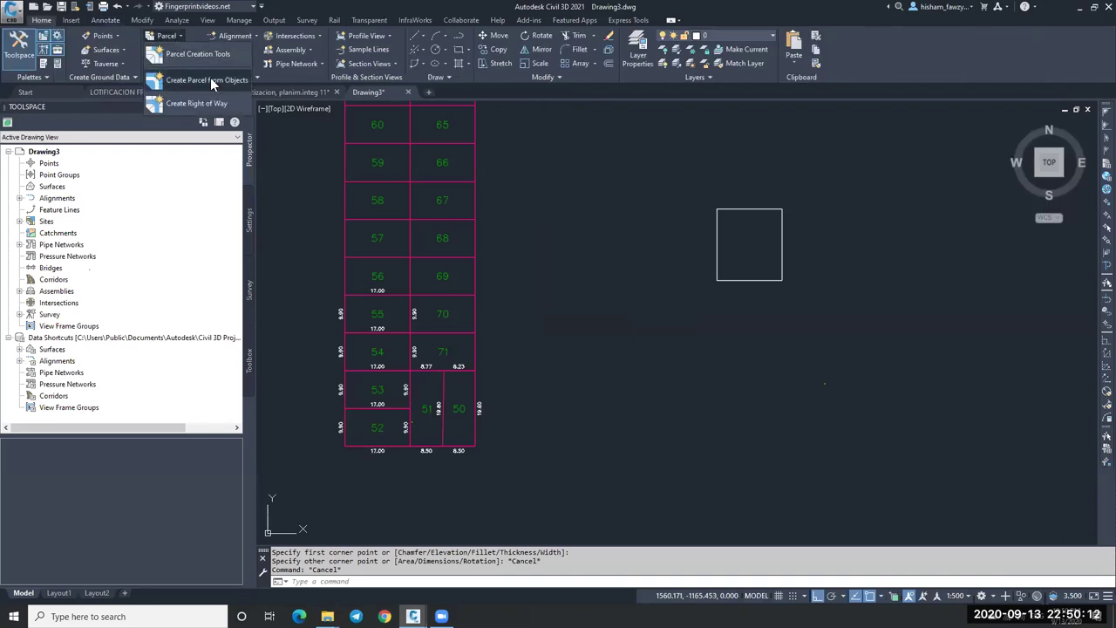
pyautogui.click(212, 80)
pyautogui.click(766, 210)
pyautogui.press('Return')
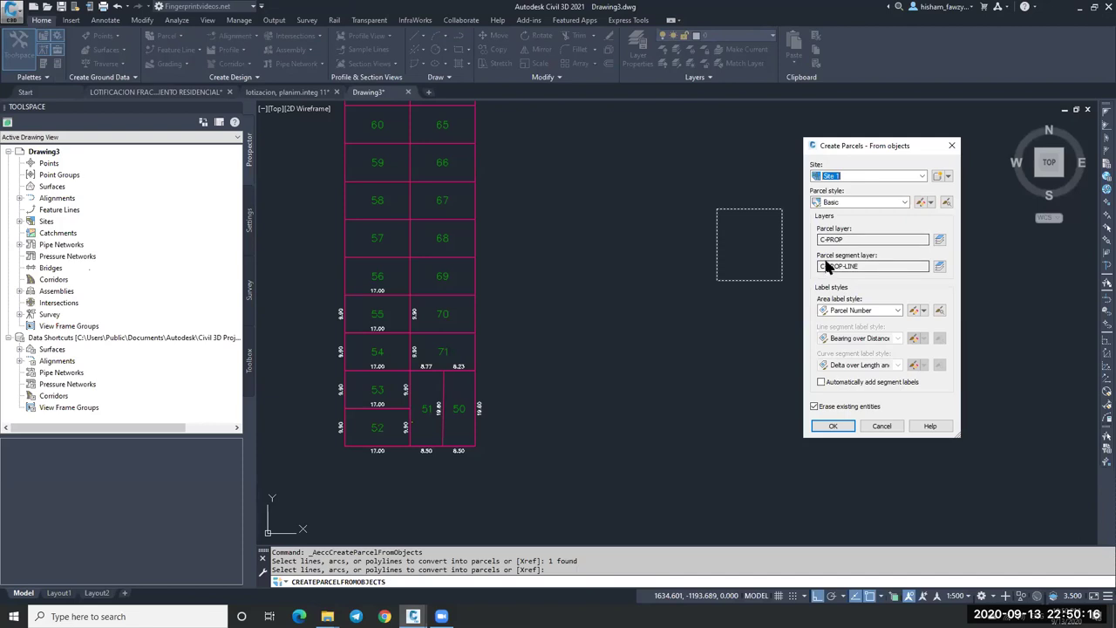
pyautogui.click(833, 425)
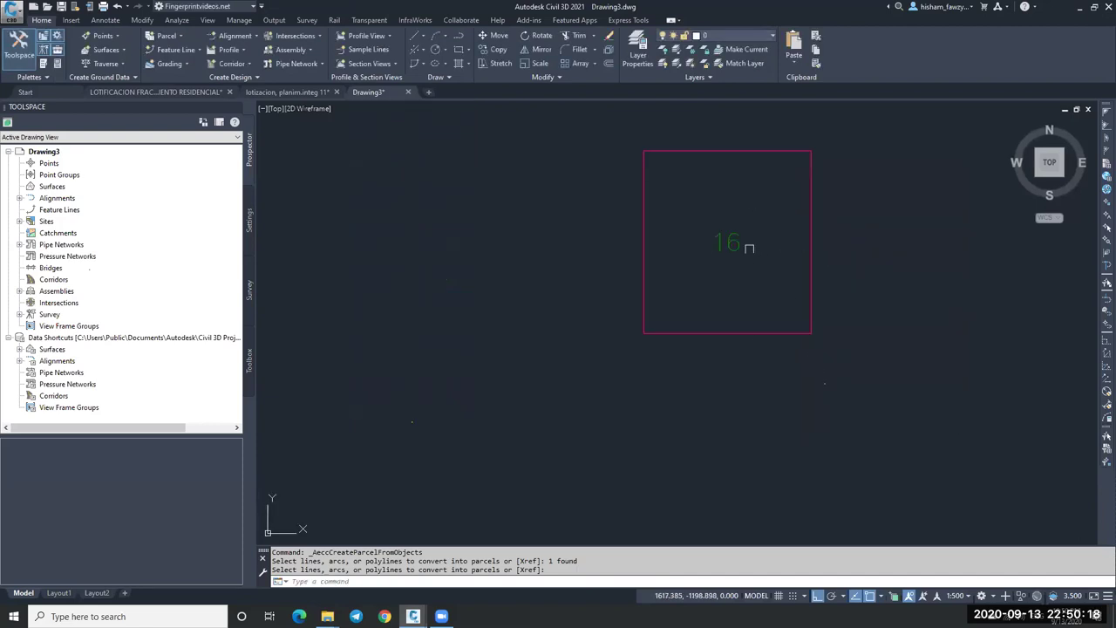
pyautogui.press('Return')
pyautogui.moveTo(738, 241); pyautogui.dragTo(744, 262, button='middle')
pyautogui.click(748, 265)
pyautogui.press('Escape')
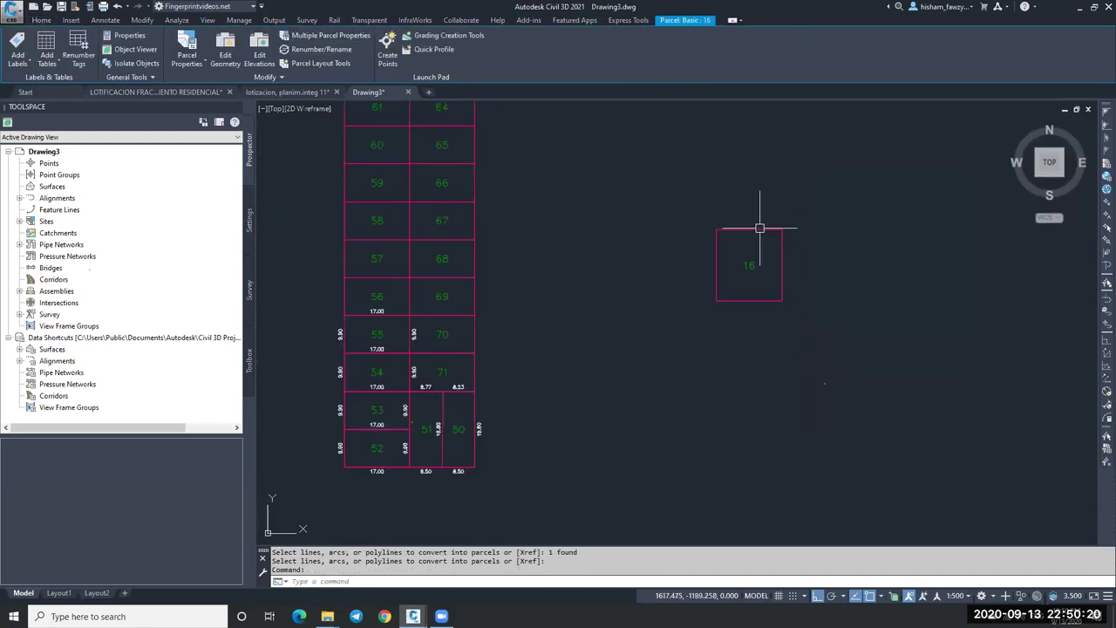
# Step: Pull parcel 16's top-right corner outward to the right
pyautogui.click(767, 229)
pyautogui.click(782, 229)
pyautogui.click(820, 229)
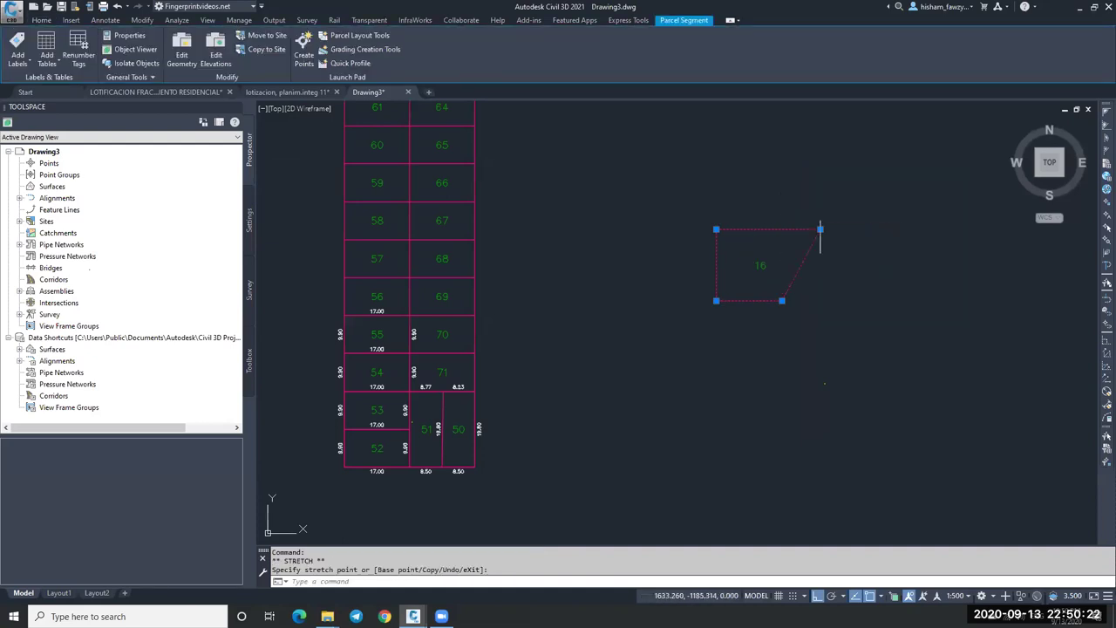
pyautogui.scroll(4, 765, 264)
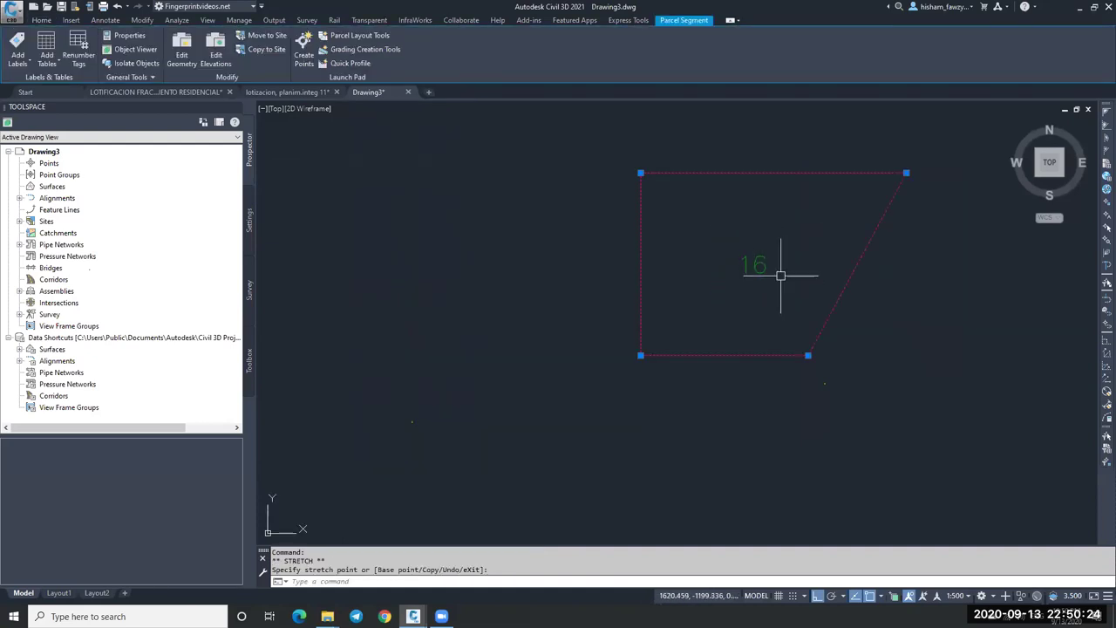
pyautogui.press('Escape')
# Step: Set parcel 16's area label style to Name Square meter & Acres
pyautogui.click(755, 265)
pyautogui.click(201, 48)
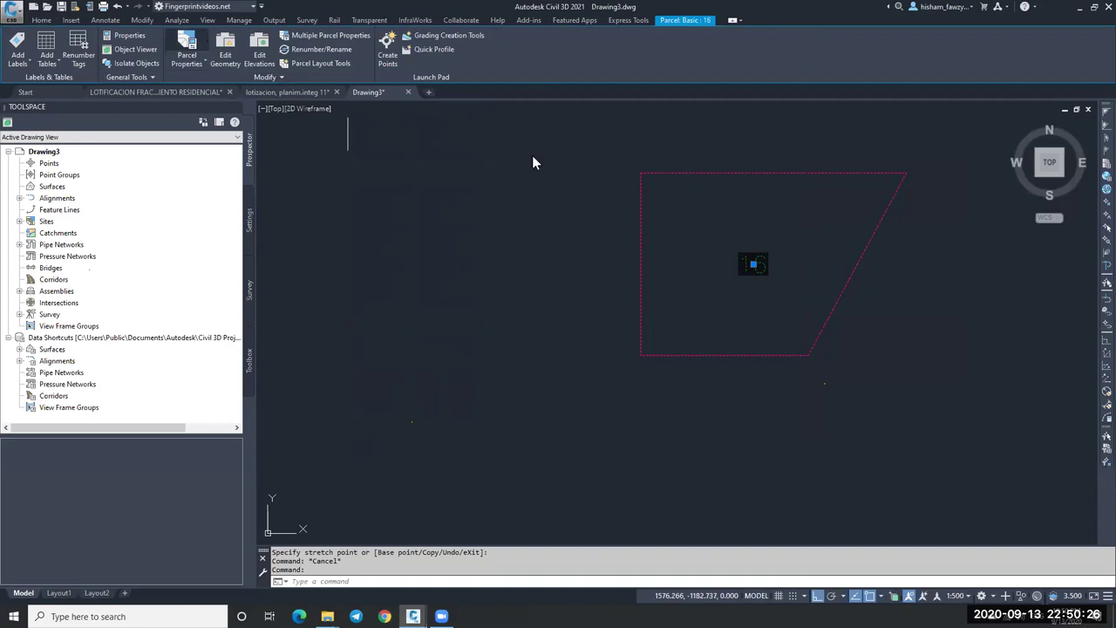
pyautogui.click(441, 222)
pyautogui.click(443, 251)
pyautogui.click(579, 428)
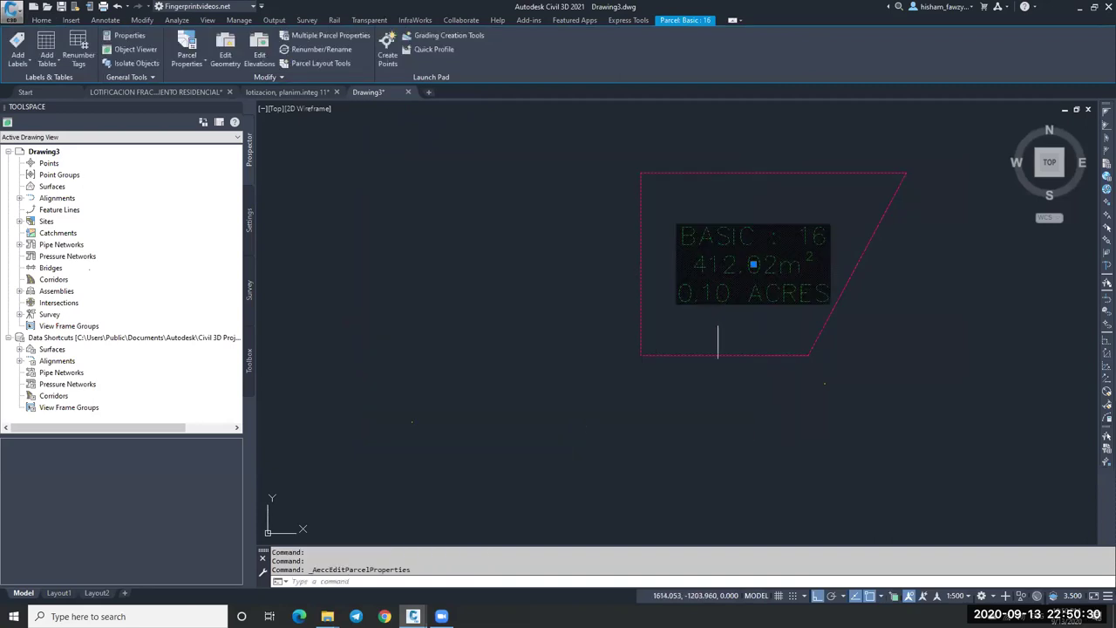
pyautogui.press('Escape')
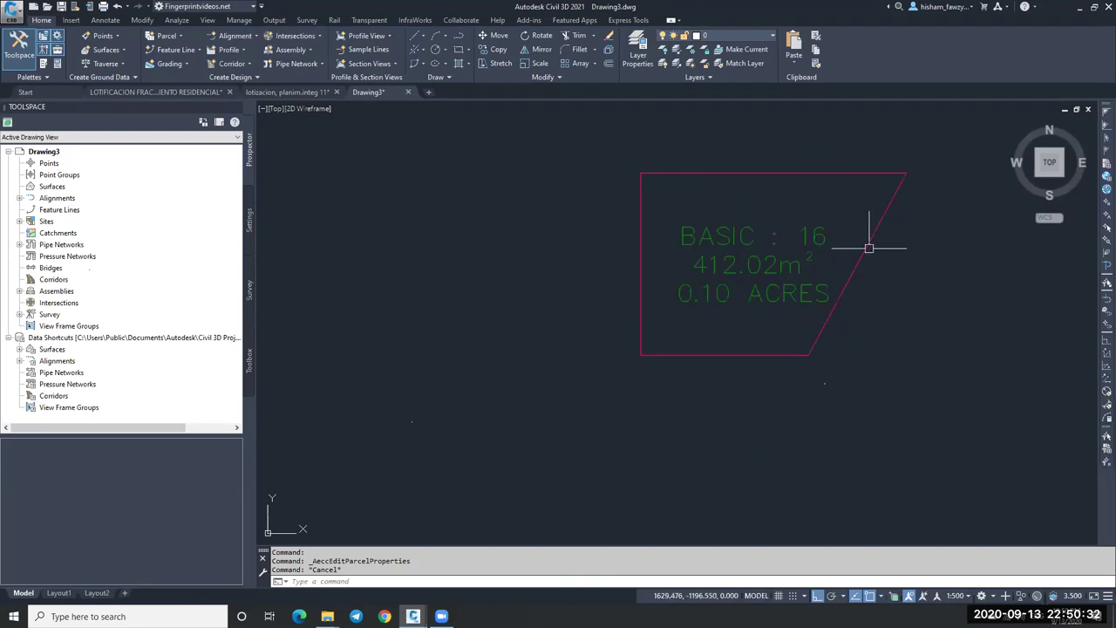
# Step: Drop parcel 16's bottom-right corner lower, enlarging it to 559.46m²
pyautogui.click(868, 245)
pyautogui.click(808, 355)
pyautogui.click(859, 462)
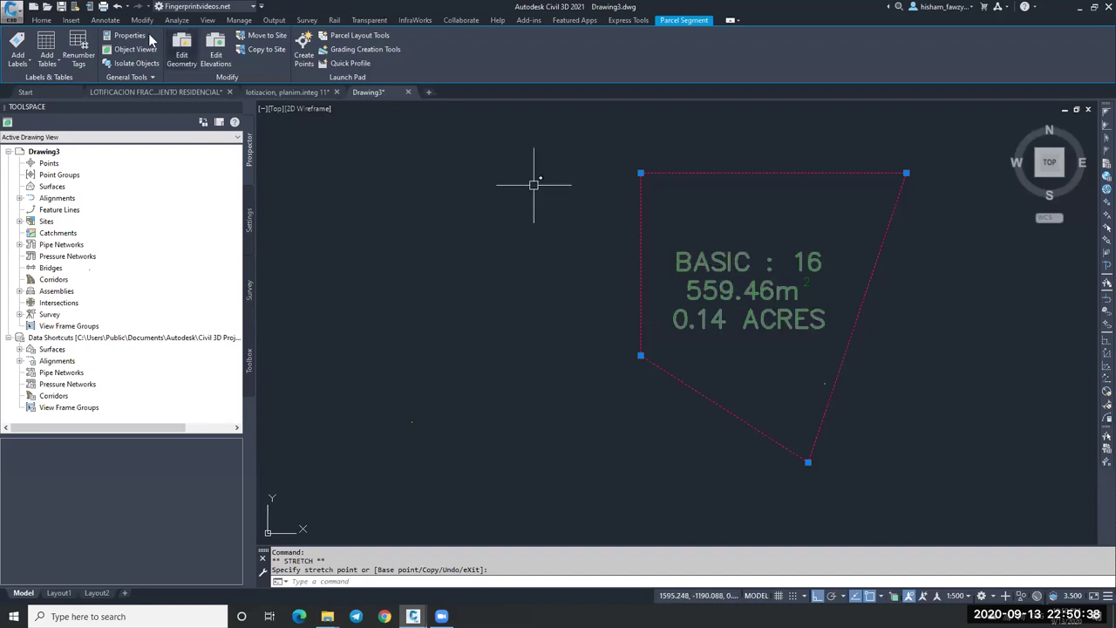
pyautogui.click(18, 61)
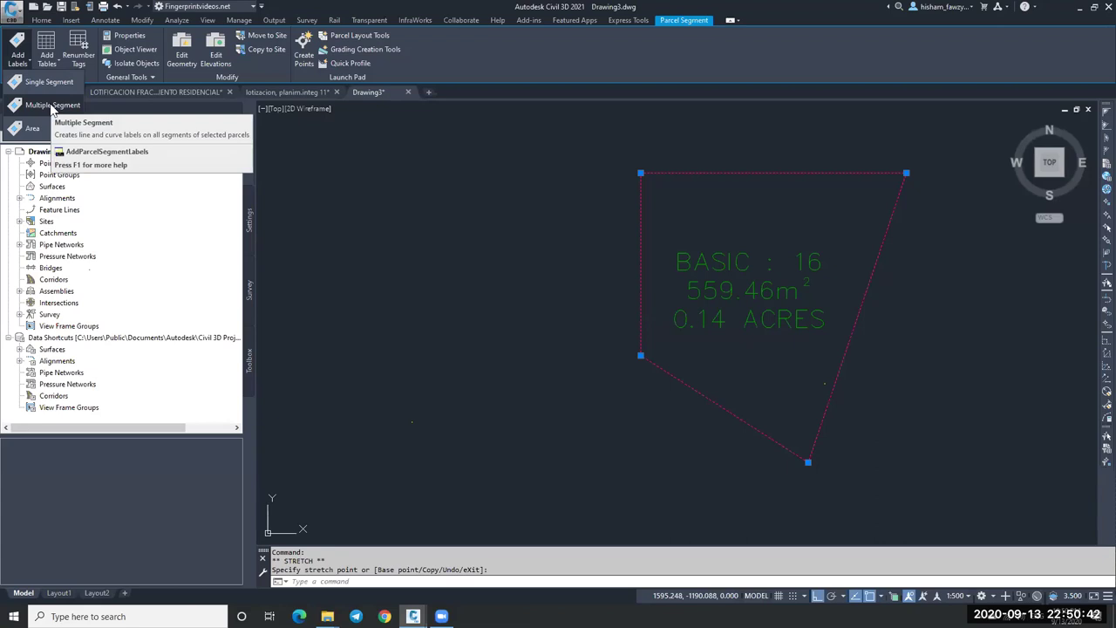
# Step: Add Multiple Segment distance labels to every side of parcel BASIC : 16
pyautogui.click(105, 20)
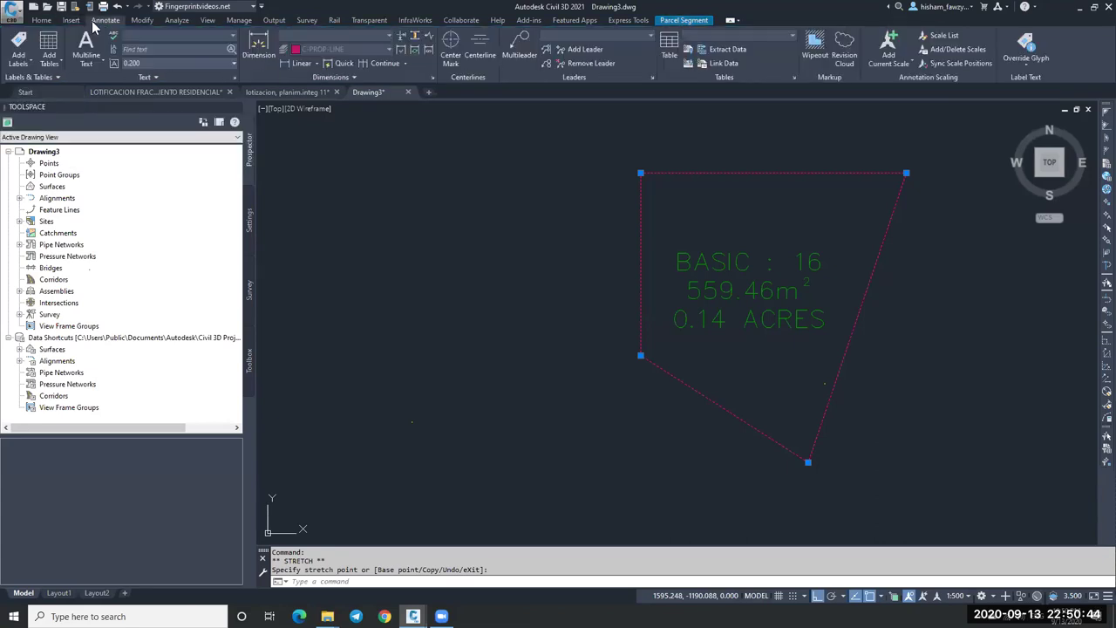
pyautogui.click(17, 42)
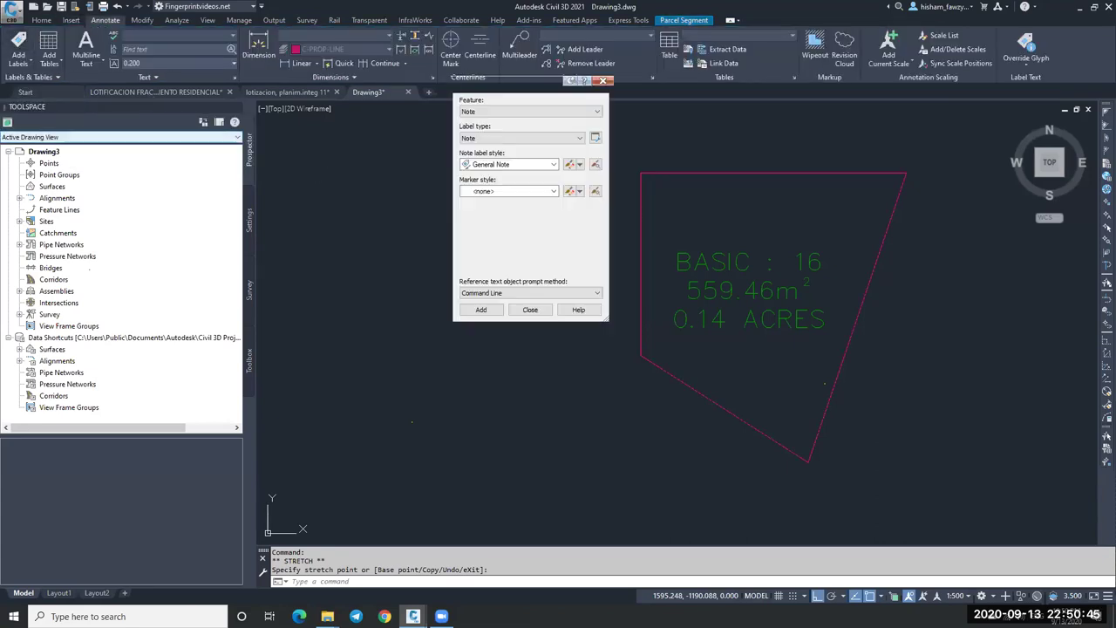
pyautogui.click(506, 111)
pyautogui.click(493, 145)
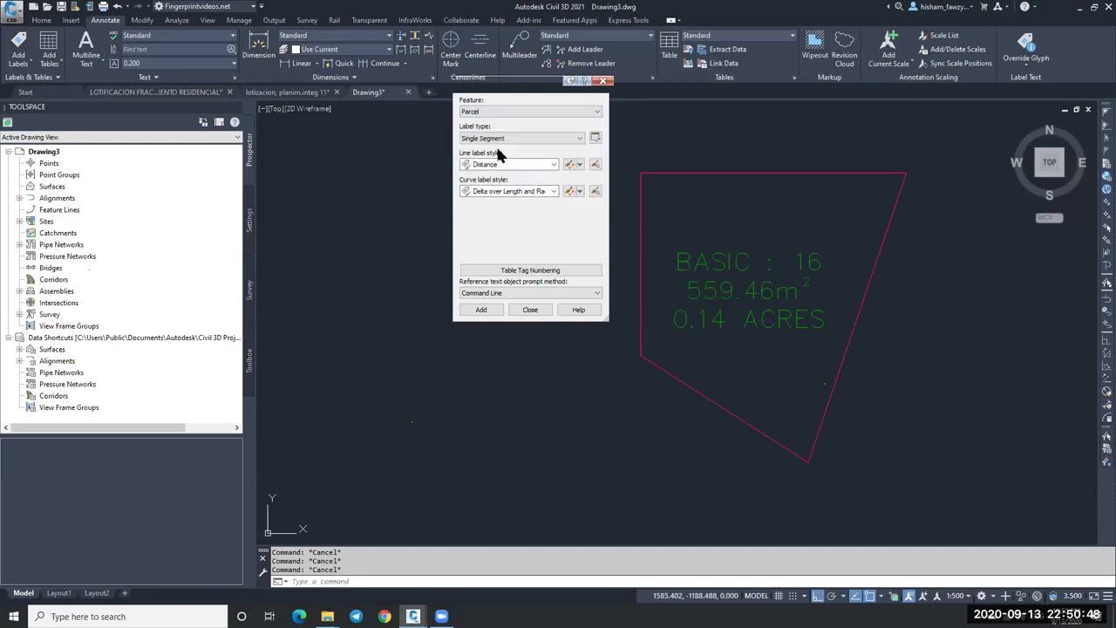
pyautogui.click(508, 139)
pyautogui.click(502, 152)
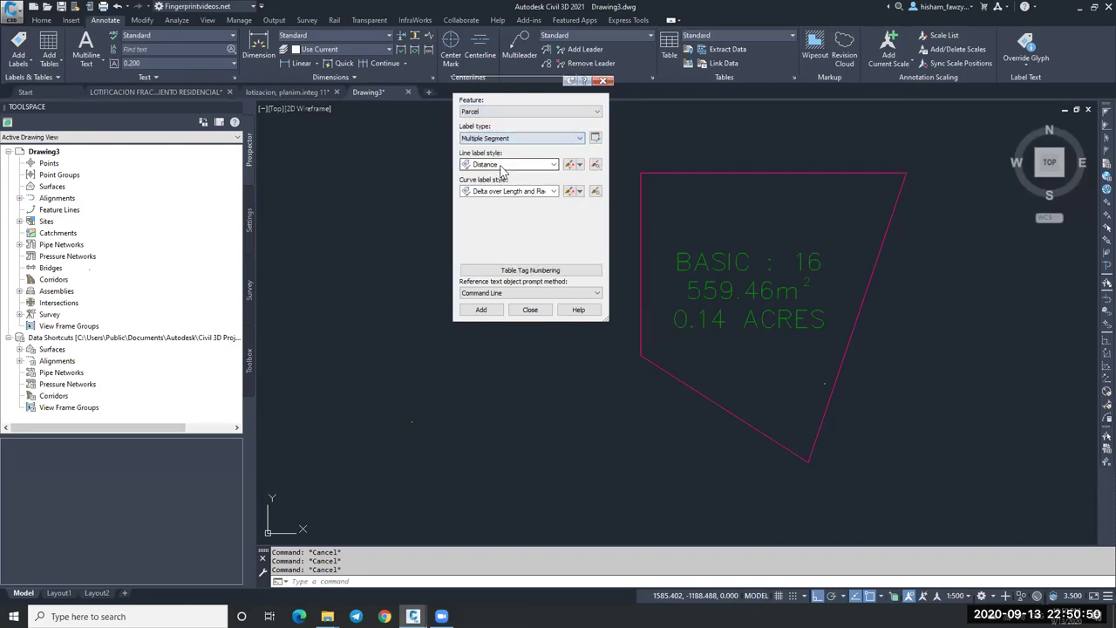
pyautogui.click(480, 309)
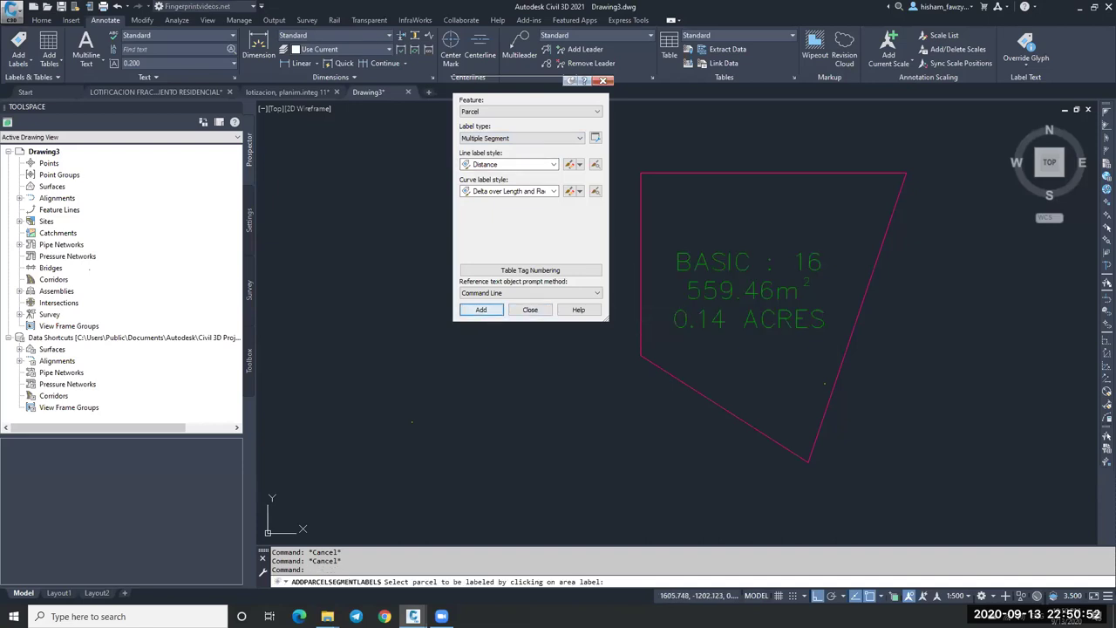
pyautogui.click(759, 291)
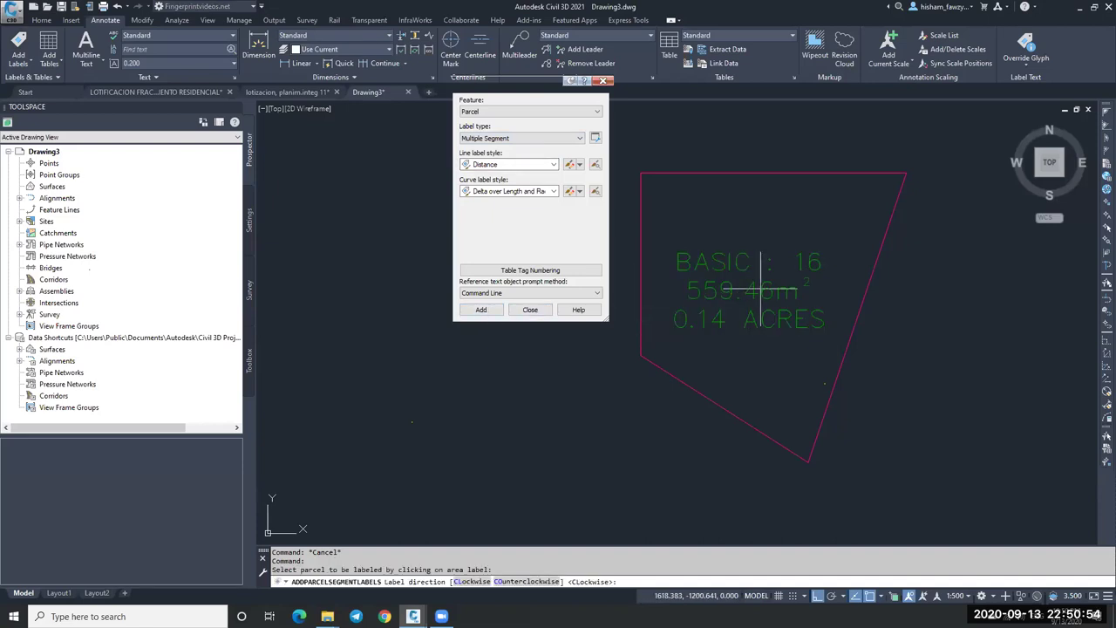
pyautogui.press('Return')
pyautogui.press('Escape')
# Step: Grip-stretch two corners of parcel 16 so it measures 546.46 m², then close the label settings
pyautogui.click(885, 242)
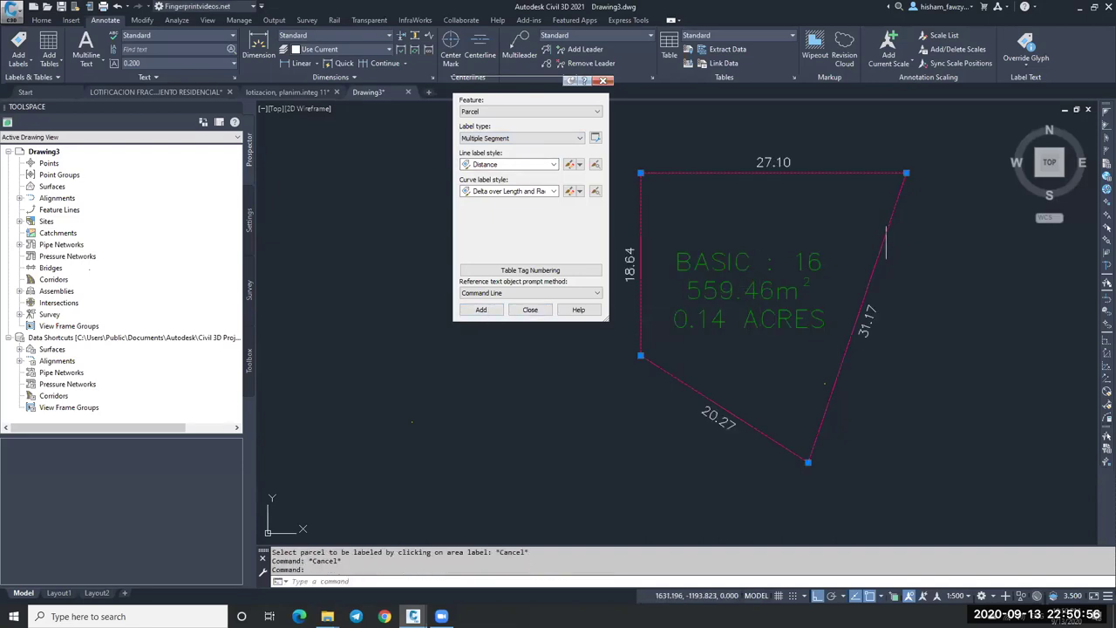
pyautogui.click(907, 175)
pyautogui.click(945, 250)
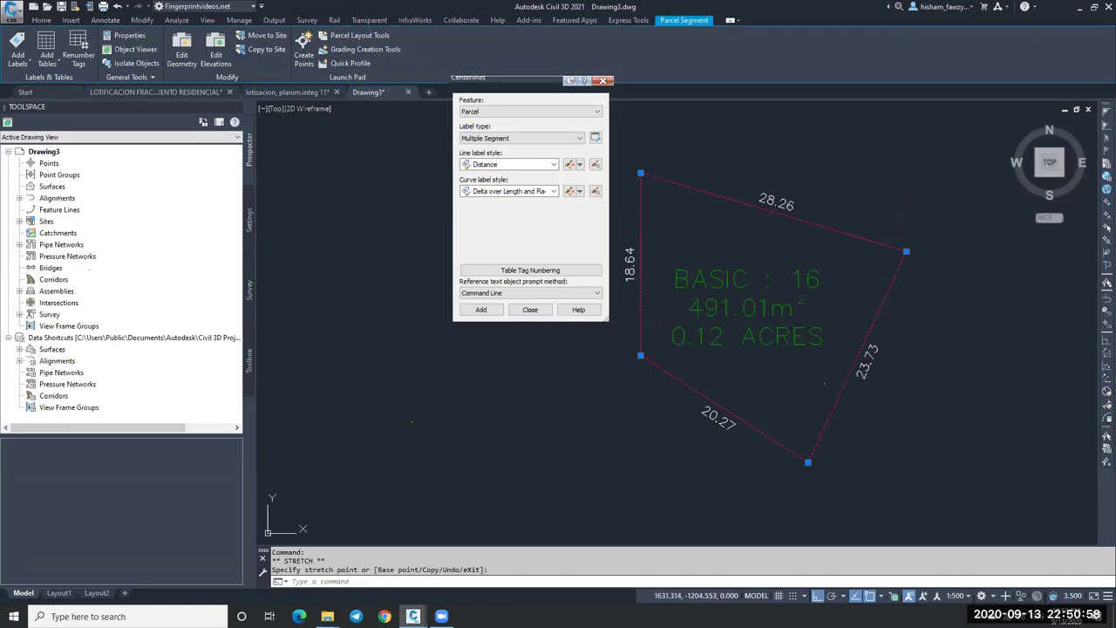
pyautogui.moveTo(717, 242)
pyautogui.mouseDown(button='middle')
pyautogui.moveTo(792, 227)
pyautogui.moveTo(767, 278)
pyautogui.mouseUp(button='middle')
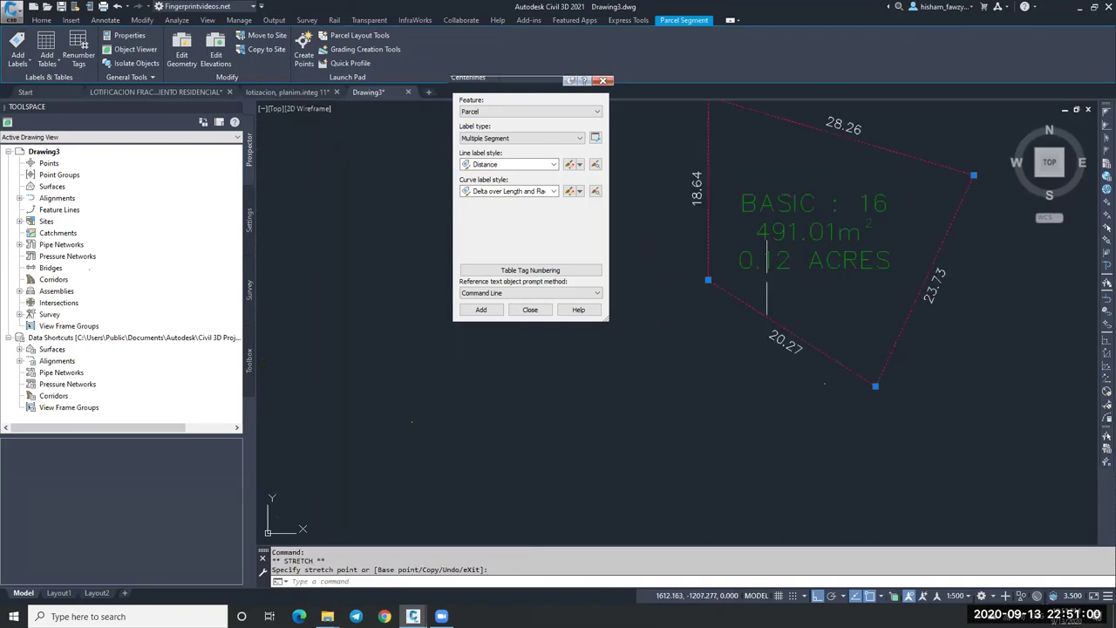
pyautogui.click(680, 342)
pyautogui.press('Escape')
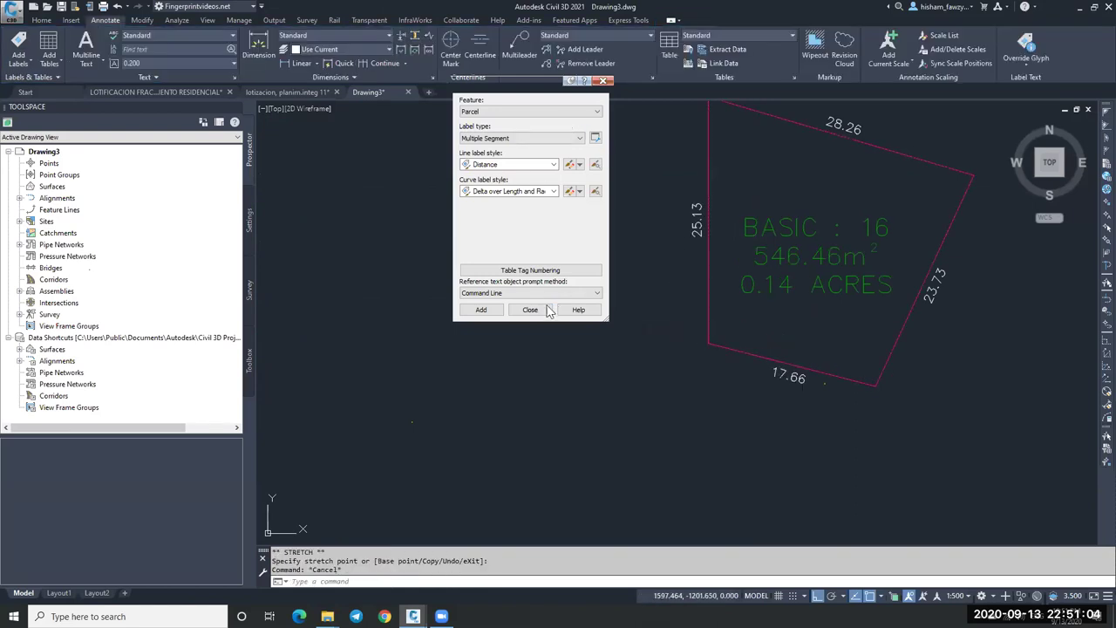
pyautogui.click(548, 310)
pyautogui.scroll(-5, 798, 262)
pyautogui.scroll(3, 846, 257)
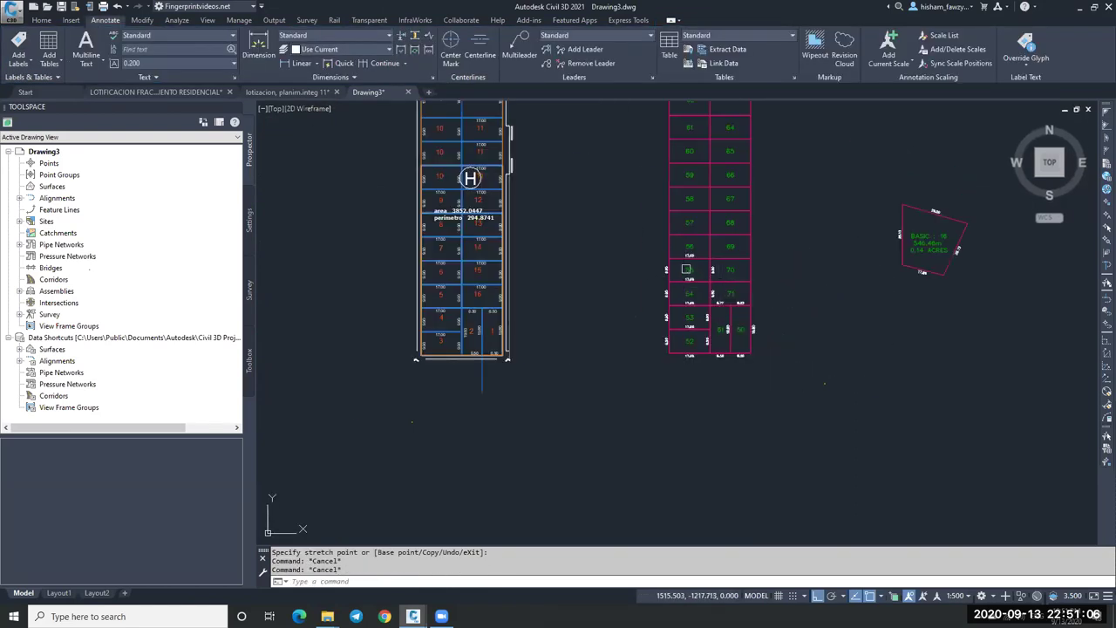
# Step: Window-select the standalone parcel 16 with its edge-length labels and delete them
pyautogui.scroll(4, 721, 253)
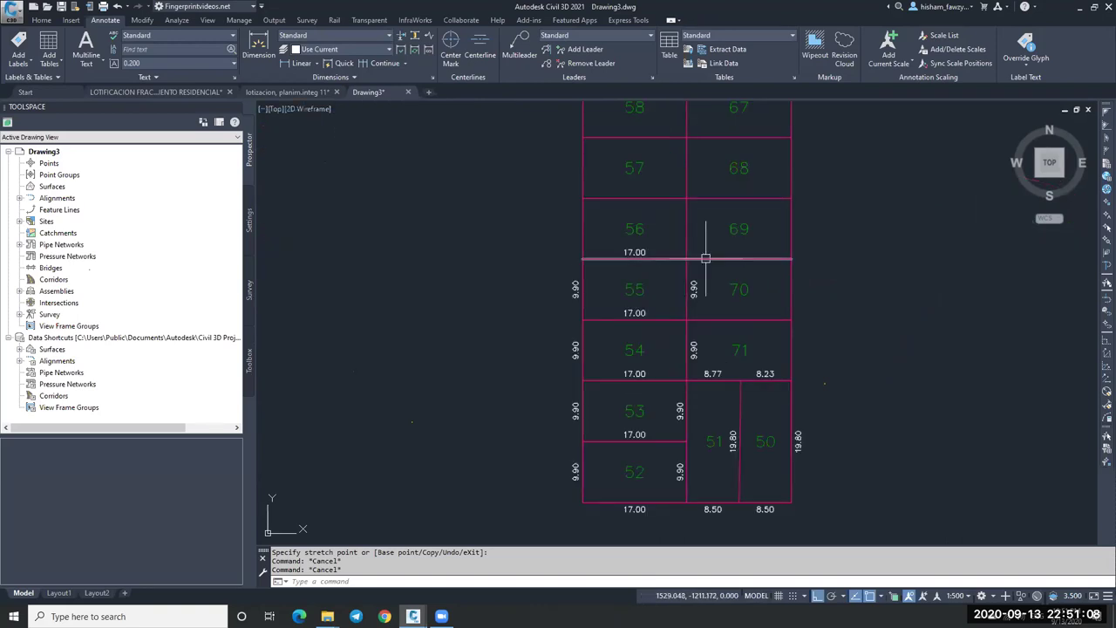
pyautogui.scroll(-3, 668, 294)
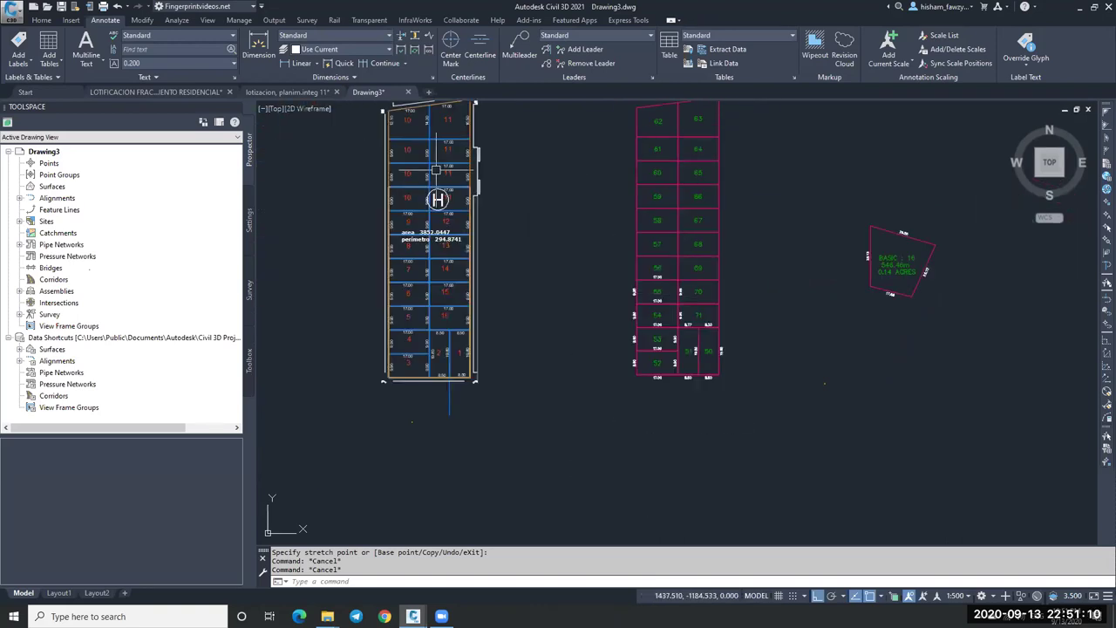
pyautogui.scroll(-2, 634, 278)
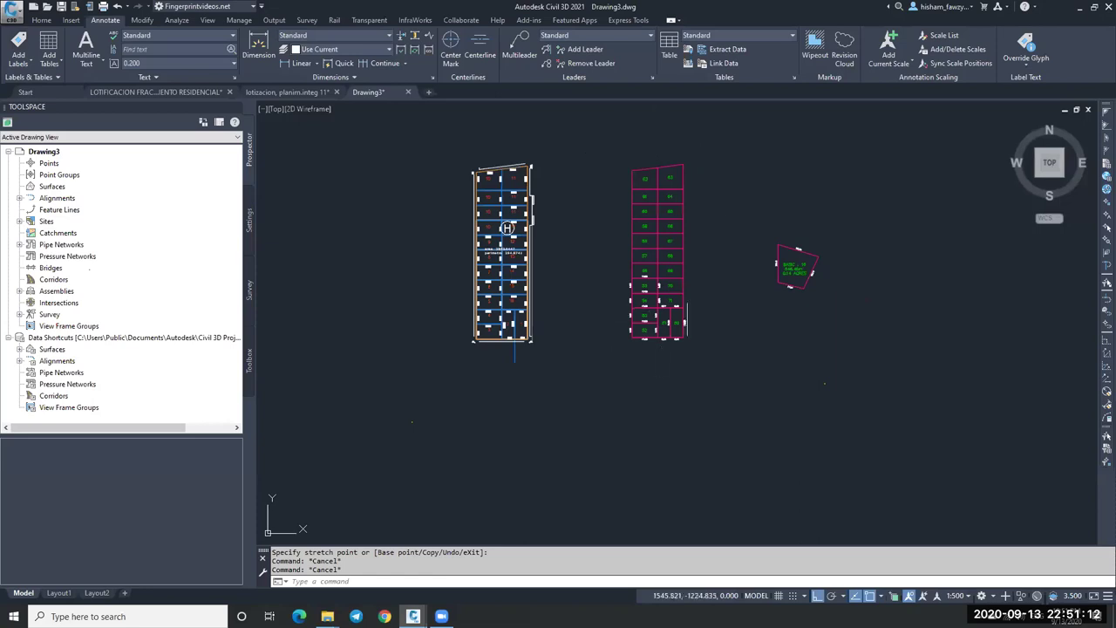
pyautogui.scroll(2, 688, 214)
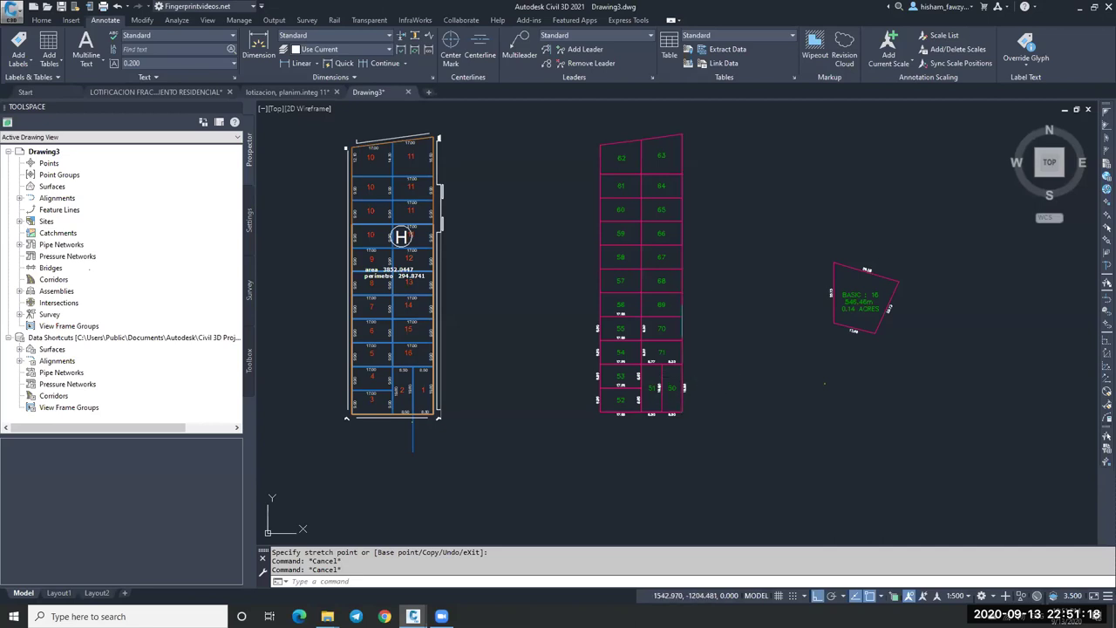
pyautogui.click(787, 218)
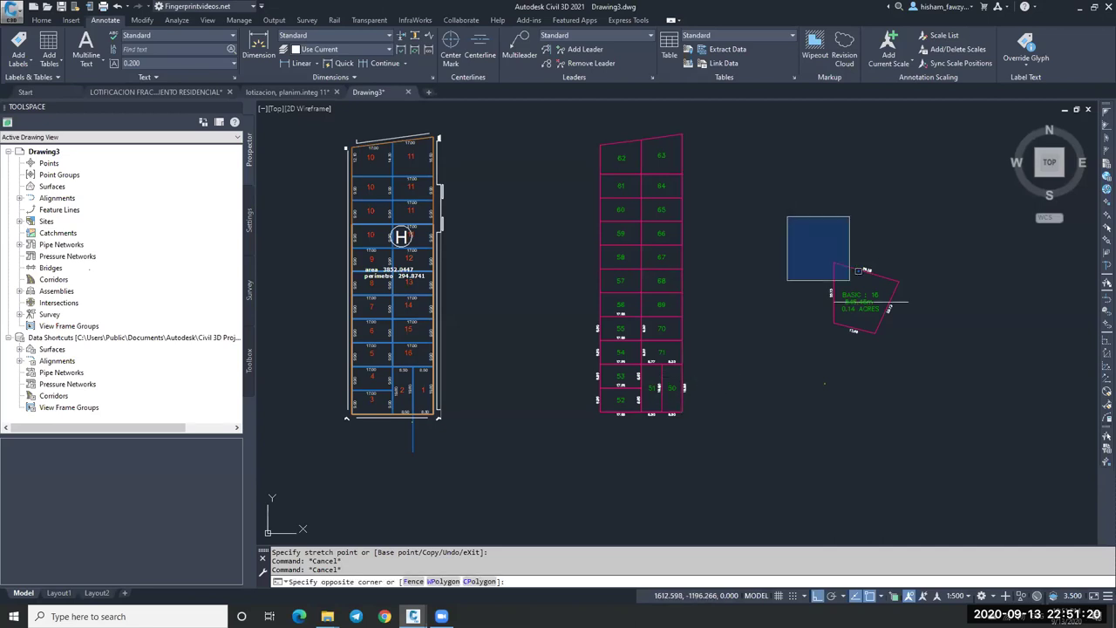
pyautogui.click(922, 352)
pyautogui.press('Delete')
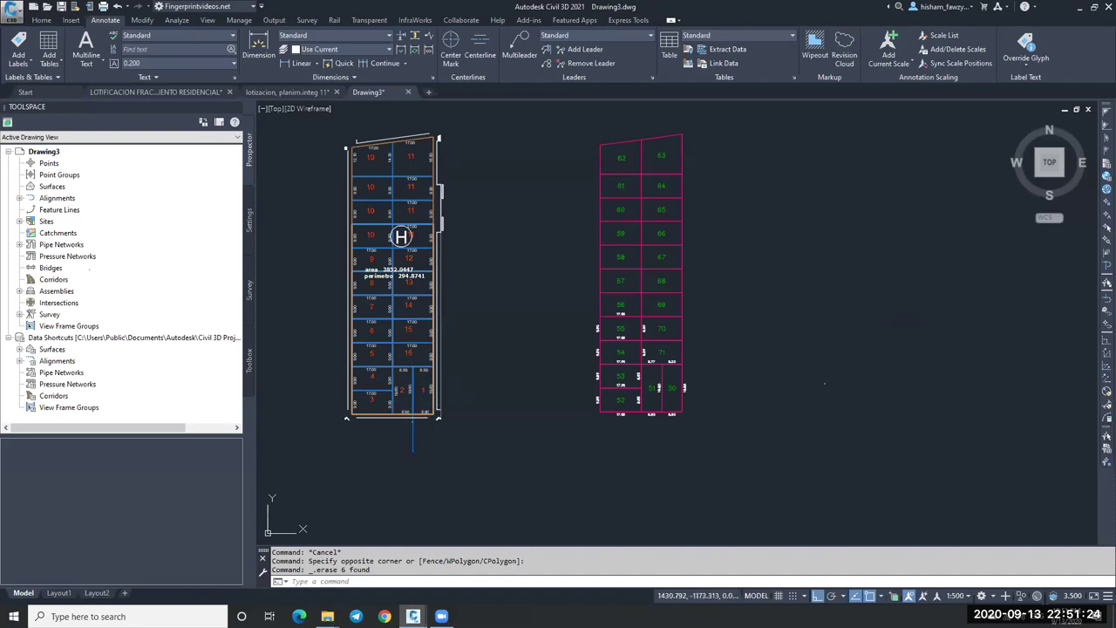
pyautogui.click(19, 221)
# Step: Expand Site 1 and review the Parcels collection's Analysis and Composition properties
pyautogui.click(29, 233)
pyautogui.click(66, 280)
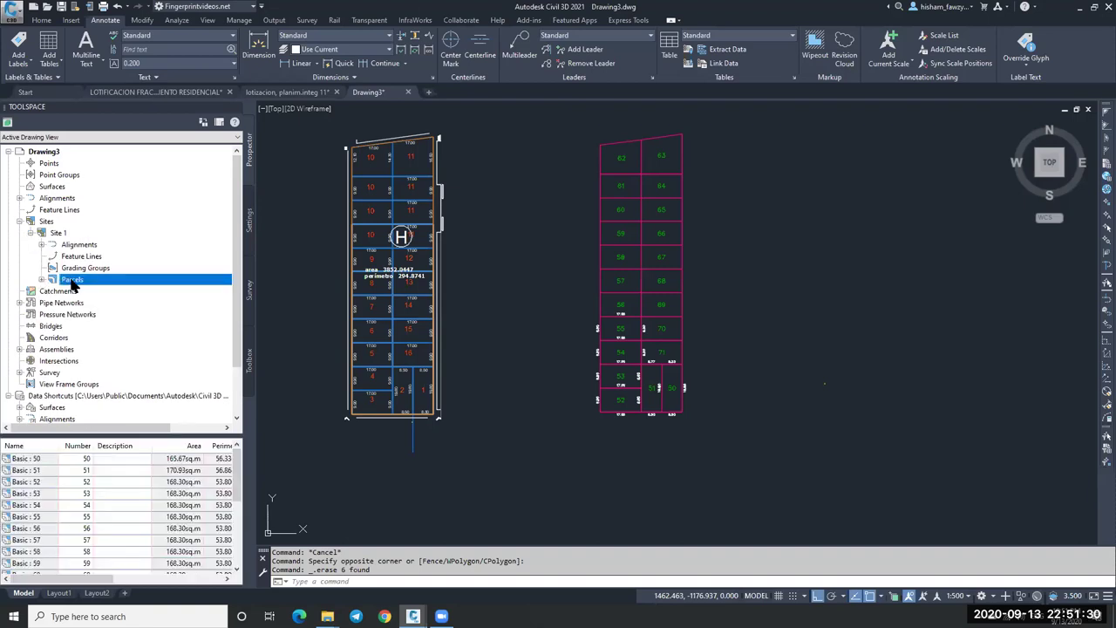
pyautogui.rightClick(73, 284)
pyautogui.click(107, 287)
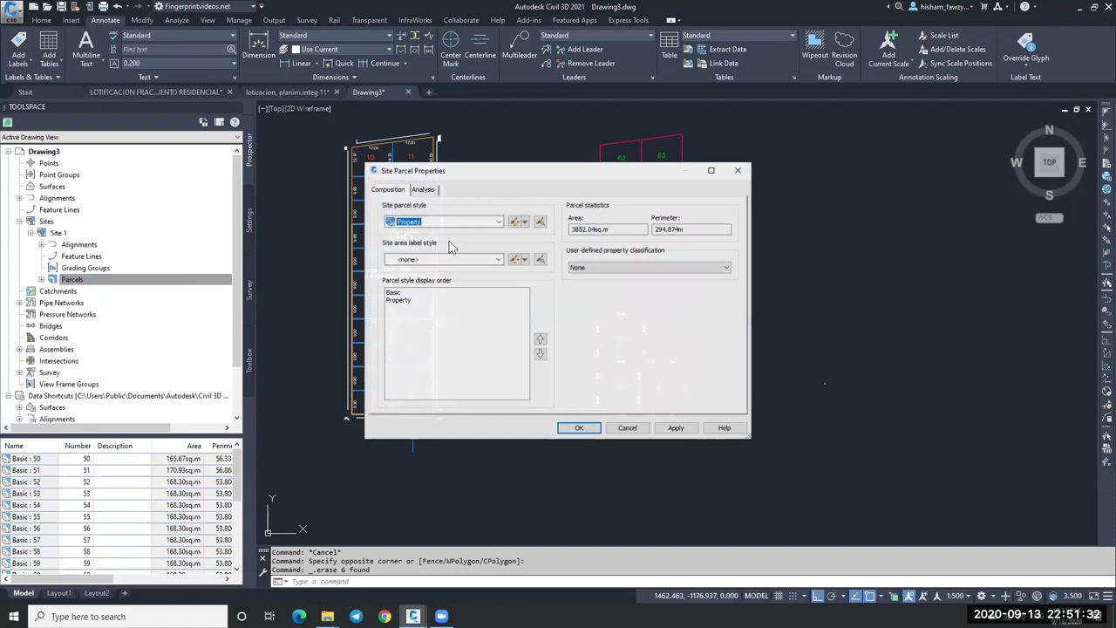
pyautogui.click(424, 190)
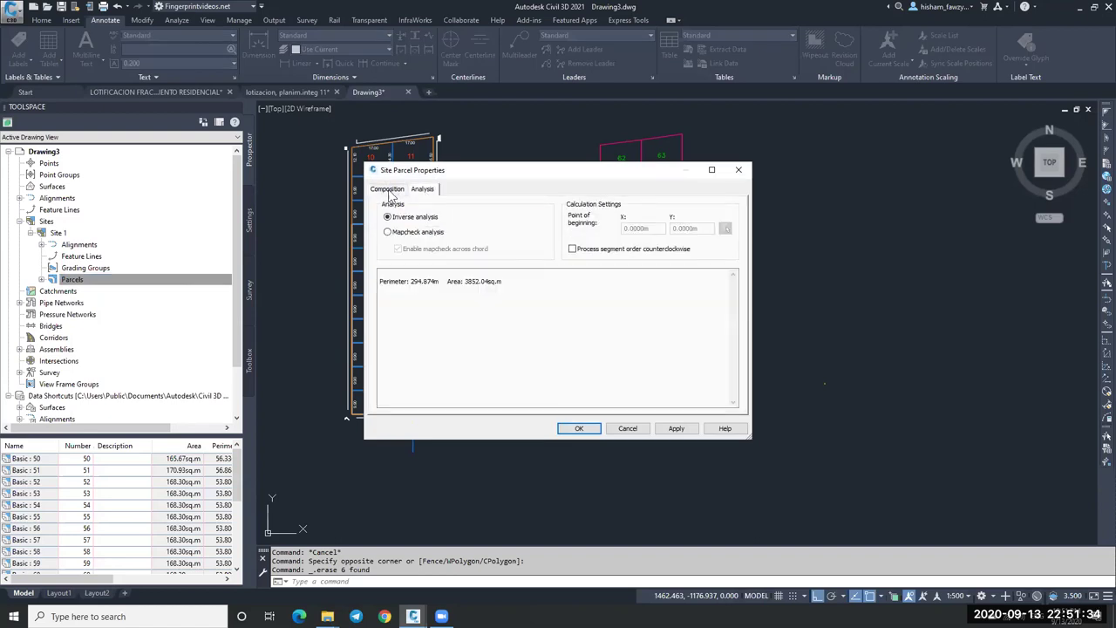
pyautogui.click(388, 191)
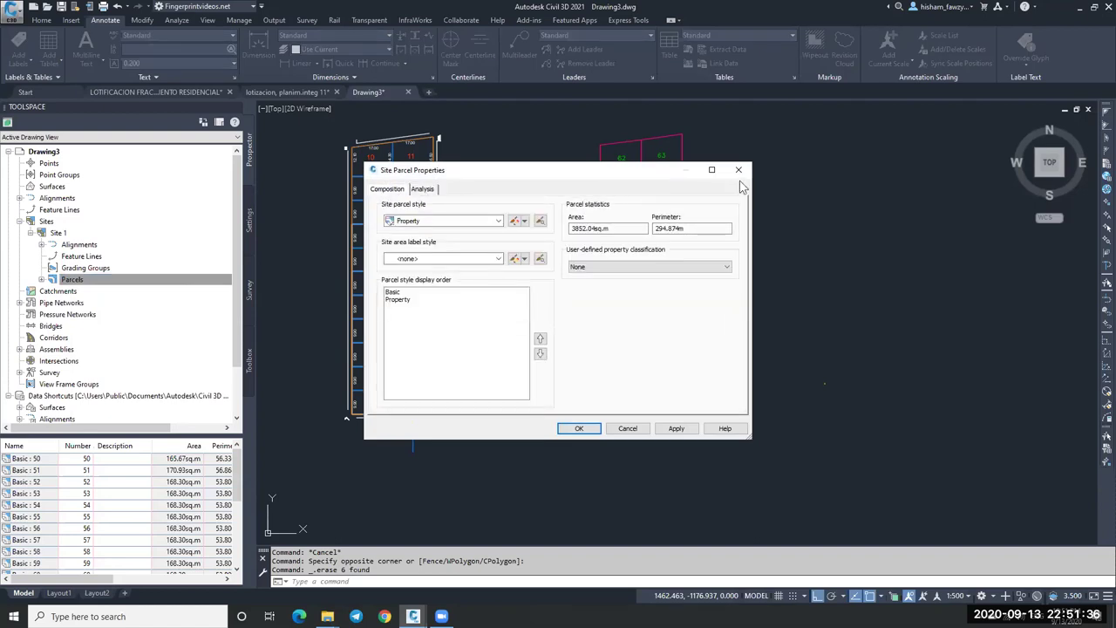
pyautogui.click(740, 171)
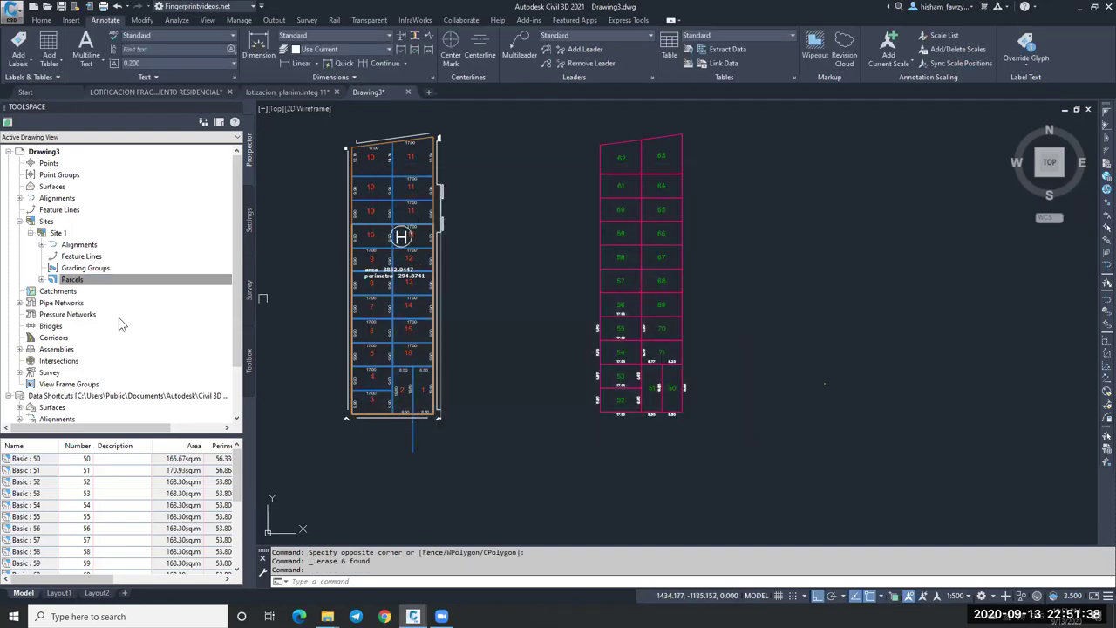
# Step: Expand Parcels to list Basic : 50 onward, select Basic : 50 and 54, then collapse
pyautogui.scroll(-1, 61, 330)
pyautogui.scroll(-1, 63, 332)
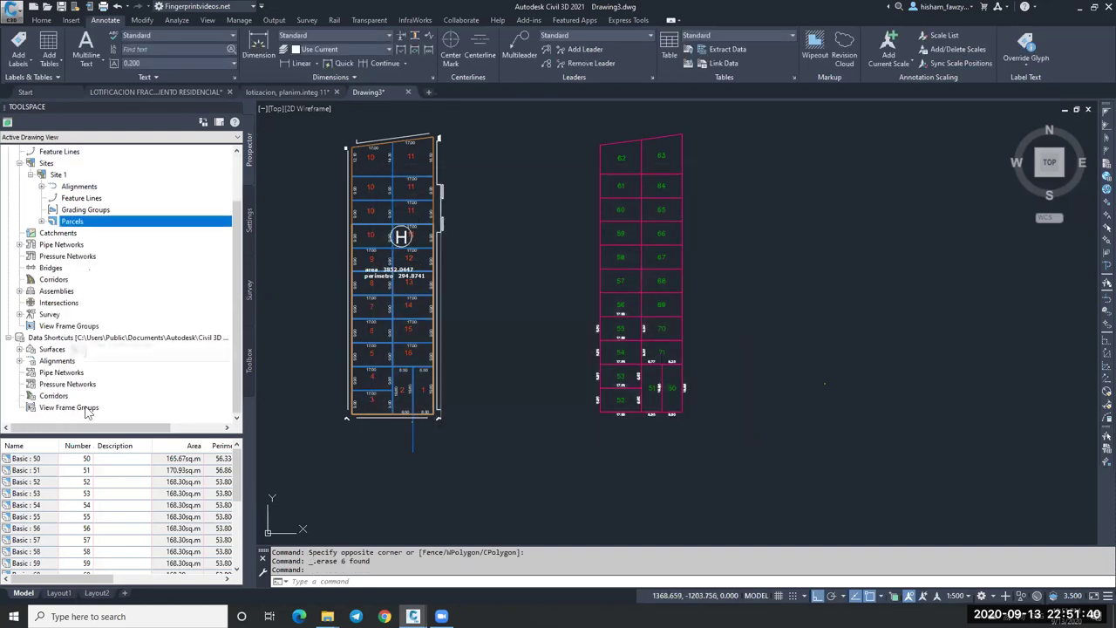
pyautogui.click(52, 458)
pyautogui.click(42, 222)
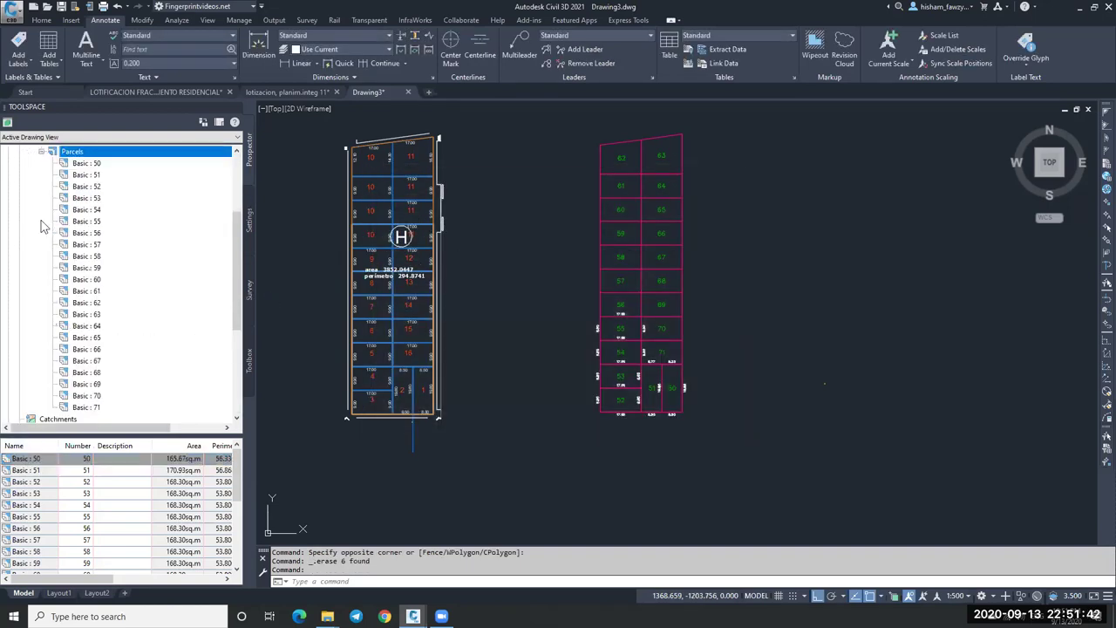
pyautogui.click(113, 168)
pyautogui.click(106, 210)
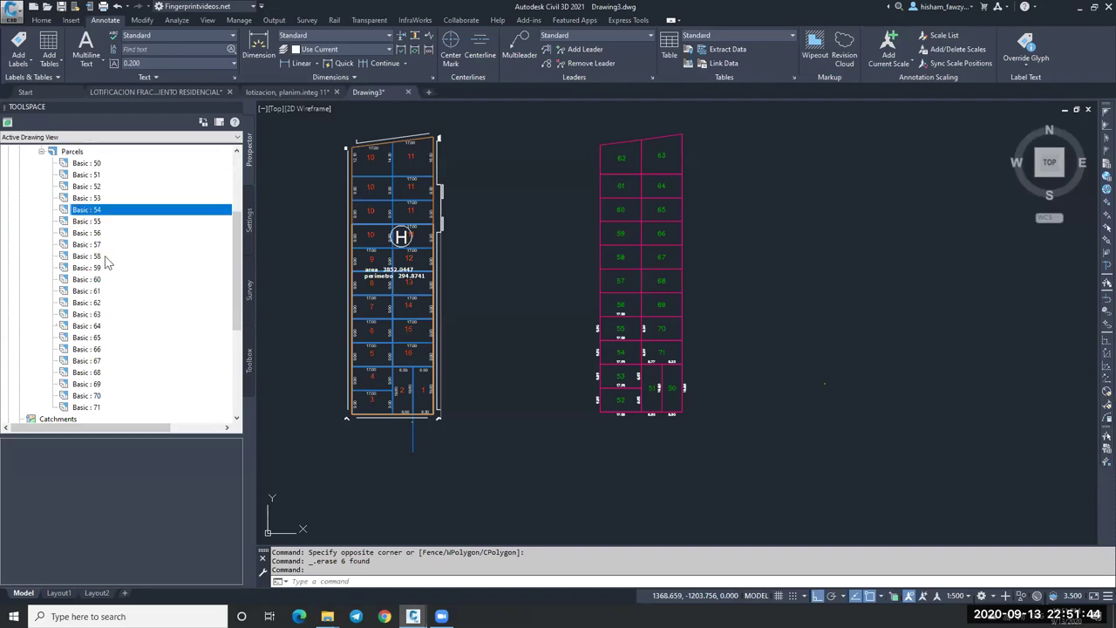
pyautogui.rightClick(76, 155)
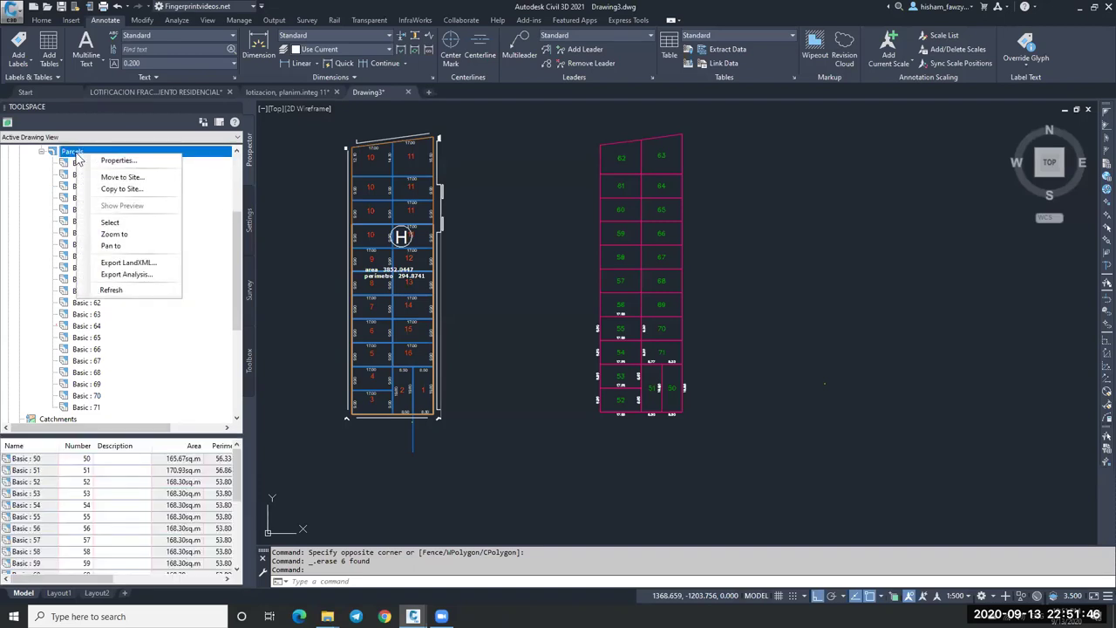
pyautogui.click(42, 151)
pyautogui.scroll(1, 234, 318)
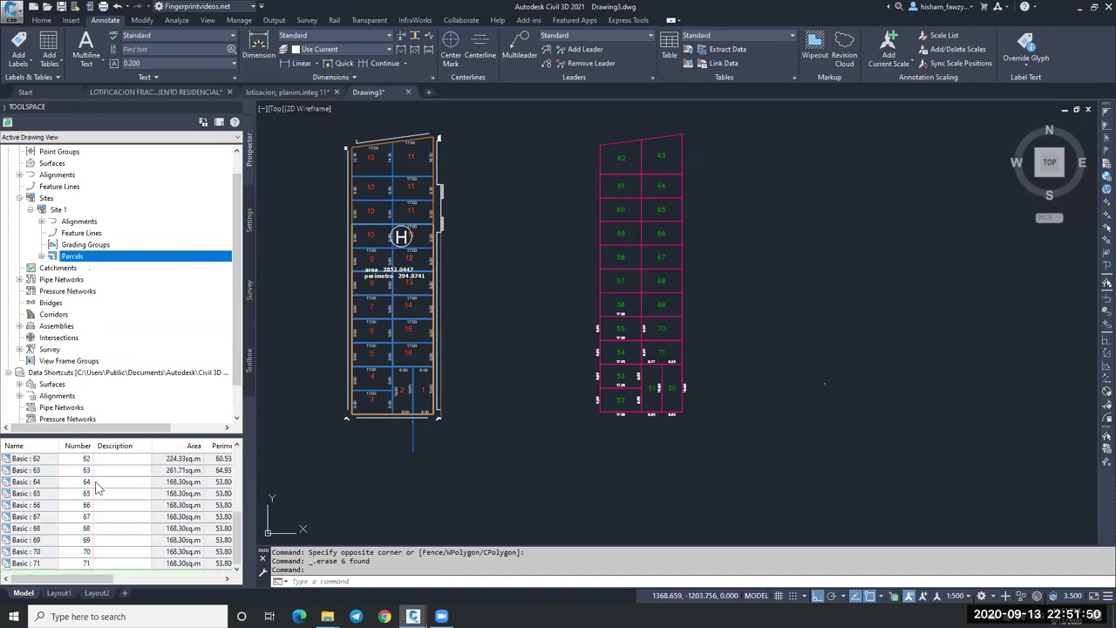
pyautogui.scroll(-1, 110, 364)
pyautogui.scroll(2, 110, 262)
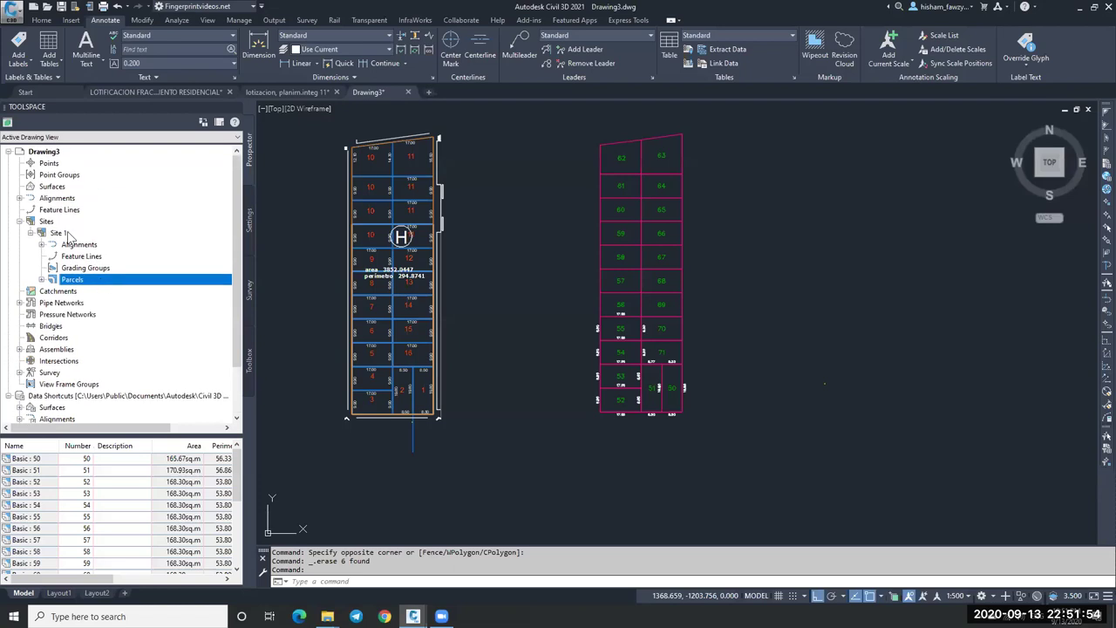
pyautogui.rightClick(57, 233)
pyautogui.click(109, 237)
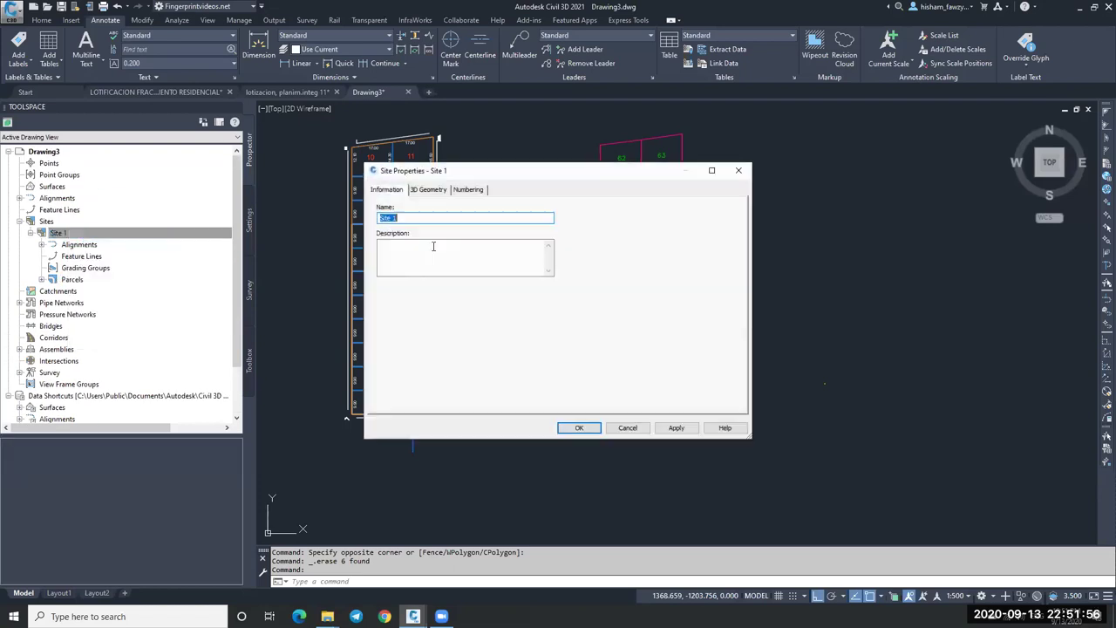
pyautogui.click(468, 189)
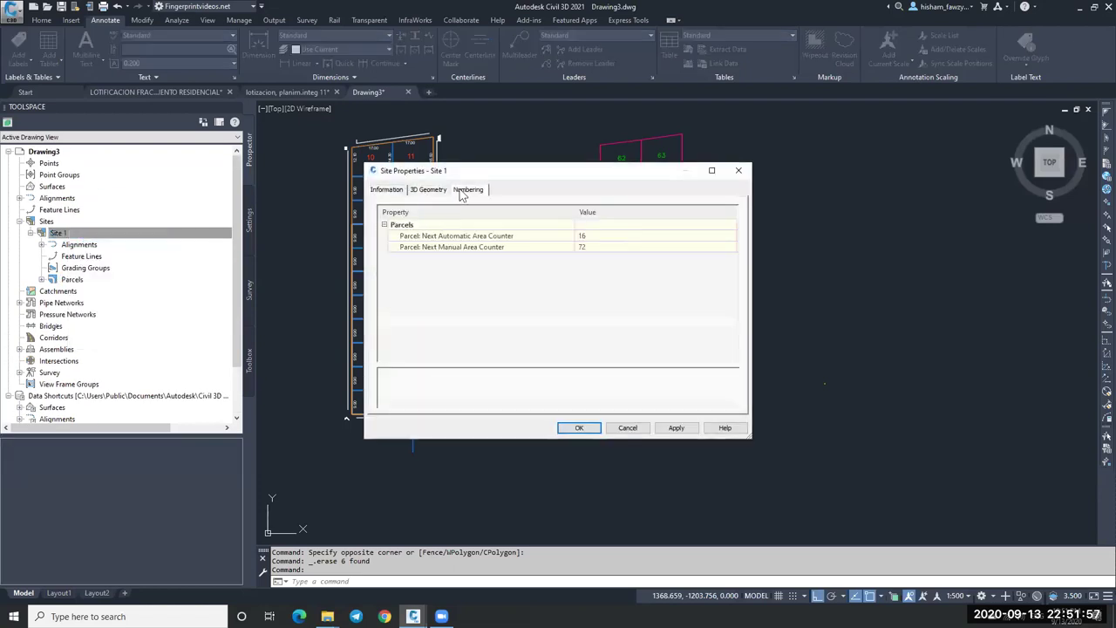
pyautogui.click(600, 236)
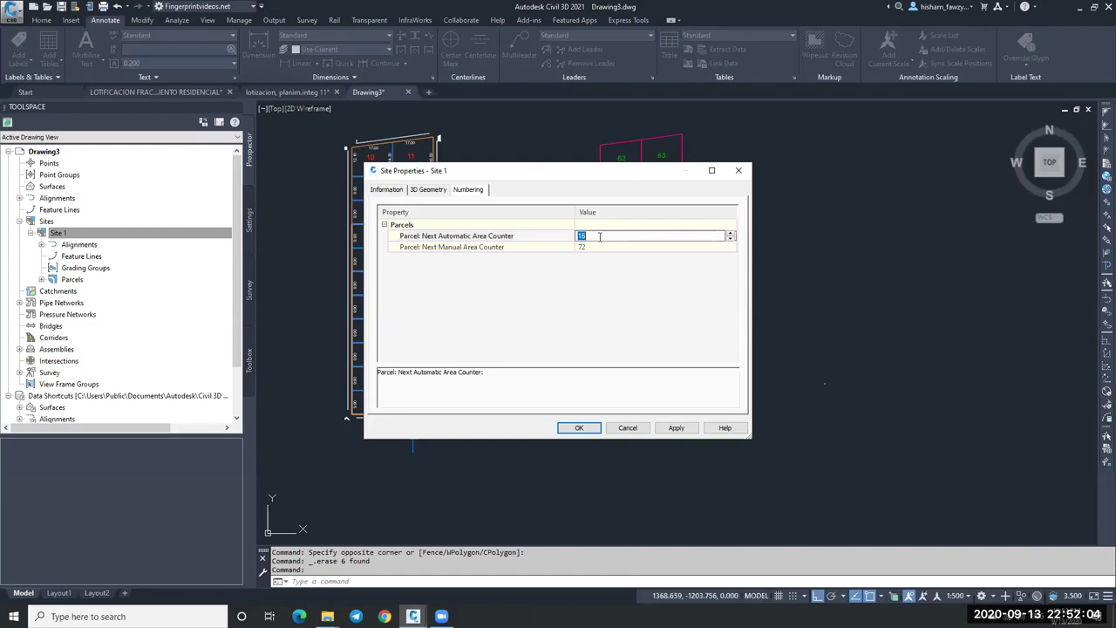
pyautogui.click(428, 190)
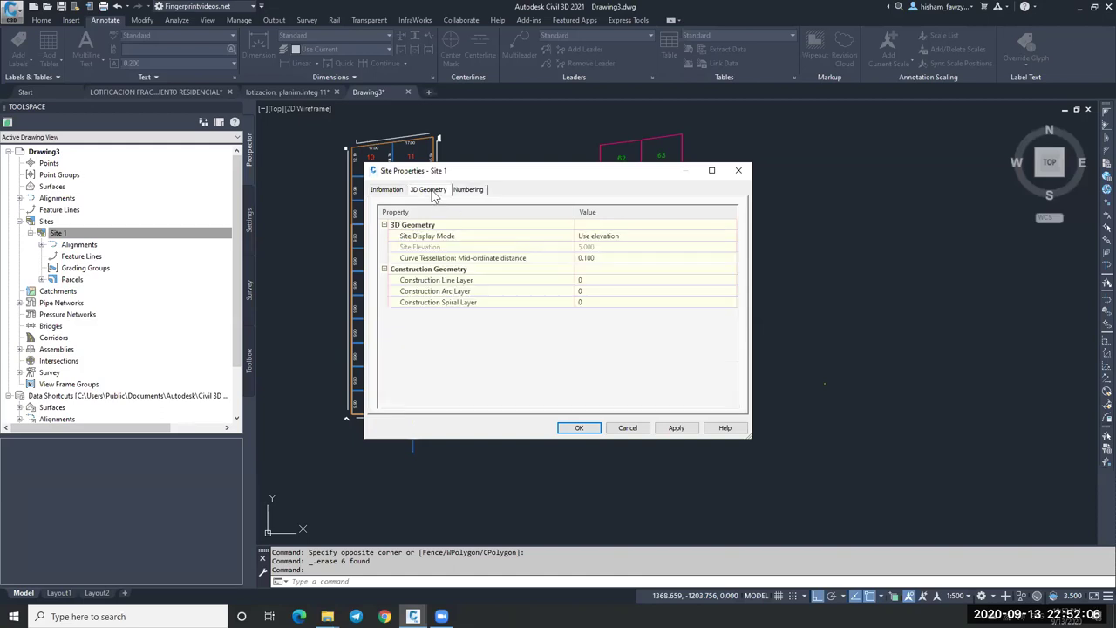
pyautogui.click(388, 190)
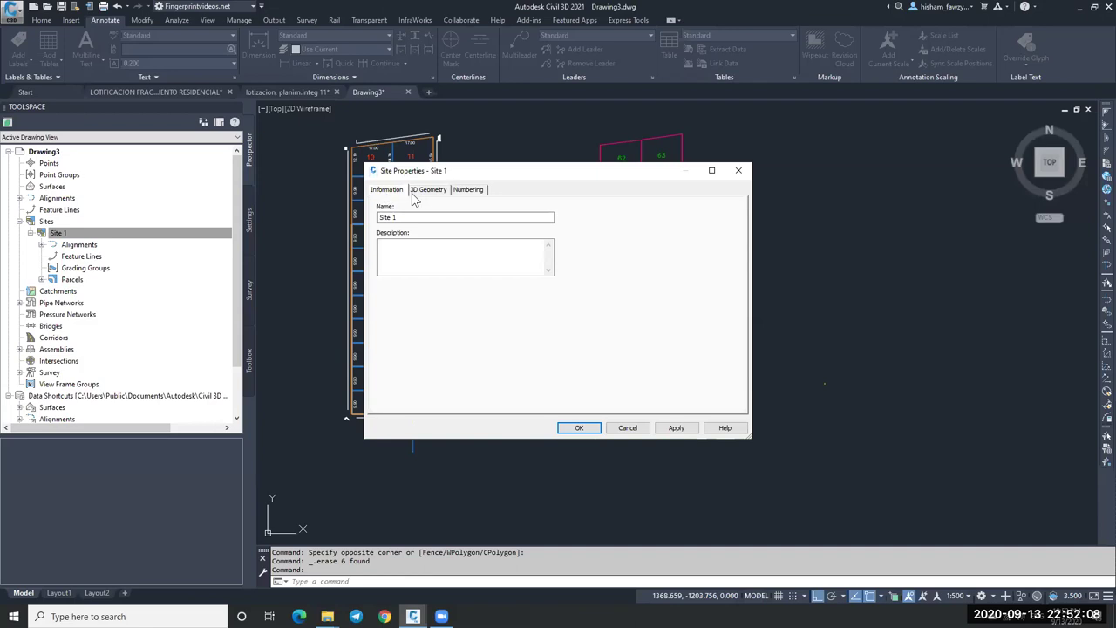
pyautogui.click(740, 170)
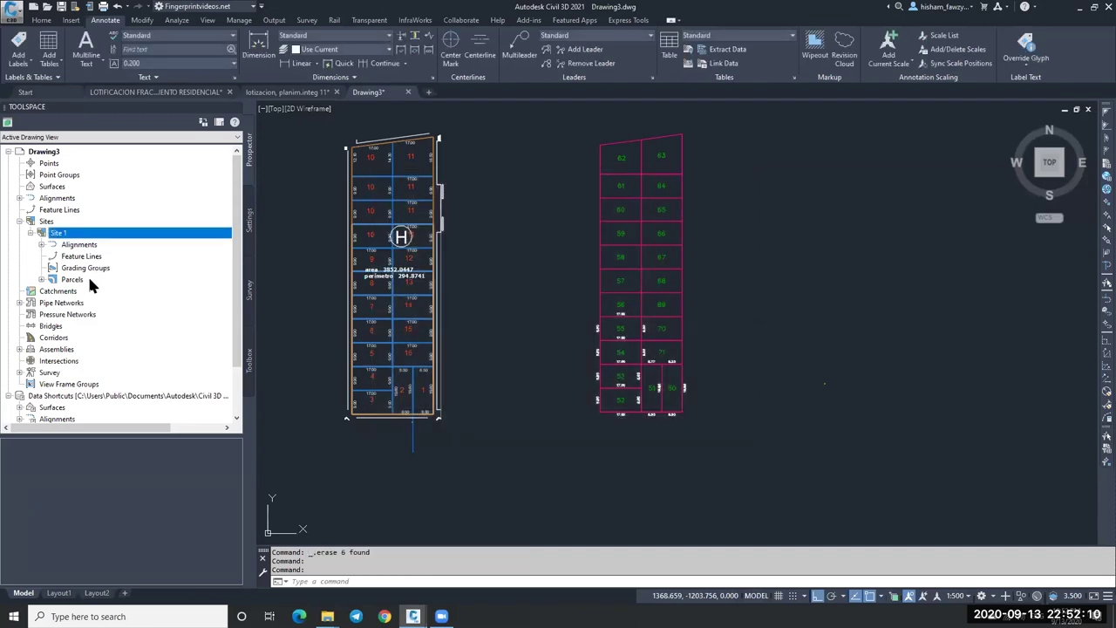
pyautogui.rightClick(90, 280)
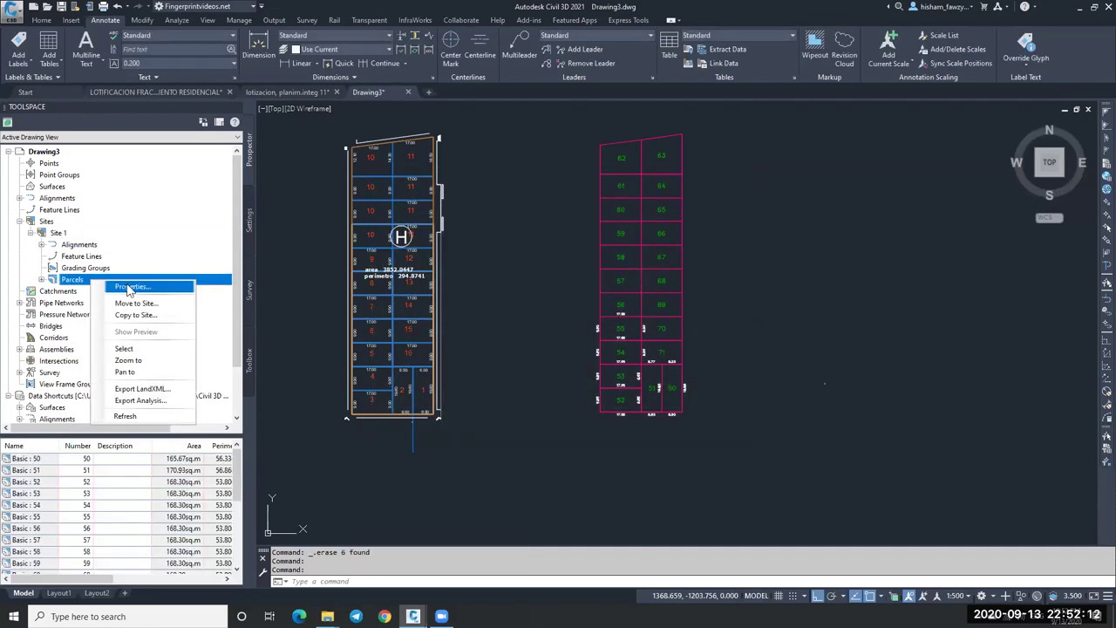
# Step: Inspect the Parcels properties' Analysis and Composition tabs and style options, then cancel unchanged
pyautogui.click(130, 287)
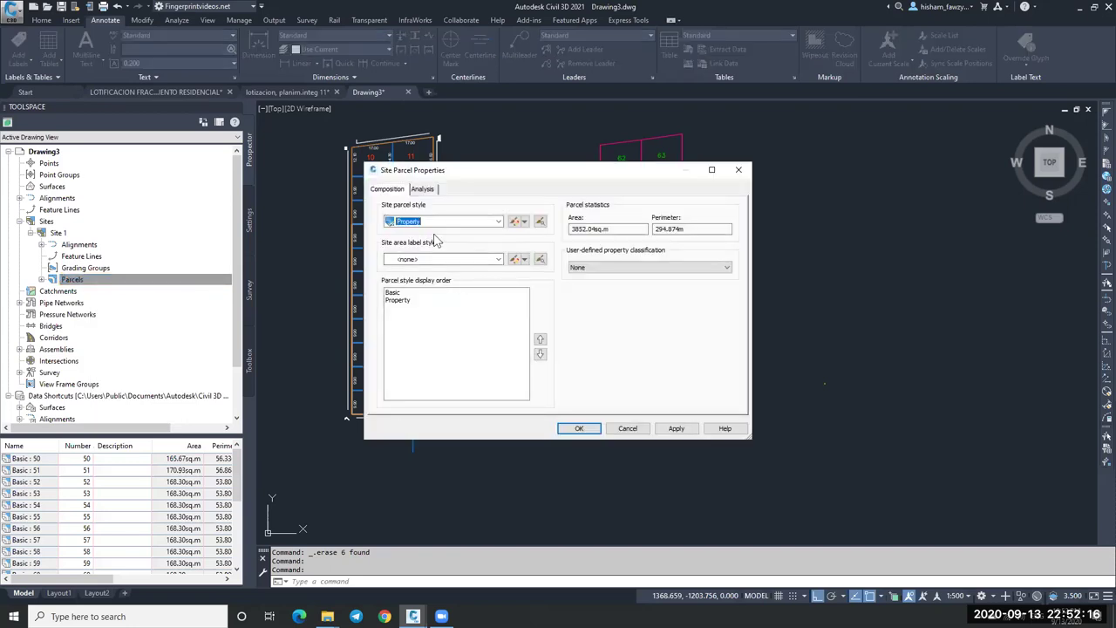
pyautogui.click(423, 191)
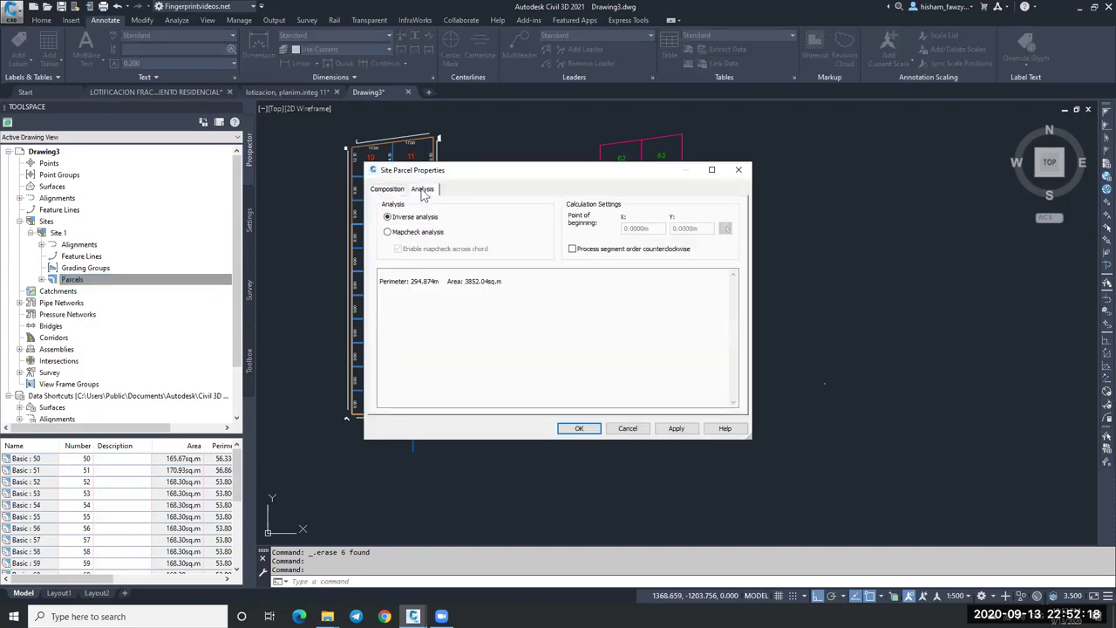
pyautogui.click(389, 190)
pyautogui.click(440, 221)
pyautogui.click(441, 221)
pyautogui.click(429, 258)
pyautogui.click(436, 259)
pyautogui.click(441, 300)
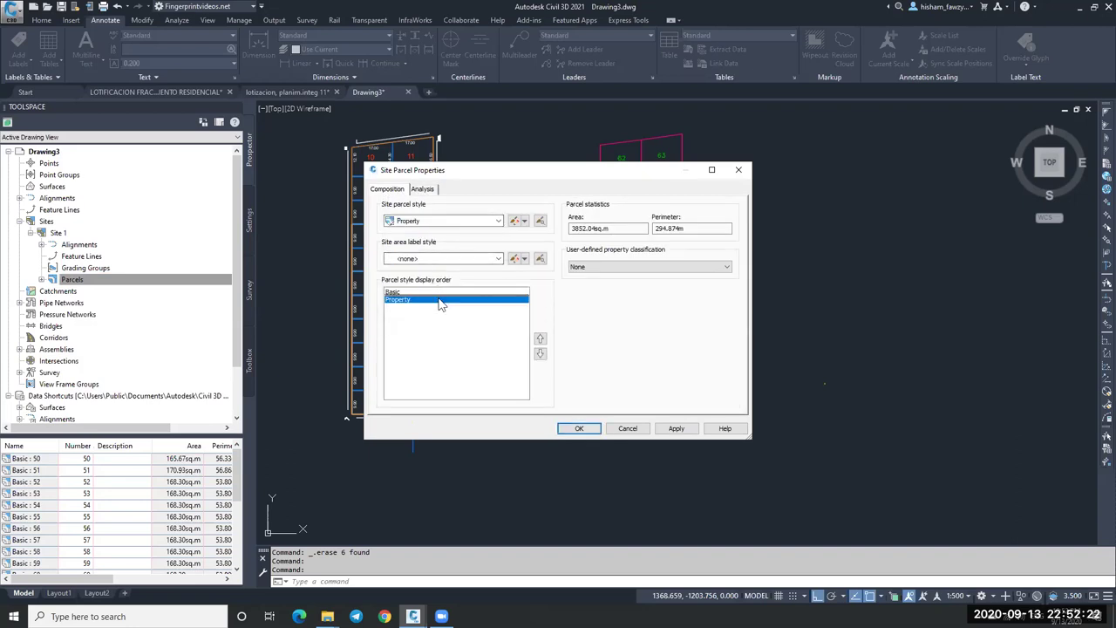
pyautogui.click(650, 267)
pyautogui.click(652, 272)
pyautogui.click(630, 425)
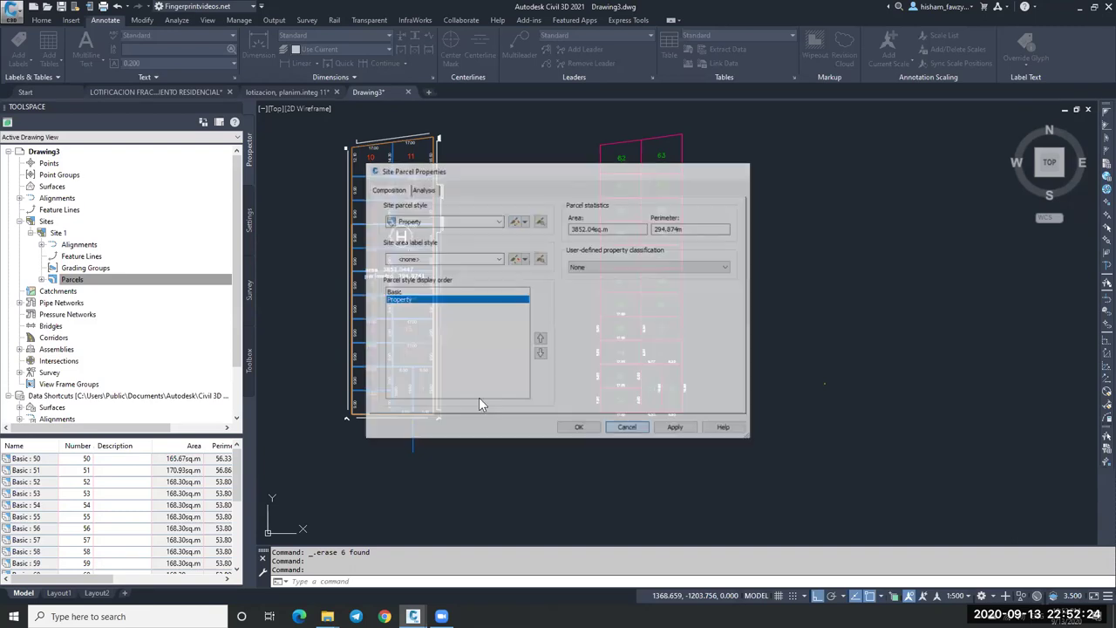
# Step: List the individual parcels, select Basic : 50, then collapse the Parcels list
pyautogui.click(41, 279)
pyautogui.click(87, 164)
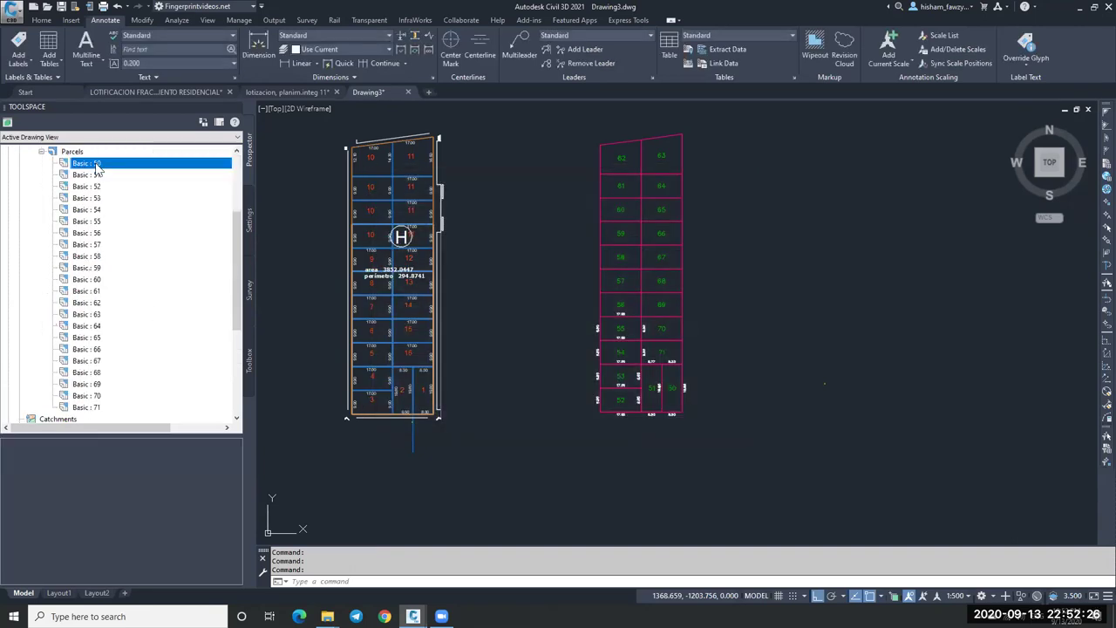
pyautogui.scroll(2, 44, 183)
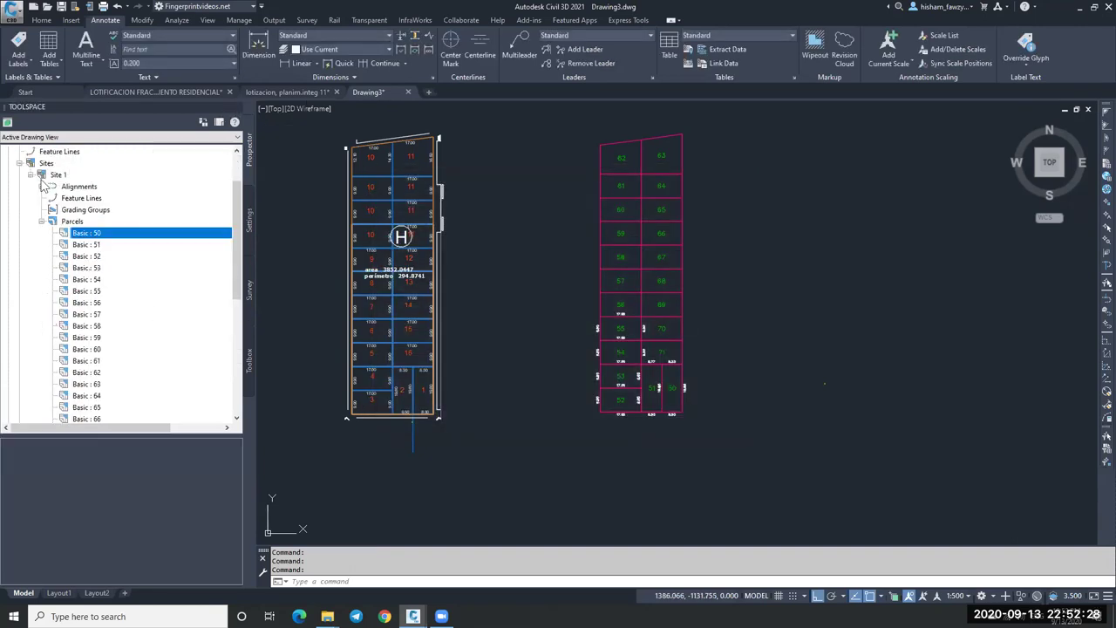
pyautogui.click(41, 222)
# Step: Run the Parcel Area_Report from the Toolbox Reports Manager and save it as CivilReport.html
pyautogui.click(249, 347)
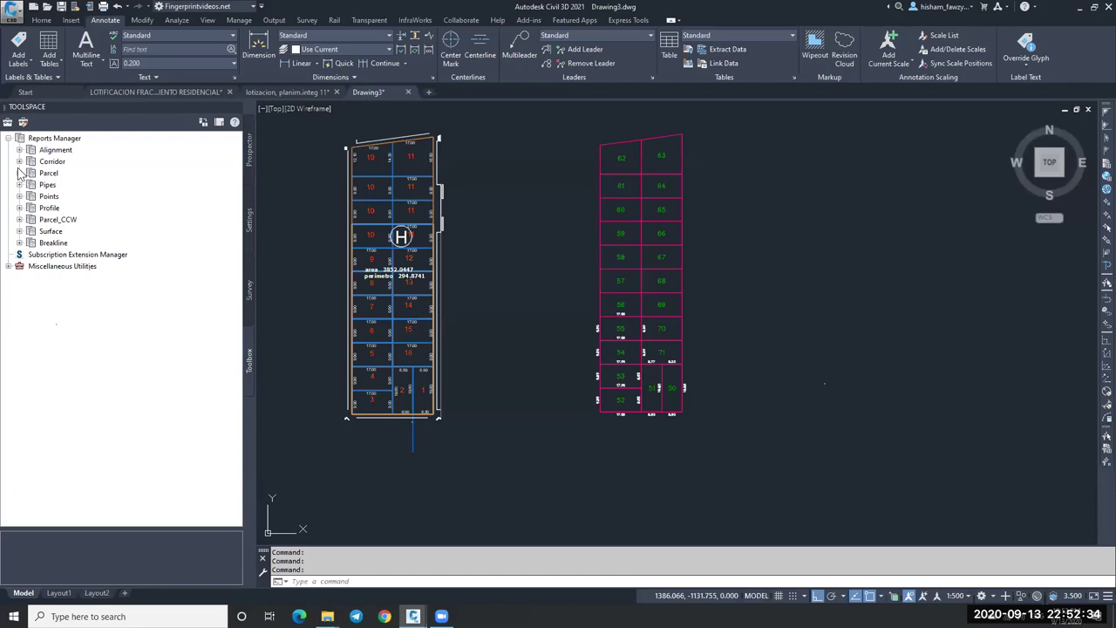
pyautogui.click(19, 172)
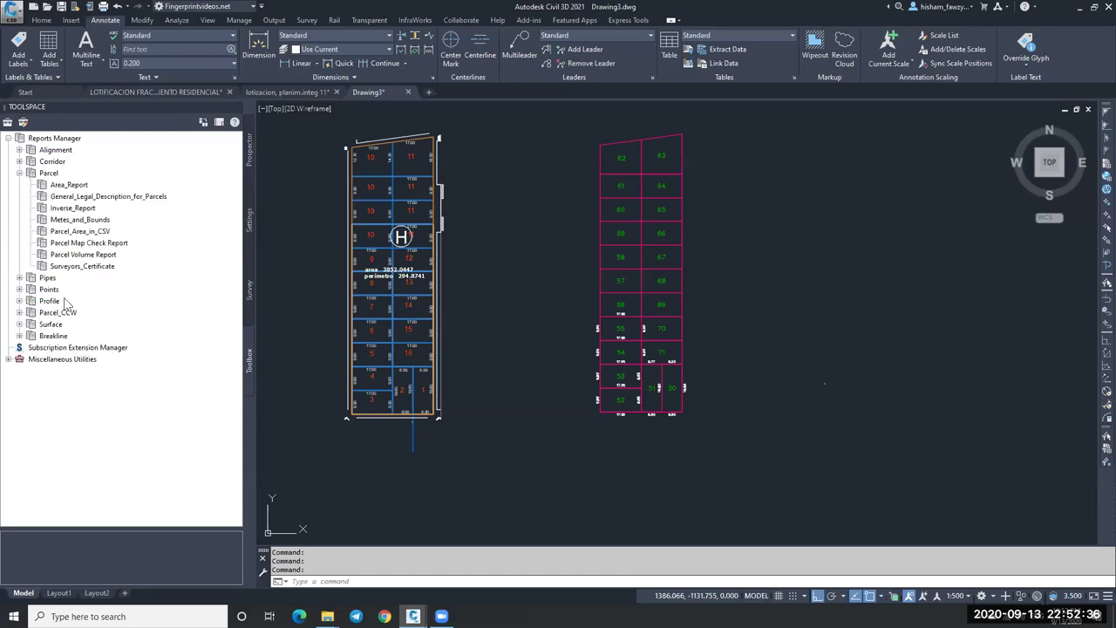
pyautogui.rightClick(99, 245)
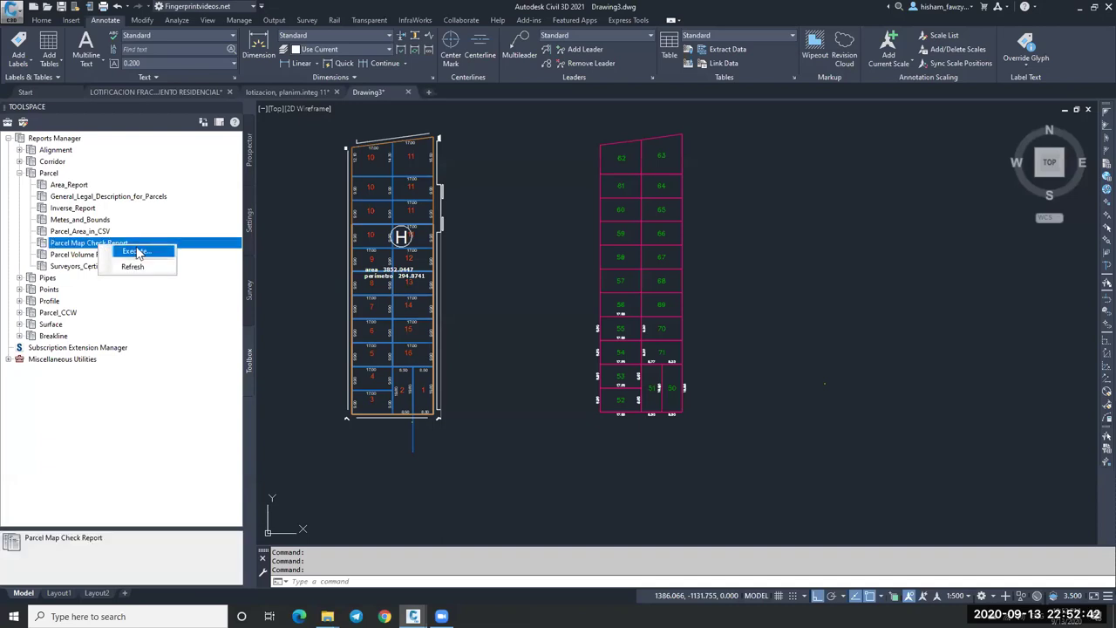
pyautogui.click(135, 251)
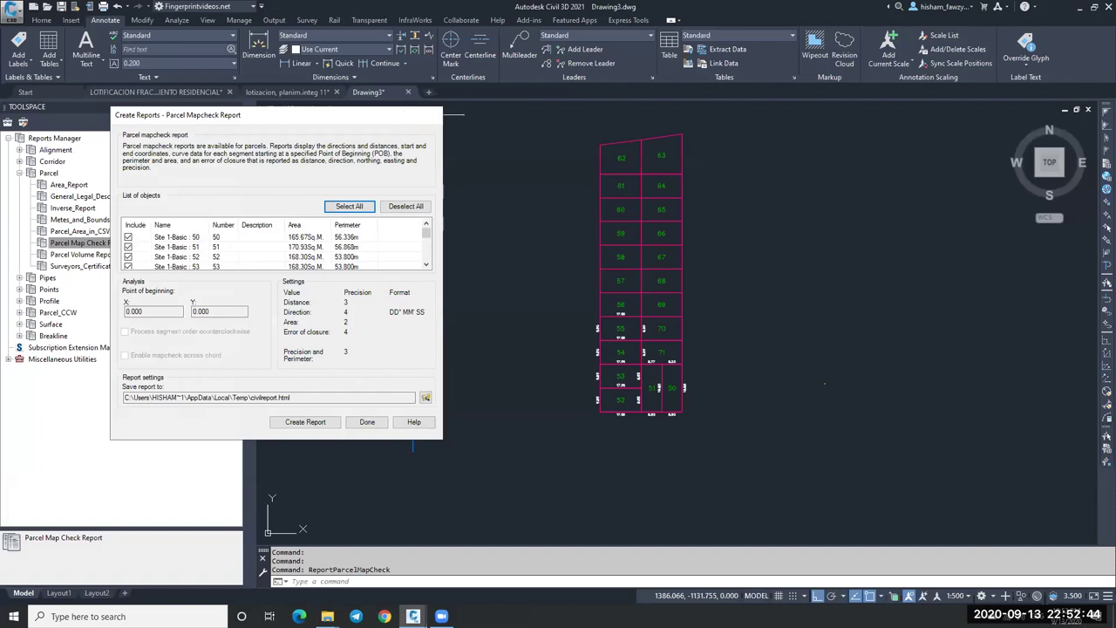
pyautogui.click(436, 113)
pyautogui.rightClick(84, 188)
pyautogui.click(122, 197)
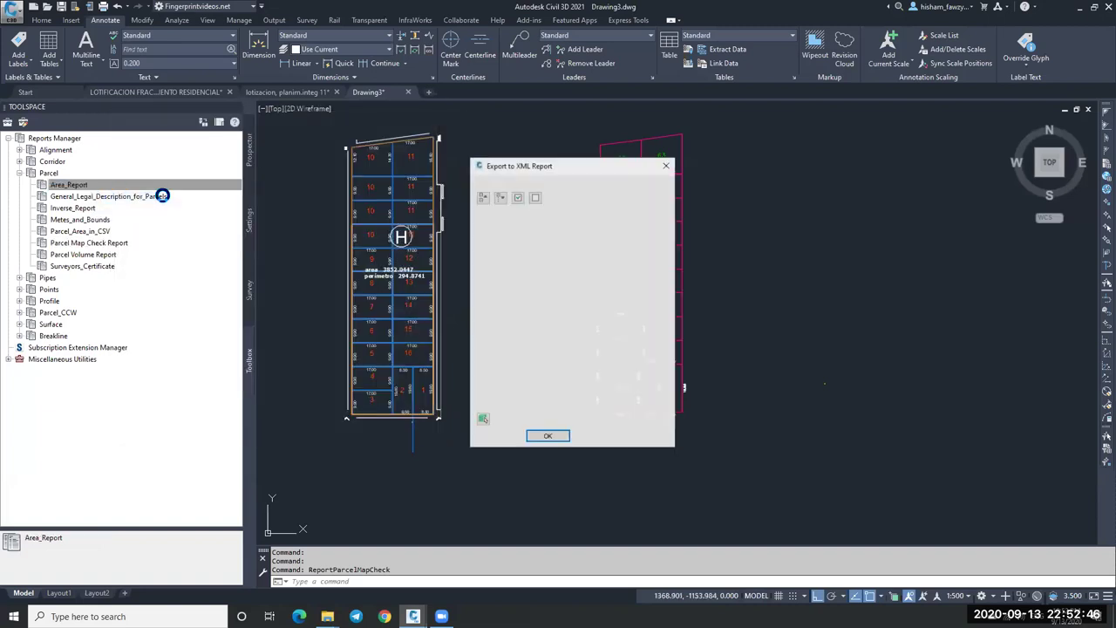
pyautogui.click(549, 437)
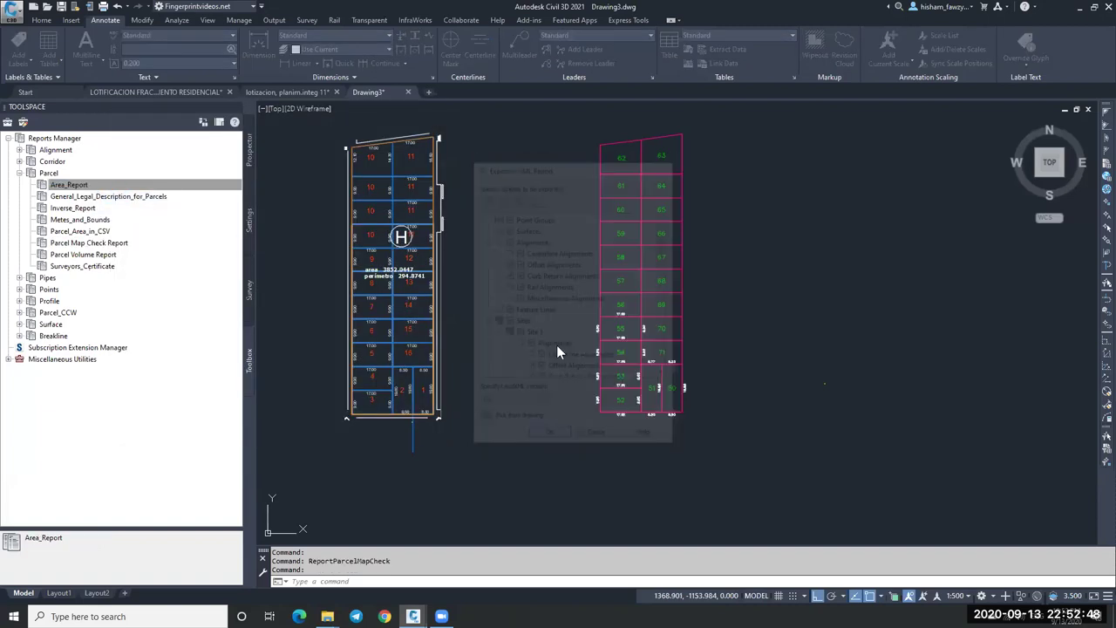
pyautogui.click(899, 521)
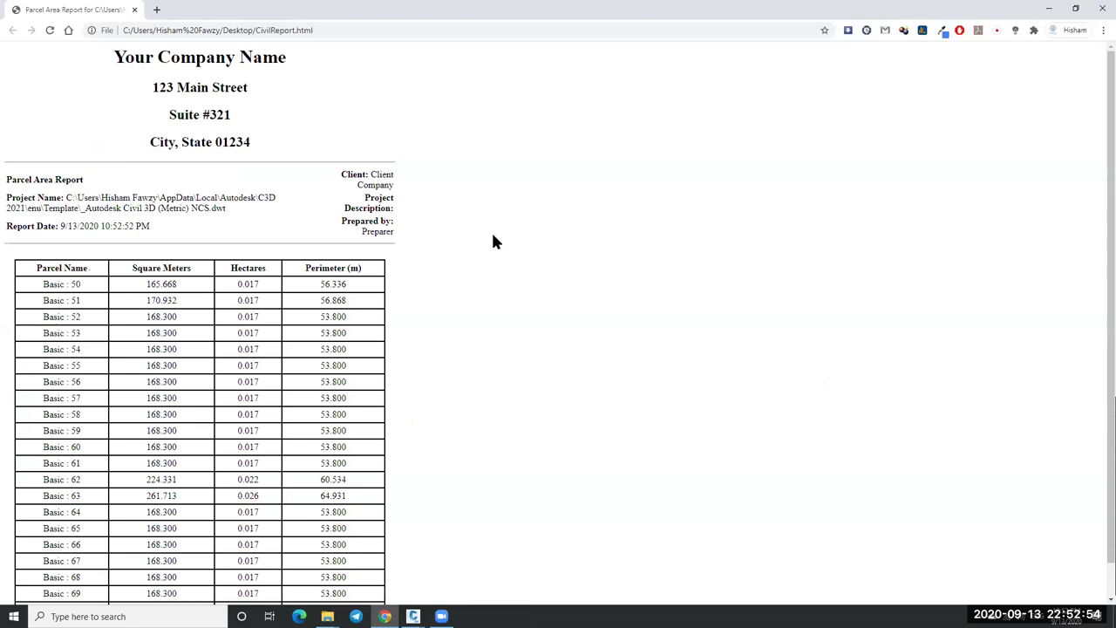
# Step: Scroll and highlight the Basic : 50–71 area table rows, then close Chrome
pyautogui.scroll(-1, 491, 241)
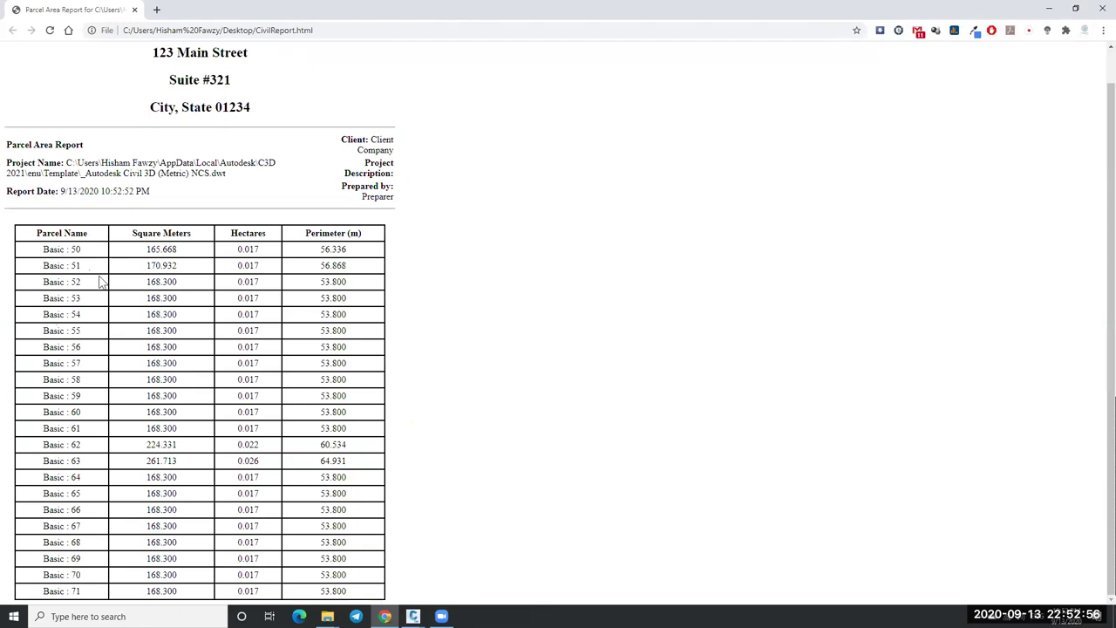
pyautogui.moveTo(96, 251); pyautogui.dragTo(116, 602)
pyautogui.click(320, 445)
pyautogui.moveTo(94, 250); pyautogui.dragTo(97, 569)
pyautogui.click(151, 249)
pyautogui.click(1100, 9)
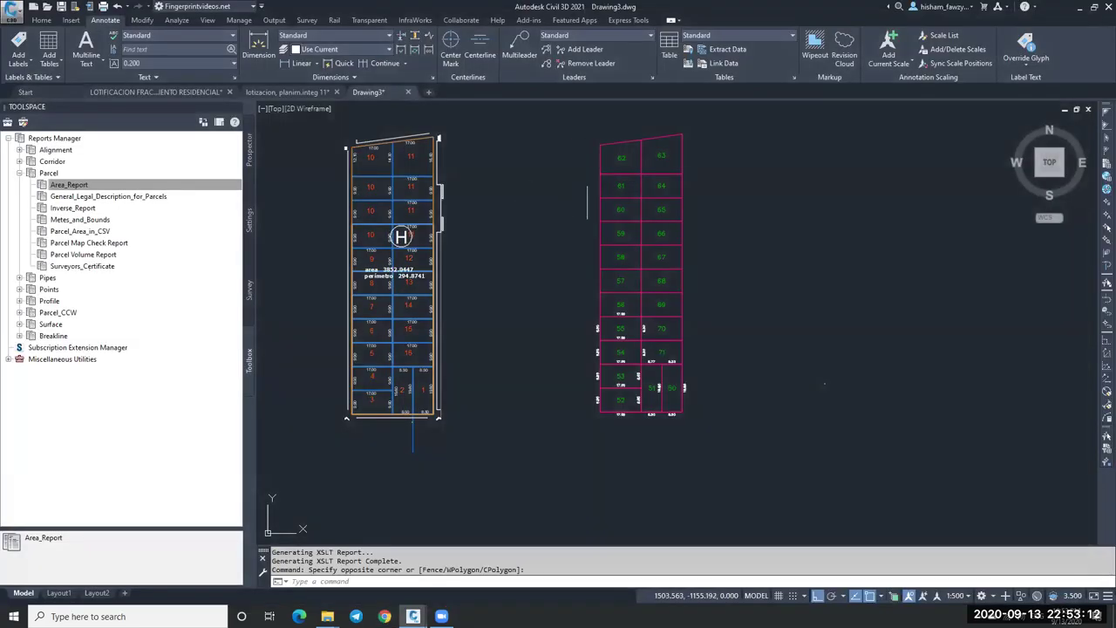
# Step: In LOTIFICACION FRACCIONAMIENTO RESIDENCIAL, select and copy the manzana 41 lot linework
pyautogui.press('Escape')
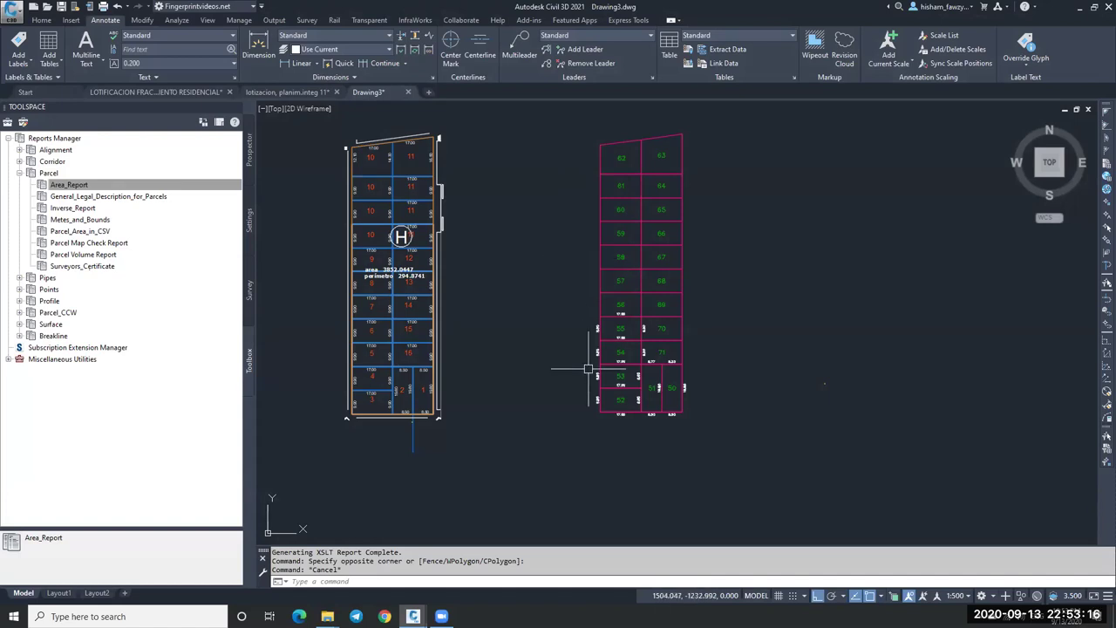
pyautogui.scroll(2, 588, 369)
pyautogui.scroll(-2, 588, 369)
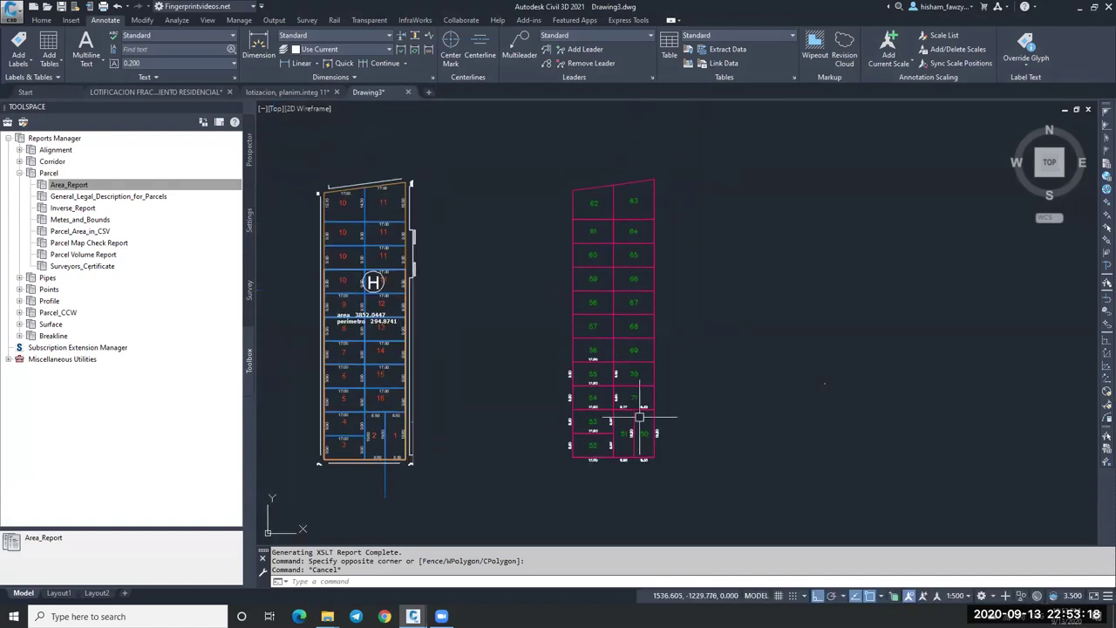
pyautogui.scroll(3, 639, 427)
pyautogui.scroll(-3, 823, 280)
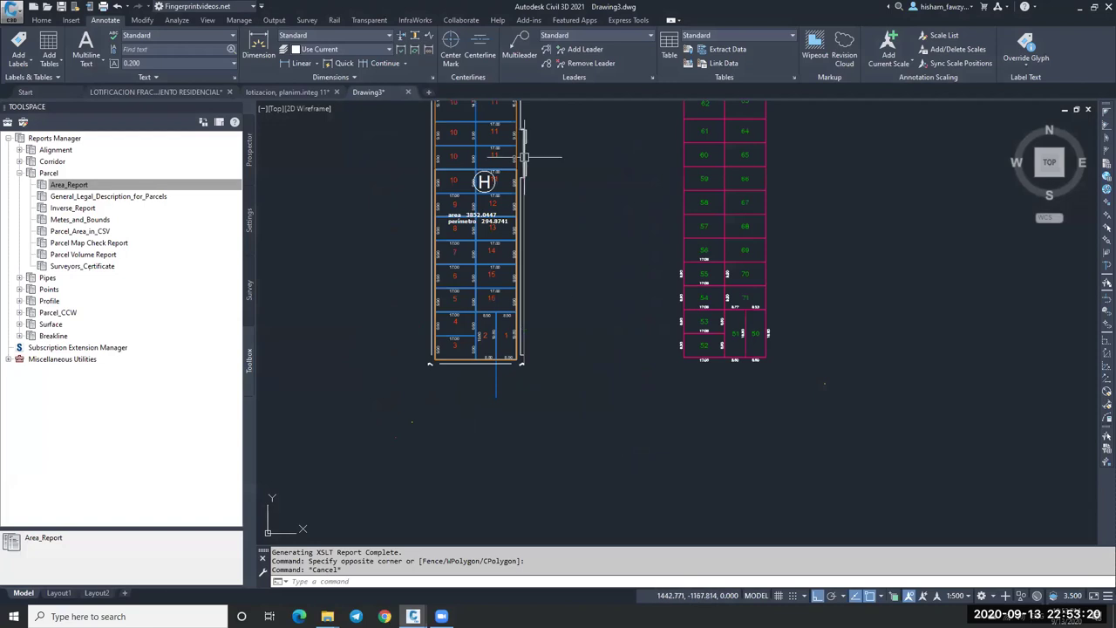
pyautogui.click(274, 92)
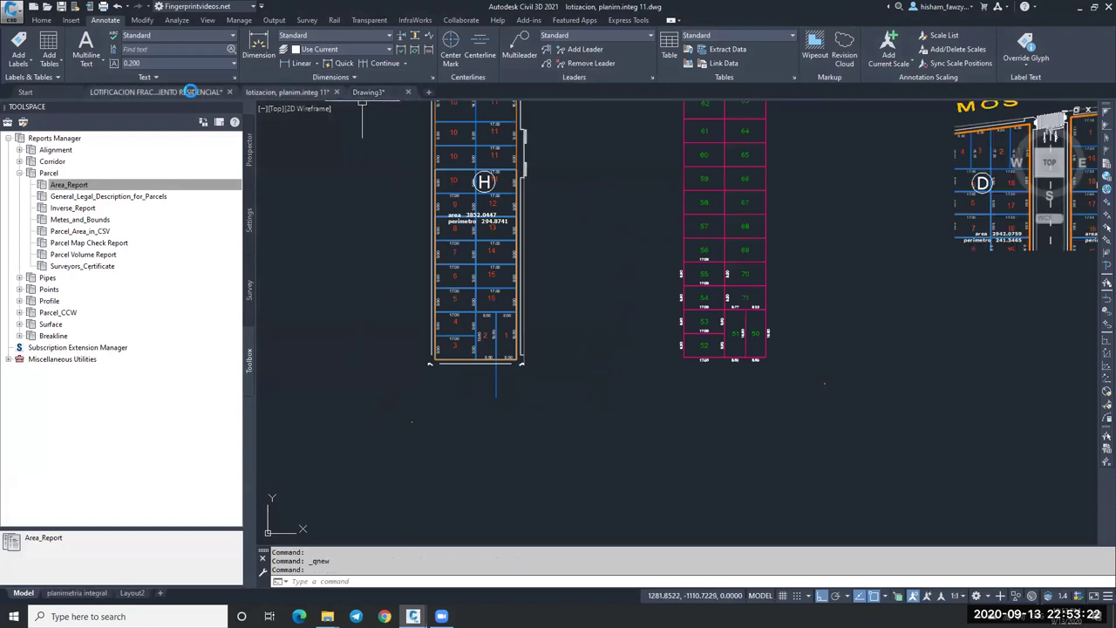
pyautogui.click(157, 92)
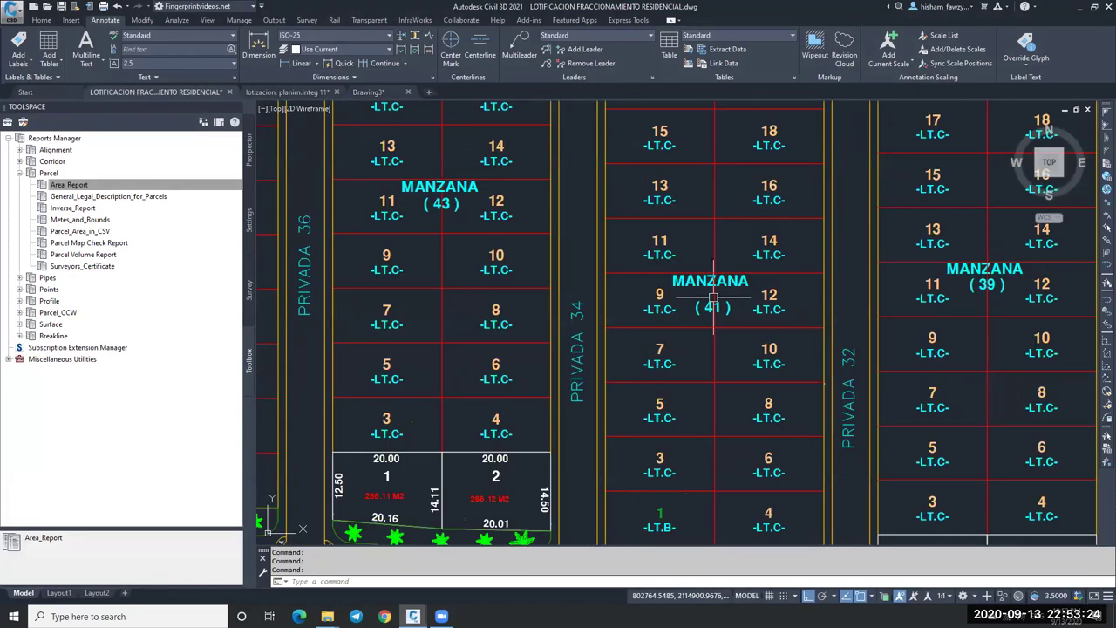
pyautogui.scroll(-2, 714, 297)
pyautogui.scroll(-5, 283, 491)
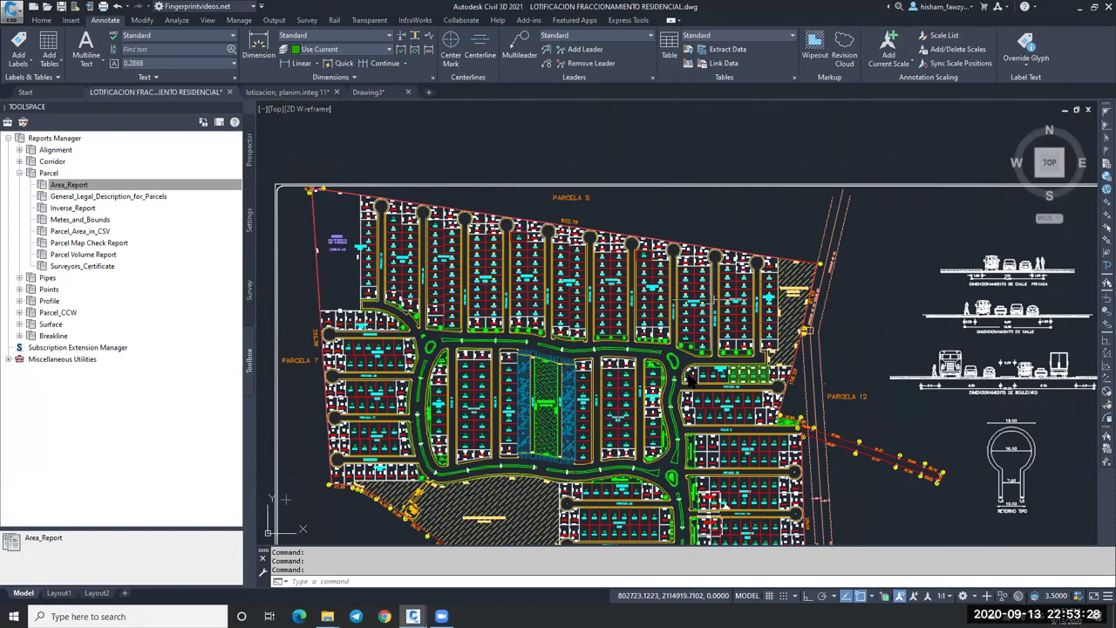
pyautogui.scroll(5, 711, 246)
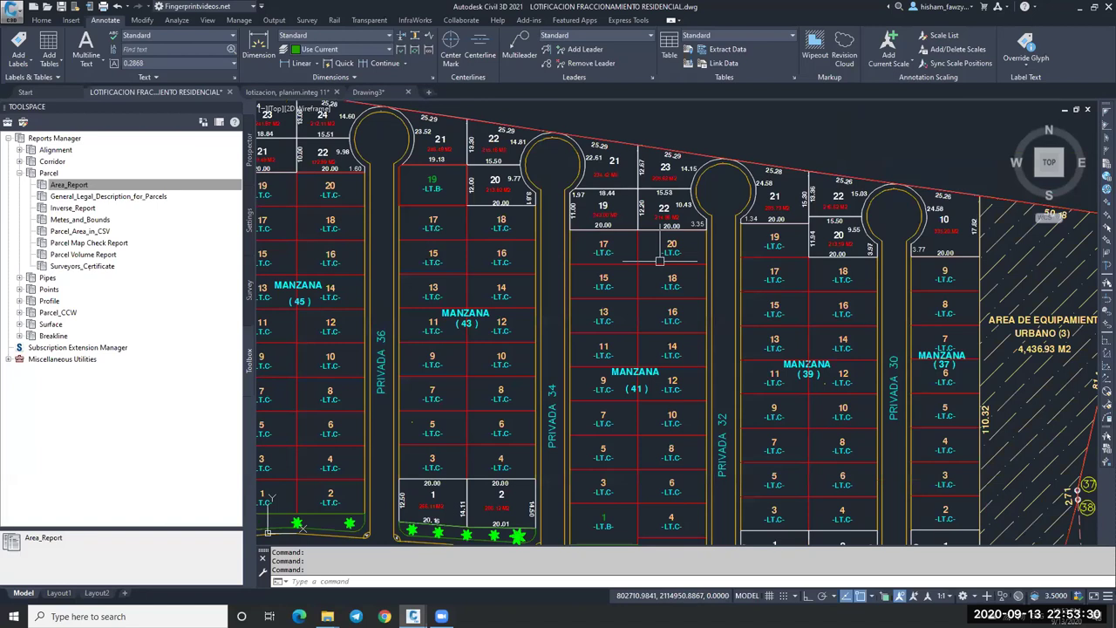
pyautogui.click(711, 244)
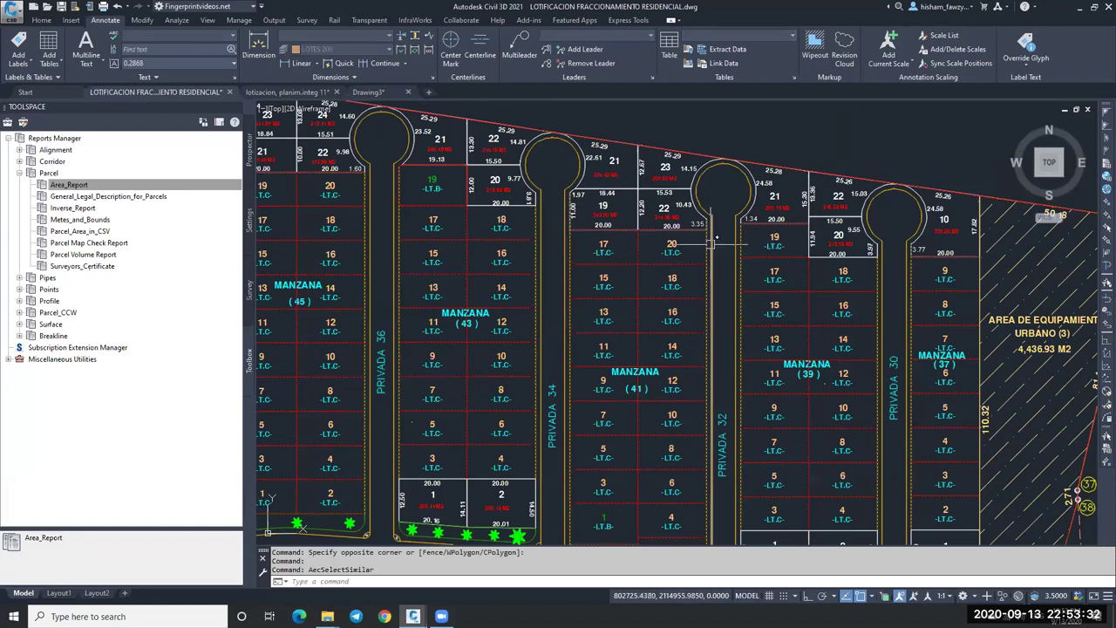
pyautogui.scroll(-2, 711, 244)
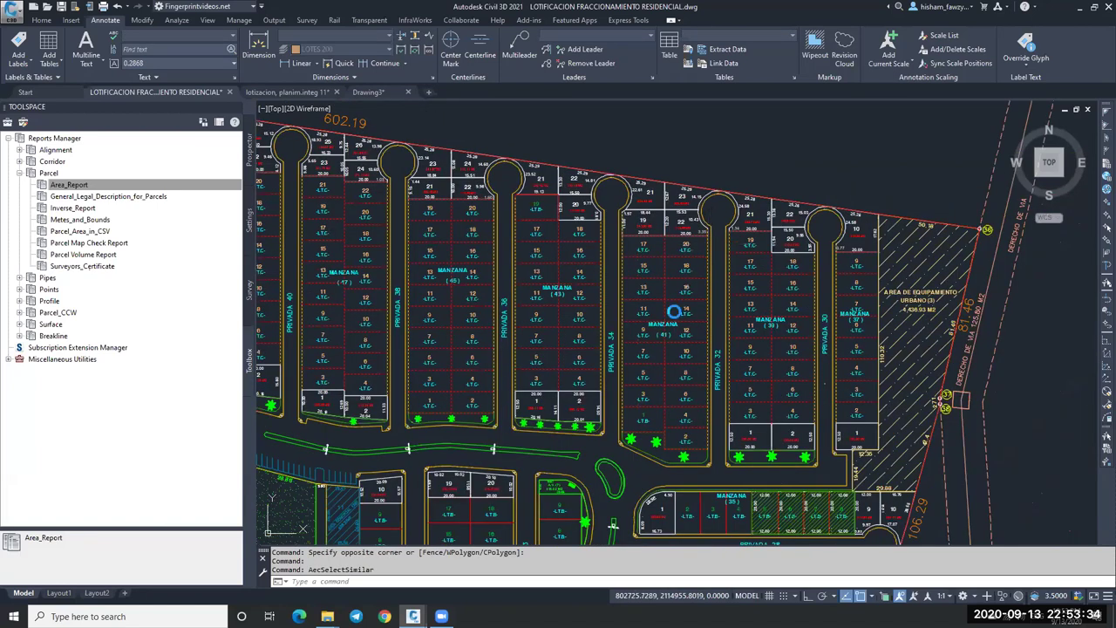
pyautogui.hotkey('ctrl', 'c')
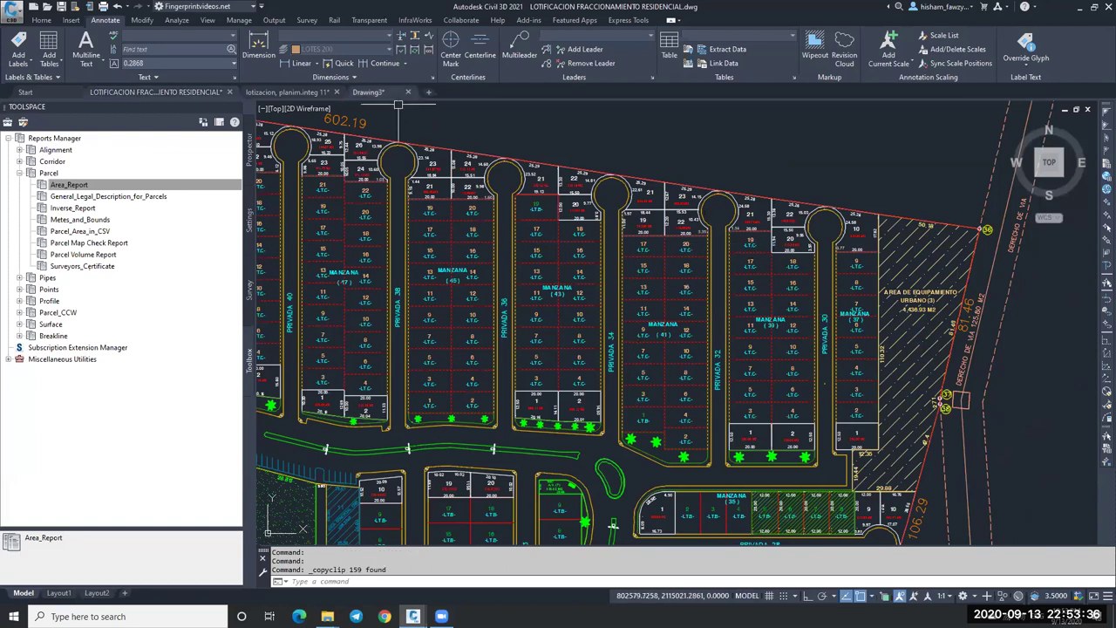
# Step: Pick a road edge and a lot line, then Select Similar to grab all matching lines
pyautogui.click(368, 92)
pyautogui.press('Escape')
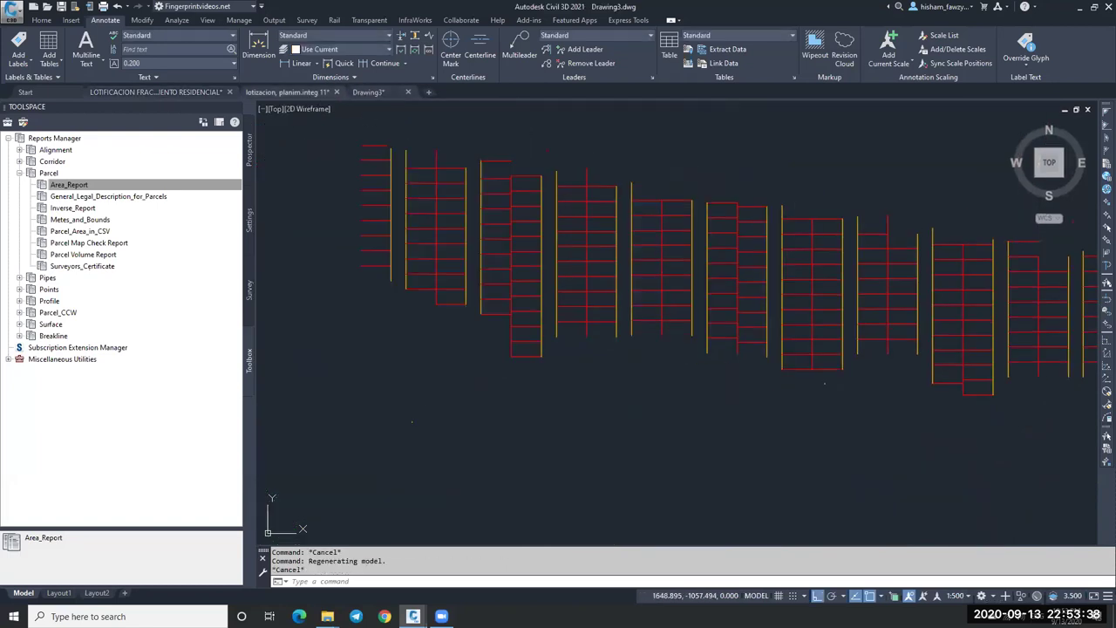
pyautogui.click(286, 92)
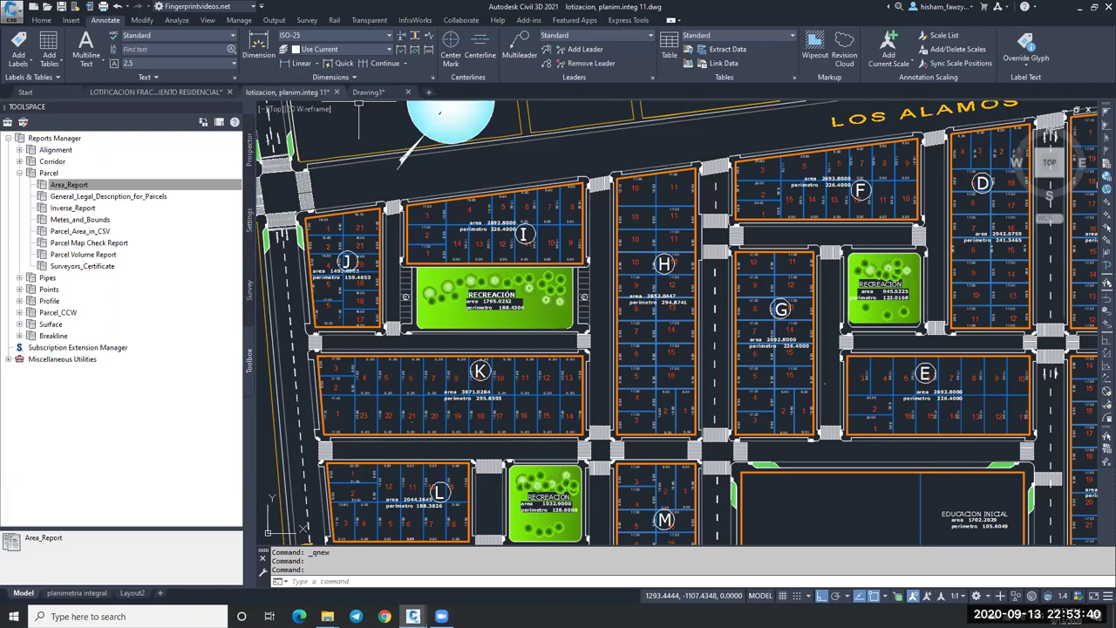
pyautogui.hotkey('ctrl', 'shift', 'Tab')
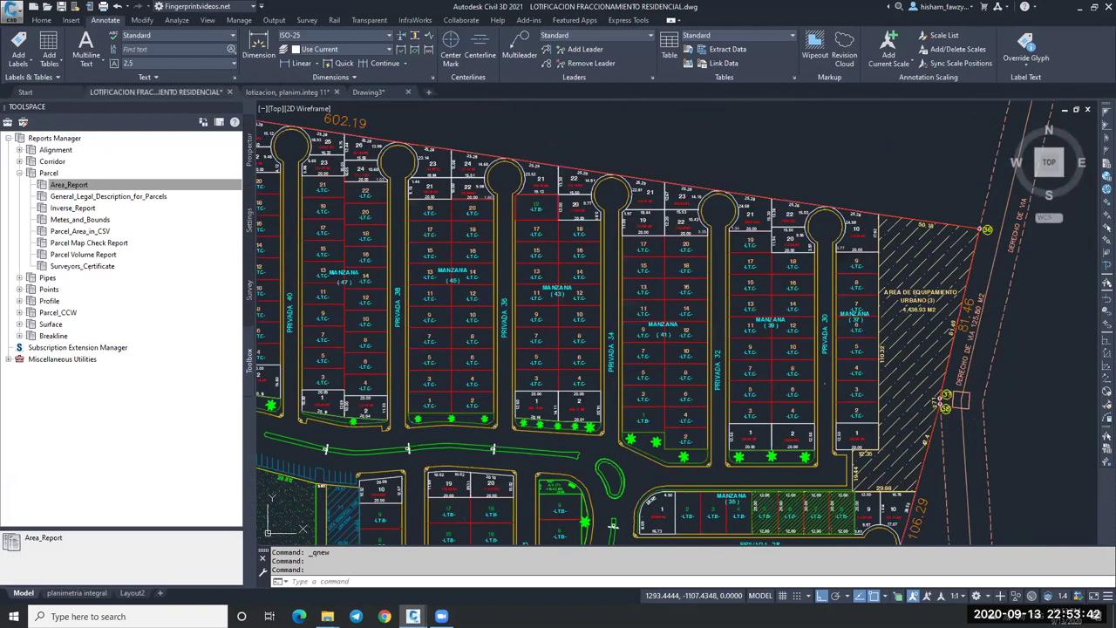
pyautogui.scroll(8, 741, 227)
pyautogui.click(724, 288)
pyautogui.scroll(-1, 708, 317)
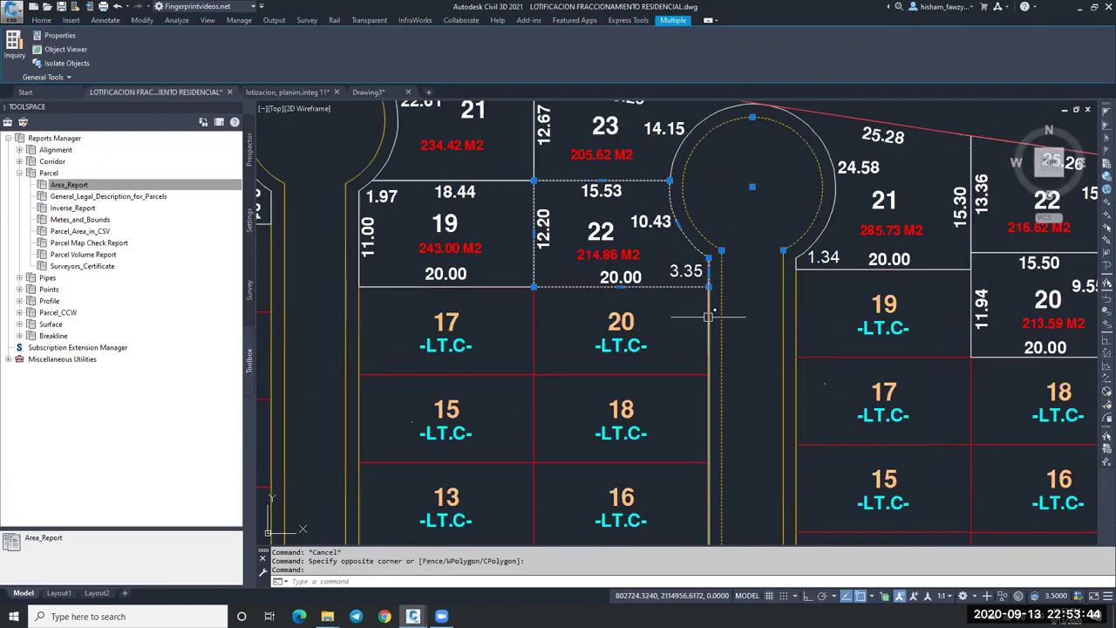
pyautogui.click(709, 317)
pyautogui.click(691, 377)
pyautogui.rightClick(682, 361)
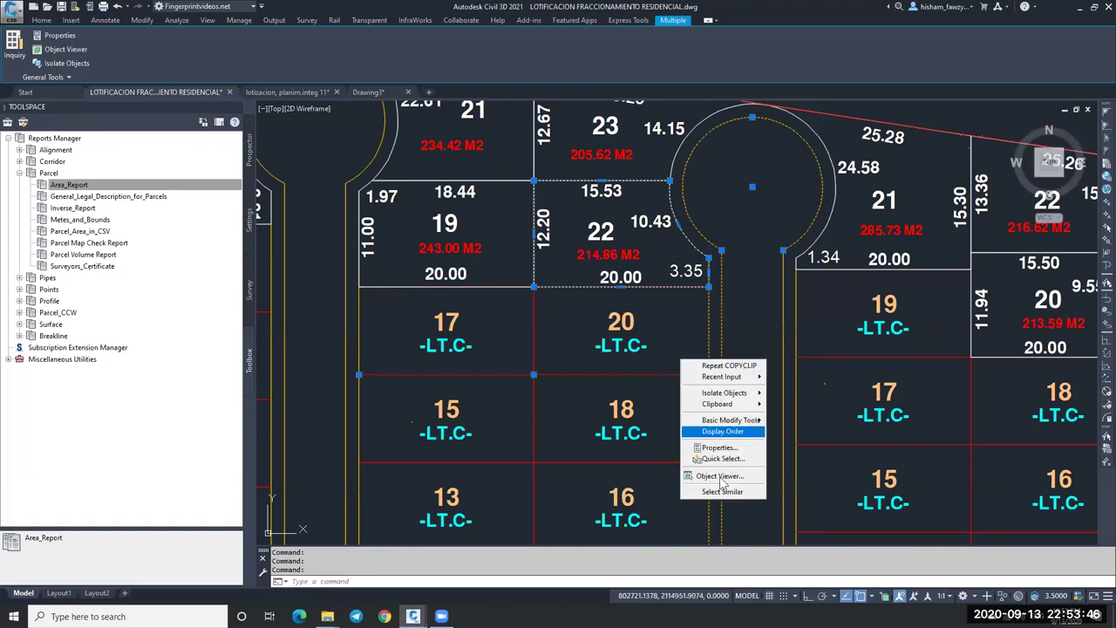
pyautogui.click(723, 491)
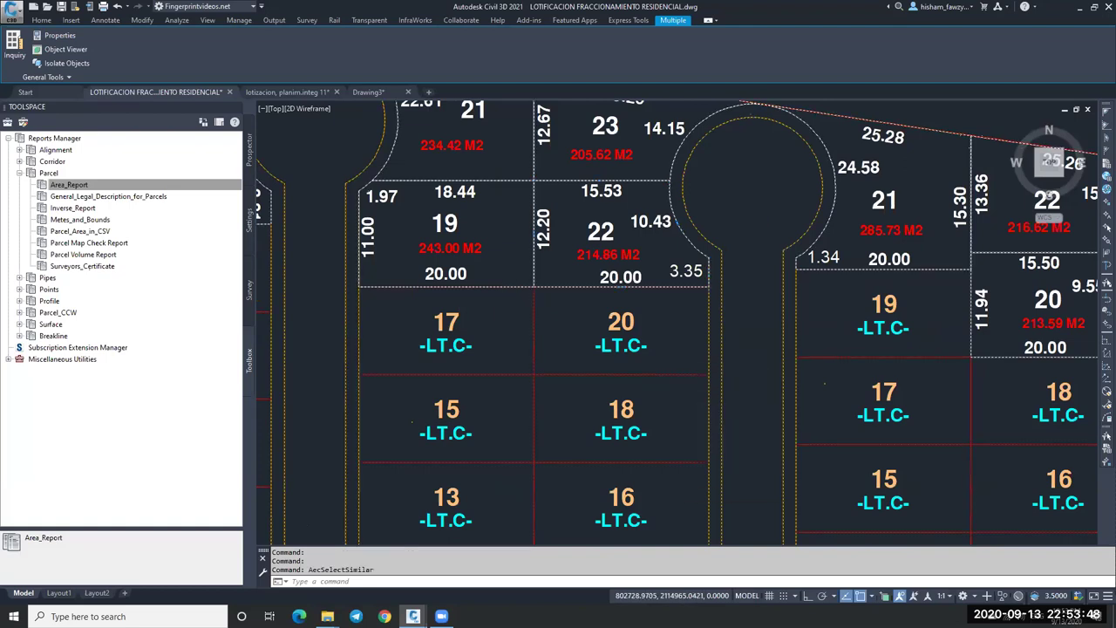
pyautogui.scroll(-6, 771, 207)
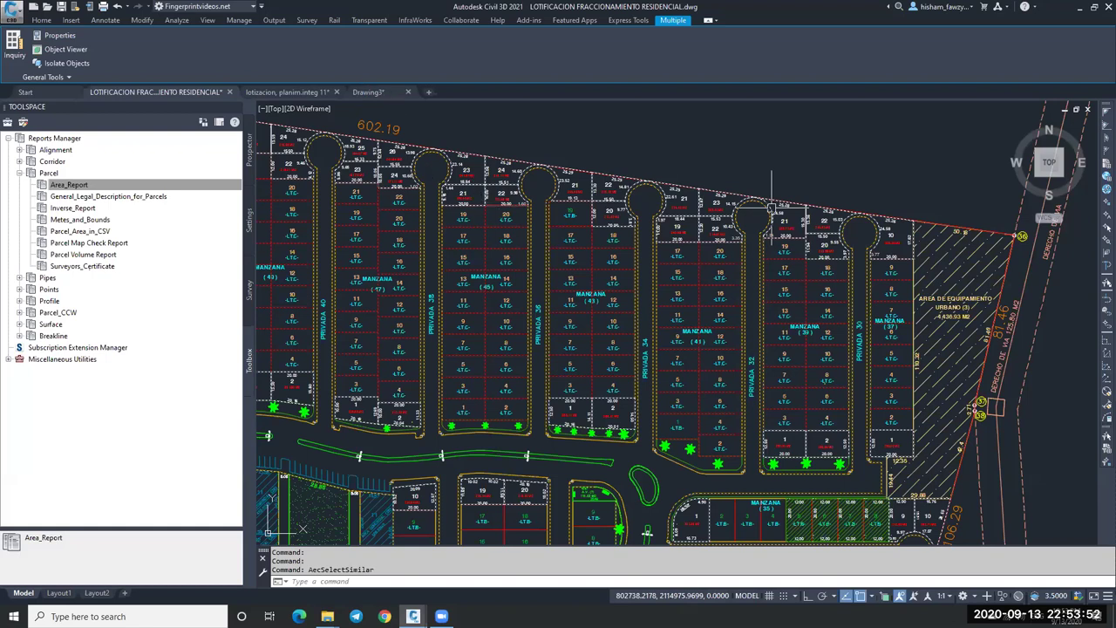
# Step: In Drawing3, start pasting the copied linework, cancel it, and inspect a parking-row rectangle
pyautogui.hotkey('ctrl', 'Tab')
pyautogui.hotkey('ctrl', 'Tab')
pyautogui.hotkey('ctrl', 'v')
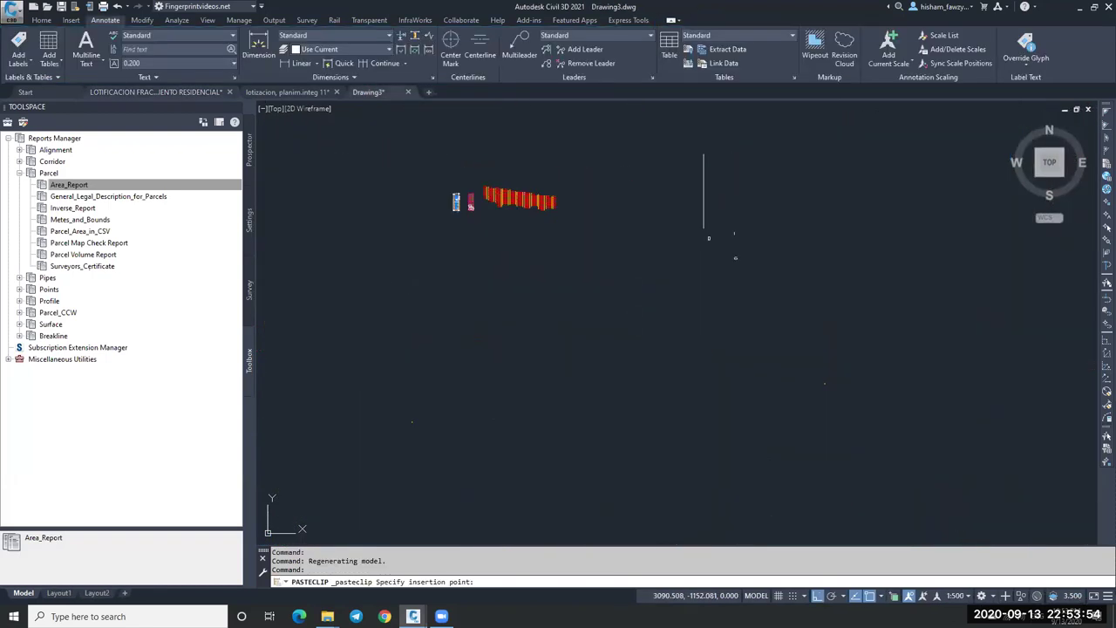
pyautogui.press('Escape')
pyautogui.scroll(10, 457, 202)
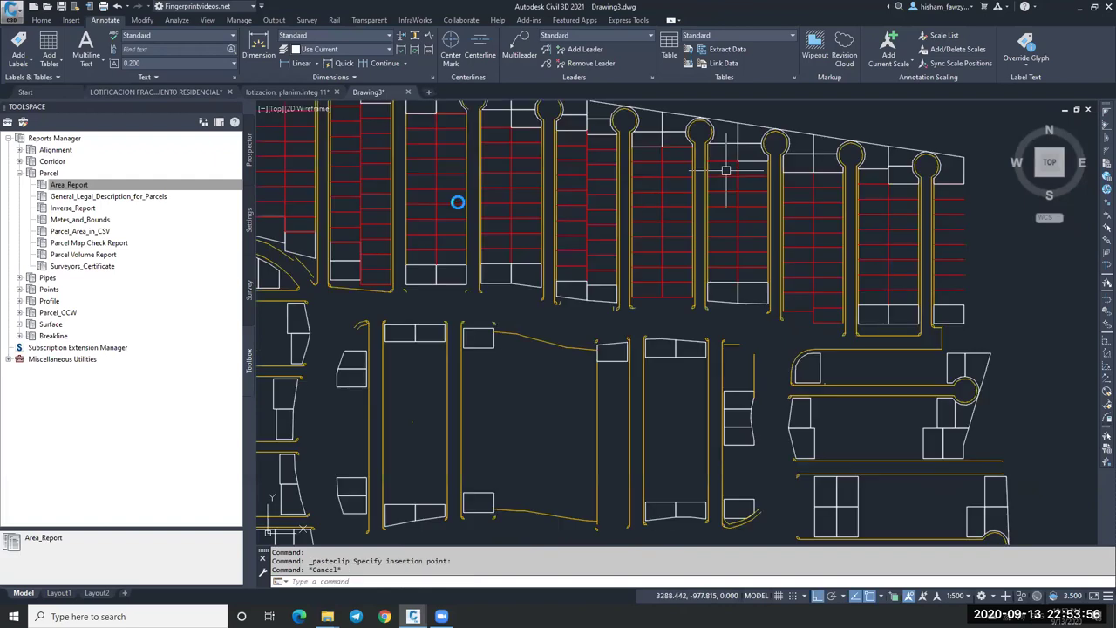
pyautogui.scroll(3, 699, 295)
pyautogui.press('Escape')
pyautogui.click(680, 309)
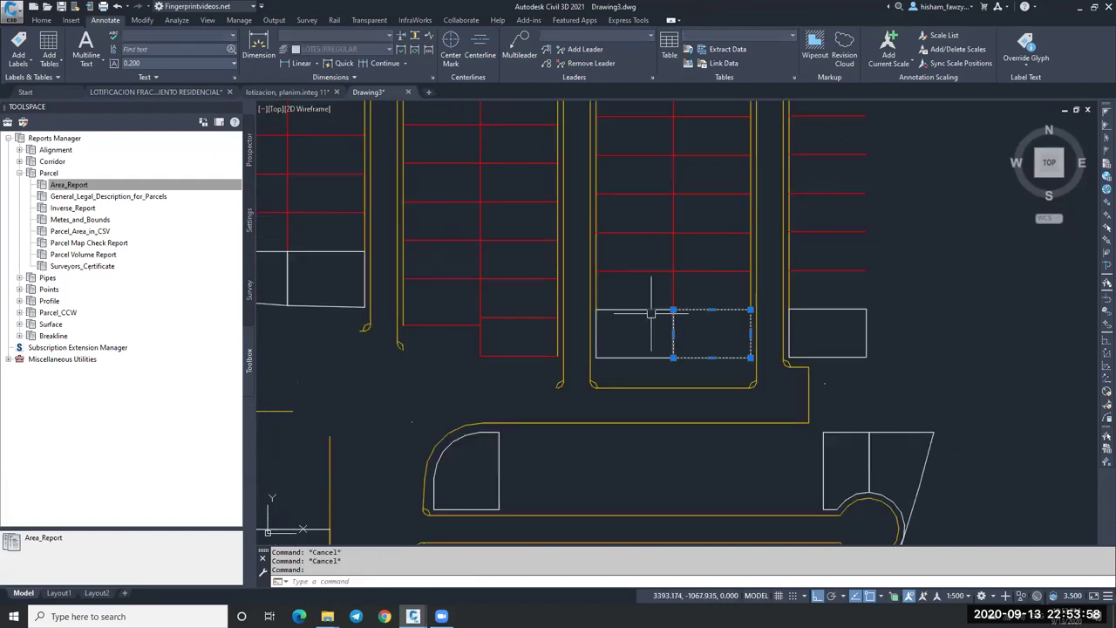
pyautogui.press('Escape')
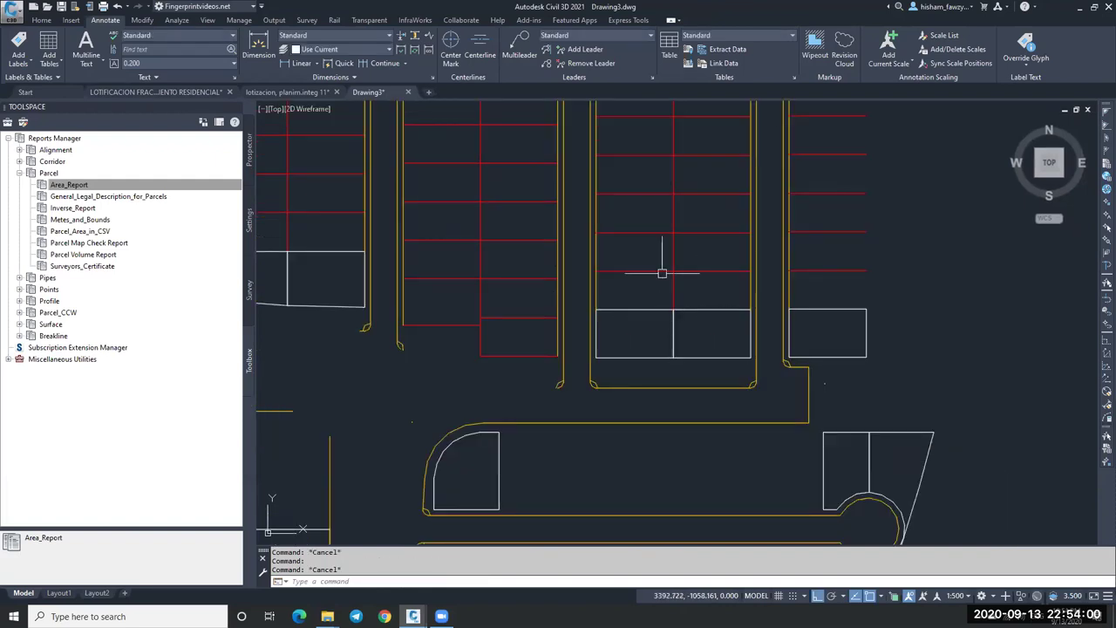
pyautogui.press('Escape')
pyautogui.scroll(-3, 676, 291)
pyautogui.scroll(2, 690, 307)
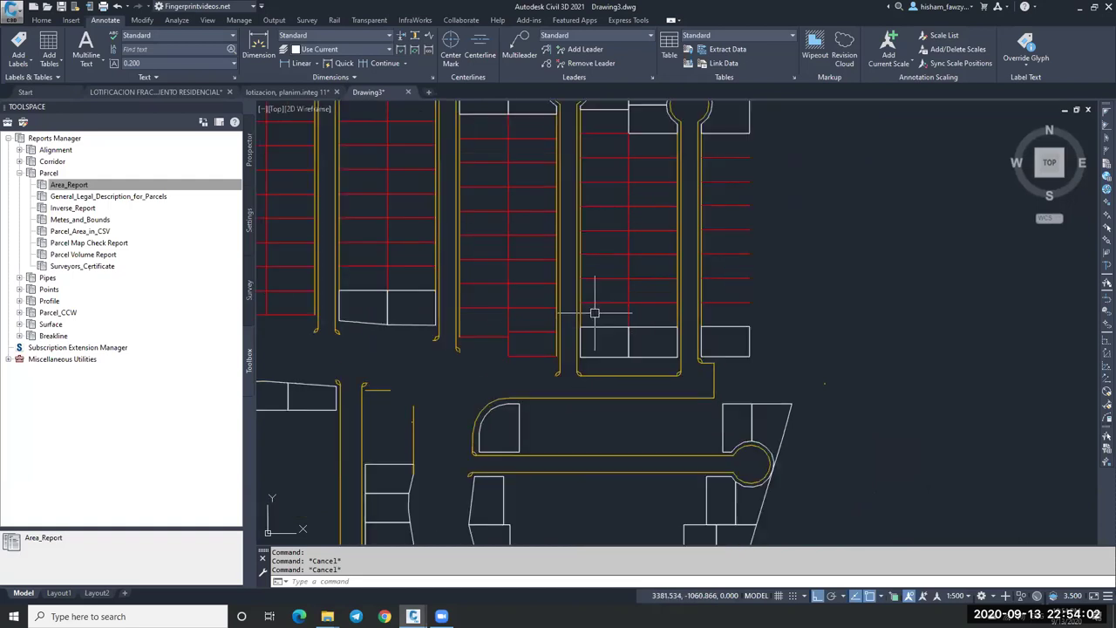
# Step: Erase the three inner yellow lines at the cul-de-sac stem, then browse to LESSON 2.dwg
pyautogui.moveTo(635, 141); pyautogui.dragTo(635, 182, button='middle')
pyautogui.scroll(5, 587, 113)
pyautogui.click(587, 113)
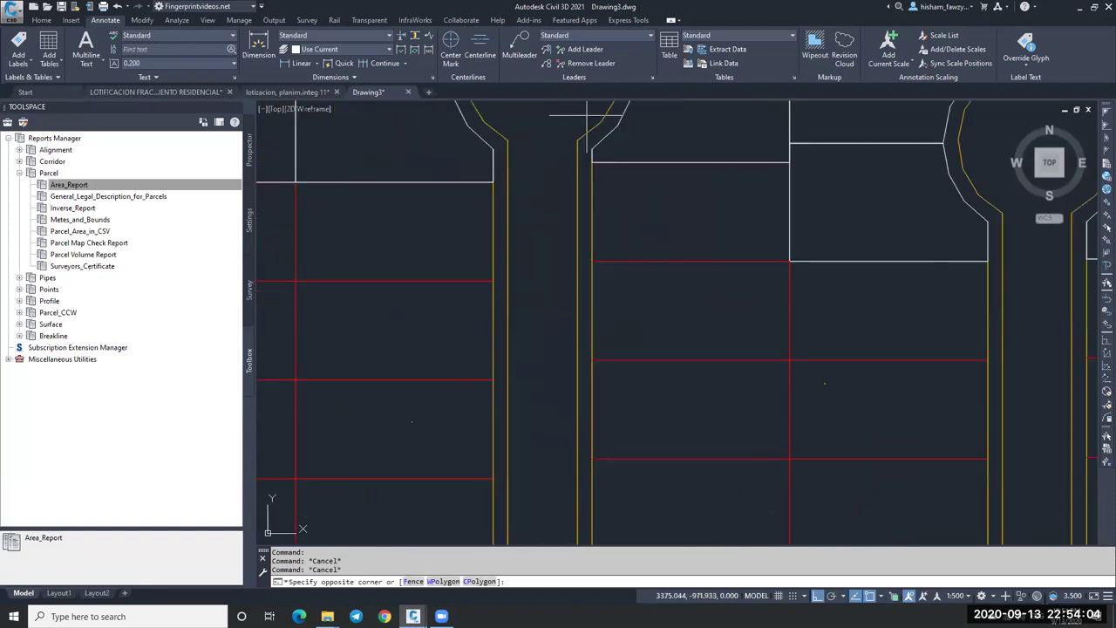
pyautogui.click(567, 154)
pyautogui.press('e')
pyautogui.press('Return')
pyautogui.scroll(-3, 567, 155)
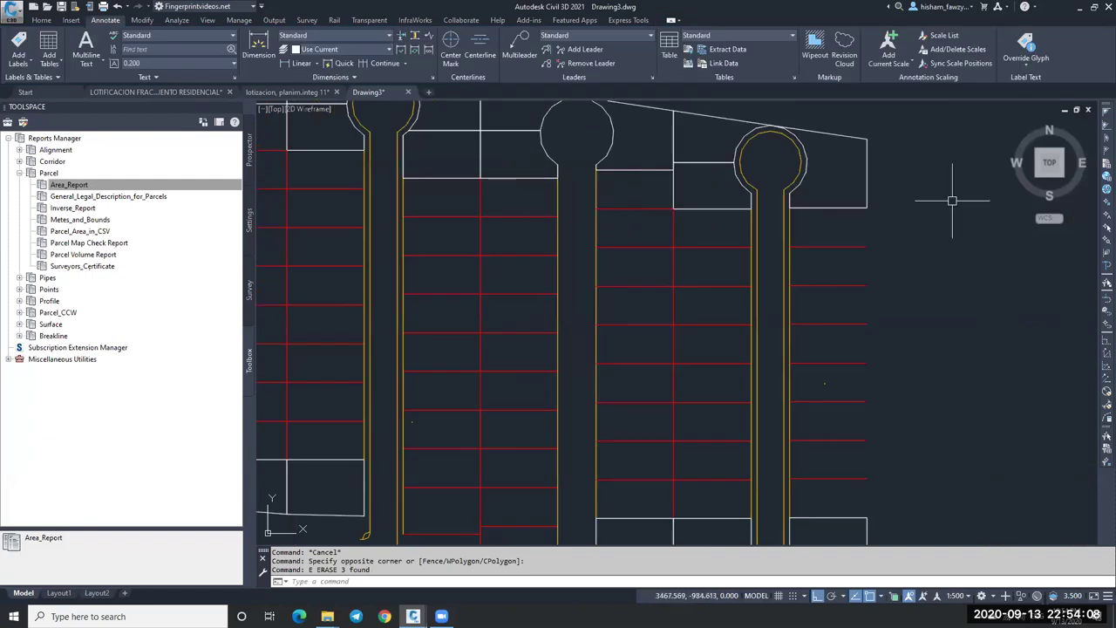
pyautogui.click(327, 617)
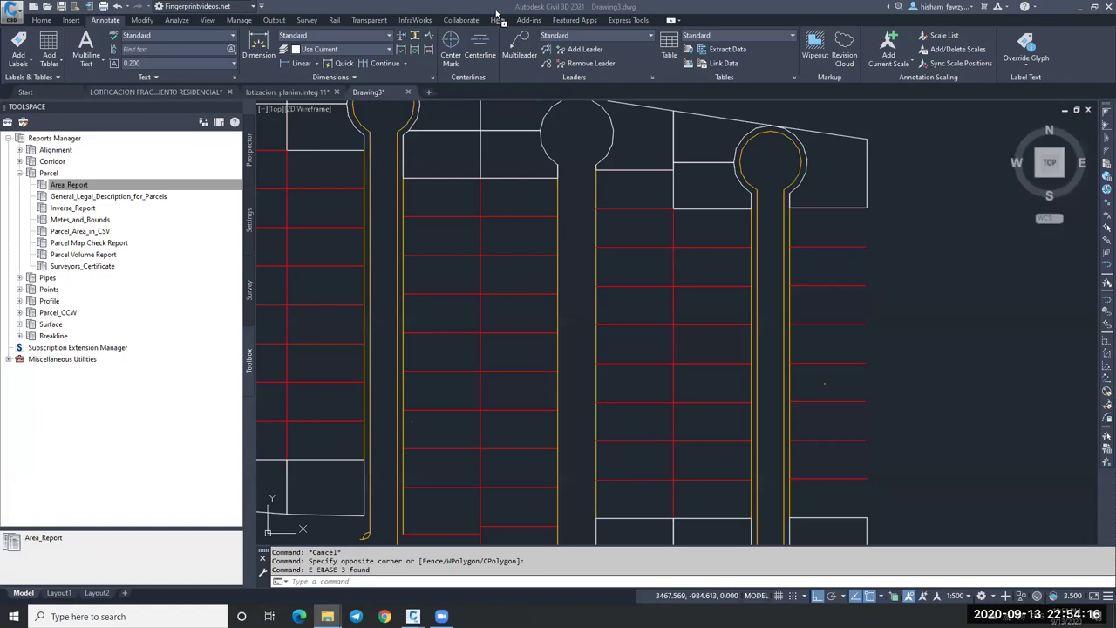
pyautogui.scroll(-6, 720, 256)
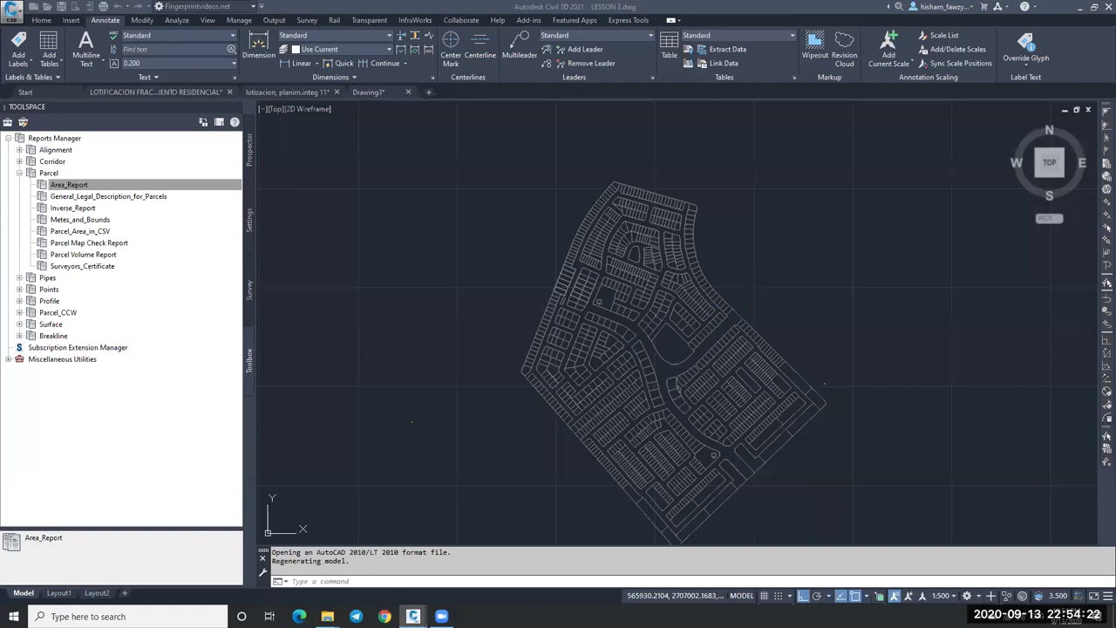
pyautogui.moveTo(1051, 180); pyautogui.dragTo(1049, 141)
pyautogui.click(1049, 160)
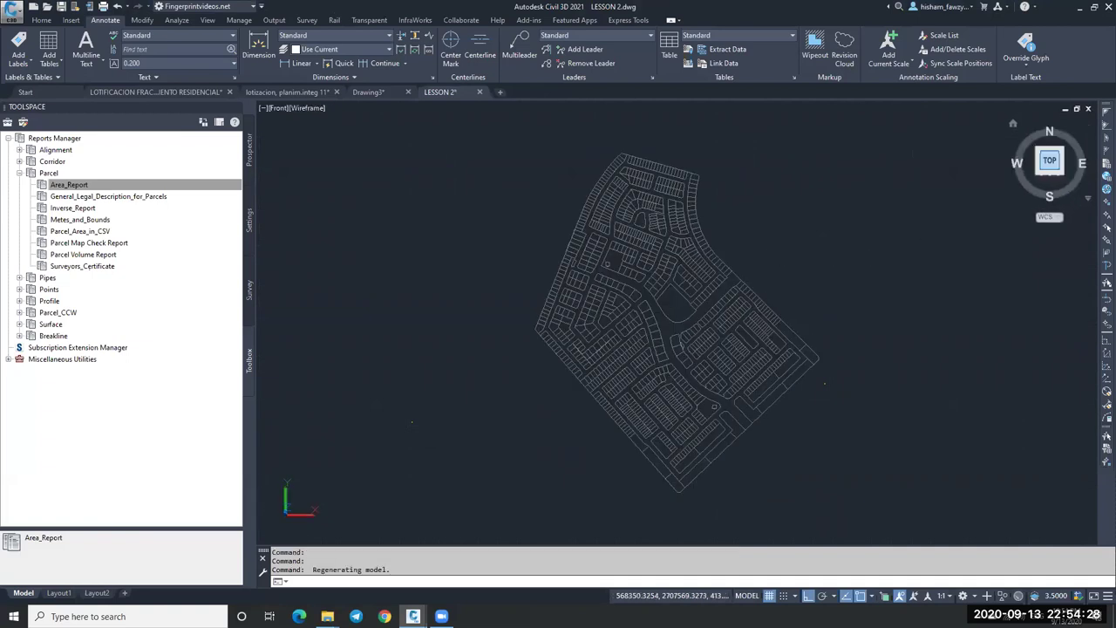
pyautogui.click(504, 122)
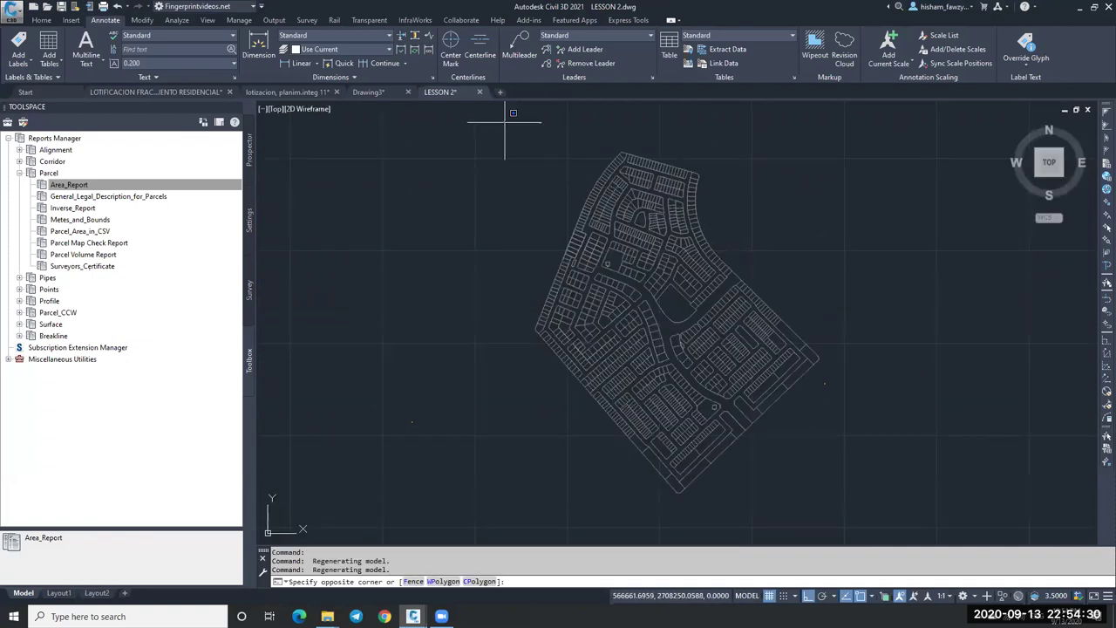
pyautogui.click(841, 493)
pyautogui.hotkey('ctrl', '1')
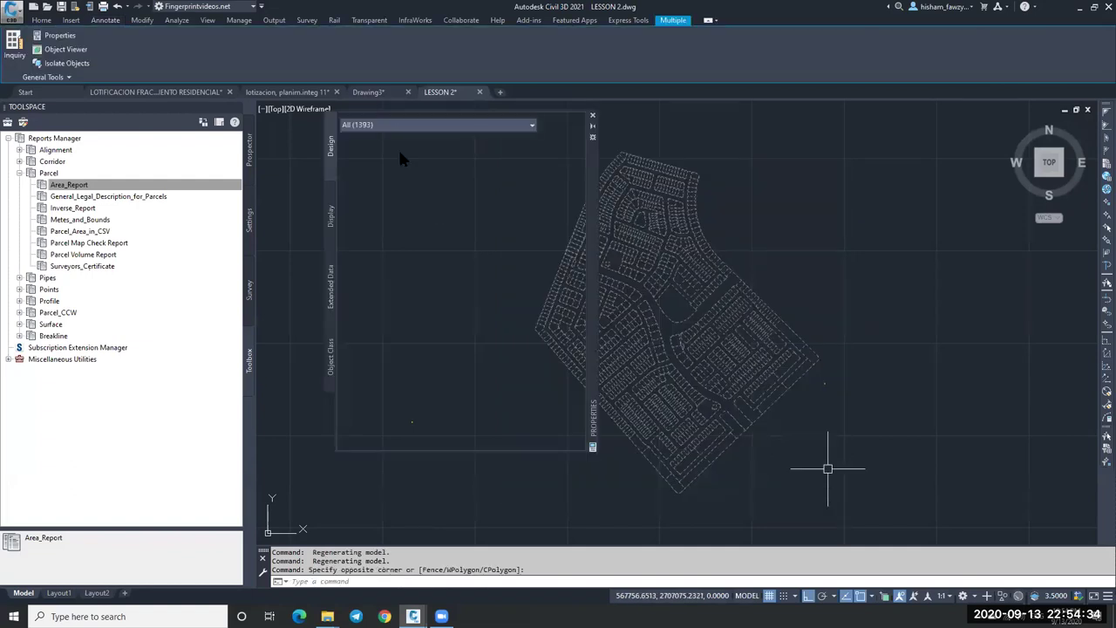
pyautogui.click(392, 124)
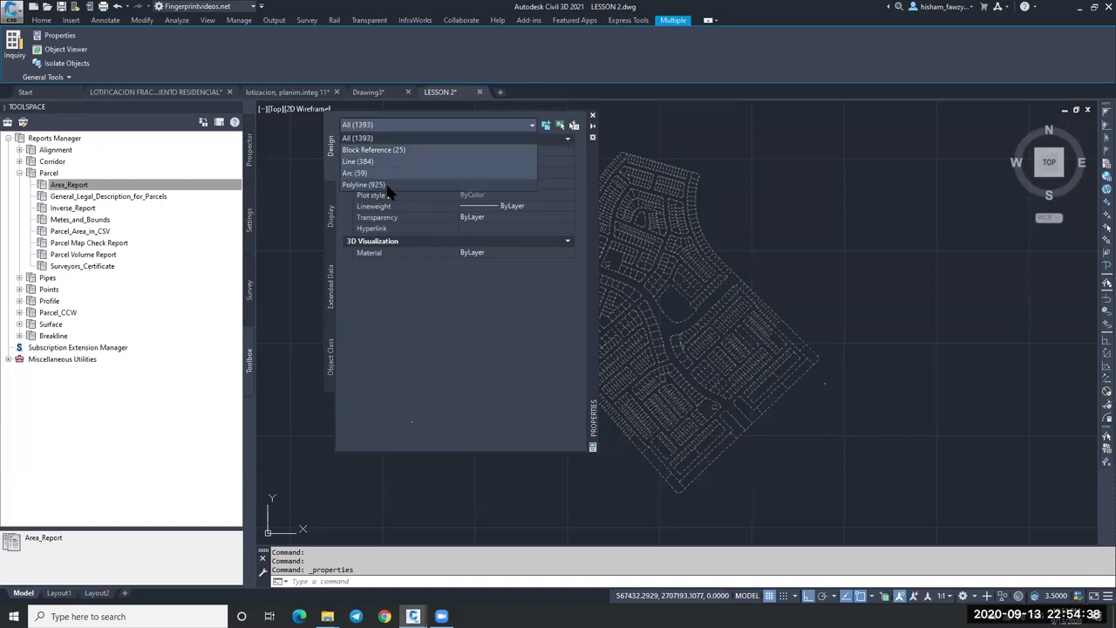
pyautogui.click(384, 185)
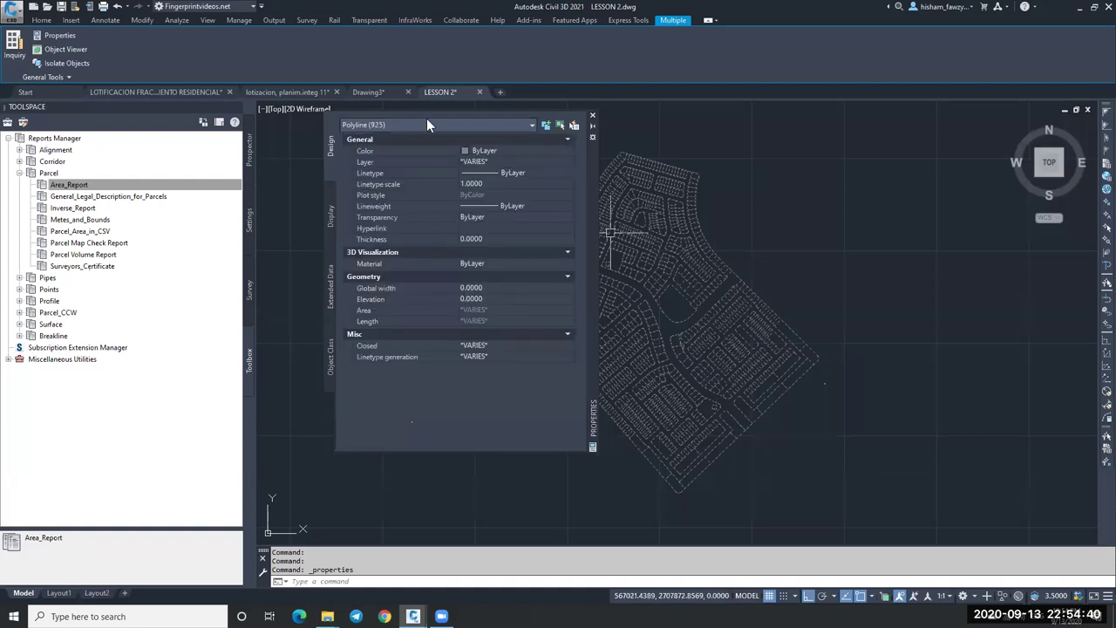
pyautogui.click(426, 125)
pyautogui.click(384, 170)
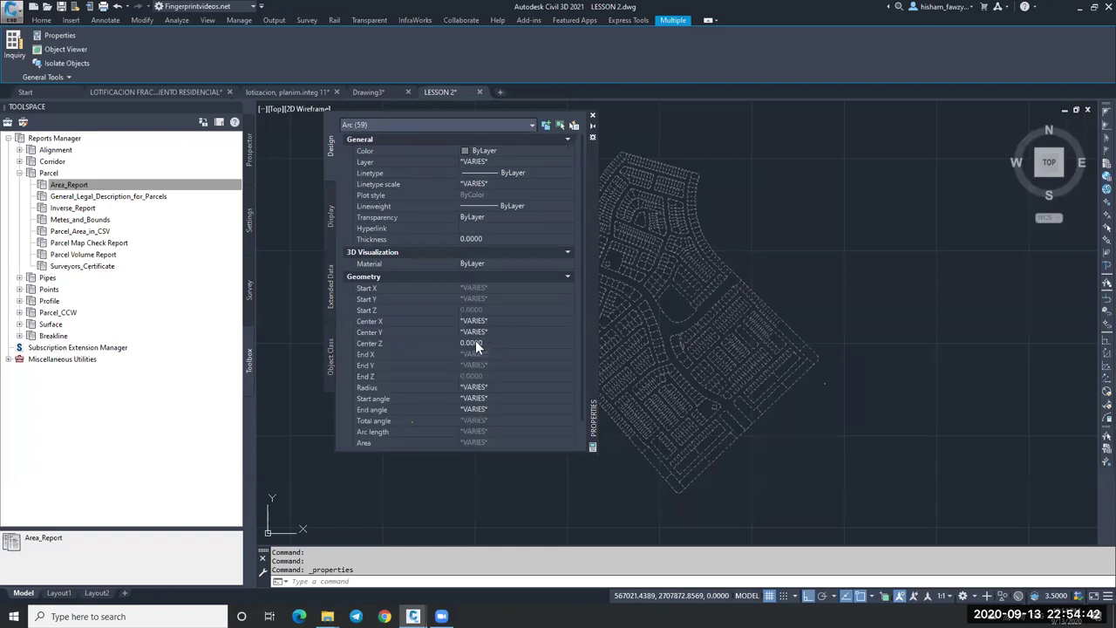
pyautogui.click(407, 124)
pyautogui.click(387, 163)
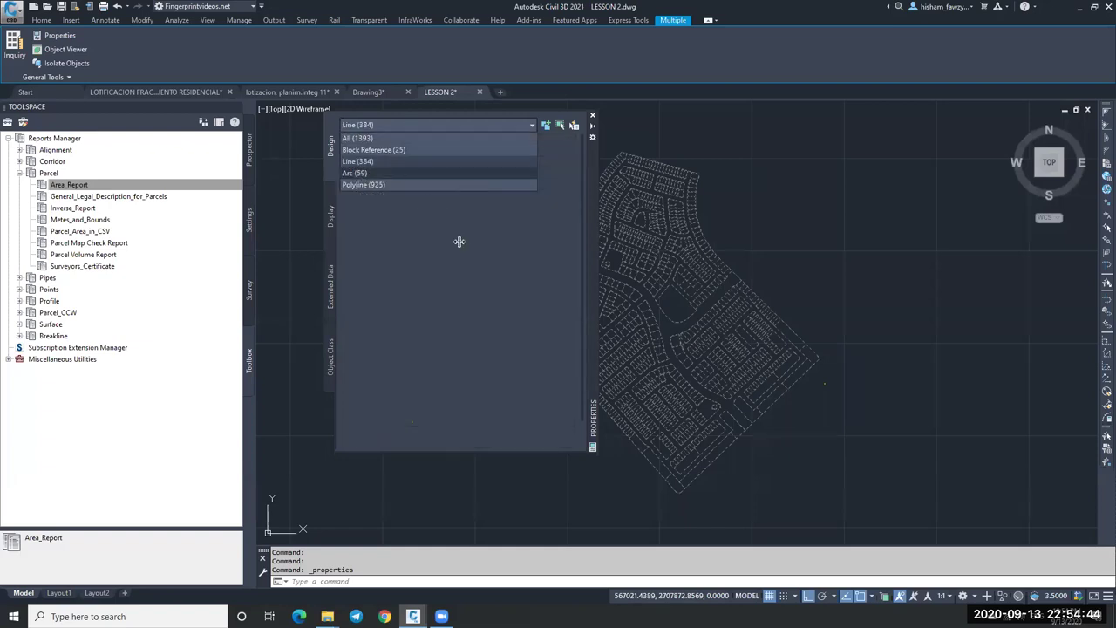
pyautogui.click(431, 123)
pyautogui.click(403, 149)
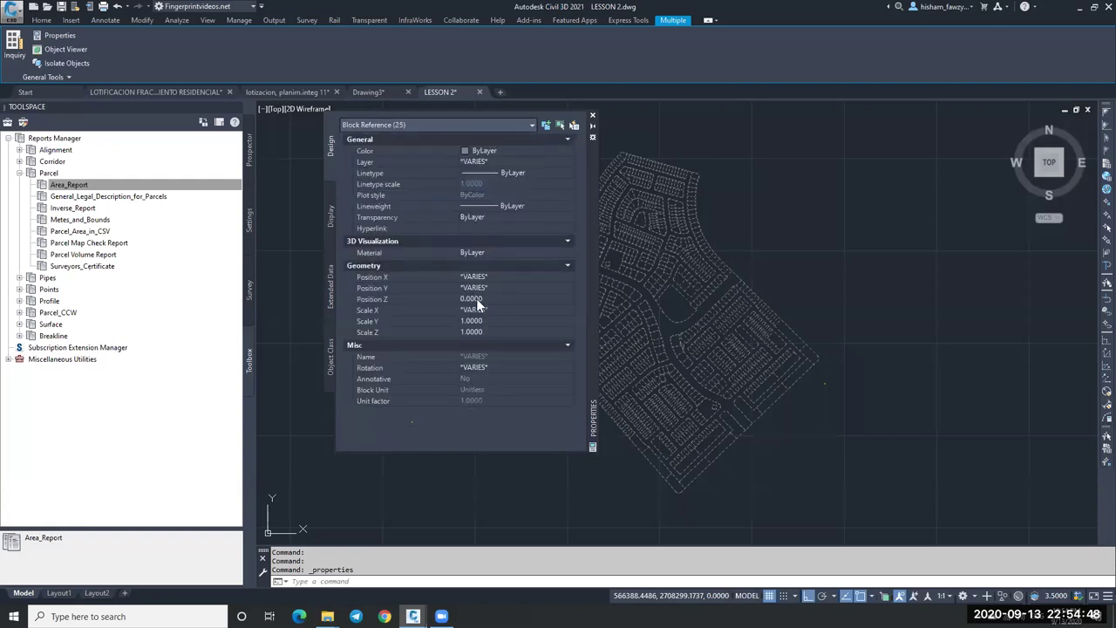
pyautogui.click(592, 115)
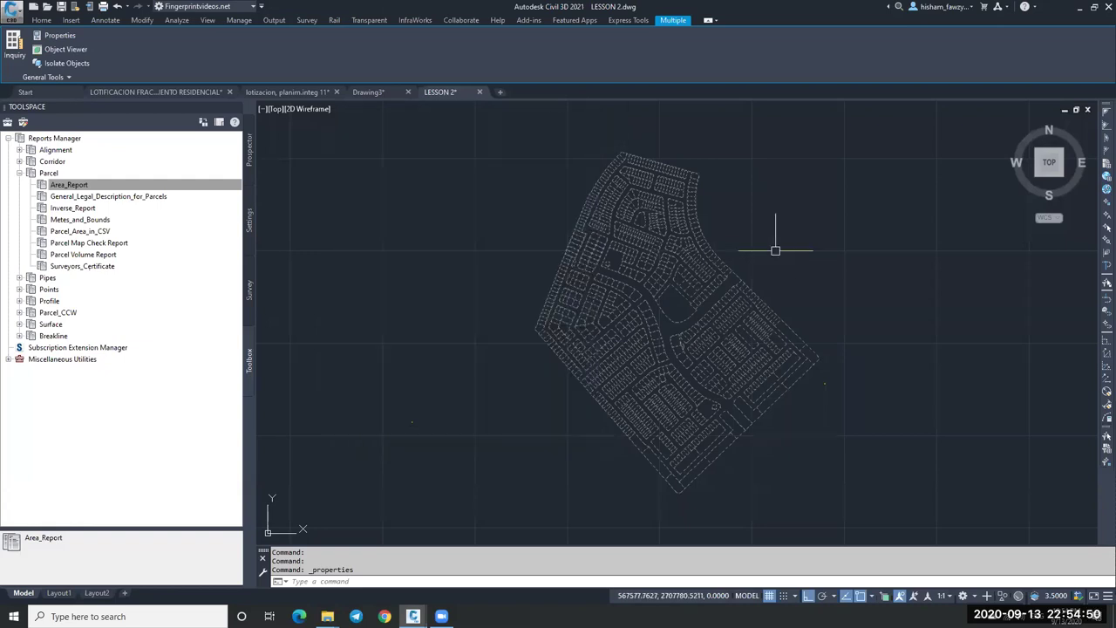
# Step: Run OVERKILL on the whole site, deleting 6 duplicates and 19 overlapping objects
pyautogui.press('Escape')
pyautogui.press('Escape')
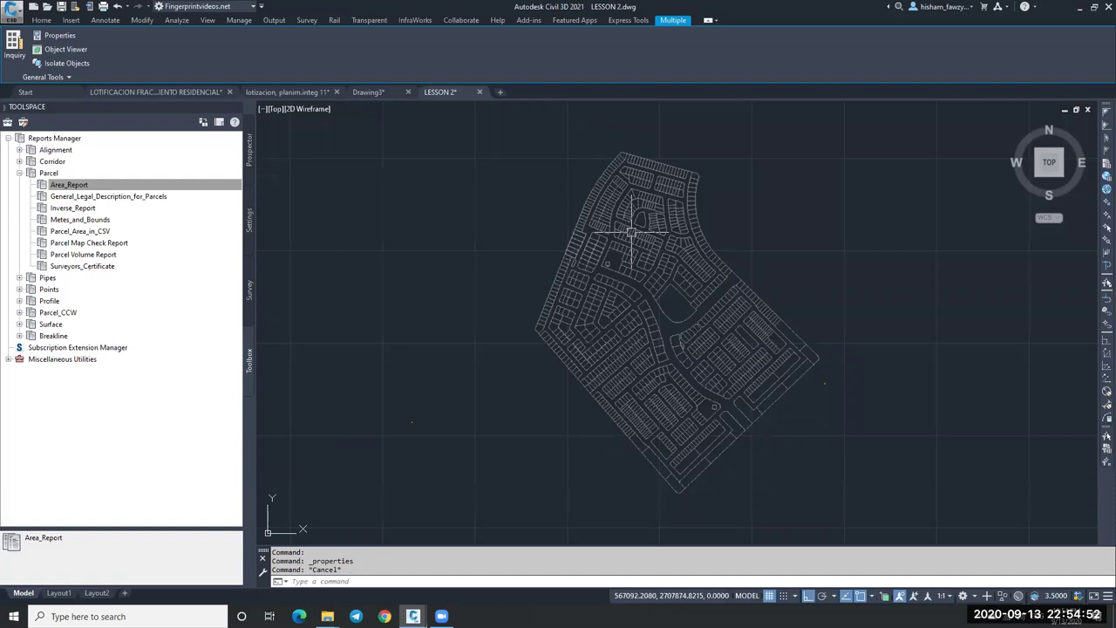
pyautogui.write('OVER')
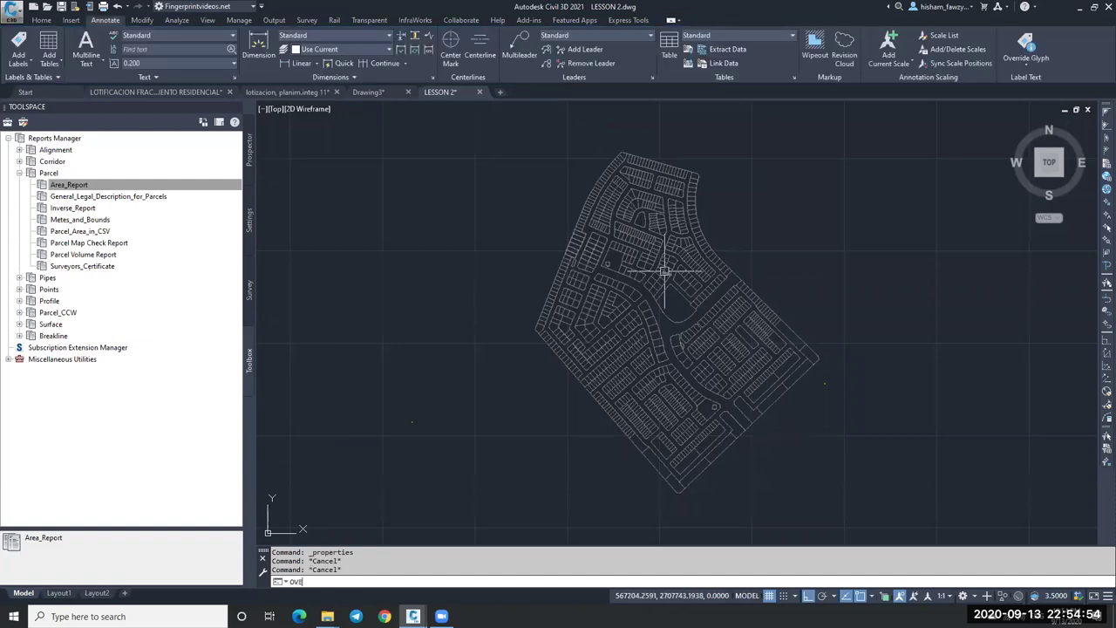
pyautogui.press('Return')
pyautogui.click(494, 122)
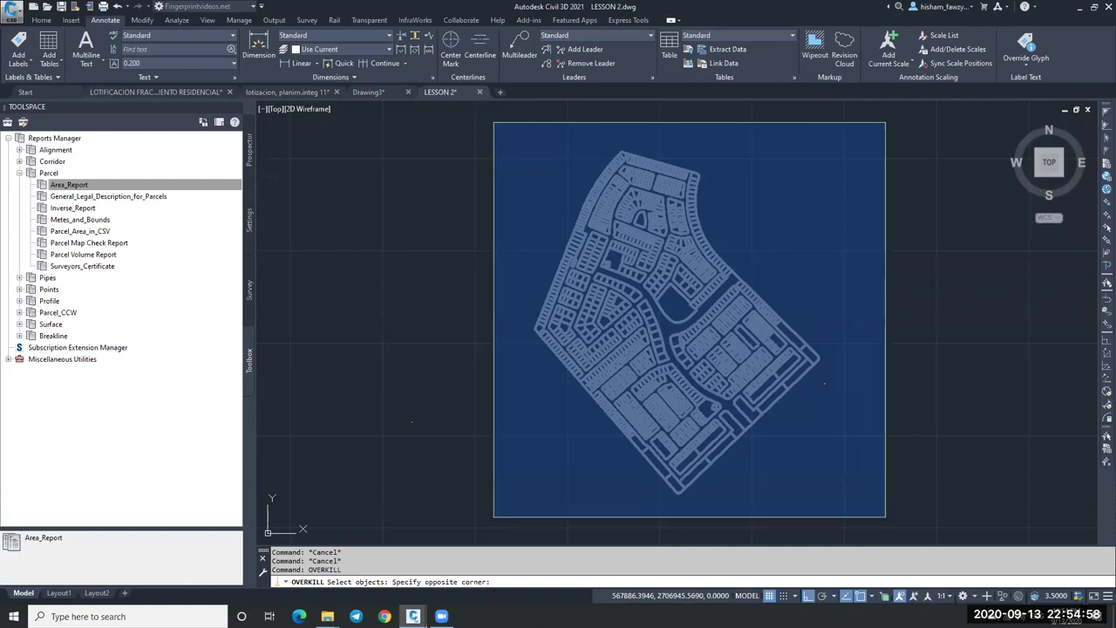
pyautogui.click(884, 520)
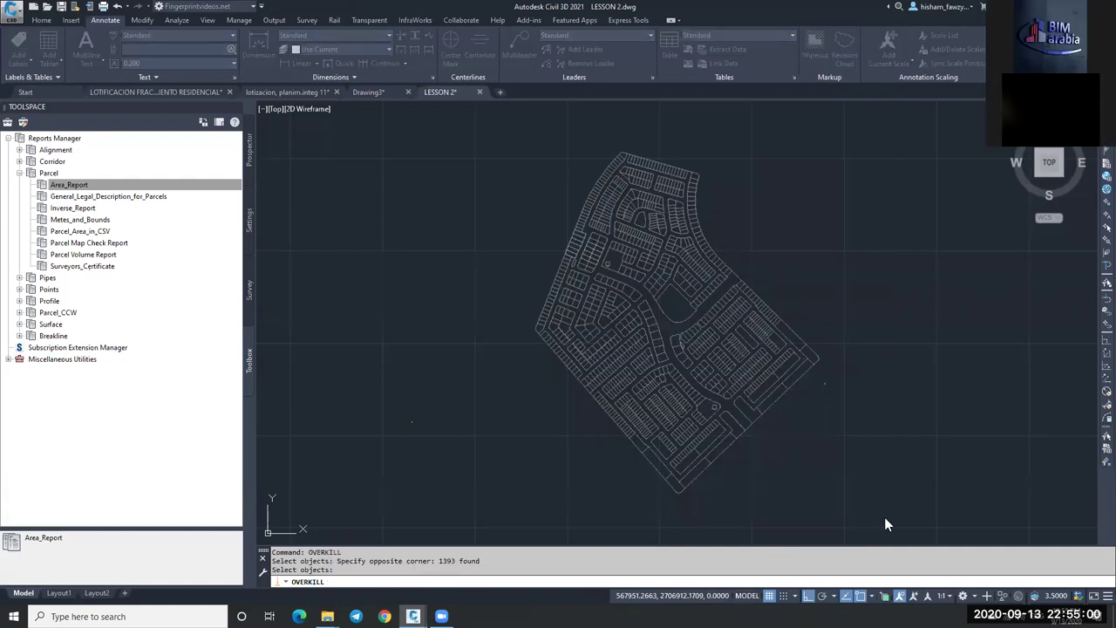
pyautogui.press('Return')
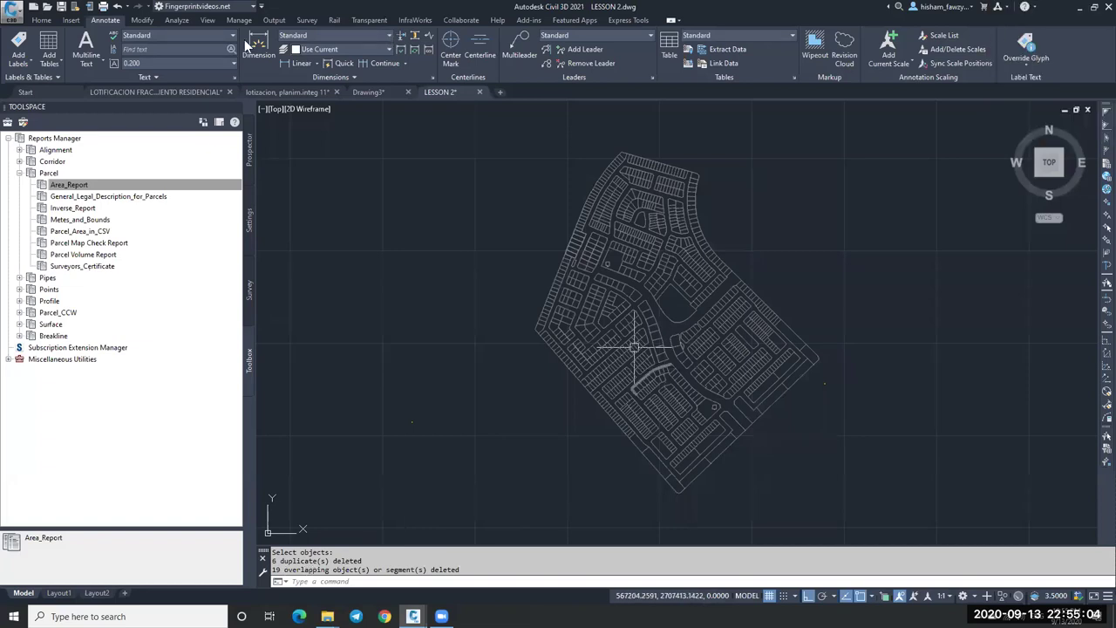
# Step: Start Create Parcel from Objects from the Home tab's Parcel menu
pyautogui.click(42, 20)
pyautogui.click(167, 36)
pyautogui.click(198, 80)
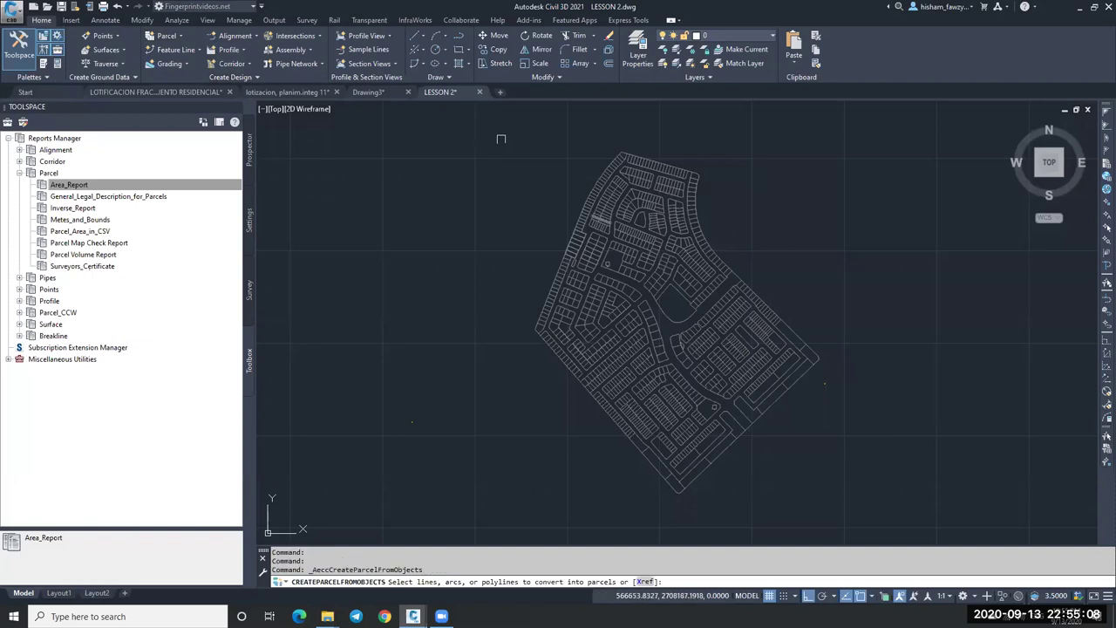
# Step: Window-select the site linework and accept the Create Parcels - From objects settings
pyautogui.click(501, 138)
pyautogui.click(905, 526)
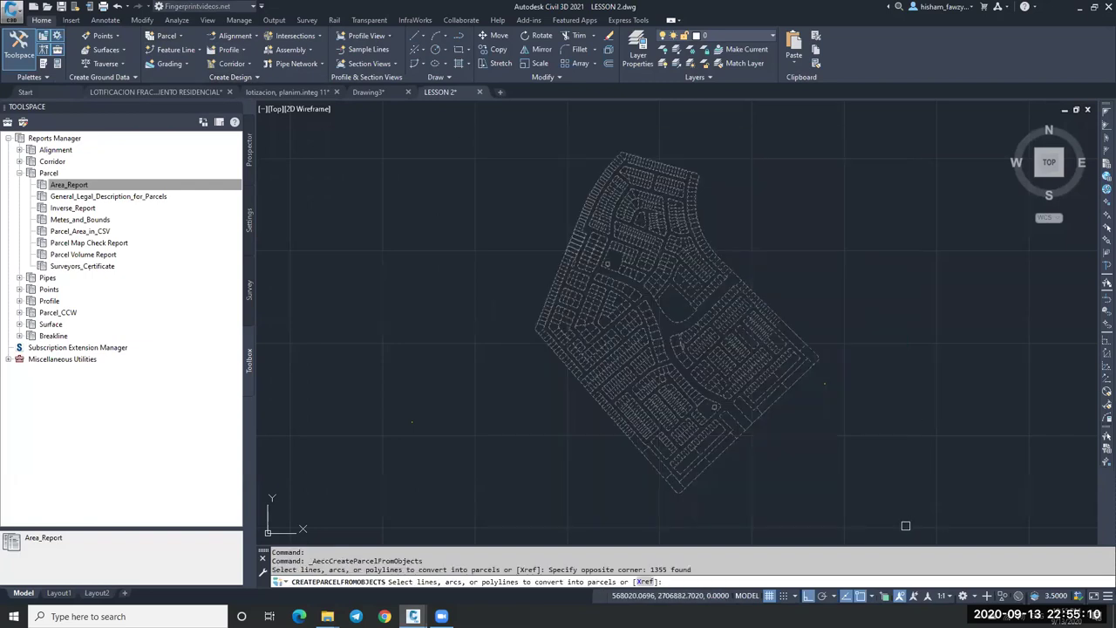
pyautogui.press('Return')
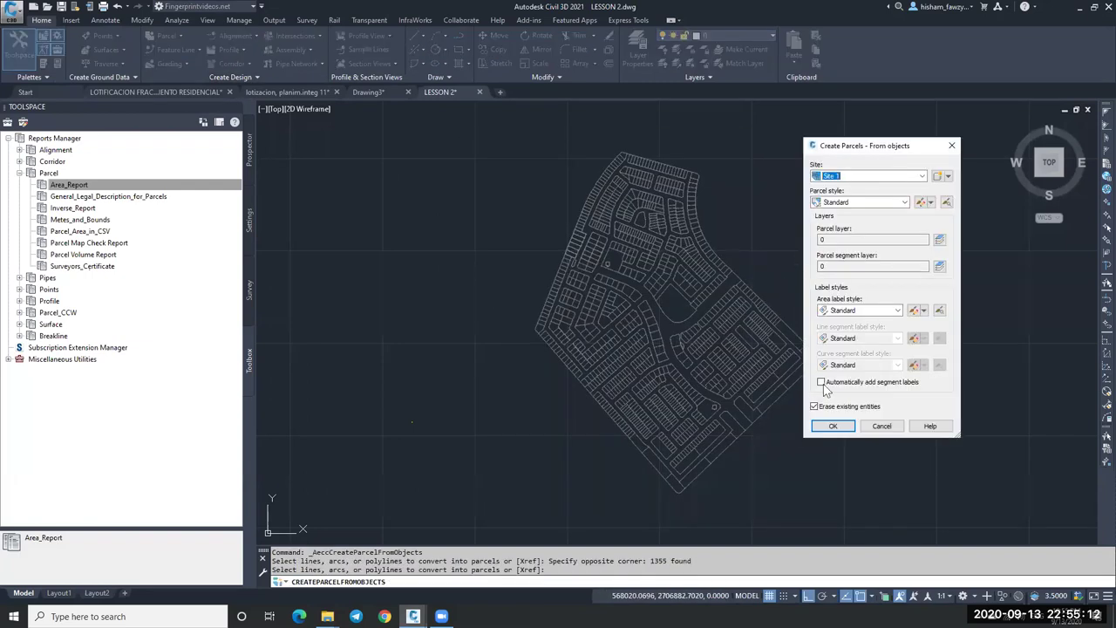
pyautogui.click(833, 426)
pyautogui.press('Escape')
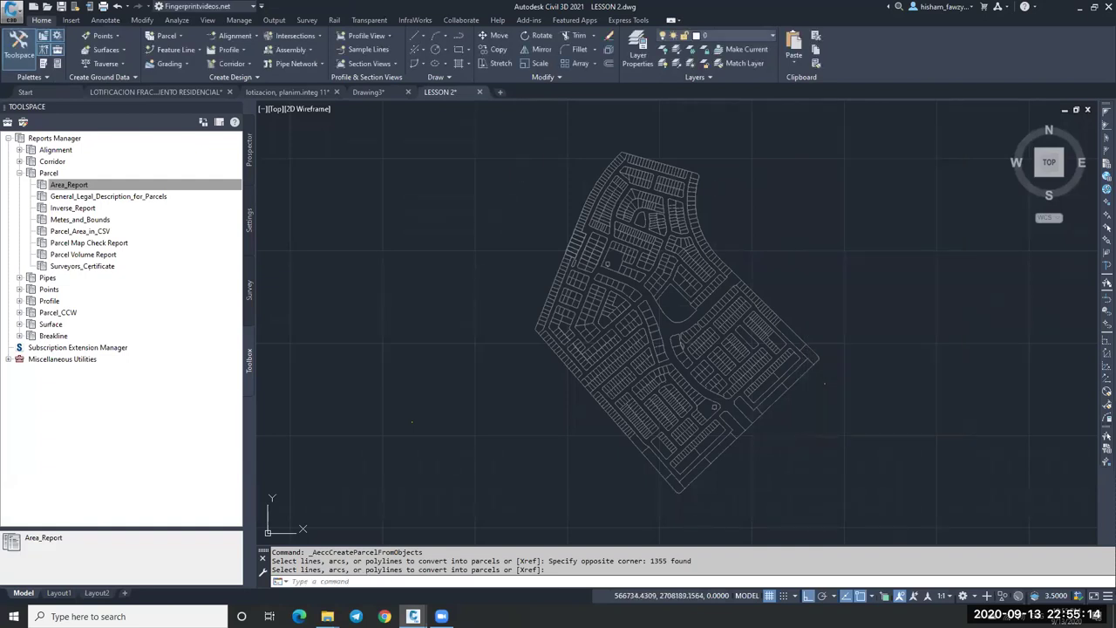
# Step: Copy all 1380 site objects to the clipboard and open a new blank Drawing4
pyautogui.click(524, 129)
pyautogui.click(870, 493)
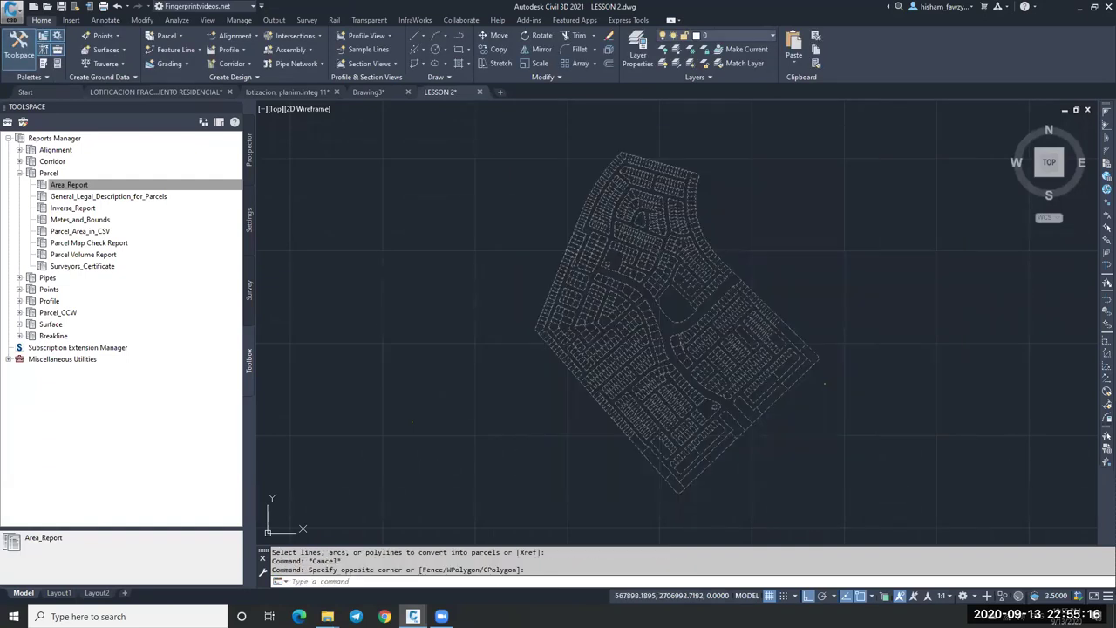
pyautogui.hotkey('ctrl', 'c')
pyautogui.click(501, 91)
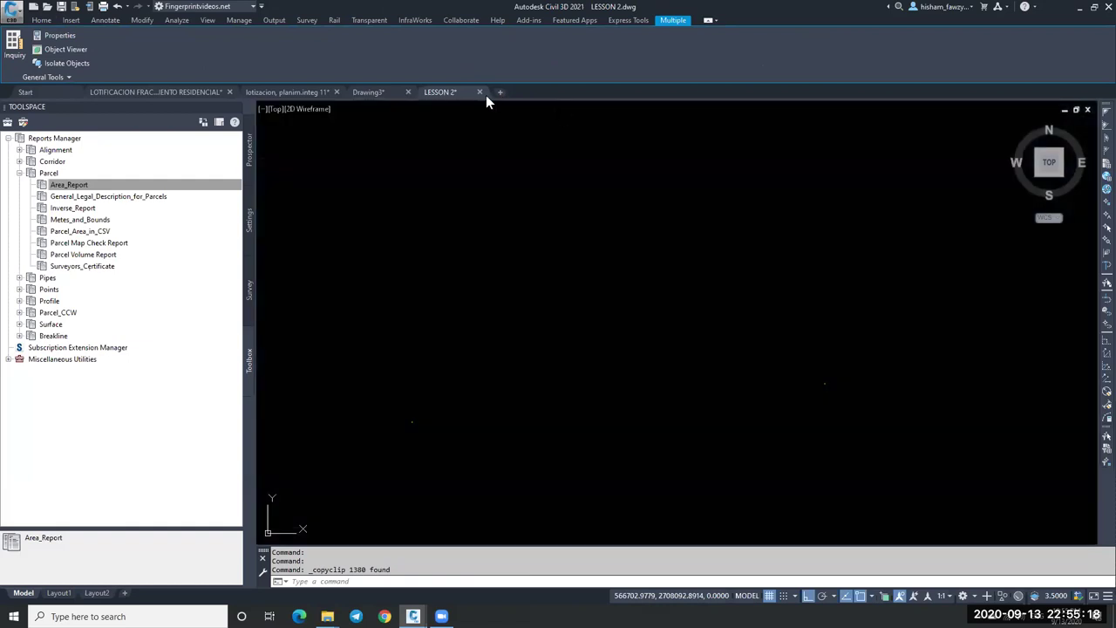
# Step: Paste the lot linework into Drawing4 at its original coordinates and zoom to its extents
pyautogui.click(44, 21)
pyautogui.click(794, 62)
pyautogui.click(841, 154)
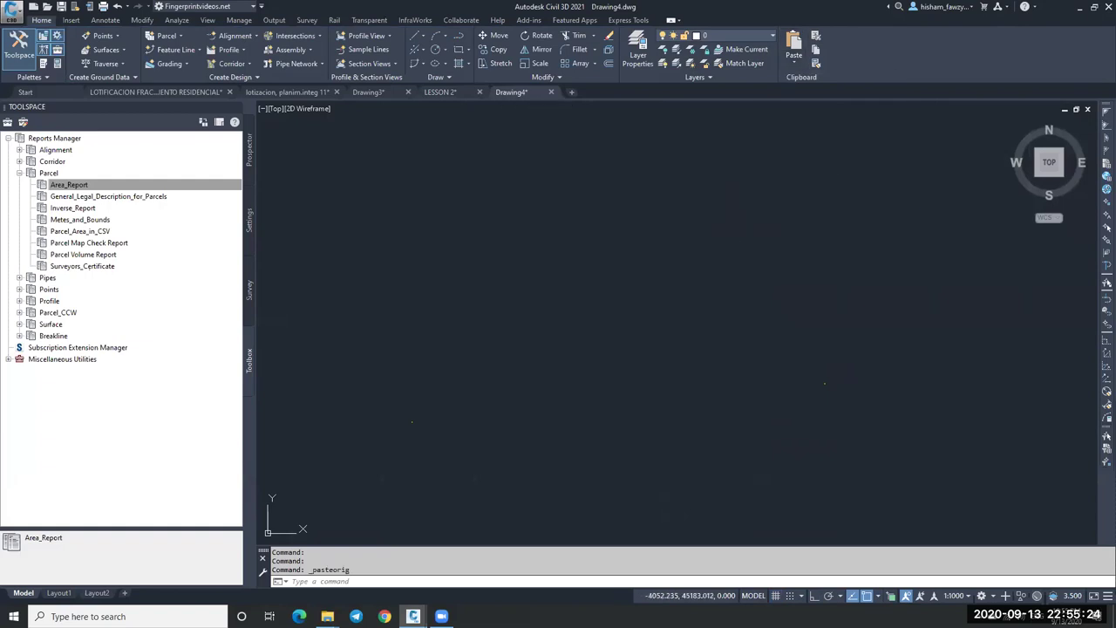
pyautogui.middleClick(741, 224)
pyautogui.middleClick(741, 224)
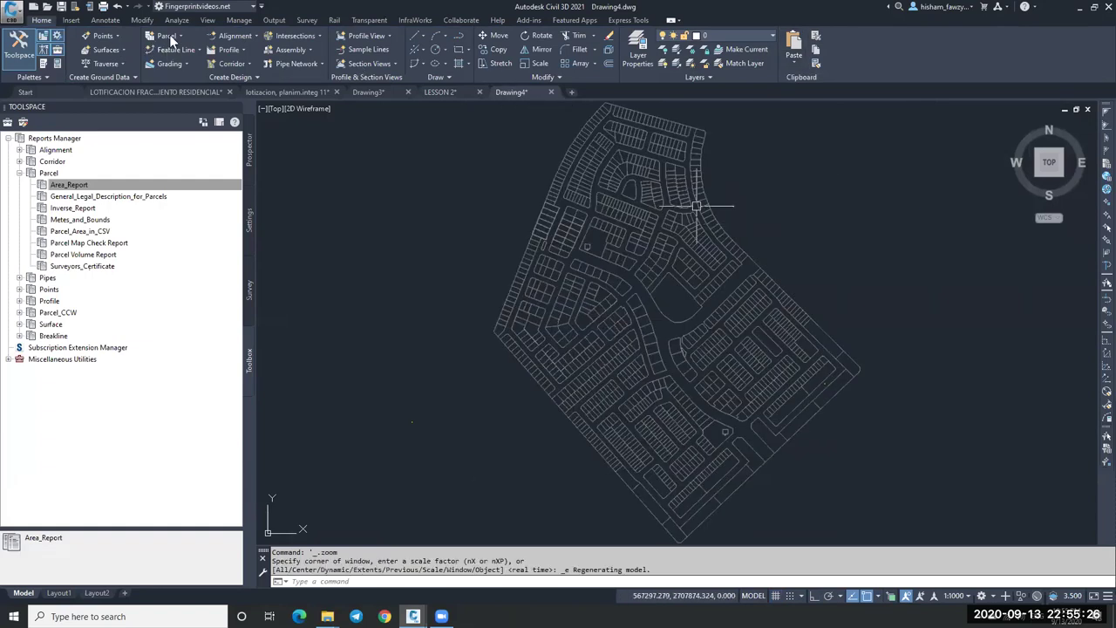
# Step: Create parcels from the 1355 window-selected lines and arcs, accepting the default parcel settings
pyautogui.click(167, 35)
pyautogui.click(192, 49)
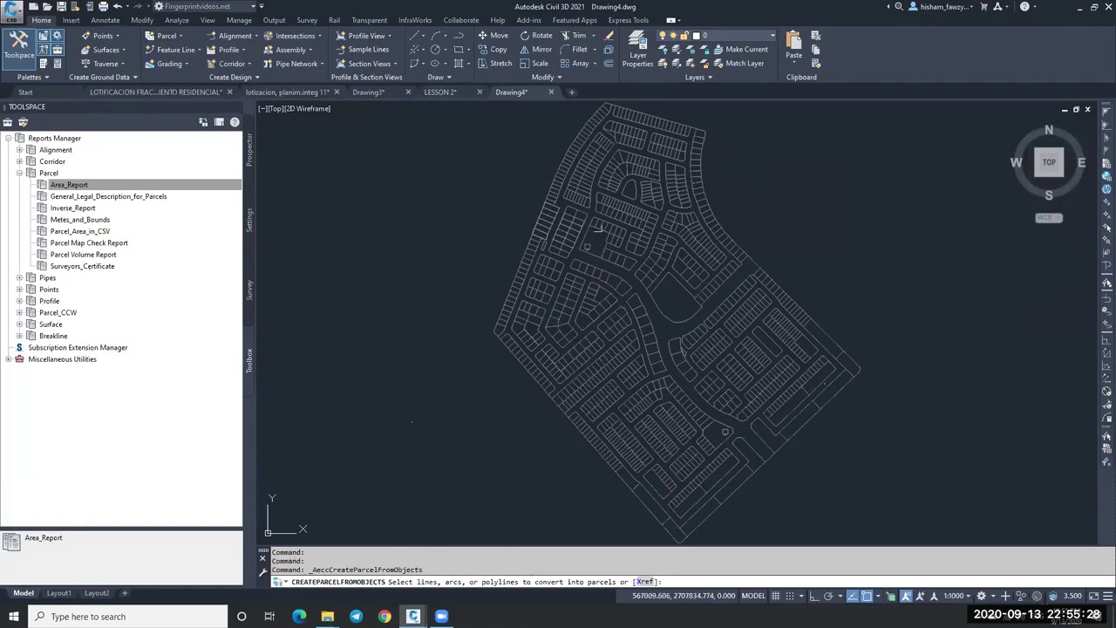
pyautogui.scroll(-4, 511, 149)
pyautogui.click(504, 152)
pyautogui.click(746, 409)
pyautogui.press('Return')
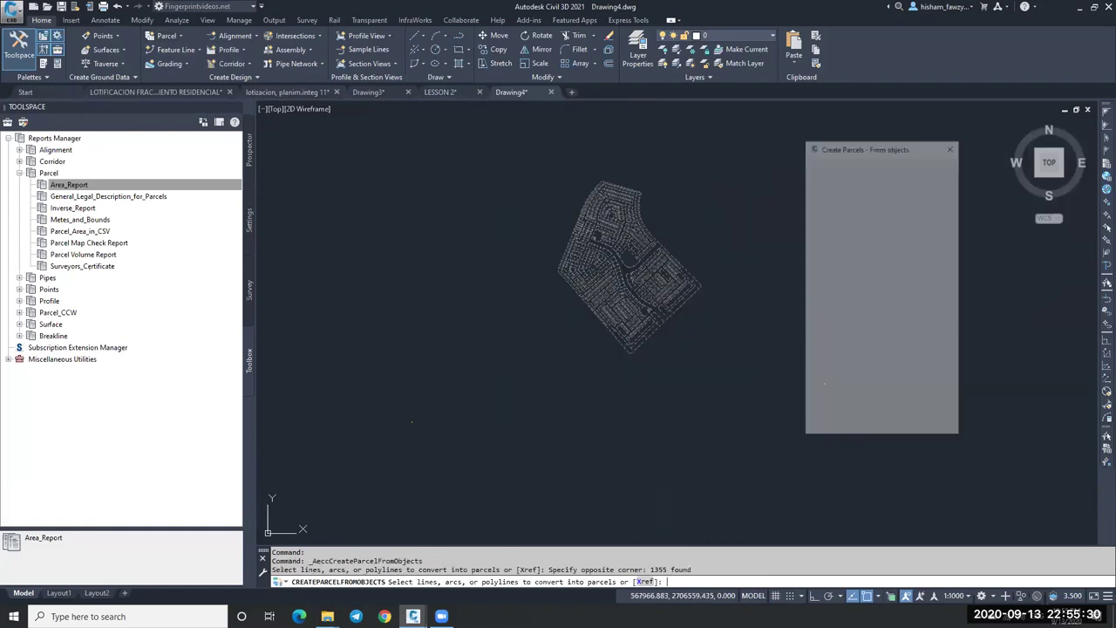
pyautogui.click(841, 428)
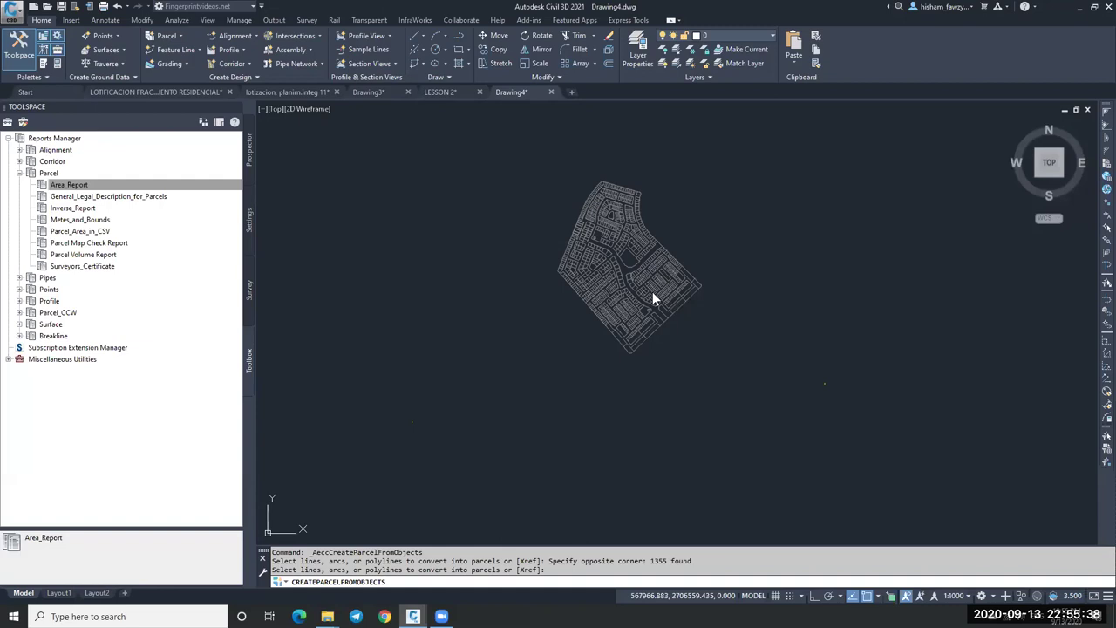
pyautogui.click(956, 596)
# Step: Set the annotation scale to 1:200 and zoom around to check labels like Property : 557
pyautogui.click(948, 424)
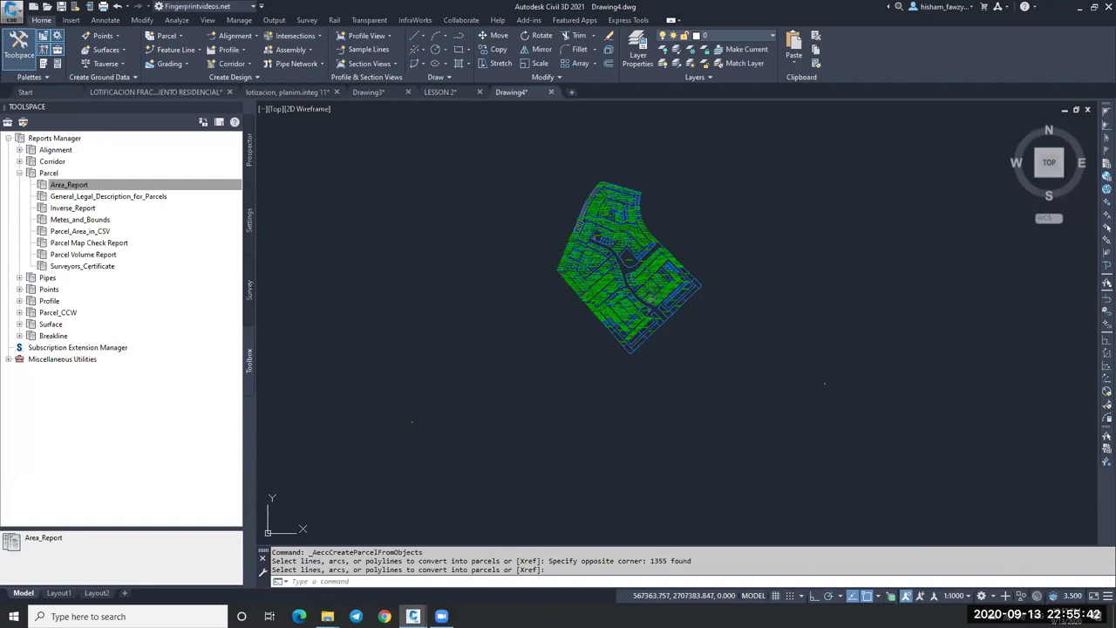
pyautogui.scroll(4, 628, 266)
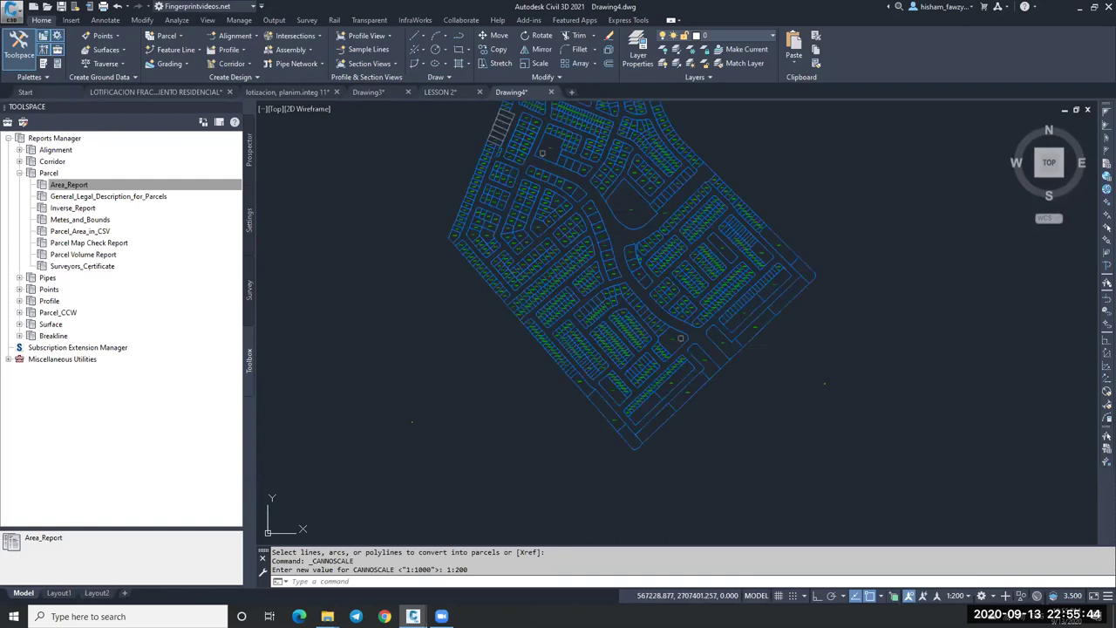
pyautogui.scroll(4, 636, 295)
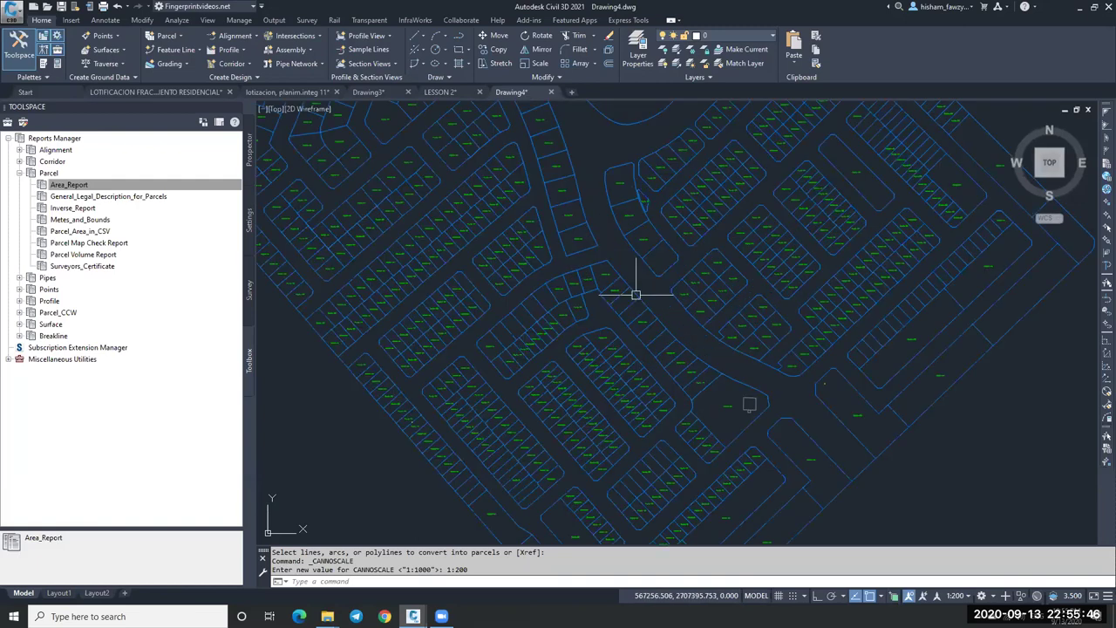
pyautogui.moveTo(763, 282); pyautogui.dragTo(775, 259, button='middle')
pyautogui.scroll(4, 780, 244)
pyautogui.scroll(-2, 616, 210)
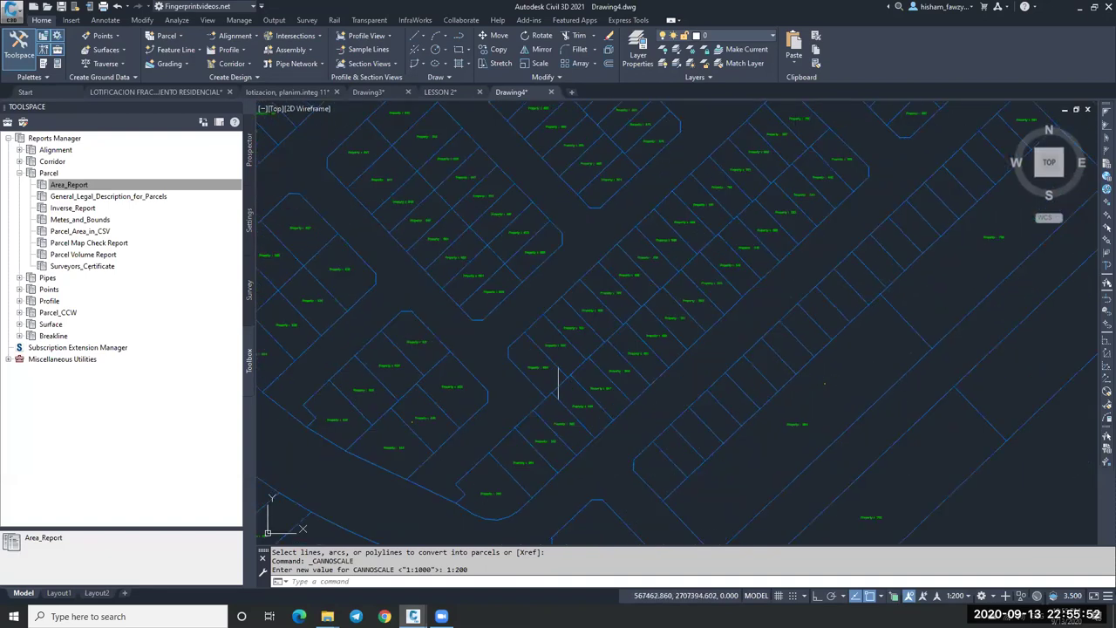
pyautogui.scroll(-2, 601, 407)
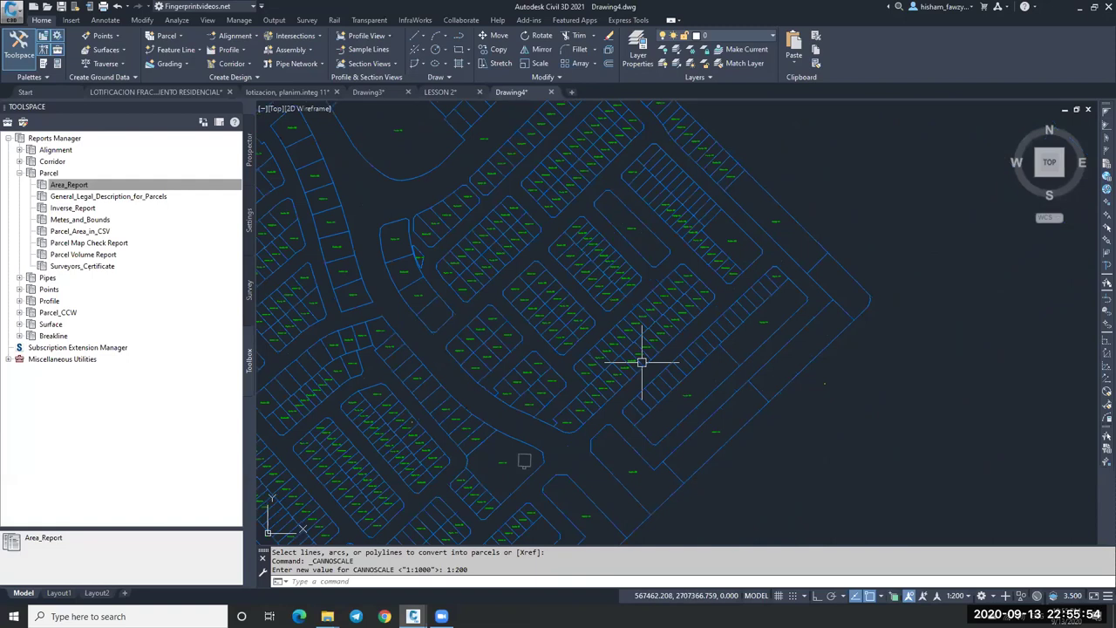
pyautogui.scroll(4, 821, 238)
pyautogui.scroll(-3, 821, 237)
pyautogui.press('Escape')
pyautogui.scroll(5, 788, 223)
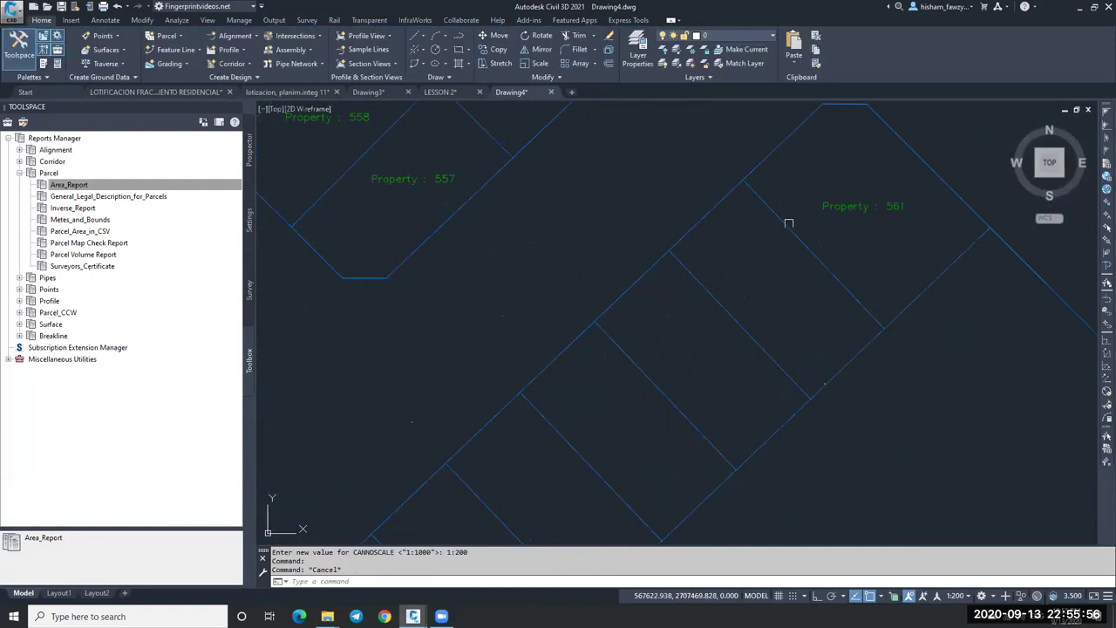
pyautogui.scroll(3, 788, 223)
pyautogui.scroll(-2, 776, 179)
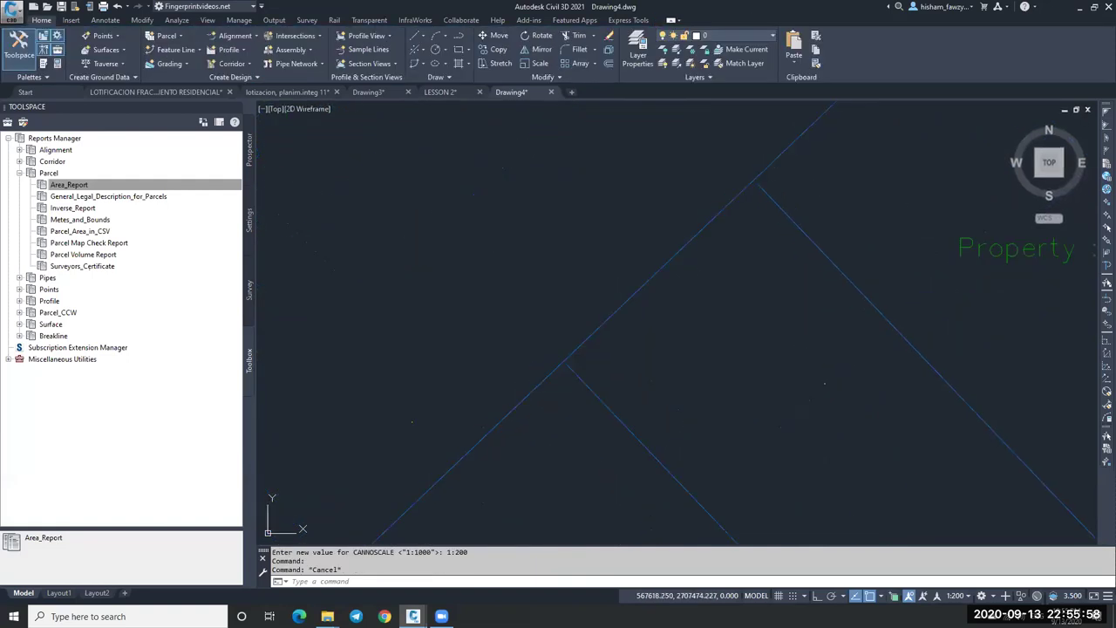
# Step: With EXTEND, lengthen individual lot lines to the boundary, splitting Property 867 and 868
pyautogui.write('ex')
pyautogui.press('Return')
pyautogui.click(766, 197)
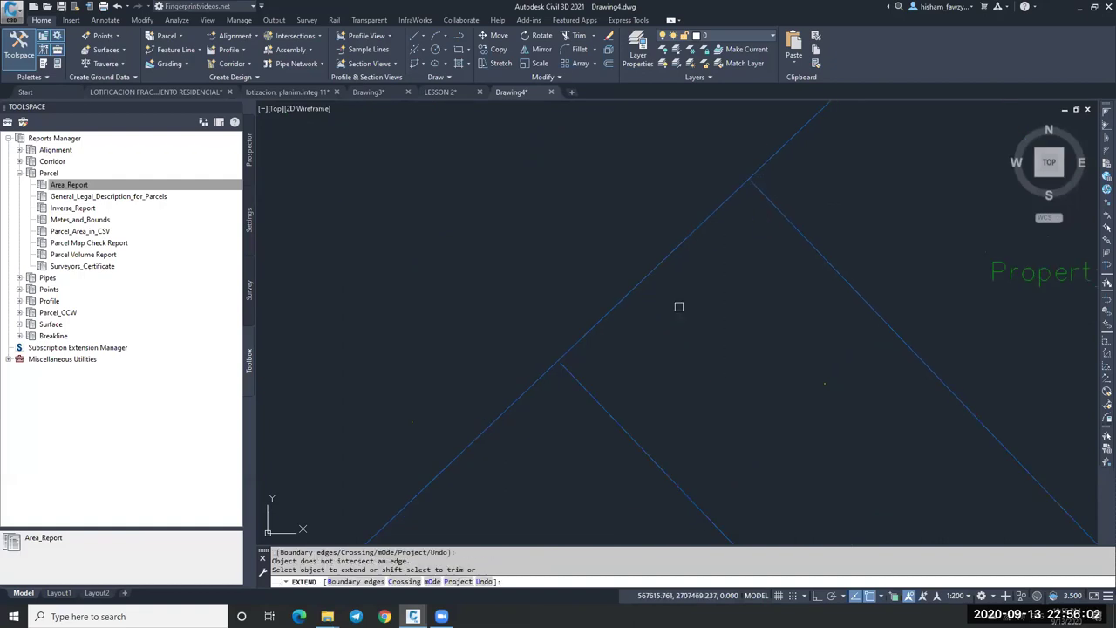
pyautogui.scroll(-2, 684, 297)
pyautogui.click(692, 283)
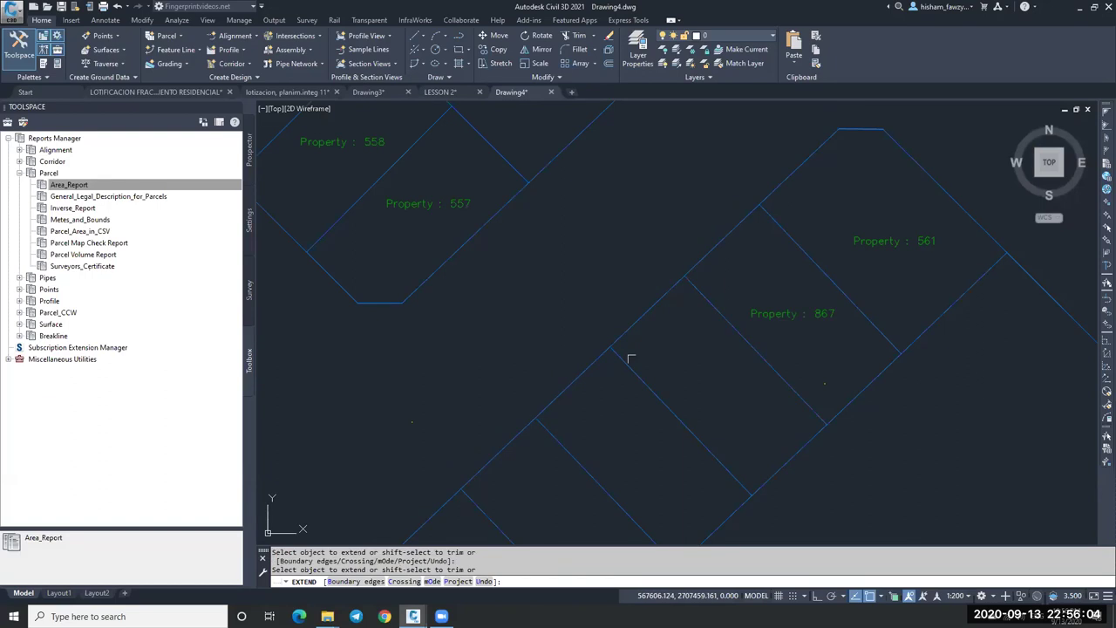
pyautogui.scroll(-2, 722, 333)
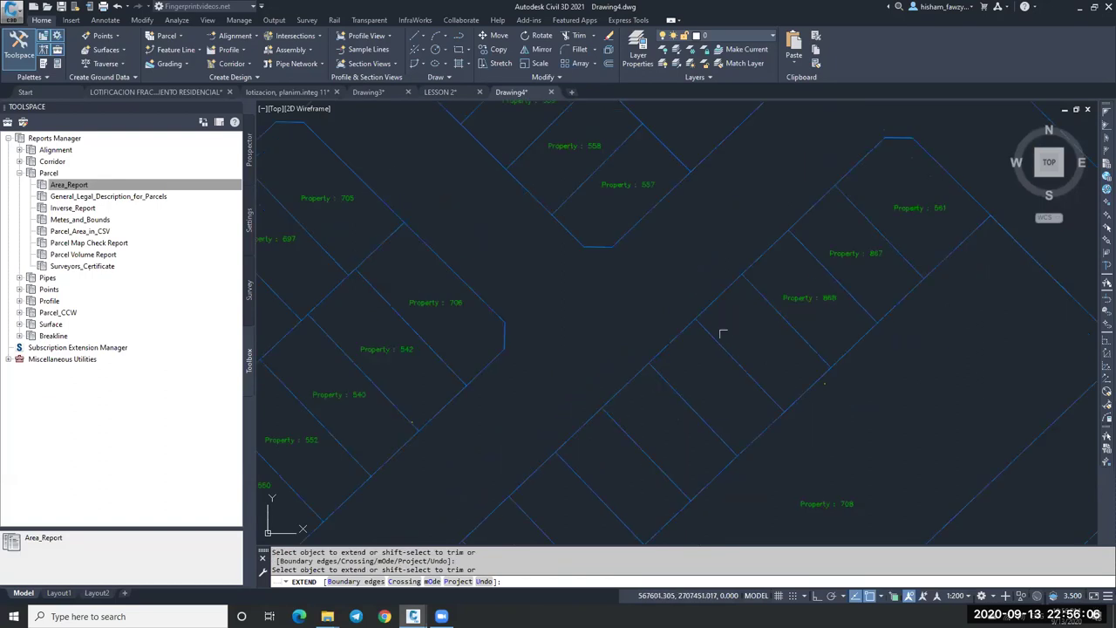
pyautogui.click(660, 387)
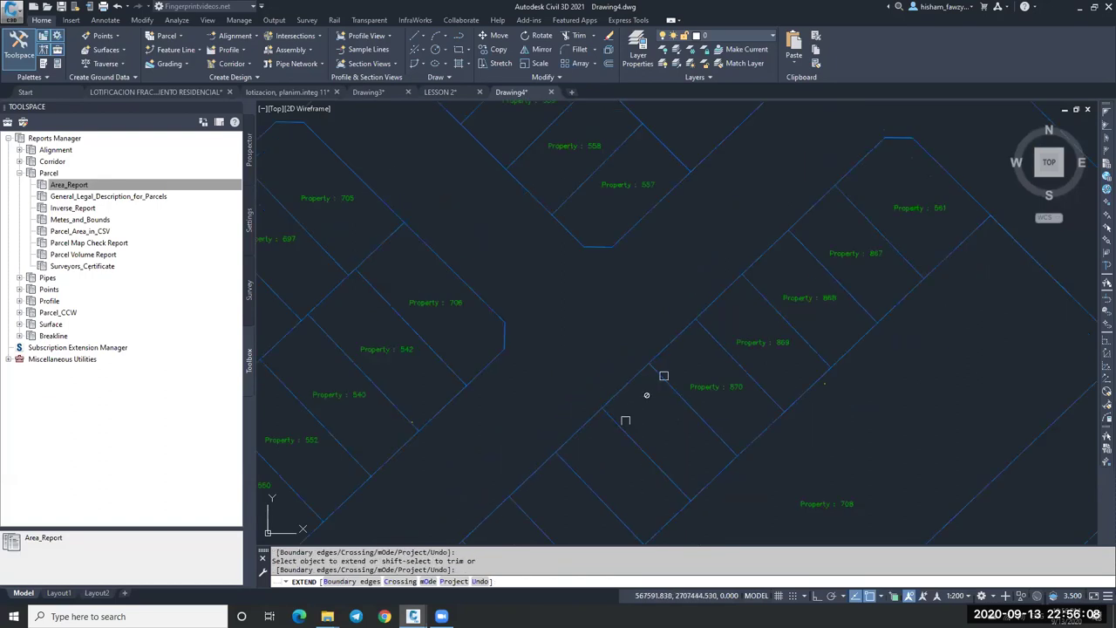
pyautogui.scroll(-3, 617, 424)
pyautogui.click(751, 317)
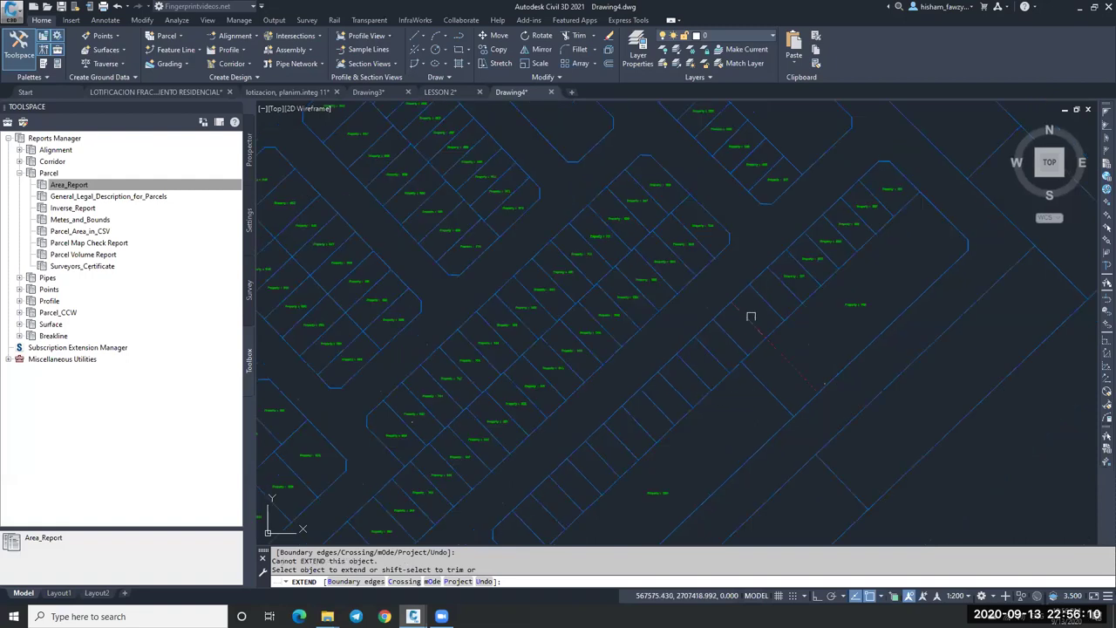
# Step: Extend the remaining short lot lines in the row with a fence, then review the parcels
pyautogui.write('F')
pyautogui.press('Return')
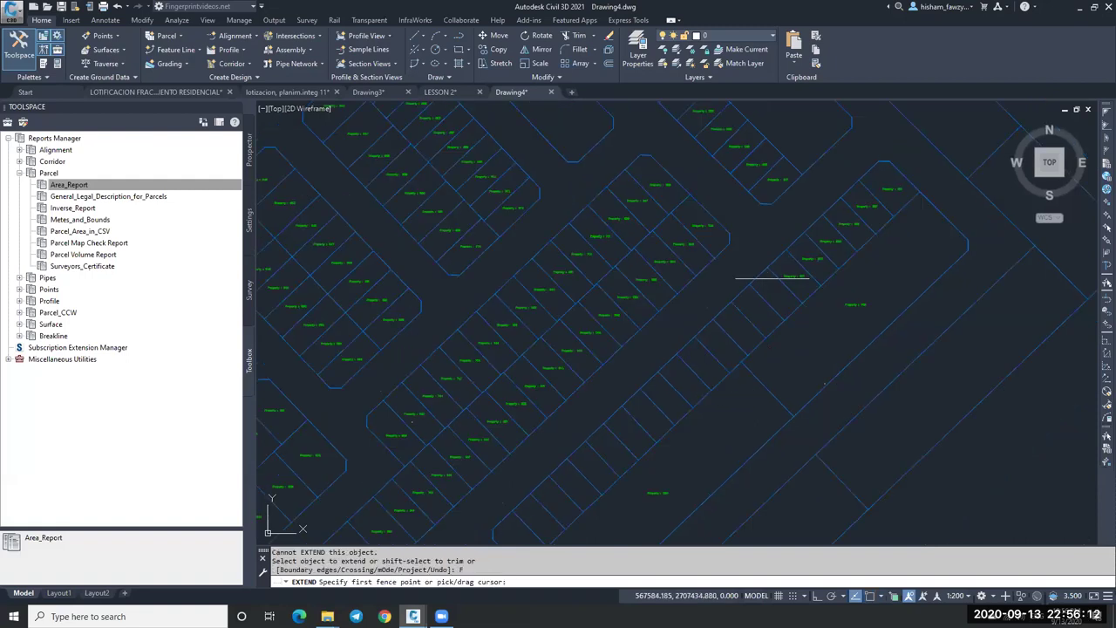
pyautogui.click(765, 286)
pyautogui.click(512, 522)
pyautogui.press('Return')
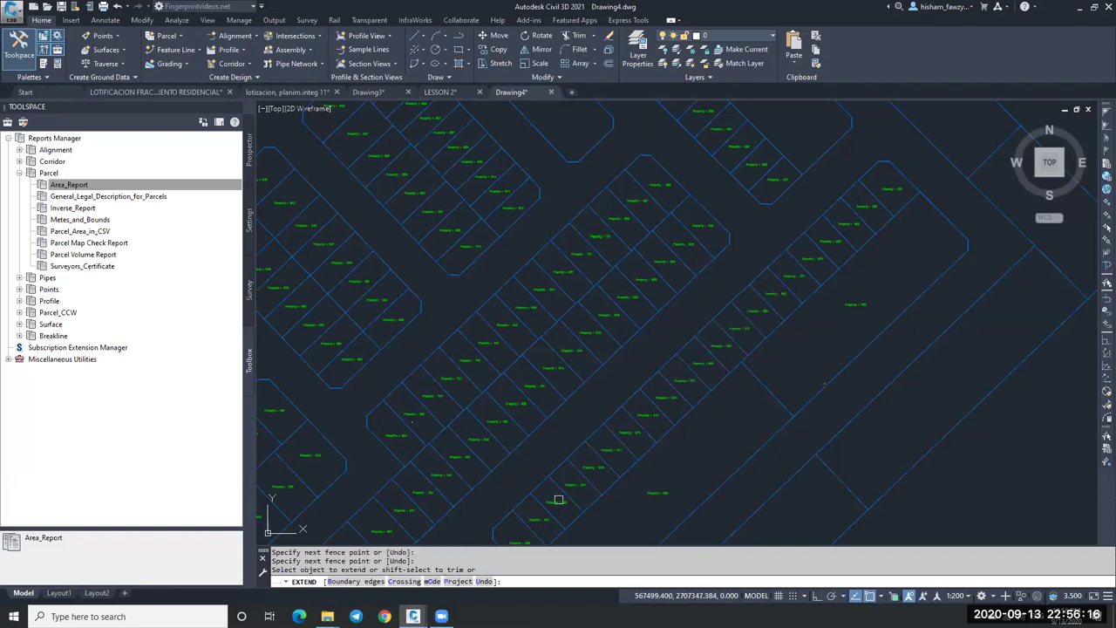
pyautogui.scroll(-2, 817, 267)
pyautogui.press('Escape')
pyautogui.scroll(2, 836, 239)
pyautogui.scroll(2, 837, 239)
pyautogui.scroll(-2, 815, 232)
pyautogui.moveTo(803, 259); pyautogui.dragTo(829, 241, button='middle')
pyautogui.scroll(-2, 773, 294)
pyautogui.scroll(-2, 765, 306)
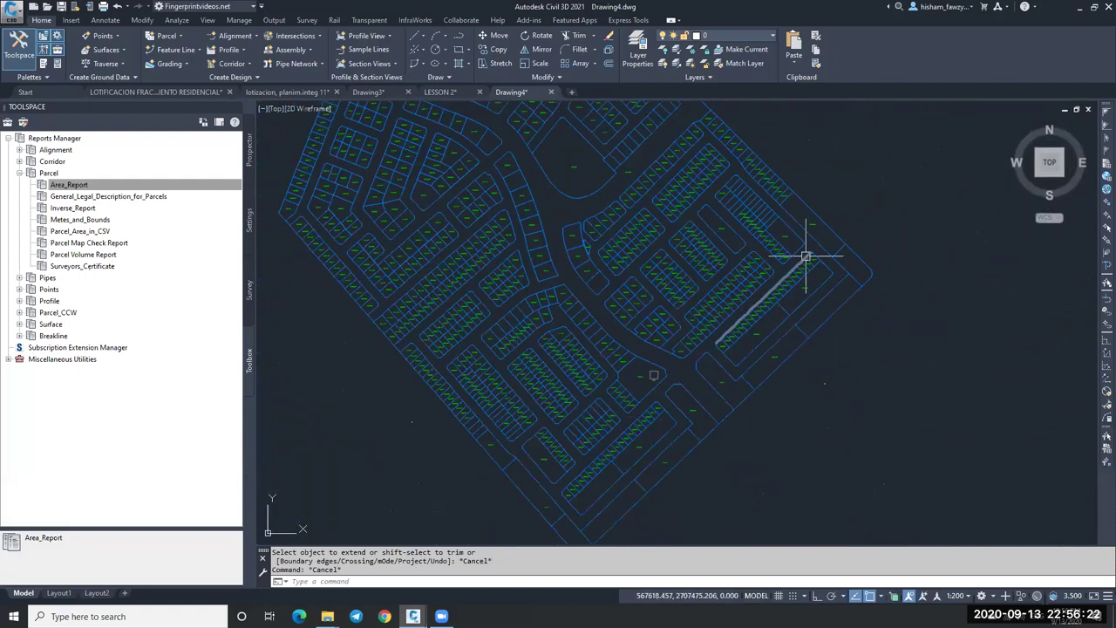
pyautogui.scroll(3, 806, 258)
pyautogui.scroll(2, 493, 257)
pyautogui.scroll(3, 571, 169)
pyautogui.scroll(-3, 639, 179)
pyautogui.scroll(-3, 639, 179)
pyautogui.scroll(-3, 703, 229)
pyautogui.moveTo(620, 233)
pyautogui.mouseDown(button='middle')
pyautogui.moveTo(703, 274)
pyautogui.moveTo(690, 250)
pyautogui.mouseUp(button='middle')
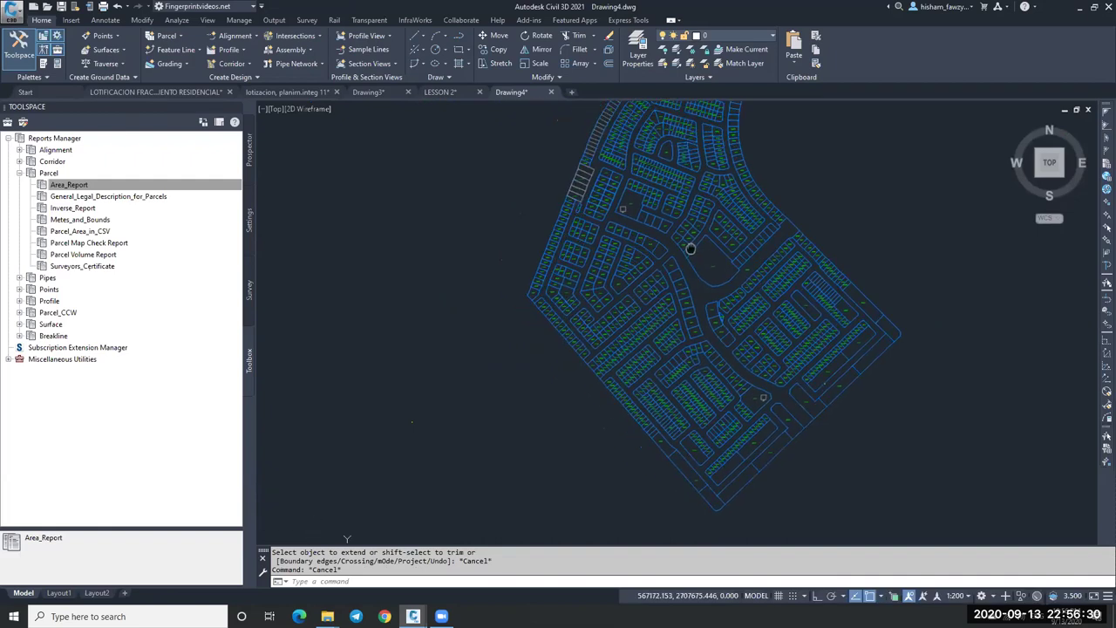
pyautogui.scroll(4, 672, 388)
pyautogui.scroll(-2, 669, 397)
pyautogui.scroll(10, 670, 392)
pyautogui.scroll(-8, 739, 300)
pyautogui.scroll(5, 720, 310)
pyautogui.scroll(-3, 624, 327)
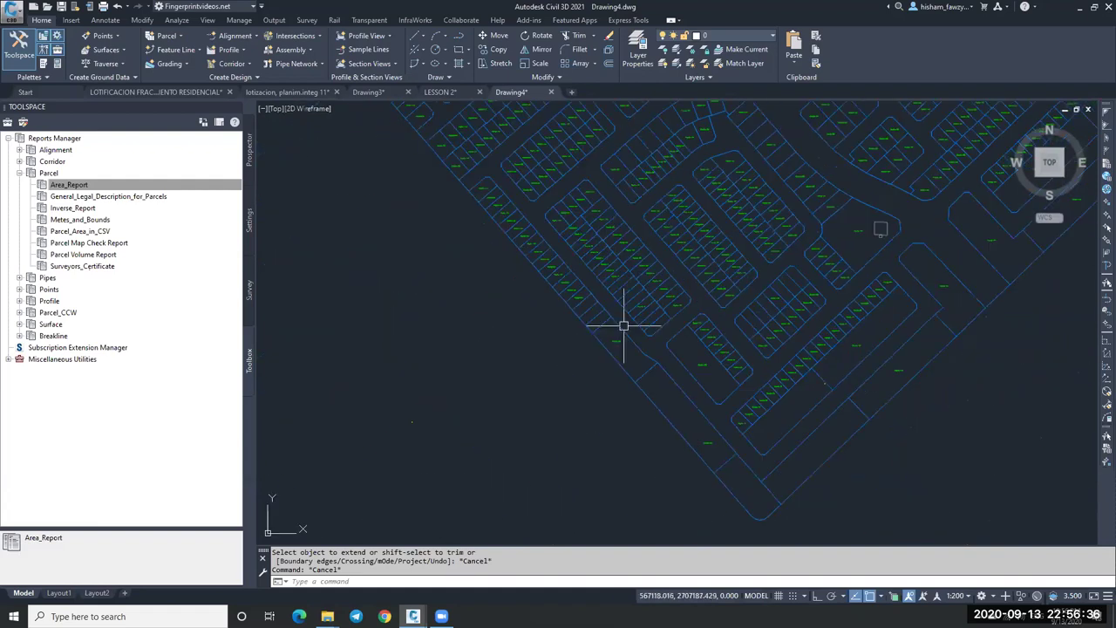
pyautogui.scroll(-2, 637, 319)
pyautogui.scroll(3, 729, 288)
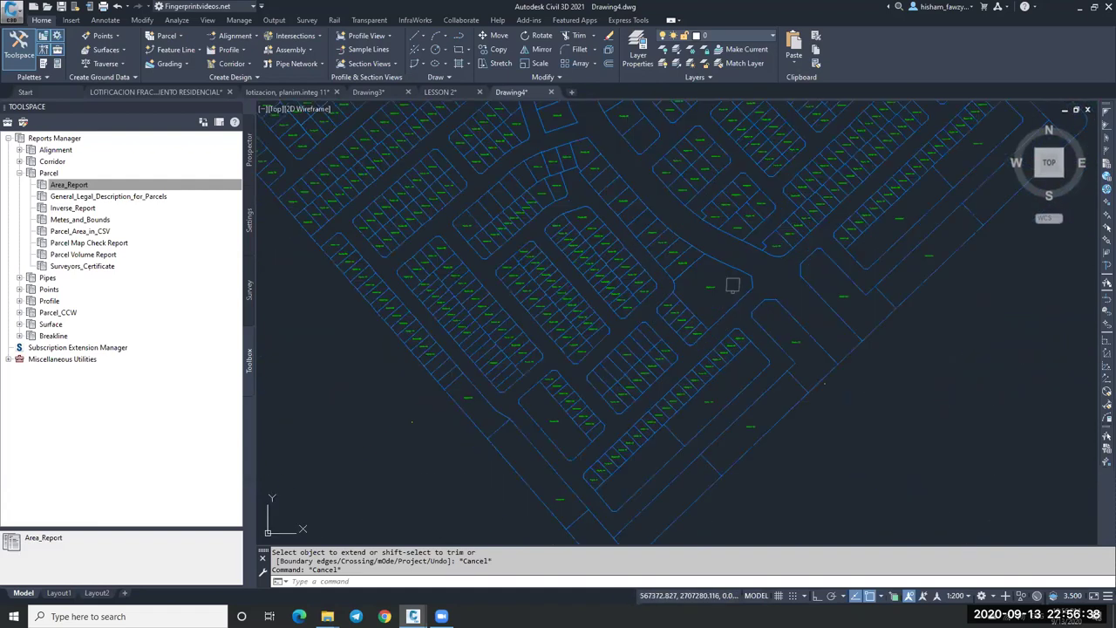
pyautogui.scroll(1, 723, 282)
pyautogui.scroll(-3, 740, 290)
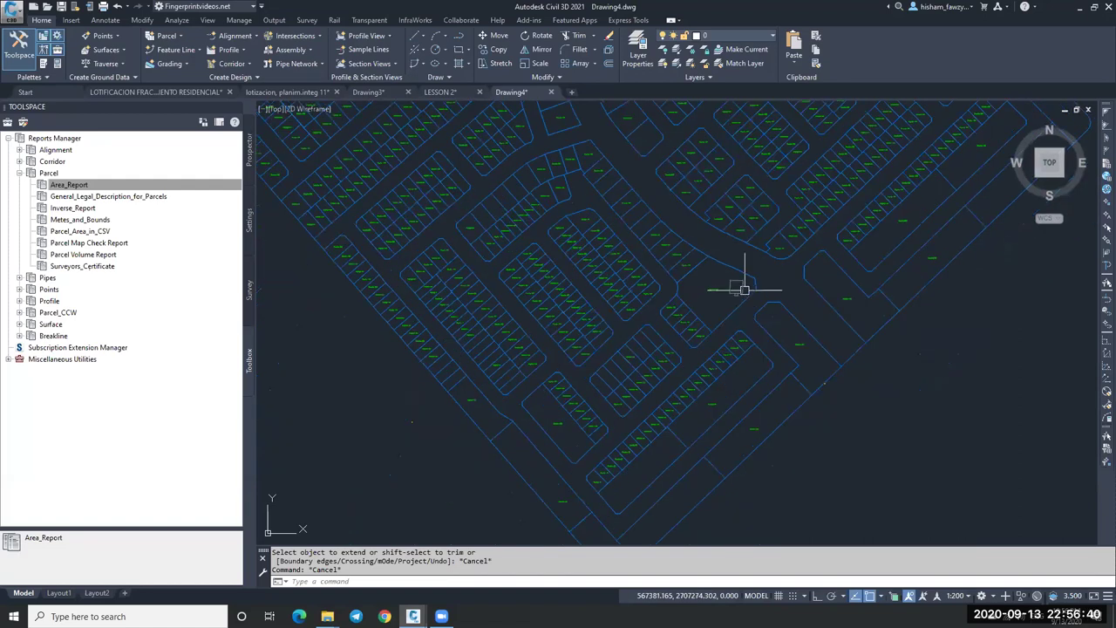
pyautogui.scroll(5, 677, 402)
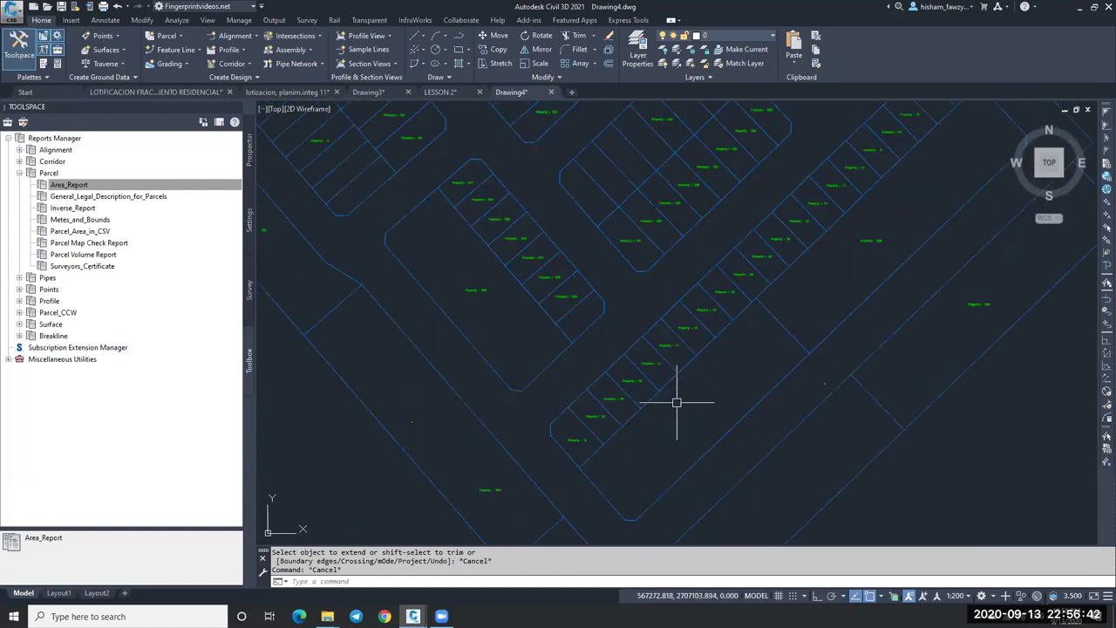
pyautogui.scroll(-5, 643, 404)
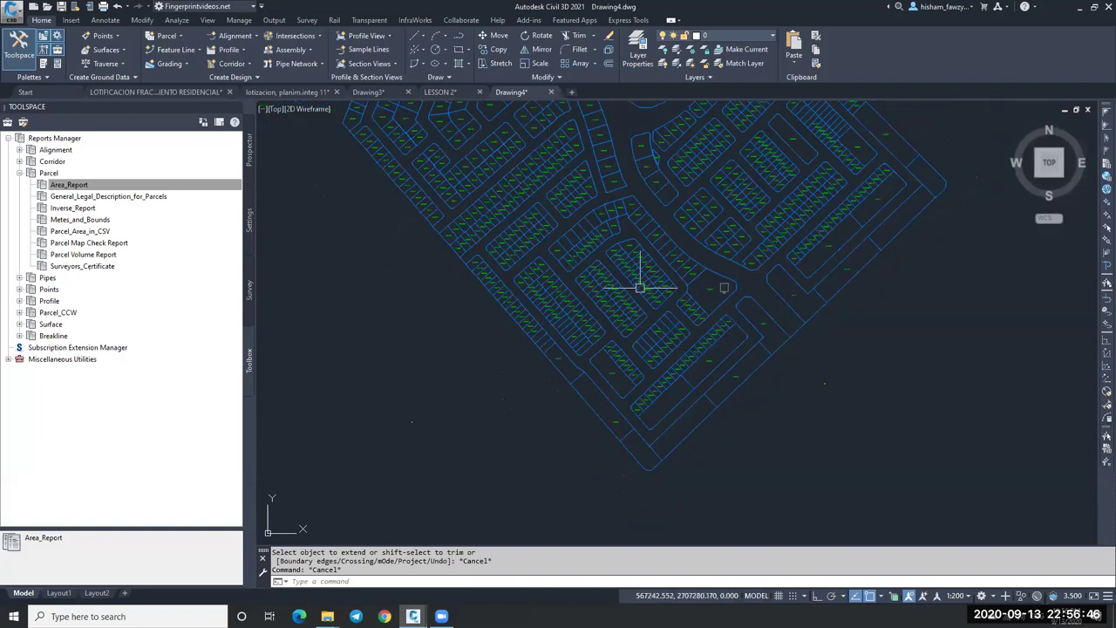
pyautogui.scroll(2, 639, 286)
pyautogui.scroll(3, 621, 266)
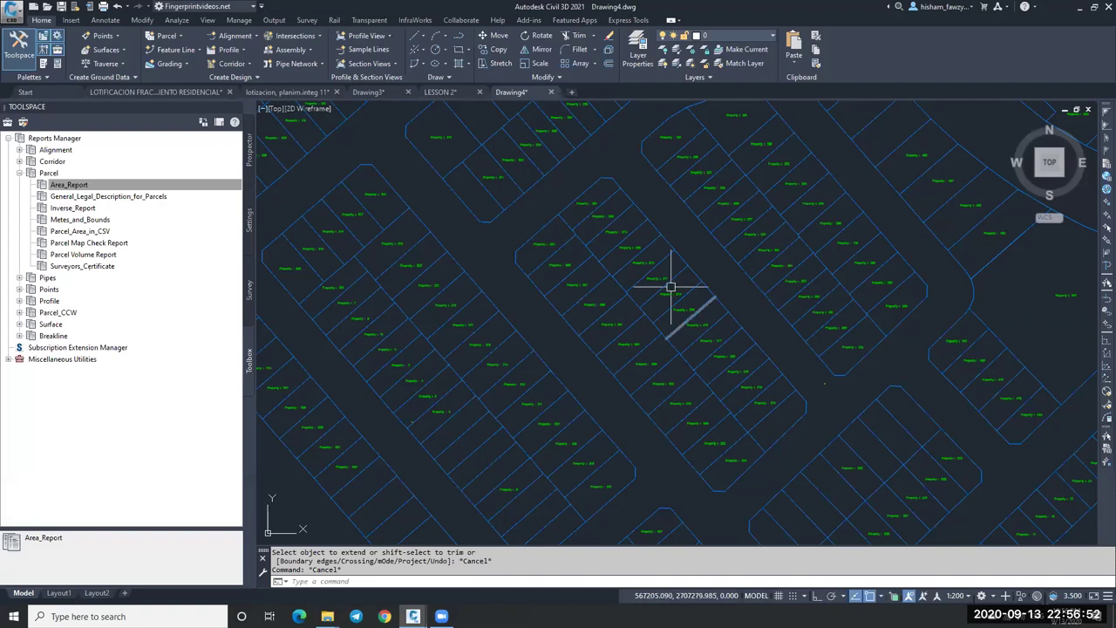
pyautogui.moveTo(653, 268); pyautogui.dragTo(636, 295, button='middle')
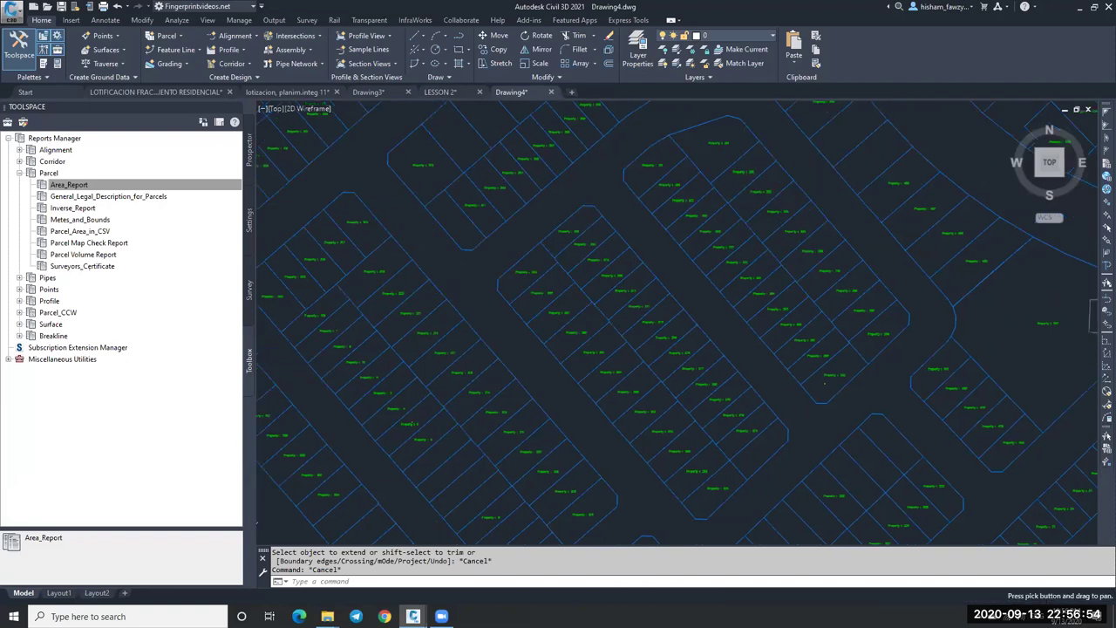
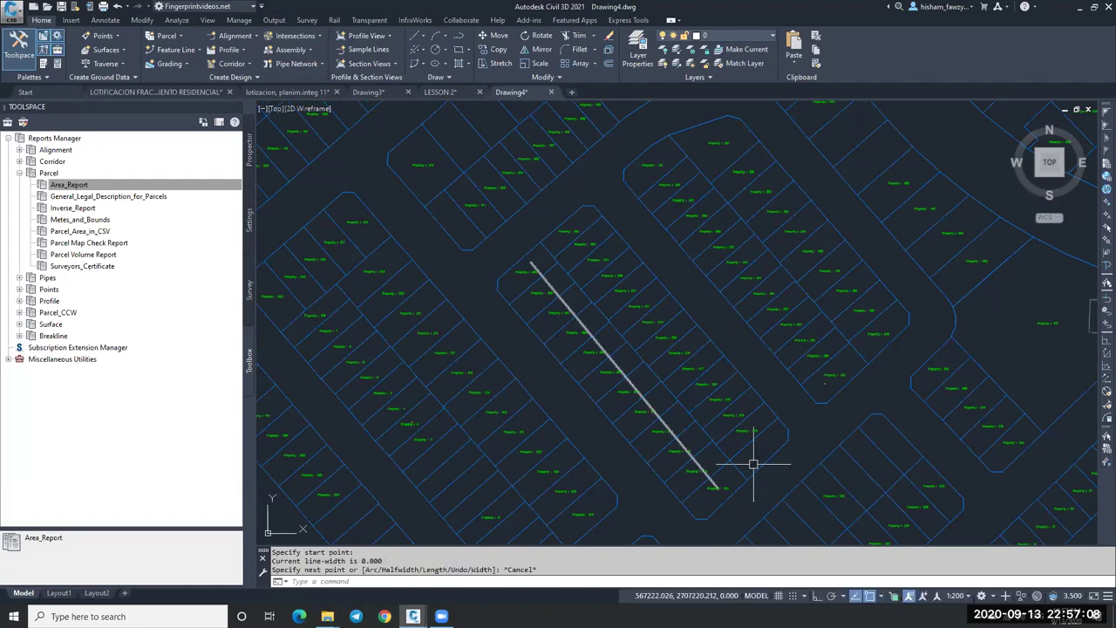
# Step: Draw the remaining diagonal polylines along the parcel rows of each block
pyautogui.press('Escape')
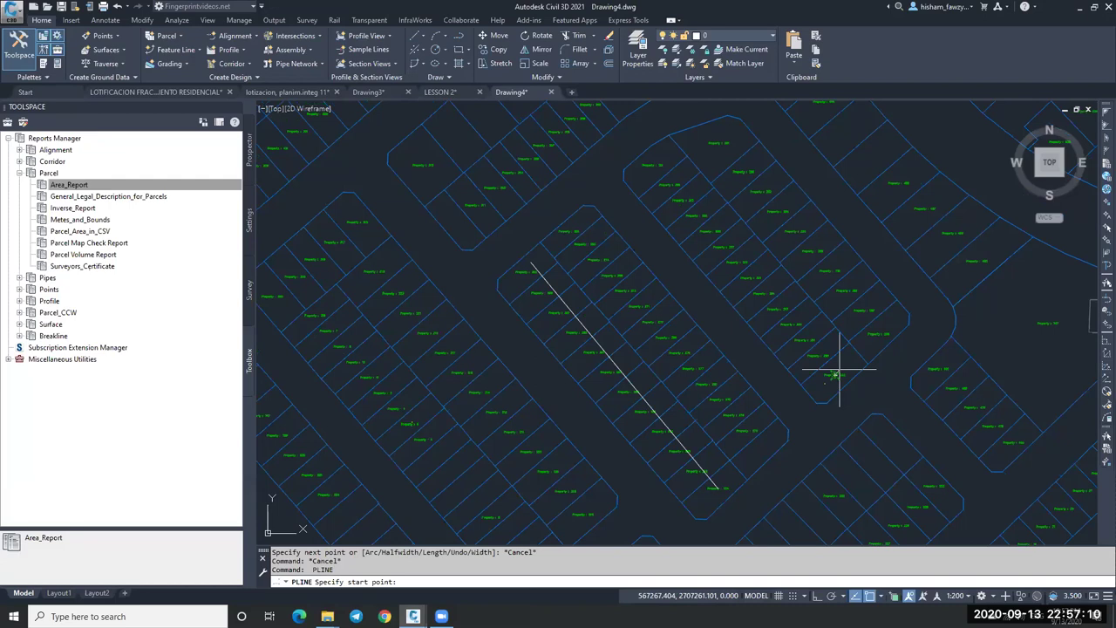
pyautogui.press('Return')
pyautogui.click(836, 375)
pyautogui.moveTo(652, 168); pyautogui.dragTo(623, 232, button='middle')
pyautogui.press('Escape')
pyautogui.press('Return')
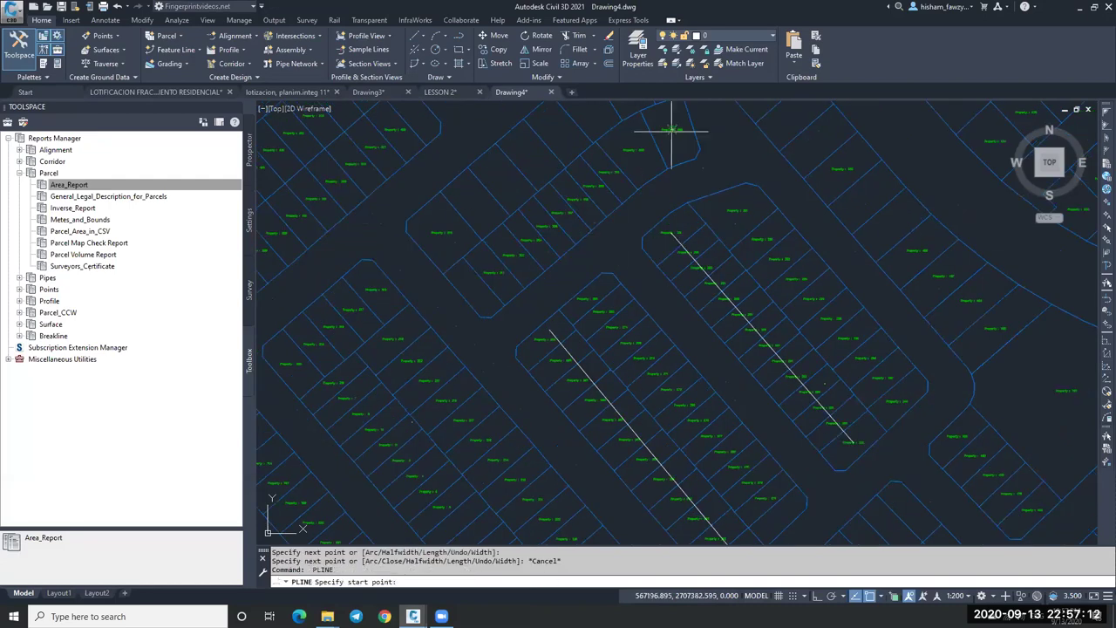
pyautogui.click(672, 131)
pyautogui.click(491, 272)
pyautogui.press('Escape')
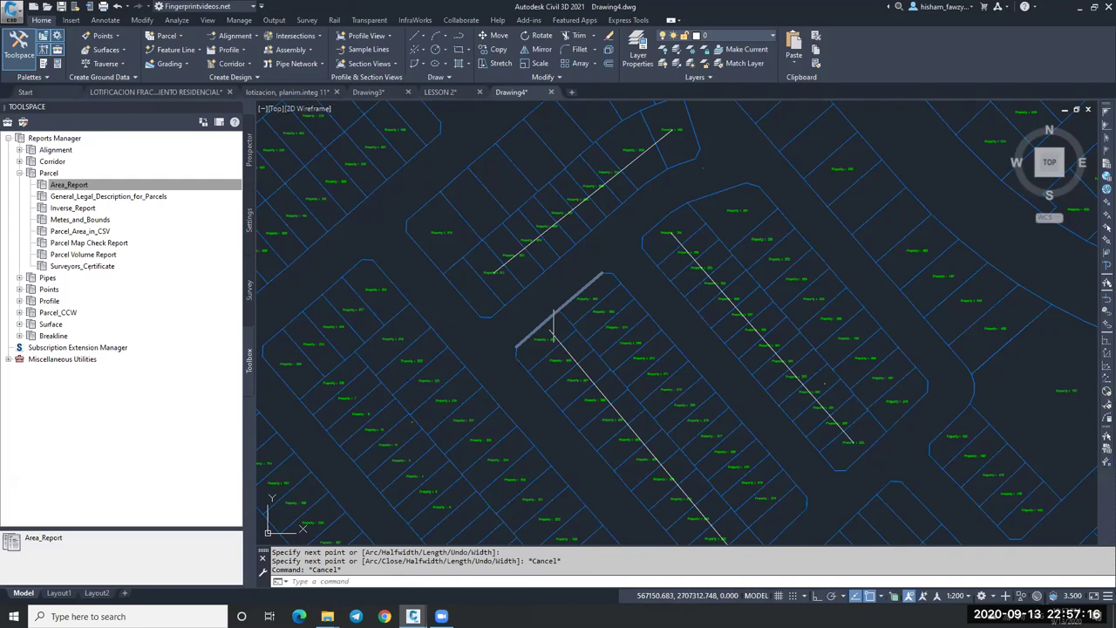
pyautogui.scroll(-4, 553, 327)
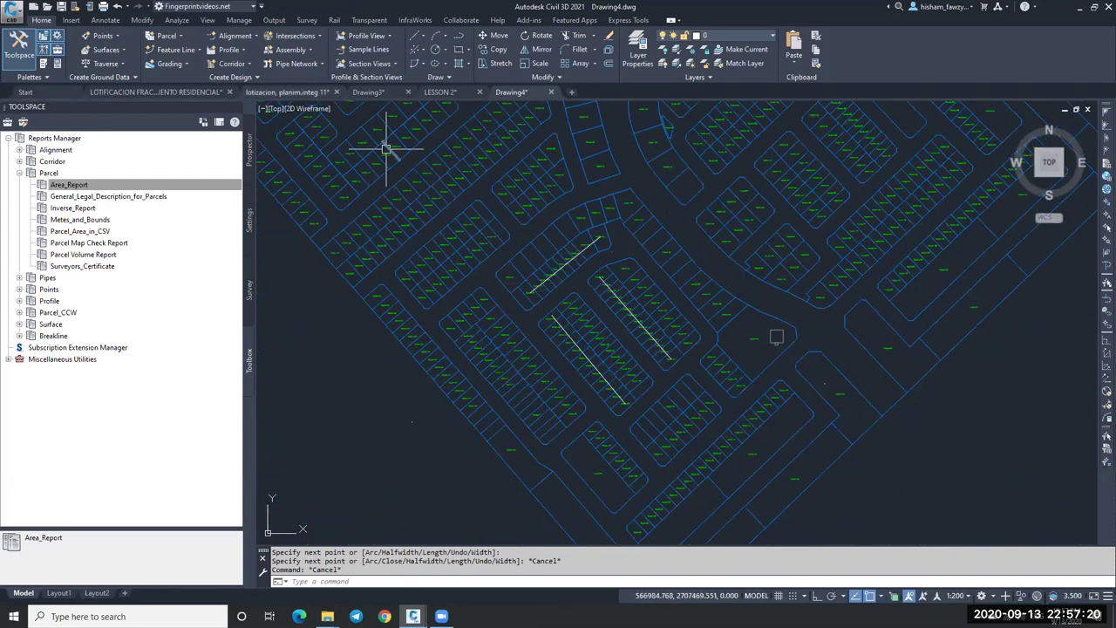
pyautogui.scroll(4, 557, 324)
# Step: Set up parcel Renumber/Rename with a starting number of 5000
pyautogui.click(539, 315)
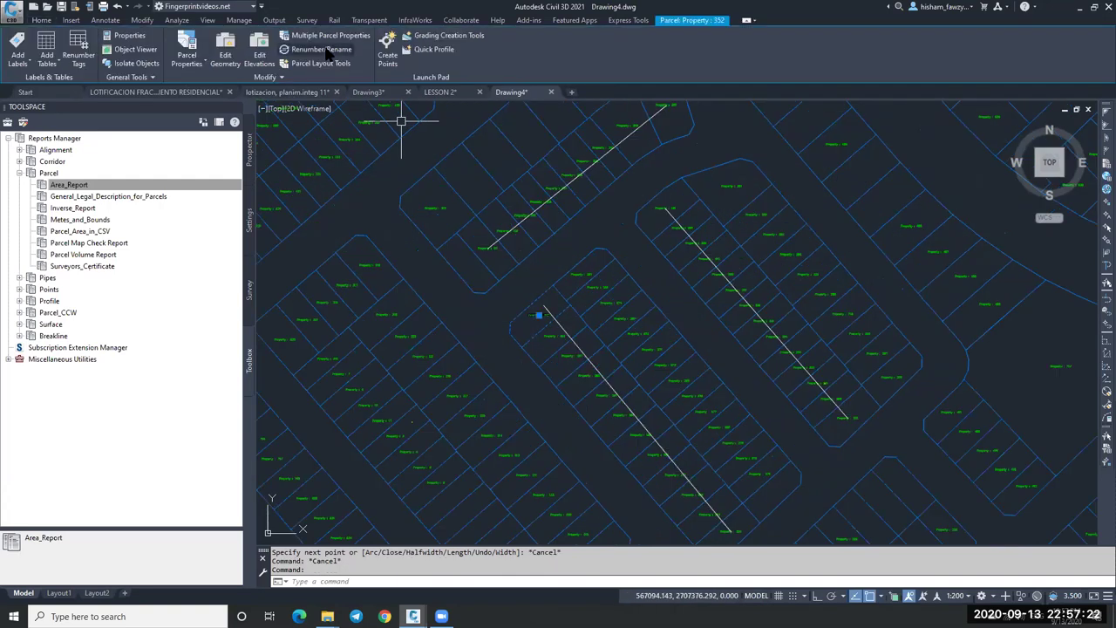
pyautogui.click(324, 49)
pyautogui.doubleClick(622, 218)
pyautogui.write('5000')
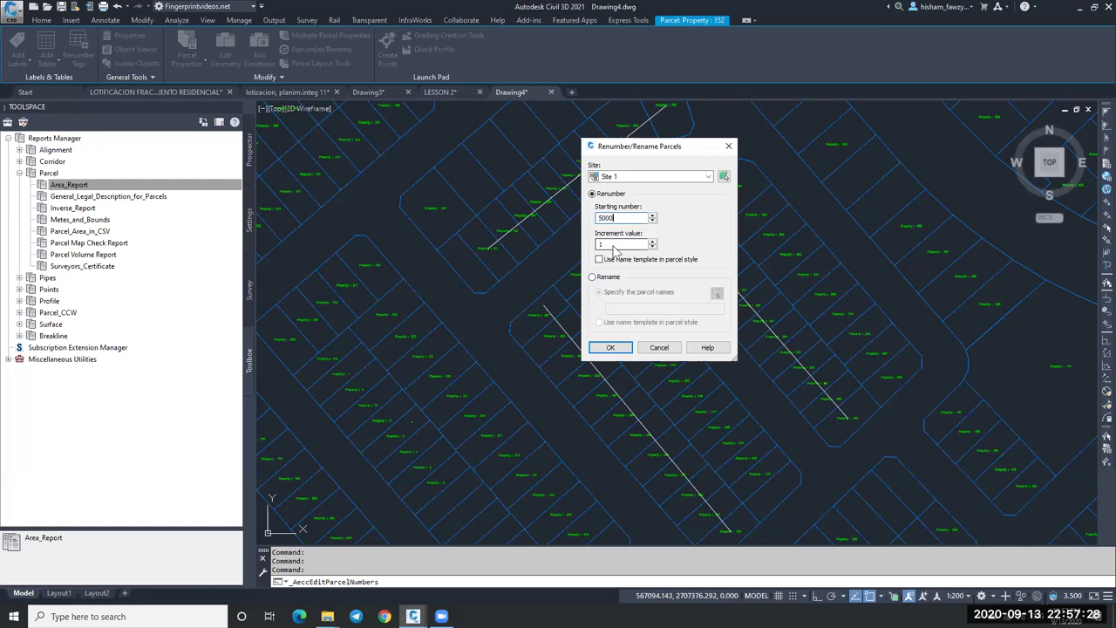
pyautogui.click(611, 347)
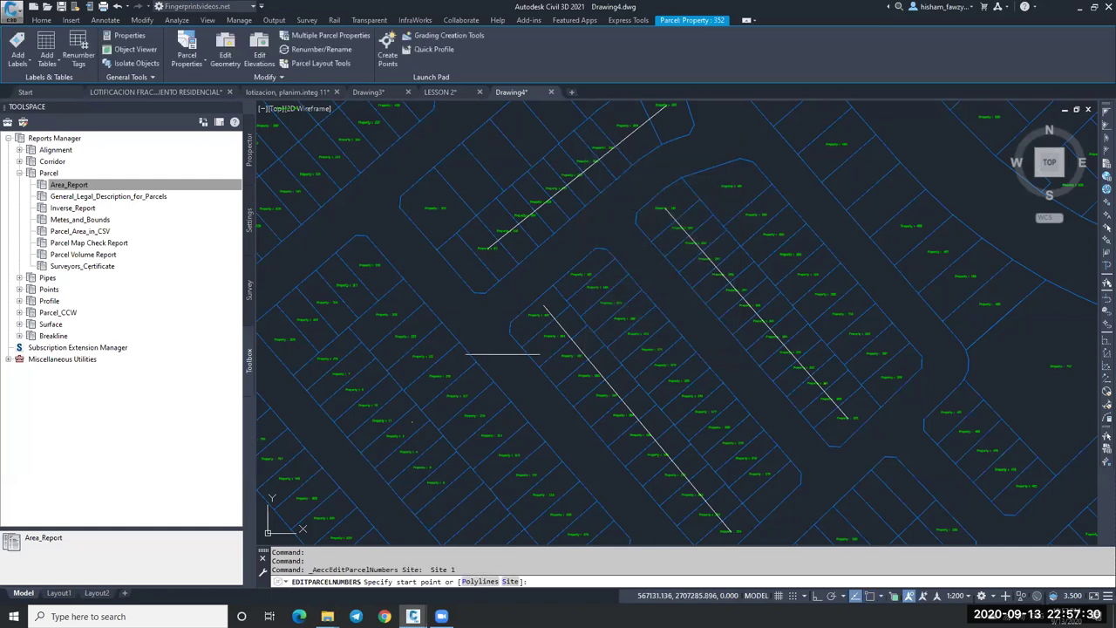
# Step: Renumber the parcels using the three diagonal polylines as paths
pyautogui.click(482, 582)
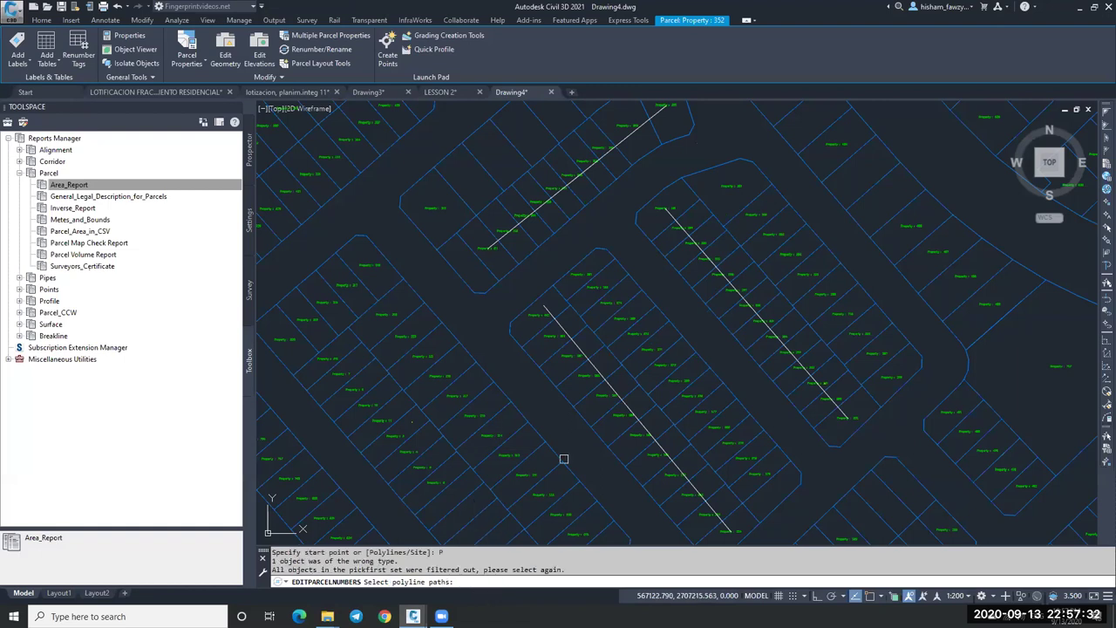
pyautogui.click(559, 325)
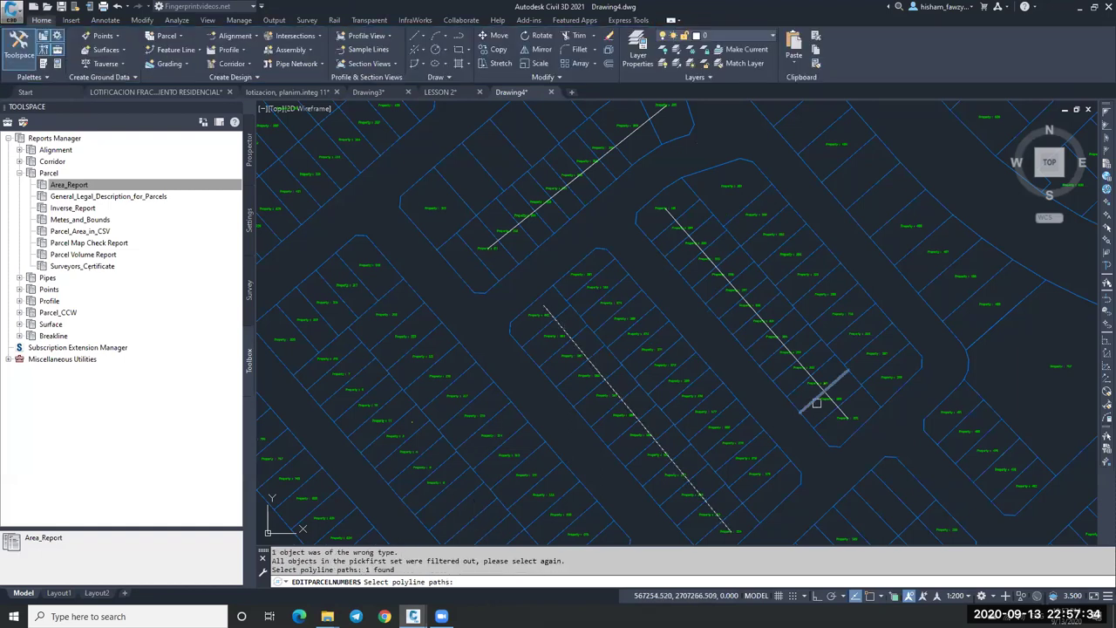
pyautogui.click(809, 380)
pyautogui.click(635, 133)
pyautogui.press('Return')
pyautogui.scroll(4, 559, 300)
pyautogui.press('Escape')
pyautogui.scroll(-3, 553, 195)
pyautogui.scroll(-2, 579, 200)
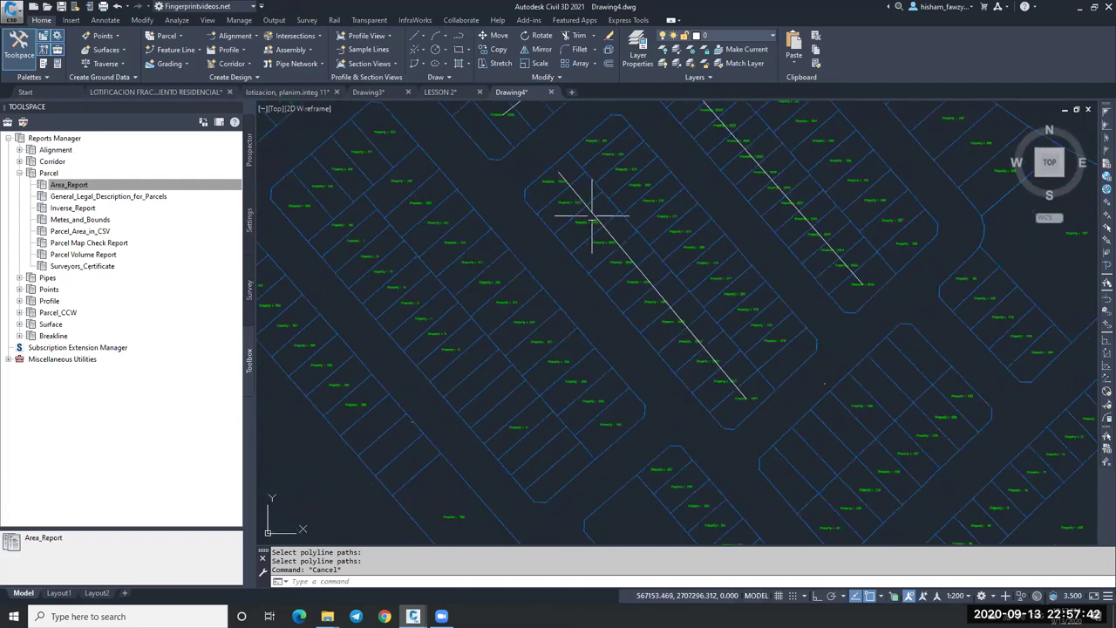
pyautogui.scroll(2, 740, 403)
pyautogui.scroll(3, 755, 394)
pyautogui.scroll(-4, 773, 376)
pyautogui.scroll(-2, 773, 376)
pyautogui.scroll(5, 759, 233)
pyautogui.scroll(-5, 816, 410)
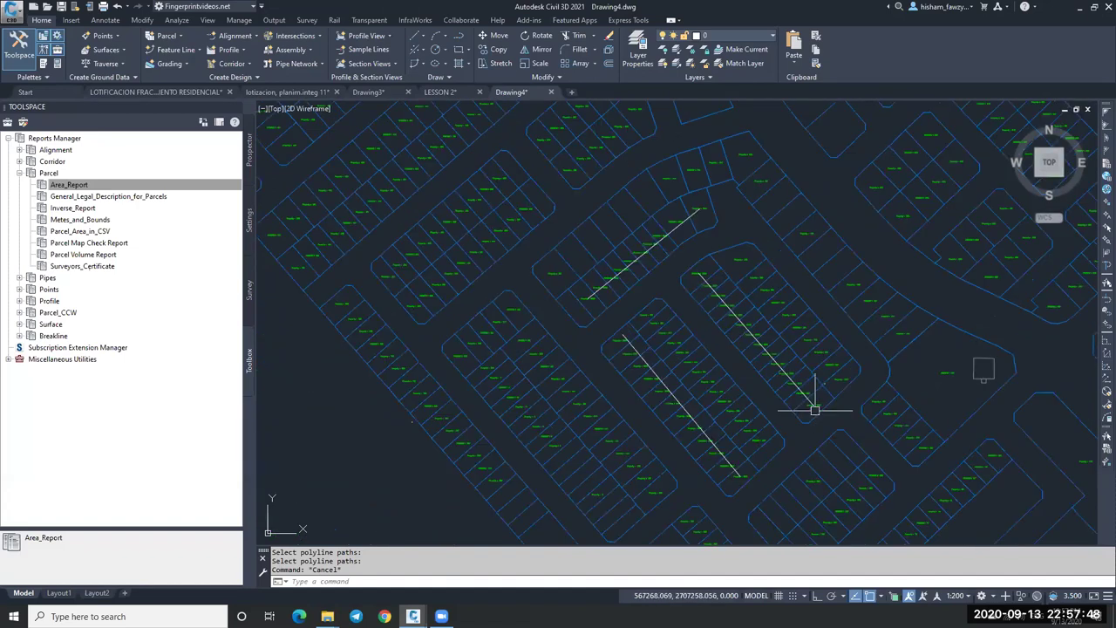
pyautogui.scroll(5, 816, 410)
pyautogui.scroll(-4, 782, 372)
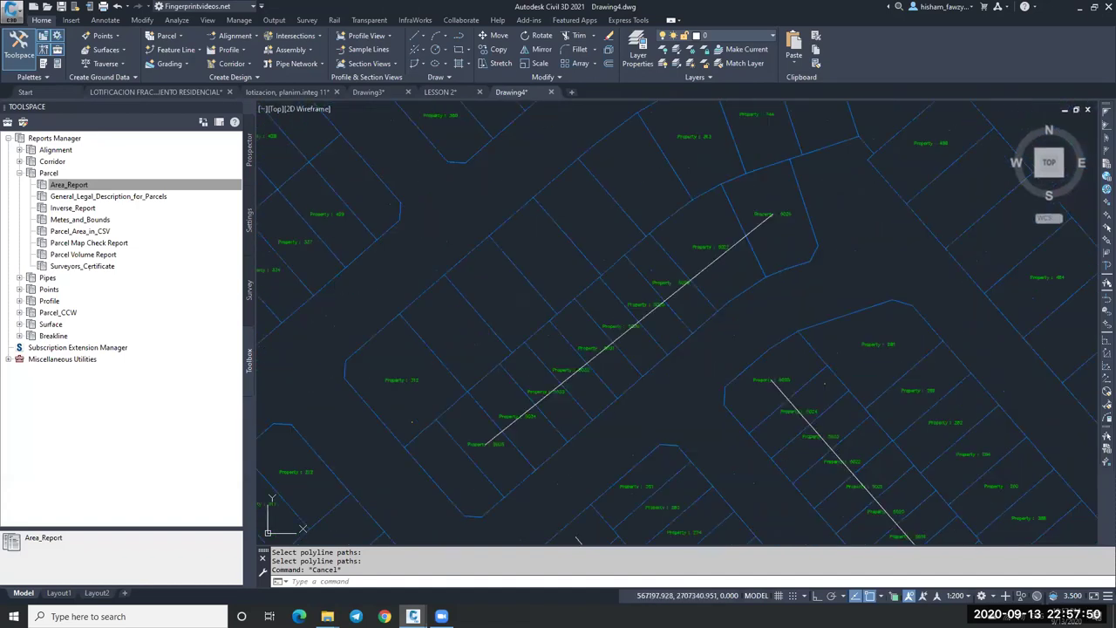
pyautogui.scroll(3, 761, 234)
pyautogui.scroll(-2, 808, 183)
pyautogui.scroll(-2, 773, 200)
pyautogui.scroll(5, 637, 314)
pyautogui.press('Escape')
pyautogui.scroll(-5, 631, 259)
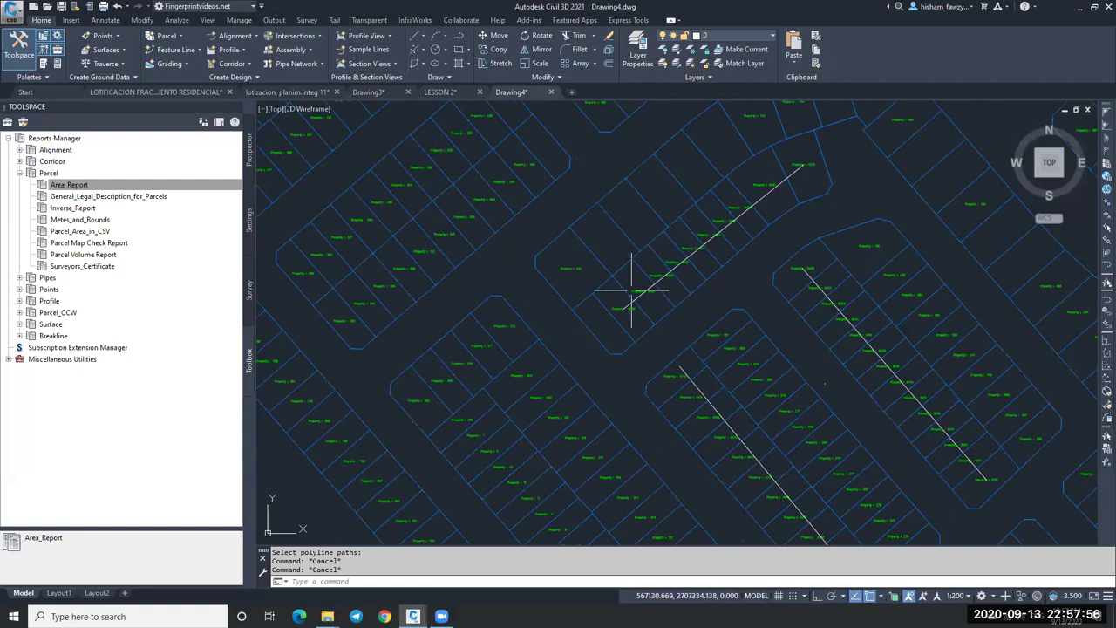
pyautogui.scroll(-2, 640, 279)
pyautogui.scroll(4, 646, 268)
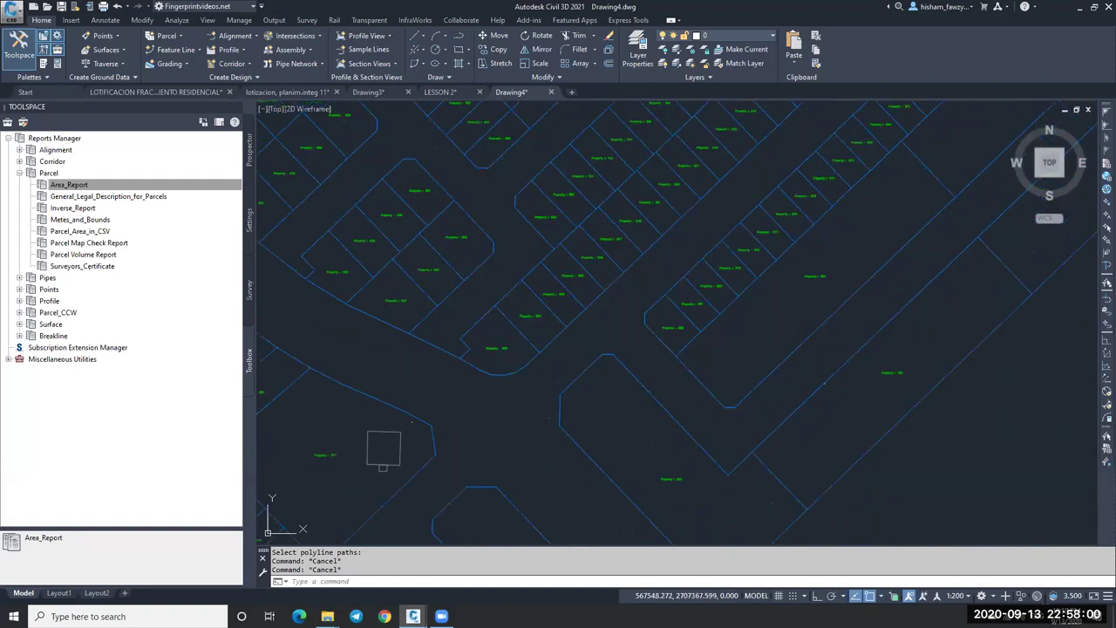
pyautogui.scroll(-3, 733, 278)
pyautogui.scroll(-2, 732, 278)
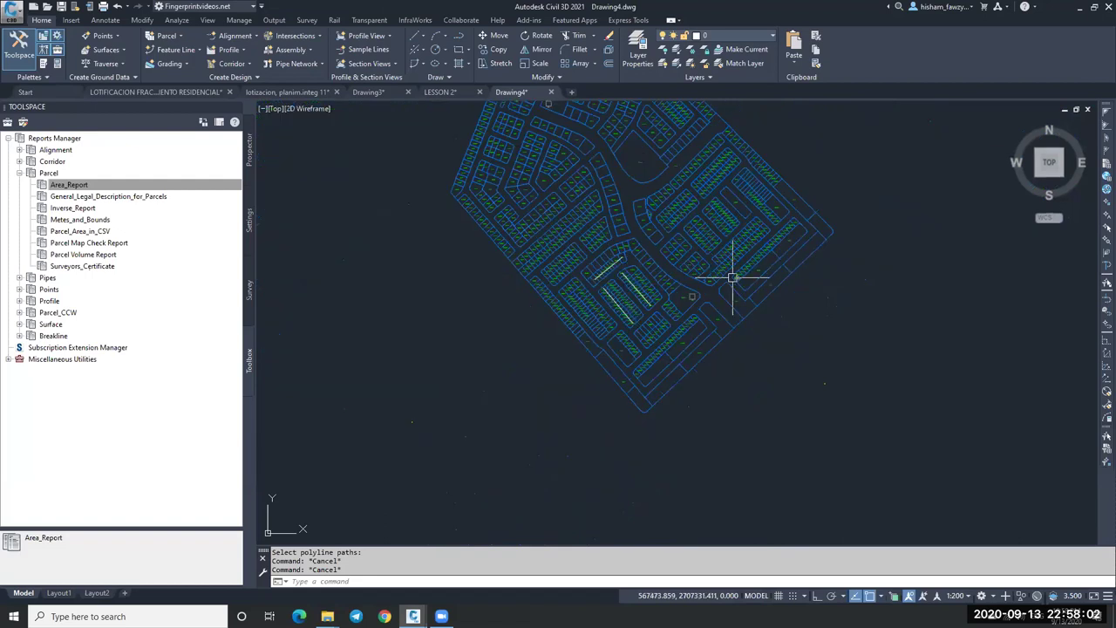
pyautogui.scroll(3, 733, 278)
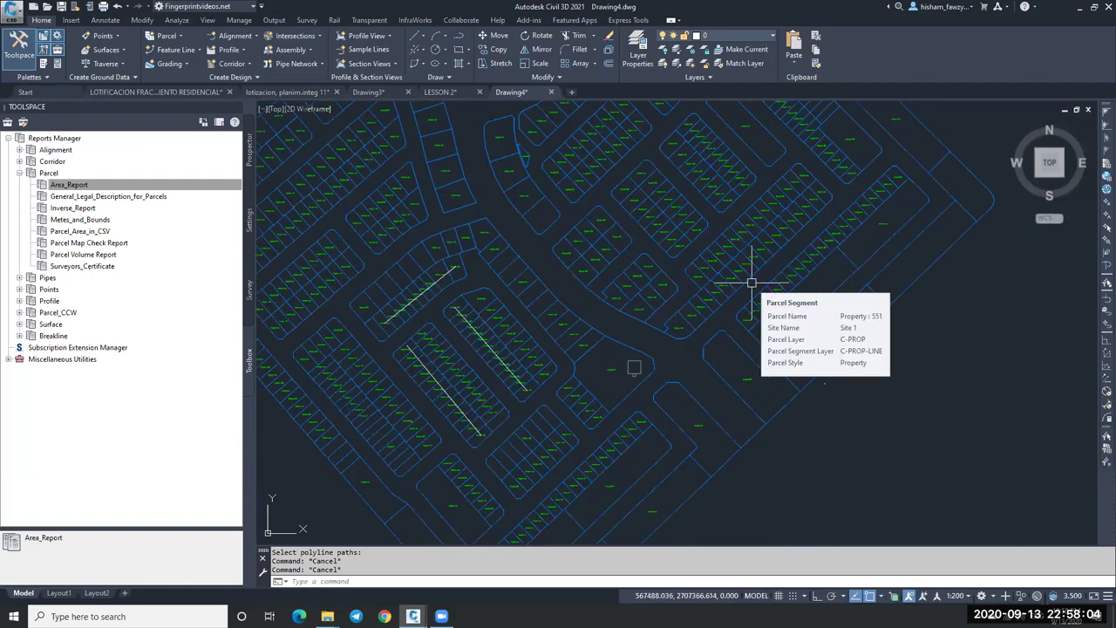
pyautogui.scroll(-2, 738, 280)
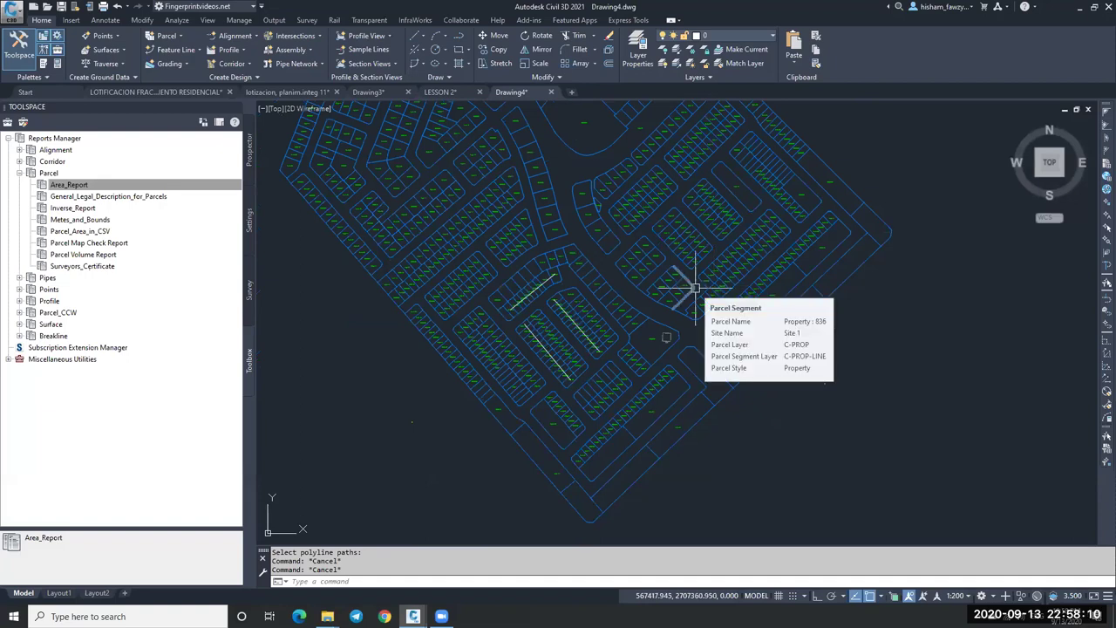
pyautogui.scroll(2, 584, 259)
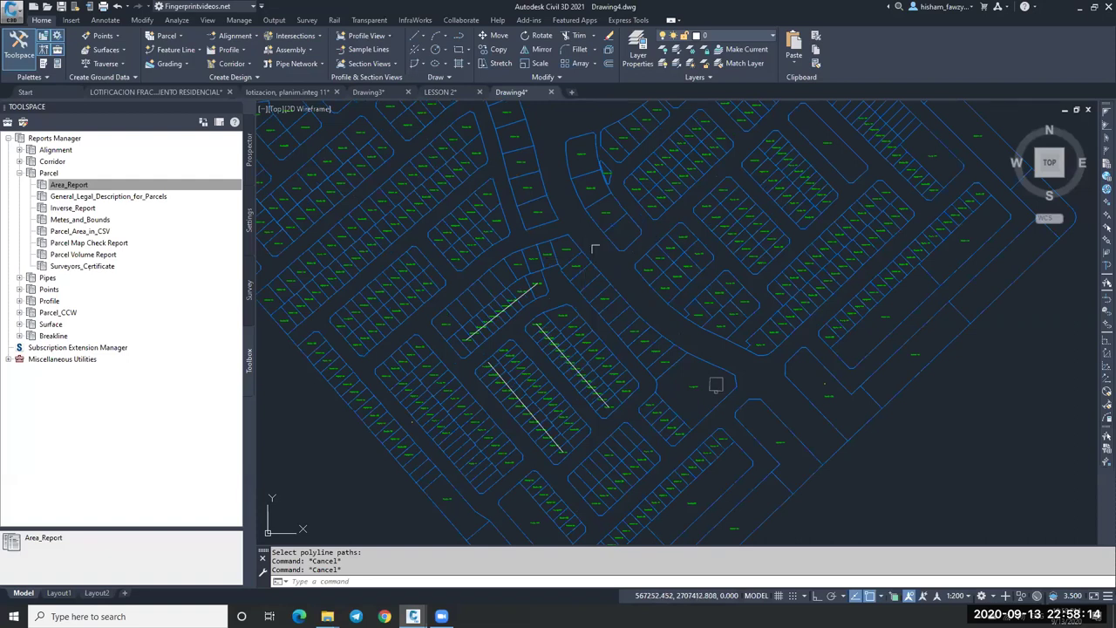
pyautogui.scroll(2, 707, 213)
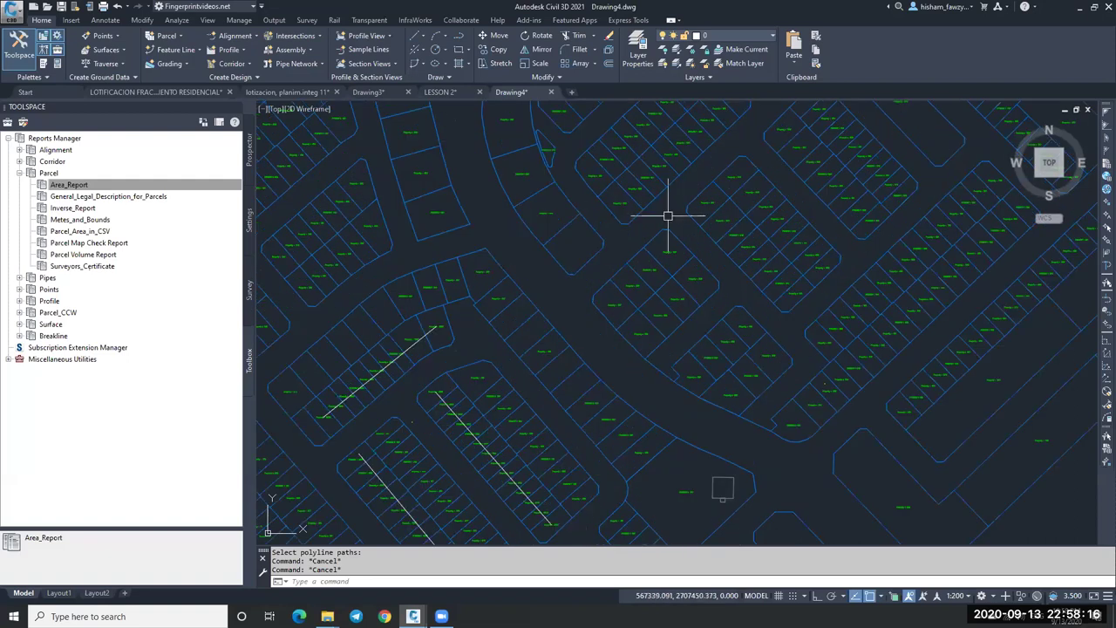
pyautogui.scroll(-3, 669, 217)
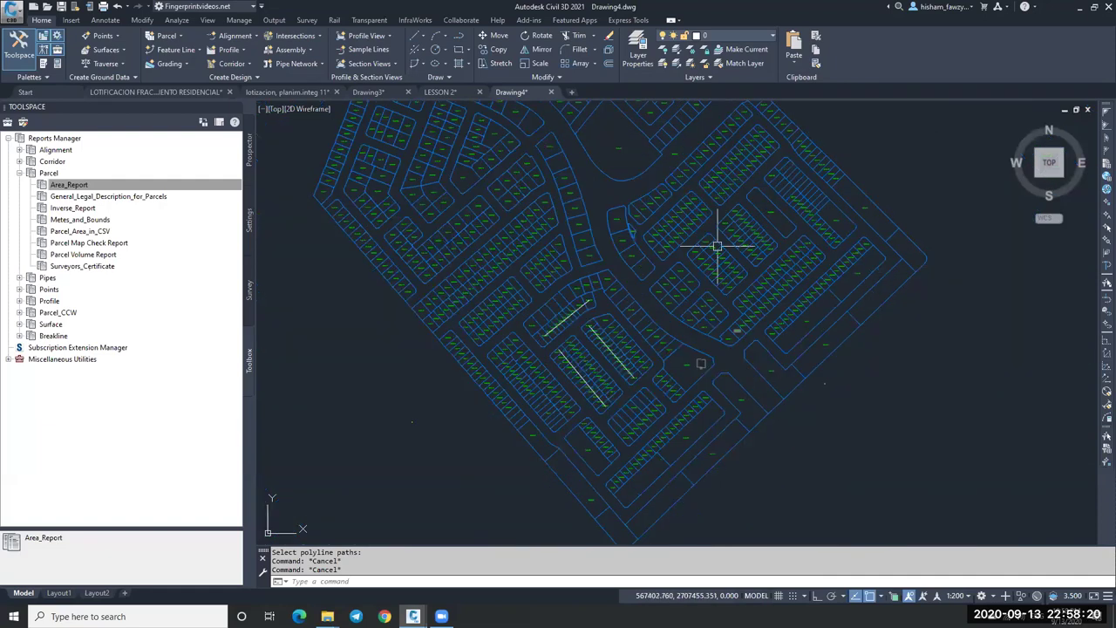
pyautogui.scroll(3, 717, 246)
pyautogui.scroll(3, 697, 212)
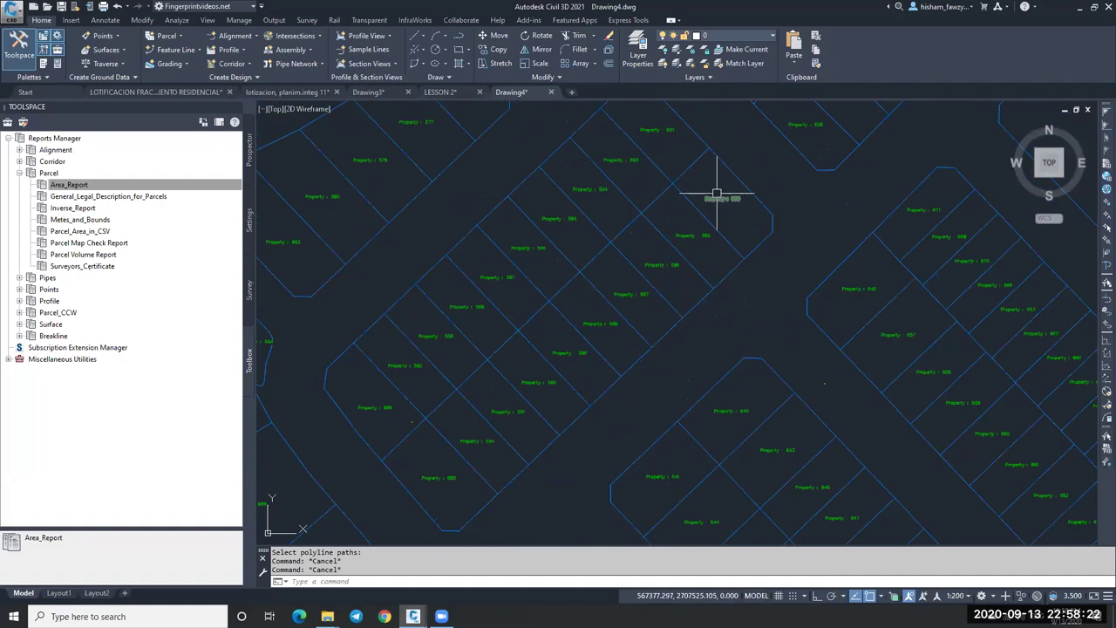
pyautogui.click(122, 225)
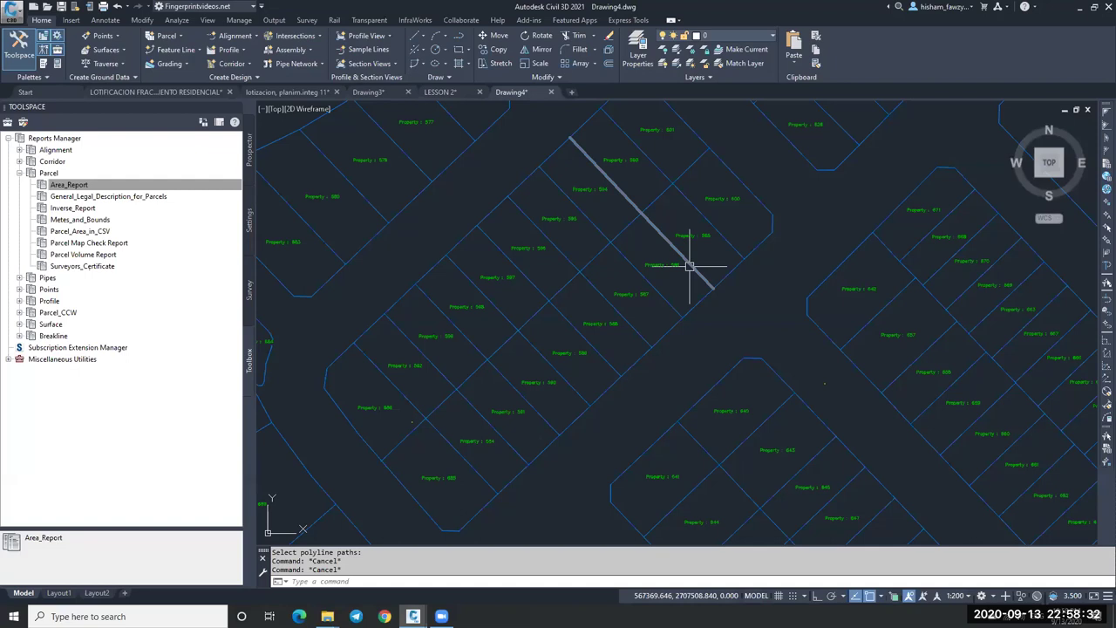
pyautogui.scroll(-5, 690, 264)
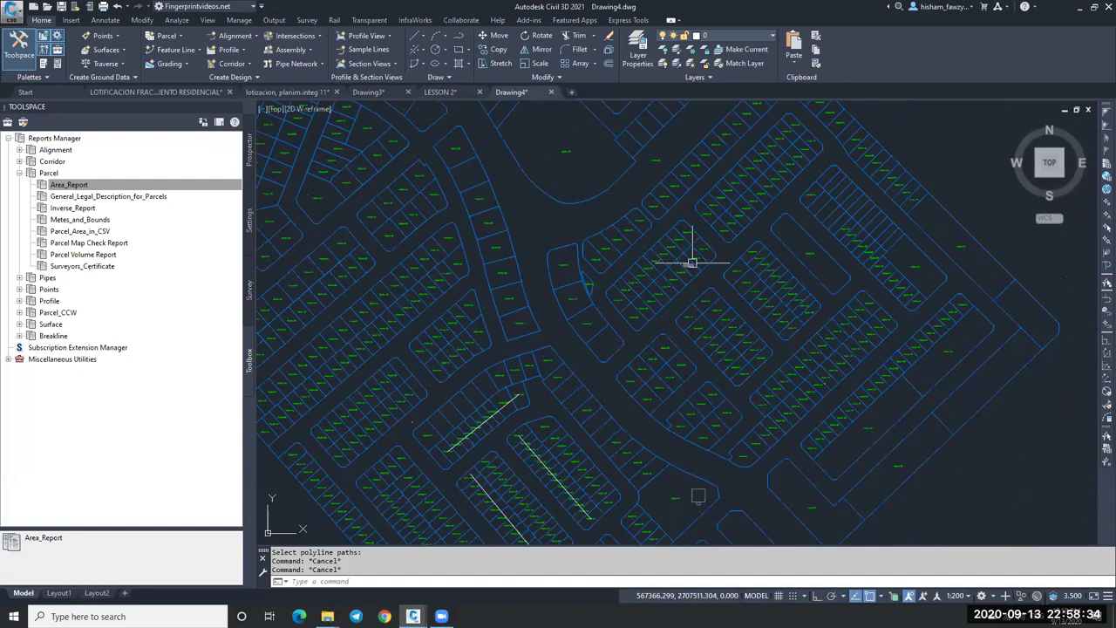
pyautogui.scroll(3, 692, 261)
pyautogui.scroll(-10, 735, 194)
pyautogui.scroll(12, 735, 194)
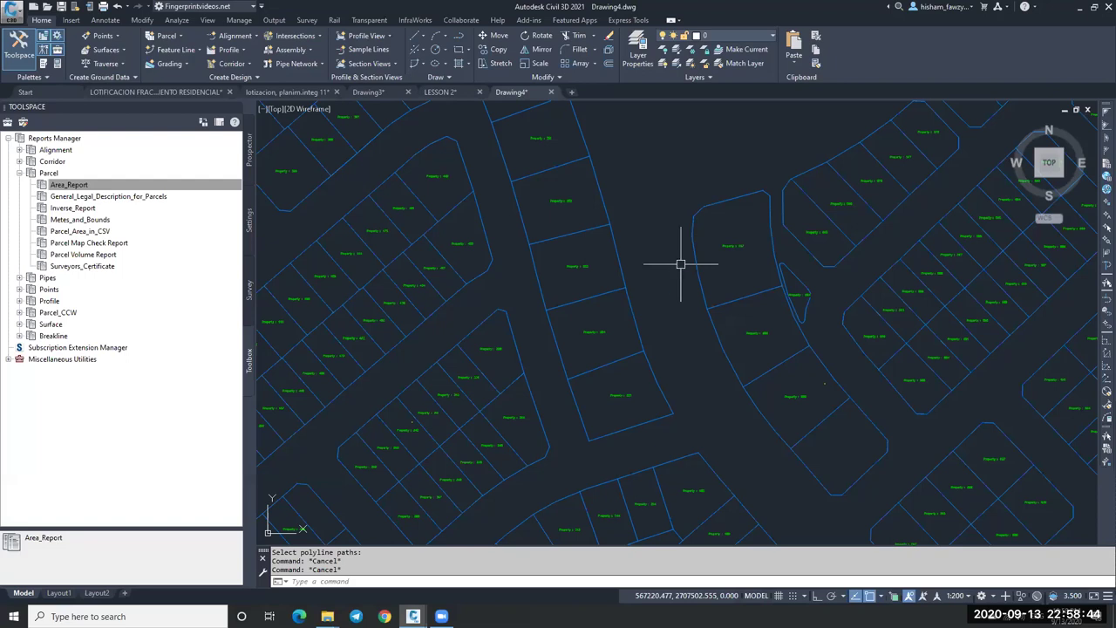
pyautogui.scroll(-10, 680, 264)
pyautogui.scroll(3, 677, 266)
pyautogui.scroll(2, 679, 265)
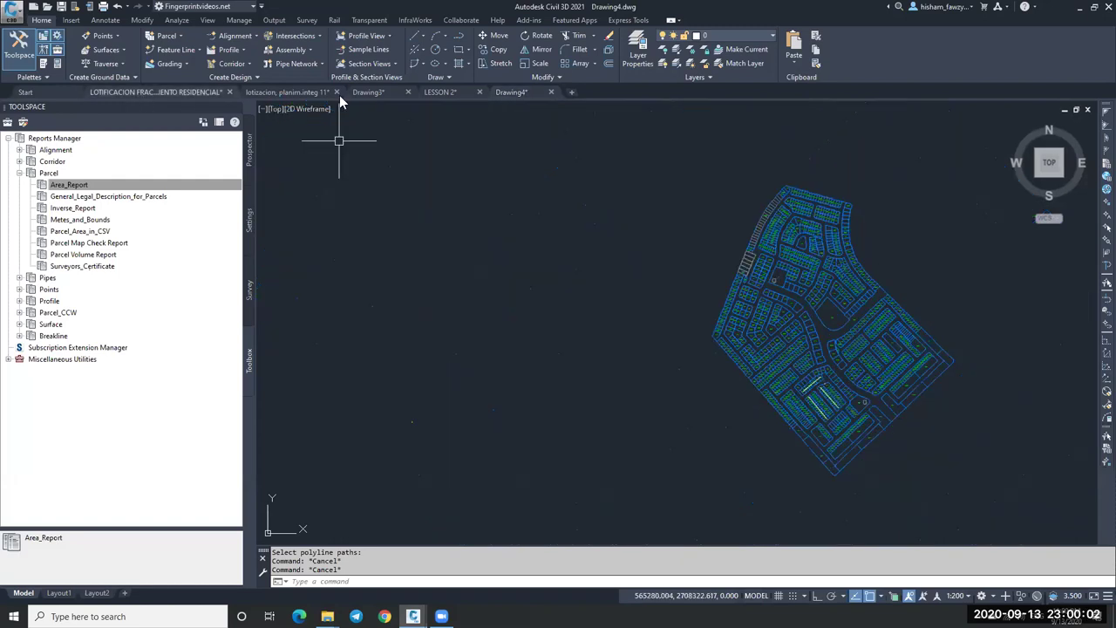
# Step: In Drawing4, manually place a COGO point with the default description and elevation 600
pyautogui.click(155, 92)
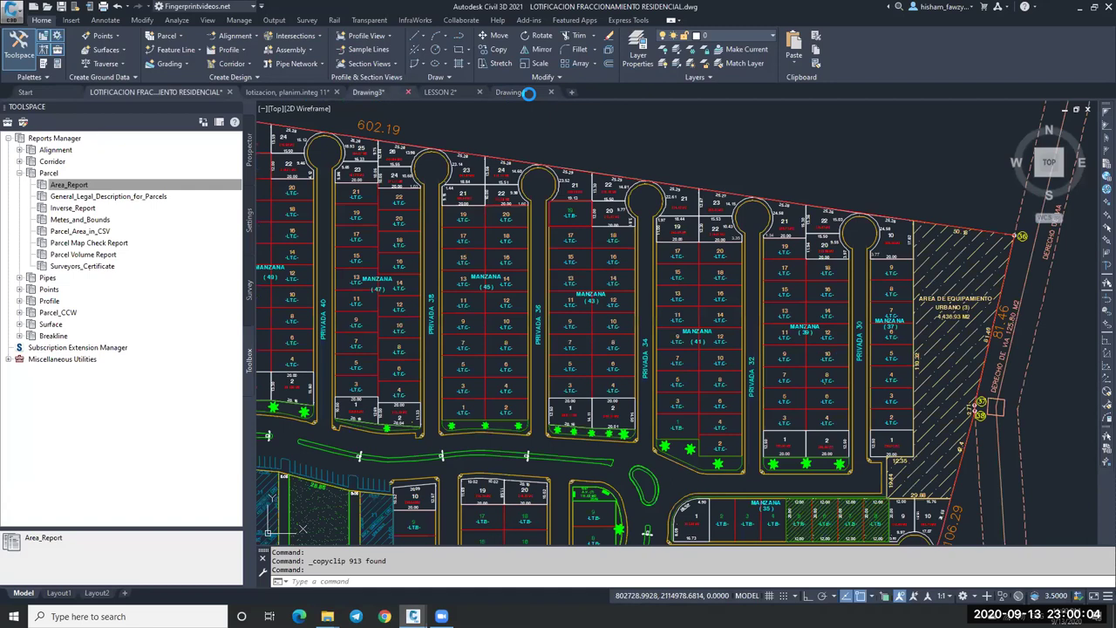
pyautogui.click(176, 50)
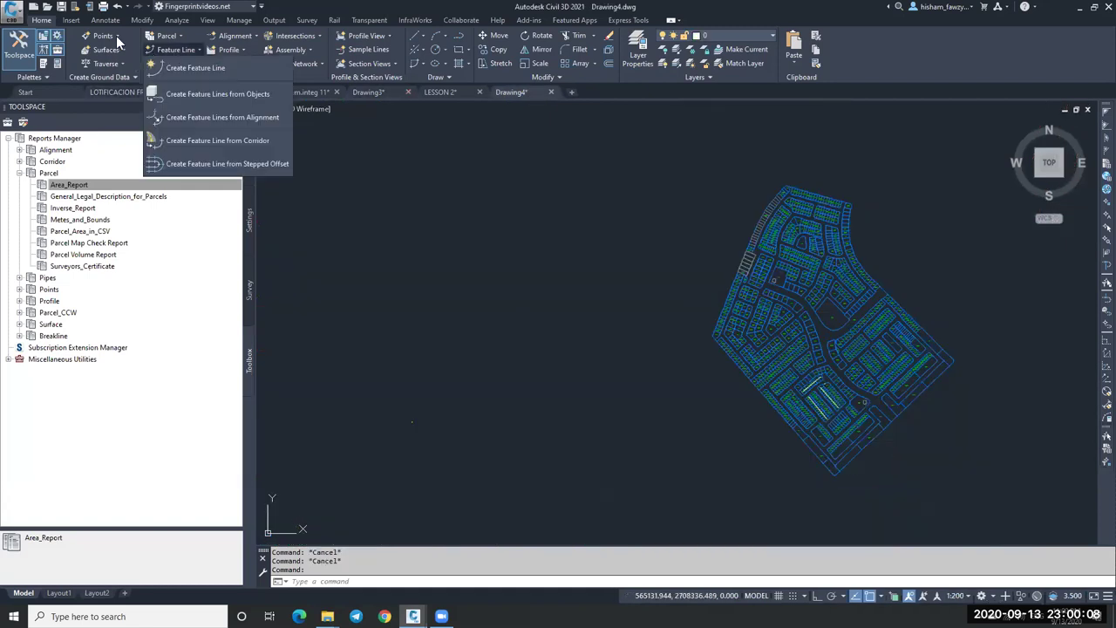
pyautogui.click(103, 36)
pyautogui.moveTo(174, 65)
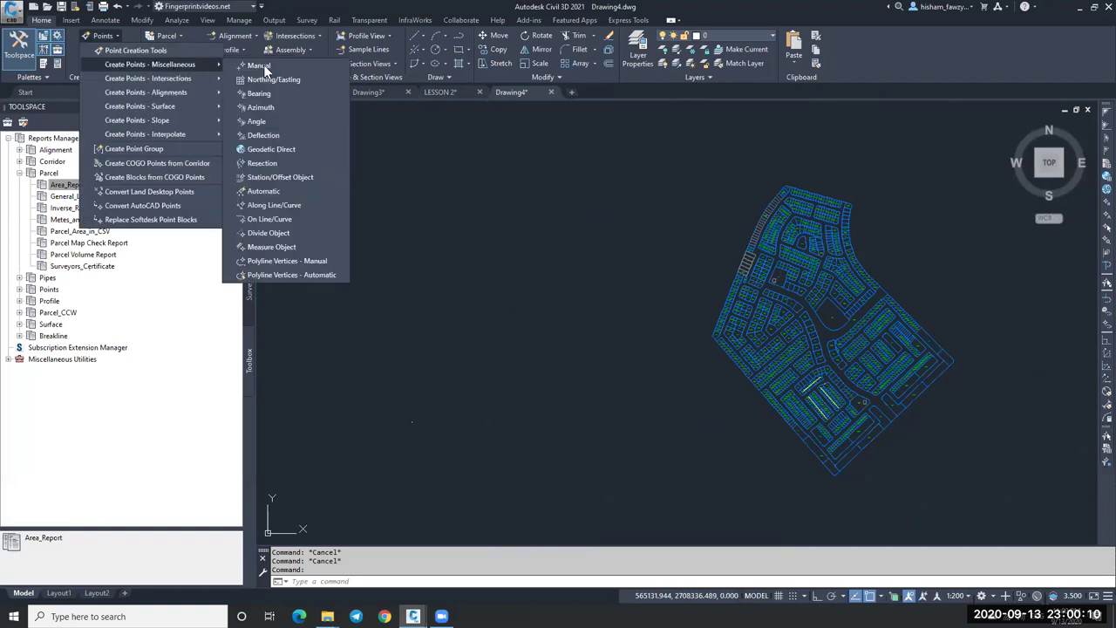
pyautogui.click(259, 66)
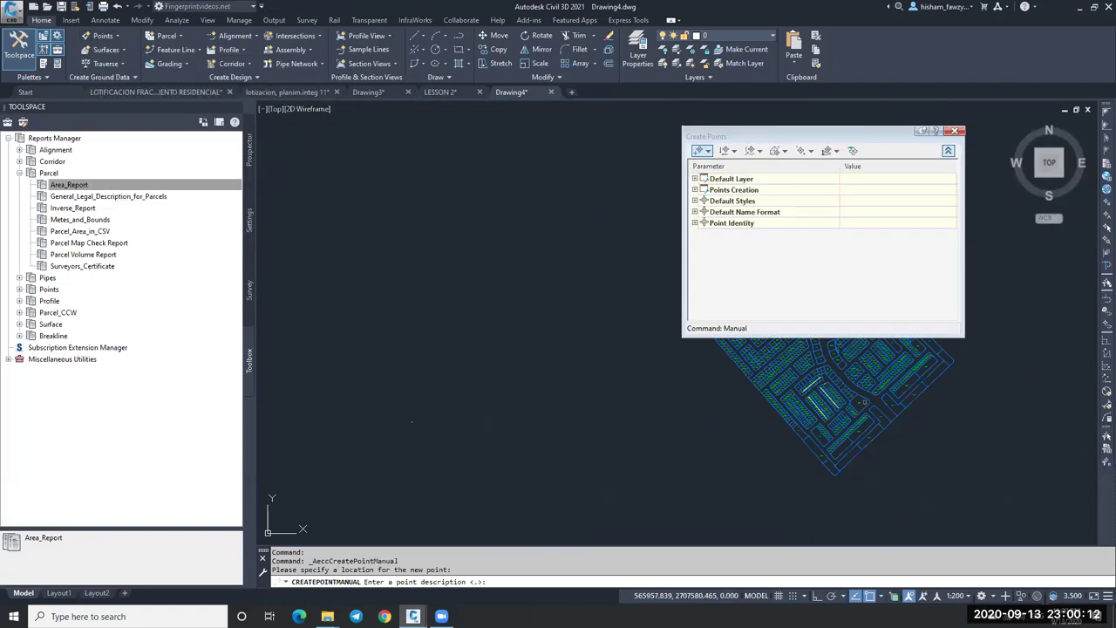
pyautogui.press('Return')
pyautogui.write('600')
pyautogui.press('Return')
pyautogui.press('Escape')
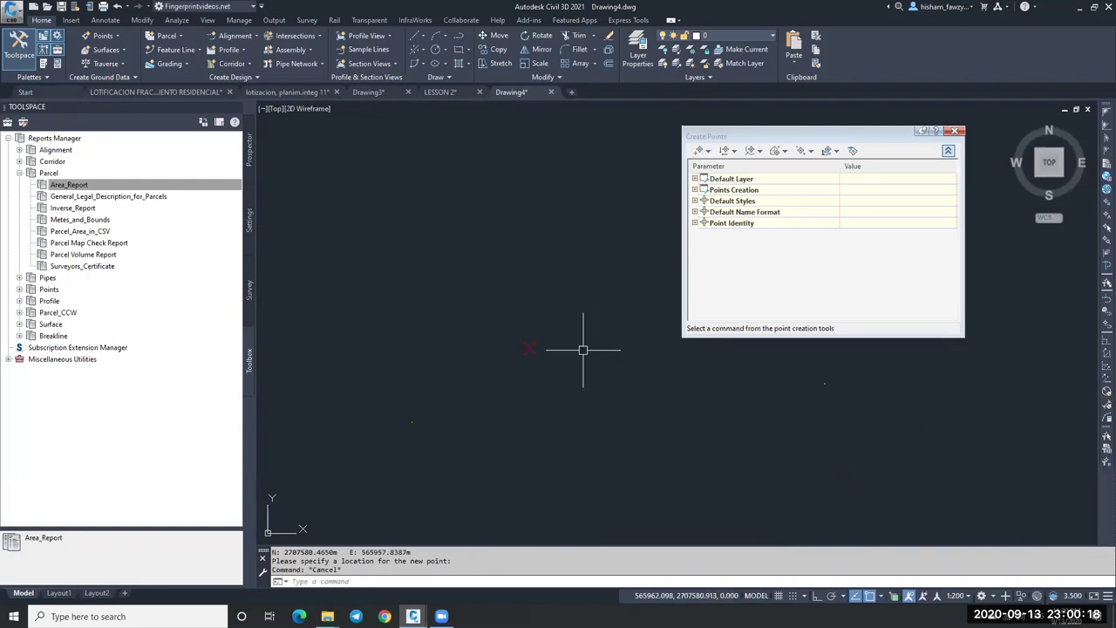
pyautogui.click(956, 131)
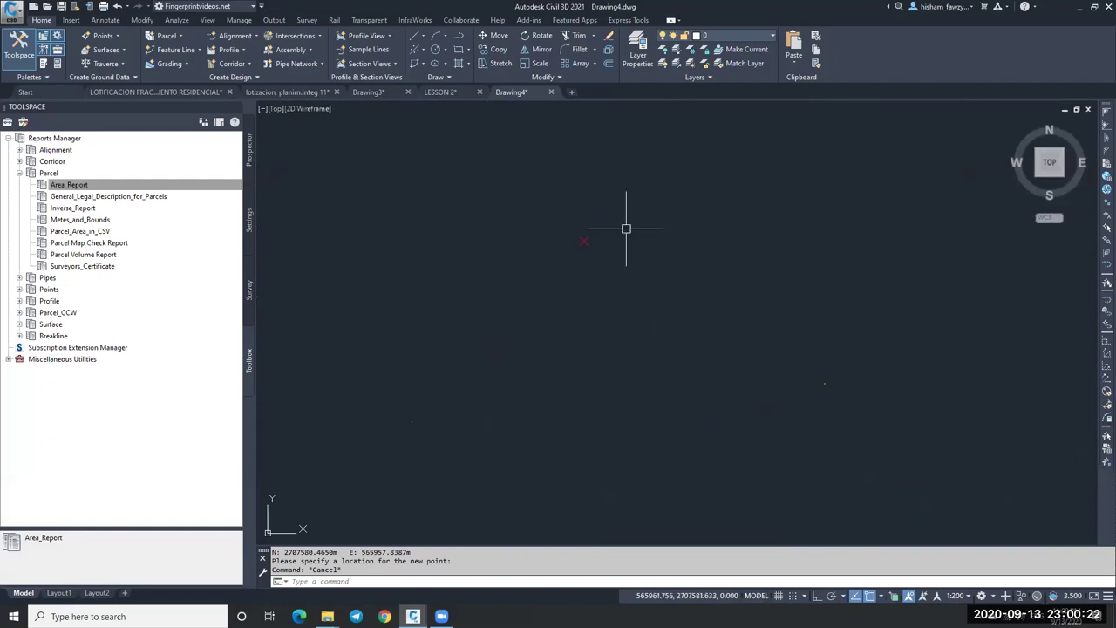
# Step: In Toolspace Settings, expand Point and browse its Point Styles and Table Styles collections
pyautogui.click(248, 150)
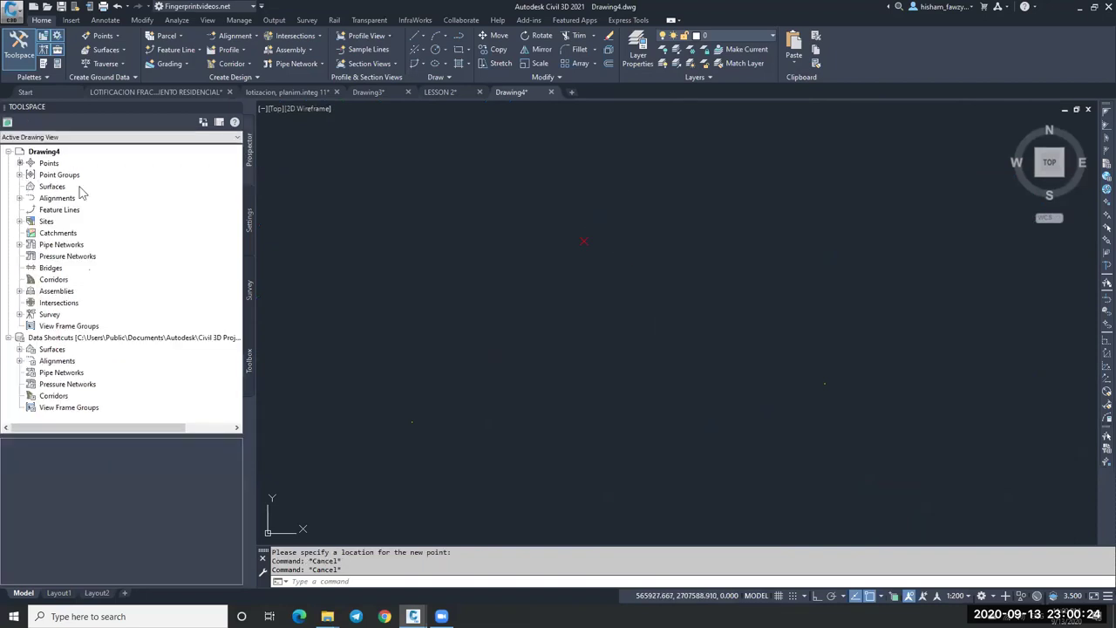
pyautogui.click(249, 218)
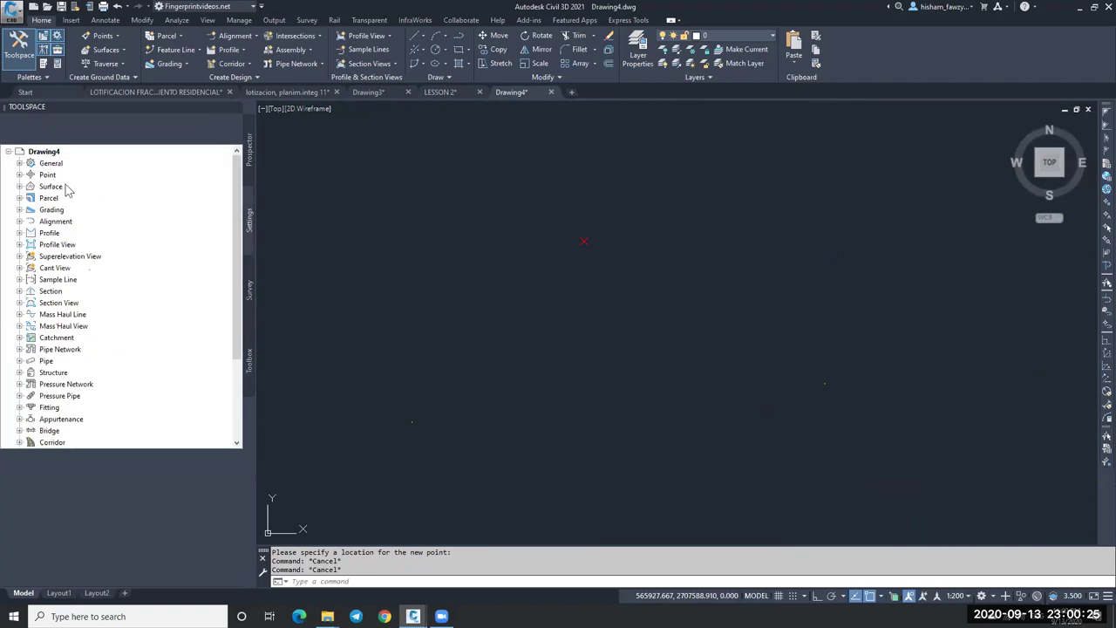
pyautogui.click(19, 174)
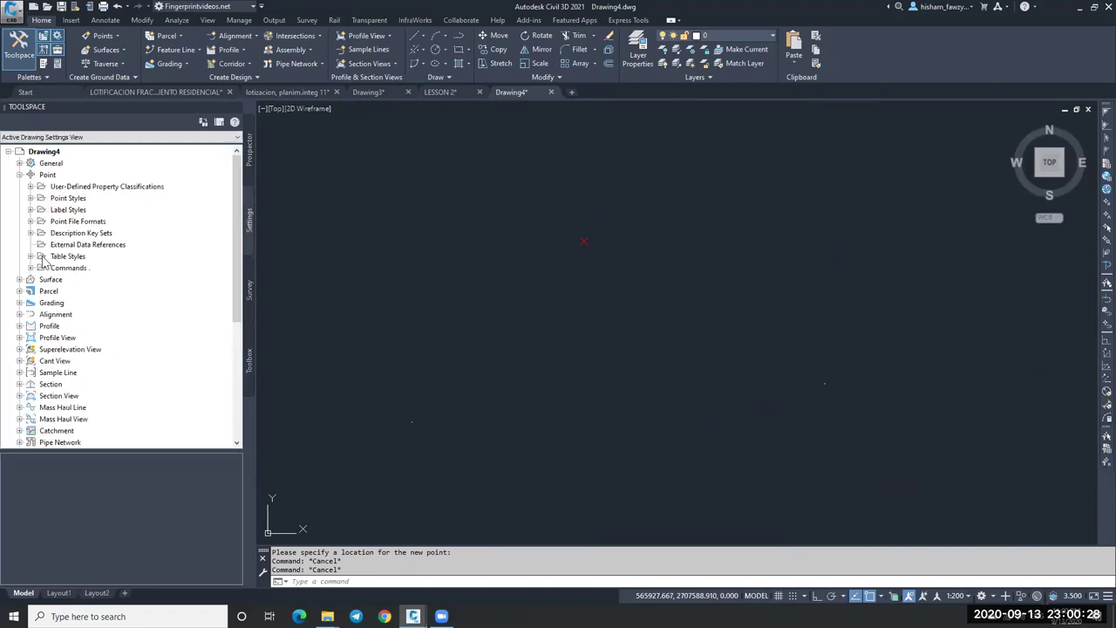
pyautogui.click(30, 198)
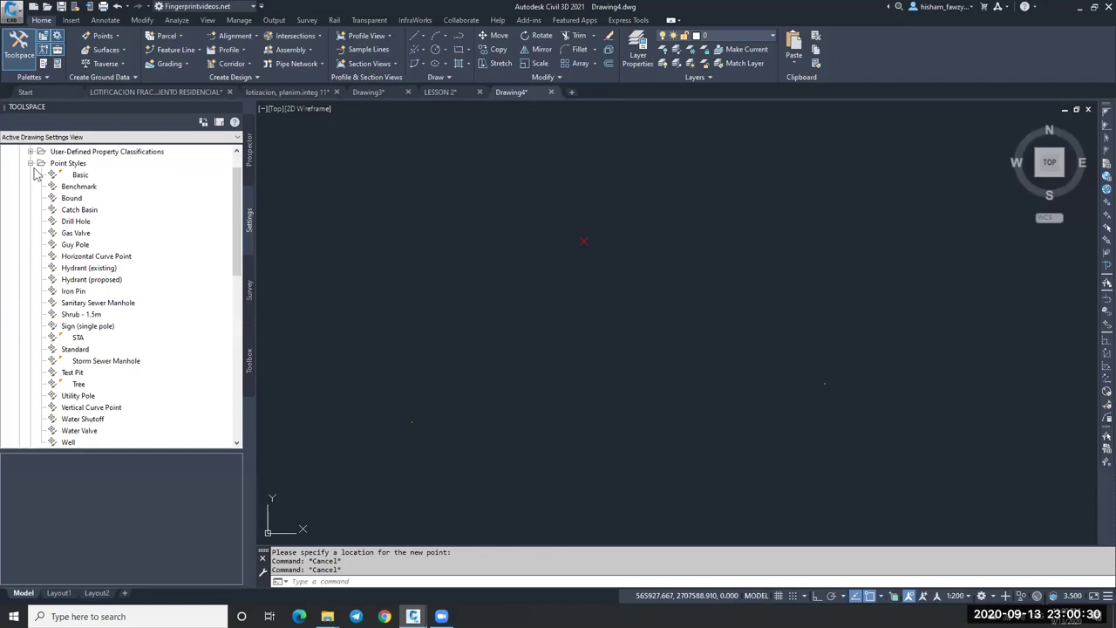
pyautogui.click(30, 164)
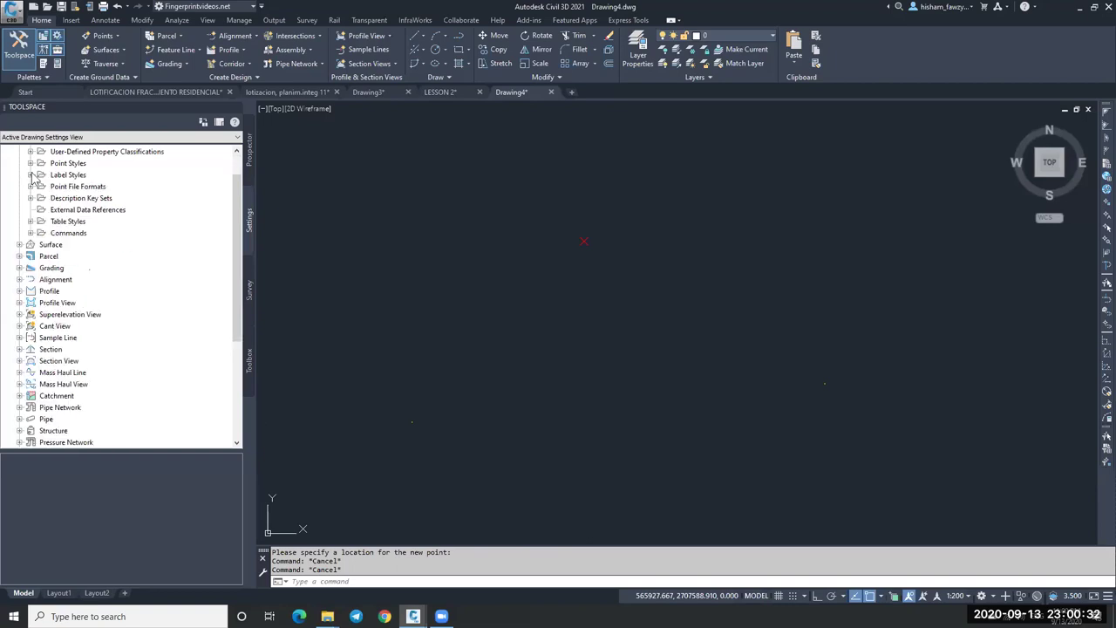
pyautogui.click(30, 222)
pyautogui.click(31, 221)
pyautogui.click(31, 164)
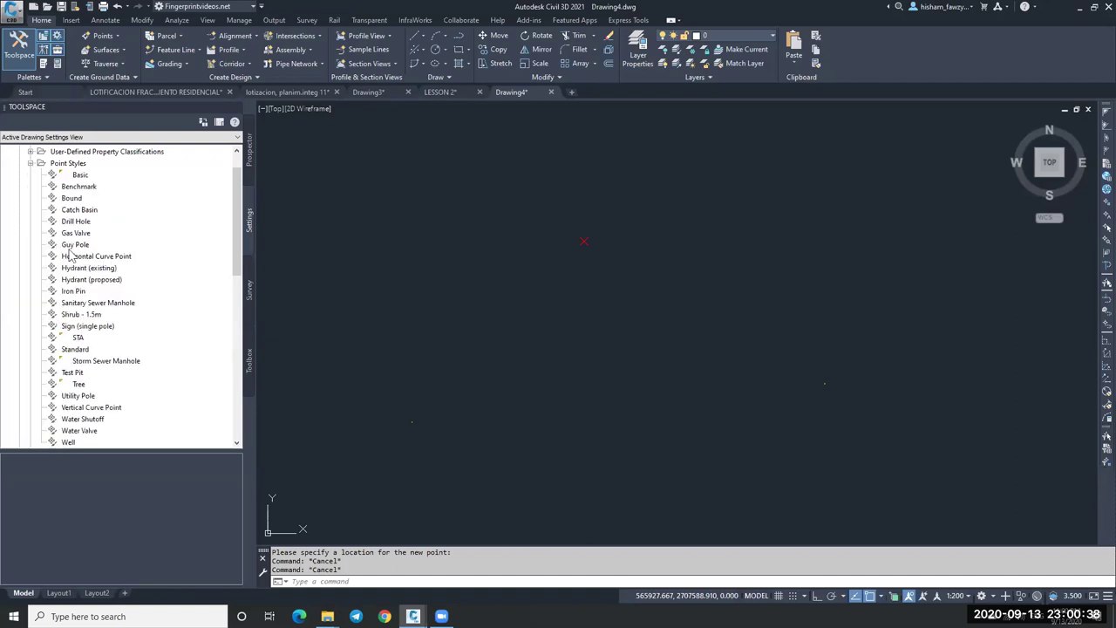
pyautogui.scroll(-5, 74, 262)
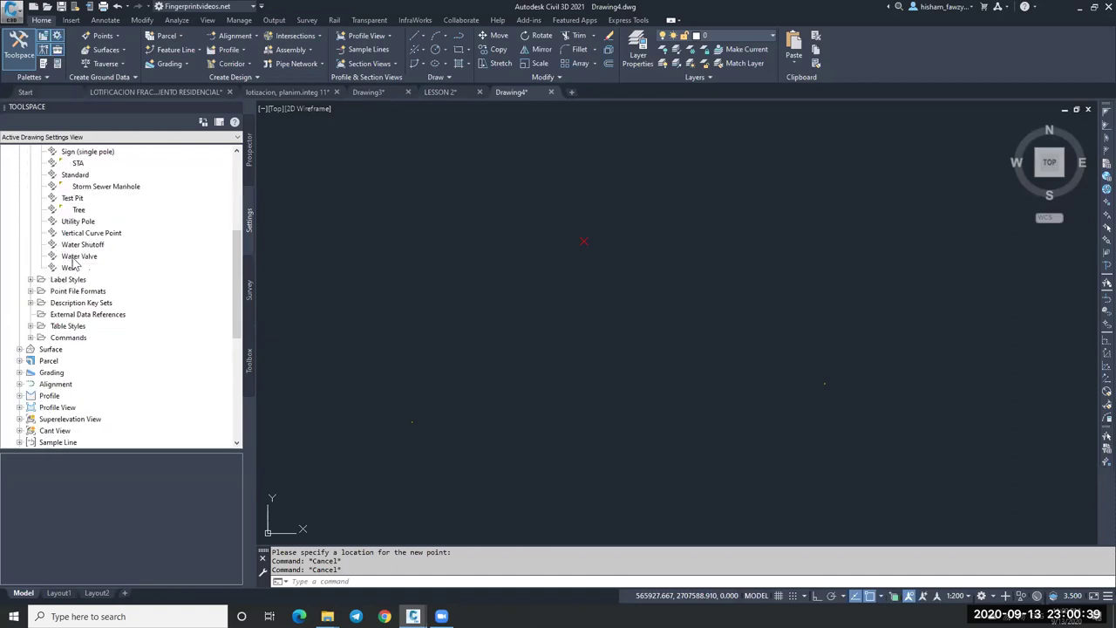
pyautogui.click(29, 216)
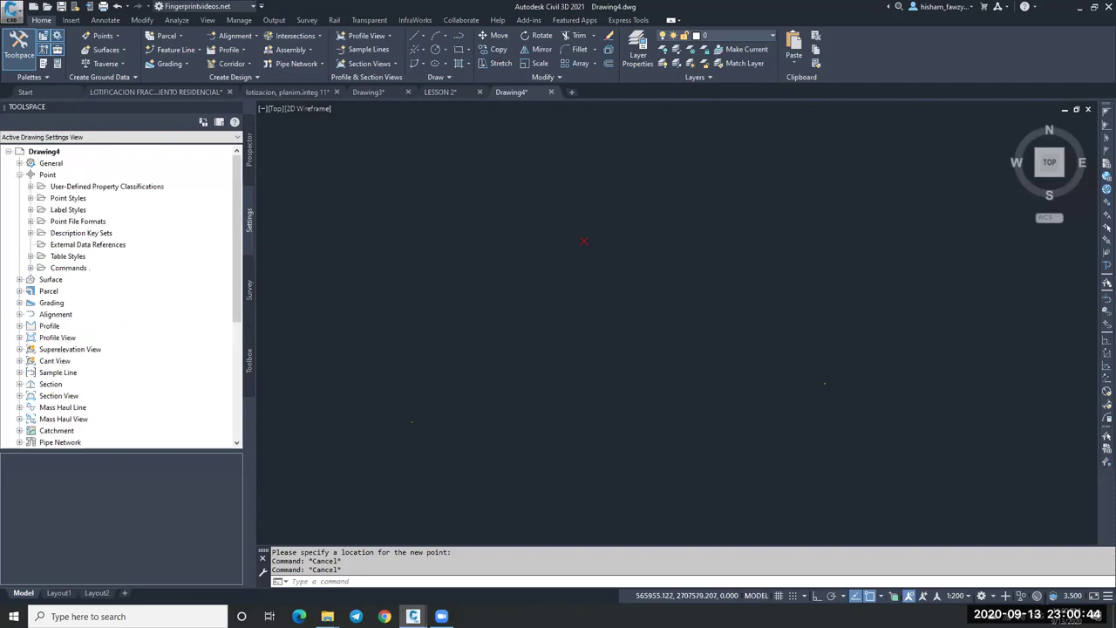
pyautogui.click(663, 195)
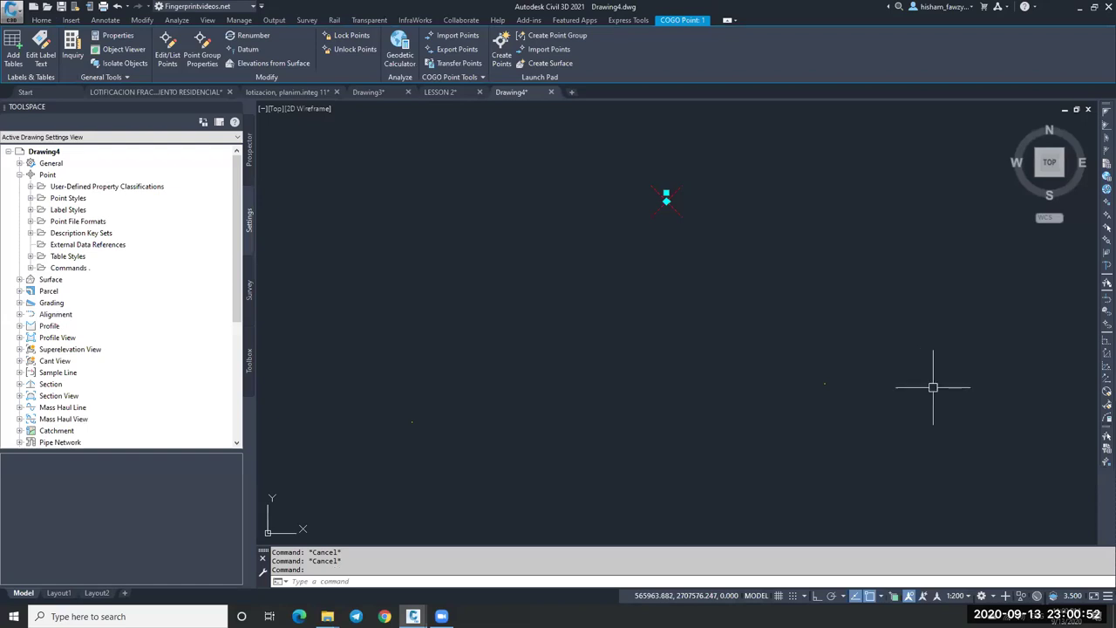
# Step: Enter 650 as point 1's raw description in the Panorama point editor
pyautogui.click(168, 51)
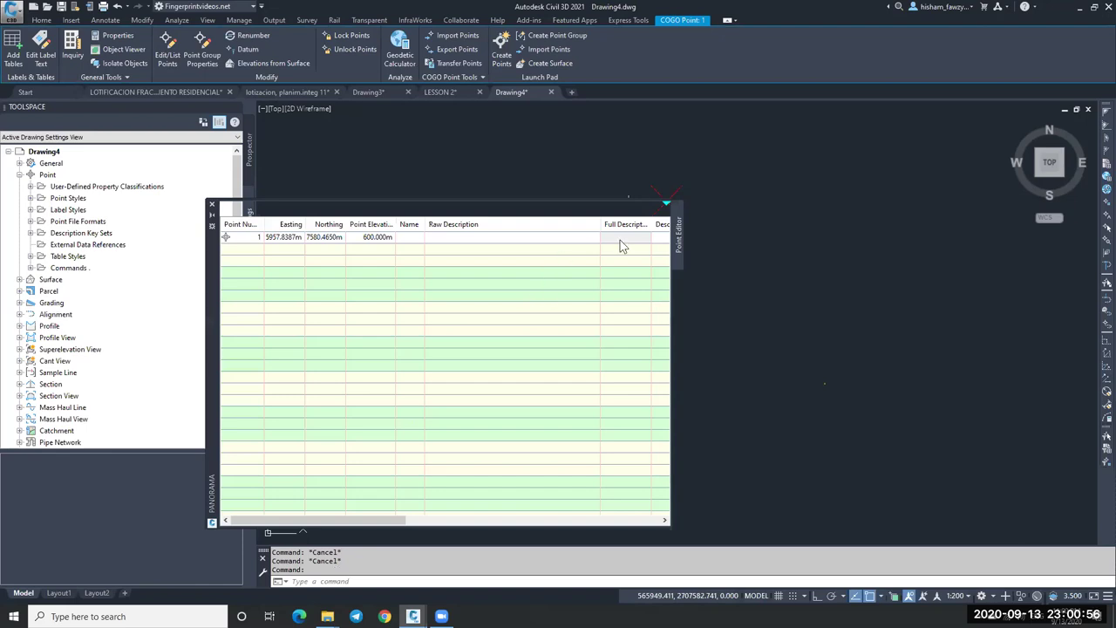
pyautogui.moveTo(335, 520)
pyautogui.mouseDown()
pyautogui.moveTo(401, 518)
pyautogui.moveTo(330, 520)
pyautogui.mouseUp()
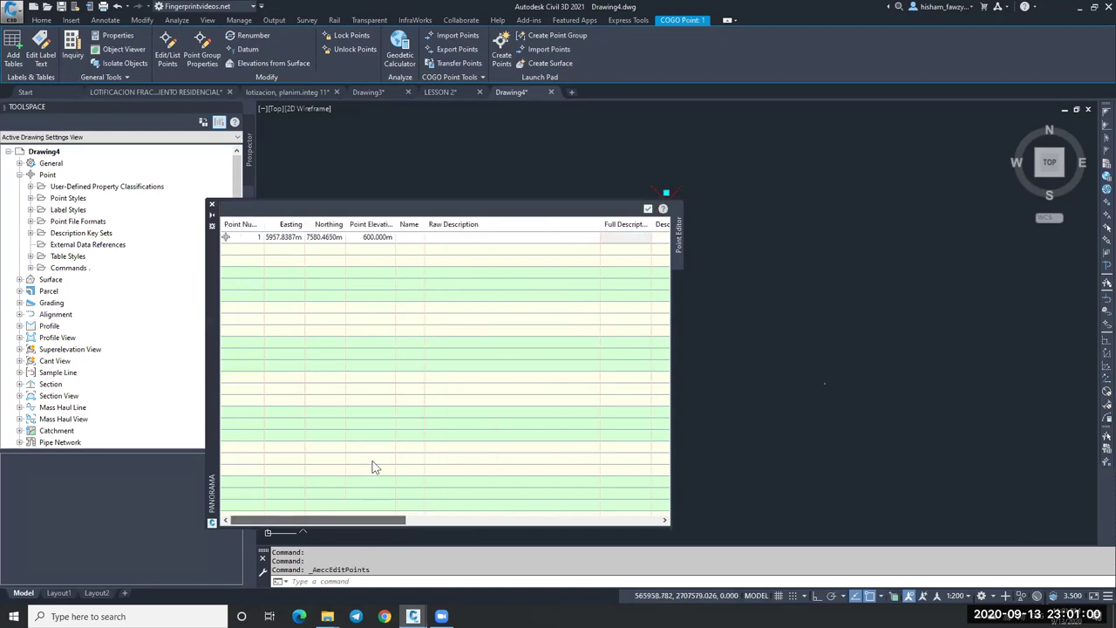
pyautogui.click(417, 237)
pyautogui.click(445, 238)
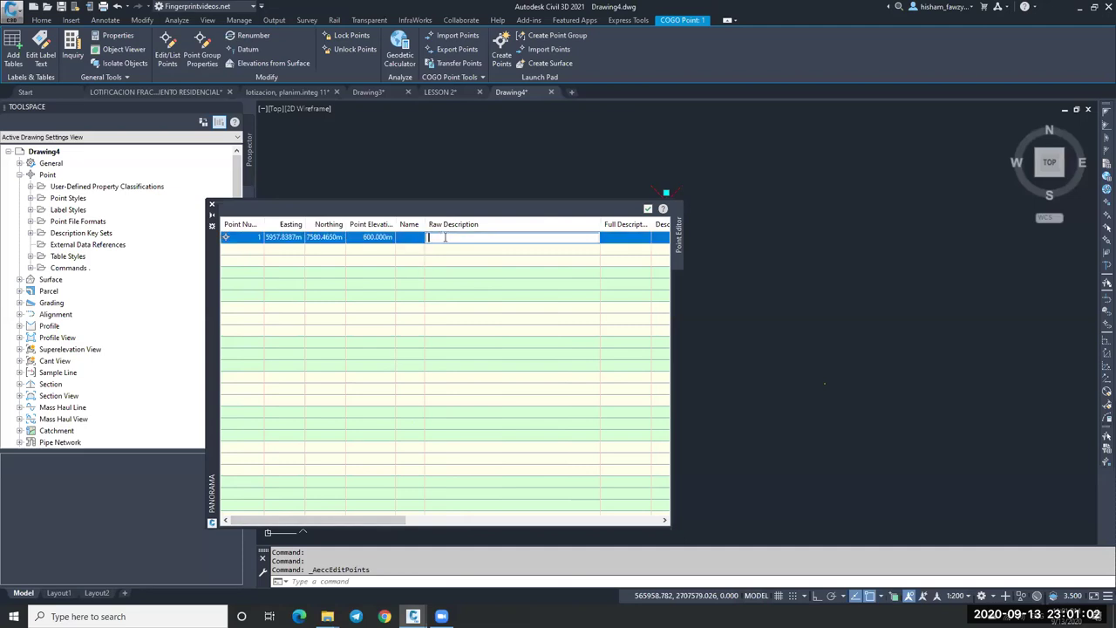
pyautogui.write('650')
pyautogui.press('Return')
pyautogui.click(647, 209)
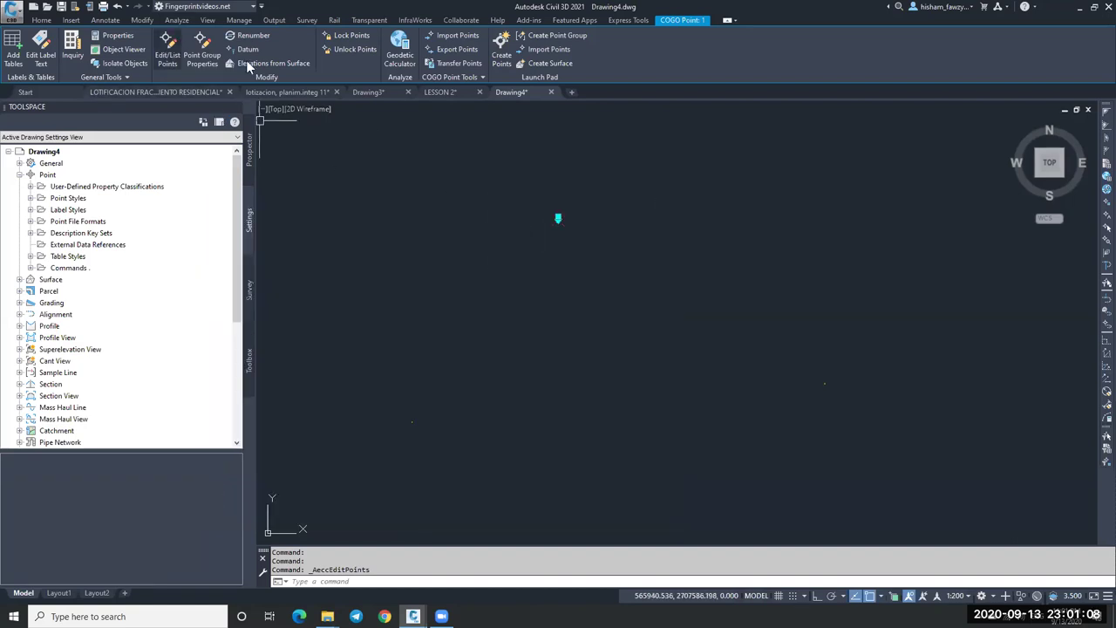
# Step: Insert a Point Table listing the COGO point into Drawing4
pyautogui.click(12, 50)
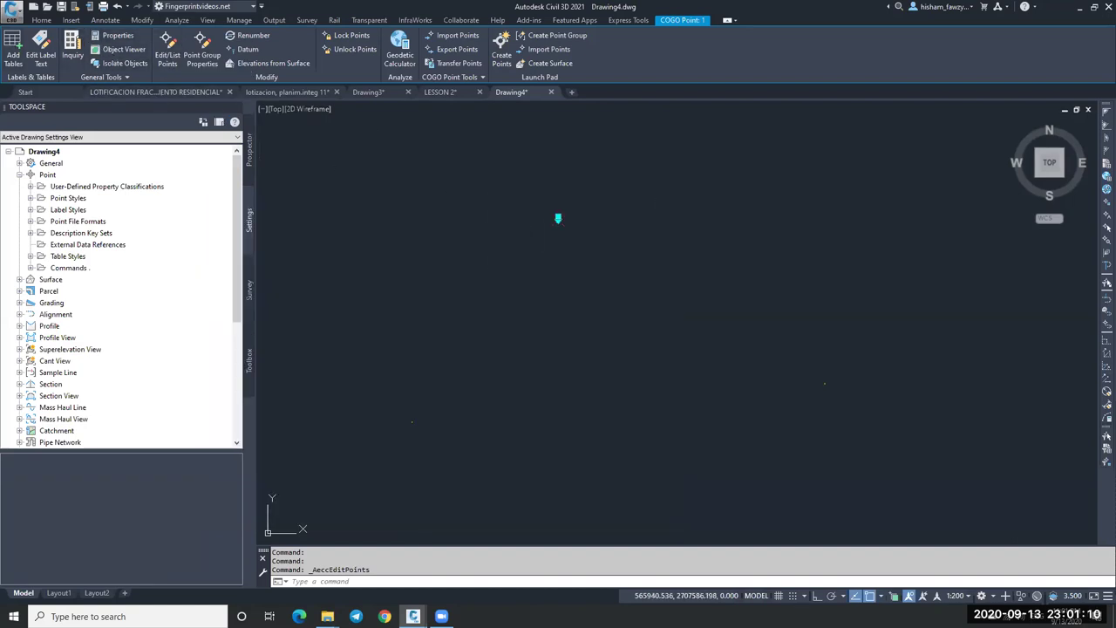
pyautogui.click(568, 338)
pyautogui.click(565, 254)
pyautogui.click(720, 480)
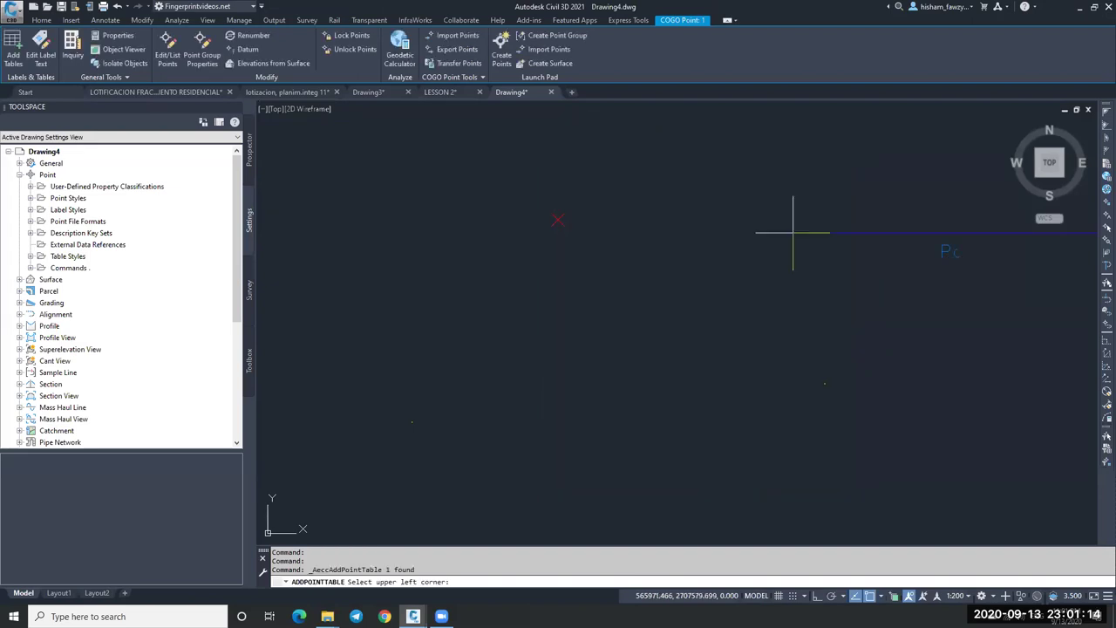
pyautogui.click(755, 229)
pyautogui.scroll(5, 724, 248)
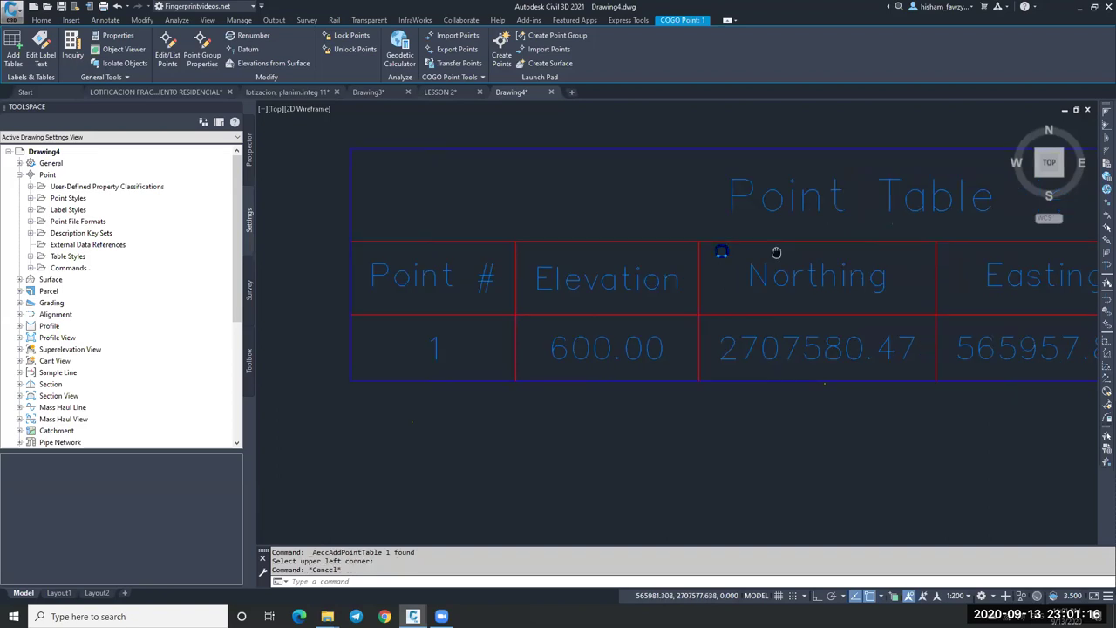
pyautogui.press('Escape')
# Step: Select the point table and request Edit Table Style from its context menu
pyautogui.scroll(-4, 686, 277)
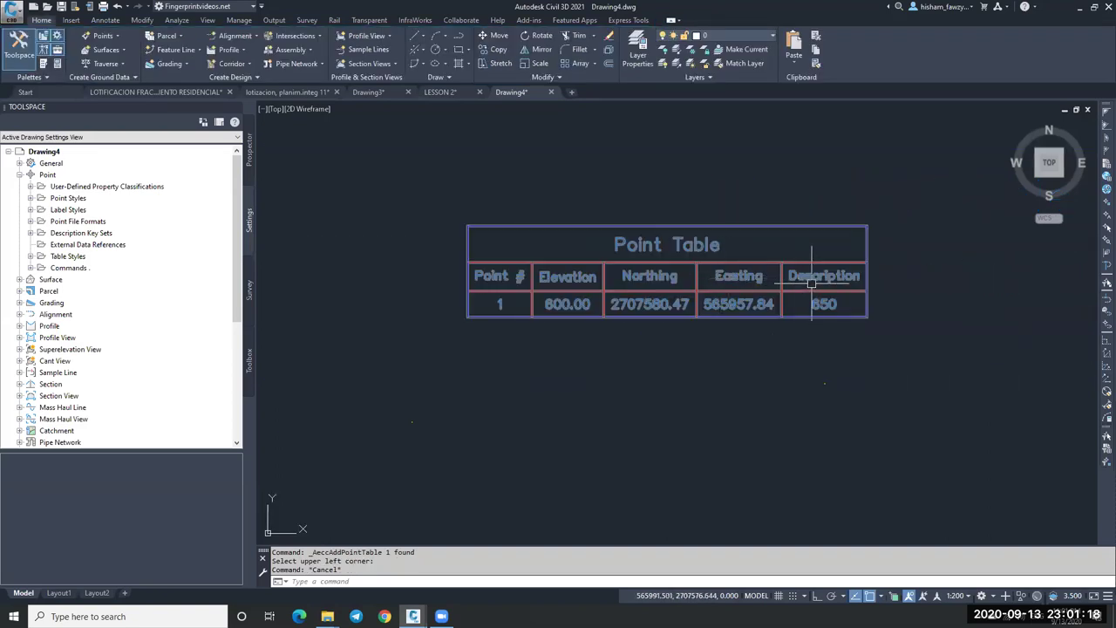
pyautogui.click(755, 262)
pyautogui.rightClick(749, 281)
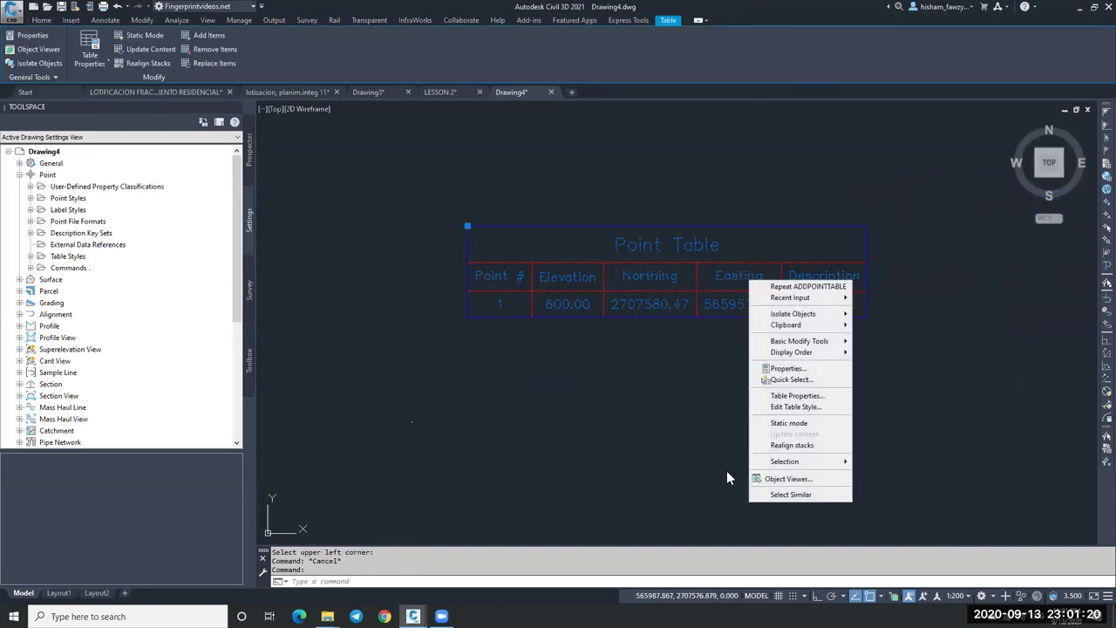
# Step: In the table style, move Elevation after Easting and change the Description column to Elevation 2
pyautogui.click(794, 407)
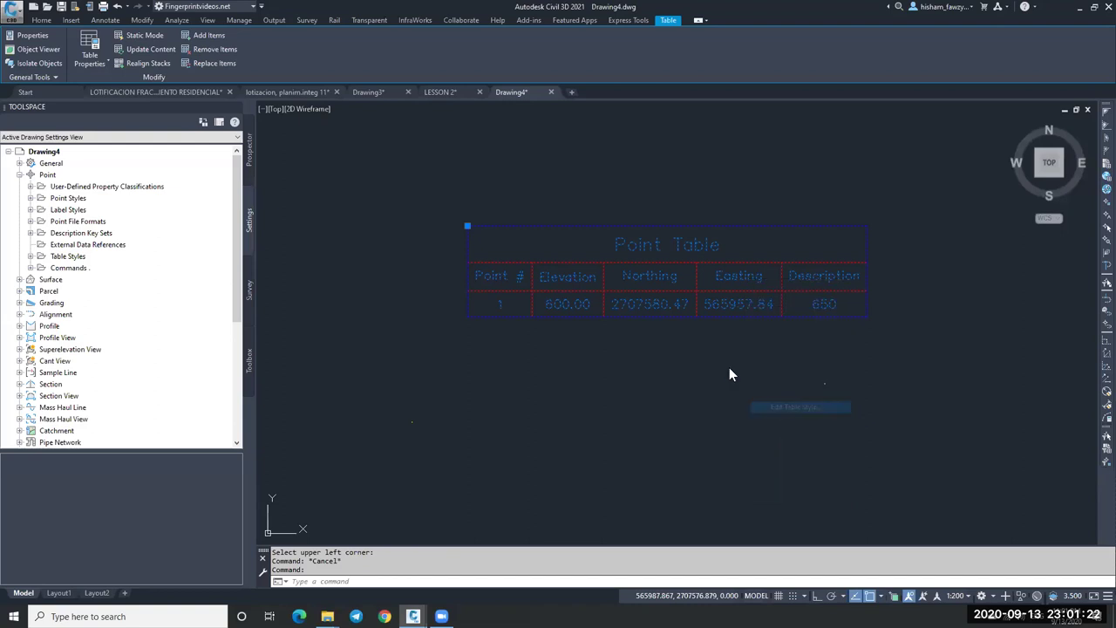
pyautogui.moveTo(540, 288); pyautogui.dragTo(642, 294)
pyautogui.click(590, 289)
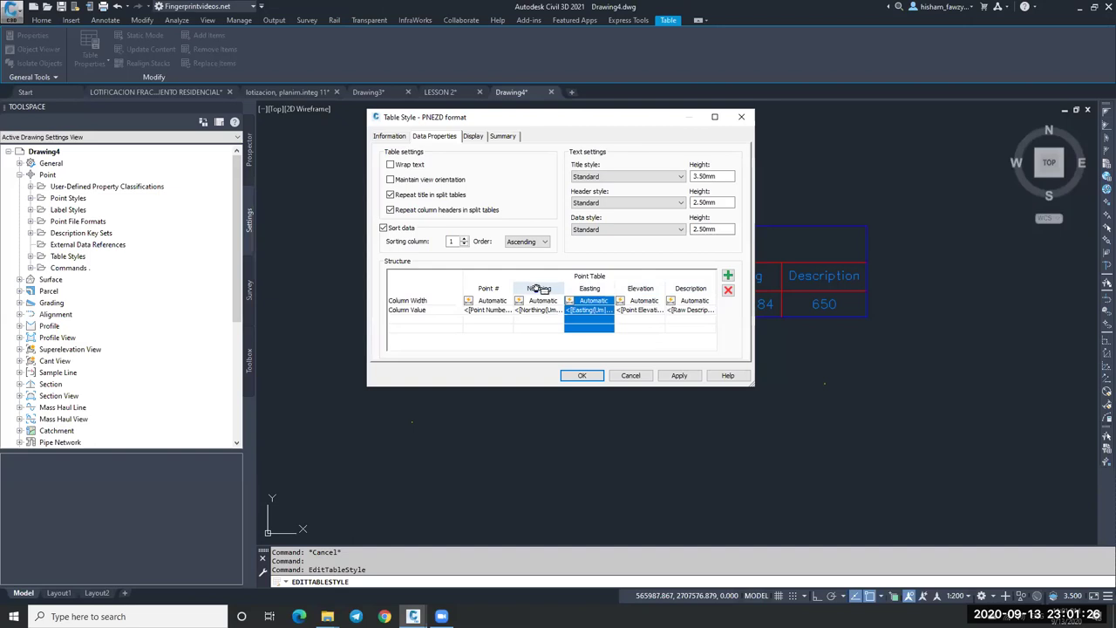
pyautogui.click(539, 288)
pyautogui.doubleClick(676, 310)
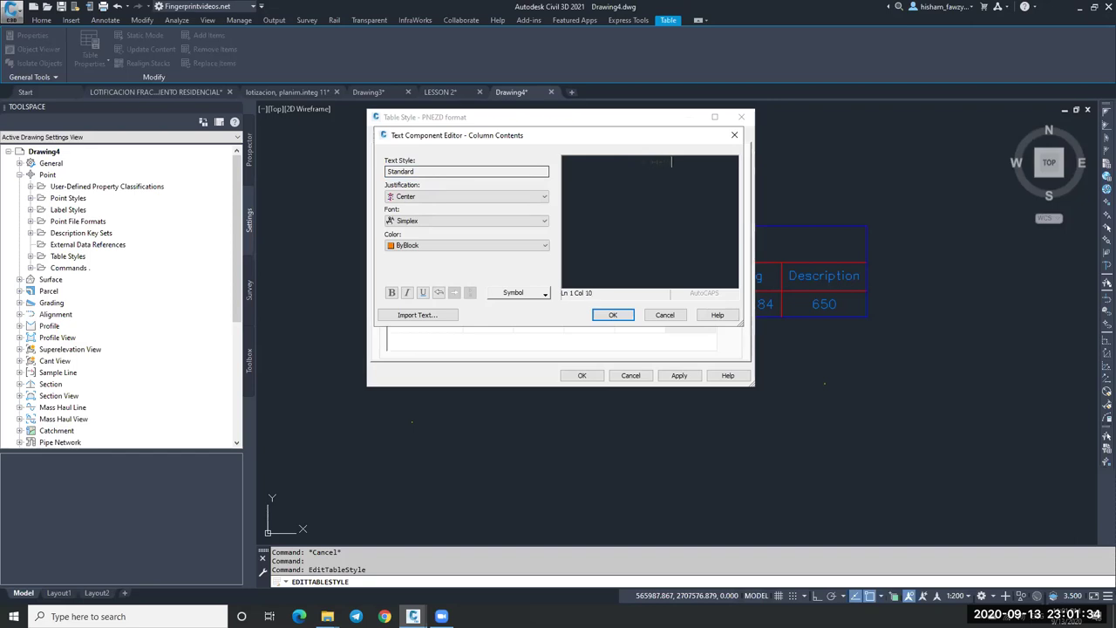
pyautogui.click(663, 162)
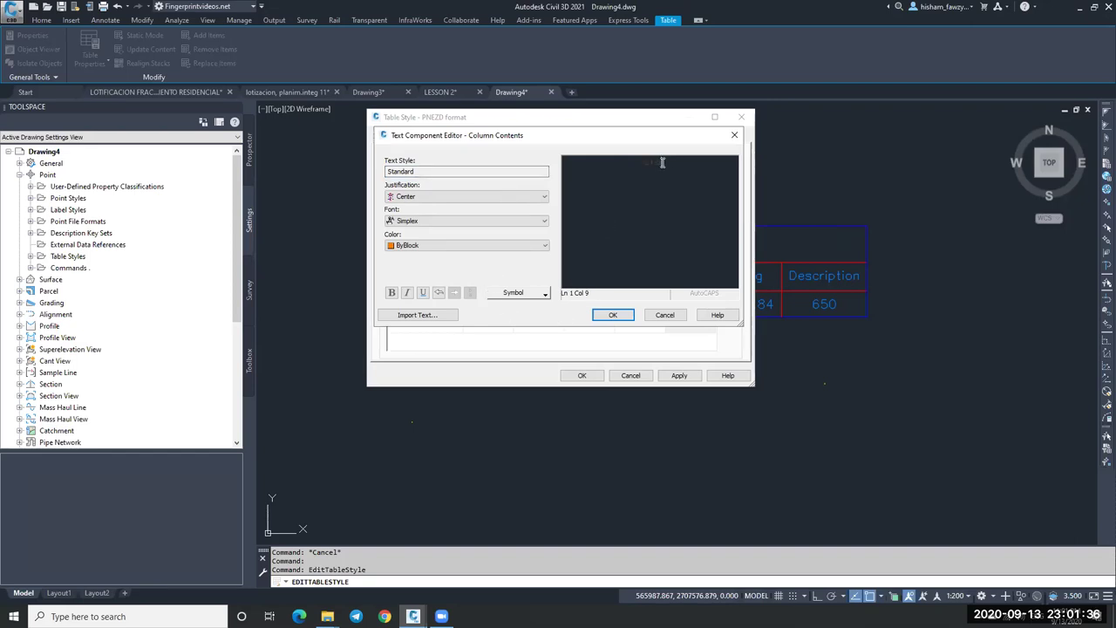
pyautogui.press('BackSpace')
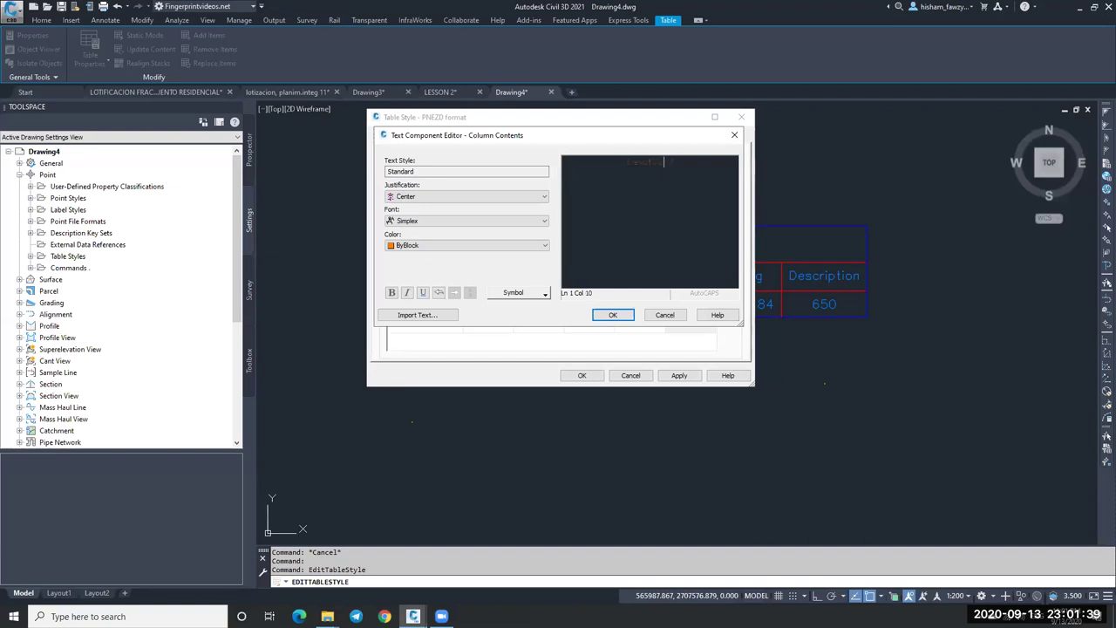
pyautogui.click(613, 315)
pyautogui.click(582, 376)
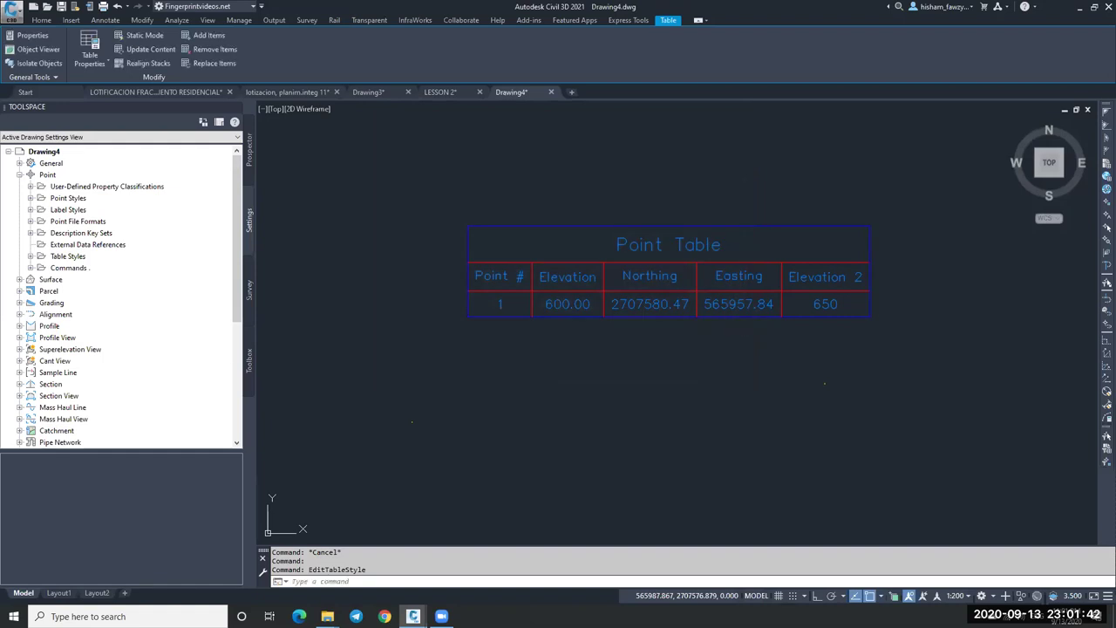
pyautogui.press('Escape')
# Step: Edit the table style again to swap the Elevation and Easting columns
pyautogui.click(686, 269)
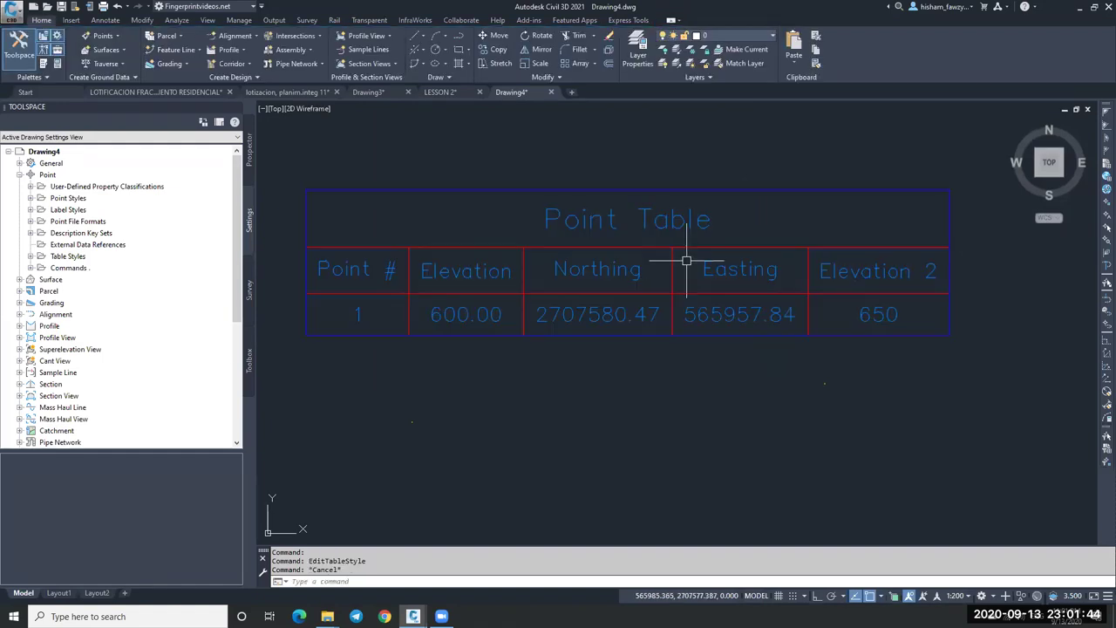
pyautogui.rightClick(573, 239)
pyautogui.click(621, 367)
pyautogui.click(538, 296)
pyautogui.moveTo(662, 295); pyautogui.dragTo(642, 296)
pyautogui.click(538, 301)
pyautogui.click(587, 376)
pyautogui.press('Escape')
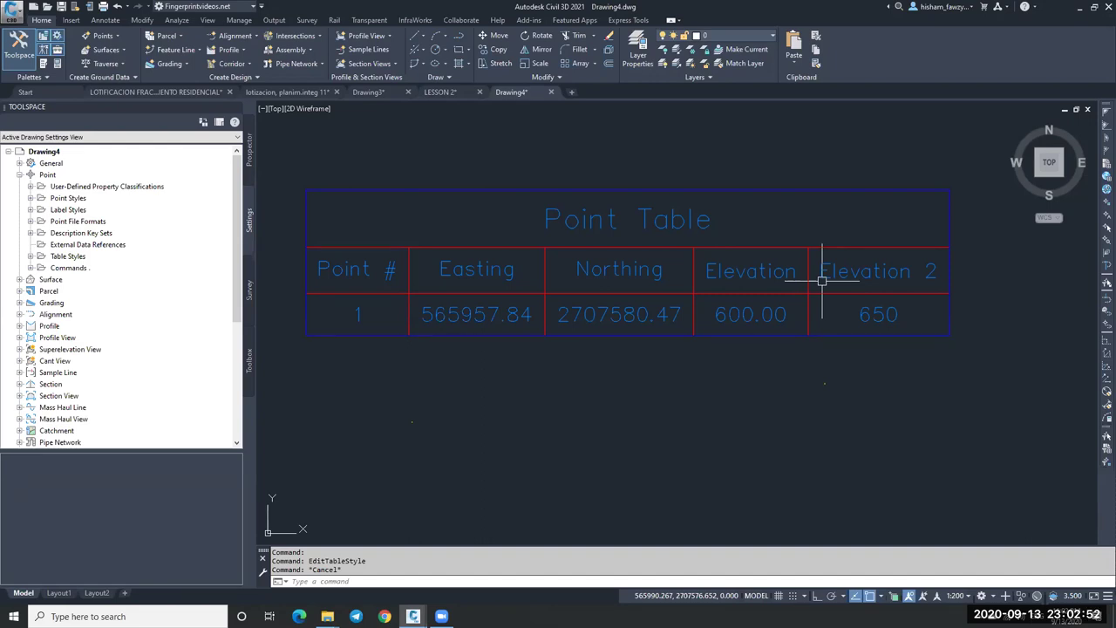
# Step: Zoom and pan to bring the Point Table back into view
pyautogui.scroll(-5, 802, 279)
pyautogui.scroll(10, 797, 276)
pyautogui.moveTo(772, 276); pyautogui.dragTo(590, 316, button='middle')
pyautogui.scroll(-3, 640, 311)
pyautogui.scroll(2, 602, 311)
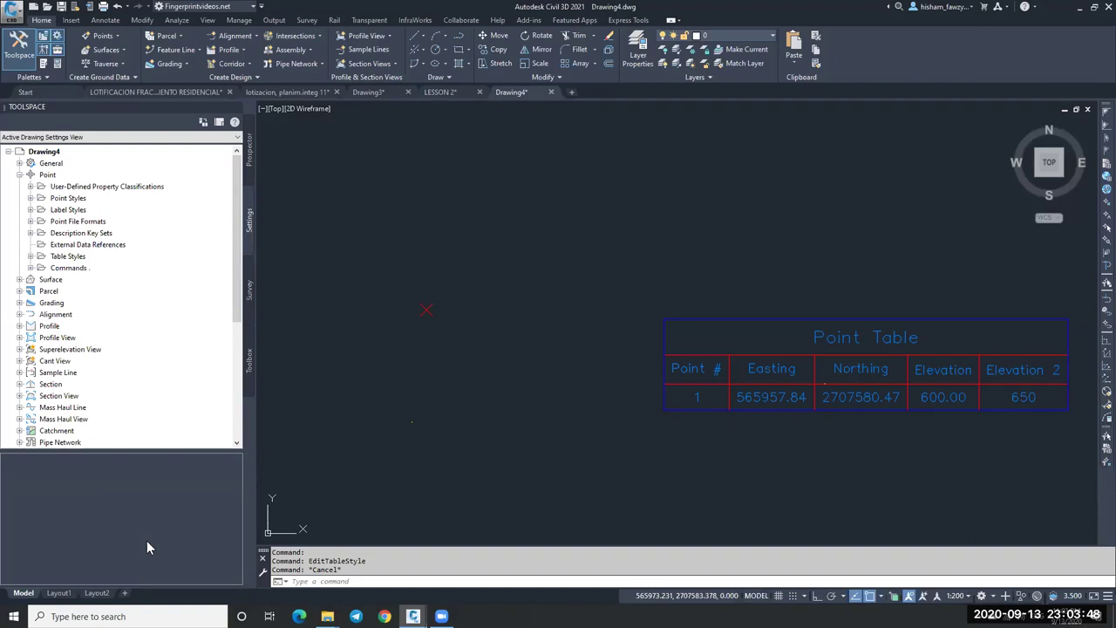
pyautogui.write('pro')
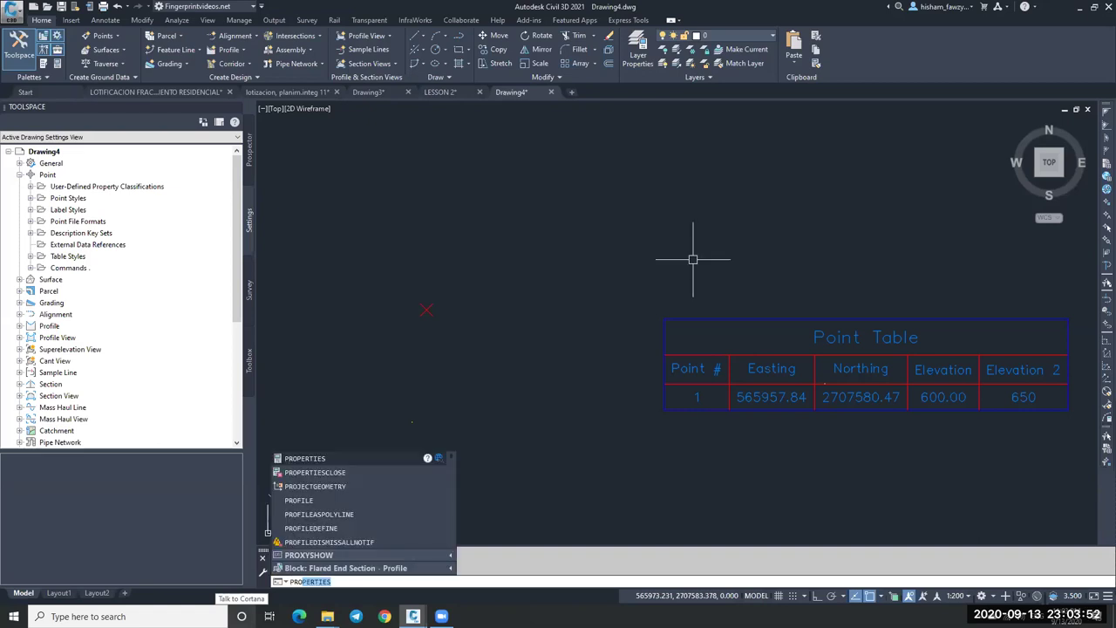
pyautogui.press('Escape')
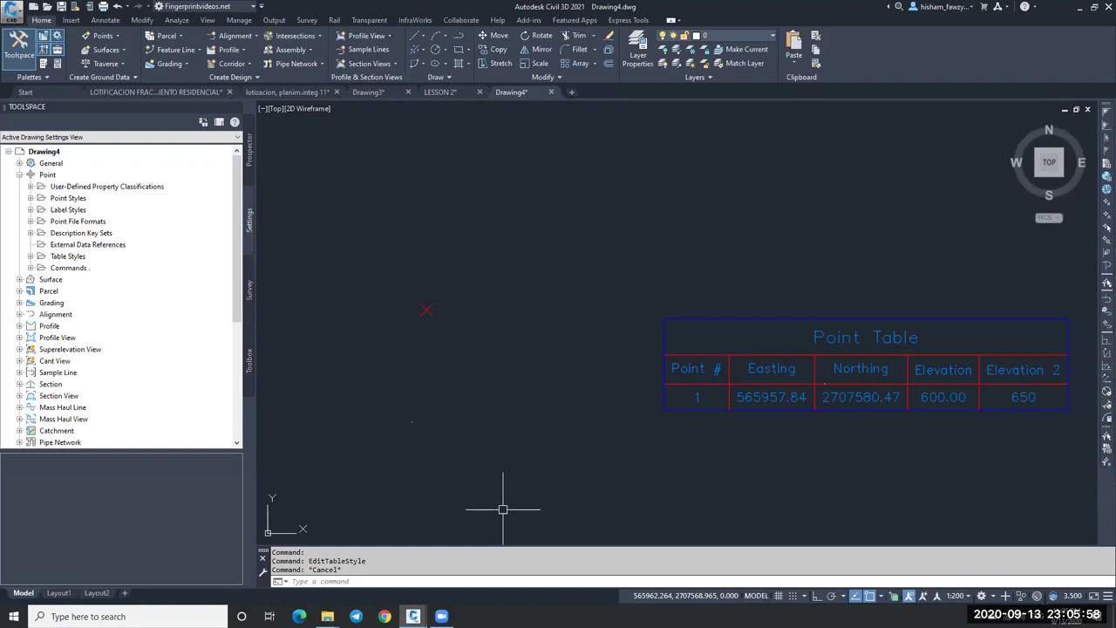
# Step: Create a new blank drawing from the Start tab, then browse for templates
pyautogui.click(57, 90)
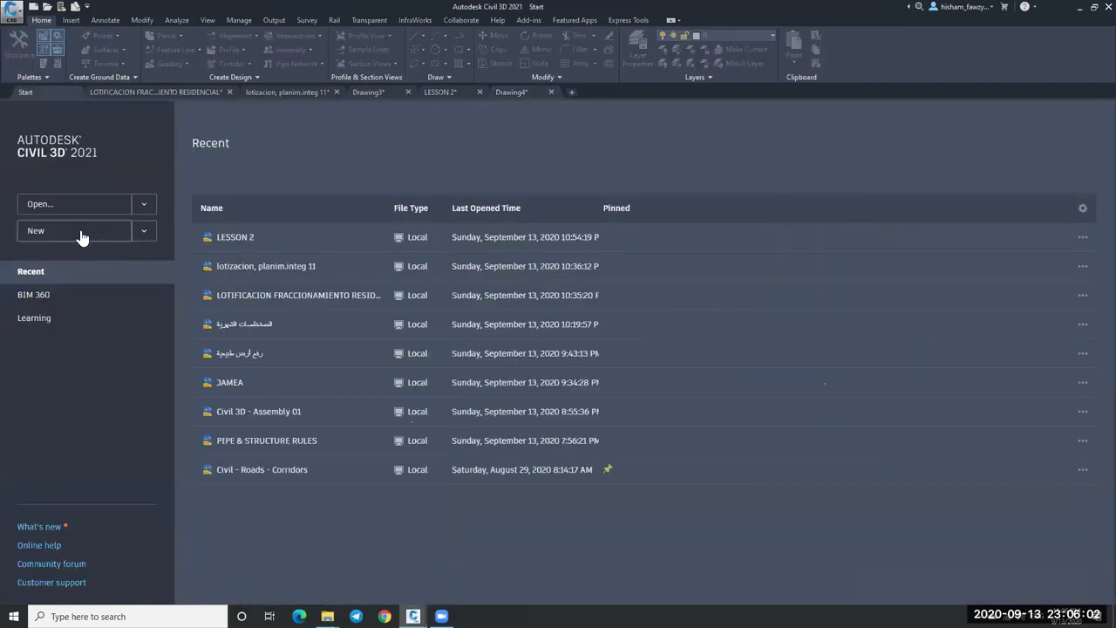
pyautogui.click(105, 234)
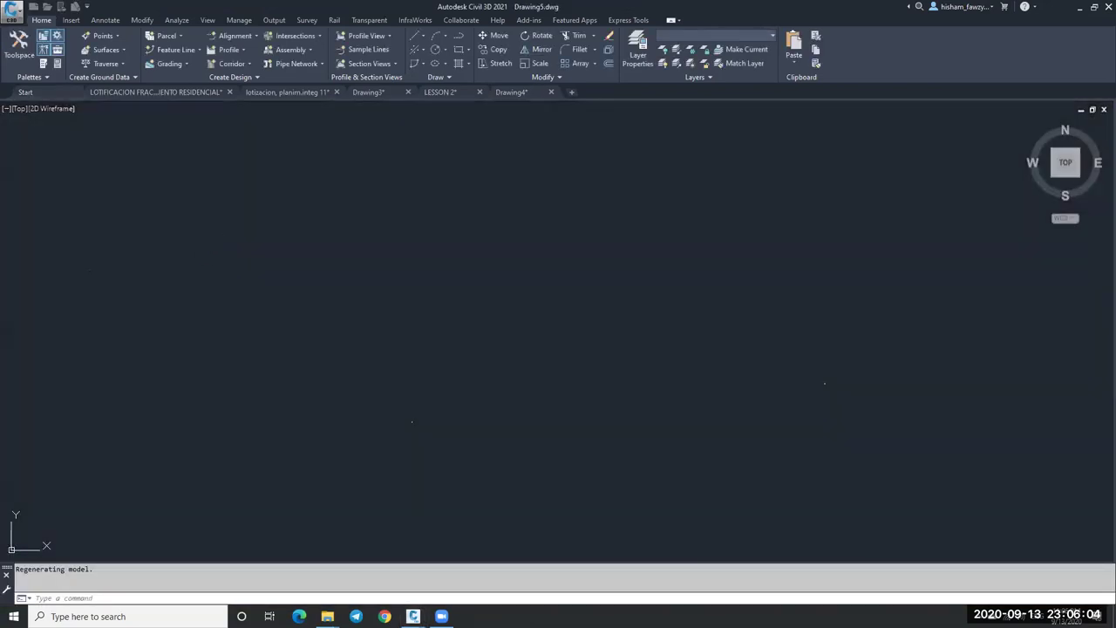
pyautogui.click(57, 93)
pyautogui.click(143, 231)
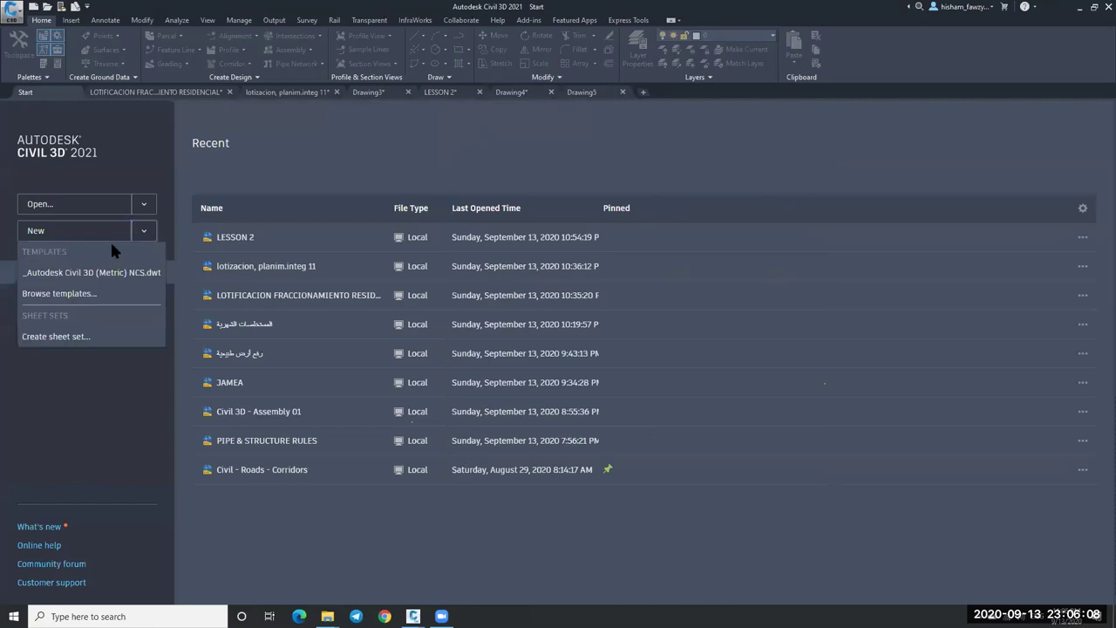
pyautogui.click(61, 294)
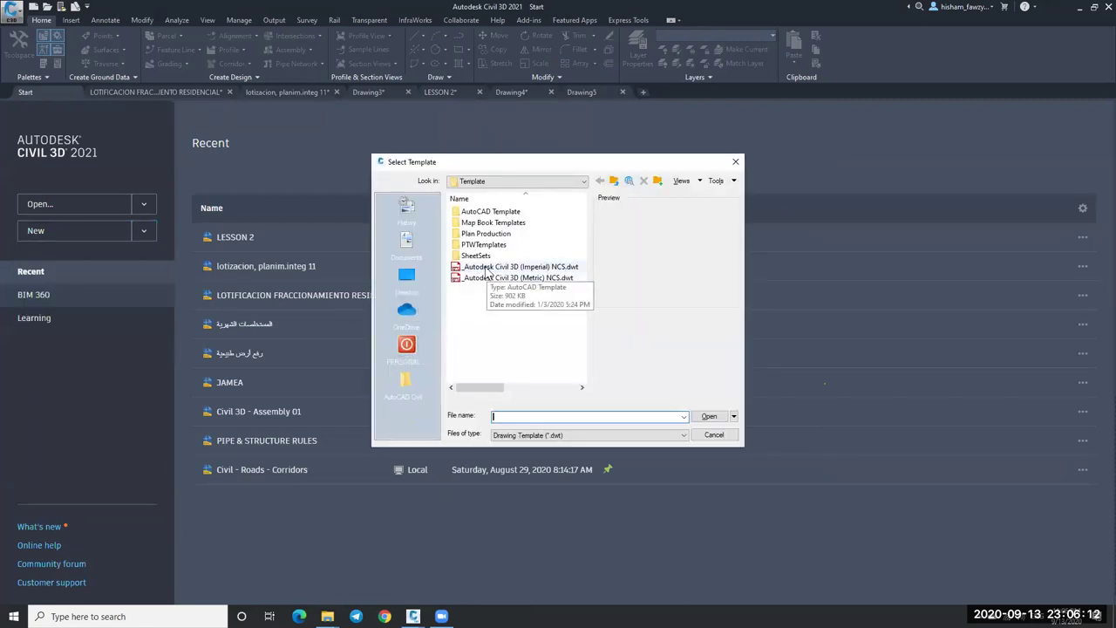
# Step: Preview the Imperial and Metric NCS templates, cancel without choosing one, and return to Drawing5
pyautogui.click(488, 267)
pyautogui.click(502, 277)
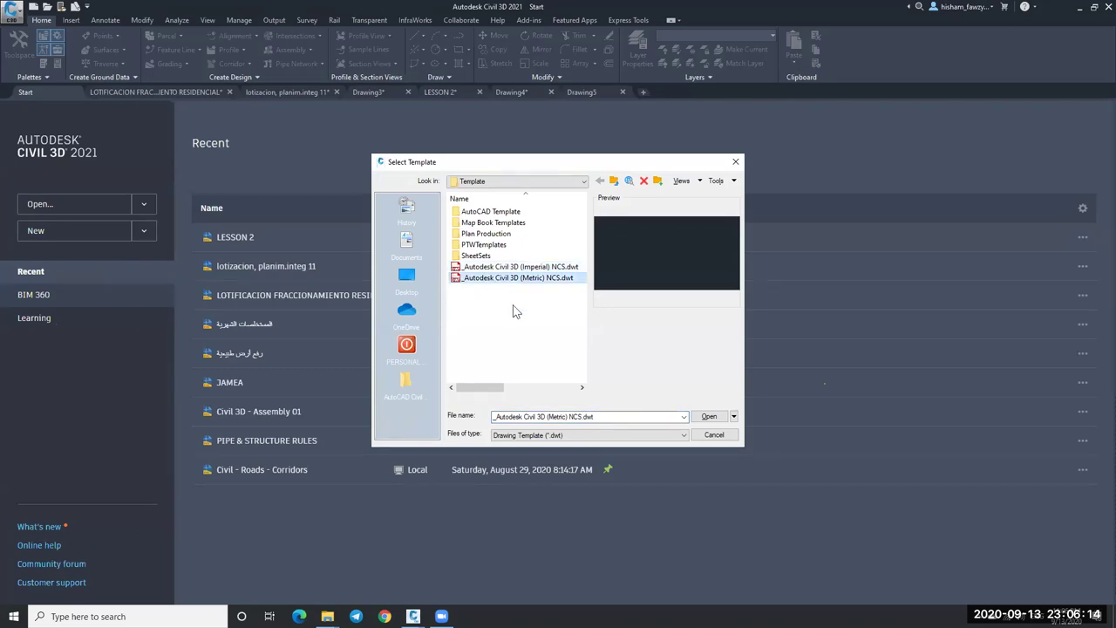
pyautogui.click(514, 311)
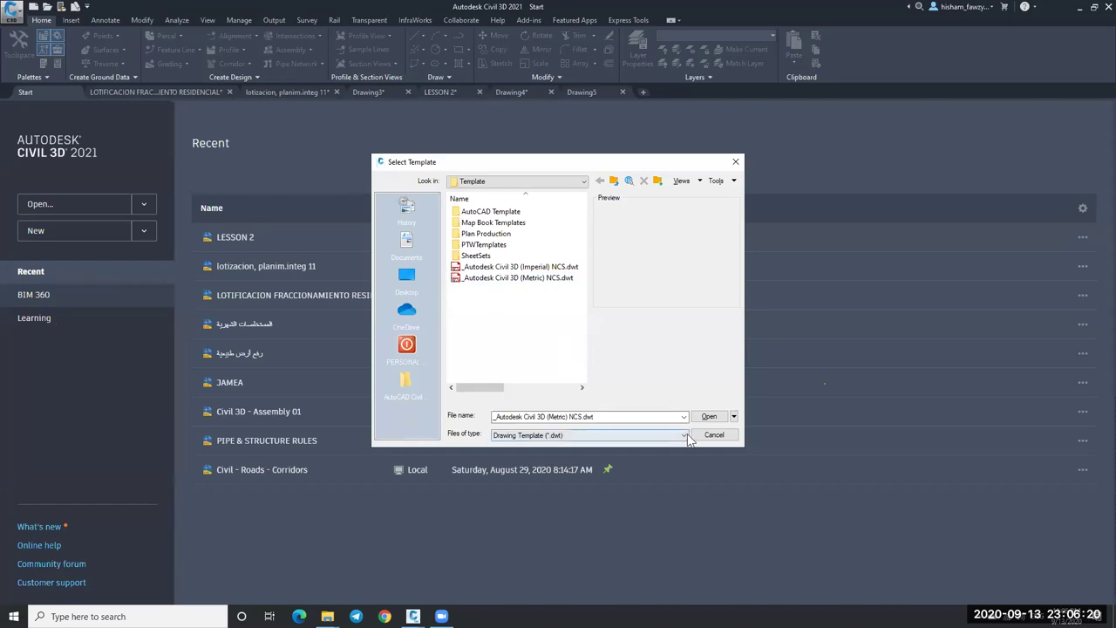
pyautogui.click(501, 276)
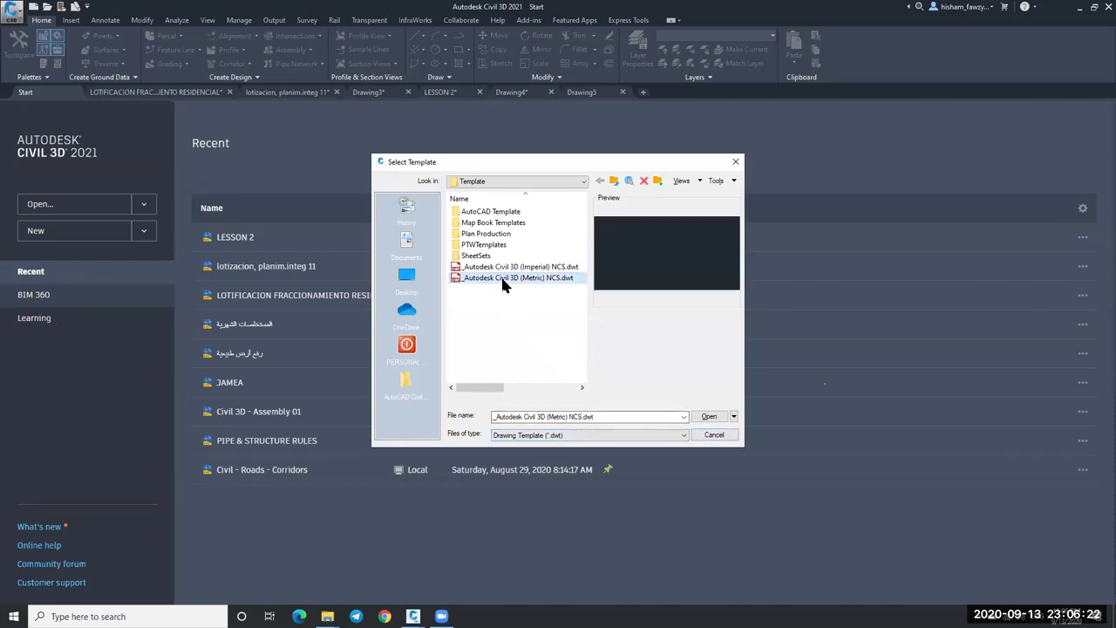
pyautogui.click(512, 267)
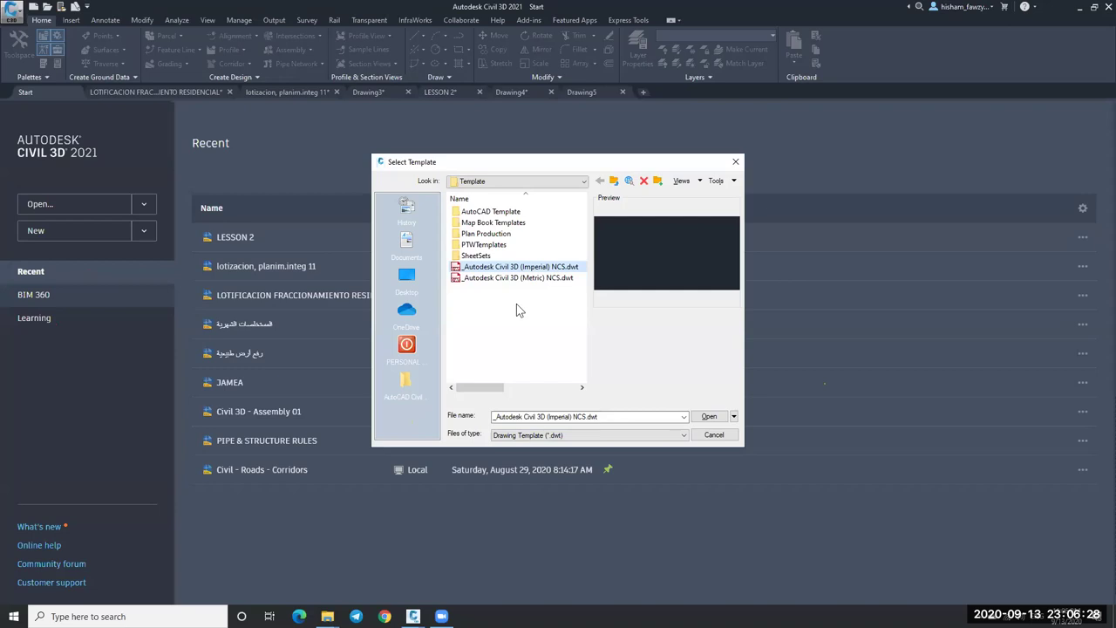
pyautogui.click(501, 298)
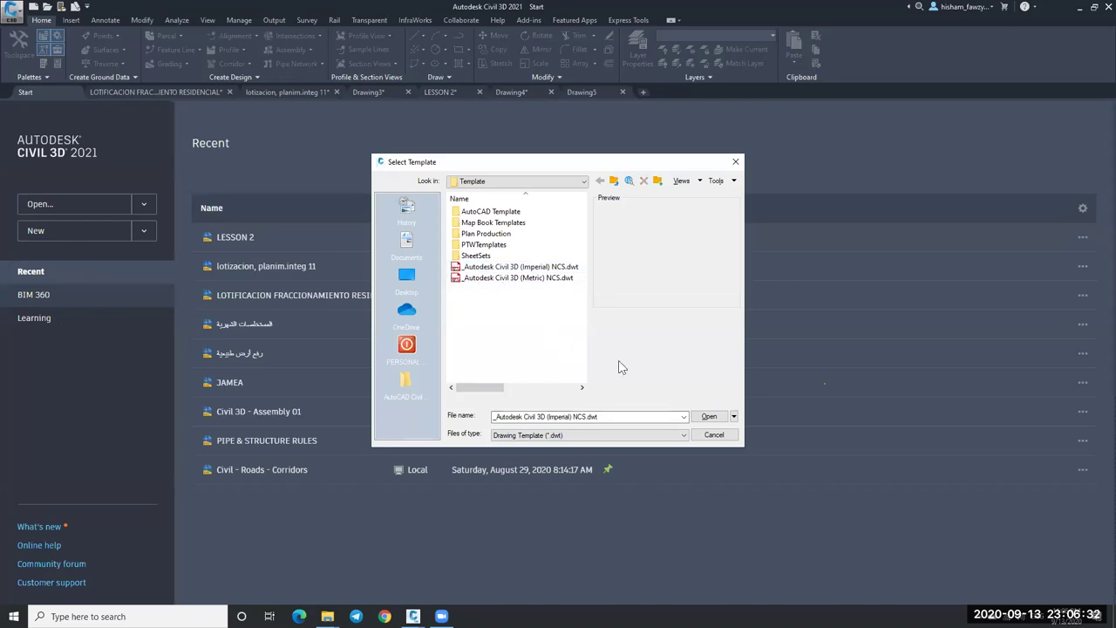
pyautogui.click(713, 434)
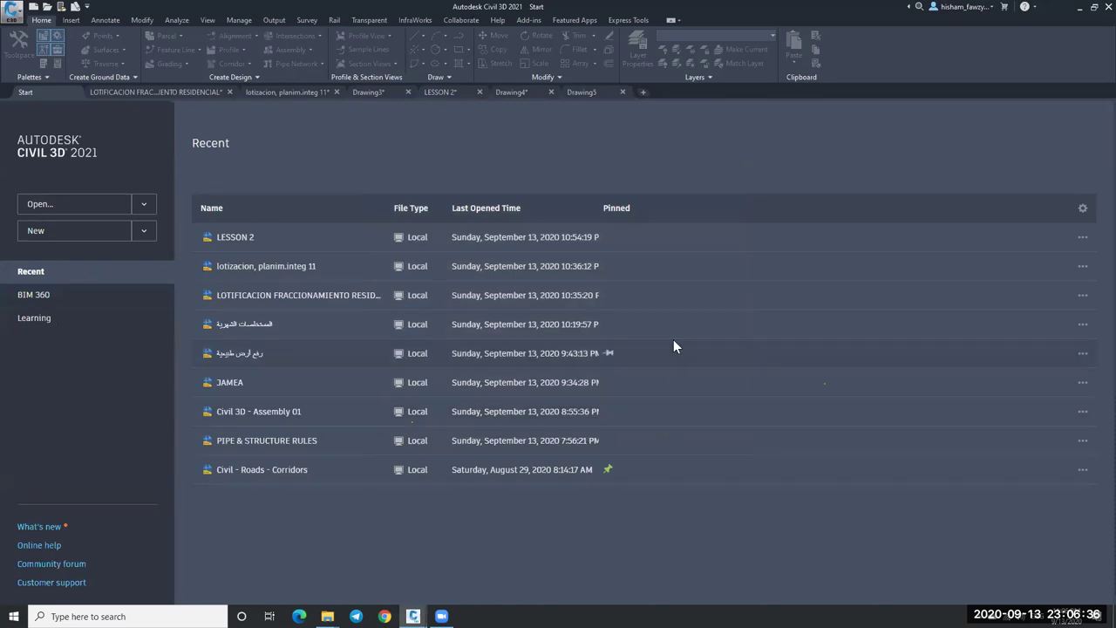
pyautogui.click(581, 92)
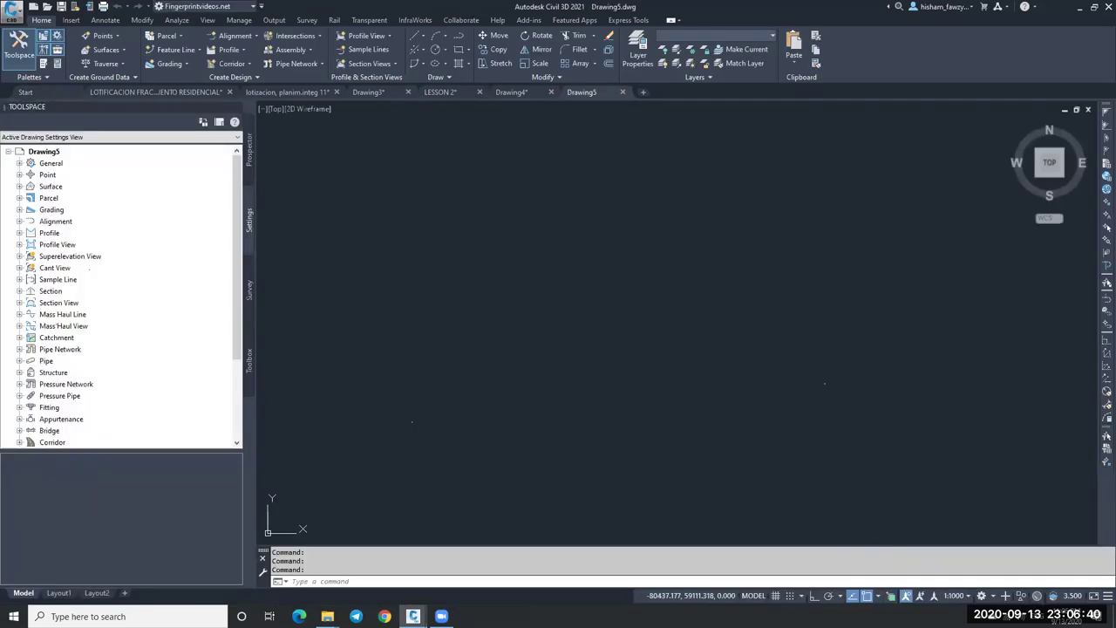